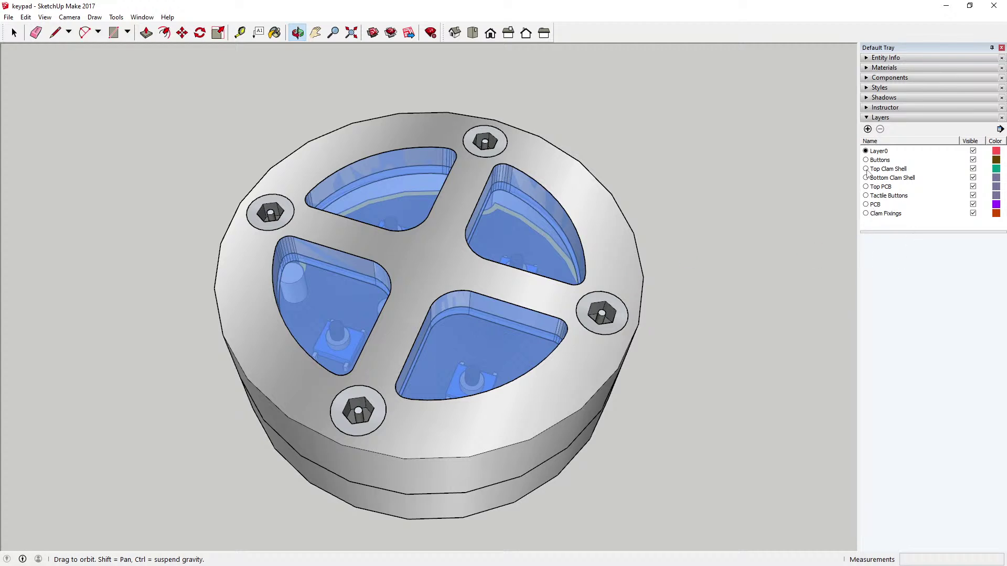
Toggle the Top Clam Shell layer off and on to inspect the parts inside the keypad housing
{"action": "left_click", "coordinate": [973, 168]}
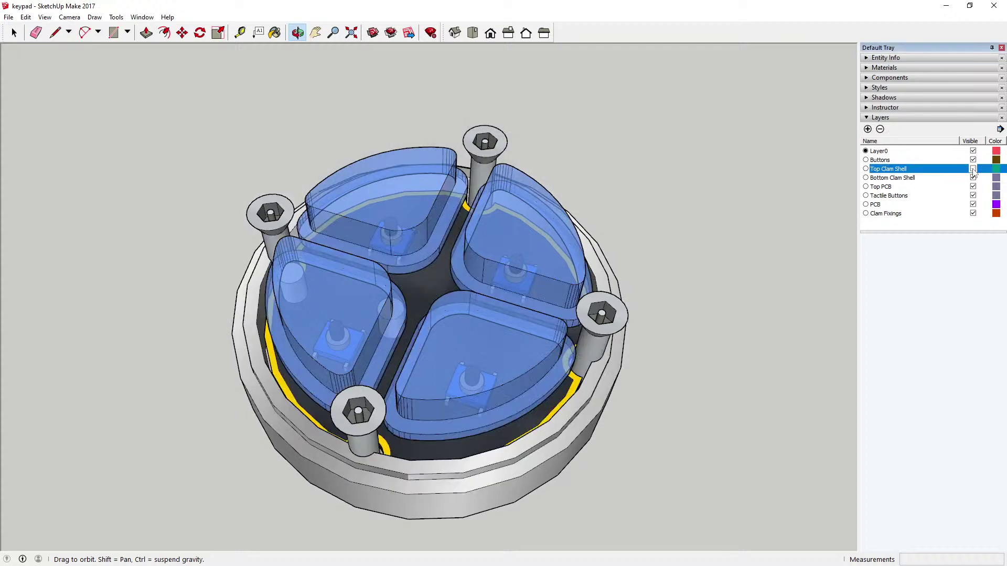
{"action": "left_click", "coordinate": [973, 169]}
{"action": "left_click", "coordinate": [973, 169]}
{"action": "left_click", "coordinate": [973, 169]}
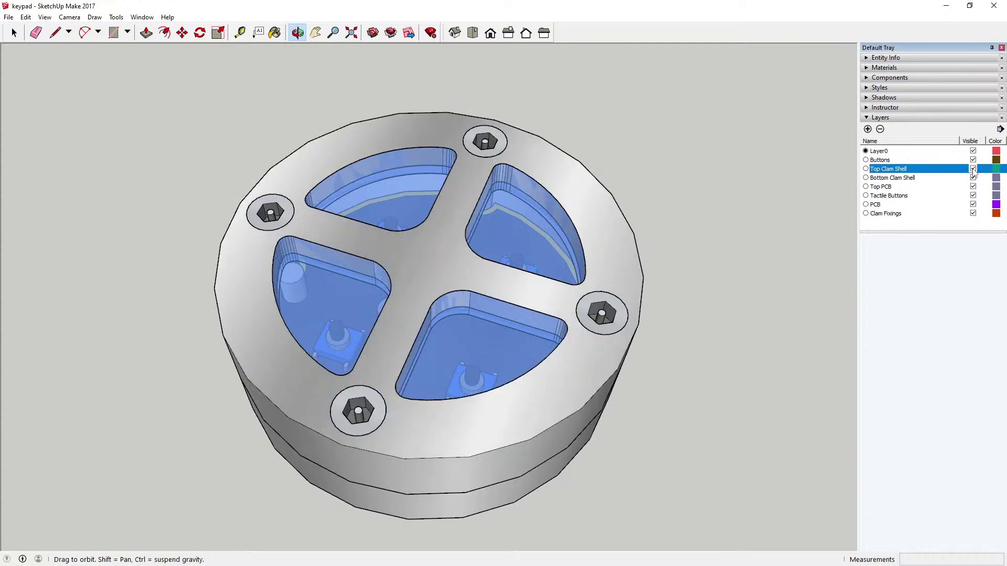
{"action": "left_click", "coordinate": [973, 169]}
{"action": "left_click", "coordinate": [973, 169]}
Hide the Clam Fixings, Top Clam Shell and Buttons layers
{"action": "left_click", "coordinate": [973, 214]}
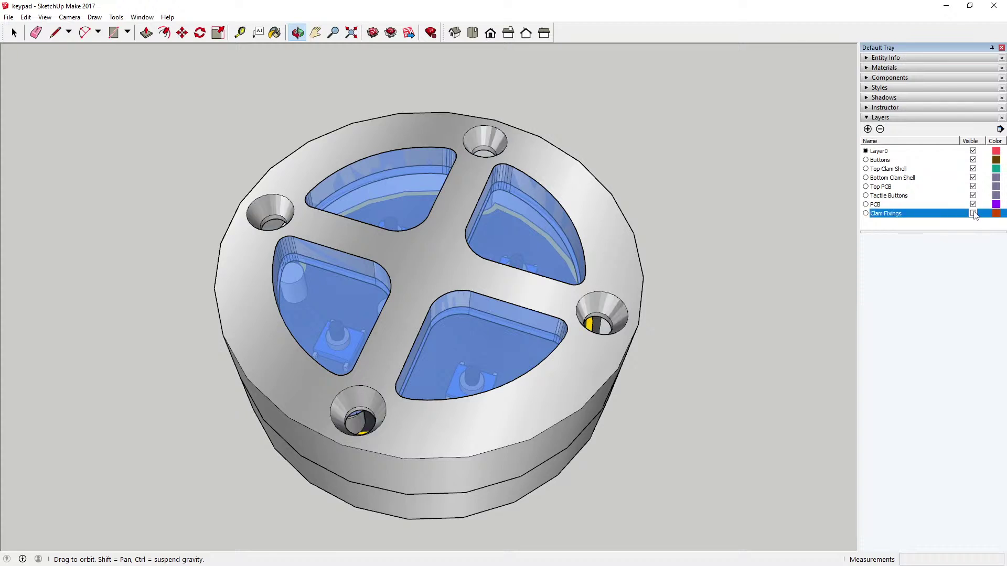
{"action": "left_click", "coordinate": [974, 168]}
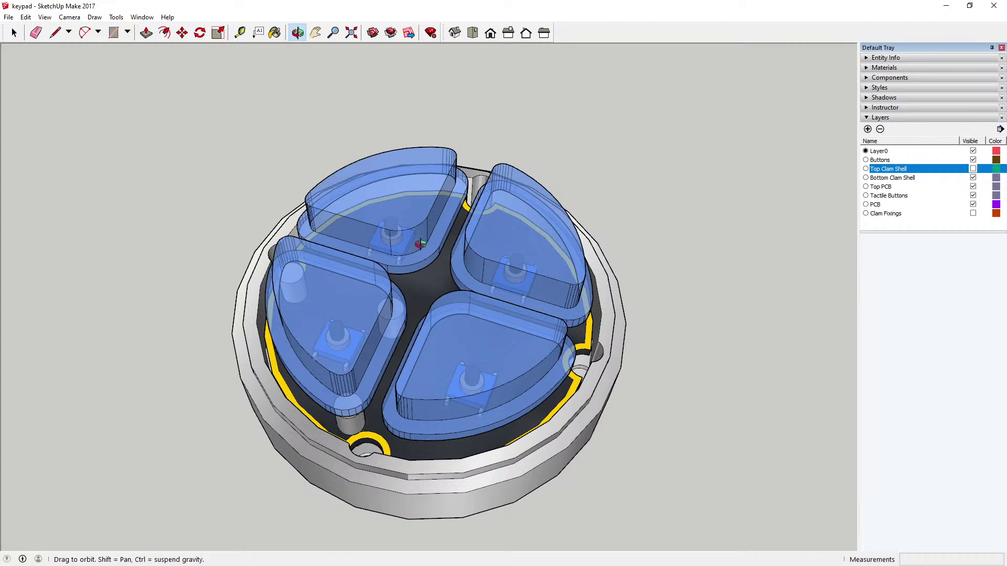
{"action": "left_click", "coordinate": [973, 160]}
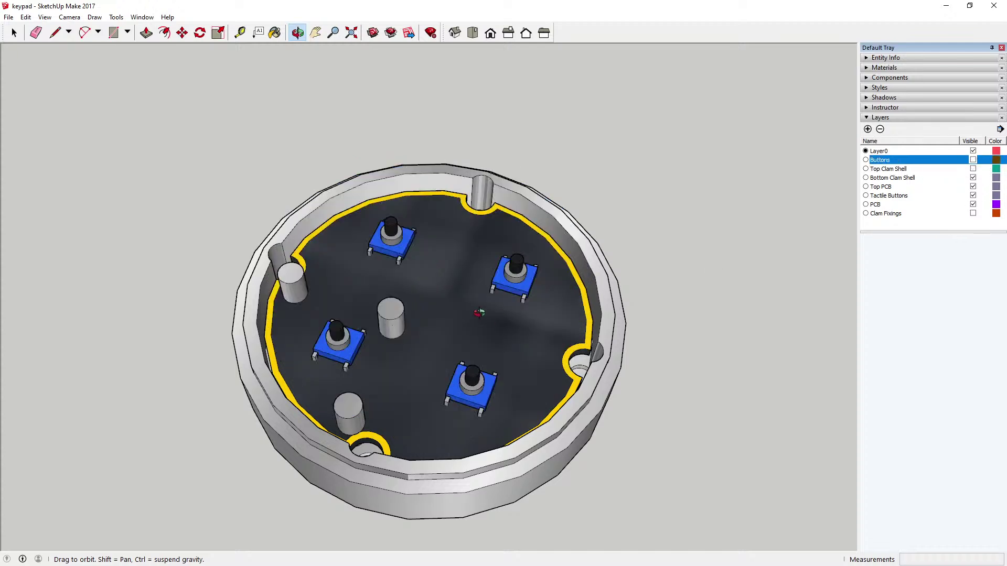
Inspect the posts and tactile buttons on the PCB from above and at an angle, and show the Buttons layer again
{"action": "left_click", "coordinate": [473, 34]}
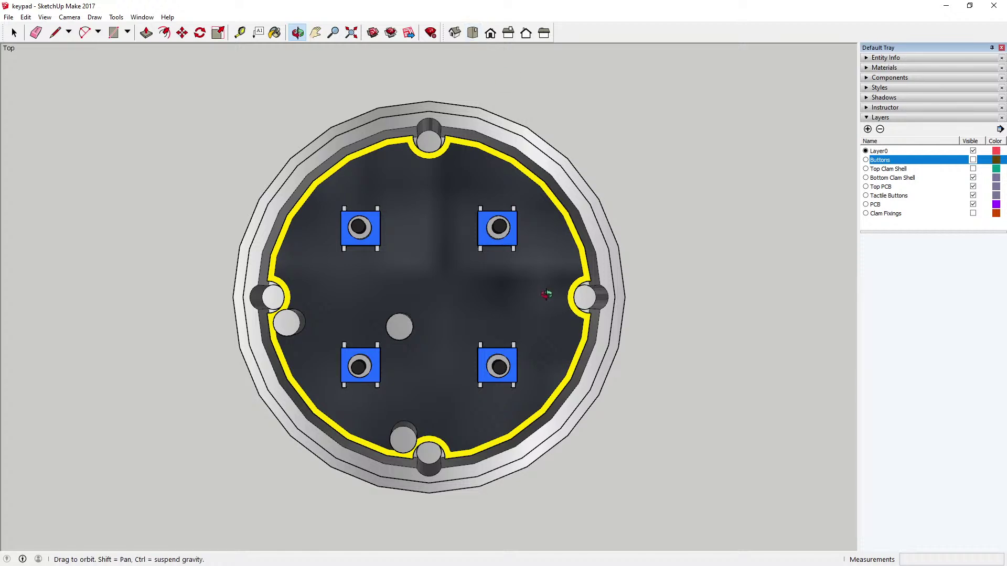
{"action": "left_click_drag", "start_coordinate": [506, 372], "coordinate": [273, 254]}
{"action": "scroll", "coordinate": [372, 241], "scroll_direction": "up", "scroll_amount": 3}
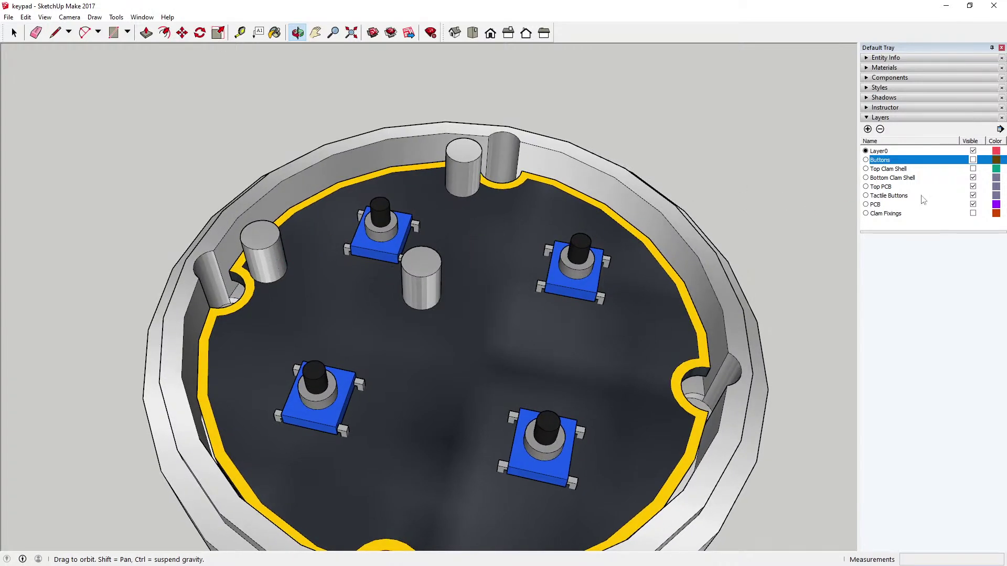
{"action": "left_click", "coordinate": [973, 160]}
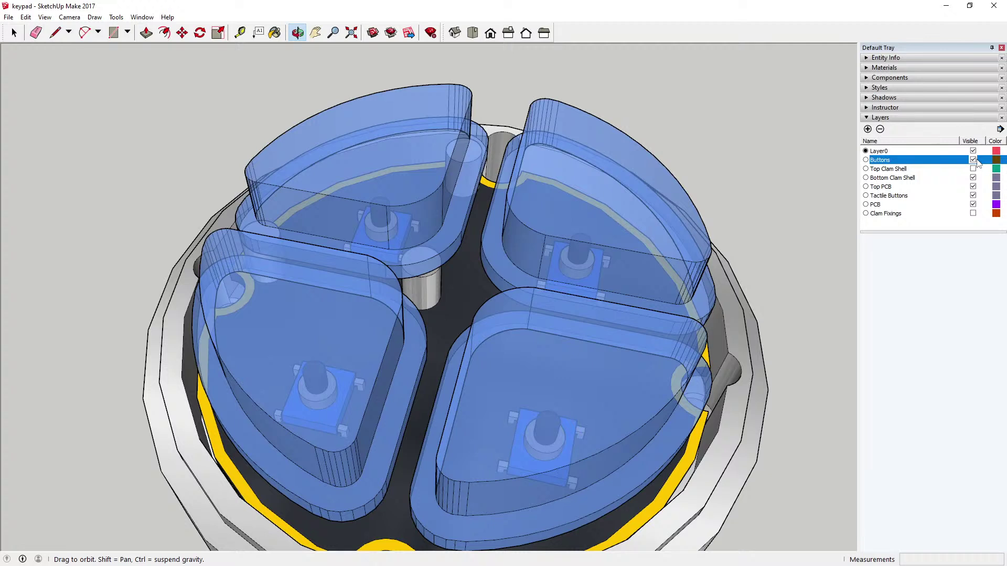
Add a new layer named "Button x 3"
{"action": "left_click", "coordinate": [868, 129]}
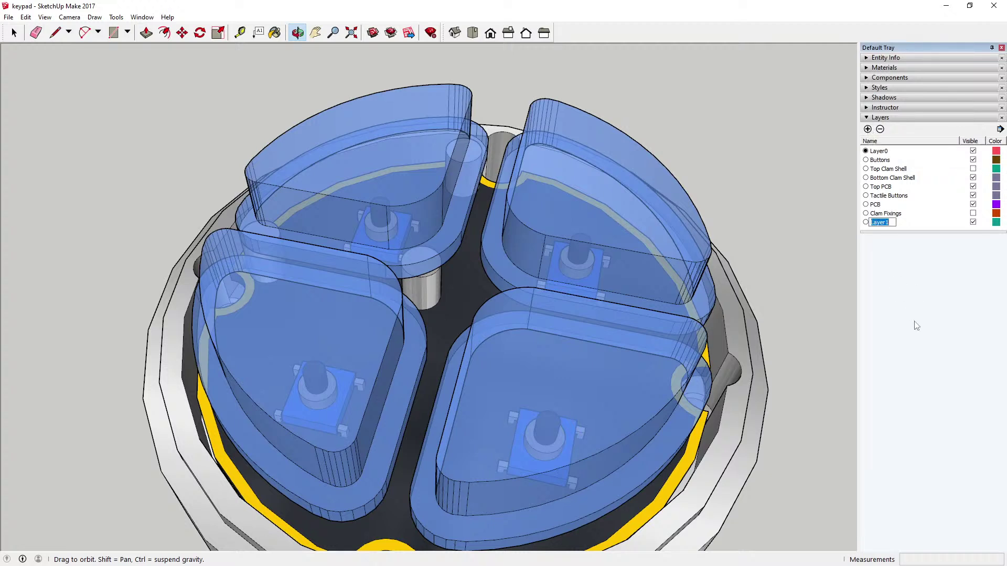
{"action": "type", "text": "Button x 3"}
{"action": "key", "text": "Return"}
Assign three of the four blue button caps, all but the one above the posts, to the Button x 3 layer and hide that layer
{"action": "left_click", "coordinate": [14, 33]}
{"action": "left_click", "coordinate": [264, 292]}
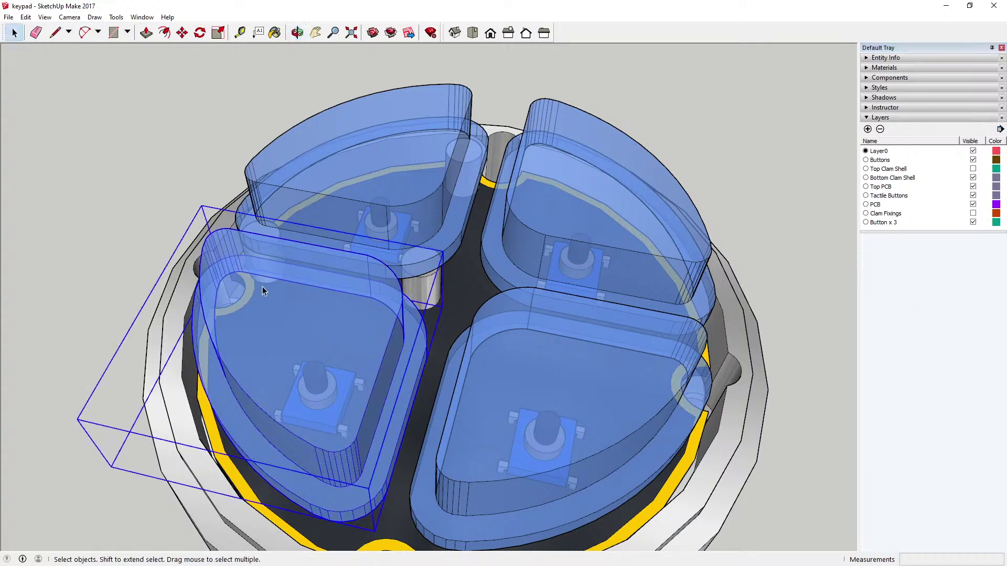
{"action": "left_click", "coordinate": [592, 224], "text": "ctrl"}
{"action": "left_click", "coordinate": [545, 366], "text": "ctrl"}
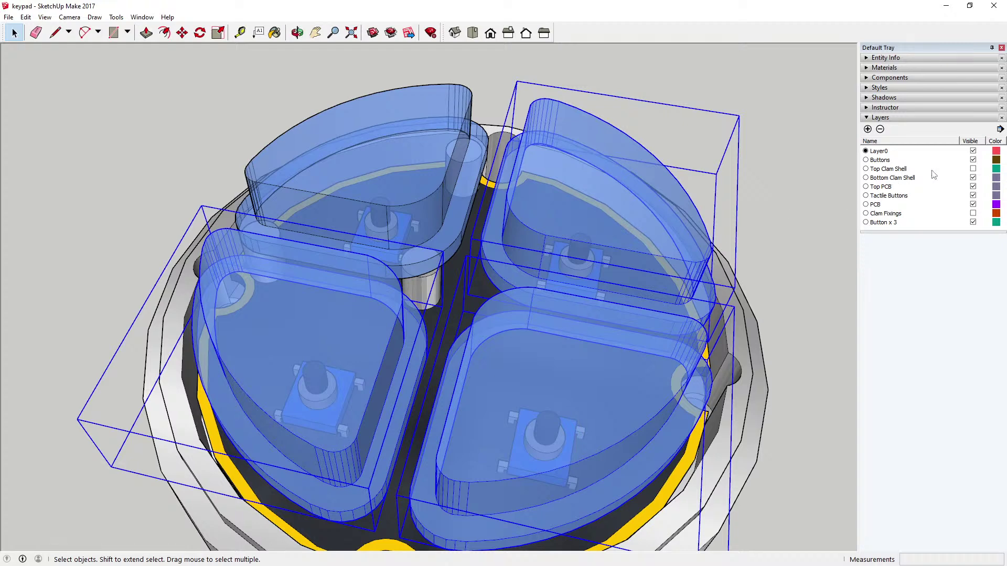
{"action": "left_click", "coordinate": [996, 58]}
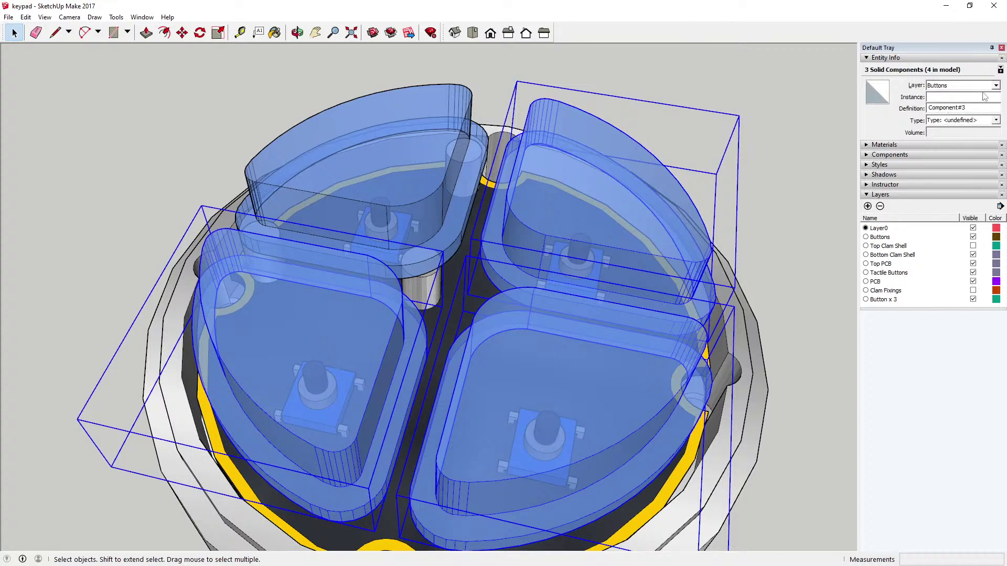
{"action": "left_click", "coordinate": [996, 85]}
{"action": "left_click", "coordinate": [966, 108]}
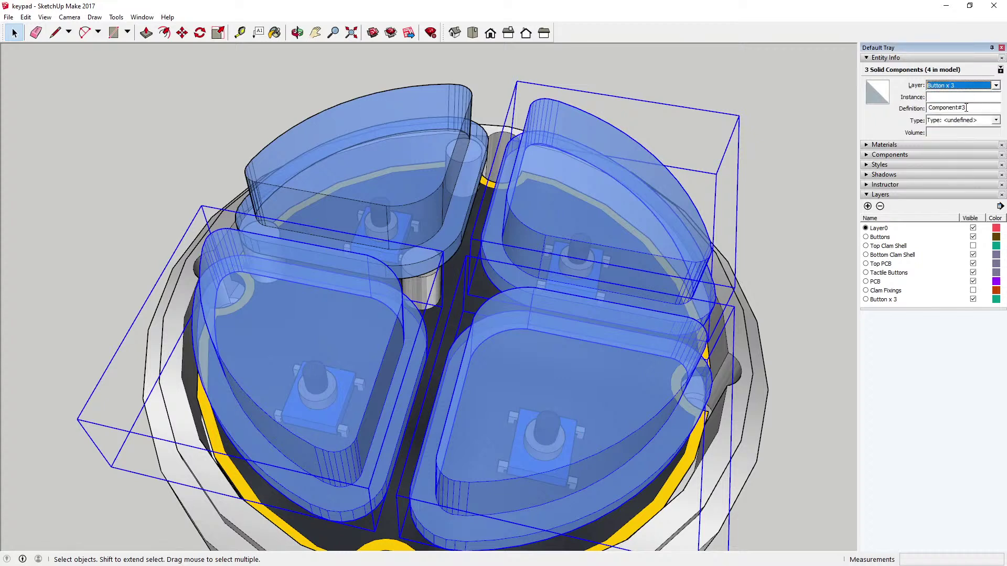
{"action": "left_click", "coordinate": [972, 299]}
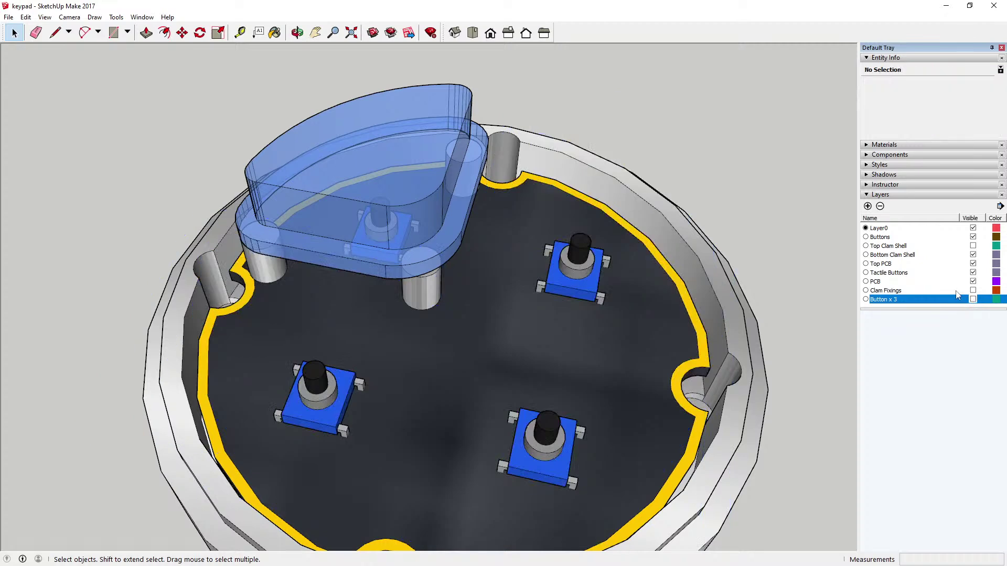
Examine the remaining button cap and the support posts beneath it from several angles
{"action": "left_click", "coordinate": [297, 33]}
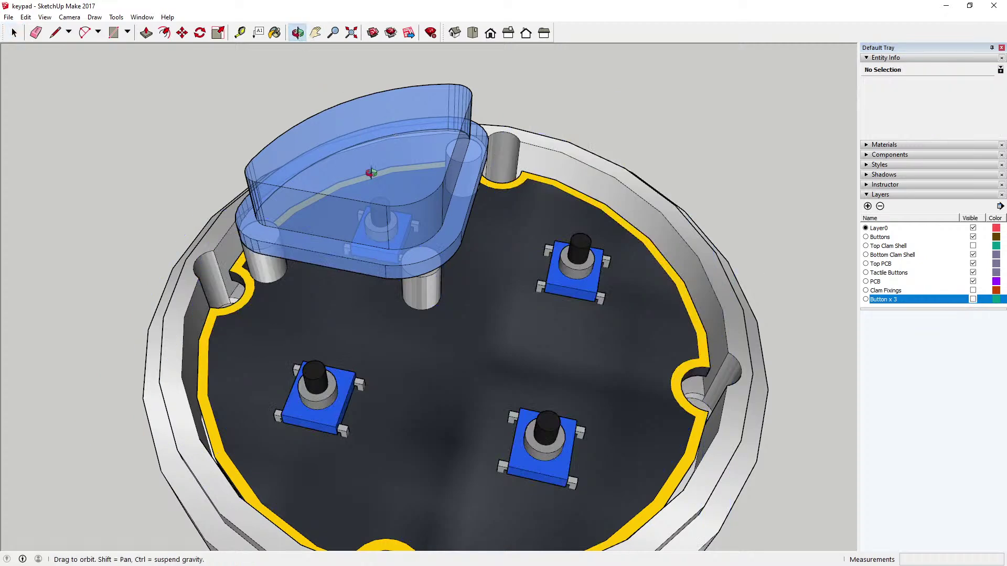
{"action": "left_click_drag", "start_coordinate": [371, 173], "coordinate": [336, 183]}
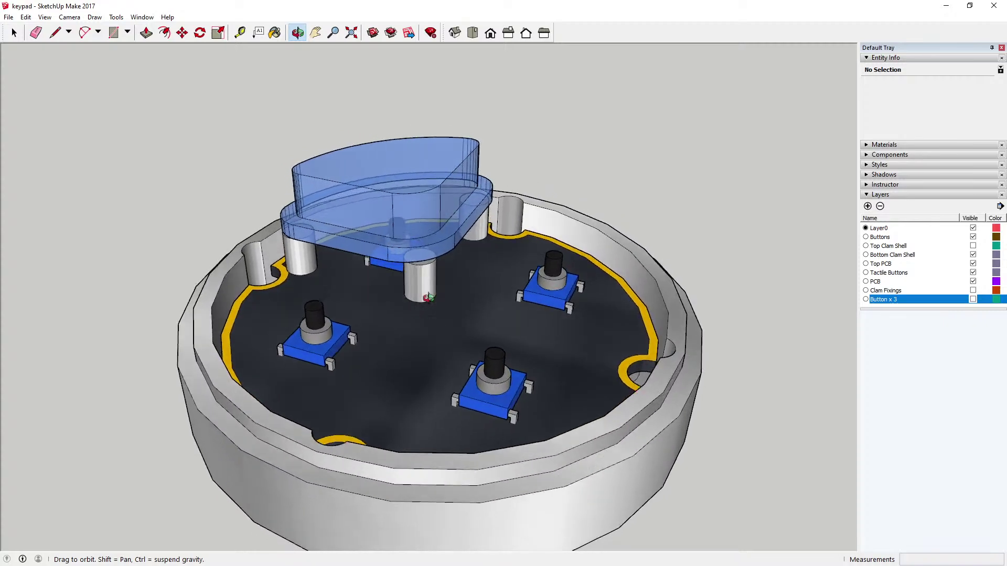
{"action": "left_click_drag", "start_coordinate": [427, 297], "coordinate": [426, 256]}
{"action": "scroll", "coordinate": [413, 272], "scroll_direction": "up", "scroll_amount": 5}
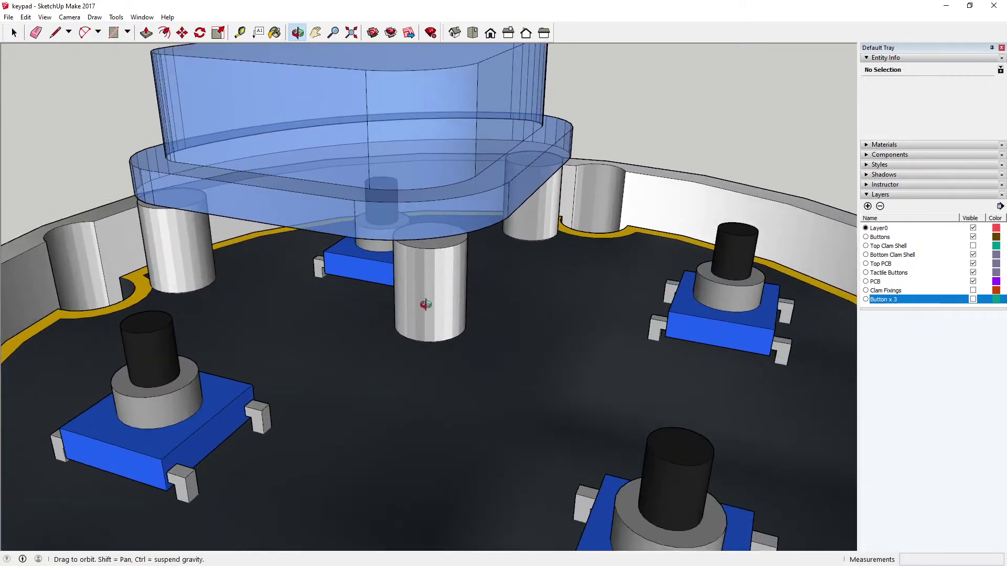
{"action": "left_click_drag", "start_coordinate": [426, 304], "coordinate": [444, 208]}
{"action": "left_click_drag", "start_coordinate": [435, 247], "coordinate": [503, 285]}
{"action": "scroll", "coordinate": [391, 306], "scroll_direction": "down", "scroll_amount": 4}
{"action": "left_click_drag", "start_coordinate": [377, 319], "coordinate": [471, 368]}
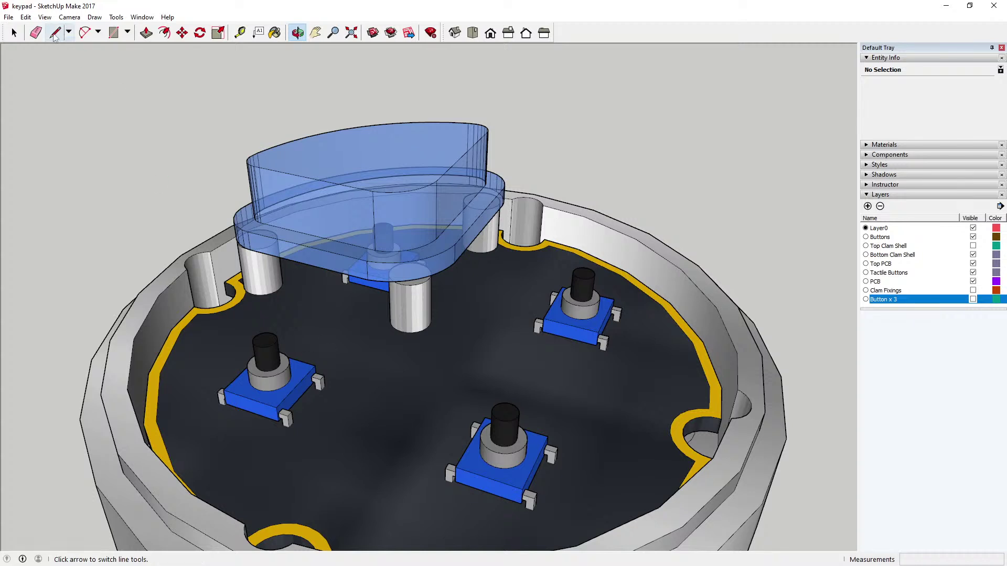
Assign the three tactile buttons without a cap above them to the hidden Button x 3 layer
{"action": "left_click", "coordinate": [14, 33]}
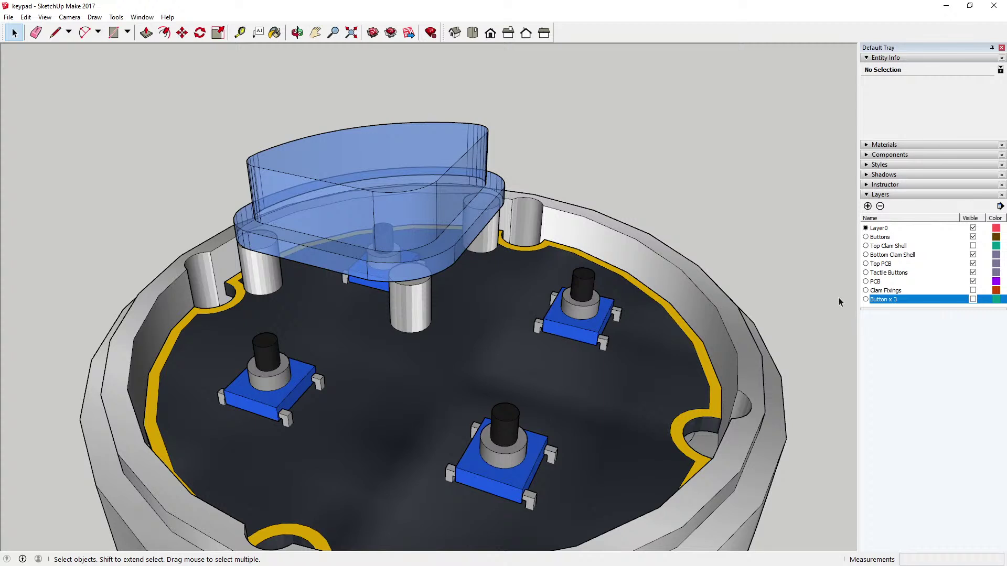
{"action": "left_click", "coordinate": [280, 374]}
{"action": "left_click", "coordinate": [564, 314], "text": "ctrl"}
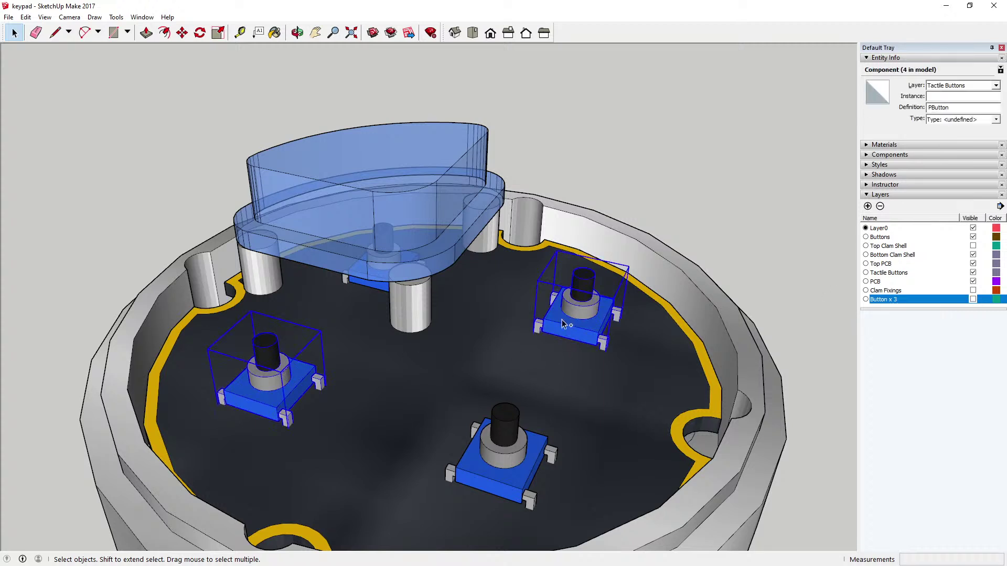
{"action": "left_click", "coordinate": [489, 455], "text": "ctrl"}
{"action": "left_click", "coordinate": [995, 87]}
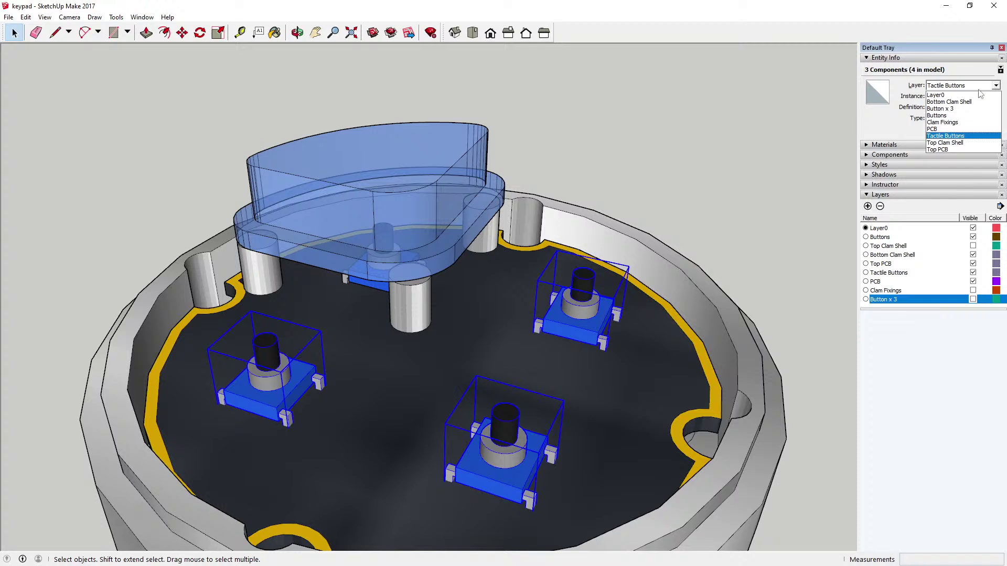
{"action": "left_click", "coordinate": [951, 110]}
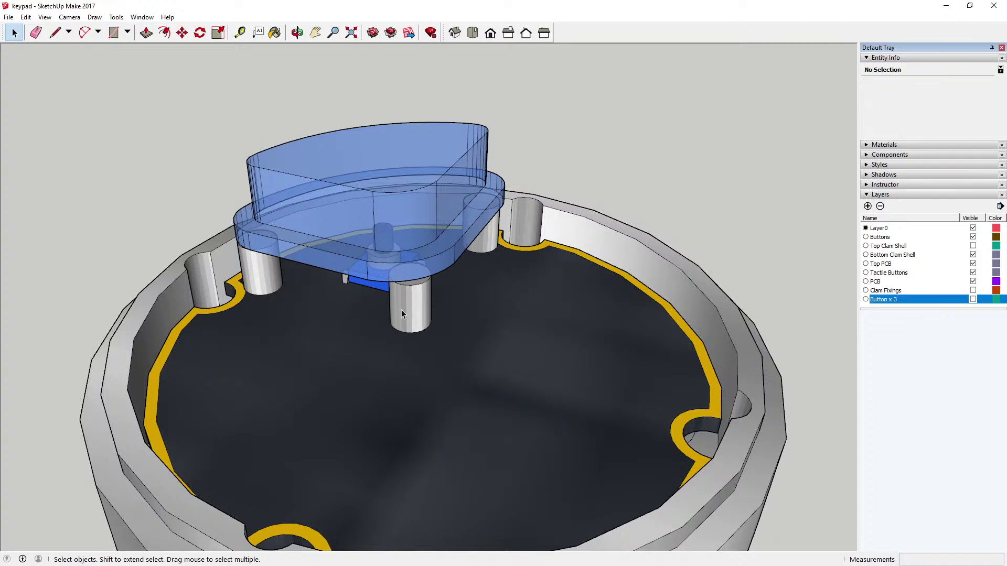
Examine how the support posts meet the PCB surface and sit beside the fixing notch under the remaining button cap
{"action": "mouse_move", "coordinate": [401, 313]}
{"action": "middle_mouse_down"}
{"action": "mouse_move", "coordinate": [387, 329]}
{"action": "mouse_move", "coordinate": [388, 320]}
{"action": "mouse_move", "coordinate": [422, 359]}
{"action": "middle_mouse_up"}
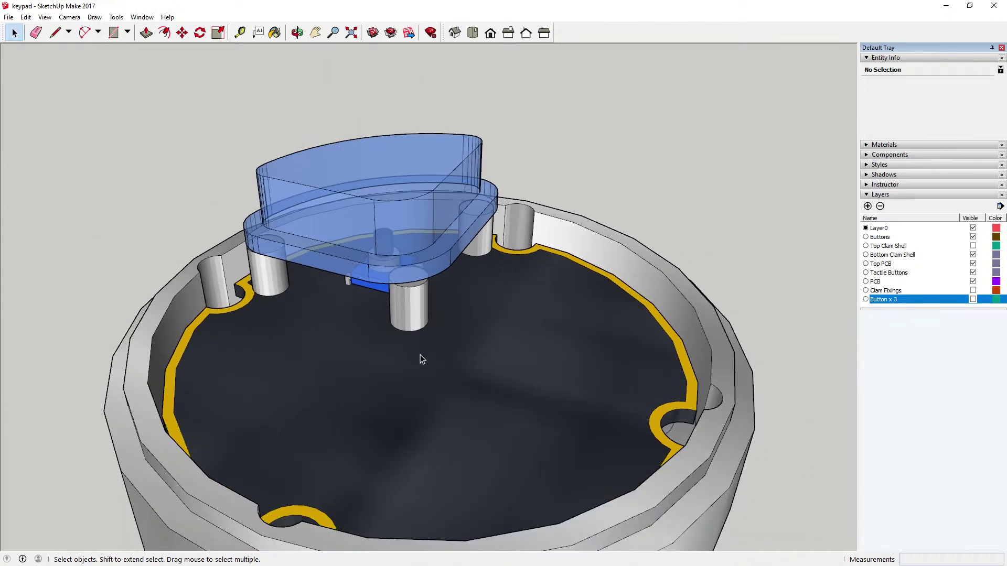
{"action": "left_click", "coordinate": [414, 346]}
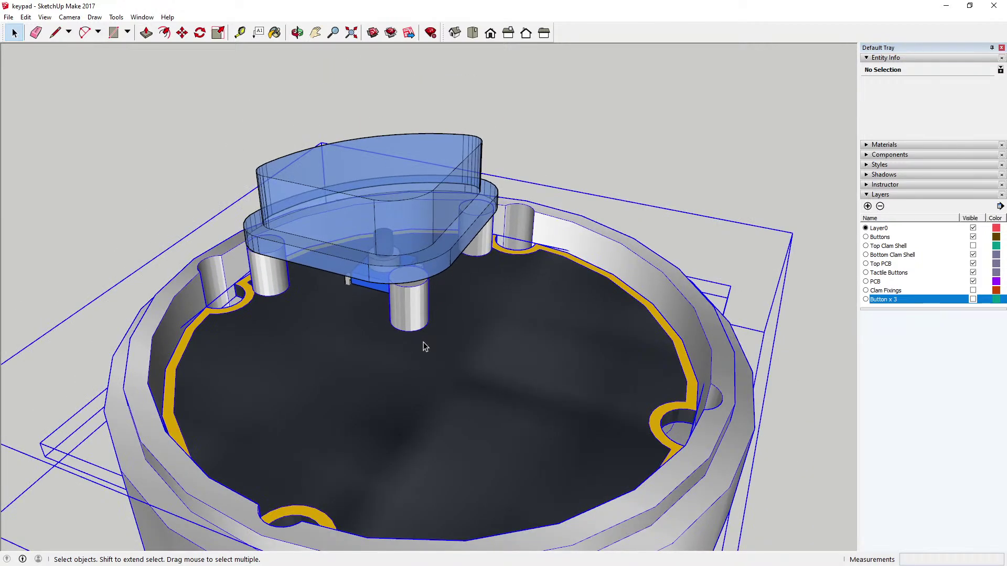
{"action": "left_click", "coordinate": [499, 141]}
{"action": "key", "text": "o"}
{"action": "left_click_drag", "start_coordinate": [367, 220], "coordinate": [339, 230]}
{"action": "scroll", "coordinate": [374, 260], "scroll_direction": "up", "scroll_amount": 5}
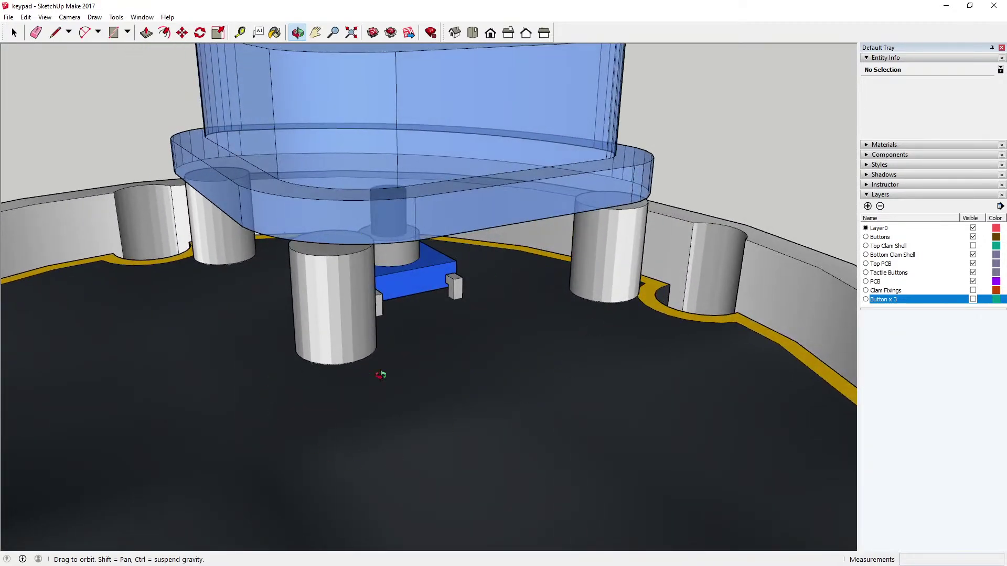
{"action": "left_click_drag", "start_coordinate": [411, 375], "coordinate": [309, 278]}
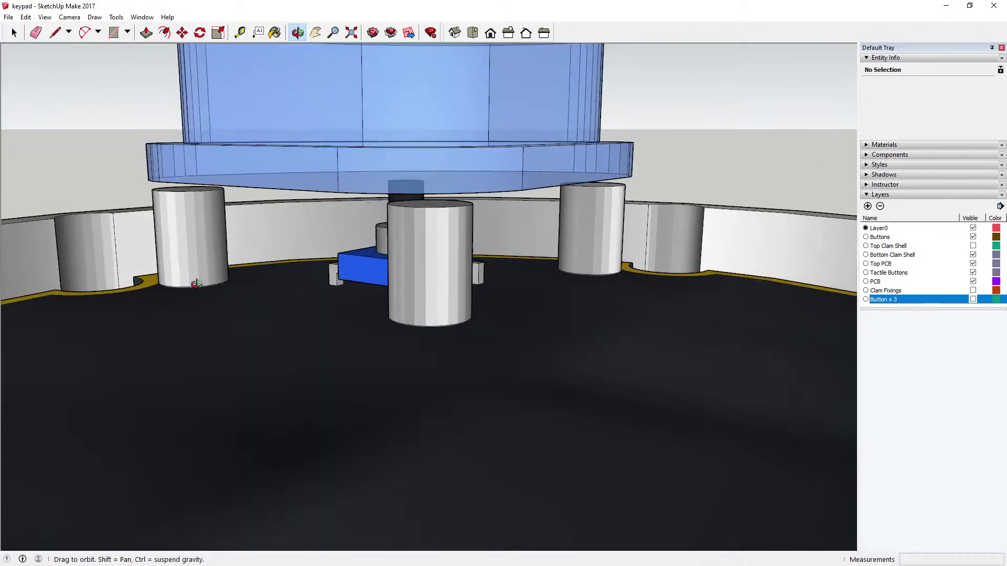
{"action": "left_click_drag", "start_coordinate": [196, 283], "coordinate": [227, 340]}
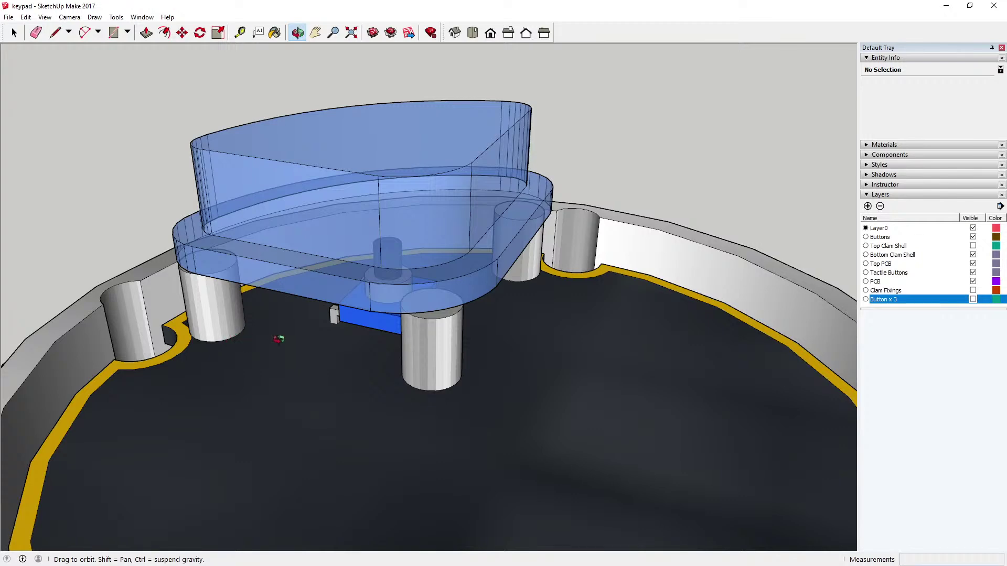
{"action": "scroll", "coordinate": [274, 339], "scroll_direction": "down", "scroll_amount": 6}
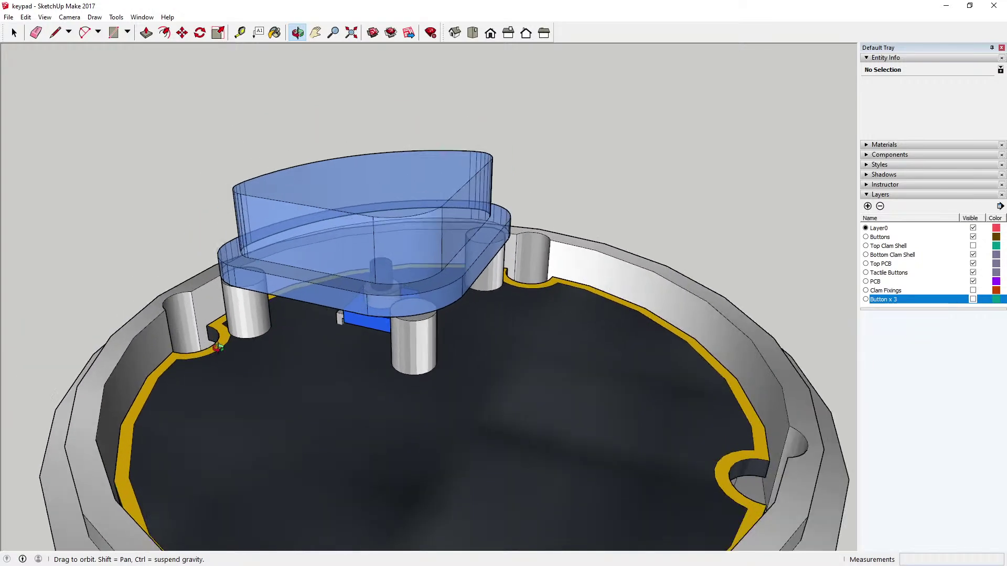
{"action": "scroll", "coordinate": [219, 347], "scroll_direction": "up", "scroll_amount": 6}
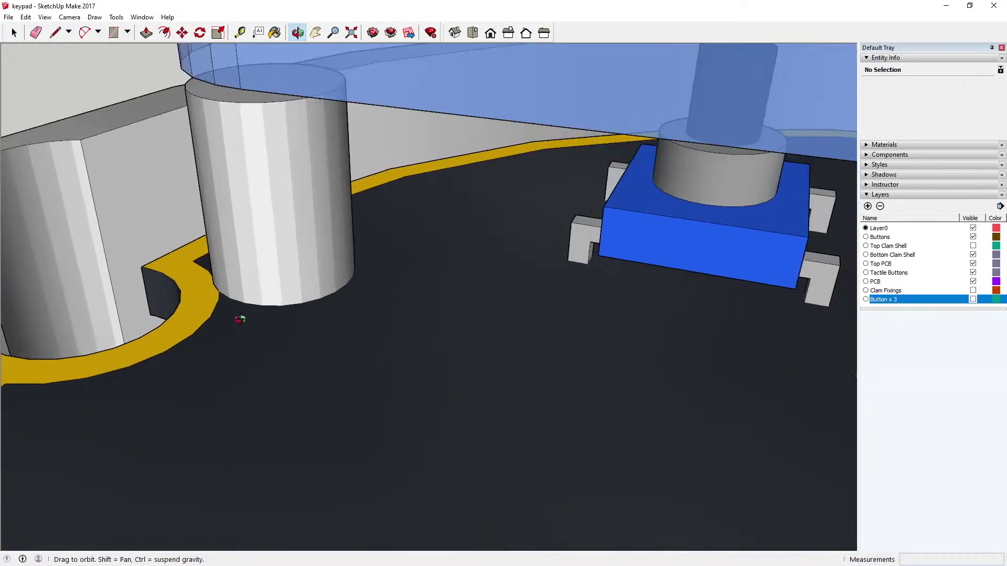
{"action": "scroll", "coordinate": [201, 292], "scroll_direction": "down", "scroll_amount": 2}
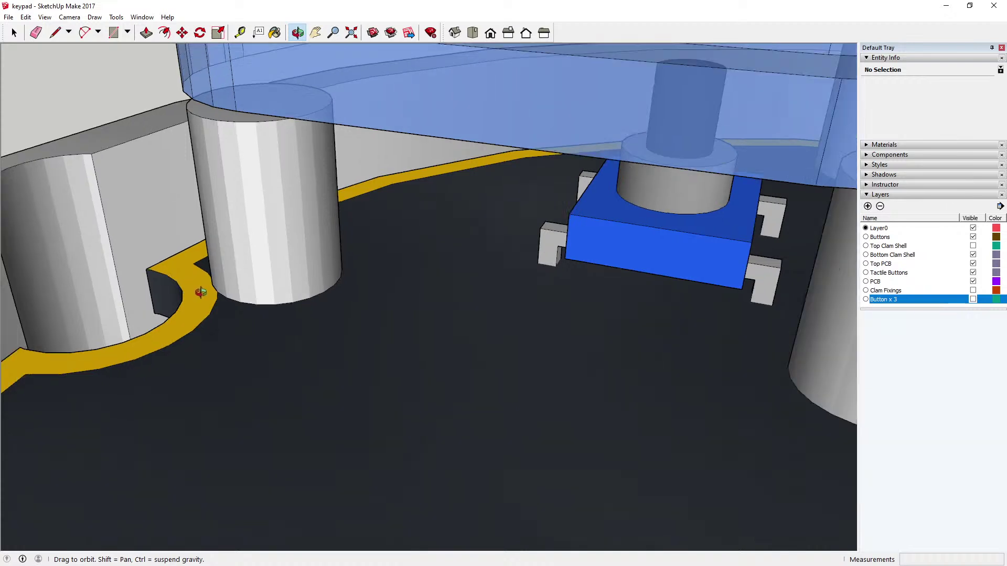
{"action": "scroll", "coordinate": [200, 292], "scroll_direction": "down", "scroll_amount": 6}
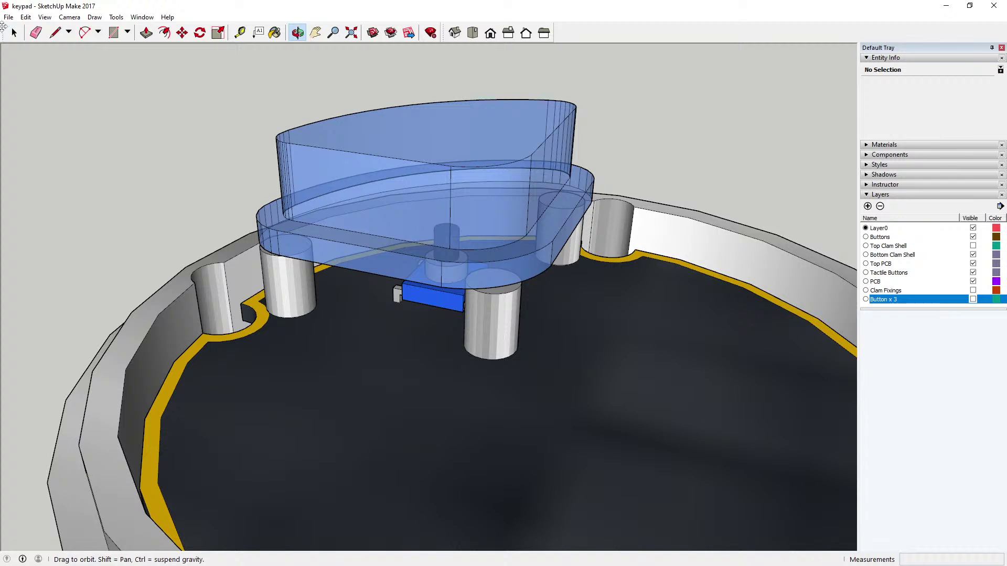
Open the PCB for editing and hide the Bottom Clam Shell, Buttons and Tactile Buttons layers
{"action": "left_click", "coordinate": [14, 32]}
{"action": "scroll", "coordinate": [355, 355], "scroll_direction": "down", "scroll_amount": 5}
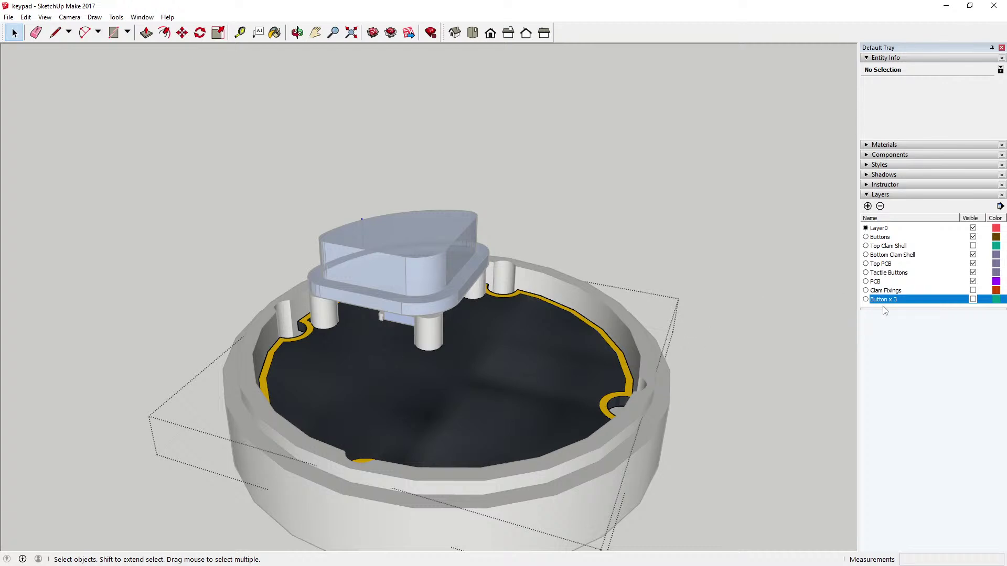
{"action": "left_click", "coordinate": [972, 255]}
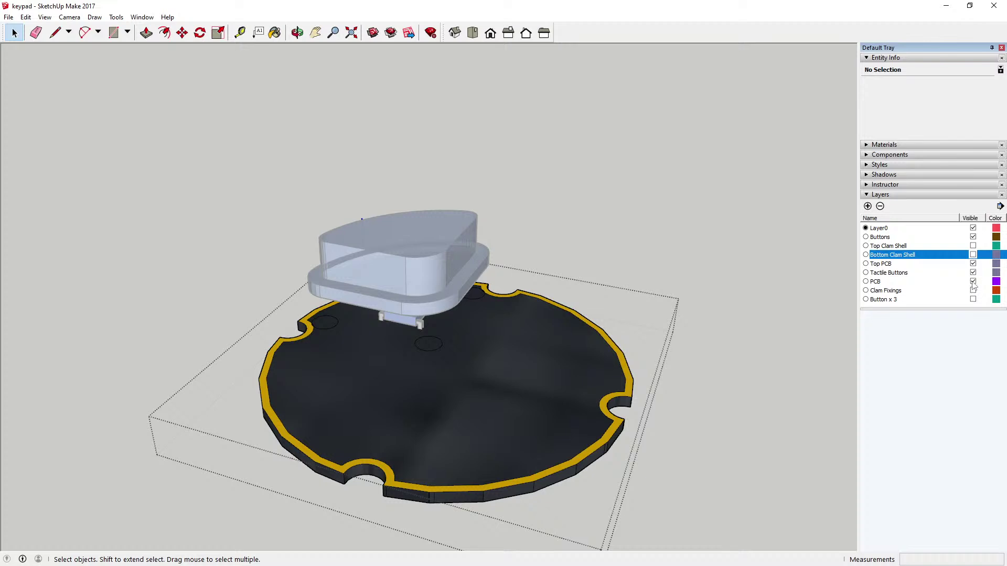
{"action": "left_click", "coordinate": [973, 237]}
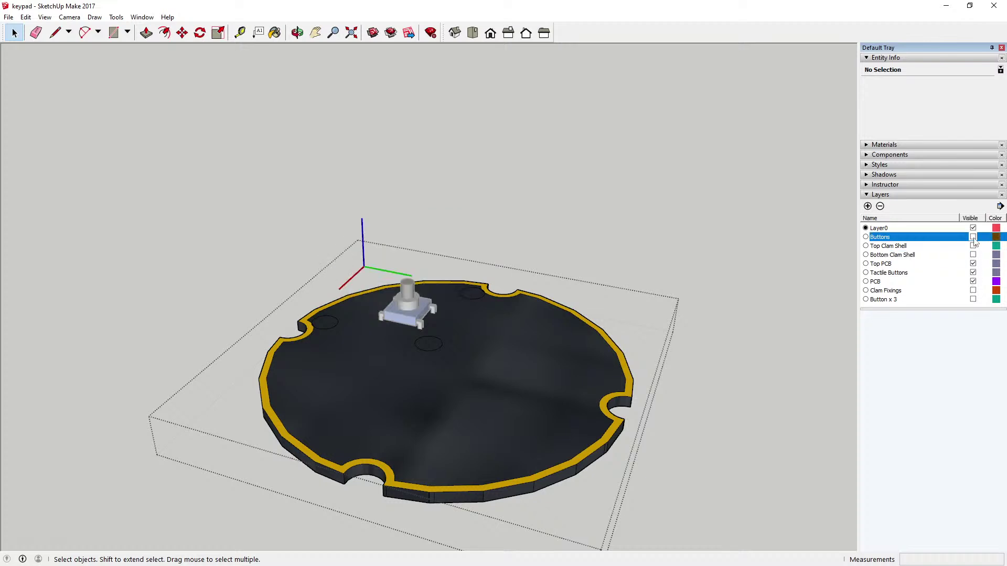
{"action": "left_click", "coordinate": [972, 273]}
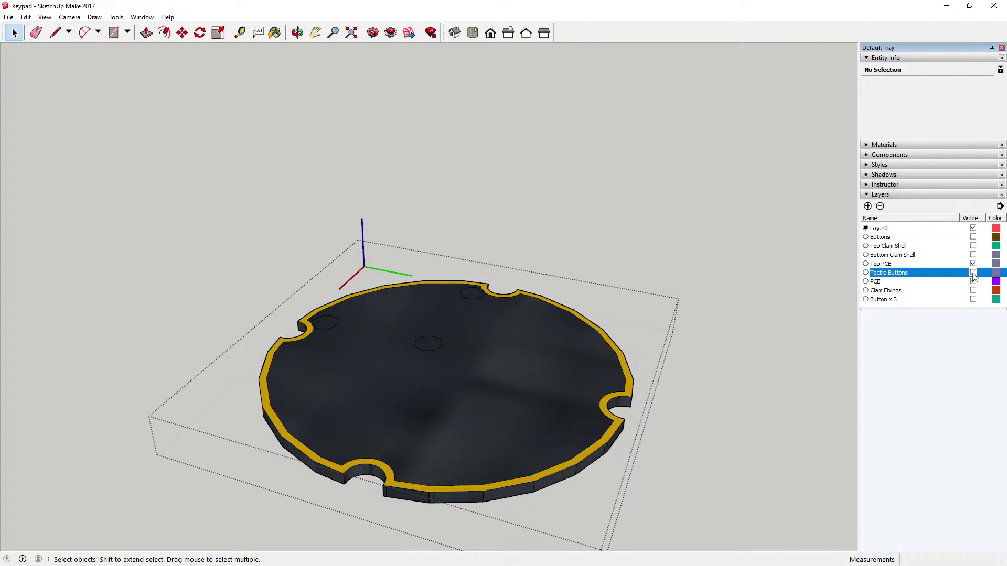
Examine the three post circles on the PCB surface, where they meet the edge notches, and how the Bottom Clam Shell lines up with them
{"action": "scroll", "coordinate": [370, 314], "scroll_direction": "up", "scroll_amount": 6}
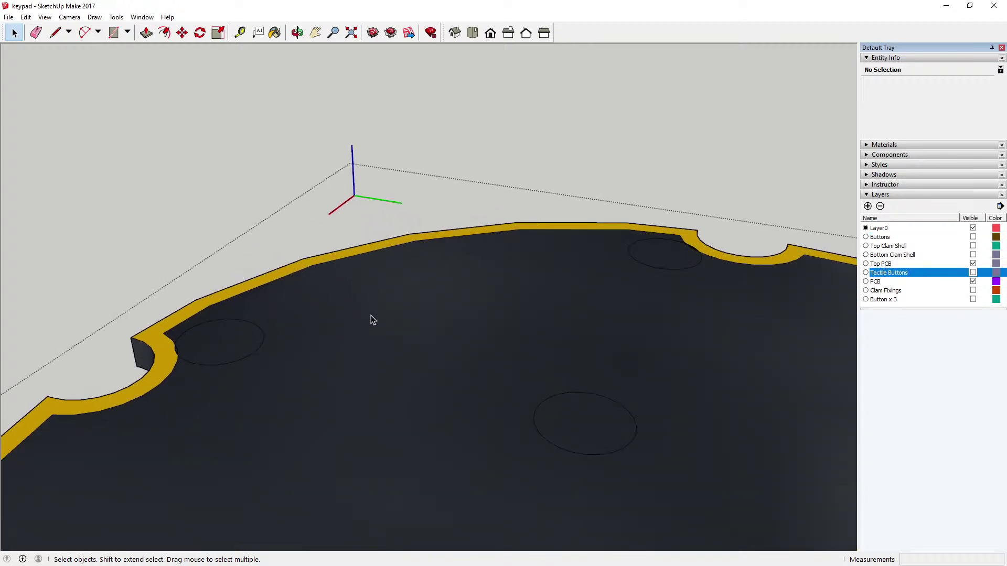
{"action": "scroll", "coordinate": [369, 317], "scroll_direction": "down", "scroll_amount": 5}
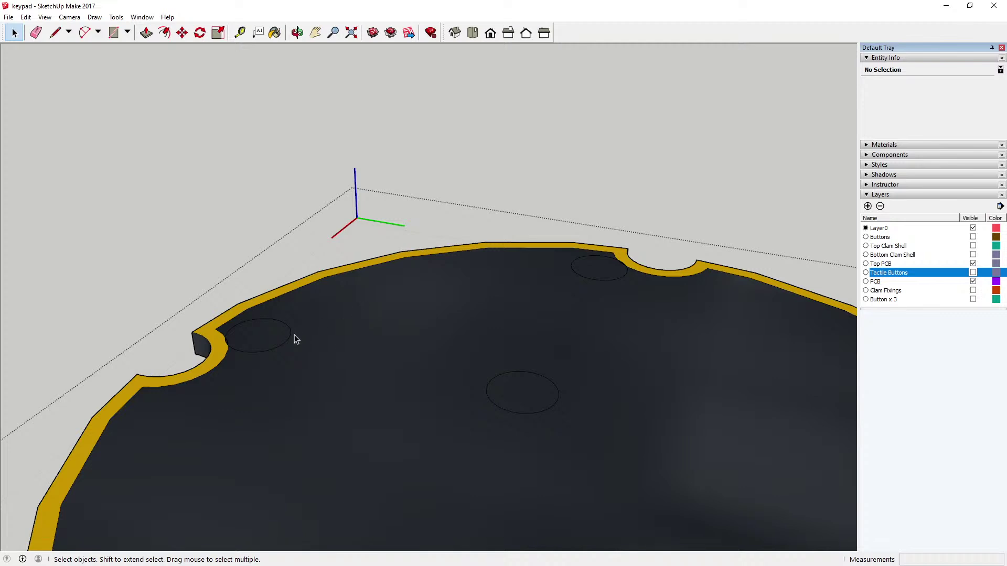
{"action": "scroll", "coordinate": [294, 334], "scroll_direction": "up", "scroll_amount": 5}
{"action": "scroll", "coordinate": [331, 319], "scroll_direction": "down", "scroll_amount": 5}
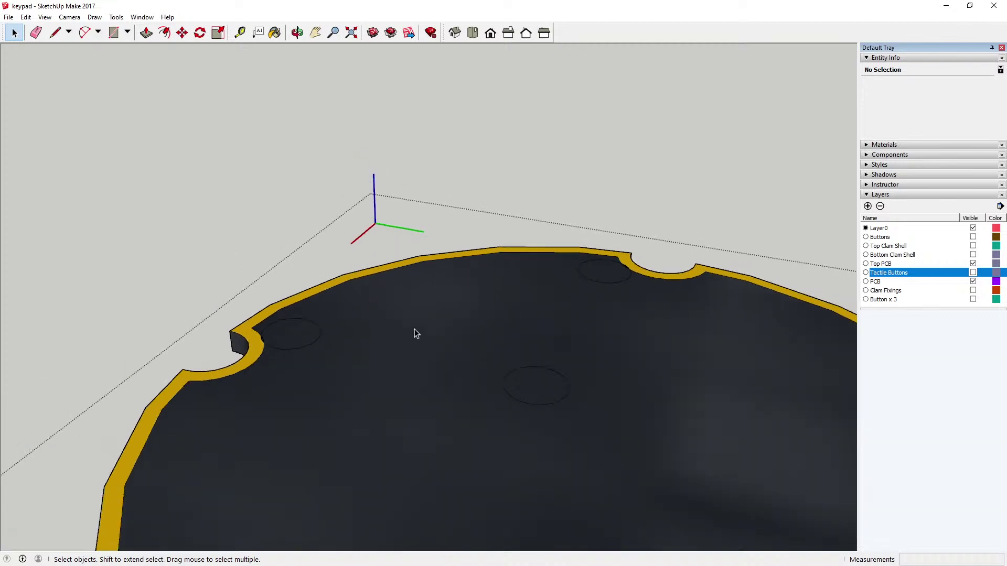
{"action": "scroll", "coordinate": [332, 323], "scroll_direction": "down", "scroll_amount": 1}
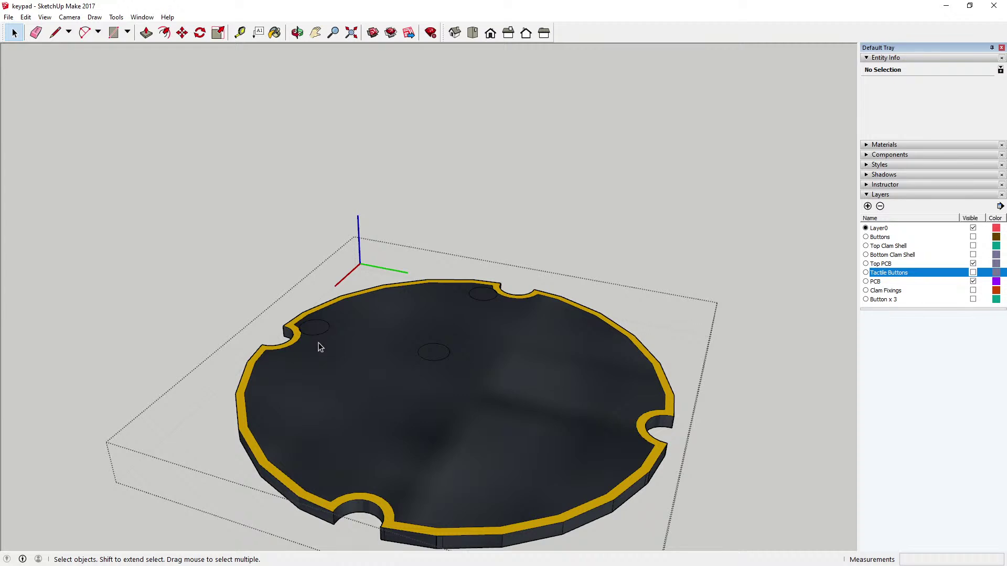
{"action": "scroll", "coordinate": [318, 342], "scroll_direction": "up", "scroll_amount": 5}
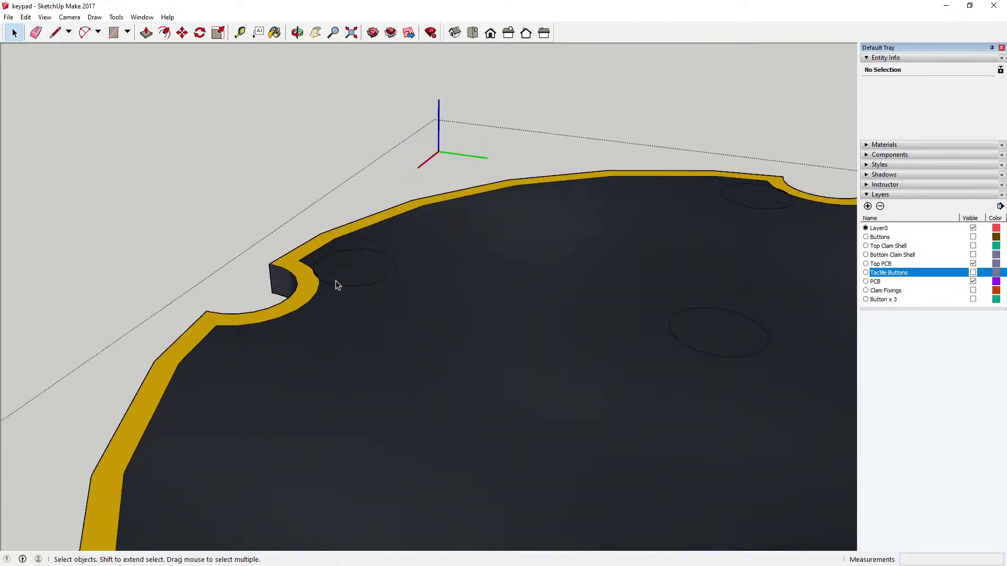
{"action": "left_click", "coordinate": [334, 286]}
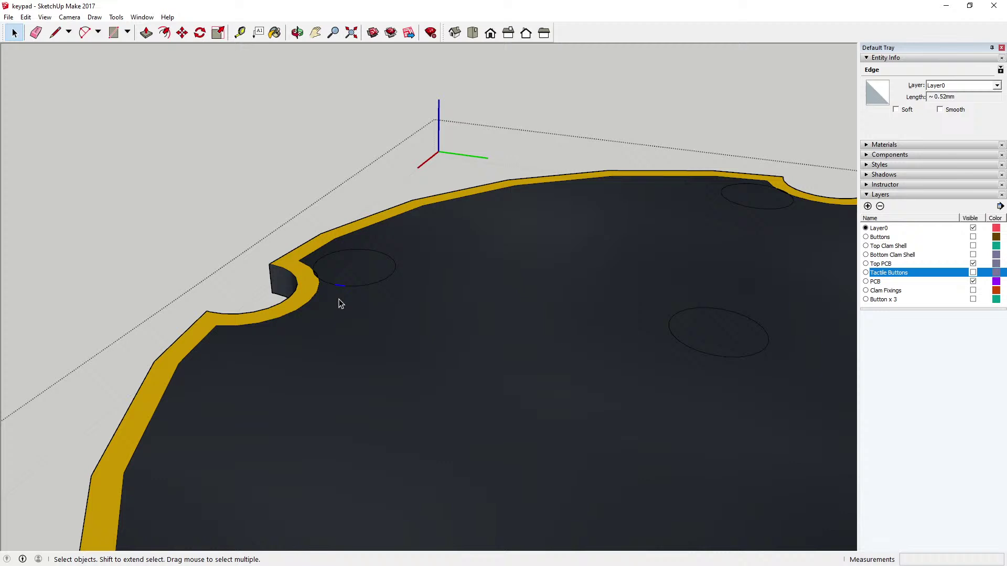
{"action": "left_click", "coordinate": [268, 176]}
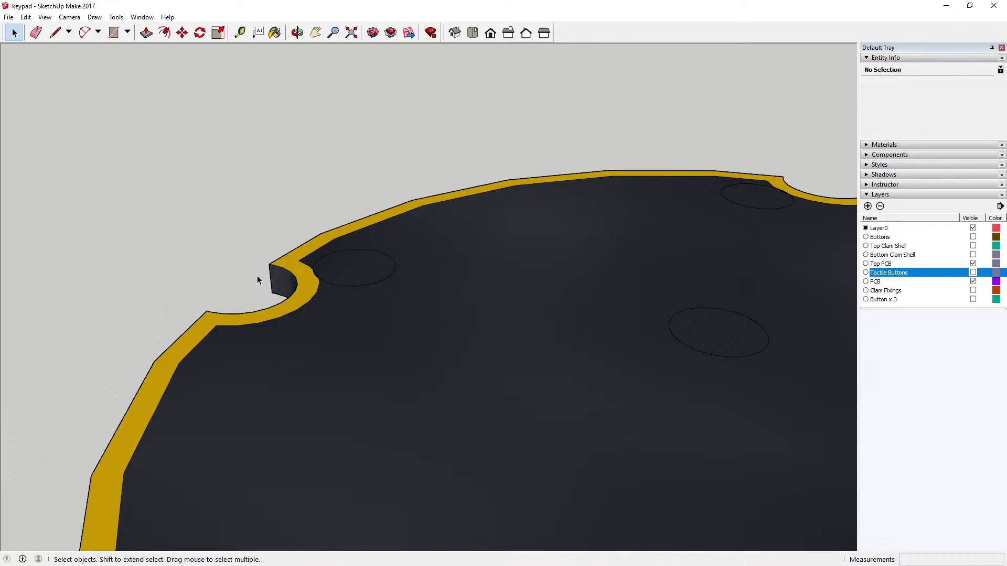
{"action": "scroll", "coordinate": [257, 275], "scroll_direction": "down", "scroll_amount": 3}
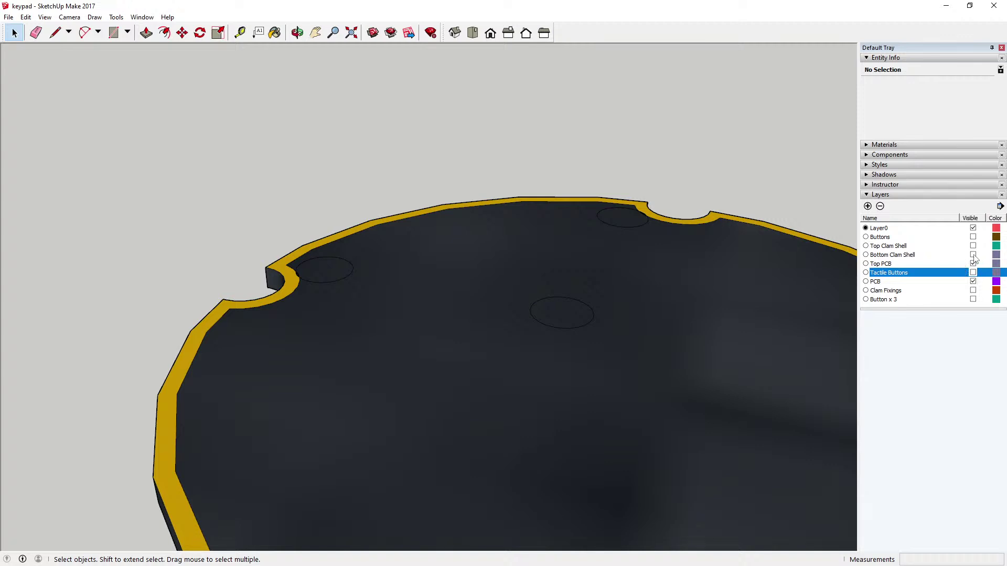
{"action": "left_click", "coordinate": [973, 255]}
{"action": "left_click", "coordinate": [973, 255]}
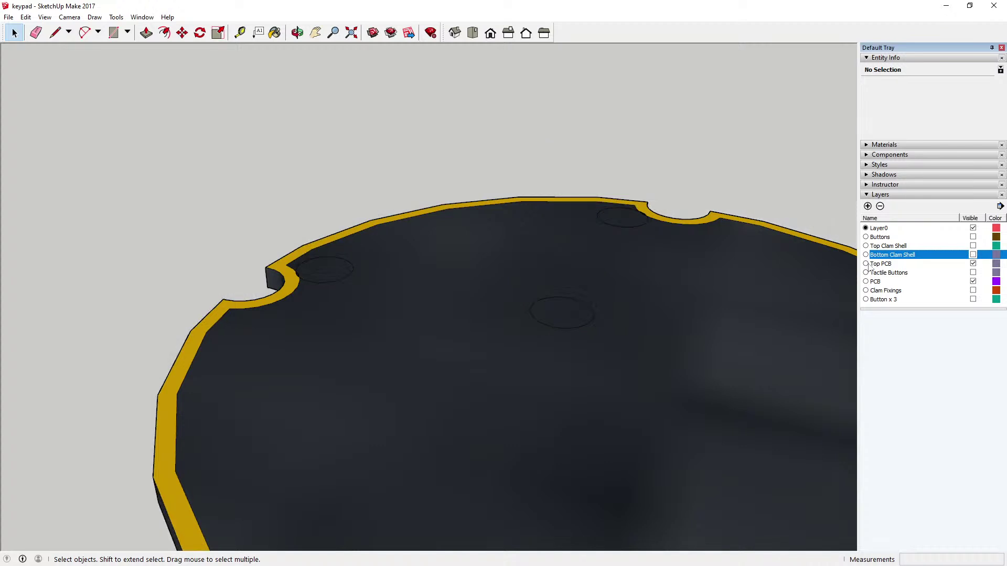
Reopen the PCB component for editing and select the whole post circle beside the notch nearest the red axis
{"action": "scroll", "coordinate": [313, 265], "scroll_direction": "up", "scroll_amount": 4}
{"action": "scroll", "coordinate": [310, 266], "scroll_direction": "up", "scroll_amount": 3}
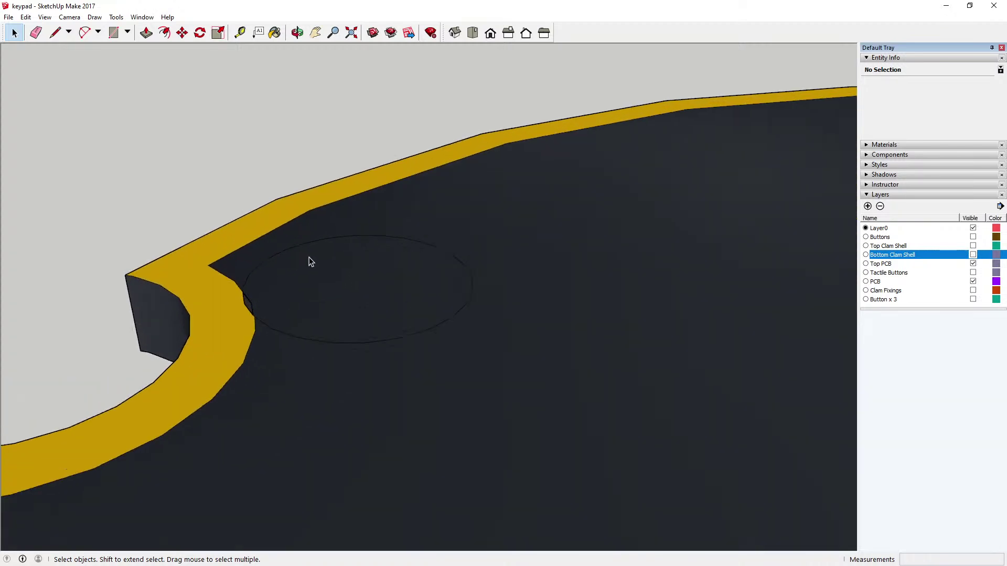
{"action": "left_click", "coordinate": [294, 246]}
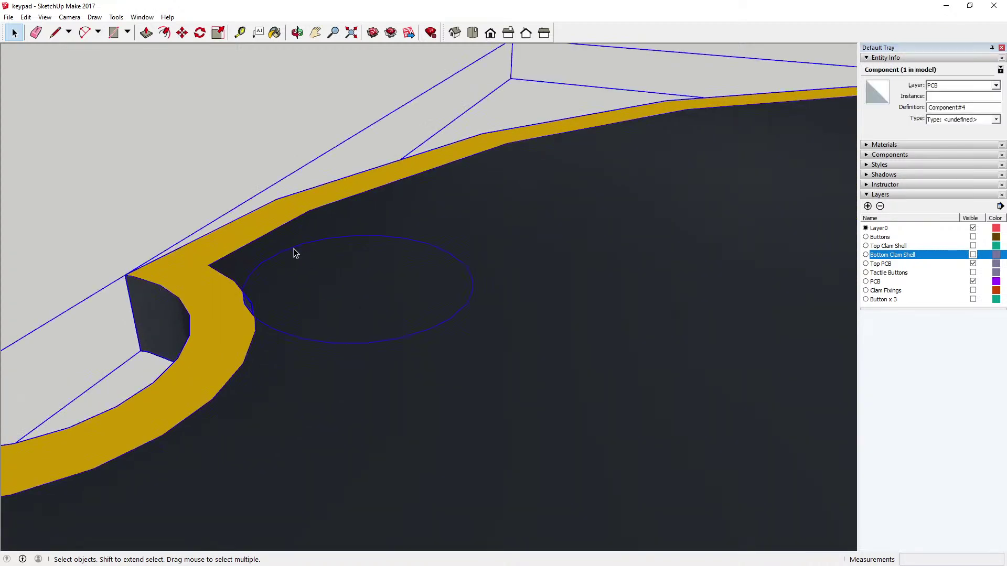
{"action": "double_click", "coordinate": [294, 249]}
{"action": "left_click", "coordinate": [293, 249]}
{"action": "left_click", "coordinate": [294, 249]}
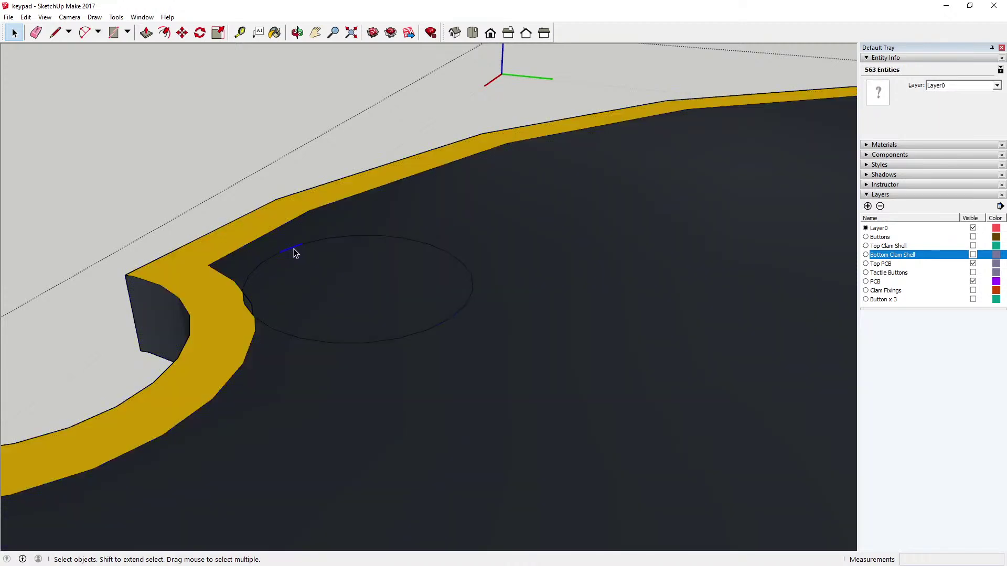
{"action": "left_click", "coordinate": [222, 242]}
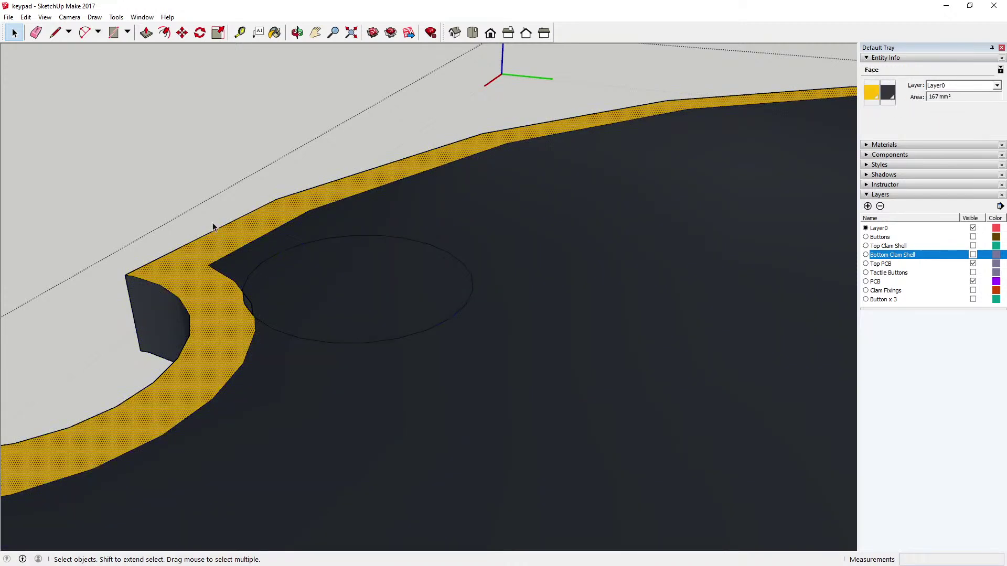
{"action": "left_click_drag", "start_coordinate": [212, 222], "coordinate": [492, 353]}
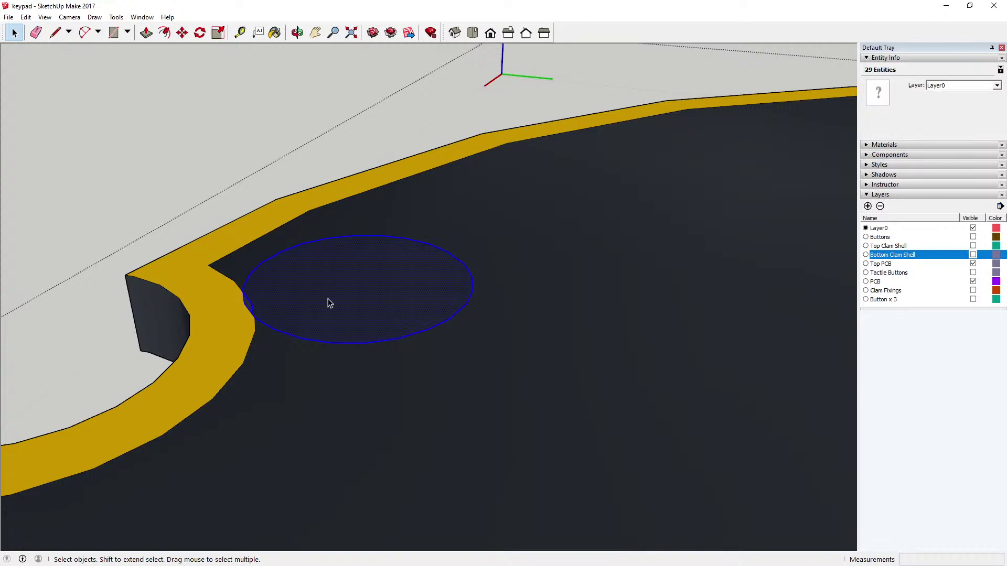
Try to delete the short edges where this post circle overlaps the notch outline, and undo the deletions
{"action": "left_click", "coordinate": [248, 312]}
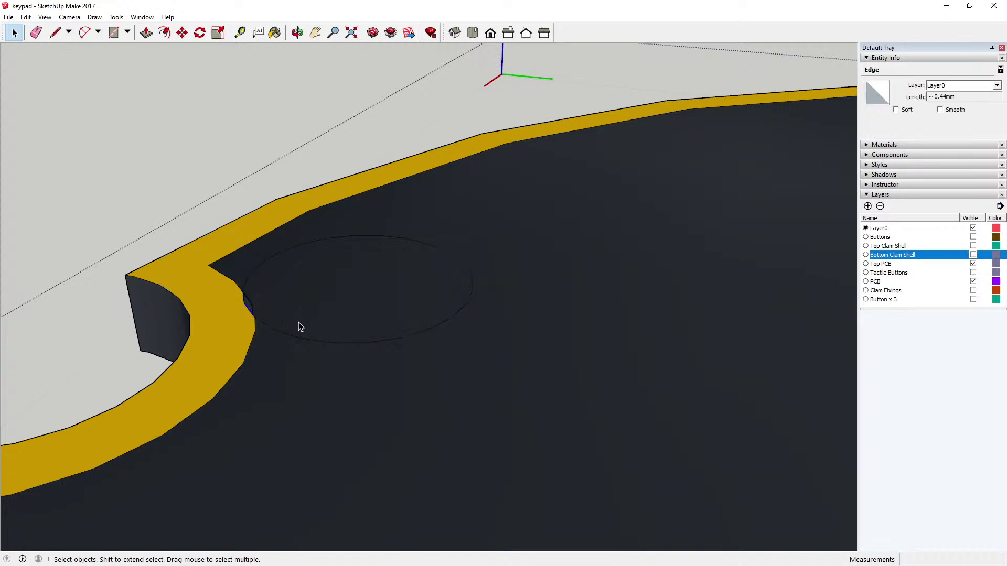
{"action": "key", "text": "Delete"}
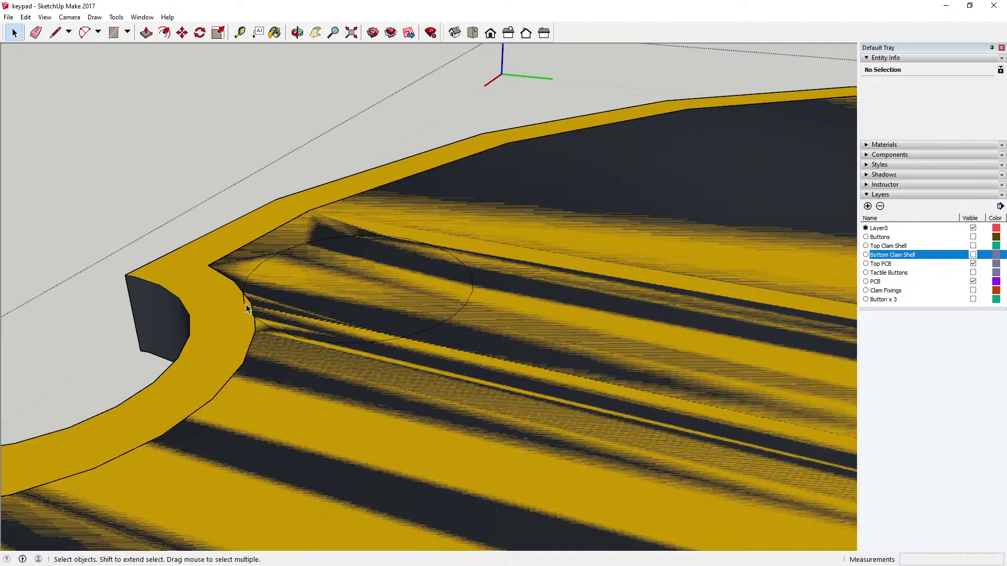
{"action": "left_click", "coordinate": [245, 302]}
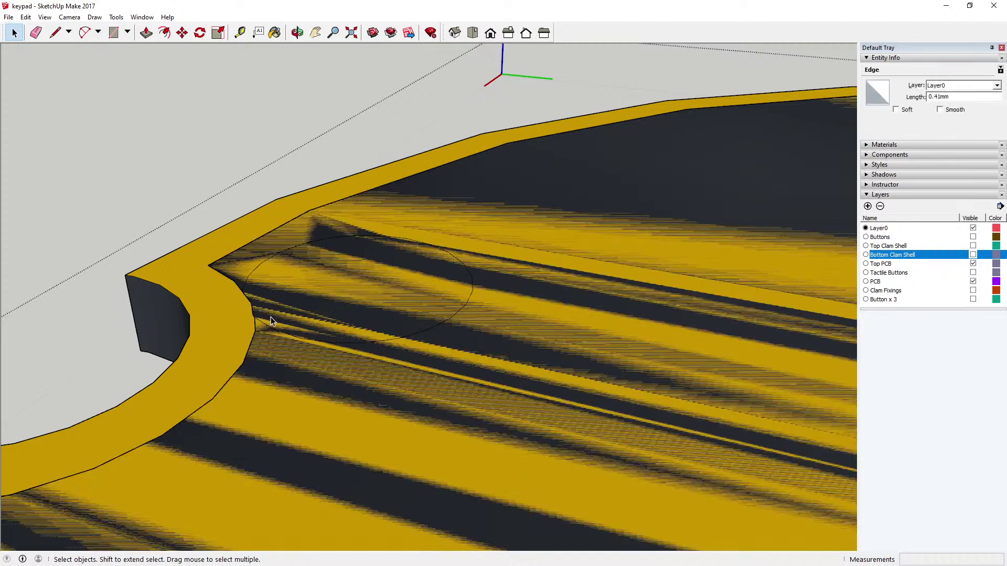
{"action": "key", "text": "Delete"}
{"action": "left_click", "coordinate": [26, 17]}
{"action": "left_click", "coordinate": [37, 32]}
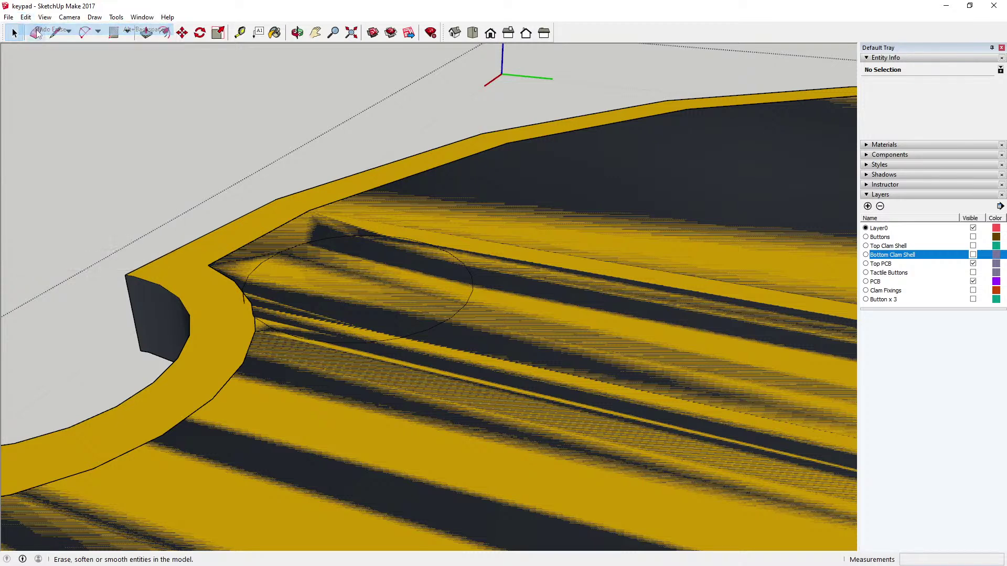
{"action": "left_click", "coordinate": [25, 17]}
{"action": "left_click", "coordinate": [58, 30]}
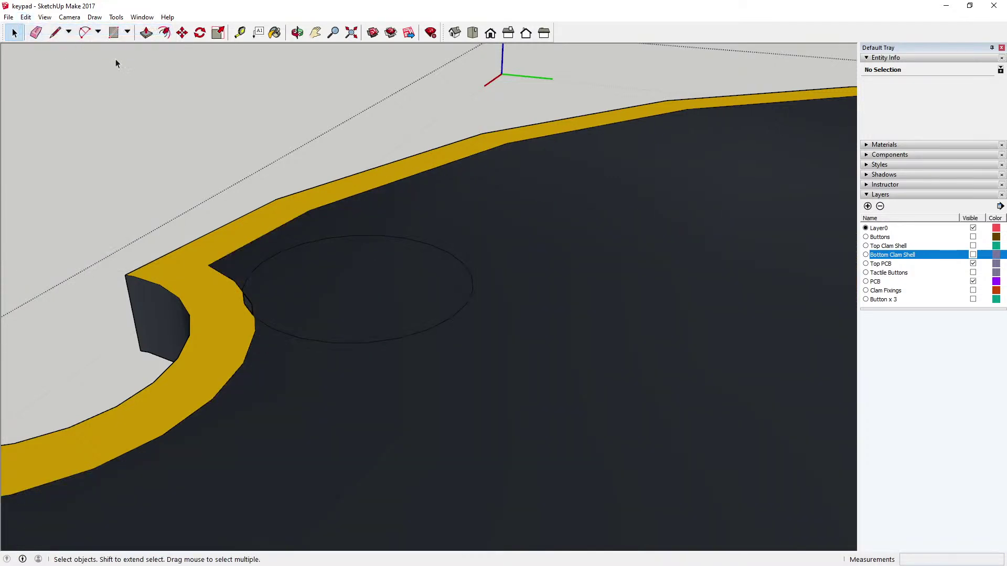
Delete the segments of this post circle that lie on the dark PCB surface, outside the notch overlap
{"action": "left_click", "coordinate": [297, 252]}
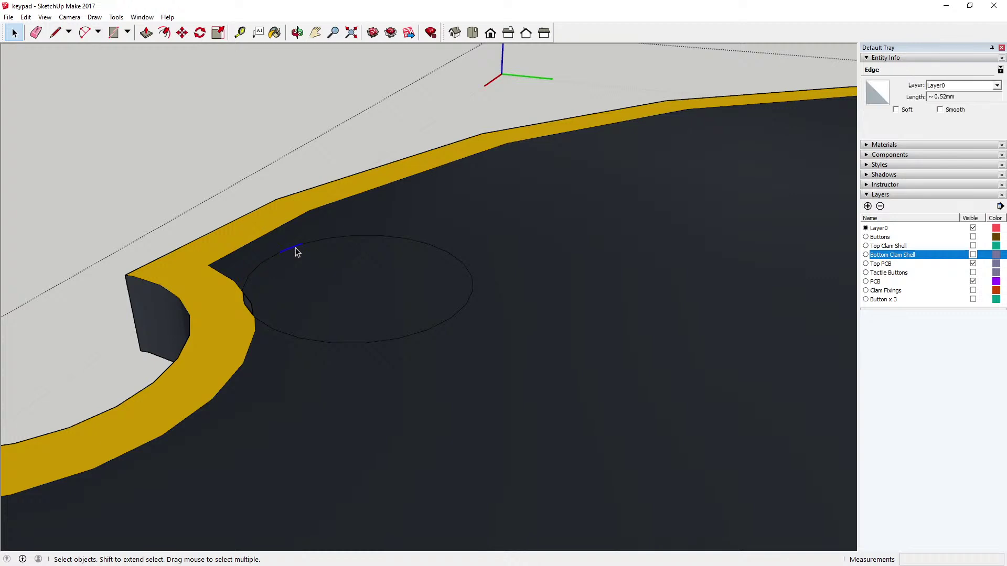
{"action": "key", "text": "Delete"}
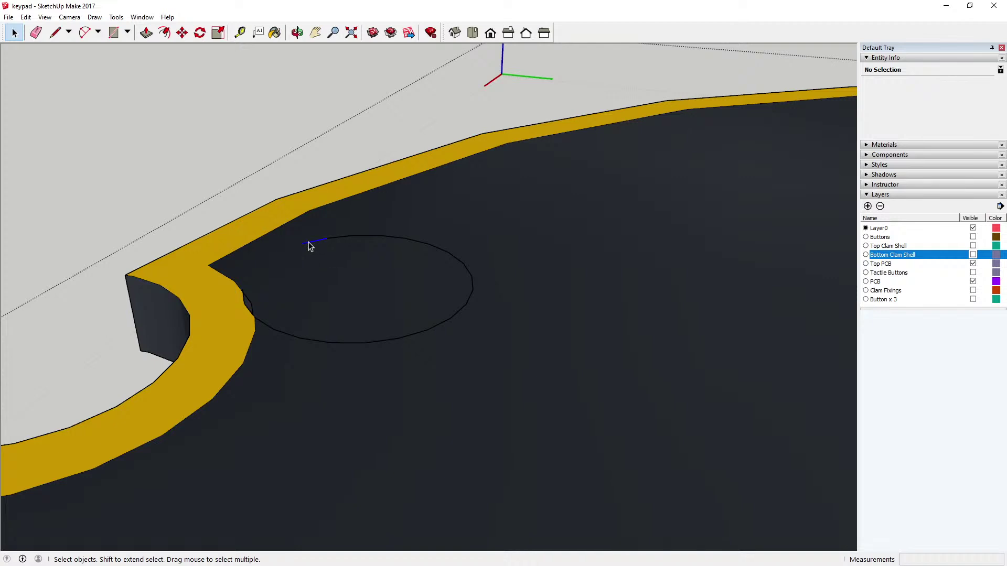
{"action": "left_click_drag", "start_coordinate": [302, 233], "coordinate": [483, 283]}
{"action": "left_click", "coordinate": [395, 278]}
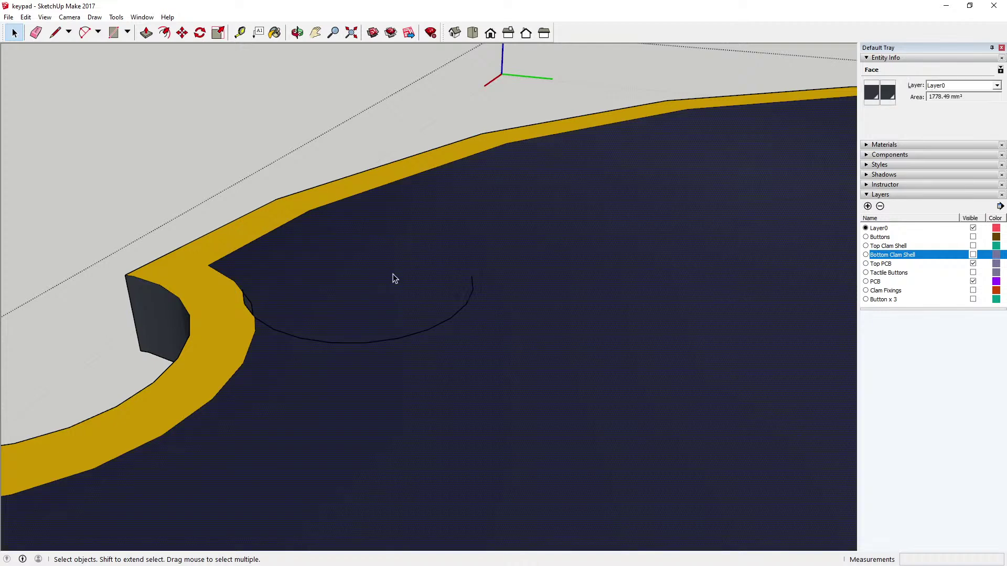
{"action": "left_click", "coordinate": [341, 163]}
{"action": "left_click_drag", "start_coordinate": [330, 262], "coordinate": [488, 352]}
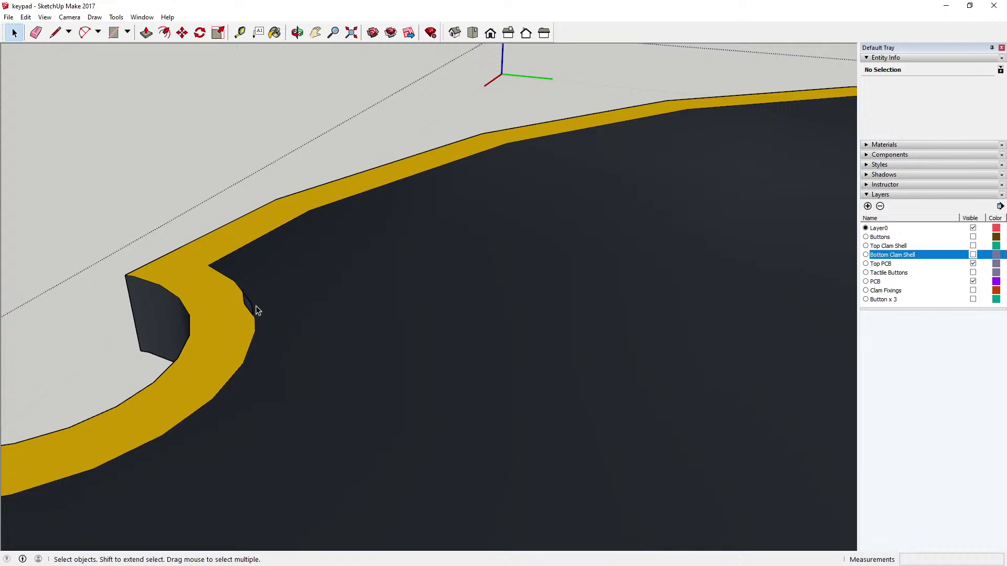
Remove the loose circle stub at the notch outline and undo the deletion of the adjoining sliver edge
{"action": "scroll", "coordinate": [253, 310], "scroll_direction": "up", "scroll_amount": 3}
{"action": "scroll", "coordinate": [239, 296], "scroll_direction": "up", "scroll_amount": 3}
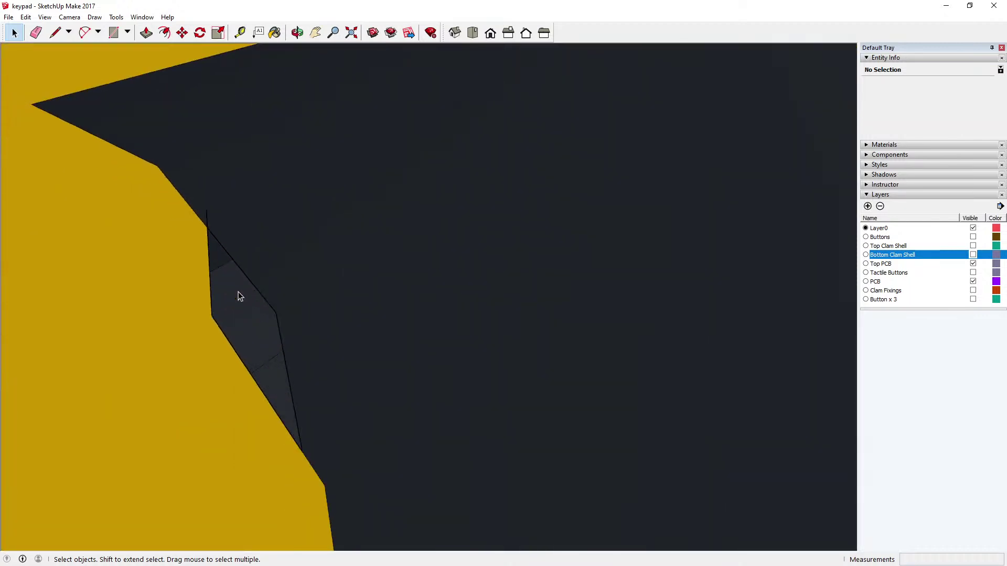
{"action": "scroll", "coordinate": [238, 292], "scroll_direction": "down", "scroll_amount": 2}
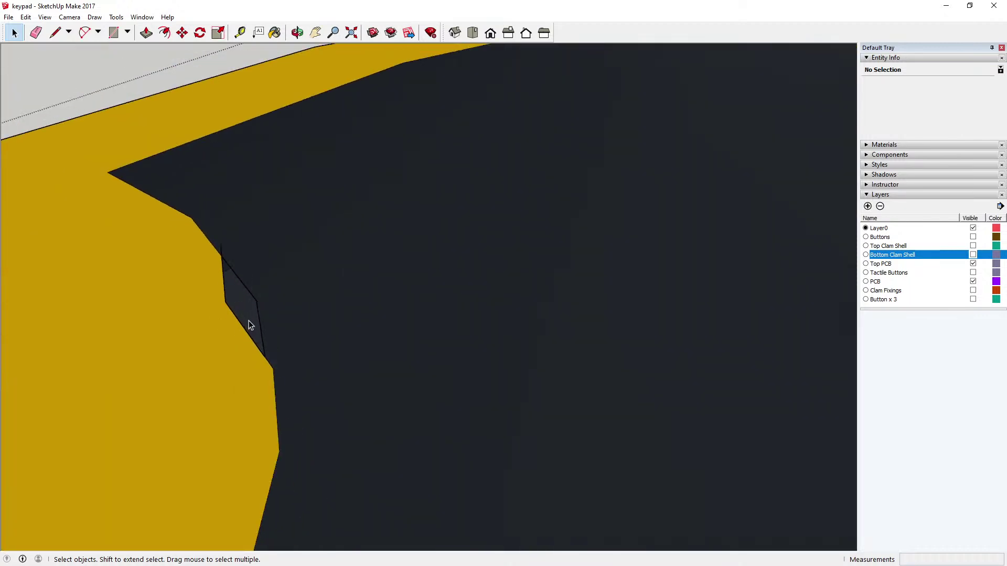
{"action": "left_click", "coordinate": [224, 276]}
{"action": "key", "text": "Delete"}
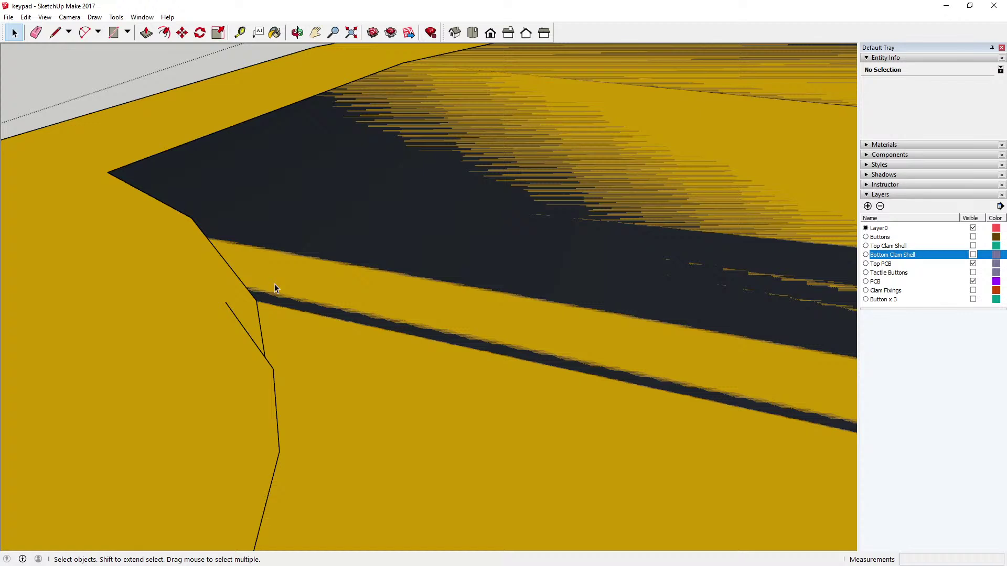
{"action": "left_click", "coordinate": [25, 17]}
{"action": "left_click", "coordinate": [33, 30]}
{"action": "scroll", "coordinate": [279, 279], "scroll_direction": "down", "scroll_amount": 4}
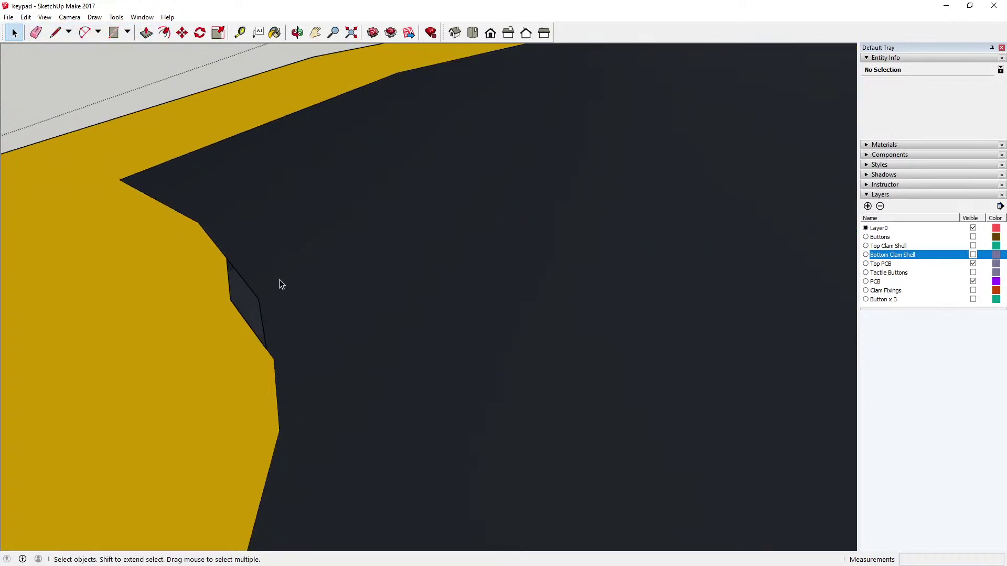
Delete the end segments of the post circle beside the second notch, undoing the removal of the sliver edge that bounds the yellow border
{"action": "scroll", "coordinate": [279, 244], "scroll_direction": "down", "scroll_amount": 6}
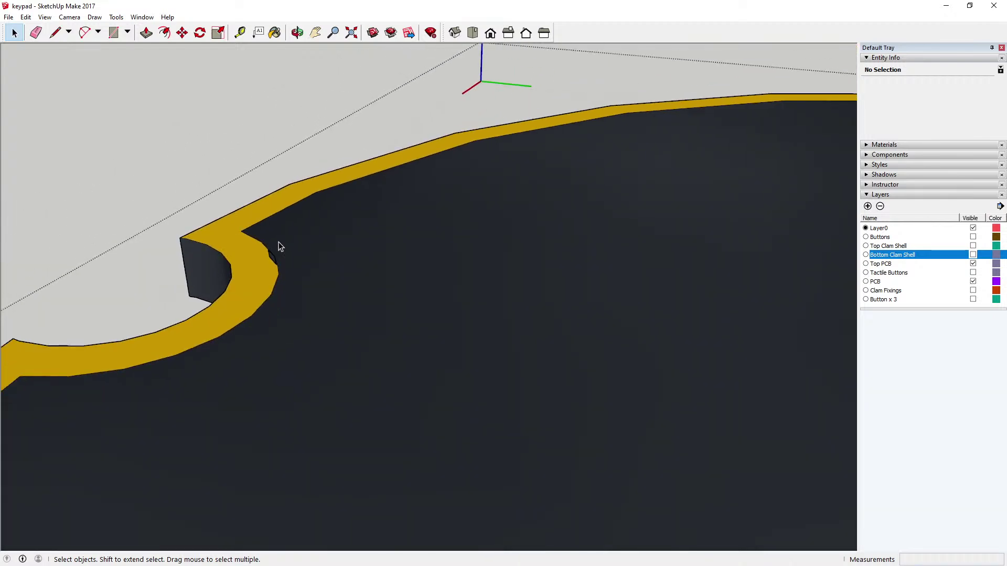
{"action": "scroll", "coordinate": [218, 250], "scroll_direction": "down", "scroll_amount": 1}
{"action": "scroll", "coordinate": [640, 203], "scroll_direction": "up", "scroll_amount": 7}
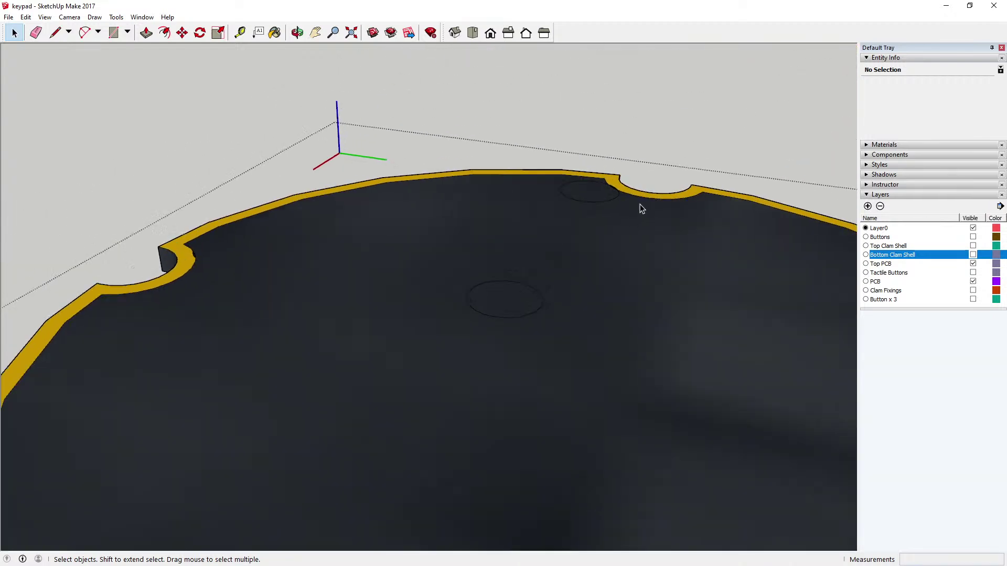
{"action": "scroll", "coordinate": [608, 192], "scroll_direction": "up", "scroll_amount": 4}
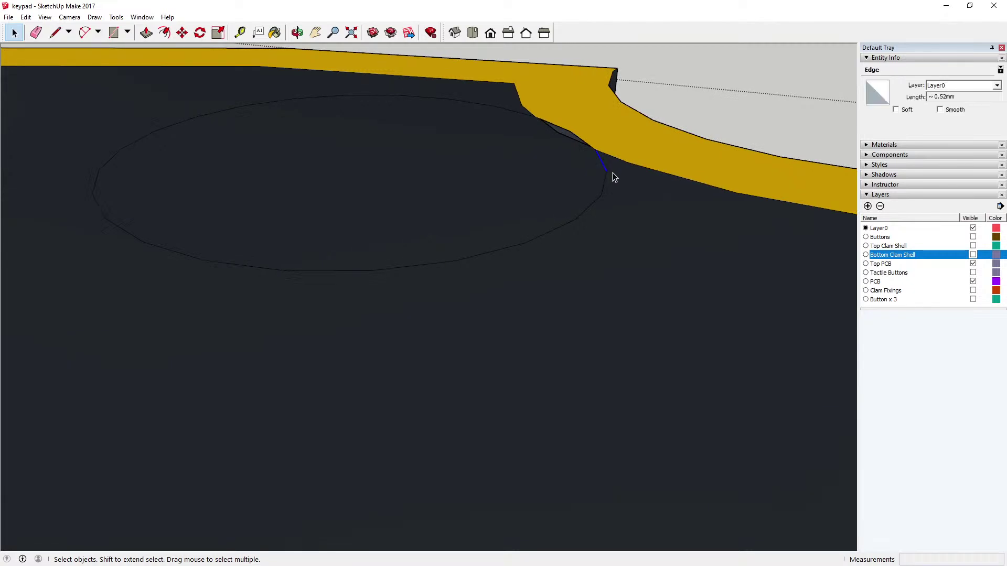
{"action": "key", "text": "Delete"}
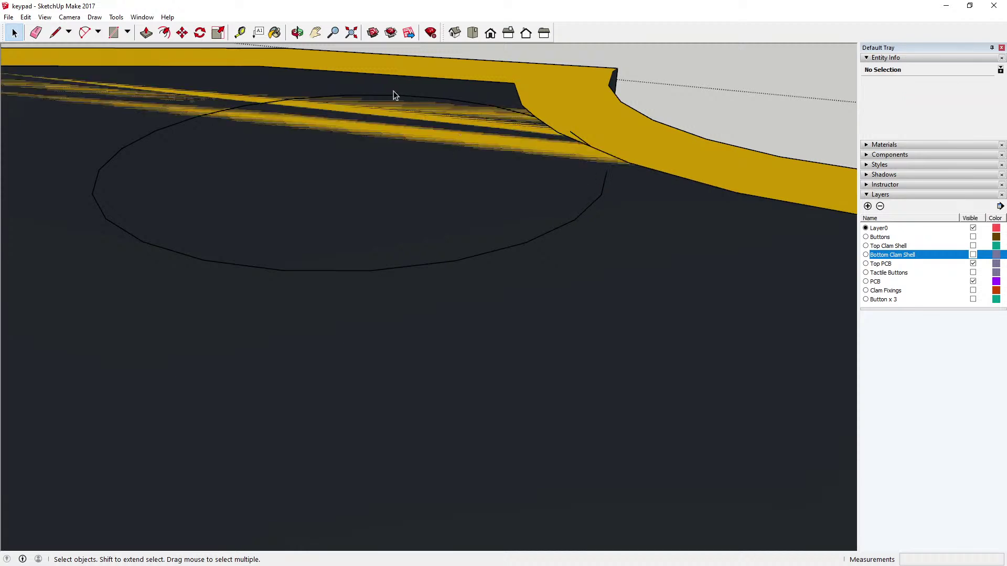
{"action": "left_click", "coordinate": [26, 17]}
{"action": "left_click", "coordinate": [27, 18]}
{"action": "left_click", "coordinate": [32, 20]}
{"action": "left_click", "coordinate": [37, 30]}
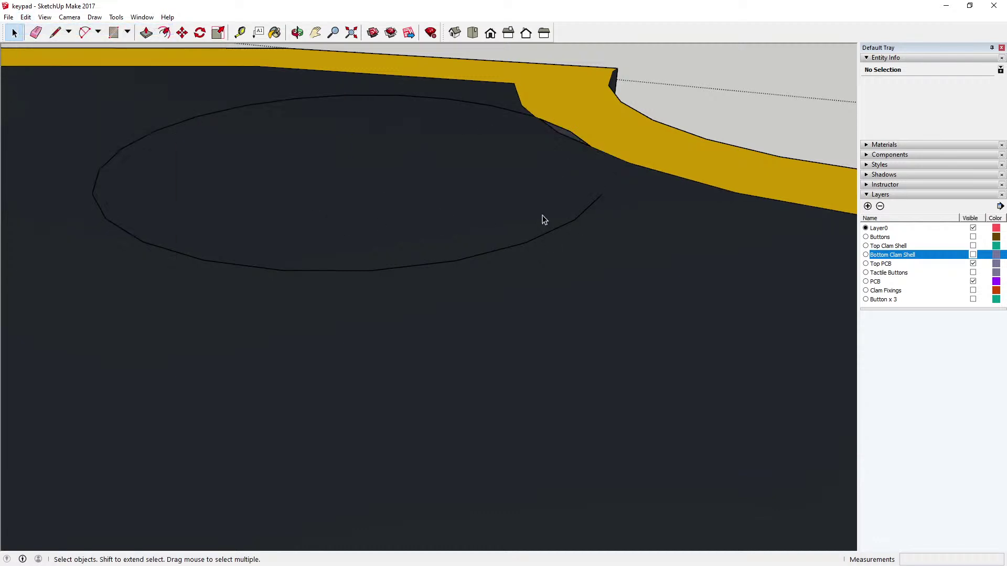
Delete the remaining segments of the second notch's post circle from the dark PCB surface
{"action": "left_click_drag", "start_coordinate": [414, 169], "coordinate": [612, 286]}
{"action": "key", "text": "Delete"}
{"action": "left_click_drag", "start_coordinate": [79, 153], "coordinate": [474, 313]}
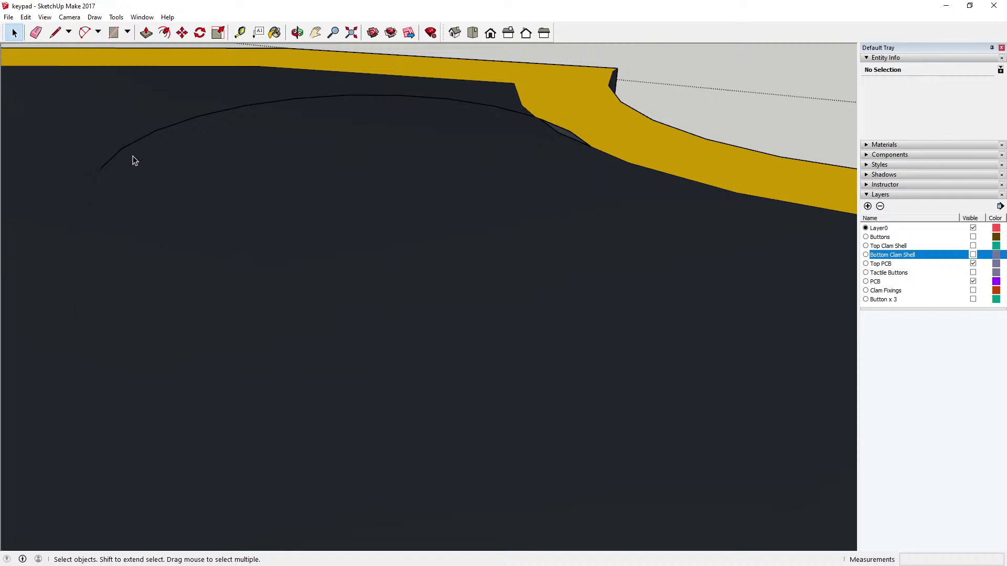
{"action": "left_click_drag", "start_coordinate": [95, 90], "coordinate": [242, 180]}
{"action": "left_click_drag", "start_coordinate": [243, 95], "coordinate": [406, 136]}
{"action": "key", "text": "Delete"}
{"action": "left_click_drag", "start_coordinate": [391, 91], "coordinate": [504, 122]}
{"action": "left_click", "coordinate": [506, 112]}
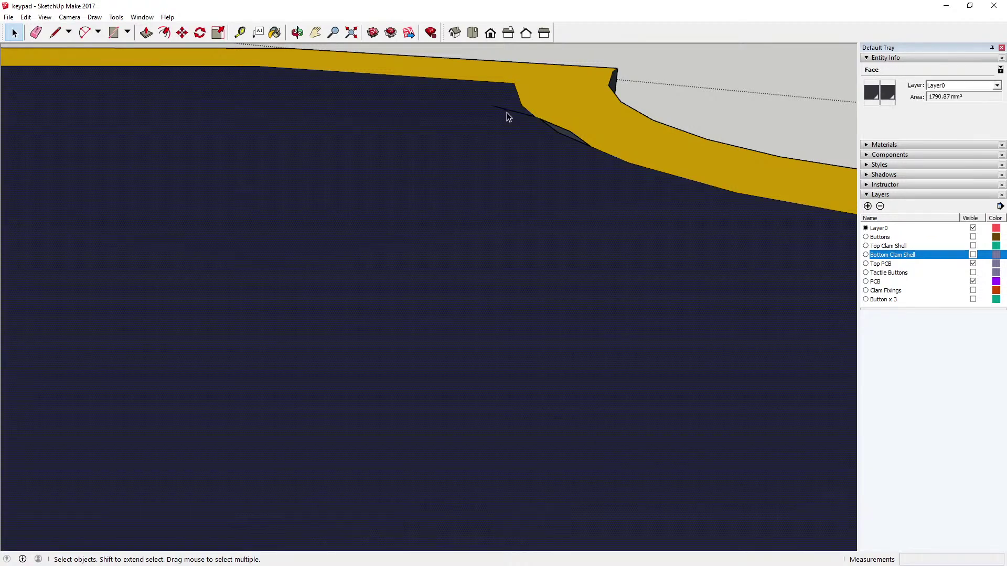
{"action": "left_click", "coordinate": [511, 110]}
{"action": "left_click", "coordinate": [504, 124]}
{"action": "key", "text": "Delete"}
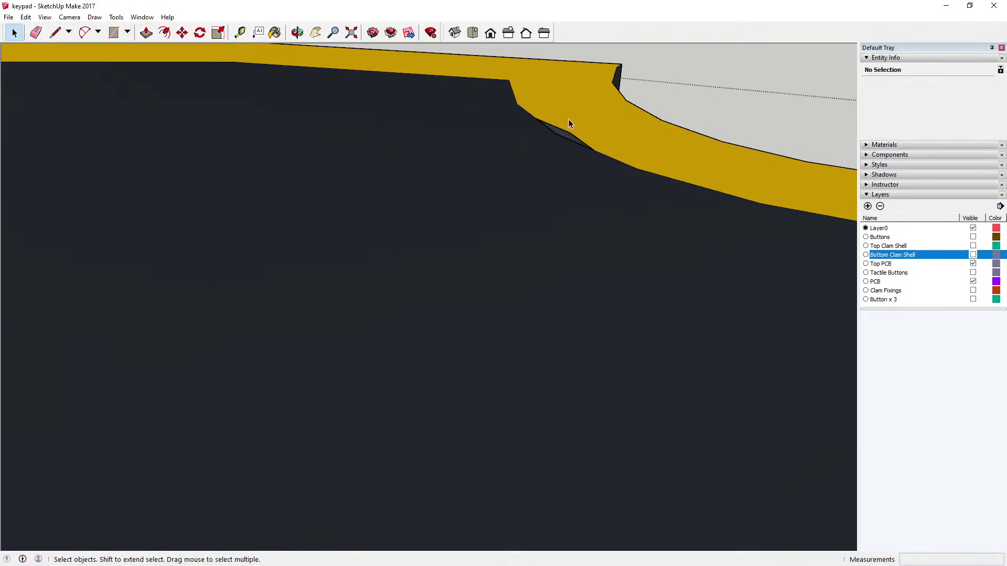
Retrace the outer edge of the dark sliver at the notch outline with a line about 0.44 mm long to form a face
{"action": "scroll", "coordinate": [566, 125], "scroll_direction": "up", "scroll_amount": 4}
{"action": "scroll", "coordinate": [560, 124], "scroll_direction": "up", "scroll_amount": 3}
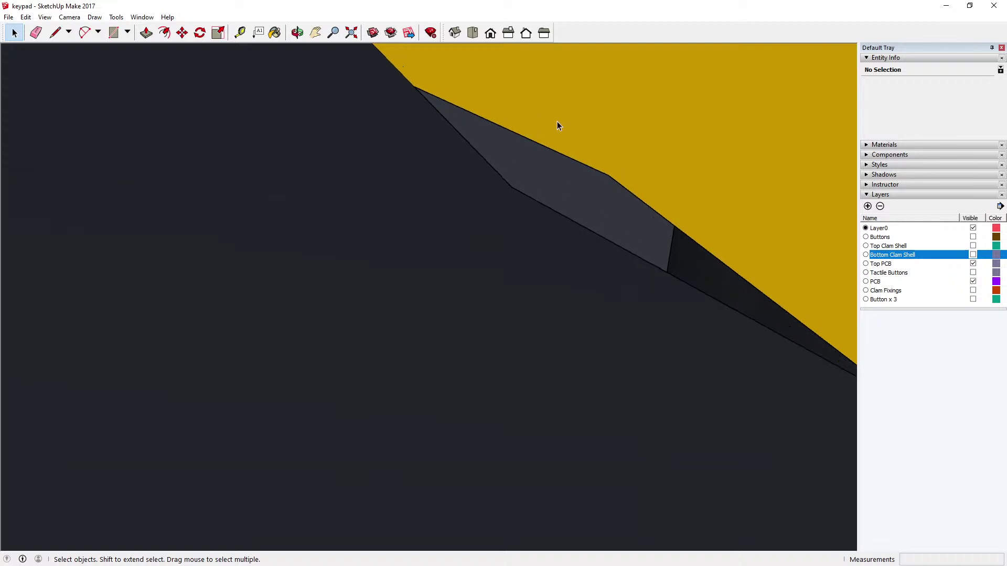
{"action": "left_click", "coordinate": [297, 33]}
{"action": "left_click_drag", "start_coordinate": [360, 83], "coordinate": [273, 80]}
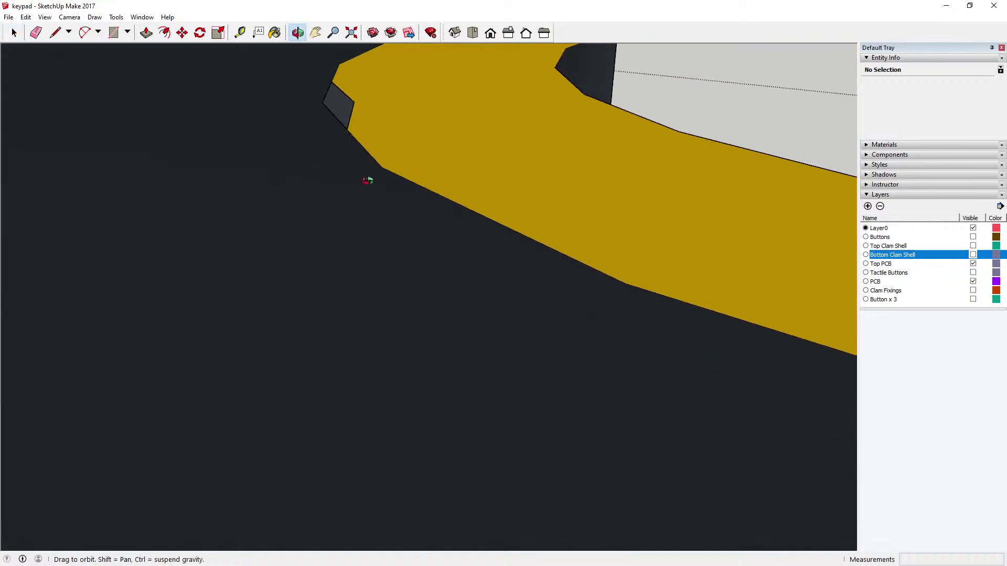
{"action": "left_click_drag", "start_coordinate": [367, 180], "coordinate": [328, 188]}
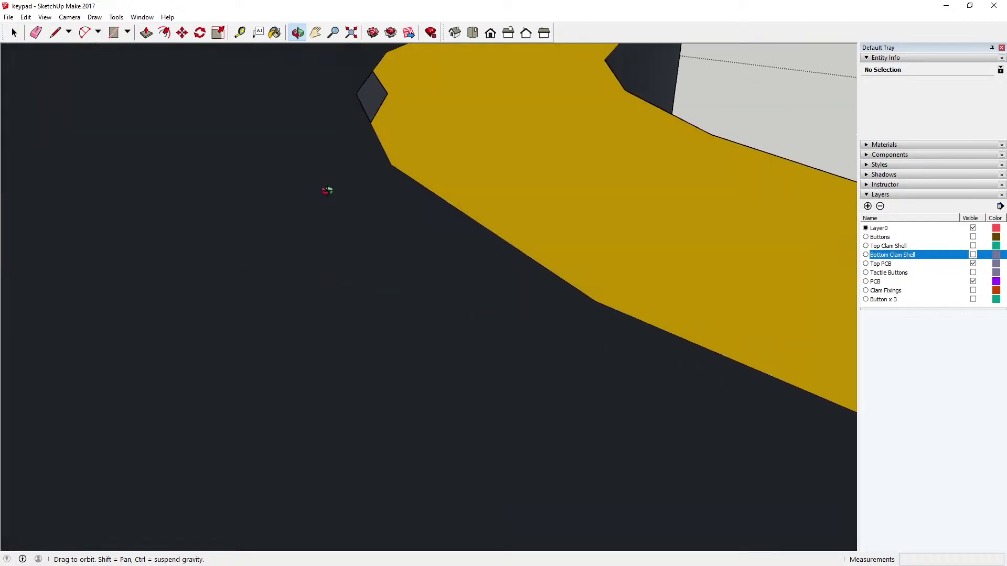
{"action": "left_click_drag", "start_coordinate": [377, 132], "coordinate": [381, 100]}
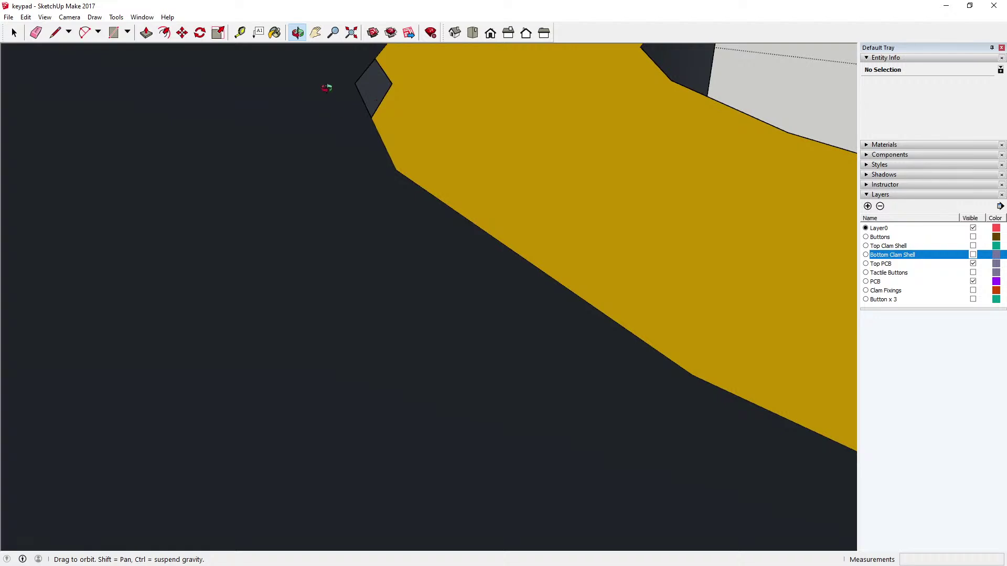
{"action": "left_click", "coordinate": [55, 32]}
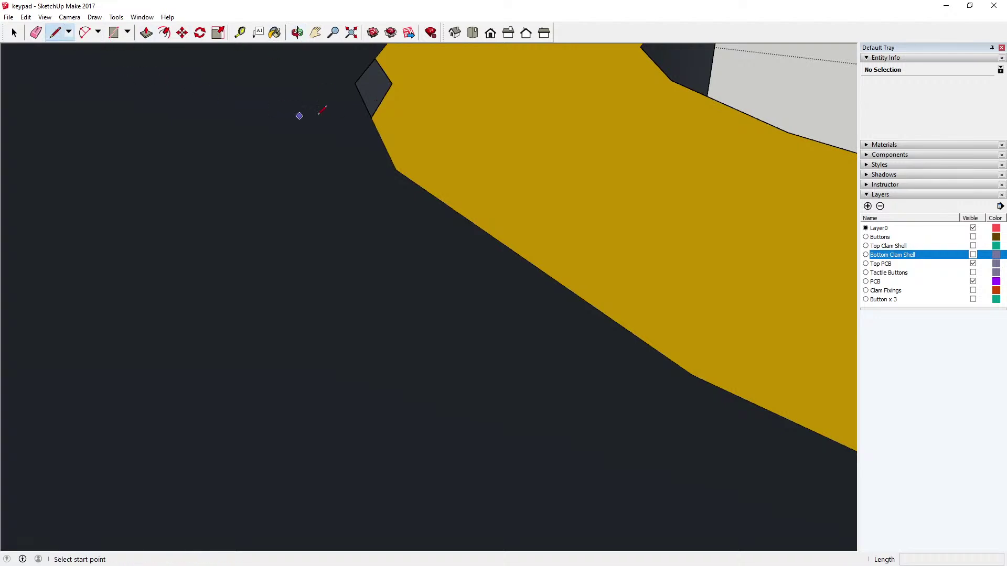
{"action": "left_click", "coordinate": [375, 58]}
{"action": "left_click", "coordinate": [355, 82]}
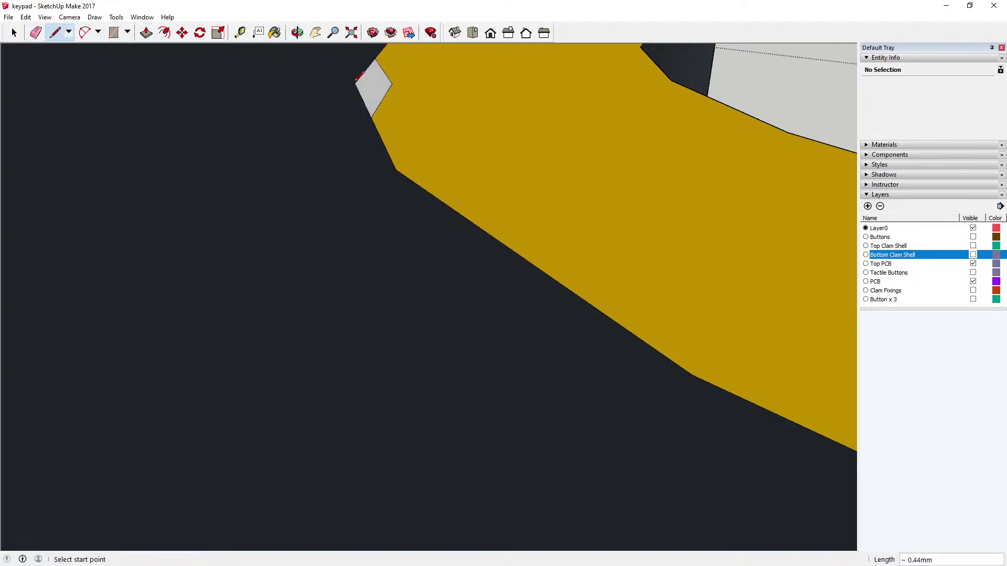
Delete the edges dividing the repaired sliver from the yellow border at the notch
{"action": "key", "text": "space"}
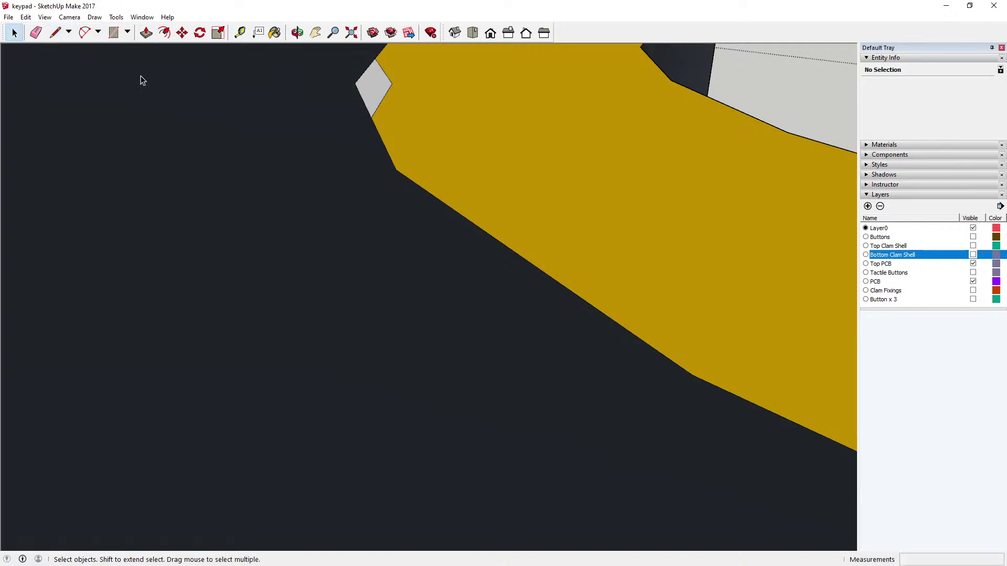
{"action": "left_click", "coordinate": [380, 102]}
{"action": "key", "text": "Delete"}
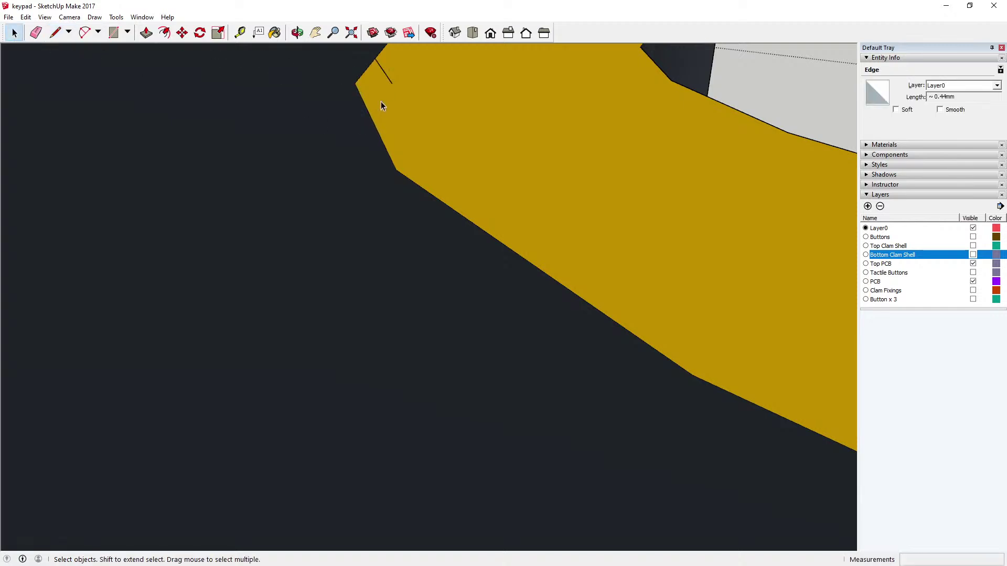
{"action": "scroll", "coordinate": [400, 157], "scroll_direction": "down", "scroll_amount": 5}
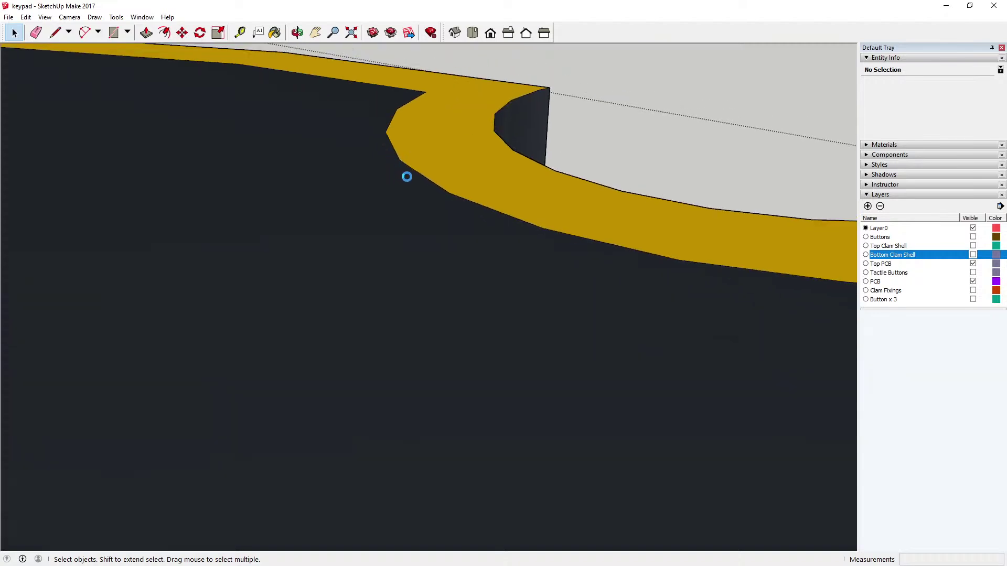
Delete the small leftover post circle in the middle of the dark PCB surface
{"action": "scroll", "coordinate": [407, 177], "scroll_direction": "down", "scroll_amount": 8}
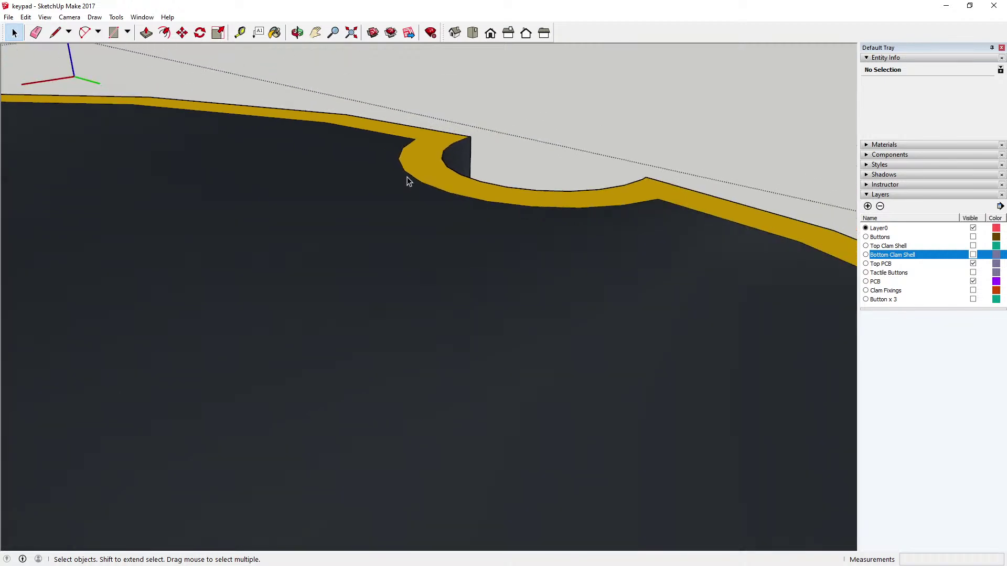
{"action": "scroll", "coordinate": [407, 175], "scroll_direction": "down", "scroll_amount": 4}
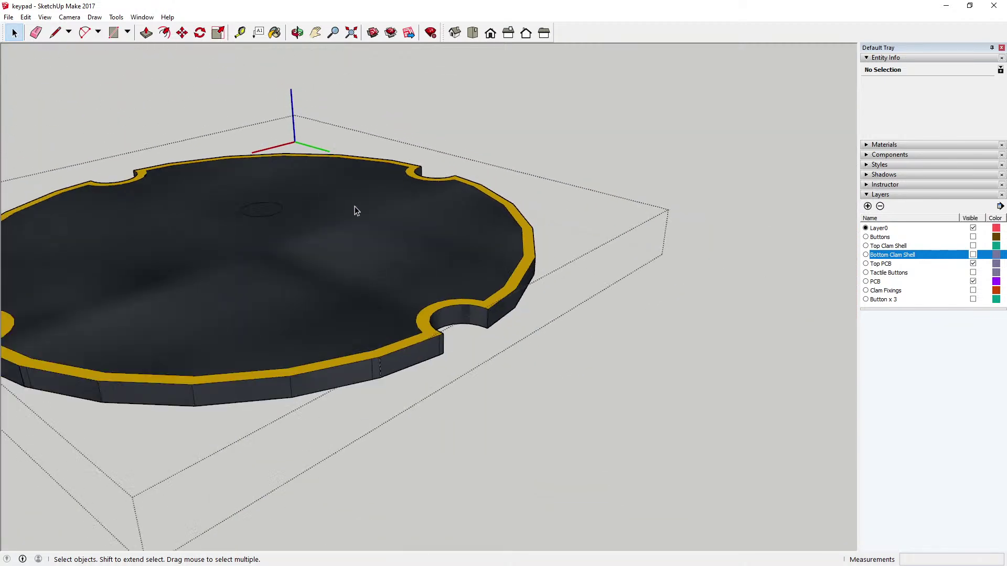
{"action": "scroll", "coordinate": [224, 204], "scroll_direction": "up", "scroll_amount": 7}
{"action": "left_click_drag", "start_coordinate": [247, 191], "coordinate": [390, 258]}
{"action": "key", "text": "Delete"}
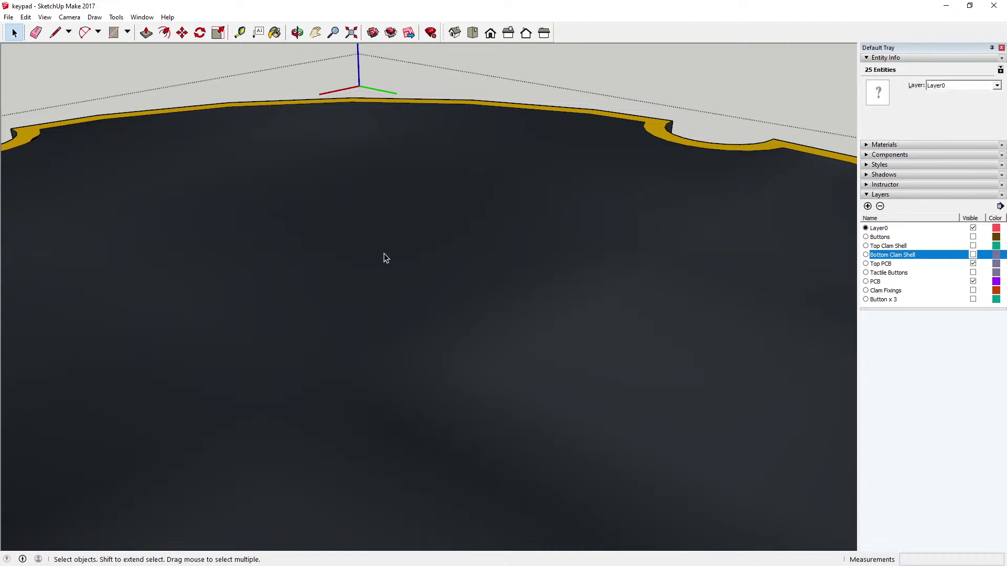
Retrace the outer edge of the sliver gap at the opposite notch with a line about 0.49 mm long to form a face
{"action": "scroll", "coordinate": [177, 197], "scroll_direction": "down", "scroll_amount": 3}
{"action": "scroll", "coordinate": [131, 170], "scroll_direction": "up", "scroll_amount": 3}
{"action": "scroll", "coordinate": [131, 169], "scroll_direction": "up", "scroll_amount": 6}
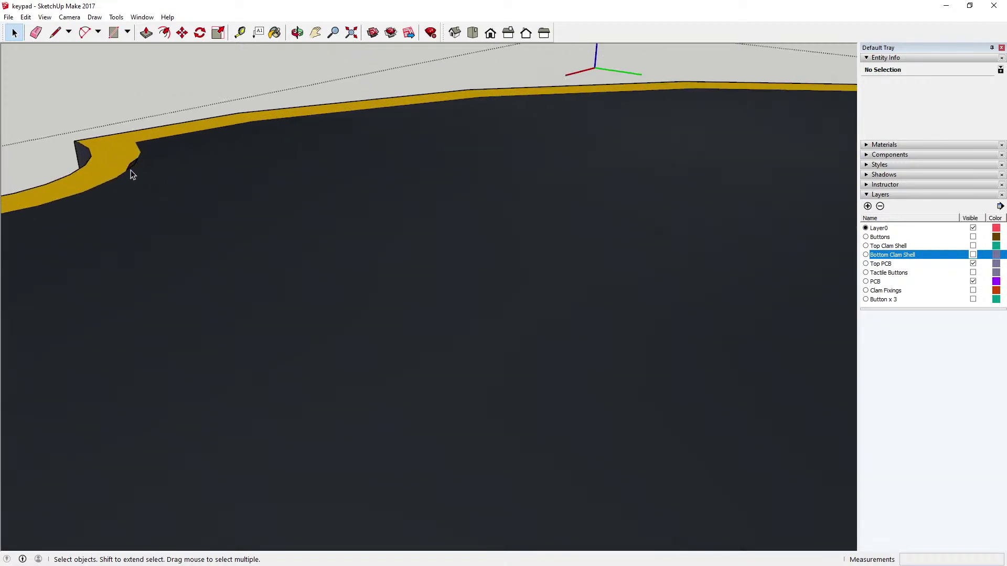
{"action": "key", "text": "l"}
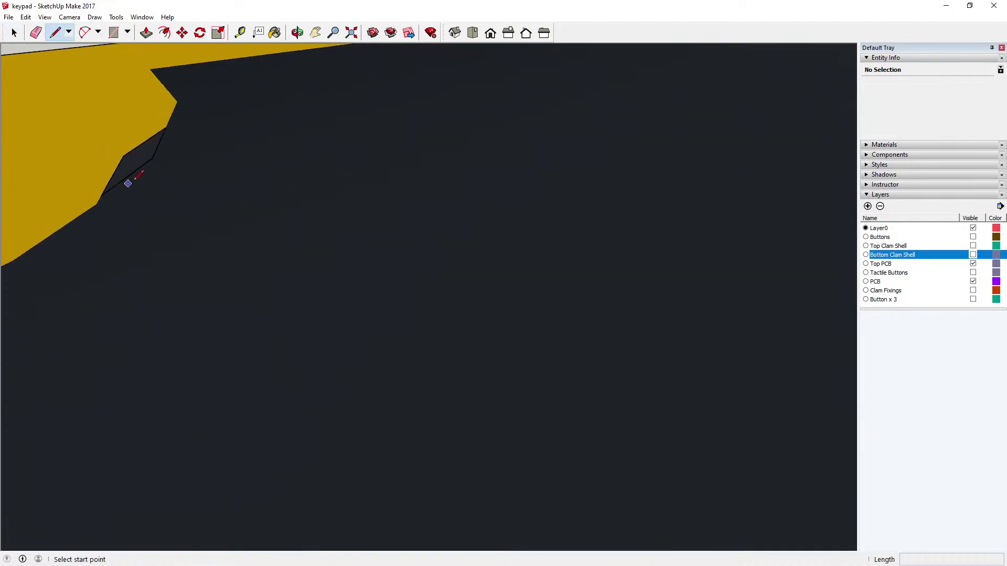
{"action": "left_click", "coordinate": [101, 202]}
{"action": "left_click", "coordinate": [153, 157]}
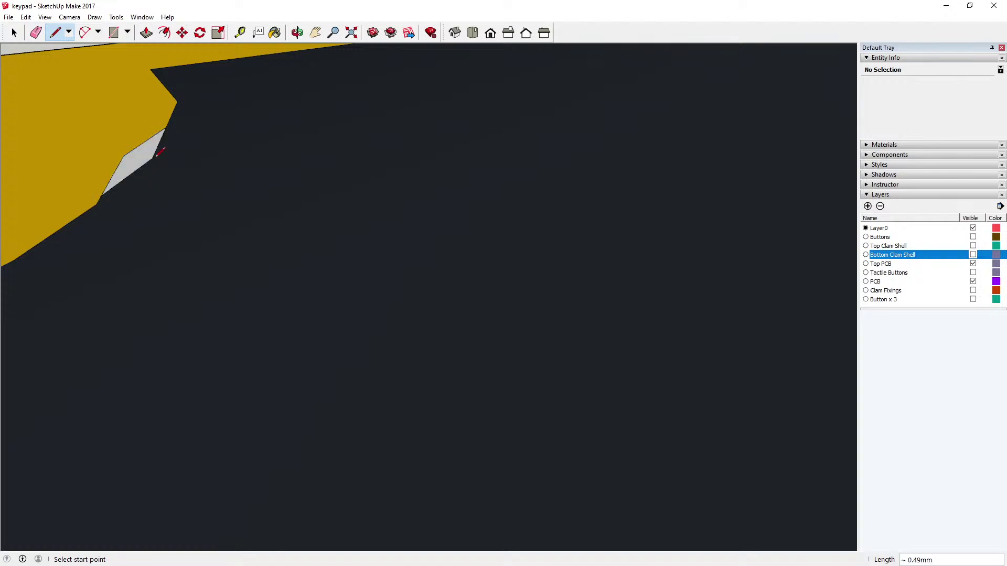
Delete the edges dividing this notch's repaired sliver from the yellow border
{"action": "key", "text": "space"}
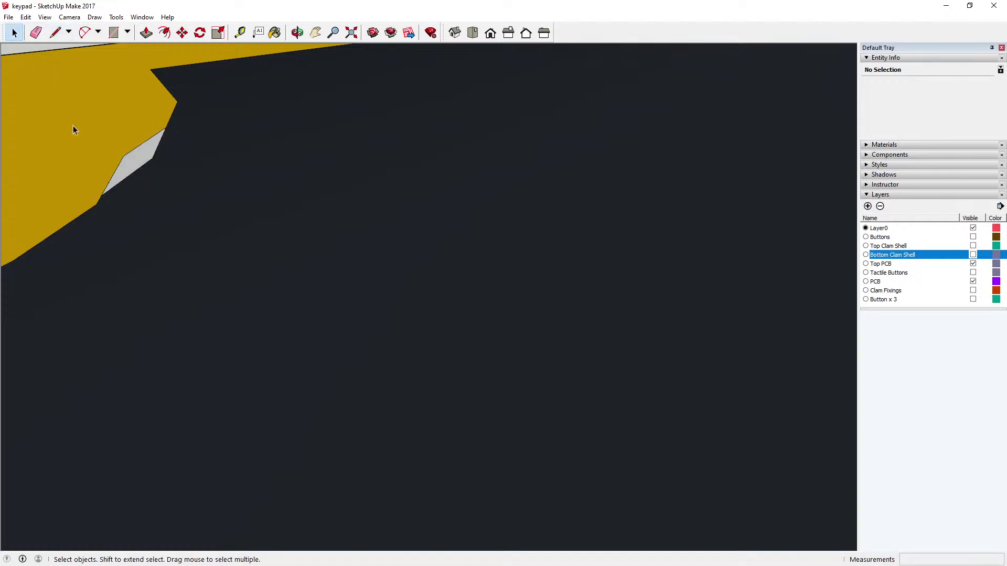
{"action": "left_click", "coordinate": [110, 182]}
{"action": "key", "text": "Delete"}
{"action": "scroll", "coordinate": [290, 216], "scroll_direction": "down", "scroll_amount": 6}
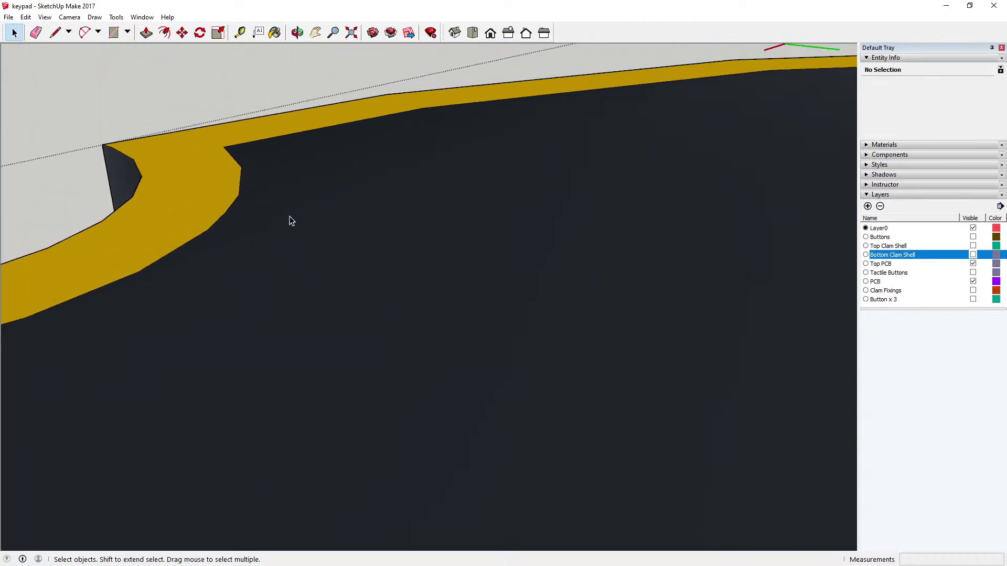
{"action": "scroll", "coordinate": [289, 212], "scroll_direction": "down", "scroll_amount": 6}
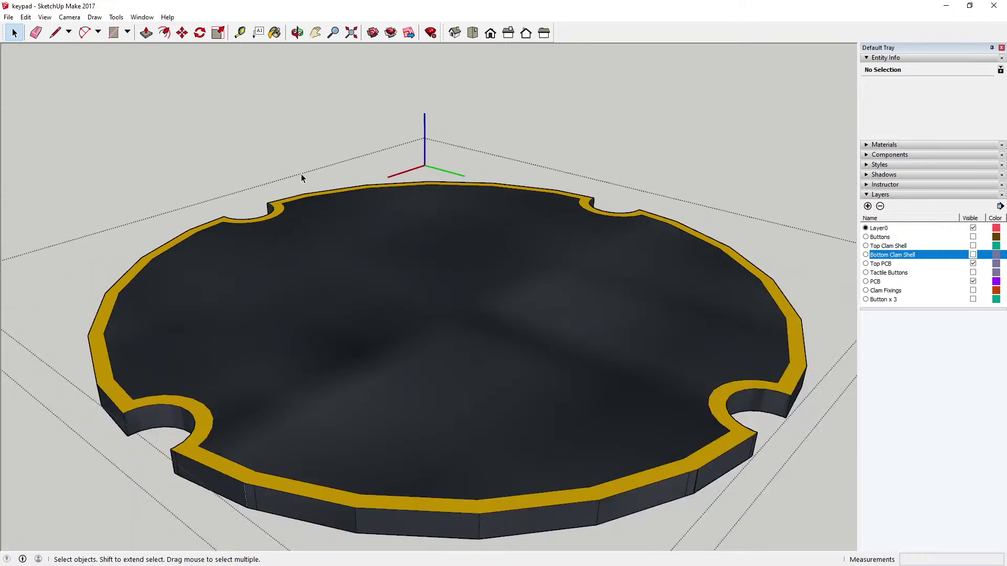
Try offsetting the outline of the dark PCB face inward, and undo the offset
{"action": "left_click", "coordinate": [164, 32]}
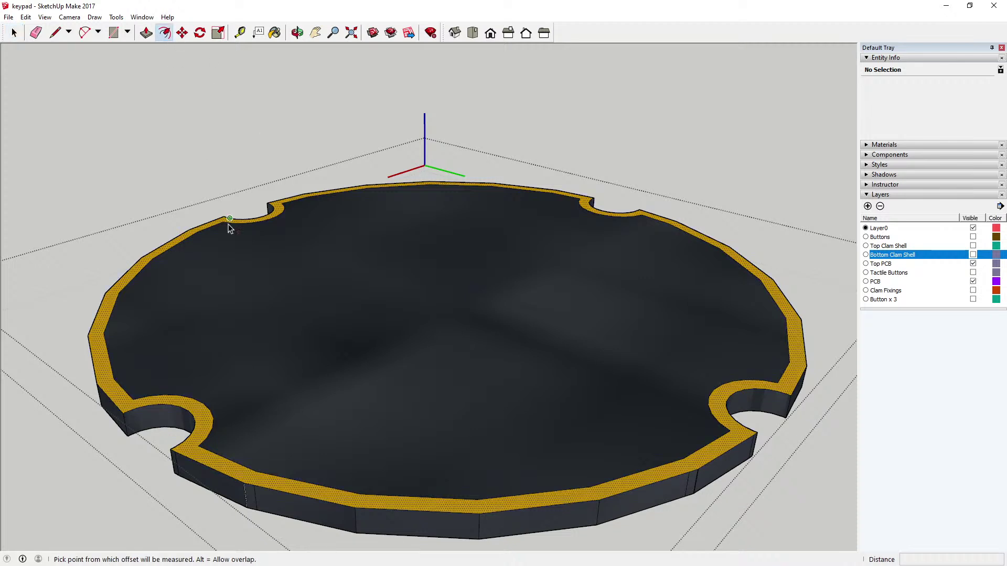
{"action": "left_click", "coordinate": [210, 238]}
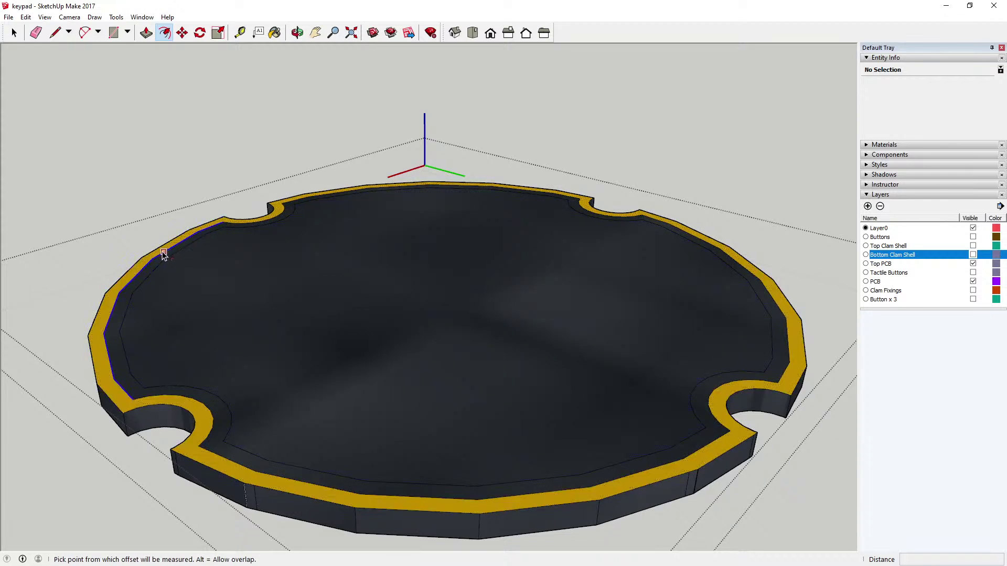
{"action": "scroll", "coordinate": [166, 247], "scroll_direction": "up", "scroll_amount": 4}
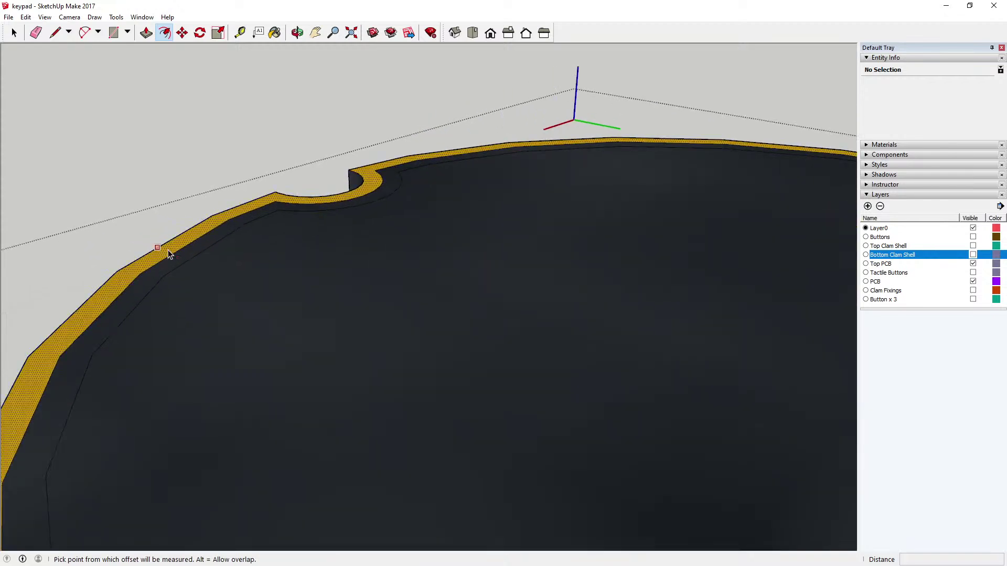
{"action": "scroll", "coordinate": [167, 249], "scroll_direction": "up", "scroll_amount": 3}
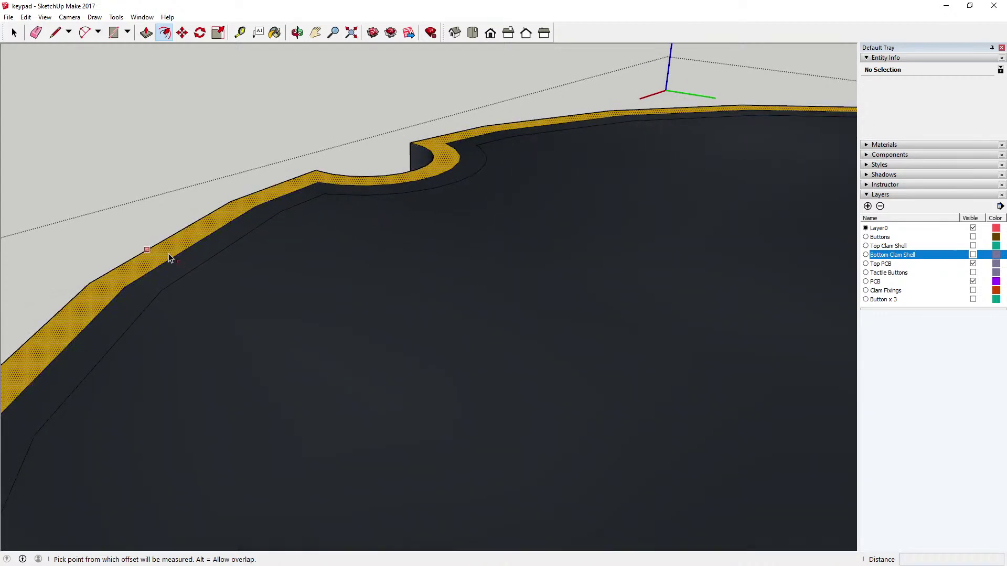
{"action": "left_click", "coordinate": [175, 258]}
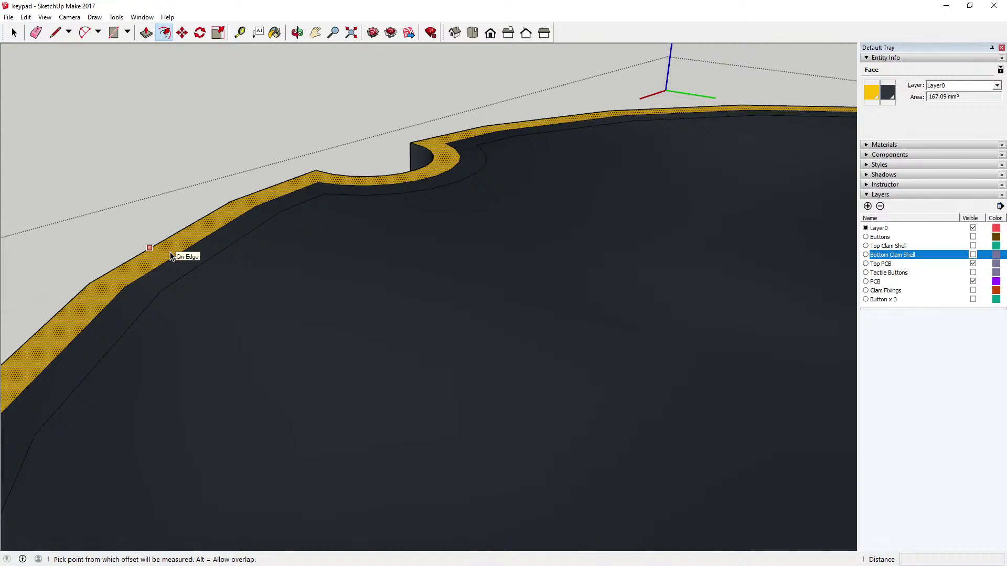
{"action": "key", "text": "Escape"}
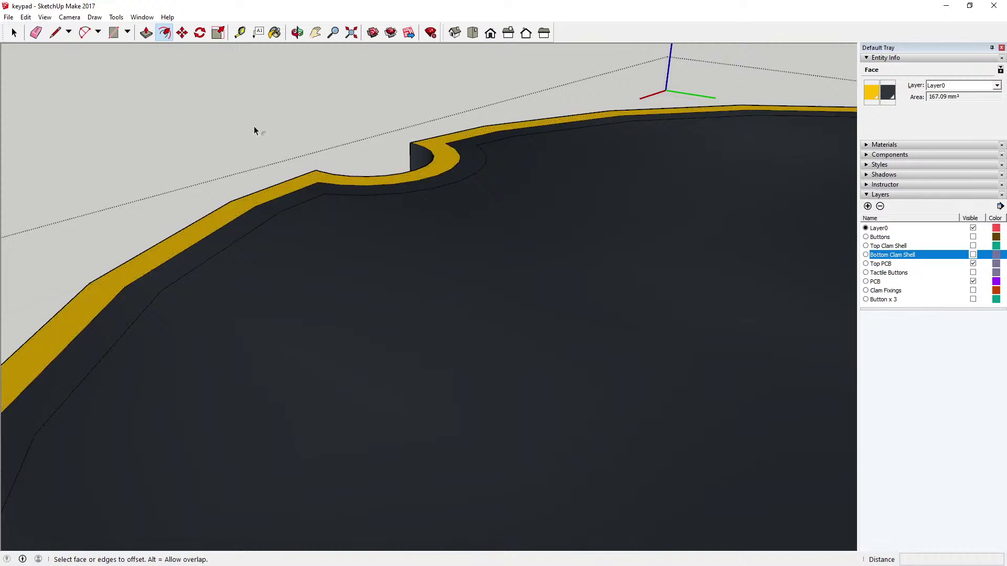
{"action": "left_click", "coordinate": [26, 17]}
{"action": "left_click", "coordinate": [42, 29]}
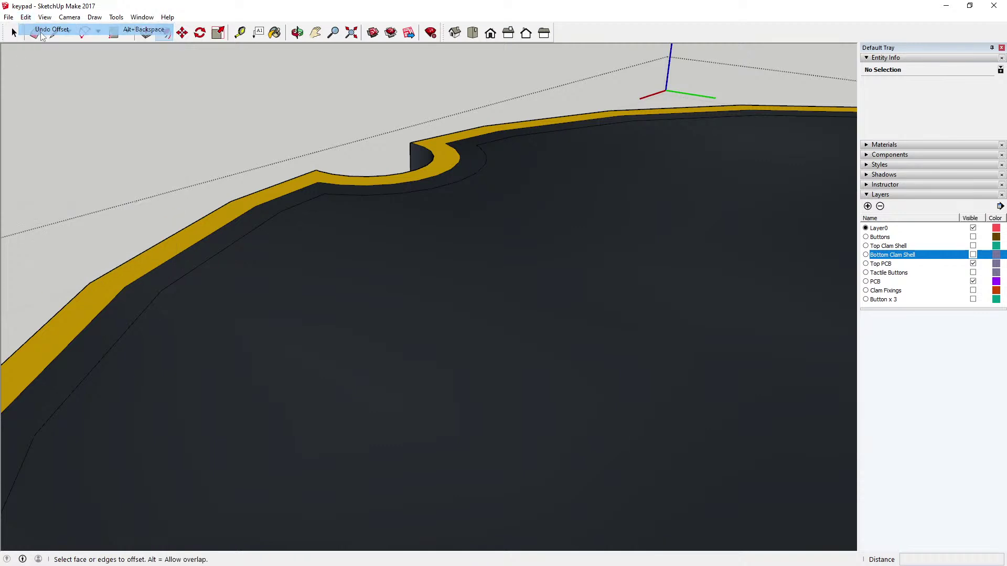
Try offsetting the inner edge curve of the yellow border outward by 0.5 mm between two notches, and undo the offset
{"action": "left_click", "coordinate": [231, 222]}
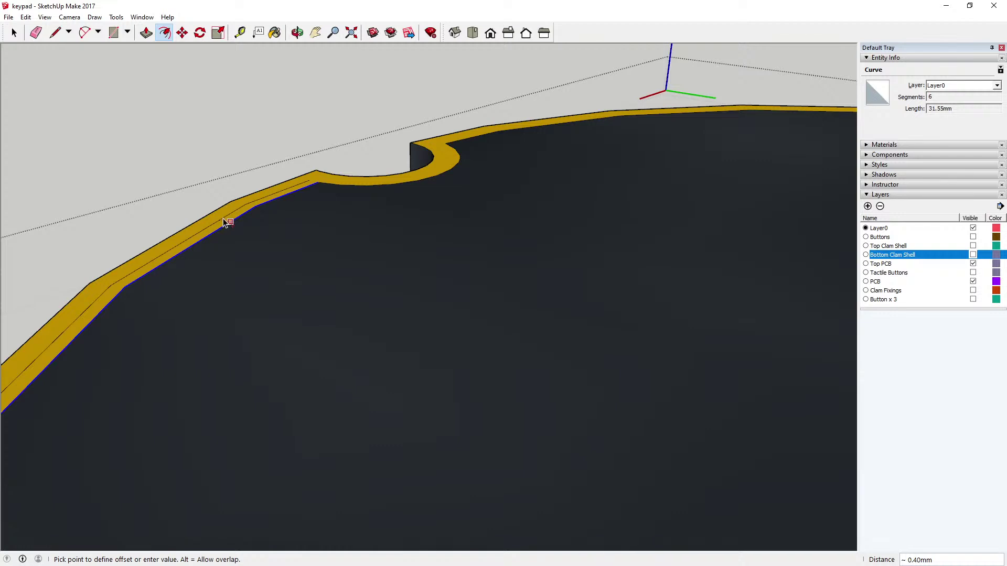
{"action": "type", "text": ".5"}
{"action": "key", "text": "Return"}
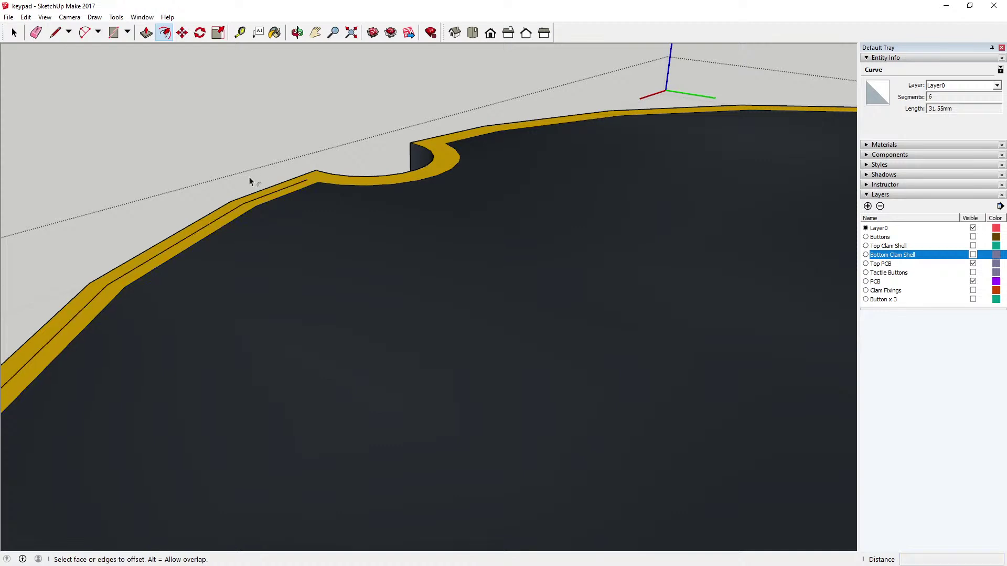
{"action": "scroll", "coordinate": [306, 208], "scroll_direction": "down", "scroll_amount": 3}
{"action": "scroll", "coordinate": [307, 209], "scroll_direction": "down", "scroll_amount": 2}
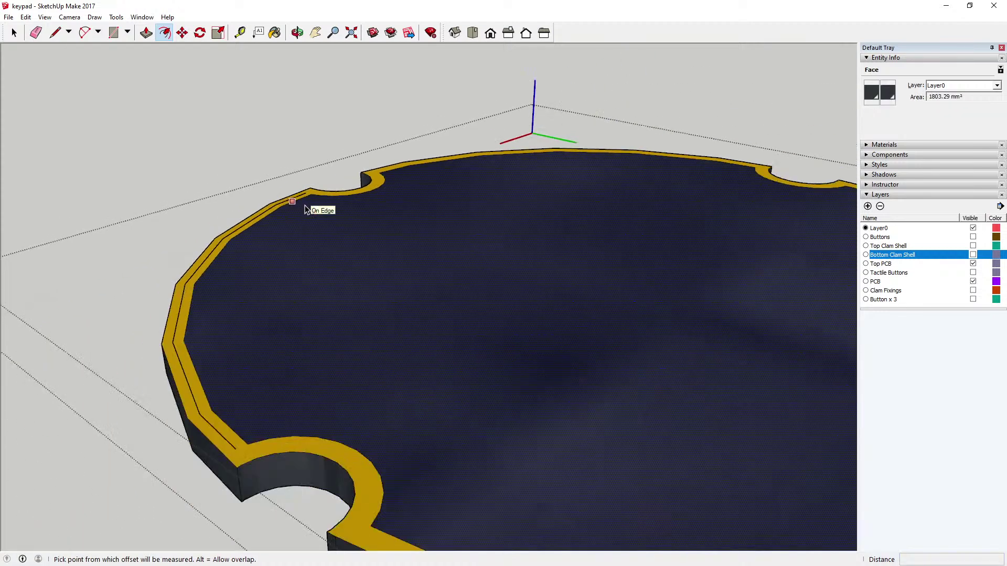
{"action": "key", "text": "Escape"}
{"action": "left_click", "coordinate": [26, 16]}
{"action": "left_click", "coordinate": [51, 30]}
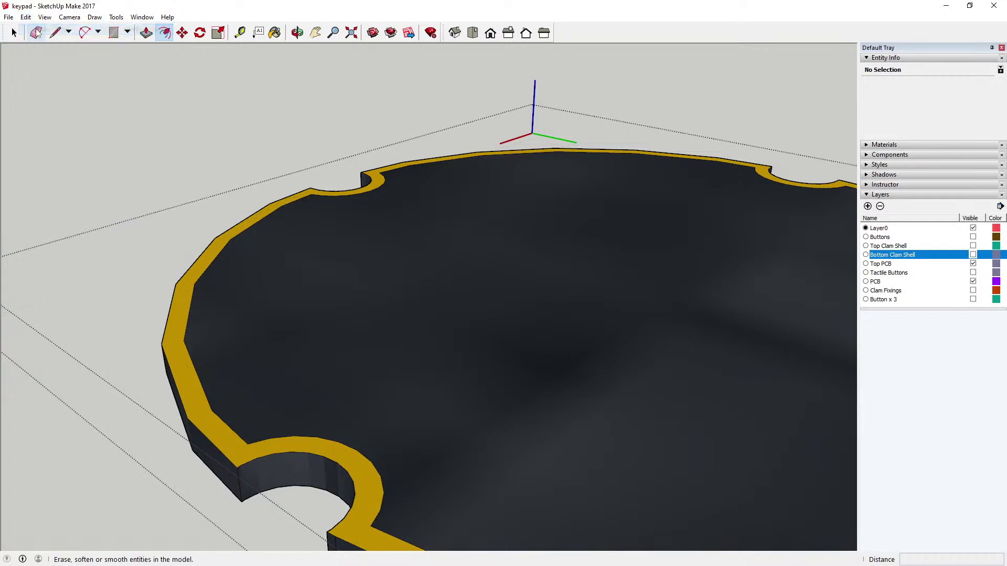
Offset the whole outline of the dark PCB face outward by about 0.6 mm onto the yellow border
{"action": "left_click", "coordinate": [413, 172]}
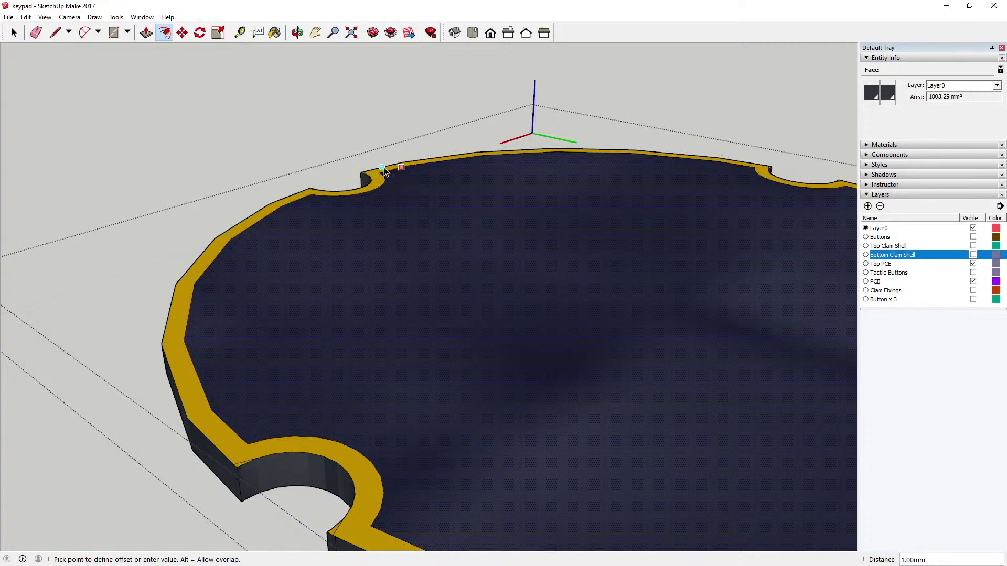
{"action": "scroll", "coordinate": [384, 171], "scroll_direction": "up", "scroll_amount": 3}
{"action": "scroll", "coordinate": [395, 169], "scroll_direction": "up", "scroll_amount": 1}
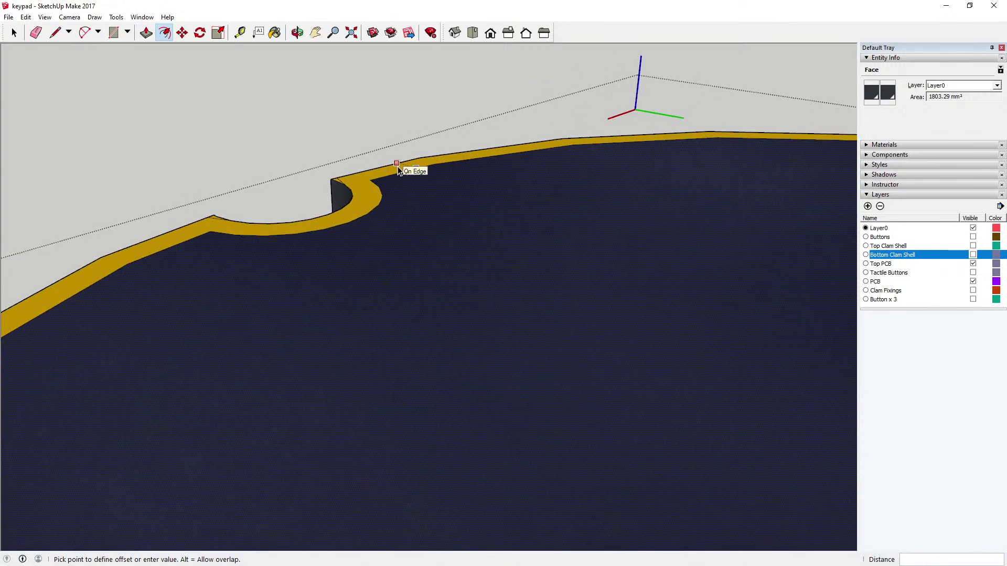
{"action": "scroll", "coordinate": [398, 170], "scroll_direction": "up", "scroll_amount": 1}
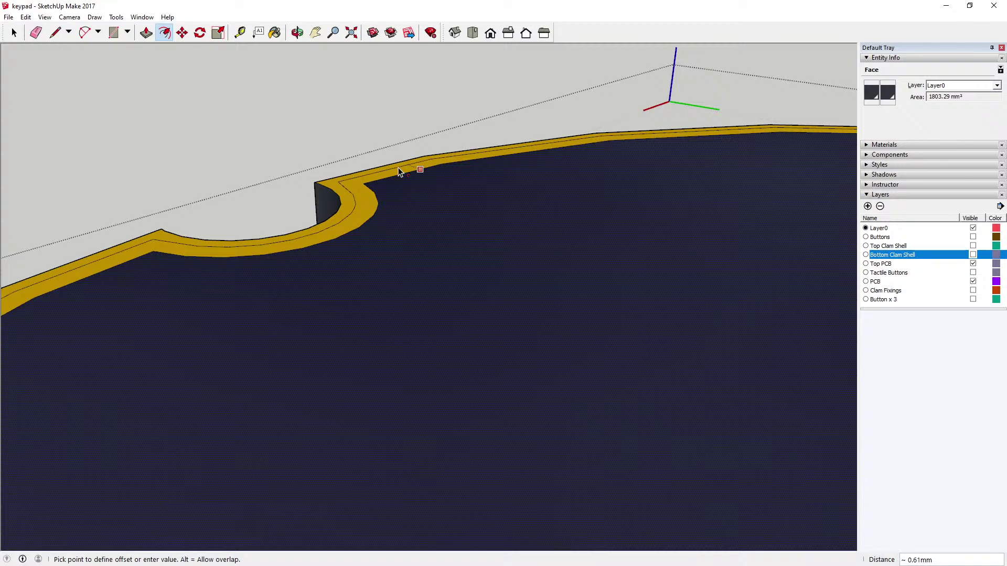
{"action": "left_click", "coordinate": [398, 168]}
{"action": "scroll", "coordinate": [333, 183], "scroll_direction": "down", "scroll_amount": 3}
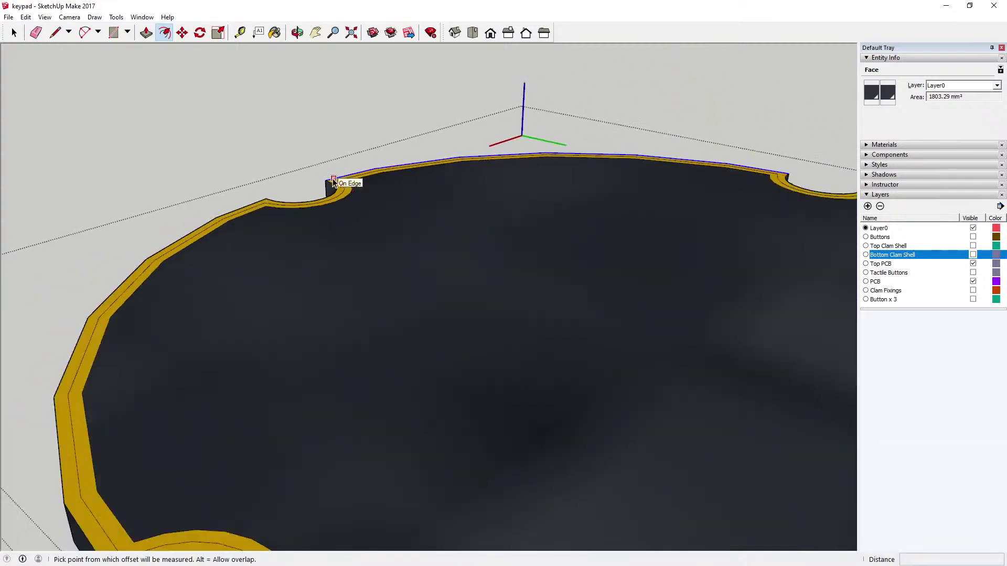
{"action": "scroll", "coordinate": [333, 183], "scroll_direction": "down", "scroll_amount": 2}
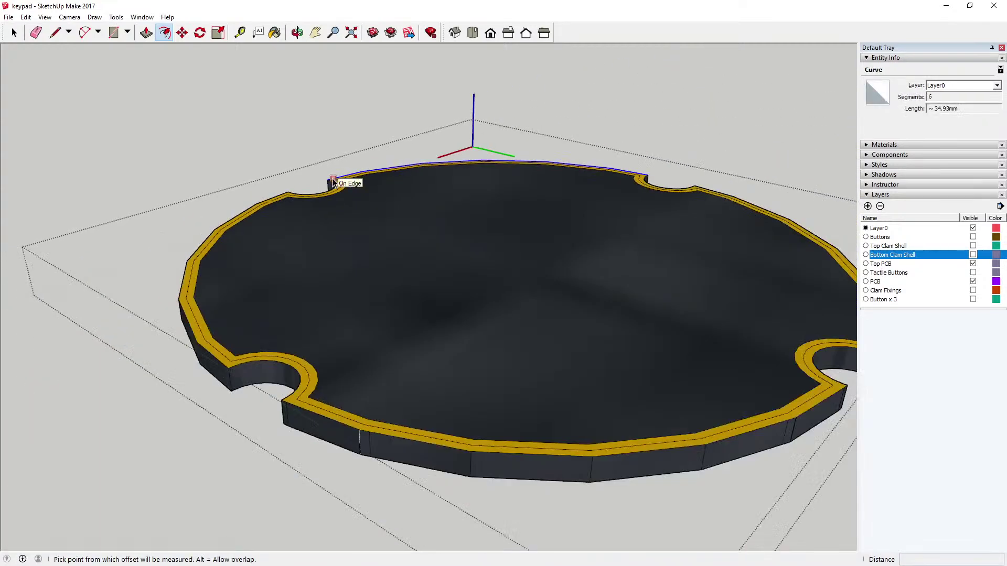
{"action": "left_click", "coordinate": [65, 131]}
{"action": "key", "text": "space"}
{"action": "scroll", "coordinate": [320, 229], "scroll_direction": "up", "scroll_amount": 5}
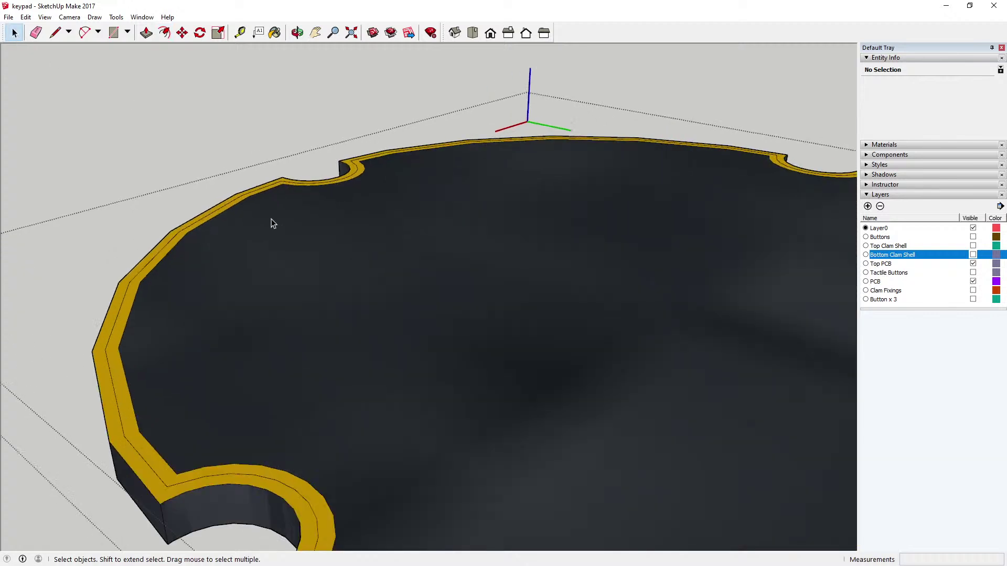
Delete the original inner border edges along the PCB's far rim, keeping the offset outline on the yellow border
{"action": "left_click", "coordinate": [272, 179]}
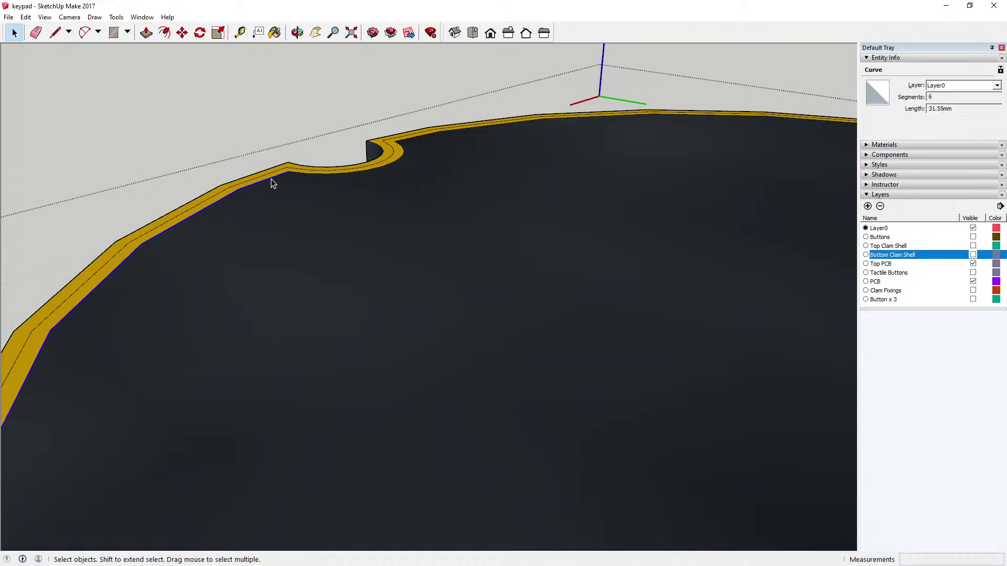
{"action": "left_click", "coordinate": [406, 140]}
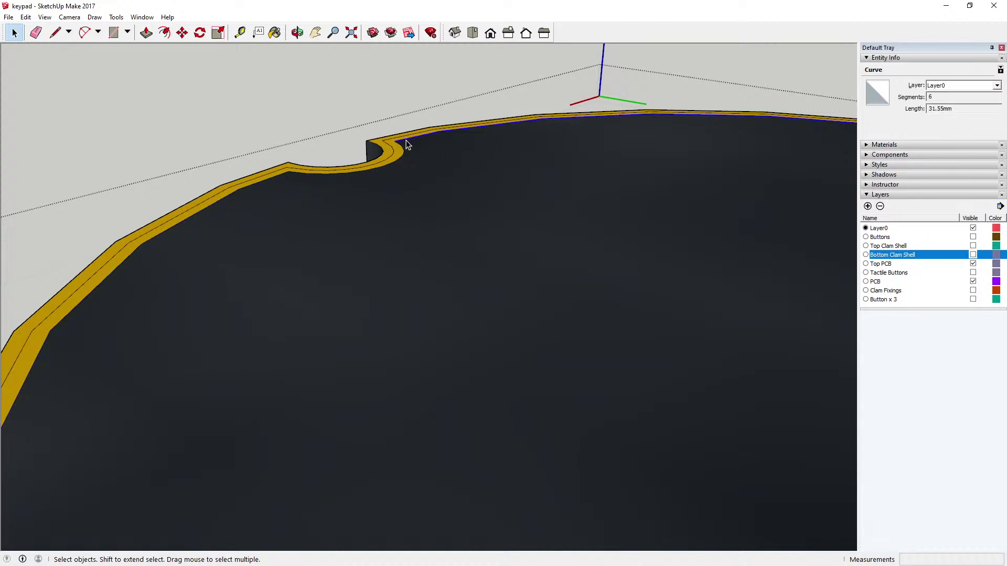
{"action": "key", "text": "Delete"}
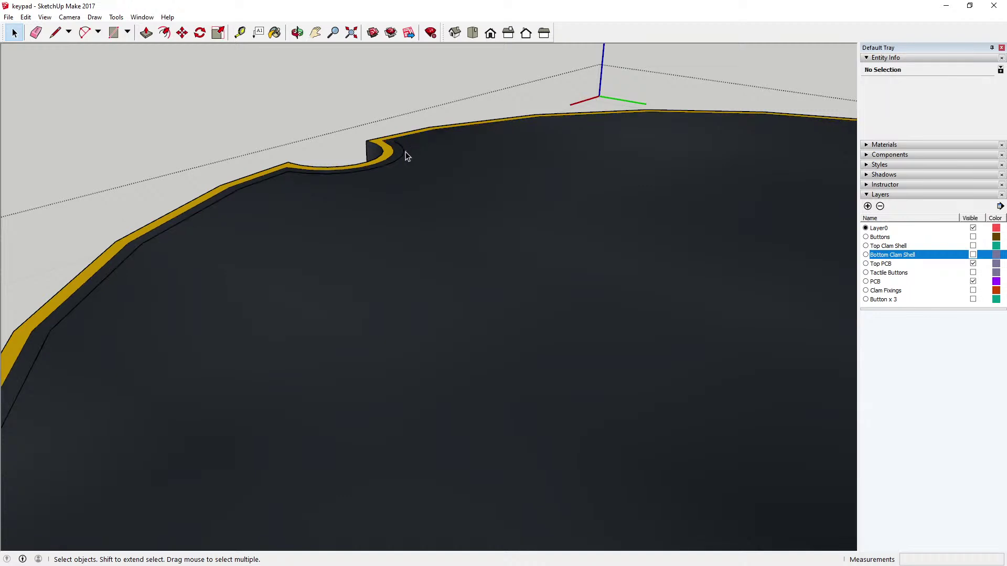
{"action": "left_click", "coordinate": [405, 156]}
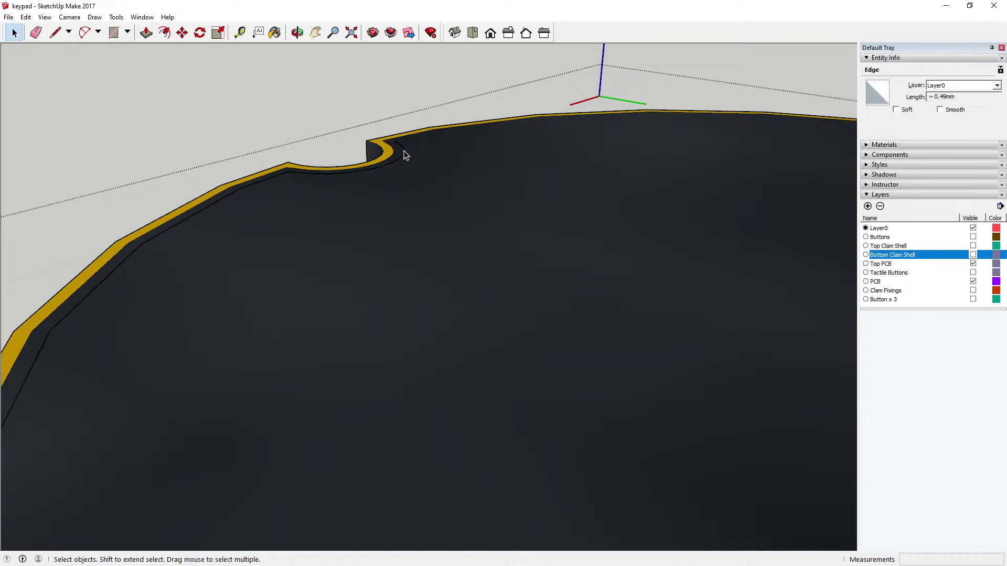
{"action": "left_click", "coordinate": [283, 181]}
{"action": "key", "text": "Delete"}
{"action": "scroll", "coordinate": [344, 214], "scroll_direction": "down", "scroll_amount": 3}
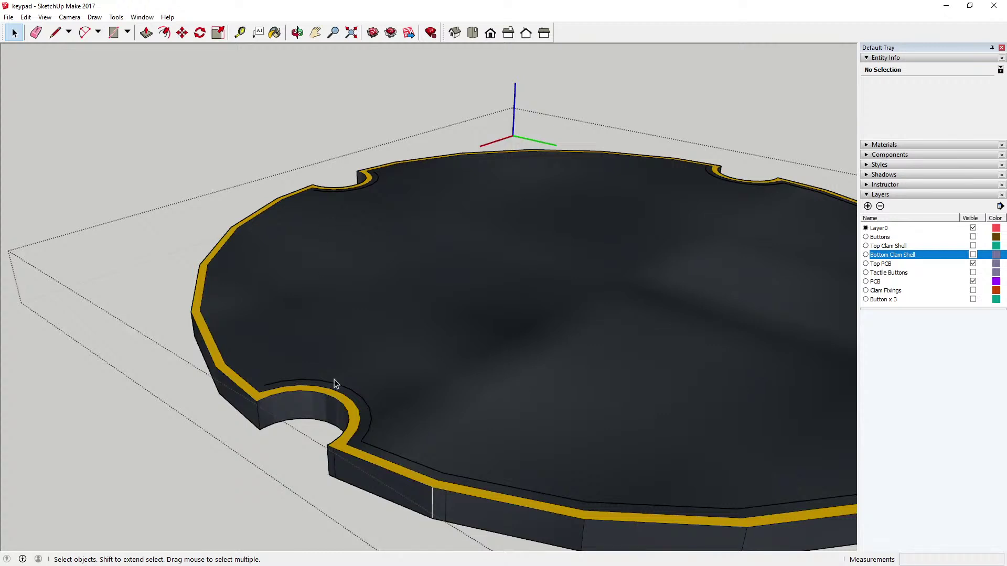
Delete the old inner outline curves around the near-left notch and along the PCB's front rim
{"action": "left_click", "coordinate": [307, 380]}
{"action": "key", "text": "Delete"}
{"action": "left_click", "coordinate": [368, 445]}
{"action": "key", "text": "Delete"}
{"action": "left_click", "coordinate": [544, 496]}
{"action": "left_click", "coordinate": [594, 503]}
{"action": "key", "text": "Delete"}
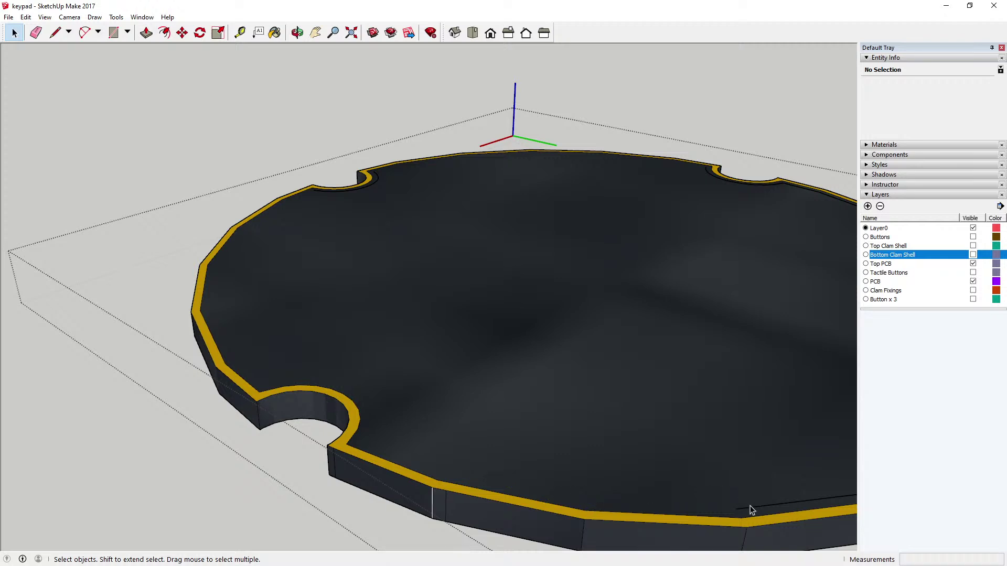
Delete the old outline pieces along the front-right rim, around the near-right notch and along the right rim
{"action": "scroll", "coordinate": [294, 335], "scroll_direction": "down", "scroll_amount": 2}
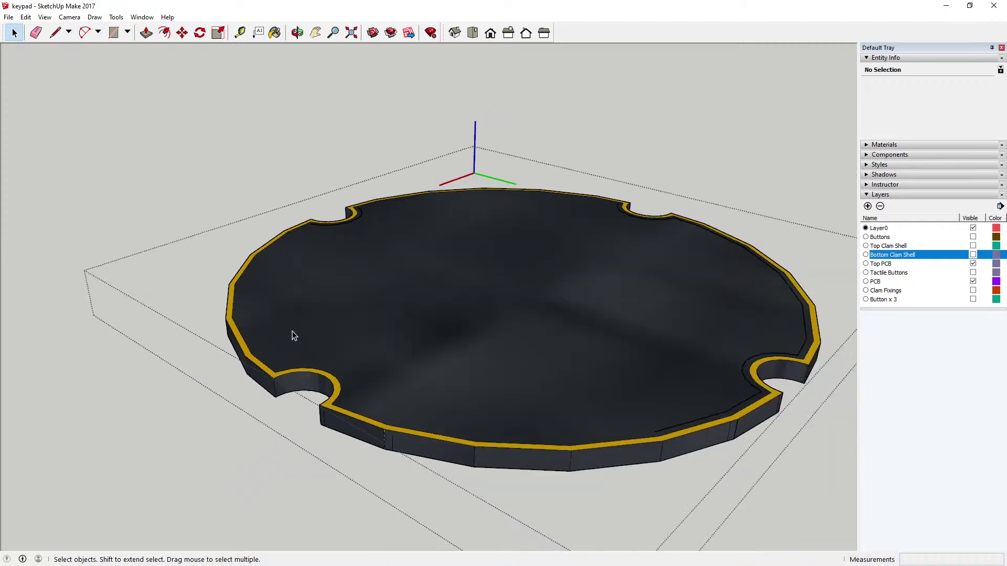
{"action": "scroll", "coordinate": [294, 336], "scroll_direction": "down", "scroll_amount": 1}
{"action": "scroll", "coordinate": [647, 388], "scroll_direction": "up", "scroll_amount": 3}
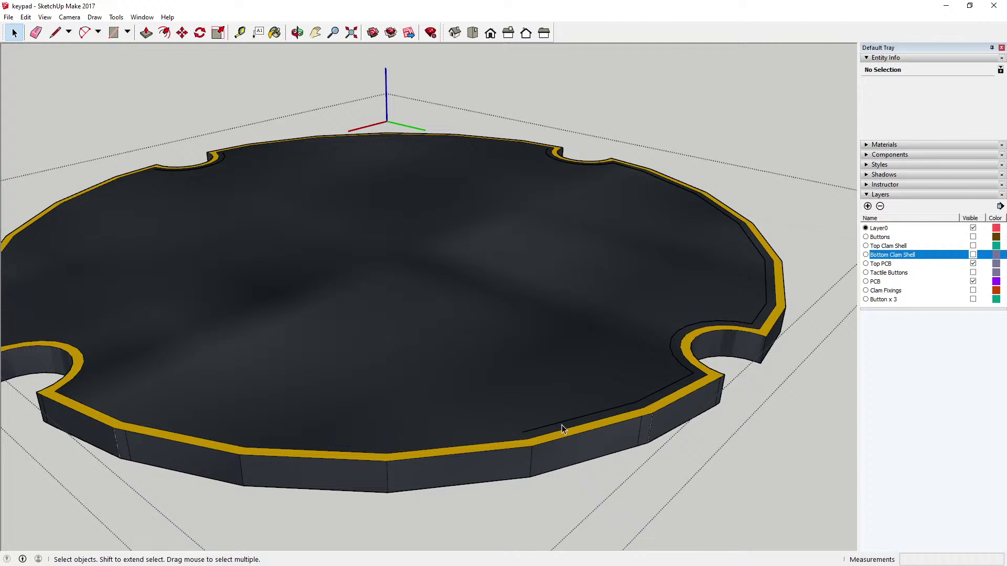
{"action": "left_click", "coordinate": [551, 426]}
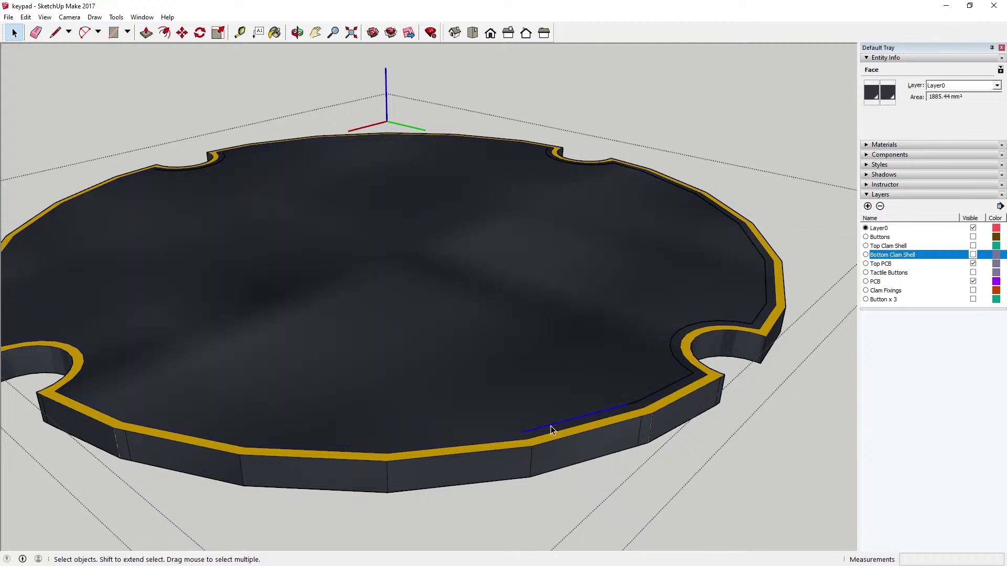
{"action": "key", "text": "Delete"}
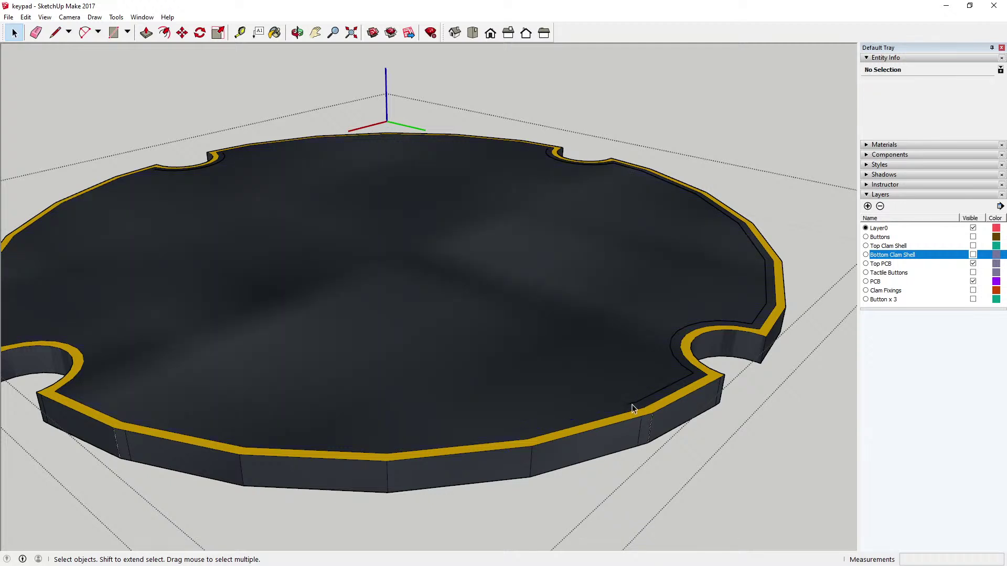
{"action": "left_click", "coordinate": [645, 398]}
{"action": "key", "text": "Delete"}
{"action": "left_click", "coordinate": [690, 373]}
{"action": "key", "text": "Delete"}
{"action": "left_click", "coordinate": [762, 317]}
{"action": "key", "text": "Delete"}
Delete the leftover edge segments of the old outline around the far-right notch one by one
{"action": "left_click", "coordinate": [608, 165]}
{"action": "scroll", "coordinate": [608, 161], "scroll_direction": "up", "scroll_amount": 6}
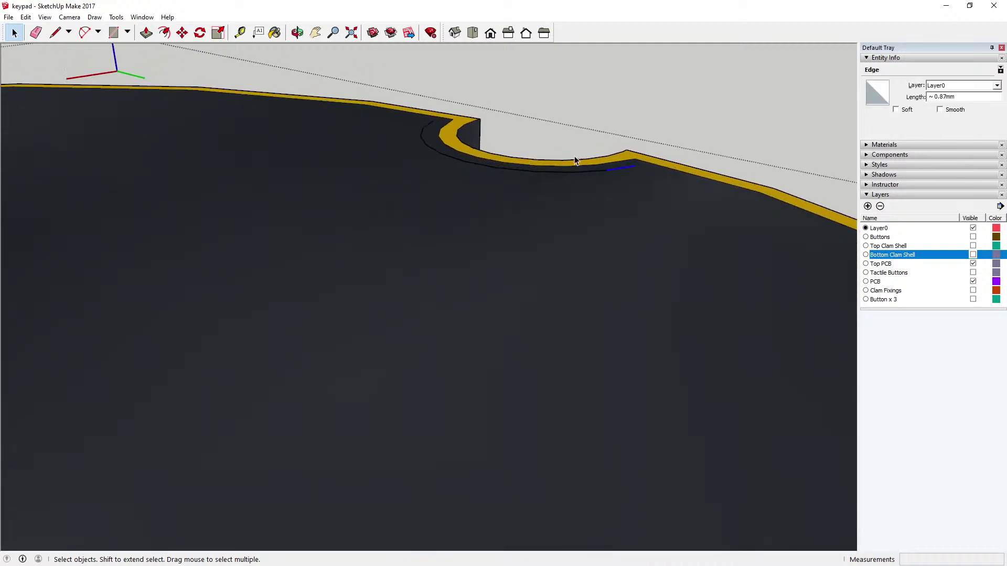
{"action": "key", "text": "Delete"}
{"action": "left_click", "coordinate": [594, 173]}
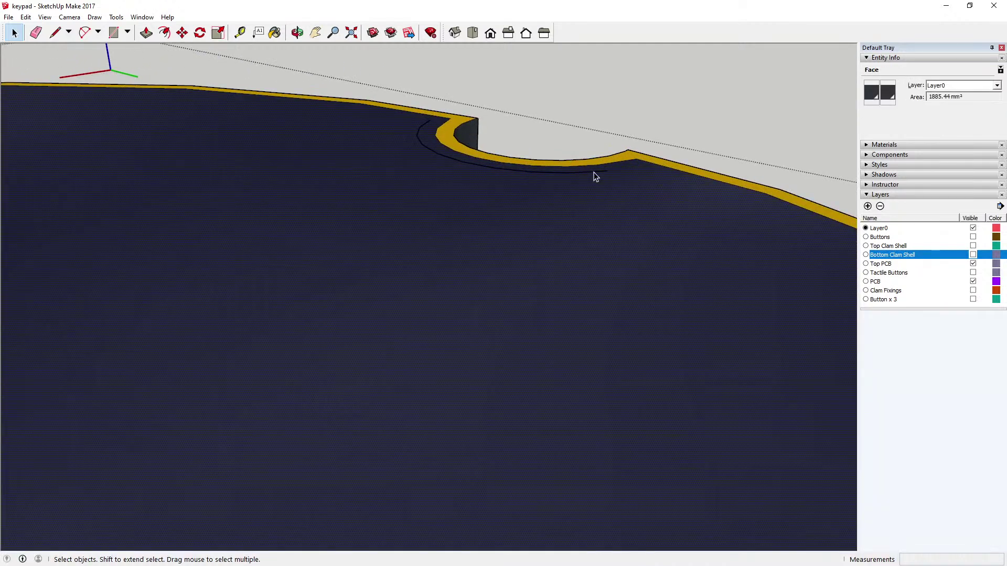
{"action": "left_click", "coordinate": [556, 175]}
{"action": "left_click", "coordinate": [551, 172]}
{"action": "left_click", "coordinate": [507, 171]}
{"action": "left_click", "coordinate": [511, 170]}
{"action": "key", "text": "Delete"}
{"action": "left_click", "coordinate": [454, 164]}
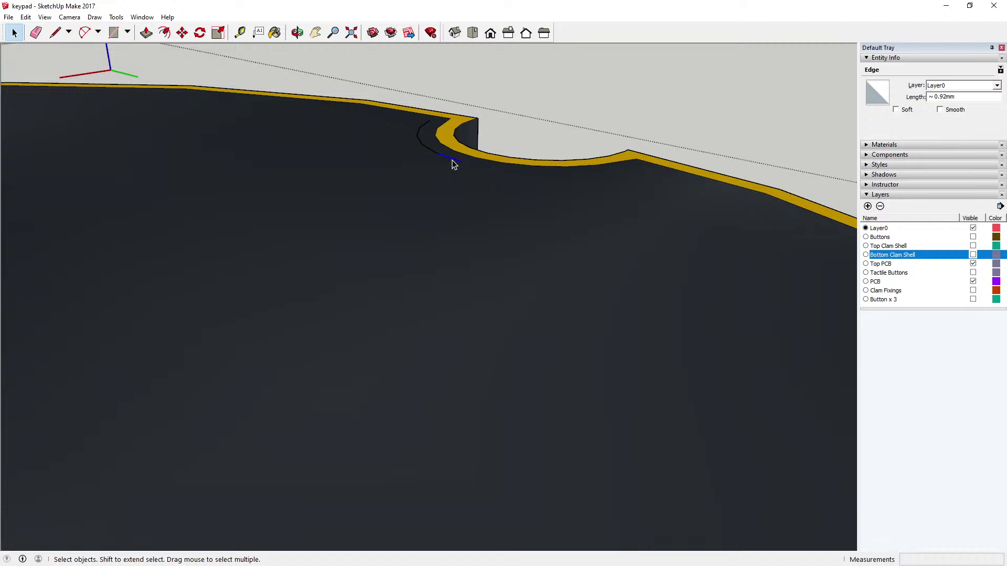
{"action": "key", "text": "Delete"}
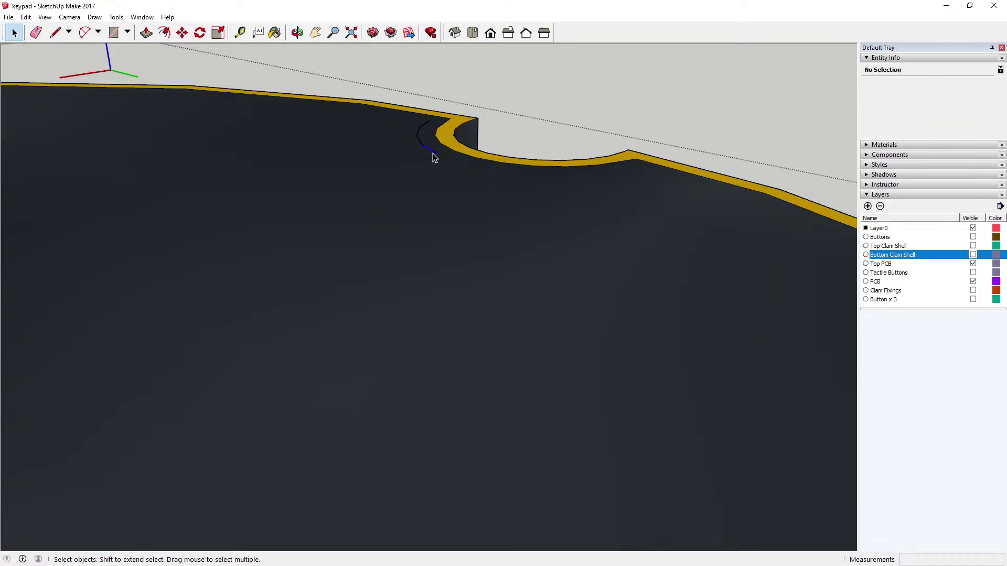
{"action": "left_click", "coordinate": [433, 155]}
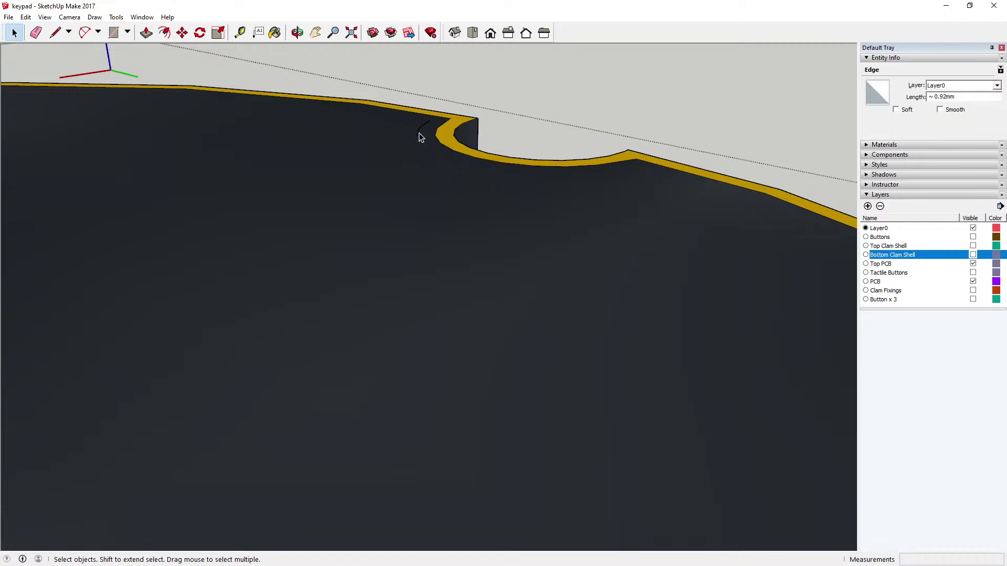
{"action": "key", "text": "Delete"}
{"action": "left_click", "coordinate": [558, 218]}
{"action": "scroll", "coordinate": [557, 218], "scroll_direction": "down", "scroll_amount": 3}
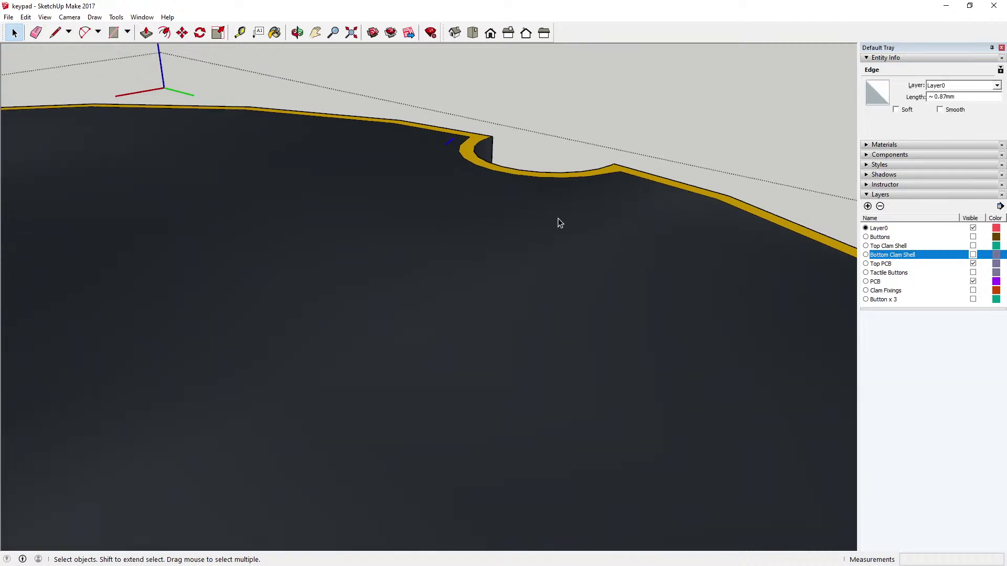
{"action": "key", "text": "Delete"}
{"action": "scroll", "coordinate": [577, 218], "scroll_direction": "down", "scroll_amount": 2}
{"action": "scroll", "coordinate": [588, 218], "scroll_direction": "down", "scroll_amount": 5}
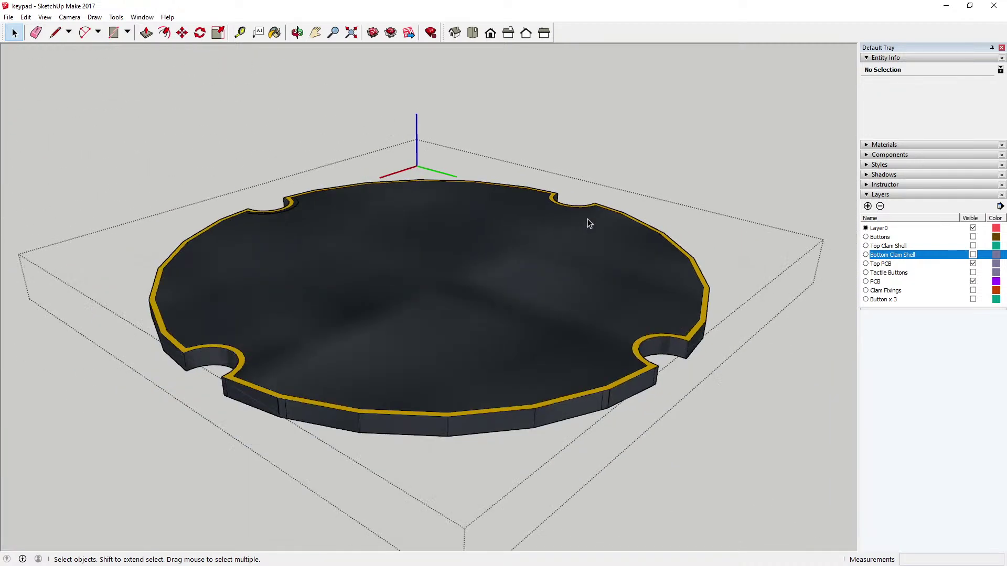
Delete the leftover curves of the old outline beside the far-left notch, and exit the PCB group
{"action": "scroll", "coordinate": [304, 233], "scroll_direction": "up", "scroll_amount": 6}
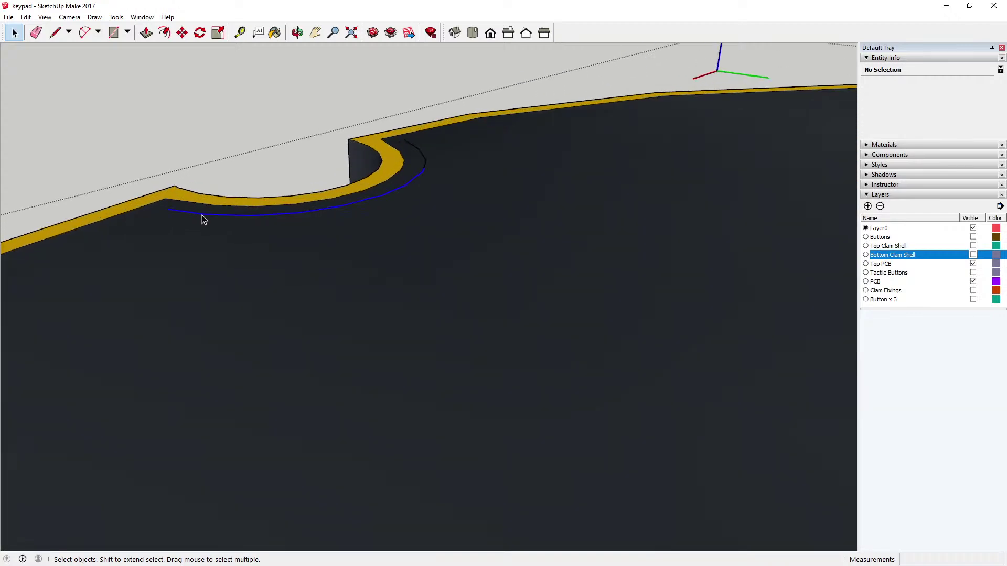
{"action": "left_click", "coordinate": [218, 215]}
{"action": "key", "text": "Delete"}
{"action": "left_click", "coordinate": [420, 155]}
{"action": "key", "text": "Delete"}
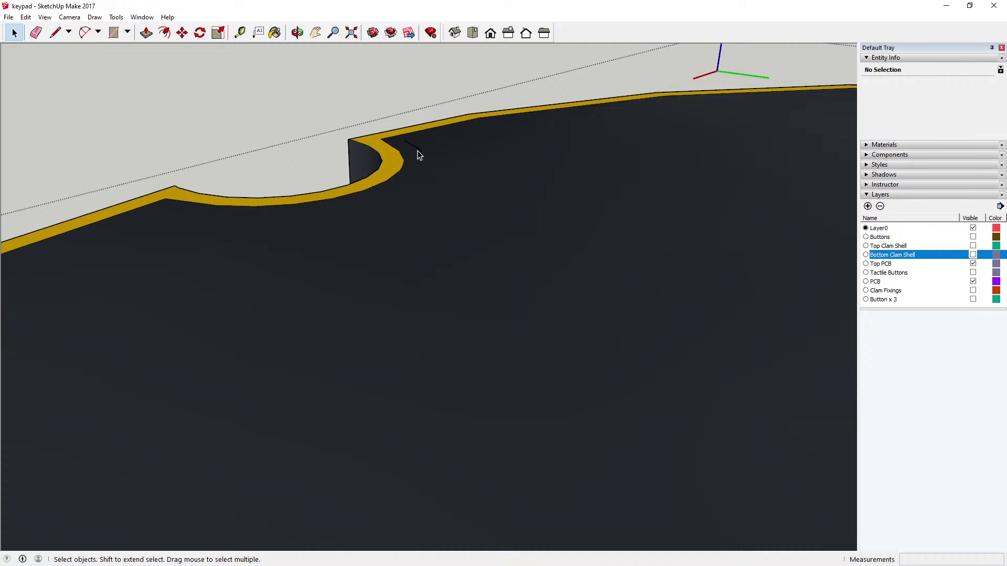
{"action": "scroll", "coordinate": [452, 213], "scroll_direction": "down", "scroll_amount": 8}
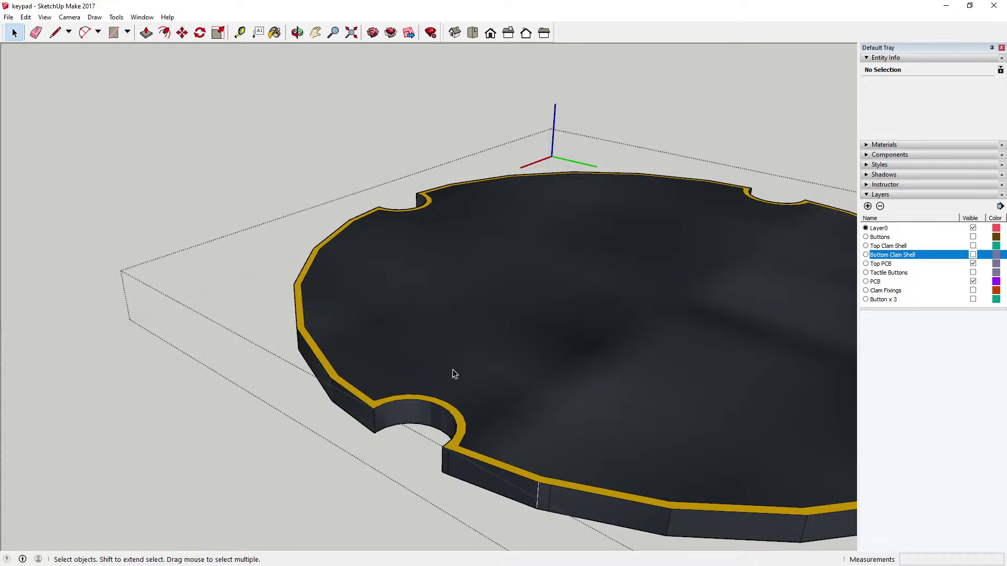
{"action": "scroll", "coordinate": [451, 396], "scroll_direction": "up", "scroll_amount": 4}
{"action": "scroll", "coordinate": [332, 356], "scroll_direction": "down", "scroll_amount": 4}
{"action": "scroll", "coordinate": [334, 360], "scroll_direction": "down", "scroll_amount": 2}
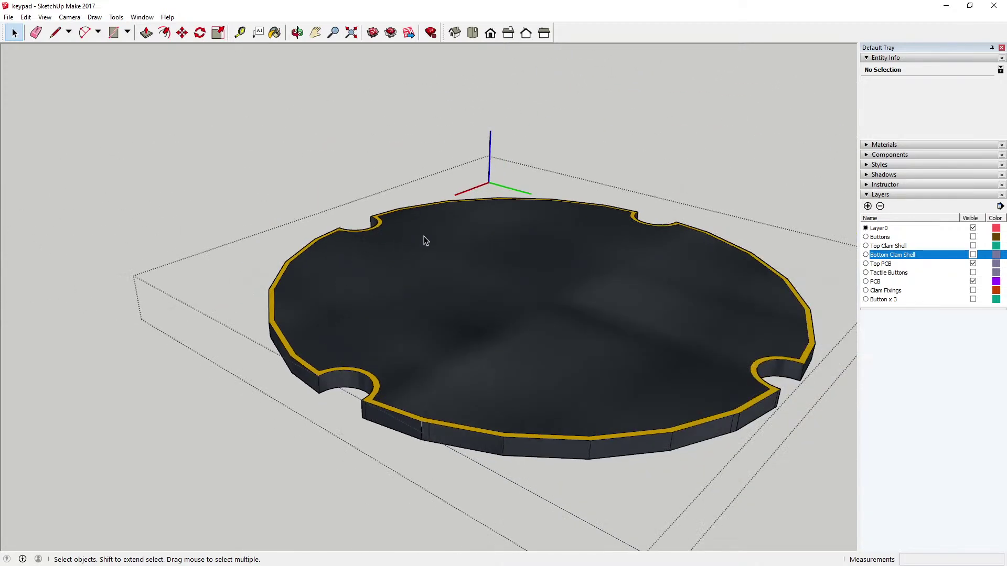
{"action": "left_click", "coordinate": [377, 139]}
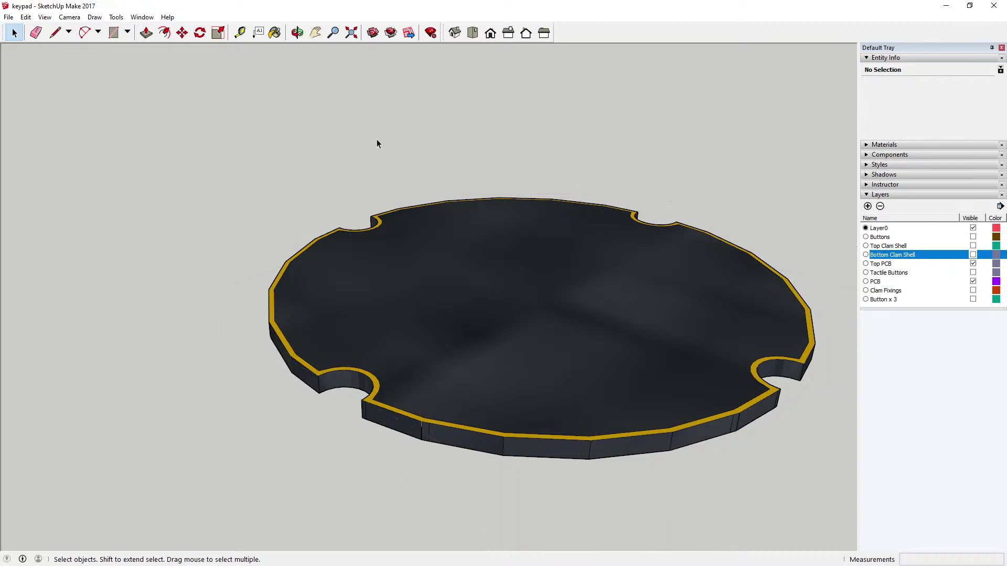
Show the Bottom Clam Shell layer and examine how the PCB's notches and surface fit around the shell's posts
{"action": "left_click", "coordinate": [973, 255]}
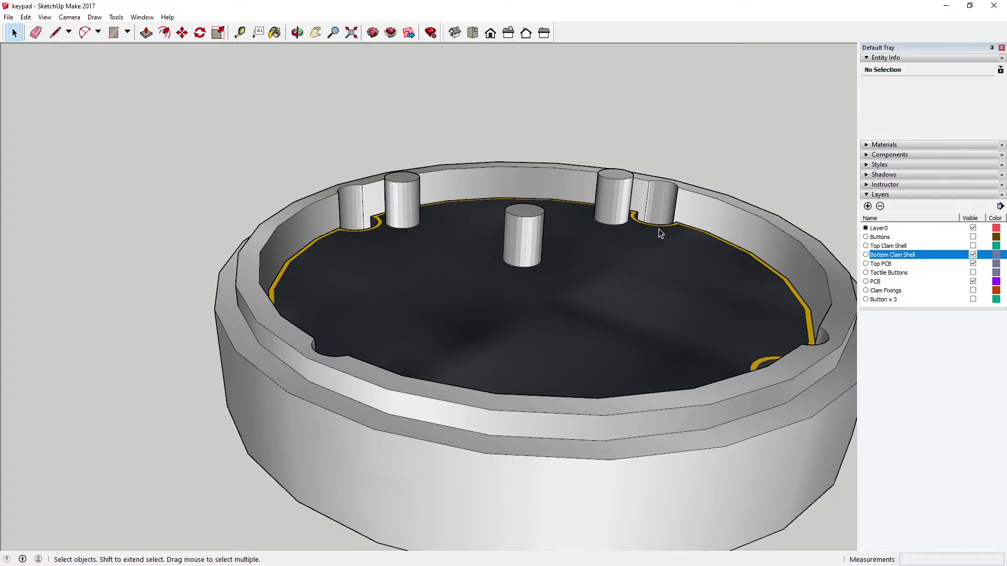
{"action": "left_click", "coordinate": [297, 33]}
{"action": "left_click_drag", "start_coordinate": [306, 172], "coordinate": [461, 290]}
{"action": "scroll", "coordinate": [368, 237], "scroll_direction": "up", "scroll_amount": 3}
{"action": "scroll", "coordinate": [369, 237], "scroll_direction": "up", "scroll_amount": 2}
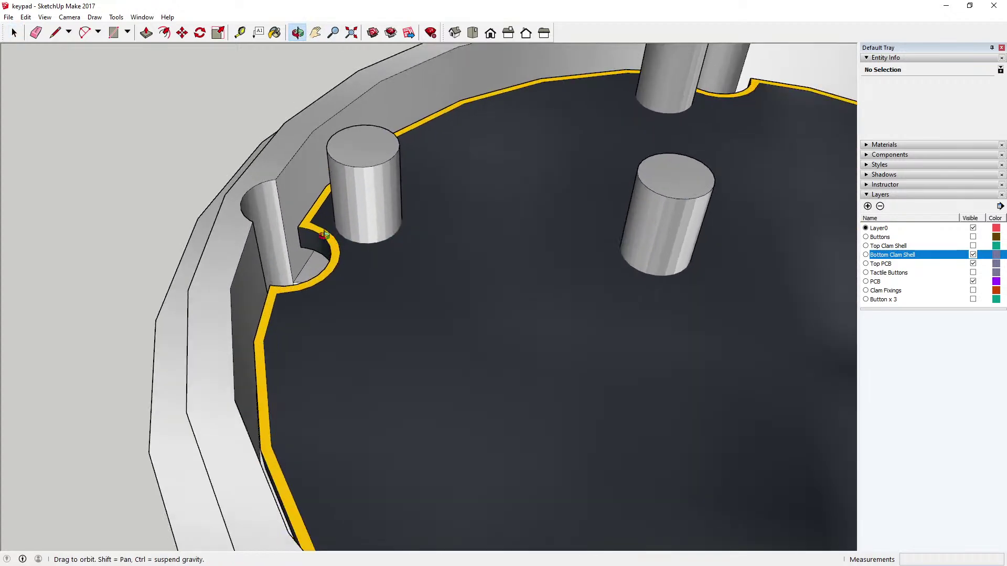
{"action": "scroll", "coordinate": [339, 226], "scroll_direction": "up", "scroll_amount": 3}
{"action": "scroll", "coordinate": [338, 219], "scroll_direction": "down", "scroll_amount": 6}
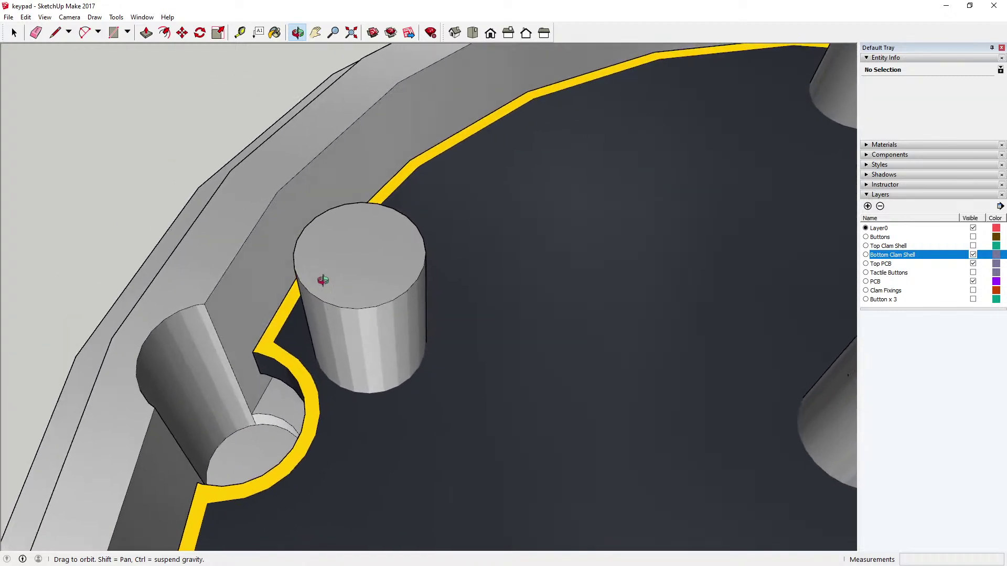
{"action": "scroll", "coordinate": [301, 243], "scroll_direction": "down", "scroll_amount": 3}
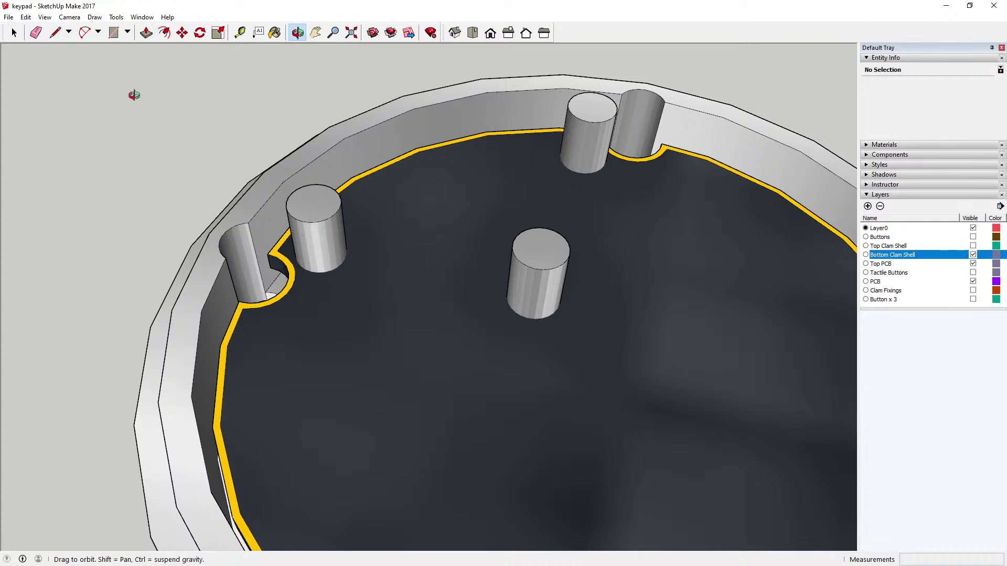
Measure the diameter of the round post beside the left notch
{"action": "left_click", "coordinate": [239, 33]}
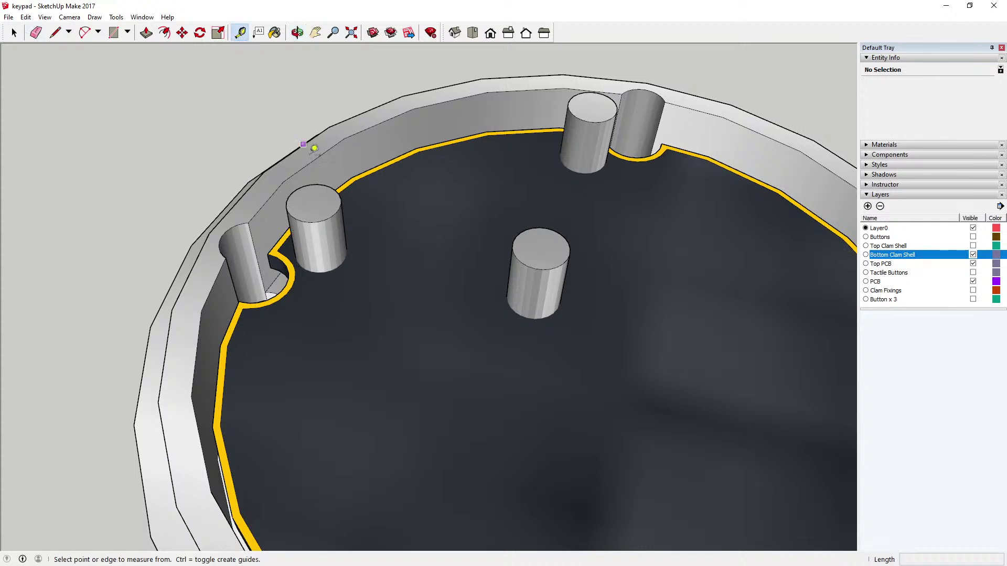
{"action": "left_click", "coordinate": [288, 197]}
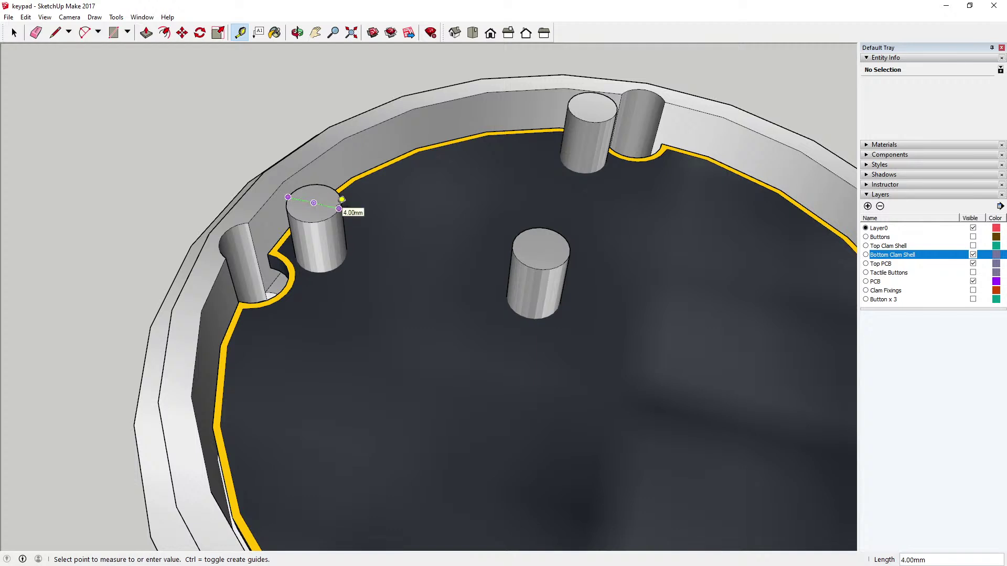
{"action": "left_click", "coordinate": [13, 32]}
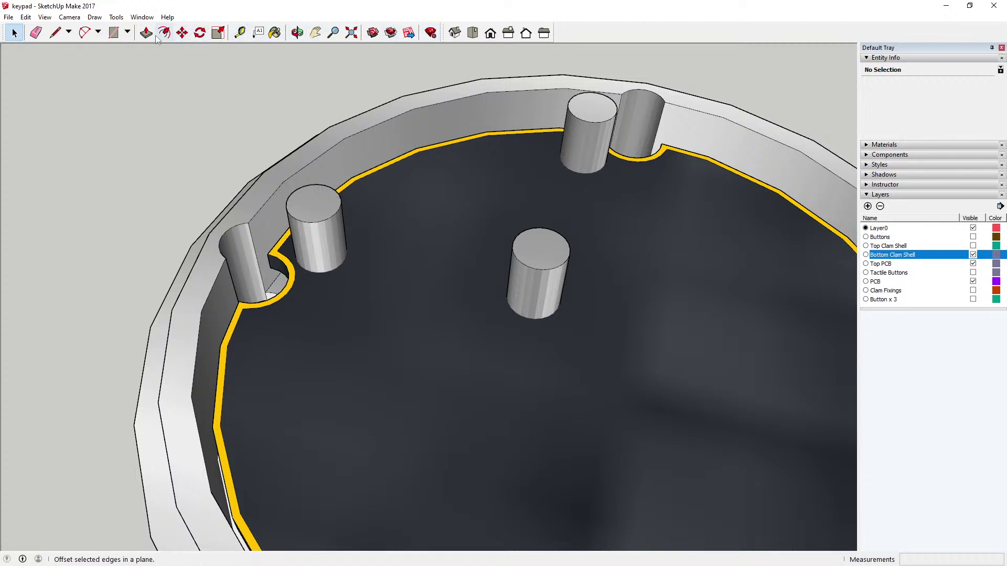
Enable the Large Tool Set toolbar and close the toolbar settings
{"action": "left_click", "coordinate": [120, 18]}
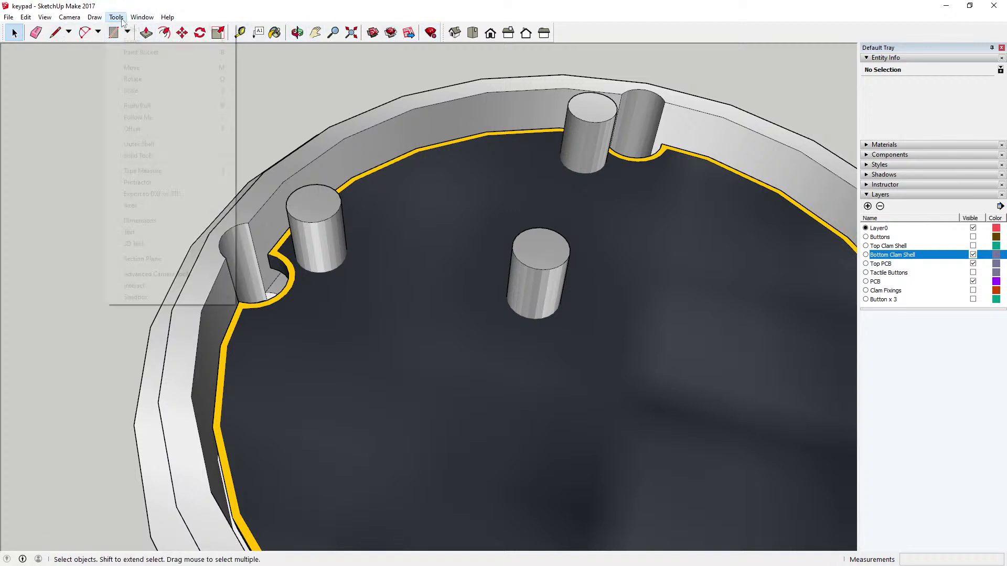
{"action": "mouse_move", "coordinate": [94, 20]}
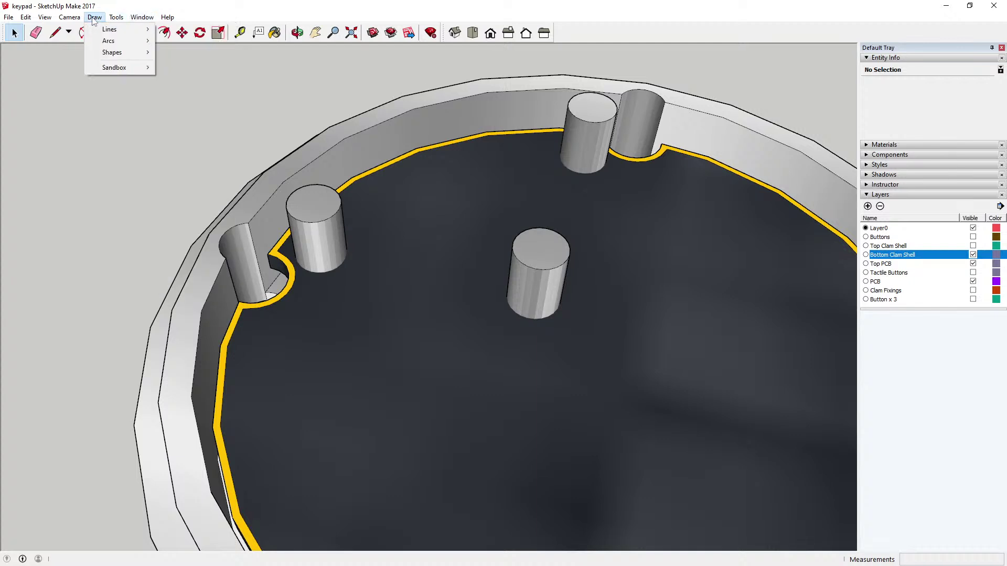
{"action": "mouse_move", "coordinate": [133, 22]}
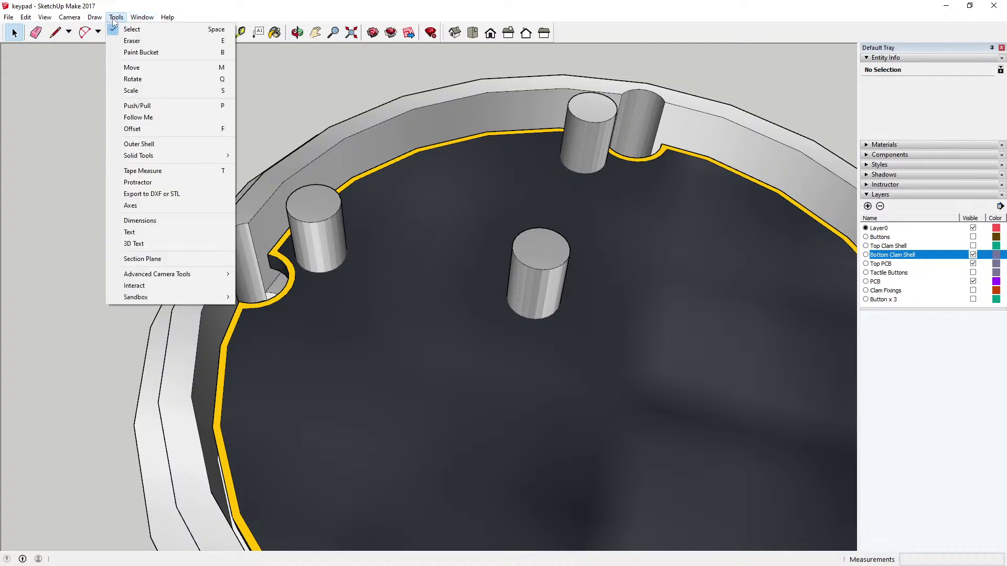
{"action": "left_click", "coordinate": [644, 94]}
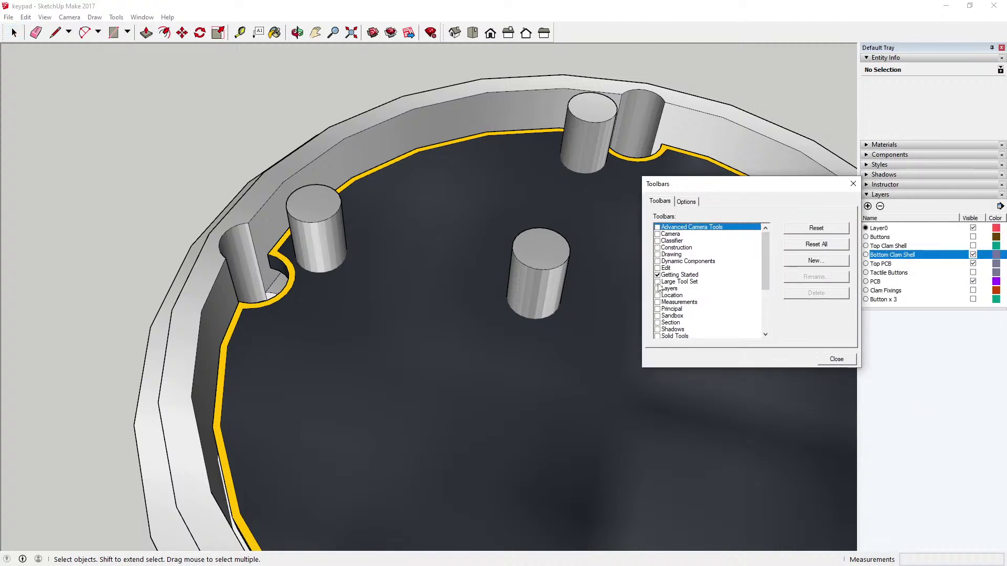
{"action": "left_click", "coordinate": [658, 281]}
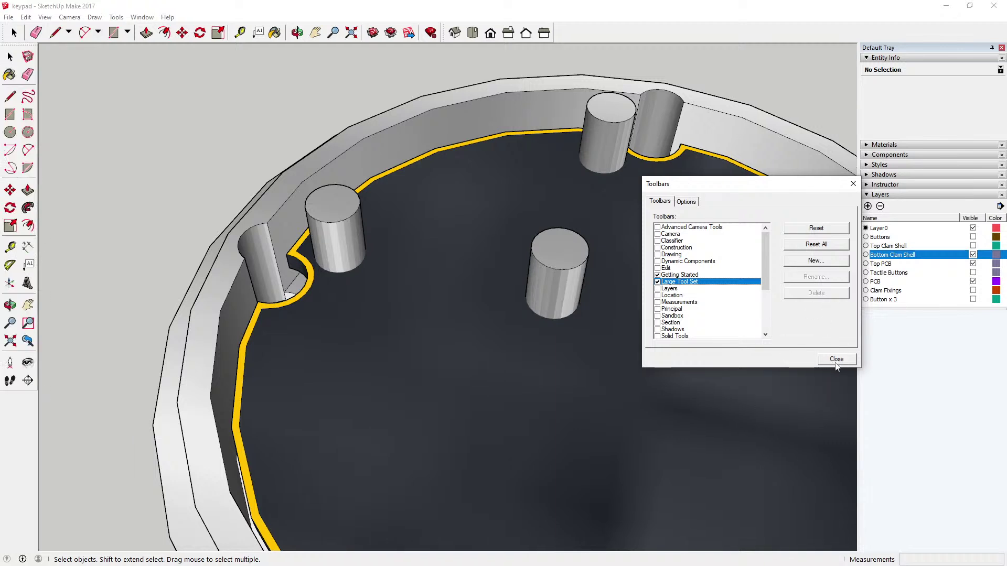
{"action": "left_click", "coordinate": [836, 360]}
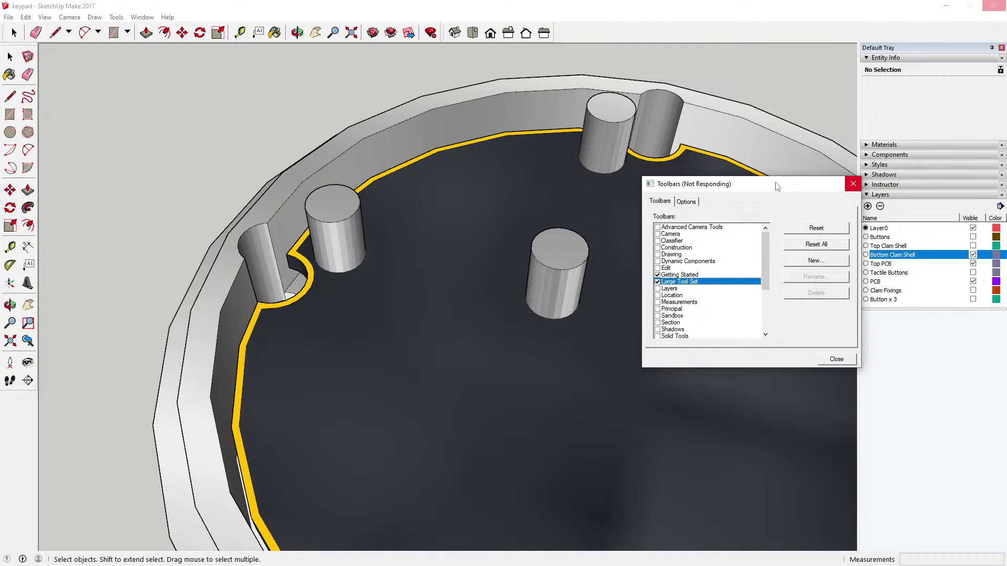
Close the toolbar settings and save the keypad model
{"action": "left_click_drag", "start_coordinate": [776, 187], "coordinate": [626, 167]}
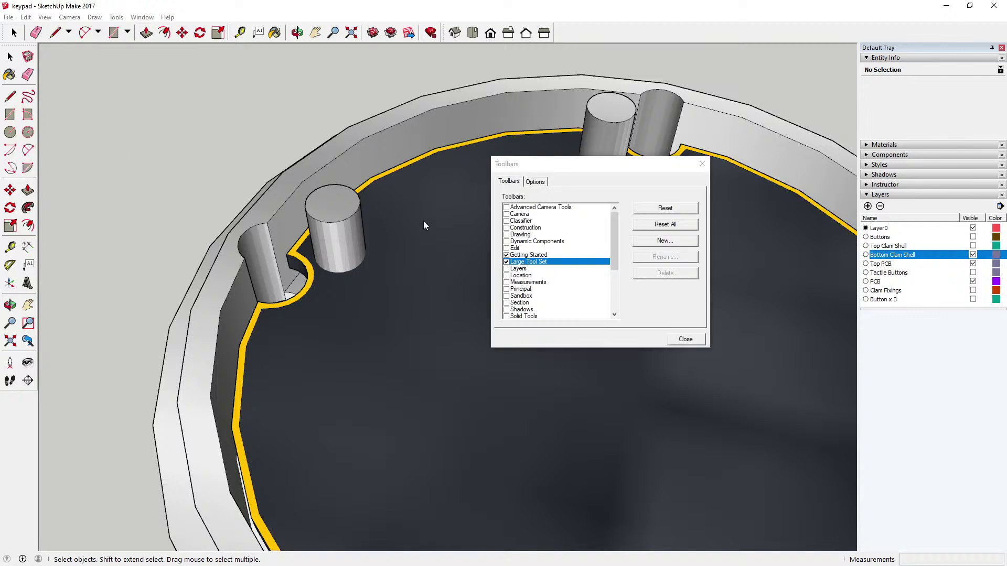
{"action": "left_click", "coordinate": [679, 340]}
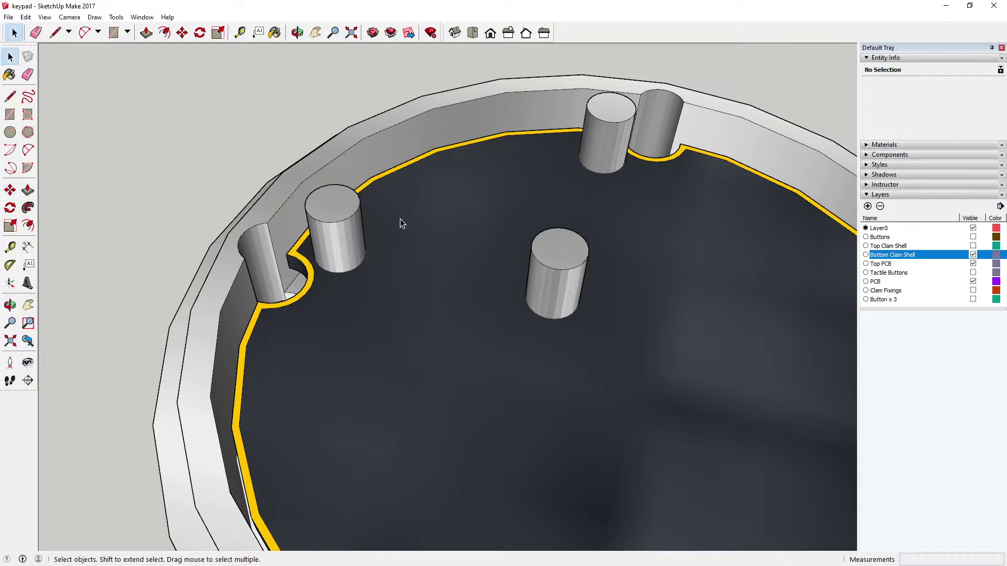
{"action": "left_click", "coordinate": [9, 17]}
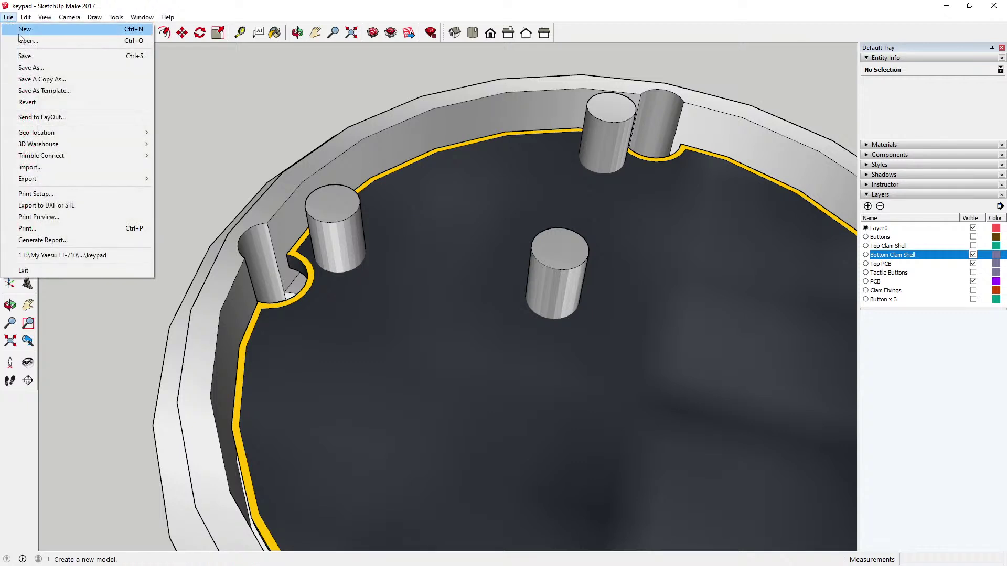
{"action": "left_click", "coordinate": [26, 56]}
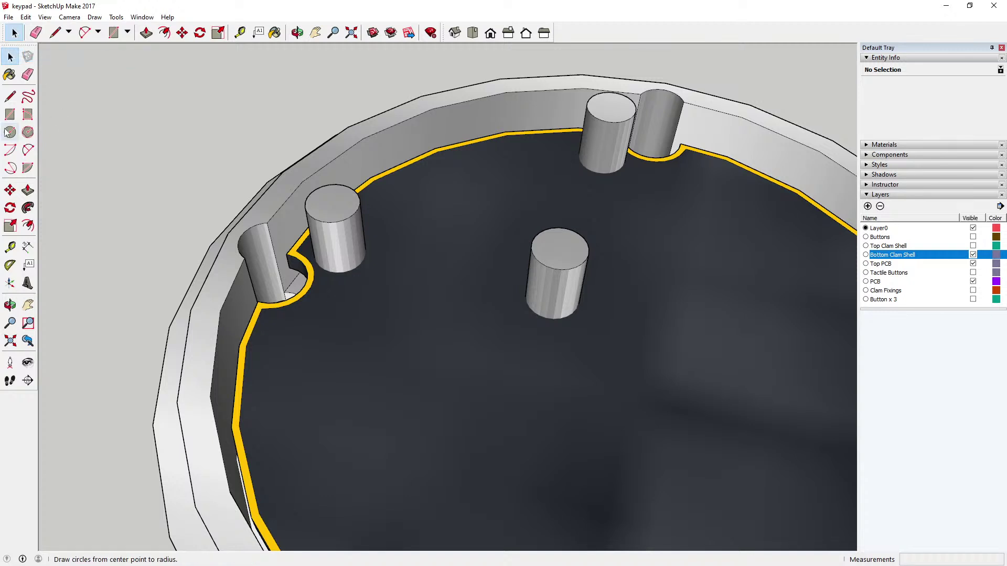
Draw a circle of 2.25 mm radius centred on the top of the post beside the left notch
{"action": "left_click", "coordinate": [128, 33]}
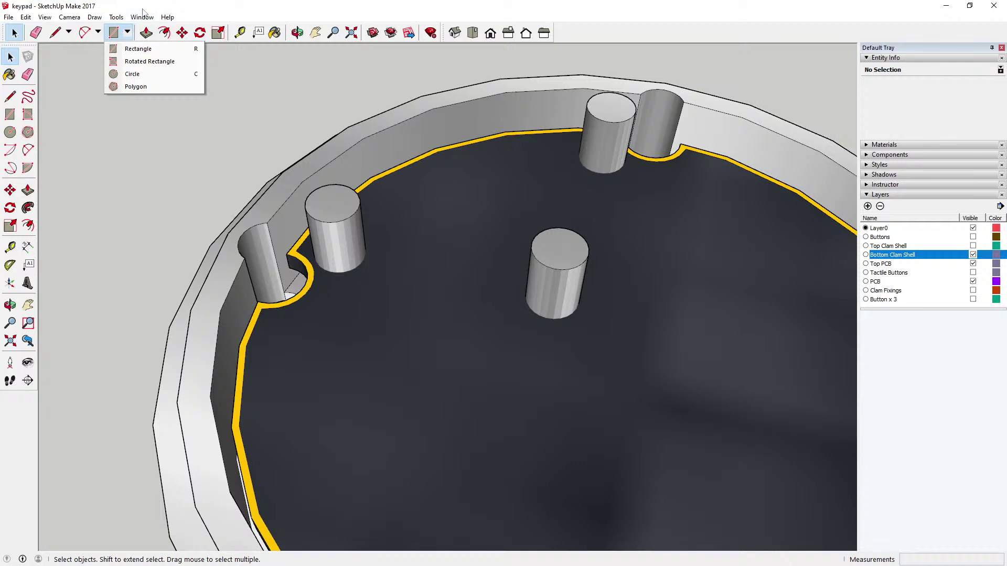
{"action": "left_click", "coordinate": [95, 42]}
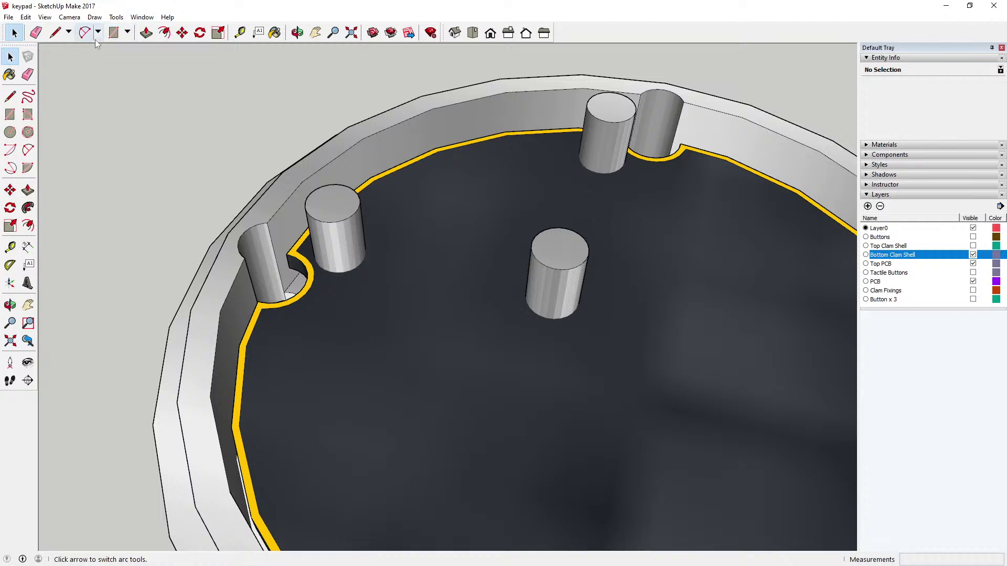
{"action": "left_click", "coordinate": [11, 133]}
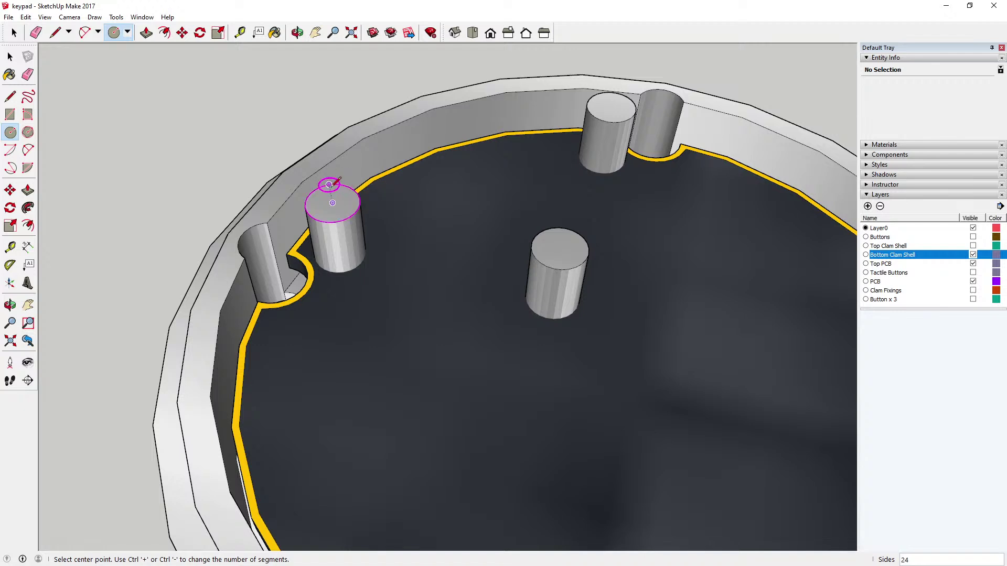
{"action": "left_click", "coordinate": [332, 202]}
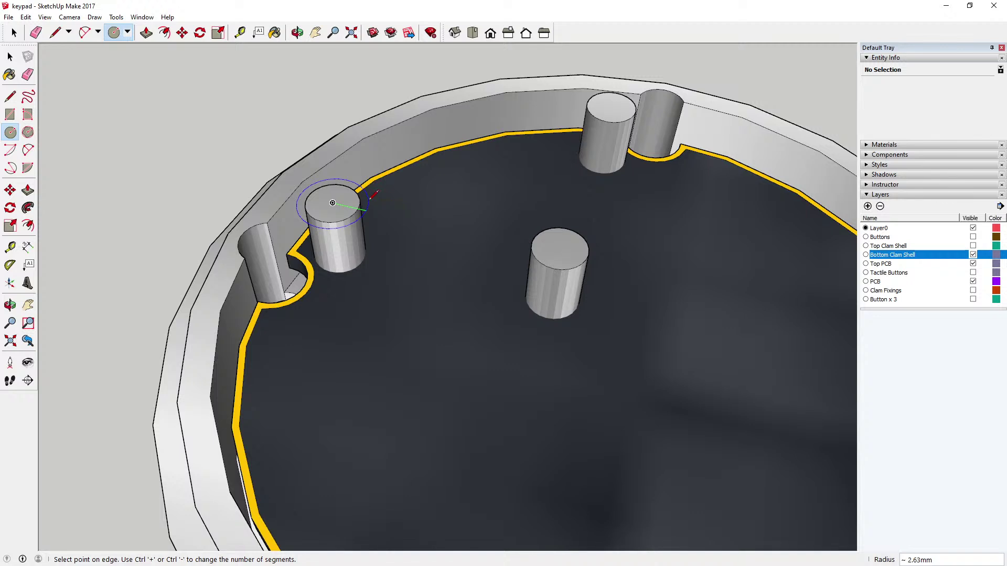
{"action": "type", "text": "2.25"}
{"action": "key", "text": "Return"}
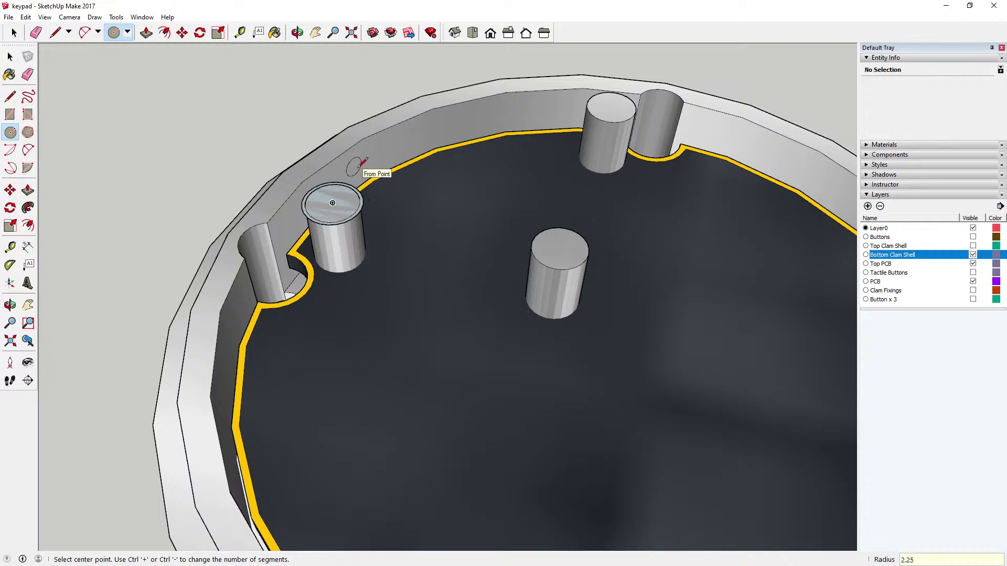
{"action": "left_click", "coordinate": [10, 57]}
{"action": "scroll", "coordinate": [367, 206], "scroll_direction": "up", "scroll_amount": 5}
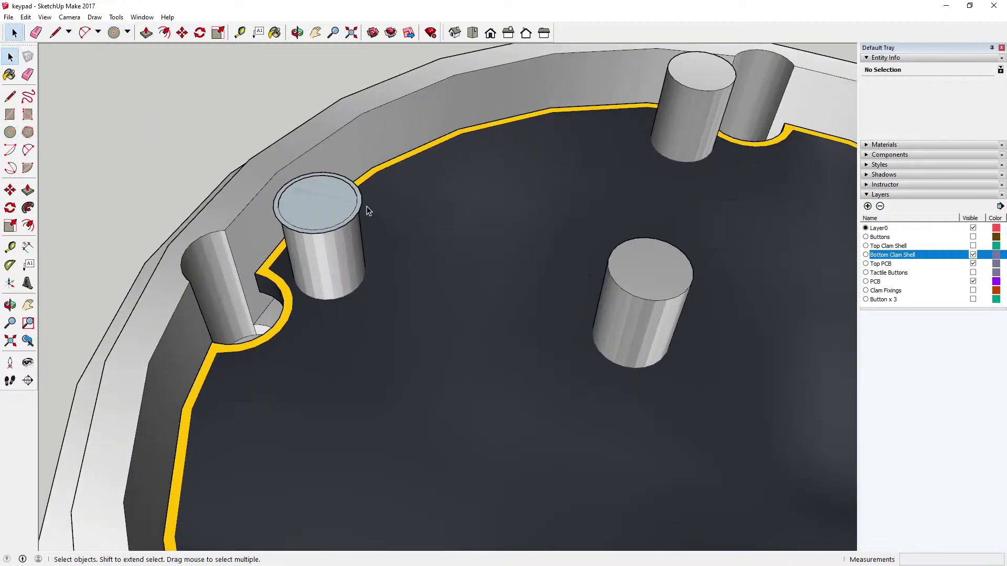
{"action": "left_click", "coordinate": [361, 204]}
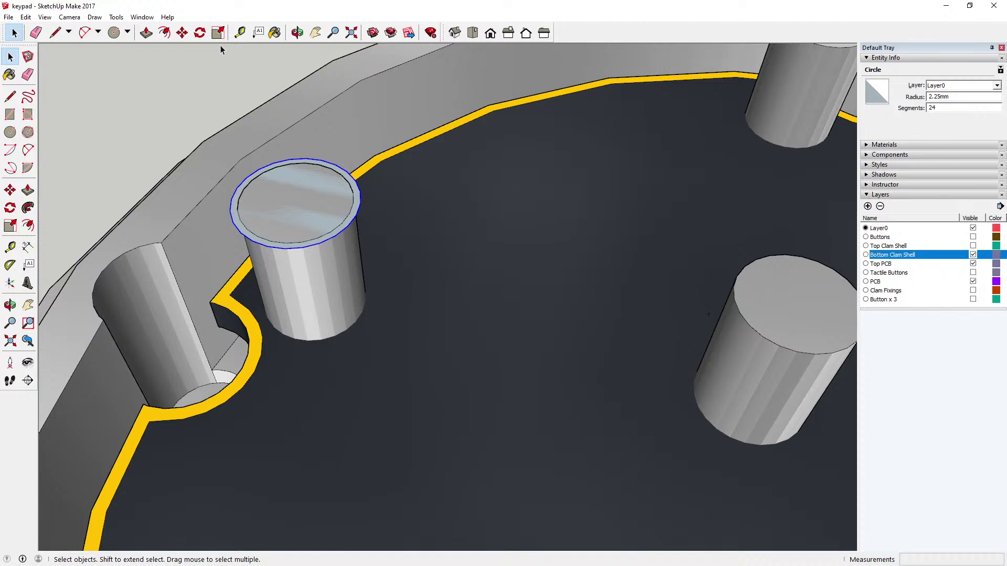
Draw circles of 2.25 mm radius centred on the tops of the middle post and the post beside the rear notch
{"action": "left_click", "coordinate": [297, 33]}
{"action": "left_click_drag", "start_coordinate": [407, 243], "coordinate": [305, 250]}
{"action": "scroll", "coordinate": [305, 250], "scroll_direction": "down", "scroll_amount": 2}
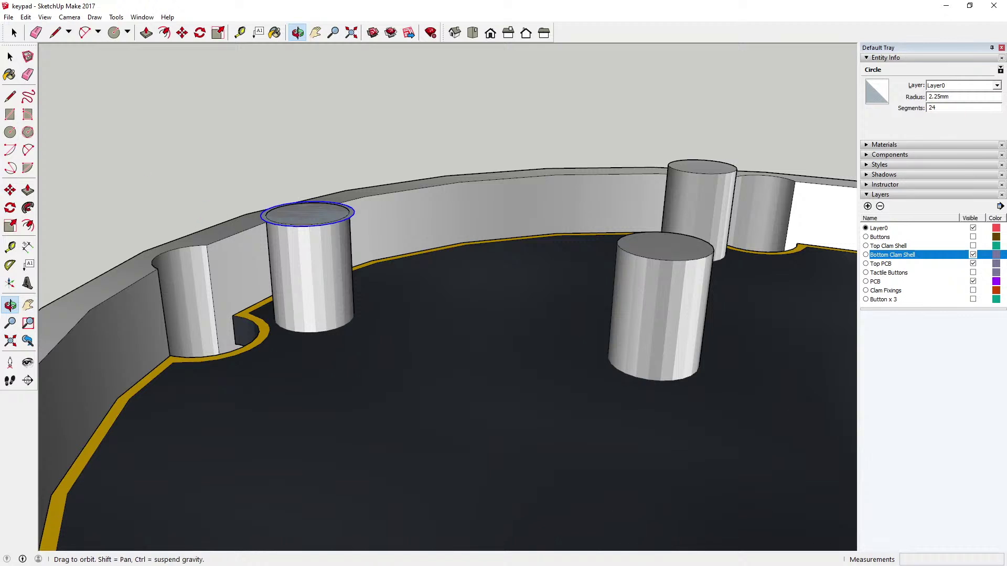
{"action": "left_click", "coordinate": [10, 134]}
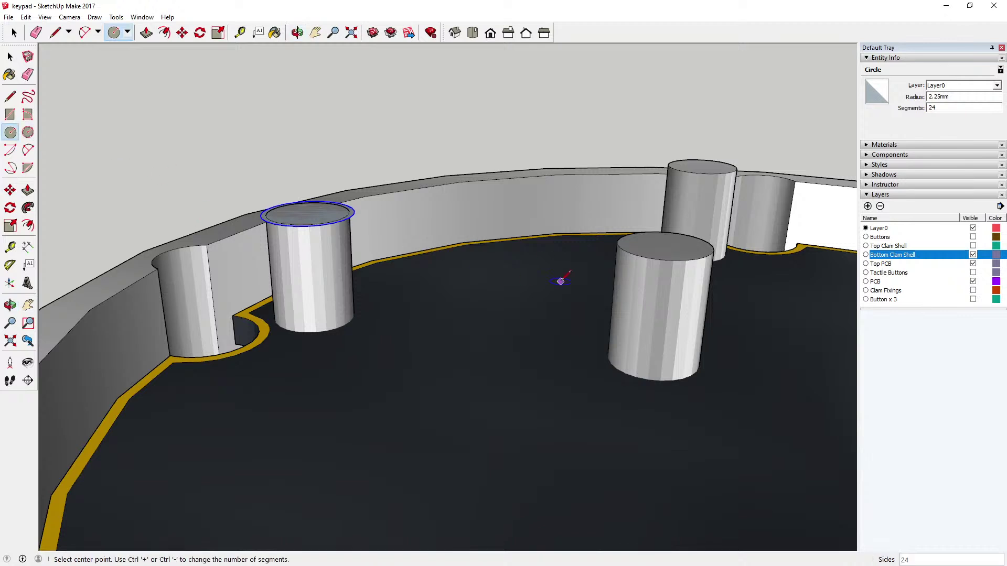
{"action": "left_click", "coordinate": [664, 246]}
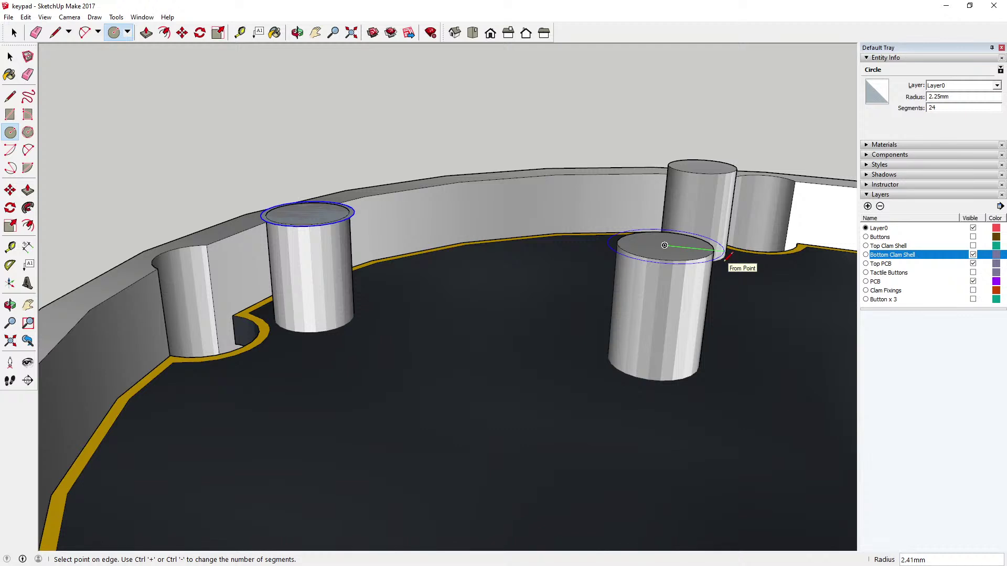
{"action": "left_click", "coordinate": [726, 257]}
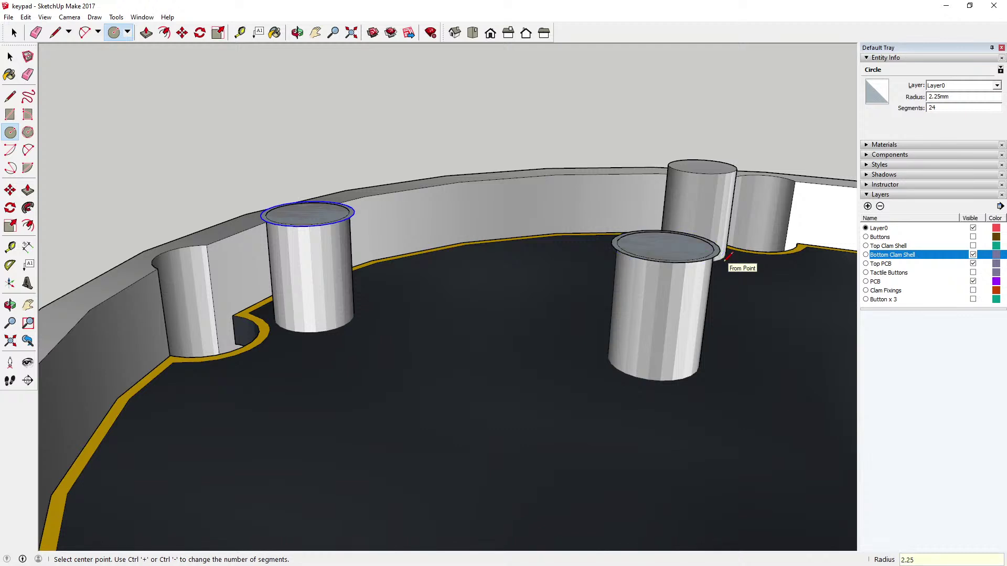
{"action": "left_click", "coordinate": [702, 165]}
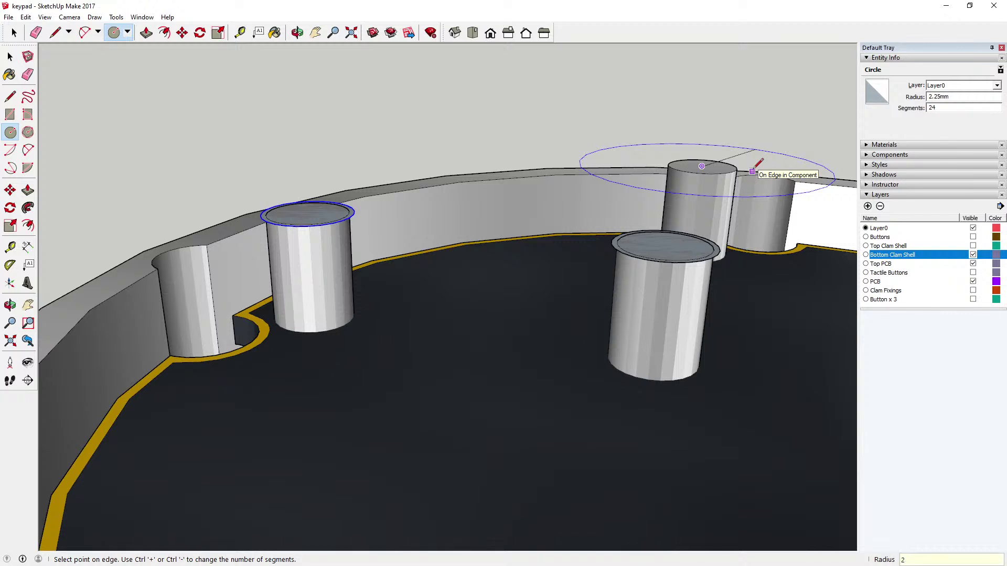
{"action": "type", "text": "2.25"}
{"action": "key", "text": "Return"}
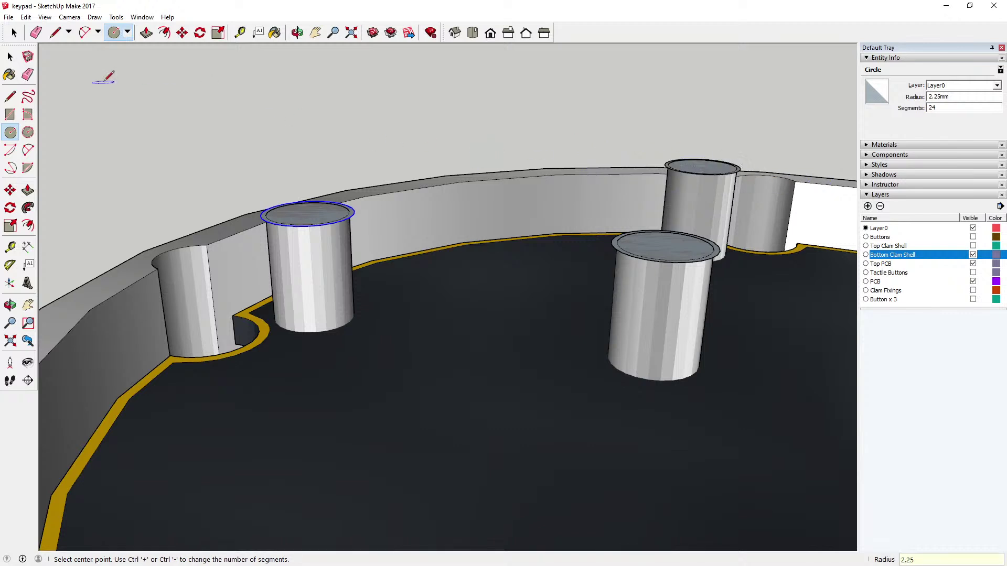
Move the three post-top circles together straight down about 5.40 mm onto the PCB's top surface
{"action": "left_click", "coordinate": [10, 57]}
{"action": "left_click", "coordinate": [10, 57]}
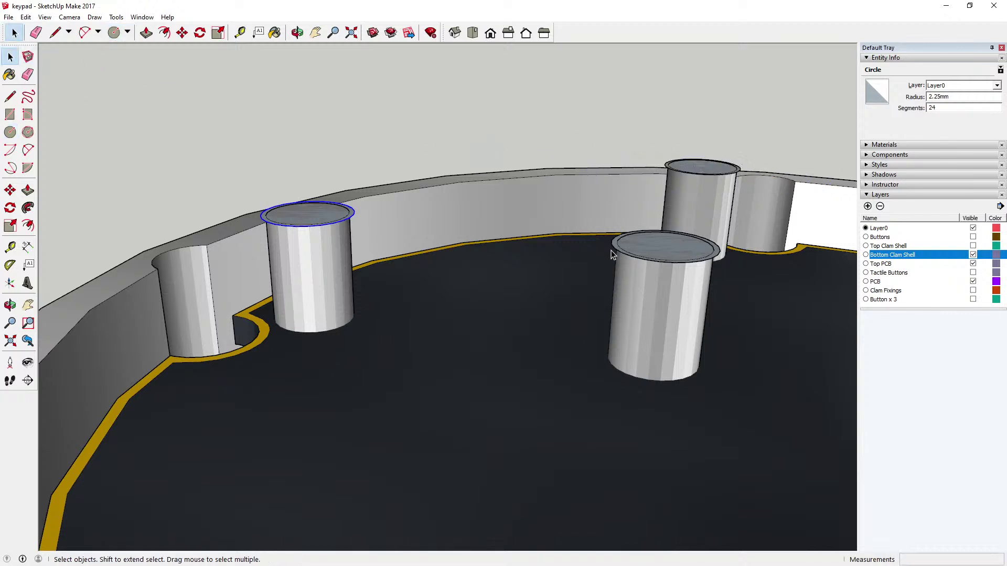
{"action": "left_click_drag", "start_coordinate": [247, 186], "coordinate": [380, 241]}
{"action": "left_click_drag", "start_coordinate": [584, 210], "coordinate": [734, 270], "text": "shift"}
{"action": "left_click_drag", "start_coordinate": [656, 151], "coordinate": [749, 189], "text": "shift"}
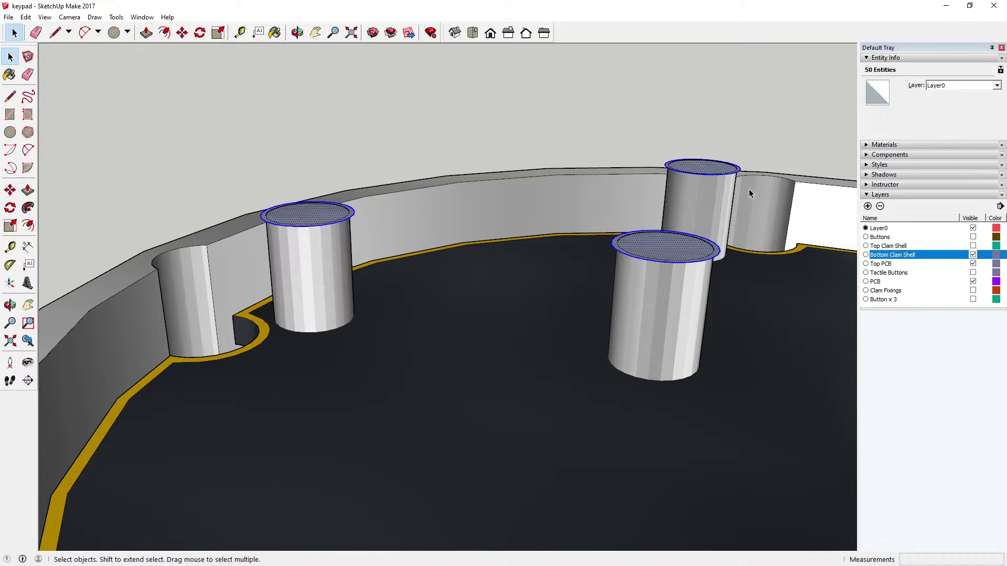
{"action": "left_click", "coordinate": [182, 33]}
{"action": "left_click", "coordinate": [306, 228]}
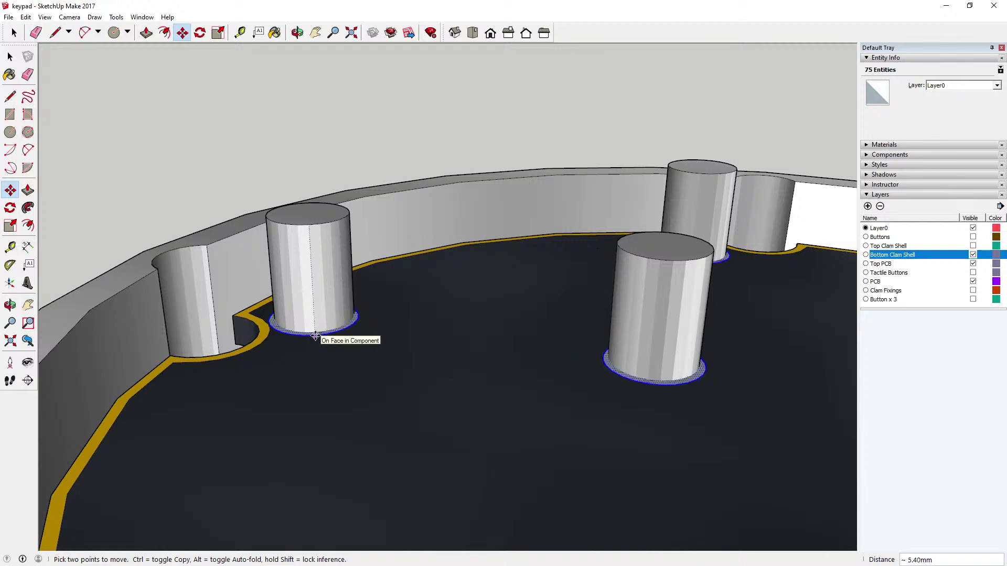
{"action": "scroll", "coordinate": [315, 335], "scroll_direction": "up", "scroll_amount": 2}
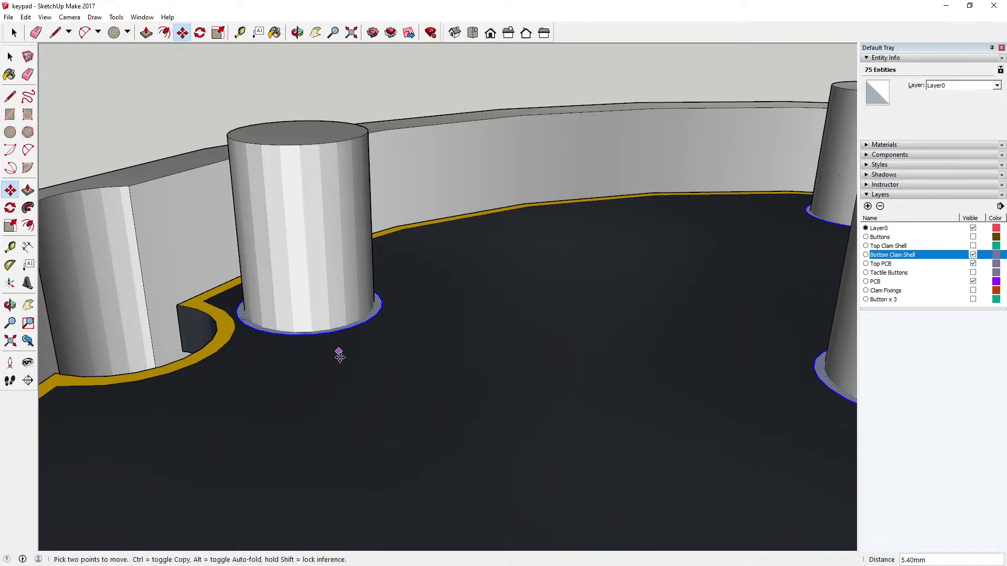
{"action": "scroll", "coordinate": [333, 363], "scroll_direction": "down", "scroll_amount": 4}
{"action": "scroll", "coordinate": [333, 363], "scroll_direction": "down", "scroll_amount": 1}
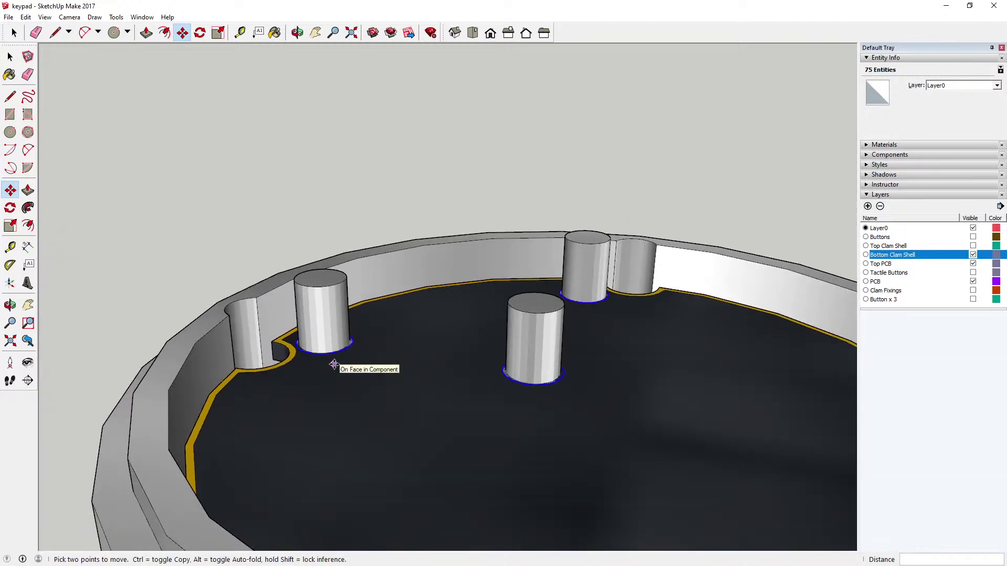
Hide the Bottom Clam Shell layer and inspect the three circles on the PCB's surface
{"action": "left_click", "coordinate": [11, 57]}
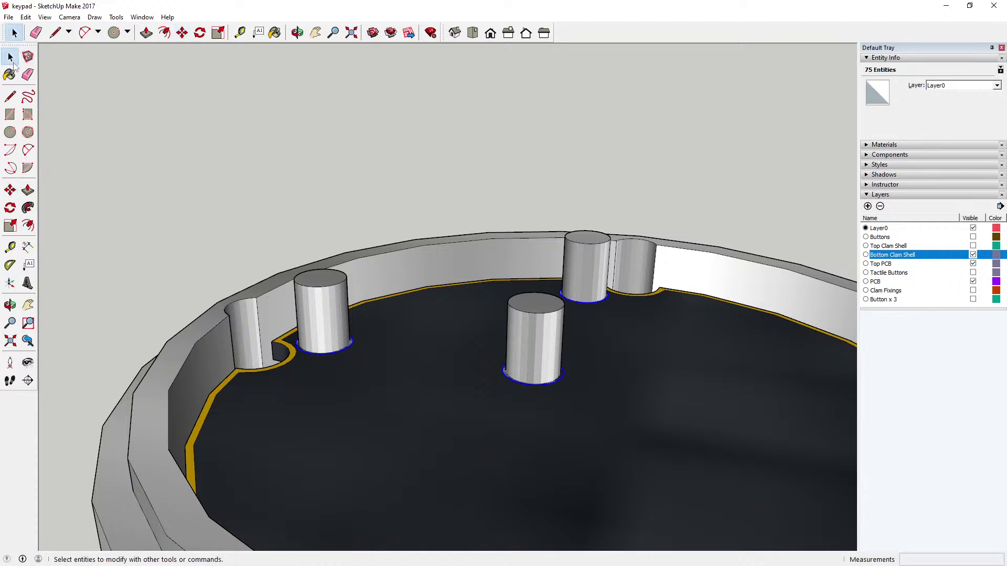
{"action": "scroll", "coordinate": [364, 247], "scroll_direction": "down", "scroll_amount": 1}
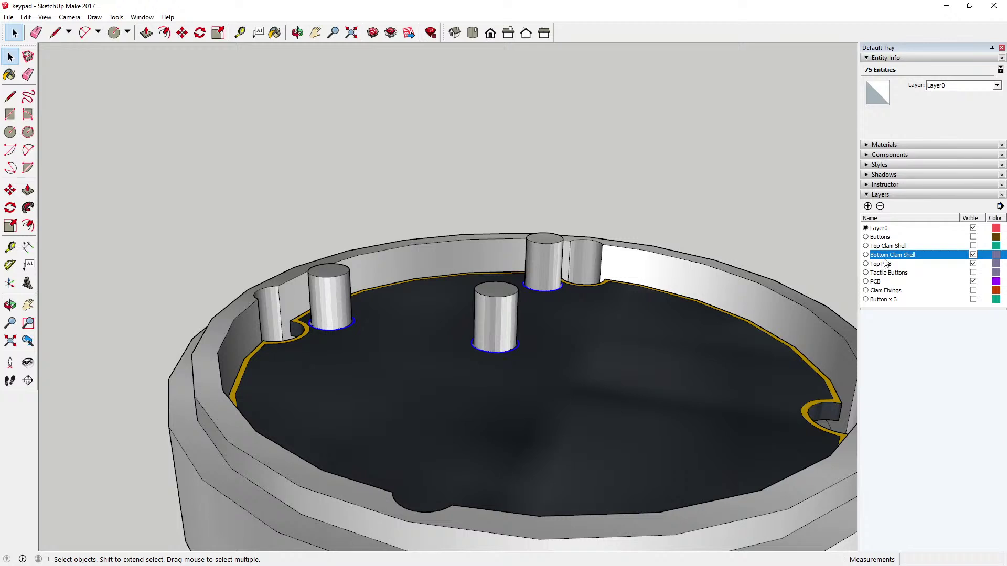
{"action": "left_click", "coordinate": [974, 256]}
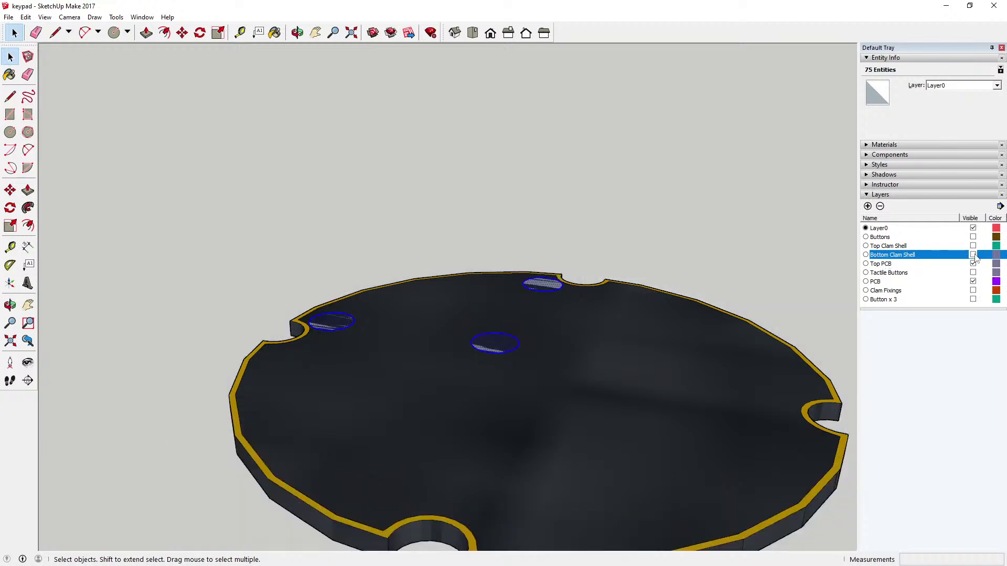
{"action": "scroll", "coordinate": [362, 318], "scroll_direction": "up", "scroll_amount": 2}
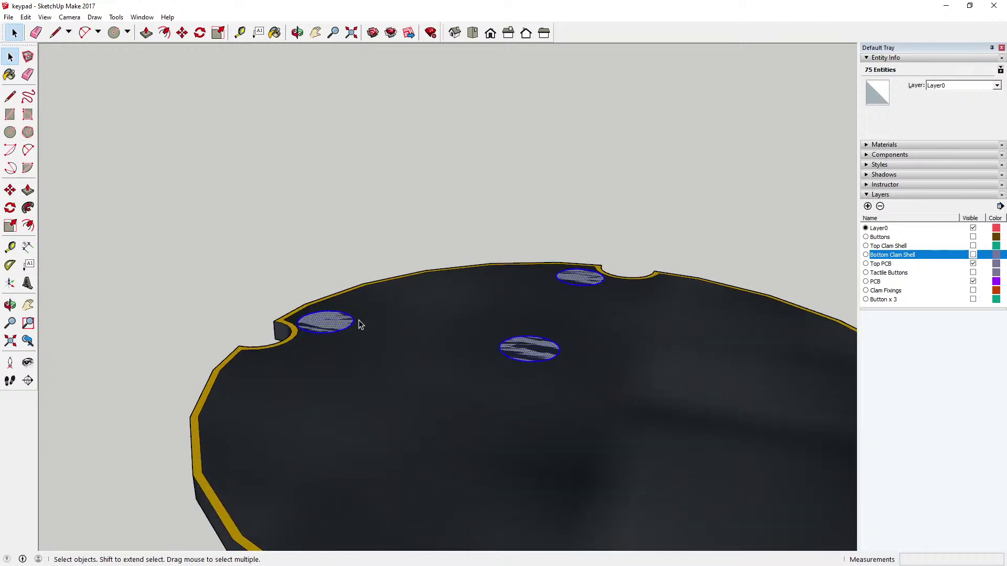
{"action": "scroll", "coordinate": [359, 321], "scroll_direction": "down", "scroll_amount": 3}
{"action": "scroll", "coordinate": [360, 322], "scroll_direction": "down", "scroll_amount": 1}
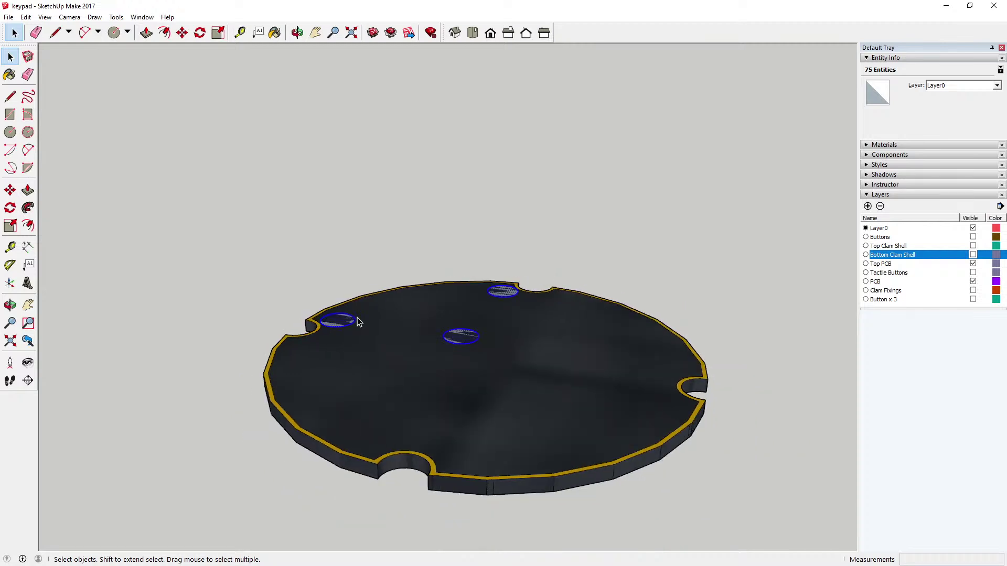
{"action": "scroll", "coordinate": [359, 322], "scroll_direction": "up", "scroll_amount": 2}
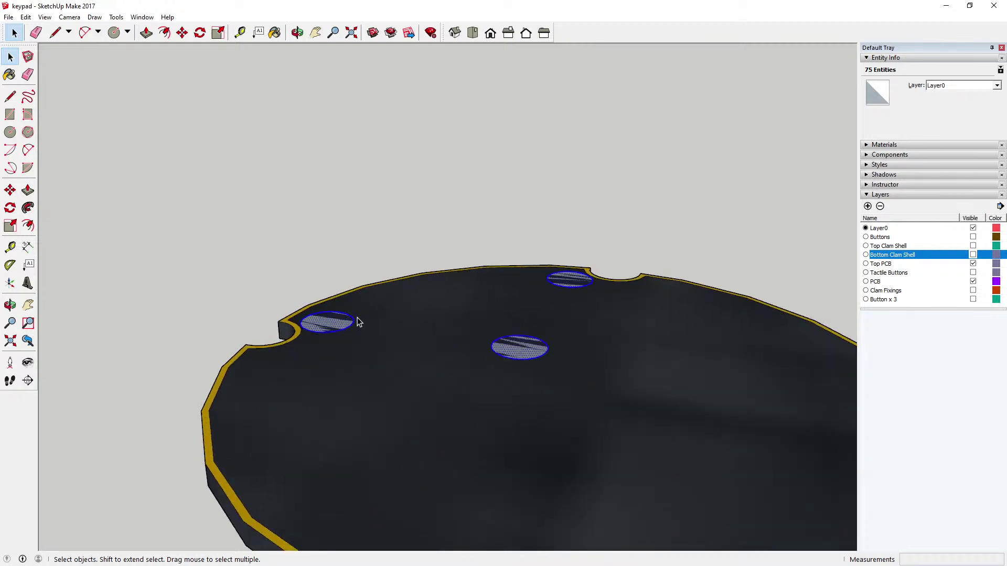
Cut the three circles and paste them in place inside the PCB group
{"action": "left_click", "coordinate": [26, 18]}
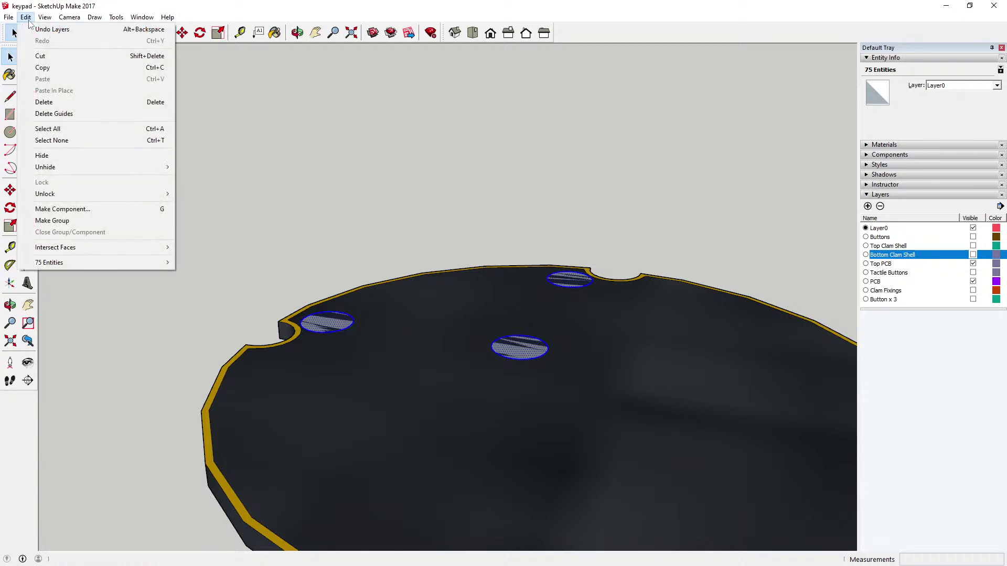
{"action": "left_click", "coordinate": [46, 57]}
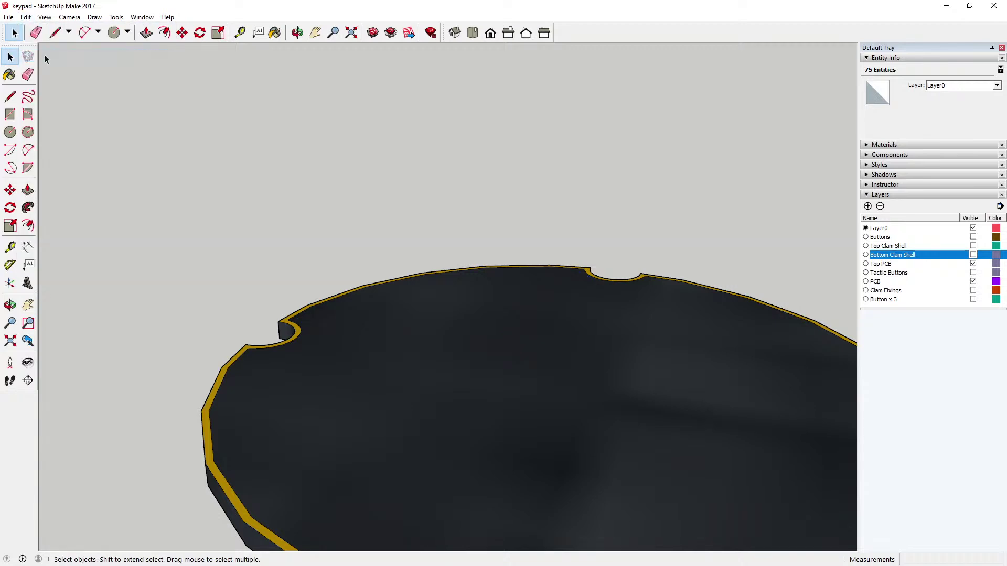
{"action": "double_click", "coordinate": [347, 328]}
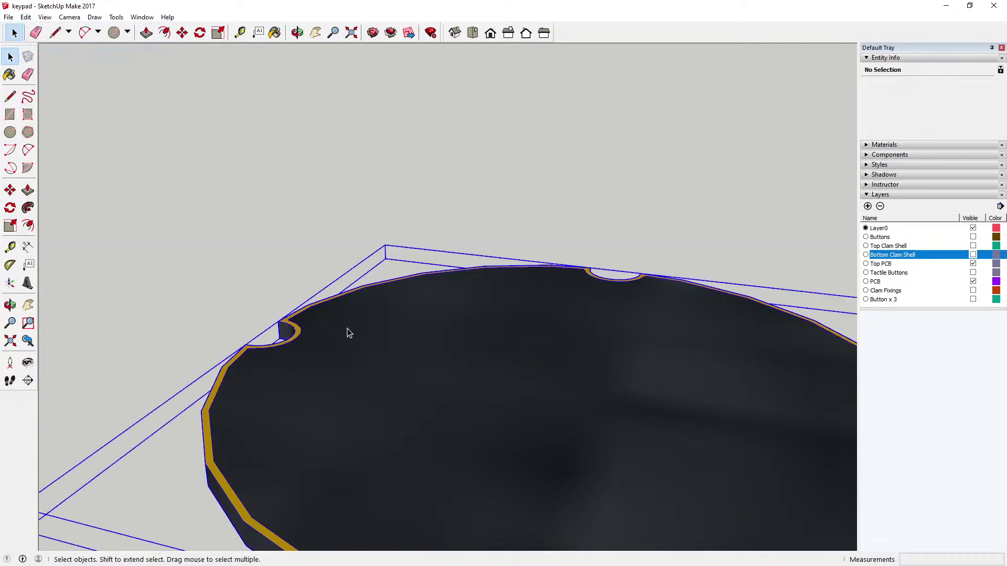
{"action": "left_click", "coordinate": [26, 18]}
{"action": "left_click", "coordinate": [61, 93]}
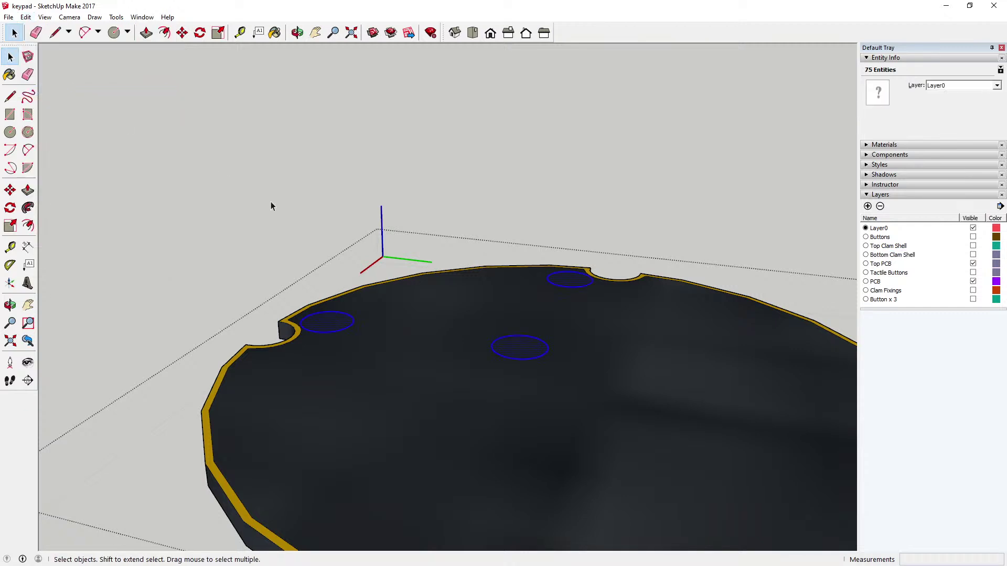
Check that the pasted circles divide the PCB's top face by selecting the surface and circle faces
{"action": "scroll", "coordinate": [358, 351], "scroll_direction": "up", "scroll_amount": 2}
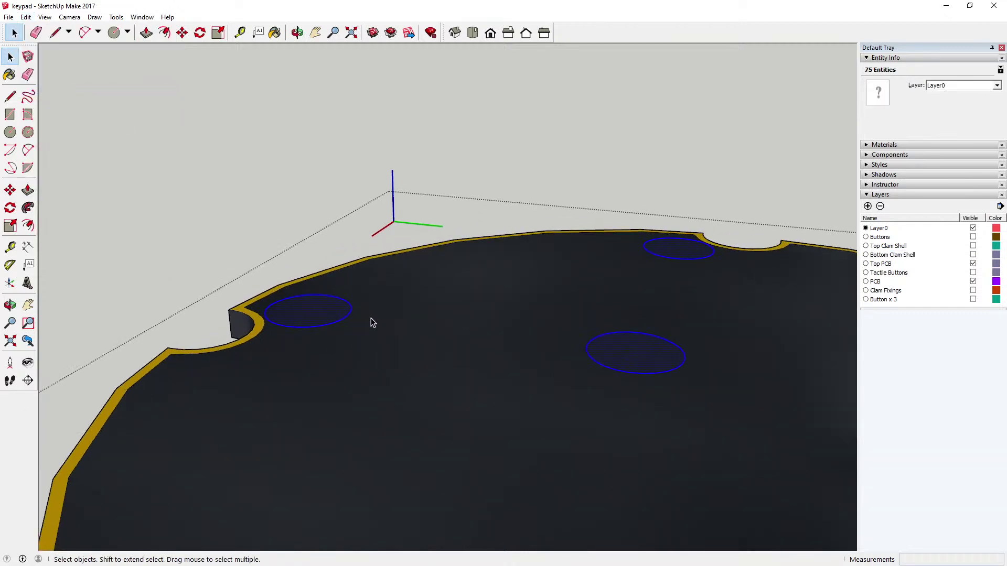
{"action": "left_click", "coordinate": [309, 303]}
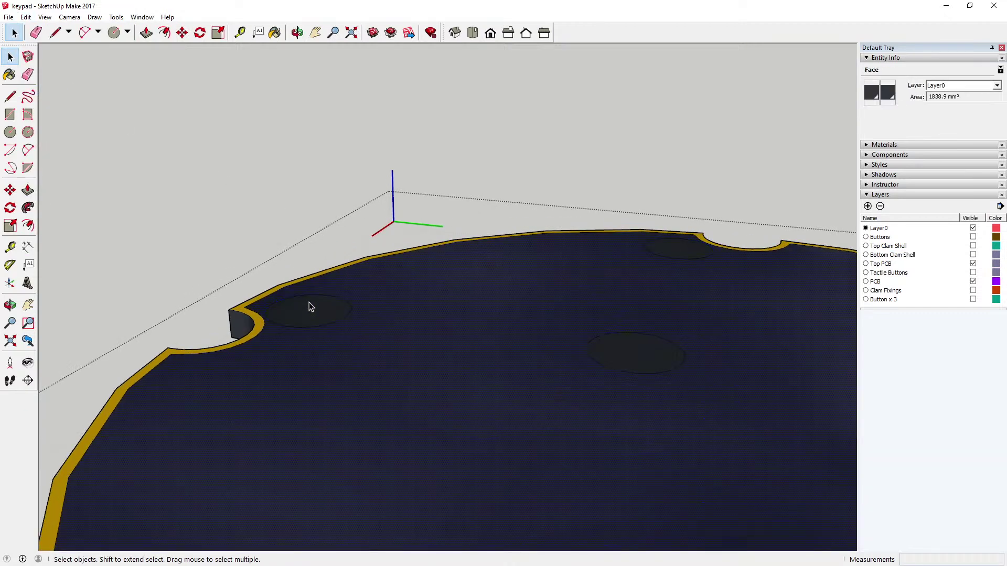
{"action": "left_click", "coordinate": [646, 366]}
{"action": "left_click", "coordinate": [674, 248]}
{"action": "scroll", "coordinate": [325, 295], "scroll_direction": "down", "scroll_amount": 3}
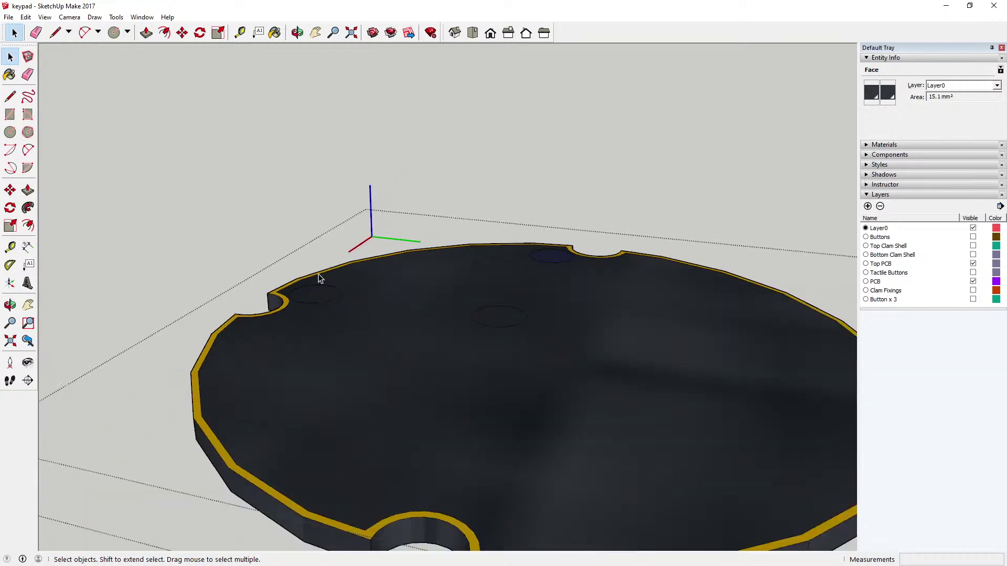
Try to push the three circle faces down 1.60 mm through the PCB's thickness to open the post holes
{"action": "scroll", "coordinate": [301, 296], "scroll_direction": "up", "scroll_amount": 5}
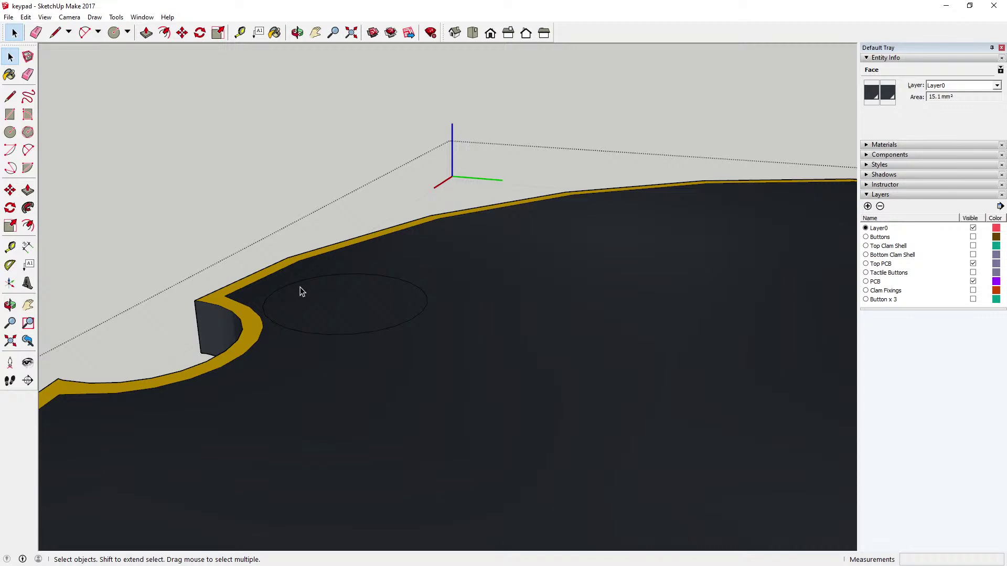
{"action": "scroll", "coordinate": [342, 278], "scroll_direction": "down", "scroll_amount": 3}
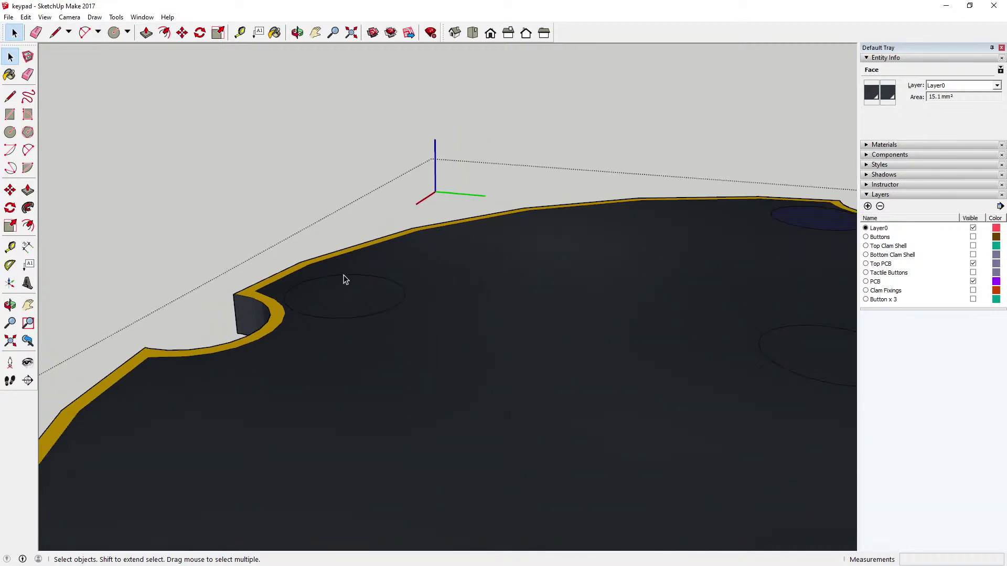
{"action": "left_click", "coordinate": [297, 33]}
{"action": "left_click_drag", "start_coordinate": [246, 109], "coordinate": [261, 136]}
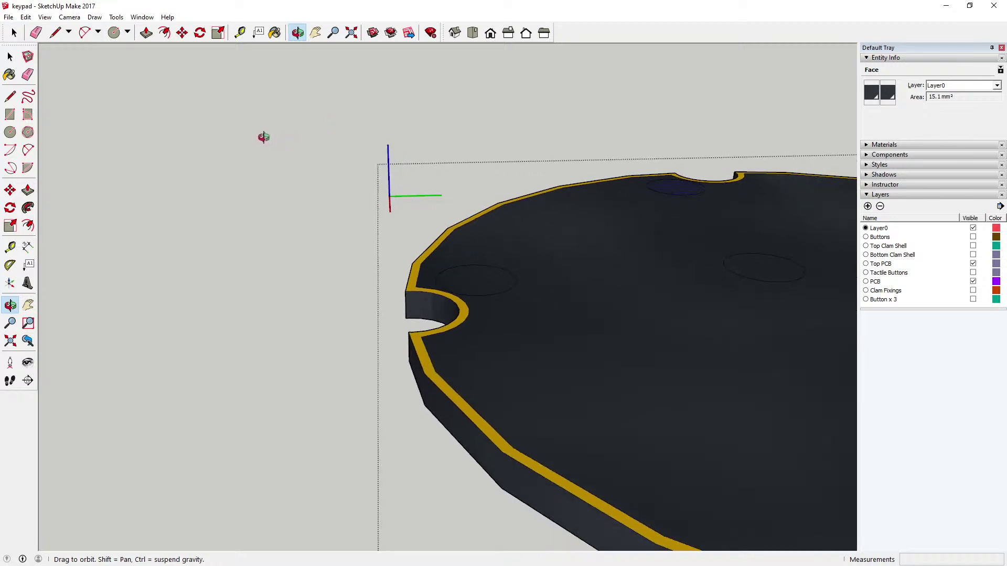
{"action": "left_click", "coordinate": [146, 32]}
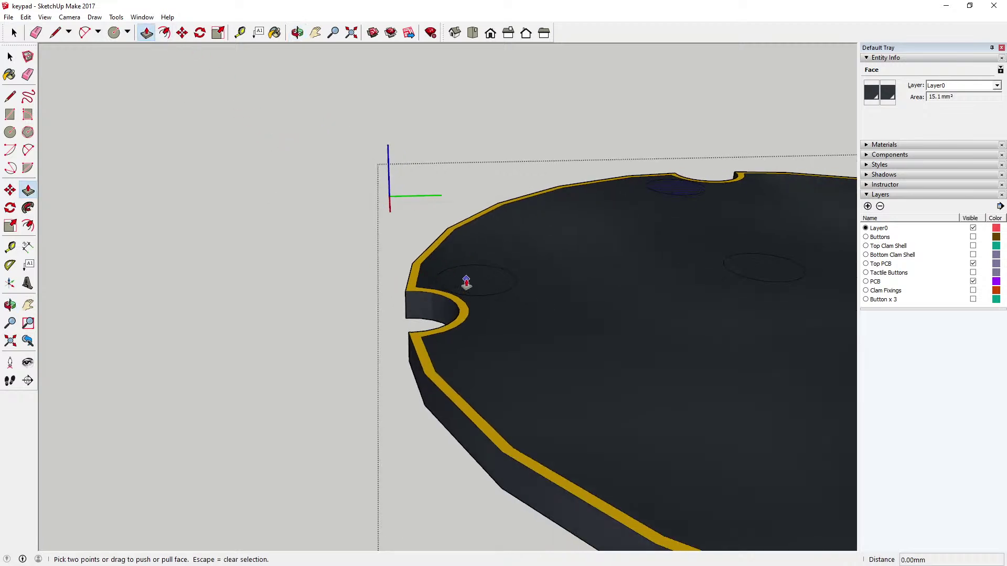
{"action": "left_click", "coordinate": [10, 56]}
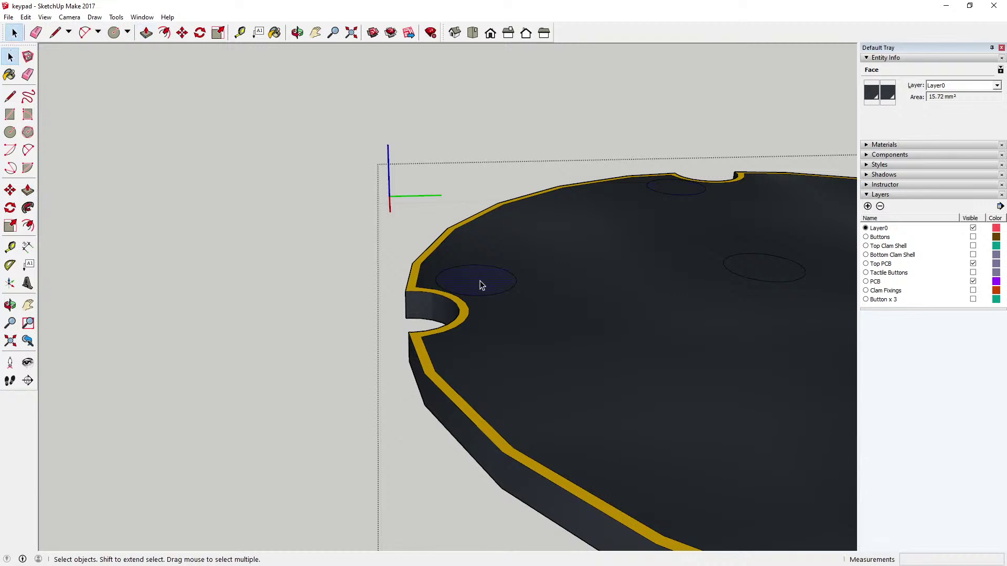
{"action": "left_click", "coordinate": [146, 32]}
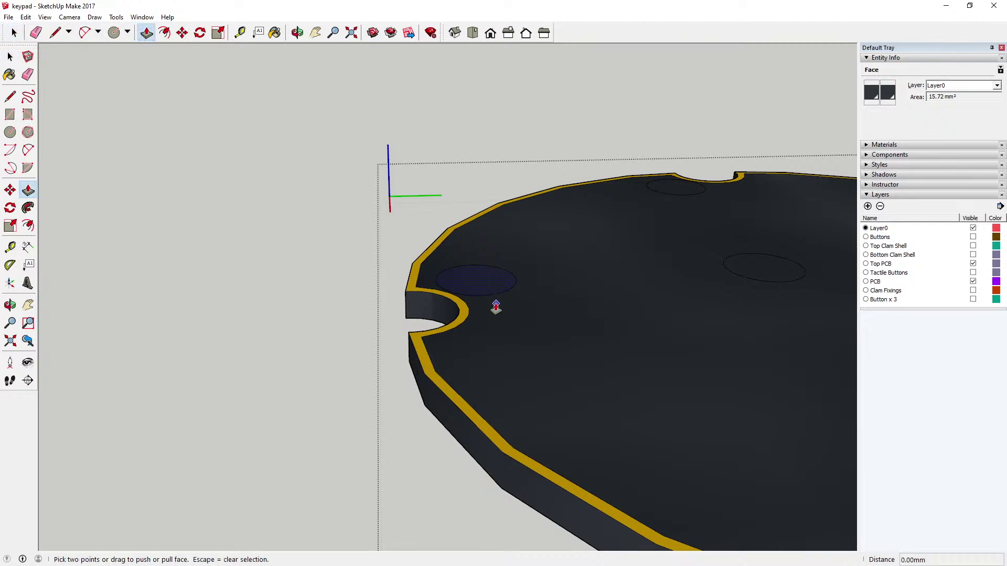
{"action": "left_click", "coordinate": [470, 286]}
{"action": "left_click", "coordinate": [423, 410]}
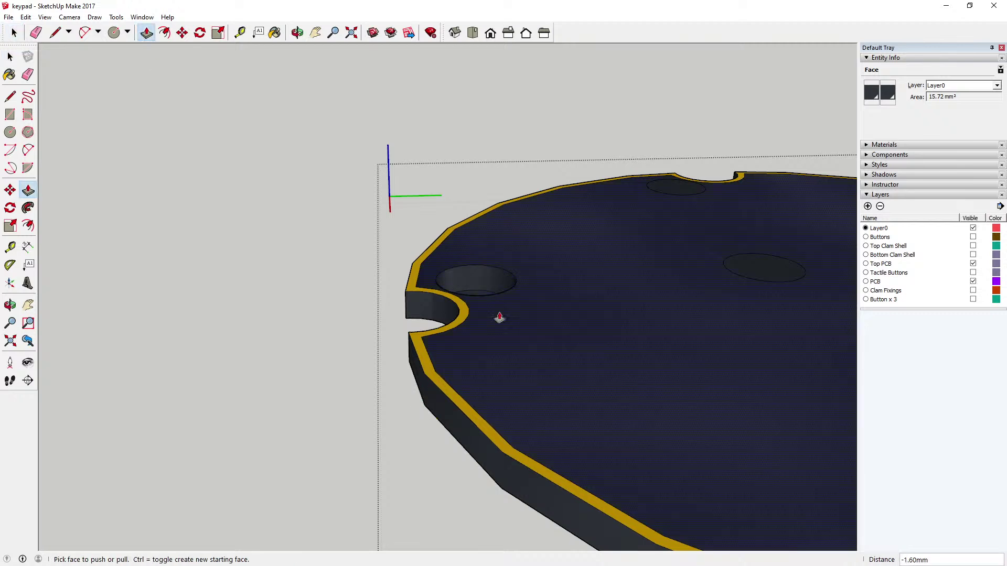
{"action": "left_click", "coordinate": [685, 192]}
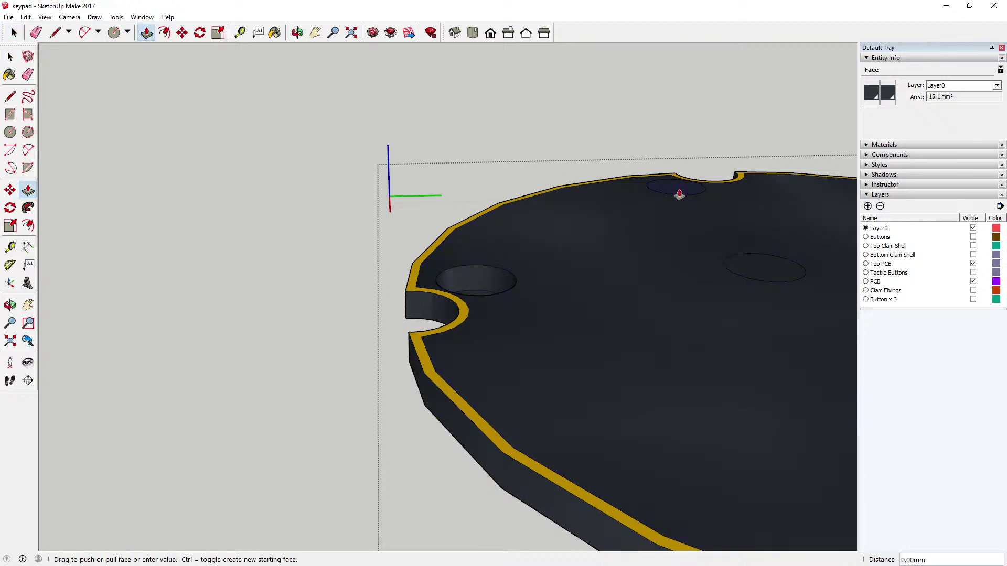
{"action": "left_click", "coordinate": [441, 427]}
{"action": "left_click", "coordinate": [757, 270]}
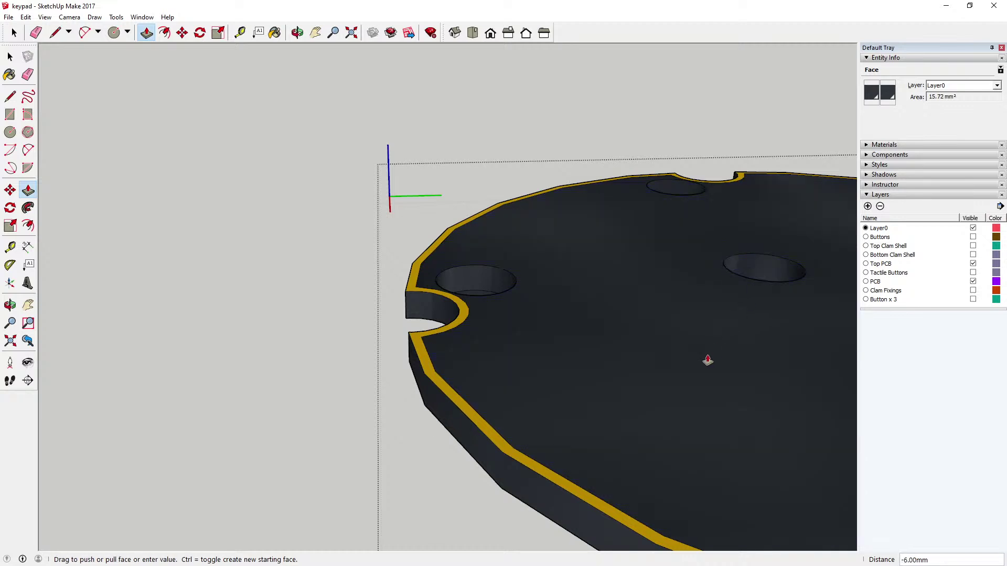
{"action": "left_click", "coordinate": [506, 495]}
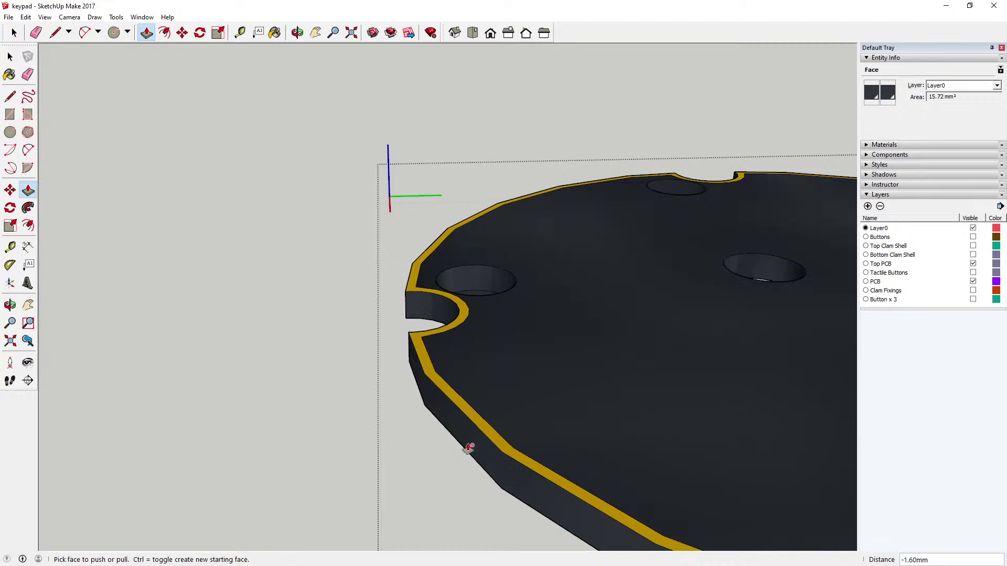
Examine the PCB's underside to see which circles cut through and where they meet the gold border
{"action": "left_click", "coordinate": [297, 32]}
{"action": "left_click_drag", "start_coordinate": [474, 128], "coordinate": [258, 65]}
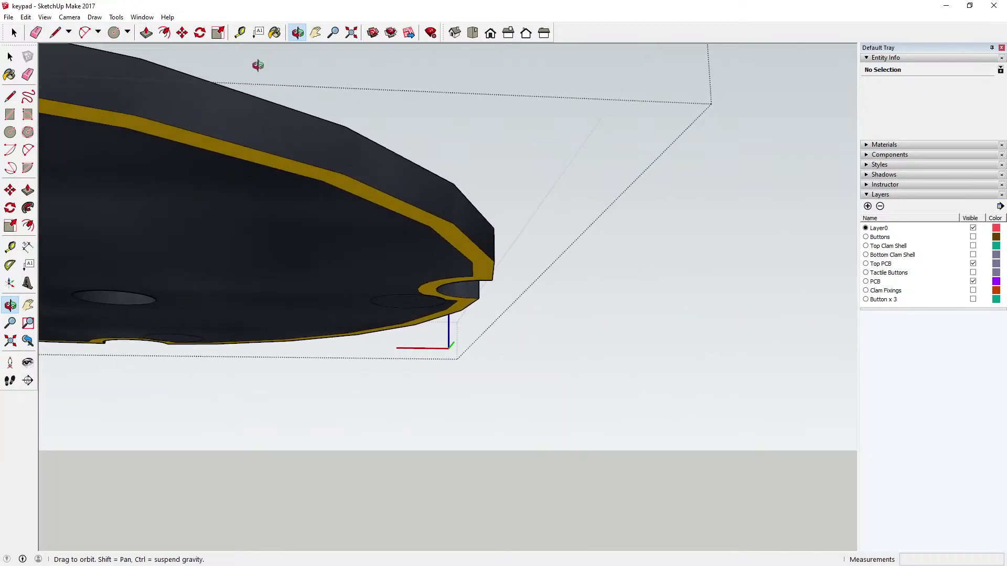
{"action": "scroll", "coordinate": [346, 231], "scroll_direction": "down", "scroll_amount": 4}
{"action": "mouse_move", "coordinate": [332, 247]}
{"action": "left_mouse_down"}
{"action": "mouse_move", "coordinate": [292, 126]}
{"action": "mouse_move", "coordinate": [253, 171]}
{"action": "mouse_move", "coordinate": [322, 259]}
{"action": "left_mouse_up"}
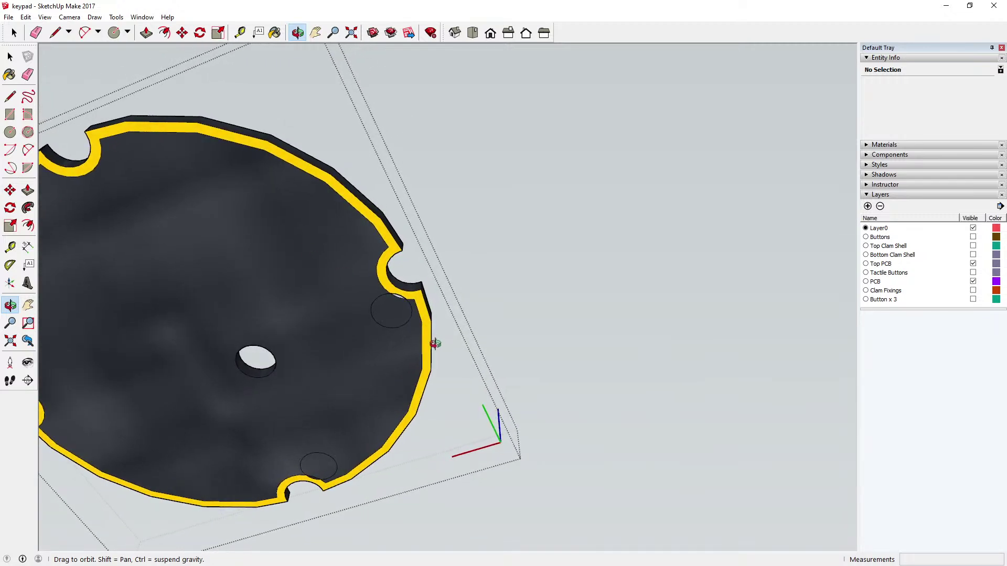
{"action": "left_click_drag", "start_coordinate": [435, 344], "coordinate": [242, 309]}
{"action": "left_click_drag", "start_coordinate": [367, 395], "coordinate": [375, 253]}
{"action": "scroll", "coordinate": [385, 354], "scroll_direction": "up", "scroll_amount": 3}
{"action": "scroll", "coordinate": [383, 355], "scroll_direction": "up", "scroll_amount": 2}
{"action": "scroll", "coordinate": [367, 290], "scroll_direction": "down", "scroll_amount": 3}
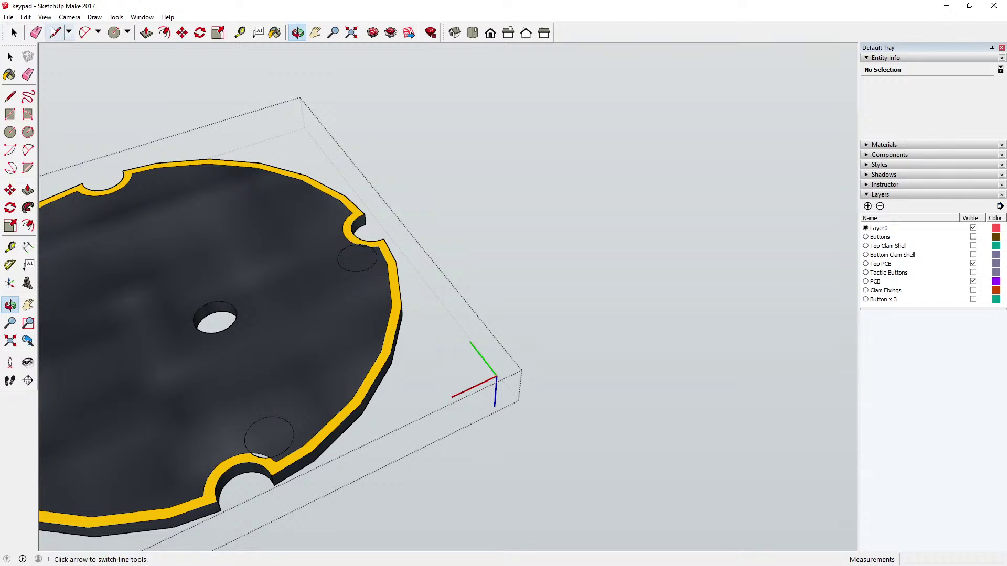
Undo the three push/pull operations on the circle faces
{"action": "left_click", "coordinate": [44, 17]}
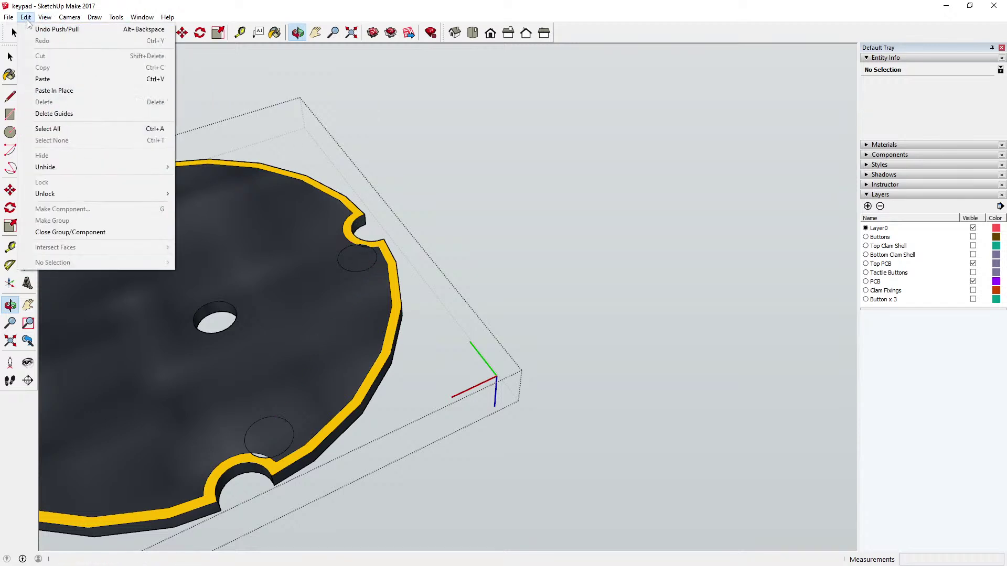
{"action": "left_click", "coordinate": [34, 29]}
{"action": "left_click", "coordinate": [25, 16]}
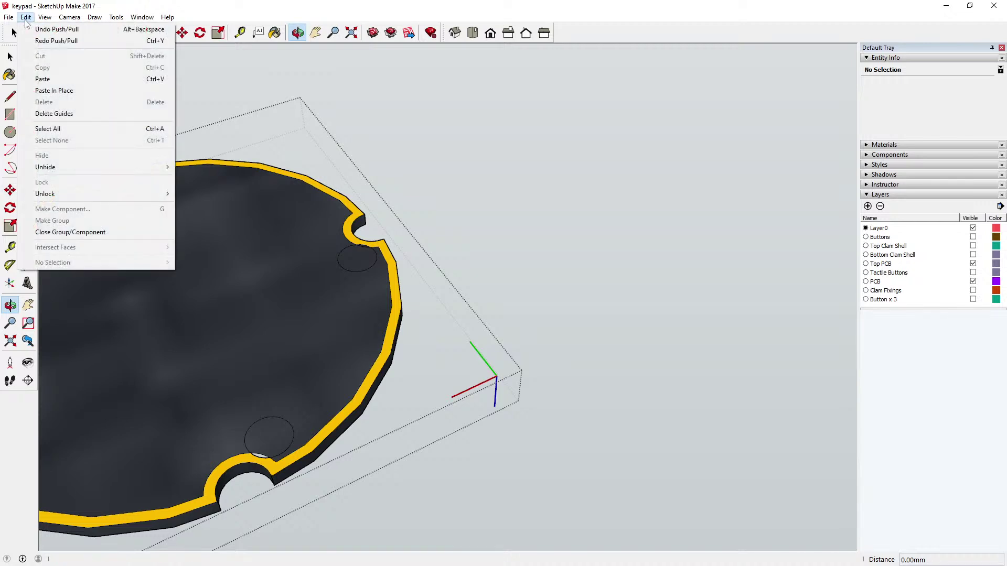
{"action": "left_click", "coordinate": [46, 32]}
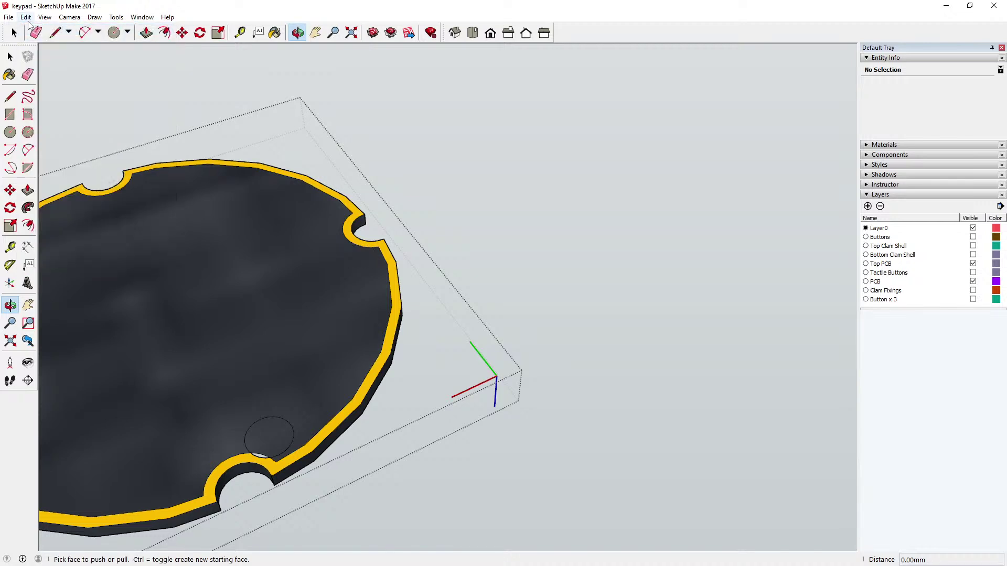
{"action": "left_click", "coordinate": [25, 17]}
{"action": "left_click", "coordinate": [41, 31]}
Offset the outline of the PCB's dark underside face outward about 0.41 mm into the gold border
{"action": "left_click_drag", "start_coordinate": [302, 177], "coordinate": [280, 293]}
{"action": "left_click_drag", "start_coordinate": [269, 140], "coordinate": [297, 188]}
{"action": "scroll", "coordinate": [401, 235], "scroll_direction": "down", "scroll_amount": 3}
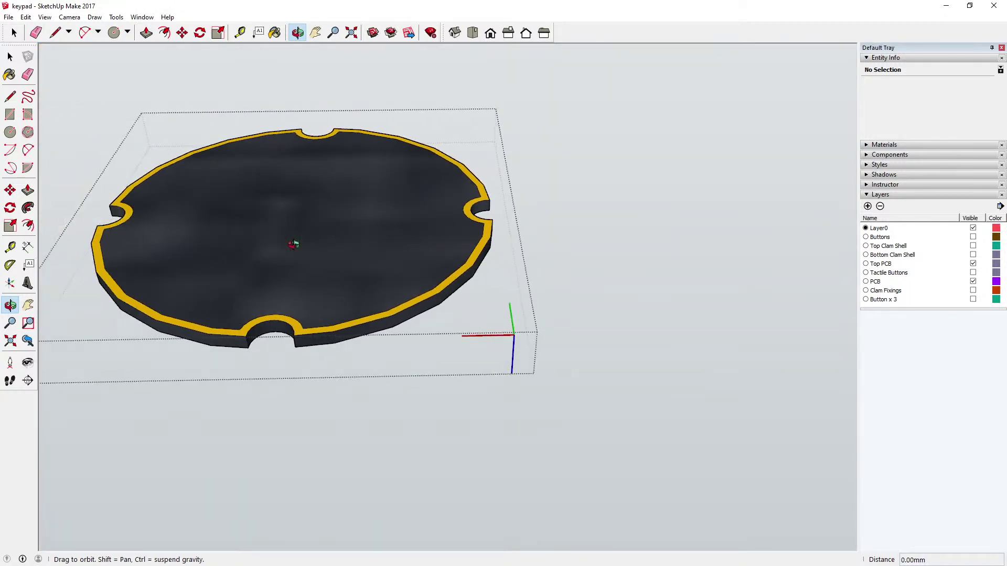
{"action": "scroll", "coordinate": [234, 228], "scroll_direction": "up", "scroll_amount": 4}
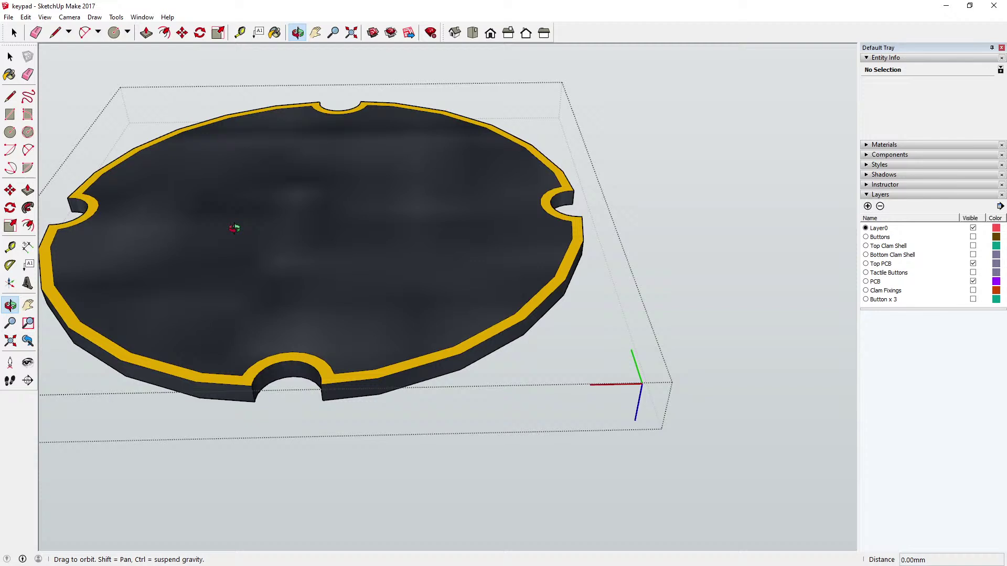
{"action": "left_click", "coordinate": [164, 33]}
{"action": "left_click", "coordinate": [185, 359]}
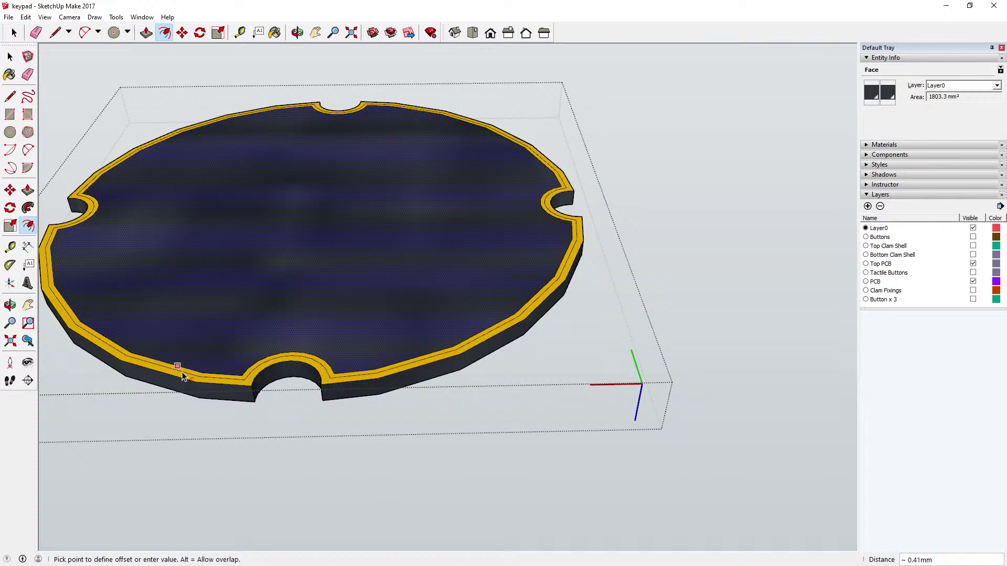
{"action": "left_click", "coordinate": [181, 372]}
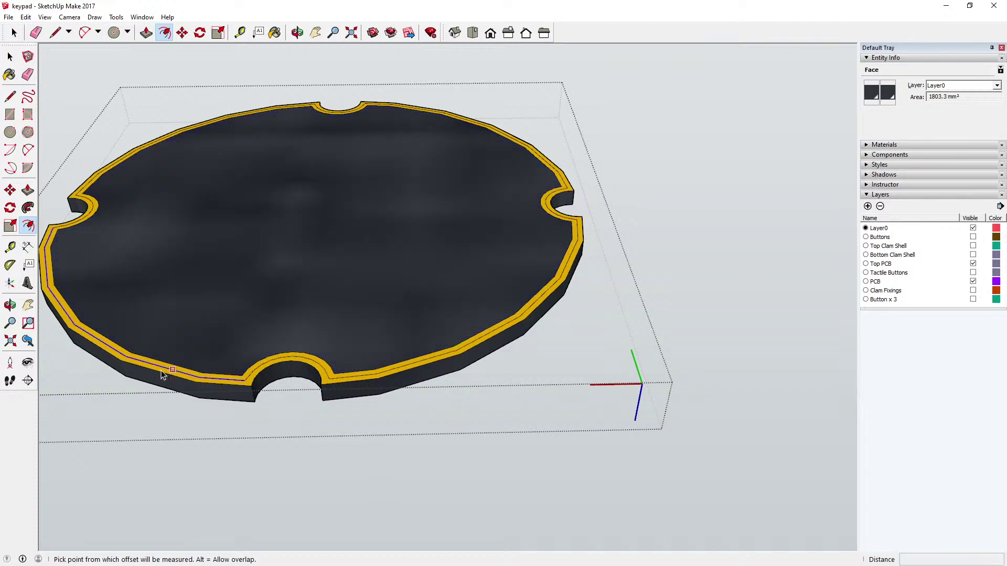
Delete the two long front arcs of the original inner border outline on the PCB's underside
{"action": "key", "text": "space"}
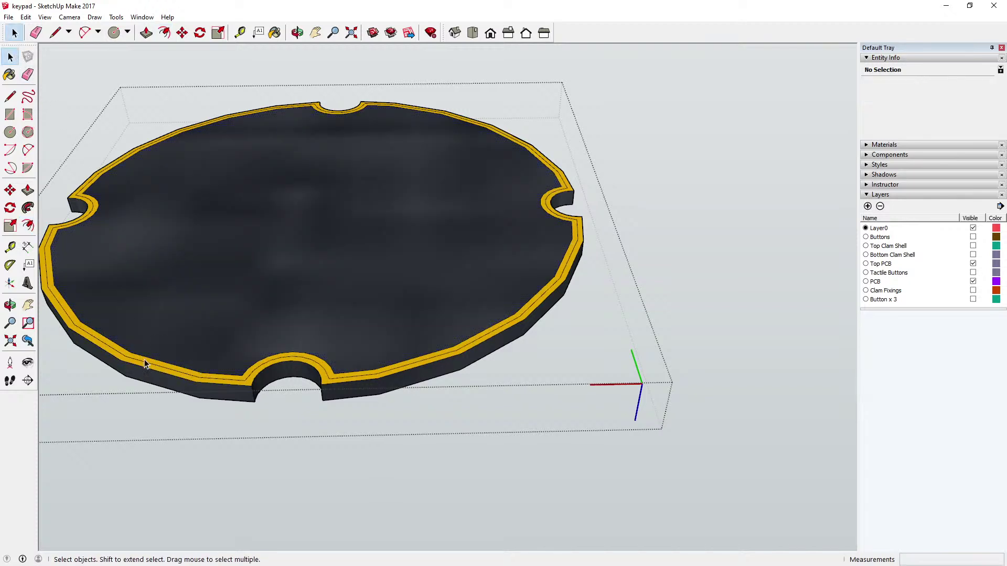
{"action": "left_click", "coordinate": [146, 357]}
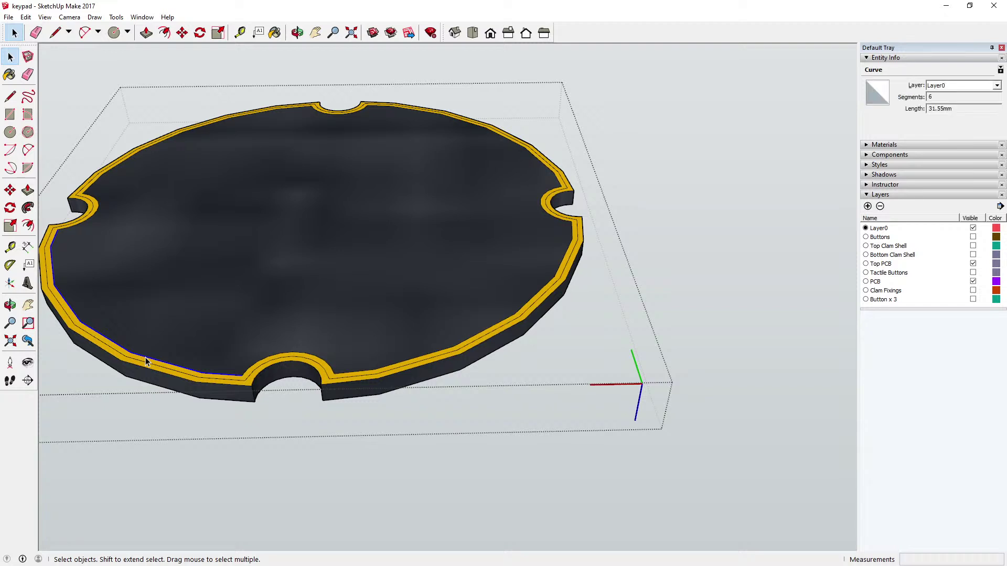
{"action": "key", "text": "ctrl+z"}
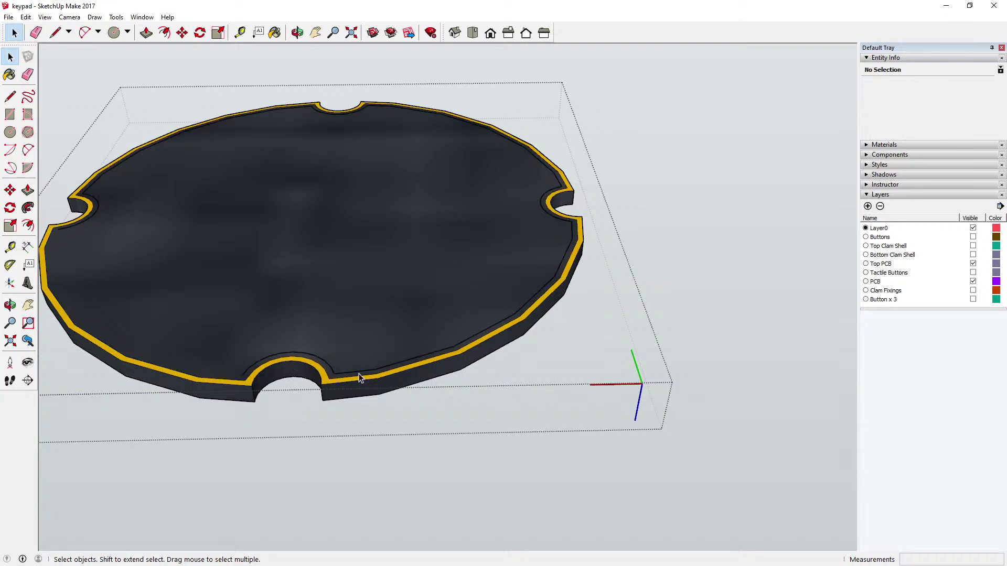
{"action": "left_click", "coordinate": [360, 371]}
{"action": "left_click", "coordinate": [360, 372]}
{"action": "key", "text": "Delete"}
Delete the original border outline's remaining segments along the far side of the PCB's underside
{"action": "left_click", "coordinate": [195, 130]}
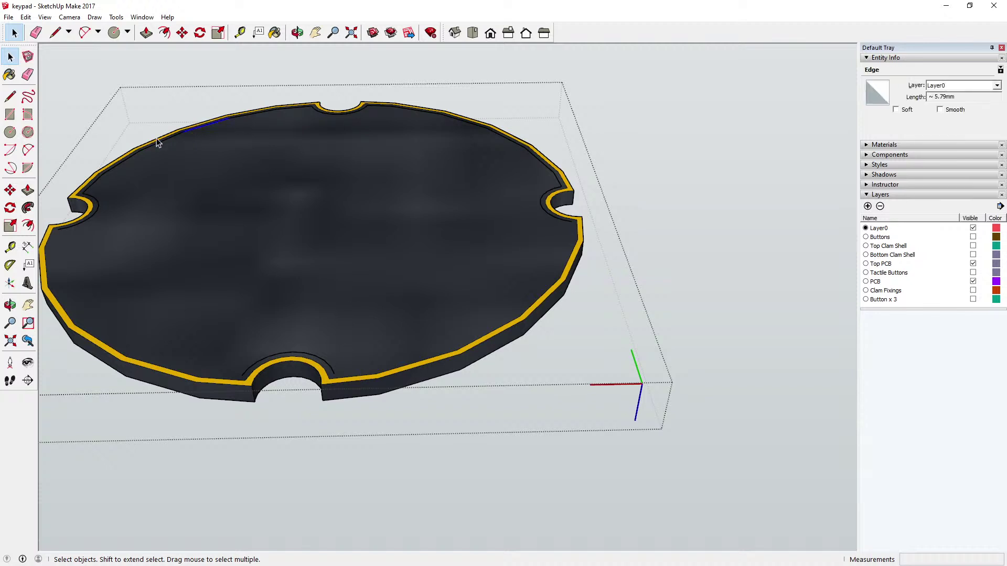
{"action": "key", "text": "Delete"}
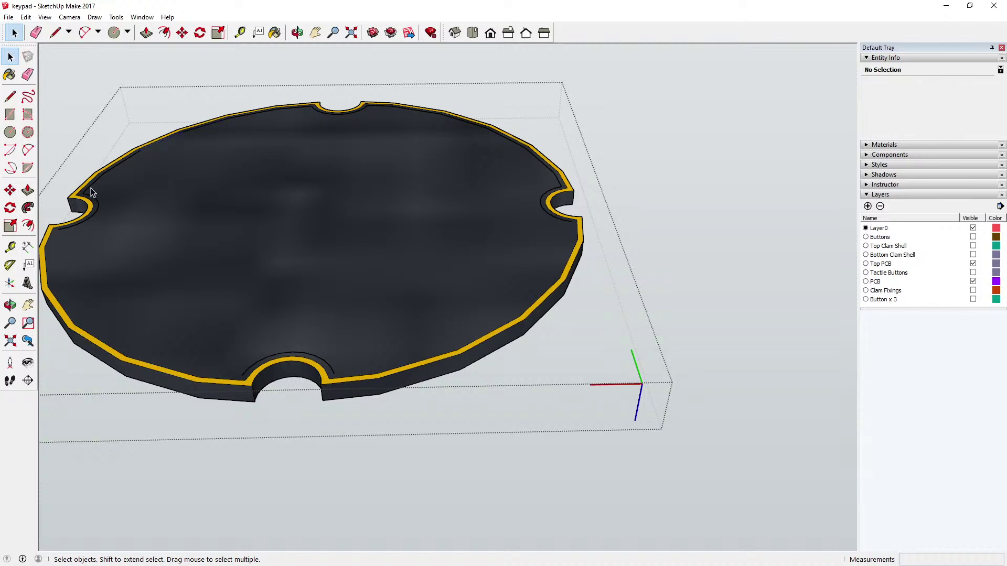
{"action": "key", "text": "Delete"}
{"action": "left_click", "coordinate": [288, 108]}
{"action": "key", "text": "Delete"}
{"action": "left_click", "coordinate": [320, 110]}
{"action": "key", "text": "Delete"}
{"action": "key", "text": "Delete"}
Delete the leftover original outline arcs around the edge notches on the PCB's underside
{"action": "left_click", "coordinate": [564, 226]}
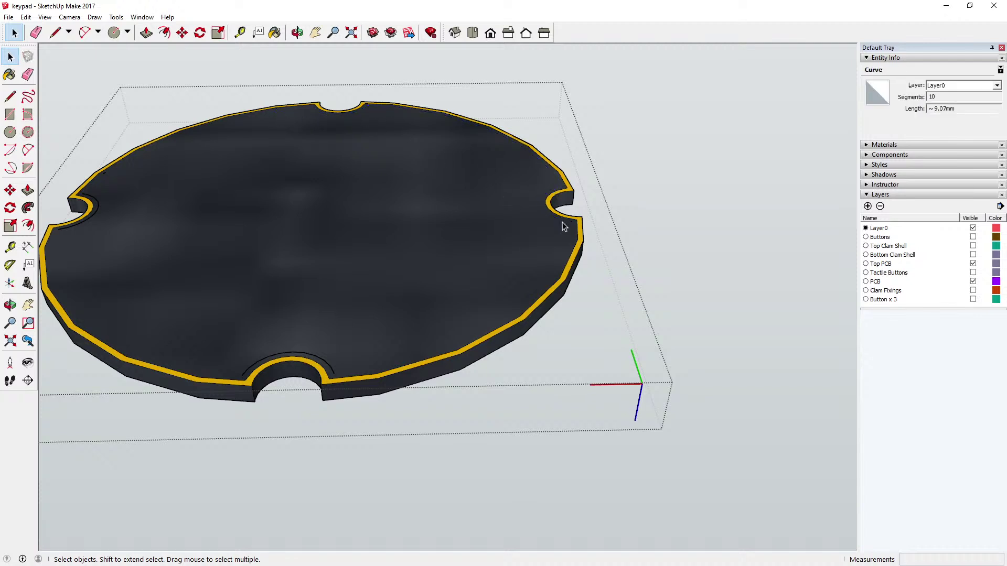
{"action": "key", "text": "Delete"}
{"action": "left_click", "coordinate": [332, 365]}
{"action": "key", "text": "Delete"}
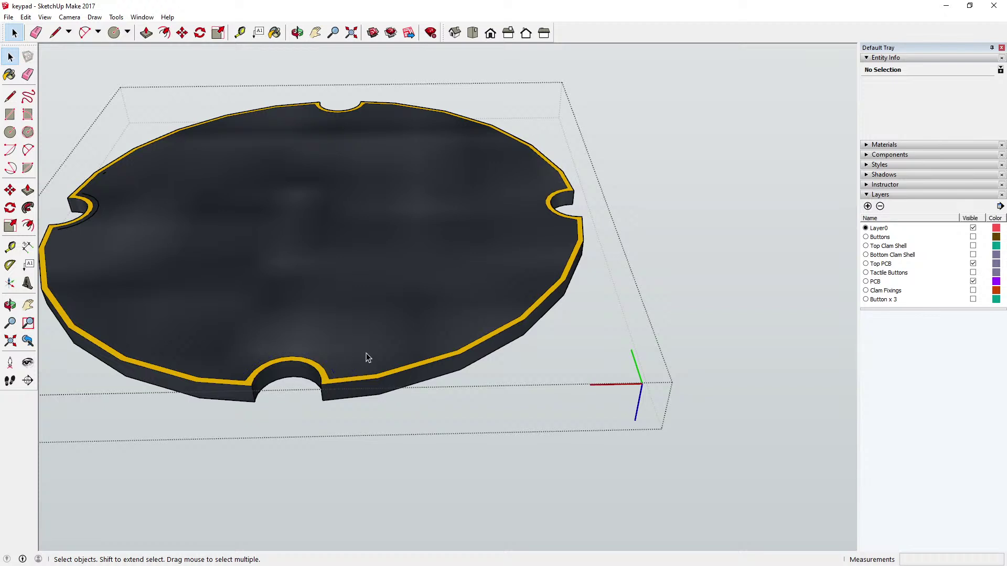
{"action": "left_click", "coordinate": [98, 209]}
{"action": "key", "text": "Delete"}
Push the three circle faces on the PCB's top down 1.60 mm to cut through holes for the posts
{"action": "scroll", "coordinate": [319, 259], "scroll_direction": "down", "scroll_amount": 2}
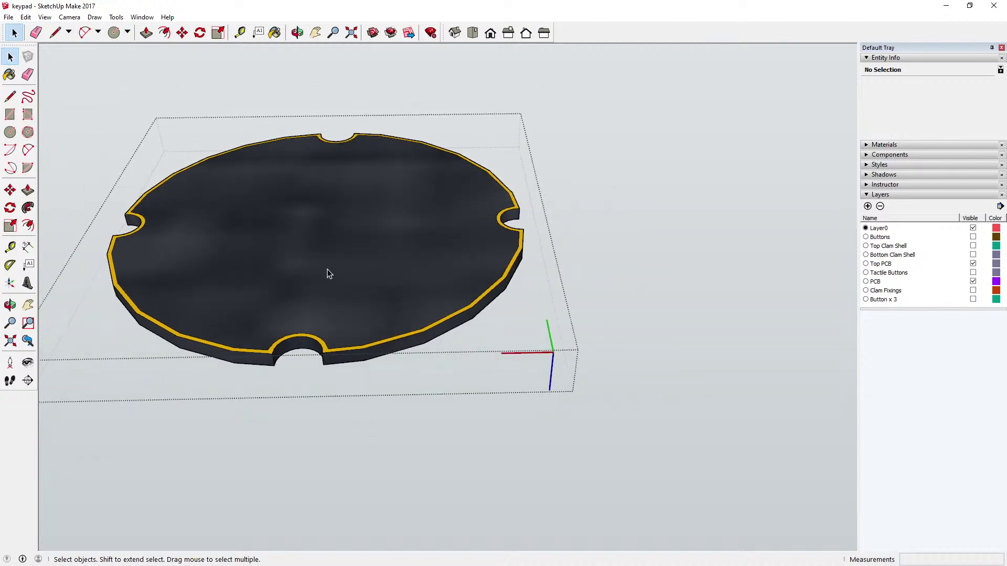
{"action": "scroll", "coordinate": [333, 262], "scroll_direction": "up", "scroll_amount": 4}
{"action": "scroll", "coordinate": [327, 268], "scroll_direction": "down", "scroll_amount": 1}
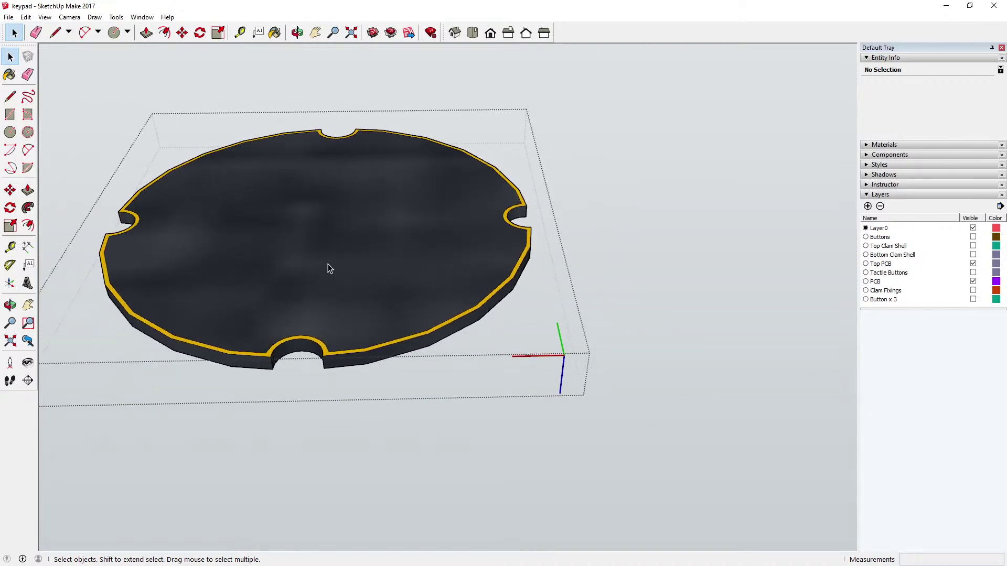
{"action": "left_click", "coordinate": [297, 33]}
{"action": "left_click_drag", "start_coordinate": [279, 111], "coordinate": [293, 353]}
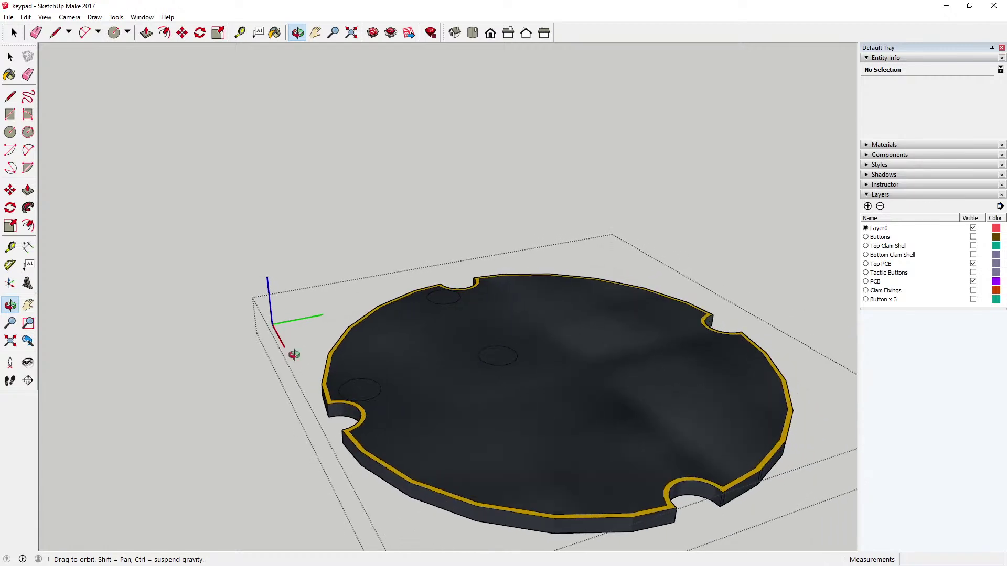
{"action": "left_click", "coordinate": [146, 32]}
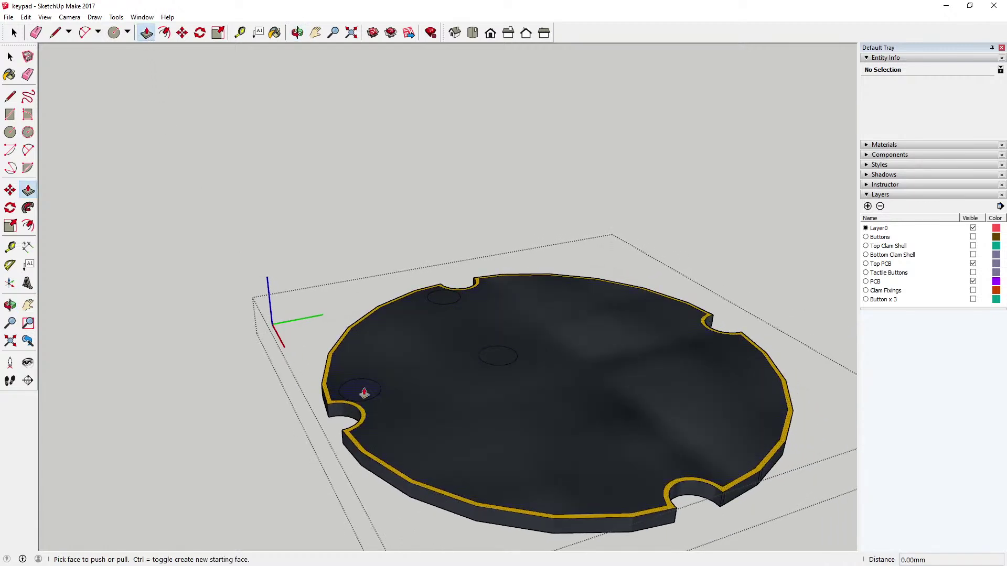
{"action": "left_click", "coordinate": [364, 393]}
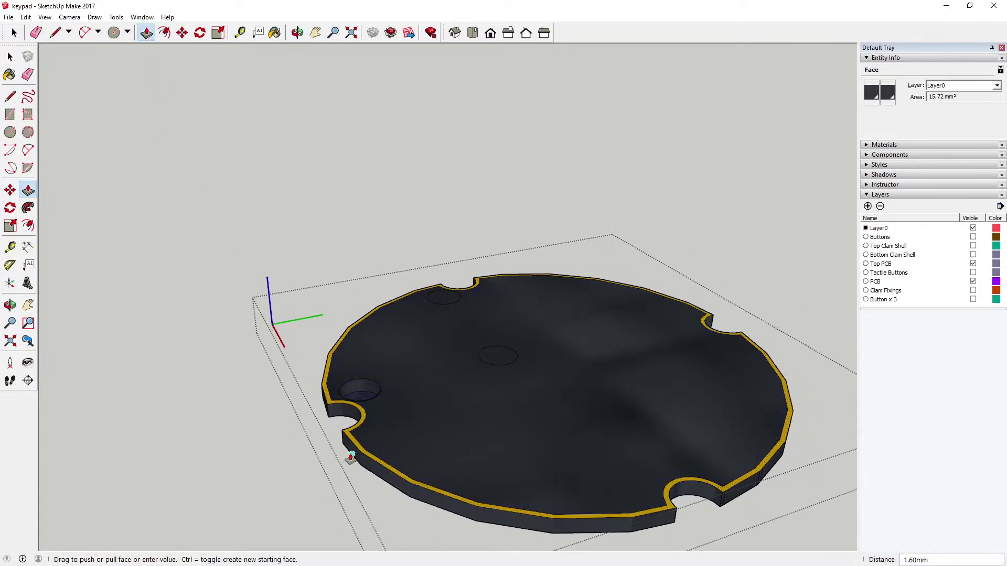
{"action": "left_click", "coordinate": [350, 457]}
{"action": "left_click", "coordinate": [441, 307]}
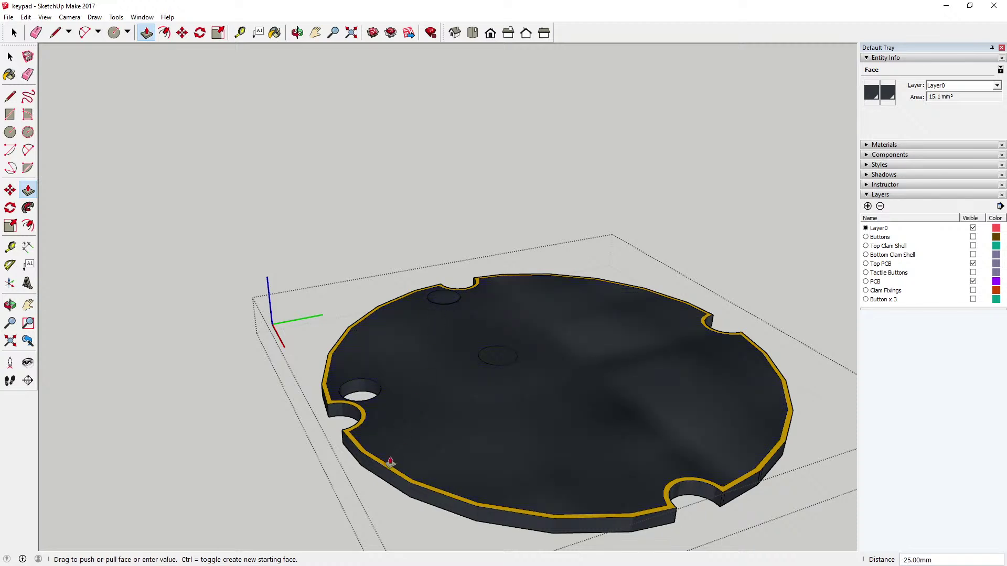
{"action": "left_click", "coordinate": [383, 485]}
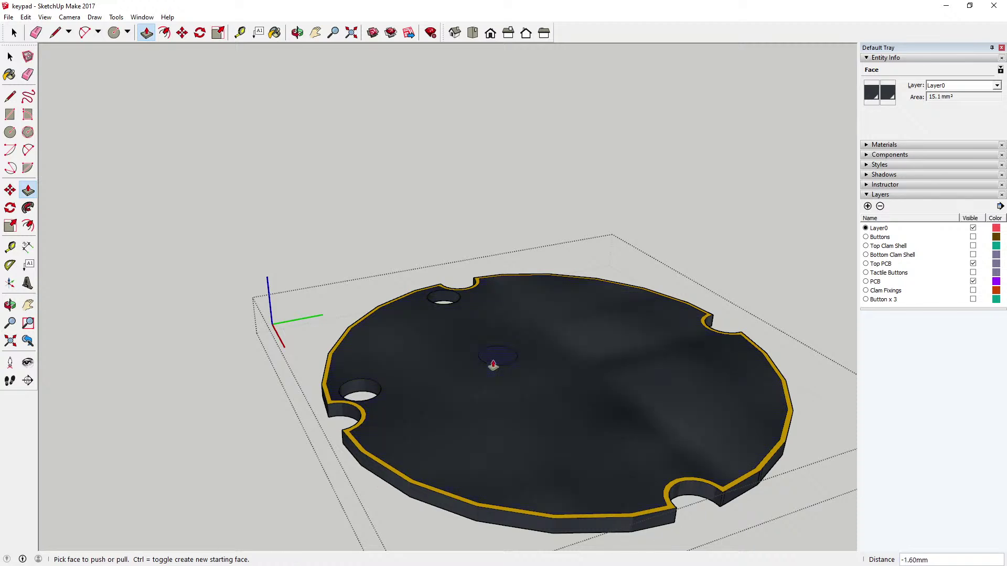
{"action": "left_click", "coordinate": [493, 364]}
{"action": "left_click", "coordinate": [440, 514]}
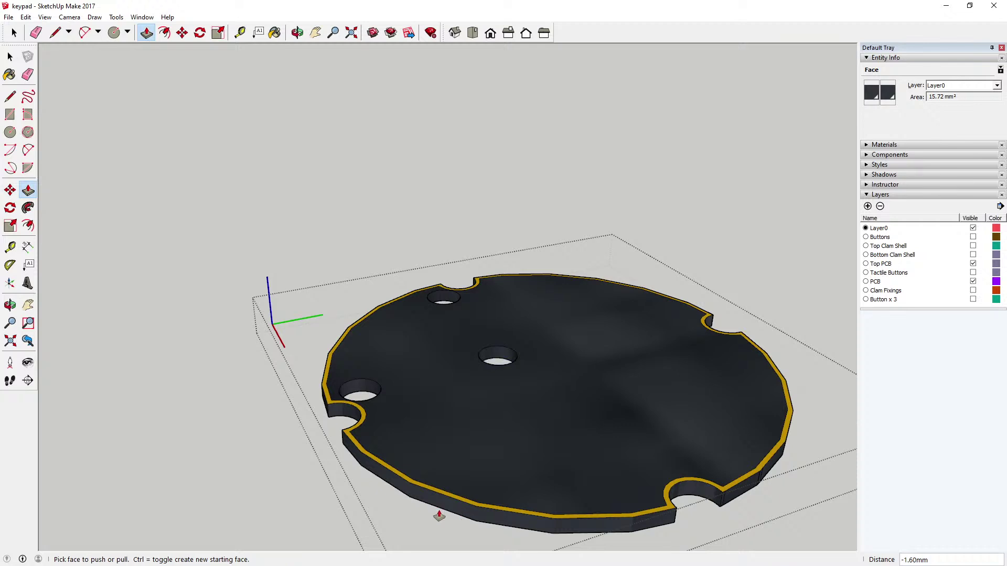
Close the PCB group and save the keypad model
{"action": "key", "text": "space"}
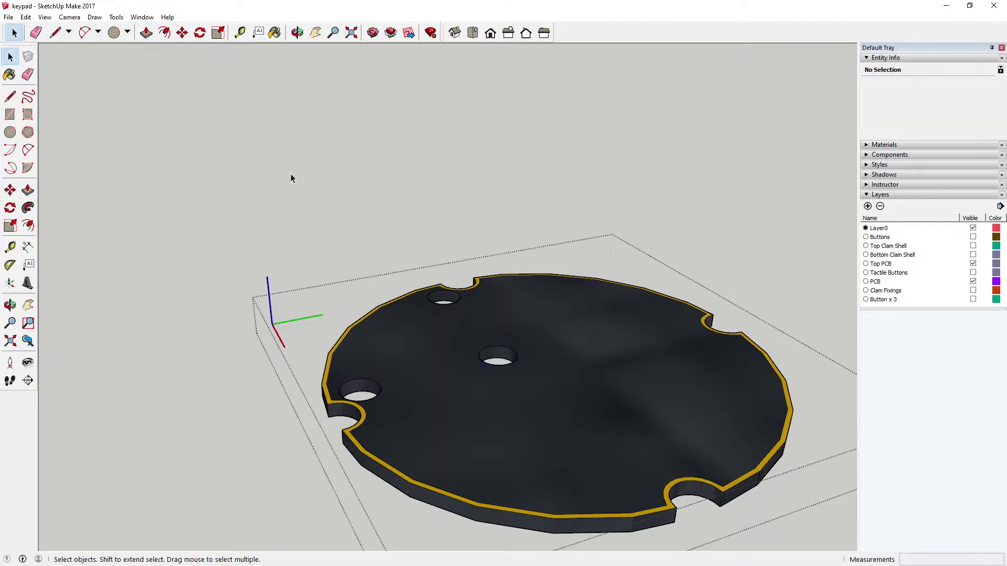
{"action": "left_click", "coordinate": [290, 175]}
{"action": "key", "text": "o"}
{"action": "left_click_drag", "start_coordinate": [321, 62], "coordinate": [351, 225]}
{"action": "left_click_drag", "start_coordinate": [336, 291], "coordinate": [340, 323]}
{"action": "left_click", "coordinate": [8, 17]}
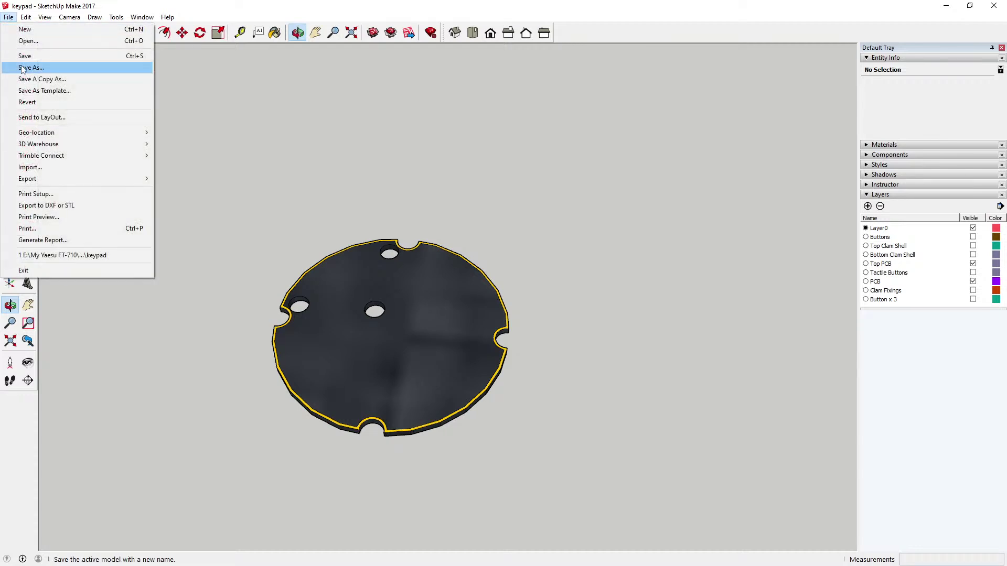
{"action": "left_click", "coordinate": [24, 57]}
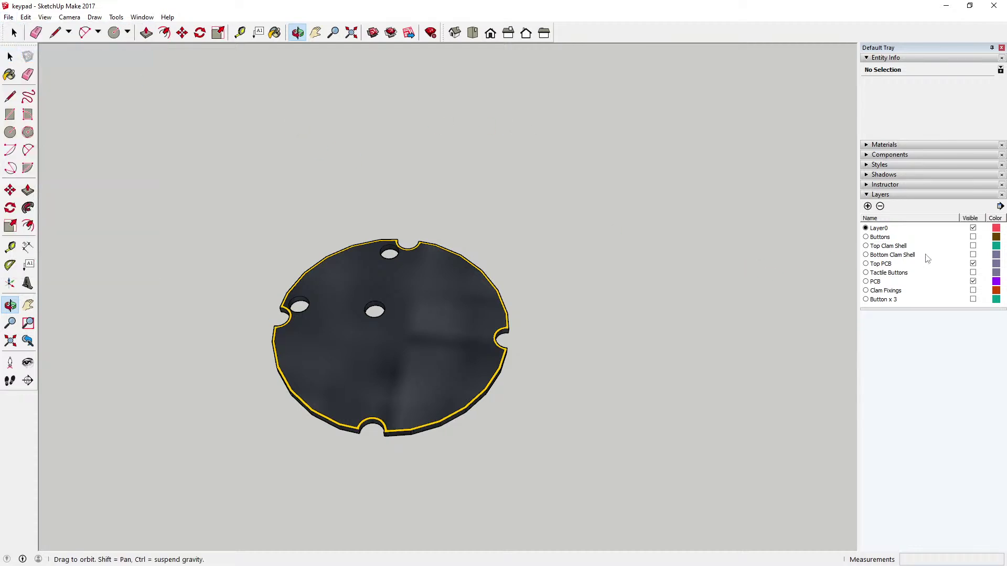
Show the Bottom Clam Shell, Buttons and Tactile Buttons layers around the PCB
{"action": "left_click", "coordinate": [973, 255]}
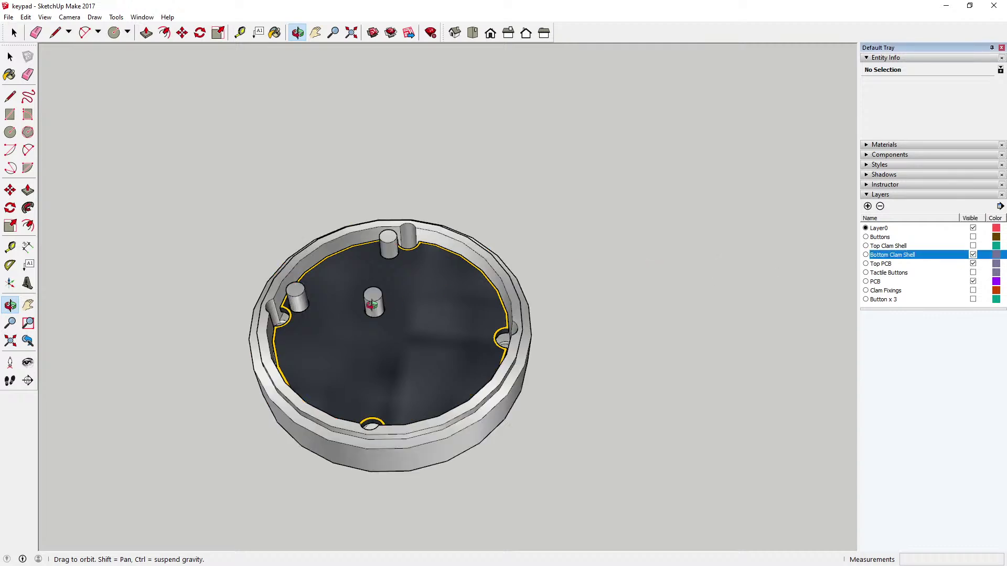
{"action": "left_click", "coordinate": [973, 237]}
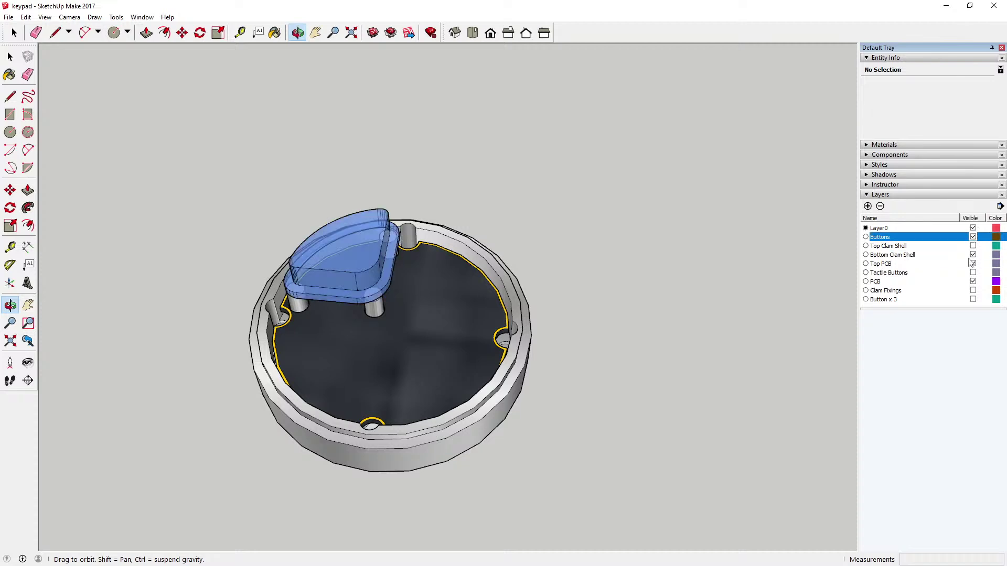
{"action": "left_click", "coordinate": [974, 273]}
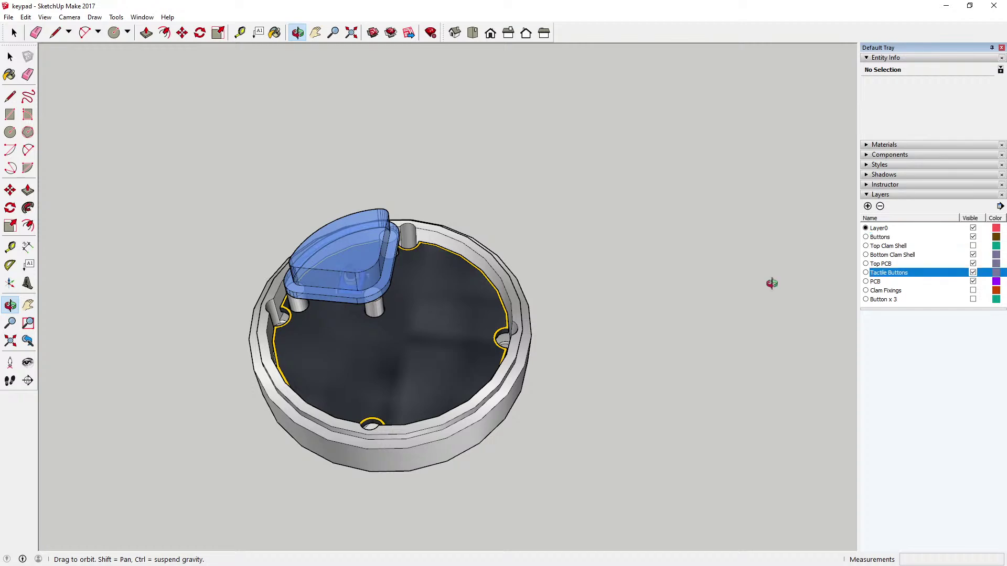
Examine how the posts pass through the PCB holes and how the button sits over the tactile switch
{"action": "scroll", "coordinate": [341, 314], "scroll_direction": "up", "scroll_amount": 6}
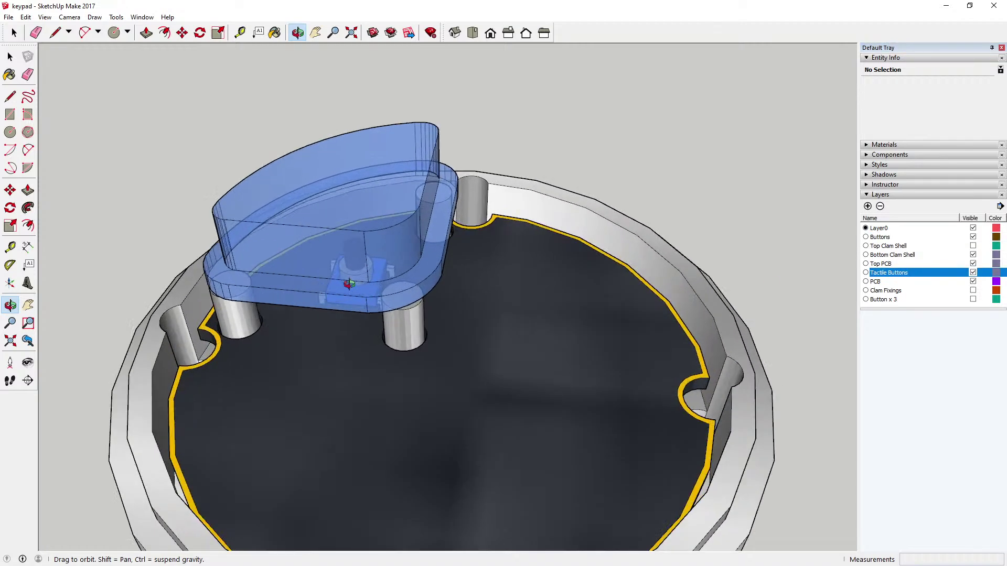
{"action": "left_click_drag", "start_coordinate": [349, 281], "coordinate": [196, 287]}
{"action": "scroll", "coordinate": [359, 325], "scroll_direction": "up", "scroll_amount": 8}
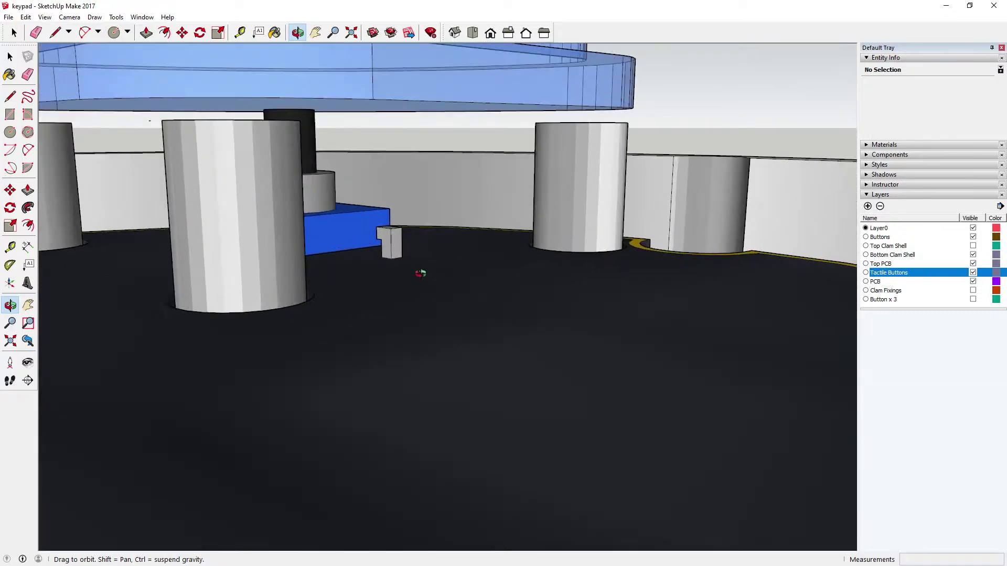
{"action": "scroll", "coordinate": [359, 397], "scroll_direction": "down", "scroll_amount": 4}
{"action": "scroll", "coordinate": [393, 414], "scroll_direction": "down", "scroll_amount": 6}
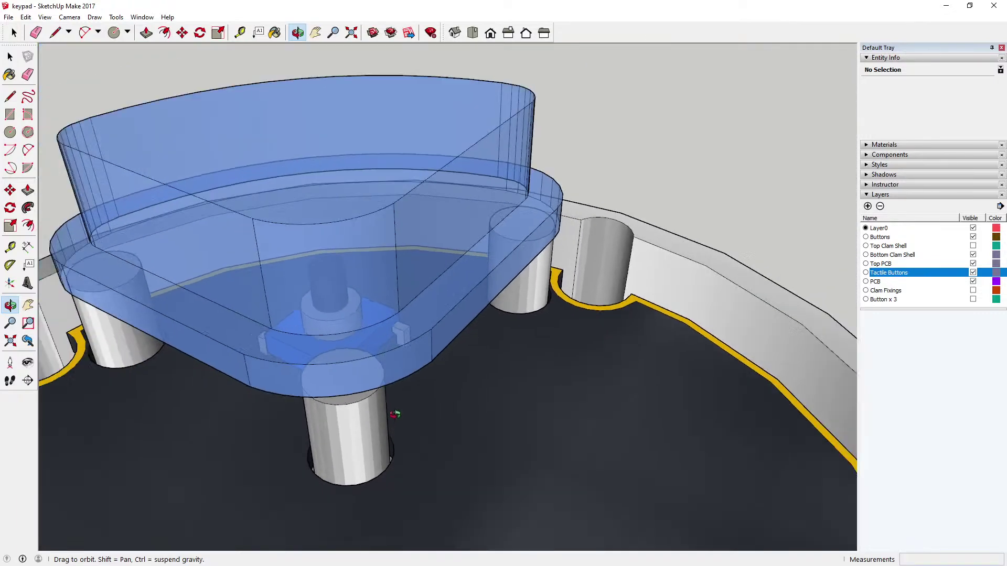
{"action": "scroll", "coordinate": [273, 399], "scroll_direction": "down", "scroll_amount": 3}
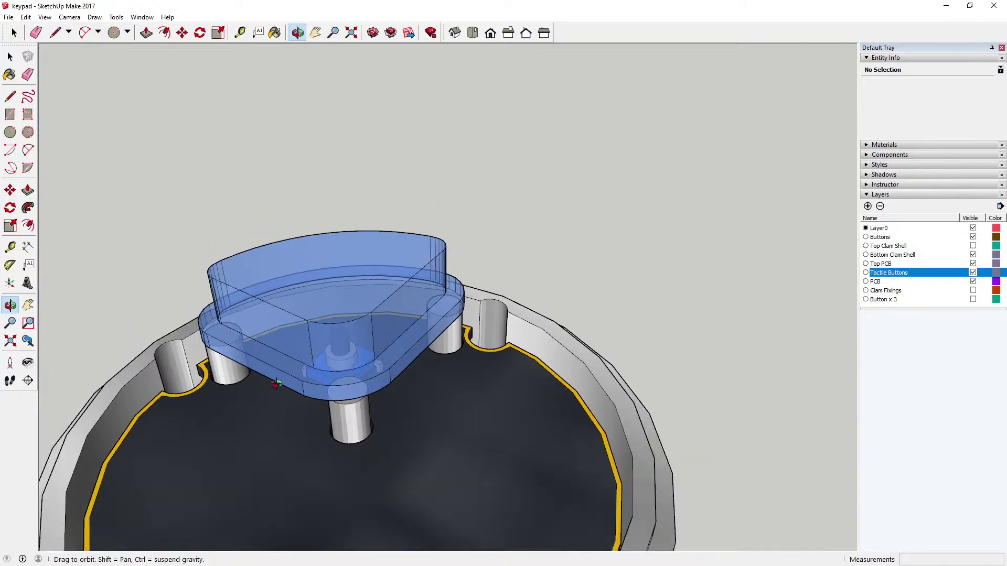
{"action": "scroll", "coordinate": [368, 427], "scroll_direction": "up", "scroll_amount": 8}
{"action": "scroll", "coordinate": [368, 428], "scroll_direction": "down", "scroll_amount": 2}
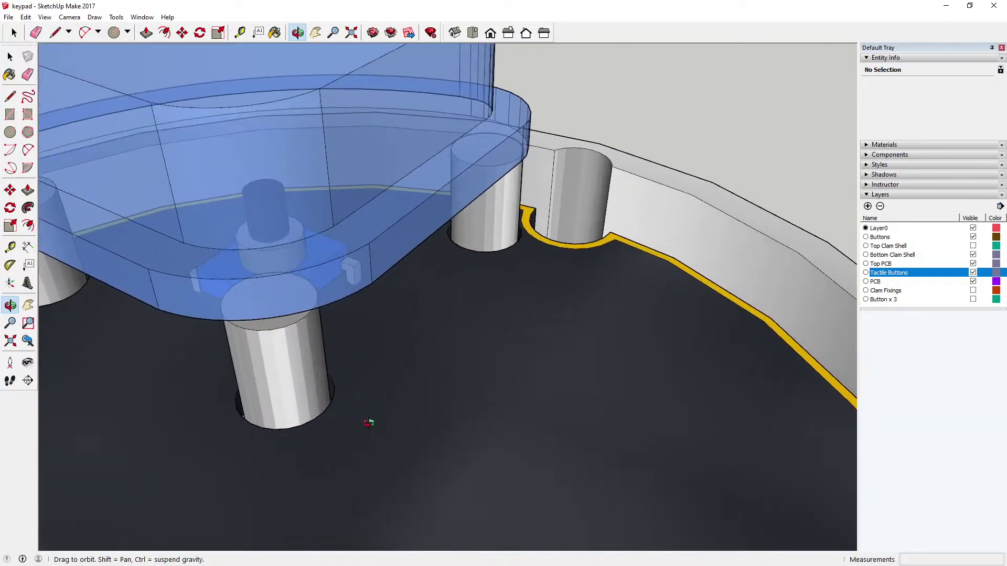
{"action": "scroll", "coordinate": [386, 404], "scroll_direction": "down", "scroll_amount": 6}
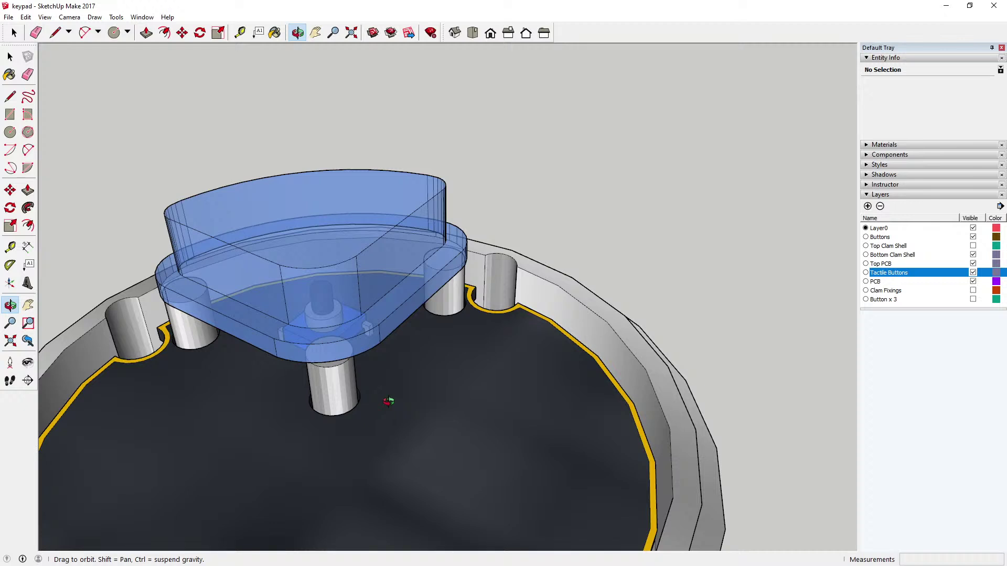
{"action": "scroll", "coordinate": [388, 401], "scroll_direction": "down", "scroll_amount": 2}
{"action": "scroll", "coordinate": [370, 407], "scroll_direction": "up", "scroll_amount": 3}
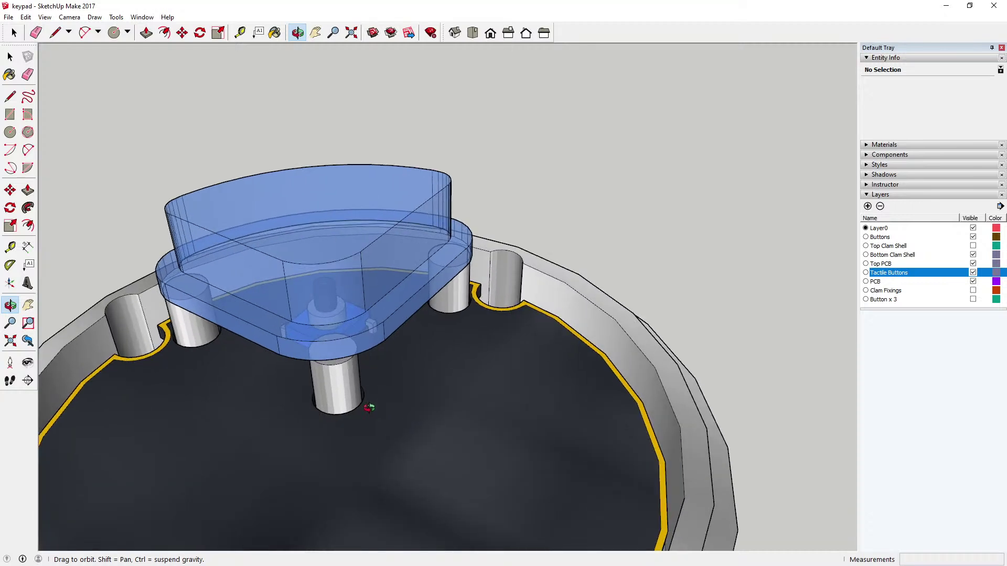
{"action": "scroll", "coordinate": [407, 348], "scroll_direction": "down", "scroll_amount": 2}
{"action": "key", "text": "space"}
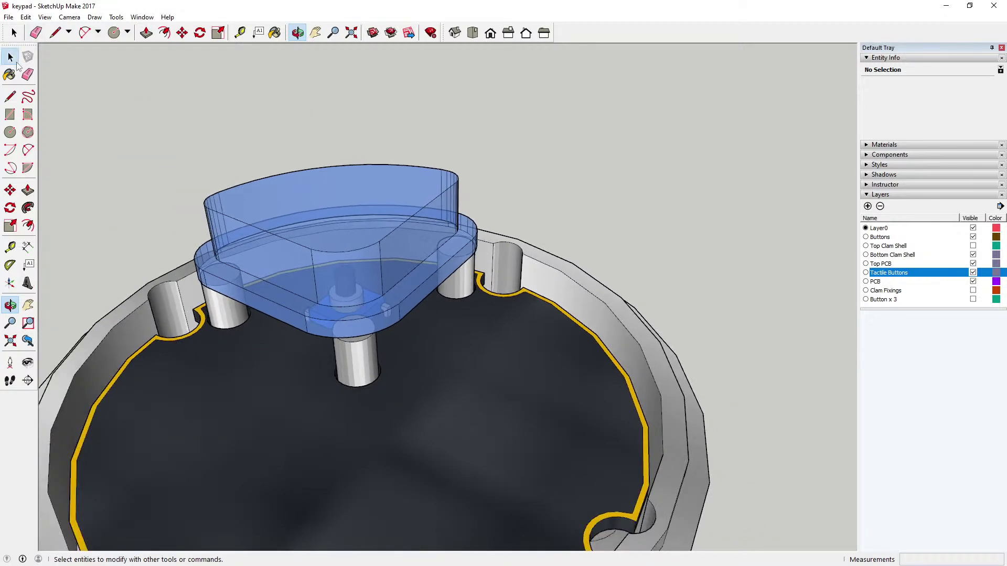
{"action": "double_click", "coordinate": [233, 398]}
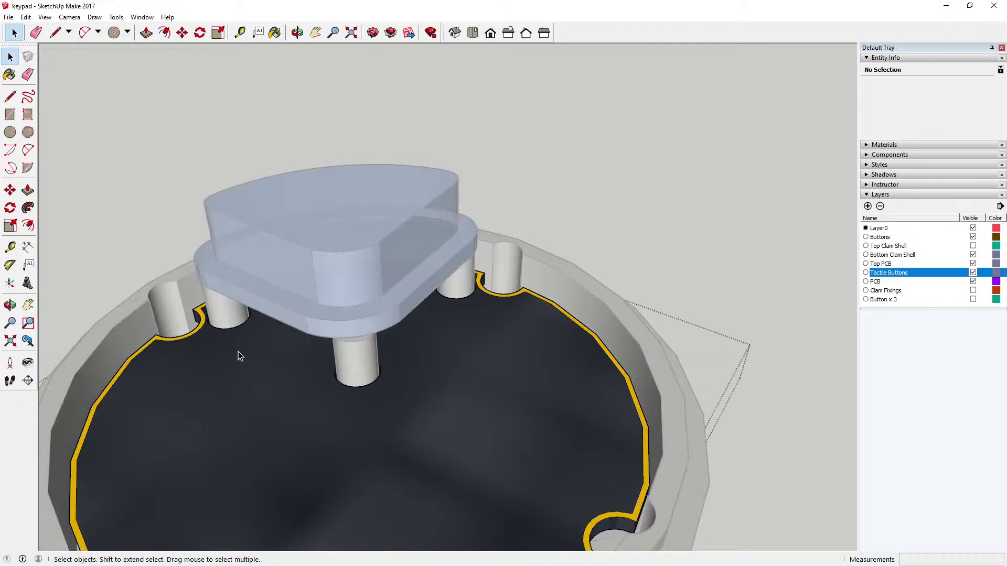
{"action": "double_click", "coordinate": [250, 357]}
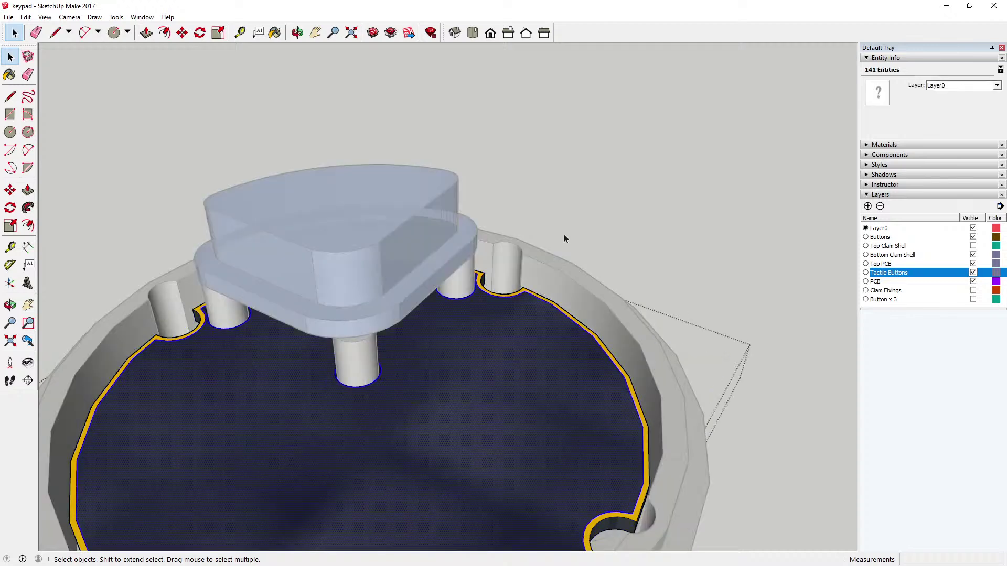
{"action": "left_click", "coordinate": [572, 216]}
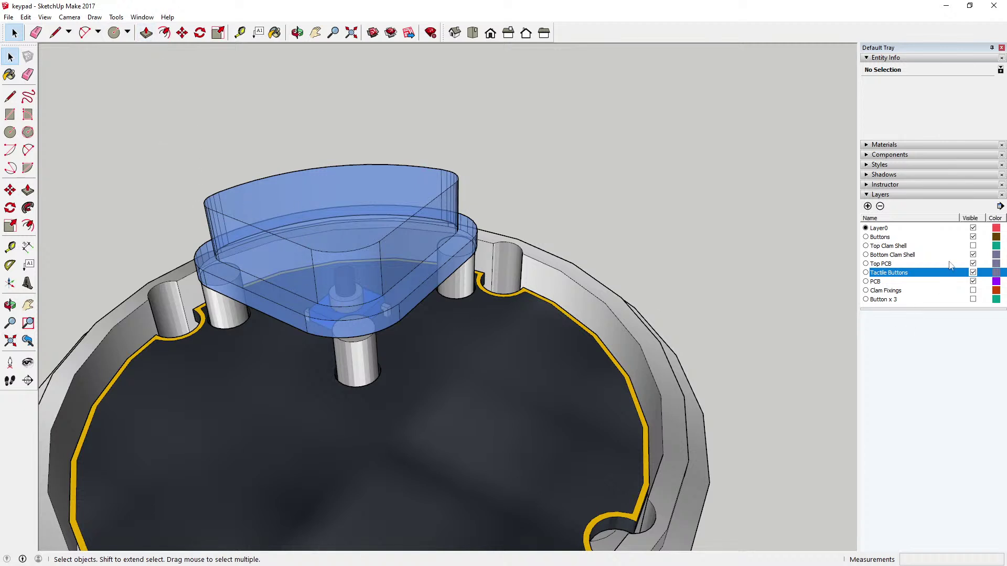
Hide the Buttons, Tactile Buttons and Bottom Clam Shell layers to isolate the PCB
{"action": "left_click", "coordinate": [973, 237]}
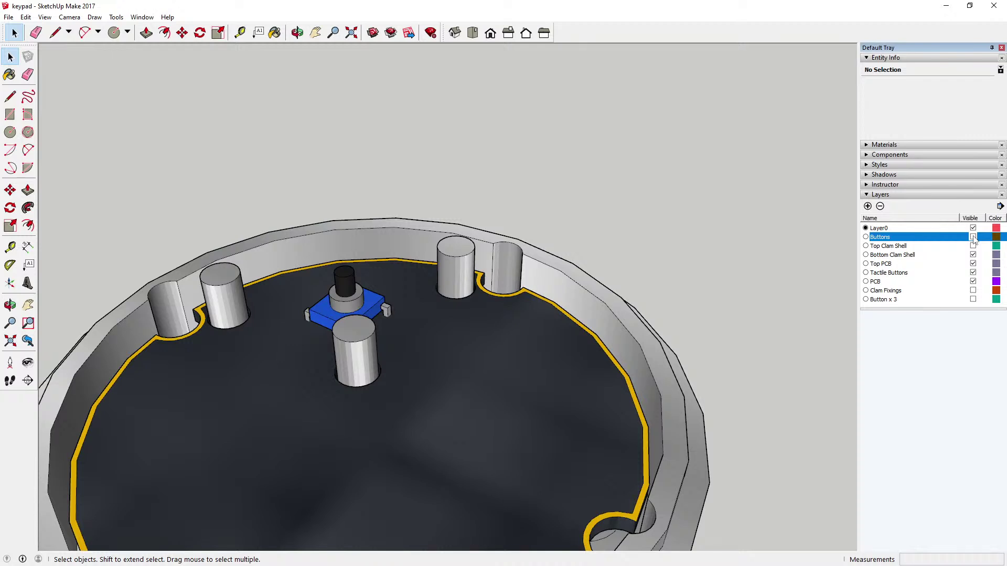
{"action": "left_click", "coordinate": [973, 273]}
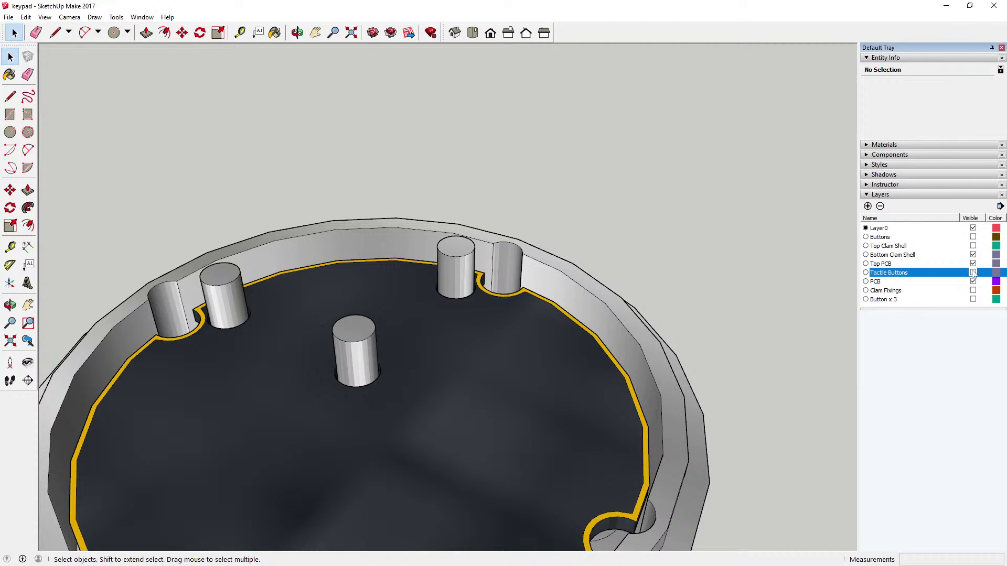
{"action": "left_click", "coordinate": [974, 254]}
{"action": "scroll", "coordinate": [644, 284], "scroll_direction": "down", "scroll_amount": 2}
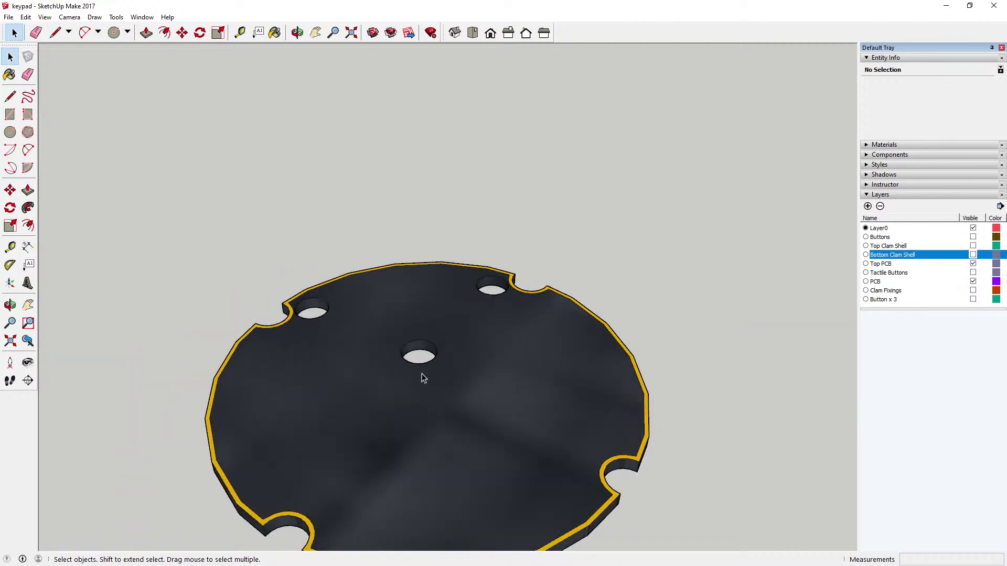
{"action": "double_click", "coordinate": [360, 385]}
{"action": "scroll", "coordinate": [361, 341], "scroll_direction": "up", "scroll_amount": 3}
{"action": "scroll", "coordinate": [361, 322], "scroll_direction": "up", "scroll_amount": 2}
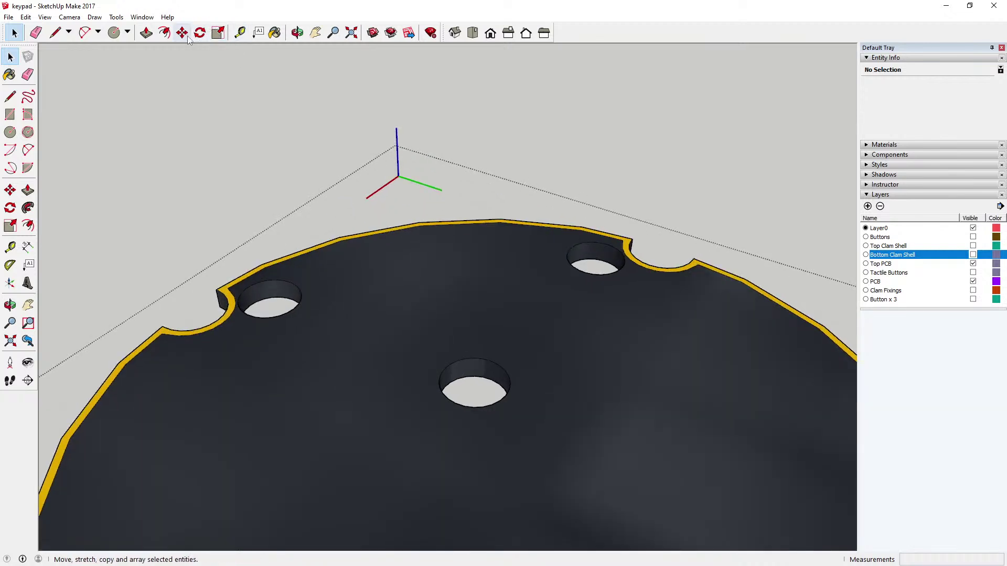
{"action": "left_click", "coordinate": [163, 33]}
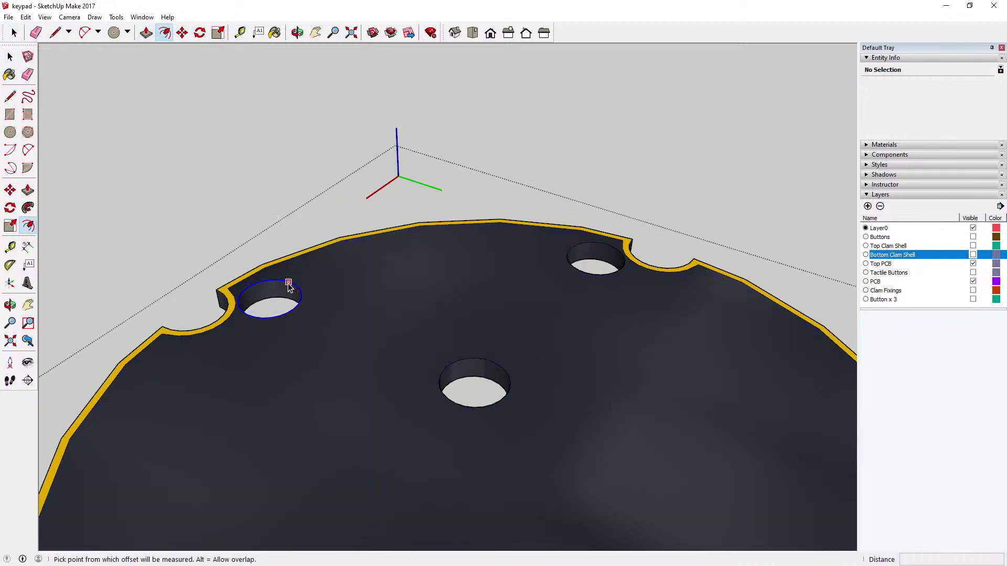
{"action": "left_click", "coordinate": [288, 283]}
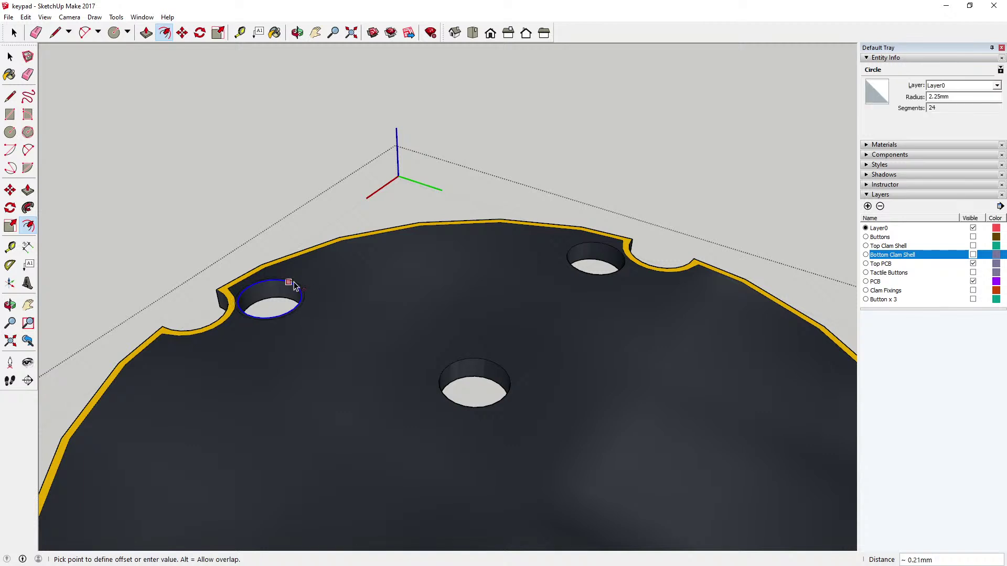
{"action": "scroll", "coordinate": [294, 282], "scroll_direction": "up", "scroll_amount": 5}
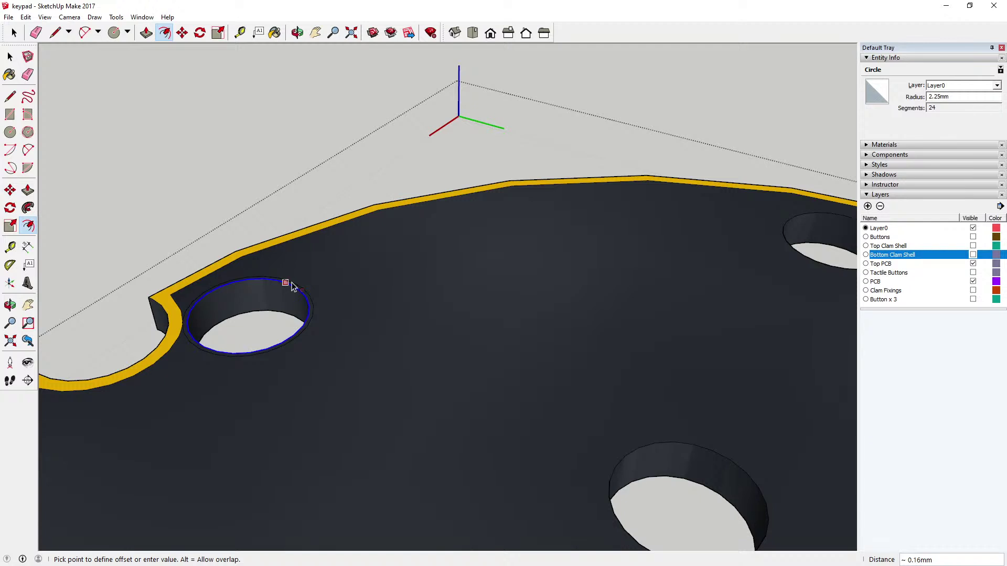
{"action": "left_click", "coordinate": [10, 56]}
{"action": "scroll", "coordinate": [442, 294], "scroll_direction": "down", "scroll_amount": 1}
{"action": "scroll", "coordinate": [443, 286], "scroll_direction": "down", "scroll_amount": 2}
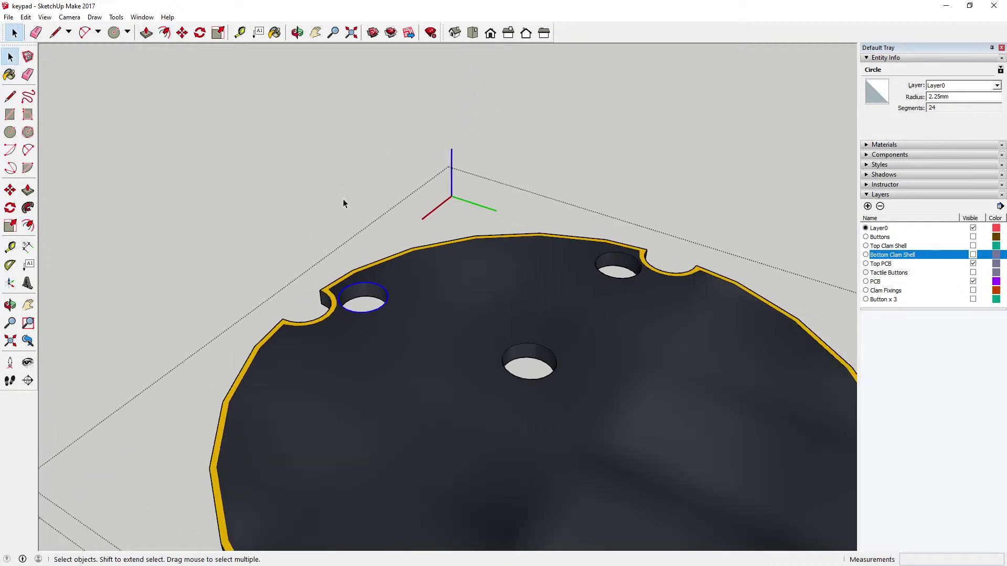
{"action": "left_click", "coordinate": [338, 181]}
{"action": "scroll", "coordinate": [322, 237], "scroll_direction": "down", "scroll_amount": 1}
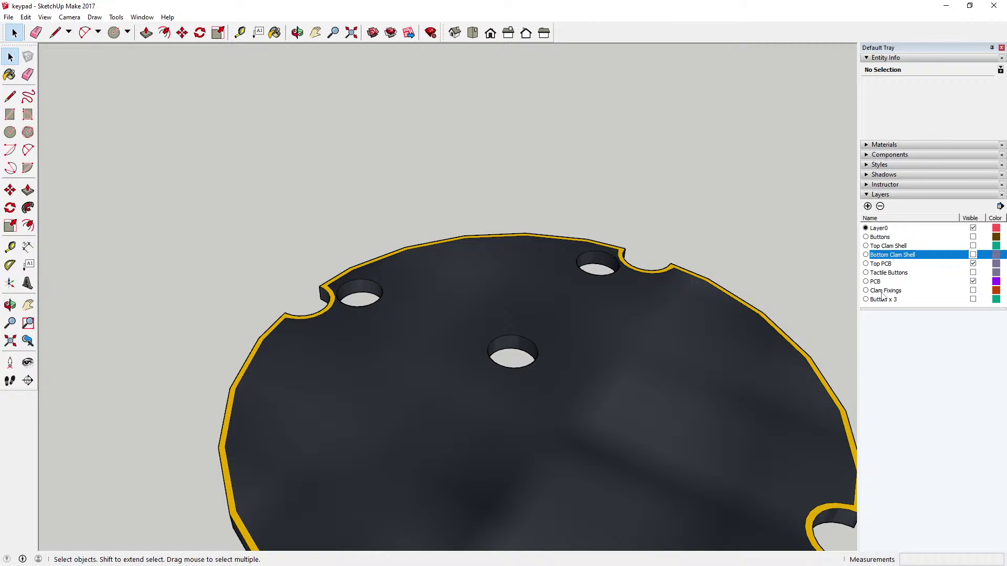
Turn the Bottom Clam Shell, Buttons and Tactile Buttons layers back on
{"action": "left_click", "coordinate": [973, 254]}
{"action": "left_click", "coordinate": [973, 237]}
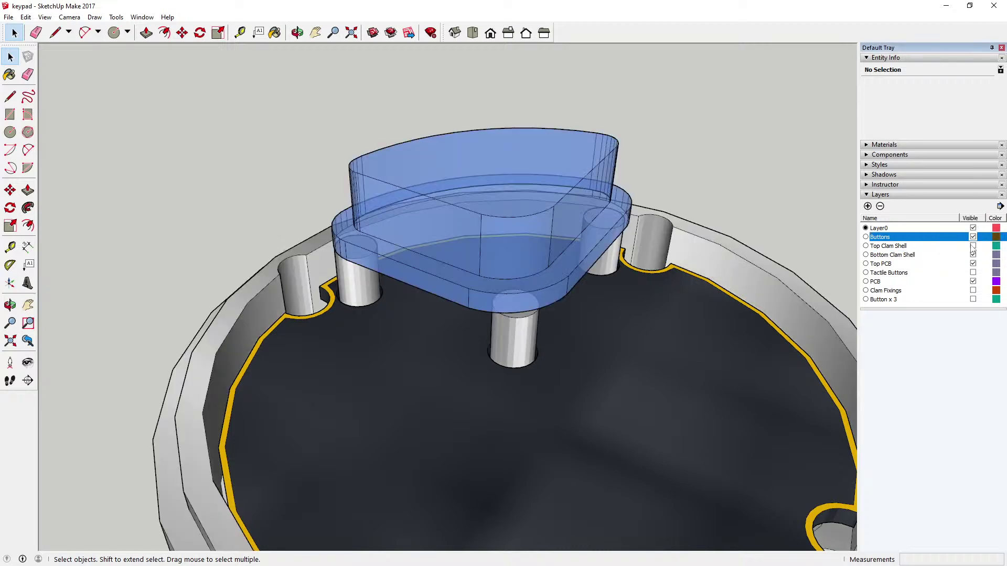
{"action": "left_click", "coordinate": [973, 273]}
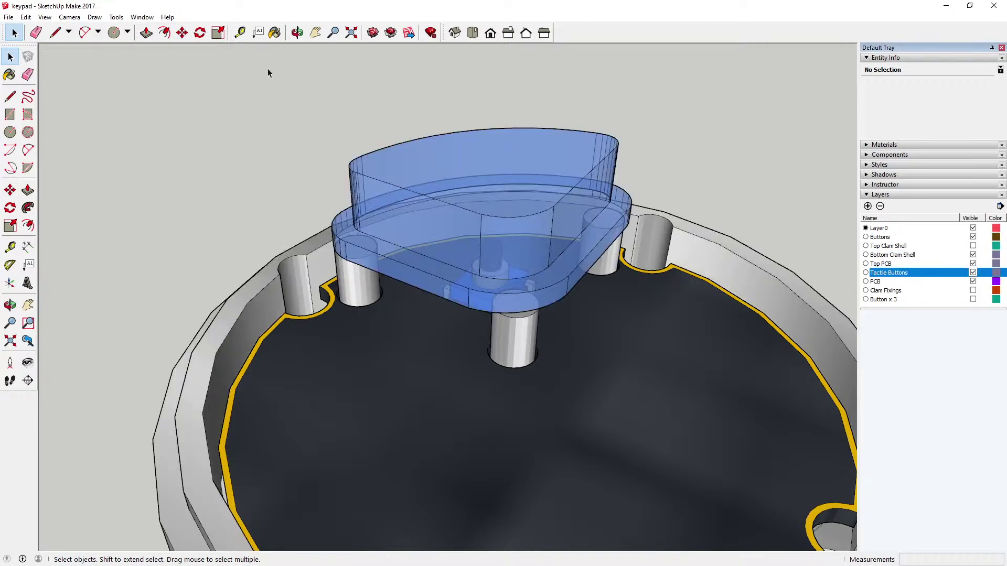
Inspect from the side the clearance between the button's underside, the three posts and the tactile switch
{"action": "left_click", "coordinate": [298, 32]}
{"action": "left_click_drag", "start_coordinate": [329, 370], "coordinate": [430, 250]}
{"action": "scroll", "coordinate": [430, 251], "scroll_direction": "up", "scroll_amount": 3}
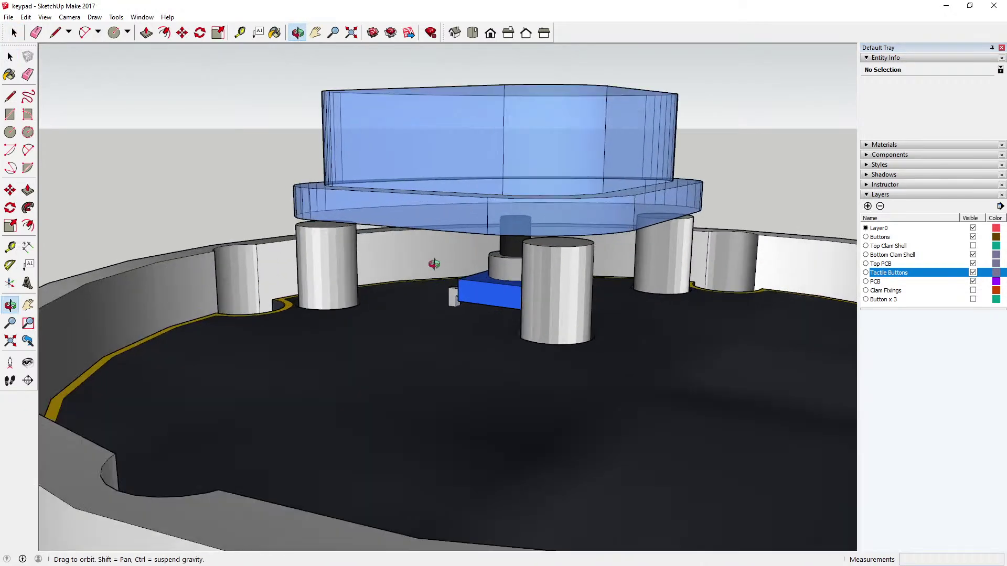
{"action": "scroll", "coordinate": [354, 225], "scroll_direction": "up", "scroll_amount": 3}
{"action": "scroll", "coordinate": [354, 224], "scroll_direction": "up", "scroll_amount": 1}
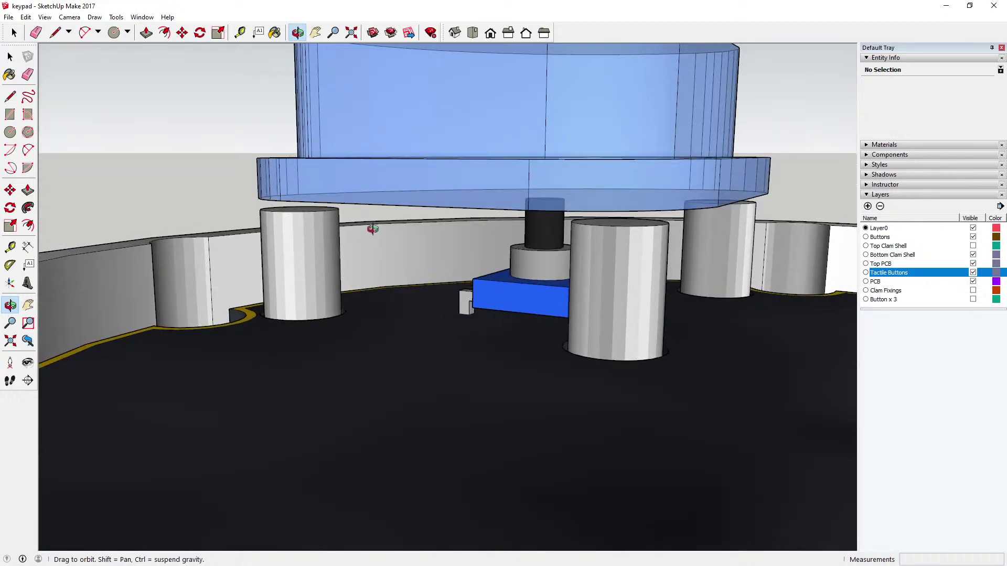
{"action": "scroll", "coordinate": [393, 218], "scroll_direction": "up", "scroll_amount": 2}
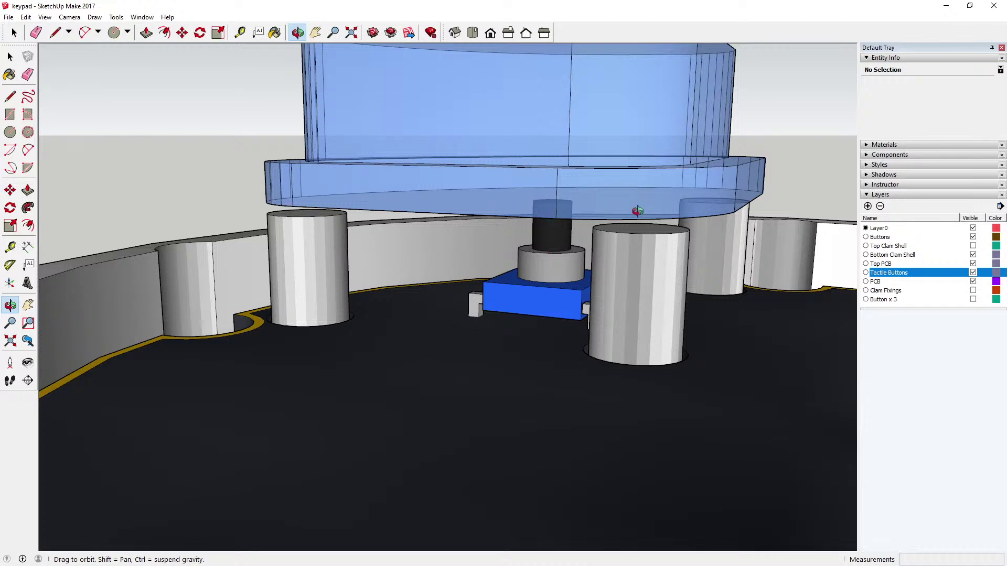
{"action": "mouse_move", "coordinate": [636, 207]}
{"action": "left_mouse_down"}
{"action": "mouse_move", "coordinate": [597, 314]}
{"action": "mouse_move", "coordinate": [557, 306]}
{"action": "mouse_move", "coordinate": [557, 259]}
{"action": "mouse_move", "coordinate": [652, 263]}
{"action": "mouse_move", "coordinate": [559, 239]}
{"action": "left_mouse_up"}
{"action": "mouse_move", "coordinate": [633, 262]}
{"action": "left_mouse_down"}
{"action": "mouse_move", "coordinate": [545, 212]}
{"action": "mouse_move", "coordinate": [512, 227]}
{"action": "mouse_move", "coordinate": [528, 241]}
{"action": "mouse_move", "coordinate": [571, 243]}
{"action": "mouse_move", "coordinate": [524, 246]}
{"action": "mouse_move", "coordinate": [498, 274]}
{"action": "mouse_move", "coordinate": [462, 273]}
{"action": "mouse_move", "coordinate": [498, 299]}
{"action": "mouse_move", "coordinate": [348, 299]}
{"action": "mouse_move", "coordinate": [316, 284]}
{"action": "mouse_move", "coordinate": [299, 324]}
{"action": "mouse_move", "coordinate": [336, 297]}
{"action": "mouse_move", "coordinate": [359, 361]}
{"action": "mouse_move", "coordinate": [349, 310]}
{"action": "mouse_move", "coordinate": [441, 364]}
{"action": "mouse_move", "coordinate": [503, 348]}
{"action": "mouse_move", "coordinate": [487, 353]}
{"action": "mouse_move", "coordinate": [495, 344]}
{"action": "left_mouse_up"}
Measure the bottom clam shell from its base edge up to the rim, and the height of its raised lip
{"action": "left_click", "coordinate": [240, 32]}
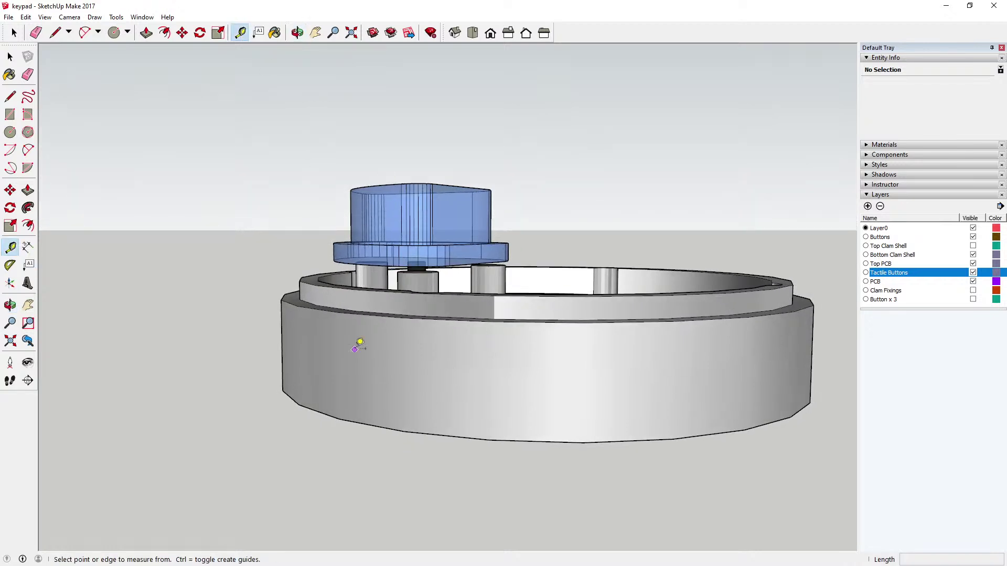
{"action": "left_click", "coordinate": [339, 418]}
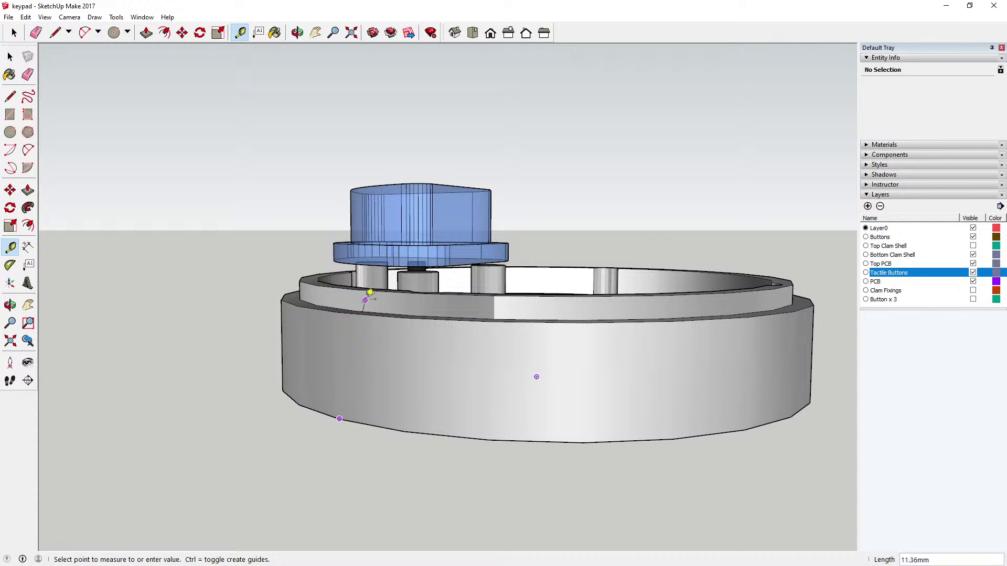
{"action": "left_click", "coordinate": [363, 293]}
{"action": "left_click", "coordinate": [356, 299]}
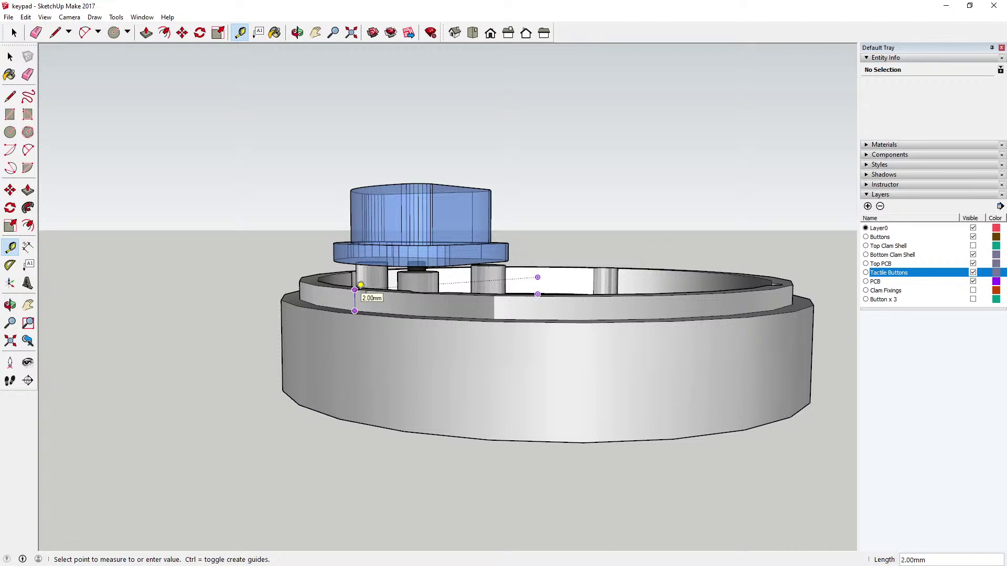
{"action": "left_click", "coordinate": [361, 285]}
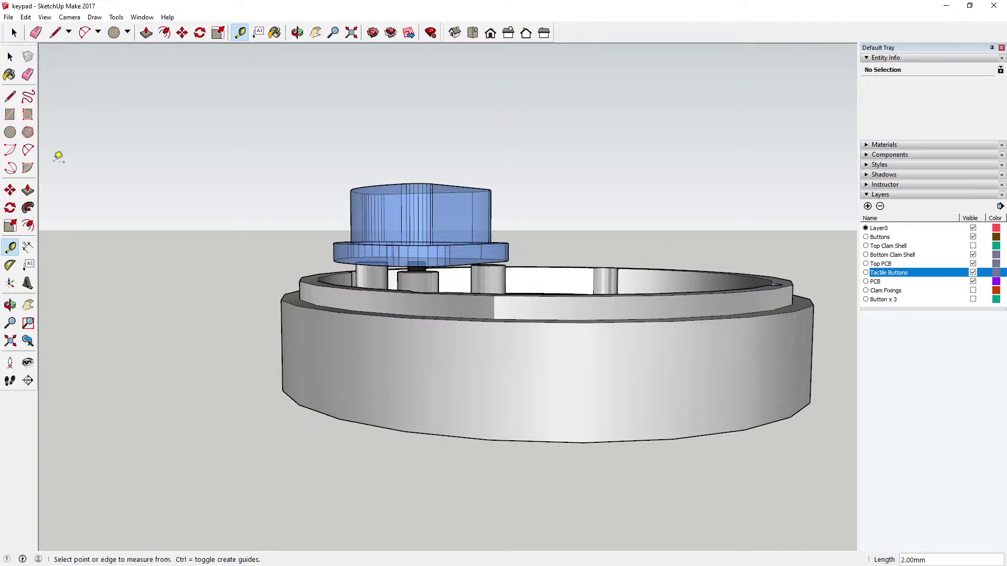
Examine from several angles how the button sits above the tactile switch and the three posts in the bottom clam shell
{"action": "key", "text": "space"}
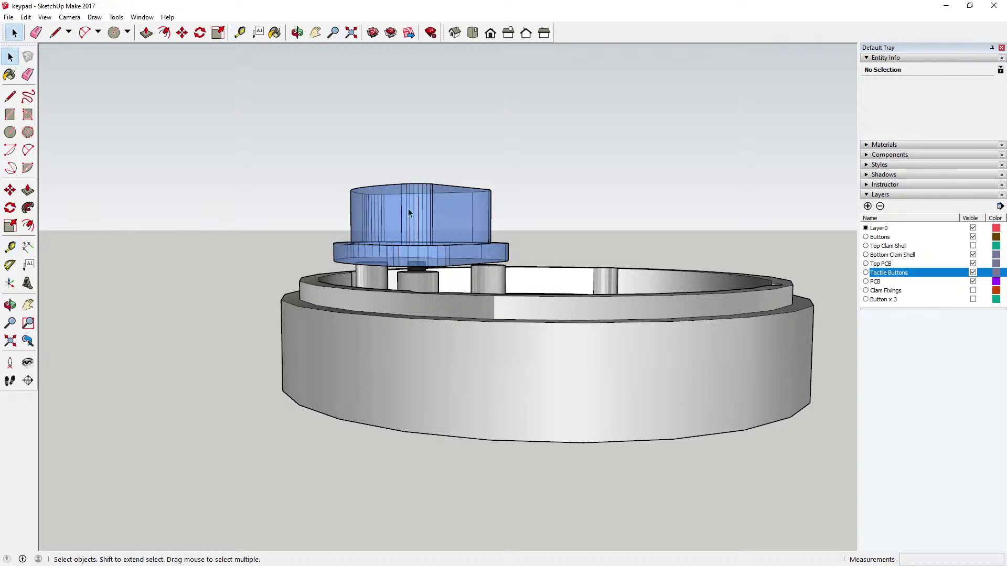
{"action": "left_click", "coordinate": [296, 33]}
{"action": "left_click_drag", "start_coordinate": [523, 303], "coordinate": [455, 310]}
{"action": "scroll", "coordinate": [455, 310], "scroll_direction": "down", "scroll_amount": 4}
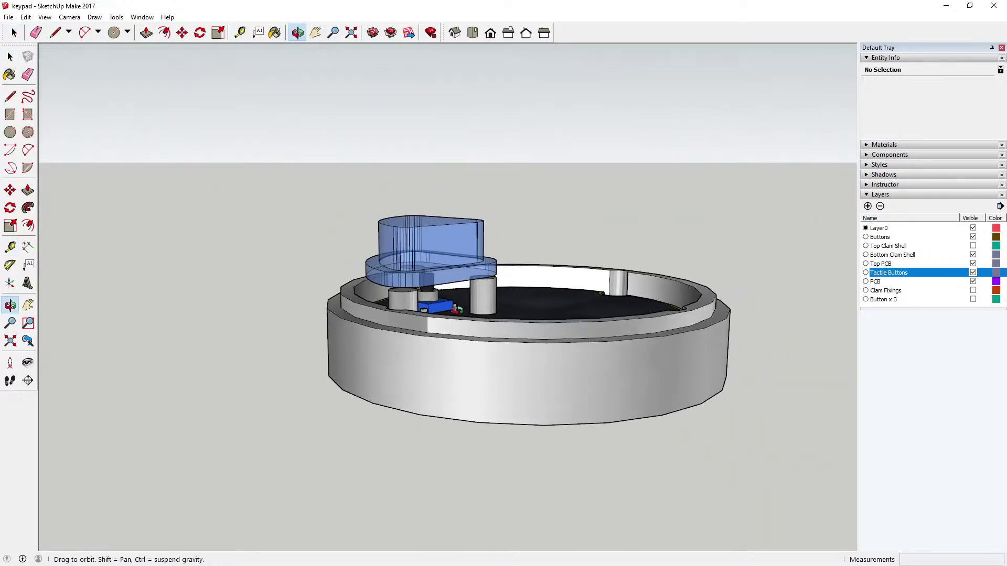
{"action": "scroll", "coordinate": [475, 307], "scroll_direction": "up", "scroll_amount": 4}
{"action": "scroll", "coordinate": [475, 307], "scroll_direction": "up", "scroll_amount": 5}
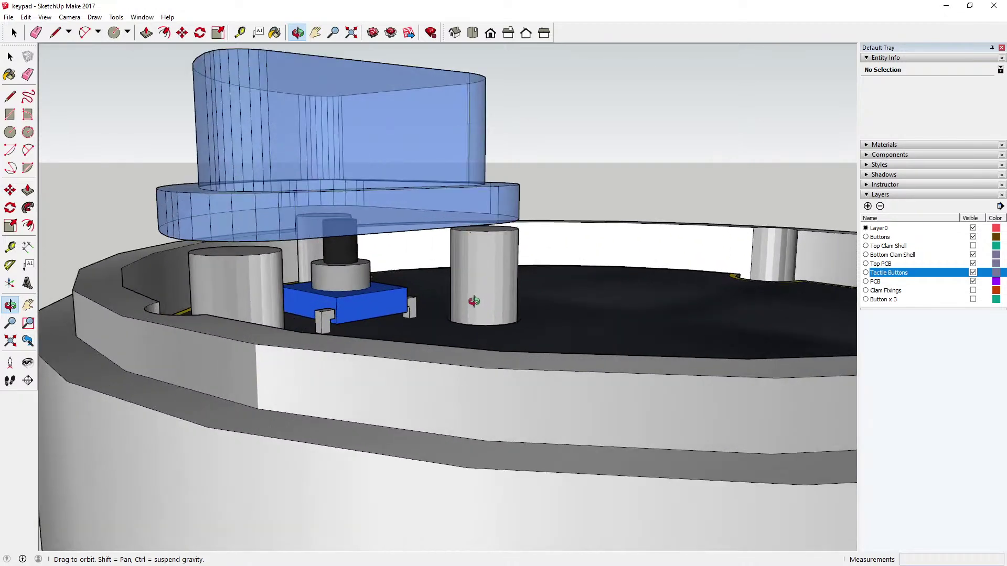
{"action": "left_click_drag", "start_coordinate": [478, 292], "coordinate": [414, 273]}
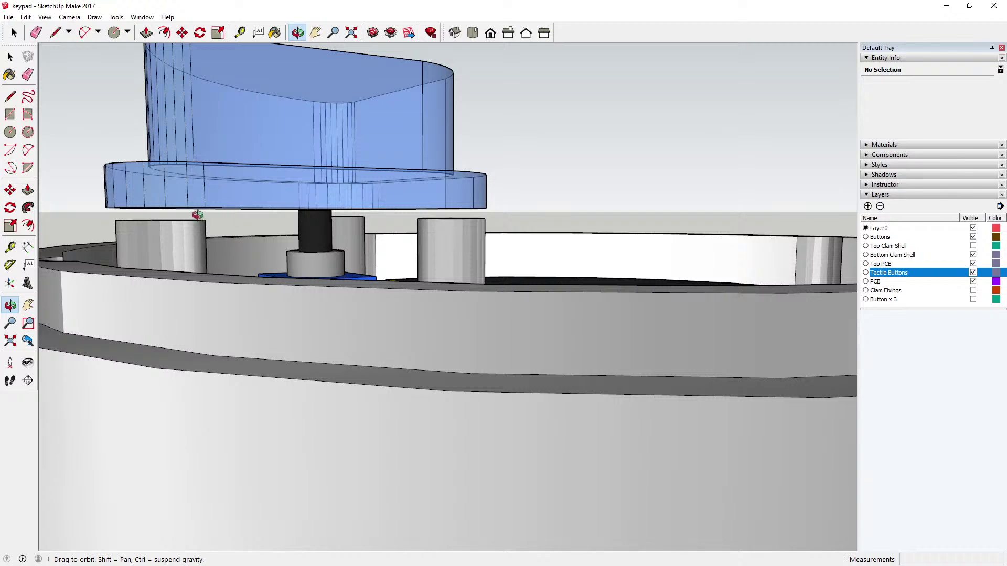
{"action": "left_click_drag", "start_coordinate": [346, 223], "coordinate": [191, 310]}
{"action": "scroll", "coordinate": [294, 293], "scroll_direction": "down", "scroll_amount": 5}
{"action": "left_click_drag", "start_coordinate": [268, 312], "coordinate": [289, 284]}
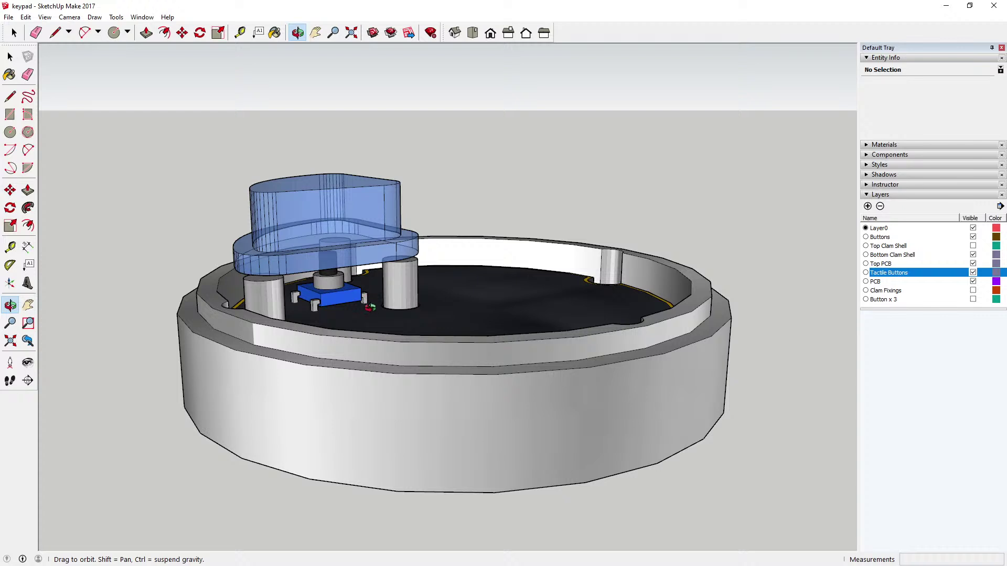
{"action": "scroll", "coordinate": [344, 325], "scroll_direction": "down", "scroll_amount": 2}
{"action": "left_click_drag", "start_coordinate": [418, 329], "coordinate": [436, 271]}
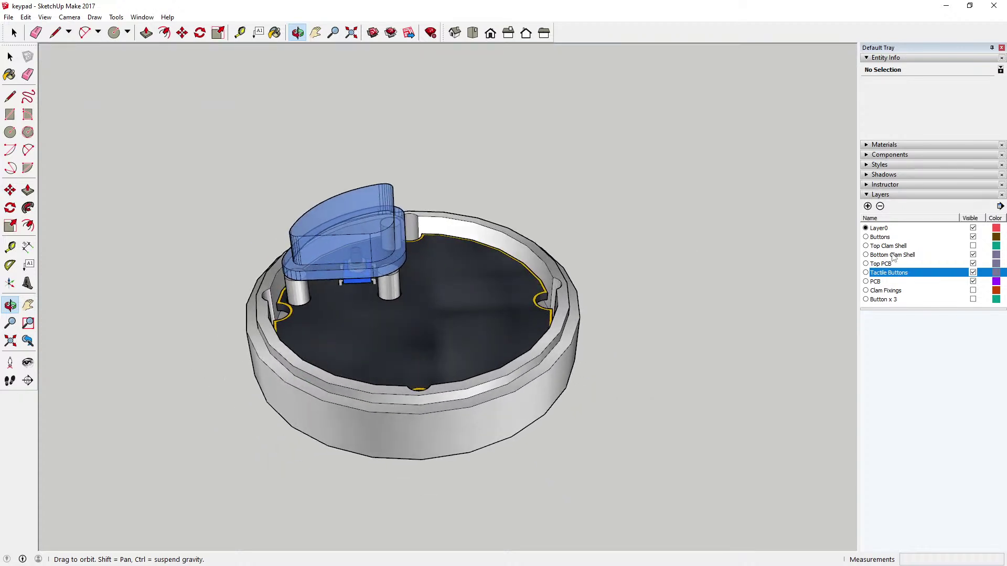
Hide the Buttons and Tactile Buttons layers
{"action": "left_click", "coordinate": [972, 237]}
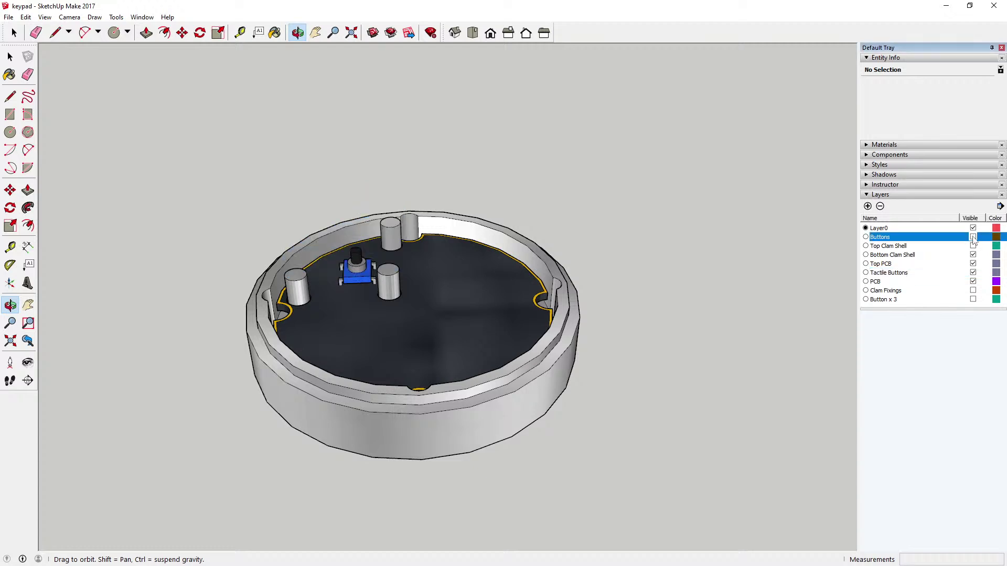
{"action": "left_click", "coordinate": [973, 273]}
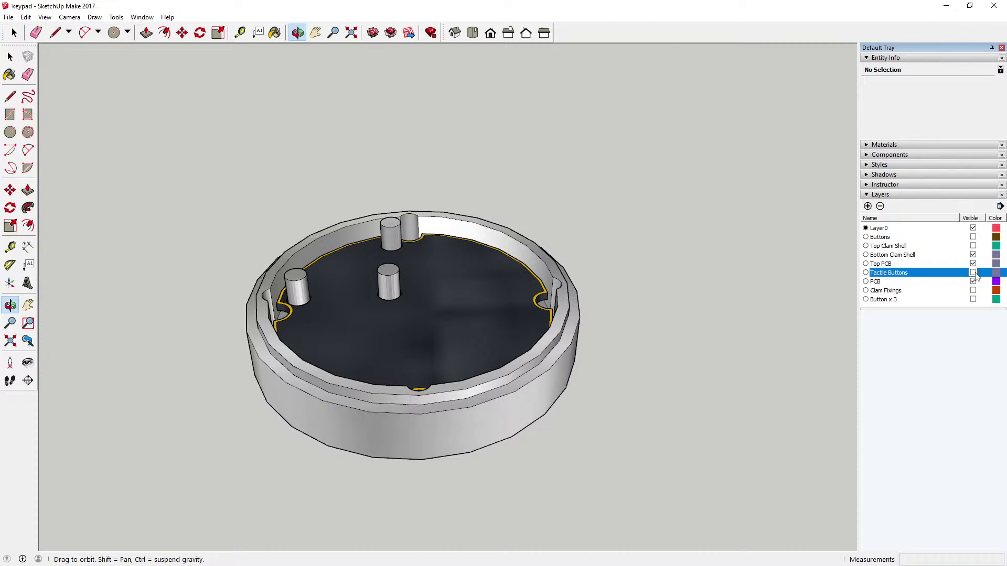
{"action": "left_click_drag", "start_coordinate": [440, 320], "coordinate": [338, 312]}
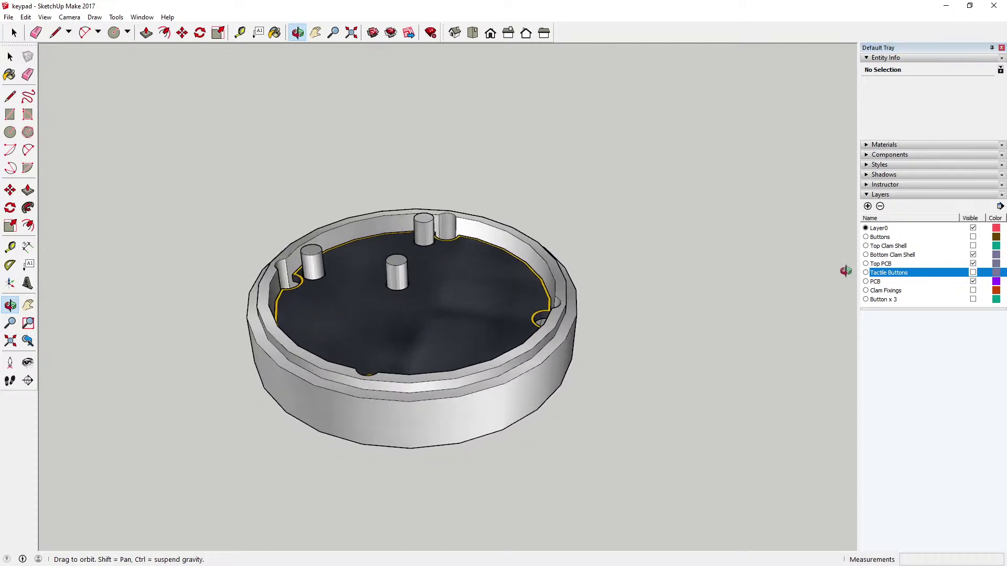
Toggle the PCB layer's visibility and, with it hidden, examine the posts and button outlines on the clam shell's floor
{"action": "left_click", "coordinate": [973, 283]}
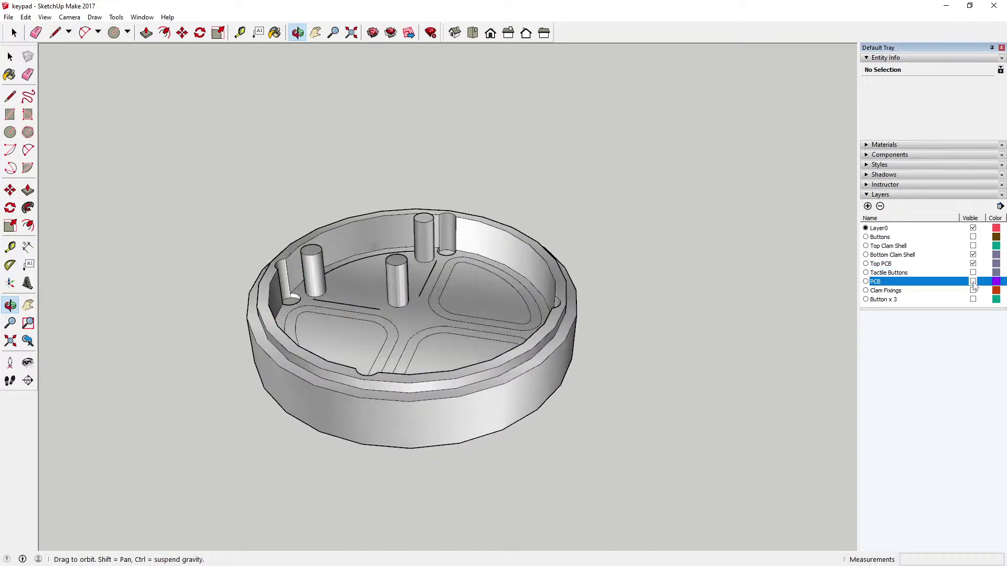
{"action": "left_click", "coordinate": [973, 282]}
{"action": "left_click", "coordinate": [973, 282]}
{"action": "left_click", "coordinate": [973, 282]}
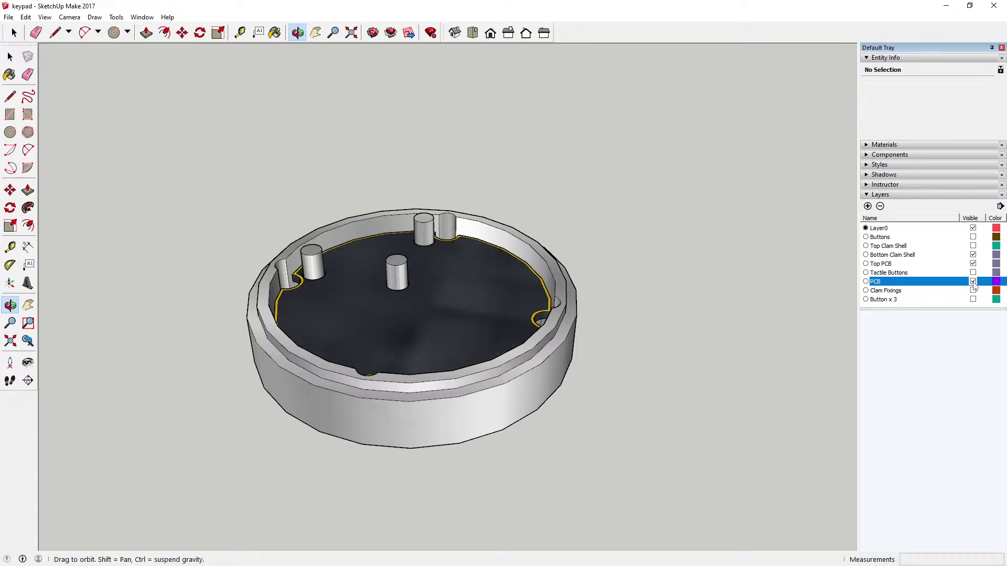
{"action": "left_click", "coordinate": [974, 282]}
{"action": "left_click", "coordinate": [973, 282]}
{"action": "left_click", "coordinate": [973, 282]}
{"action": "left_click", "coordinate": [973, 282]}
{"action": "left_click", "coordinate": [973, 283]}
{"action": "scroll", "coordinate": [313, 284], "scroll_direction": "up", "scroll_amount": 8}
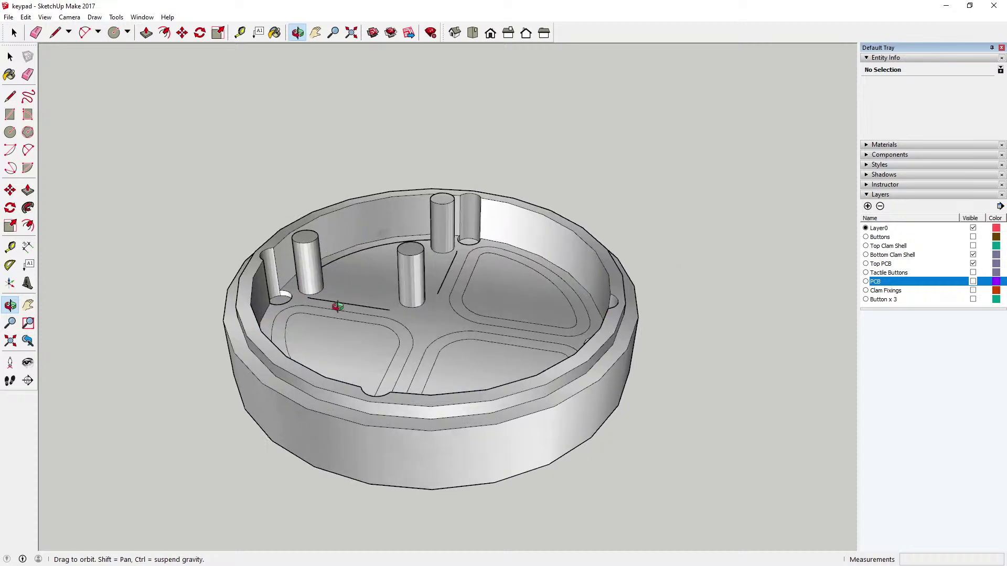
{"action": "scroll", "coordinate": [336, 291], "scroll_direction": "up", "scroll_amount": 2}
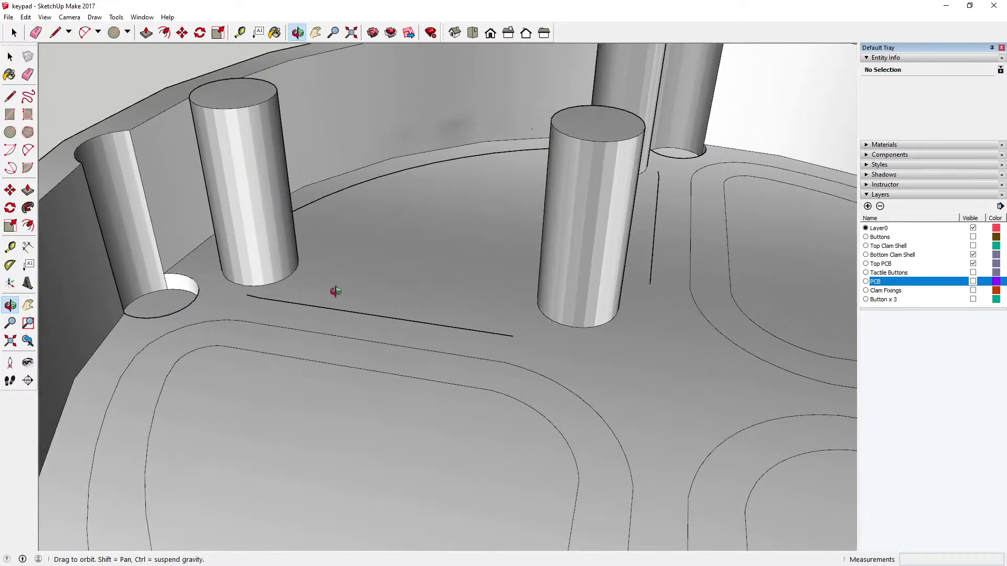
{"action": "scroll", "coordinate": [336, 291], "scroll_direction": "up", "scroll_amount": 2}
{"action": "scroll", "coordinate": [369, 278], "scroll_direction": "down", "scroll_amount": 3}
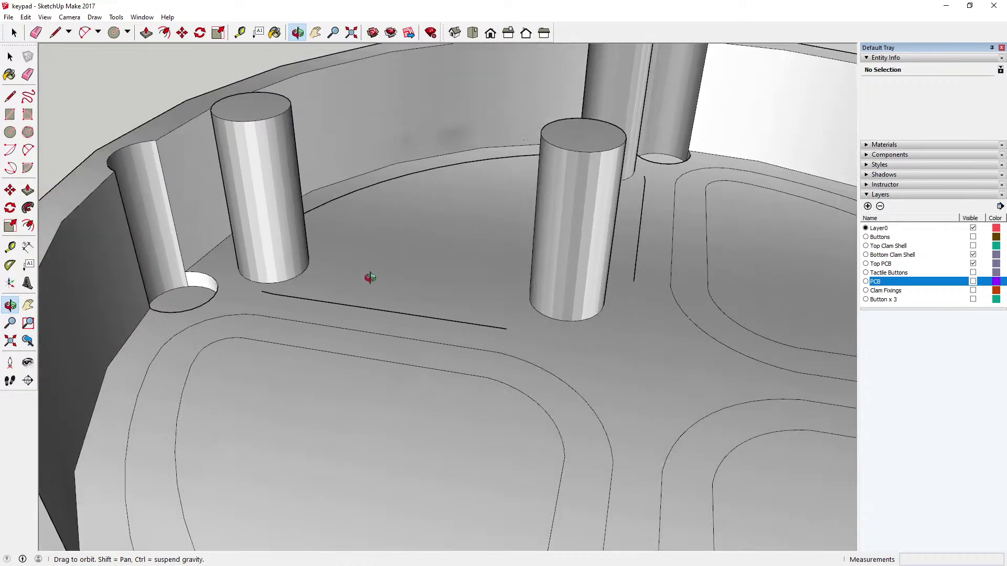
{"action": "scroll", "coordinate": [369, 277], "scroll_direction": "down", "scroll_amount": 3}
Switch the model to a see-through face style and show the PCB layer again
{"action": "left_click", "coordinate": [45, 17]}
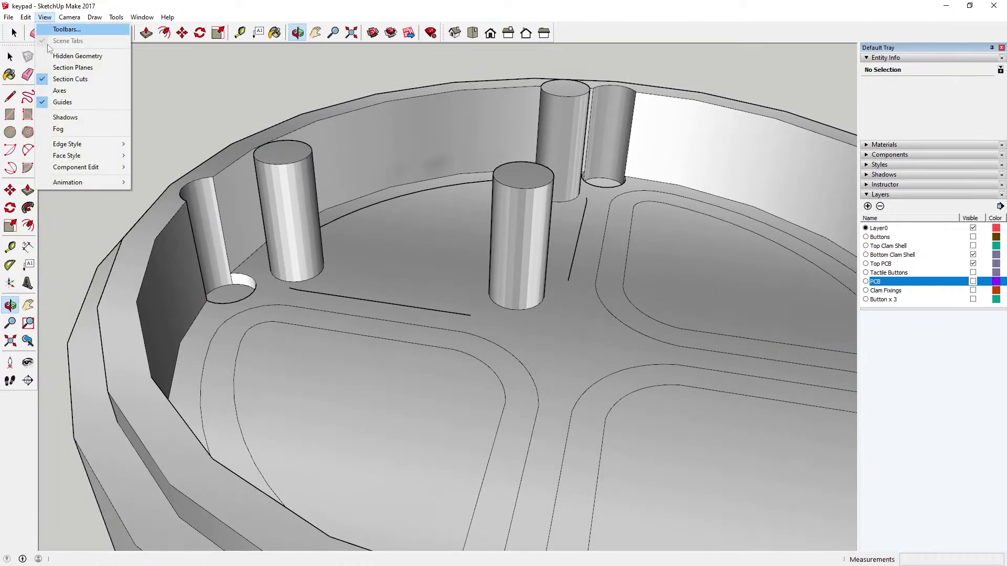
{"action": "mouse_move", "coordinate": [88, 156]}
{"action": "left_click", "coordinate": [160, 154]}
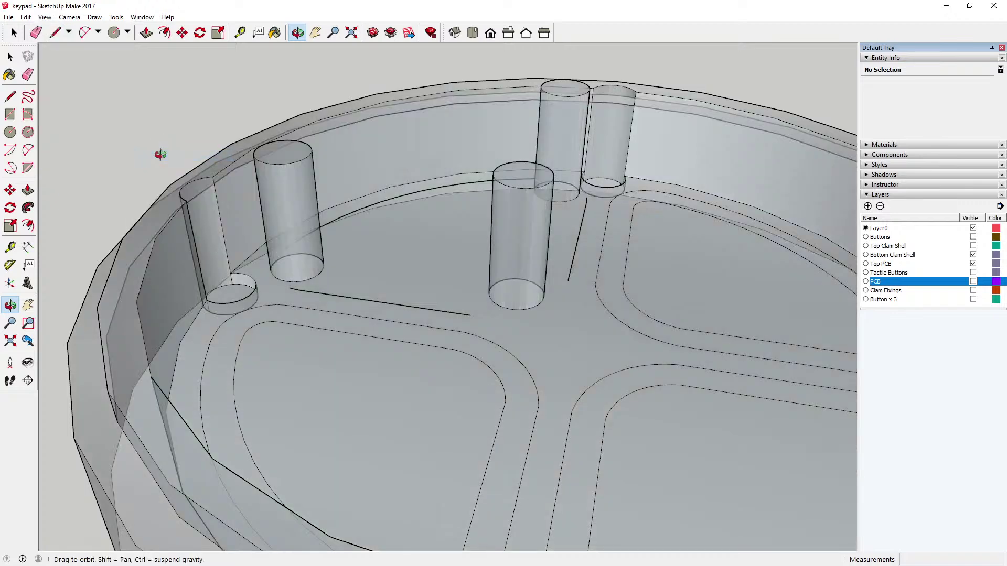
{"action": "left_click", "coordinate": [972, 281]}
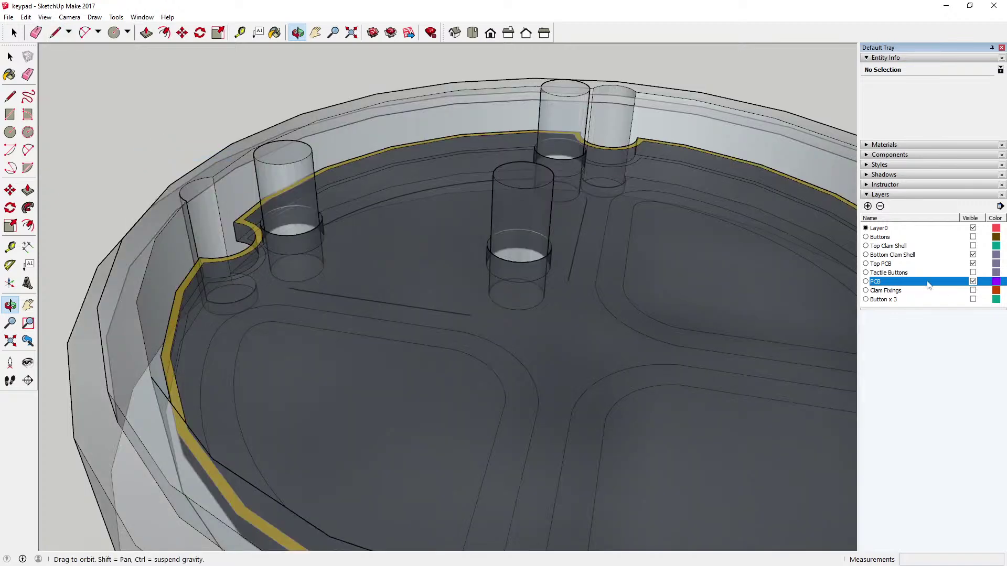
Examine through the transparent shell how the posts pass through the PCB holes and how the board sits above the floor
{"action": "left_click_drag", "start_coordinate": [130, 342], "coordinate": [283, 224]}
{"action": "left_click_drag", "start_coordinate": [387, 161], "coordinate": [445, 134]}
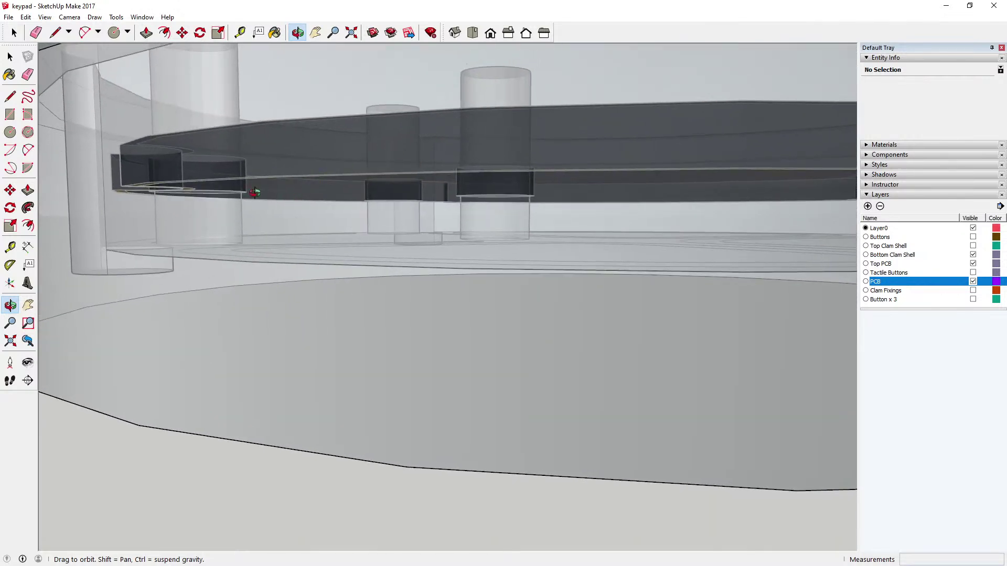
{"action": "mouse_move", "coordinate": [206, 213]}
{"action": "left_mouse_down"}
{"action": "mouse_move", "coordinate": [220, 202]}
{"action": "mouse_move", "coordinate": [221, 212]}
{"action": "left_mouse_up"}
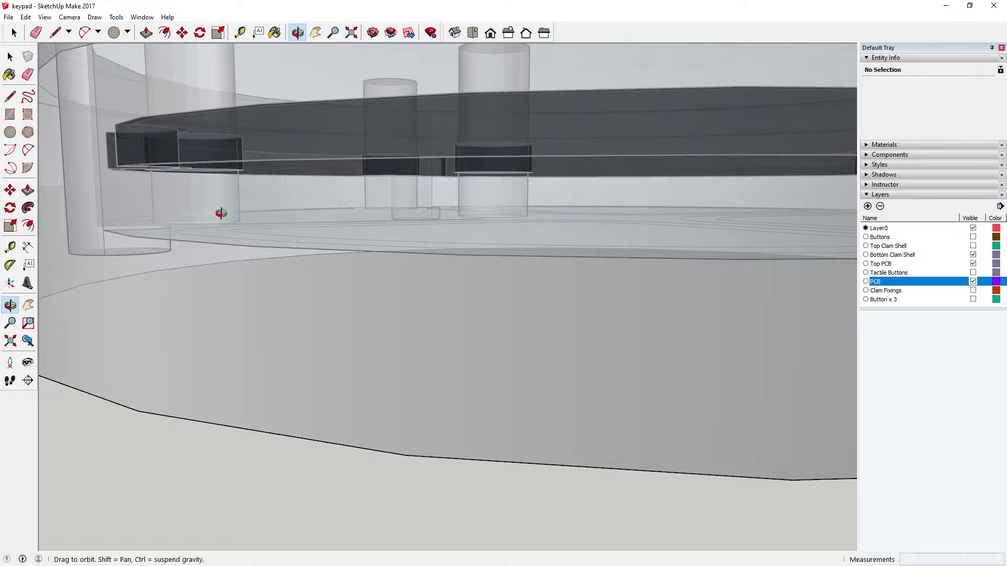
{"action": "scroll", "coordinate": [218, 218], "scroll_direction": "down", "scroll_amount": 5}
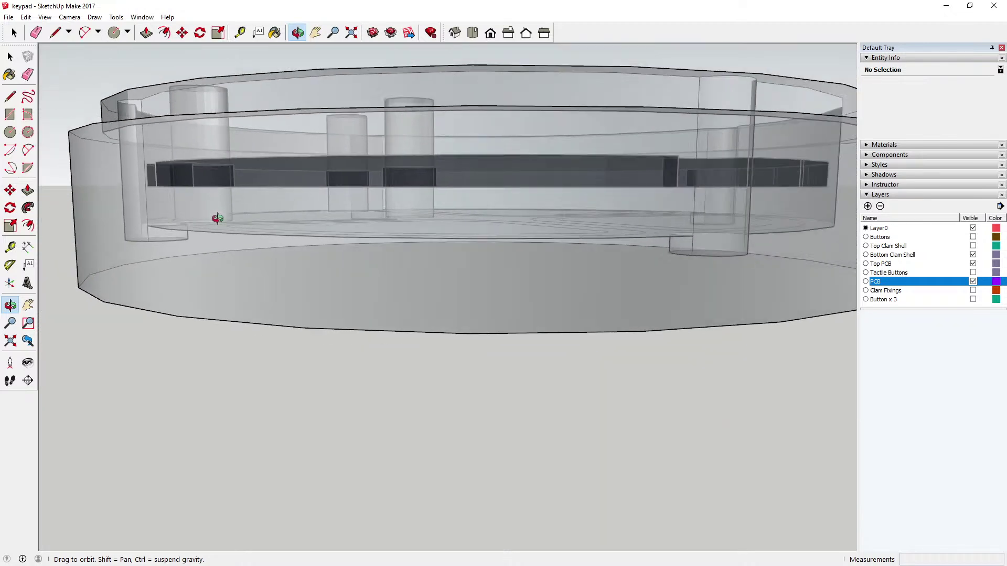
{"action": "left_click_drag", "start_coordinate": [250, 178], "coordinate": [313, 221]}
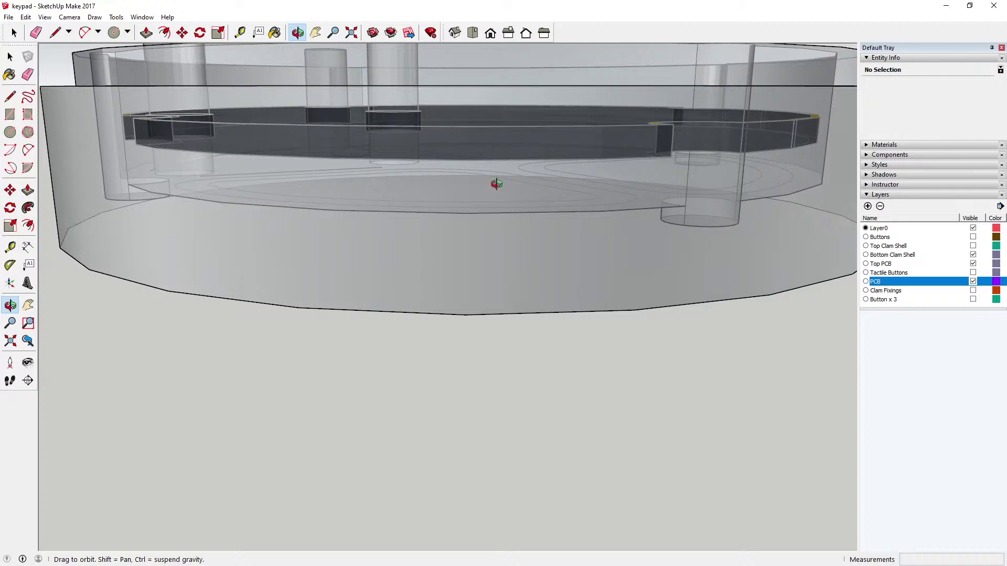
{"action": "left_click_drag", "start_coordinate": [497, 184], "coordinate": [516, 150]}
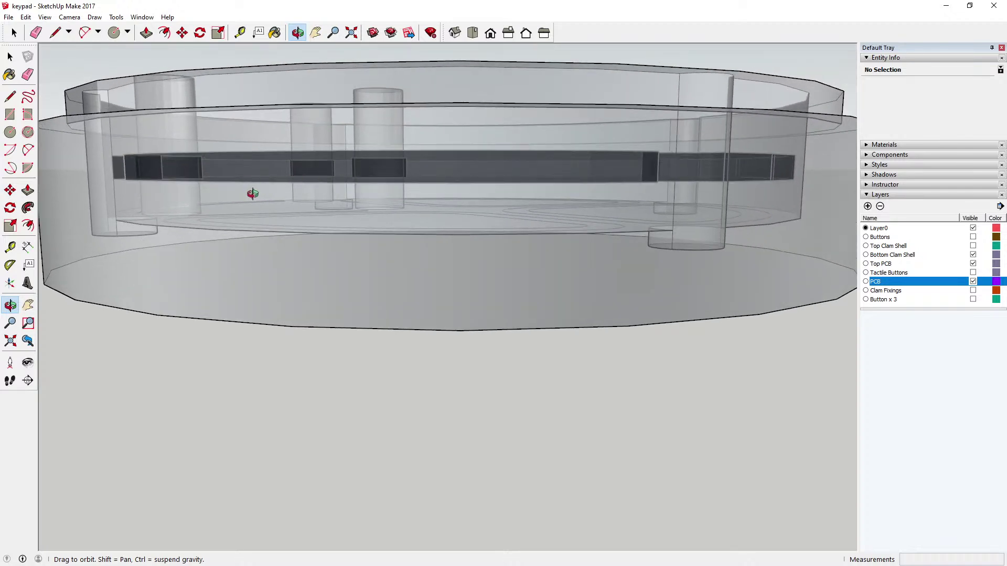
{"action": "scroll", "coordinate": [253, 193], "scroll_direction": "up", "scroll_amount": 1}
{"action": "scroll", "coordinate": [323, 204], "scroll_direction": "down", "scroll_amount": 2}
{"action": "mouse_move", "coordinate": [323, 204]}
{"action": "left_mouse_down"}
{"action": "mouse_move", "coordinate": [292, 216]}
{"action": "mouse_move", "coordinate": [337, 207]}
{"action": "mouse_move", "coordinate": [327, 212]}
{"action": "left_mouse_up"}
Measure upward from the clam shell's inner floor below the PCB
{"action": "key", "text": "t"}
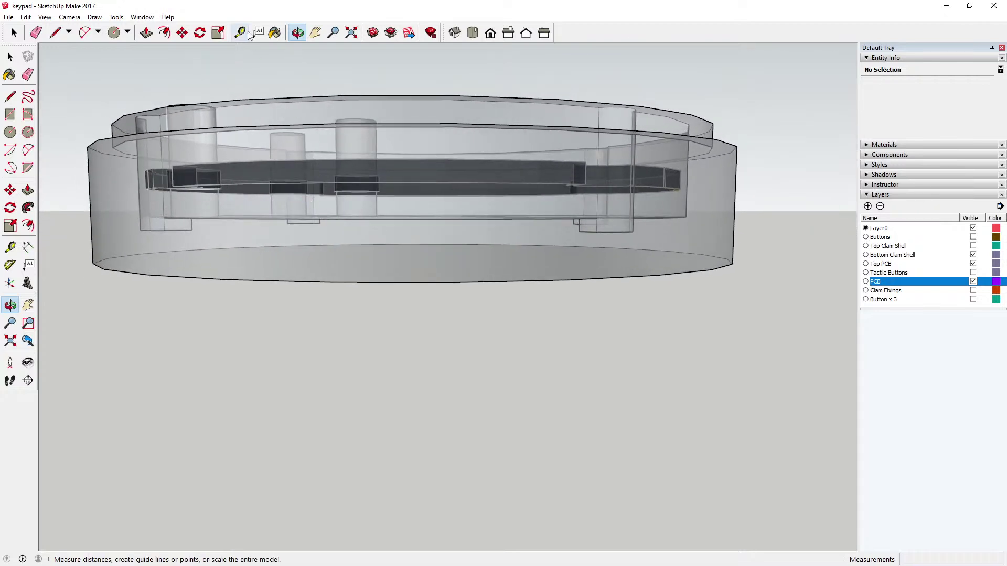
{"action": "left_click", "coordinate": [349, 218]}
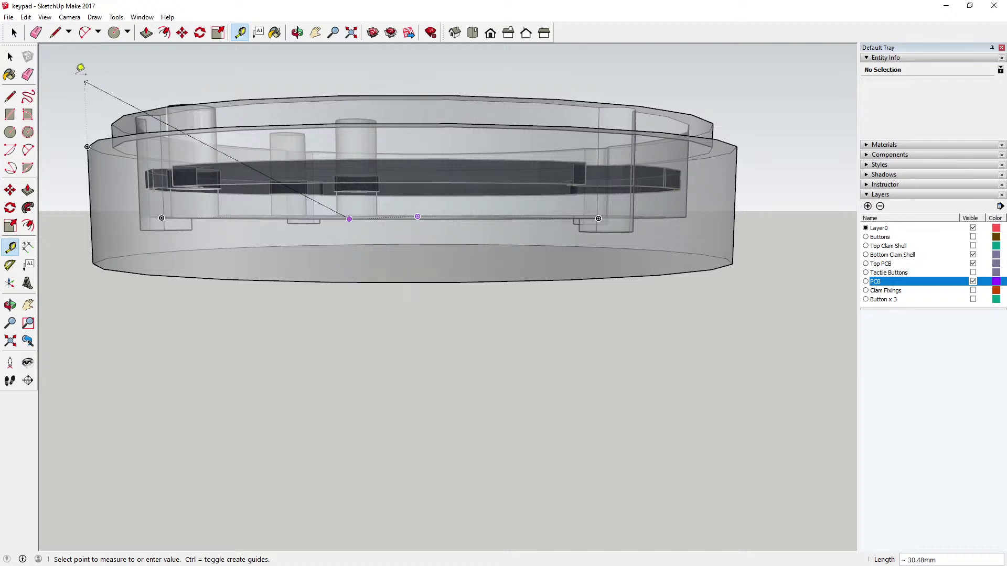
{"action": "left_click", "coordinate": [10, 56]}
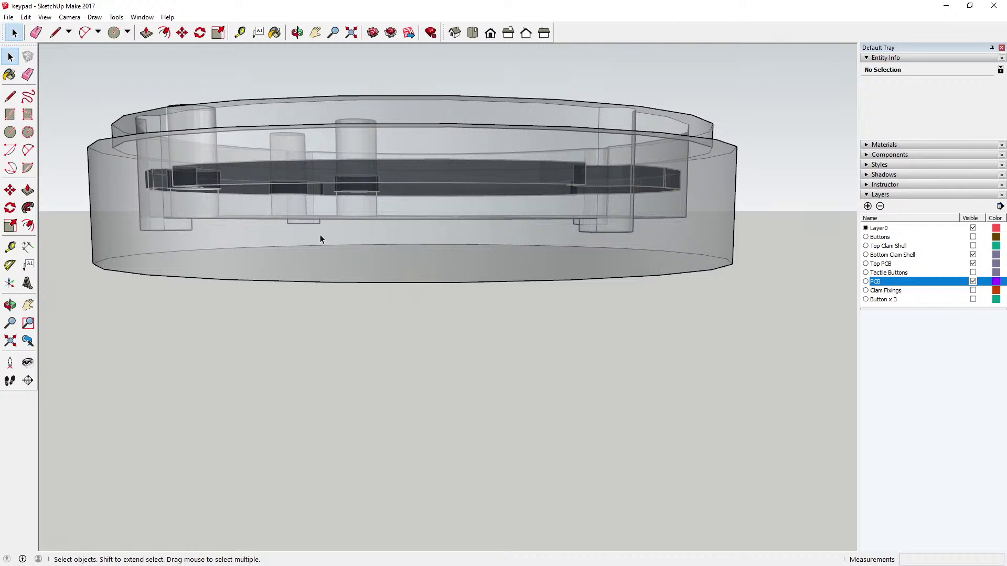
Set the camera to parallel projection and show the shell, posts and PCB in the standard front view
{"action": "left_click", "coordinate": [296, 33]}
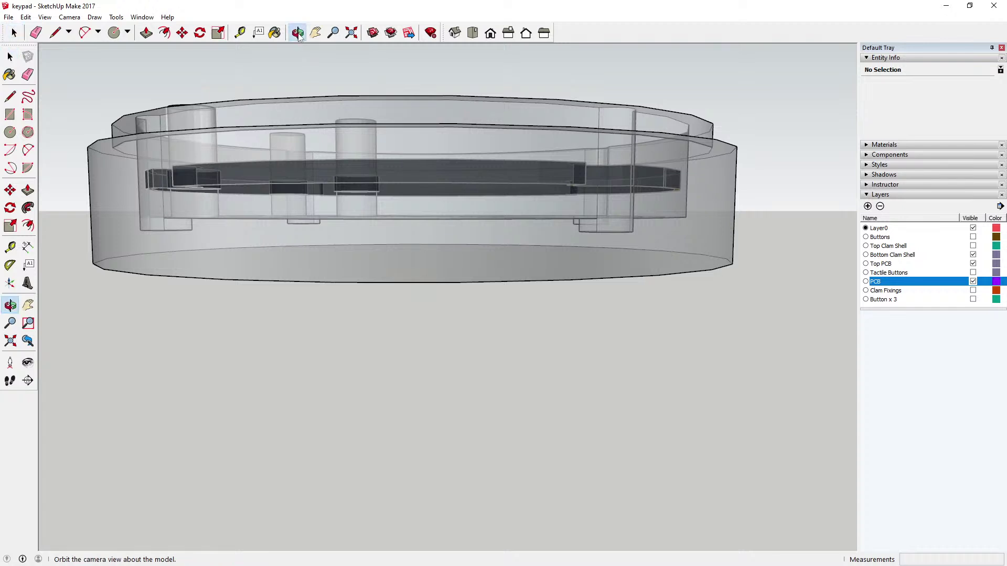
{"action": "left_click_drag", "start_coordinate": [321, 119], "coordinate": [348, 160]}
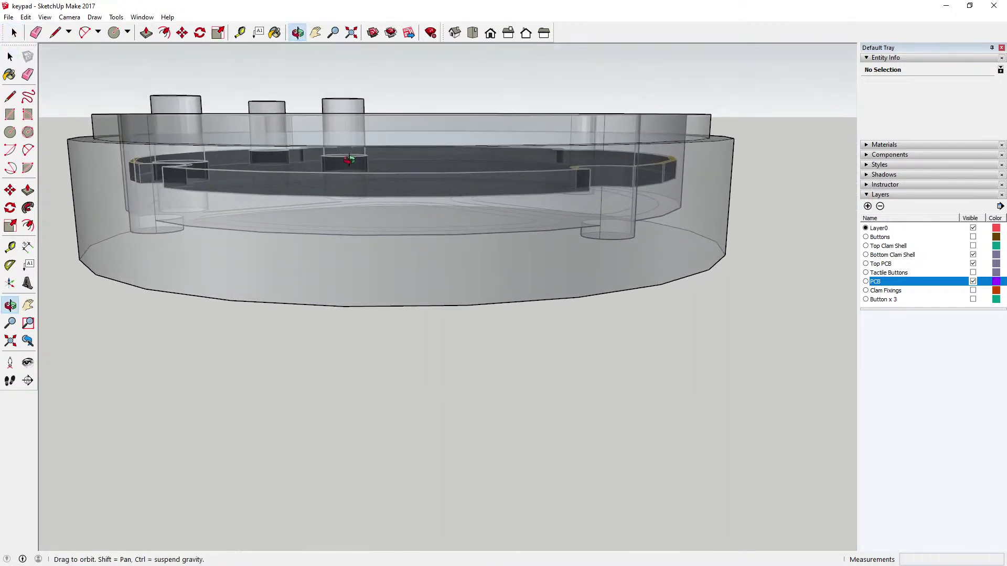
{"action": "left_click", "coordinate": [73, 17]}
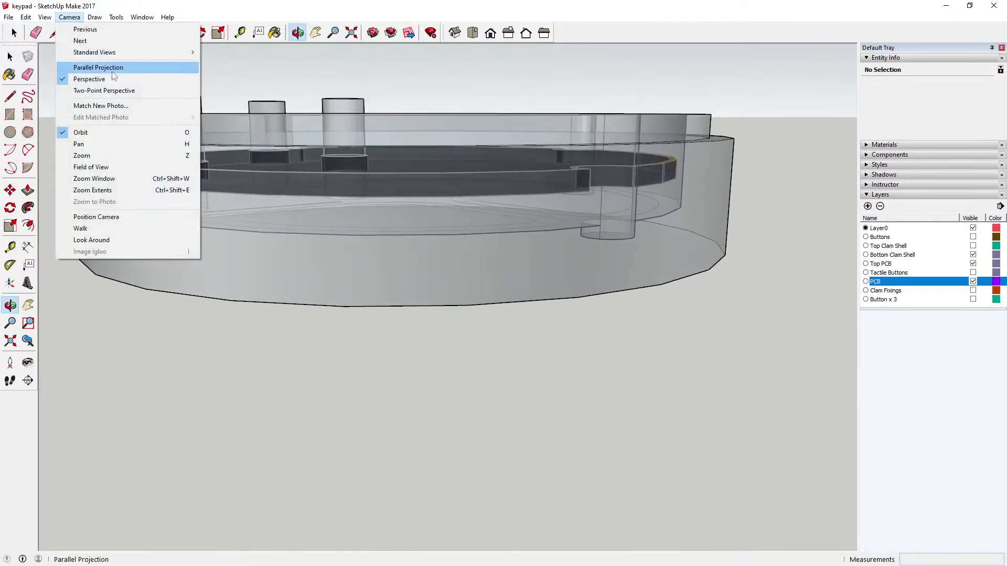
{"action": "left_click", "coordinate": [99, 68]}
{"action": "left_click", "coordinate": [489, 33]}
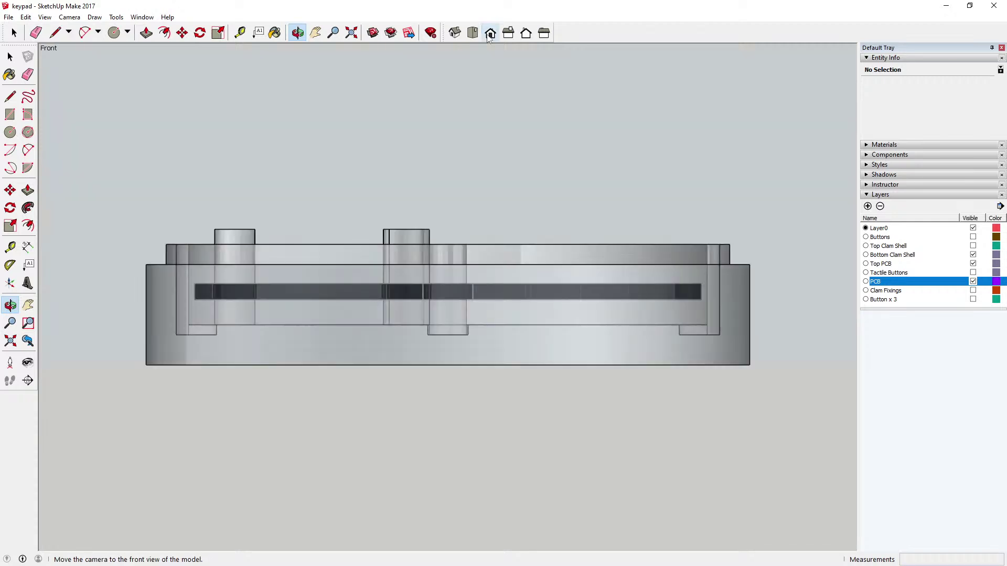
{"action": "scroll", "coordinate": [272, 257], "scroll_direction": "up", "scroll_amount": 5}
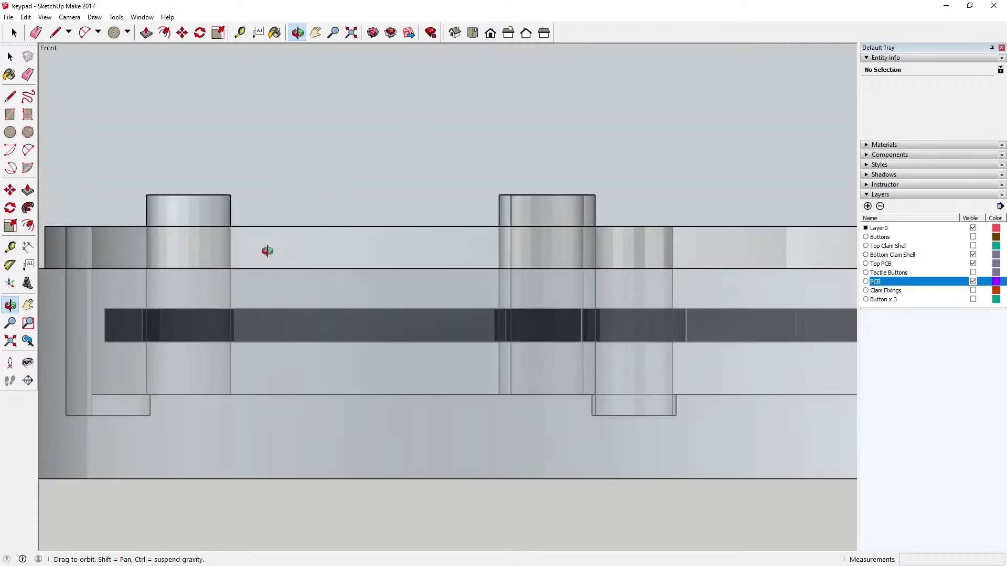
Measure how far the button post rises above the clam shell's upper rim
{"action": "left_click", "coordinate": [239, 33]}
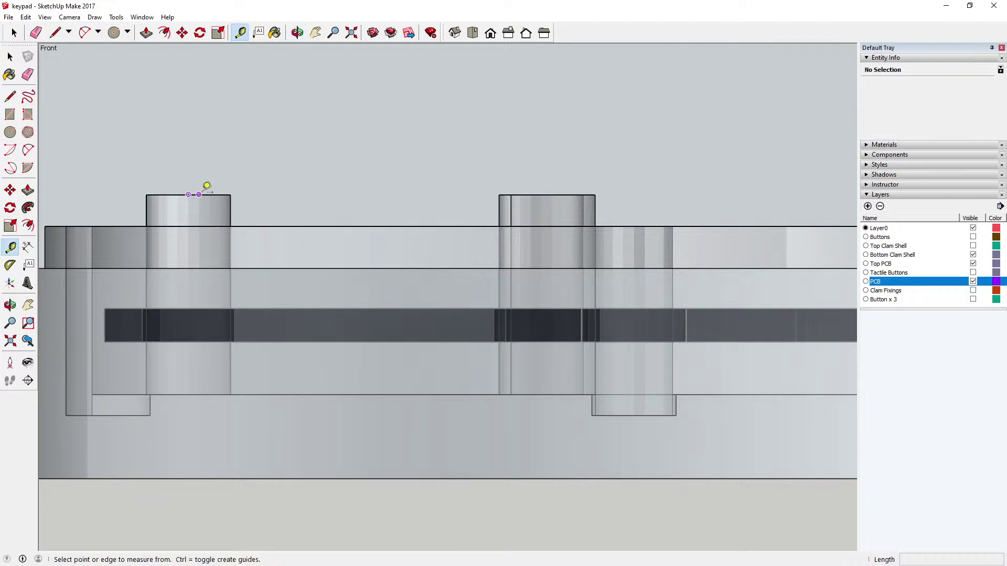
{"action": "left_click", "coordinate": [199, 194]}
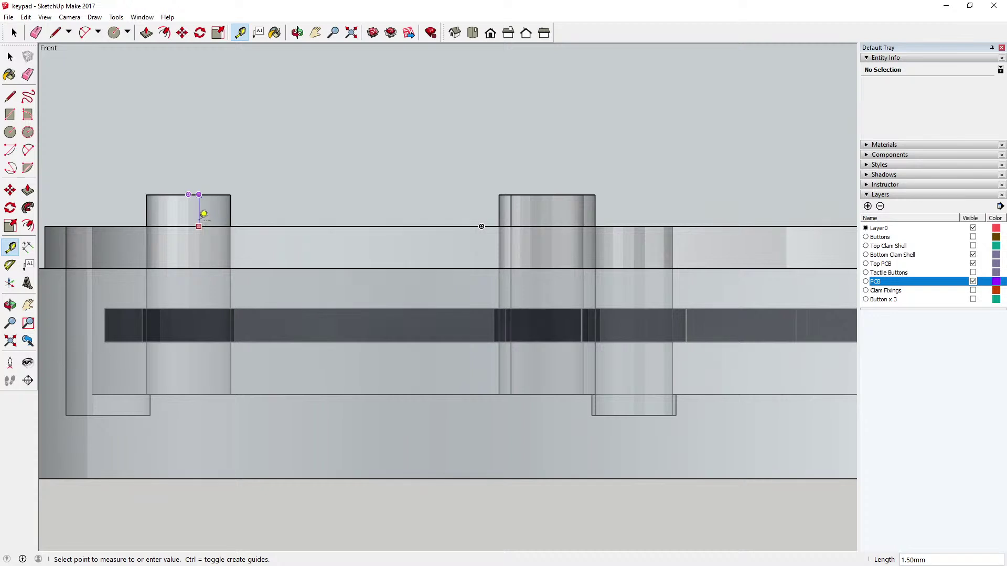
{"action": "left_click", "coordinate": [9, 58]}
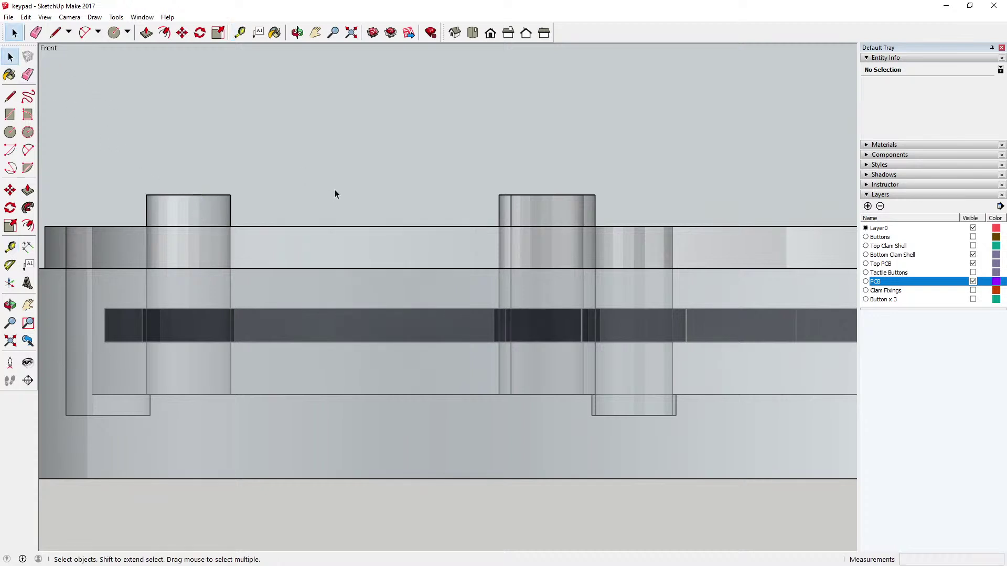
{"action": "scroll", "coordinate": [335, 182], "scroll_direction": "down", "scroll_amount": 4}
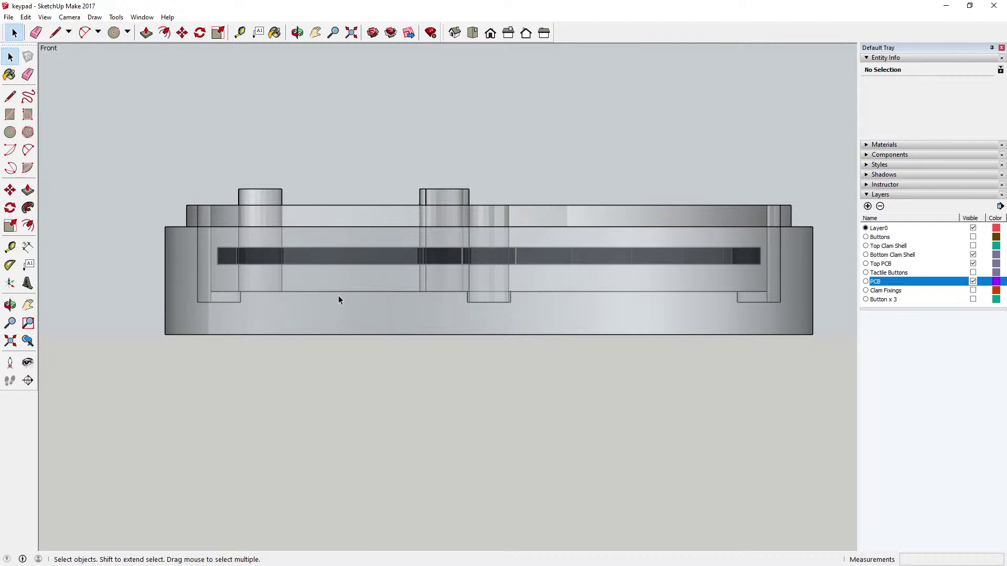
{"action": "scroll", "coordinate": [339, 299], "scroll_direction": "up", "scroll_amount": 2}
{"action": "scroll", "coordinate": [338, 299], "scroll_direction": "down", "scroll_amount": 2}
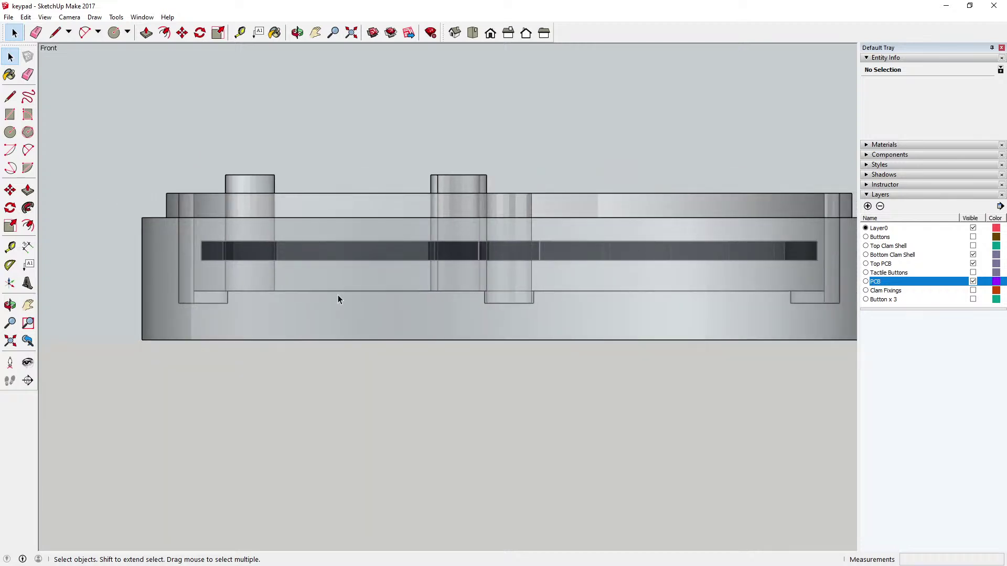
Return the camera to perspective projection and turn off the X-ray face style
{"action": "scroll", "coordinate": [338, 299], "scroll_direction": "down", "scroll_amount": 1}
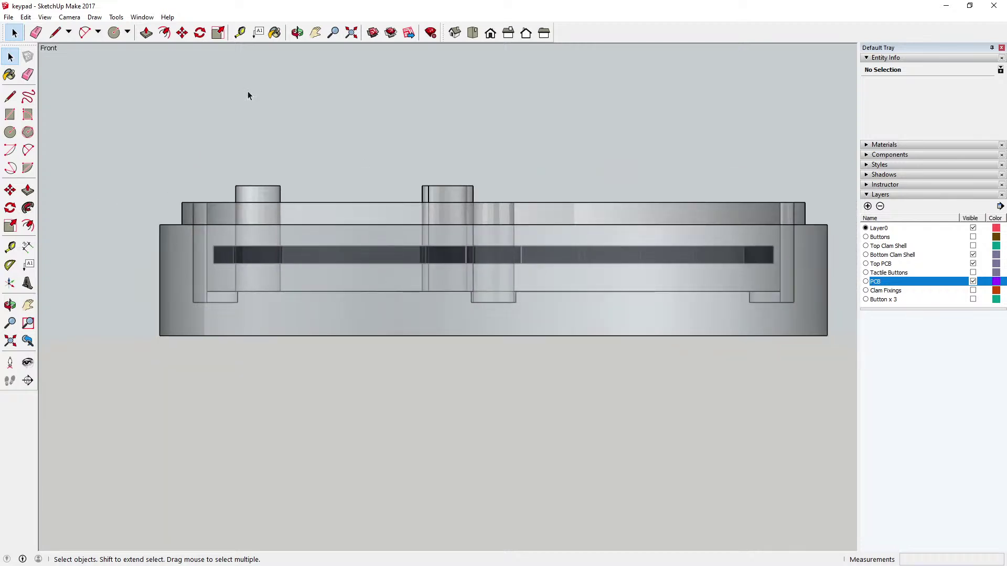
{"action": "left_click", "coordinate": [69, 17]}
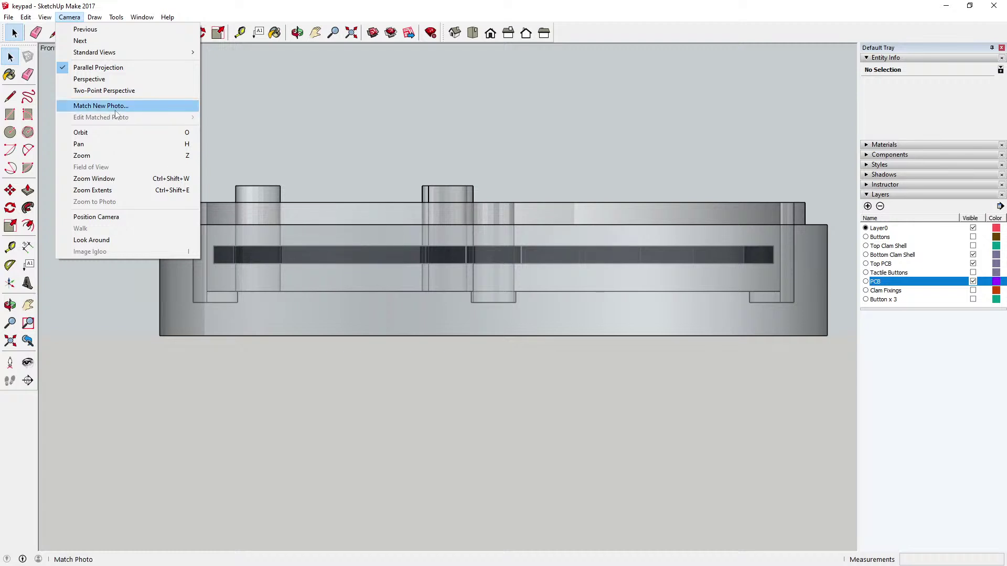
{"action": "left_click", "coordinate": [113, 79]}
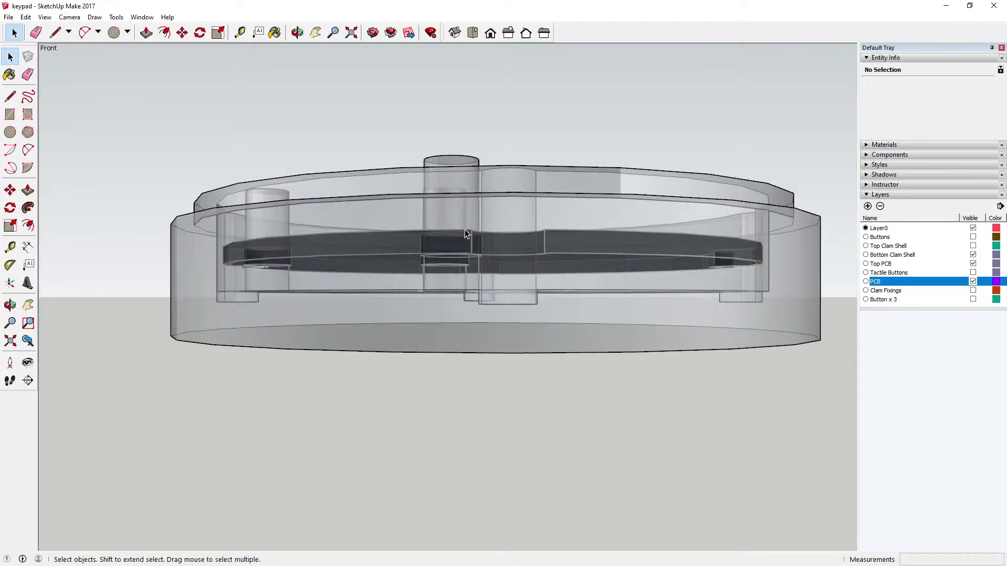
{"action": "left_click", "coordinate": [45, 17]}
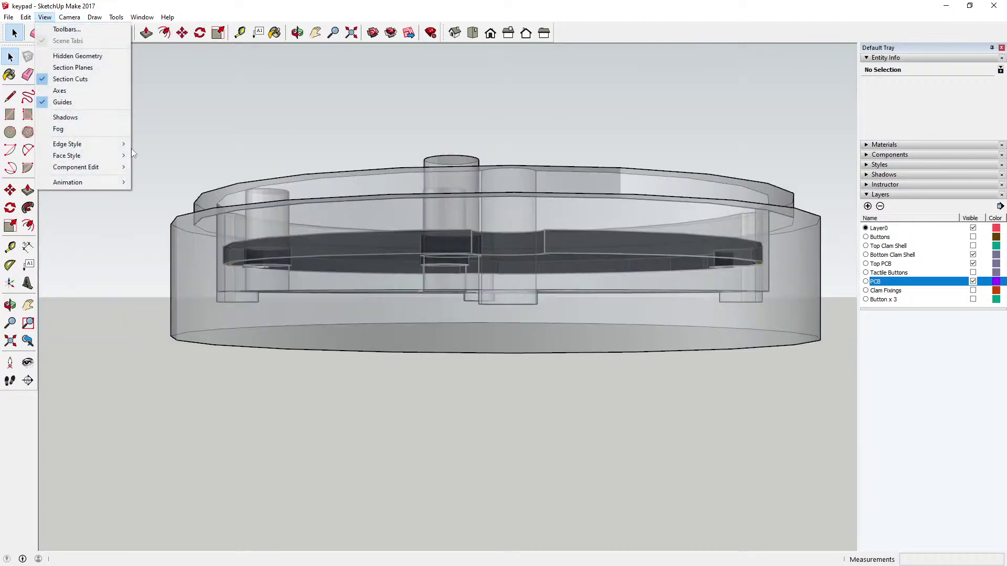
{"action": "mouse_move", "coordinate": [107, 159]}
{"action": "left_click", "coordinate": [157, 156]}
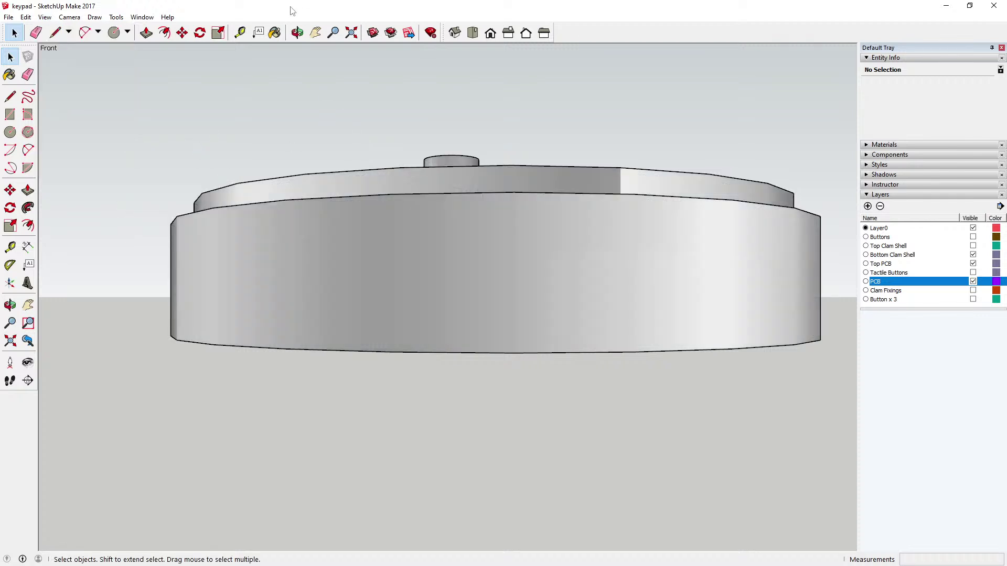
Hide the PCB layer to expose the inner floor of the bottom clam shell
{"action": "left_click", "coordinate": [298, 32]}
{"action": "left_click_drag", "start_coordinate": [367, 120], "coordinate": [335, 355]}
{"action": "scroll", "coordinate": [303, 294], "scroll_direction": "down", "scroll_amount": 5}
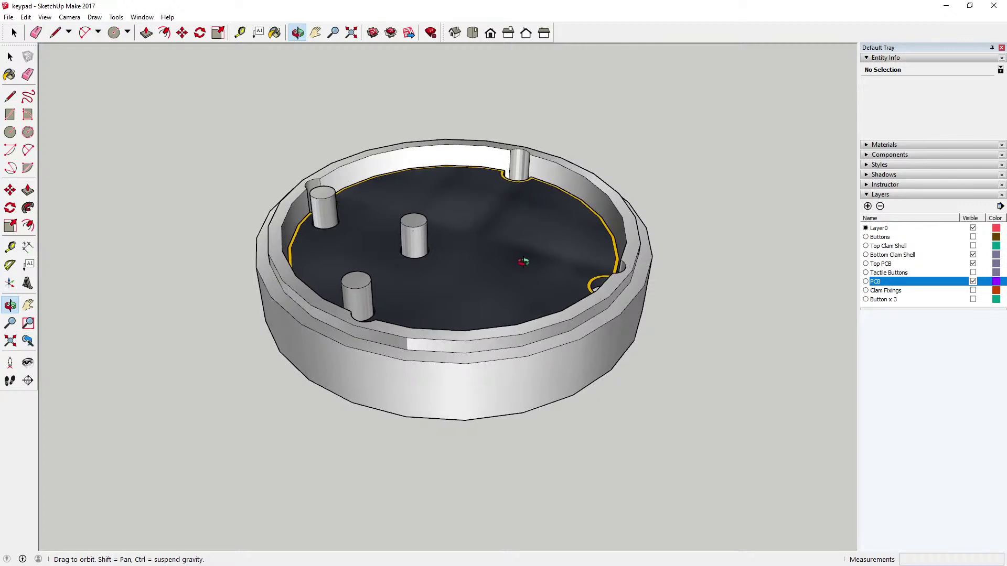
{"action": "left_click_drag", "start_coordinate": [523, 261], "coordinate": [438, 253]}
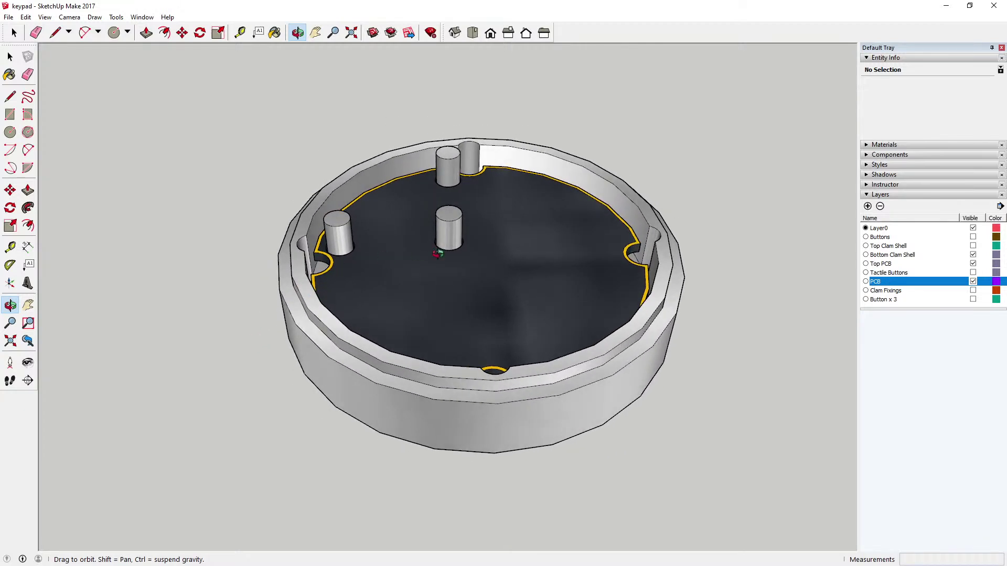
{"action": "scroll", "coordinate": [445, 259], "scroll_direction": "up", "scroll_amount": 3}
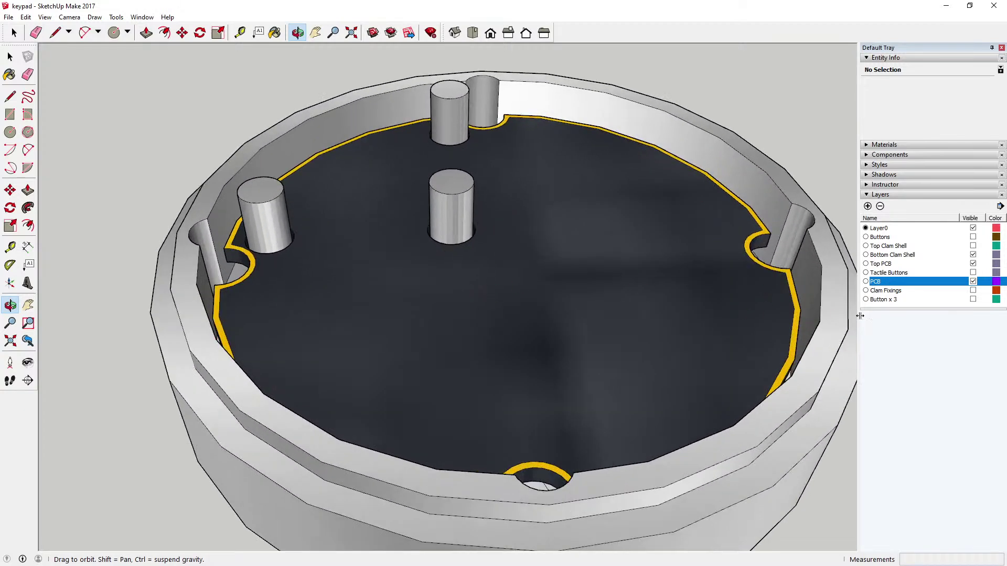
{"action": "left_click", "coordinate": [973, 281]}
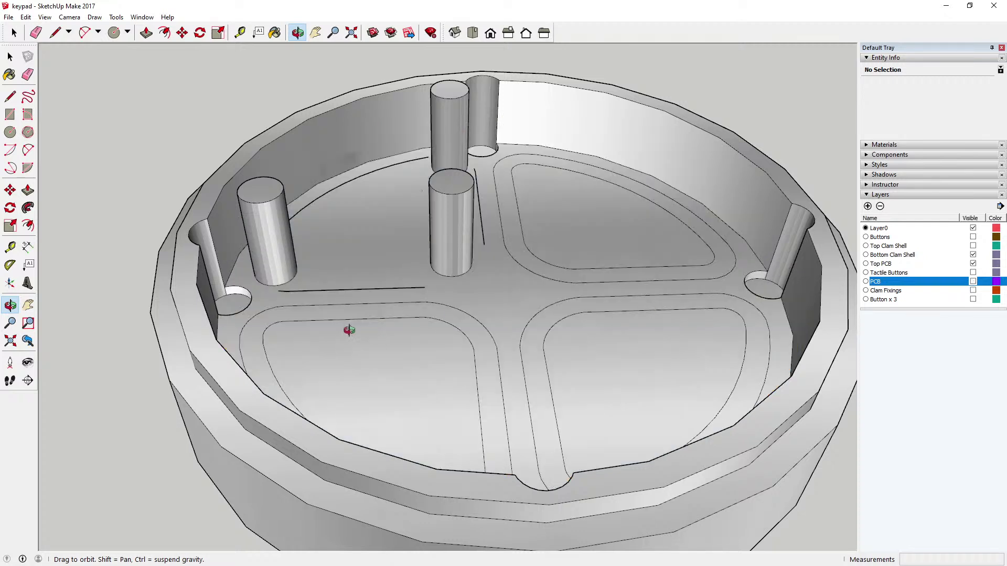
Open the bottom clam shell component for editing and delete the leftover edges of the partial outline between the posts on its floor
{"action": "left_click", "coordinate": [16, 60]}
{"action": "left_click", "coordinate": [16, 59]}
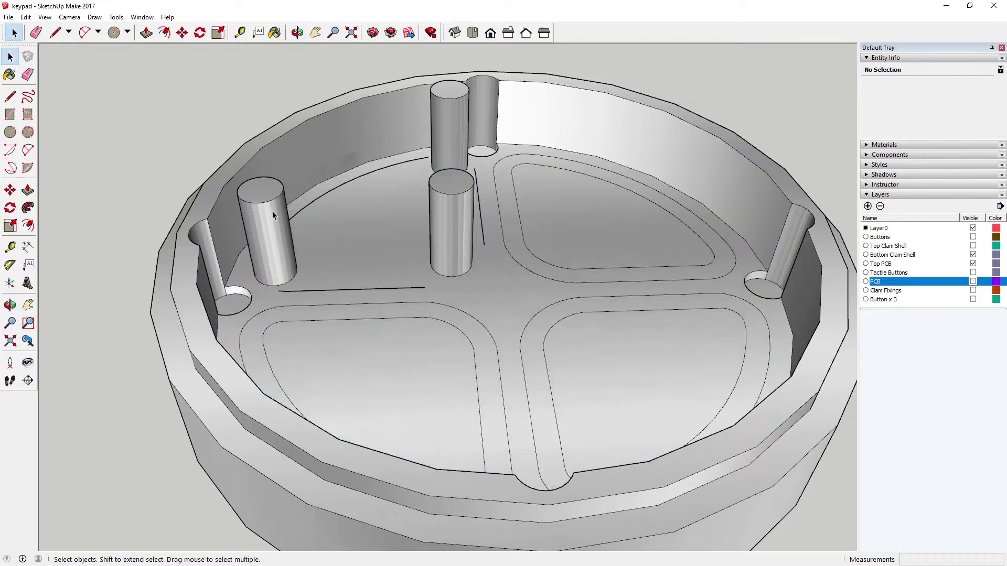
{"action": "left_click", "coordinate": [378, 228]}
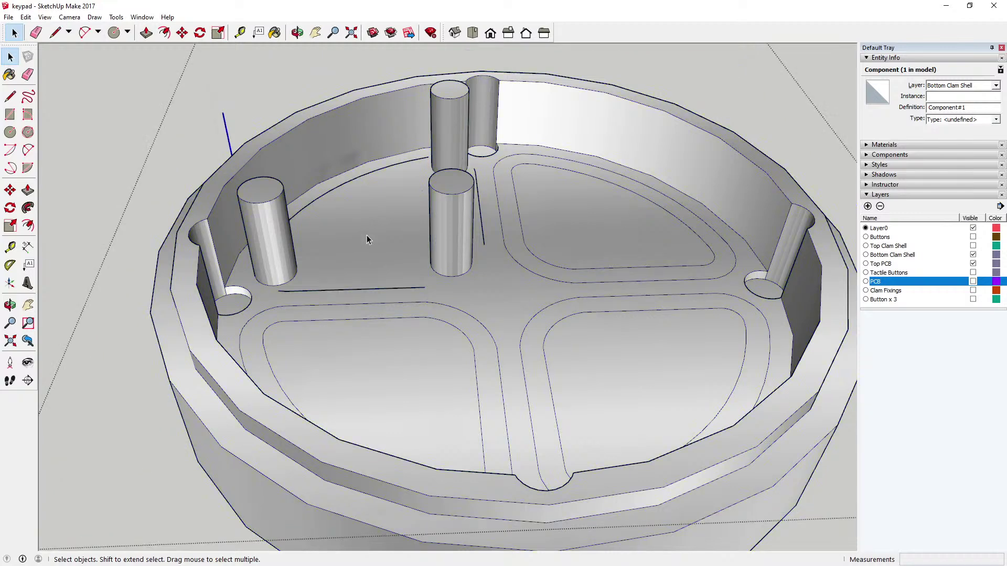
{"action": "double_click", "coordinate": [367, 236]}
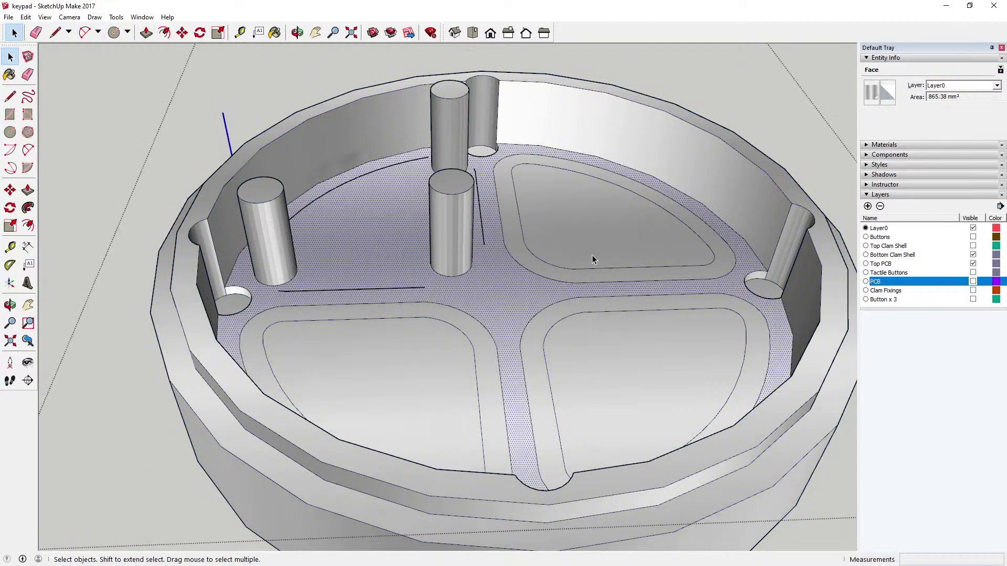
{"action": "left_click", "coordinate": [413, 291]}
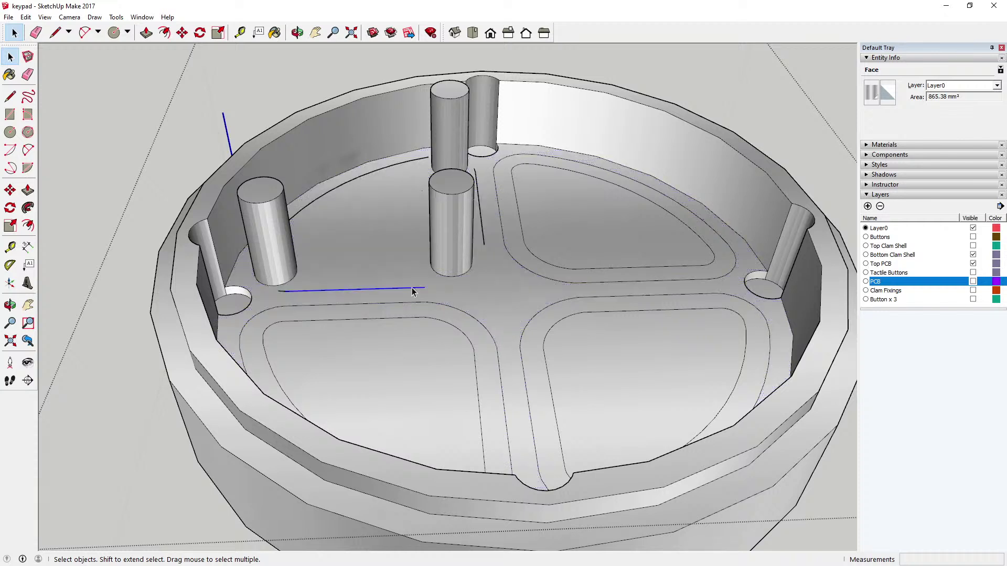
{"action": "key", "text": "Delete"}
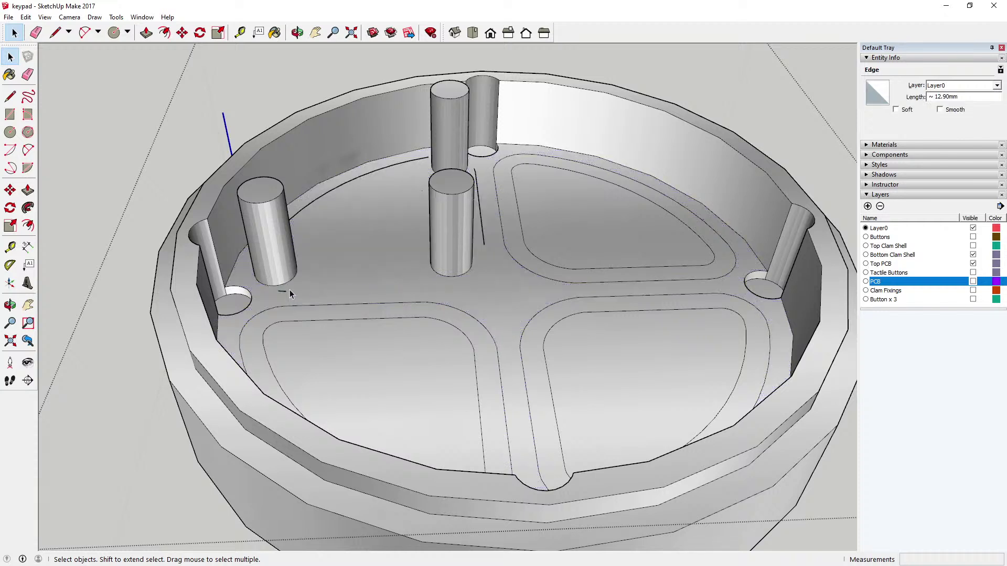
{"action": "left_click", "coordinate": [299, 211]}
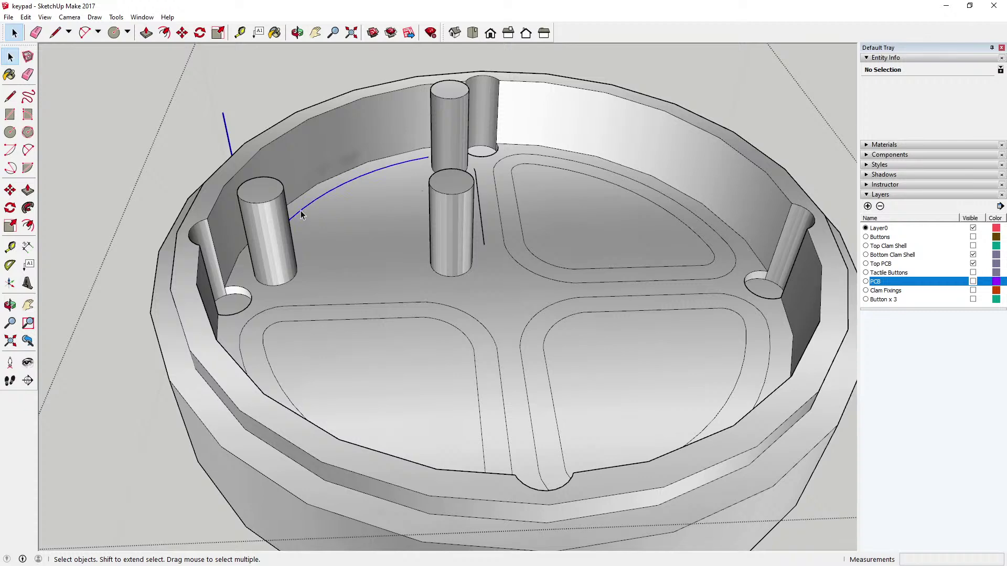
{"action": "key", "text": "Delete"}
{"action": "left_click", "coordinate": [480, 207]}
{"action": "key", "text": "Delete"}
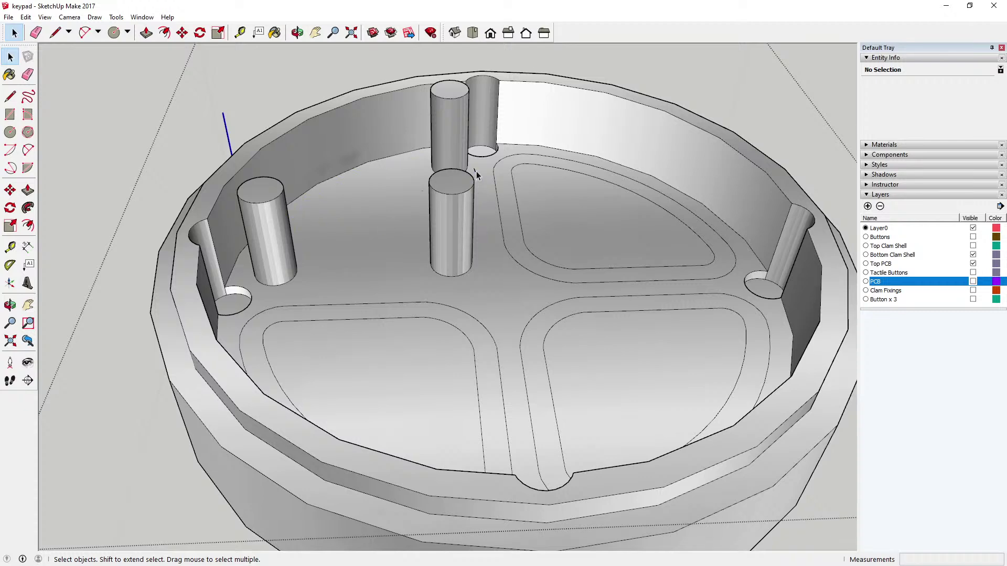
Measure the depth of the round recess in the clam shell's floor beside the outer post
{"action": "left_click", "coordinate": [298, 33]}
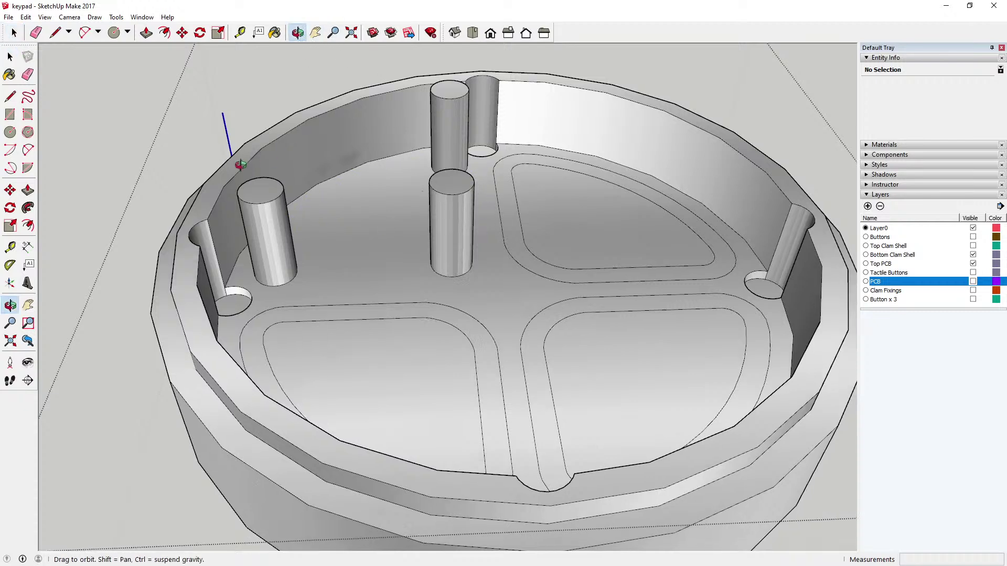
{"action": "left_click_drag", "start_coordinate": [240, 164], "coordinate": [184, 218]}
{"action": "scroll", "coordinate": [186, 216], "scroll_direction": "down", "scroll_amount": 2}
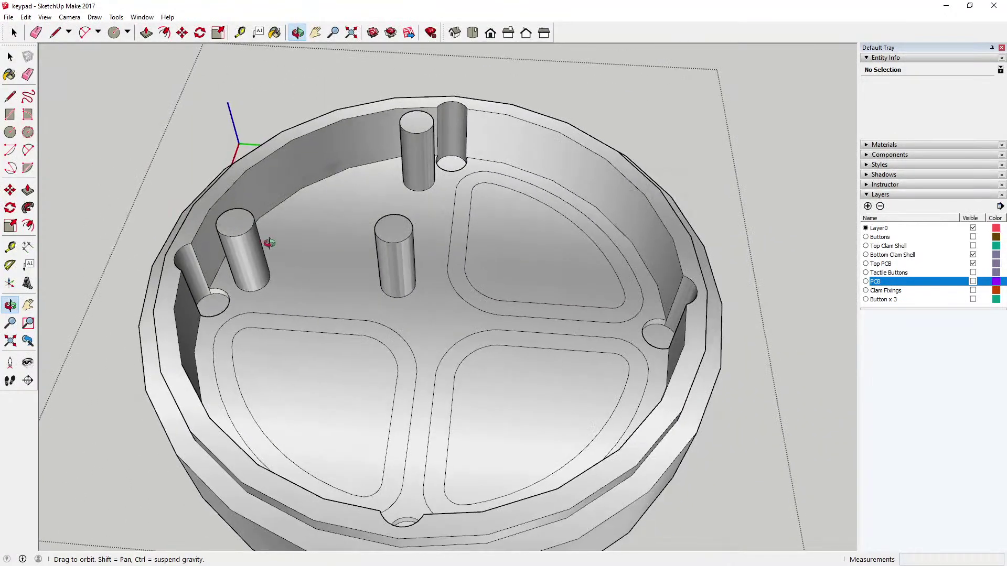
{"action": "left_click_drag", "start_coordinate": [269, 243], "coordinate": [261, 178]}
{"action": "scroll", "coordinate": [219, 283], "scroll_direction": "up", "scroll_amount": 5}
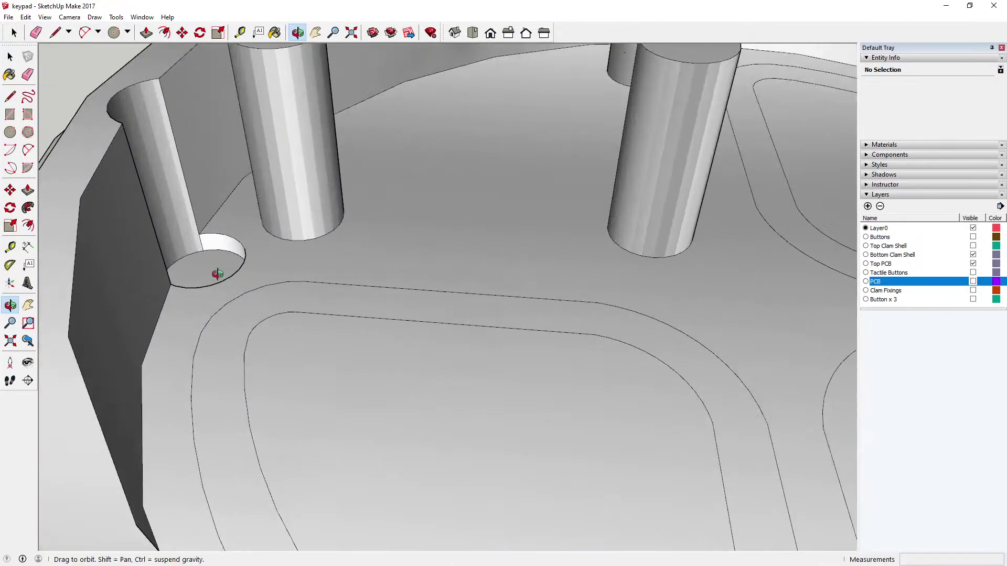
{"action": "left_click", "coordinate": [239, 32]}
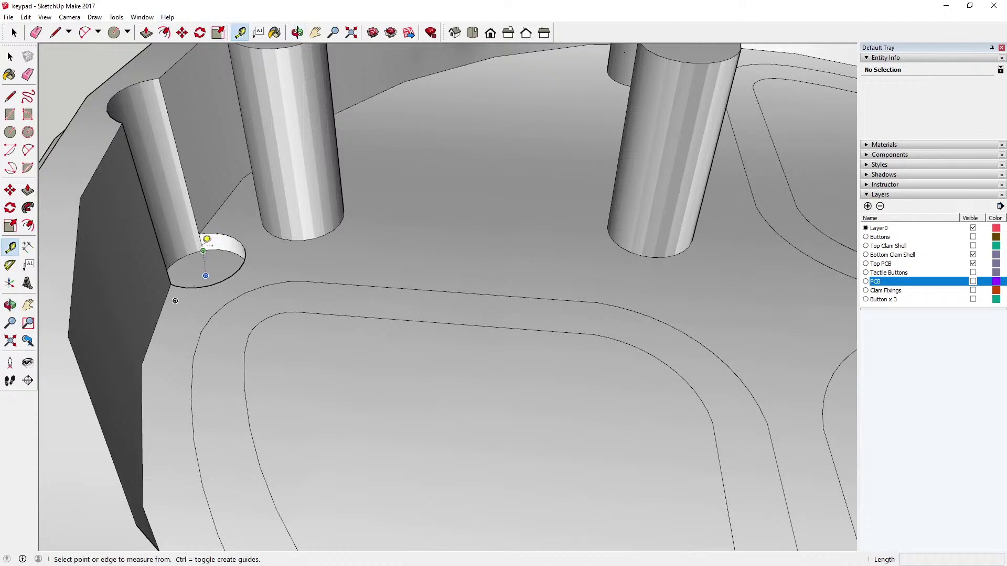
{"action": "left_click", "coordinate": [206, 239]}
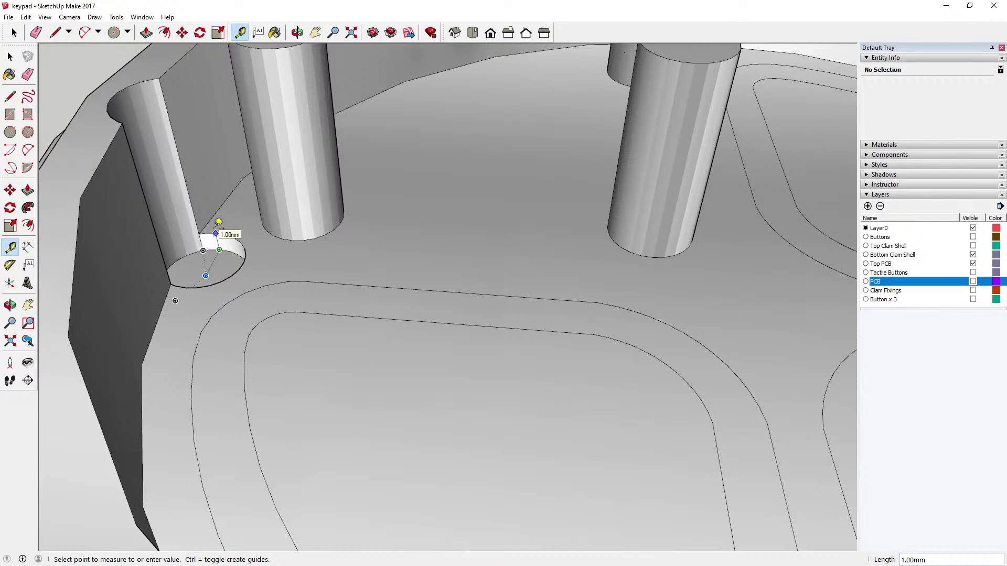
{"action": "left_click", "coordinate": [218, 222]}
{"action": "scroll", "coordinate": [225, 265], "scroll_direction": "down", "scroll_amount": 6}
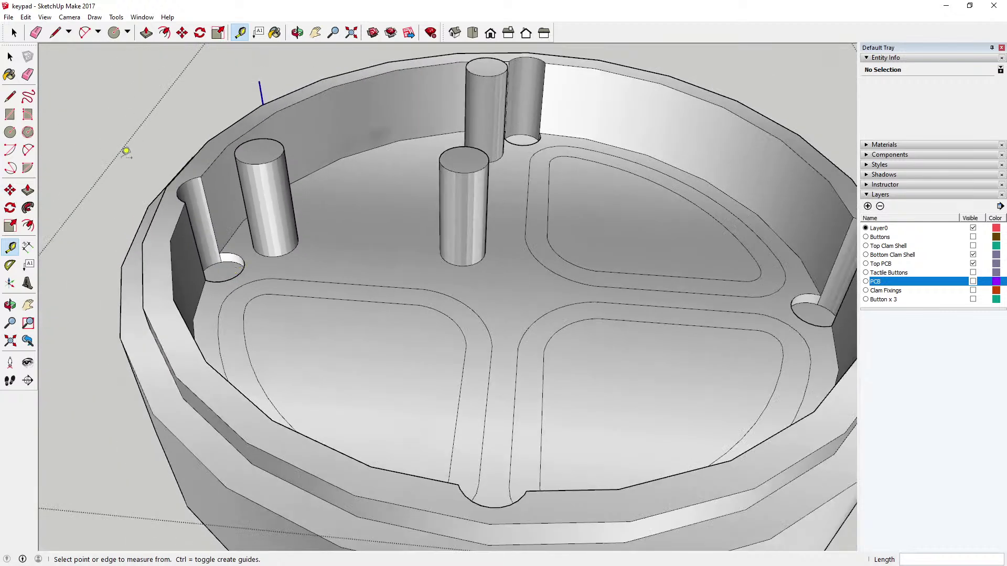
Check which regions of the clam shell's floor form separate faces by selecting the main floor, the button-shaped area and its surrounding band
{"action": "key", "text": "space"}
{"action": "left_click", "coordinate": [337, 236]}
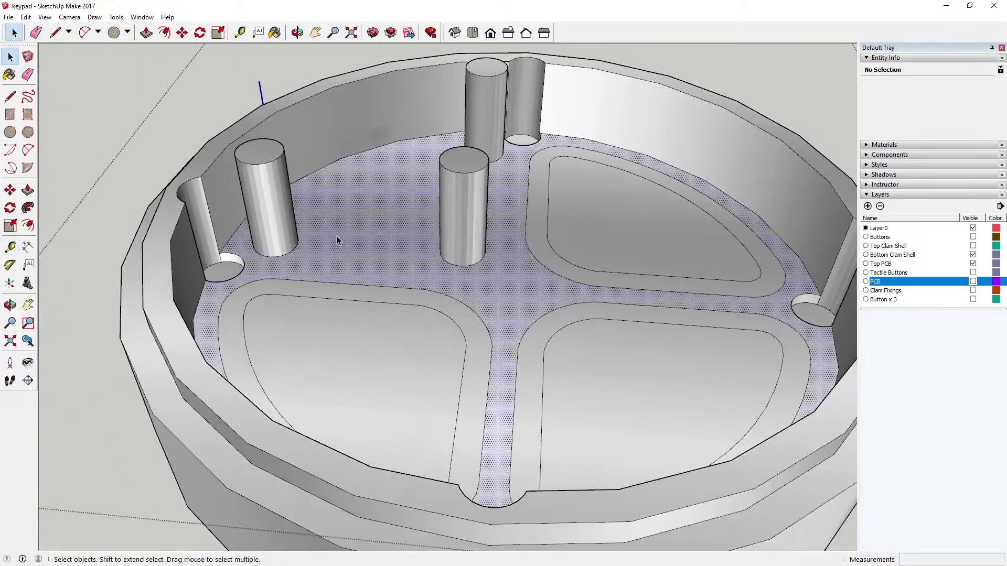
{"action": "scroll", "coordinate": [309, 243], "scroll_direction": "down", "scroll_amount": 3}
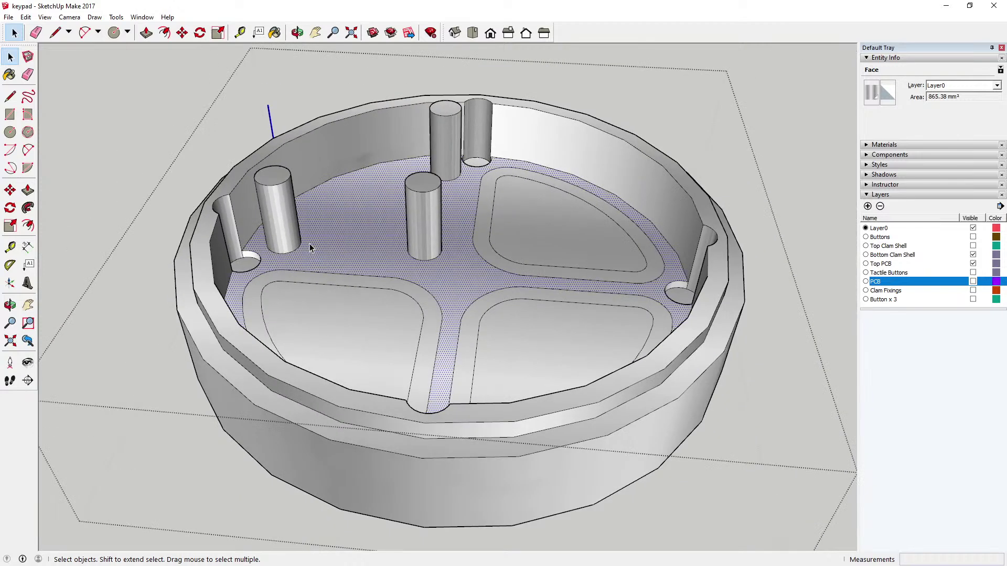
{"action": "left_click", "coordinate": [326, 274]}
{"action": "left_click", "coordinate": [348, 259]}
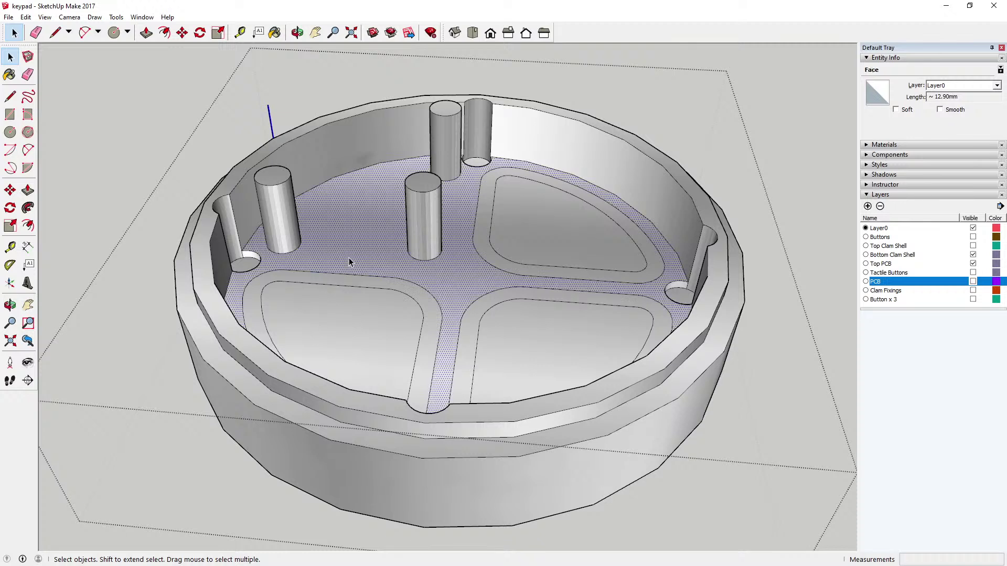
{"action": "left_click", "coordinate": [316, 300]}
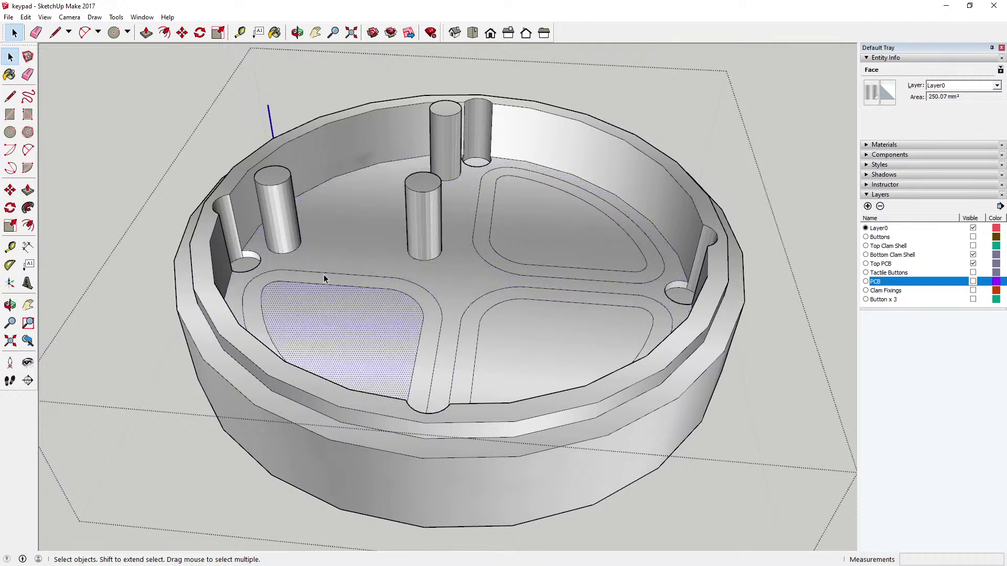
{"action": "left_click", "coordinate": [322, 279]}
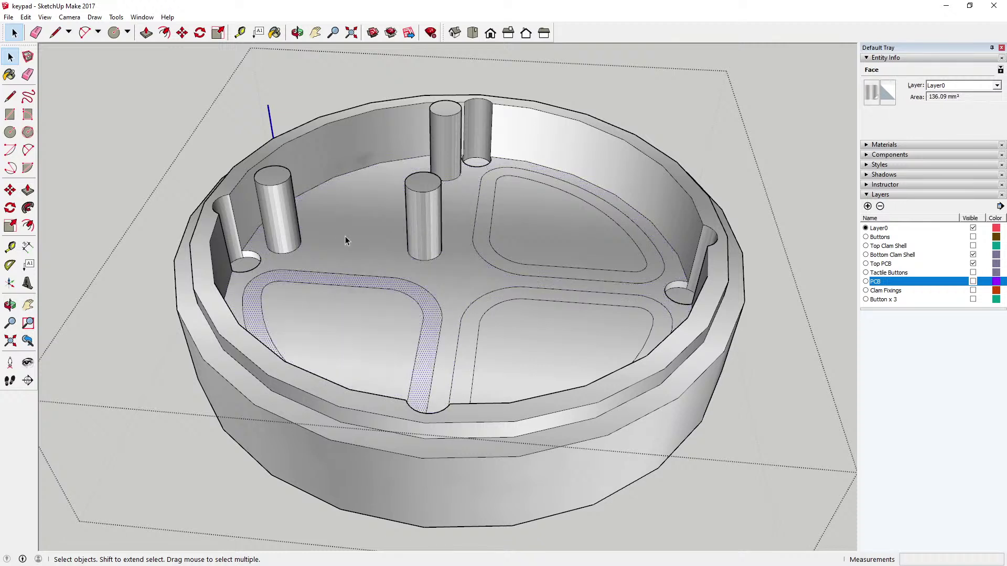
Delete the straight edges facing the posts and the rounded inner corner of the neighbouring double button outline on the floor
{"action": "left_click", "coordinate": [364, 282]}
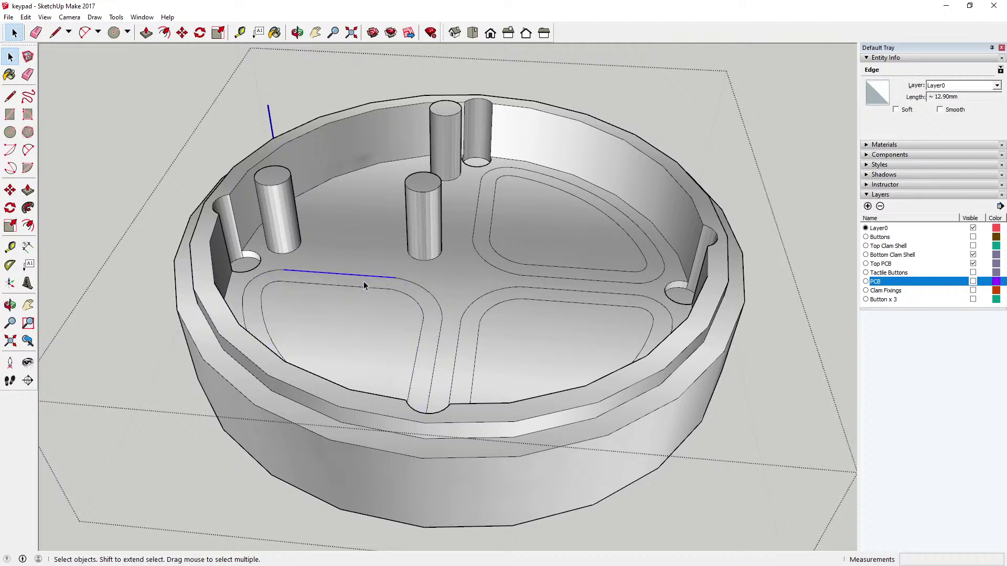
{"action": "left_click", "coordinate": [348, 286]}
{"action": "left_click", "coordinate": [339, 274]}
{"action": "key", "text": "Delete"}
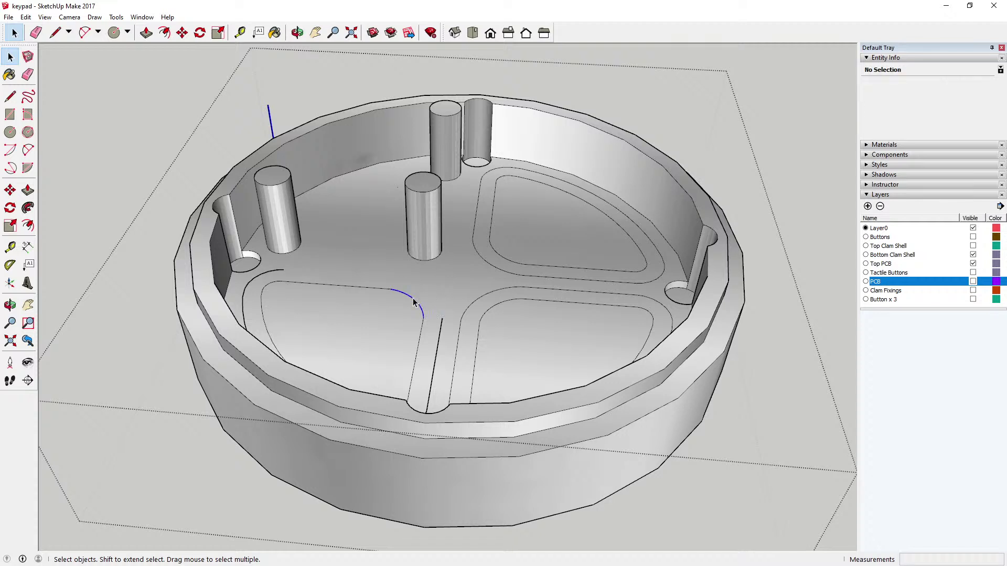
{"action": "key", "text": "Delete"}
{"action": "left_click", "coordinate": [382, 289]}
{"action": "key", "text": "Delete"}
Delete the small rounded-corner segments of the same double outline near the recess by the shell wall
{"action": "left_click", "coordinate": [272, 271]}
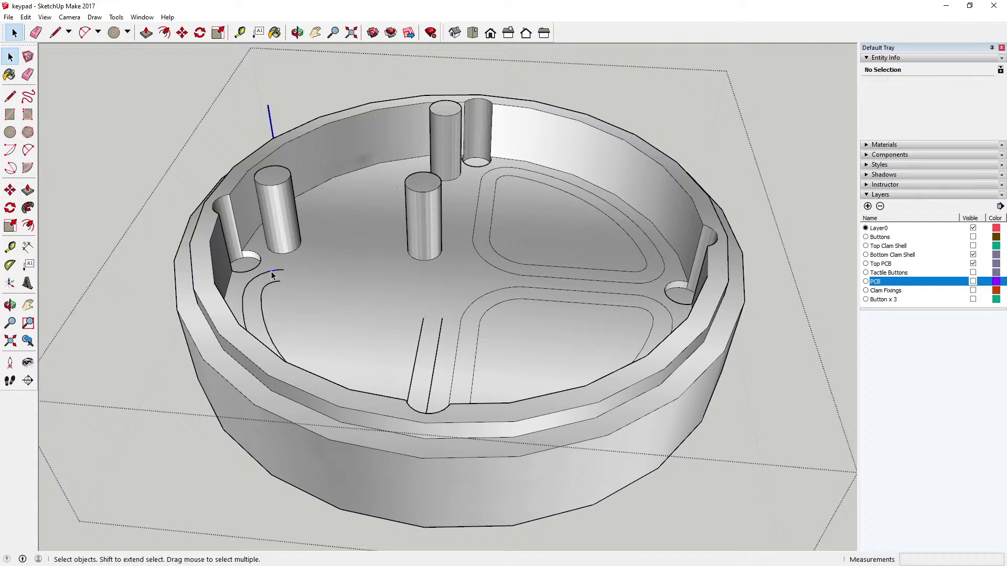
{"action": "key", "text": "Delete"}
{"action": "left_click", "coordinate": [257, 279]}
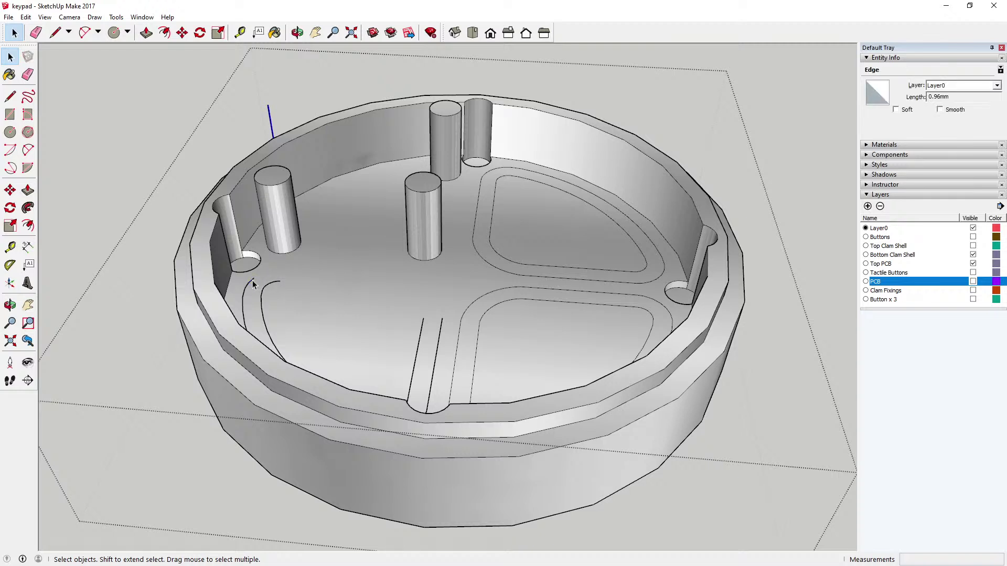
{"action": "key", "text": "Delete"}
{"action": "left_click", "coordinate": [276, 282]}
{"action": "key", "text": "Delete"}
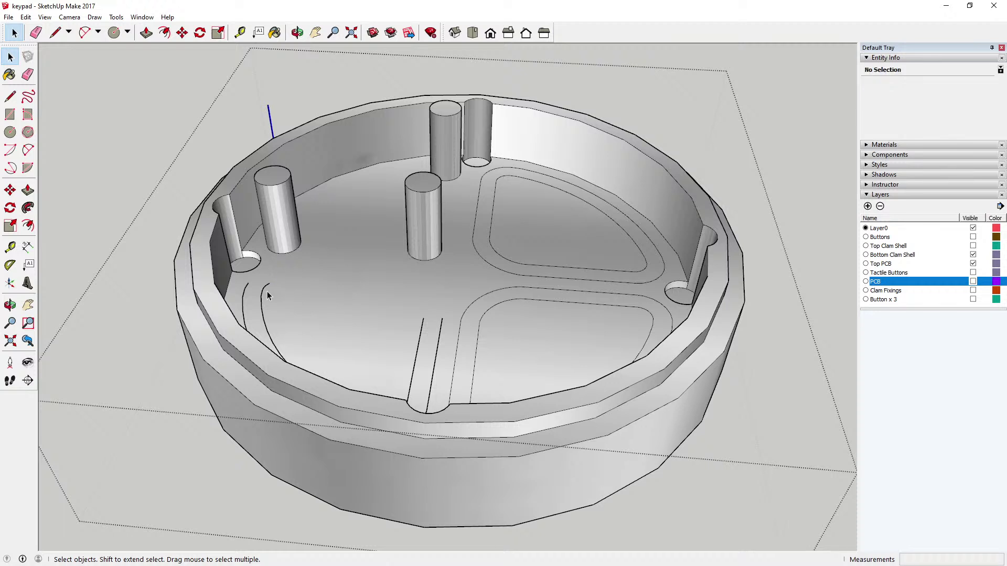
{"action": "left_click_drag", "start_coordinate": [256, 282], "coordinate": [286, 321]}
{"action": "key", "text": "Delete"}
{"action": "left_click_drag", "start_coordinate": [239, 277], "coordinate": [269, 311]}
{"action": "key", "text": "Delete"}
Delete the two remaining straight edges of that outline running from the floor's centre toward the wall notch
{"action": "left_click", "coordinate": [421, 332]}
{"action": "key", "text": "Delete"}
{"action": "left_click", "coordinate": [439, 336]}
{"action": "key", "text": "Delete"}
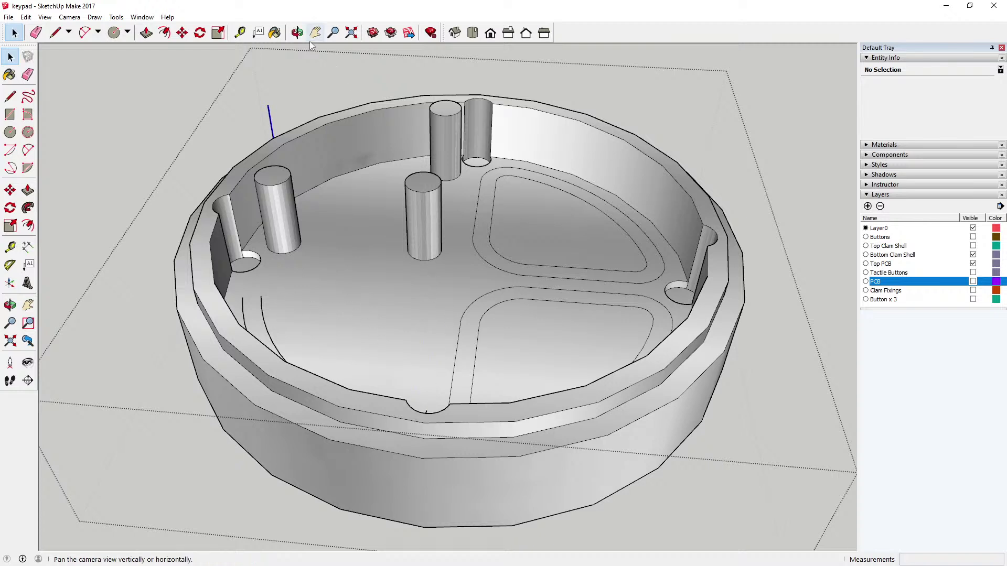
Delete the rounded-corner segments of the leftover outline's outer curve next to the wall recess, one by one
{"action": "left_click", "coordinate": [297, 33]}
{"action": "left_click_drag", "start_coordinate": [476, 183], "coordinate": [273, 303]}
{"action": "scroll", "coordinate": [251, 288], "scroll_direction": "up", "scroll_amount": 6}
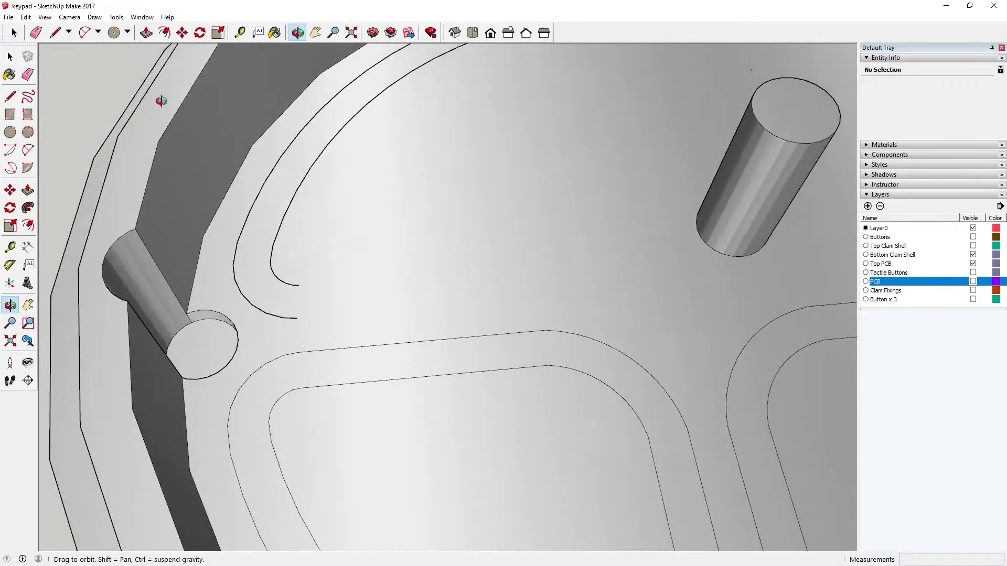
{"action": "left_click", "coordinate": [182, 33]}
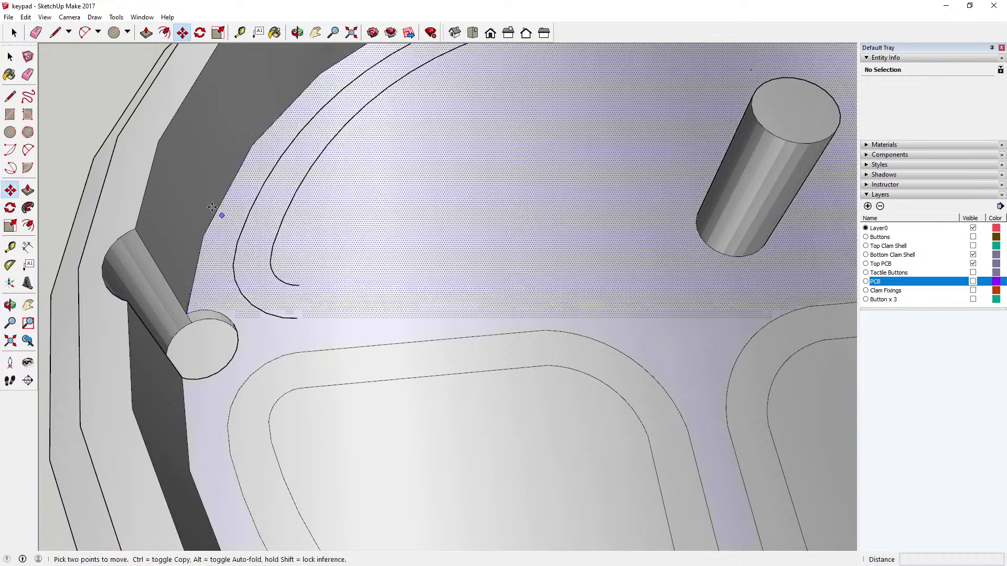
{"action": "key", "text": "space"}
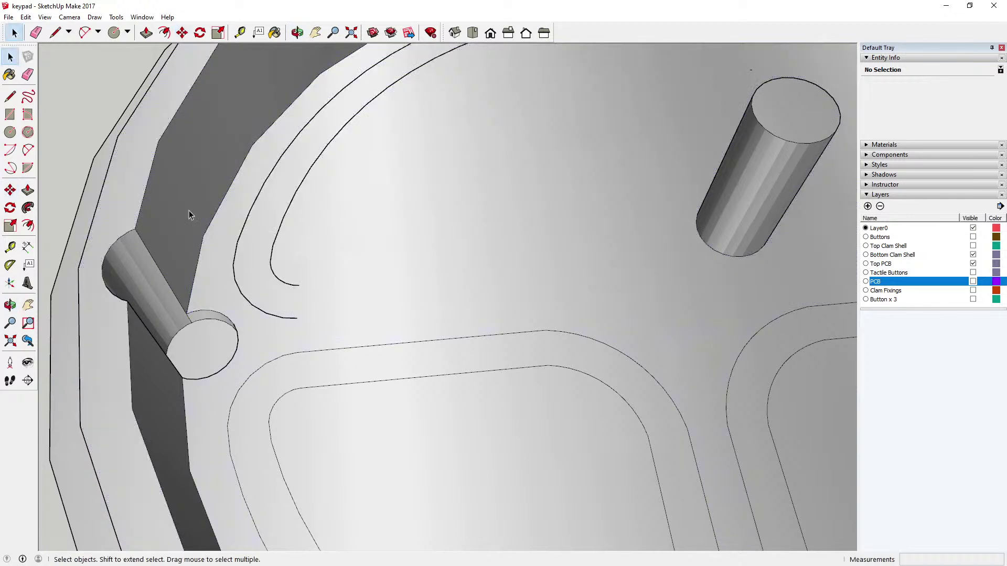
{"action": "key", "text": "Delete"}
{"action": "left_click", "coordinate": [278, 317]}
{"action": "key", "text": "Delete"}
{"action": "left_click", "coordinate": [263, 315]}
{"action": "key", "text": "Delete"}
{"action": "left_click", "coordinate": [249, 303]}
{"action": "key", "text": "Delete"}
{"action": "left_click", "coordinate": [241, 290]}
{"action": "key", "text": "Delete"}
Delete the remaining short segments and the long arc of that outer curve along the shell wall
{"action": "left_click", "coordinate": [231, 270]}
{"action": "left_click", "coordinate": [234, 269]}
{"action": "key", "text": "Delete"}
{"action": "left_click", "coordinate": [234, 256]}
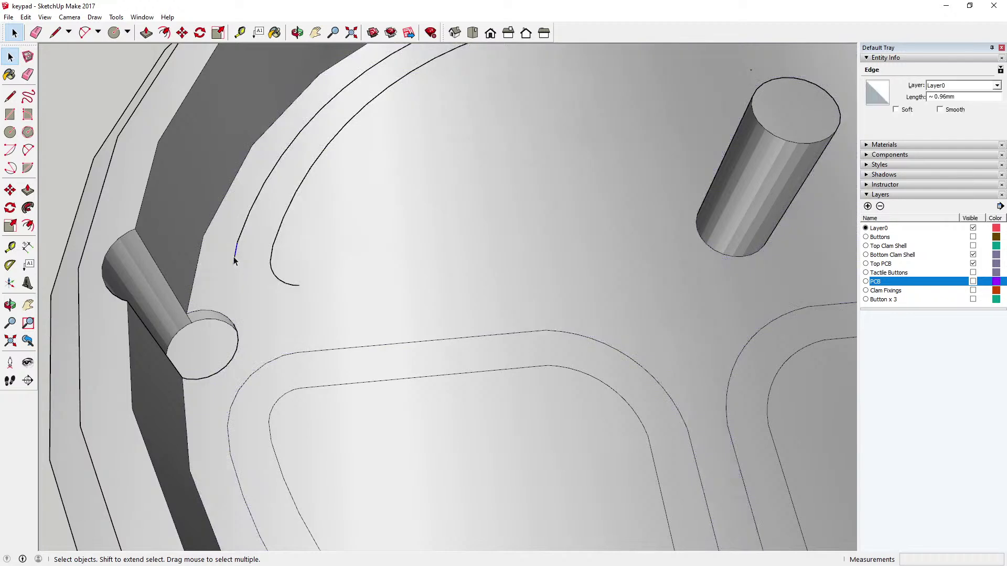
{"action": "key", "text": "Delete"}
{"action": "left_click", "coordinate": [241, 232]}
{"action": "key", "text": "Delete"}
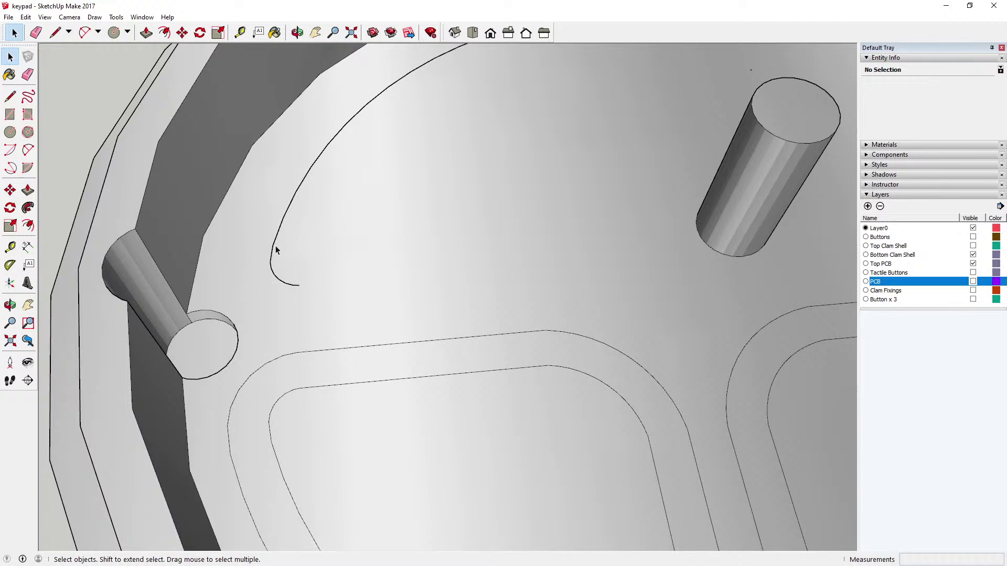
Delete the rounded-corner segments and the long arc of the same outline's inner curve
{"action": "left_click", "coordinate": [294, 285]}
{"action": "key", "text": "Delete"}
{"action": "left_click", "coordinate": [284, 283]}
{"action": "key", "text": "Delete"}
{"action": "left_click", "coordinate": [278, 278]}
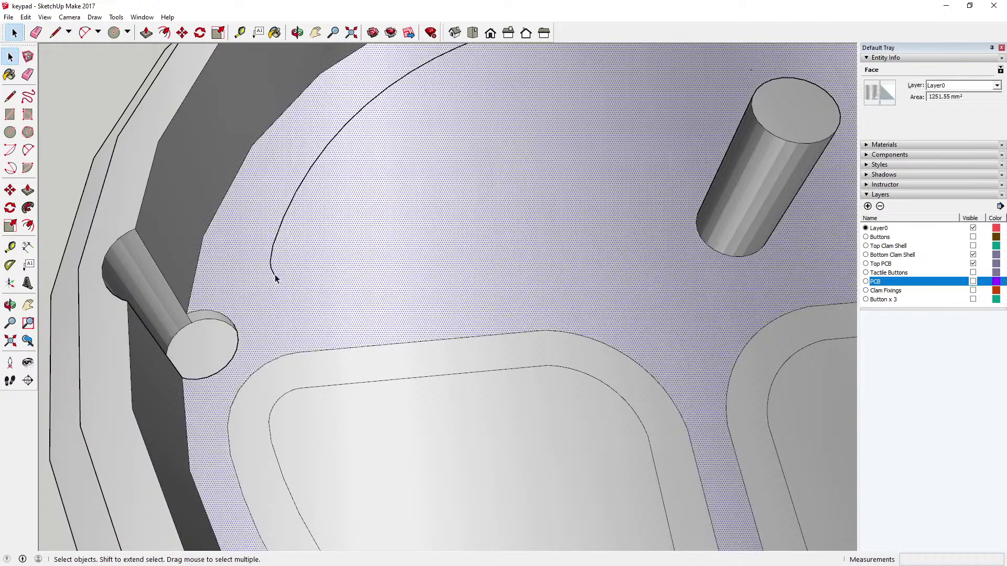
{"action": "left_click", "coordinate": [278, 278]}
{"action": "key", "text": "Delete"}
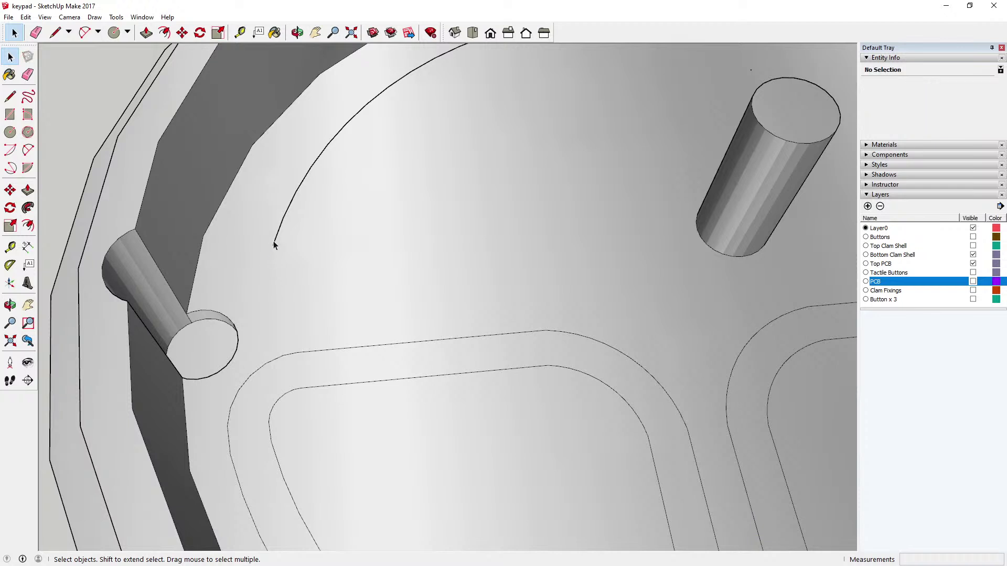
{"action": "left_click", "coordinate": [273, 243]}
{"action": "key", "text": "Delete"}
Delete the tiny stray edge on the floor beside the central post
{"action": "scroll", "coordinate": [268, 273], "scroll_direction": "down", "scroll_amount": 4}
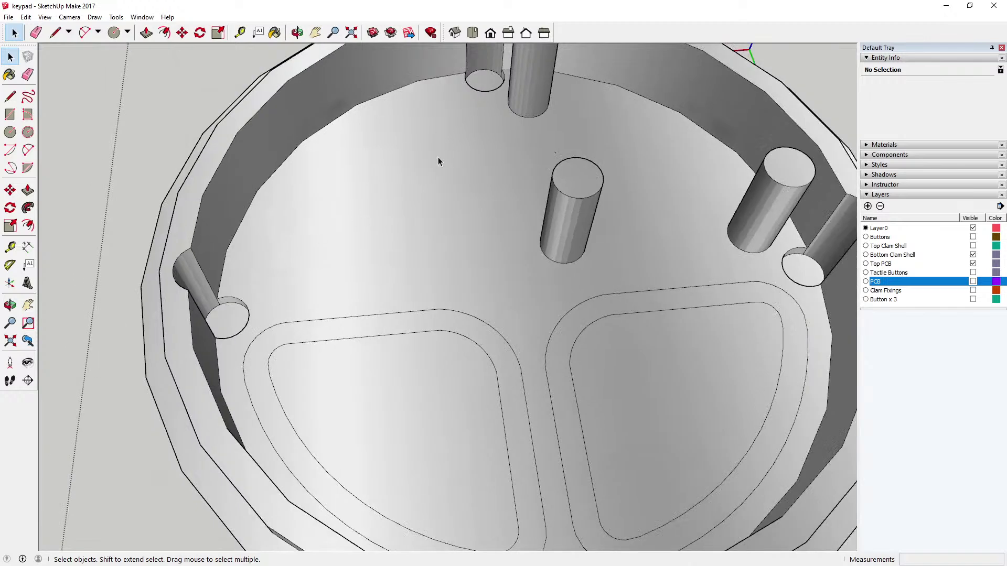
{"action": "scroll", "coordinate": [565, 152], "scroll_direction": "up", "scroll_amount": 5}
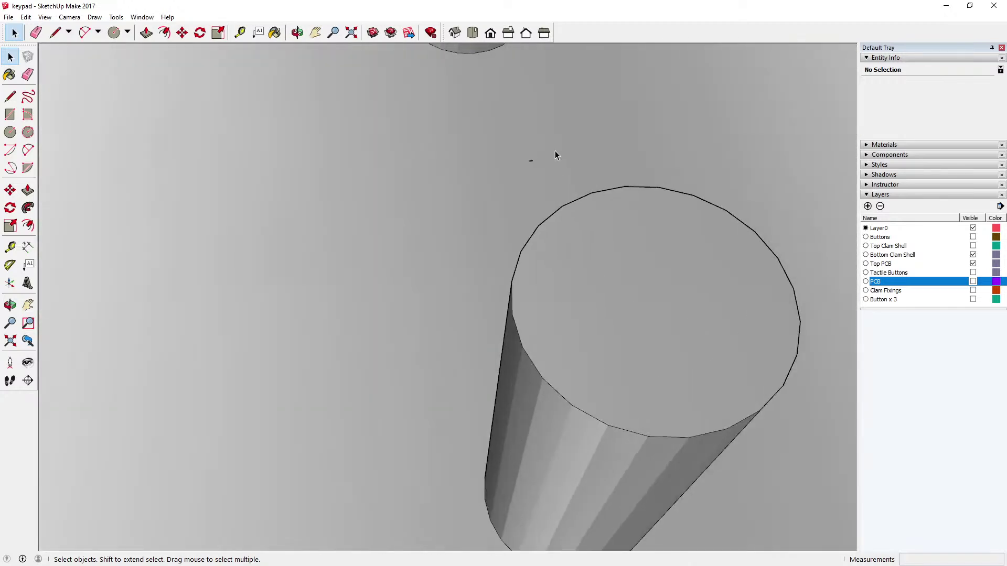
{"action": "scroll", "coordinate": [499, 160], "scroll_direction": "down", "scroll_amount": 5}
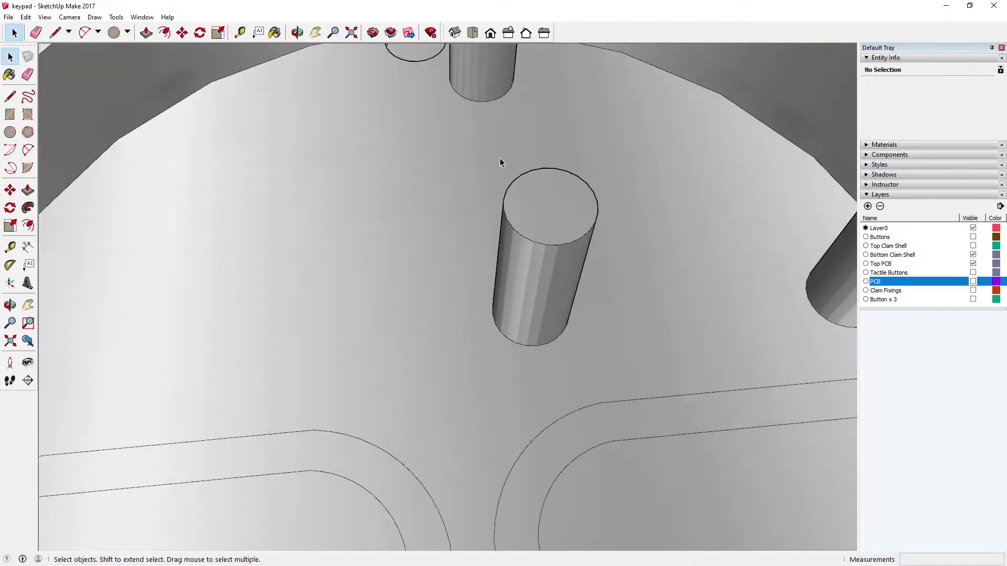
{"action": "scroll", "coordinate": [499, 161], "scroll_direction": "down", "scroll_amount": 5}
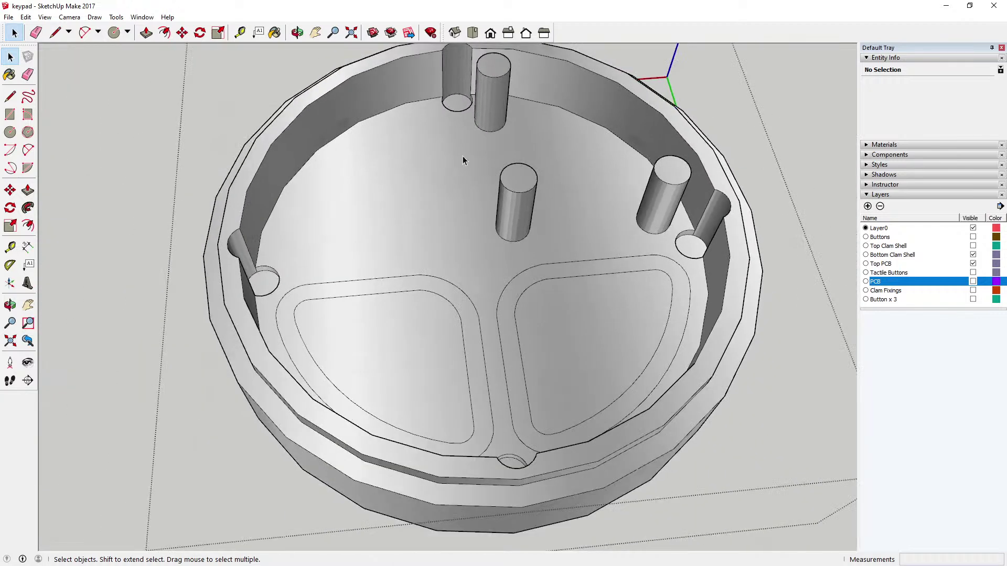
Delete the outer rounded corner facing the floor's centre and its adjoining straight edge on the next double button outline
{"action": "left_click", "coordinate": [430, 275]}
{"action": "key", "text": "Delete"}
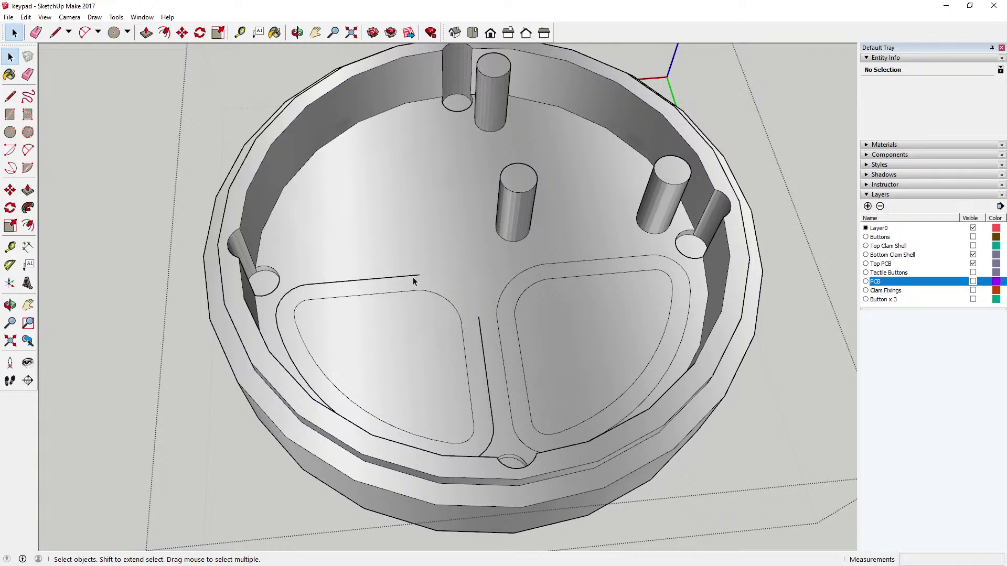
{"action": "left_click", "coordinate": [411, 279]}
{"action": "key", "text": "Delete"}
{"action": "left_click", "coordinate": [304, 284]}
{"action": "key", "text": "Delete"}
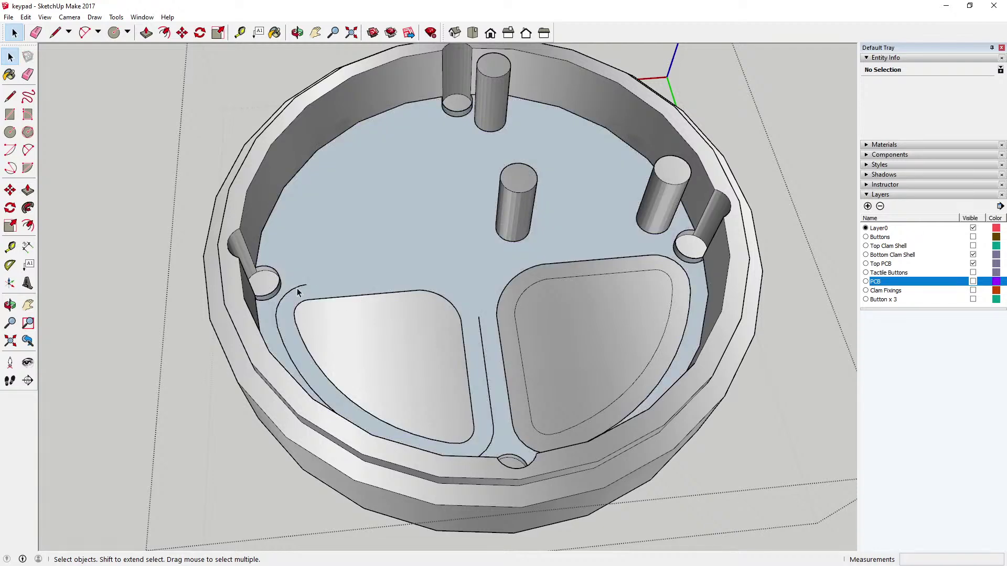
{"action": "left_click", "coordinate": [26, 17]}
{"action": "left_click", "coordinate": [42, 27]}
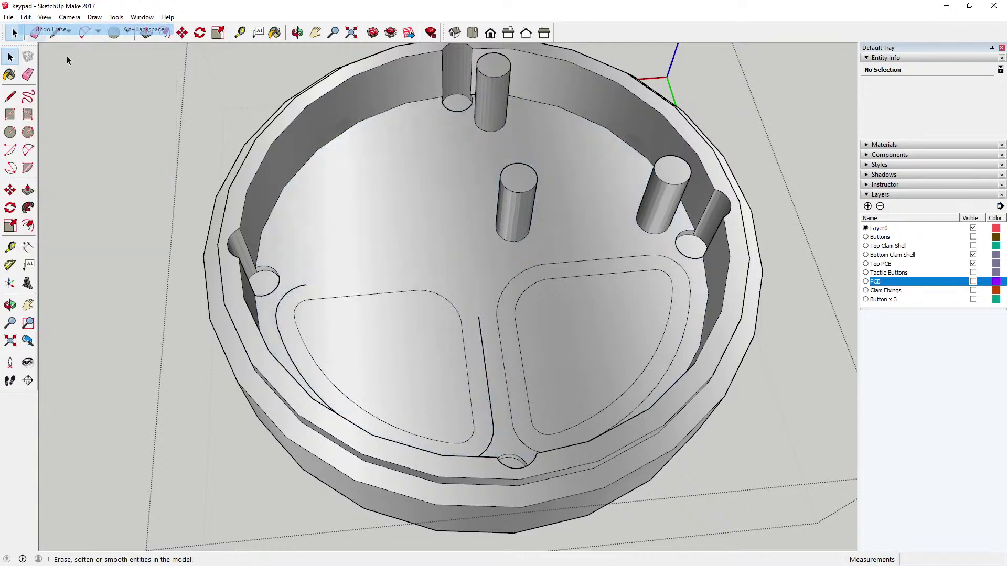
Delete the outer rounded-corner segments of this double outline next to the wall recess
{"action": "left_click", "coordinate": [298, 287]}
{"action": "key", "text": "Delete"}
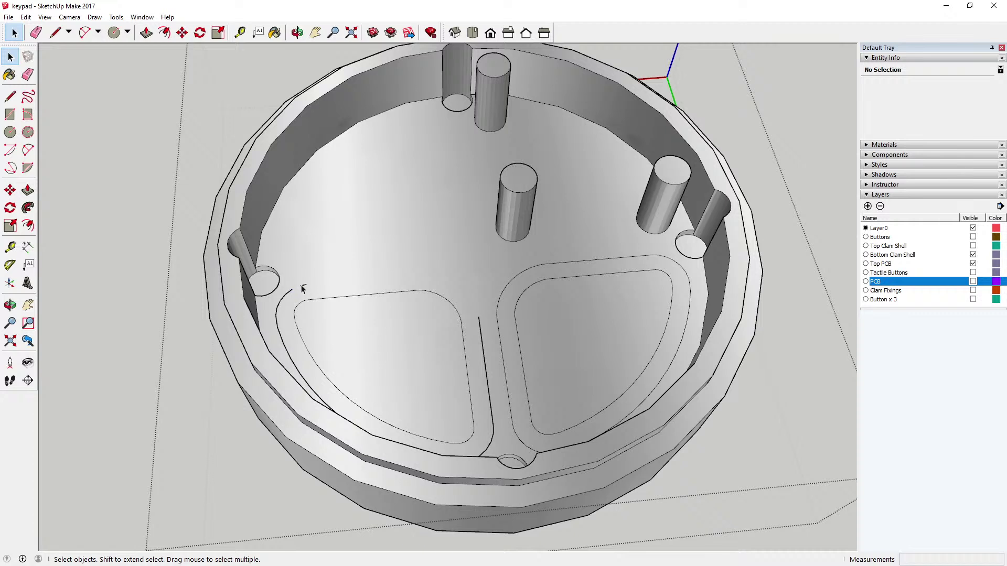
{"action": "left_click_drag", "start_coordinate": [290, 274], "coordinate": [320, 292]}
{"action": "key", "text": "Delete"}
{"action": "left_click", "coordinate": [288, 293]}
{"action": "key", "text": "Delete"}
{"action": "left_click", "coordinate": [278, 309]}
{"action": "key", "text": "Delete"}
{"action": "left_click", "coordinate": [279, 323]}
{"action": "key", "text": "Delete"}
{"action": "left_click", "coordinate": [277, 319]}
{"action": "key", "text": "Delete"}
Delete the inner outline's straight edge and corners facing the posts, plus both straight edges running toward the wall notch
{"action": "left_click_drag", "start_coordinate": [284, 290], "coordinate": [464, 348]}
{"action": "key", "text": "Delete"}
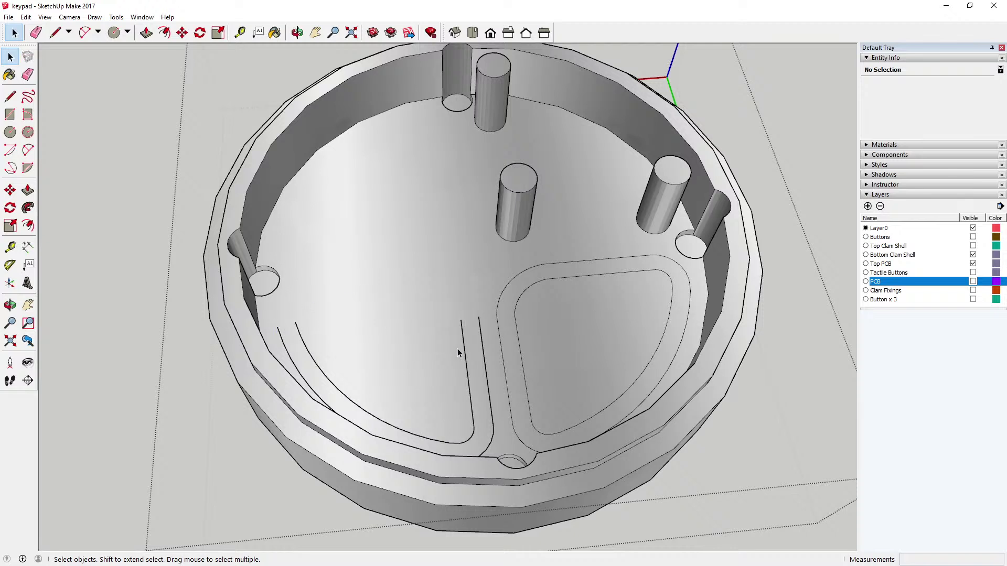
{"action": "left_click_drag", "start_coordinate": [445, 306], "coordinate": [490, 414]}
{"action": "left_click", "coordinate": [488, 382]}
{"action": "key", "text": "Delete"}
{"action": "left_click", "coordinate": [470, 388]}
{"action": "key", "text": "Delete"}
Delete this outline's long curved edges along the wall and the small corner segments near the wall notch
{"action": "left_click", "coordinate": [490, 438]}
{"action": "key", "text": "Delete"}
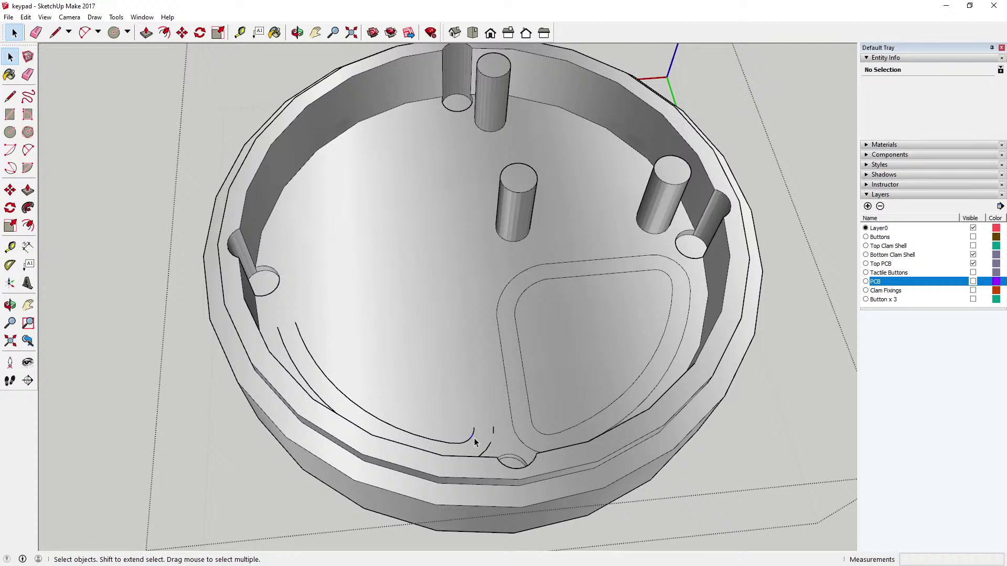
{"action": "left_click", "coordinate": [473, 436]}
{"action": "key", "text": "Delete"}
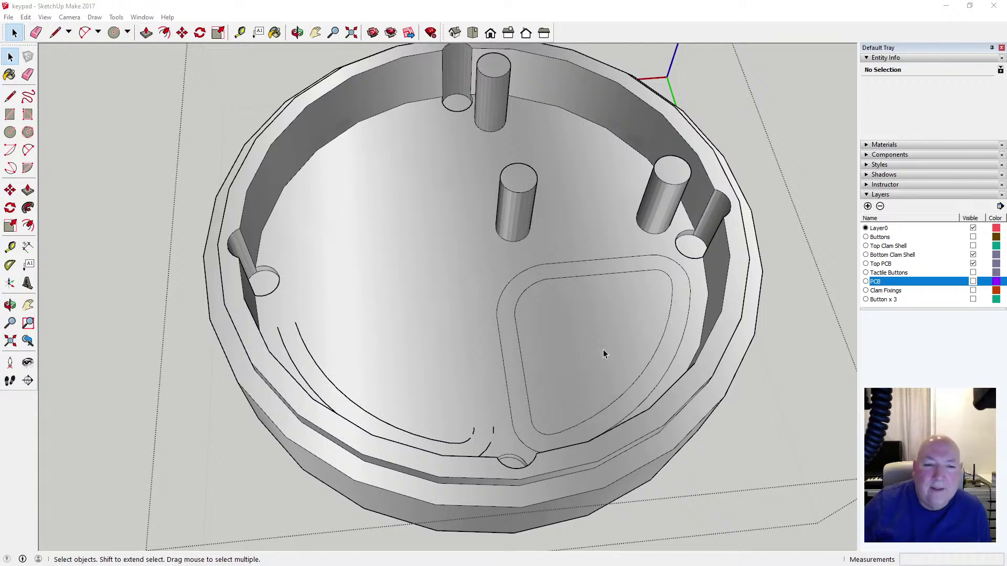
{"action": "left_click", "coordinate": [328, 379]}
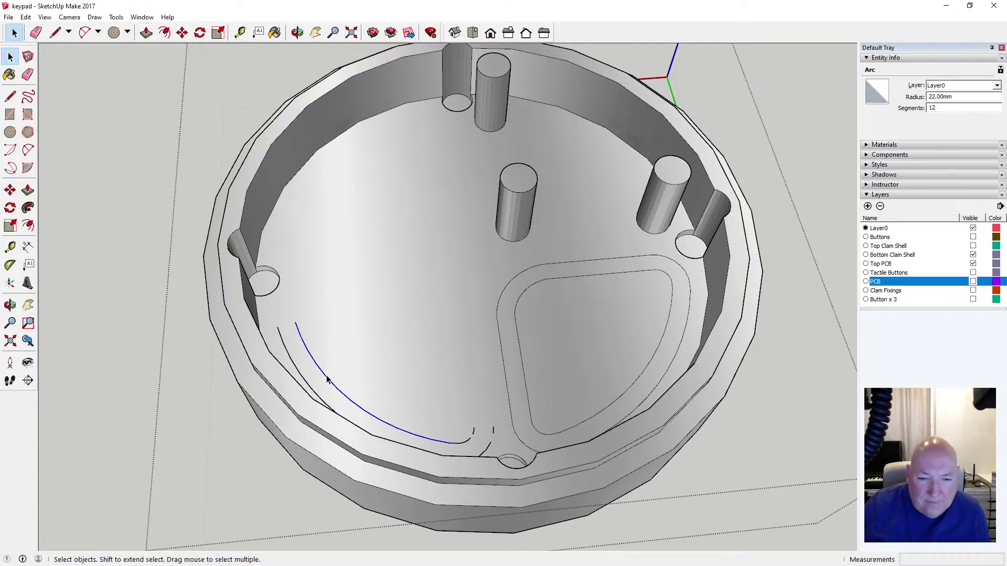
{"action": "key", "text": "Delete"}
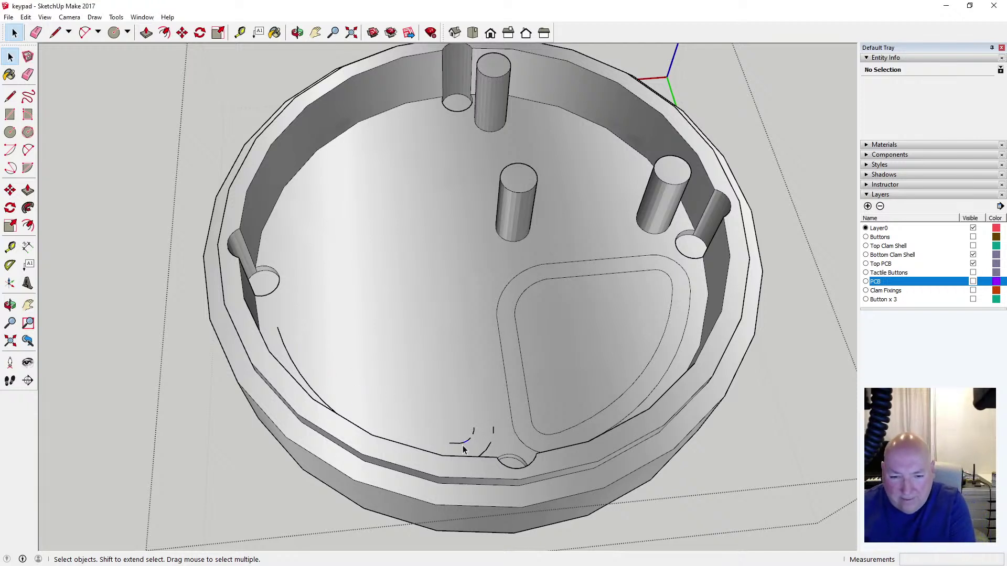
{"action": "left_click_drag", "start_coordinate": [479, 452], "coordinate": [482, 454]}
{"action": "key", "text": "Delete"}
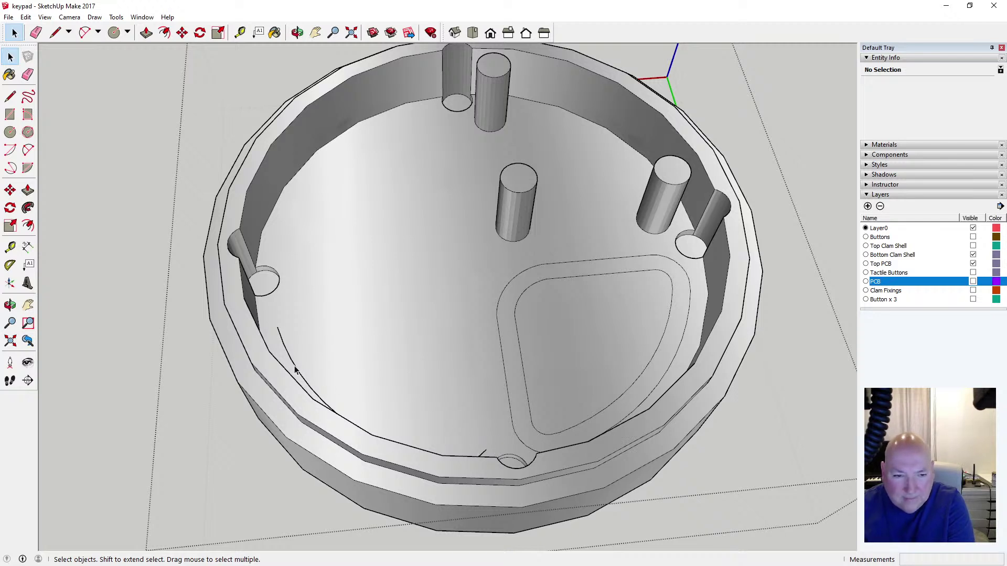
Delete the last rounded-corner arc of that outline beside the wall notch
{"action": "key", "text": "o"}
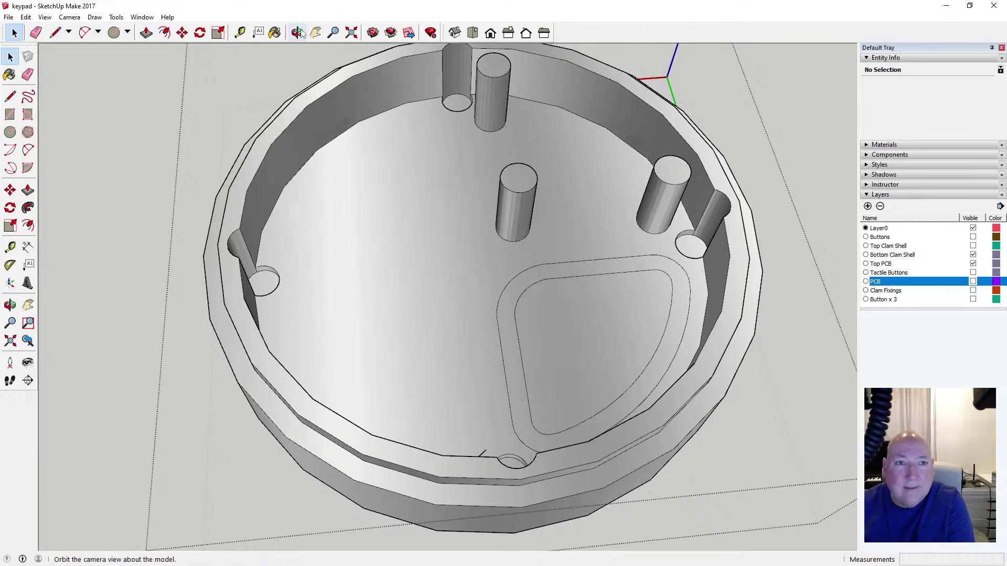
{"action": "left_click_drag", "start_coordinate": [490, 196], "coordinate": [244, 292]}
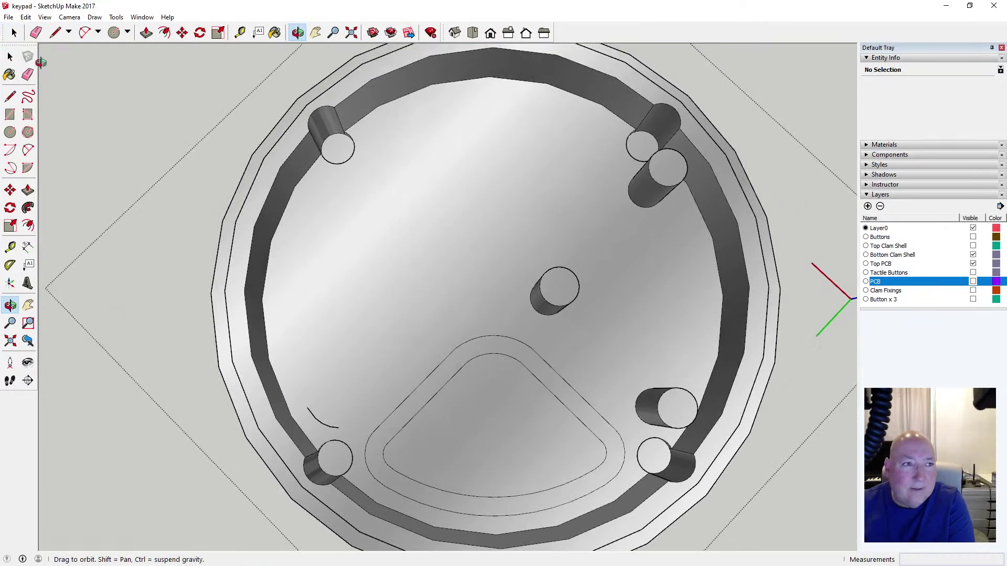
{"action": "key", "text": "space"}
{"action": "left_click", "coordinate": [305, 406]}
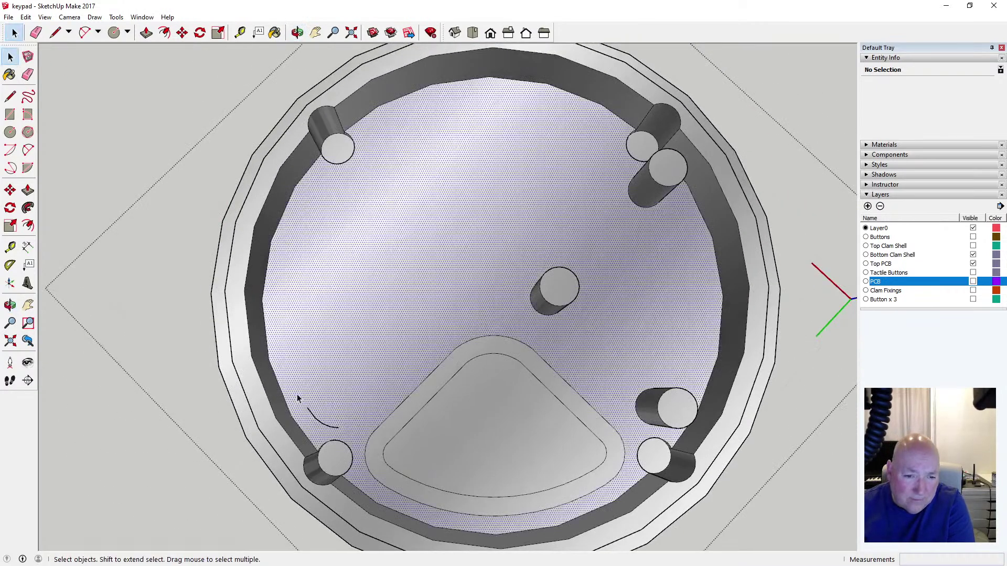
{"action": "left_click_drag", "start_coordinate": [297, 394], "coordinate": [348, 435]}
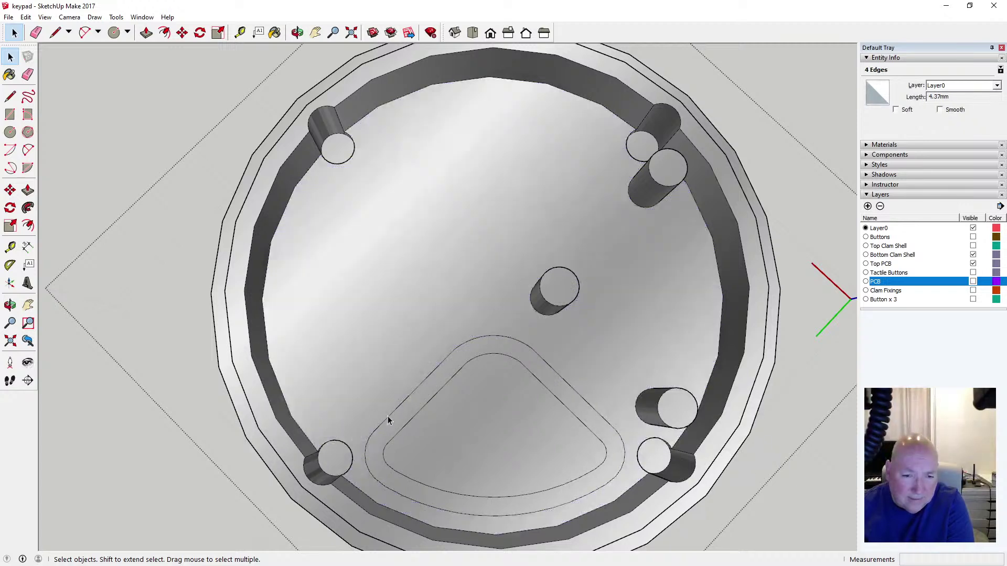
{"action": "key", "text": "Delete"}
Delete the straight edges and the rounded corners nearest the central post on the last double button outline
{"action": "left_click", "coordinate": [444, 359]}
{"action": "key", "text": "Delete"}
{"action": "left_click_drag", "start_coordinate": [444, 322], "coordinate": [542, 371]}
{"action": "key", "text": "Delete"}
{"action": "left_click", "coordinate": [527, 369]}
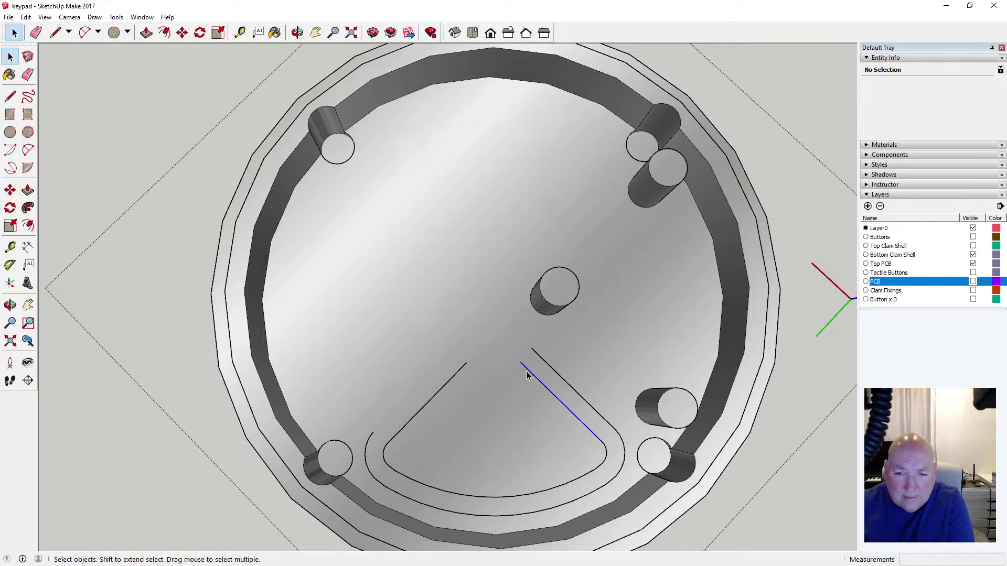
{"action": "key", "text": "Delete"}
{"action": "left_click", "coordinate": [547, 364]}
{"action": "key", "text": "Delete"}
{"action": "left_click", "coordinate": [460, 370]}
{"action": "key", "text": "Delete"}
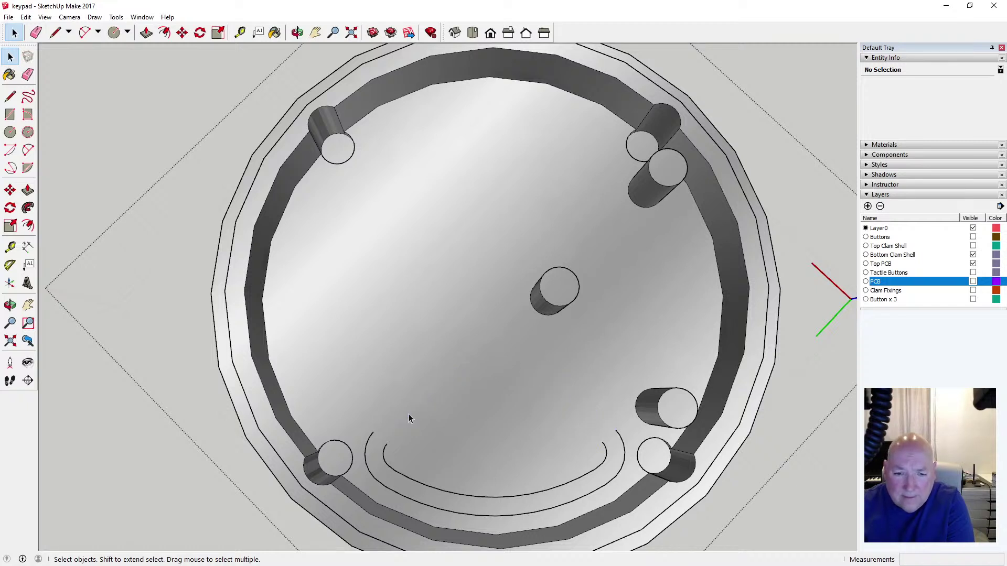
Delete the remaining rounded corners and long curved edges of the last button outline on the floor
{"action": "left_click", "coordinate": [369, 438]}
{"action": "left_click_drag", "start_coordinate": [352, 421], "coordinate": [417, 483]}
{"action": "key", "text": "Delete"}
{"action": "key", "text": "Delete"}
{"action": "left_click", "coordinate": [402, 475]}
{"action": "key", "text": "Delete"}
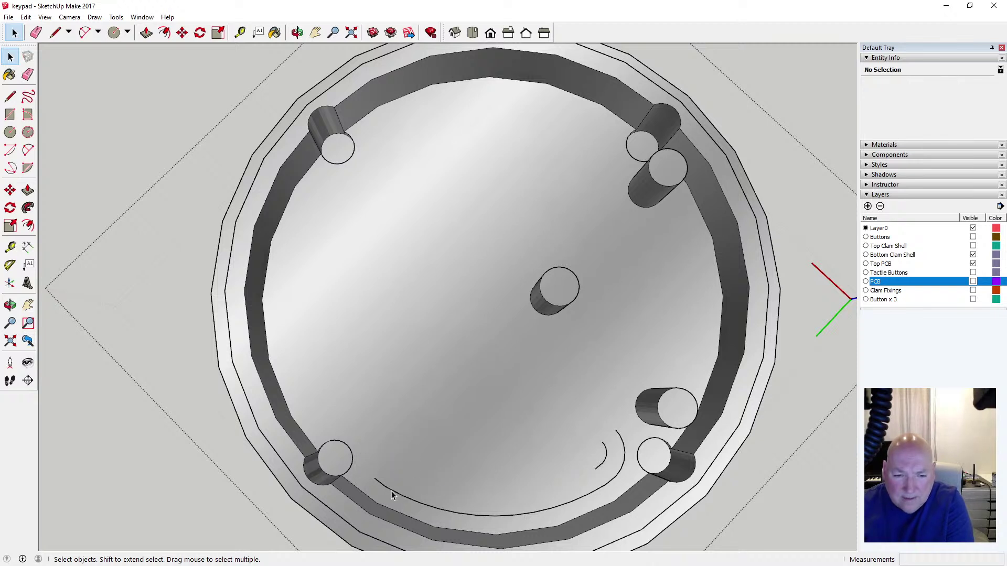
{"action": "key", "text": "Delete"}
{"action": "left_click", "coordinate": [377, 479]}
{"action": "key", "text": "Delete"}
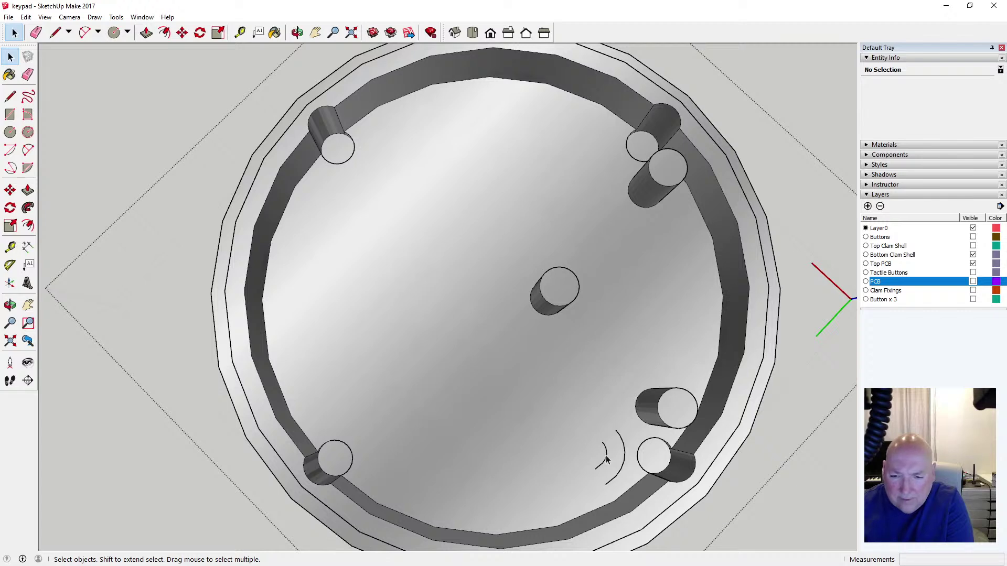
{"action": "left_click_drag", "start_coordinate": [590, 427], "coordinate": [627, 490]}
{"action": "key", "text": "Delete"}
Lower the clam shell's whole floor face by 1.5 mm with Push/Pull
{"action": "left_click", "coordinate": [611, 477]}
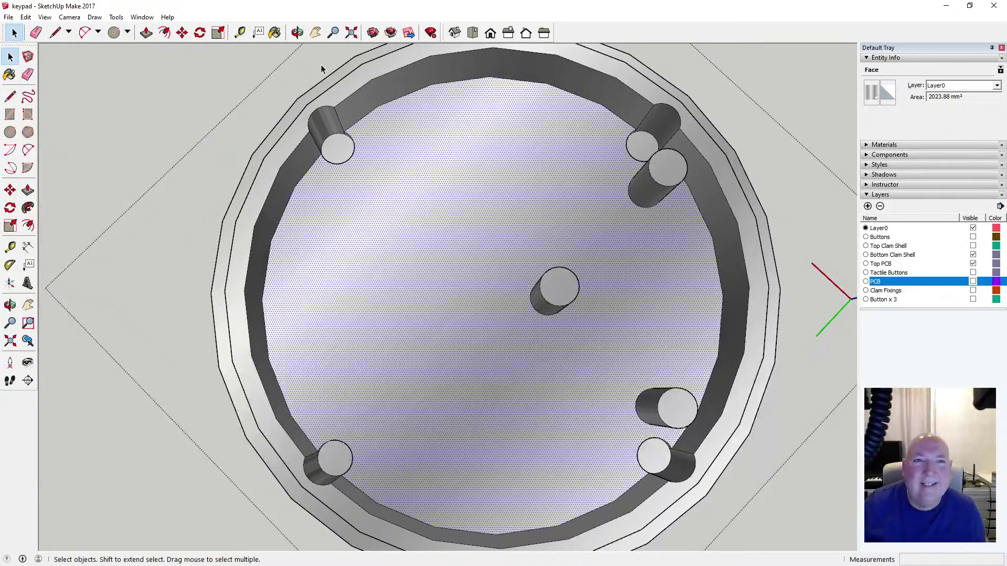
{"action": "left_click", "coordinate": [297, 32]}
{"action": "left_click_drag", "start_coordinate": [458, 247], "coordinate": [388, 172]}
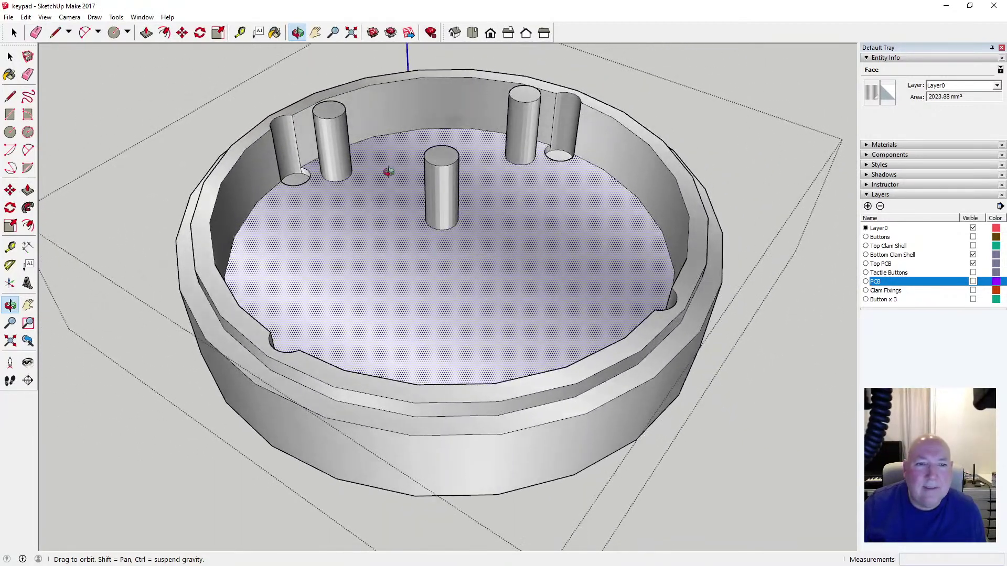
{"action": "left_click", "coordinate": [146, 33]}
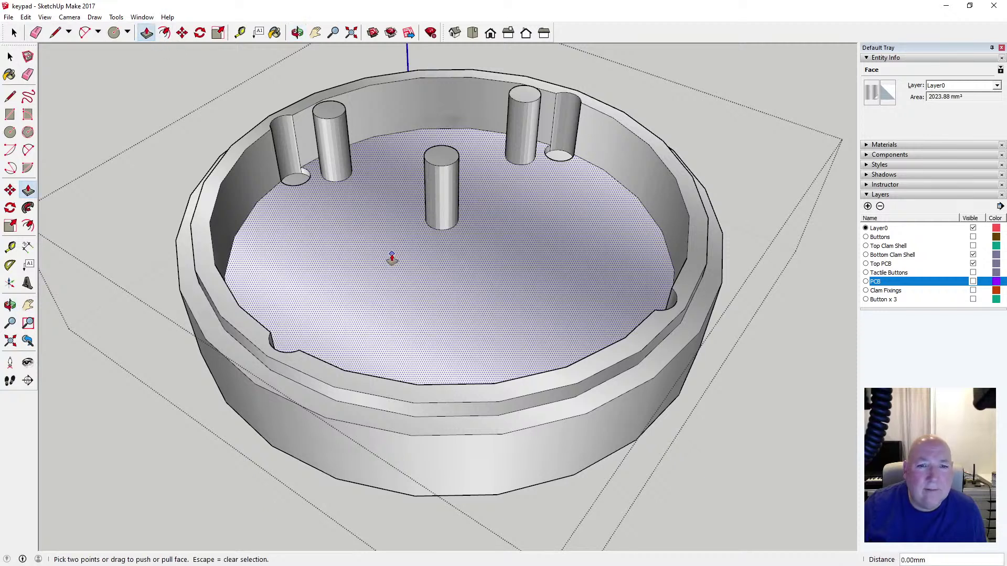
{"action": "left_click_drag", "start_coordinate": [392, 257], "coordinate": [392, 266]}
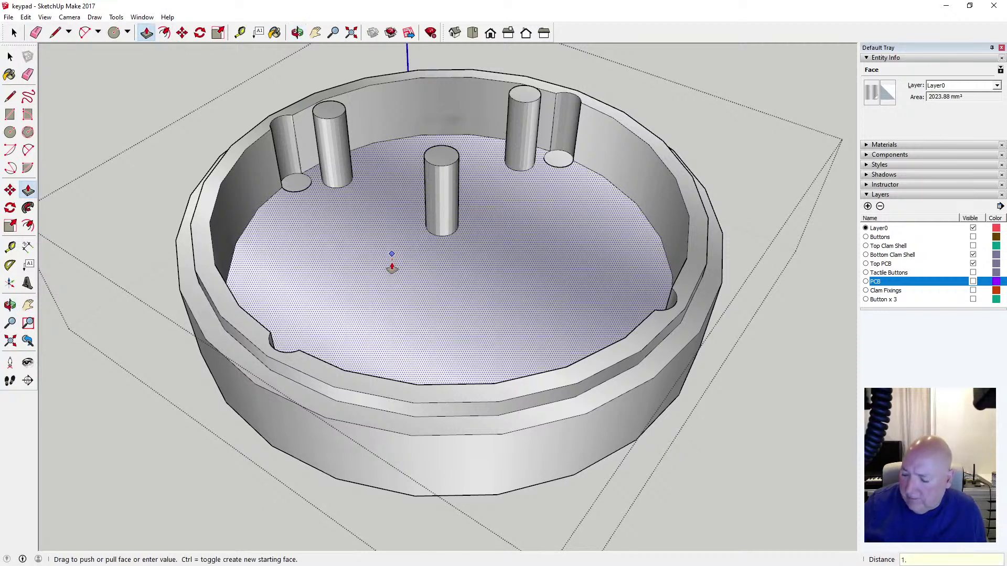
{"action": "type", "text": "1.5"}
{"action": "key", "text": "Return"}
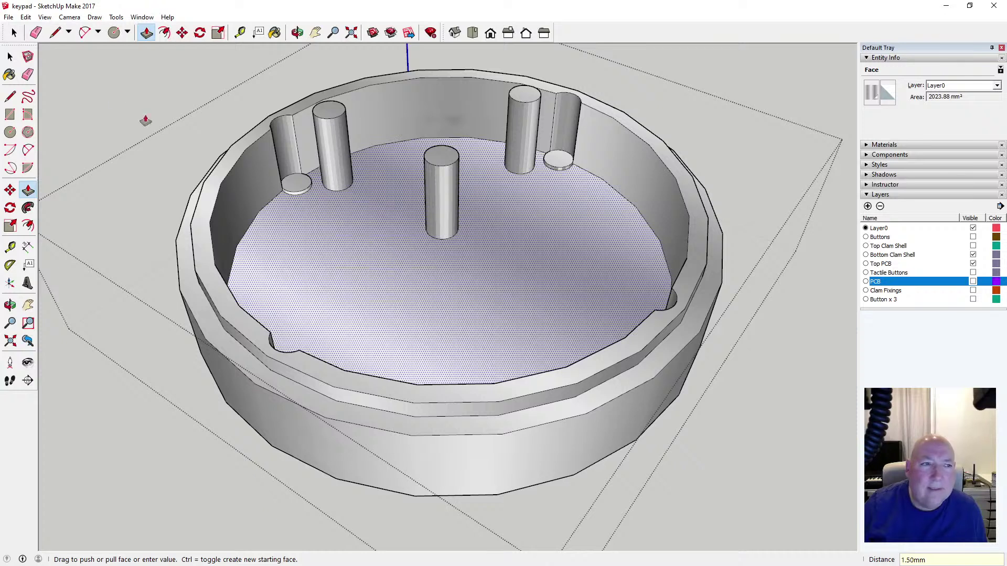
{"action": "left_click", "coordinate": [12, 55]}
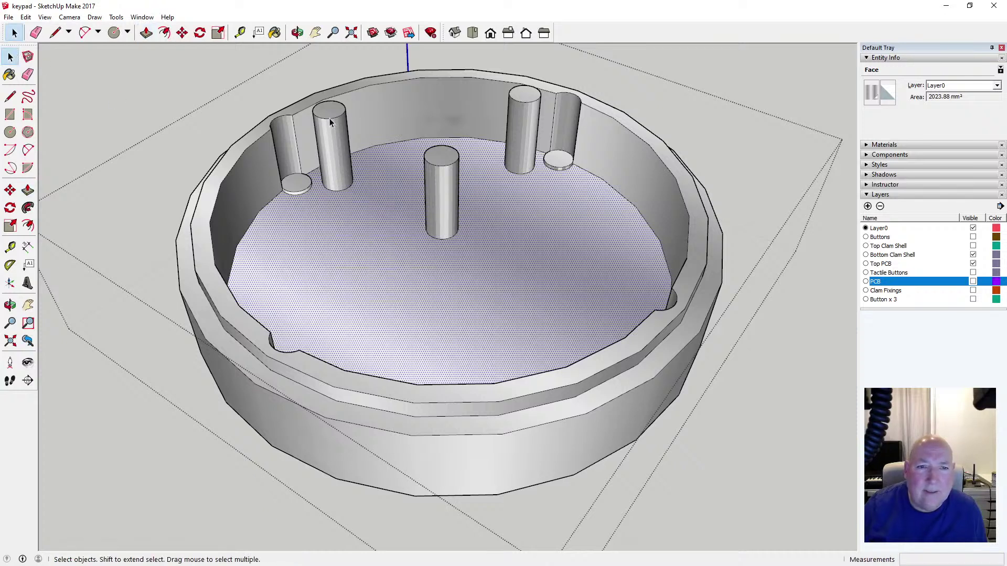
Select the top face of the outer post nearest the blue axis and show the shell from the front in parallel projection
{"action": "left_click", "coordinate": [147, 32]}
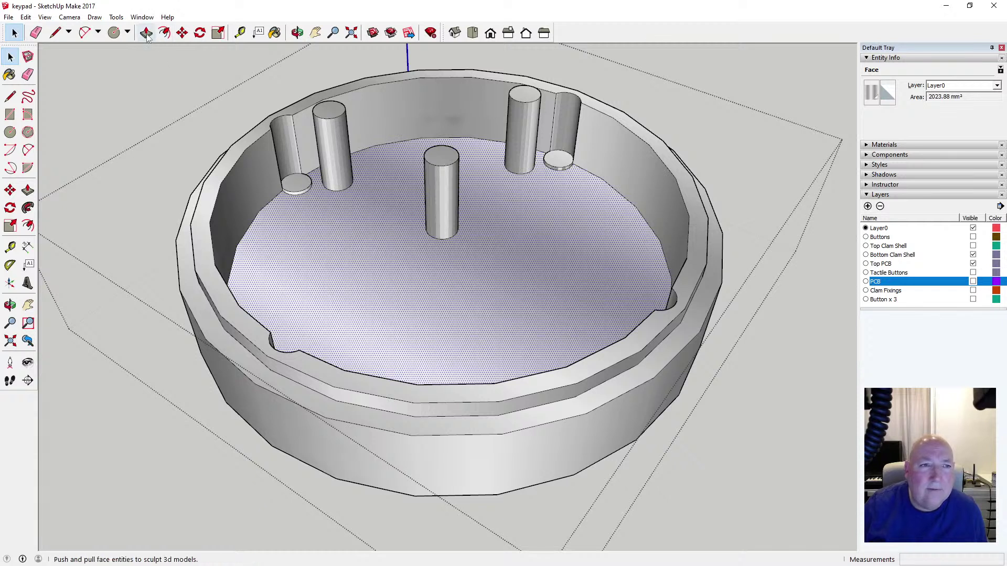
{"action": "left_click", "coordinate": [10, 56]}
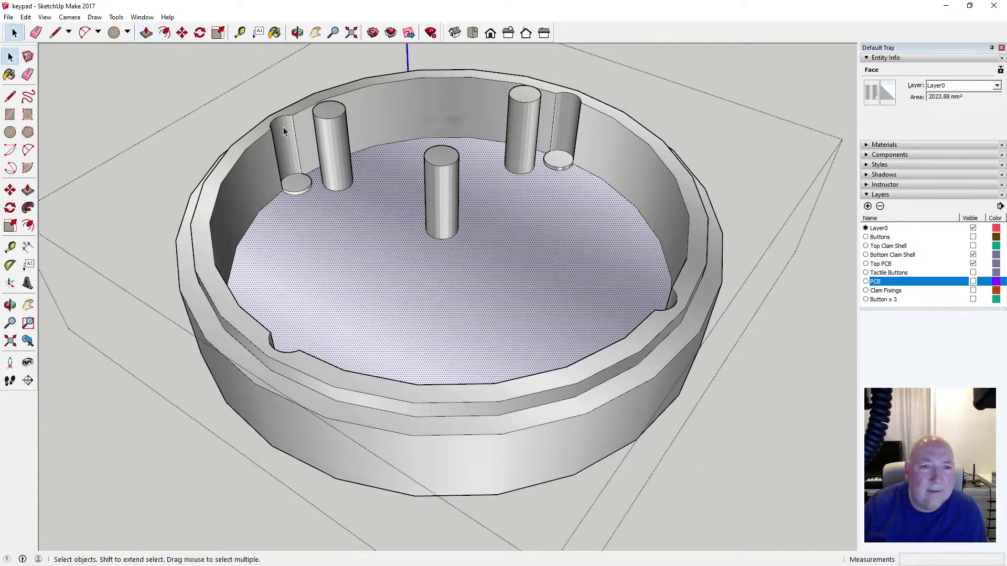
{"action": "left_click", "coordinate": [326, 112]}
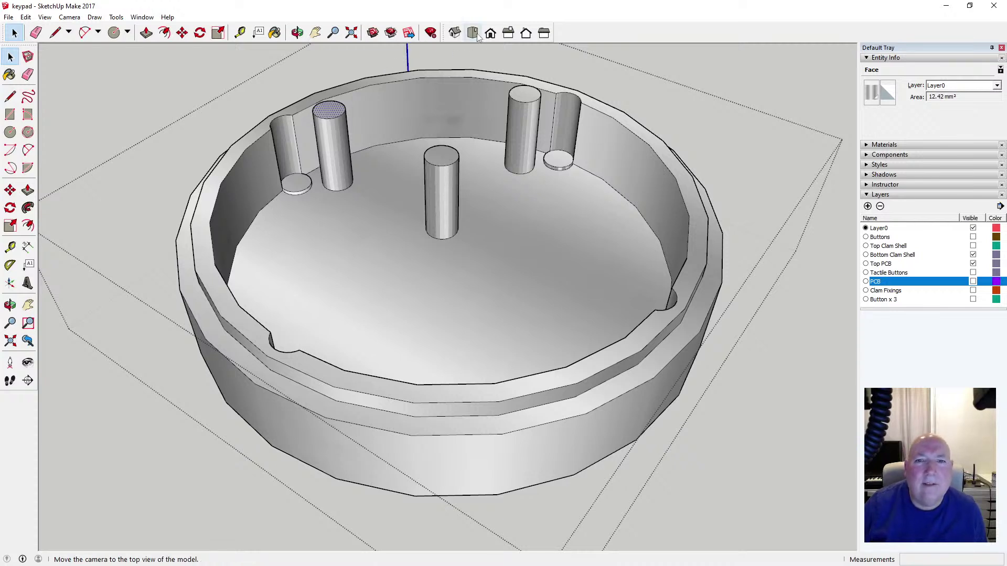
{"action": "left_click", "coordinate": [477, 35]}
{"action": "left_click", "coordinate": [491, 35]}
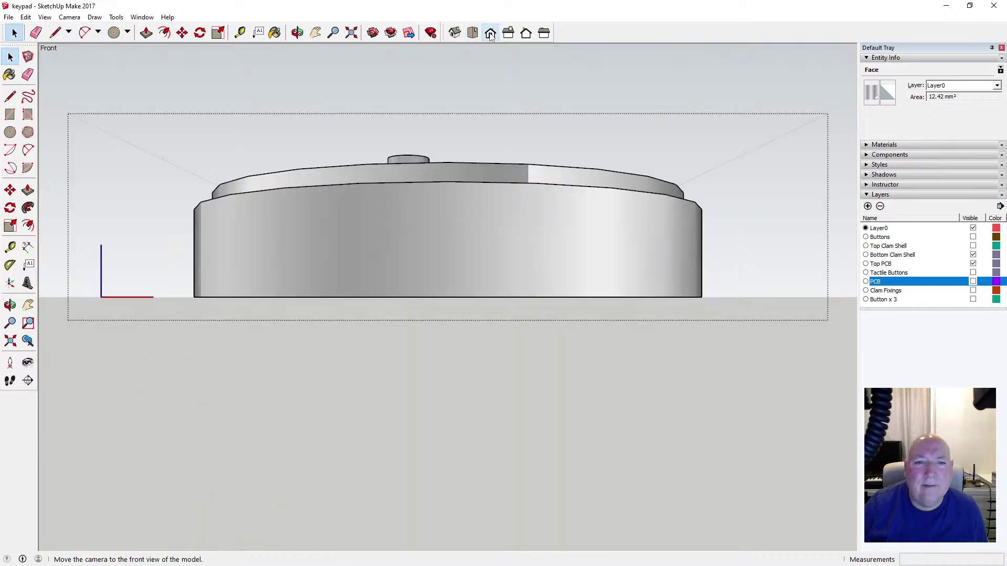
{"action": "left_click", "coordinate": [69, 17]}
{"action": "left_click", "coordinate": [91, 67]}
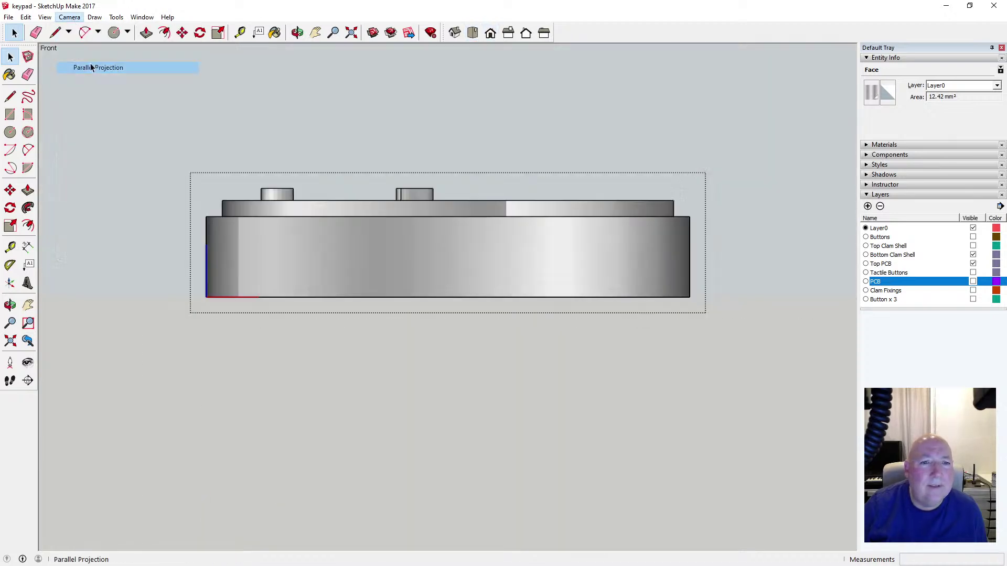
Measure how far the post tops stand above the clam shell's upper rim with the Tape Measure
{"action": "scroll", "coordinate": [283, 193], "scroll_direction": "up", "scroll_amount": 5}
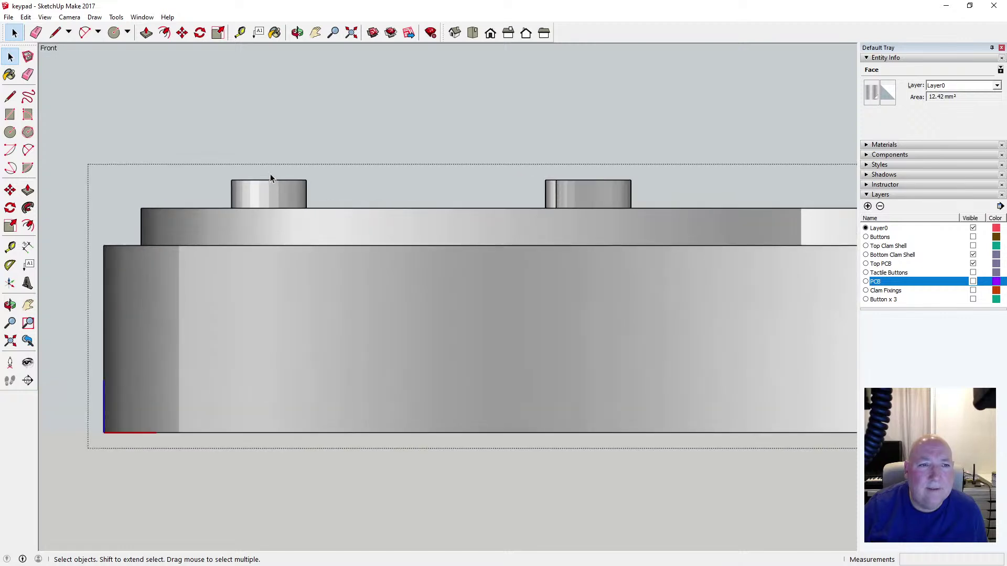
{"action": "left_click", "coordinate": [239, 32]}
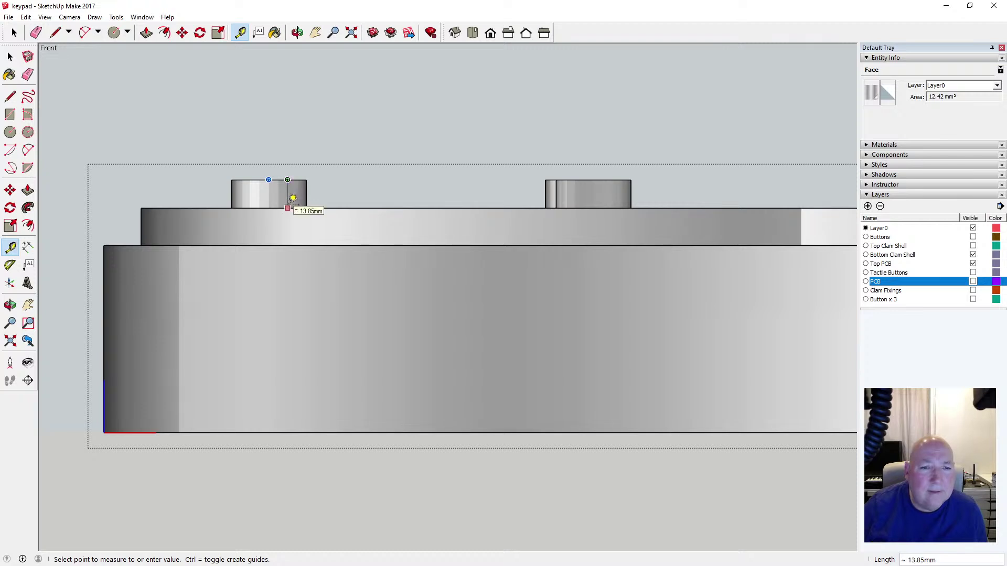
{"action": "scroll", "coordinate": [286, 204], "scroll_direction": "up", "scroll_amount": 2}
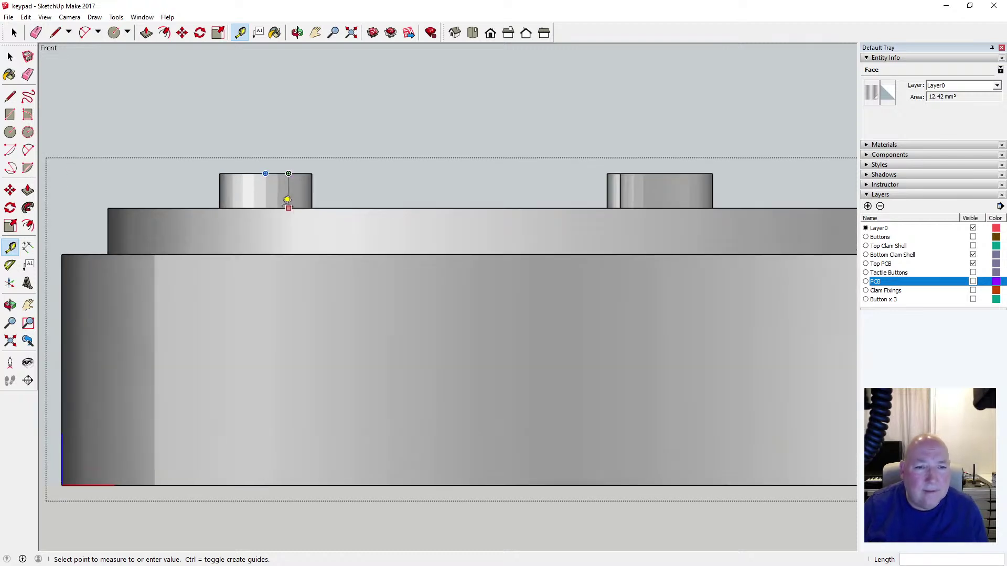
{"action": "left_click", "coordinate": [265, 173]}
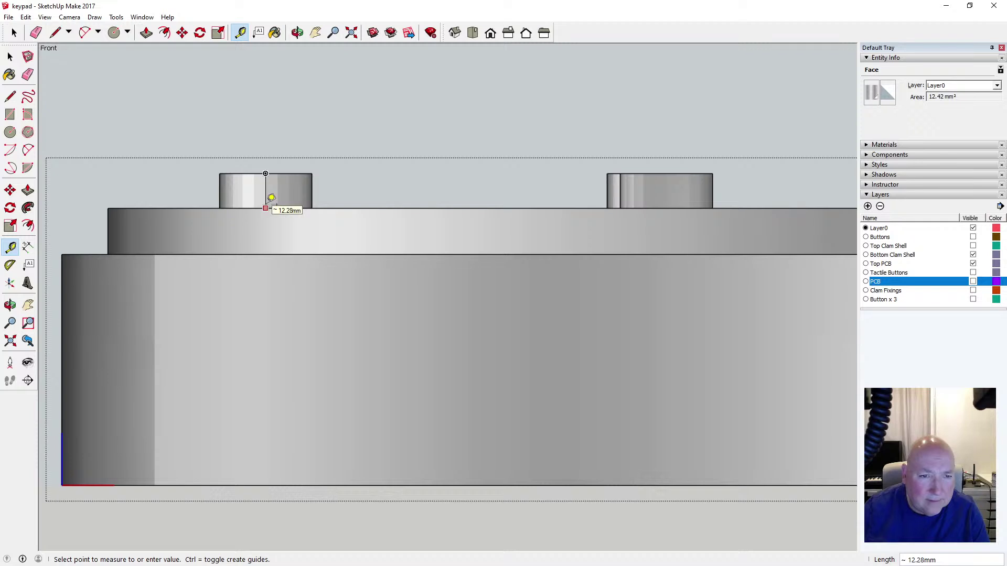
{"action": "left_click", "coordinate": [266, 208]}
{"action": "left_click", "coordinate": [311, 174]}
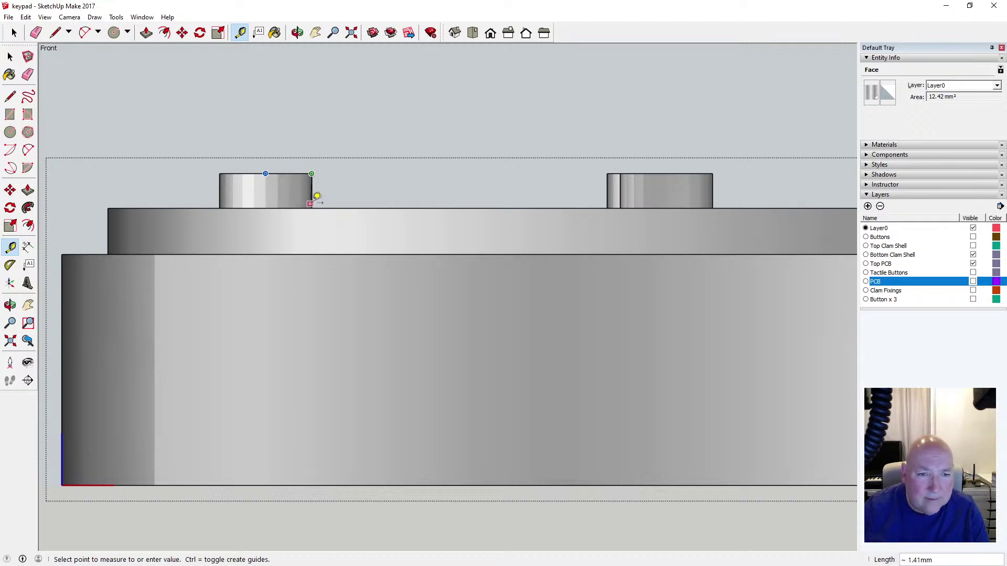
{"action": "left_click", "coordinate": [311, 208]}
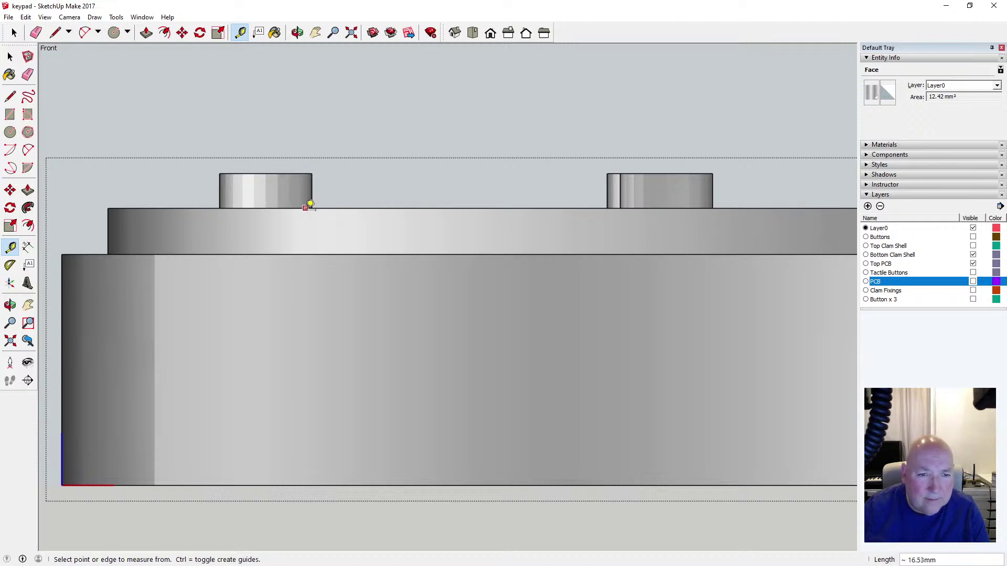
{"action": "left_click", "coordinate": [310, 205]}
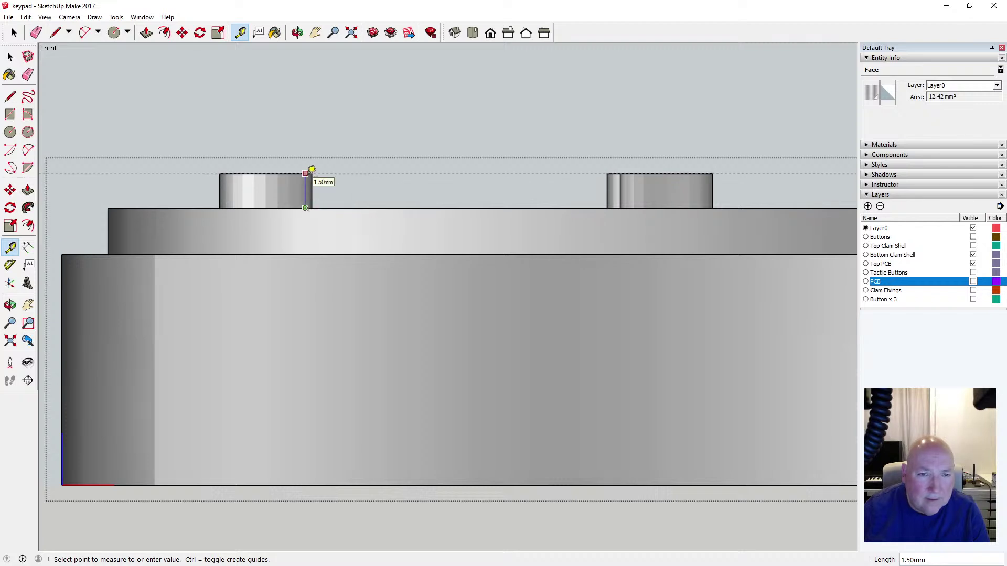
{"action": "left_click", "coordinate": [312, 170]}
{"action": "key", "text": "space"}
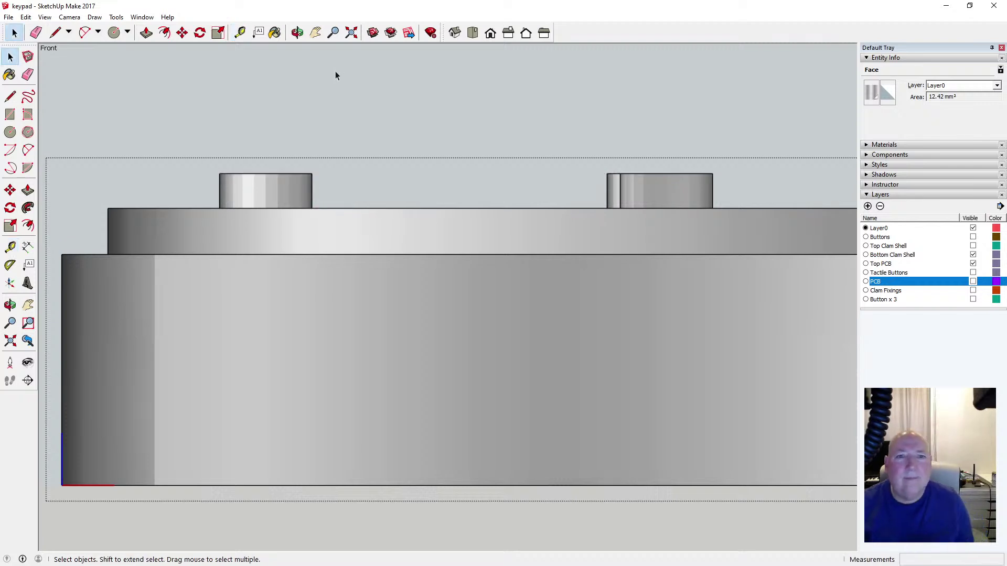
Restore the perspective projection and lower the top face of the outer post nearest the blue axis by 1.5 mm with Push/Pull
{"action": "left_click", "coordinate": [69, 17]}
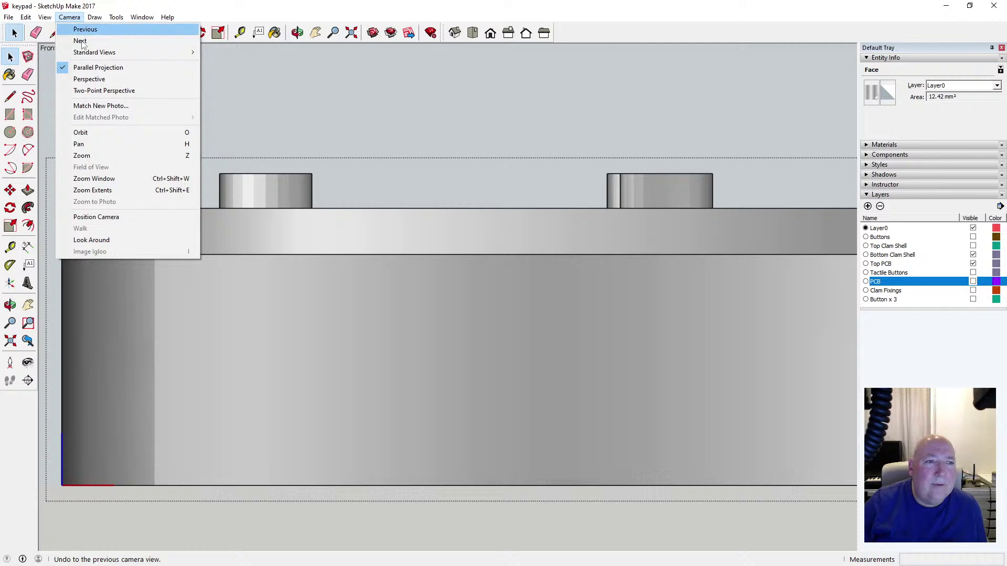
{"action": "left_click", "coordinate": [102, 79]}
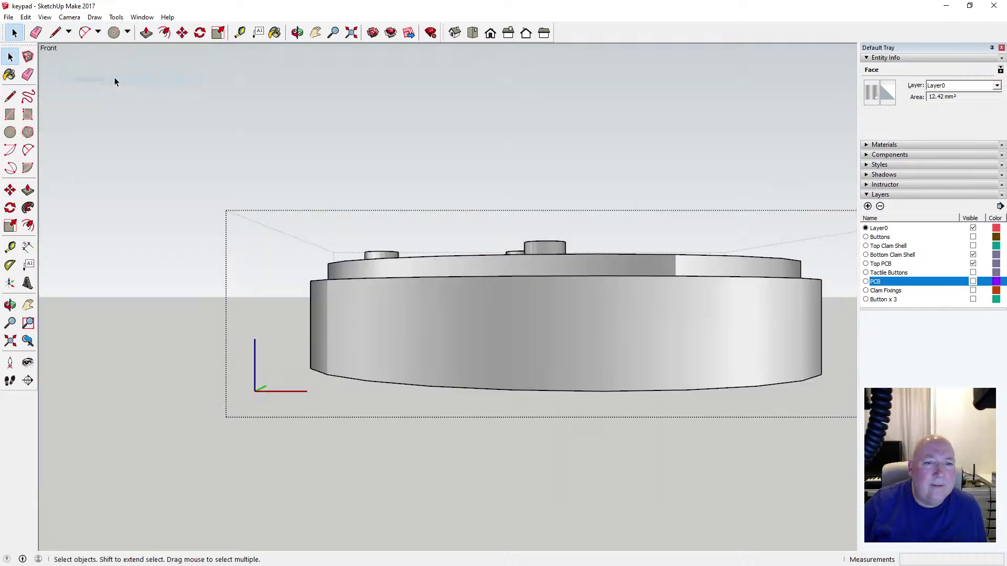
{"action": "left_click", "coordinate": [297, 32]}
{"action": "left_click_drag", "start_coordinate": [373, 142], "coordinate": [198, 269]}
{"action": "scroll", "coordinate": [339, 220], "scroll_direction": "down", "scroll_amount": 3}
{"action": "scroll", "coordinate": [360, 277], "scroll_direction": "up", "scroll_amount": 5}
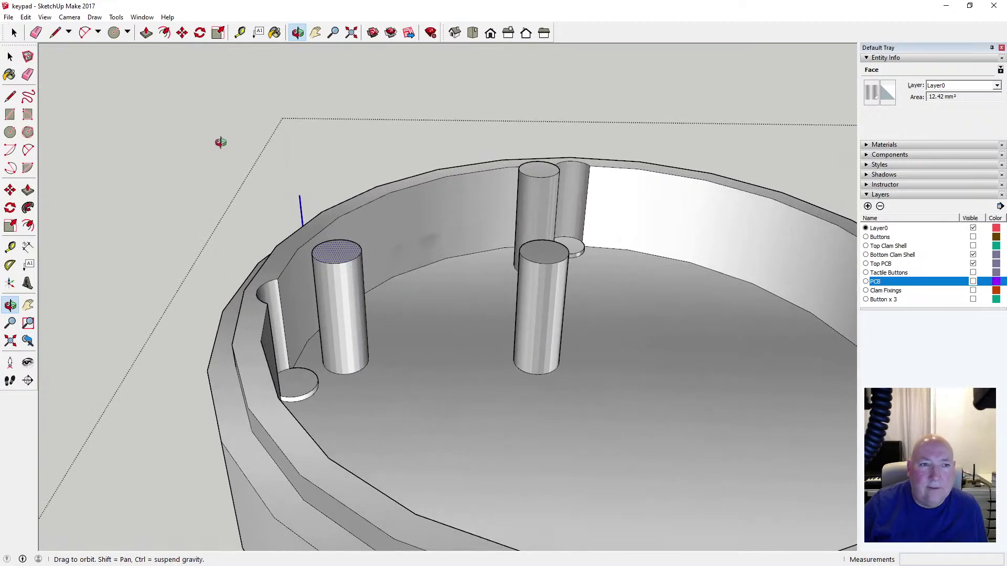
{"action": "key", "text": "p"}
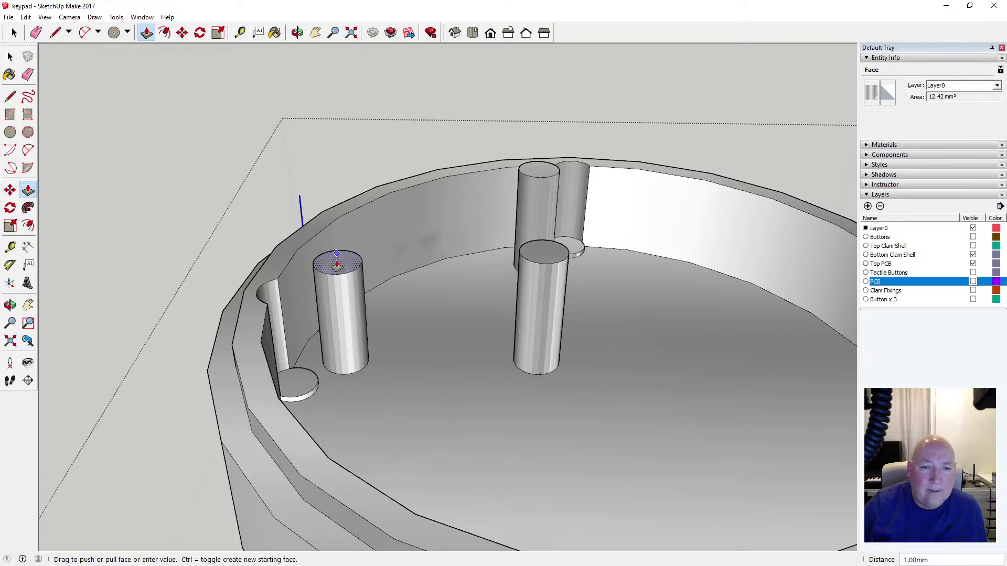
{"action": "type", "text": "1.5"}
{"action": "key", "text": "Return"}
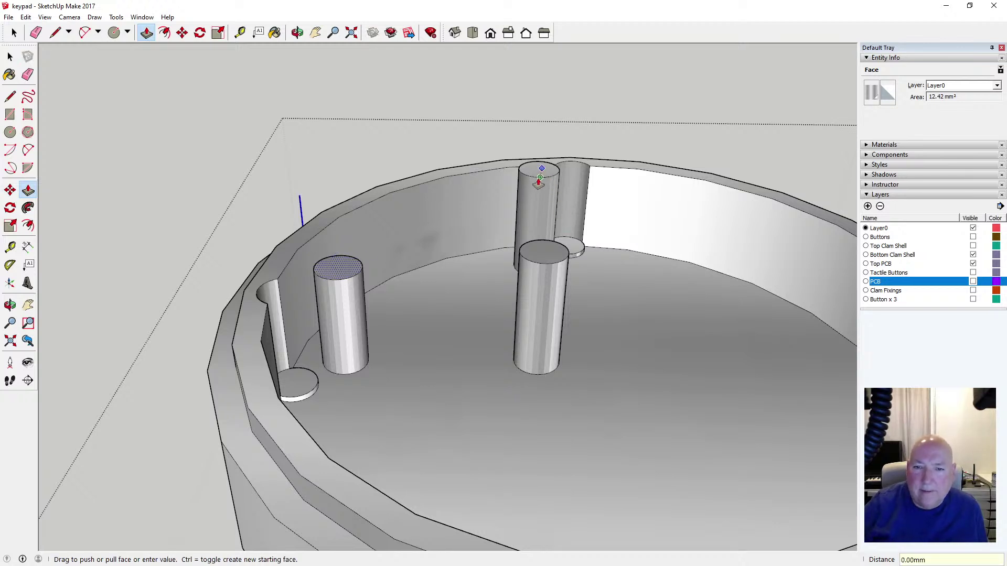
Push down the top face of the other outer post, beside the far wall notch
{"action": "key", "text": "space"}
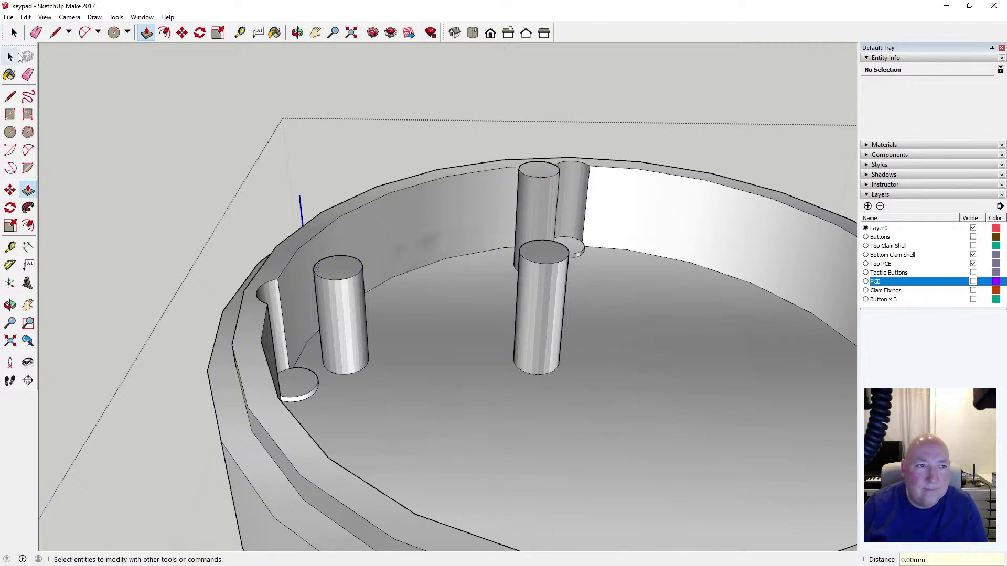
{"action": "left_click", "coordinate": [541, 172]}
{"action": "key", "text": "p"}
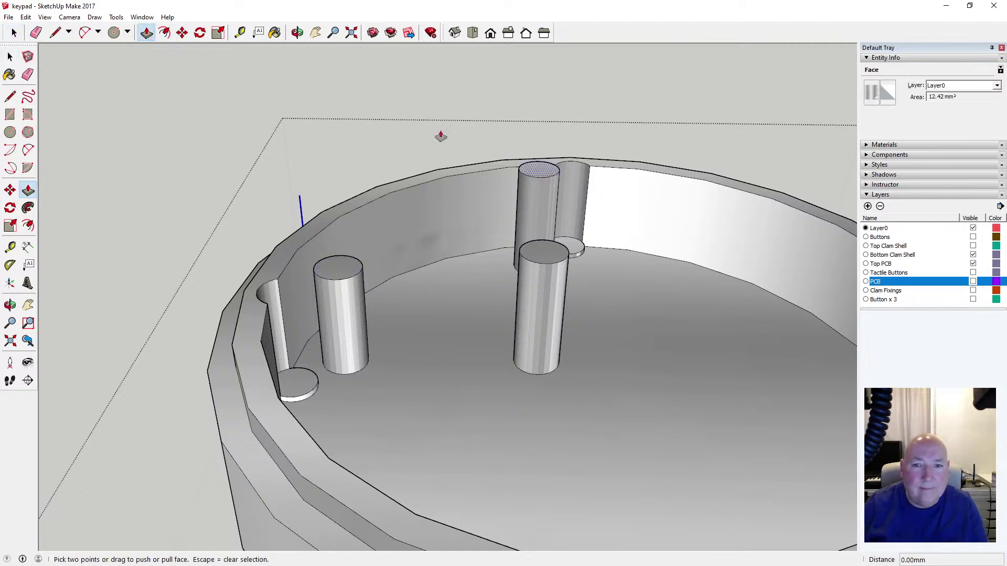
{"action": "left_click", "coordinate": [537, 169]}
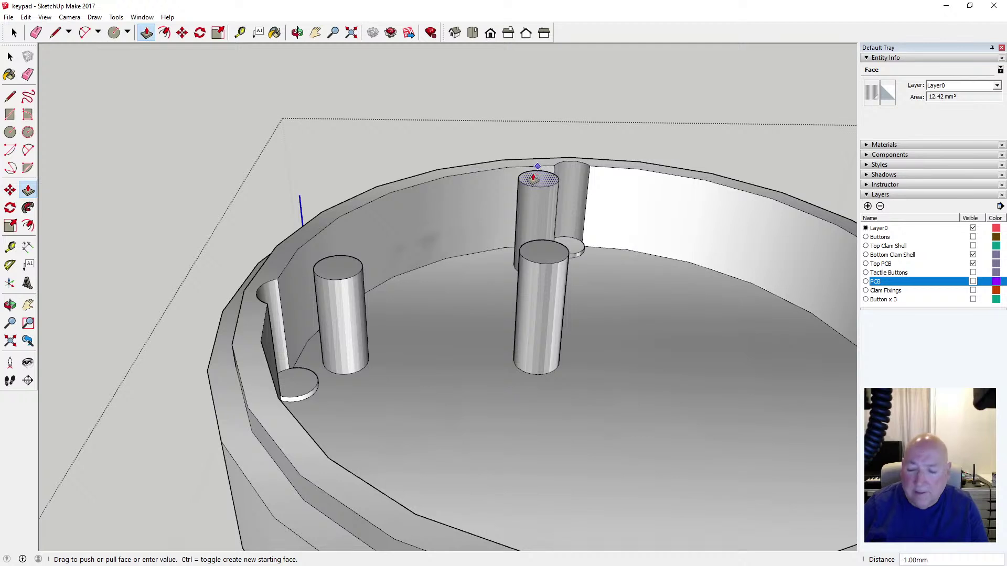
Push the top faces of the rear post and the middle post down by 1.5 mm each
{"action": "type", "text": "1.5"}
{"action": "key", "text": "Return"}
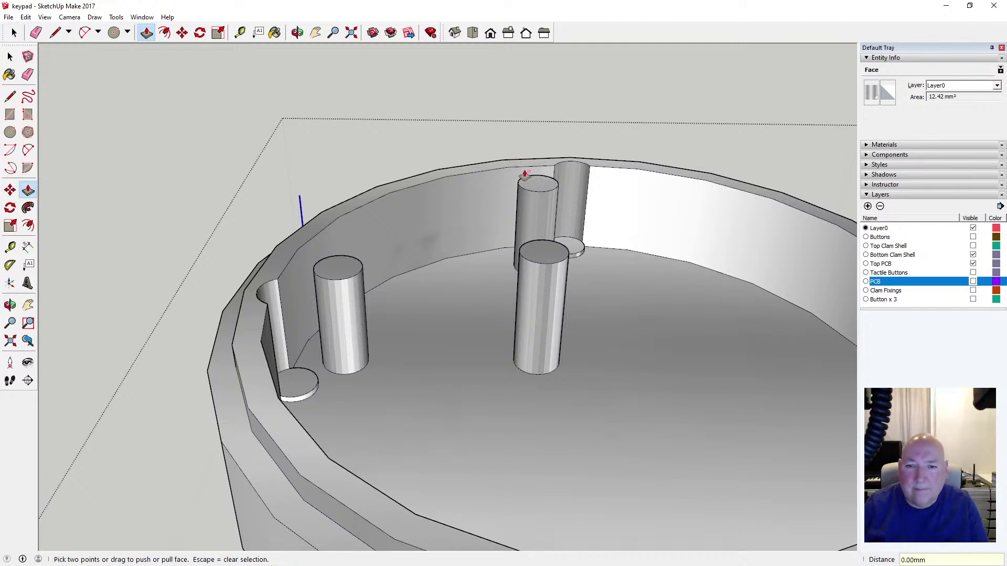
{"action": "left_click", "coordinate": [10, 55]}
{"action": "left_click", "coordinate": [10, 55]}
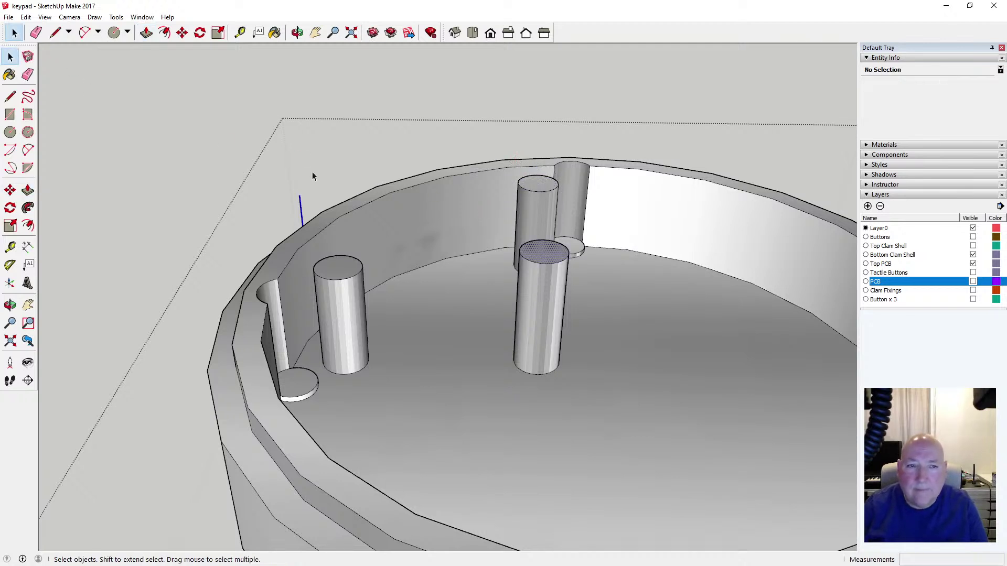
{"action": "left_click", "coordinate": [146, 33]}
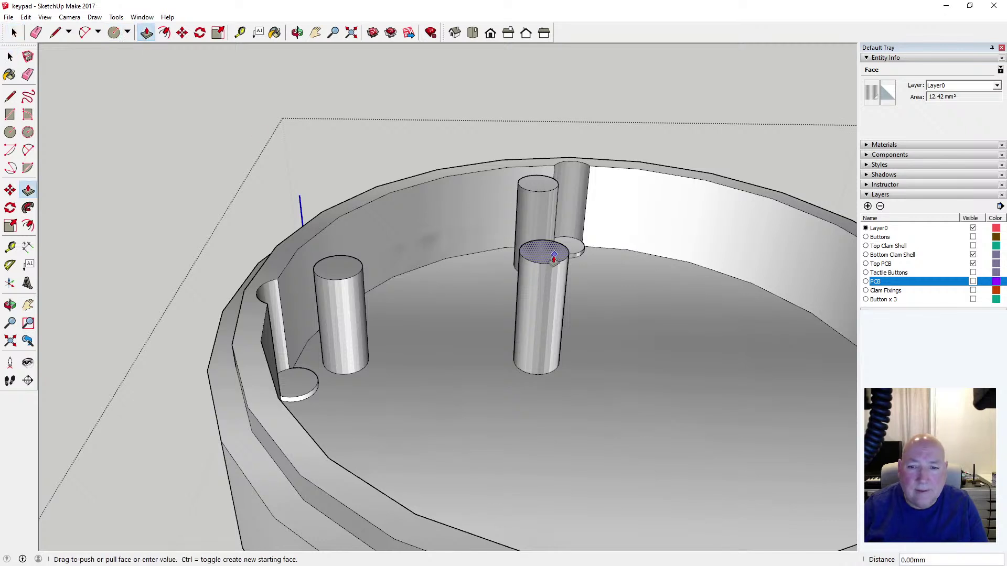
{"action": "left_click", "coordinate": [554, 258]}
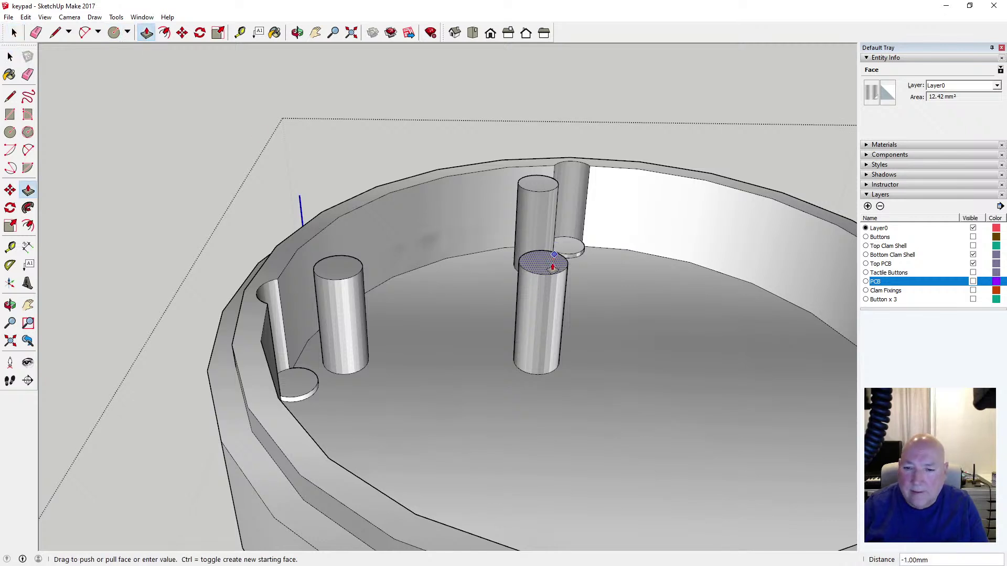
{"action": "key", "text": "Return"}
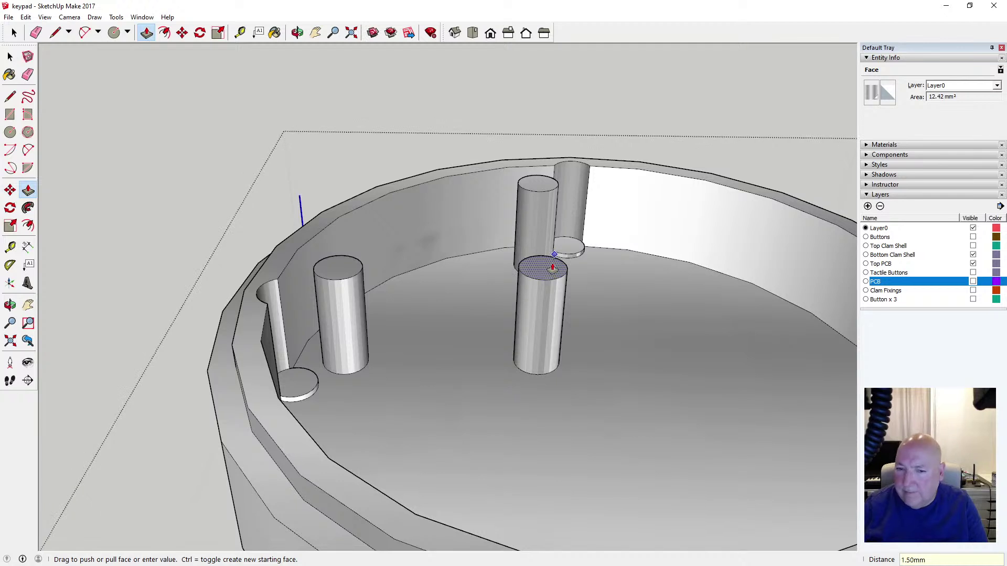
{"action": "left_click", "coordinate": [10, 56]}
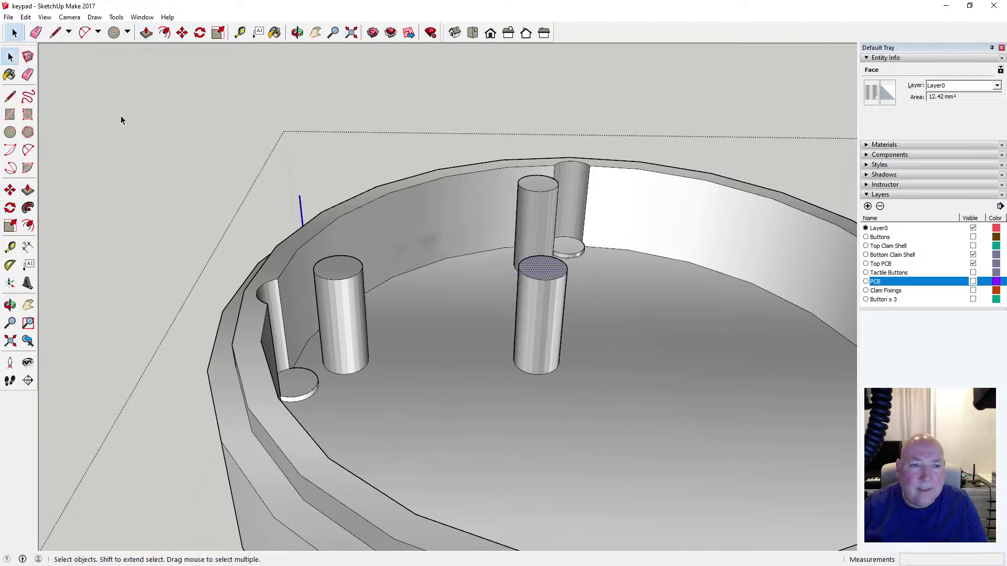
{"action": "left_click", "coordinate": [309, 143]}
Inspect the bottom shell from the front in parallel projection, and return to a perspective close-up of the posts
{"action": "left_click", "coordinate": [490, 33]}
{"action": "left_click", "coordinate": [69, 16]}
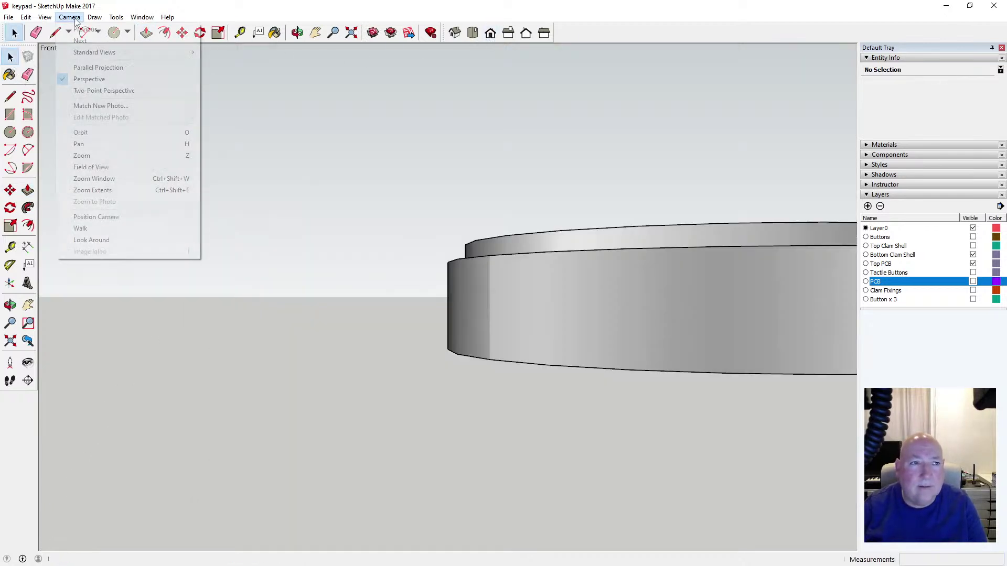
{"action": "left_click", "coordinate": [93, 68]}
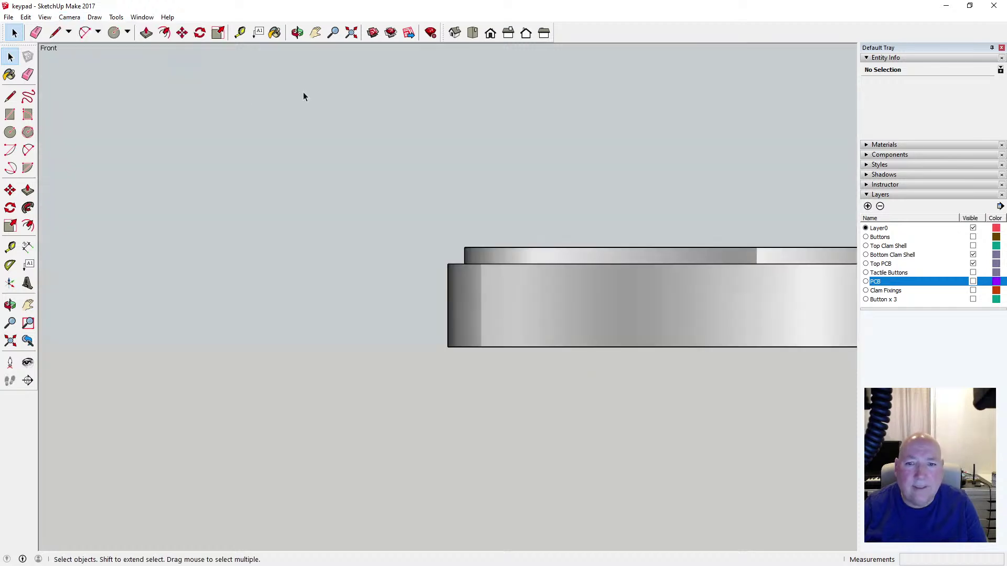
{"action": "scroll", "coordinate": [260, 239], "scroll_direction": "down", "scroll_amount": 3}
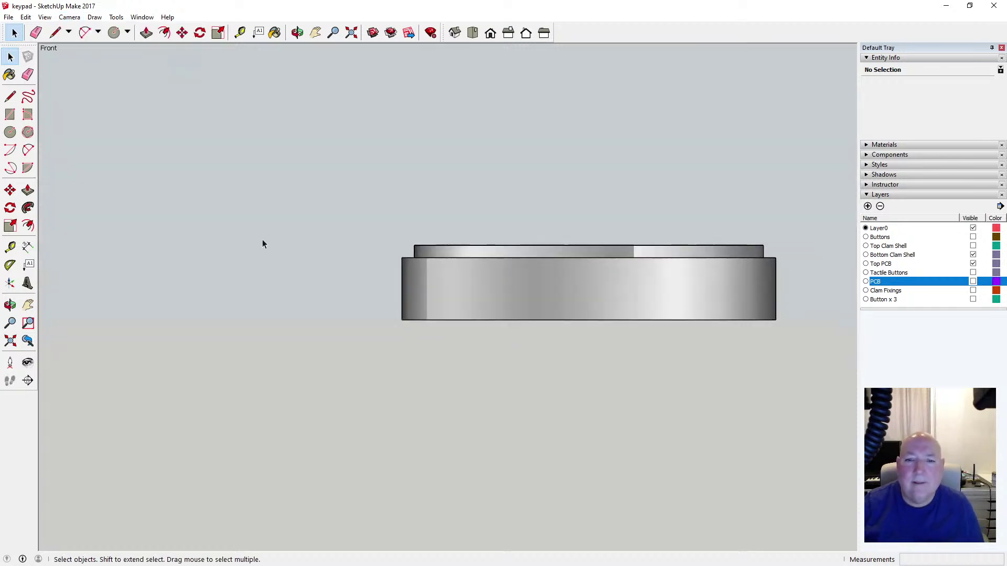
{"action": "left_click", "coordinate": [297, 32]}
{"action": "mouse_move", "coordinate": [436, 133]}
{"action": "left_mouse_down"}
{"action": "mouse_move", "coordinate": [423, 150]}
{"action": "mouse_move", "coordinate": [338, 136]}
{"action": "left_mouse_up"}
{"action": "left_click", "coordinate": [70, 17]}
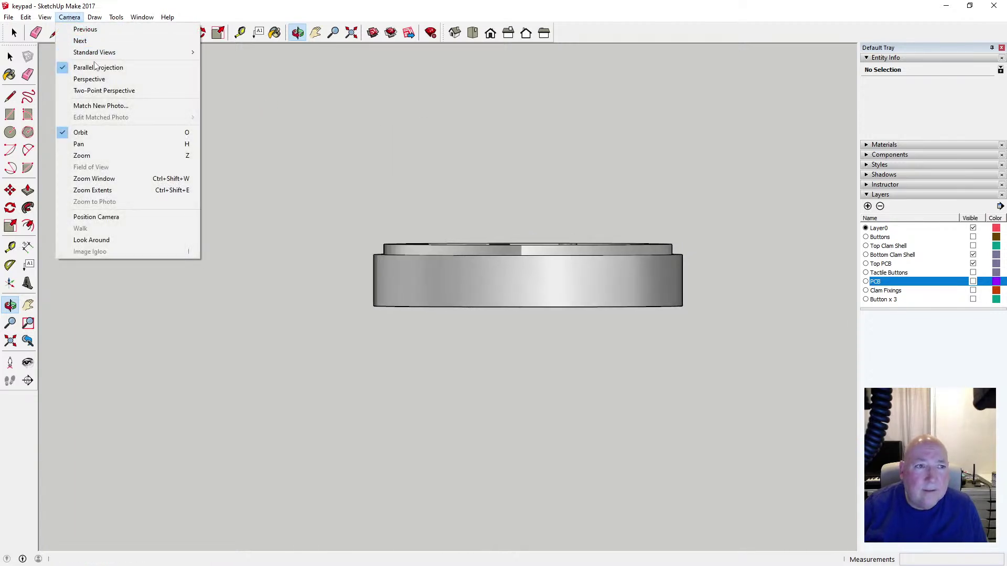
{"action": "left_click", "coordinate": [108, 84]}
{"action": "left_click_drag", "start_coordinate": [371, 68], "coordinate": [346, 279]}
{"action": "scroll", "coordinate": [344, 266], "scroll_direction": "down", "scroll_amount": 4}
{"action": "left_click_drag", "start_coordinate": [487, 245], "coordinate": [253, 389]}
{"action": "scroll", "coordinate": [393, 263], "scroll_direction": "up", "scroll_amount": 5}
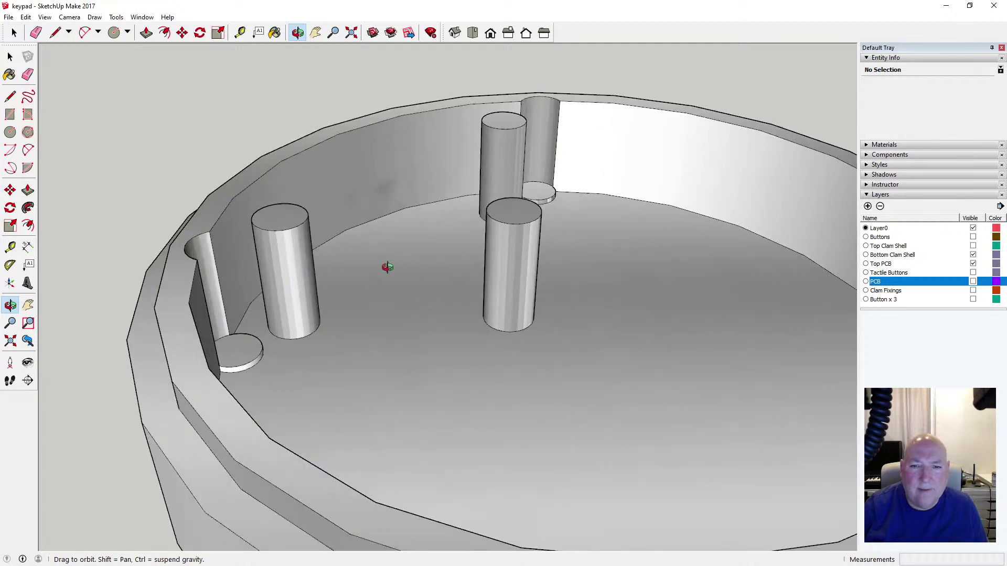
{"action": "left_click_drag", "start_coordinate": [307, 246], "coordinate": [326, 269]}
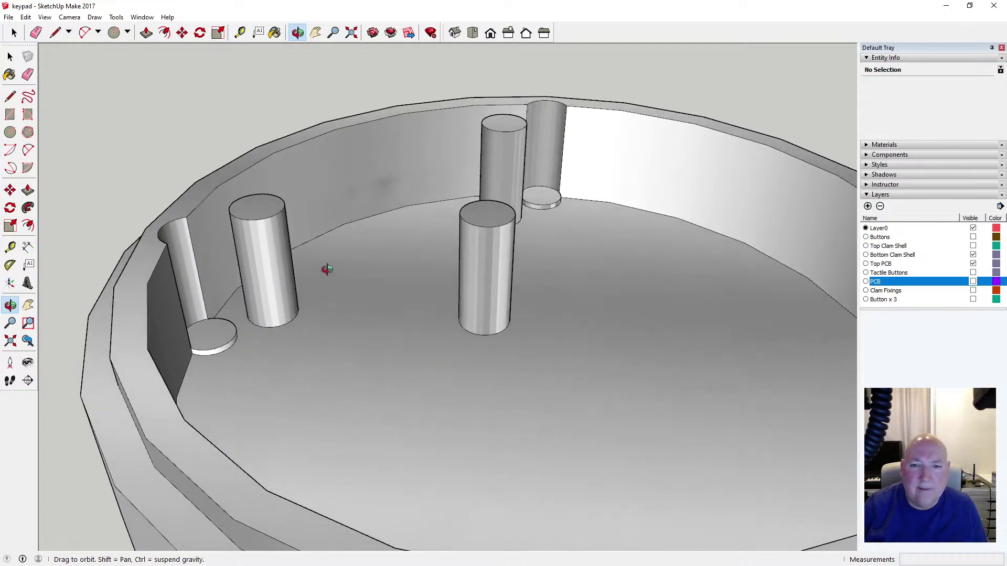
Show the Tactile Buttons and Buttons layers and select the button cap together with the tactile switch beneath it
{"action": "left_click", "coordinate": [973, 274]}
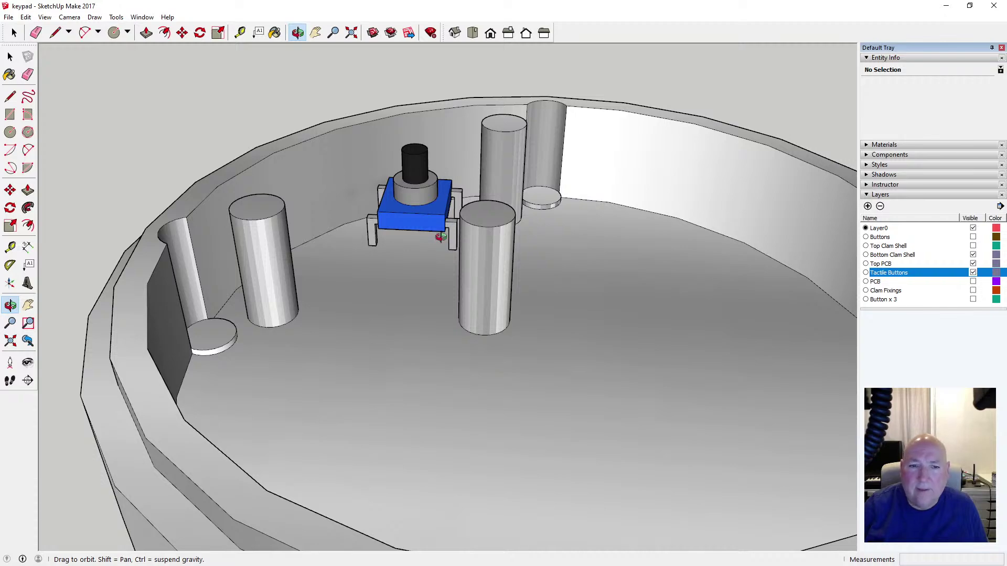
{"action": "left_click_drag", "start_coordinate": [440, 237], "coordinate": [355, 299]}
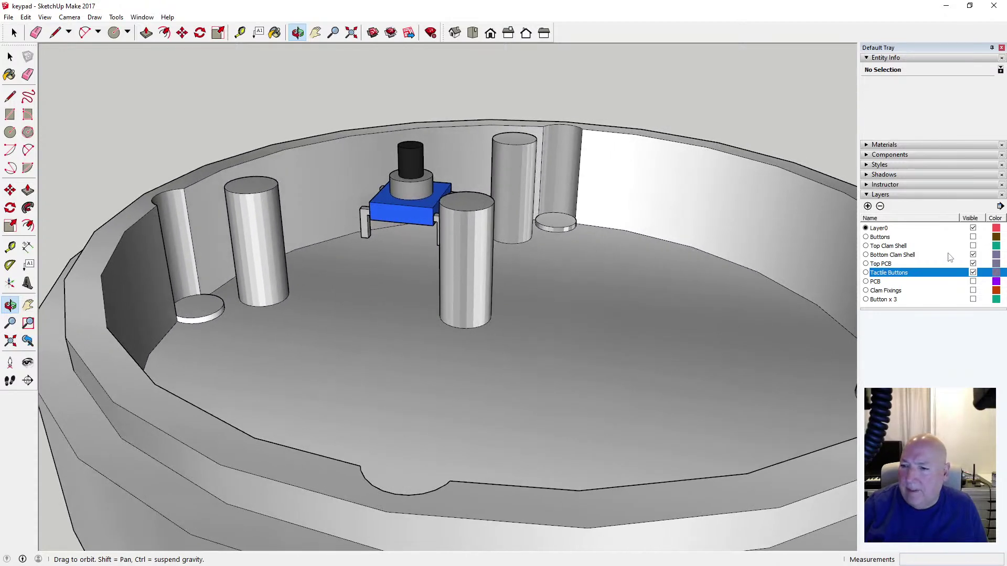
{"action": "left_click", "coordinate": [973, 237]}
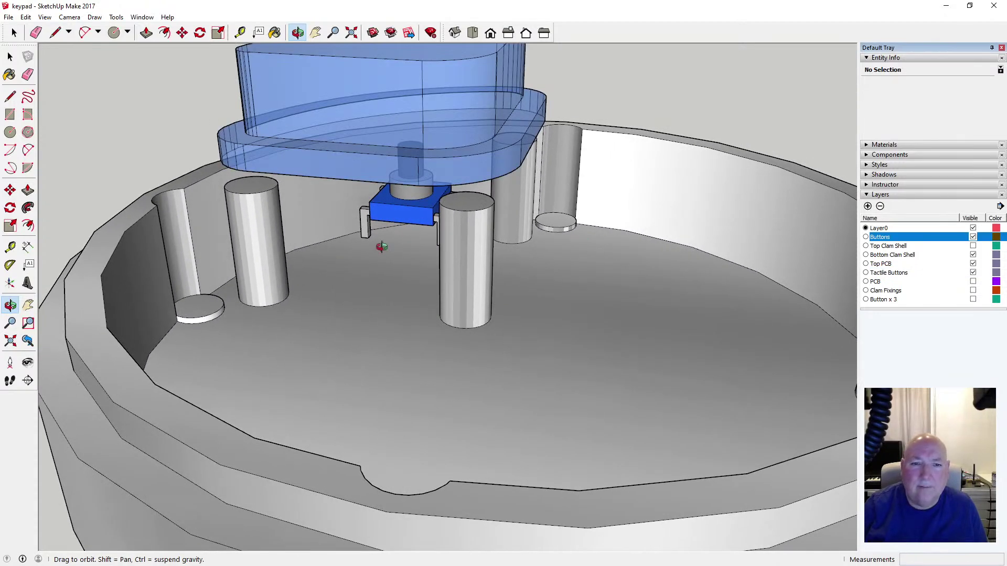
{"action": "left_click_drag", "start_coordinate": [380, 245], "coordinate": [107, 85]}
{"action": "key", "text": "space"}
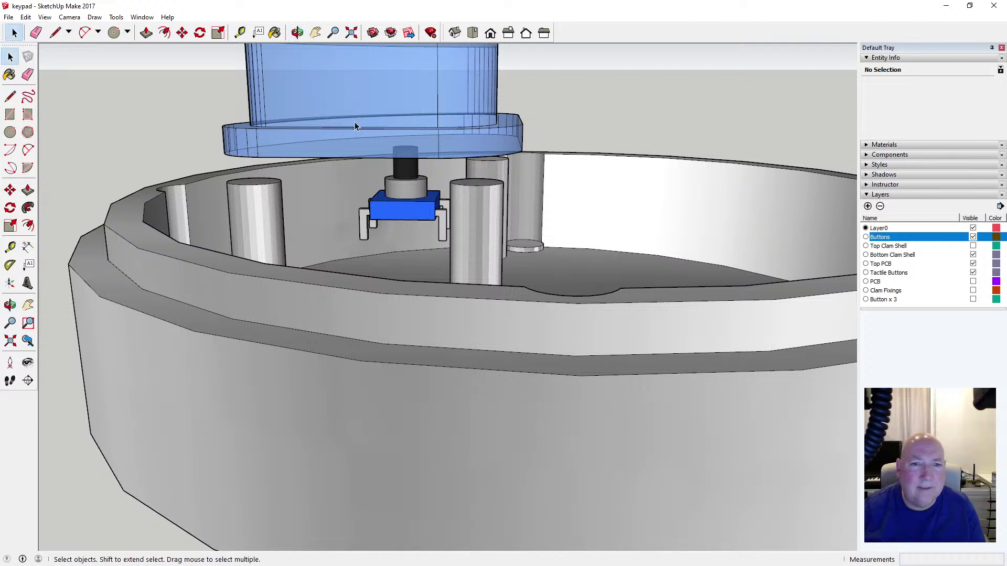
{"action": "left_click", "coordinate": [353, 121]}
{"action": "left_click", "coordinate": [420, 210], "text": "shift"}
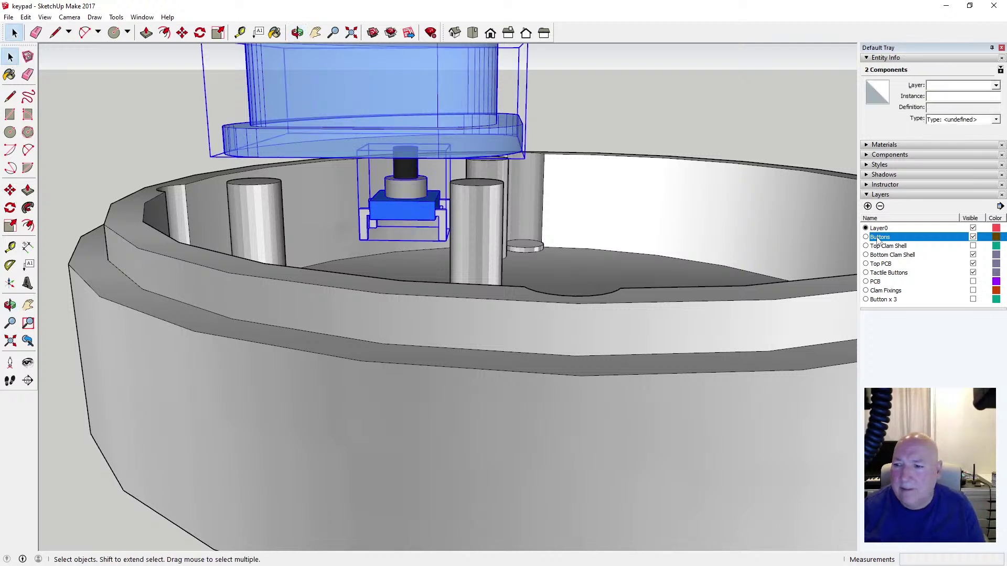
Show the Button x 3 layer and select the rear button cap that belongs to the Buttons layer
{"action": "left_click", "coordinate": [972, 299]}
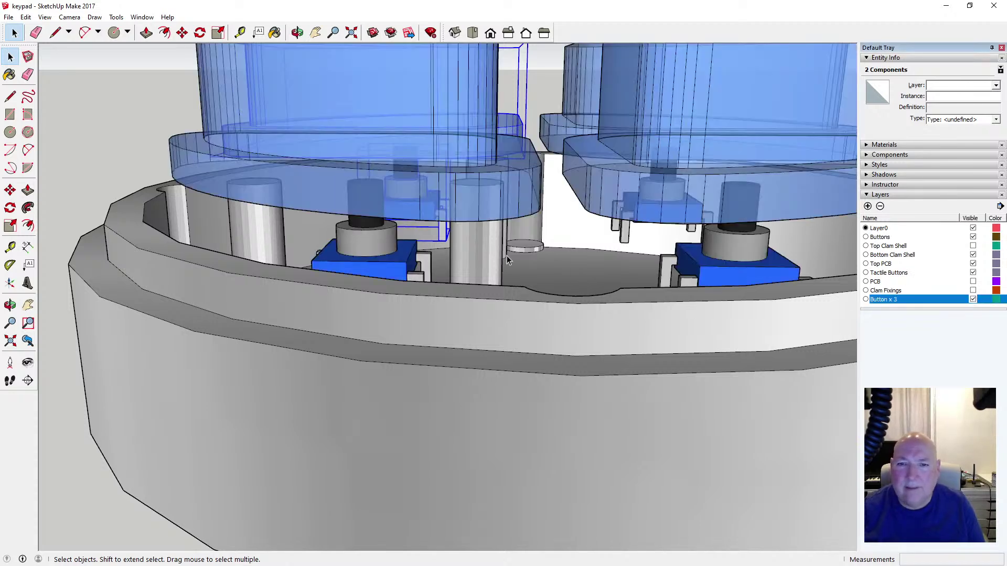
{"action": "scroll", "coordinate": [507, 256], "scroll_direction": "down", "scroll_amount": 5}
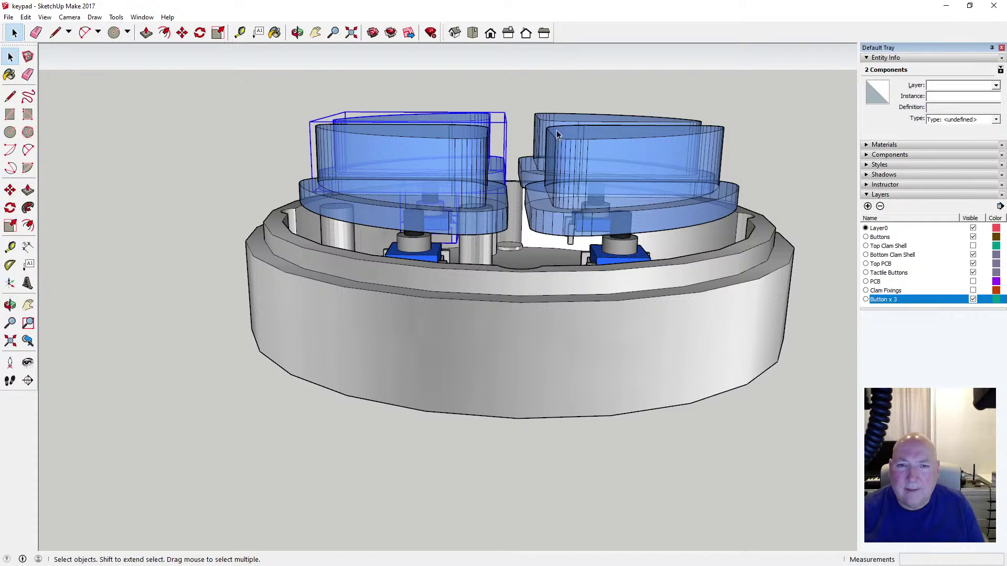
{"action": "left_click", "coordinate": [535, 99]}
{"action": "left_click", "coordinate": [476, 119]}
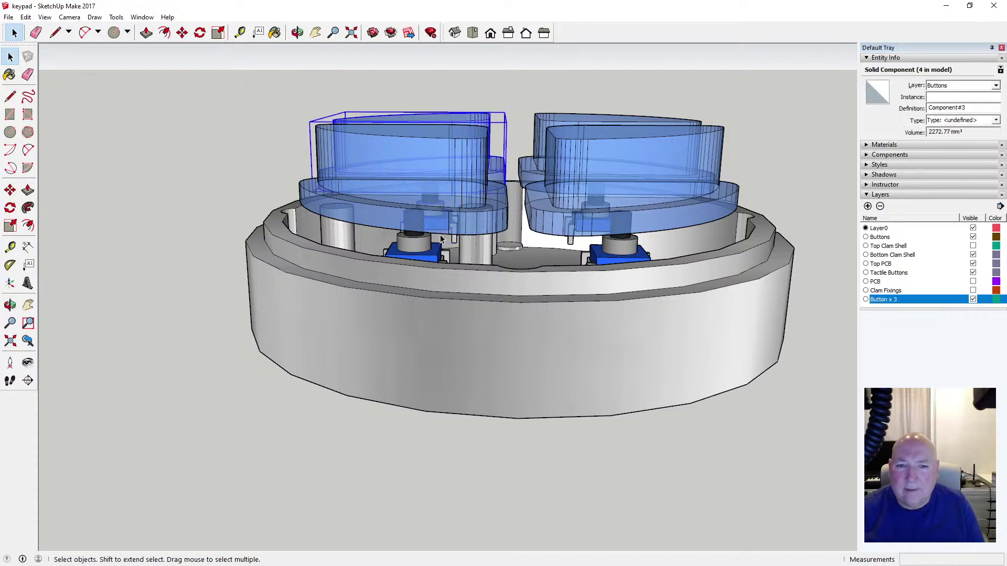
Hide the Buttons layer, toggle Button x 3 off and on, and select all four tactile switches
{"action": "left_click", "coordinate": [972, 237]}
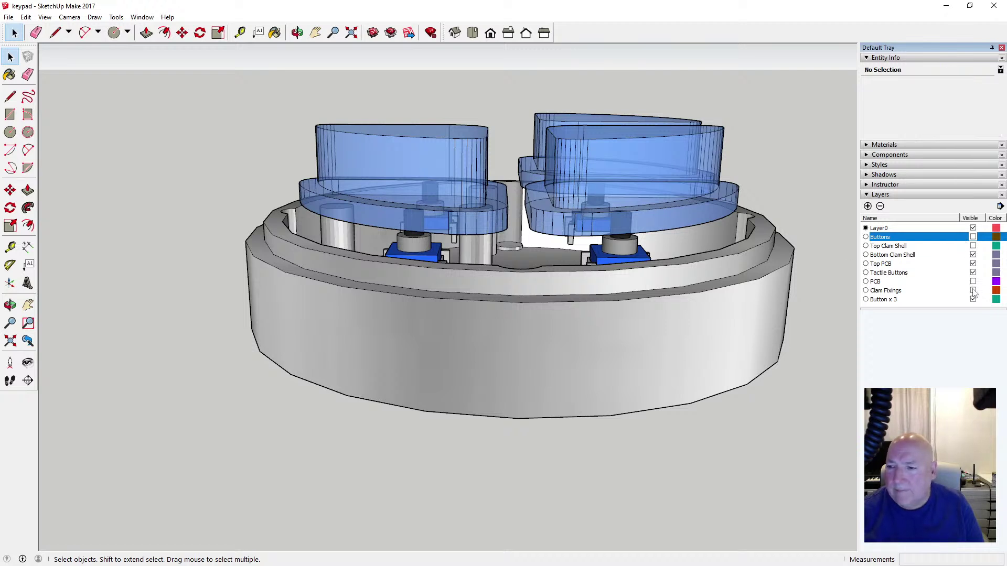
{"action": "left_click", "coordinate": [972, 299]}
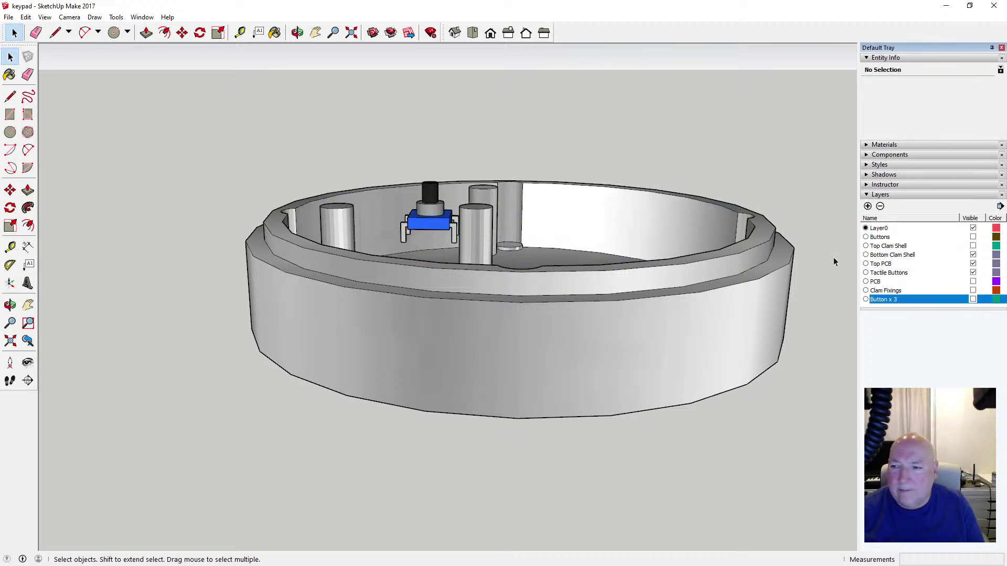
{"action": "left_click", "coordinate": [972, 300]}
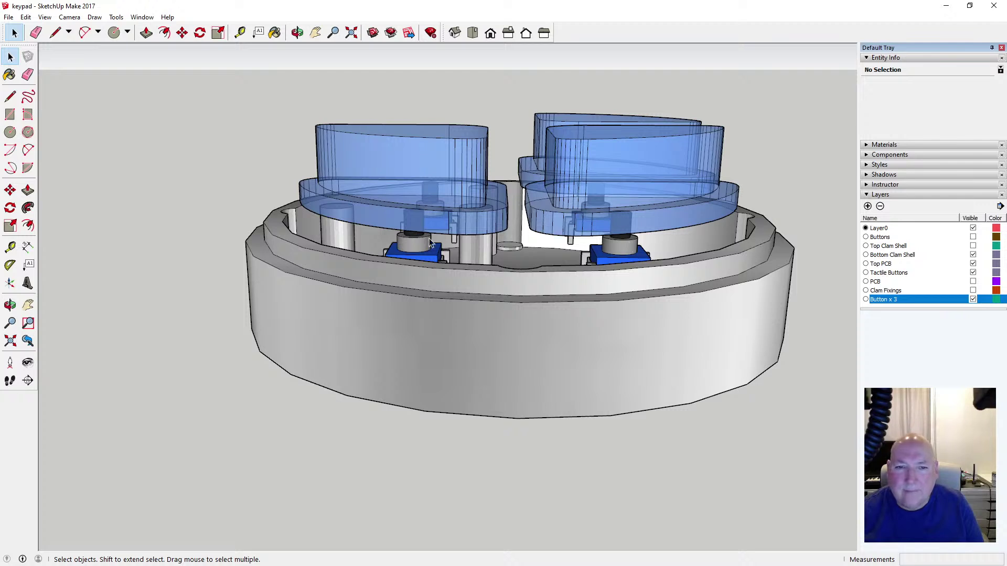
{"action": "left_click", "coordinate": [454, 242]}
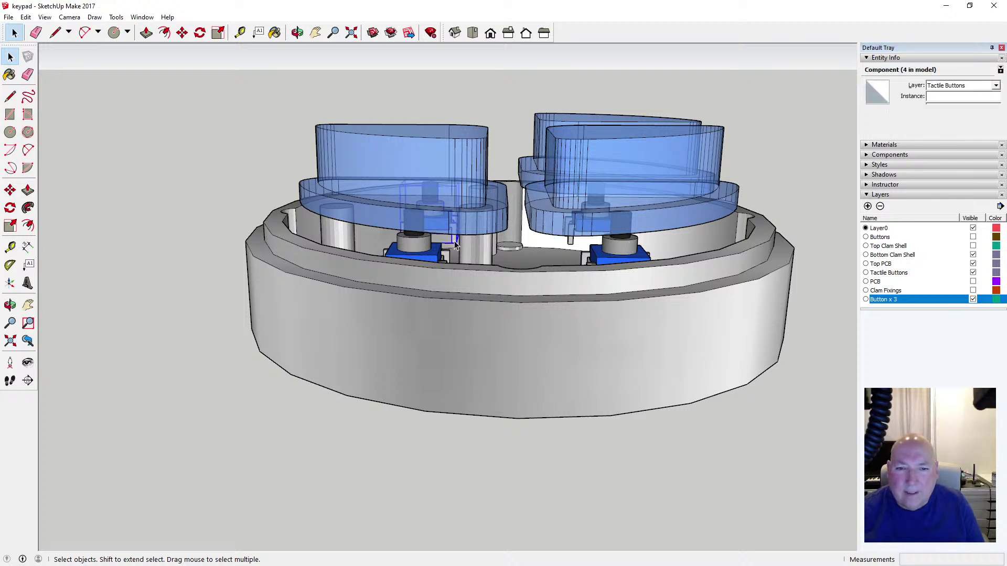
{"action": "left_click", "coordinate": [591, 256], "text": "shift"}
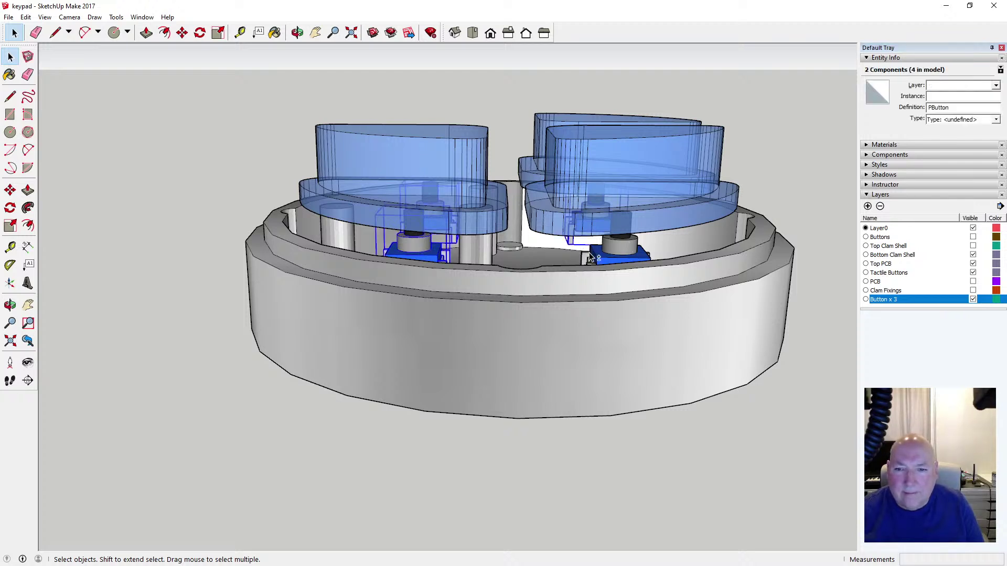
{"action": "left_click", "coordinate": [607, 264], "text": "shift"}
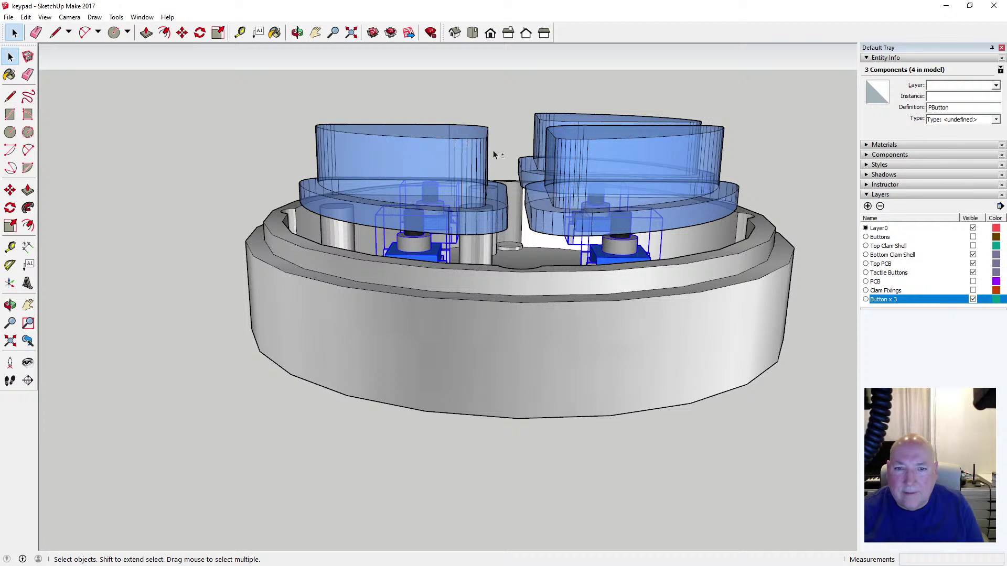
Select the layers from Buttons to Button x 3, hide them all together, and try to hide Layer0 as well
{"action": "left_click", "coordinate": [880, 237], "text": "shift"}
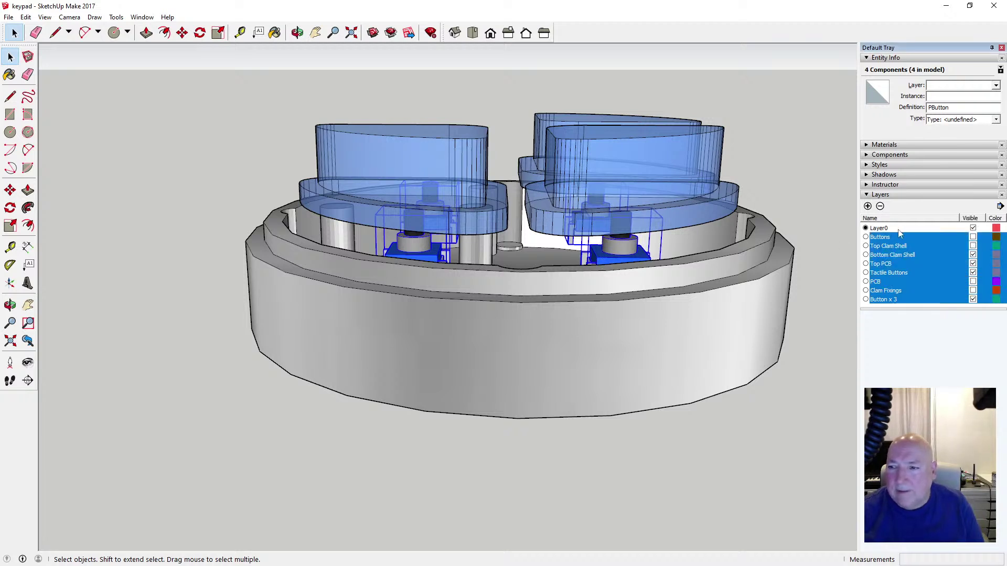
{"action": "left_click", "coordinate": [974, 244]}
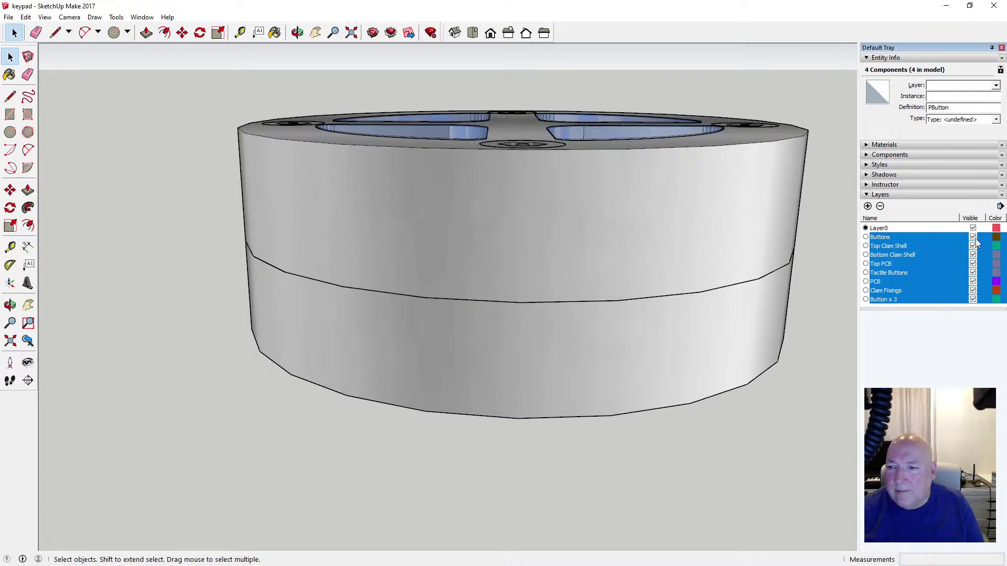
{"action": "left_click", "coordinate": [973, 238]}
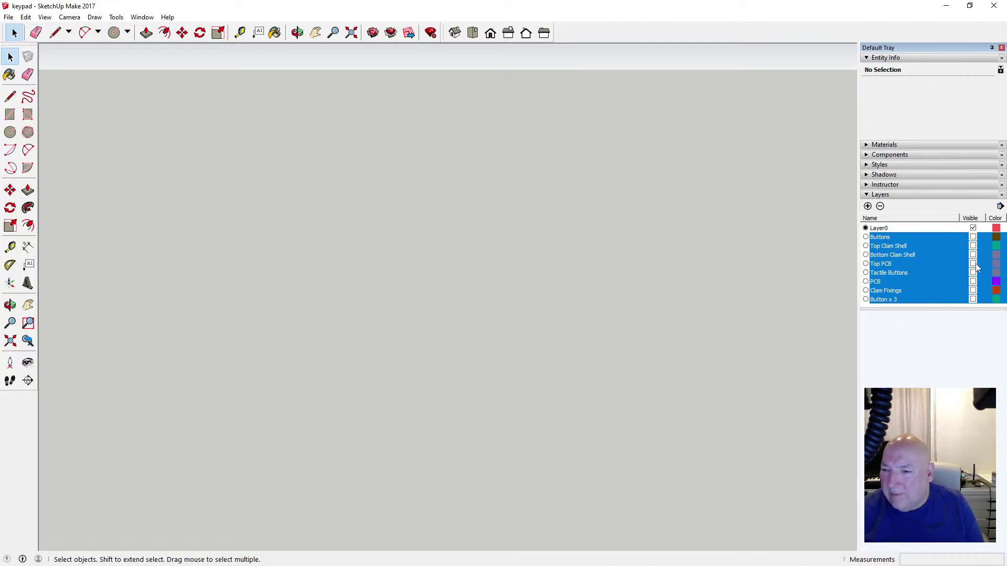
{"action": "left_click", "coordinate": [974, 256]}
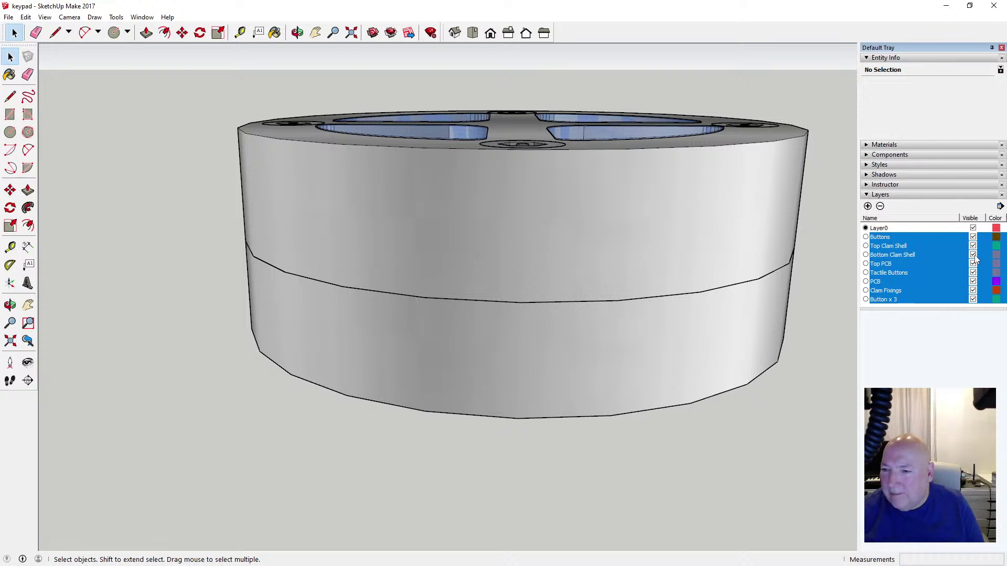
{"action": "left_click", "coordinate": [973, 246]}
{"action": "left_click", "coordinate": [973, 228]}
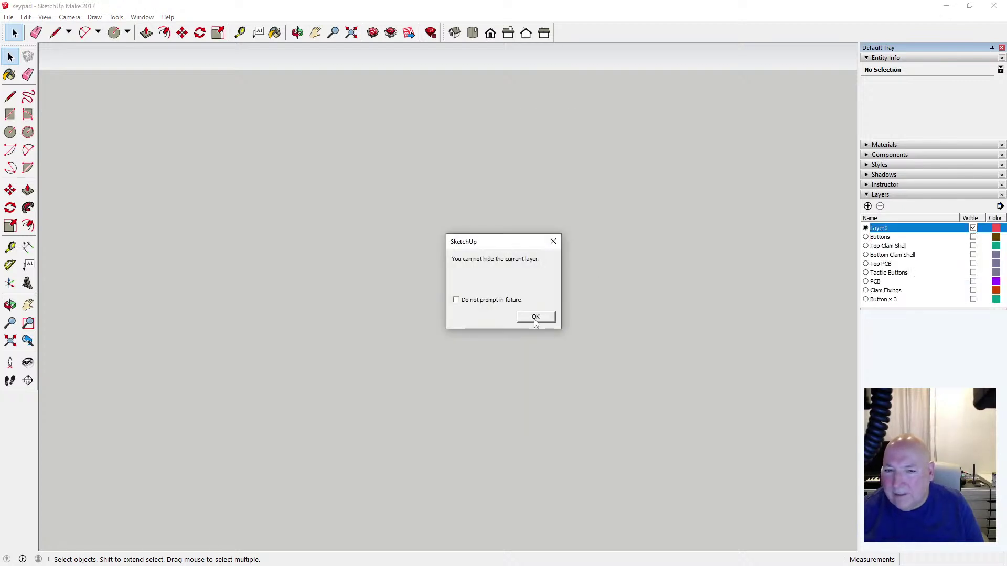
{"action": "left_click", "coordinate": [535, 318]}
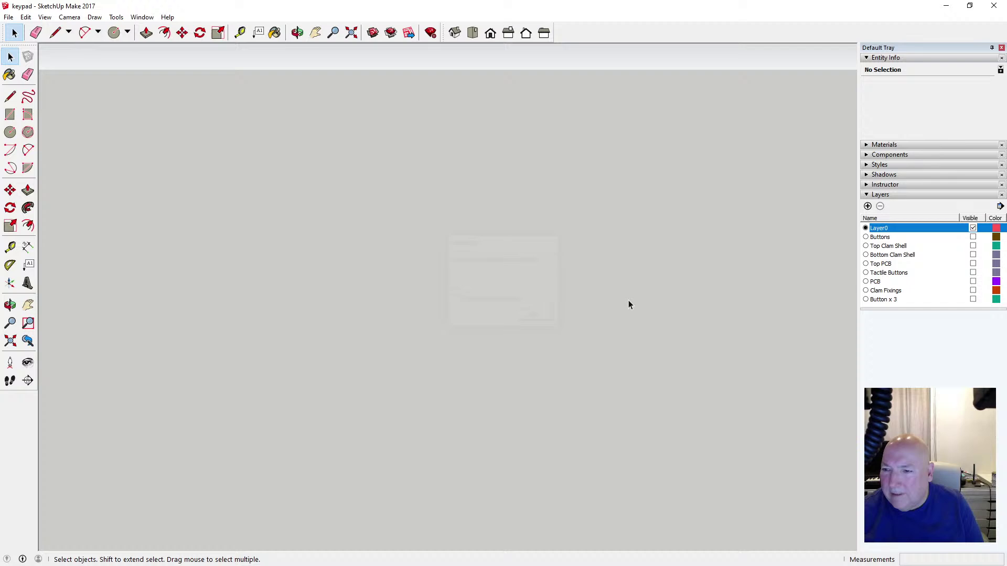
Show the Bottom Clam Shell and Tactile Buttons layers, with the shell seen from above at an angle
{"action": "left_click", "coordinate": [973, 255]}
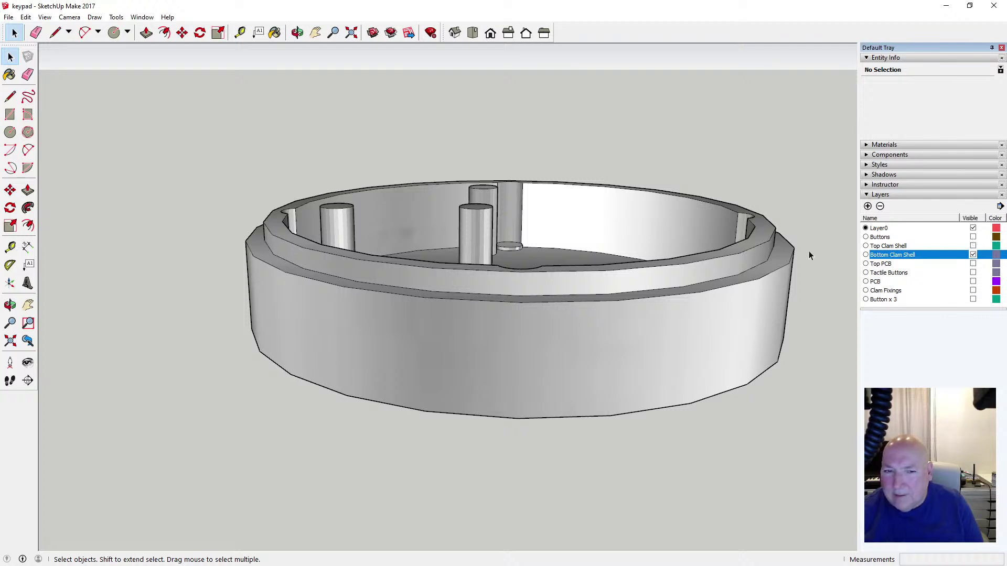
{"action": "key", "text": "o"}
{"action": "left_click_drag", "start_coordinate": [396, 117], "coordinate": [372, 189]}
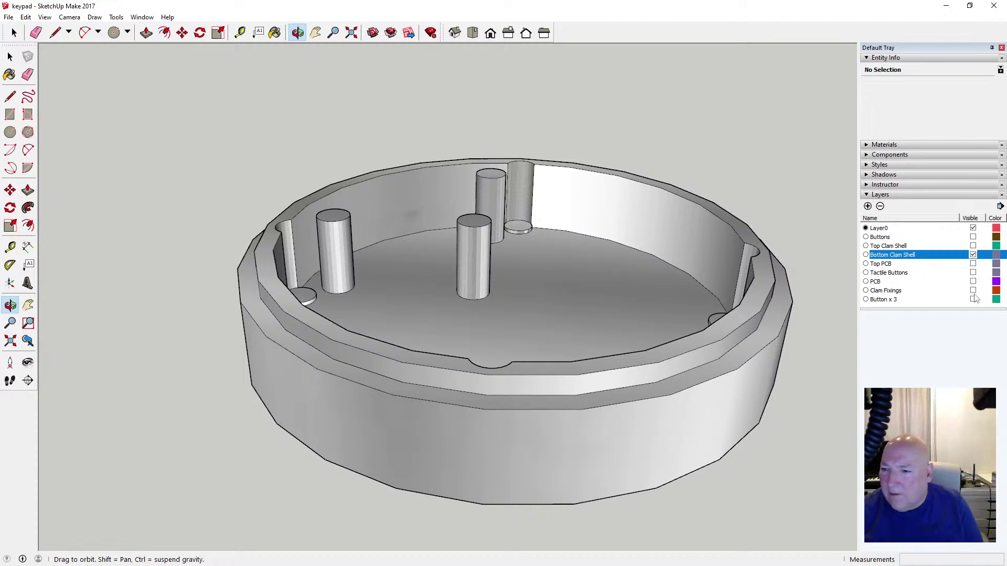
{"action": "left_click", "coordinate": [973, 272]}
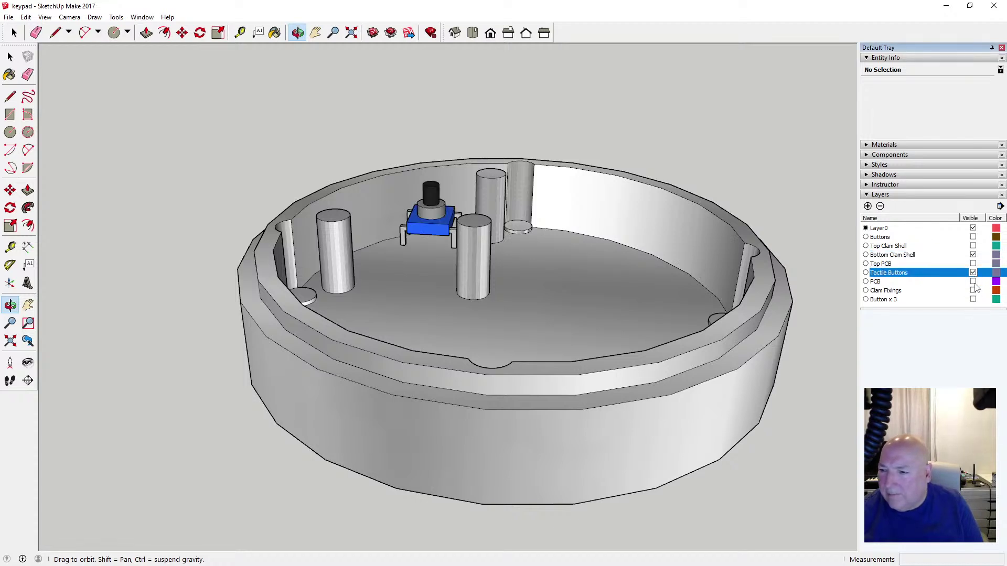
Show the Button x 3 and Buttons layers so all four button caps sit above the bottom clam shell
{"action": "left_click", "coordinate": [973, 300]}
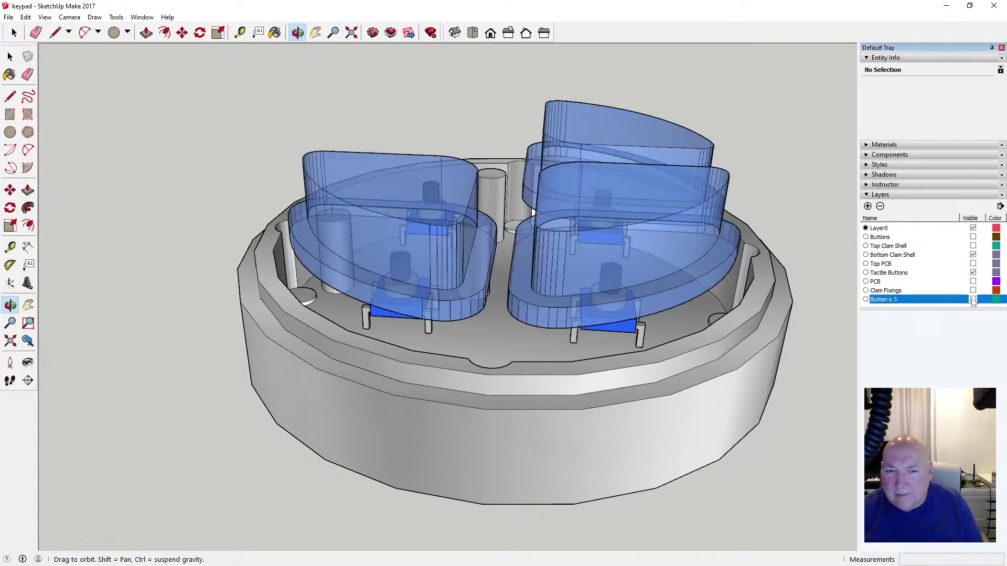
{"action": "left_click", "coordinate": [973, 237]}
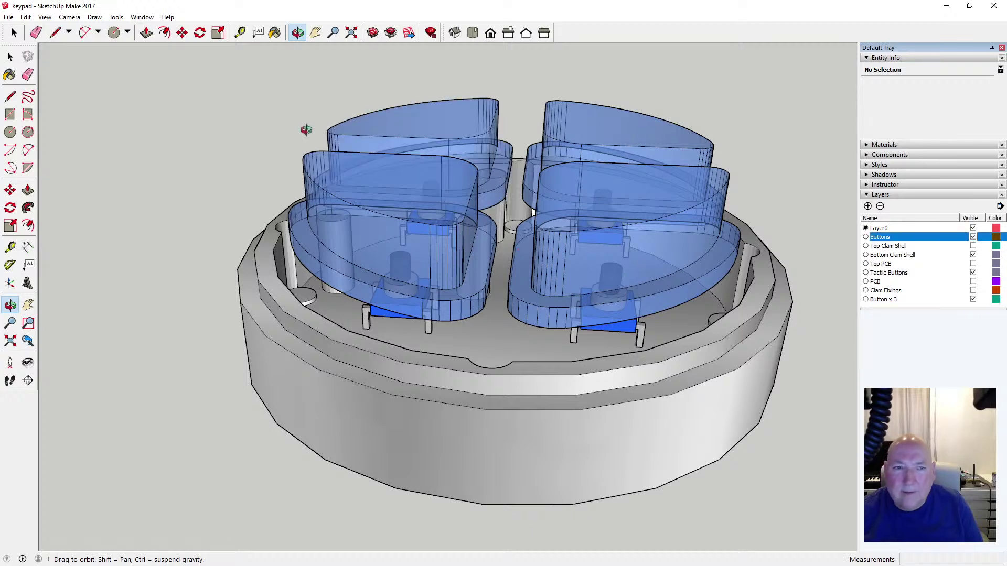
{"action": "mouse_move", "coordinate": [319, 117]}
{"action": "left_mouse_down"}
{"action": "mouse_move", "coordinate": [303, 28]}
{"action": "mouse_move", "coordinate": [315, 108]}
{"action": "left_mouse_up"}
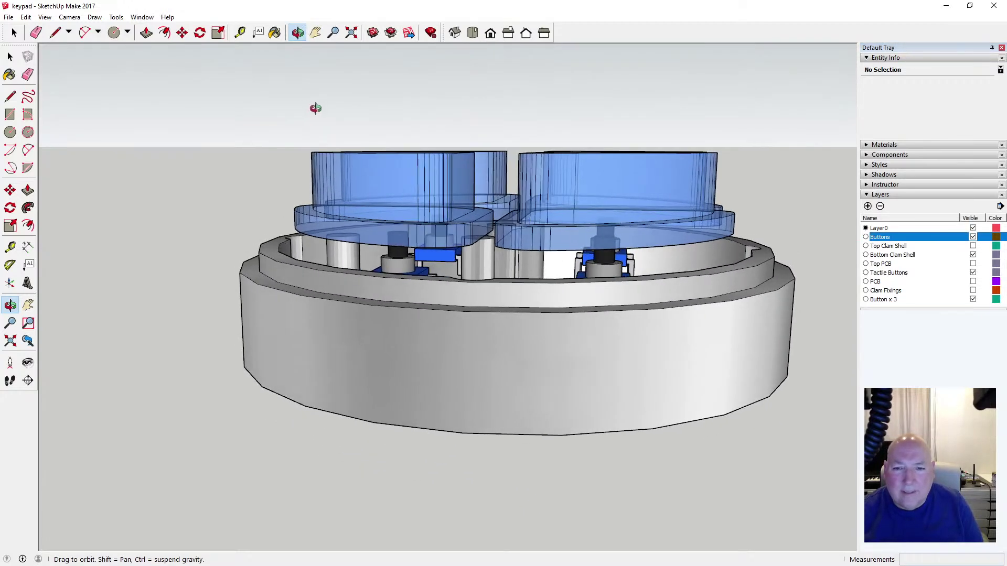
Select all four tactile switches together with the four button caps above them
{"action": "left_click", "coordinate": [10, 57]}
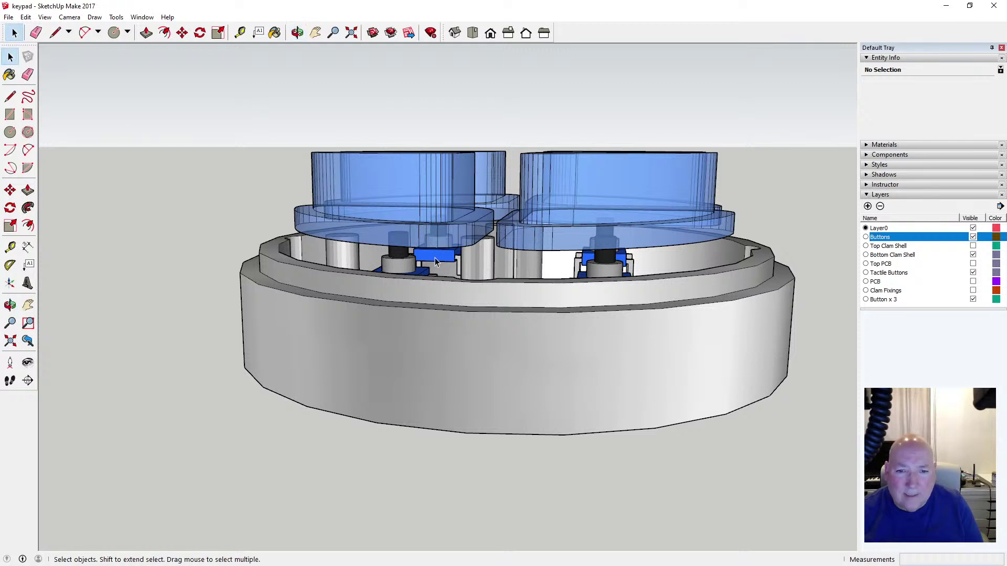
{"action": "left_click", "coordinate": [424, 272]}
{"action": "left_click", "coordinate": [624, 261], "text": "shift"}
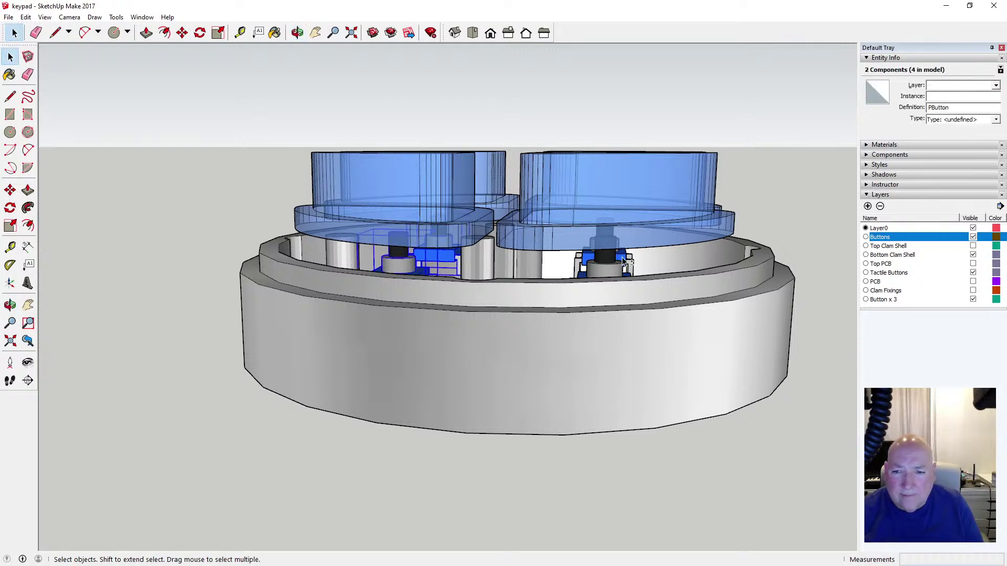
{"action": "left_click", "coordinate": [627, 259], "text": "shift"}
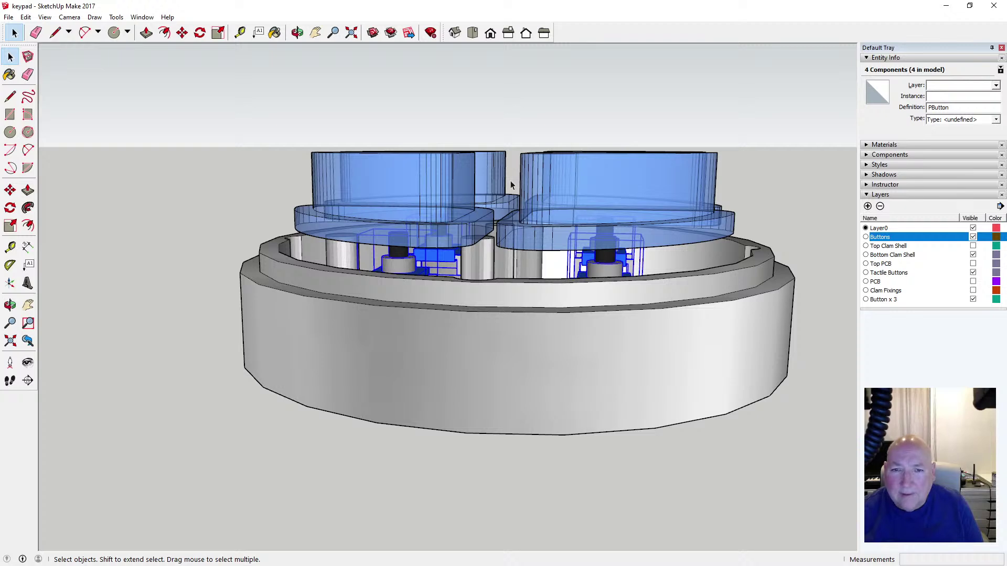
{"action": "left_click", "coordinate": [496, 178], "text": "shift"}
{"action": "left_click", "coordinate": [434, 191], "text": "shift"}
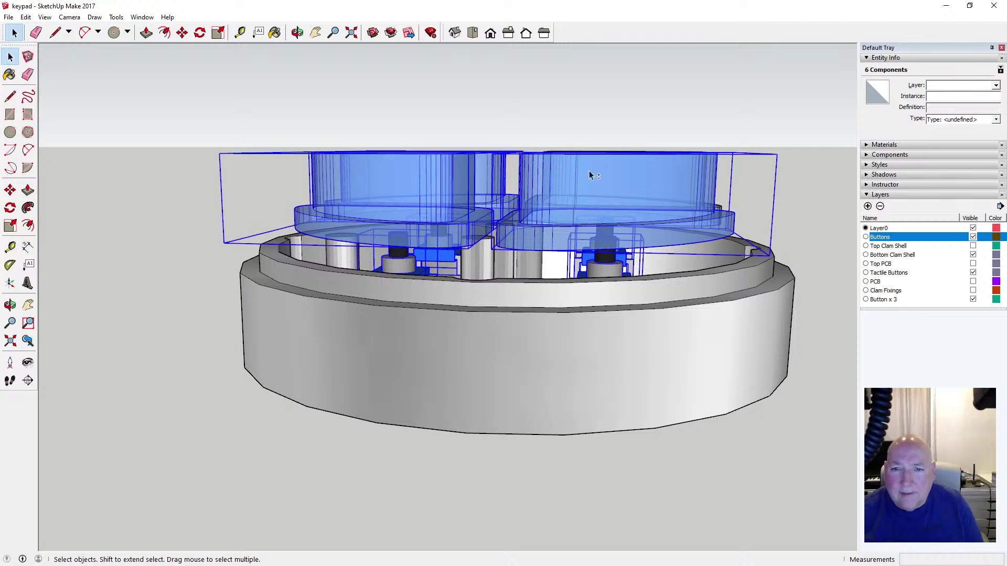
{"action": "mouse_move", "coordinate": [344, 75]}
{"action": "middle_mouse_down"}
{"action": "mouse_move", "coordinate": [404, 74]}
{"action": "mouse_move", "coordinate": [395, 94]}
{"action": "mouse_move", "coordinate": [334, 65]}
{"action": "middle_mouse_up"}
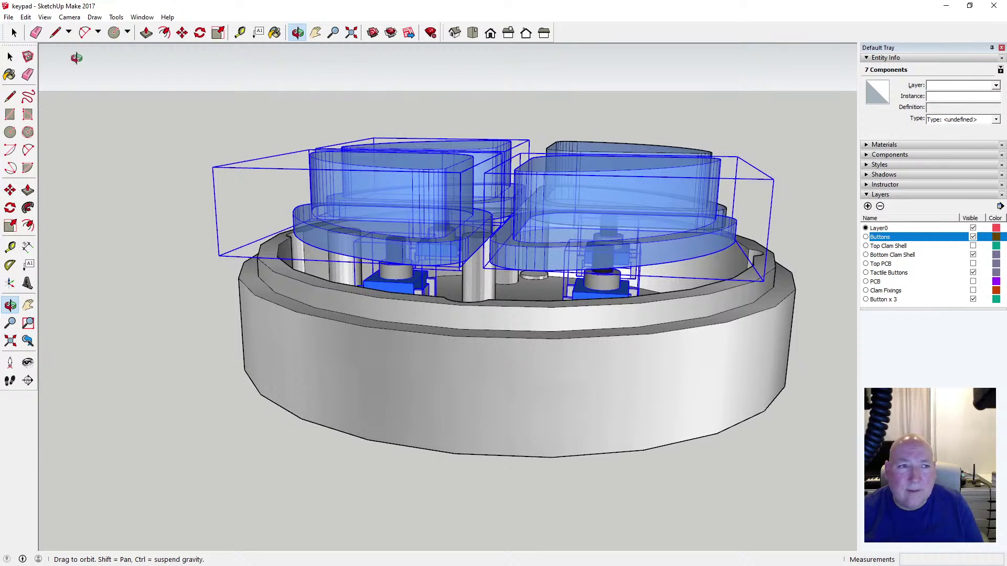
{"action": "left_click", "coordinate": [574, 145], "text": "shift"}
{"action": "left_click", "coordinate": [574, 146], "text": "shift"}
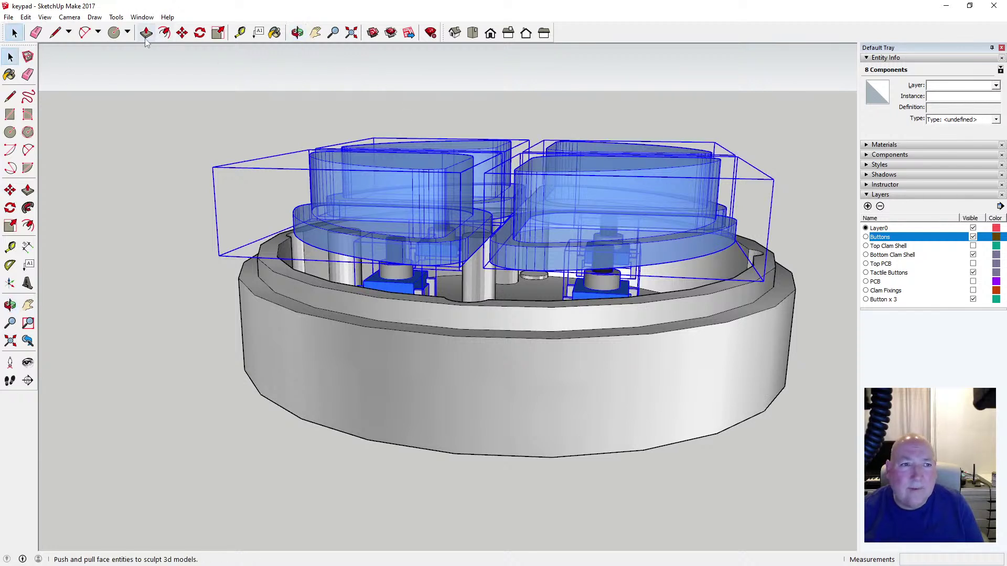
Move the selected switches and button caps 1.5 mm down along the blue axis and clear the selection
{"action": "left_click", "coordinate": [182, 33]}
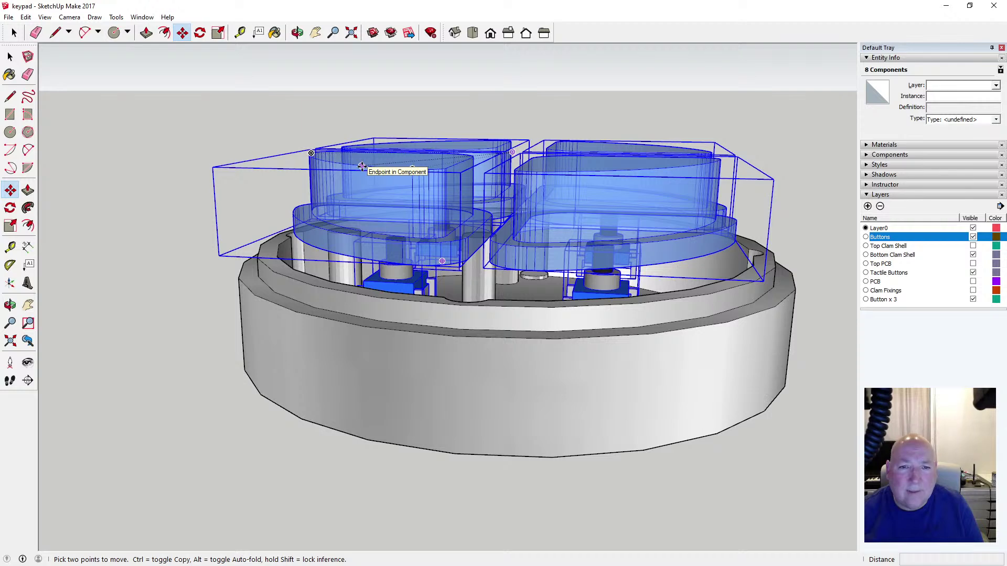
{"action": "left_click", "coordinate": [362, 166]}
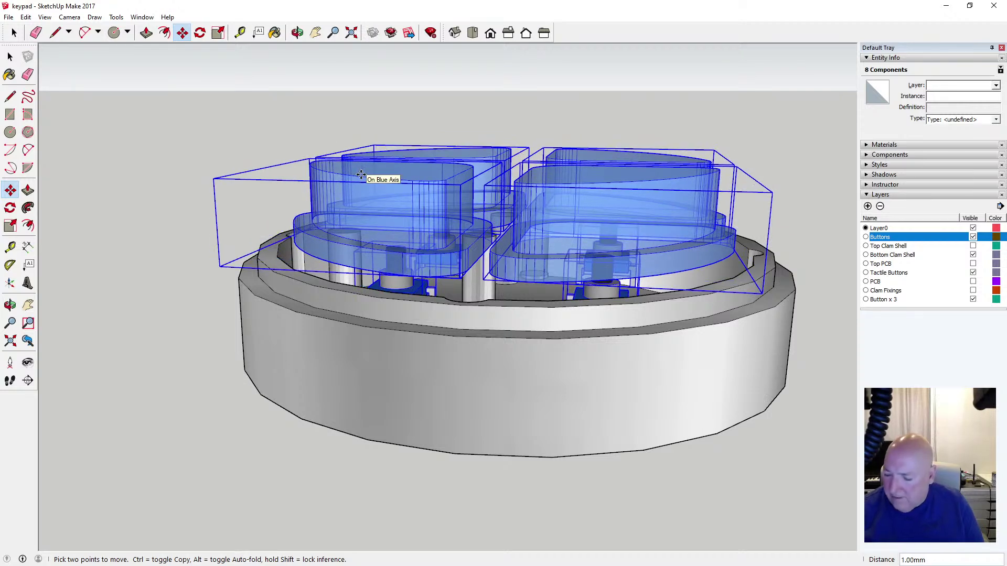
{"action": "type", "text": "1.5"}
{"action": "key", "text": "Return"}
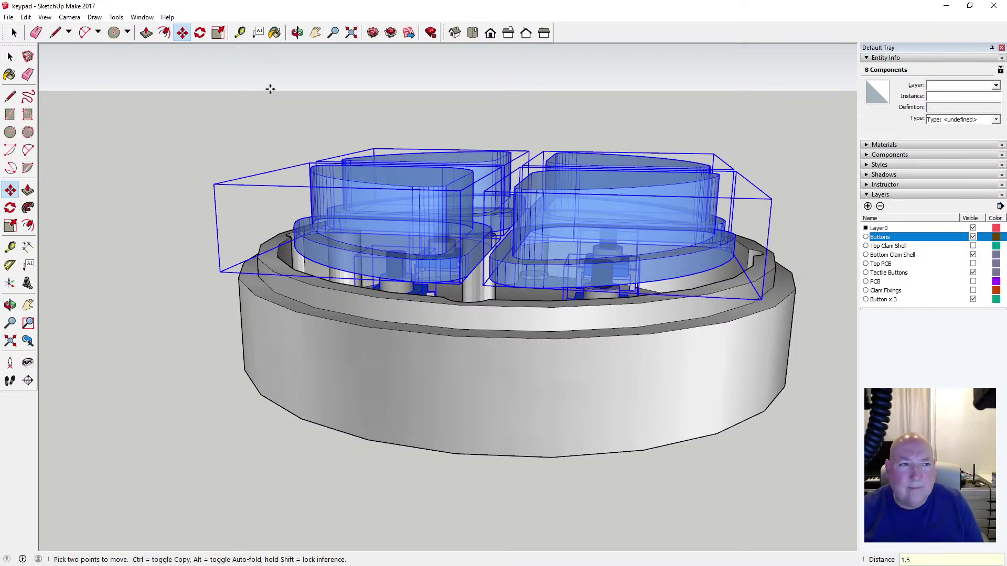
{"action": "left_click", "coordinate": [10, 57]}
{"action": "left_click", "coordinate": [177, 127]}
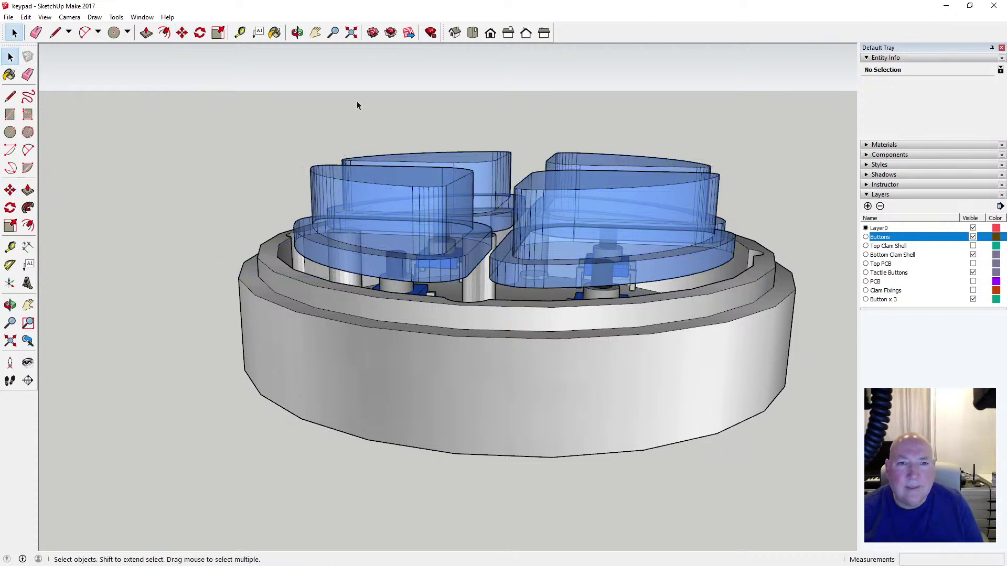
Show the keypad in the standard front view with parallel projection, close to the gap beneath the button caps
{"action": "left_click", "coordinate": [296, 33]}
{"action": "left_click_drag", "start_coordinate": [378, 168], "coordinate": [472, 173]}
{"action": "scroll", "coordinate": [418, 250], "scroll_direction": "up", "scroll_amount": 3}
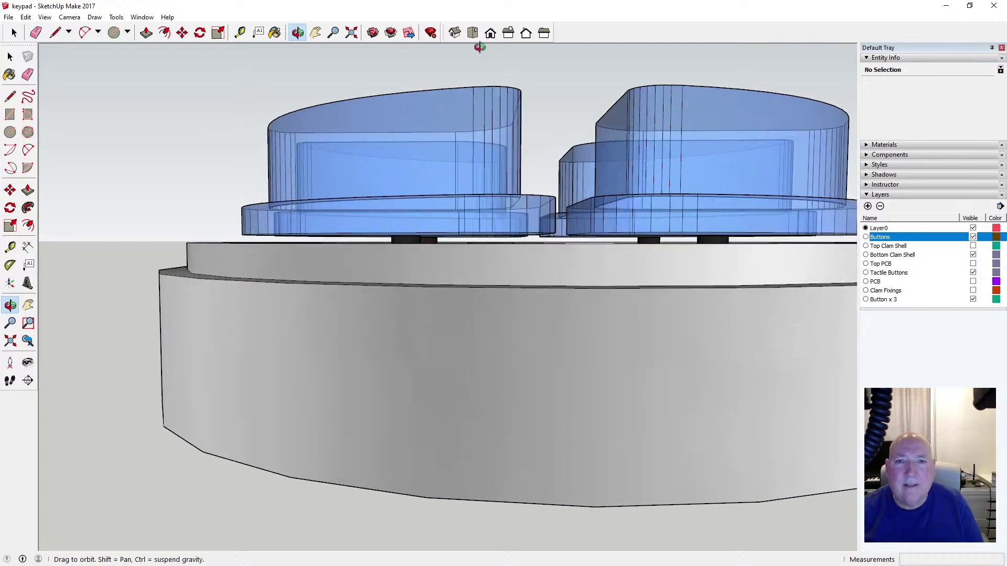
{"action": "left_click", "coordinate": [490, 33]}
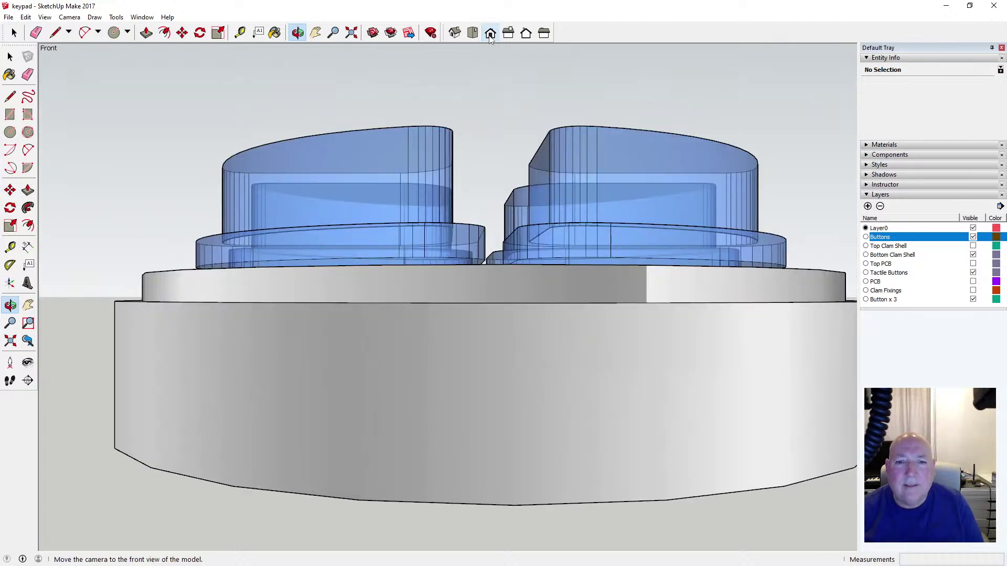
{"action": "left_click", "coordinate": [70, 17]}
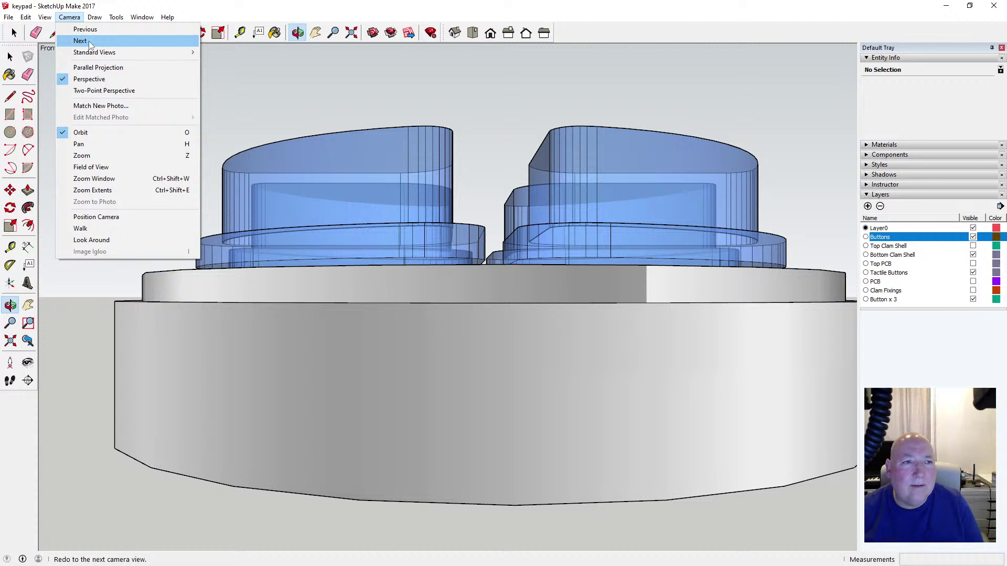
{"action": "left_click", "coordinate": [101, 68]}
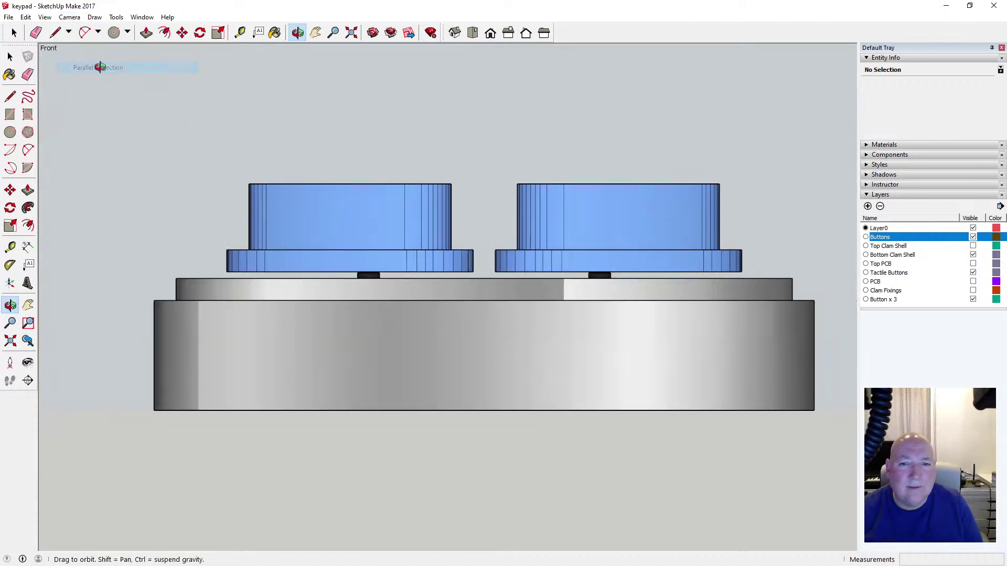
{"action": "scroll", "coordinate": [378, 283], "scroll_direction": "up", "scroll_amount": 3}
{"action": "scroll", "coordinate": [376, 272], "scroll_direction": "up", "scroll_amount": 4}
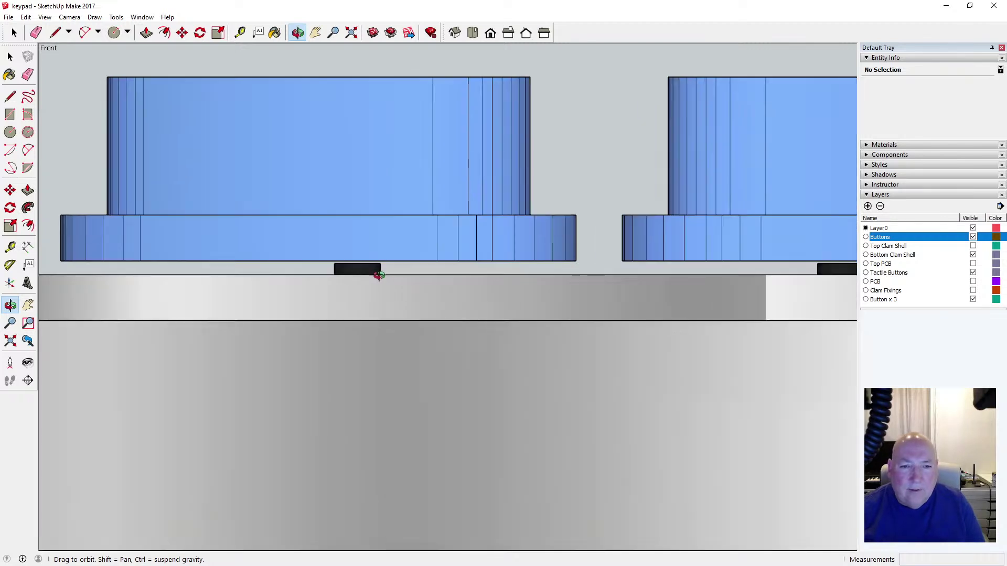
{"action": "scroll", "coordinate": [412, 230], "scroll_direction": "down", "scroll_amount": 2}
{"action": "scroll", "coordinate": [404, 232], "scroll_direction": "down", "scroll_amount": 2}
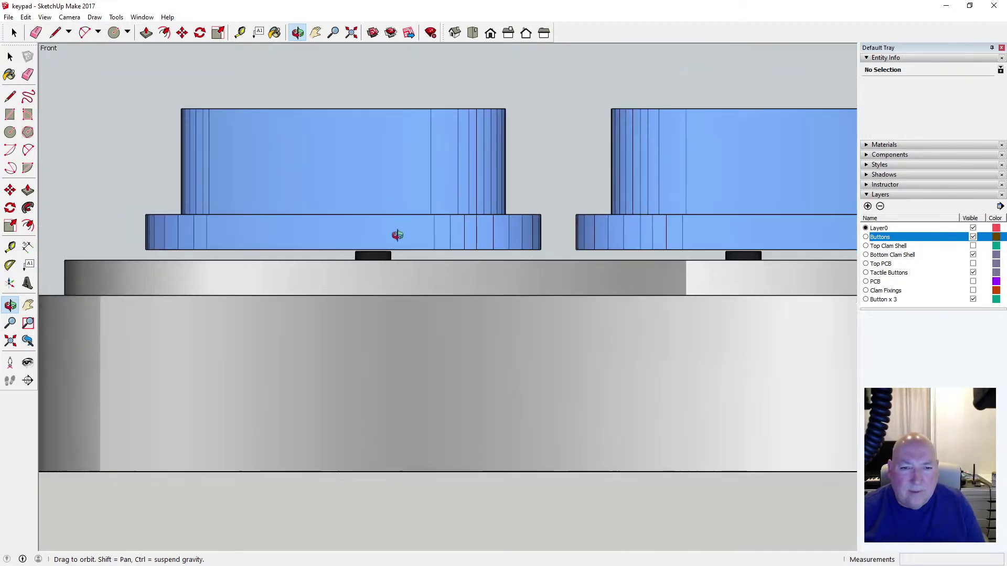
Measure the vertical gap between the bottom clam shell's upper rim and the underside of a button cap
{"action": "left_click", "coordinate": [239, 33]}
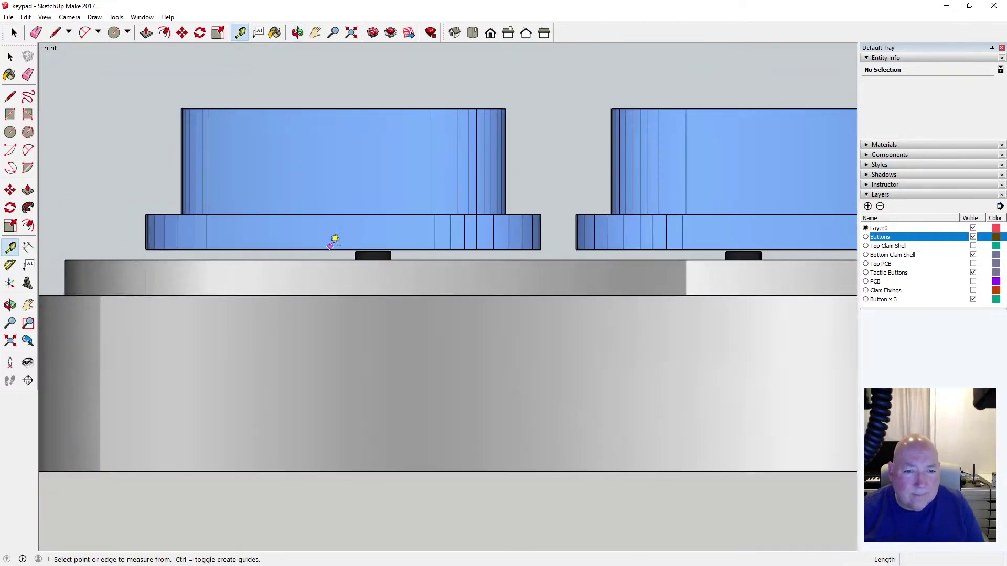
{"action": "left_click", "coordinate": [332, 246]}
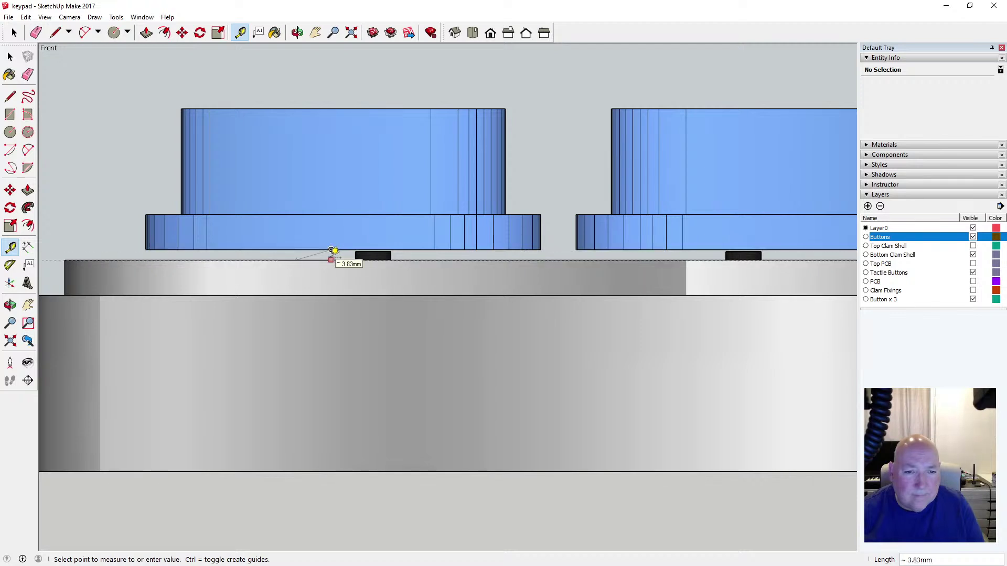
{"action": "left_click", "coordinate": [334, 250]}
{"action": "left_click", "coordinate": [331, 251]}
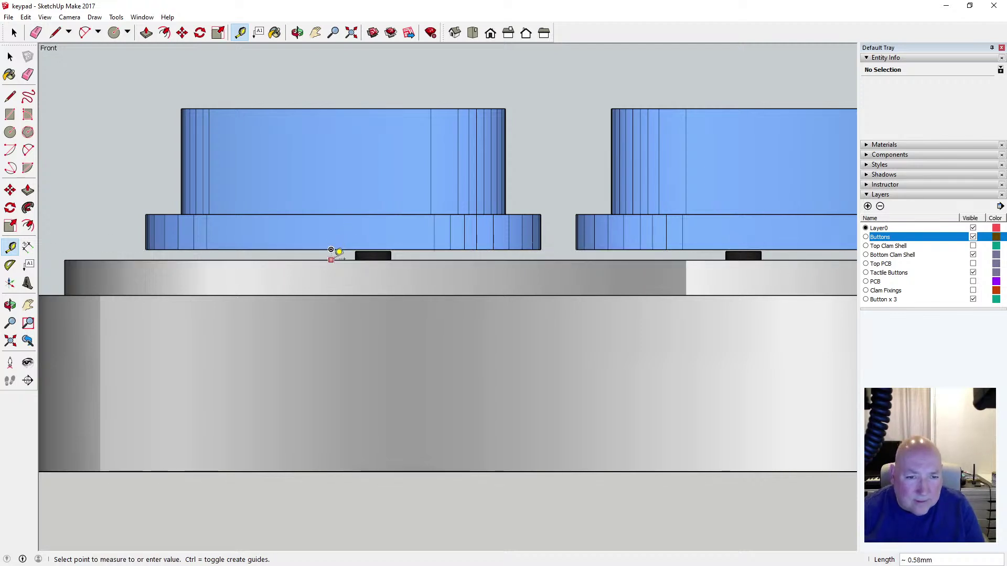
{"action": "key", "text": "Escape"}
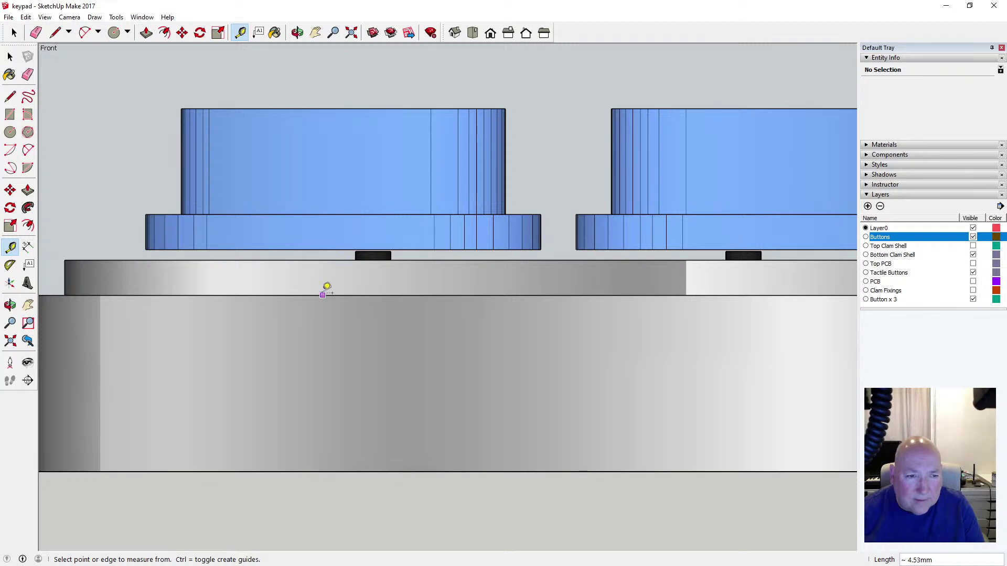
{"action": "scroll", "coordinate": [321, 252], "scroll_direction": "up", "scroll_amount": 2}
{"action": "scroll", "coordinate": [322, 251], "scroll_direction": "up", "scroll_amount": 2}
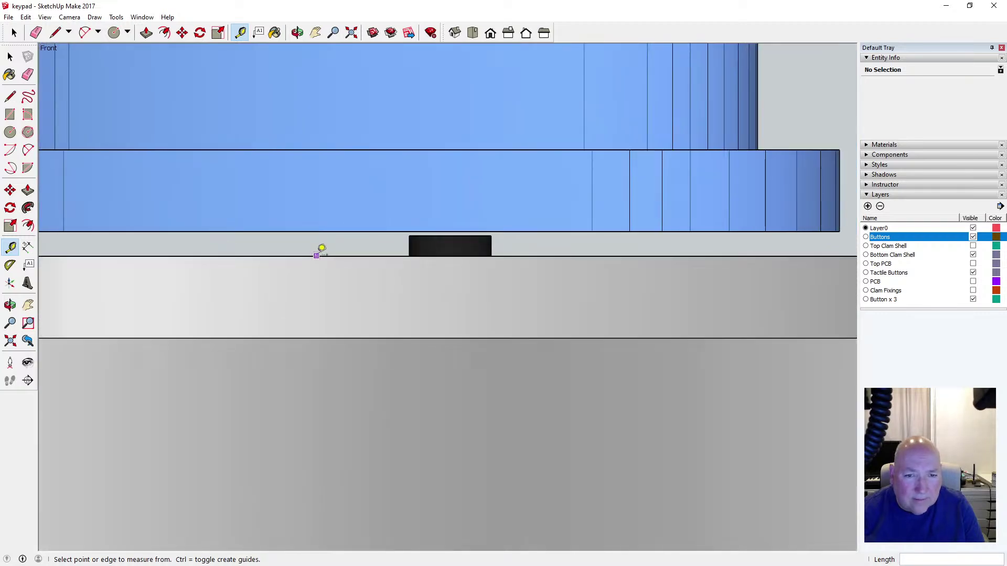
{"action": "left_click", "coordinate": [390, 254]}
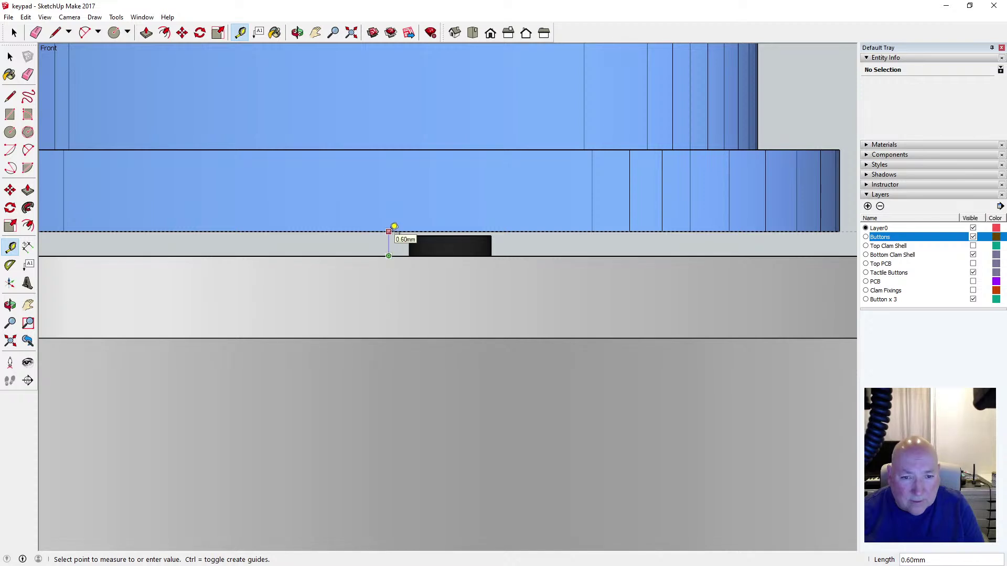
{"action": "key", "text": "Escape"}
{"action": "scroll", "coordinate": [358, 252], "scroll_direction": "down", "scroll_amount": 5}
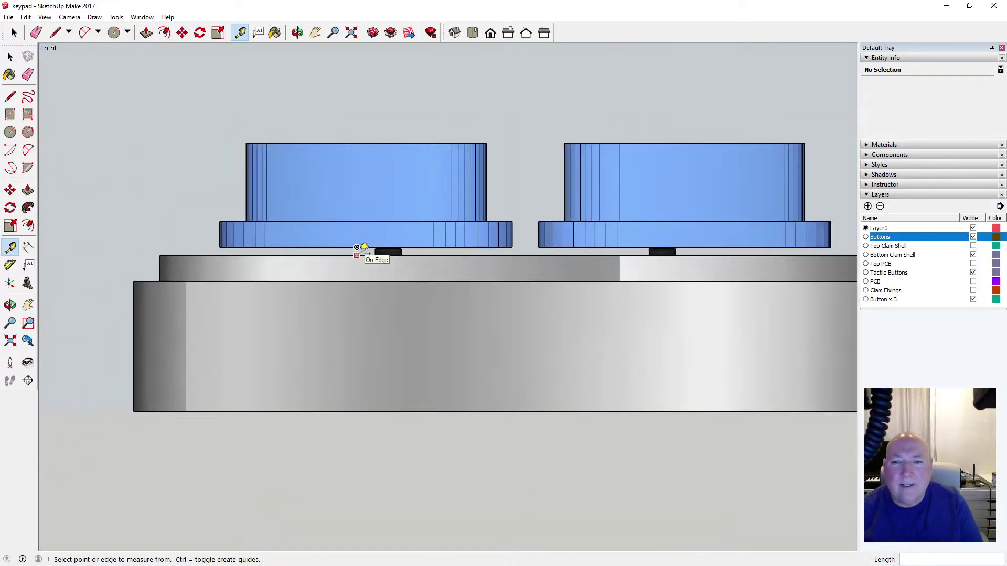
Examine a switch plunger under its button cap, and return to perspective projection with the keypad seen from above at an angle
{"action": "key", "text": "space"}
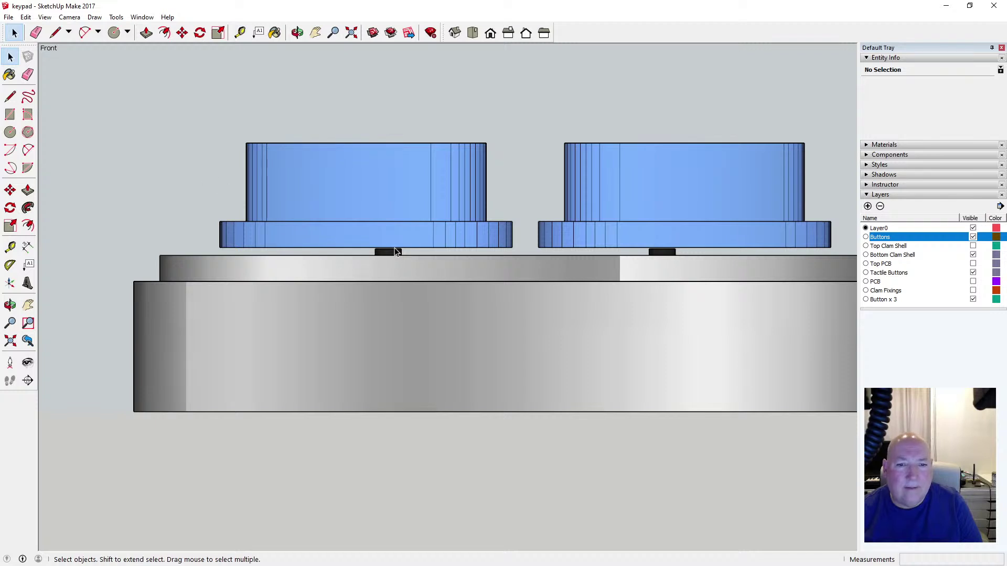
{"action": "scroll", "coordinate": [395, 252], "scroll_direction": "up", "scroll_amount": 8}
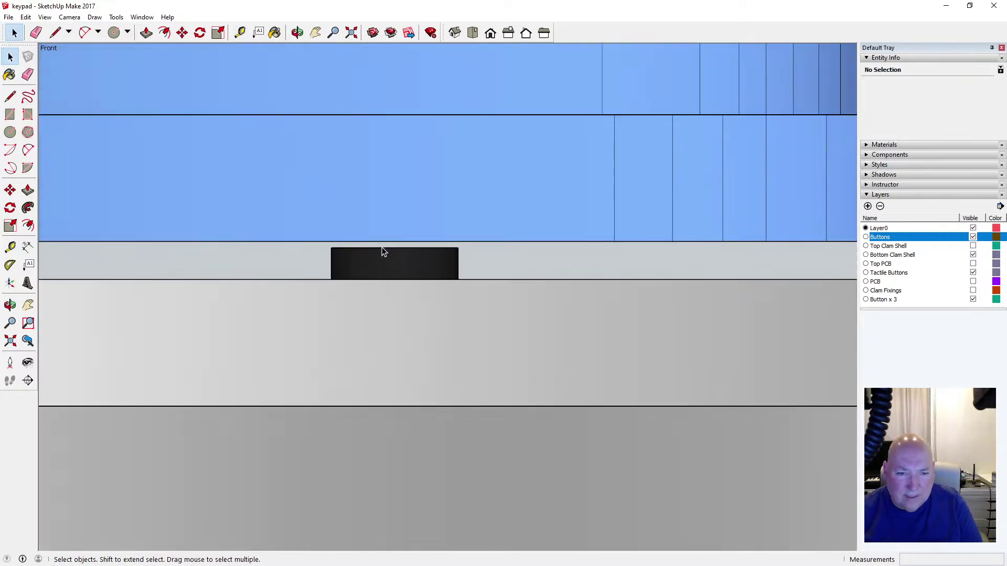
{"action": "scroll", "coordinate": [382, 250], "scroll_direction": "up", "scroll_amount": 3}
{"action": "scroll", "coordinate": [378, 248], "scroll_direction": "down", "scroll_amount": 5}
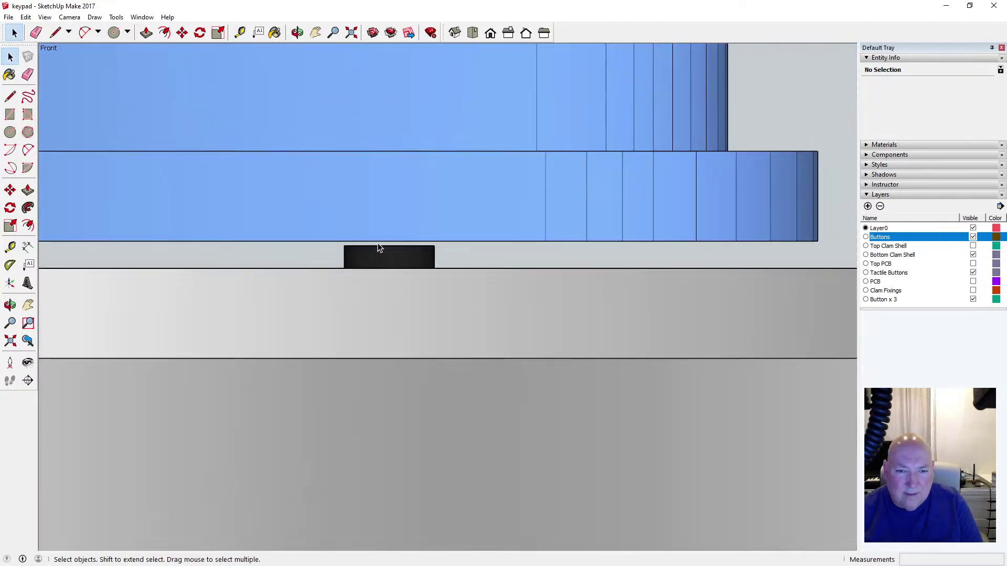
{"action": "scroll", "coordinate": [377, 247], "scroll_direction": "down", "scroll_amount": 6}
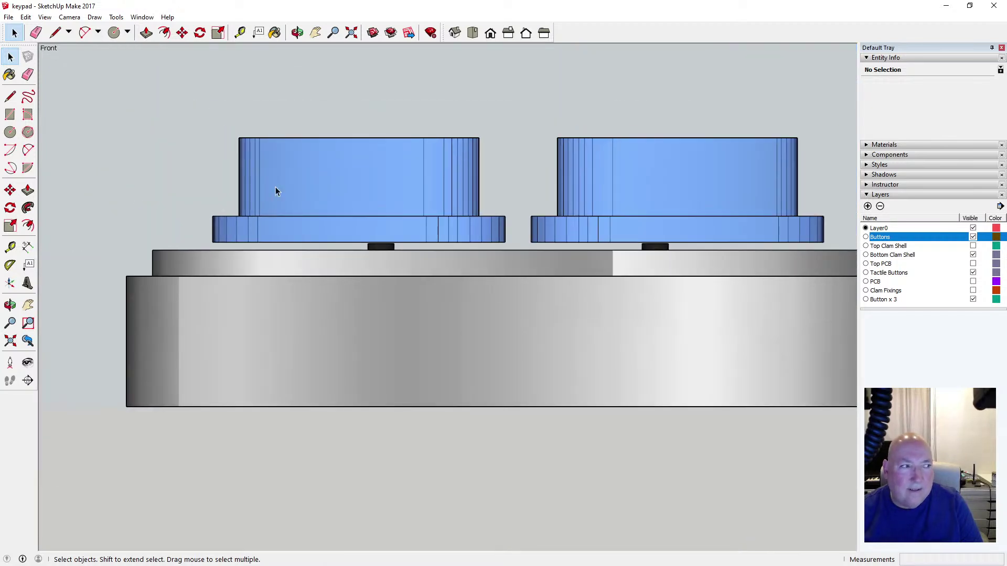
{"action": "left_click", "coordinate": [69, 17]}
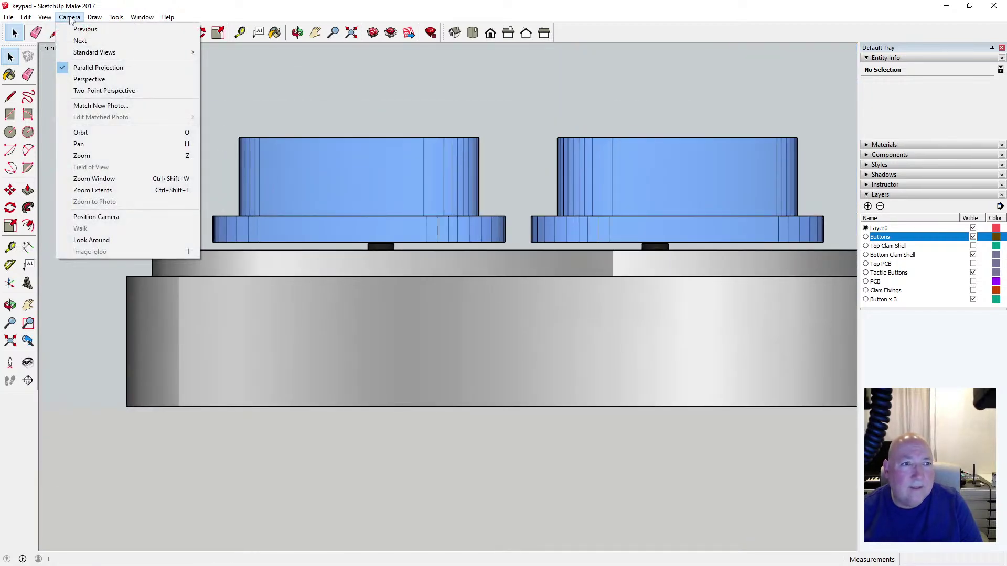
{"action": "left_click", "coordinate": [89, 79]}
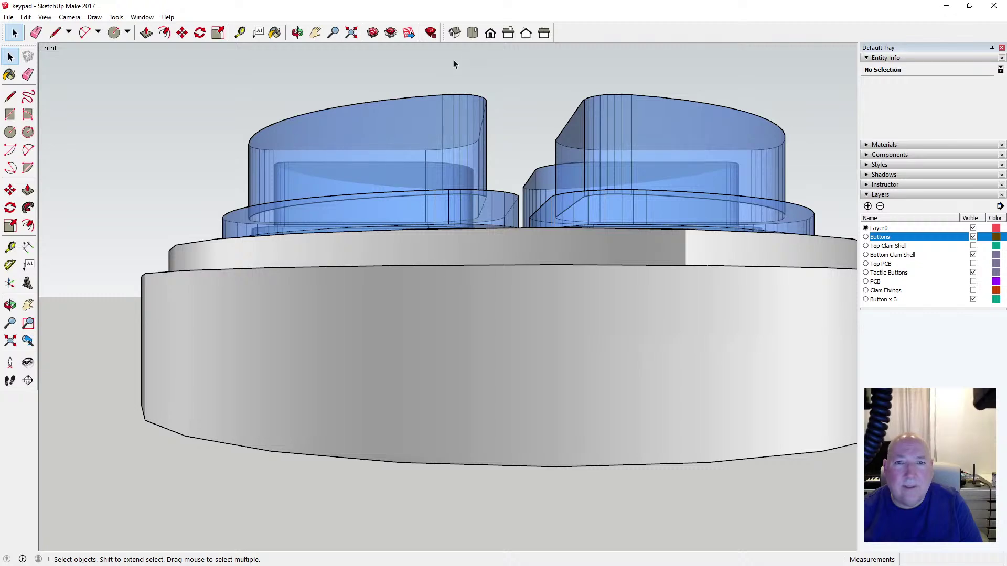
{"action": "left_click", "coordinate": [296, 33]}
{"action": "left_click_drag", "start_coordinate": [477, 151], "coordinate": [515, 294]}
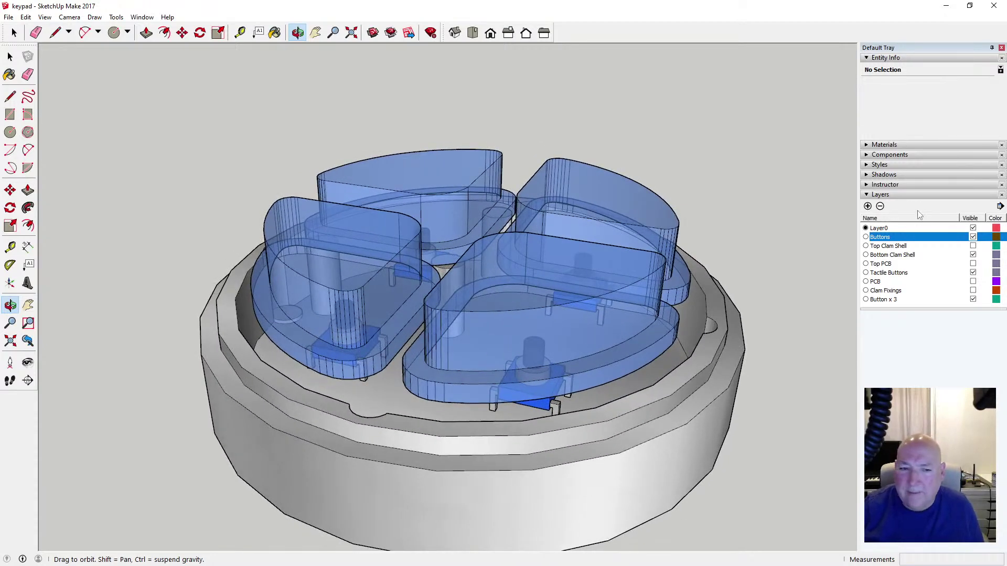
Hide the Button x 3 layer and view the remaining button cap above its tactile switch and support posts up close
{"action": "left_click", "coordinate": [973, 299]}
{"action": "left_click_drag", "start_coordinate": [491, 309], "coordinate": [509, 290]}
{"action": "scroll", "coordinate": [399, 296], "scroll_direction": "up", "scroll_amount": 5}
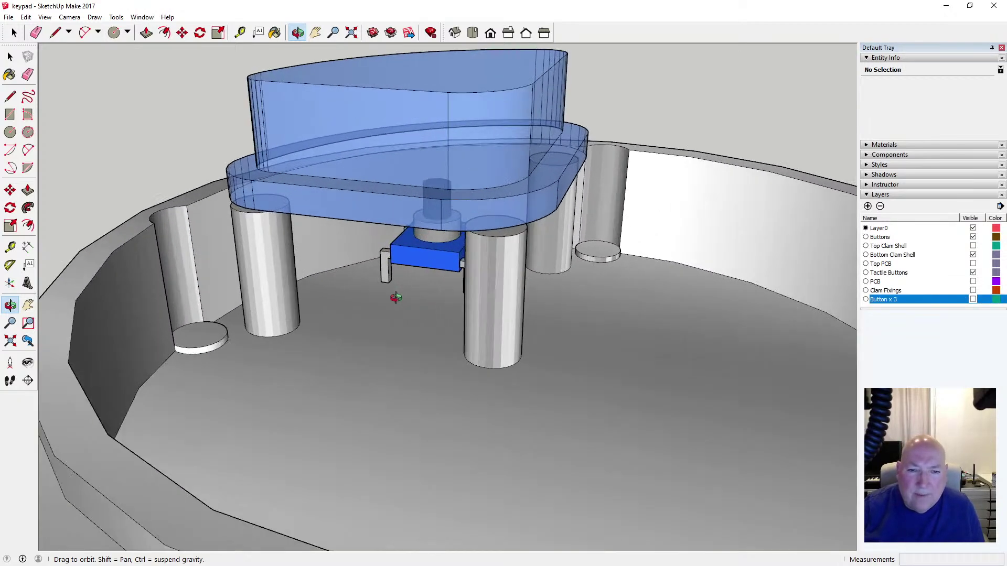
{"action": "scroll", "coordinate": [399, 294], "scroll_direction": "up", "scroll_amount": 5}
{"action": "left_click_drag", "start_coordinate": [438, 230], "coordinate": [406, 239]}
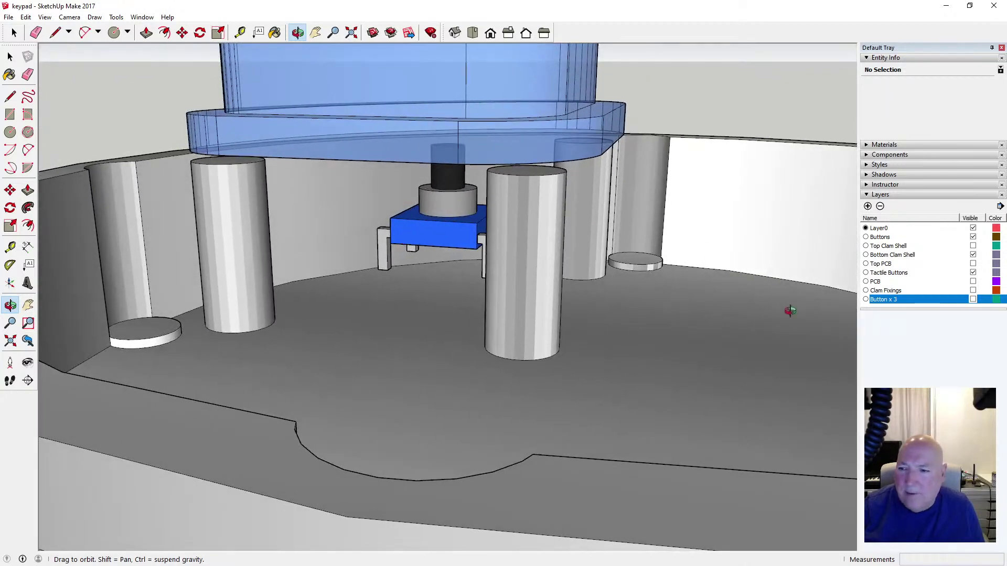
Show the PCB layer and lower the PCB by 1.5 mm along the blue axis
{"action": "left_click", "coordinate": [973, 282]}
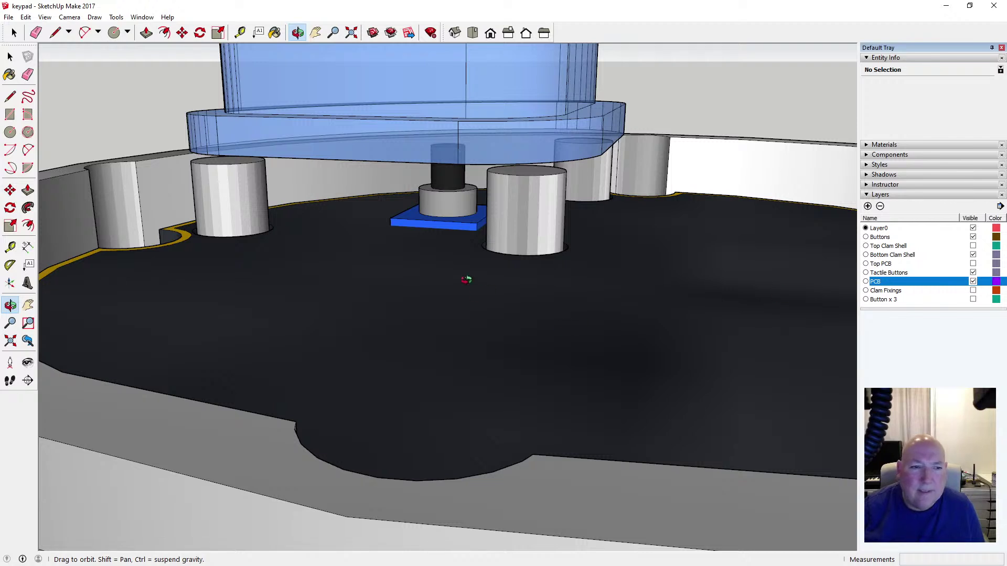
{"action": "left_click", "coordinate": [9, 56]}
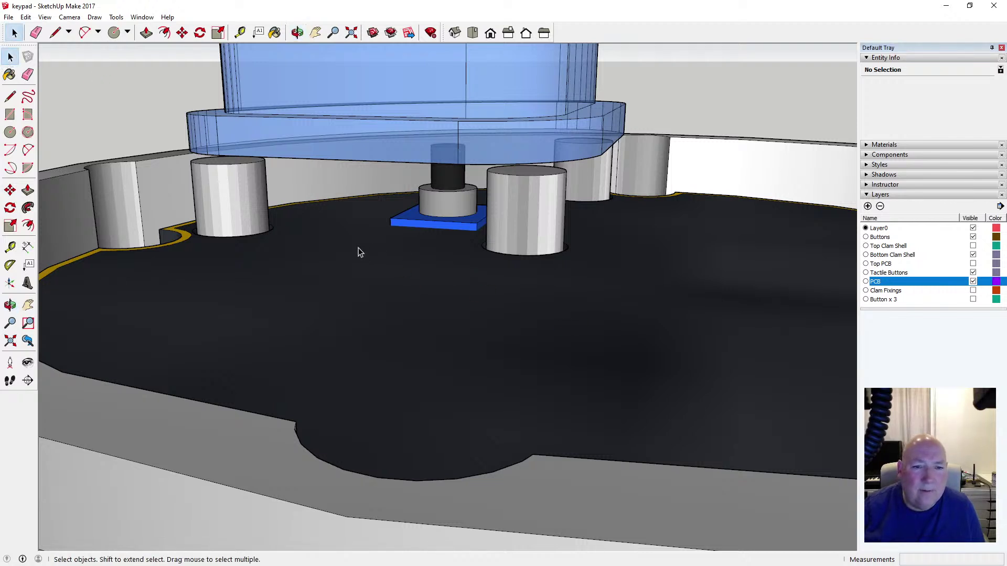
{"action": "left_click", "coordinate": [357, 249]}
{"action": "left_click", "coordinate": [182, 34]}
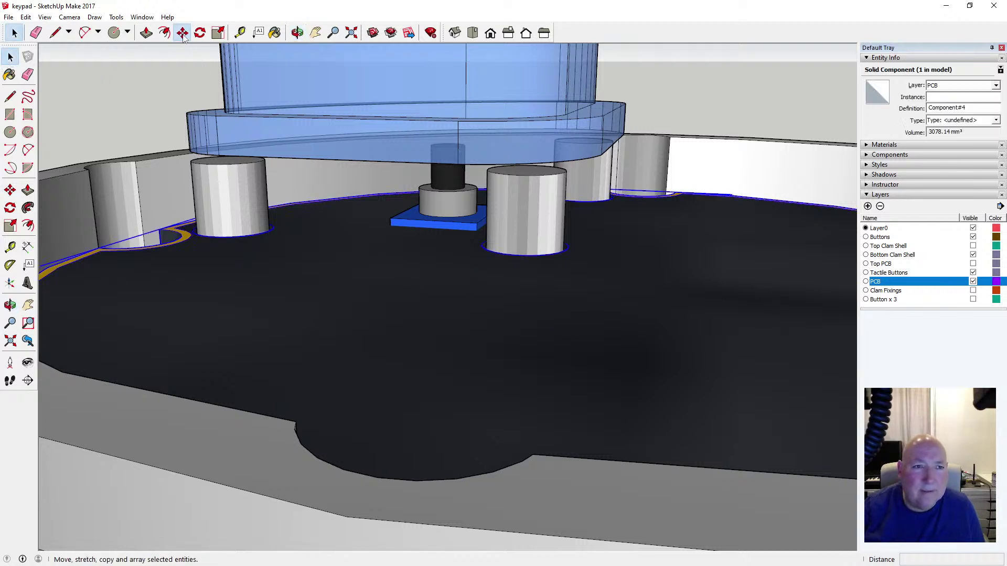
{"action": "left_click", "coordinate": [333, 246]}
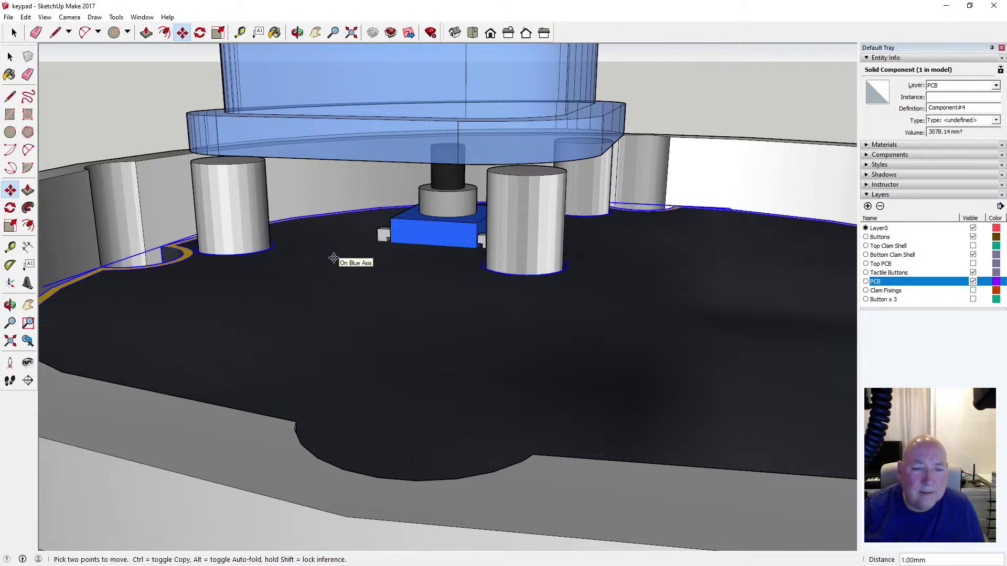
{"action": "type", "text": "1.5"}
{"action": "key", "text": "Return"}
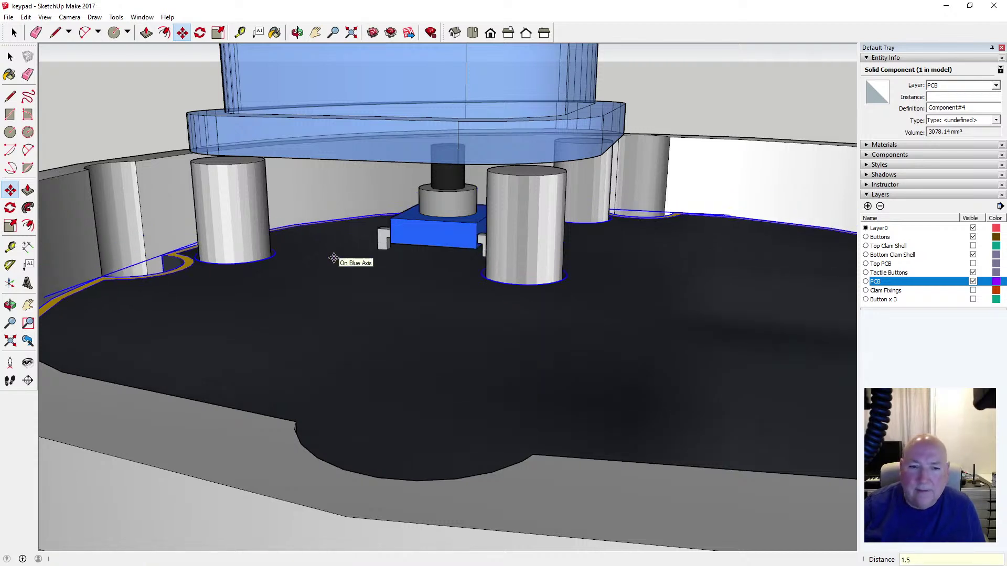
{"action": "key", "text": "space"}
{"action": "left_click", "coordinate": [122, 106]}
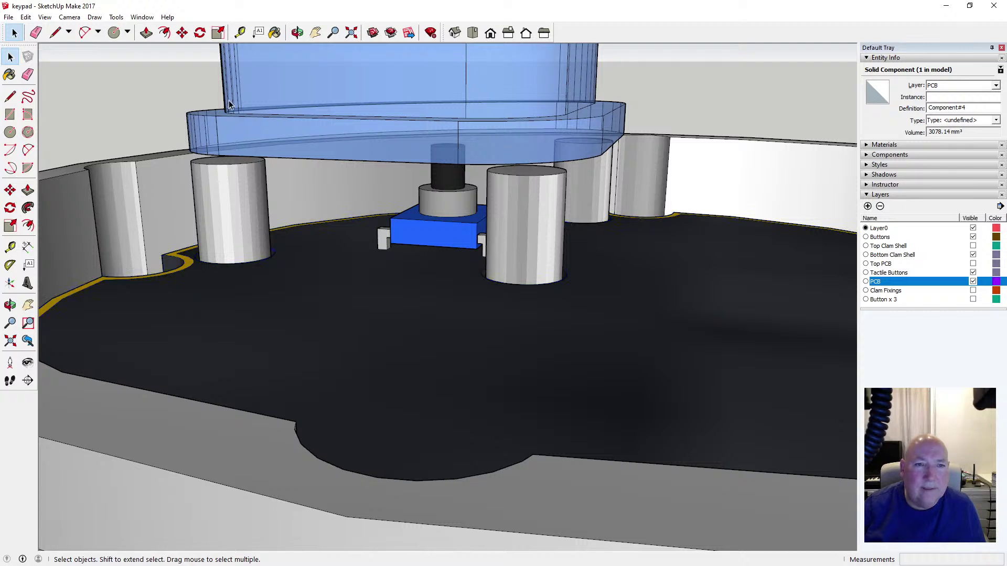
Turn on the X-ray face style and examine how the PCB, tactile switch and support posts fit inside the bottom clam shell
{"action": "left_click", "coordinate": [69, 17]}
{"action": "mouse_move", "coordinate": [44, 17]}
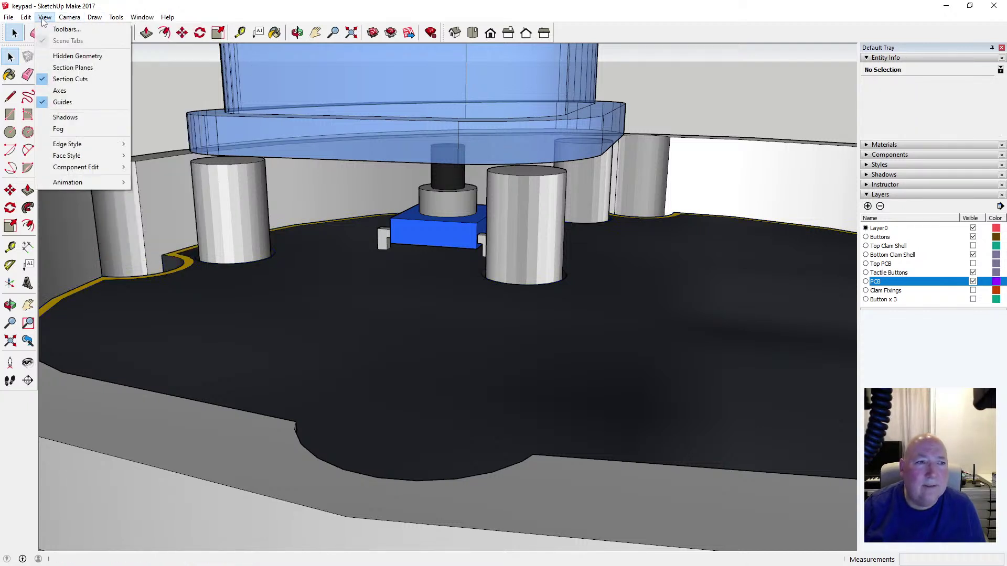
{"action": "mouse_move", "coordinate": [105, 156]}
{"action": "left_click", "coordinate": [152, 156]}
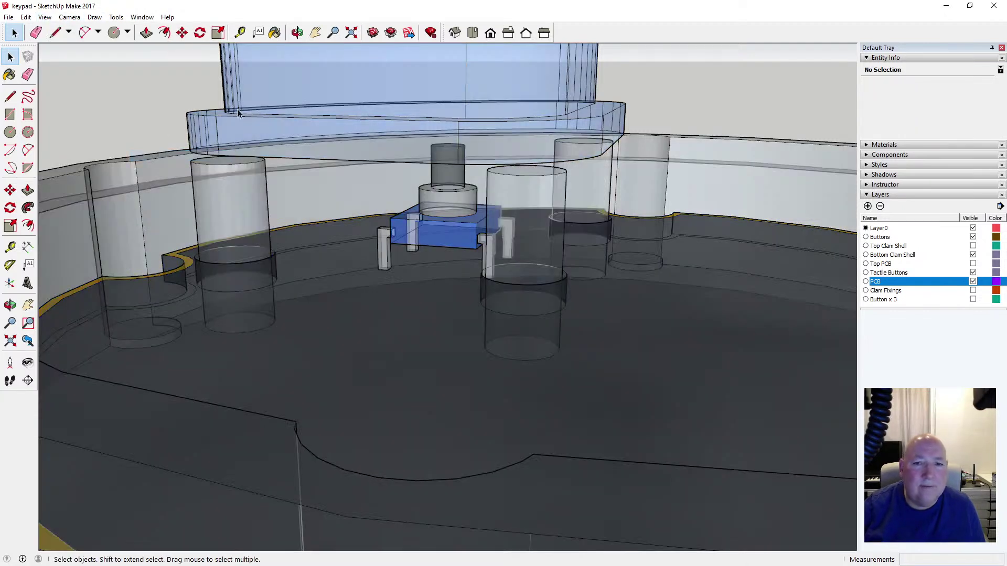
{"action": "scroll", "coordinate": [359, 156], "scroll_direction": "down", "scroll_amount": 6}
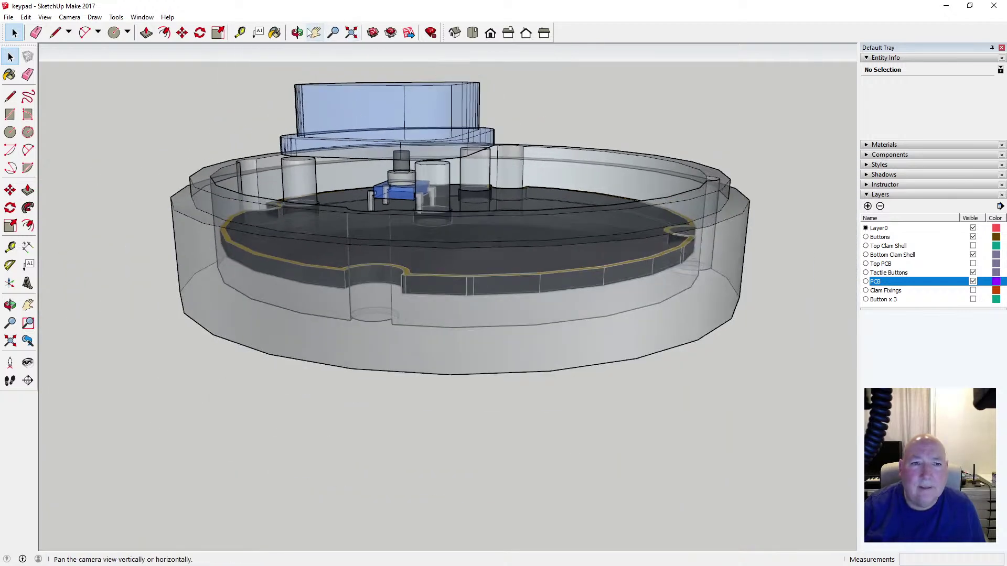
{"action": "left_click", "coordinate": [298, 32]}
{"action": "left_click_drag", "start_coordinate": [339, 218], "coordinate": [431, 163]}
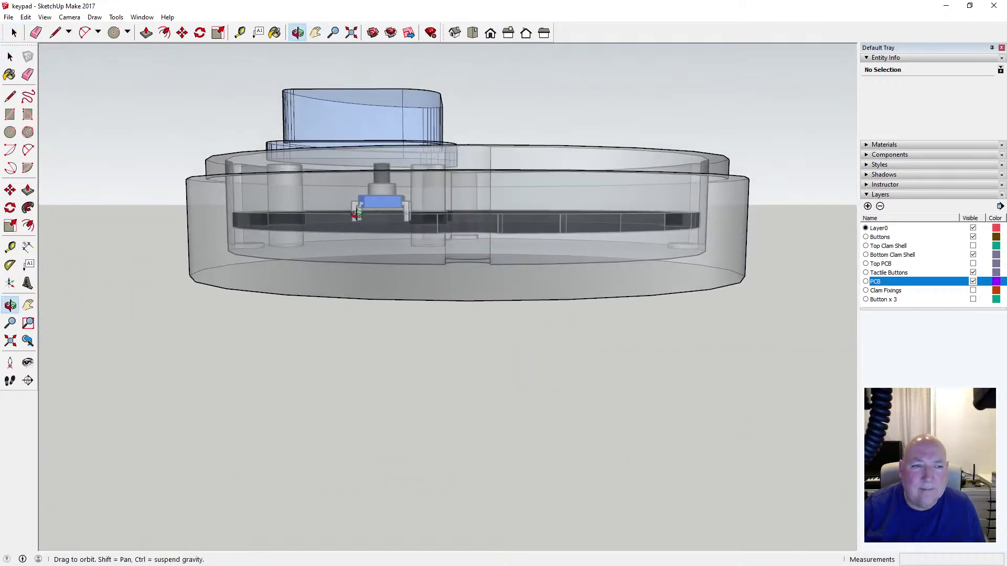
{"action": "scroll", "coordinate": [340, 222], "scroll_direction": "up", "scroll_amount": 1}
{"action": "left_click_drag", "start_coordinate": [339, 222], "coordinate": [401, 231]}
{"action": "left_click_drag", "start_coordinate": [371, 158], "coordinate": [255, 166]}
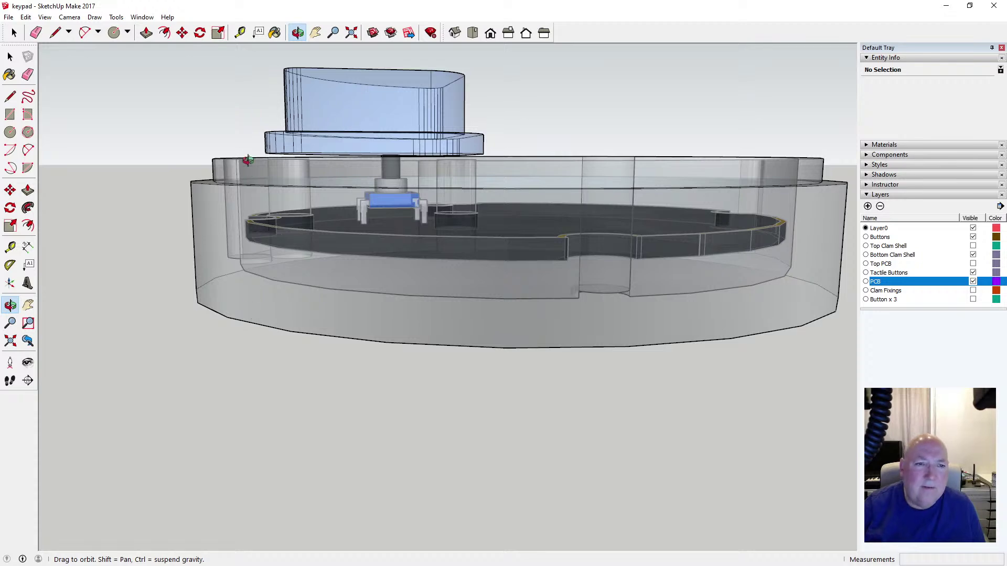
{"action": "left_click_drag", "start_coordinate": [248, 160], "coordinate": [215, 193]}
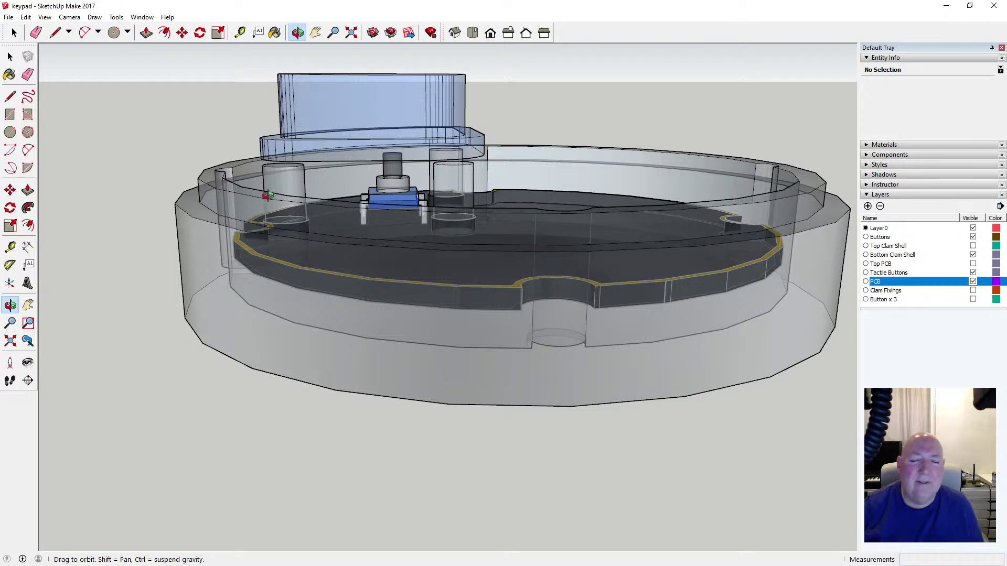
{"action": "left_click_drag", "start_coordinate": [266, 195], "coordinate": [254, 281]}
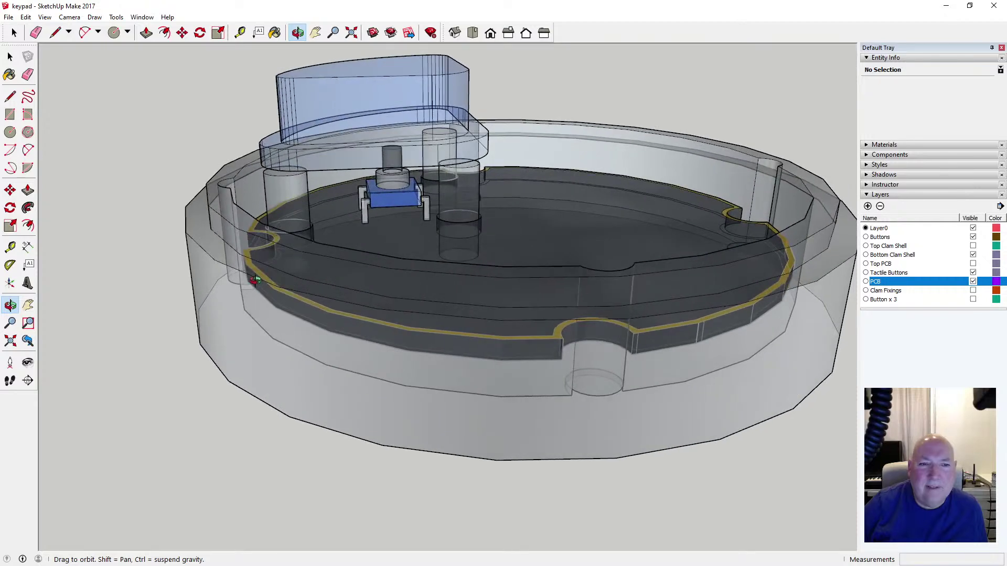
{"action": "left_click_drag", "start_coordinate": [278, 242], "coordinate": [361, 289]}
{"action": "left_click_drag", "start_coordinate": [462, 235], "coordinate": [462, 287]}
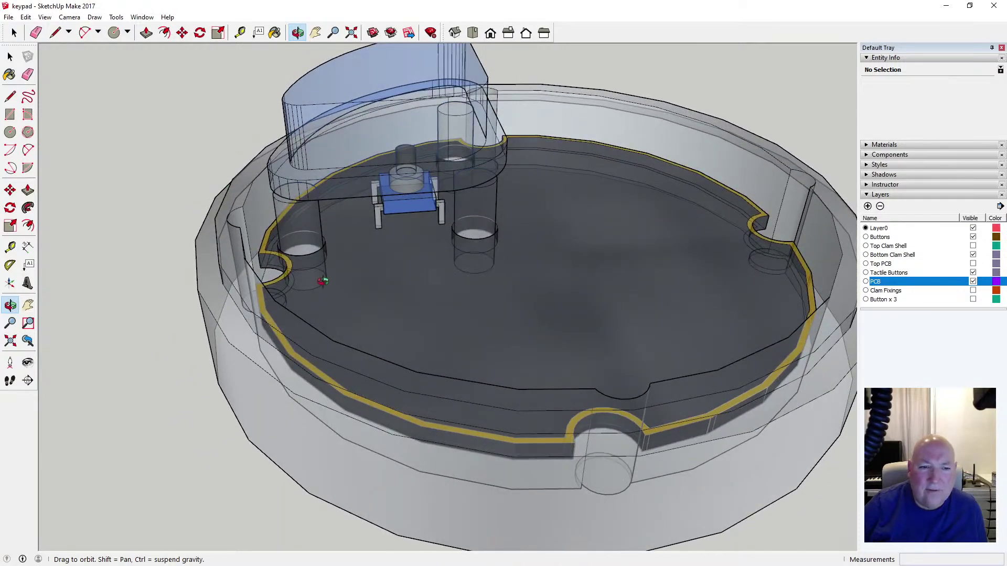
{"action": "left_click_drag", "start_coordinate": [322, 281], "coordinate": [325, 256]}
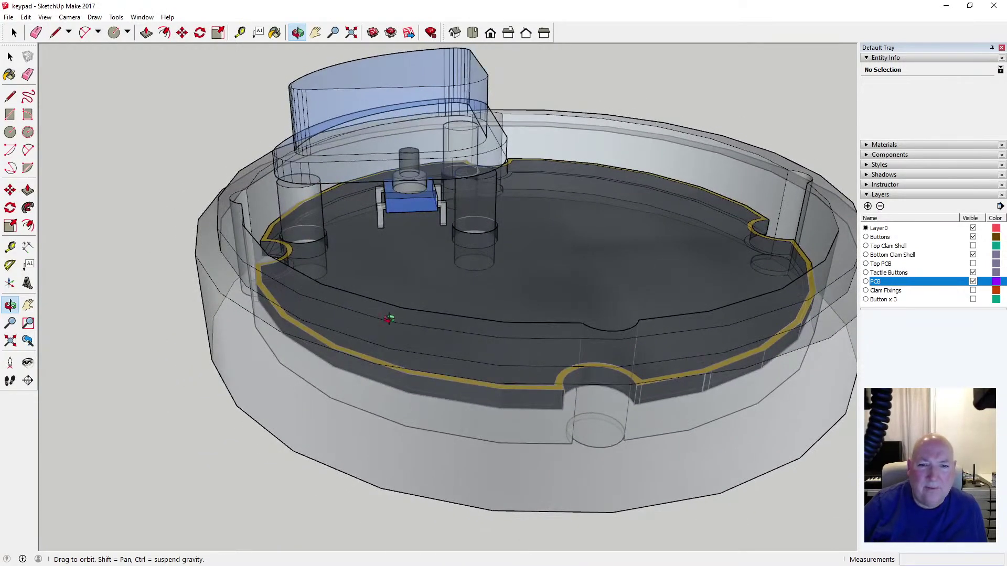
{"action": "left_click_drag", "start_coordinate": [388, 319], "coordinate": [366, 313]}
Turn off the X-ray face style and examine the support posts beneath the button cap from above
{"action": "left_click", "coordinate": [42, 18]}
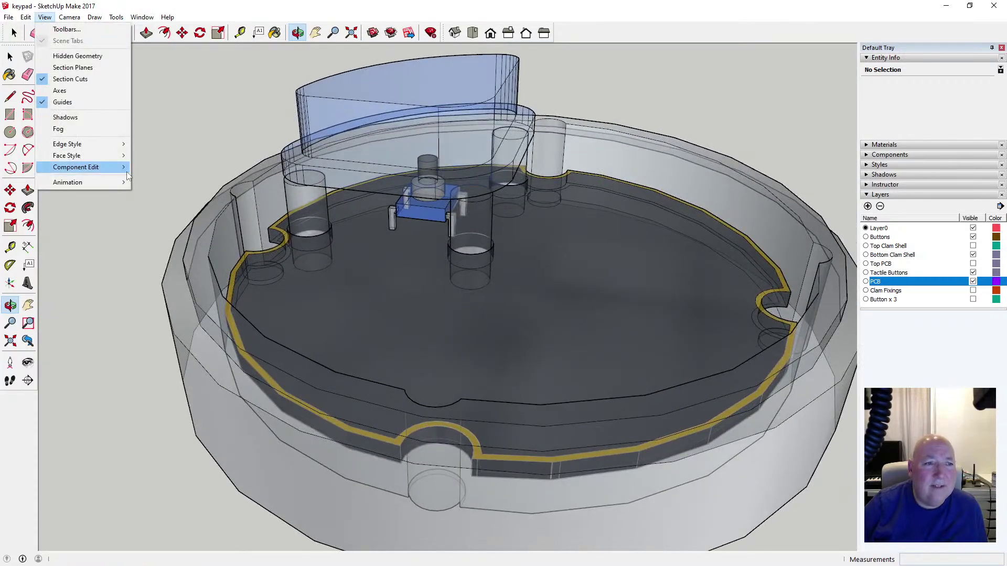
{"action": "mouse_move", "coordinate": [105, 156]}
{"action": "left_click", "coordinate": [164, 156]}
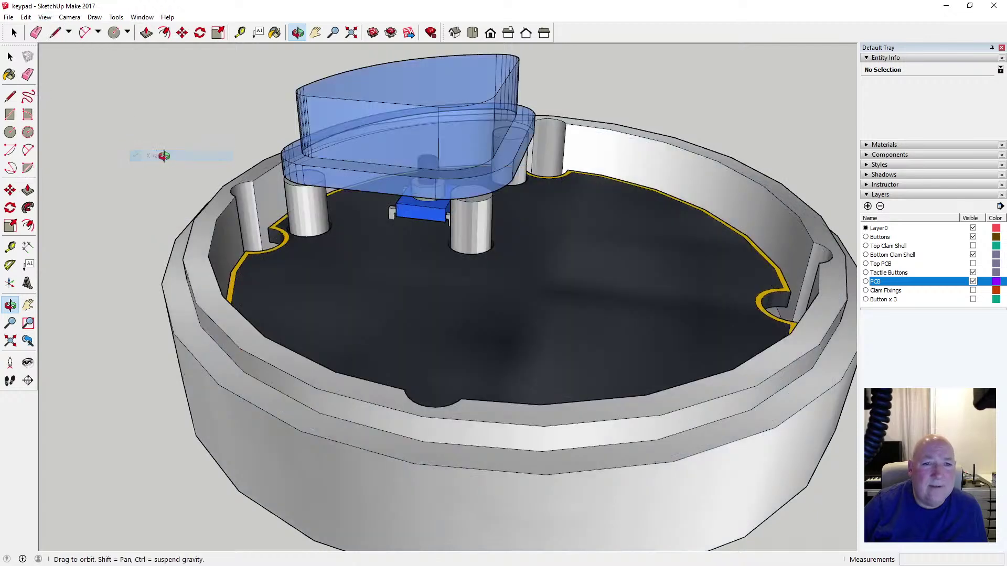
{"action": "scroll", "coordinate": [359, 276], "scroll_direction": "down", "scroll_amount": 4}
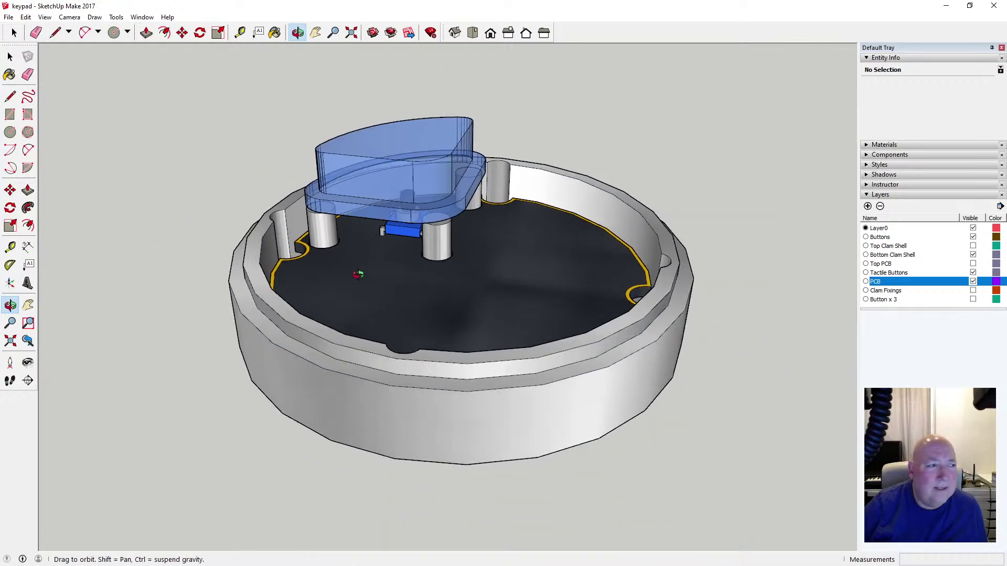
{"action": "left_click_drag", "start_coordinate": [408, 268], "coordinate": [427, 241]}
{"action": "scroll", "coordinate": [427, 241], "scroll_direction": "up", "scroll_amount": 3}
{"action": "left_click_drag", "start_coordinate": [411, 278], "coordinate": [260, 254]}
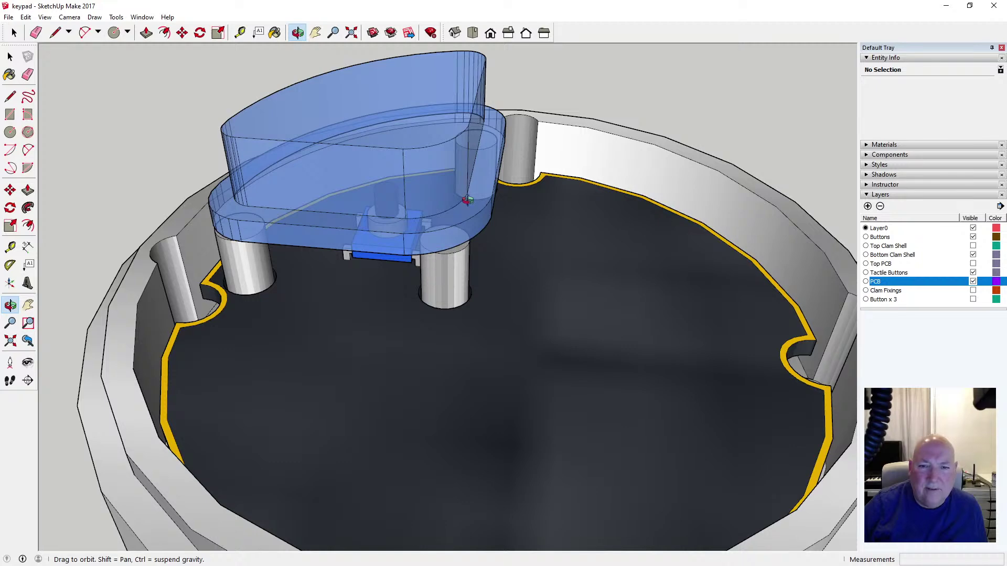
{"action": "scroll", "coordinate": [352, 297], "scroll_direction": "down", "scroll_amount": 3}
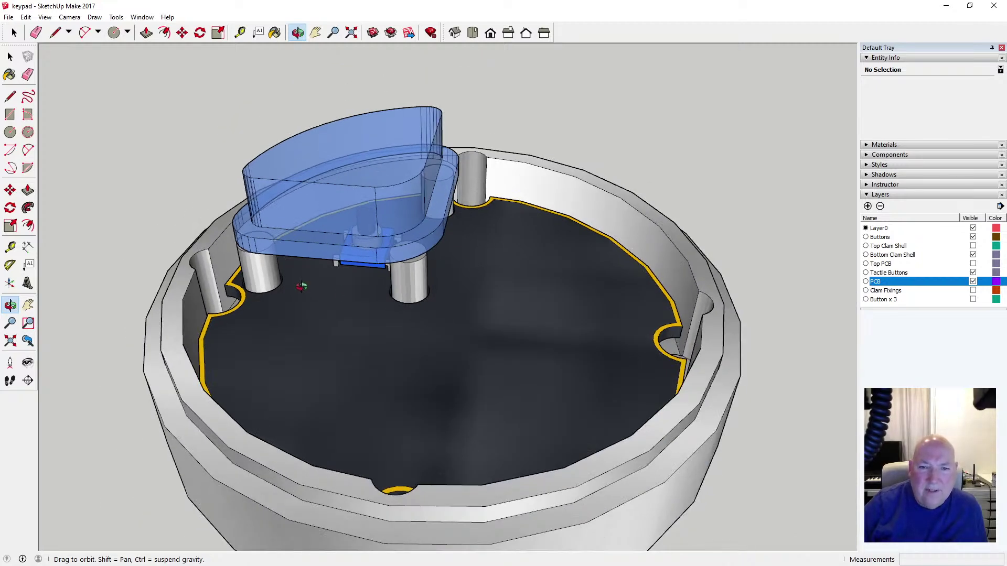
Hide the PCB, Tactile Buttons and Buttons layers so that only the bottom clam shell is shown
{"action": "left_click", "coordinate": [973, 282]}
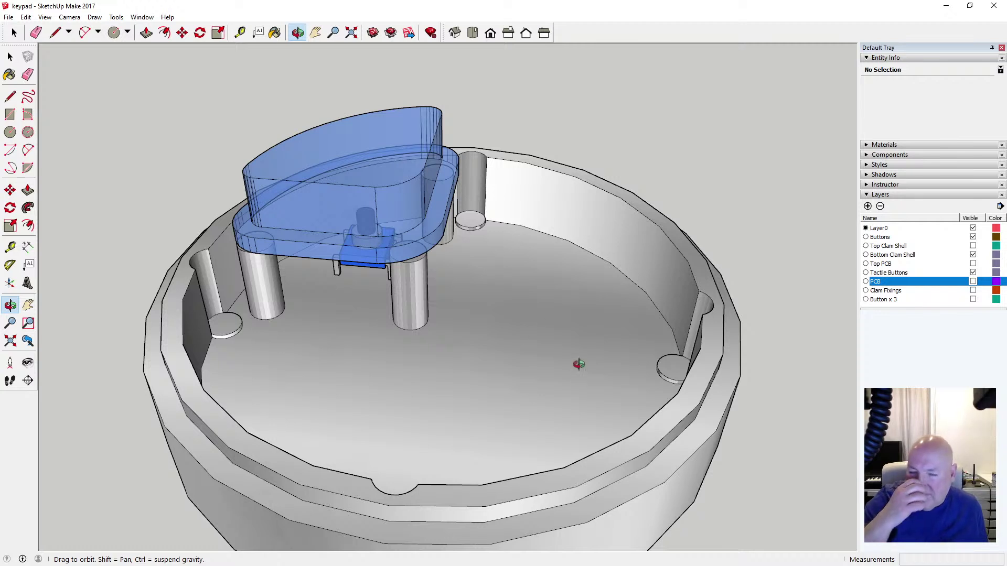
{"action": "left_click", "coordinate": [973, 273]}
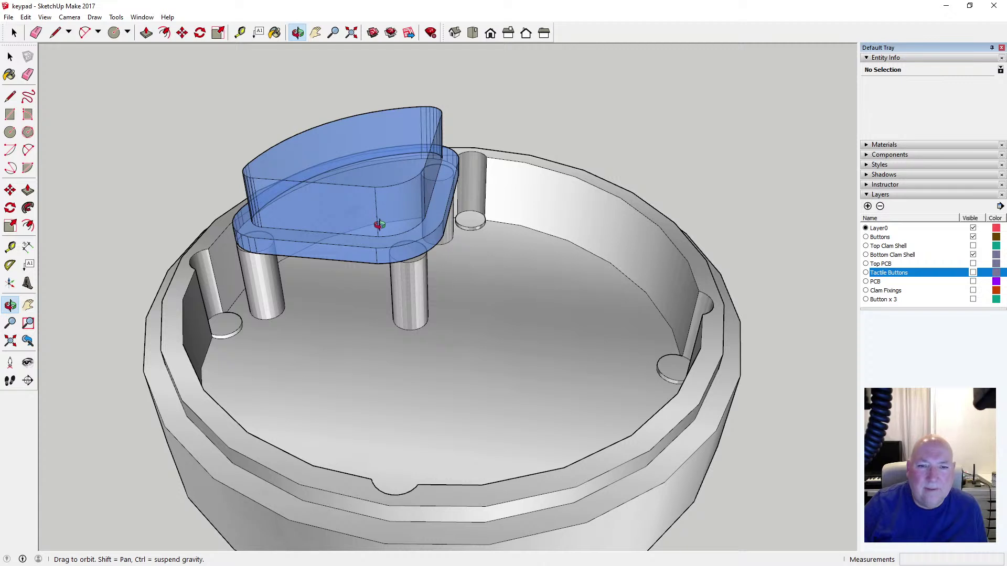
{"action": "left_click", "coordinate": [974, 237]}
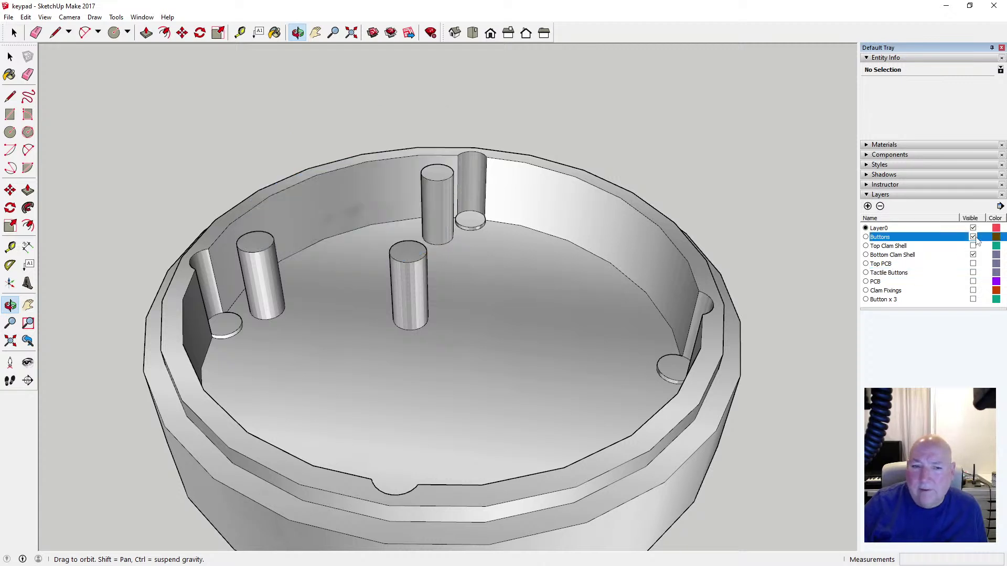
Open the bottom clam shell component for editing and select the whole support post nearest the side wall's fixing recess
{"action": "left_click", "coordinate": [11, 58]}
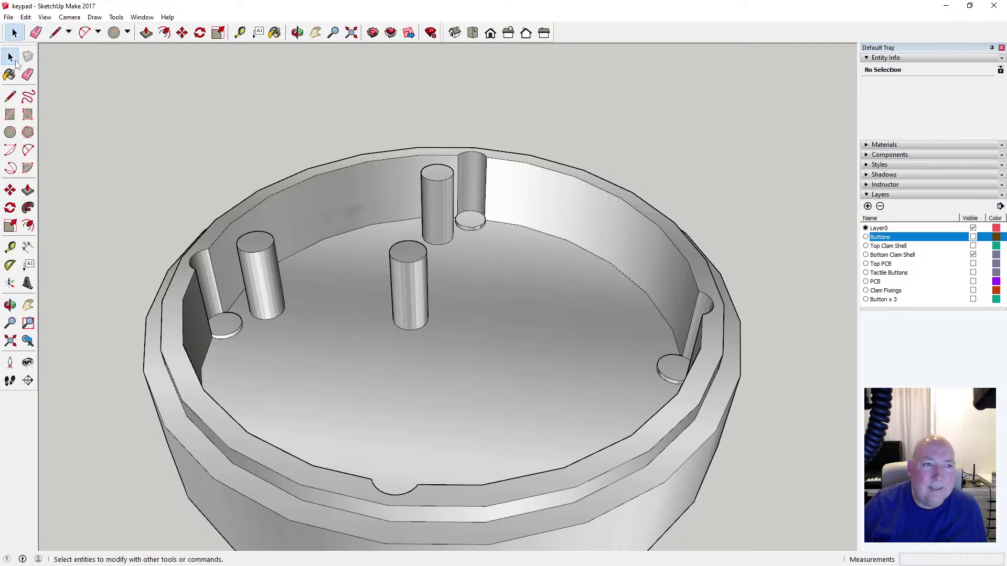
{"action": "left_click", "coordinate": [264, 260]}
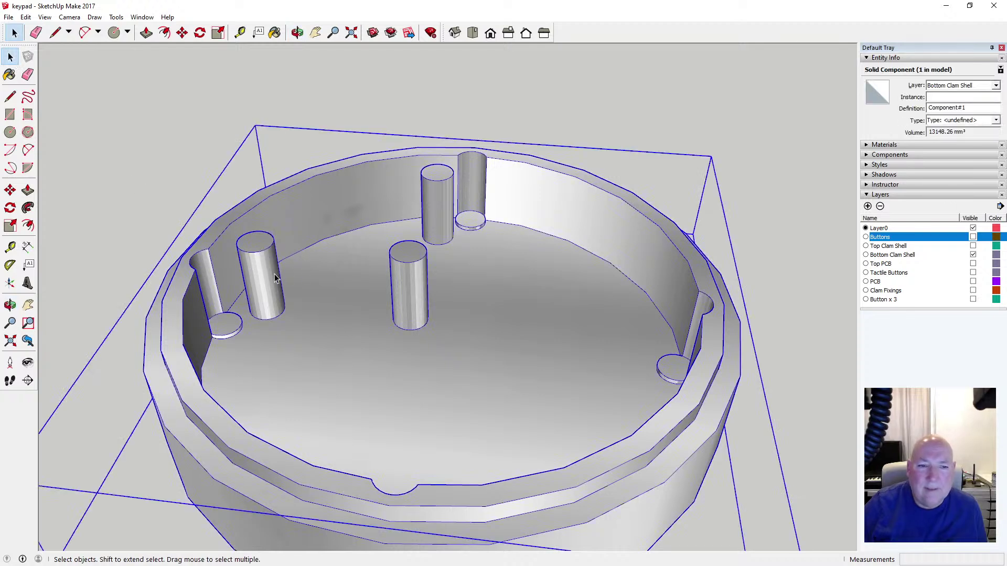
{"action": "double_click", "coordinate": [325, 276]}
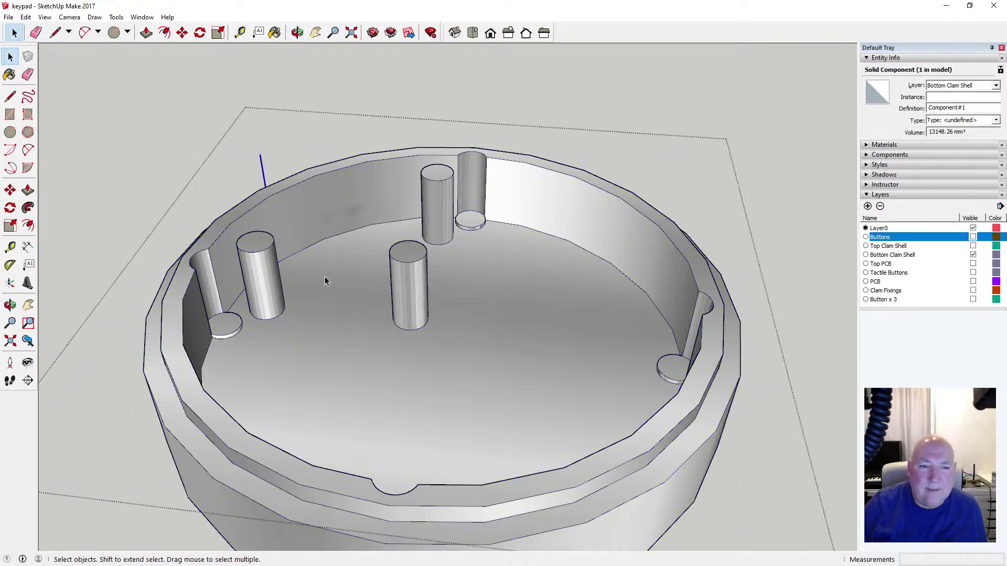
{"action": "left_click", "coordinate": [270, 276]}
{"action": "left_click", "coordinate": [311, 274]}
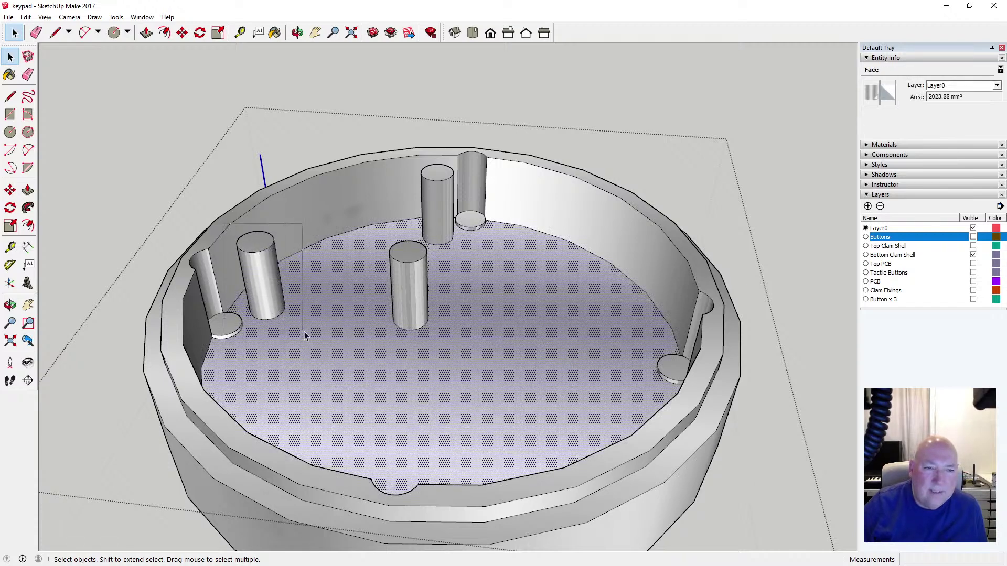
{"action": "left_click_drag", "start_coordinate": [304, 332], "coordinate": [313, 333]}
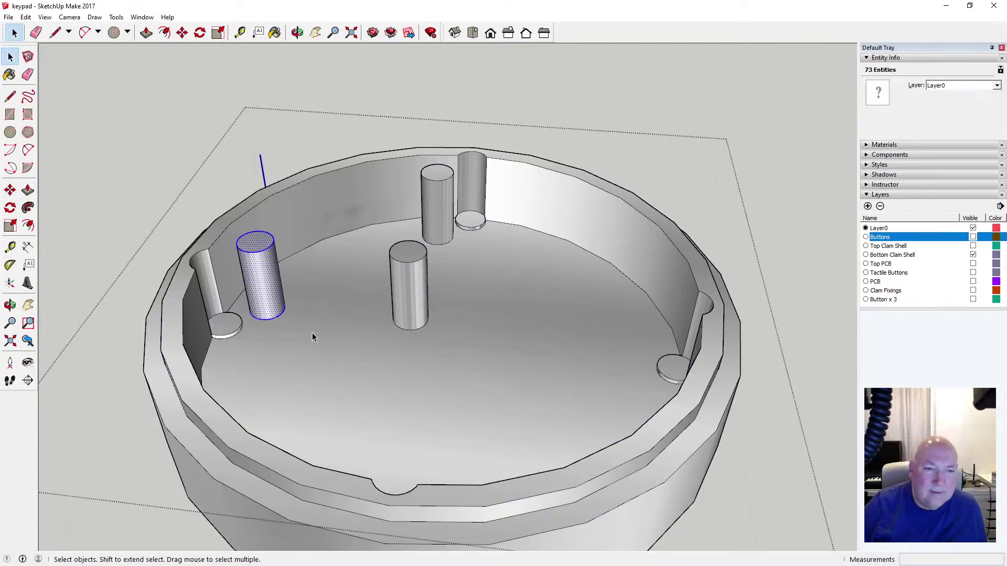
Add the other two full-height support posts to the selection
{"action": "left_click", "coordinate": [297, 33]}
{"action": "left_click_drag", "start_coordinate": [445, 236], "coordinate": [241, 267]}
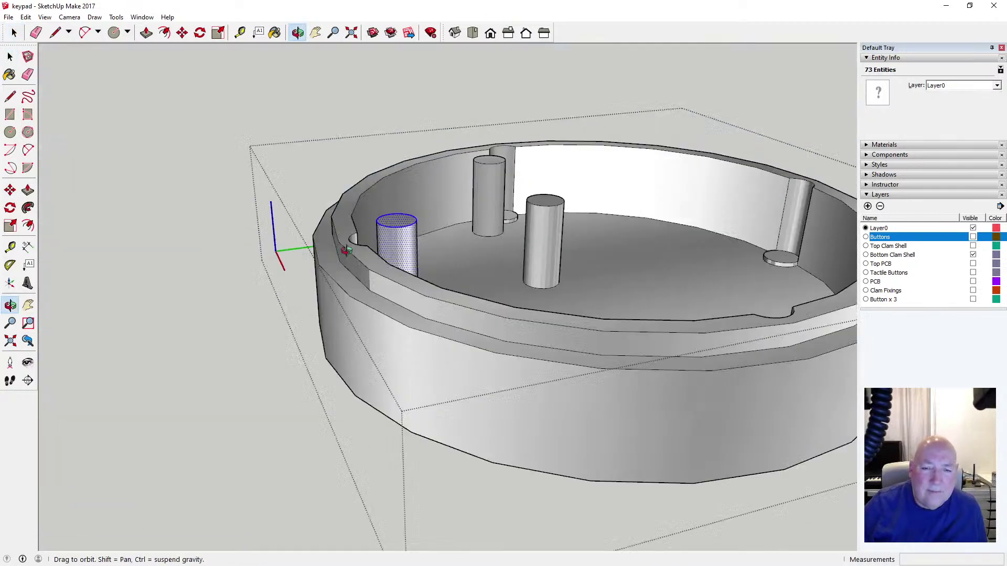
{"action": "scroll", "coordinate": [240, 270], "scroll_direction": "up", "scroll_amount": 2}
{"action": "scroll", "coordinate": [231, 270], "scroll_direction": "down", "scroll_amount": 2}
{"action": "scroll", "coordinate": [220, 259], "scroll_direction": "down", "scroll_amount": 2}
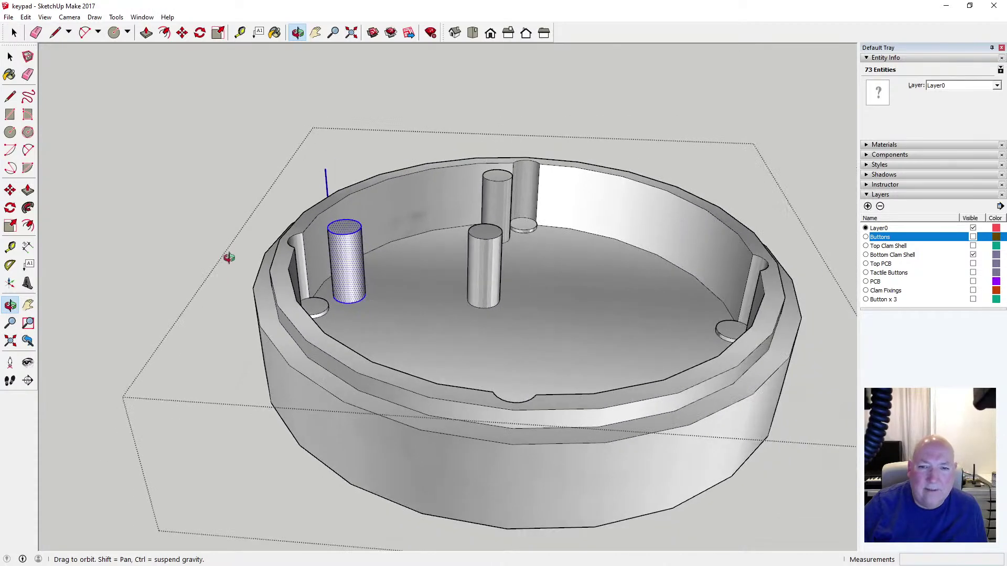
{"action": "left_click_drag", "start_coordinate": [301, 283], "coordinate": [278, 268]}
{"action": "key", "text": "space"}
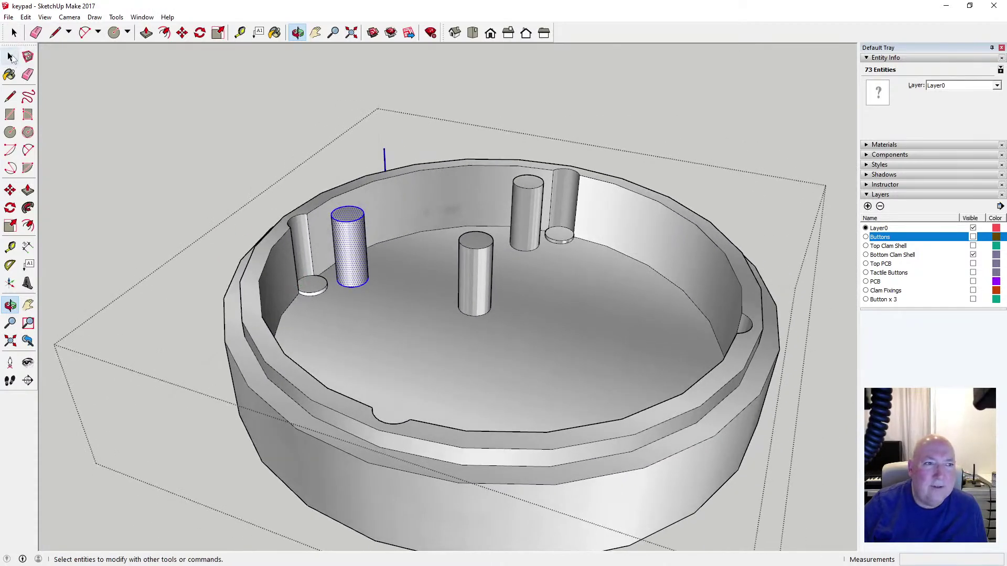
{"action": "left_click_drag", "start_coordinate": [442, 307], "coordinate": [502, 337], "text": "shift"}
{"action": "left_click_drag", "start_coordinate": [502, 170], "coordinate": [545, 253], "text": "shift"}
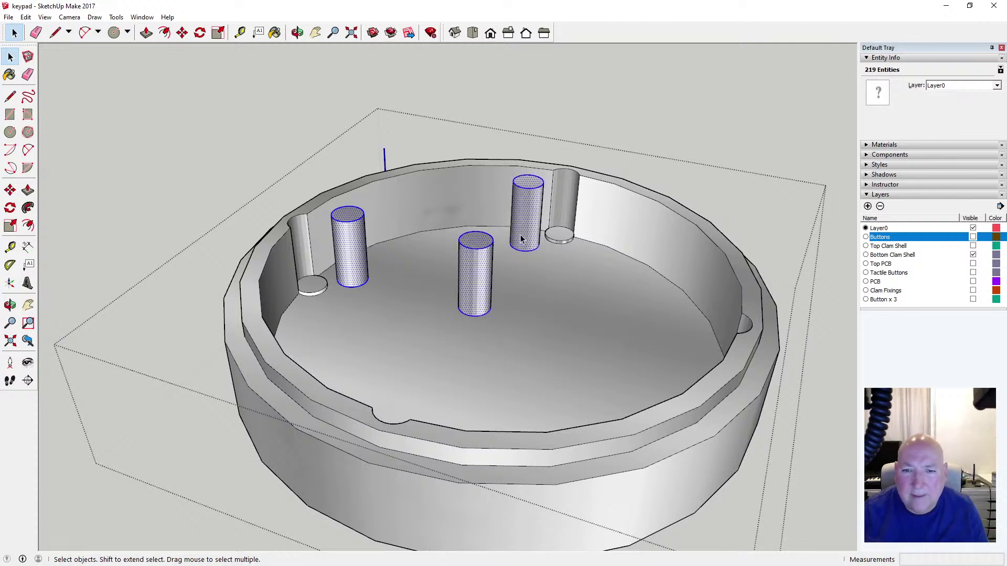
Copy the three selected support posts to the clipboard within the bottom clam shell component
{"action": "key", "text": "o"}
{"action": "left_click_drag", "start_coordinate": [441, 189], "coordinate": [383, 373]}
{"action": "scroll", "coordinate": [383, 374], "scroll_direction": "down", "scroll_amount": 3}
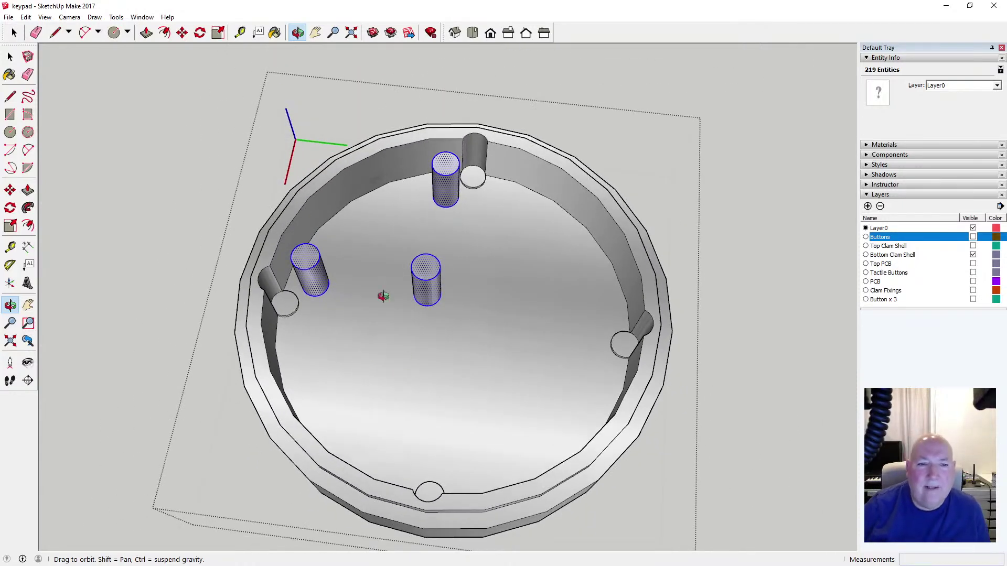
{"action": "left_click", "coordinate": [26, 17]}
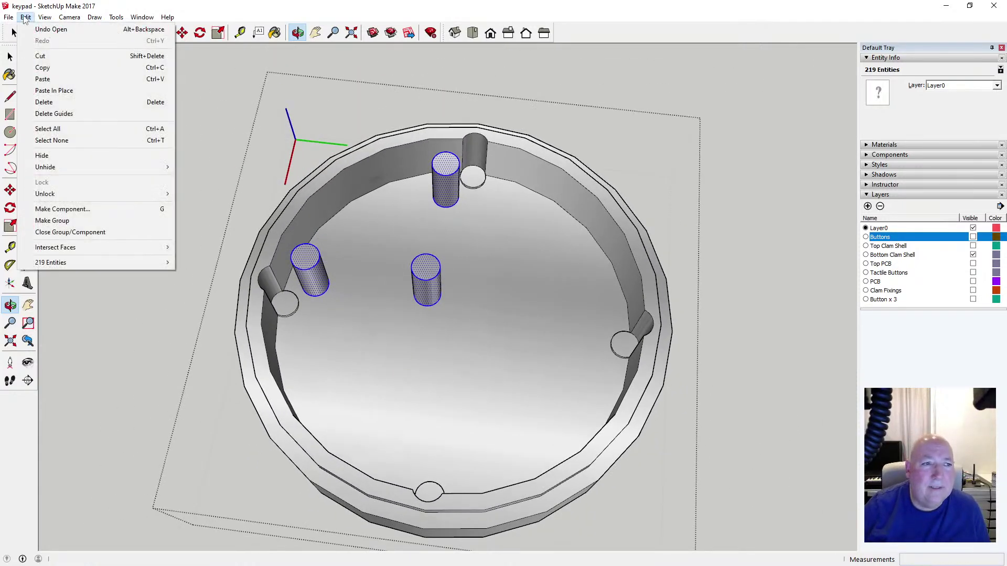
{"action": "left_click", "coordinate": [57, 67]}
{"action": "key", "text": "space"}
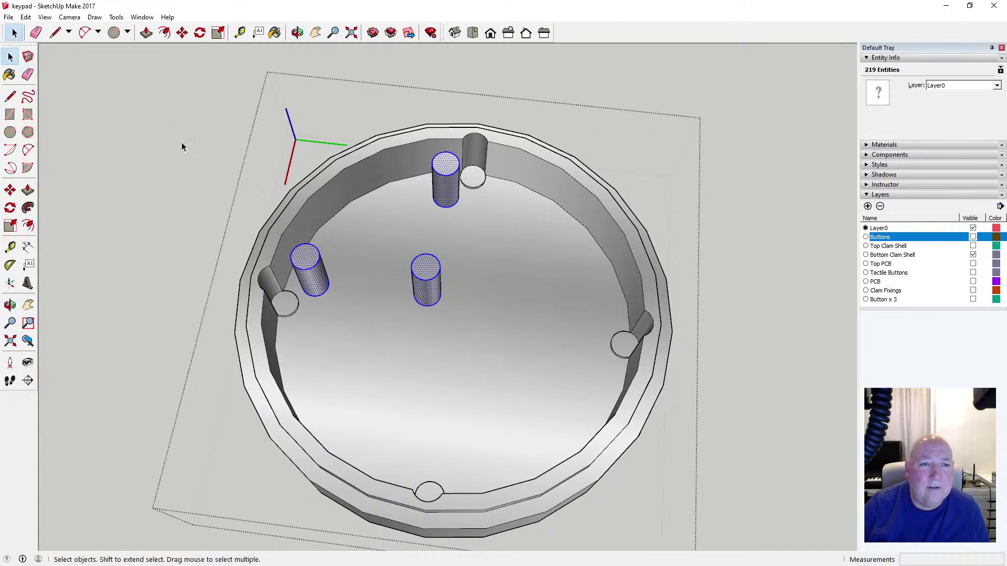
Close the bottom clam shell component and paste the three copied support posts in place outside it
{"action": "left_click", "coordinate": [178, 142]}
{"action": "left_click", "coordinate": [26, 17]}
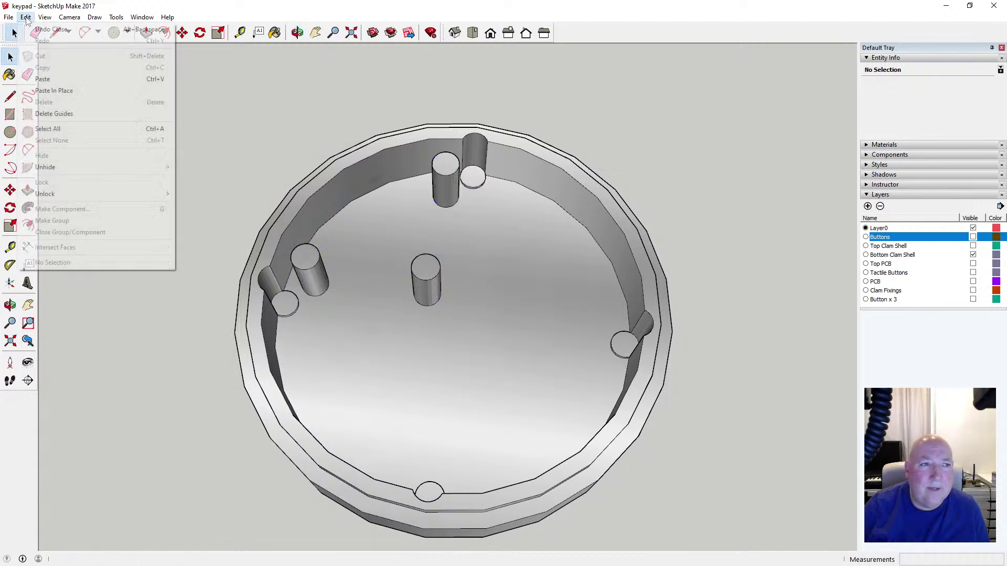
{"action": "left_click", "coordinate": [61, 92]}
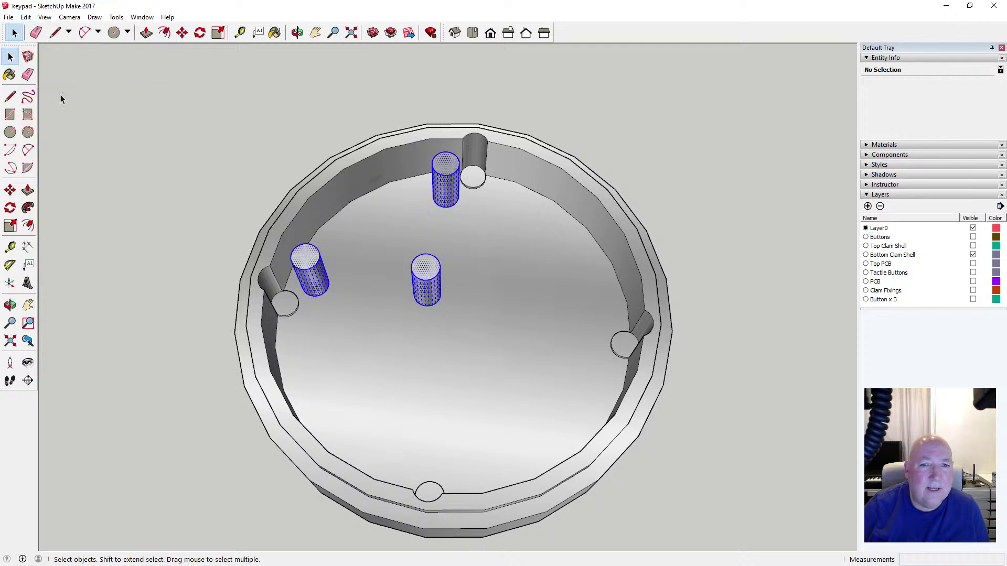
Rotate the three pasted support posts 270° about the centre of the shell floor, then clear the selection
{"action": "left_click", "coordinate": [201, 33]}
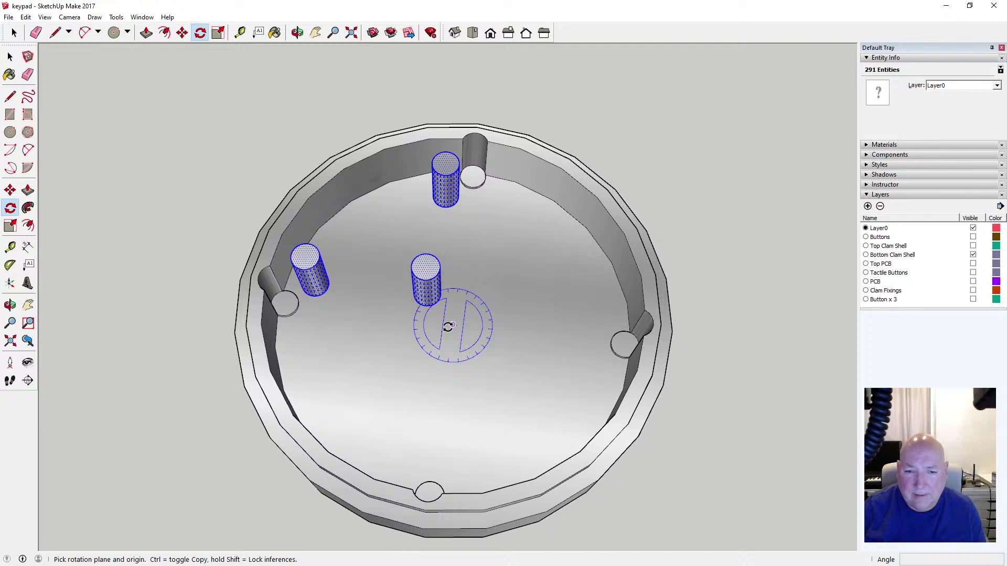
{"action": "left_click", "coordinate": [452, 325]}
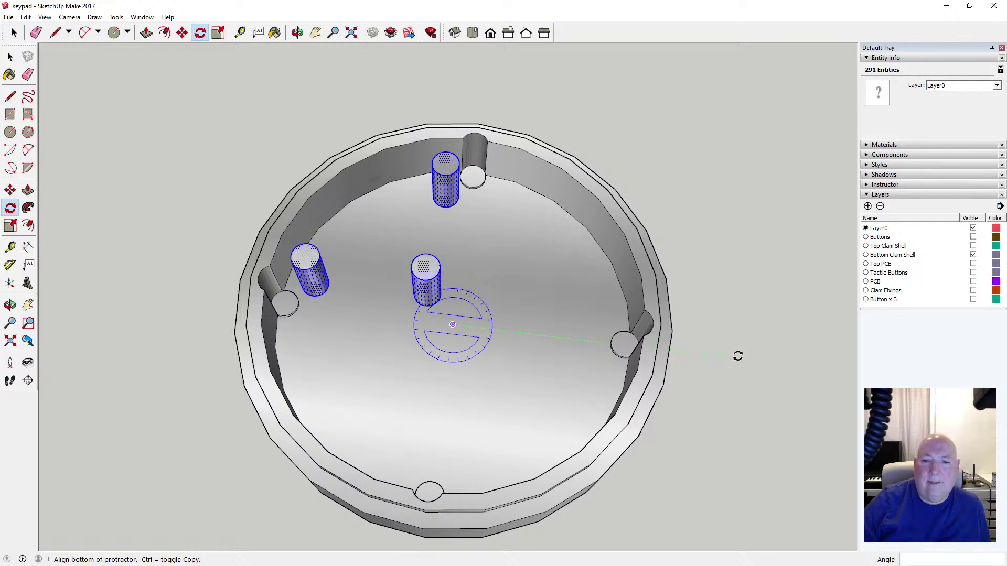
{"action": "left_click", "coordinate": [737, 356]}
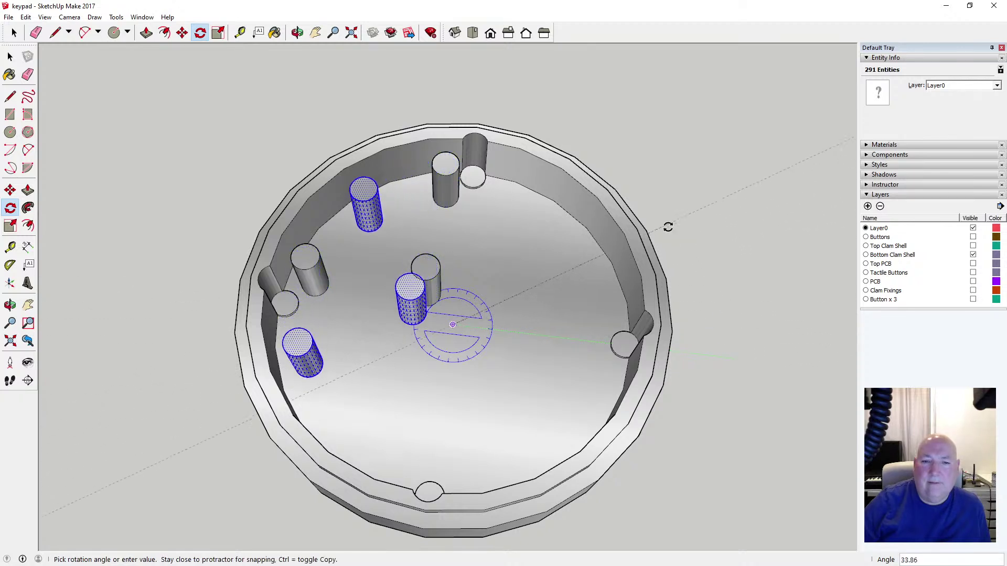
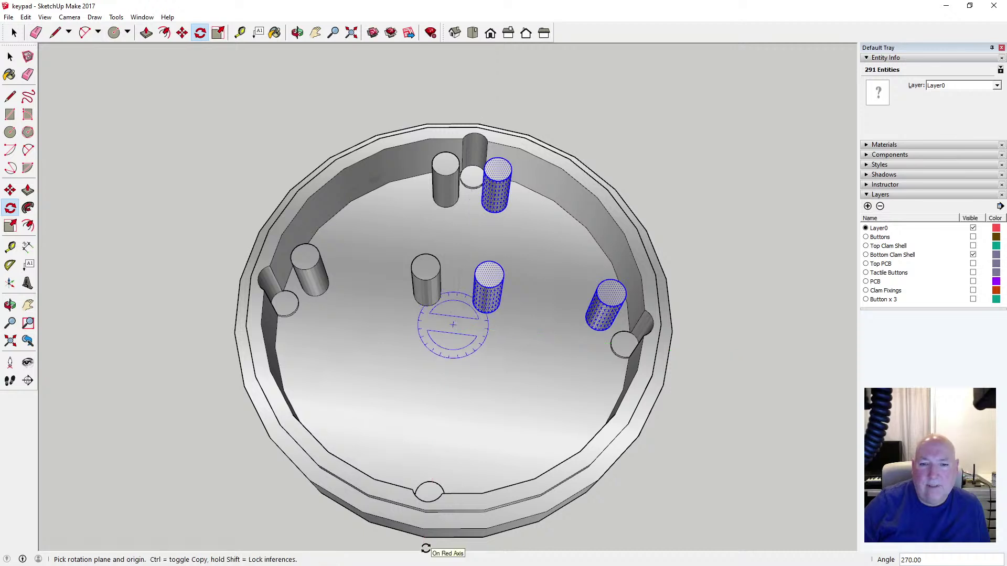
{"action": "left_click", "coordinate": [425, 546]}
{"action": "left_click", "coordinate": [9, 57]}
{"action": "left_click", "coordinate": [68, 81]}
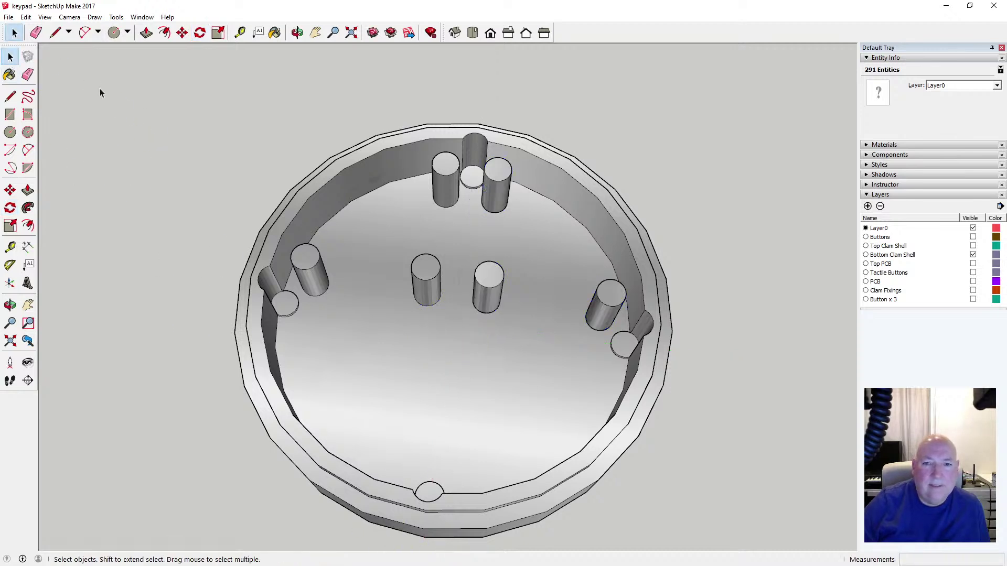
Show the Buttons and Button x 3 layers to check the new posts against the button caps, then hide both layers
{"action": "left_click", "coordinate": [973, 237]}
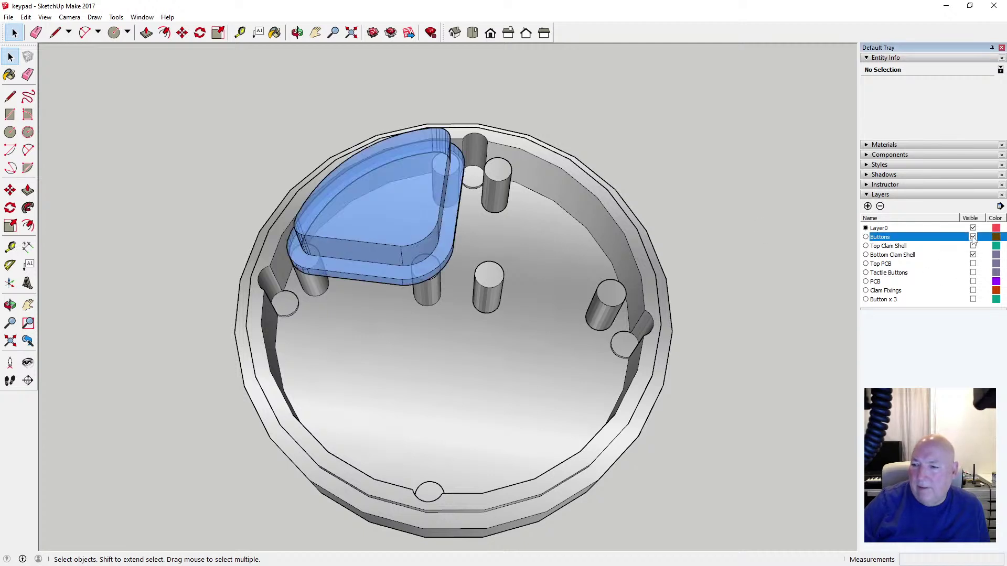
{"action": "left_click", "coordinate": [973, 300]}
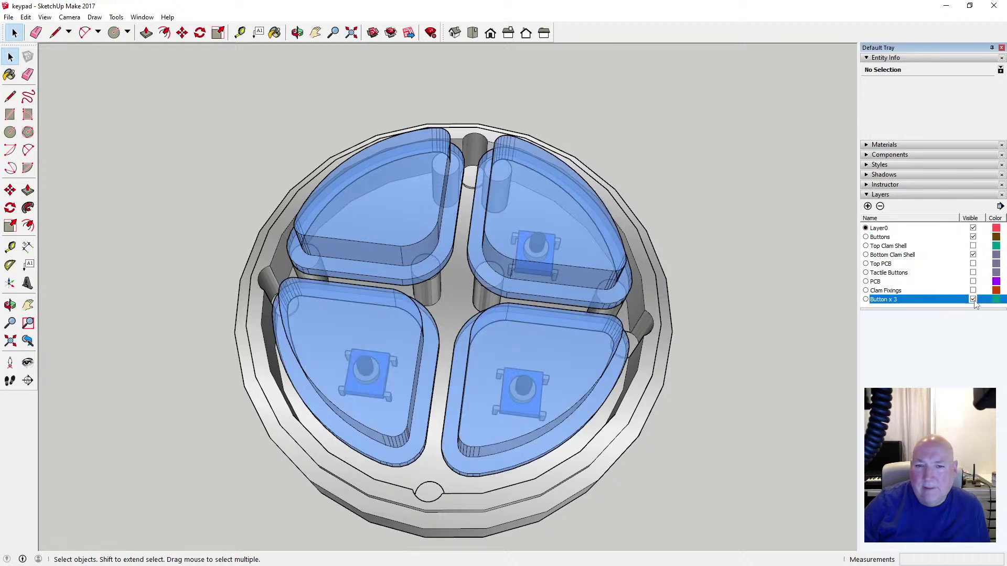
{"action": "left_click", "coordinate": [296, 33]}
{"action": "left_click_drag", "start_coordinate": [442, 353], "coordinate": [534, 406]}
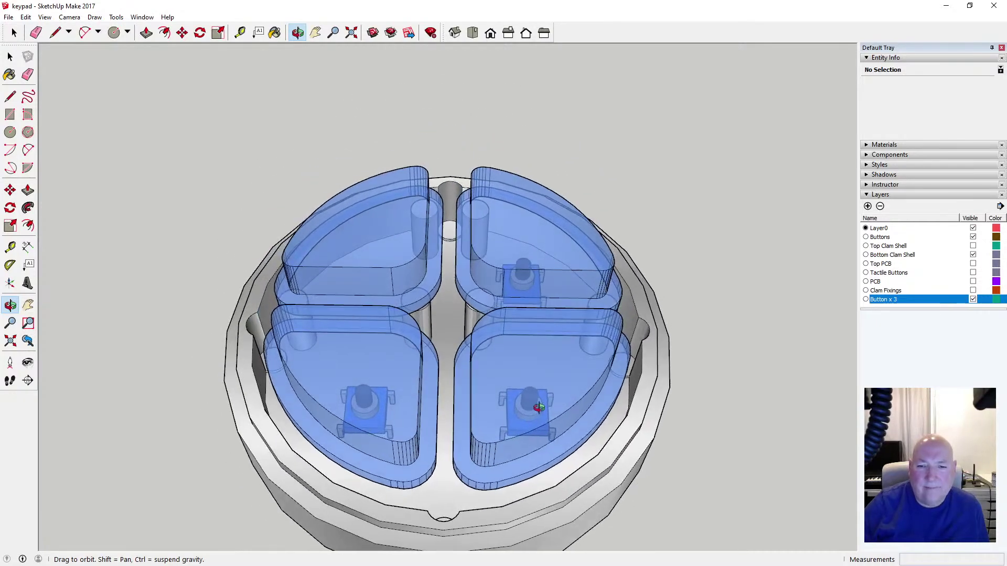
{"action": "left_click", "coordinate": [972, 300]}
{"action": "left_click", "coordinate": [973, 237]}
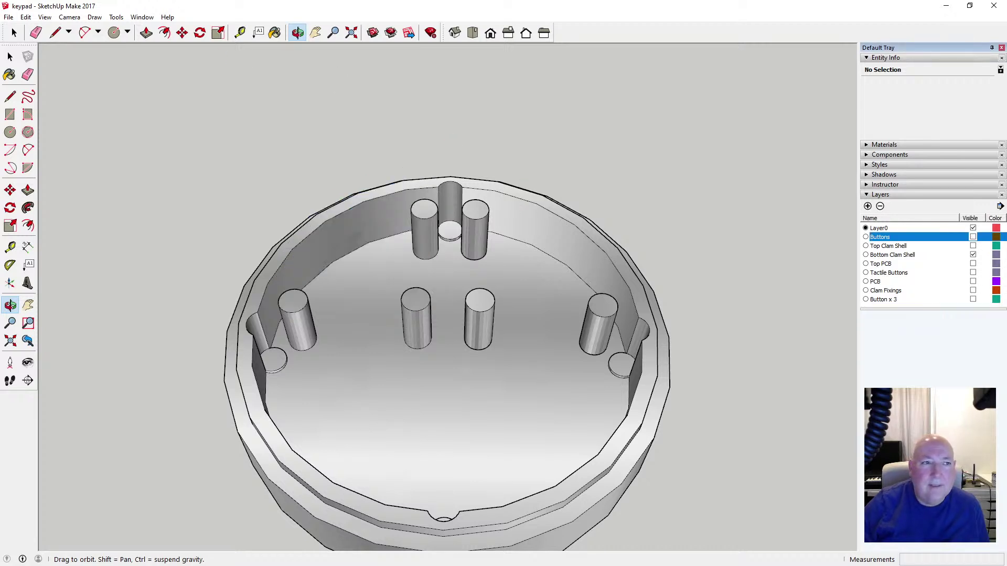
Paste a second set of the three support posts in place and rotate it 90° about the shell's centre
{"action": "left_click", "coordinate": [9, 56]}
{"action": "left_click", "coordinate": [26, 17]}
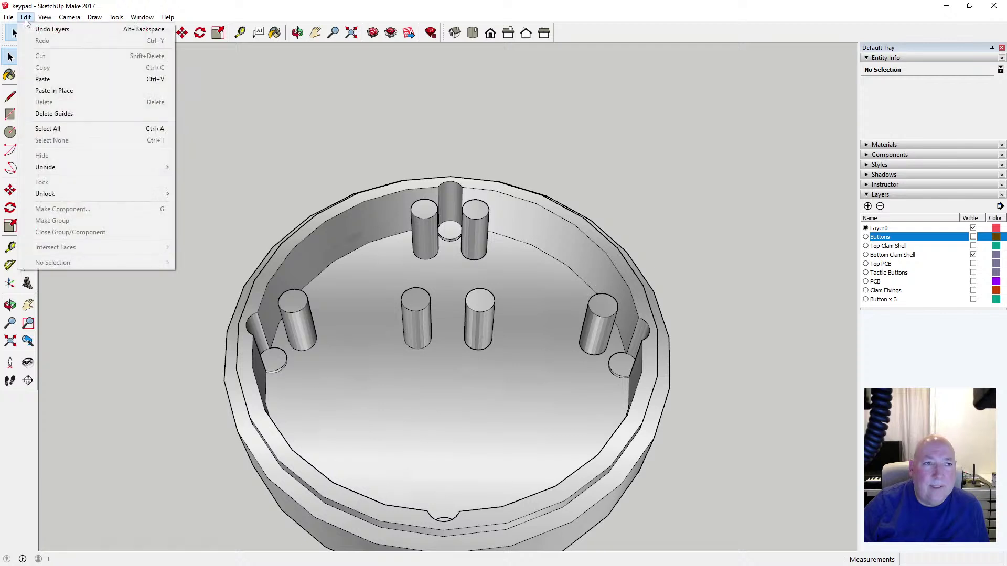
{"action": "left_click", "coordinate": [58, 91]}
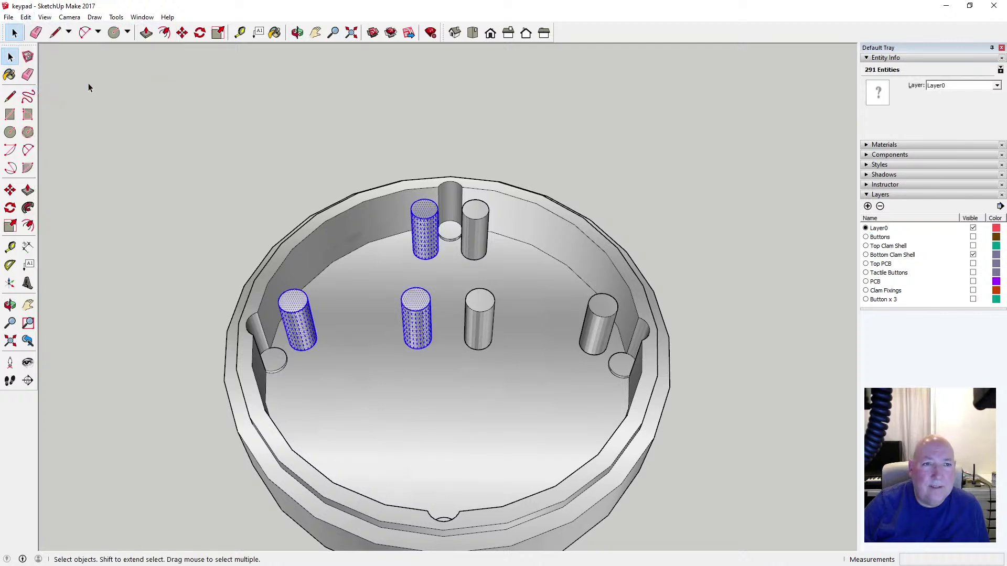
{"action": "left_click", "coordinate": [200, 32]}
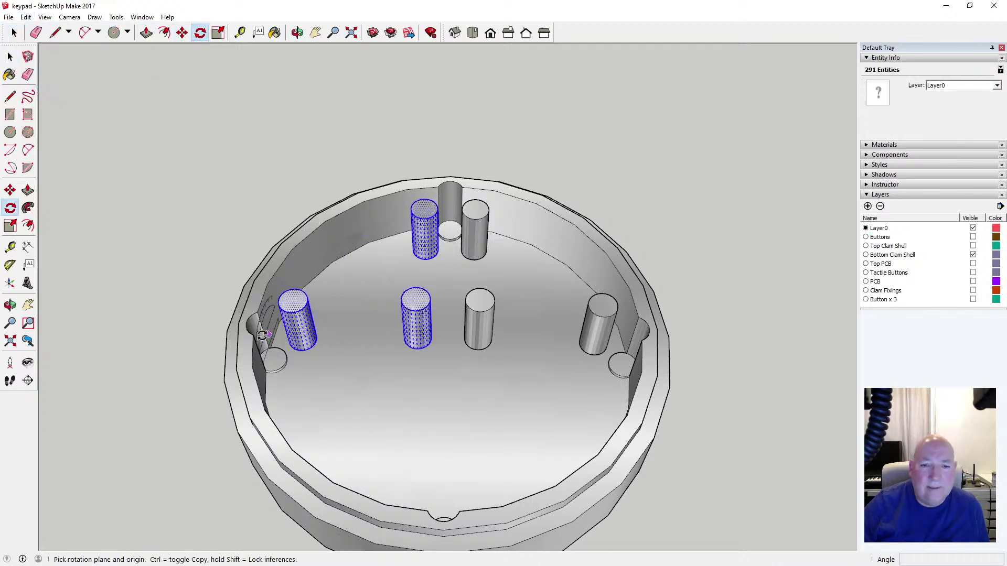
{"action": "scroll", "coordinate": [190, 316], "scroll_direction": "down", "scroll_amount": 1}
{"action": "scroll", "coordinate": [190, 316], "scroll_direction": "down", "scroll_amount": 1}
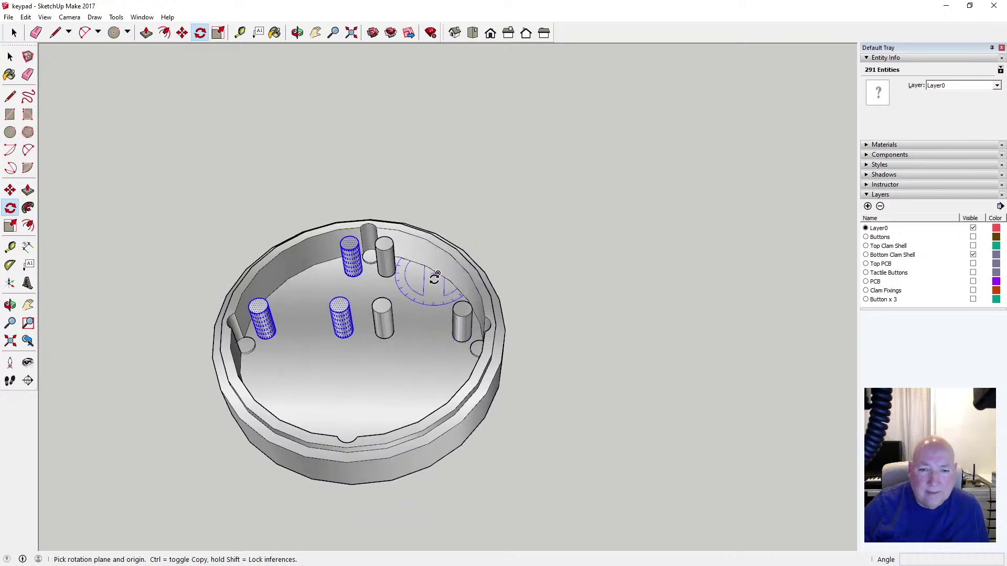
{"action": "left_click", "coordinate": [362, 348]}
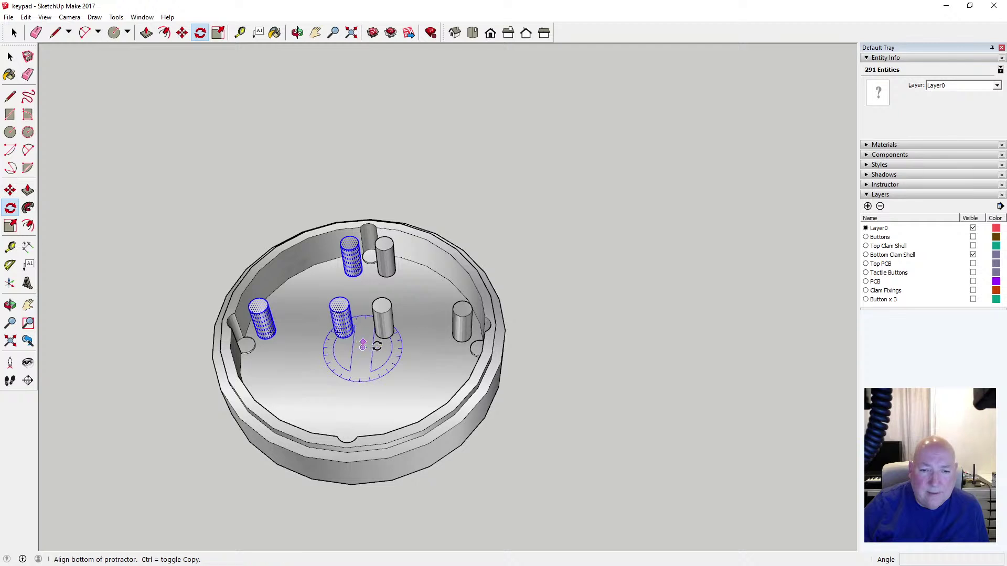
{"action": "left_click", "coordinate": [604, 350]}
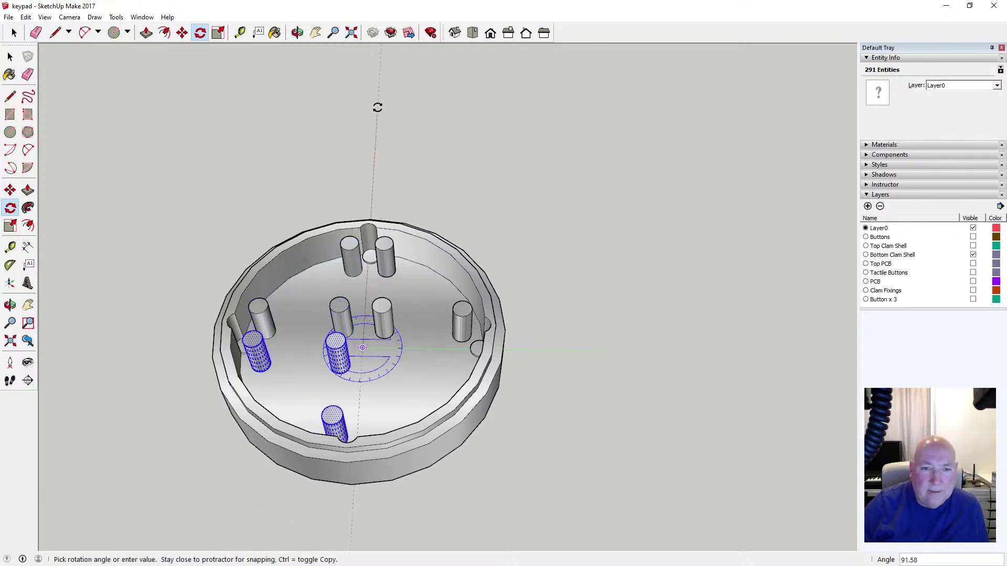
{"action": "left_click", "coordinate": [385, 108]}
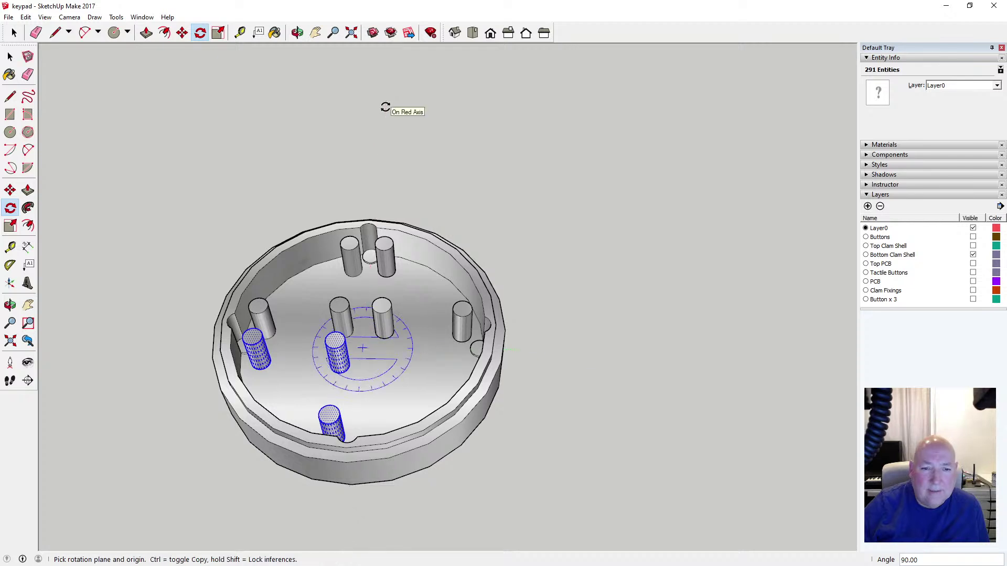
Paste a third set of the three support posts in place and rotate it 180° about the shell's centre
{"action": "left_click", "coordinate": [25, 17]}
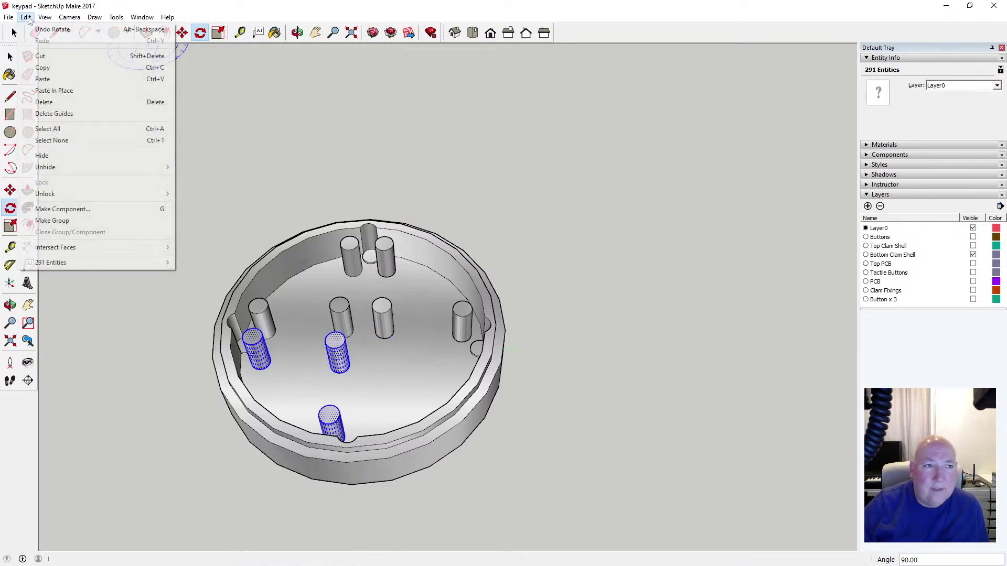
{"action": "left_click", "coordinate": [67, 90]}
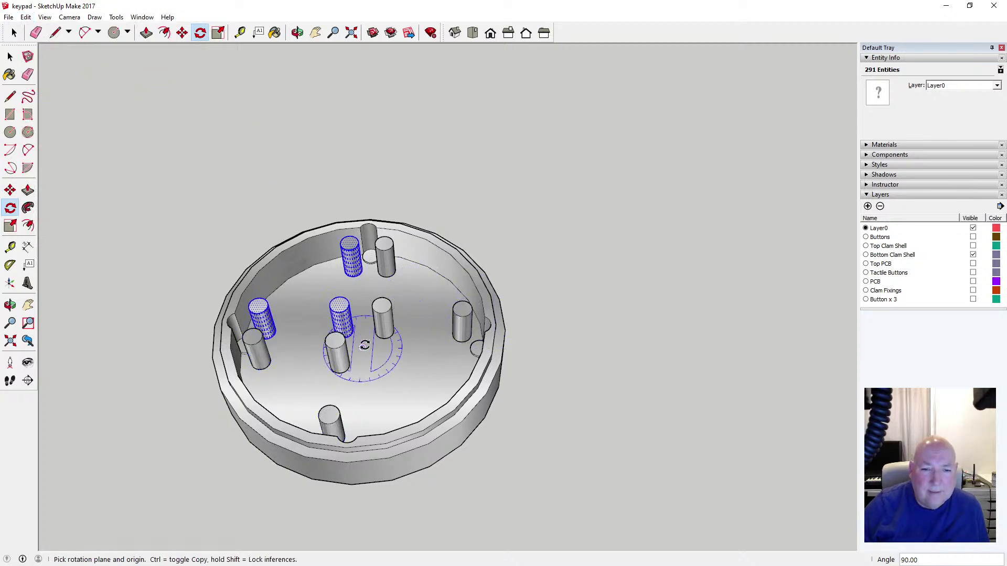
{"action": "left_click", "coordinate": [363, 346]}
{"action": "left_click", "coordinate": [620, 345]}
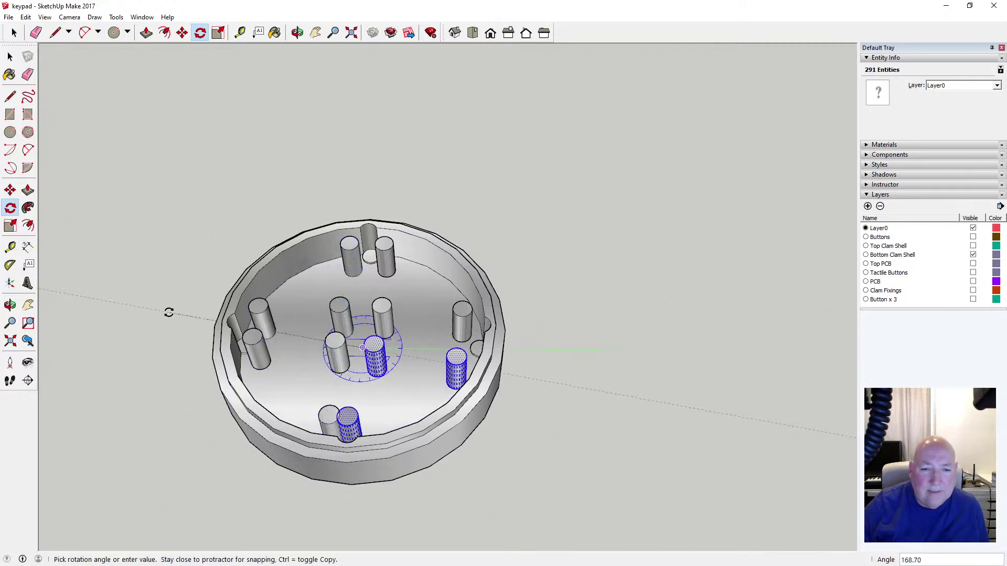
{"action": "left_click", "coordinate": [168, 344]}
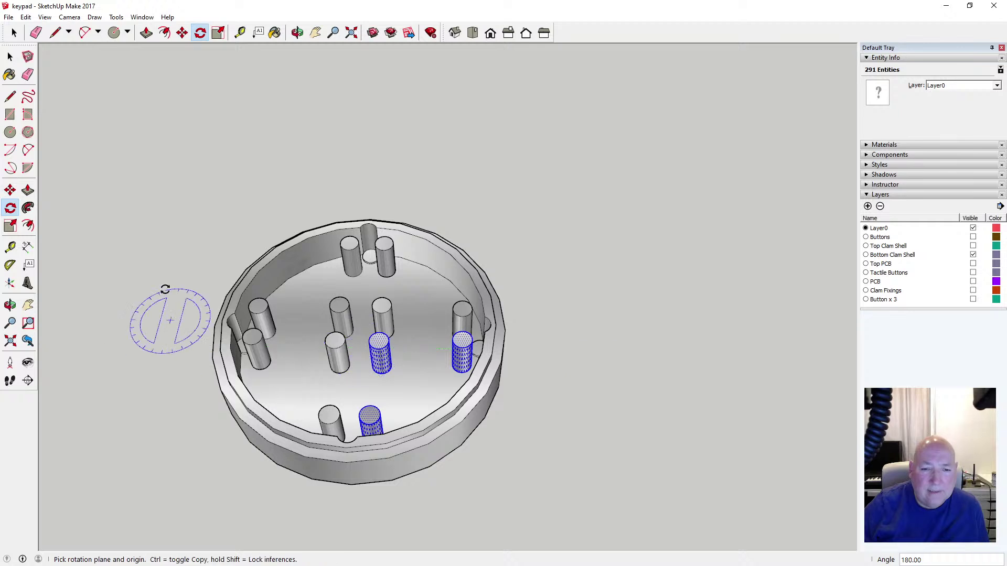
{"action": "left_click", "coordinate": [10, 56]}
{"action": "left_click", "coordinate": [254, 168]}
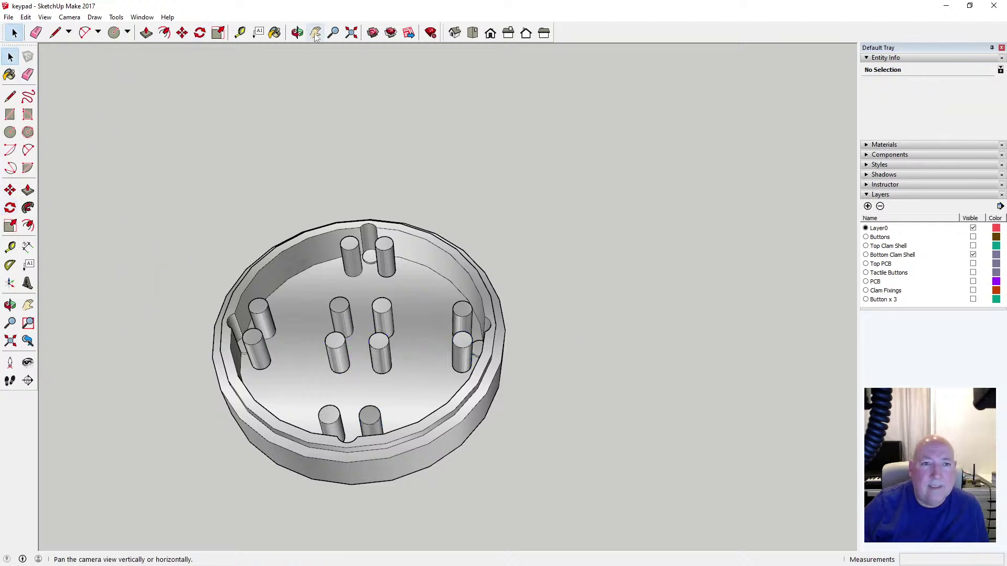
Examine the layout of all support posts from the top in parallel projection, then return to an angled perspective view
{"action": "left_click", "coordinate": [472, 33]}
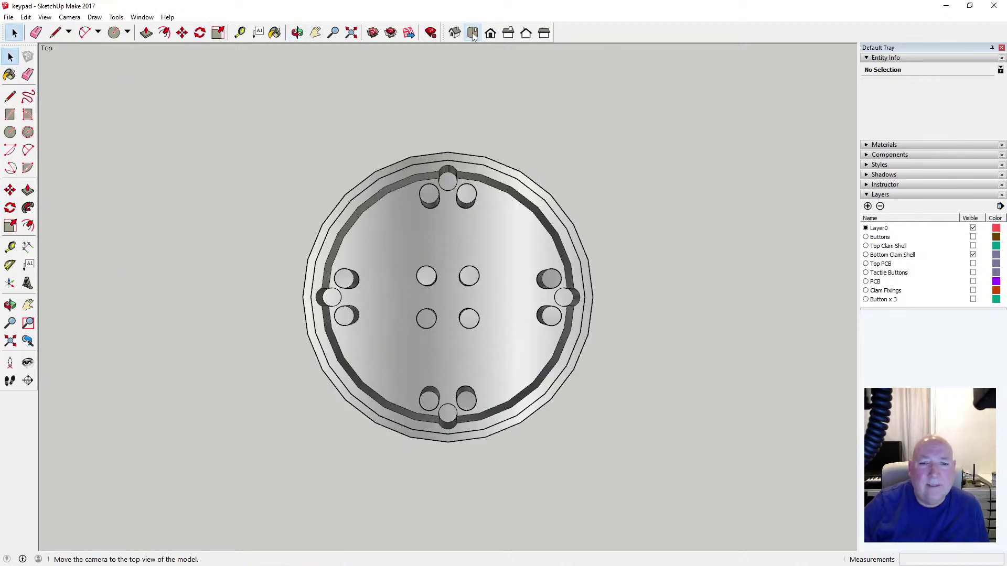
{"action": "left_click", "coordinate": [69, 17]}
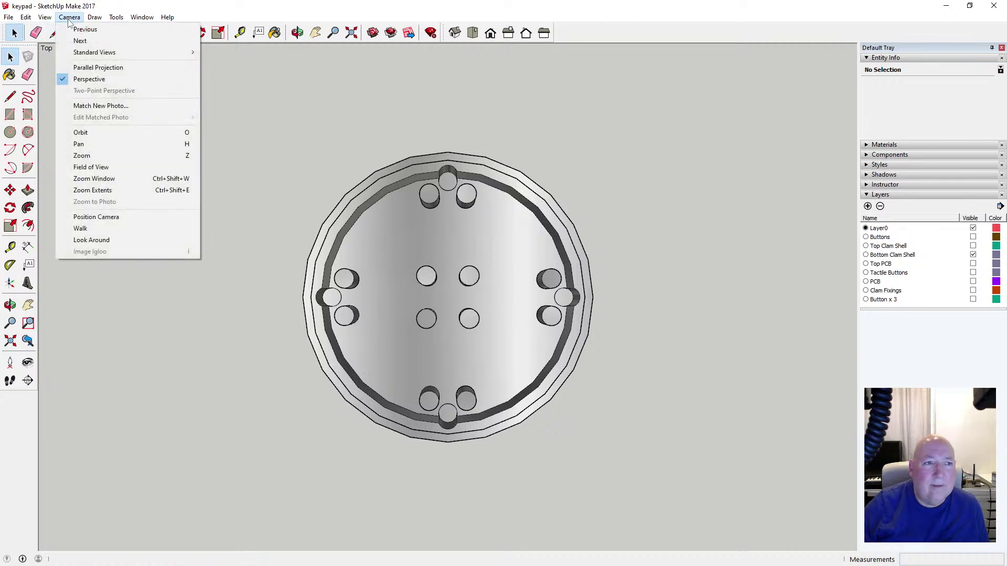
{"action": "left_click", "coordinate": [96, 68]}
{"action": "scroll", "coordinate": [480, 323], "scroll_direction": "up", "scroll_amount": 3}
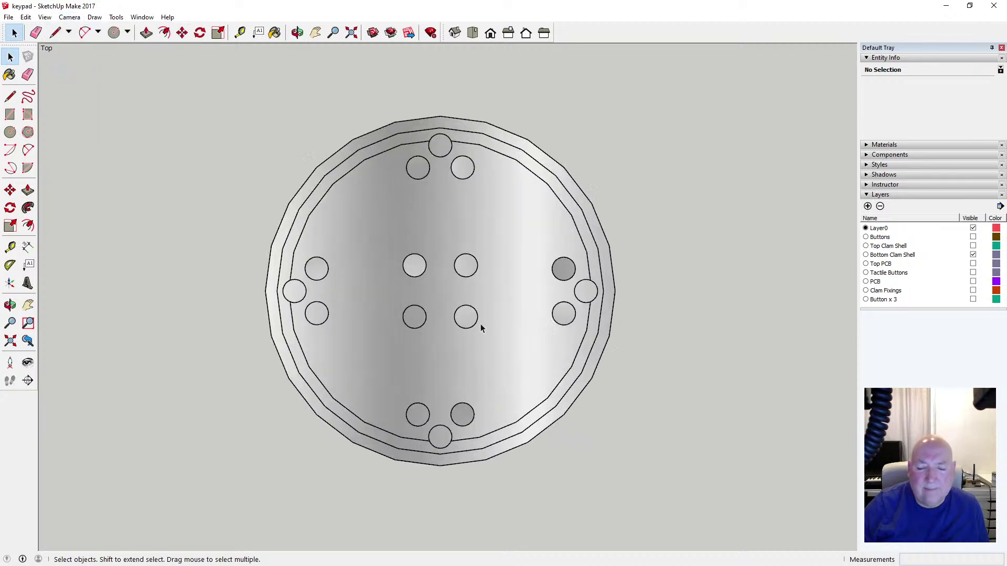
{"action": "scroll", "coordinate": [466, 317], "scroll_direction": "down", "scroll_amount": 2}
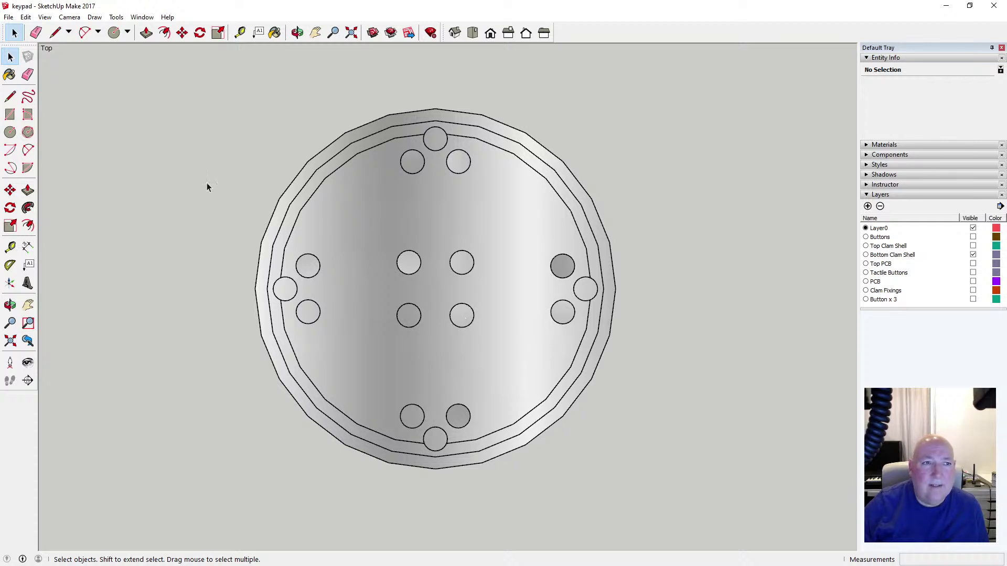
{"action": "left_click", "coordinate": [69, 17]}
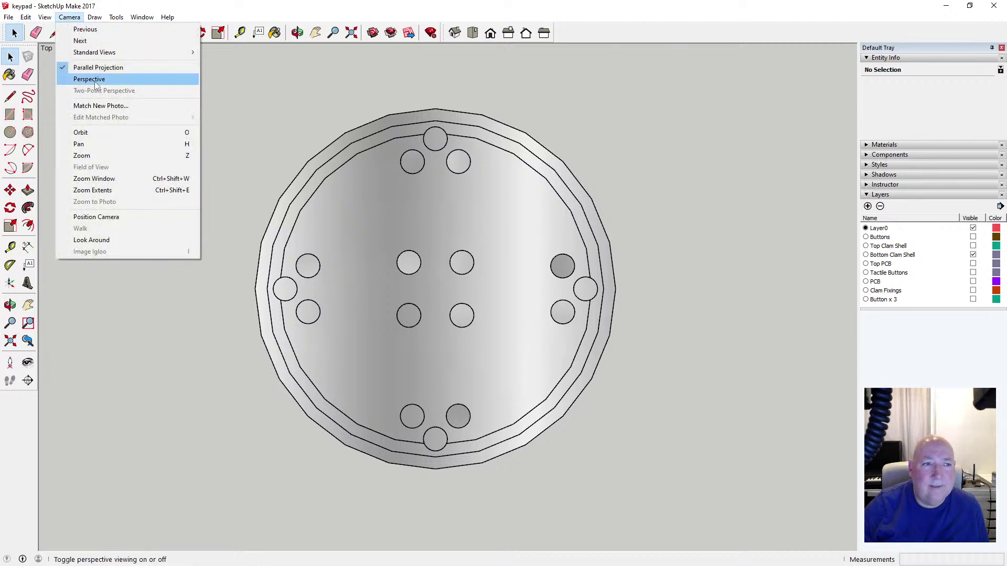
{"action": "left_click", "coordinate": [97, 79]}
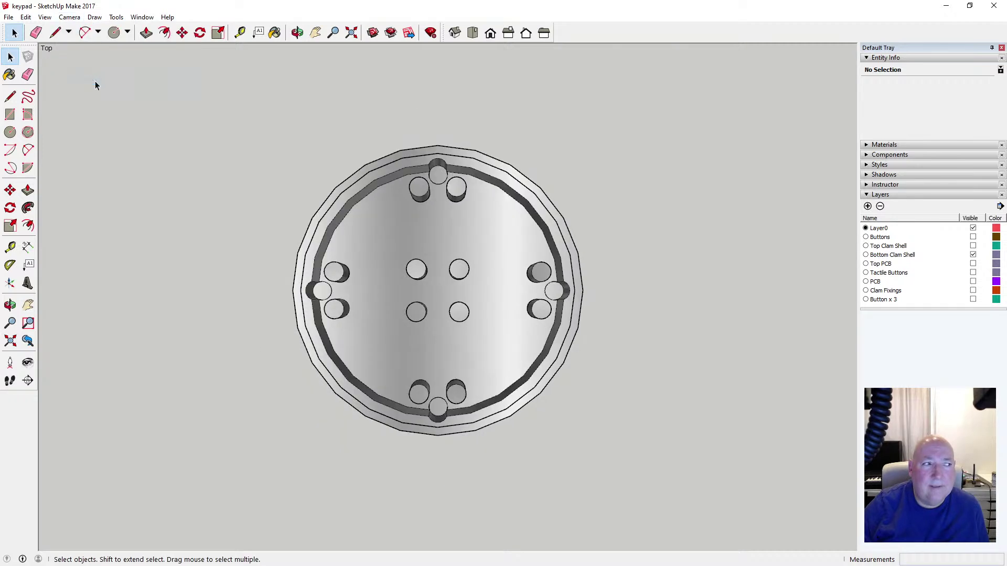
{"action": "left_click", "coordinate": [297, 33]}
{"action": "left_click_drag", "start_coordinate": [425, 308], "coordinate": [435, 303]}
{"action": "left_click_drag", "start_coordinate": [436, 306], "coordinate": [453, 378]}
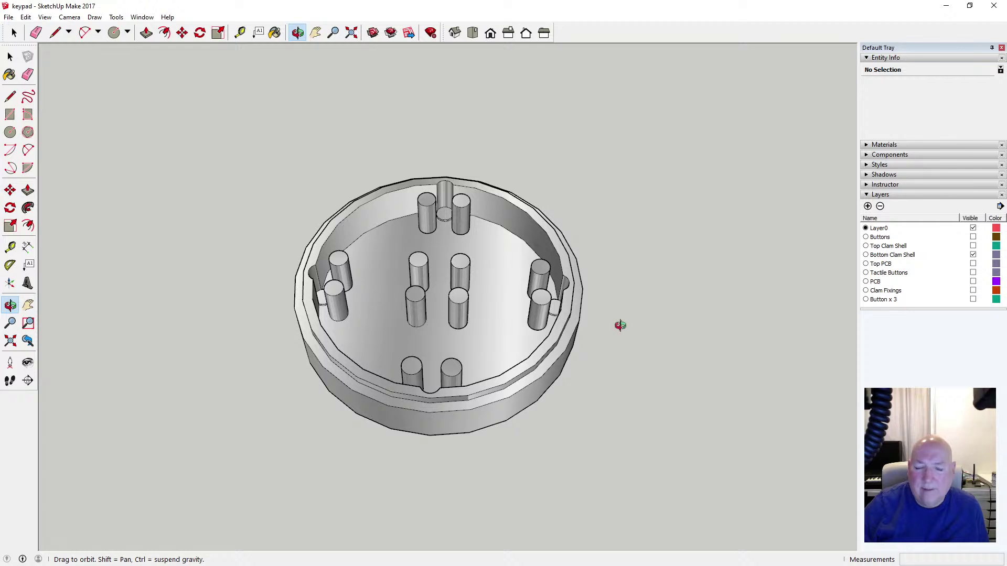
Select the nine pasted support posts outside the bottom clam shell component and cut them to the clipboard
{"action": "left_click", "coordinate": [13, 56]}
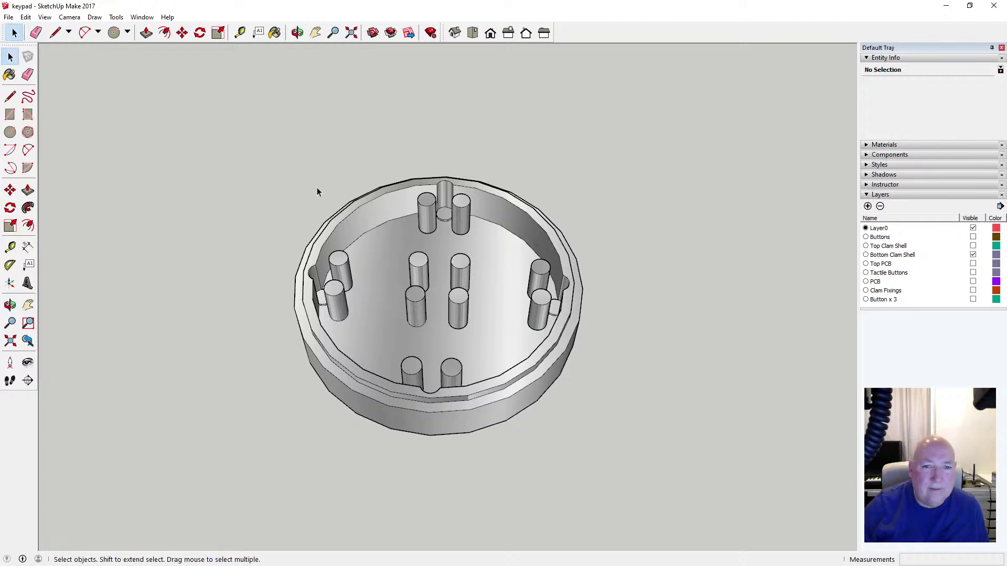
{"action": "left_click_drag", "start_coordinate": [277, 150], "coordinate": [566, 423]}
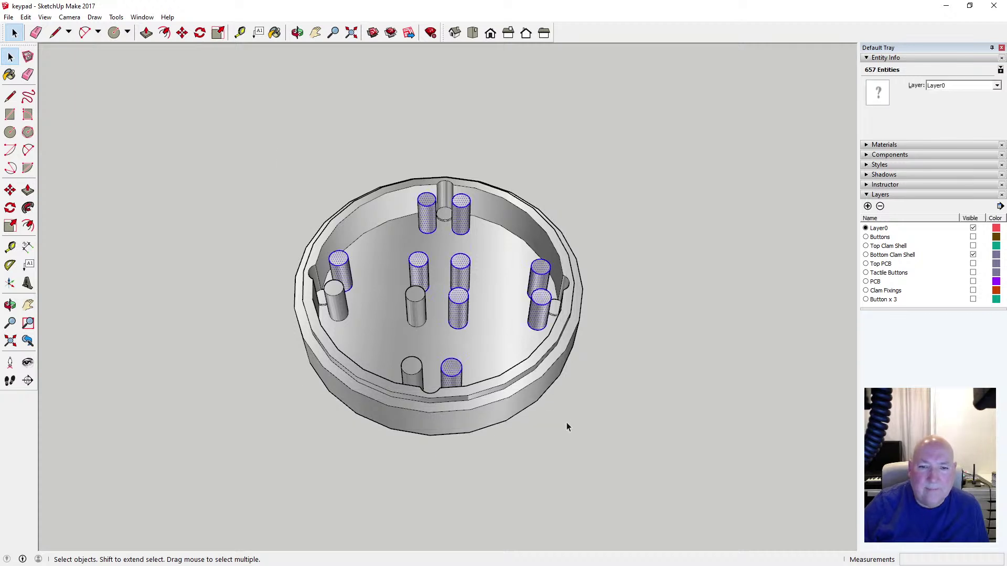
{"action": "left_click", "coordinate": [297, 34]}
{"action": "left_click_drag", "start_coordinate": [609, 152], "coordinate": [139, 191]}
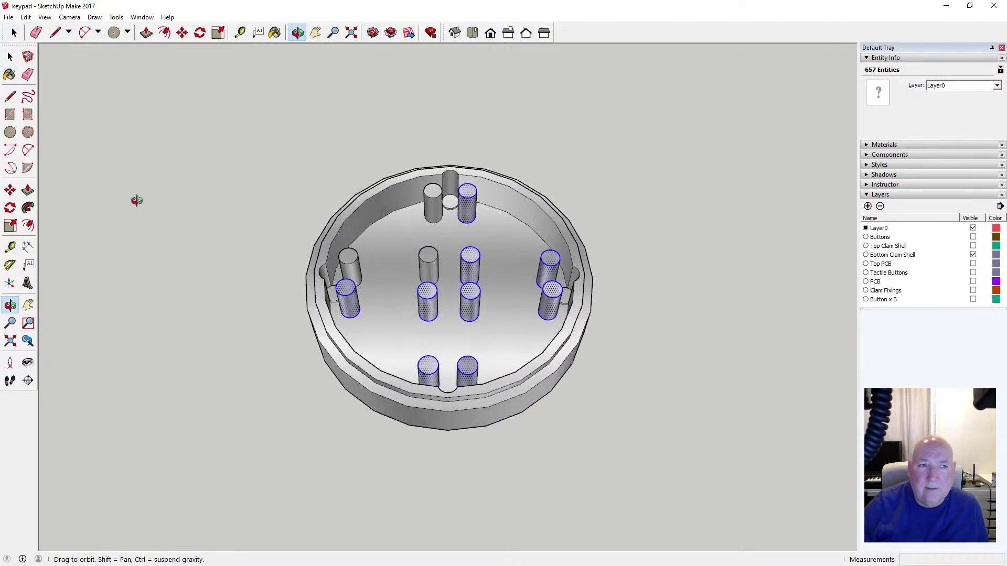
{"action": "left_click", "coordinate": [24, 18]}
{"action": "left_click", "coordinate": [126, 55]}
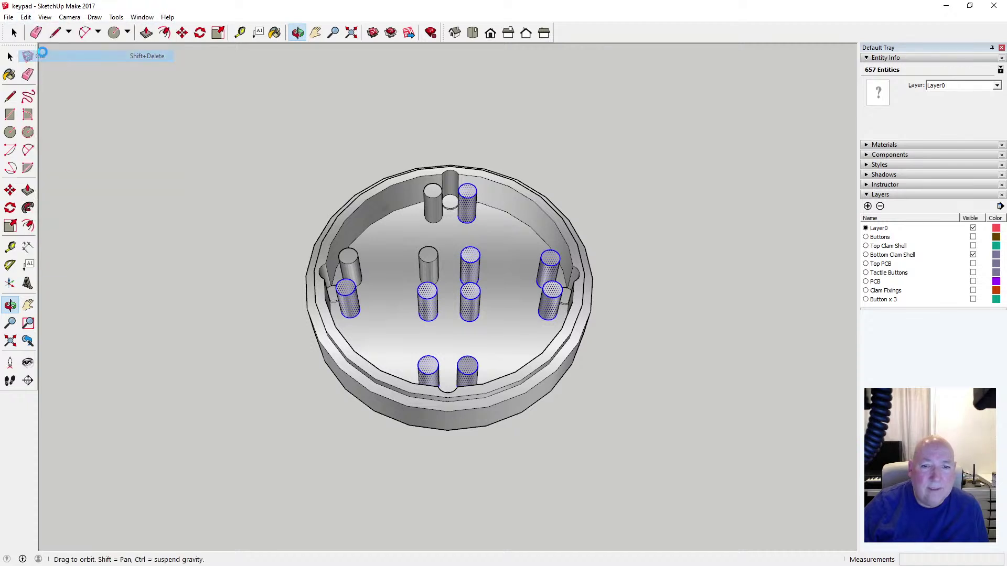
{"action": "key", "text": "space"}
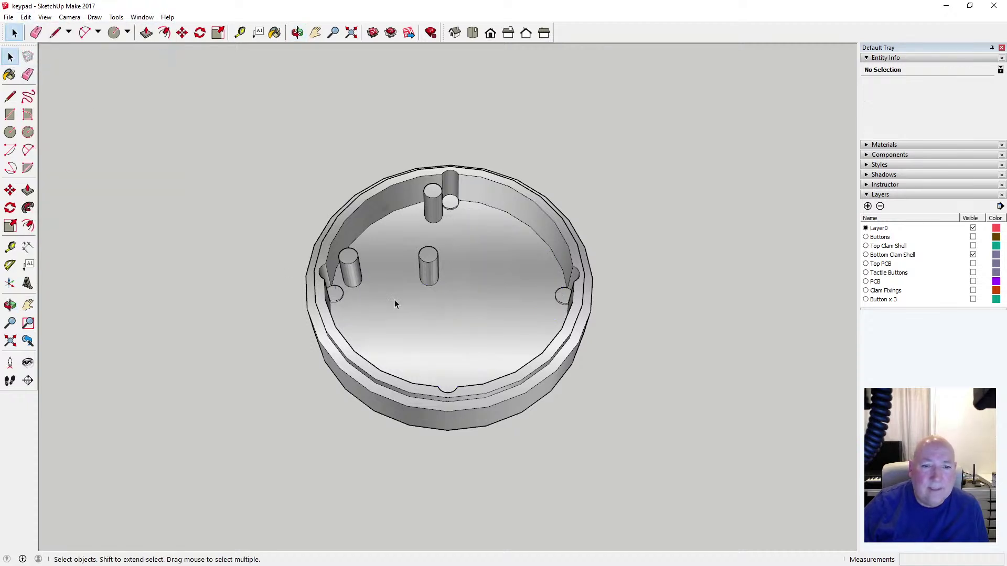
Open the bottom clam shell component for editing, paste the nine cut support posts in place inside it and close the component
{"action": "double_click", "coordinate": [393, 300]}
{"action": "left_click", "coordinate": [25, 18]}
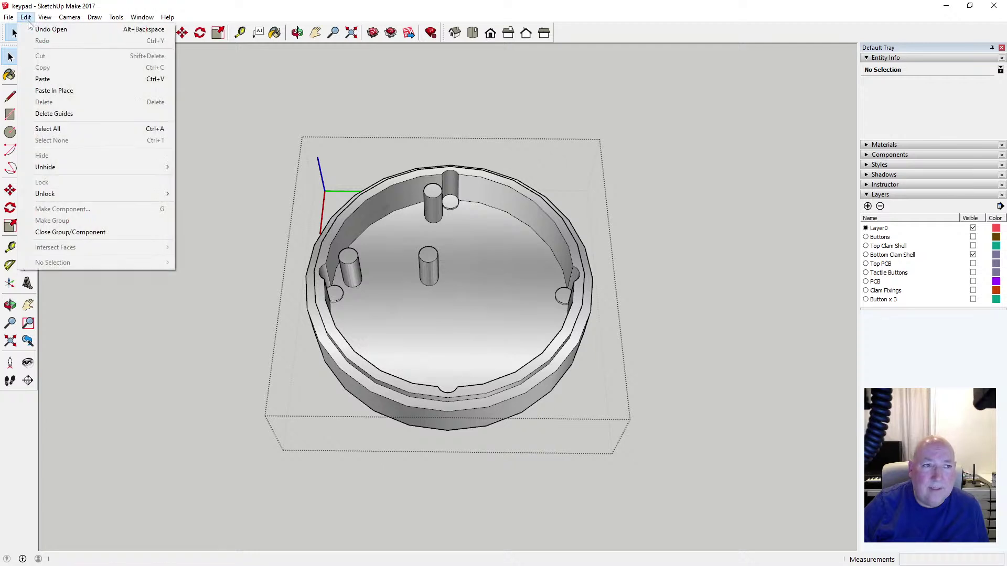
{"action": "left_click", "coordinate": [60, 90]}
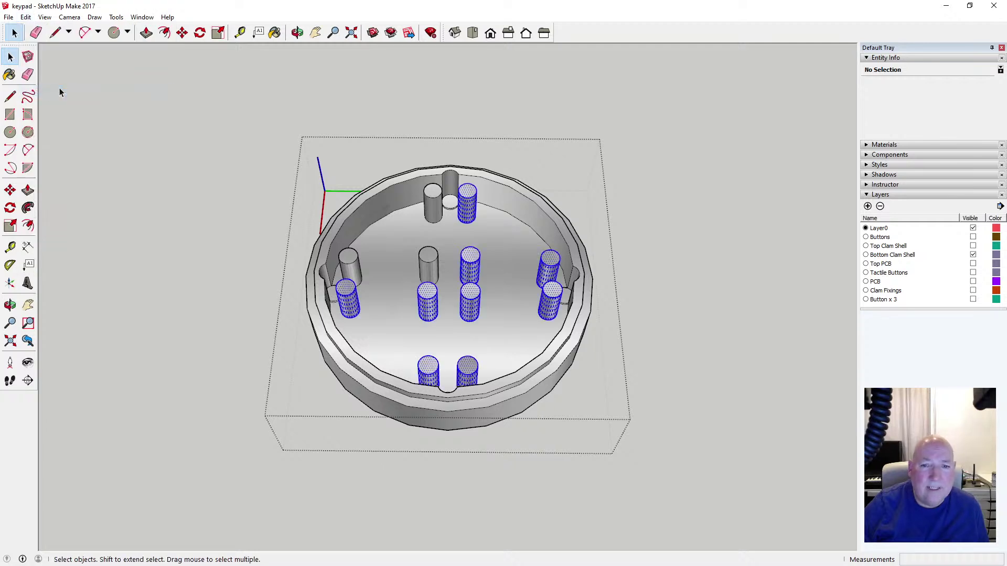
{"action": "left_click", "coordinate": [149, 121]}
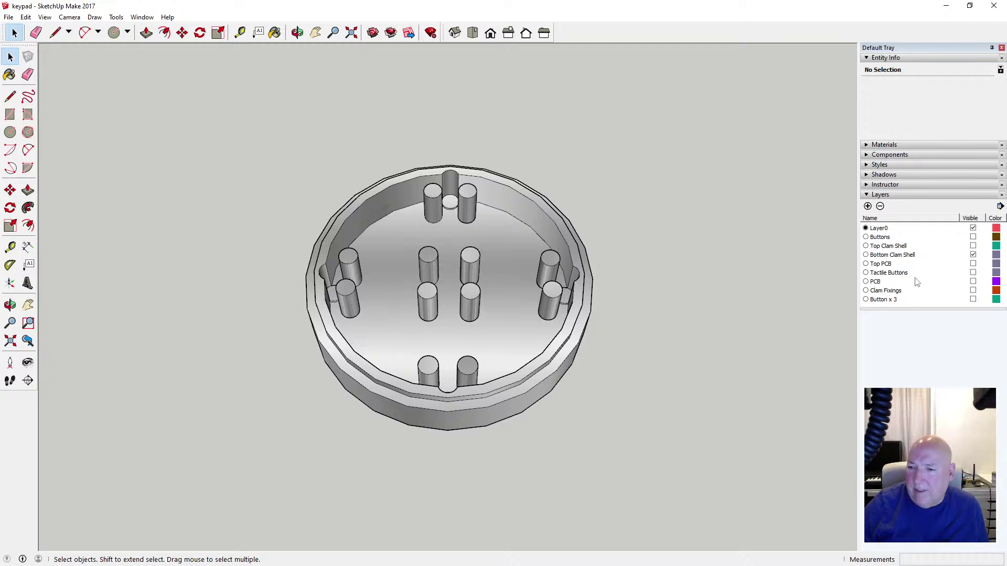
Hide the Bottom Clam Shell layer and show the PCB layer to isolate the circuit board
{"action": "left_click", "coordinate": [973, 255]}
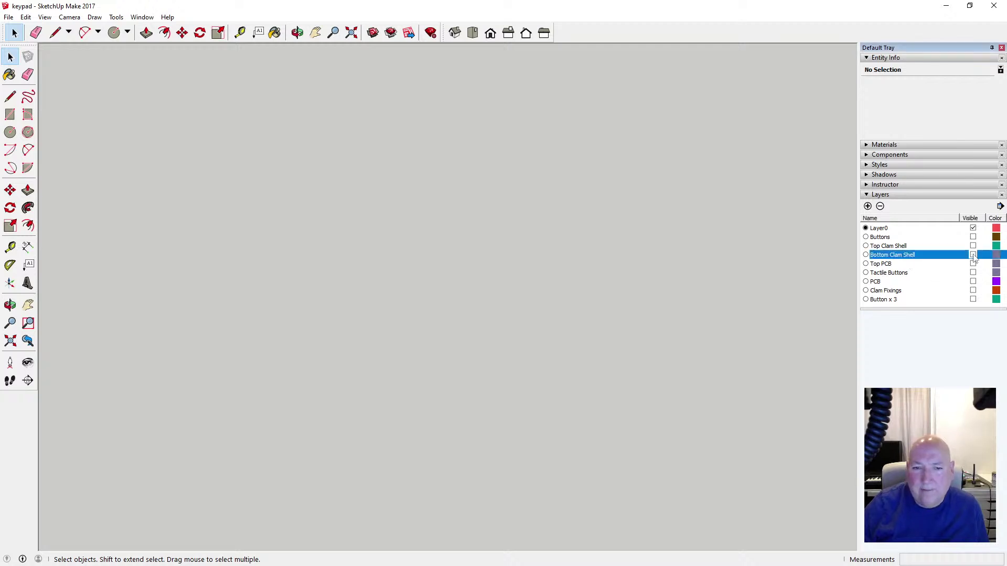
{"action": "left_click", "coordinate": [973, 282]}
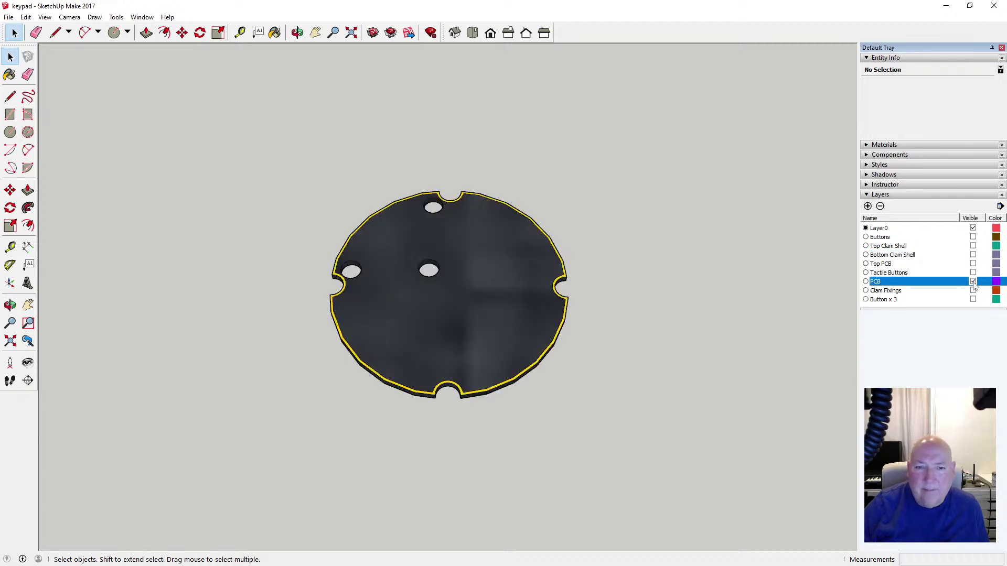
{"action": "scroll", "coordinate": [458, 247], "scroll_direction": "up", "scroll_amount": 5}
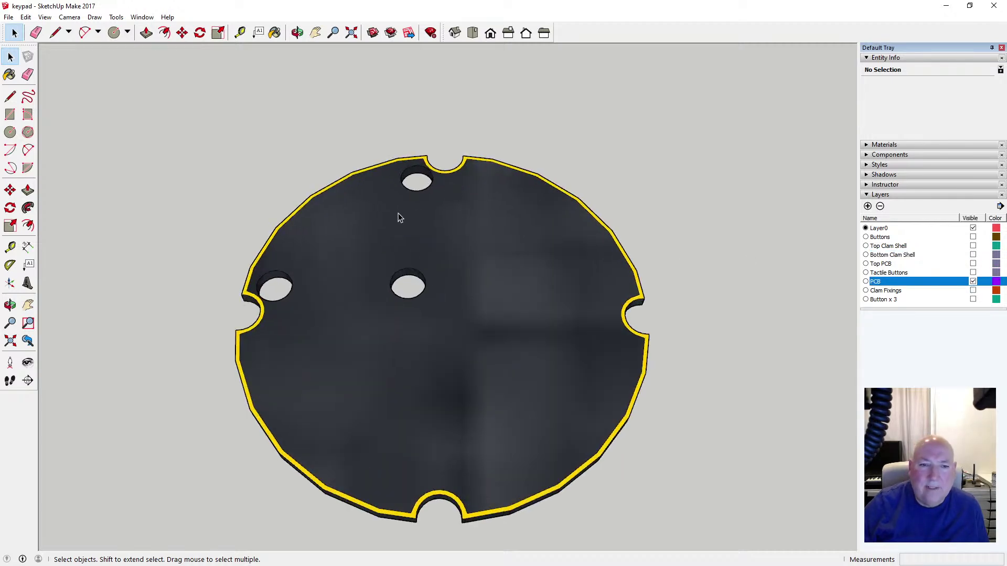
{"action": "scroll", "coordinate": [306, 225], "scroll_direction": "down", "scroll_amount": 2}
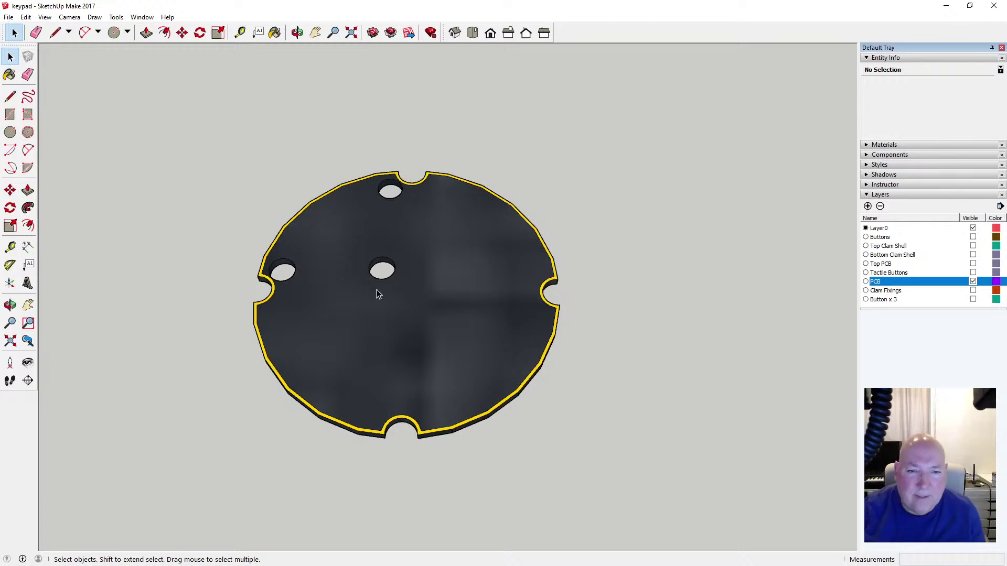
{"action": "scroll", "coordinate": [377, 289], "scroll_direction": "up", "scroll_amount": 1}
Open the PCB component, select the circular edges of its three post holes, copy them and close the component
{"action": "double_click", "coordinate": [339, 242]}
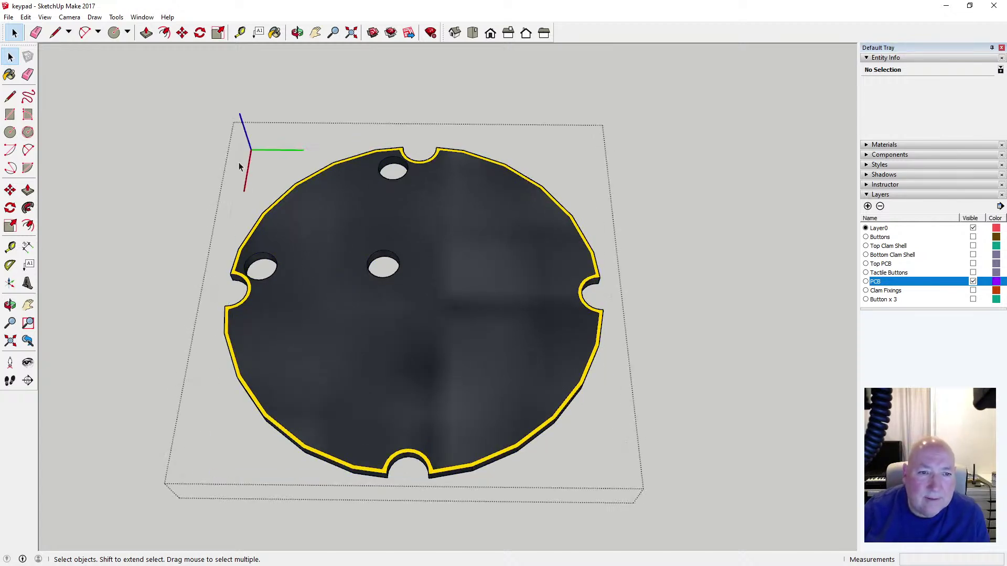
{"action": "left_click_drag", "start_coordinate": [231, 183], "coordinate": [288, 310]}
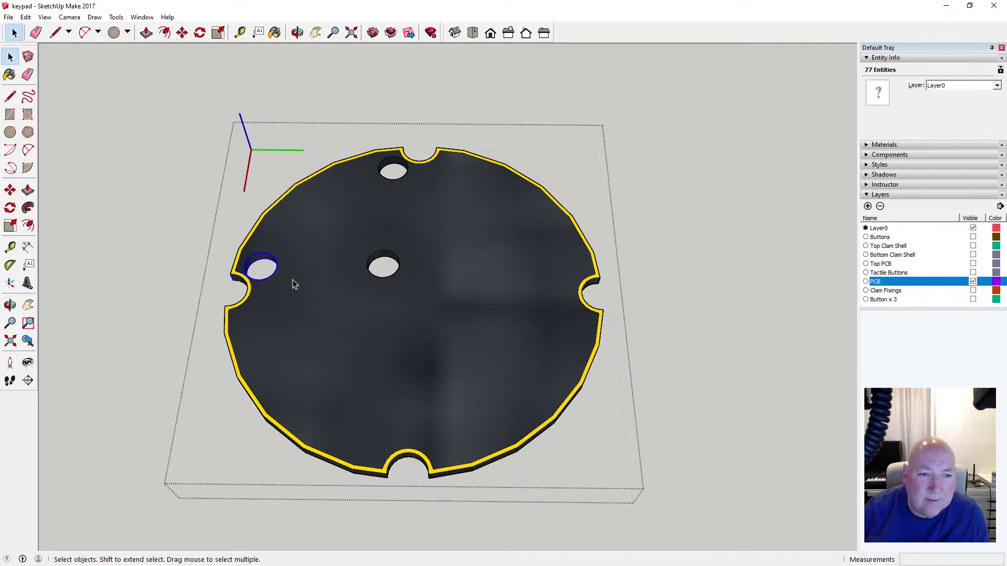
{"action": "scroll", "coordinate": [293, 279], "scroll_direction": "up", "scroll_amount": 4}
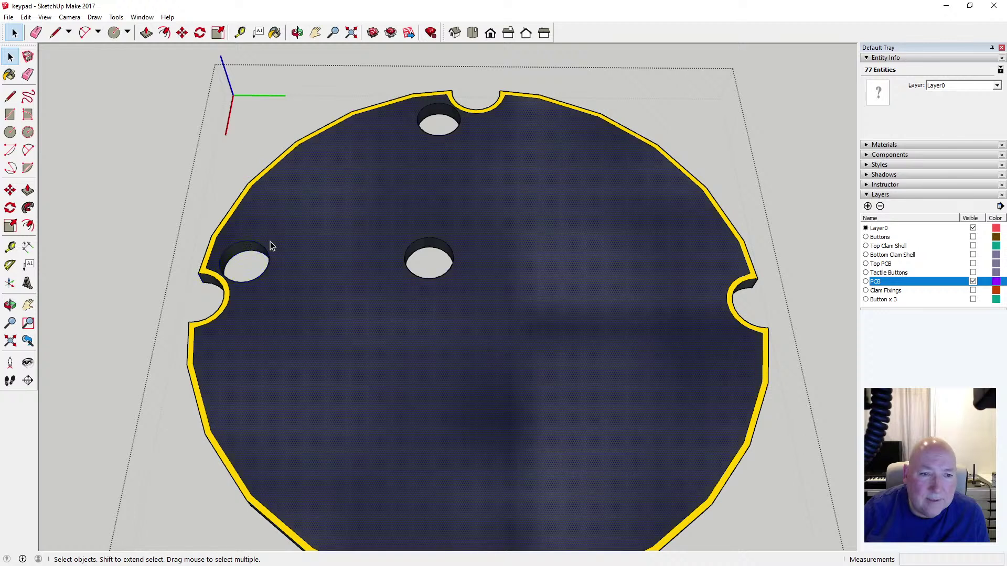
{"action": "left_click", "coordinate": [246, 256]}
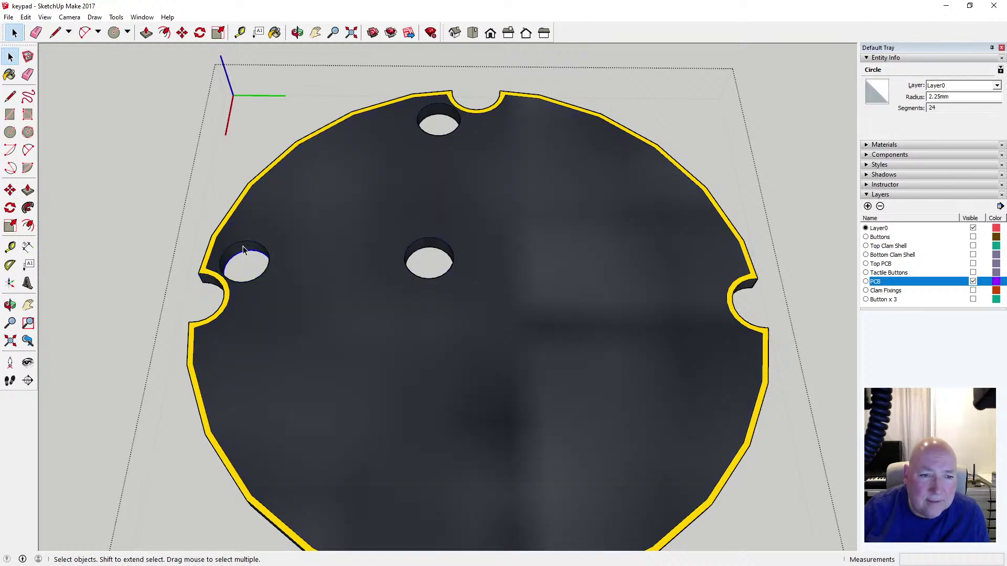
{"action": "left_click", "coordinate": [244, 246], "text": "ctrl"}
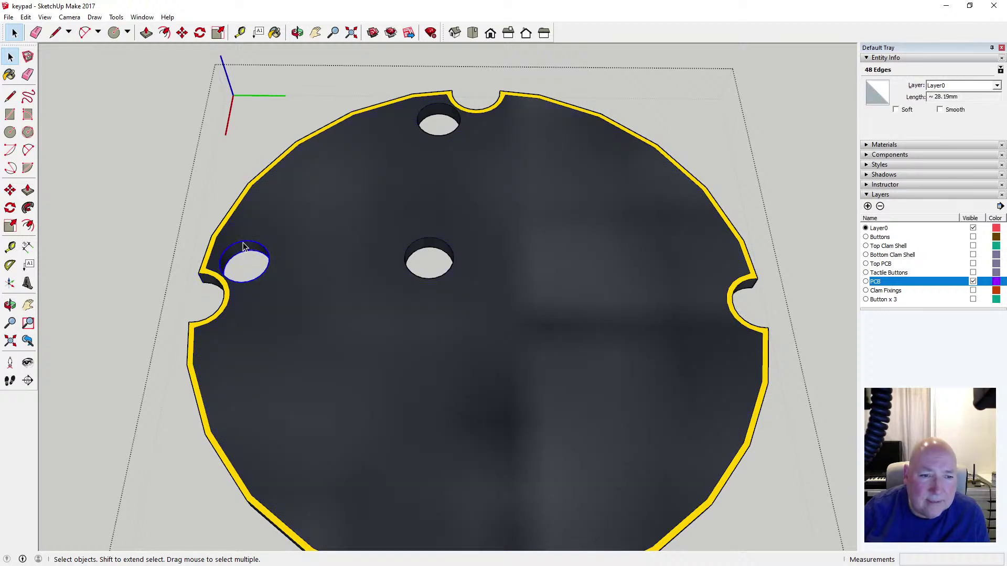
{"action": "left_click", "coordinate": [276, 232]}
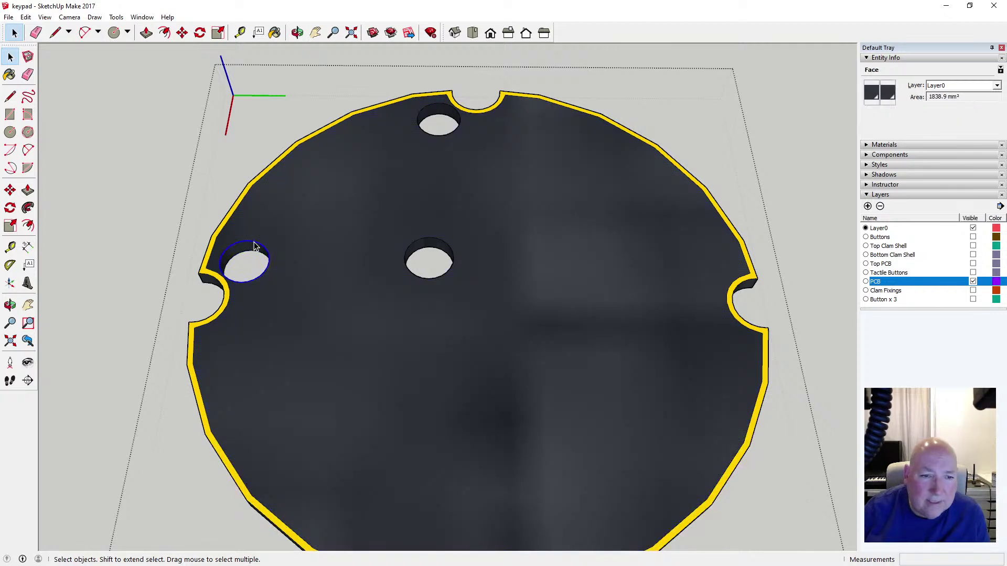
{"action": "left_click", "coordinate": [432, 137], "text": "ctrl"}
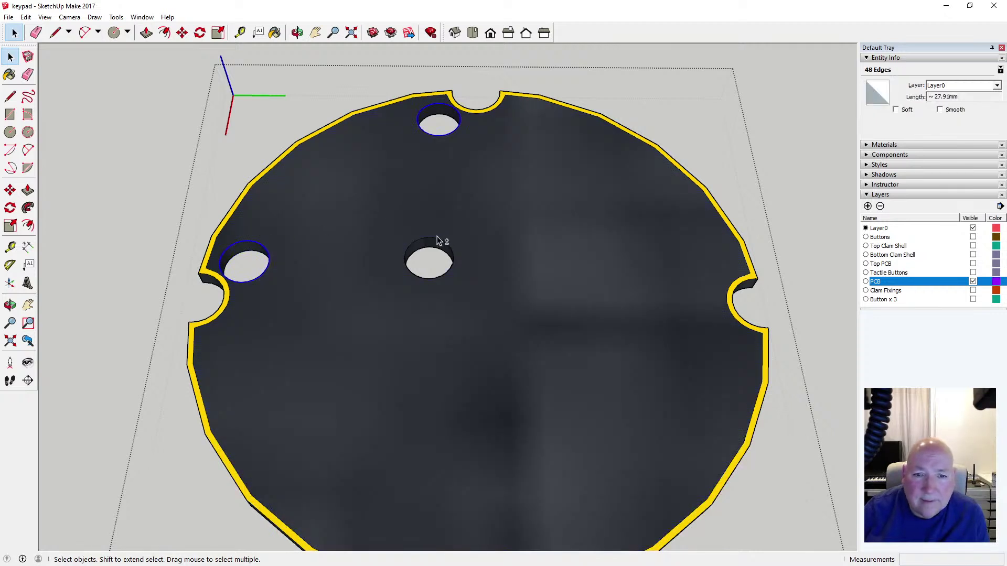
{"action": "left_click", "coordinate": [435, 240], "text": "ctrl"}
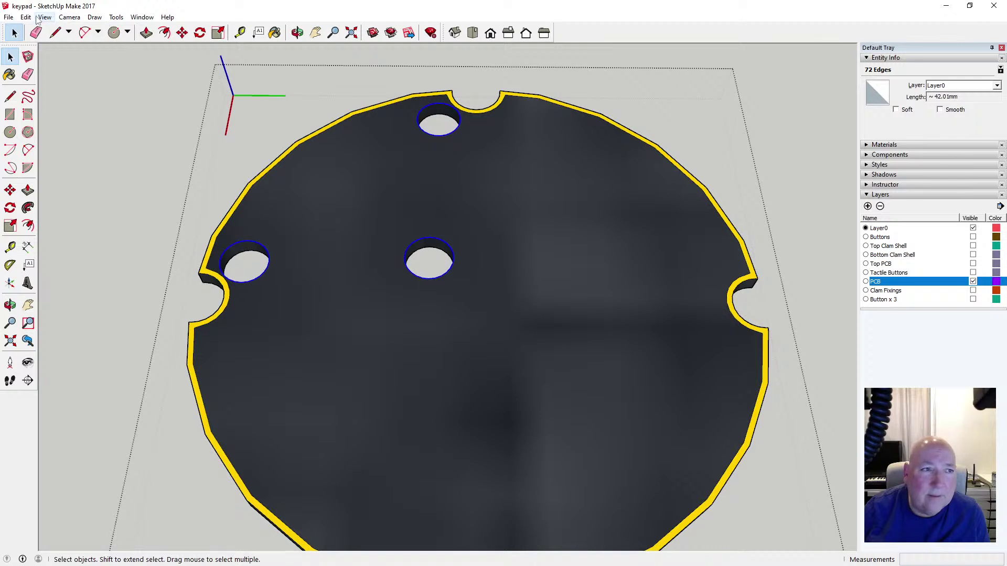
{"action": "left_click", "coordinate": [26, 17]}
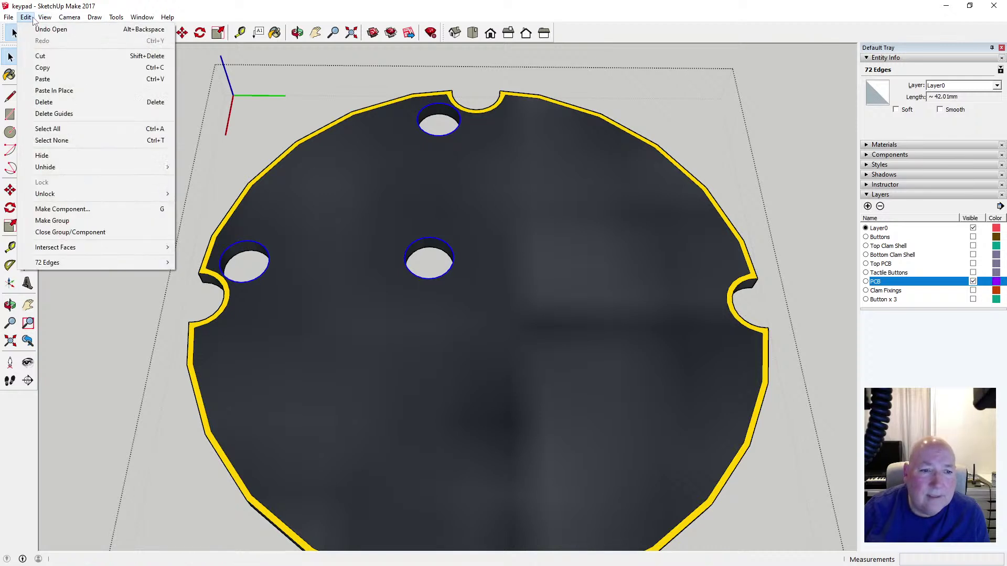
{"action": "left_click", "coordinate": [42, 68]}
{"action": "left_click", "coordinate": [154, 155]}
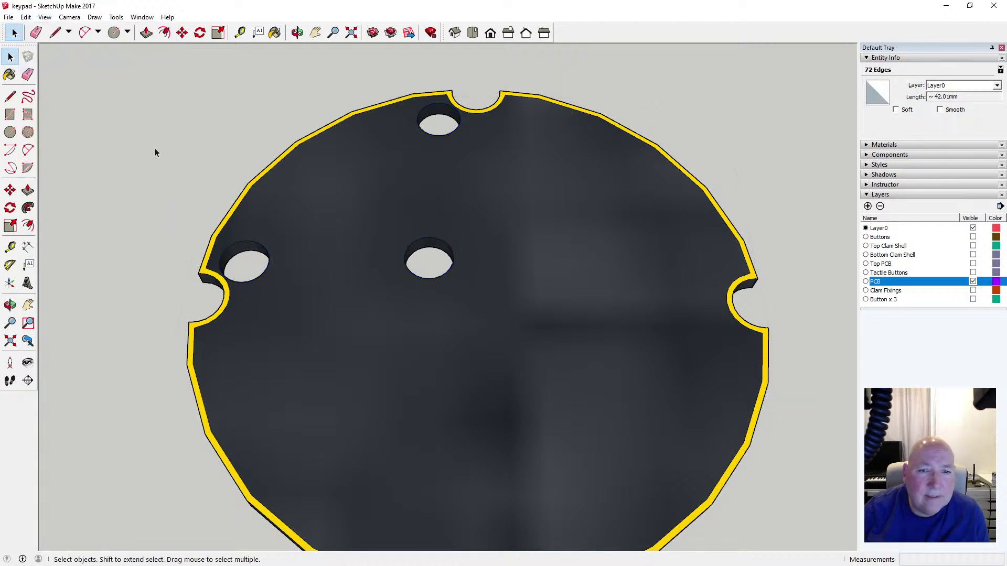
Paste the copied hole circles in place outside the PCB component
{"action": "left_click", "coordinate": [26, 17]}
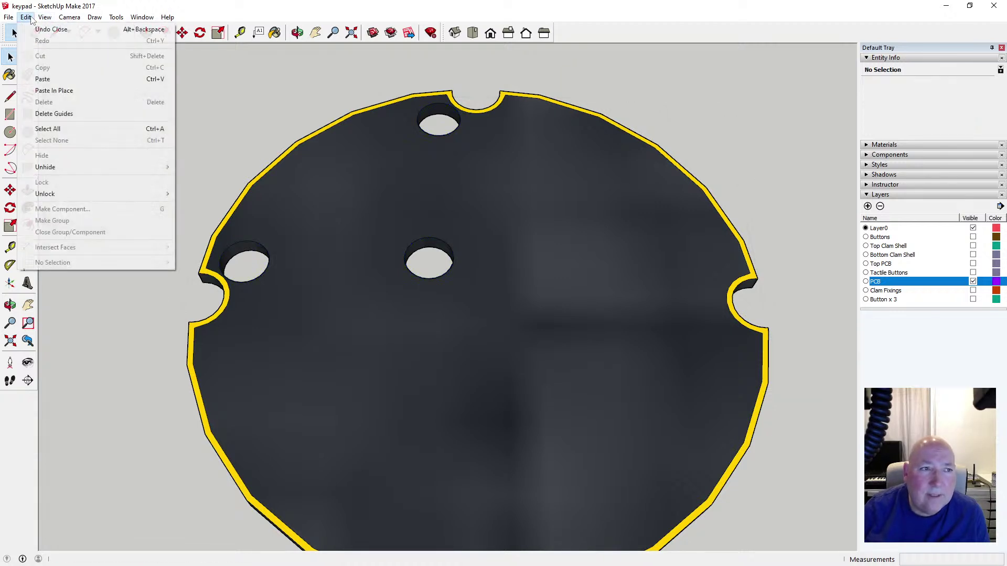
{"action": "left_click", "coordinate": [76, 92]}
{"action": "scroll", "coordinate": [115, 144], "scroll_direction": "down", "scroll_amount": 3}
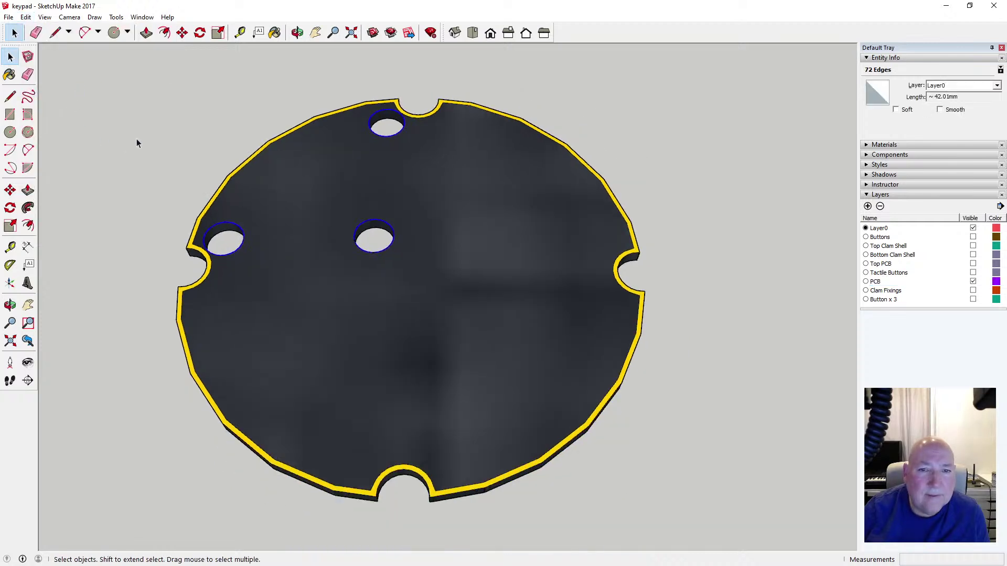
Try to locate the PCB's centre for rotating the pasted hole circles, and undo the paste
{"action": "left_click", "coordinate": [200, 32]}
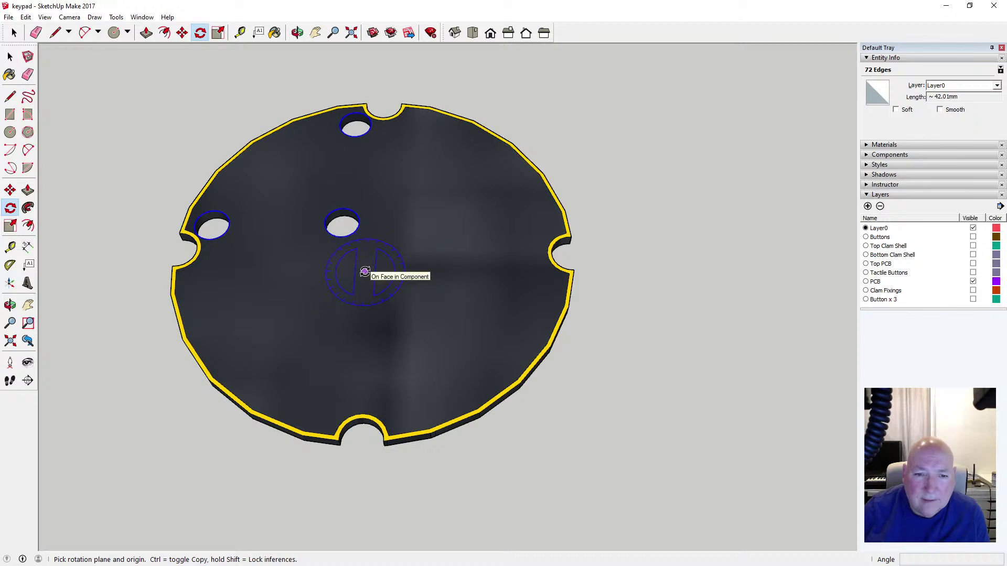
{"action": "right_click", "coordinate": [364, 271]}
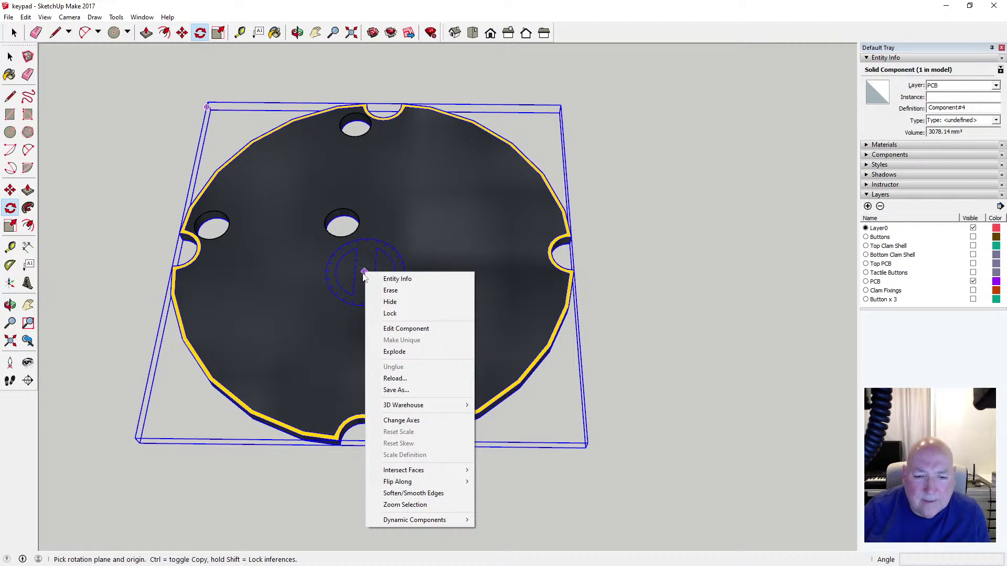
{"action": "mouse_move", "coordinate": [436, 523]}
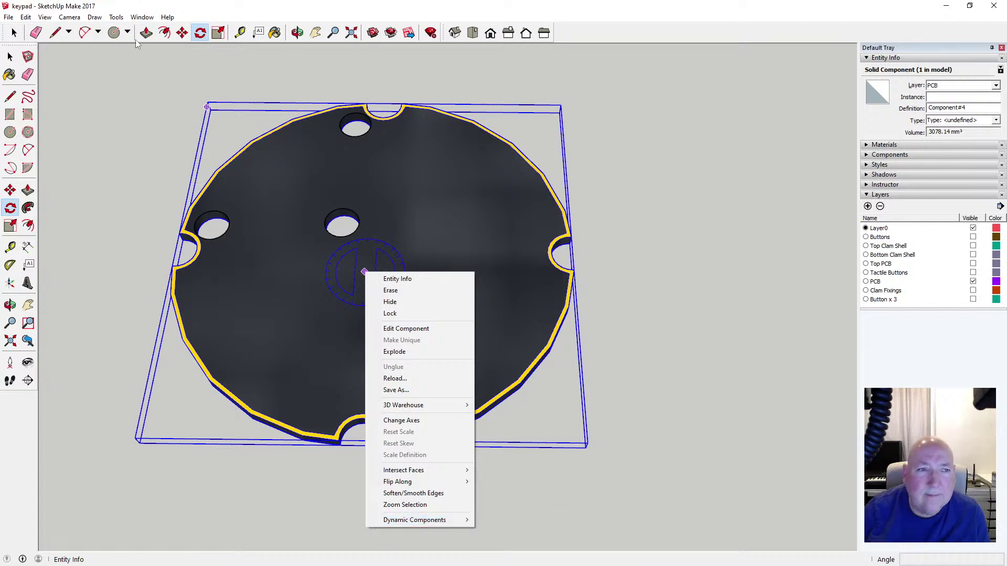
{"action": "left_click", "coordinate": [11, 56]}
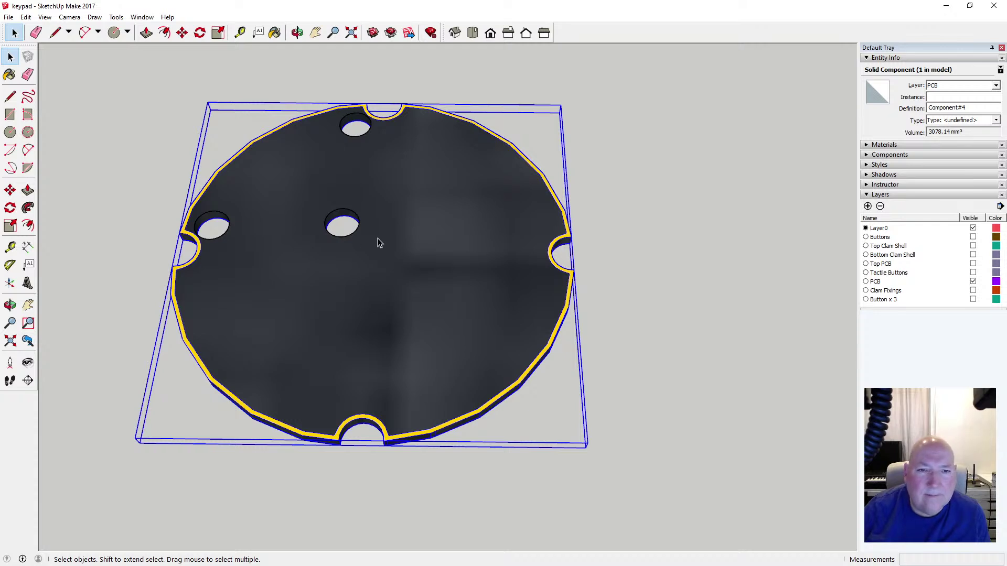
{"action": "left_click", "coordinate": [225, 220]}
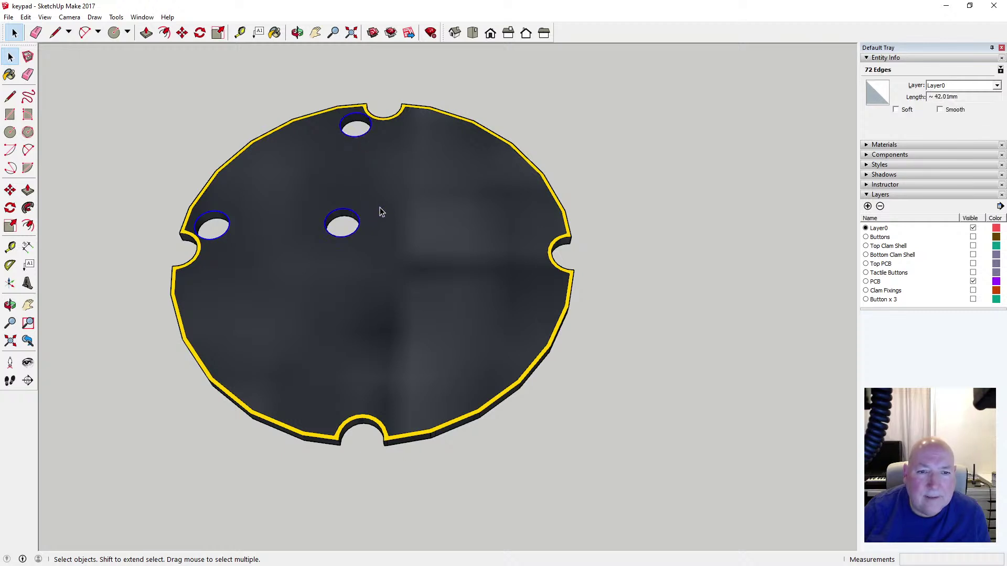
{"action": "left_click", "coordinate": [27, 18]}
{"action": "left_click", "coordinate": [41, 30]}
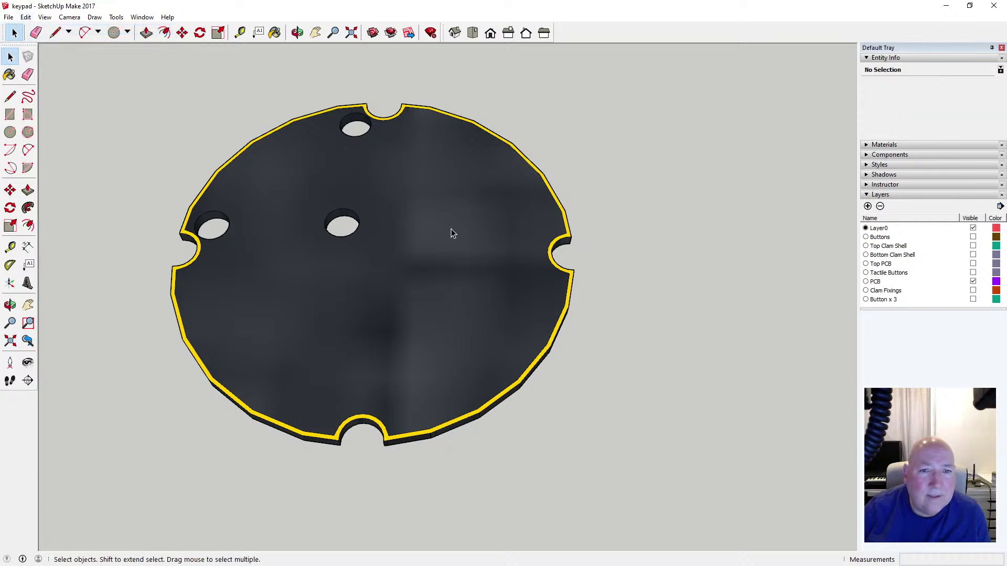
Show the Bottom Clam Shell layer and draw a 2.25 mm radius circle centred on top of the right-hand post beside the far notch
{"action": "left_click", "coordinate": [973, 254]}
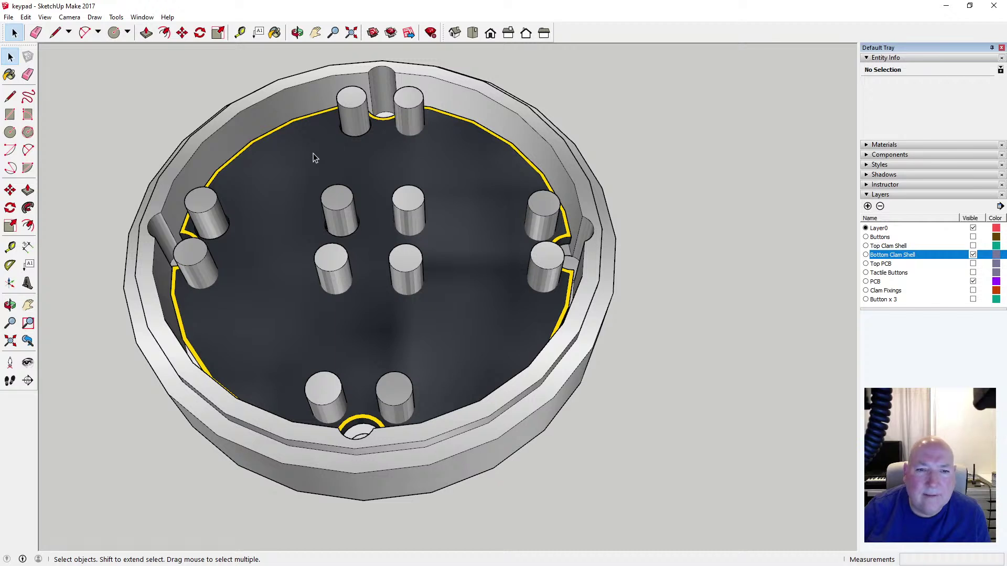
{"action": "left_click", "coordinate": [10, 132]}
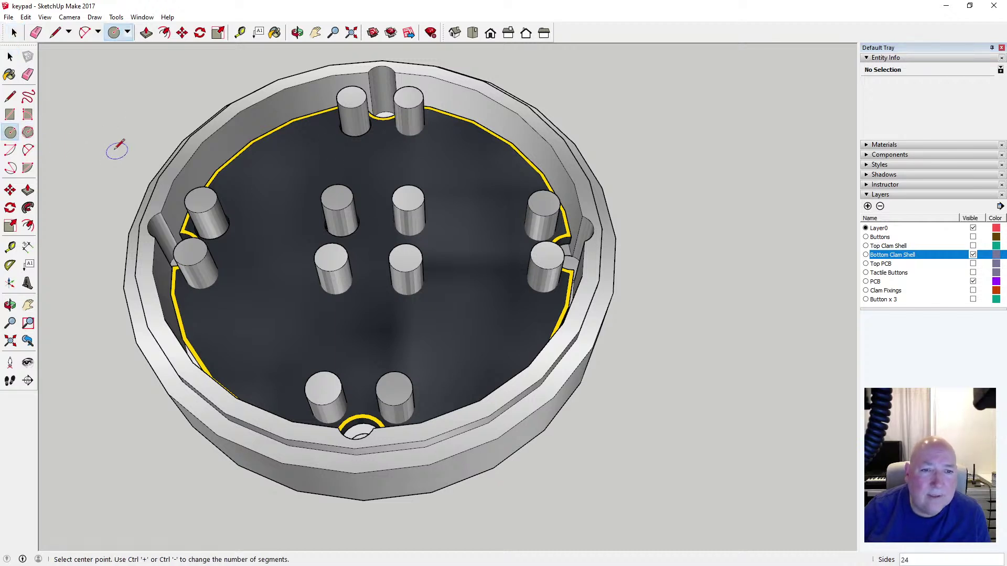
{"action": "scroll", "coordinate": [371, 225], "scroll_direction": "up", "scroll_amount": 2}
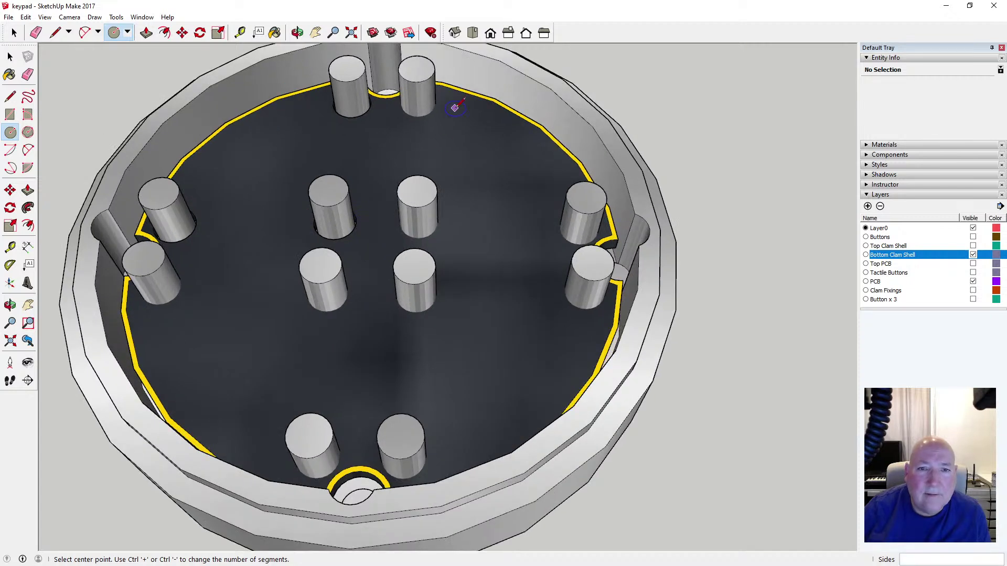
{"action": "left_click", "coordinate": [416, 68]}
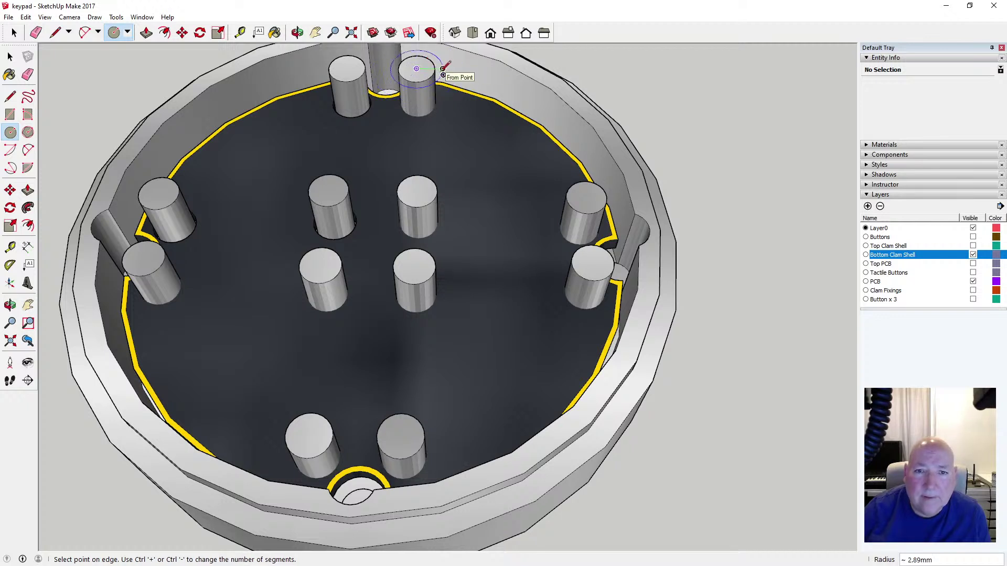
{"action": "type", "text": "2.25"}
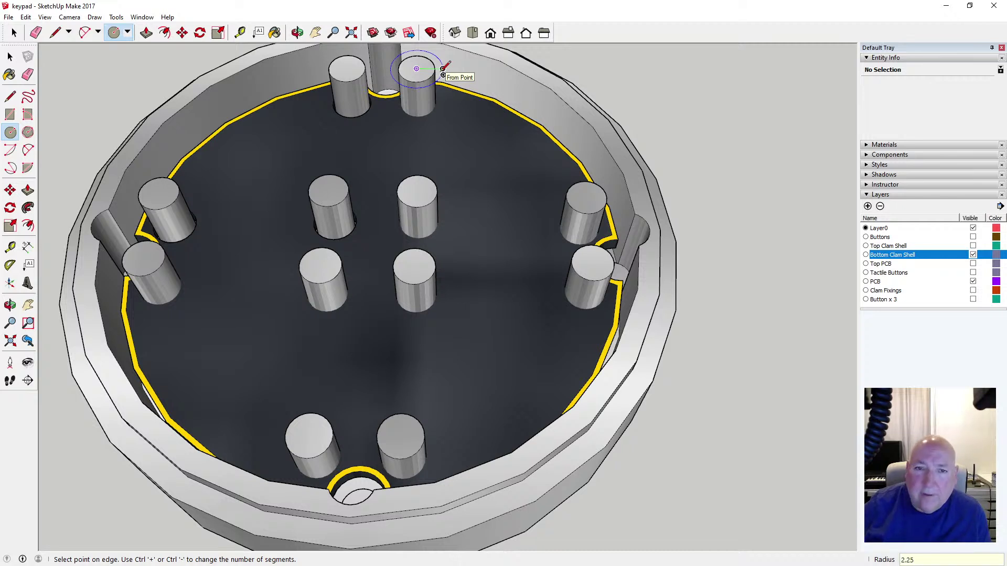
{"action": "key", "text": "Return"}
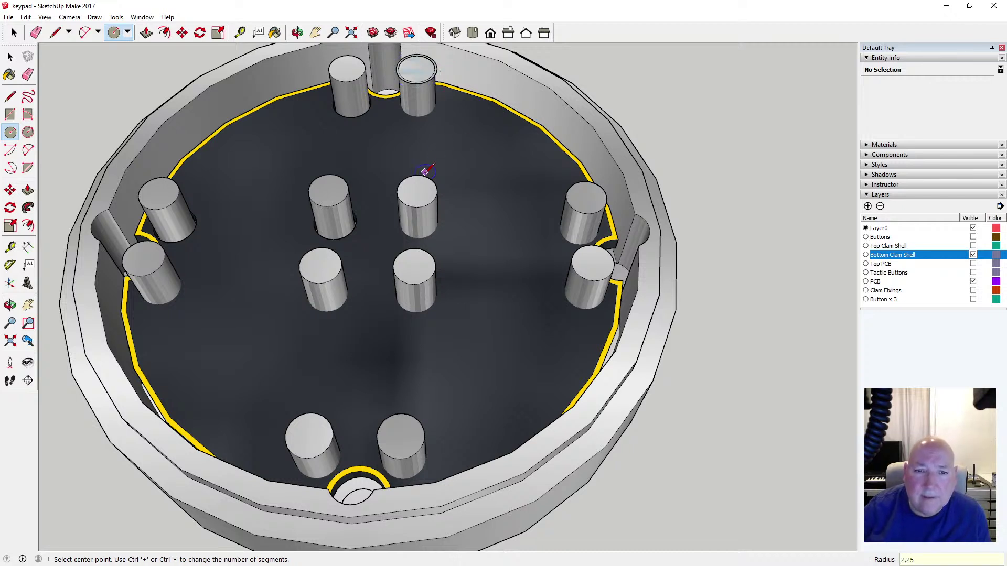
Draw 2.25 mm radius circles centred on the tops of the two right-hand posts in the central group of four
{"action": "left_click", "coordinate": [417, 190]}
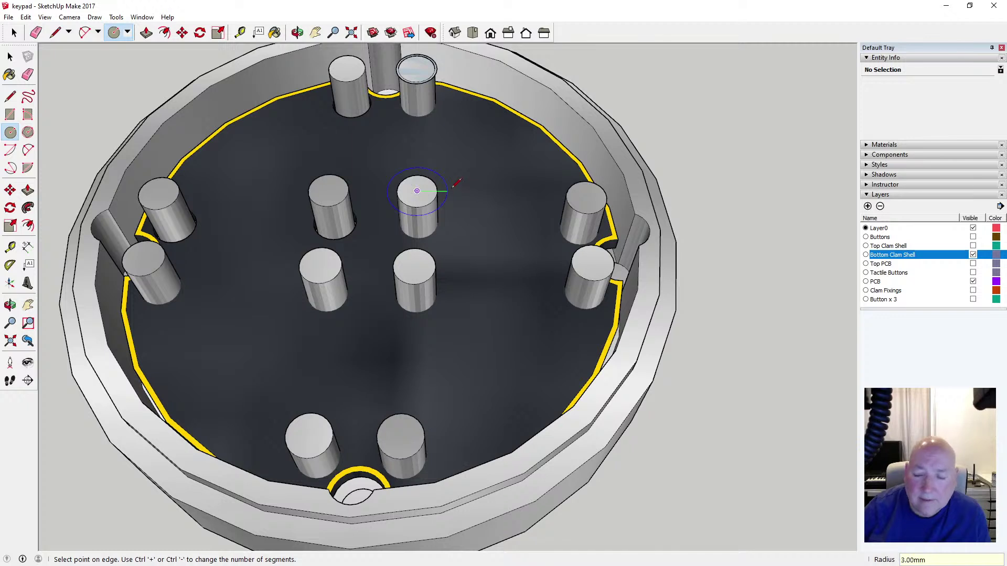
{"action": "type", "text": "2.25"}
{"action": "key", "text": "Return"}
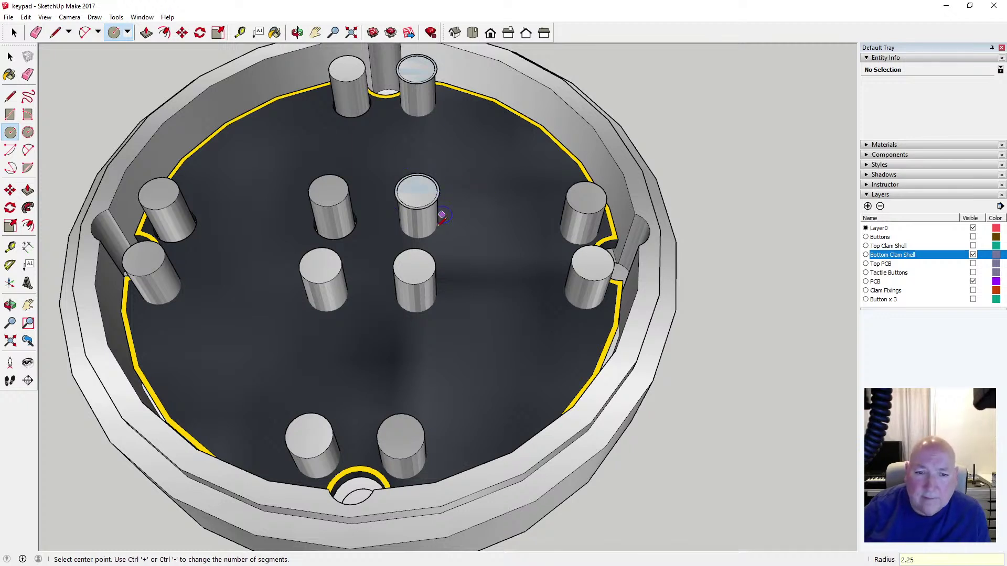
{"action": "left_click", "coordinate": [414, 266]}
{"action": "type", "text": "2"}
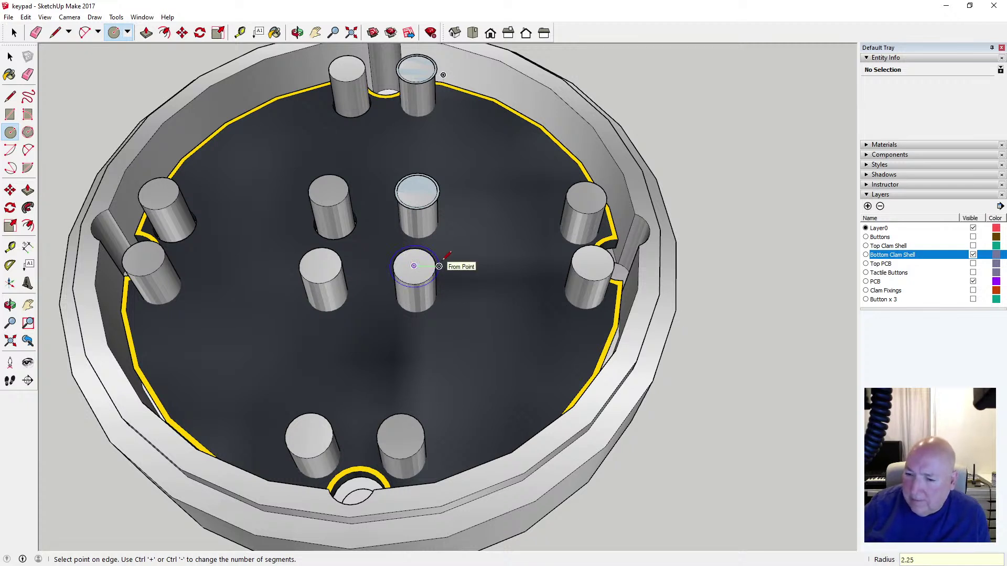
{"action": "type", "text": ".25"}
{"action": "key", "text": "Return"}
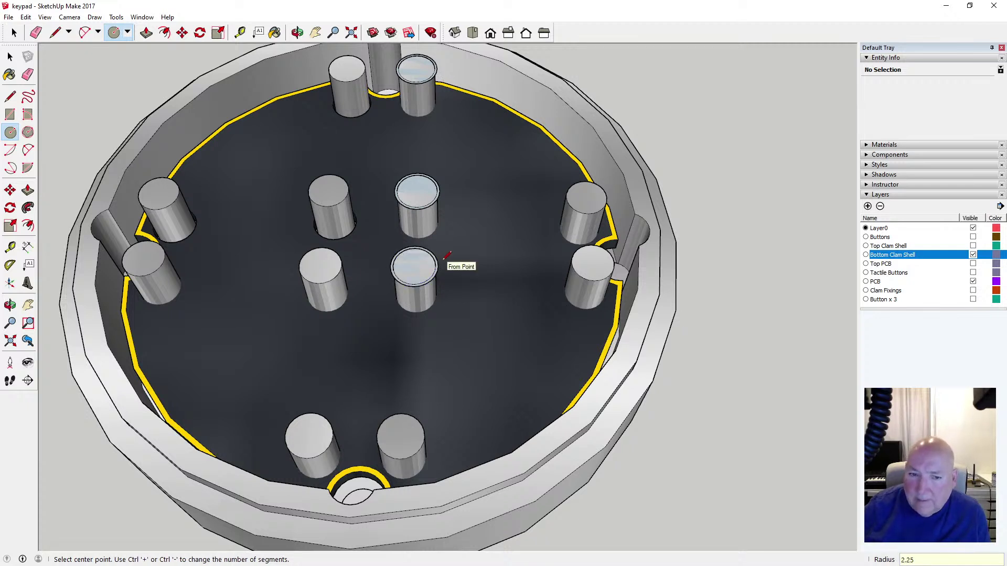
Draw a 2.25 mm radius circle centred on top of the far post beside the right-hand notch
{"action": "left_click", "coordinate": [586, 198]}
{"action": "type", "text": "2"}
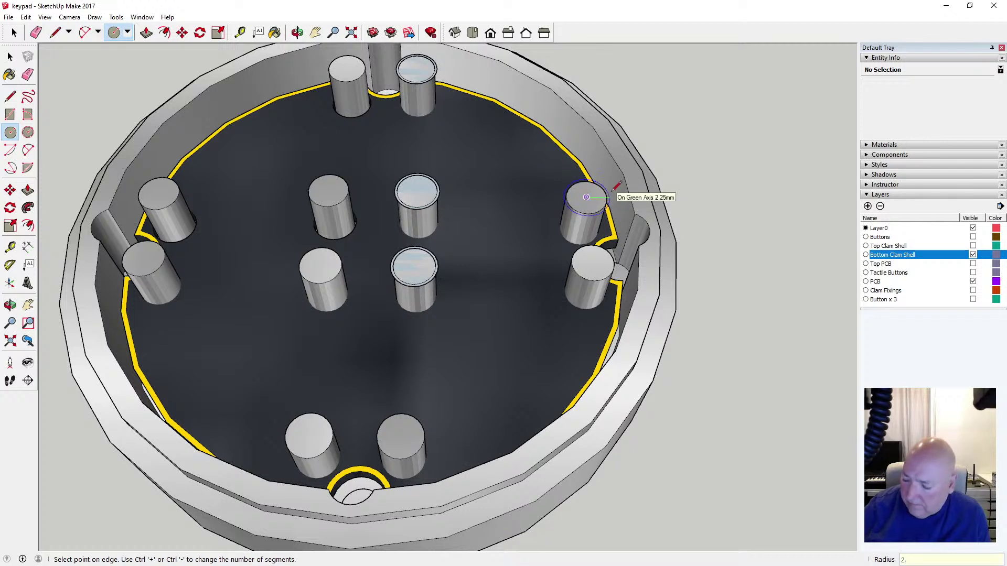
{"action": "type", "text": ".25"}
{"action": "key", "text": "Return"}
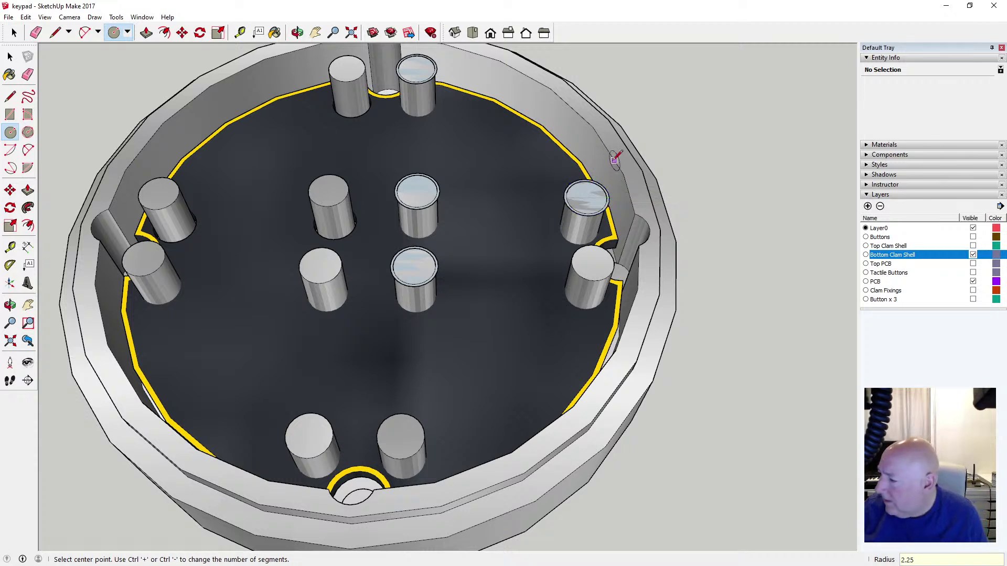
Try to draw a 2.25 mm radius circle on the near post beside the right-hand notch, and undo it
{"action": "left_click", "coordinate": [592, 262]}
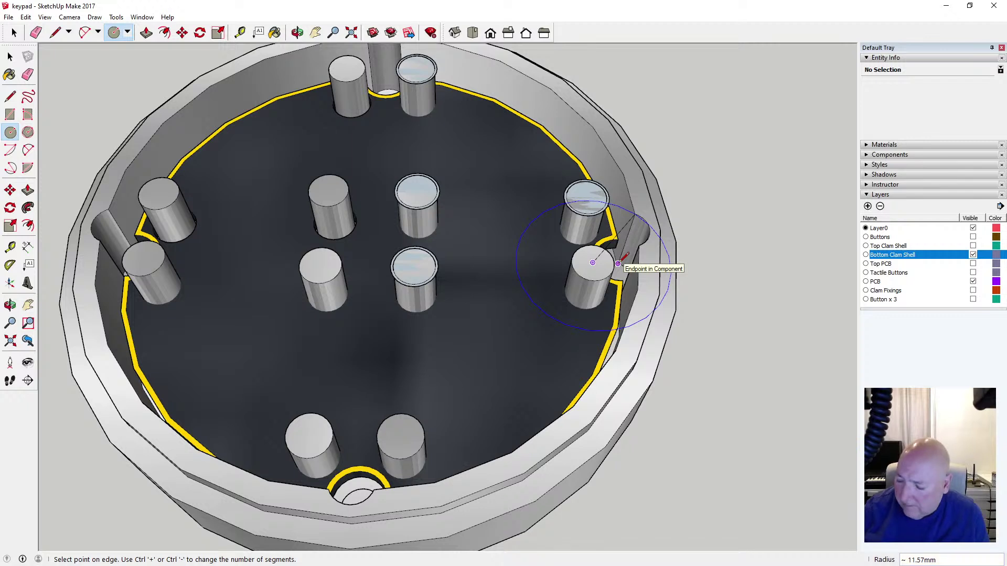
{"action": "type", "text": "2.25"}
{"action": "key", "text": "Return"}
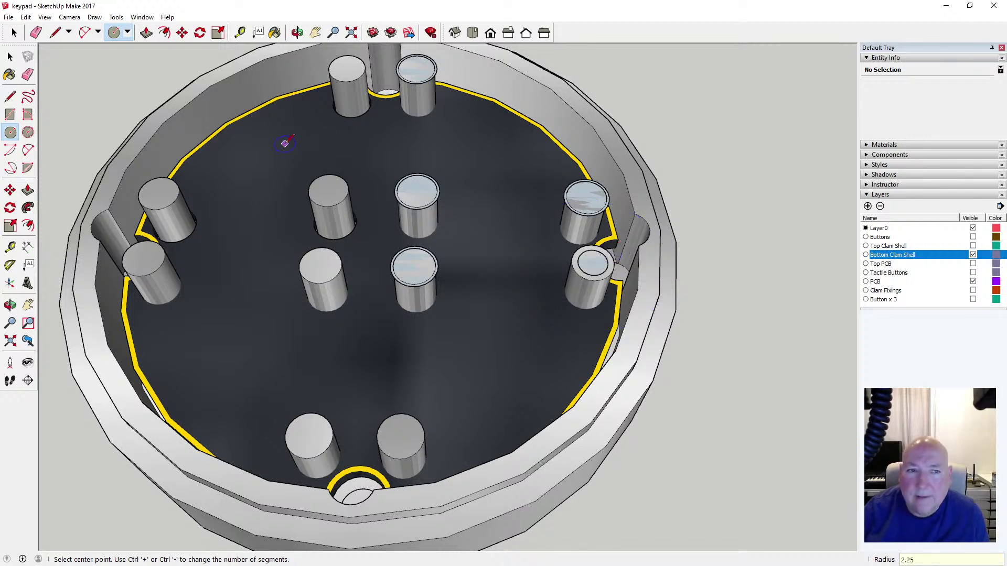
{"action": "left_click", "coordinate": [25, 17]}
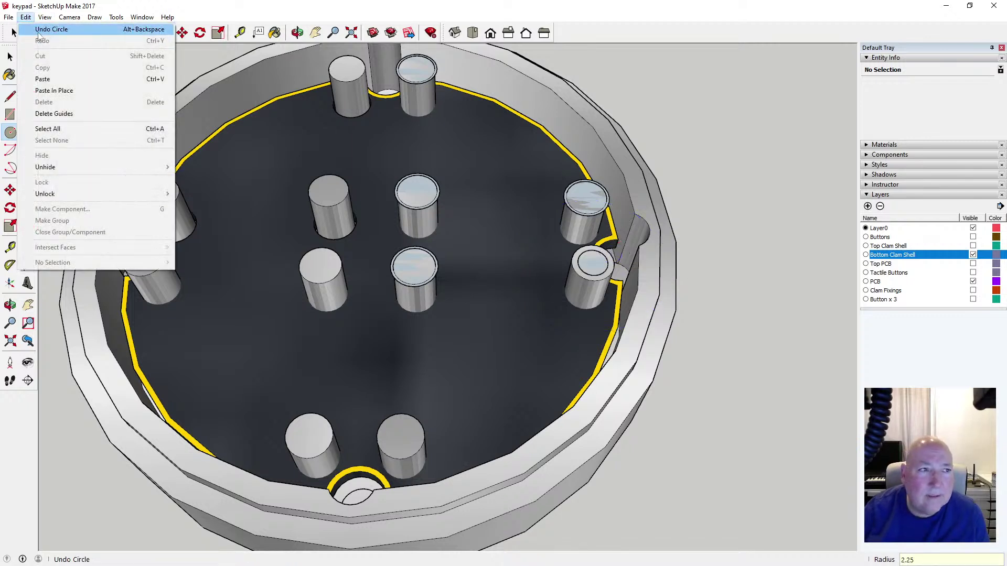
{"action": "left_click", "coordinate": [39, 30]}
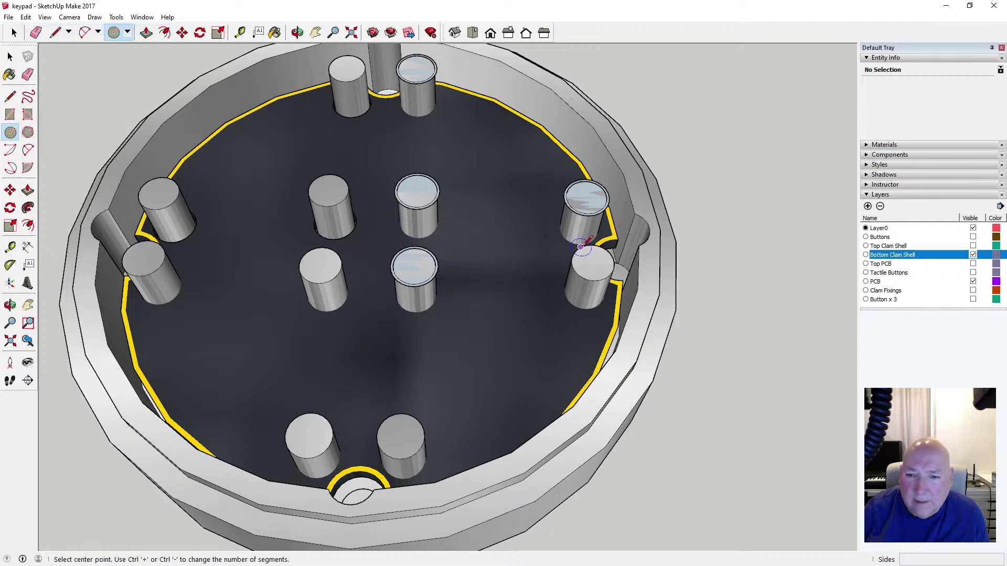
Draw 2.25 mm radius circles centred on the near post beside the right-hand notch and the right-hand post beside the near notch
{"action": "left_click", "coordinate": [592, 262]}
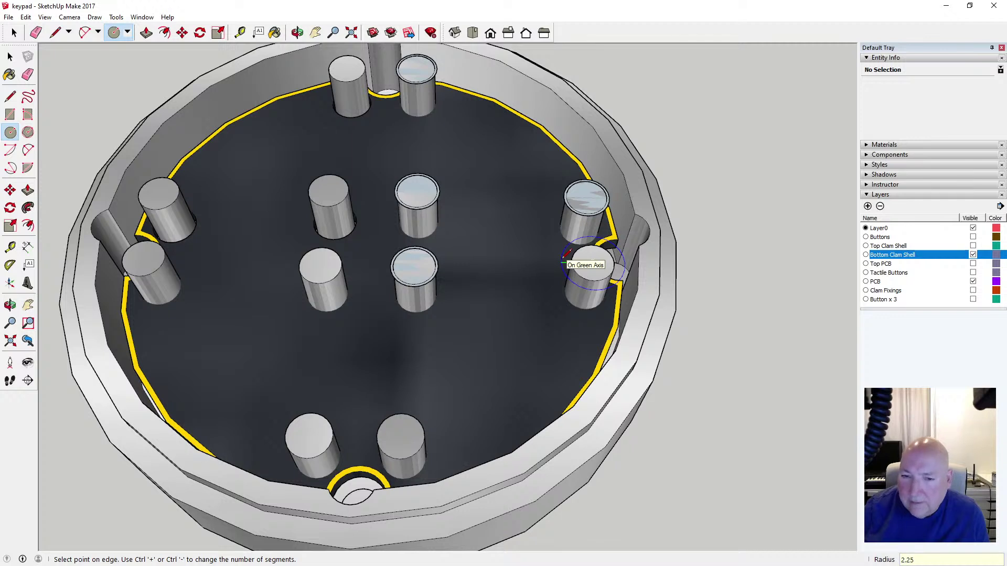
{"action": "left_click", "coordinate": [565, 256]}
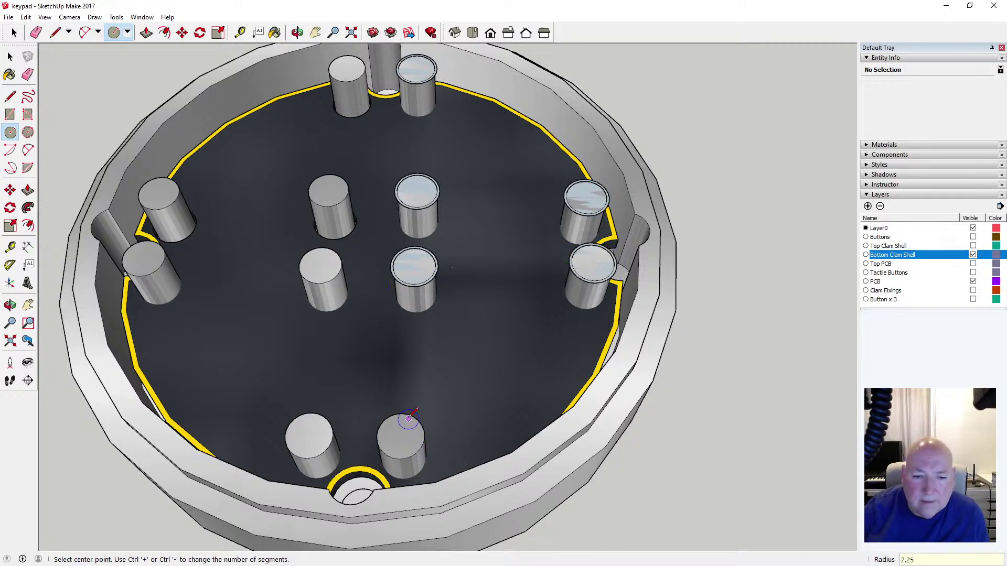
{"action": "left_click", "coordinate": [400, 436]}
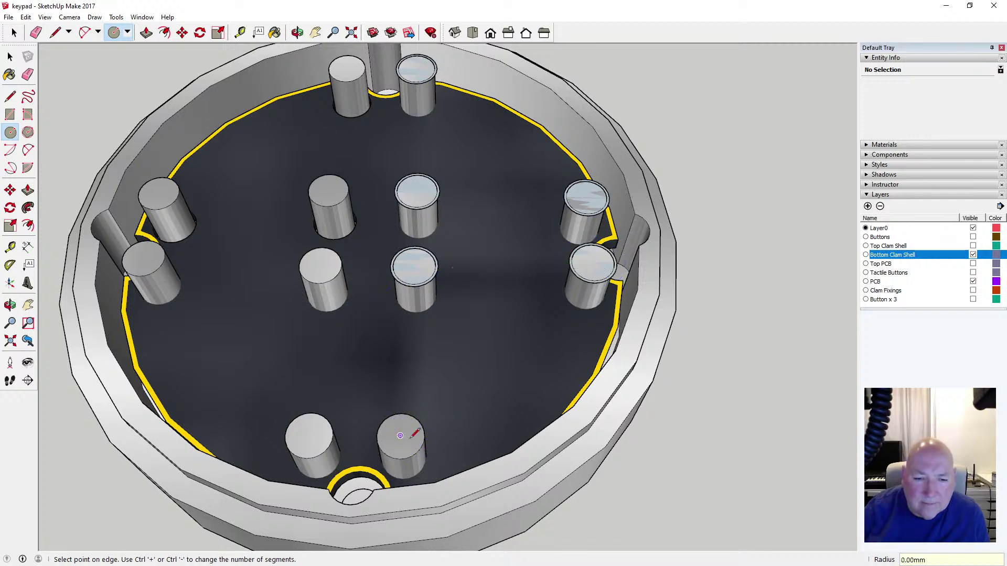
{"action": "type", "text": "2.25"}
{"action": "key", "text": "Return"}
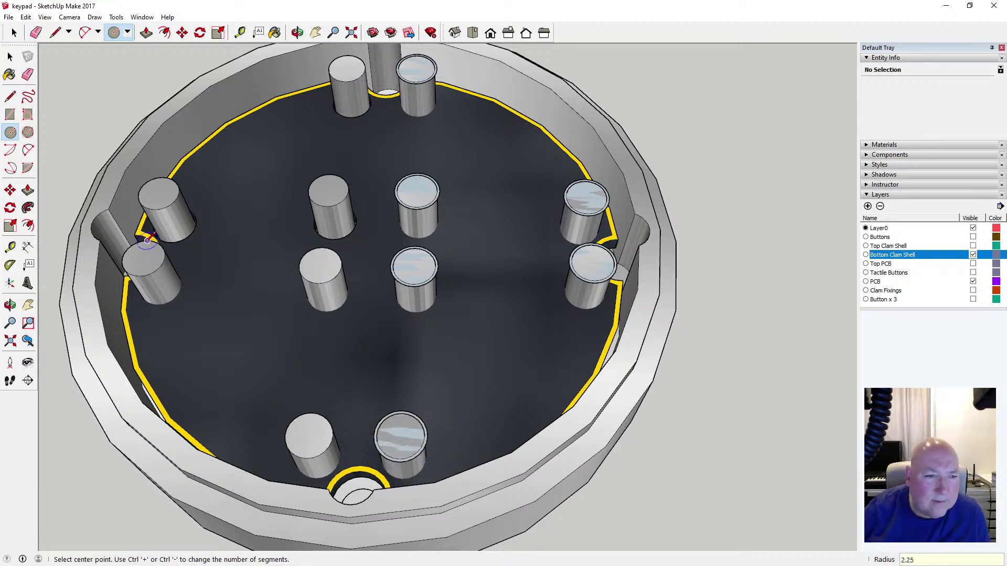
Draw 2.25 mm radius circles on the near post at the left notch, the near-left central post and the left post at the near notch
{"action": "left_click", "coordinate": [143, 258]}
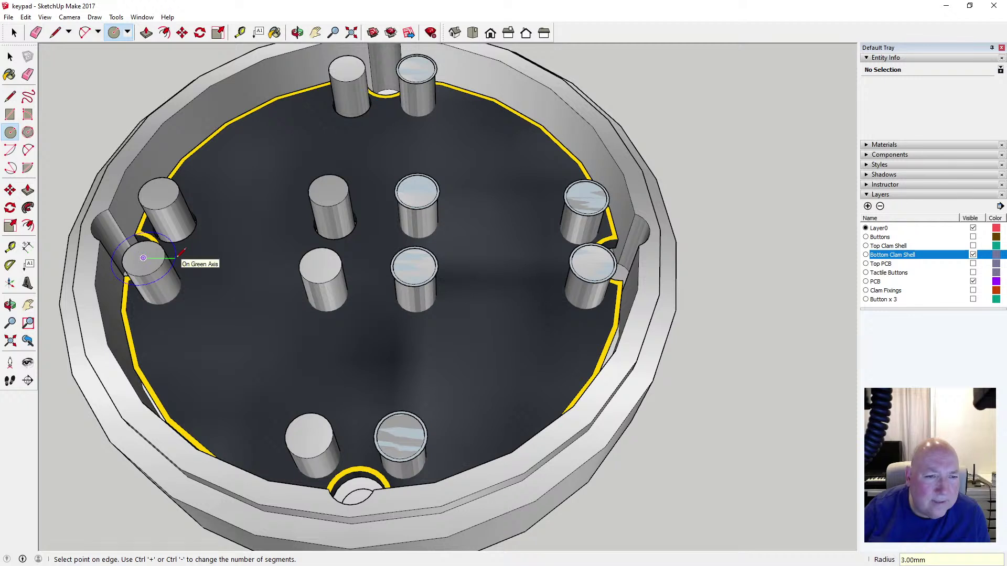
{"action": "key", "text": "Return"}
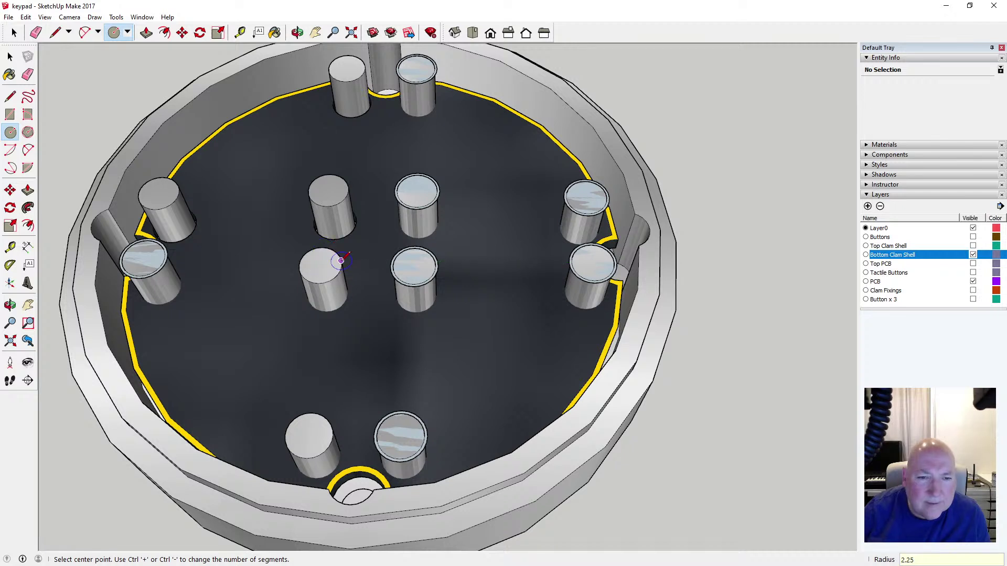
{"action": "left_click", "coordinate": [320, 265]}
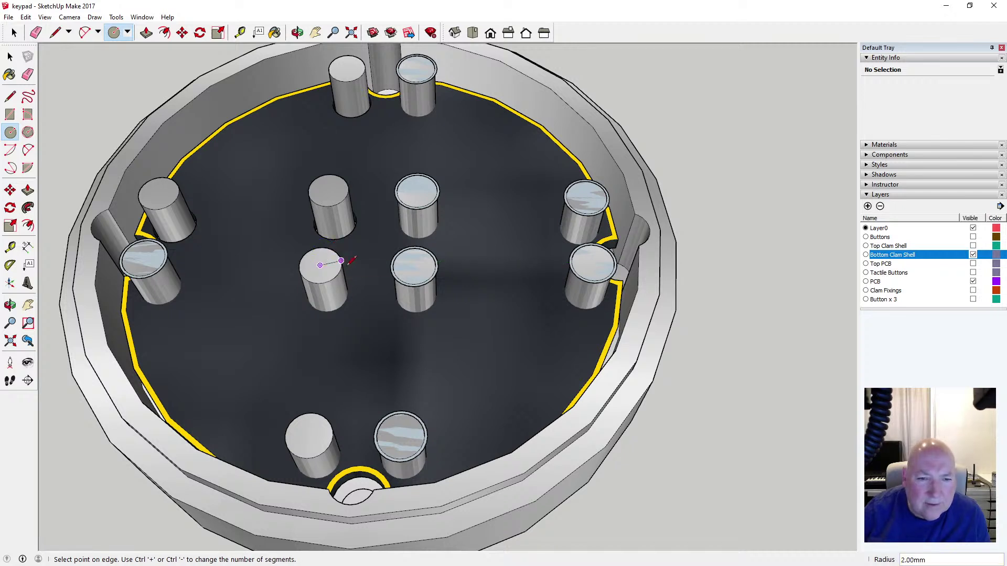
{"action": "type", "text": "2.2"}
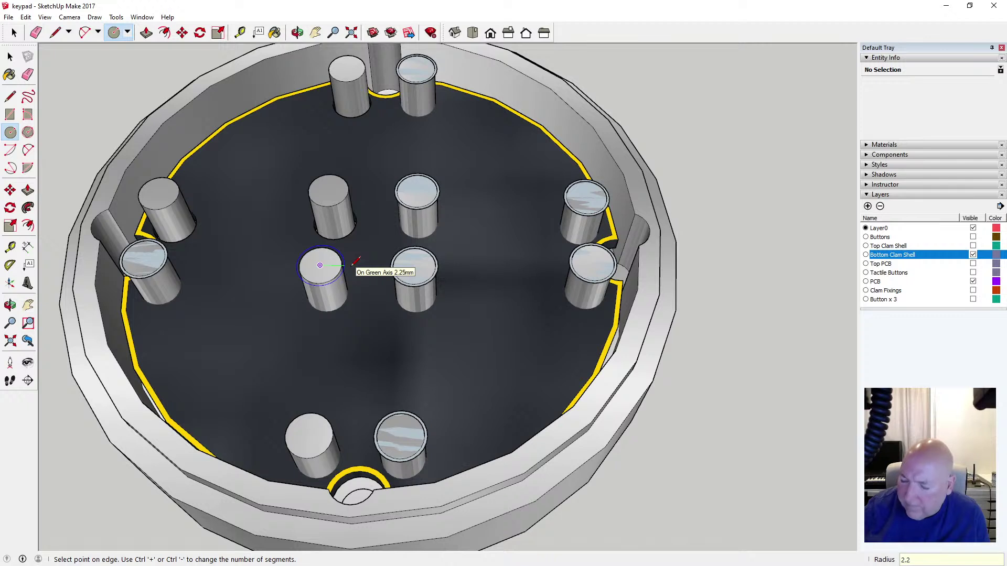
{"action": "type", "text": "5"}
{"action": "key", "text": "Return"}
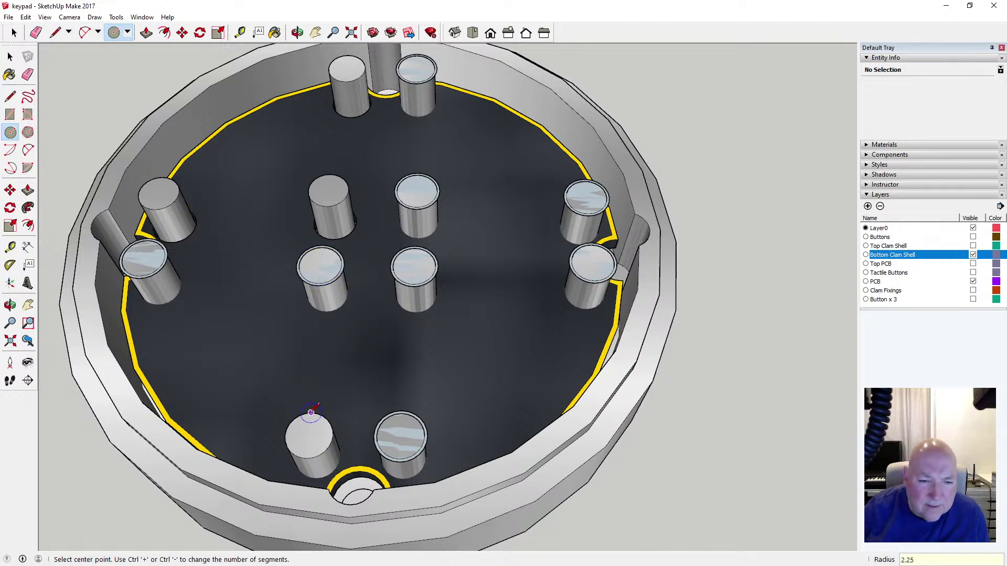
{"action": "left_click", "coordinate": [308, 435]}
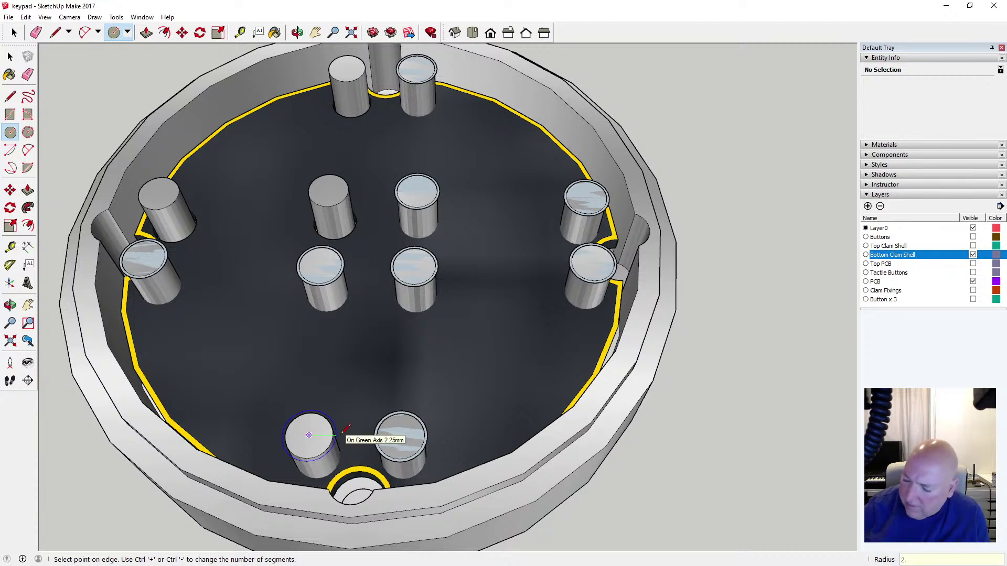
{"action": "left_click", "coordinate": [344, 430]}
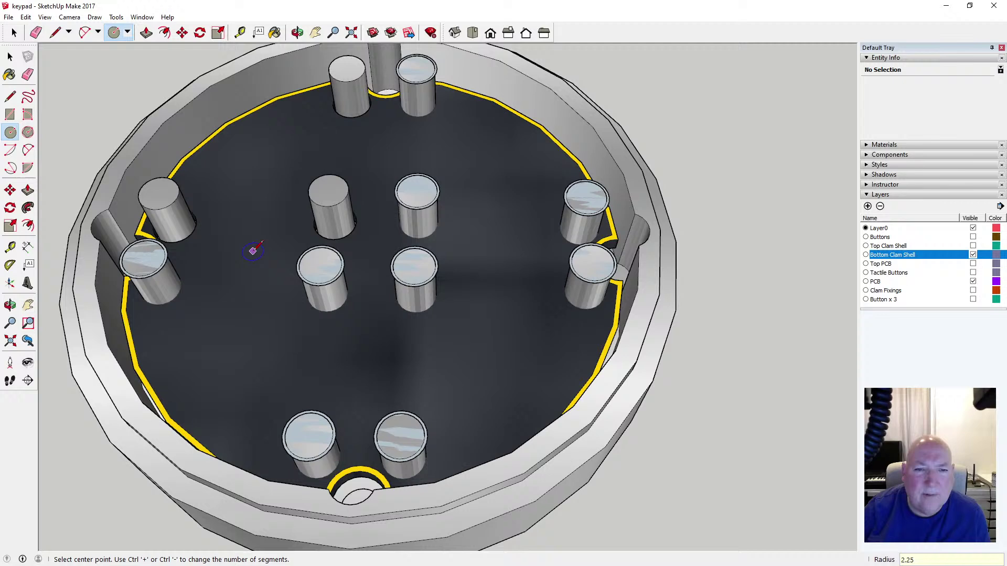
Select all nine circles and move them about 5.41 mm down from the post tops onto the PCB's upper face
{"action": "left_click", "coordinate": [11, 57]}
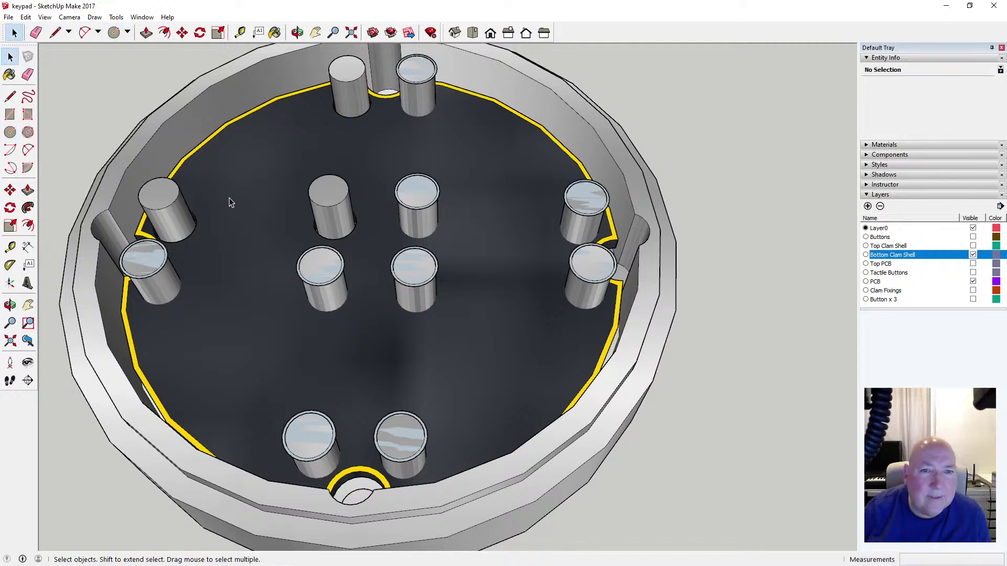
{"action": "scroll", "coordinate": [266, 205], "scroll_direction": "down", "scroll_amount": 2}
{"action": "left_click_drag", "start_coordinate": [108, 61], "coordinate": [547, 401]}
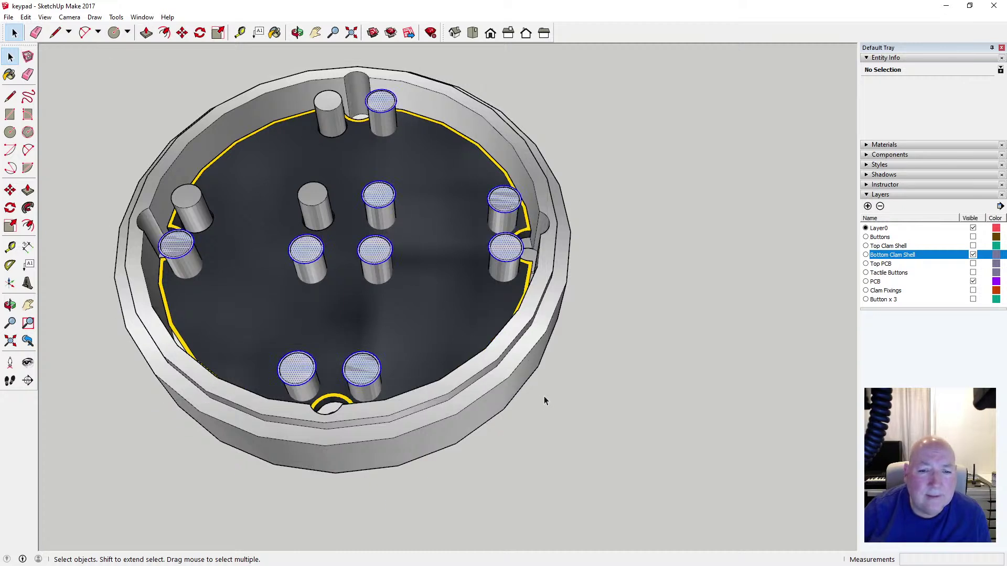
{"action": "left_click", "coordinate": [297, 32]}
{"action": "left_click_drag", "start_coordinate": [317, 272], "coordinate": [270, 140]}
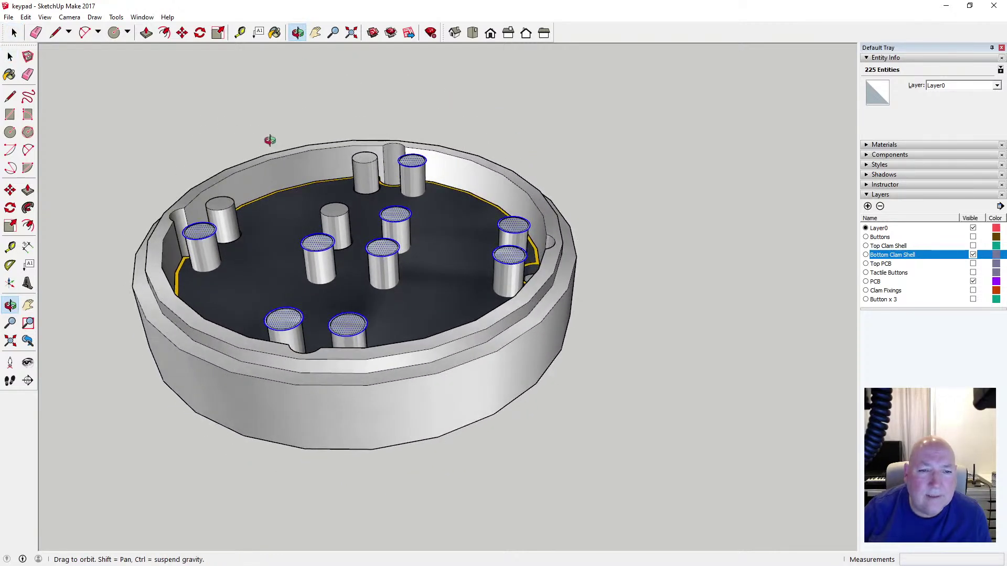
{"action": "scroll", "coordinate": [244, 251], "scroll_direction": "up", "scroll_amount": 5}
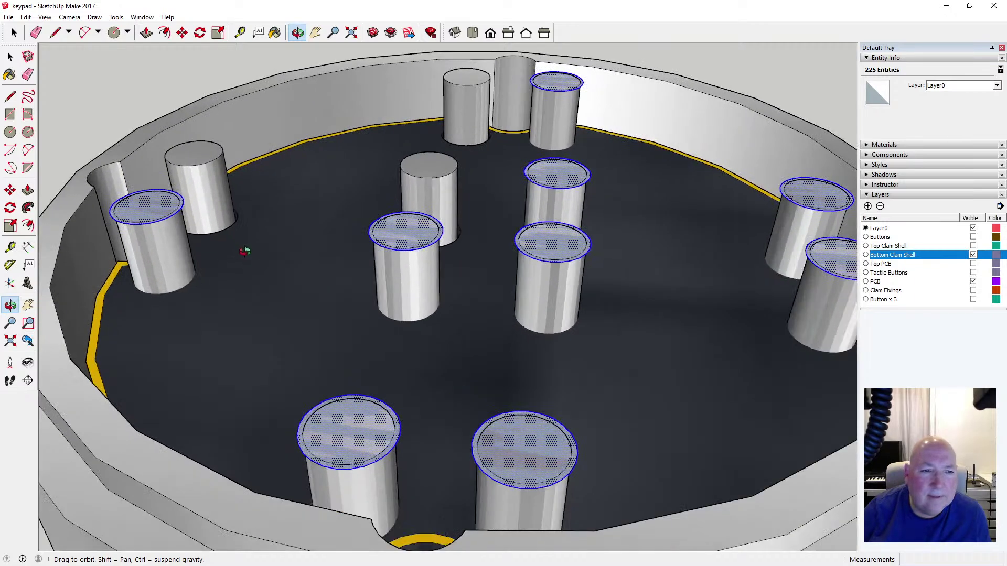
{"action": "left_click_drag", "start_coordinate": [226, 279], "coordinate": [209, 173]}
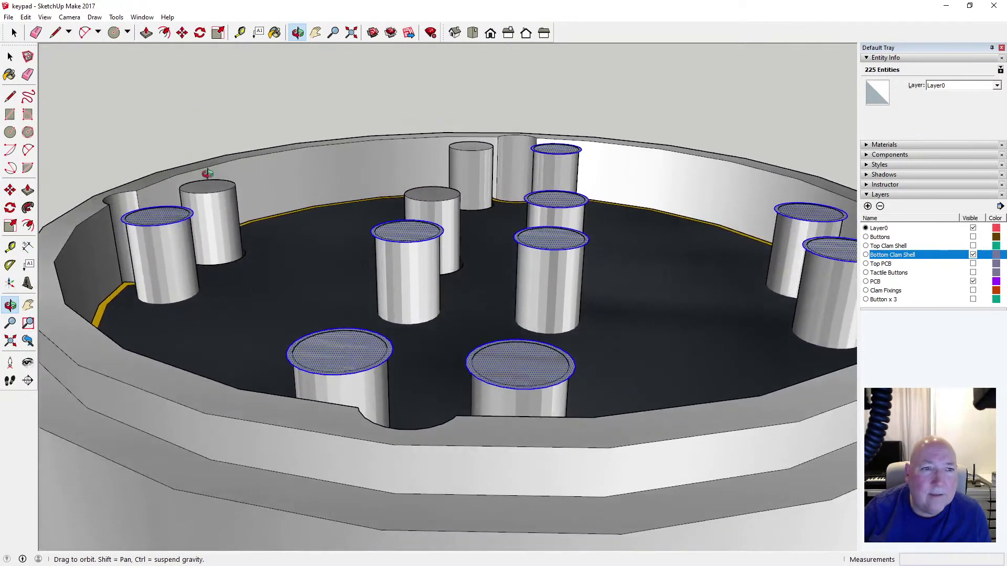
{"action": "left_click", "coordinate": [182, 33]}
{"action": "left_click", "coordinate": [166, 225]}
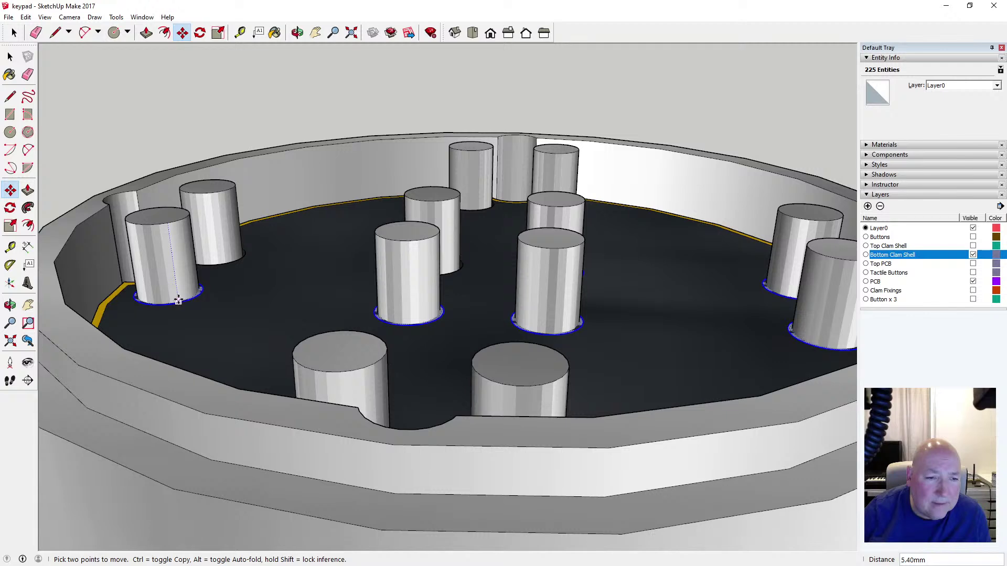
{"action": "scroll", "coordinate": [179, 300], "scroll_direction": "up", "scroll_amount": 5}
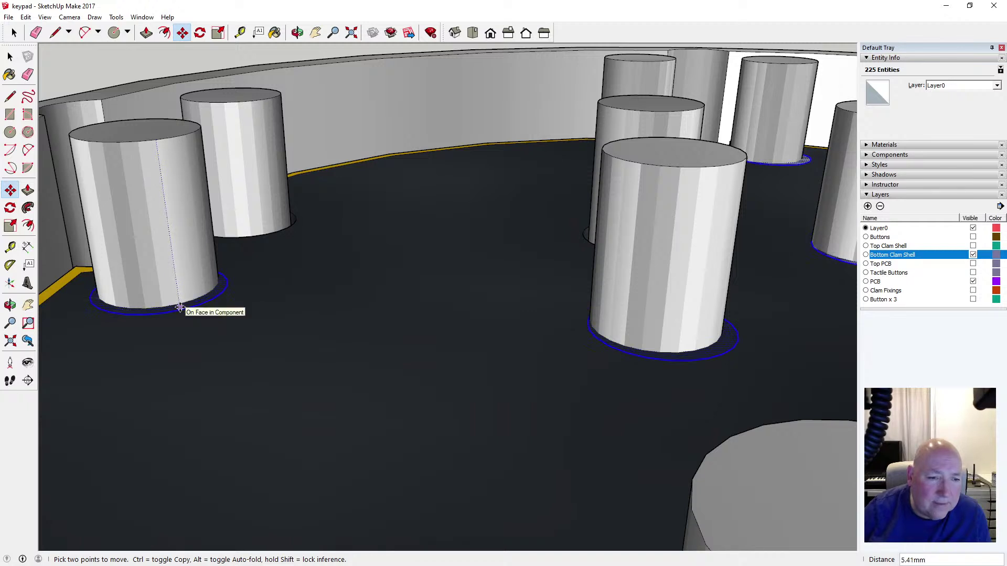
{"action": "left_click", "coordinate": [180, 307]}
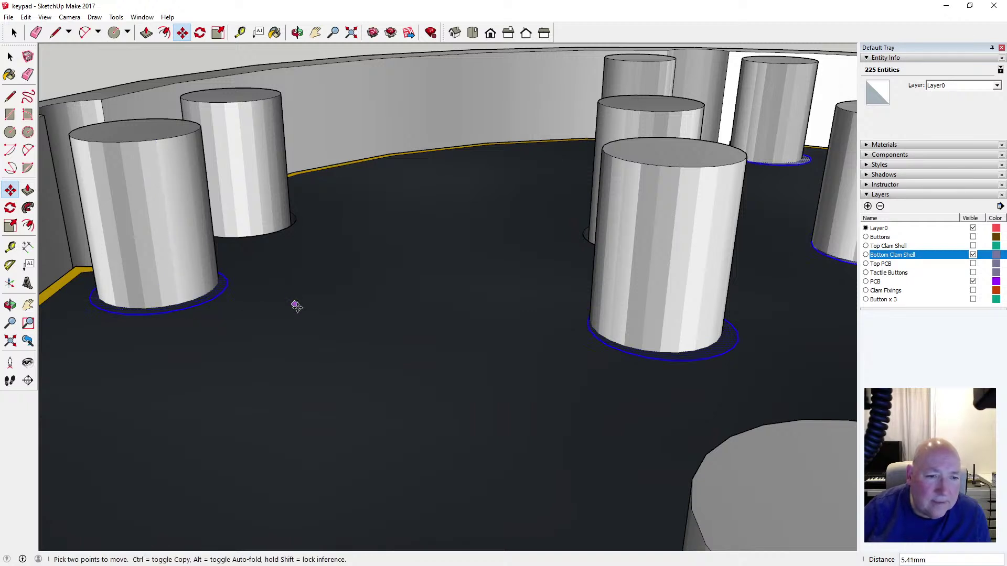
Cut the nine selected circles from the model outside the PCB component
{"action": "scroll", "coordinate": [270, 309], "scroll_direction": "down", "scroll_amount": 5}
{"action": "scroll", "coordinate": [272, 312], "scroll_direction": "down", "scroll_amount": 6}
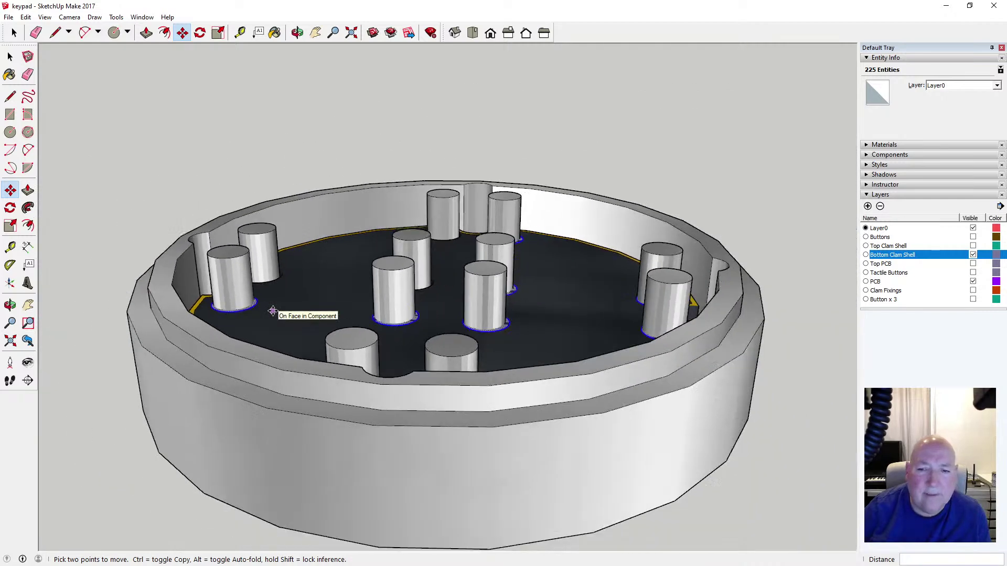
{"action": "left_click", "coordinate": [296, 34]}
{"action": "left_click_drag", "start_coordinate": [342, 116], "coordinate": [378, 263]}
{"action": "scroll", "coordinate": [375, 262], "scroll_direction": "down", "scroll_amount": 3}
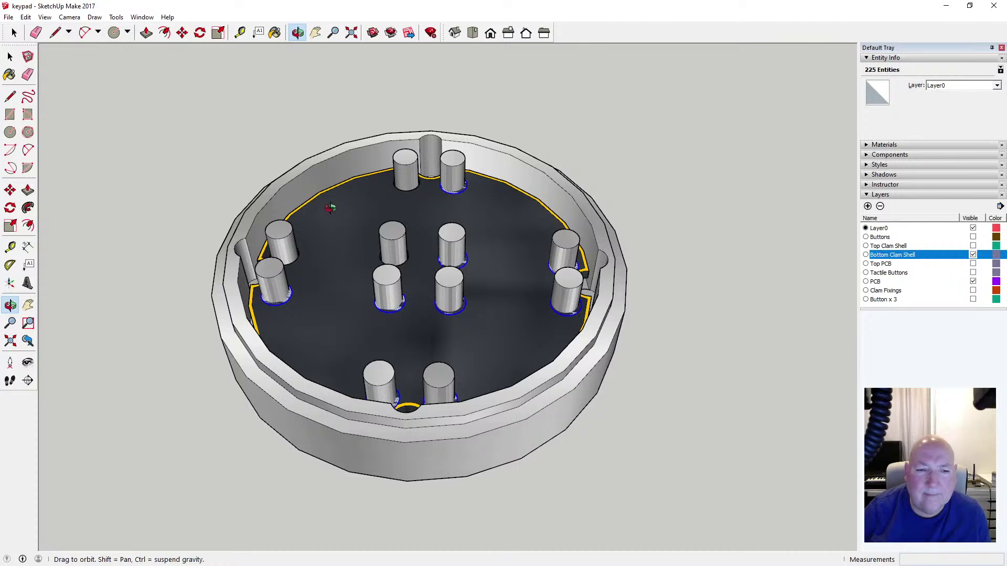
{"action": "left_click", "coordinate": [25, 17]}
{"action": "left_click", "coordinate": [48, 55]}
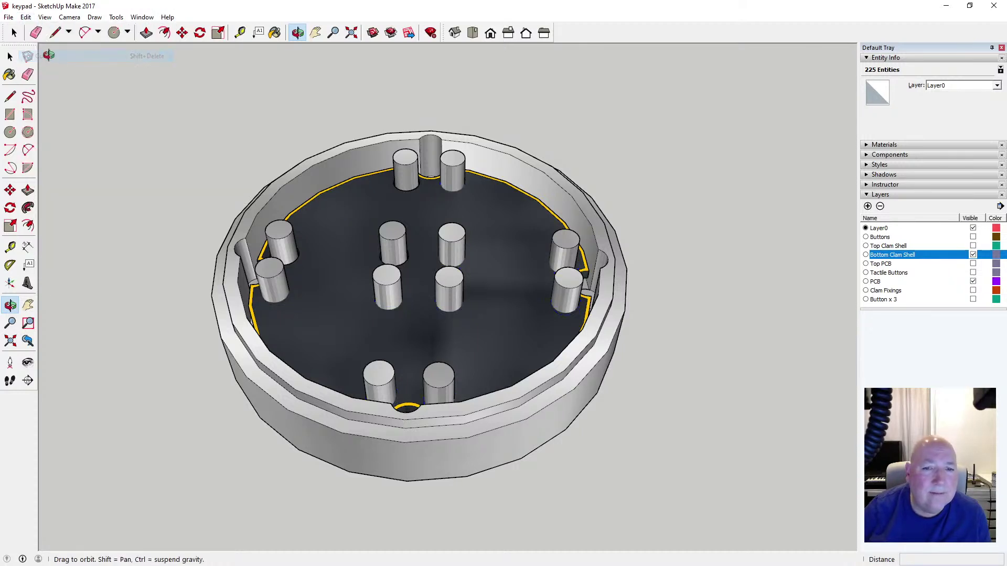
Open the PCB component for editing with the Bottom Clam Shell layer hidden, and paste the cut circles in place
{"action": "key", "text": "space"}
{"action": "double_click", "coordinate": [326, 243]}
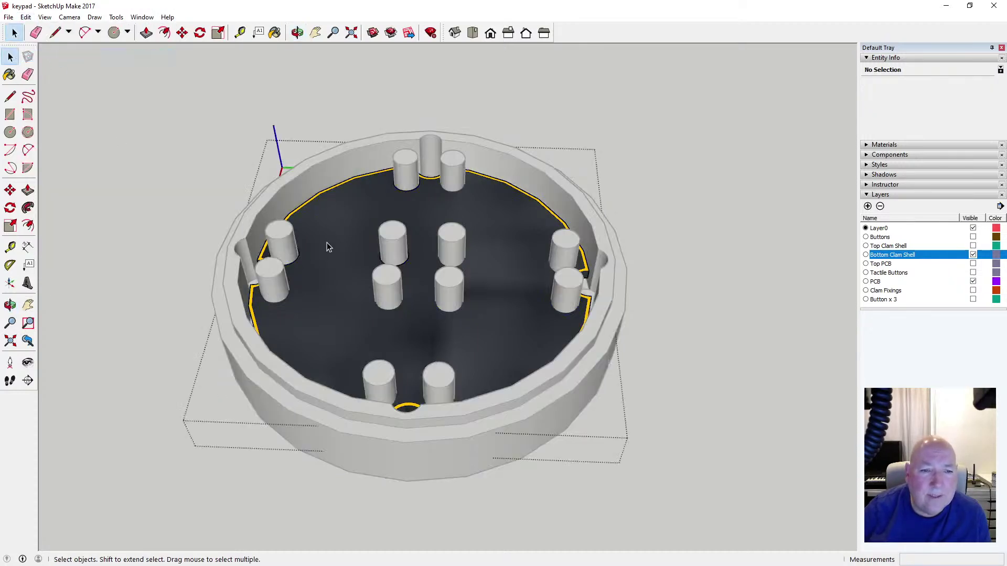
{"action": "left_click", "coordinate": [973, 255]}
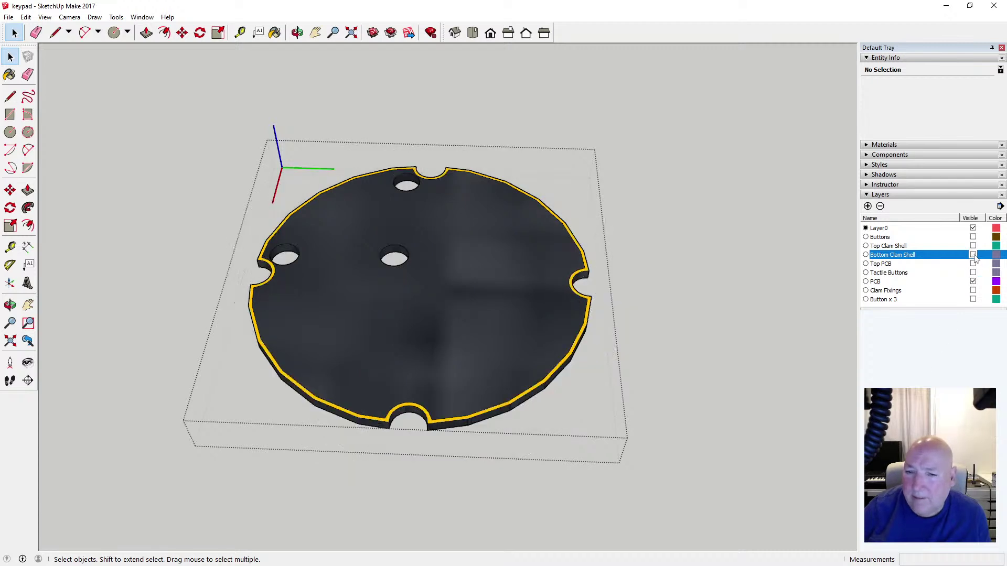
{"action": "left_click", "coordinate": [44, 17]}
{"action": "mouse_move", "coordinate": [25, 17]}
{"action": "left_click", "coordinate": [61, 91]}
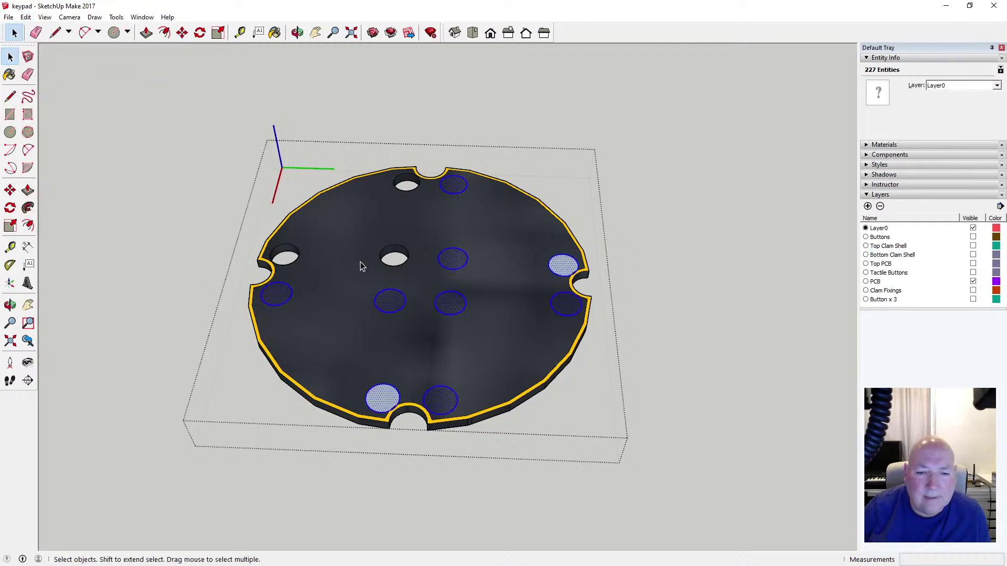
{"action": "scroll", "coordinate": [454, 427], "scroll_direction": "up", "scroll_amount": 5}
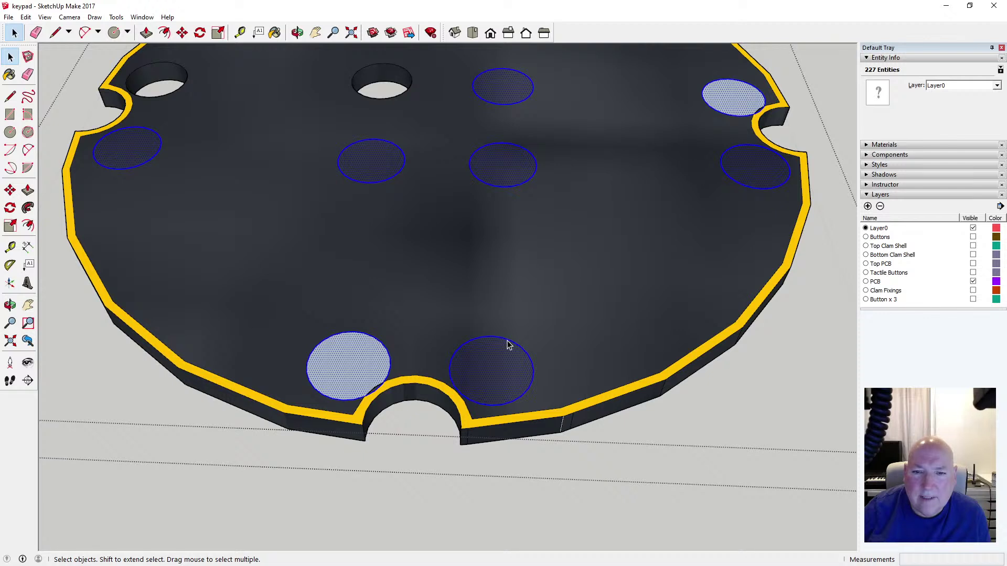
{"action": "scroll", "coordinate": [508, 344], "scroll_direction": "down", "scroll_amount": 5}
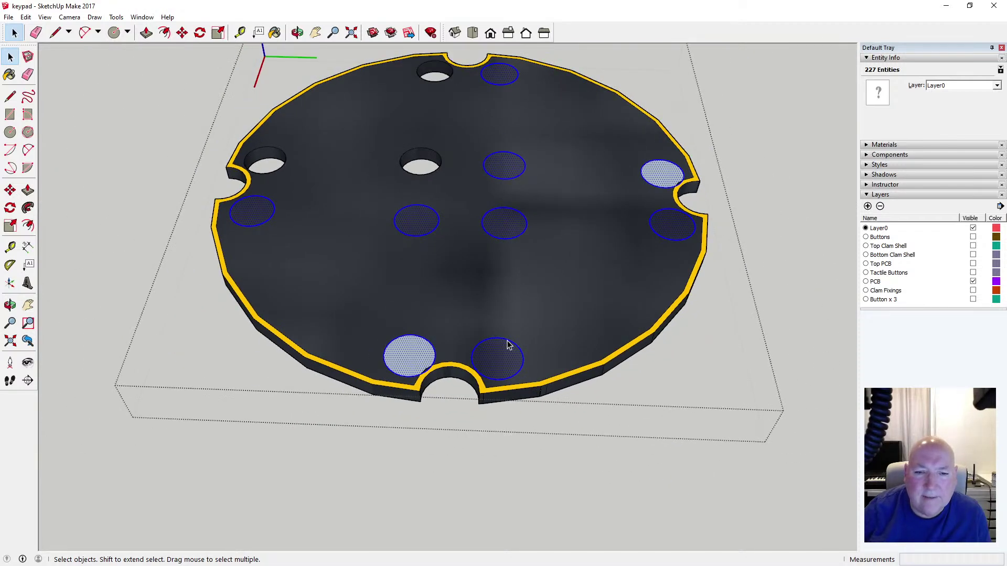
{"action": "left_click", "coordinate": [297, 33]}
{"action": "left_click_drag", "start_coordinate": [312, 222], "coordinate": [690, 335]}
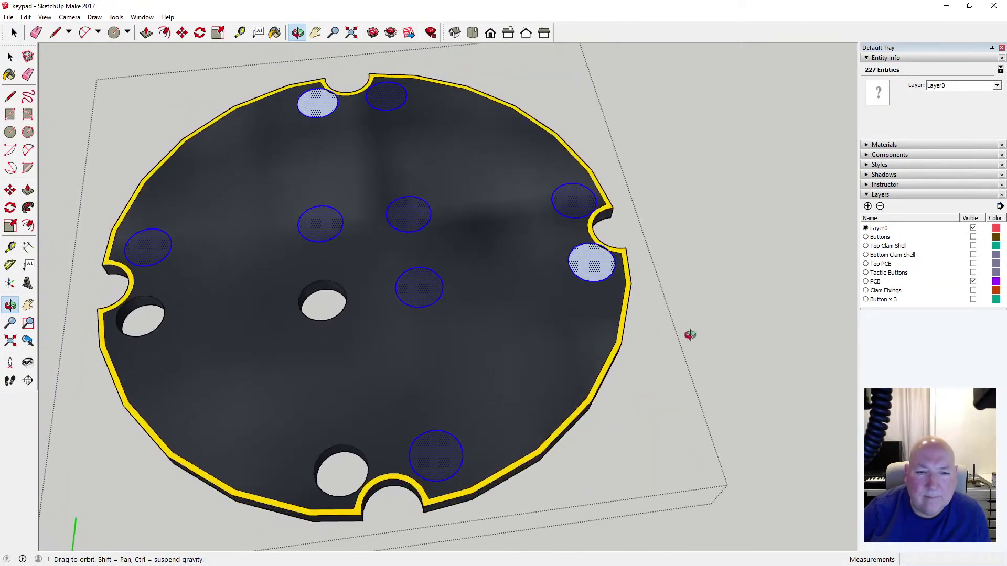
{"action": "left_click_drag", "start_coordinate": [521, 365], "coordinate": [486, 403]}
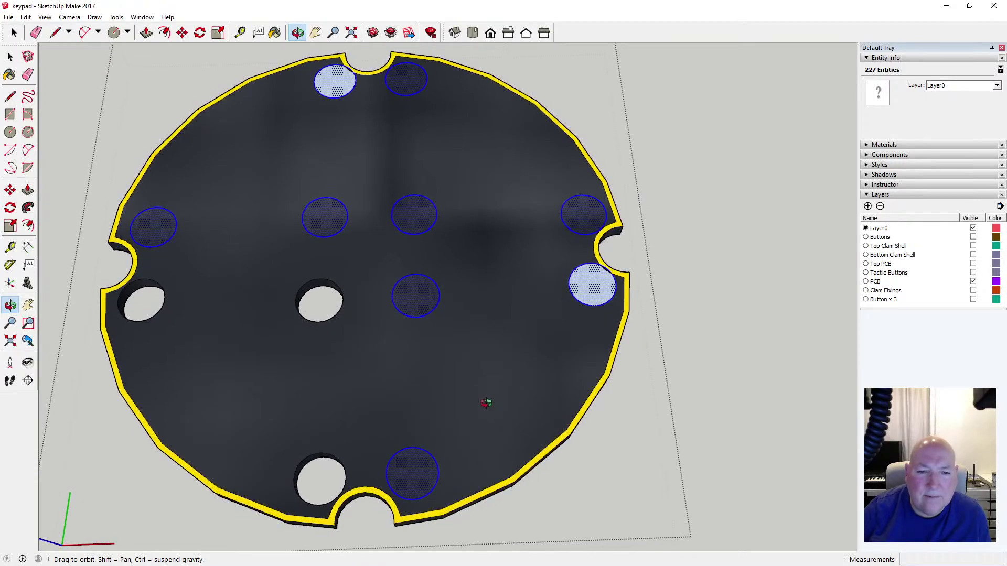
Show the PCB from the top in parallel projection with its whole outline in view
{"action": "left_click", "coordinate": [472, 33]}
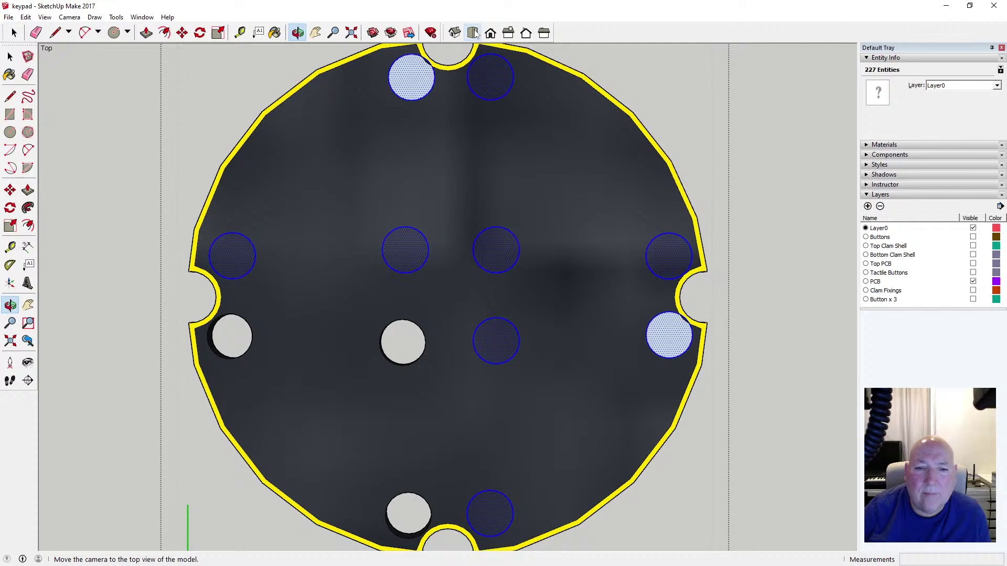
{"action": "left_click", "coordinate": [68, 17]}
{"action": "left_click", "coordinate": [97, 65]}
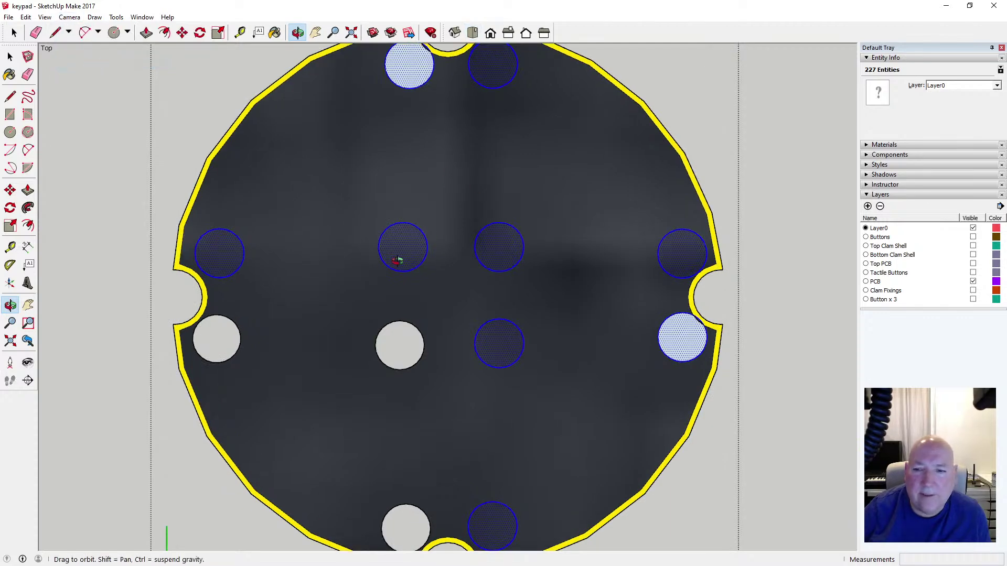
{"action": "scroll", "coordinate": [348, 232], "scroll_direction": "down", "scroll_amount": 2}
{"action": "scroll", "coordinate": [592, 275], "scroll_direction": "up", "scroll_amount": 2}
{"action": "scroll", "coordinate": [591, 269], "scroll_direction": "down", "scroll_amount": 1}
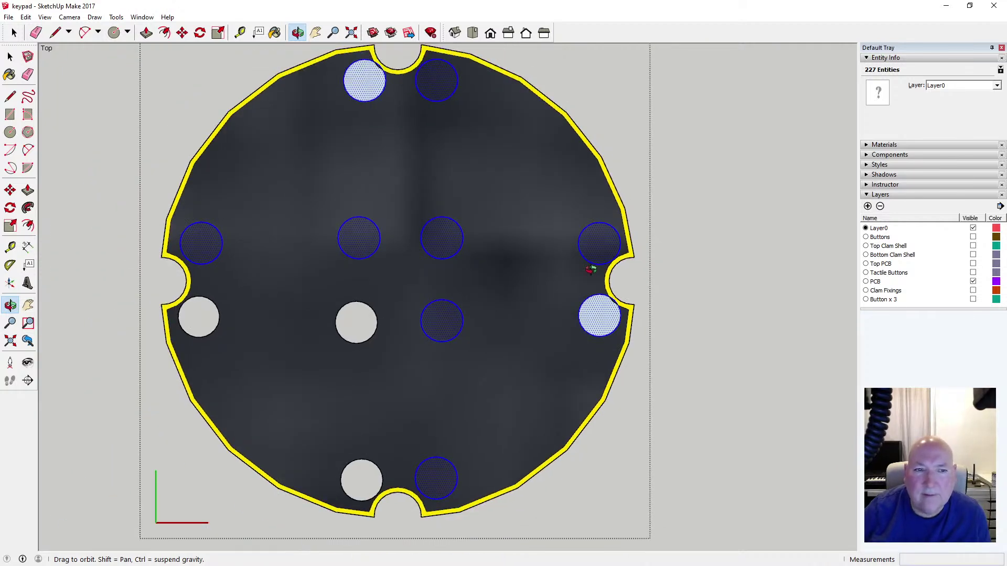
Measure the PCB's width between the matching upper corners and the matching lower corners of the two side notches
{"action": "left_click", "coordinate": [240, 32]}
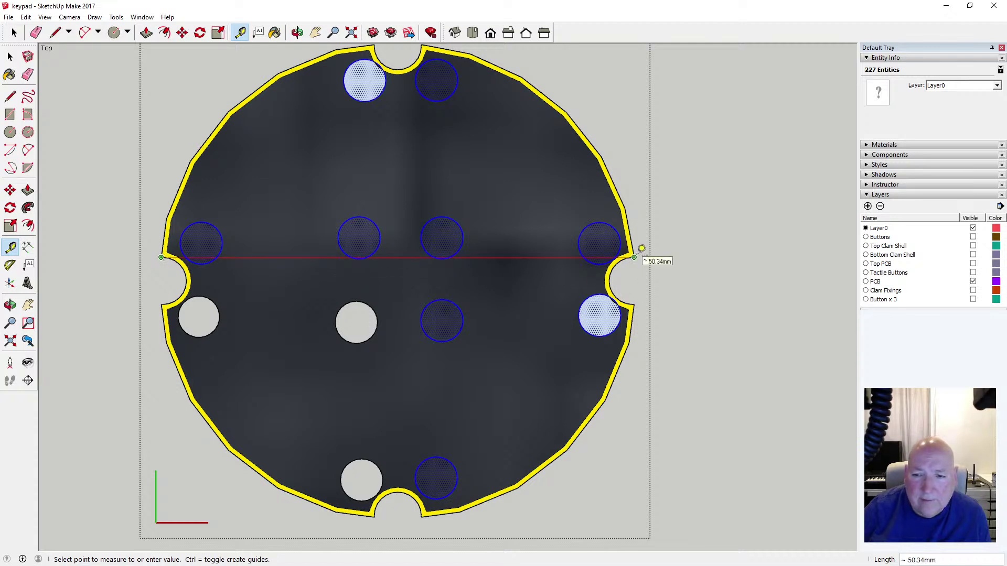
{"action": "left_click", "coordinate": [639, 249]}
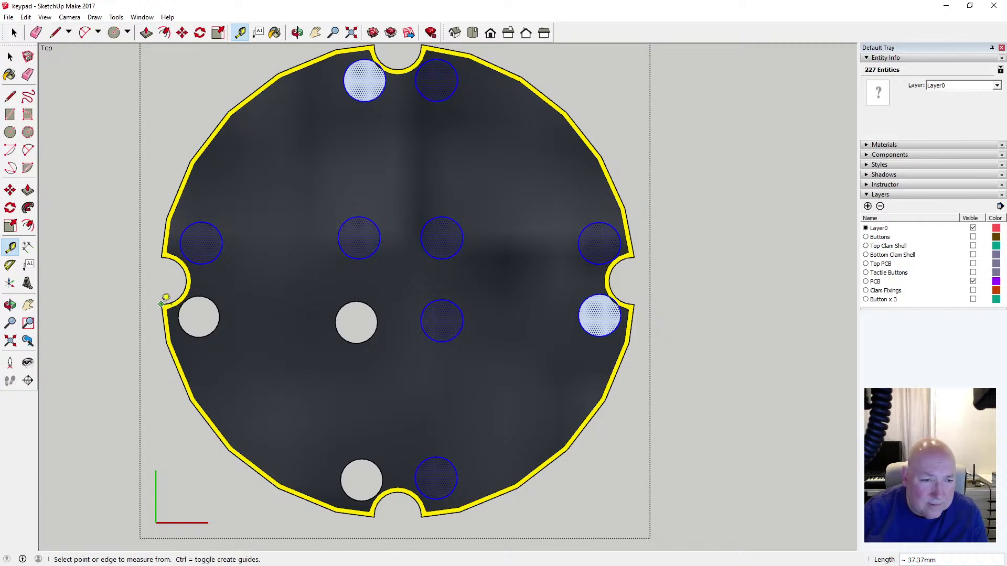
{"action": "left_click", "coordinate": [161, 304]}
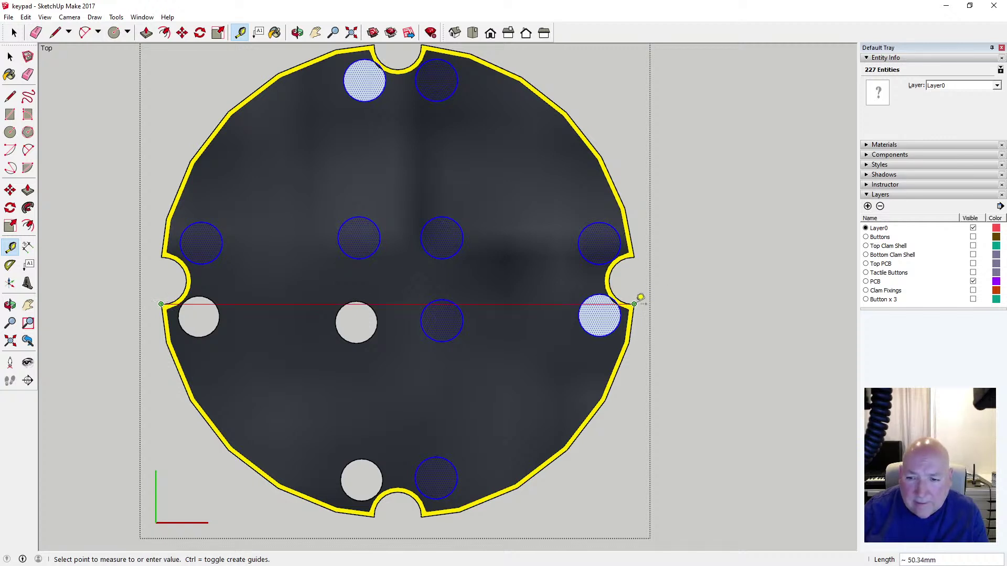
{"action": "left_click", "coordinate": [634, 304]}
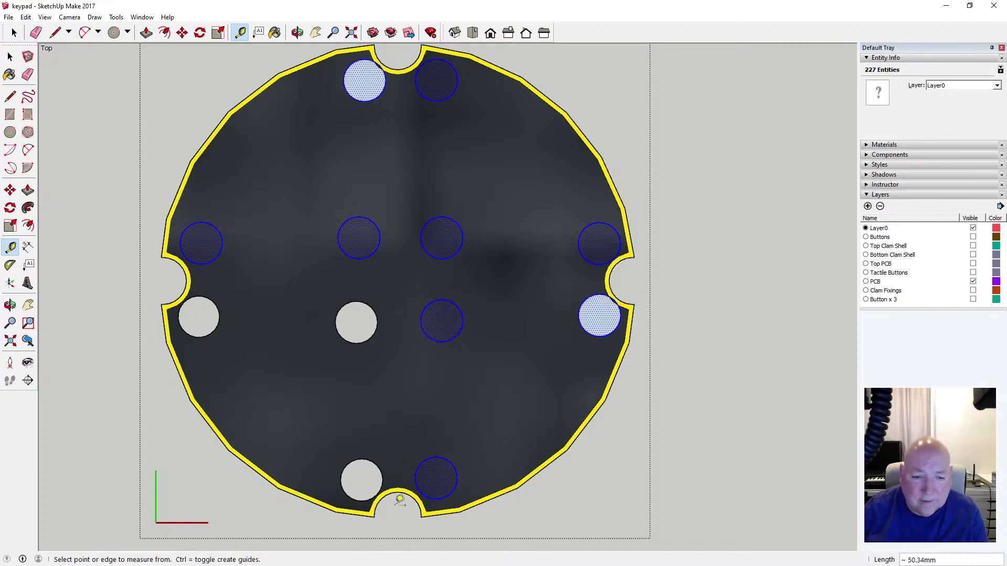
Measure the PCB's height between the matching corners of the upper and lower notches
{"action": "left_click", "coordinate": [374, 516]}
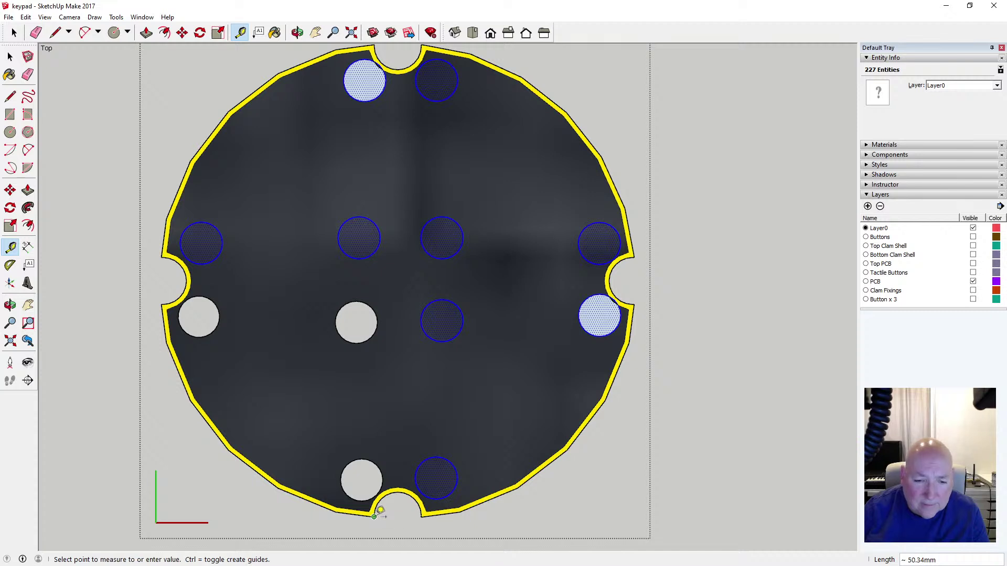
{"action": "left_click", "coordinate": [374, 46]}
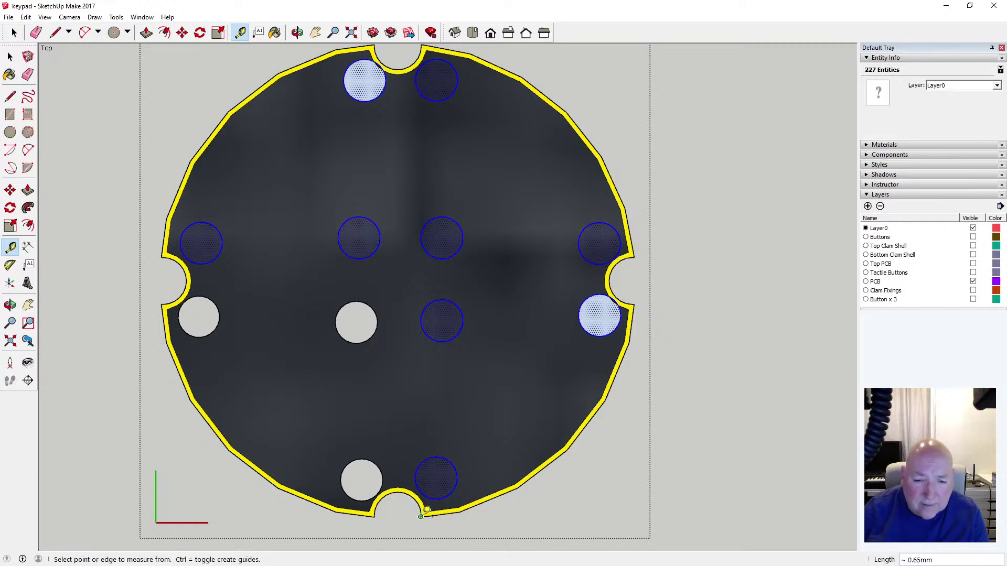
{"action": "left_click", "coordinate": [423, 514]}
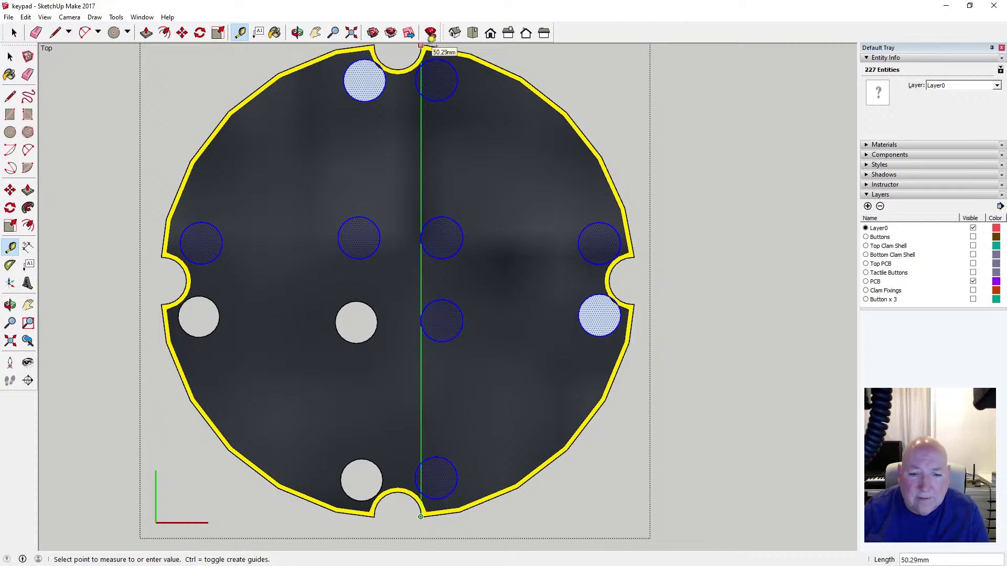
{"action": "scroll", "coordinate": [467, 292], "scroll_direction": "down", "scroll_amount": 1}
{"action": "key", "text": "Escape"}
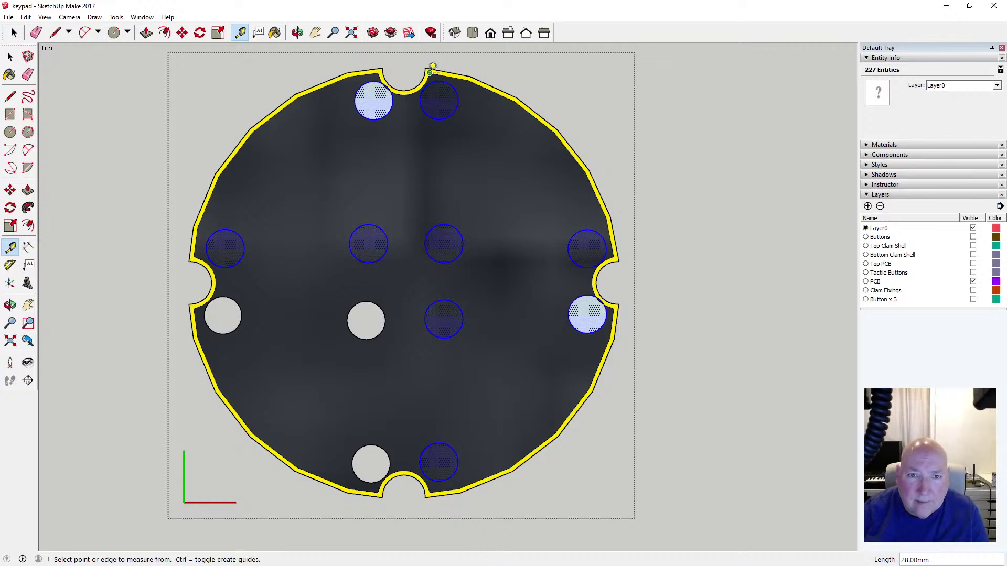
{"action": "left_click", "coordinate": [425, 68]}
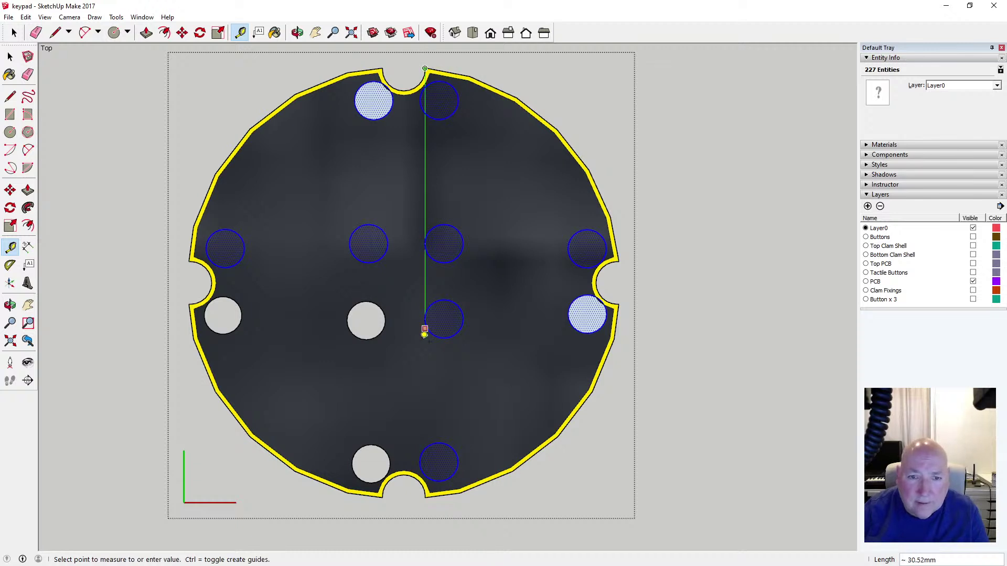
{"action": "left_click", "coordinate": [431, 491]}
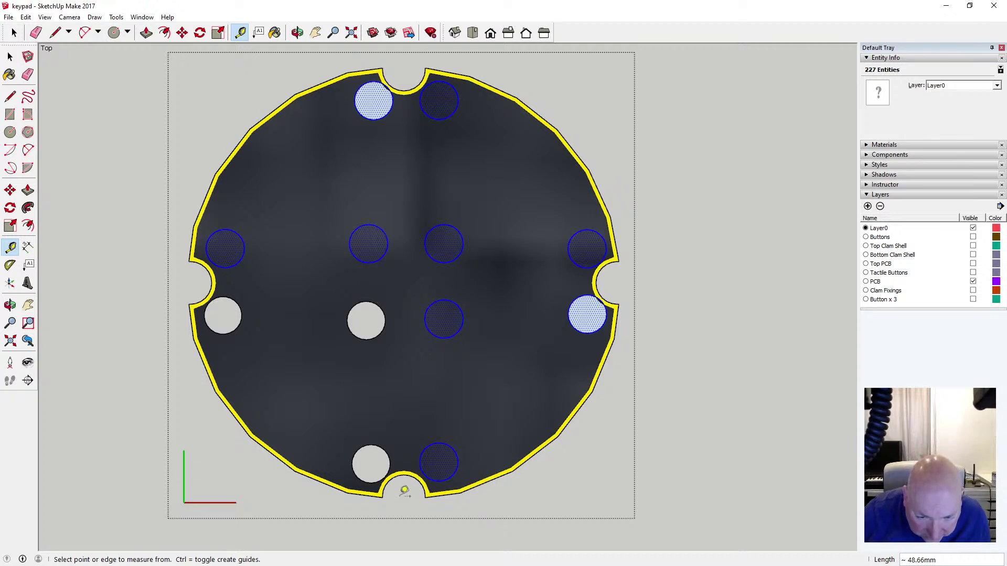
{"action": "scroll", "coordinate": [399, 479], "scroll_direction": "up", "scroll_amount": 5}
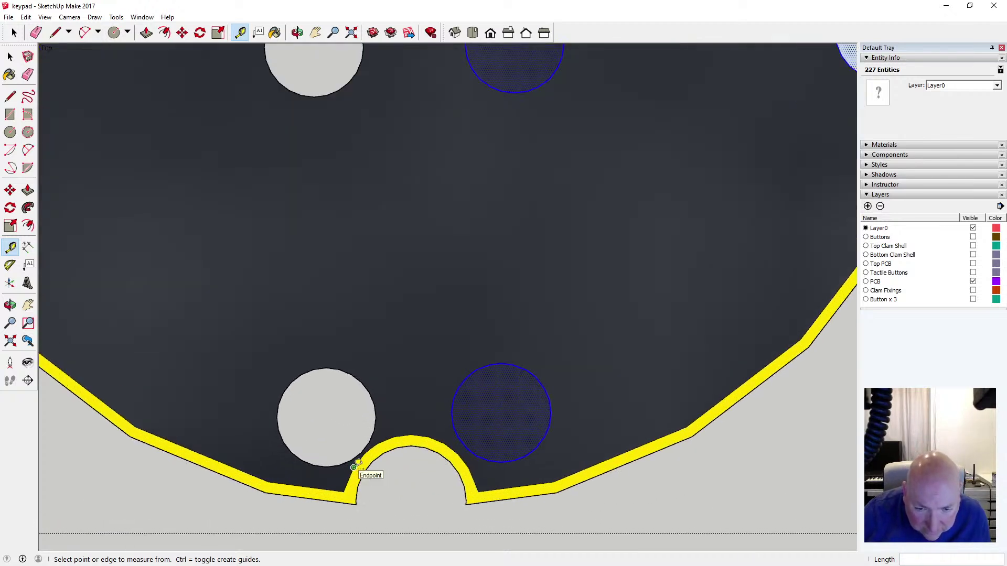
{"action": "scroll", "coordinate": [340, 465], "scroll_direction": "down", "scroll_amount": 2}
{"action": "scroll", "coordinate": [350, 464], "scroll_direction": "down", "scroll_amount": 1}
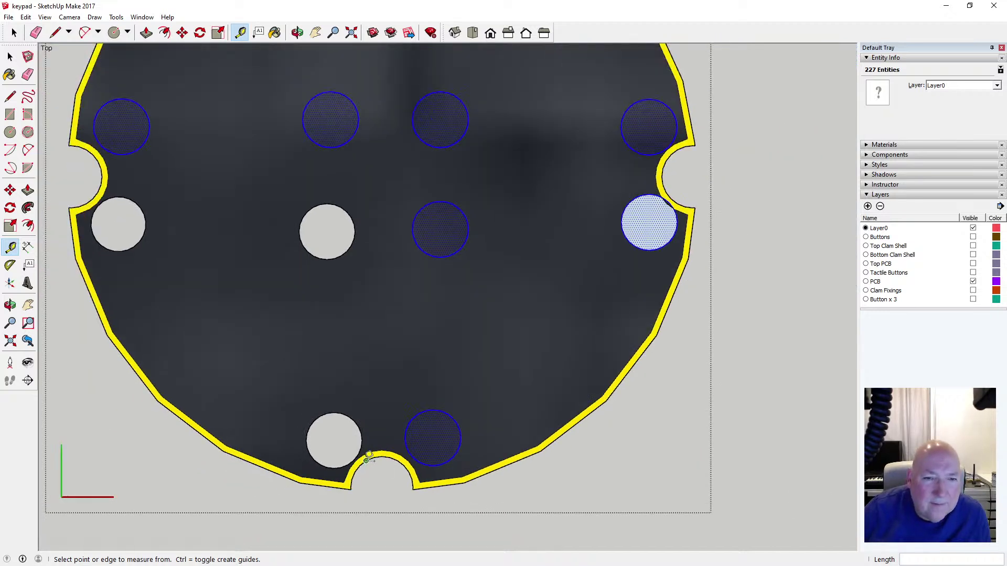
{"action": "scroll", "coordinate": [369, 457], "scroll_direction": "down", "scroll_amount": 3}
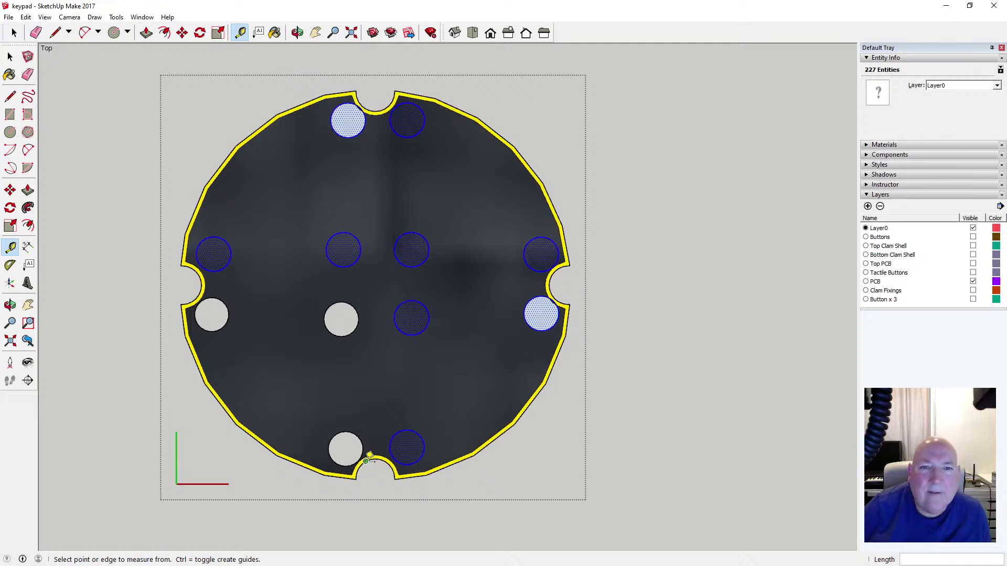
{"action": "scroll", "coordinate": [370, 455], "scroll_direction": "up", "scroll_amount": 1}
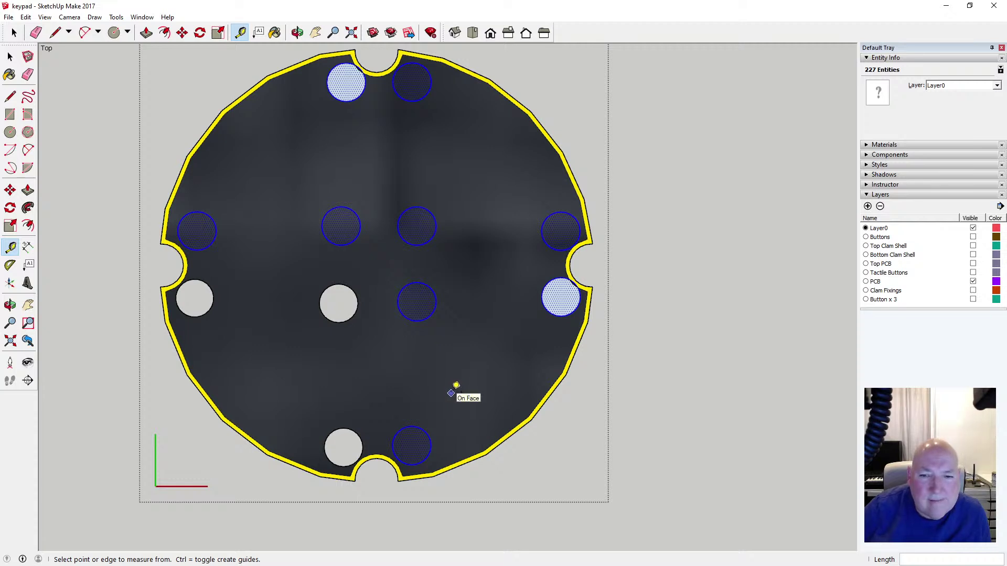
Measure the centre distances from the pasted circle above the left notch to the hole below it and to the upper-left central circle
{"action": "left_click", "coordinate": [10, 57]}
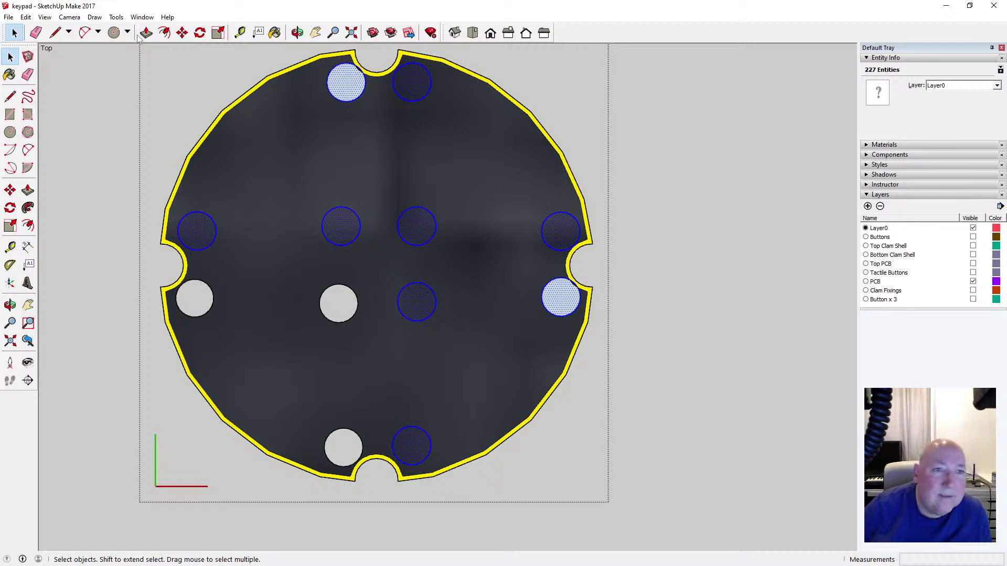
{"action": "left_click", "coordinate": [240, 33]}
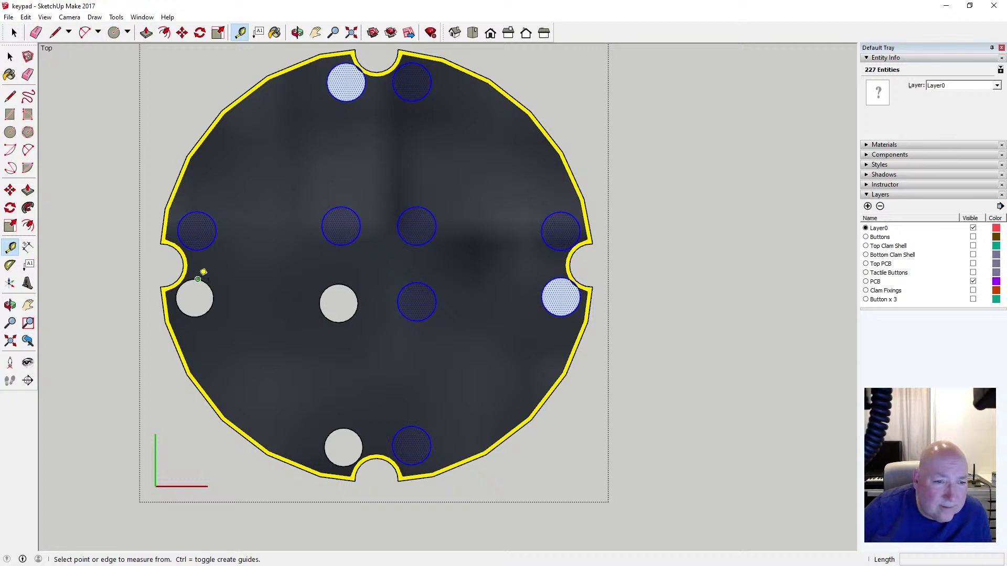
{"action": "left_click", "coordinate": [194, 297]}
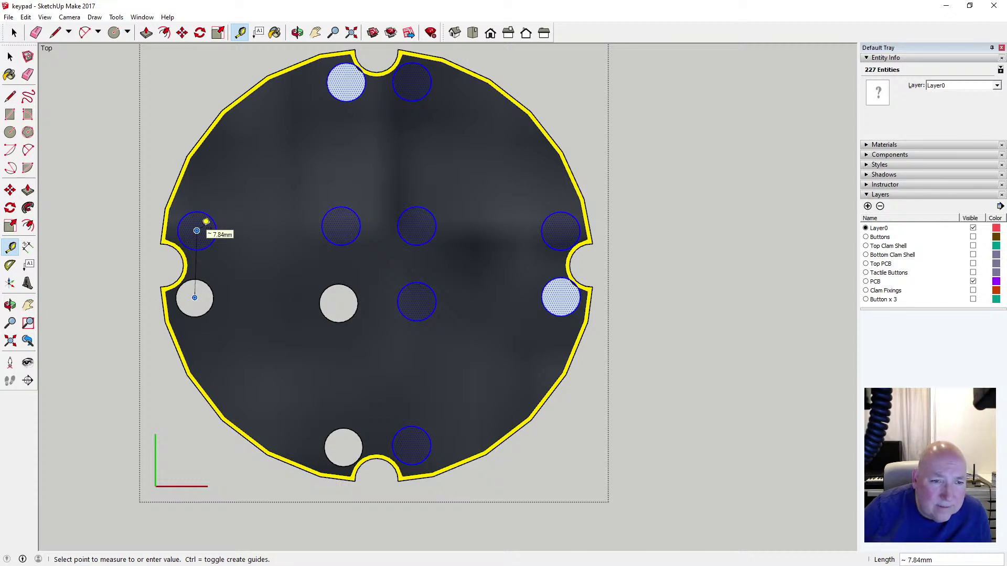
{"action": "left_click", "coordinate": [10, 56]}
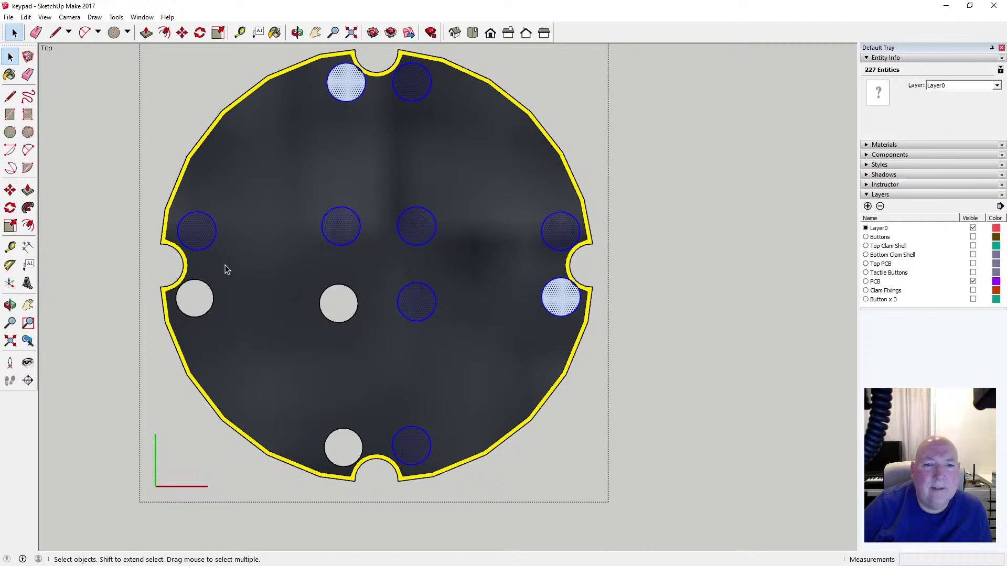
{"action": "key", "text": "t"}
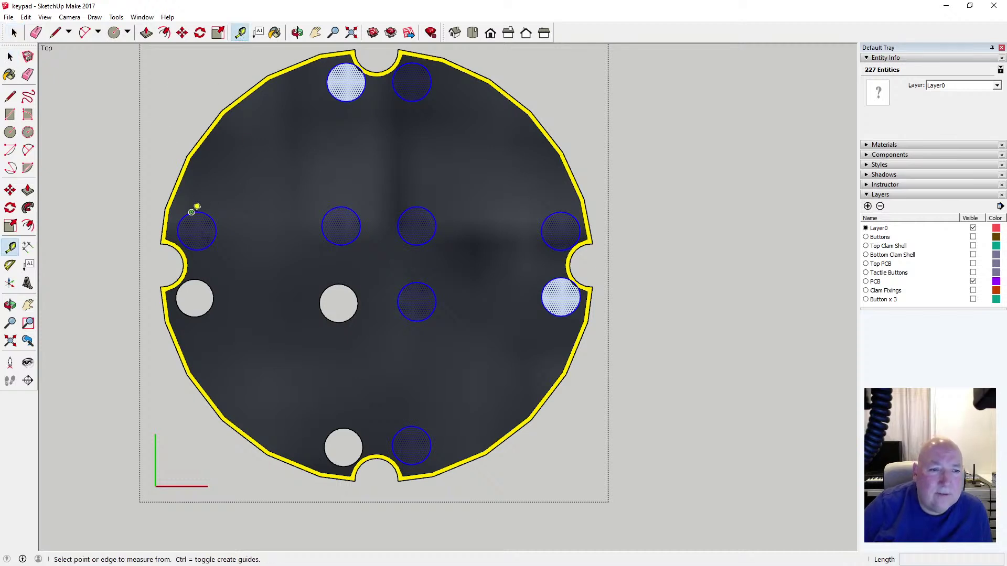
{"action": "left_click", "coordinate": [200, 219]}
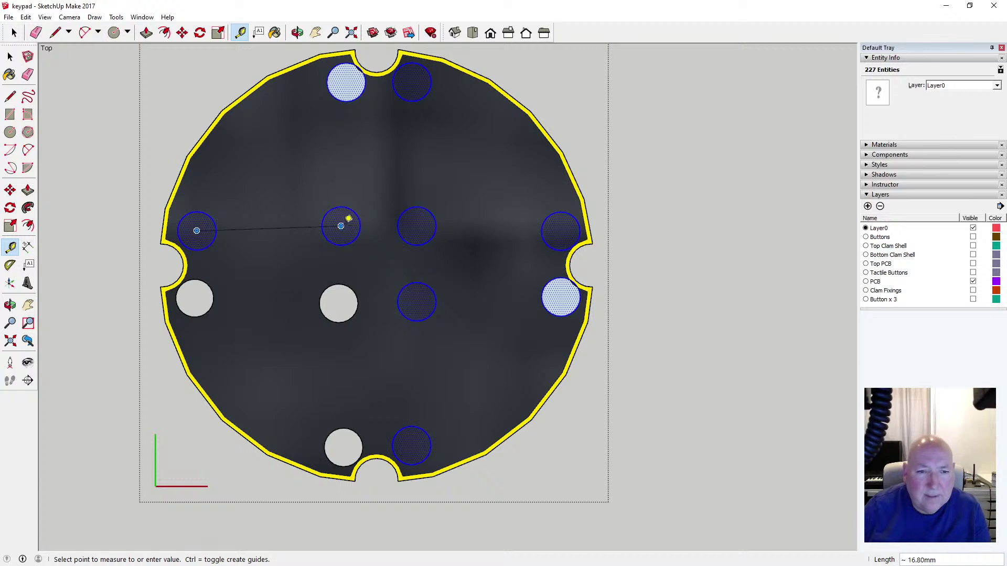
{"action": "left_click", "coordinate": [349, 219]}
{"action": "left_click", "coordinate": [350, 218]}
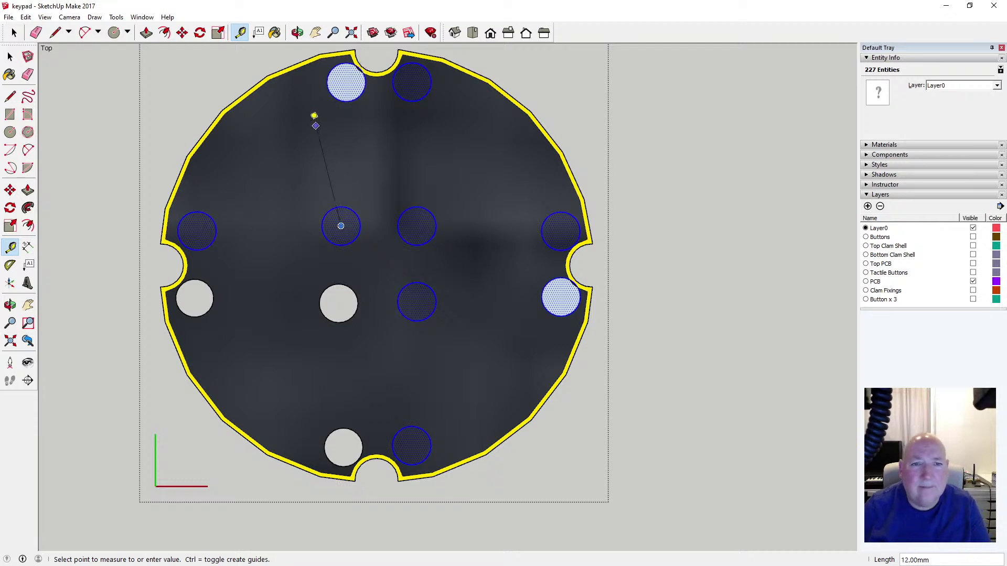
Undo the in-place paste of the nine circles in the PCB component
{"action": "left_click", "coordinate": [10, 56]}
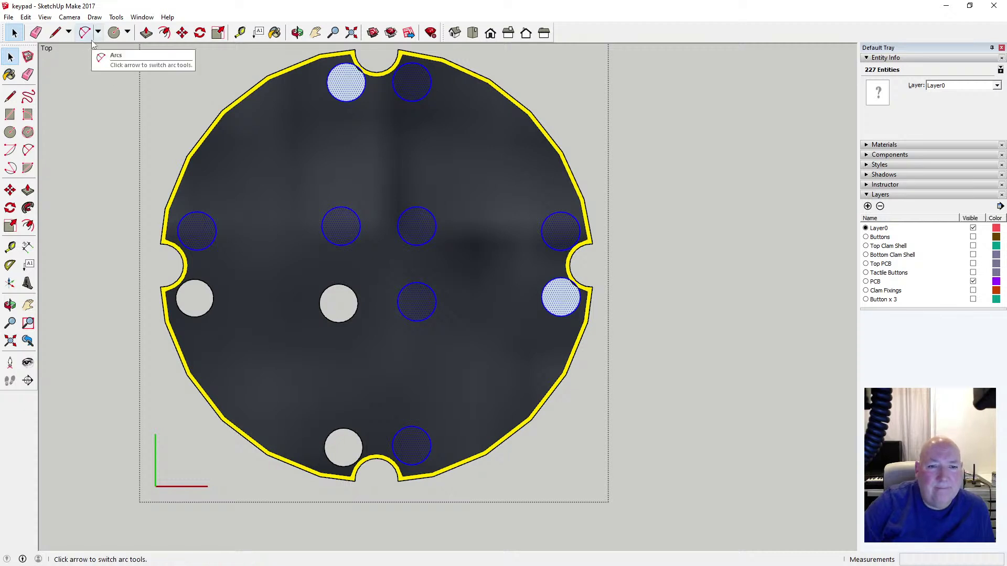
{"action": "left_click", "coordinate": [26, 18]}
{"action": "left_click", "coordinate": [37, 29]}
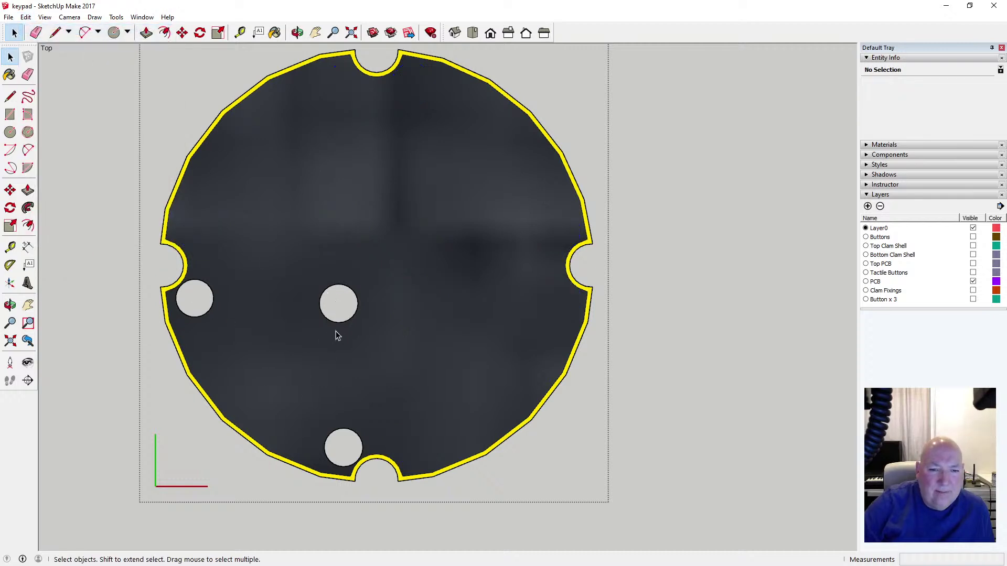
Measure the centre distance between the PCB's left hole and its central hole
{"action": "left_click", "coordinate": [241, 32]}
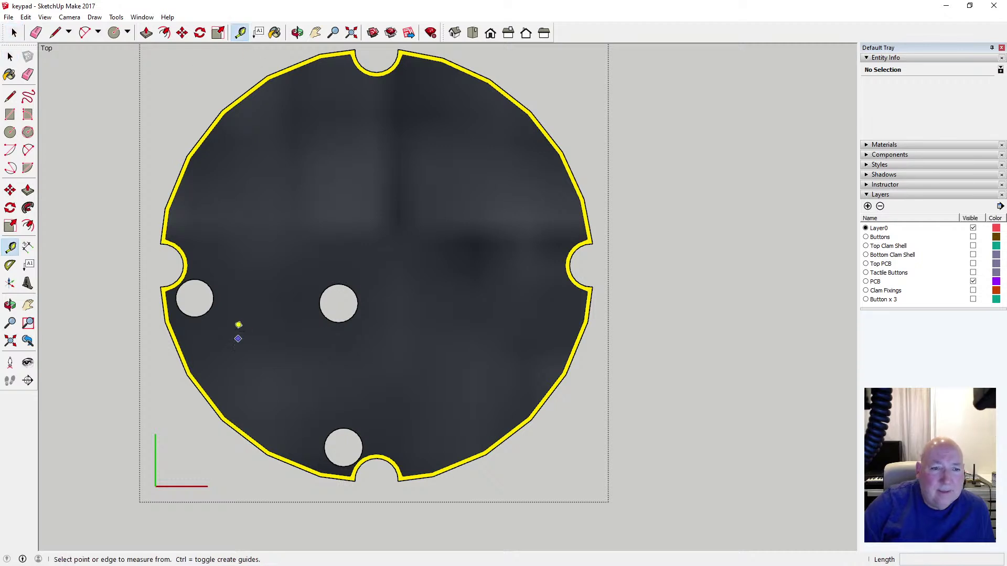
{"action": "left_click", "coordinate": [195, 298]}
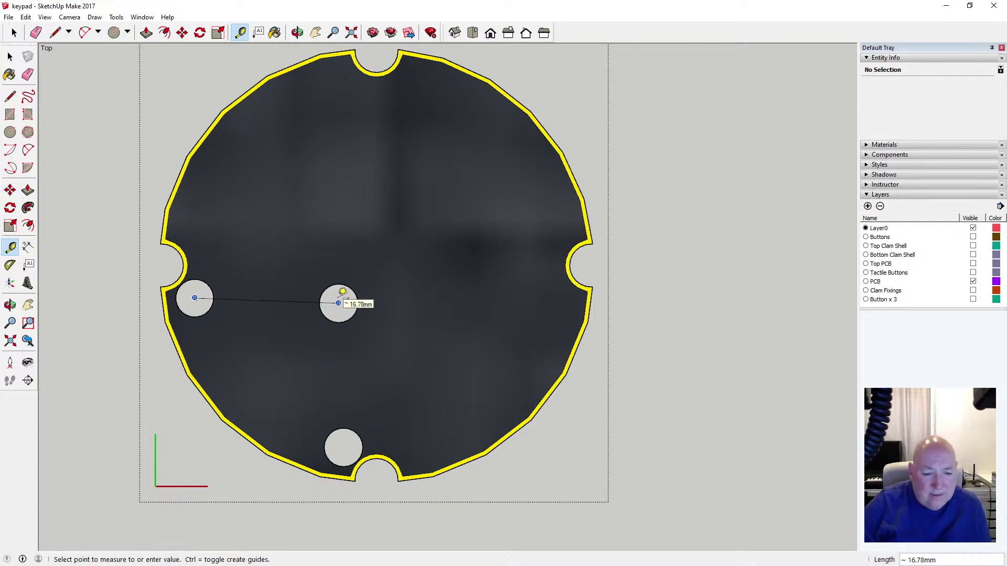
{"action": "left_click", "coordinate": [338, 303]}
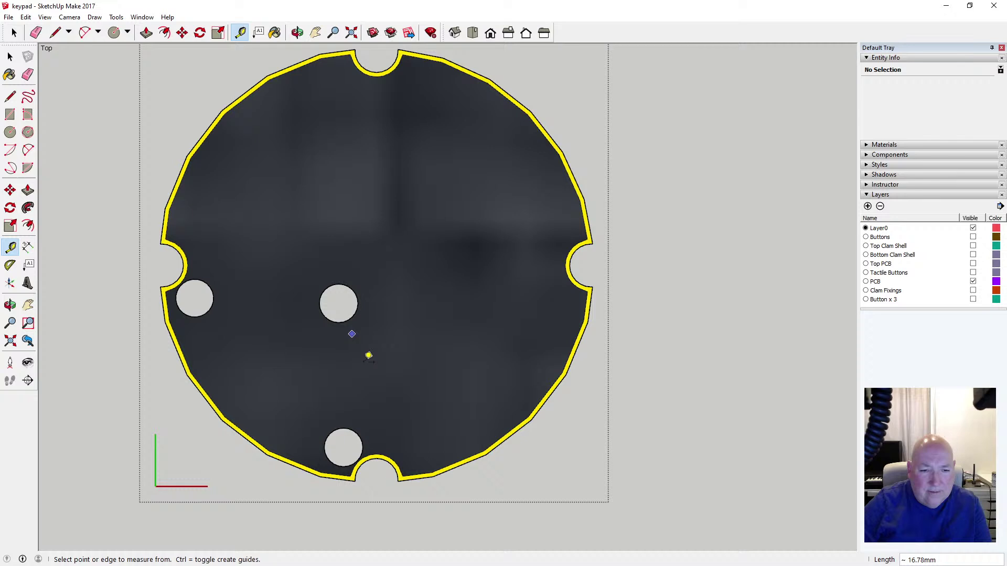
{"action": "left_click", "coordinate": [343, 447]}
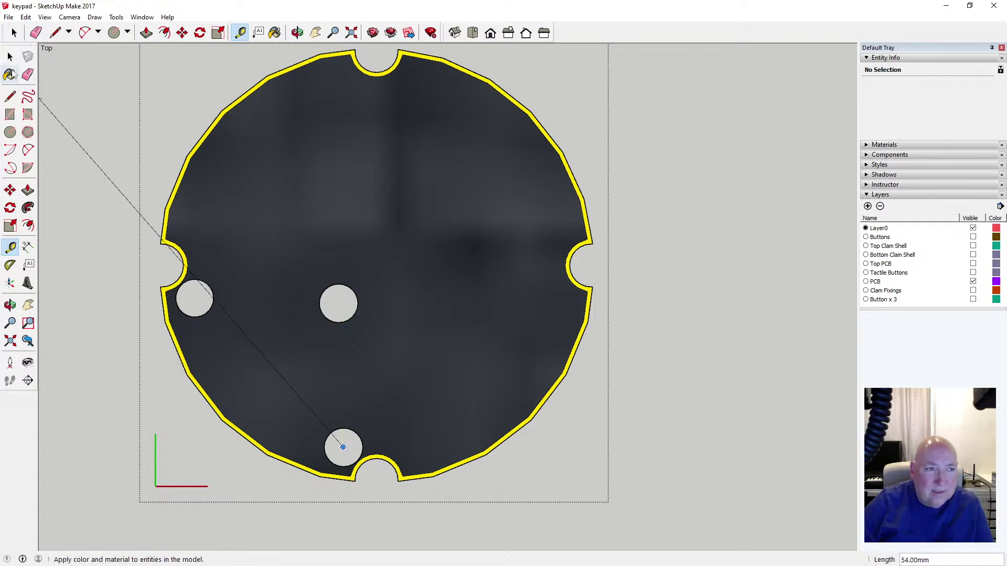
{"action": "left_click", "coordinate": [9, 57]}
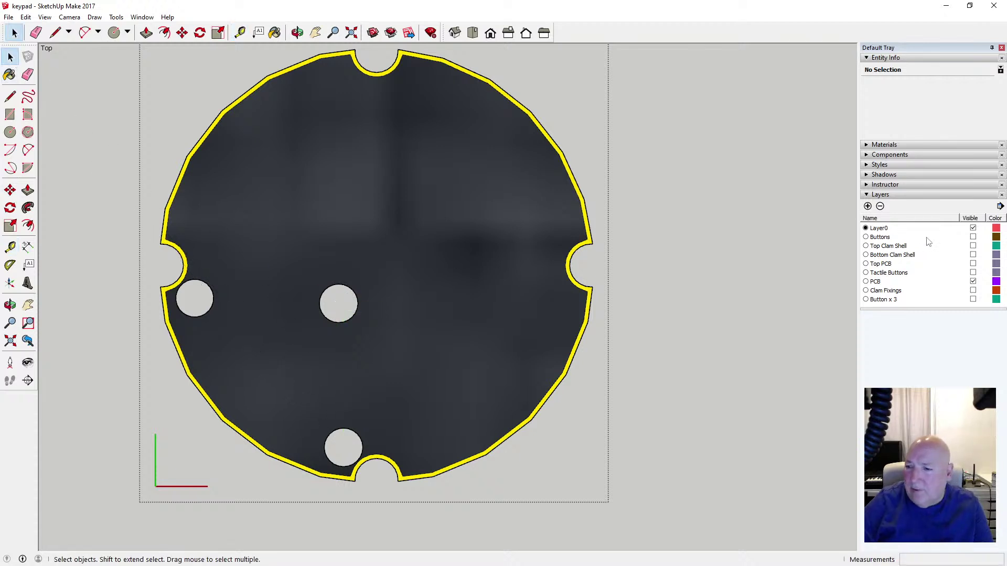
Show the Buttons layer to compare the button's position with the three PCB holes, and hide it again
{"action": "left_click", "coordinate": [973, 237]}
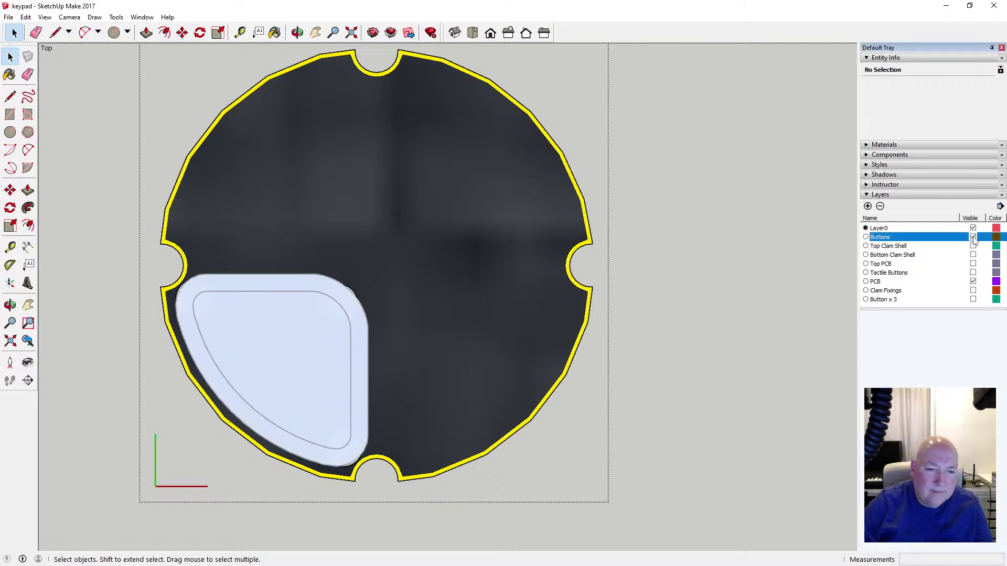
{"action": "left_click", "coordinate": [973, 237]}
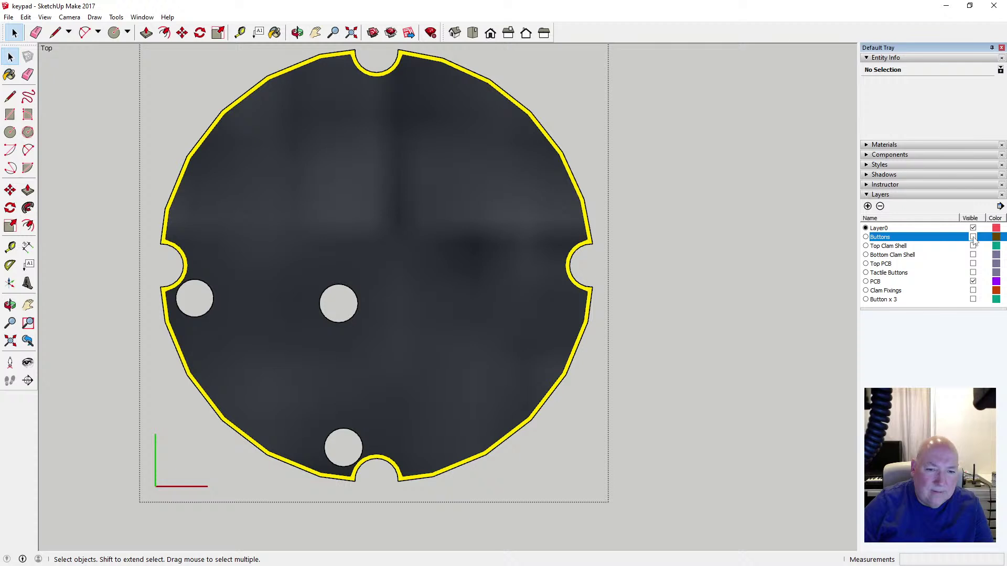
{"action": "left_click", "coordinate": [972, 237]}
{"action": "left_click", "coordinate": [972, 237]}
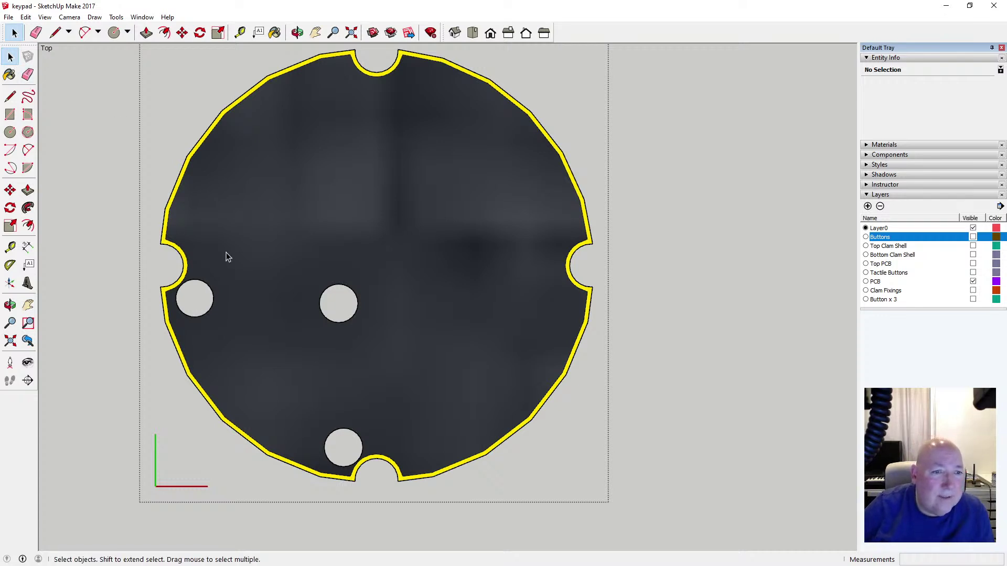
Try to paste a copy of the three hole circles in place inside the PCB component and flip it along the red direction
{"action": "left_click", "coordinate": [209, 285]}
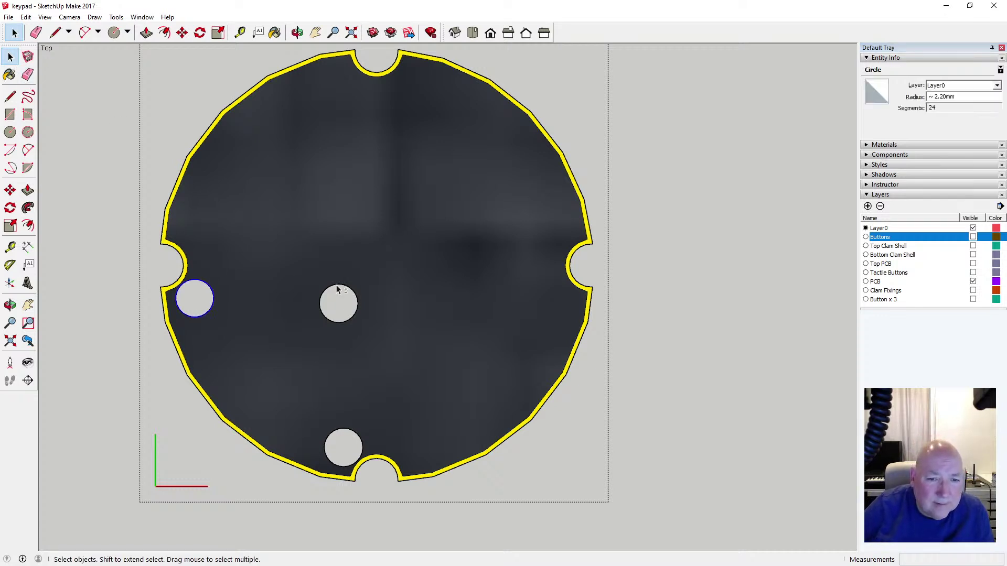
{"action": "left_click", "coordinate": [352, 432], "text": "shift"}
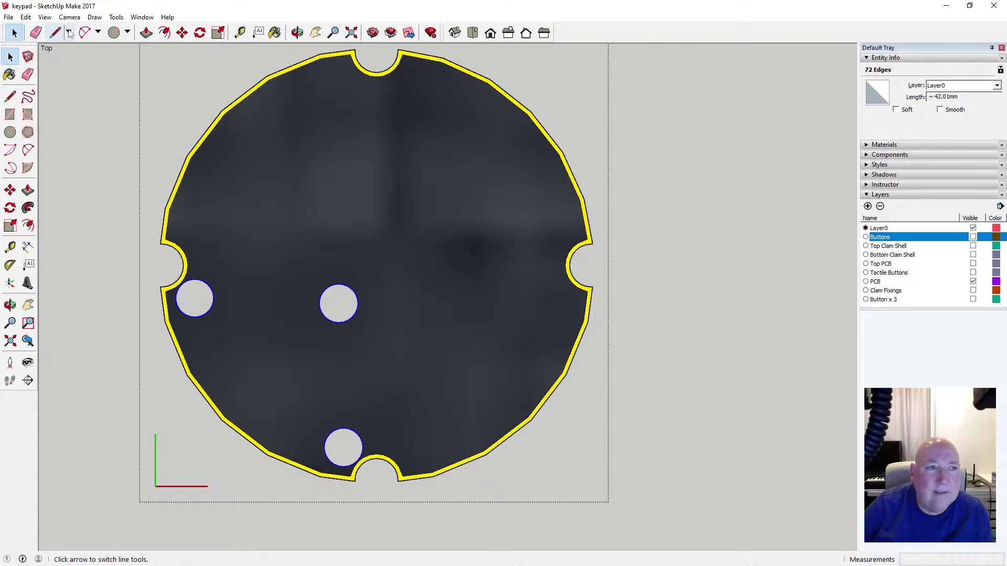
{"action": "left_click", "coordinate": [24, 18]}
{"action": "left_click", "coordinate": [46, 69]}
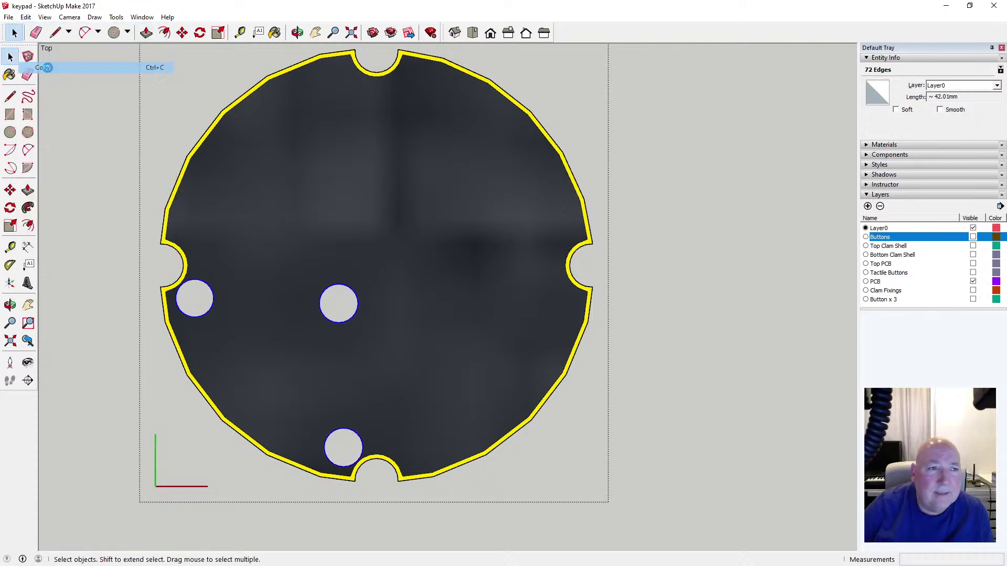
{"action": "left_click", "coordinate": [26, 17]}
{"action": "left_click", "coordinate": [64, 90]}
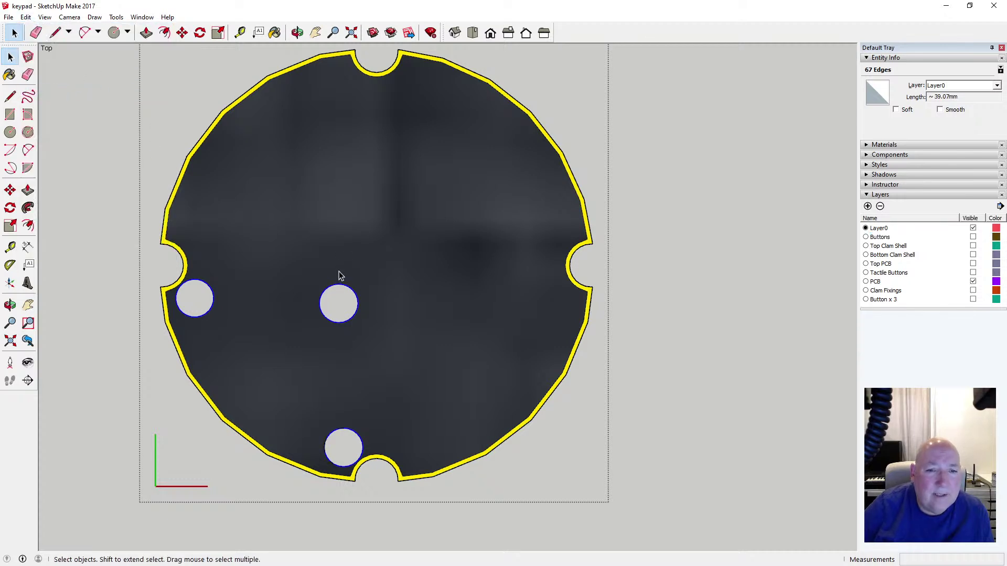
{"action": "right_click", "coordinate": [339, 289]}
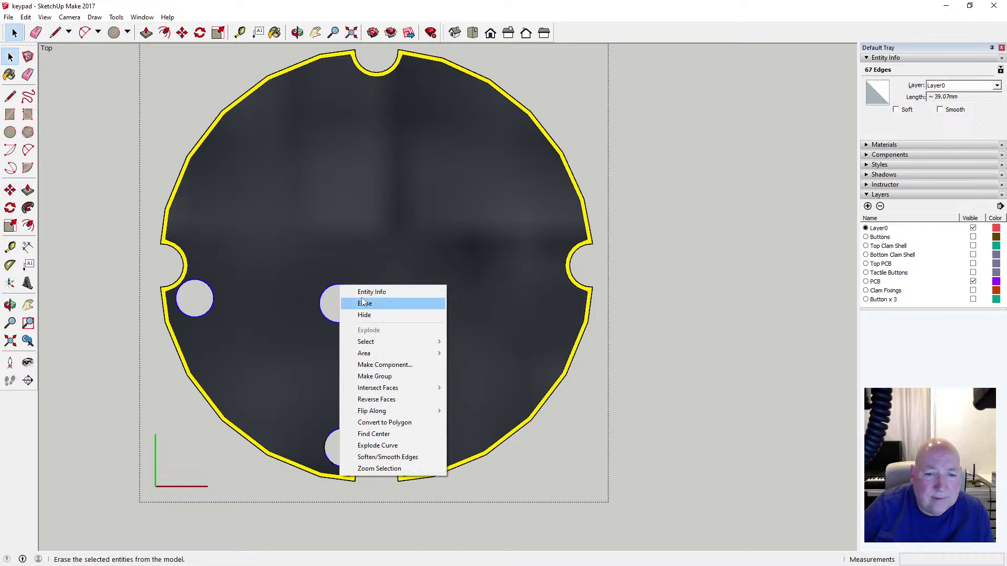
{"action": "mouse_move", "coordinate": [397, 411]}
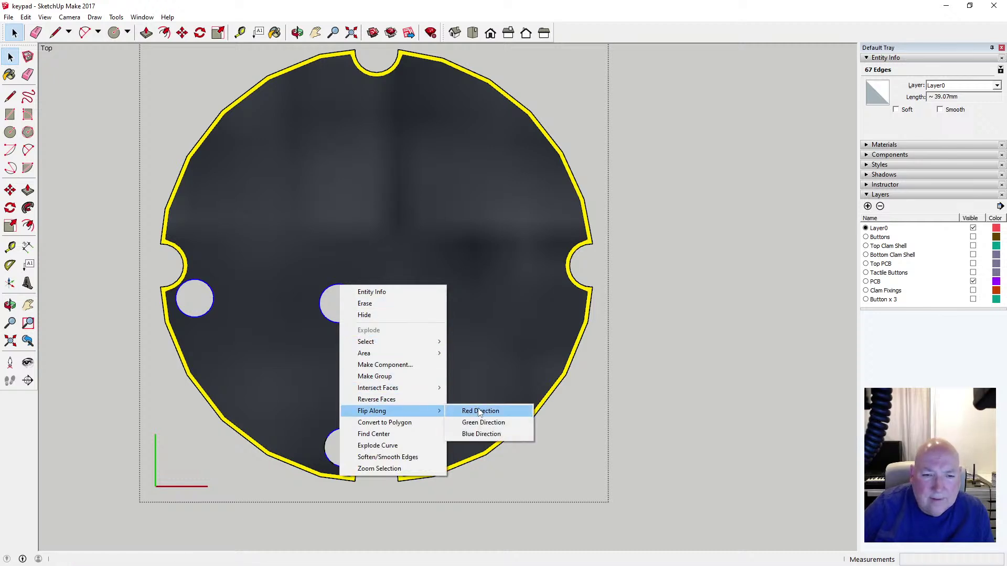
{"action": "left_click", "coordinate": [483, 412]}
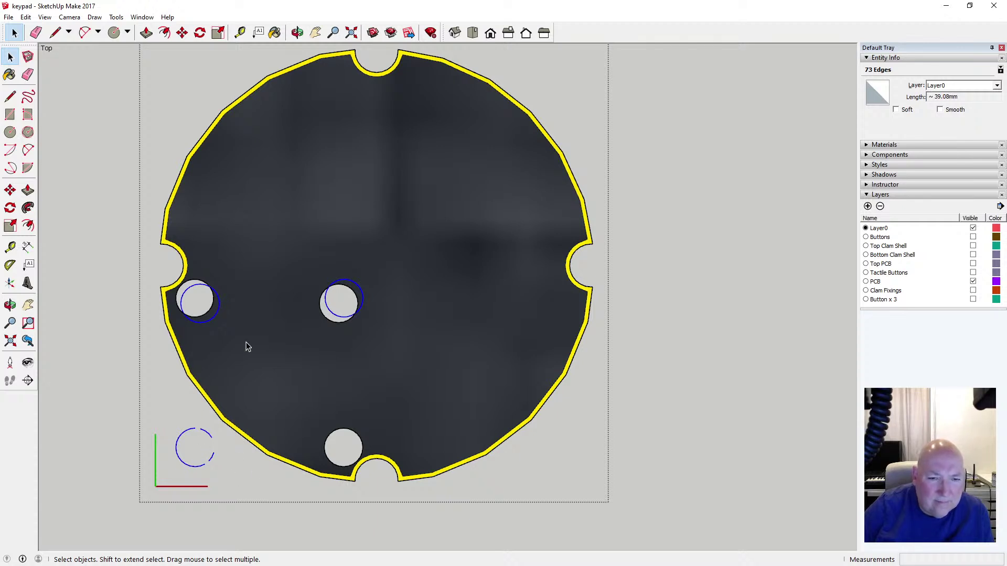
Undo the flip and the in-place paste of the three hole circles
{"action": "left_click", "coordinate": [25, 17]}
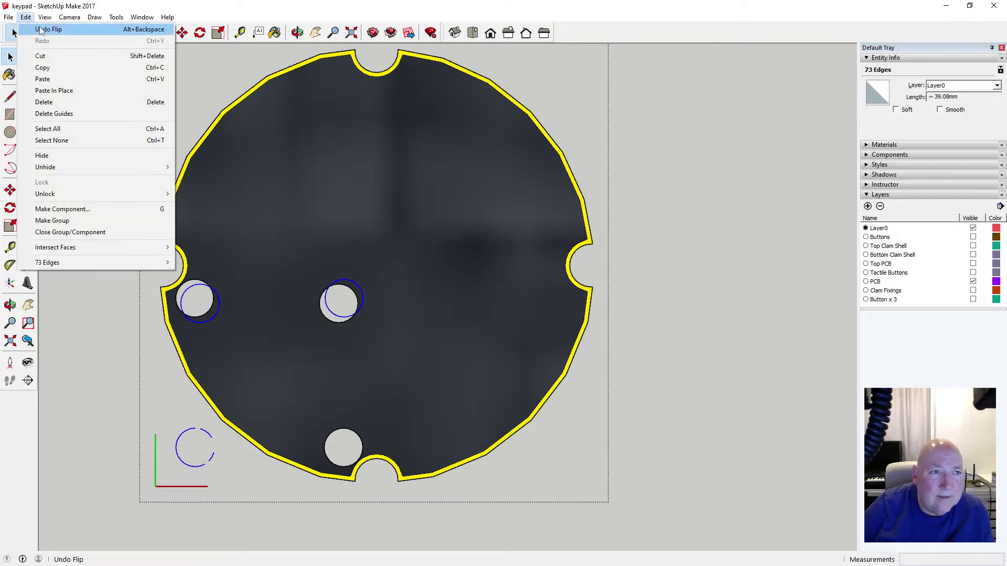
{"action": "left_click", "coordinate": [42, 31]}
{"action": "left_click", "coordinate": [26, 18]}
{"action": "left_click", "coordinate": [36, 31]}
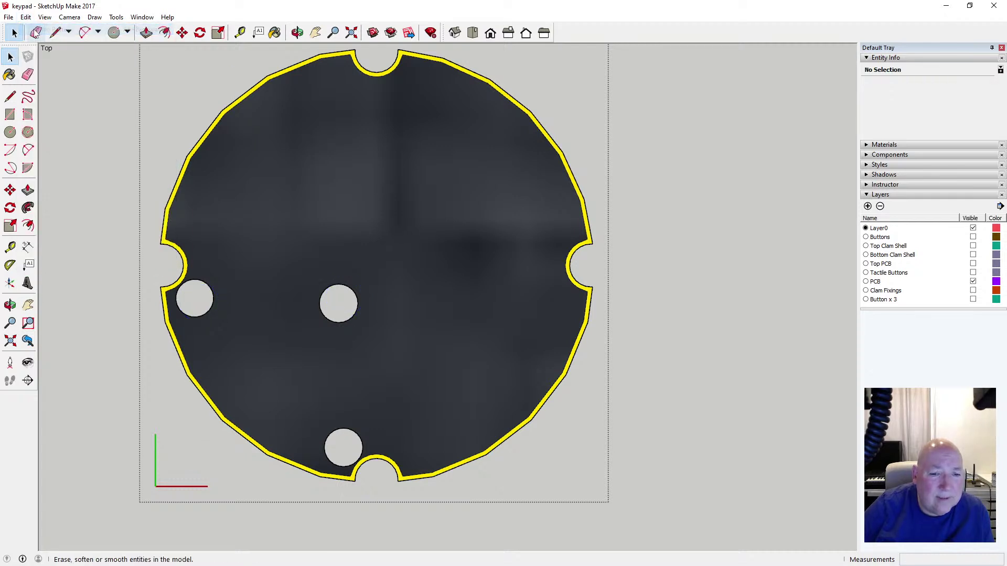
Select the top edges of the PCB's three holes and copy them
{"action": "scroll", "coordinate": [346, 450], "scroll_direction": "up", "scroll_amount": 4}
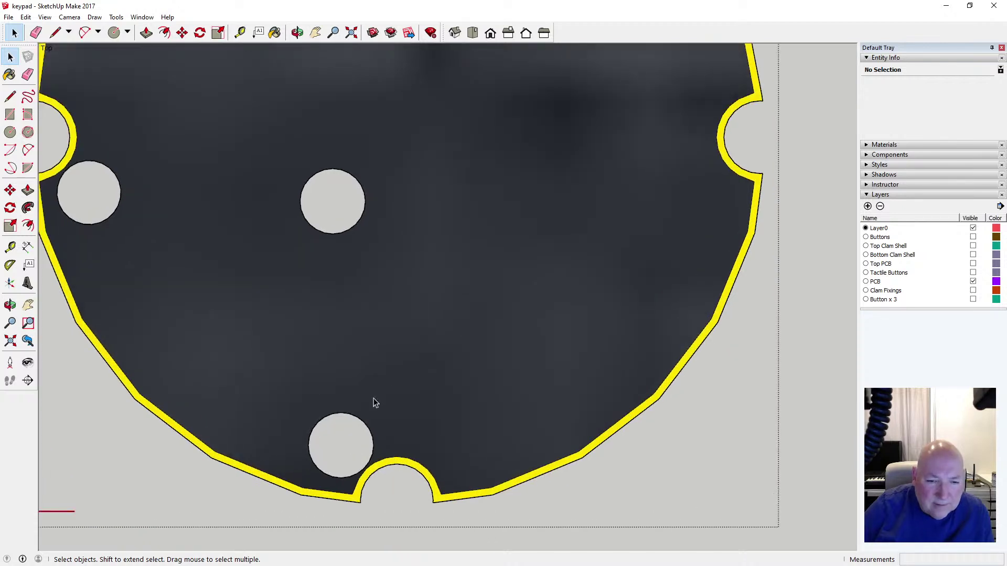
{"action": "left_click", "coordinate": [367, 427]}
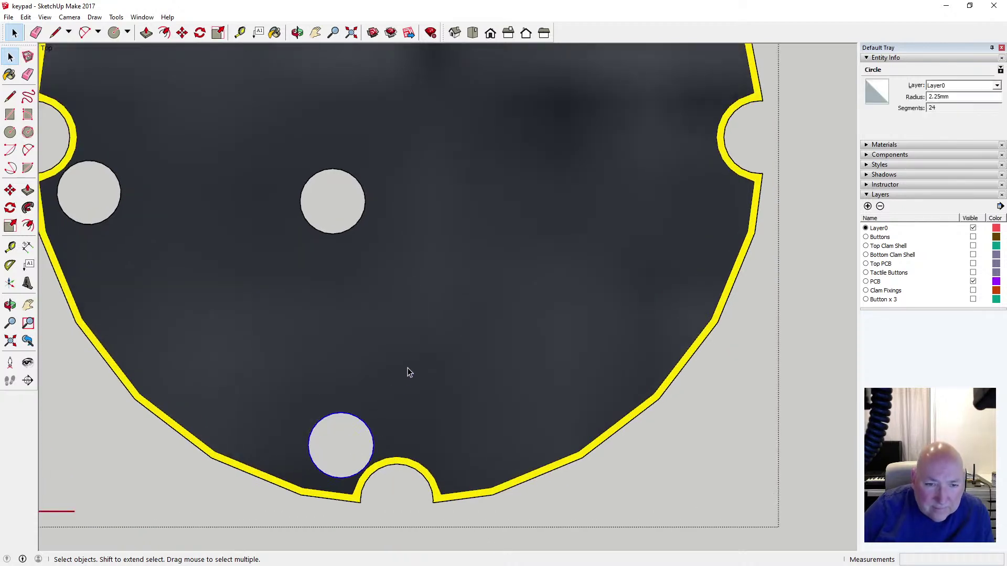
{"action": "left_click", "coordinate": [343, 234], "text": "shift"}
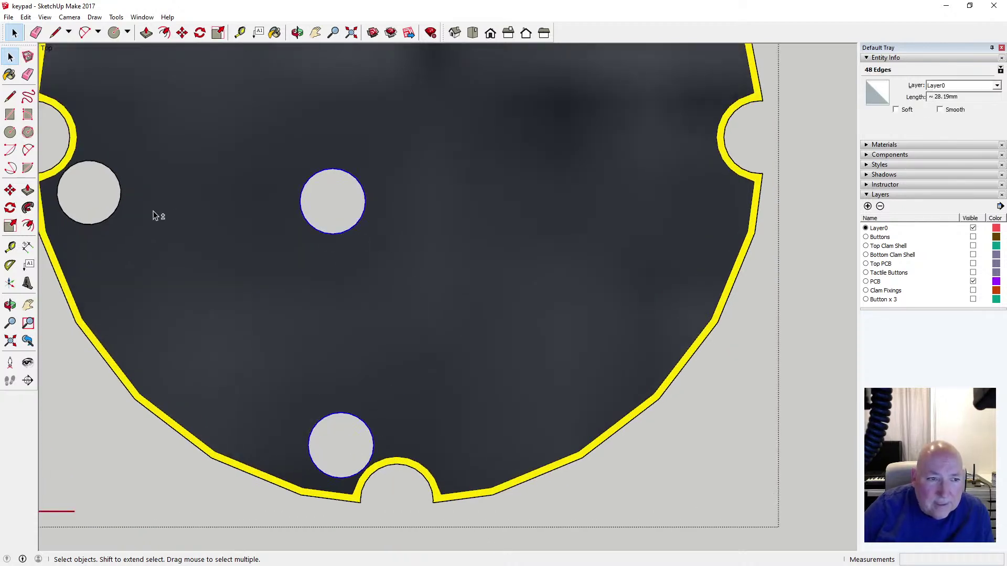
{"action": "left_click", "coordinate": [120, 200], "text": "shift"}
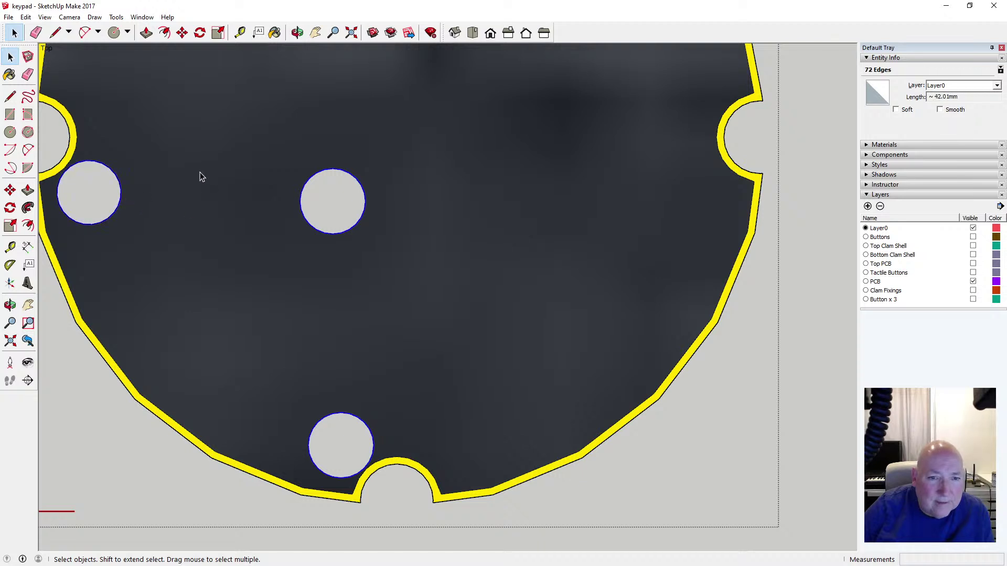
{"action": "left_click", "coordinate": [297, 32]}
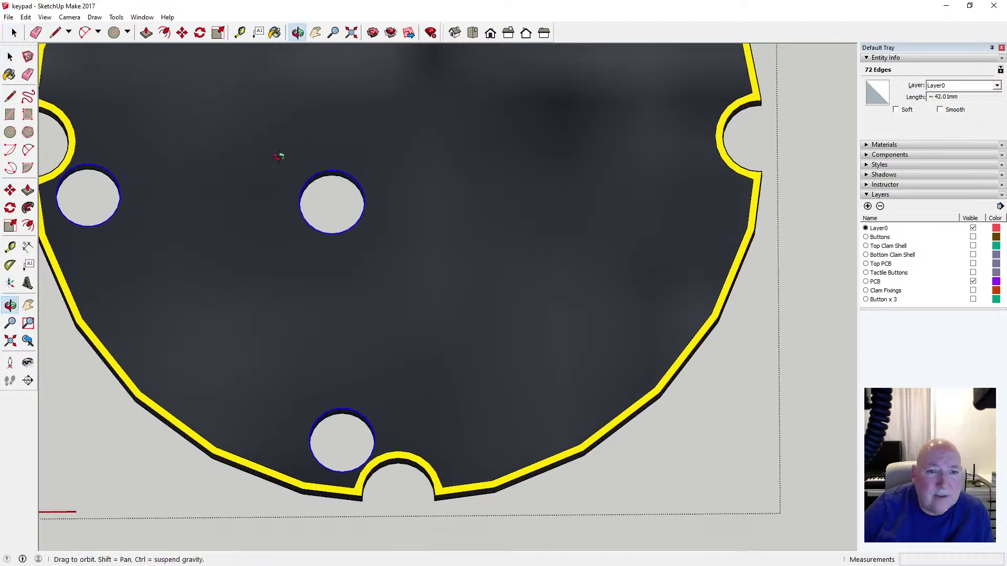
{"action": "left_click_drag", "start_coordinate": [281, 156], "coordinate": [219, 178]}
{"action": "left_click", "coordinate": [26, 18]}
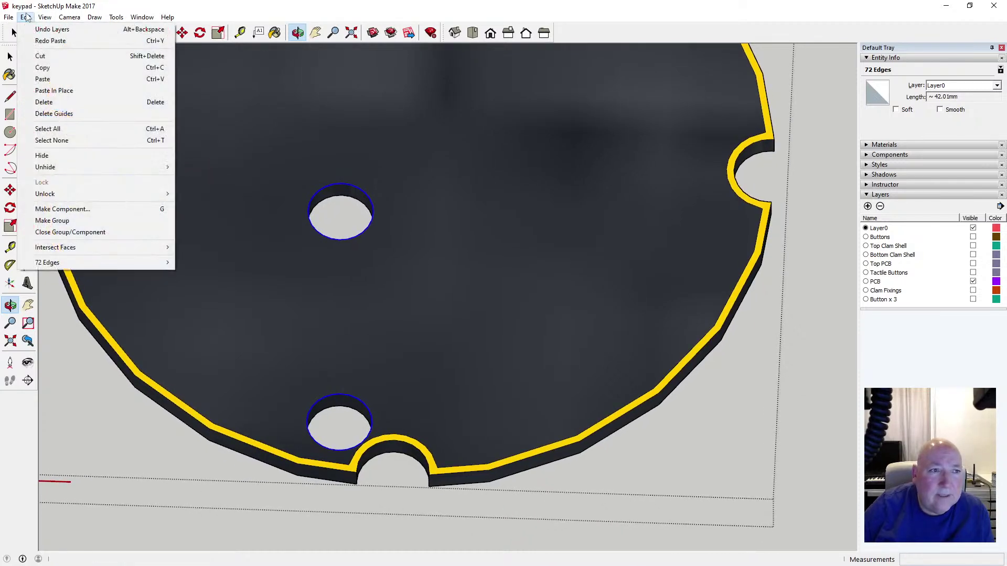
{"action": "left_click", "coordinate": [94, 67]}
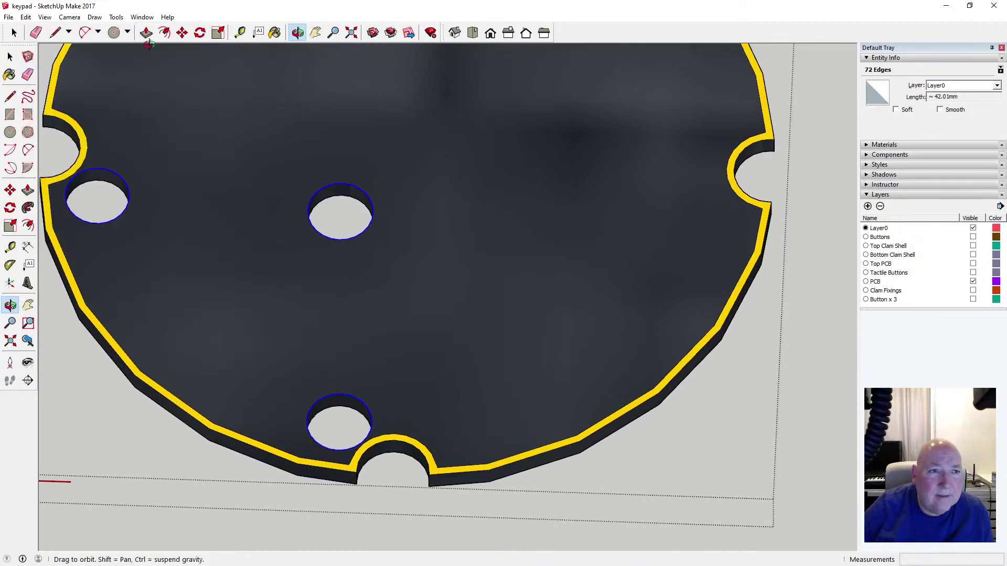
Close the PCB component and paste the three copied circles in place outside it
{"action": "scroll", "coordinate": [158, 213], "scroll_direction": "down", "scroll_amount": 4}
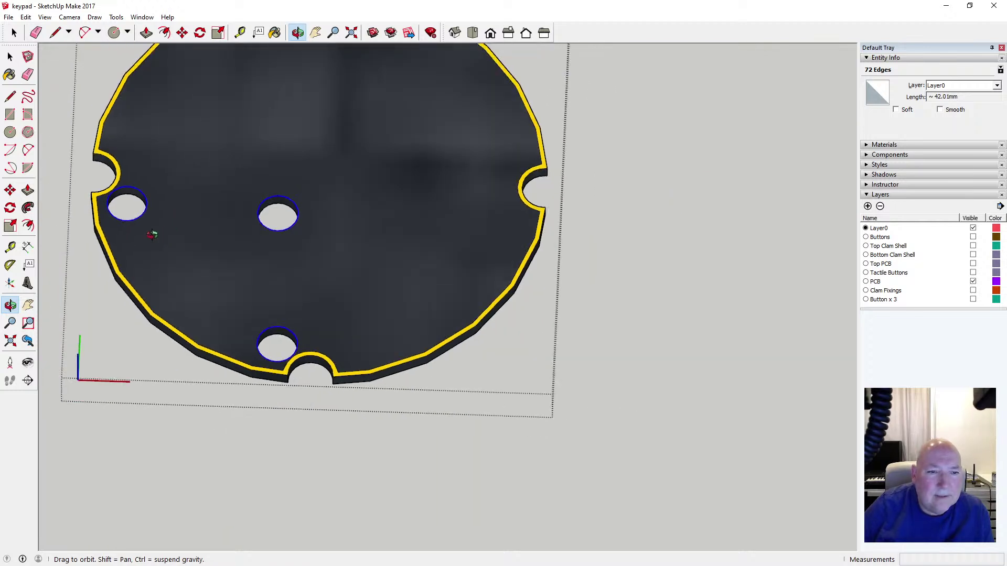
{"action": "key", "text": "space"}
{"action": "left_click", "coordinate": [46, 74]}
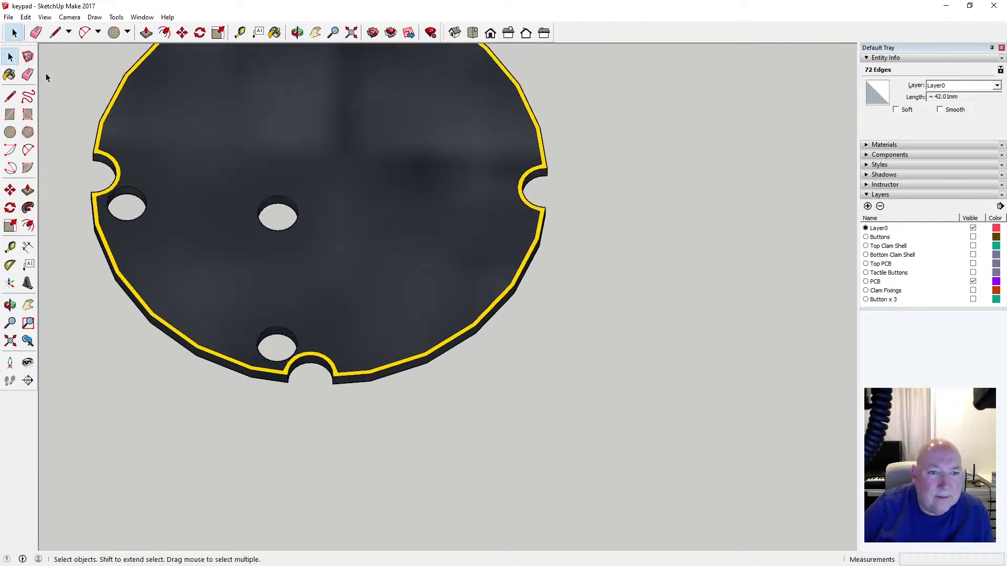
{"action": "left_click", "coordinate": [26, 17]}
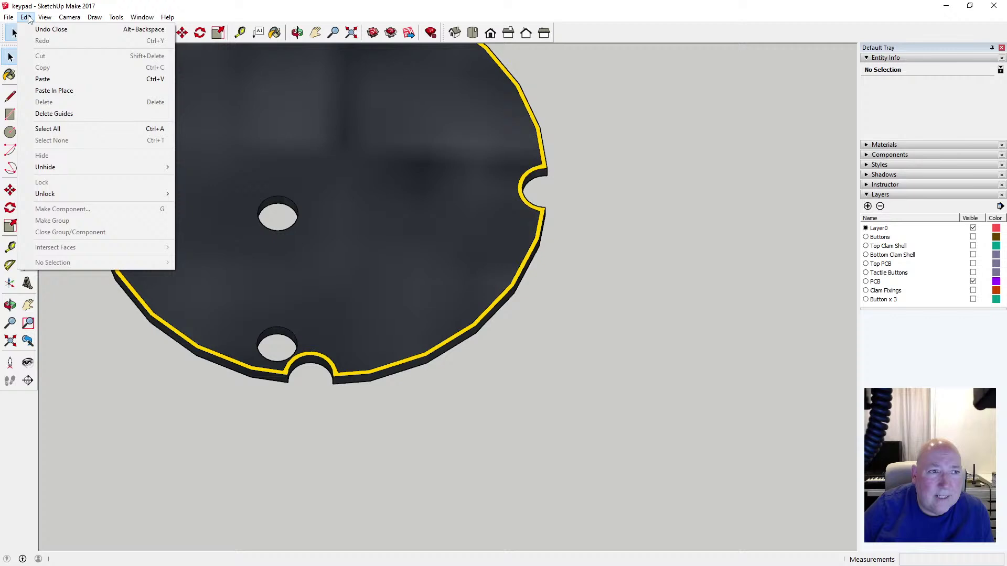
{"action": "left_click", "coordinate": [63, 91]}
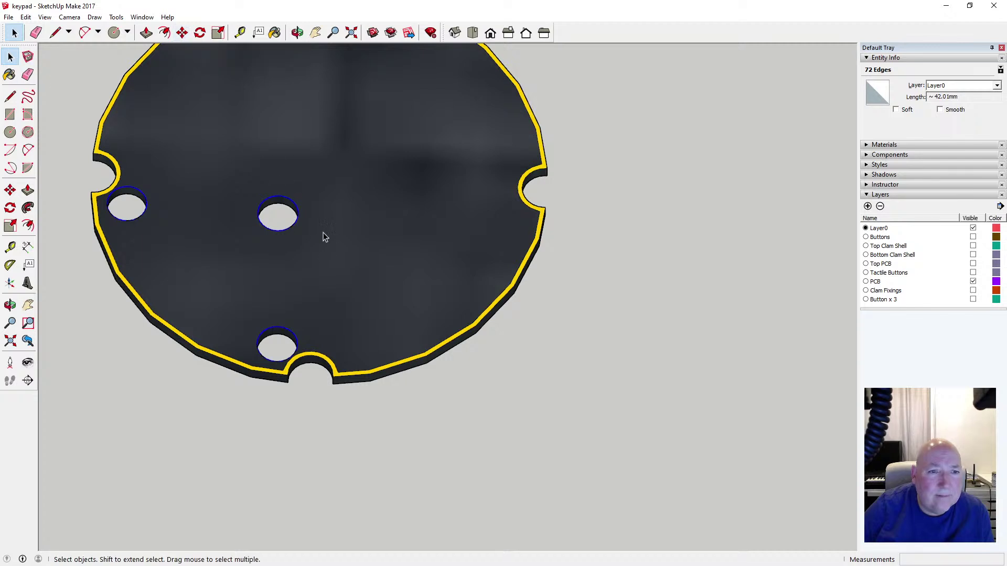
Flip the three pasted circles along the red direction and move them 25 mm along the red axis onto the PCB's other half
{"action": "right_click", "coordinate": [272, 198]}
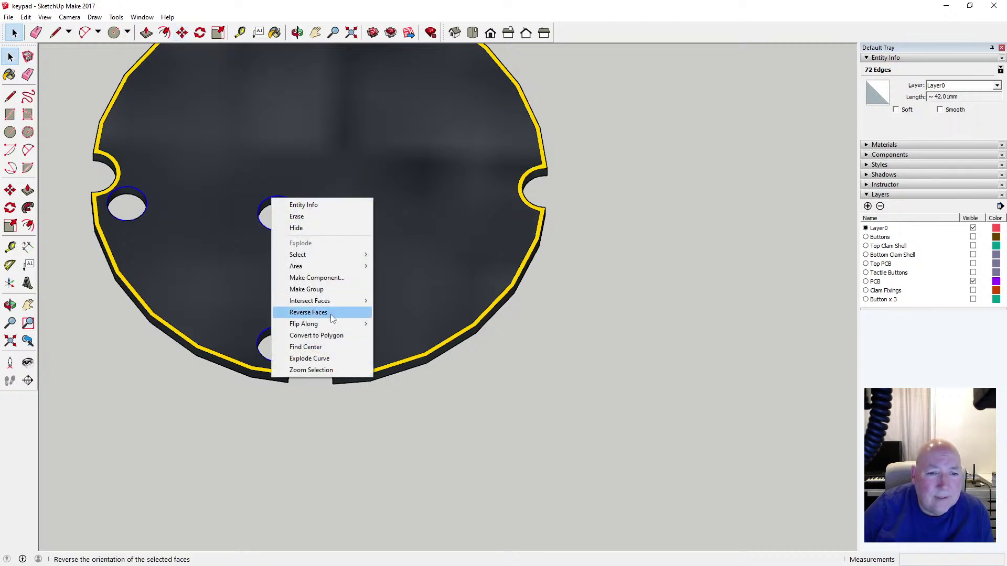
{"action": "mouse_move", "coordinate": [329, 324]}
{"action": "left_click", "coordinate": [393, 325]}
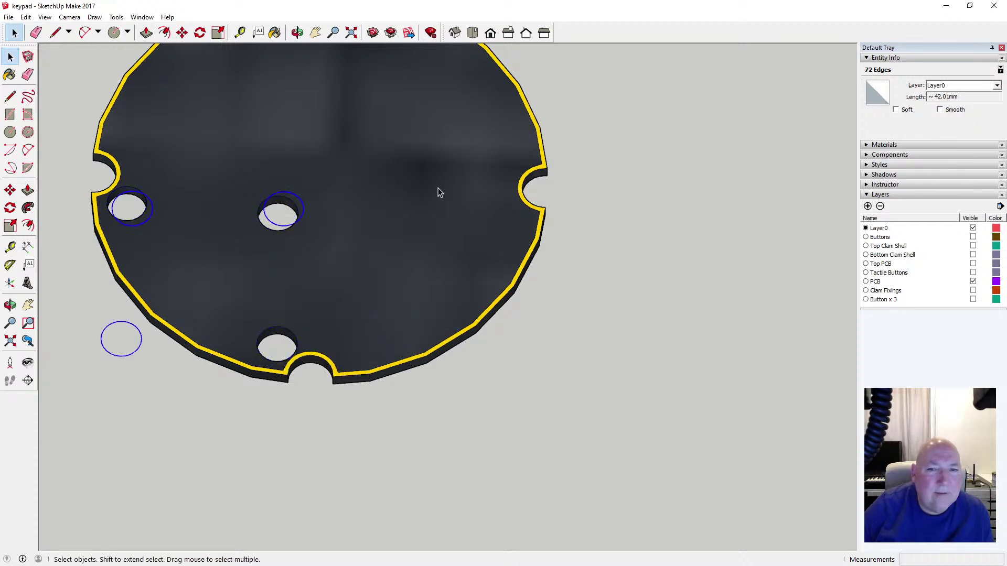
{"action": "left_click", "coordinate": [182, 33]}
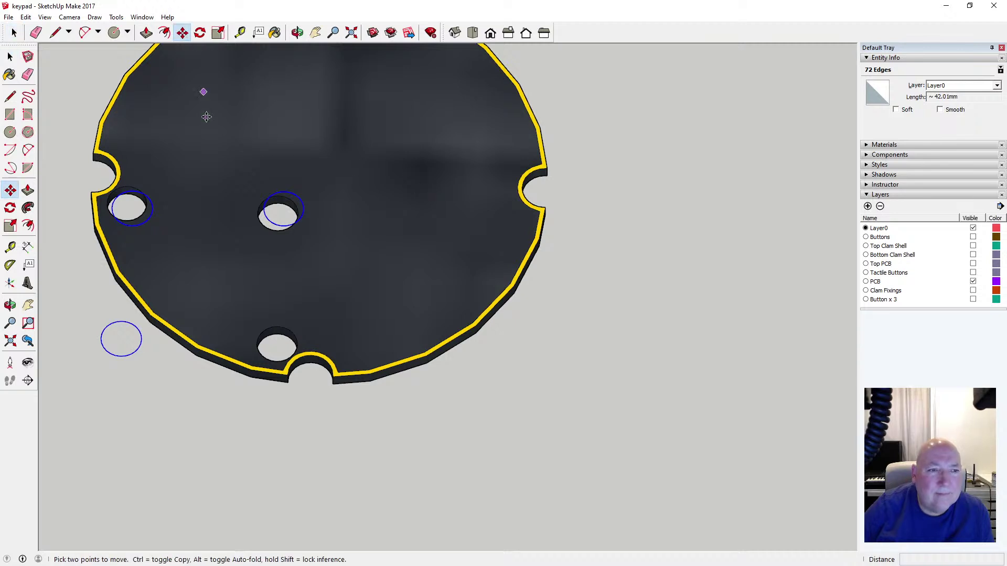
{"action": "left_click", "coordinate": [112, 207]}
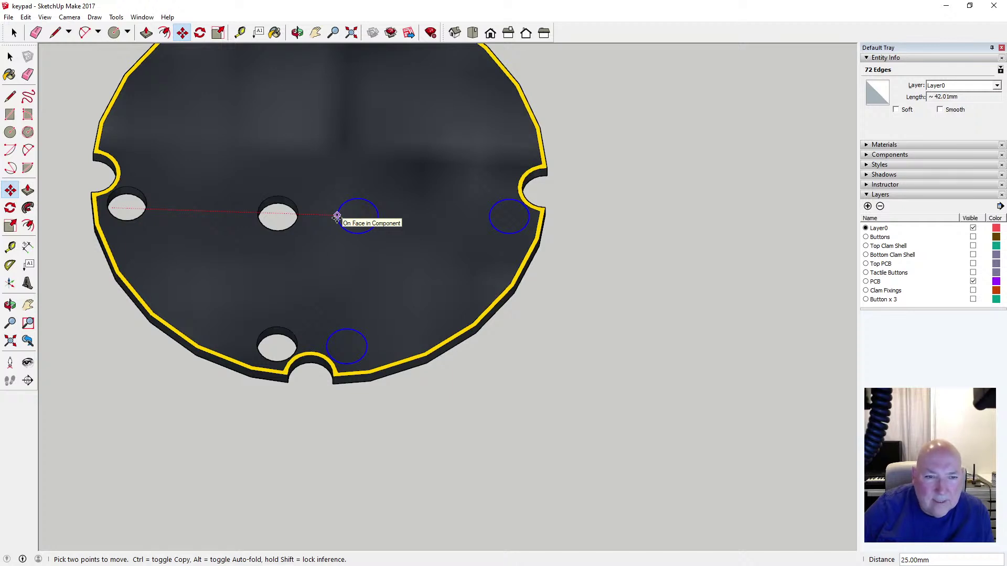
{"action": "left_click", "coordinate": [336, 217]}
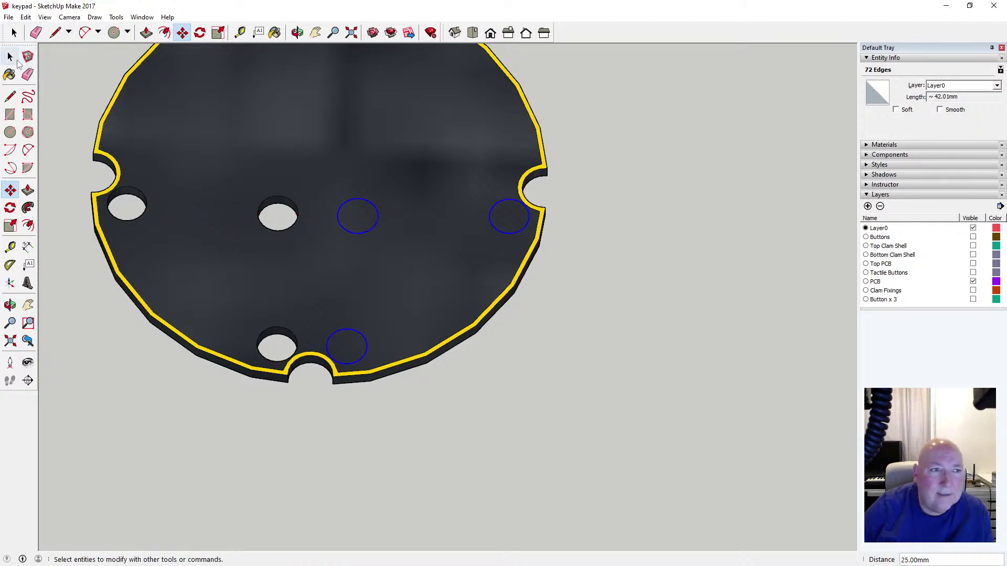
{"action": "left_click", "coordinate": [11, 57]}
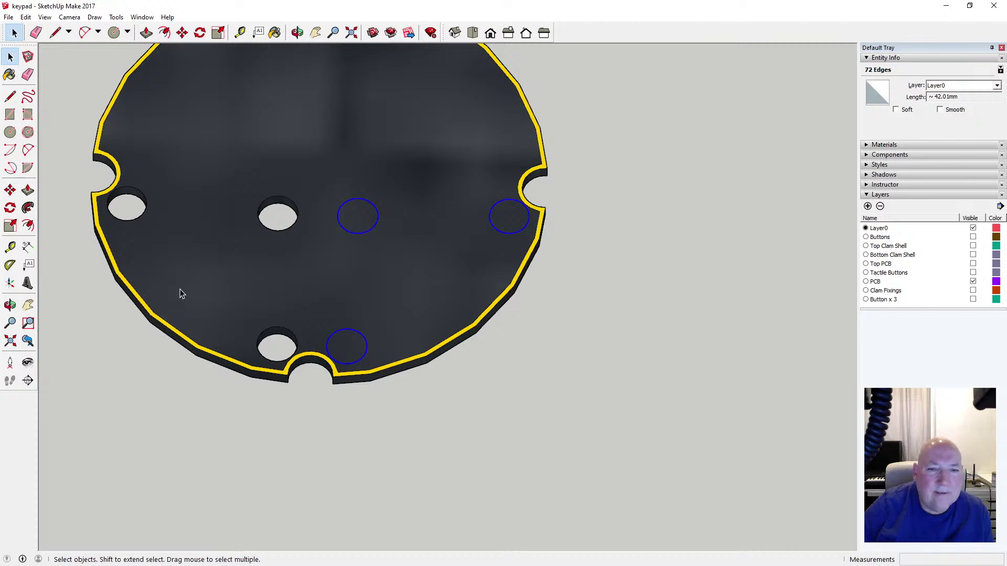
Show the Button x 3 layer to compare the mirrored circles with the neighbouring button, and hide it again
{"action": "left_click", "coordinate": [297, 33]}
{"action": "left_click_drag", "start_coordinate": [452, 216], "coordinate": [243, 224]}
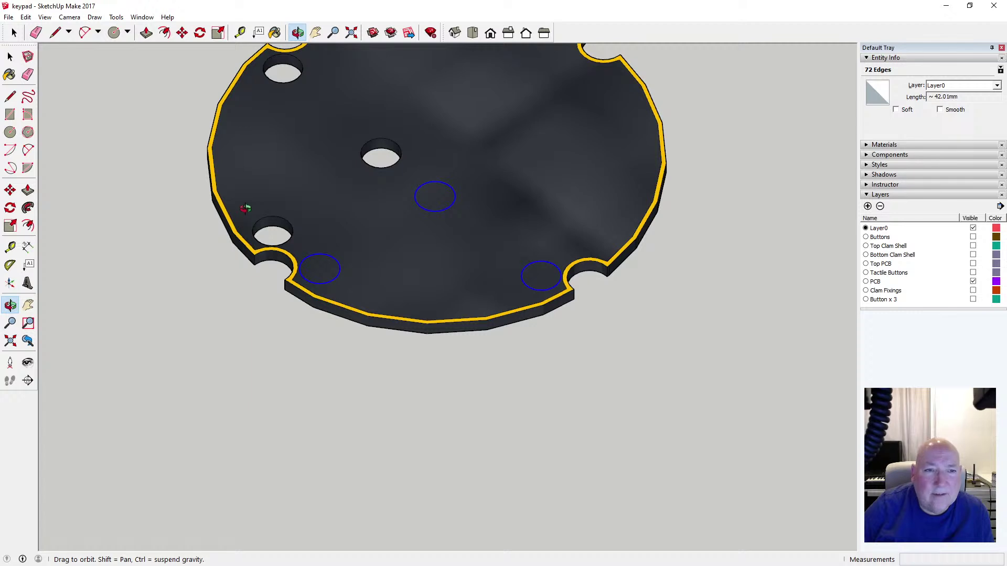
{"action": "left_click", "coordinate": [973, 299]}
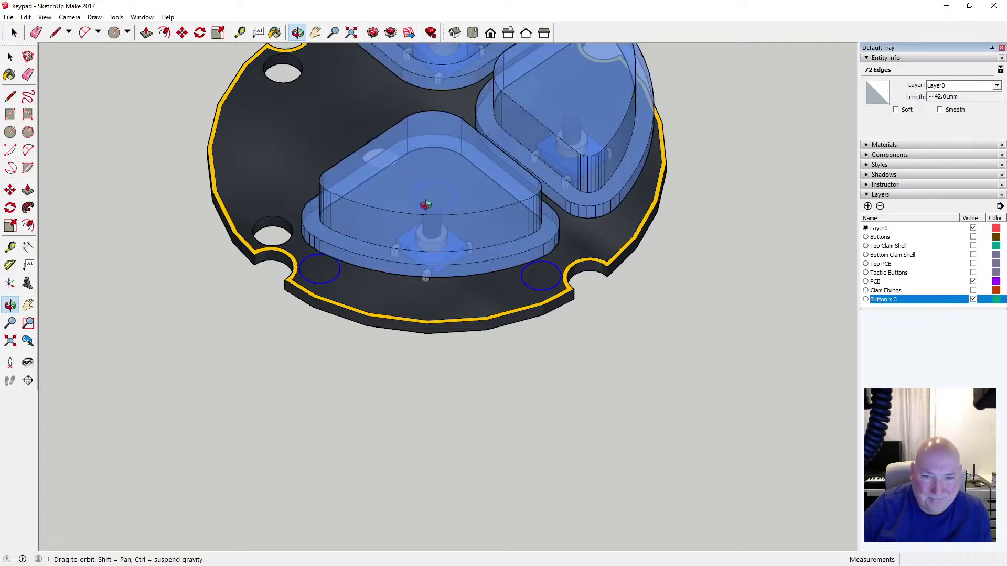
{"action": "middle_click_drag", "start_coordinate": [425, 204], "coordinate": [823, 278]}
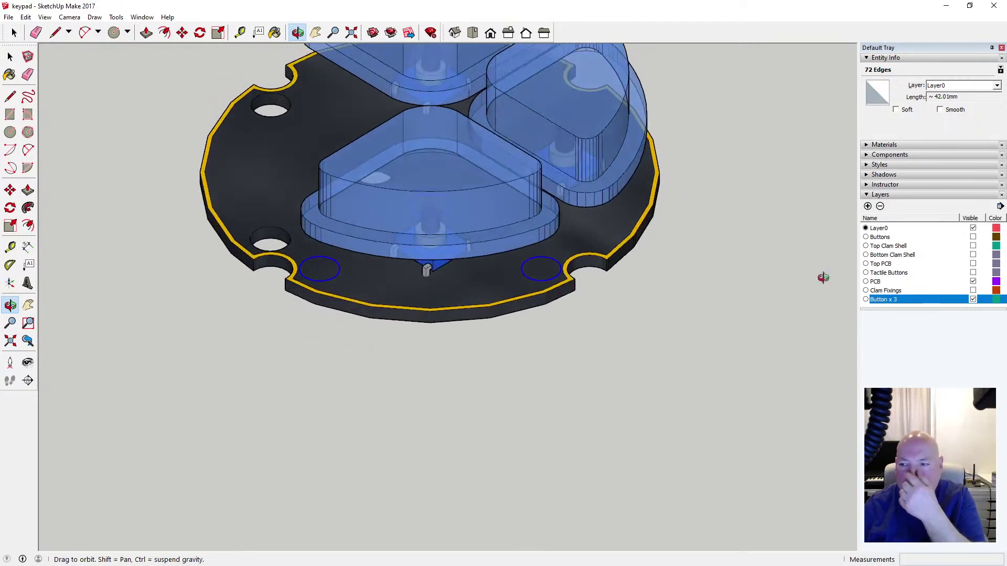
{"action": "left_click", "coordinate": [973, 299]}
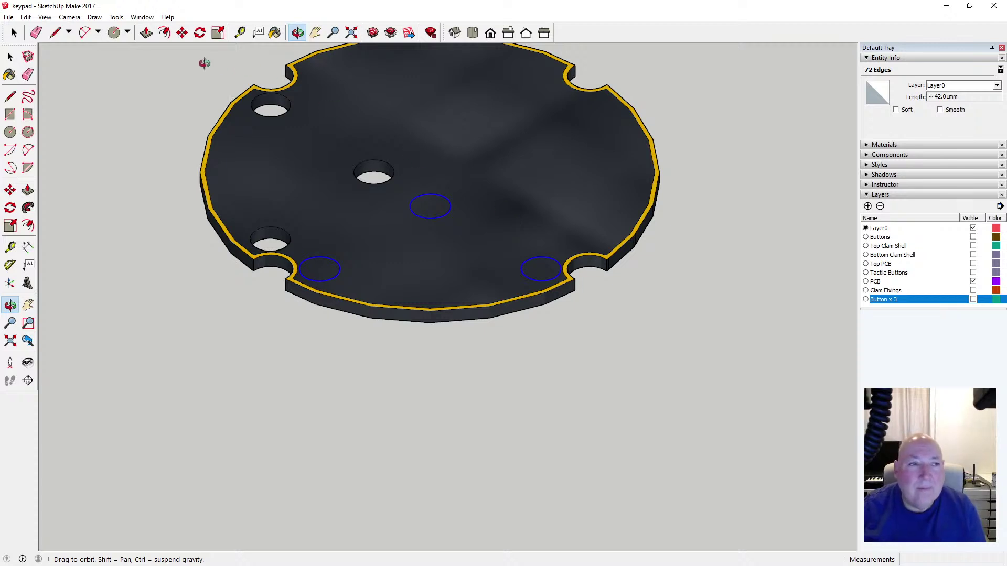
Cut the three mirrored circles and paste them in place inside the PCB component
{"action": "left_click", "coordinate": [9, 57]}
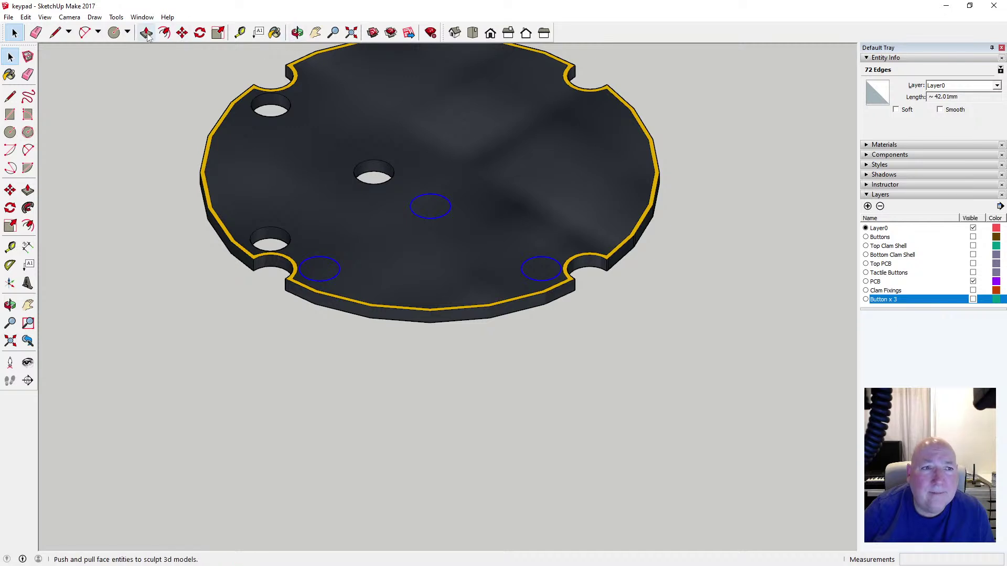
{"action": "left_click", "coordinate": [26, 17]}
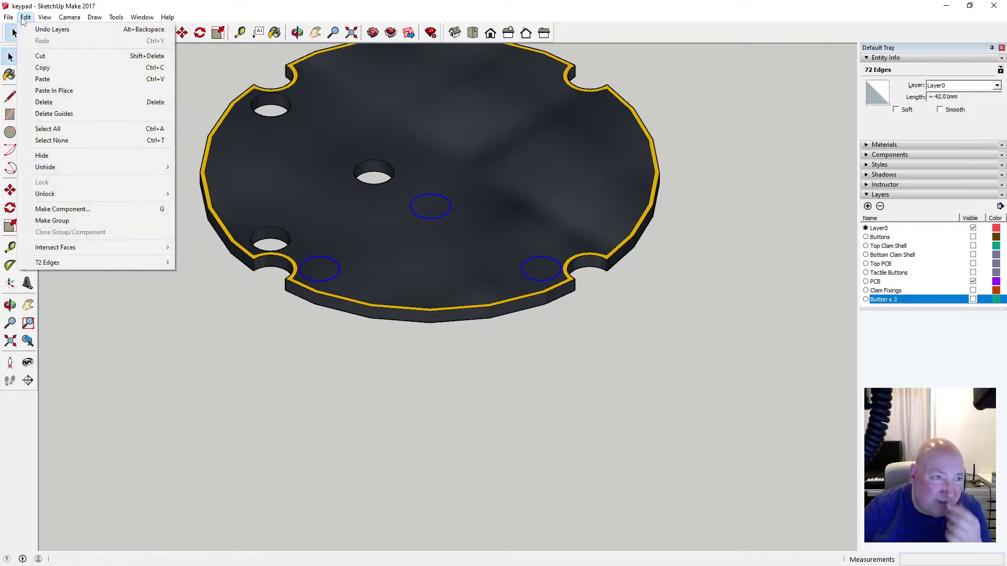
{"action": "left_click", "coordinate": [47, 55]}
{"action": "double_click", "coordinate": [260, 182]}
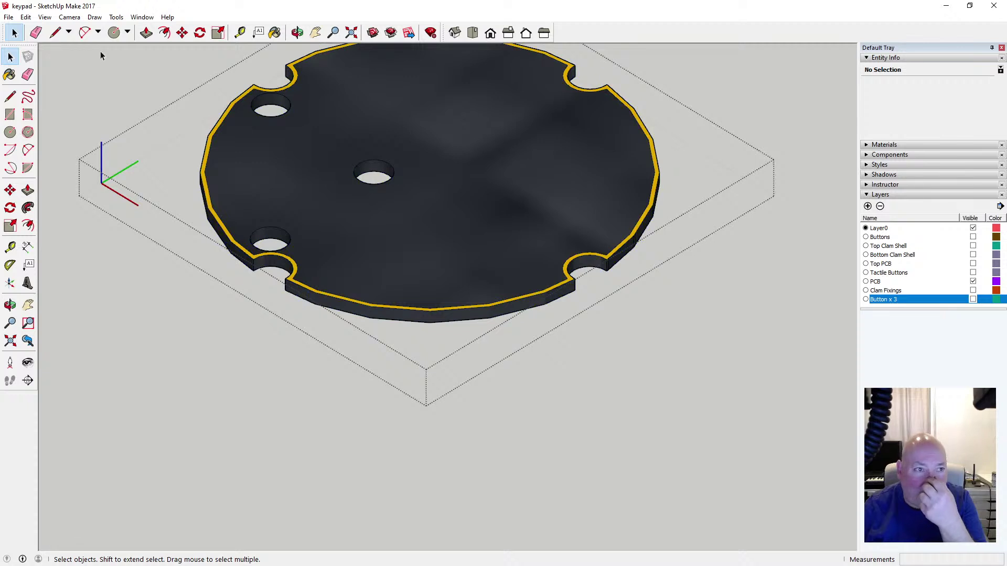
{"action": "left_click", "coordinate": [25, 16]}
{"action": "left_click", "coordinate": [61, 92]}
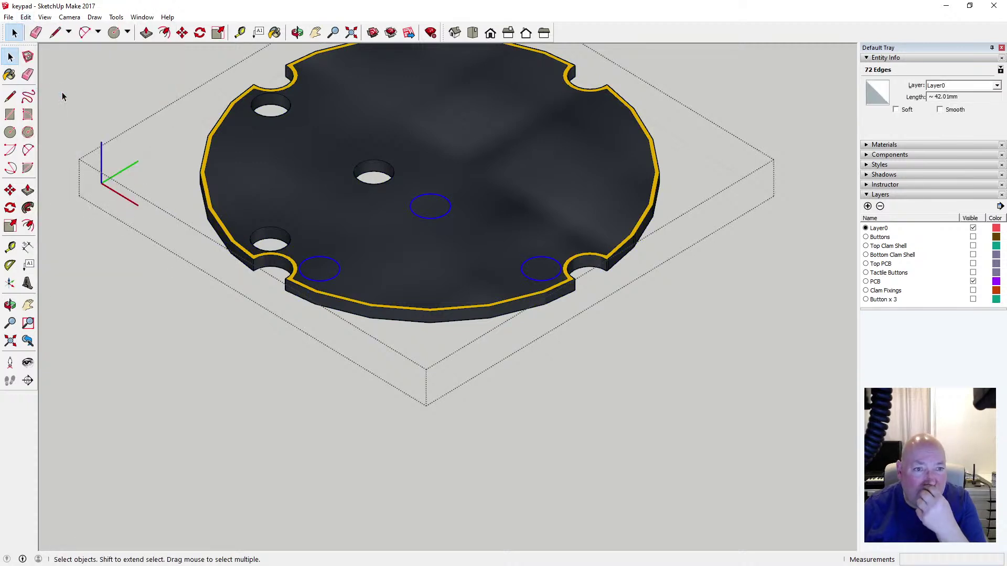
Push the three mirrored circles 1.6 mm down through the PCB to cut clearance holes
{"action": "left_click", "coordinate": [146, 32]}
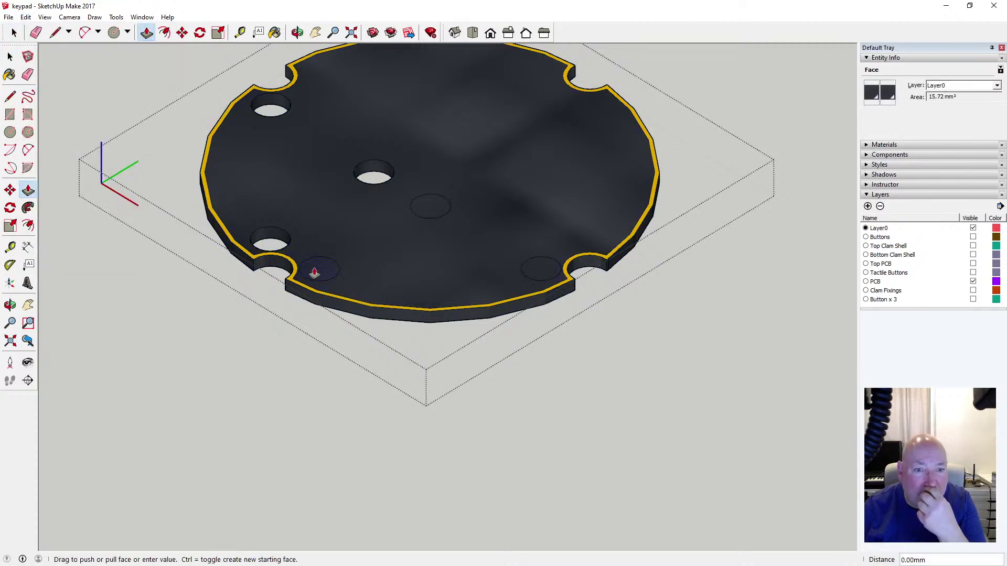
{"action": "left_click", "coordinate": [310, 303]}
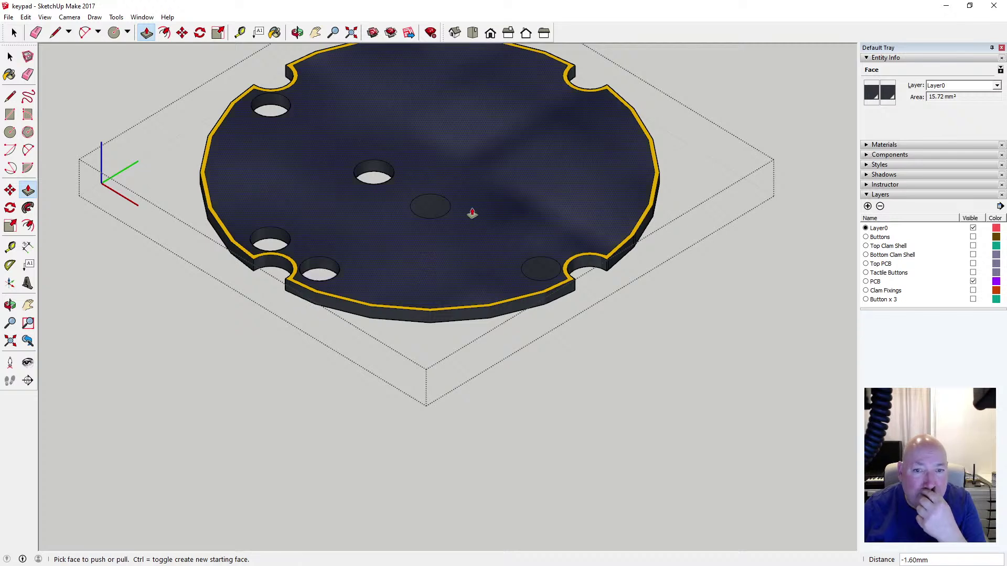
{"action": "left_click", "coordinate": [433, 211]}
{"action": "left_click", "coordinate": [395, 321]}
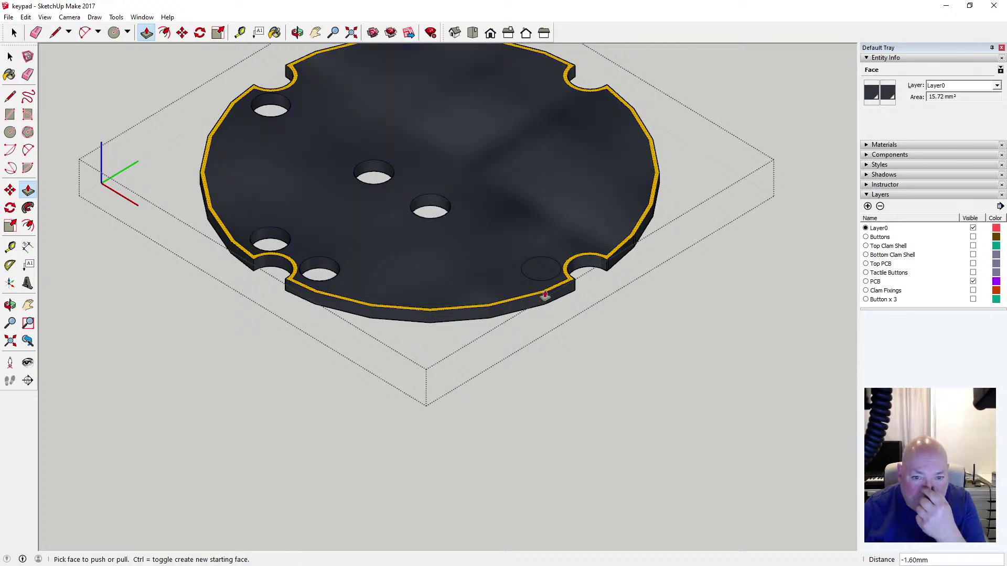
{"action": "left_click", "coordinate": [539, 271]}
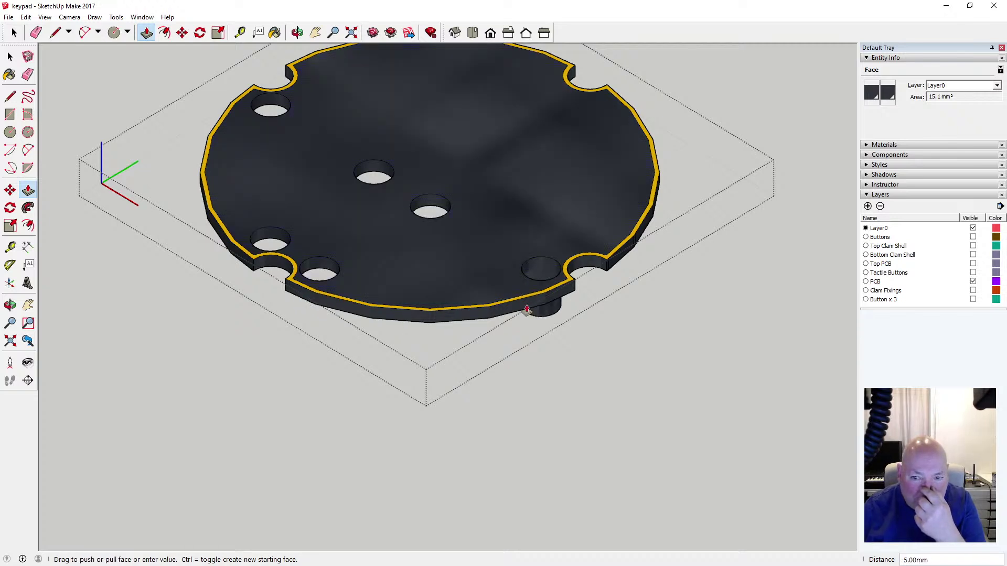
{"action": "left_click", "coordinate": [519, 314]}
Copy the top rim circles of all six holes and paste them in place outside the closed PCB component
{"action": "key", "text": "space"}
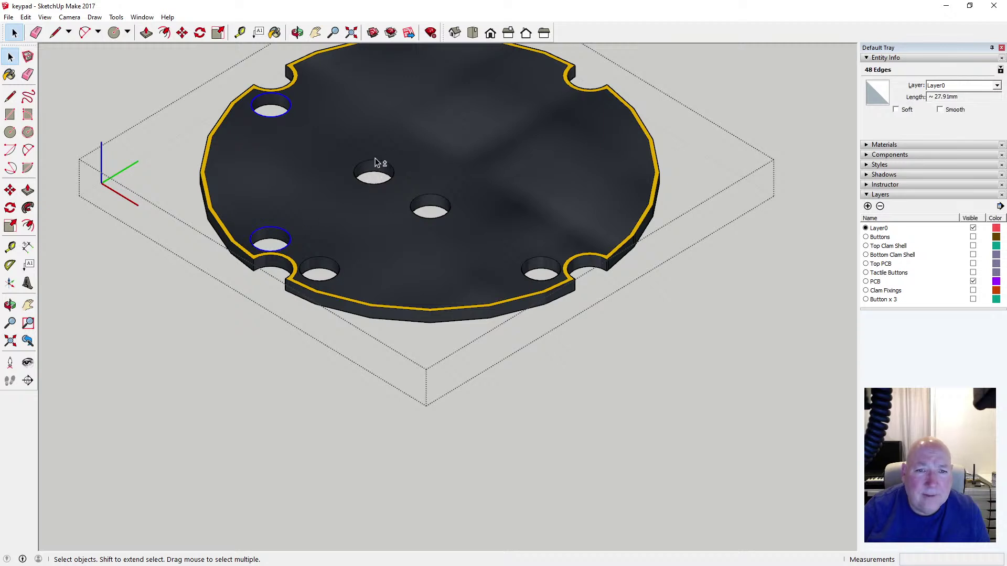
{"action": "left_click", "coordinate": [326, 261], "text": "shift"}
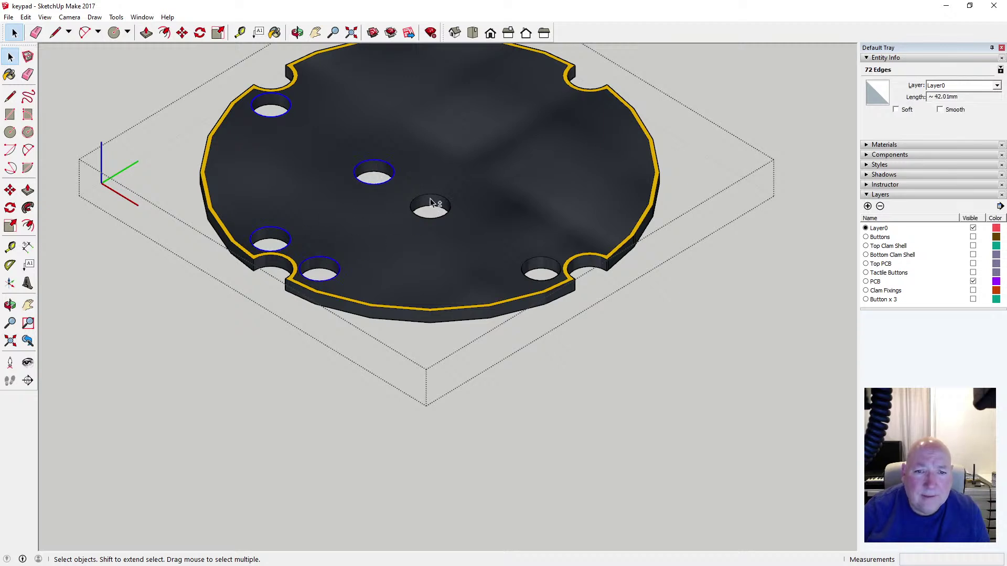
{"action": "left_click", "coordinate": [431, 205], "text": "shift"}
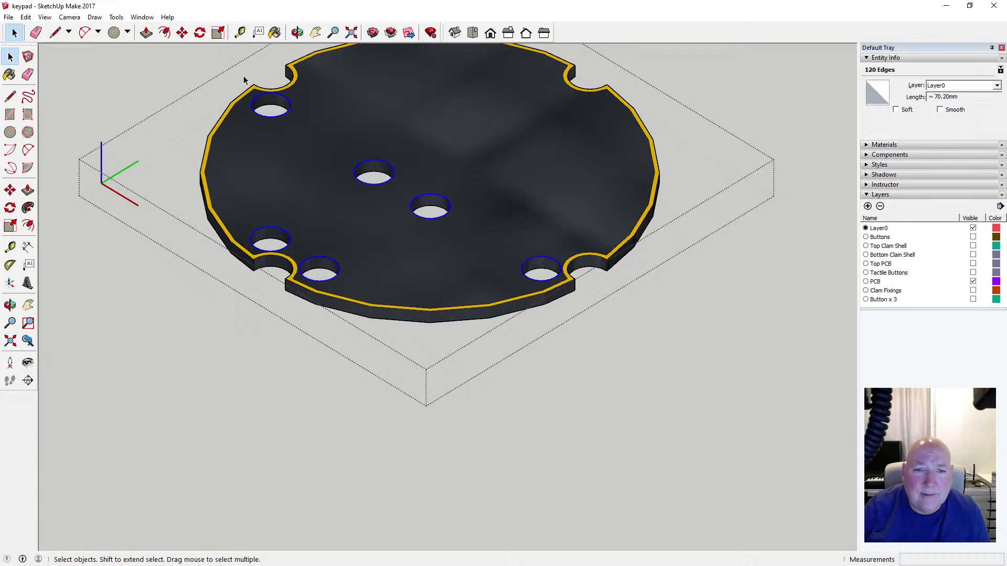
{"action": "left_click", "coordinate": [25, 16]}
{"action": "left_click", "coordinate": [78, 66]}
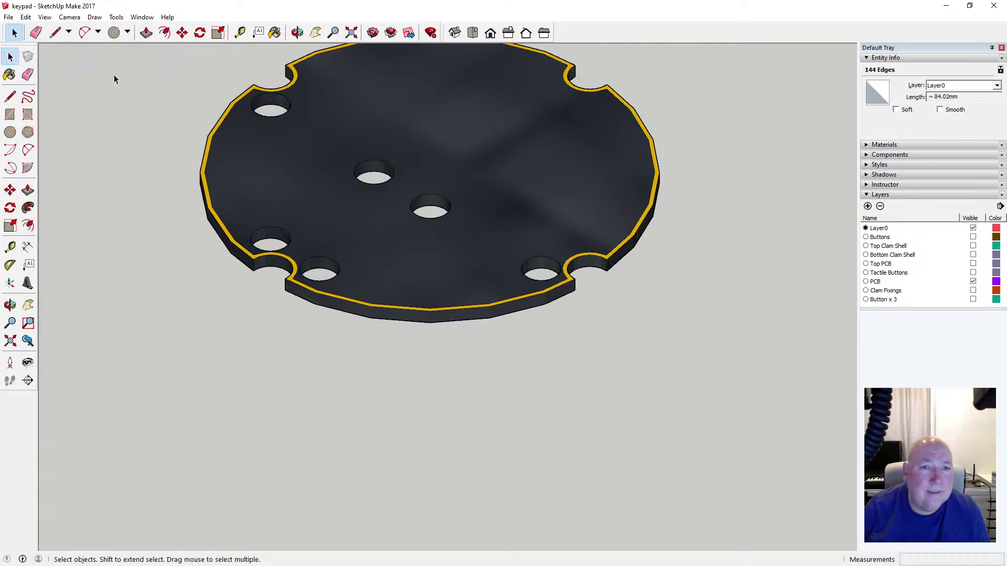
{"action": "left_click", "coordinate": [114, 76]}
{"action": "left_click", "coordinate": [25, 17]}
{"action": "left_click", "coordinate": [57, 92]}
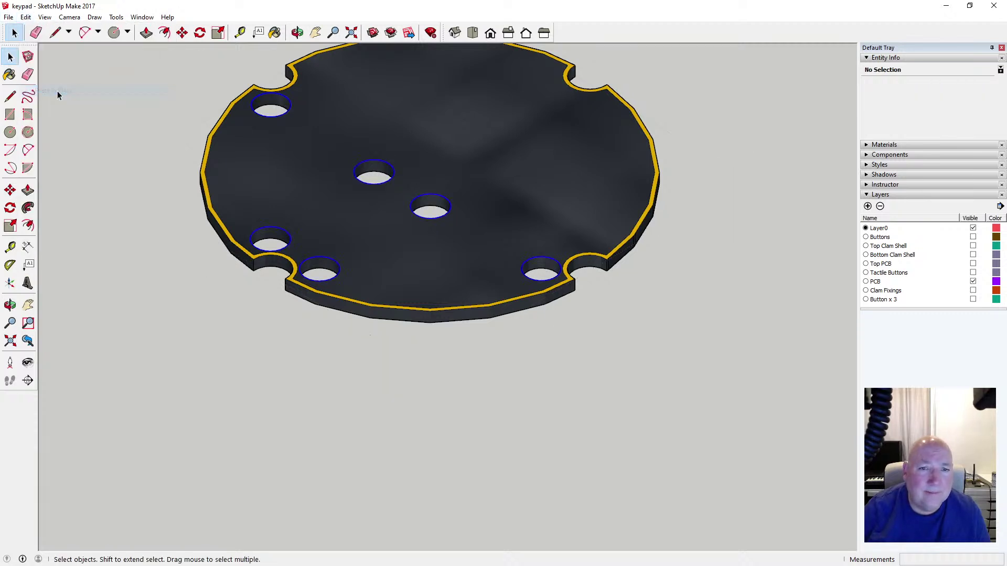
Flip the six pasted circles along the green direction and move them 25 mm along the green axis onto the PCB's uncut half
{"action": "right_click", "coordinate": [379, 165]}
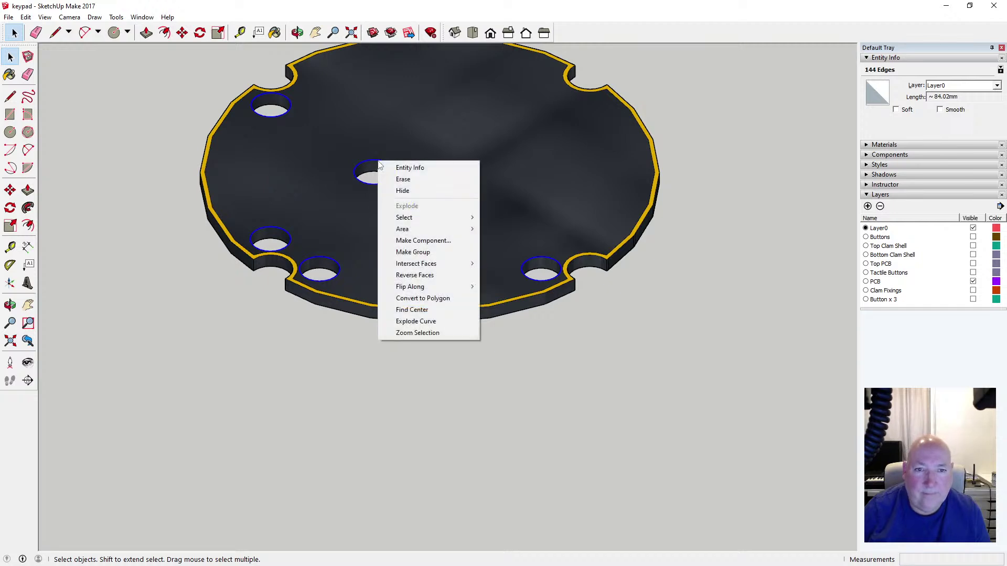
{"action": "mouse_move", "coordinate": [449, 287]}
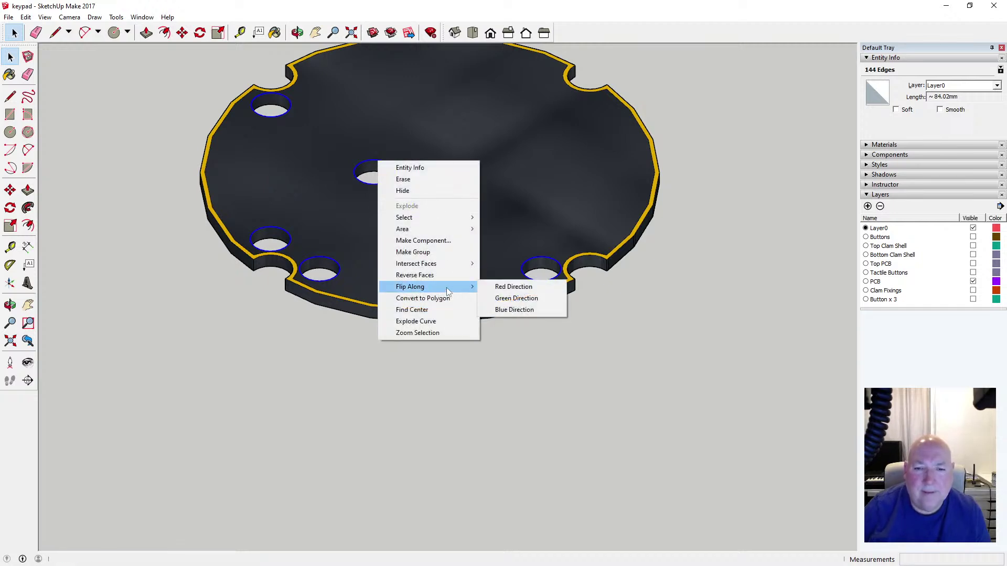
{"action": "left_click", "coordinate": [503, 300]}
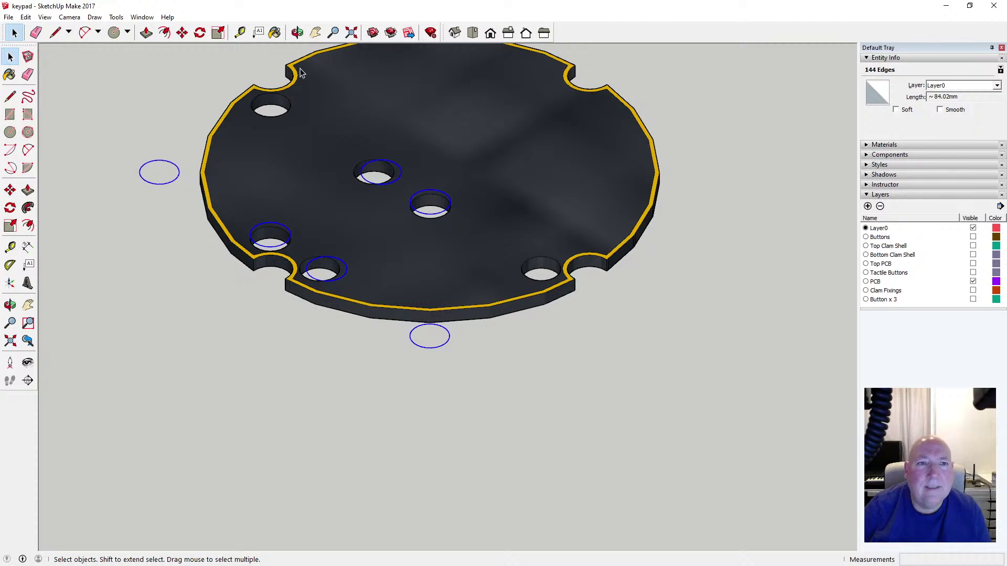
{"action": "left_click", "coordinate": [182, 32]}
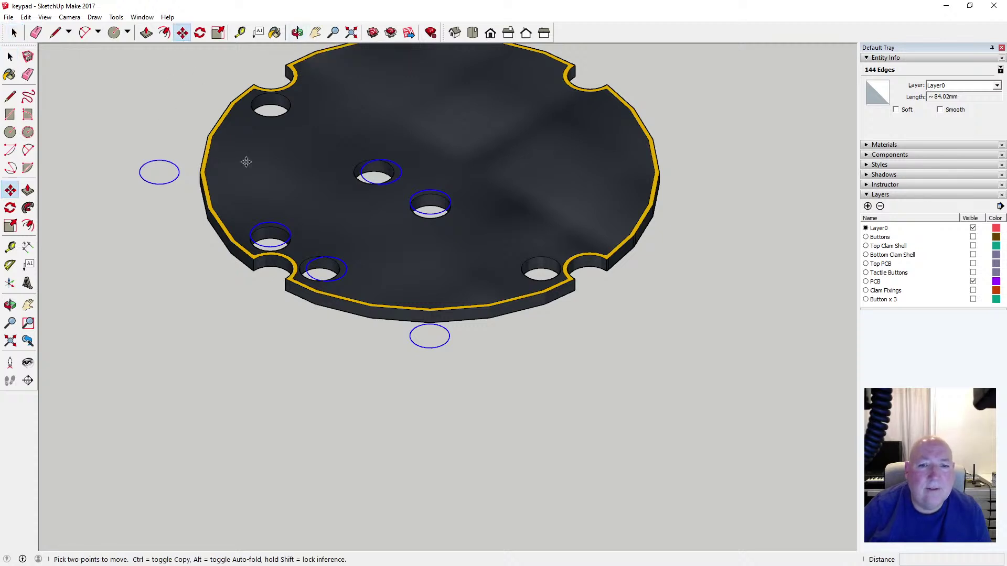
{"action": "left_click", "coordinate": [443, 326]}
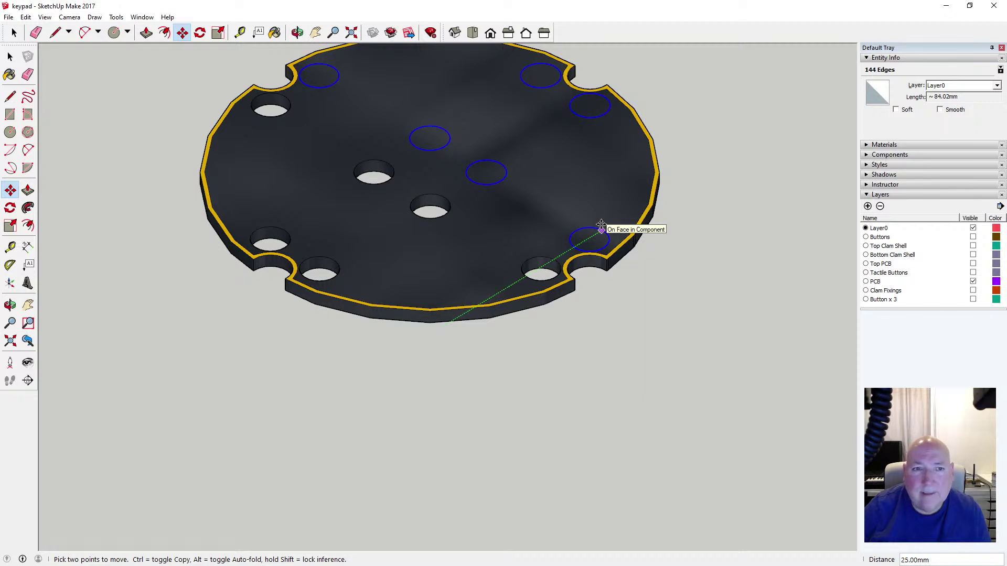
{"action": "left_click", "coordinate": [601, 227]}
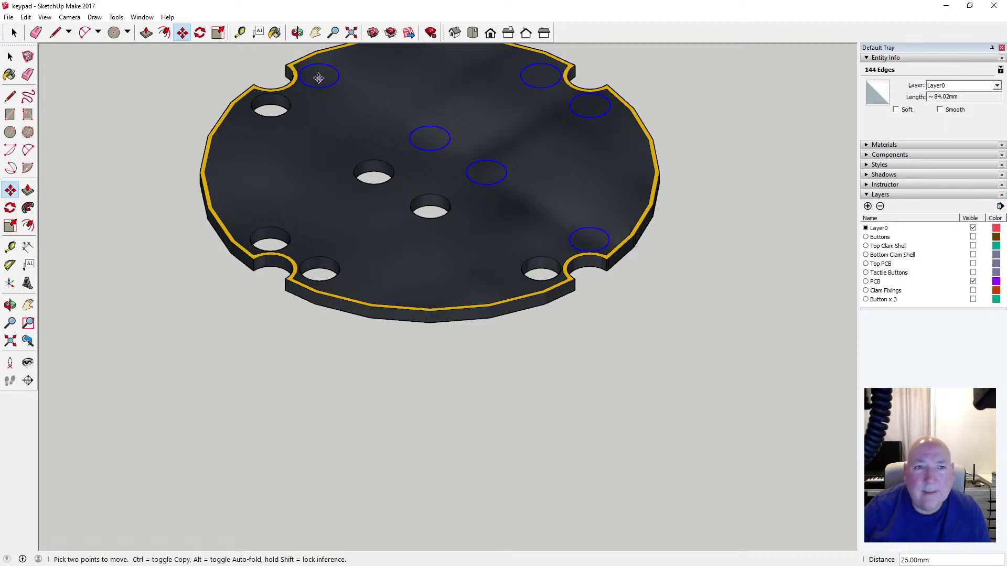
Examine from the top view how the six mirrored circles line up with the existing holes and the PCB's edge notches
{"action": "left_click", "coordinate": [298, 33]}
{"action": "left_click", "coordinate": [473, 33]}
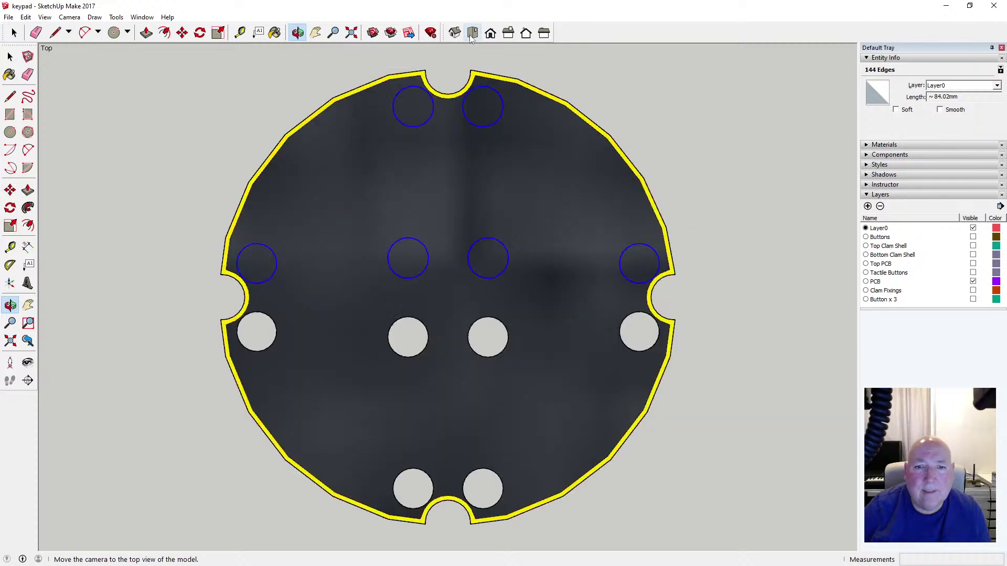
{"action": "scroll", "coordinate": [452, 98], "scroll_direction": "up", "scroll_amount": 5}
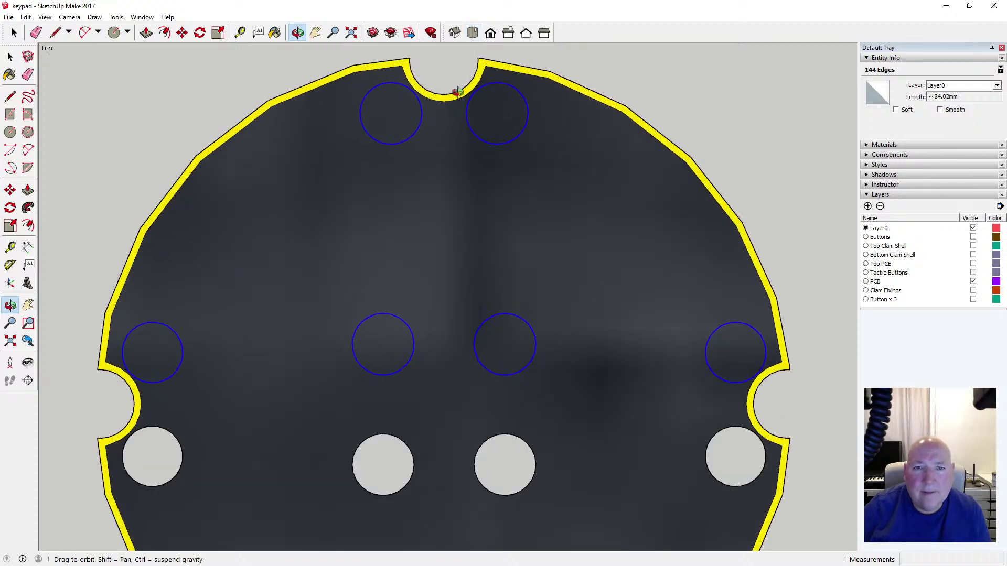
{"action": "scroll", "coordinate": [448, 98], "scroll_direction": "down", "scroll_amount": 2}
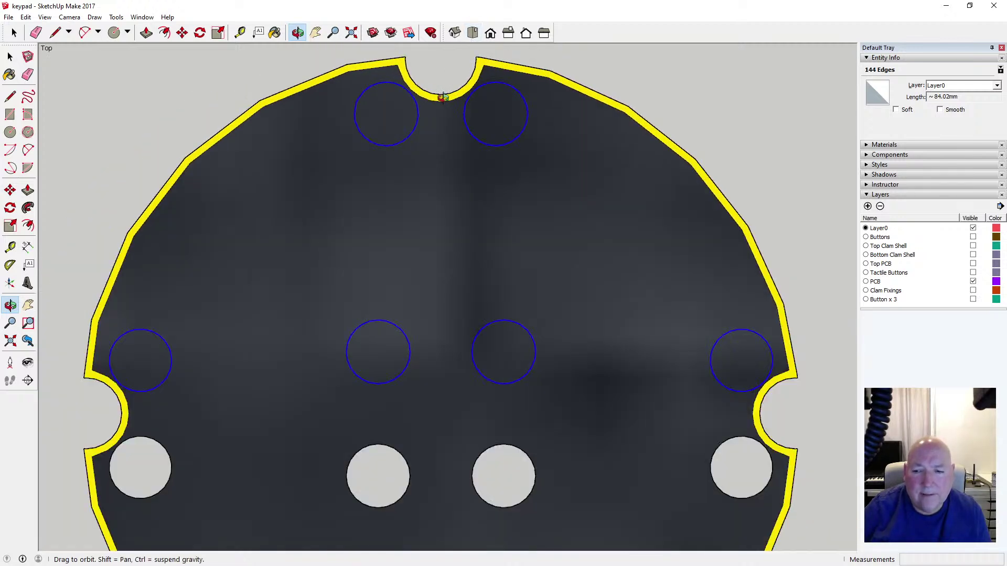
{"action": "scroll", "coordinate": [443, 98], "scroll_direction": "down", "scroll_amount": 2}
{"action": "scroll", "coordinate": [668, 318], "scroll_direction": "up", "scroll_amount": 5}
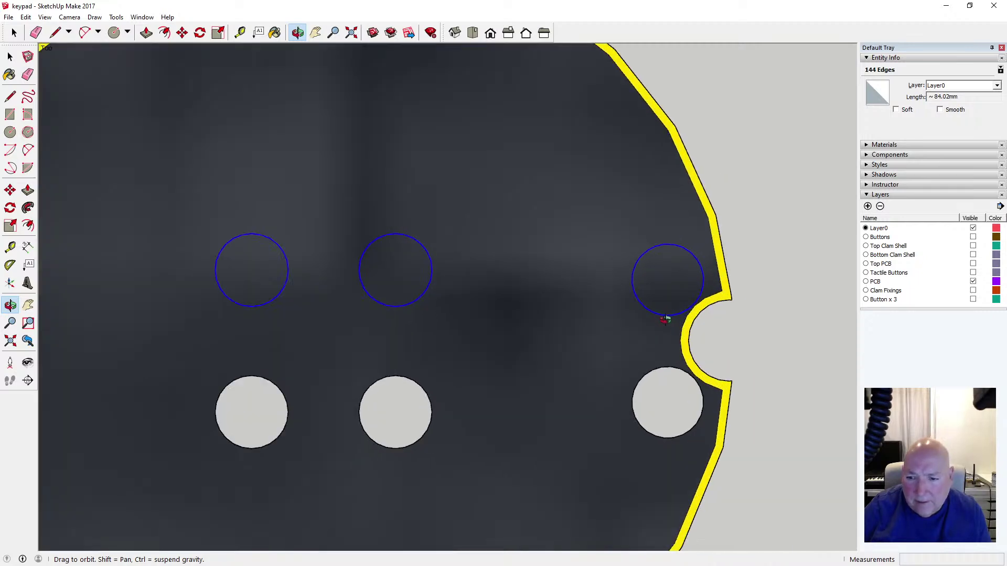
{"action": "scroll", "coordinate": [665, 316], "scroll_direction": "up", "scroll_amount": 1}
{"action": "scroll", "coordinate": [667, 315], "scroll_direction": "down", "scroll_amount": 2}
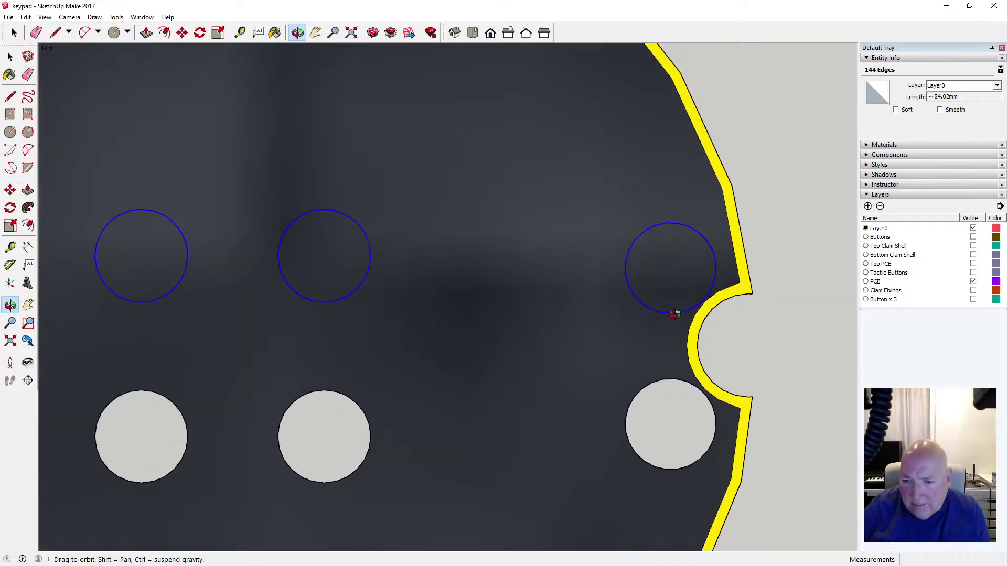
{"action": "scroll", "coordinate": [674, 314], "scroll_direction": "up", "scroll_amount": 1}
{"action": "scroll", "coordinate": [675, 313], "scroll_direction": "up", "scroll_amount": 1}
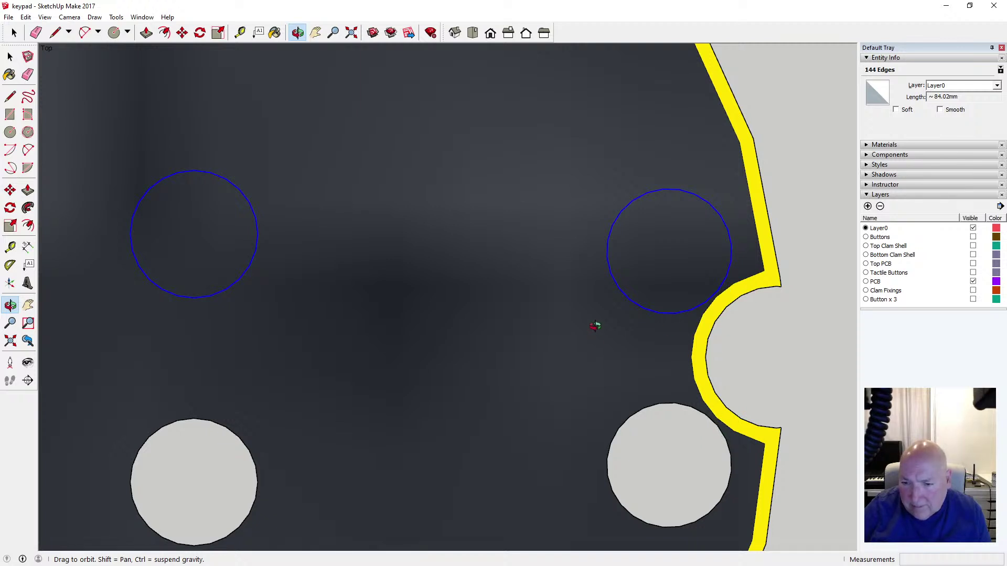
{"action": "scroll", "coordinate": [649, 281], "scroll_direction": "down", "scroll_amount": 4}
{"action": "scroll", "coordinate": [163, 293], "scroll_direction": "up", "scroll_amount": 4}
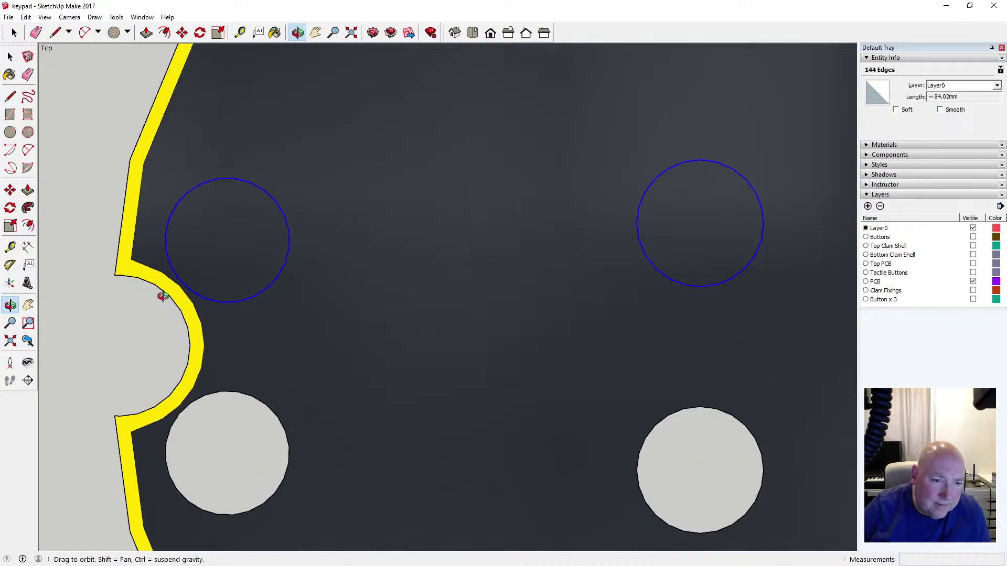
{"action": "scroll", "coordinate": [162, 297], "scroll_direction": "up", "scroll_amount": 1}
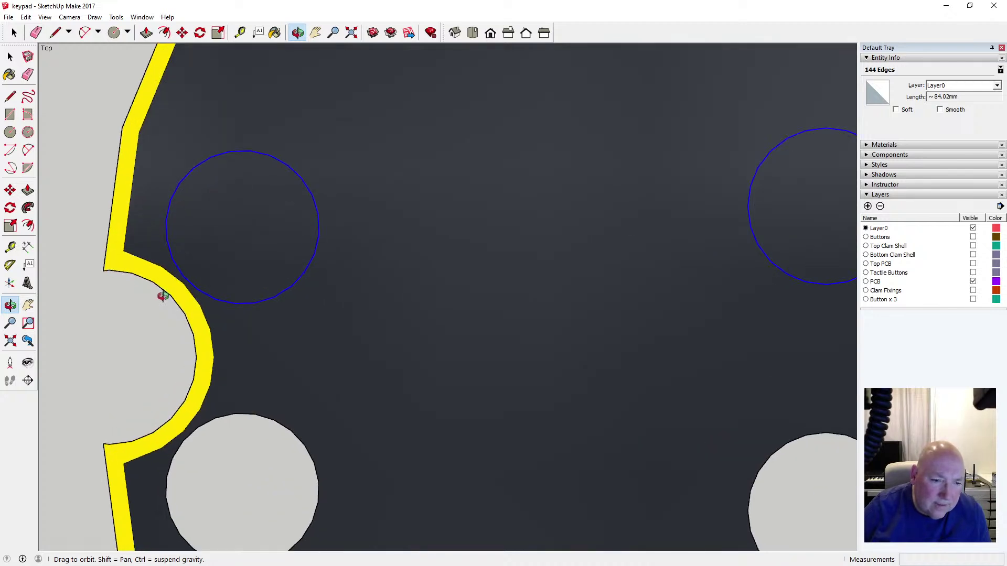
{"action": "scroll", "coordinate": [162, 296], "scroll_direction": "down", "scroll_amount": 5}
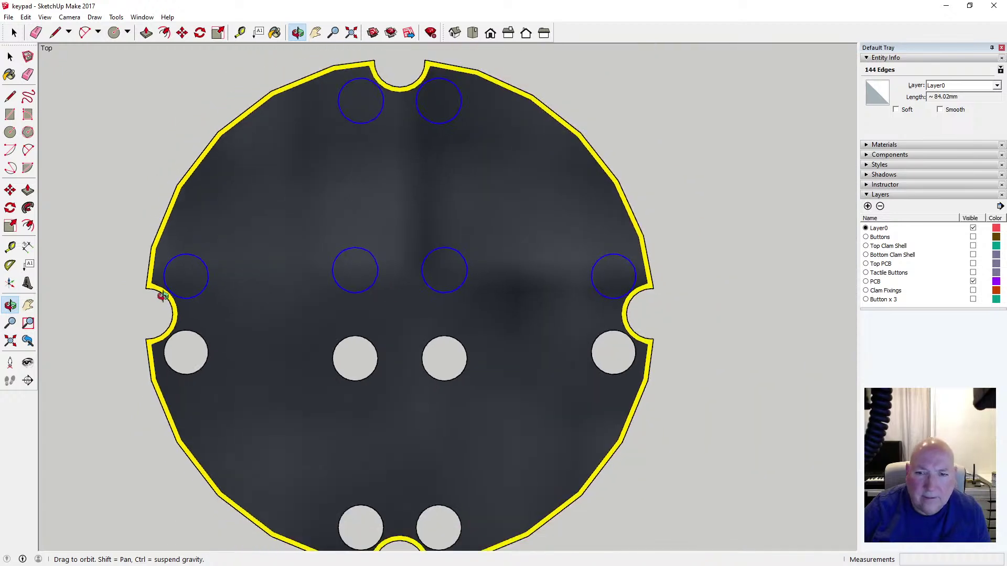
{"action": "scroll", "coordinate": [163, 296], "scroll_direction": "down", "scroll_amount": 2}
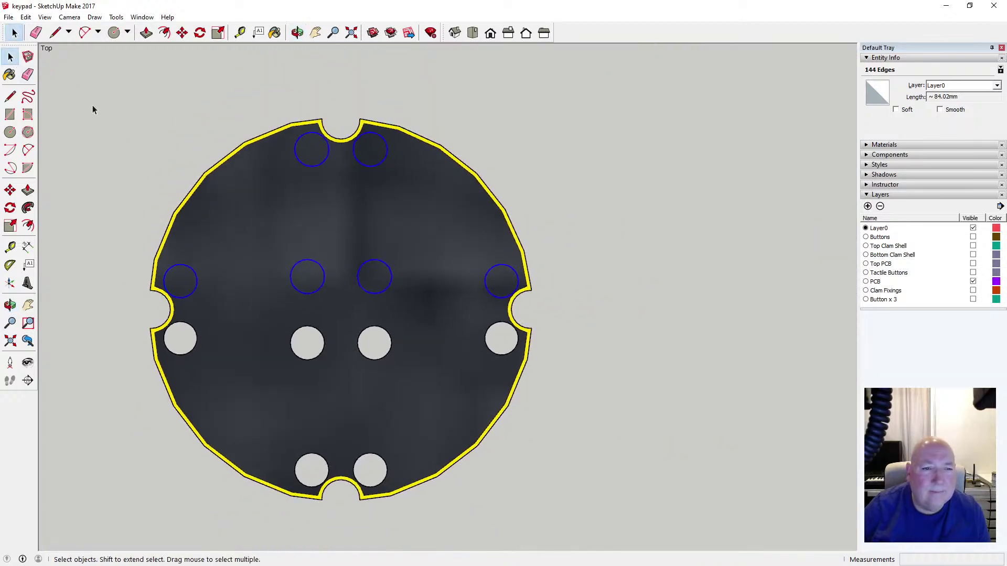
Cut the six mirrored circles and paste them in place inside the PCB component
{"action": "left_click", "coordinate": [25, 17]}
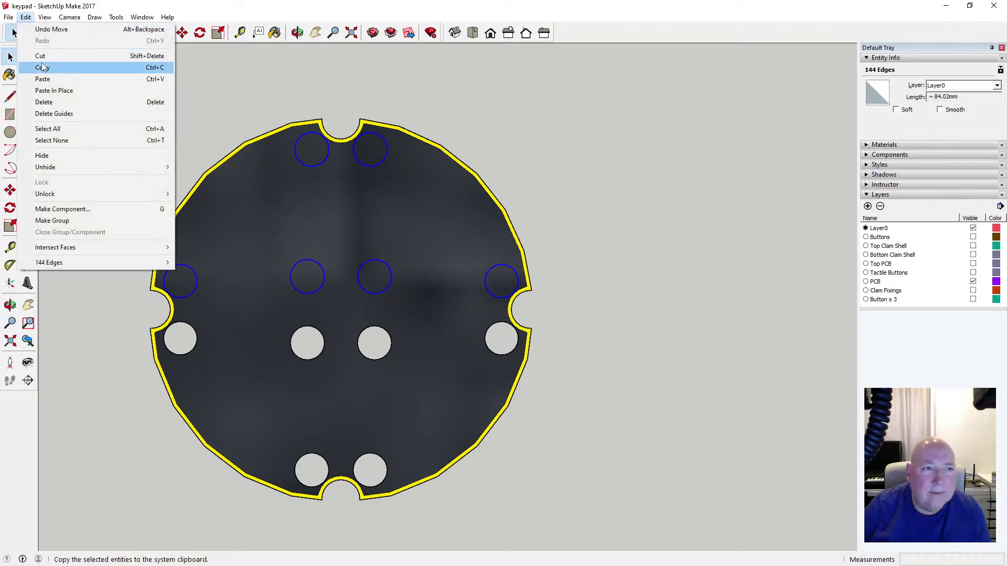
{"action": "left_click", "coordinate": [42, 56]}
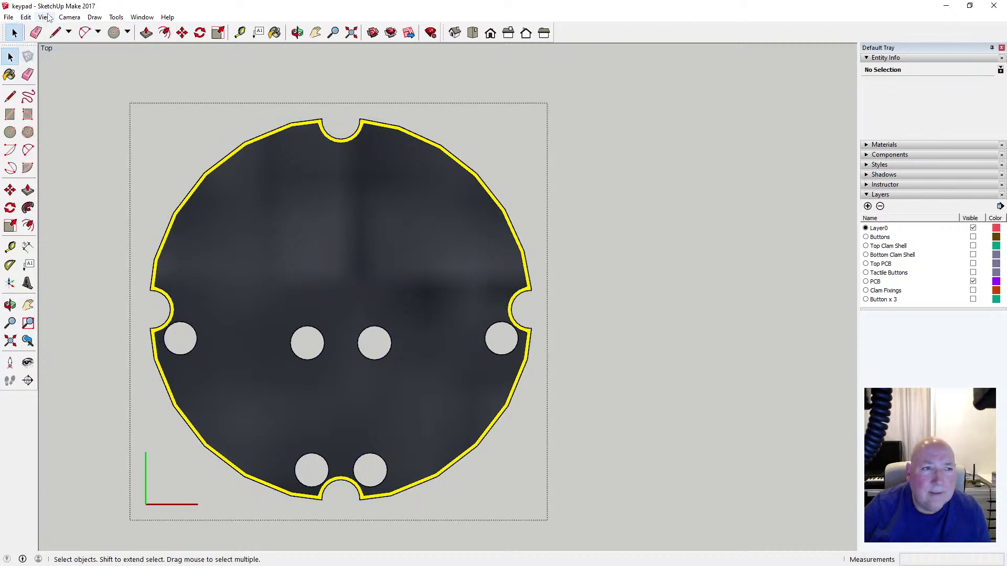
{"action": "left_click", "coordinate": [25, 17]}
{"action": "left_click", "coordinate": [57, 92]}
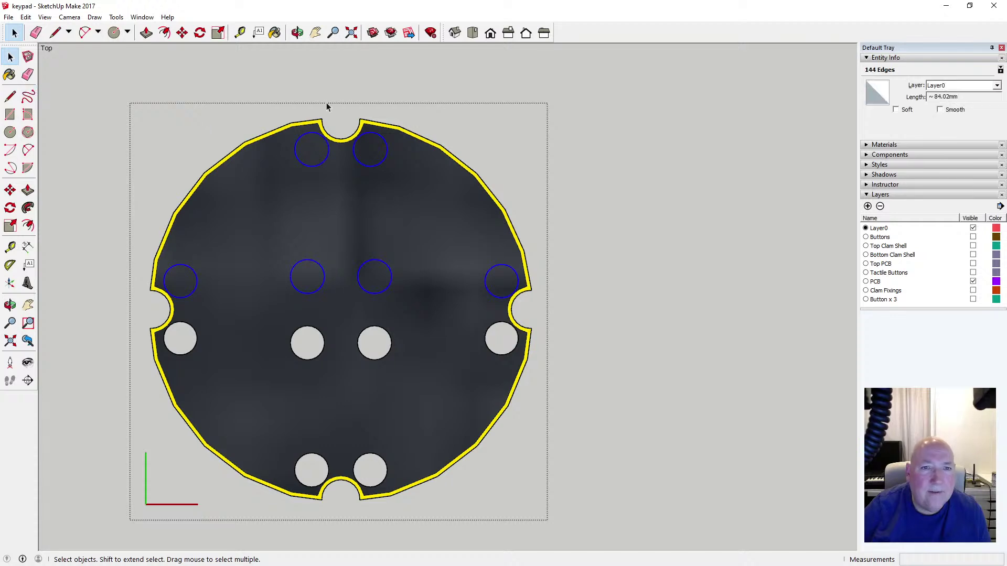
Switch the camera from parallel projection to perspective with the PCB seen at a low angle
{"action": "left_click", "coordinate": [297, 33]}
{"action": "left_click_drag", "start_coordinate": [367, 157], "coordinate": [521, 285]}
{"action": "left_click", "coordinate": [68, 17]}
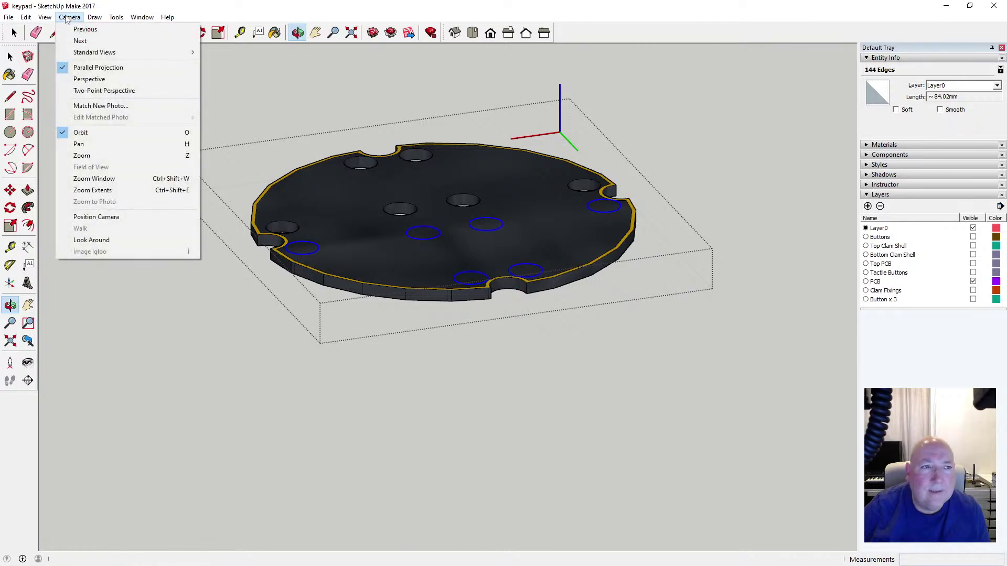
{"action": "left_click", "coordinate": [89, 78]}
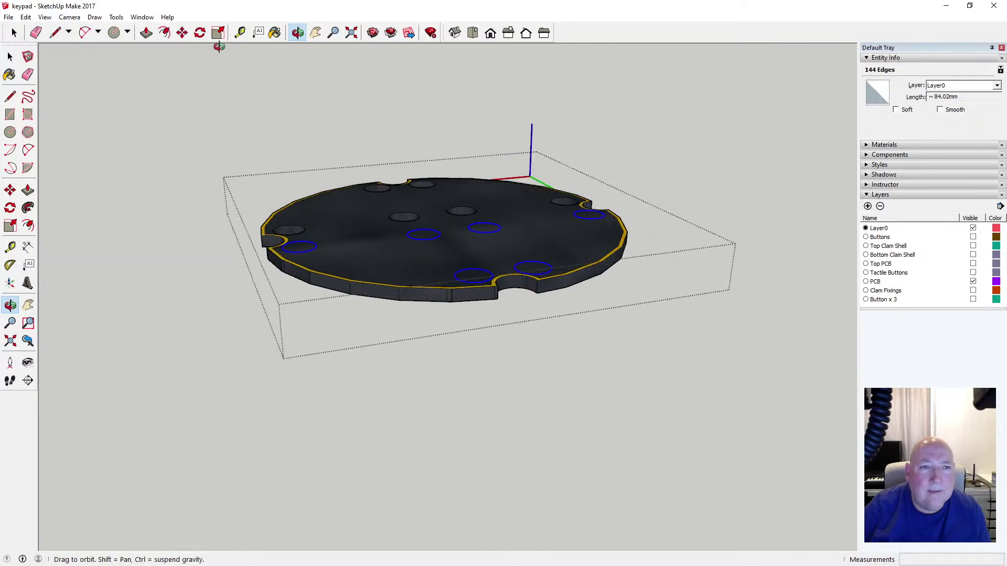
Push the faces of the six mirrored circles 1.60 mm down through the PCB to cut the clearance holes
{"action": "left_click", "coordinate": [145, 33]}
{"action": "double_click", "coordinate": [295, 255]}
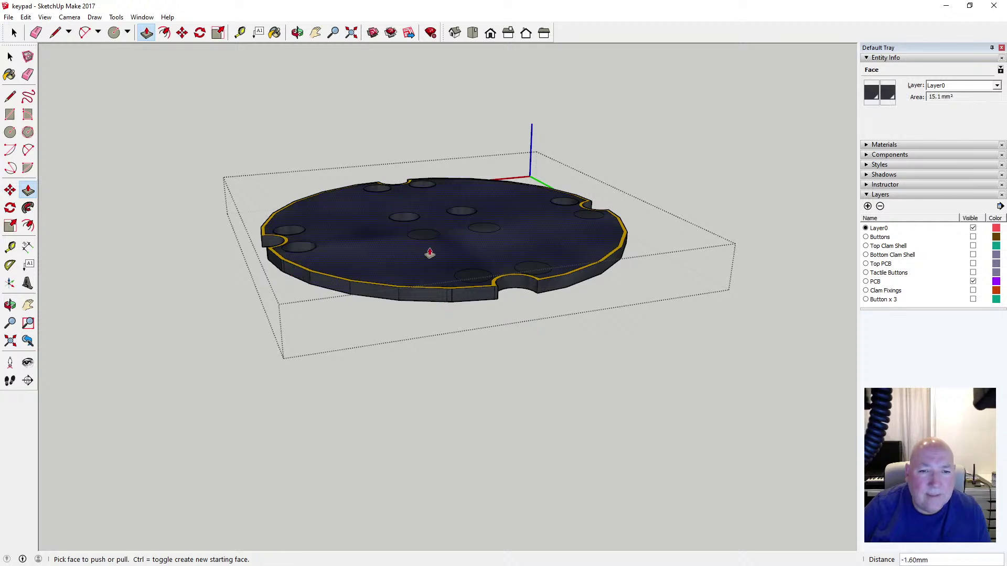
{"action": "left_click", "coordinate": [420, 241]}
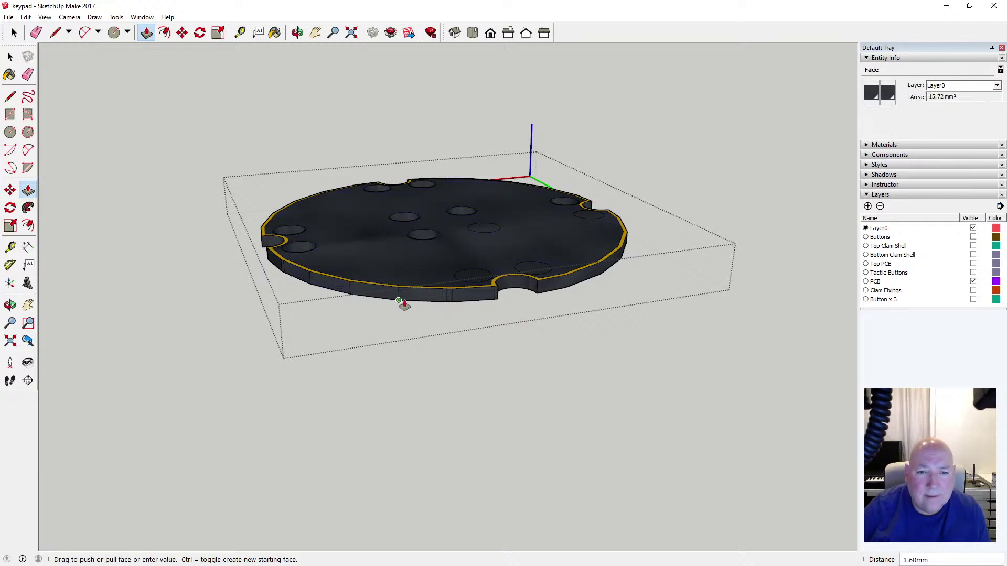
{"action": "left_click", "coordinate": [405, 302]}
{"action": "double_click", "coordinate": [468, 285]}
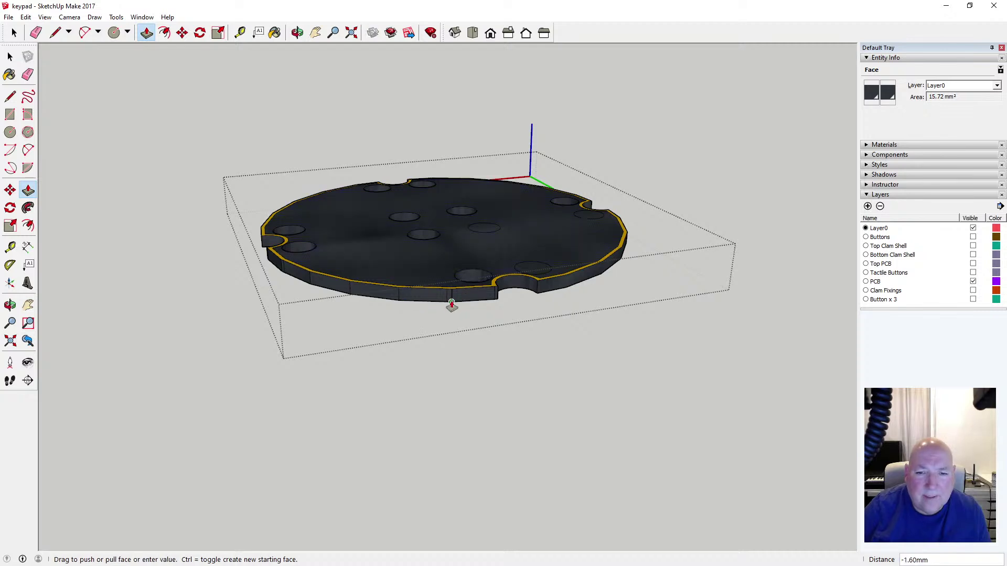
{"action": "left_click", "coordinate": [540, 272]}
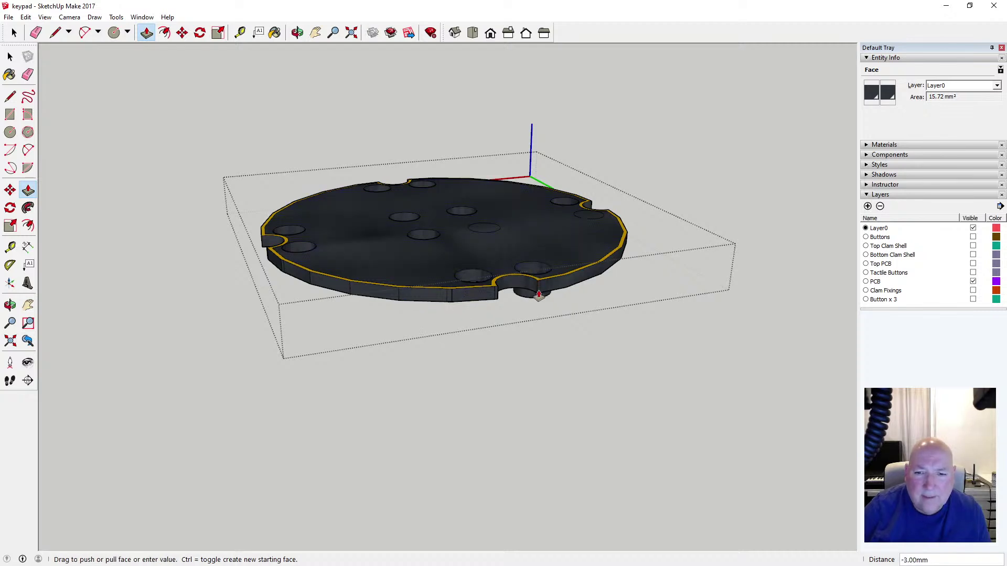
{"action": "left_click", "coordinate": [538, 294]}
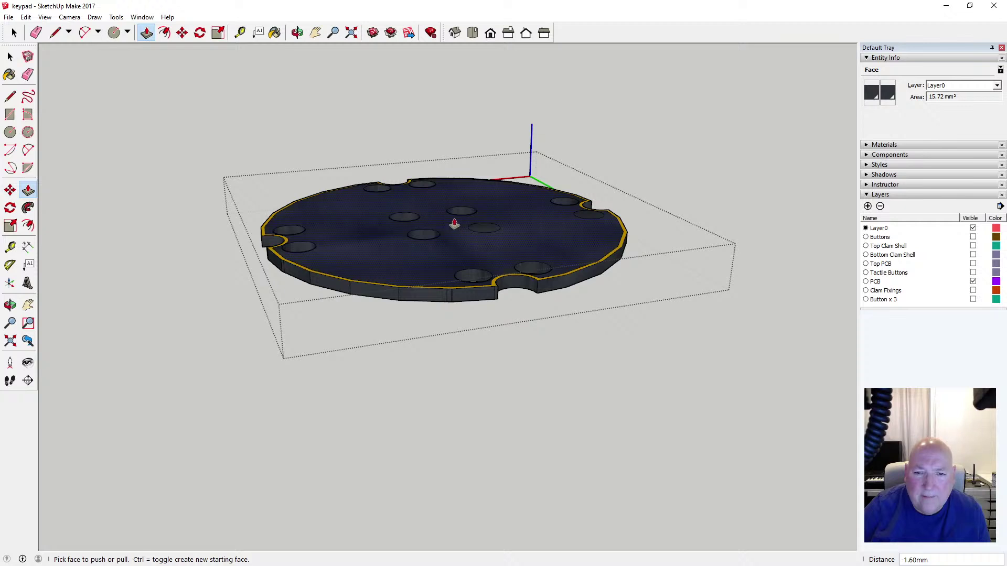
{"action": "left_click", "coordinate": [482, 236]}
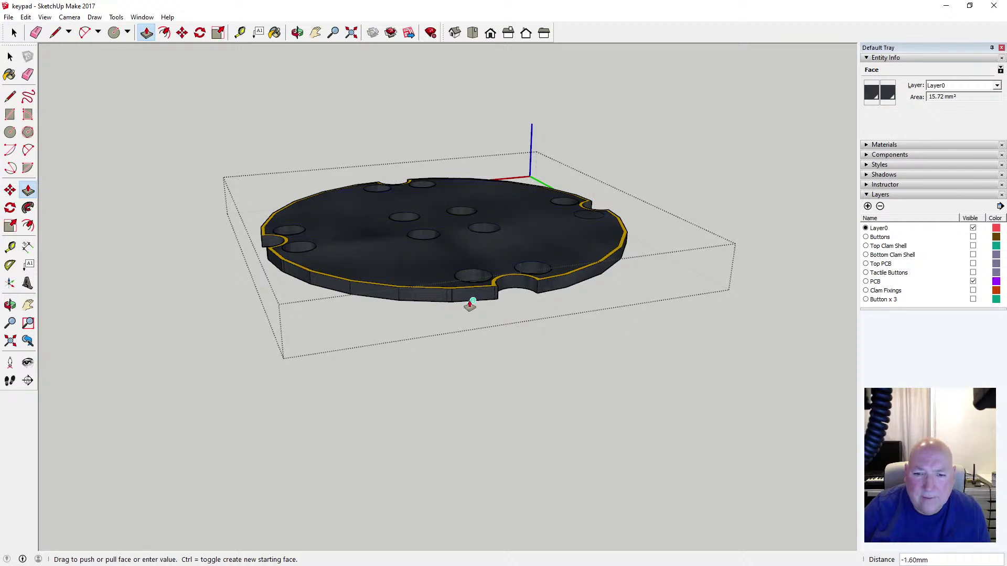
{"action": "left_click", "coordinate": [469, 305]}
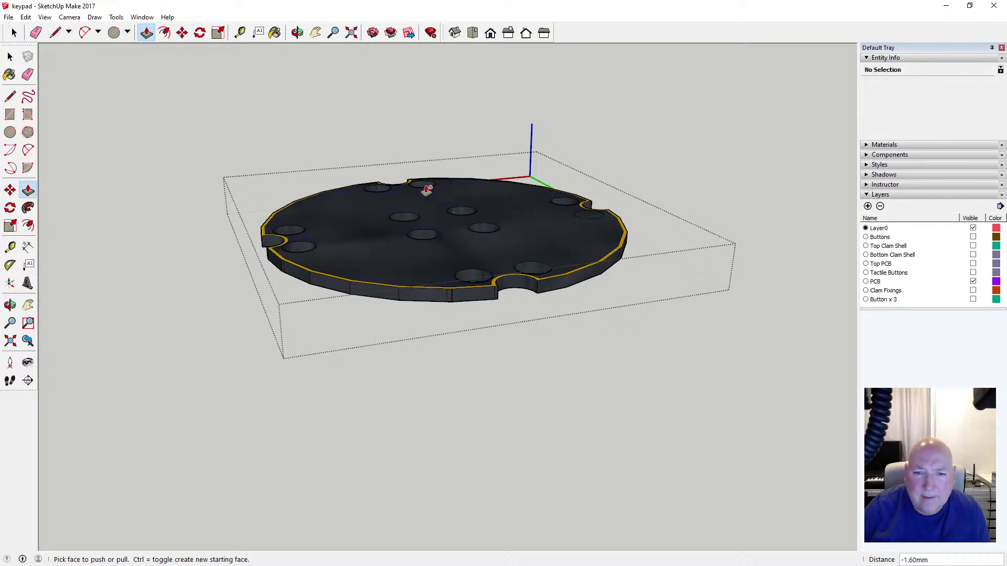
{"action": "left_click", "coordinate": [588, 221]}
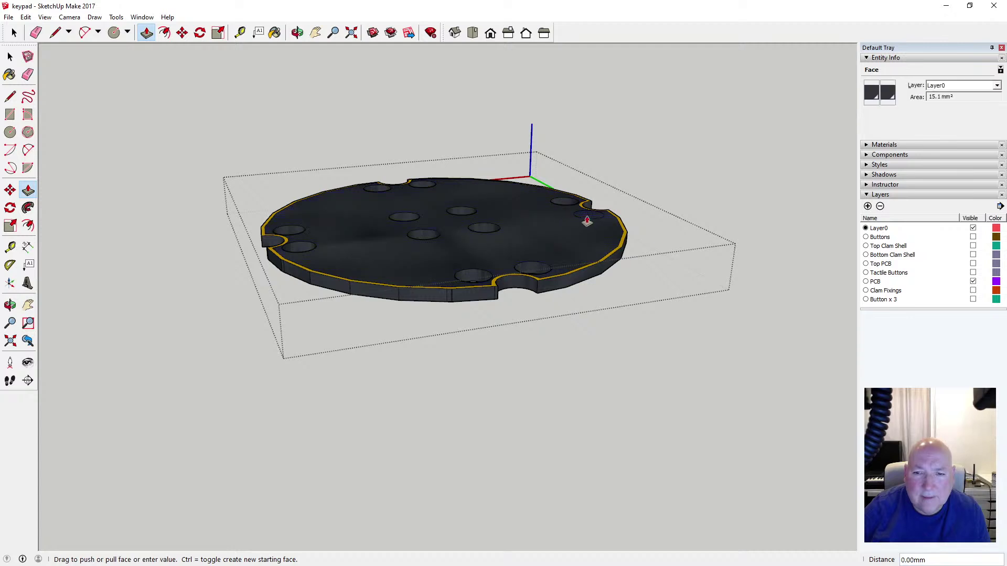
{"action": "left_click", "coordinate": [570, 290]}
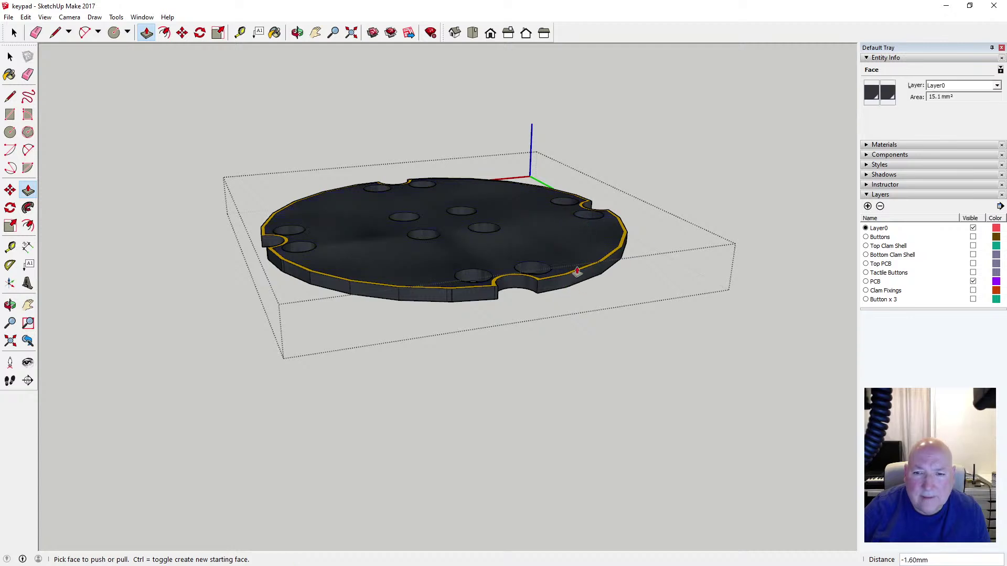
Inspect the new through-holes from above and close the PCB component
{"action": "key", "text": "o"}
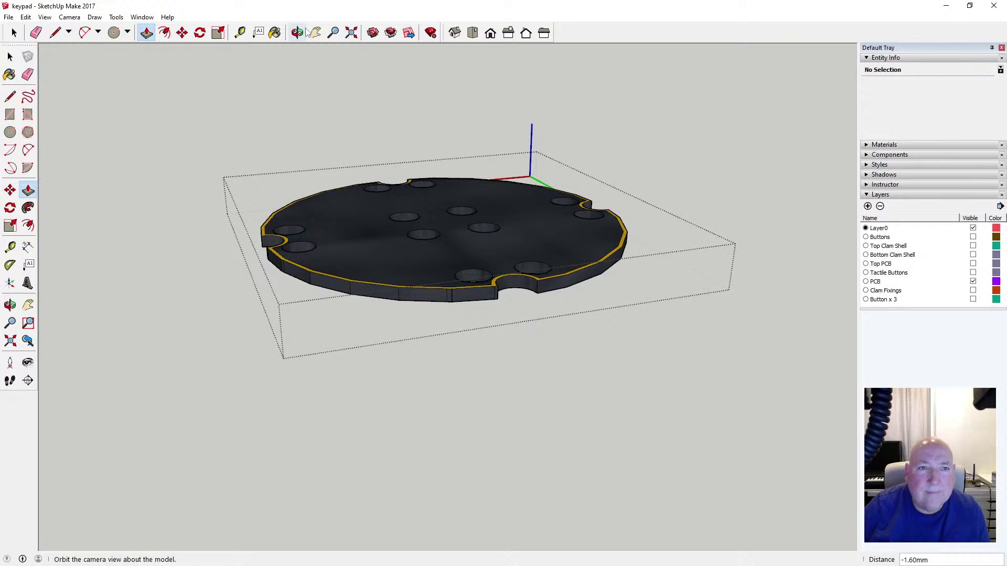
{"action": "left_click_drag", "start_coordinate": [378, 87], "coordinate": [427, 287]}
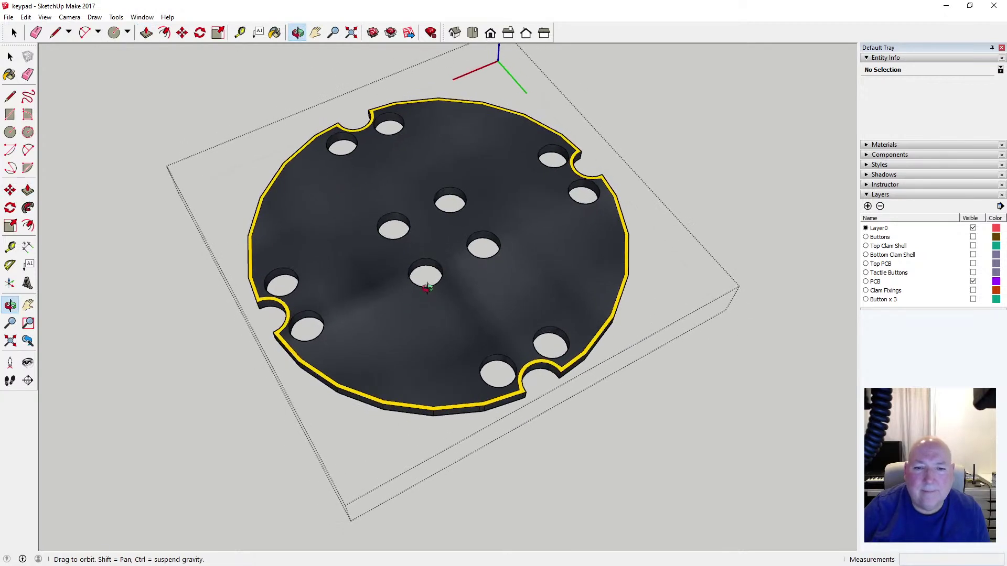
{"action": "left_click", "coordinate": [9, 56]}
{"action": "left_click", "coordinate": [95, 76]}
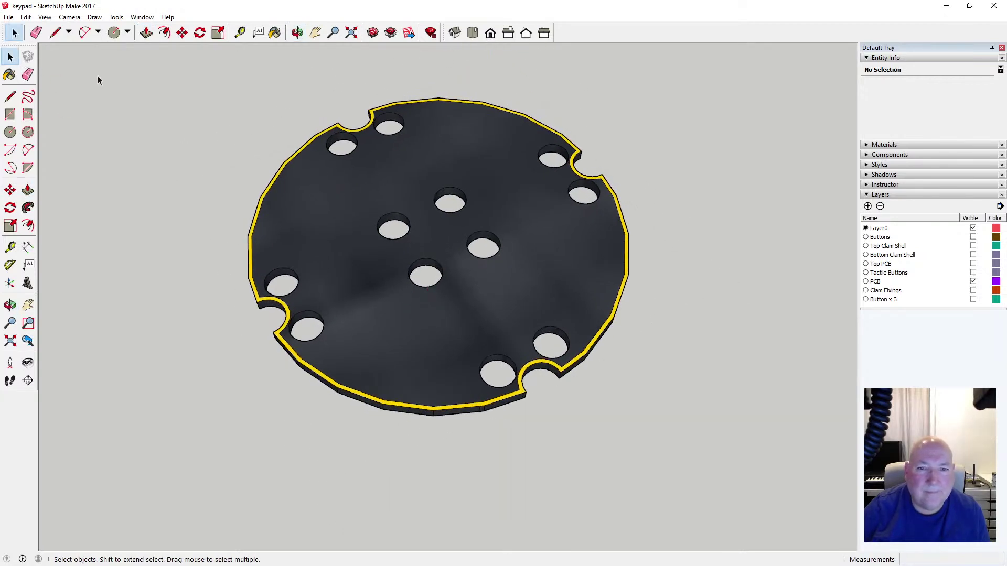
{"action": "left_click", "coordinate": [297, 33]}
{"action": "left_click_drag", "start_coordinate": [360, 219], "coordinate": [244, 198]}
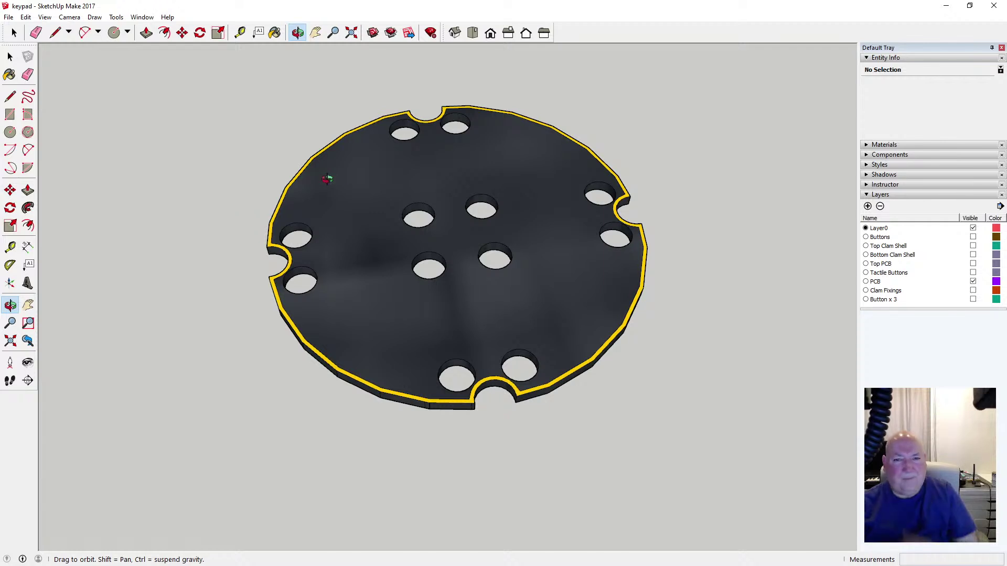
Make the Bottom Clam Shell layer visible and view the support posts passing through the PCB holes
{"action": "left_click", "coordinate": [973, 255]}
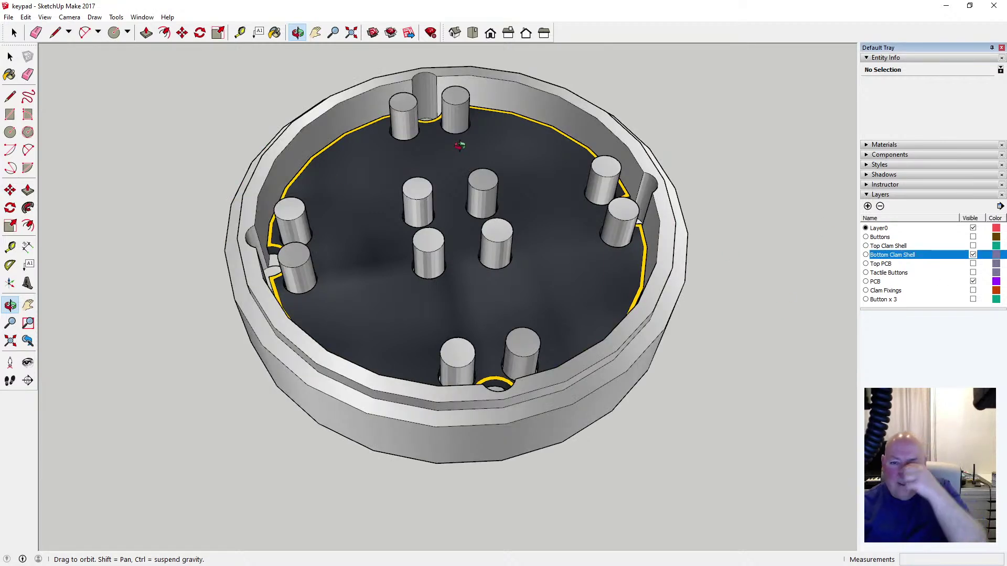
{"action": "left_click_drag", "start_coordinate": [459, 145], "coordinate": [297, 308]}
{"action": "scroll", "coordinate": [442, 309], "scroll_direction": "up", "scroll_amount": 2}
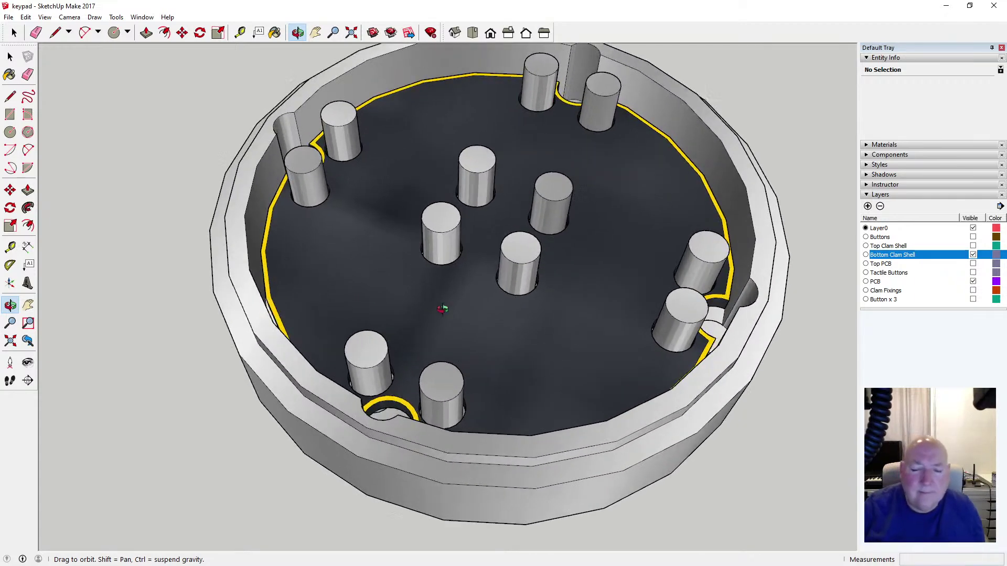
{"action": "left_click_drag", "start_coordinate": [492, 318], "coordinate": [302, 318]}
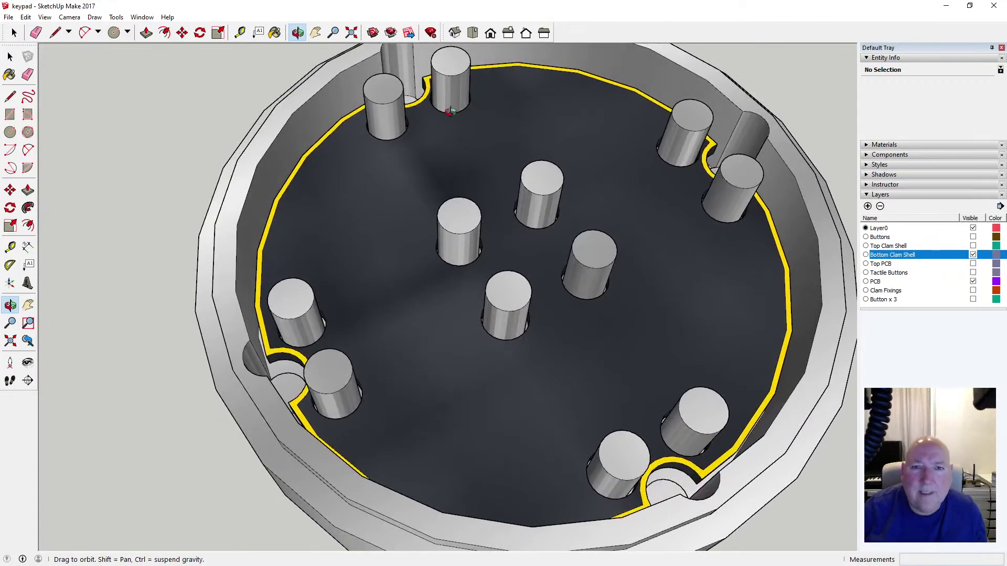
Set the camera to a top view in parallel projection with the whole model fitted in view
{"action": "left_click", "coordinate": [473, 32]}
{"action": "left_click", "coordinate": [69, 17]}
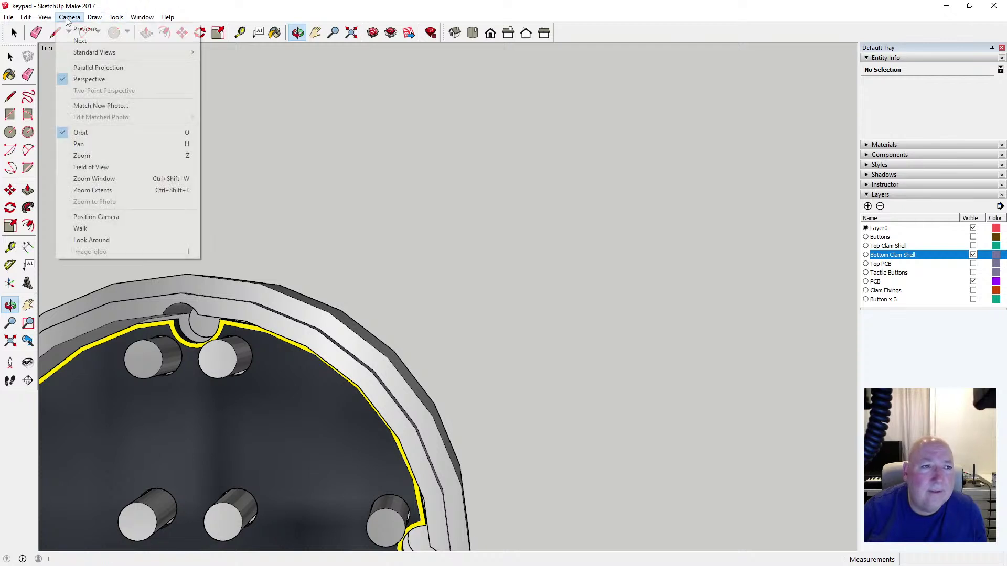
{"action": "left_click", "coordinate": [89, 67]}
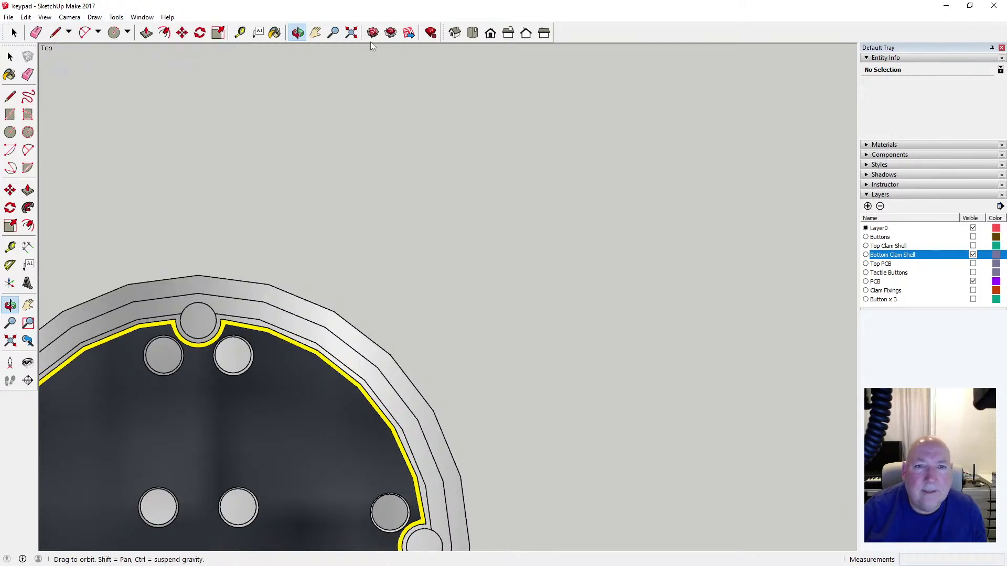
{"action": "left_click", "coordinate": [352, 32]}
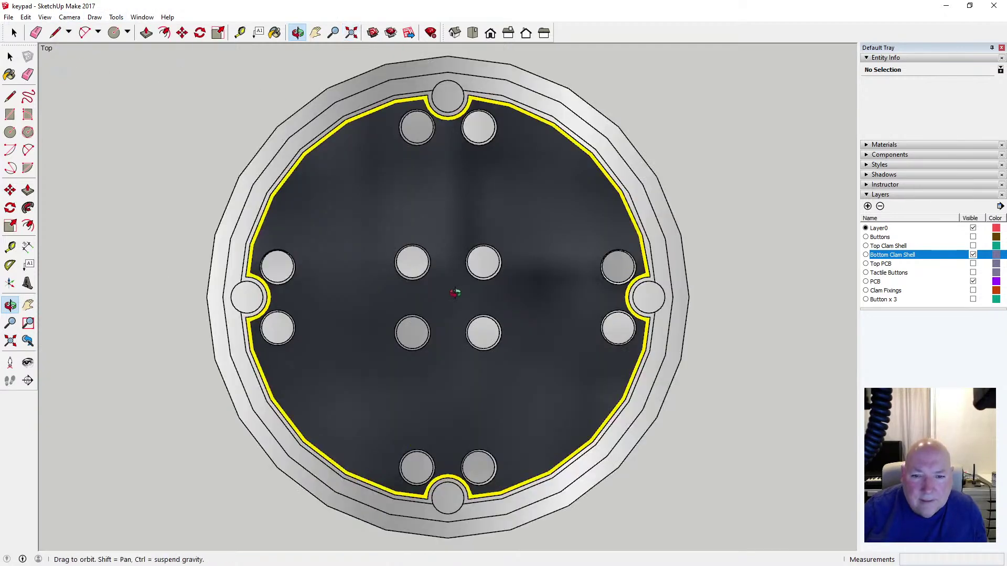
Examine from above the clearance around each support post and the spacing between the holes and the PCB's edge notches
{"action": "scroll", "coordinate": [454, 283], "scroll_direction": "up", "scroll_amount": 5}
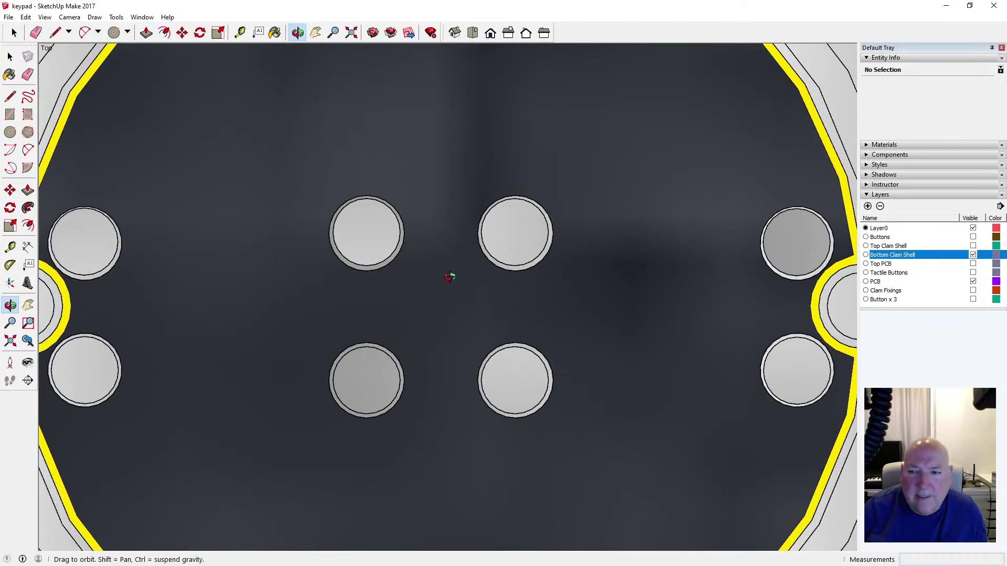
{"action": "scroll", "coordinate": [450, 276], "scroll_direction": "down", "scroll_amount": 5}
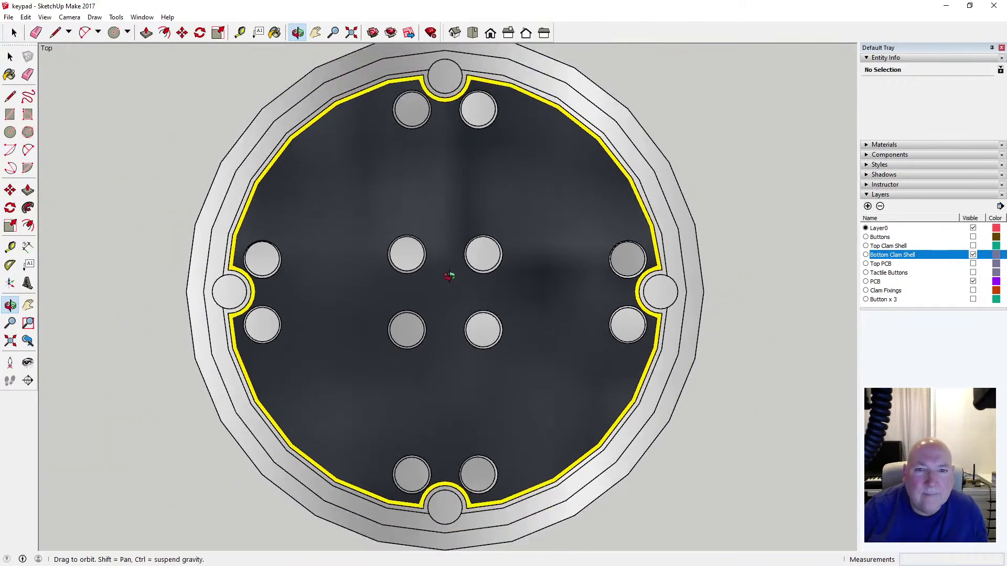
{"action": "scroll", "coordinate": [449, 276], "scroll_direction": "down", "scroll_amount": 3}
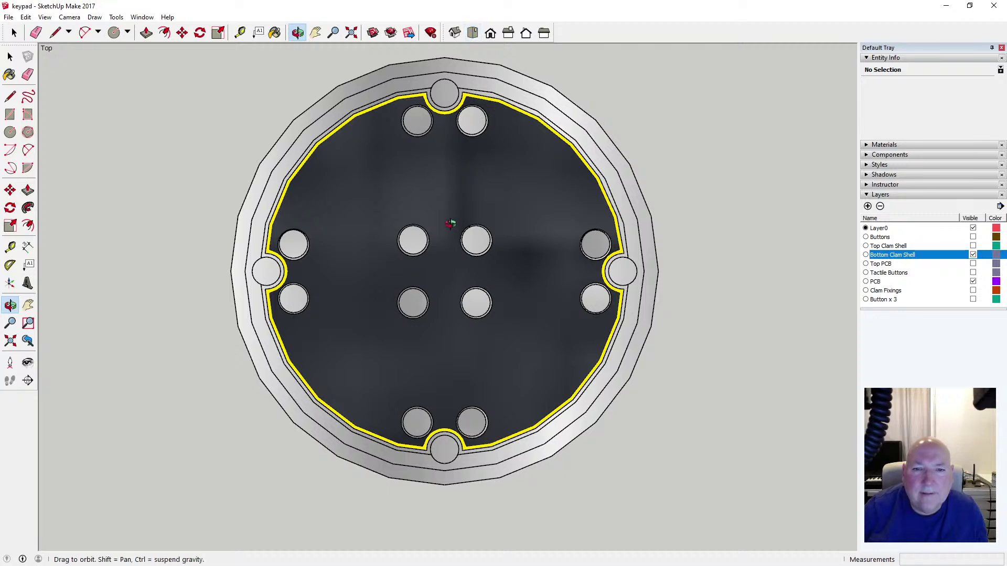
{"action": "left_click_drag", "start_coordinate": [451, 223], "coordinate": [468, 122]}
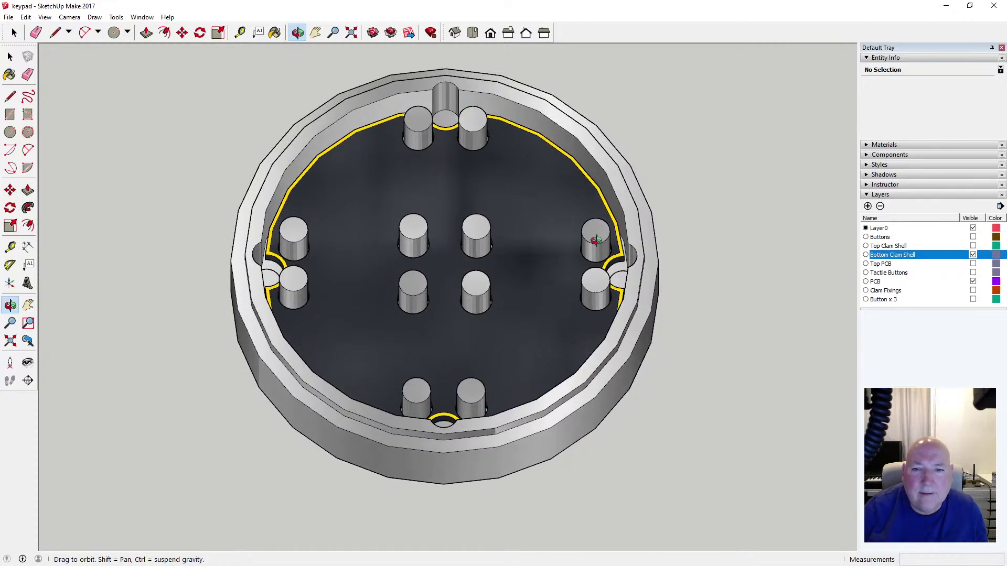
{"action": "key", "text": "F2"}
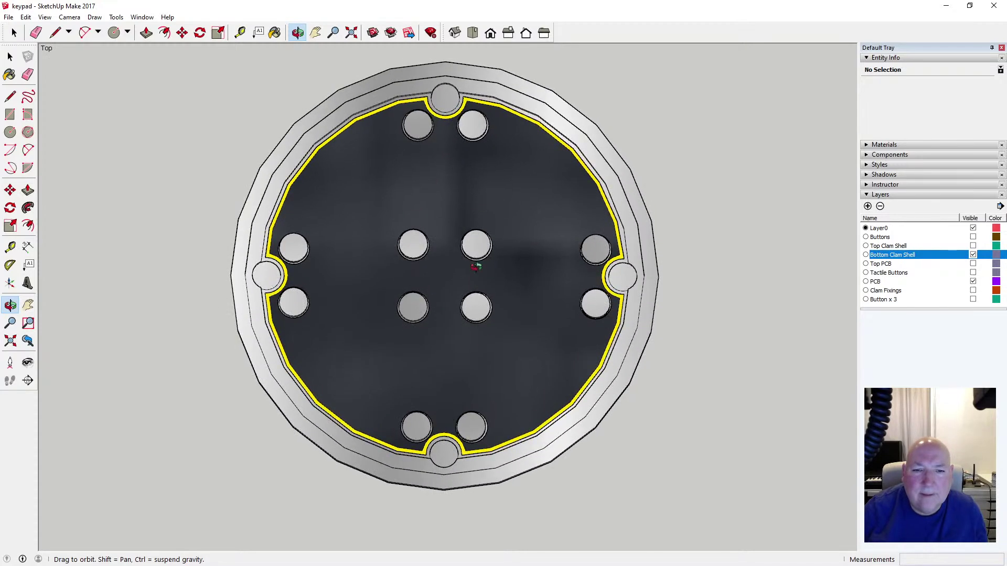
{"action": "left_click", "coordinate": [474, 34]}
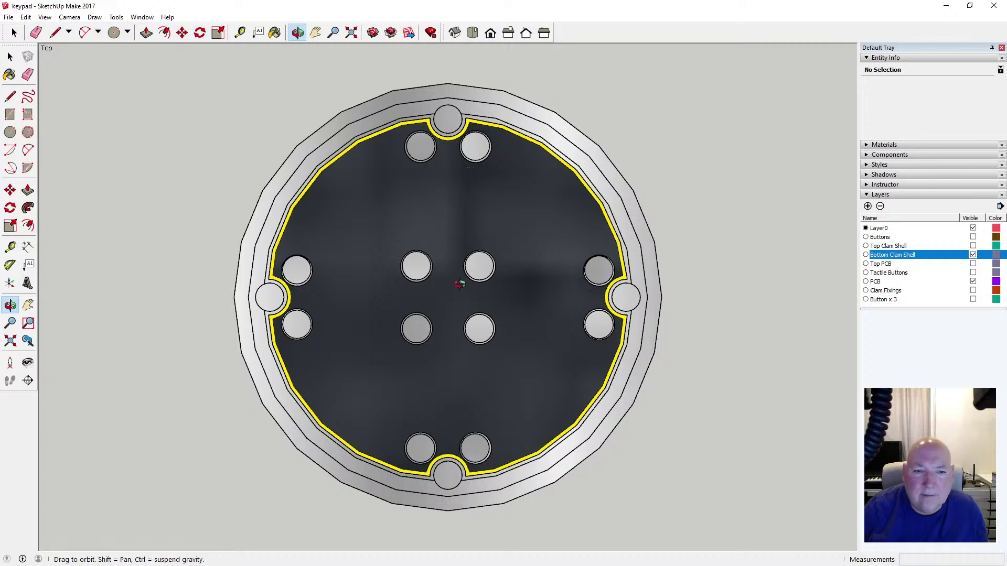
{"action": "scroll", "coordinate": [460, 284], "scroll_direction": "up", "scroll_amount": 4}
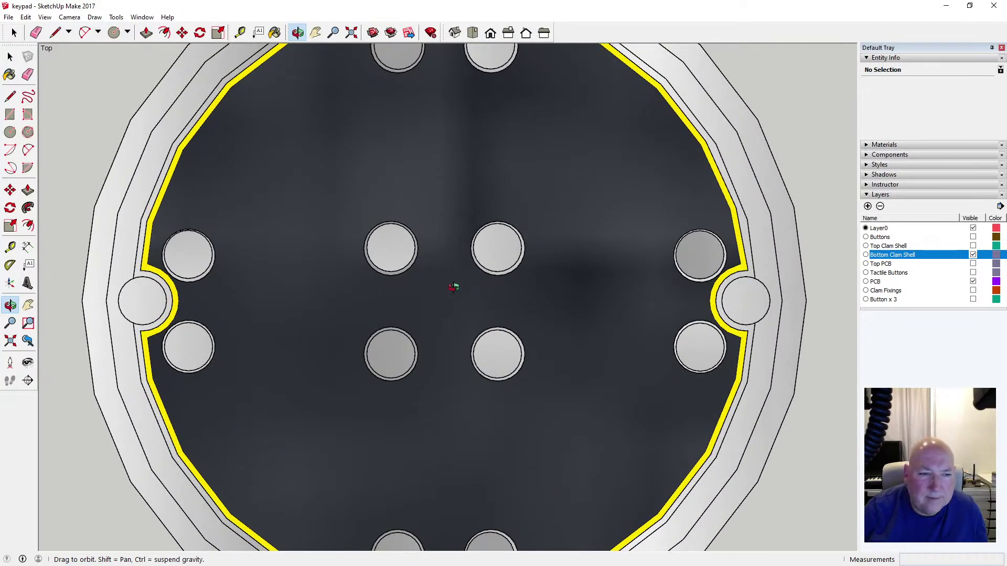
{"action": "scroll", "coordinate": [184, 282], "scroll_direction": "up", "scroll_amount": 5}
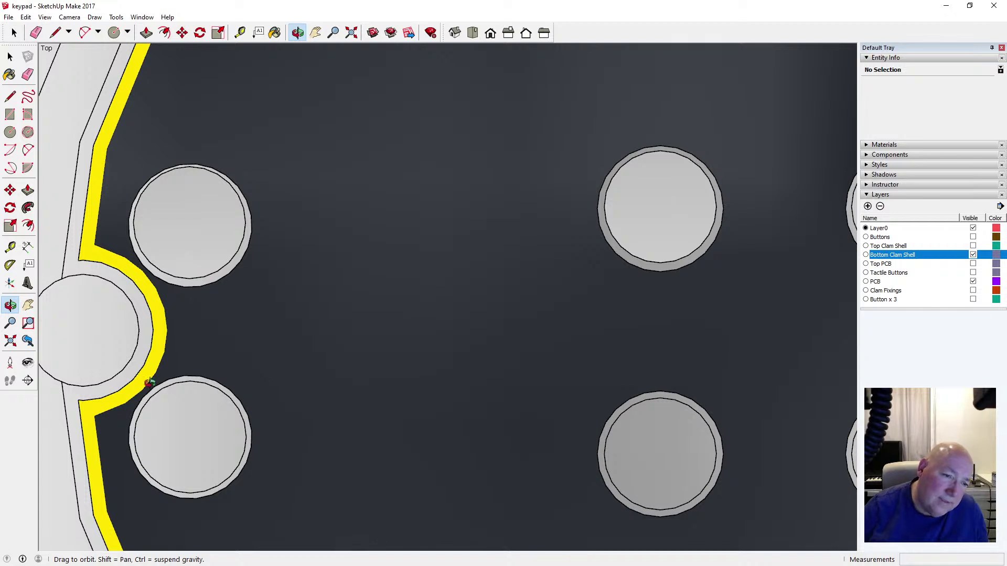
{"action": "scroll", "coordinate": [157, 375], "scroll_direction": "down", "scroll_amount": 2}
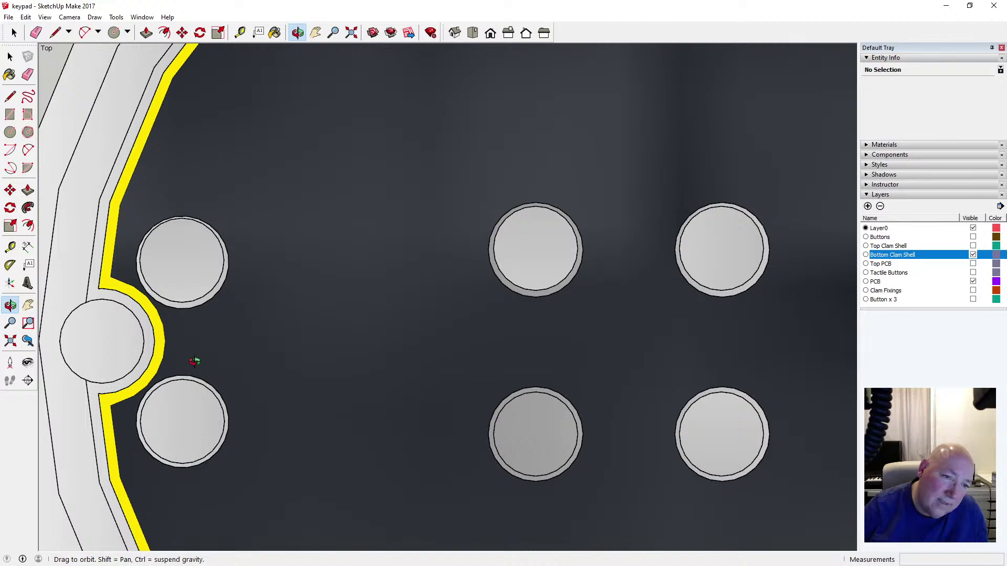
{"action": "scroll", "coordinate": [194, 362], "scroll_direction": "down", "scroll_amount": 3}
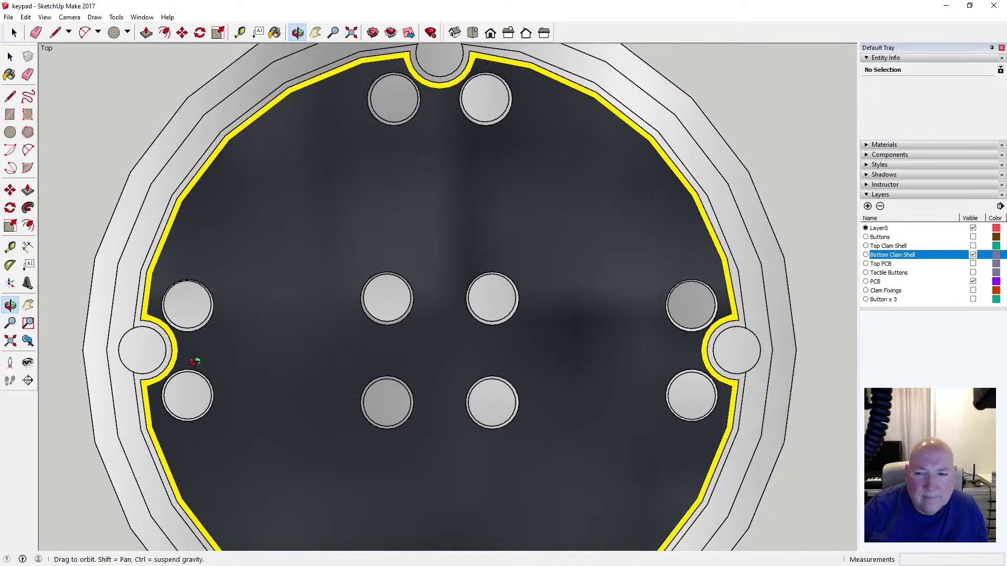
{"action": "scroll", "coordinate": [194, 361], "scroll_direction": "down", "scroll_amount": 1}
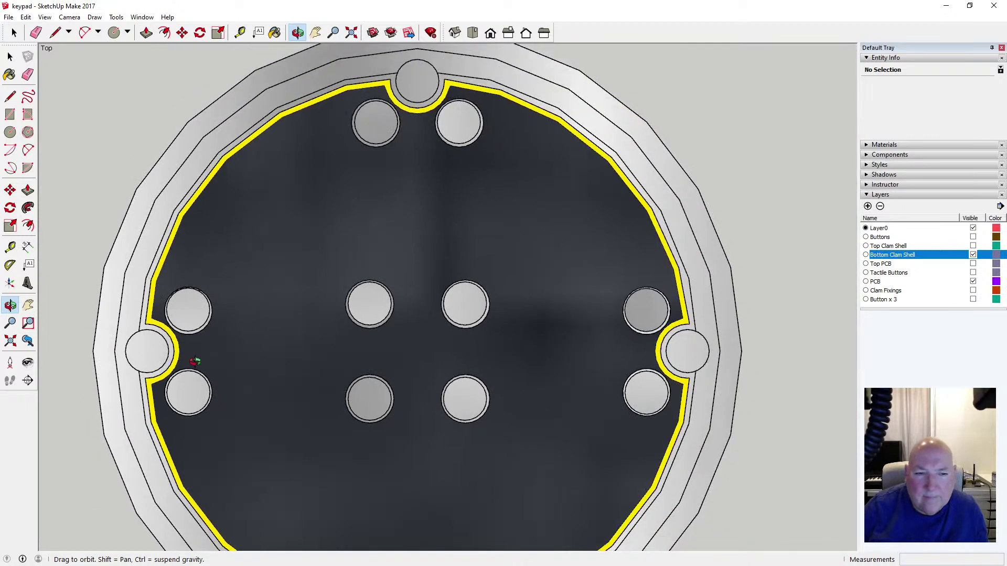
Compare the PCB with the Bottom Clam Shell layer hidden and shown, ending with the shell visible at an angle
{"action": "left_click", "coordinate": [973, 256]}
{"action": "left_click", "coordinate": [973, 255]}
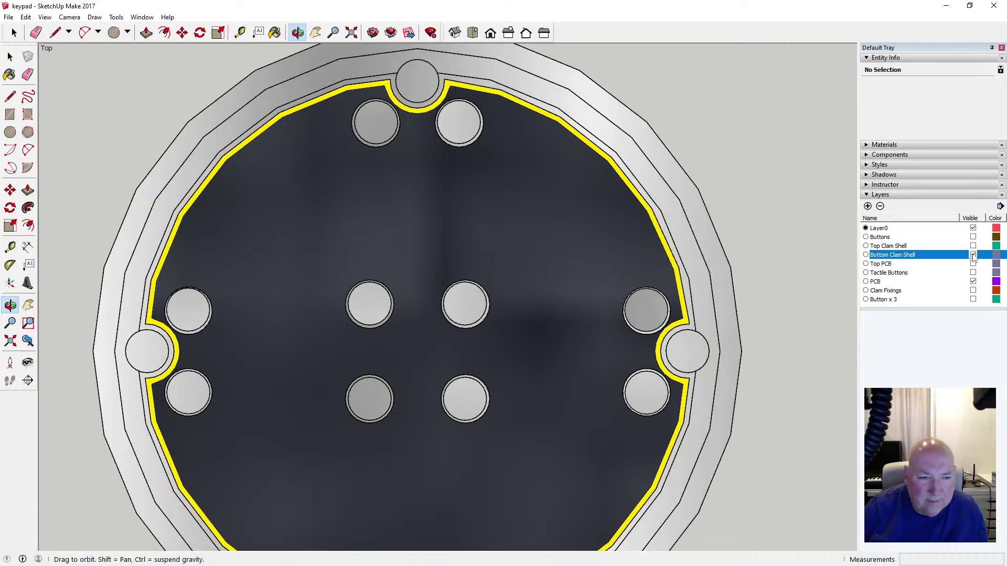
{"action": "left_click", "coordinate": [972, 256]}
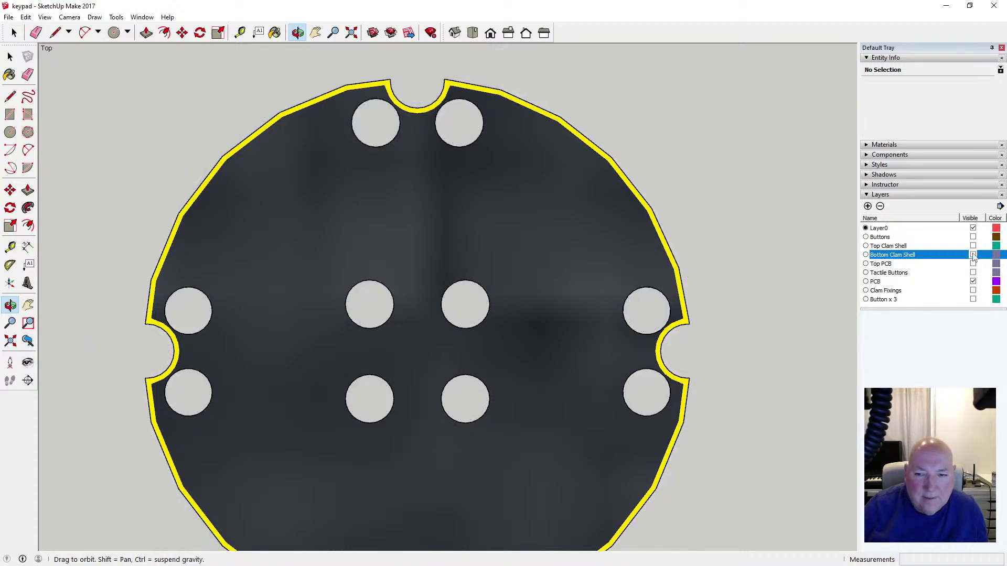
{"action": "left_click", "coordinate": [972, 256]}
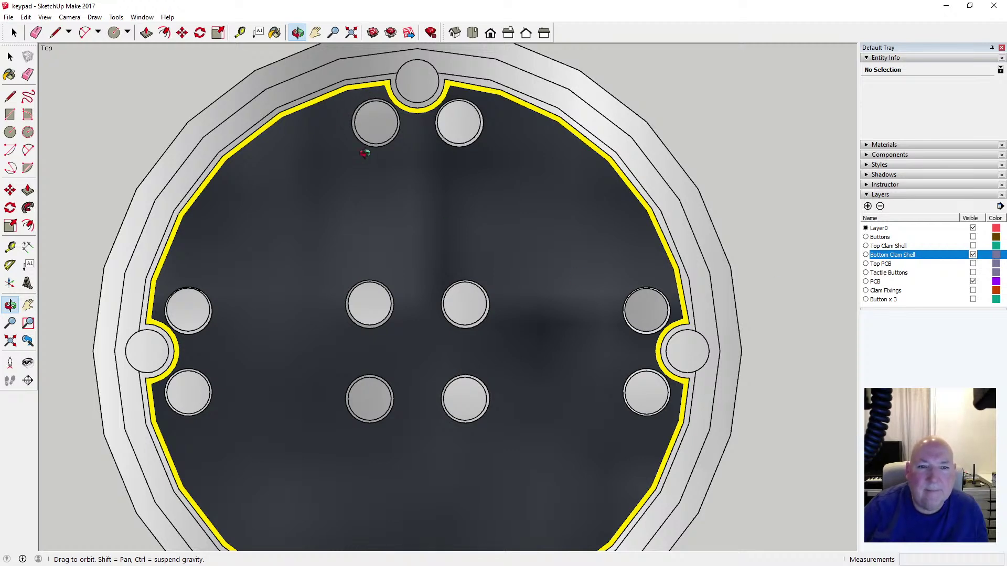
{"action": "scroll", "coordinate": [364, 153], "scroll_direction": "down", "scroll_amount": 4}
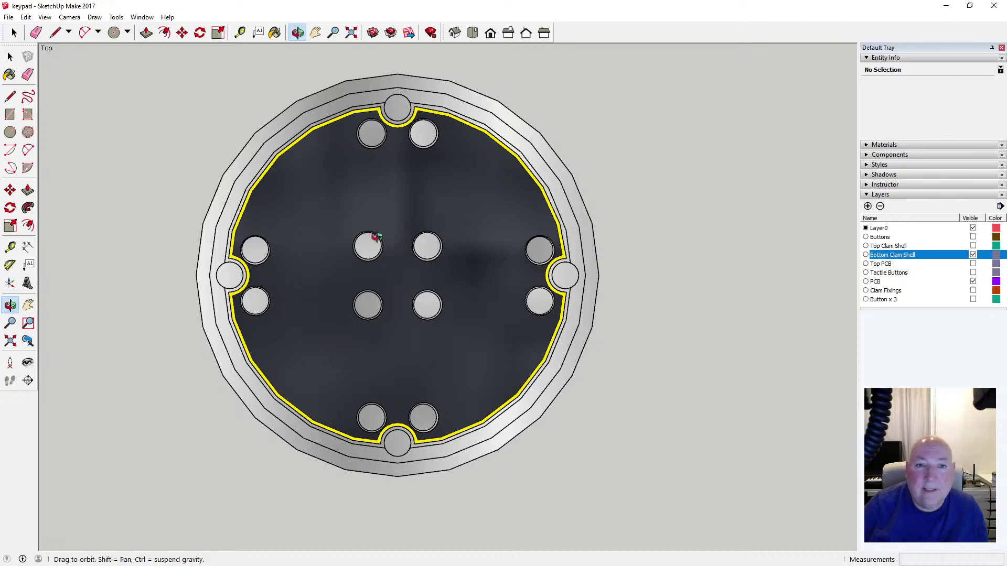
{"action": "left_click_drag", "start_coordinate": [376, 237], "coordinate": [291, 357]}
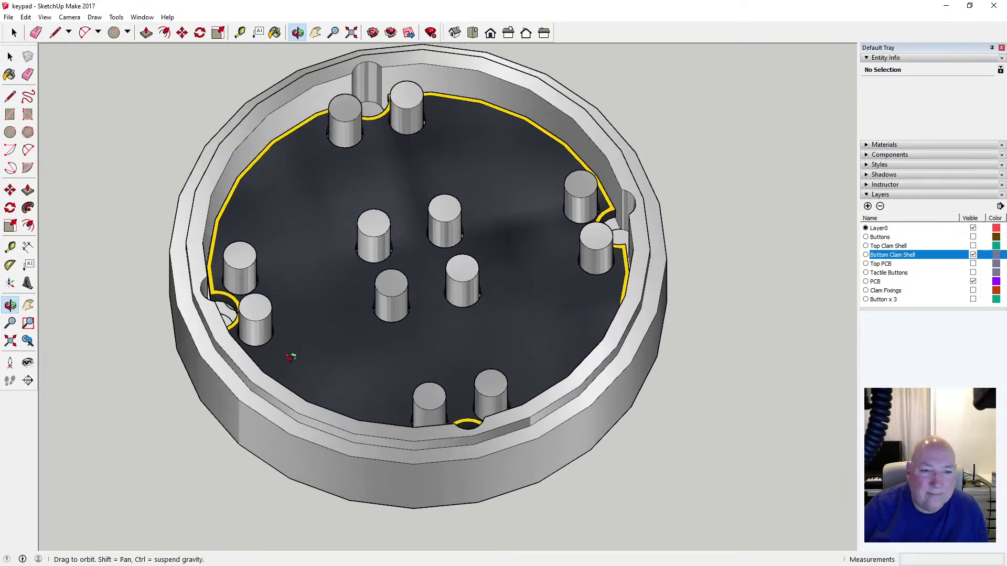
Switch the camera to perspective and examine the support posts passing through the PCB holes from several angles
{"action": "scroll", "coordinate": [291, 356], "scroll_direction": "up", "scroll_amount": 3}
{"action": "left_click", "coordinate": [69, 17]}
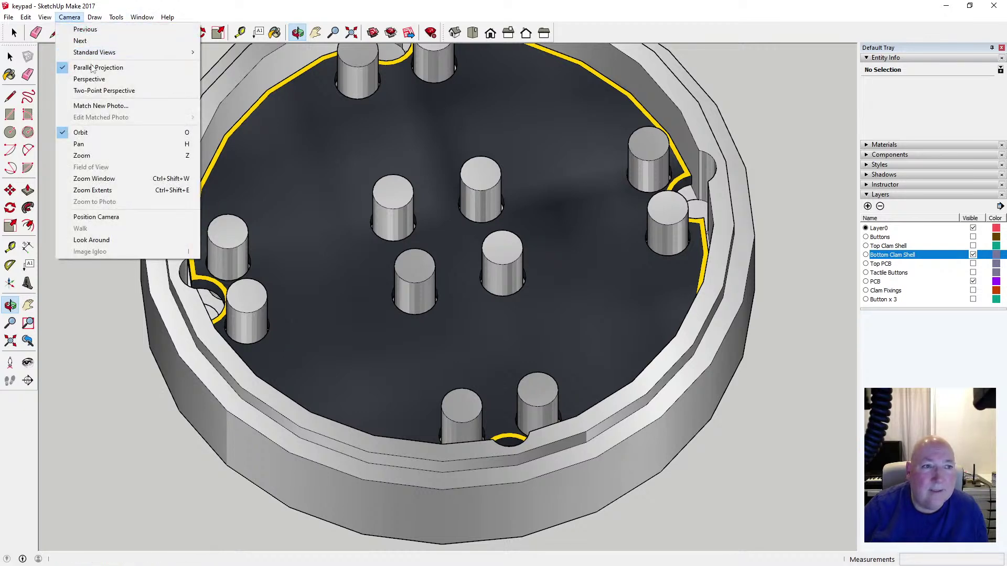
{"action": "left_click", "coordinate": [92, 68]}
{"action": "scroll", "coordinate": [388, 304], "scroll_direction": "up", "scroll_amount": 3}
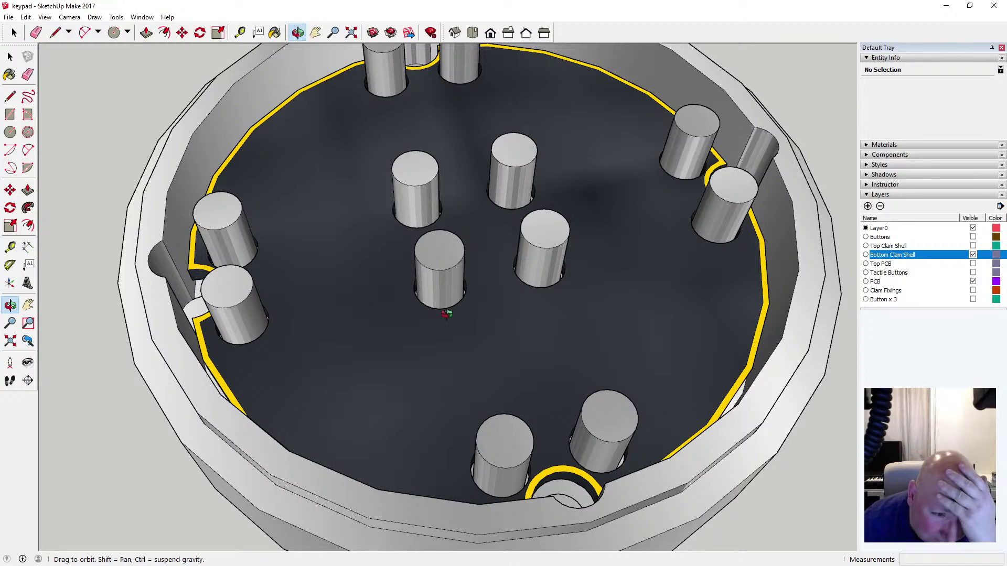
{"action": "scroll", "coordinate": [437, 335], "scroll_direction": "down", "scroll_amount": 4}
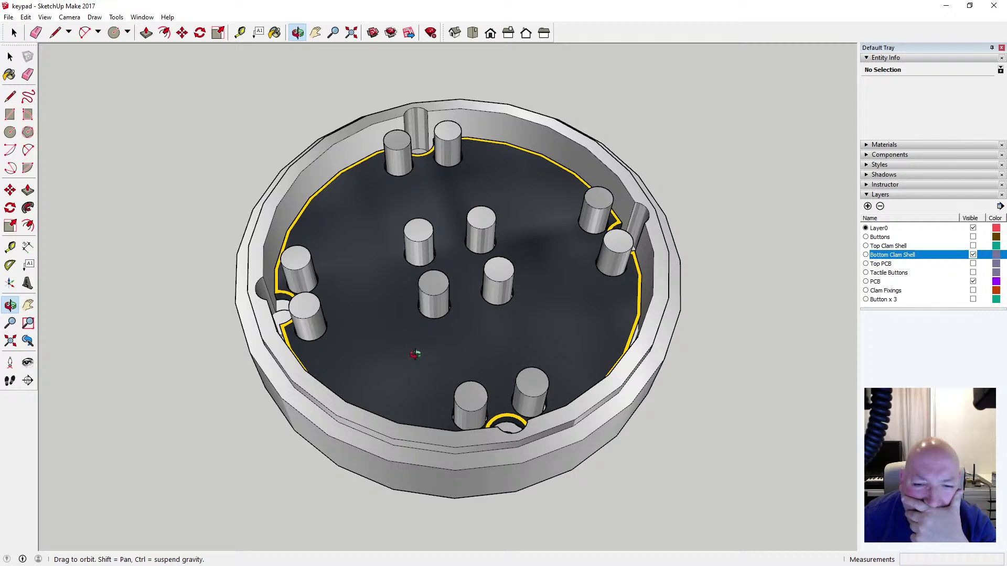
{"action": "scroll", "coordinate": [478, 412], "scroll_direction": "up", "scroll_amount": 5}
{"action": "left_click_drag", "start_coordinate": [478, 413], "coordinate": [493, 447]}
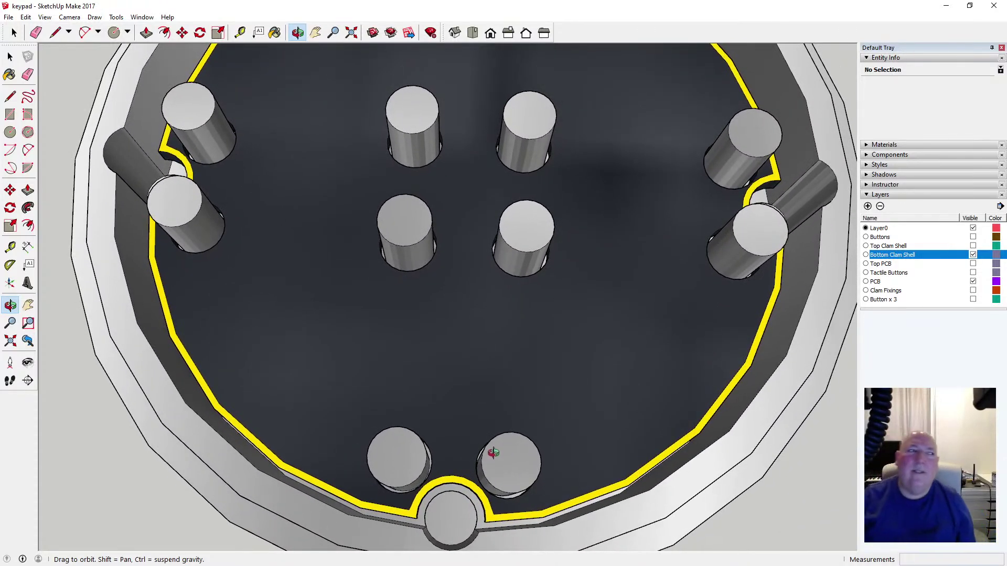
{"action": "left_click_drag", "start_coordinate": [474, 349], "coordinate": [416, 287]}
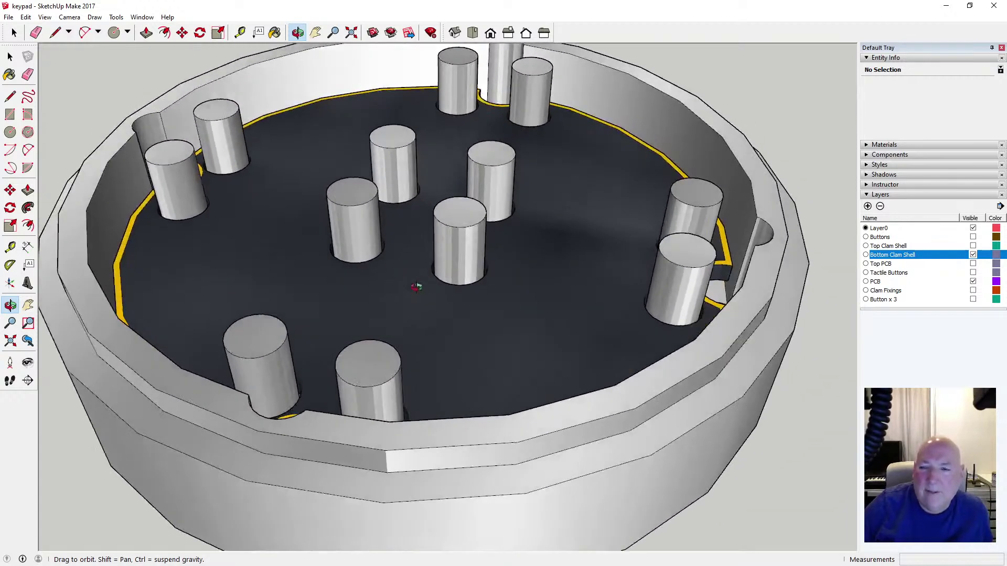
Make the Buttons, Button x 3 and Tactile Buttons layers visible above the PCB and bottom clam shell
{"action": "left_click", "coordinate": [973, 237]}
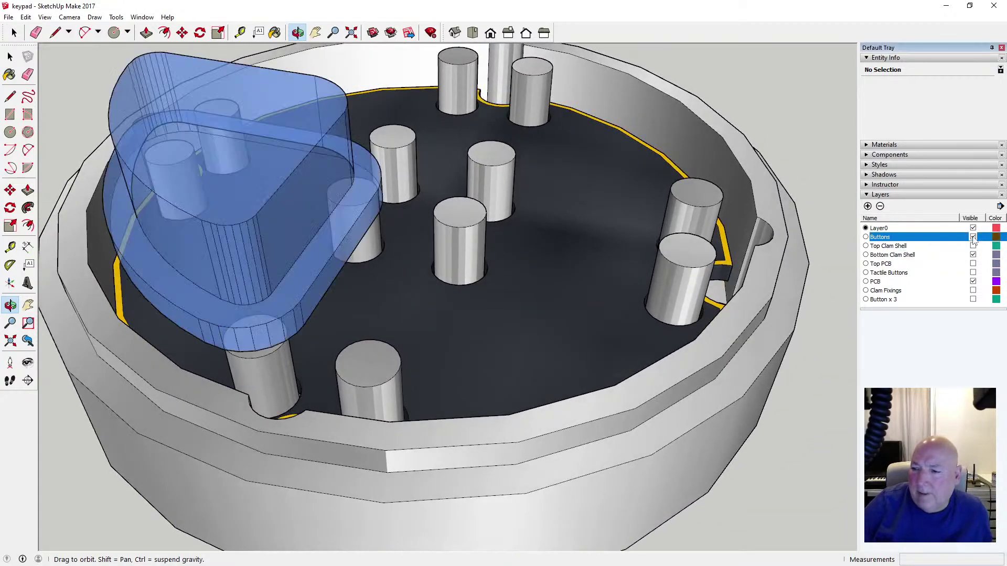
{"action": "left_click", "coordinate": [973, 300]}
{"action": "scroll", "coordinate": [409, 354], "scroll_direction": "down", "scroll_amount": 5}
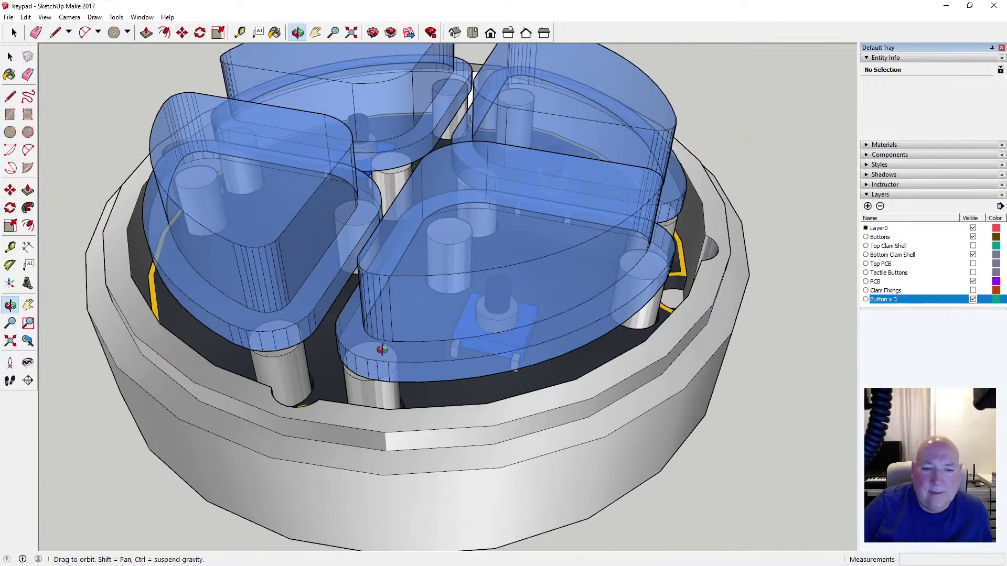
{"action": "left_click_drag", "start_coordinate": [388, 341], "coordinate": [722, 292]}
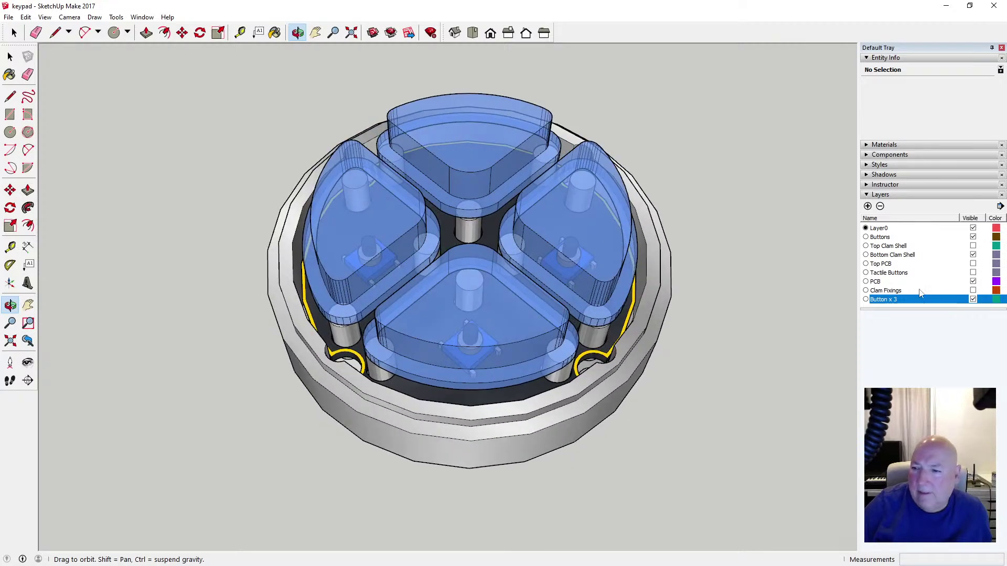
{"action": "left_click", "coordinate": [973, 273]}
Examine how the four buttons sit over the support posts and tactile switches from overhead and angled views
{"action": "left_click_drag", "start_coordinate": [592, 254], "coordinate": [472, 206]}
{"action": "left_click_drag", "start_coordinate": [450, 173], "coordinate": [378, 329]}
{"action": "key", "text": "F2"}
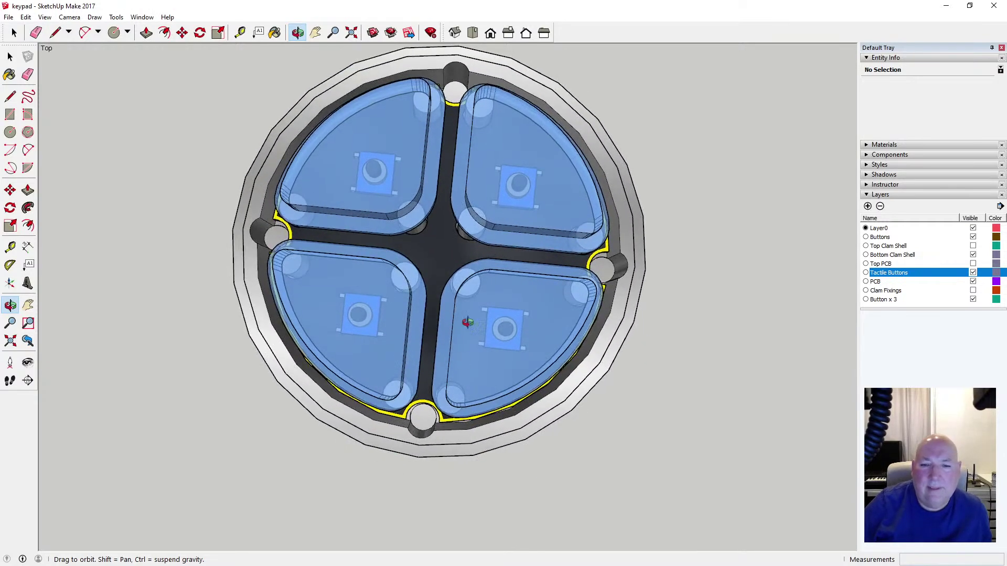
{"action": "left_click_drag", "start_coordinate": [442, 292], "coordinate": [464, 287]}
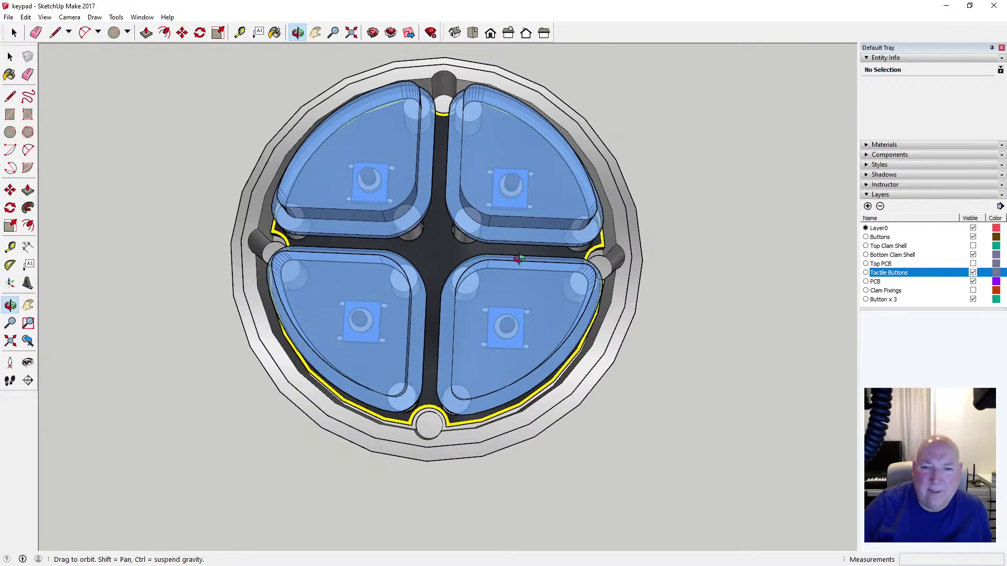
{"action": "scroll", "coordinate": [518, 259], "scroll_direction": "down", "scroll_amount": 4}
{"action": "left_click_drag", "start_coordinate": [529, 279], "coordinate": [483, 218]}
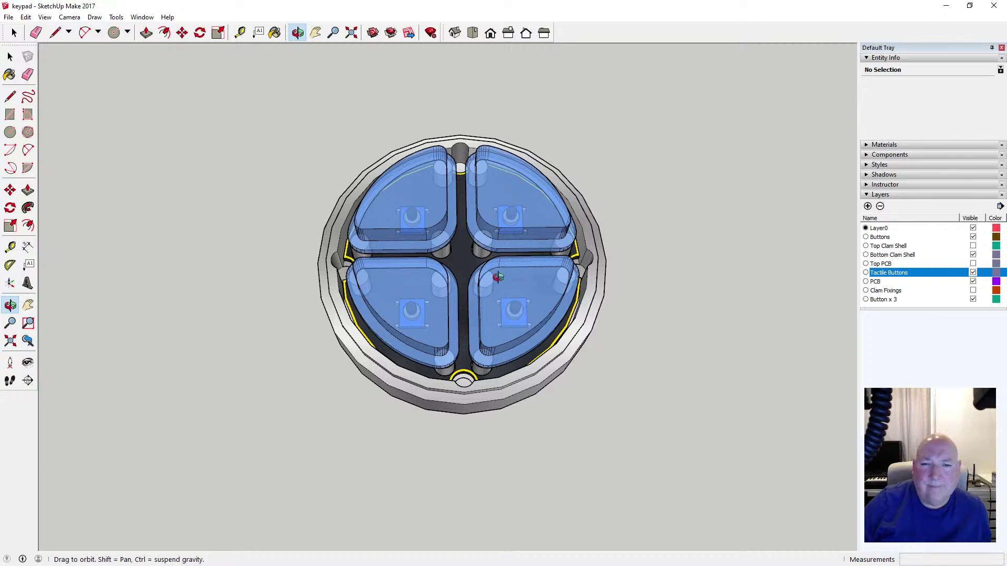
{"action": "left_click_drag", "start_coordinate": [497, 277], "coordinate": [427, 407]}
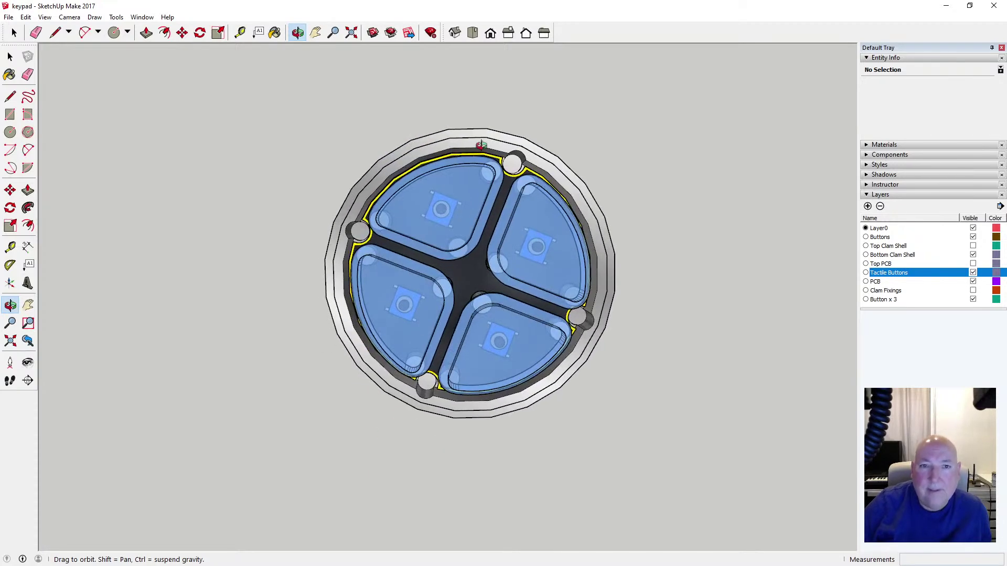
Set a top view in parallel projection and check the buttons' alignment with the posts, tactile switches and PCB notches
{"action": "left_click", "coordinate": [476, 33]}
{"action": "left_click", "coordinate": [69, 18]}
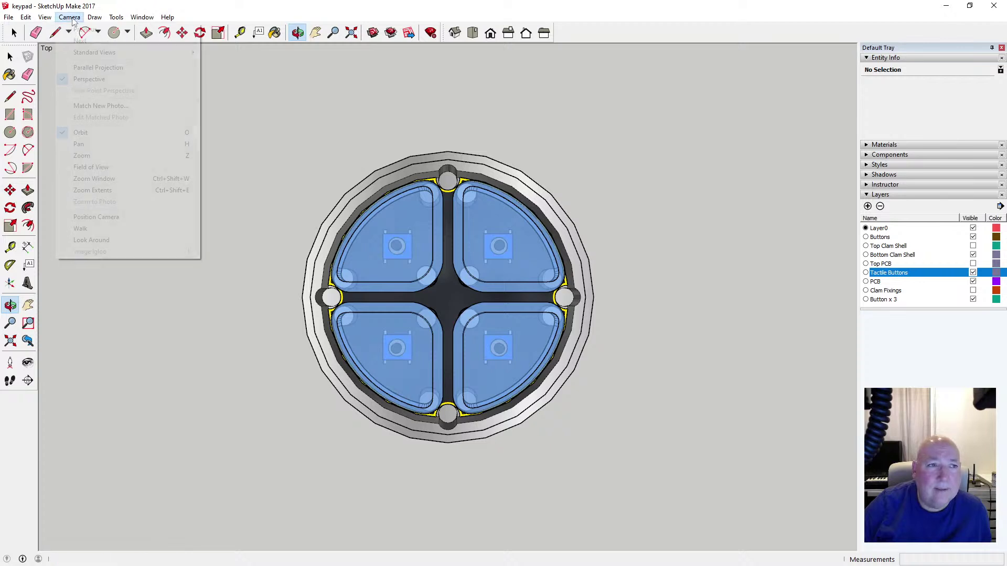
{"action": "left_click", "coordinate": [98, 67]}
{"action": "scroll", "coordinate": [465, 304], "scroll_direction": "up", "scroll_amount": 2}
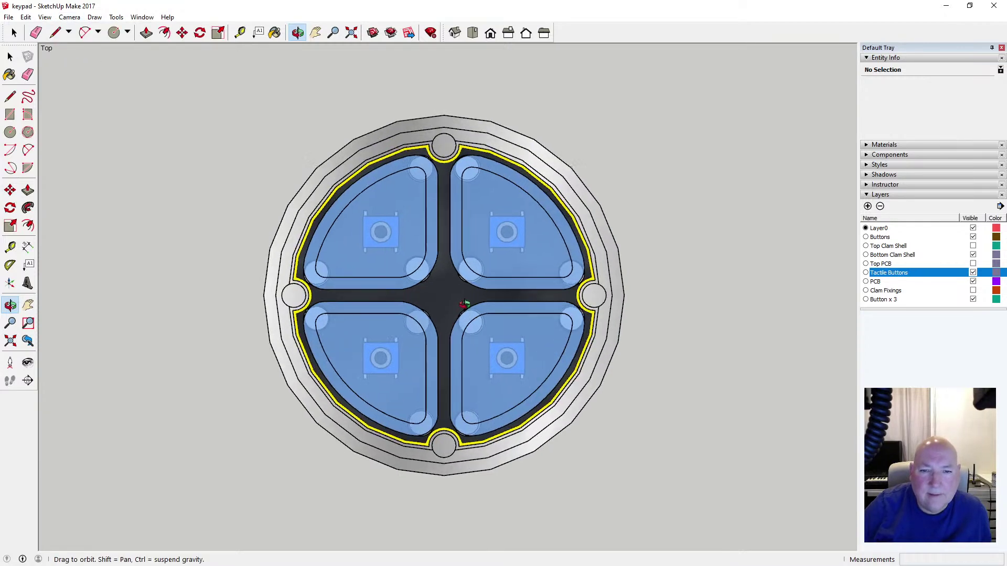
{"action": "scroll", "coordinate": [465, 304], "scroll_direction": "up", "scroll_amount": 2}
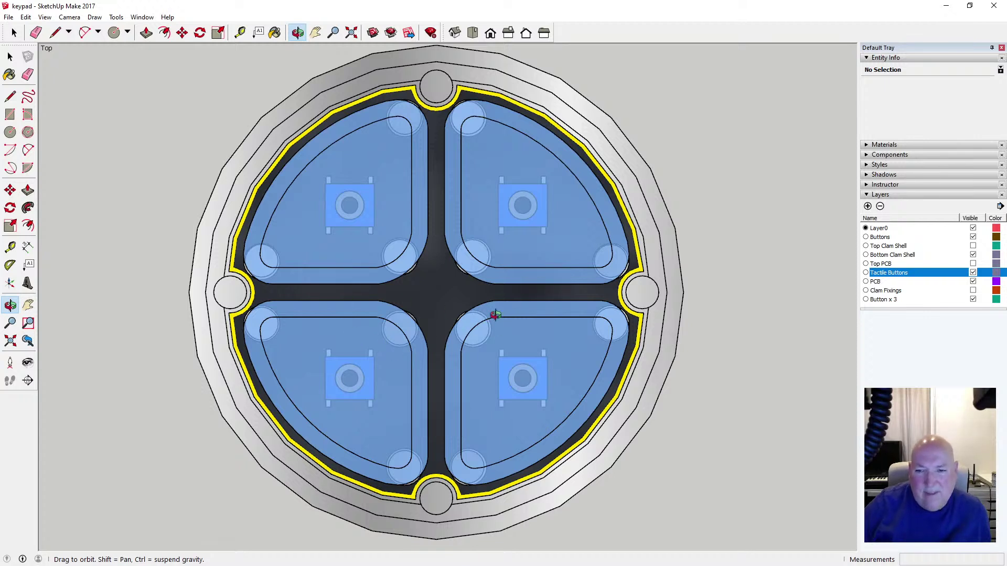
{"action": "scroll", "coordinate": [482, 322], "scroll_direction": "down", "scroll_amount": 2}
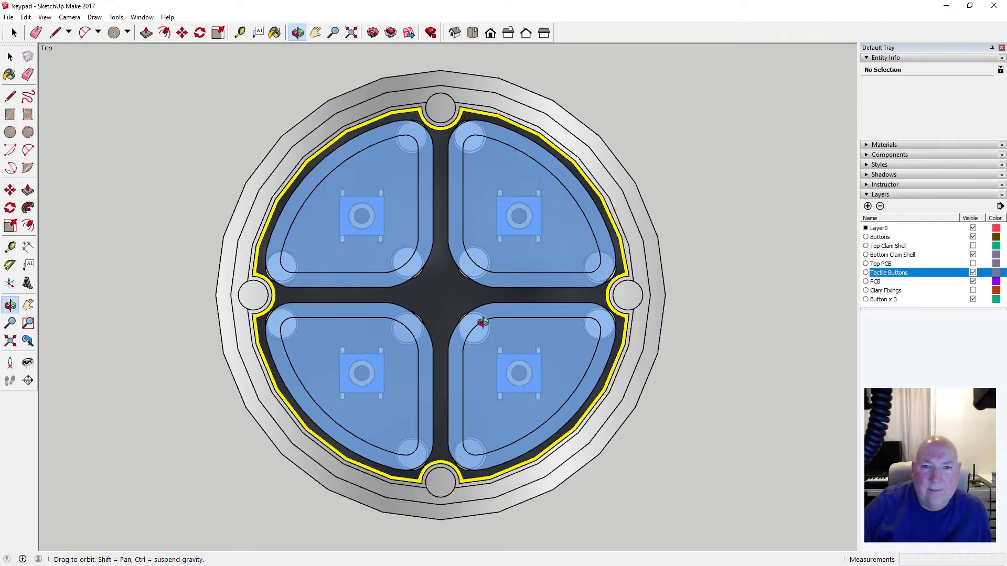
{"action": "scroll", "coordinate": [482, 322], "scroll_direction": "up", "scroll_amount": 2}
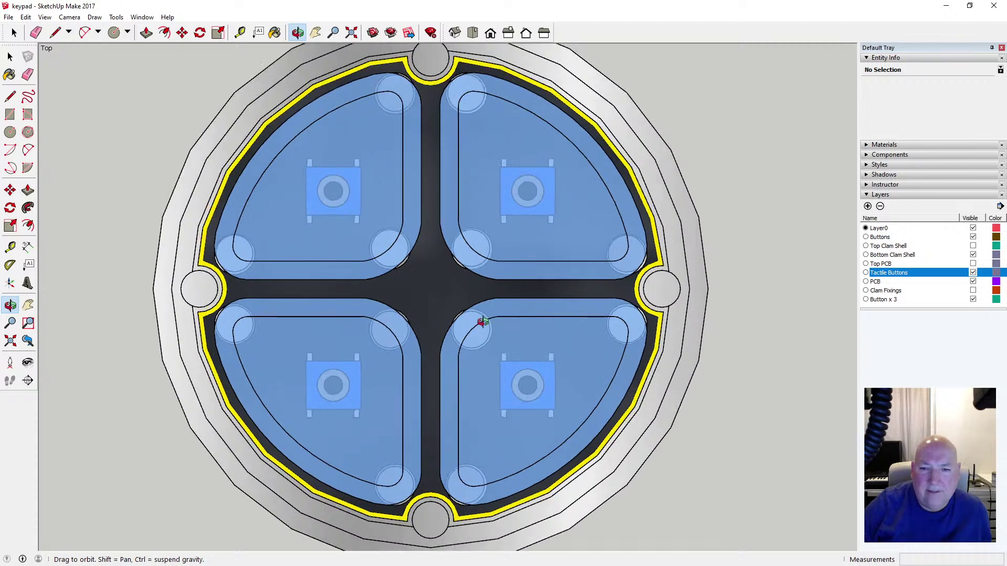
{"action": "scroll", "coordinate": [389, 159], "scroll_direction": "down", "scroll_amount": 1}
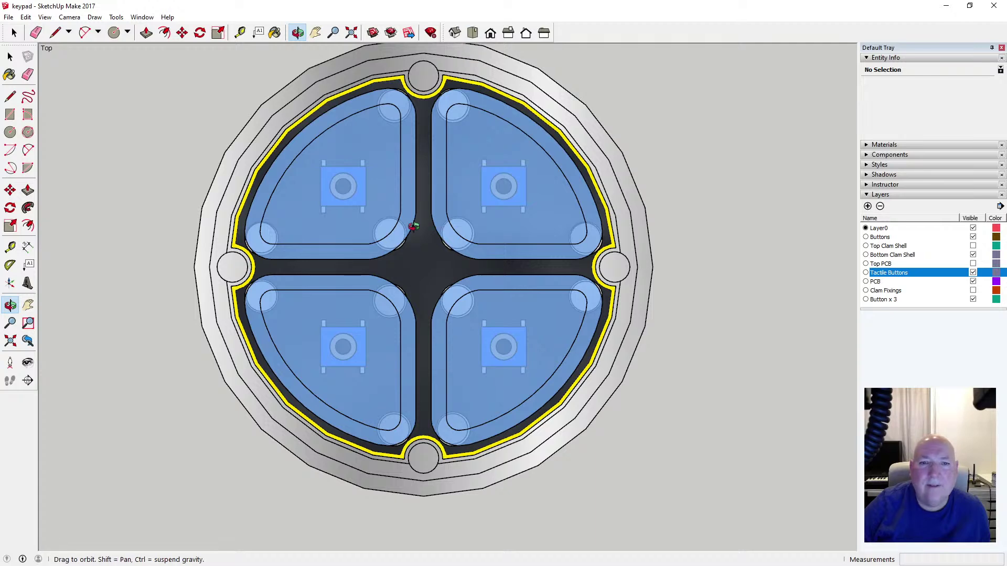
Return the camera to perspective and view the button assembly from the side and at a low angle
{"action": "left_click_drag", "start_coordinate": [412, 226], "coordinate": [227, 80]}
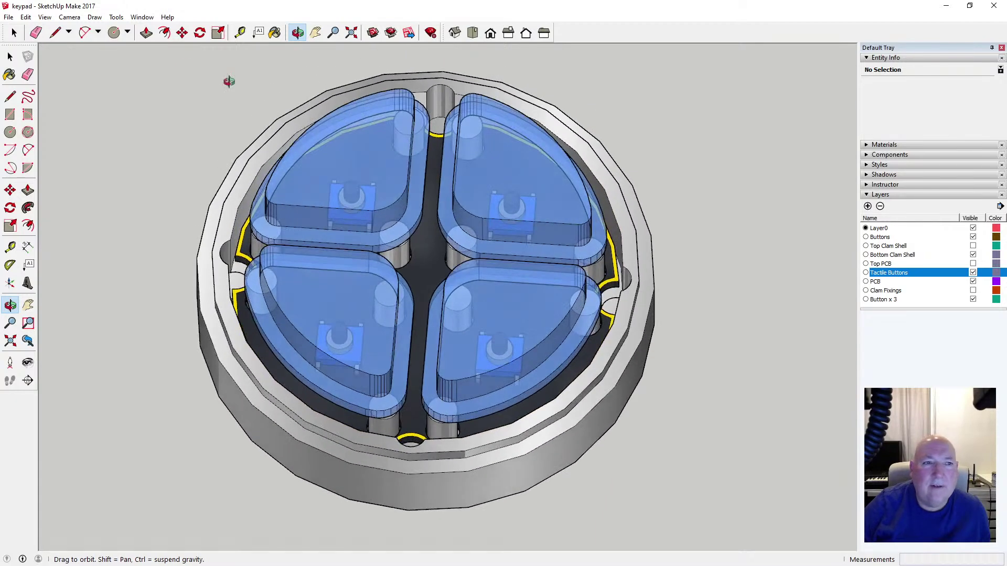
{"action": "left_click", "coordinate": [70, 17]}
{"action": "left_click", "coordinate": [90, 79]}
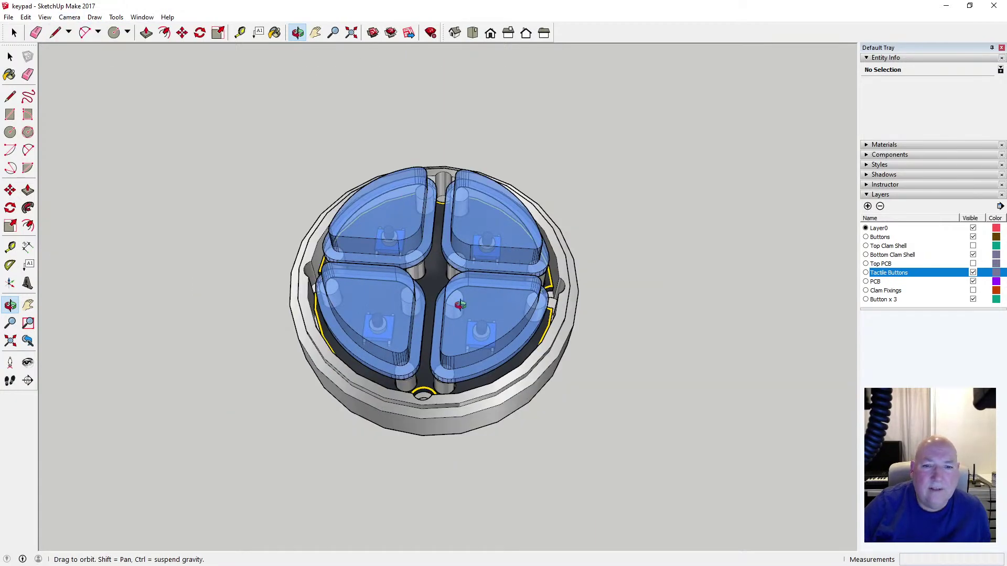
{"action": "left_click_drag", "start_coordinate": [460, 305], "coordinate": [397, 256]}
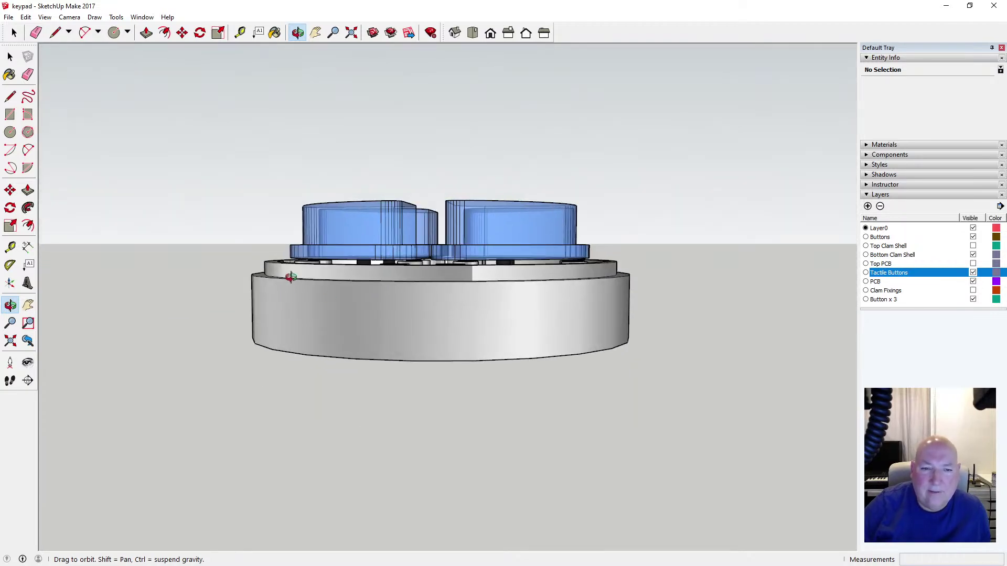
{"action": "left_click_drag", "start_coordinate": [344, 321], "coordinate": [236, 126]}
Save the keypad model and tilt the view to look down on the four buttons
{"action": "left_click", "coordinate": [8, 17]}
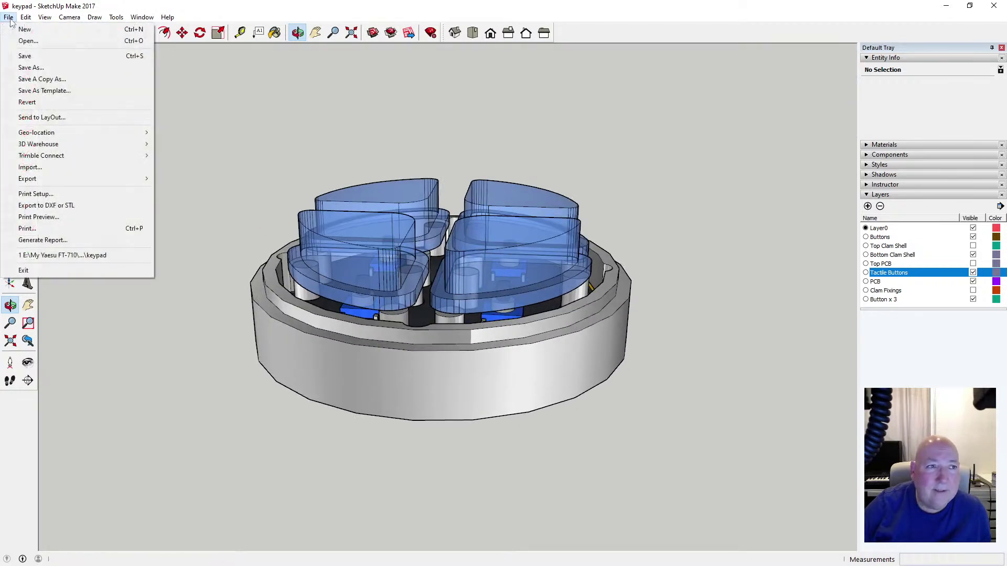
{"action": "left_click", "coordinate": [29, 57]}
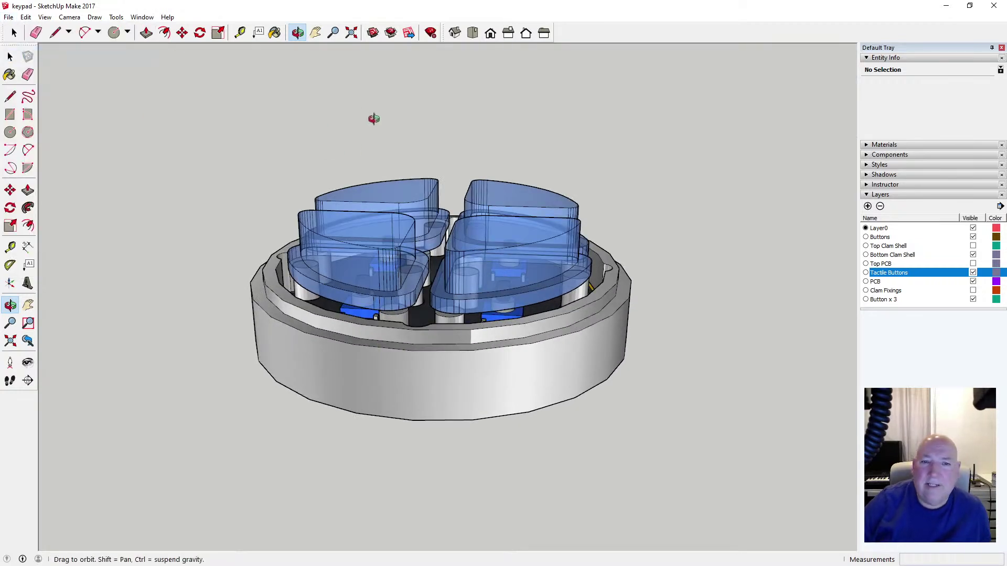
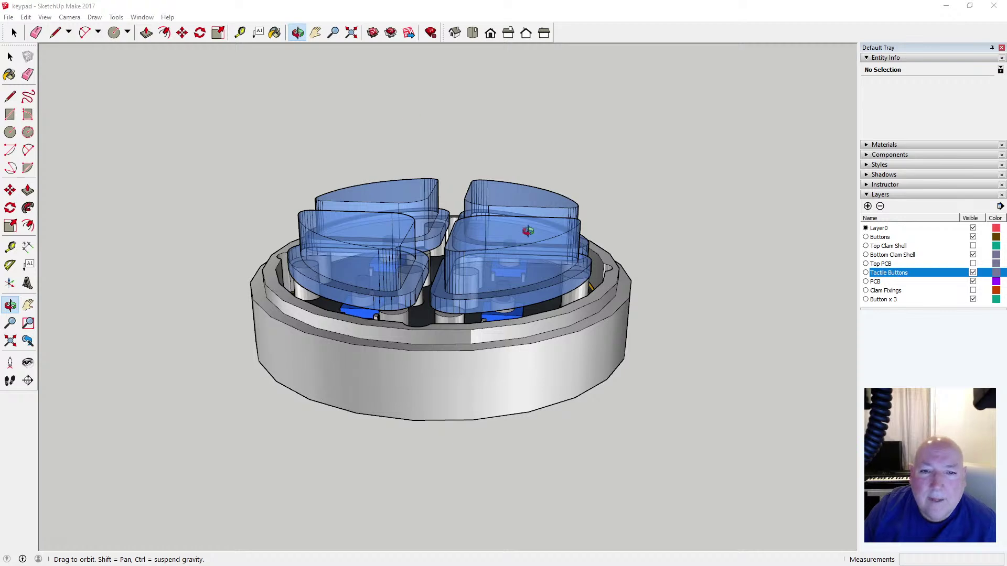
{"action": "middle_click_drag", "start_coordinate": [528, 230], "coordinate": [532, 299]}
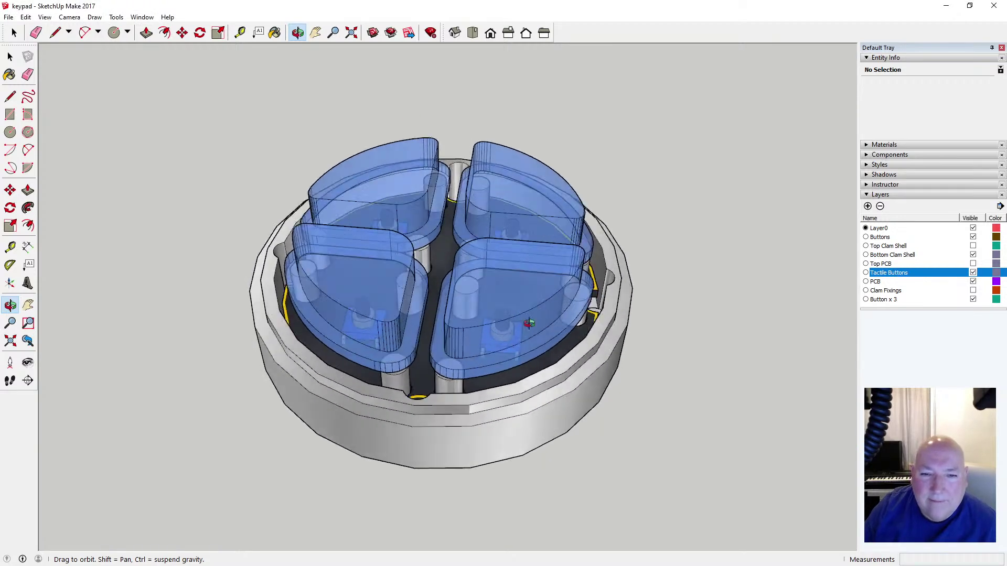
Show the Top Clam Shell layer and measure the closed case's overall height
{"action": "left_click_drag", "start_coordinate": [531, 300], "coordinate": [488, 287]}
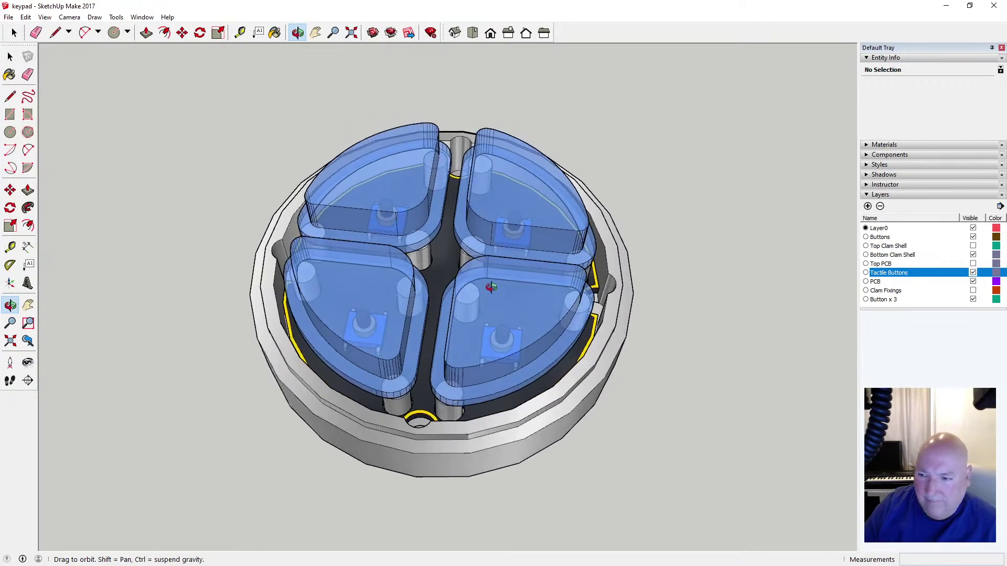
{"action": "left_click", "coordinate": [973, 246]}
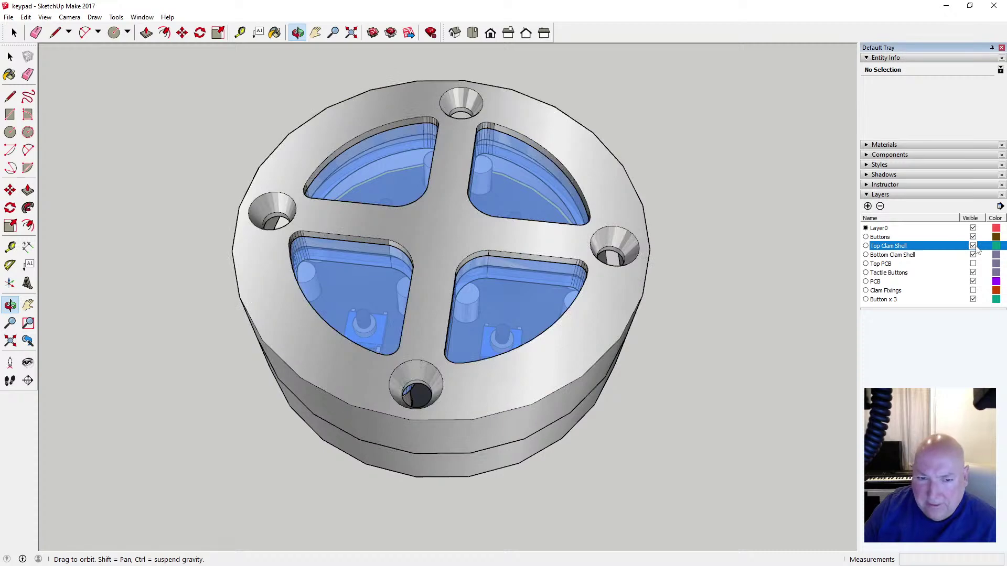
{"action": "left_click_drag", "start_coordinate": [606, 284], "coordinate": [446, 312]}
{"action": "left_click", "coordinate": [240, 33]}
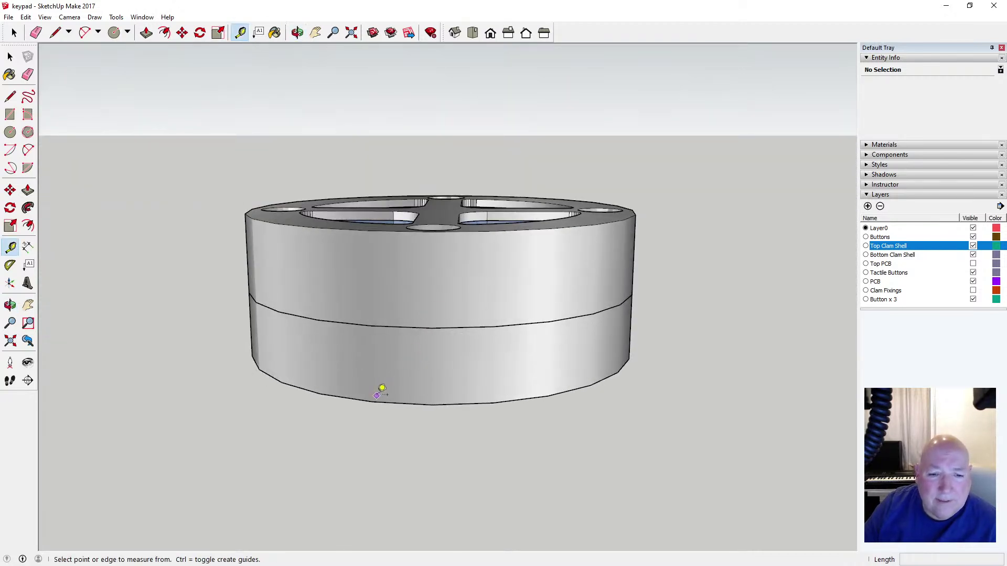
{"action": "left_click", "coordinate": [372, 401]}
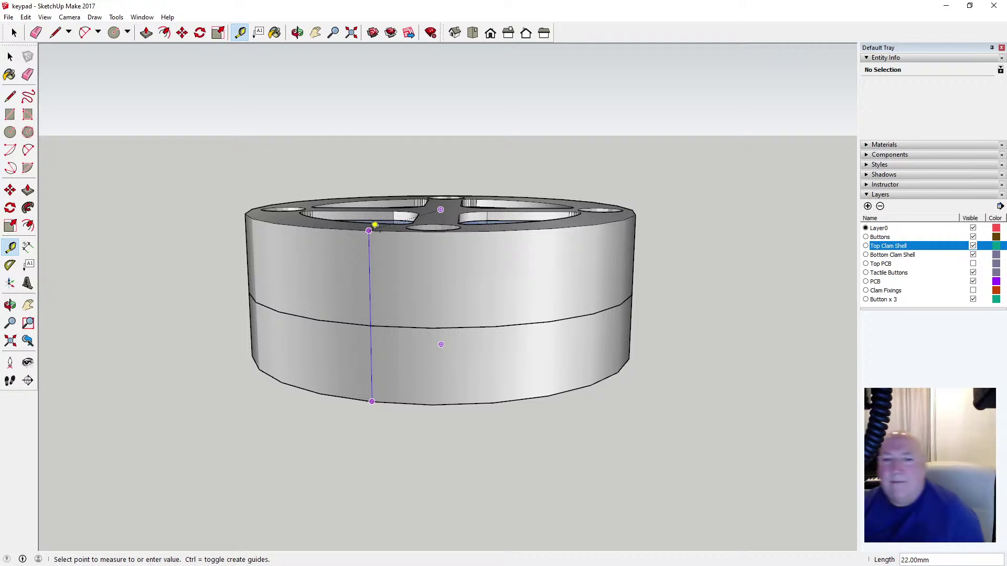
Hide the Top Clam Shell layer and try measuring a front button's height in the perspective view
{"action": "left_click", "coordinate": [973, 245]}
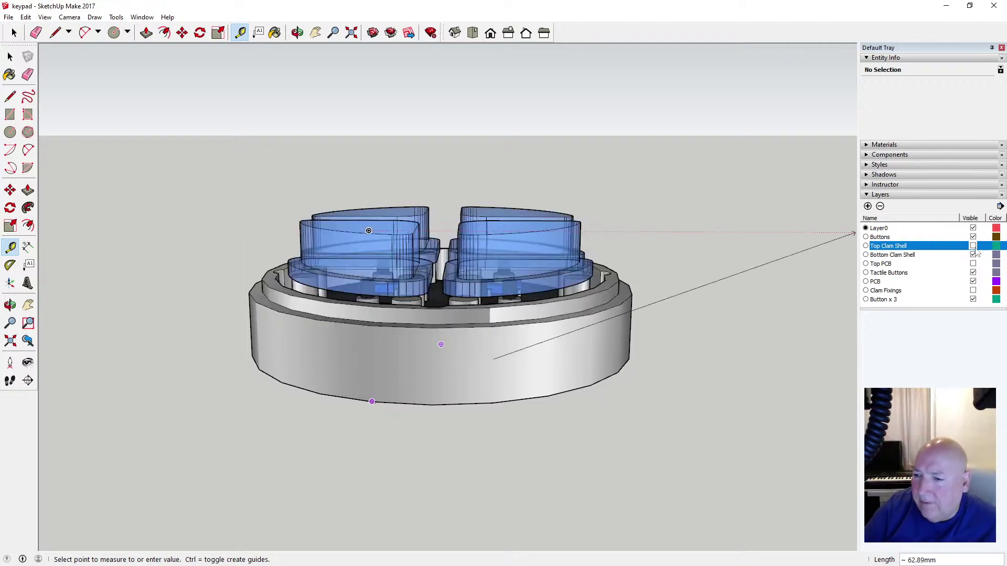
{"action": "left_click", "coordinate": [10, 56]}
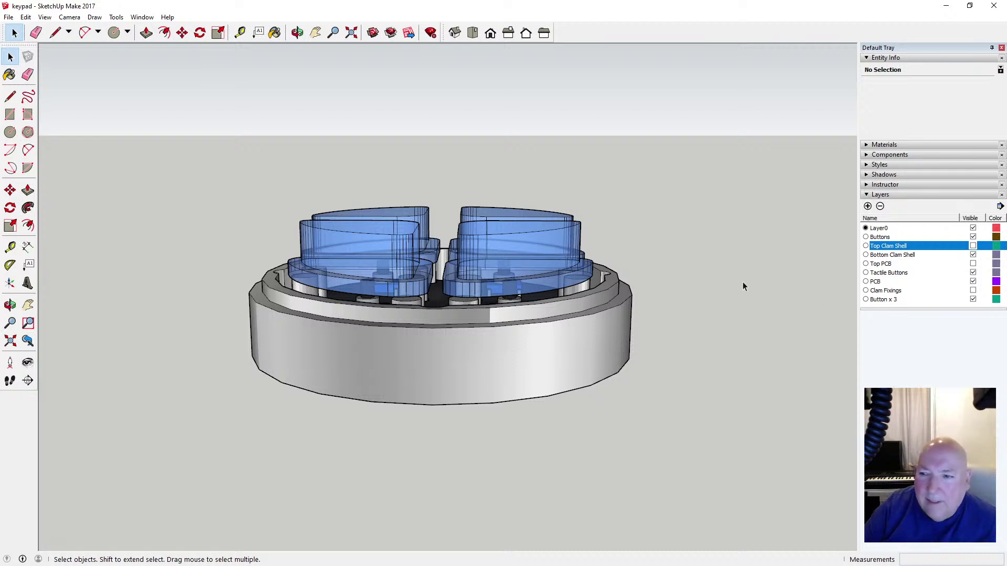
{"action": "left_click", "coordinate": [297, 33]}
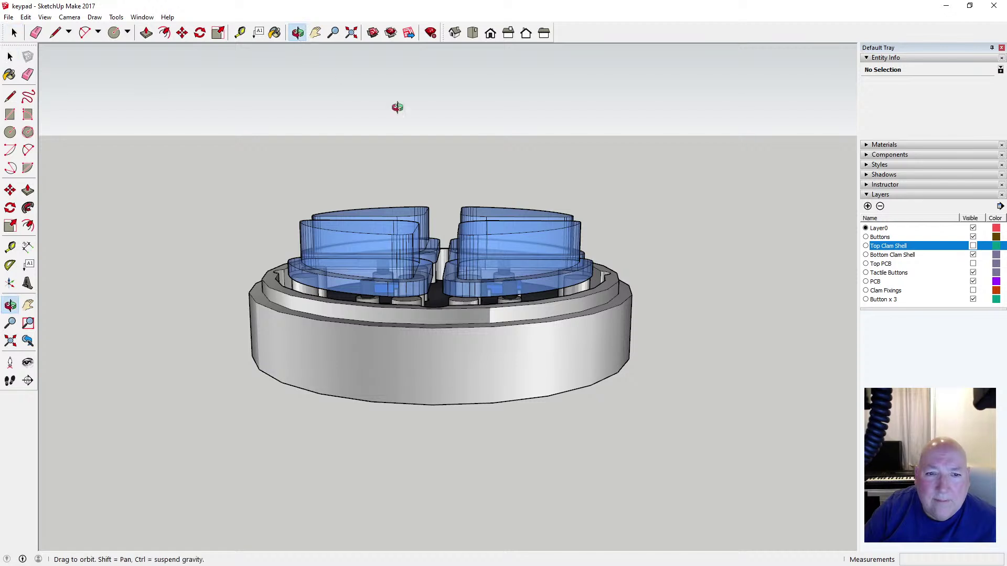
{"action": "left_click_drag", "start_coordinate": [396, 106], "coordinate": [362, 137]}
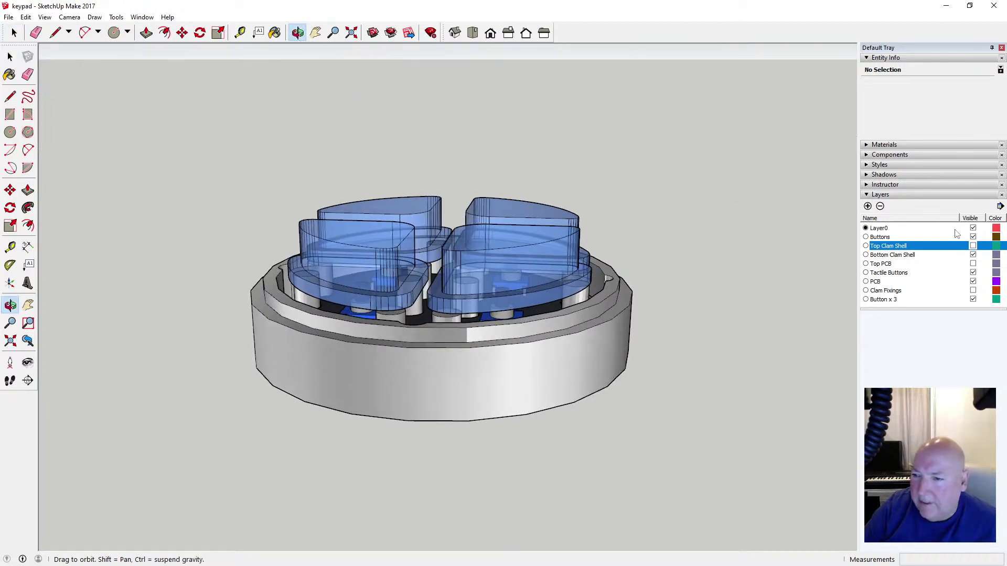
{"action": "left_click", "coordinate": [240, 32]}
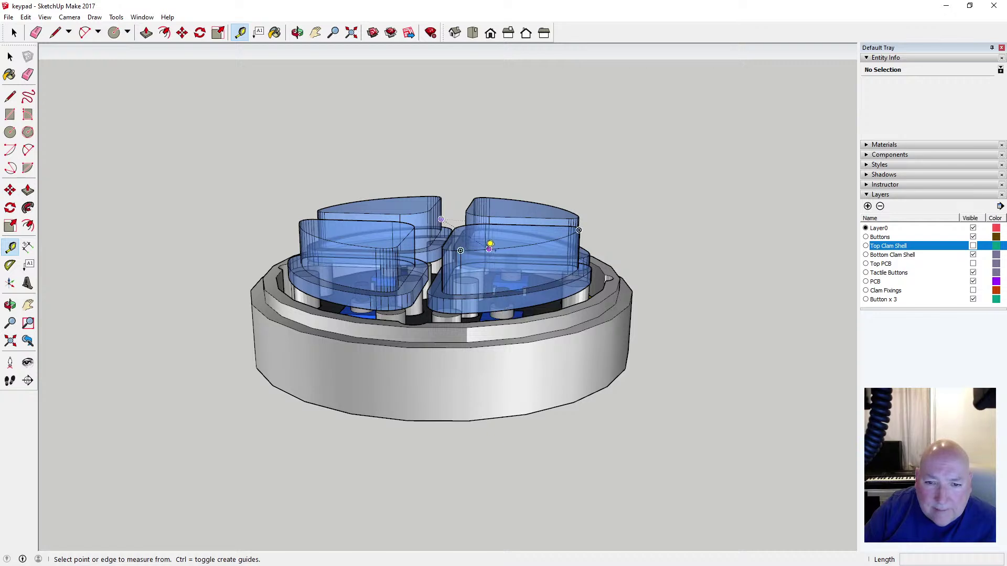
{"action": "left_click", "coordinate": [489, 249]}
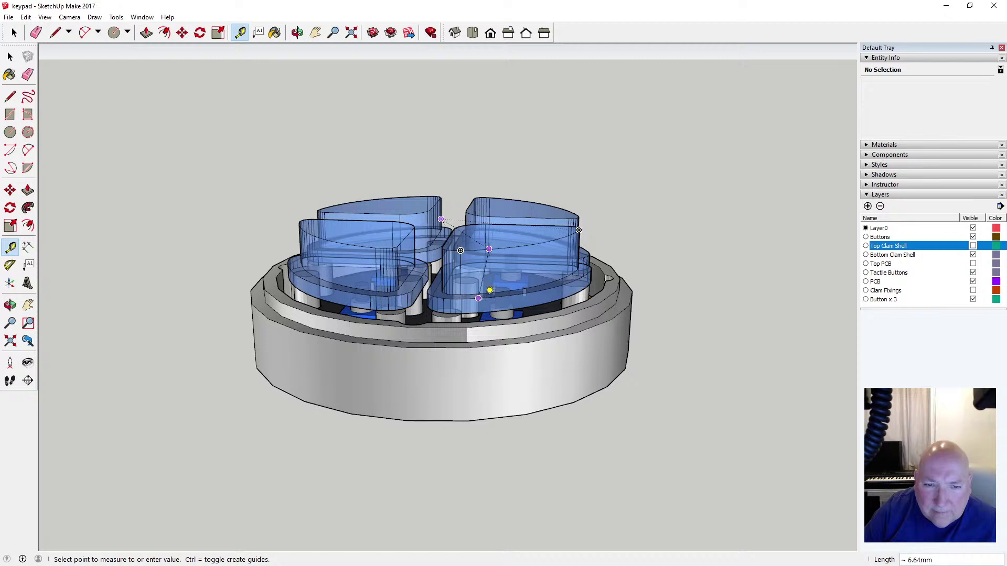
Set the camera to parallel projection and show the model from the front
{"action": "left_click", "coordinate": [12, 57]}
{"action": "left_click", "coordinate": [296, 32]}
{"action": "left_click_drag", "start_coordinate": [407, 198], "coordinate": [287, 132]}
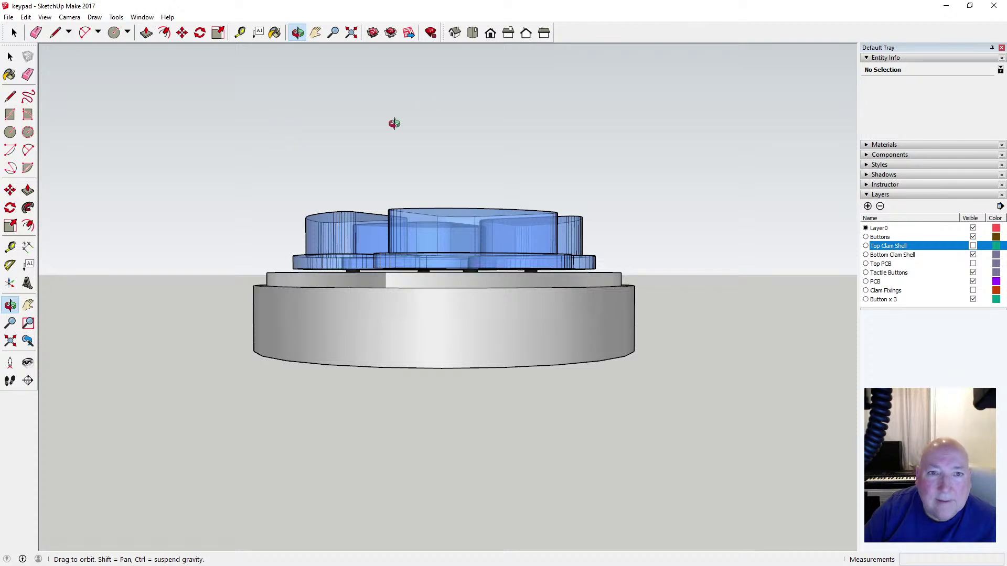
{"action": "left_click", "coordinate": [472, 33]}
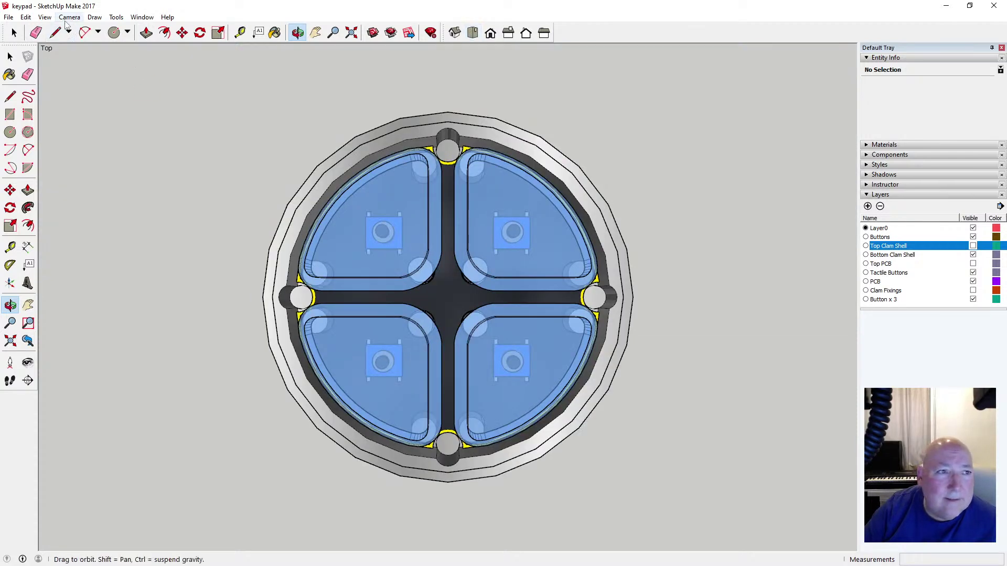
{"action": "left_click", "coordinate": [70, 17]}
{"action": "left_click", "coordinate": [91, 68]}
{"action": "left_click", "coordinate": [490, 33]}
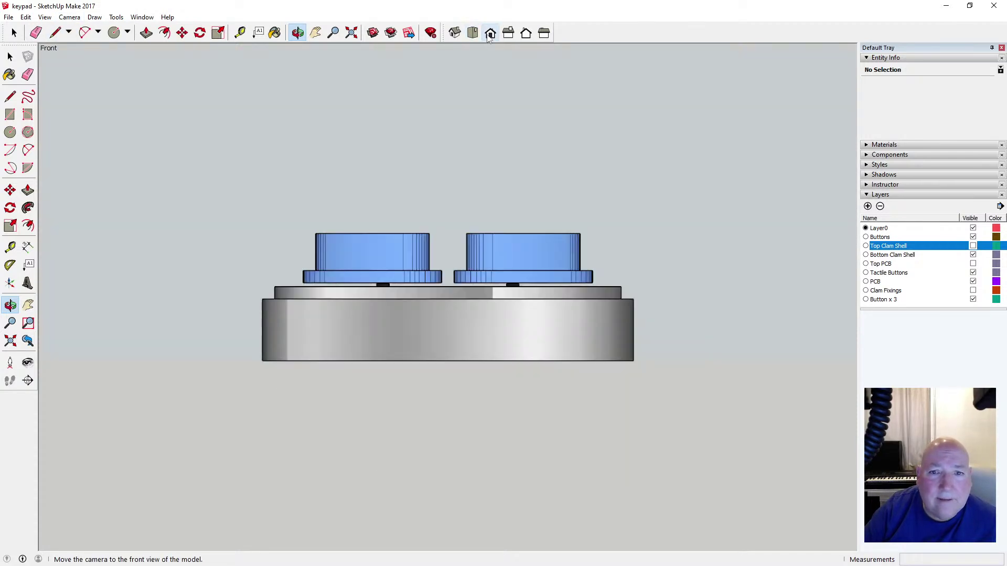
{"action": "scroll", "coordinate": [331, 126], "scroll_direction": "up", "scroll_amount": 1}
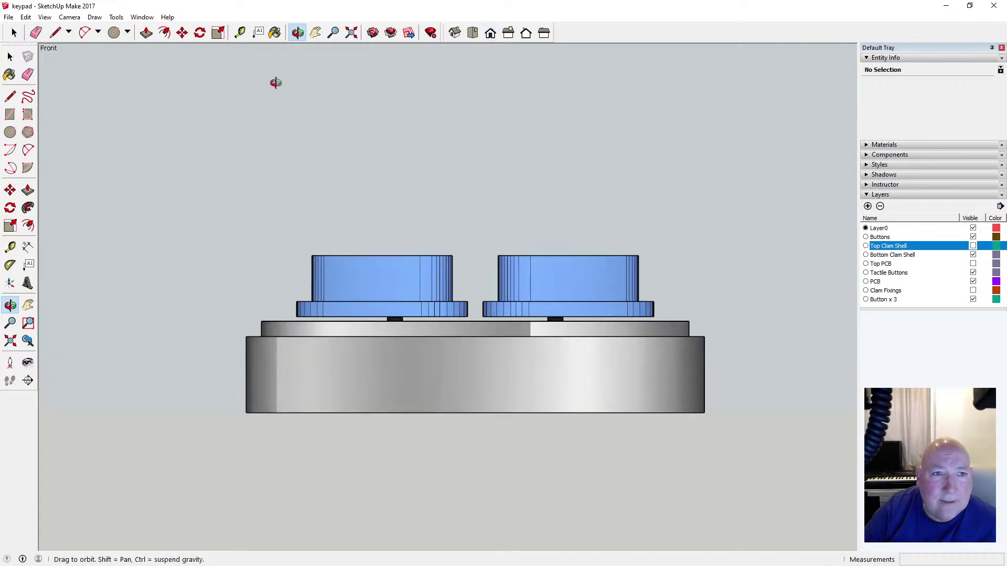
Measure a button's full height between its top face and the underside of its flange
{"action": "key", "text": "t"}
{"action": "left_click", "coordinate": [390, 255]}
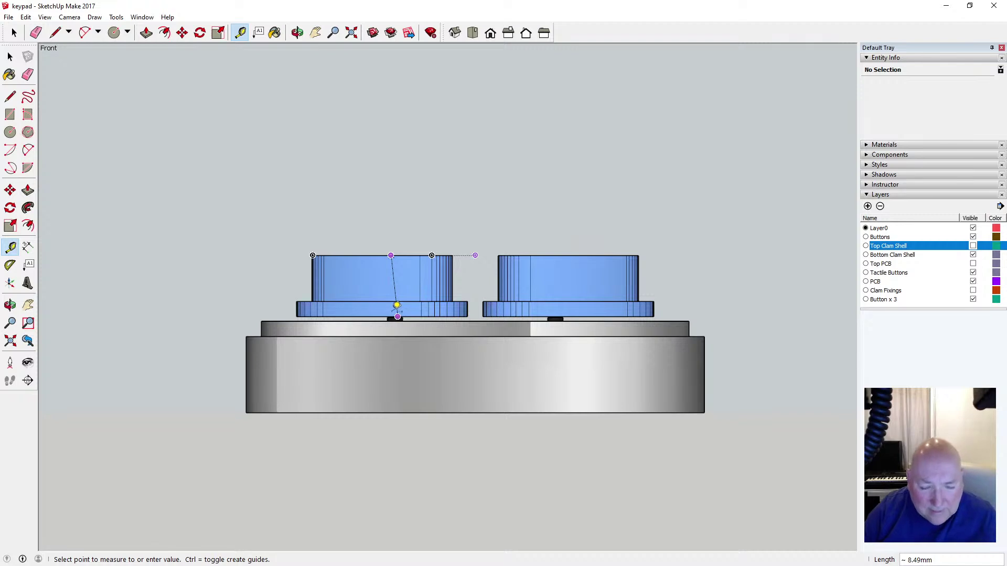
{"action": "left_click", "coordinate": [389, 306]}
{"action": "left_click", "coordinate": [388, 306]}
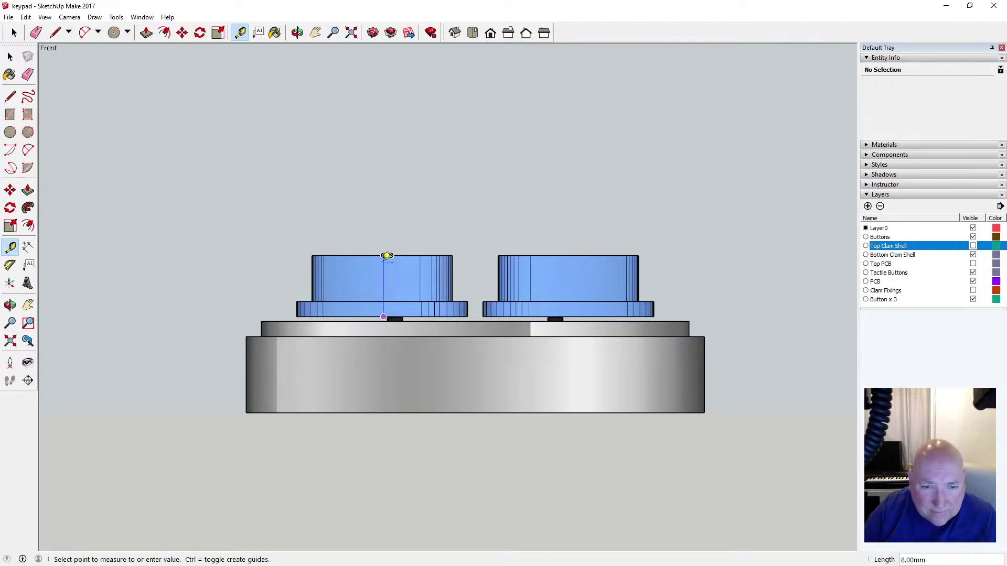
{"action": "left_click", "coordinate": [389, 254]}
{"action": "left_click", "coordinate": [10, 57]}
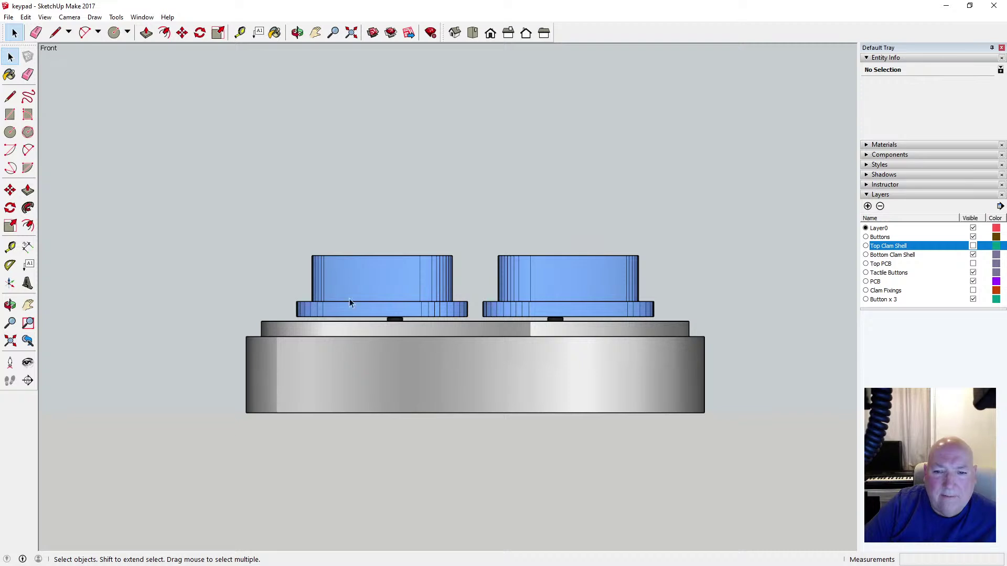
Turn on the X-ray face style and examine the tactile switches and PCB inside the bottom shell
{"action": "left_click", "coordinate": [45, 17]}
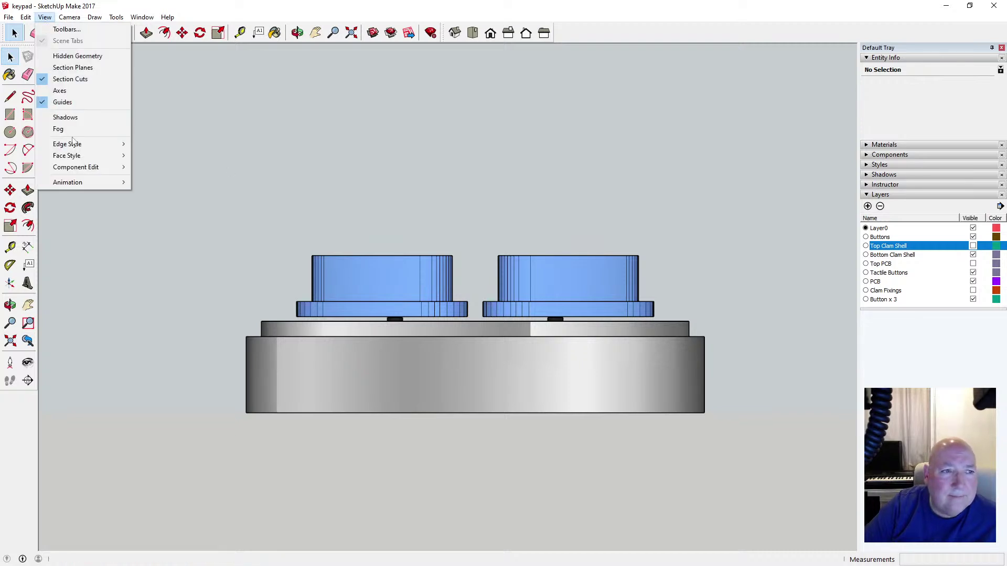
{"action": "mouse_move", "coordinate": [83, 164]}
{"action": "left_click", "coordinate": [167, 155]}
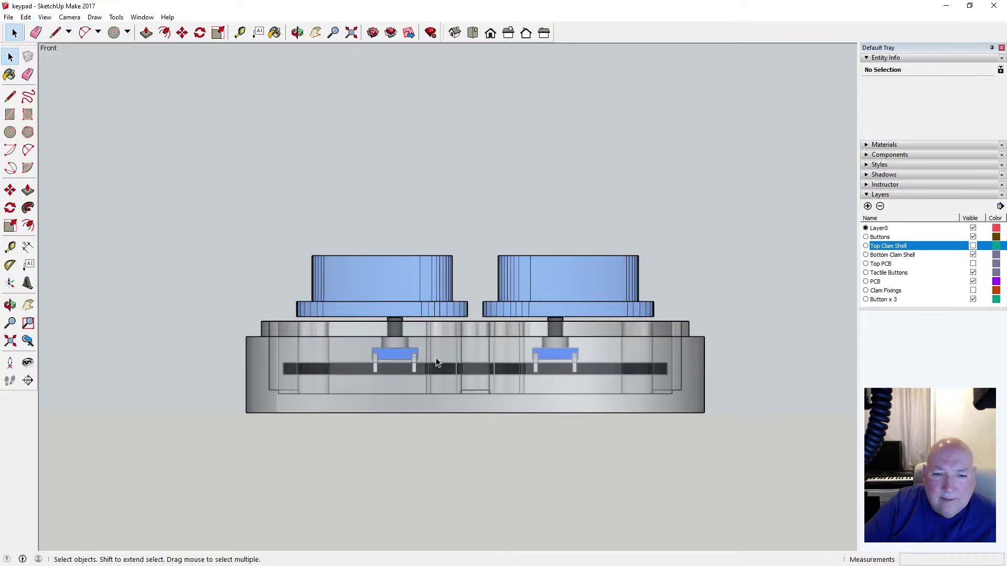
{"action": "scroll", "coordinate": [437, 362], "scroll_direction": "up", "scroll_amount": 2}
{"action": "scroll", "coordinate": [427, 387], "scroll_direction": "up", "scroll_amount": 1}
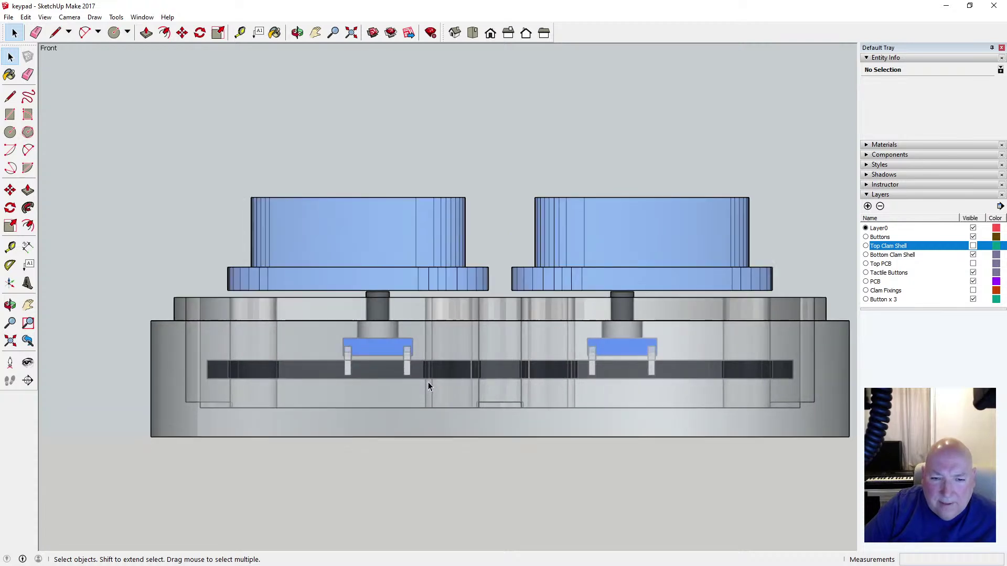
{"action": "scroll", "coordinate": [428, 387], "scroll_direction": "down", "scroll_amount": 1}
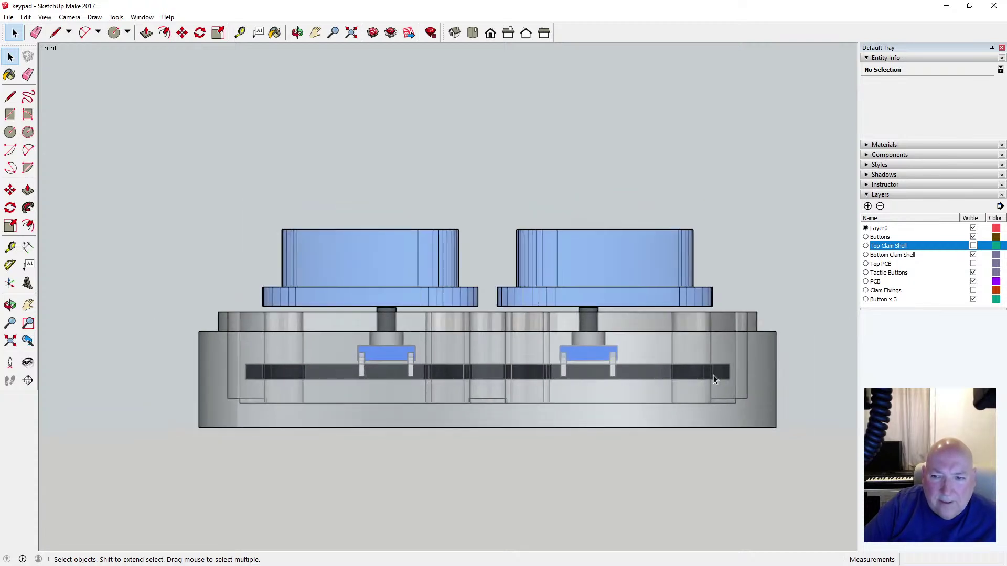
Show the Top Clam Shell layer and examine how the buttons and switches fit inside the closed case
{"action": "left_click", "coordinate": [973, 245]}
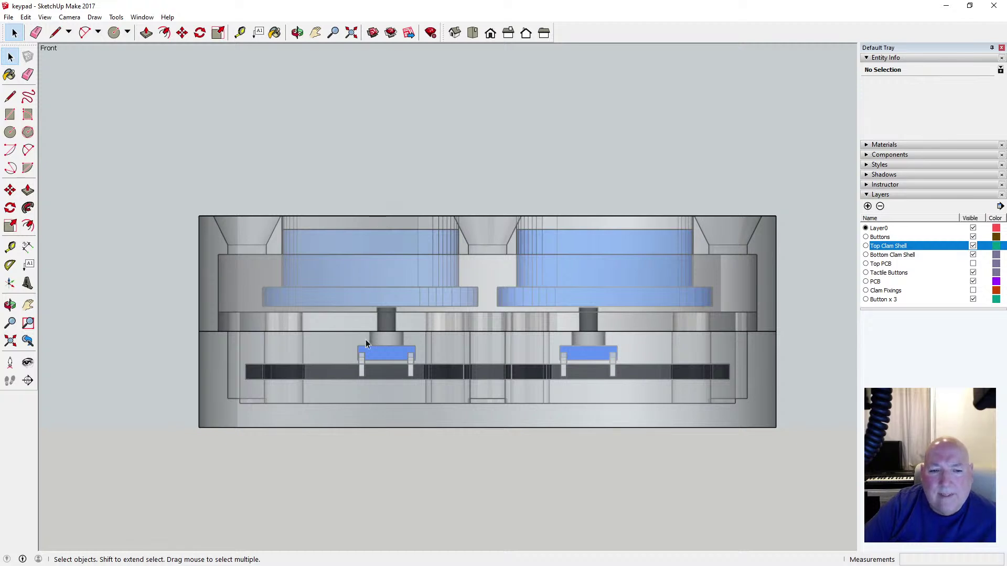
{"action": "scroll", "coordinate": [275, 335], "scroll_direction": "down", "scroll_amount": 2}
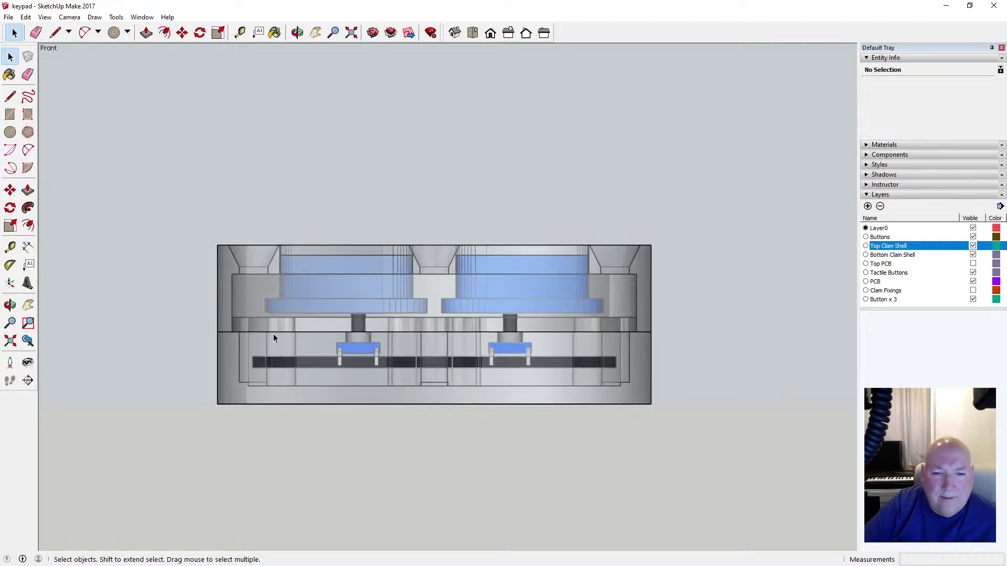
{"action": "scroll", "coordinate": [272, 333], "scroll_direction": "down", "scroll_amount": 1}
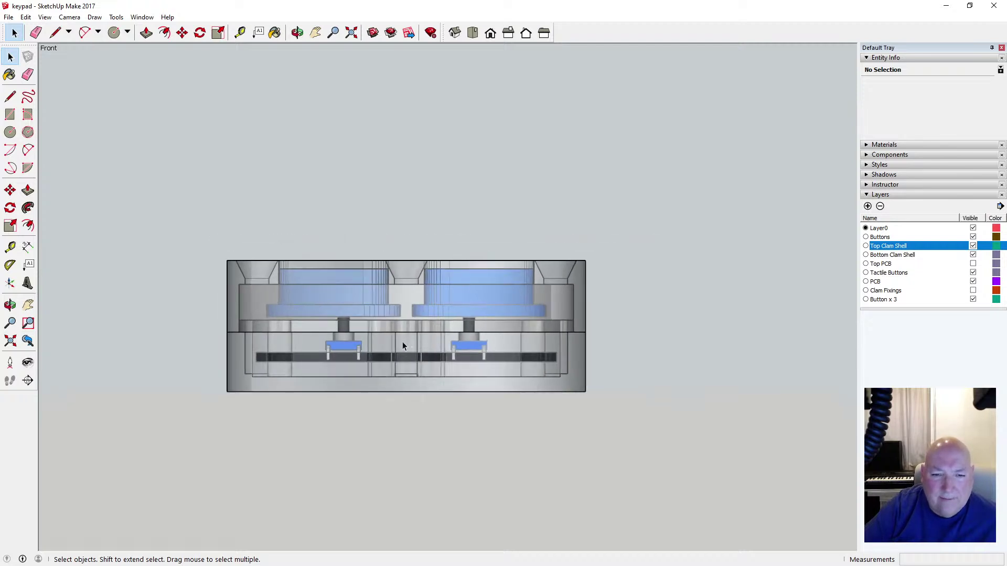
{"action": "scroll", "coordinate": [401, 341], "scroll_direction": "up", "scroll_amount": 3}
{"action": "scroll", "coordinate": [448, 331], "scroll_direction": "down", "scroll_amount": 2}
{"action": "scroll", "coordinate": [449, 336], "scroll_direction": "down", "scroll_amount": 1}
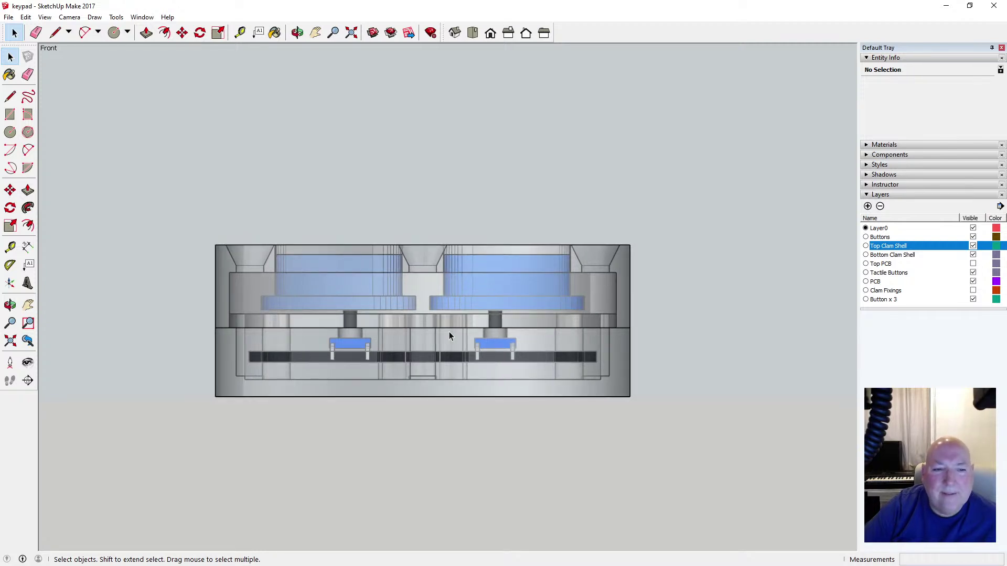
Measure the closed case's overall height and its full width in the front view
{"action": "left_click", "coordinate": [239, 33]}
{"action": "left_click", "coordinate": [260, 396]}
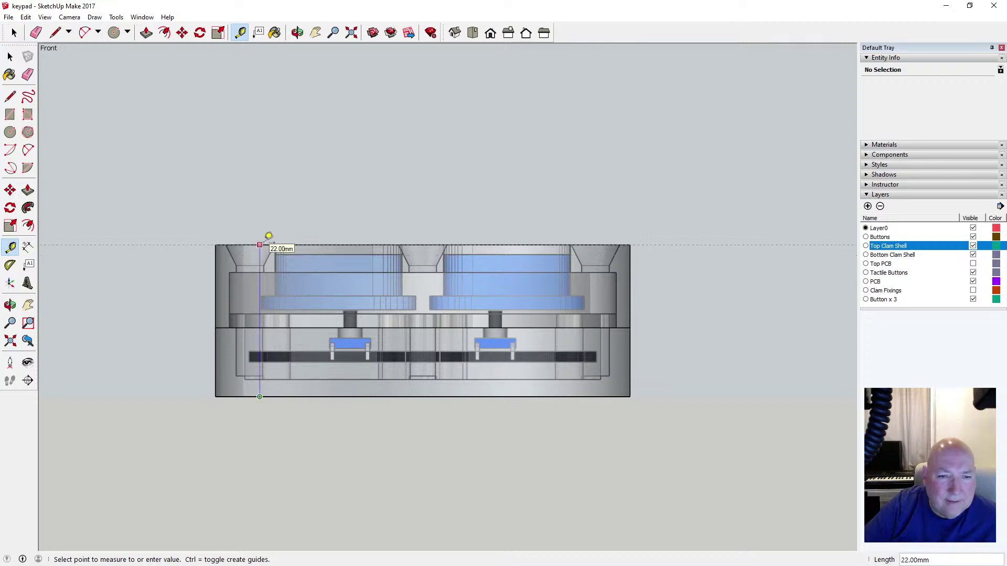
{"action": "type", "text": "50"}
{"action": "key", "text": "Return"}
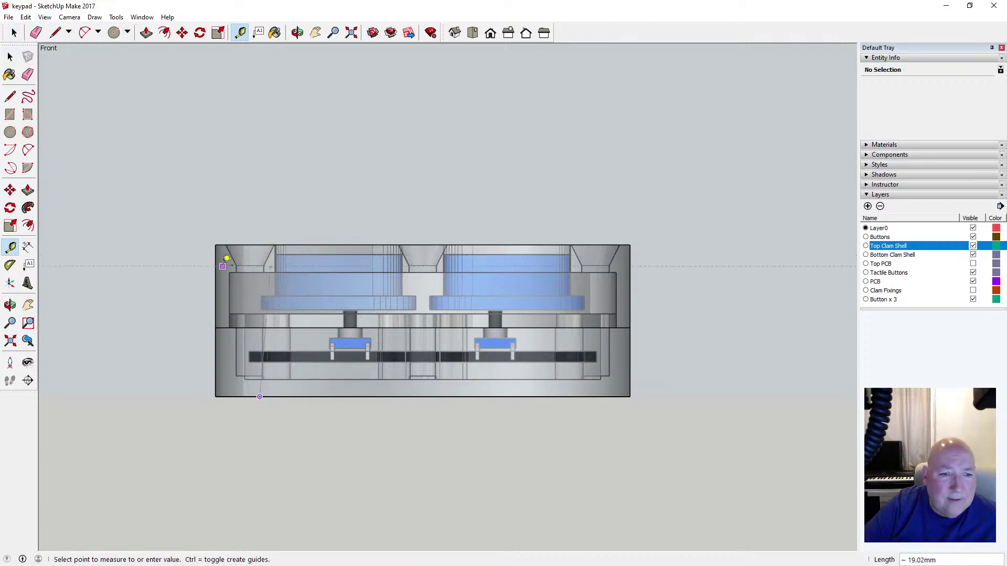
{"action": "key", "text": "Escape"}
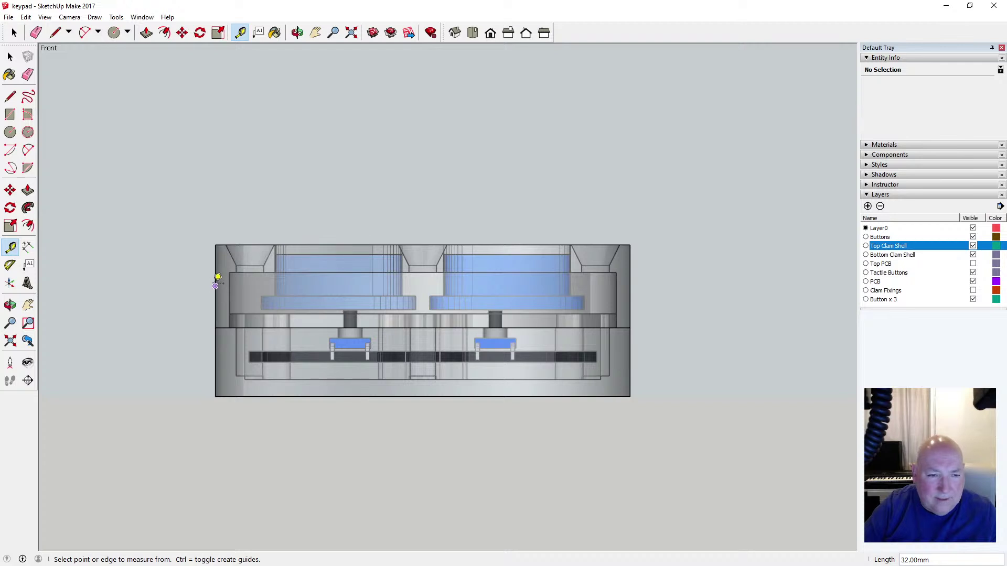
{"action": "left_click", "coordinate": [216, 283]}
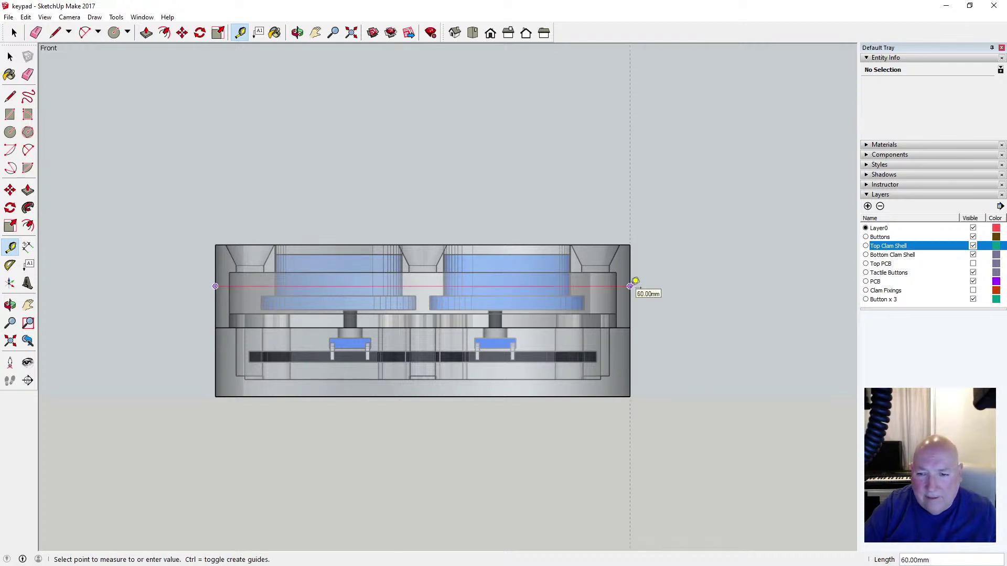
{"action": "left_click", "coordinate": [635, 282]}
{"action": "left_click", "coordinate": [10, 56]}
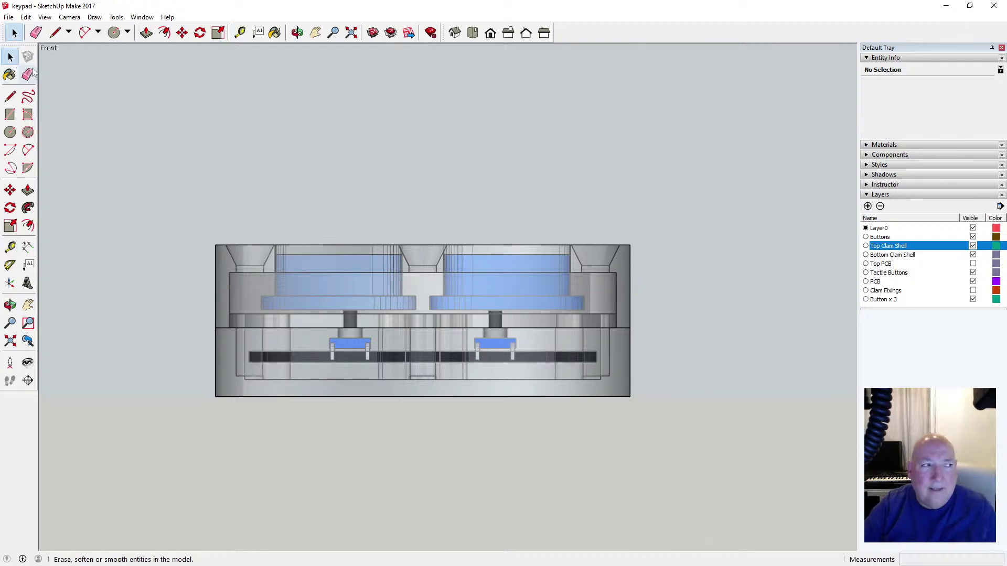
Switch the camera to perspective and measure the closed case's full width between its outer side edges
{"action": "left_click", "coordinate": [73, 19]}
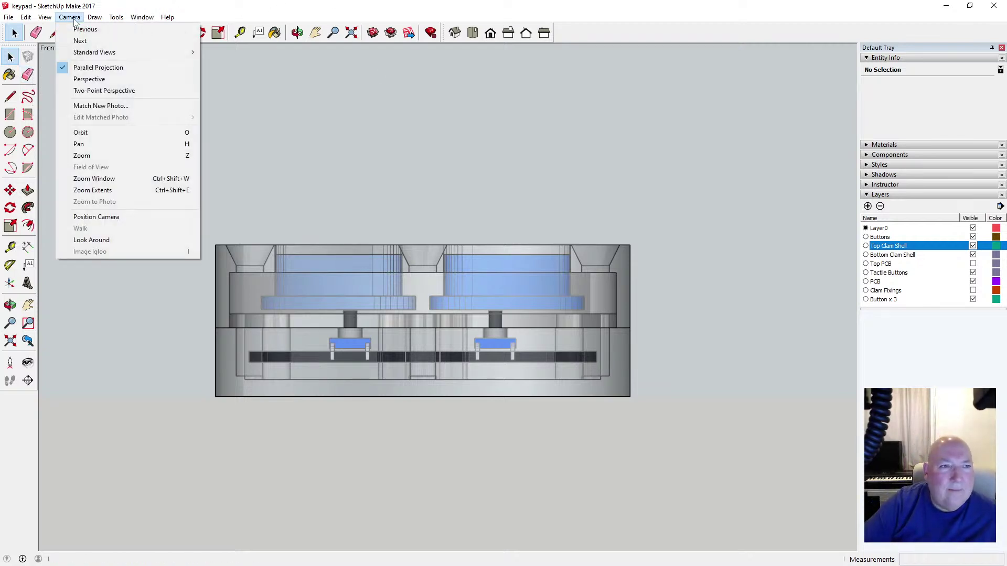
{"action": "left_click", "coordinate": [128, 7]}
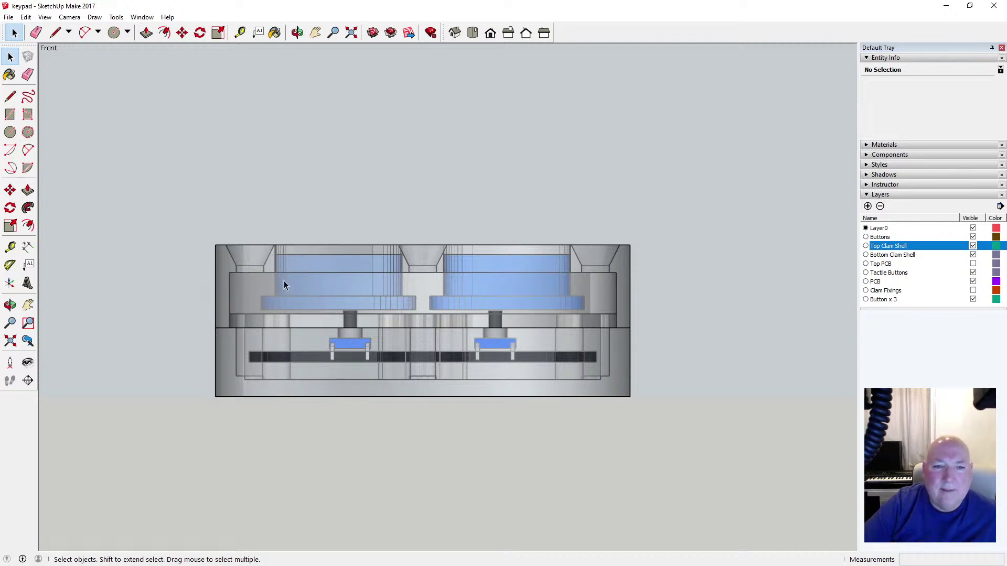
{"action": "left_click", "coordinate": [69, 17]}
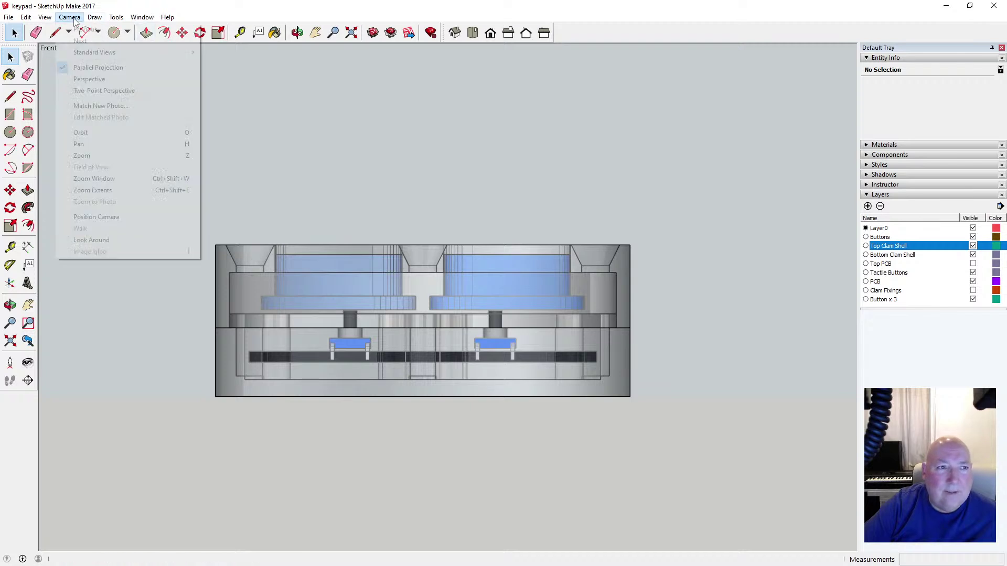
{"action": "left_click", "coordinate": [97, 80]}
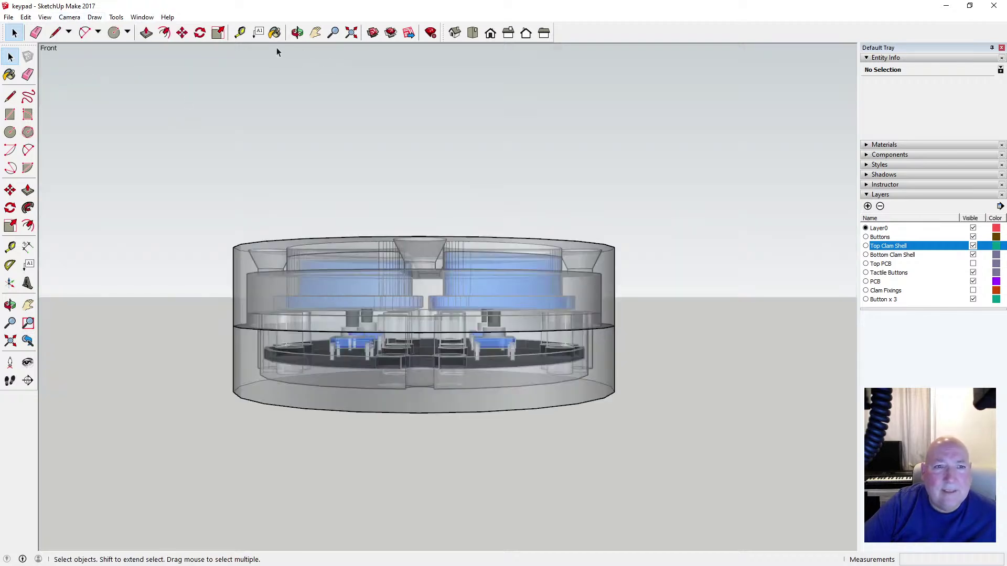
{"action": "left_click", "coordinate": [240, 32]}
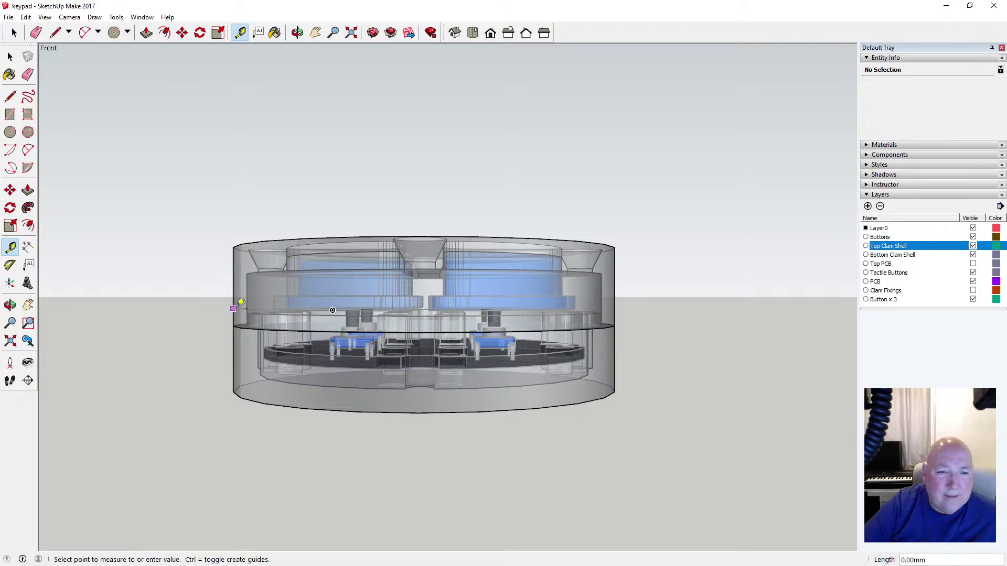
{"action": "left_click", "coordinate": [234, 309]}
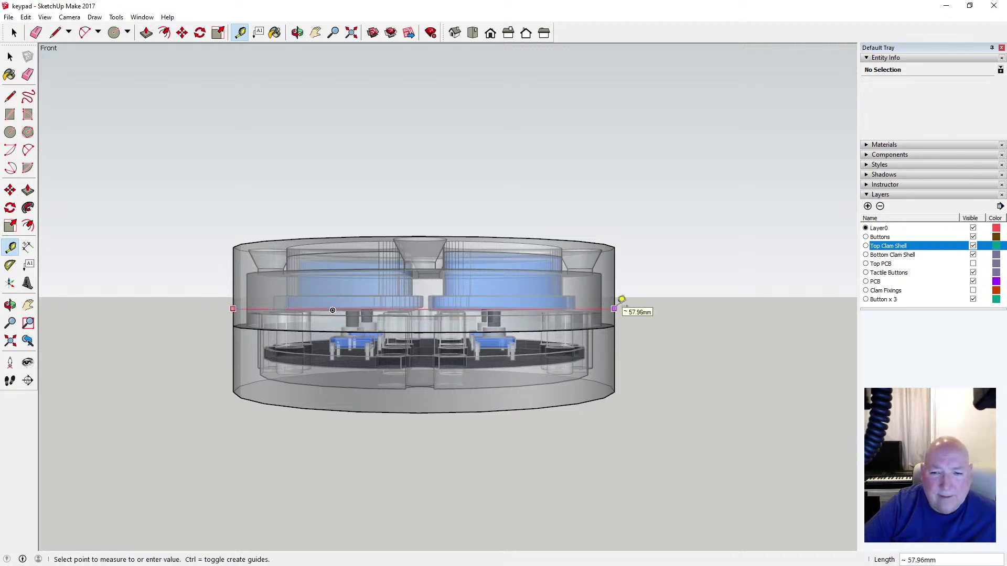
{"action": "left_click", "coordinate": [10, 57]}
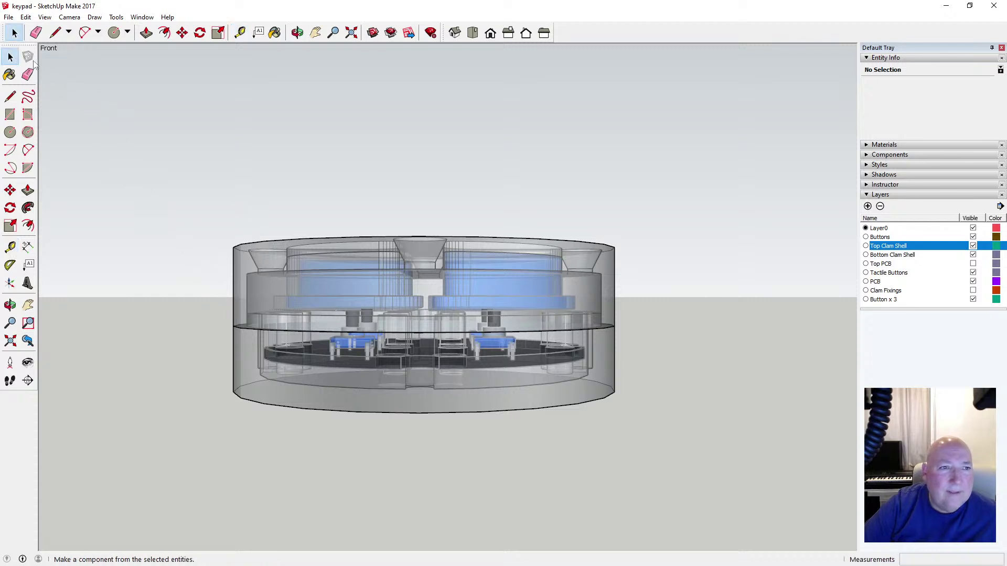
Return the camera to parallel projection and measure the closed case's width again from its outer side edge
{"action": "left_click", "coordinate": [67, 19]}
{"action": "left_click", "coordinate": [90, 68]}
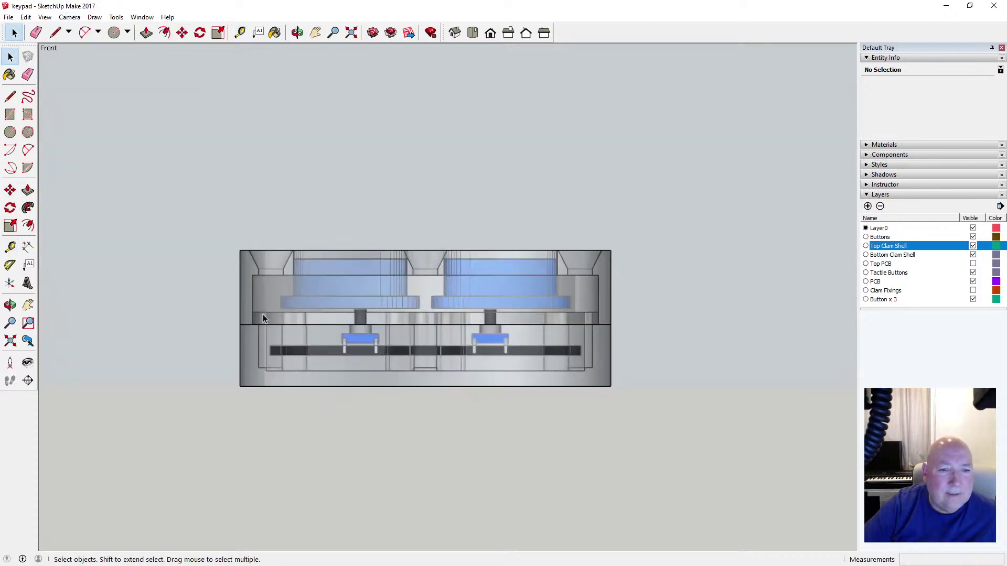
{"action": "left_click", "coordinate": [240, 33]}
{"action": "left_click", "coordinate": [240, 307]}
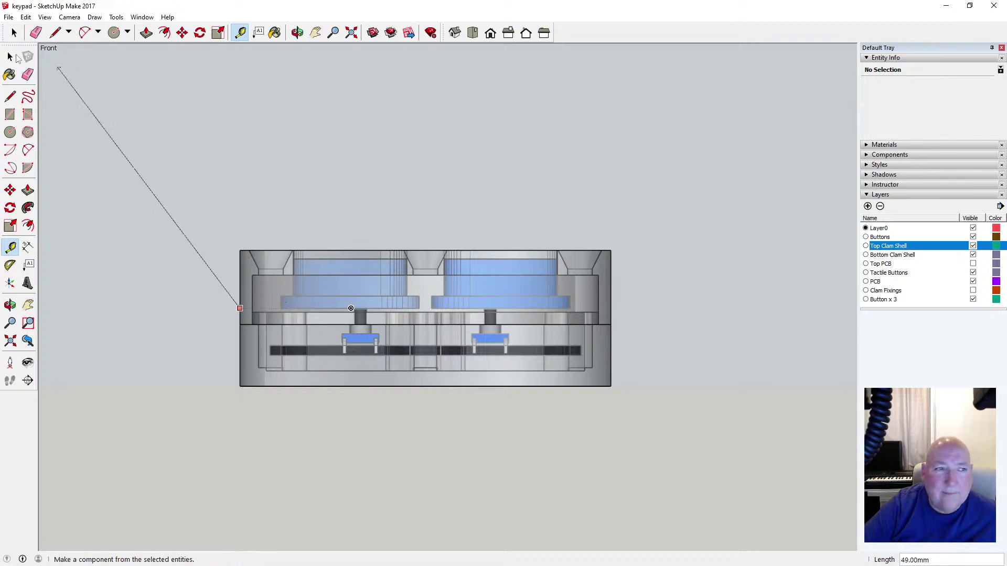
{"action": "left_click", "coordinate": [9, 57]}
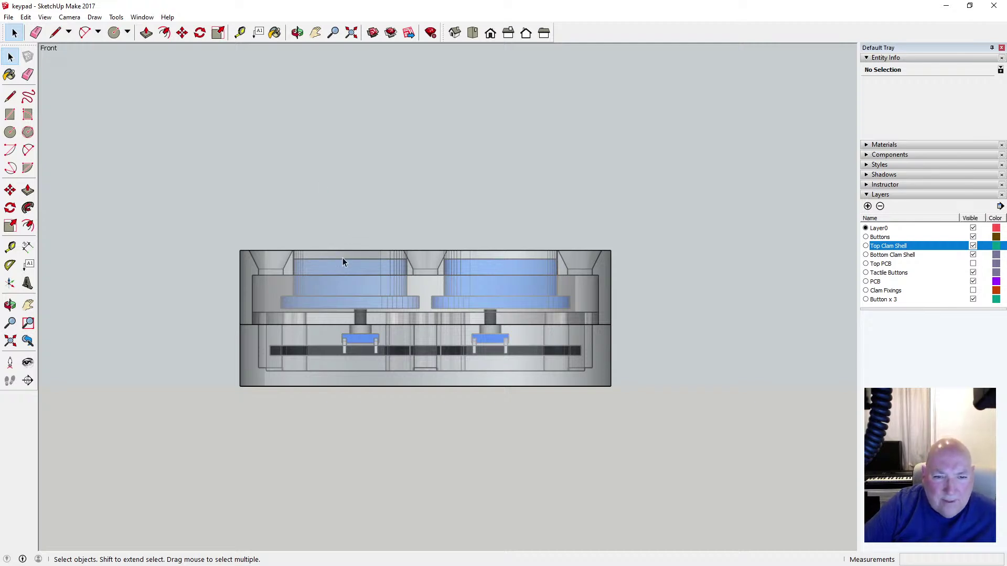
Measure the bottom shell's height from its base to the top of its lip, and the top shell's height above the seam
{"action": "scroll", "coordinate": [342, 260], "scroll_direction": "up", "scroll_amount": 2}
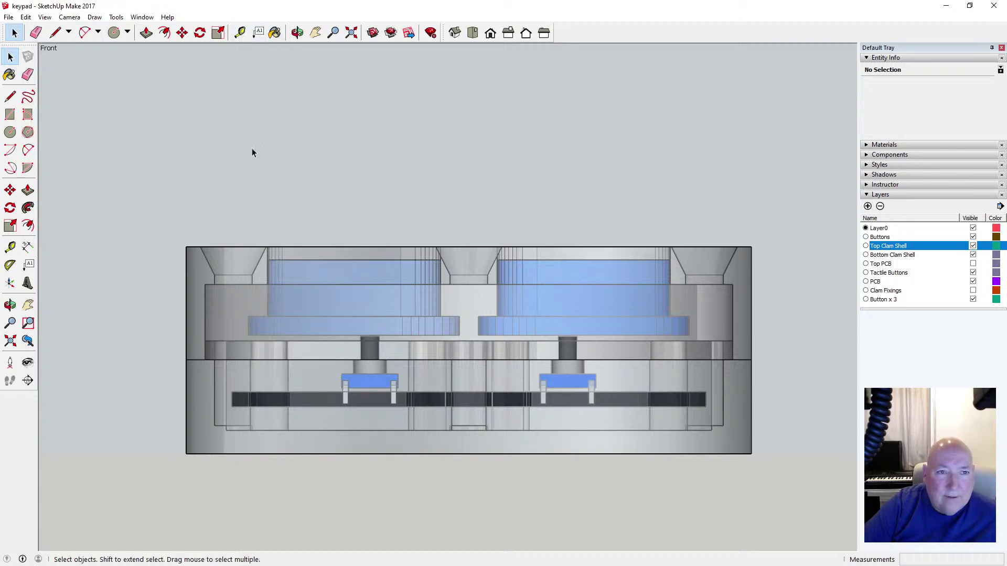
{"action": "key", "text": "t"}
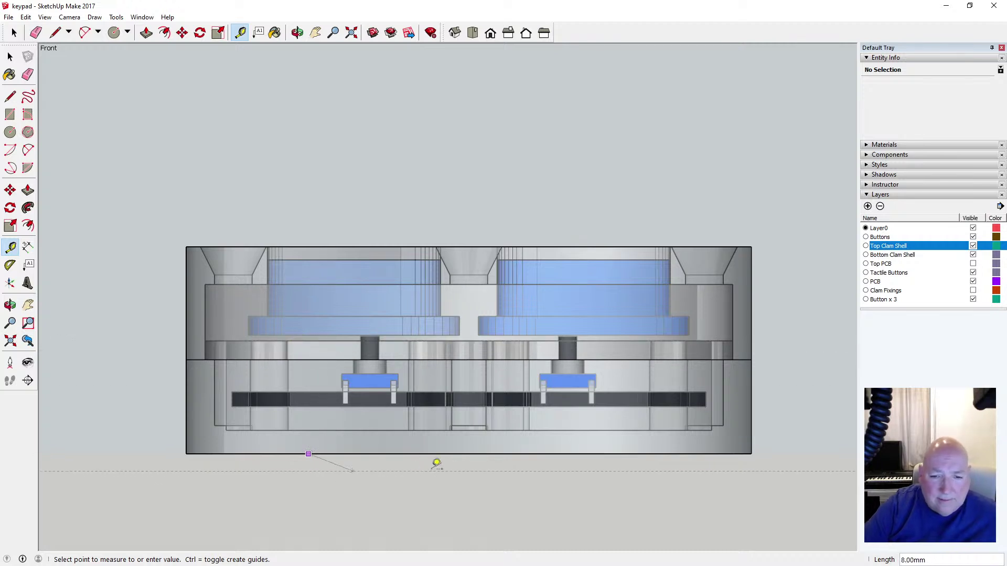
{"action": "key", "text": "Escape"}
{"action": "left_click", "coordinate": [468, 454]}
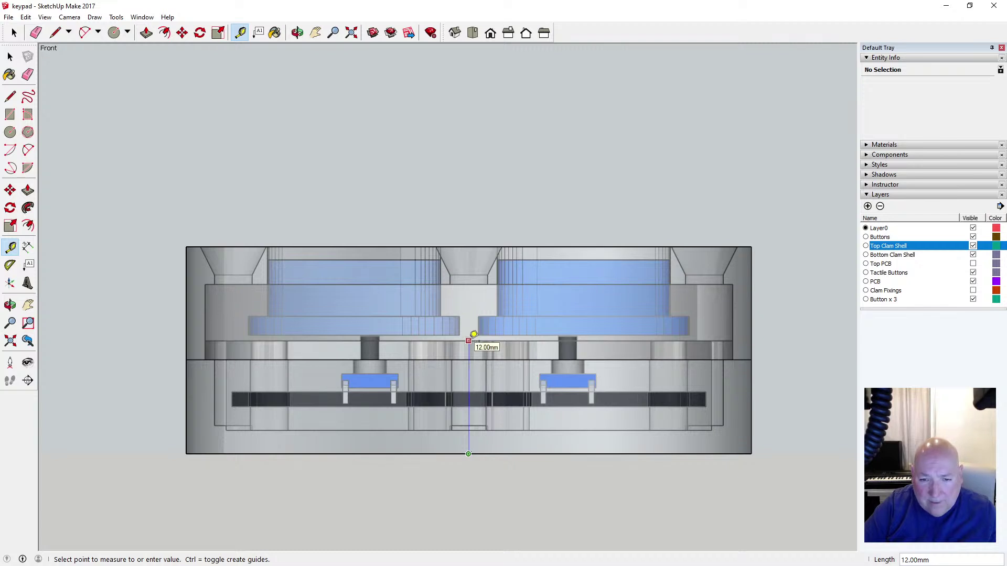
{"action": "left_click", "coordinate": [474, 338]}
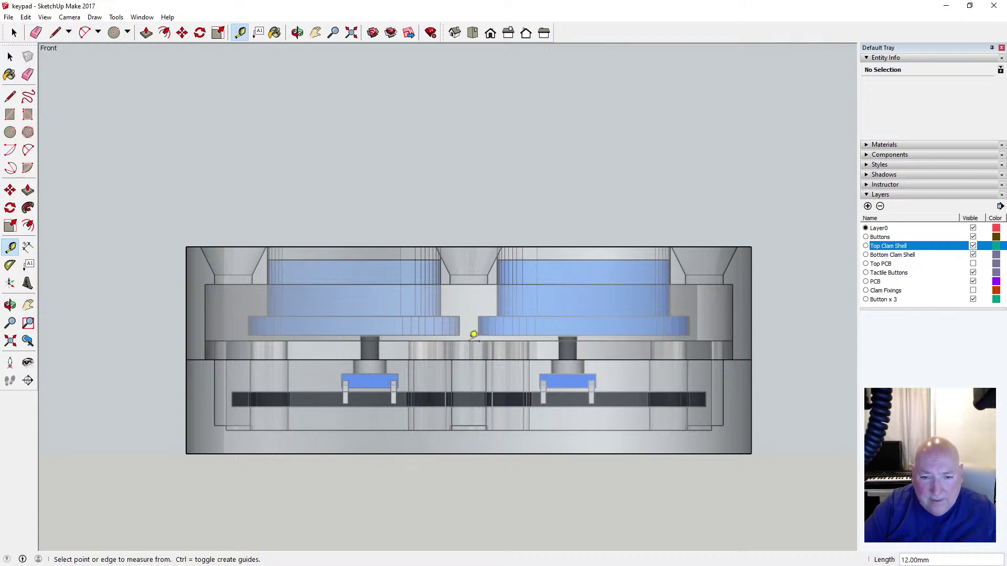
{"action": "left_click", "coordinate": [469, 359]}
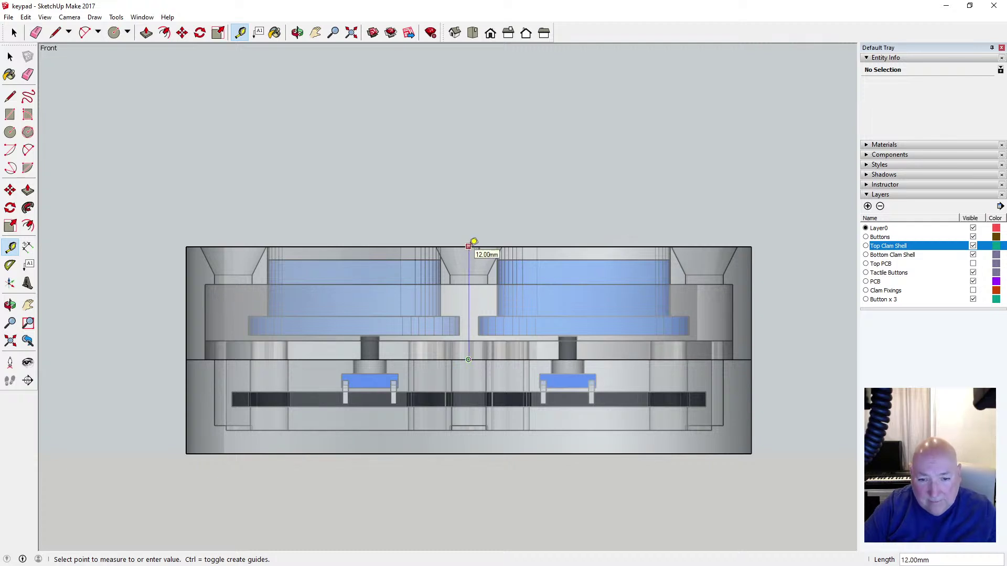
{"action": "left_click", "coordinate": [469, 246]}
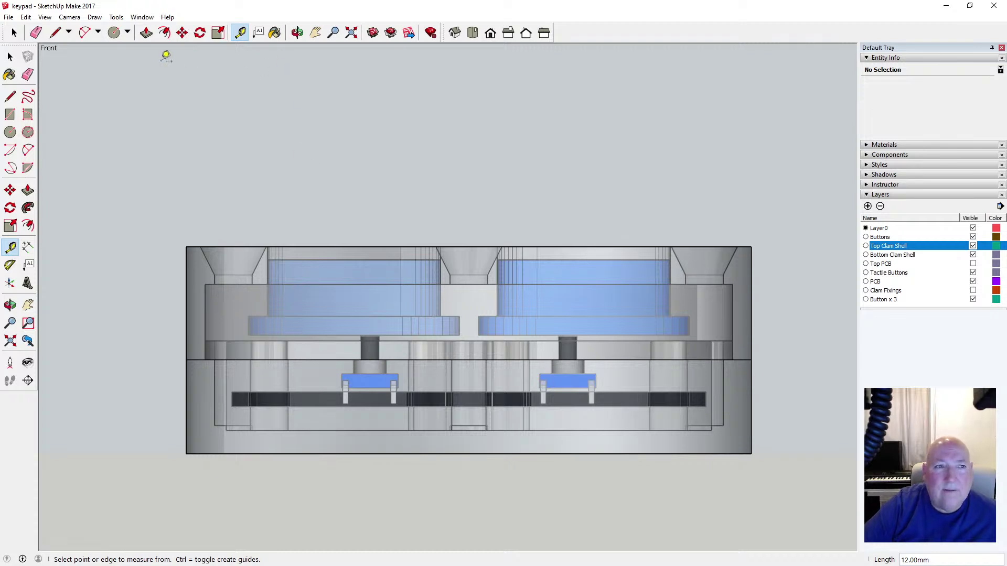
Switch the camera to perspective and examine the closed case's internal buttons, switches and PCB from above and from the side
{"action": "left_click", "coordinate": [69, 17]}
{"action": "left_click", "coordinate": [89, 78]}
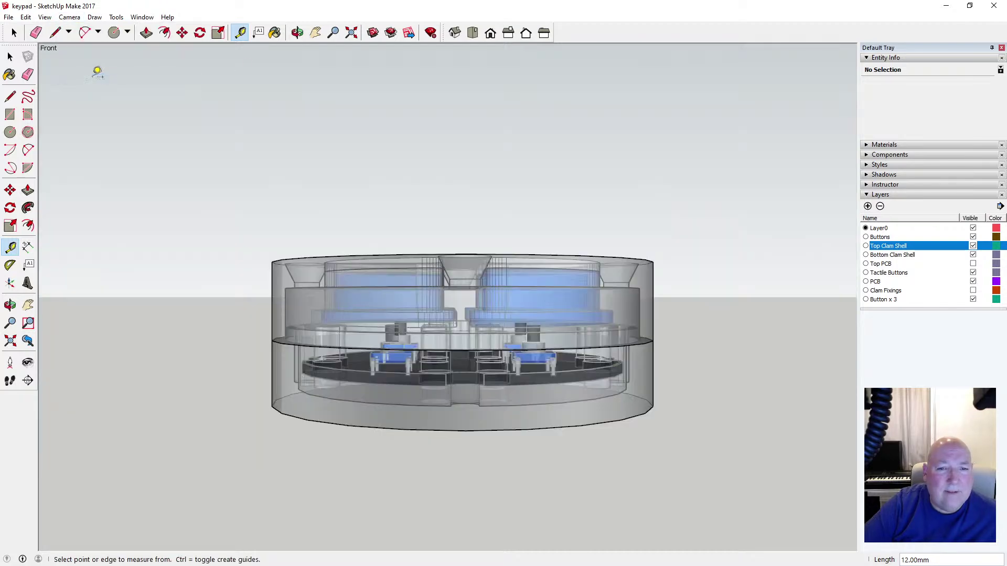
{"action": "left_click", "coordinate": [298, 33]}
{"action": "left_click_drag", "start_coordinate": [411, 180], "coordinate": [394, 221]}
{"action": "left_click_drag", "start_coordinate": [370, 269], "coordinate": [400, 364]}
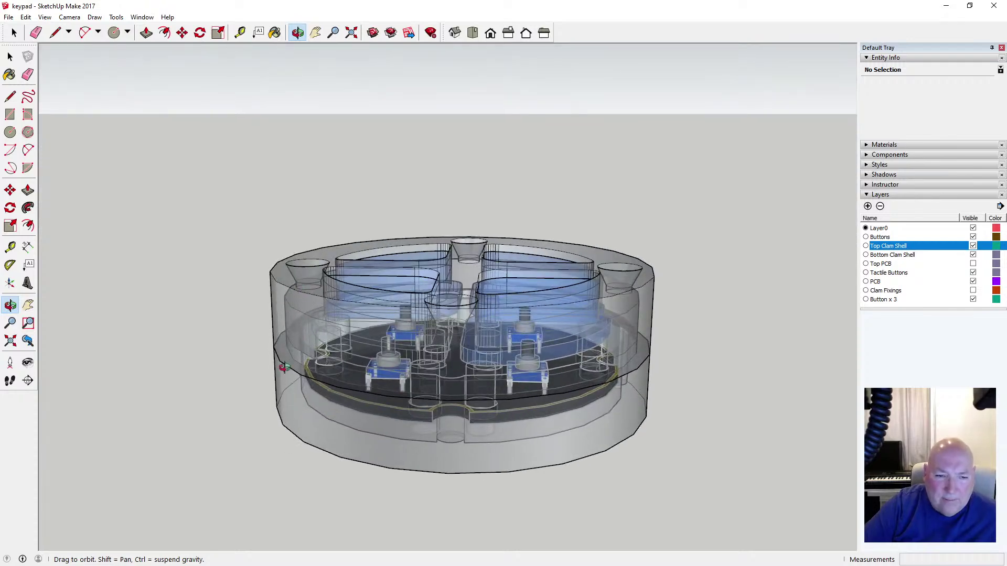
{"action": "left_click_drag", "start_coordinate": [285, 370], "coordinate": [301, 350]}
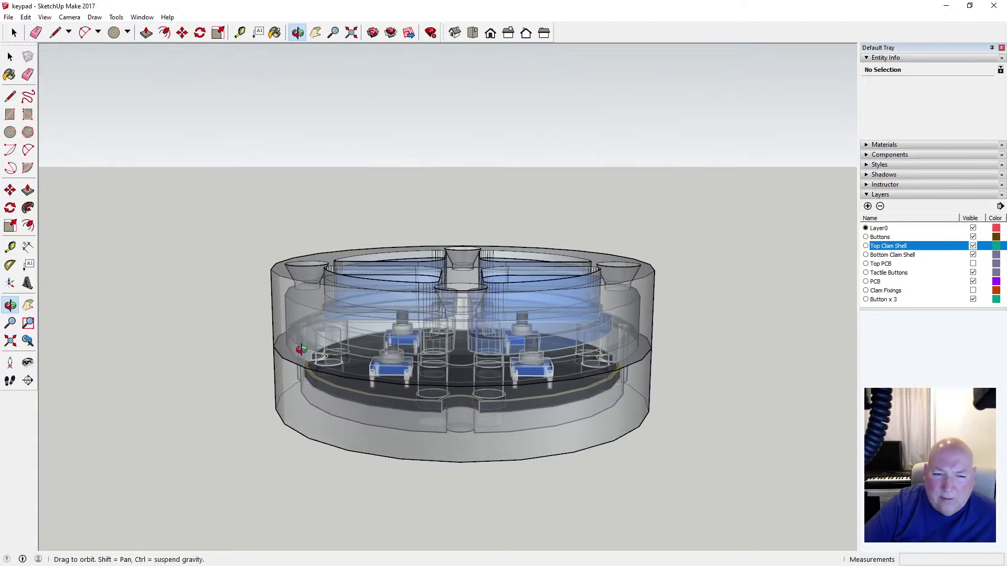
{"action": "left_click_drag", "start_coordinate": [301, 349], "coordinate": [338, 304]}
{"action": "left_click_drag", "start_coordinate": [385, 262], "coordinate": [385, 377]}
{"action": "left_click_drag", "start_coordinate": [393, 328], "coordinate": [383, 303]}
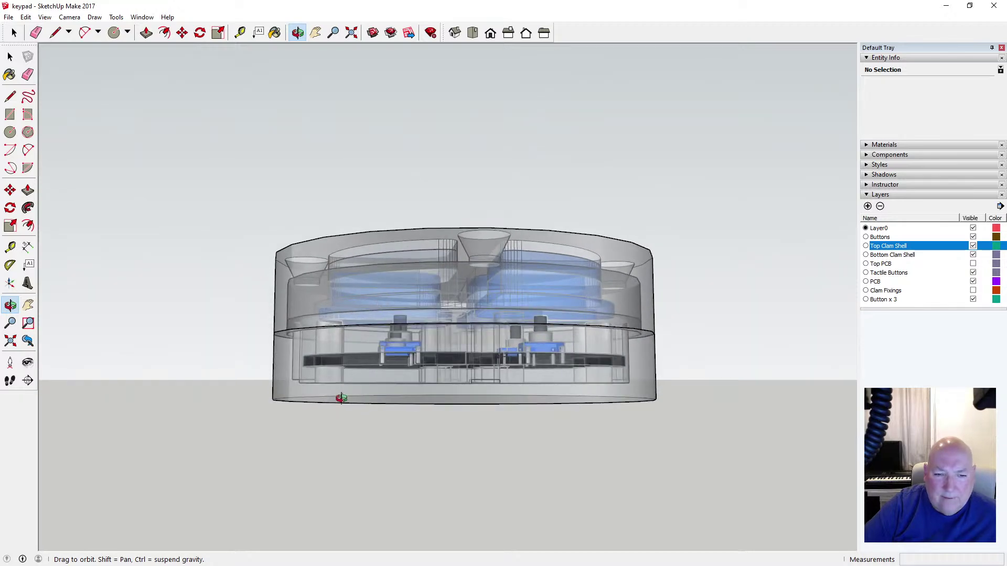
{"action": "left_click_drag", "start_coordinate": [349, 395], "coordinate": [336, 333]}
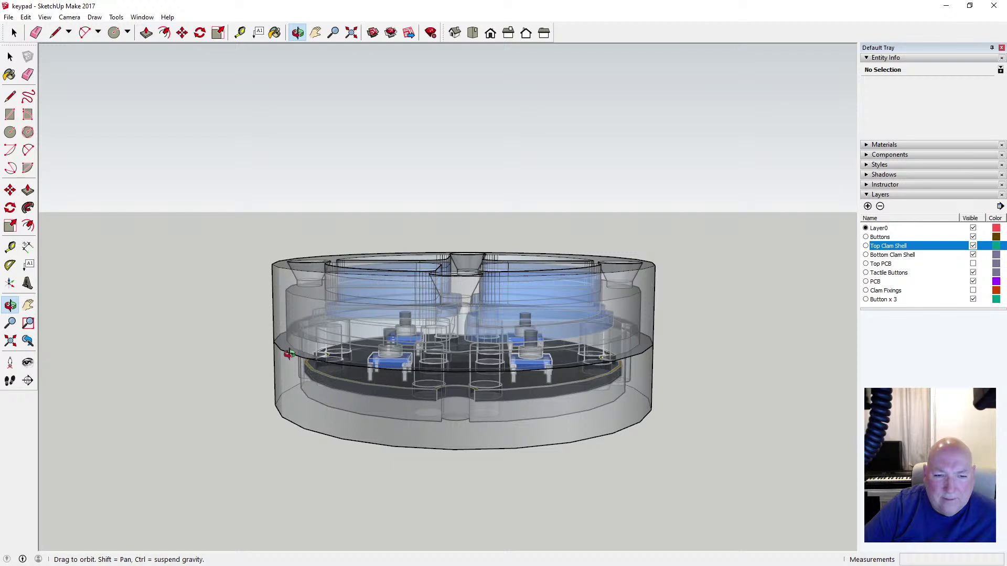
{"action": "left_click_drag", "start_coordinate": [331, 351], "coordinate": [330, 332]}
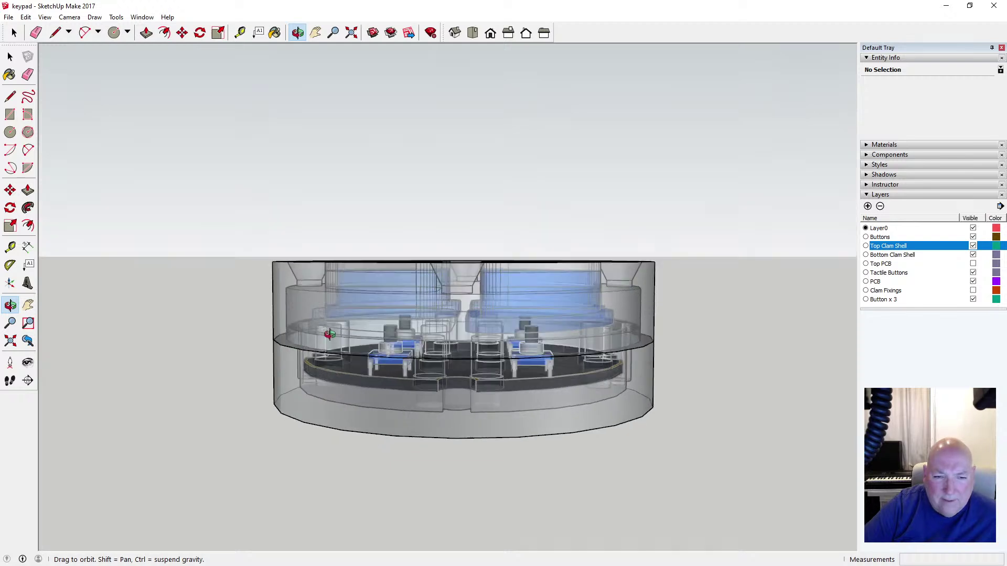
Turn off the X-ray face style and view the solid case from above
{"action": "left_click", "coordinate": [45, 18]}
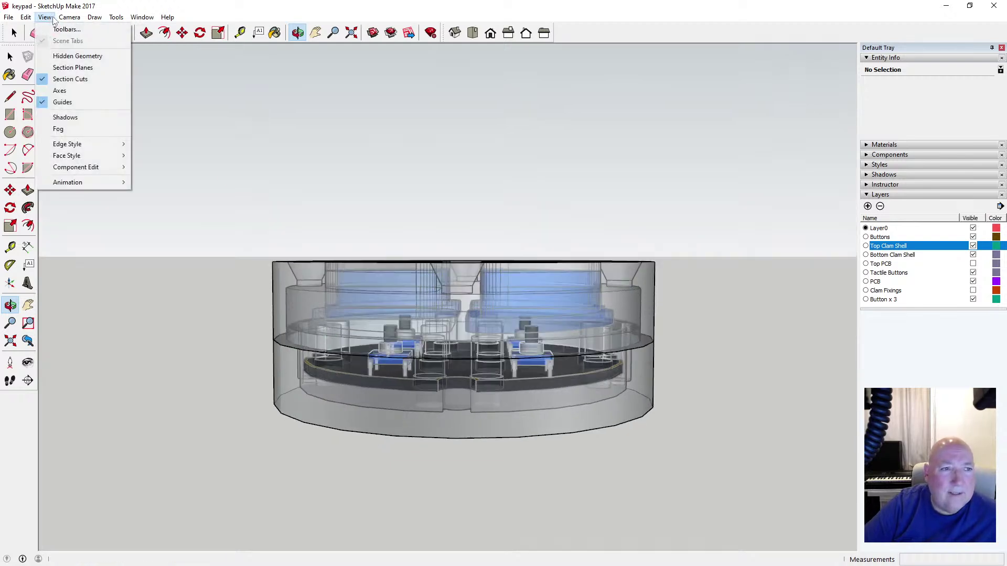
{"action": "mouse_move", "coordinate": [94, 155]}
{"action": "left_click", "coordinate": [152, 155]}
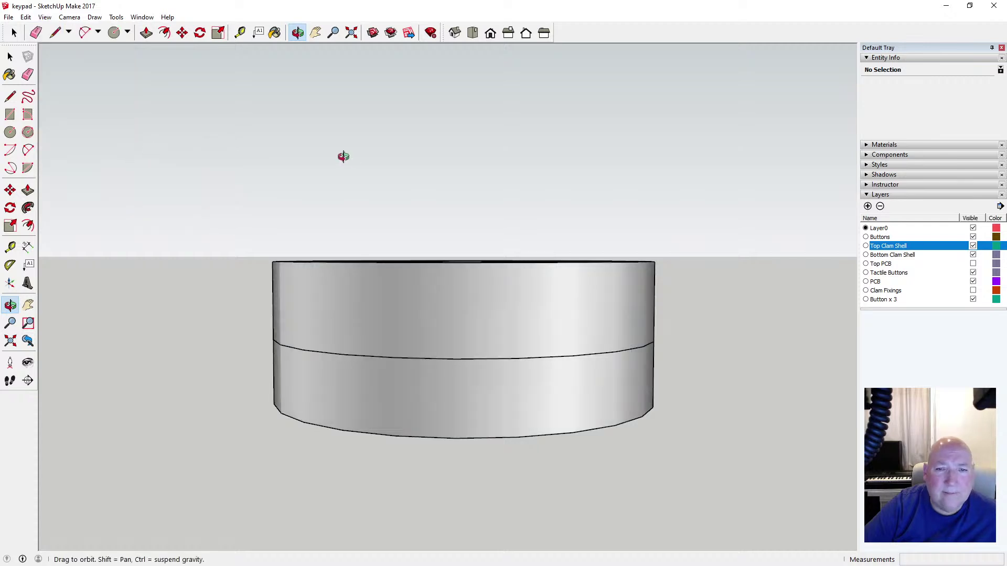
{"action": "left_click_drag", "start_coordinate": [317, 59], "coordinate": [299, 161]}
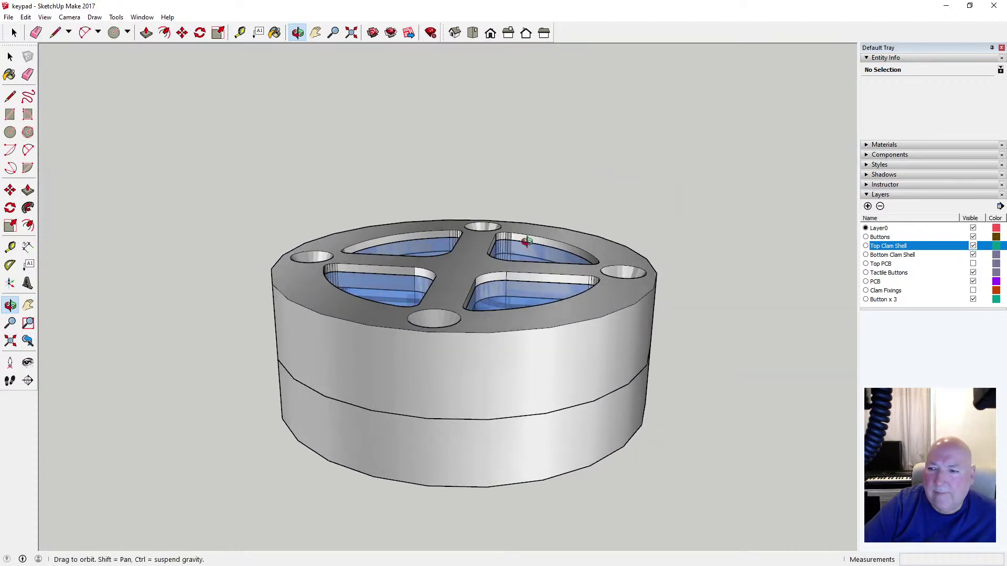
Move the top clam shell straight up 7 mm from the bottom shell
{"action": "left_click", "coordinate": [10, 58]}
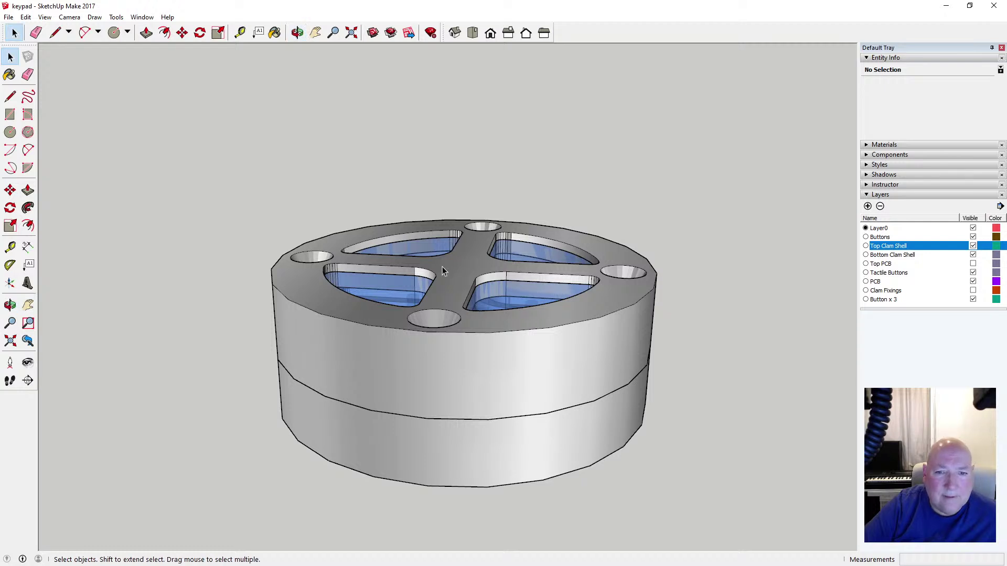
{"action": "left_click", "coordinate": [442, 267]}
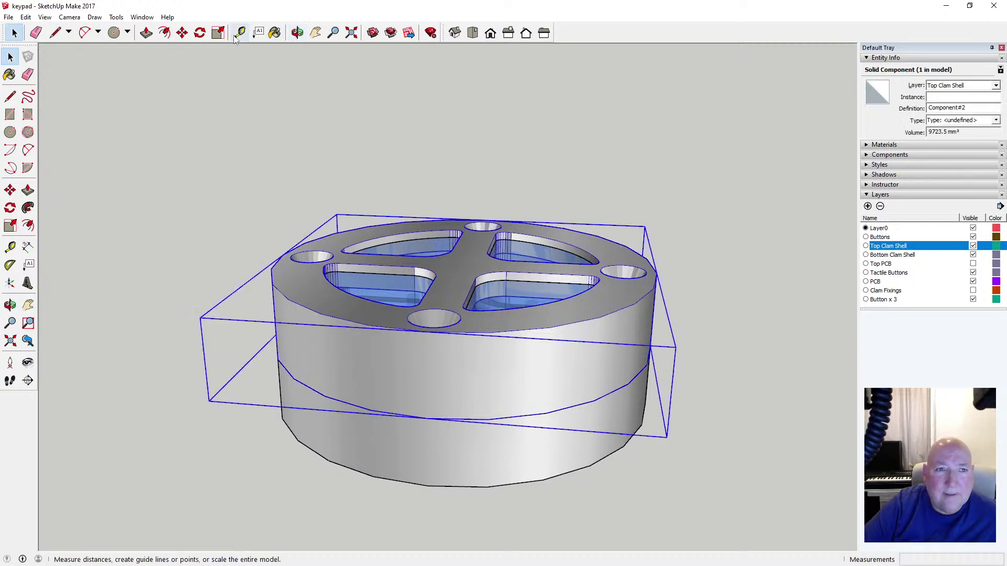
{"action": "left_click", "coordinate": [182, 33]}
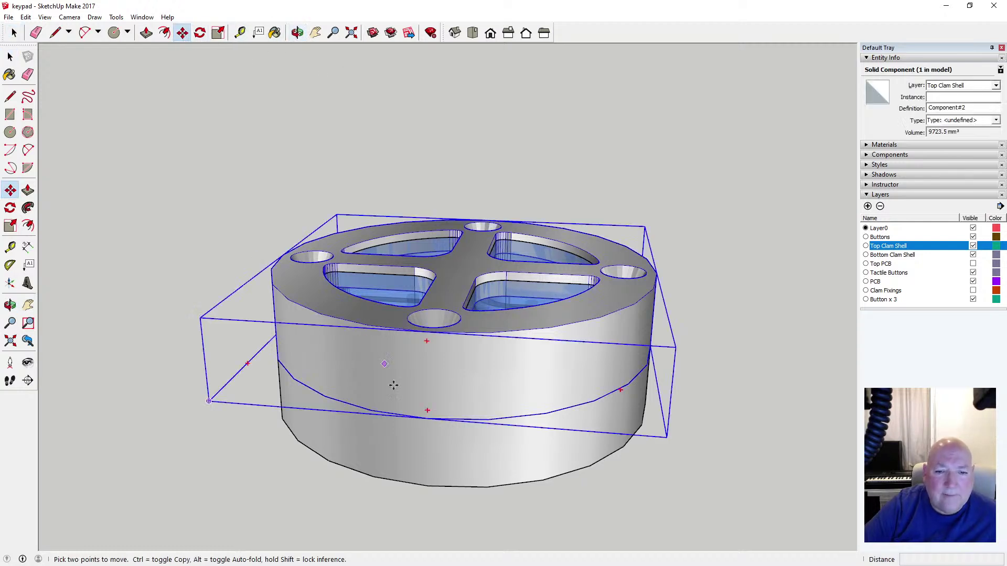
{"action": "left_click", "coordinate": [432, 419]}
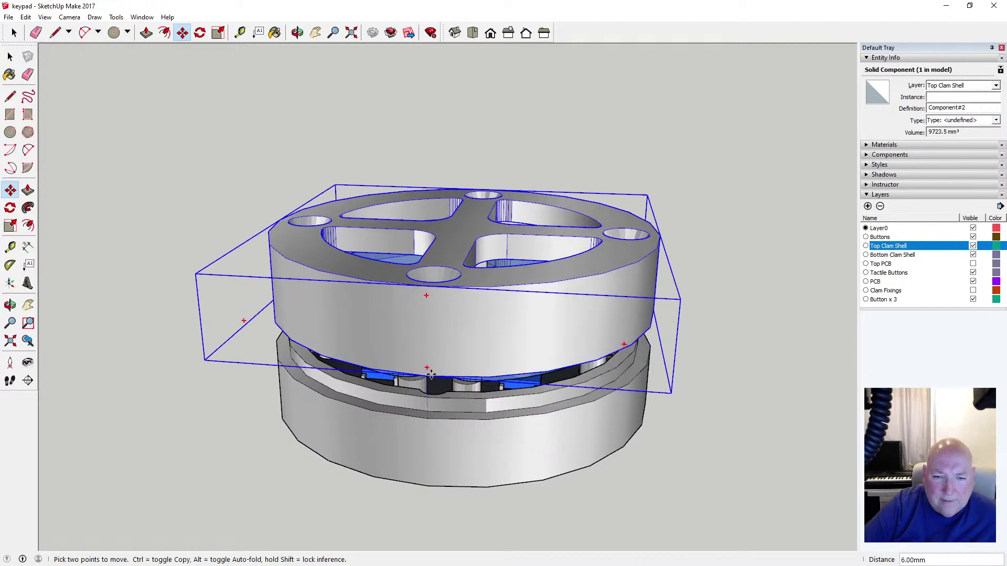
{"action": "left_click", "coordinate": [431, 368]}
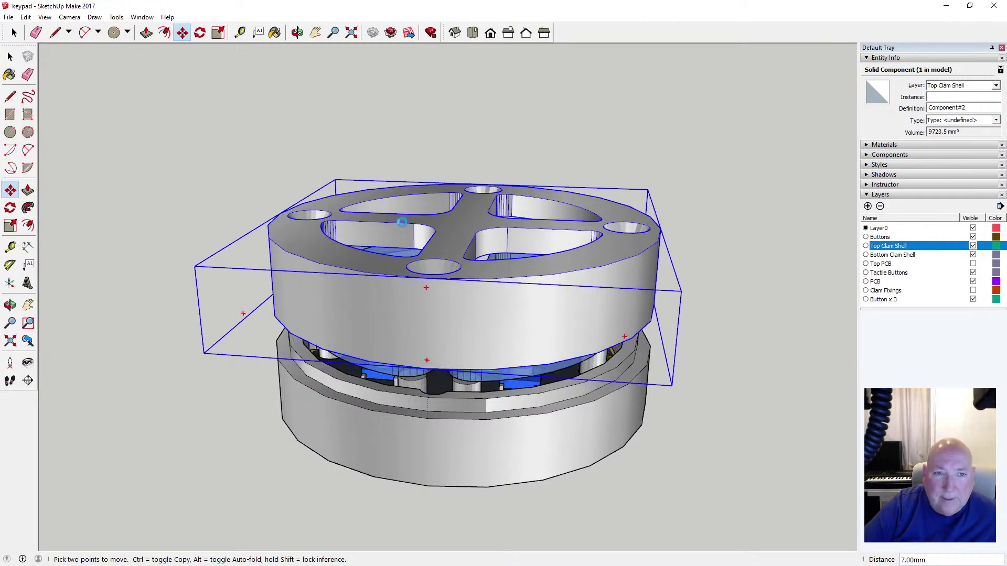
Deselect the top shell and examine the gap between the two shells, including the button flanges and the bottom shell's lip
{"action": "left_click", "coordinate": [297, 32]}
{"action": "left_click_drag", "start_coordinate": [427, 218], "coordinate": [415, 256]}
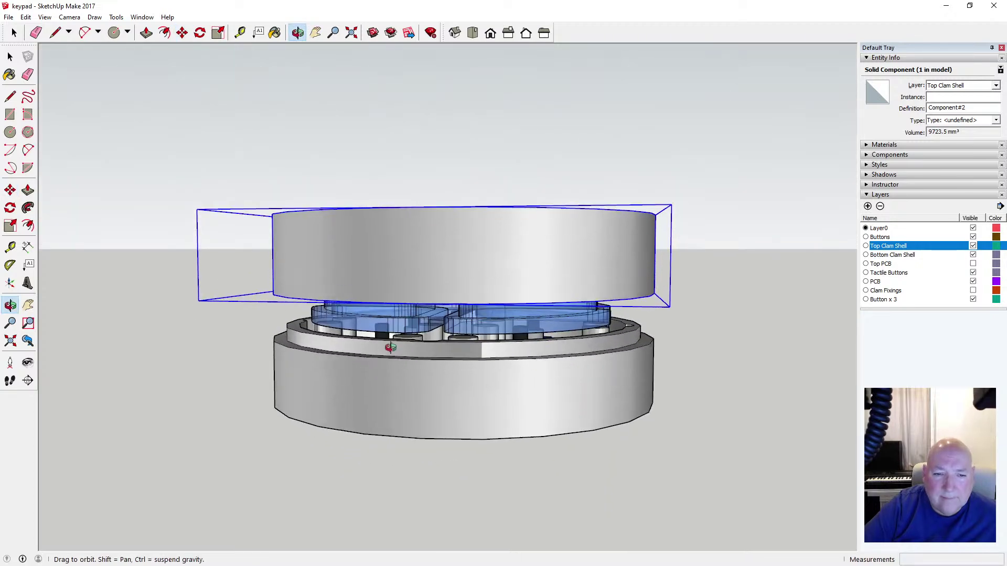
{"action": "left_click", "coordinate": [10, 56]}
{"action": "left_click", "coordinate": [212, 156]}
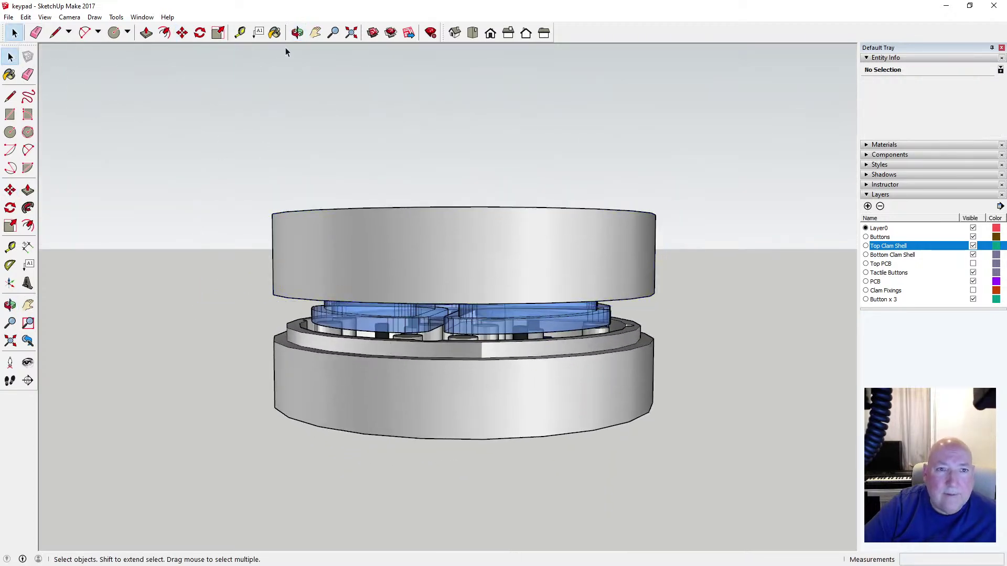
{"action": "left_click", "coordinate": [298, 32]}
{"action": "left_click_drag", "start_coordinate": [427, 278], "coordinate": [413, 262]}
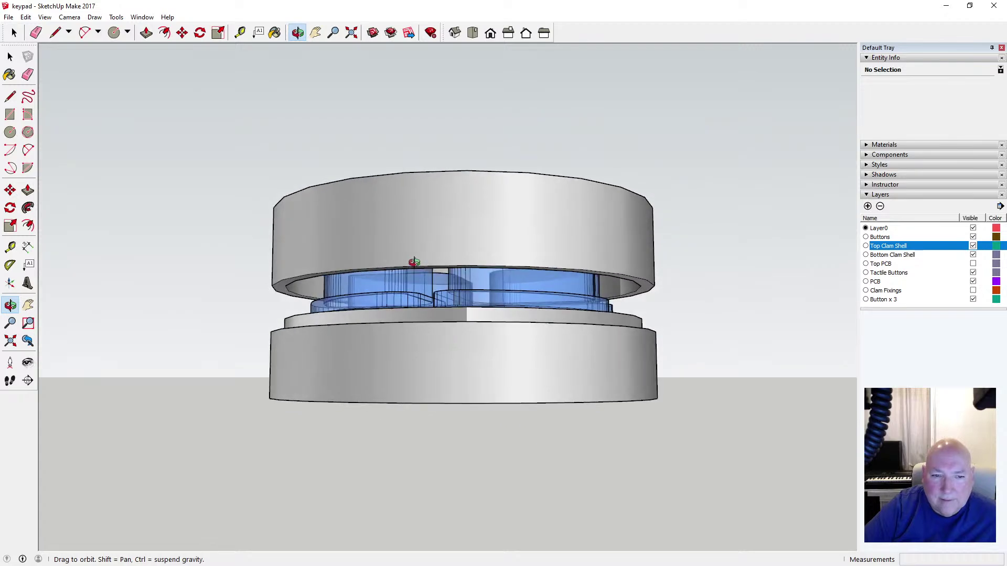
{"action": "scroll", "coordinate": [309, 317], "scroll_direction": "up", "scroll_amount": 5}
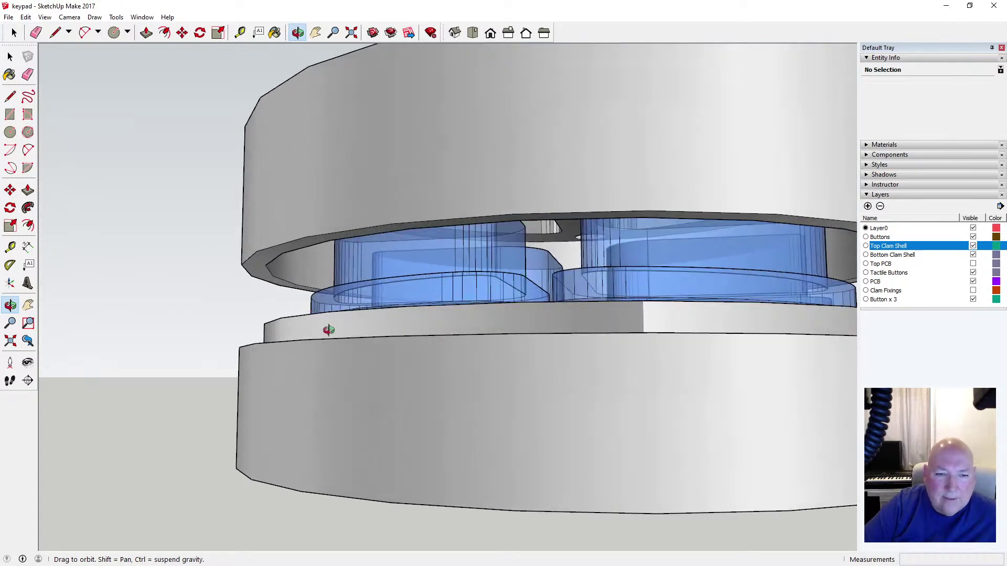
{"action": "left_click_drag", "start_coordinate": [328, 330], "coordinate": [289, 199]}
{"action": "left_click_drag", "start_coordinate": [300, 297], "coordinate": [237, 203]}
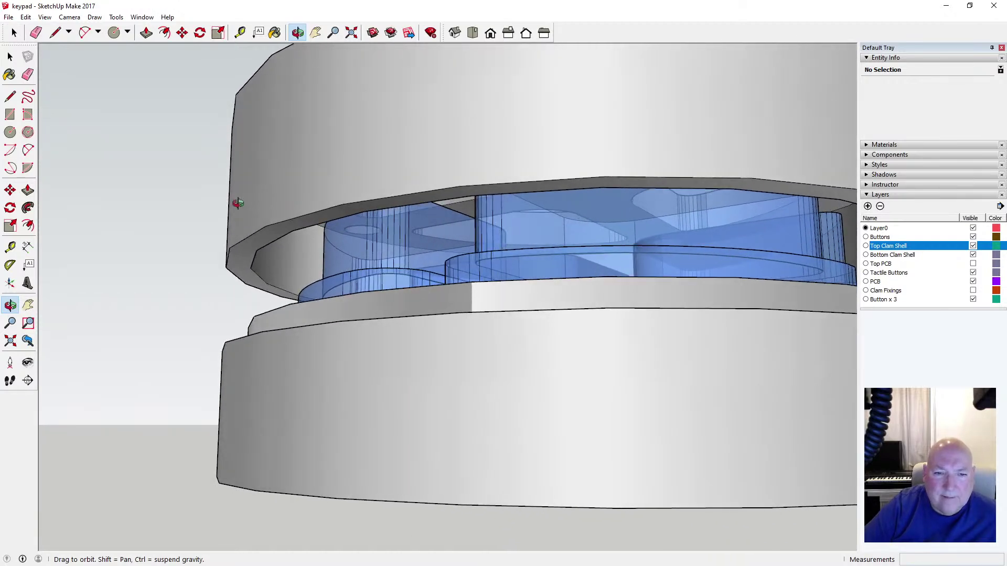
Examine the button flanges, tactile switches and posts through the gap between the separated shells, and view the case from above
{"action": "left_click_drag", "start_coordinate": [238, 203], "coordinate": [237, 241]}
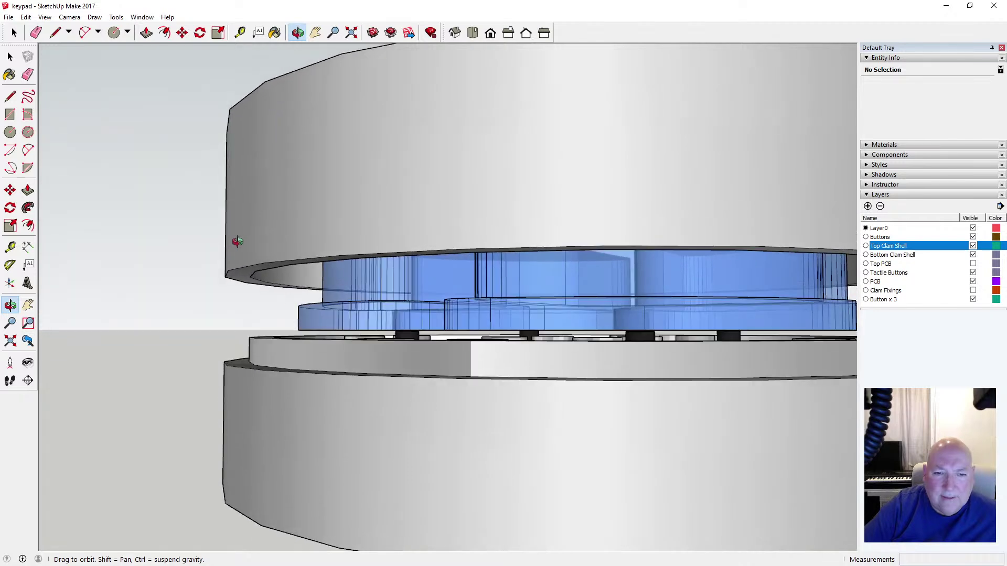
{"action": "left_click_drag", "start_coordinate": [375, 346], "coordinate": [422, 361]}
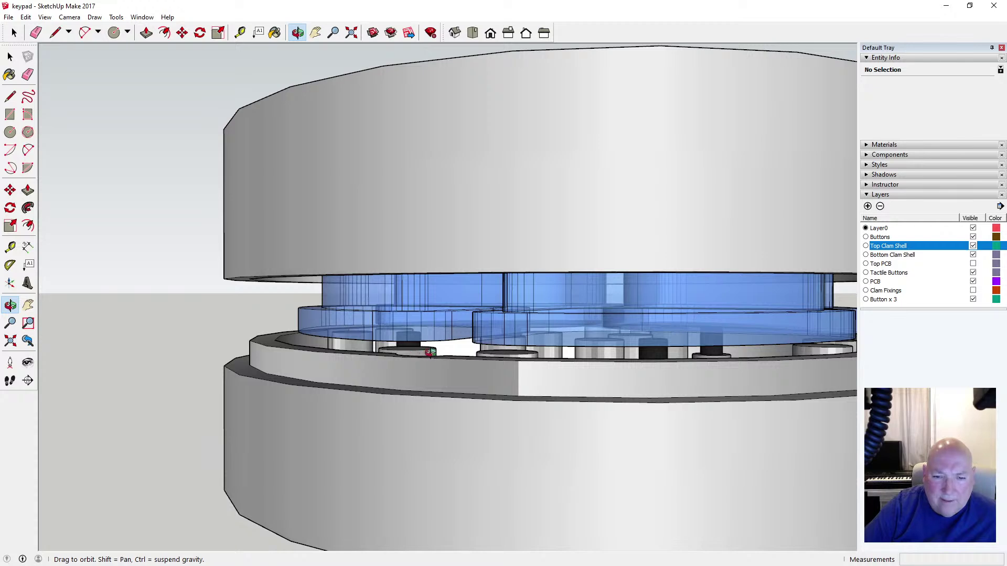
{"action": "left_click_drag", "start_coordinate": [410, 334], "coordinate": [384, 379]}
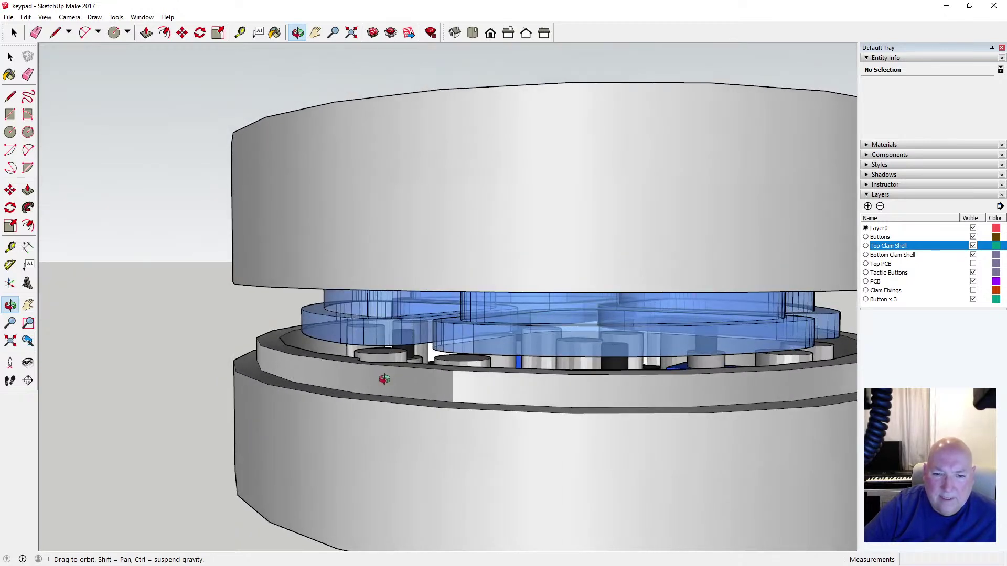
{"action": "left_click_drag", "start_coordinate": [384, 379], "coordinate": [491, 248]}
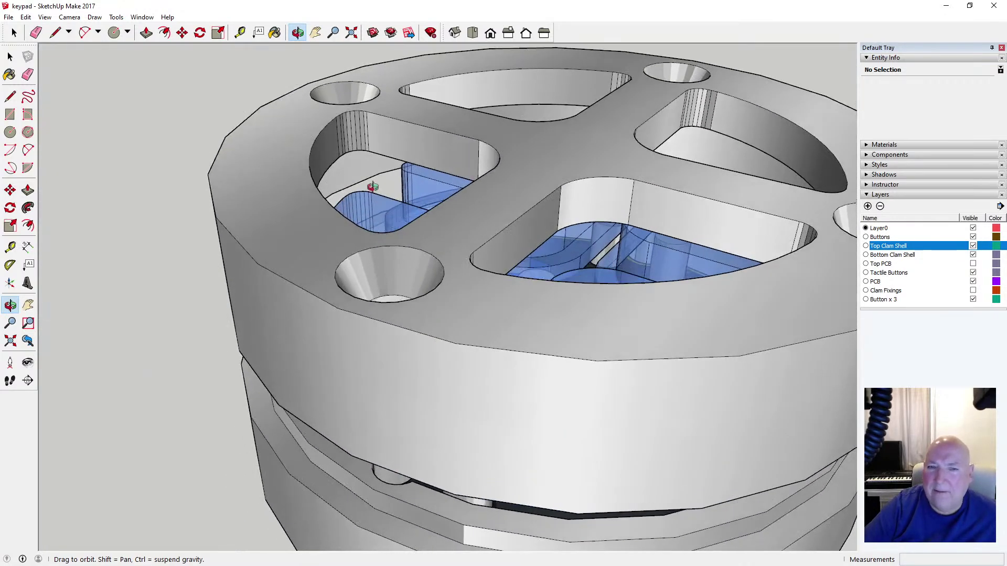
Undo the top clam shell's upward move to close the case
{"action": "left_click", "coordinate": [26, 16]}
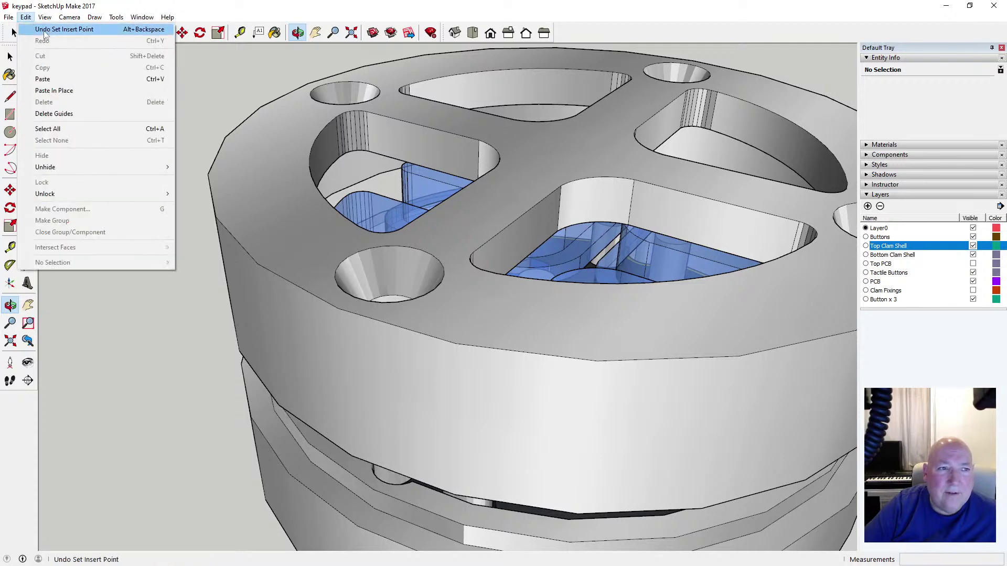
{"action": "left_click", "coordinate": [48, 30]}
{"action": "scroll", "coordinate": [171, 167], "scroll_direction": "down", "scroll_amount": 3}
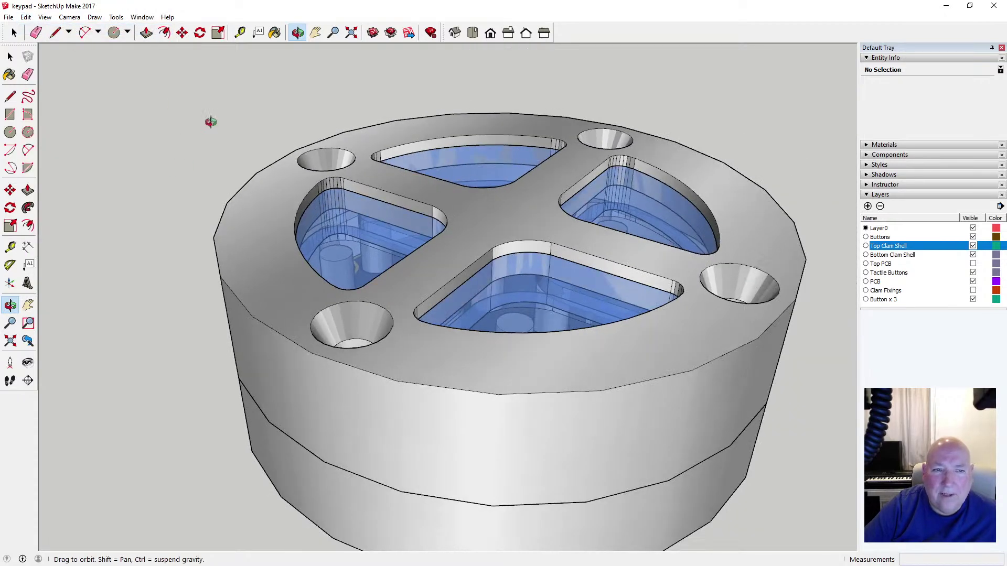
{"action": "left_click", "coordinate": [239, 33]}
{"action": "left_click", "coordinate": [380, 190]}
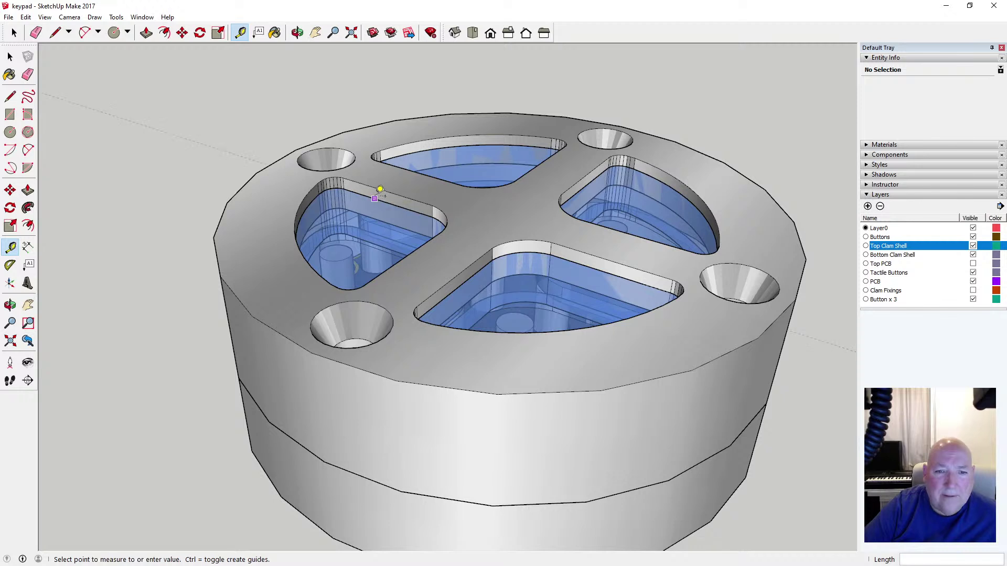
{"action": "key", "text": "space"}
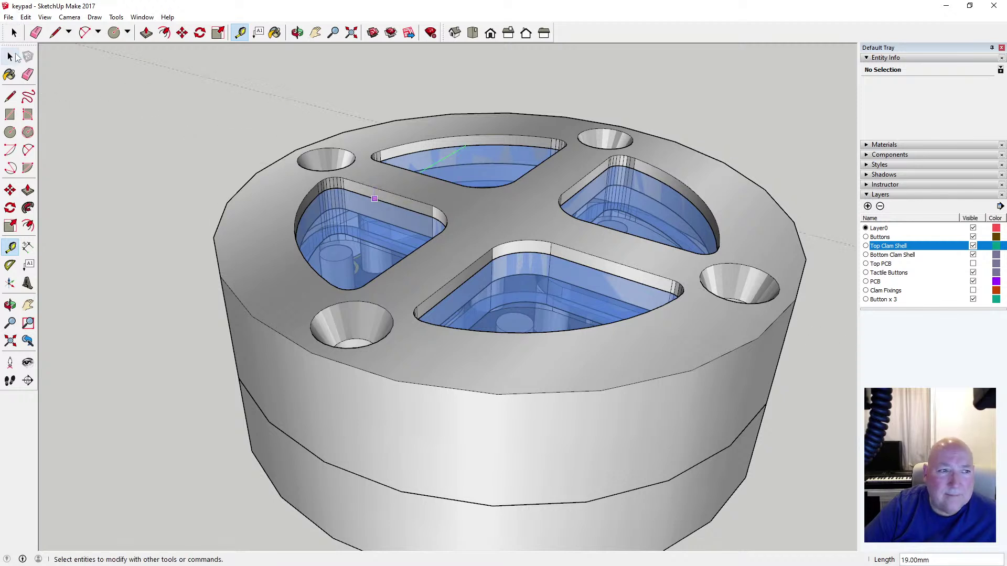
Examine the closed case from several angles, checking how the buttons sit in the top shell's openings
{"action": "scroll", "coordinate": [269, 176], "scroll_direction": "down", "scroll_amount": 2}
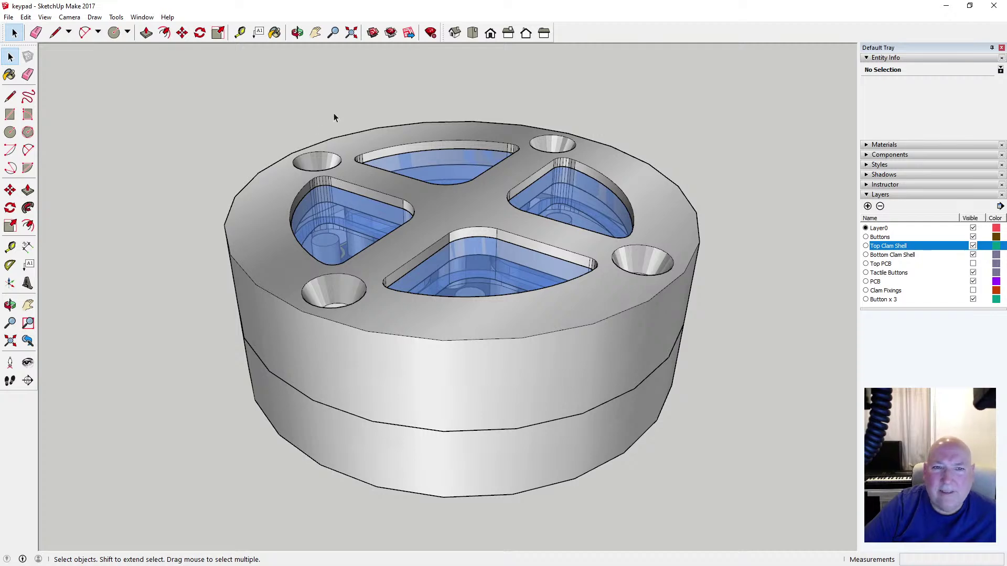
{"action": "left_click", "coordinate": [297, 32]}
{"action": "left_click_drag", "start_coordinate": [376, 190], "coordinate": [401, 338]}
{"action": "middle_click_drag", "start_coordinate": [401, 337], "coordinate": [413, 366]}
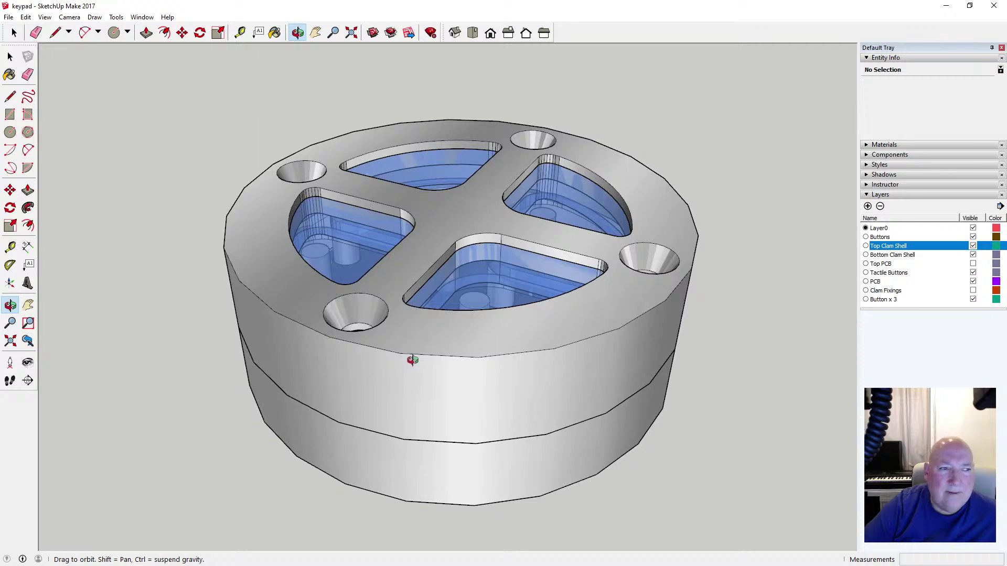
{"action": "left_click_drag", "start_coordinate": [406, 290], "coordinate": [393, 352]}
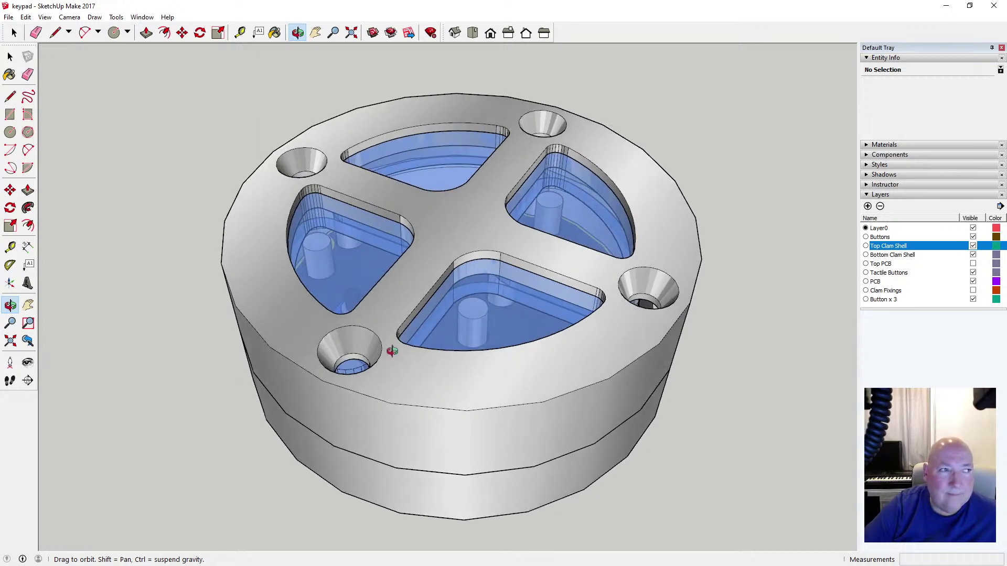
{"action": "left_click_drag", "start_coordinate": [430, 316], "coordinate": [407, 208]}
{"action": "left_click_drag", "start_coordinate": [397, 252], "coordinate": [396, 247]}
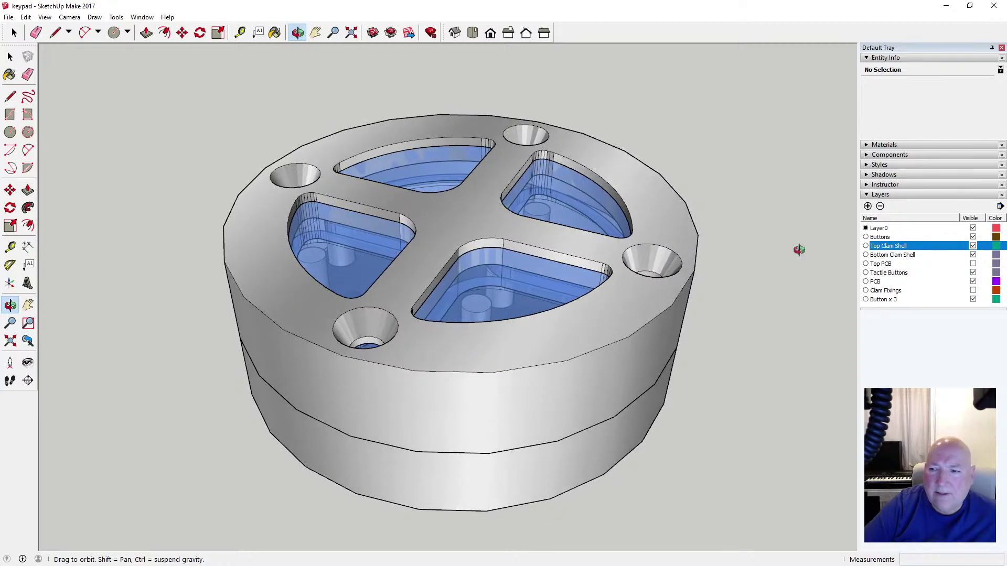
Hide the Top Clam Shell layer and inspect the four exposed buttons from above and from a low angle
{"action": "left_click", "coordinate": [973, 246]}
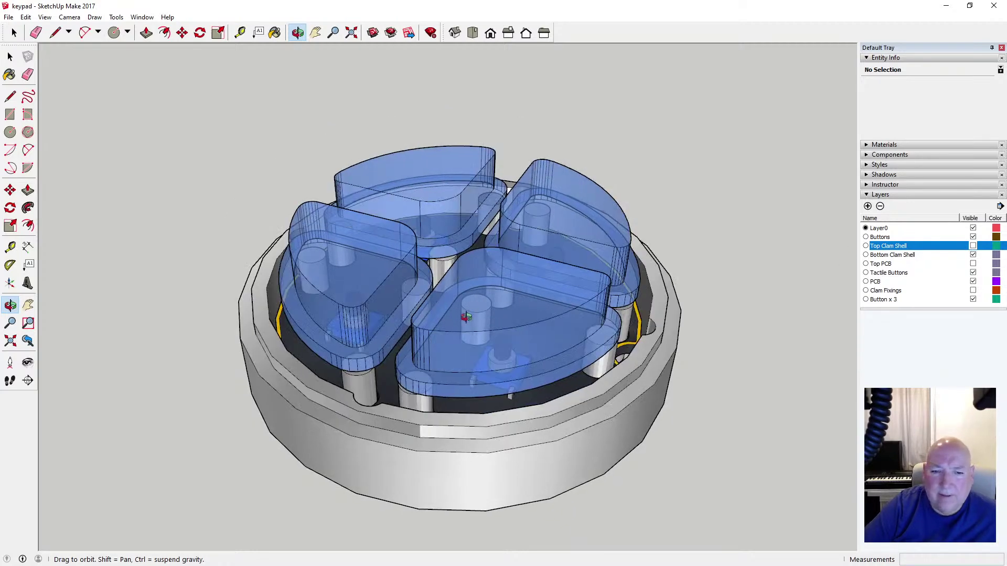
{"action": "left_click_drag", "start_coordinate": [463, 315], "coordinate": [532, 312]}
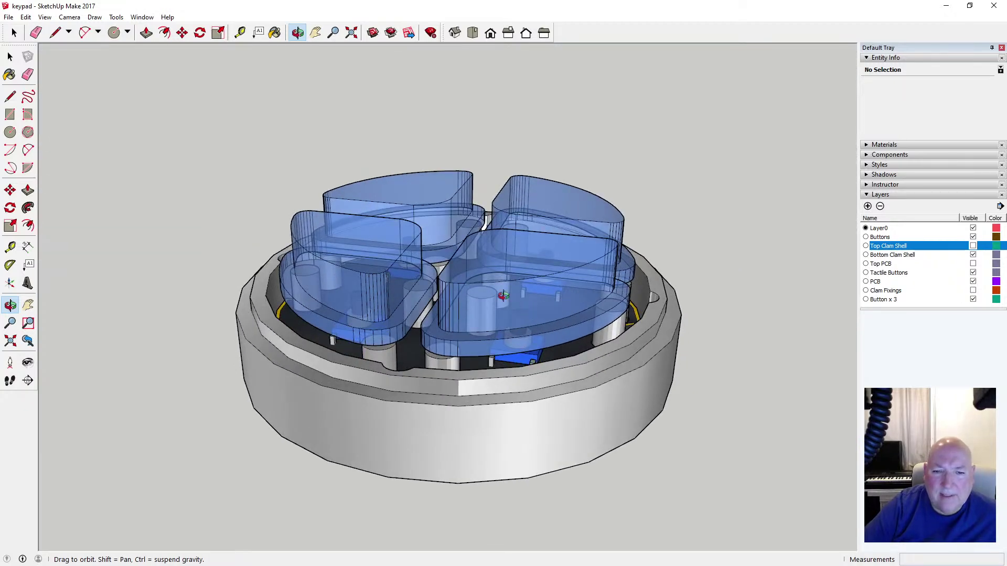
{"action": "left_click_drag", "start_coordinate": [491, 253], "coordinate": [518, 375]}
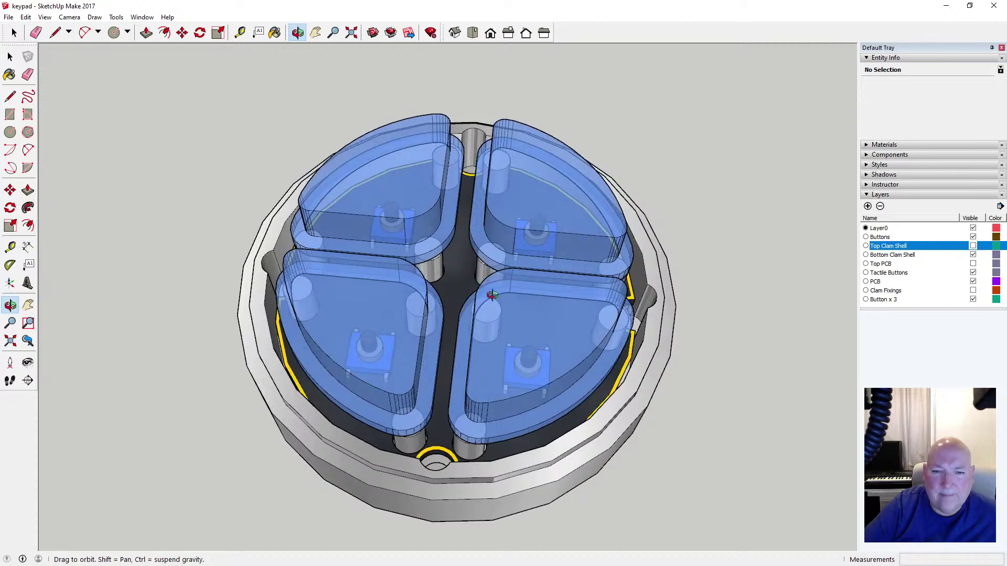
{"action": "left_click_drag", "start_coordinate": [492, 294], "coordinate": [465, 157]}
Switch to the standard top view and examine the buttons over their tactile switches and posts from above and from the side
{"action": "left_click", "coordinate": [472, 33]}
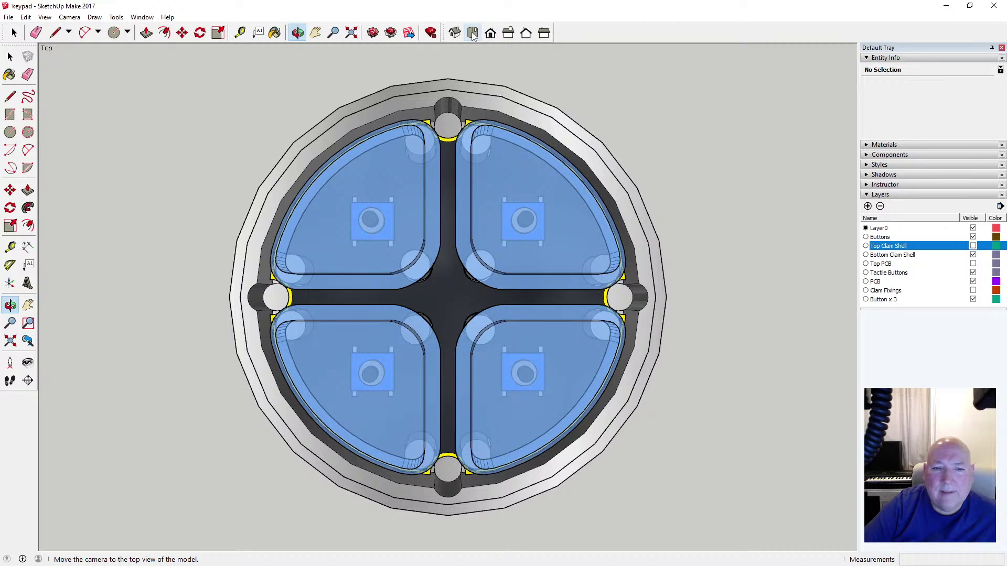
{"action": "left_click_drag", "start_coordinate": [443, 294], "coordinate": [456, 242]}
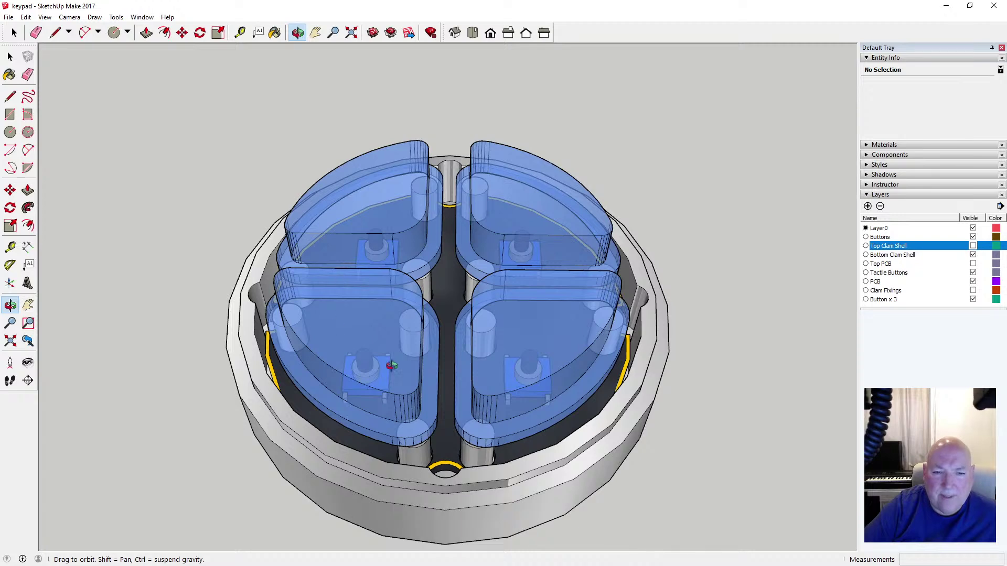
{"action": "left_click_drag", "start_coordinate": [388, 365], "coordinate": [421, 352]}
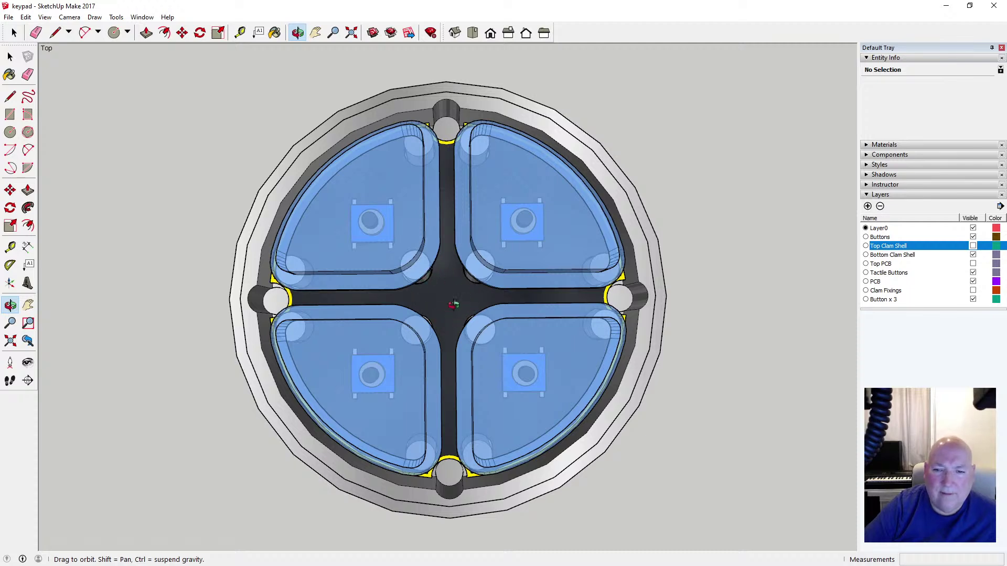
{"action": "left_click_drag", "start_coordinate": [439, 307], "coordinate": [444, 273]}
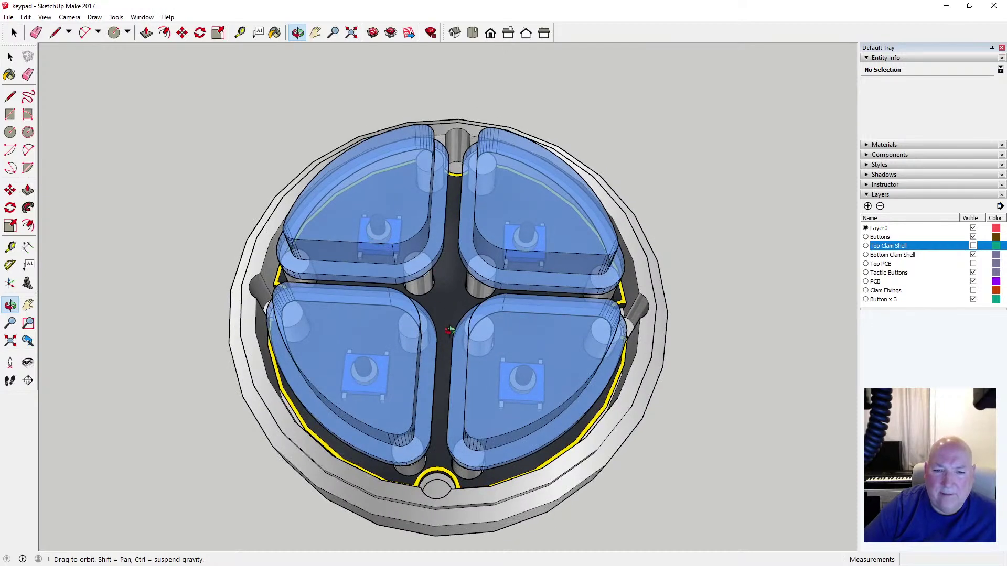
{"action": "mouse_move", "coordinate": [449, 325]}
{"action": "left_mouse_down"}
{"action": "mouse_move", "coordinate": [451, 422]}
{"action": "mouse_move", "coordinate": [452, 334]}
{"action": "left_mouse_up"}
{"action": "left_click_drag", "start_coordinate": [374, 360], "coordinate": [404, 230]}
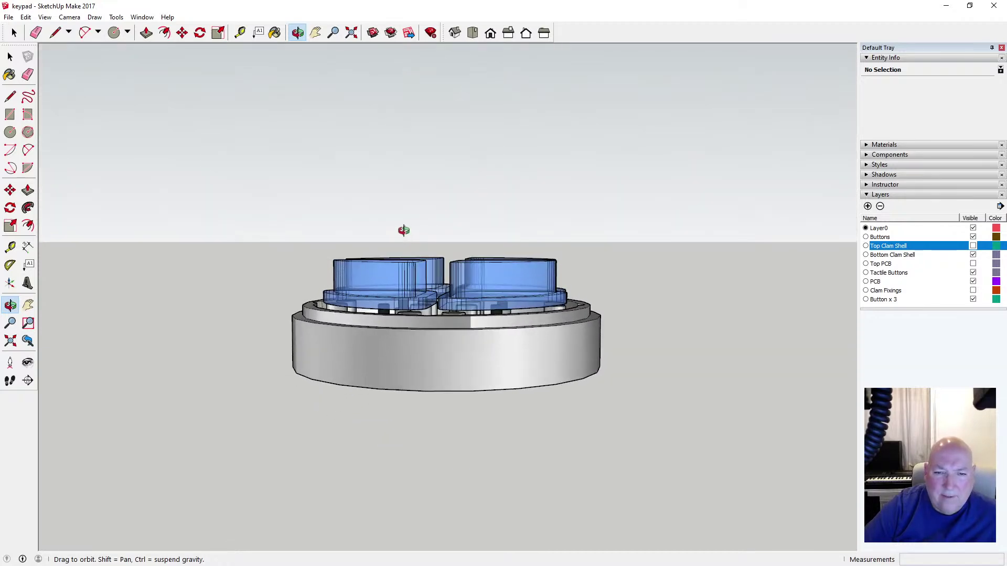
{"action": "left_click_drag", "start_coordinate": [409, 272], "coordinate": [407, 354]}
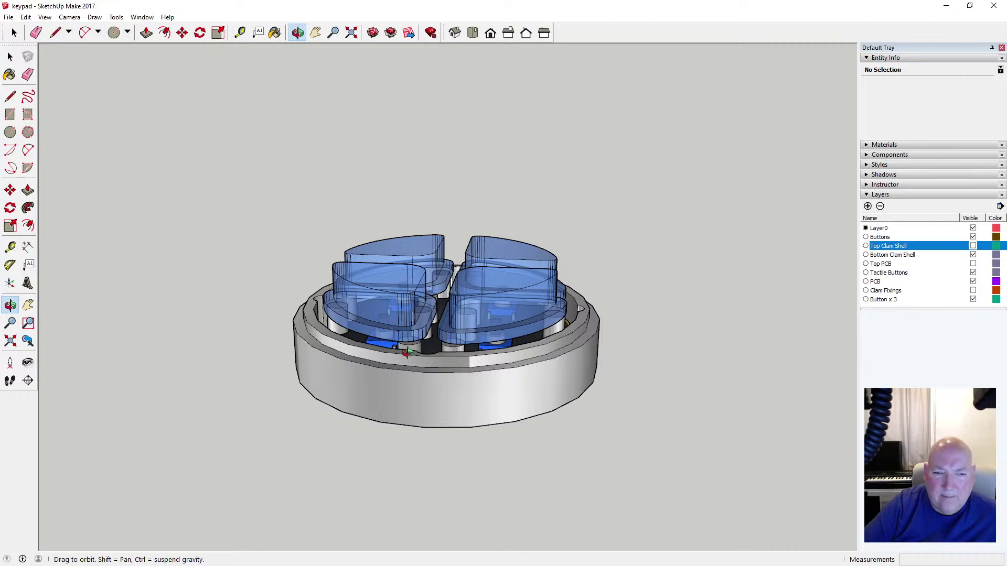
{"action": "left_click_drag", "start_coordinate": [408, 354], "coordinate": [388, 336]}
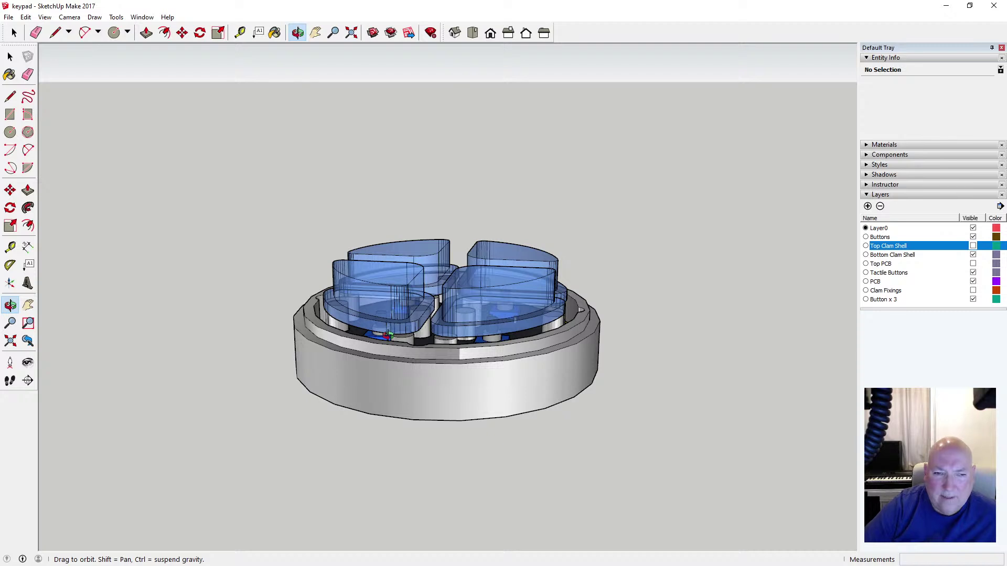
Open the rear button component for editing, raise its top face 1.5 mm with Push/Pull, and close the component
{"action": "scroll", "coordinate": [401, 283], "scroll_direction": "up", "scroll_amount": 5}
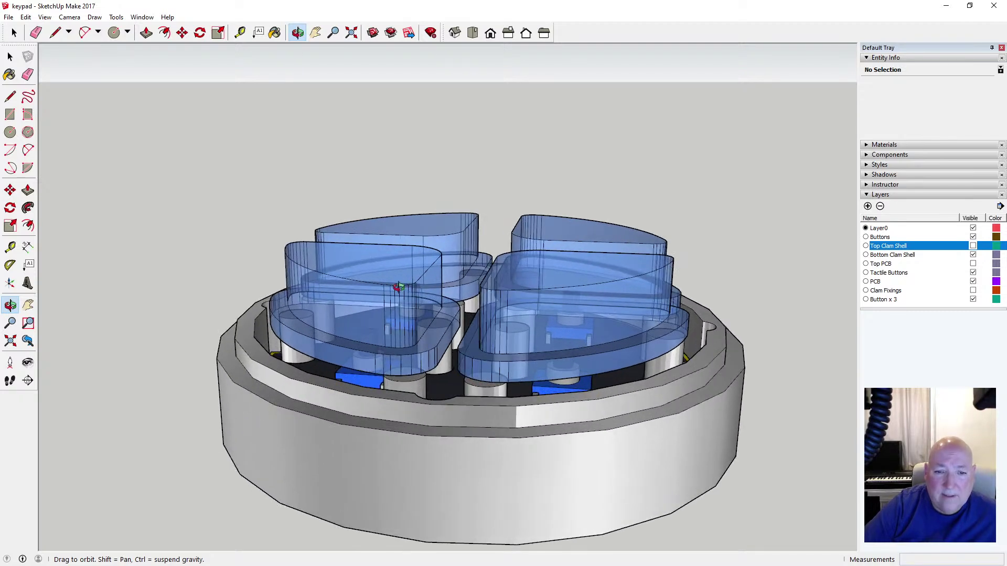
{"action": "left_click", "coordinate": [12, 57]}
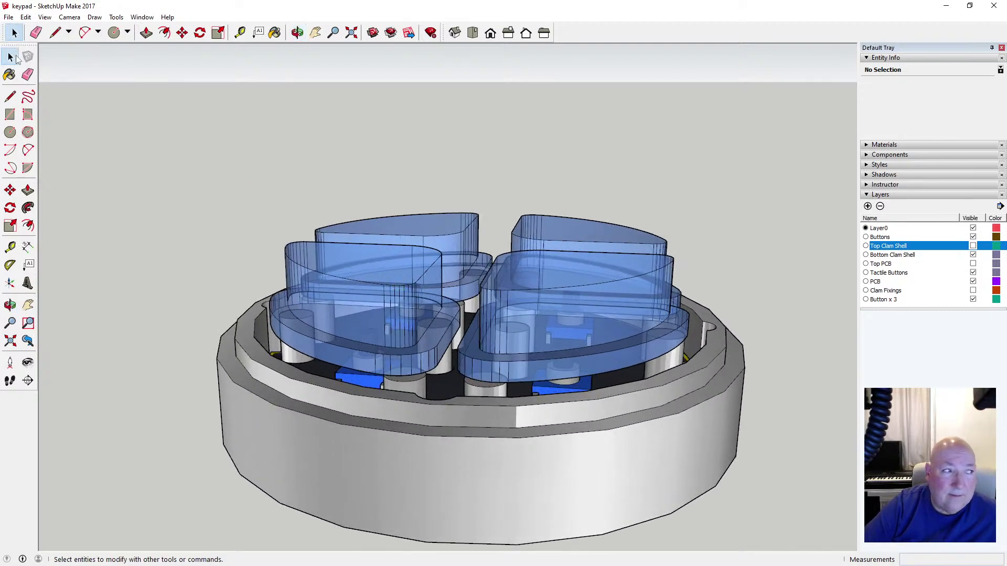
{"action": "left_click", "coordinate": [396, 231]}
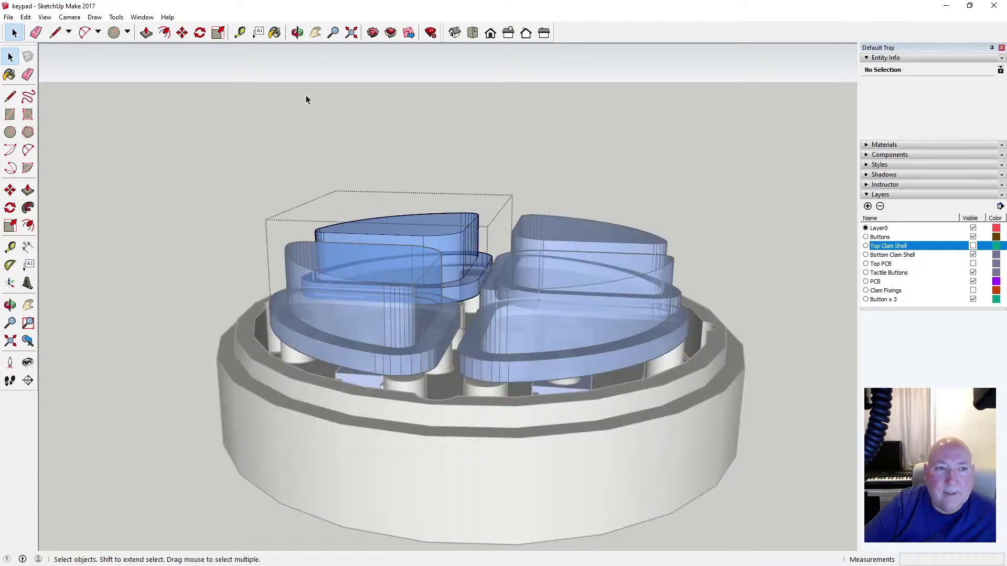
{"action": "key", "text": "p"}
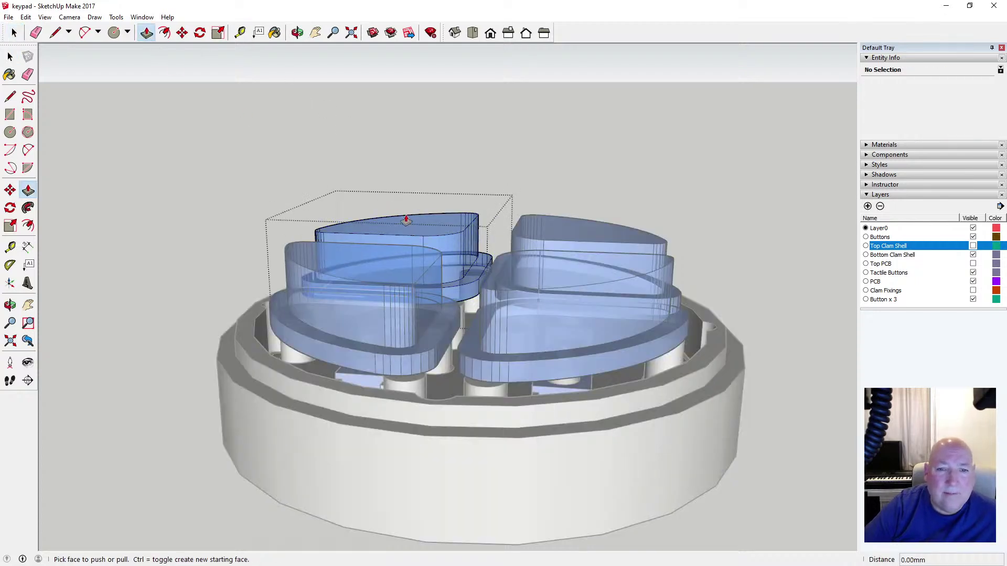
{"action": "key", "text": "space"}
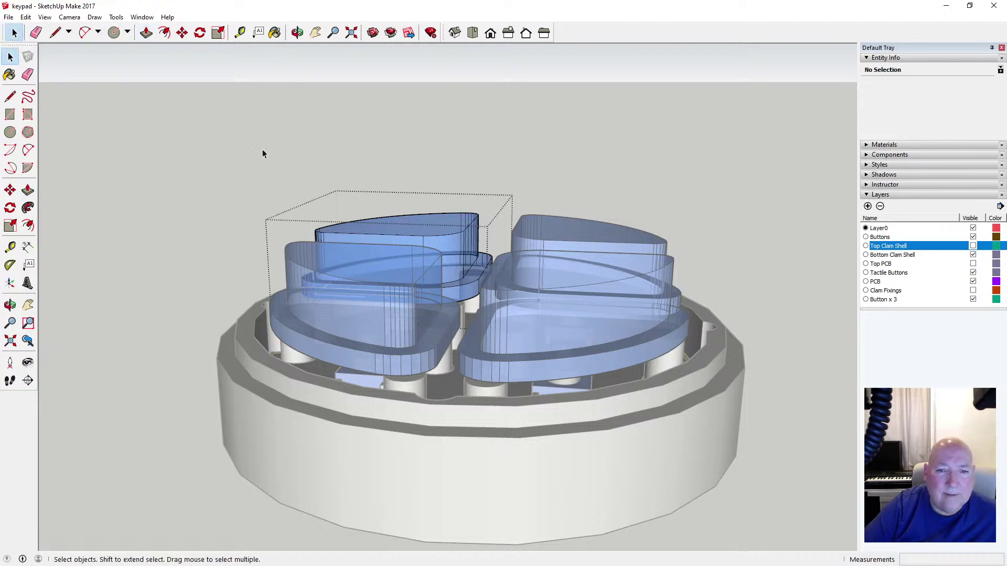
{"action": "left_click", "coordinate": [147, 33]}
{"action": "left_click", "coordinate": [424, 224]}
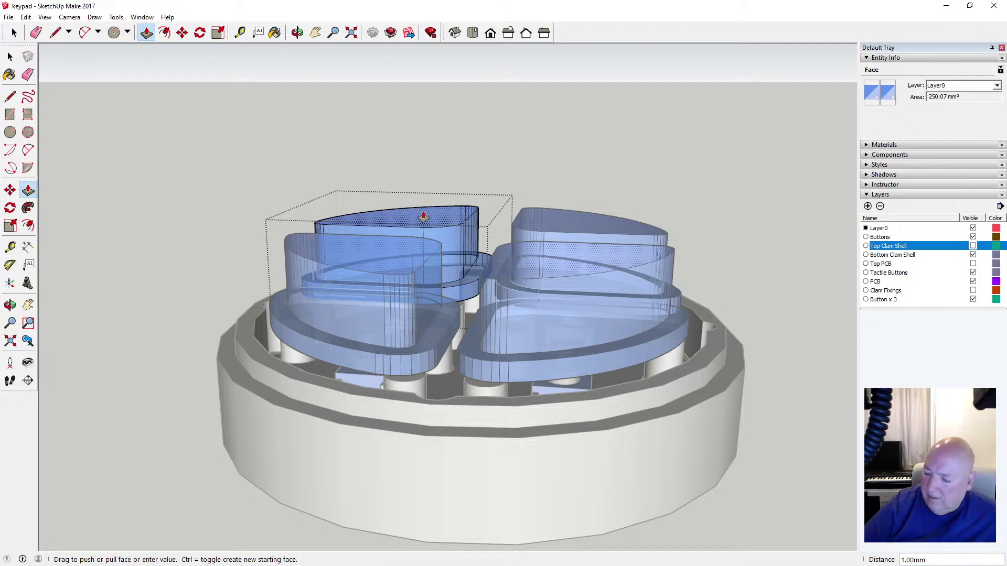
{"action": "key", "text": "Return"}
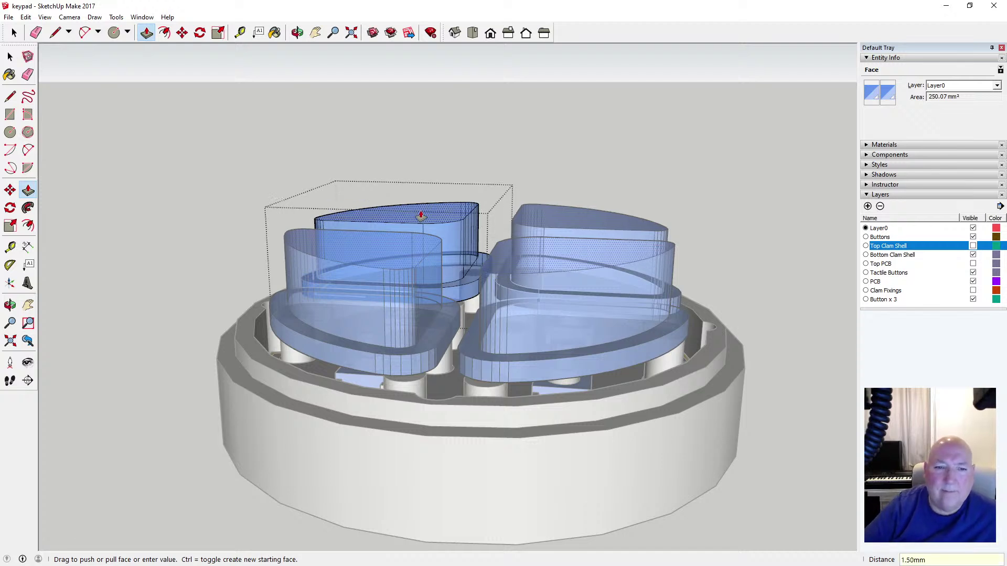
{"action": "left_click", "coordinate": [10, 57]}
{"action": "left_click", "coordinate": [177, 130]}
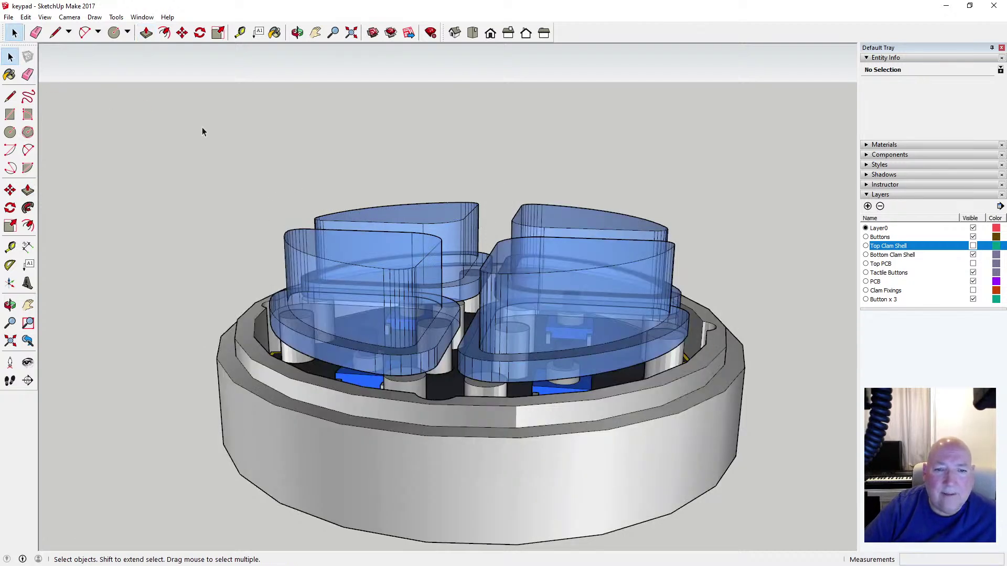
Show the Top Clam Shell layer to check the raised buttons against the closed case's openings, and hide it again
{"action": "left_click", "coordinate": [297, 33]}
{"action": "left_click_drag", "start_coordinate": [252, 159], "coordinate": [296, 306]}
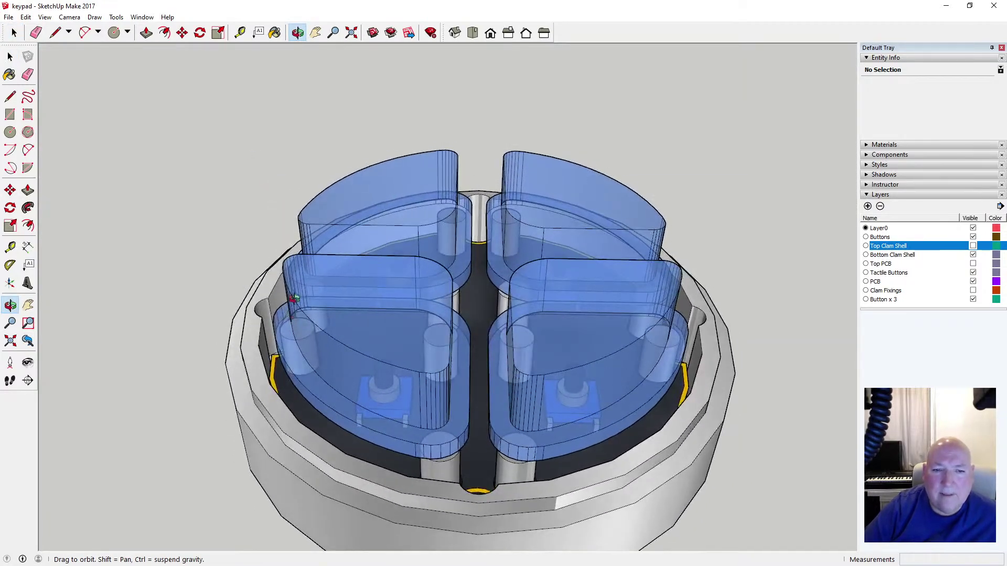
{"action": "left_click", "coordinate": [972, 246]}
{"action": "left_click_drag", "start_coordinate": [487, 353], "coordinate": [444, 359]}
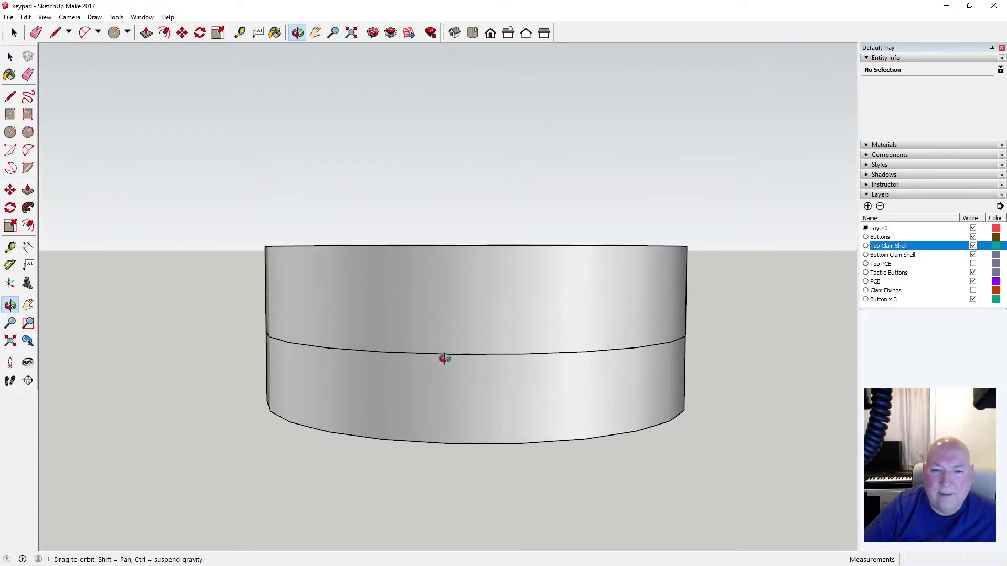
{"action": "left_click_drag", "start_coordinate": [441, 316], "coordinate": [418, 418]}
{"action": "left_click_drag", "start_coordinate": [431, 315], "coordinate": [394, 350]}
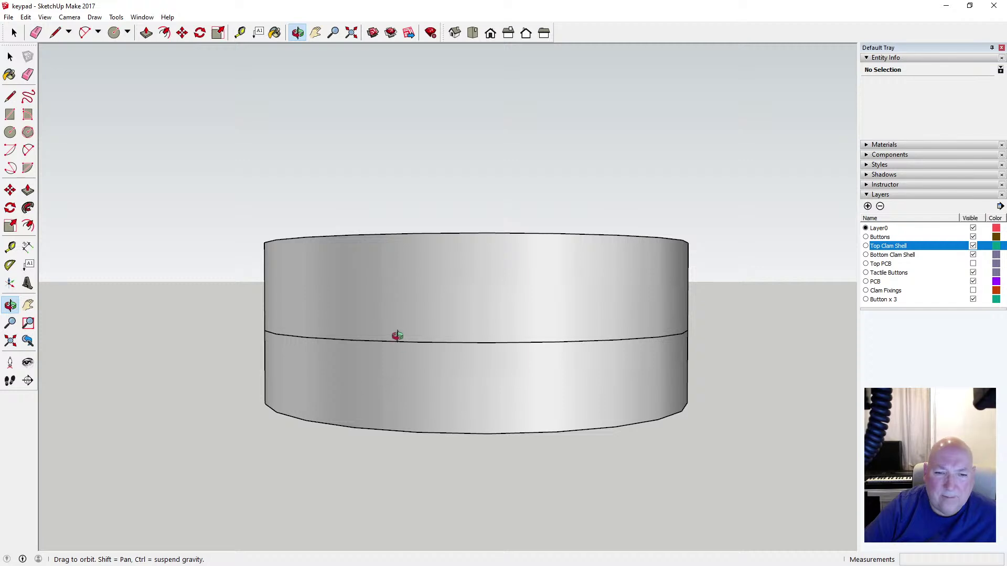
{"action": "left_click_drag", "start_coordinate": [396, 336], "coordinate": [429, 473]}
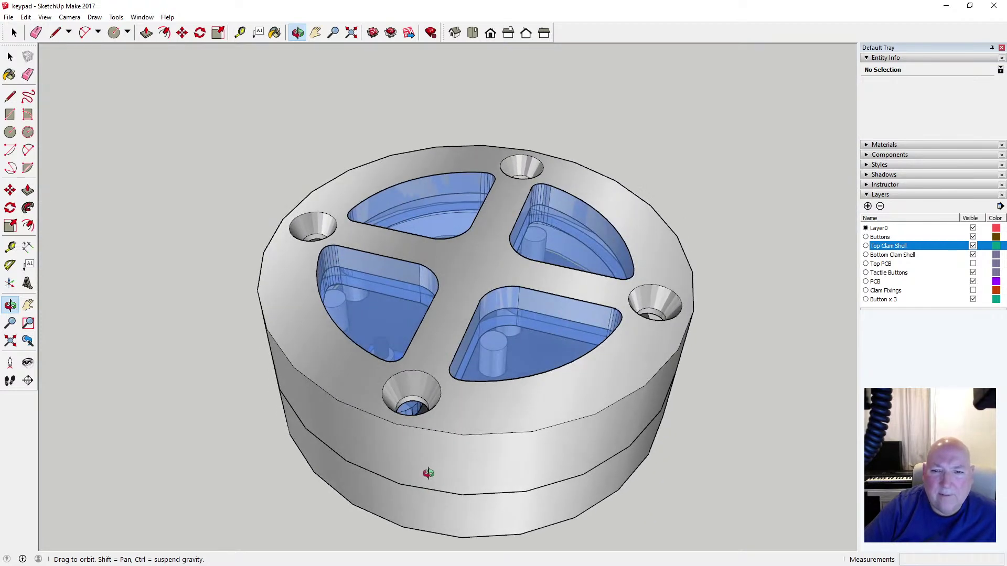
{"action": "left_click_drag", "start_coordinate": [438, 430], "coordinate": [417, 380]}
{"action": "left_click", "coordinate": [974, 246]}
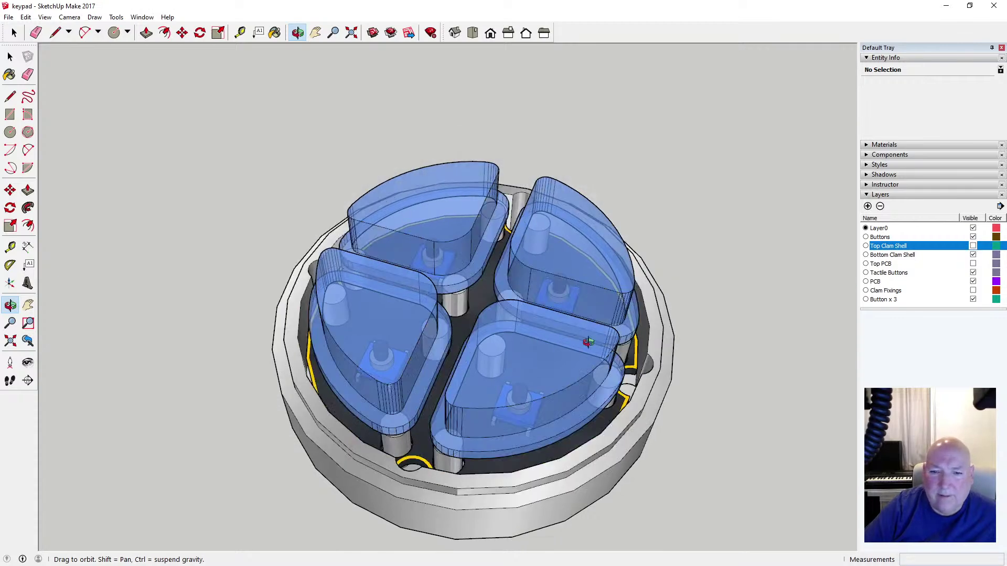
Hide the Buttons, Button x 3 and Tactile Buttons layers and inspect the PCB and posts in the bottom shell
{"action": "left_click_drag", "start_coordinate": [588, 342], "coordinate": [560, 287]}
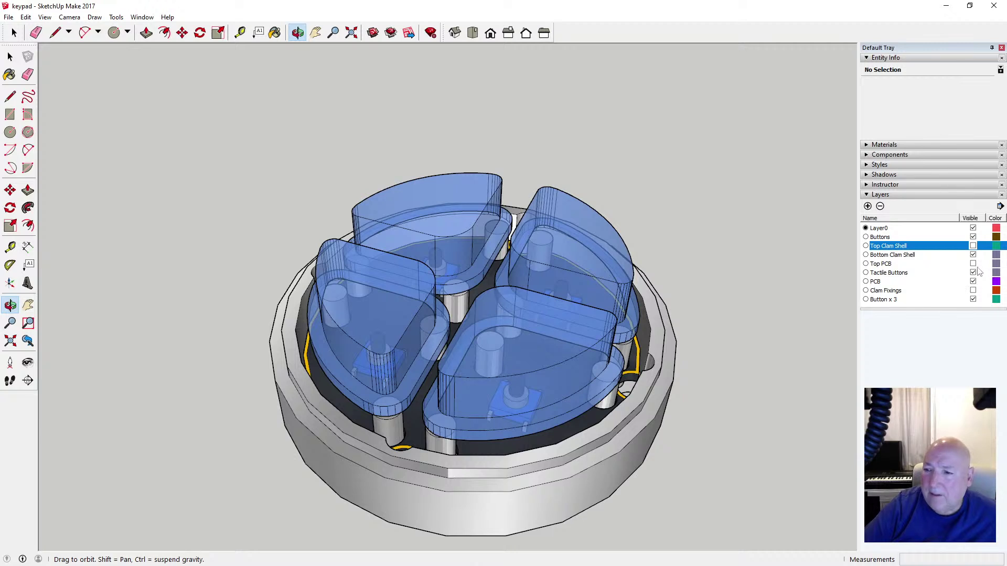
{"action": "left_click", "coordinate": [973, 237]}
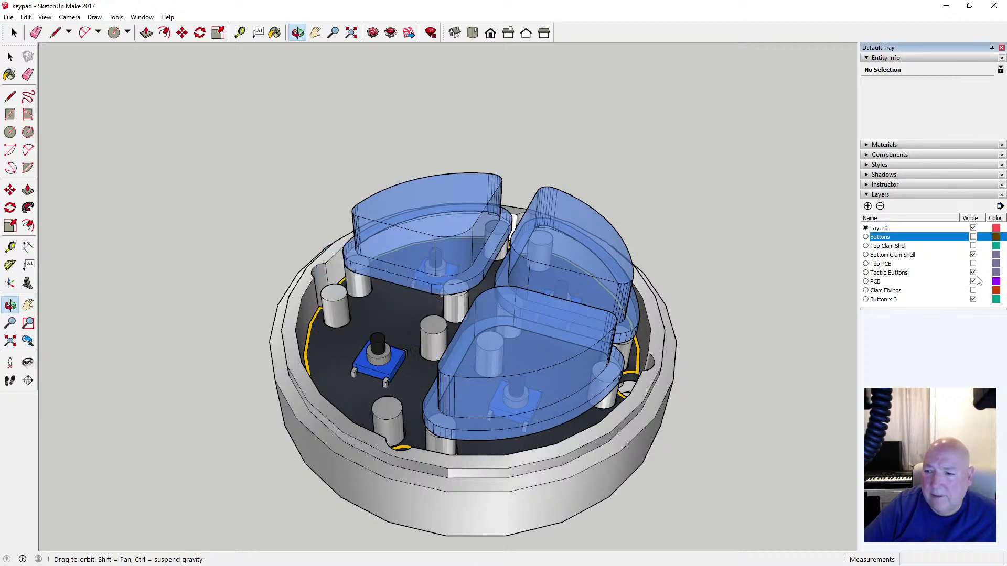
{"action": "left_click", "coordinate": [973, 300]}
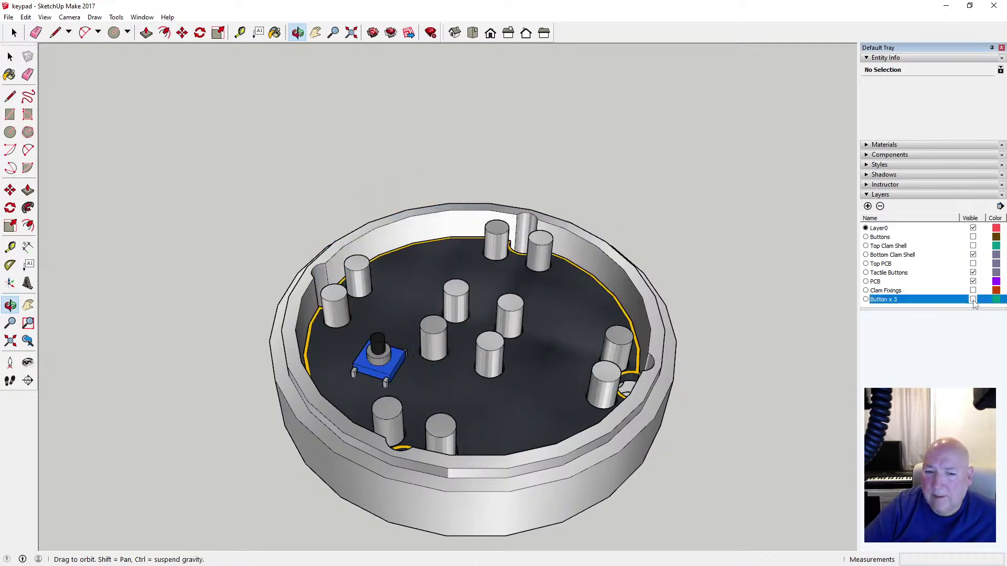
{"action": "left_click", "coordinate": [973, 273]}
{"action": "left_click_drag", "start_coordinate": [560, 333], "coordinate": [186, 333]}
{"action": "left_click_drag", "start_coordinate": [335, 326], "coordinate": [285, 377]}
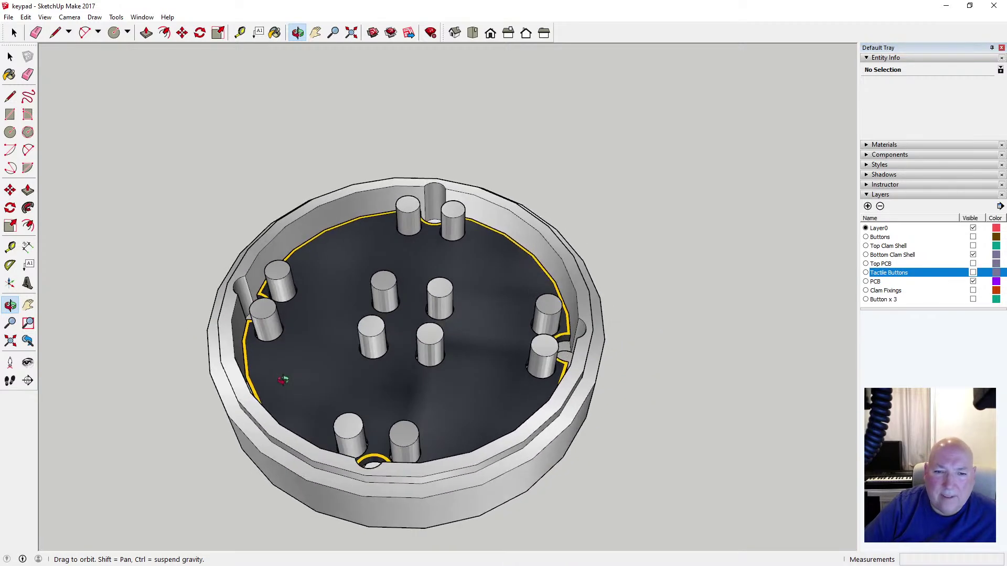
{"action": "scroll", "coordinate": [314, 336], "scroll_direction": "up", "scroll_amount": 3}
{"action": "scroll", "coordinate": [464, 337], "scroll_direction": "down", "scroll_amount": 3}
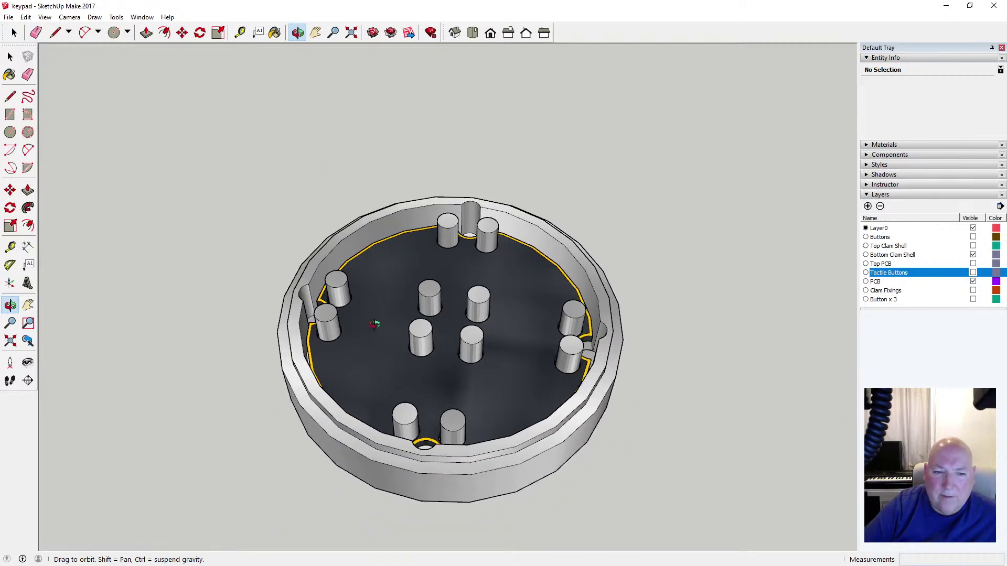
{"action": "scroll", "coordinate": [380, 327], "scroll_direction": "down", "scroll_amount": 2}
{"action": "scroll", "coordinate": [386, 328], "scroll_direction": "up", "scroll_amount": 3}
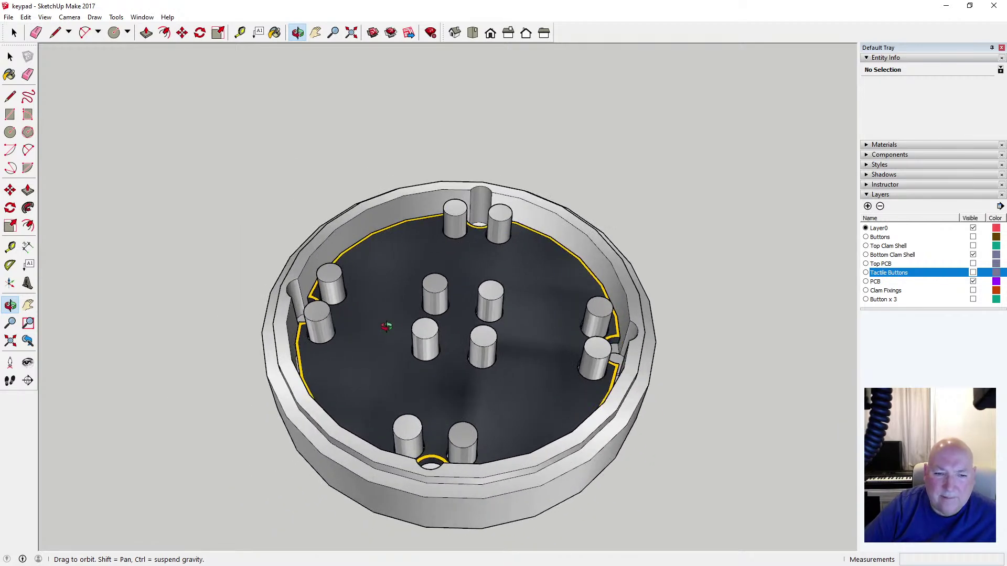
{"action": "scroll", "coordinate": [386, 326], "scroll_direction": "up", "scroll_amount": 1}
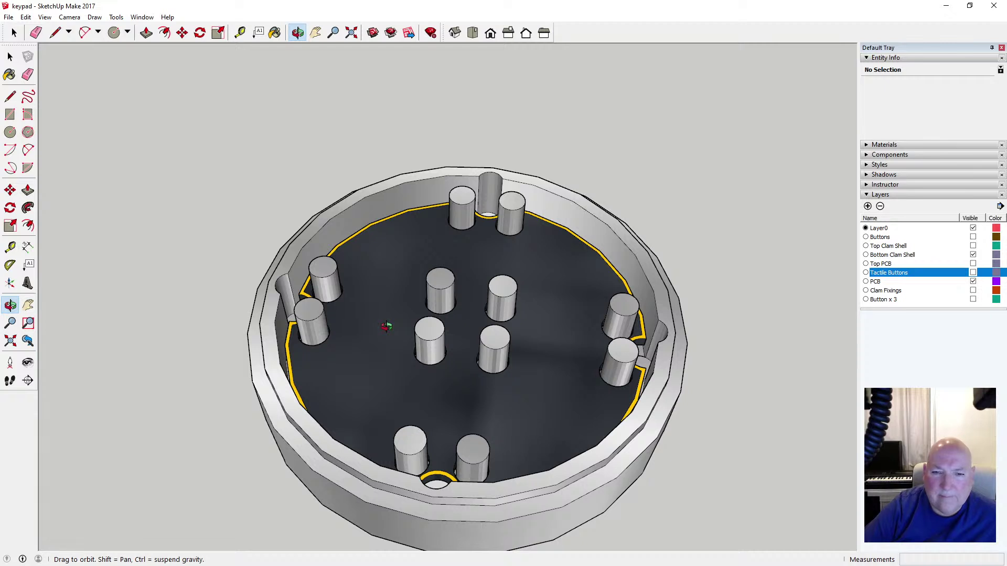
Toggle the PCB layer off and on to compare the posts with and without the board
{"action": "left_click", "coordinate": [974, 282]}
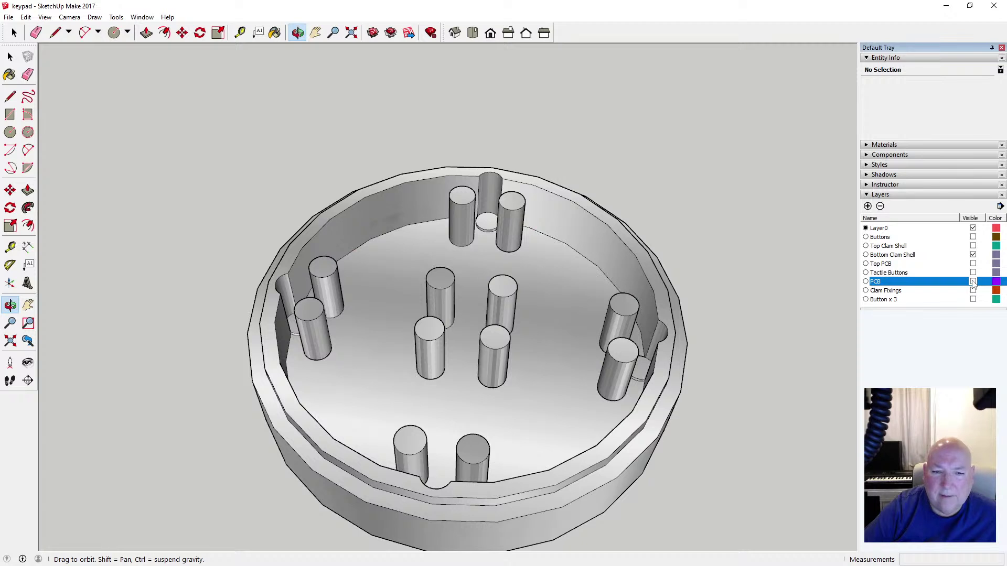
{"action": "left_click", "coordinate": [973, 282]}
{"action": "left_click", "coordinate": [973, 282]}
{"action": "left_click", "coordinate": [973, 282]}
Switch the face style to X-ray and view the bottom shell from the front in parallel projection
{"action": "left_click", "coordinate": [45, 17]}
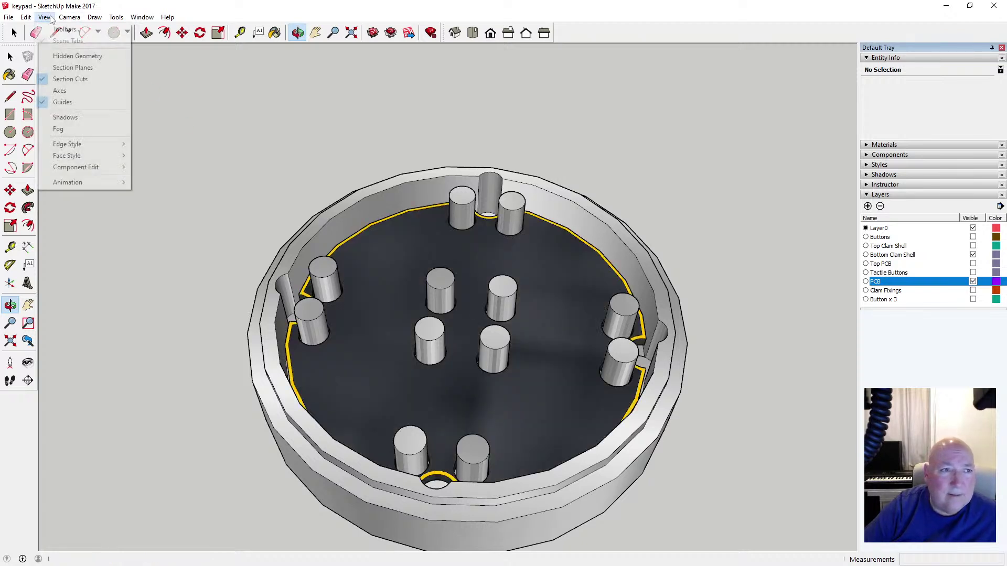
{"action": "mouse_move", "coordinate": [79, 155]}
{"action": "left_click", "coordinate": [161, 156]}
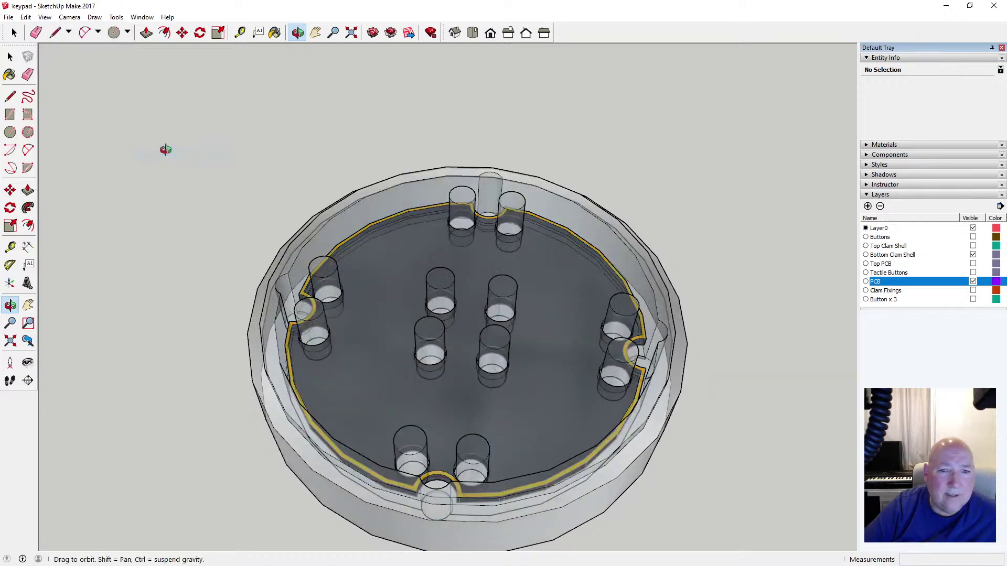
{"action": "left_click_drag", "start_coordinate": [350, 344], "coordinate": [422, 294]}
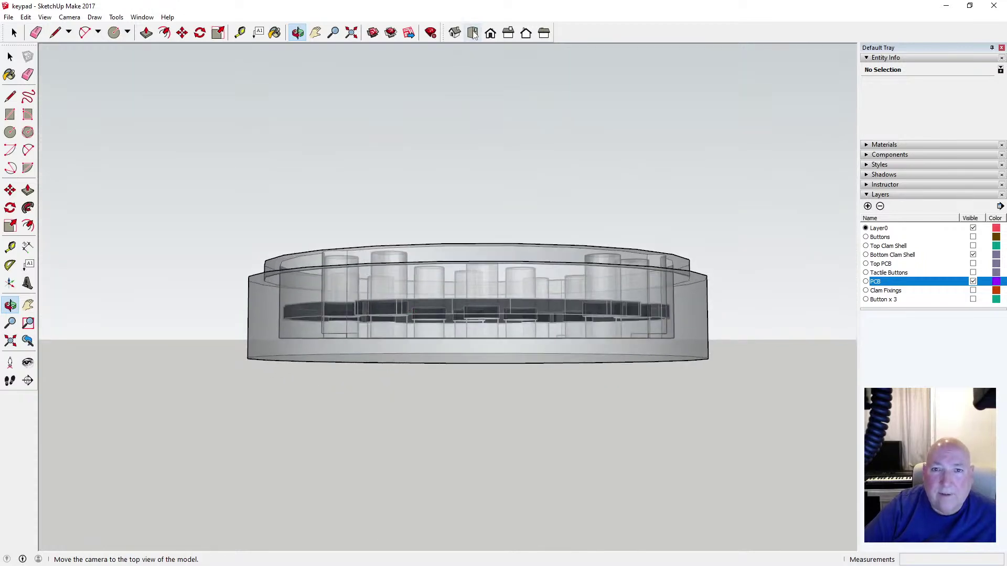
{"action": "left_click", "coordinate": [473, 33]}
{"action": "left_click", "coordinate": [491, 34]}
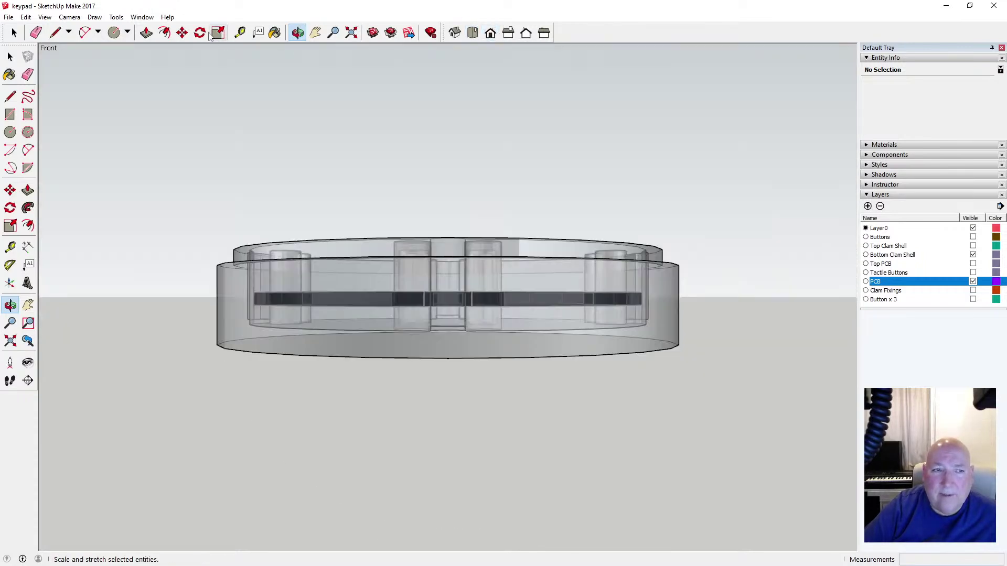
{"action": "left_click", "coordinate": [69, 17]}
{"action": "left_click", "coordinate": [99, 65]}
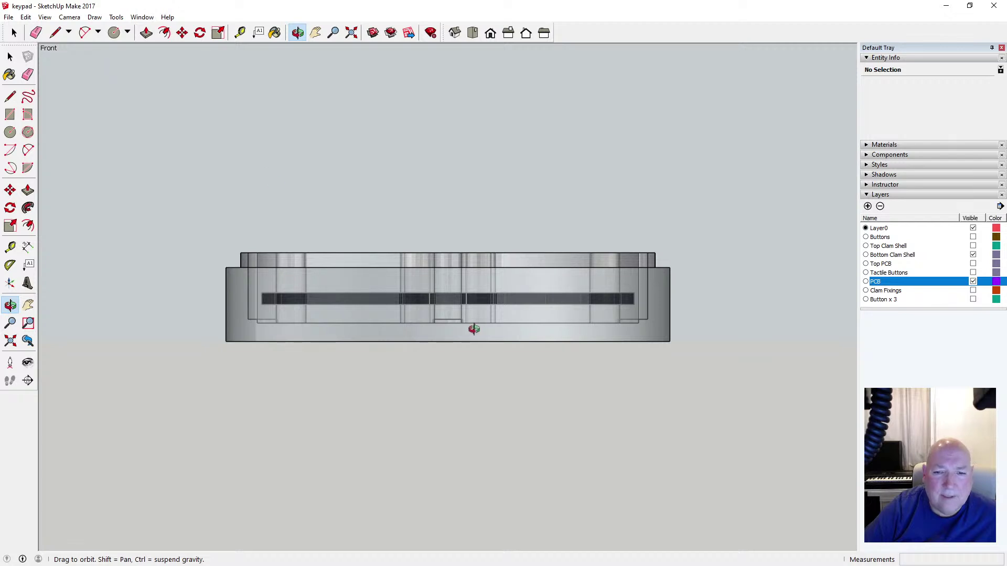
{"action": "scroll", "coordinate": [474, 329], "scroll_direction": "up", "scroll_amount": 4}
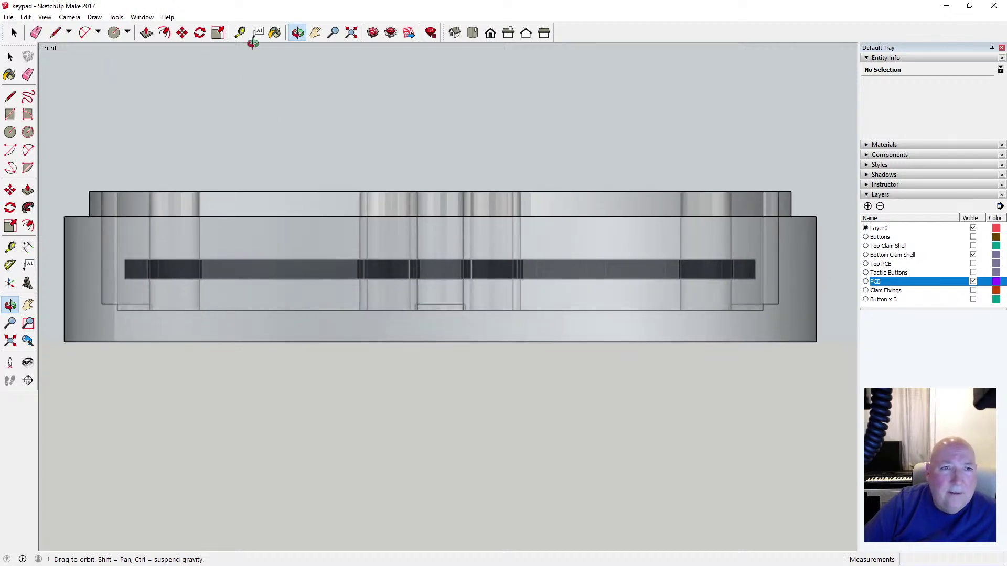
Measure the vertical gap between the bottom shell's inner floor and the underside of the PCB
{"action": "left_click", "coordinate": [239, 32]}
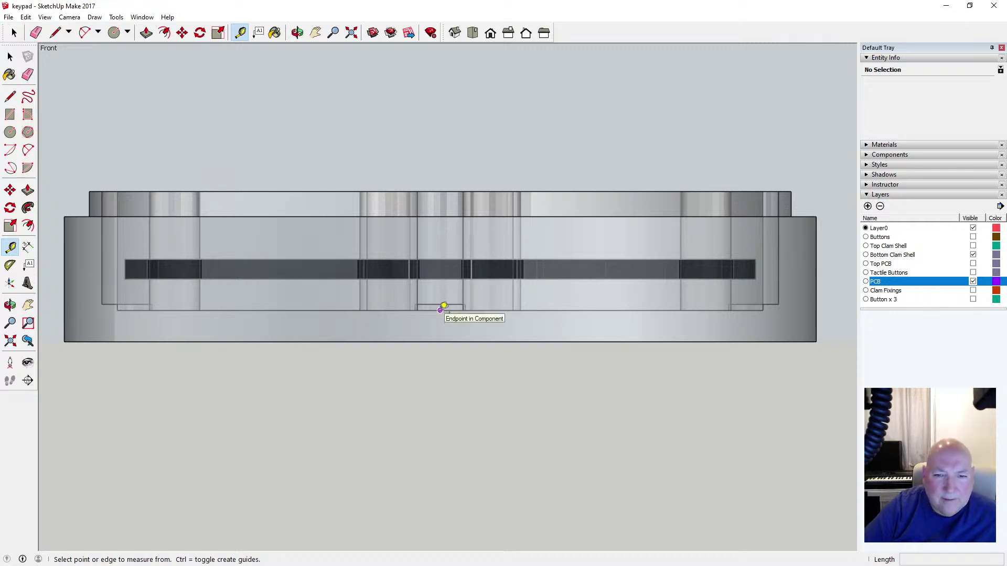
{"action": "left_click", "coordinate": [440, 310]}
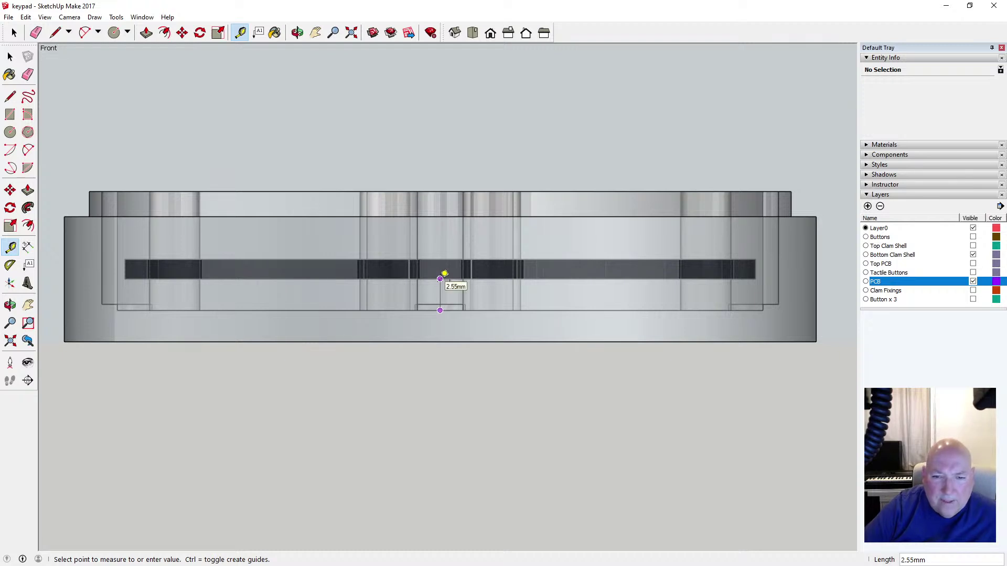
{"action": "left_click", "coordinate": [9, 57]}
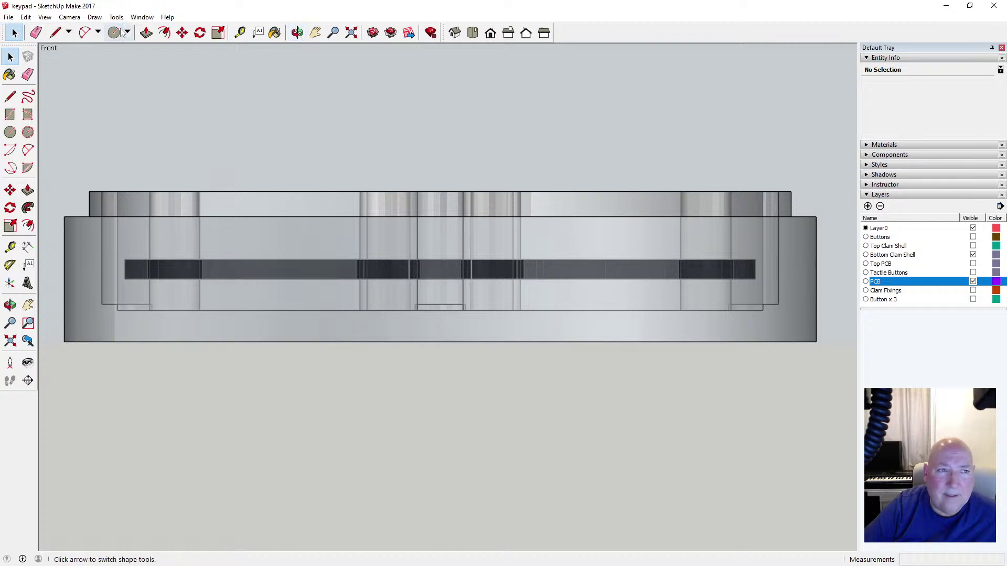
Turn off the X-ray face style, orbit to an angled view of the shell, and return the camera to perspective
{"action": "left_click", "coordinate": [68, 17]}
{"action": "mouse_move", "coordinate": [45, 17]}
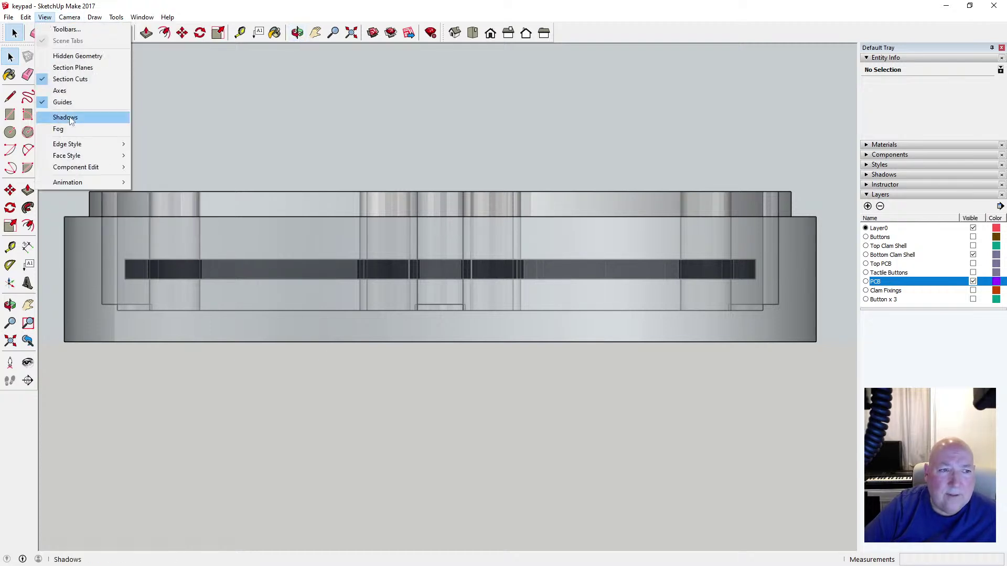
{"action": "mouse_move", "coordinate": [79, 155]}
{"action": "left_click", "coordinate": [138, 155]}
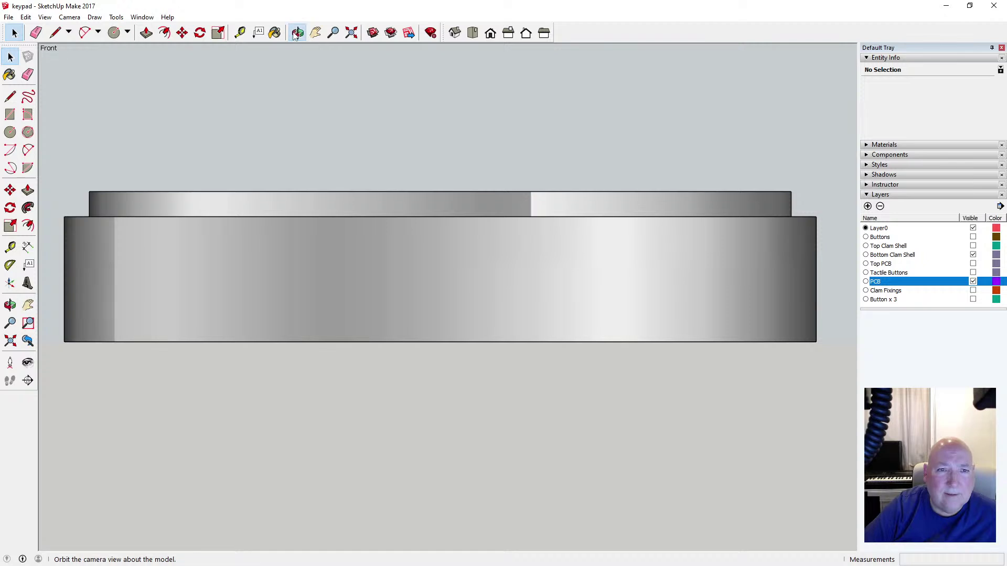
{"action": "left_click", "coordinate": [297, 33]}
{"action": "left_click_drag", "start_coordinate": [409, 233], "coordinate": [399, 296]}
{"action": "left_click", "coordinate": [69, 18]}
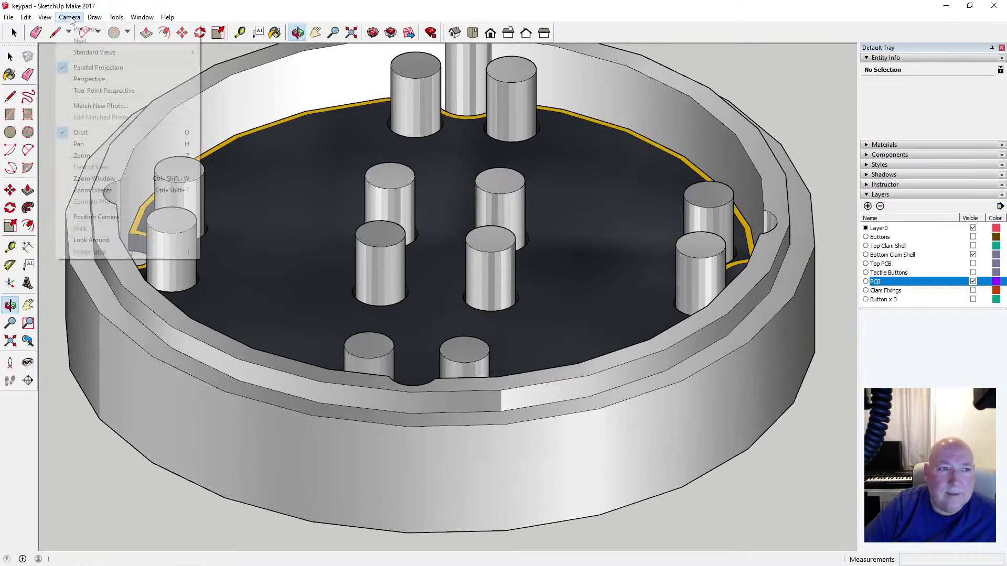
{"action": "left_click", "coordinate": [87, 74]}
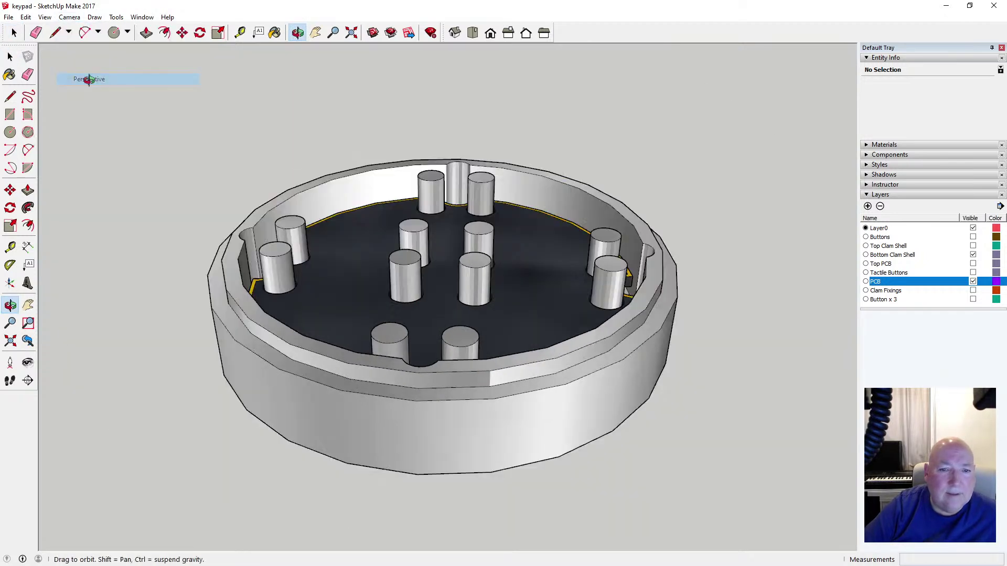
Hide the PCB layer and examine the bottom shell's posts from above and up close at an angle
{"action": "left_click", "coordinate": [972, 281]}
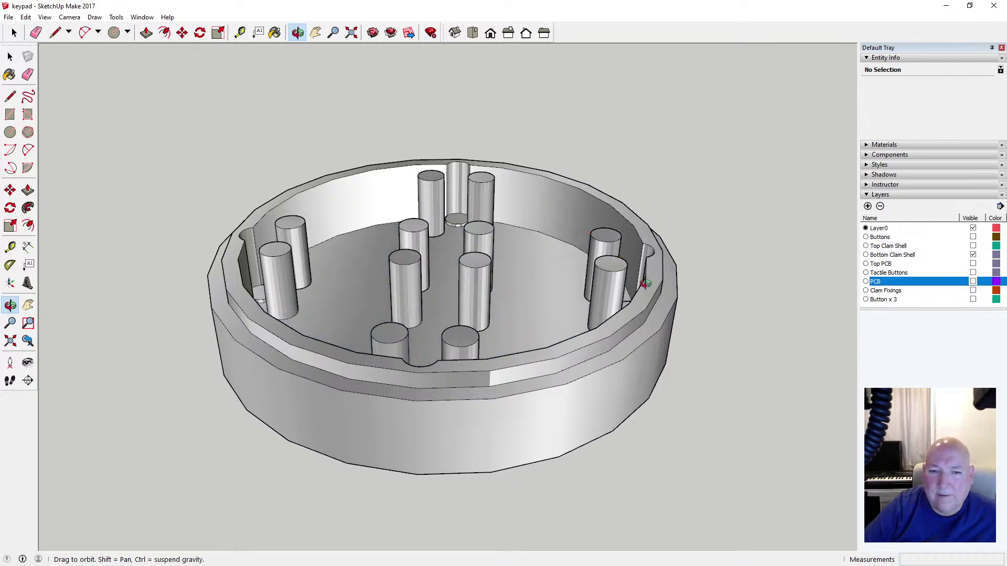
{"action": "left_click", "coordinate": [973, 282]}
{"action": "left_click_drag", "start_coordinate": [426, 212], "coordinate": [420, 355]}
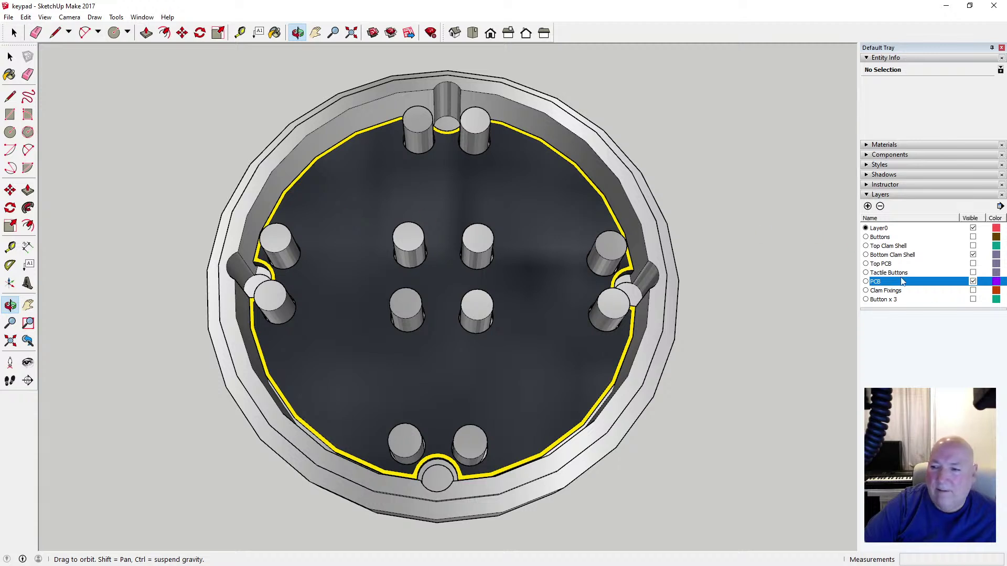
{"action": "left_click", "coordinate": [974, 282]}
{"action": "scroll", "coordinate": [416, 337], "scroll_direction": "up", "scroll_amount": 5}
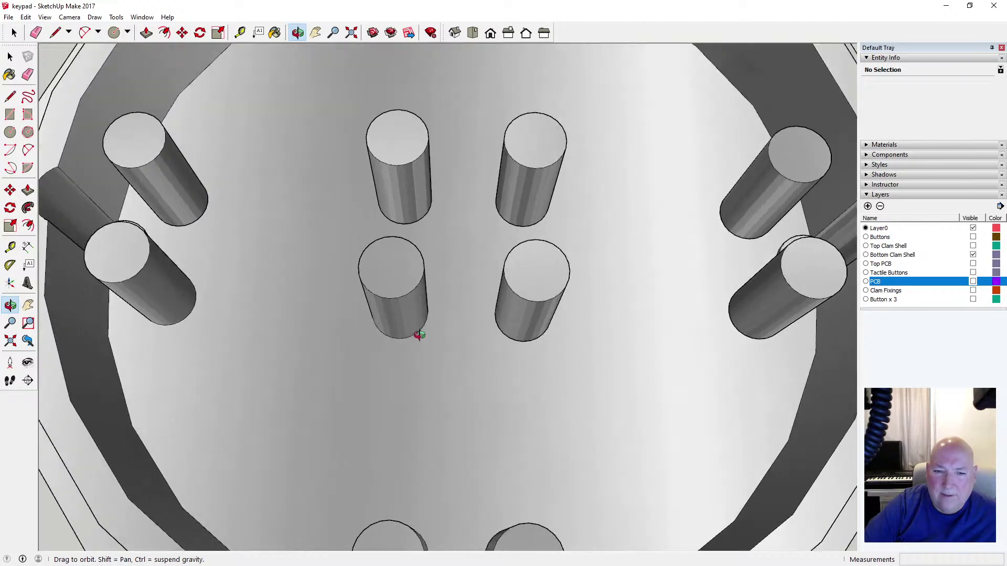
{"action": "left_click_drag", "start_coordinate": [419, 335], "coordinate": [377, 260]}
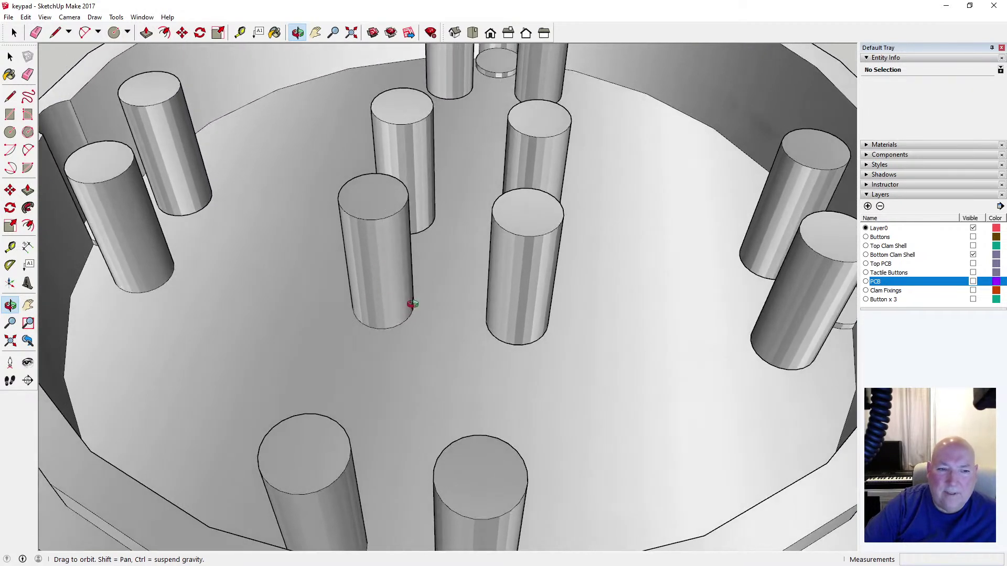
{"action": "scroll", "coordinate": [413, 304], "scroll_direction": "down", "scroll_amount": 3}
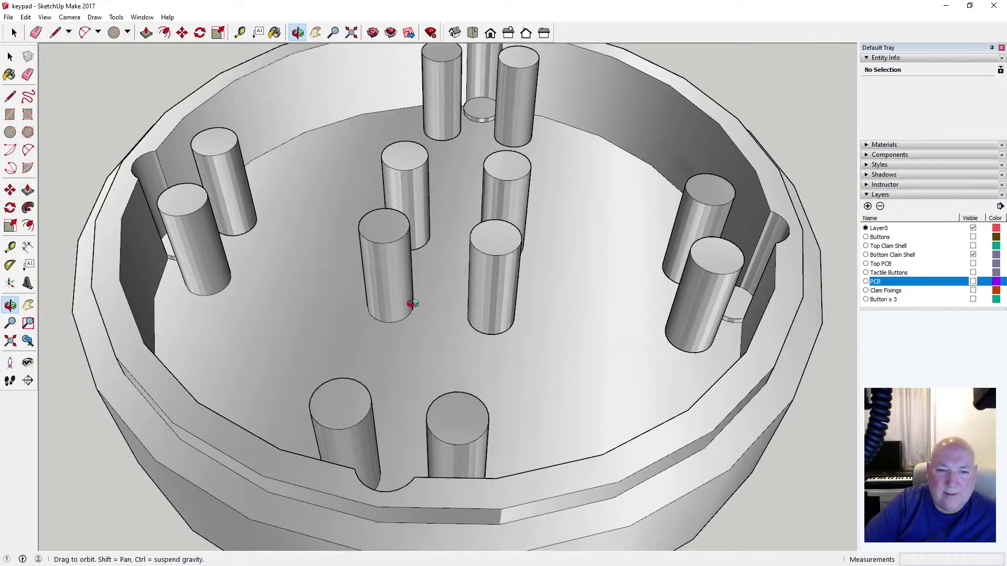
Try a 2.5 mm radius circle centred on the top of the front-left inner post, and undo it
{"action": "left_click", "coordinate": [15, 134]}
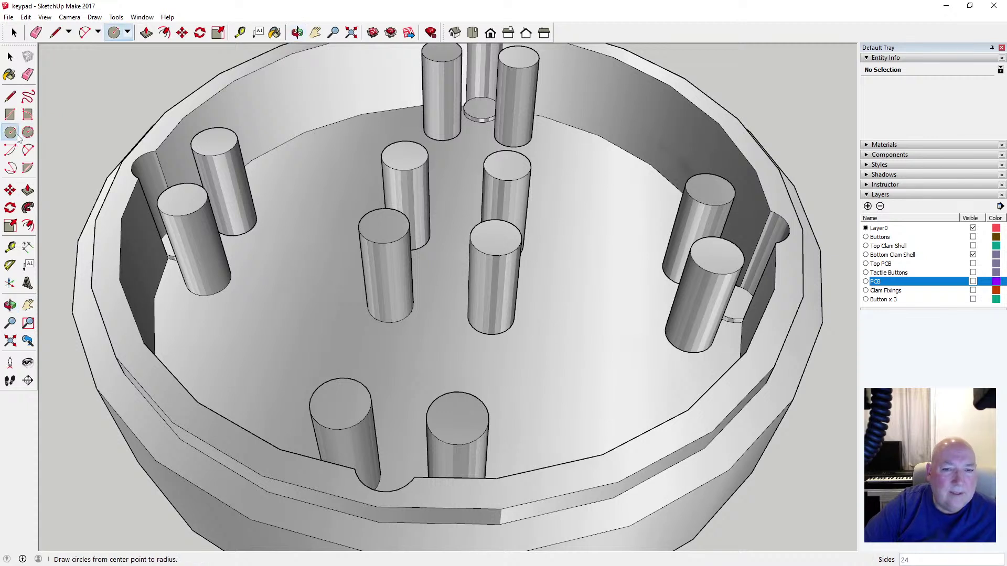
{"action": "left_click", "coordinate": [385, 224]}
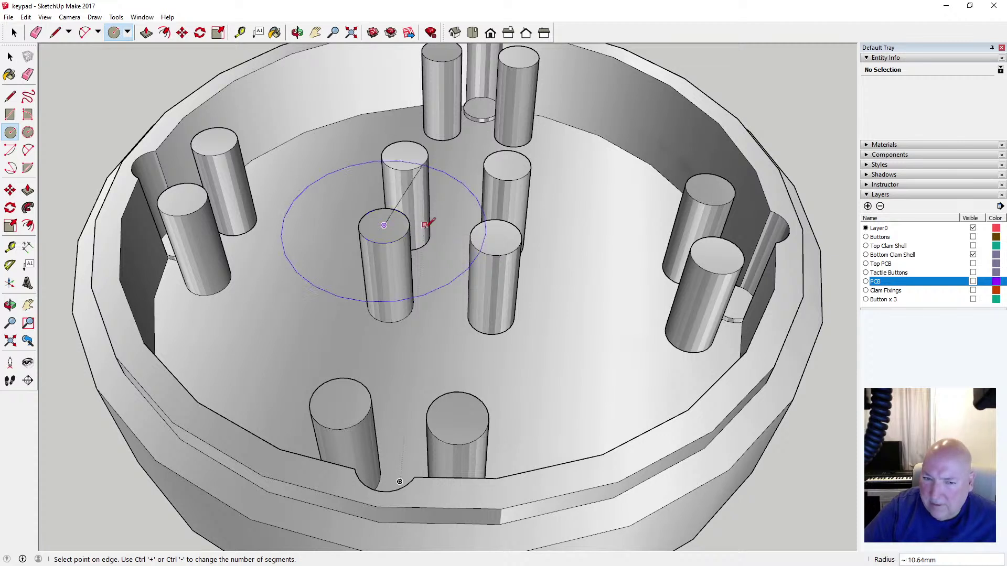
{"action": "type", "text": "2."}
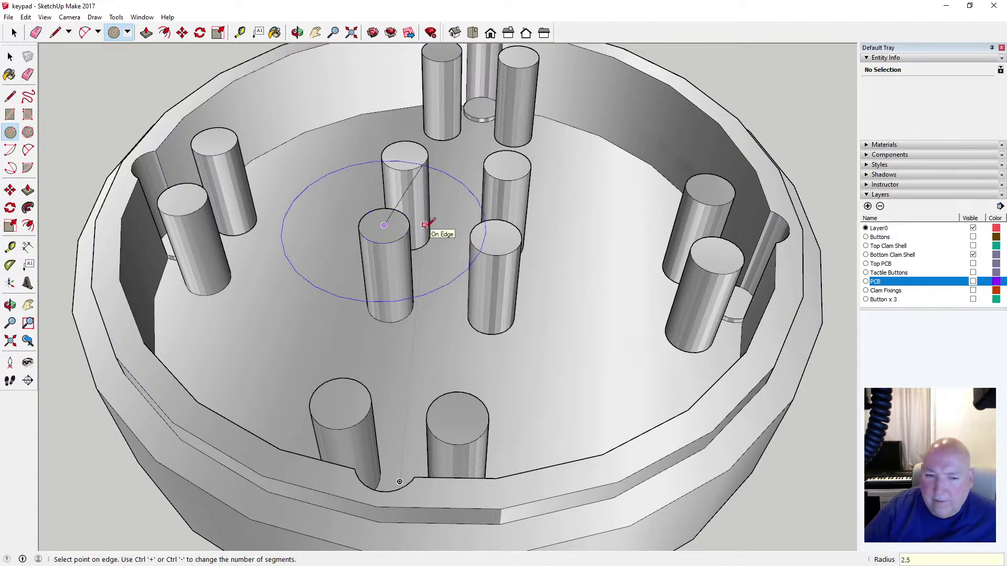
{"action": "type", "text": "5"}
{"action": "key", "text": "Return"}
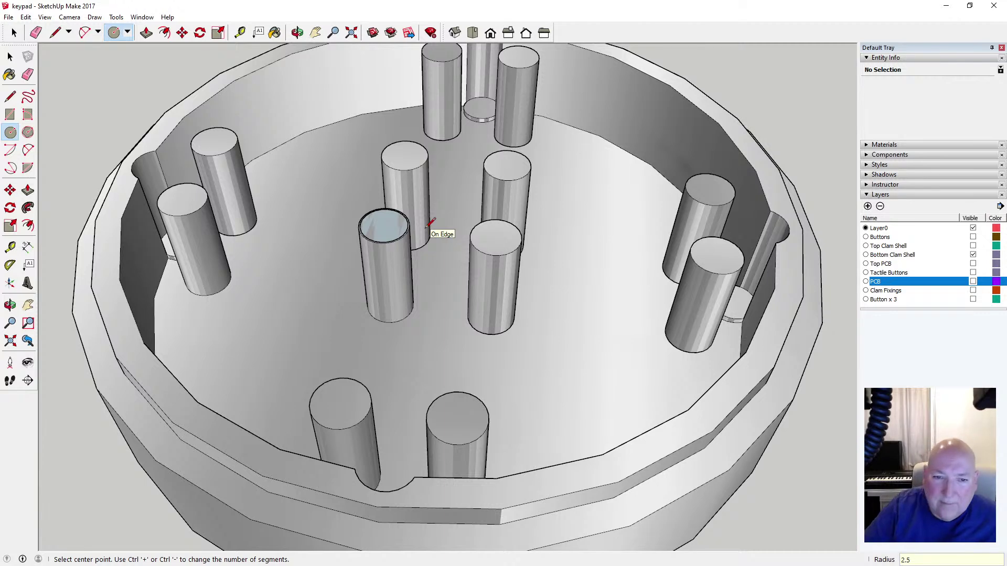
{"action": "left_click", "coordinate": [25, 17]}
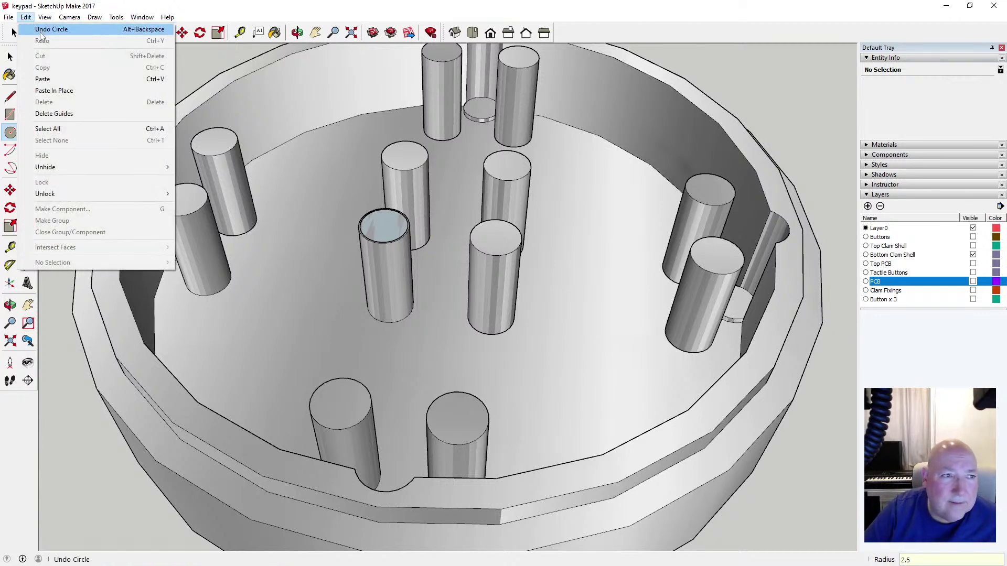
{"action": "left_click", "coordinate": [49, 30]}
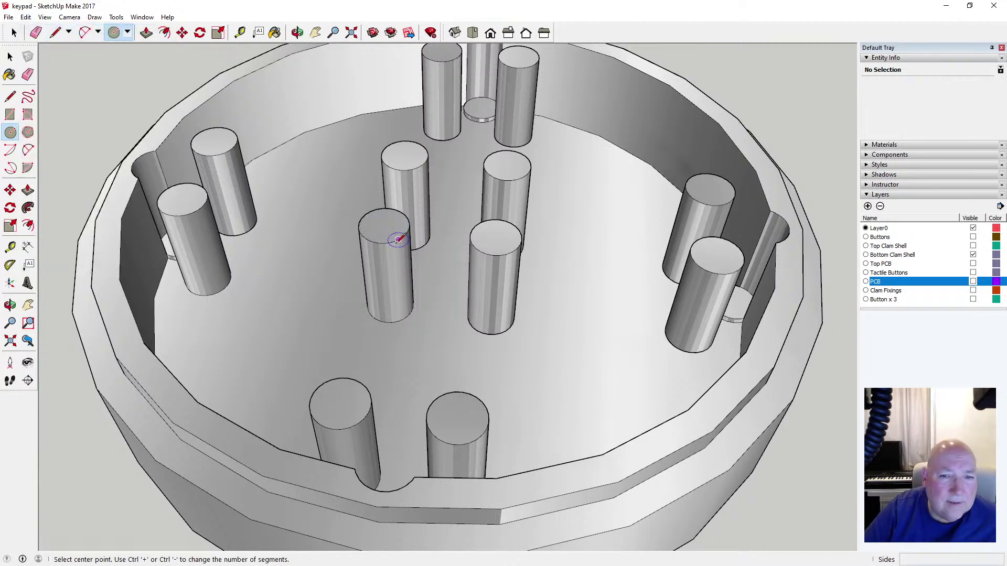
Draw a 2.5 mm radius circle centred on the top face of the front-left inner post
{"action": "scroll", "coordinate": [390, 224], "scroll_direction": "up", "scroll_amount": 4}
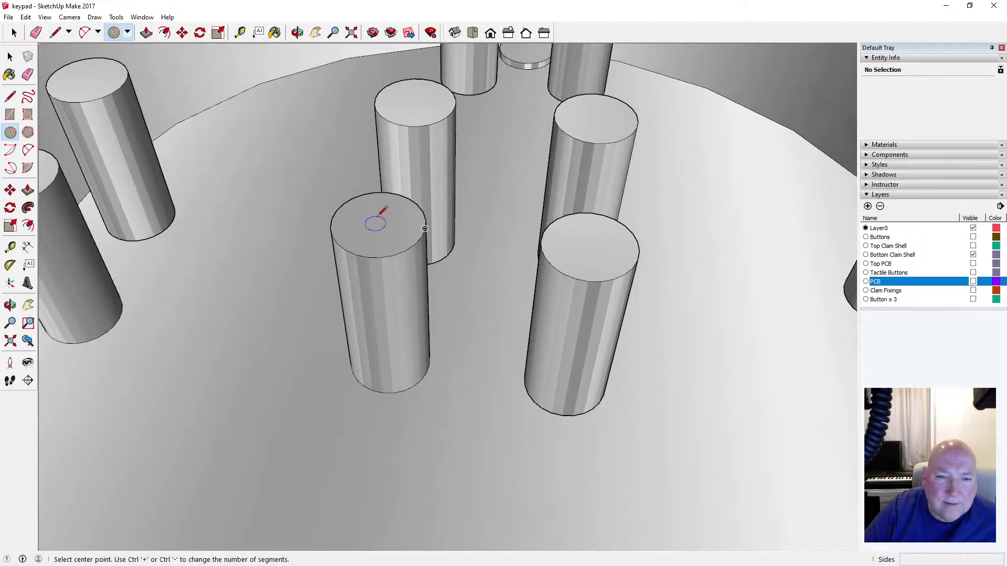
{"action": "left_click", "coordinate": [377, 224]}
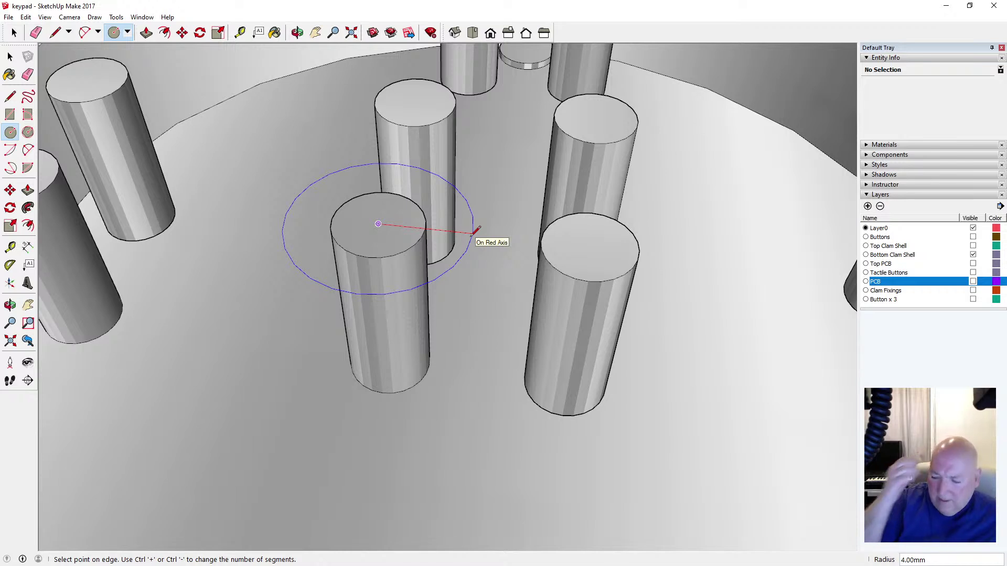
{"action": "type", "text": "2.5"}
{"action": "key", "text": "Return"}
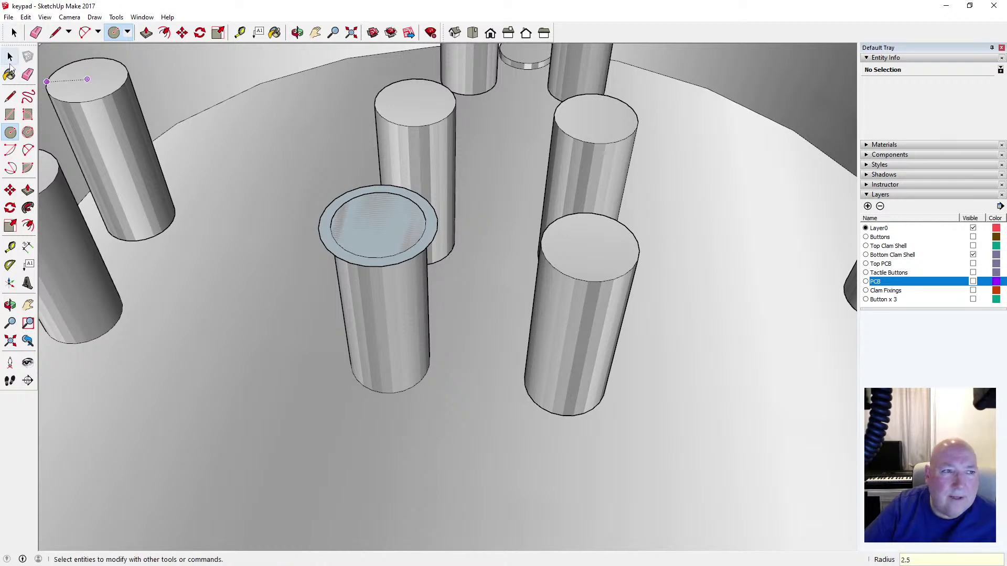
Open the bottom shell group for editing and offset the base edge of the front-left outer post outward by 1 mm
{"action": "scroll", "coordinate": [351, 239], "scroll_direction": "down", "scroll_amount": 5}
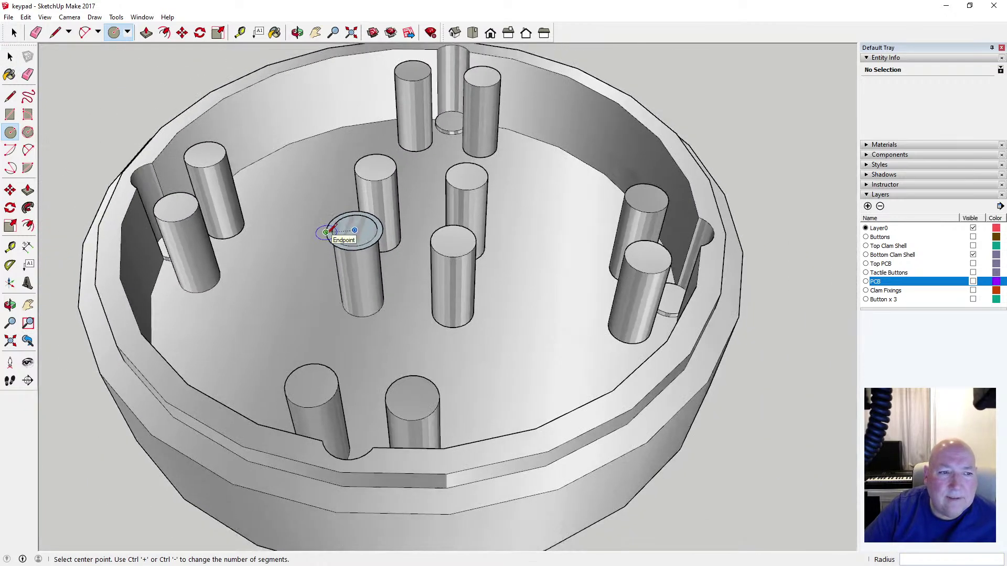
{"action": "scroll", "coordinate": [341, 249], "scroll_direction": "up", "scroll_amount": 5}
{"action": "scroll", "coordinate": [341, 257], "scroll_direction": "up", "scroll_amount": 2}
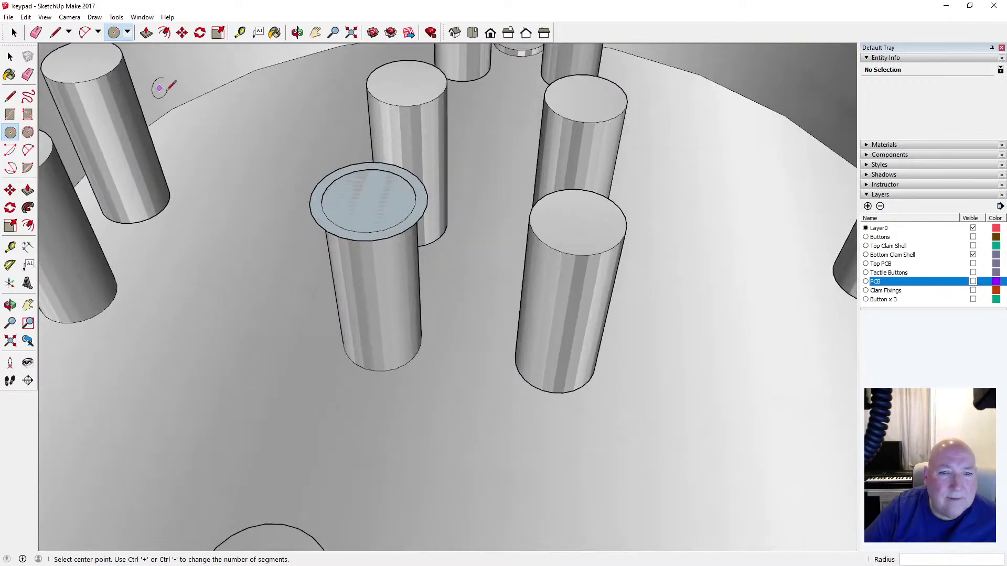
{"action": "left_click", "coordinate": [297, 33]}
{"action": "left_click_drag", "start_coordinate": [280, 139], "coordinate": [279, 109]}
{"action": "scroll", "coordinate": [261, 153], "scroll_direction": "down", "scroll_amount": 3}
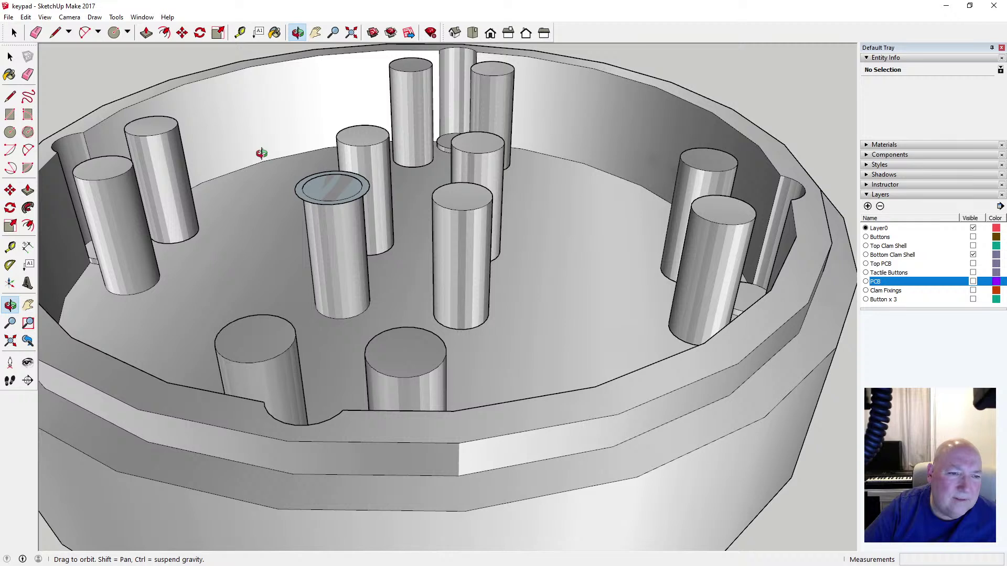
{"action": "left_click", "coordinate": [164, 34]}
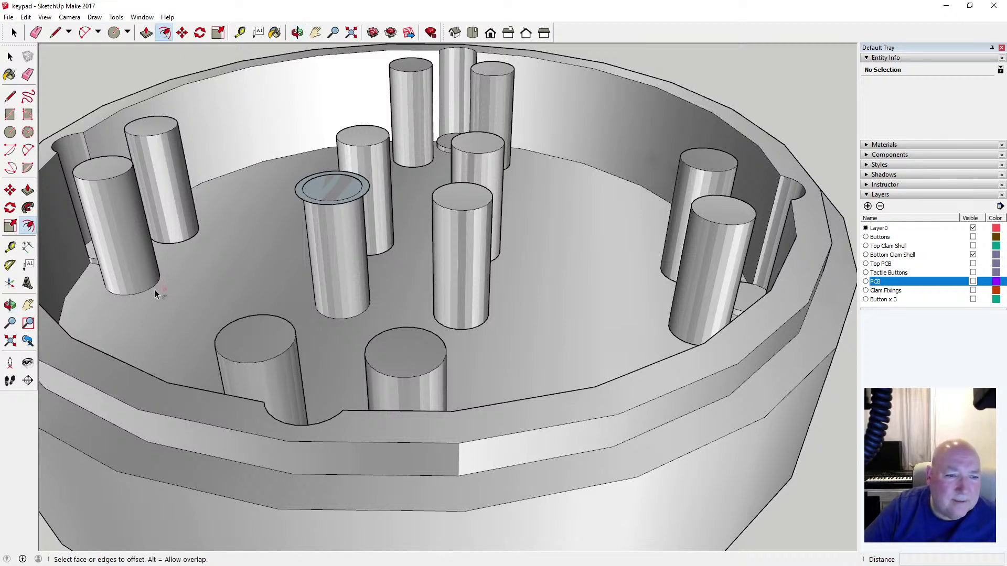
{"action": "key", "text": "space"}
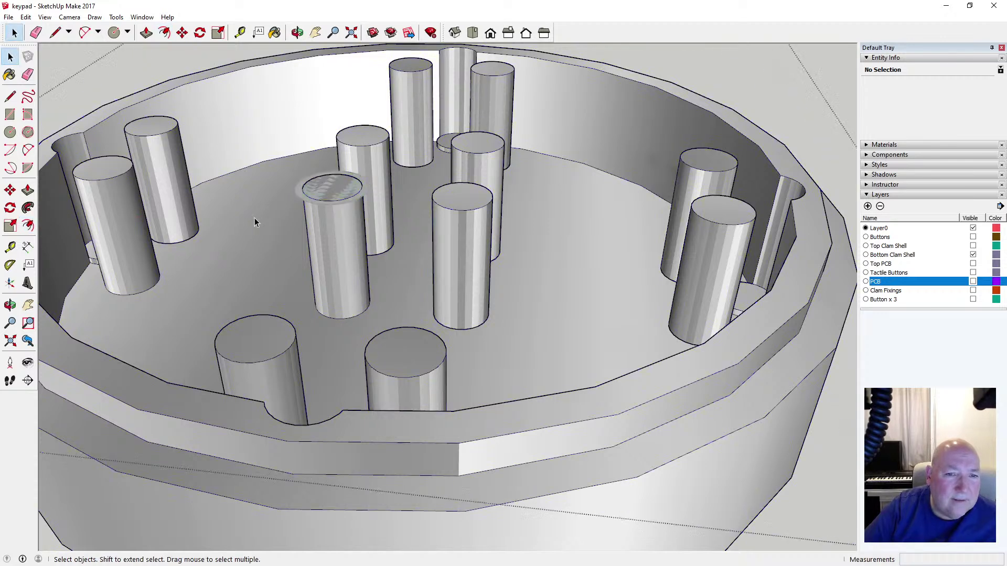
{"action": "left_click", "coordinate": [165, 32]}
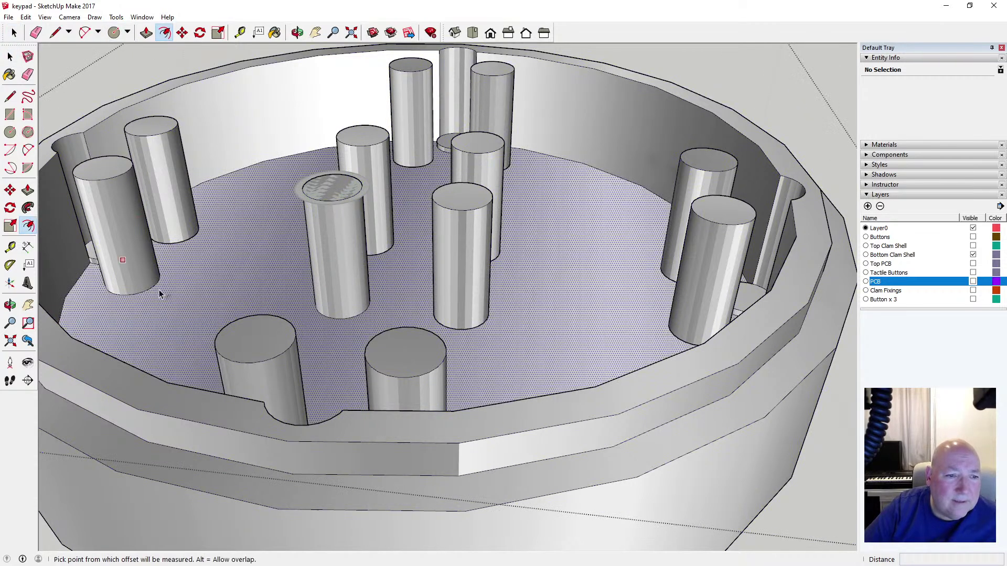
{"action": "left_click", "coordinate": [154, 288]}
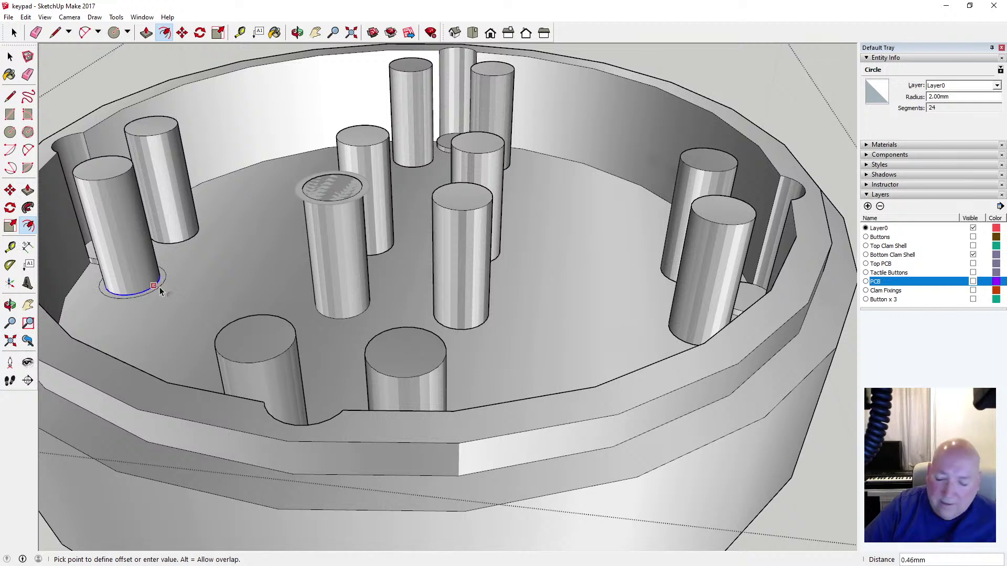
{"action": "type", "text": "1"}
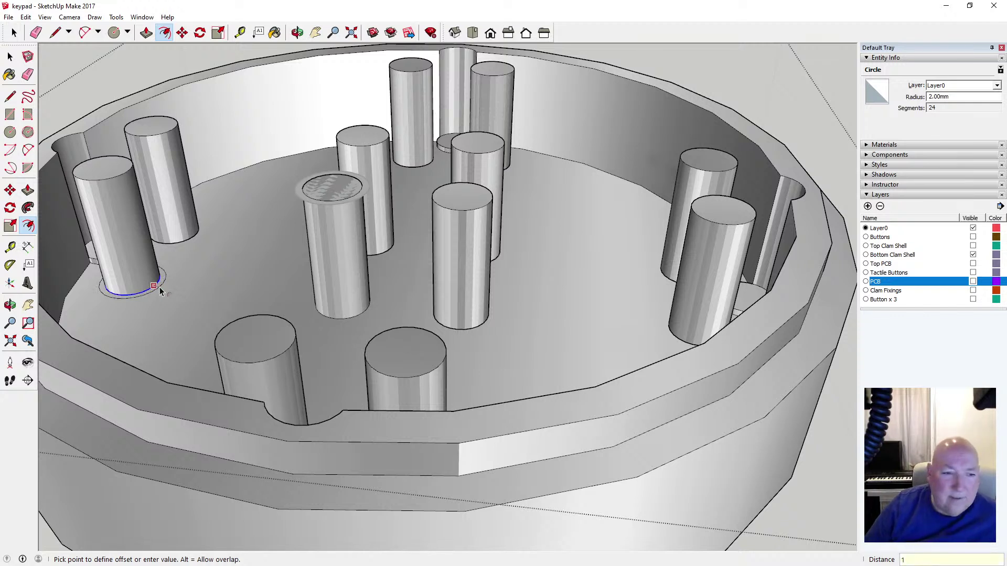
{"action": "key", "text": "Return"}
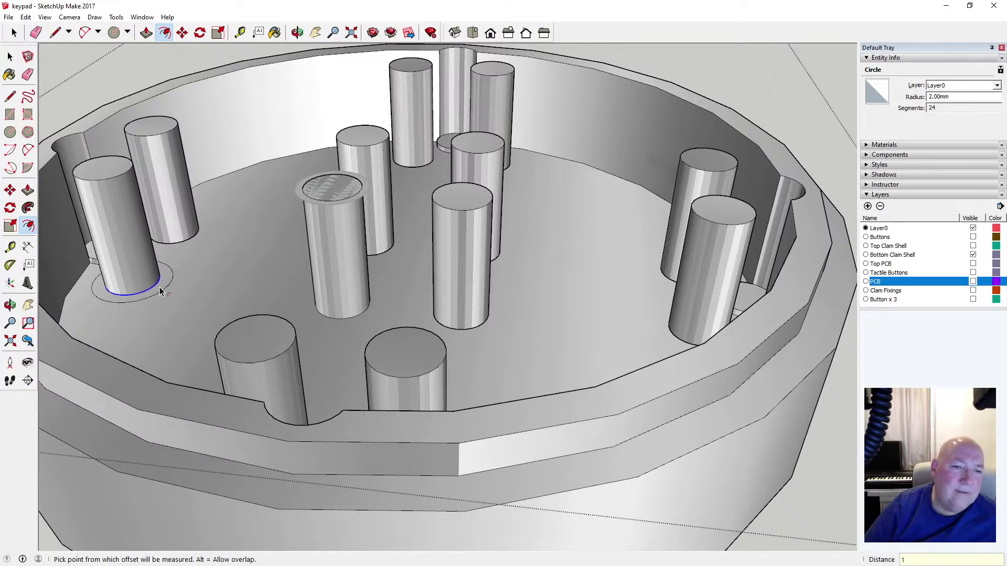
{"action": "key", "text": "Escape"}
Examine the bottom shell's posts and the offset ring from several angles
{"action": "key", "text": "o"}
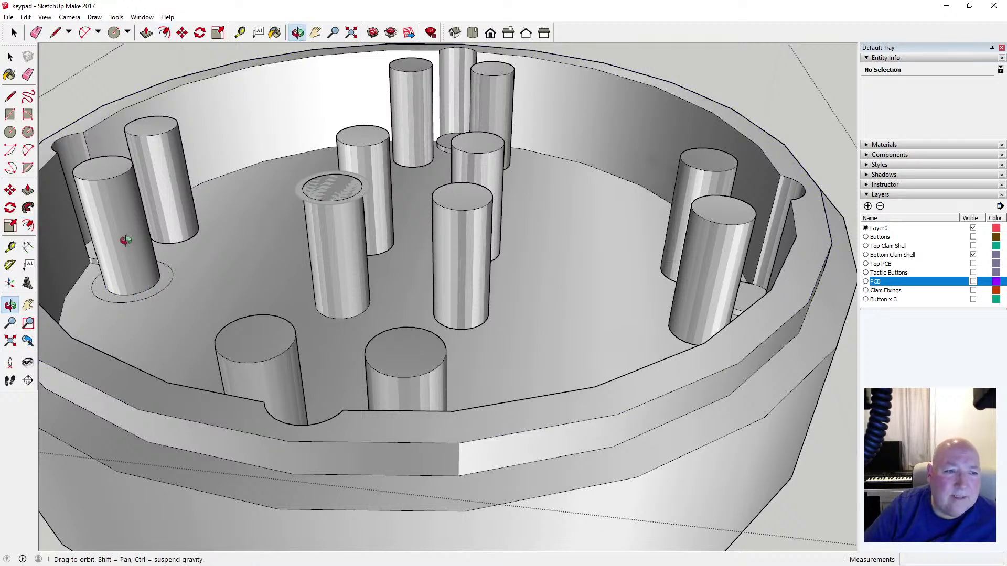
{"action": "left_click_drag", "start_coordinate": [124, 246], "coordinate": [257, 239]}
{"action": "scroll", "coordinate": [257, 239], "scroll_direction": "down", "scroll_amount": 3}
{"action": "left_click_drag", "start_coordinate": [112, 251], "coordinate": [357, 402]}
{"action": "scroll", "coordinate": [232, 419], "scroll_direction": "down", "scroll_amount": 3}
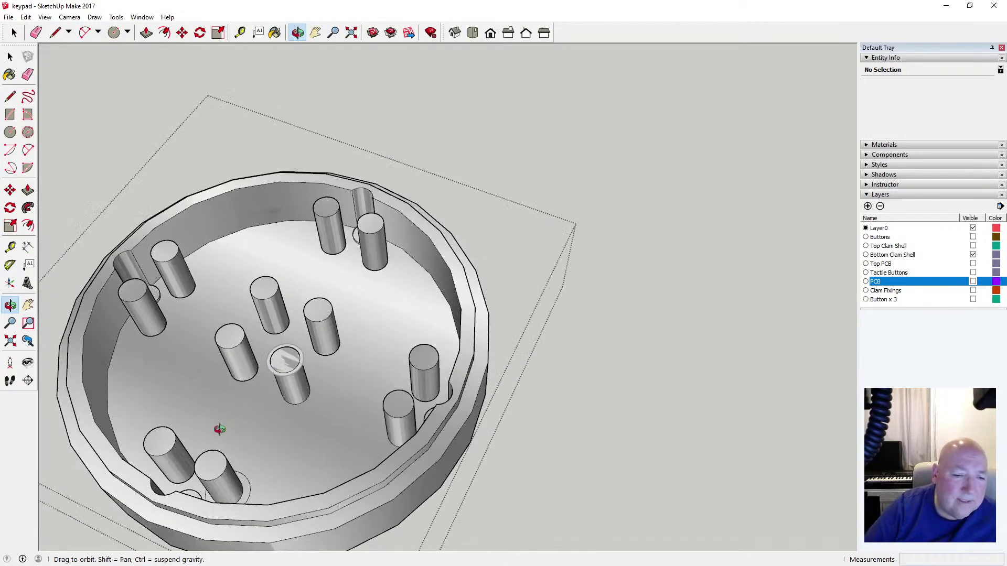
{"action": "left_click_drag", "start_coordinate": [218, 427], "coordinate": [101, 434]}
{"action": "scroll", "coordinate": [305, 467], "scroll_direction": "down", "scroll_amount": 3}
{"action": "left_click_drag", "start_coordinate": [208, 391], "coordinate": [71, 386]}
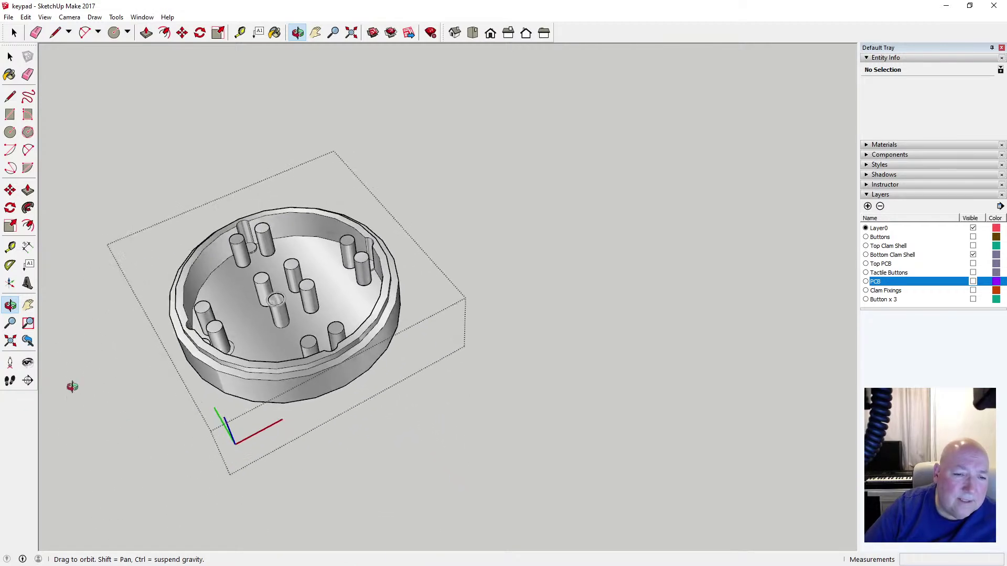
{"action": "left_click_drag", "start_coordinate": [296, 329], "coordinate": [293, 260]}
{"action": "scroll", "coordinate": [292, 261], "scroll_direction": "up", "scroll_amount": 5}
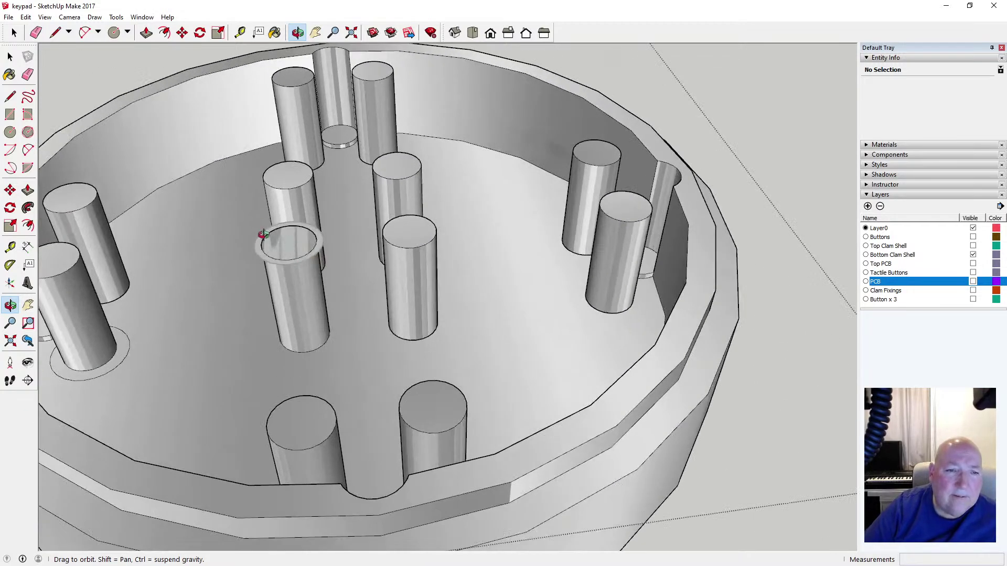
Delete the loose circle on top of the front-left inner post, and reopen the bottom shell group for editing
{"action": "left_click", "coordinate": [10, 57]}
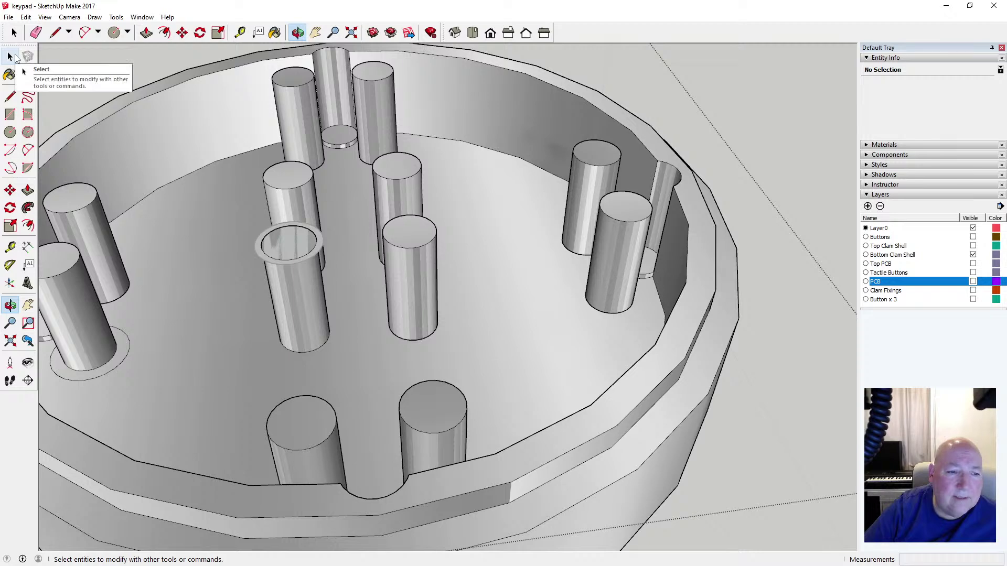
{"action": "left_click", "coordinate": [12, 57]}
{"action": "scroll", "coordinate": [229, 290], "scroll_direction": "down", "scroll_amount": 3}
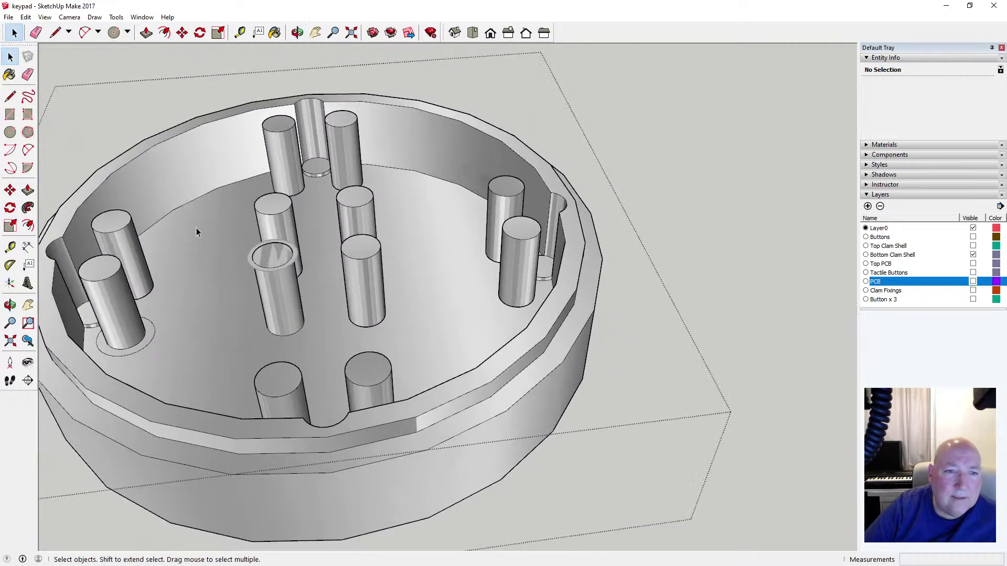
{"action": "left_click", "coordinate": [173, 72]}
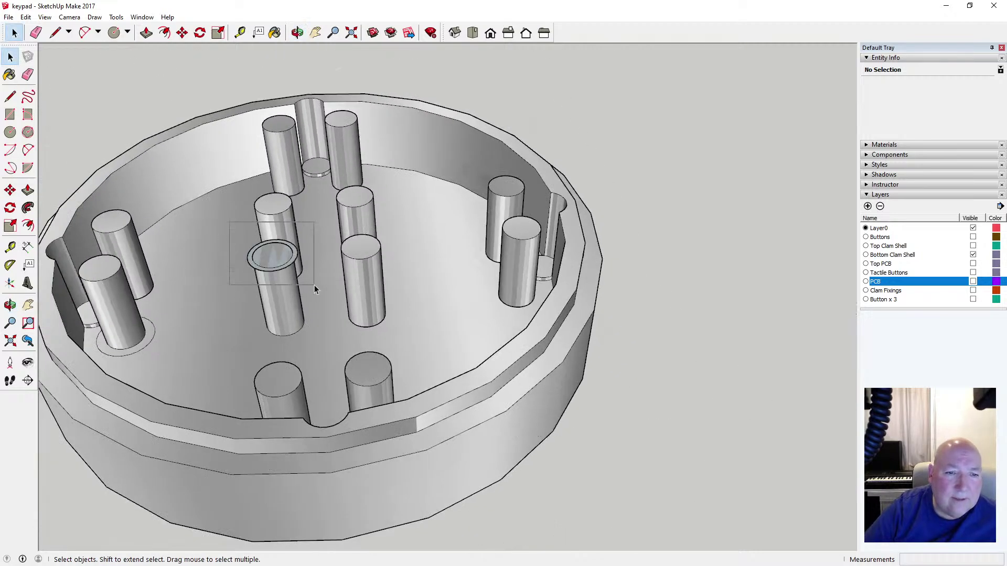
{"action": "left_click_drag", "start_coordinate": [314, 284], "coordinate": [323, 288]}
{"action": "key", "text": "Delete"}
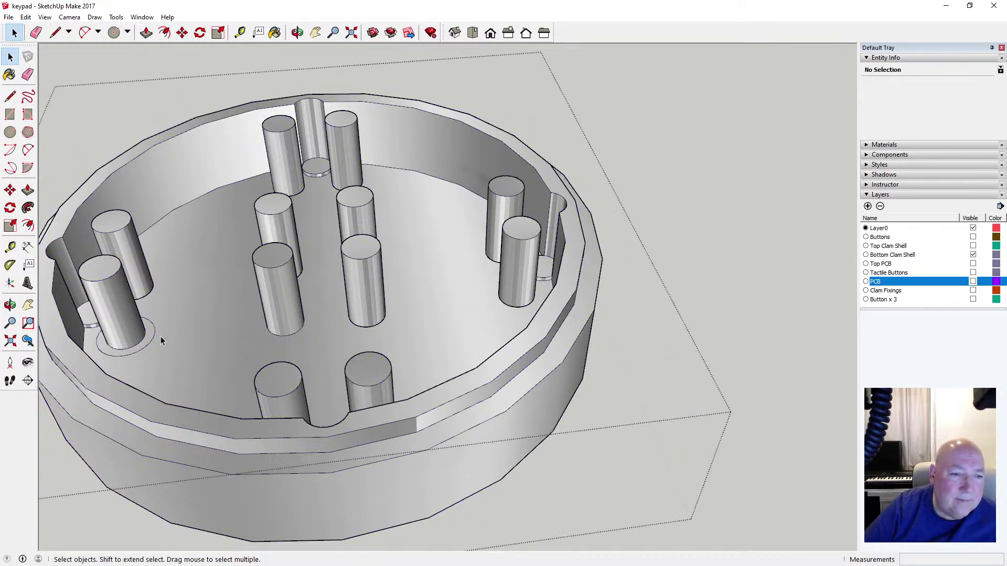
{"action": "scroll", "coordinate": [157, 335], "scroll_direction": "up", "scroll_amount": 5}
{"action": "scroll", "coordinate": [243, 326], "scroll_direction": "down", "scroll_amount": 6}
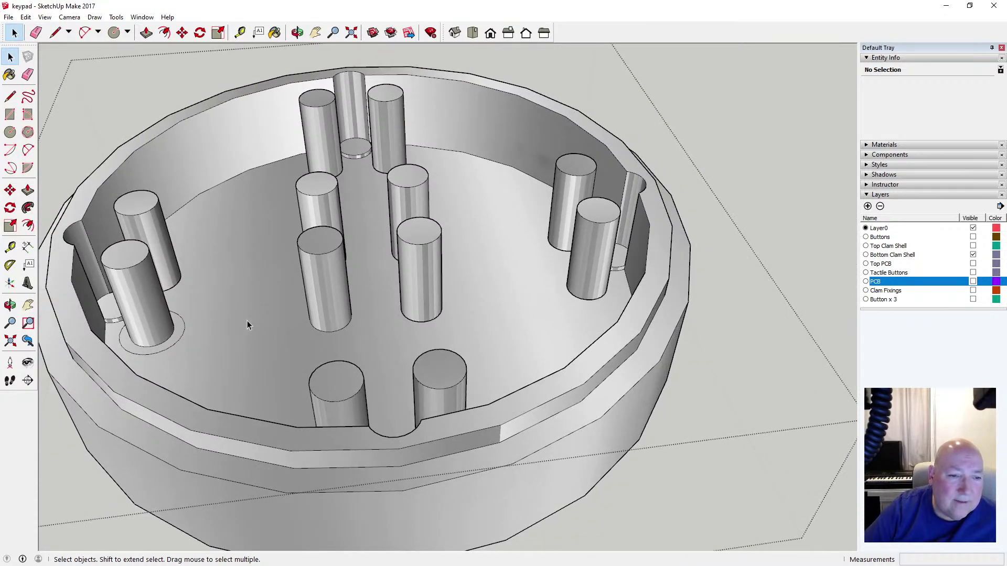
Show the bottom shell from the front in parallel projection with the X-ray face style
{"action": "left_click", "coordinate": [493, 35]}
{"action": "left_click", "coordinate": [71, 17]}
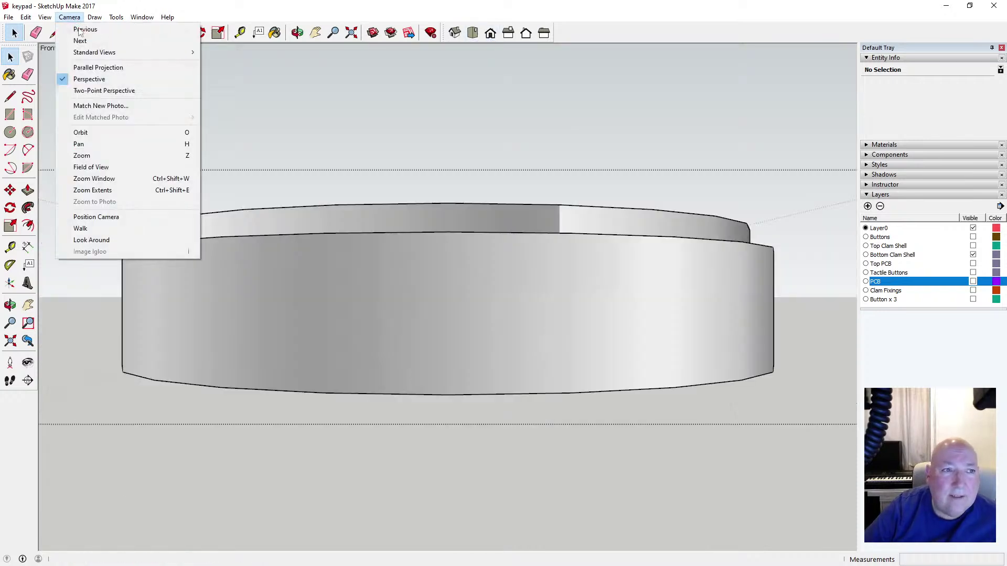
{"action": "left_click", "coordinate": [92, 67]}
{"action": "left_click", "coordinate": [44, 17]}
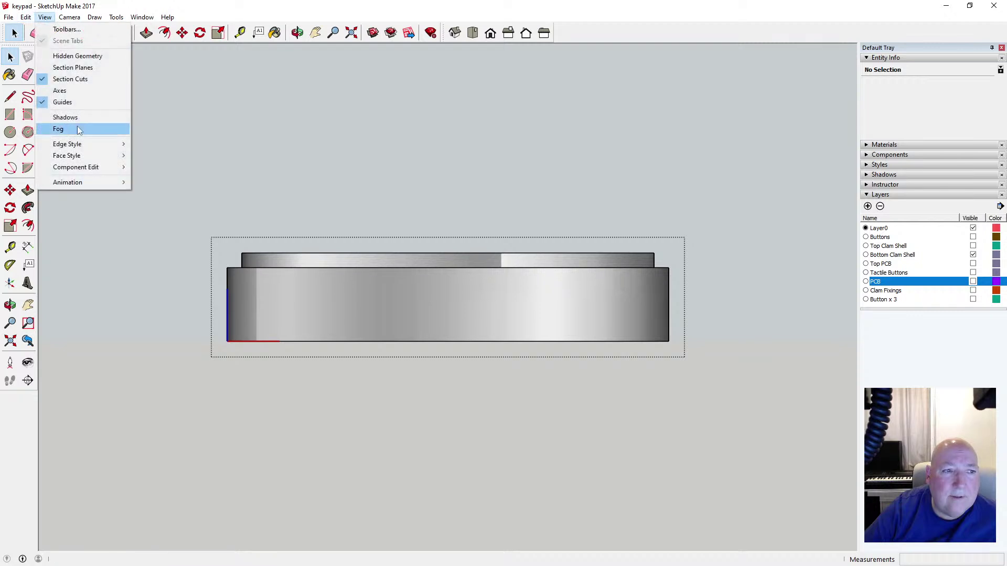
{"action": "mouse_move", "coordinate": [84, 157]}
{"action": "left_click", "coordinate": [141, 154]}
{"action": "scroll", "coordinate": [453, 333], "scroll_direction": "up", "scroll_amount": 5}
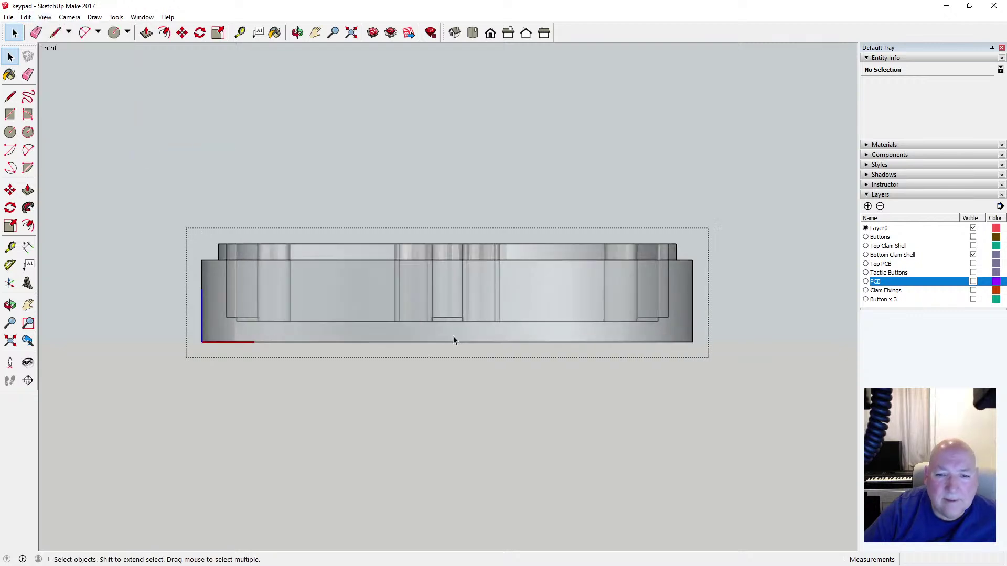
{"action": "scroll", "coordinate": [453, 330], "scroll_direction": "up", "scroll_amount": 1}
{"action": "scroll", "coordinate": [453, 329], "scroll_direction": "down", "scroll_amount": 3}
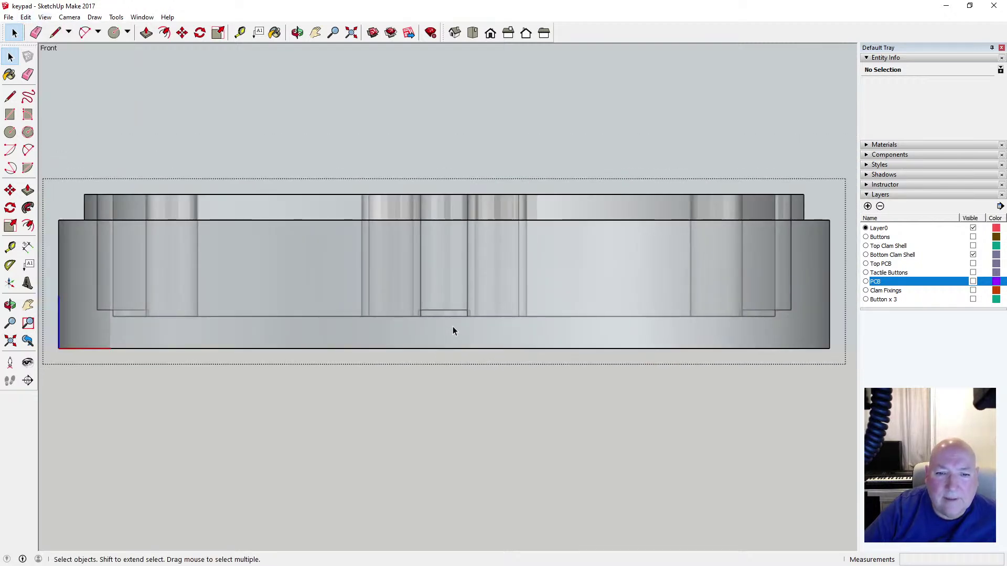
Show the PCB layer, measure the gap from the shell's inner floor to the PCB's underside, and hide the layer again
{"action": "left_click", "coordinate": [973, 282]}
{"action": "scroll", "coordinate": [452, 298], "scroll_direction": "up", "scroll_amount": 3}
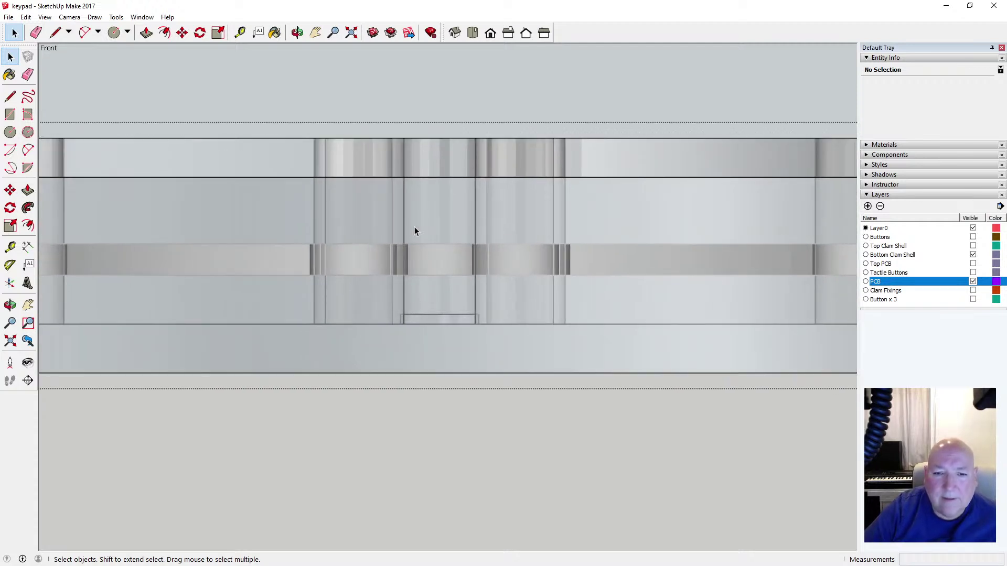
{"action": "left_click", "coordinate": [239, 32]}
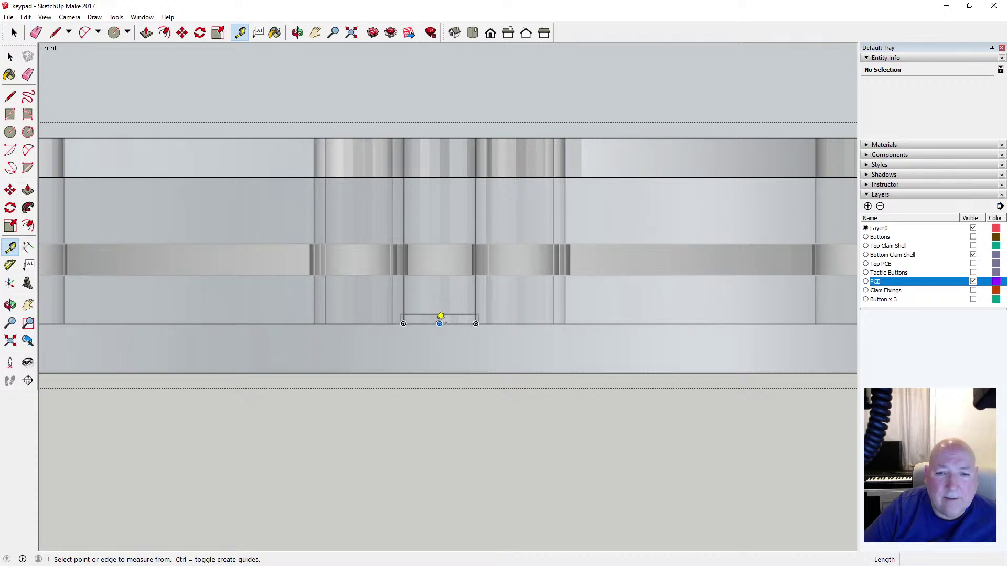
{"action": "left_click", "coordinate": [439, 323]}
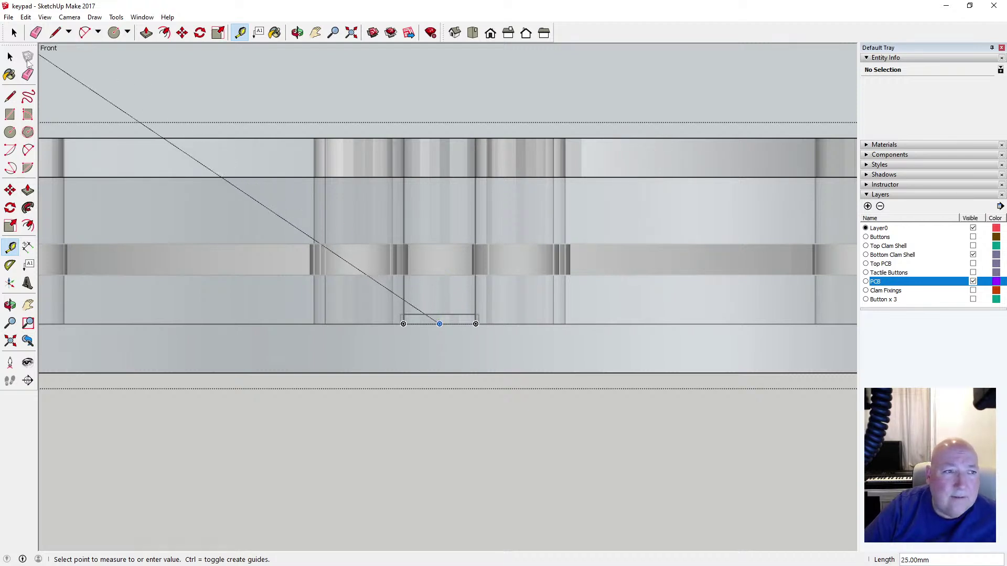
{"action": "left_click", "coordinate": [14, 32]}
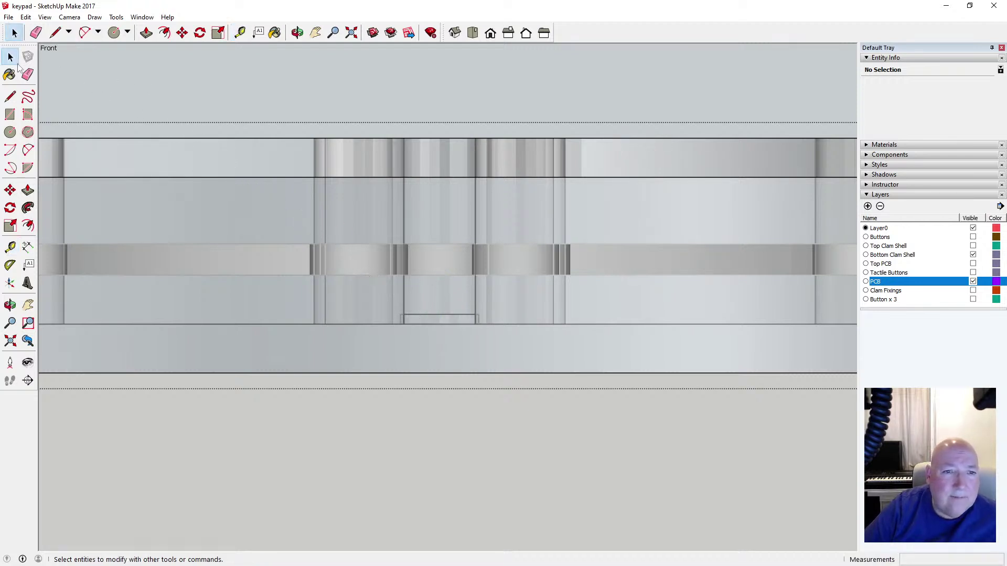
{"action": "left_click", "coordinate": [973, 281]}
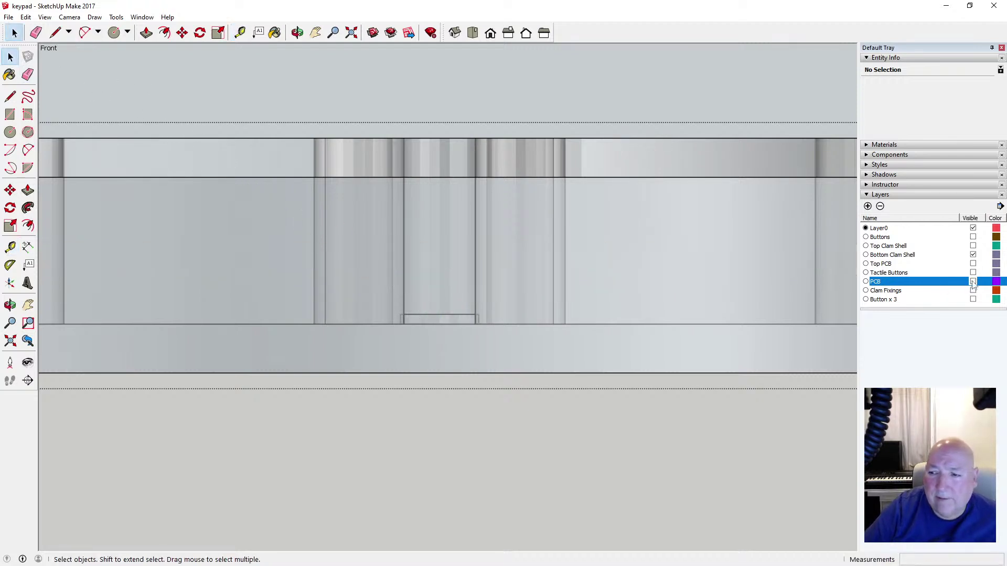
Turn off the X-ray face style and return the camera to perspective
{"action": "left_click", "coordinate": [44, 18]}
{"action": "mouse_move", "coordinate": [84, 156]}
{"action": "left_click", "coordinate": [137, 156]}
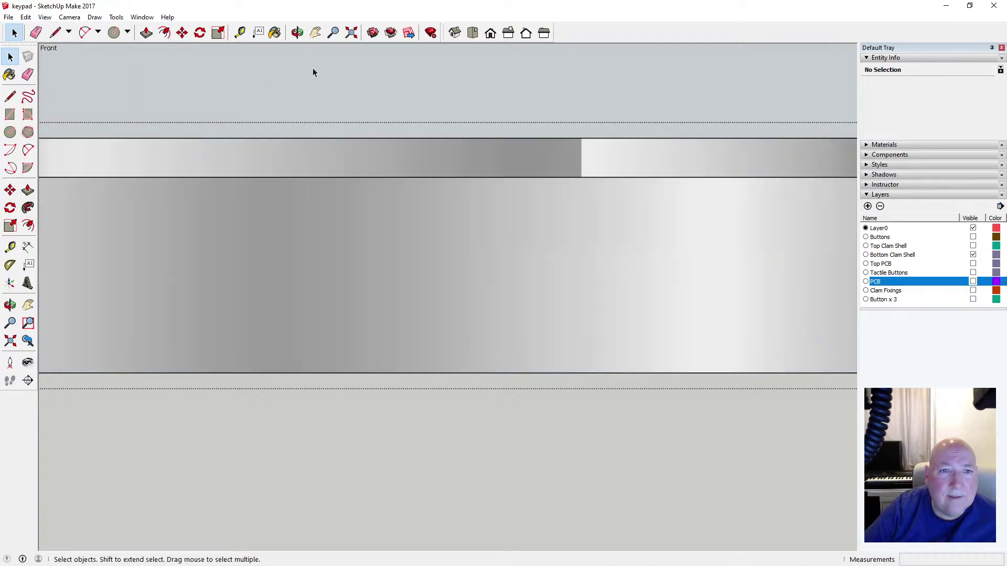
{"action": "left_click", "coordinate": [64, 18]}
{"action": "left_click", "coordinate": [90, 78]}
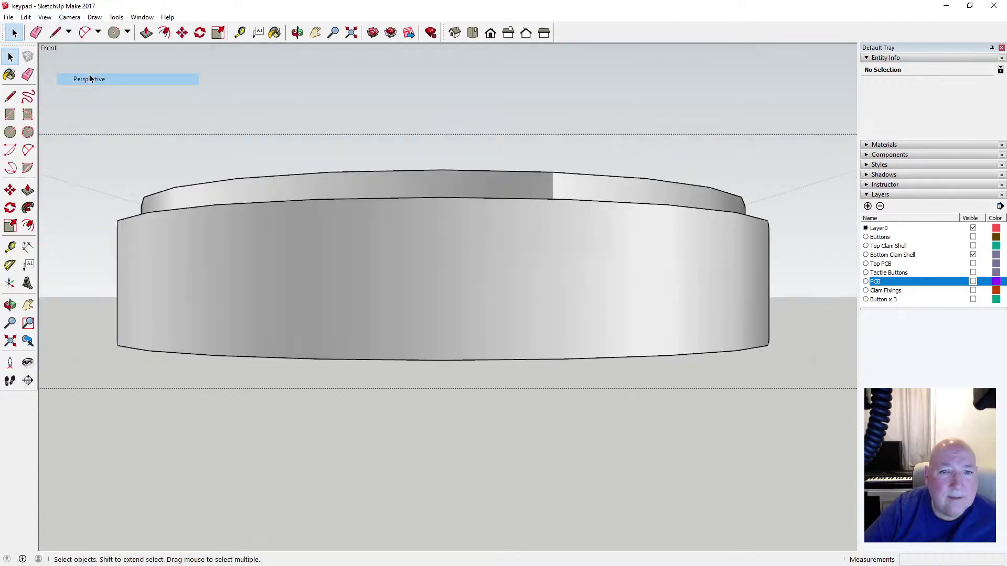
Pull the offset ring around the base of the outer post up 2.5 mm to form a collar
{"action": "left_click", "coordinate": [296, 32]}
{"action": "left_click_drag", "start_coordinate": [393, 173], "coordinate": [328, 179]}
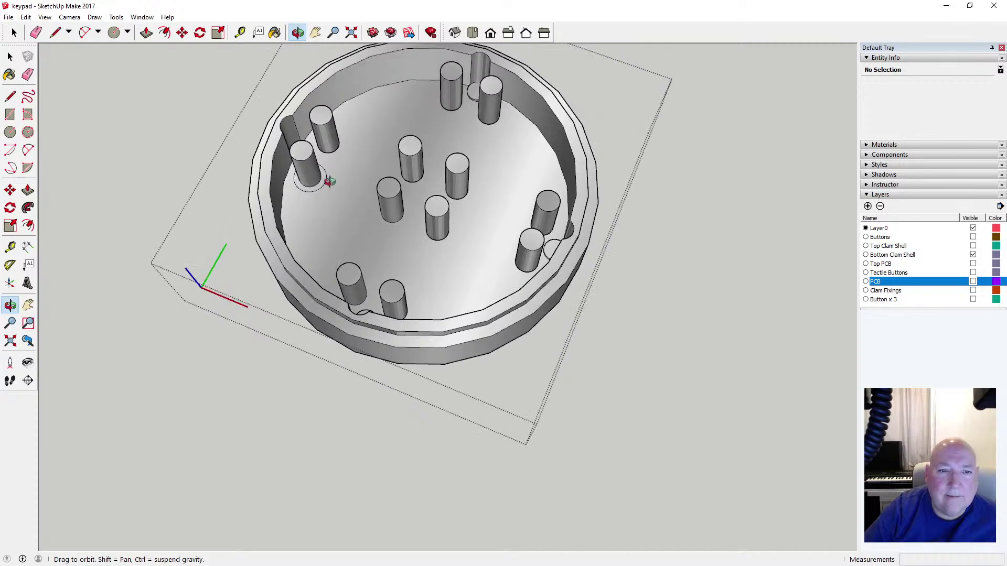
{"action": "scroll", "coordinate": [316, 180], "scroll_direction": "up", "scroll_amount": 6}
{"action": "left_click_drag", "start_coordinate": [294, 220], "coordinate": [287, 151]}
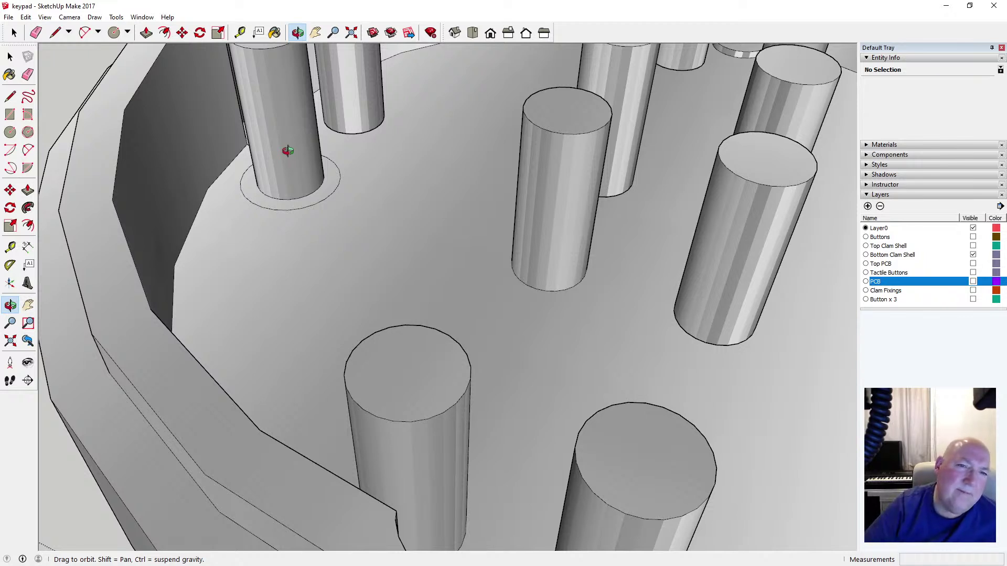
{"action": "left_click", "coordinate": [146, 32]}
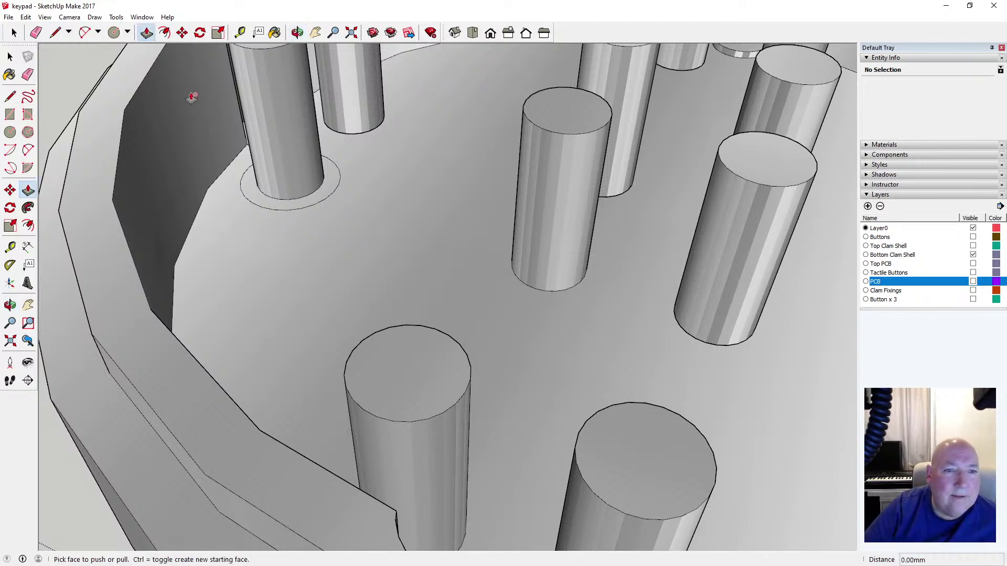
{"action": "left_click", "coordinate": [252, 187]}
{"action": "type", "text": "1"}
{"action": "key", "text": "Return"}
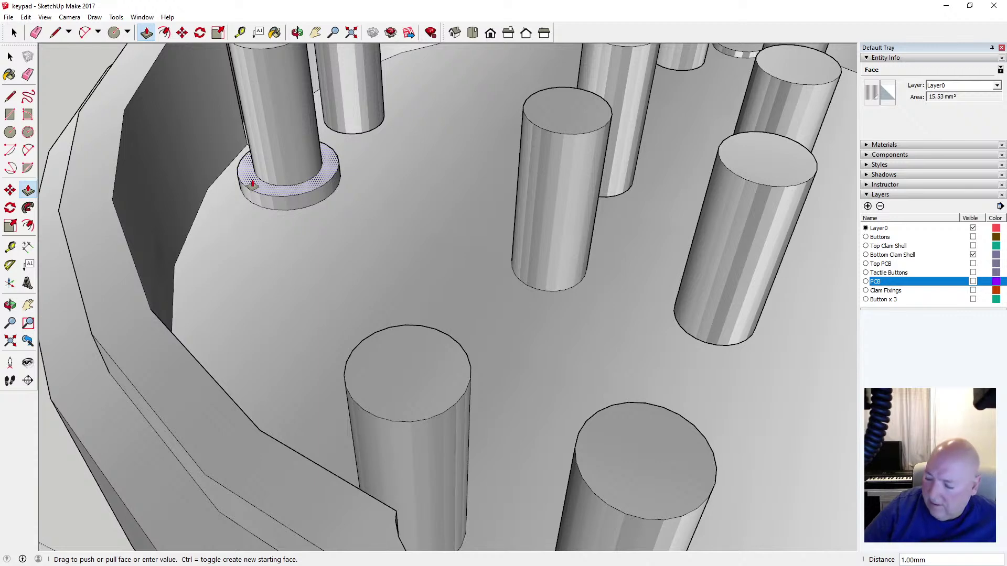
{"action": "key", "text": "Return"}
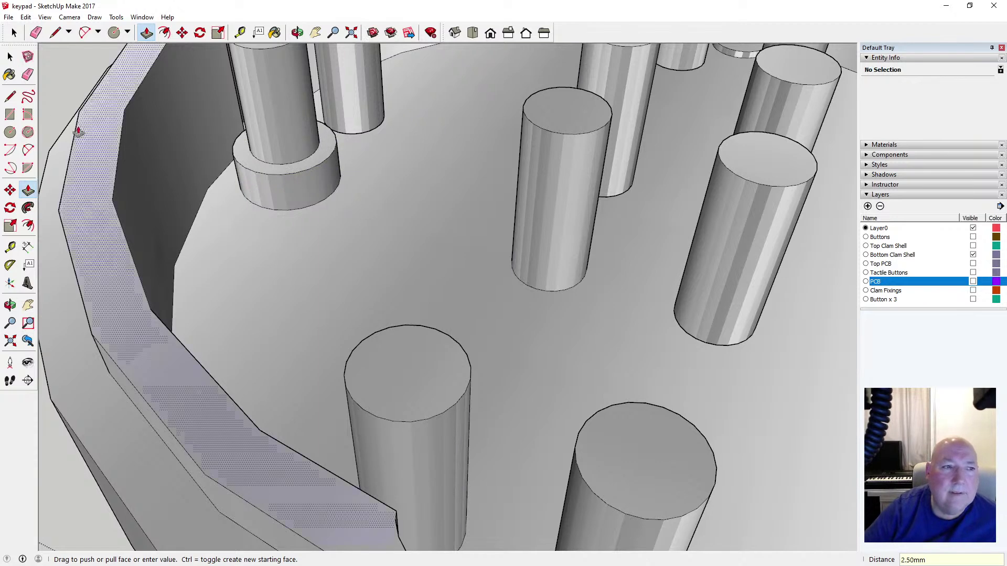
{"action": "left_click", "coordinate": [10, 56]}
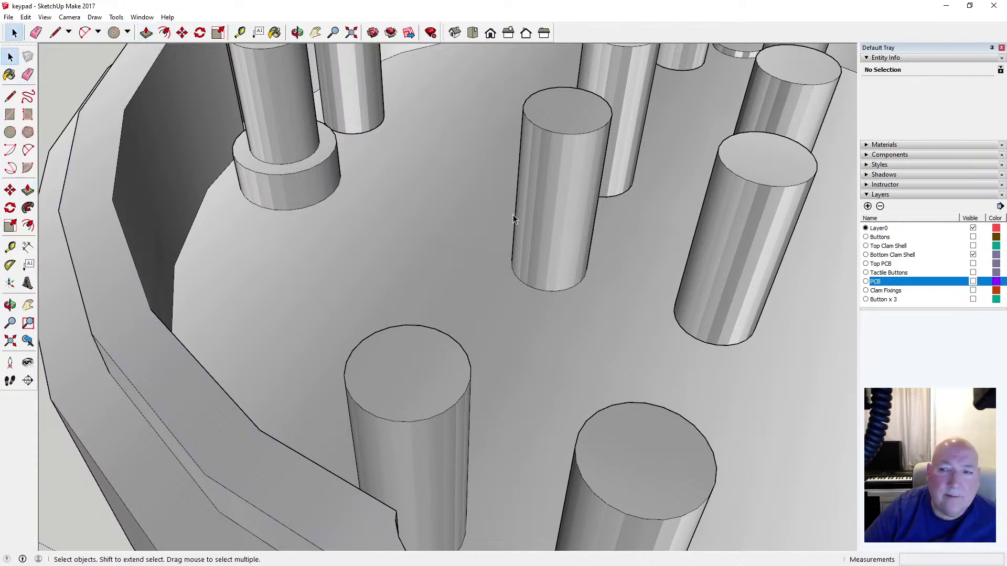
Show the PCB layer in the X-ray face style and examine from the side how the board sits above the new collar
{"action": "left_click", "coordinate": [972, 282]}
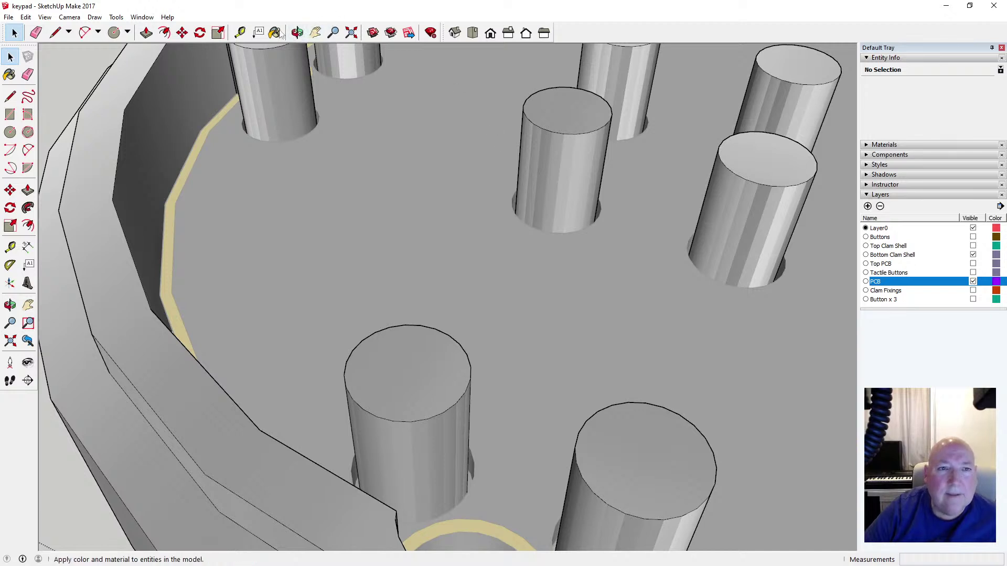
{"action": "left_click", "coordinate": [45, 17]}
{"action": "mouse_move", "coordinate": [66, 156]}
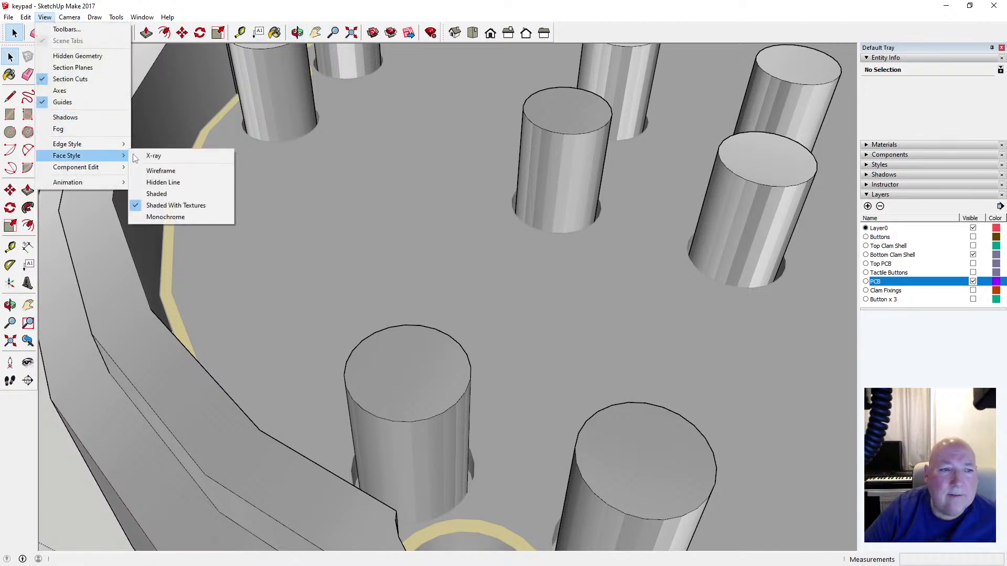
{"action": "left_click", "coordinate": [157, 156]}
{"action": "left_click", "coordinate": [298, 33]}
{"action": "left_click_drag", "start_coordinate": [212, 227], "coordinate": [294, 191]}
{"action": "scroll", "coordinate": [311, 165], "scroll_direction": "down", "scroll_amount": 4}
{"action": "left_click_drag", "start_coordinate": [173, 236], "coordinate": [409, 139]}
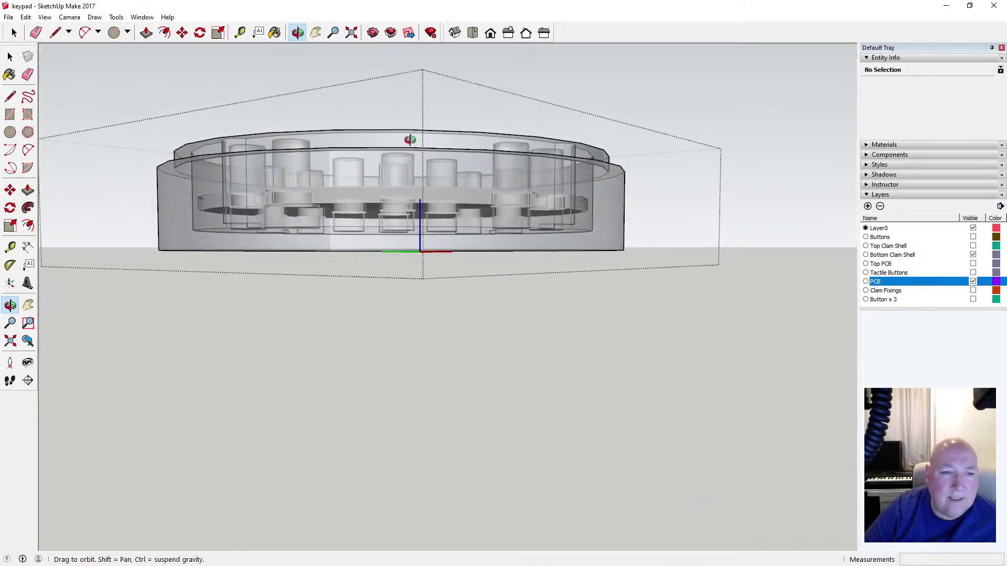
{"action": "left_click_drag", "start_coordinate": [263, 218], "coordinate": [378, 221]}
{"action": "scroll", "coordinate": [351, 237], "scroll_direction": "up", "scroll_amount": 3}
{"action": "scroll", "coordinate": [351, 236], "scroll_direction": "up", "scroll_amount": 5}
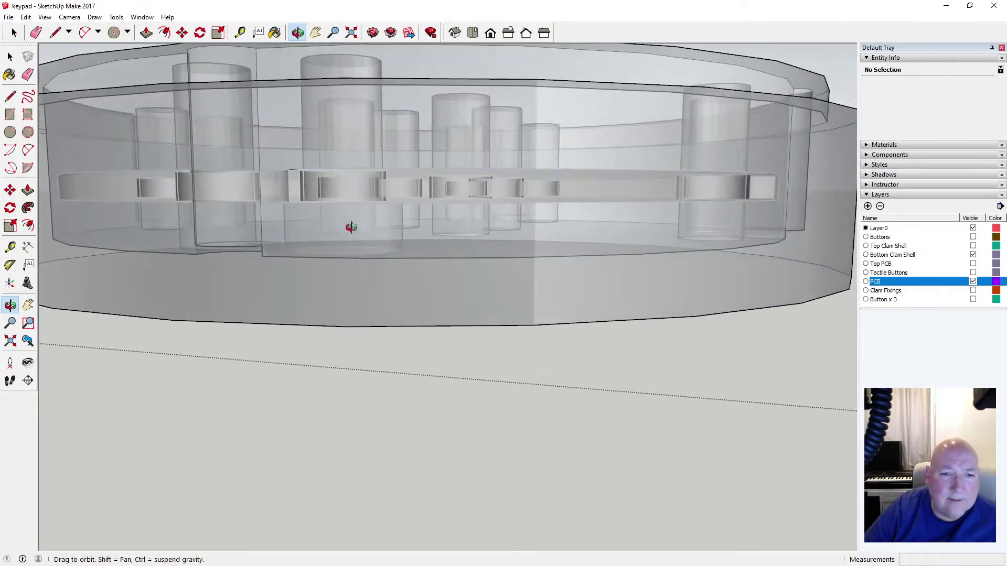
{"action": "scroll", "coordinate": [348, 198], "scroll_direction": "up", "scroll_amount": 3}
{"action": "left_click_drag", "start_coordinate": [356, 169], "coordinate": [358, 231]}
{"action": "scroll", "coordinate": [296, 246], "scroll_direction": "down", "scroll_amount": 6}
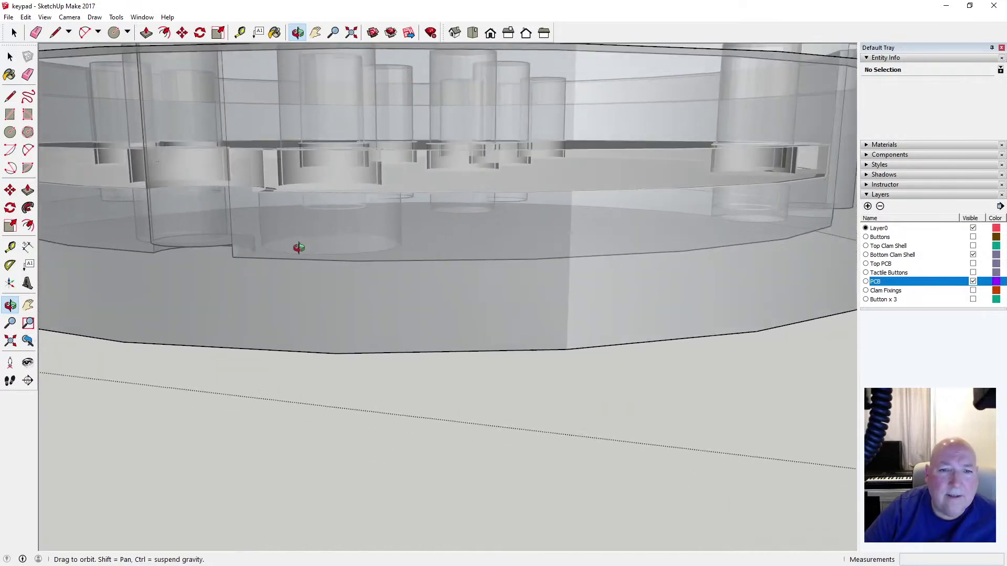
Turn off the X-ray face style and hide the PCB layer to expose the bottom shell's posts
{"action": "left_click", "coordinate": [44, 17]}
{"action": "mouse_move", "coordinate": [67, 155]}
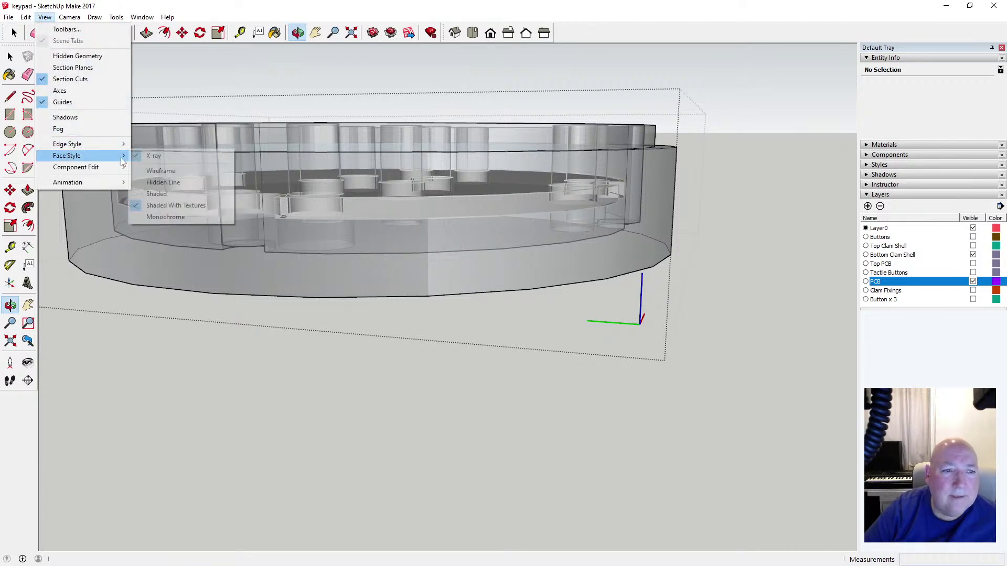
{"action": "left_click", "coordinate": [152, 156]}
{"action": "left_click", "coordinate": [69, 17]}
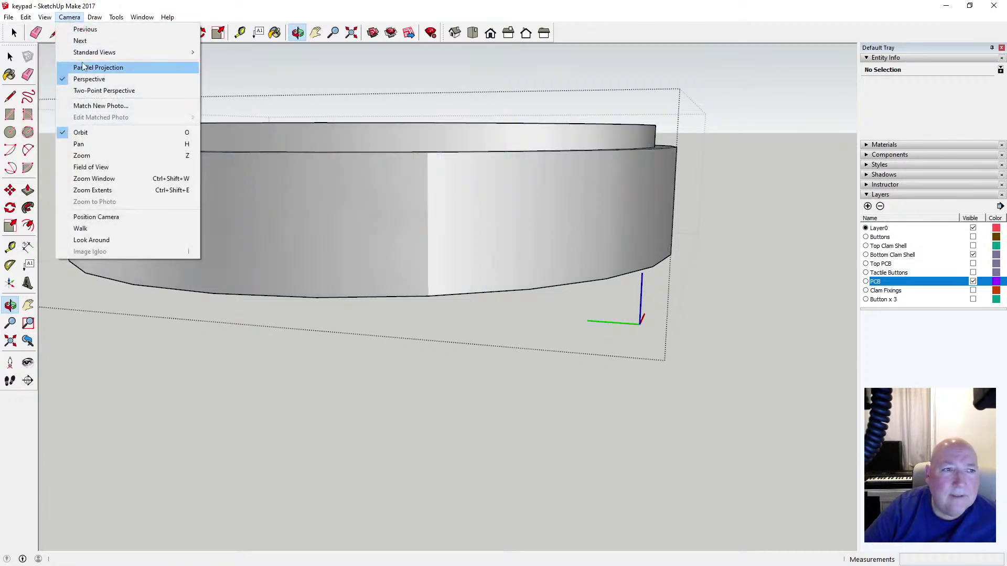
{"action": "left_click", "coordinate": [346, 7]}
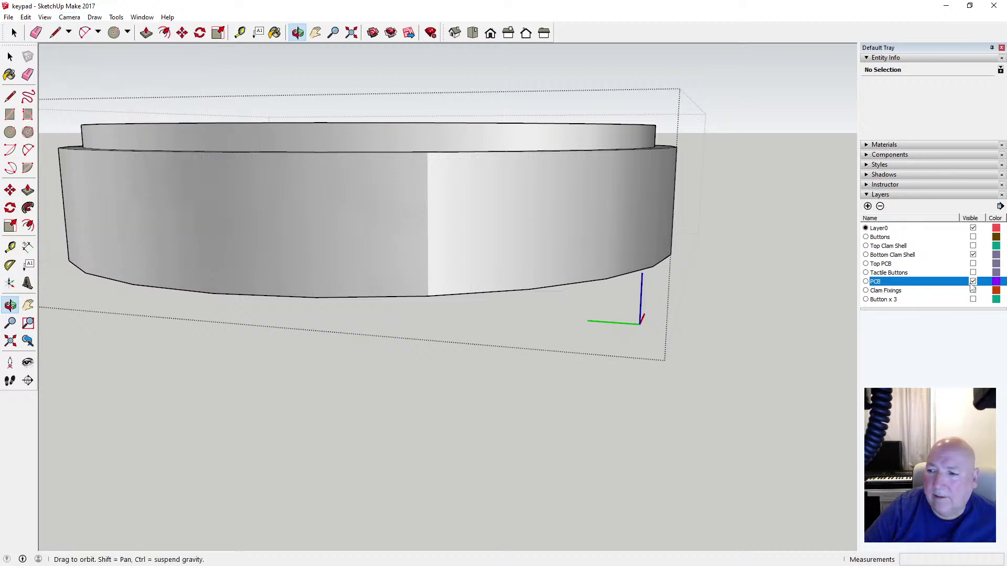
{"action": "left_click_drag", "start_coordinate": [530, 194], "coordinate": [248, 323]}
{"action": "scroll", "coordinate": [248, 323], "scroll_direction": "down", "scroll_amount": 3}
{"action": "left_click_drag", "start_coordinate": [379, 238], "coordinate": [198, 233]}
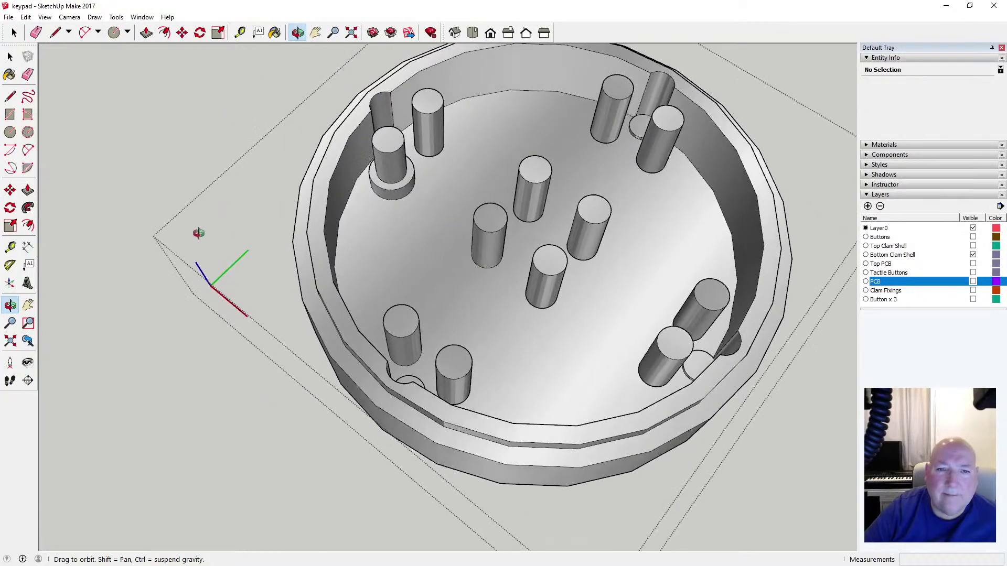
Offset the base circle of the post beside the collared one outward by 1 mm on the shell floor
{"action": "scroll", "coordinate": [419, 157], "scroll_direction": "up", "scroll_amount": 5}
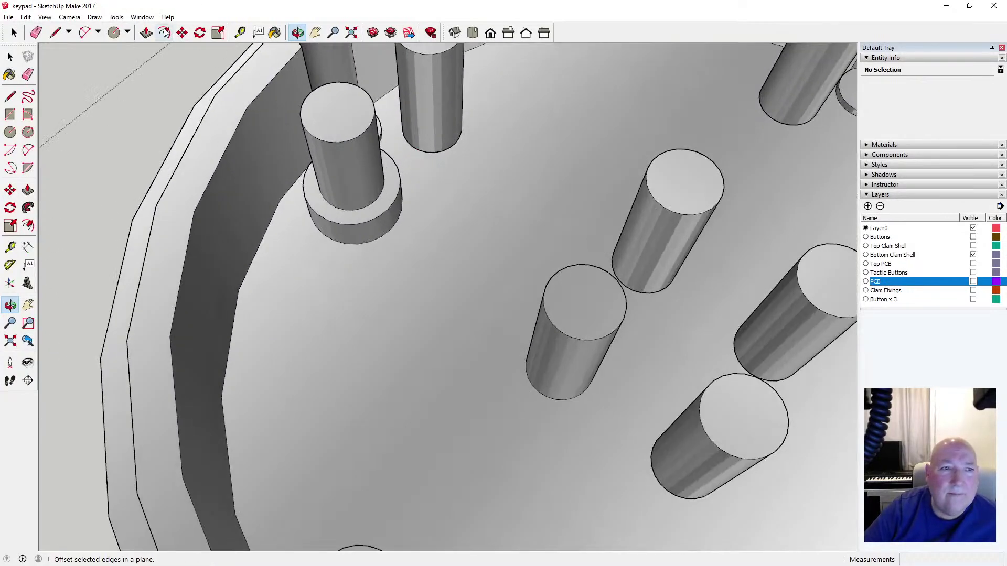
{"action": "key", "text": "f"}
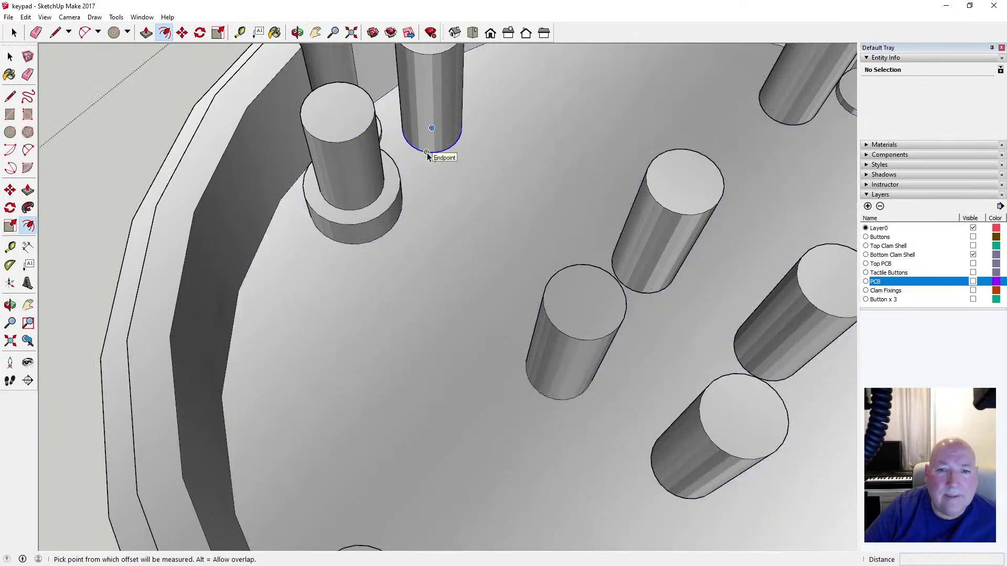
{"action": "left_click", "coordinate": [428, 157]}
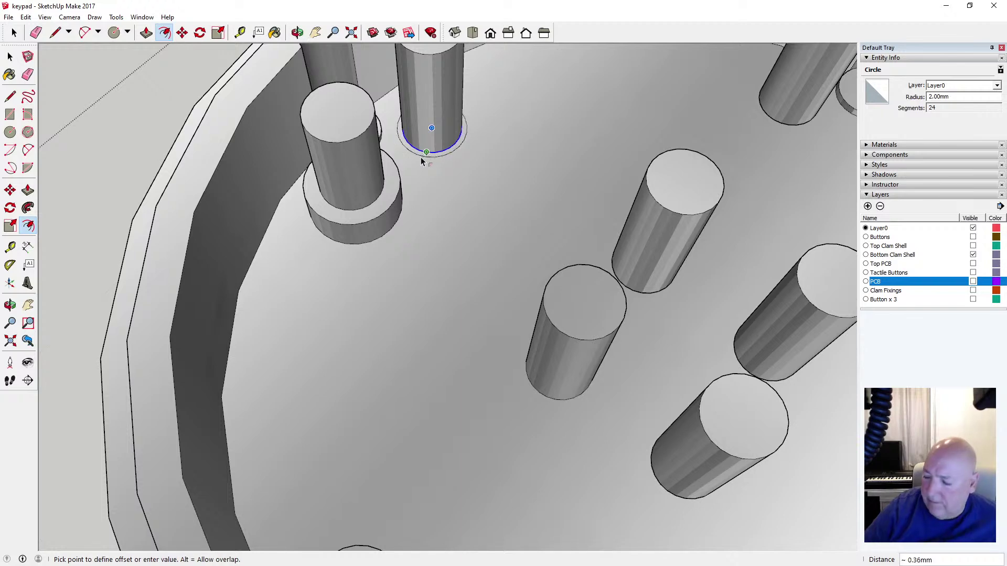
{"action": "type", "text": "1"}
{"action": "key", "text": "Return"}
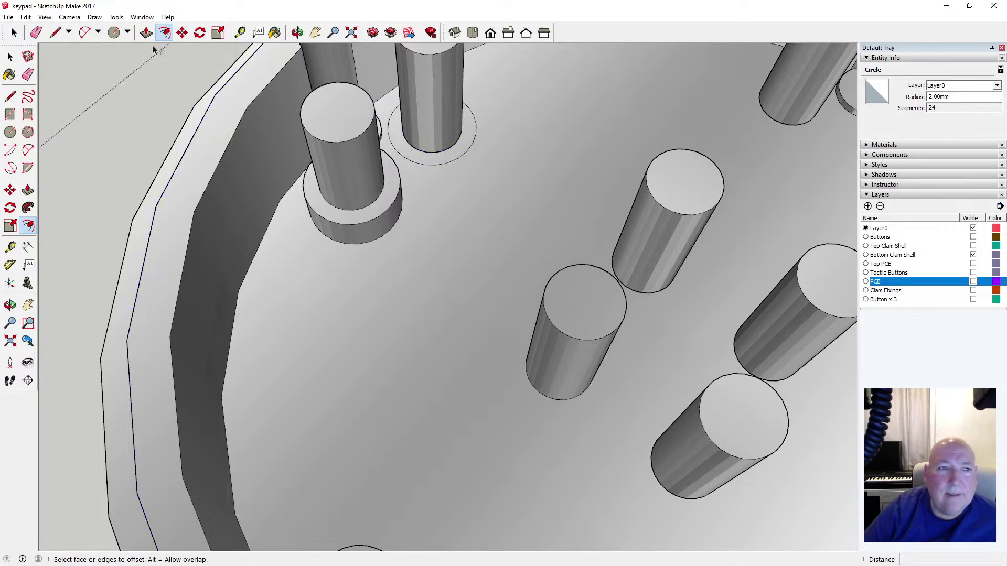
Pull the offset ring around the second post's base up 2.5 mm to form a matching collar
{"action": "key", "text": "p"}
{"action": "left_click", "coordinate": [416, 163]}
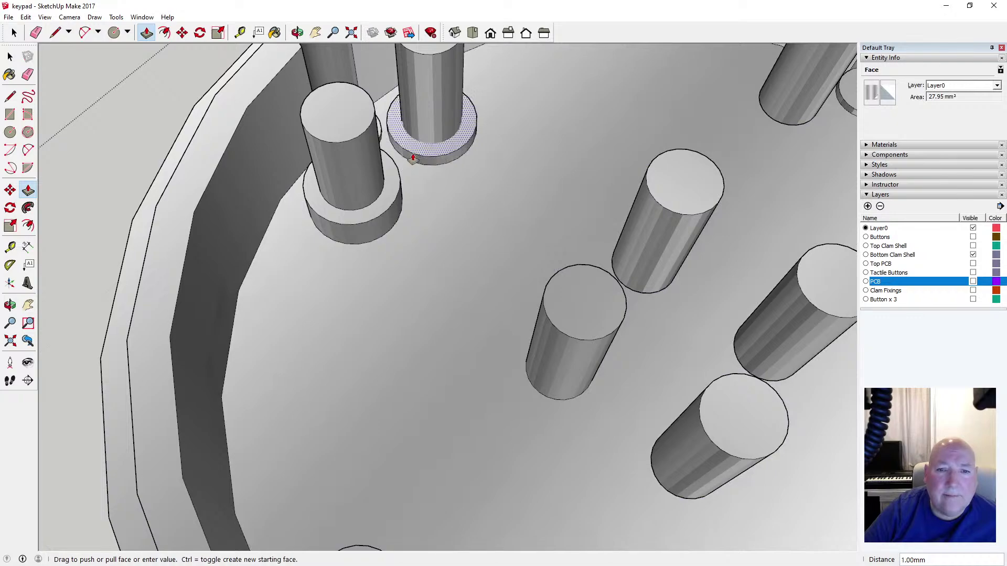
{"action": "type", "text": "2.5"}
{"action": "key", "text": "Return"}
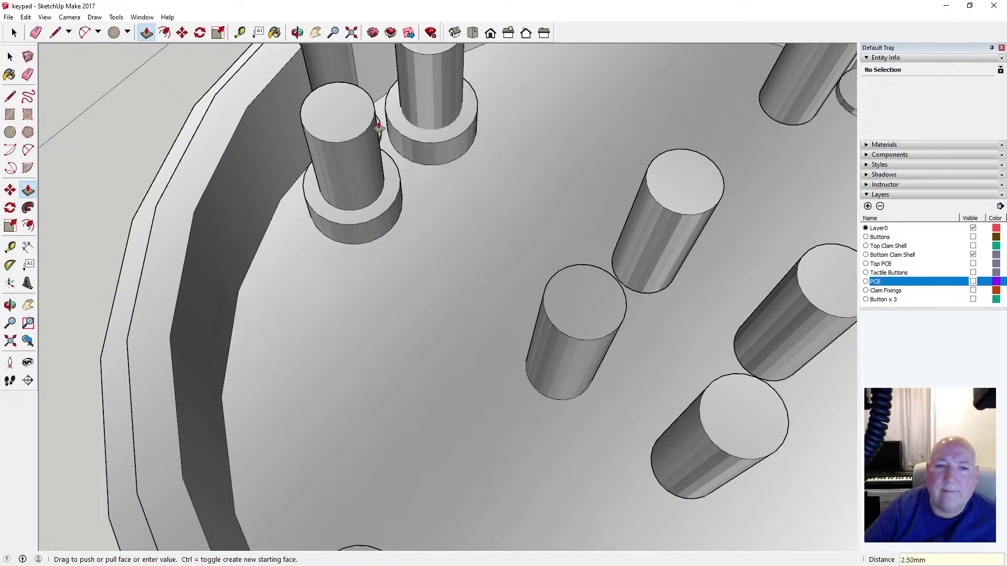
{"action": "left_click", "coordinate": [399, 261]}
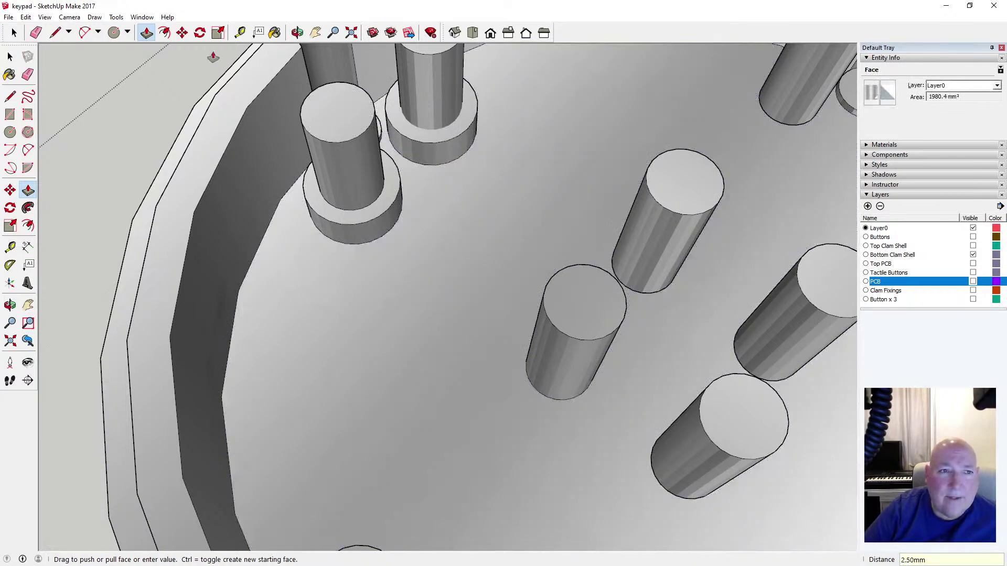
Measure from the first collar's facing side toward the neighbouring collar and the other posts of the bottom shell
{"action": "key", "text": "f"}
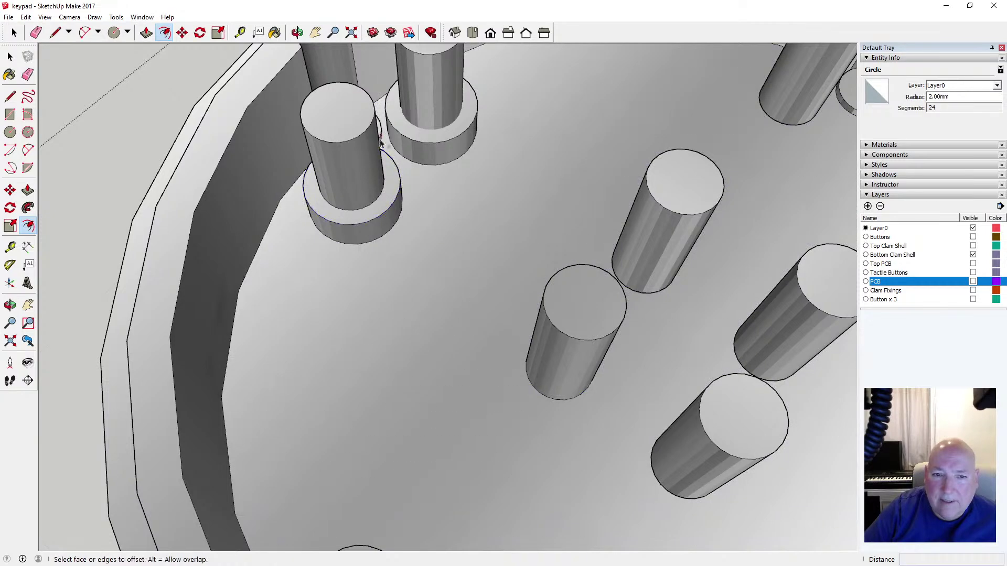
{"action": "left_click", "coordinate": [297, 32]}
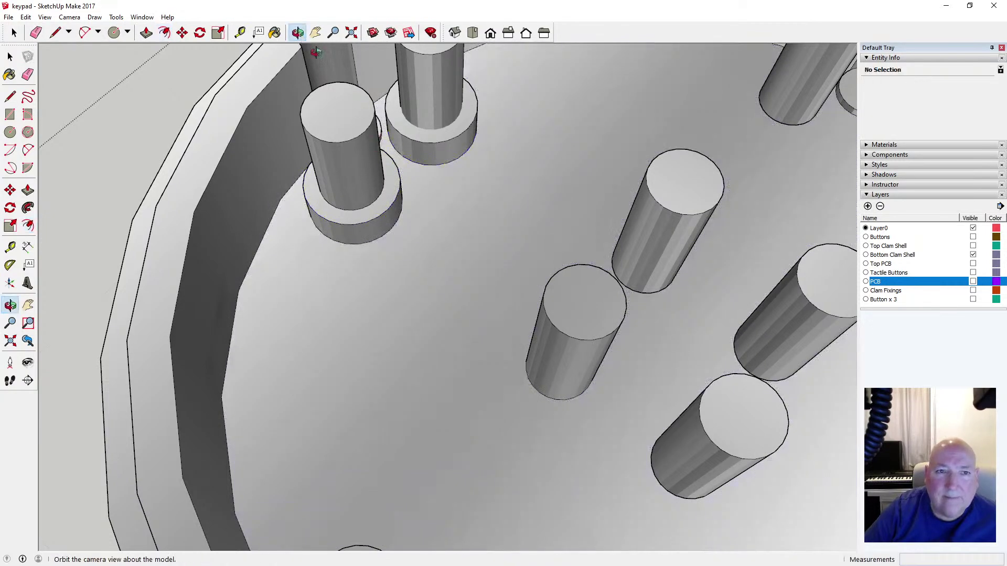
{"action": "mouse_move", "coordinate": [482, 164]}
{"action": "left_mouse_down"}
{"action": "mouse_move", "coordinate": [369, 167]}
{"action": "mouse_move", "coordinate": [516, 163]}
{"action": "mouse_move", "coordinate": [489, 157]}
{"action": "left_mouse_up"}
{"action": "left_click", "coordinate": [240, 32]}
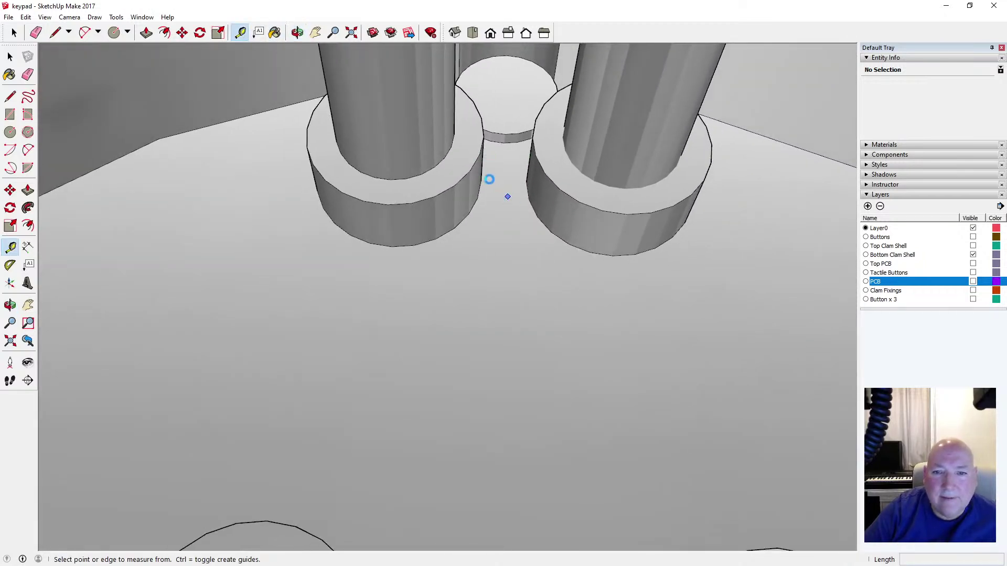
{"action": "left_click", "coordinate": [480, 181]}
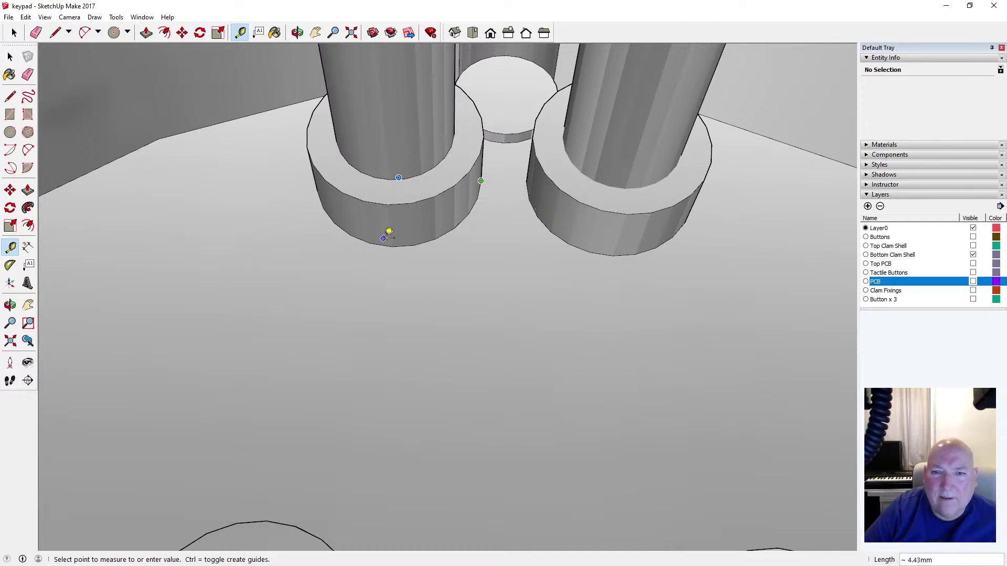
{"action": "scroll", "coordinate": [388, 229], "scroll_direction": "down", "scroll_amount": 2}
{"action": "scroll", "coordinate": [390, 231], "scroll_direction": "down", "scroll_amount": 2}
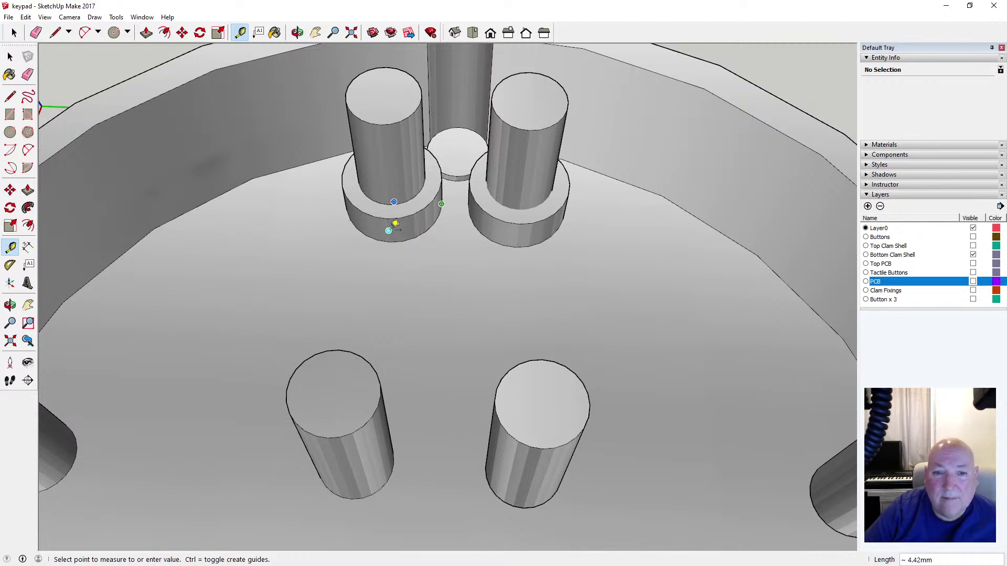
{"action": "scroll", "coordinate": [433, 234], "scroll_direction": "down", "scroll_amount": 4}
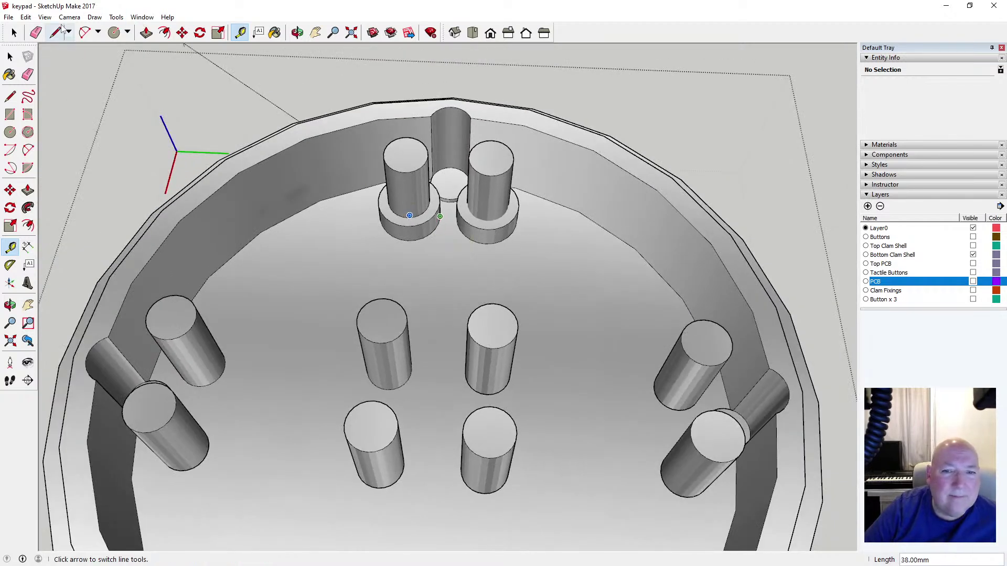
{"action": "scroll", "coordinate": [376, 239], "scroll_direction": "down", "scroll_amount": 4}
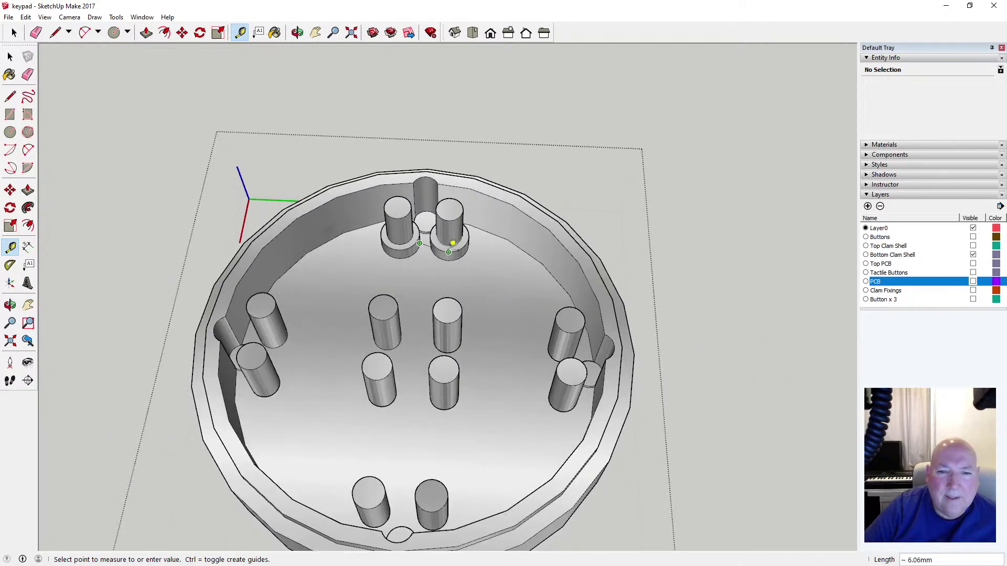
{"action": "scroll", "coordinate": [440, 270], "scroll_direction": "down", "scroll_amount": 2}
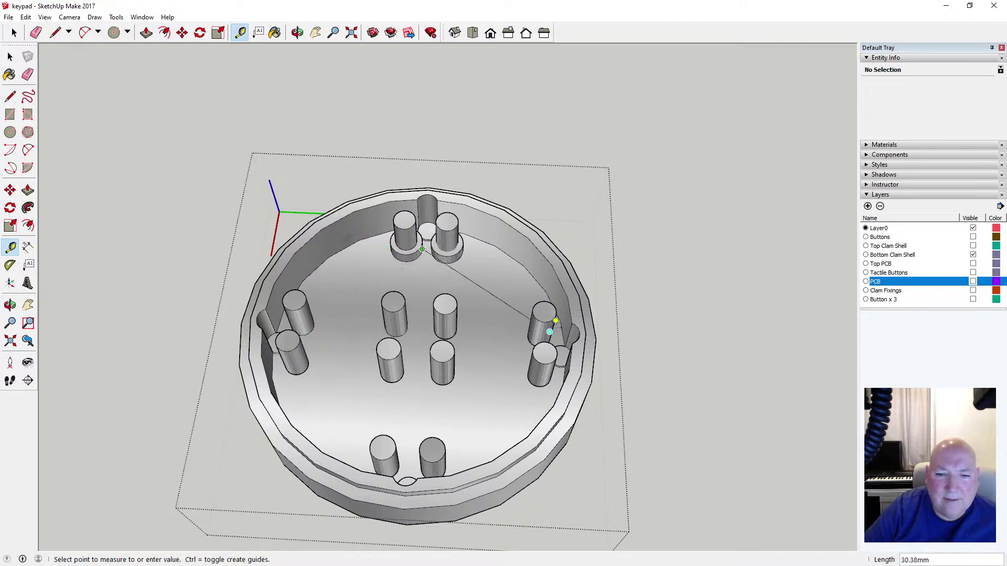
{"action": "left_click", "coordinate": [10, 56]}
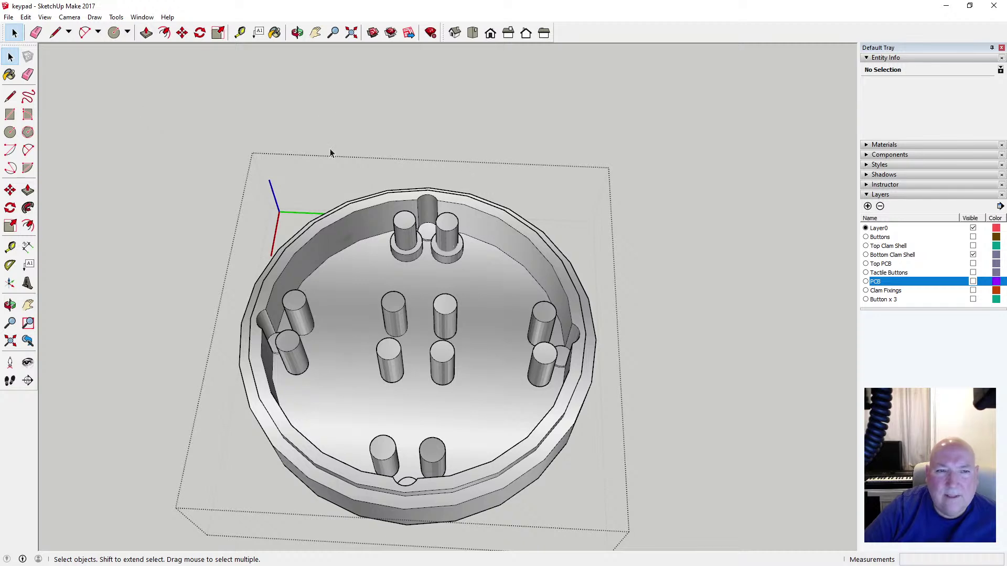
Show the Buttons and Button x 3 layers above the bottom shell
{"action": "key", "text": "o"}
{"action": "left_click_drag", "start_coordinate": [355, 256], "coordinate": [411, 282]}
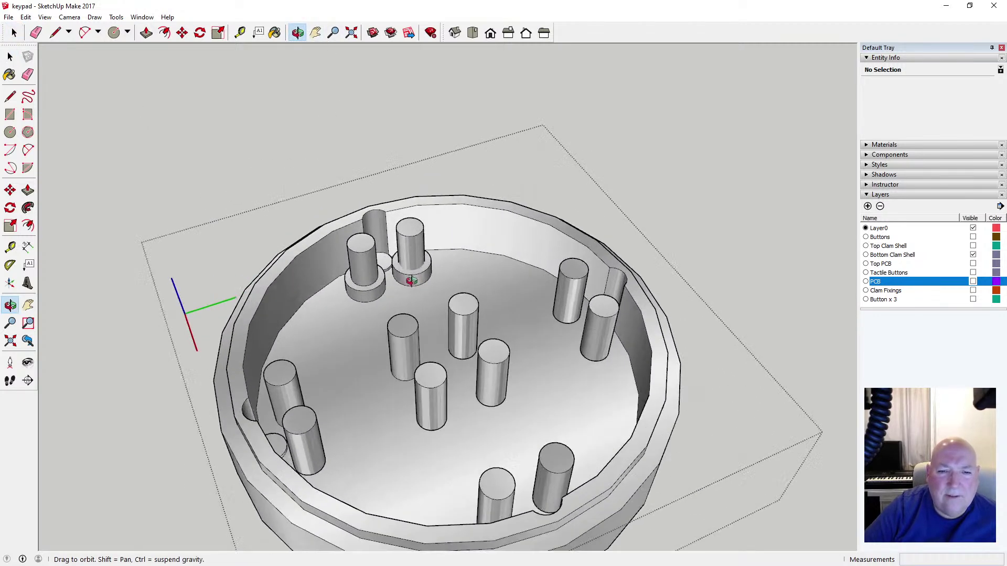
{"action": "scroll", "coordinate": [411, 282], "scroll_direction": "up", "scroll_amount": 5}
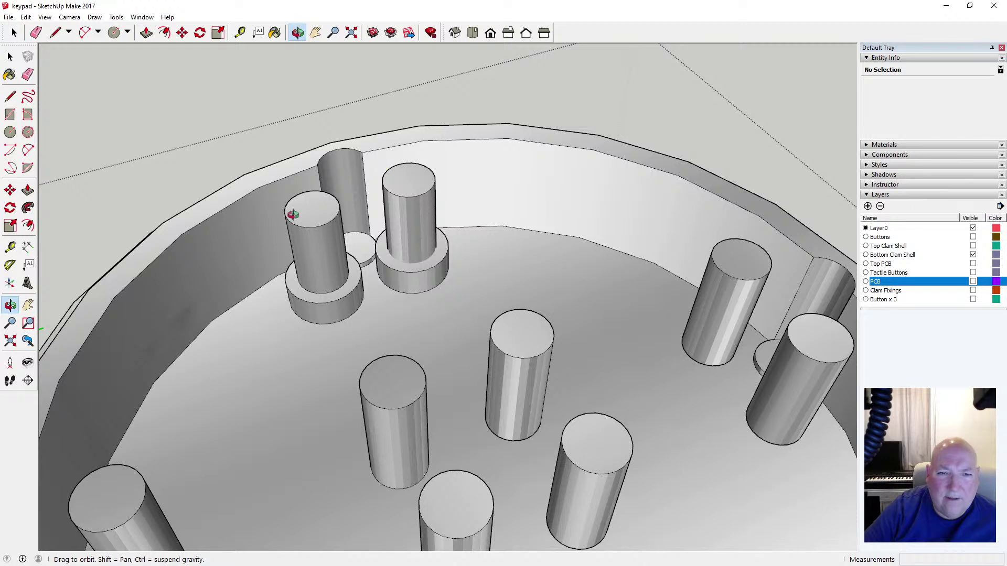
{"action": "scroll", "coordinate": [355, 212], "scroll_direction": "down", "scroll_amount": 6}
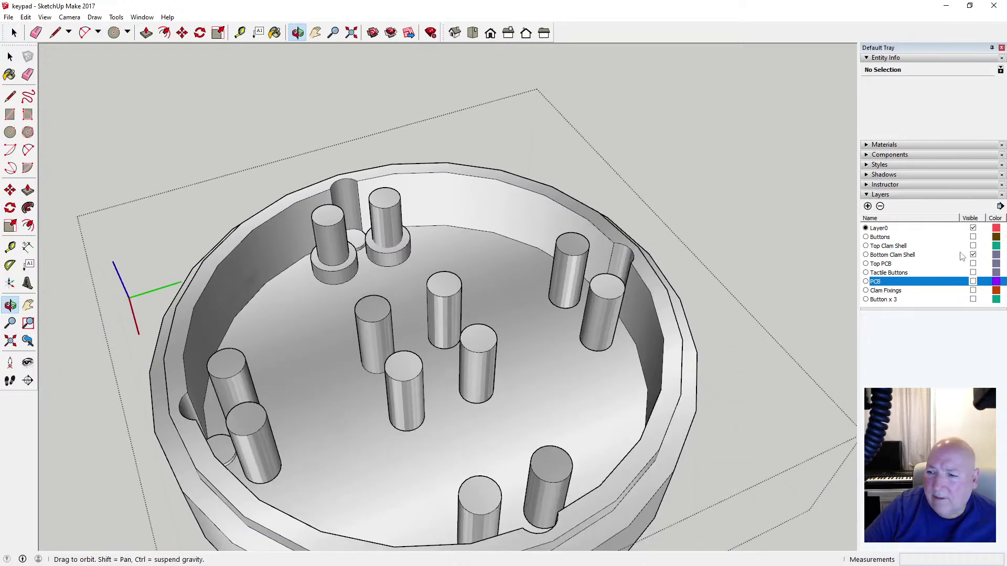
{"action": "left_click", "coordinate": [973, 237]}
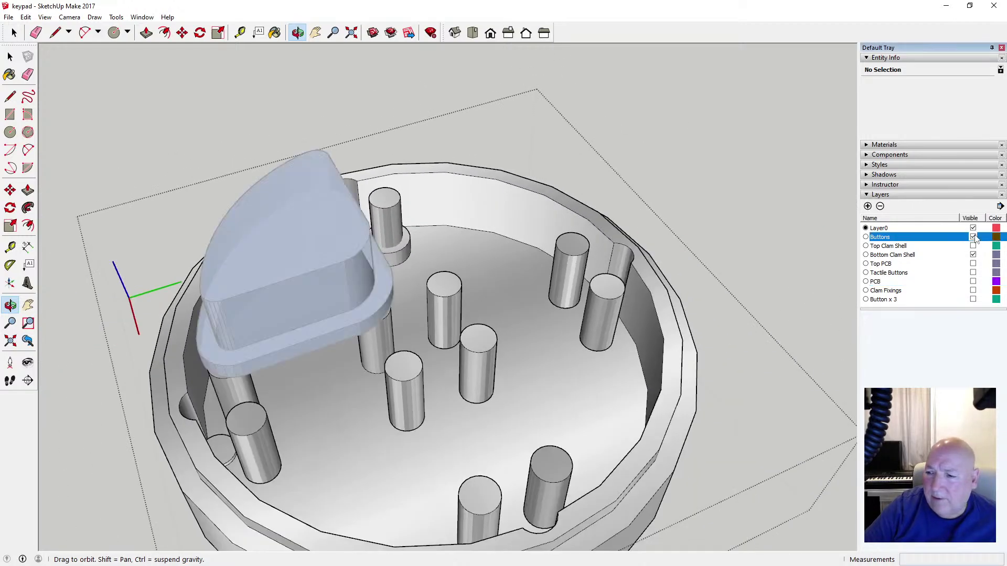
{"action": "left_click", "coordinate": [973, 299]}
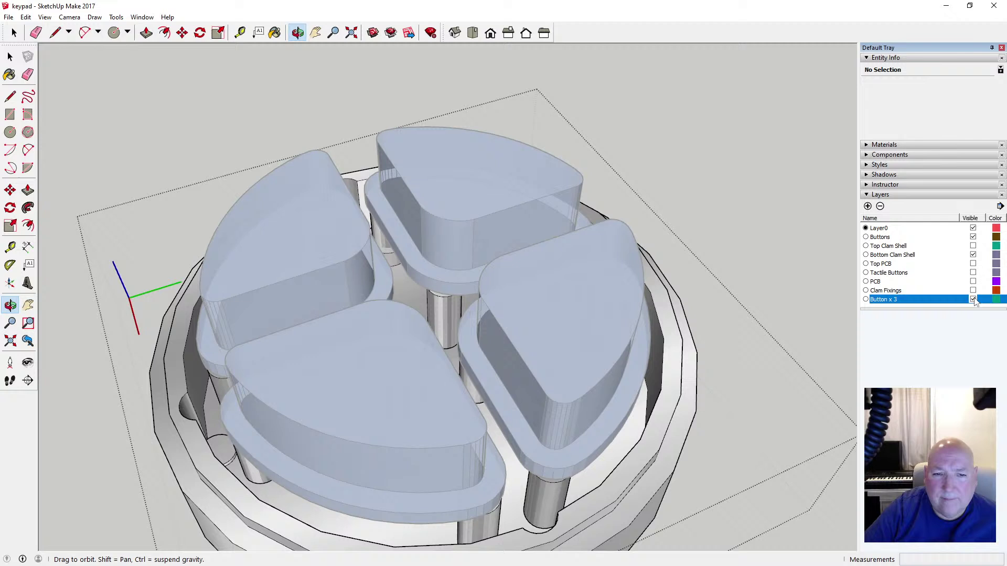
Check the button positions over the posts with the X-ray face style, and turn the style off again
{"action": "left_click", "coordinate": [44, 16]}
{"action": "mouse_move", "coordinate": [91, 159]}
{"action": "left_click", "coordinate": [153, 155]}
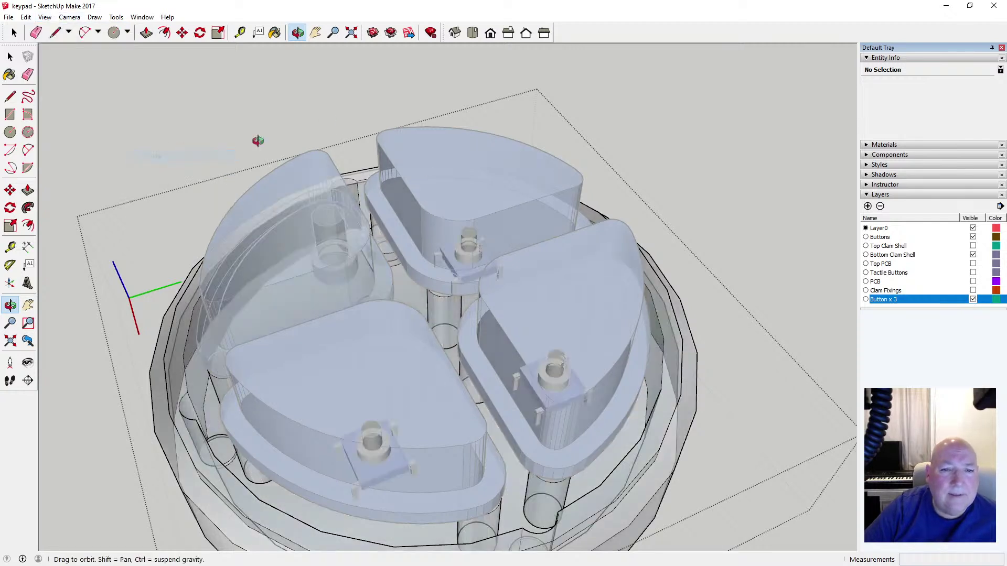
{"action": "left_click", "coordinate": [45, 17]}
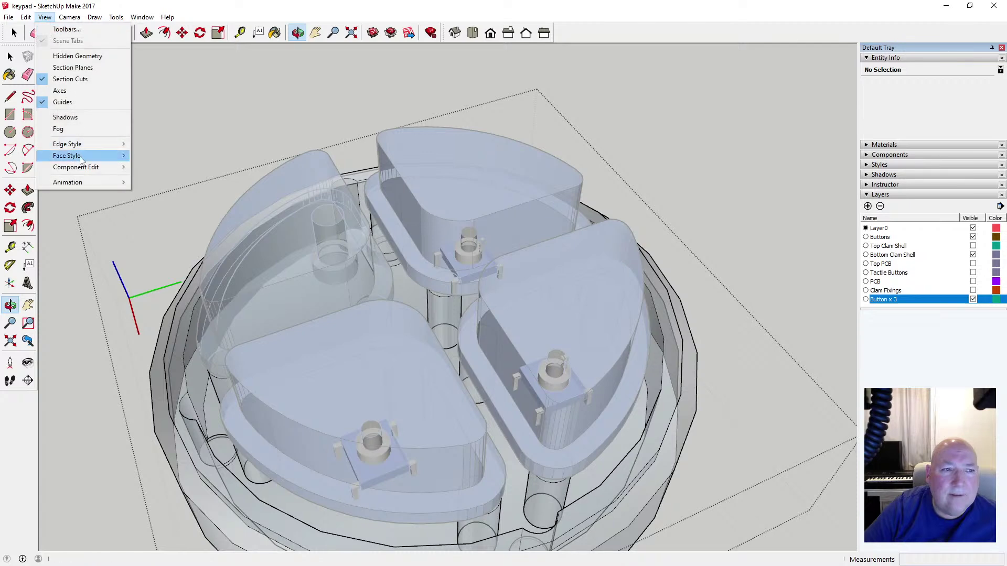
{"action": "mouse_move", "coordinate": [91, 155]}
{"action": "left_click", "coordinate": [152, 156]}
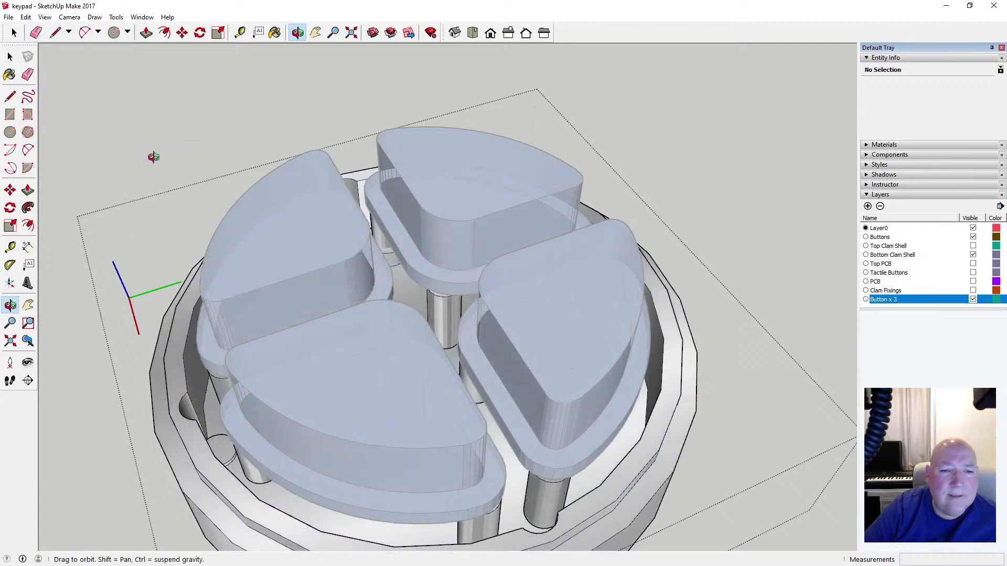
Leave the bottom shell's editing context and view the buttons over the posts from a lower angle
{"action": "left_click", "coordinate": [10, 58]}
{"action": "left_click", "coordinate": [88, 80]}
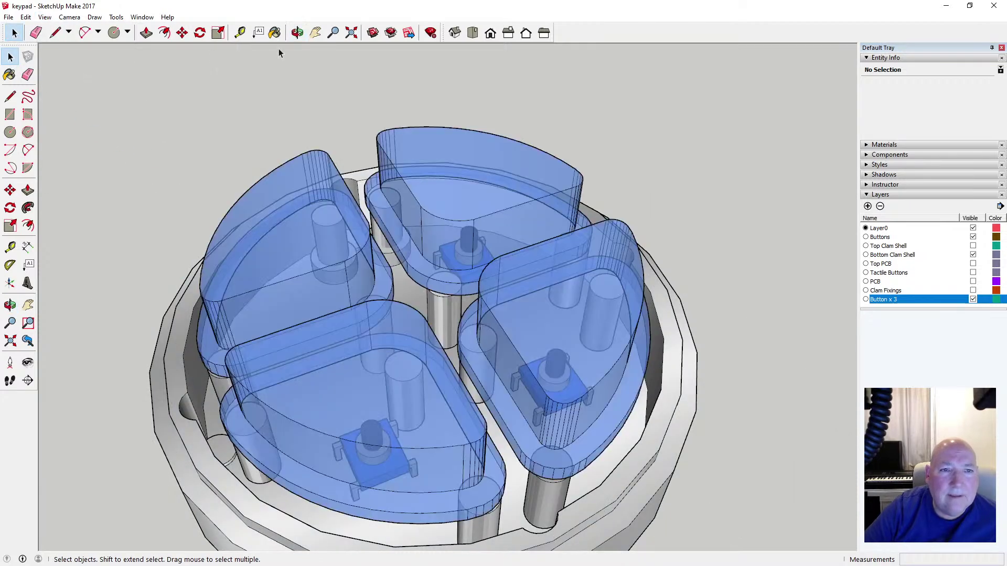
{"action": "left_click", "coordinate": [297, 32]}
{"action": "left_click_drag", "start_coordinate": [283, 57], "coordinate": [363, 252]}
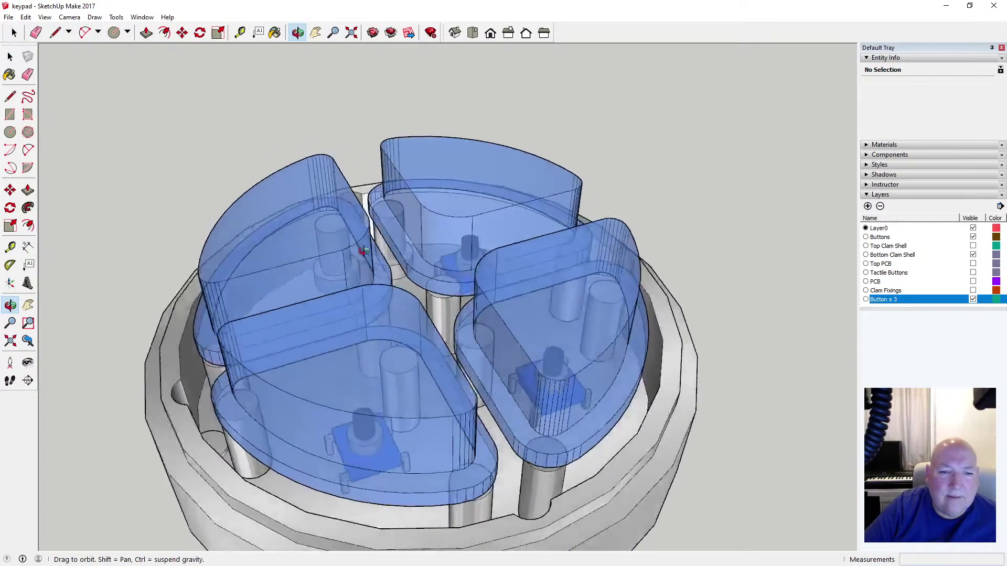
Examine how the four buttons and their tactile switches sit over the bottom shell's posts, from above and from lower angles
{"action": "scroll", "coordinate": [364, 252], "scroll_direction": "down", "scroll_amount": 5}
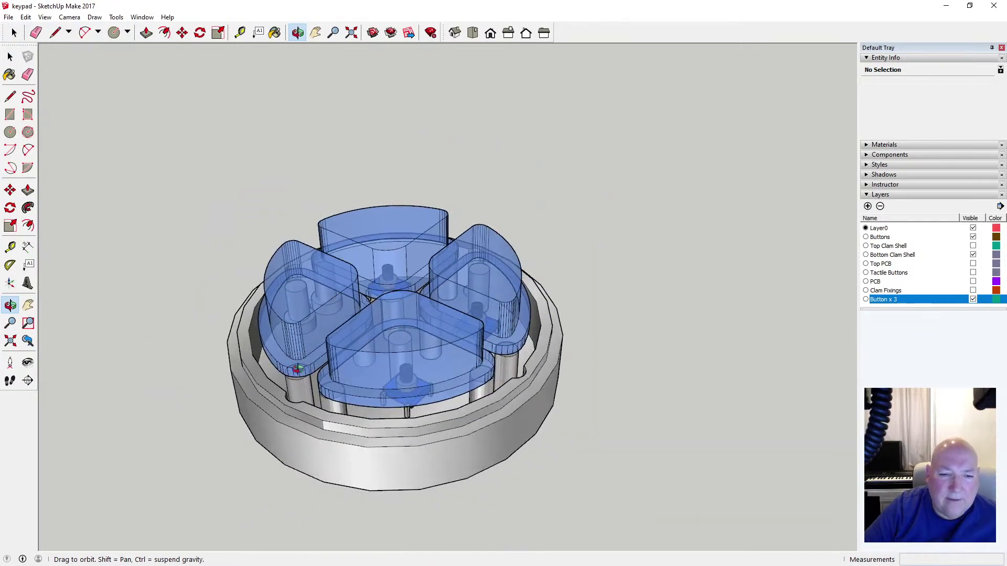
{"action": "left_click_drag", "start_coordinate": [297, 368], "coordinate": [475, 415]}
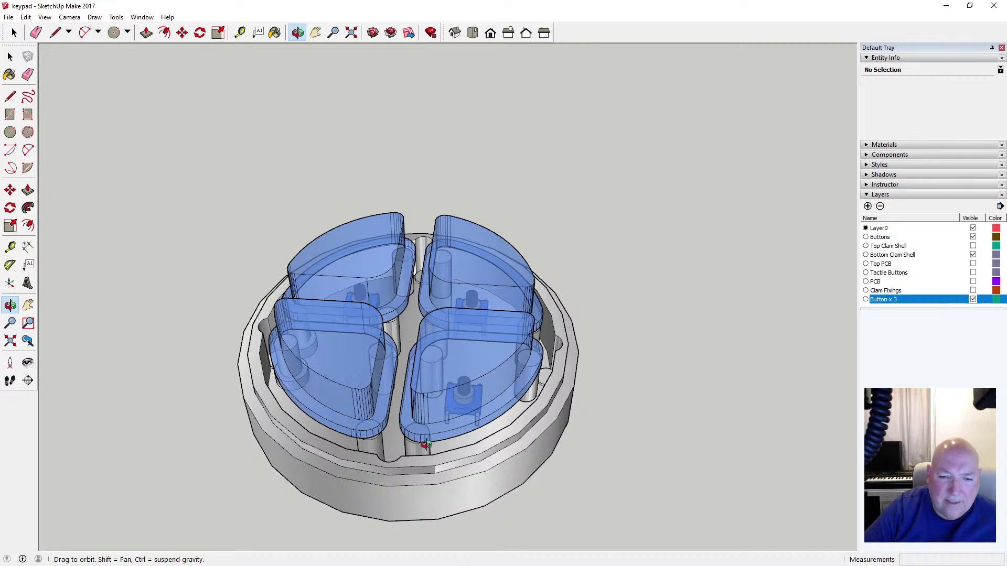
{"action": "scroll", "coordinate": [402, 446], "scroll_direction": "up", "scroll_amount": 4}
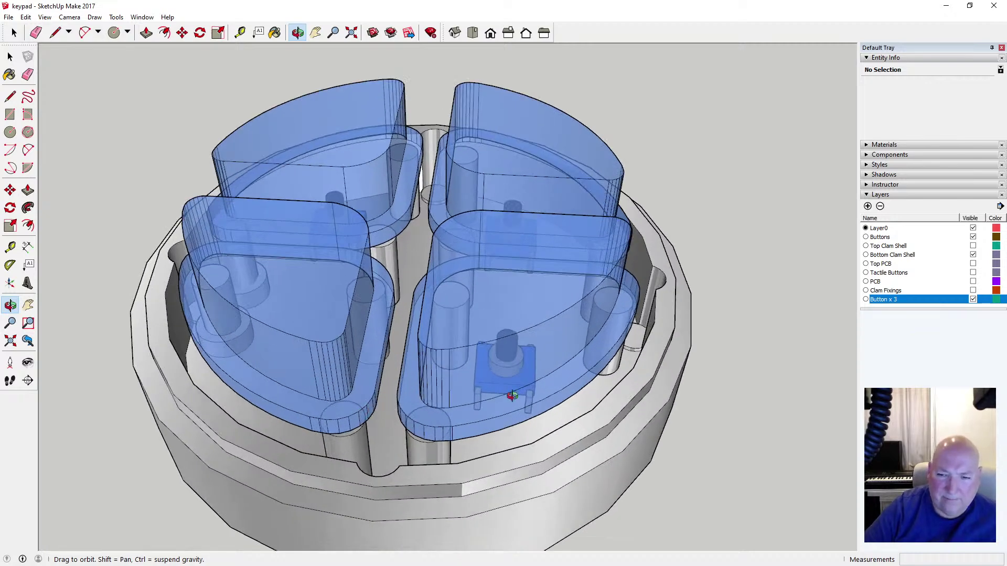
{"action": "left_click_drag", "start_coordinate": [512, 396], "coordinate": [443, 397]}
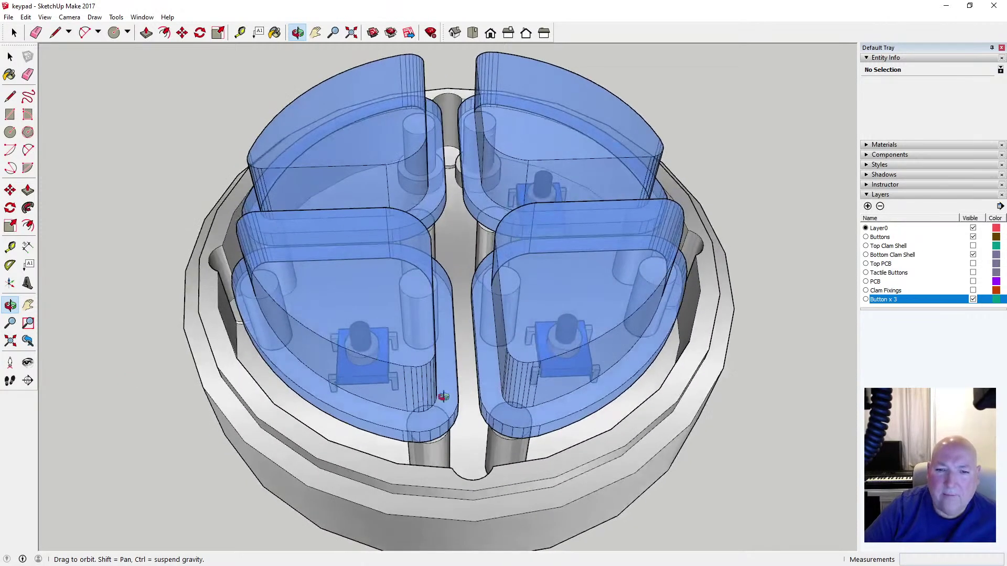
{"action": "scroll", "coordinate": [459, 253], "scroll_direction": "down", "scroll_amount": 5}
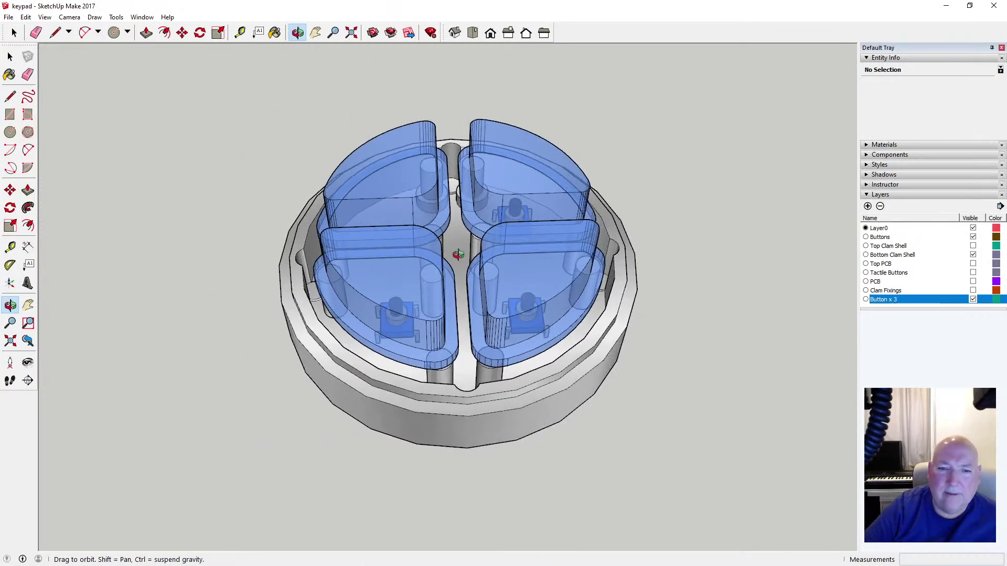
{"action": "left_click_drag", "start_coordinate": [459, 253], "coordinate": [461, 334]}
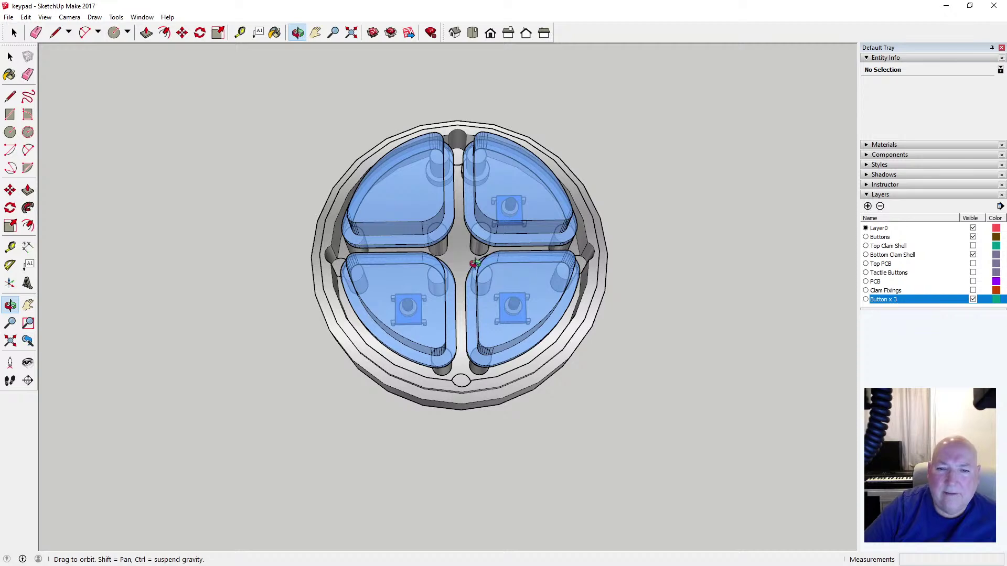
{"action": "scroll", "coordinate": [475, 257], "scroll_direction": "up", "scroll_amount": 5}
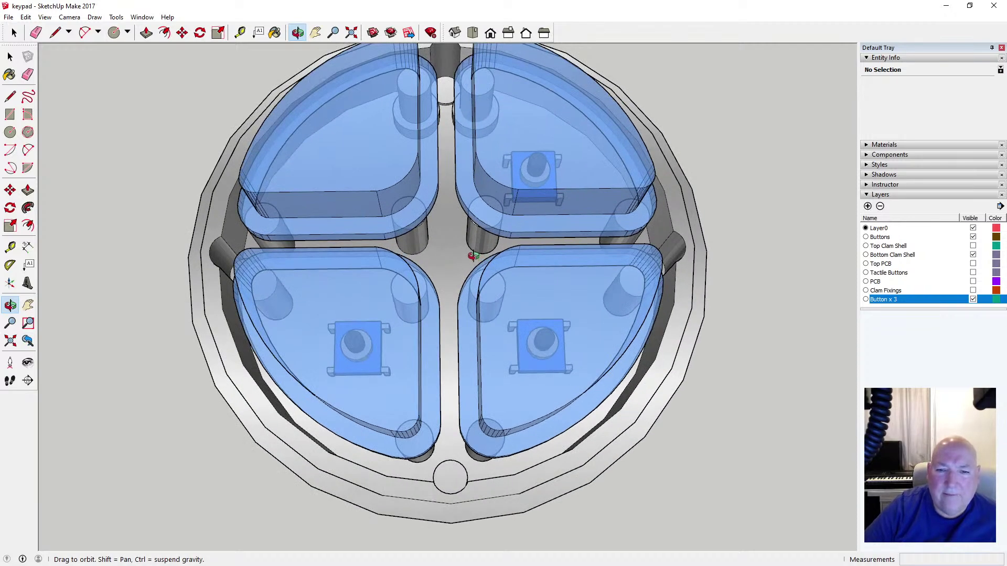
{"action": "scroll", "coordinate": [448, 266], "scroll_direction": "down", "scroll_amount": 4}
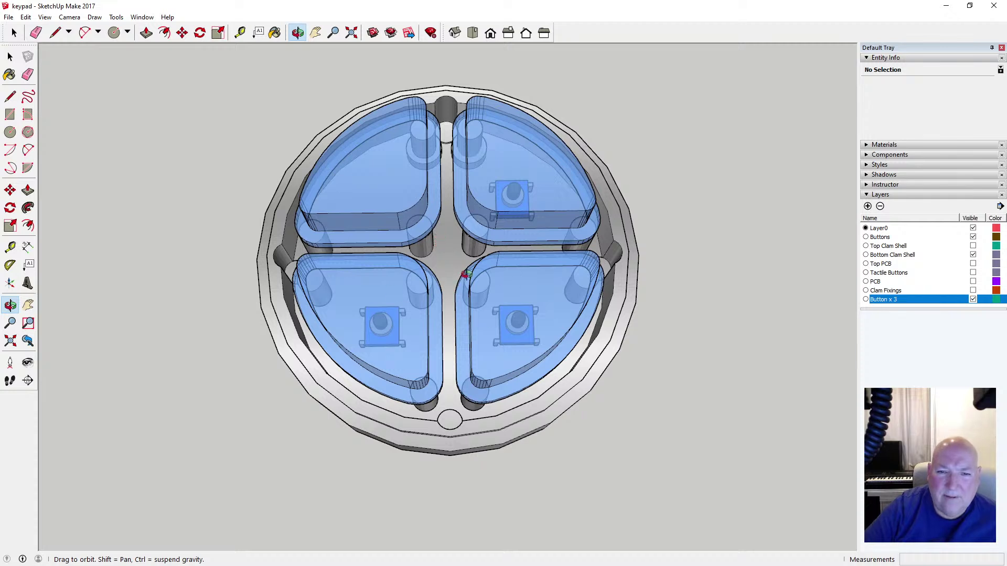
{"action": "scroll", "coordinate": [448, 278], "scroll_direction": "down", "scroll_amount": 2}
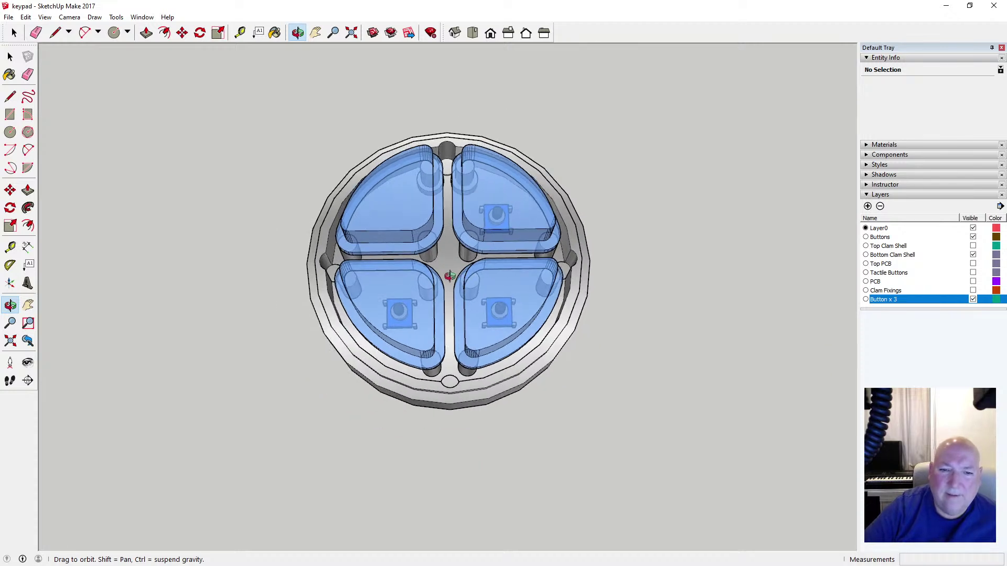
{"action": "left_click_drag", "start_coordinate": [445, 286], "coordinate": [454, 270]}
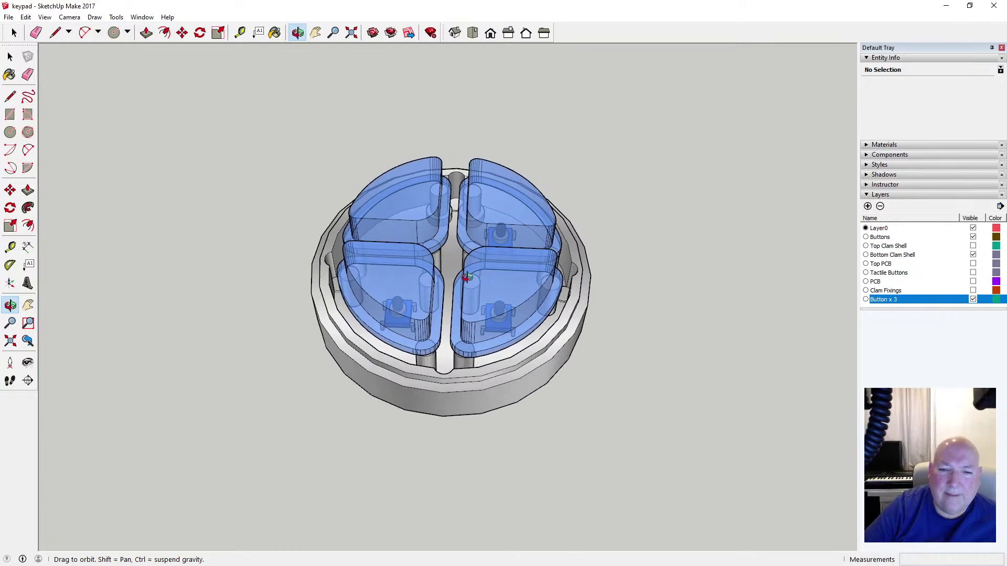
{"action": "scroll", "coordinate": [454, 270], "scroll_direction": "up", "scroll_amount": 3}
{"action": "scroll", "coordinate": [453, 270], "scroll_direction": "up", "scroll_amount": 3}
{"action": "scroll", "coordinate": [437, 270], "scroll_direction": "down", "scroll_amount": 2}
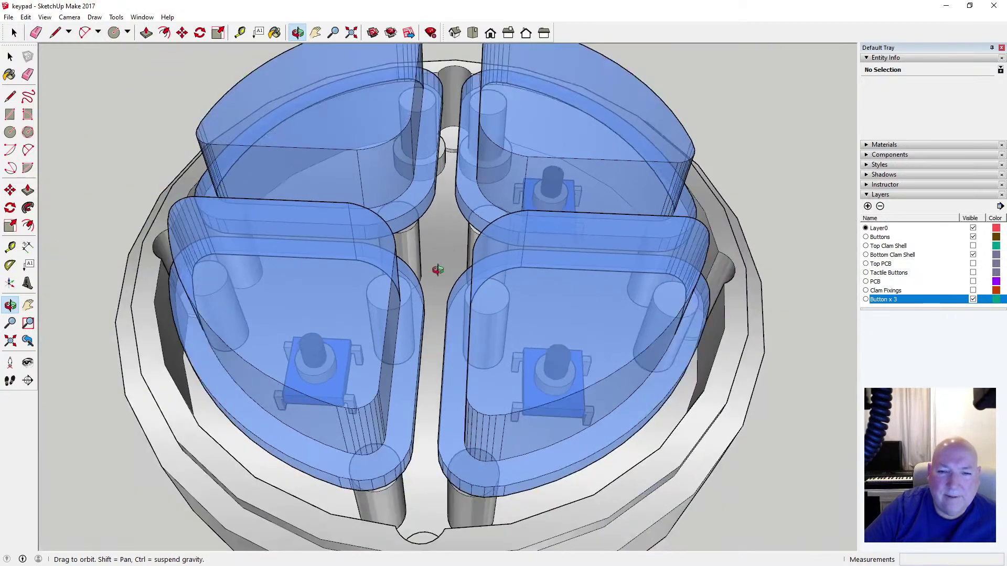
Hide the Button x 3 and Buttons layers, checking the Top Clam Shell layer briefly before hiding it again
{"action": "left_click", "coordinate": [973, 299]}
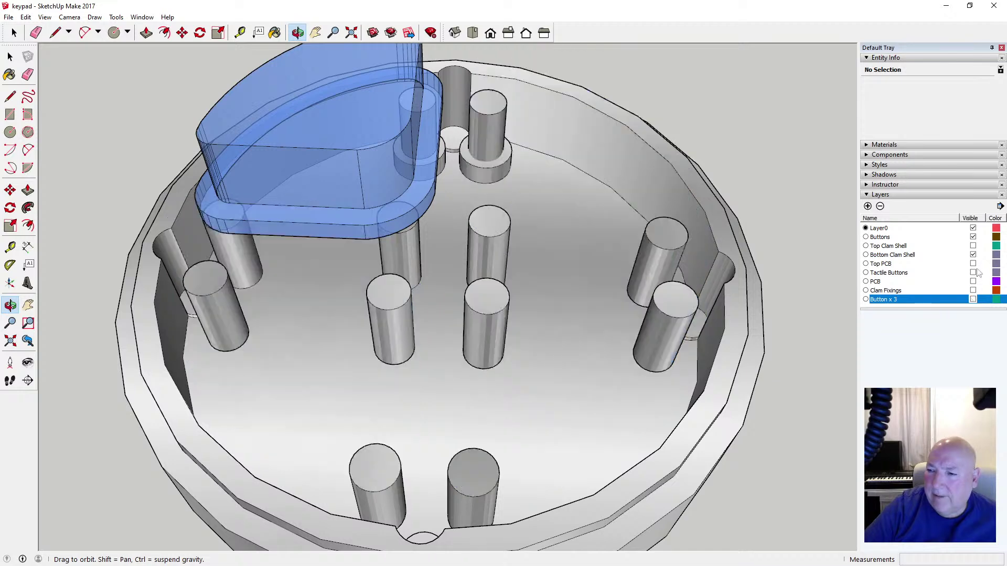
{"action": "left_click", "coordinate": [973, 246]}
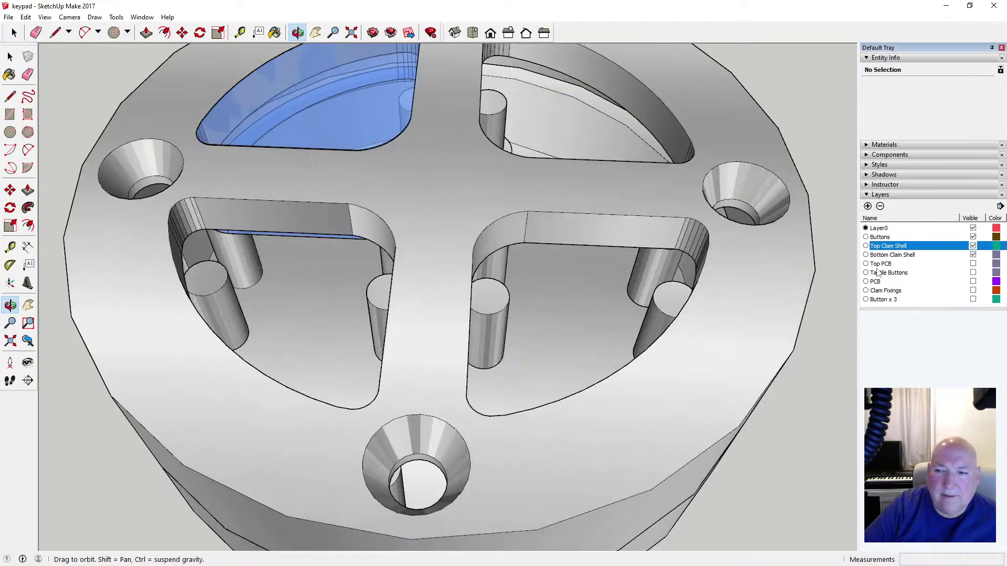
{"action": "left_click", "coordinate": [974, 246]}
{"action": "left_click", "coordinate": [972, 236]}
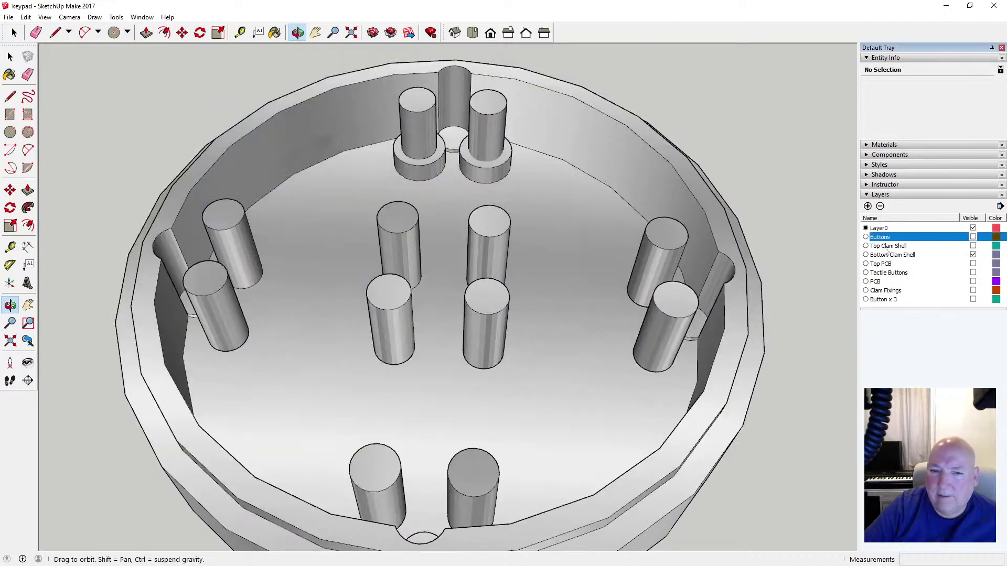
Inspect the bare posts and collars in the bottom shell, and show the PCB layer around them
{"action": "scroll", "coordinate": [341, 296], "scroll_direction": "down", "scroll_amount": 3}
{"action": "scroll", "coordinate": [341, 296], "scroll_direction": "down", "scroll_amount": 2}
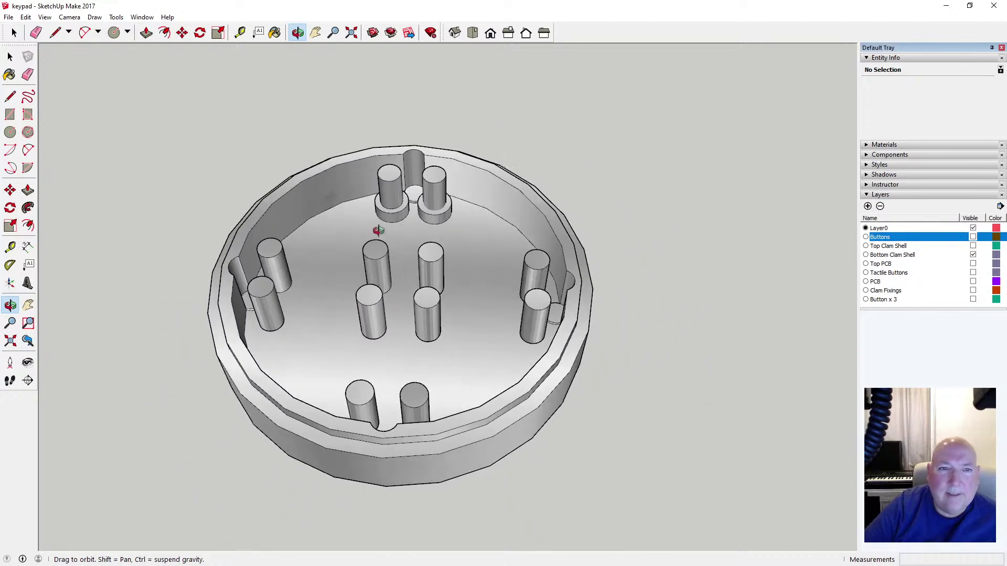
{"action": "left_click_drag", "start_coordinate": [379, 272], "coordinate": [416, 325]}
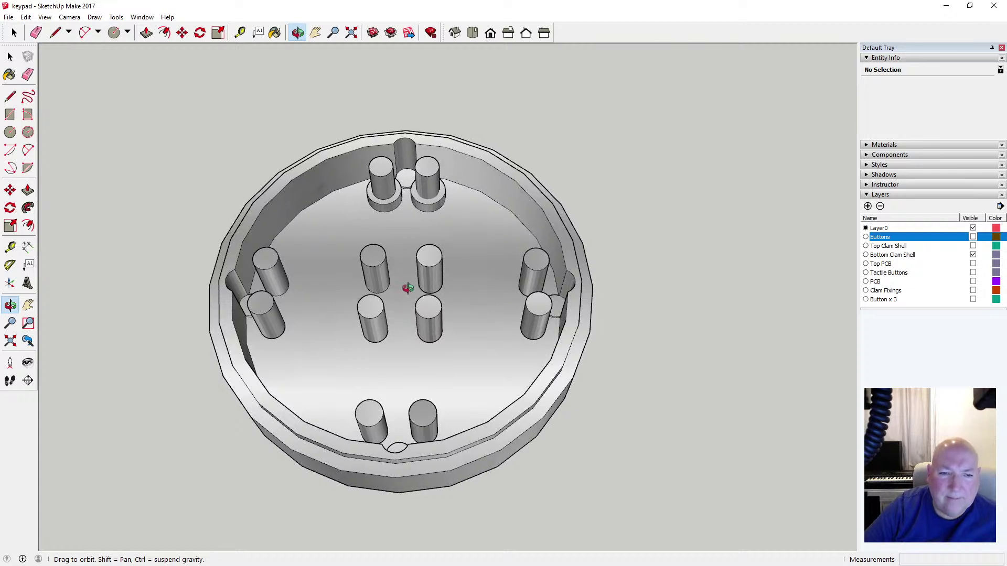
{"action": "scroll", "coordinate": [404, 291], "scroll_direction": "up", "scroll_amount": 4}
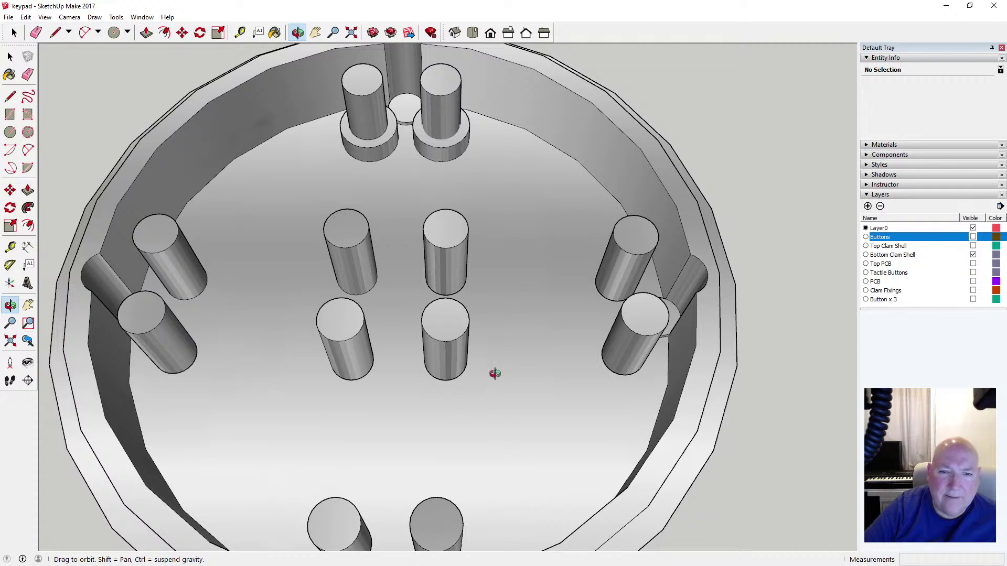
{"action": "scroll", "coordinate": [495, 365], "scroll_direction": "down", "scroll_amount": 4}
{"action": "scroll", "coordinate": [323, 374], "scroll_direction": "down", "scroll_amount": 1}
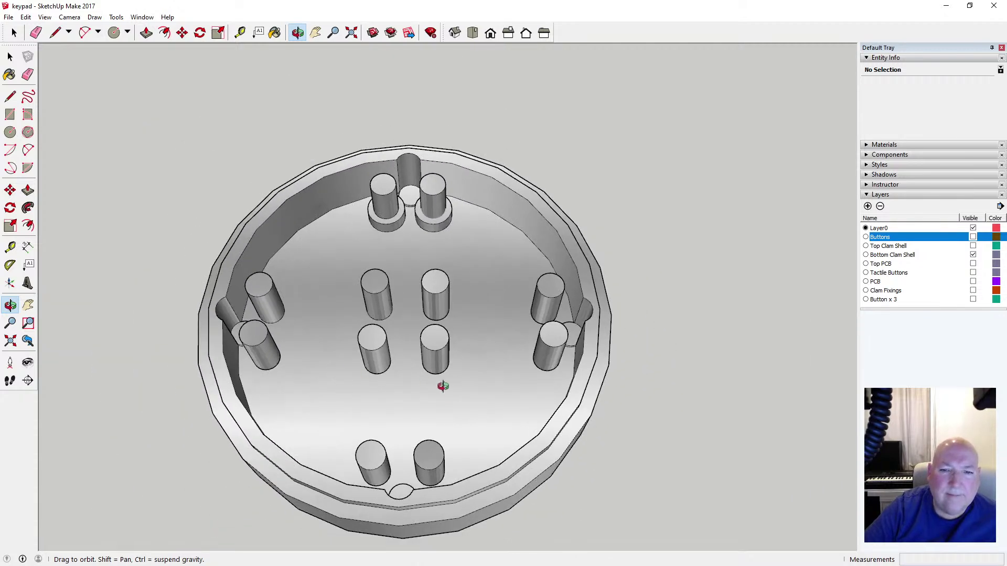
{"action": "scroll", "coordinate": [451, 393], "scroll_direction": "up", "scroll_amount": 1}
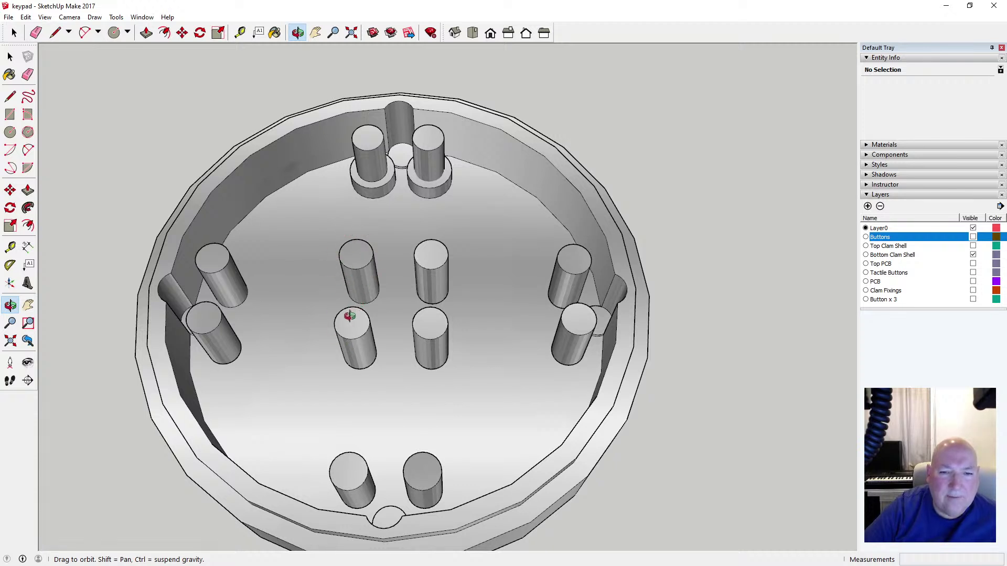
{"action": "left_click", "coordinate": [973, 283]}
{"action": "left_click", "coordinate": [972, 282]}
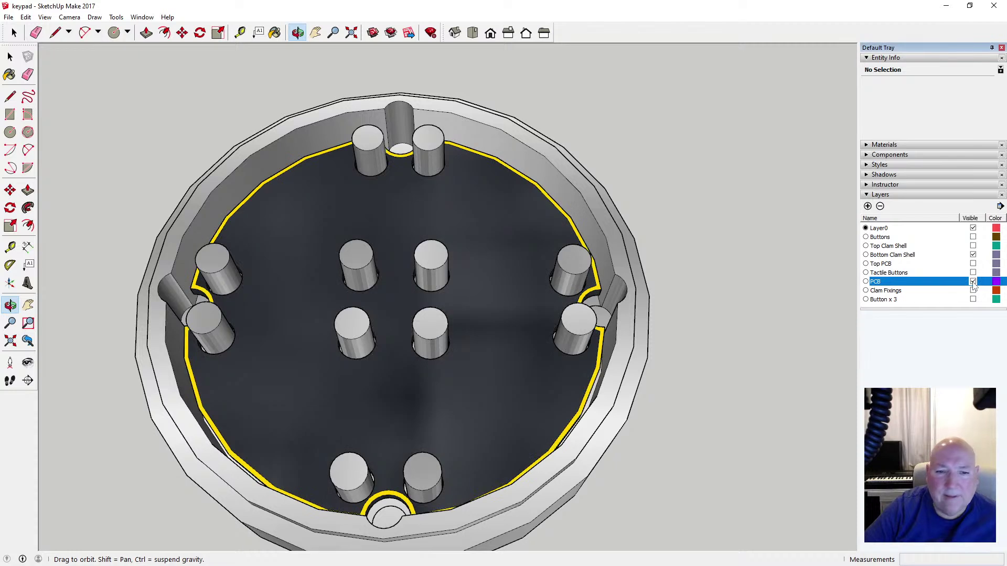
Show the Buttons and Tactile Buttons layers together with the PCB in the bottom shell
{"action": "scroll", "coordinate": [234, 318], "scroll_direction": "down", "scroll_amount": 2}
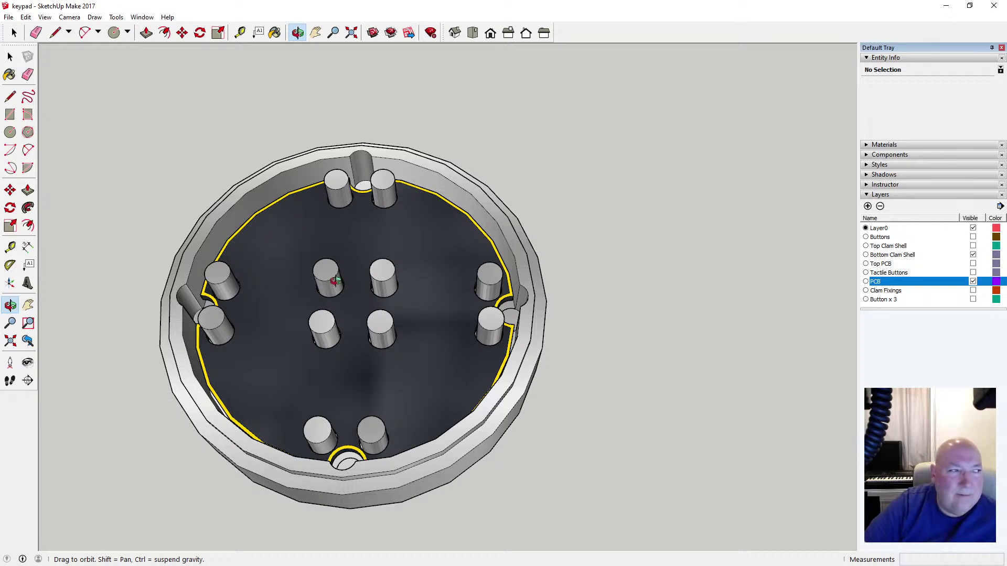
{"action": "scroll", "coordinate": [336, 280], "scroll_direction": "down", "scroll_amount": 2}
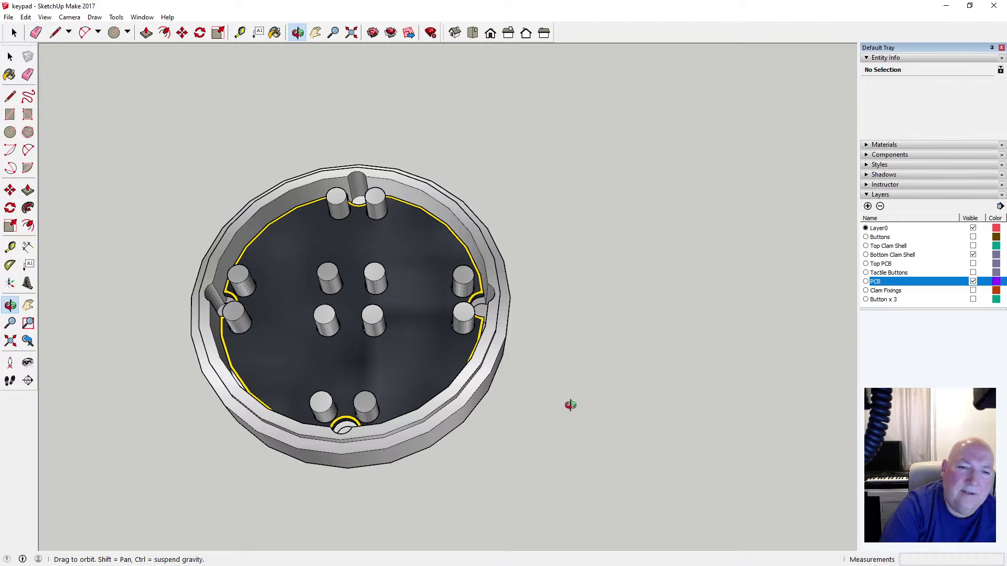
{"action": "left_click_drag", "start_coordinate": [393, 417], "coordinate": [297, 302]}
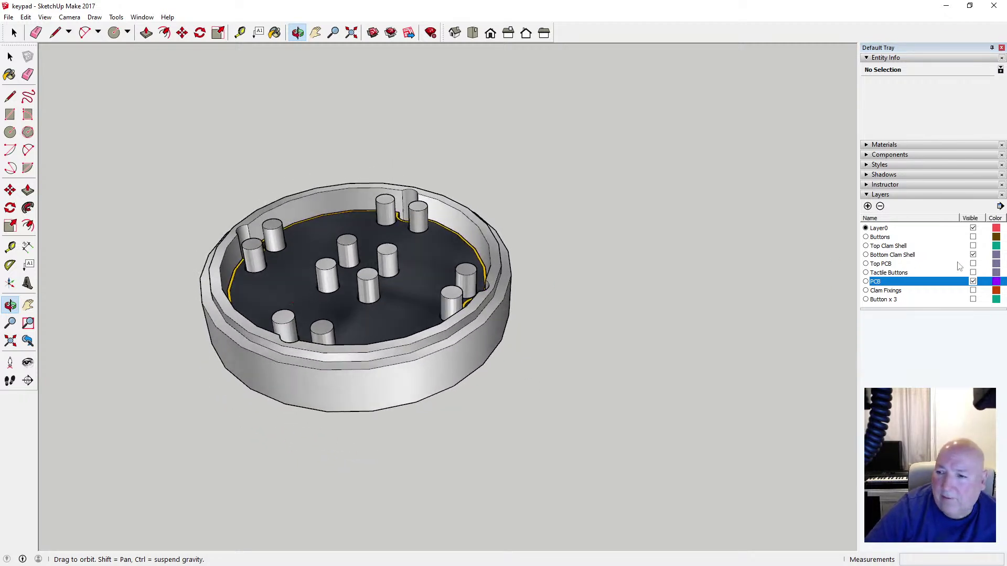
{"action": "left_click", "coordinate": [972, 237]}
{"action": "left_click_drag", "start_coordinate": [429, 273], "coordinate": [320, 295]}
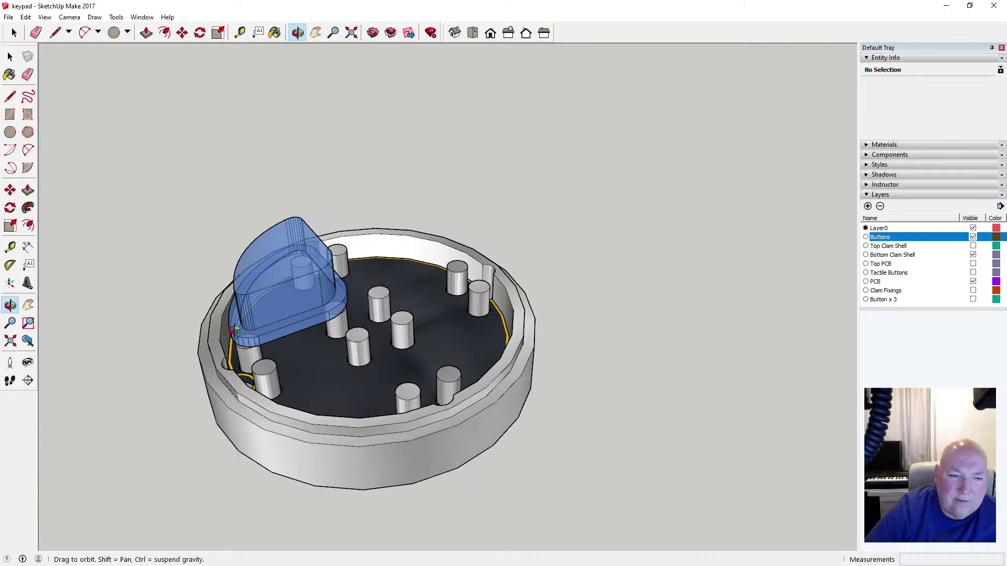
{"action": "left_click_drag", "start_coordinate": [408, 272], "coordinate": [305, 220]}
{"action": "scroll", "coordinate": [333, 257], "scroll_direction": "up", "scroll_amount": 3}
{"action": "scroll", "coordinate": [297, 251], "scroll_direction": "up", "scroll_amount": 2}
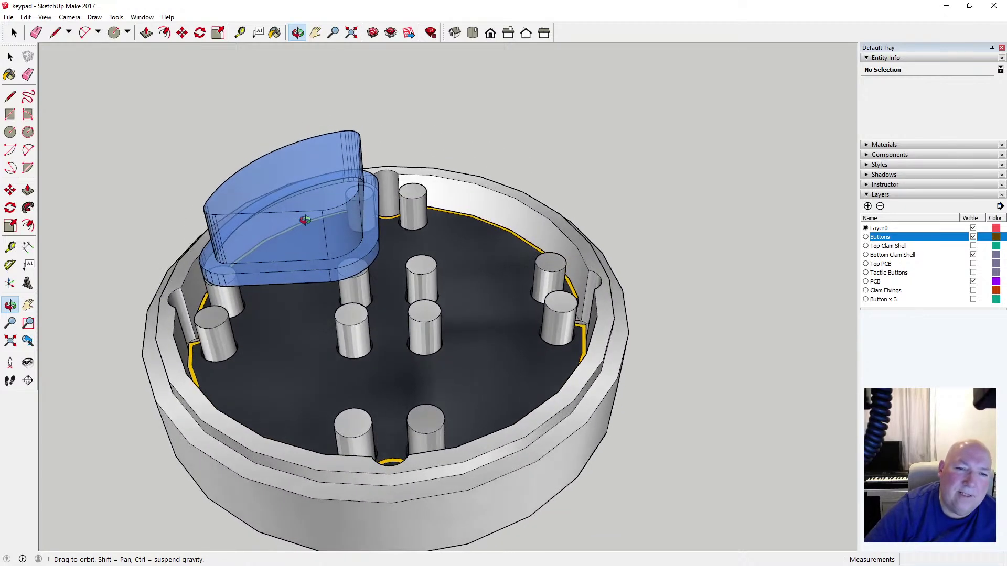
{"action": "left_click_drag", "start_coordinate": [305, 275], "coordinate": [283, 353]}
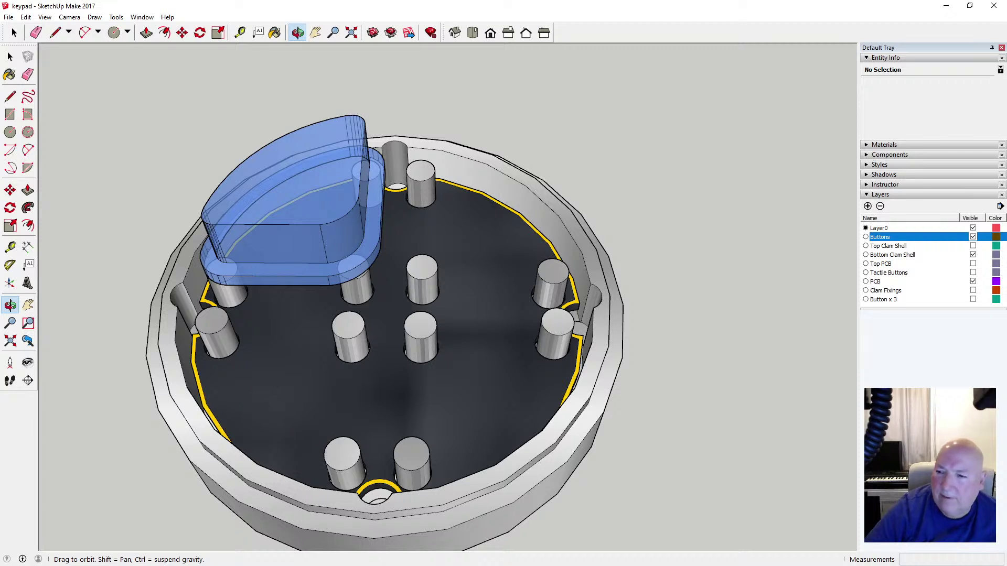
{"action": "left_click", "coordinate": [973, 273]}
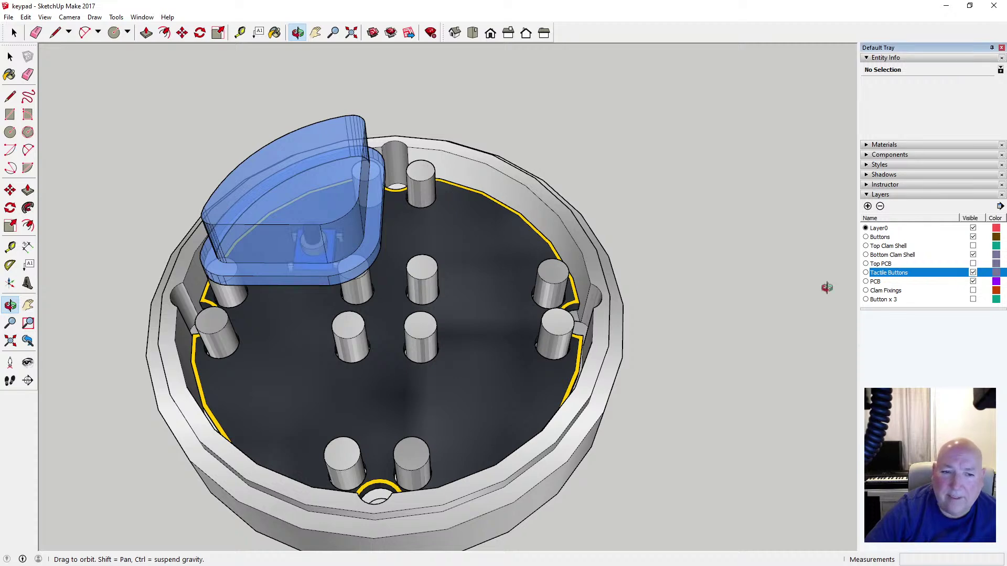
Examine the fit of the single button and its tactile switch over the PCB and posts from several angles
{"action": "left_click_drag", "start_coordinate": [285, 306], "coordinate": [265, 251]}
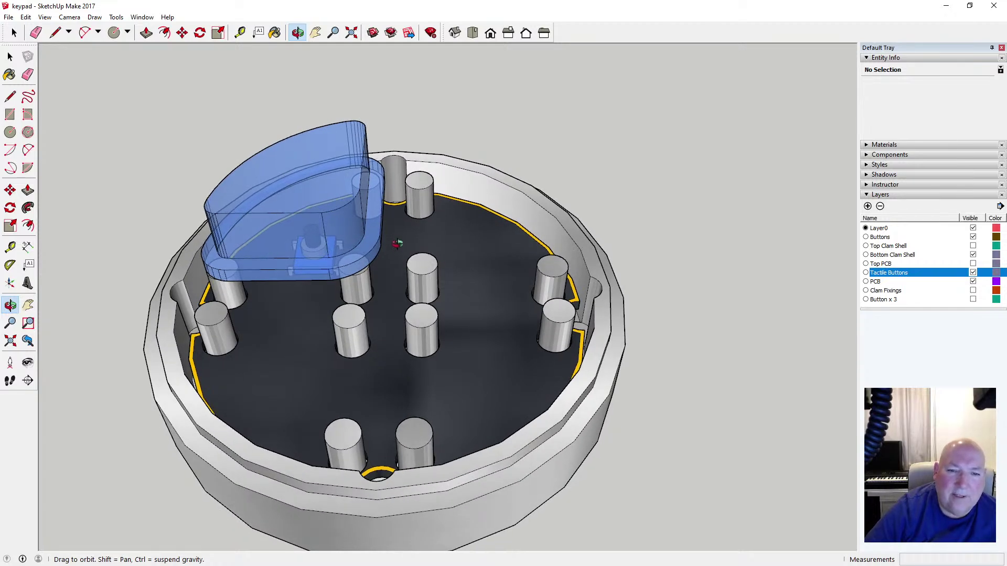
{"action": "left_click_drag", "start_coordinate": [400, 242], "coordinate": [389, 220]}
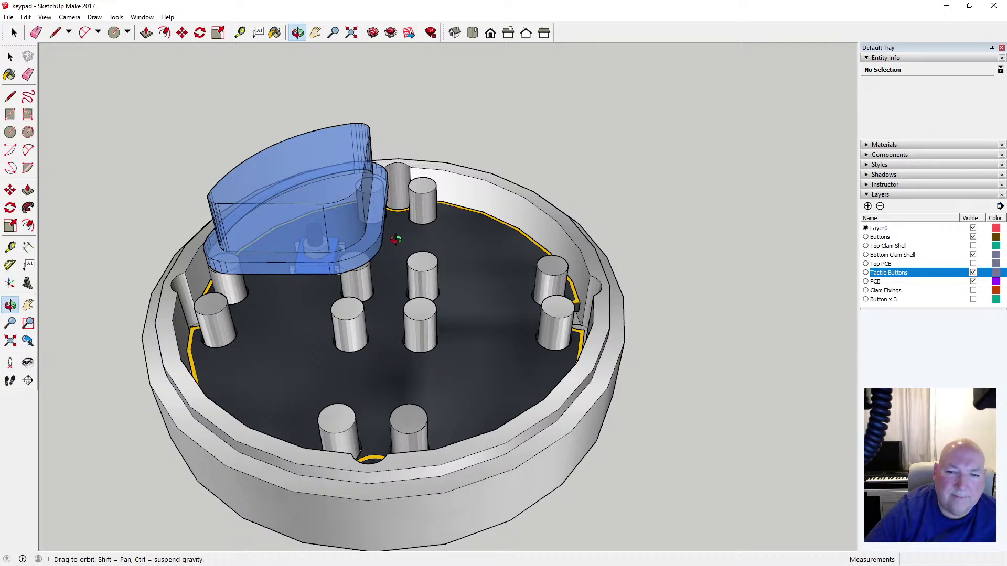
{"action": "left_click_drag", "start_coordinate": [384, 318], "coordinate": [362, 384]}
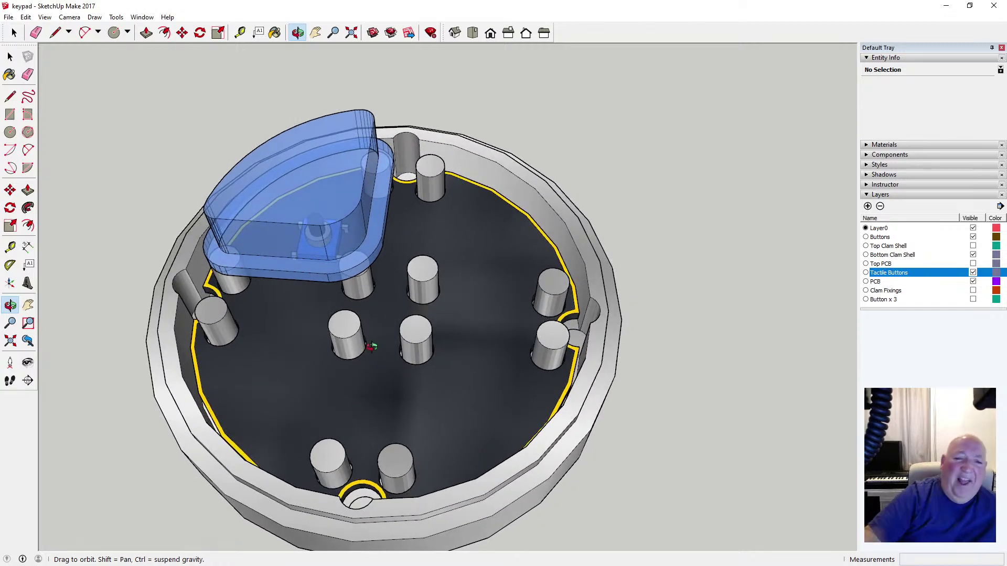
{"action": "mouse_move", "coordinate": [374, 292]}
{"action": "left_mouse_down"}
{"action": "mouse_move", "coordinate": [360, 436]}
{"action": "mouse_move", "coordinate": [357, 283]}
{"action": "mouse_move", "coordinate": [375, 283]}
{"action": "left_mouse_up"}
{"action": "left_click_drag", "start_coordinate": [366, 331], "coordinate": [372, 291]}
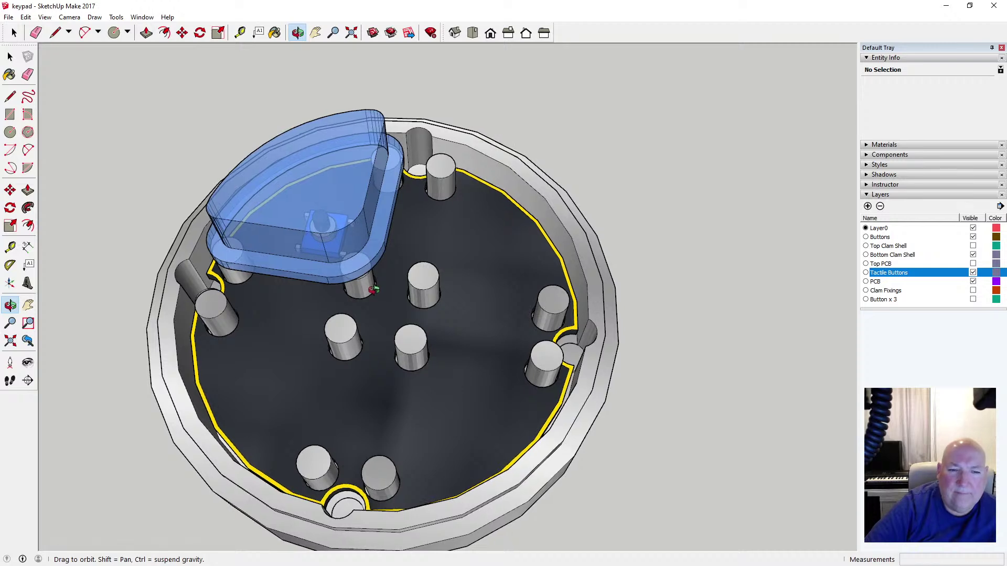
{"action": "left_click_drag", "start_coordinate": [412, 356], "coordinate": [409, 325]}
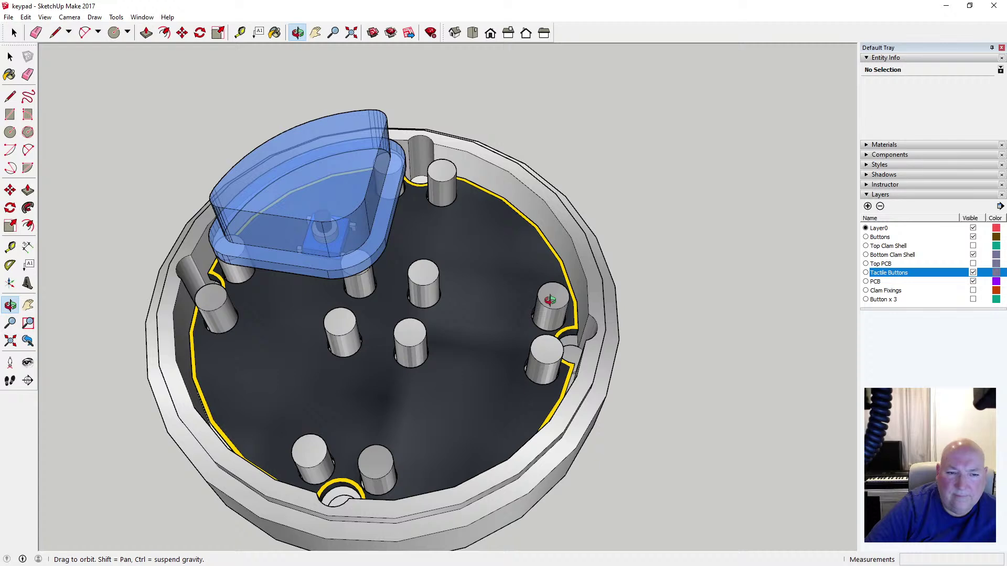
{"action": "left_click_drag", "start_coordinate": [483, 379], "coordinate": [429, 379]}
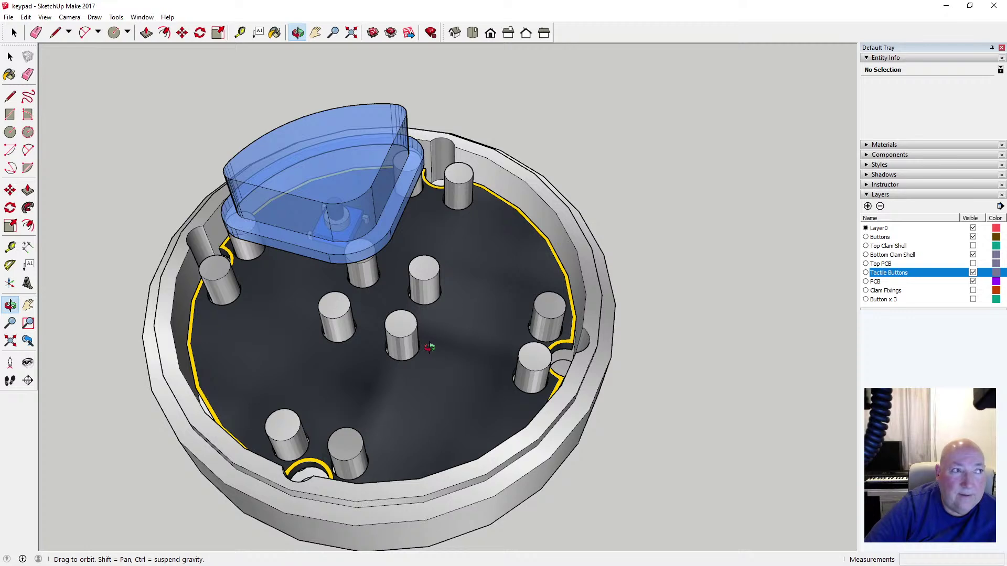
{"action": "left_click_drag", "start_coordinate": [411, 387], "coordinate": [394, 349]}
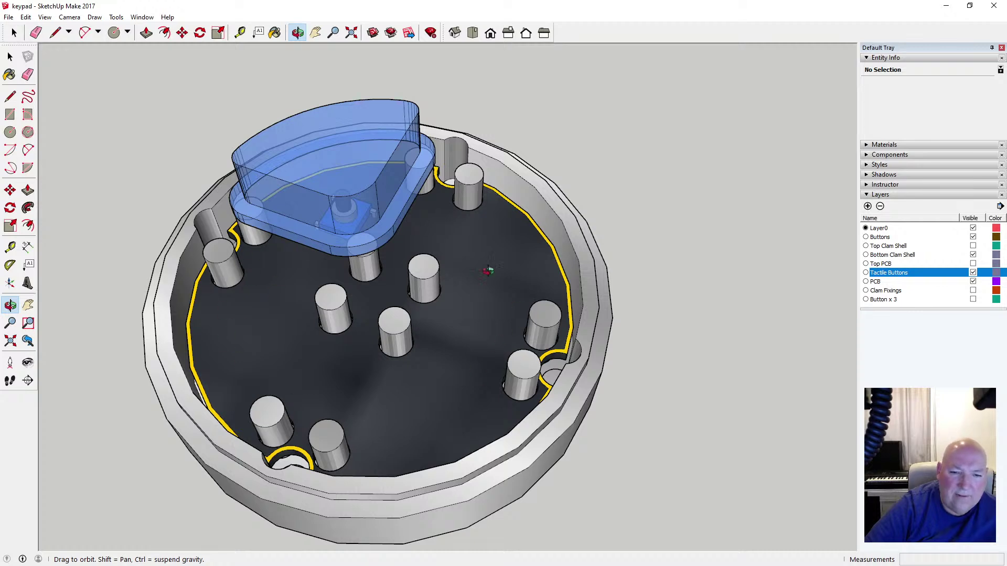
{"action": "left_click_drag", "start_coordinate": [409, 353], "coordinate": [418, 427]}
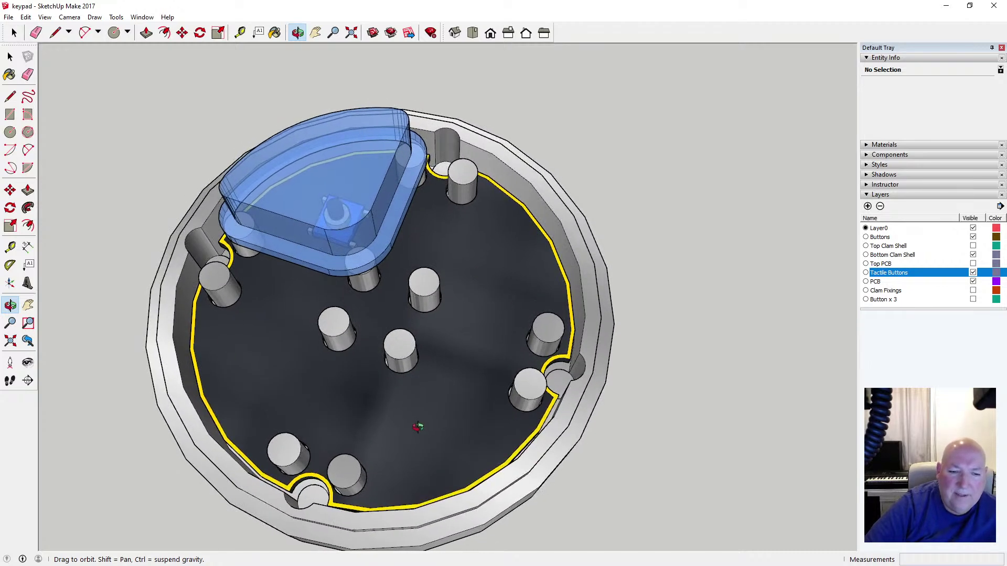
Show the Top Clam Shell, Button x 3 and Clam Fixings layers and examine the assembled enclosure from above and below
{"action": "left_click_drag", "start_coordinate": [337, 434], "coordinate": [385, 468]}
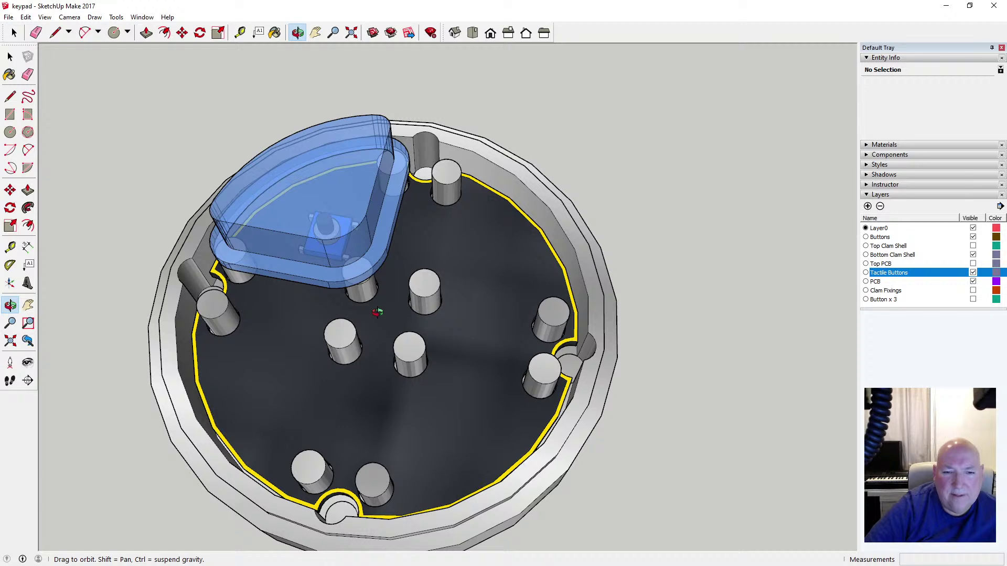
{"action": "left_click_drag", "start_coordinate": [433, 475], "coordinate": [404, 489]}
{"action": "left_click_drag", "start_coordinate": [405, 347], "coordinate": [356, 389]}
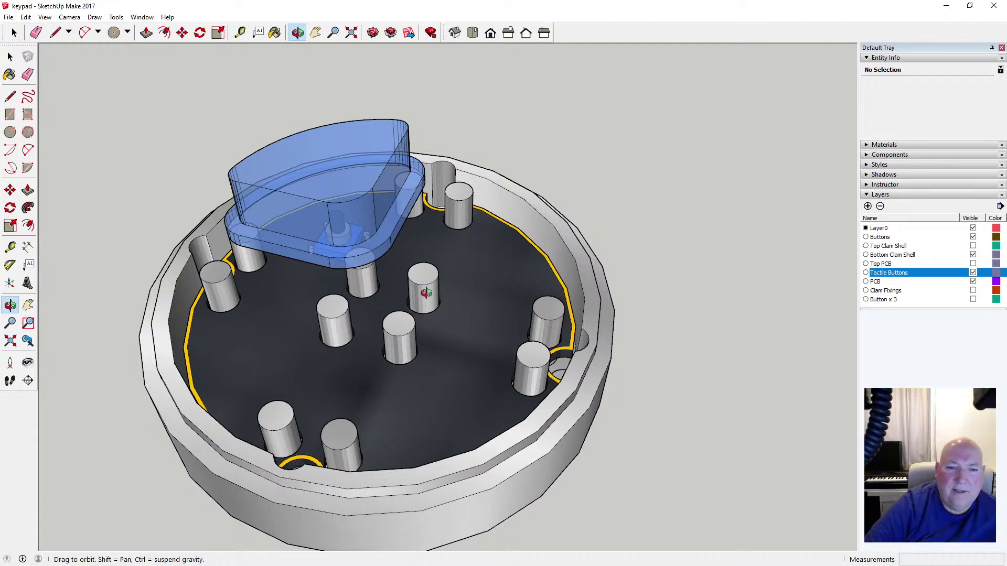
{"action": "left_click_drag", "start_coordinate": [361, 401], "coordinate": [381, 324]}
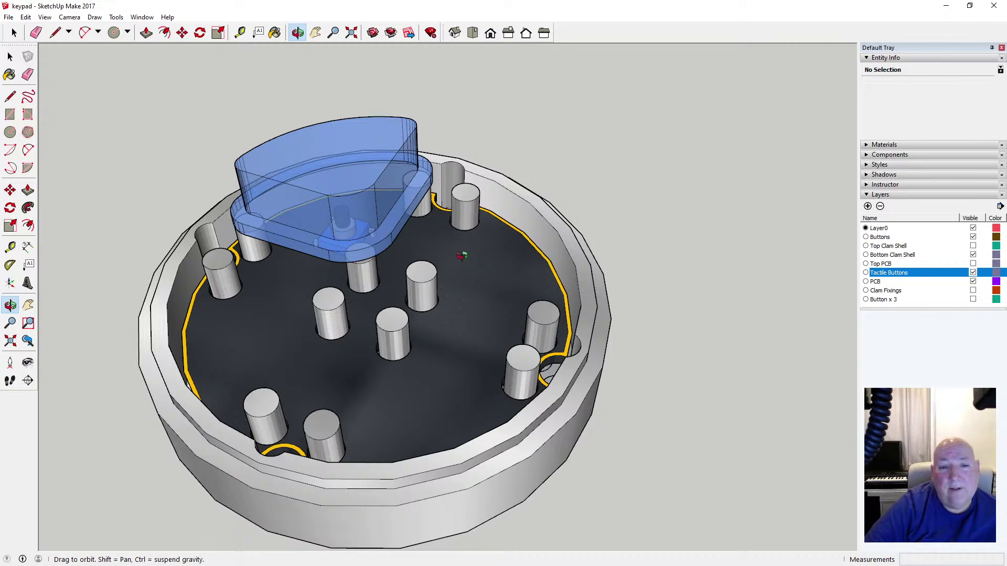
{"action": "scroll", "coordinate": [274, 278], "scroll_direction": "down", "scroll_amount": 3}
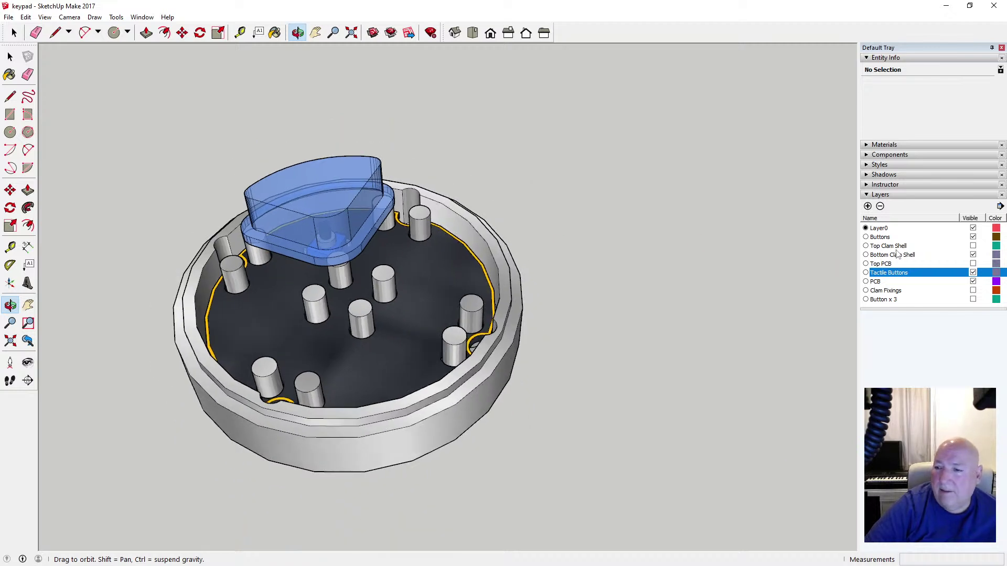
{"action": "left_click", "coordinate": [972, 245]}
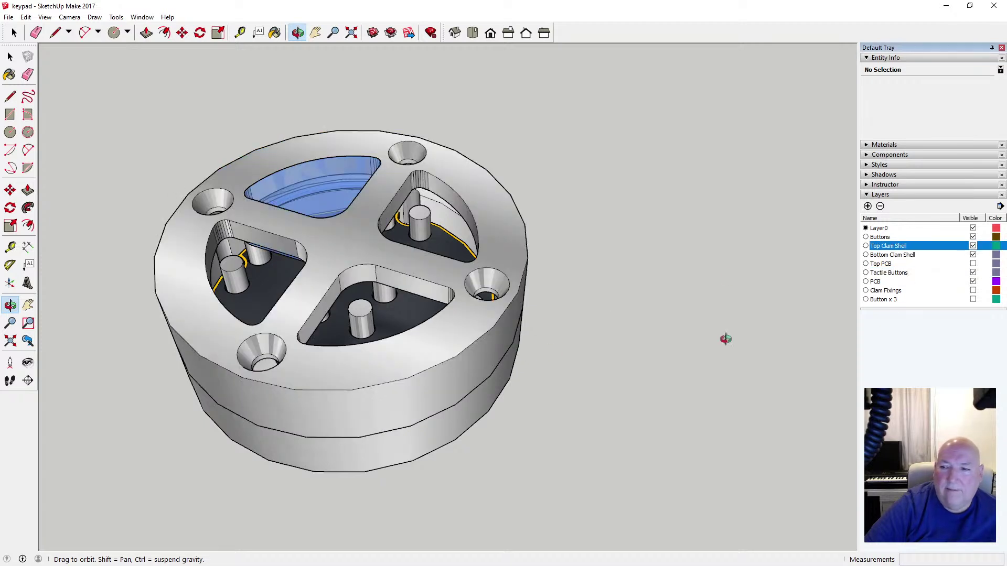
{"action": "left_click", "coordinate": [973, 300]}
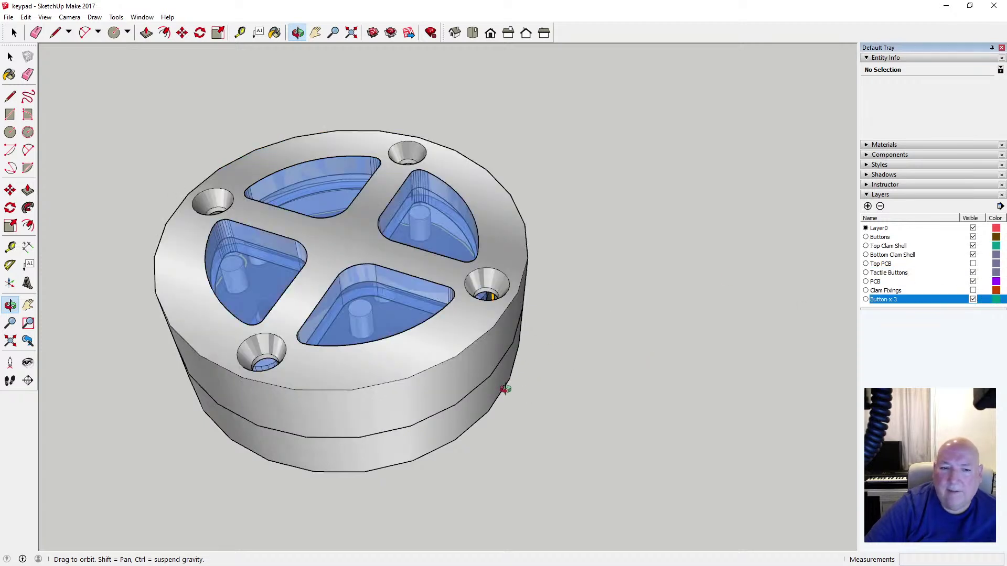
{"action": "left_click", "coordinate": [972, 264]}
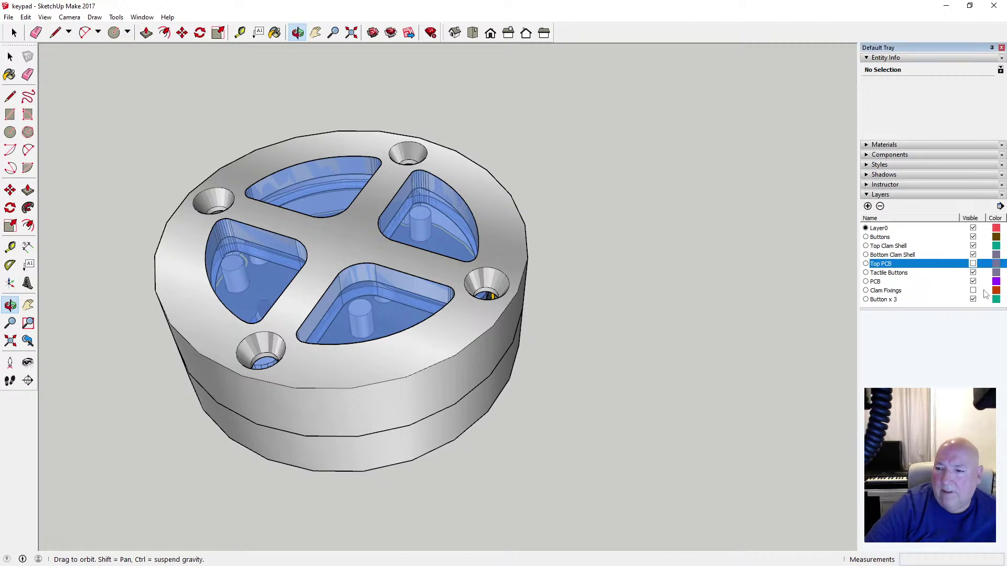
{"action": "left_click", "coordinate": [973, 291]}
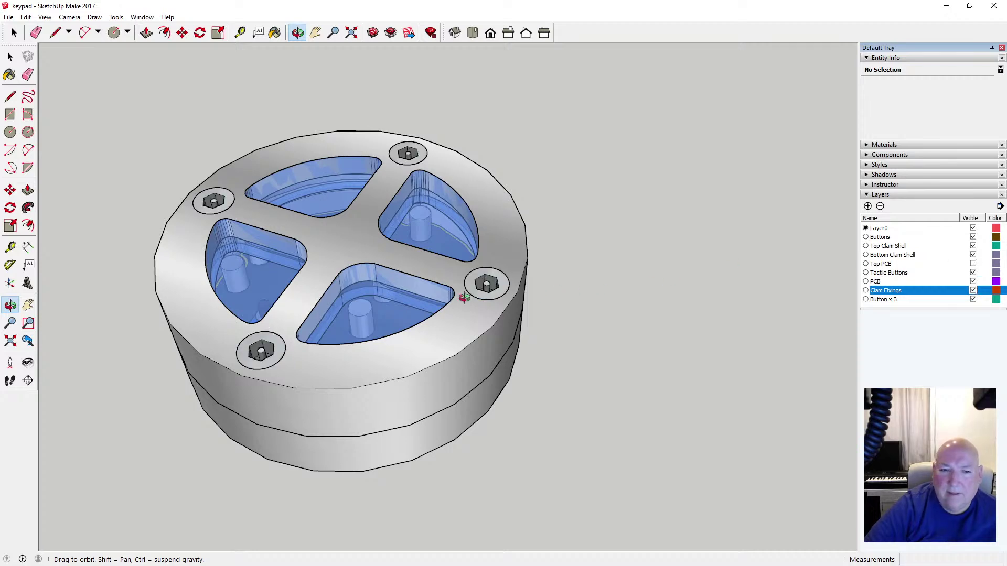
{"action": "left_click_drag", "start_coordinate": [394, 278], "coordinate": [394, 242]}
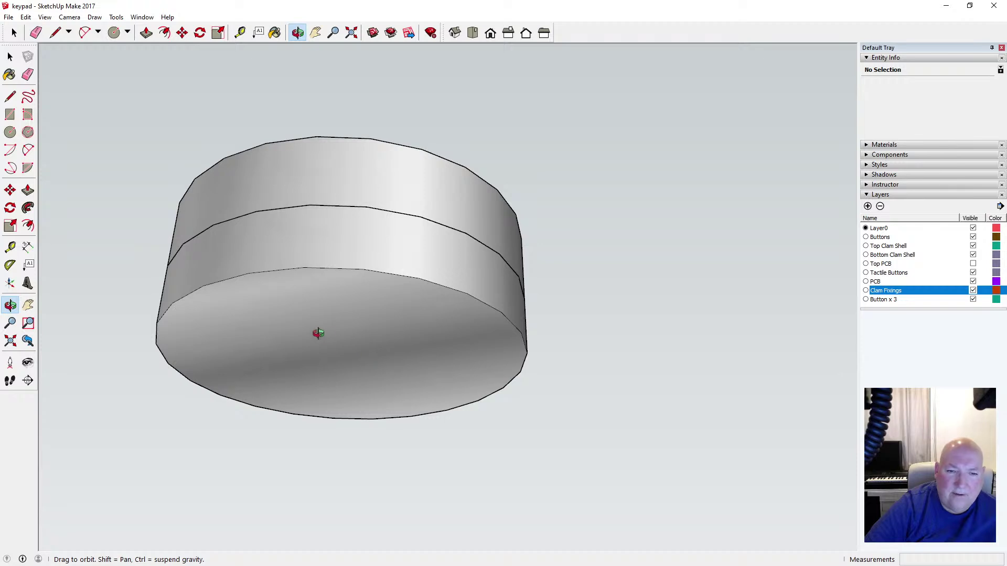
{"action": "left_click_drag", "start_coordinate": [347, 348], "coordinate": [390, 480]}
Hide the Top Clam Shell, Buttons, Button x 3 and Tactile Buttons layers
{"action": "left_click", "coordinate": [973, 246]}
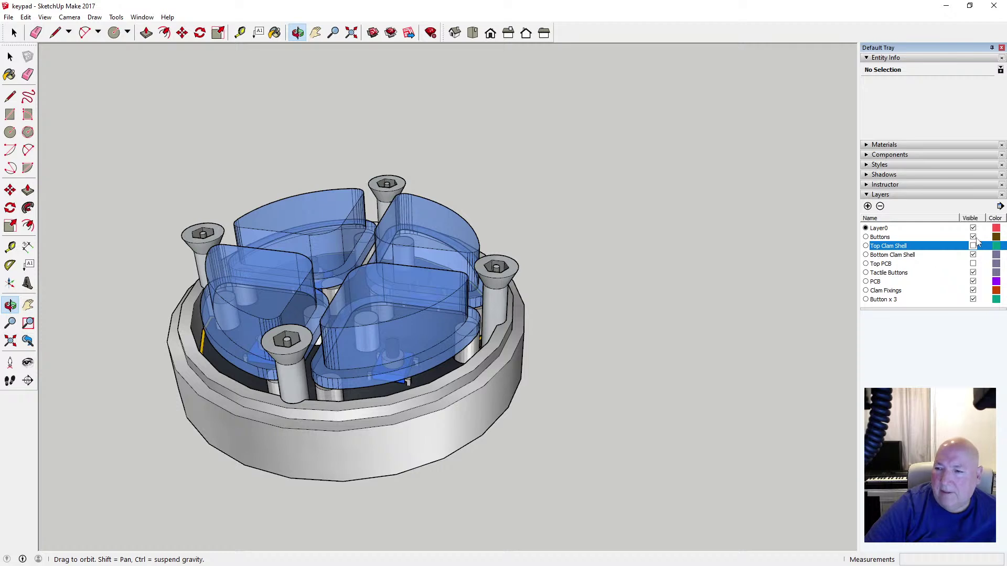
{"action": "left_click", "coordinate": [973, 237]}
{"action": "left_click", "coordinate": [973, 299]}
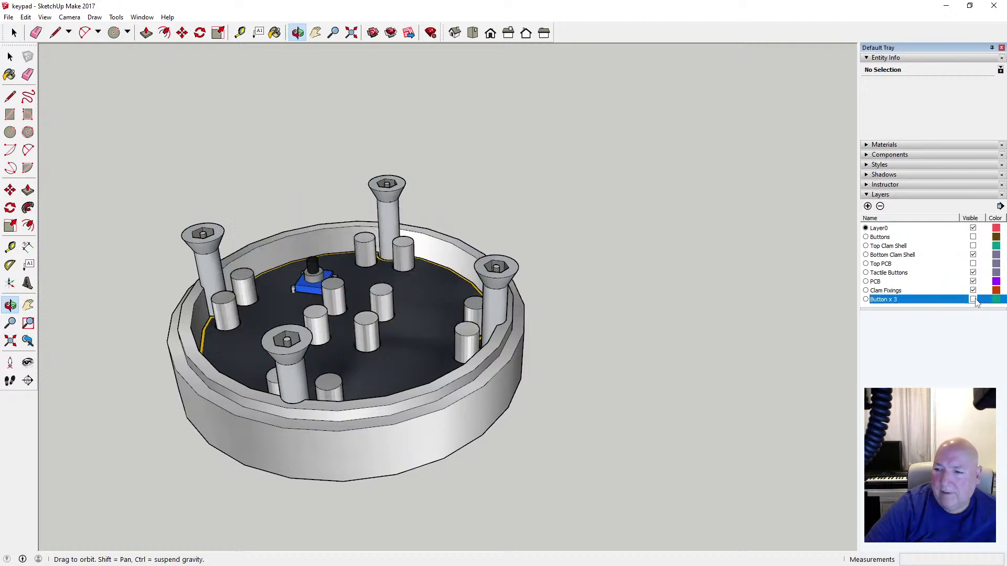
{"action": "left_click", "coordinate": [972, 272]}
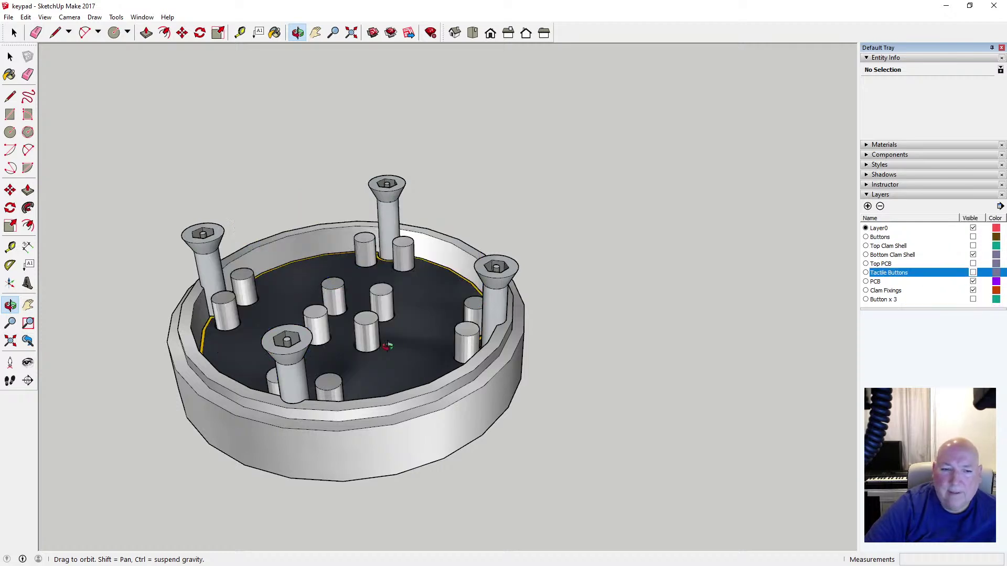
Examine the fixing screws around the PCB edge in the bottom shell and hide the Clam Fixings layer
{"action": "left_click_drag", "start_coordinate": [341, 414], "coordinate": [353, 502]}
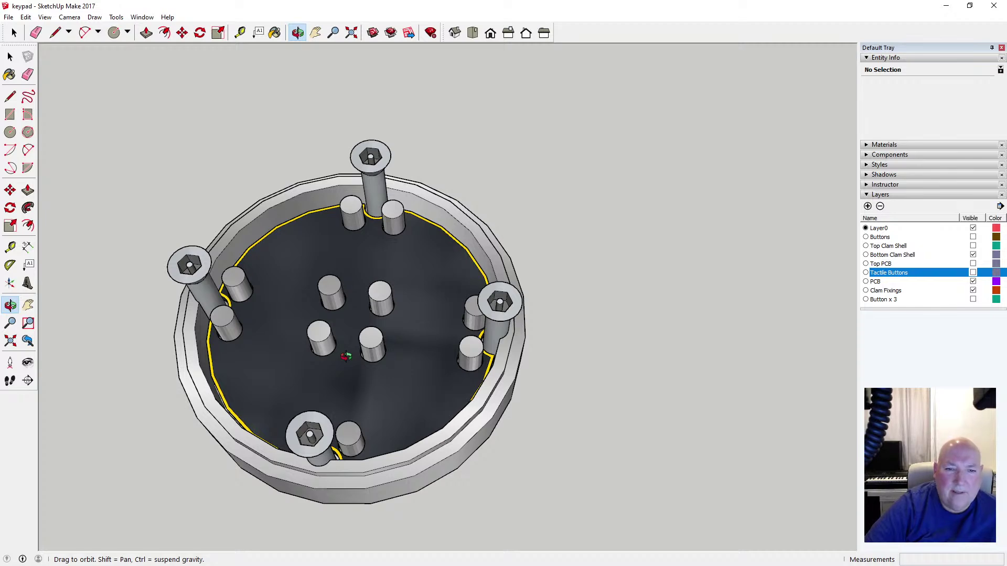
{"action": "middle_click_drag", "start_coordinate": [318, 386], "coordinate": [274, 423]}
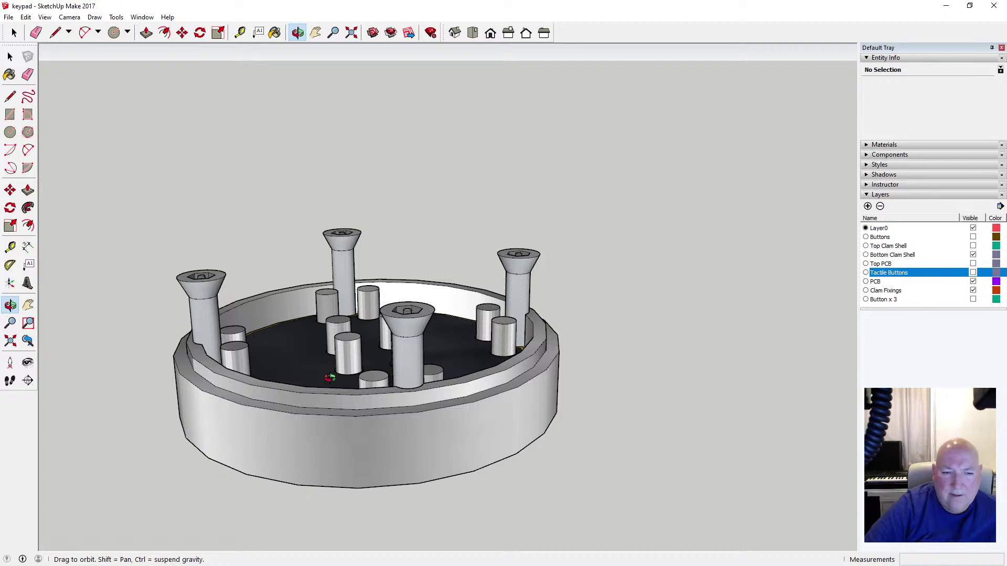
{"action": "middle_click_drag", "start_coordinate": [313, 382], "coordinate": [325, 417]}
{"action": "left_click_drag", "start_coordinate": [331, 387], "coordinate": [324, 419]}
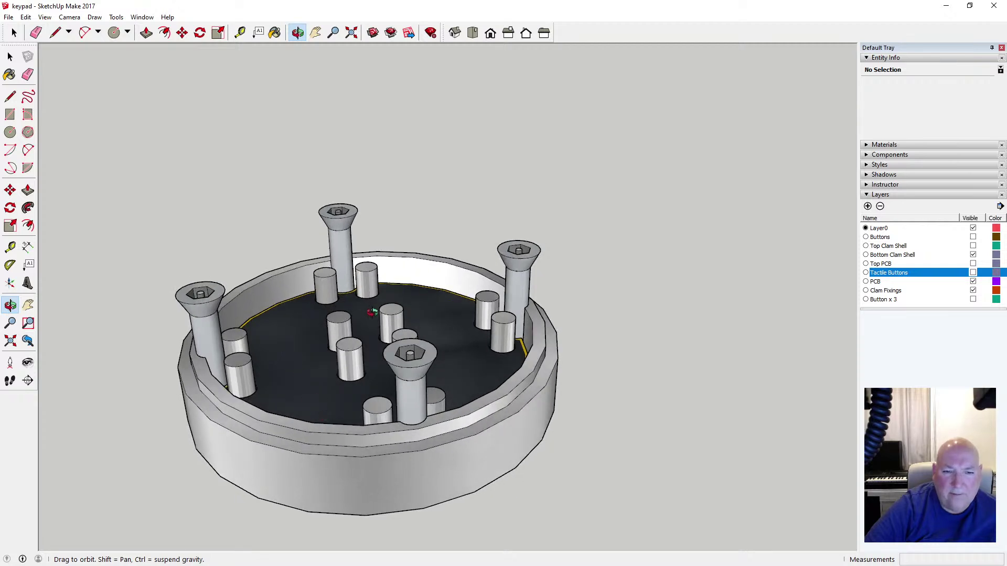
{"action": "left_click_drag", "start_coordinate": [371, 312], "coordinate": [352, 426]}
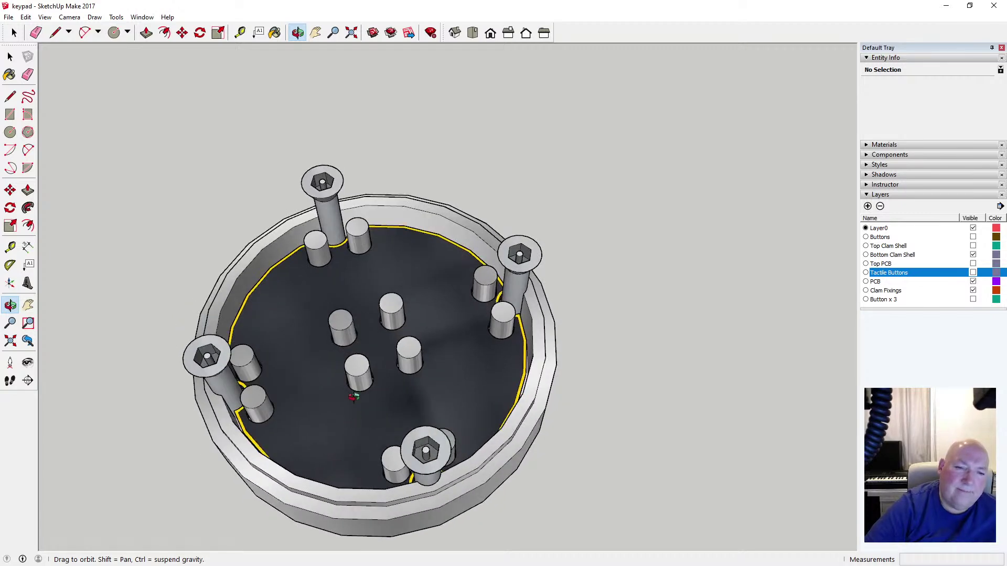
{"action": "left_click_drag", "start_coordinate": [334, 362], "coordinate": [586, 348]}
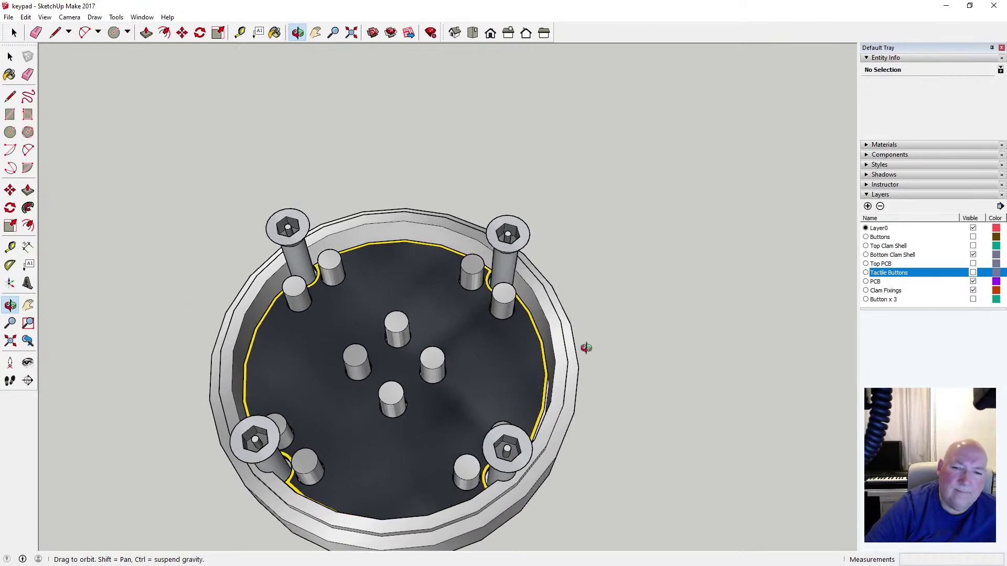
{"action": "left_click", "coordinate": [973, 290]}
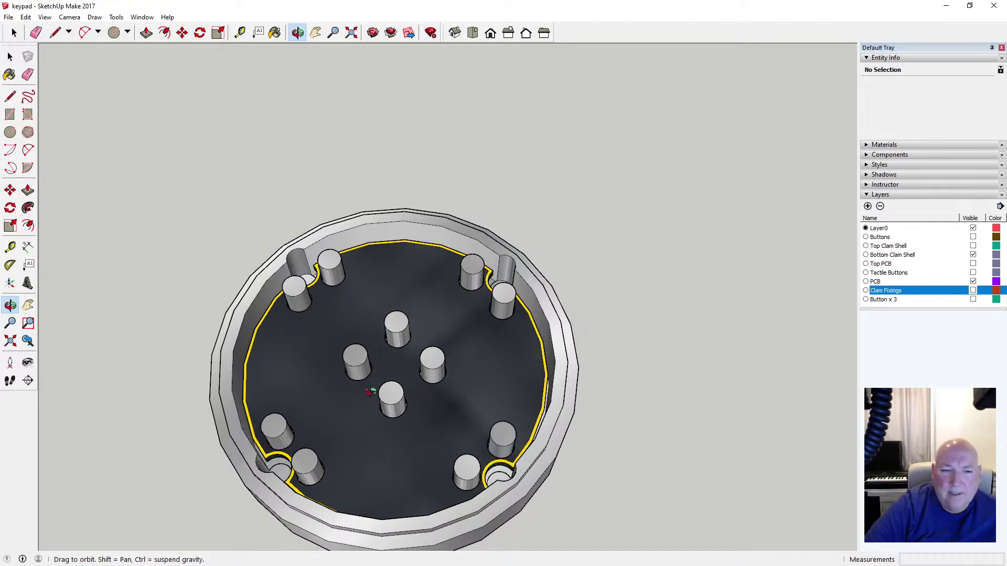
Turn on the X-ray face style and examine the gap between the PCB and the bottom shell's floor
{"action": "left_click_drag", "start_coordinate": [373, 389], "coordinate": [361, 391]}
{"action": "scroll", "coordinate": [348, 405], "scroll_direction": "down", "scroll_amount": 3}
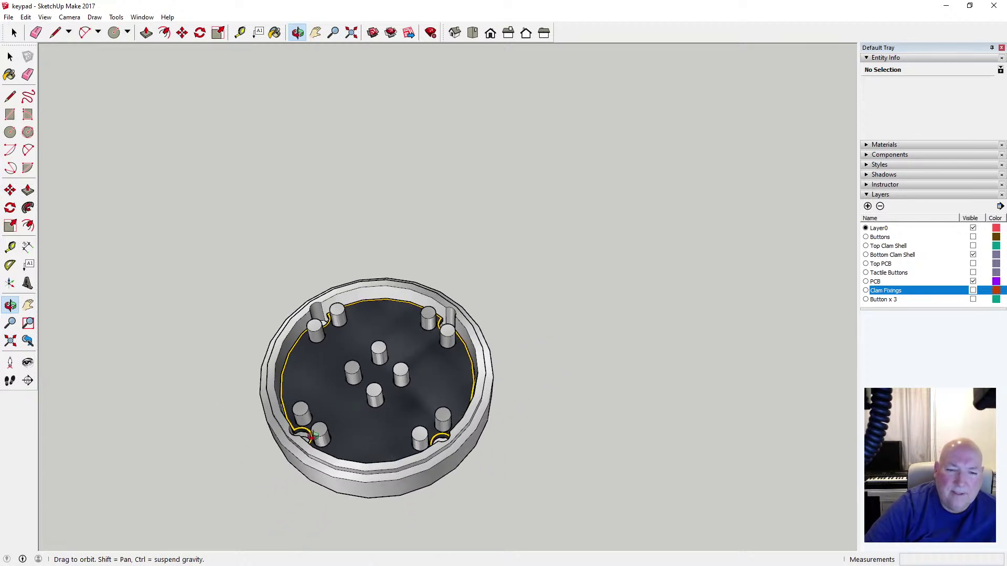
{"action": "scroll", "coordinate": [315, 430], "scroll_direction": "up", "scroll_amount": 1}
{"action": "scroll", "coordinate": [315, 429], "scroll_direction": "up", "scroll_amount": 2}
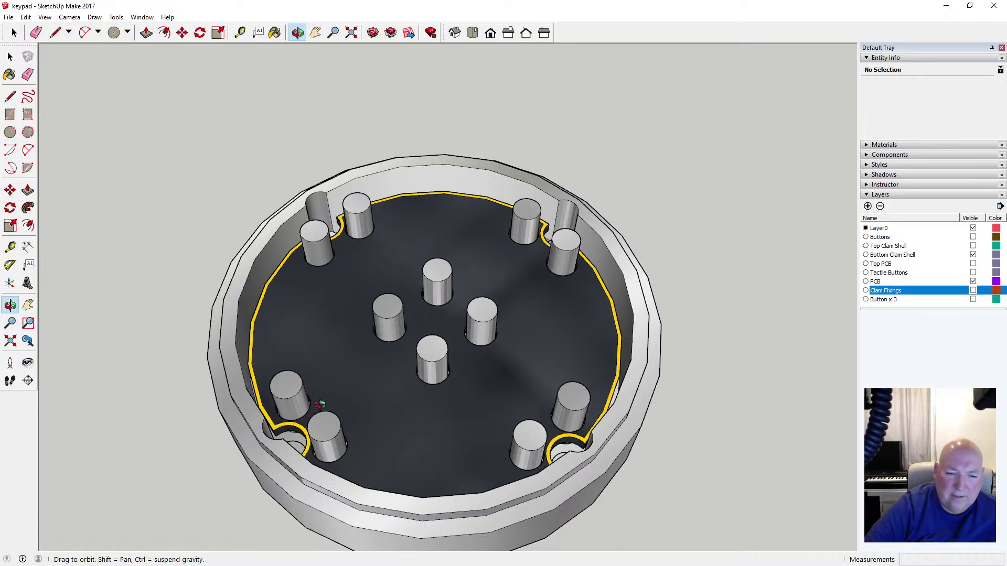
{"action": "scroll", "coordinate": [313, 415], "scroll_direction": "down", "scroll_amount": 2}
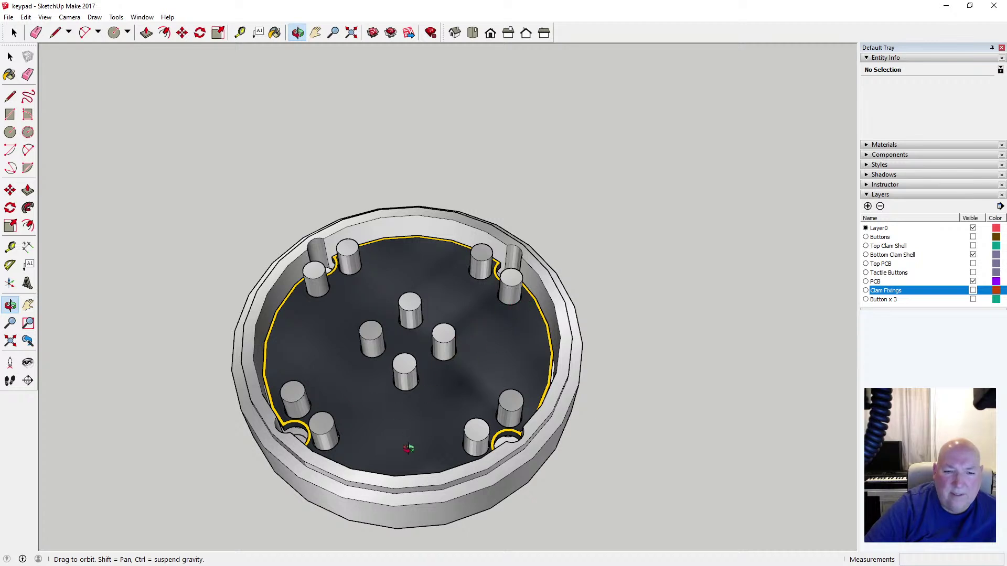
{"action": "left_click_drag", "start_coordinate": [409, 448], "coordinate": [409, 419]}
{"action": "left_click", "coordinate": [45, 17]}
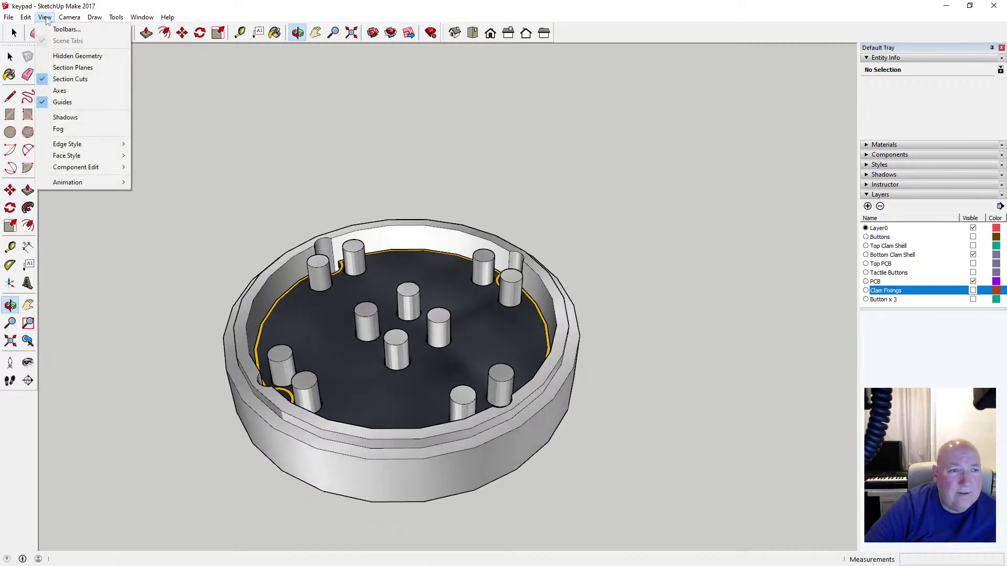
{"action": "mouse_move", "coordinate": [73, 155]}
{"action": "left_click", "coordinate": [158, 154]}
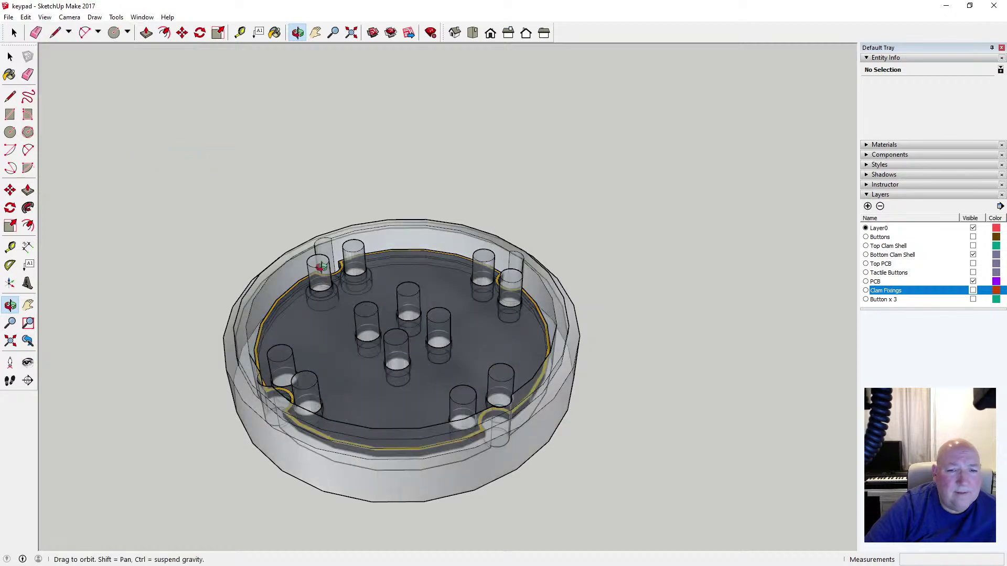
{"action": "left_click_drag", "start_coordinate": [320, 267], "coordinate": [407, 296]}
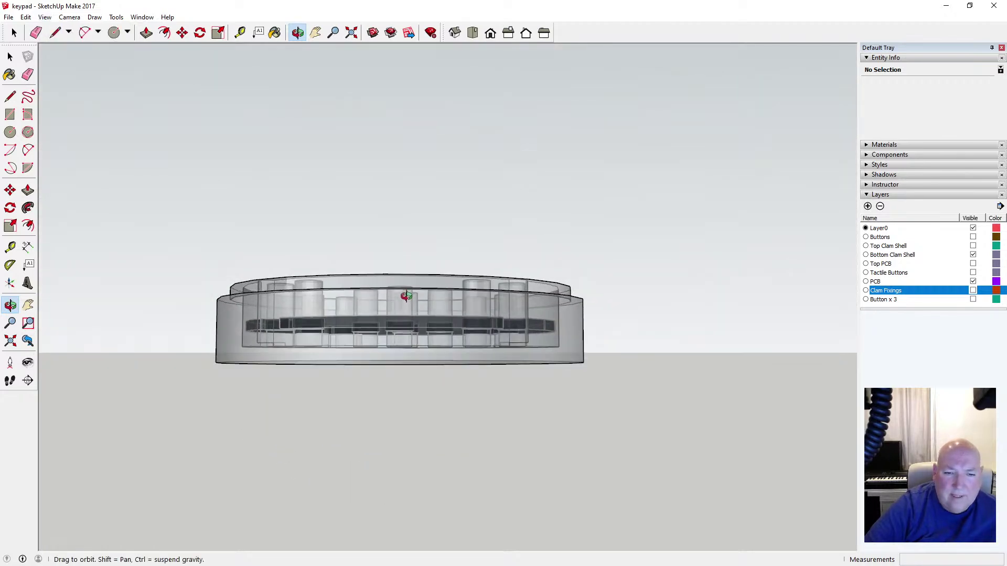
{"action": "scroll", "coordinate": [388, 338], "scroll_direction": "up", "scroll_amount": 3}
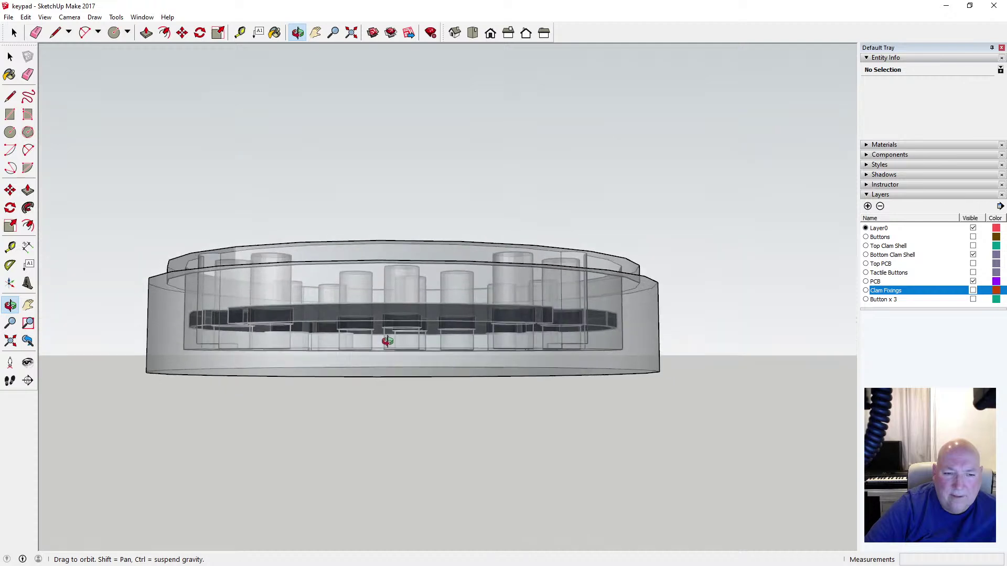
{"action": "scroll", "coordinate": [387, 341], "scroll_direction": "up", "scroll_amount": 2}
{"action": "scroll", "coordinate": [386, 339], "scroll_direction": "up", "scroll_amount": 2}
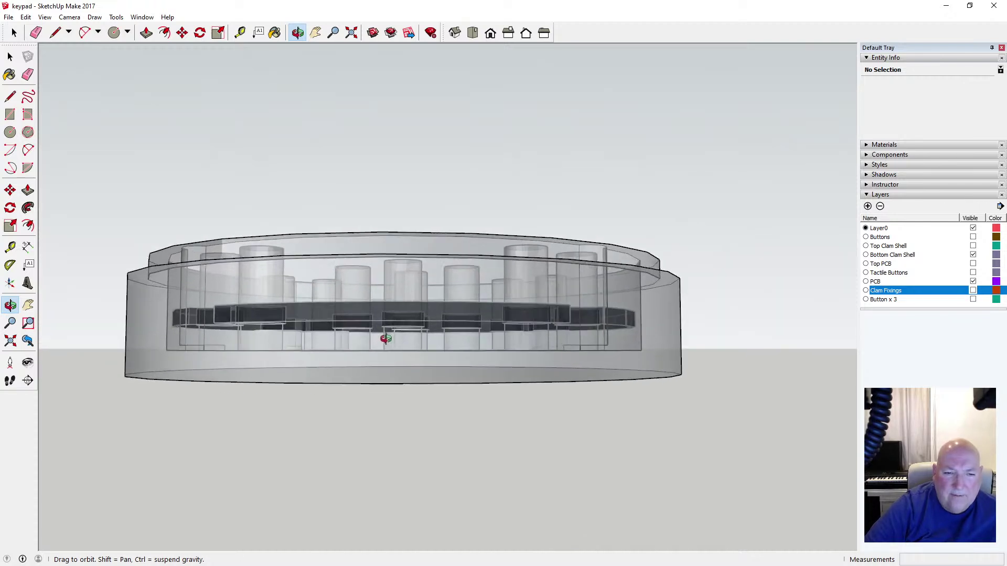
{"action": "scroll", "coordinate": [386, 339], "scroll_direction": "up", "scroll_amount": 1}
{"action": "left_click_drag", "start_coordinate": [385, 340], "coordinate": [351, 379]}
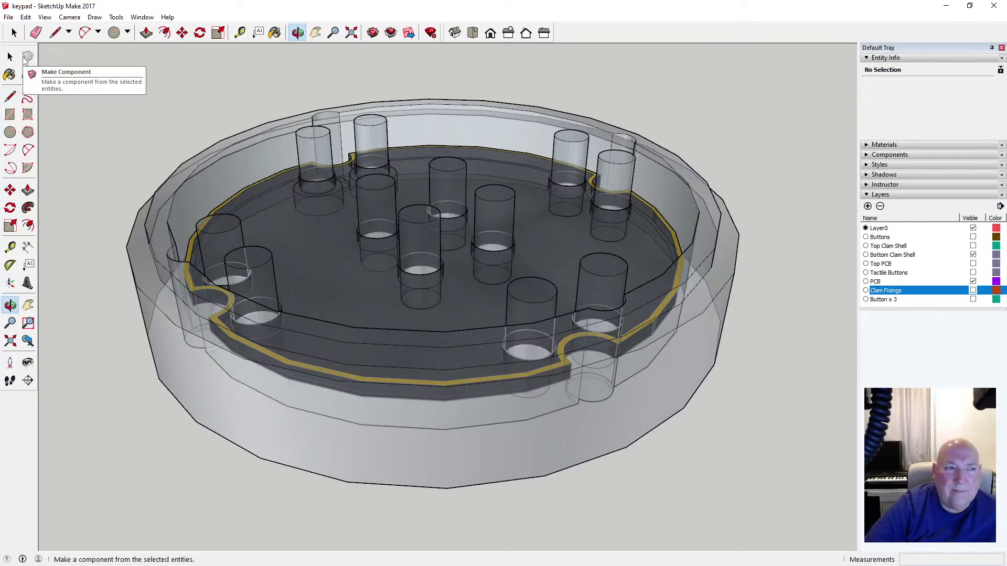
Turn off the X-ray face style and hide the PCB layer to expose the bottom shell's floor
{"action": "left_click", "coordinate": [45, 16]}
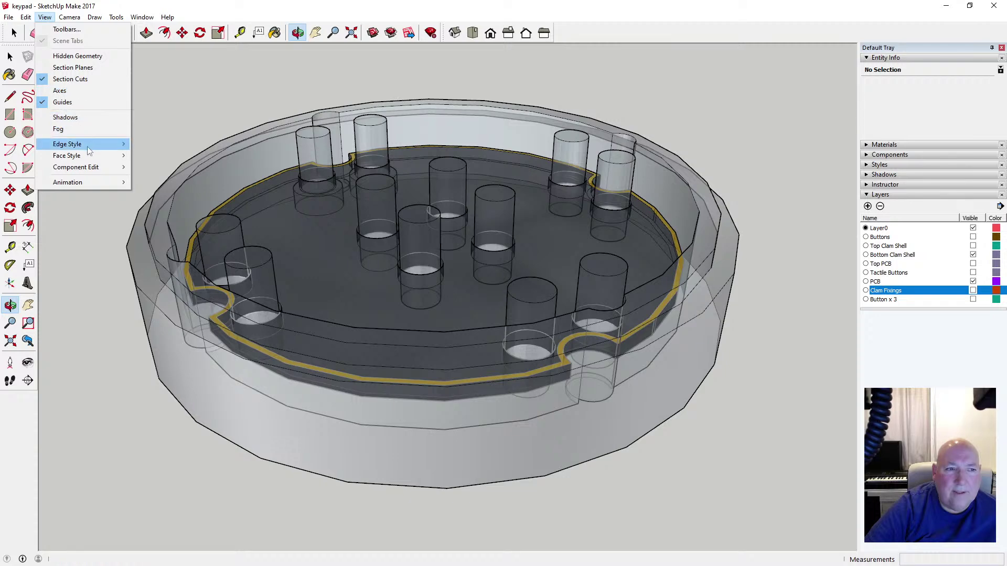
{"action": "mouse_move", "coordinate": [102, 156]}
{"action": "left_click", "coordinate": [154, 156]}
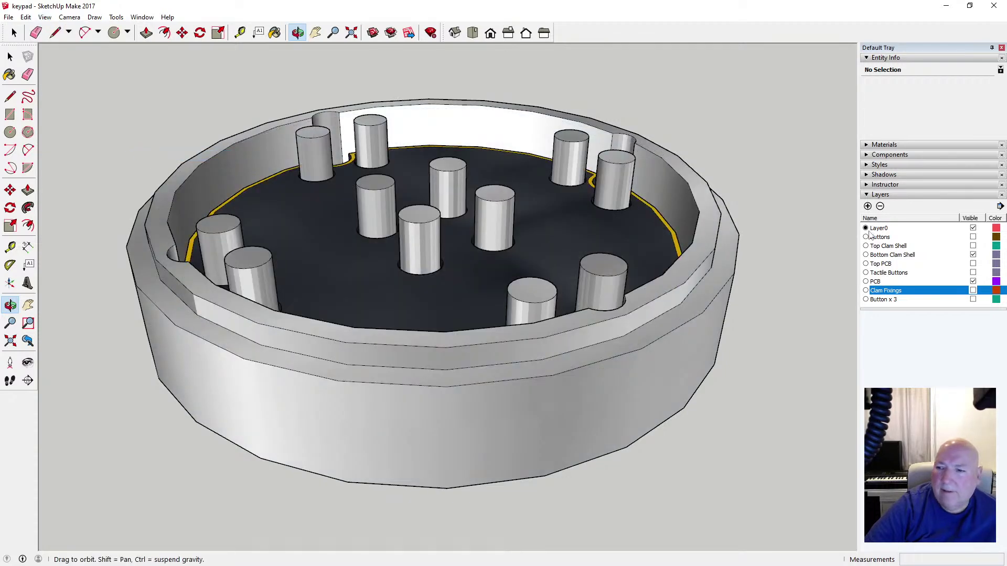
{"action": "left_click", "coordinate": [973, 282]}
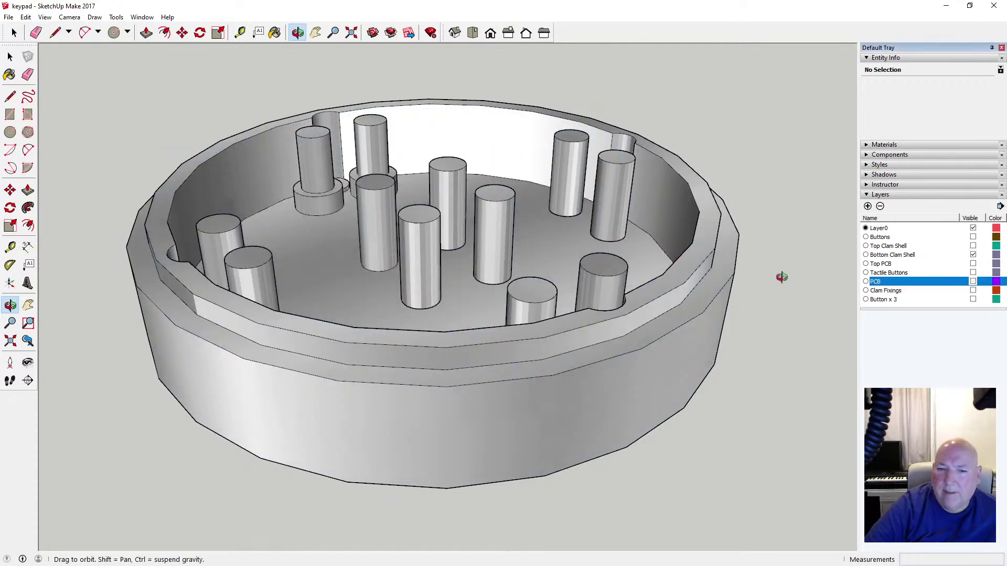
Open the bottom shell for editing and push its inner floor down 2 mm with Push/Pull
{"action": "left_click_drag", "start_coordinate": [528, 238], "coordinate": [353, 305]}
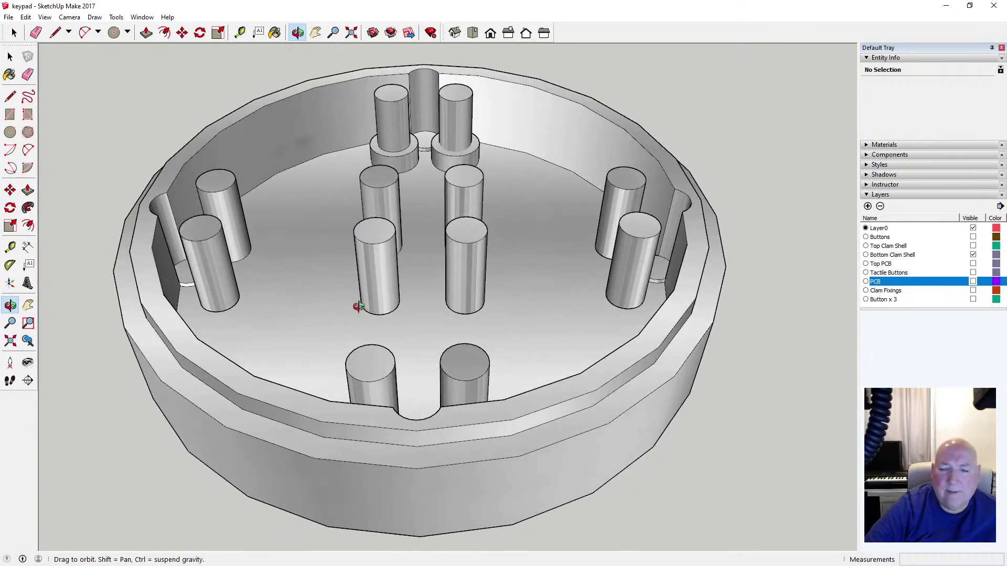
{"action": "left_click_drag", "start_coordinate": [227, 133], "coordinate": [261, 177]}
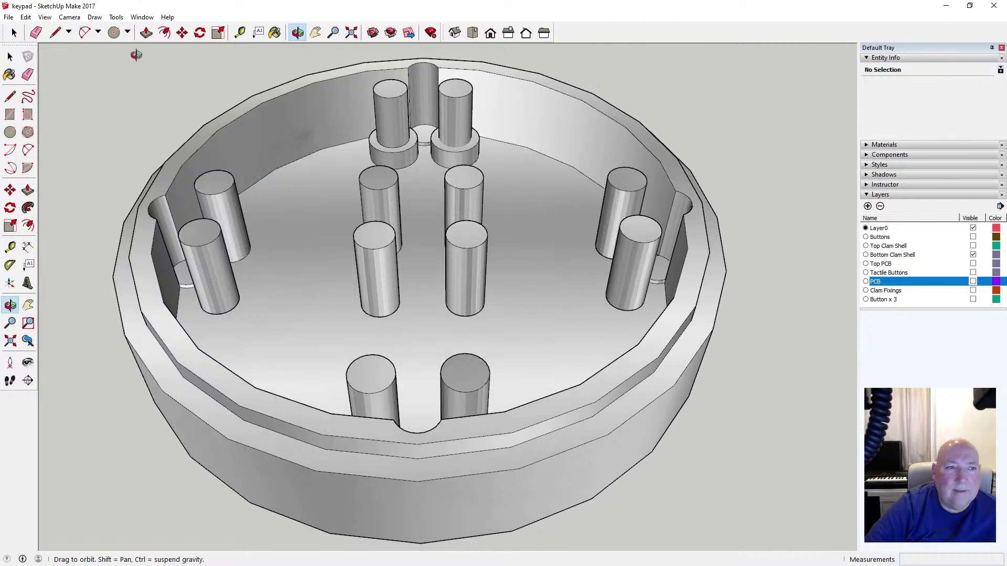
{"action": "left_click", "coordinate": [10, 56]}
{"action": "left_click", "coordinate": [342, 191]}
{"action": "double_click", "coordinate": [341, 191]}
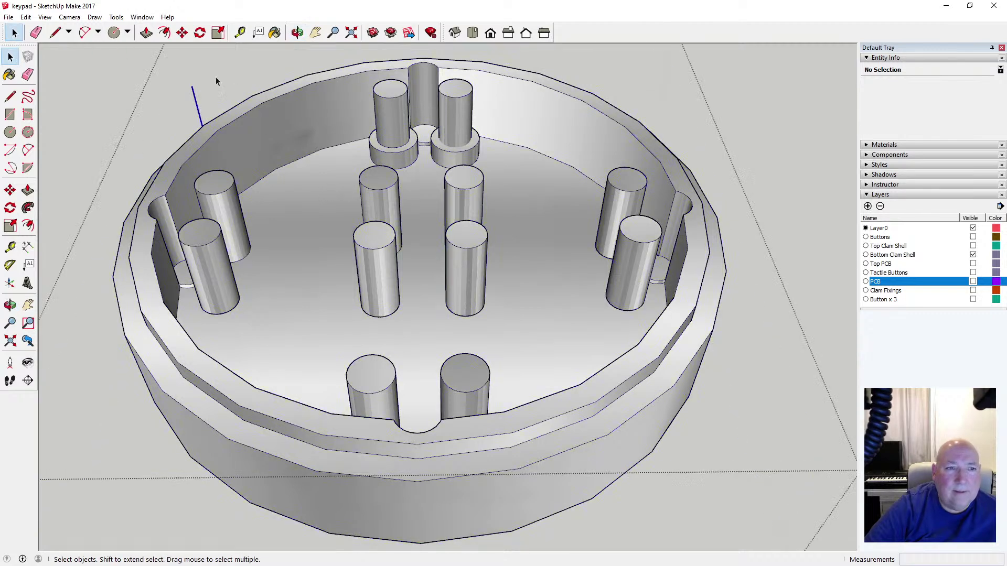
{"action": "key", "text": "p"}
{"action": "left_click_drag", "start_coordinate": [304, 203], "coordinate": [303, 210]}
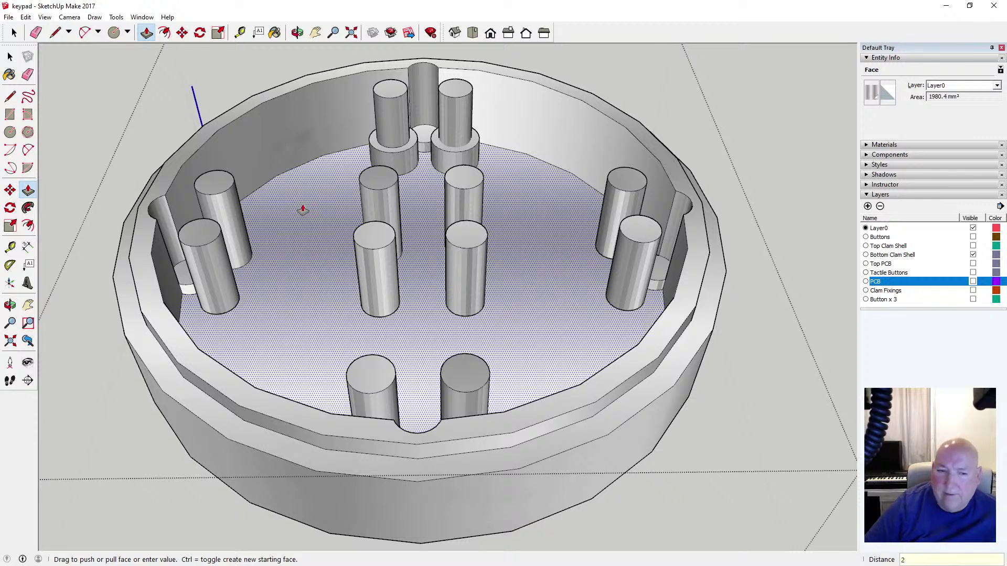
{"action": "type", "text": "2"}
{"action": "key", "text": "Return"}
{"action": "key", "text": "space"}
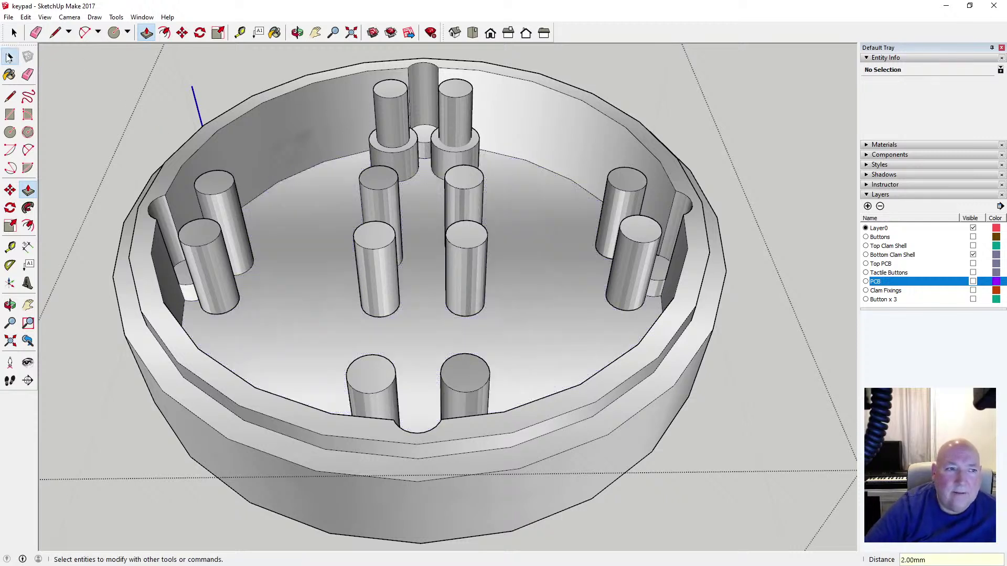
Close the bottom shell for editing, turn on the X-ray face style and examine its lowered floor
{"action": "left_click", "coordinate": [87, 89]}
{"action": "left_click", "coordinate": [297, 33]}
{"action": "left_click_drag", "start_coordinate": [330, 230], "coordinate": [351, 212]}
{"action": "left_click", "coordinate": [45, 17]}
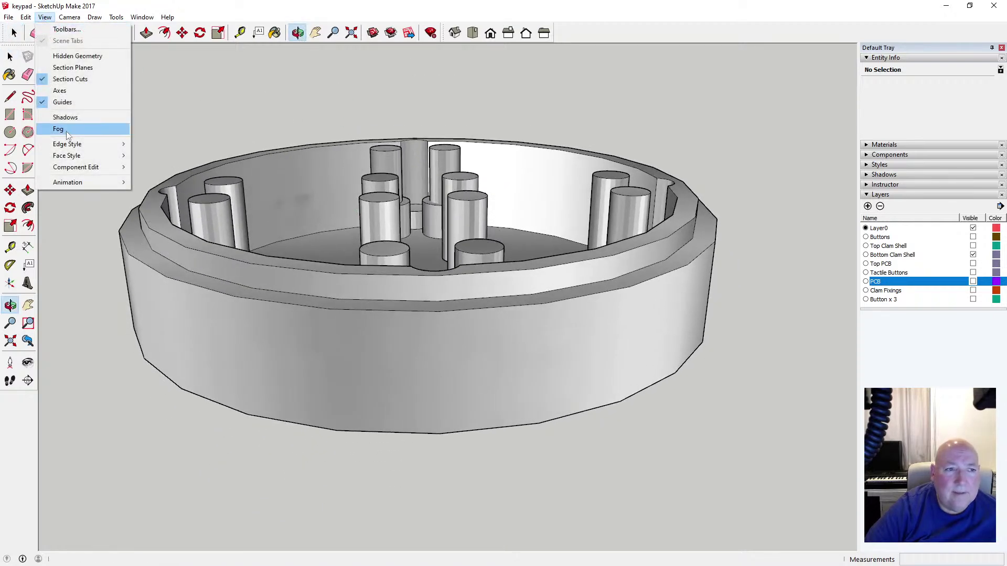
{"action": "mouse_move", "coordinate": [94, 156]}
{"action": "left_click", "coordinate": [154, 156]}
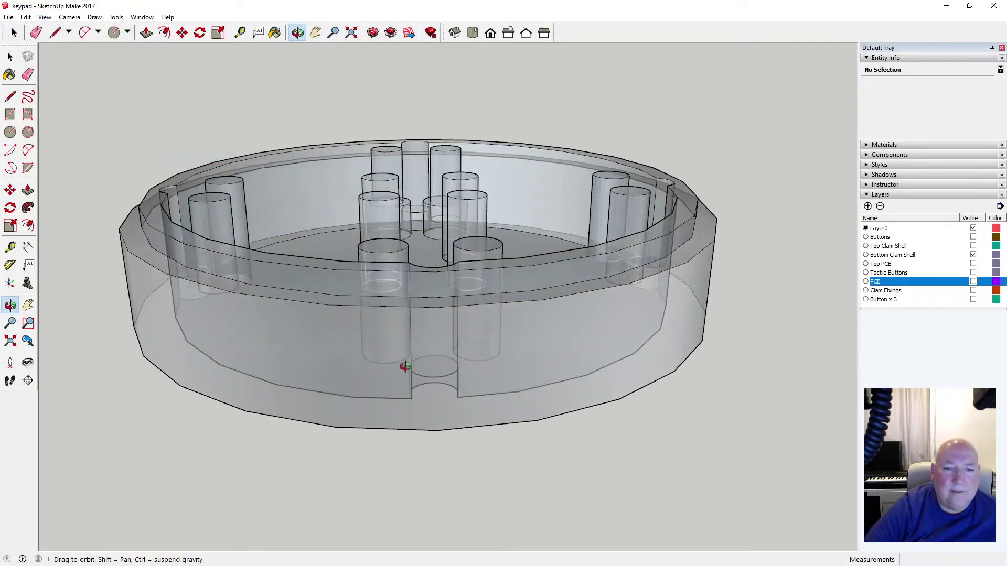
{"action": "left_click_drag", "start_coordinate": [404, 360], "coordinate": [415, 253]}
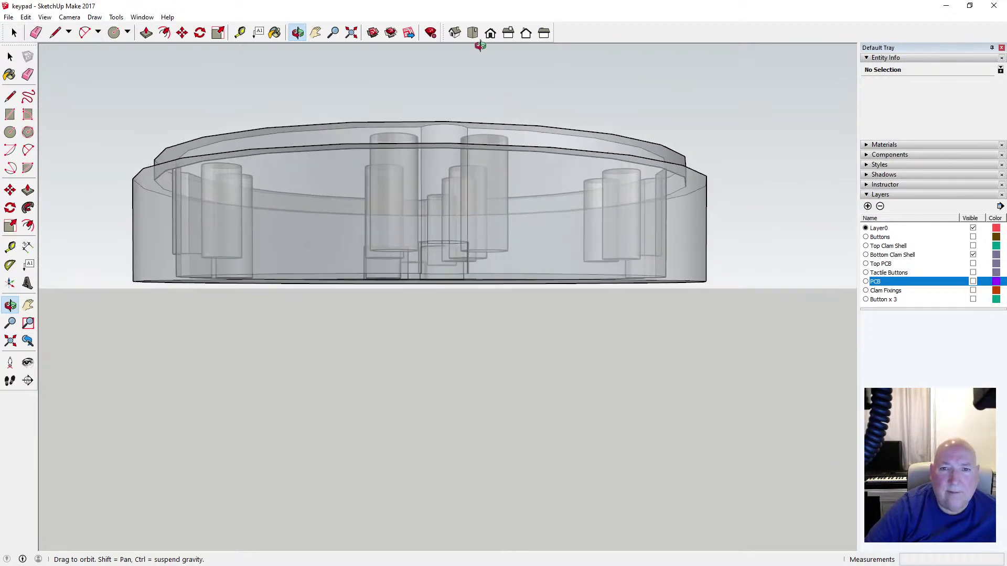
Show the bottom shell from the front in parallel projection and measure its base thickness with the Tape Measure
{"action": "left_click", "coordinate": [490, 33]}
{"action": "left_click", "coordinate": [69, 17]}
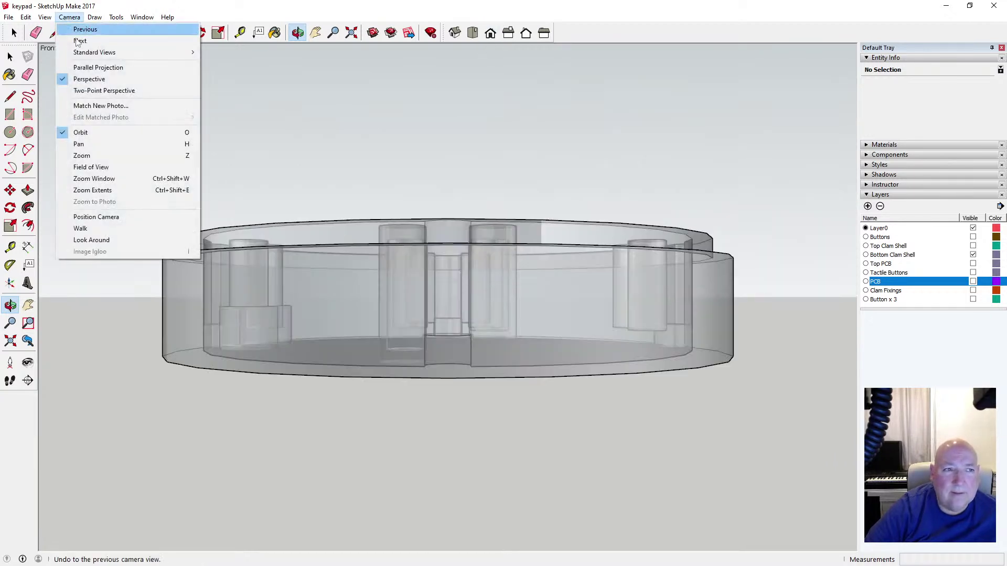
{"action": "left_click", "coordinate": [100, 65]}
{"action": "scroll", "coordinate": [459, 351], "scroll_direction": "up", "scroll_amount": 5}
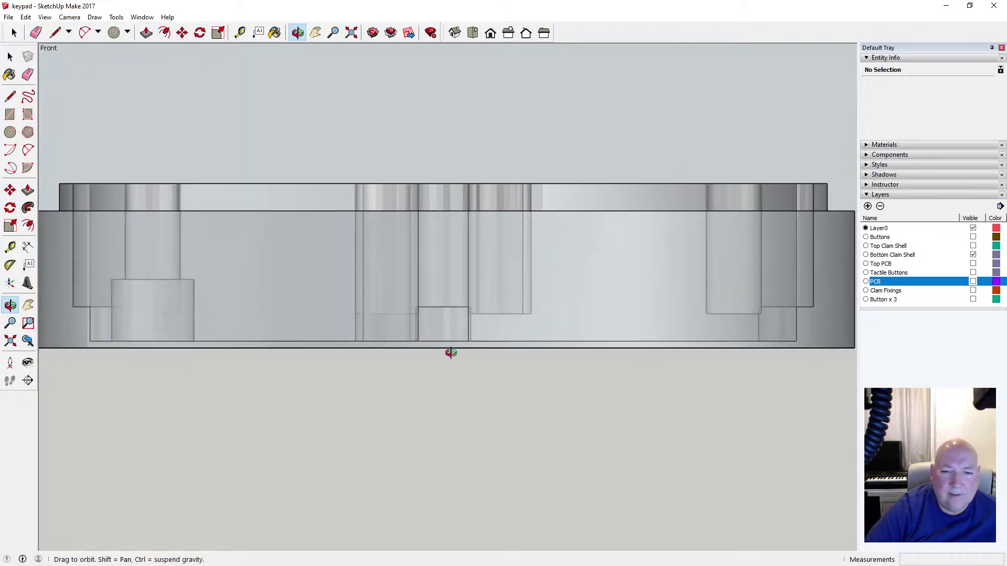
{"action": "key", "text": "t"}
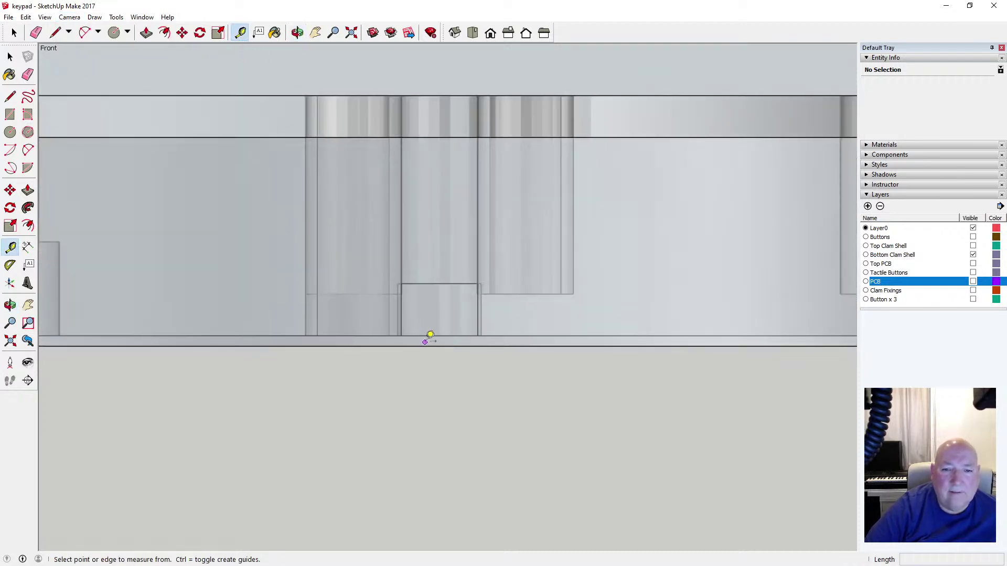
{"action": "left_click", "coordinate": [427, 345]}
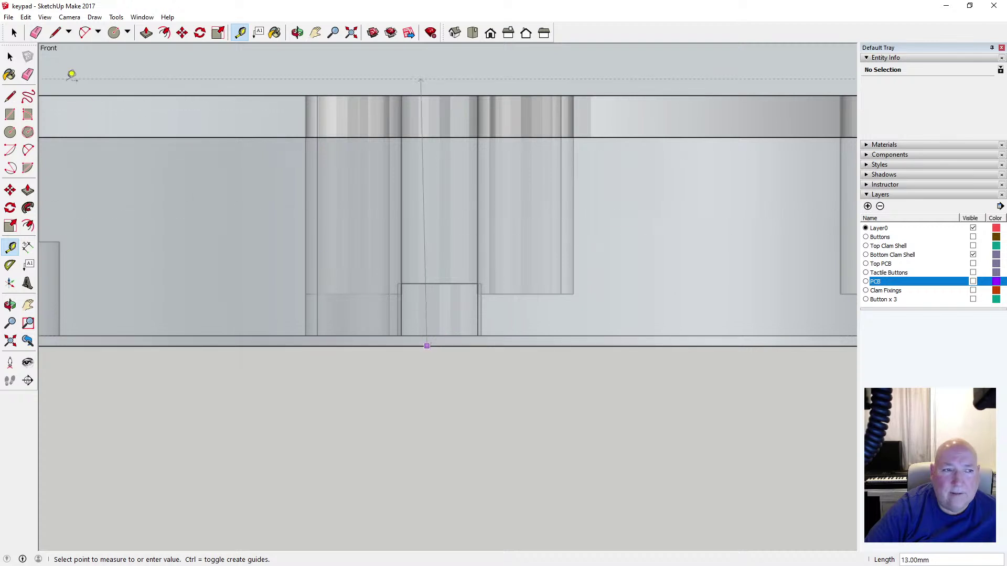
{"action": "key", "text": "space"}
{"action": "scroll", "coordinate": [376, 354], "scroll_direction": "down", "scroll_amount": 4}
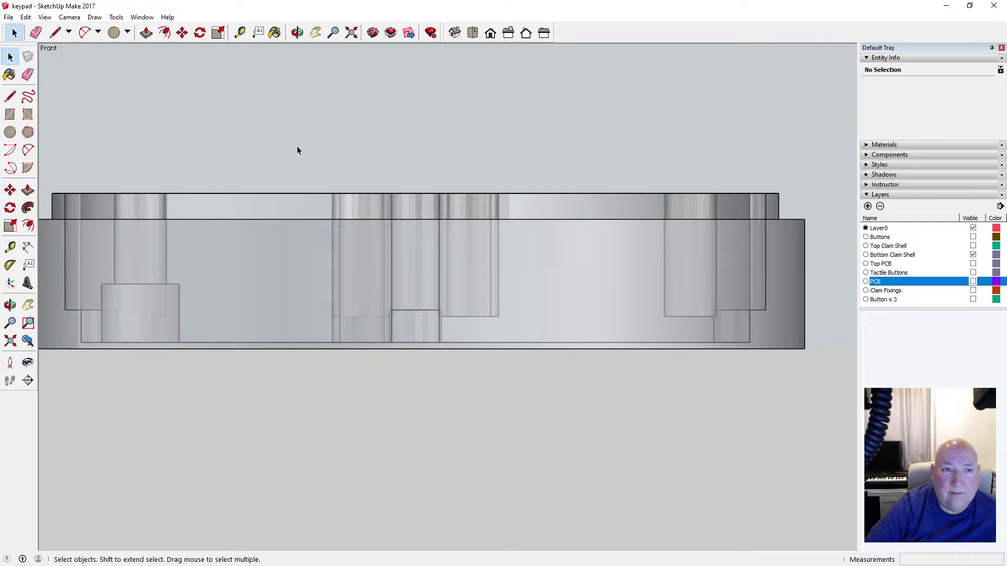
Undo the last push of the bottom shell's inner floor and measure from its underside to that floor
{"action": "left_click", "coordinate": [26, 17]}
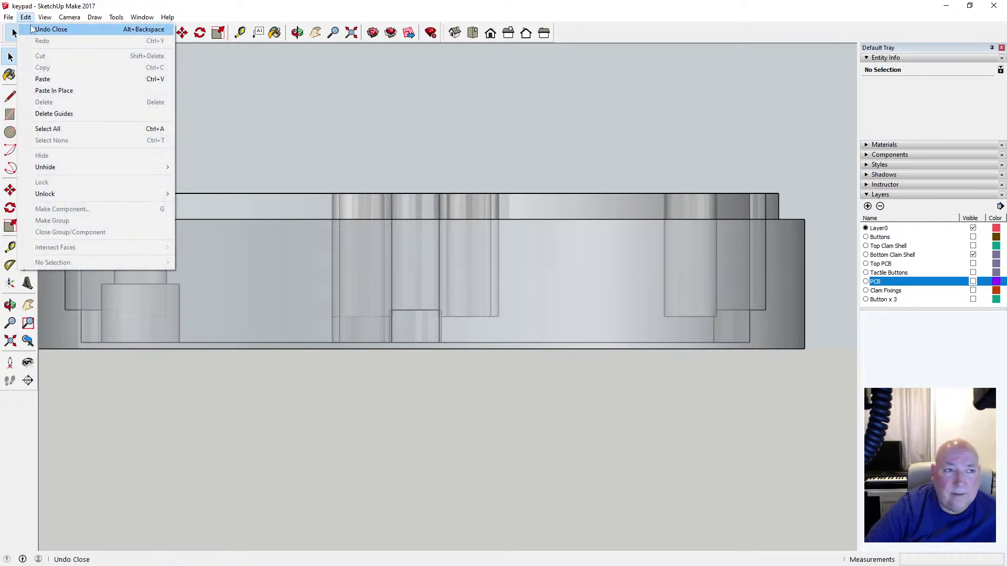
{"action": "left_click", "coordinate": [37, 31]}
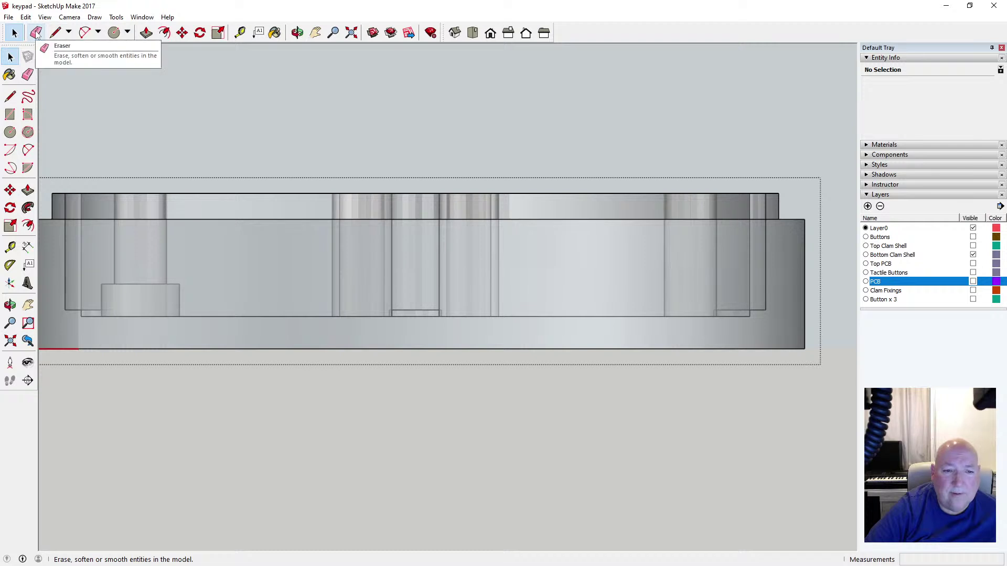
{"action": "left_click", "coordinate": [239, 32]}
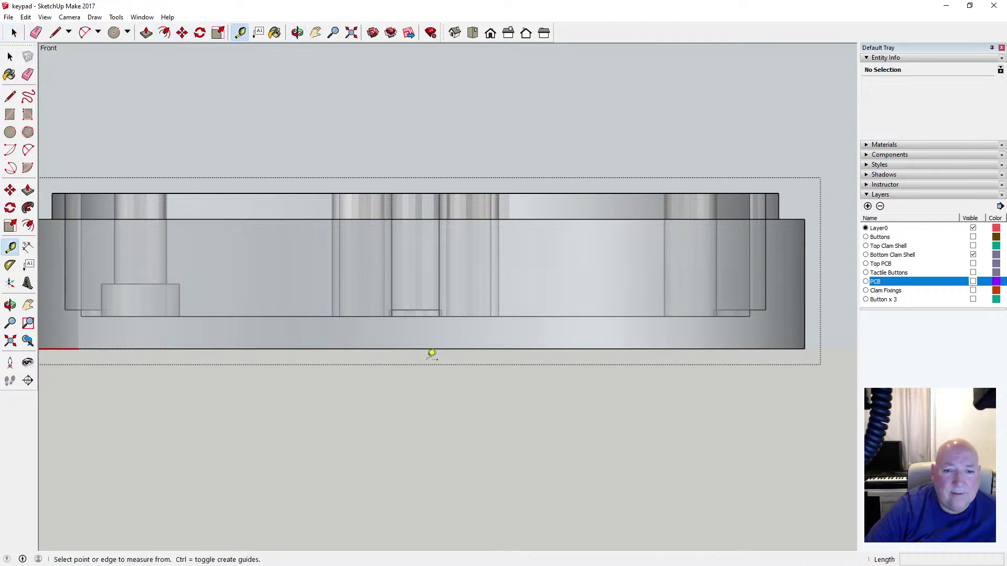
{"action": "left_click", "coordinate": [415, 349]}
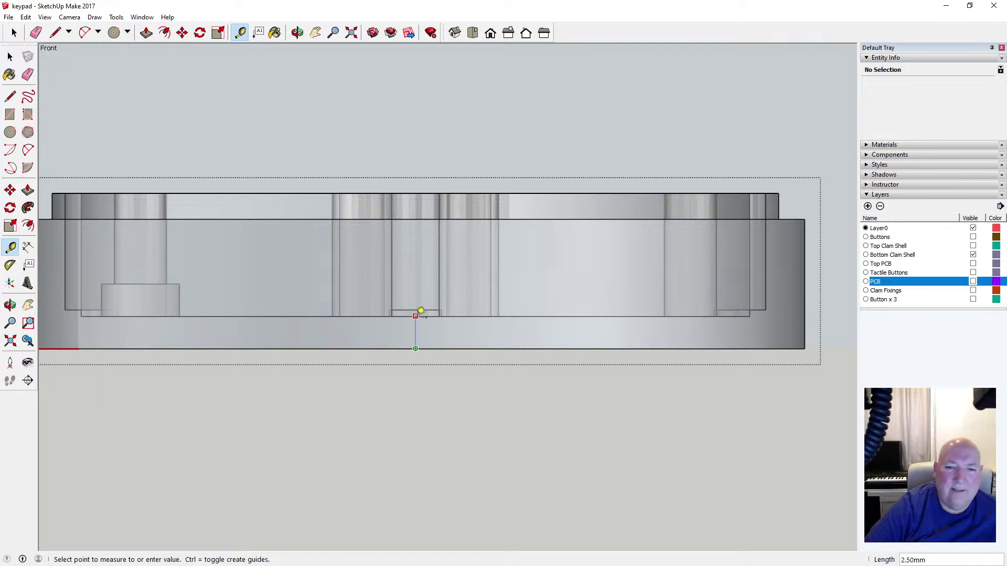
Show the PCB layer and measure the bottom shell's base thickness again beneath it
{"action": "left_click", "coordinate": [974, 282]}
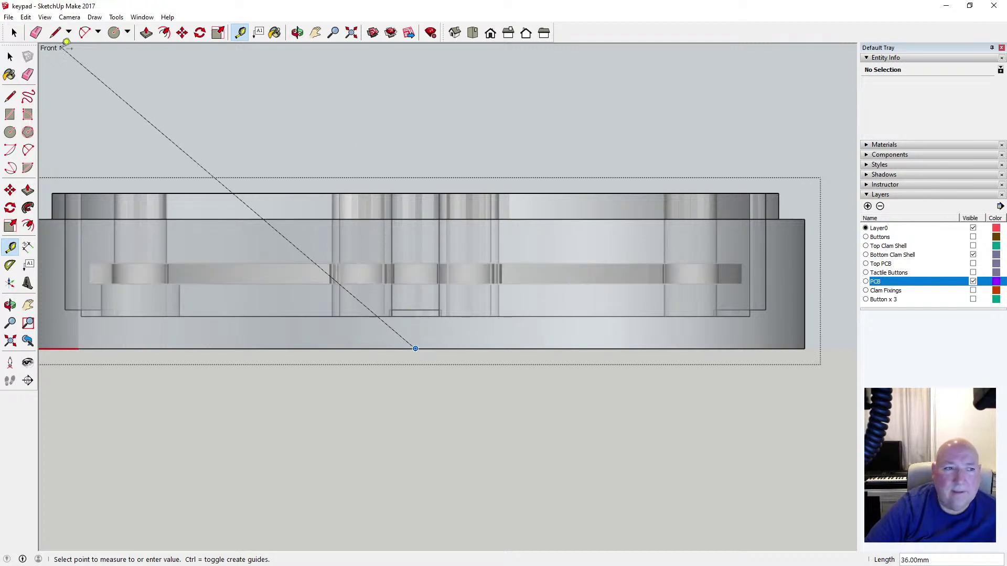
{"action": "left_click", "coordinate": [10, 58]}
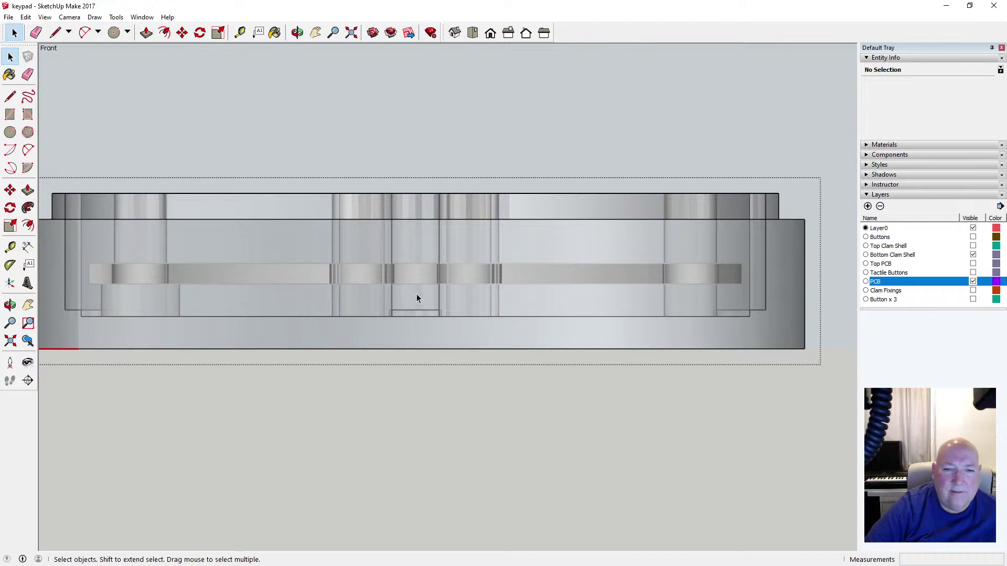
{"action": "left_click", "coordinate": [240, 33]}
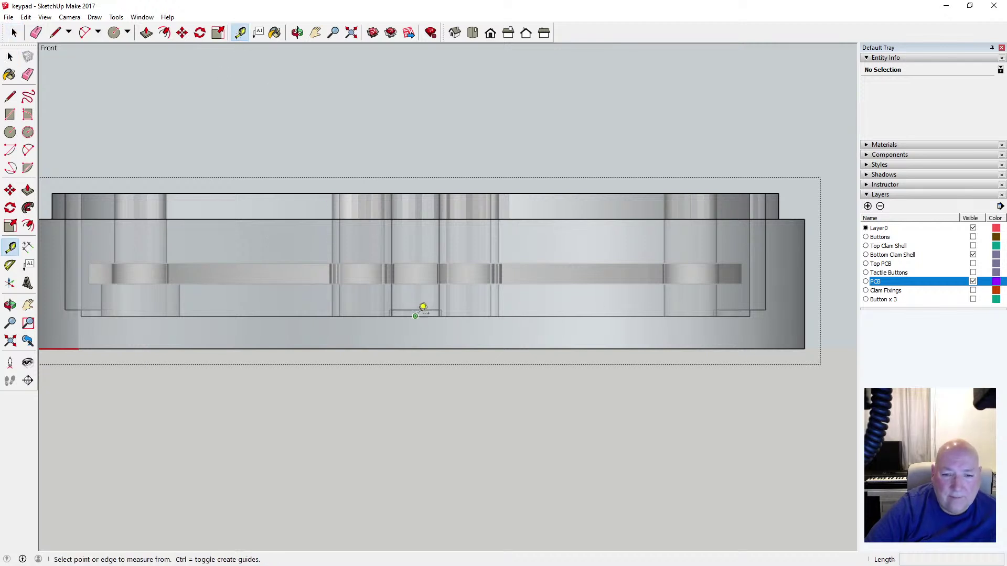
{"action": "left_click", "coordinate": [415, 316]}
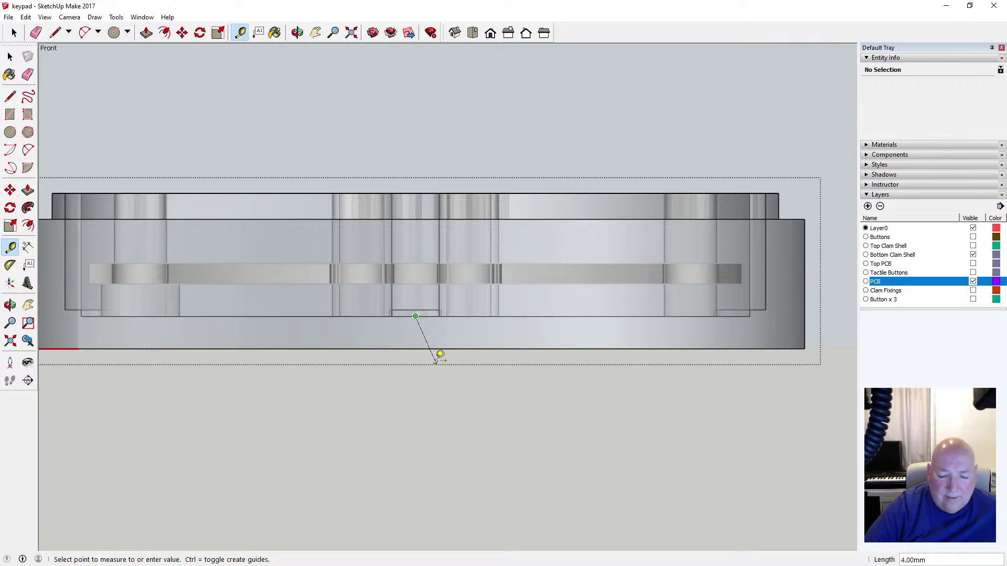
{"action": "left_click", "coordinate": [429, 348]}
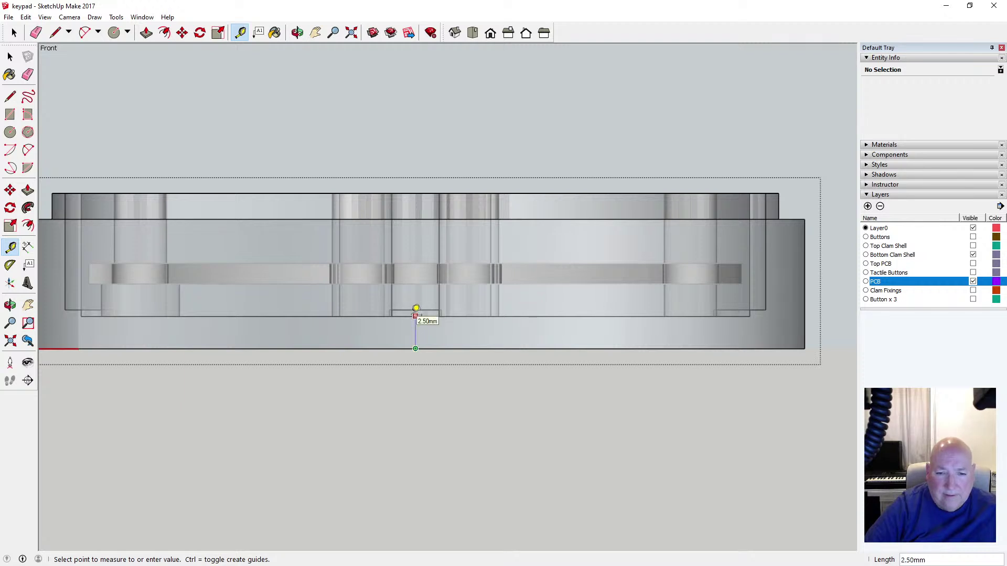
{"action": "left_click", "coordinate": [418, 315]}
{"action": "left_click", "coordinate": [10, 57]}
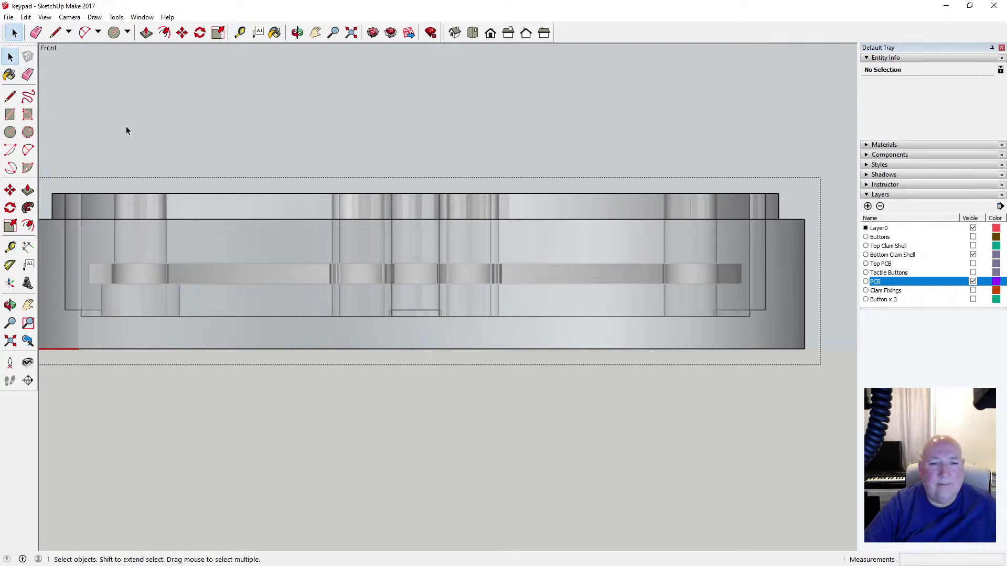
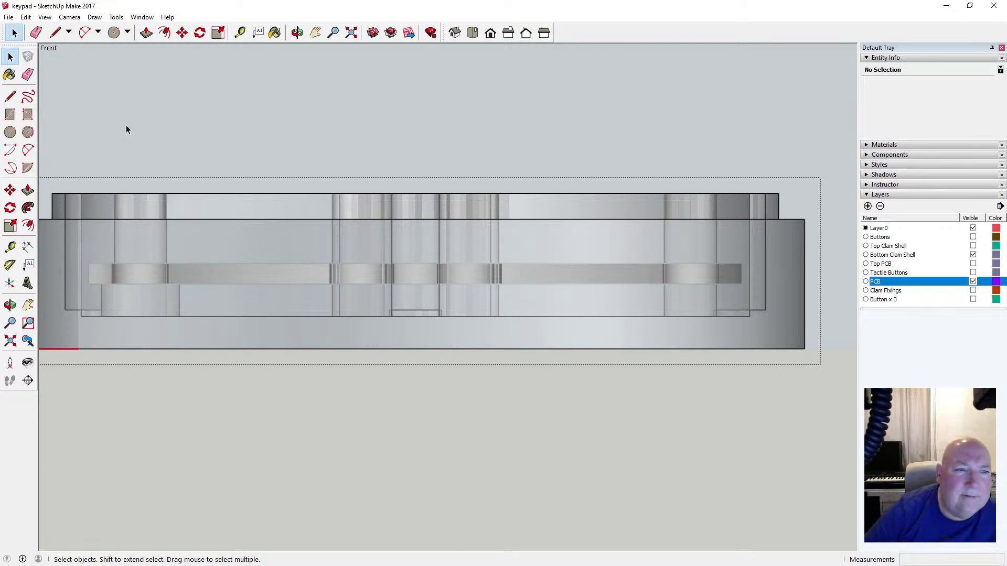
Turn off the X-ray face style and switch the camera back to perspective
{"action": "left_click", "coordinate": [44, 17]}
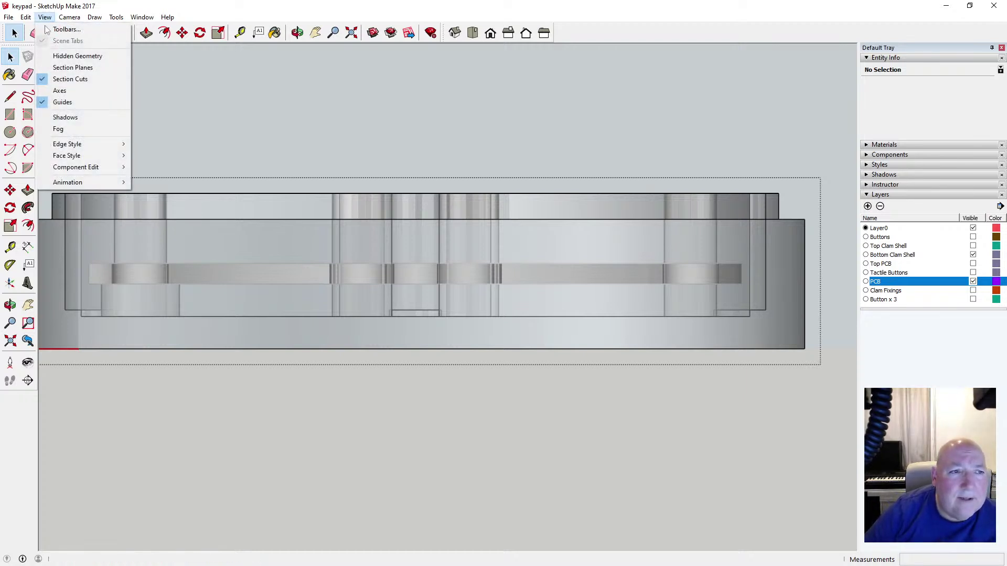
{"action": "left_click", "coordinate": [141, 156]}
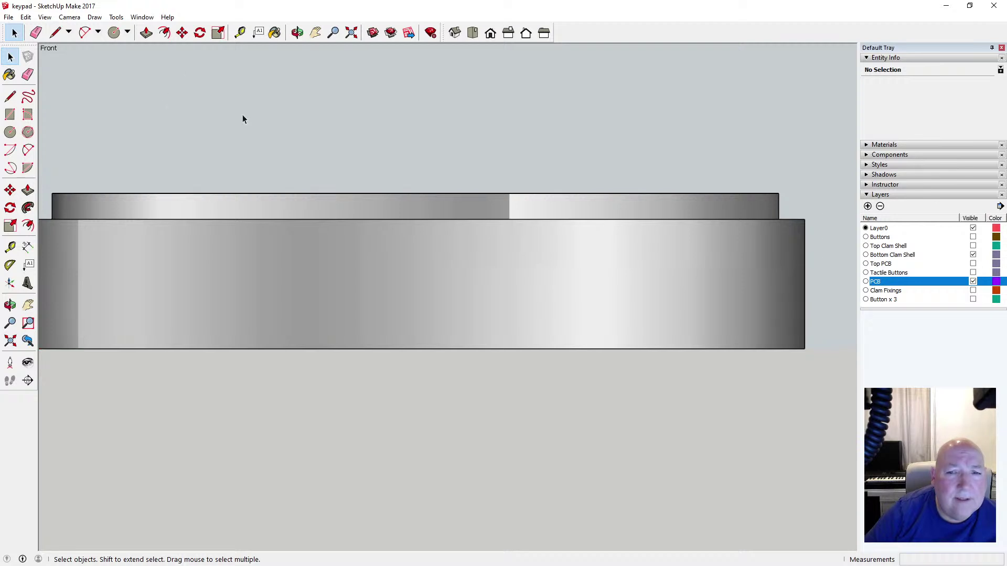
{"action": "left_click", "coordinate": [299, 33]}
{"action": "left_click_drag", "start_coordinate": [315, 158], "coordinate": [317, 199]}
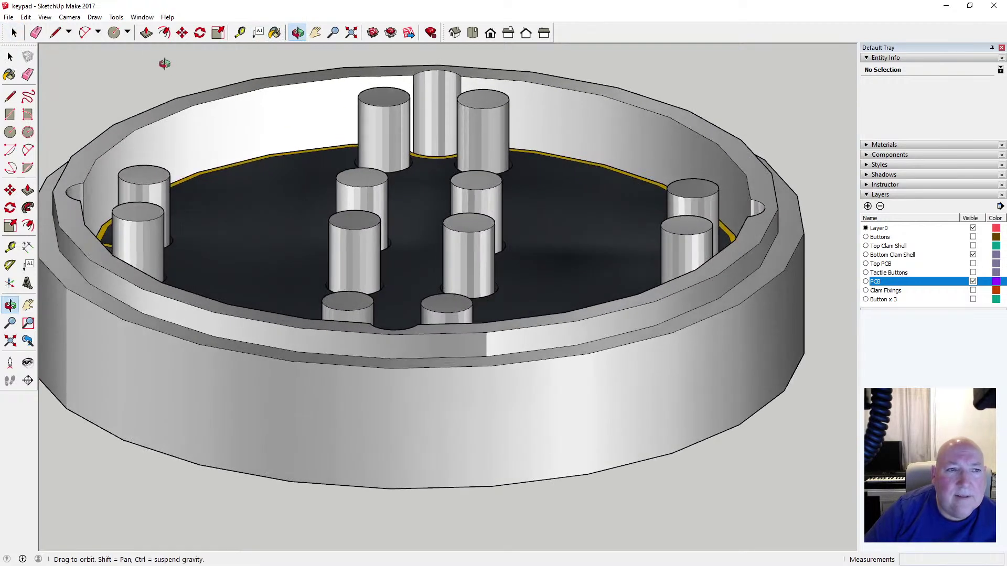
{"action": "left_click", "coordinate": [70, 17]}
{"action": "left_click", "coordinate": [88, 80]}
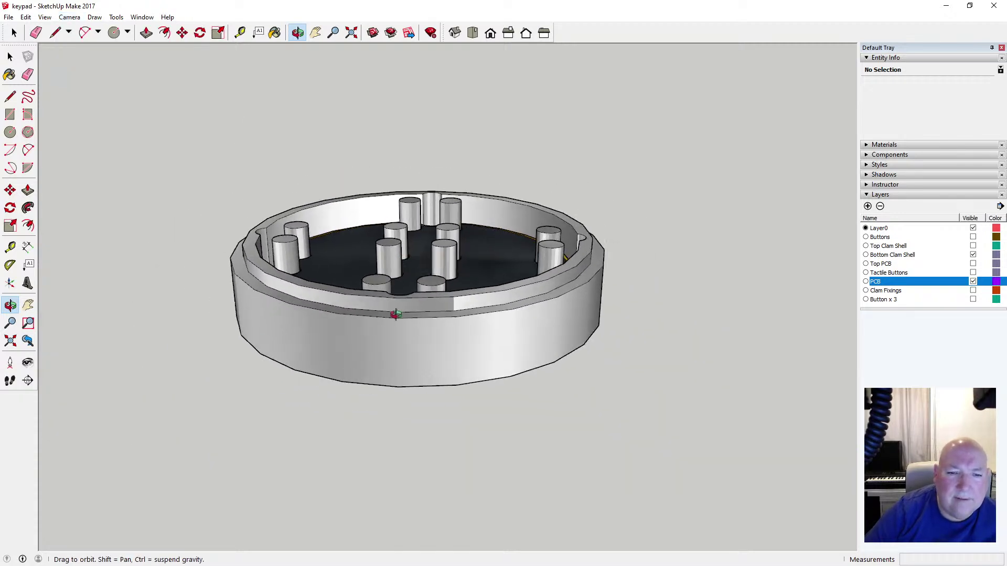
Open the bottom shell for editing, pull its underside face down 3 mm with Push/Pull and close the shell
{"action": "scroll", "coordinate": [394, 309], "scroll_direction": "up", "scroll_amount": 5}
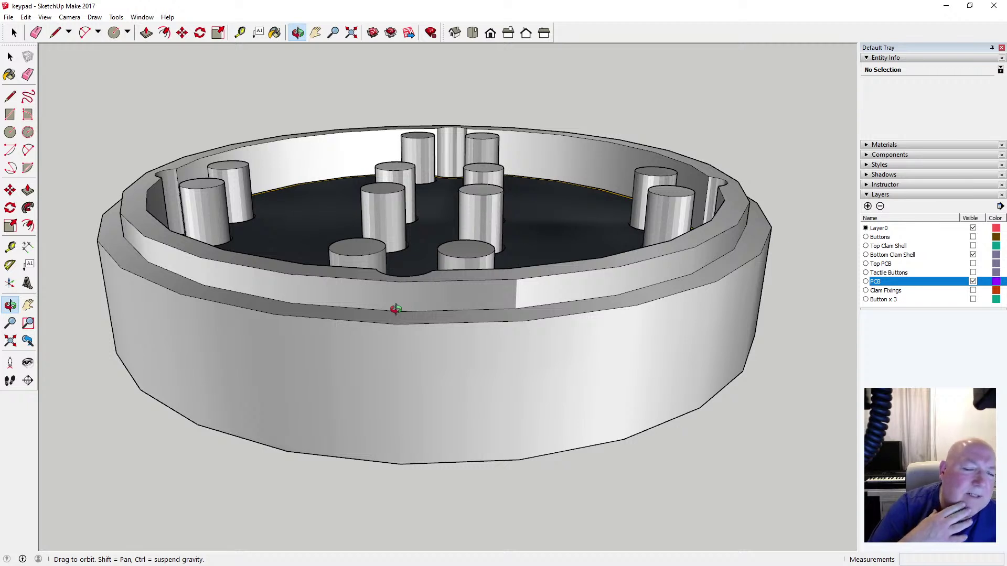
{"action": "left_click_drag", "start_coordinate": [457, 283], "coordinate": [414, 251]}
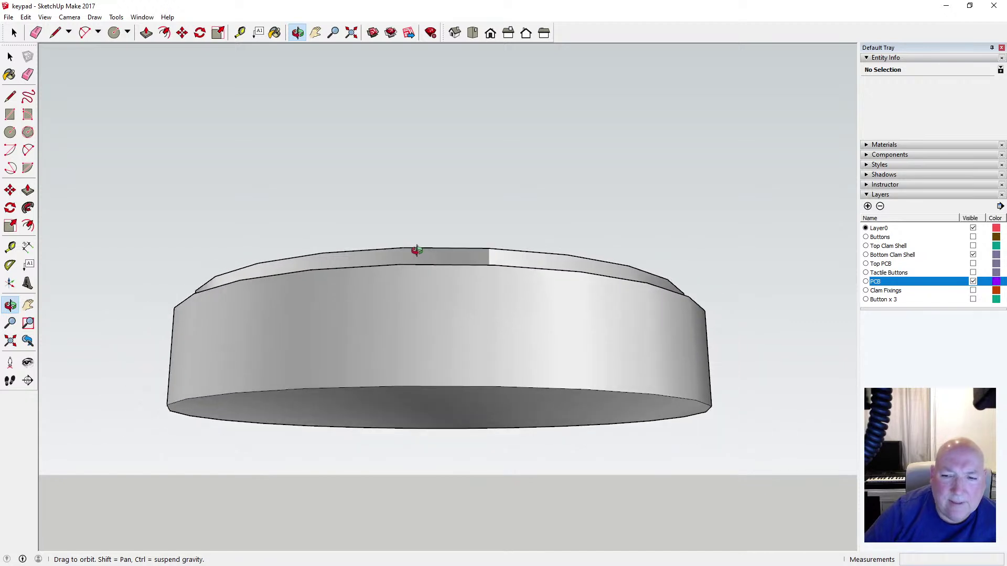
{"action": "left_click_drag", "start_coordinate": [402, 291], "coordinate": [400, 278]}
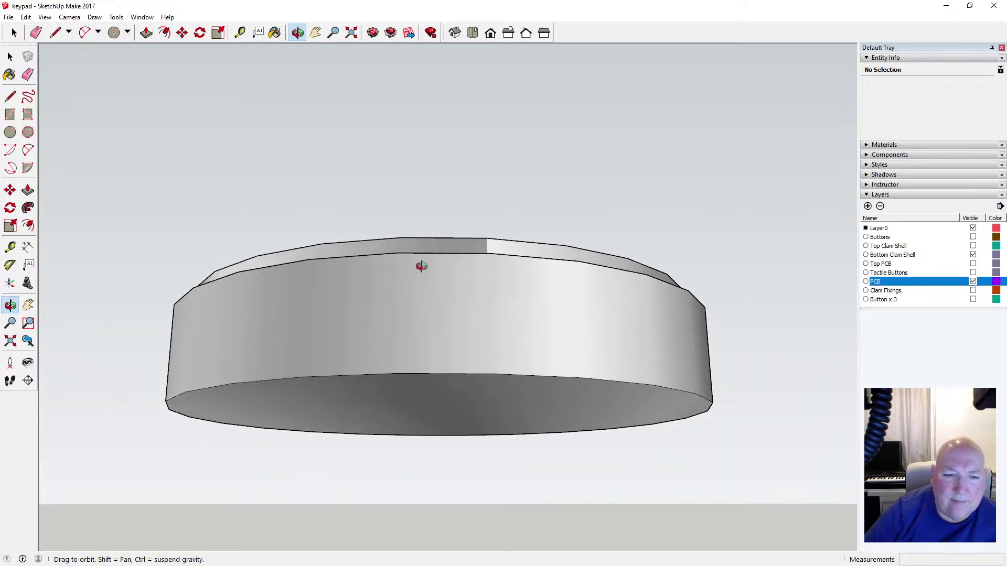
{"action": "left_click", "coordinate": [11, 57]}
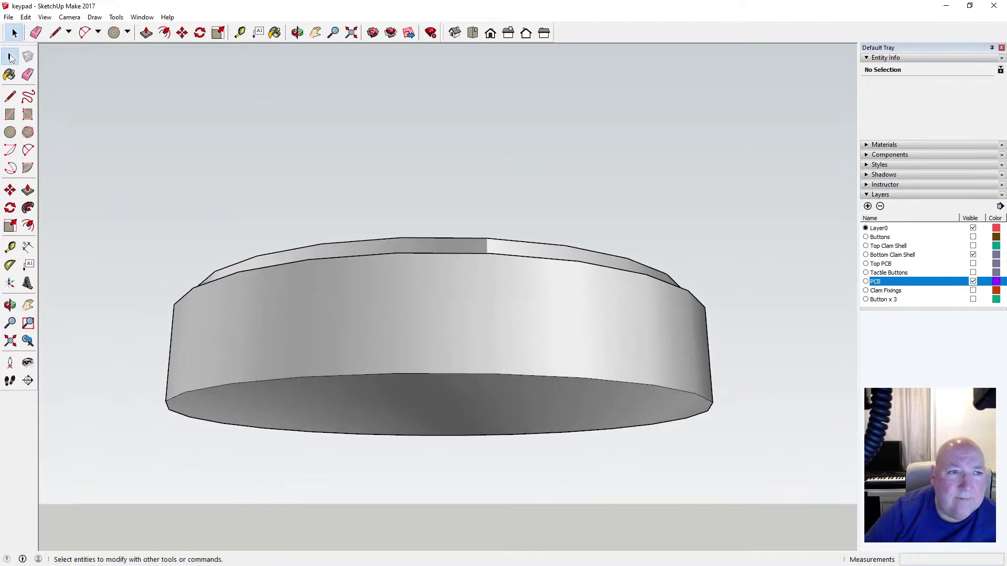
{"action": "double_click", "coordinate": [357, 384]}
{"action": "left_click", "coordinate": [146, 33]}
{"action": "left_click", "coordinate": [379, 417]}
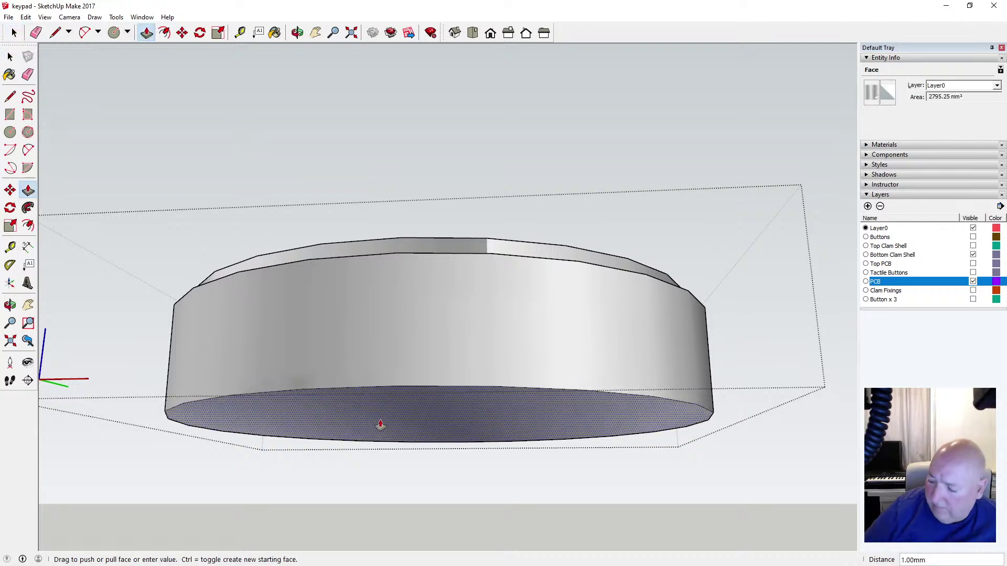
{"action": "type", "text": "3"}
{"action": "key", "text": "Return"}
{"action": "left_click", "coordinate": [10, 57]}
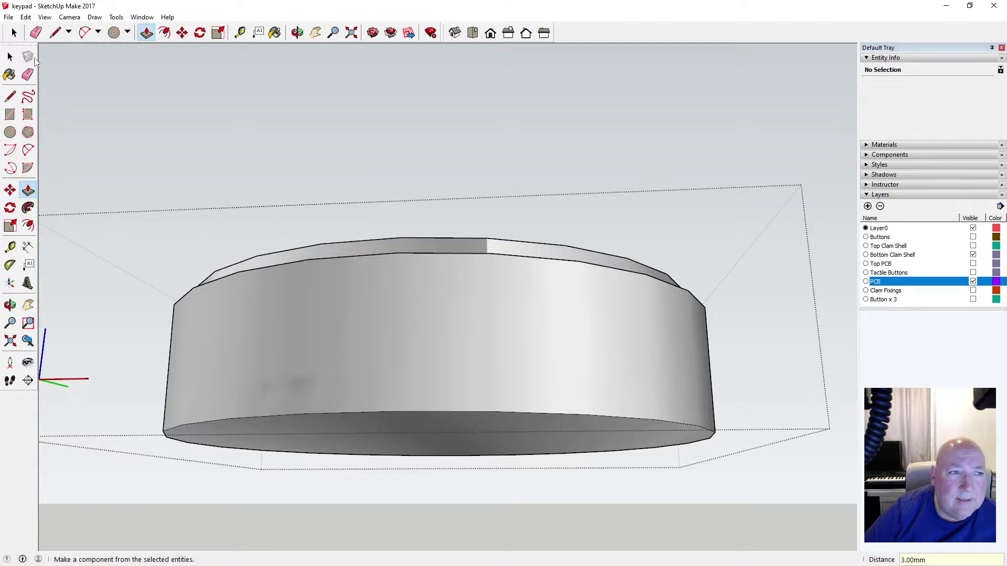
{"action": "left_click", "coordinate": [80, 84]}
Show the bottom shell in front view with the X-ray face style and parallel projection
{"action": "left_click", "coordinate": [491, 34]}
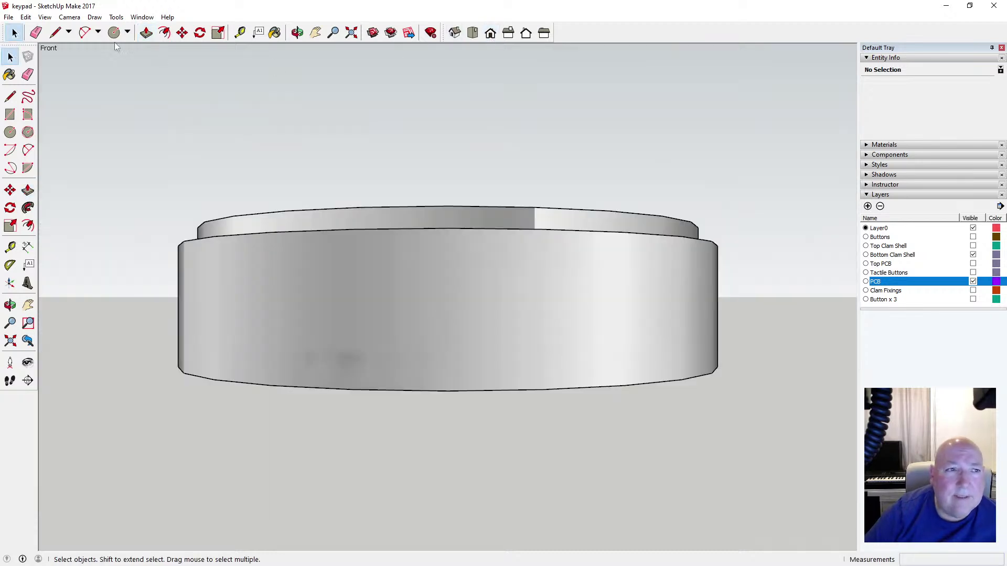
{"action": "left_click", "coordinate": [46, 17]}
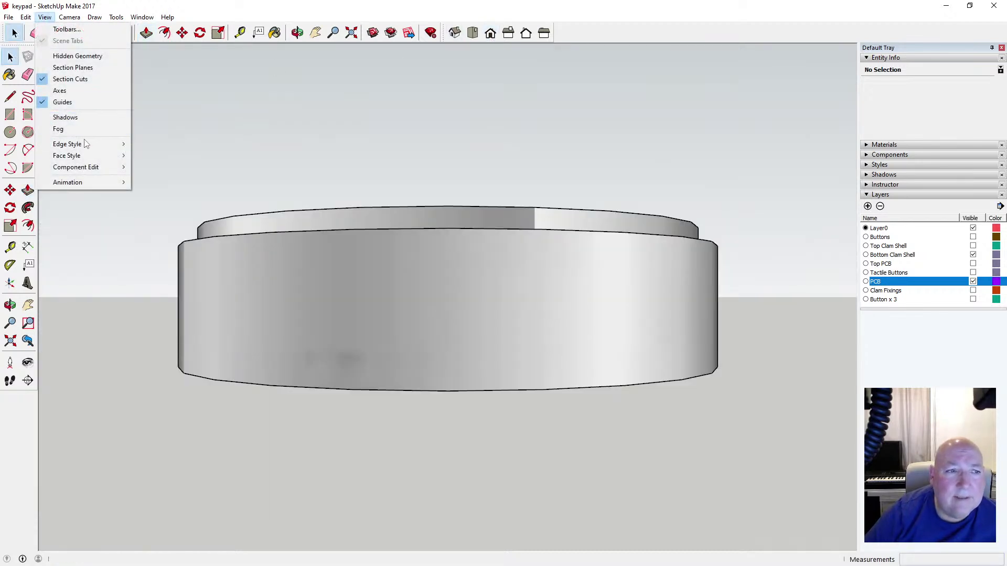
{"action": "mouse_move", "coordinate": [89, 156]}
{"action": "left_click", "coordinate": [140, 160]}
{"action": "left_click", "coordinate": [70, 17]}
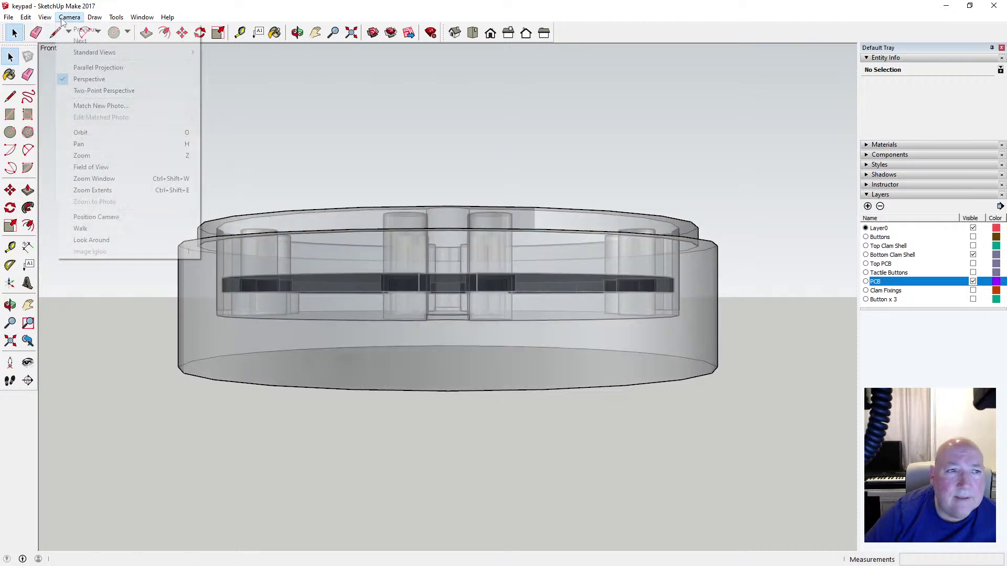
{"action": "left_click", "coordinate": [102, 66]}
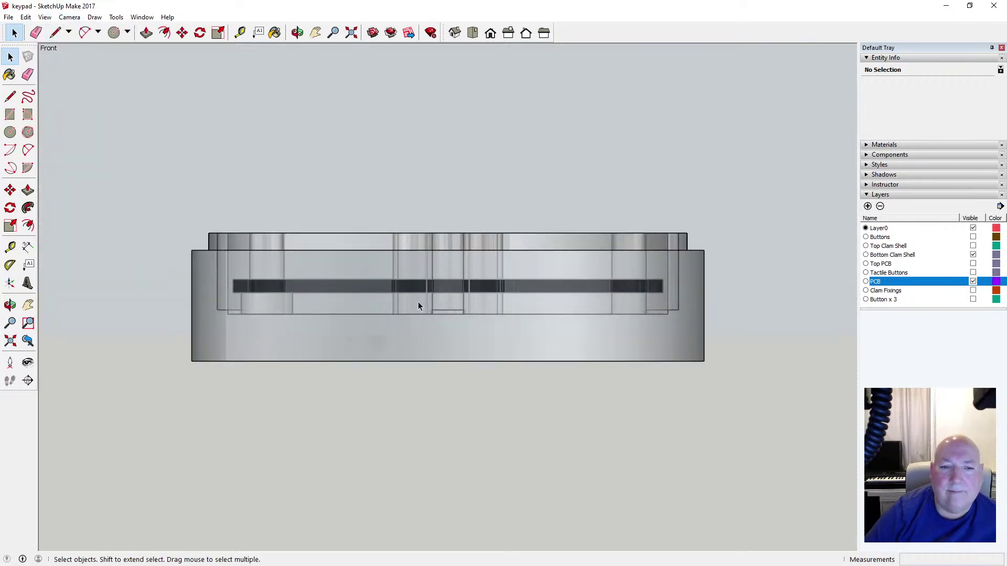
{"action": "scroll", "coordinate": [457, 336], "scroll_direction": "up", "scroll_amount": 2}
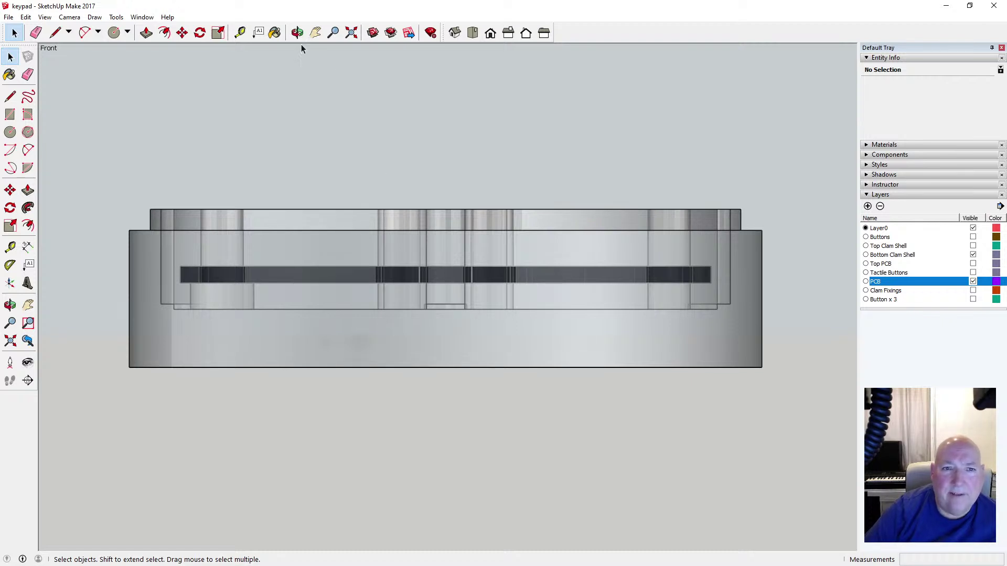
Measure the bottom shell's base thickness from the midpoint of its underside up to the inner floor
{"action": "left_click", "coordinate": [239, 32]}
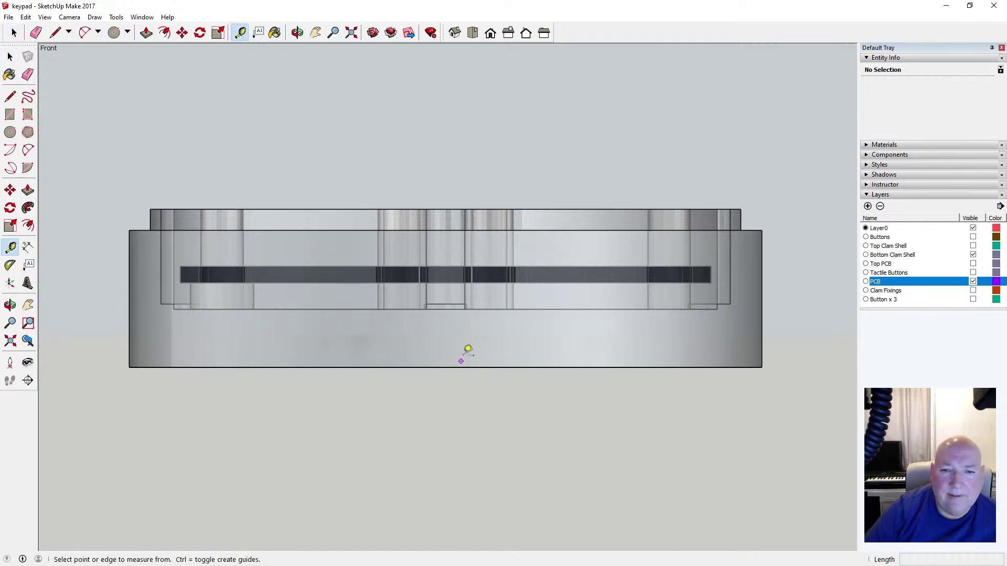
{"action": "left_click", "coordinate": [445, 367]}
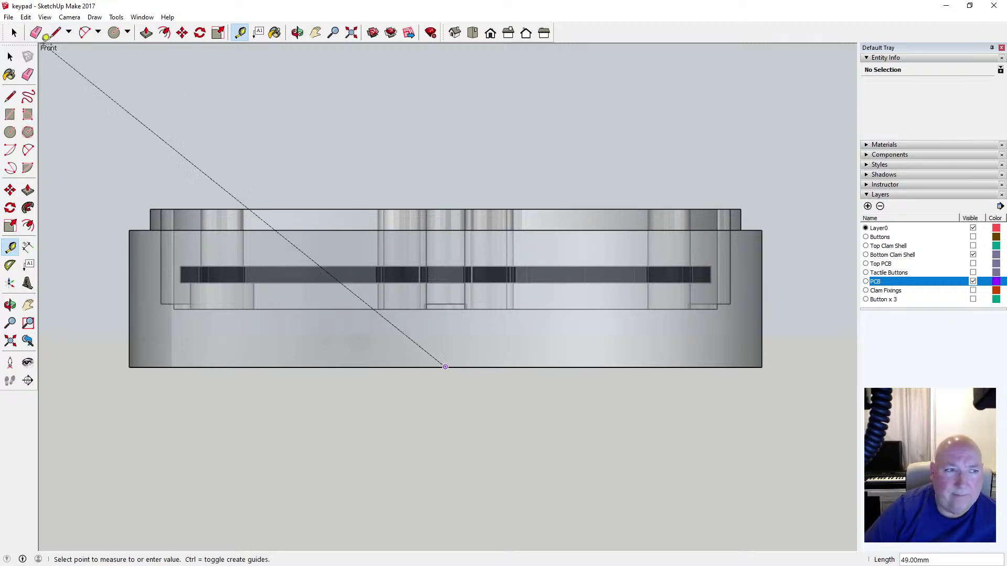
{"action": "left_click", "coordinate": [14, 33]}
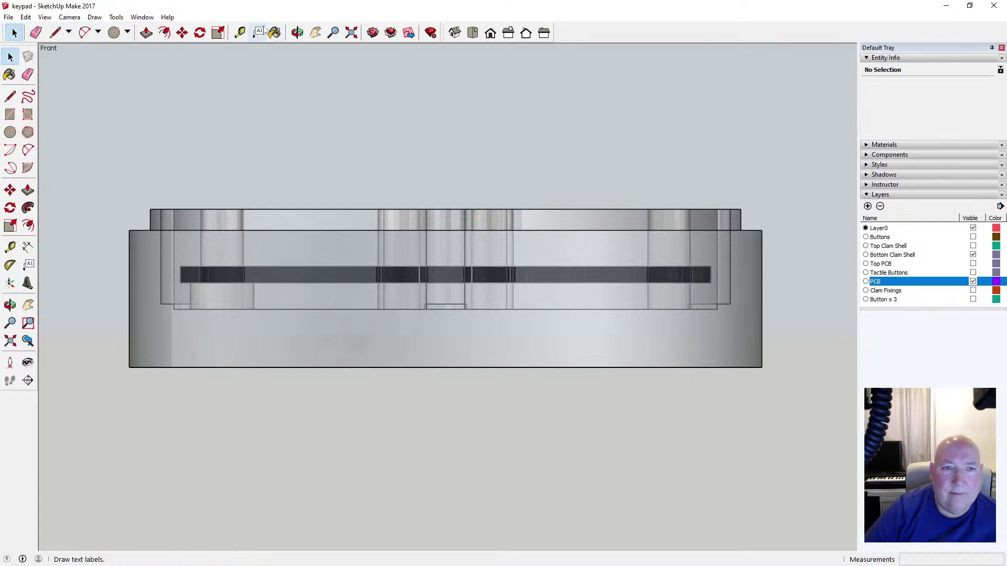
{"action": "left_click", "coordinate": [240, 32]}
{"action": "left_click", "coordinate": [445, 366]}
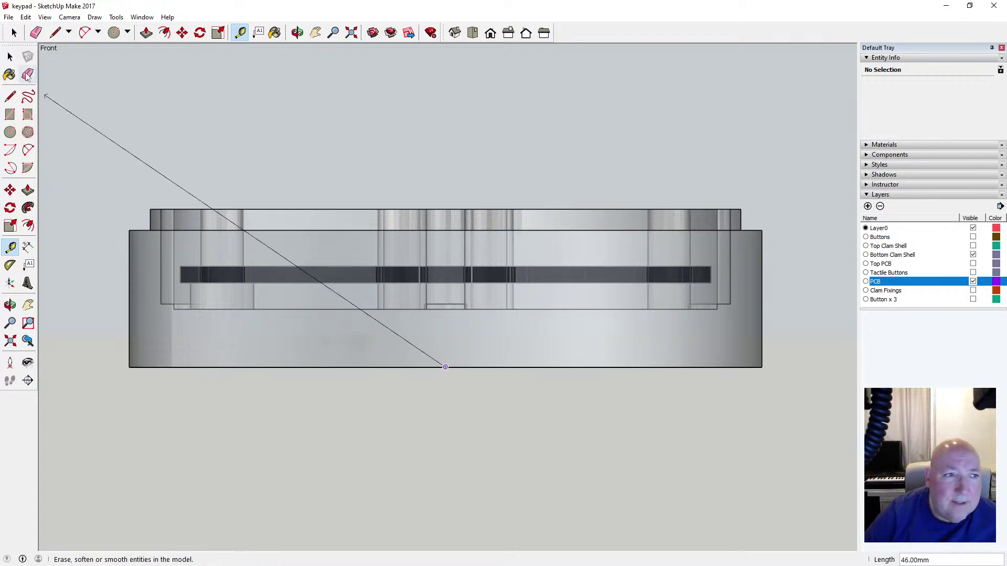
{"action": "left_click", "coordinate": [10, 57]}
Turn off the X-ray face style and return the camera to perspective
{"action": "left_click", "coordinate": [44, 17]}
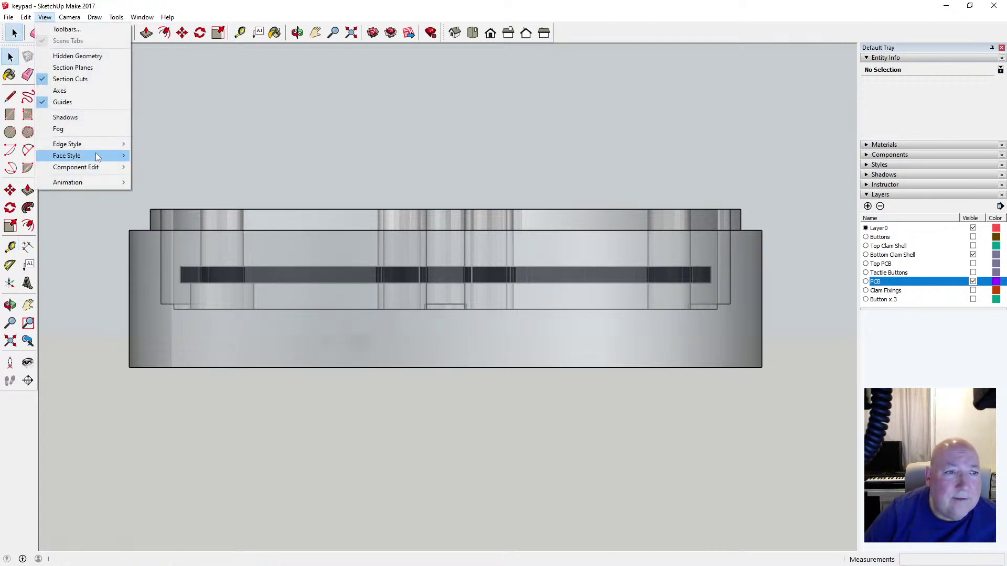
{"action": "mouse_move", "coordinate": [84, 152]}
{"action": "left_click", "coordinate": [139, 155]}
{"action": "left_click", "coordinate": [70, 16]}
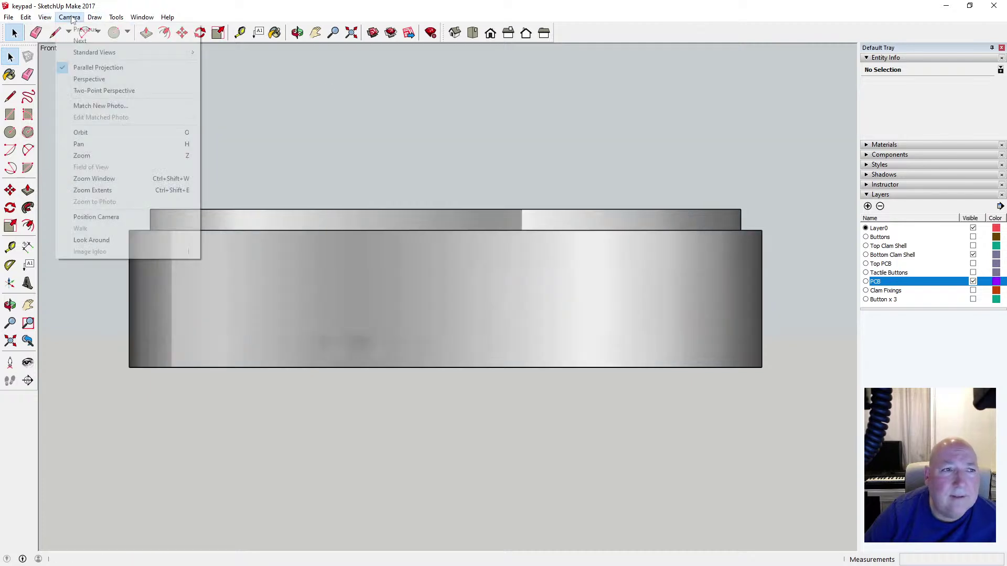
{"action": "left_click", "coordinate": [123, 80]}
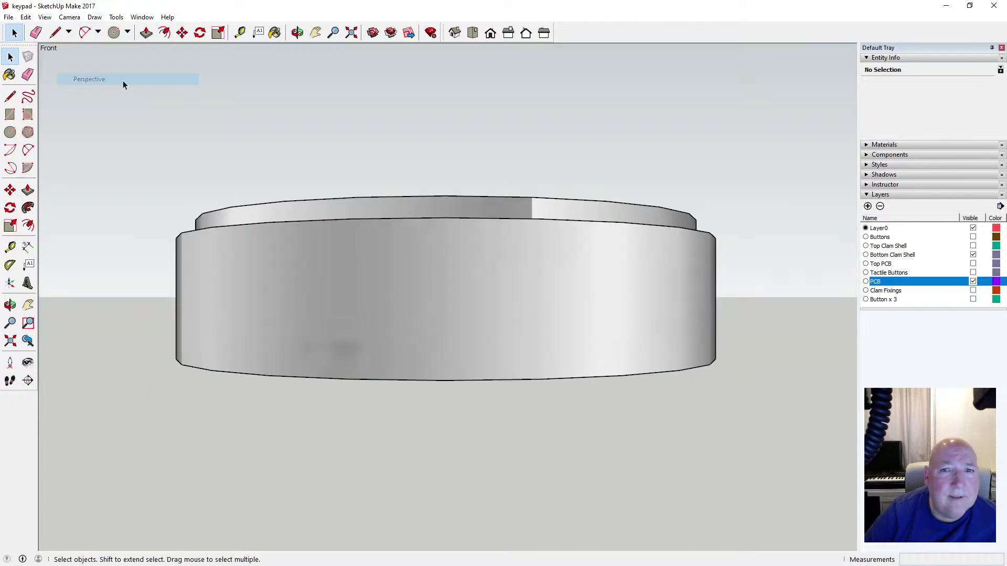
Hide the PCB layer to expose the bottom shell's inner floor from above
{"action": "left_click", "coordinate": [297, 32]}
{"action": "left_click_drag", "start_coordinate": [411, 139], "coordinate": [395, 313]}
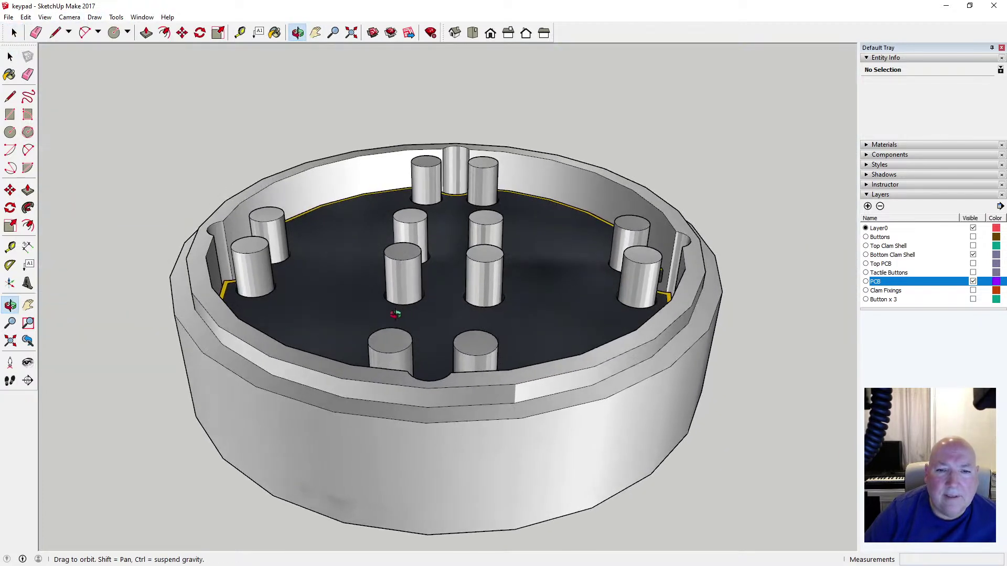
{"action": "left_click", "coordinate": [972, 281]}
{"action": "scroll", "coordinate": [331, 270], "scroll_direction": "down", "scroll_amount": 4}
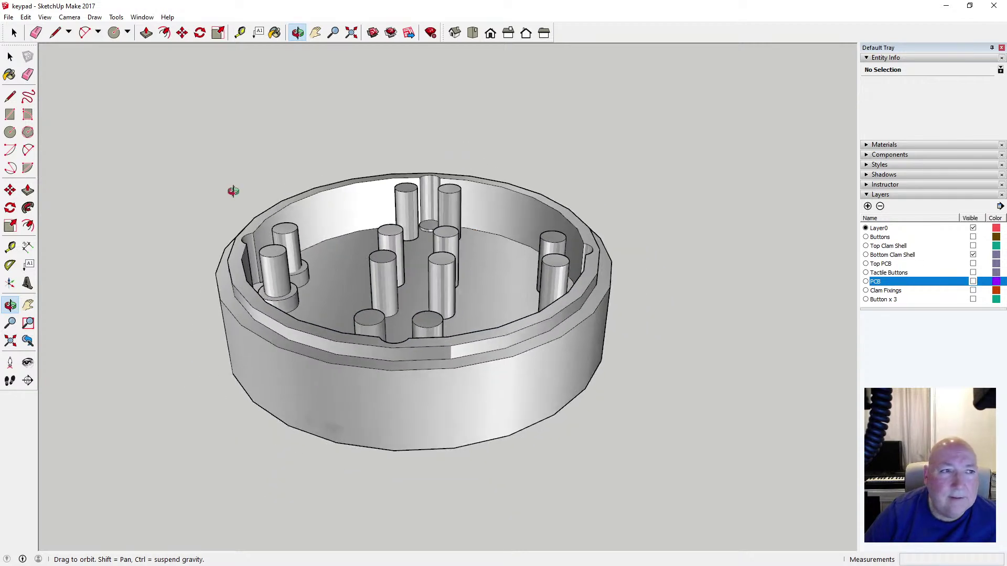
Open the bottom shell for editing and push its inner floor down 3 mm with Push/Pull
{"action": "key", "text": "space"}
{"action": "left_click", "coordinate": [146, 32]}
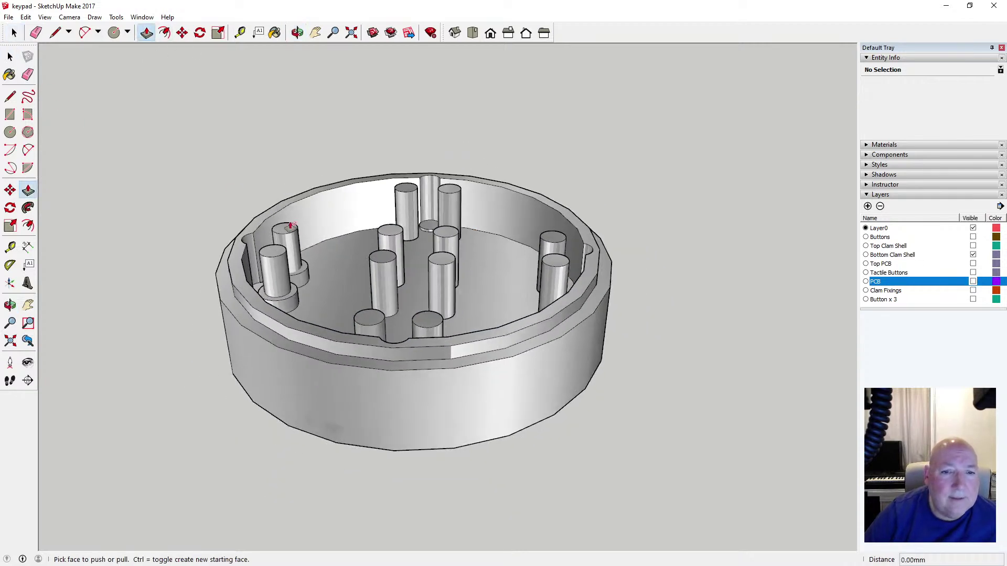
{"action": "key", "text": "space"}
{"action": "double_click", "coordinate": [341, 281]}
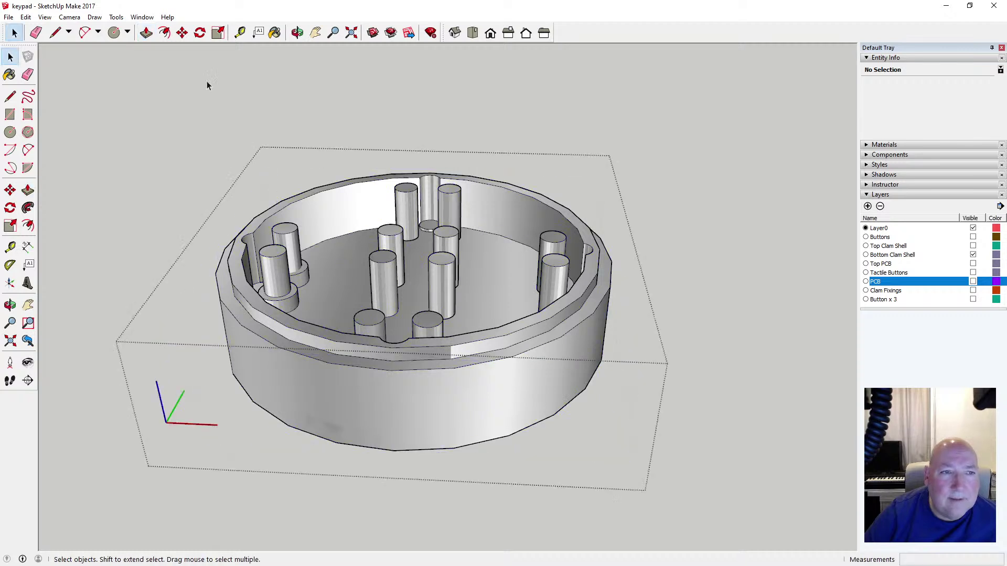
{"action": "left_click", "coordinate": [146, 33]}
{"action": "left_click", "coordinate": [337, 272]}
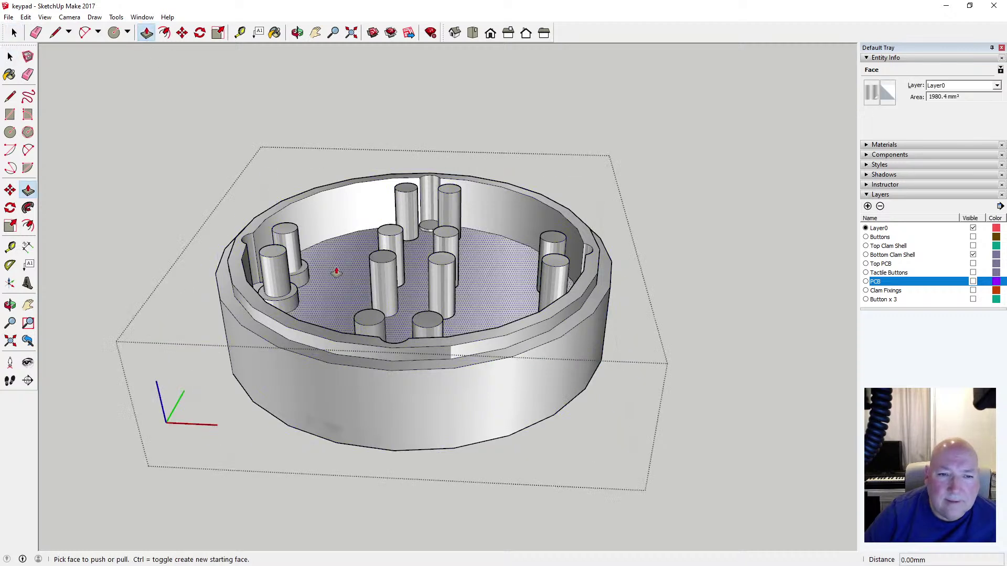
{"action": "left_click", "coordinate": [336, 272]}
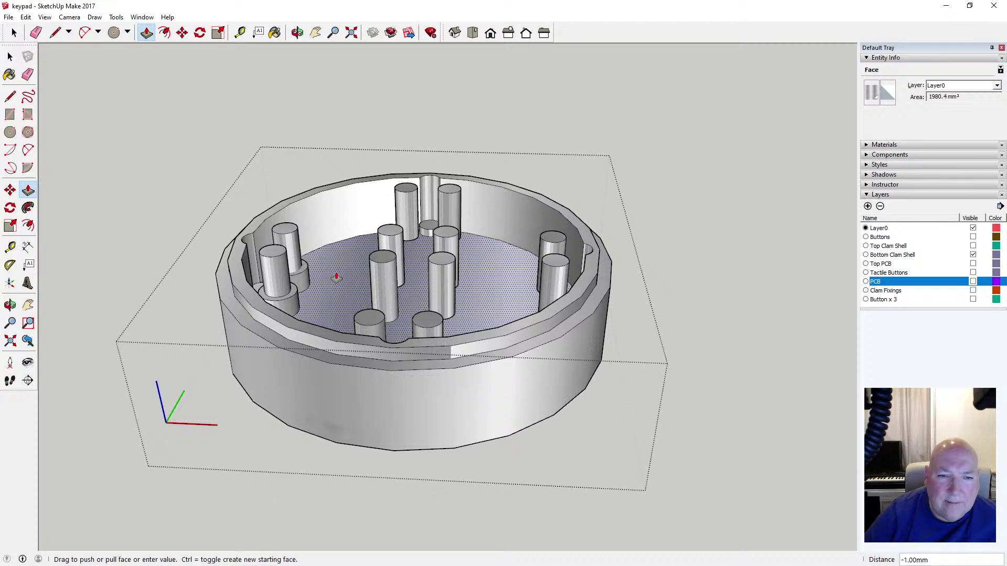
{"action": "type", "text": "3"}
{"action": "key", "text": "Return"}
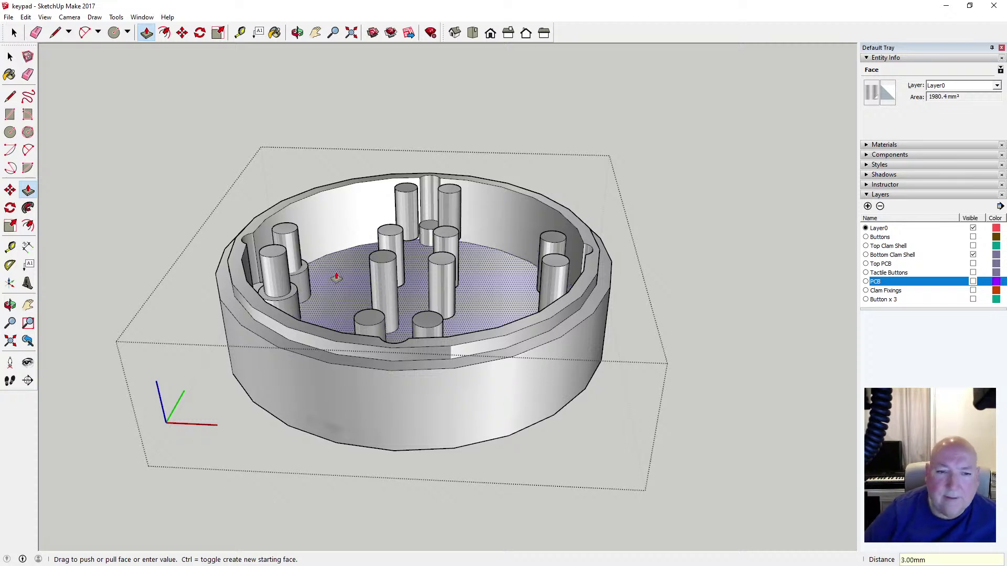
{"action": "key", "text": "space"}
Turn on the X-ray face style, show the PCB layer and examine the clearance between the PCB and the shell's floor
{"action": "left_click", "coordinate": [298, 32]}
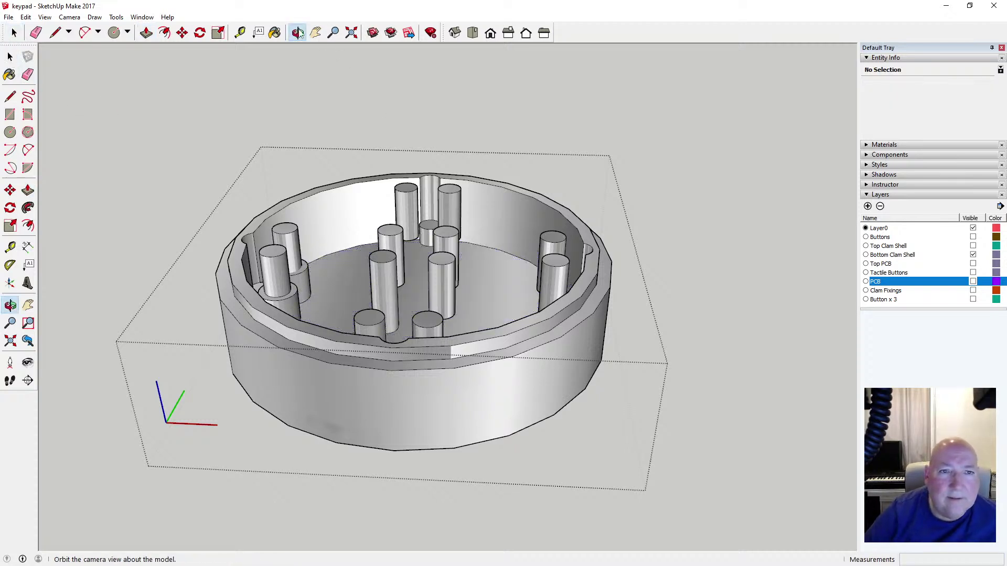
{"action": "left_click_drag", "start_coordinate": [466, 105], "coordinate": [427, 232]}
{"action": "left_click_drag", "start_coordinate": [405, 277], "coordinate": [294, 200]}
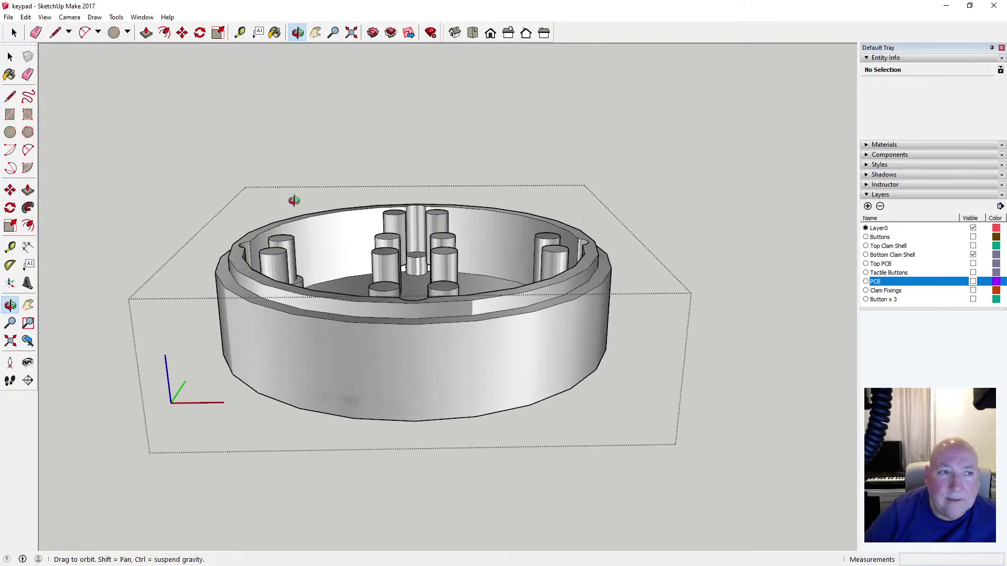
{"action": "left_click", "coordinate": [45, 16]}
{"action": "mouse_move", "coordinate": [100, 156]}
{"action": "left_click", "coordinate": [153, 156]}
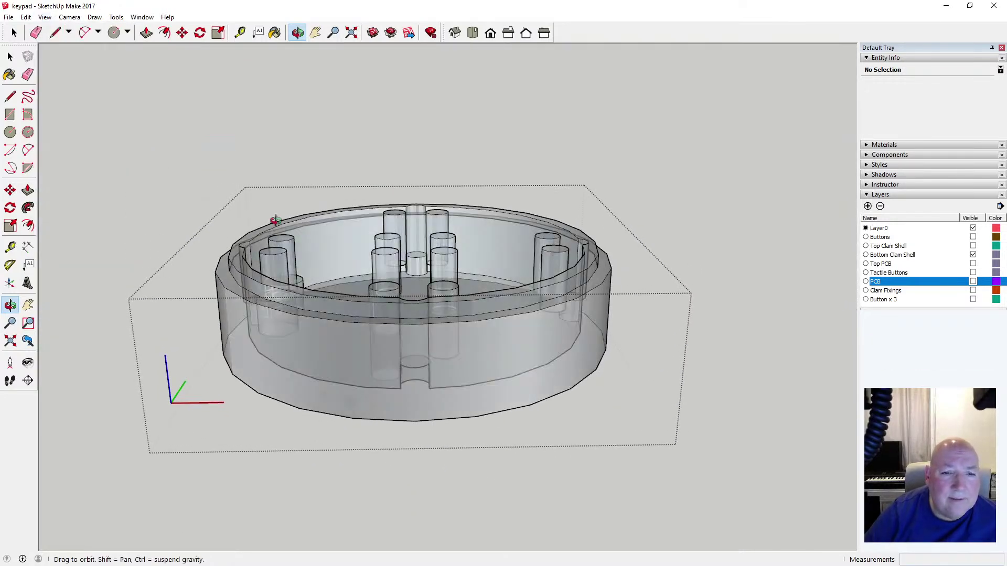
{"action": "left_click_drag", "start_coordinate": [382, 352], "coordinate": [266, 359]}
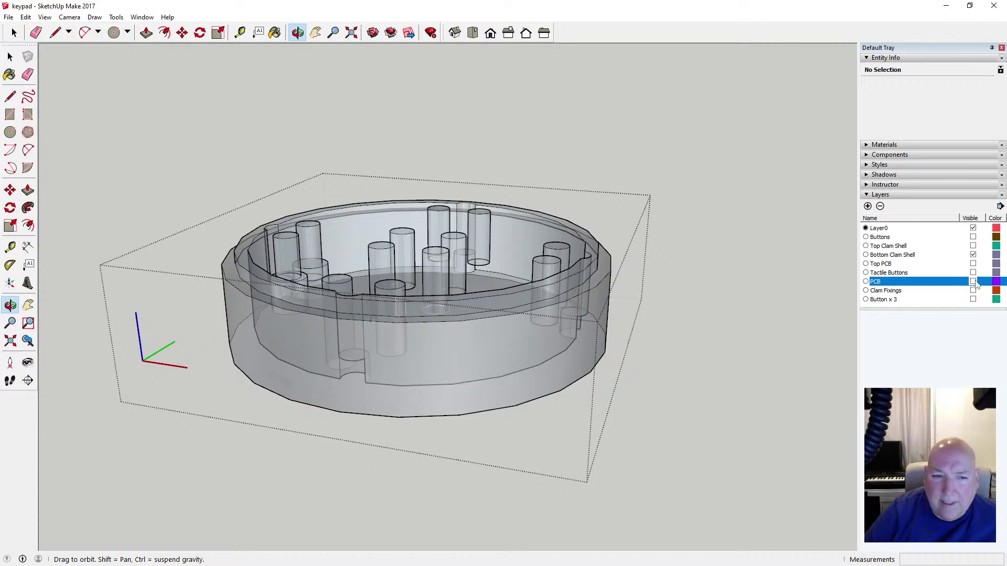
{"action": "left_click_drag", "start_coordinate": [348, 337], "coordinate": [347, 310]}
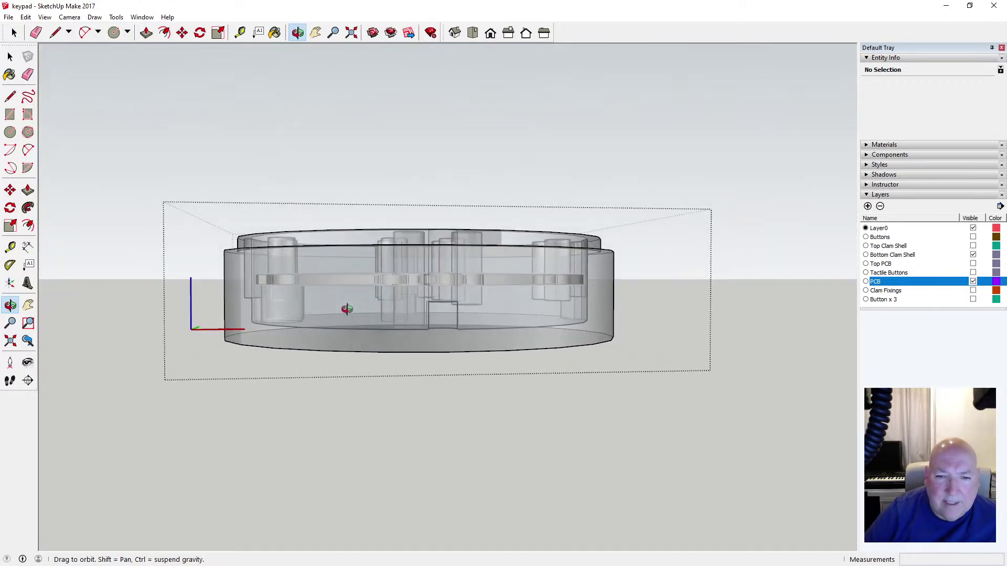
{"action": "left_click_drag", "start_coordinate": [437, 312], "coordinate": [433, 350]}
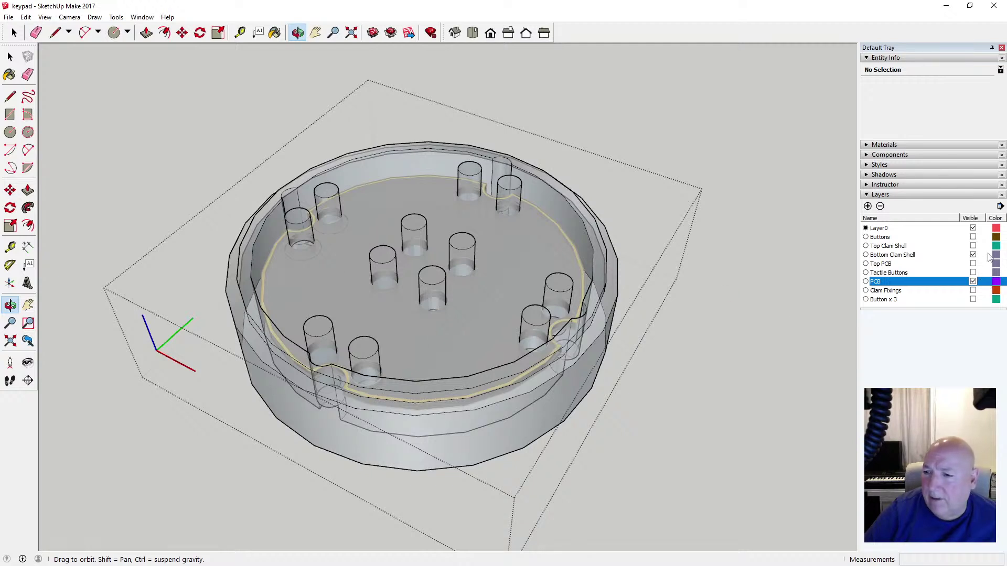
Show the Buttons layer, then turn off the X-ray face style and close the bottom shell
{"action": "left_click", "coordinate": [972, 237]}
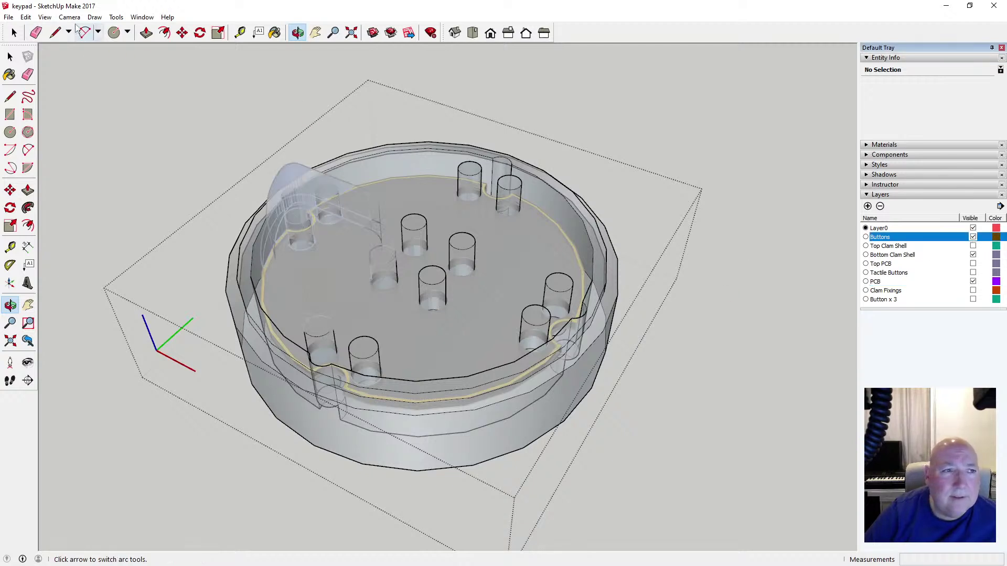
{"action": "left_click", "coordinate": [44, 17]}
{"action": "mouse_move", "coordinate": [92, 155]}
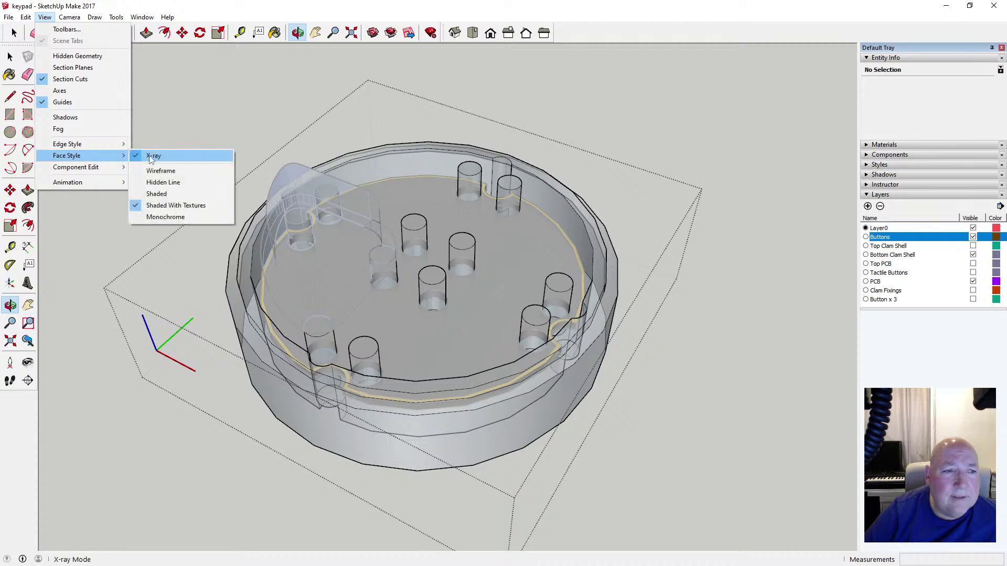
{"action": "left_click", "coordinate": [152, 155]}
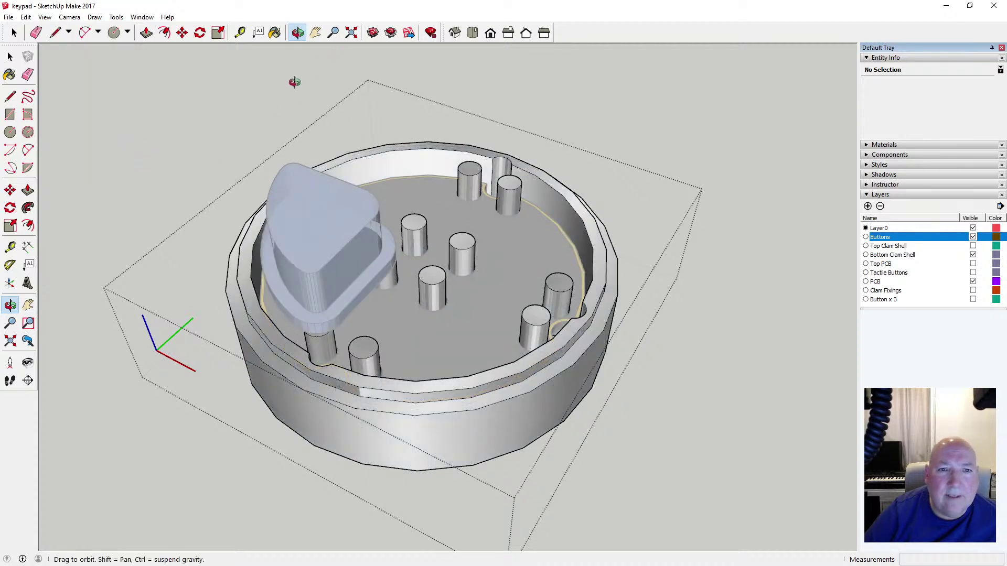
{"action": "left_click", "coordinate": [10, 56]}
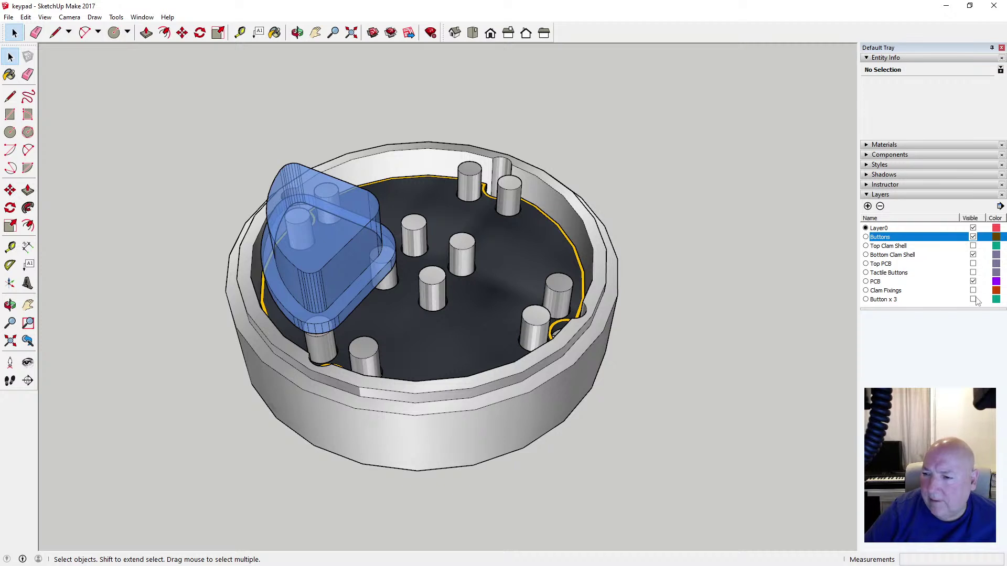
Show the Button x 3 and Tactile Buttons layers and view the four buttons from above
{"action": "left_click", "coordinate": [974, 299]}
{"action": "left_click", "coordinate": [974, 273]}
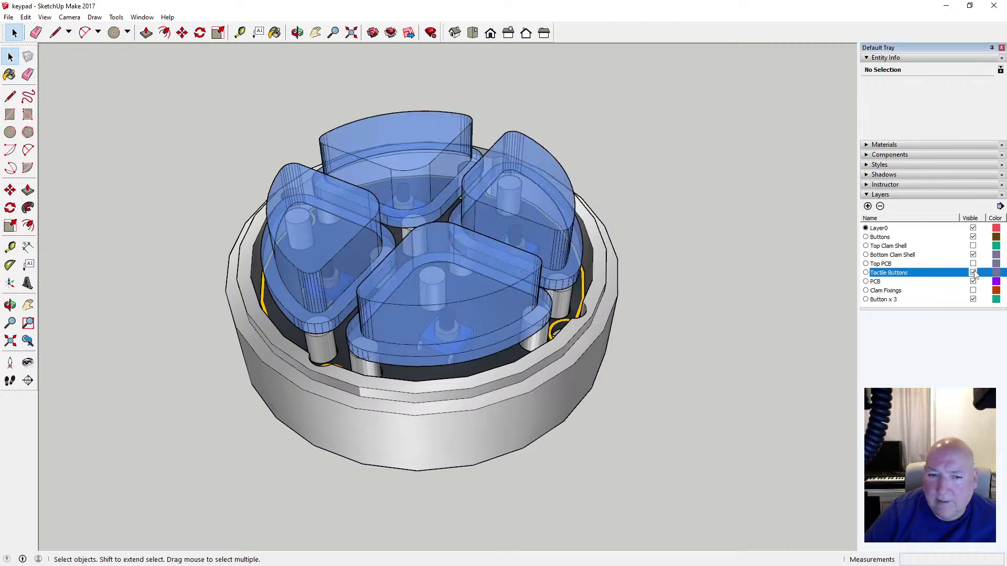
{"action": "key", "text": "o"}
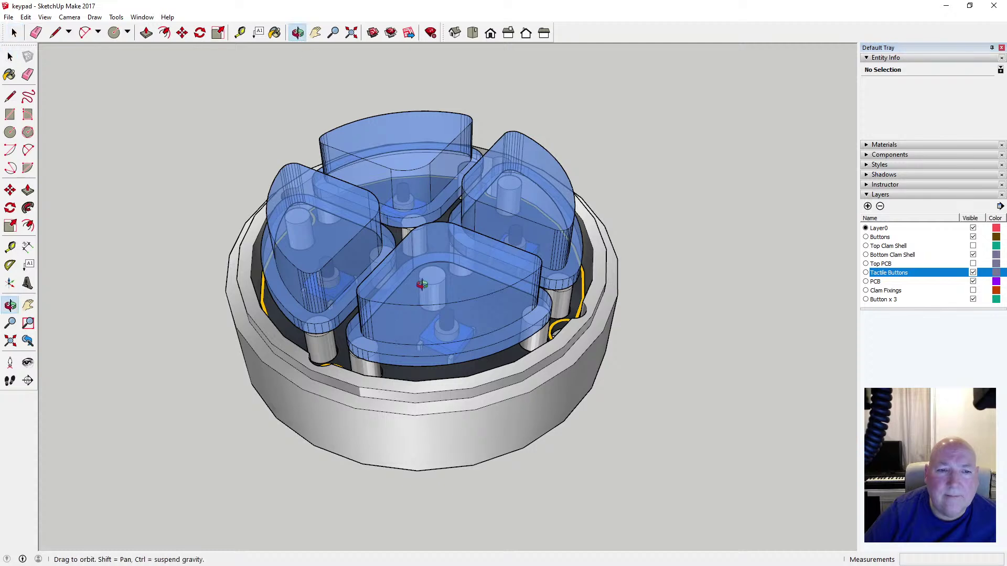
{"action": "left_click_drag", "start_coordinate": [451, 220], "coordinate": [509, 499]}
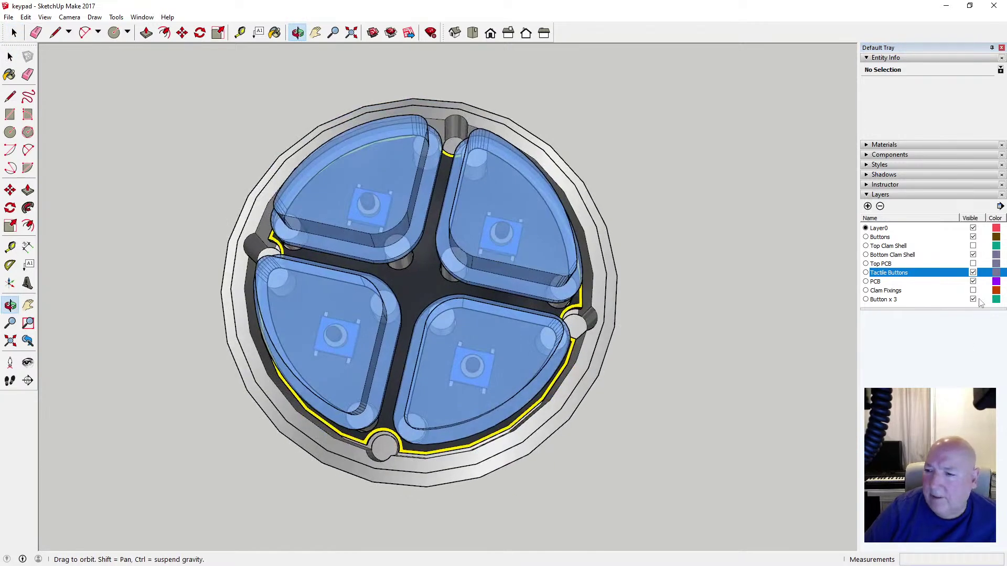
Show the Top Clam Shell and Clam Fixings layers and inspect the assembled keypad enclosure
{"action": "left_click", "coordinate": [973, 246]}
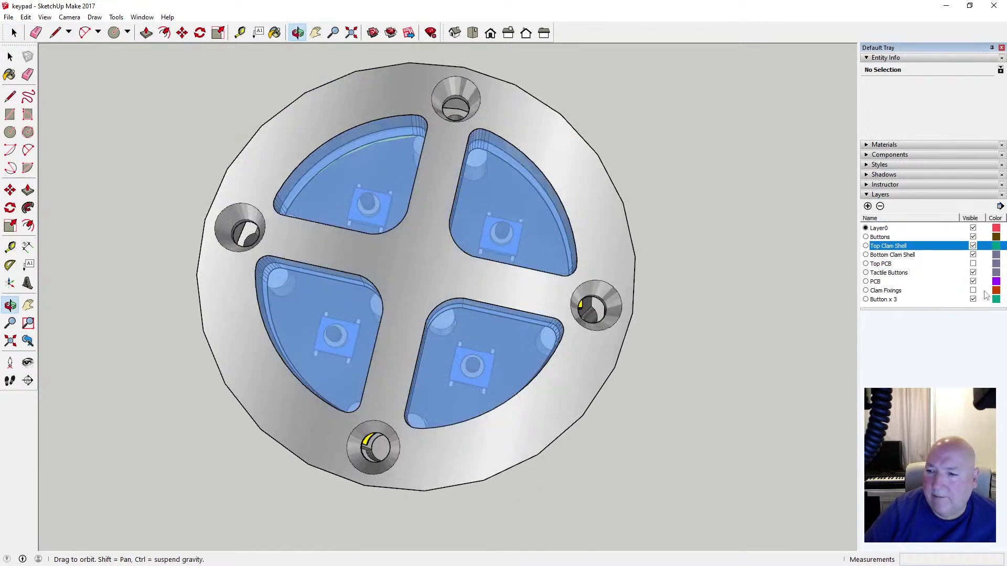
{"action": "left_click", "coordinate": [973, 290]}
{"action": "left_click_drag", "start_coordinate": [610, 330], "coordinate": [536, 337]}
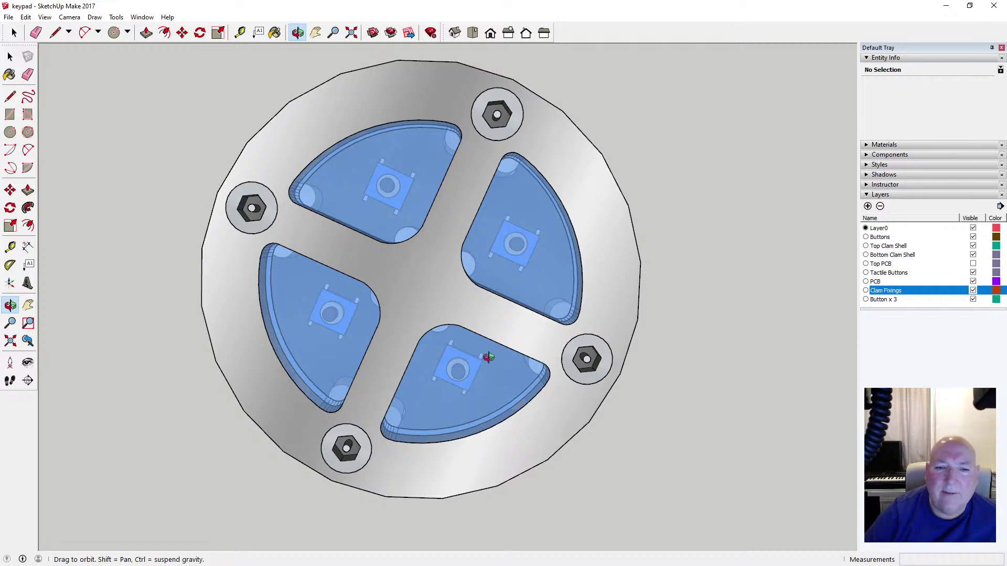
{"action": "left_click_drag", "start_coordinate": [489, 357], "coordinate": [498, 271]}
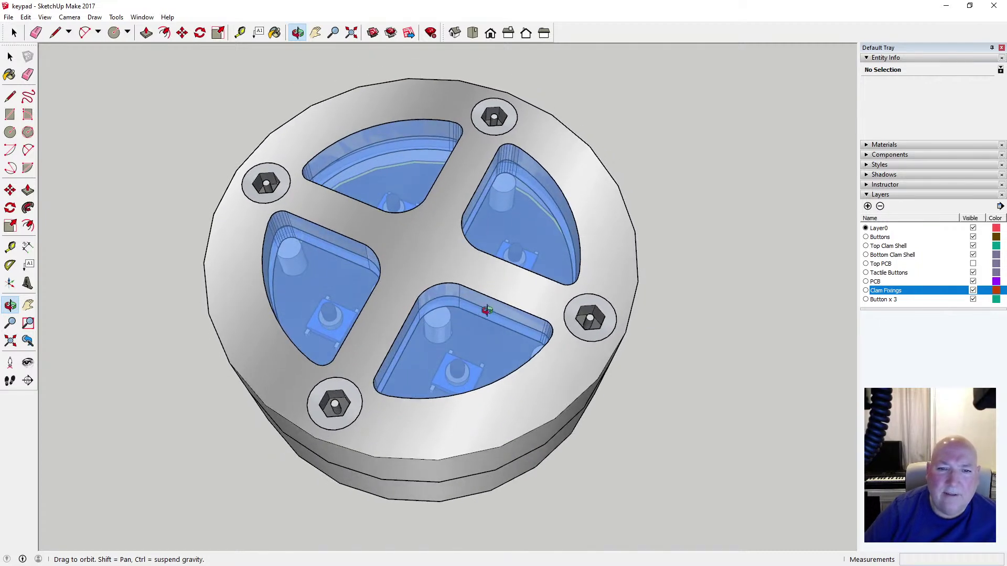
Examine the assembled keypad enclosure from above and from the side, with its four buttons and clam fixings
{"action": "left_click_drag", "start_coordinate": [487, 310], "coordinate": [488, 372]}
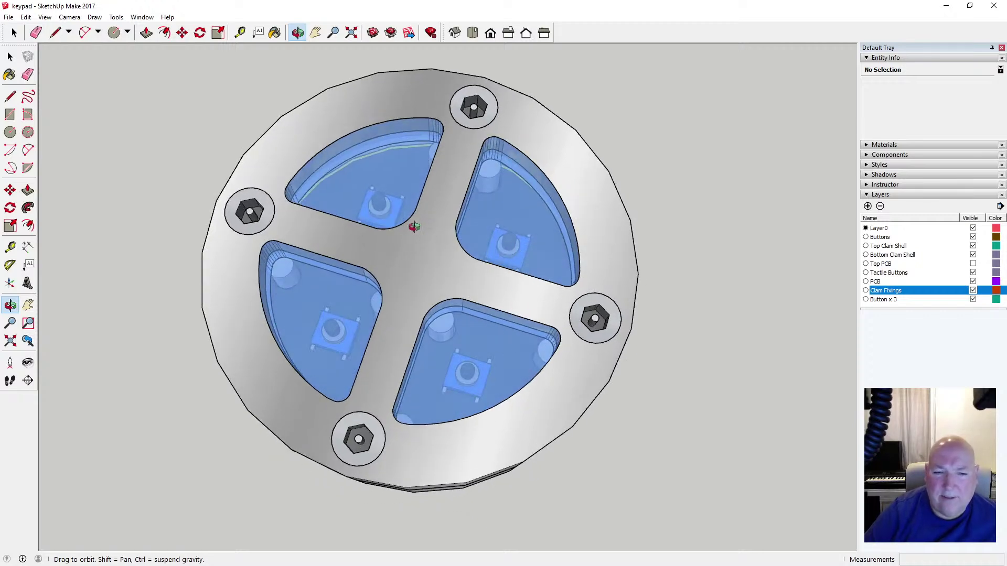
{"action": "left_click_drag", "start_coordinate": [413, 353], "coordinate": [414, 374]}
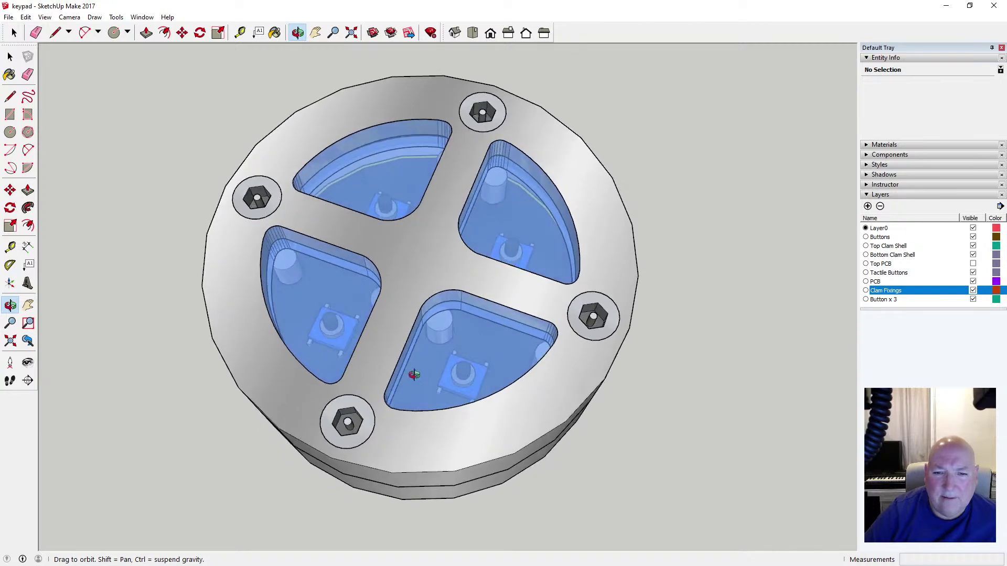
{"action": "left_click_drag", "start_coordinate": [496, 269], "coordinate": [463, 276]}
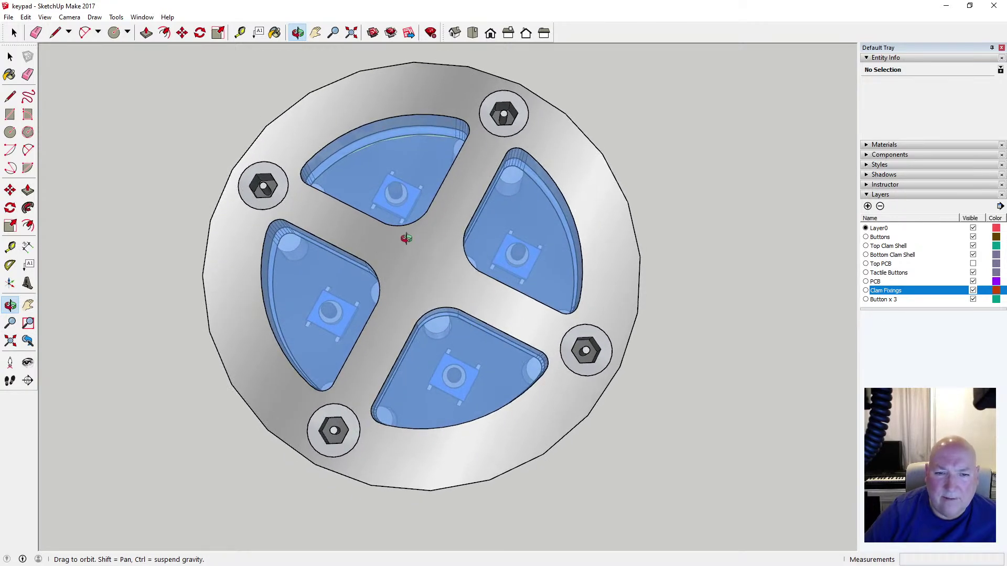
{"action": "mouse_move", "coordinate": [407, 239]}
{"action": "left_mouse_down"}
{"action": "mouse_move", "coordinate": [355, 294]}
{"action": "mouse_move", "coordinate": [393, 229]}
{"action": "left_mouse_up"}
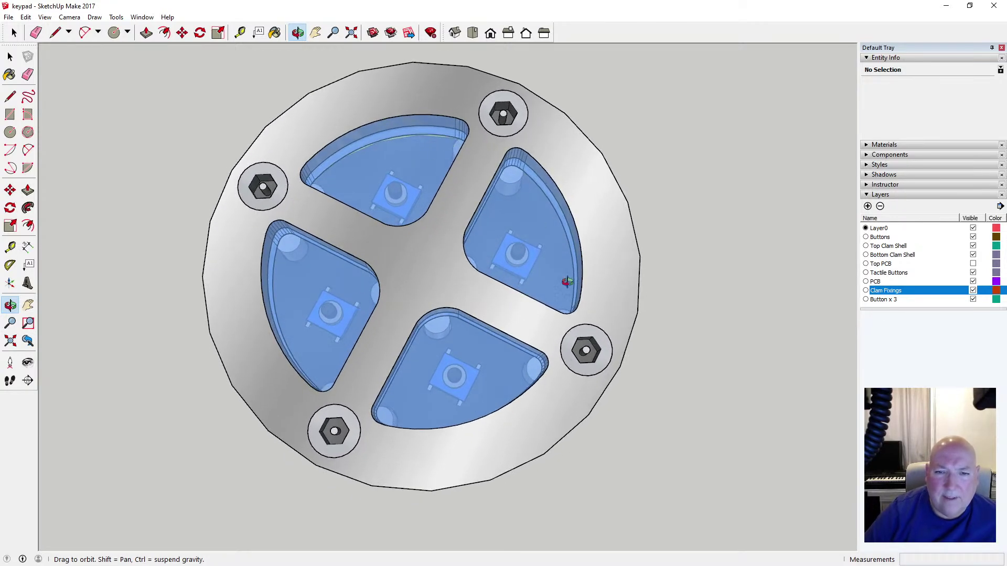
{"action": "left_click_drag", "start_coordinate": [452, 279], "coordinate": [514, 317]}
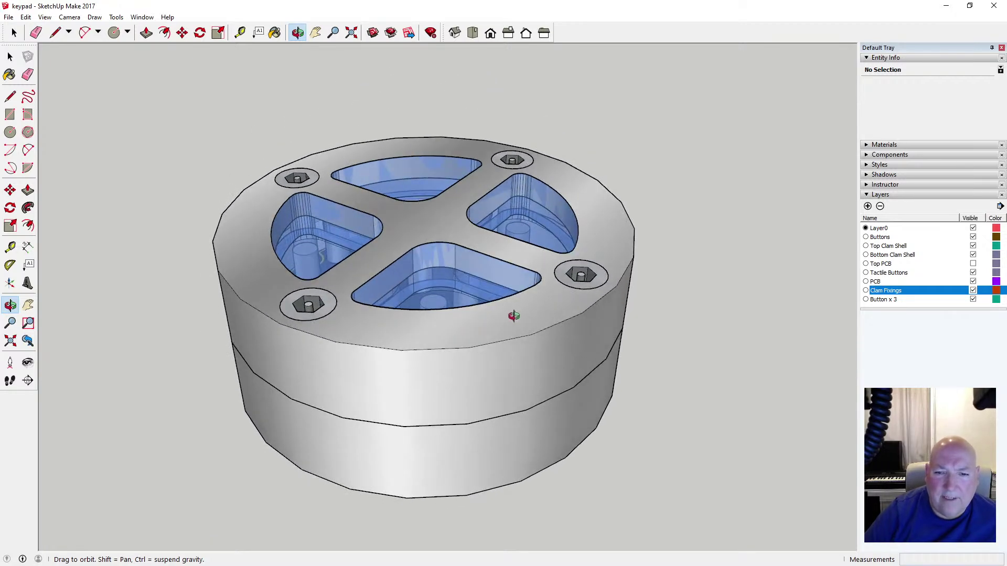
Hide the Clam Fixings, Top Clam Shell, Buttons, Button x 3 and Tactile Buttons layers, leaving the PCB in the bottom shell
{"action": "left_click", "coordinate": [973, 291]}
{"action": "left_click", "coordinate": [973, 247]}
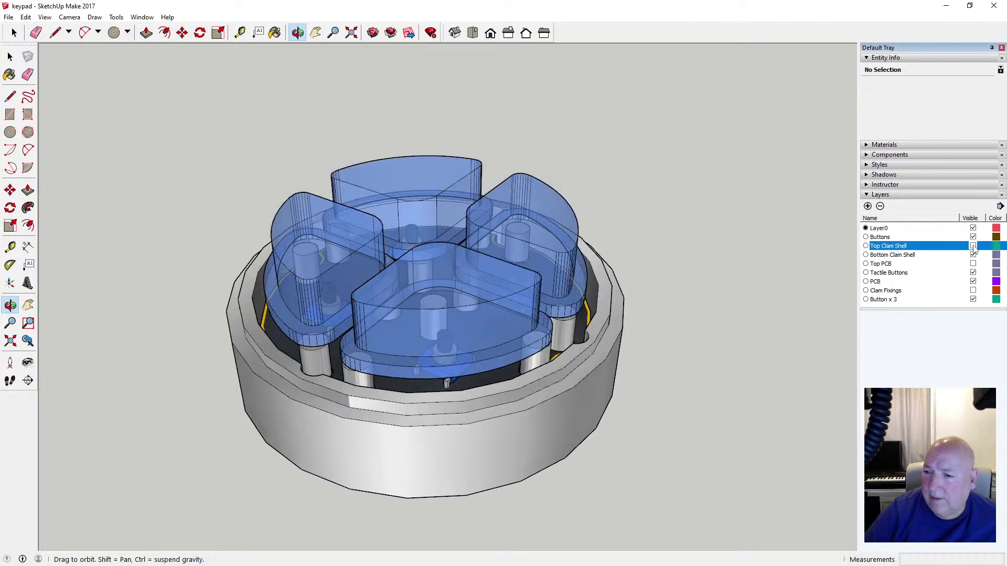
{"action": "left_click", "coordinate": [973, 237]}
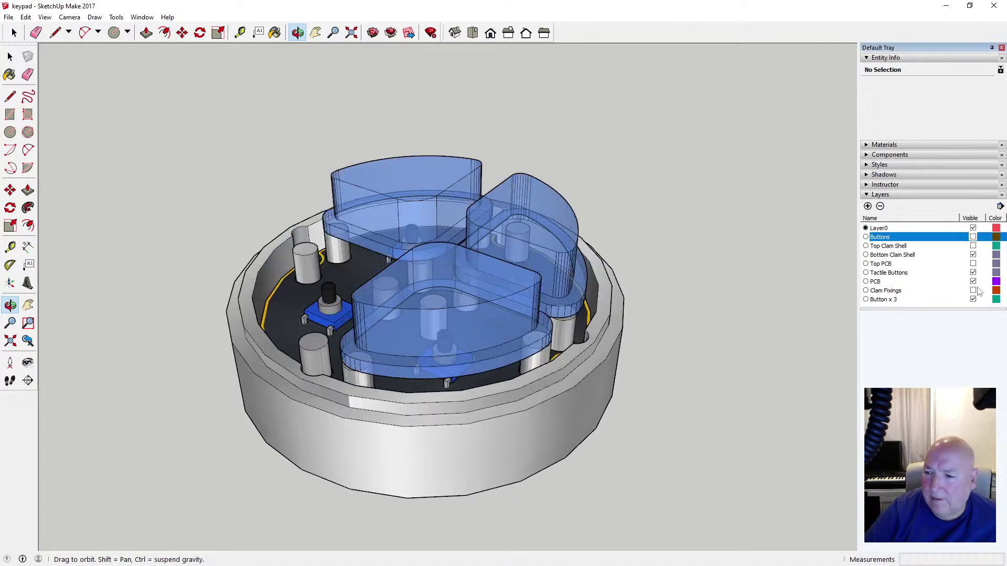
{"action": "left_click", "coordinate": [973, 300]}
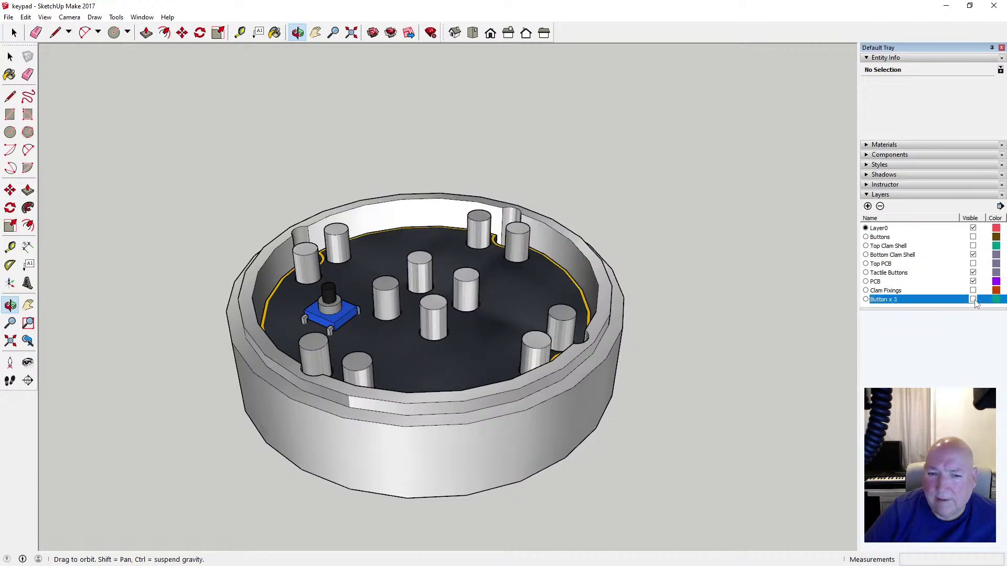
{"action": "left_click", "coordinate": [973, 272]}
{"action": "left_click_drag", "start_coordinate": [466, 314], "coordinate": [418, 375]}
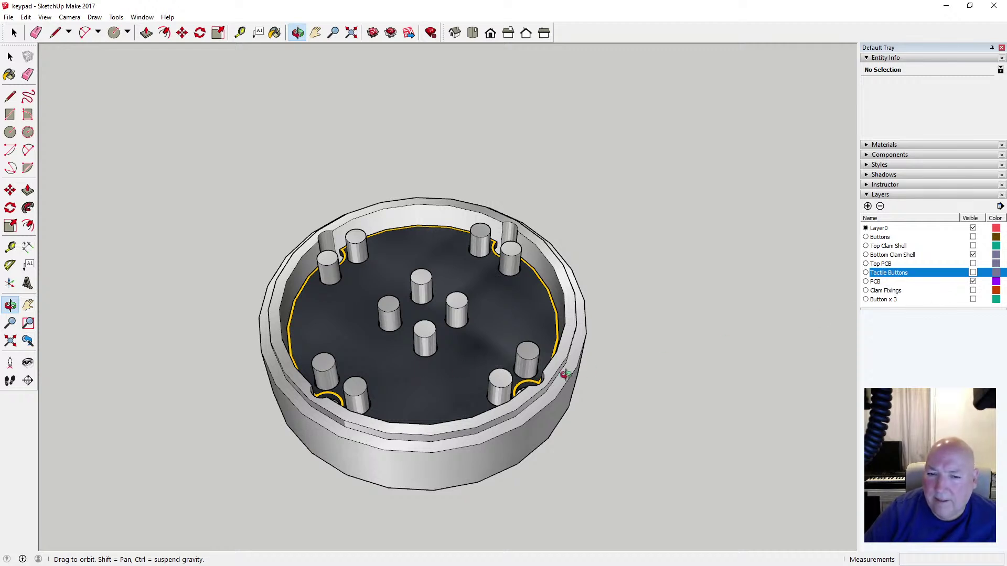
Turn on the X-ray face style and examine the pegs and the gap beneath the PCB inside the bottom shell
{"action": "left_click", "coordinate": [44, 17]}
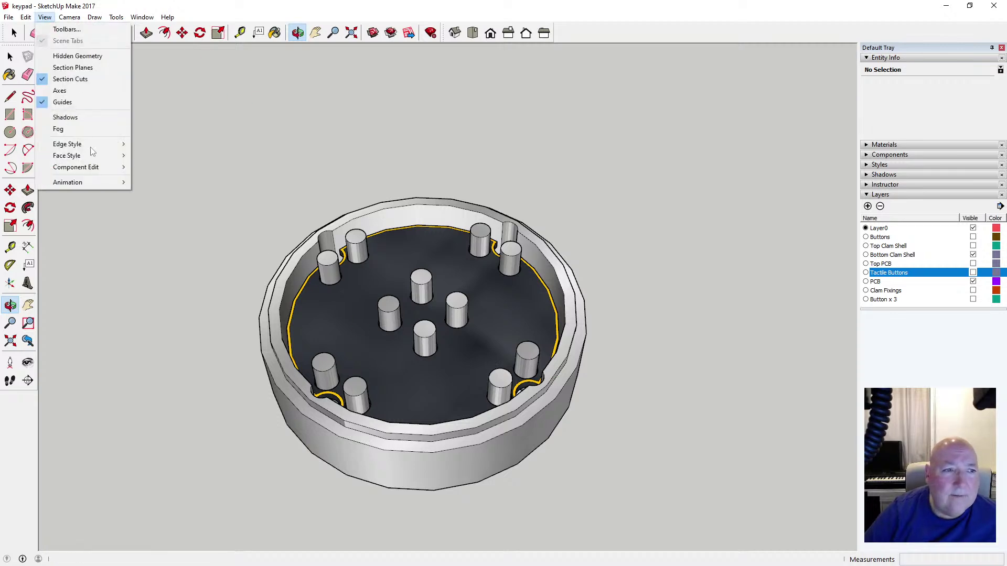
{"action": "mouse_move", "coordinate": [97, 157]}
{"action": "left_click", "coordinate": [153, 156]}
{"action": "left_click_drag", "start_coordinate": [390, 404], "coordinate": [384, 204]}
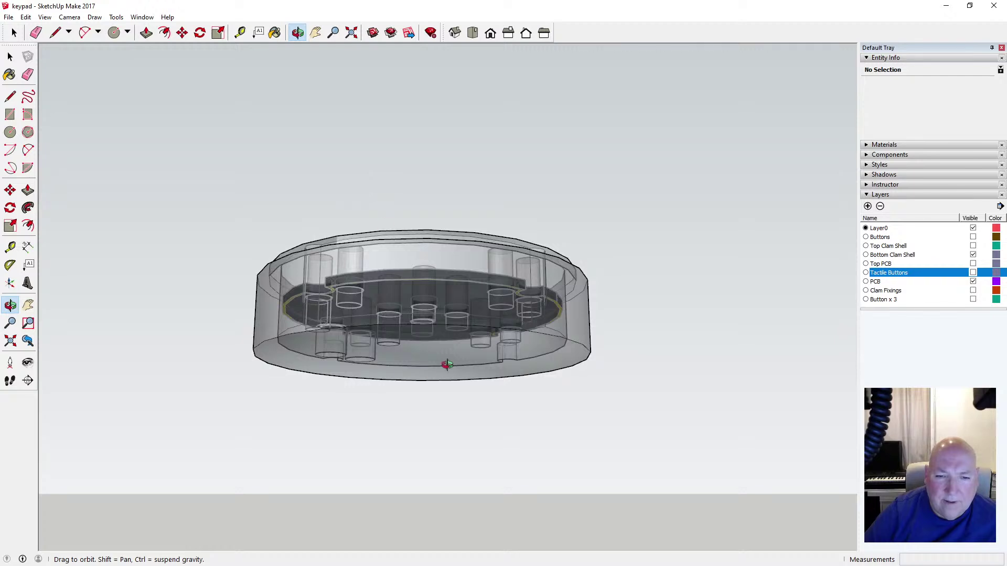
{"action": "left_click_drag", "start_coordinate": [421, 351], "coordinate": [439, 319]}
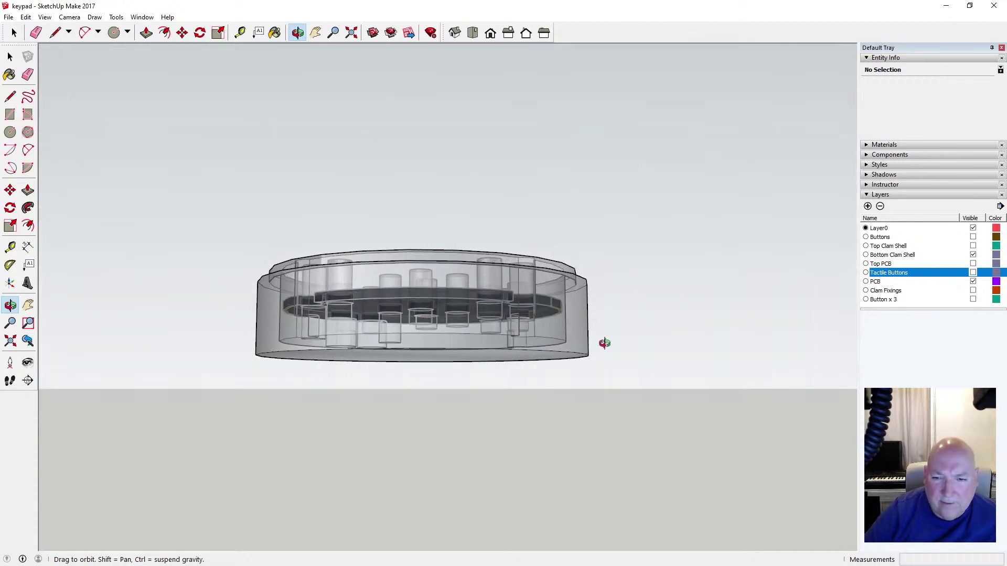
{"action": "left_click_drag", "start_coordinate": [502, 353], "coordinate": [362, 319]}
{"action": "scroll", "coordinate": [402, 334], "scroll_direction": "up", "scroll_amount": 2}
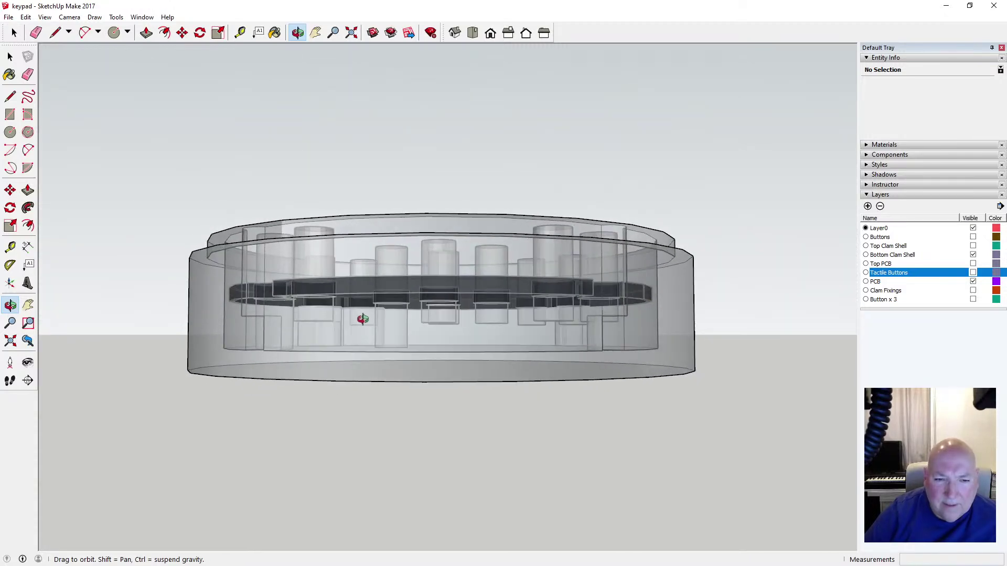
{"action": "middle_click_drag", "start_coordinate": [363, 319], "coordinate": [368, 317]}
{"action": "left_click_drag", "start_coordinate": [397, 343], "coordinate": [349, 414]}
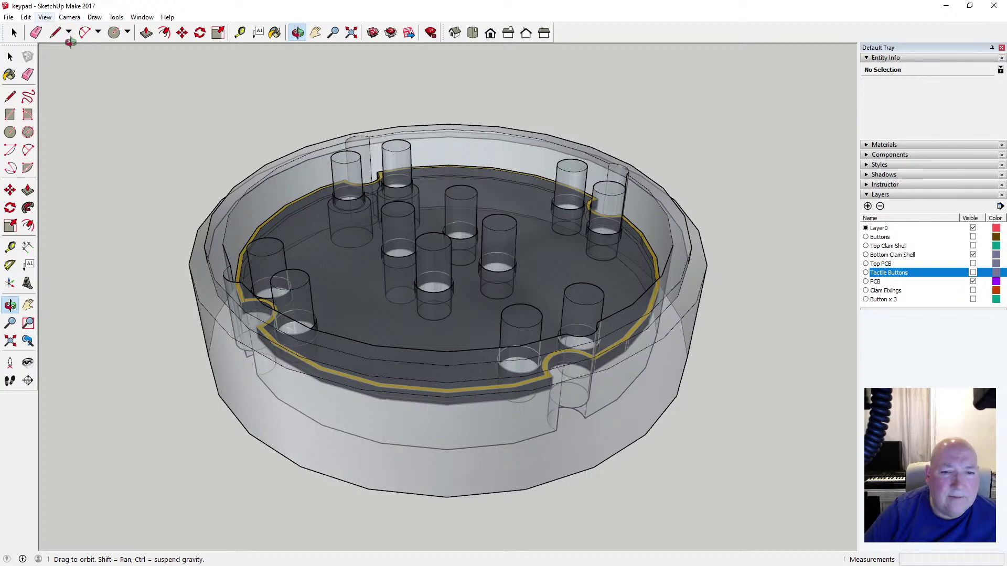
{"action": "left_click_drag", "start_coordinate": [336, 294], "coordinate": [388, 390]}
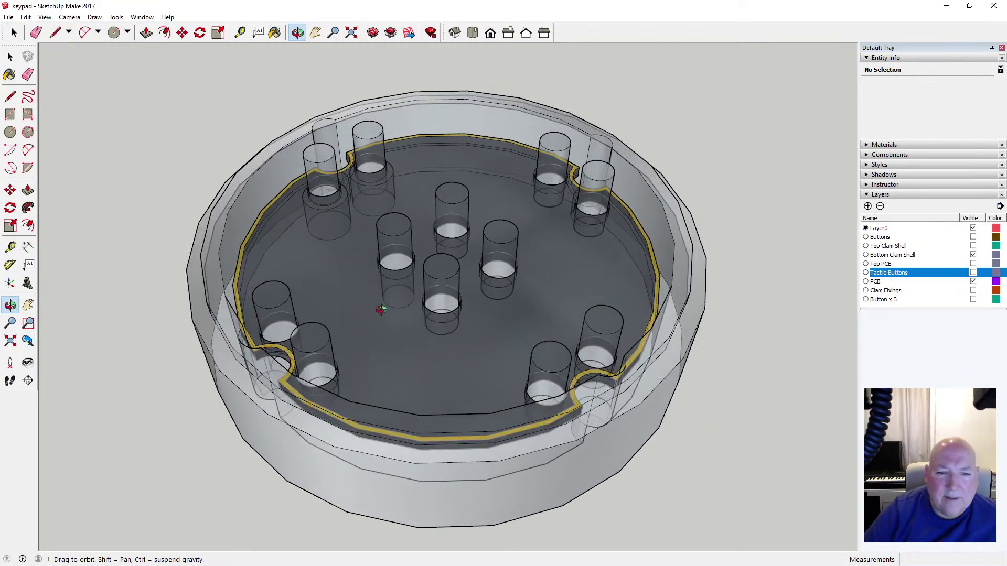
{"action": "mouse_move", "coordinate": [381, 310]}
{"action": "left_mouse_down"}
{"action": "mouse_move", "coordinate": [376, 348]}
{"action": "mouse_move", "coordinate": [367, 315]}
{"action": "left_mouse_up"}
Turn off the X-ray face style and hide the PCB layer to expose the bottom shell's interior
{"action": "left_click", "coordinate": [44, 16]}
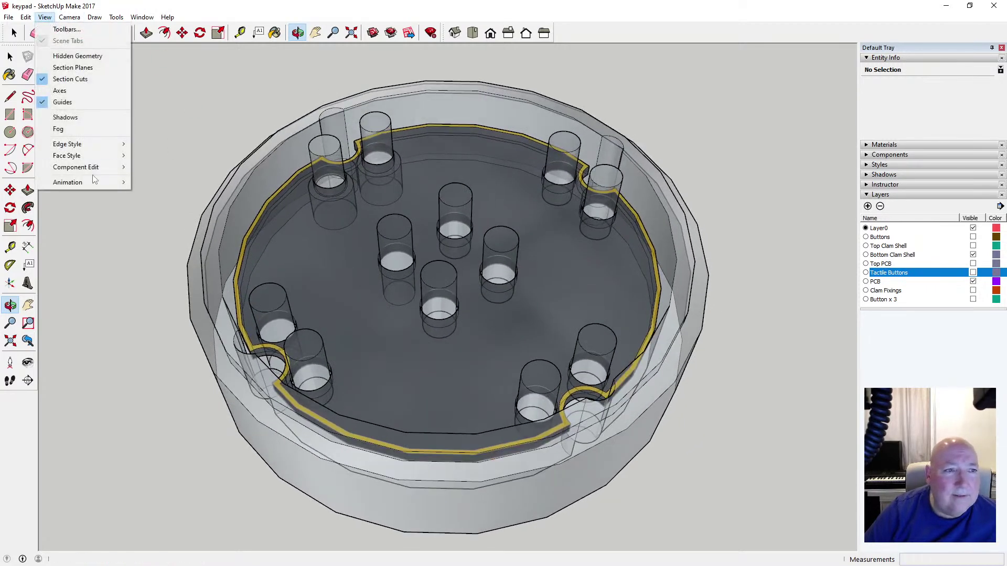
{"action": "mouse_move", "coordinate": [90, 156]}
{"action": "left_click", "coordinate": [150, 159]}
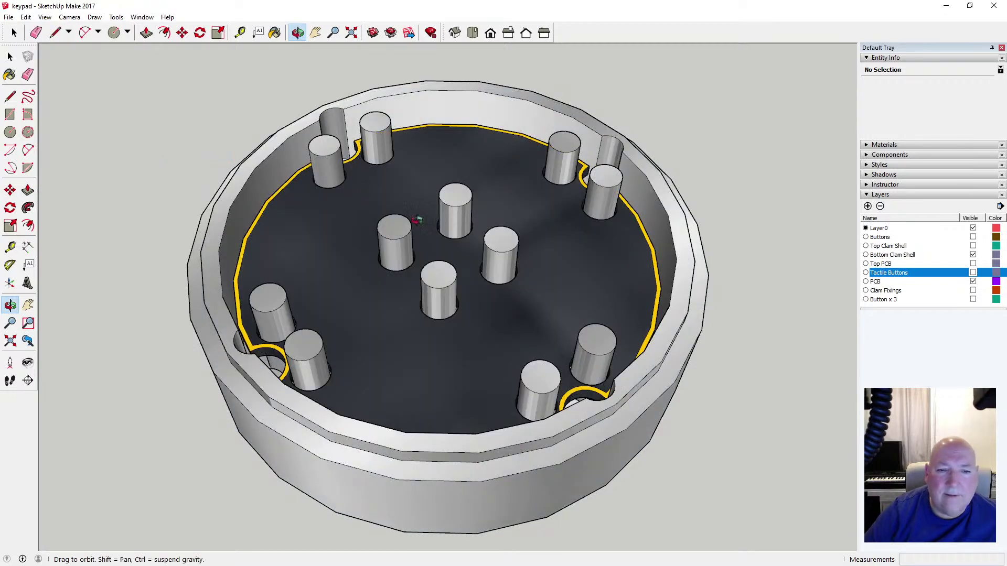
{"action": "left_click_drag", "start_coordinate": [452, 314], "coordinate": [414, 313]}
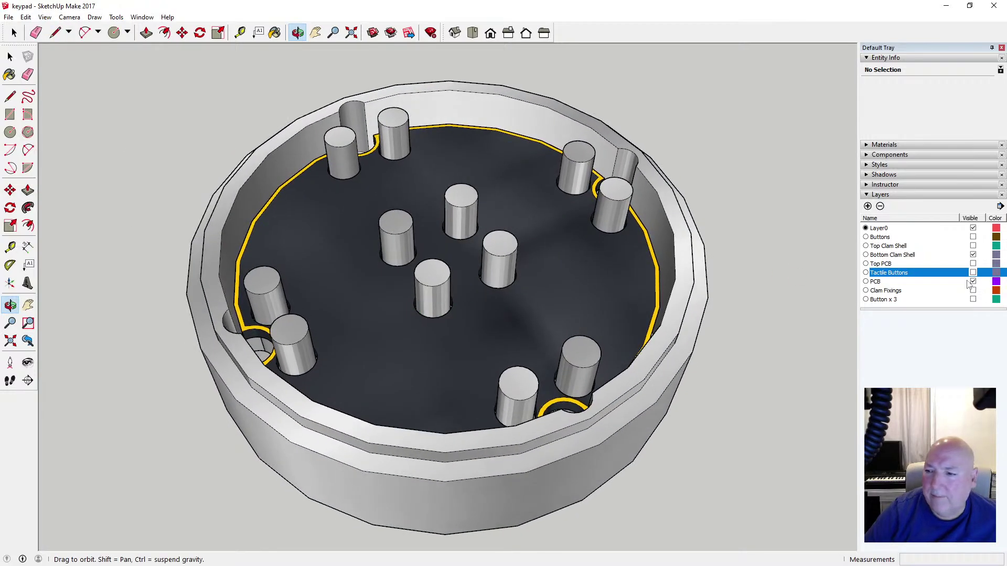
{"action": "left_click", "coordinate": [973, 281]}
{"action": "scroll", "coordinate": [440, 268], "scroll_direction": "down", "scroll_amount": 5}
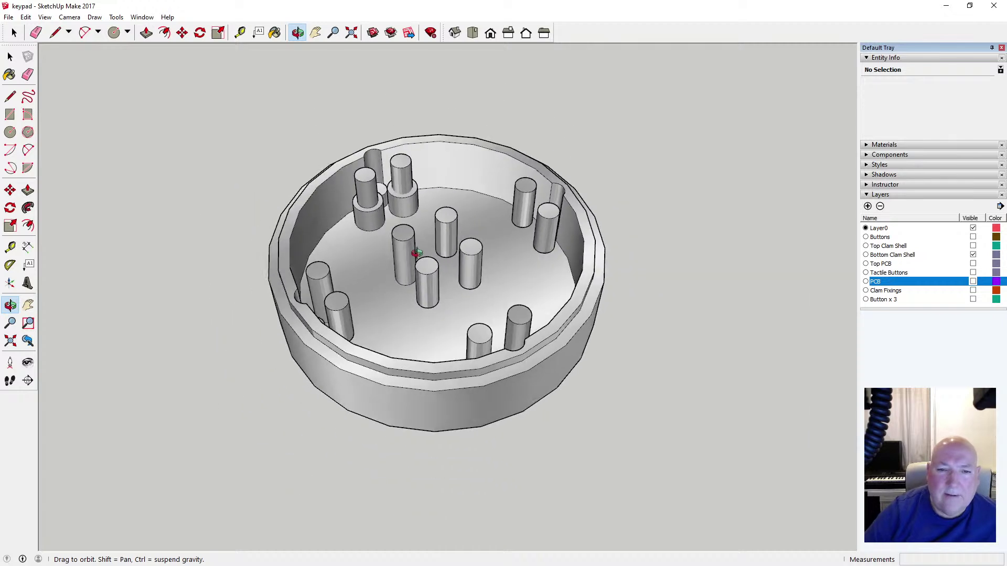
Examine up close where the bases of the pegs meet the bottom shell's floor
{"action": "left_click_drag", "start_coordinate": [440, 269], "coordinate": [412, 218]}
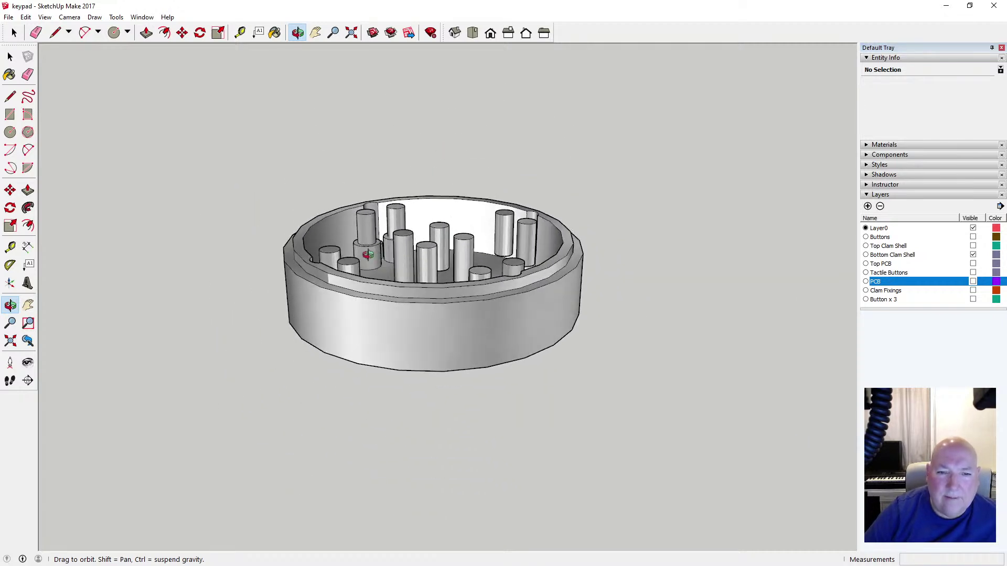
{"action": "scroll", "coordinate": [373, 265], "scroll_direction": "up", "scroll_amount": 10}
{"action": "scroll", "coordinate": [377, 267], "scroll_direction": "up", "scroll_amount": 2}
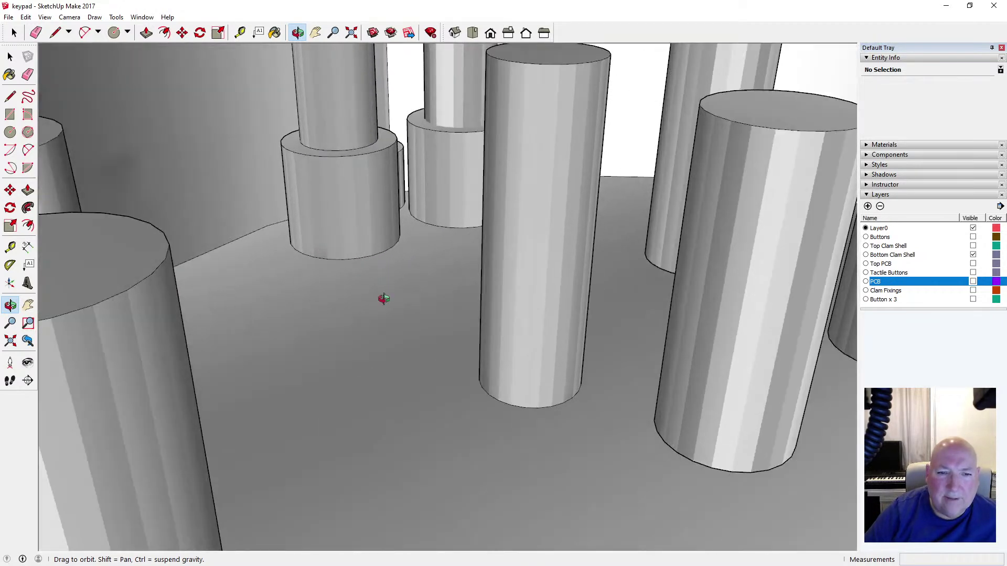
{"action": "mouse_move", "coordinate": [384, 299]}
{"action": "left_mouse_down"}
{"action": "mouse_move", "coordinate": [380, 257]}
{"action": "mouse_move", "coordinate": [379, 287]}
{"action": "left_mouse_up"}
{"action": "scroll", "coordinate": [456, 321], "scroll_direction": "down", "scroll_amount": 3}
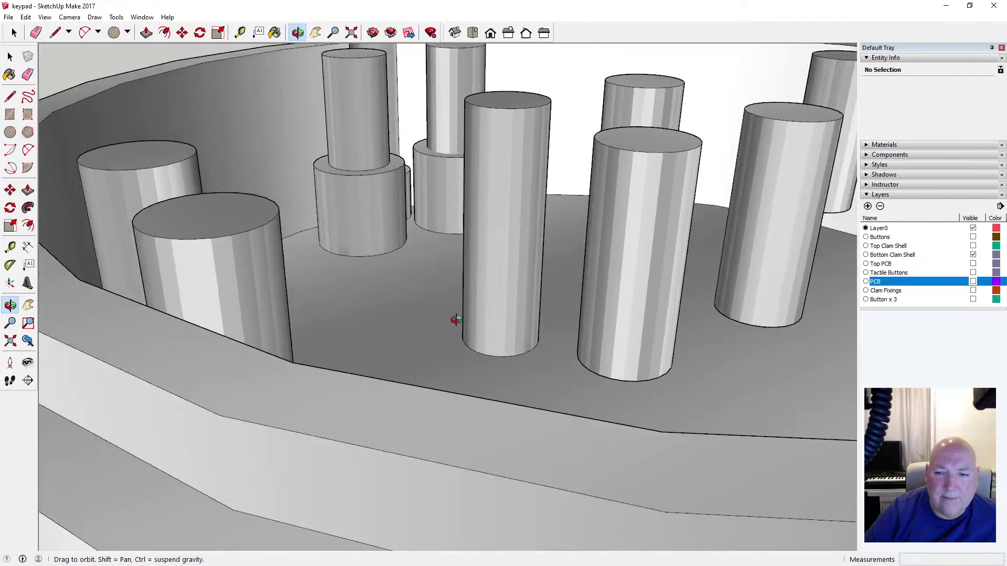
{"action": "left_click_drag", "start_coordinate": [542, 340], "coordinate": [468, 336]}
{"action": "scroll", "coordinate": [512, 326], "scroll_direction": "down", "scroll_amount": 5}
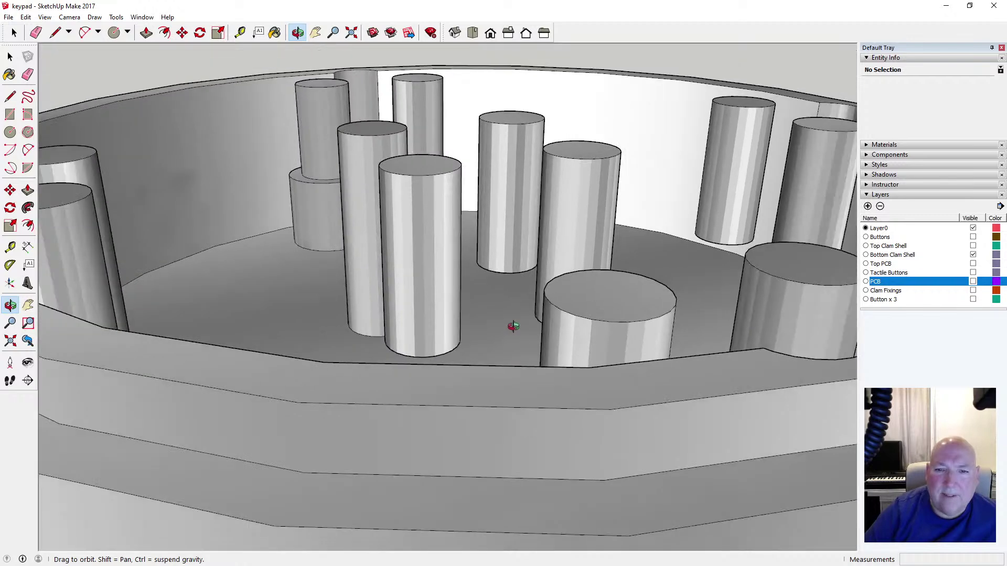
{"action": "scroll", "coordinate": [514, 304], "scroll_direction": "up", "scroll_amount": 8}
{"action": "scroll", "coordinate": [518, 288], "scroll_direction": "up", "scroll_amount": 4}
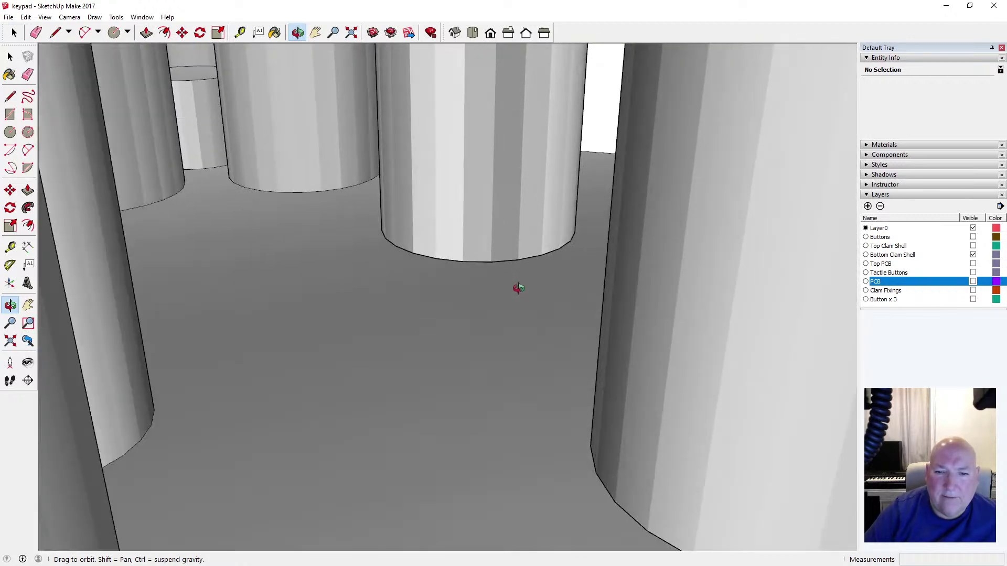
{"action": "scroll", "coordinate": [513, 285], "scroll_direction": "up", "scroll_amount": 4}
{"action": "scroll", "coordinate": [495, 246], "scroll_direction": "up", "scroll_amount": 6}
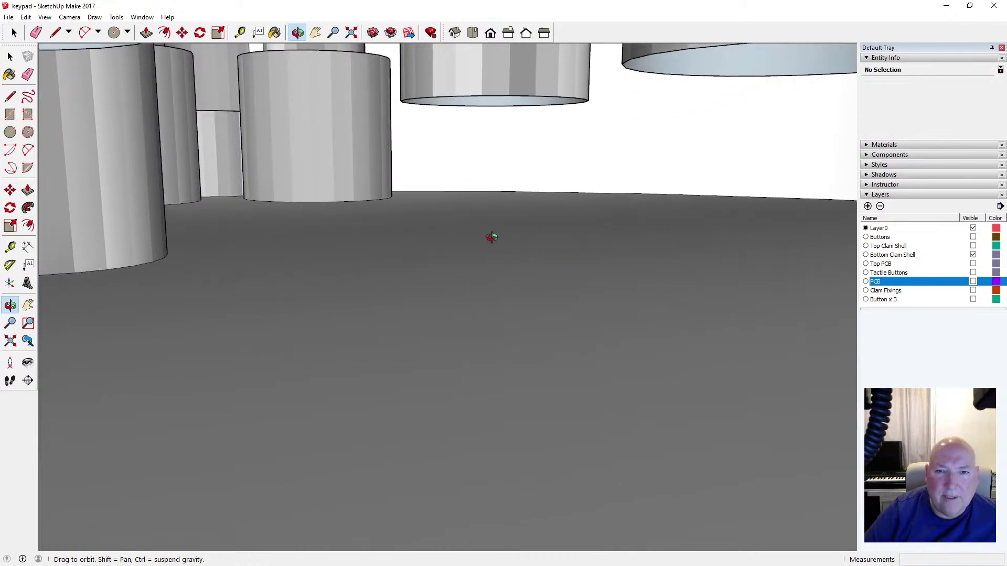
{"action": "left_click_drag", "start_coordinate": [491, 240], "coordinate": [467, 262]}
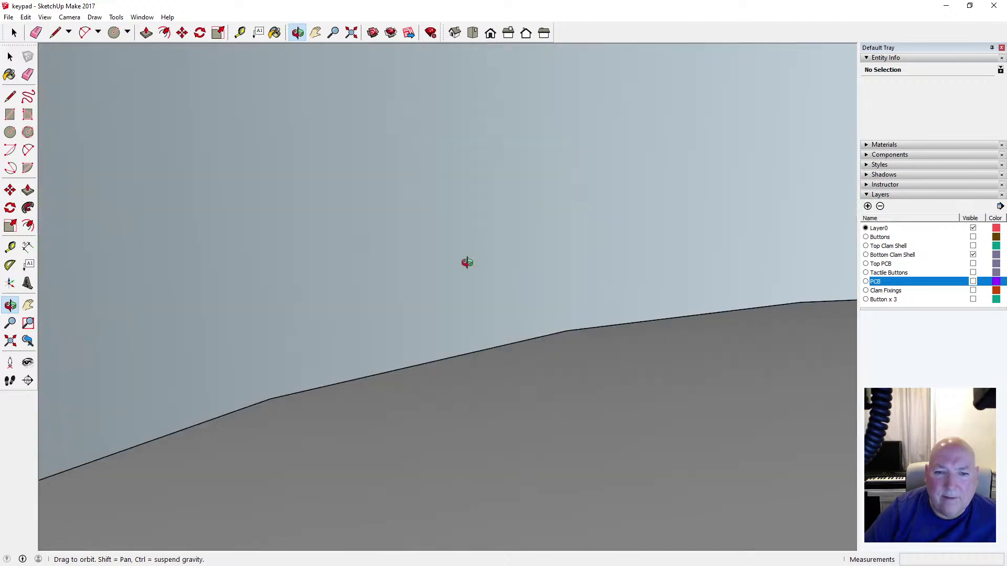
Fit the bottom shell in view and inspect its pegs from above, including the two with wider stepped bases
{"action": "left_click", "coordinate": [351, 33]}
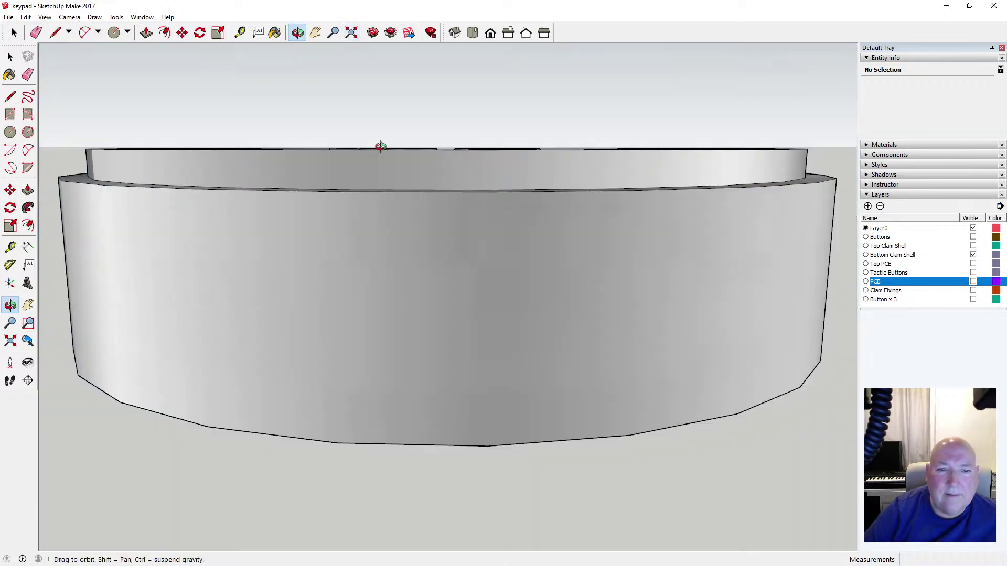
{"action": "left_click_drag", "start_coordinate": [377, 144], "coordinate": [371, 246]}
{"action": "scroll", "coordinate": [367, 241], "scroll_direction": "down", "scroll_amount": 5}
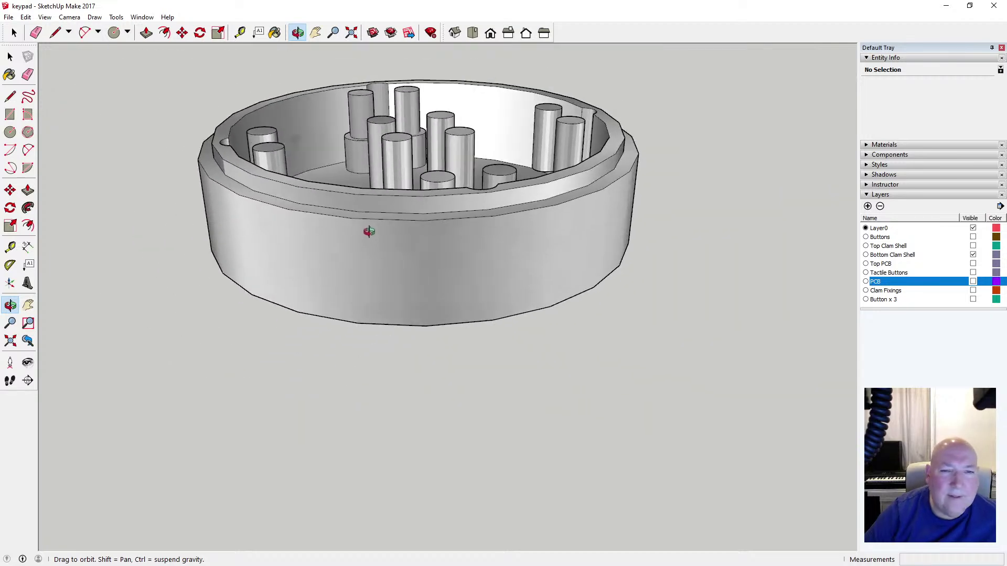
{"action": "left_click_drag", "start_coordinate": [412, 203], "coordinate": [447, 100]}
{"action": "scroll", "coordinate": [418, 190], "scroll_direction": "down", "scroll_amount": 2}
{"action": "scroll", "coordinate": [377, 135], "scroll_direction": "up", "scroll_amount": 3}
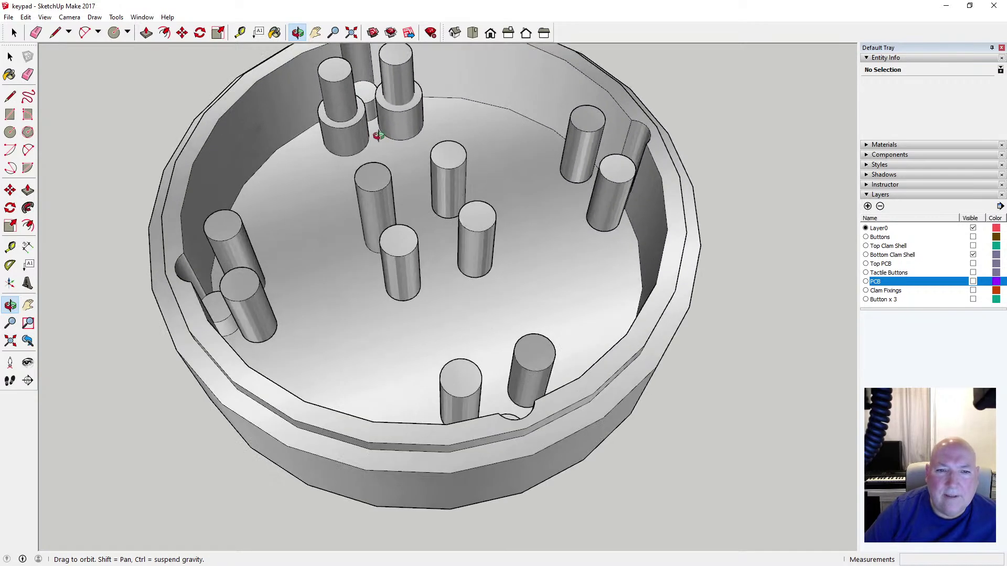
{"action": "scroll", "coordinate": [377, 135], "scroll_direction": "up", "scroll_amount": 2}
{"action": "left_click_drag", "start_coordinate": [337, 153], "coordinate": [343, 128]}
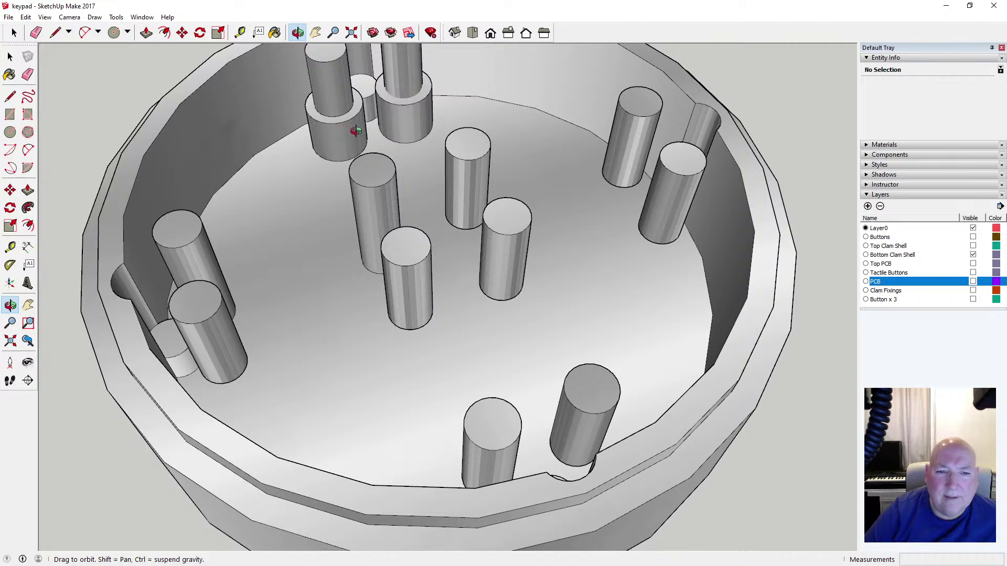
Undo the layer visibility changes until the whole keypad is shown with its top clam shell and clam fixings
{"action": "scroll", "coordinate": [358, 223], "scroll_direction": "down", "scroll_amount": 3}
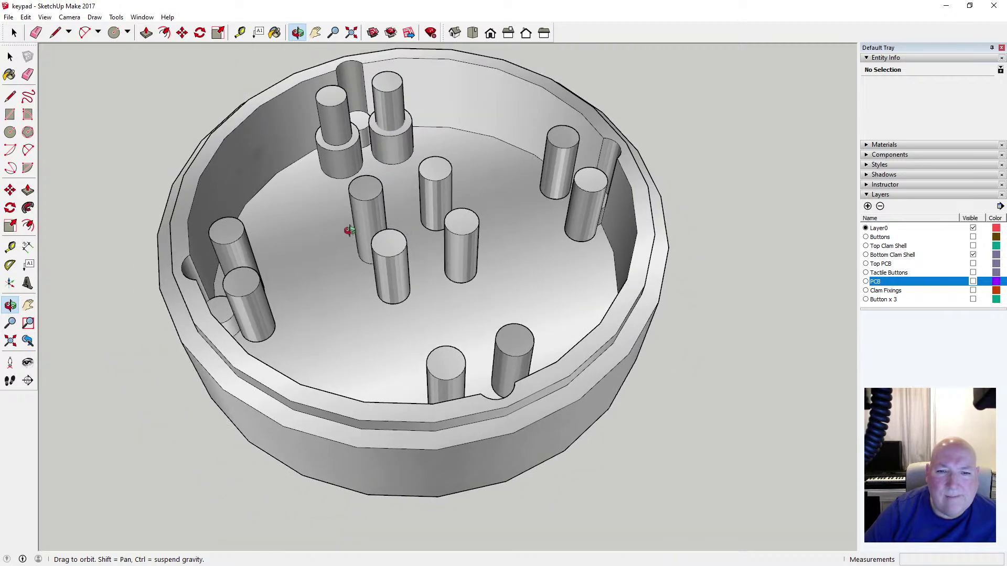
{"action": "left_click_drag", "start_coordinate": [349, 230], "coordinate": [420, 173]}
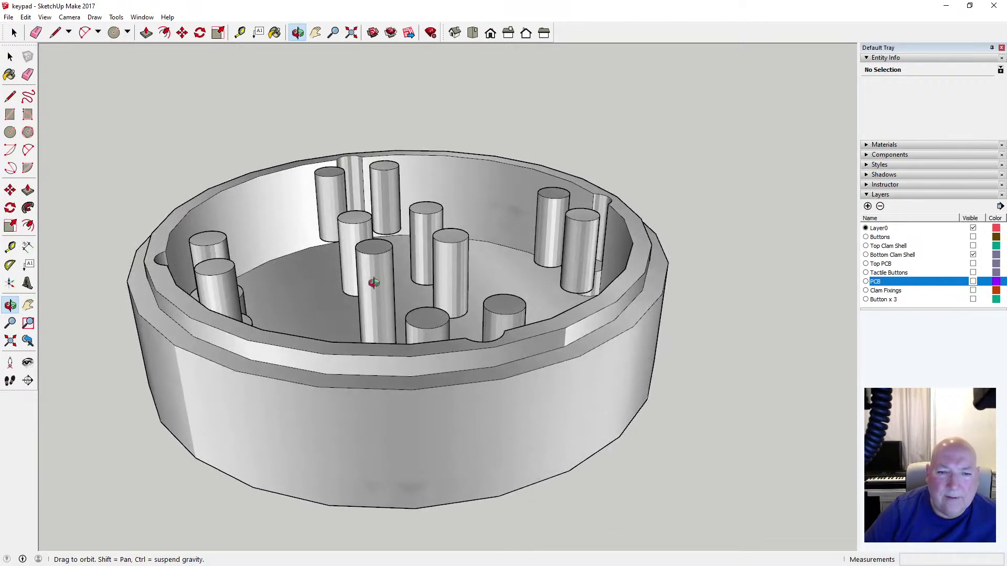
{"action": "left_click_drag", "start_coordinate": [375, 283], "coordinate": [408, 286]}
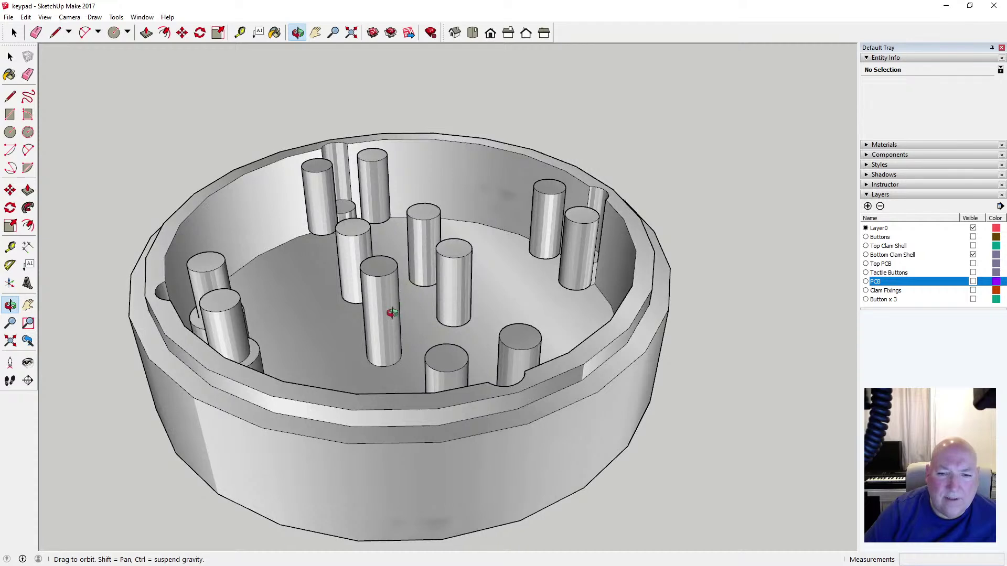
{"action": "scroll", "coordinate": [367, 338], "scroll_direction": "down", "scroll_amount": 2}
{"action": "left_click_drag", "start_coordinate": [367, 337], "coordinate": [397, 251]}
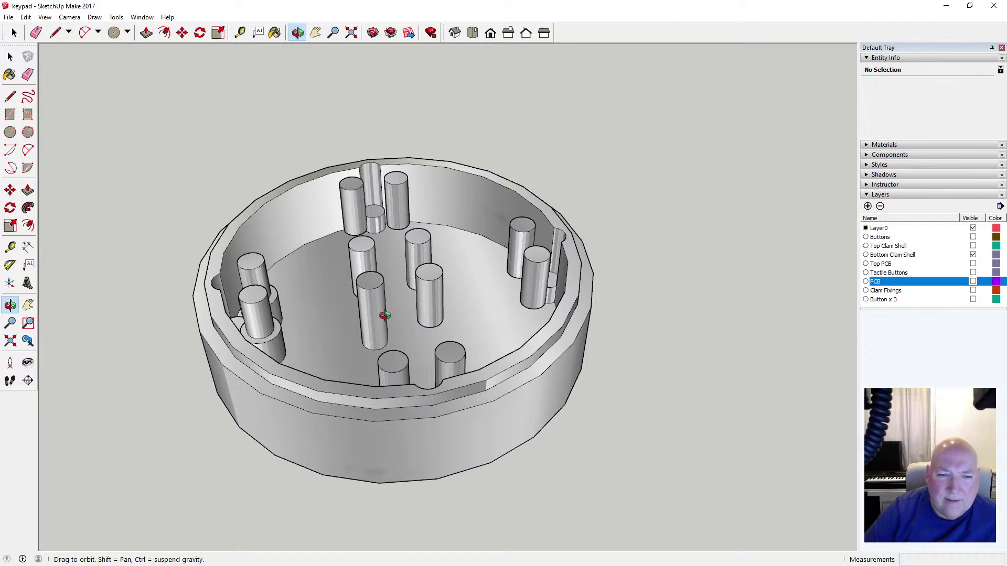
{"action": "left_click", "coordinate": [27, 18]}
{"action": "left_click", "coordinate": [33, 30]}
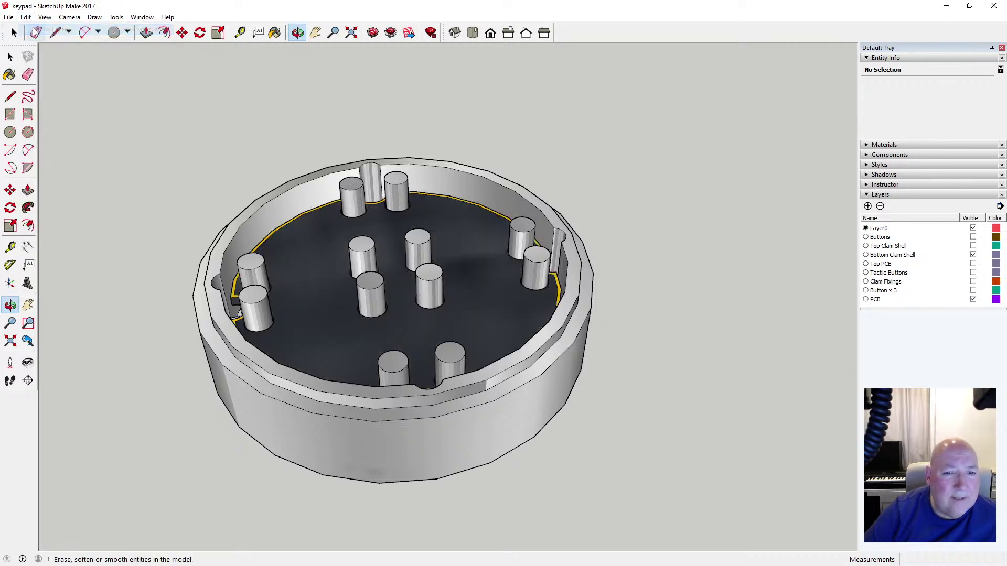
{"action": "left_click", "coordinate": [28, 18]}
{"action": "left_click", "coordinate": [33, 30]}
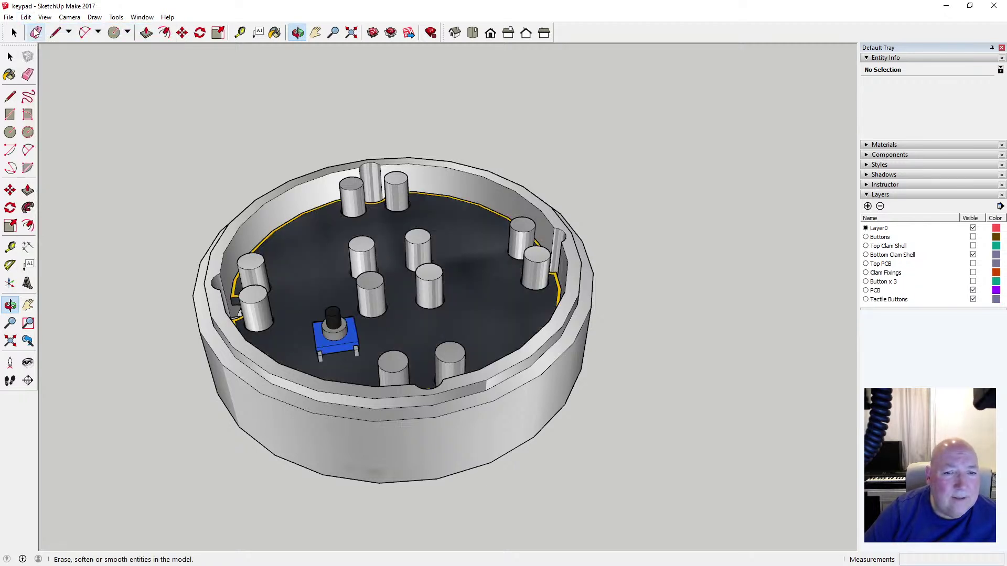
{"action": "left_click", "coordinate": [26, 17]}
{"action": "left_click", "coordinate": [33, 30]}
{"action": "left_click", "coordinate": [26, 17]}
{"action": "left_click", "coordinate": [32, 30]}
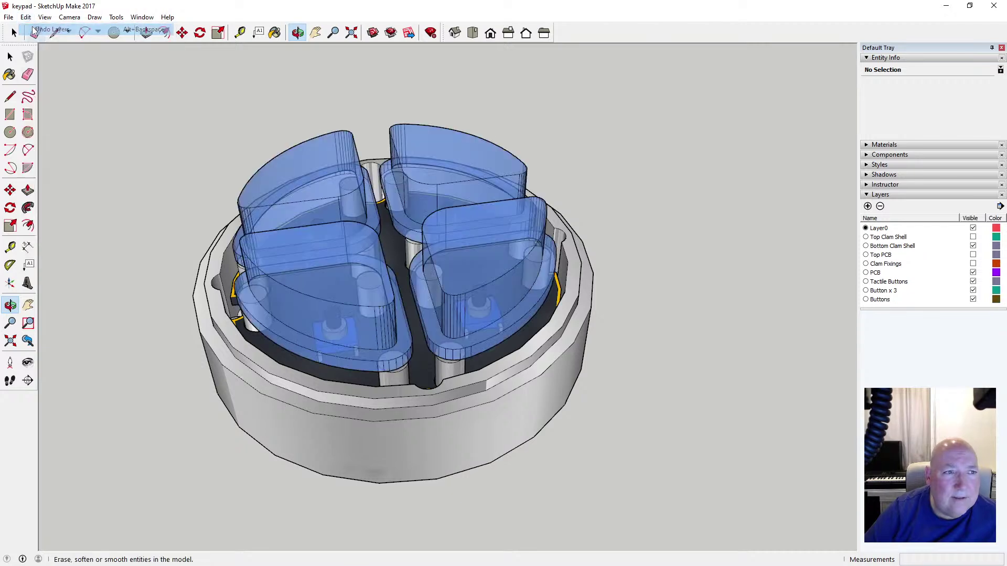
{"action": "left_click", "coordinate": [26, 18]}
{"action": "left_click", "coordinate": [32, 29]}
{"action": "left_click", "coordinate": [26, 17]}
{"action": "left_click", "coordinate": [32, 29]}
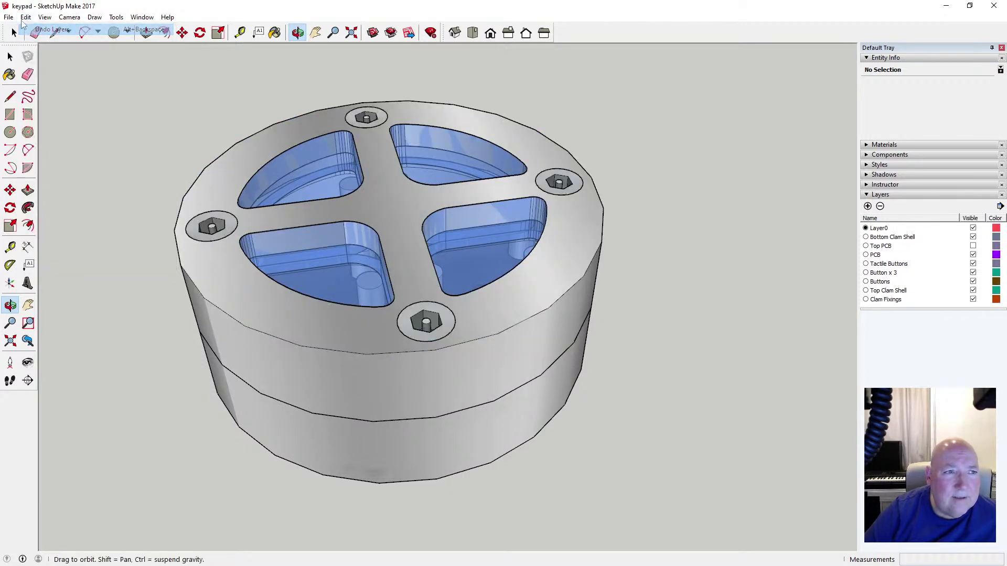
Undo the earlier layer changes back to the open bottom shell group with only the PCB and one button displayed
{"action": "left_click", "coordinate": [26, 17]}
{"action": "left_click", "coordinate": [32, 29]}
{"action": "left_click", "coordinate": [26, 17]}
{"action": "left_click", "coordinate": [33, 29]}
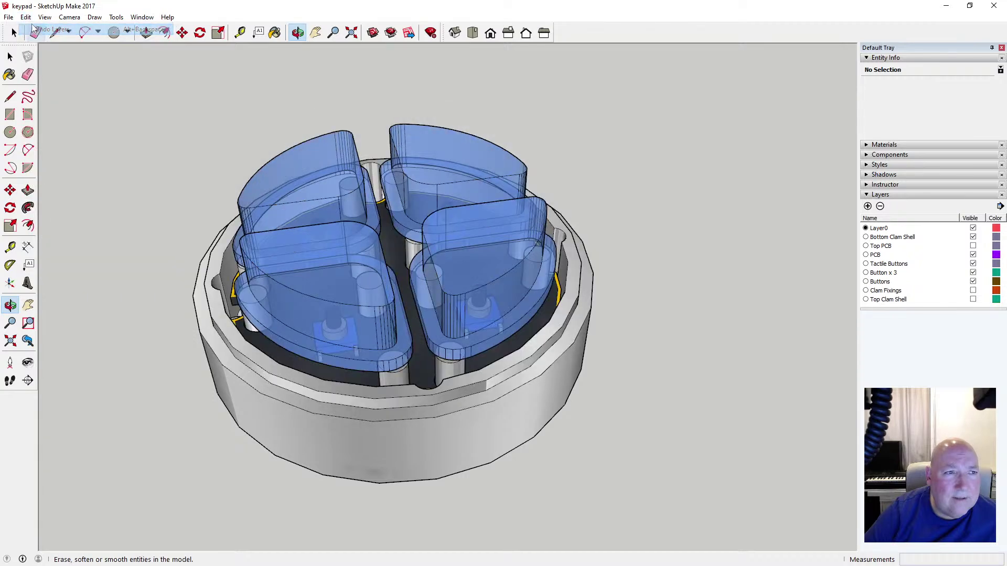
{"action": "left_click", "coordinate": [26, 17]}
{"action": "left_click", "coordinate": [32, 29]}
{"action": "left_click", "coordinate": [26, 18]}
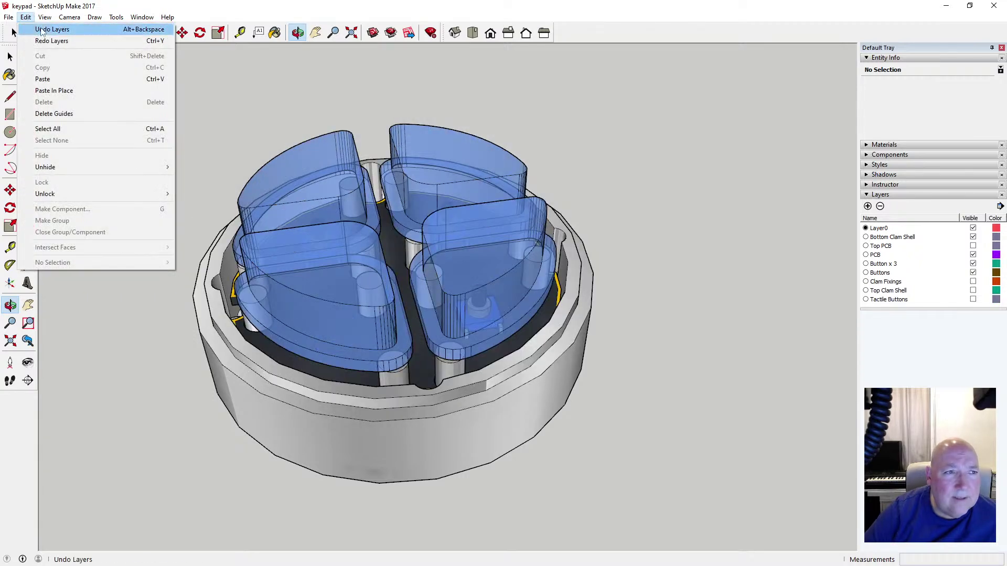
{"action": "left_click", "coordinate": [33, 29]}
{"action": "left_click", "coordinate": [26, 17]}
{"action": "left_click", "coordinate": [47, 30]}
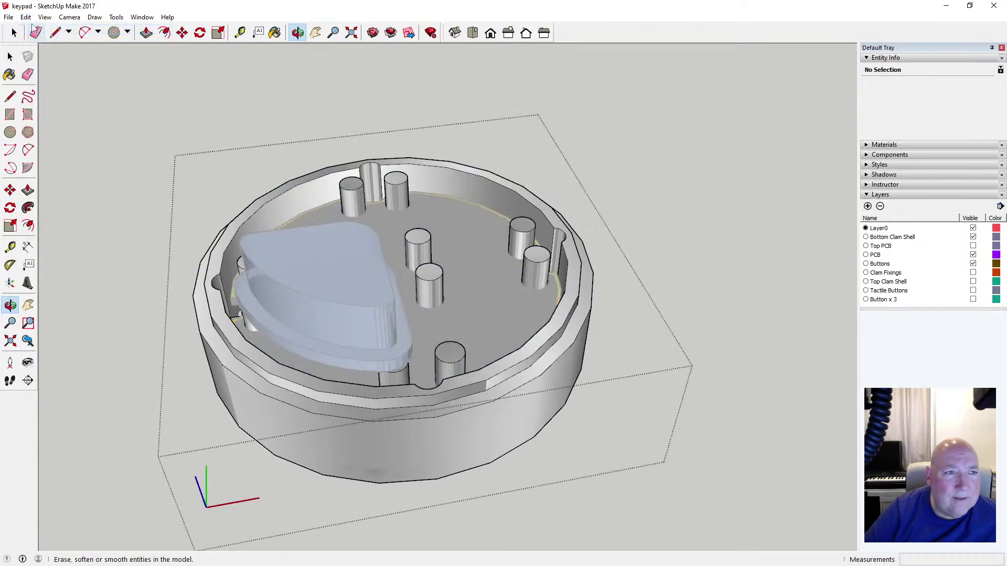
Undo the remaining layer changes and the last push/pull of the bottom shell's floor
{"action": "left_click", "coordinate": [26, 17]}
{"action": "left_click", "coordinate": [33, 29]}
{"action": "left_click", "coordinate": [26, 18]}
{"action": "left_click", "coordinate": [32, 29]}
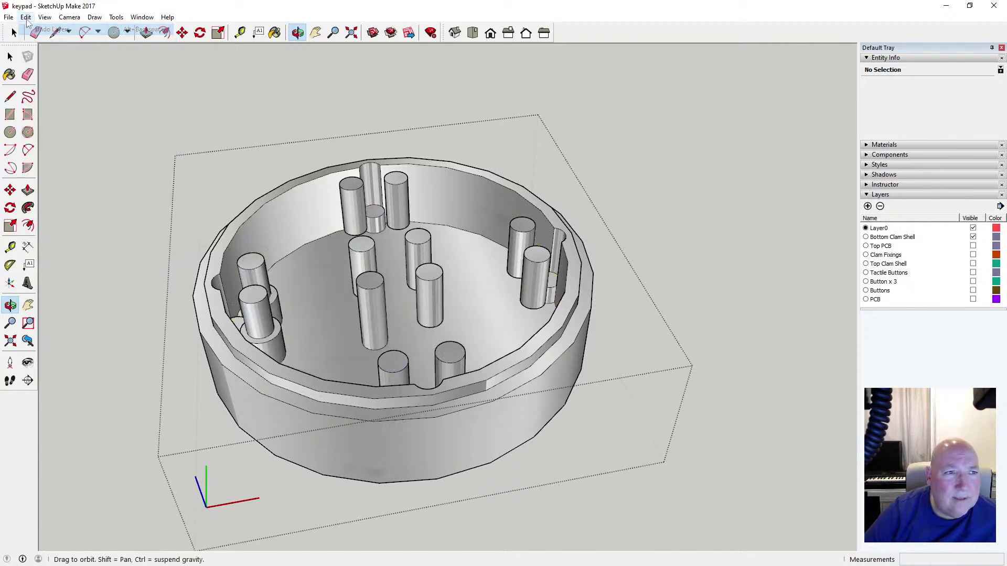
{"action": "left_click", "coordinate": [26, 17]}
{"action": "left_click", "coordinate": [40, 30]}
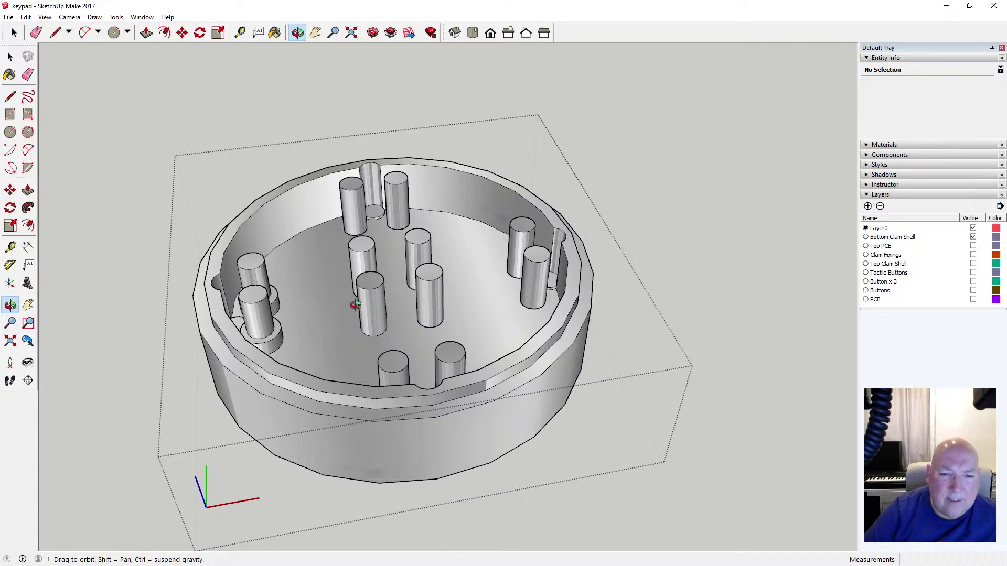
Select all the geometry of the bottom clam shell and intersect its faces
{"action": "scroll", "coordinate": [355, 304], "scroll_direction": "down", "scroll_amount": 2}
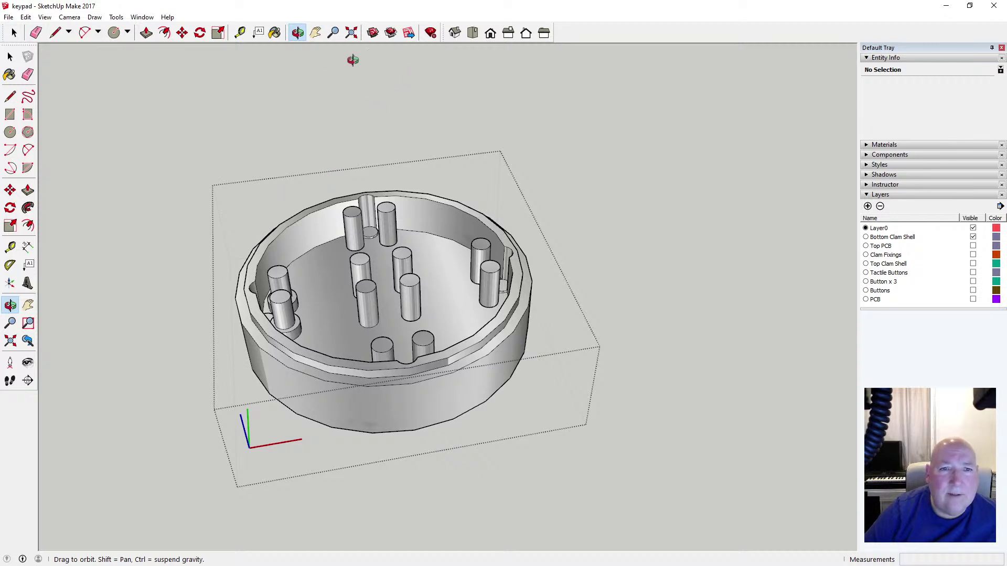
{"action": "left_click_drag", "start_coordinate": [329, 104], "coordinate": [272, 163]}
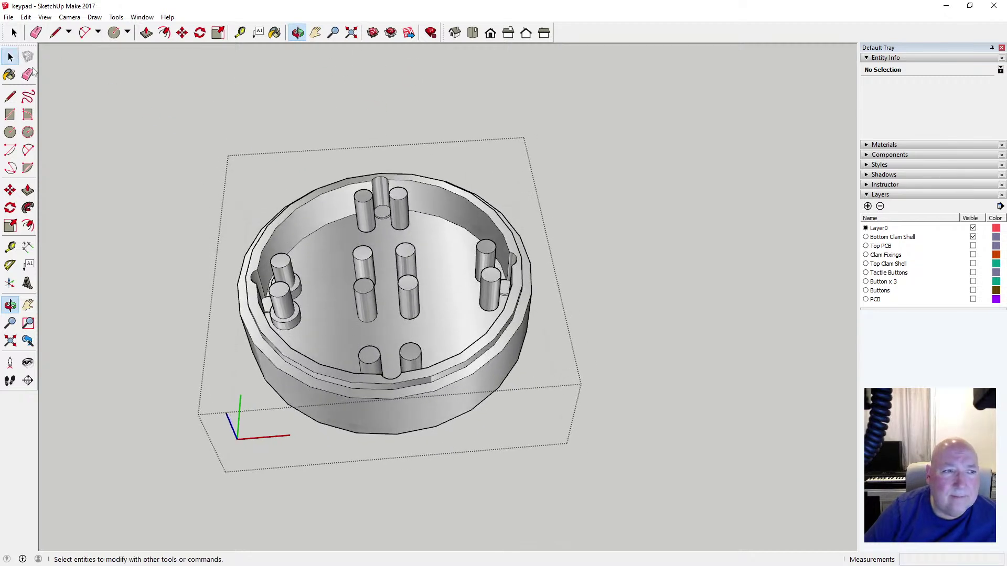
{"action": "left_click", "coordinate": [10, 56]}
{"action": "left_click_drag", "start_coordinate": [183, 147], "coordinate": [561, 445]}
{"action": "right_click", "coordinate": [468, 367]}
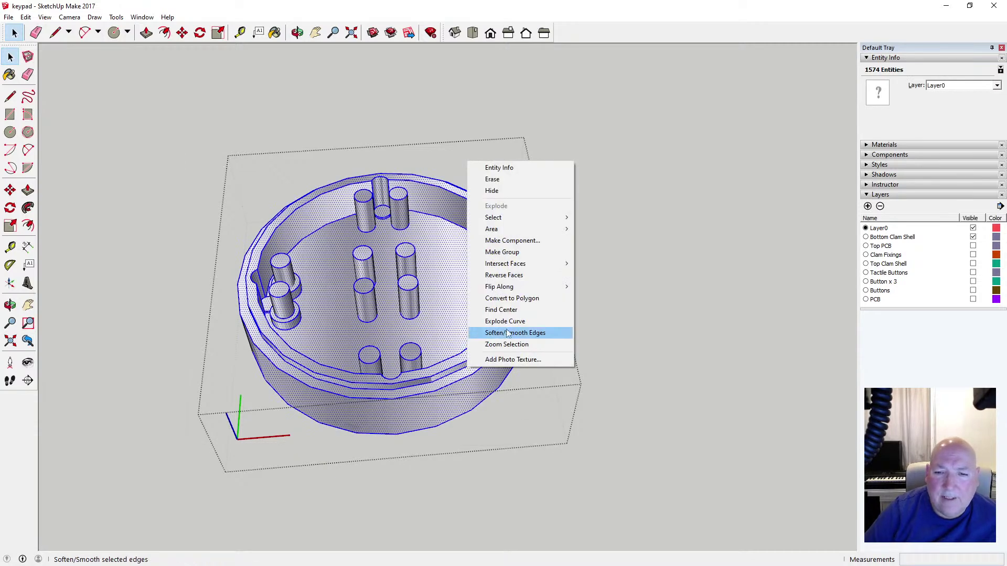
{"action": "mouse_move", "coordinate": [529, 265]}
{"action": "left_click", "coordinate": [618, 266]}
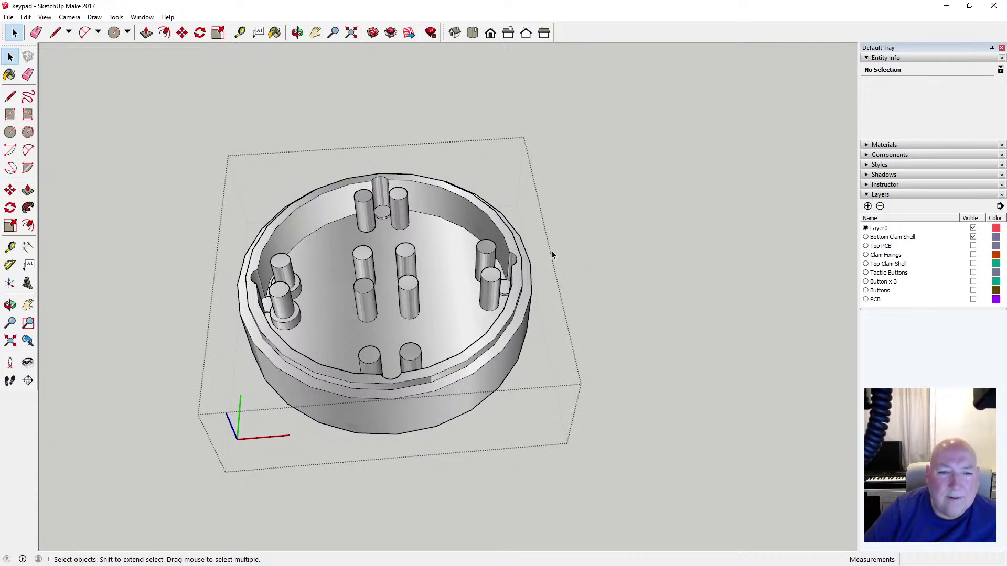
Push the inner floor of the bottom clam shell down by 3 mm
{"action": "left_click", "coordinate": [146, 33]}
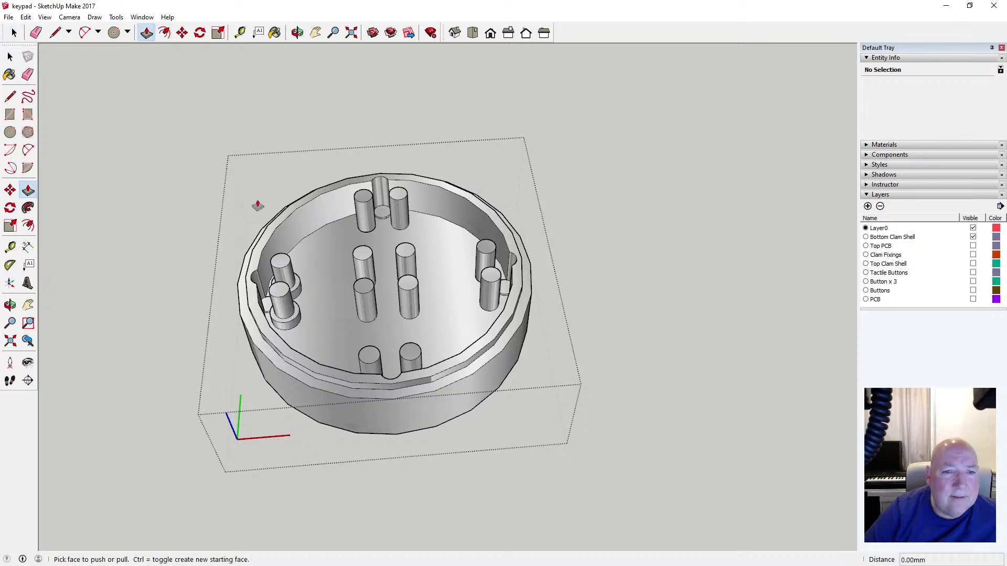
{"action": "left_click", "coordinate": [324, 266]}
{"action": "left_click_drag", "start_coordinate": [324, 267], "coordinate": [324, 276]}
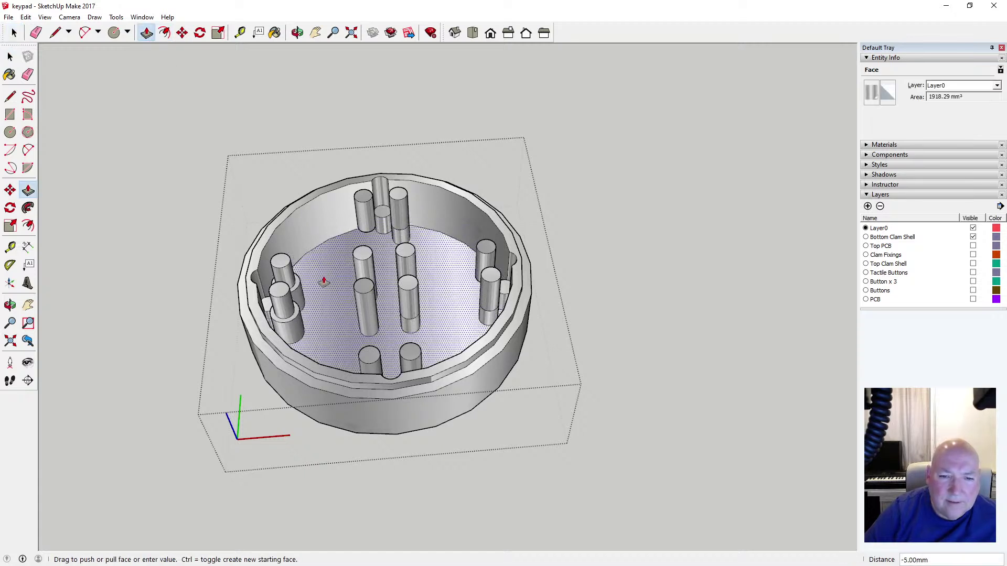
{"action": "type", "text": "3"}
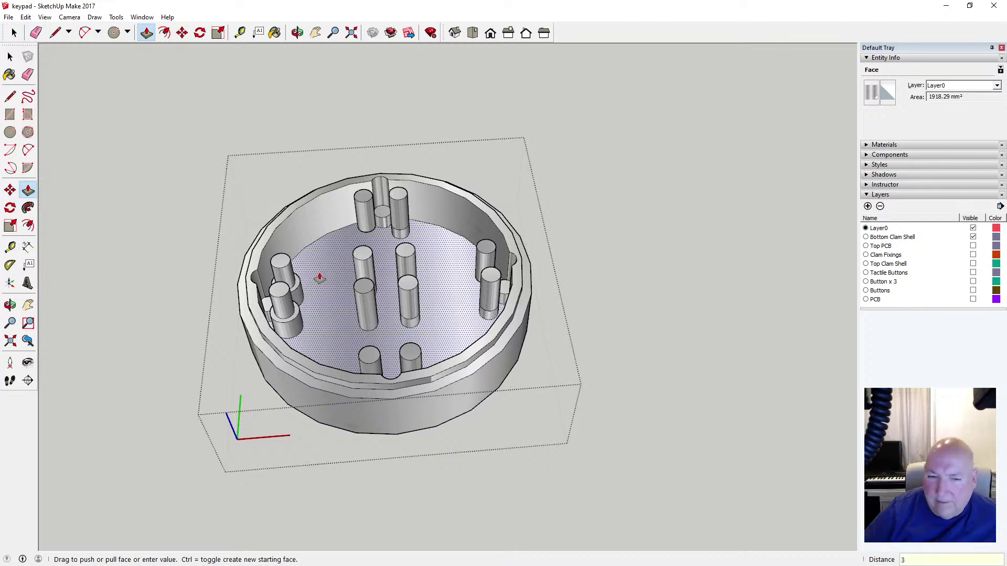
{"action": "key", "text": "Return"}
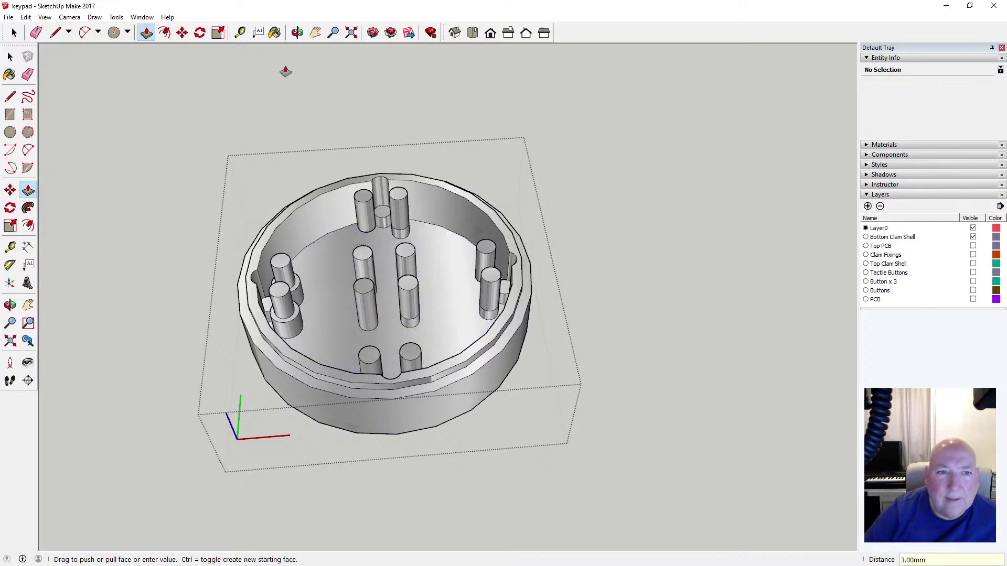
Examine the pillar bases and the lowered floor inside the bottom shell from several angles
{"action": "left_click", "coordinate": [297, 32]}
{"action": "left_click_drag", "start_coordinate": [298, 241], "coordinate": [525, 278]}
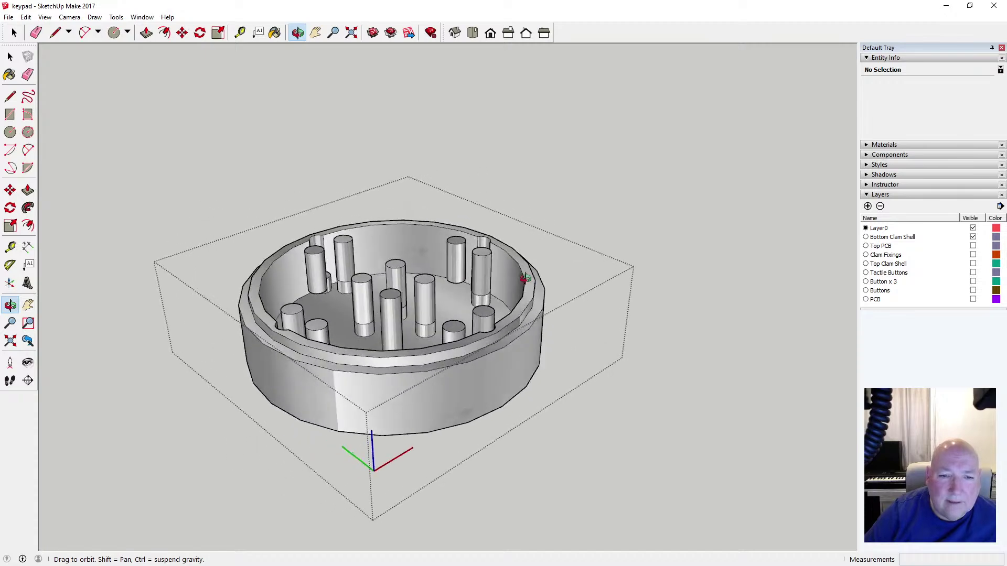
{"action": "left_click_drag", "start_coordinate": [336, 313], "coordinate": [437, 336]}
{"action": "scroll", "coordinate": [367, 345], "scroll_direction": "up", "scroll_amount": 2}
{"action": "scroll", "coordinate": [367, 344], "scroll_direction": "up", "scroll_amount": 3}
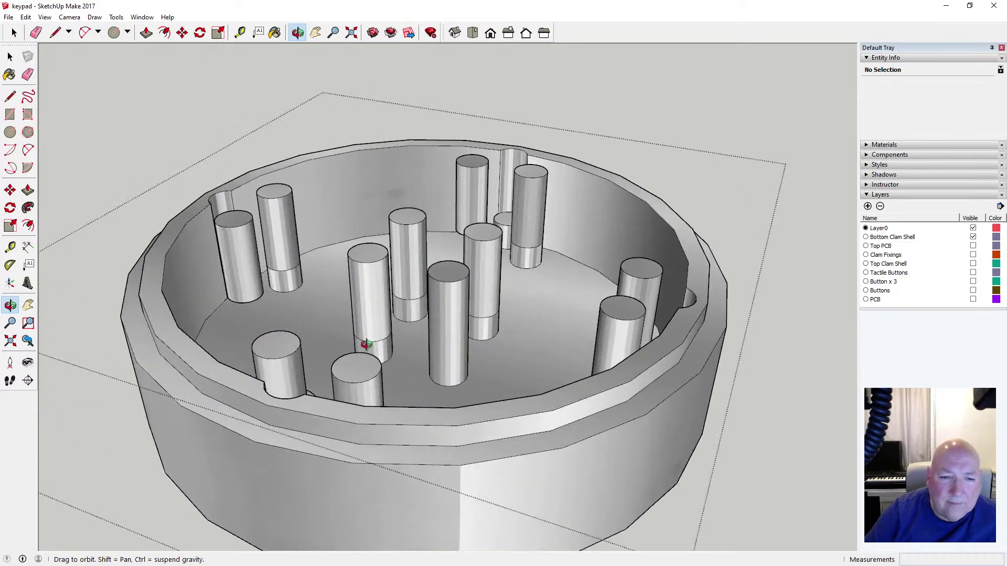
{"action": "scroll", "coordinate": [516, 365], "scroll_direction": "up", "scroll_amount": 2}
{"action": "left_click_drag", "start_coordinate": [516, 365], "coordinate": [417, 361]}
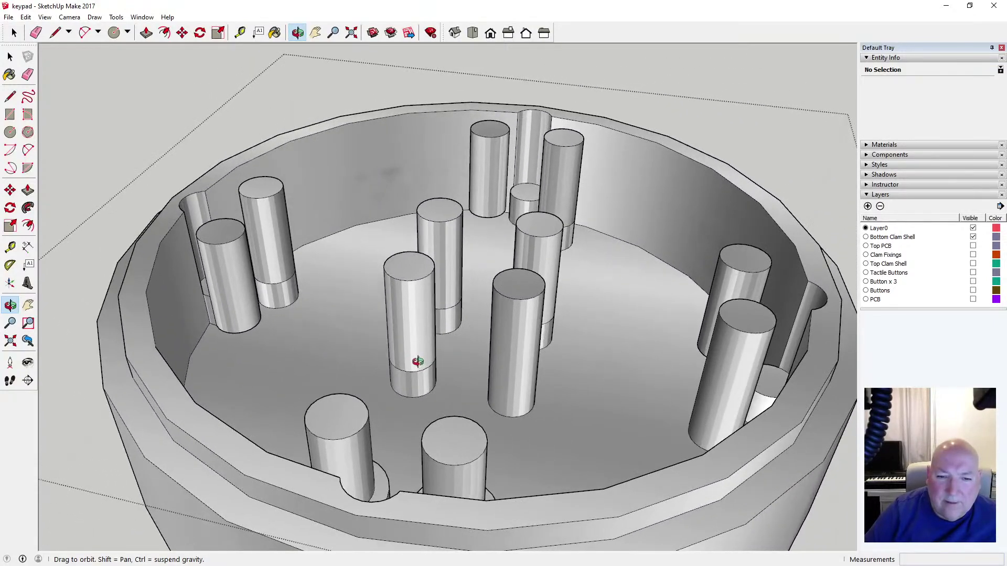
{"action": "scroll", "coordinate": [382, 355], "scroll_direction": "down", "scroll_amount": 5}
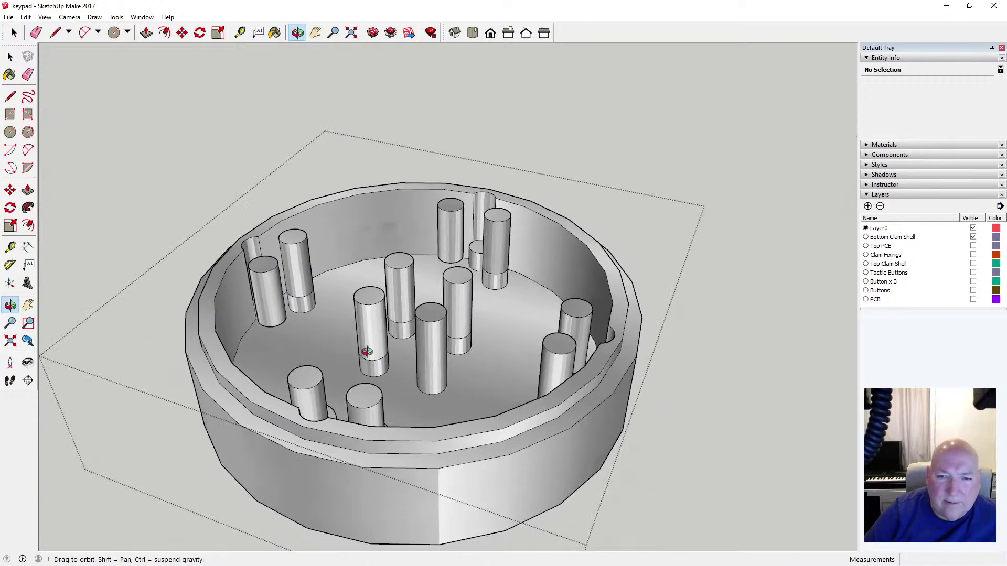
{"action": "scroll", "coordinate": [367, 351], "scroll_direction": "down", "scroll_amount": 3}
{"action": "left_click_drag", "start_coordinate": [367, 352], "coordinate": [310, 304]}
Delete the inner pillar of the pair beside the side wall notch, down to its outline on the floor
{"action": "key", "text": "space"}
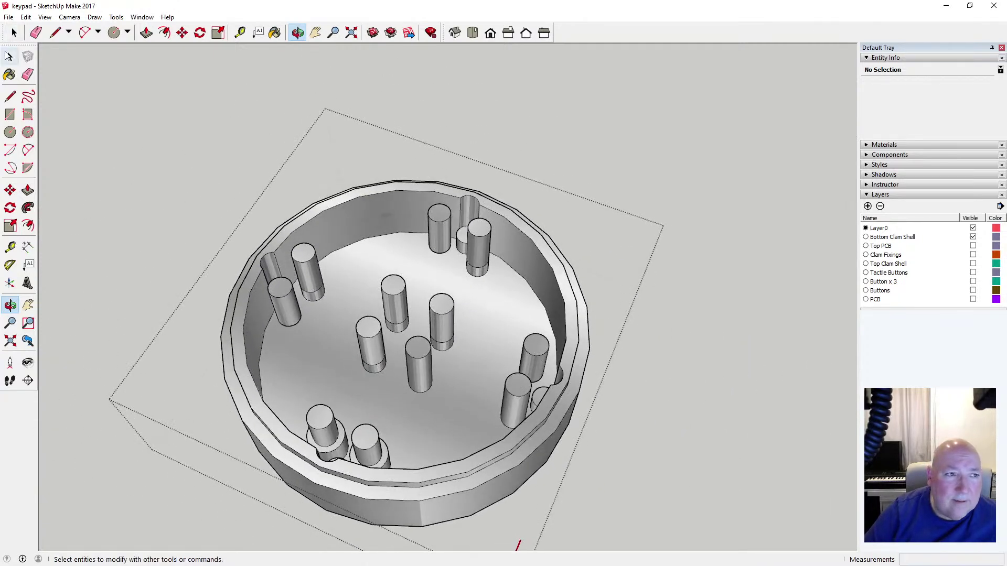
{"action": "left_click", "coordinate": [314, 261]}
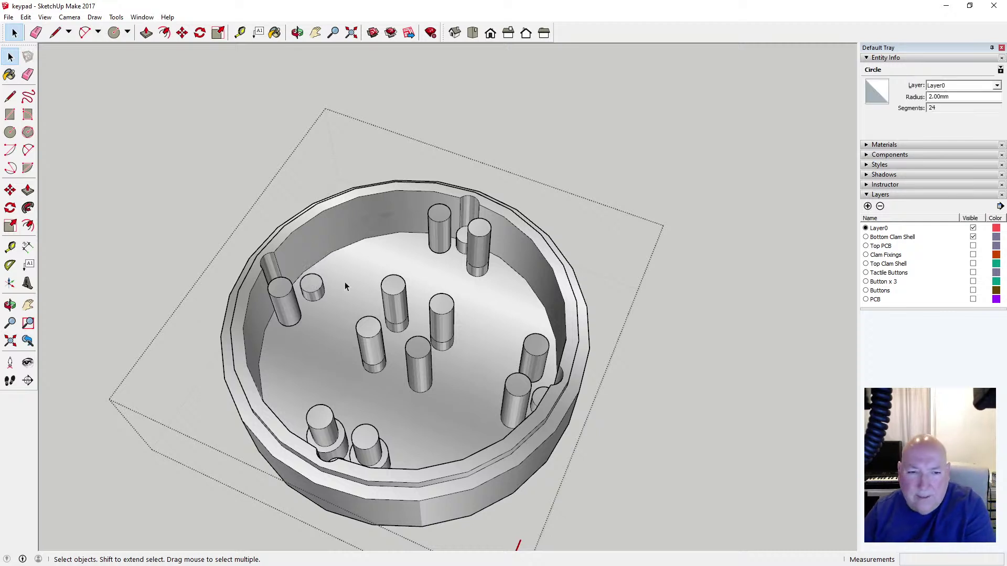
{"action": "key", "text": "Delete"}
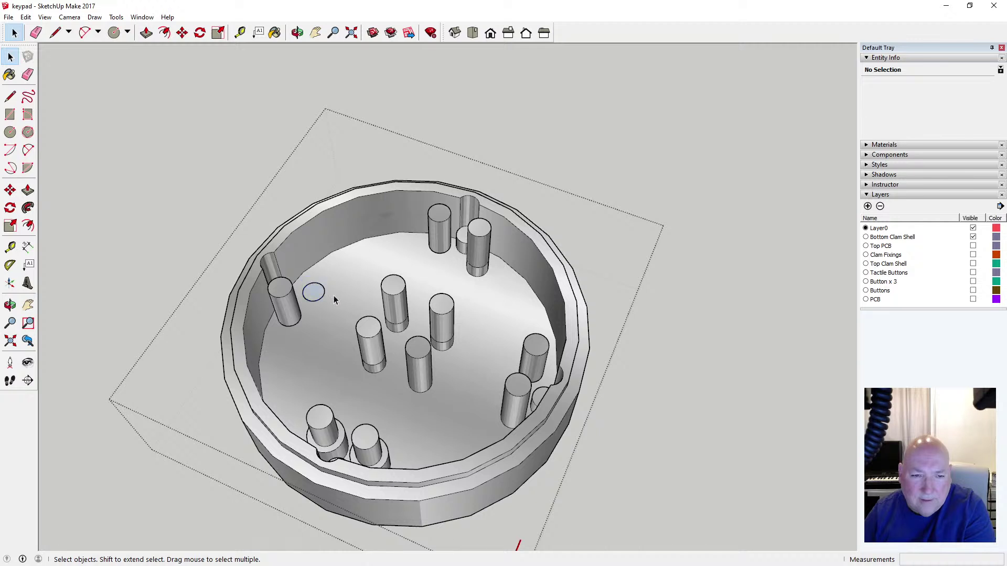
Delete the four central pillars and their base sections, leaving only their circular outlines on the shell floor
{"action": "left_click", "coordinate": [386, 297]}
{"action": "key", "text": "Delete"}
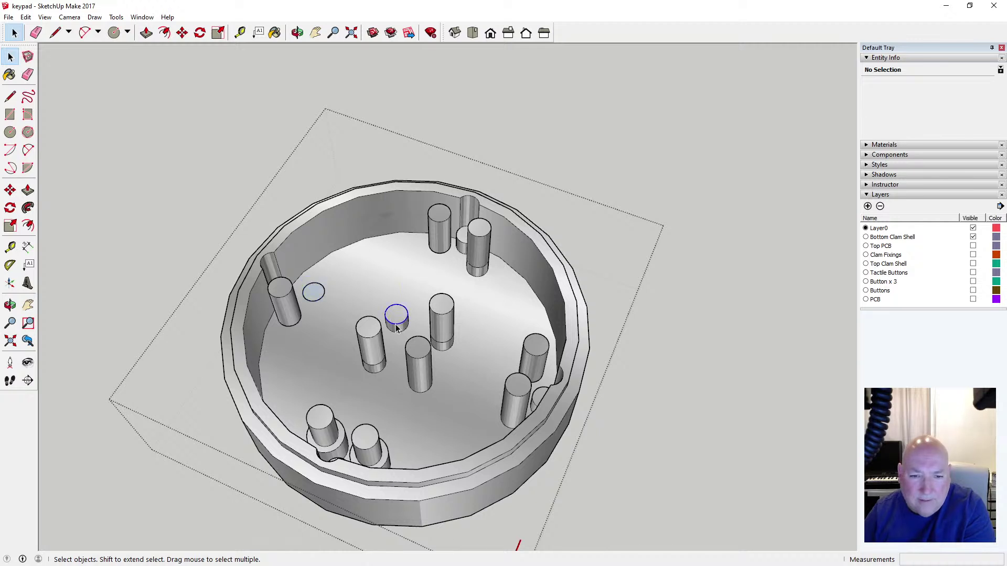
{"action": "left_click", "coordinate": [396, 325]}
{"action": "key", "text": "Delete"}
{"action": "left_click", "coordinate": [380, 337]}
{"action": "key", "text": "Delete"}
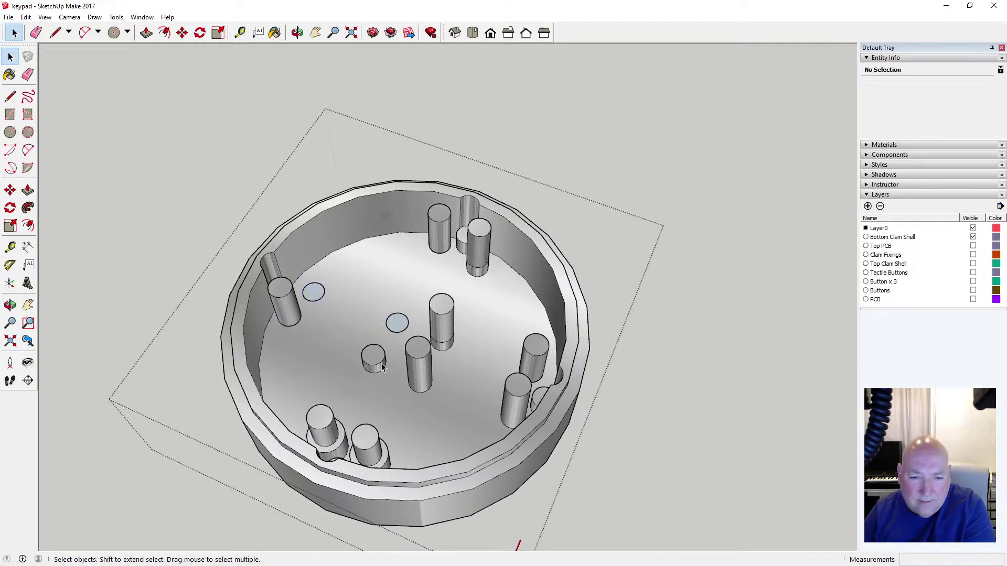
{"action": "left_click", "coordinate": [375, 360]}
{"action": "key", "text": "Delete"}
{"action": "key", "text": "Delete"}
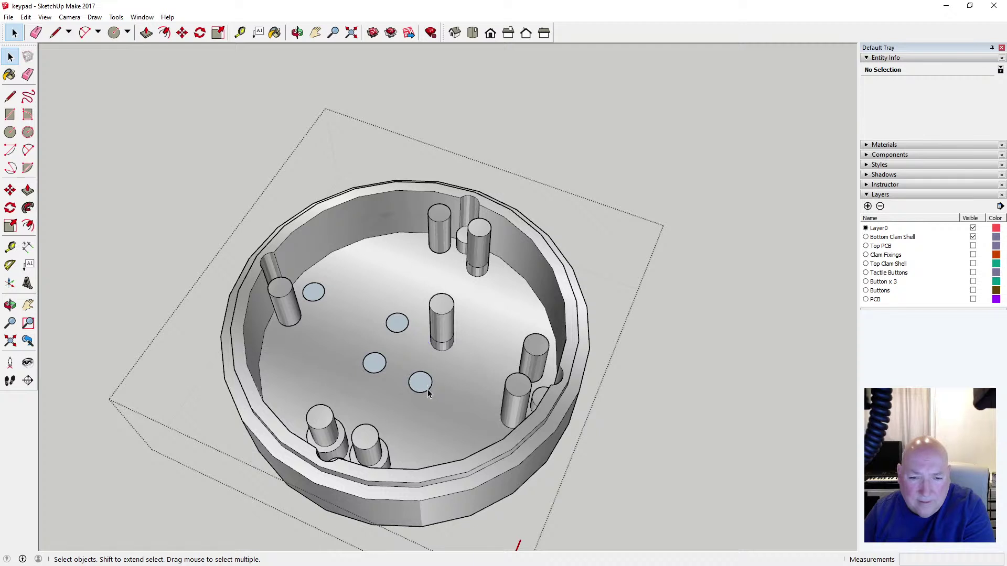
{"action": "key", "text": "Delete"}
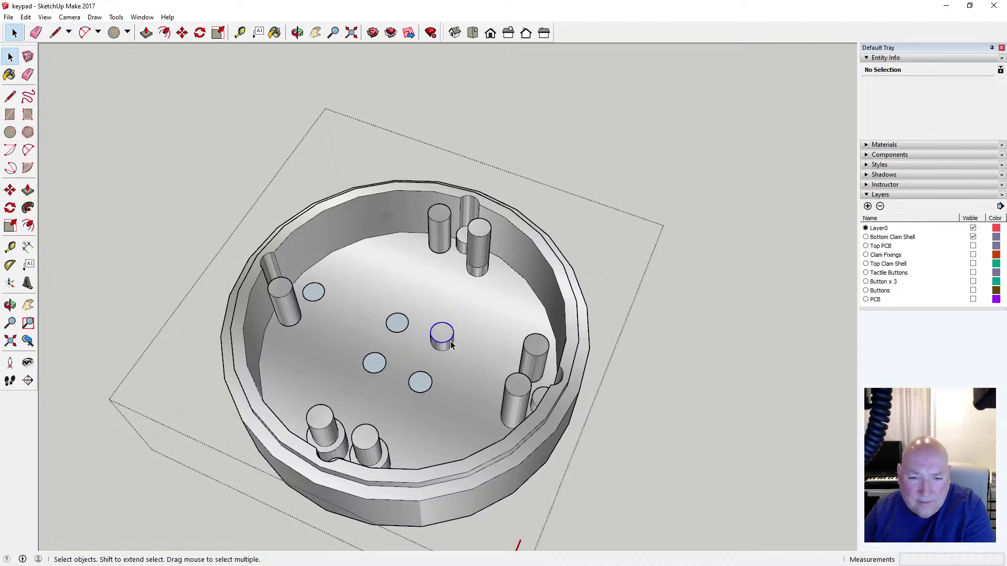
{"action": "key", "text": "Delete"}
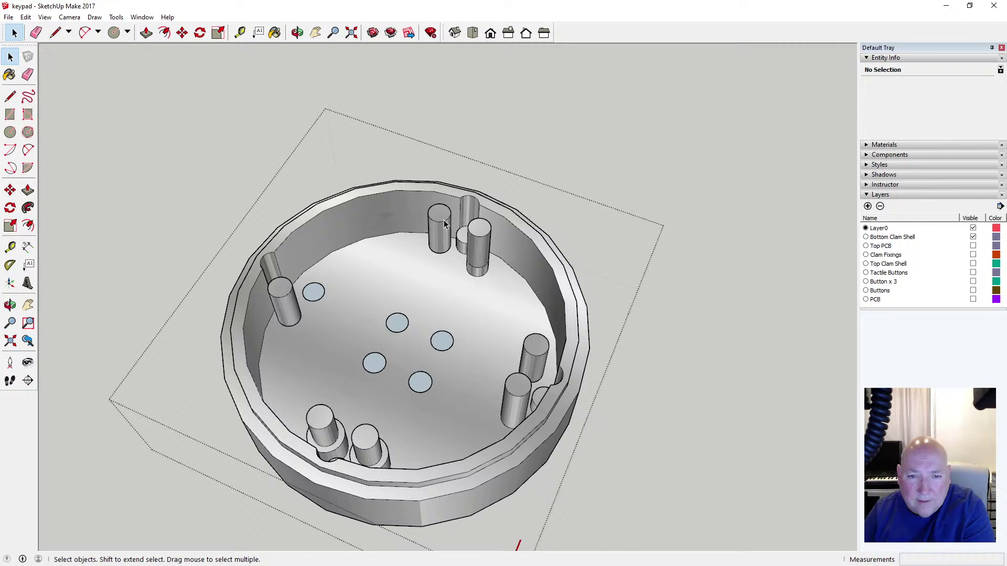
Delete the front pillar of the pair near the rear wall notch together with its base section
{"action": "left_click", "coordinate": [477, 236]}
{"action": "key", "text": "Delete"}
{"action": "left_click", "coordinate": [481, 268]}
{"action": "key", "text": "Delete"}
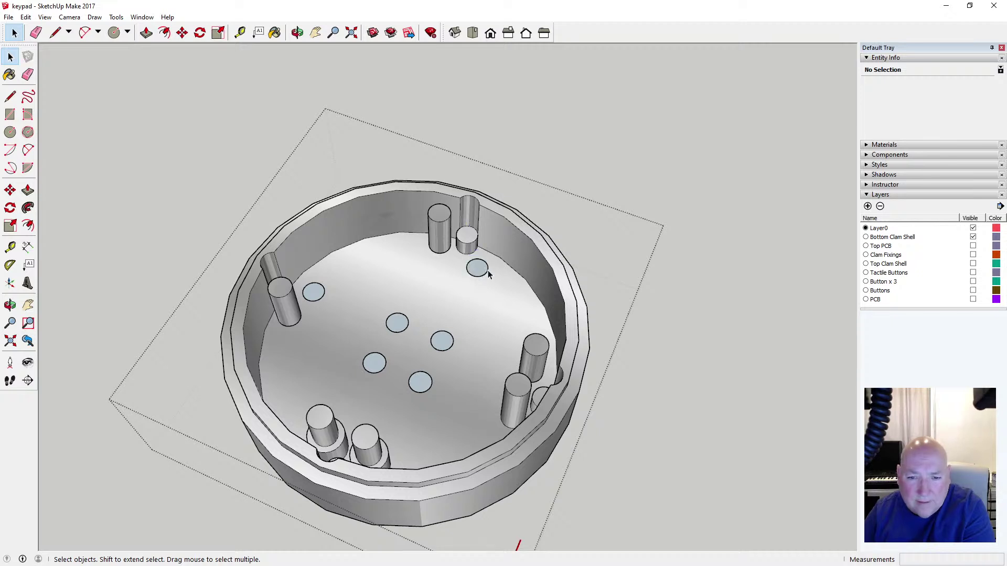
{"action": "left_click", "coordinate": [297, 32]}
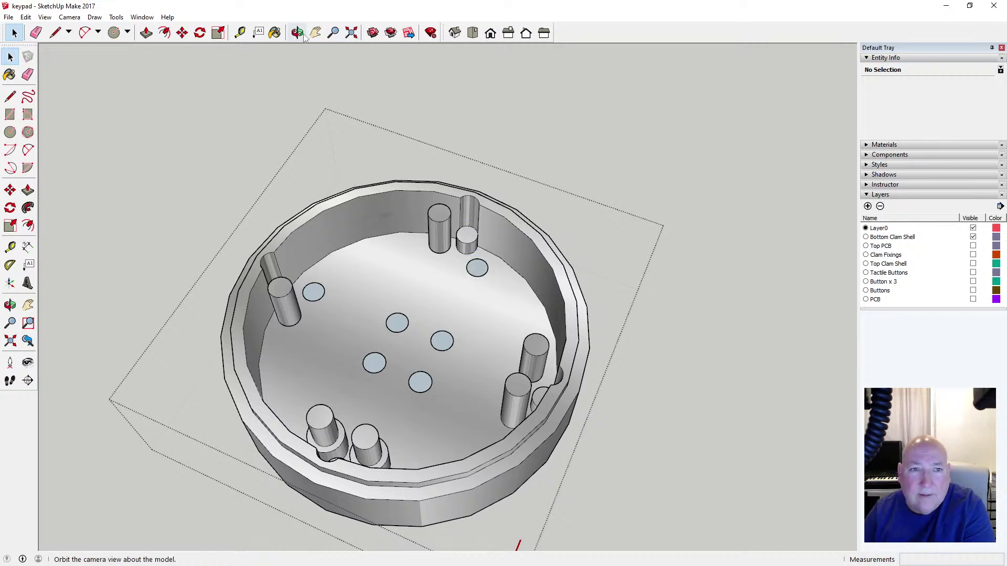
Examine the lower ends of the two pillars beside the short post against the bottom shell's floor
{"action": "left_click_drag", "start_coordinate": [493, 268], "coordinate": [334, 179]}
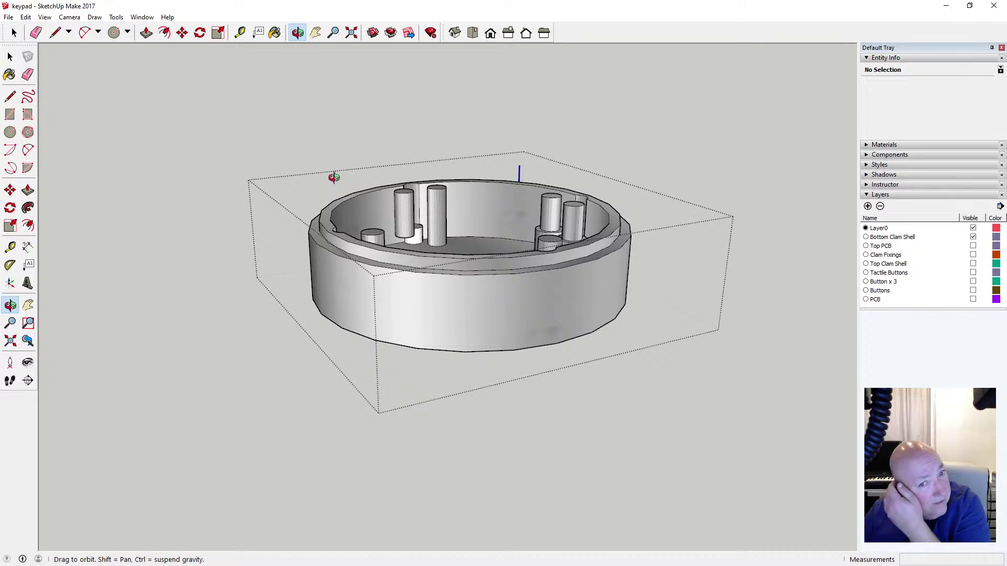
{"action": "left_click_drag", "start_coordinate": [461, 218], "coordinate": [438, 231]}
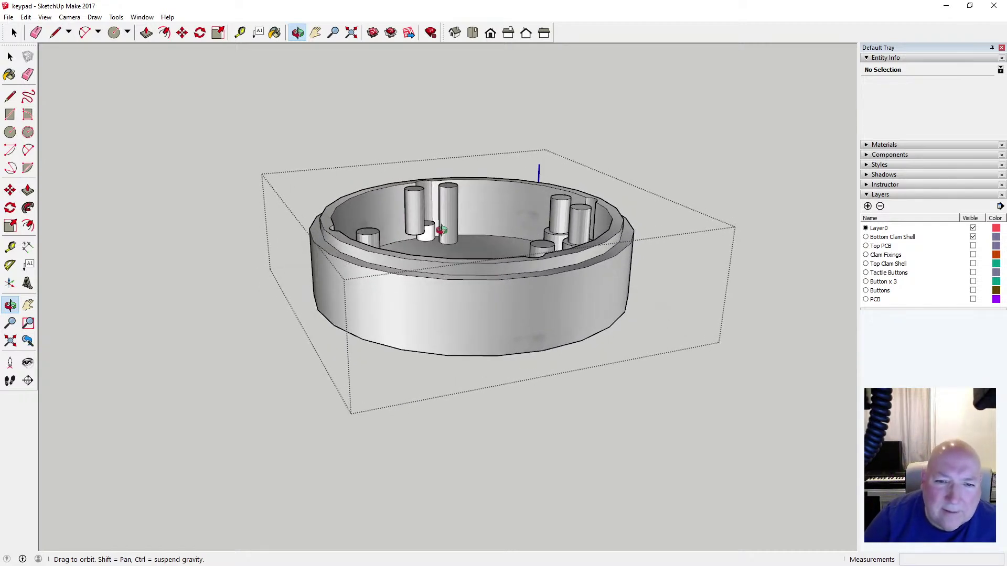
{"action": "scroll", "coordinate": [423, 230], "scroll_direction": "up", "scroll_amount": 2}
{"action": "scroll", "coordinate": [422, 230], "scroll_direction": "up", "scroll_amount": 6}
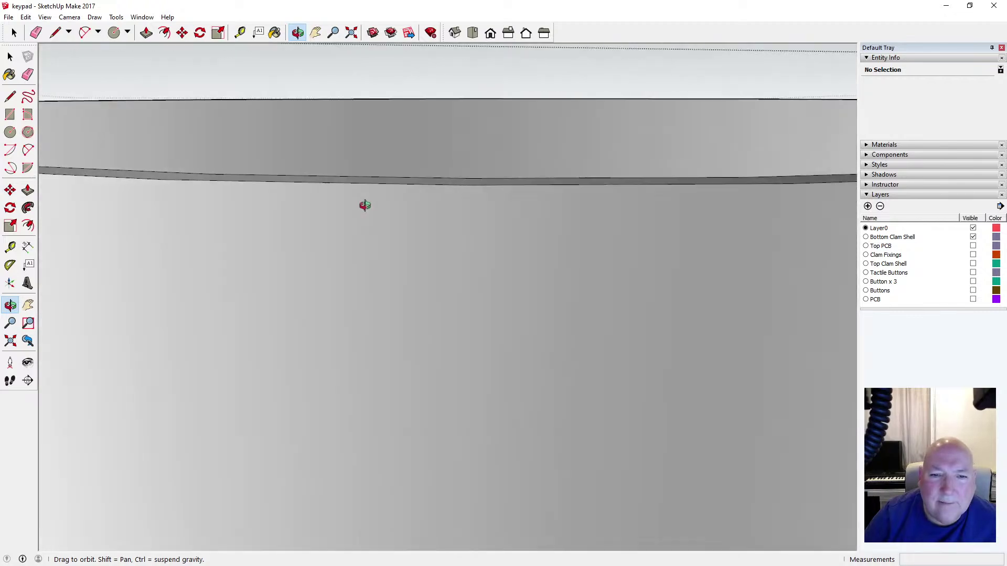
{"action": "scroll", "coordinate": [364, 204], "scroll_direction": "down", "scroll_amount": 2}
{"action": "scroll", "coordinate": [346, 247], "scroll_direction": "down", "scroll_amount": 5}
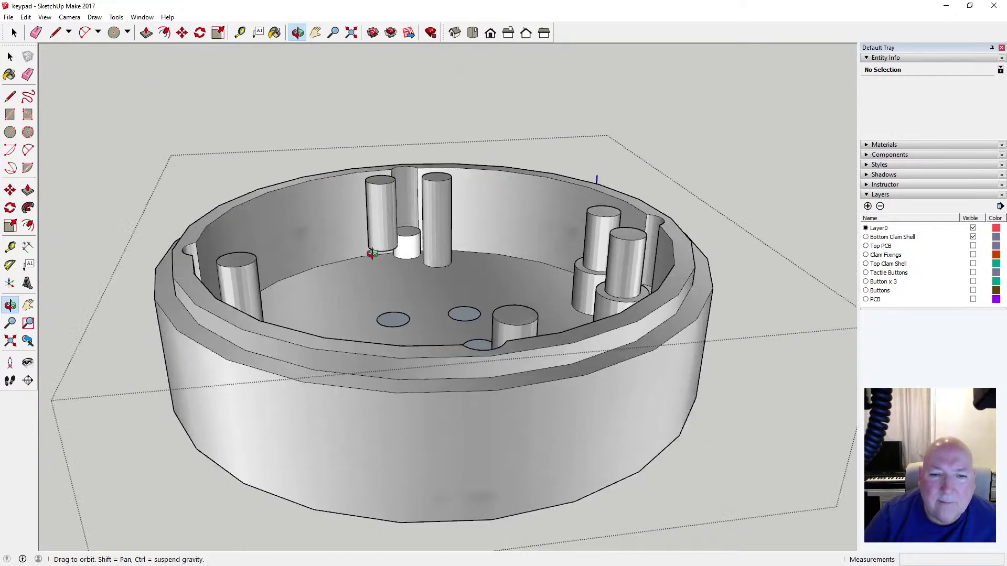
{"action": "left_click_drag", "start_coordinate": [379, 248], "coordinate": [348, 325]}
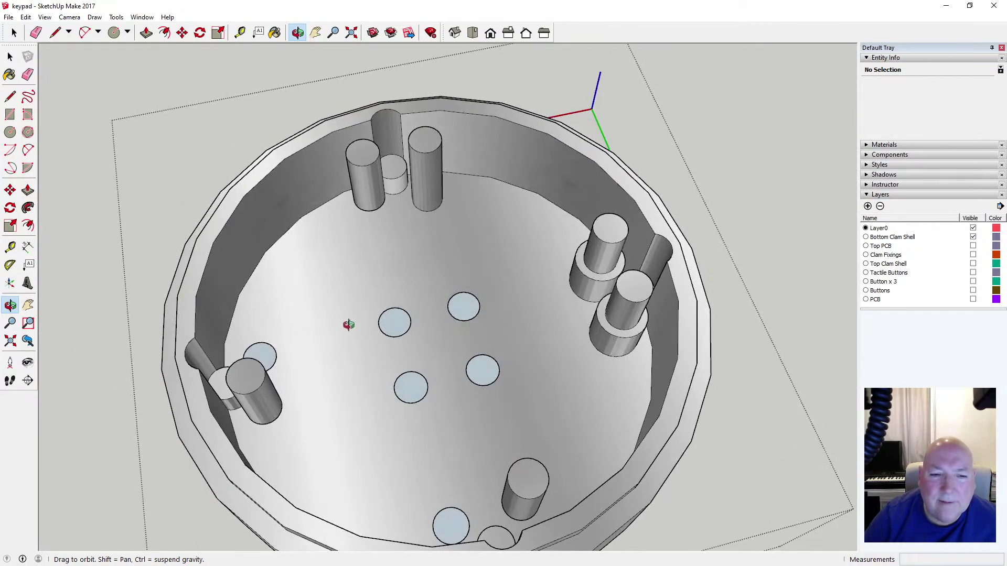
{"action": "left_click_drag", "start_coordinate": [355, 283], "coordinate": [357, 241]}
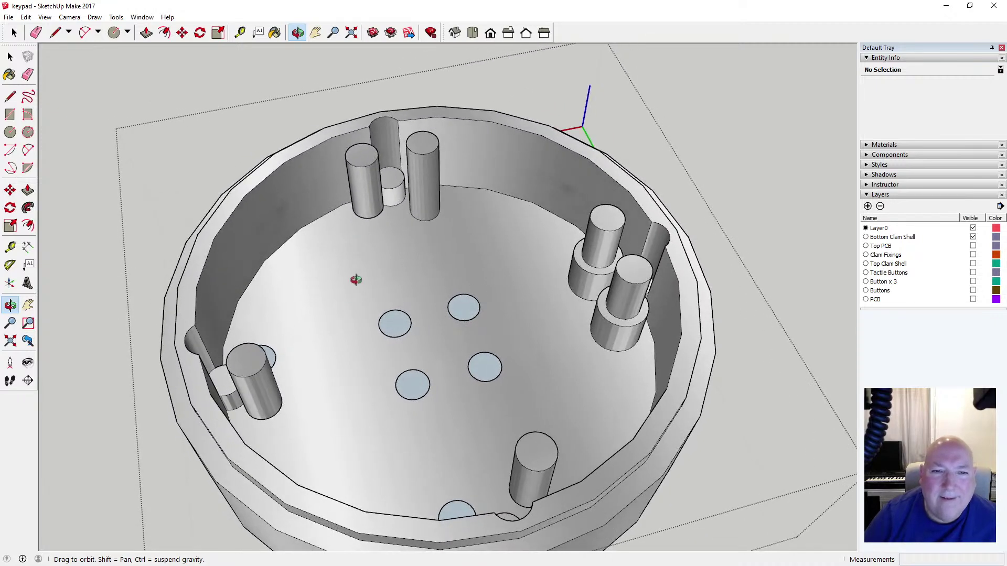
{"action": "left_click_drag", "start_coordinate": [353, 281], "coordinate": [377, 227]}
{"action": "scroll", "coordinate": [394, 261], "scroll_direction": "up", "scroll_amount": 10}
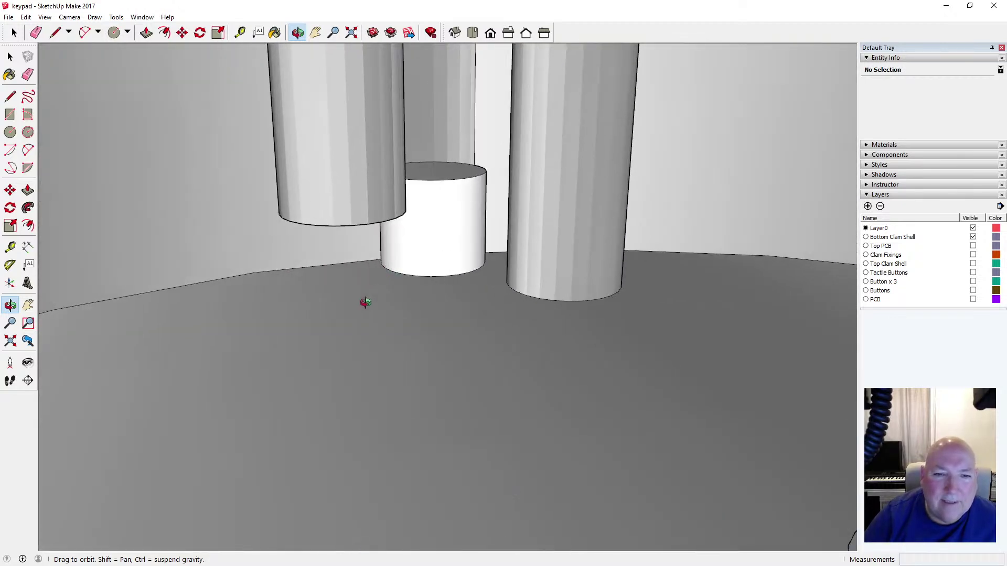
{"action": "left_click_drag", "start_coordinate": [366, 303], "coordinate": [356, 232]}
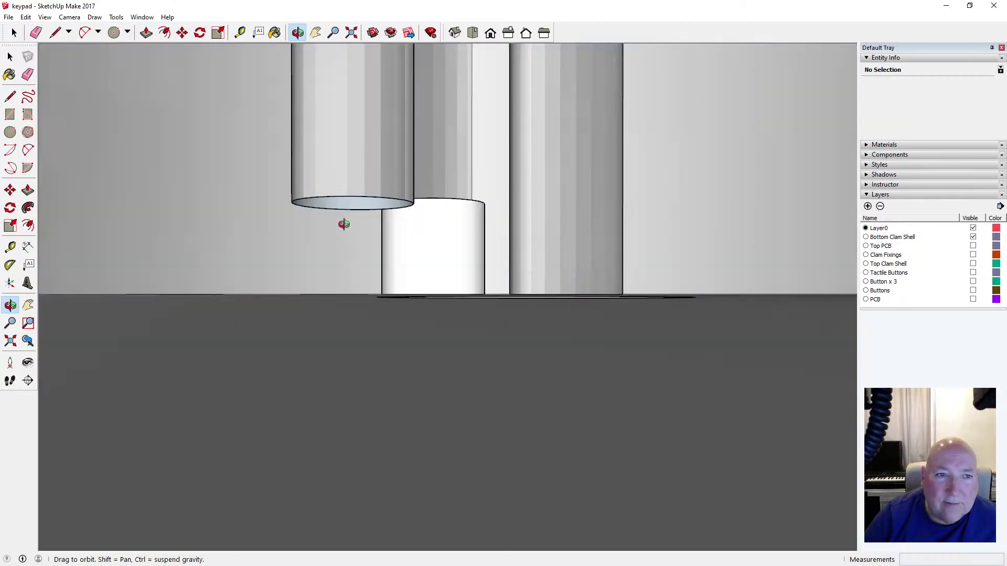
{"action": "key", "text": "space"}
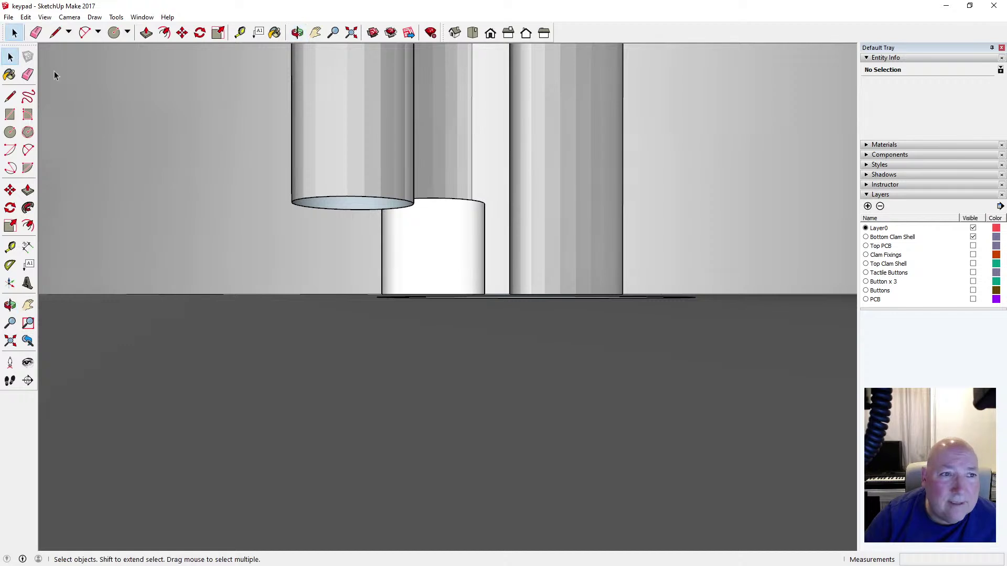
{"action": "left_click", "coordinate": [147, 32]}
{"action": "key", "text": "space"}
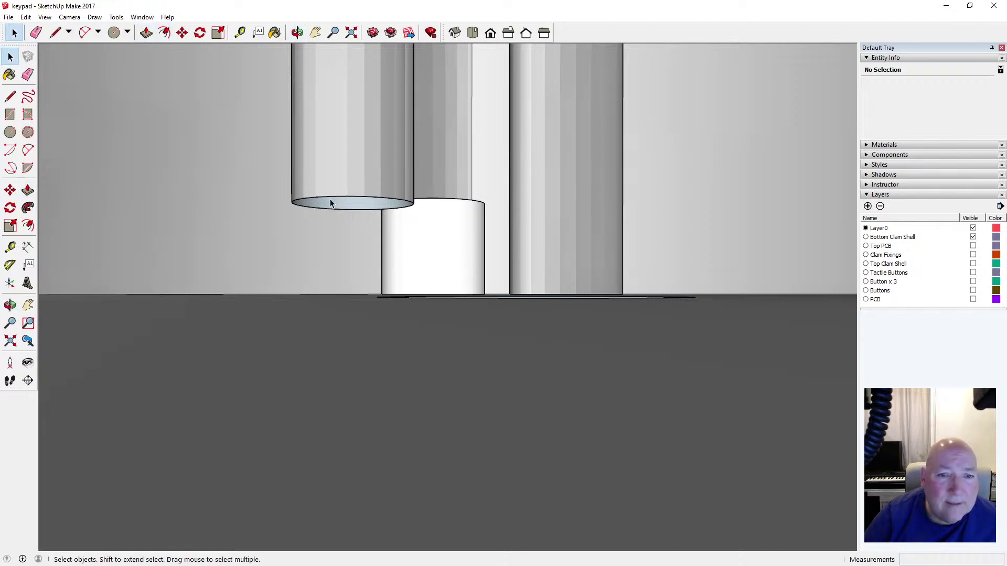
{"action": "left_click", "coordinate": [336, 204]}
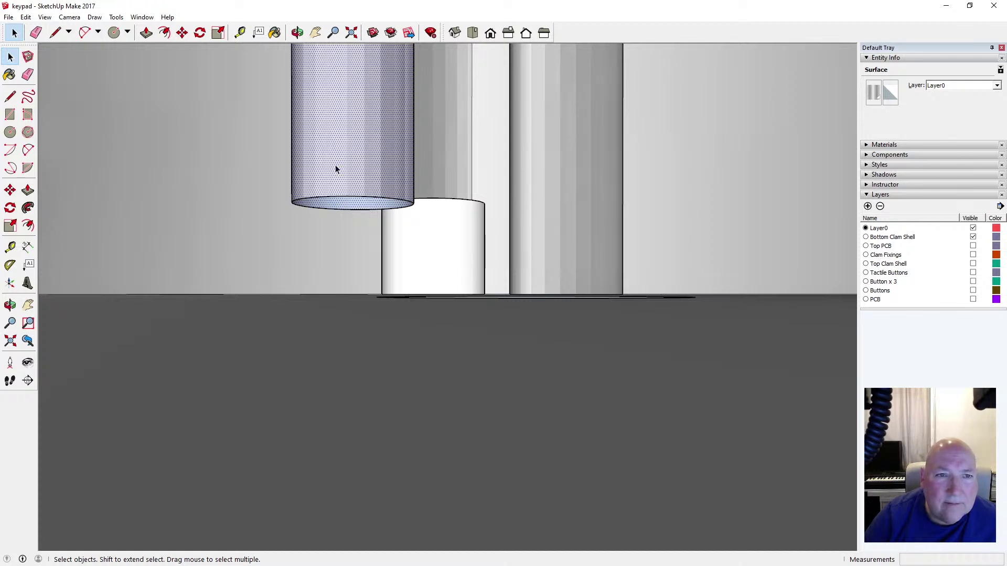
{"action": "left_click", "coordinate": [297, 33]}
{"action": "left_click_drag", "start_coordinate": [317, 148], "coordinate": [268, 117]}
{"action": "scroll", "coordinate": [353, 221], "scroll_direction": "up", "scroll_amount": 6}
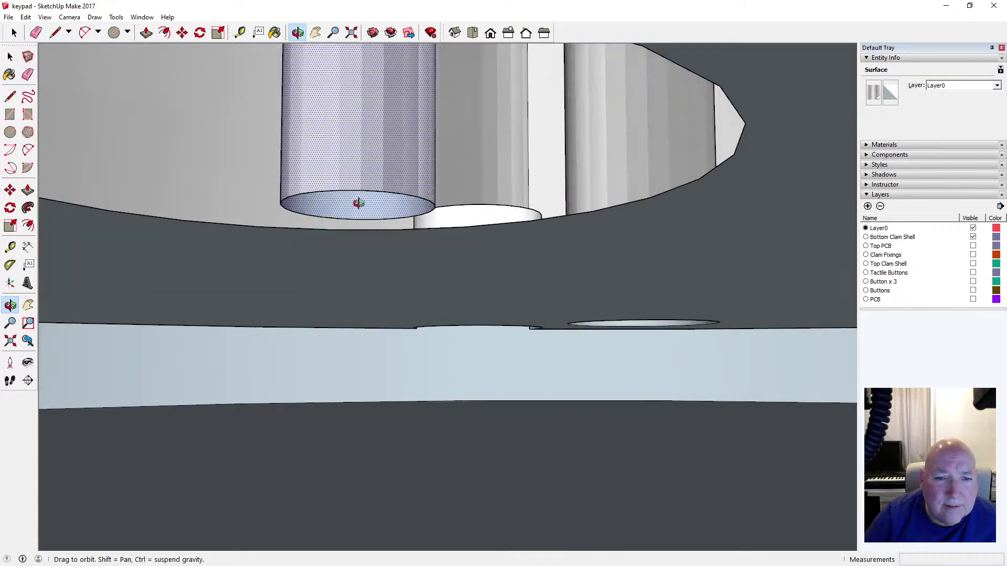
{"action": "left_click", "coordinate": [10, 56]}
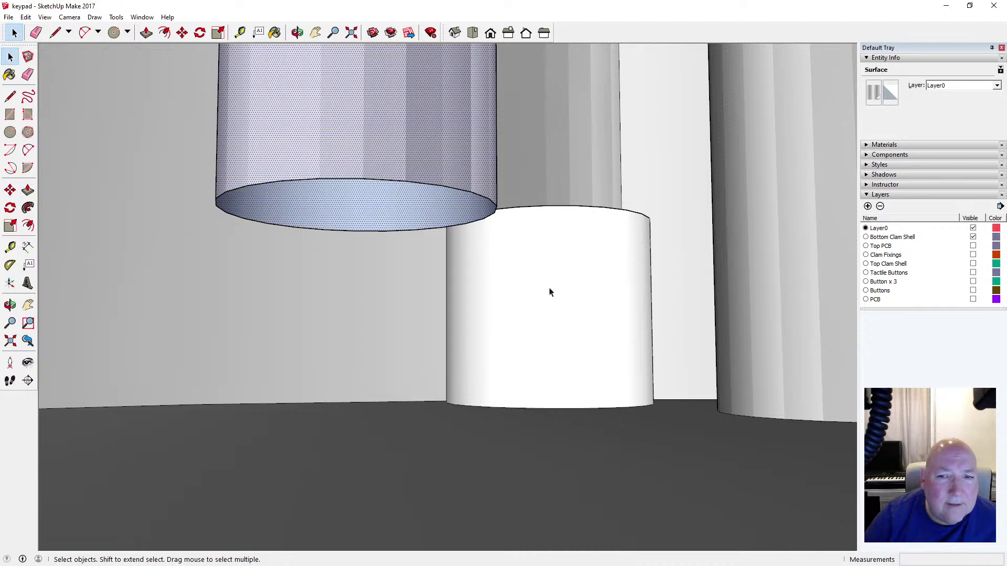
{"action": "left_click", "coordinate": [565, 285]}
{"action": "left_click", "coordinate": [414, 214]}
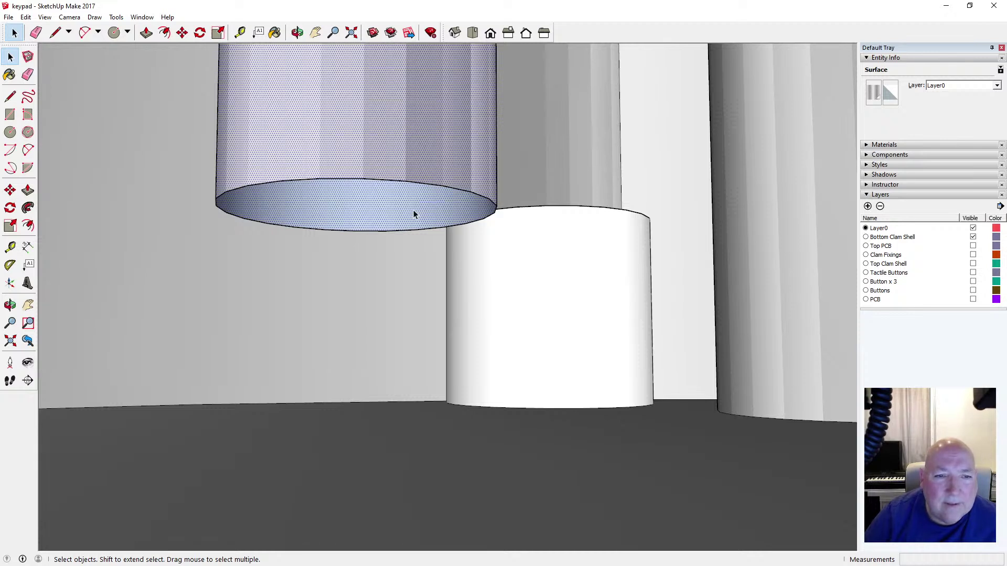
{"action": "left_click", "coordinate": [10, 132]}
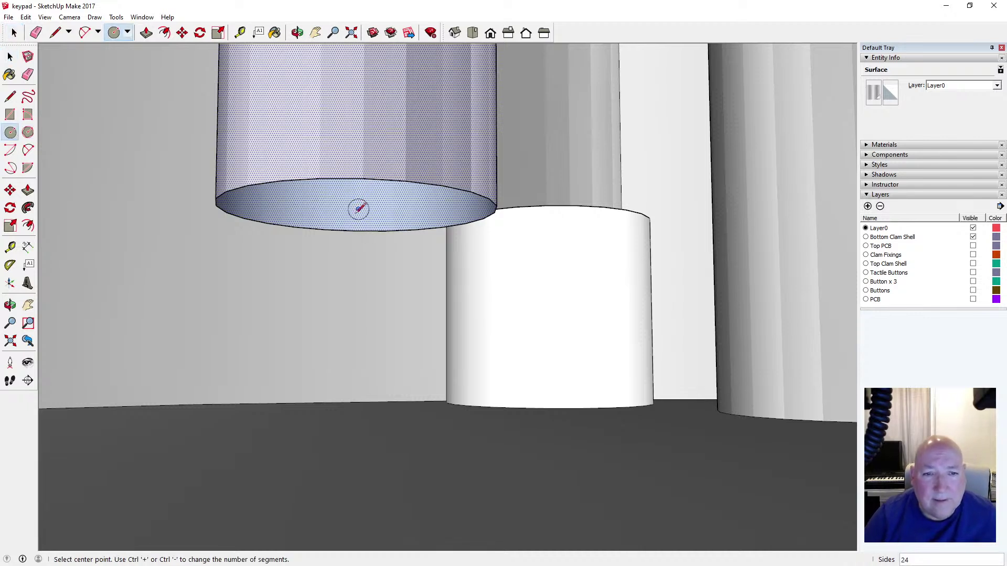
{"action": "left_click", "coordinate": [10, 57]}
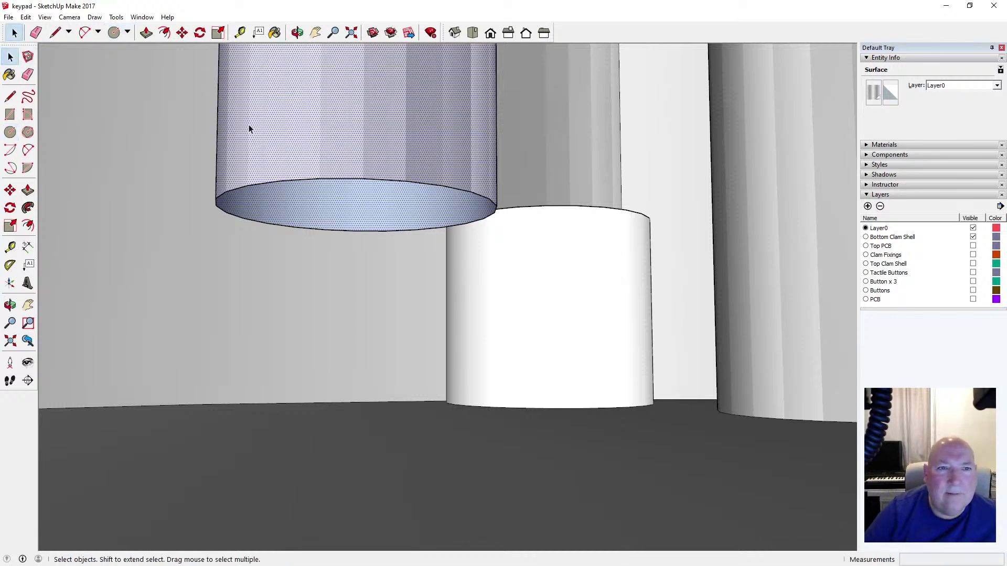
Delete one pillar of the pair without bases and the single pillar behind the side notch's short post, keeping only their top discs
{"action": "middle_click_drag", "start_coordinate": [285, 121], "coordinate": [357, 274]}
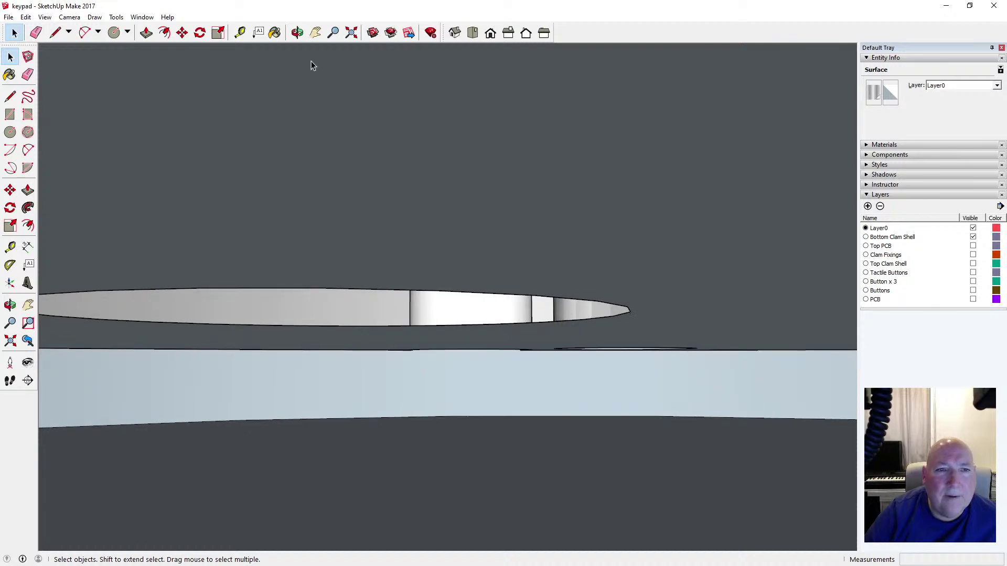
{"action": "left_click", "coordinate": [350, 34]}
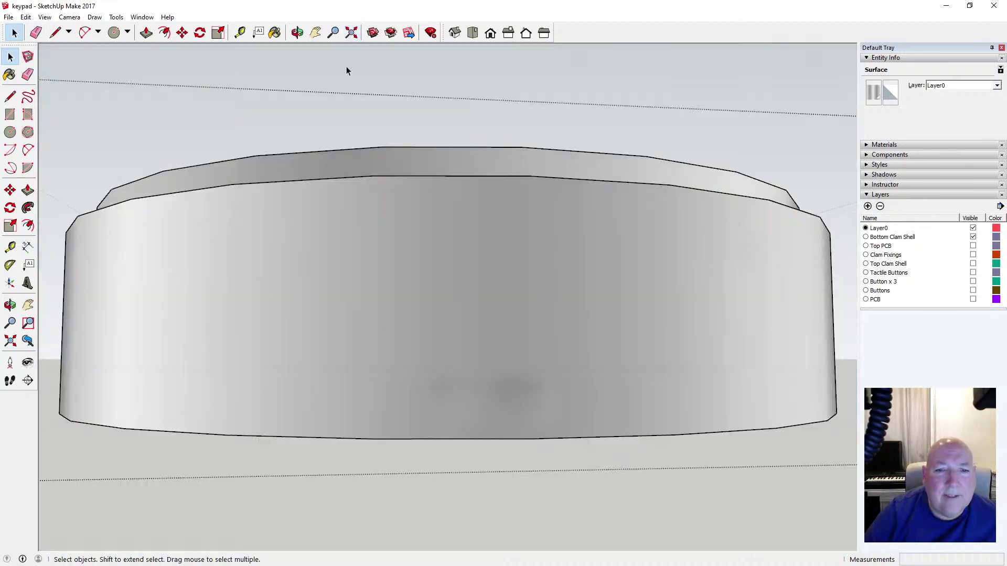
{"action": "left_click", "coordinate": [297, 32]}
{"action": "left_click_drag", "start_coordinate": [331, 103], "coordinate": [338, 265]}
{"action": "scroll", "coordinate": [355, 215], "scroll_direction": "down", "scroll_amount": 3}
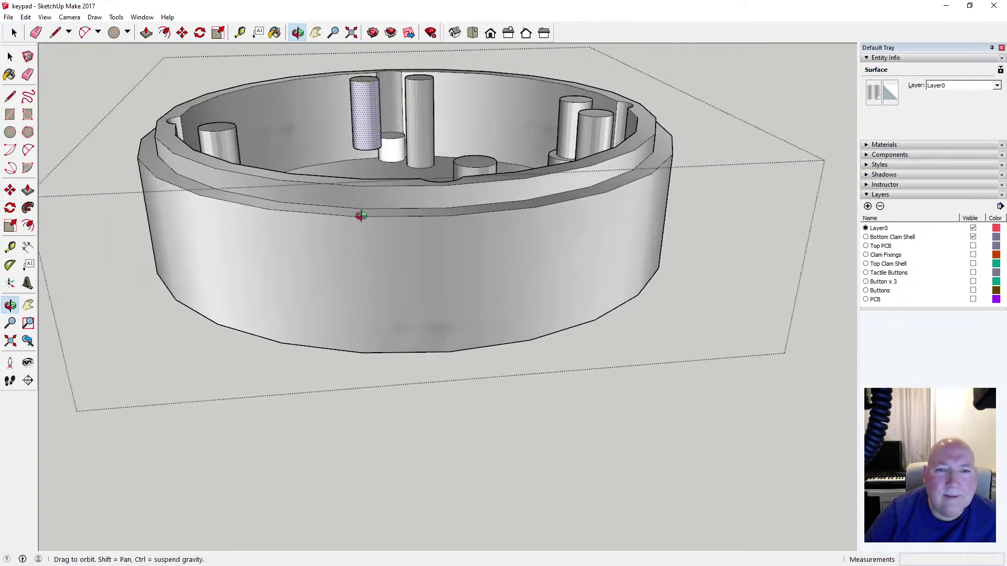
{"action": "left_click_drag", "start_coordinate": [355, 216], "coordinate": [342, 304]}
{"action": "scroll", "coordinate": [362, 247], "scroll_direction": "down", "scroll_amount": 3}
{"action": "left_click_drag", "start_coordinate": [364, 245], "coordinate": [376, 315]}
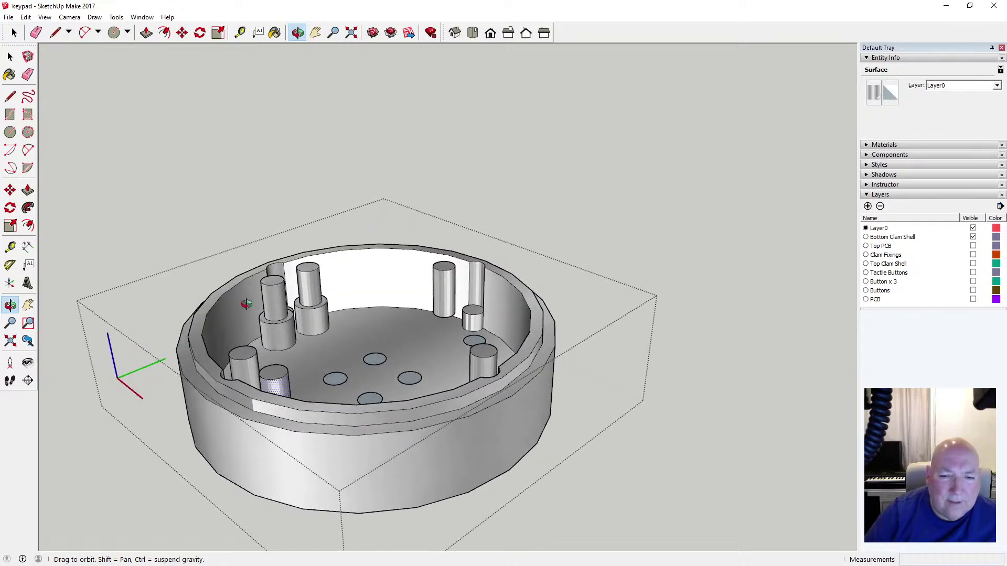
{"action": "left_click_drag", "start_coordinate": [246, 304], "coordinate": [223, 338]}
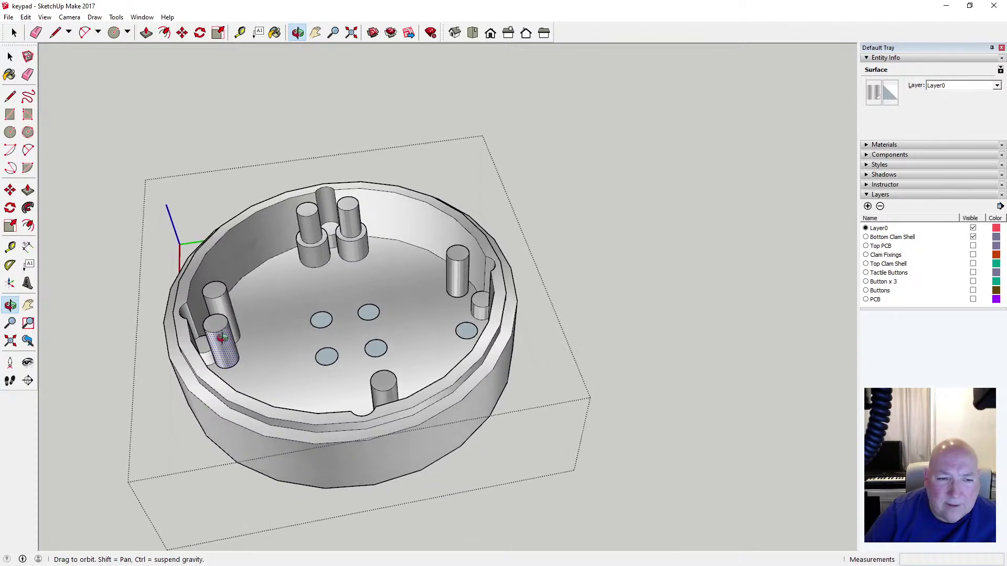
{"action": "scroll", "coordinate": [280, 317], "scroll_direction": "up", "scroll_amount": 2}
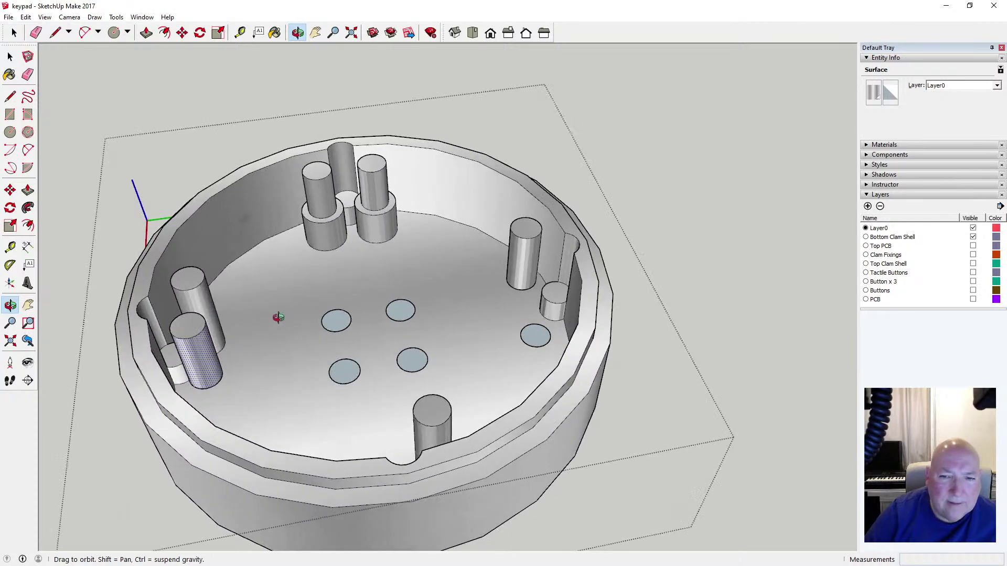
{"action": "key", "text": "space"}
{"action": "left_click", "coordinate": [215, 388]}
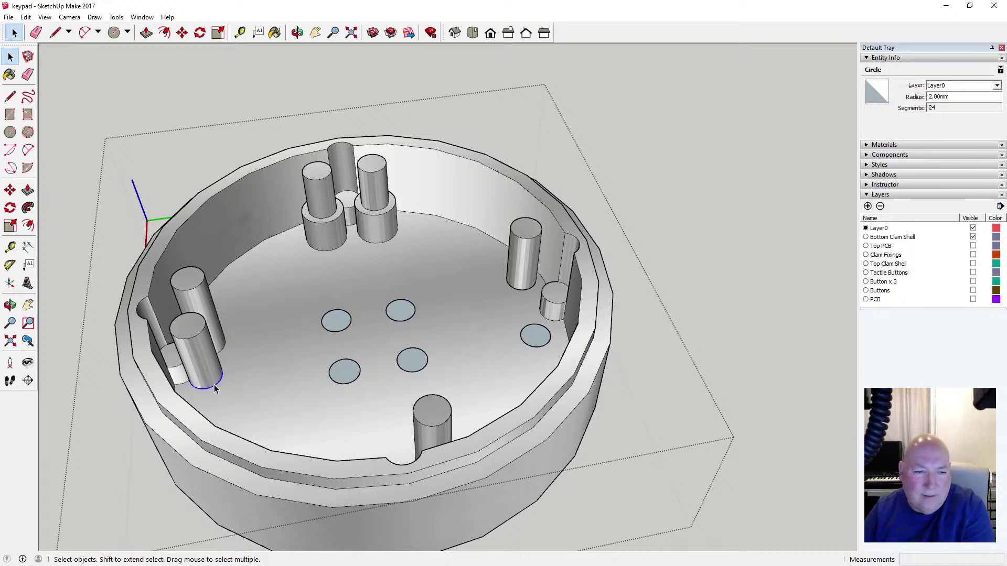
{"action": "key", "text": "Delete"}
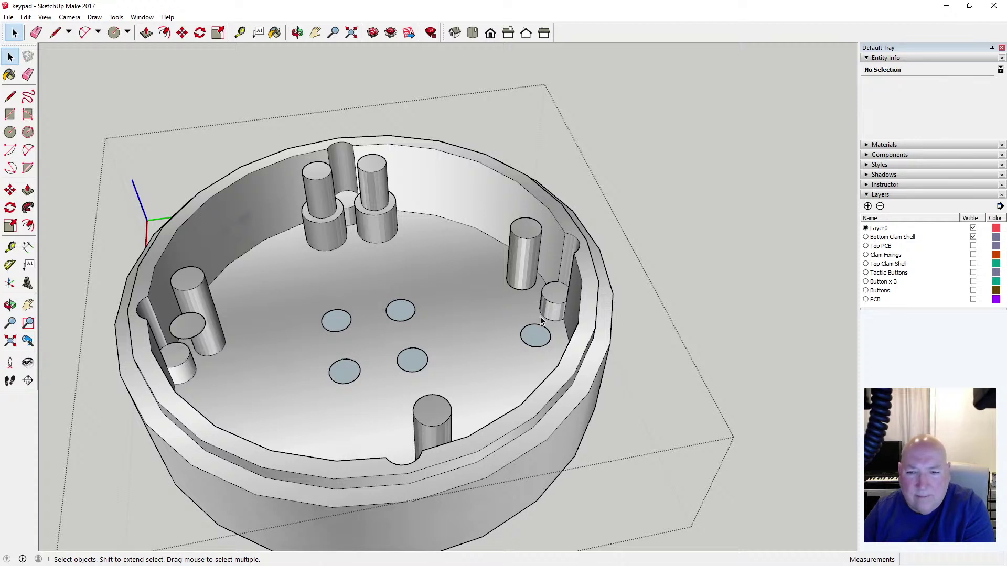
{"action": "key", "text": "Delete"}
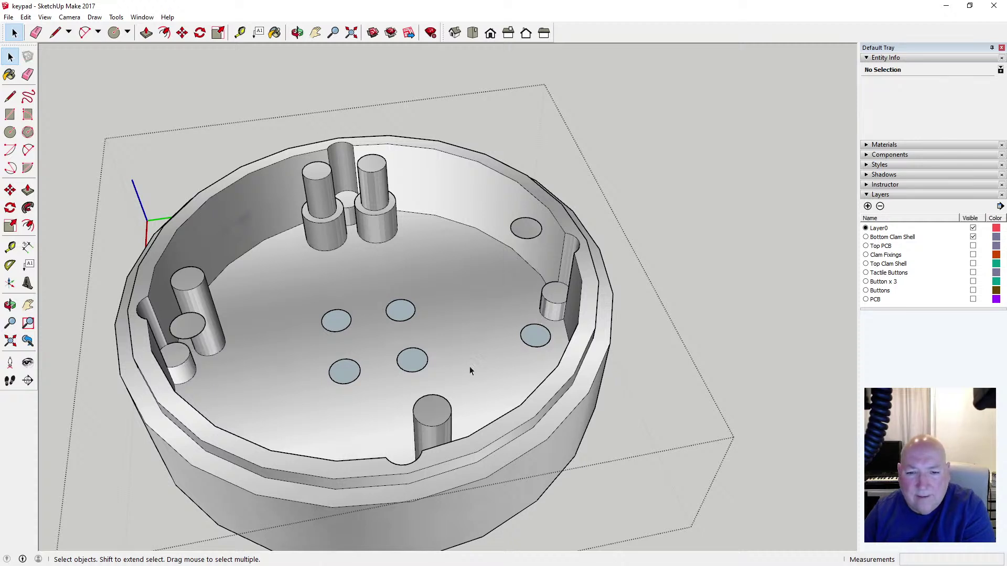
Delete the remaining single pillar beside a notch and short post, keeping only its top disc
{"action": "left_click", "coordinate": [297, 33]}
{"action": "left_click_drag", "start_coordinate": [264, 231], "coordinate": [640, 239]}
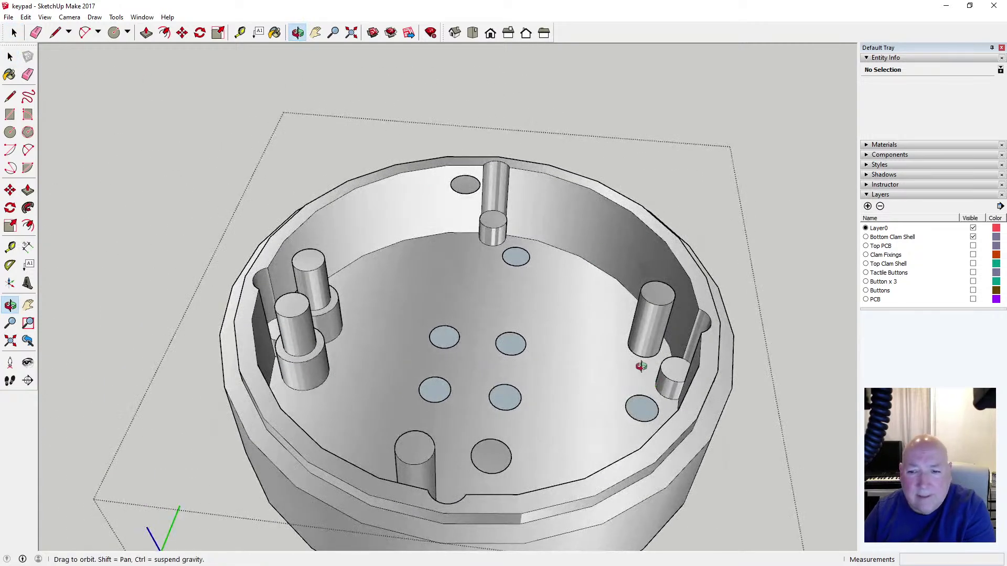
{"action": "left_click", "coordinate": [10, 57]}
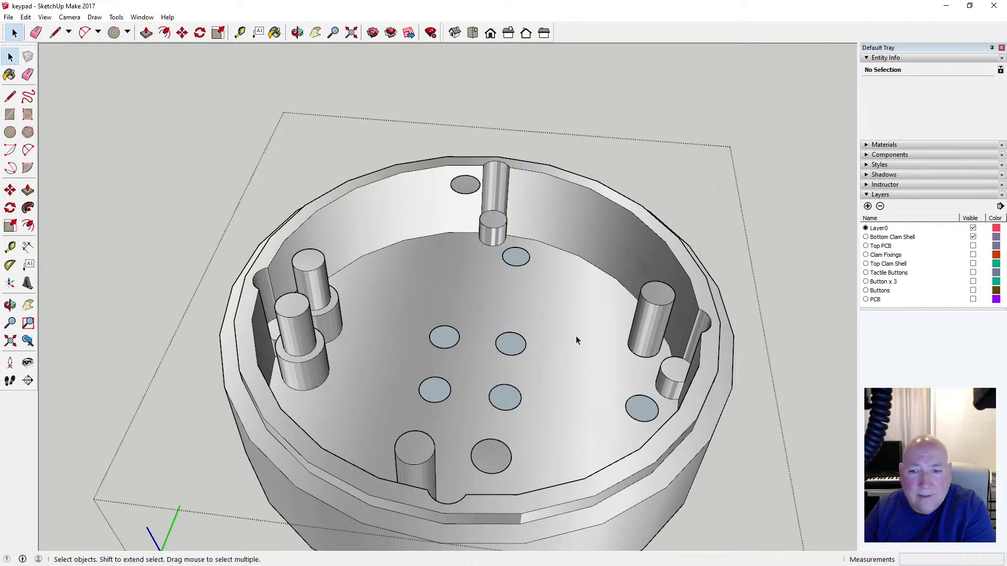
{"action": "left_click", "coordinate": [632, 354]}
{"action": "key", "text": "Delete"}
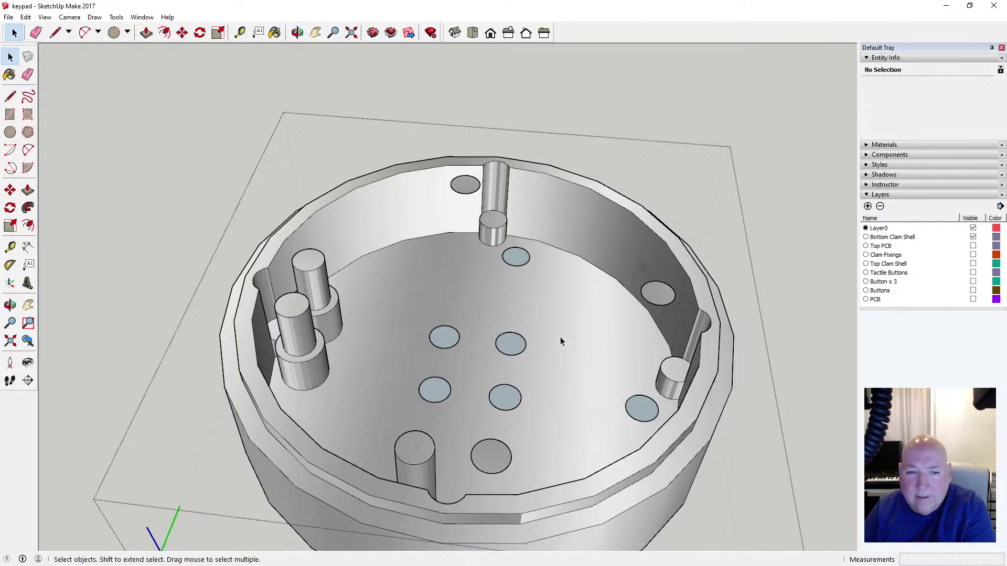
Move the three leftover top discs together straight down about 12.5 mm toward the shell floor
{"action": "left_click", "coordinate": [297, 32]}
{"action": "left_click_drag", "start_coordinate": [553, 274], "coordinate": [351, 277]}
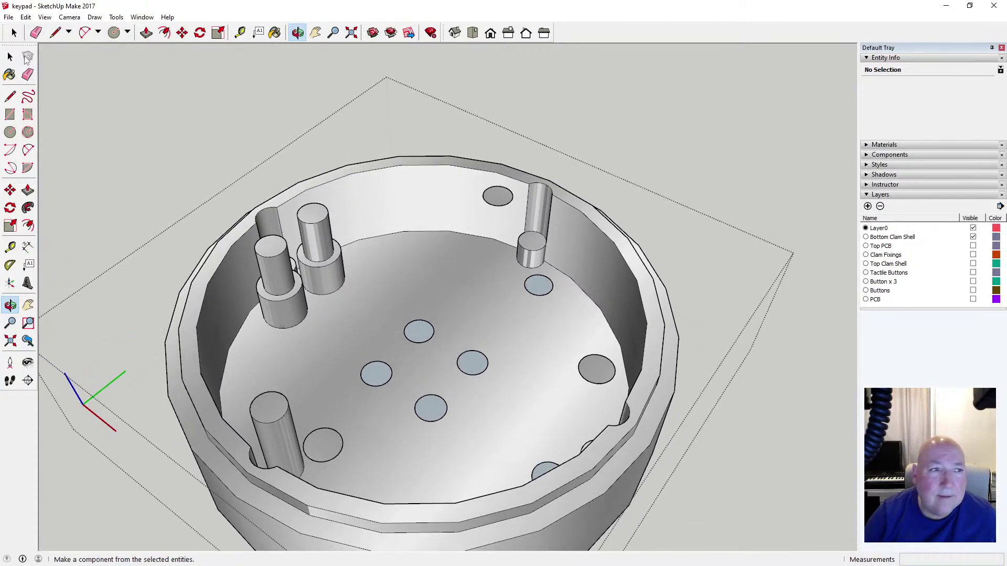
{"action": "key", "text": "space"}
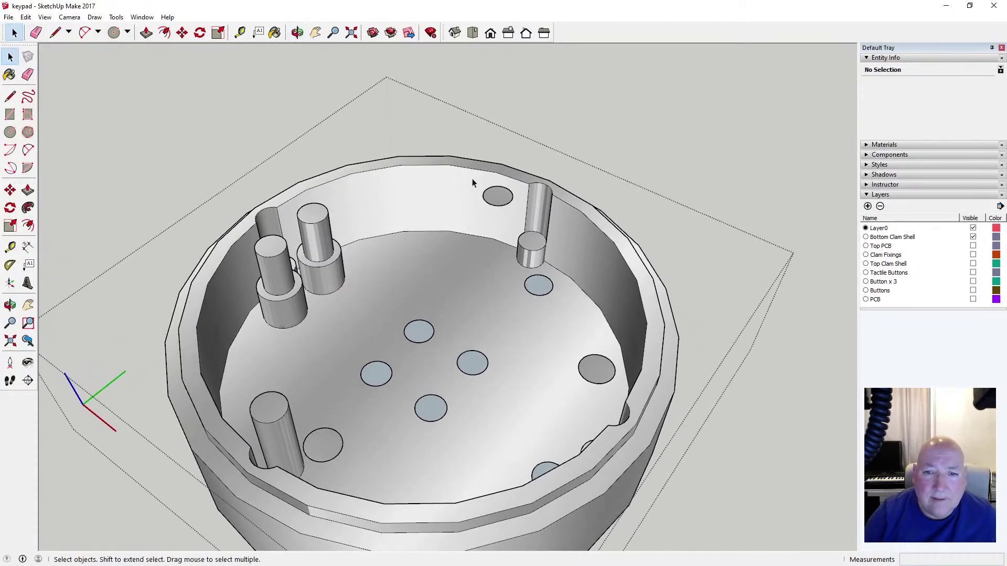
{"action": "left_click_drag", "start_coordinate": [518, 222], "coordinate": [517, 221]}
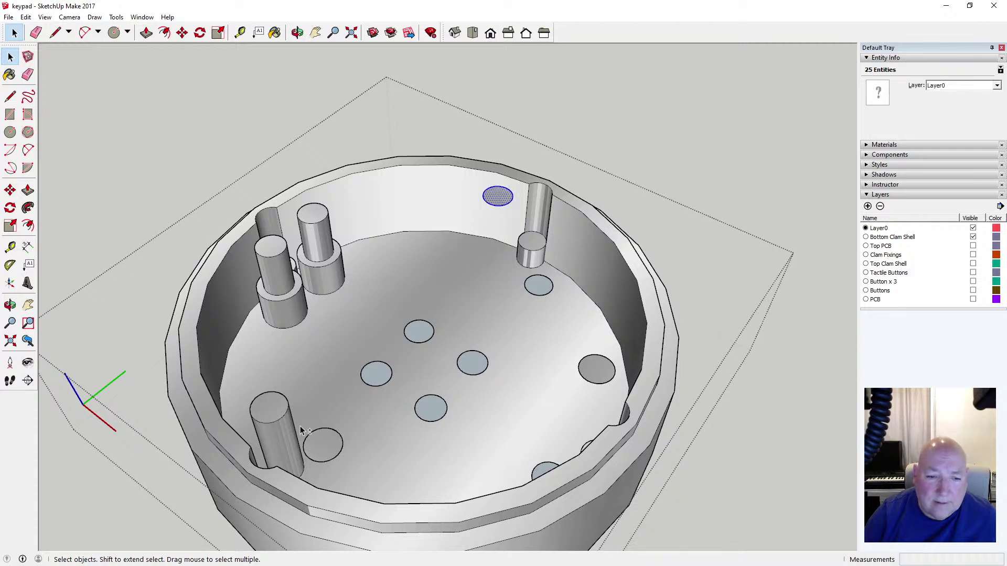
{"action": "left_click_drag", "start_coordinate": [299, 429], "coordinate": [349, 477], "text": "shift"}
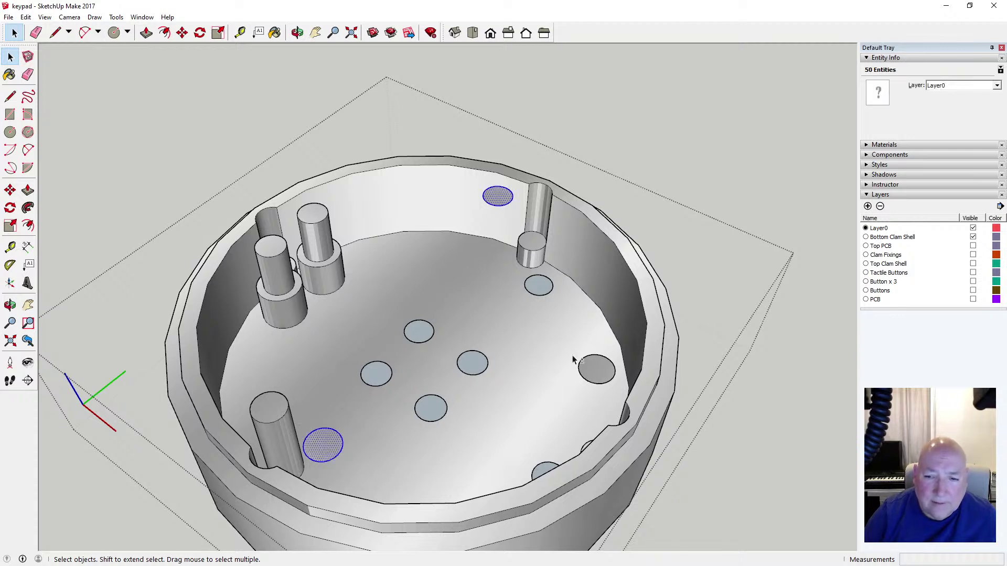
{"action": "left_click_drag", "start_coordinate": [568, 346], "coordinate": [627, 402], "text": "shift"}
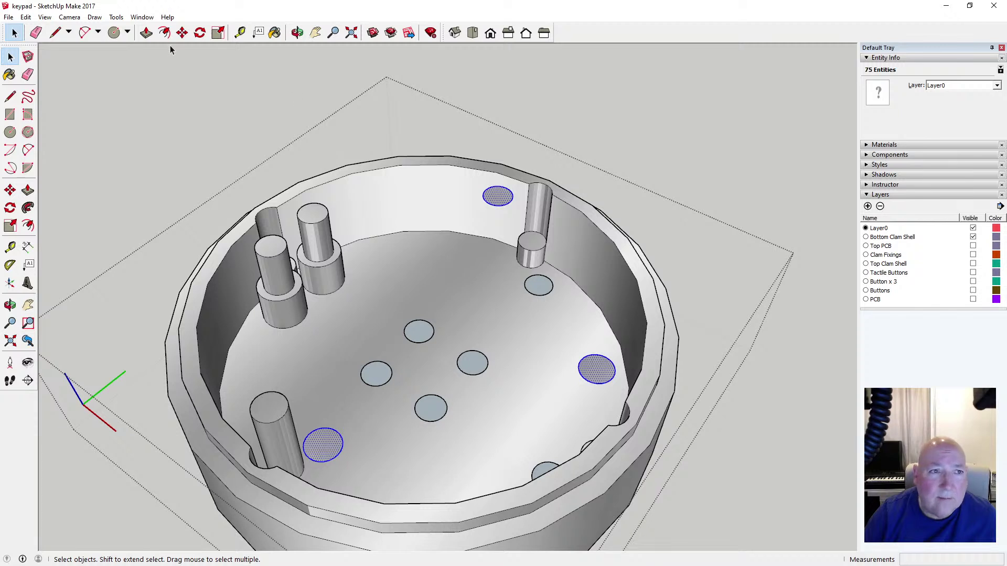
{"action": "left_click", "coordinate": [182, 32]}
{"action": "left_click", "coordinate": [502, 207]}
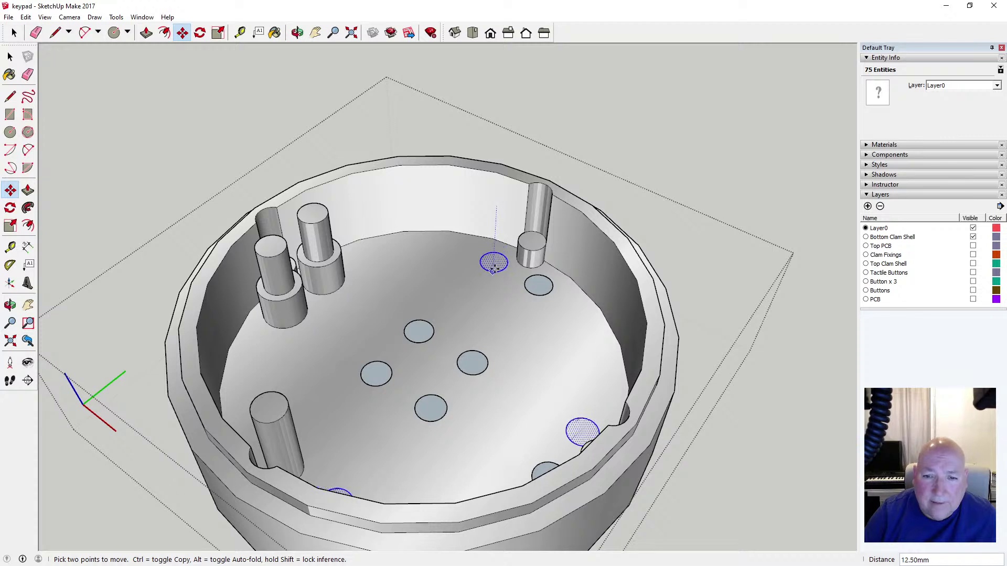
{"action": "left_click", "coordinate": [493, 269]}
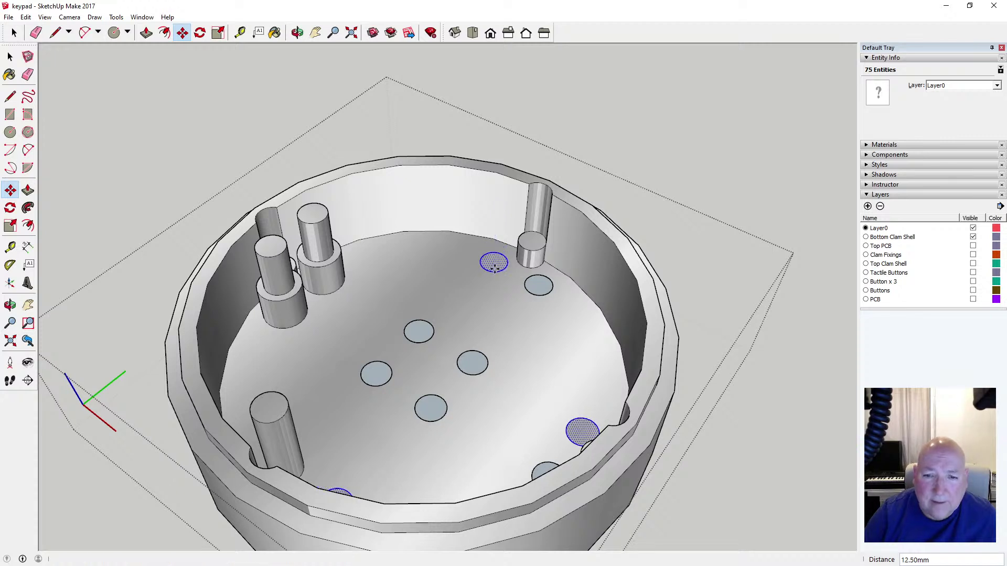
Check which of the circular areas on the bottom shell's floor are separate faces and which are joined together
{"action": "key", "text": "o"}
{"action": "left_click_drag", "start_coordinate": [551, 195], "coordinate": [276, 218]}
{"action": "left_click", "coordinate": [10, 56]}
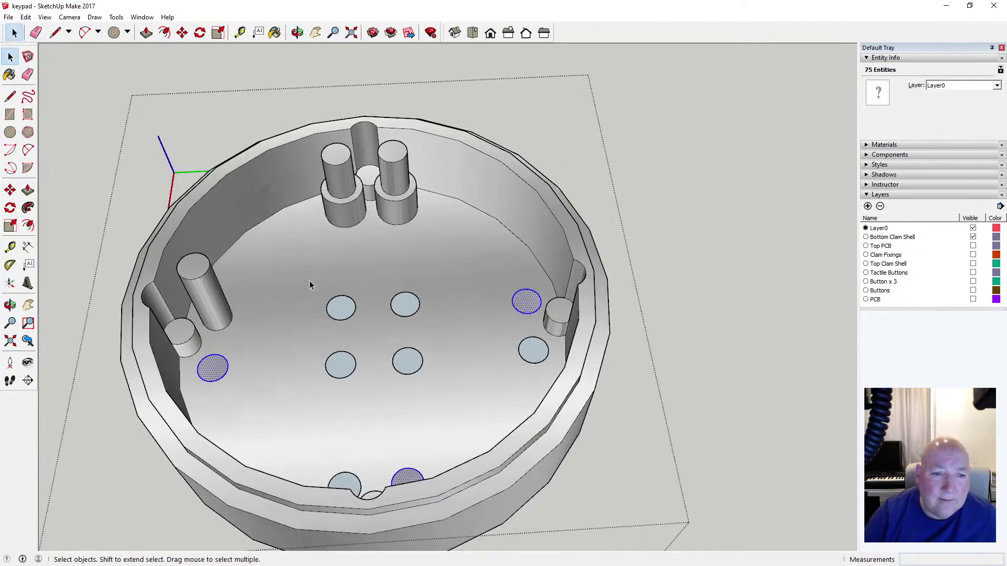
{"action": "left_click", "coordinate": [272, 319]}
{"action": "left_click", "coordinate": [211, 366]}
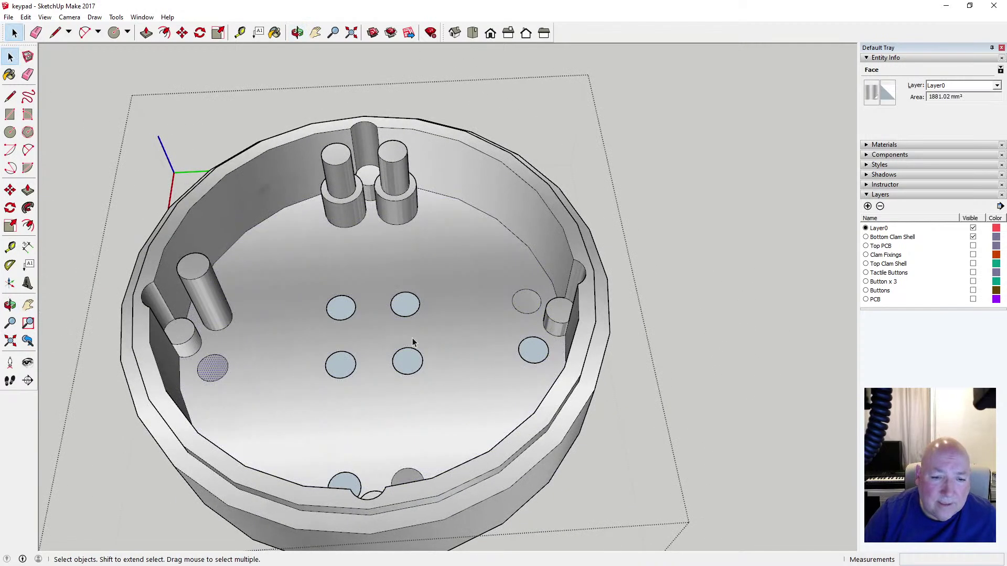
{"action": "left_click", "coordinate": [526, 300]}
{"action": "left_click", "coordinate": [535, 351]}
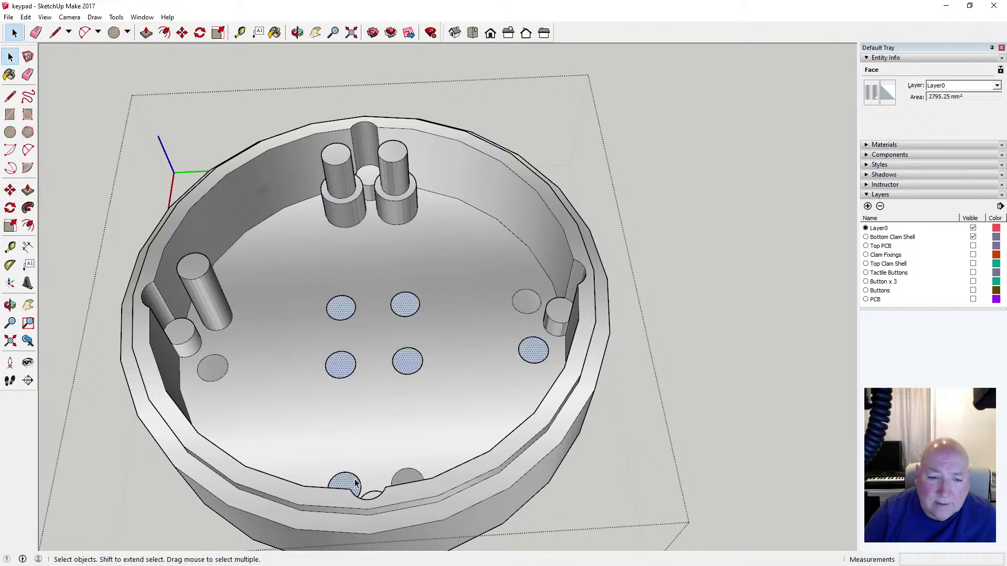
{"action": "left_click", "coordinate": [402, 480]}
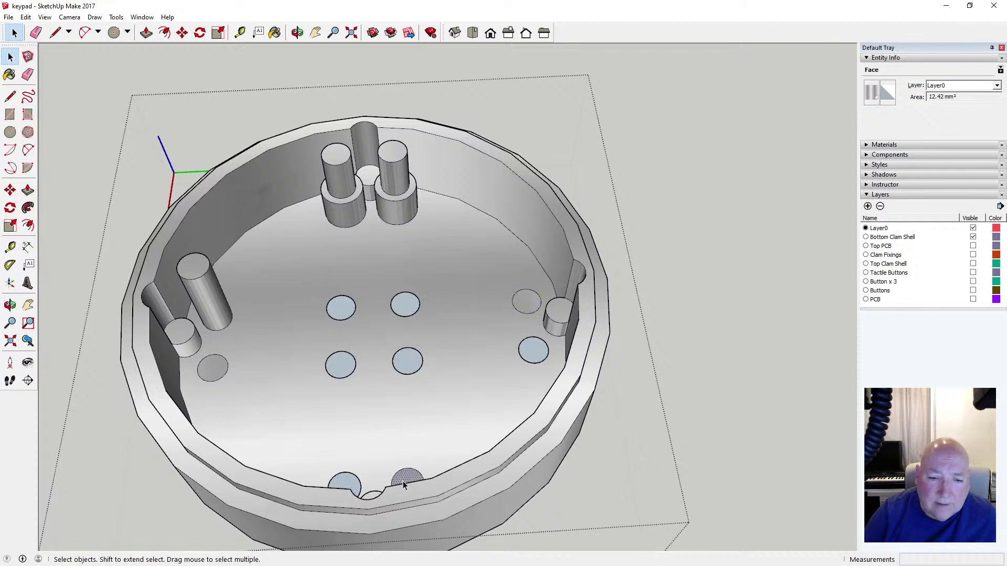
{"action": "left_click", "coordinate": [426, 447]}
{"action": "left_click", "coordinate": [341, 367]}
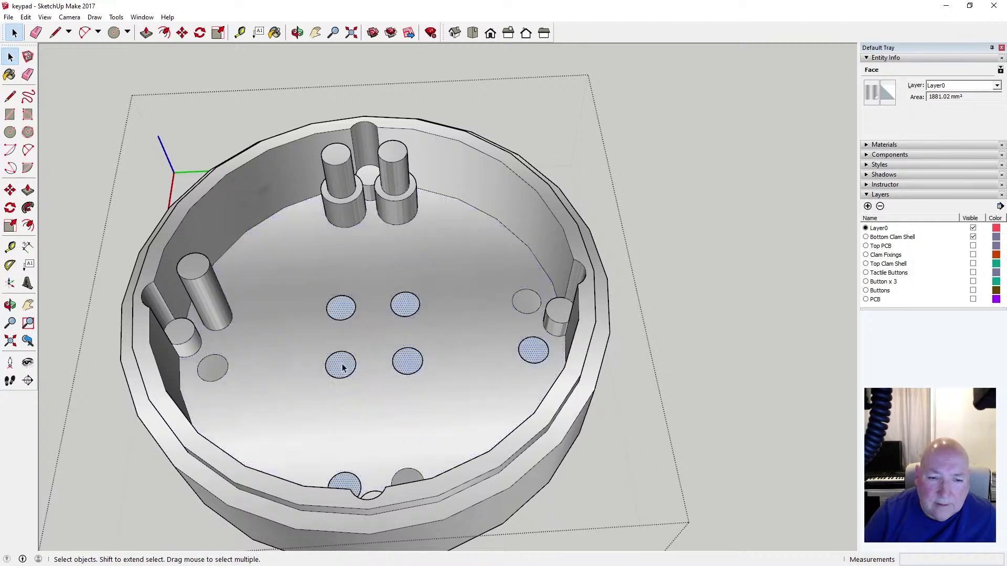
{"action": "left_click", "coordinate": [403, 424]}
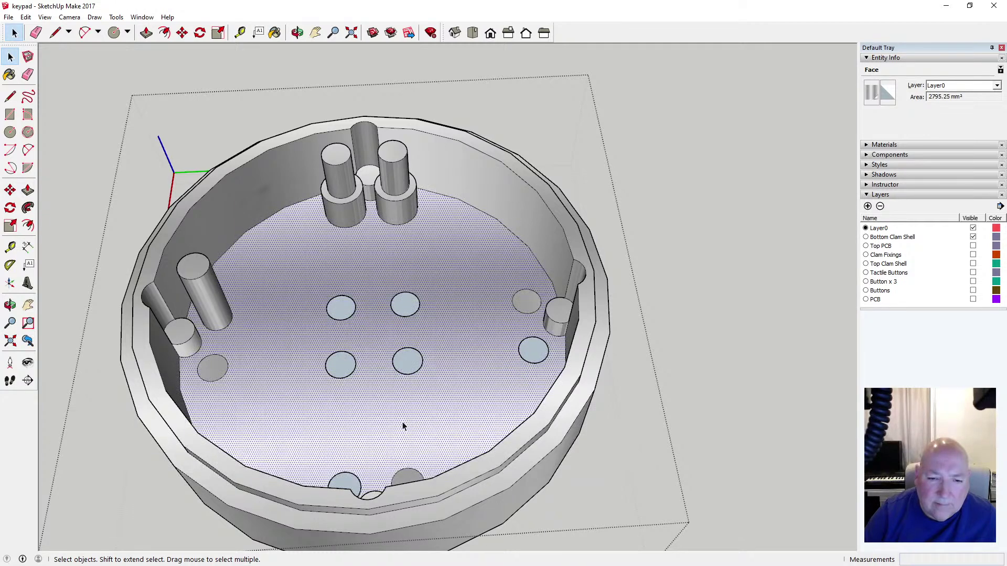
{"action": "scroll", "coordinate": [410, 388], "scroll_direction": "down", "scroll_amount": 1}
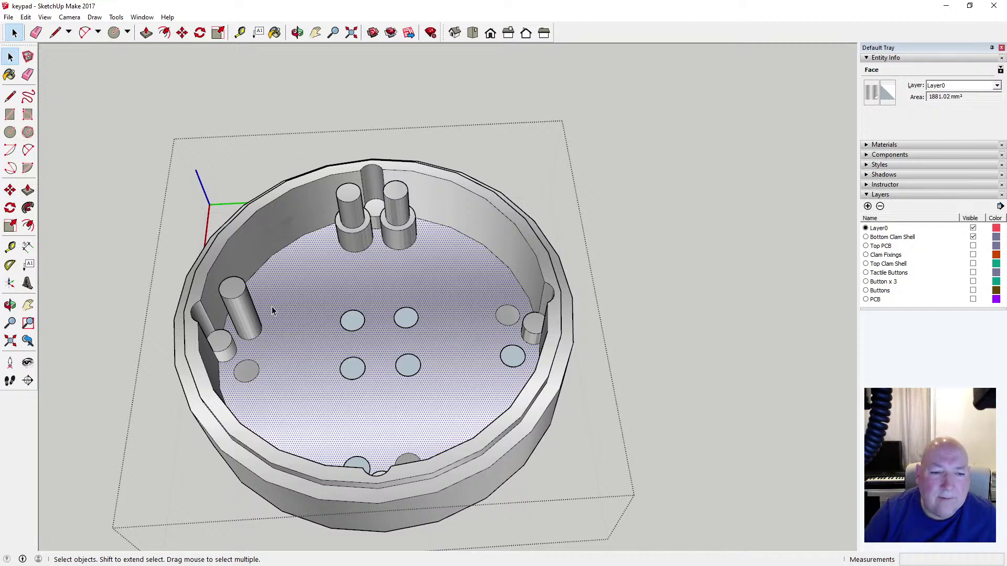
{"action": "left_click", "coordinate": [251, 128]}
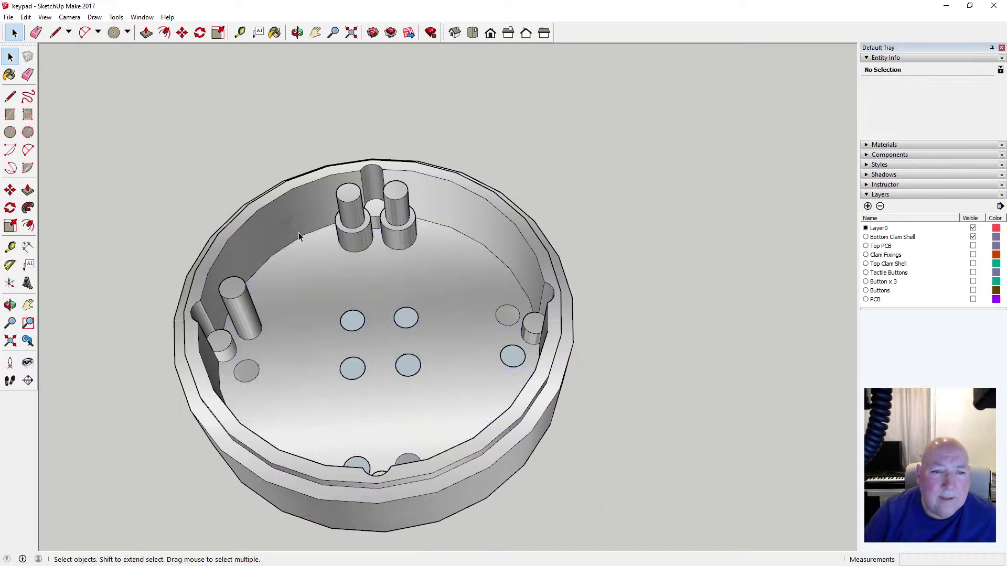
Try to raise one of the four central floor circles with Push/Pull
{"action": "key", "text": "p"}
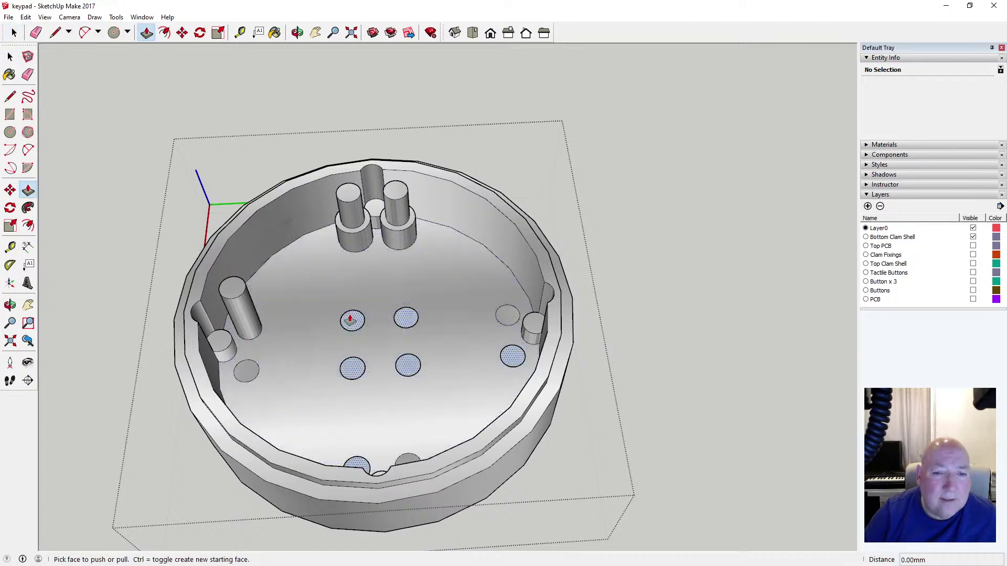
{"action": "left_click", "coordinate": [349, 319]}
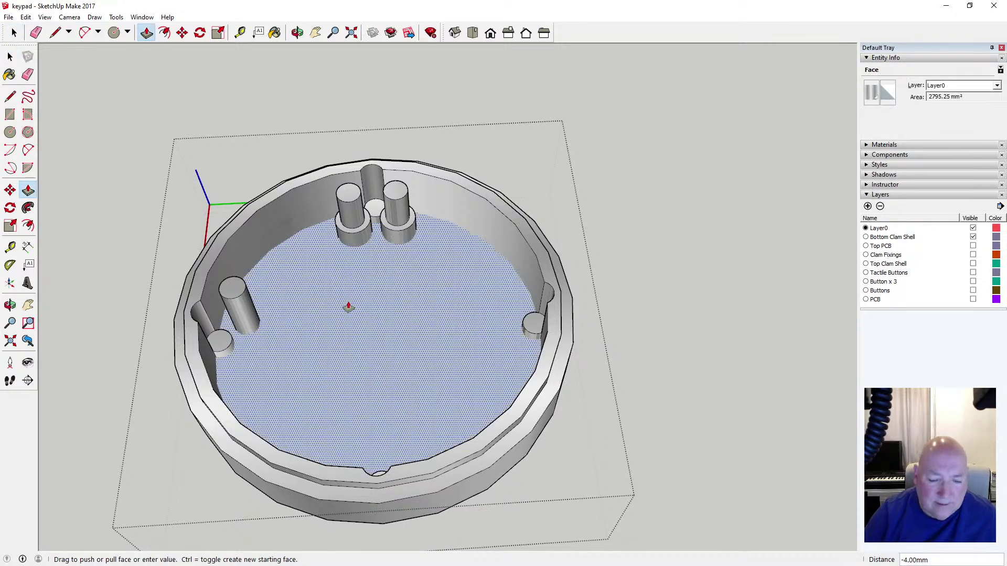
{"action": "left_click", "coordinate": [348, 306]}
{"action": "key", "text": "space"}
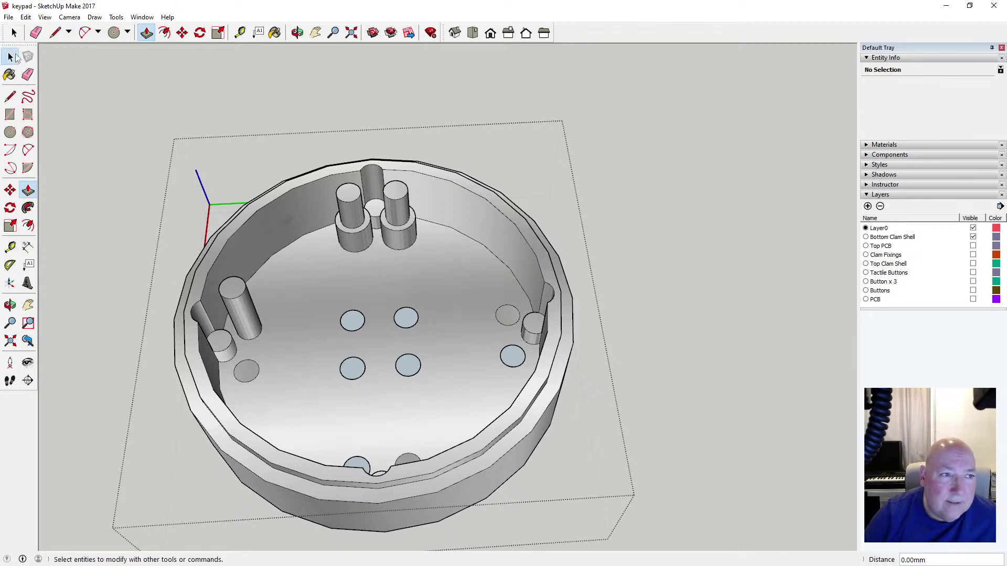
Examine the outlines of the moved discs and neighbouring floor circles from above by selecting their edges
{"action": "scroll", "coordinate": [382, 285], "scroll_direction": "down", "scroll_amount": 2}
{"action": "left_click", "coordinate": [297, 32]}
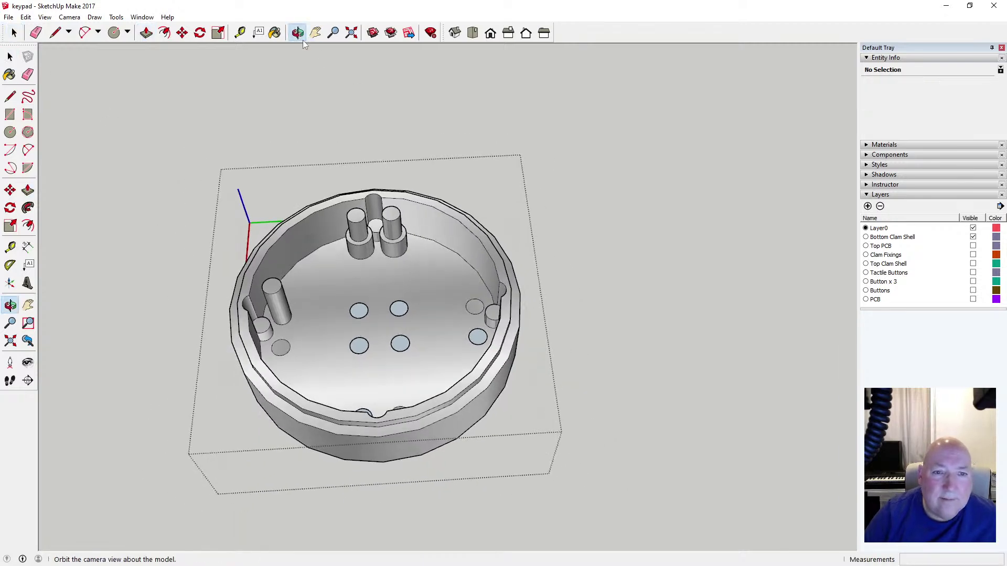
{"action": "left_click_drag", "start_coordinate": [307, 63], "coordinate": [313, 256]}
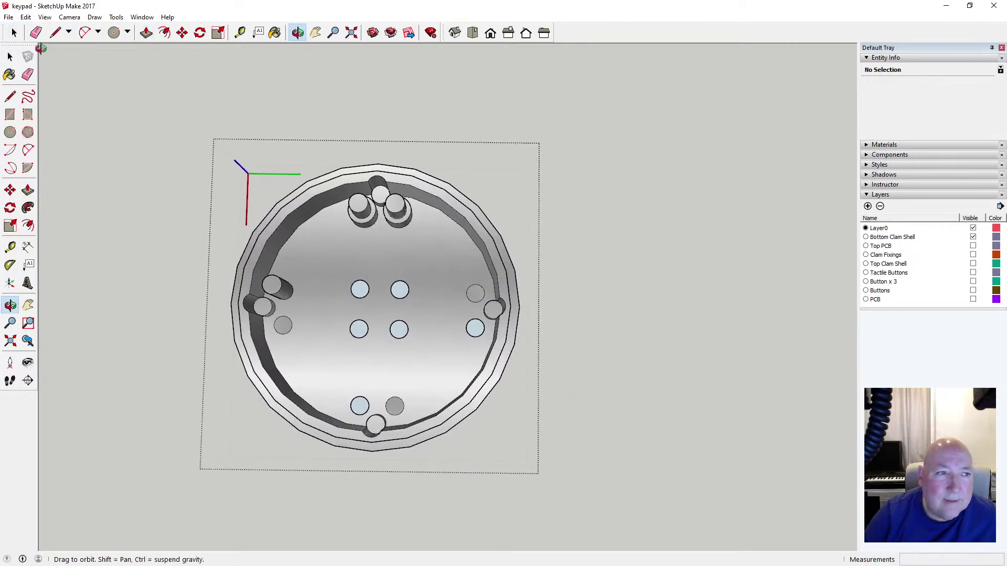
{"action": "left_click", "coordinate": [10, 56]}
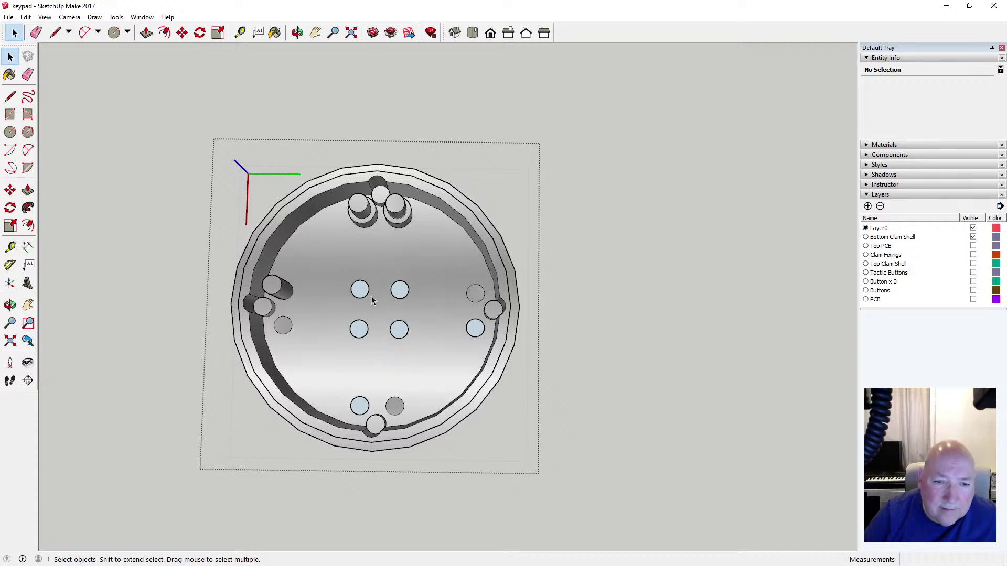
{"action": "left_click_drag", "start_coordinate": [235, 233], "coordinate": [505, 435]}
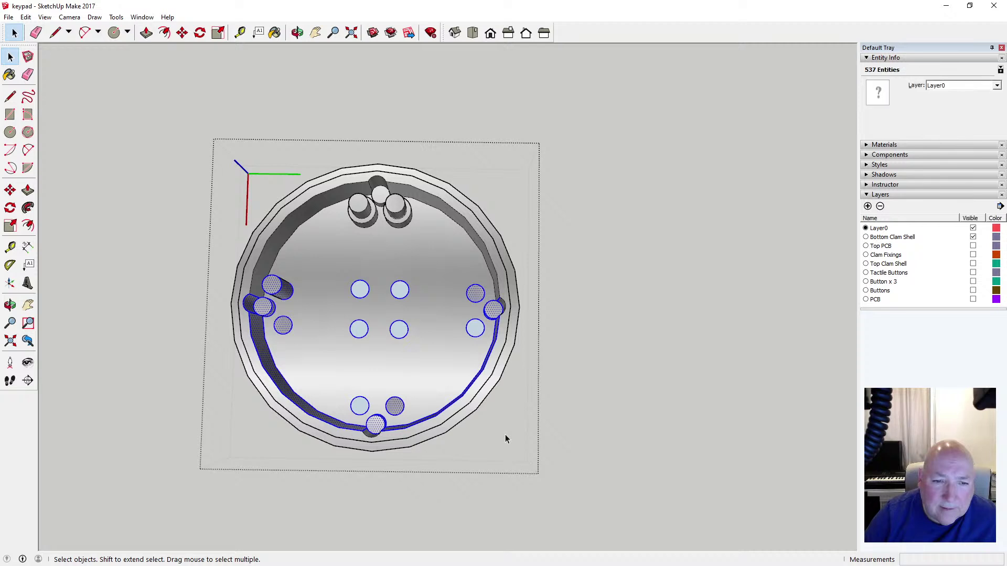
{"action": "left_click", "coordinate": [445, 363]}
{"action": "left_click", "coordinate": [289, 324]}
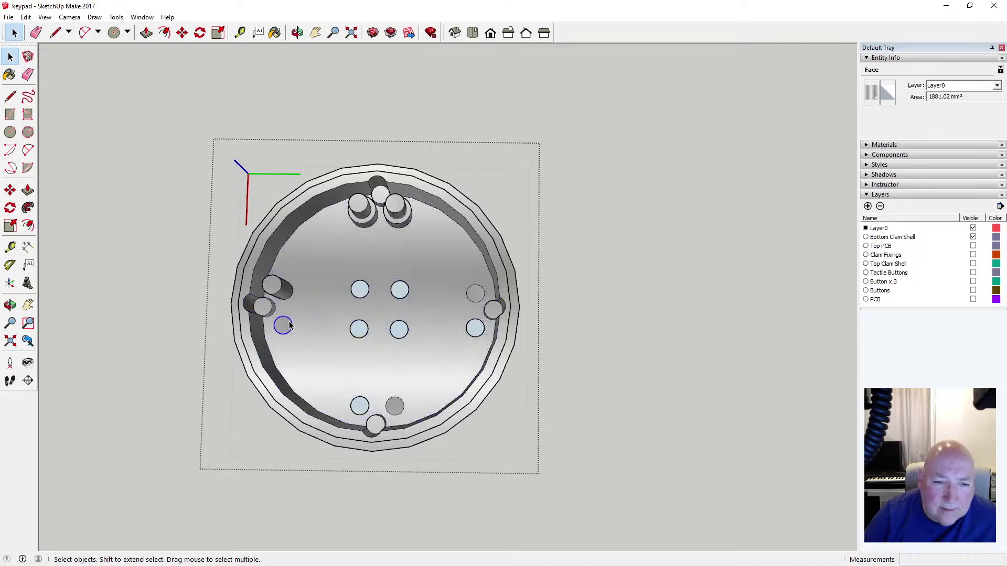
{"action": "left_click", "coordinate": [290, 325]}
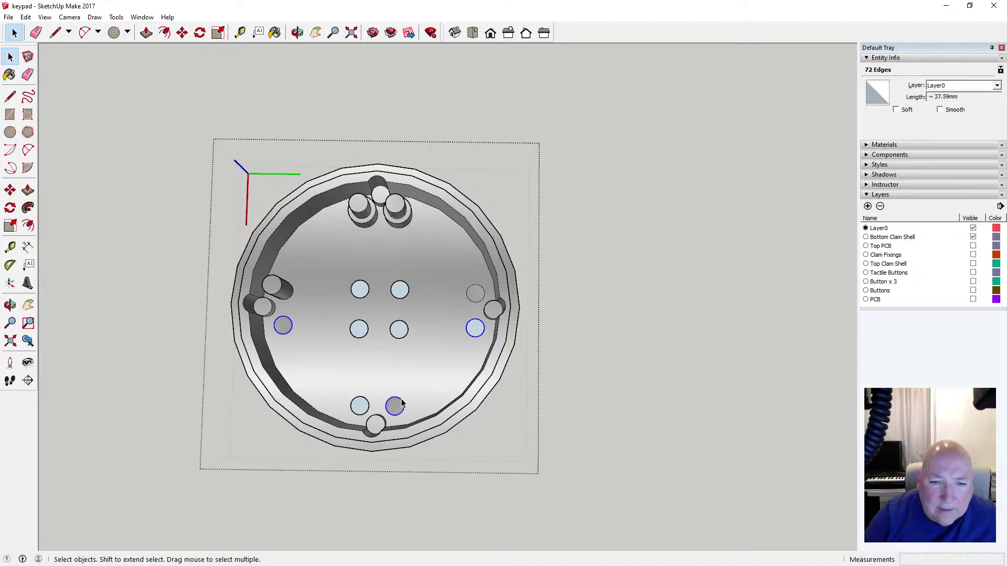
{"action": "left_click", "coordinate": [483, 328], "text": "shift"}
{"action": "left_click", "coordinate": [471, 302], "text": "shift"}
Try to intersect the moved disc beside the bare short post with the rest of the model
{"action": "right_click", "coordinate": [397, 408]}
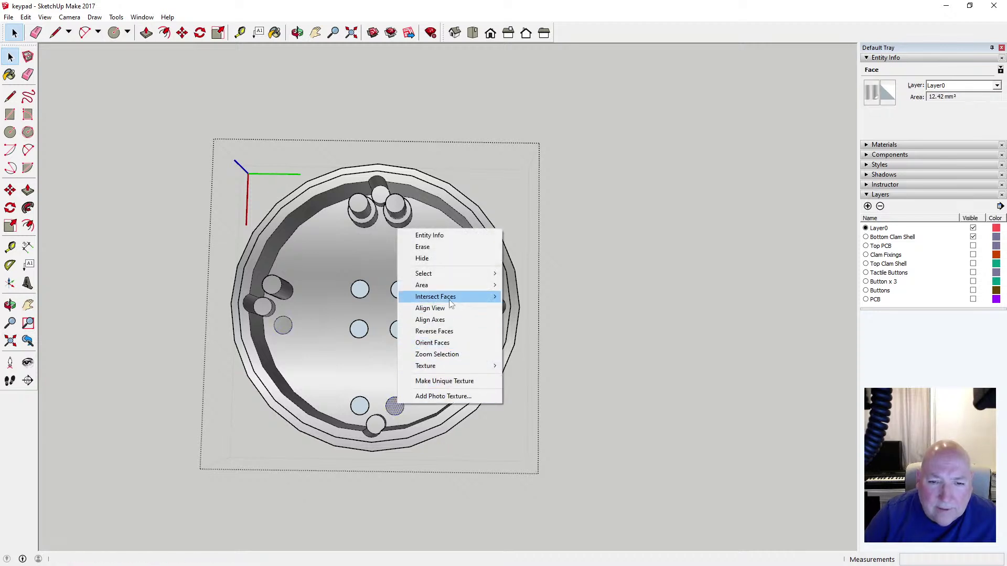
{"action": "mouse_move", "coordinate": [448, 299]}
{"action": "left_click", "coordinate": [522, 296]}
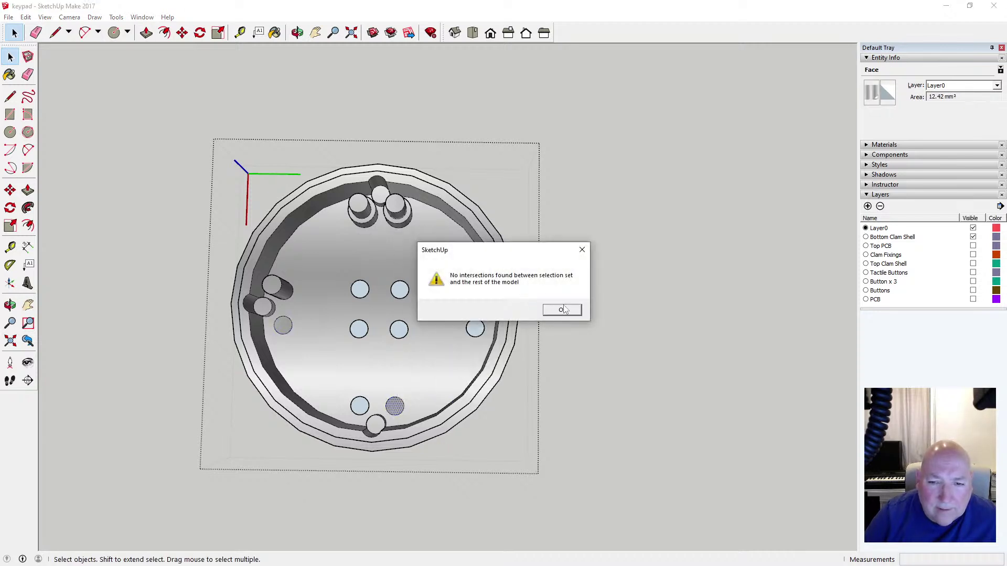
{"action": "left_click", "coordinate": [562, 310]}
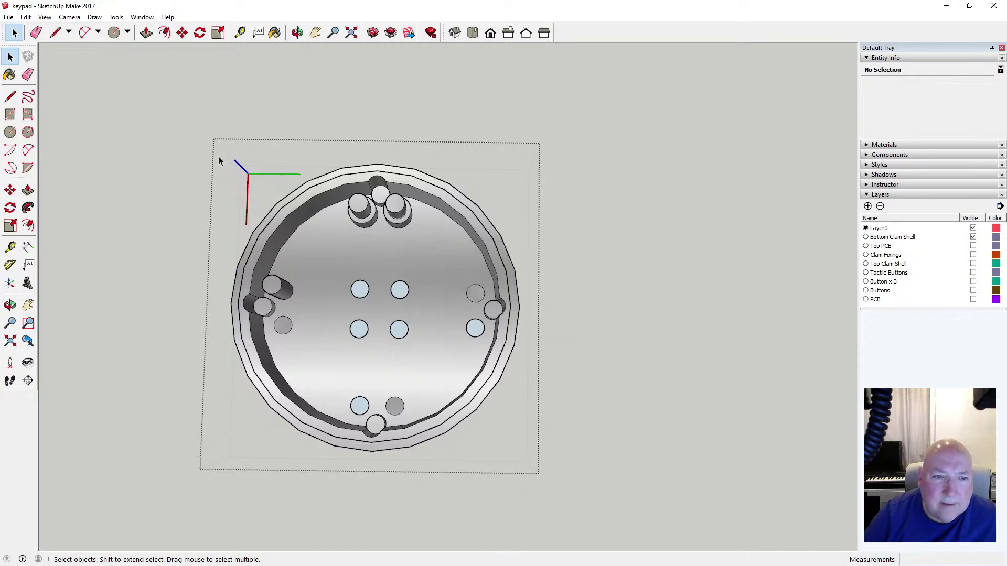
Intersect all of the bottom shell's faces with the model and check which floor circles are separate faces
{"action": "left_click_drag", "start_coordinate": [219, 156], "coordinate": [541, 467]}
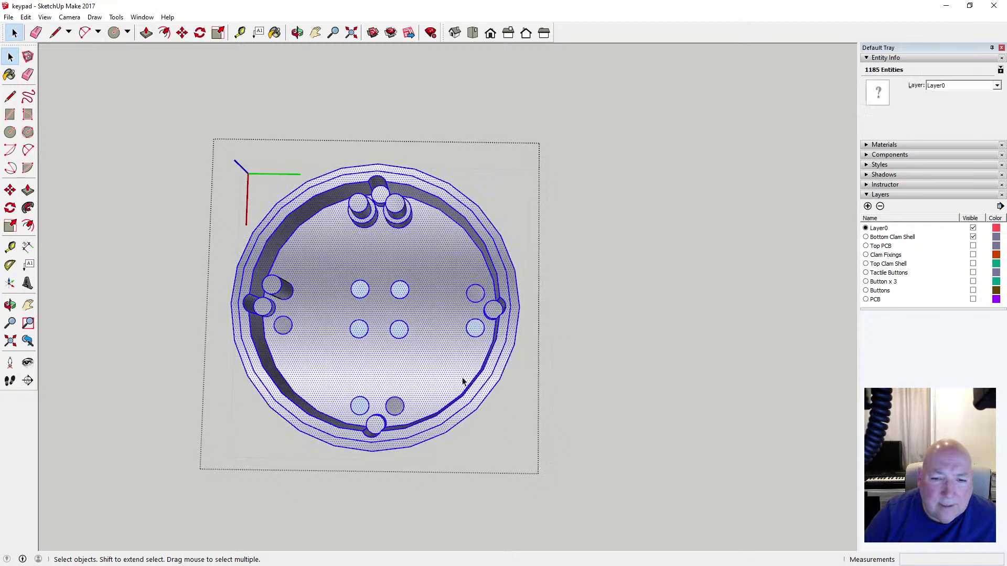
{"action": "right_click", "coordinate": [403, 335]}
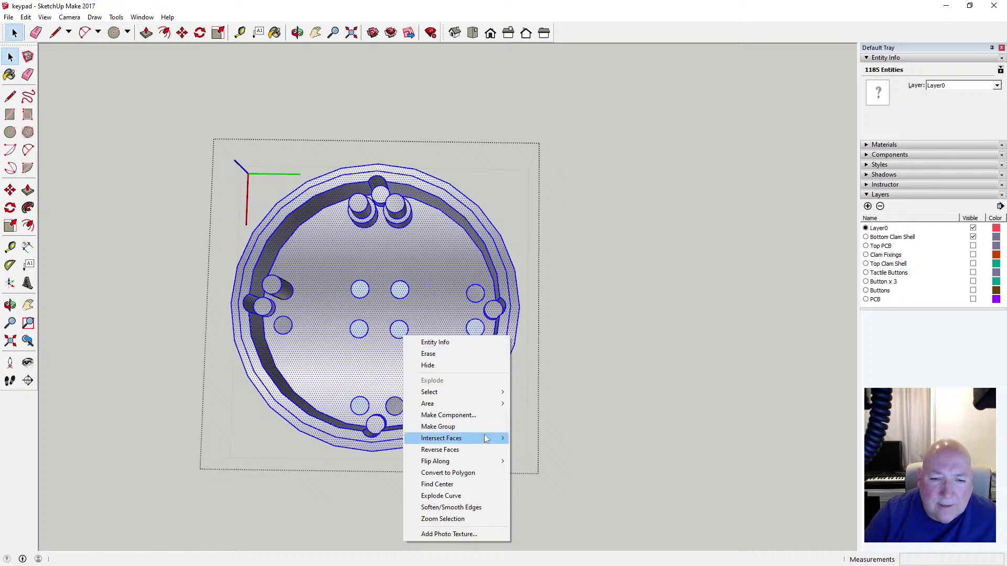
{"action": "mouse_move", "coordinate": [483, 434]}
{"action": "left_click", "coordinate": [535, 439]}
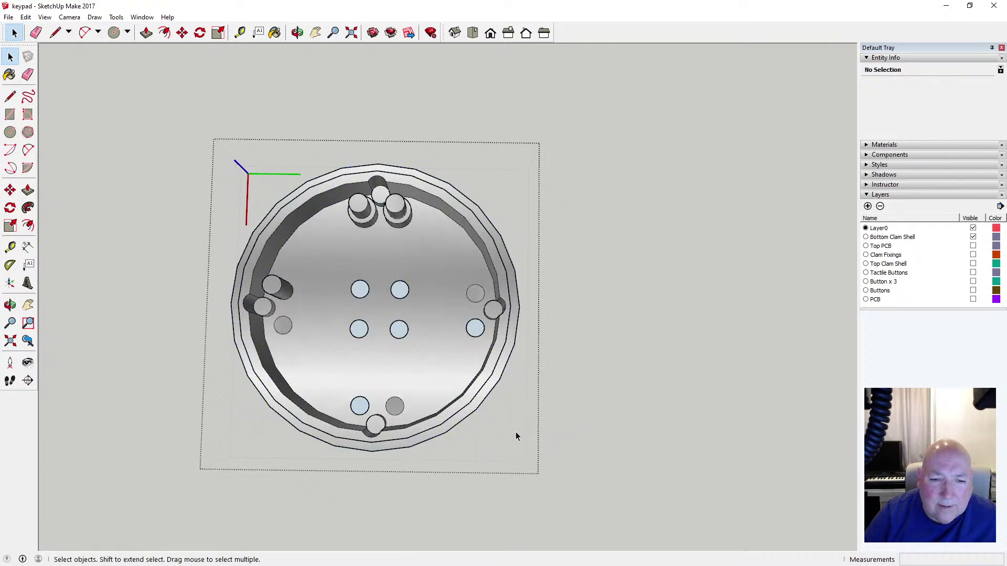
{"action": "left_click", "coordinate": [284, 332]}
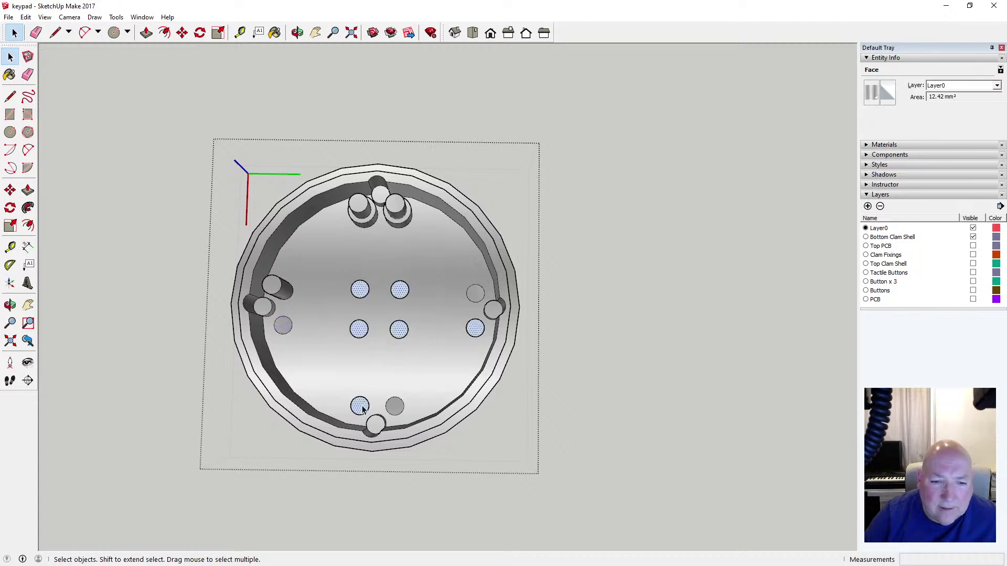
{"action": "left_click", "coordinate": [394, 405]}
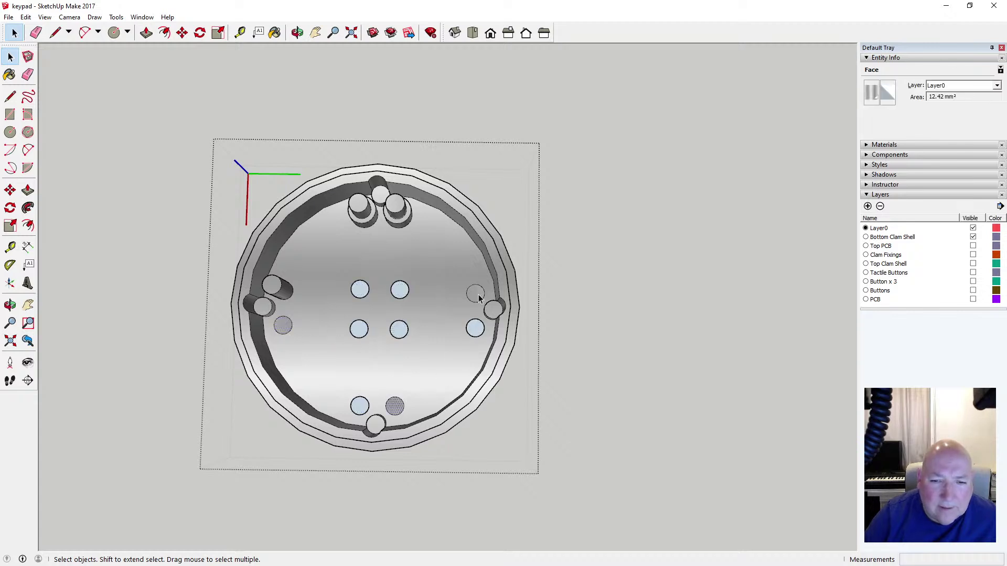
{"action": "left_click", "coordinate": [476, 330]}
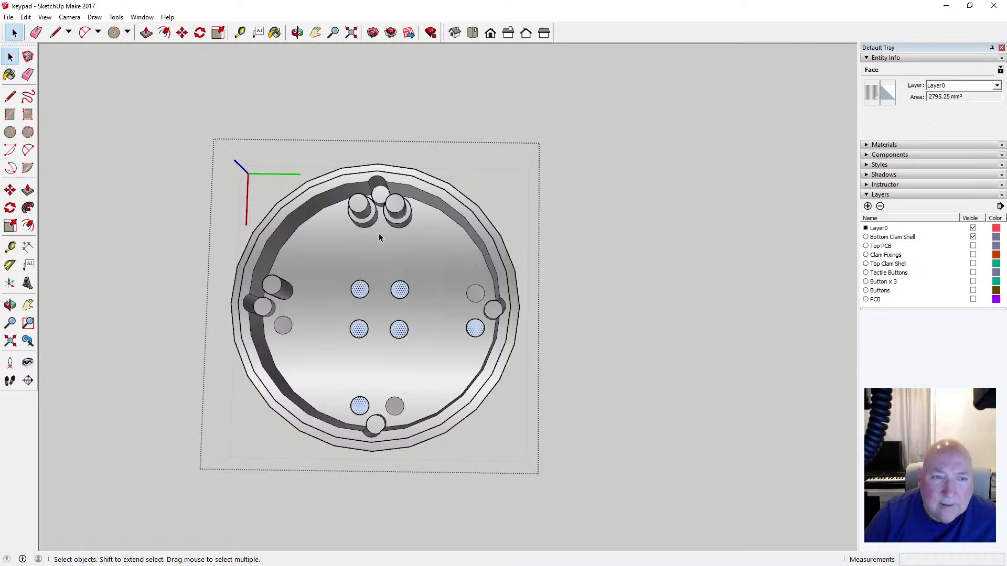
Extrude the moved disc opposite the remaining baseless pillar, across the short post, 12.5 mm upward from the floor
{"action": "left_click", "coordinate": [297, 33]}
{"action": "left_click_drag", "start_coordinate": [363, 251], "coordinate": [459, 417]}
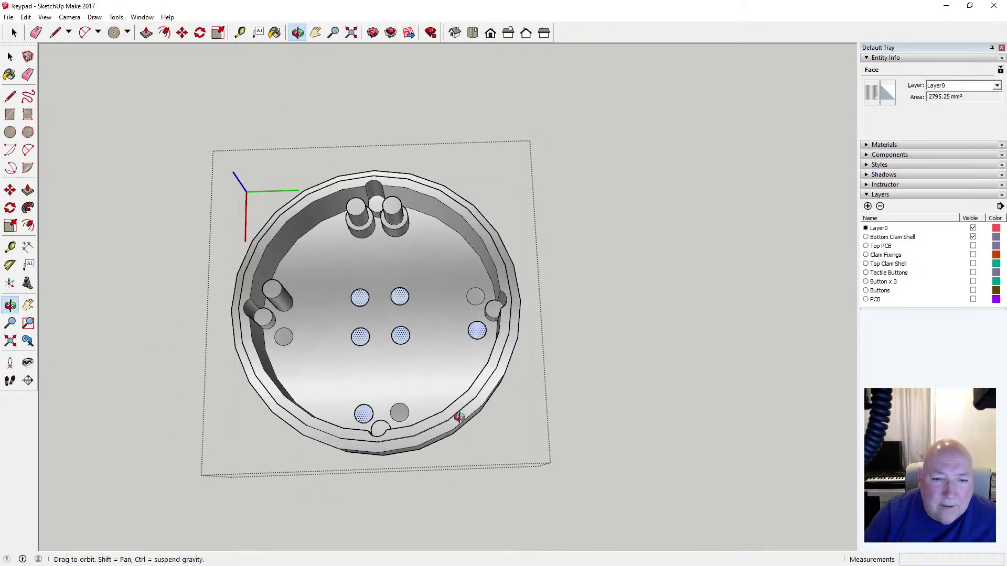
{"action": "left_click", "coordinate": [10, 57]}
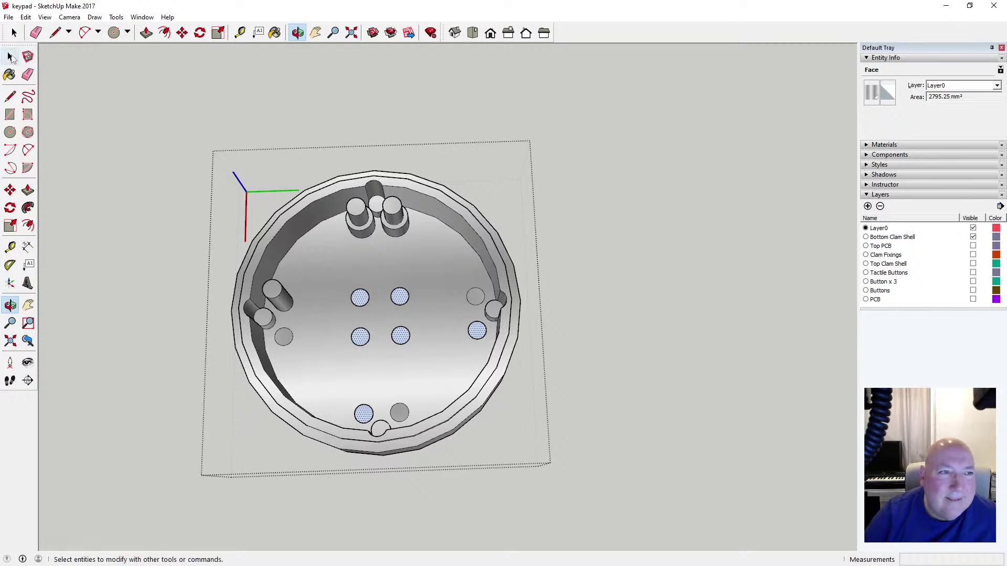
{"action": "left_click", "coordinate": [146, 32]}
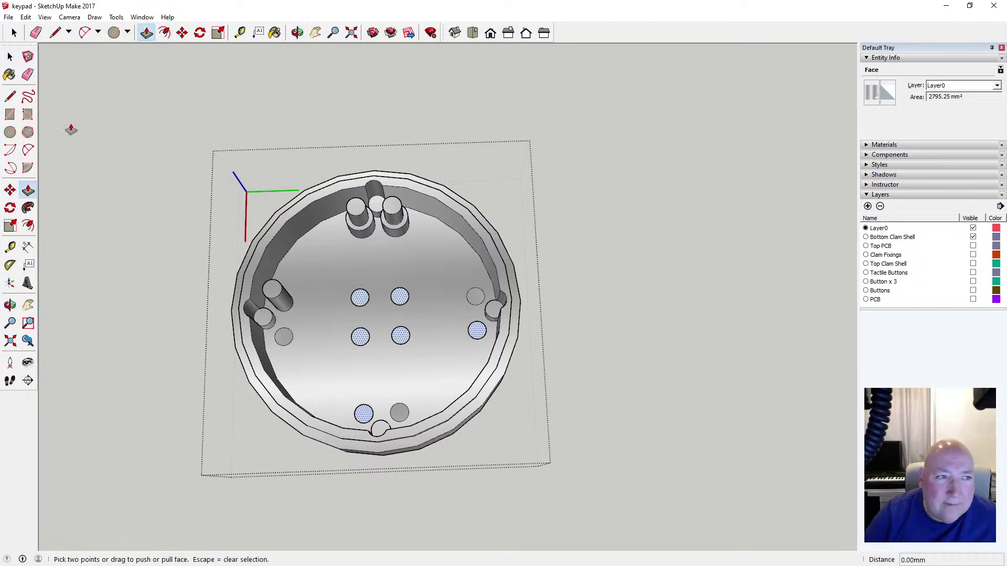
{"action": "left_click", "coordinate": [10, 57]}
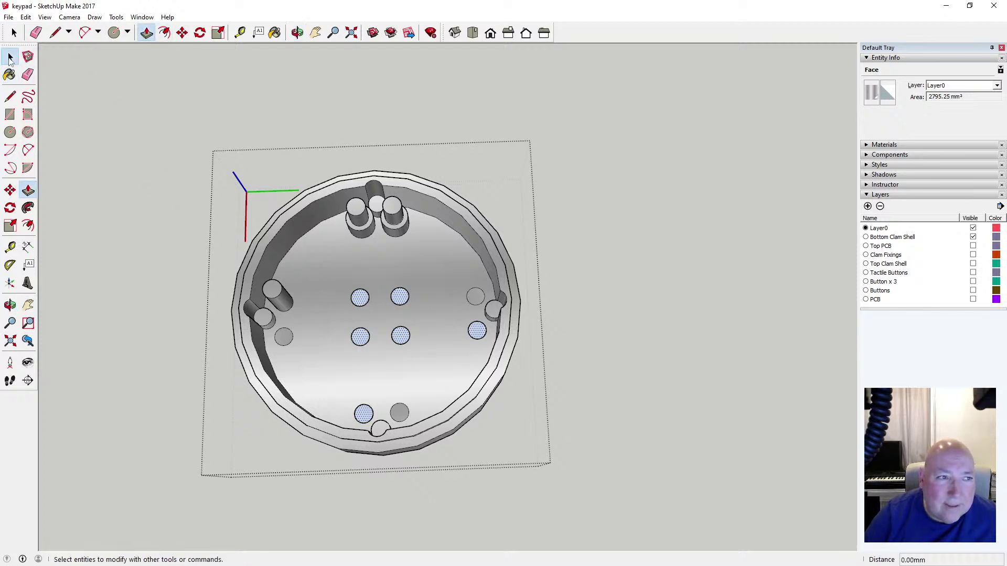
{"action": "left_click", "coordinate": [282, 338]}
{"action": "left_click", "coordinate": [146, 32]}
{"action": "left_click", "coordinate": [284, 340]}
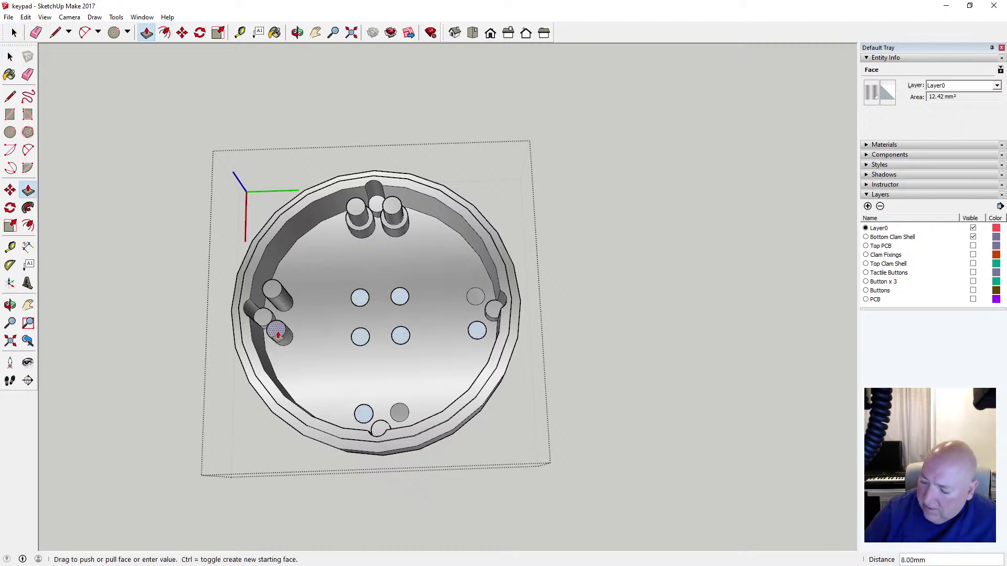
{"action": "type", "text": "12.5"}
{"action": "key", "text": "Return"}
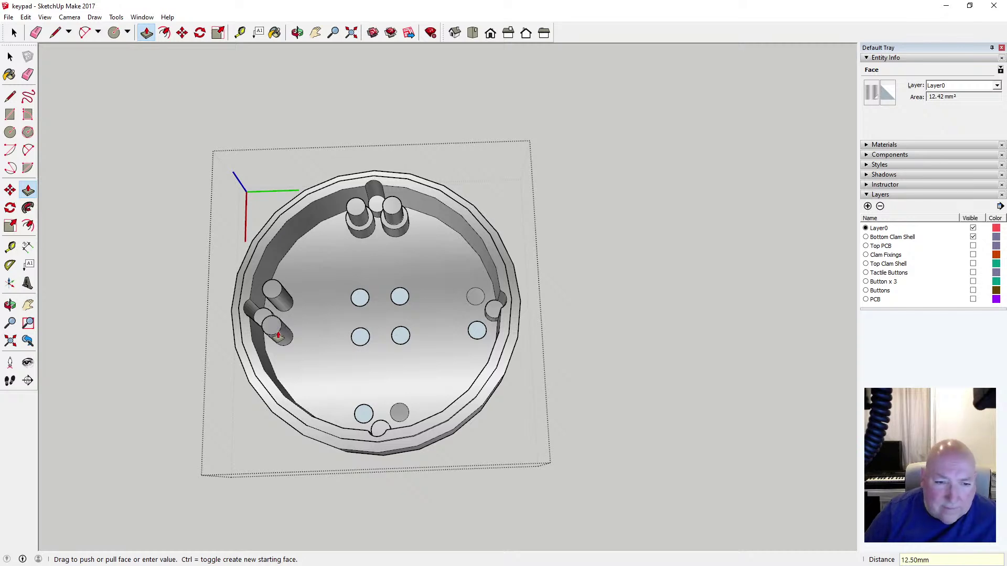
Extrude the separate grey floor disc beside the far short post 12.5 mm upward
{"action": "left_click", "coordinate": [297, 33]}
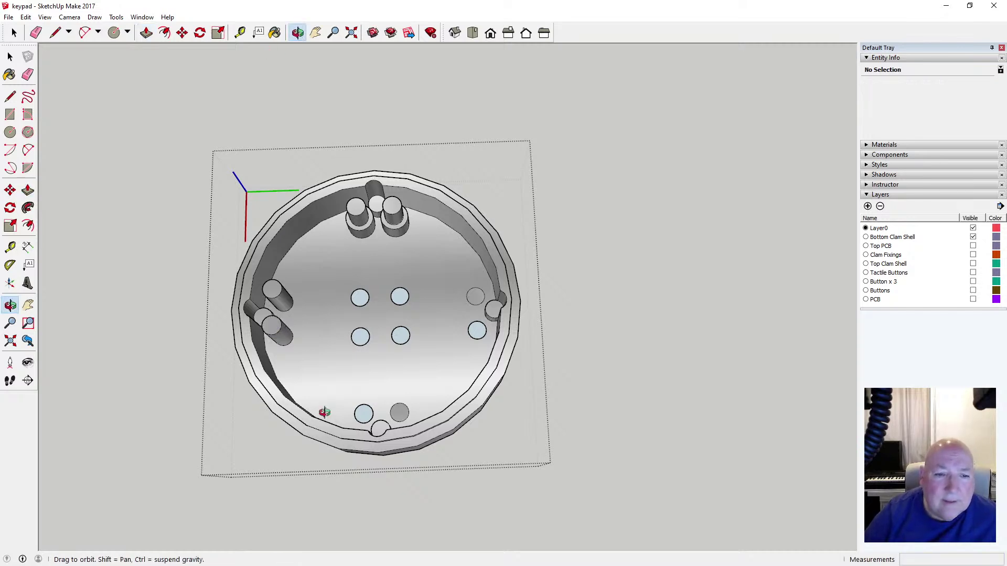
{"action": "left_click_drag", "start_coordinate": [326, 411], "coordinate": [405, 412]}
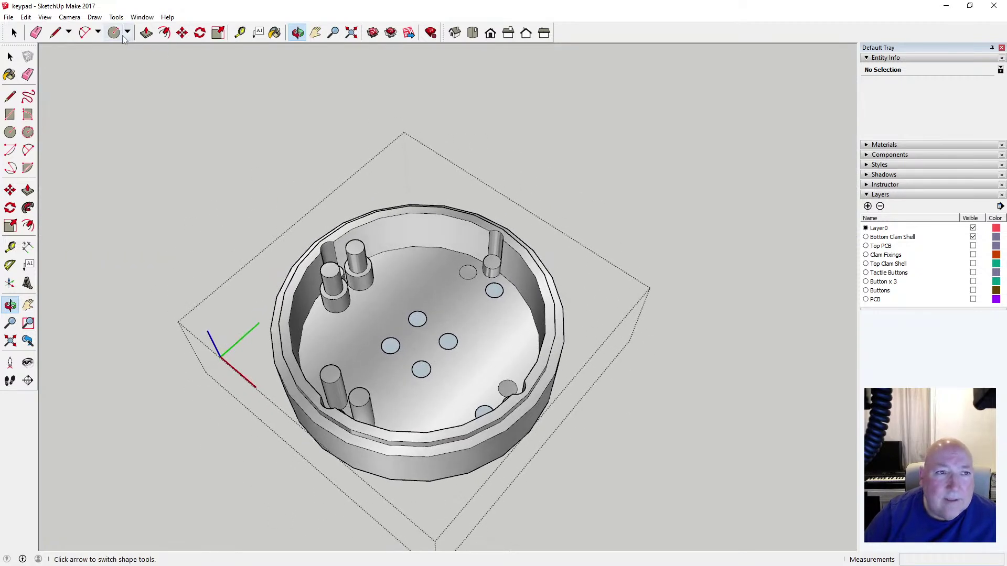
{"action": "key", "text": "p"}
{"action": "left_click", "coordinate": [394, 353]}
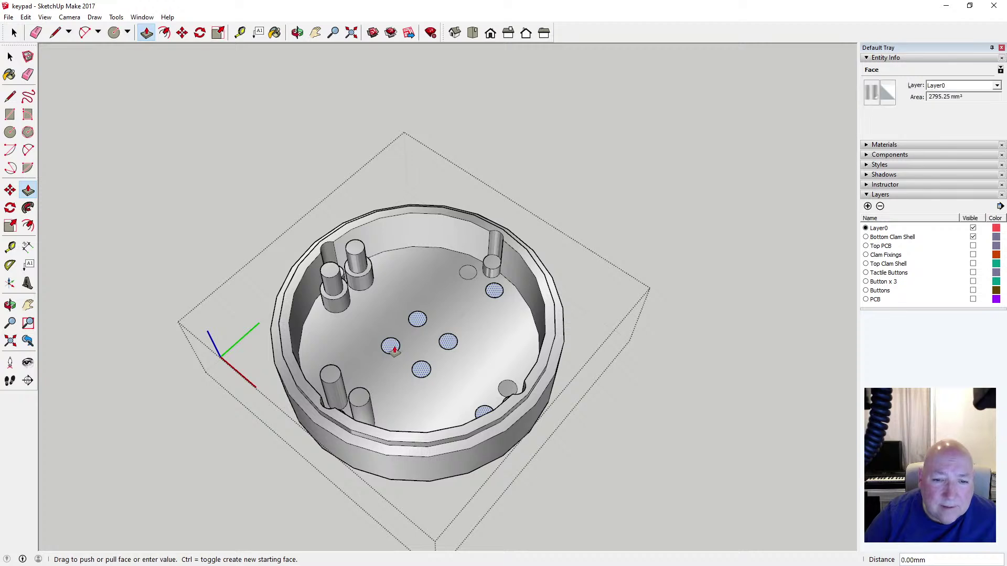
{"action": "left_click", "coordinate": [392, 341]}
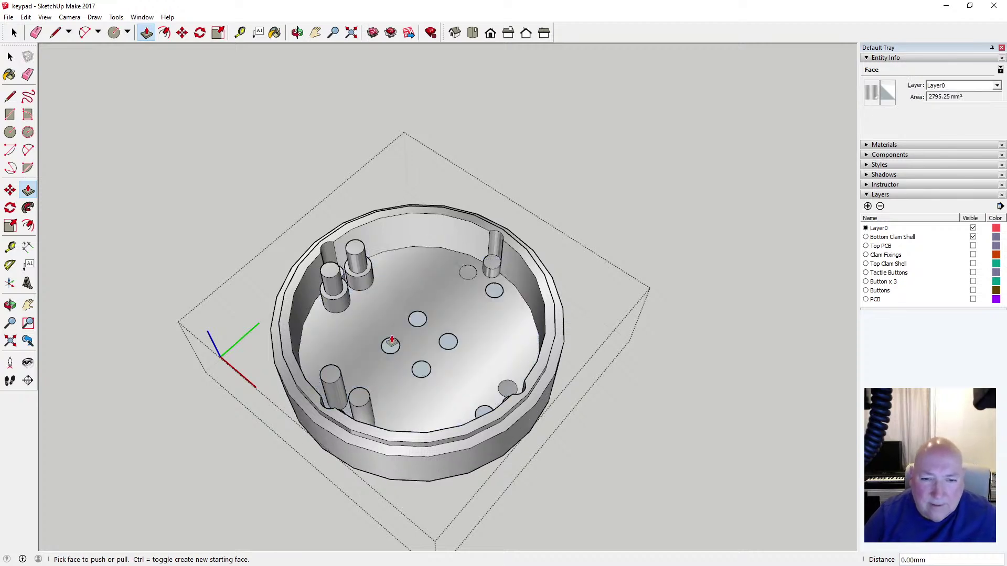
{"action": "left_click", "coordinate": [464, 273]}
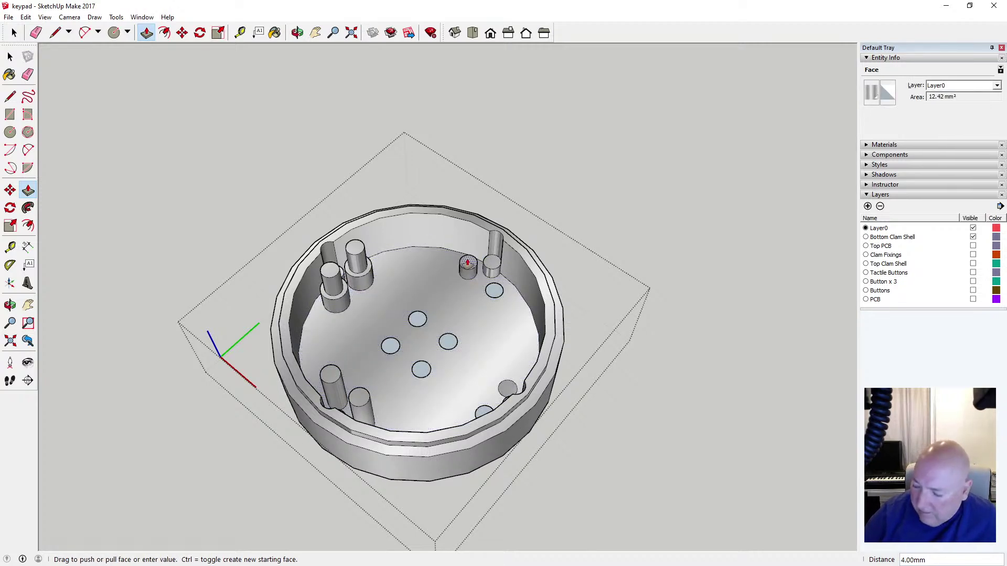
{"action": "key", "text": "Return"}
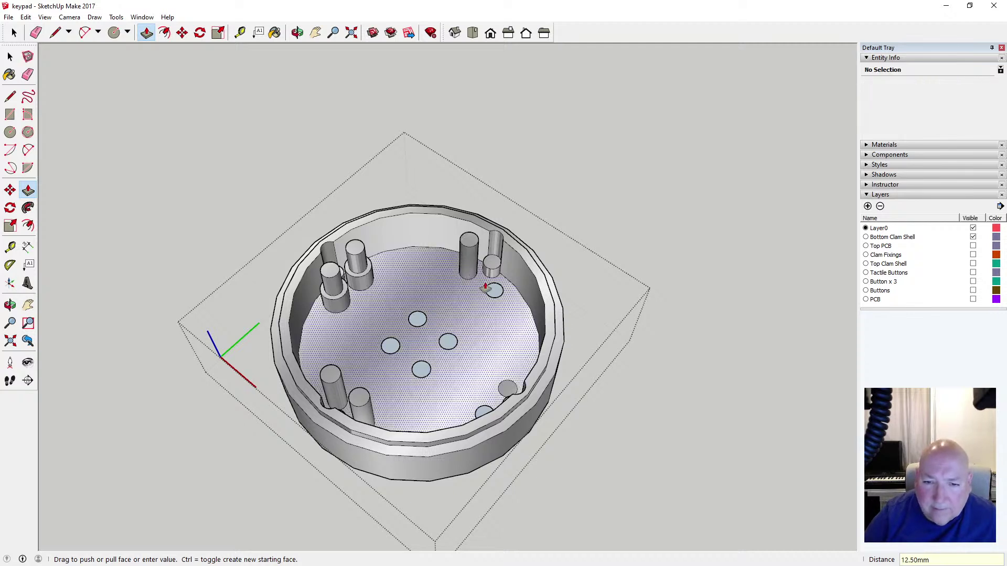
Extrude the last remaining grey floor disc, beside the neighbouring short post, 12.5 mm upward
{"action": "left_click", "coordinate": [493, 288]}
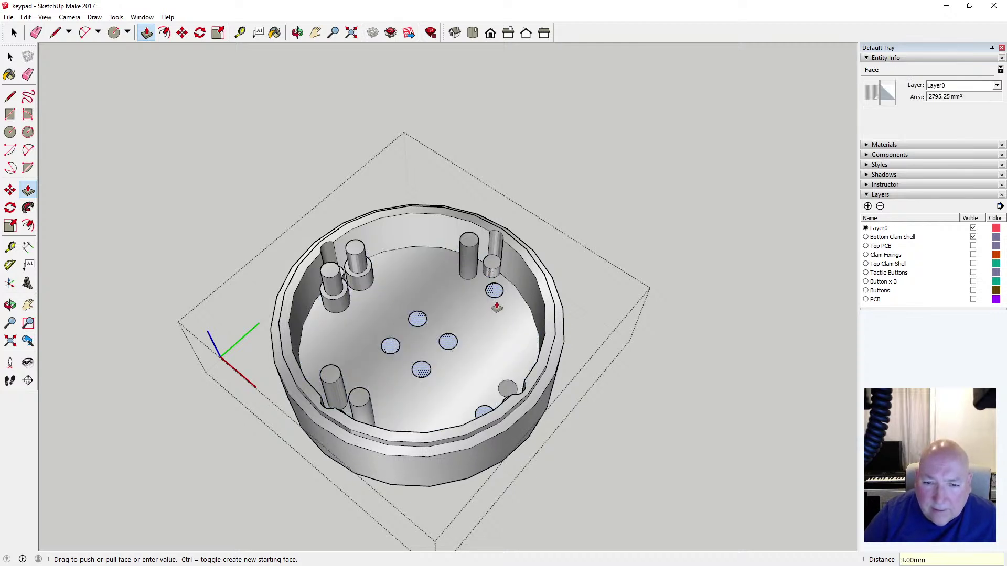
{"action": "left_click", "coordinate": [493, 287]}
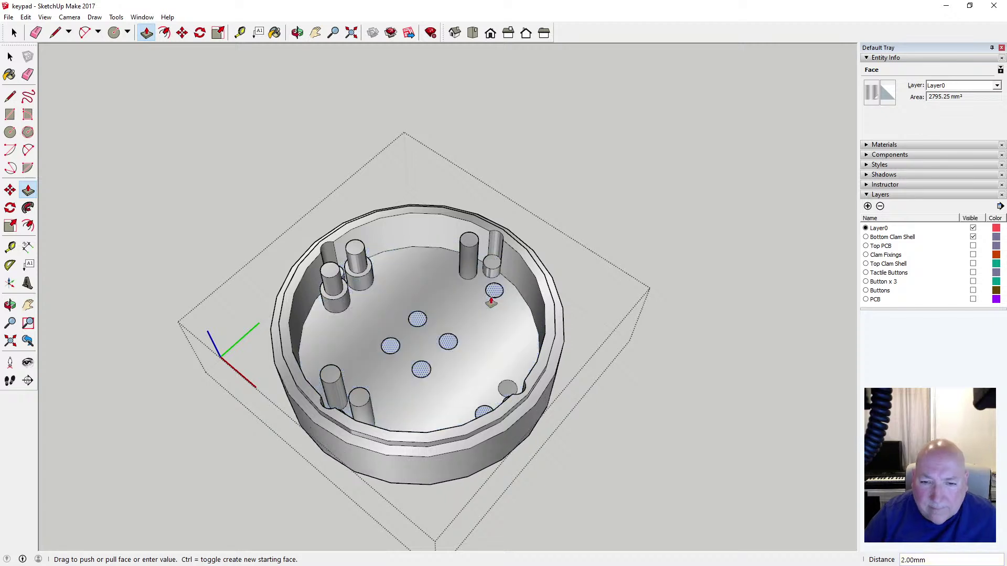
{"action": "left_click", "coordinate": [507, 386]}
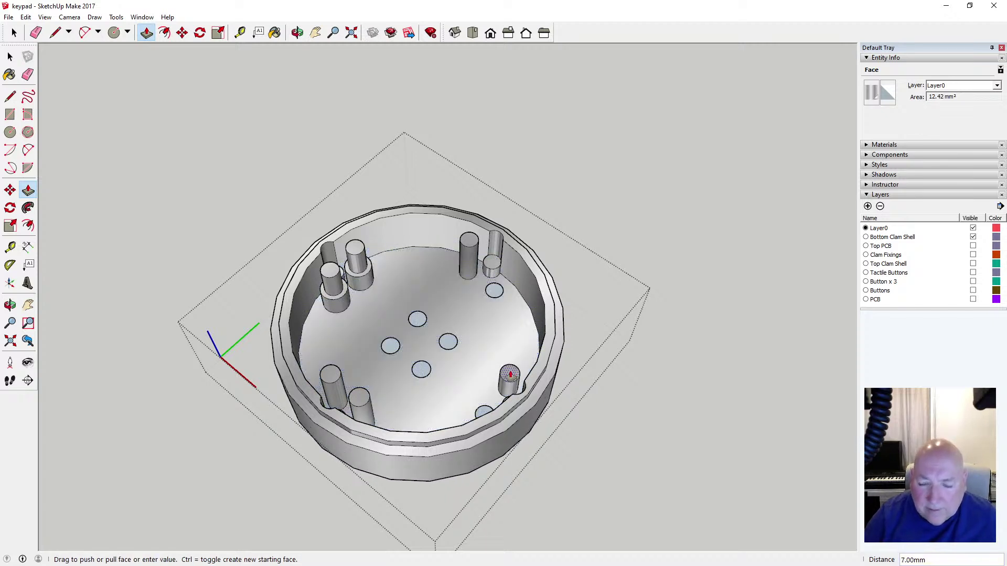
{"action": "type", "text": "12.5"}
{"action": "key", "text": "Return"}
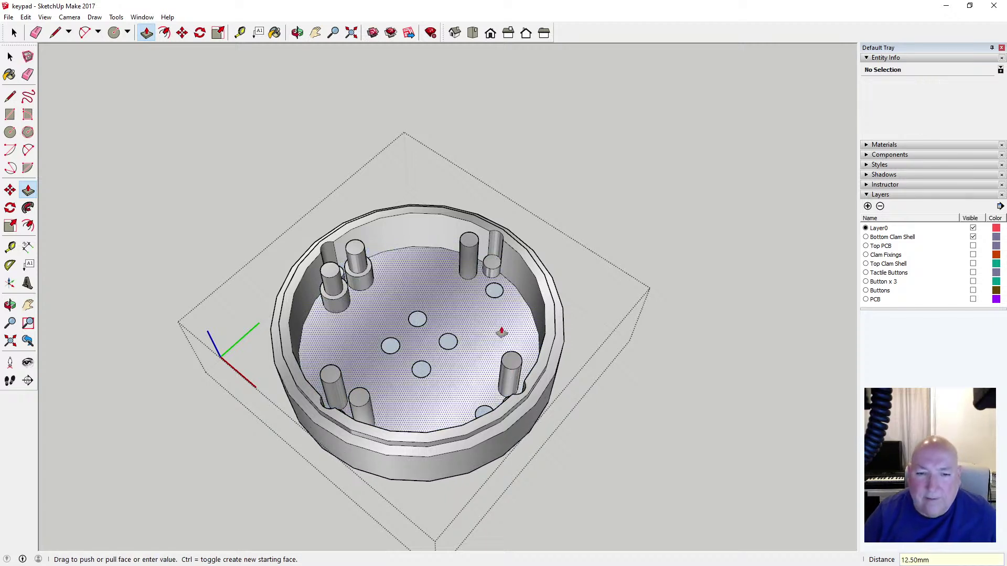
Examine whether the light blue floor circles are separate from each other by selecting one circle's face and the surrounding floor
{"action": "left_click", "coordinate": [9, 56]}
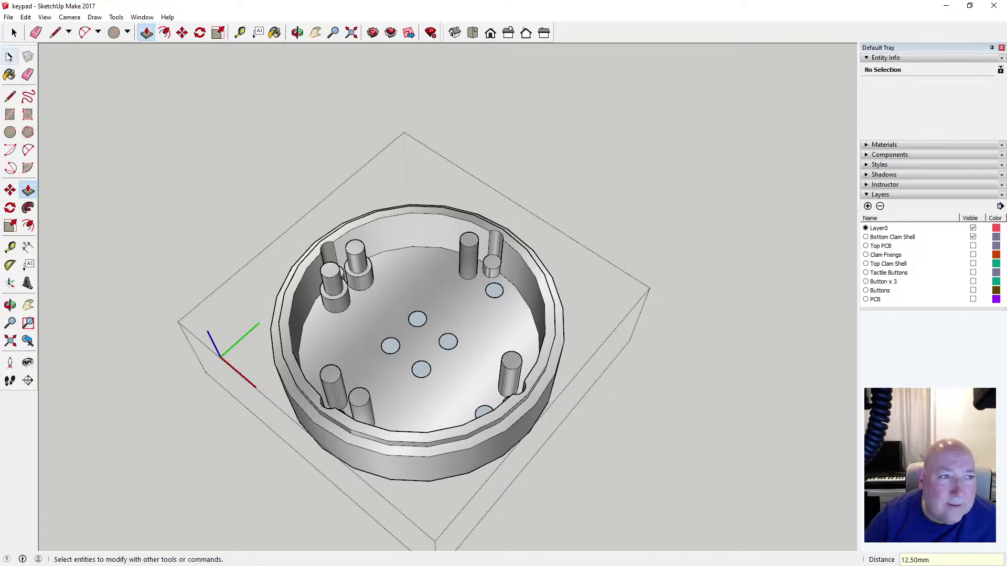
{"action": "left_click", "coordinate": [298, 33]}
{"action": "left_click_drag", "start_coordinate": [245, 269], "coordinate": [425, 285]}
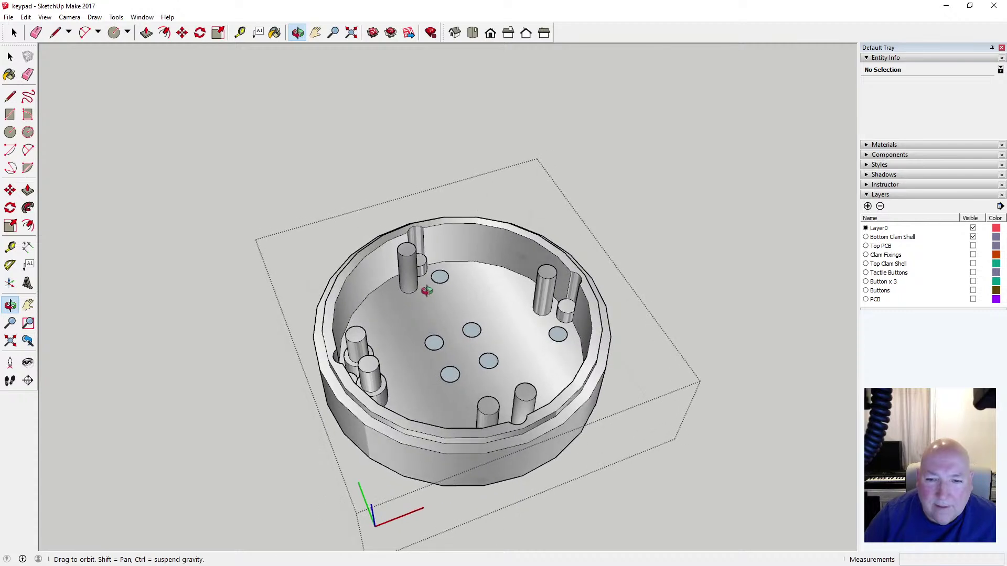
{"action": "scroll", "coordinate": [411, 288], "scroll_direction": "up", "scroll_amount": 5}
{"action": "key", "text": "space"}
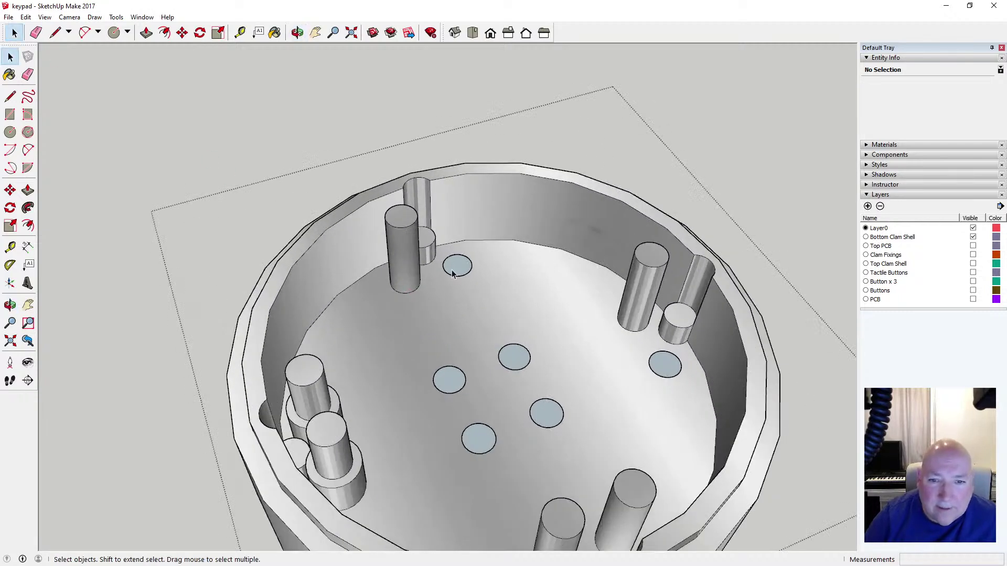
{"action": "left_click", "coordinate": [454, 271]}
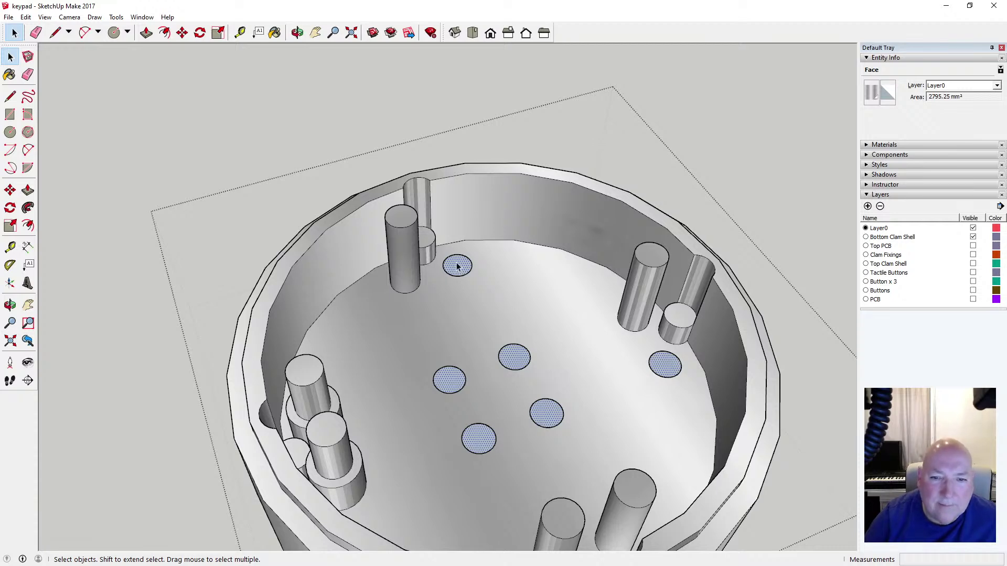
{"action": "scroll", "coordinate": [398, 310], "scroll_direction": "down", "scroll_amount": 3}
{"action": "left_click", "coordinate": [389, 320]}
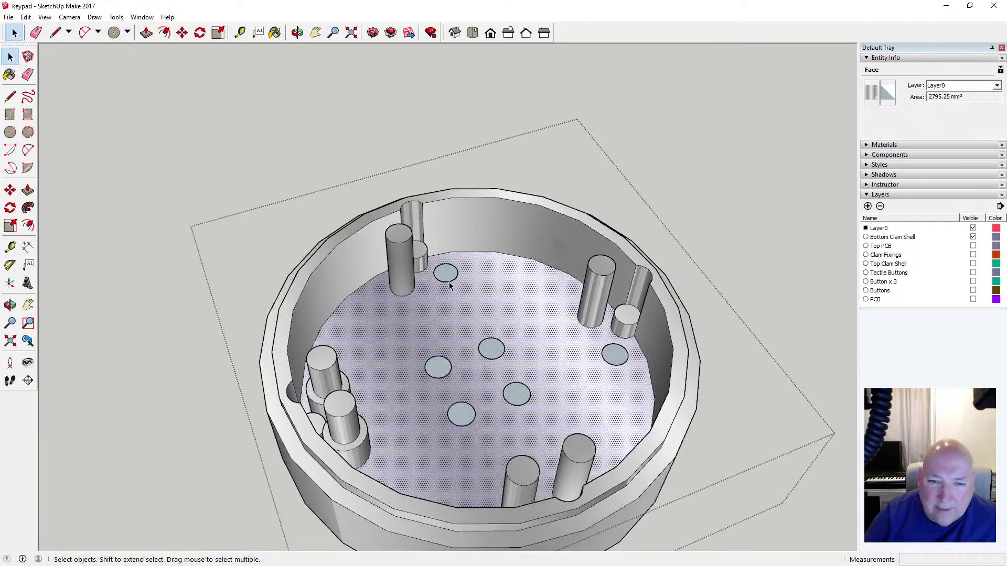
Select the outlines of all six light blue floor circles and cut them out of the bottom shell
{"action": "left_click", "coordinate": [450, 281]}
{"action": "scroll", "coordinate": [449, 285], "scroll_direction": "up", "scroll_amount": 2}
{"action": "left_click", "coordinate": [446, 281]}
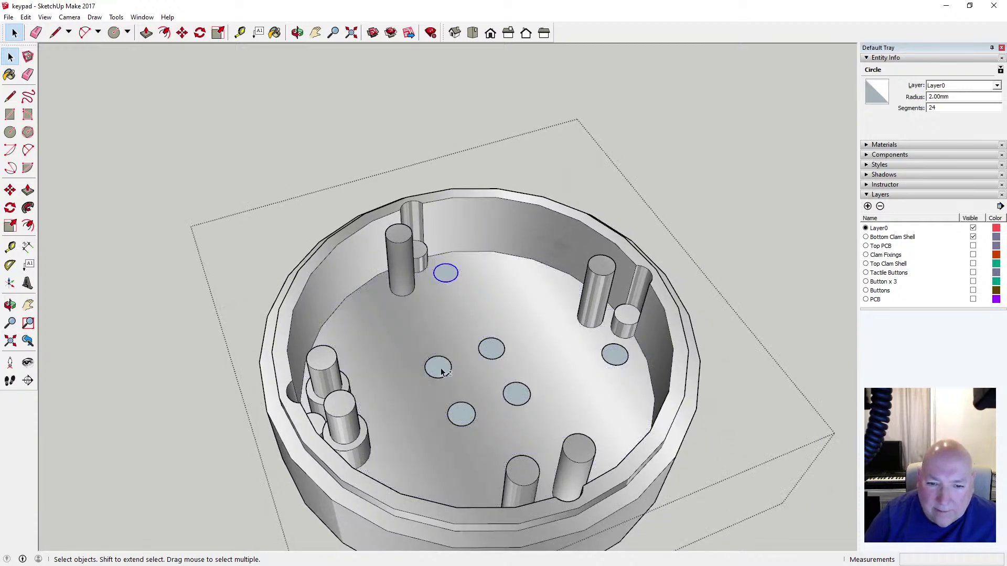
{"action": "left_click", "coordinate": [490, 361], "text": "shift"}
{"action": "left_click", "coordinate": [473, 409], "text": "shift"}
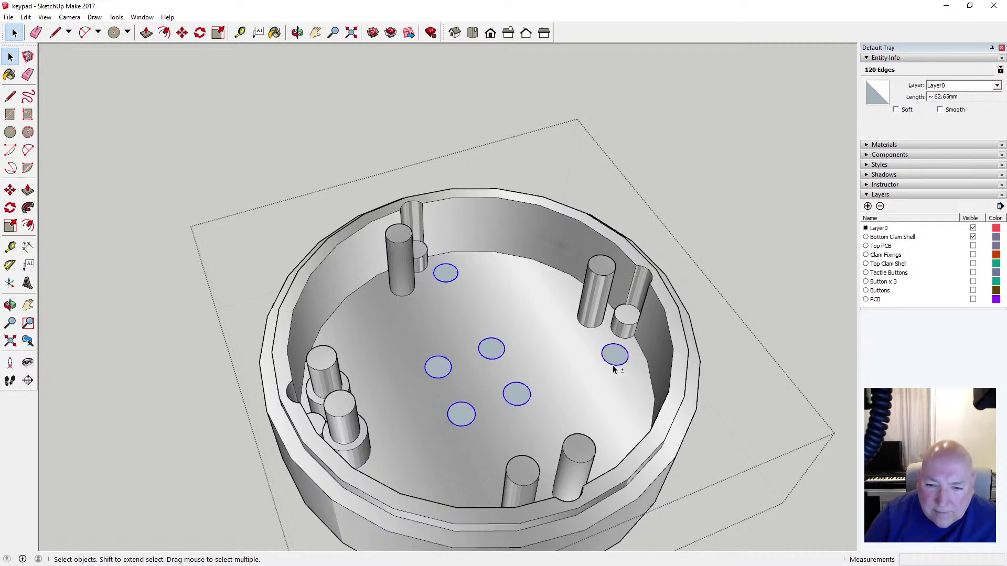
{"action": "left_click", "coordinate": [25, 17]}
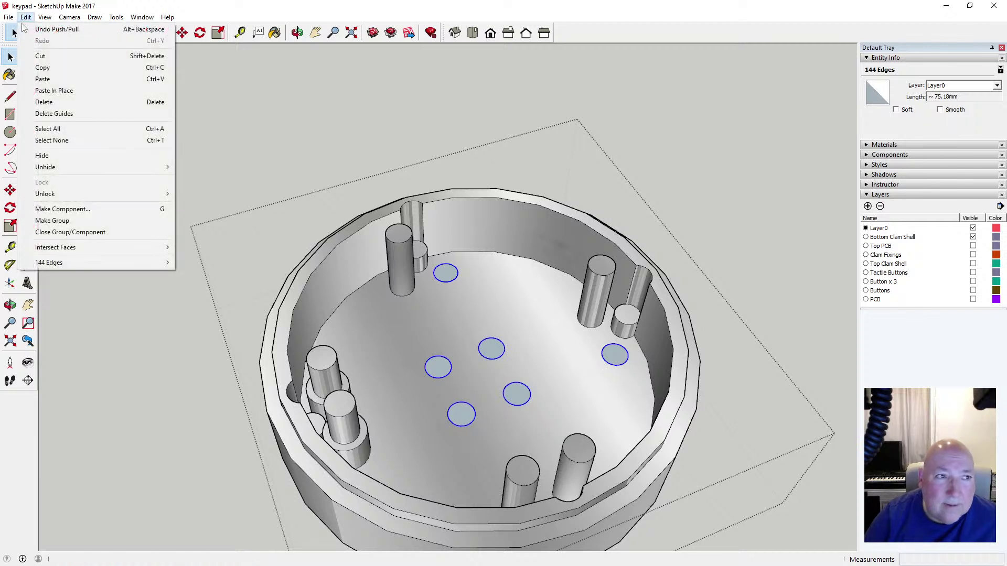
{"action": "left_click", "coordinate": [31, 55]}
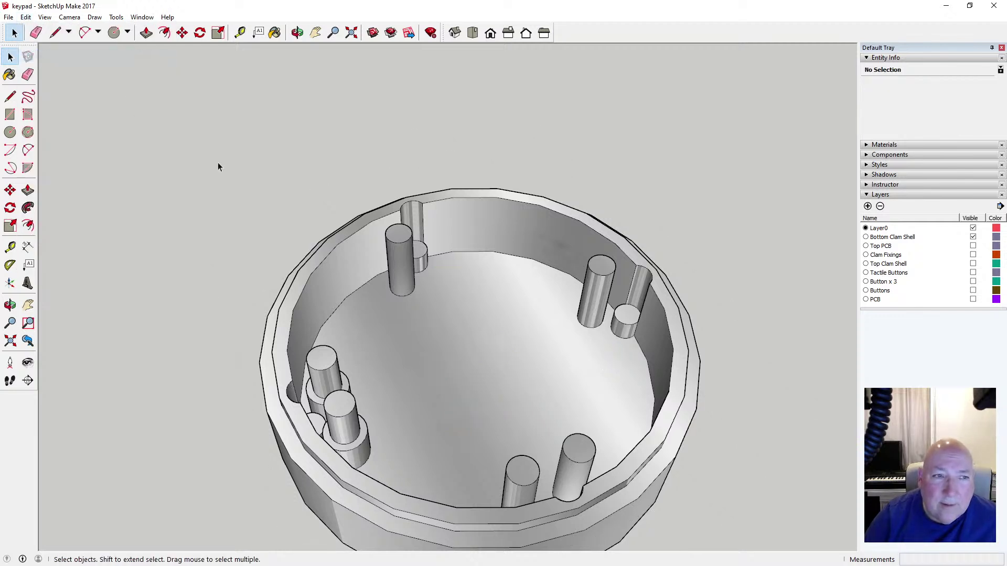
Try pasting the six circles in place inside the bottom shell's group, check their faces, and undo the paste
{"action": "double_click", "coordinate": [362, 302]}
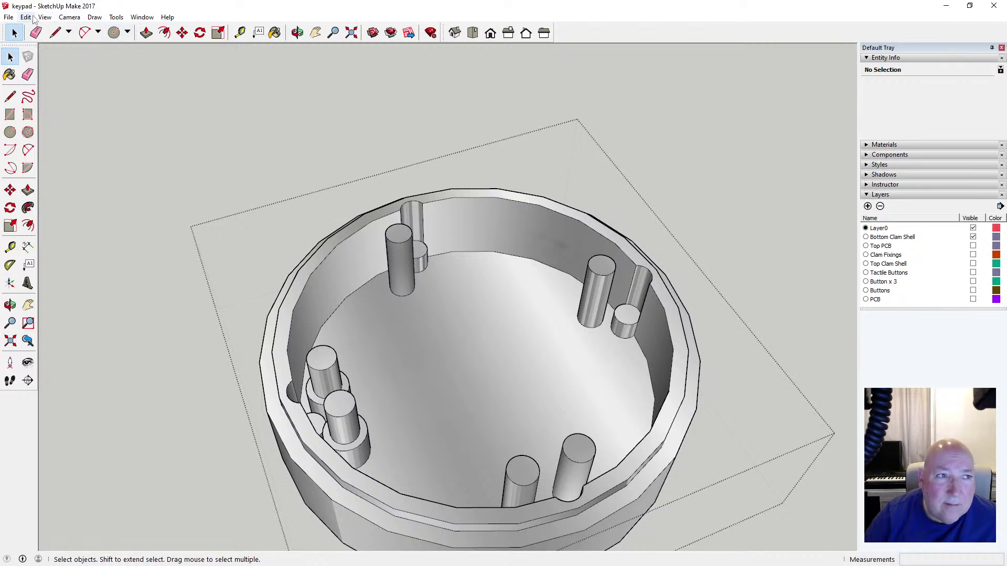
{"action": "left_click", "coordinate": [25, 16]}
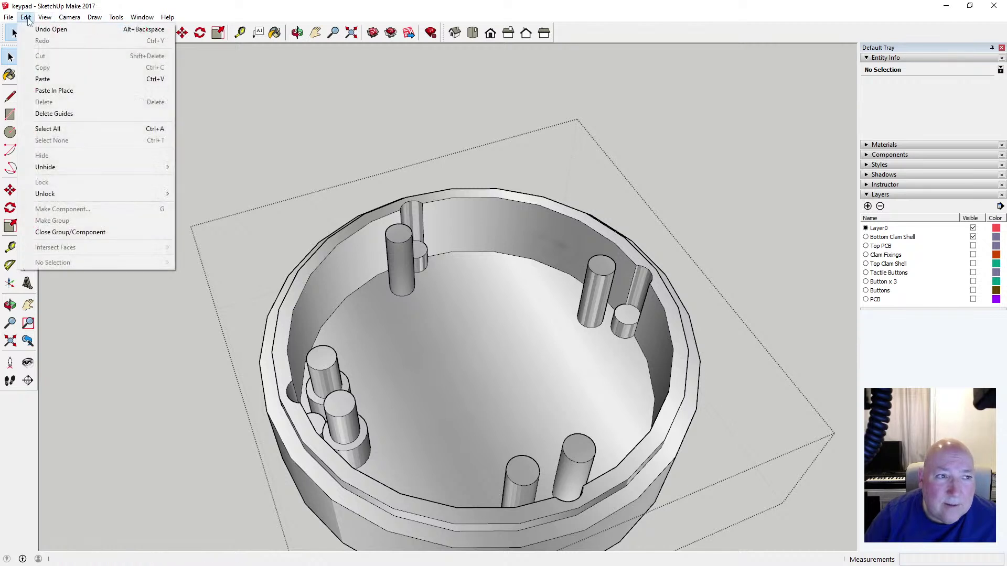
{"action": "left_click", "coordinate": [54, 91]}
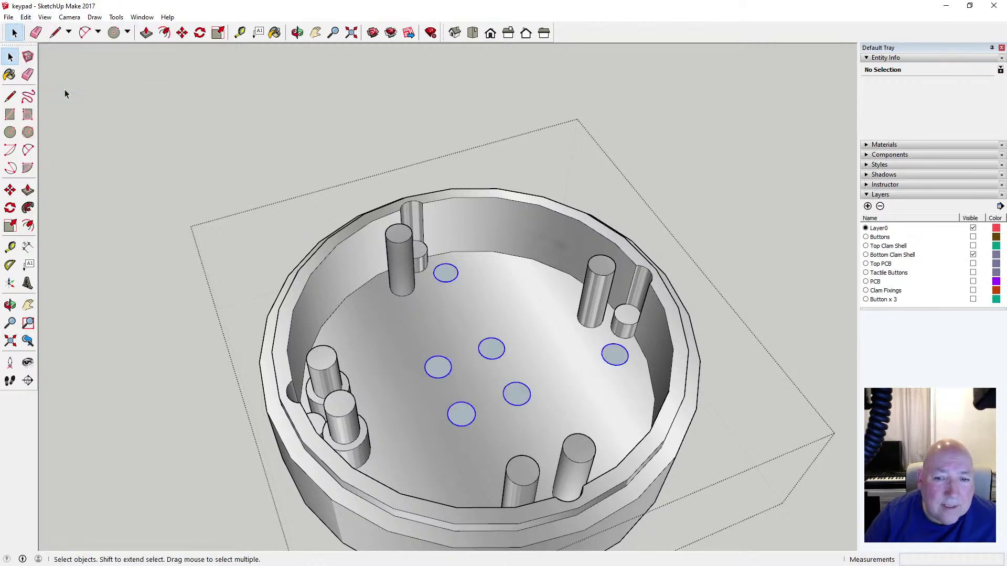
{"action": "left_click", "coordinate": [440, 372]}
{"action": "left_click", "coordinate": [453, 341]}
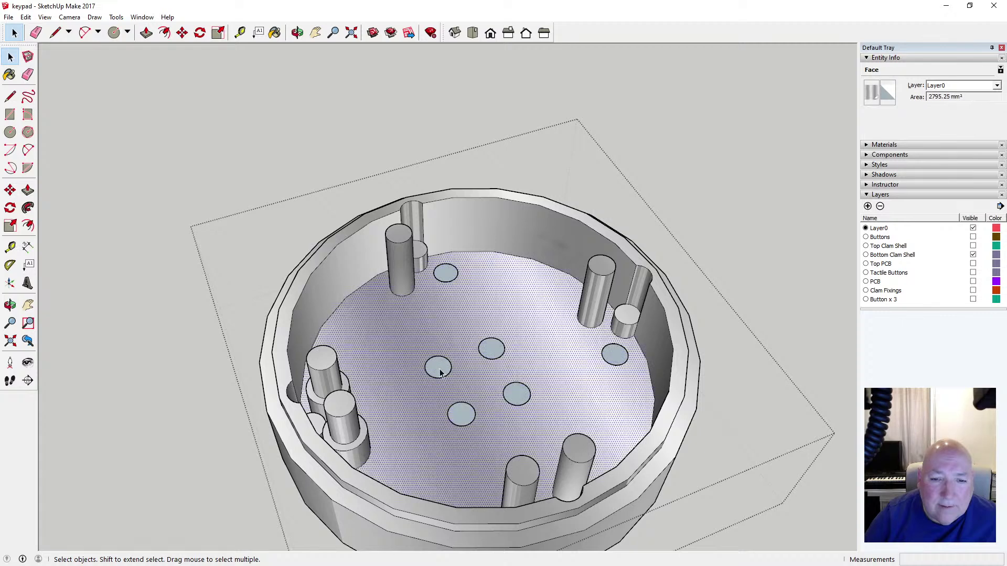
{"action": "left_click", "coordinate": [440, 371]}
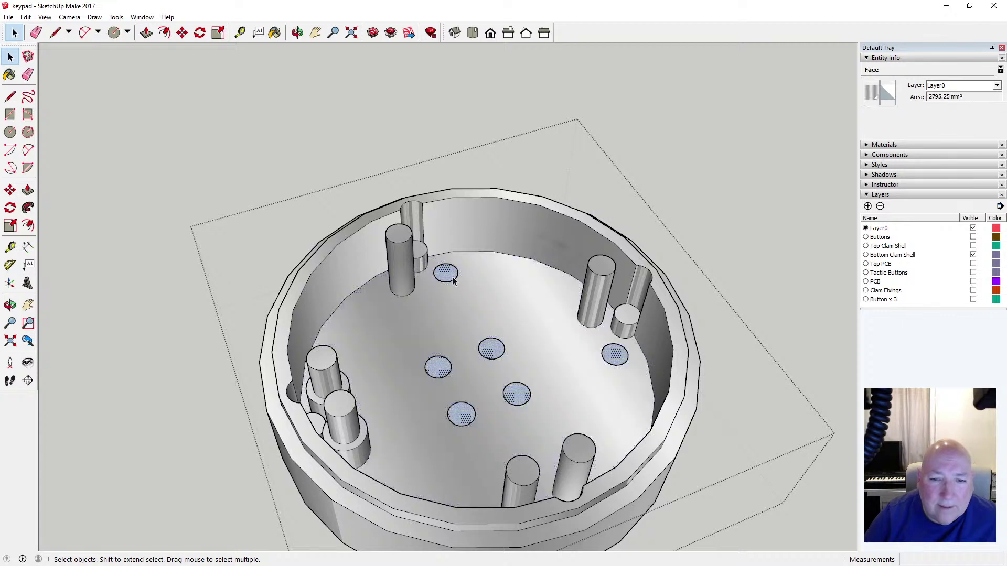
{"action": "left_click", "coordinate": [26, 18]}
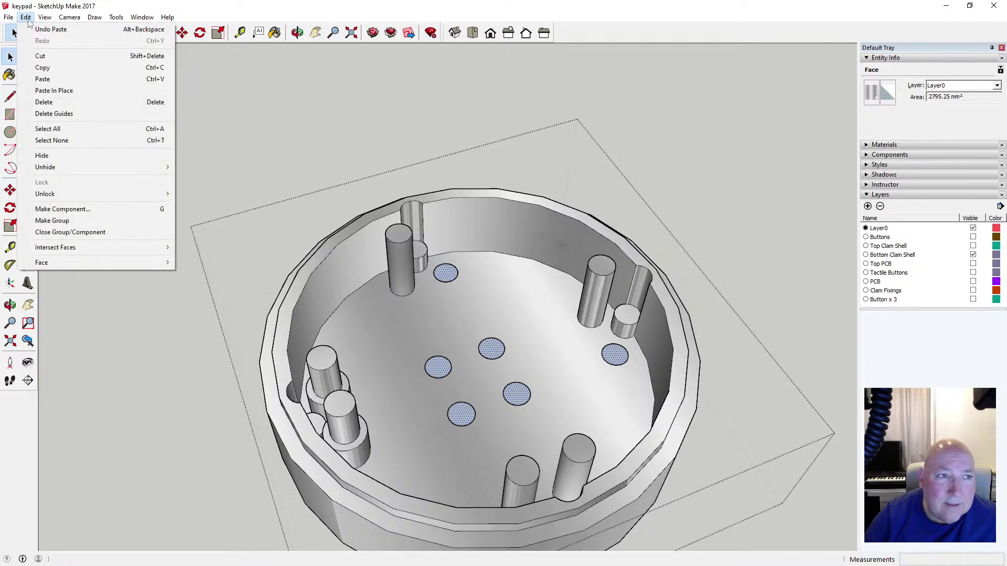
{"action": "left_click", "coordinate": [46, 55]}
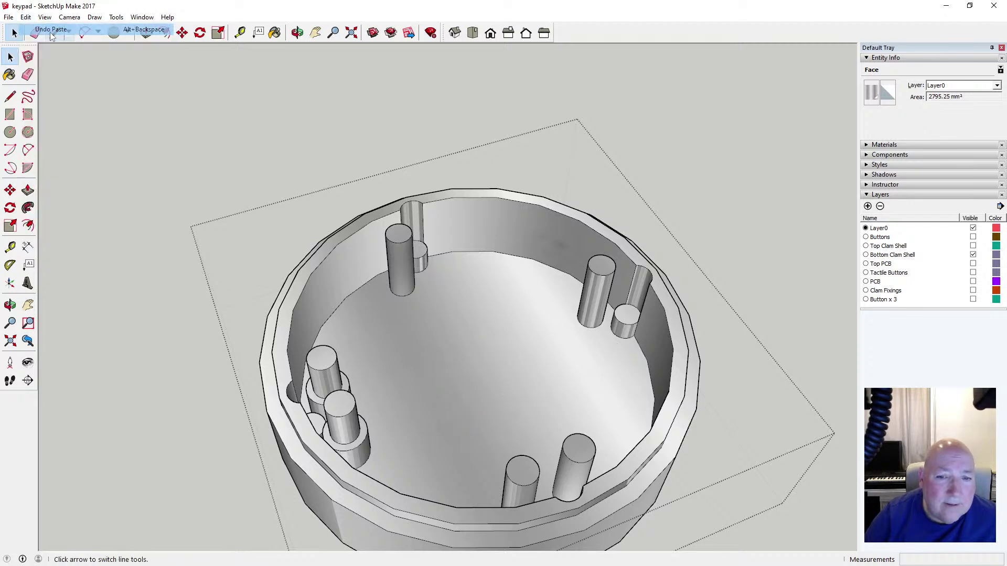
Close the bottom shell's group and paste the six circle outlines in place outside it
{"action": "left_click", "coordinate": [71, 70]}
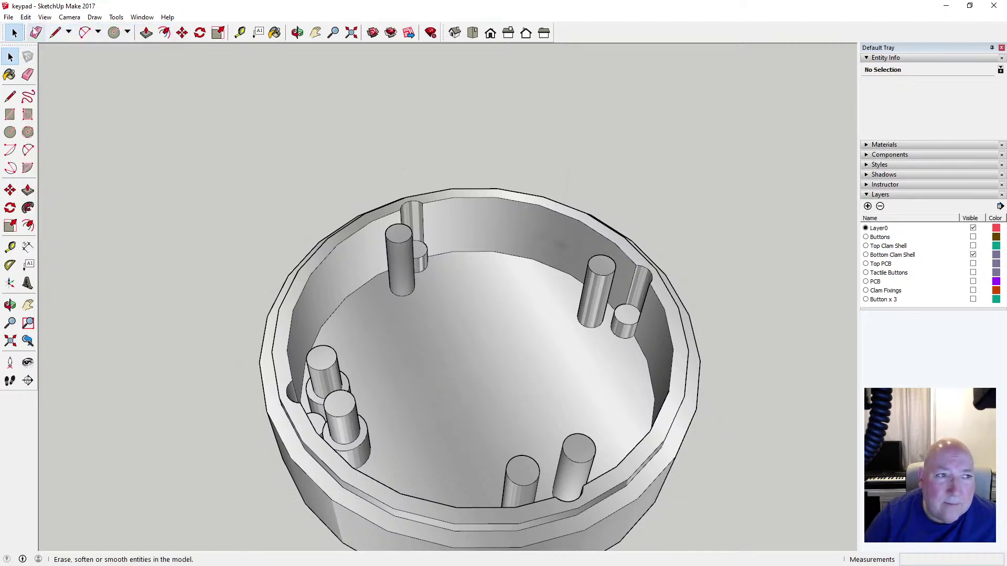
{"action": "left_click", "coordinate": [25, 17]}
{"action": "left_click", "coordinate": [54, 91]}
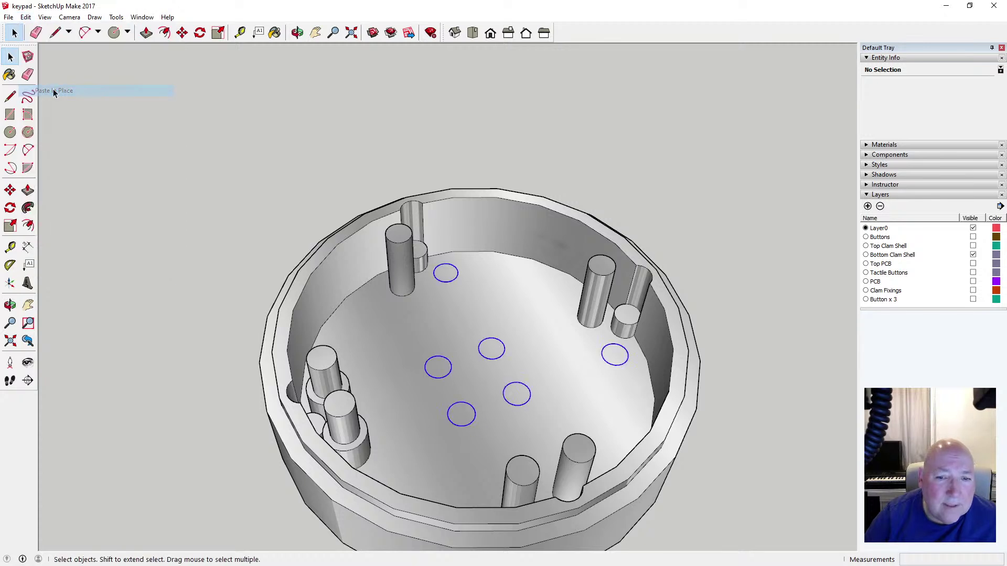
{"action": "left_click", "coordinate": [151, 112]}
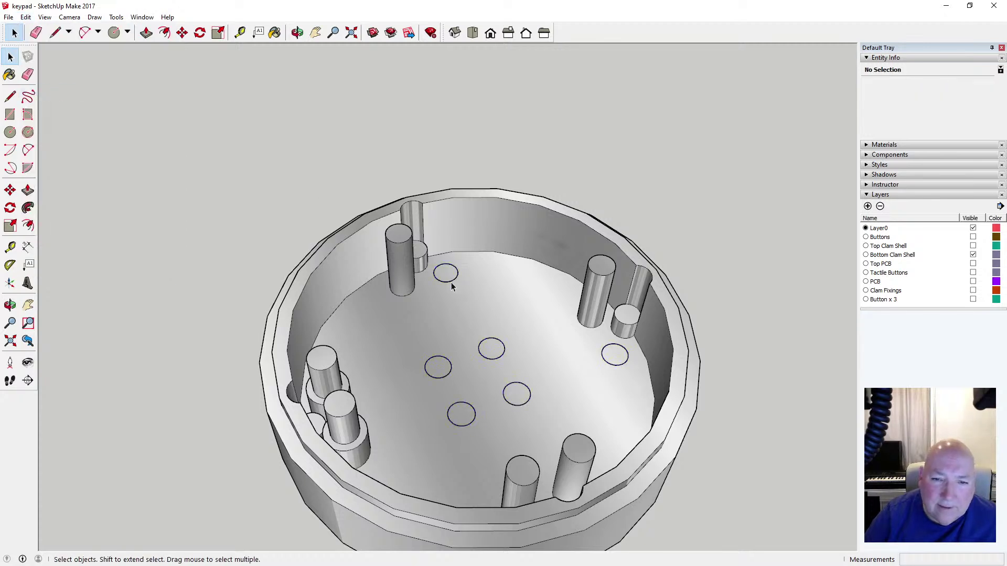
Cut the six loose circle outlines and paste them in place inside the bottom shell's group
{"action": "left_click", "coordinate": [454, 367]}
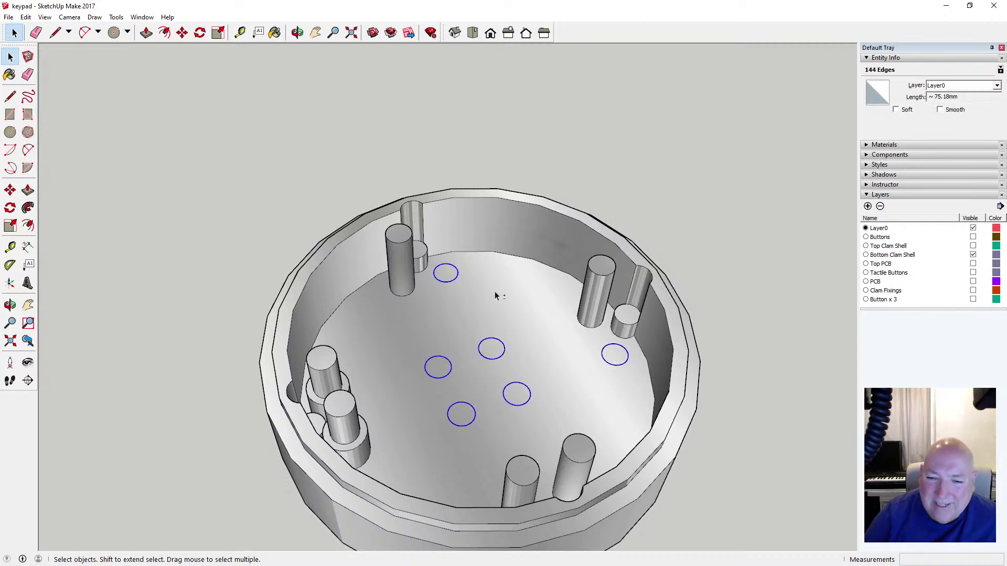
{"action": "left_click", "coordinate": [26, 17]}
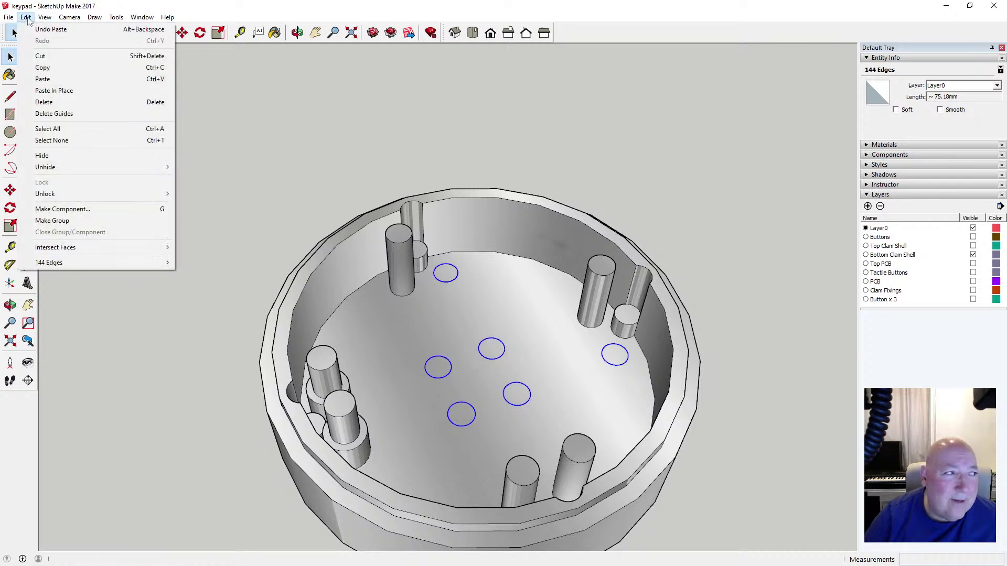
{"action": "left_click", "coordinate": [45, 61]}
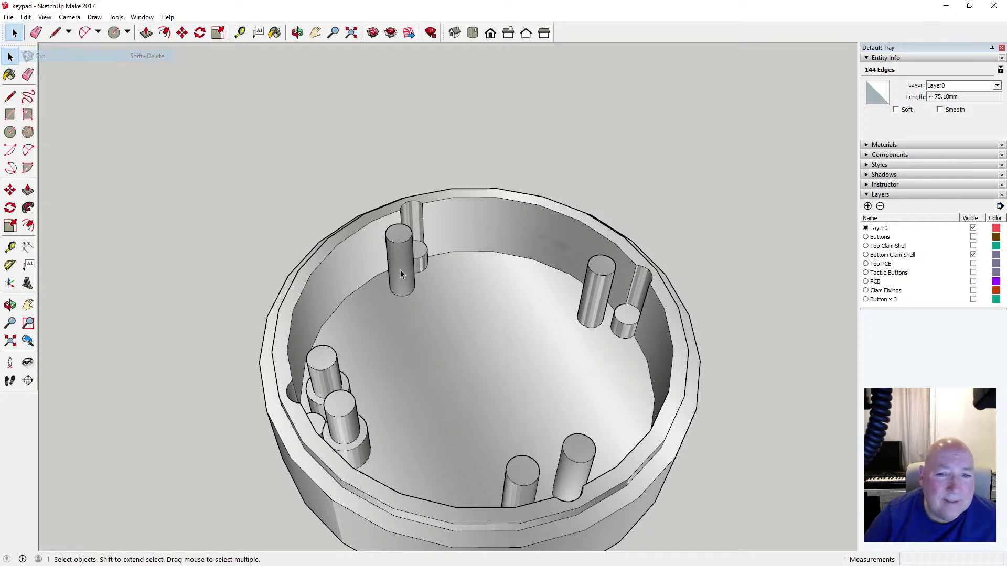
{"action": "double_click", "coordinate": [460, 313]}
{"action": "left_click", "coordinate": [26, 16]}
{"action": "left_click", "coordinate": [38, 90]}
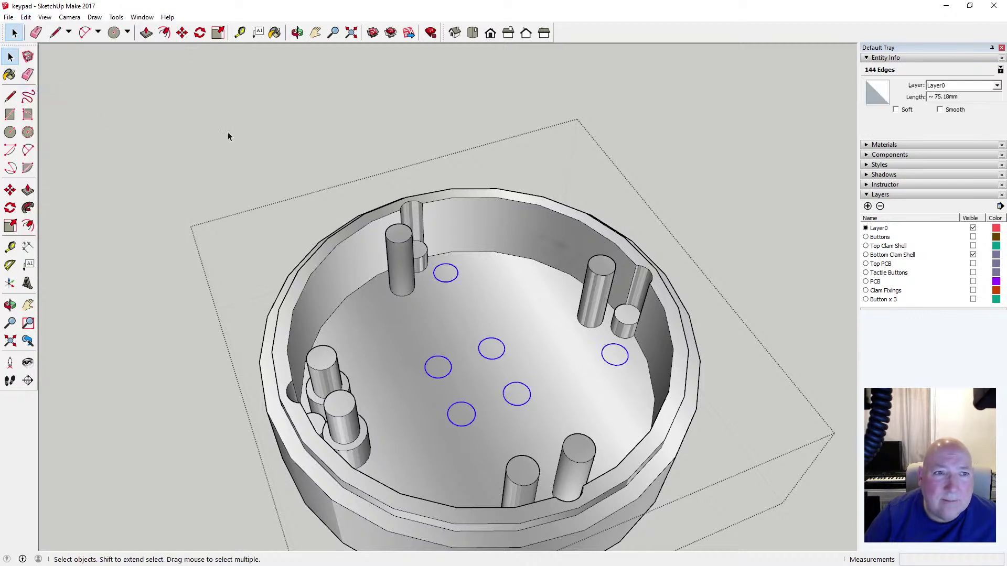
Extrude the pasted circle next to the far short post 12.5 mm upward from the floor
{"action": "left_click", "coordinate": [146, 32]}
{"action": "left_click", "coordinate": [447, 271]}
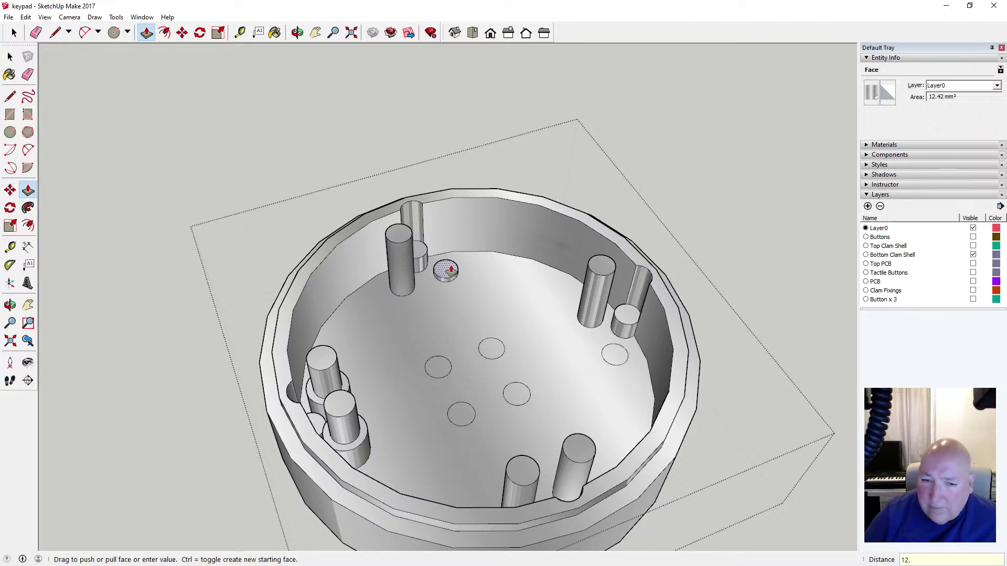
{"action": "type", "text": "12.5"}
{"action": "key", "text": "Return"}
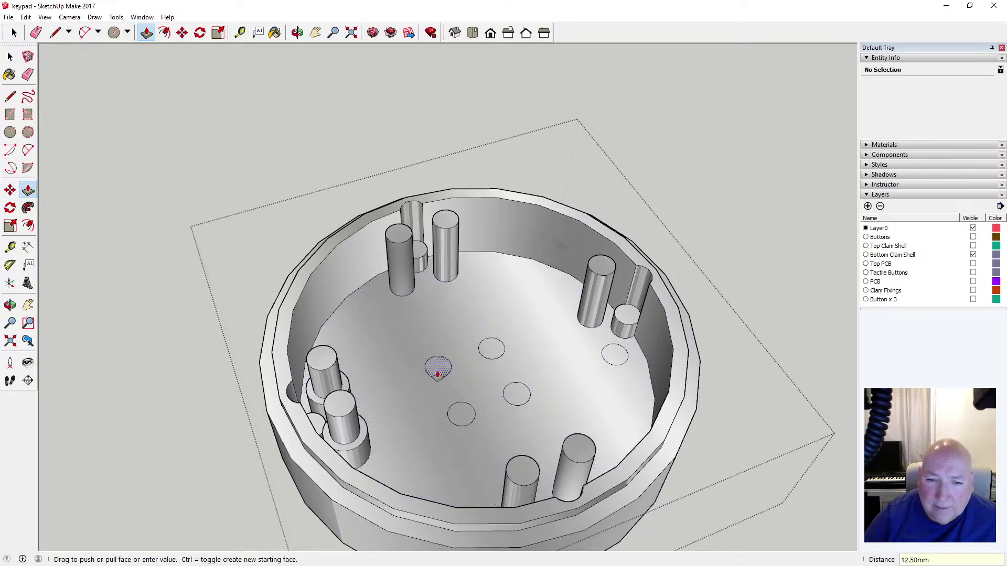
Extrude the two farther circles of the central group of four 12.5 mm upward from the floor
{"action": "left_click", "coordinate": [438, 373]}
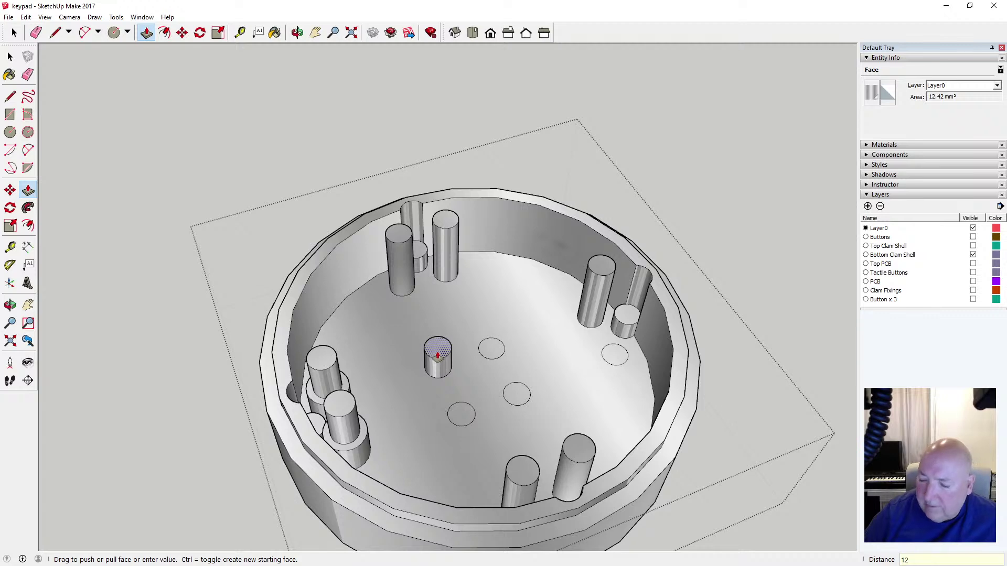
{"action": "key", "text": "Return"}
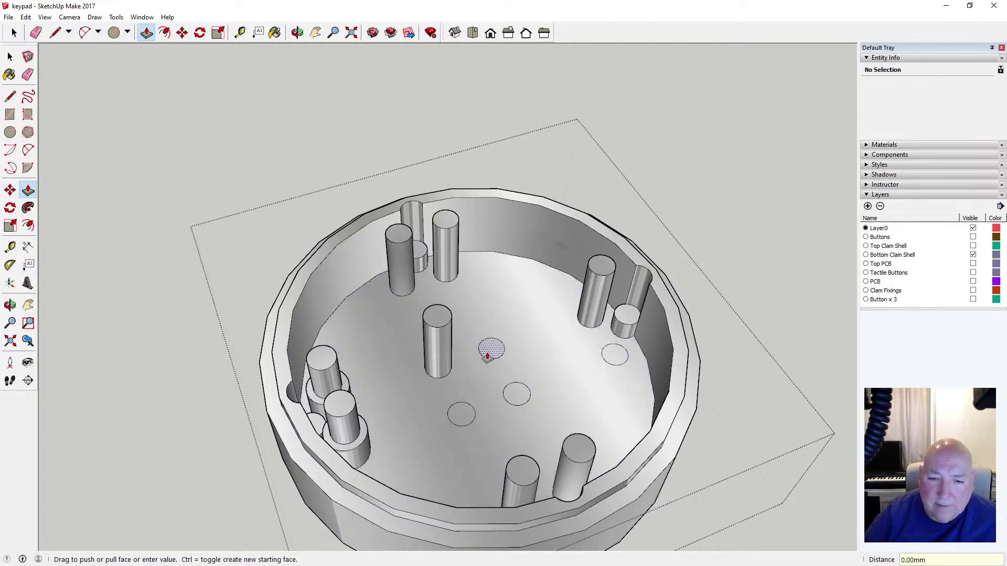
{"action": "left_click", "coordinate": [492, 350]}
{"action": "type", "text": "12.5"}
{"action": "key", "text": "Return"}
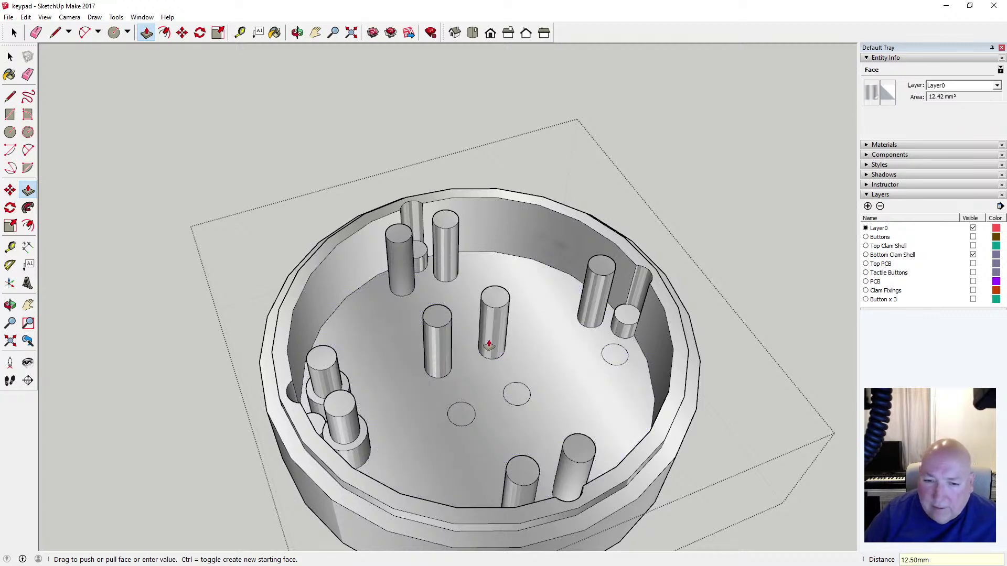
Extrude the two nearer circles of the central group 12.5 mm upward from the floor
{"action": "left_click", "coordinate": [462, 411]}
{"action": "type", "text": "12"}
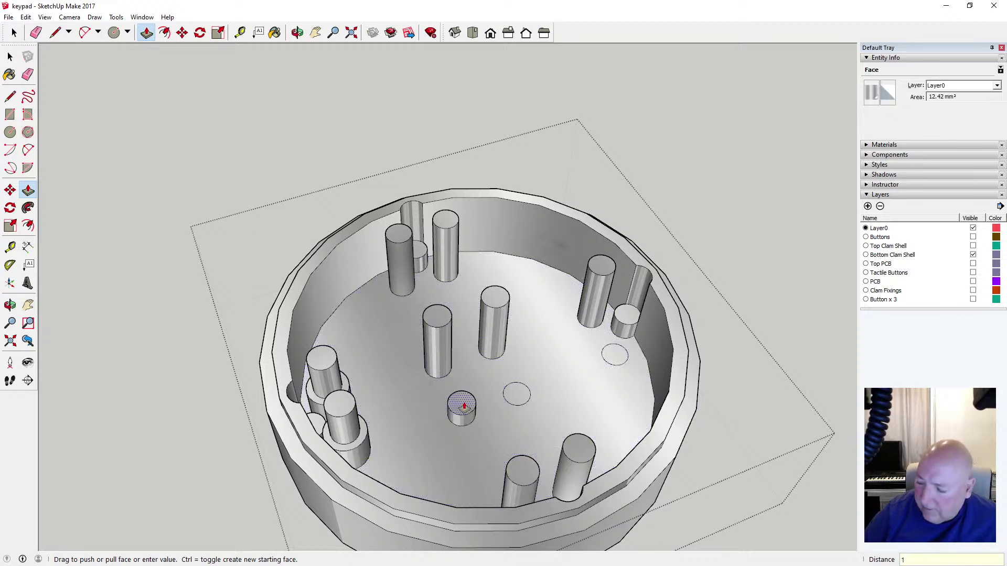
{"action": "key", "text": "Return"}
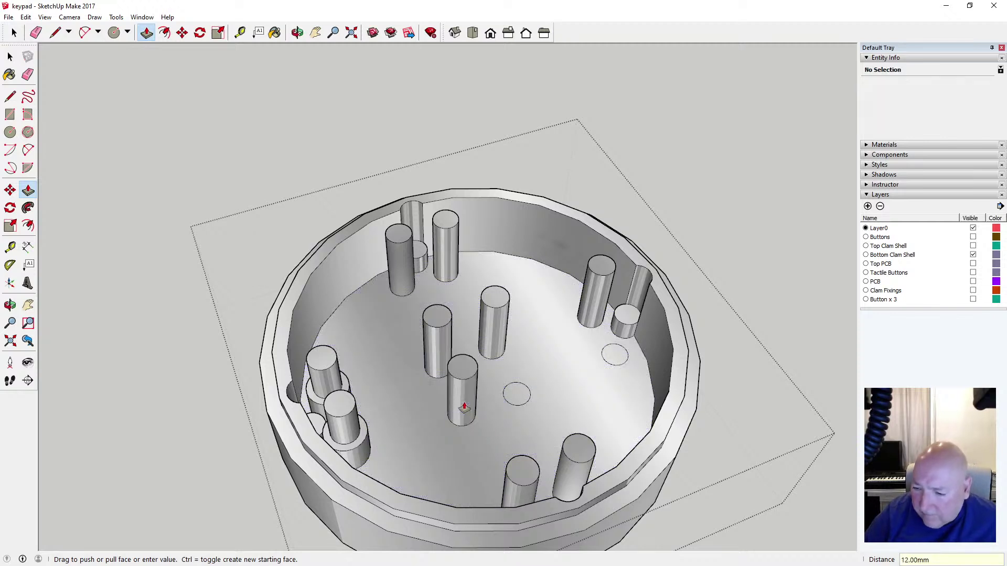
{"action": "key", "text": "BackSpace"}
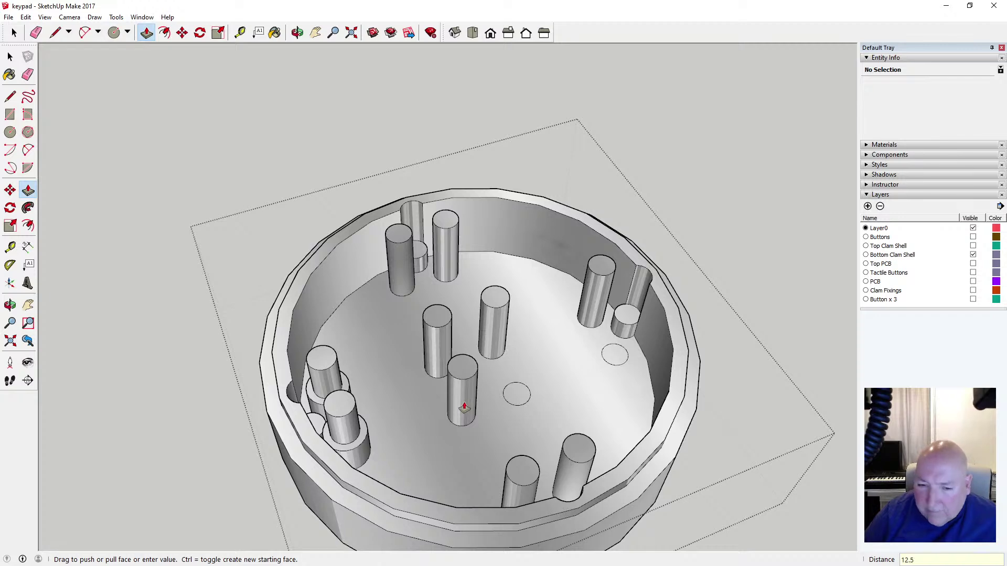
{"action": "key", "text": "Return"}
{"action": "left_click", "coordinate": [513, 394]}
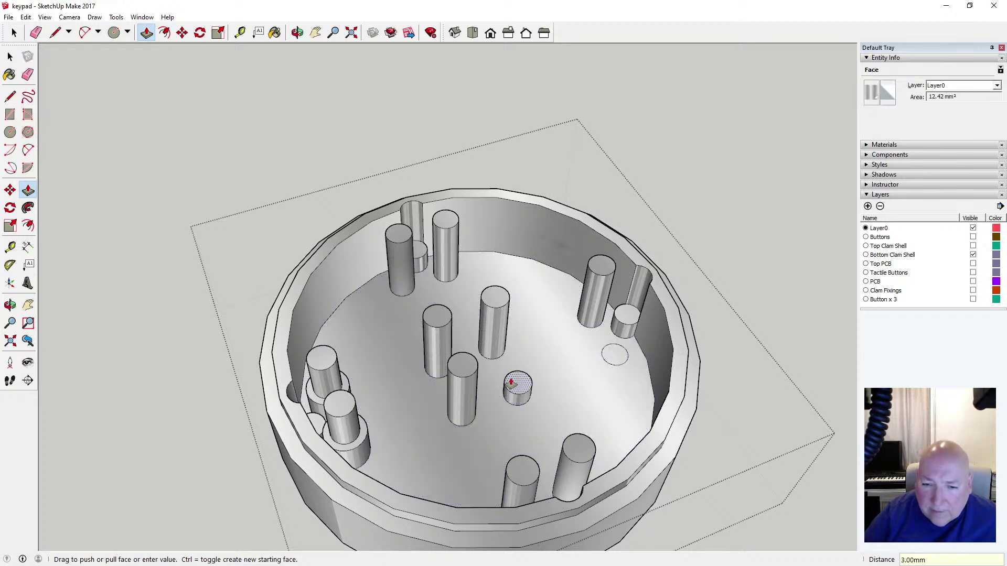
{"action": "key", "text": "Return"}
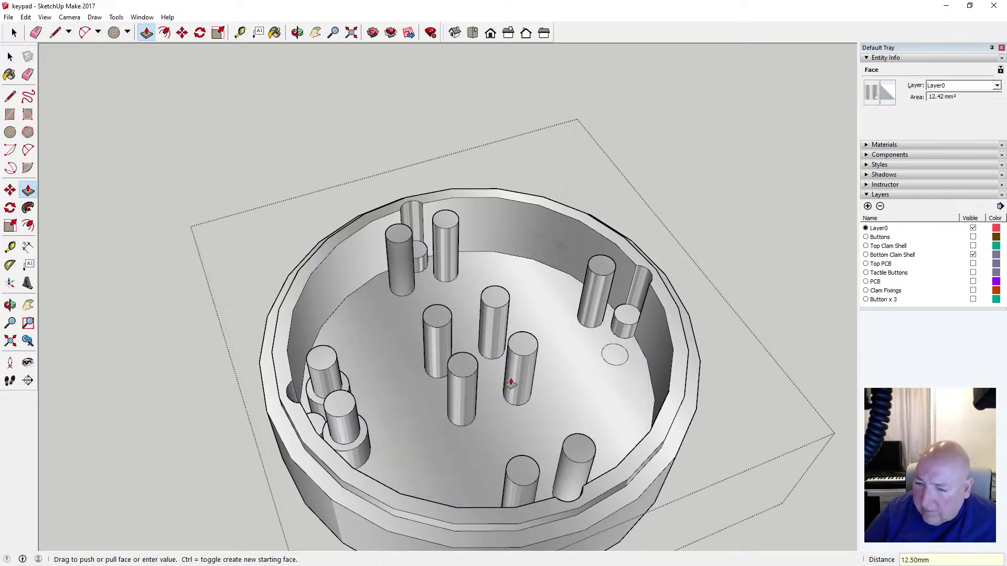
Extrude the last flat circle, beside the short post near the wall, 12.5 mm upward
{"action": "left_click", "coordinate": [618, 351]}
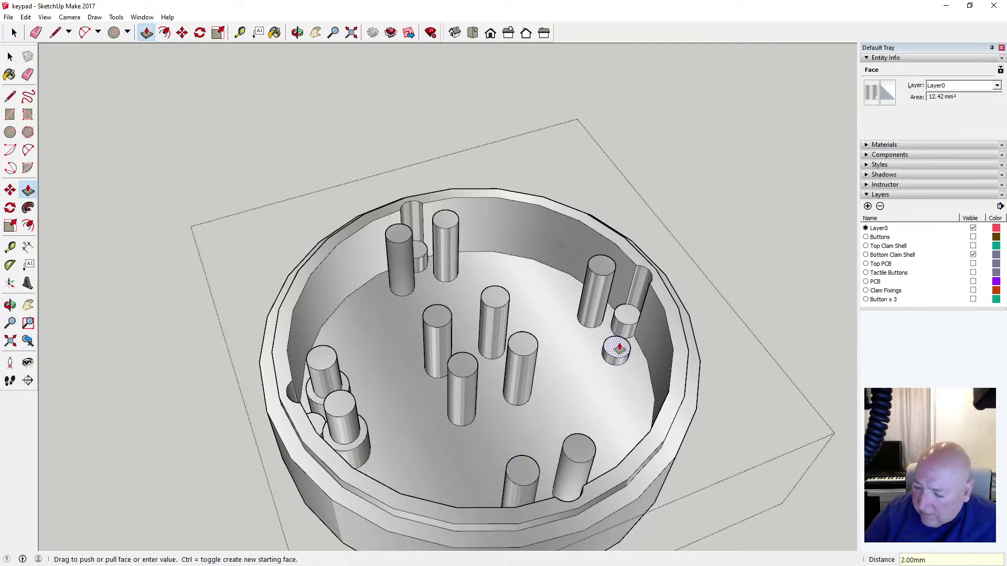
{"action": "type", "text": "12.5"}
{"action": "key", "text": "Return"}
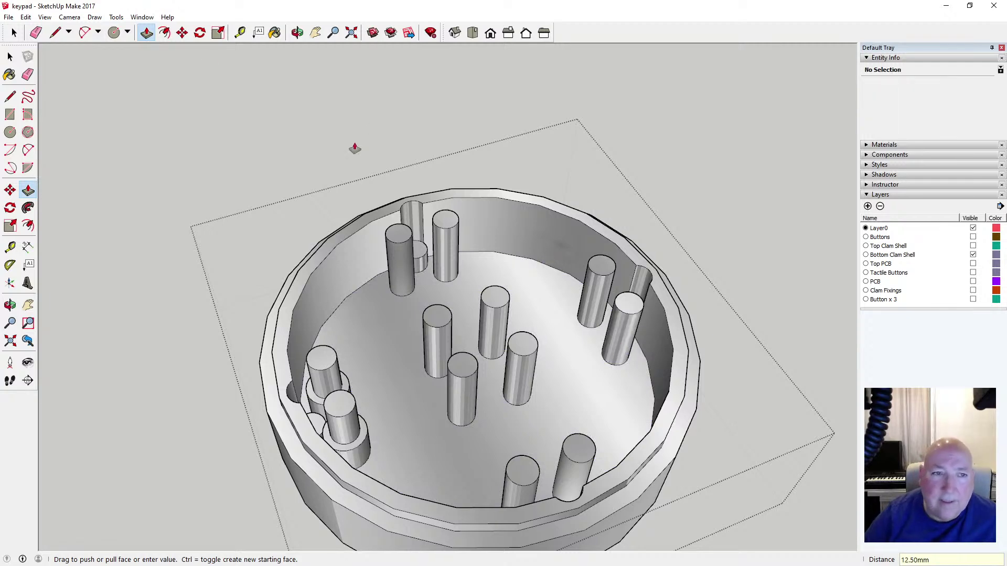
{"action": "key", "text": "space"}
Inspect the pillars from several angles and measure the height of the collar around one collared pillar
{"action": "left_click", "coordinate": [297, 33]}
{"action": "left_click_drag", "start_coordinate": [277, 136], "coordinate": [355, 288]}
{"action": "left_click_drag", "start_coordinate": [393, 329], "coordinate": [478, 218]}
{"action": "left_click_drag", "start_coordinate": [442, 281], "coordinate": [289, 357]}
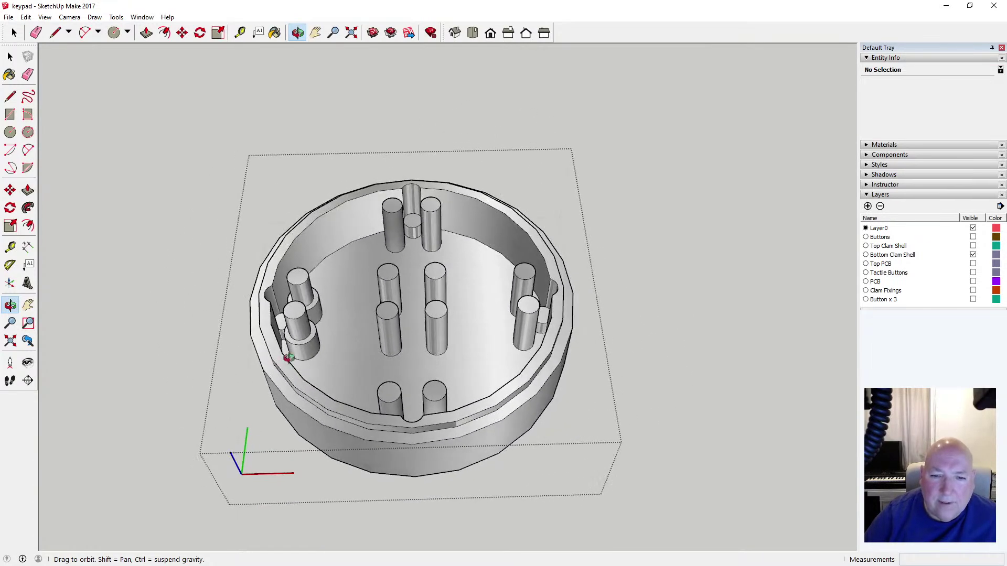
{"action": "left_click_drag", "start_coordinate": [393, 373], "coordinate": [319, 368]}
{"action": "scroll", "coordinate": [336, 310], "scroll_direction": "up", "scroll_amount": 5}
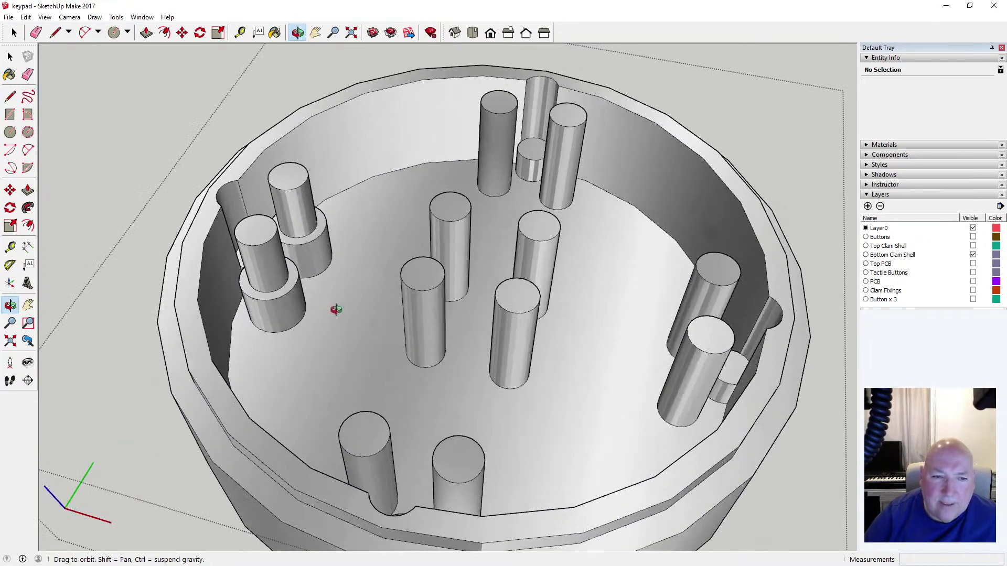
{"action": "left_click", "coordinate": [239, 34]}
{"action": "left_click", "coordinate": [300, 320]}
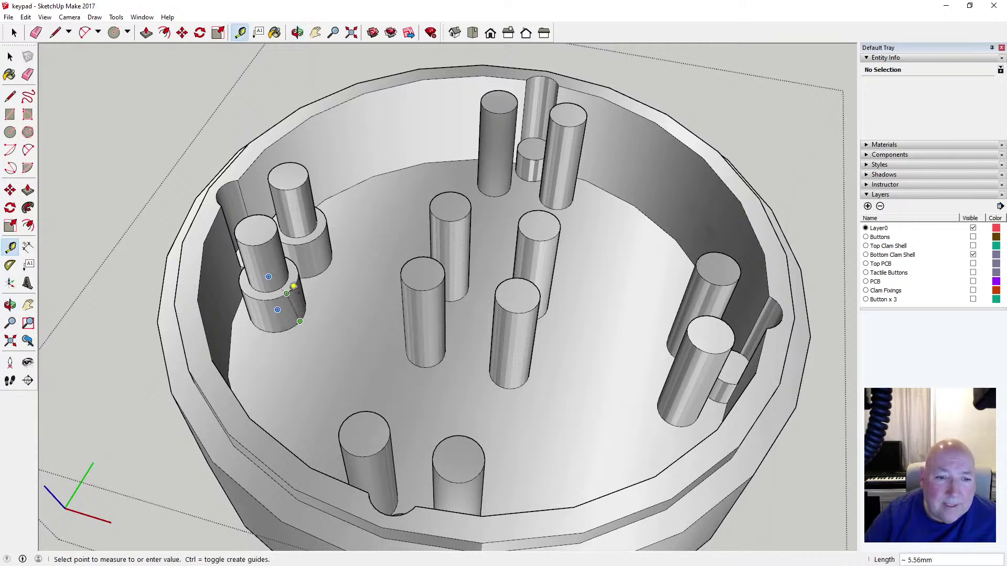
{"action": "key", "text": "space"}
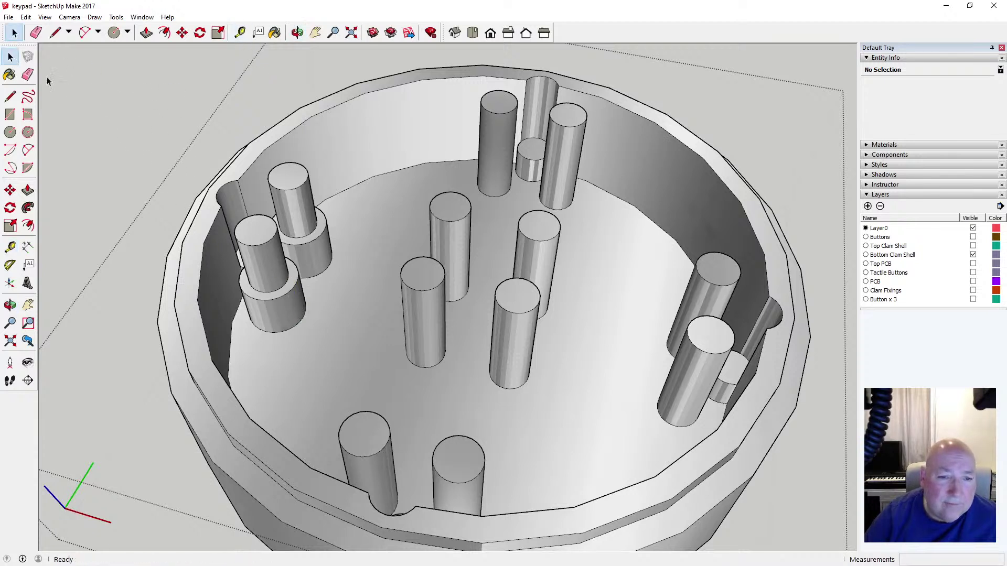
Offset the base circles of the two central pillars nearest the collared pair 1 mm outward on the floor
{"action": "scroll", "coordinate": [390, 239], "scroll_direction": "down", "scroll_amount": 3}
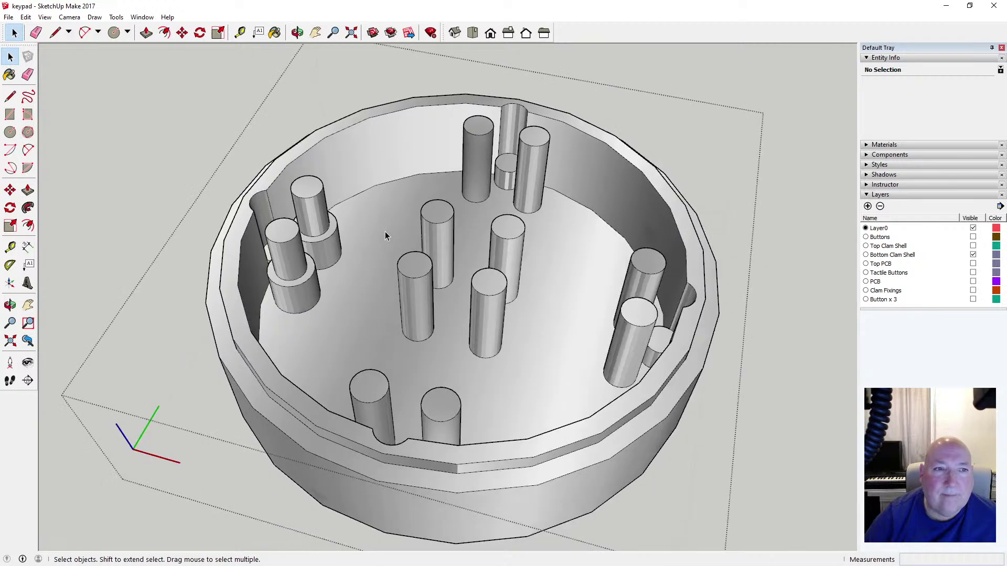
{"action": "left_click", "coordinate": [164, 33]}
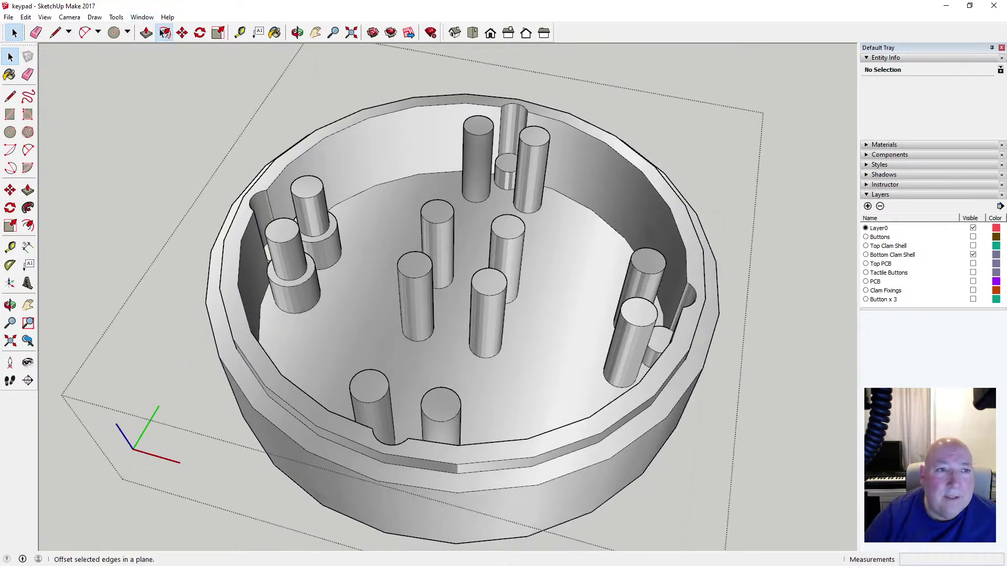
{"action": "left_click", "coordinate": [413, 341]}
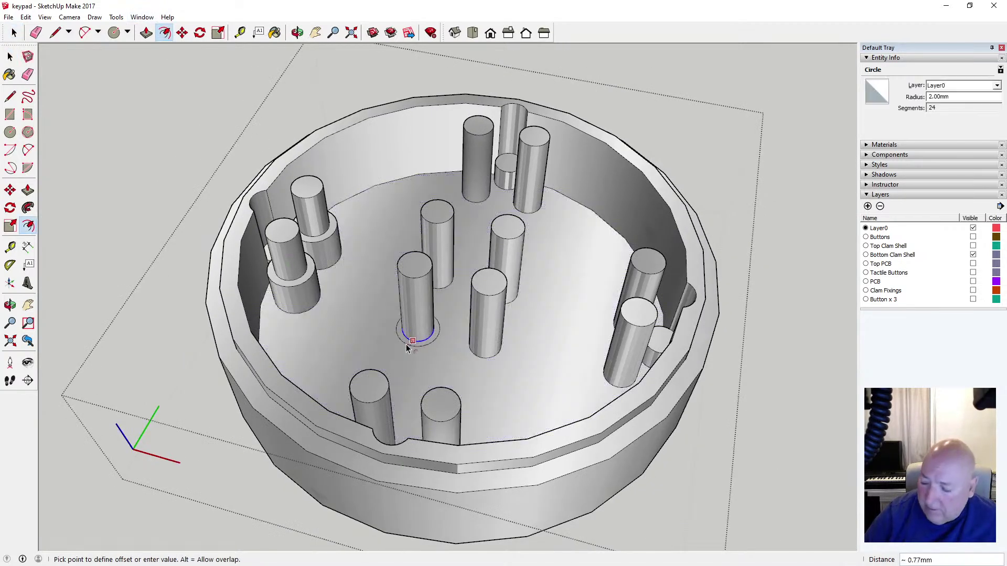
{"action": "key", "text": "Return"}
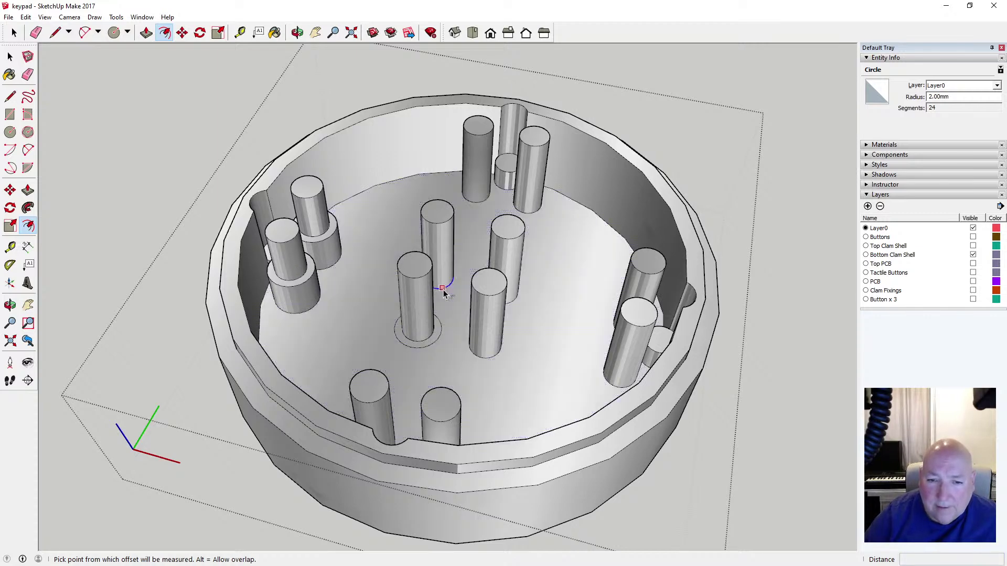
{"action": "left_click", "coordinate": [442, 289]}
{"action": "type", "text": "1"}
{"action": "key", "text": "Return"}
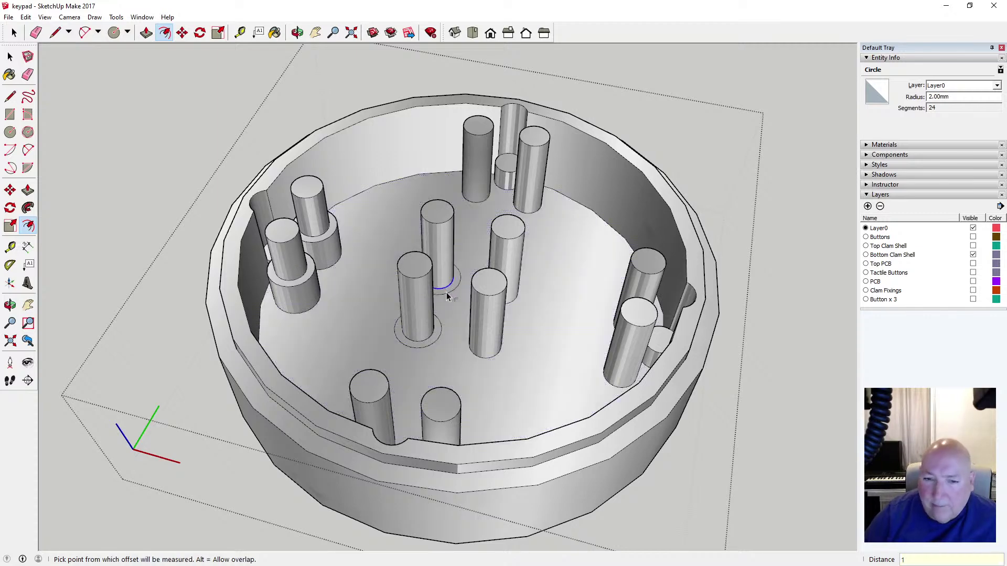
Offset the base circles of the two pillars flanking the short post at the far wall 1 mm outward
{"action": "left_click", "coordinate": [474, 202]}
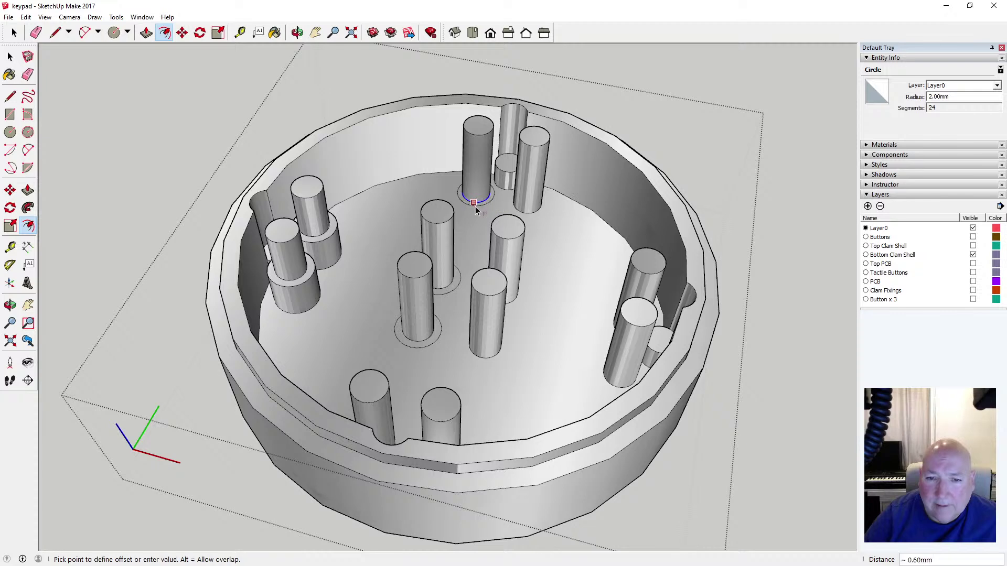
{"action": "type", "text": "1"}
{"action": "key", "text": "Return"}
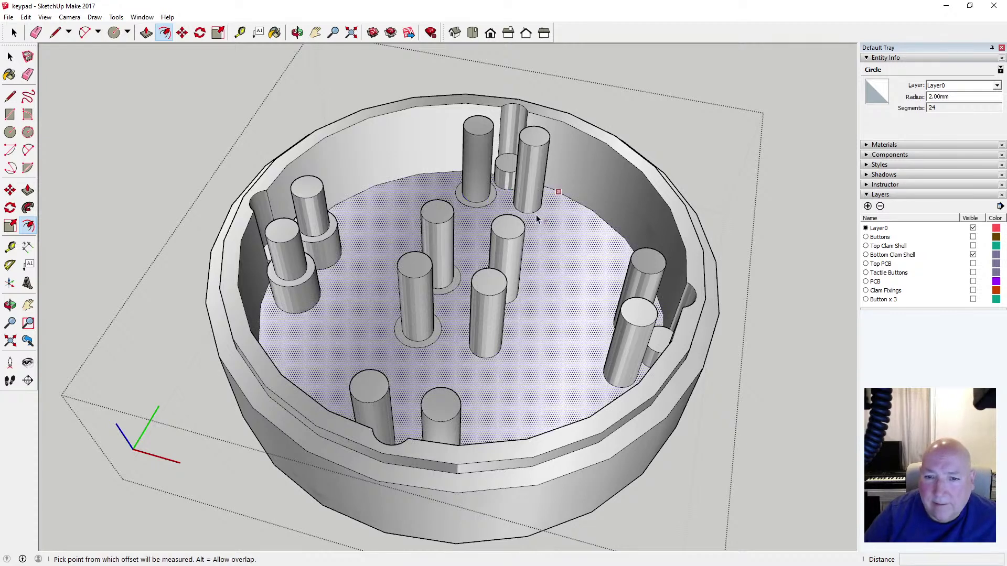
{"action": "left_click", "coordinate": [532, 215]}
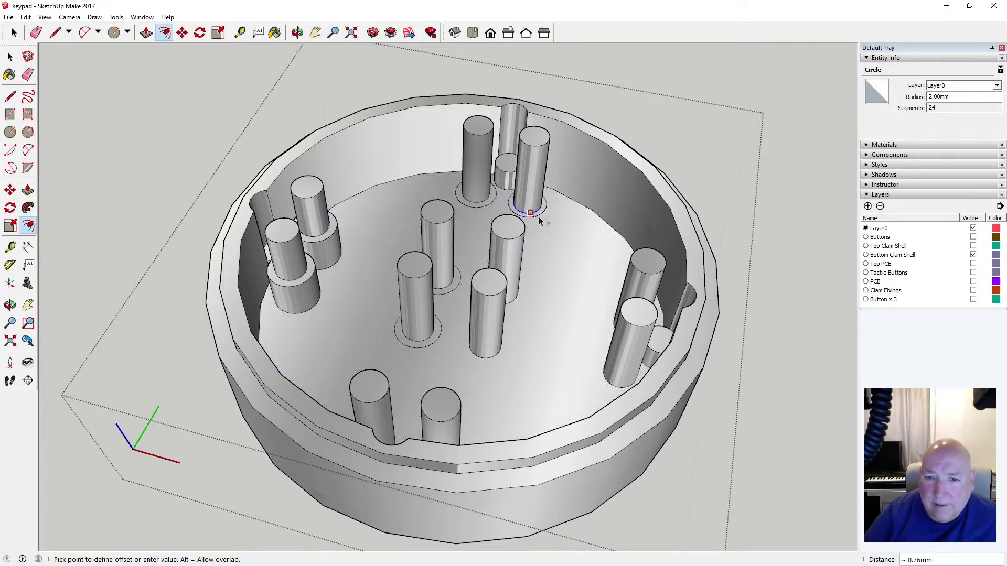
{"action": "type", "text": "1"}
{"action": "key", "text": "Return"}
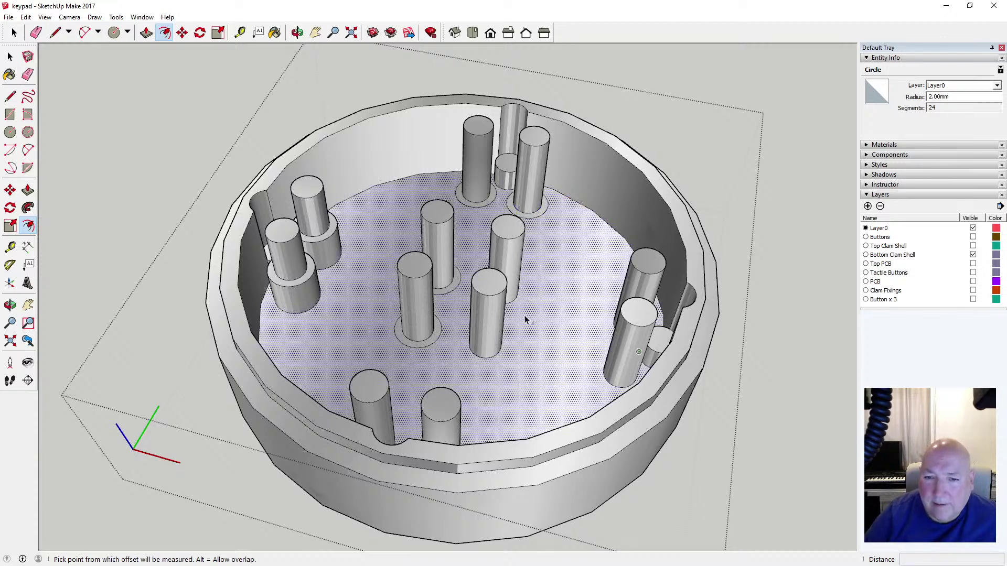
Offset the base circles of the remaining two central pillars 1 mm outward
{"action": "left_click", "coordinate": [515, 303]}
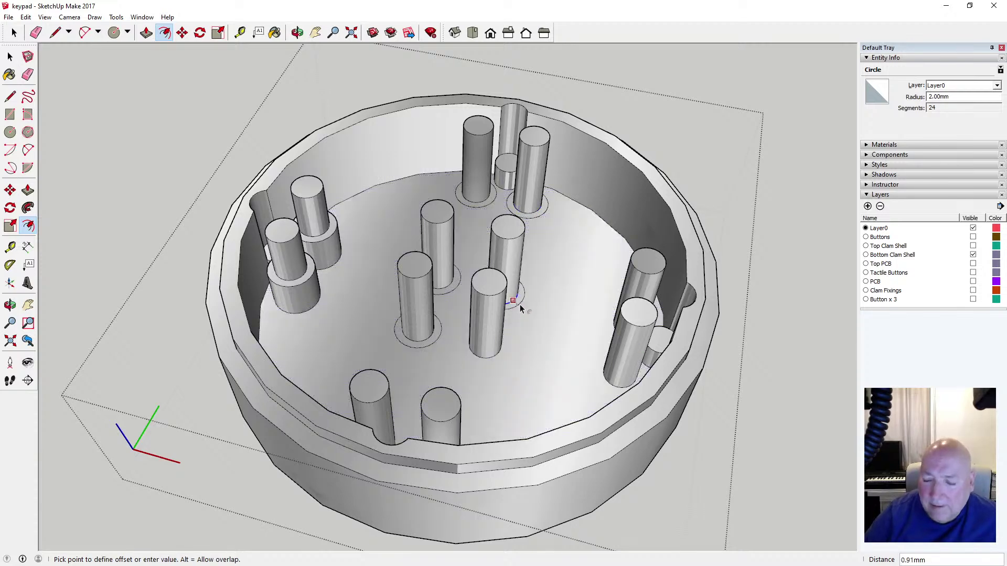
{"action": "type", "text": "1"}
{"action": "key", "text": "Return"}
{"action": "left_click", "coordinate": [488, 360]}
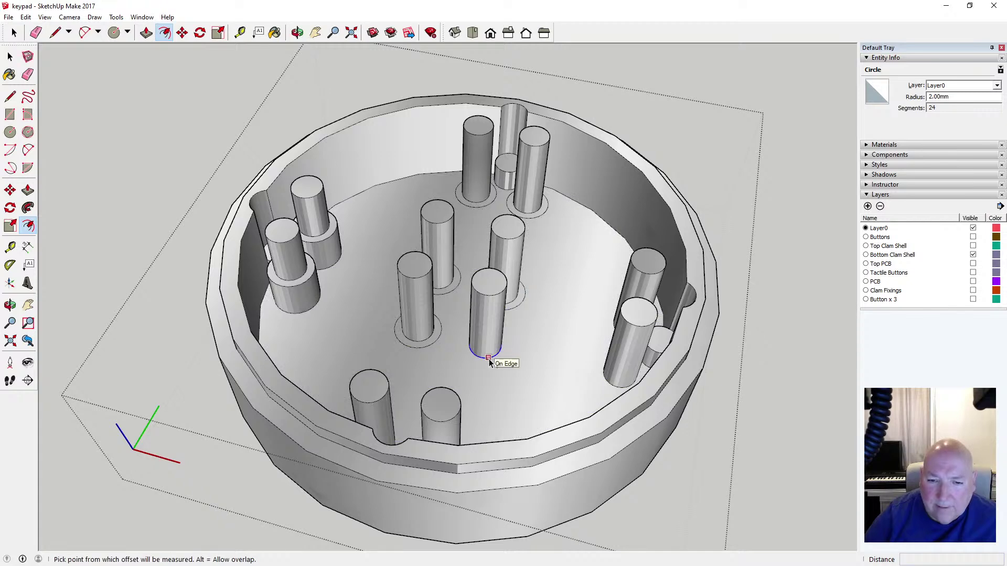
{"action": "type", "text": "1"}
{"action": "key", "text": "Return"}
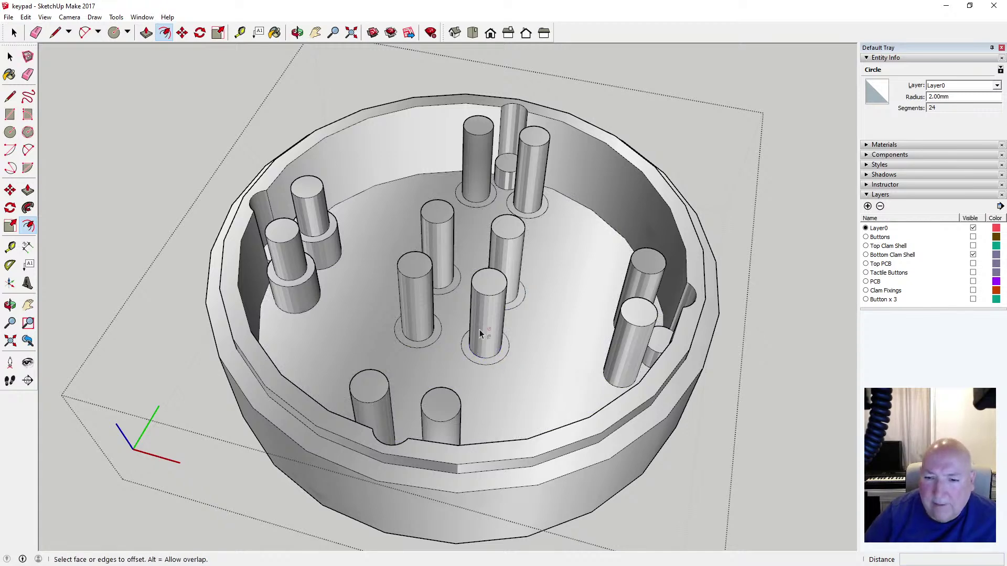
Offset the base circles of the two wall-side pillars opposite the collared pair 1 mm outward
{"action": "left_click", "coordinate": [297, 32]}
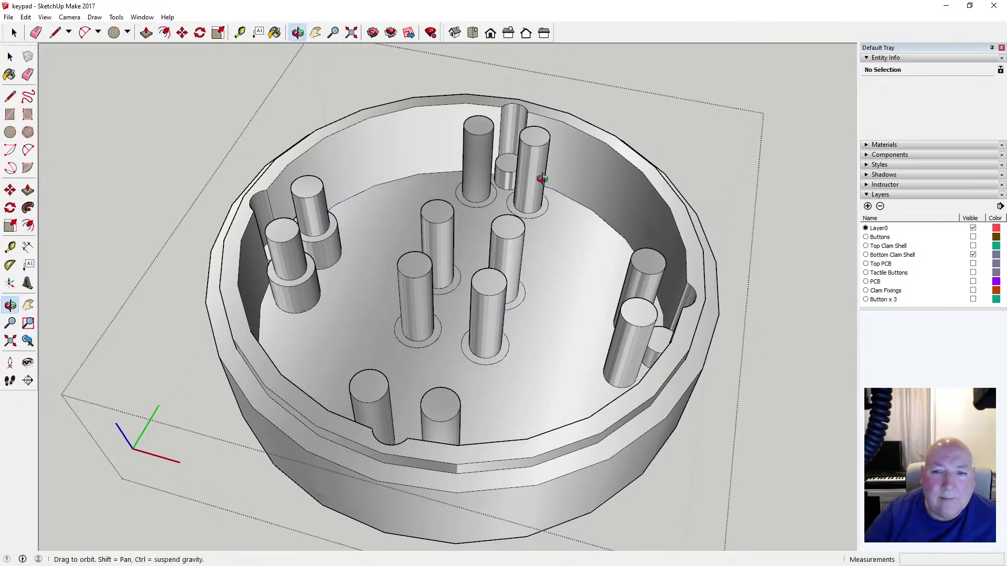
{"action": "left_click_drag", "start_coordinate": [540, 180], "coordinate": [623, 239]}
{"action": "left_click", "coordinate": [165, 33]}
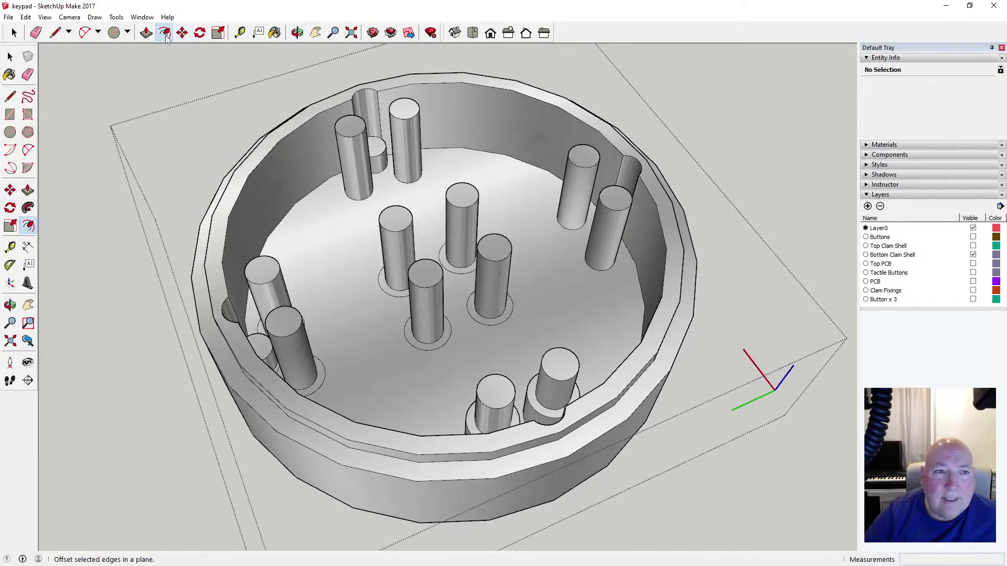
{"action": "left_click", "coordinate": [361, 200]}
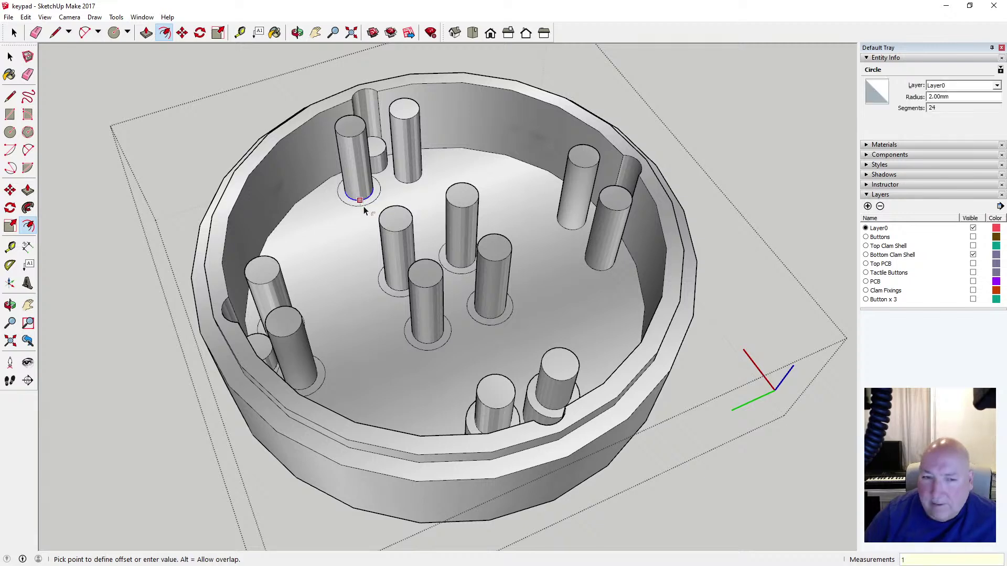
{"action": "type", "text": "1"}
{"action": "key", "text": "Return"}
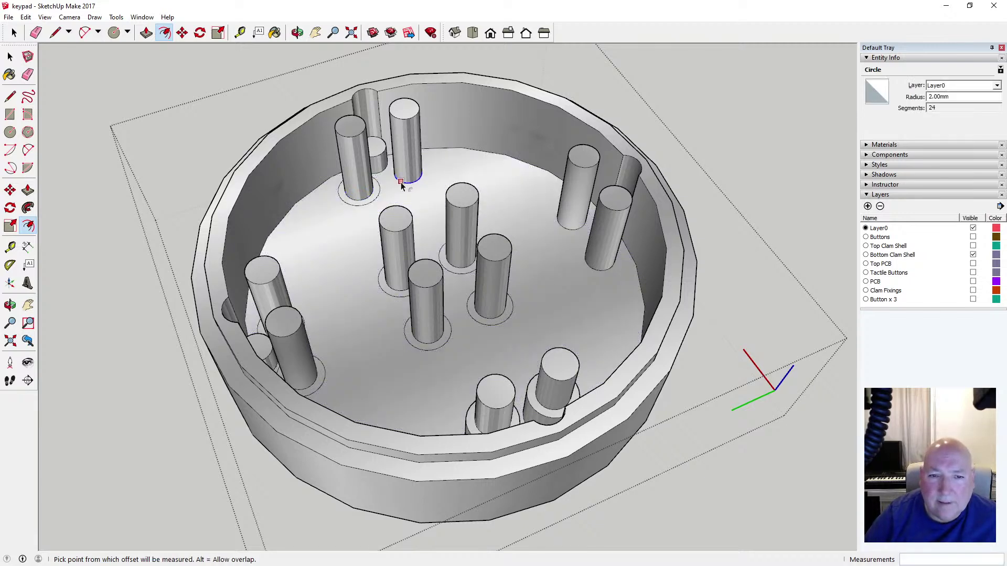
{"action": "left_click", "coordinate": [401, 181]}
{"action": "type", "text": "1"}
{"action": "key", "text": "Return"}
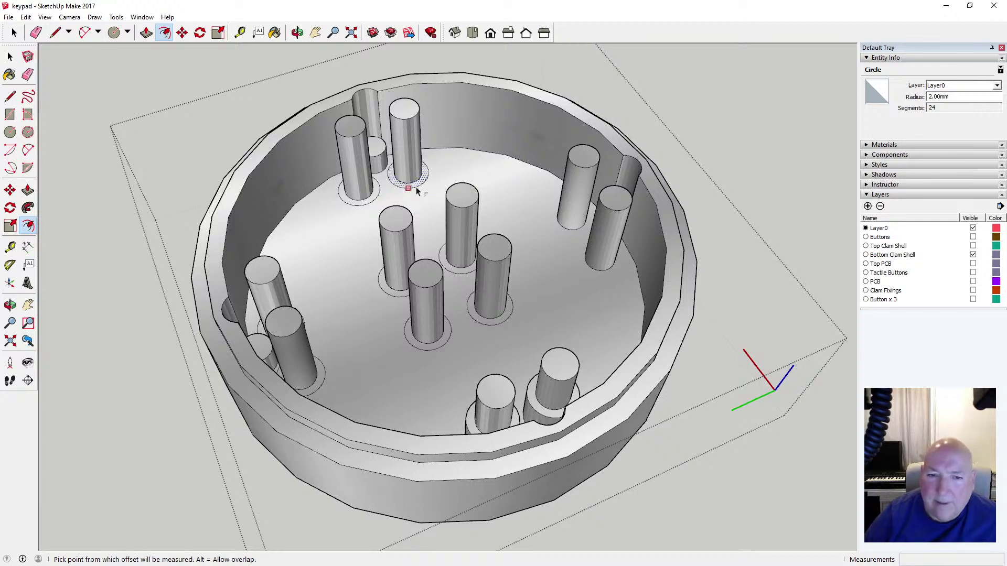
Offset the base circles of the last wall-side pillar pair without rings 1 mm outward
{"action": "left_click", "coordinate": [560, 226]}
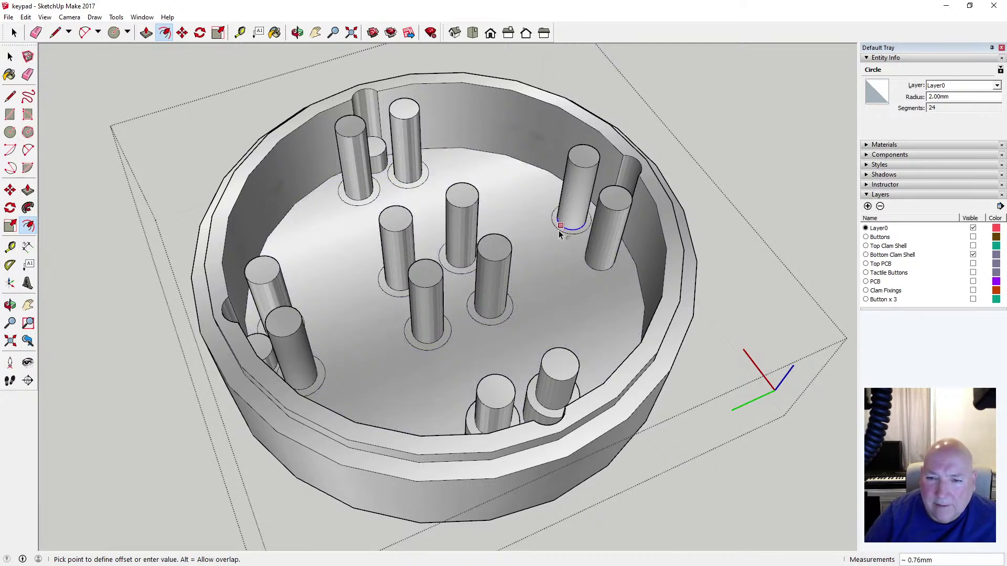
{"action": "type", "text": "1"}
{"action": "key", "text": "Return"}
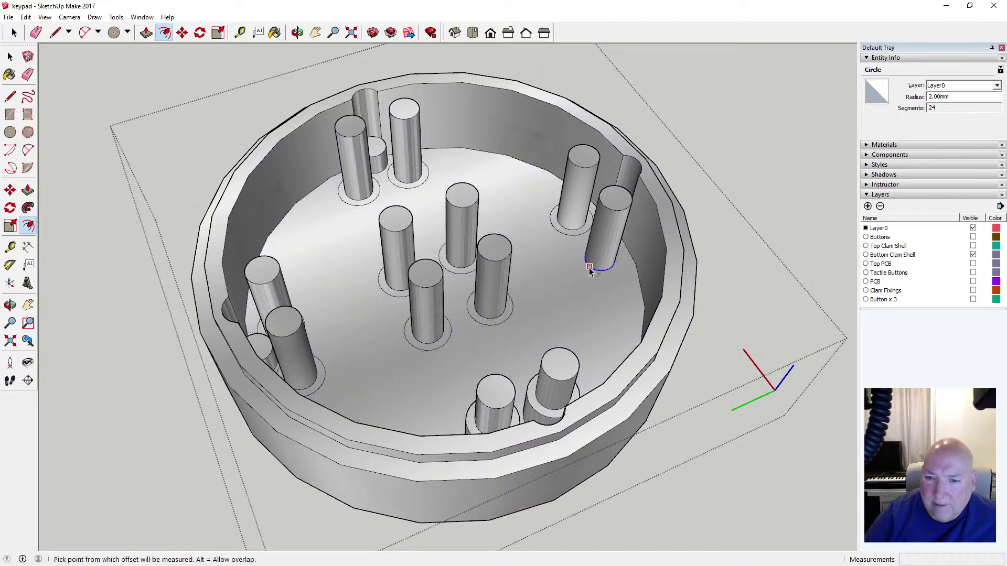
{"action": "left_click", "coordinate": [586, 271]}
{"action": "type", "text": "1"}
{"action": "key", "text": "Return"}
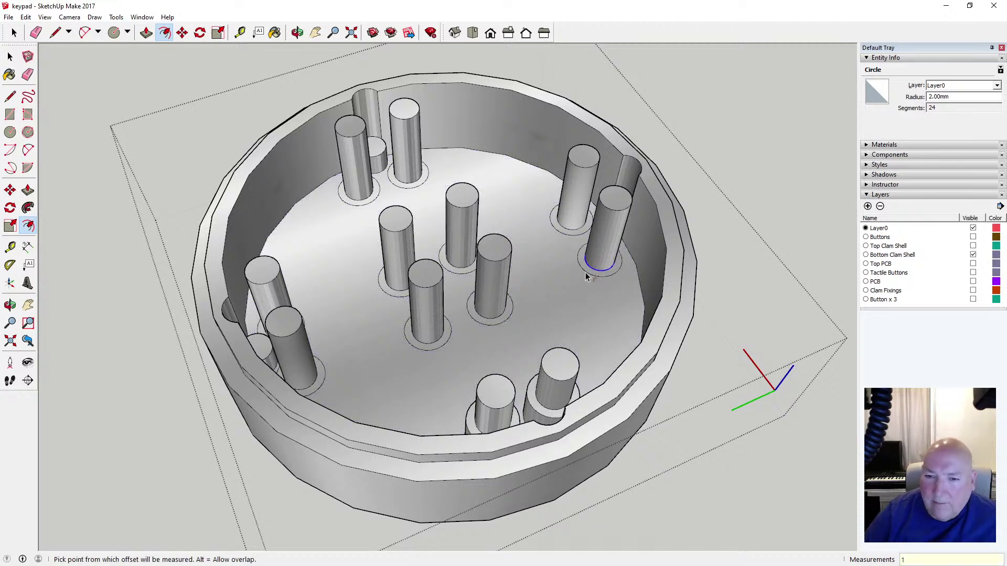
{"action": "left_click", "coordinate": [10, 56]}
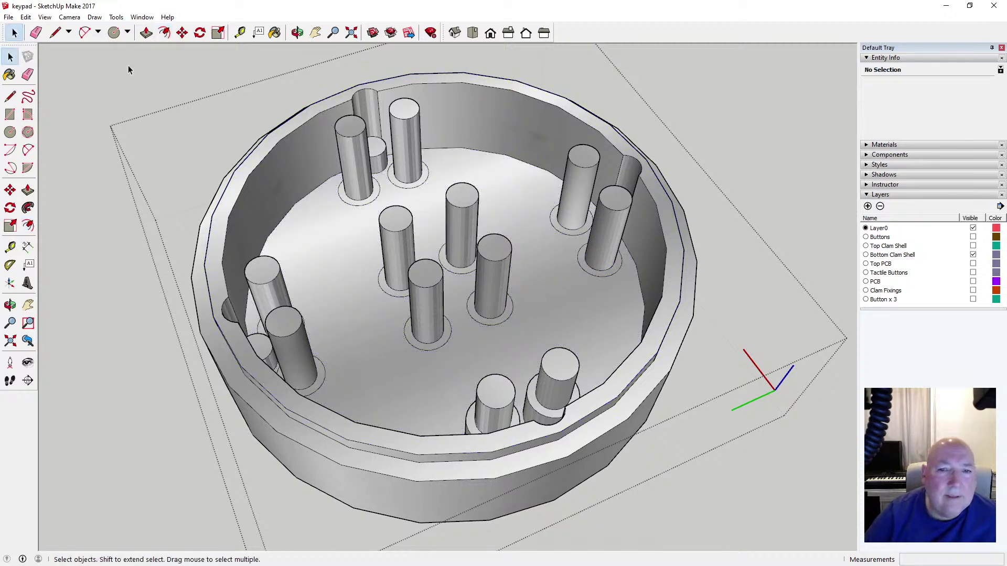
{"action": "left_click", "coordinate": [146, 32]}
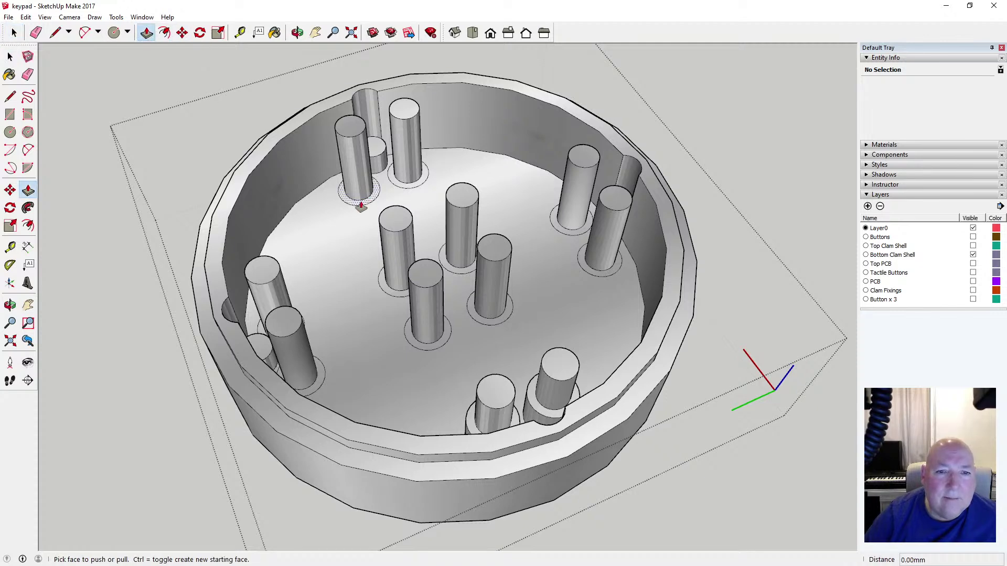
{"action": "left_click", "coordinate": [357, 207]}
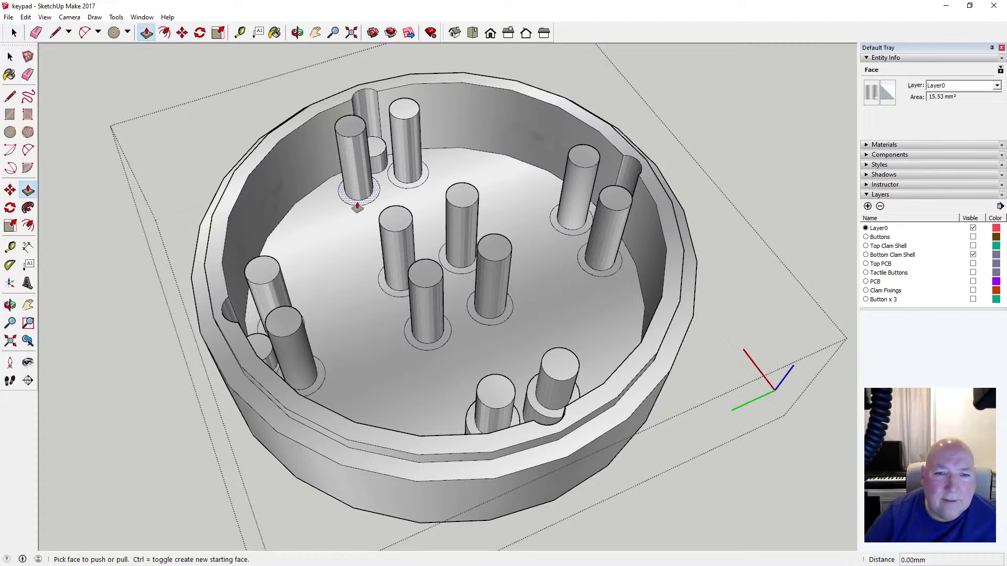
{"action": "key", "text": "space"}
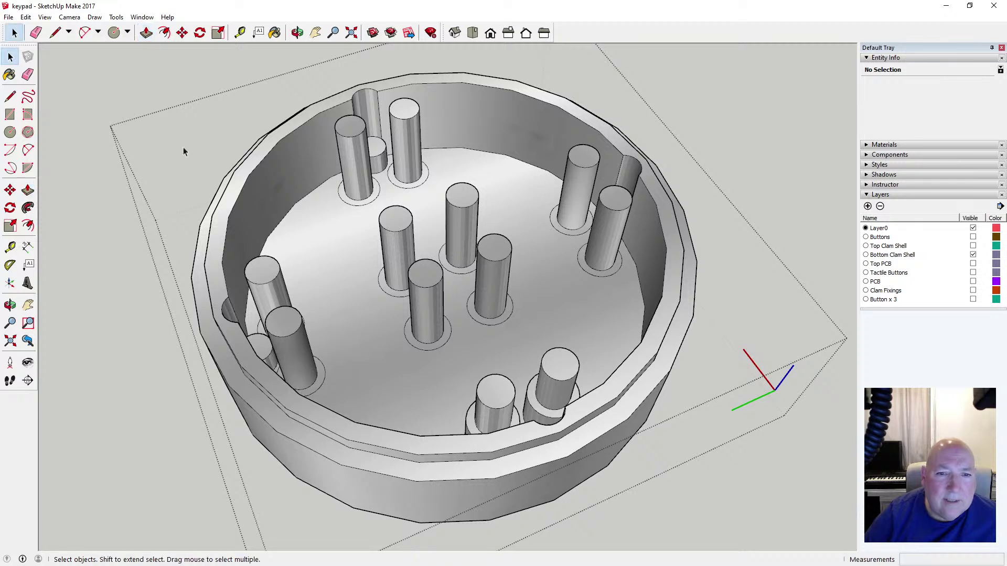
Select the uncollared ring faces around the bases of all ten pillars for a joint extrusion
{"action": "left_click", "coordinate": [345, 202]}
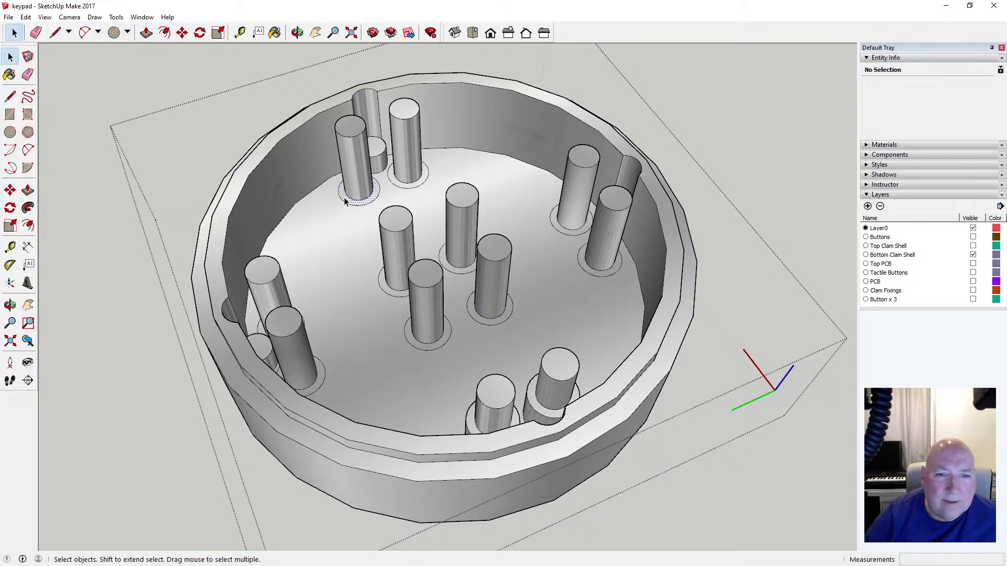
{"action": "left_click", "coordinate": [393, 182], "text": "shift"}
{"action": "left_click", "coordinate": [386, 292], "text": "shift"}
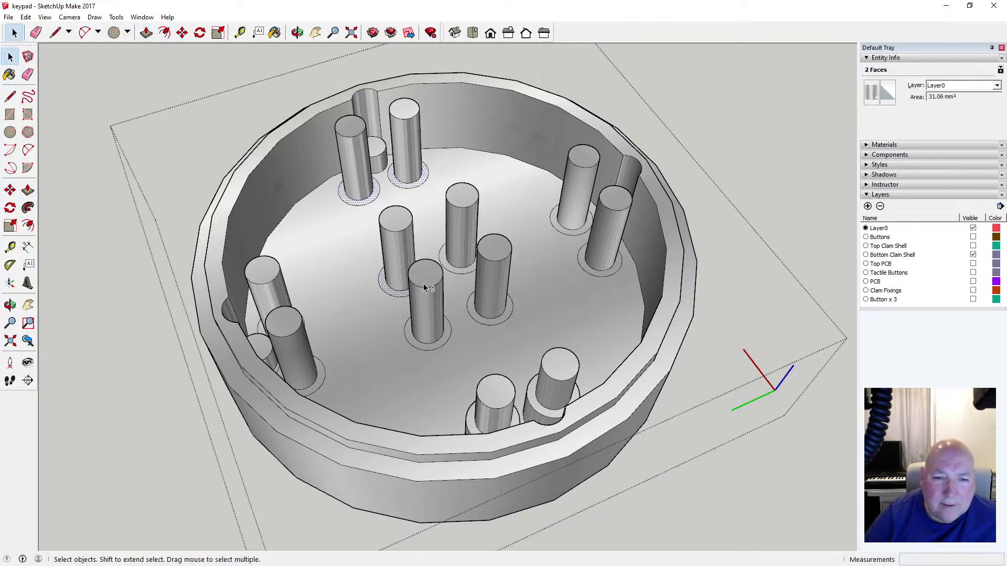
{"action": "left_click", "coordinate": [454, 265], "text": "shift"}
{"action": "left_click", "coordinate": [448, 334], "text": "shift"}
{"action": "left_click", "coordinate": [477, 317], "text": "shift"}
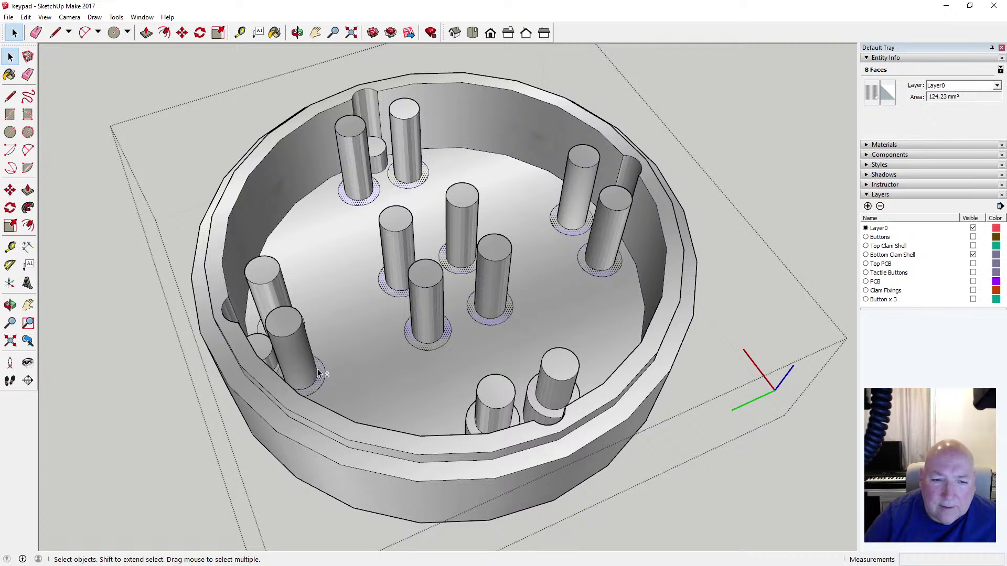
{"action": "left_click", "coordinate": [261, 334], "text": "shift"}
{"action": "left_click", "coordinate": [259, 328], "text": "shift"}
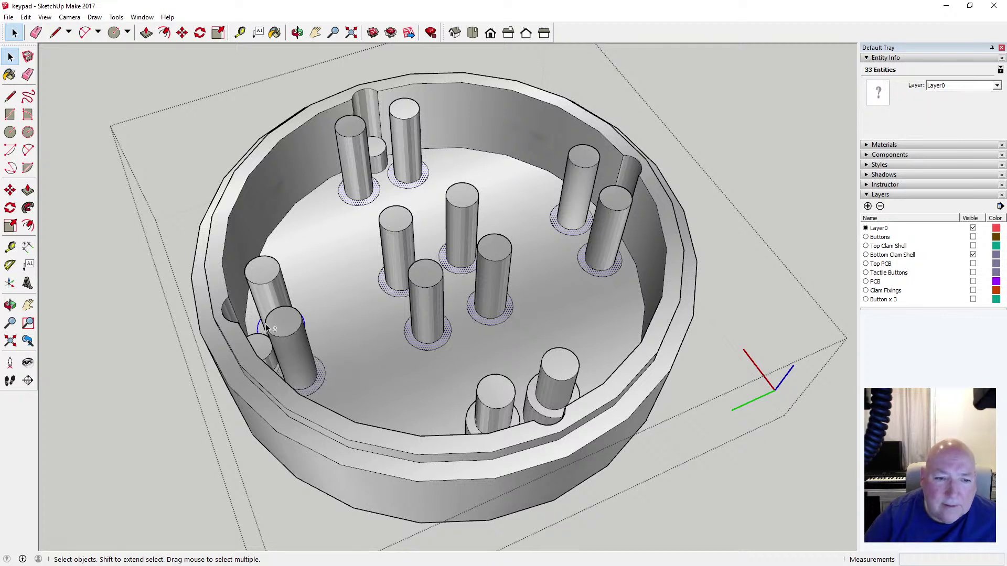
{"action": "left_click", "coordinate": [261, 330], "text": "shift"}
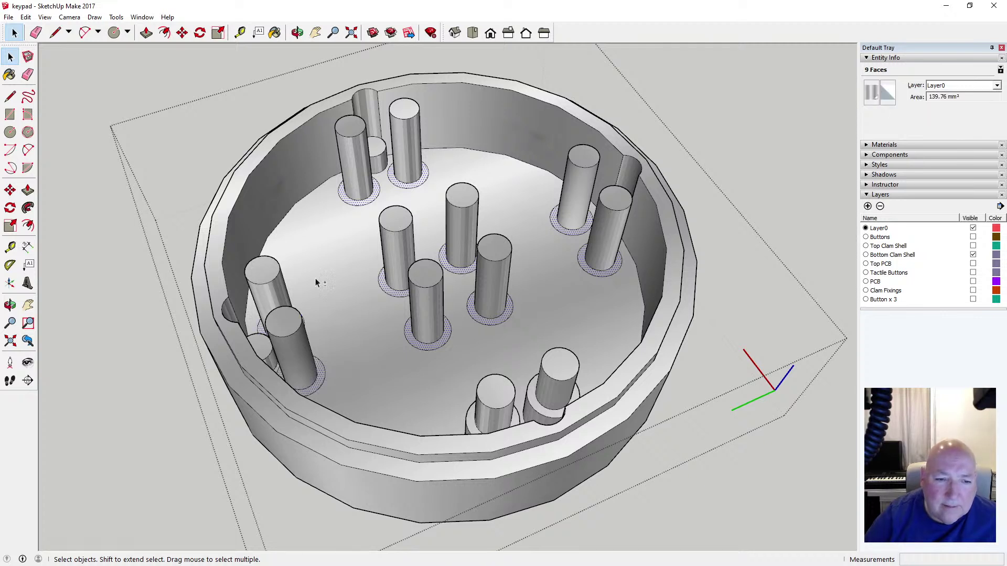
Extrude the ring faces of the two pillars flanking the short post at the far wall up 5.5 mm
{"action": "left_click", "coordinate": [146, 32]}
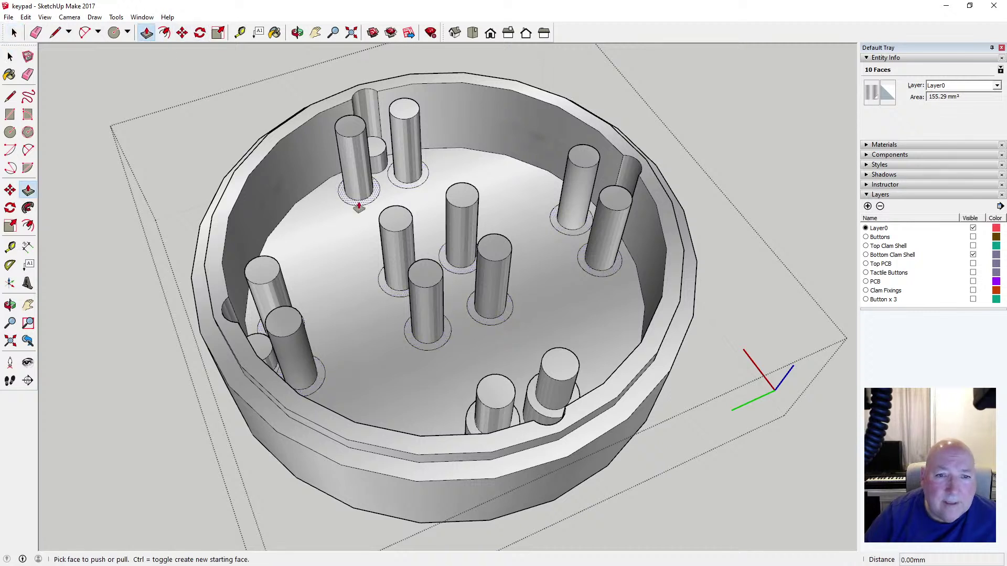
{"action": "left_click_drag", "start_coordinate": [352, 207], "coordinate": [345, 188]}
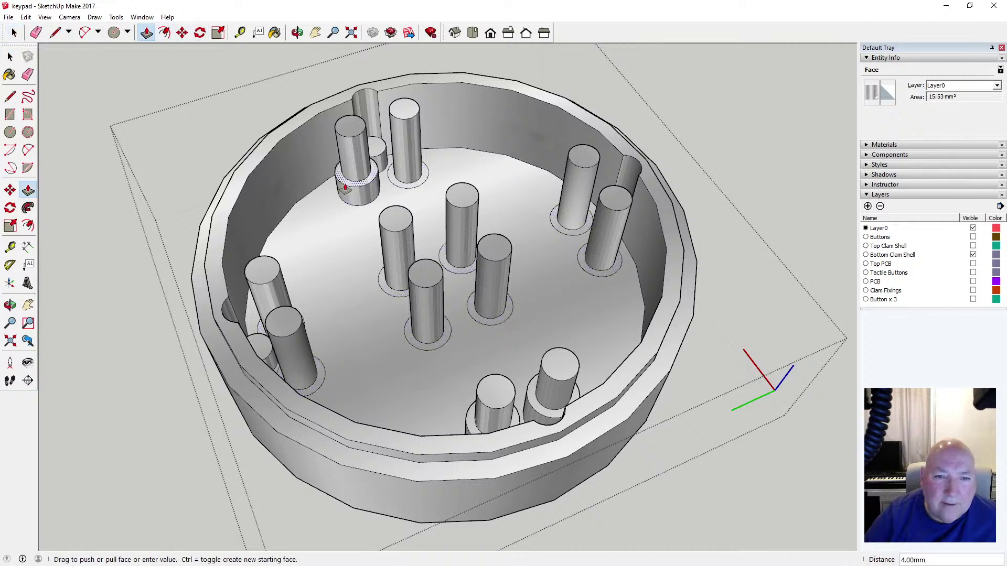
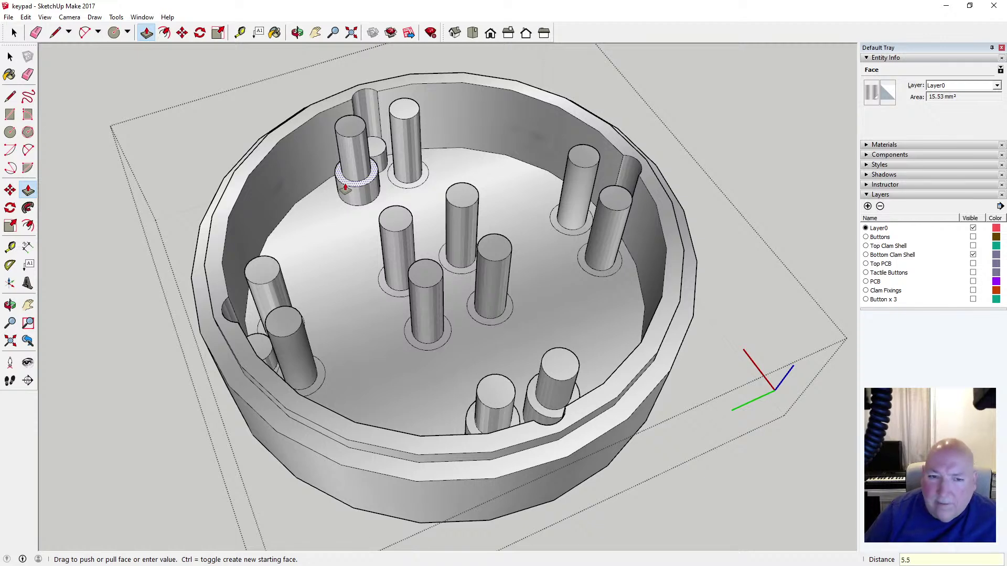
{"action": "key", "text": "Return"}
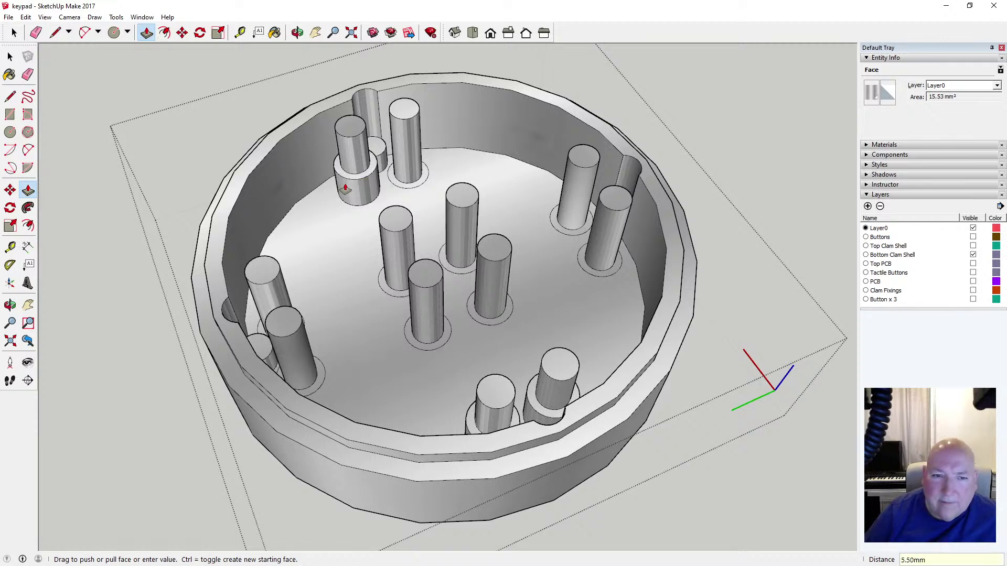
{"action": "left_click", "coordinate": [396, 182]}
{"action": "key", "text": "Return"}
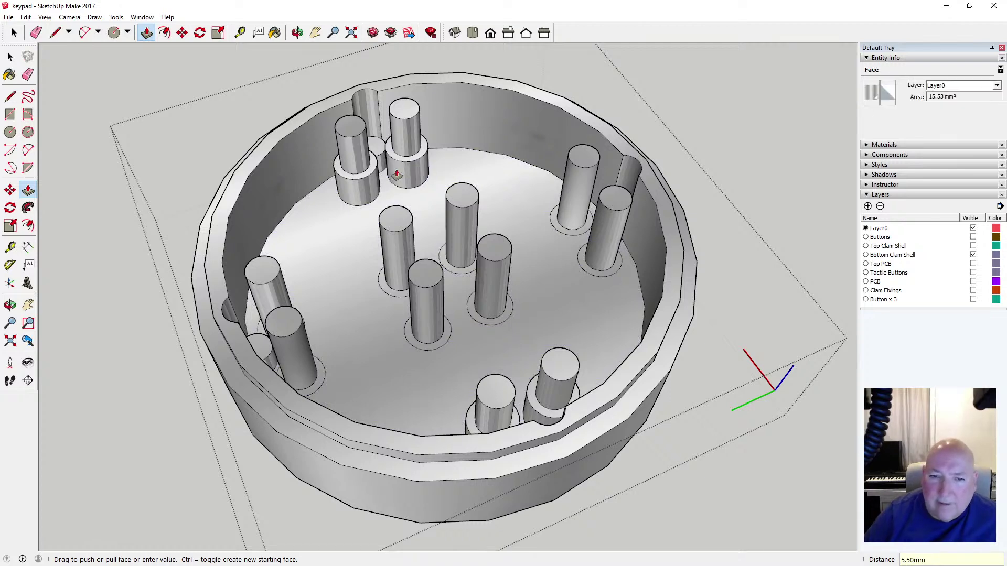
Extrude the ring faces of the two central pillars nearest the far wall up 5.5 mm
{"action": "left_click", "coordinate": [385, 284]}
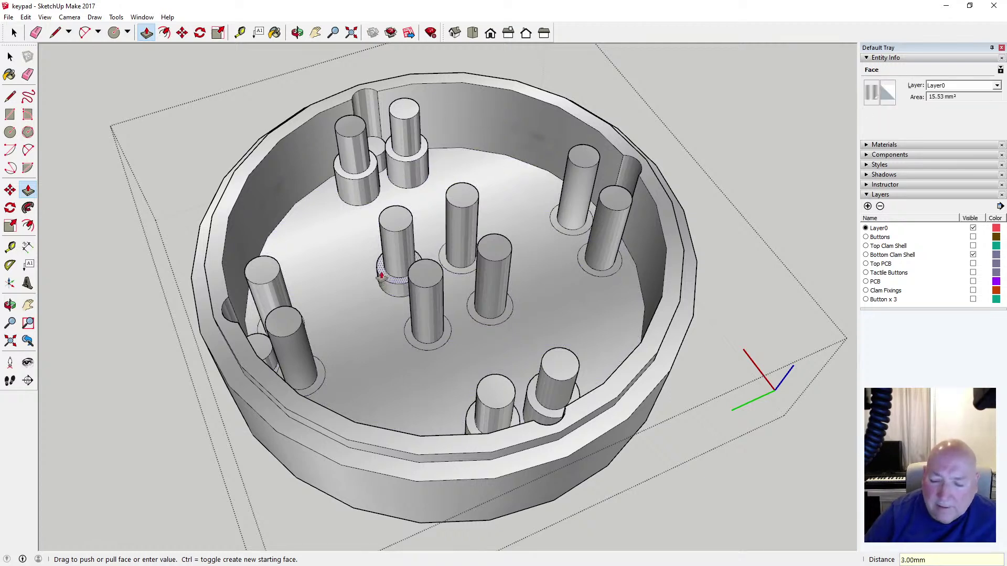
{"action": "key", "text": "Return"}
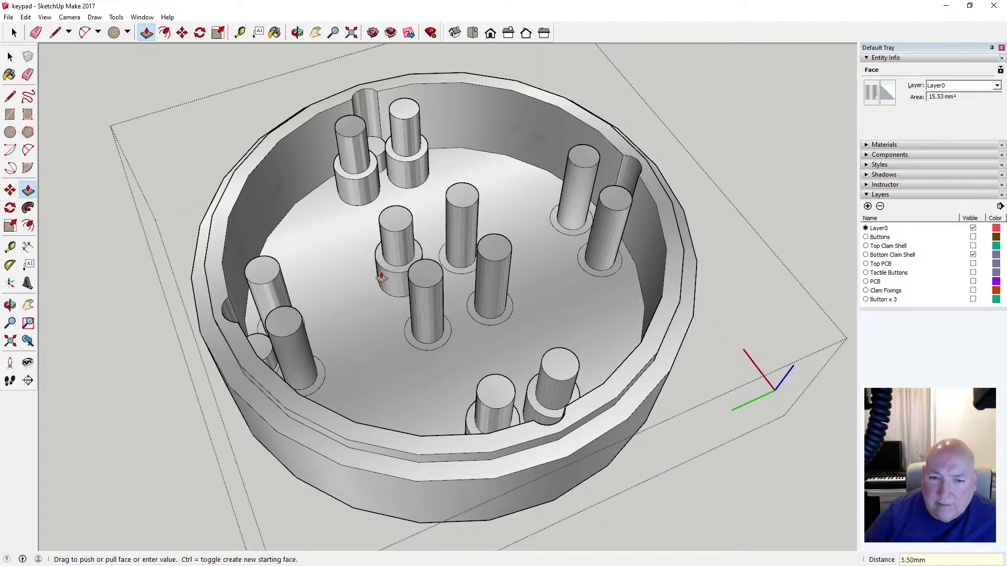
{"action": "left_click", "coordinate": [439, 264]}
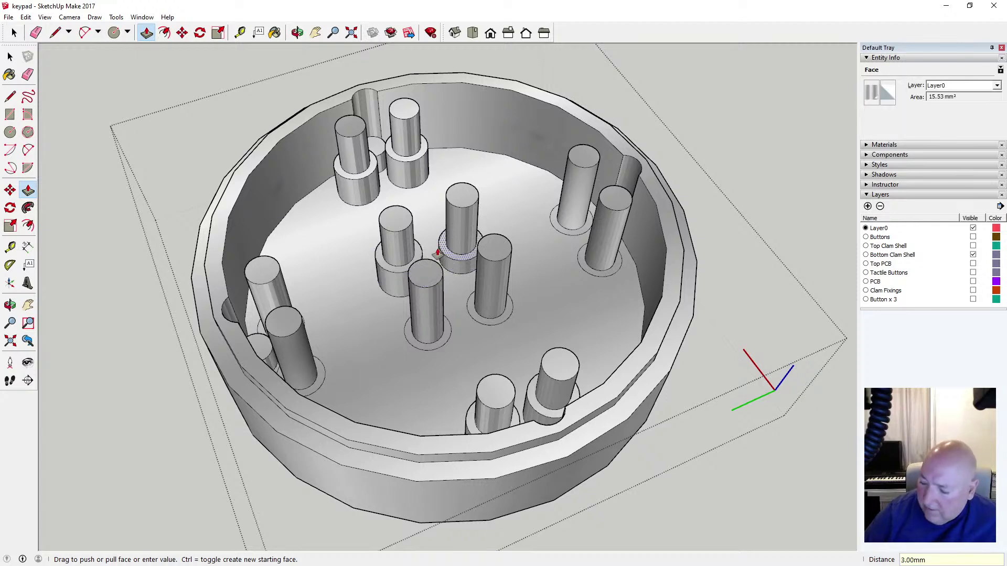
{"action": "type", "text": "5.5"}
{"action": "key", "text": "Return"}
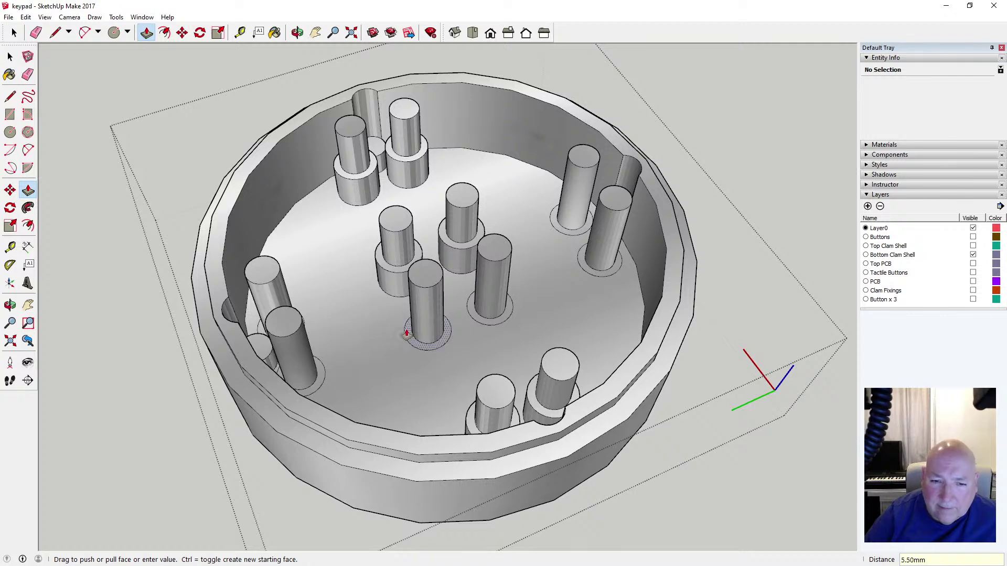
Extrude the ring faces of the remaining two central pillars up 5.5 mm to form their collars
{"action": "left_click", "coordinate": [403, 324]}
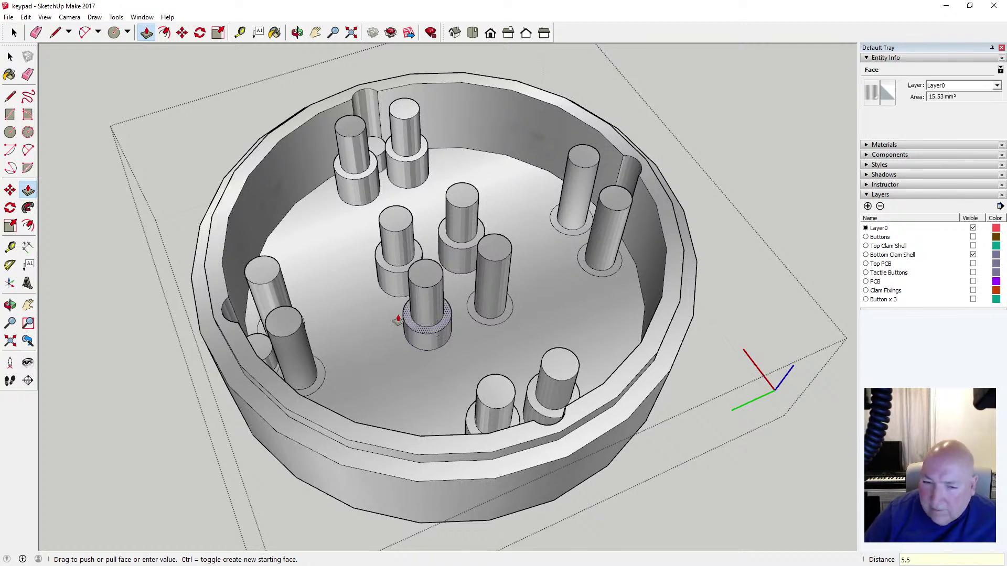
{"action": "type", "text": "5.5"}
{"action": "key", "text": "Return"}
{"action": "left_click", "coordinate": [475, 312]}
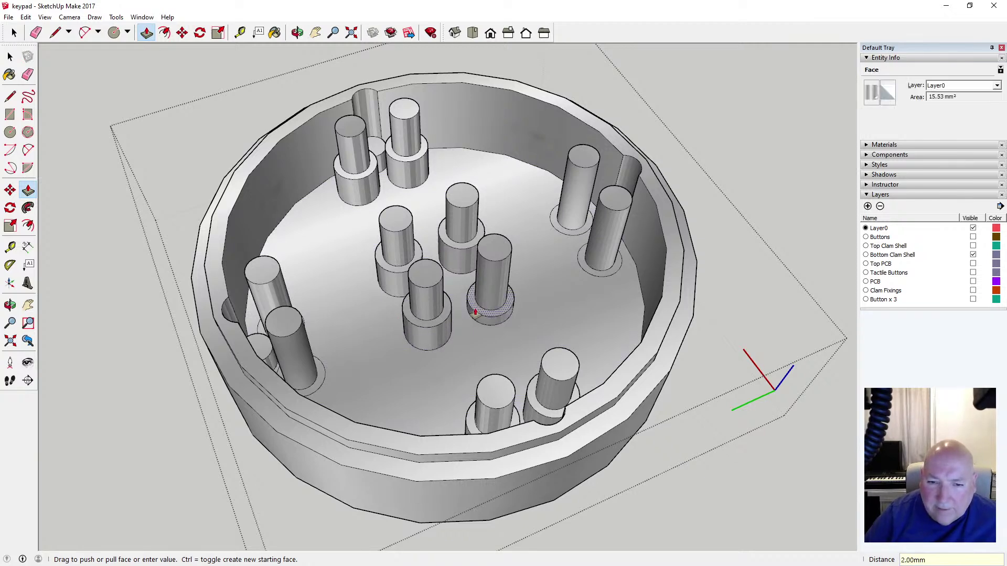
{"action": "type", "text": "5.5"}
{"action": "key", "text": "Return"}
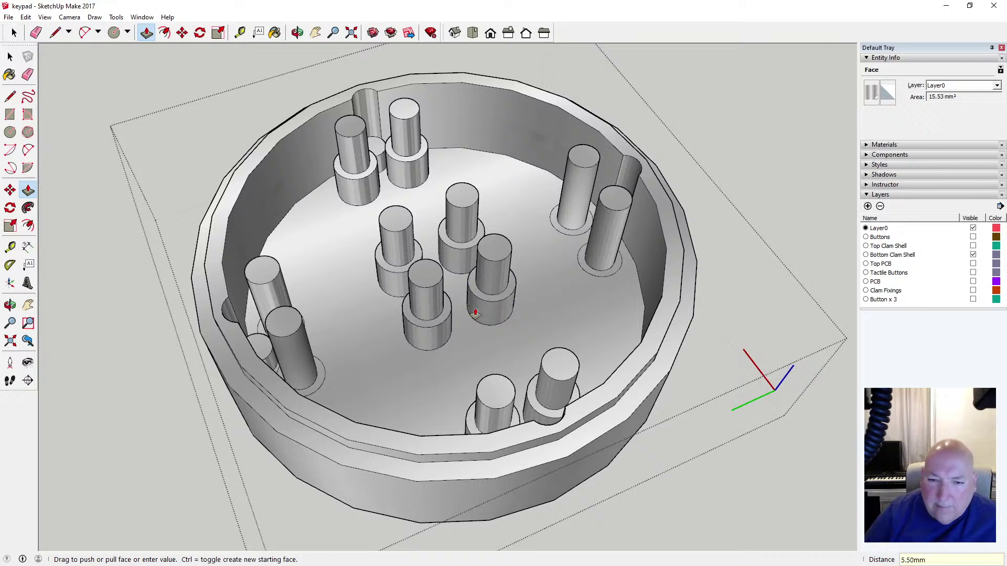
Extrude the ring faces of the wall-side pillar pair beside the right-hand fixing groove up 5.5 mm
{"action": "left_click", "coordinate": [553, 222]}
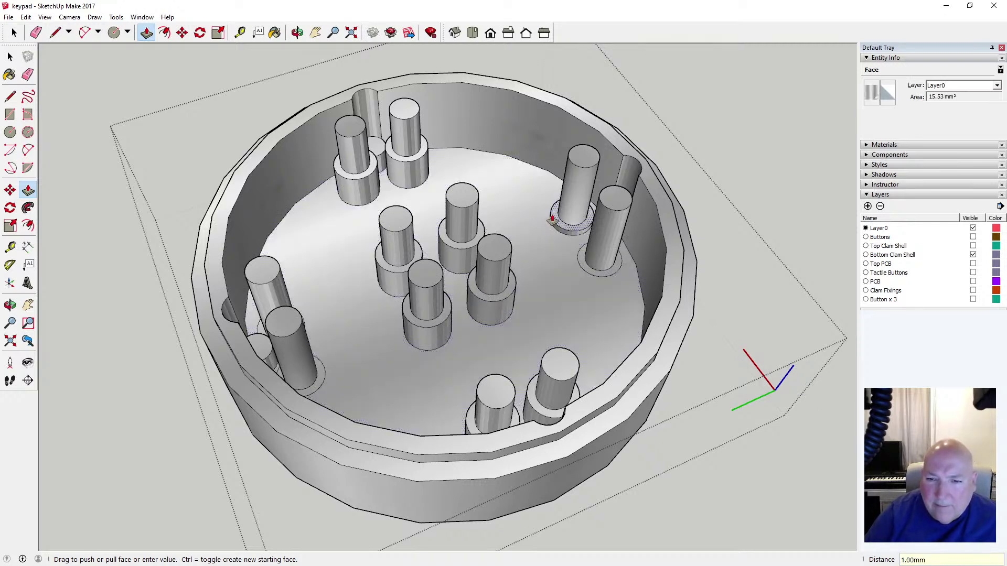
{"action": "type", "text": "5.5"}
{"action": "key", "text": "Return"}
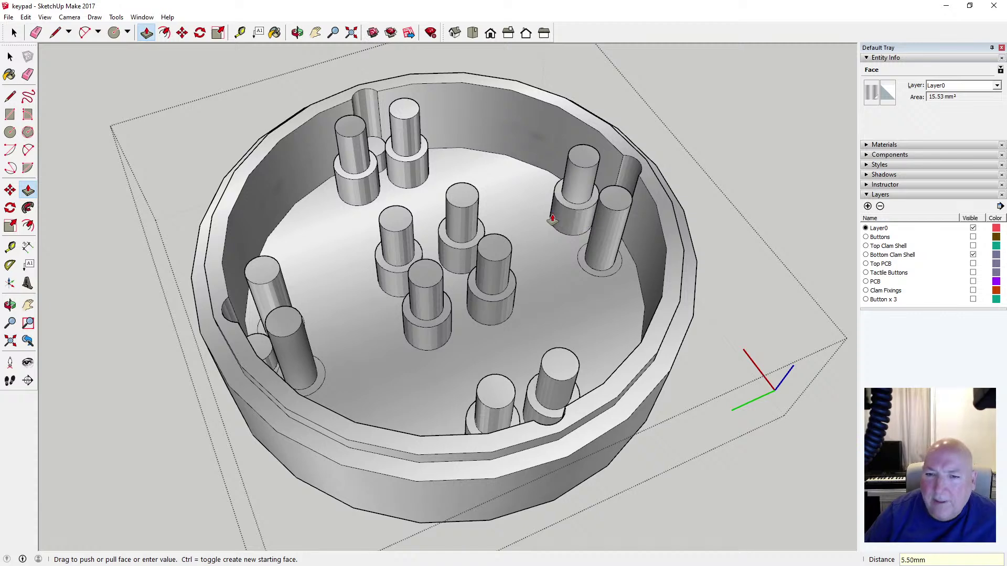
{"action": "left_click", "coordinate": [579, 261]}
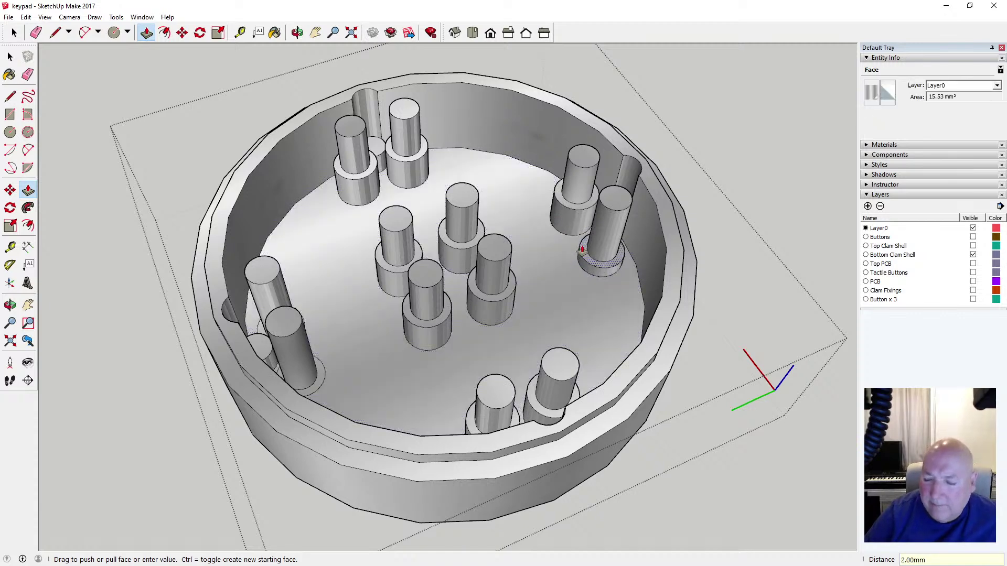
{"action": "type", "text": "5.5"}
{"action": "key", "text": "Return"}
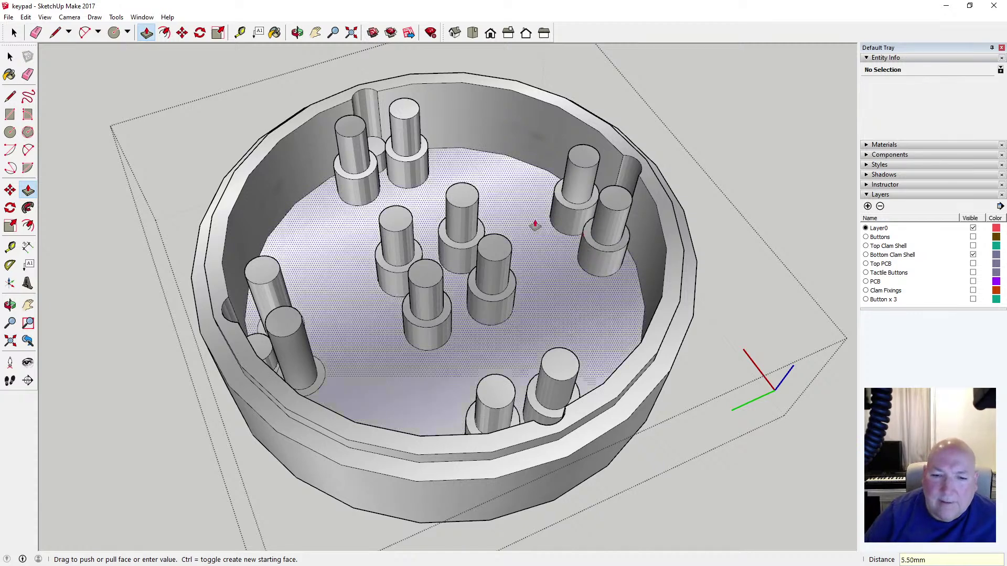
Extrude the ring faces of the last uncollared wall-side pillar pair up 5.5 mm
{"action": "left_click", "coordinate": [318, 374]}
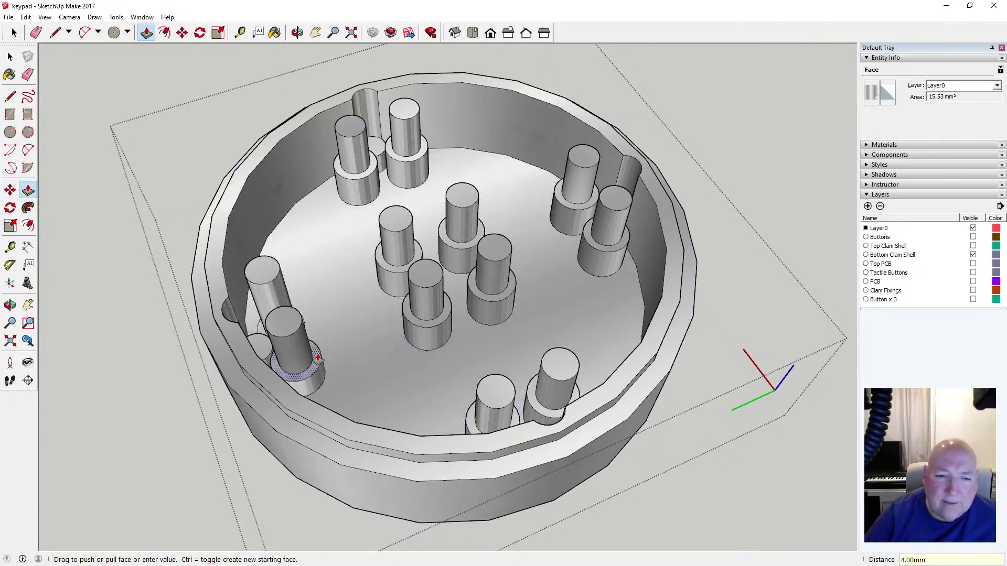
{"action": "type", "text": "5.5"}
{"action": "key", "text": "Return"}
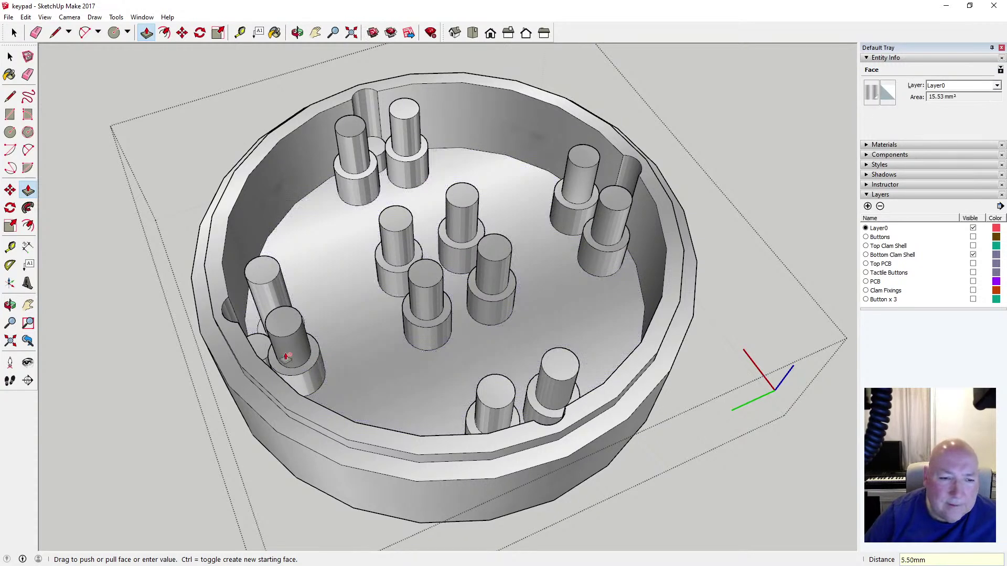
{"action": "left_click", "coordinate": [259, 327]}
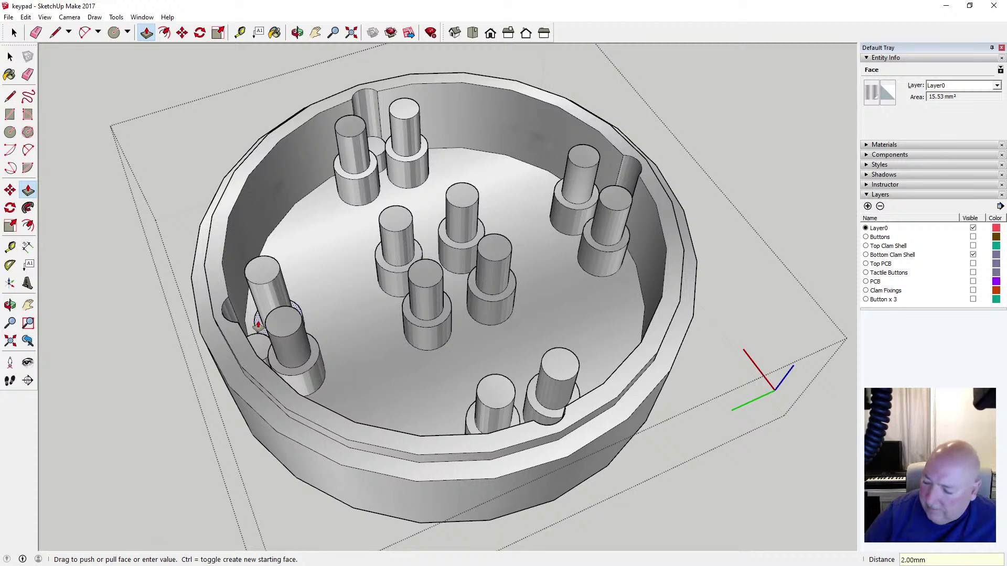
{"action": "type", "text": "5.5"}
{"action": "key", "text": "Return"}
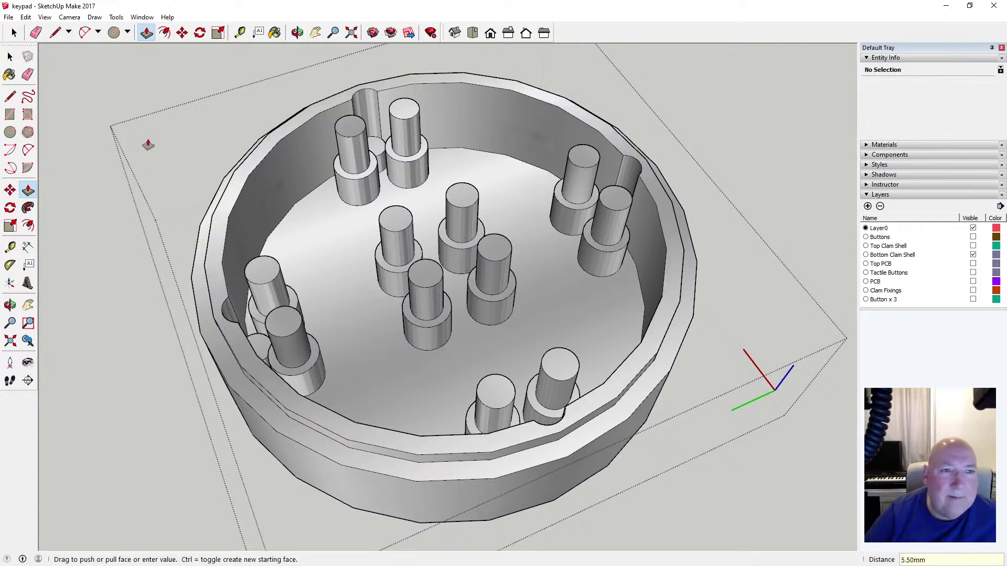
{"action": "key", "text": "space"}
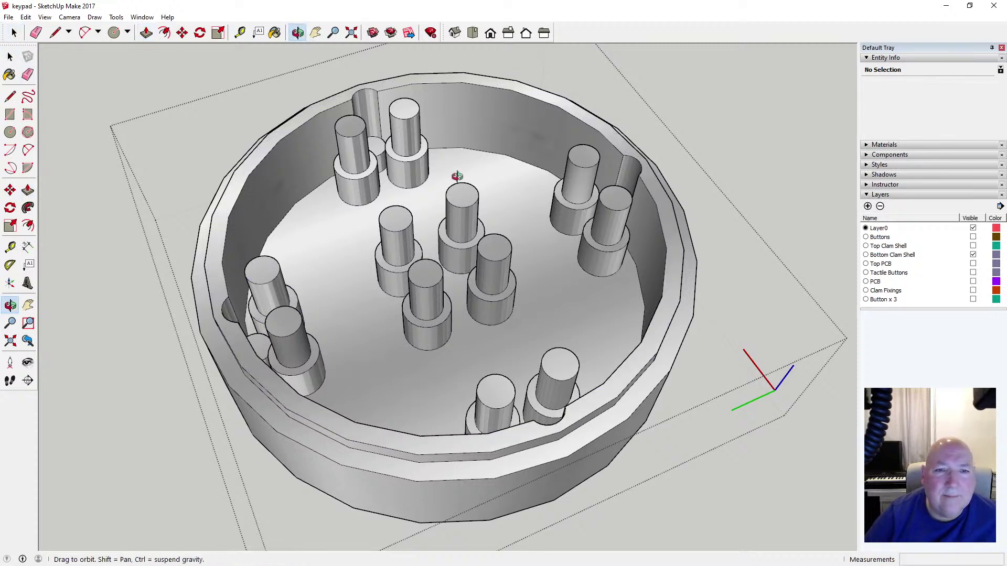
Show the PCB layer and turn on X-ray display to examine how the board rests on the pillar collars
{"action": "middle_click_drag", "start_coordinate": [457, 173], "coordinate": [228, 122]}
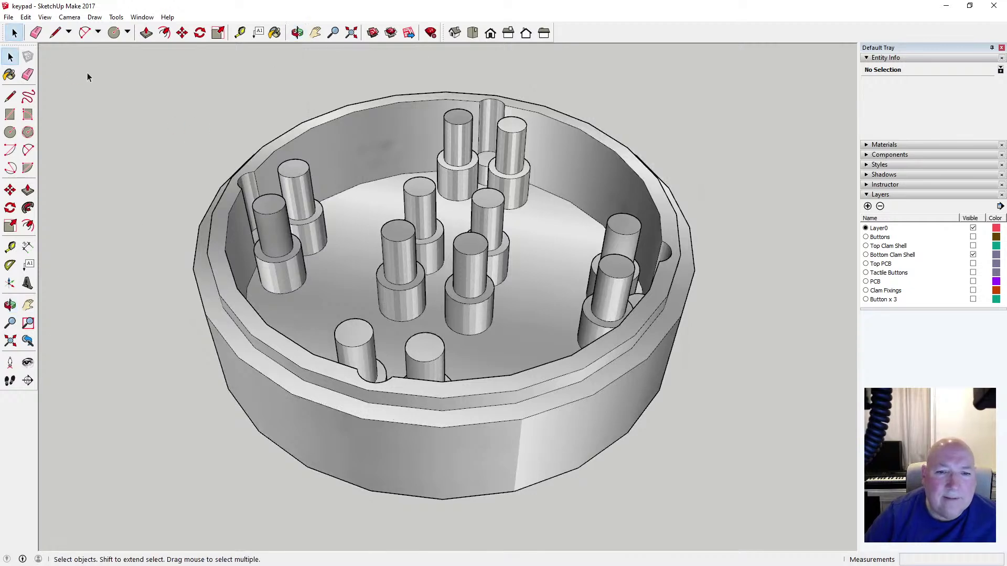
{"action": "left_click", "coordinate": [297, 33]}
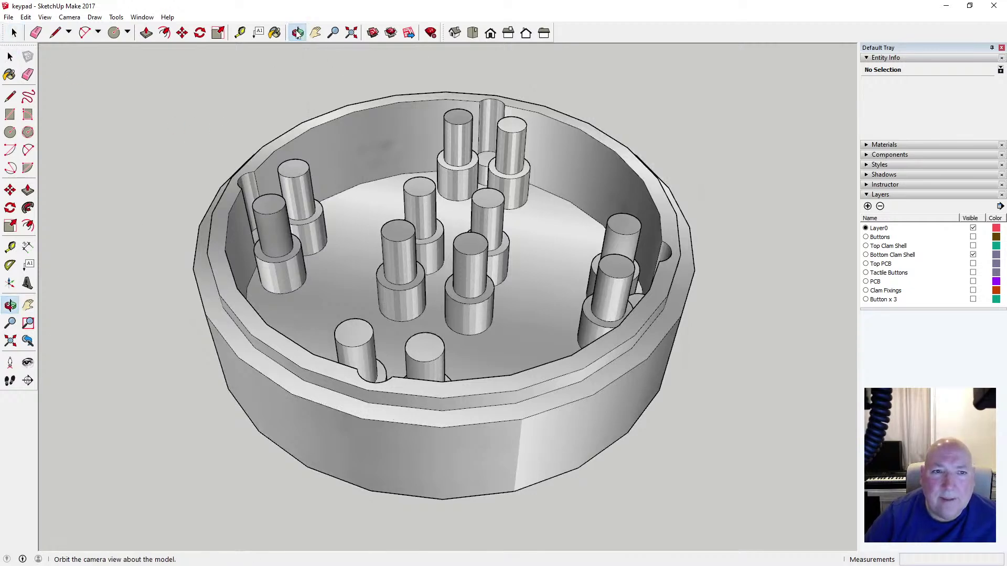
{"action": "left_click_drag", "start_coordinate": [496, 176], "coordinate": [353, 319]}
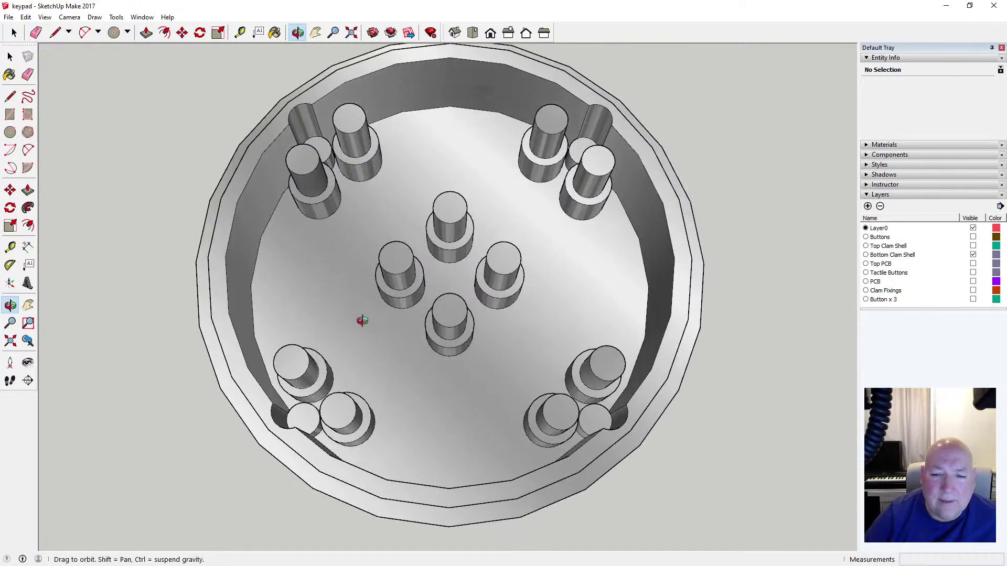
{"action": "left_click", "coordinate": [972, 282]}
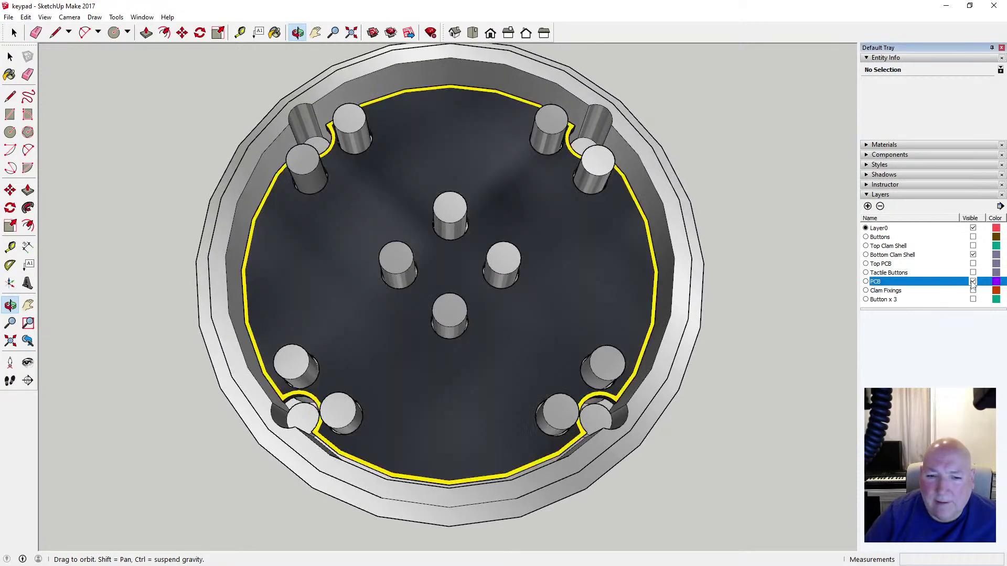
{"action": "left_click", "coordinate": [45, 17]}
{"action": "mouse_move", "coordinate": [84, 156]}
{"action": "left_click", "coordinate": [153, 156]}
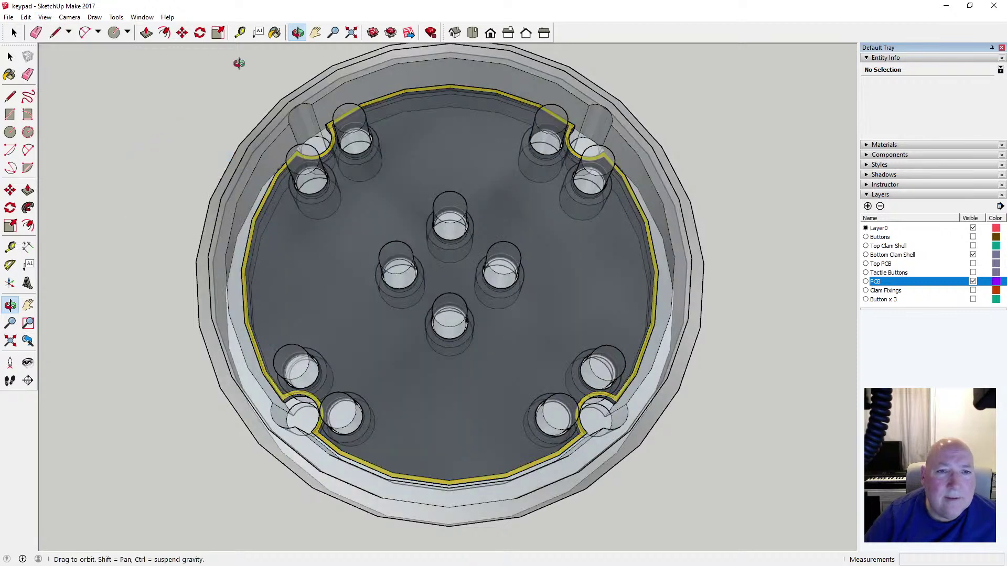
{"action": "left_click_drag", "start_coordinate": [348, 187], "coordinate": [408, 319]}
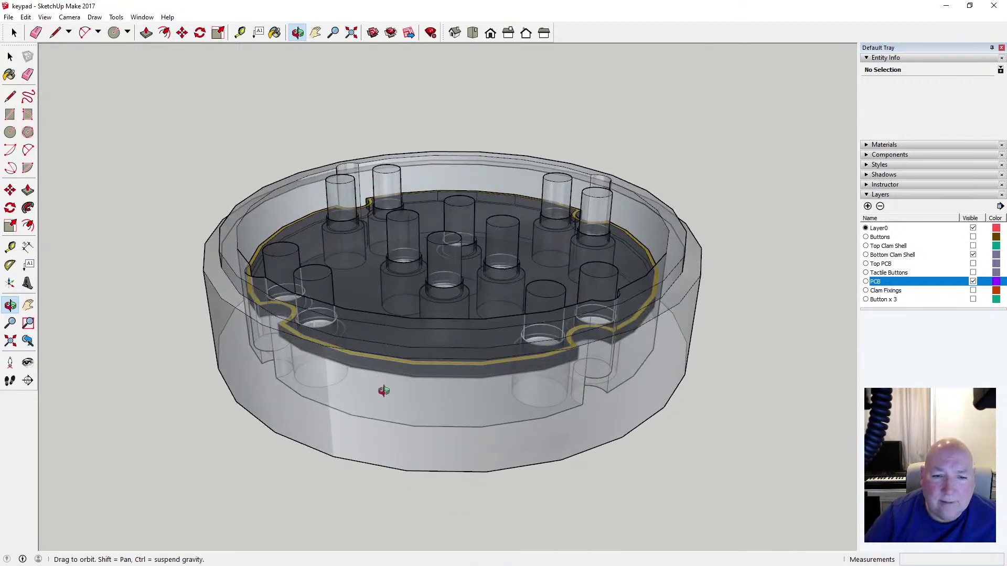
Examine from below and above how the PCB sits on the pillar collars, and turn off X-ray display
{"action": "left_click_drag", "start_coordinate": [384, 391], "coordinate": [550, 226]}
{"action": "scroll", "coordinate": [551, 225], "scroll_direction": "up", "scroll_amount": 6}
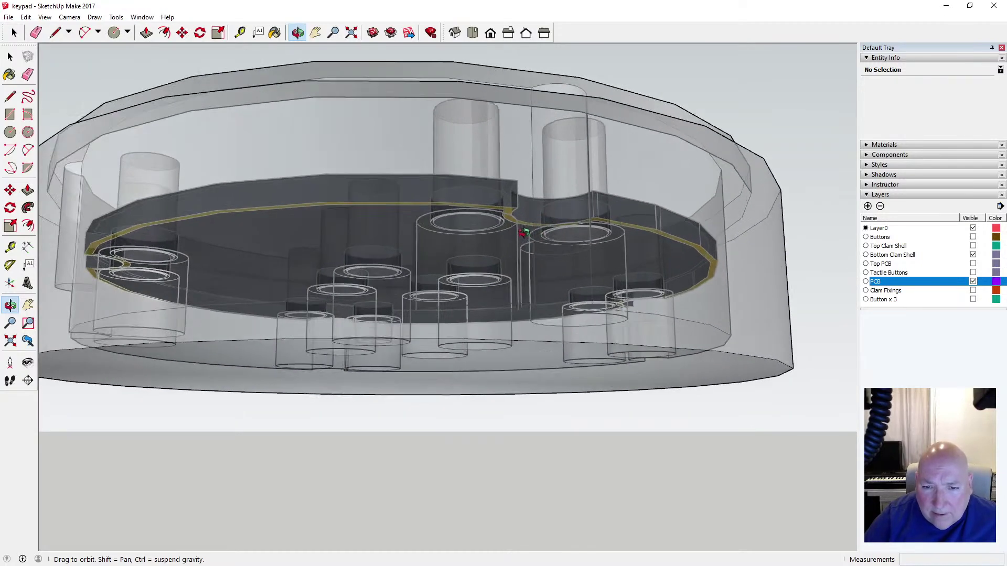
{"action": "scroll", "coordinate": [512, 207], "scroll_direction": "down", "scroll_amount": 4}
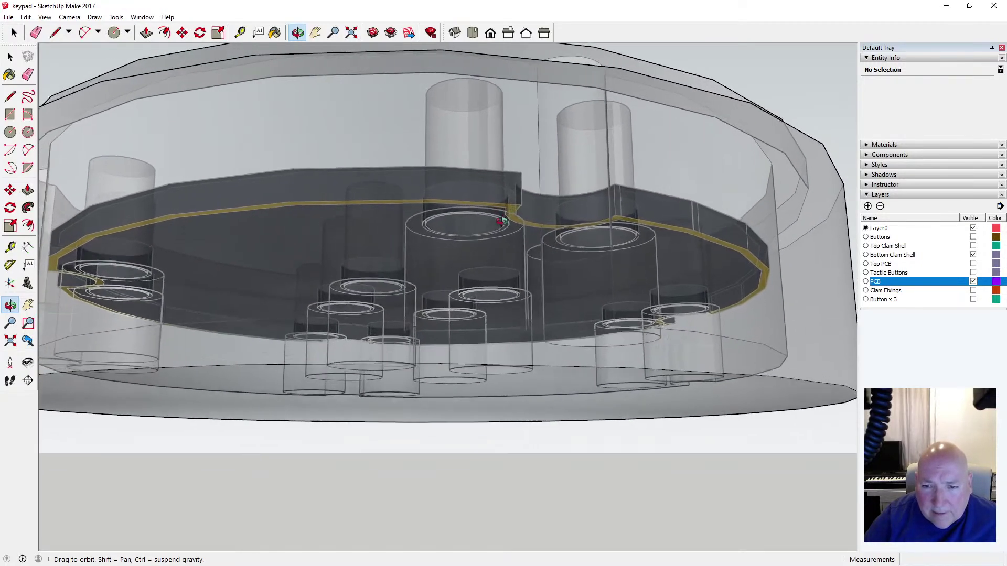
{"action": "mouse_move", "coordinate": [511, 207]}
{"action": "left_mouse_down"}
{"action": "mouse_move", "coordinate": [526, 359]}
{"action": "mouse_move", "coordinate": [525, 210]}
{"action": "left_mouse_up"}
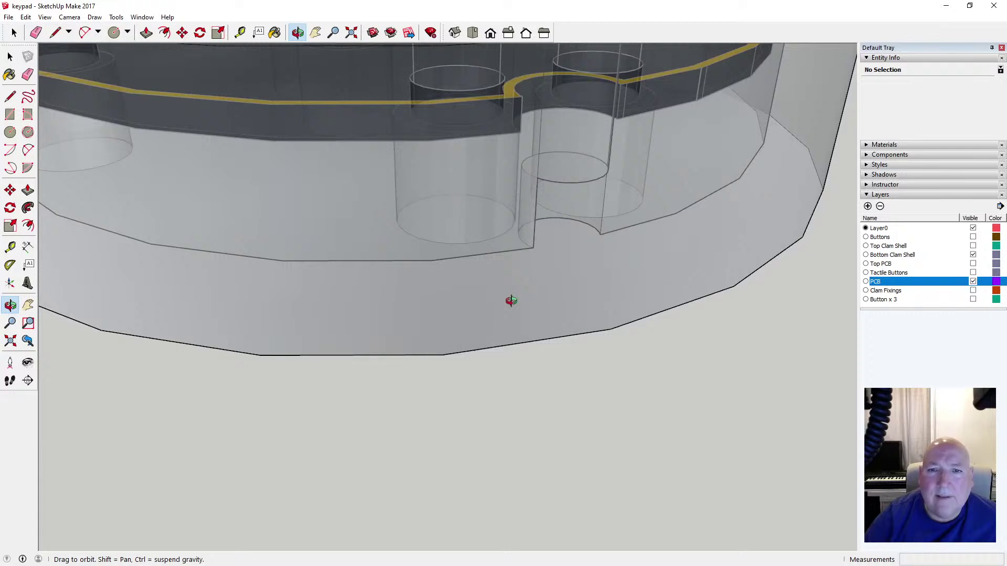
{"action": "left_click_drag", "start_coordinate": [510, 116], "coordinate": [454, 283]}
{"action": "scroll", "coordinate": [454, 283], "scroll_direction": "down", "scroll_amount": 6}
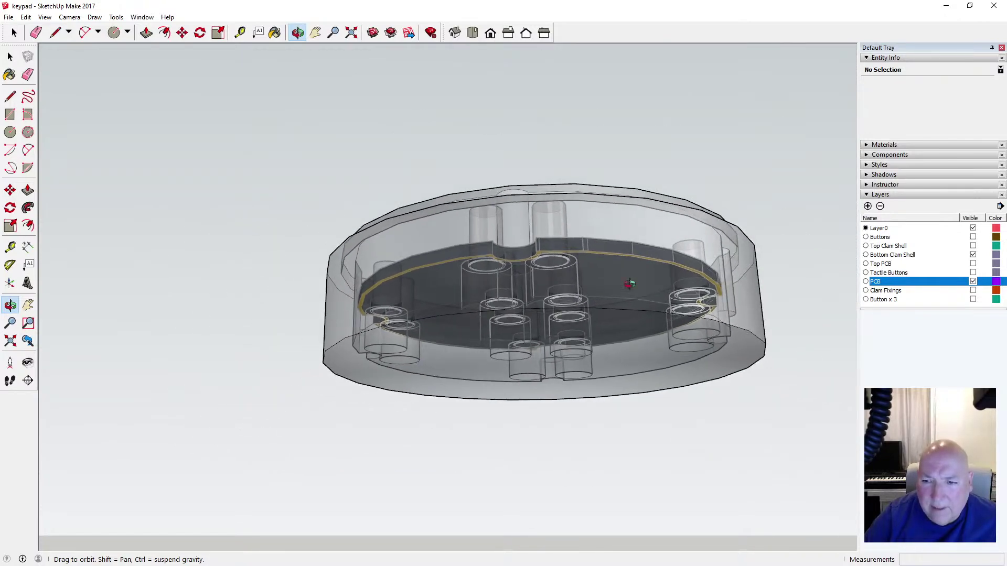
{"action": "left_click_drag", "start_coordinate": [630, 283], "coordinate": [402, 257]}
{"action": "left_click_drag", "start_coordinate": [591, 251], "coordinate": [490, 286]}
{"action": "left_click", "coordinate": [42, 17]}
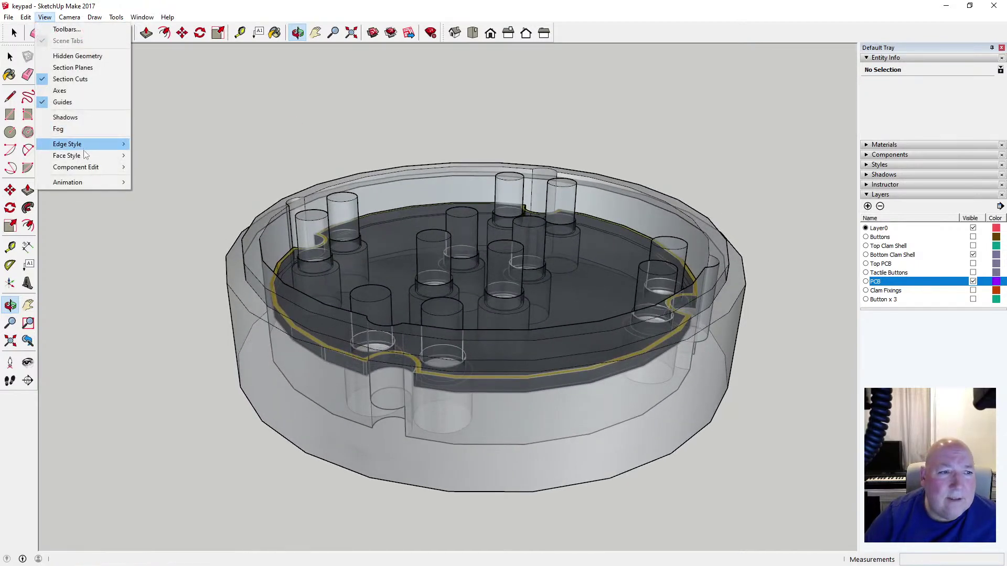
{"action": "mouse_move", "coordinate": [87, 155]}
{"action": "left_click", "coordinate": [147, 156]}
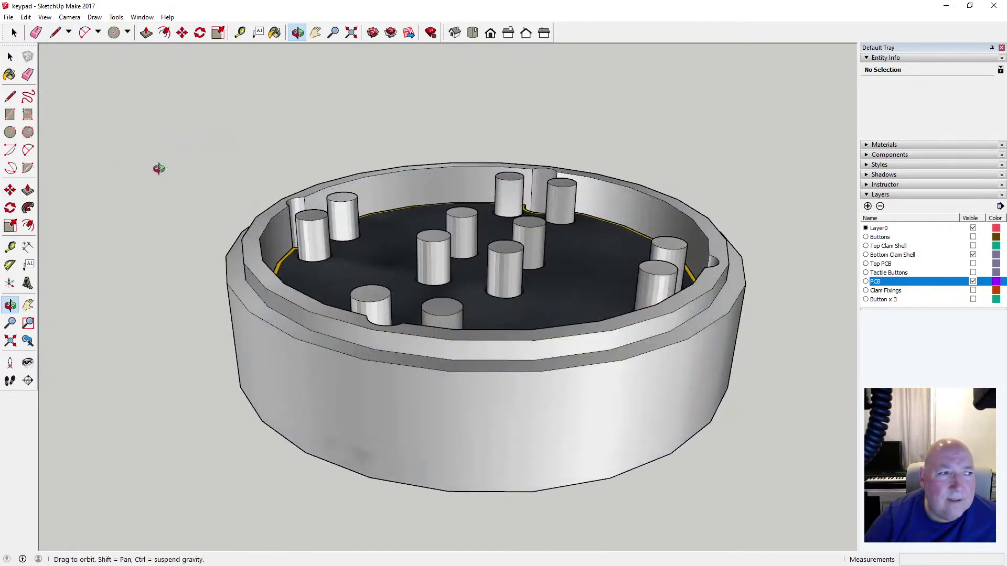
Show the Button x 3, Buttons and Tactile Buttons layers, and save the keypad model
{"action": "scroll", "coordinate": [367, 249], "scroll_direction": "down", "scroll_amount": 3}
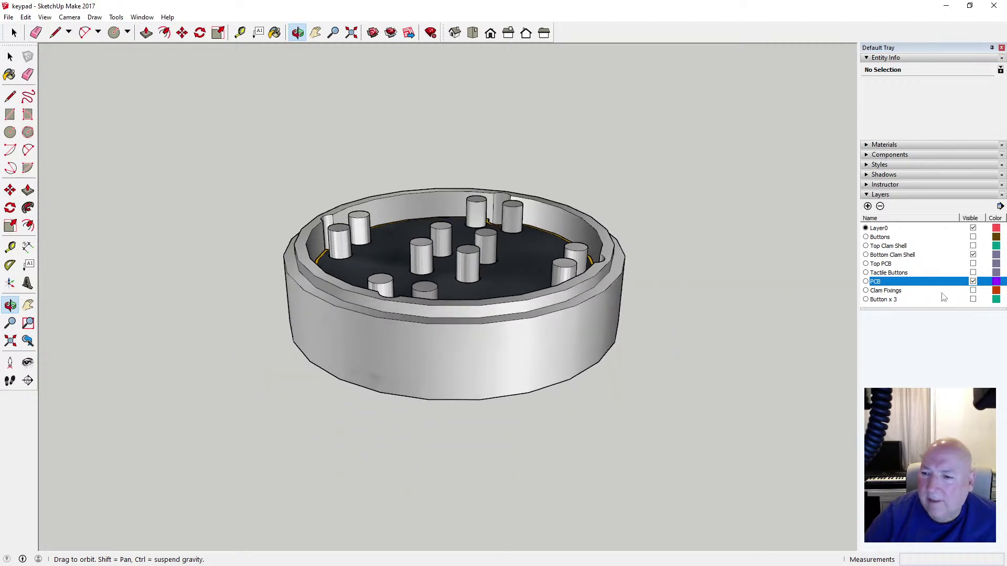
{"action": "left_click", "coordinate": [974, 300]}
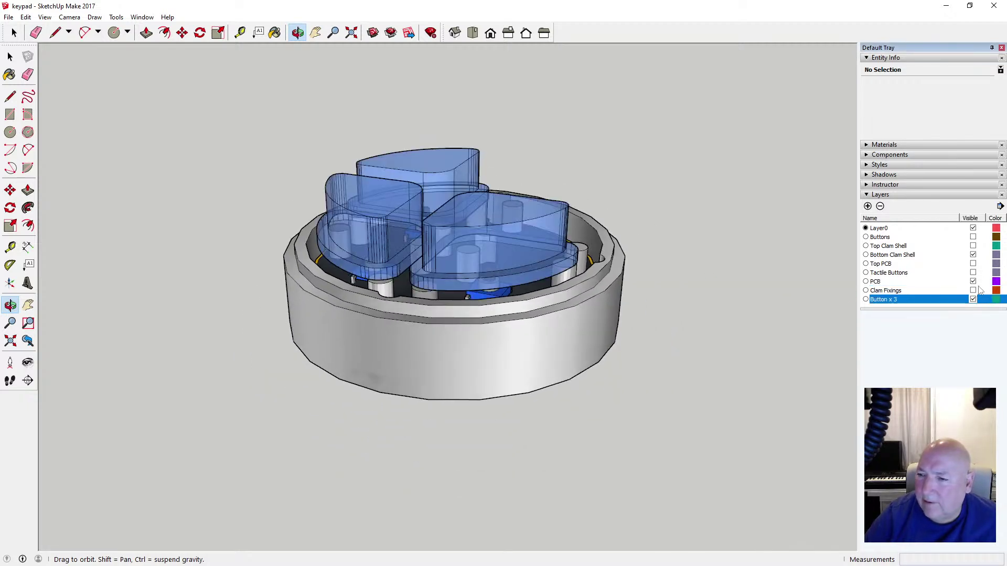
{"action": "left_click", "coordinate": [974, 238]}
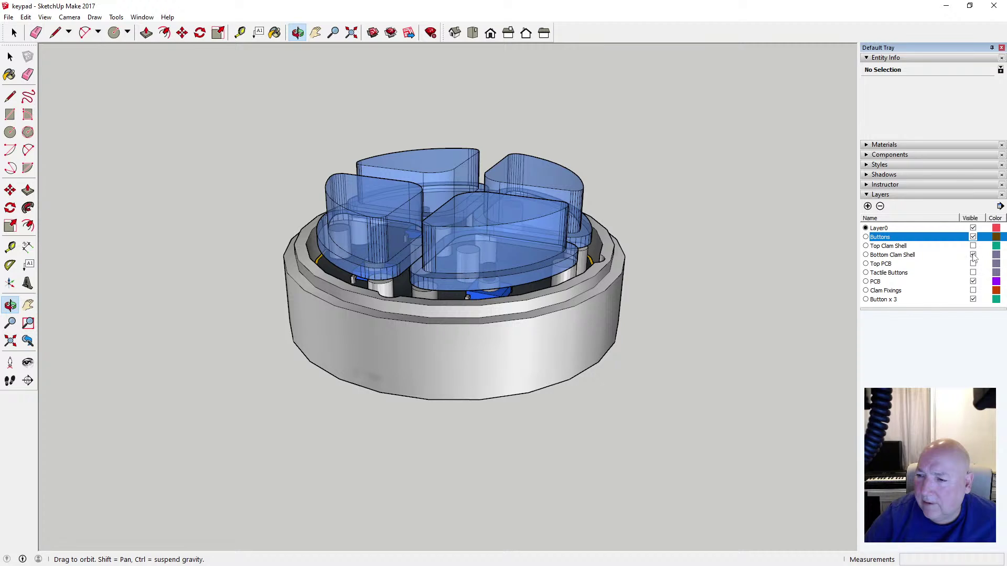
{"action": "left_click", "coordinate": [973, 273]}
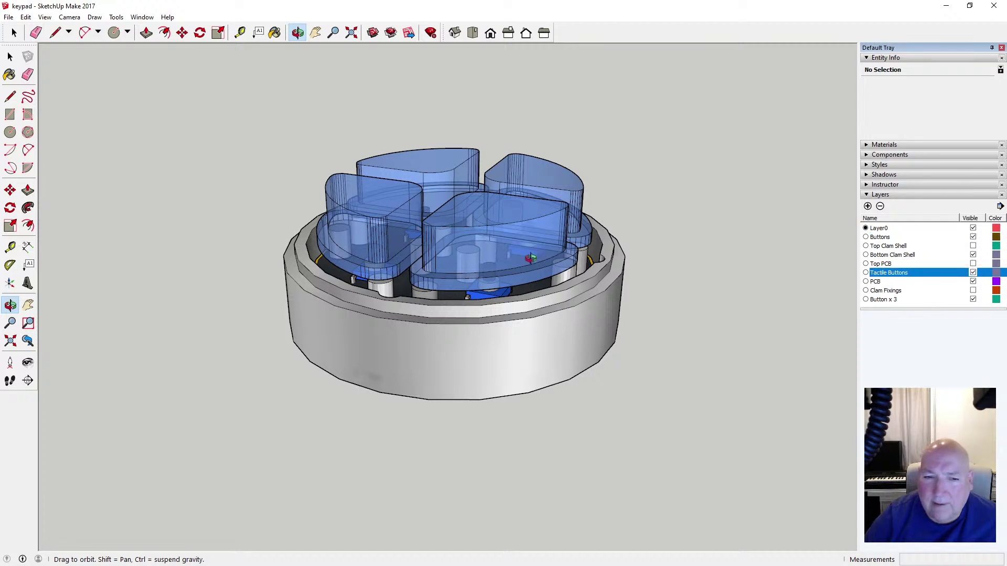
{"action": "left_click_drag", "start_coordinate": [523, 257], "coordinate": [570, 235]}
{"action": "left_click_drag", "start_coordinate": [556, 271], "coordinate": [516, 183]}
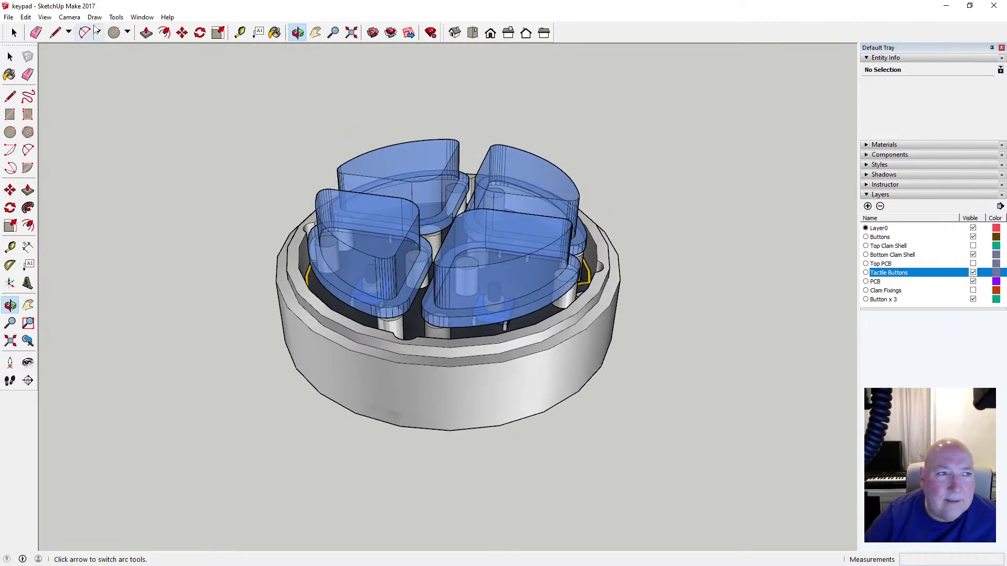
{"action": "left_click", "coordinate": [8, 18]}
{"action": "left_click", "coordinate": [26, 56]}
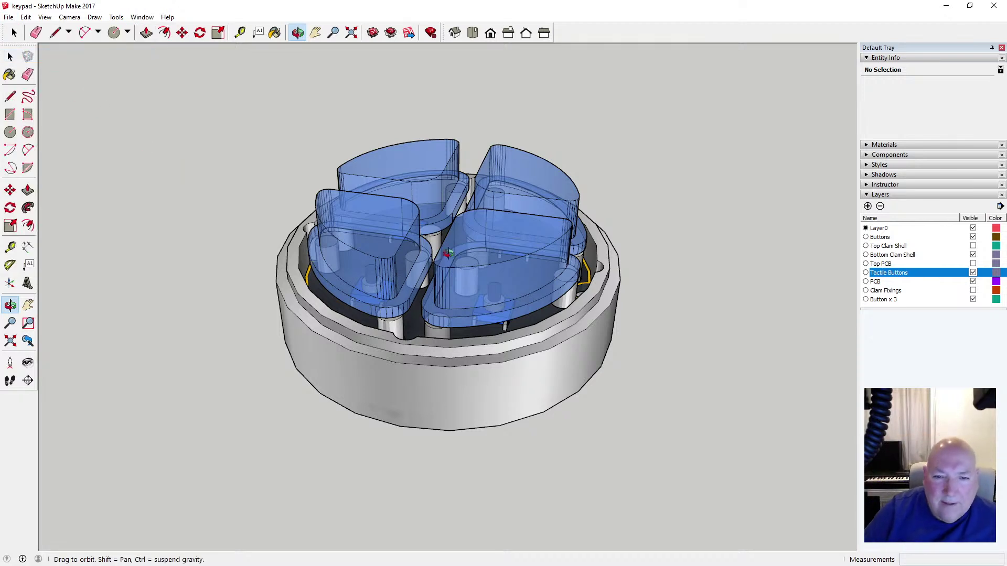
Examine how the four buttons sit over the pillars and tactile switches from several angles, including the isometric view
{"action": "scroll", "coordinate": [448, 254], "scroll_direction": "up", "scroll_amount": 4}
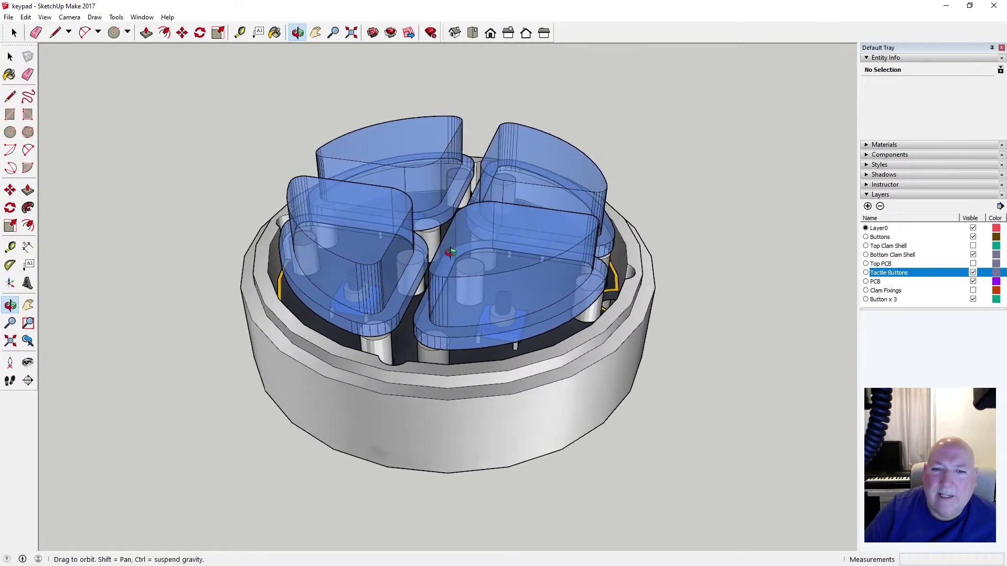
{"action": "left_click_drag", "start_coordinate": [450, 253], "coordinate": [321, 274]}
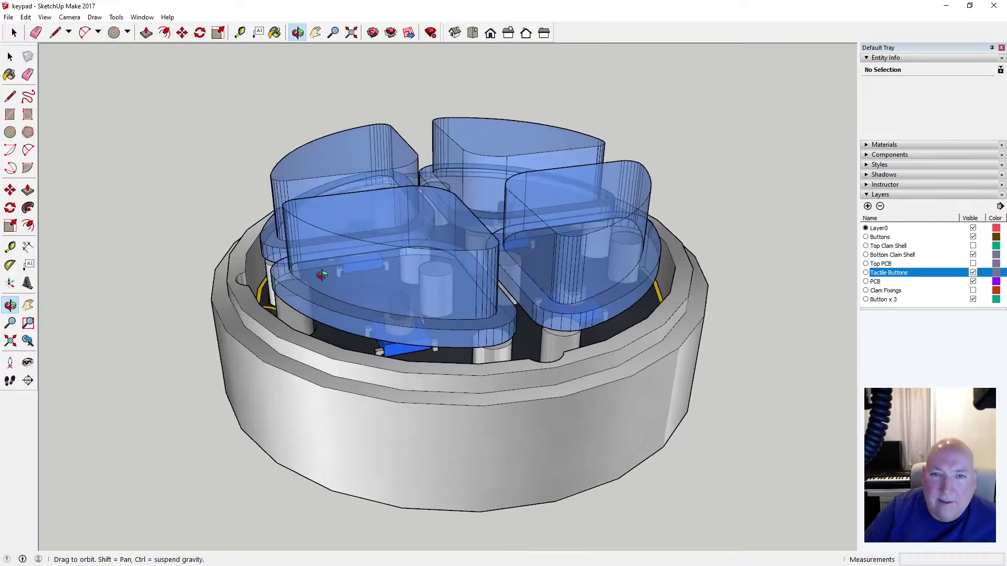
{"action": "left_click", "coordinate": [472, 33]}
{"action": "left_click", "coordinate": [454, 32]}
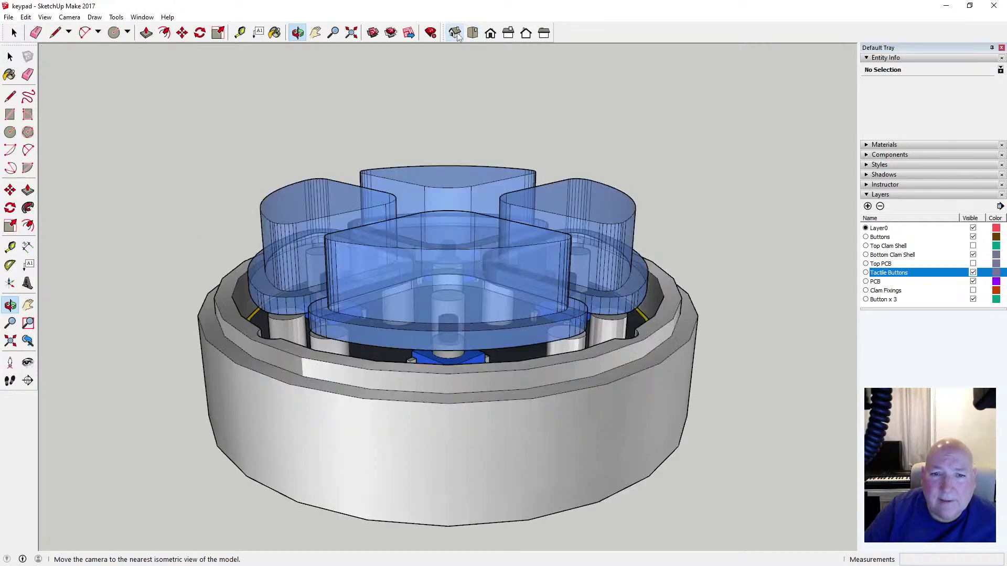
{"action": "scroll", "coordinate": [447, 246], "scroll_direction": "down", "scroll_amount": 3}
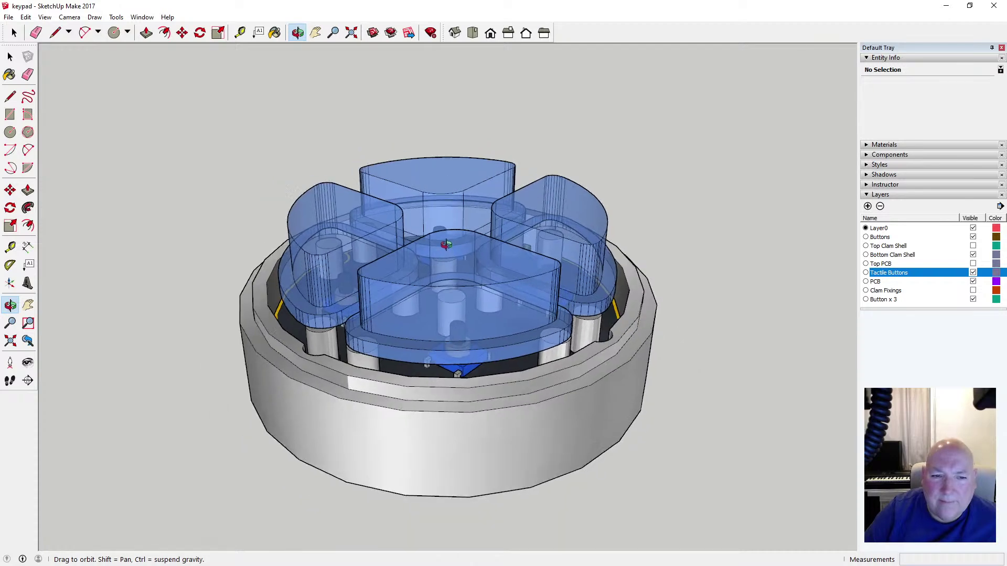
{"action": "left_click_drag", "start_coordinate": [408, 252], "coordinate": [413, 203]}
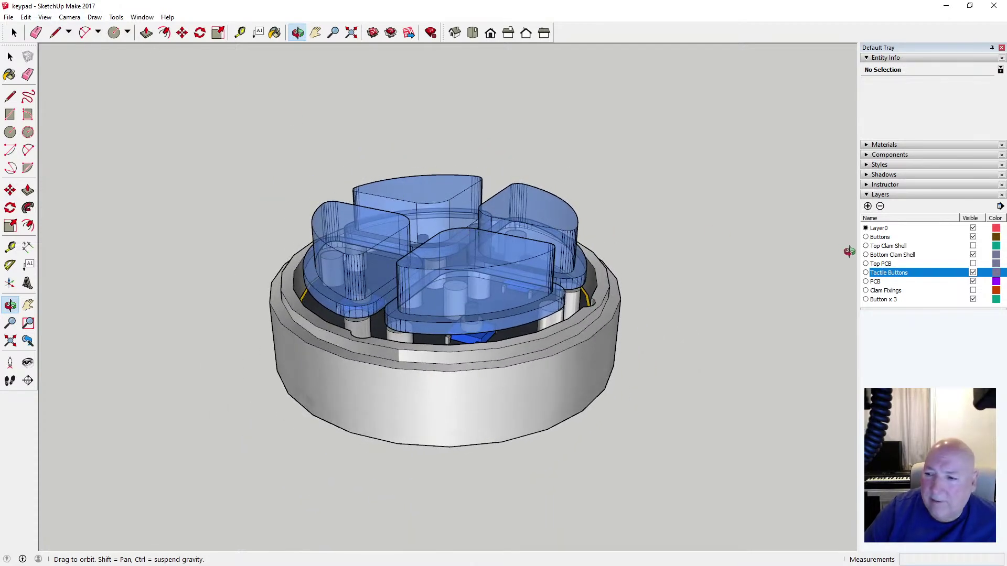
Show the Top Clam Shell layer and turn on X-ray display to examine the internal fit of the closed keypad
{"action": "left_click", "coordinate": [974, 246]}
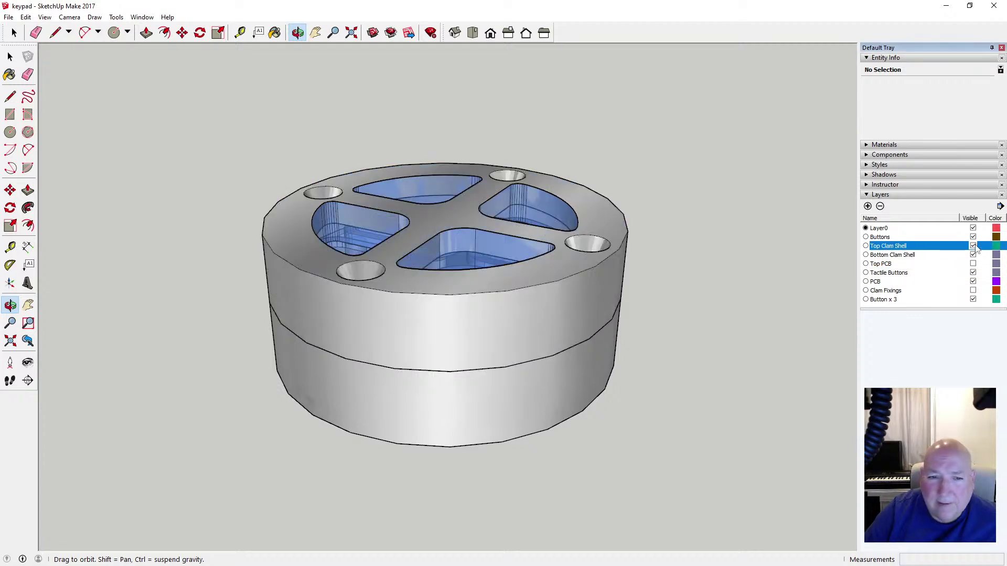
{"action": "mouse_move", "coordinate": [571, 286]}
{"action": "left_mouse_down"}
{"action": "mouse_move", "coordinate": [591, 186]}
{"action": "mouse_move", "coordinate": [591, 283]}
{"action": "left_mouse_up"}
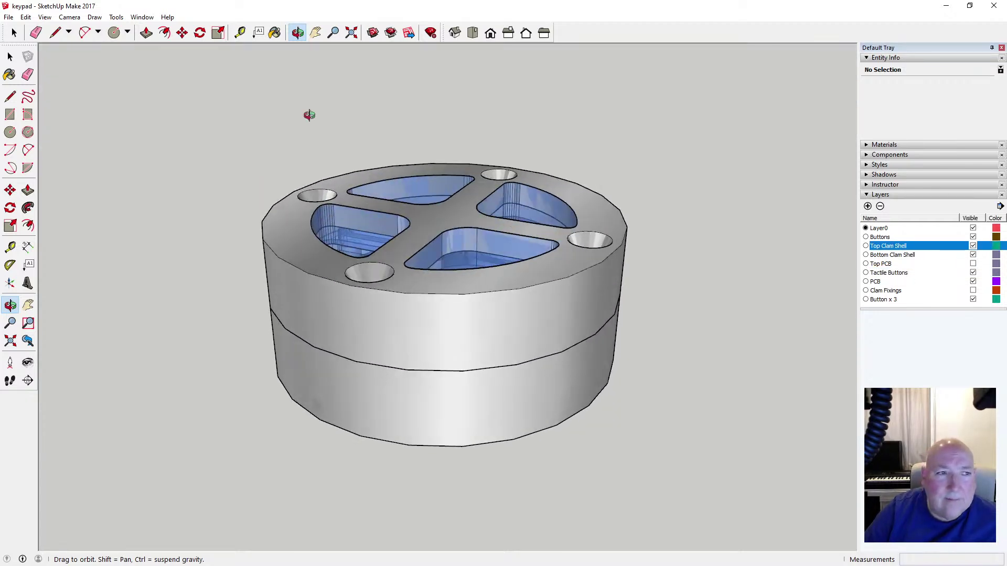
{"action": "left_click", "coordinate": [45, 17]}
{"action": "mouse_move", "coordinate": [97, 155]}
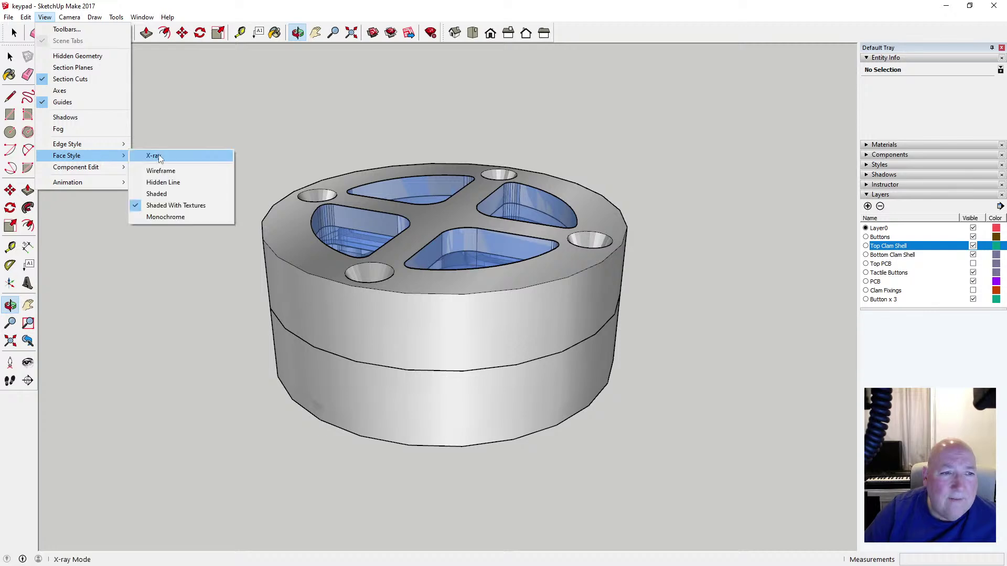
{"action": "left_click", "coordinate": [158, 154]}
{"action": "left_click_drag", "start_coordinate": [460, 376], "coordinate": [417, 362]}
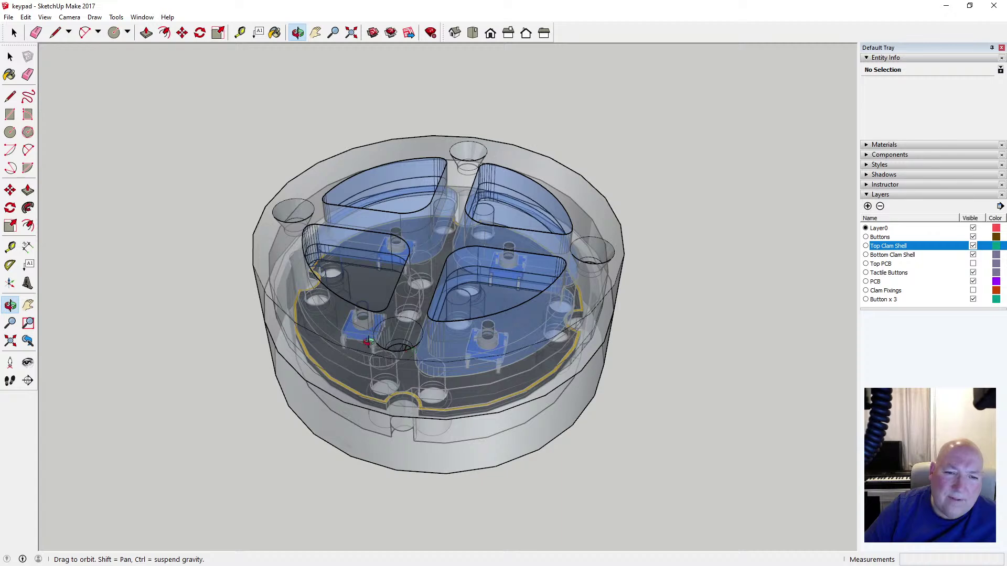
{"action": "left_click_drag", "start_coordinate": [368, 341], "coordinate": [456, 357]}
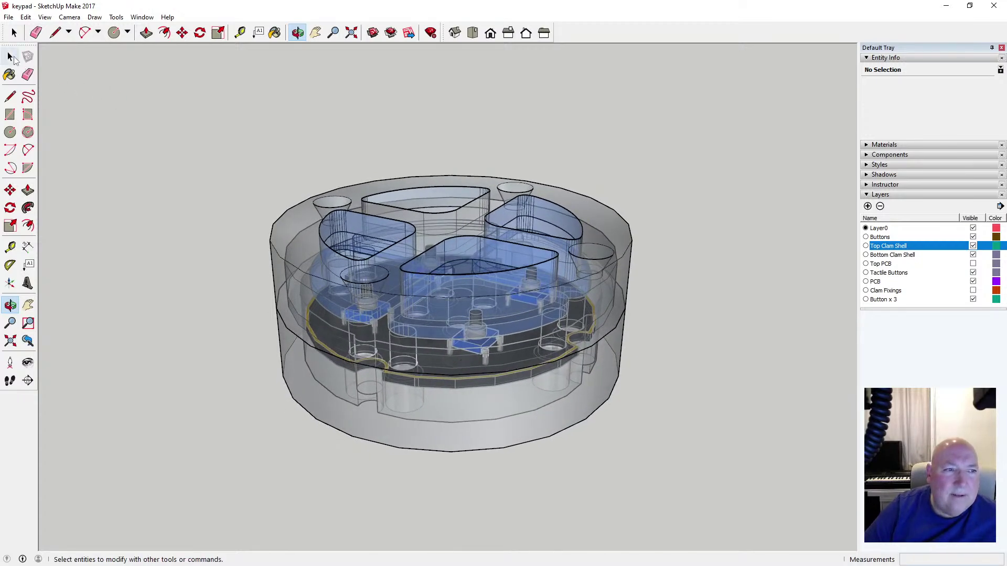
Turn off X-ray display and hide the Top Clam Shell, Buttons, Button x 3, Tactile Buttons and PCB layers
{"action": "left_click", "coordinate": [45, 17]}
{"action": "mouse_move", "coordinate": [96, 157]}
{"action": "left_click", "coordinate": [154, 153]}
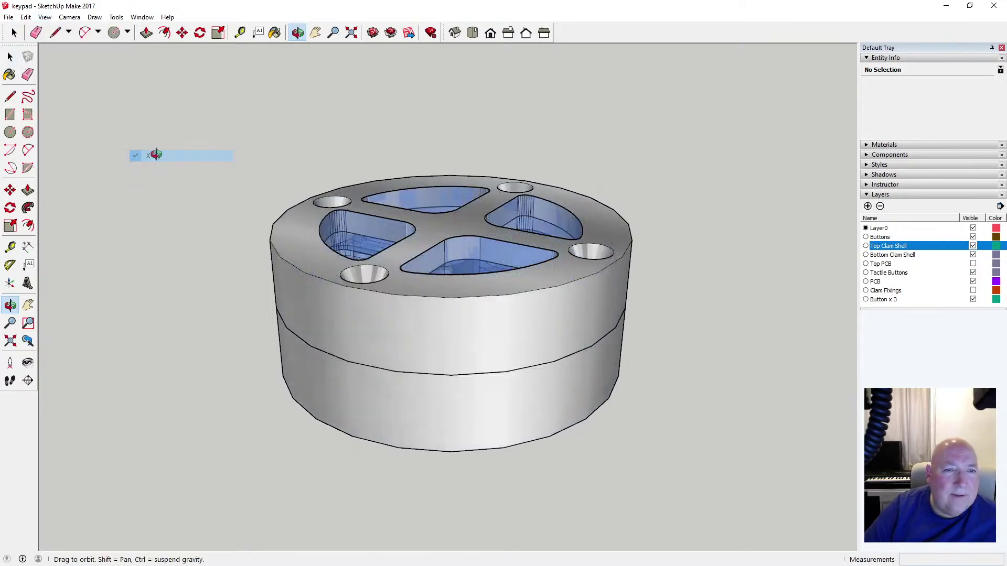
{"action": "left_click_drag", "start_coordinate": [487, 250], "coordinate": [591, 377]}
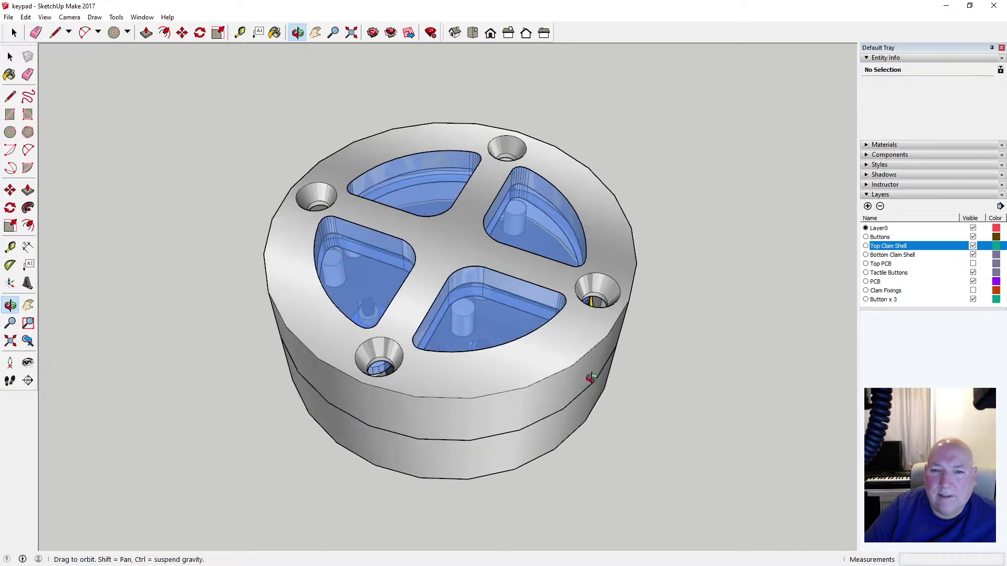
{"action": "left_click", "coordinate": [973, 246]}
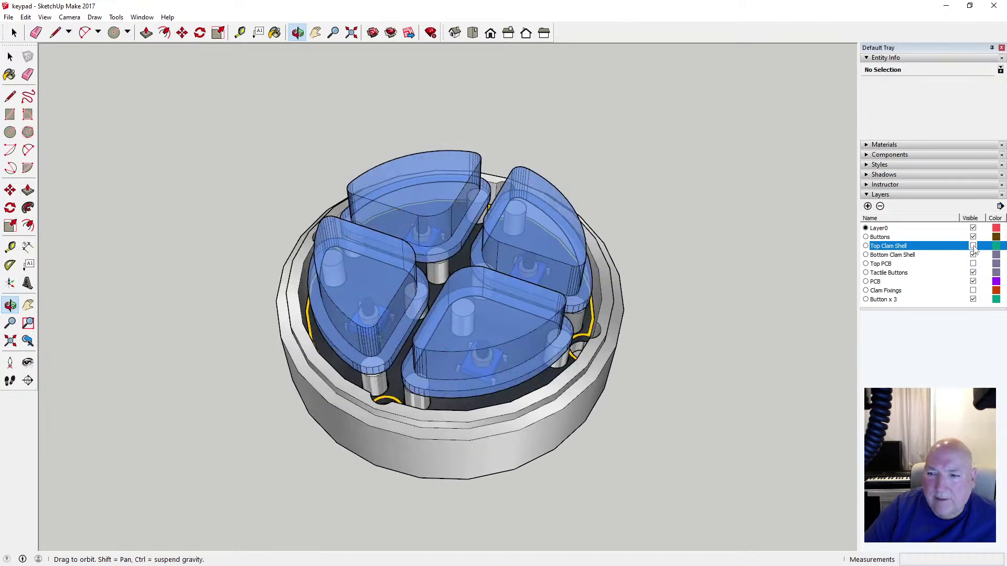
{"action": "left_click", "coordinate": [973, 237]}
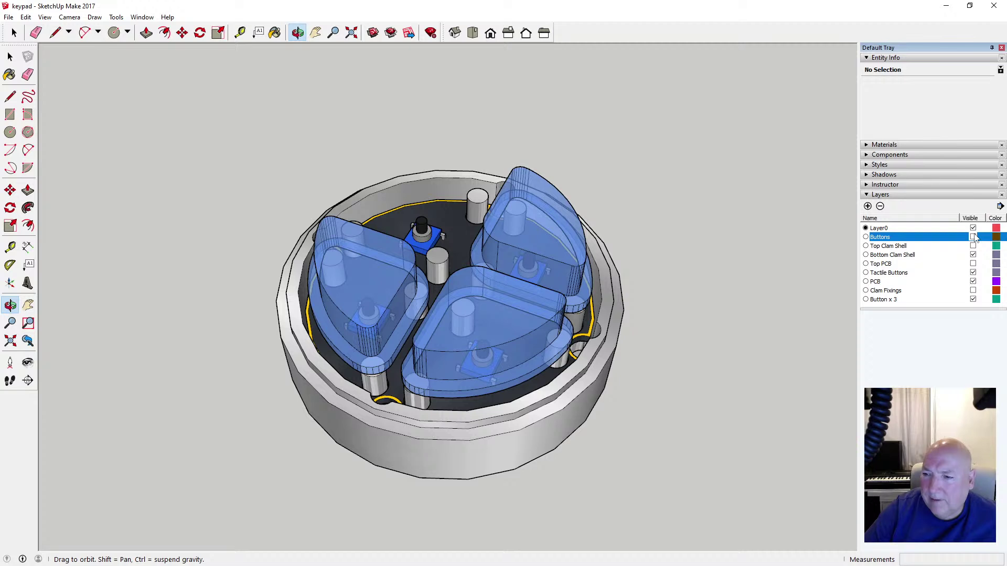
{"action": "left_click", "coordinate": [973, 299]}
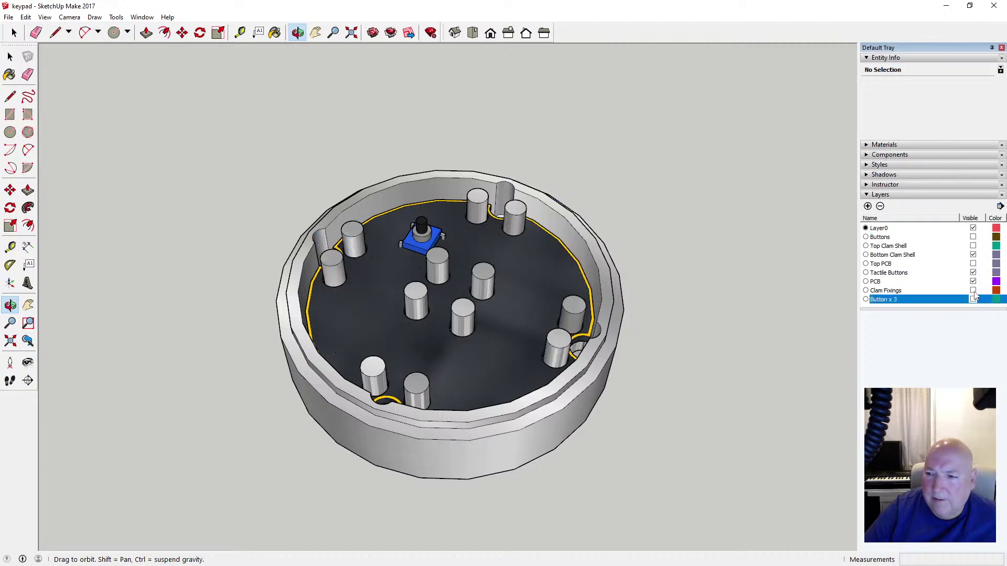
{"action": "left_click", "coordinate": [974, 272]}
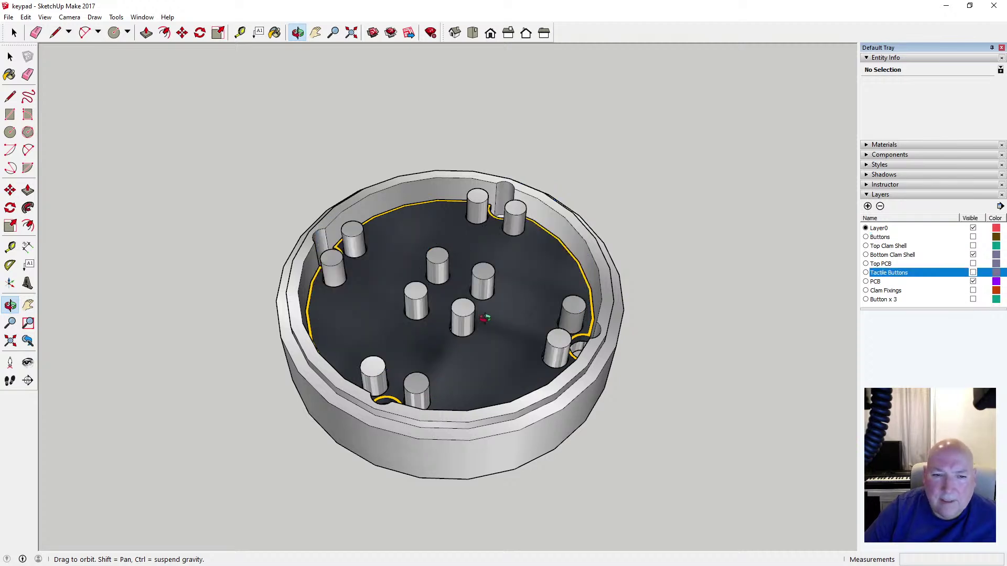
{"action": "left_click_drag", "start_coordinate": [485, 318], "coordinate": [459, 359]}
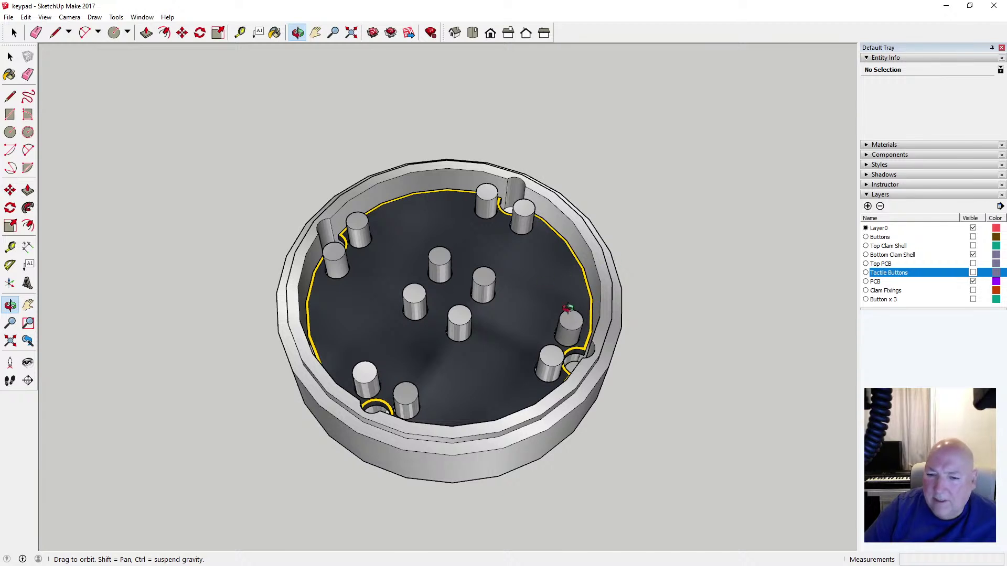
{"action": "left_click", "coordinate": [974, 282]}
Examine the collared pillars and the fixing grooves inside the bottom clam shell from all sides
{"action": "scroll", "coordinate": [444, 305], "scroll_direction": "up", "scroll_amount": 5}
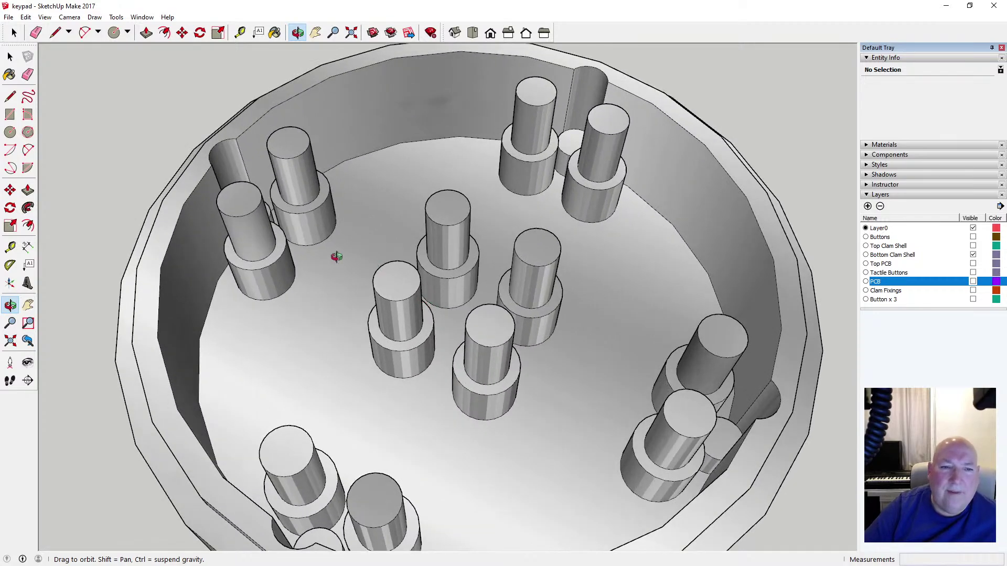
{"action": "left_click_drag", "start_coordinate": [336, 257], "coordinate": [483, 259]}
{"action": "left_click_drag", "start_coordinate": [323, 296], "coordinate": [339, 277]}
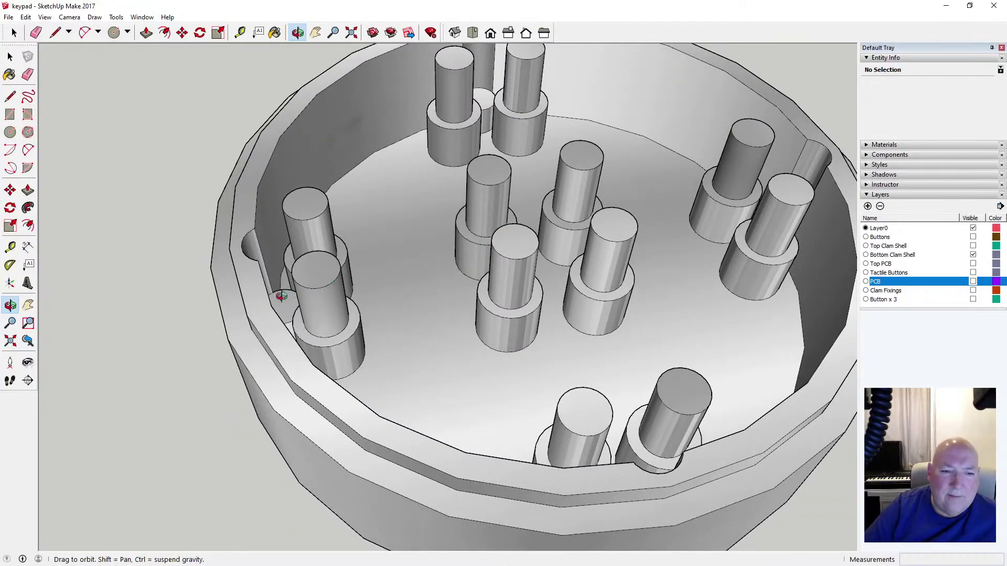
{"action": "scroll", "coordinate": [282, 304], "scroll_direction": "down", "scroll_amount": 4}
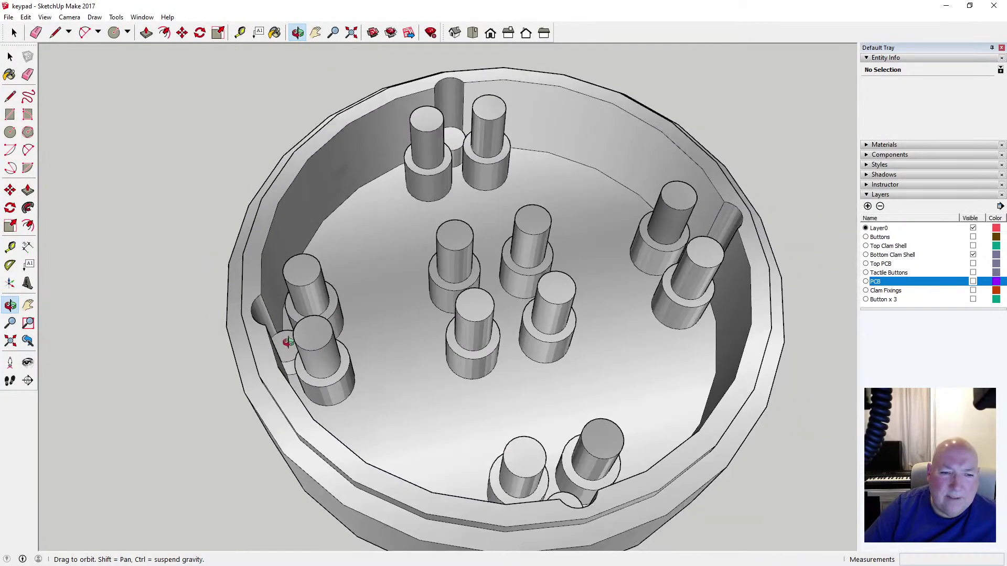
{"action": "scroll", "coordinate": [288, 341], "scroll_direction": "down", "scroll_amount": 1}
{"action": "left_click_drag", "start_coordinate": [287, 347], "coordinate": [294, 351]}
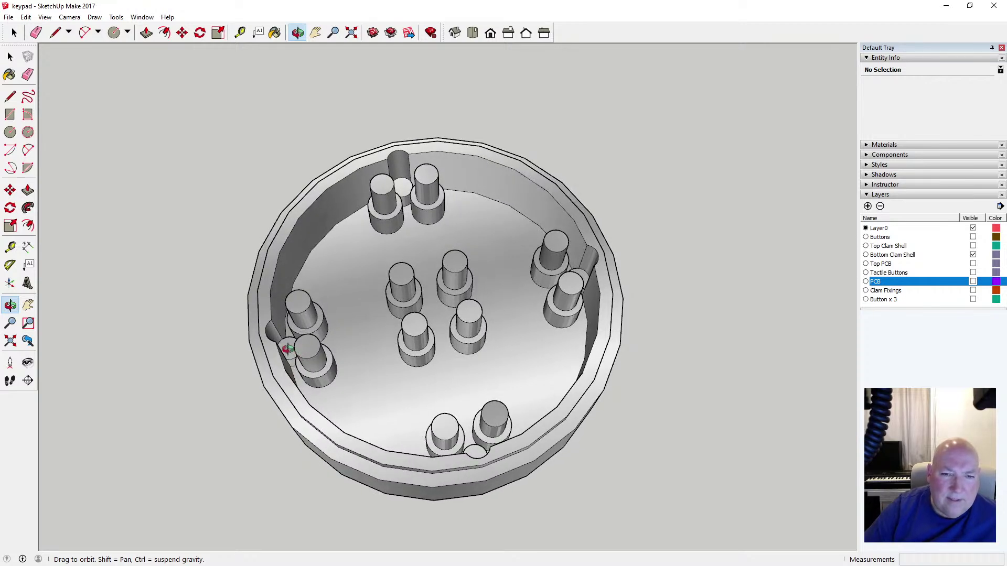
{"action": "scroll", "coordinate": [288, 349], "scroll_direction": "up", "scroll_amount": 2}
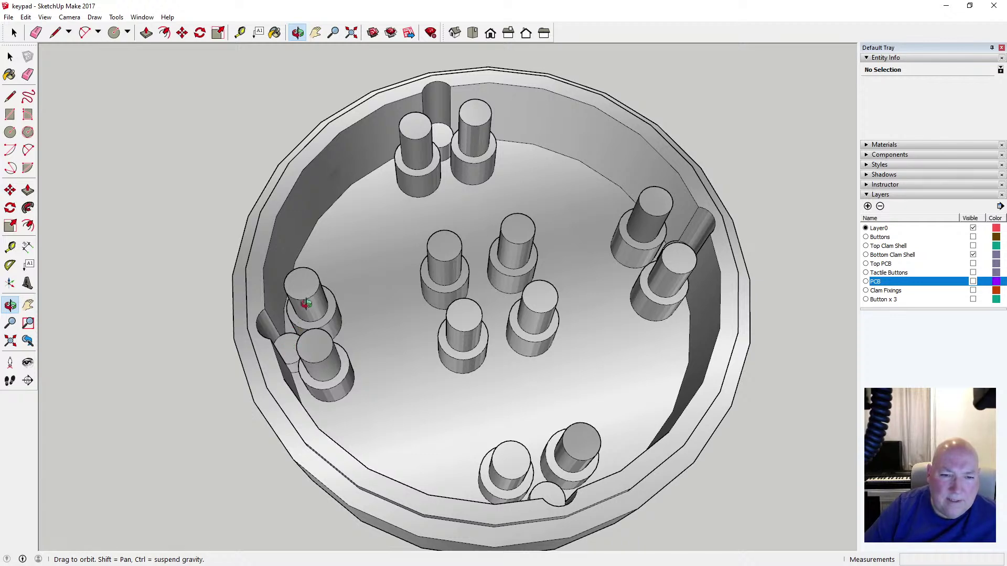
{"action": "left_click_drag", "start_coordinate": [289, 347], "coordinate": [441, 298]}
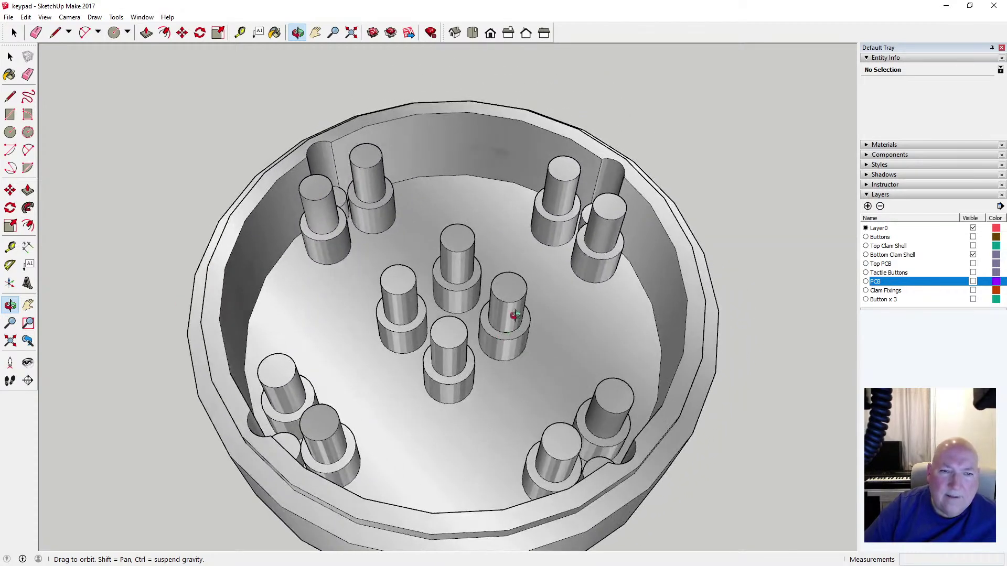
Push/Pull the short fixing post between one pair of collared pillars up 9 mm, level with the top of its wall groove
{"action": "left_click_drag", "start_coordinate": [515, 315], "coordinate": [386, 214]}
{"action": "scroll", "coordinate": [411, 173], "scroll_direction": "up", "scroll_amount": 3}
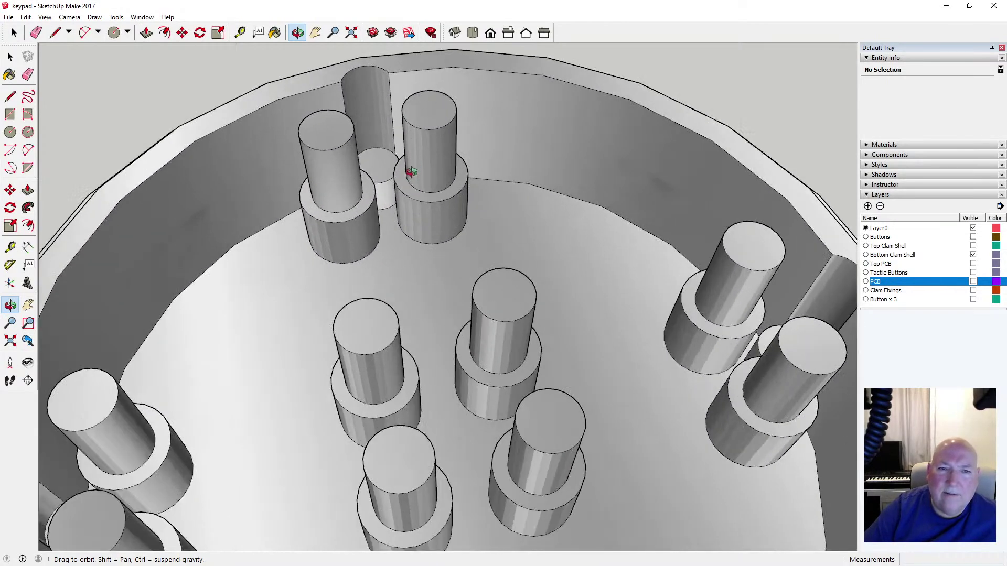
{"action": "left_click_drag", "start_coordinate": [411, 172], "coordinate": [360, 196]}
{"action": "scroll", "coordinate": [423, 294], "scroll_direction": "down", "scroll_amount": 3}
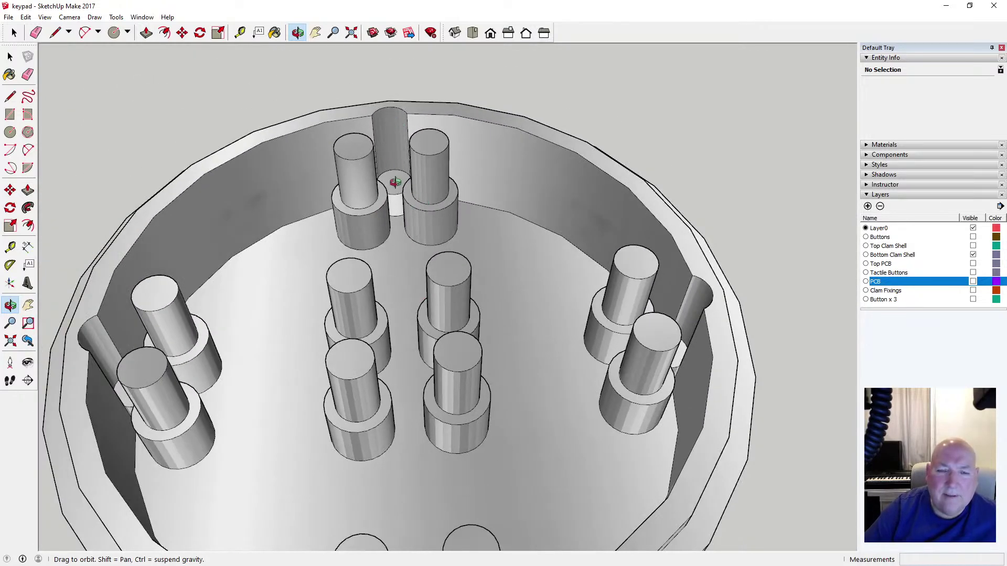
{"action": "scroll", "coordinate": [396, 182], "scroll_direction": "up", "scroll_amount": 3}
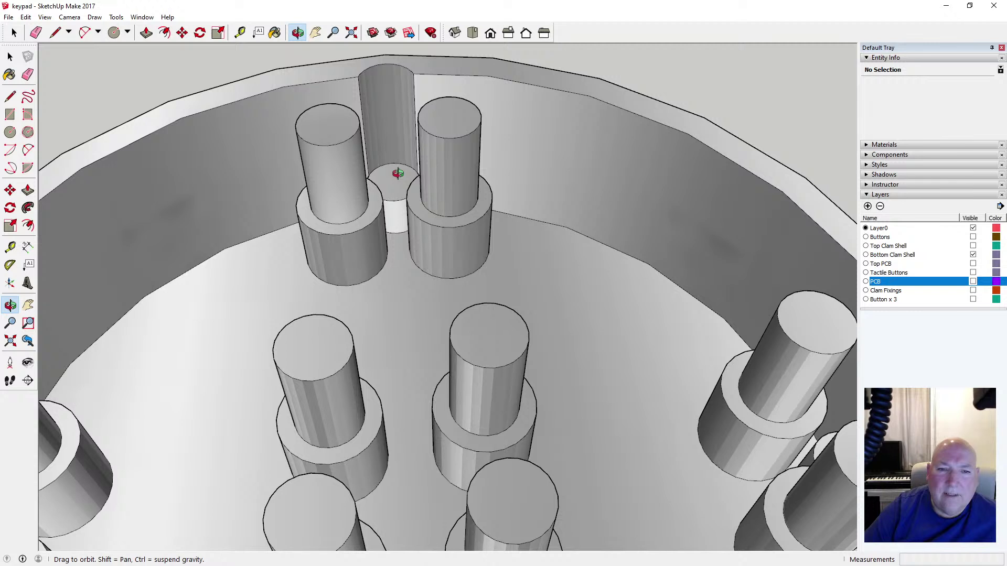
{"action": "left_click", "coordinate": [10, 56]}
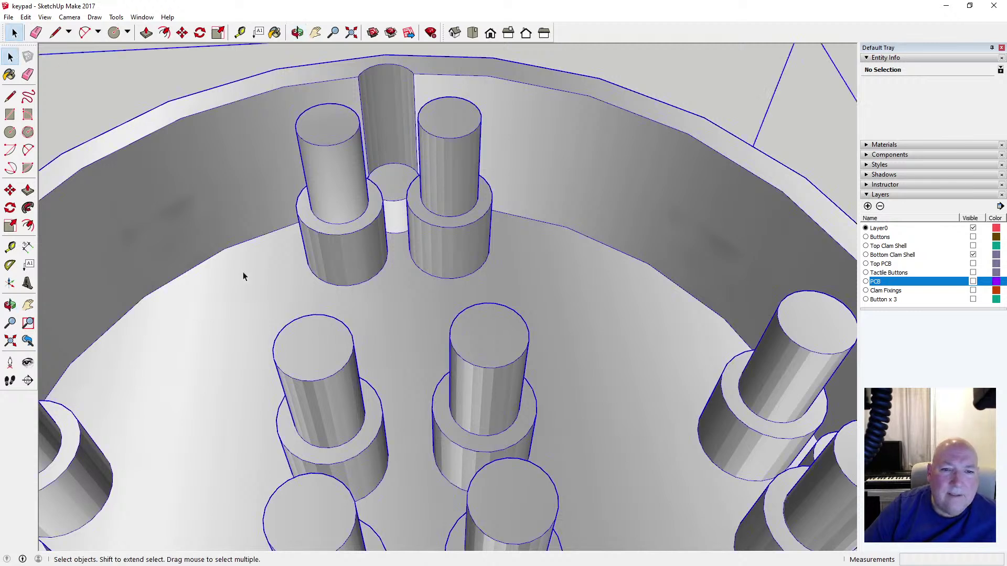
{"action": "left_click", "coordinate": [389, 178]}
{"action": "key", "text": "p"}
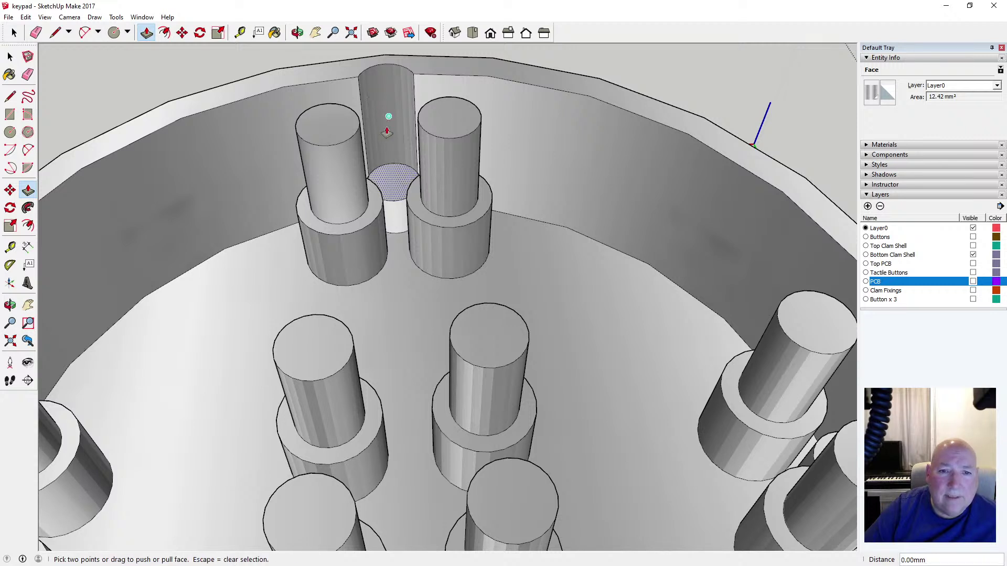
{"action": "left_click_drag", "start_coordinate": [390, 180], "coordinate": [359, 79]}
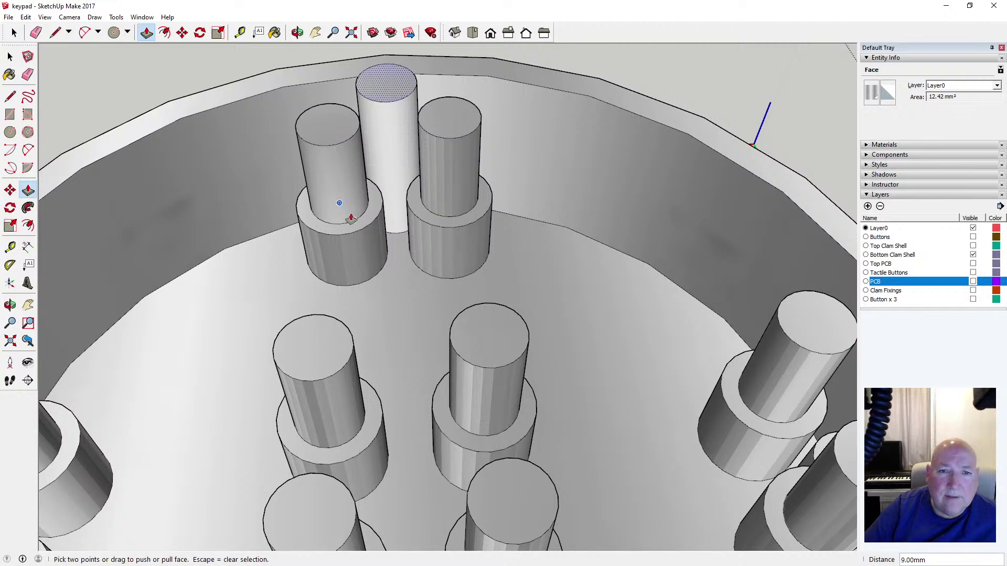
Raise the fixing post in the adjacent wall groove, clockwise from the extended one, by 9 mm with Push/Pull
{"action": "scroll", "coordinate": [353, 211], "scroll_direction": "down", "scroll_amount": 4}
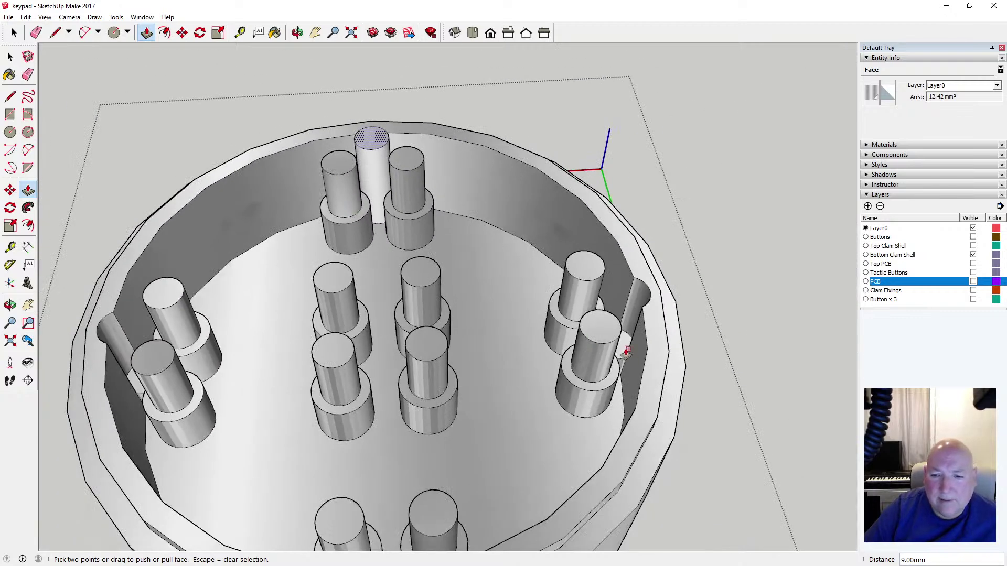
{"action": "key", "text": "space"}
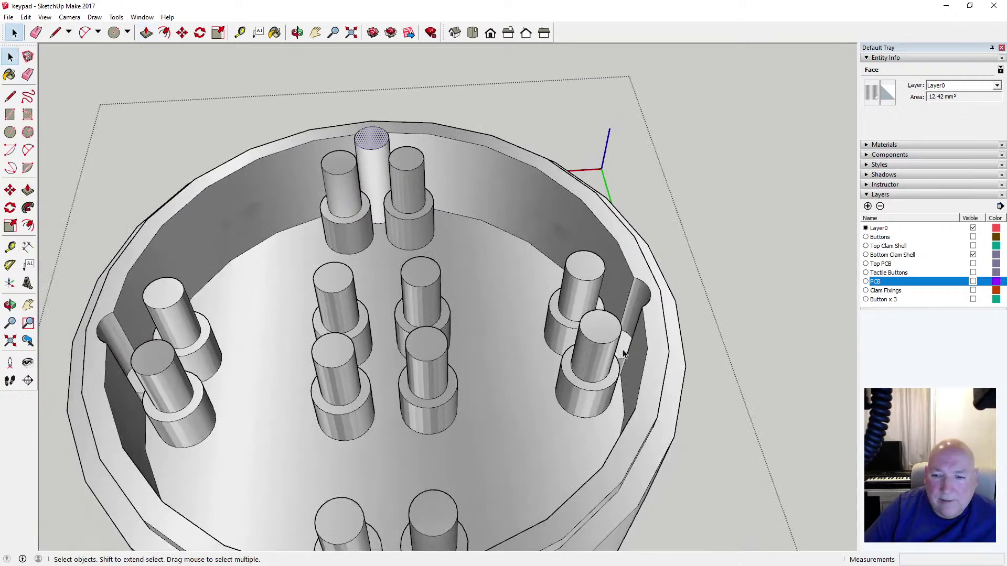
{"action": "left_click", "coordinate": [145, 33]}
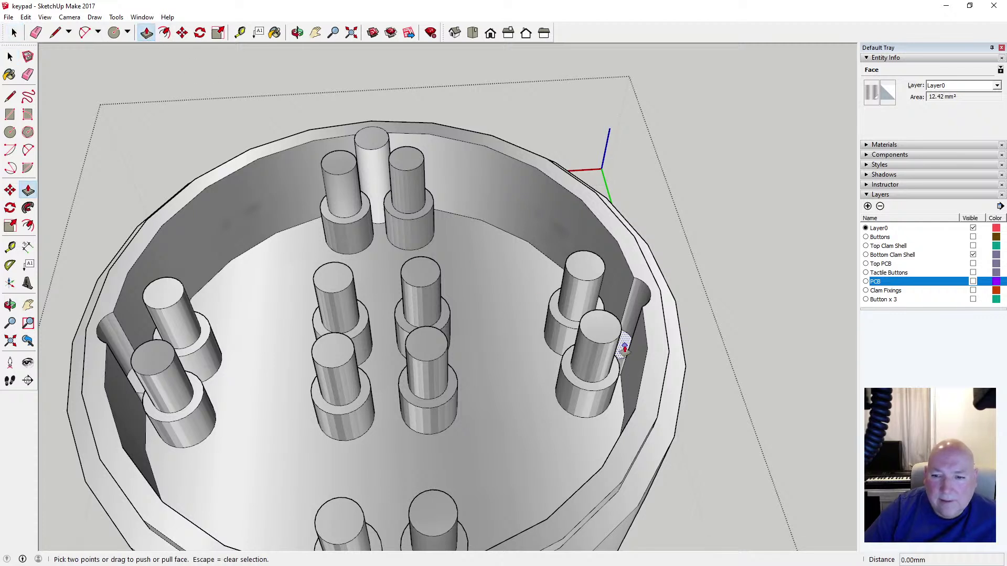
{"action": "left_click_drag", "start_coordinate": [624, 348], "coordinate": [648, 297]}
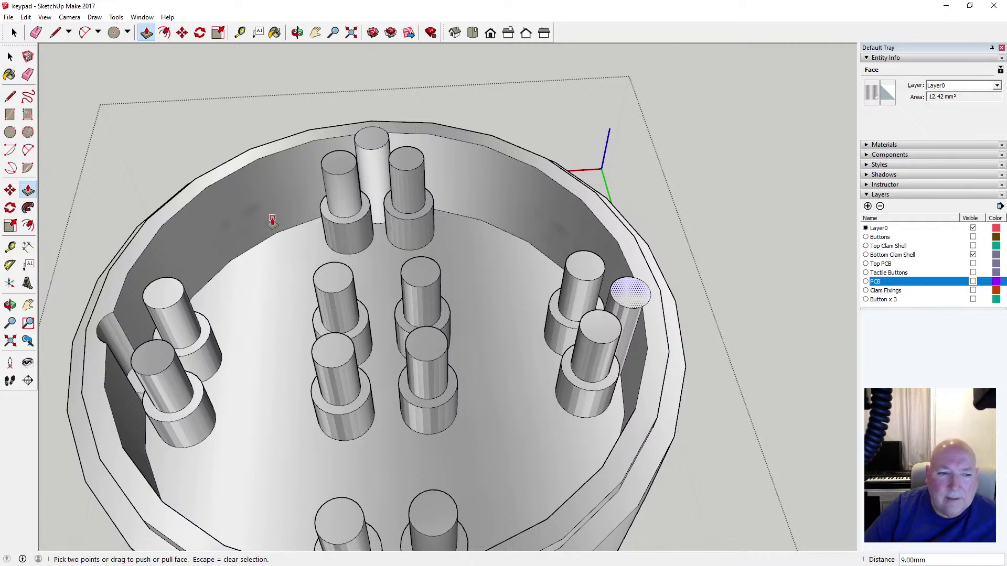
Extend the third fixing post, across the shell from the second one, upward by 9 mm with Push/Pull
{"action": "left_click", "coordinate": [11, 56]}
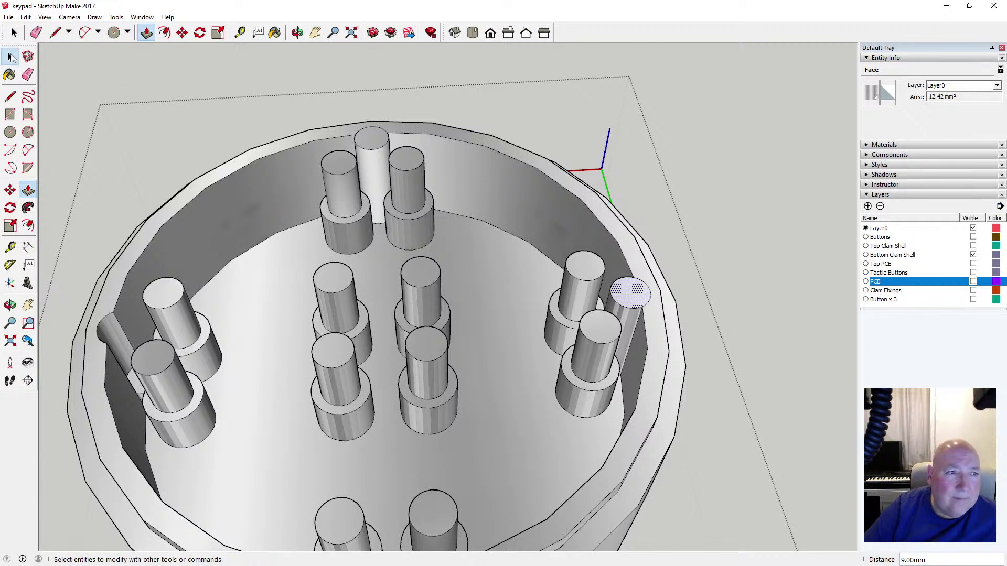
{"action": "left_click", "coordinate": [132, 380]}
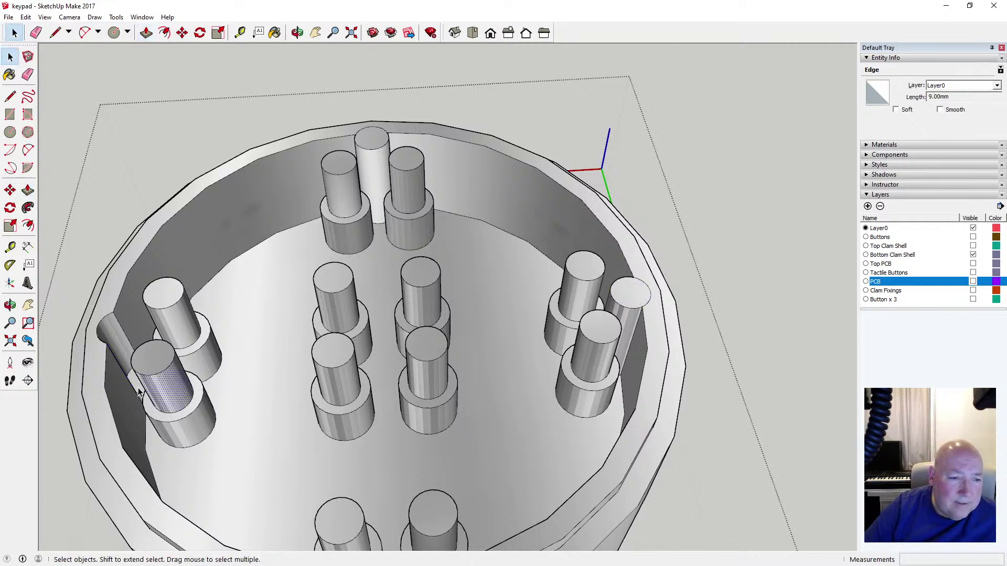
{"action": "left_click", "coordinate": [137, 385]}
{"action": "left_click", "coordinate": [149, 35]}
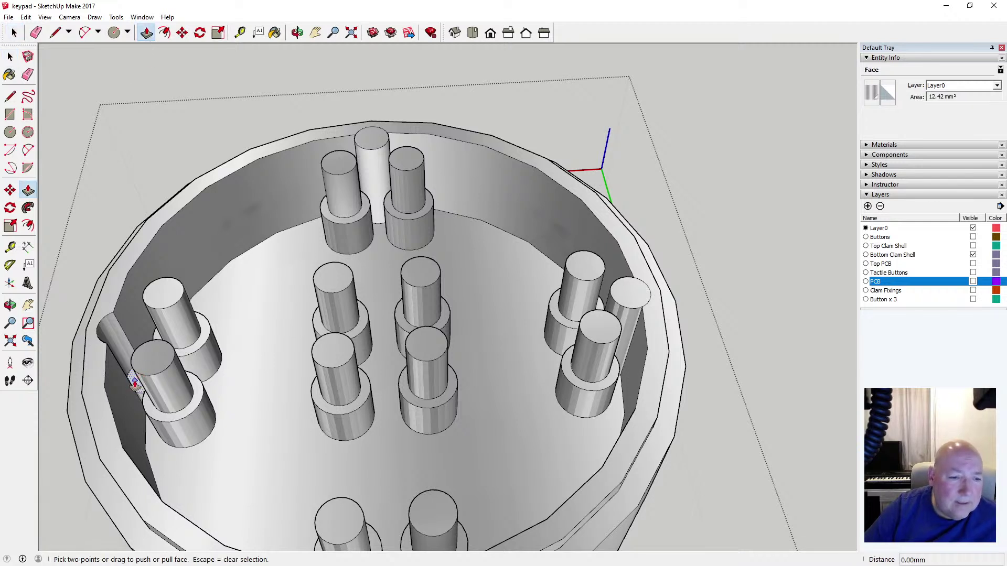
{"action": "left_click_drag", "start_coordinate": [135, 383], "coordinate": [111, 297]}
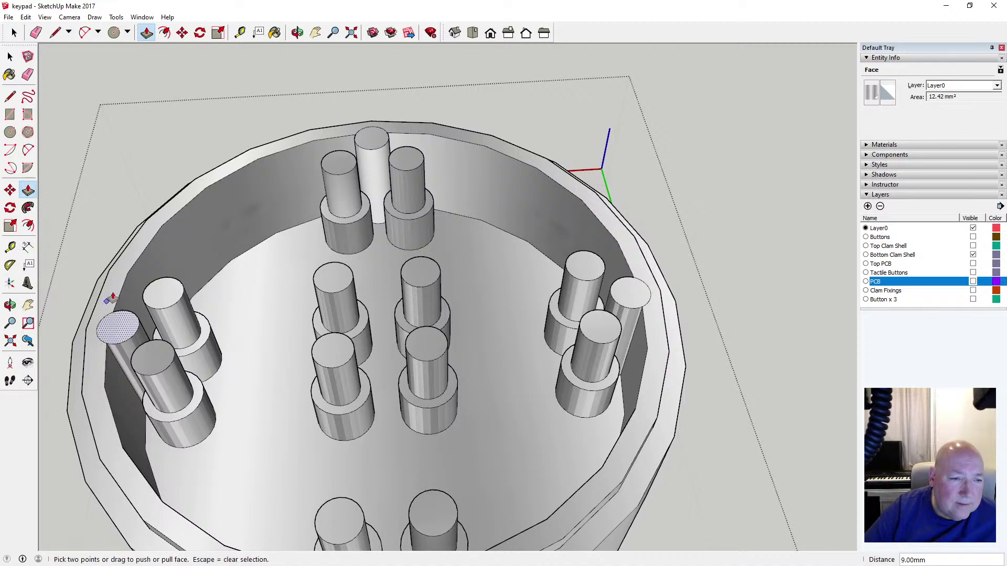
Push/Pull the last short fixing post up 9 mm to match the other three, and clear the selection
{"action": "scroll", "coordinate": [317, 294], "scroll_direction": "down", "scroll_amount": 3}
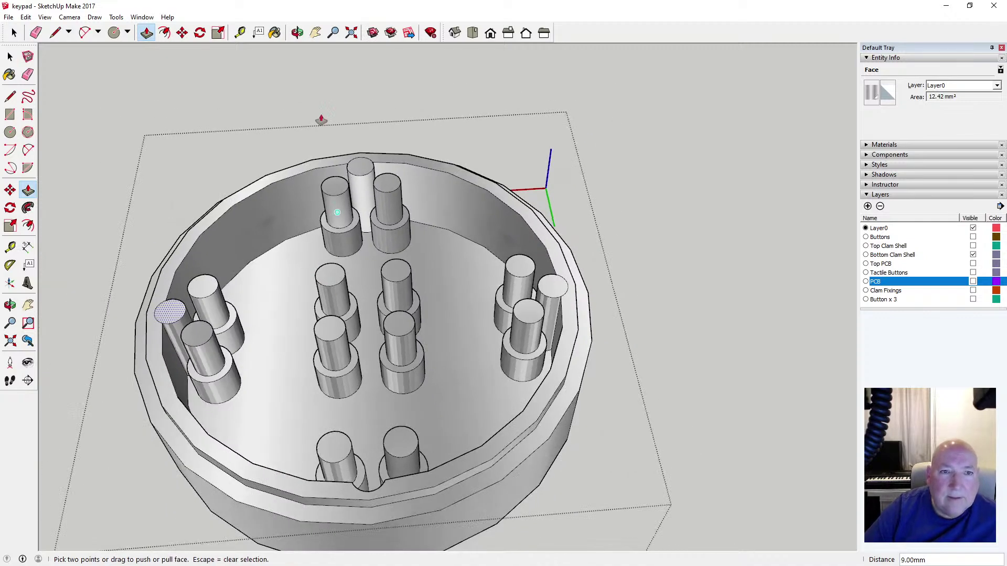
{"action": "left_click", "coordinate": [297, 33]}
{"action": "left_click_drag", "start_coordinate": [445, 193], "coordinate": [219, 173]}
{"action": "key", "text": "space"}
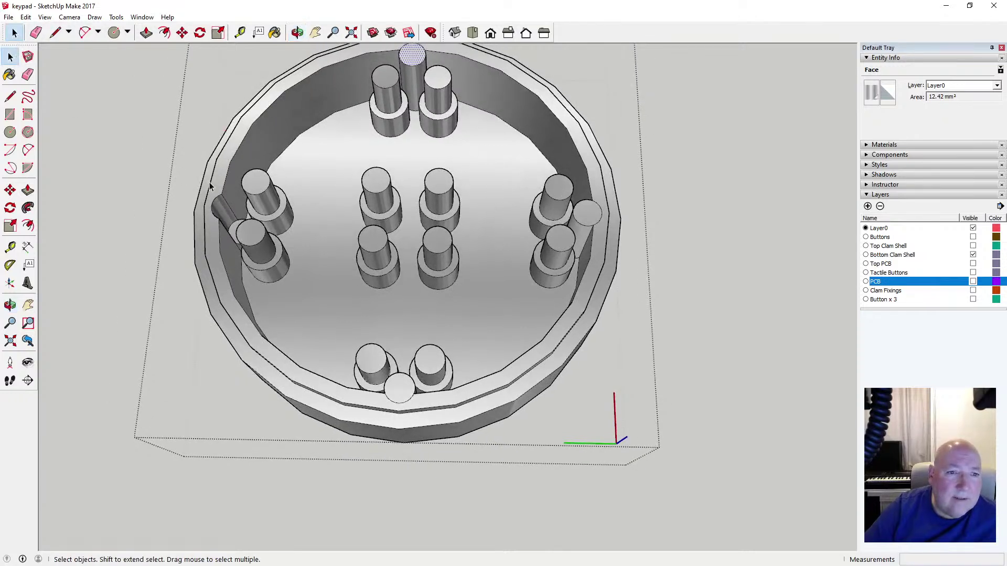
{"action": "key", "text": "p"}
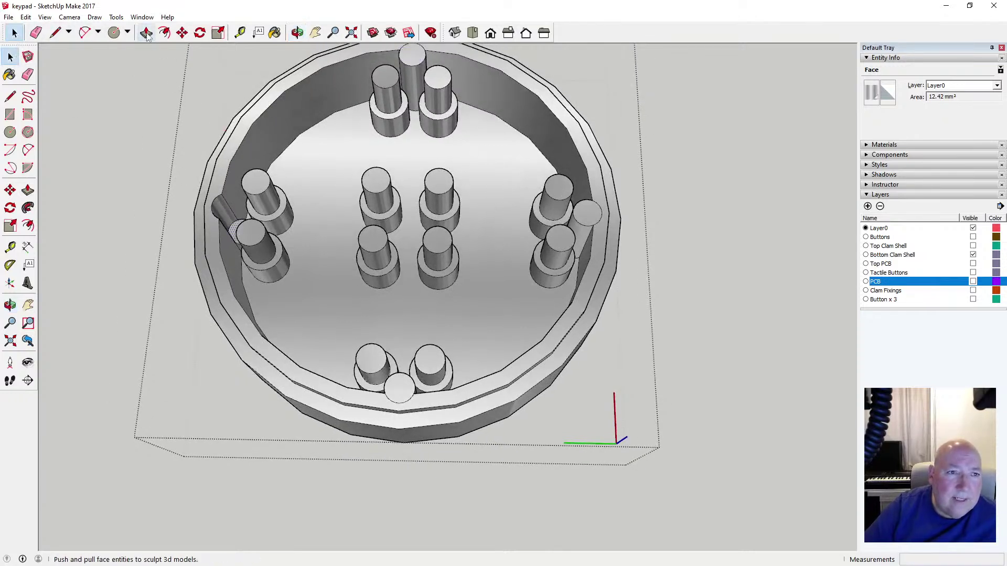
{"action": "left_click", "coordinate": [230, 229]}
{"action": "left_click", "coordinate": [212, 212]}
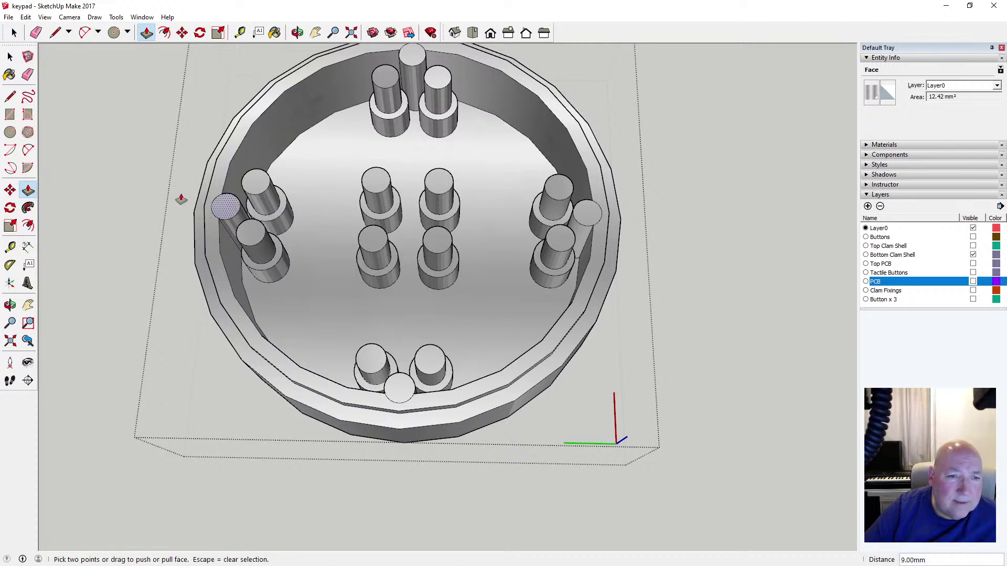
{"action": "key", "text": "space"}
{"action": "left_click", "coordinate": [74, 94]}
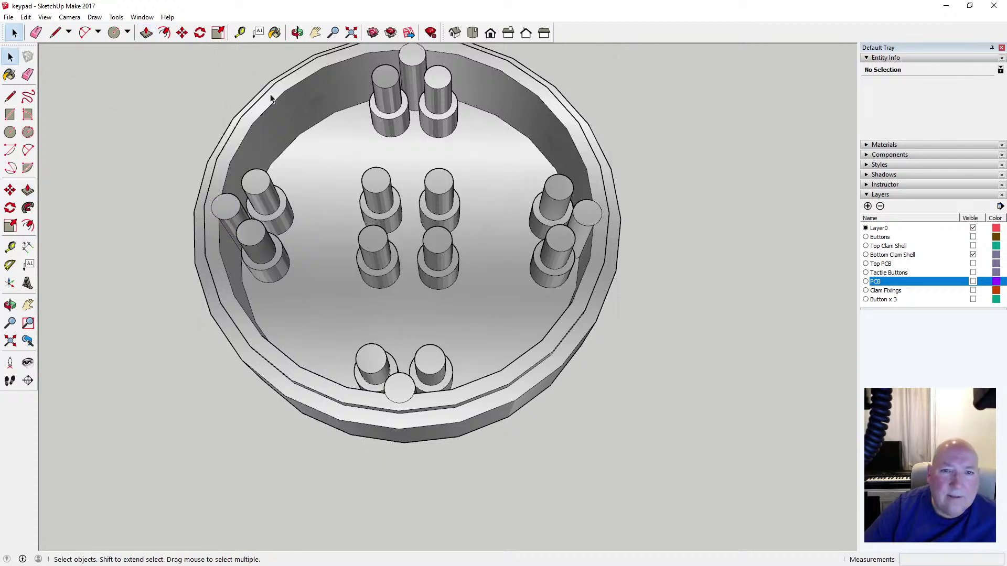
Measure the diameter of a raised fixing post across its top face with the Tape Measure
{"action": "key", "text": "o"}
{"action": "left_click_drag", "start_coordinate": [386, 173], "coordinate": [414, 258]}
{"action": "scroll", "coordinate": [566, 230], "scroll_direction": "up", "scroll_amount": 5}
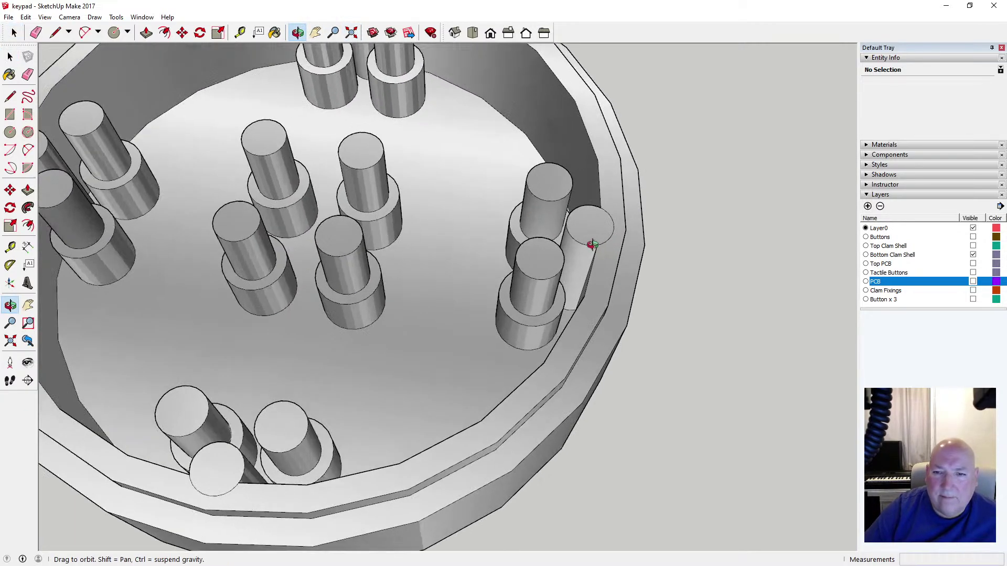
{"action": "left_click", "coordinate": [240, 33]}
{"action": "left_click", "coordinate": [566, 221]}
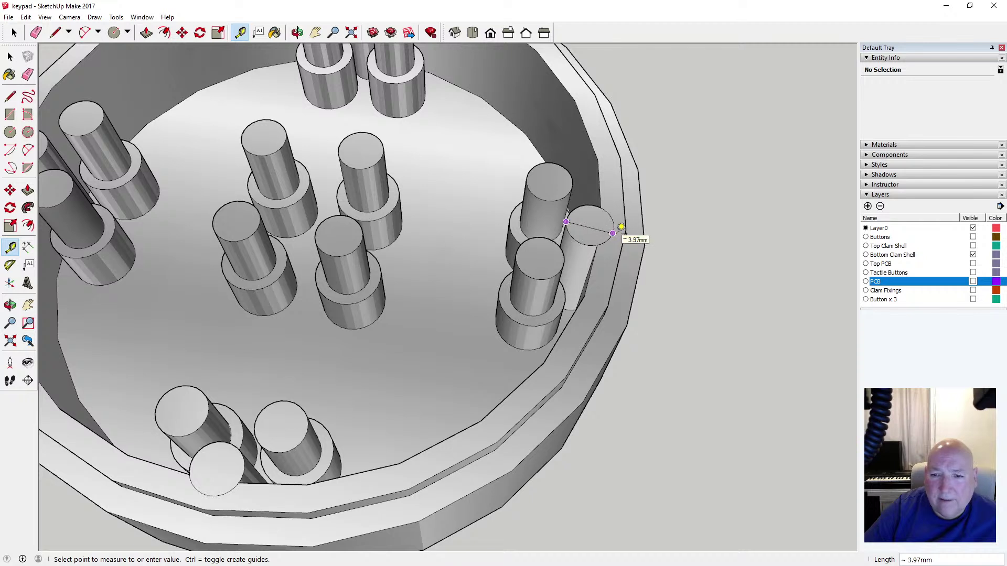
{"action": "left_click", "coordinate": [613, 229]}
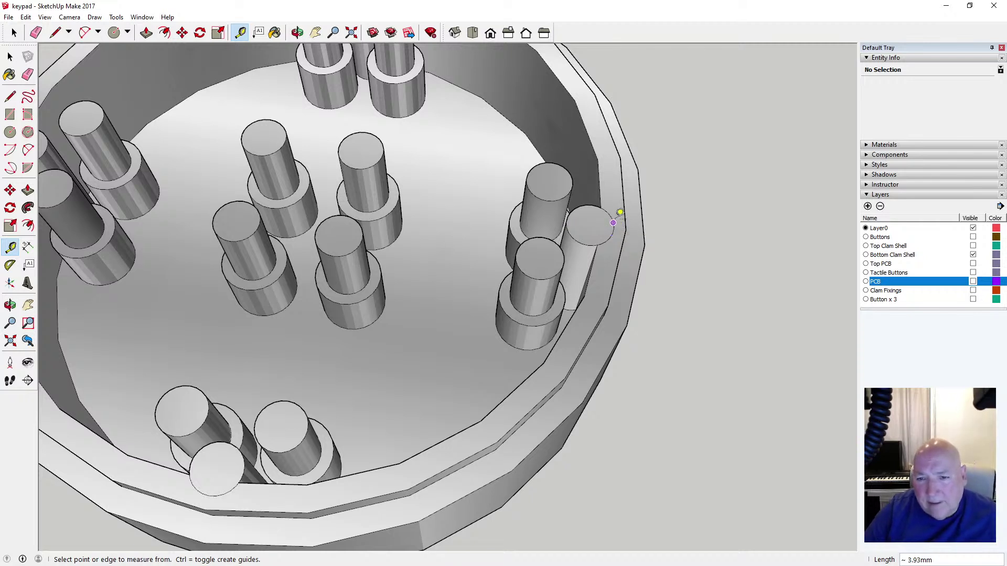
{"action": "left_click", "coordinate": [613, 223]}
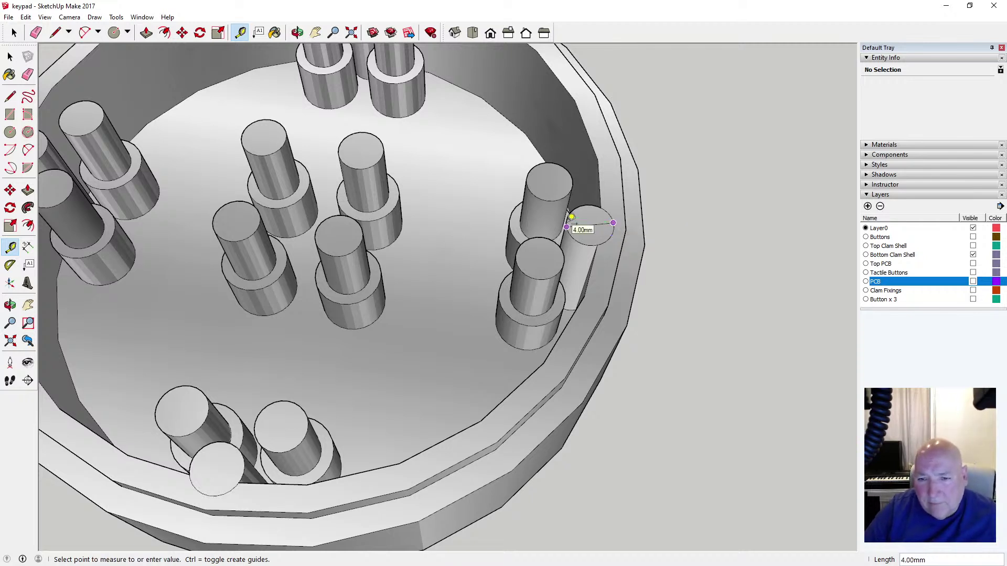
{"action": "left_click", "coordinate": [571, 217]}
{"action": "key", "text": "space"}
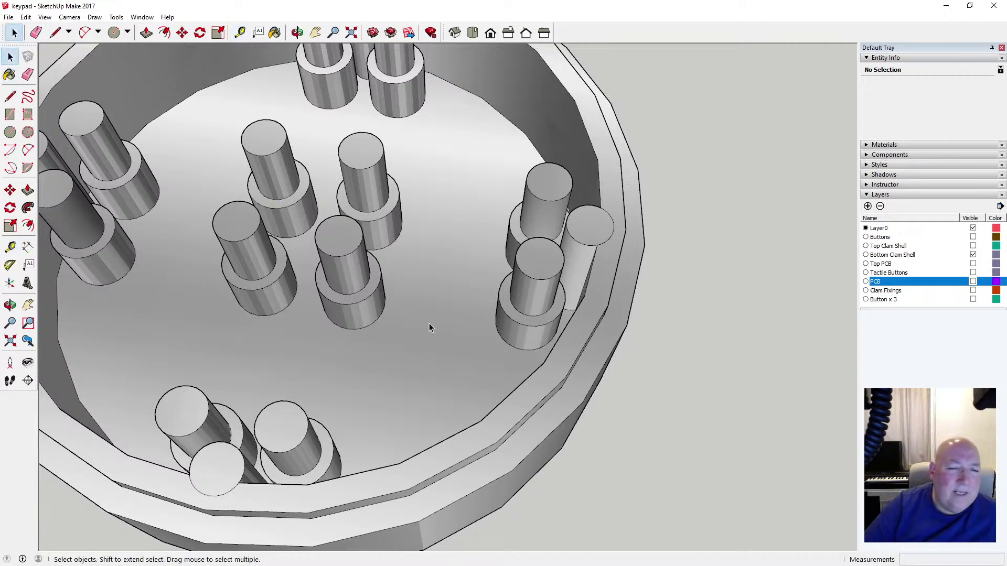
Show the Clam Fixings layer to check the screws against the raised posts, and hide it again
{"action": "scroll", "coordinate": [448, 357], "scroll_direction": "down", "scroll_amount": 2}
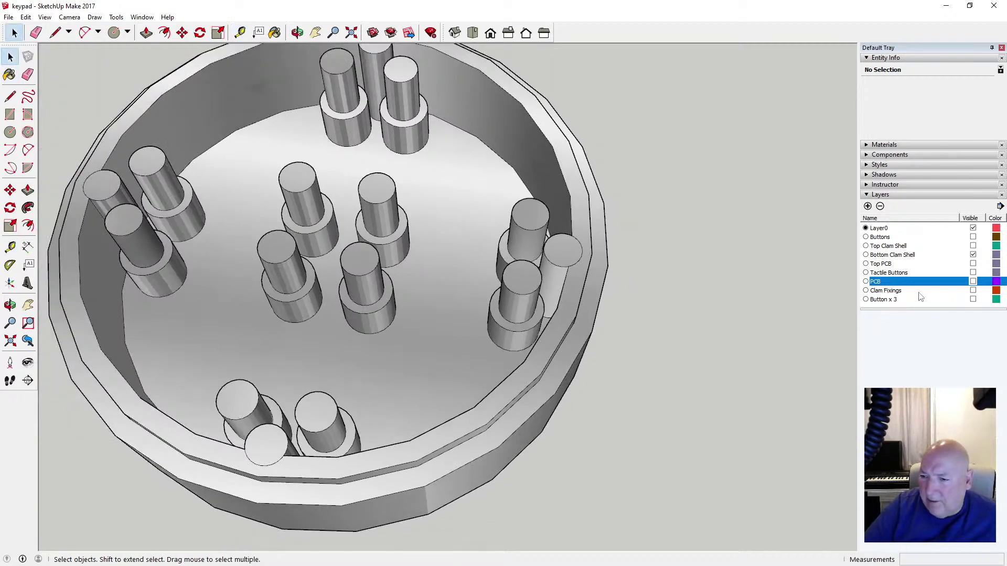
{"action": "left_click", "coordinate": [973, 291]}
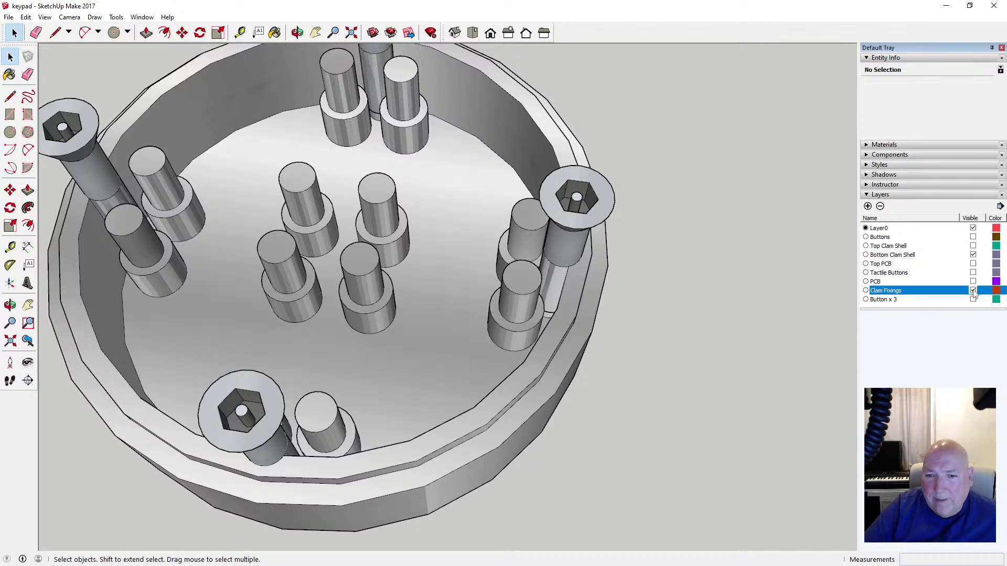
{"action": "left_click", "coordinate": [973, 291]}
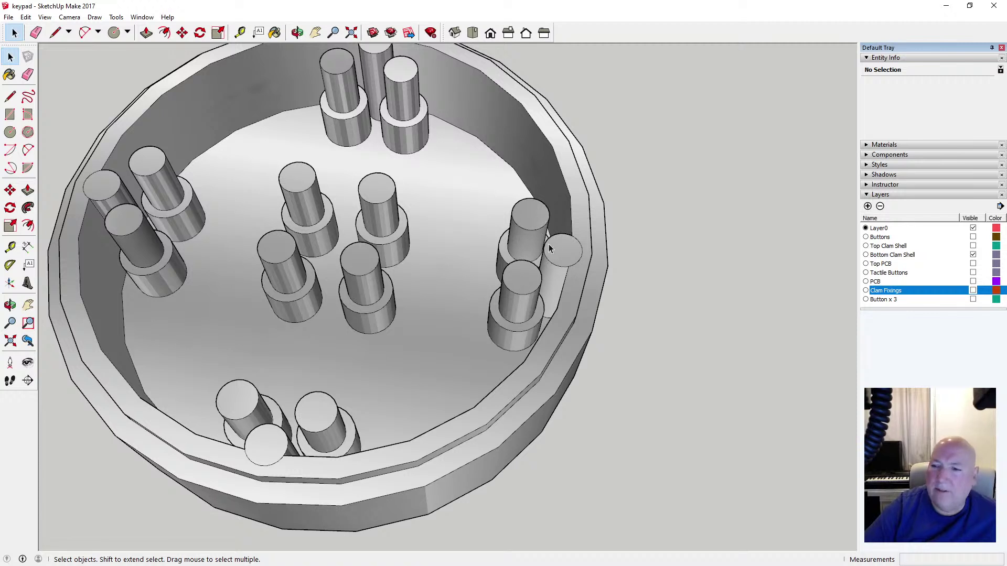
Show the Buttons layer, examine the button's clearance to the raised fixing posts from several angles, and hide the layer again
{"action": "left_click", "coordinate": [297, 33]}
{"action": "left_click_drag", "start_coordinate": [341, 259], "coordinate": [538, 239]}
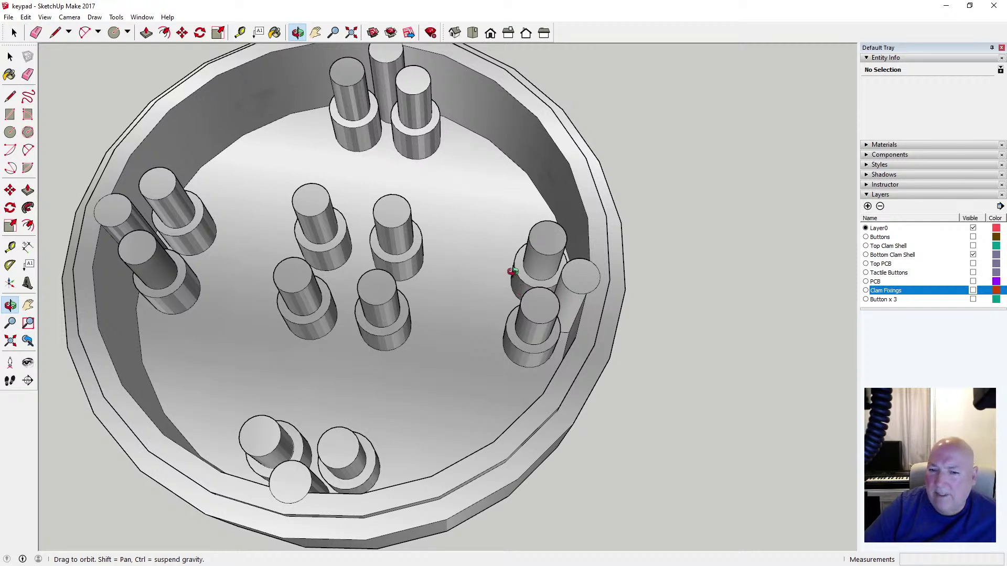
{"action": "left_click_drag", "start_coordinate": [511, 271], "coordinate": [477, 256]}
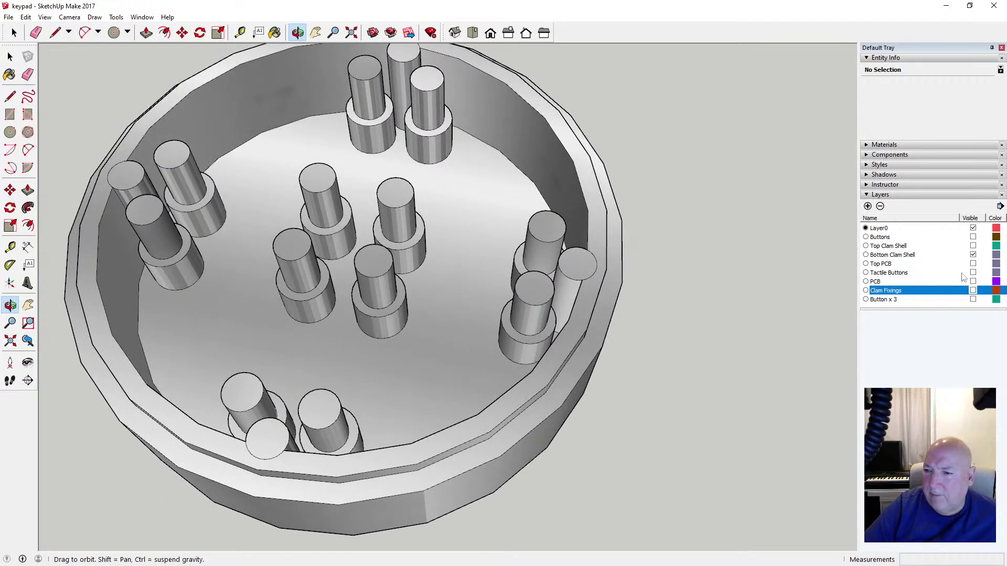
{"action": "left_click", "coordinate": [973, 237]}
{"action": "left_click_drag", "start_coordinate": [592, 321], "coordinate": [368, 422]}
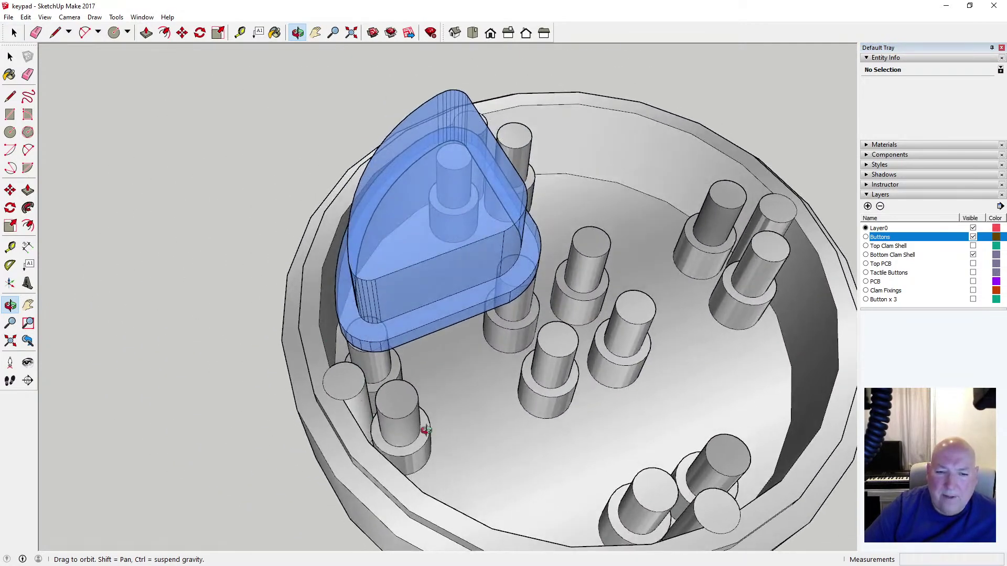
{"action": "left_click_drag", "start_coordinate": [469, 423], "coordinate": [388, 409]}
{"action": "scroll", "coordinate": [464, 418], "scroll_direction": "down", "scroll_amount": 3}
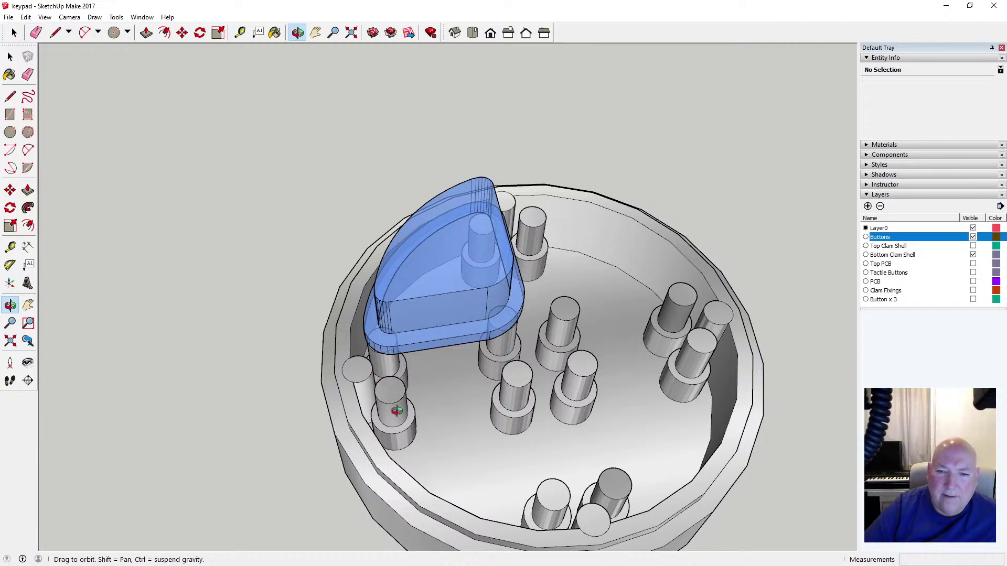
{"action": "left_click_drag", "start_coordinate": [387, 409], "coordinate": [315, 454]}
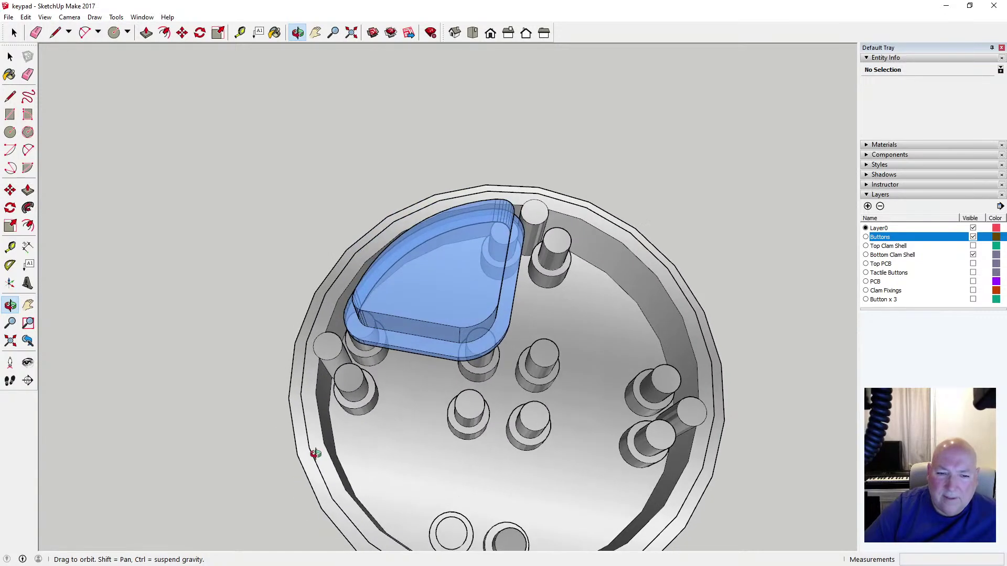
{"action": "left_click_drag", "start_coordinate": [343, 385], "coordinate": [403, 450]}
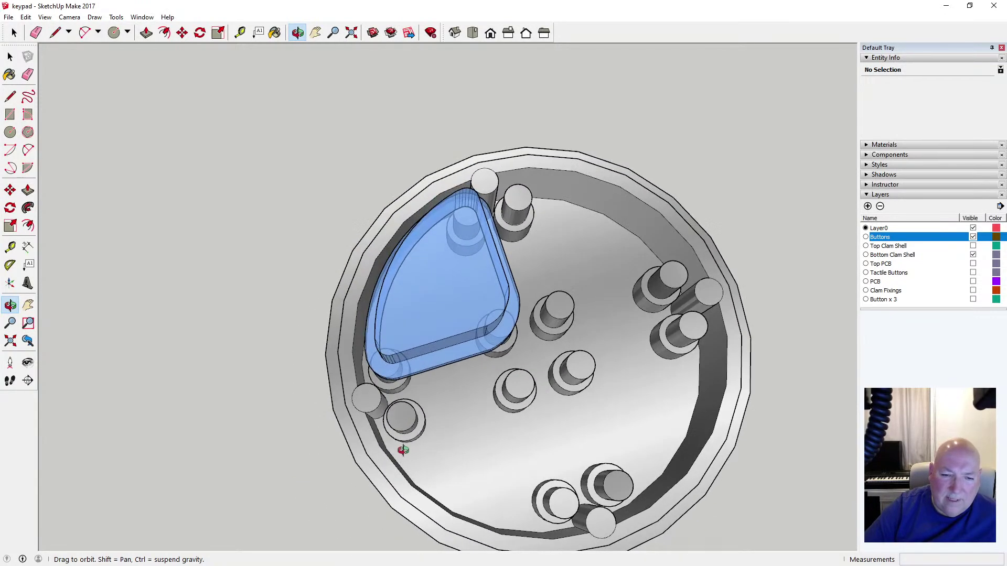
{"action": "left_click_drag", "start_coordinate": [373, 408], "coordinate": [611, 329]}
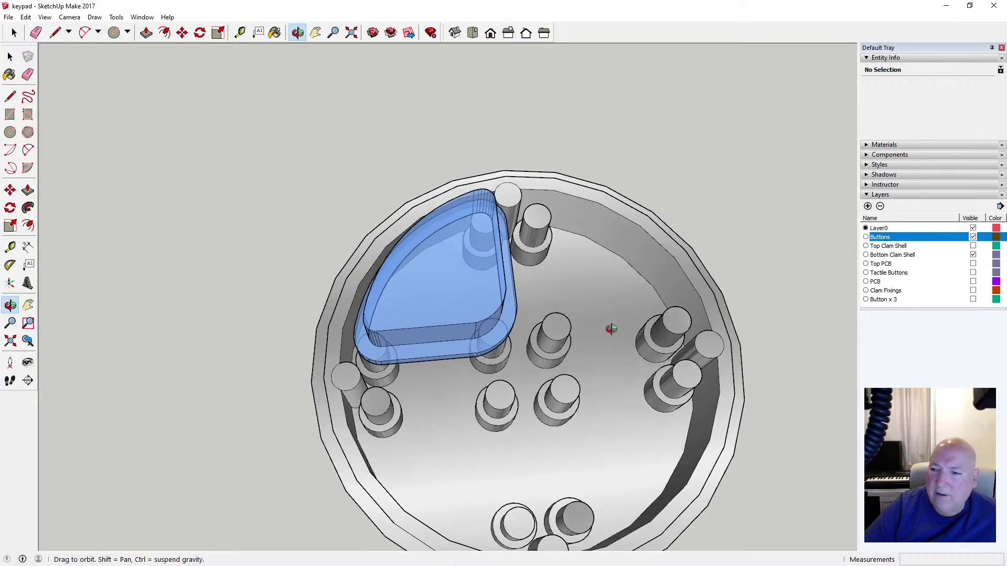
{"action": "left_click", "coordinate": [972, 237]}
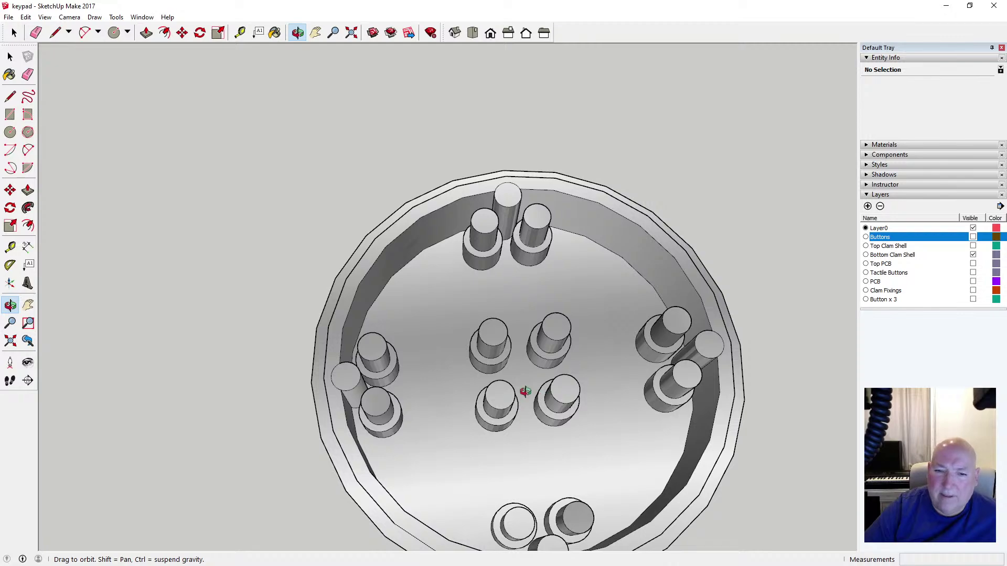
Examine the collared pillars and fixing post beside the bottom shell's inner wall from several angles
{"action": "left_click_drag", "start_coordinate": [459, 388], "coordinate": [362, 293]}
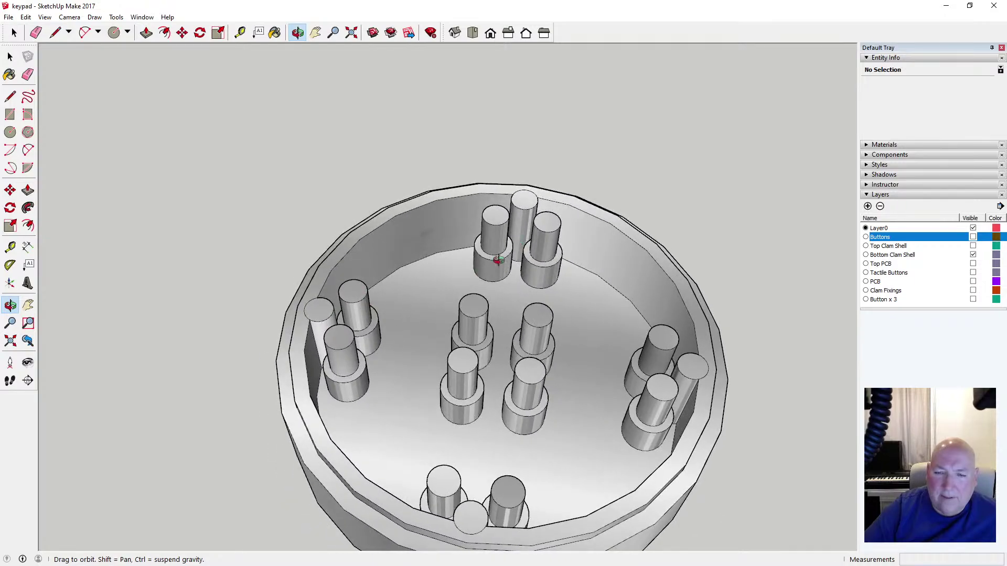
{"action": "scroll", "coordinate": [492, 256], "scroll_direction": "up", "scroll_amount": 5}
{"action": "key", "text": "F2"}
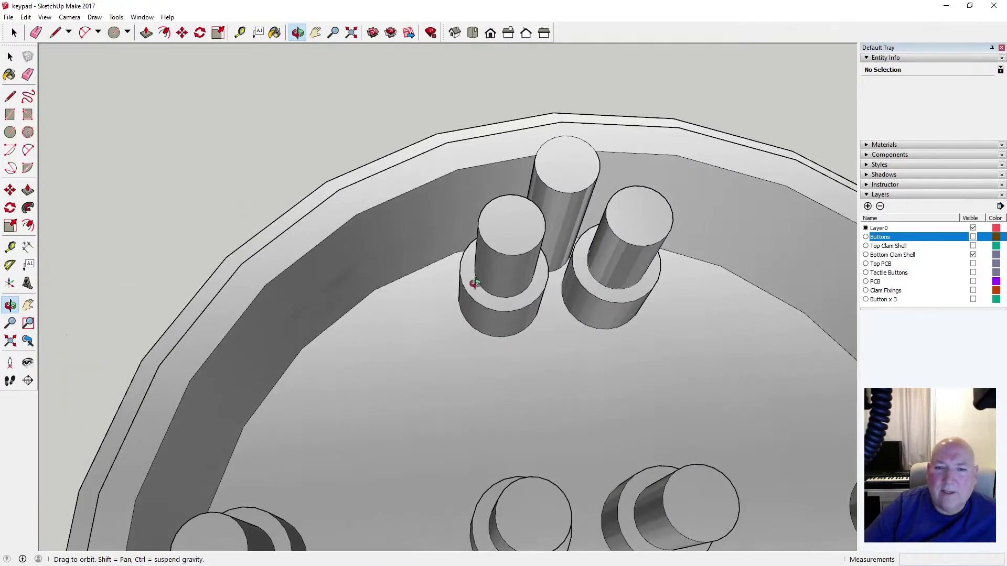
{"action": "left_click_drag", "start_coordinate": [480, 327], "coordinate": [492, 342]}
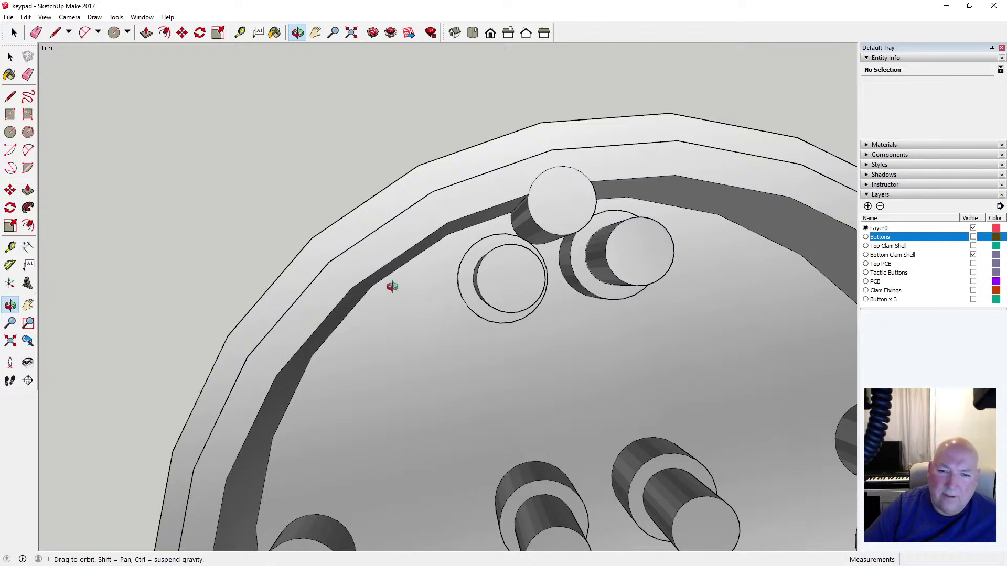
{"action": "left_click_drag", "start_coordinate": [392, 286], "coordinate": [381, 255]}
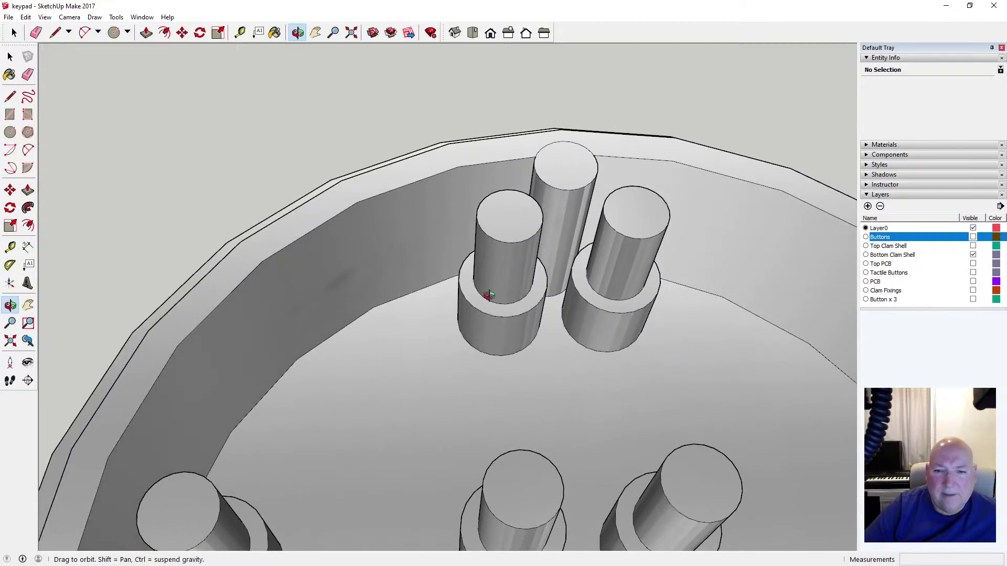
{"action": "mouse_move", "coordinate": [492, 315]}
{"action": "left_mouse_down"}
{"action": "mouse_move", "coordinate": [492, 346]}
{"action": "mouse_move", "coordinate": [491, 330]}
{"action": "left_mouse_up"}
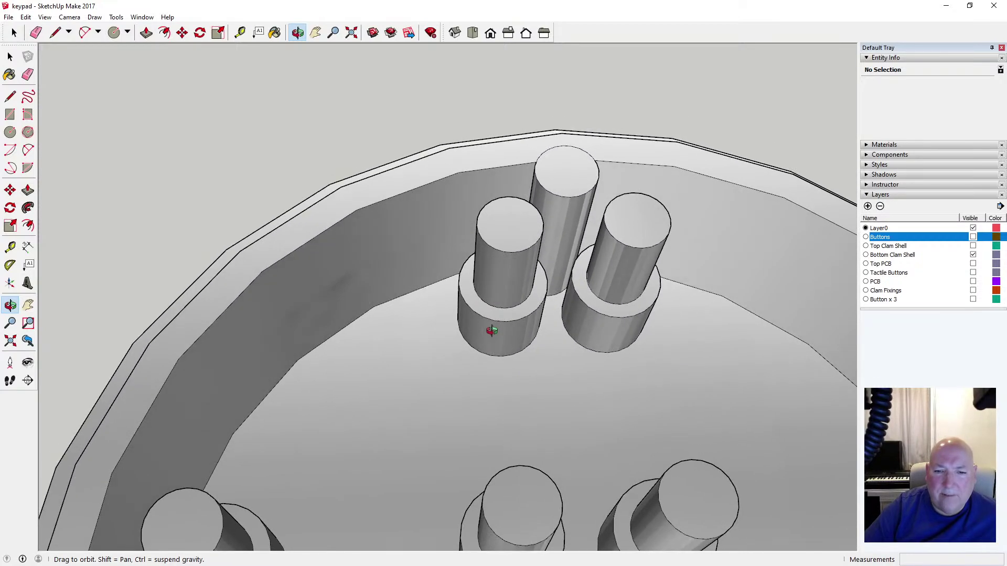
Set the camera to a top view in parallel projection and fit the whole bottom clam shell in view
{"action": "key", "text": "shift+p"}
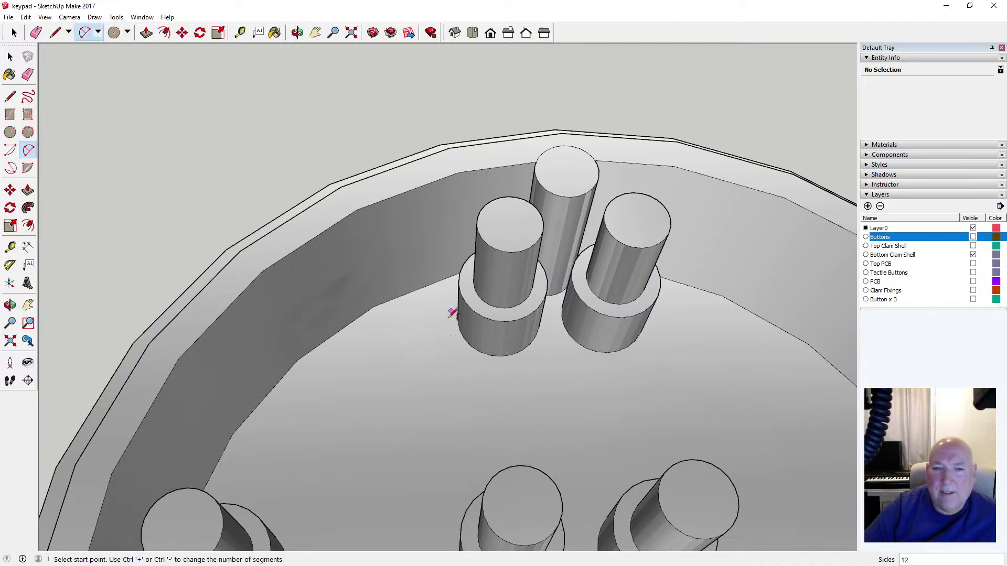
{"action": "left_click", "coordinate": [473, 35]}
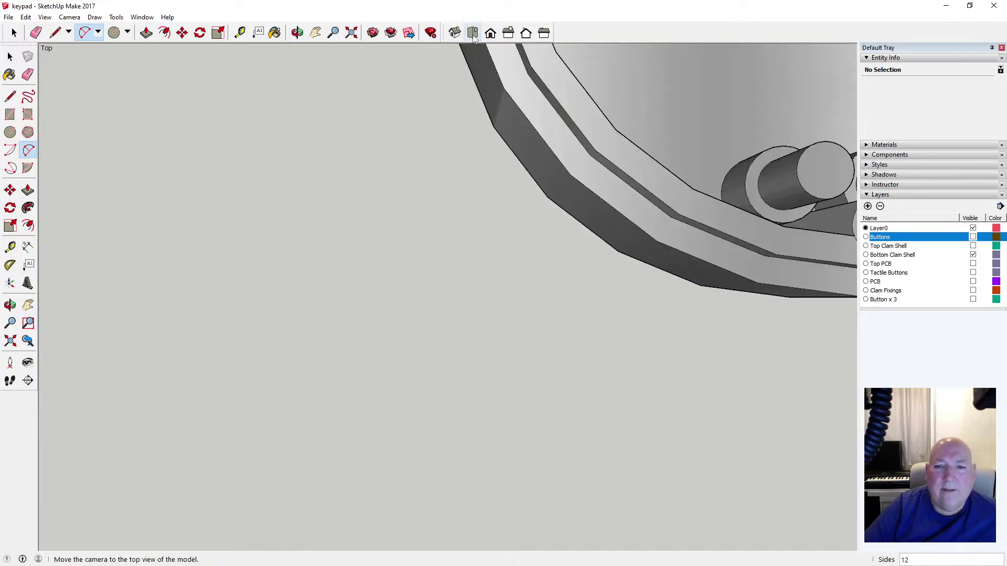
{"action": "left_click", "coordinate": [70, 18]}
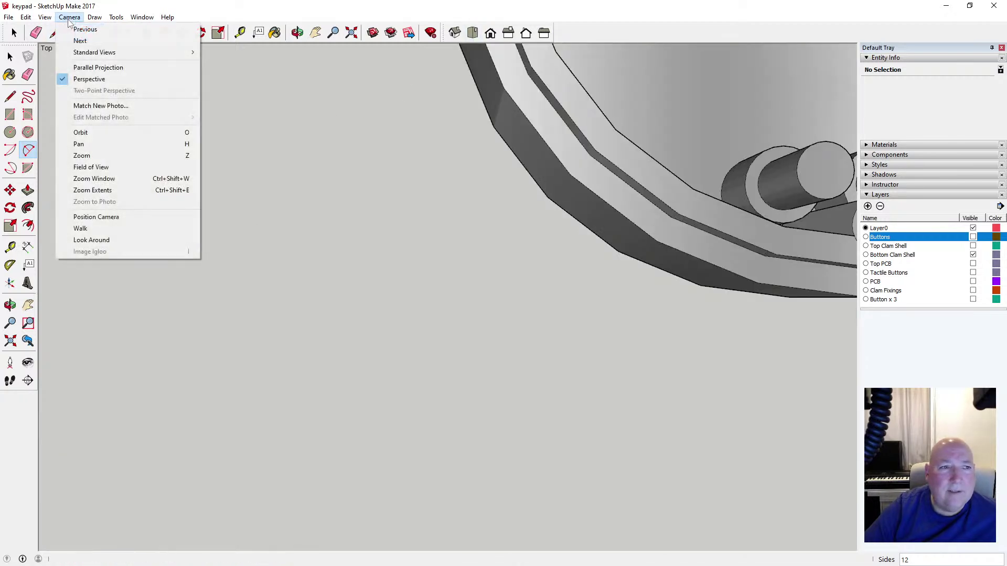
{"action": "left_click", "coordinate": [90, 67]}
{"action": "left_click", "coordinate": [351, 32]}
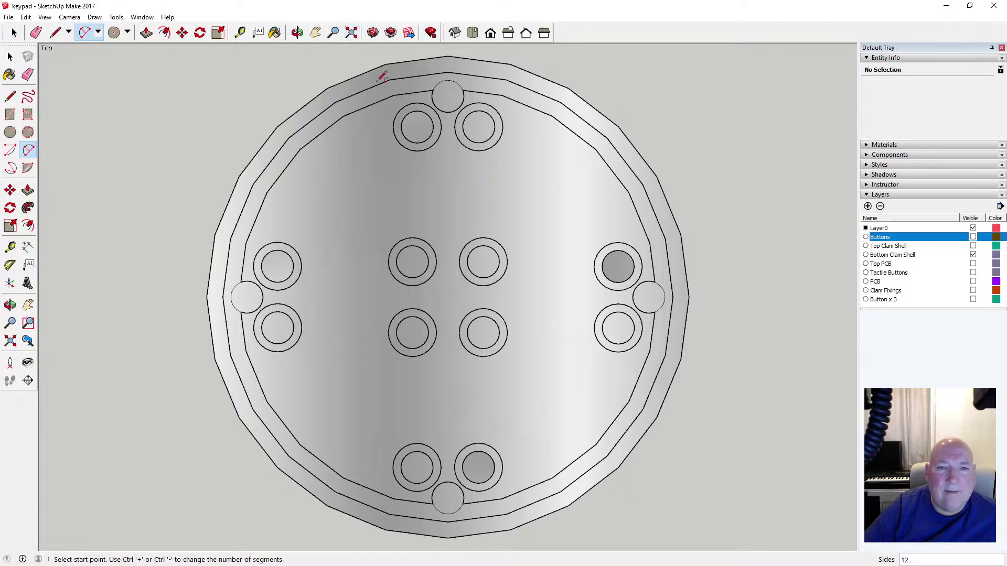
{"action": "scroll", "coordinate": [446, 157], "scroll_direction": "up", "scroll_amount": 2}
{"action": "scroll", "coordinate": [465, 146], "scroll_direction": "down", "scroll_amount": 3}
{"action": "scroll", "coordinate": [456, 160], "scroll_direction": "up", "scroll_amount": 5}
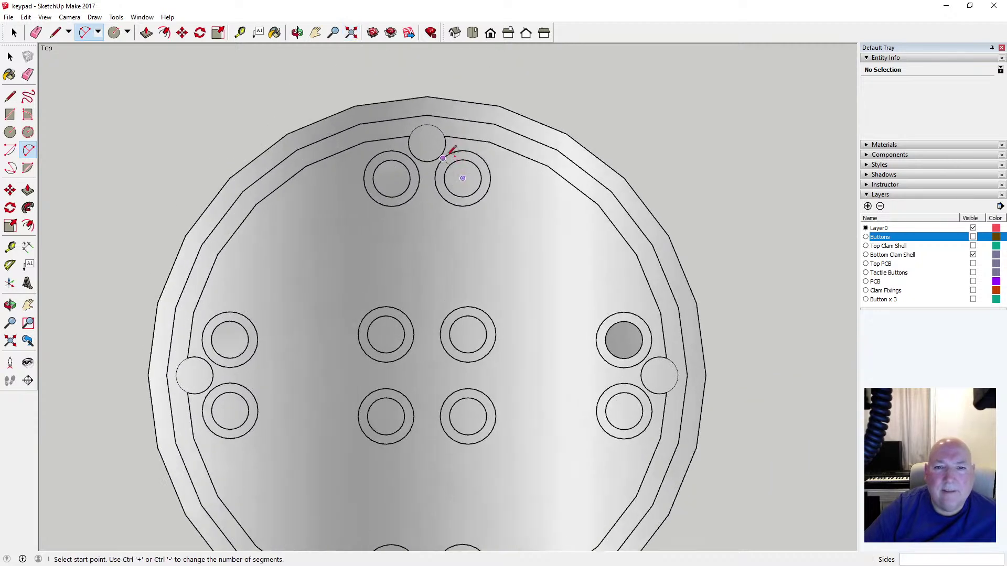
{"action": "scroll", "coordinate": [460, 150], "scroll_direction": "down", "scroll_amount": 2}
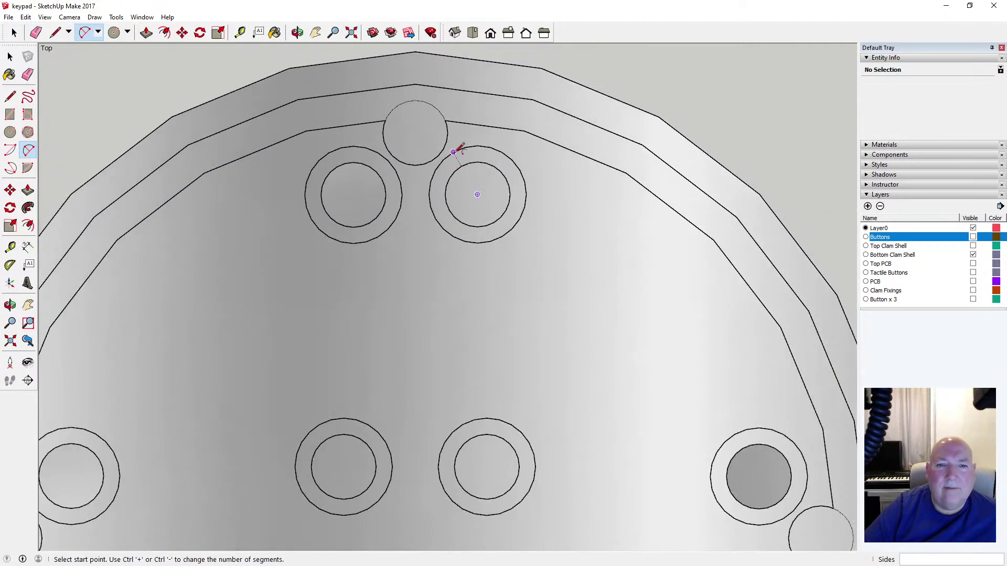
{"action": "scroll", "coordinate": [422, 115], "scroll_direction": "up", "scroll_amount": 1}
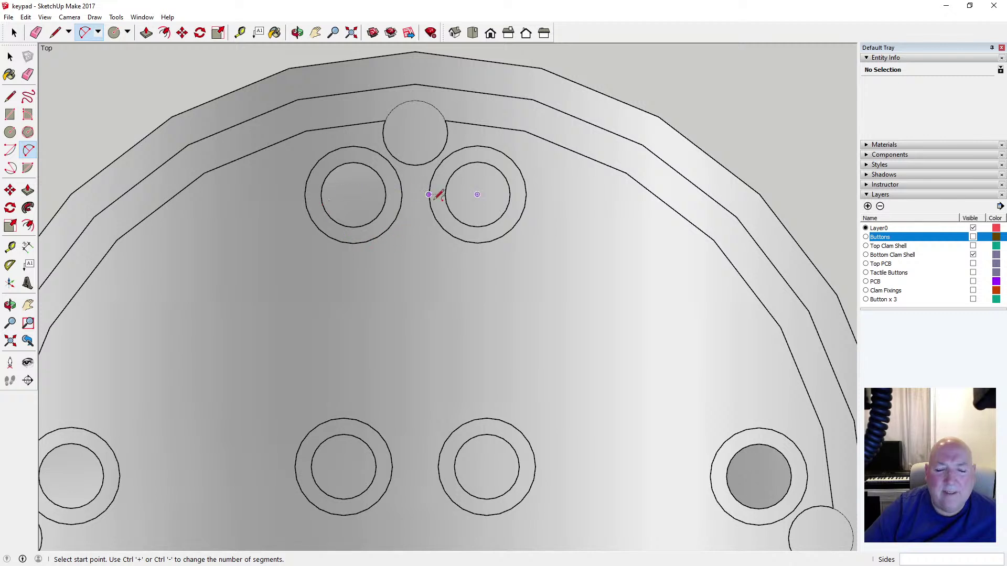
{"action": "scroll", "coordinate": [427, 222], "scroll_direction": "down", "scroll_amount": 2}
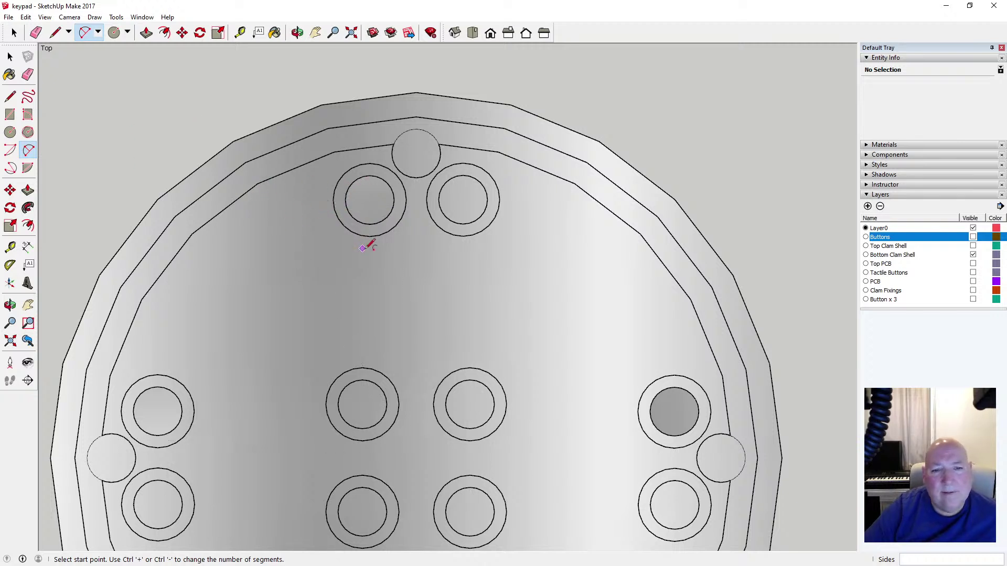
{"action": "left_click", "coordinate": [257, 184]}
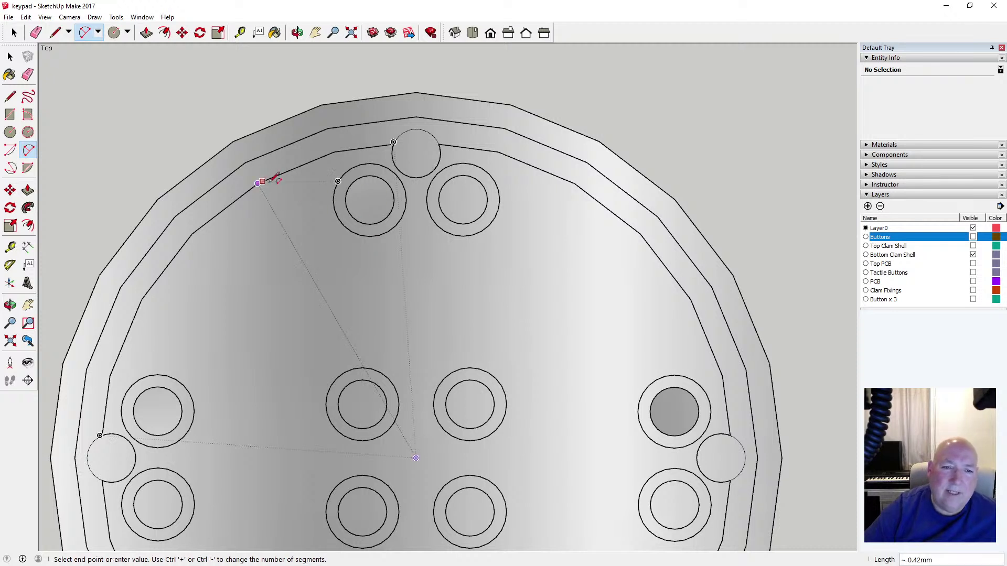
{"action": "left_click", "coordinate": [352, 231]}
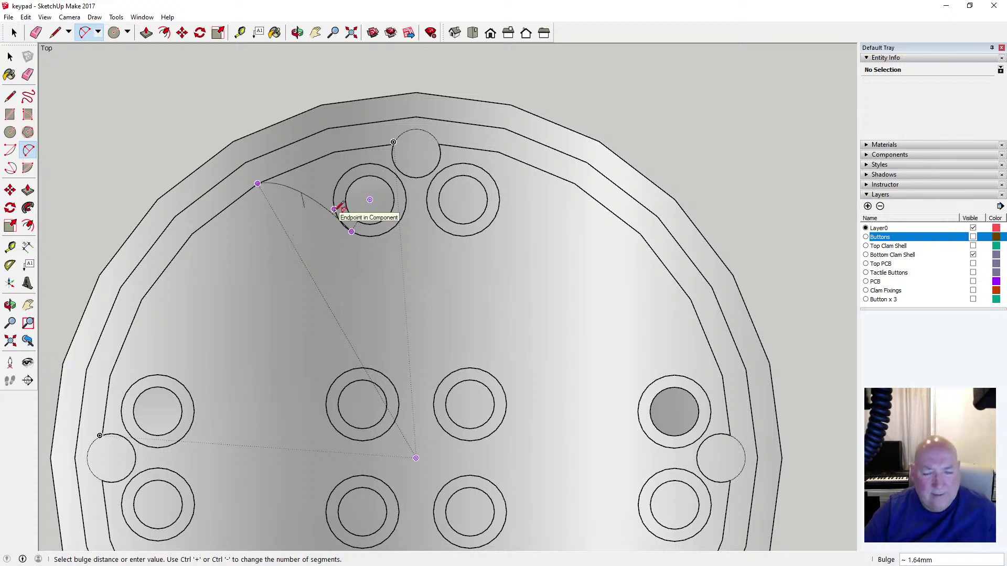
{"action": "key", "text": "Escape"}
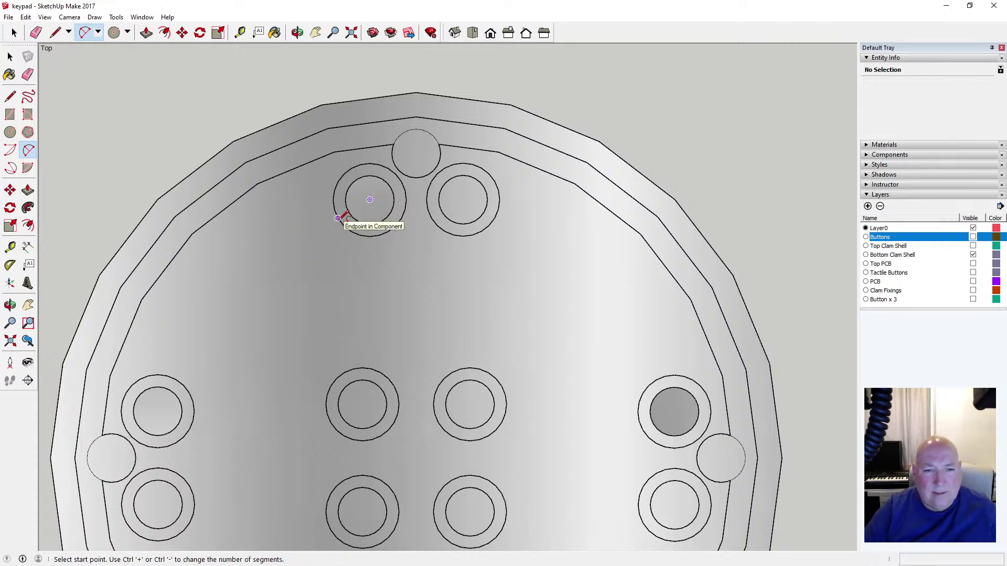
{"action": "left_click", "coordinate": [339, 218]}
{"action": "left_click", "coordinate": [257, 184]}
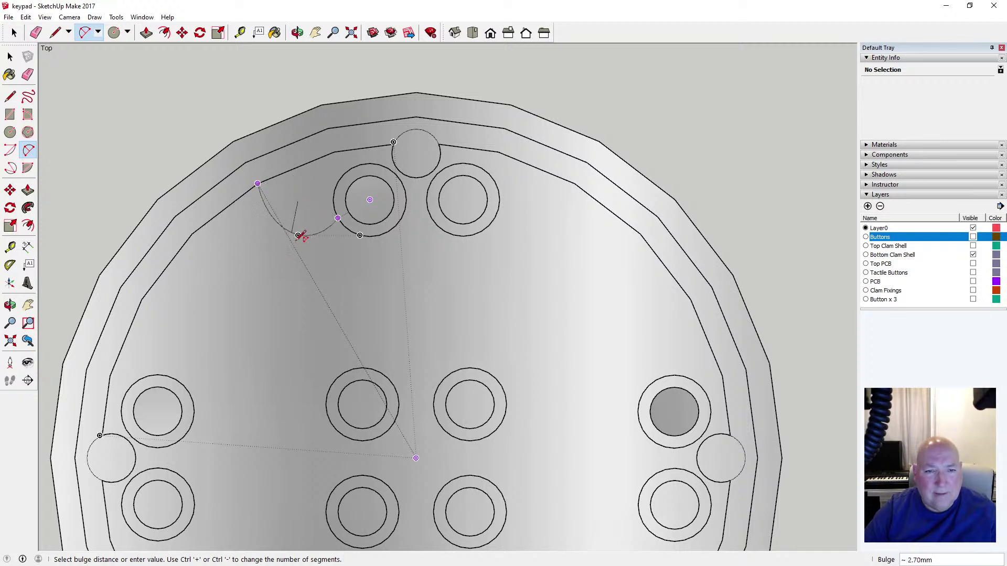
{"action": "key", "text": "Escape"}
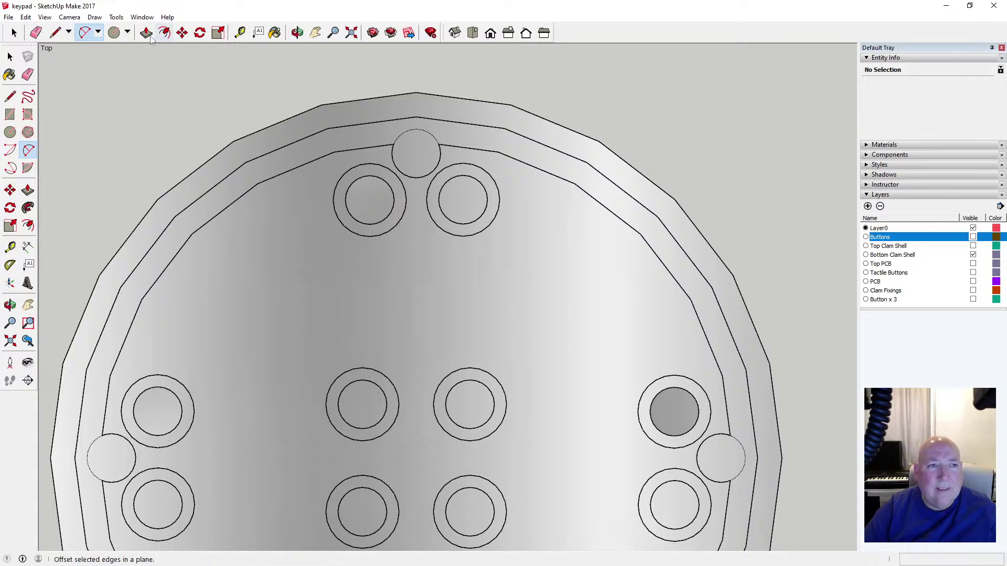
Orbit to an oblique view of the bottom clam shell and return the camera to perspective
{"action": "left_click", "coordinate": [296, 32]}
{"action": "left_click_drag", "start_coordinate": [307, 153], "coordinate": [347, 175]}
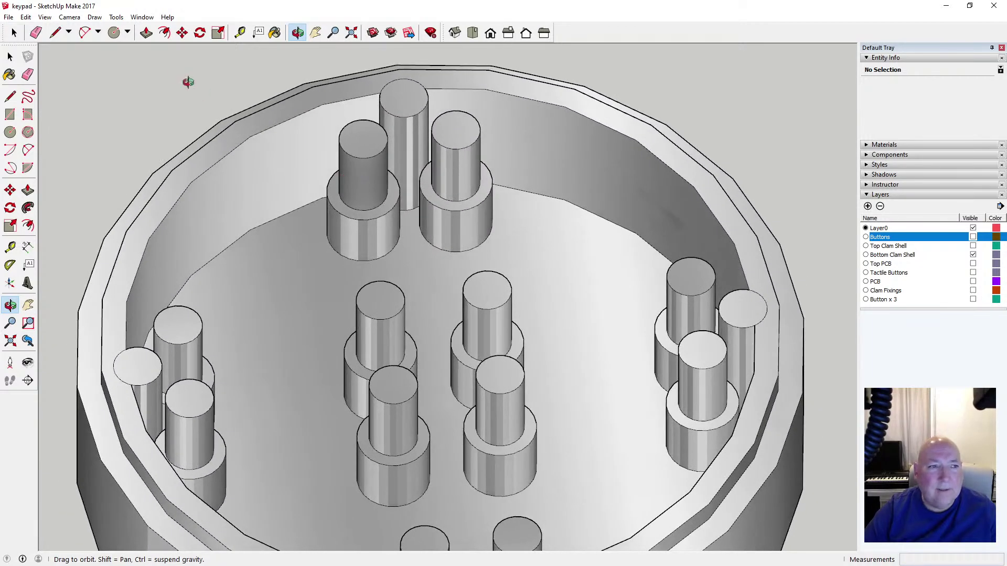
{"action": "left_click", "coordinate": [45, 18]}
{"action": "mouse_move", "coordinate": [69, 17]}
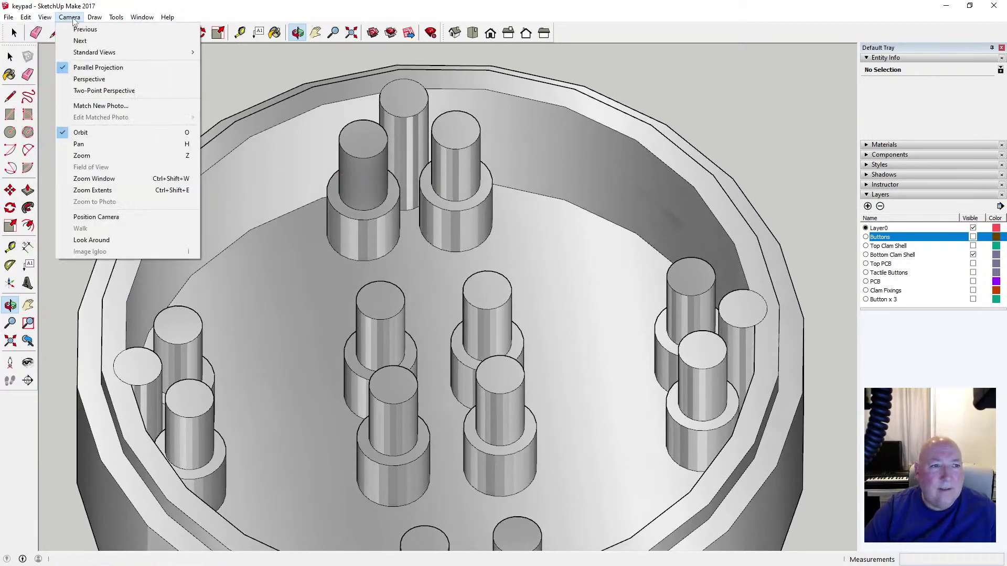
{"action": "left_click", "coordinate": [87, 79]}
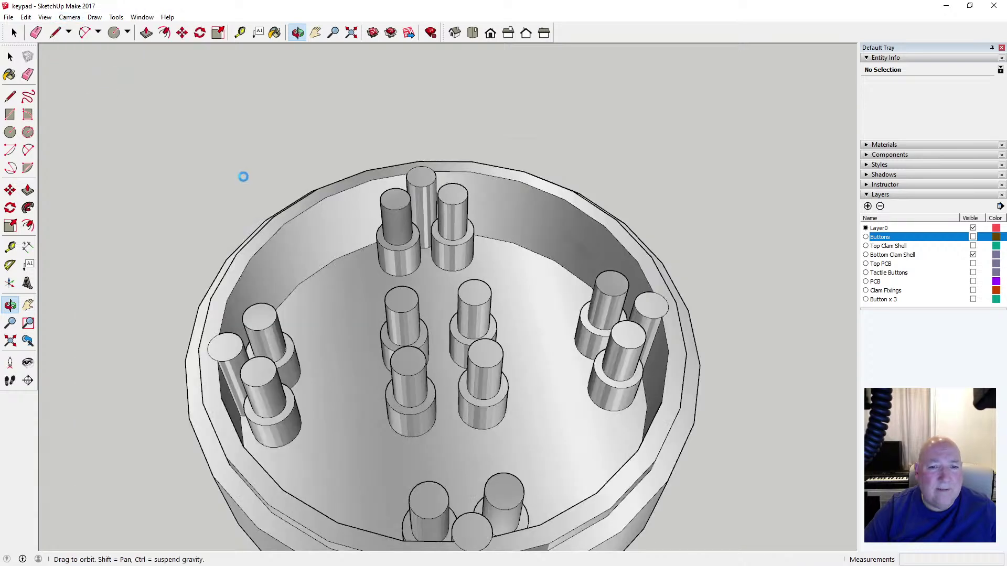
Draw a two-point arc about 6.6 mm across with a 1 mm bulge from a floor-level wall corner to the nearest pillar collar's base
{"action": "scroll", "coordinate": [379, 259], "scroll_direction": "up", "scroll_amount": 8}
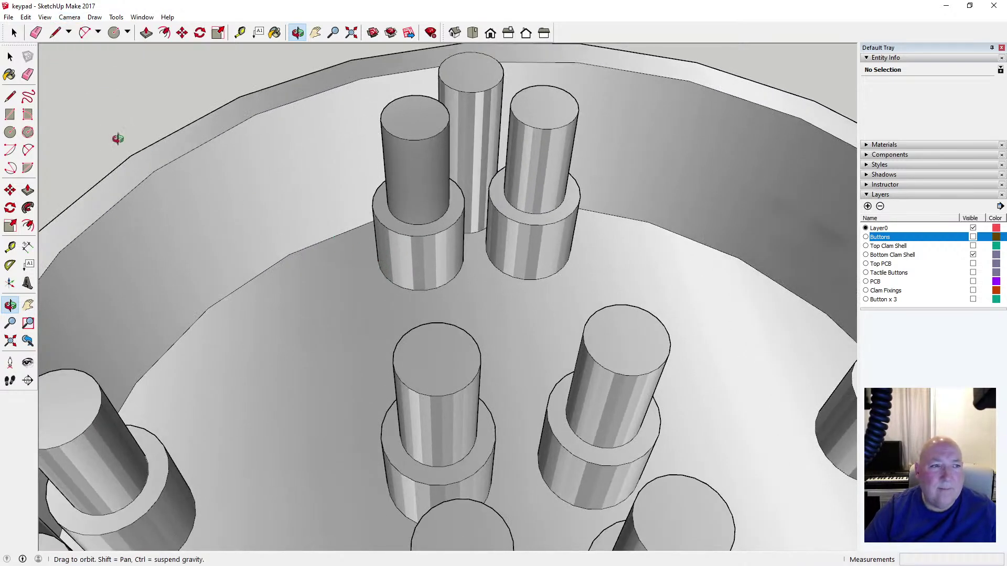
{"action": "left_click", "coordinate": [27, 150]}
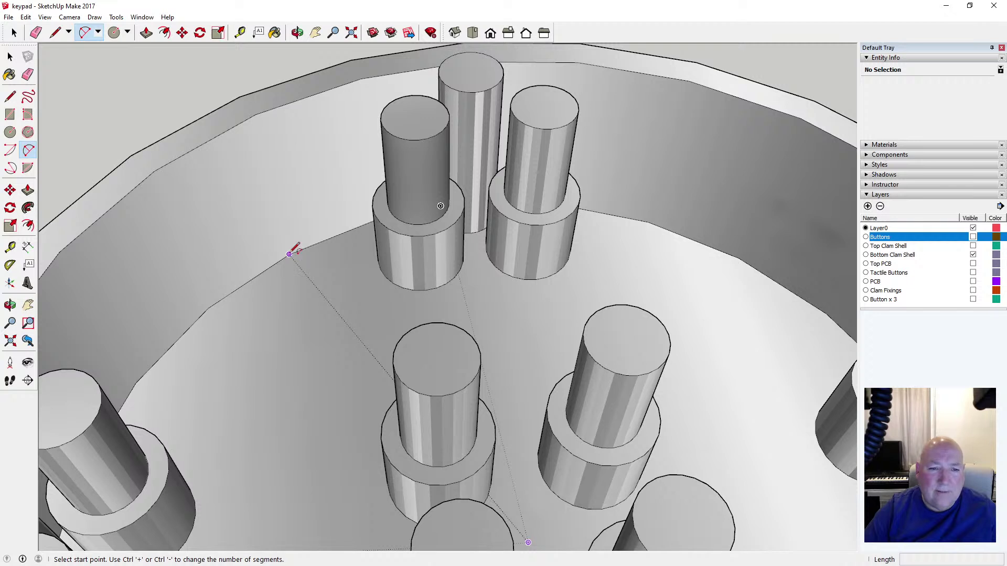
{"action": "left_click", "coordinate": [289, 254]}
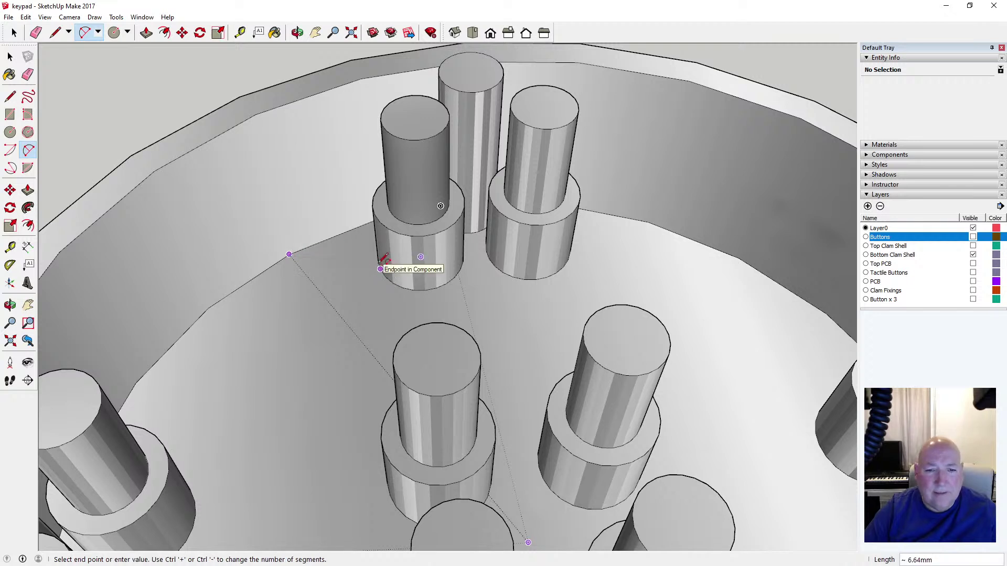
{"action": "left_click", "coordinate": [380, 268]}
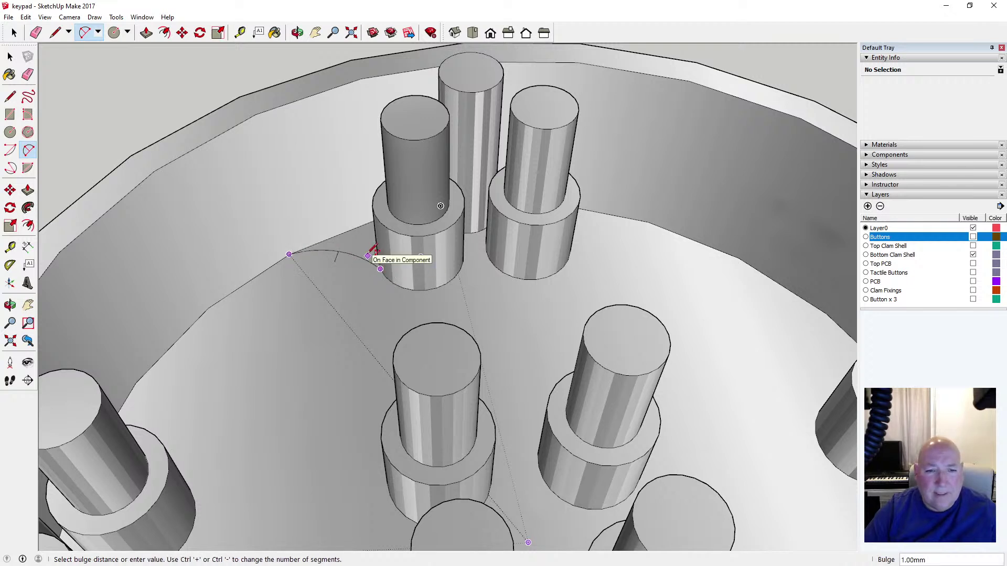
{"action": "left_click", "coordinate": [369, 255]}
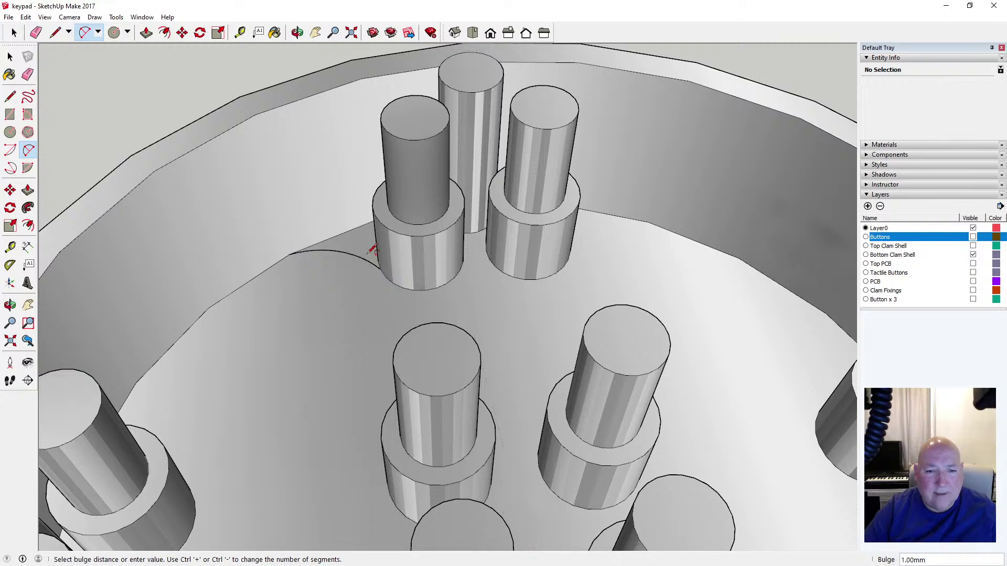
Examine the arc between the inner wall and the pillar collar from several angles, and undo it
{"action": "key", "text": "o"}
{"action": "left_click_drag", "start_coordinate": [322, 167], "coordinate": [432, 358]}
{"action": "scroll", "coordinate": [426, 356], "scroll_direction": "down", "scroll_amount": 5}
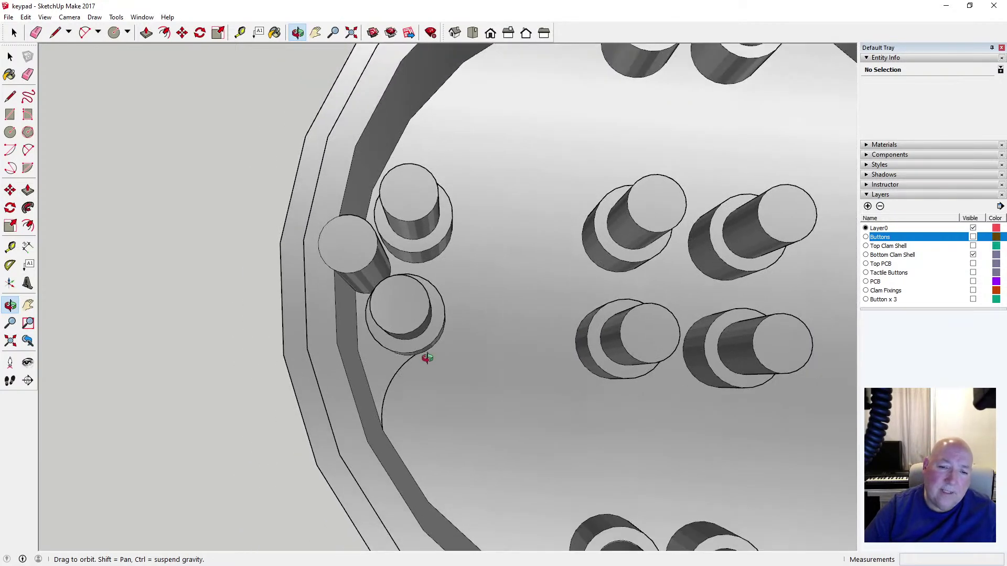
{"action": "scroll", "coordinate": [422, 377], "scroll_direction": "up", "scroll_amount": 6}
{"action": "left_click_drag", "start_coordinate": [413, 399], "coordinate": [159, 344]}
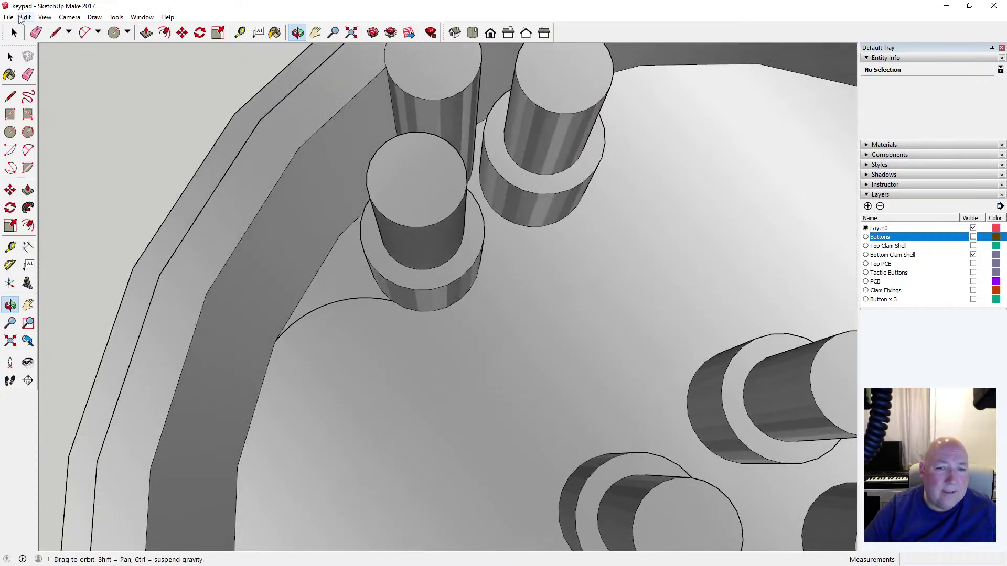
{"action": "left_click", "coordinate": [20, 17]}
{"action": "left_click", "coordinate": [47, 28]}
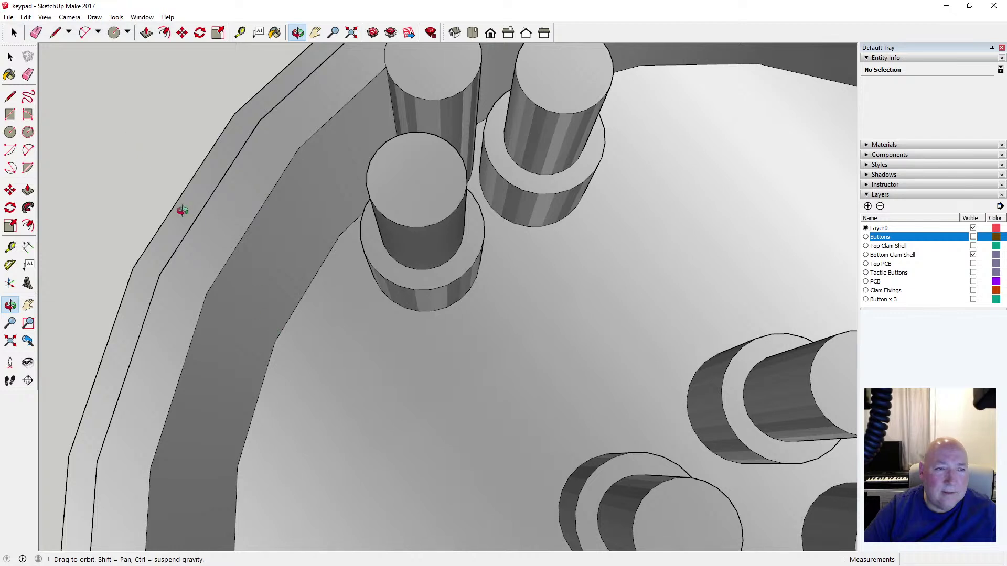
Redraw the arc with a 1 mm bulge from the same wall corner to a point further around the collar's base
{"action": "key", "text": "a"}
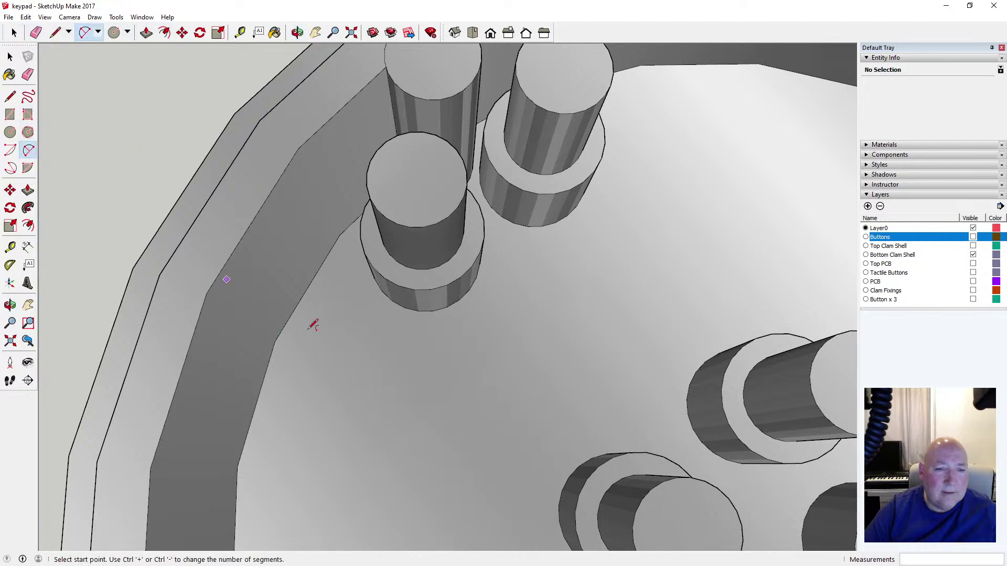
{"action": "left_click", "coordinate": [275, 342]}
{"action": "left_click", "coordinate": [404, 307]}
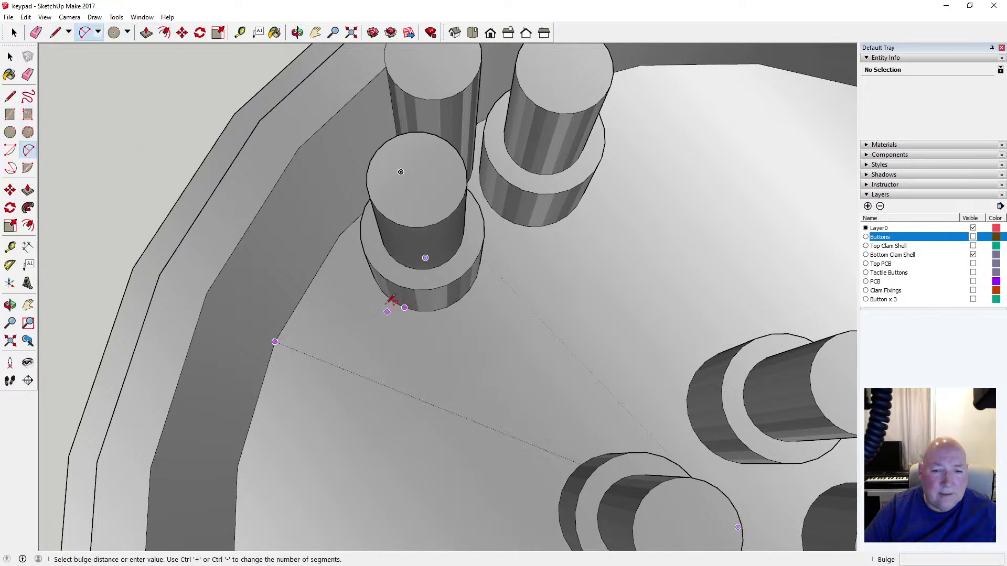
{"action": "left_click", "coordinate": [385, 296]}
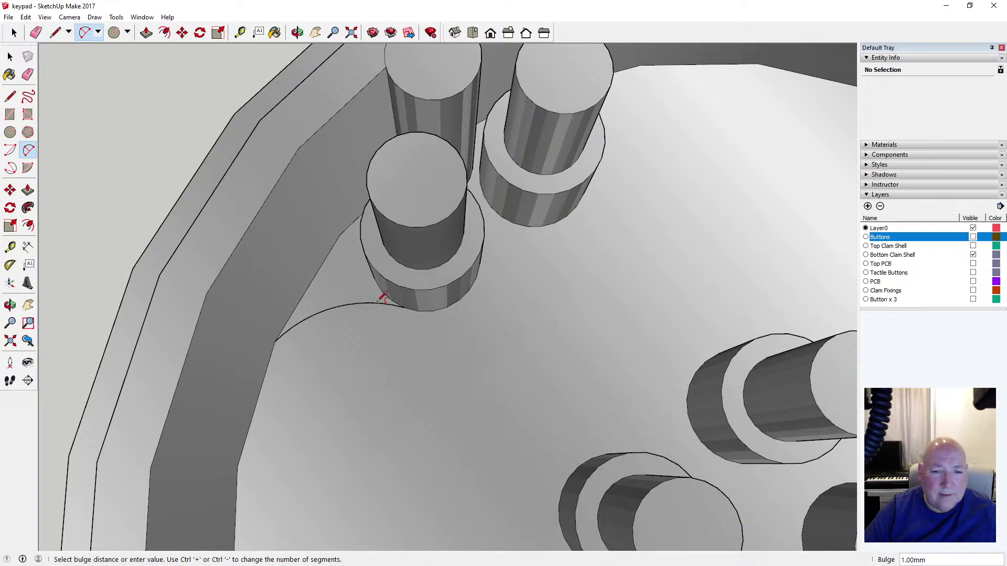
Inspect up close where the redrawn arc meets the wall and collar, and undo the arc
{"action": "key", "text": "o"}
{"action": "left_click_drag", "start_coordinate": [317, 58], "coordinate": [430, 356]}
{"action": "scroll", "coordinate": [303, 387], "scroll_direction": "up", "scroll_amount": 5}
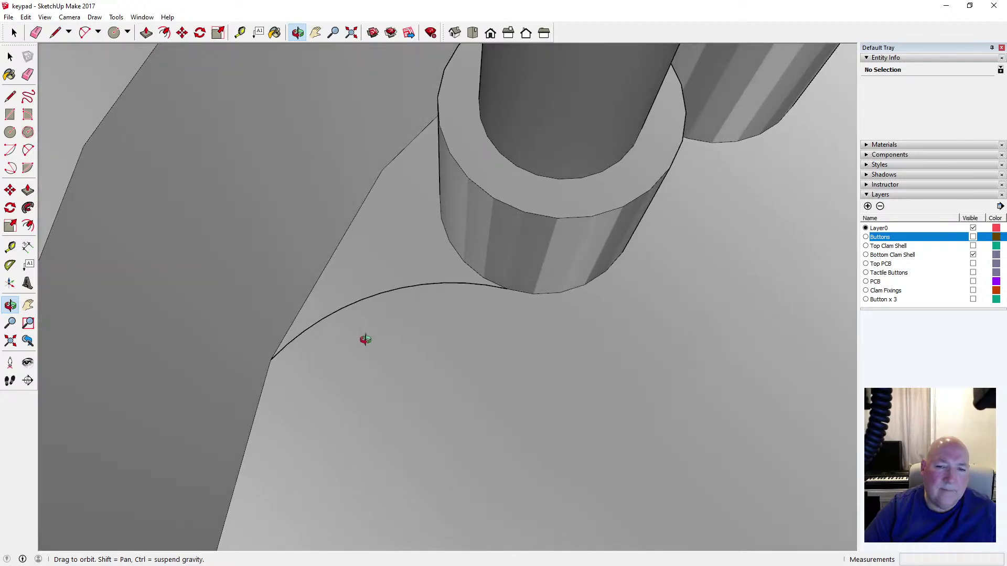
{"action": "left_click_drag", "start_coordinate": [365, 340], "coordinate": [330, 352]}
{"action": "middle_click_drag", "start_coordinate": [365, 319], "coordinate": [386, 320]}
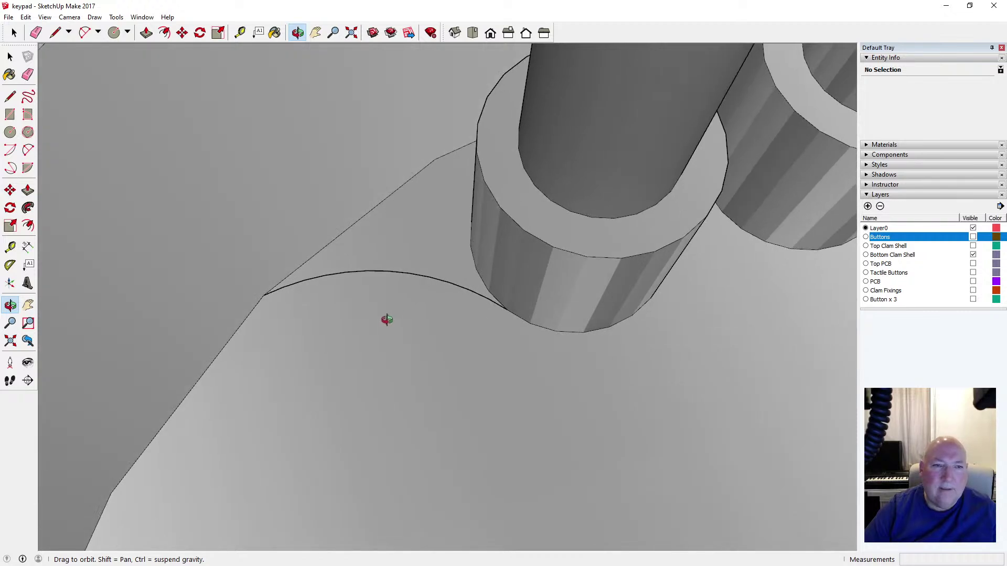
{"action": "left_click", "coordinate": [26, 16]}
{"action": "left_click", "coordinate": [42, 28]}
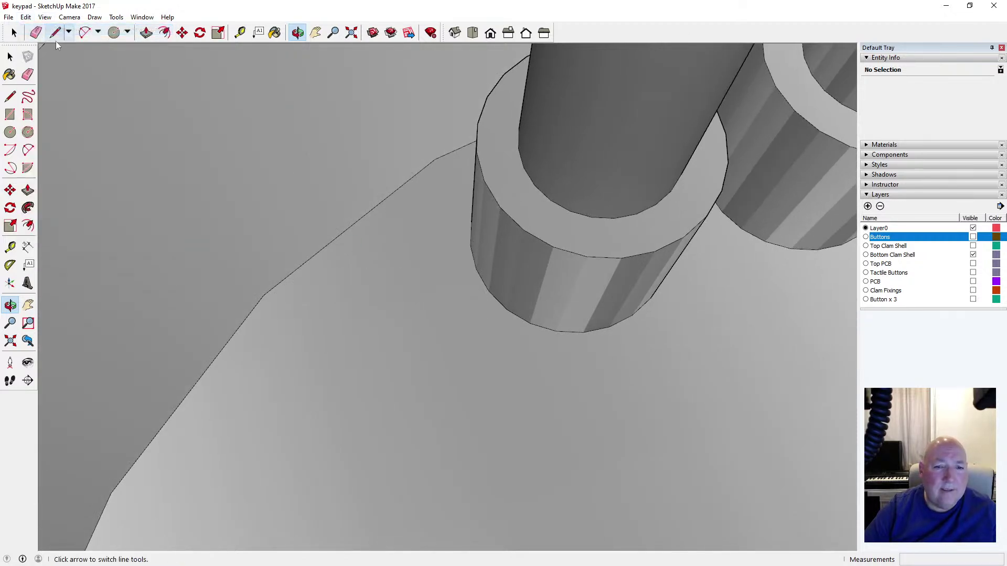
{"action": "left_click", "coordinate": [28, 150]}
{"action": "left_click", "coordinate": [506, 309]}
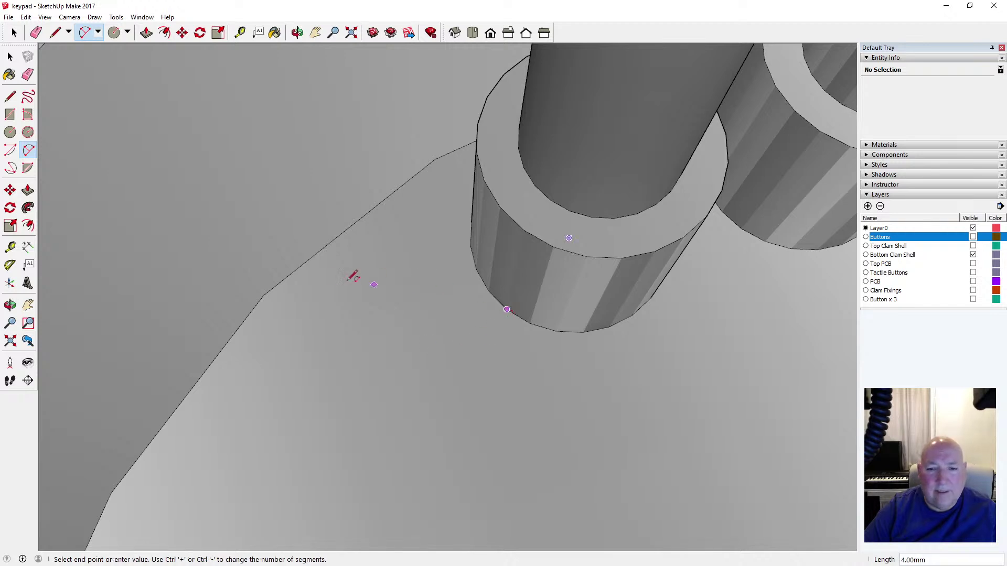
{"action": "left_click", "coordinate": [263, 295]}
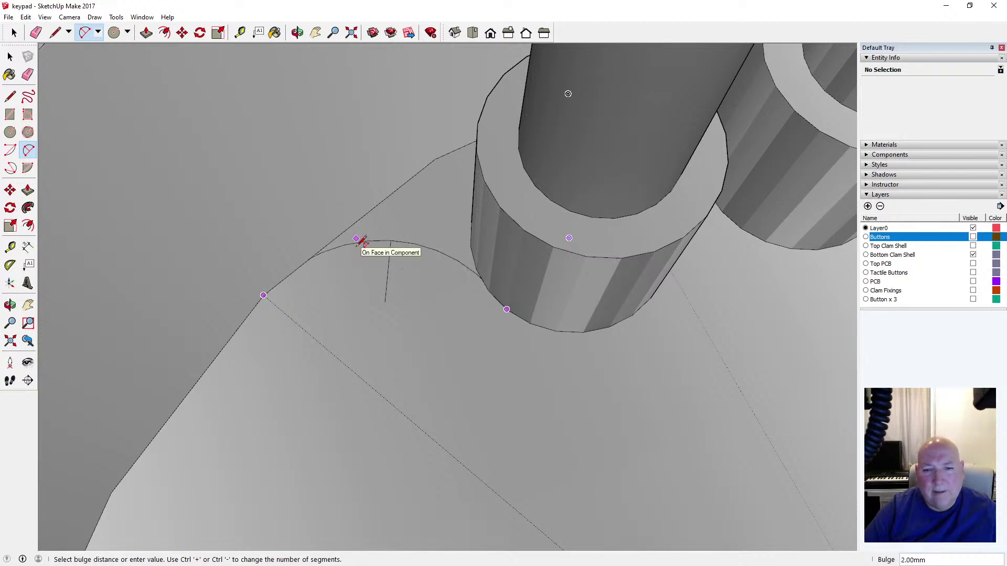
{"action": "key", "text": "Escape"}
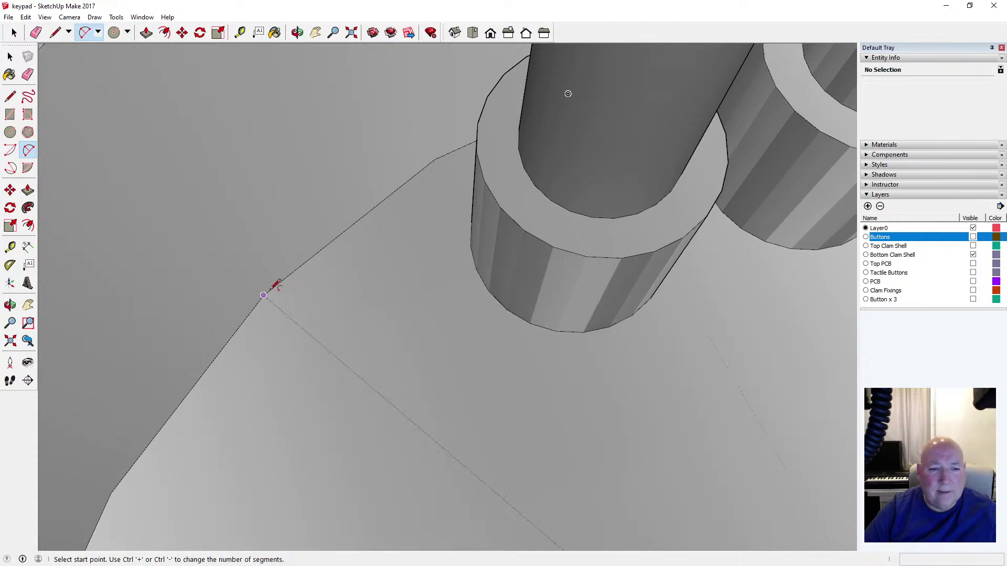
{"action": "left_click", "coordinate": [264, 294]}
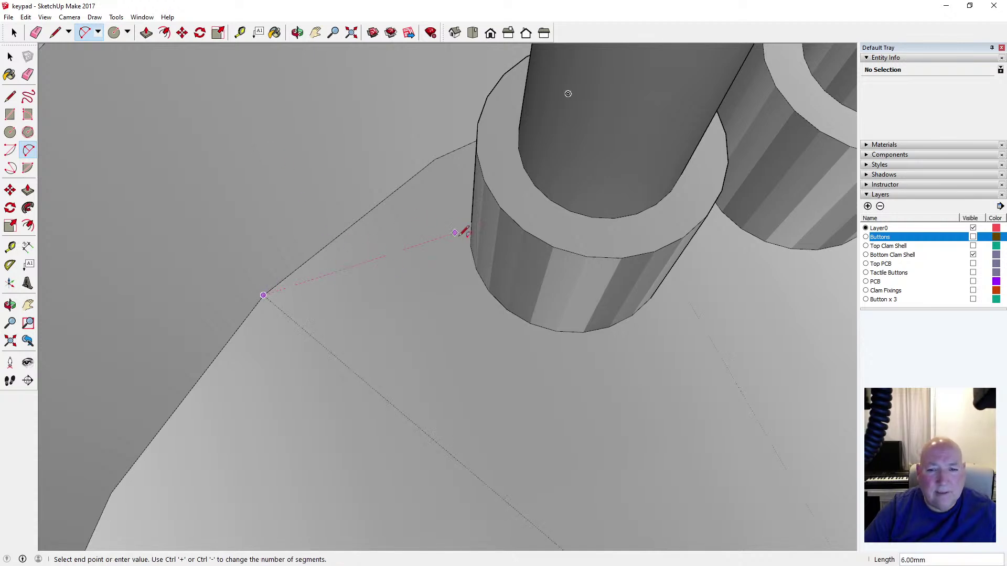
{"action": "left_click", "coordinate": [475, 269]}
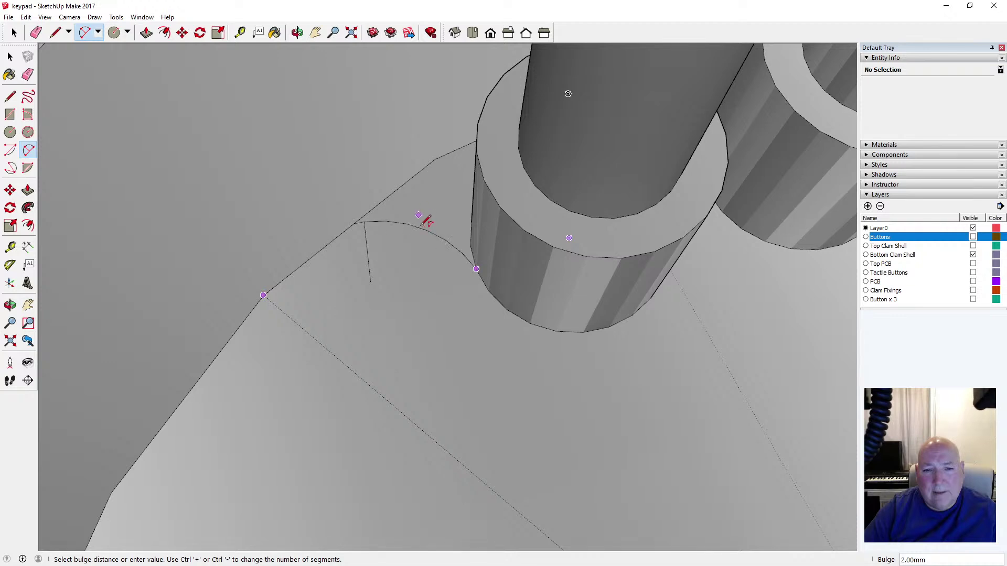
{"action": "key", "text": "Escape"}
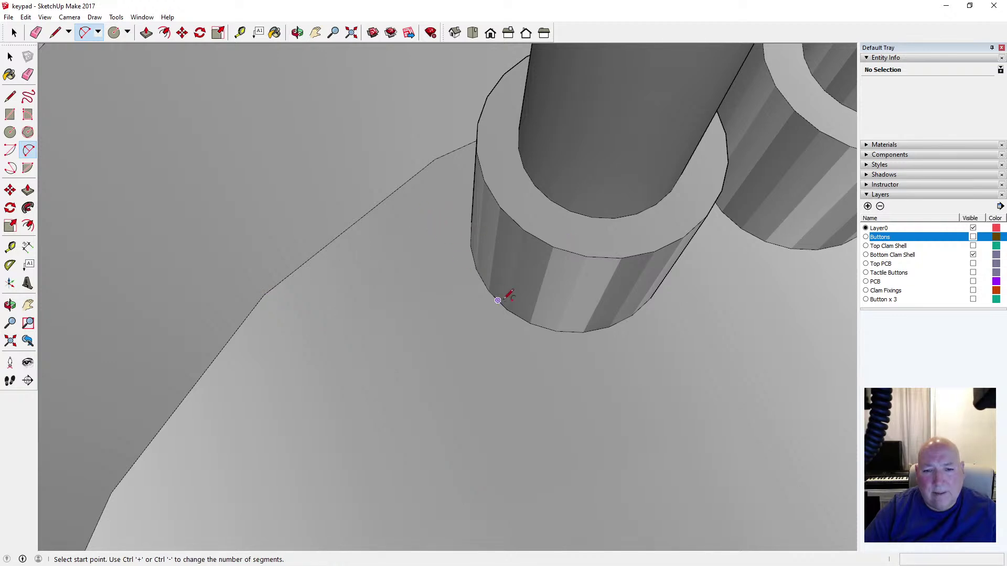
{"action": "left_click", "coordinate": [488, 290]}
{"action": "left_click", "coordinate": [263, 295]}
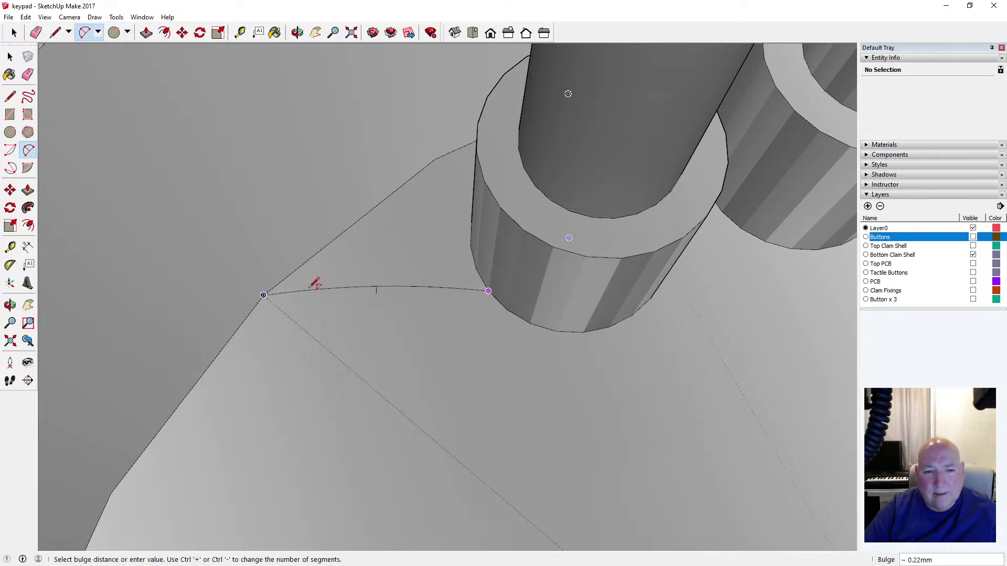
{"action": "left_click", "coordinate": [374, 263]}
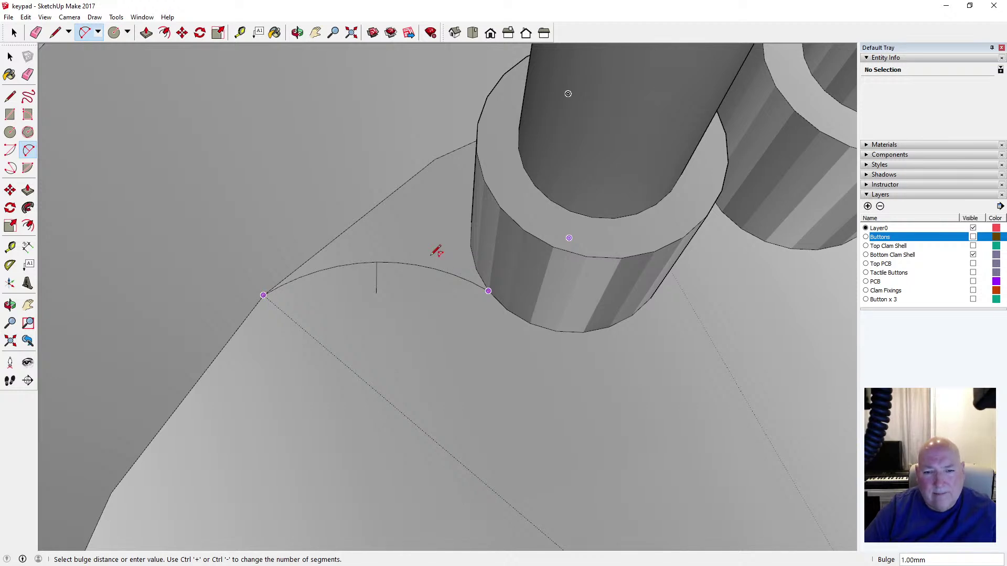
{"action": "key", "text": "Escape"}
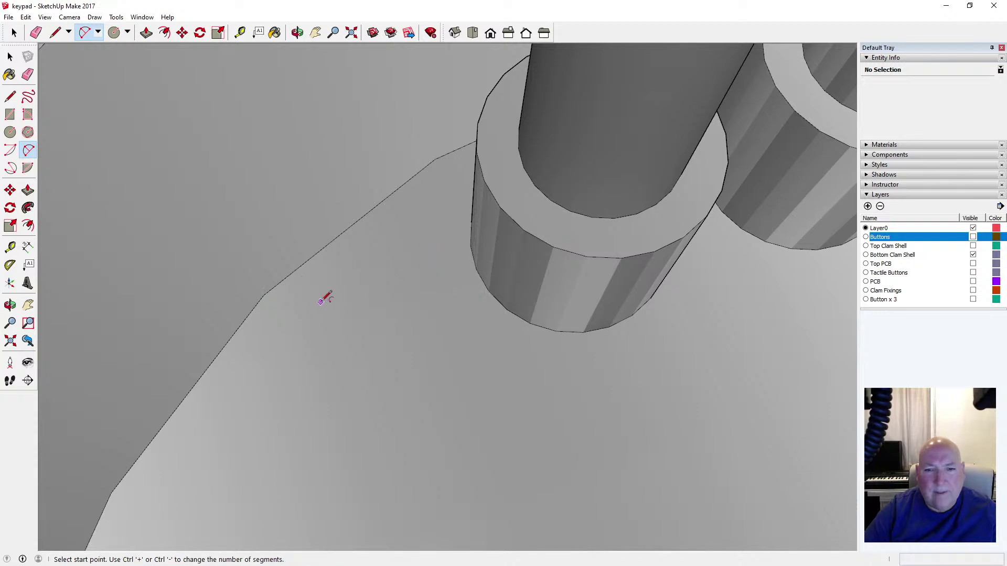
Examine the group of pillars and the surrounding inner wall from several angles
{"action": "scroll", "coordinate": [321, 300], "scroll_direction": "down", "scroll_amount": 4}
{"action": "scroll", "coordinate": [321, 301], "scroll_direction": "down", "scroll_amount": 2}
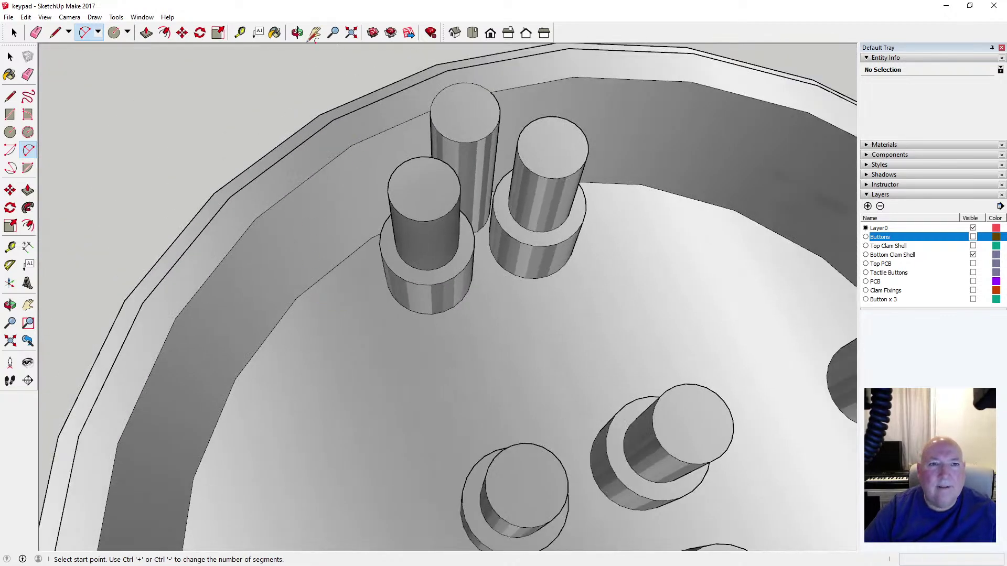
{"action": "left_click", "coordinate": [297, 32]}
{"action": "left_click_drag", "start_coordinate": [389, 212], "coordinate": [140, 74]}
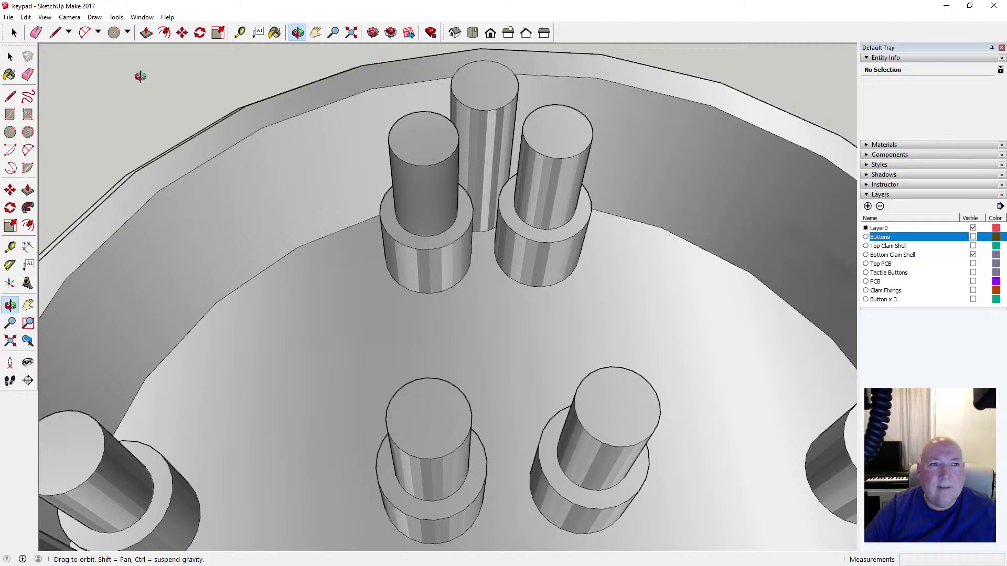
{"action": "left_click", "coordinate": [73, 20]}
{"action": "left_click", "coordinate": [228, 6]}
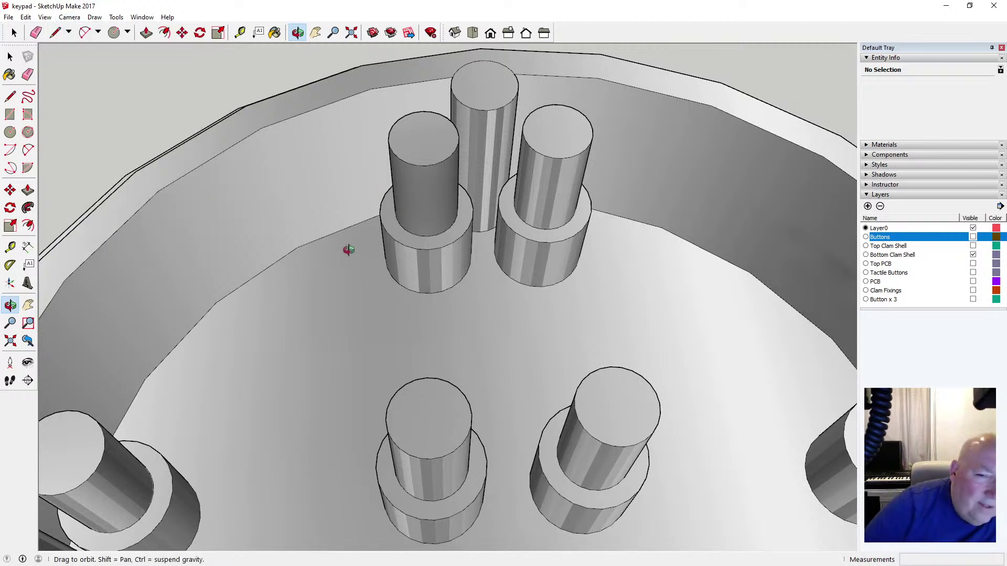
{"action": "left_click_drag", "start_coordinate": [385, 288], "coordinate": [351, 338]}
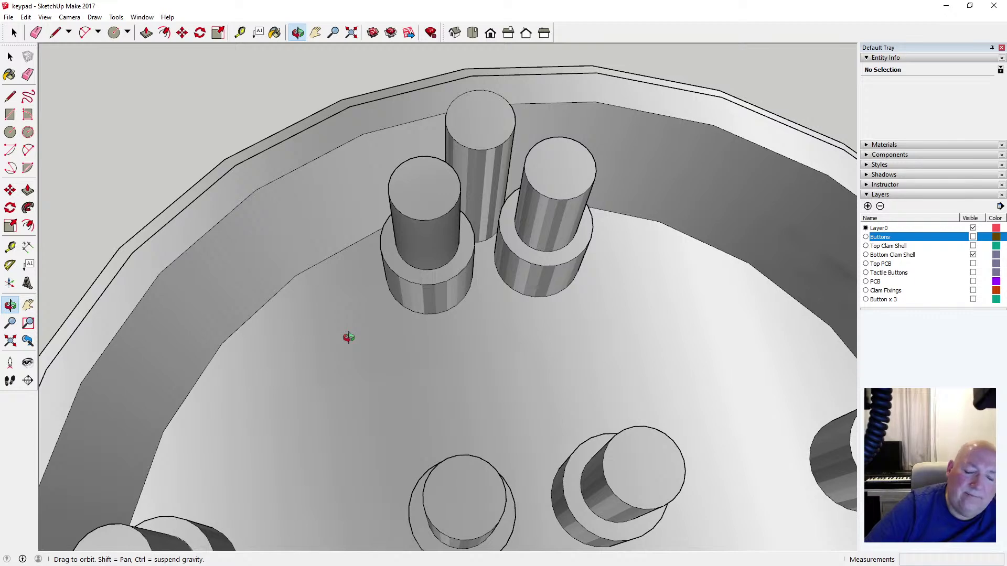
{"action": "left_click_drag", "start_coordinate": [365, 323], "coordinate": [331, 276]}
Draw a straight line about 7.9 mm long from the left pillar collar's base to the nearby inner wall corner
{"action": "left_click", "coordinate": [10, 96]}
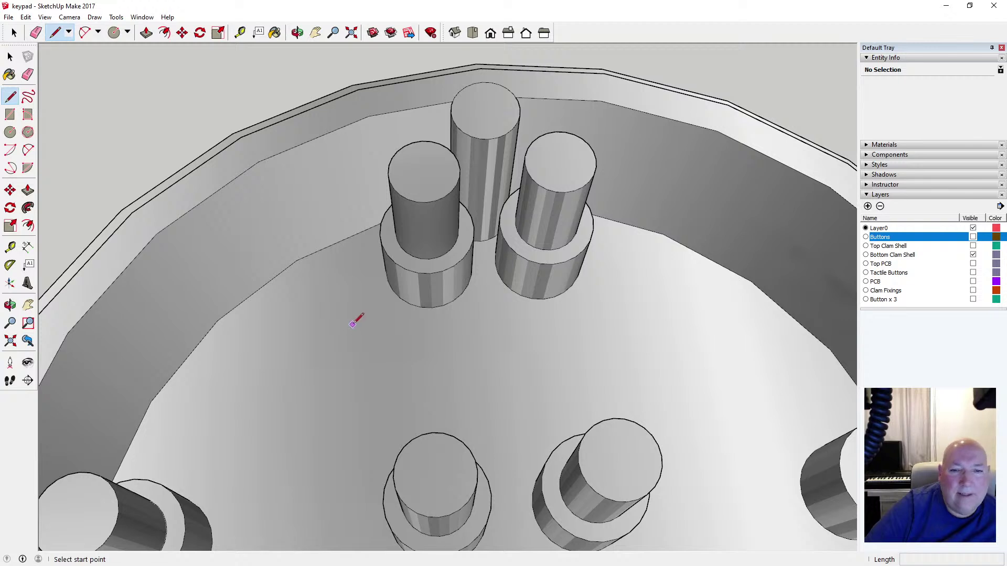
{"action": "left_click", "coordinate": [400, 298]}
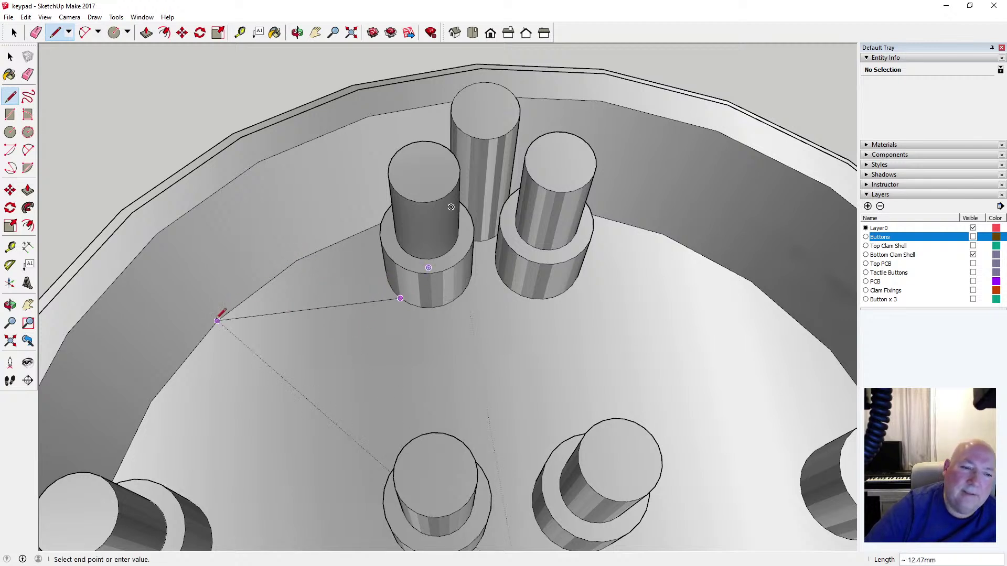
{"action": "type", "text": "7"}
{"action": "key", "text": "Return"}
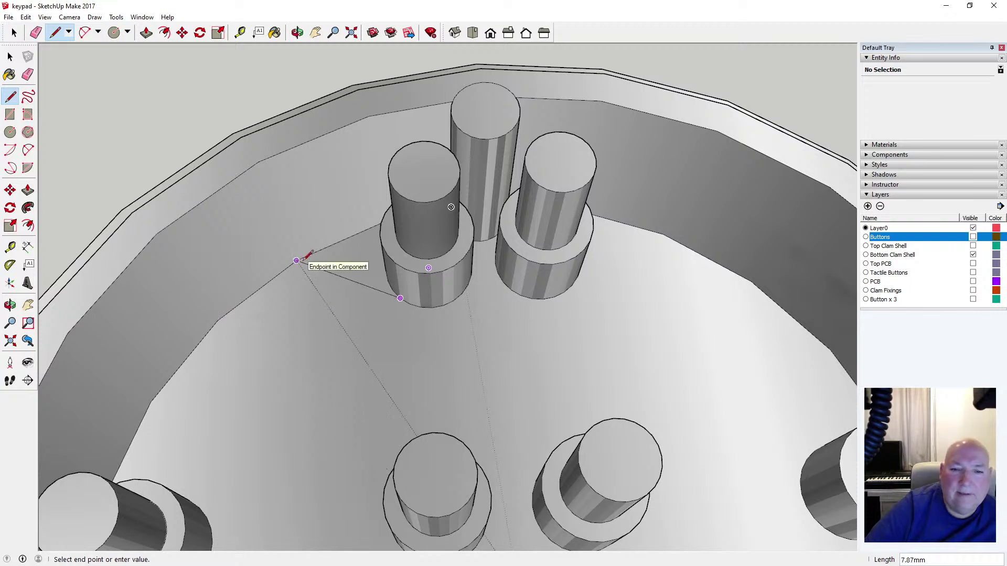
{"action": "left_click", "coordinate": [296, 260]}
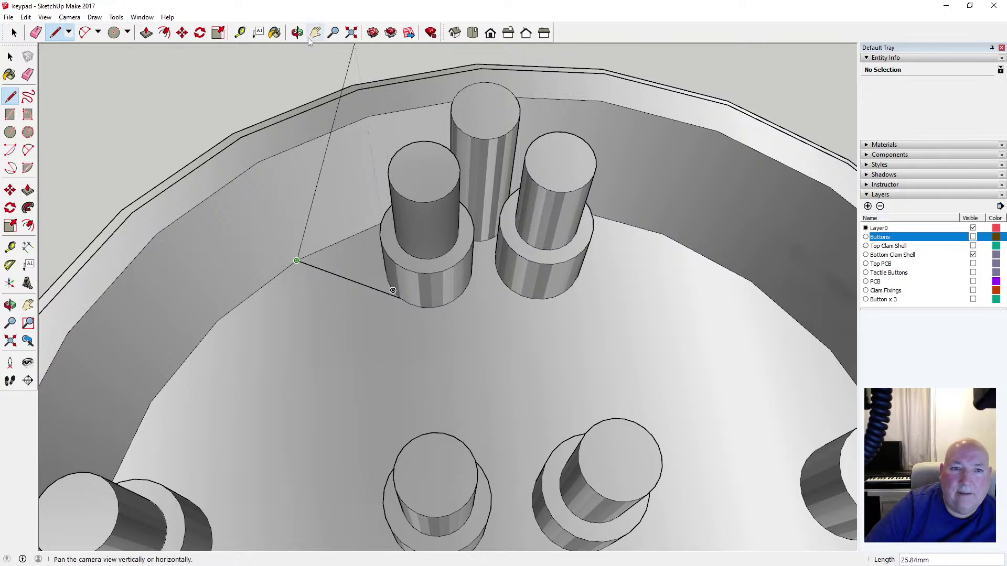
{"action": "left_click", "coordinate": [304, 36]}
{"action": "mouse_move", "coordinate": [388, 126]}
{"action": "left_mouse_down"}
{"action": "mouse_move", "coordinate": [431, 173]}
{"action": "mouse_move", "coordinate": [461, 231]}
{"action": "mouse_move", "coordinate": [486, 221]}
{"action": "mouse_move", "coordinate": [464, 192]}
{"action": "mouse_move", "coordinate": [371, 184]}
{"action": "left_mouse_up"}
Undo the line and redraw it from the same wall corner to a point further around the collar's base
{"action": "left_click", "coordinate": [25, 17]}
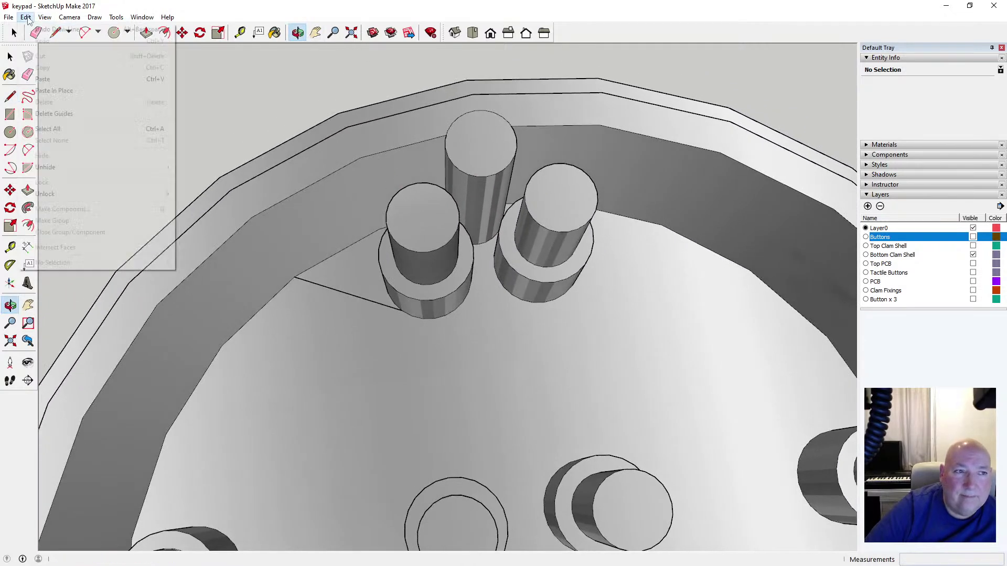
{"action": "left_click", "coordinate": [52, 29]}
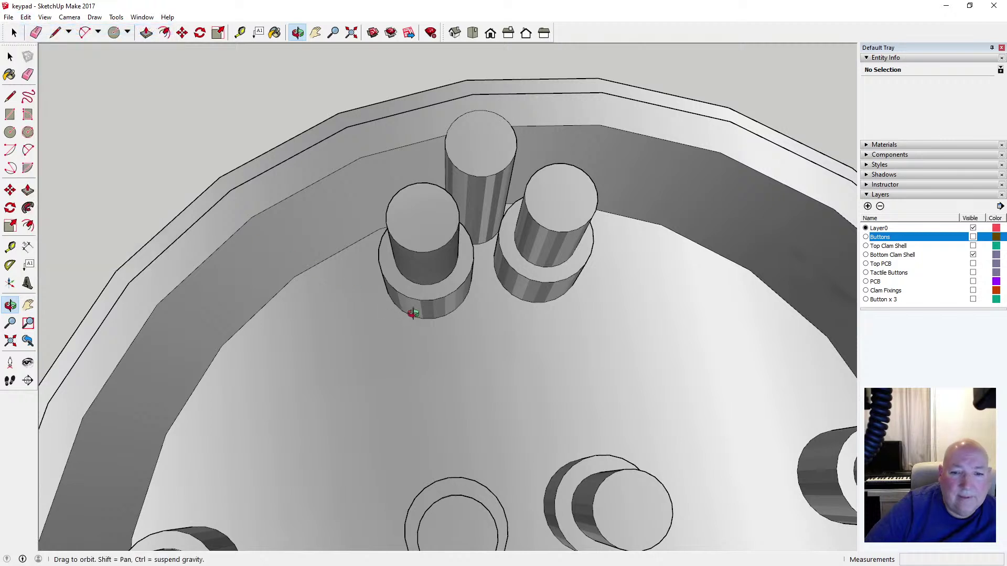
{"action": "key", "text": "l"}
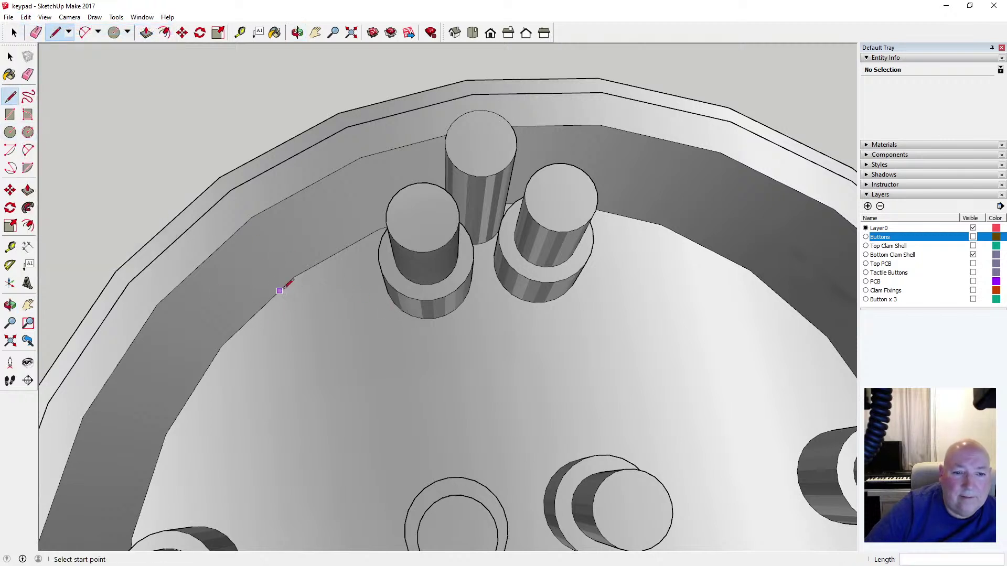
{"action": "left_click", "coordinate": [294, 276]}
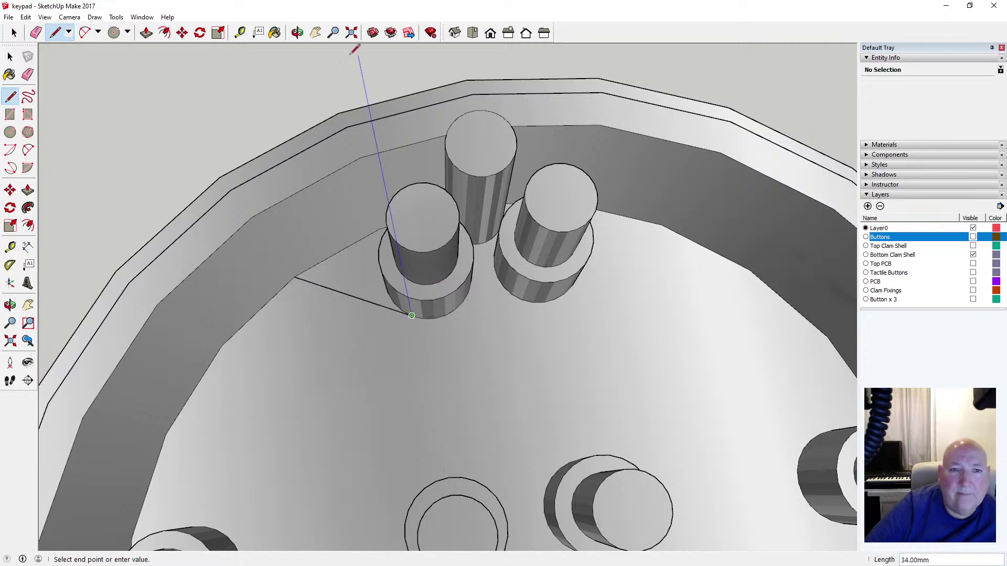
Draw a matching line about 8.6 mm long from the opposite inner wall corner to the neighbouring pillar collar's base
{"action": "left_click", "coordinate": [297, 33]}
{"action": "left_click_drag", "start_coordinate": [525, 163], "coordinate": [457, 296]}
{"action": "scroll", "coordinate": [454, 294], "scroll_direction": "up", "scroll_amount": 5}
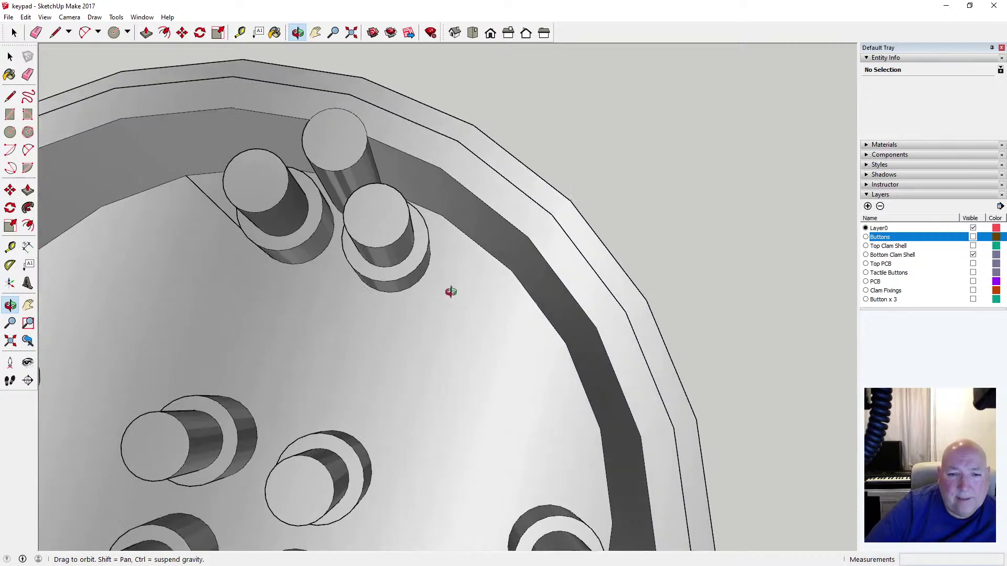
{"action": "left_click", "coordinate": [10, 96]}
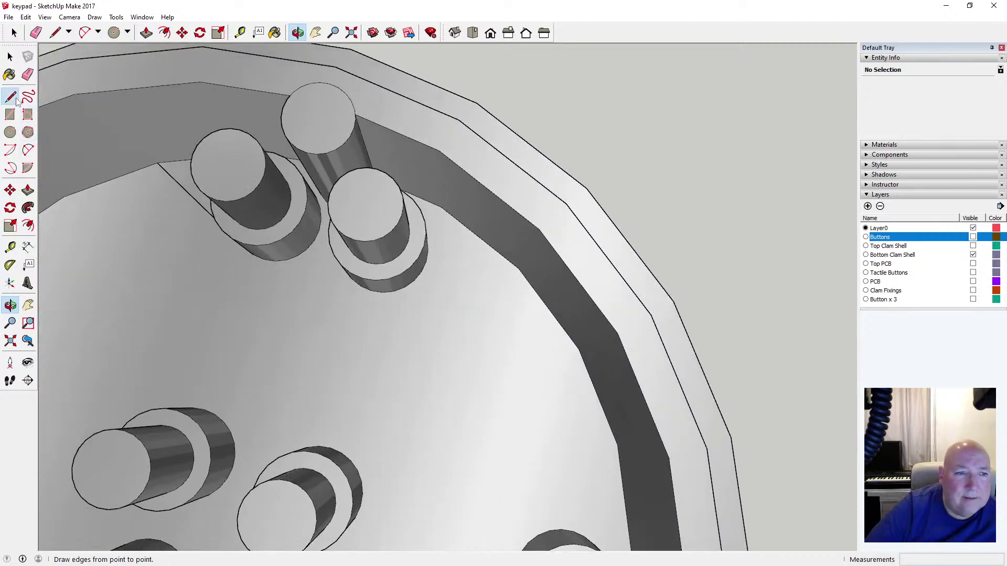
{"action": "left_click", "coordinate": [244, 247]}
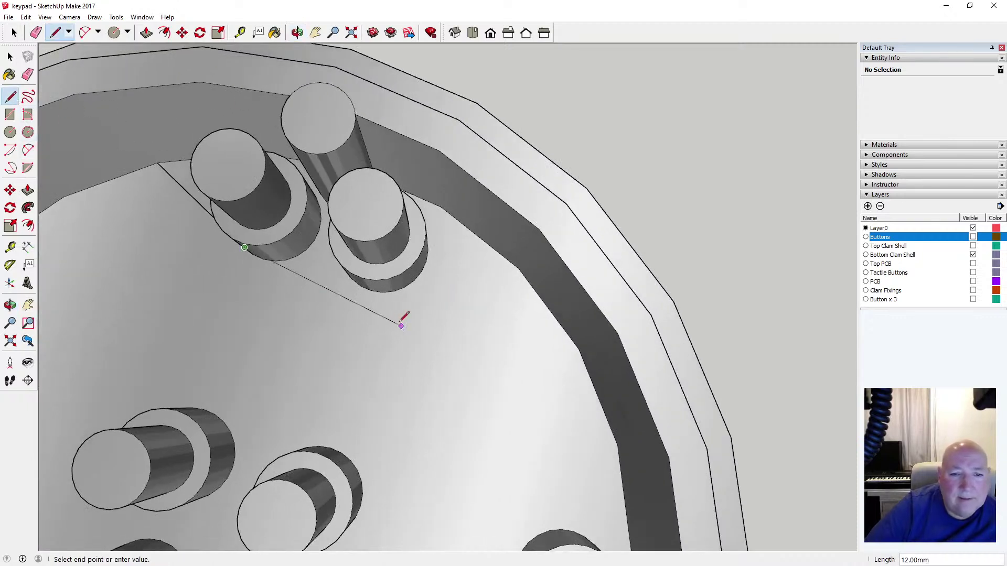
{"action": "key", "text": "Escape"}
{"action": "left_click", "coordinate": [518, 268]}
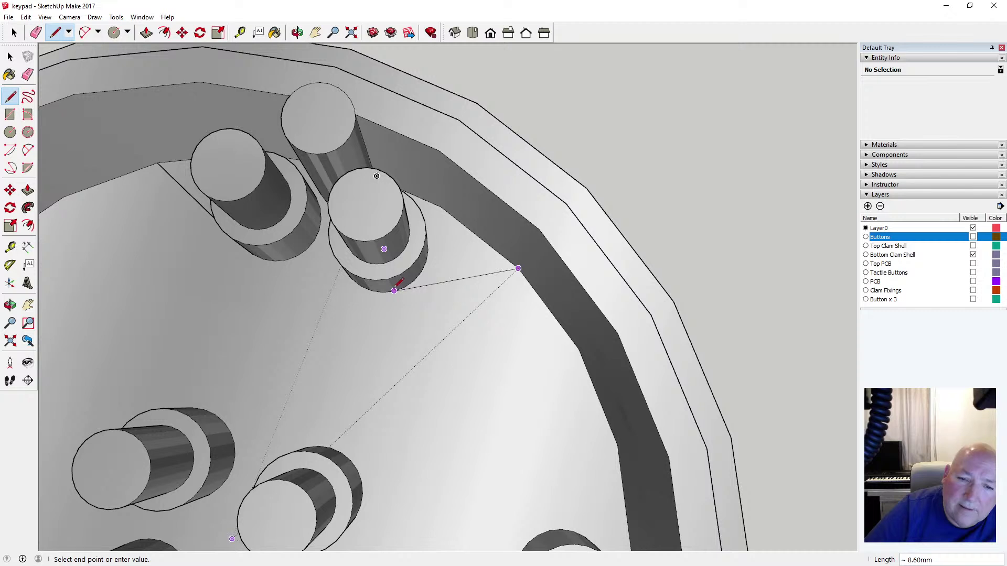
{"action": "scroll", "coordinate": [394, 290], "scroll_direction": "up", "scroll_amount": 3}
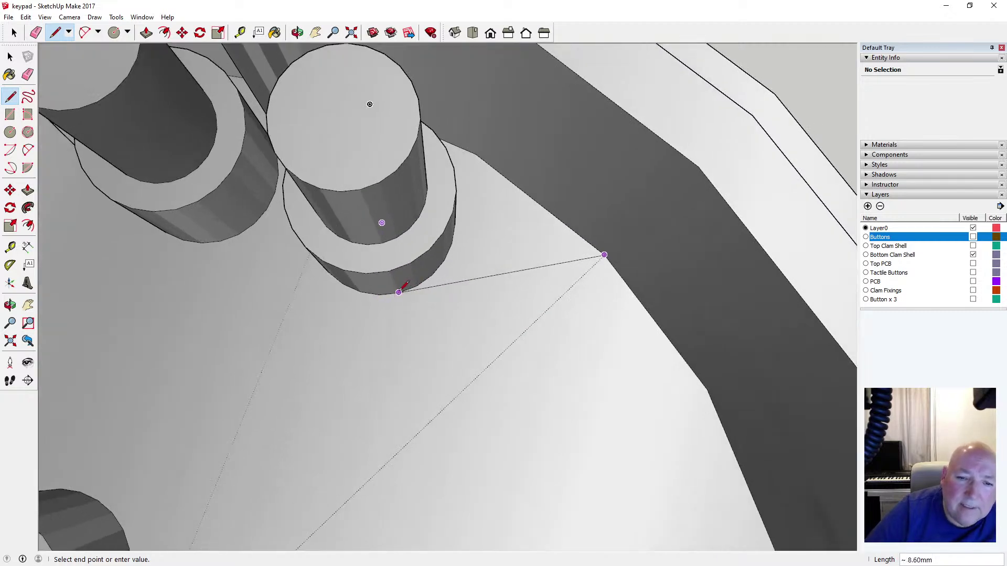
{"action": "left_click", "coordinate": [399, 292]}
{"action": "middle_click_drag", "start_coordinate": [423, 353], "coordinate": [407, 331]}
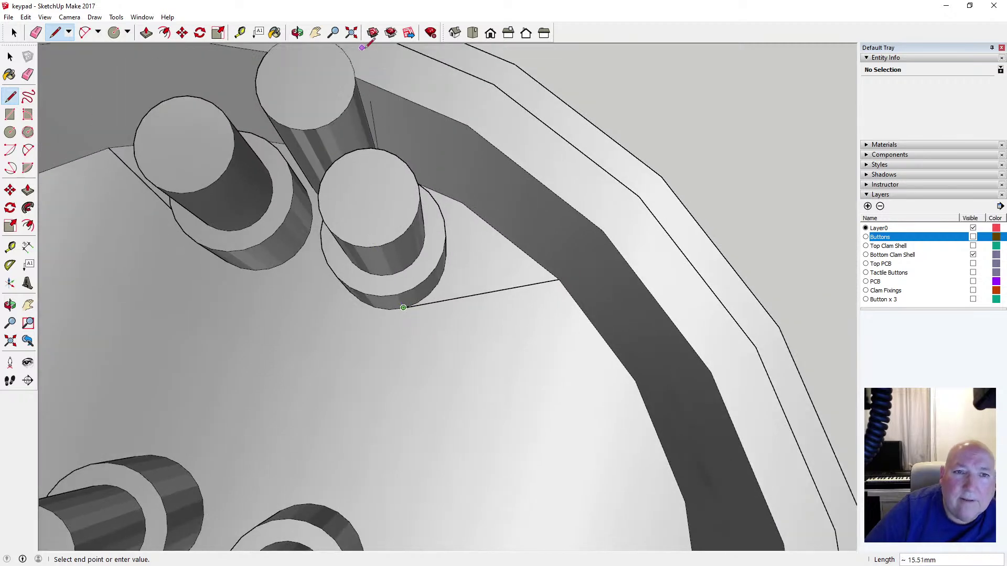
Show the shell from the top in parallel projection
{"action": "left_click", "coordinate": [472, 32]}
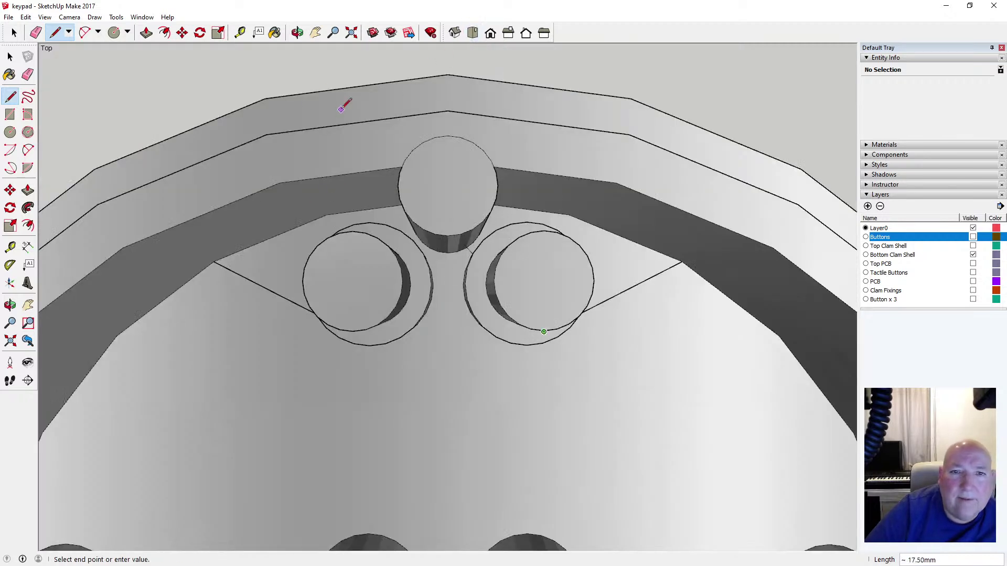
{"action": "left_click", "coordinate": [490, 32]}
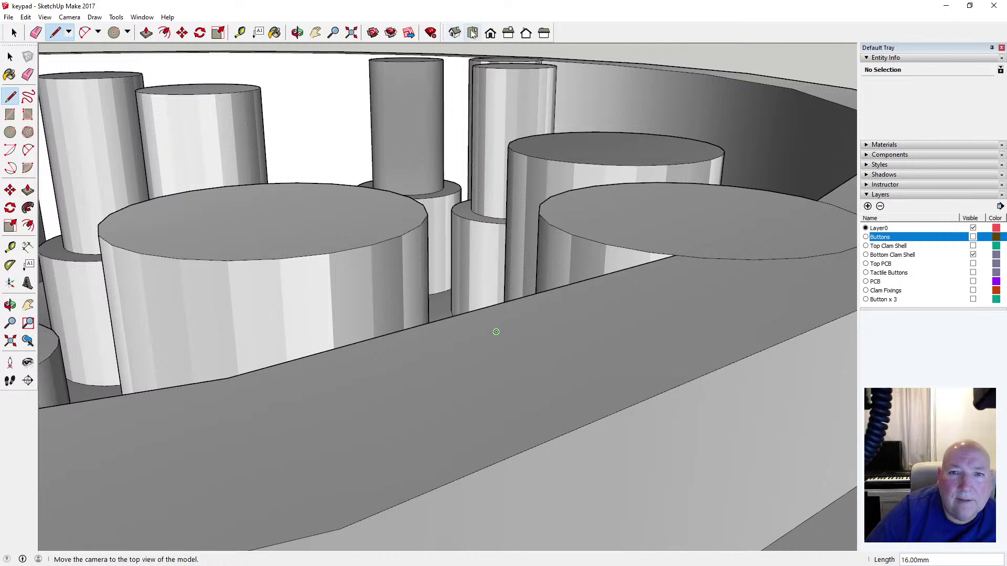
{"action": "left_click", "coordinate": [473, 32]}
{"action": "key", "text": "space"}
{"action": "scroll", "coordinate": [156, 171], "scroll_direction": "down", "scroll_amount": 2}
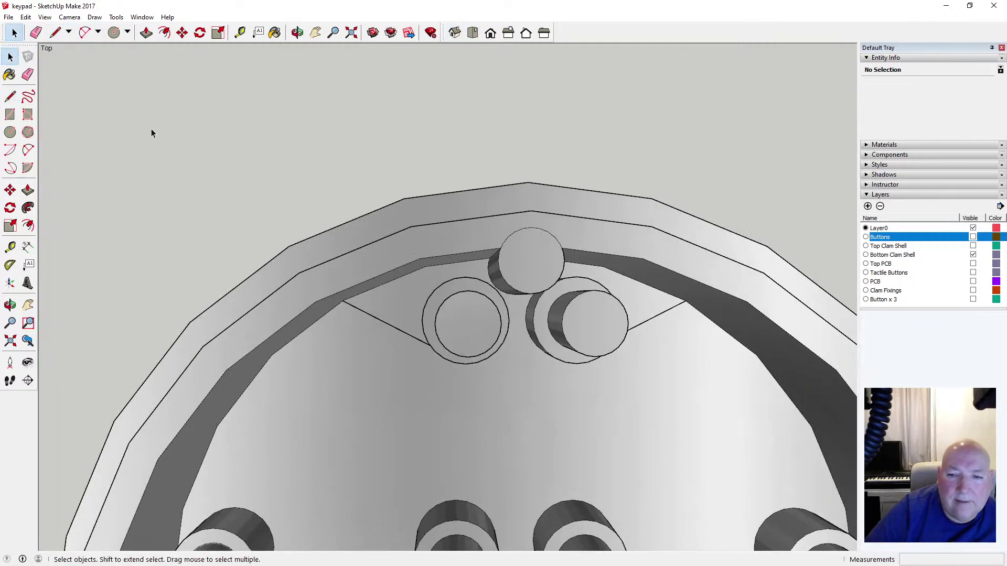
{"action": "left_click", "coordinate": [69, 16]}
{"action": "left_click", "coordinate": [96, 70]}
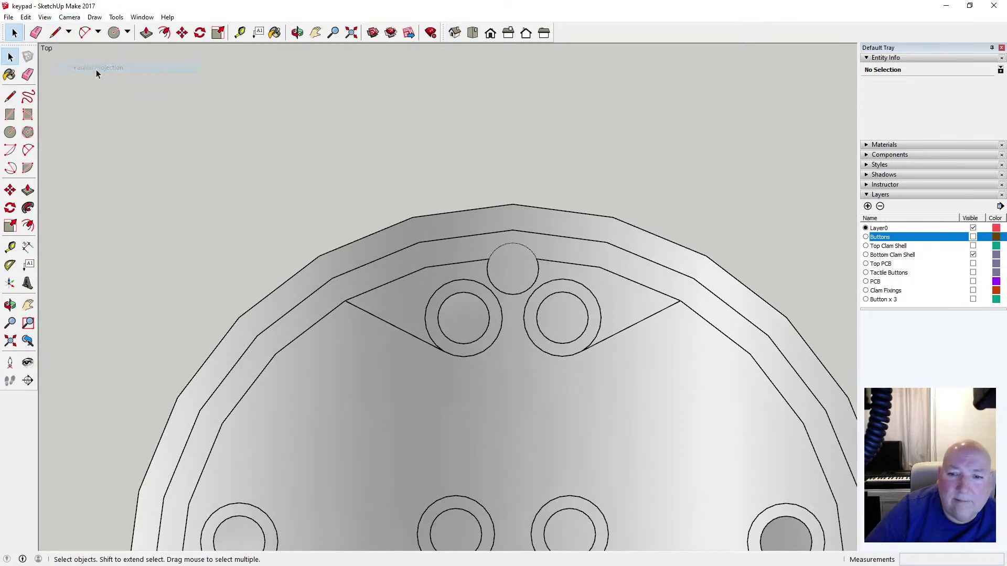
Draw a horizontal line about 7.65 mm long joining the lowest points of the two pillar collars
{"action": "scroll", "coordinate": [577, 317], "scroll_direction": "up", "scroll_amount": 2}
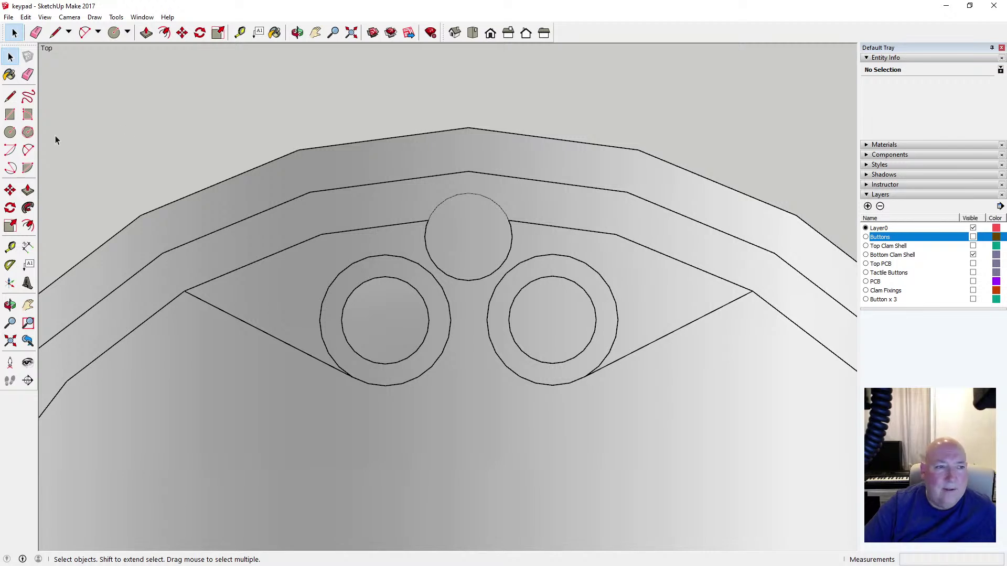
{"action": "left_click", "coordinate": [10, 96]}
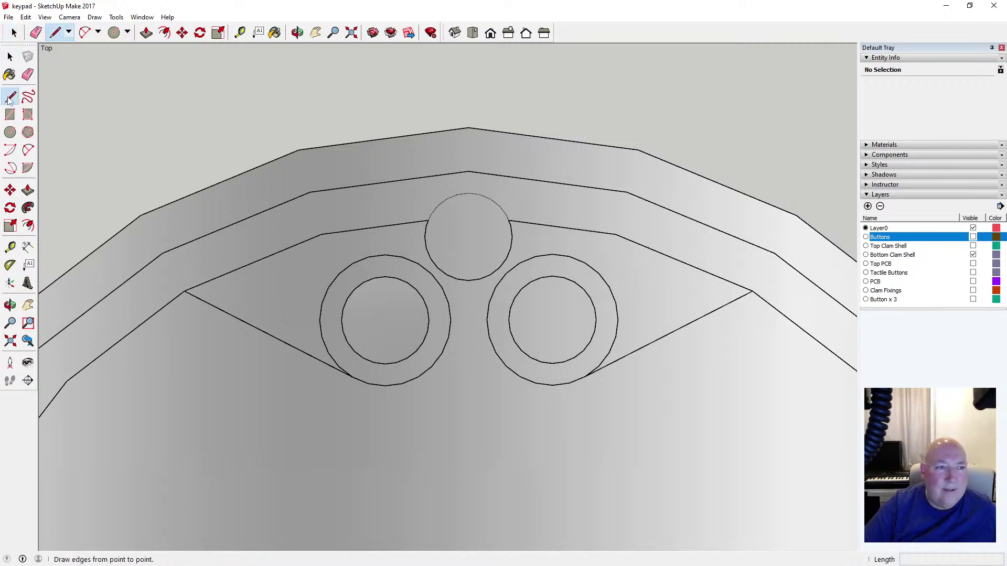
{"action": "left_click", "coordinate": [385, 385]}
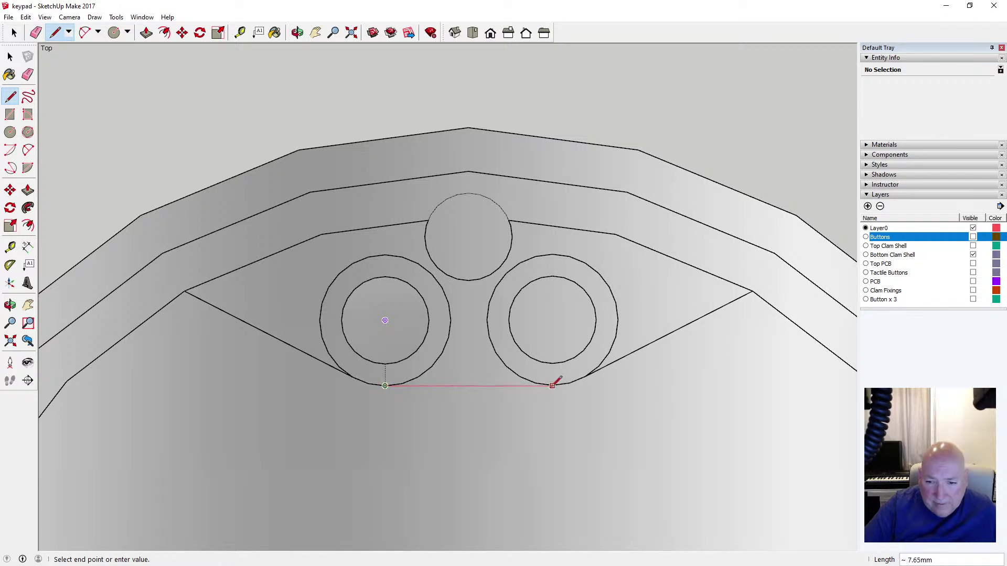
{"action": "left_click", "coordinate": [552, 385]}
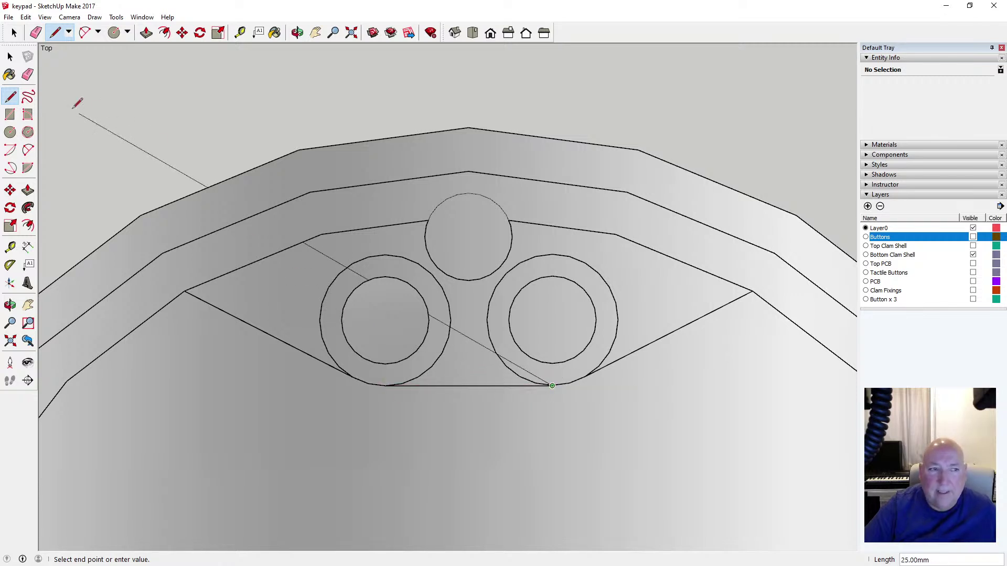
Draw a line on the shell floor joining the bases of the two pillar collars, and delete the misplaced line between the collars' upper edges
{"action": "key", "text": "space"}
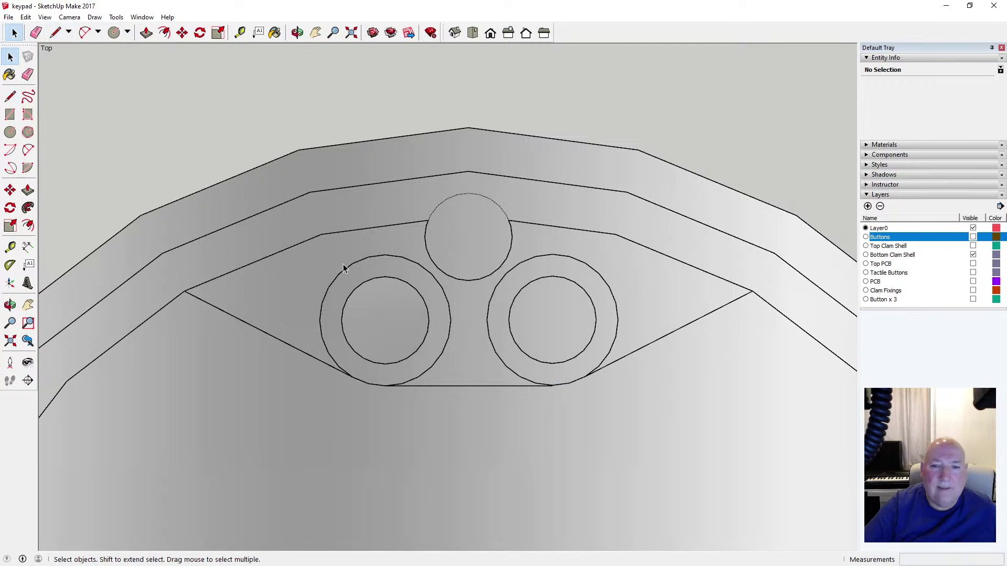
{"action": "scroll", "coordinate": [344, 259], "scroll_direction": "down", "scroll_amount": 2}
{"action": "scroll", "coordinate": [344, 260], "scroll_direction": "down", "scroll_amount": 2}
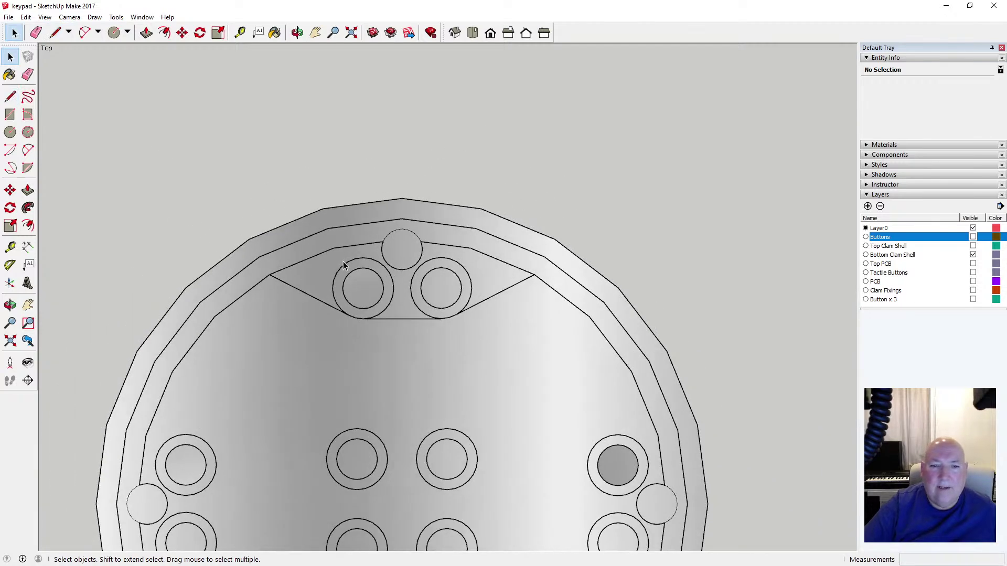
{"action": "left_click", "coordinate": [297, 34]}
{"action": "left_click_drag", "start_coordinate": [373, 225], "coordinate": [375, 125]}
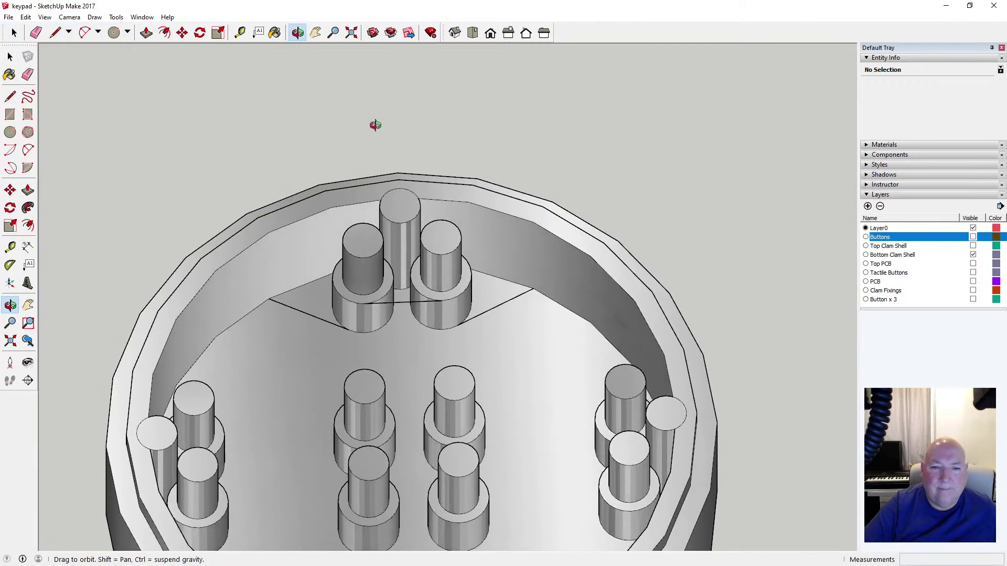
{"action": "left_click_drag", "start_coordinate": [353, 225], "coordinate": [353, 277]}
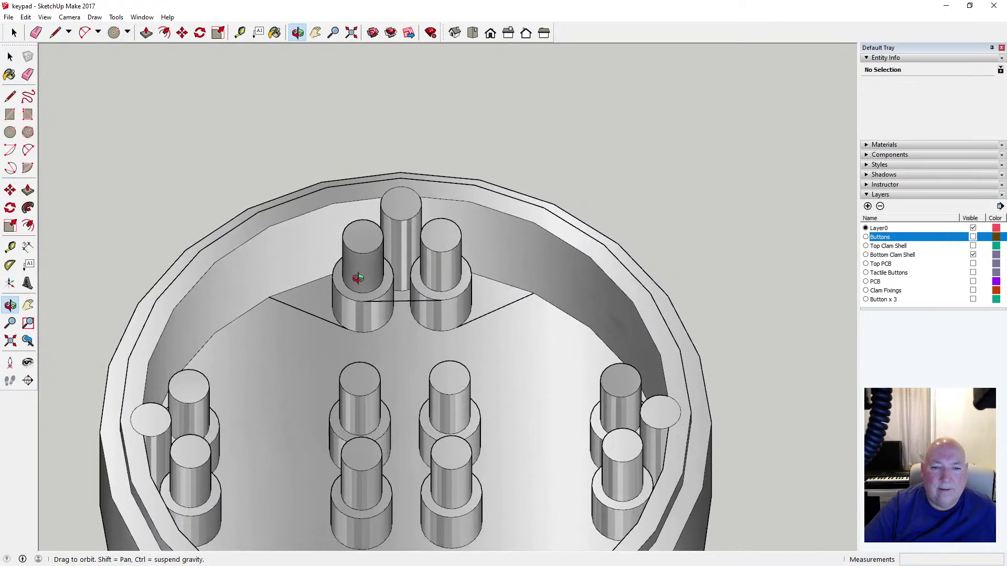
{"action": "key", "text": "l"}
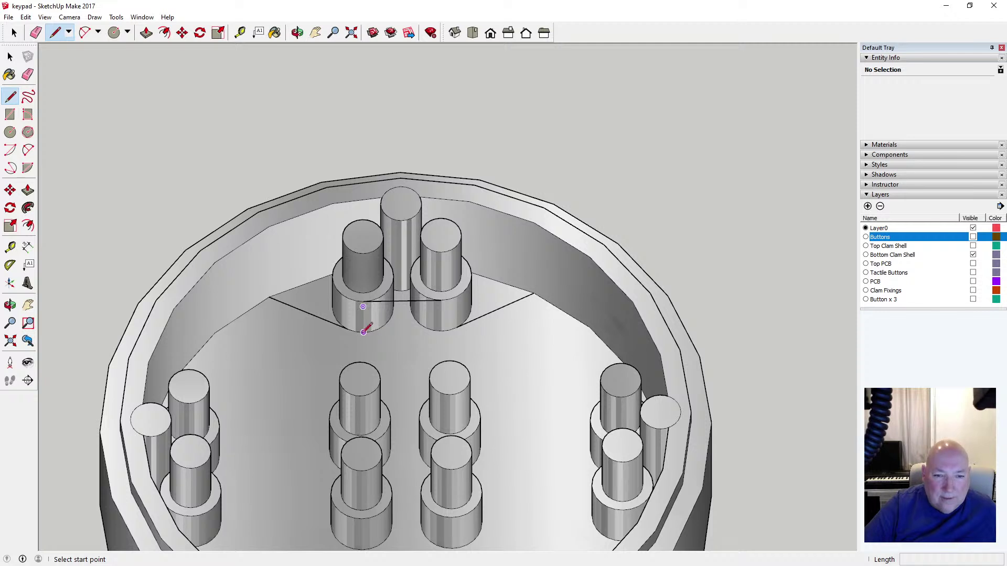
{"action": "left_click", "coordinate": [362, 306]}
{"action": "left_click", "coordinate": [363, 332]}
{"action": "left_click", "coordinate": [441, 331]}
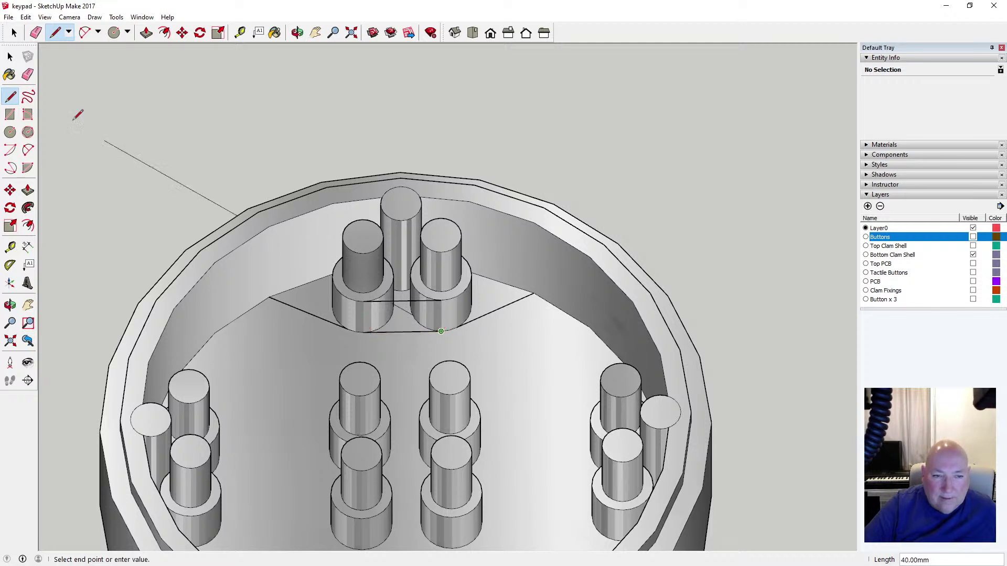
{"action": "key", "text": "space"}
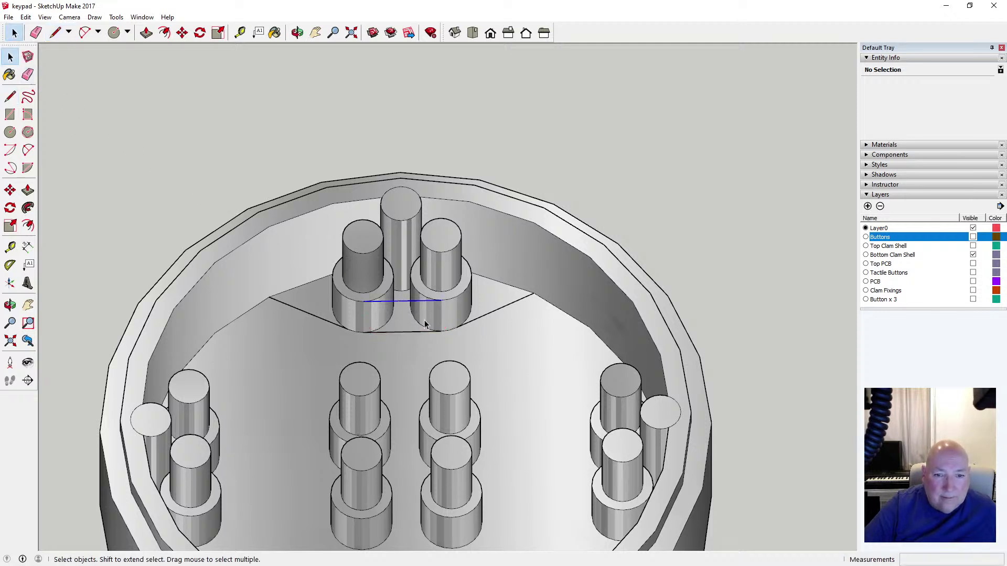
{"action": "key", "text": "Delete"}
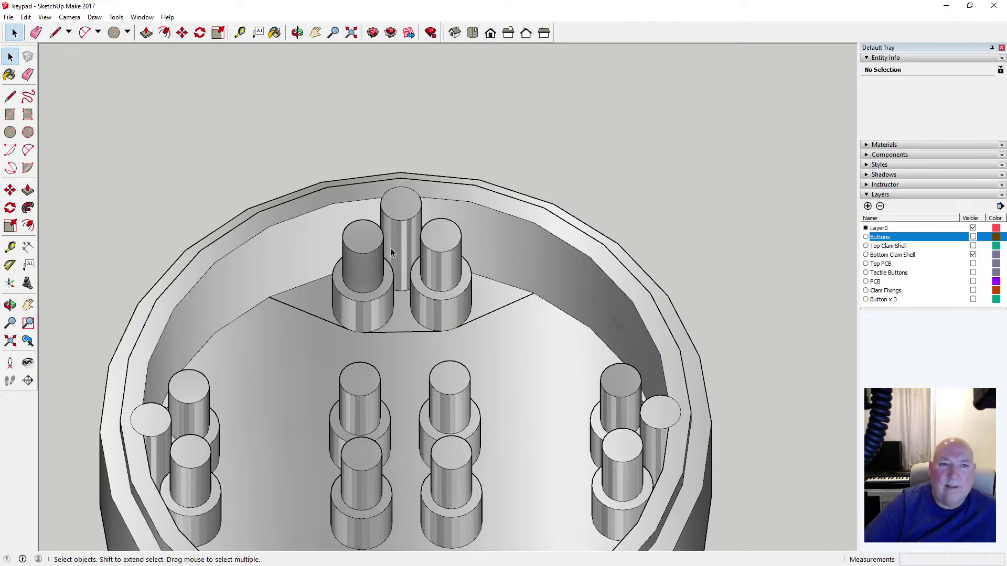
Inspect the pillar group from several angles and switch the camera from parallel projection to perspective
{"action": "left_click", "coordinate": [297, 32]}
{"action": "left_click_drag", "start_coordinate": [427, 236], "coordinate": [395, 279]}
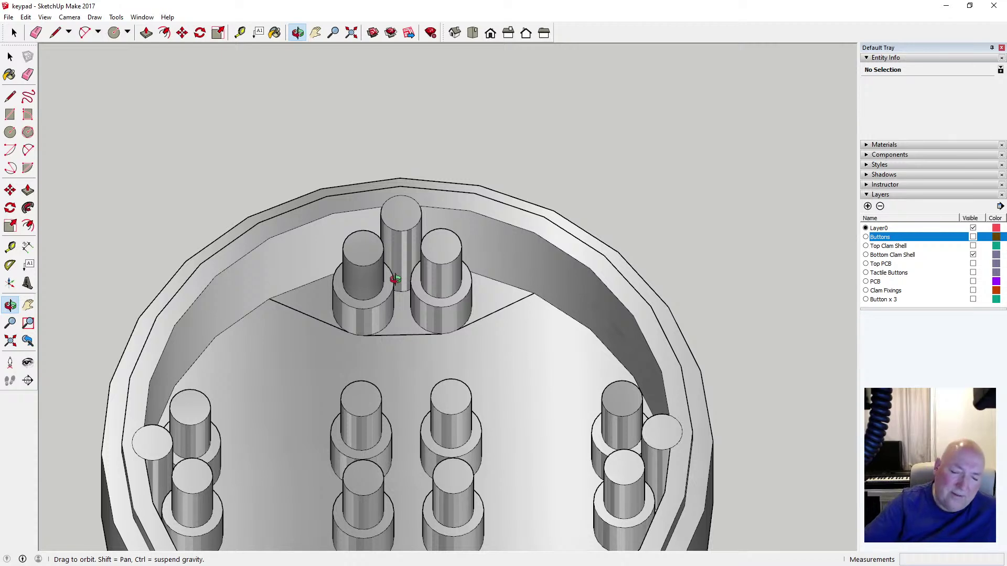
{"action": "left_click_drag", "start_coordinate": [338, 283], "coordinate": [372, 186]}
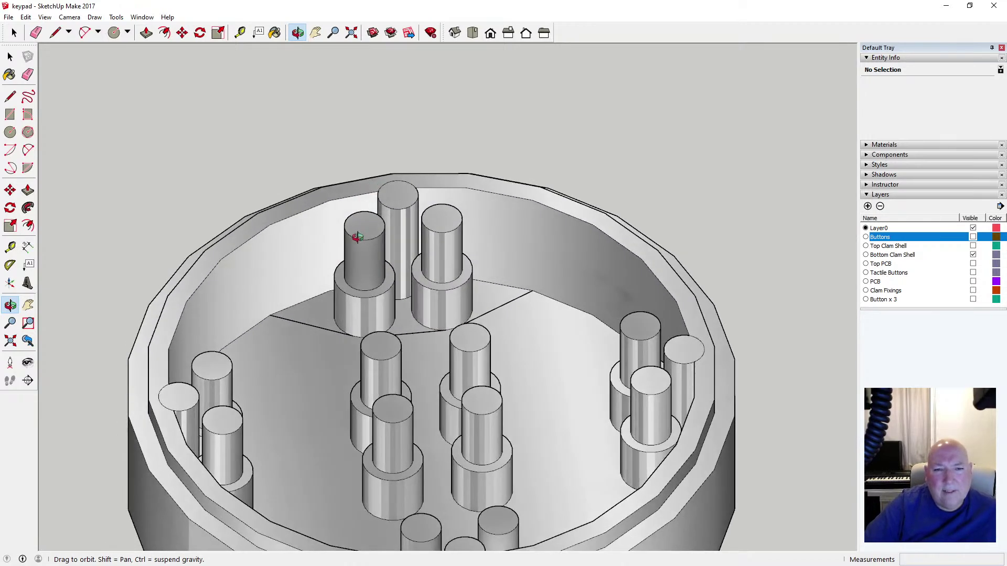
{"action": "left_click_drag", "start_coordinate": [353, 231], "coordinate": [366, 342]}
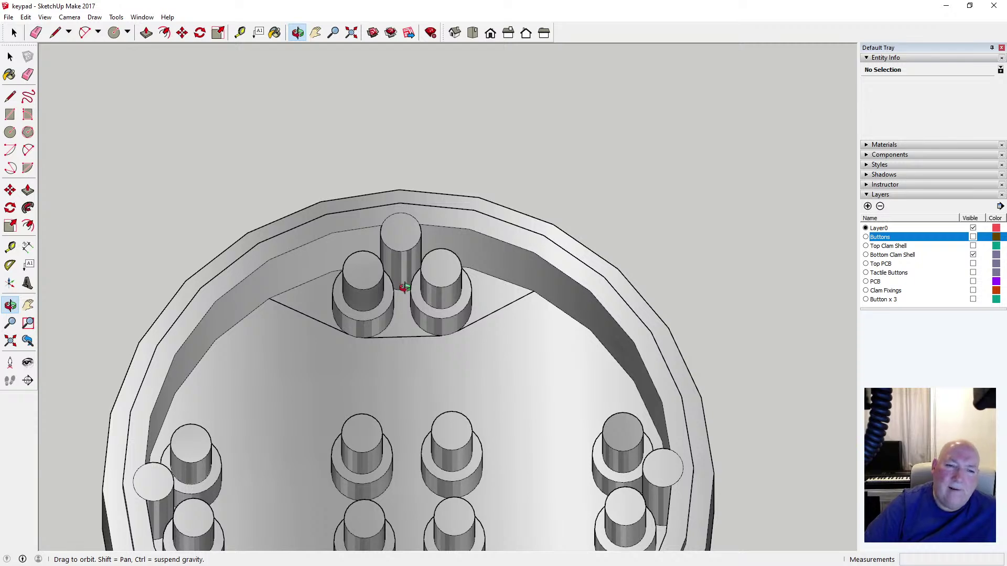
{"action": "left_click_drag", "start_coordinate": [378, 339], "coordinate": [439, 235]}
{"action": "left_click", "coordinate": [69, 17]}
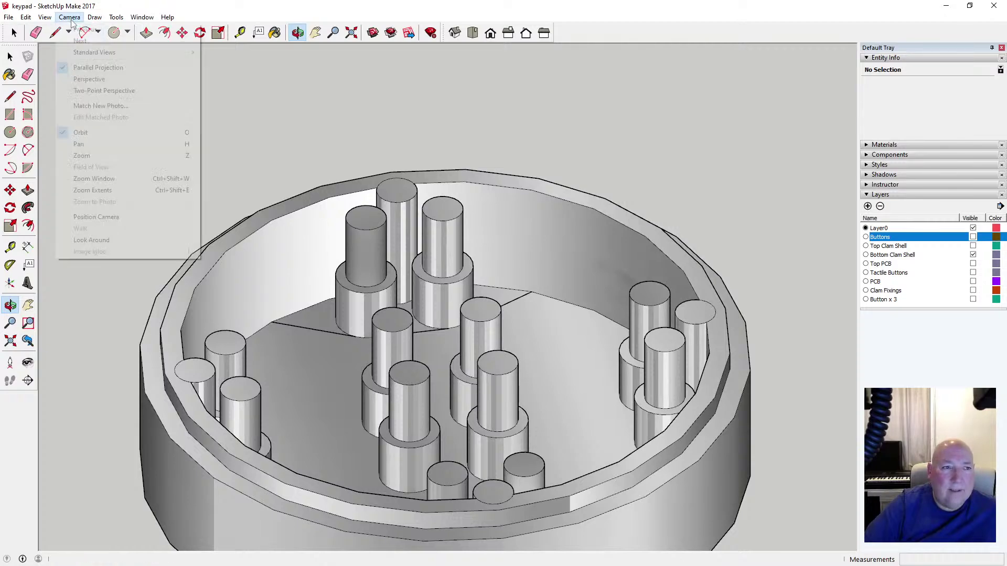
{"action": "left_click", "coordinate": [88, 80]}
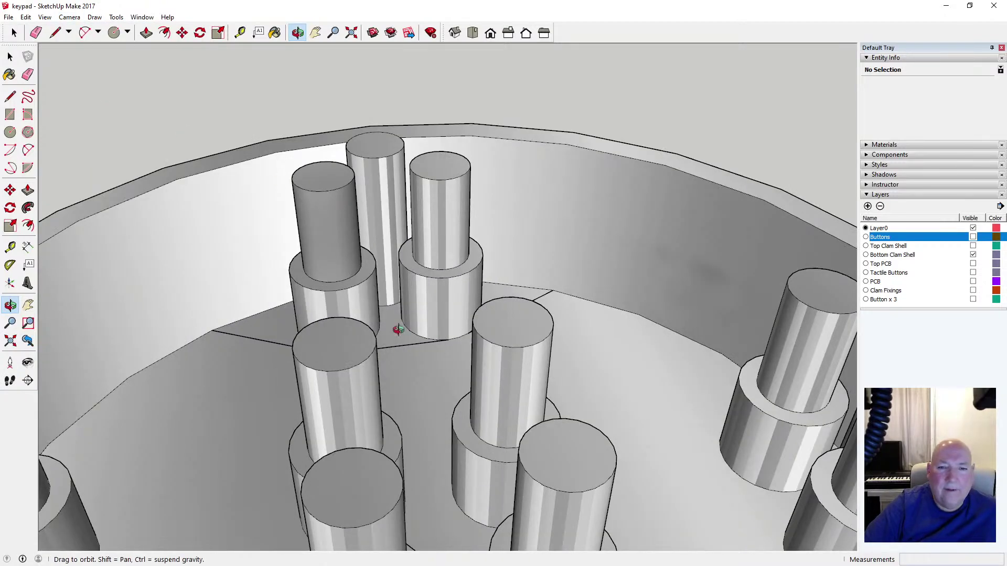
Start a two-point arc near the line joining the inner wall corner to the pillar collar
{"action": "left_click_drag", "start_coordinate": [398, 330], "coordinate": [470, 358]}
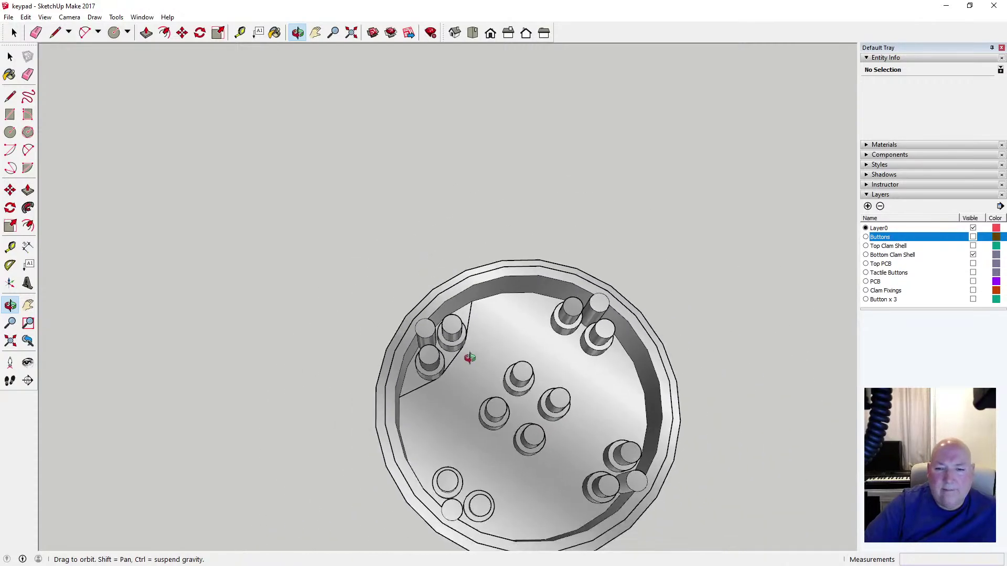
{"action": "scroll", "coordinate": [469, 358], "scroll_direction": "down", "scroll_amount": 2}
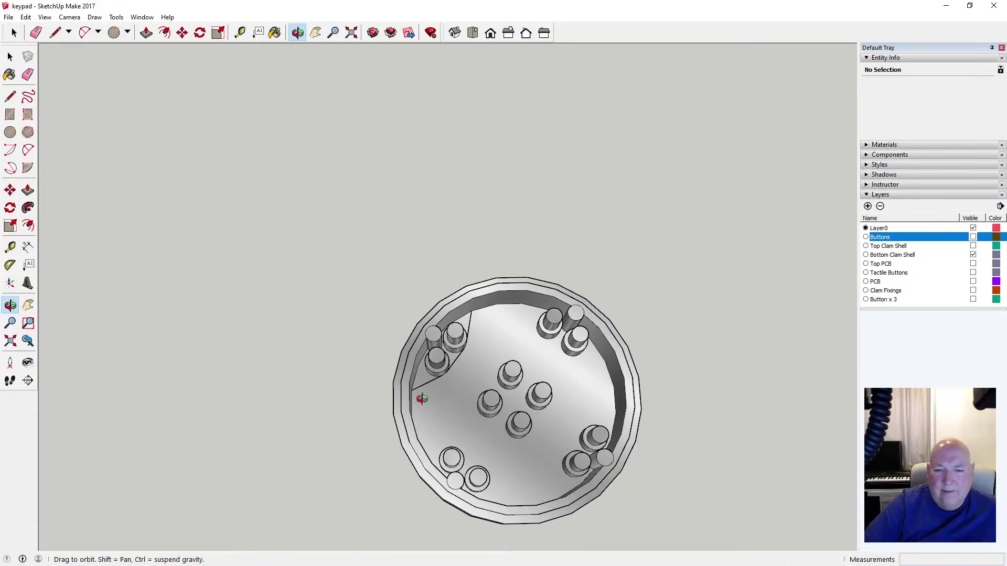
{"action": "left_click_drag", "start_coordinate": [487, 382], "coordinate": [284, 321]}
{"action": "left_click", "coordinate": [10, 56]}
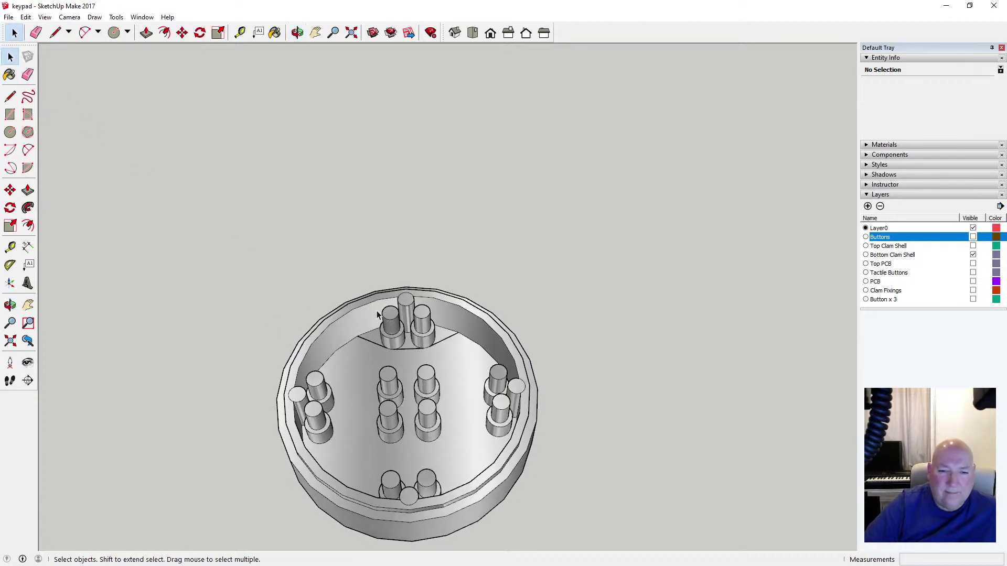
{"action": "scroll", "coordinate": [358, 348], "scroll_direction": "up", "scroll_amount": 3}
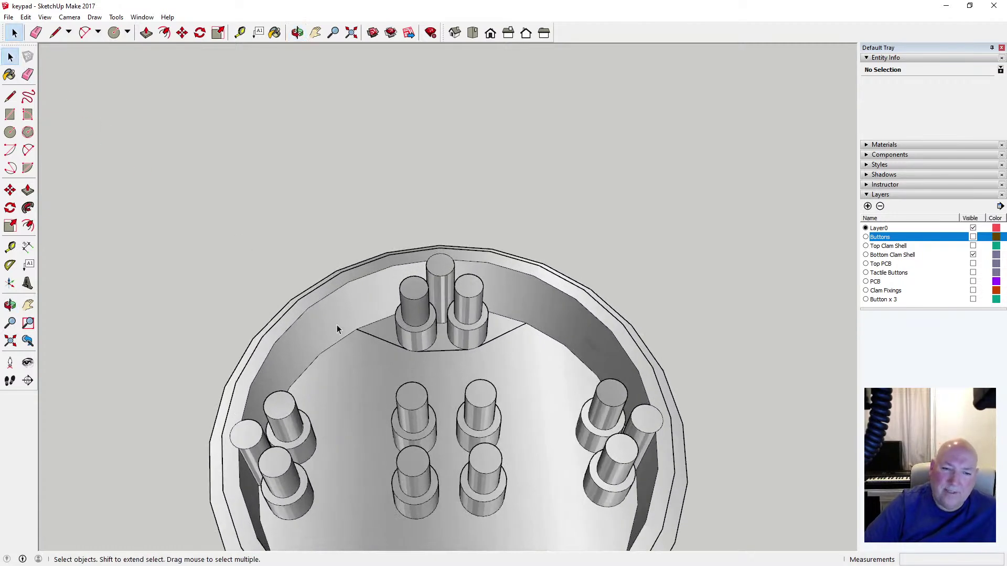
{"action": "scroll", "coordinate": [365, 336], "scroll_direction": "up", "scroll_amount": 4}
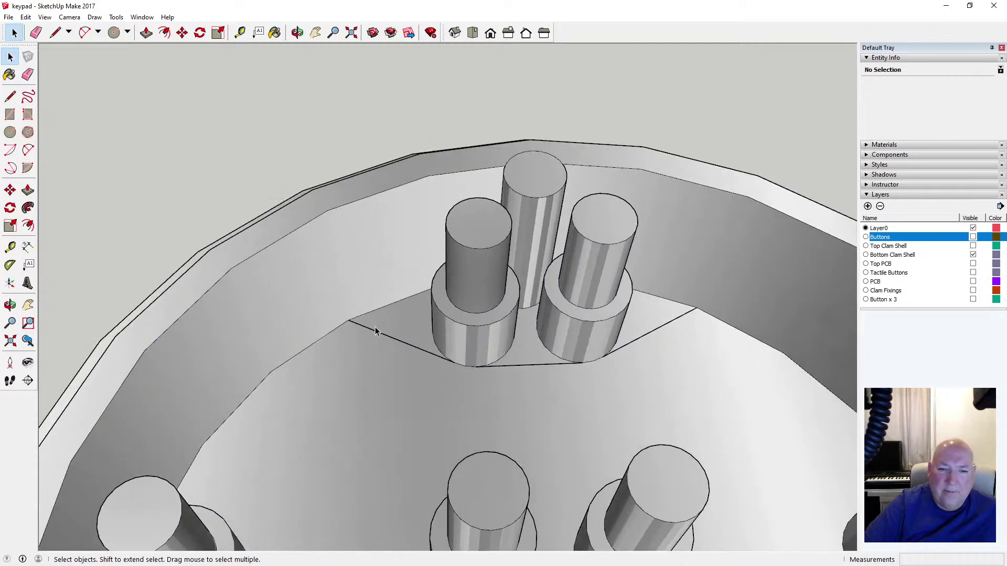
{"action": "scroll", "coordinate": [471, 349], "scroll_direction": "down", "scroll_amount": 2}
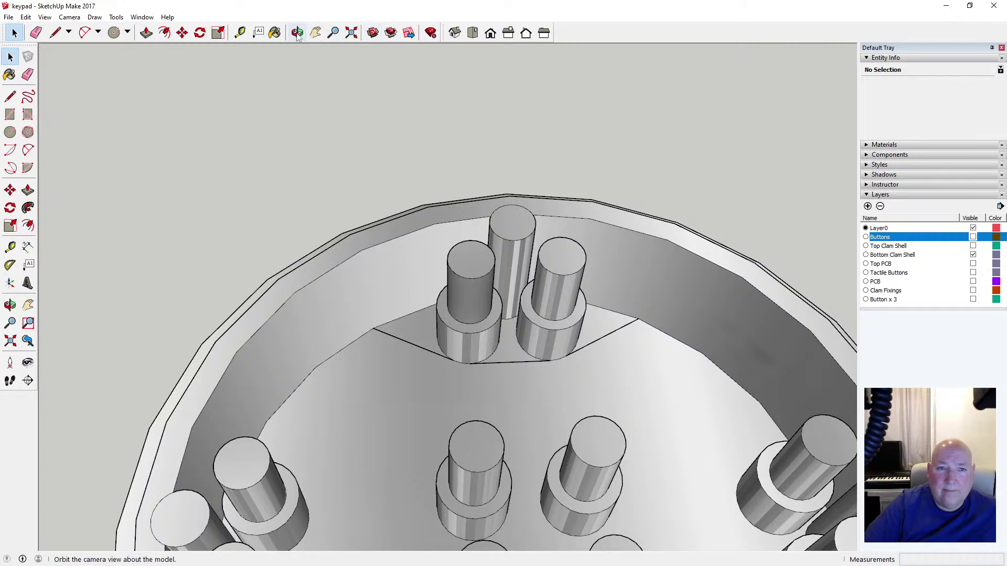
{"action": "left_click", "coordinate": [297, 33]}
{"action": "left_click_drag", "start_coordinate": [532, 202], "coordinate": [528, 386]}
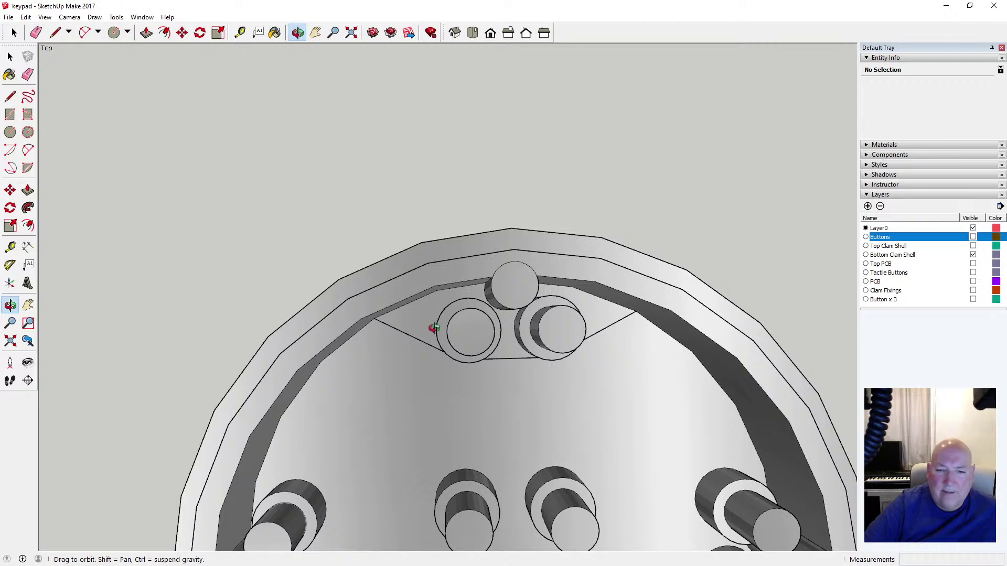
{"action": "scroll", "coordinate": [433, 318], "scroll_direction": "up", "scroll_amount": 6}
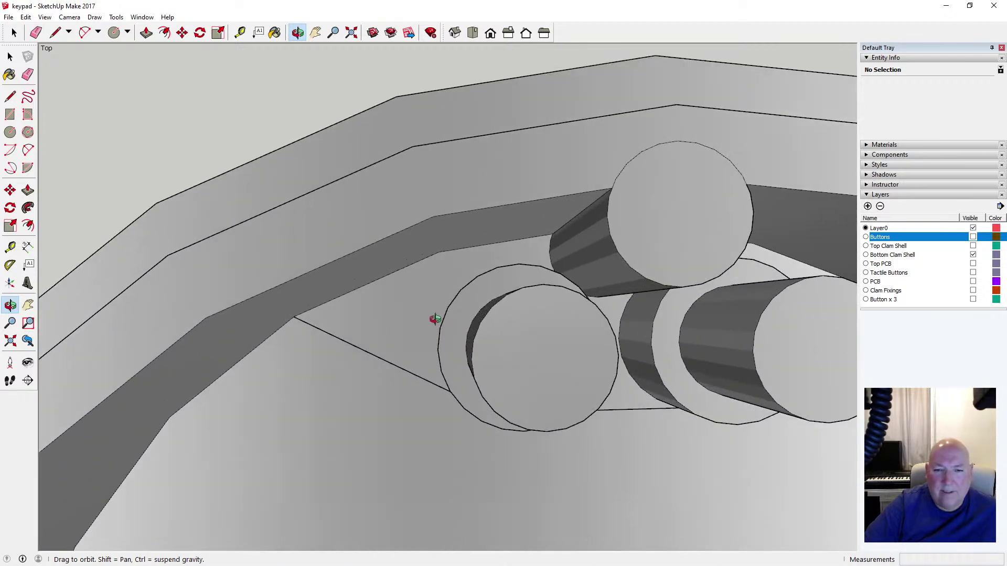
{"action": "left_click", "coordinate": [28, 149]}
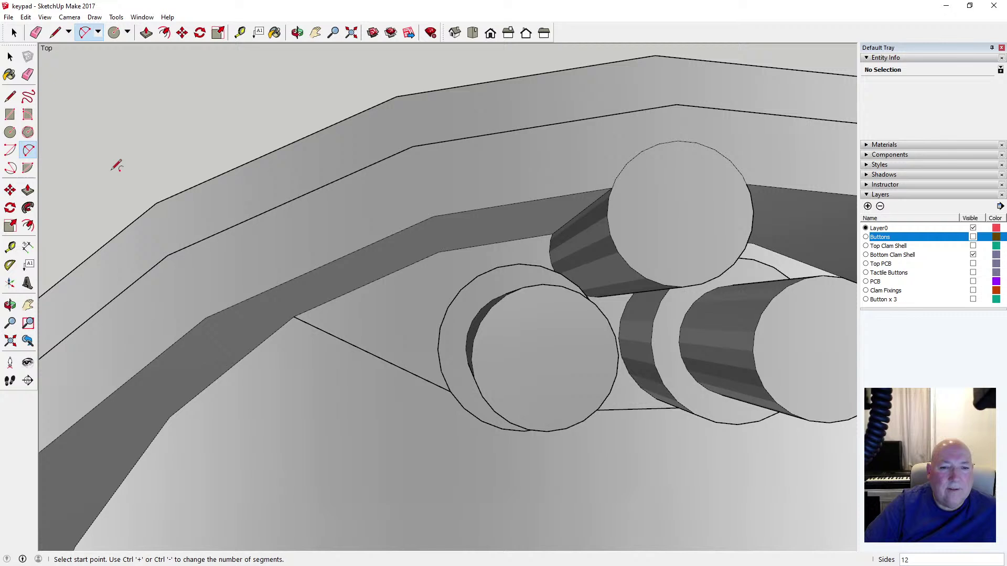
{"action": "left_click", "coordinate": [365, 283]}
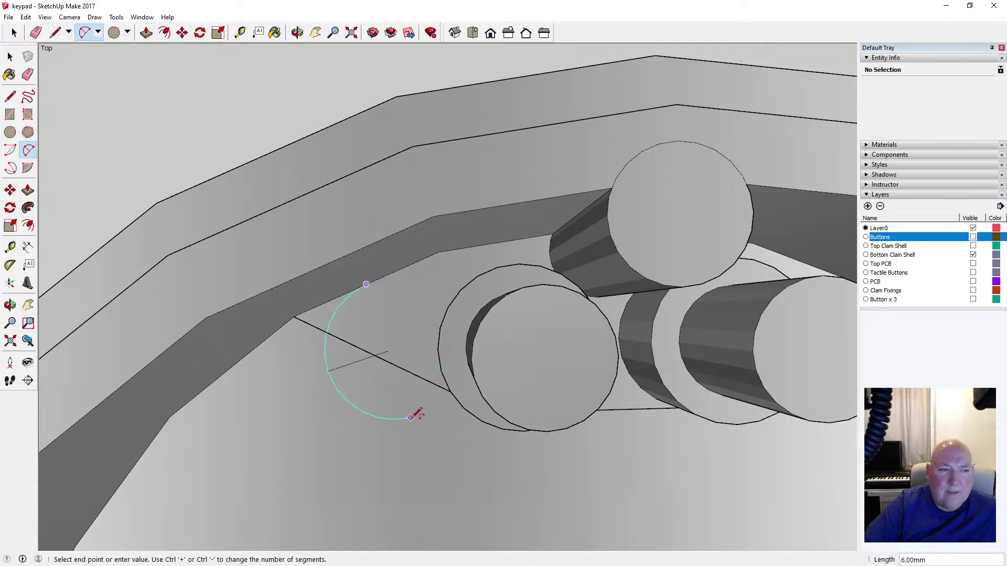
{"action": "left_click", "coordinate": [10, 150]}
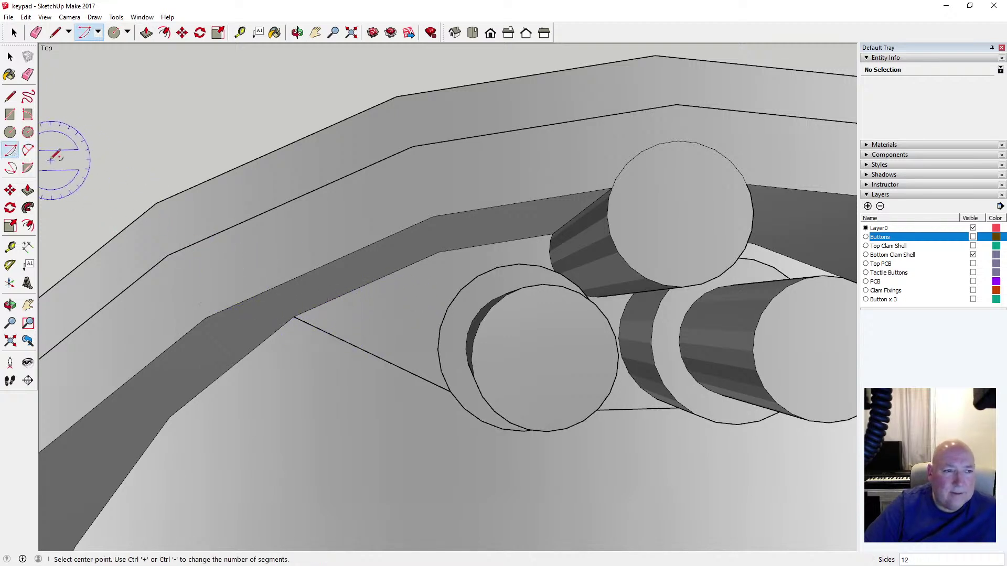
{"action": "left_click", "coordinate": [10, 168]}
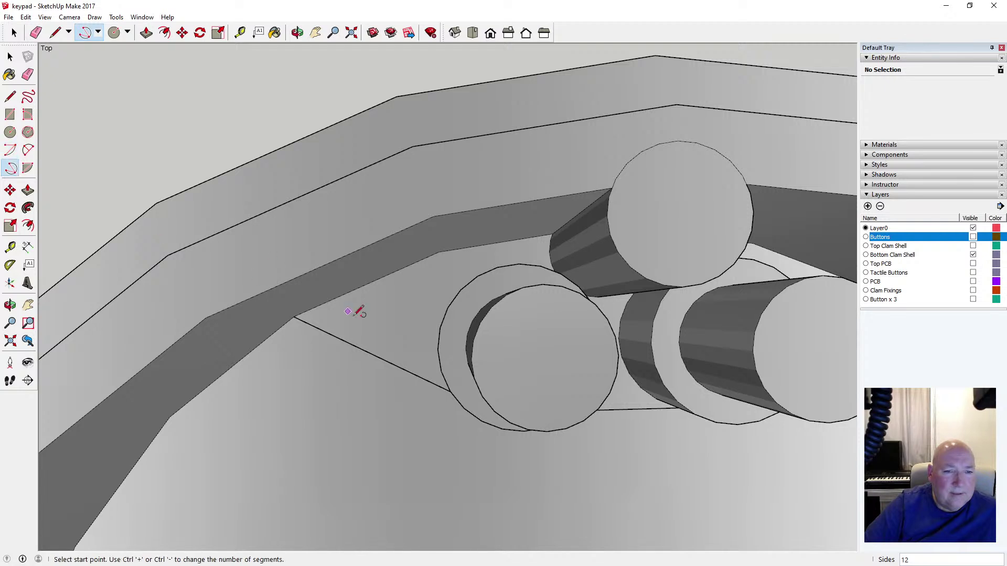
{"action": "left_click", "coordinate": [294, 316]}
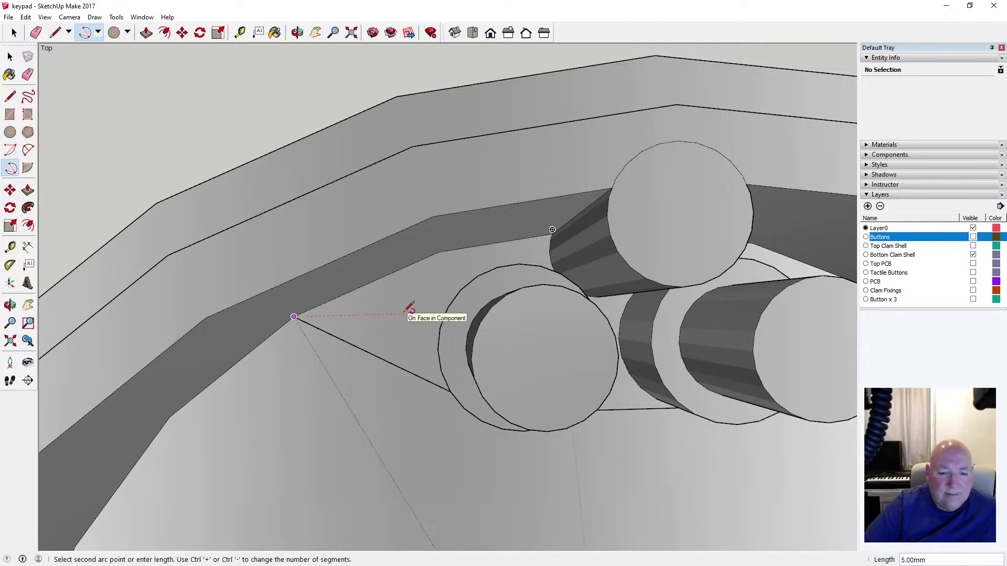
{"action": "key", "text": "Escape"}
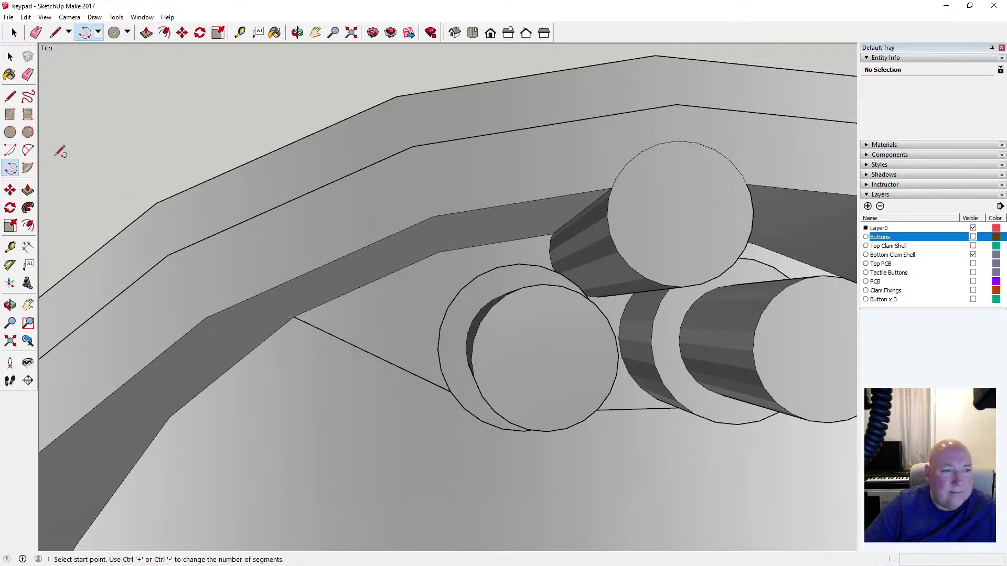
{"action": "left_click", "coordinate": [10, 150]}
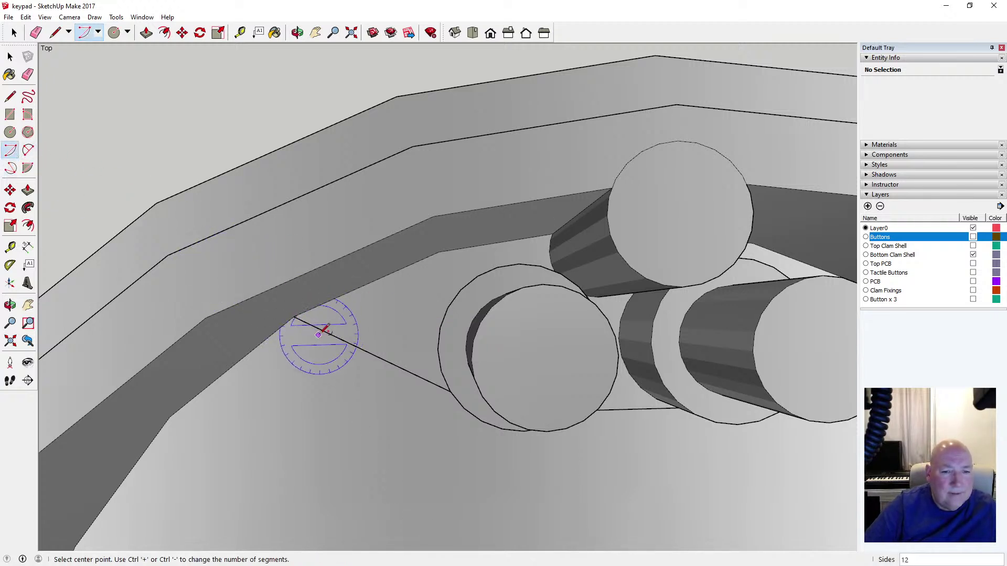
{"action": "left_click", "coordinate": [27, 170]}
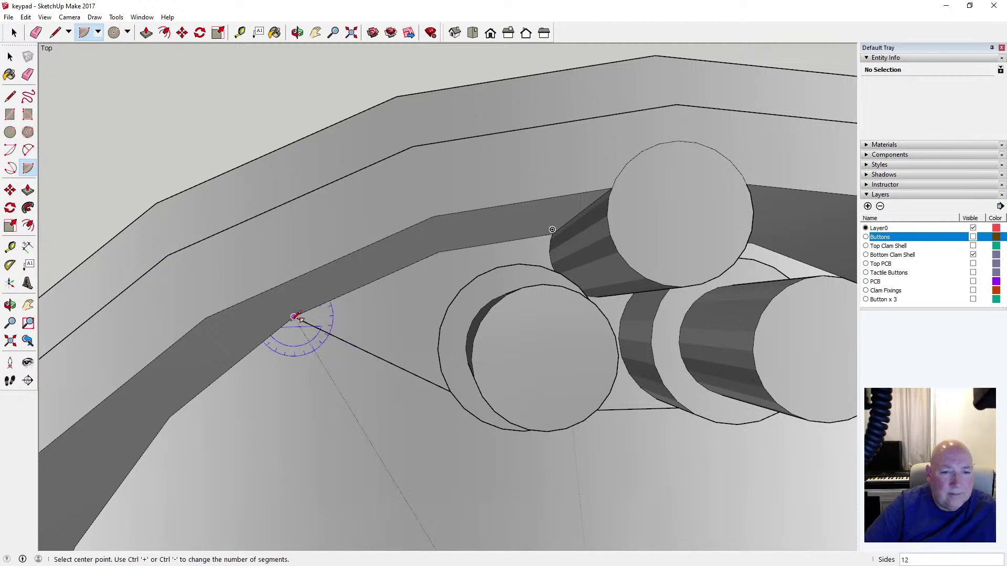
{"action": "left_click", "coordinate": [27, 150]}
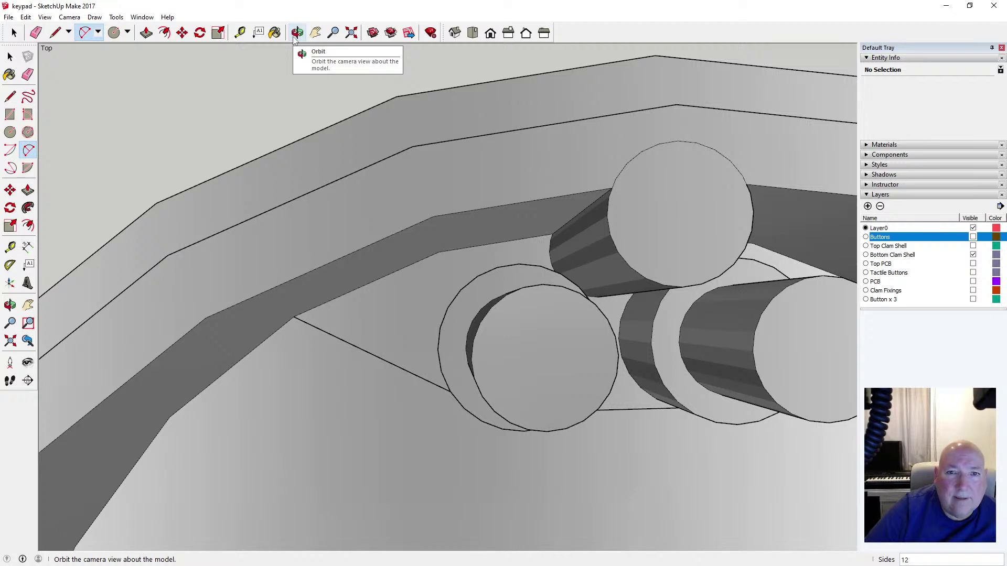
Switch the camera to the top view in parallel projection
{"action": "left_click", "coordinate": [472, 33]}
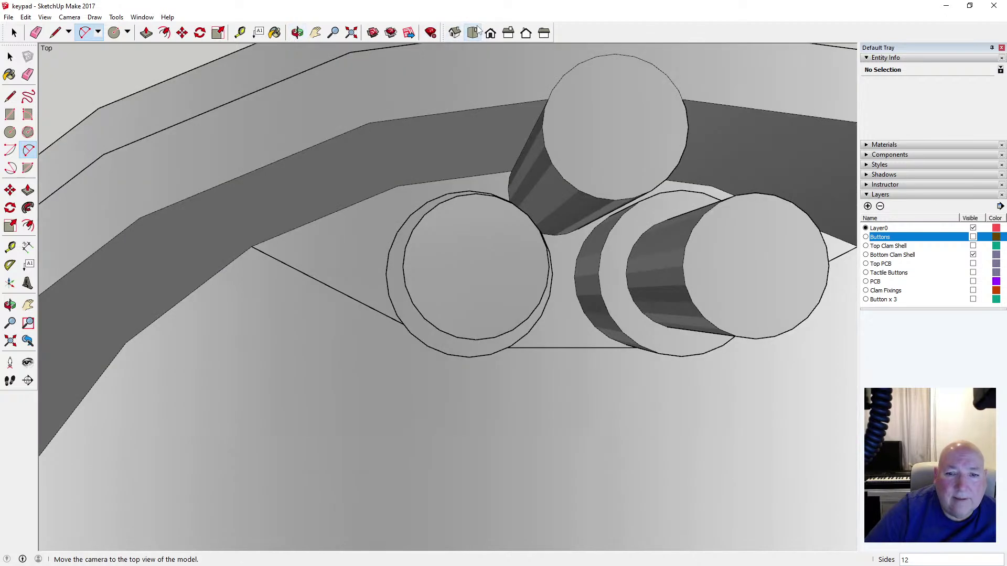
{"action": "left_click", "coordinate": [70, 17]}
{"action": "left_click", "coordinate": [89, 66]}
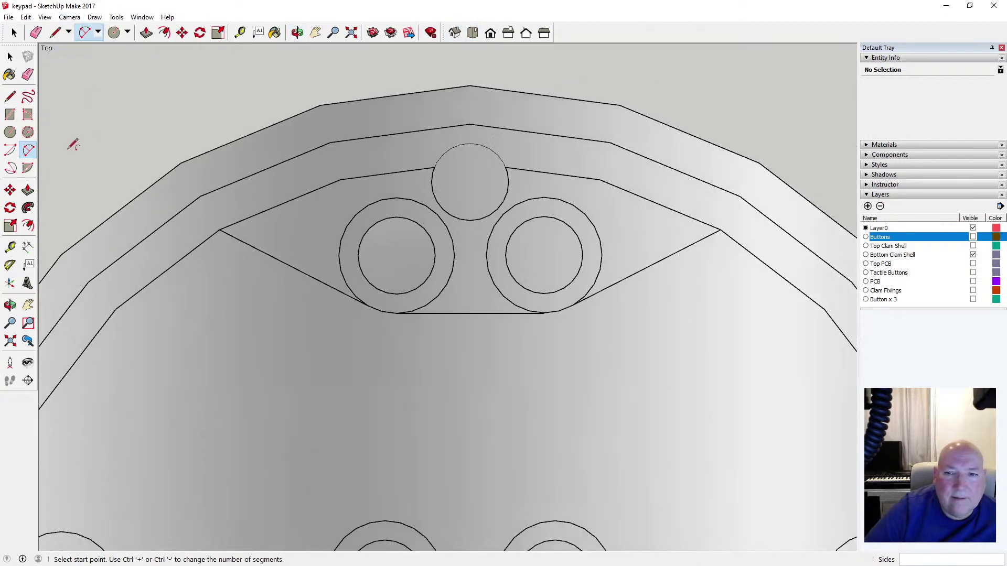
Try a two-point arc with a 2 mm bulge from the upper-left boss's outer circle to the inner wall edge, and undo it
{"action": "scroll", "coordinate": [74, 145], "scroll_direction": "down", "scroll_amount": 2}
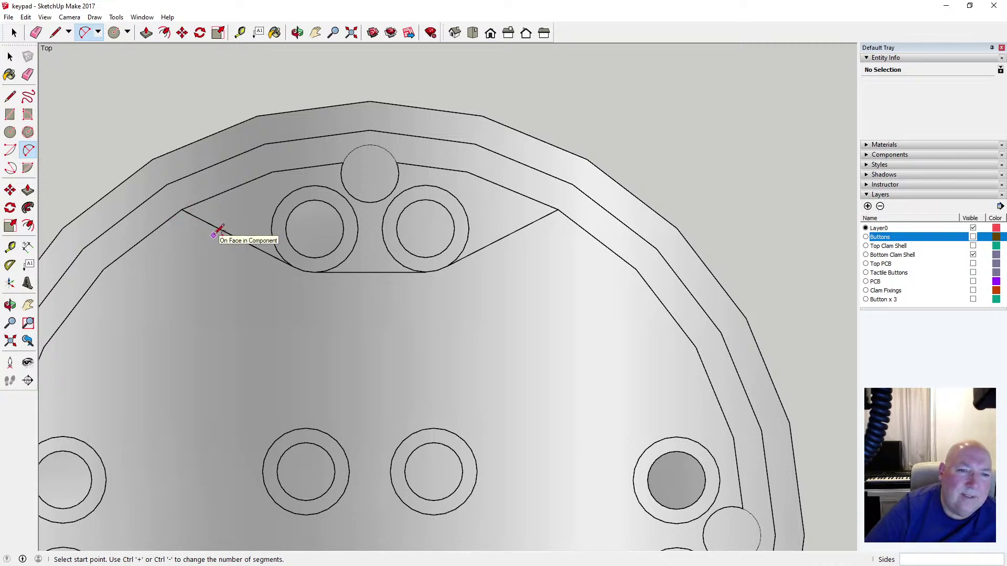
{"action": "scroll", "coordinate": [281, 262], "scroll_direction": "down", "scroll_amount": 4}
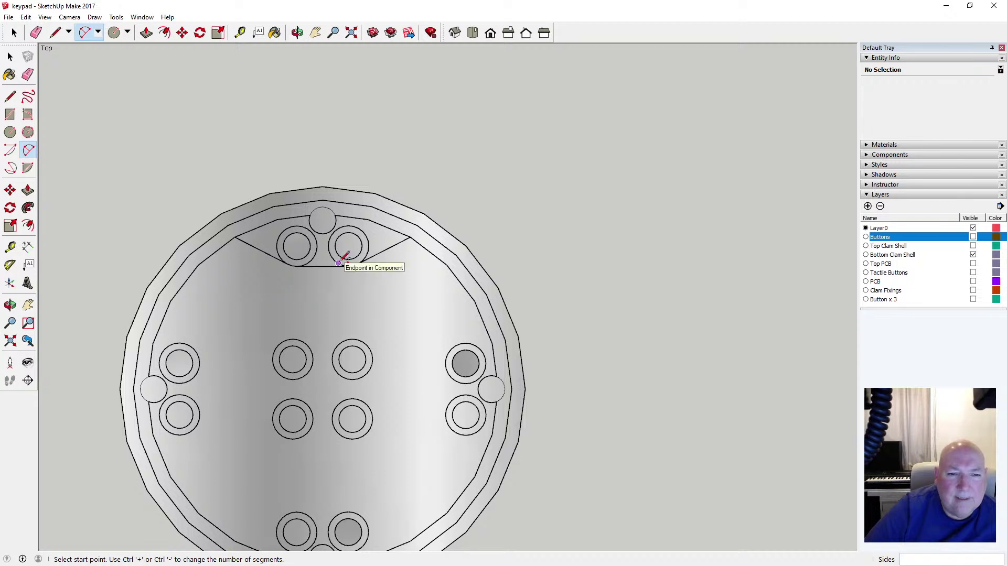
{"action": "scroll", "coordinate": [340, 254], "scroll_direction": "up", "scroll_amount": 1}
{"action": "scroll", "coordinate": [339, 255], "scroll_direction": "up", "scroll_amount": 1}
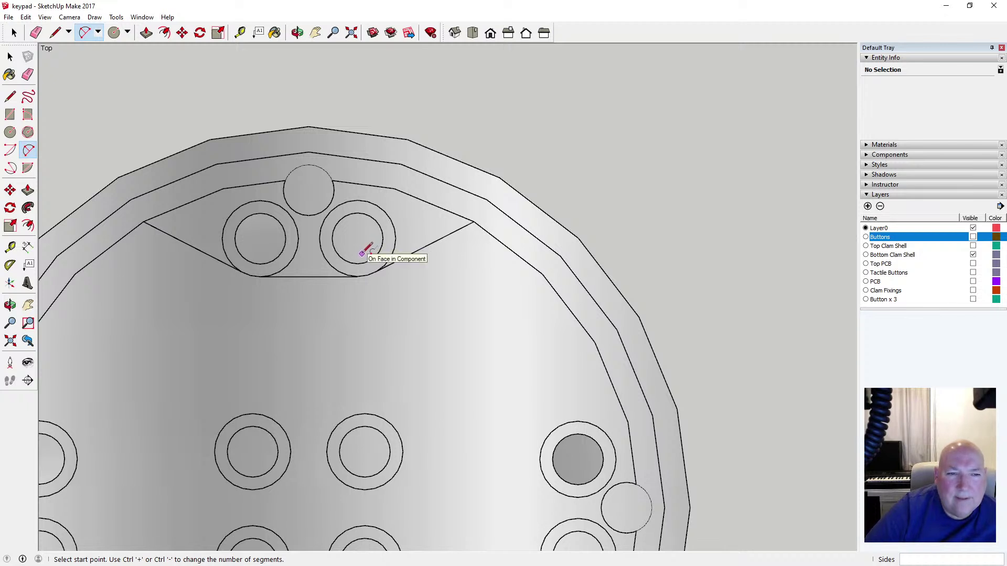
{"action": "scroll", "coordinate": [229, 225], "scroll_direction": "up", "scroll_amount": 4}
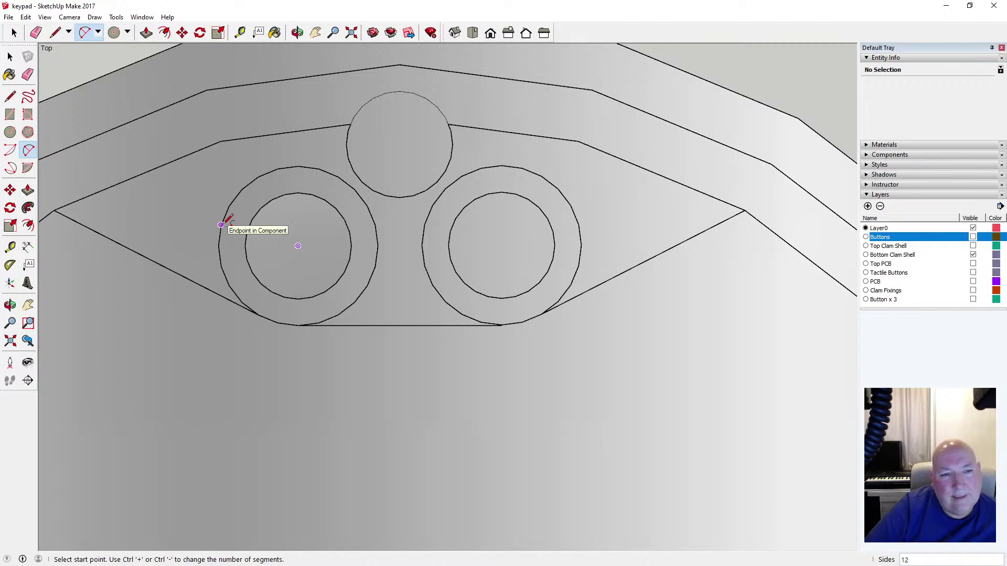
{"action": "left_click", "coordinate": [230, 206]}
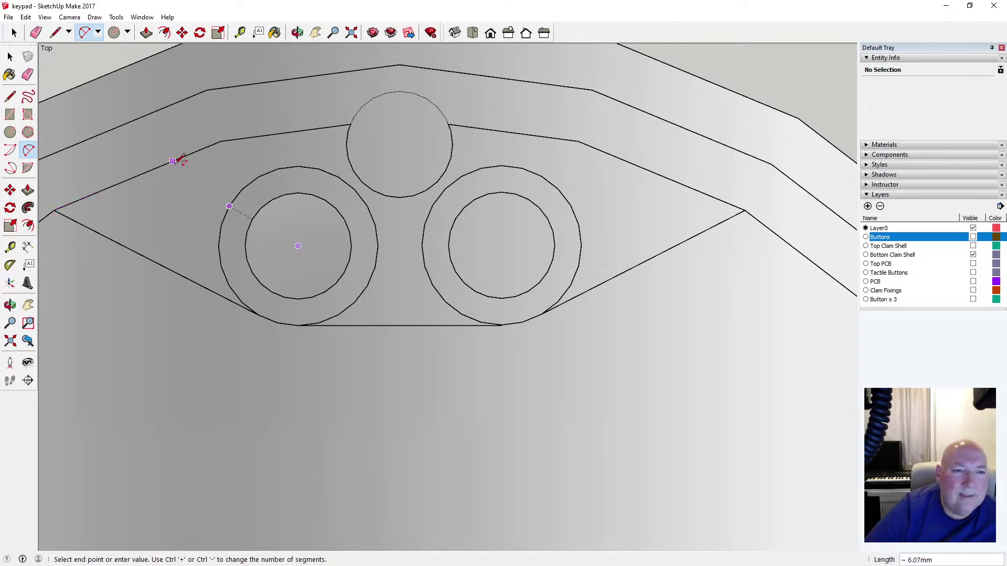
{"action": "left_click", "coordinate": [137, 175]}
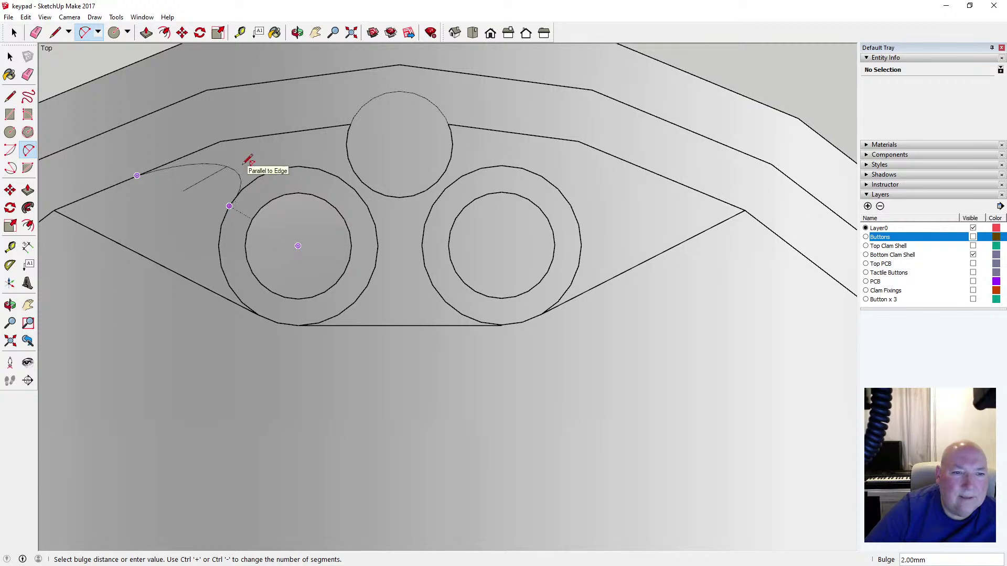
{"action": "left_click", "coordinate": [244, 164]}
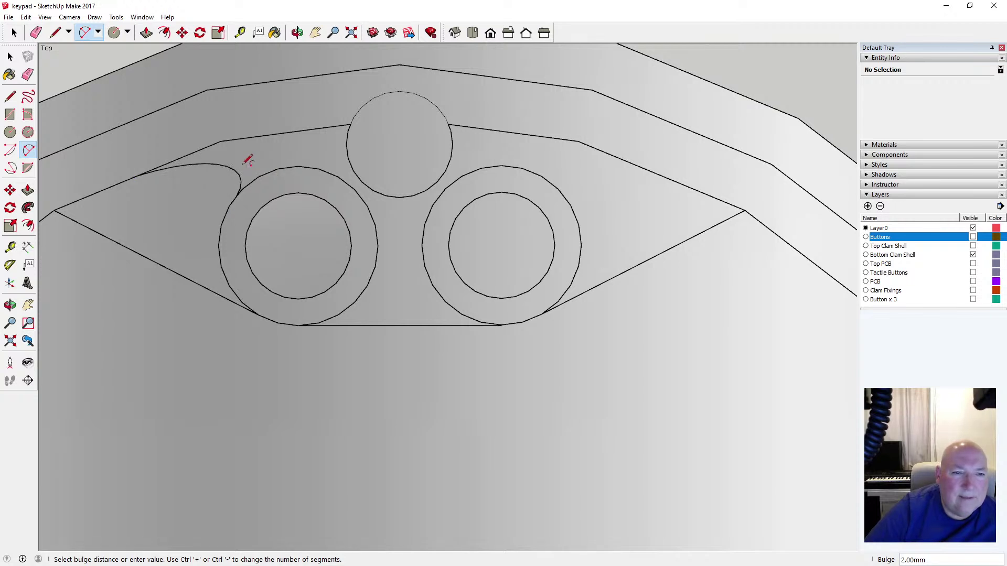
{"action": "left_click", "coordinate": [298, 32]}
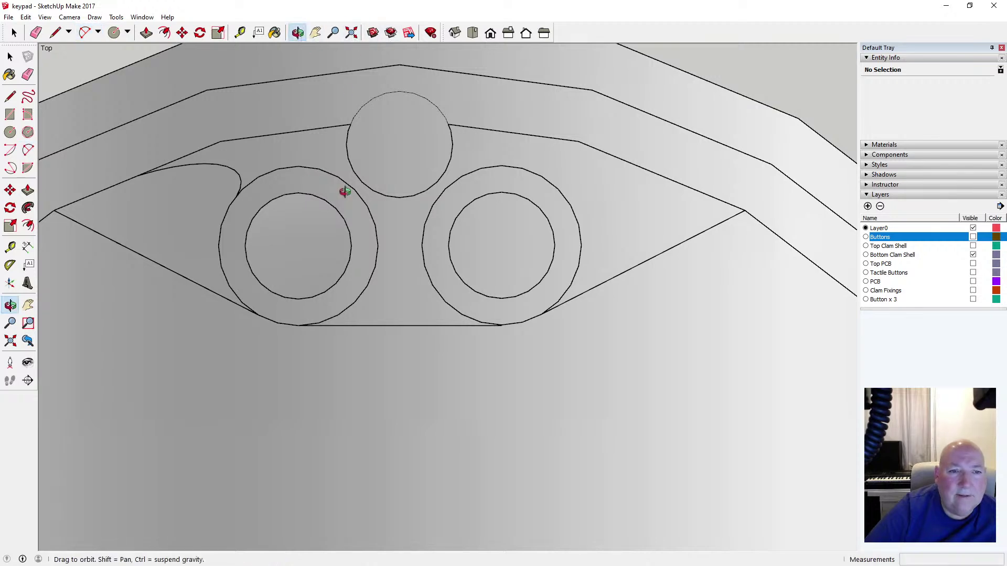
{"action": "left_click_drag", "start_coordinate": [343, 190], "coordinate": [407, 191]}
{"action": "left_click", "coordinate": [25, 17]}
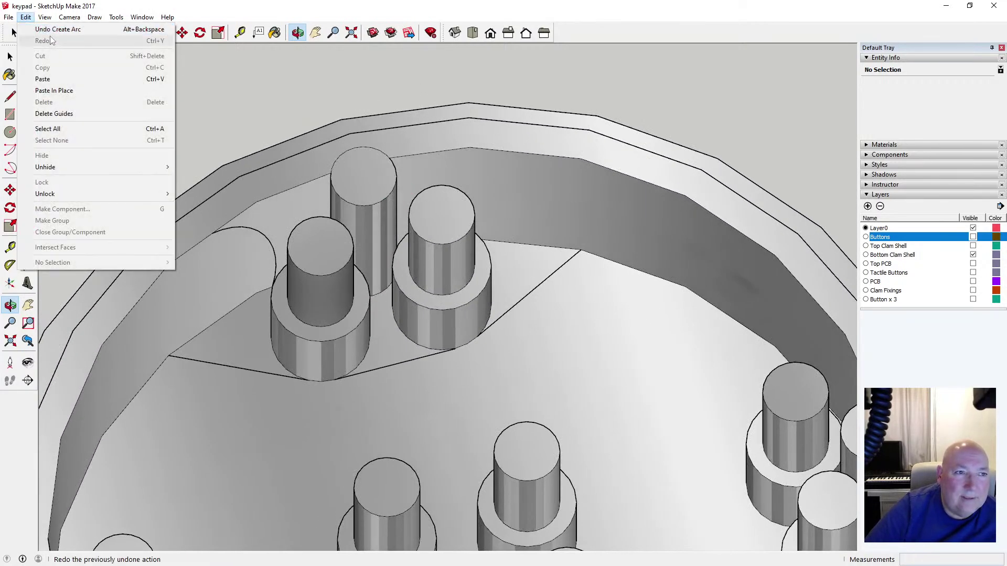
{"action": "left_click", "coordinate": [50, 30]}
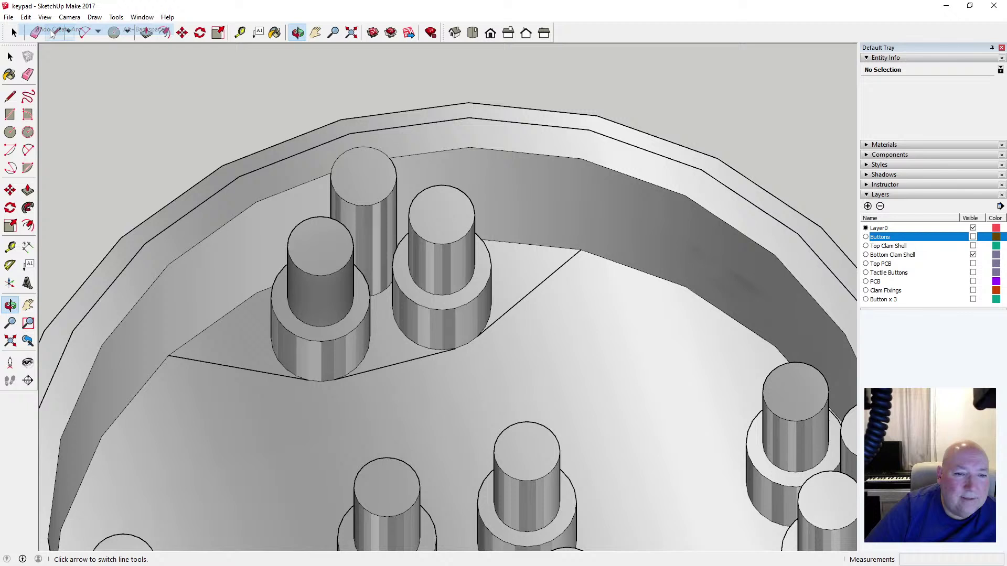
Draw a tangent two-point arc about 3.7 mm long with about 0.9 mm bulge from the inner wall's base edge to the upper-left boss
{"action": "left_click", "coordinate": [28, 150]}
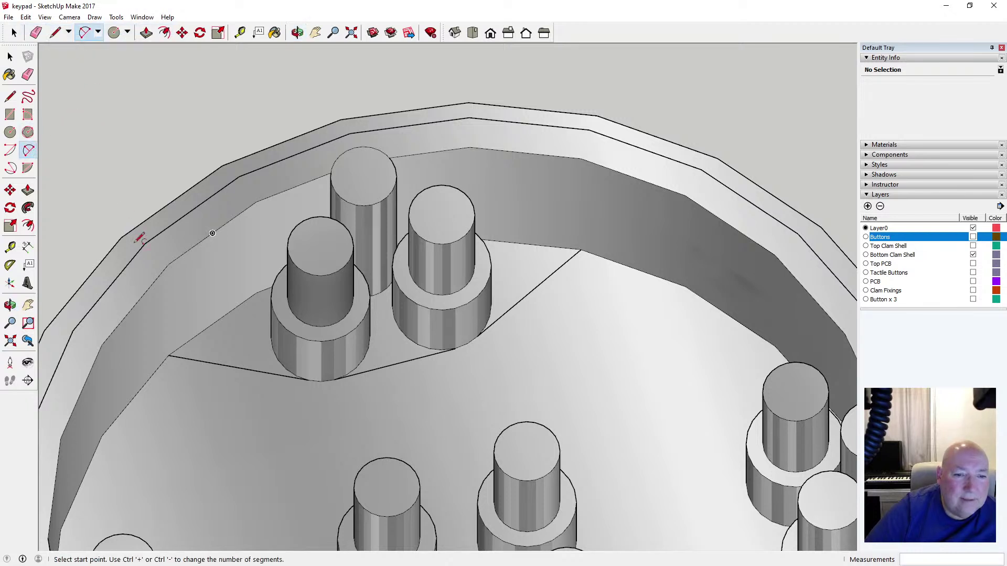
{"action": "left_click", "coordinate": [212, 323]}
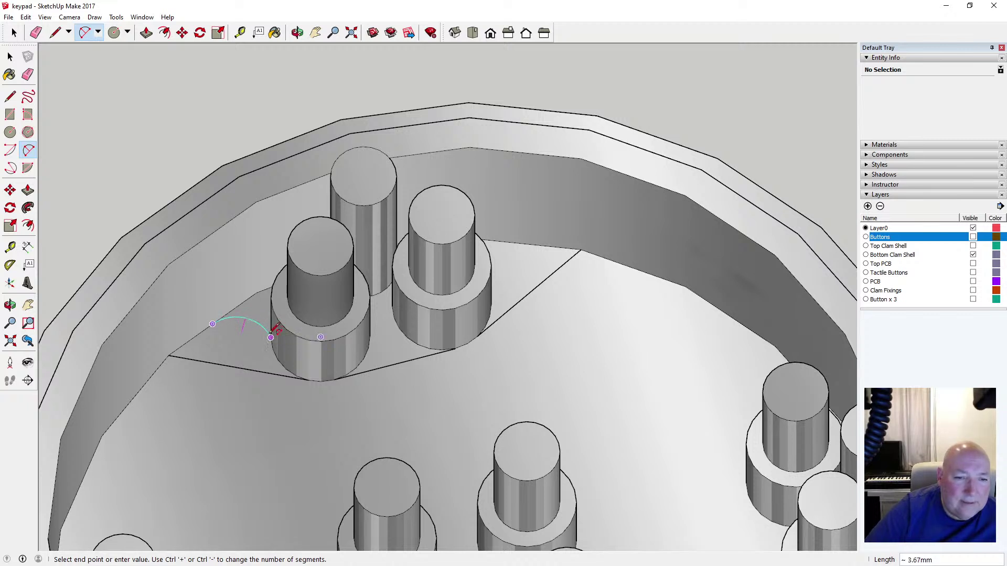
{"action": "left_click", "coordinate": [270, 329]}
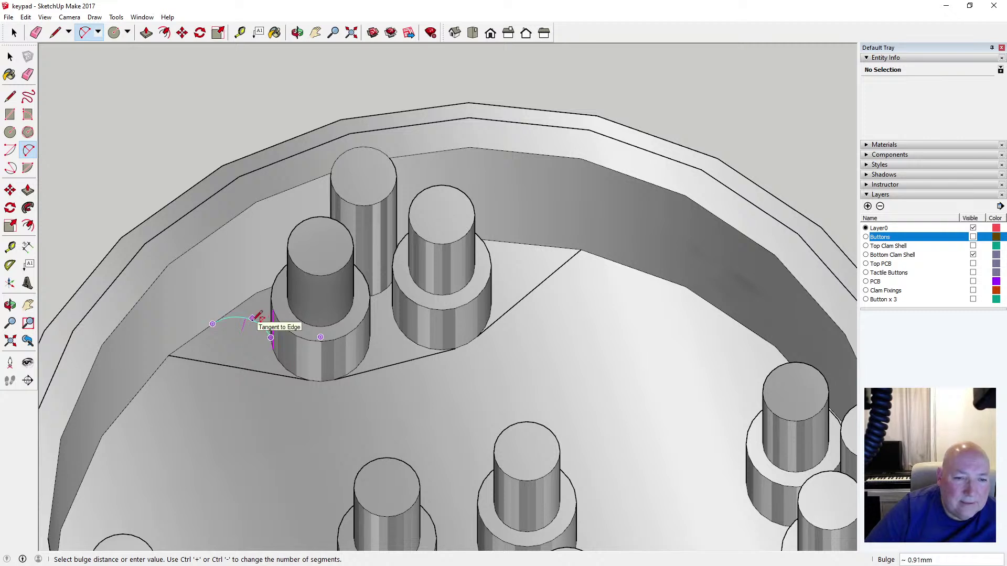
{"action": "left_click", "coordinate": [253, 319]}
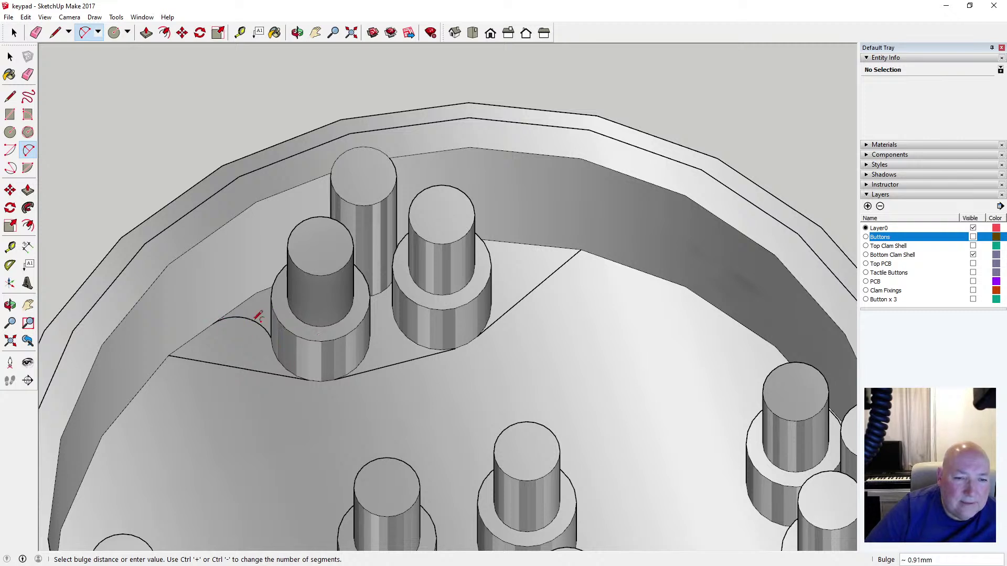
Delete the straight line running from the upper-left boss to the inner wall
{"action": "left_click", "coordinate": [297, 32]}
{"action": "left_click_drag", "start_coordinate": [284, 199], "coordinate": [366, 437]}
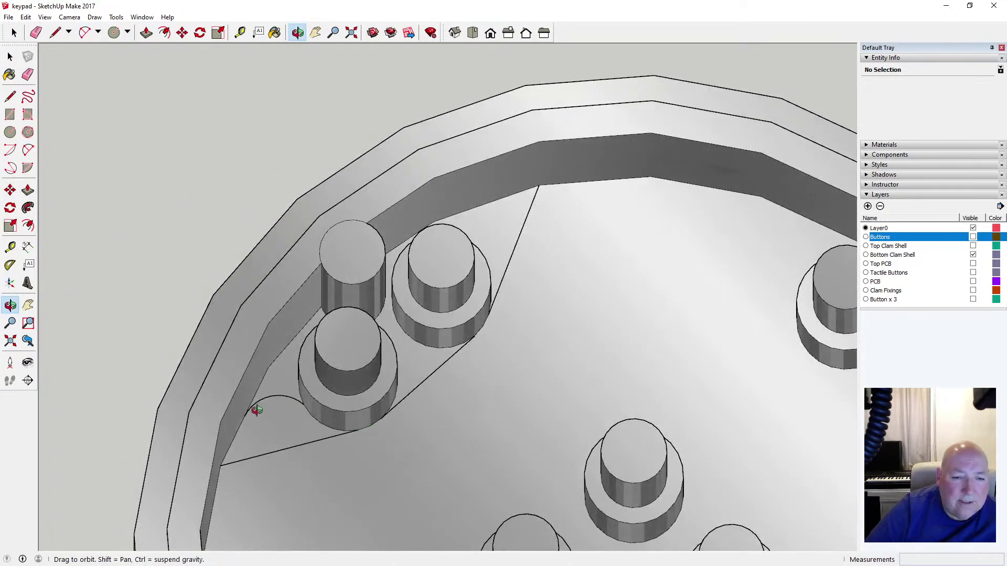
{"action": "left_click_drag", "start_coordinate": [257, 410], "coordinate": [123, 300]}
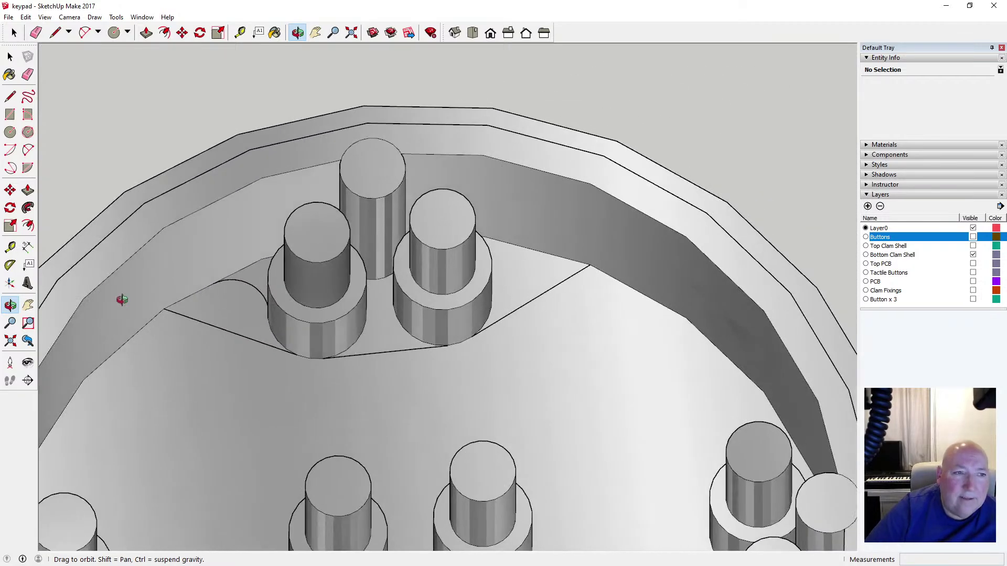
{"action": "key", "text": "space"}
{"action": "left_click", "coordinate": [231, 340]}
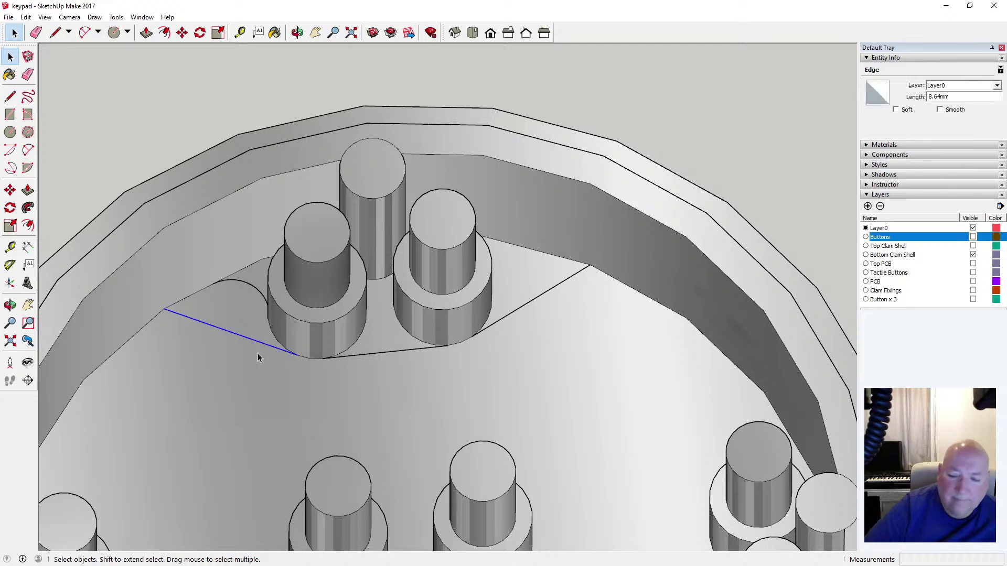
{"action": "key", "text": "Delete"}
Draw a matching tangent two-point arc from the inner wall's base edge to the upper-right boss, and return to the top view
{"action": "scroll", "coordinate": [268, 330], "scroll_direction": "down", "scroll_amount": 3}
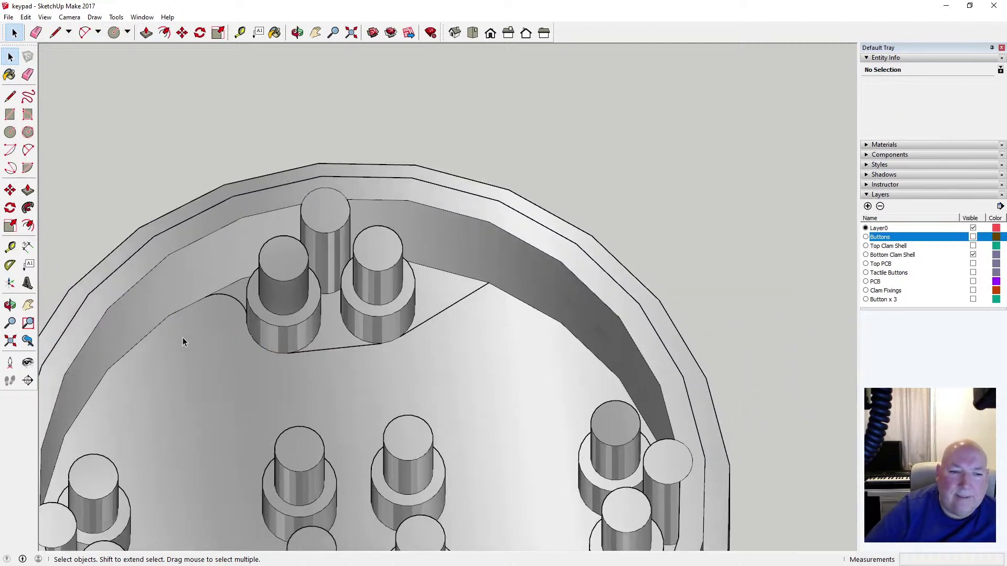
{"action": "middle_click_drag", "start_coordinate": [331, 152], "coordinate": [251, 268]}
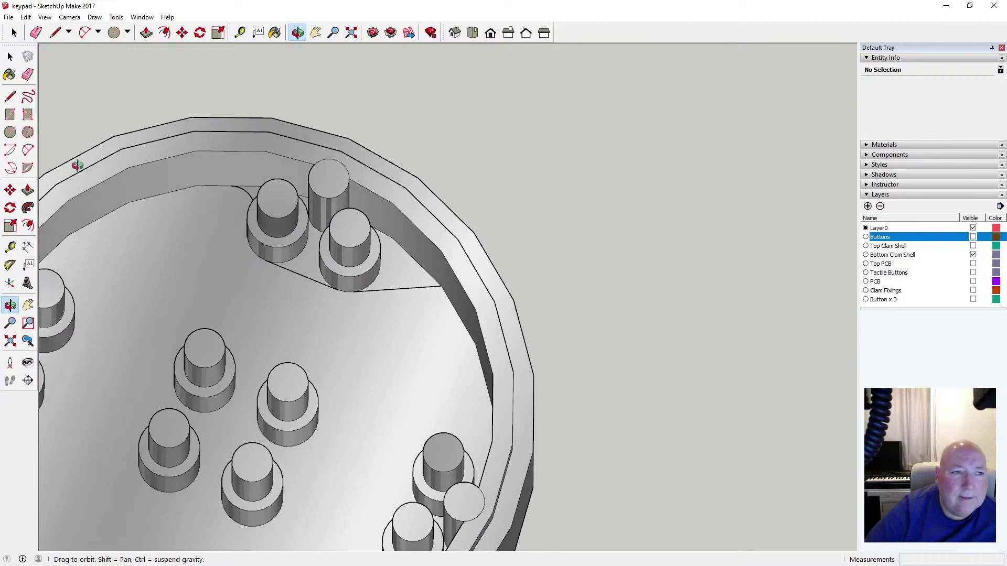
{"action": "left_click", "coordinate": [27, 150]}
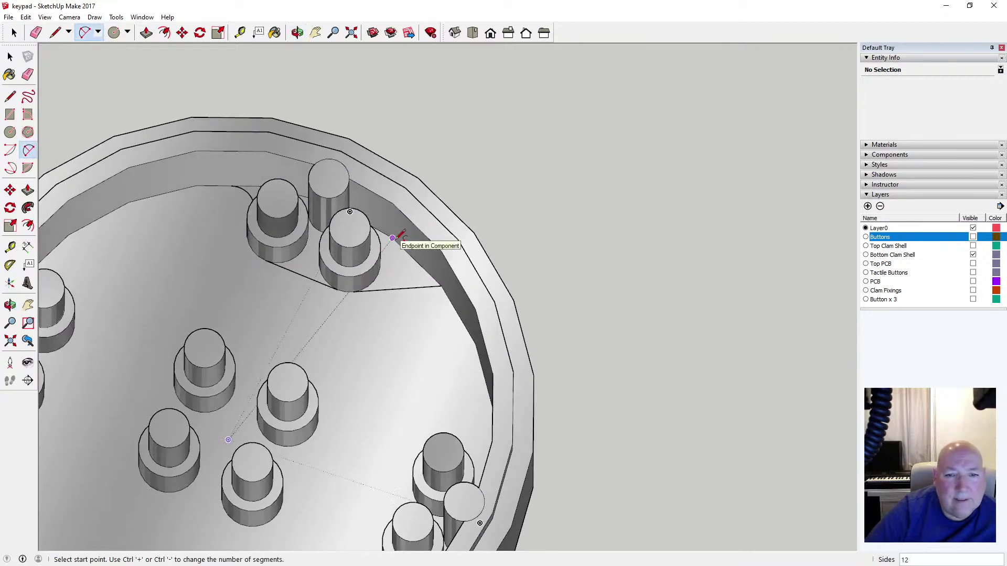
{"action": "left_click", "coordinate": [417, 261]}
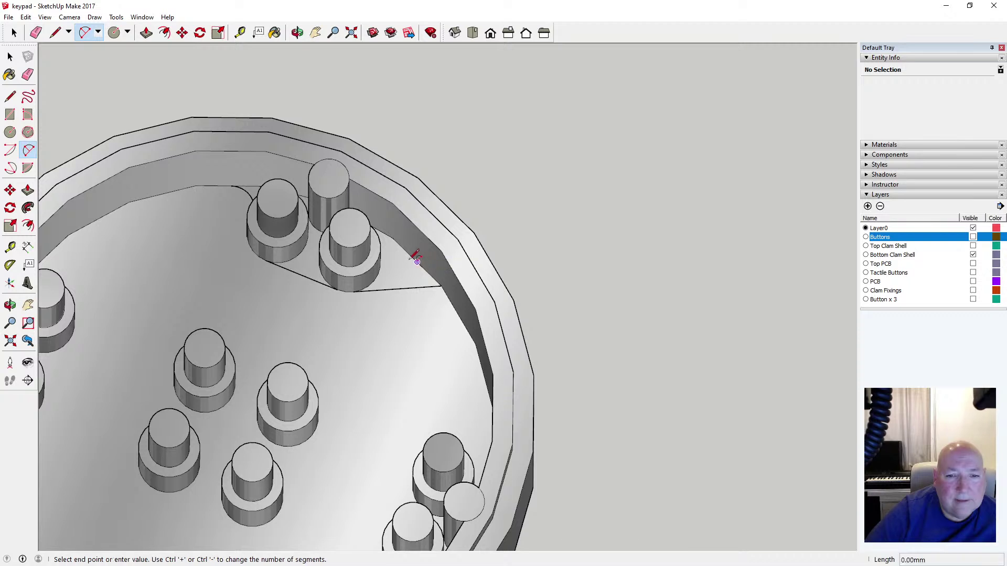
{"action": "left_click", "coordinate": [382, 262]}
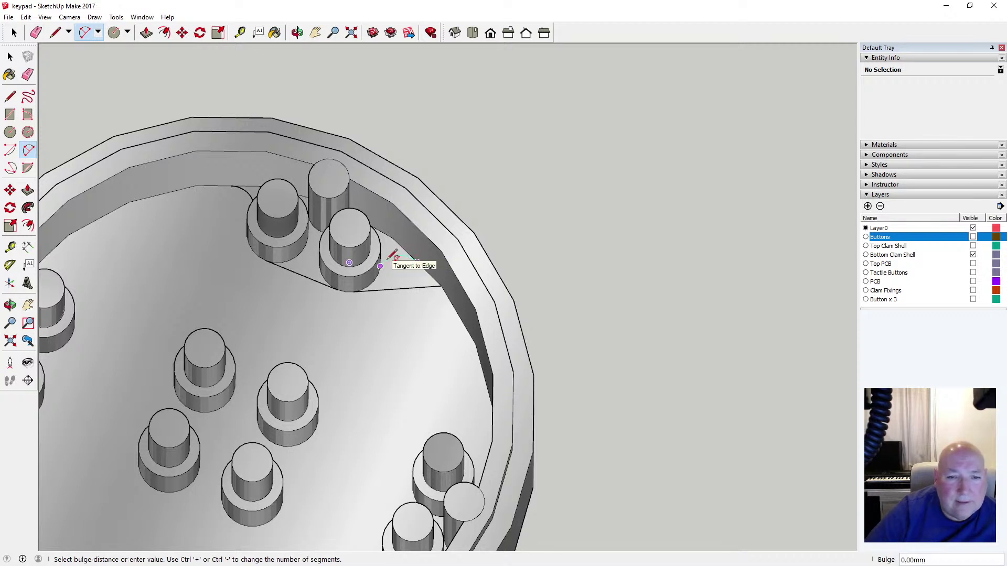
{"action": "left_click", "coordinate": [400, 256]}
{"action": "left_click", "coordinate": [297, 33]}
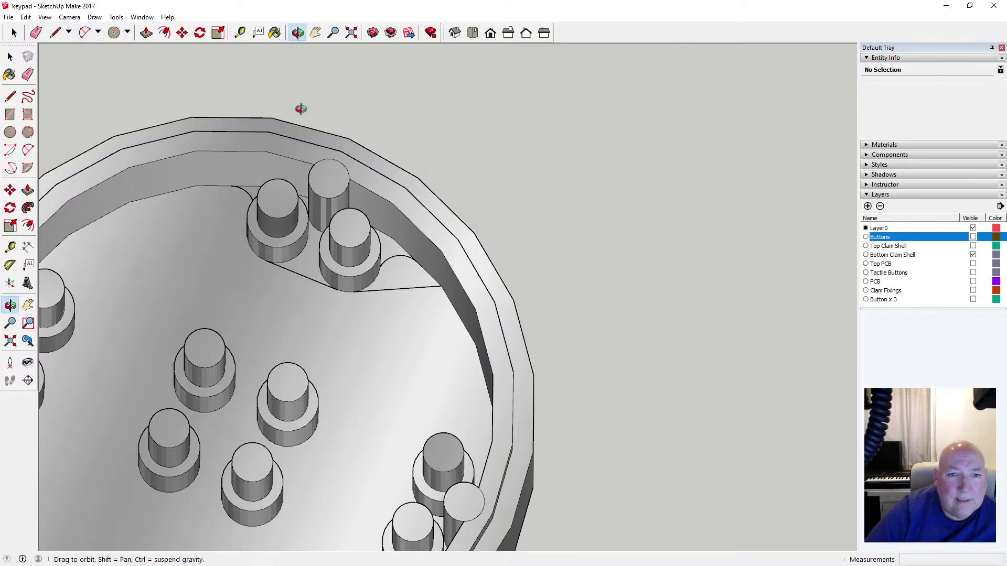
{"action": "left_click_drag", "start_coordinate": [299, 108], "coordinate": [376, 254]}
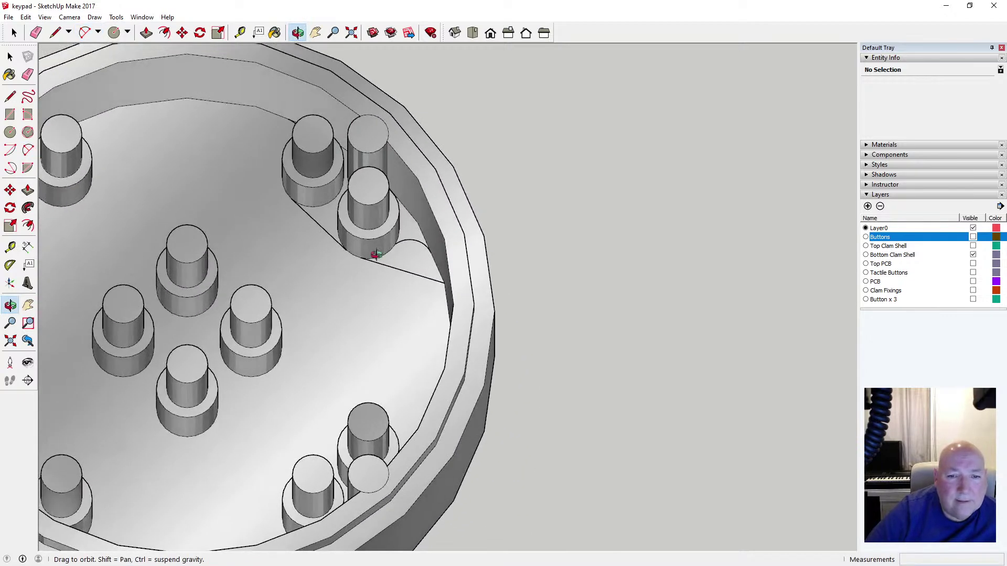
{"action": "left_click", "coordinate": [473, 33]}
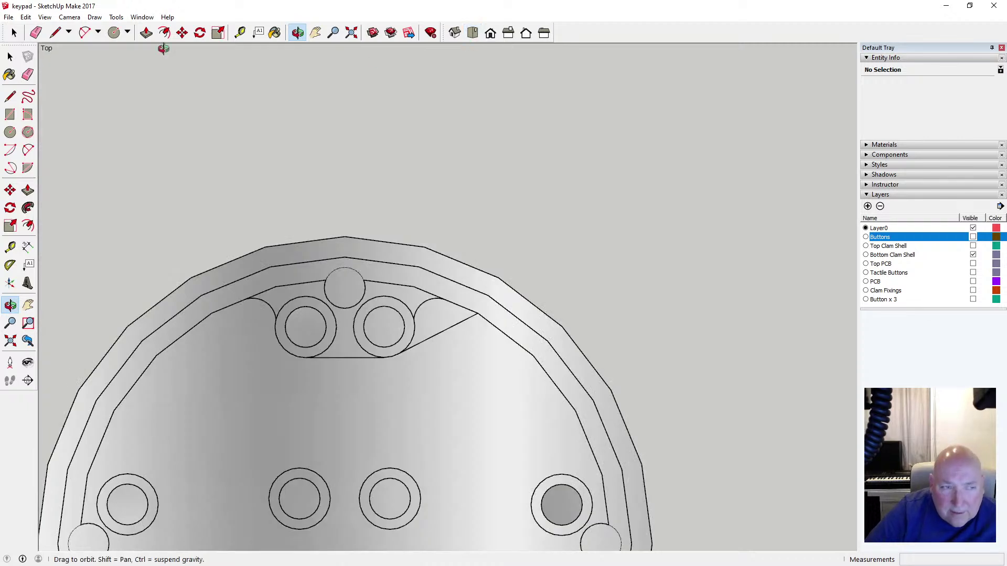
Delete the straight line running from the upper-right boss to the inner wall
{"action": "left_click", "coordinate": [45, 17]}
{"action": "mouse_move", "coordinate": [69, 18]}
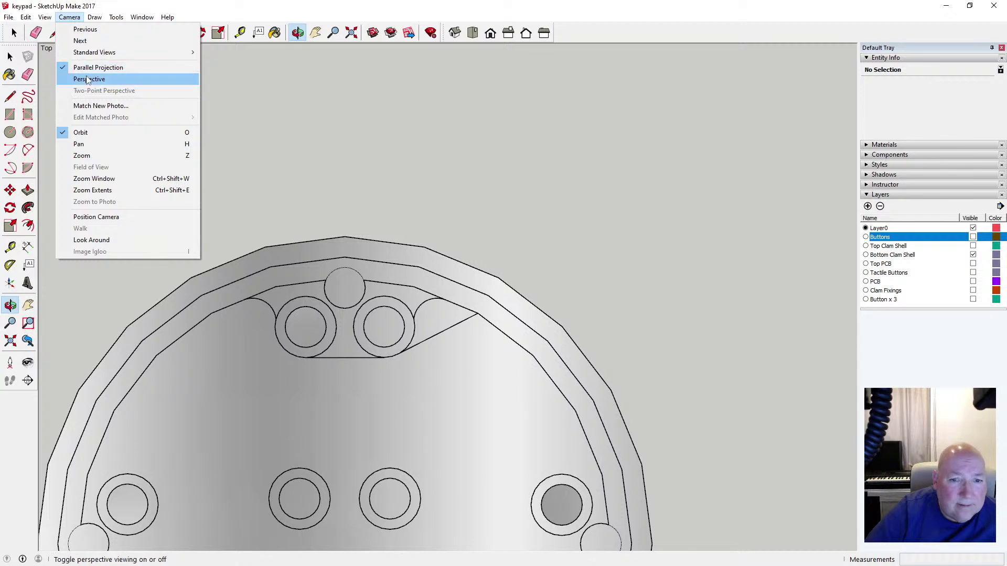
{"action": "left_click", "coordinate": [431, 208]}
{"action": "scroll", "coordinate": [362, 315], "scroll_direction": "up", "scroll_amount": 3}
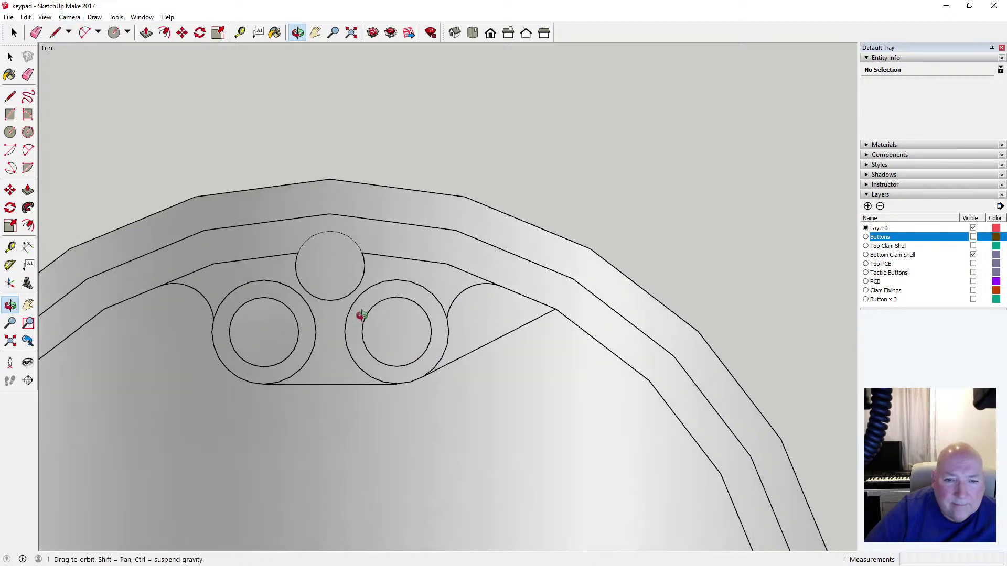
{"action": "left_click", "coordinate": [10, 56]}
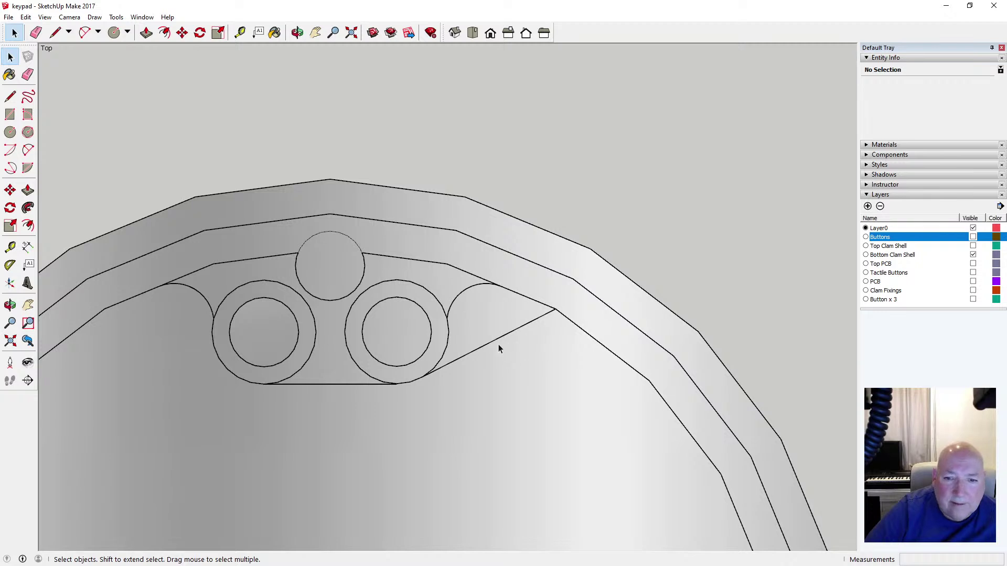
{"action": "key", "text": "Delete"}
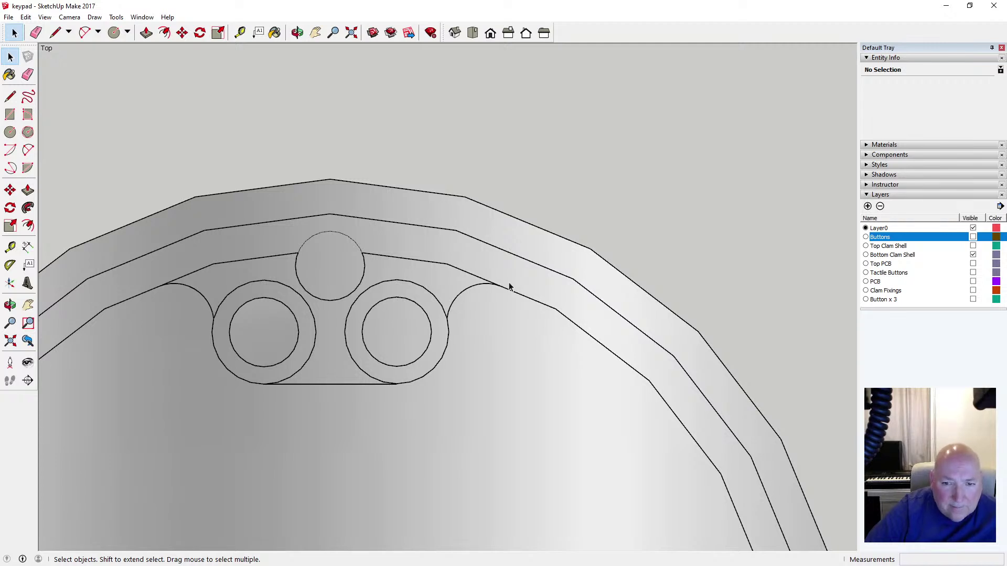
{"action": "scroll", "coordinate": [361, 337], "scroll_direction": "down", "scroll_amount": 2}
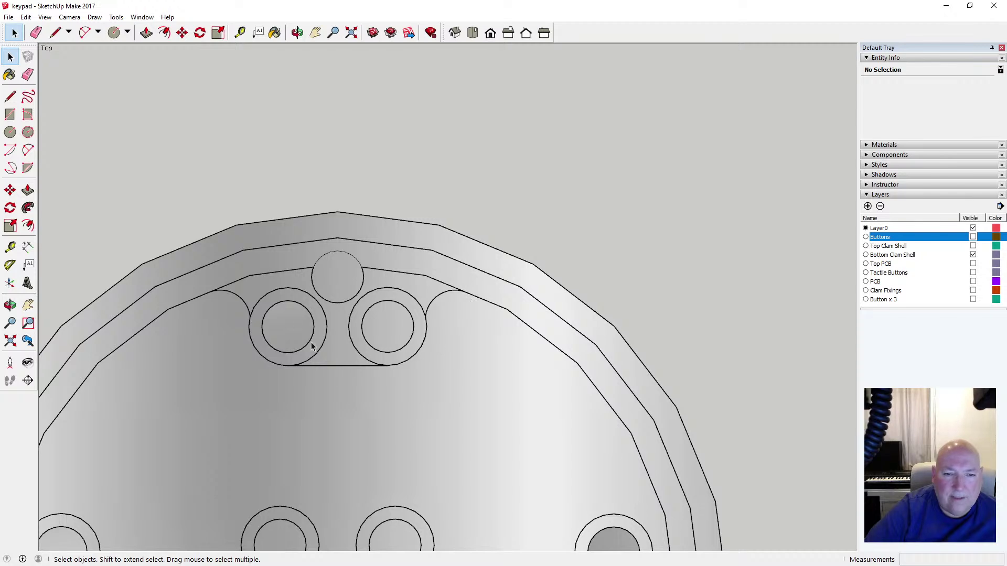
Cut the two curved arcs and the straight line joining the upper bosses, and paste them in place inside the bottom clam shell component
{"action": "left_click", "coordinate": [297, 32]}
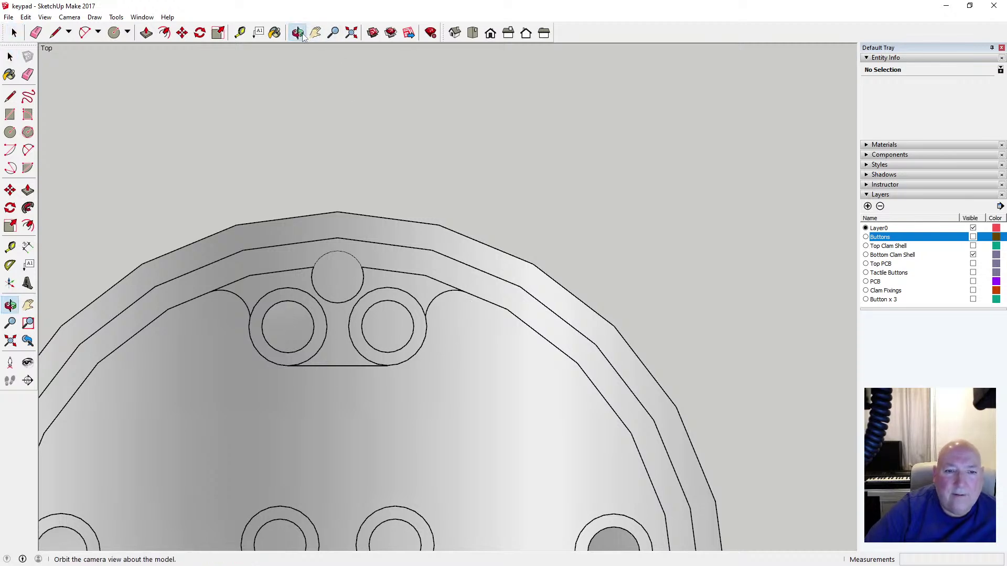
{"action": "left_click_drag", "start_coordinate": [378, 292], "coordinate": [373, 267]}
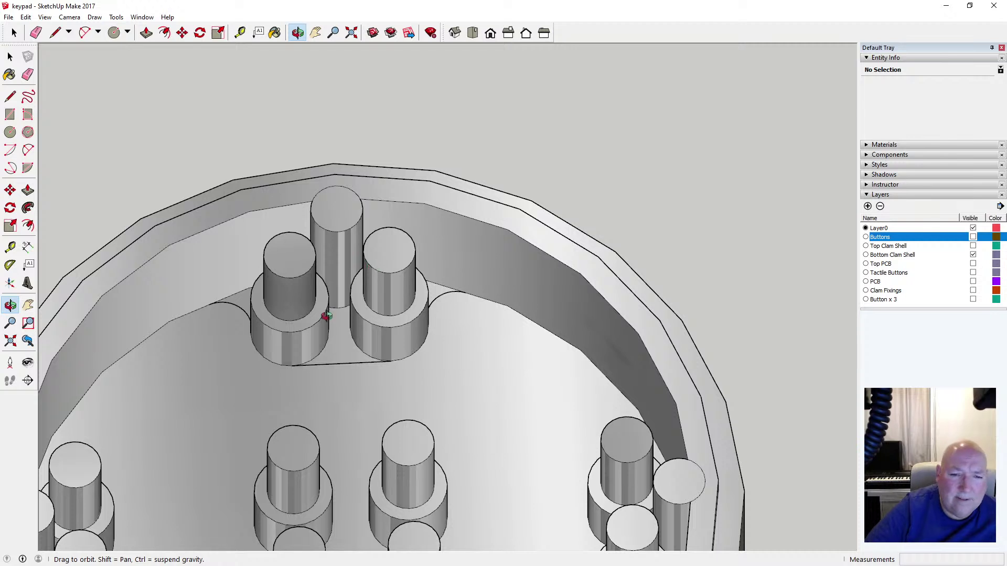
{"action": "left_click", "coordinate": [10, 56]}
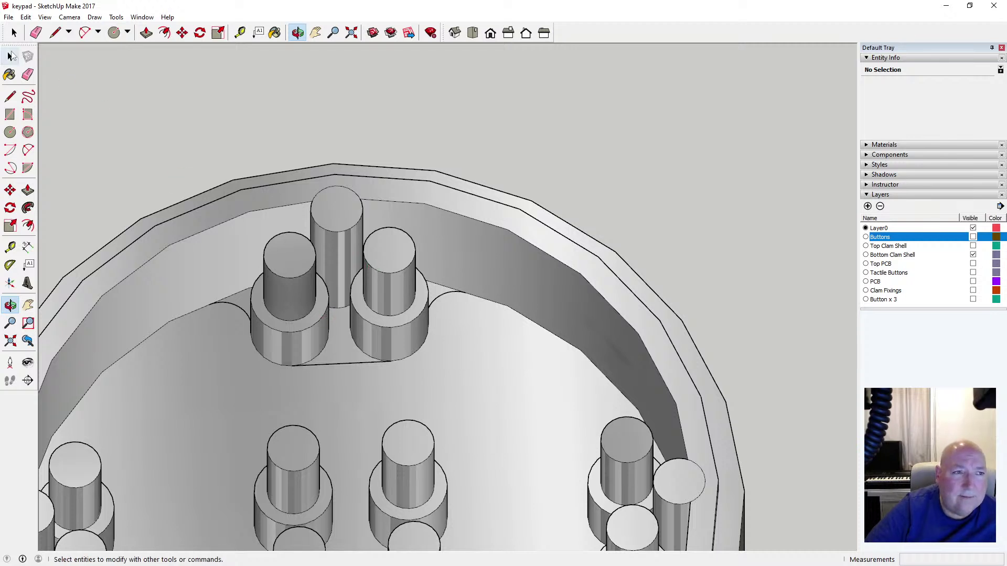
{"action": "left_click", "coordinate": [320, 323]}
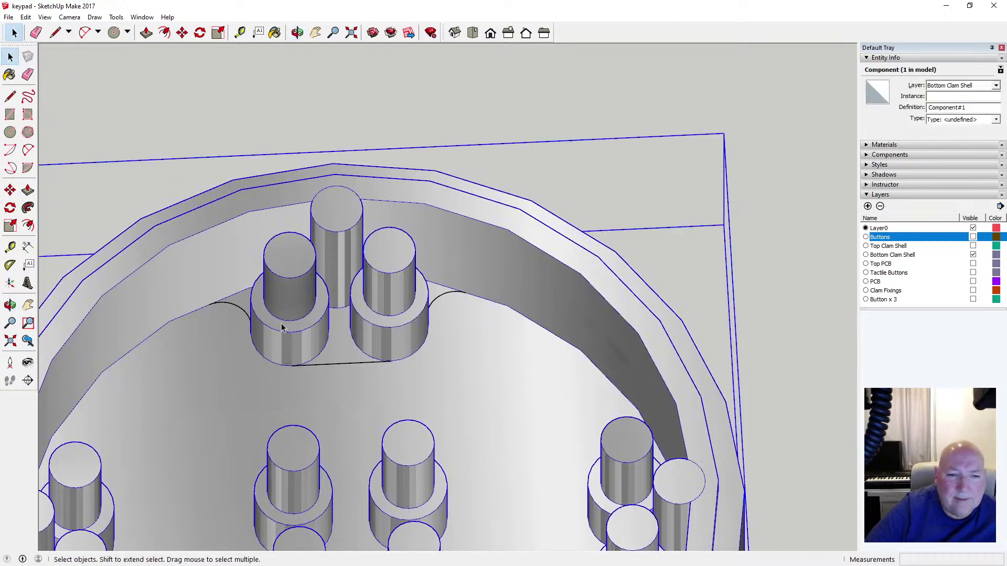
{"action": "left_click", "coordinate": [243, 314]}
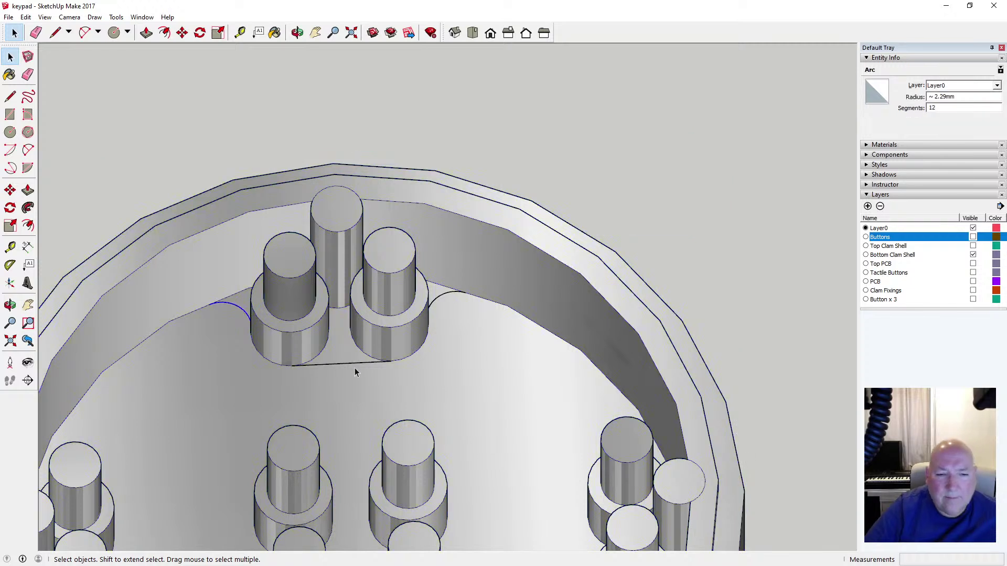
{"action": "key", "text": "ctrl+a"}
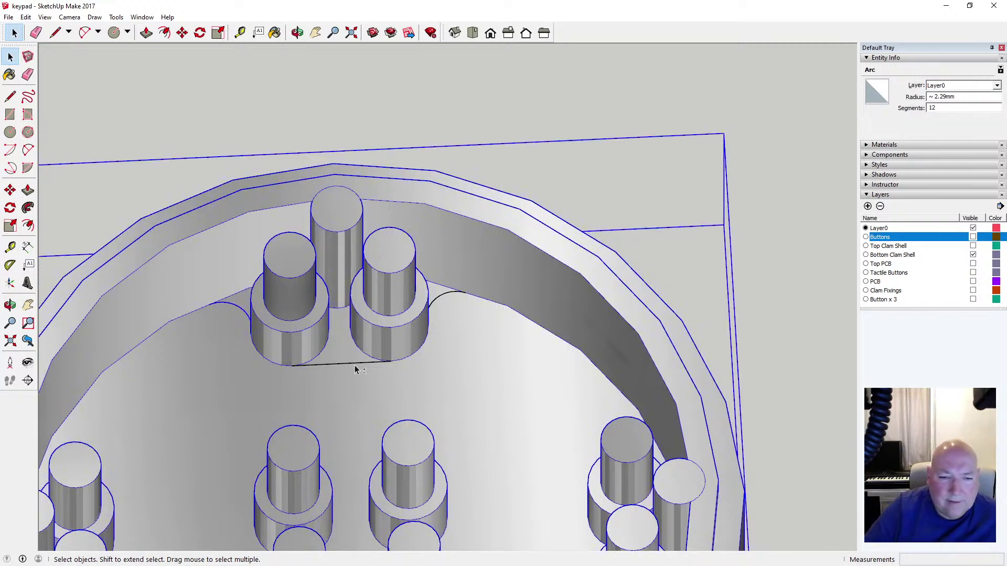
{"action": "left_click", "coordinate": [355, 367]}
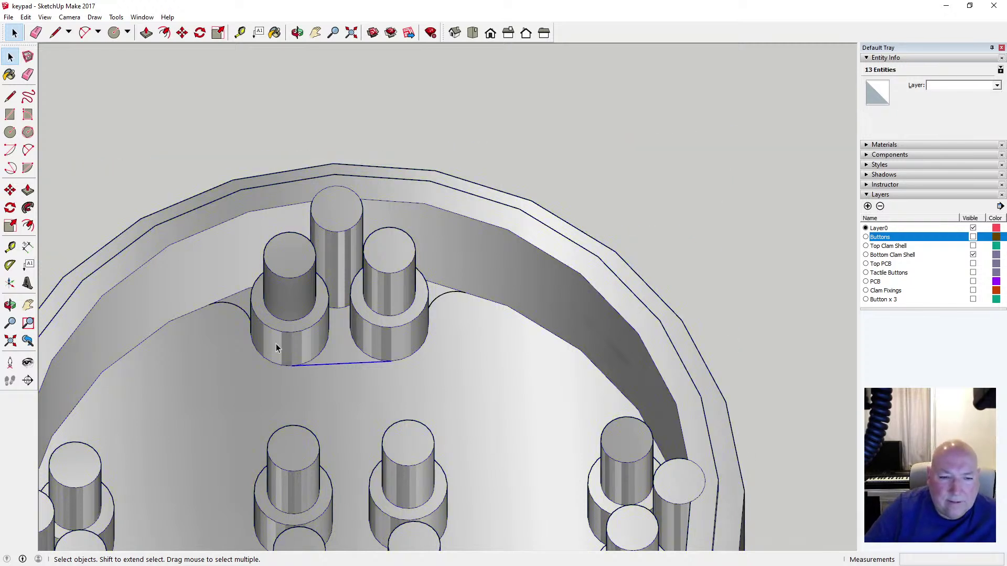
{"action": "left_click", "coordinate": [243, 311], "text": "shift"}
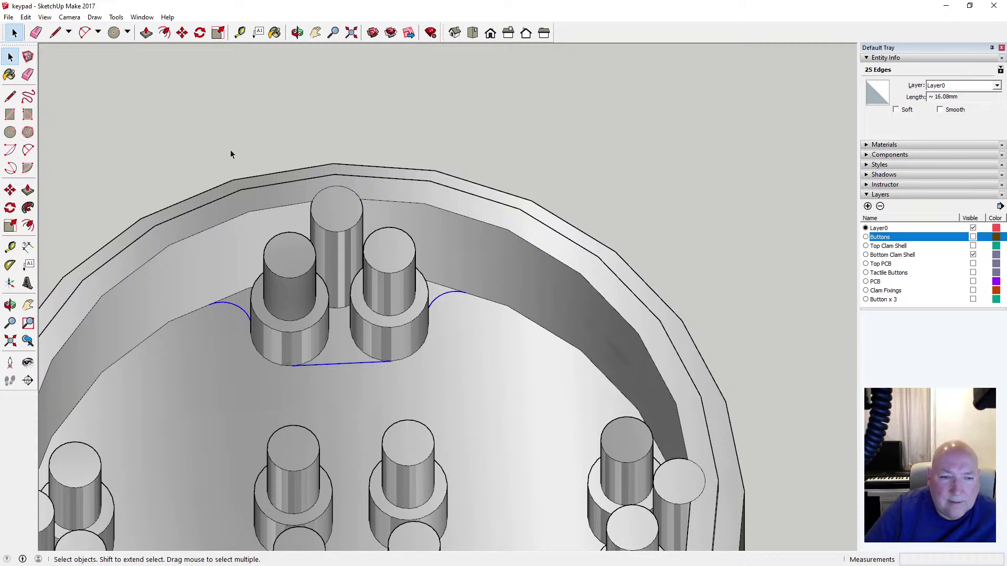
{"action": "left_click", "coordinate": [25, 17]}
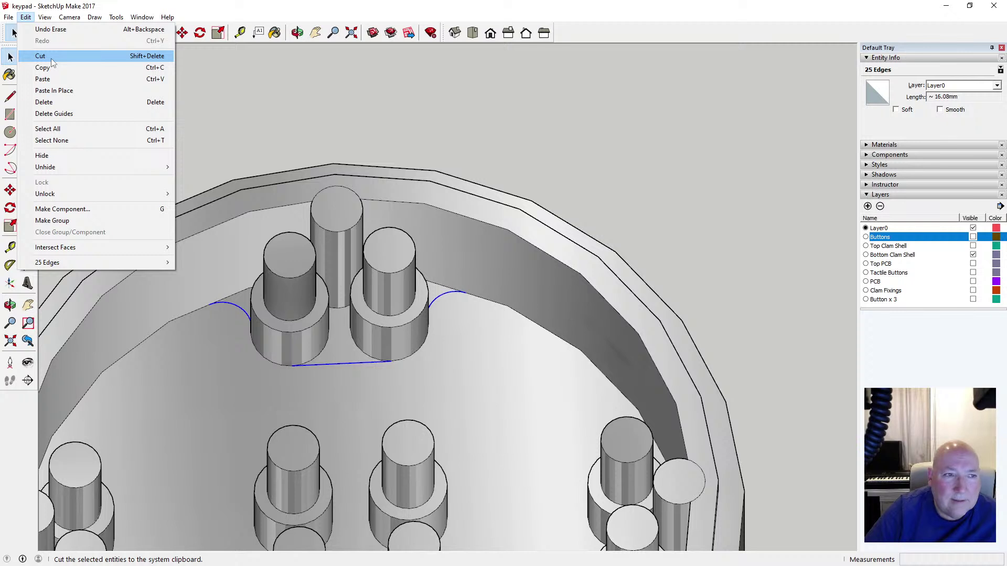
{"action": "left_click", "coordinate": [51, 56]}
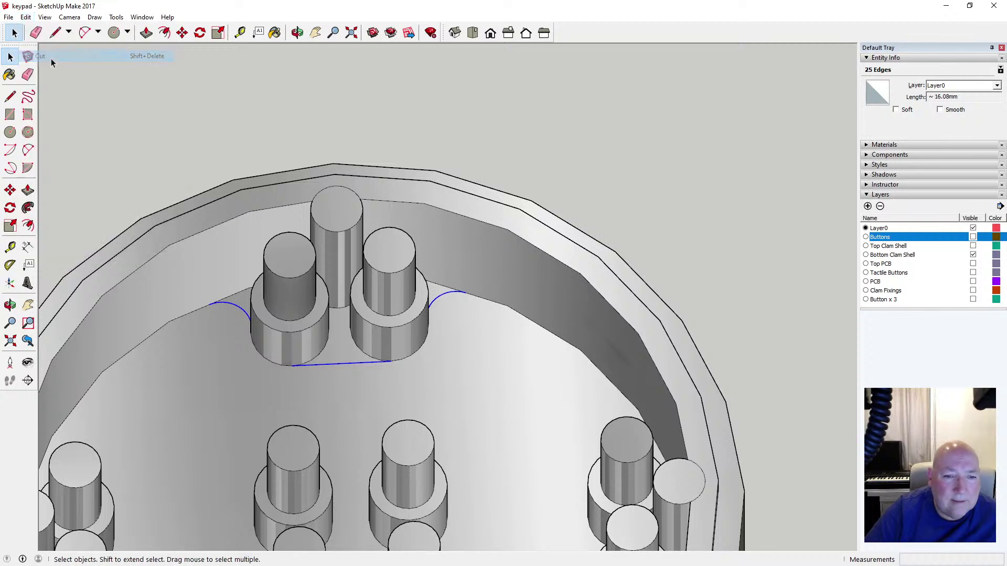
{"action": "left_click", "coordinate": [25, 17]}
{"action": "left_click", "coordinate": [61, 90]}
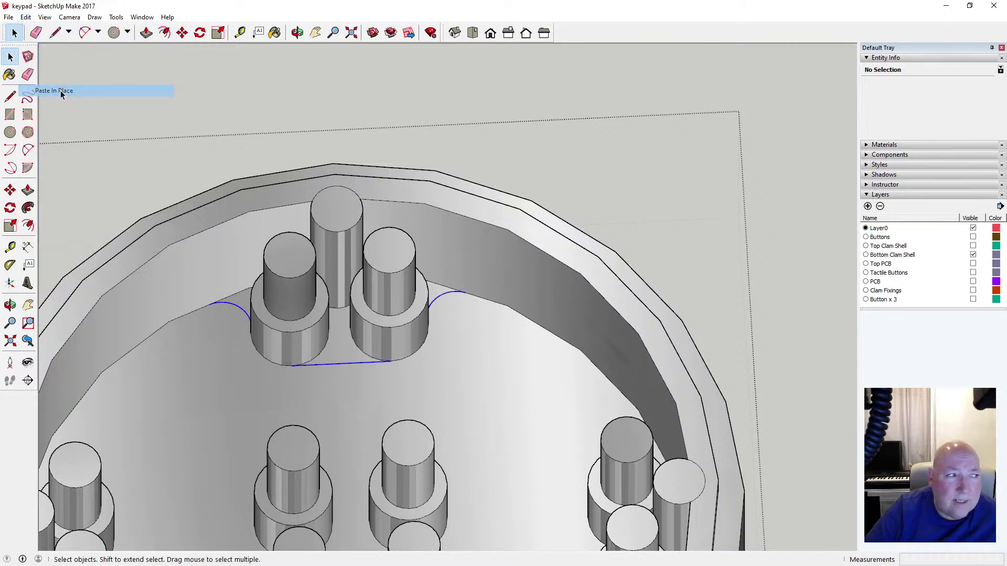
Delete the upper-left boss's collar, its pin and the leftover top circle, leaving only the base circle on the floor
{"action": "left_click", "coordinate": [302, 337]}
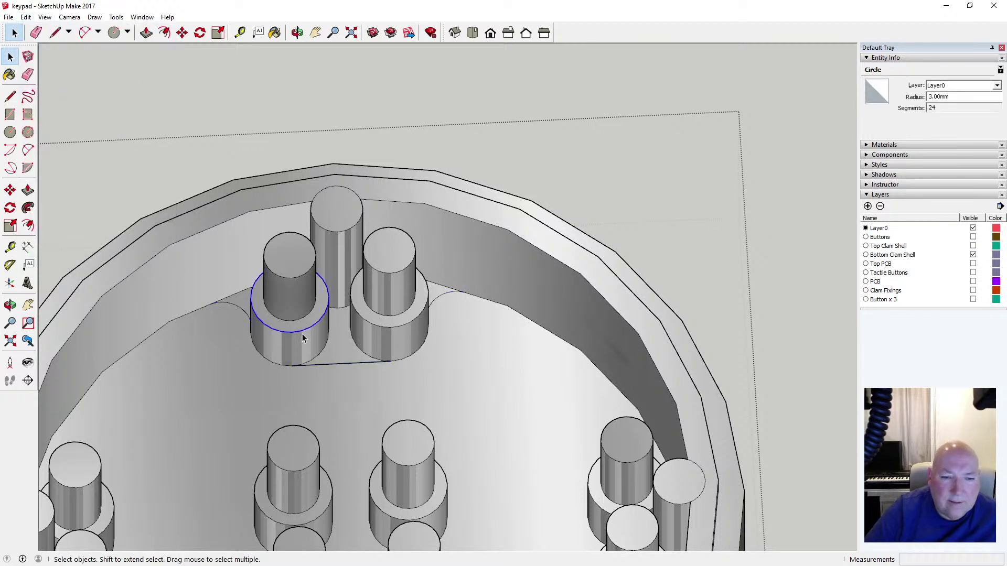
{"action": "key", "text": "Delete"}
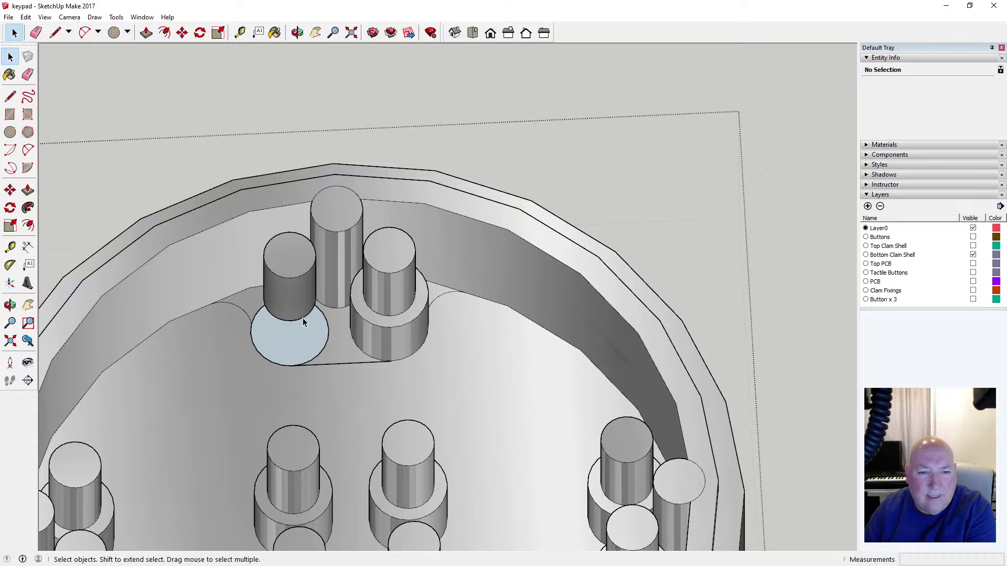
{"action": "left_click", "coordinate": [303, 319]}
{"action": "key", "text": "Delete"}
{"action": "left_click", "coordinate": [304, 275]}
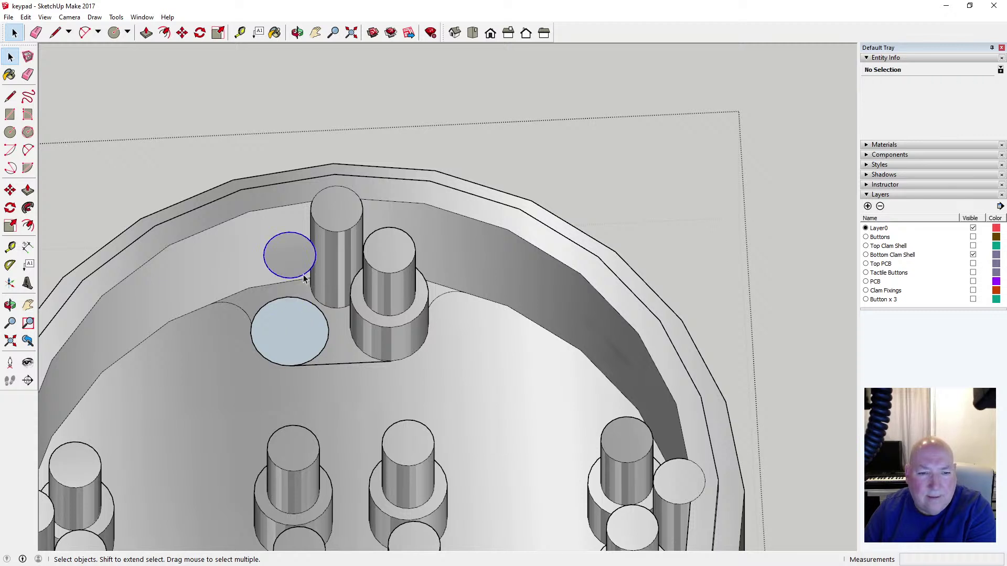
{"action": "key", "text": "Delete"}
Delete the upper-right boss's collar and pin down to its base circle
{"action": "left_click", "coordinate": [375, 325]}
{"action": "key", "text": "Delete"}
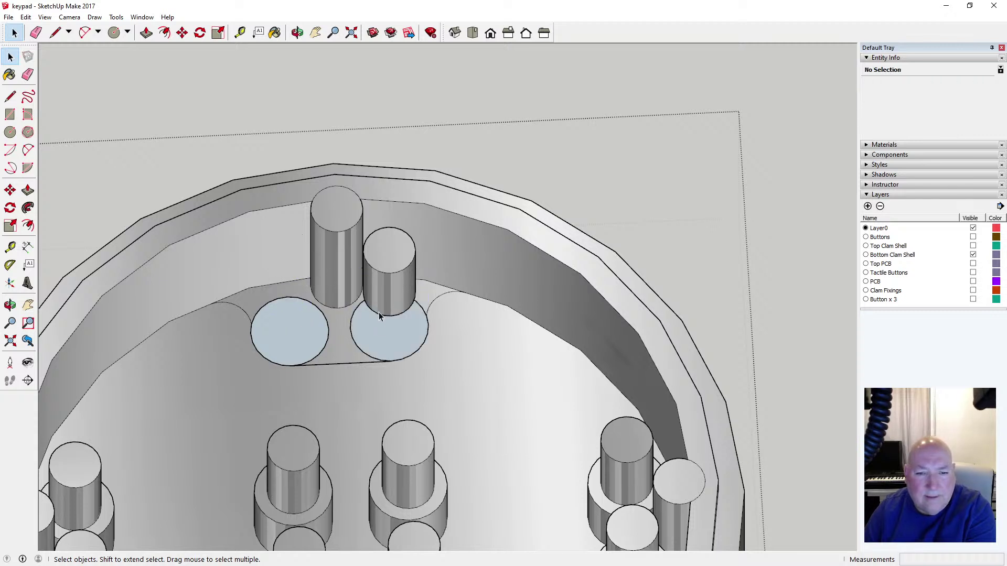
{"action": "key", "text": "Delete"}
{"action": "left_click", "coordinate": [380, 272]}
{"action": "key", "text": "Delete"}
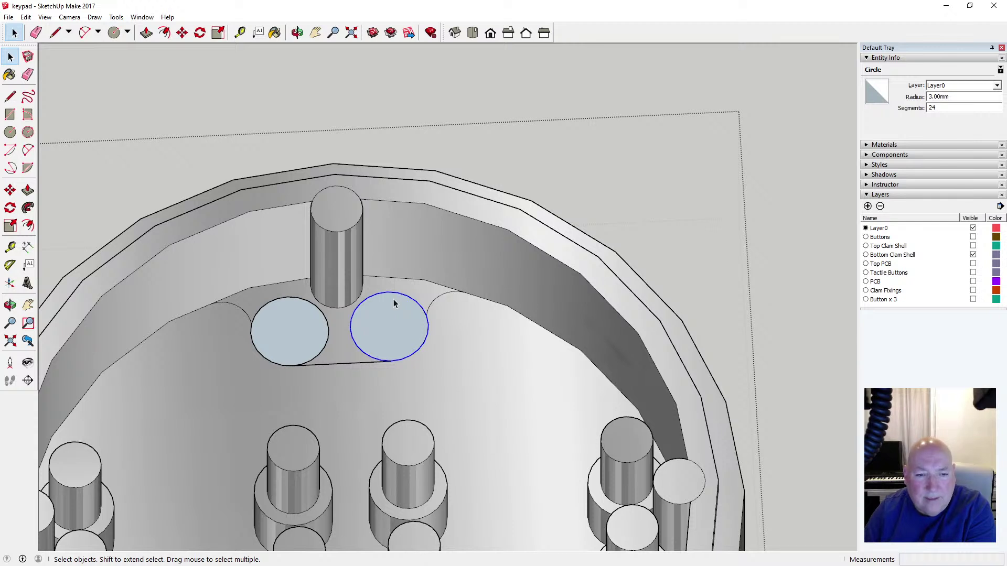
Replace the upper-right boss's base circle with a two-point arc joining the straight line's end to the right-hand wall arc
{"action": "key", "text": "Delete"}
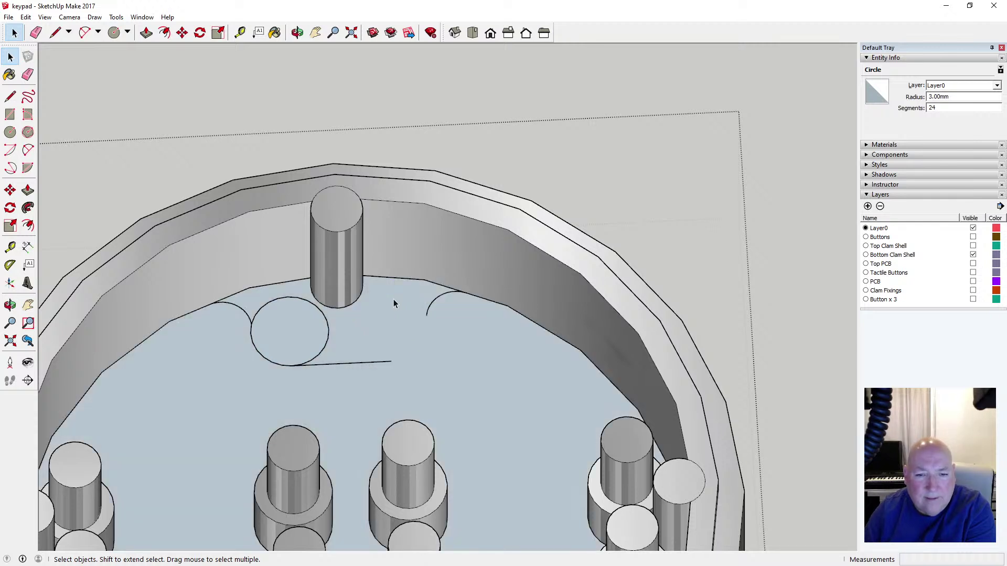
{"action": "left_click", "coordinate": [28, 150]}
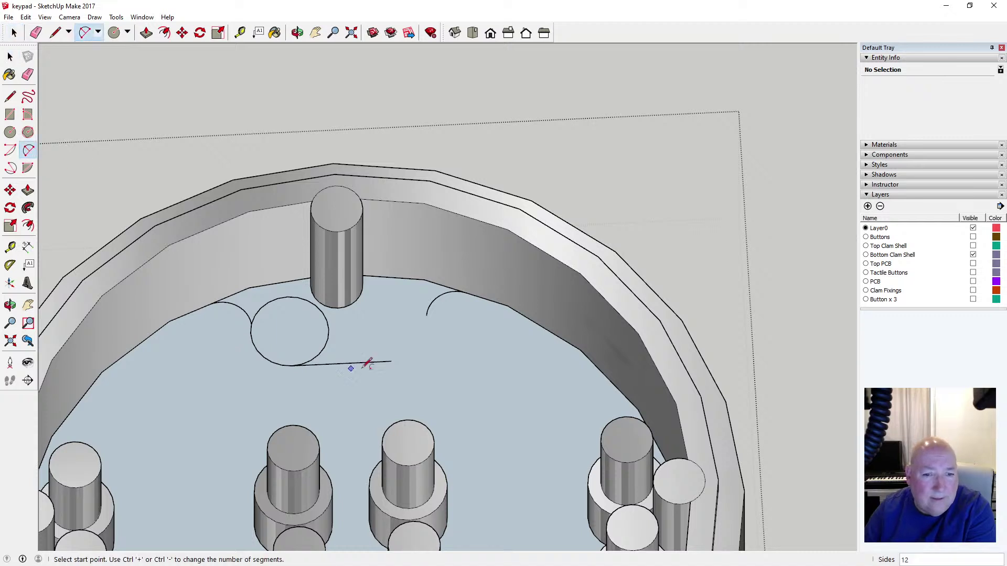
{"action": "left_click", "coordinate": [391, 361]}
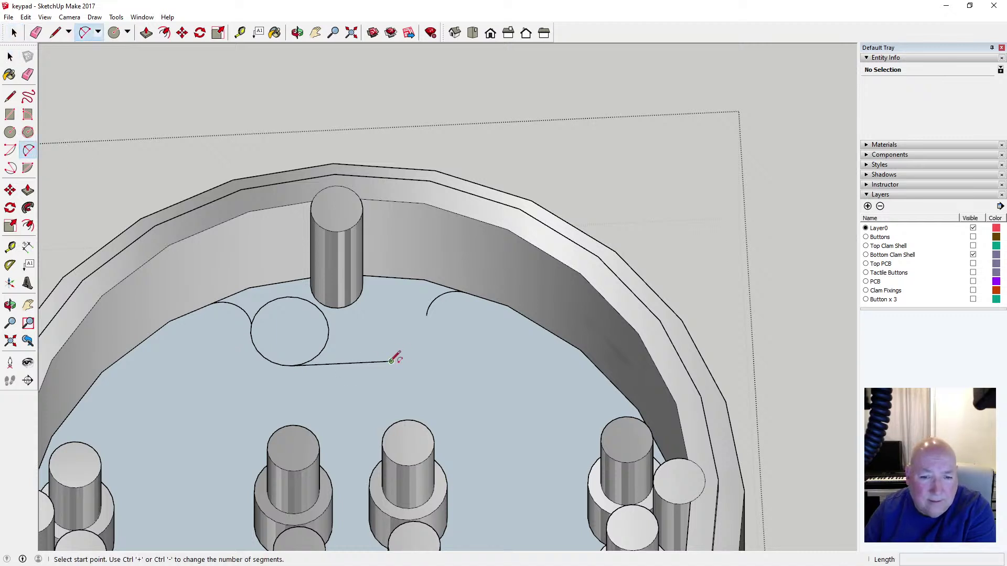
{"action": "left_click", "coordinate": [426, 316]}
{"action": "left_click", "coordinate": [429, 309]}
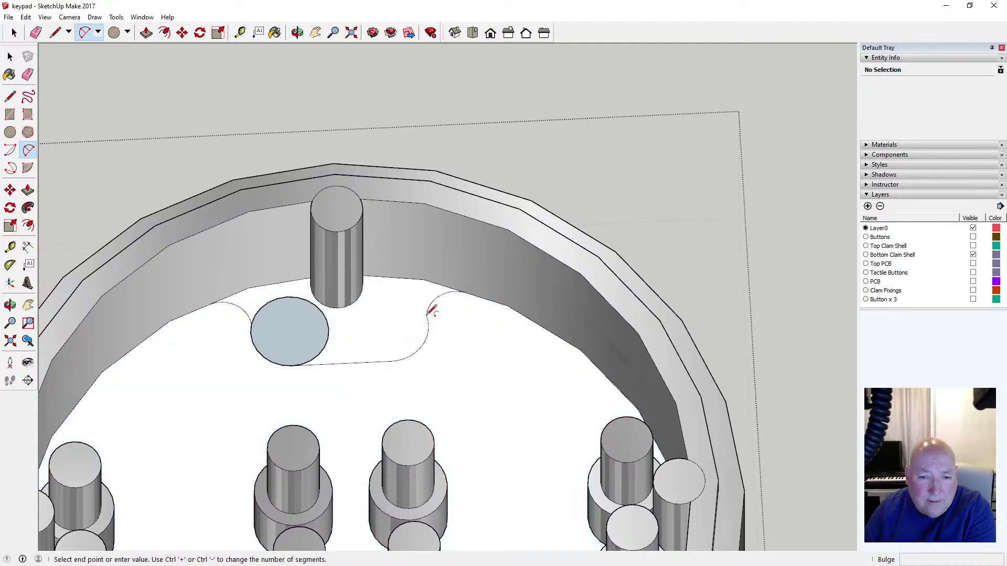
Delete the inner part of the upper-left boss's base circle to leave one continuous curved outline, and check the areas on both sides
{"action": "left_click", "coordinate": [10, 56]}
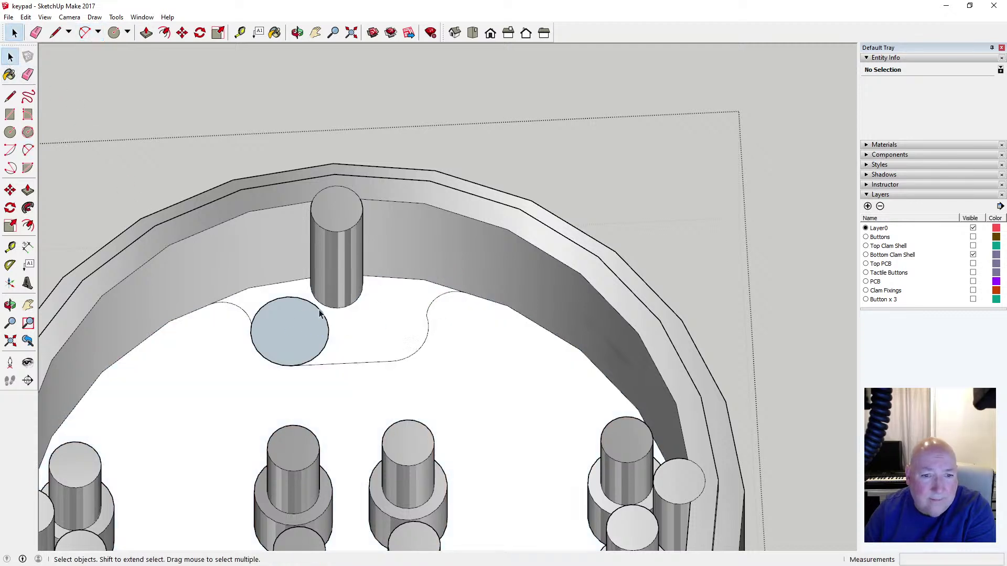
{"action": "left_click", "coordinate": [427, 336]}
{"action": "left_click", "coordinate": [394, 330]}
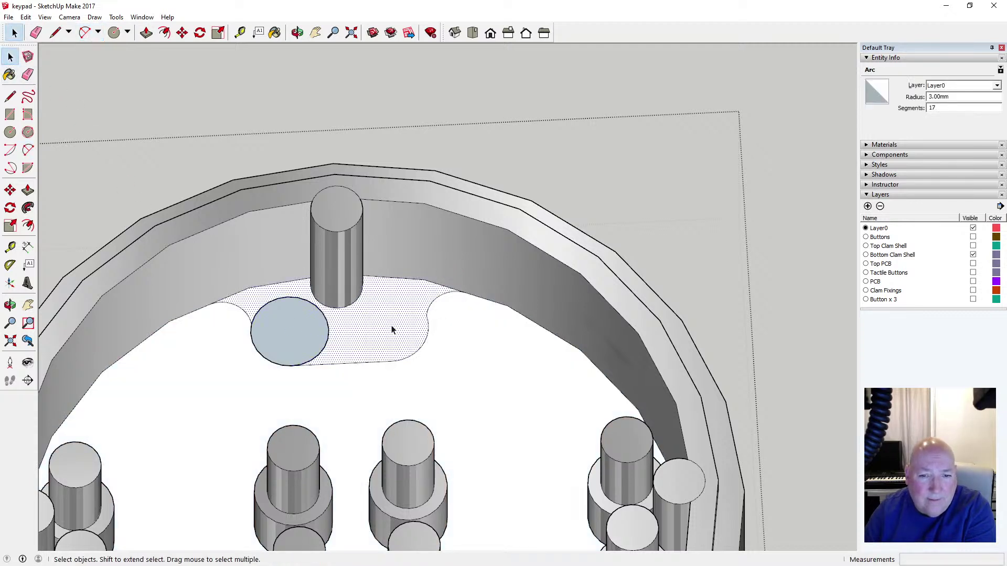
{"action": "left_click", "coordinate": [452, 358]}
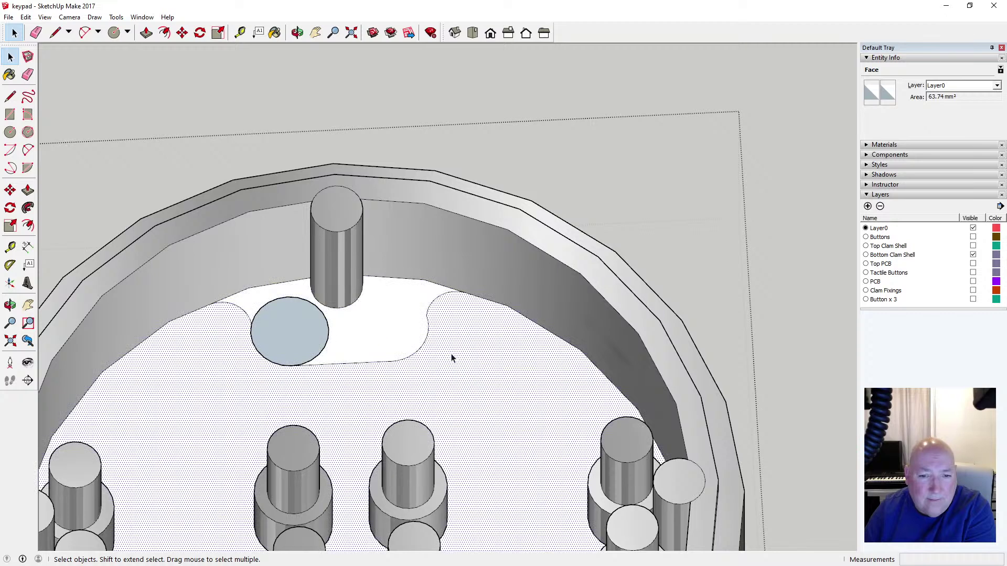
{"action": "left_click", "coordinate": [326, 319]}
{"action": "key", "text": "Delete"}
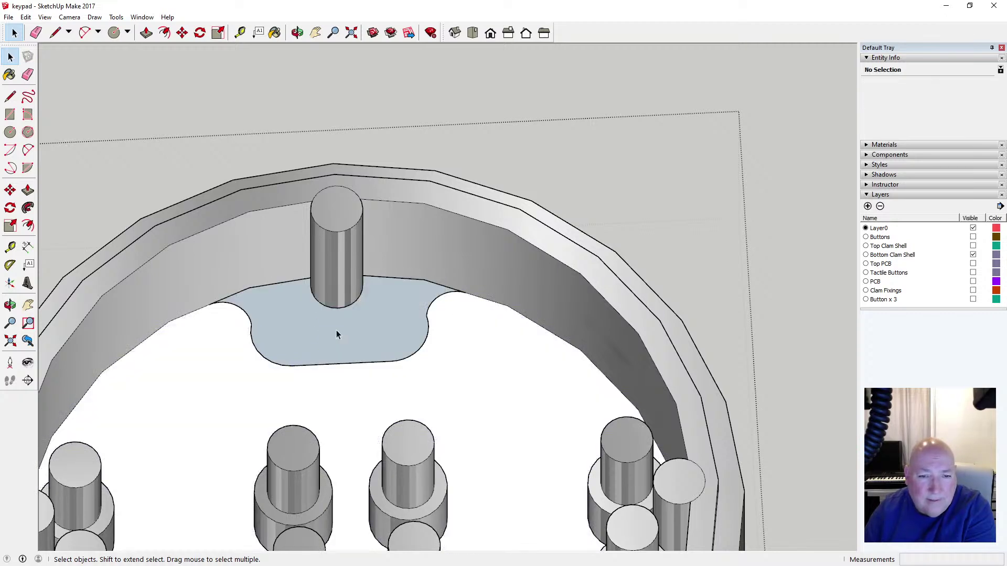
{"action": "left_click", "coordinate": [321, 328]}
{"action": "left_click", "coordinate": [228, 345]}
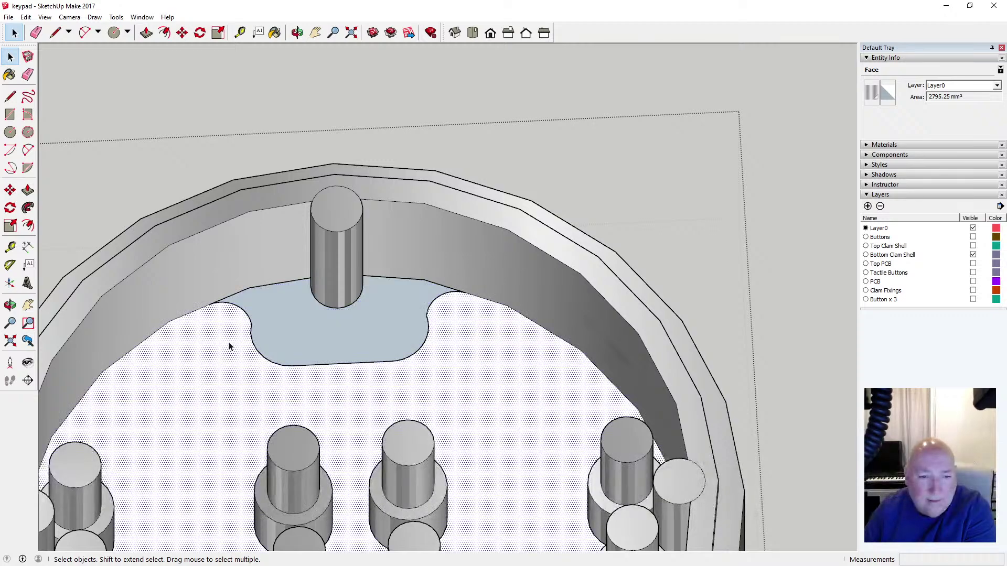
Try to raise the curved outlined area around the post with Push/Pull
{"action": "left_click", "coordinate": [297, 32]}
{"action": "left_click_drag", "start_coordinate": [347, 253], "coordinate": [346, 310]}
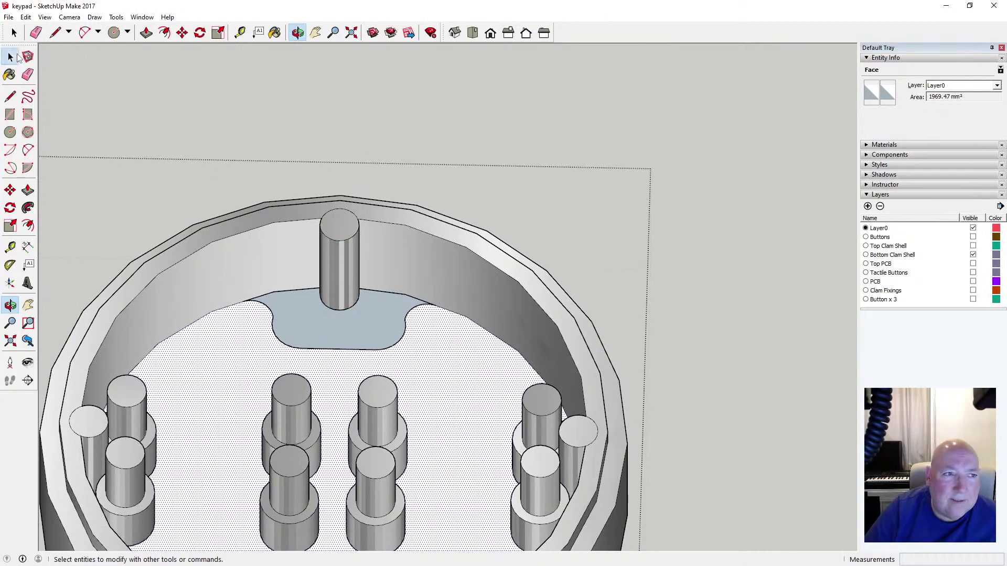
{"action": "left_click", "coordinate": [15, 56]}
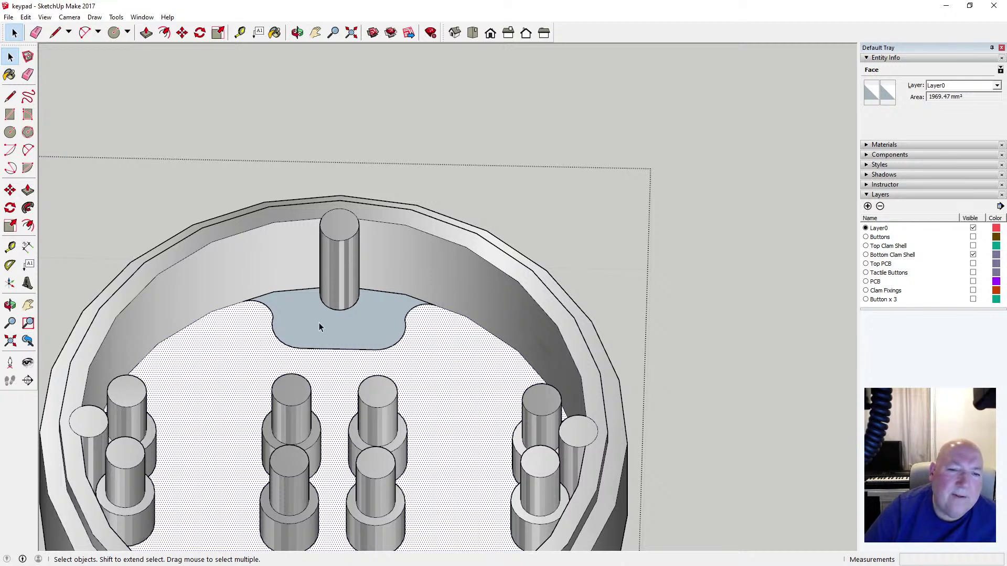
{"action": "left_click", "coordinate": [146, 33]}
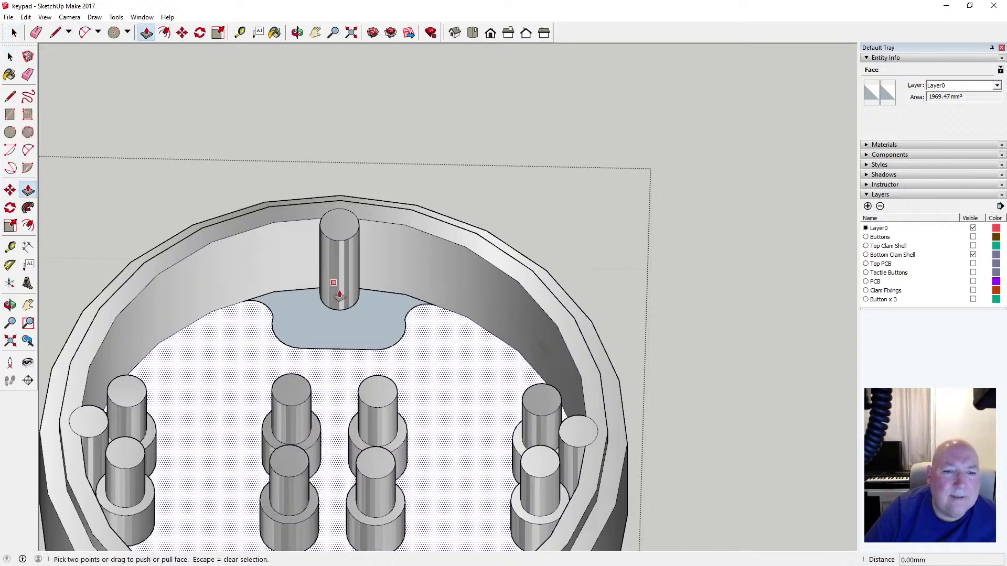
{"action": "left_click", "coordinate": [10, 56]}
{"action": "left_click", "coordinate": [282, 305]}
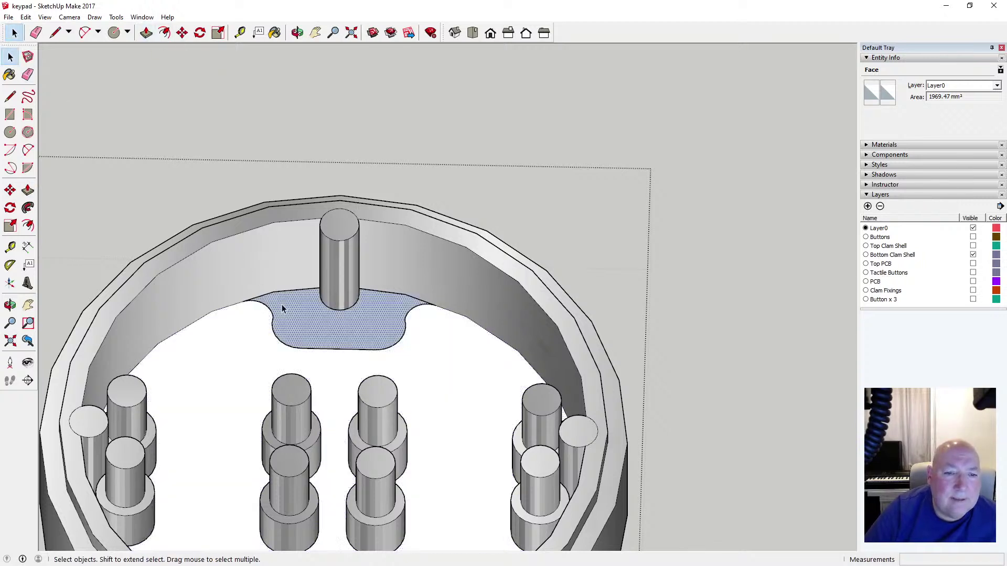
{"action": "key", "text": "p"}
{"action": "left_click", "coordinate": [315, 335]}
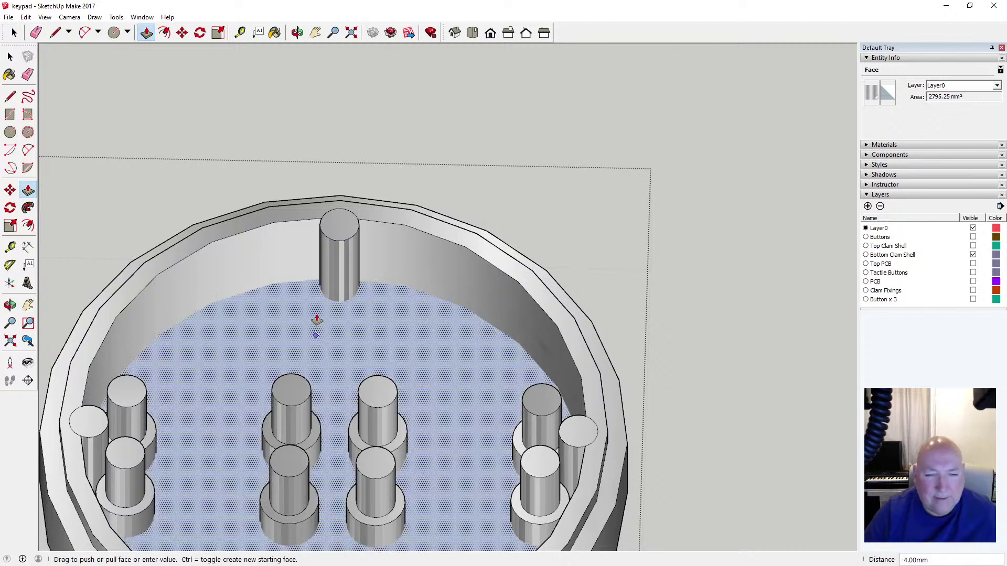
{"action": "left_click", "coordinate": [315, 321]}
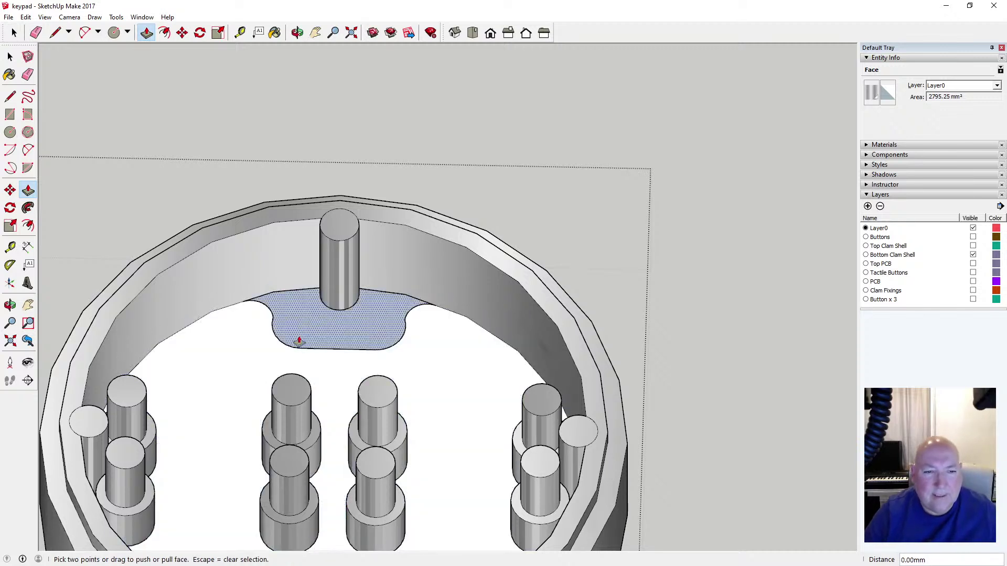
{"action": "left_click", "coordinate": [10, 57]}
{"action": "left_click", "coordinate": [10, 56]}
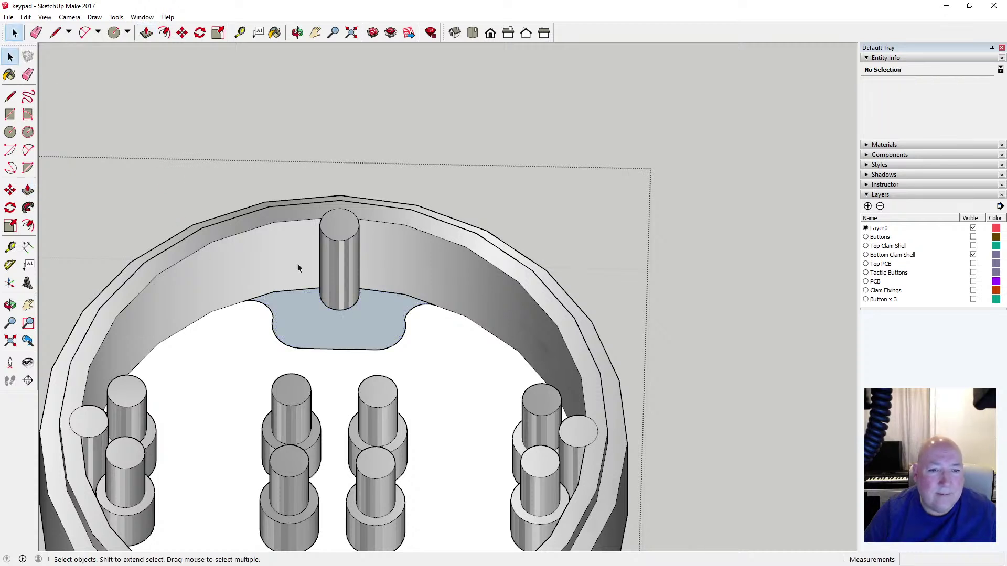
Delete the outline's straight front edge and redraw it as a line between the ends of the two curved sides
{"action": "scroll", "coordinate": [299, 290], "scroll_direction": "up", "scroll_amount": 2}
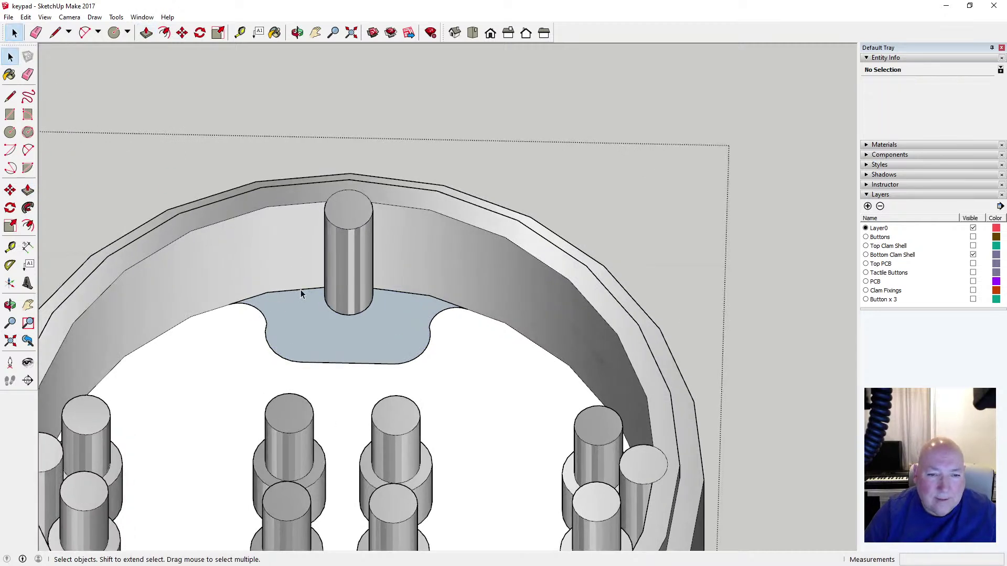
{"action": "left_click", "coordinate": [325, 364]}
{"action": "key", "text": "Delete"}
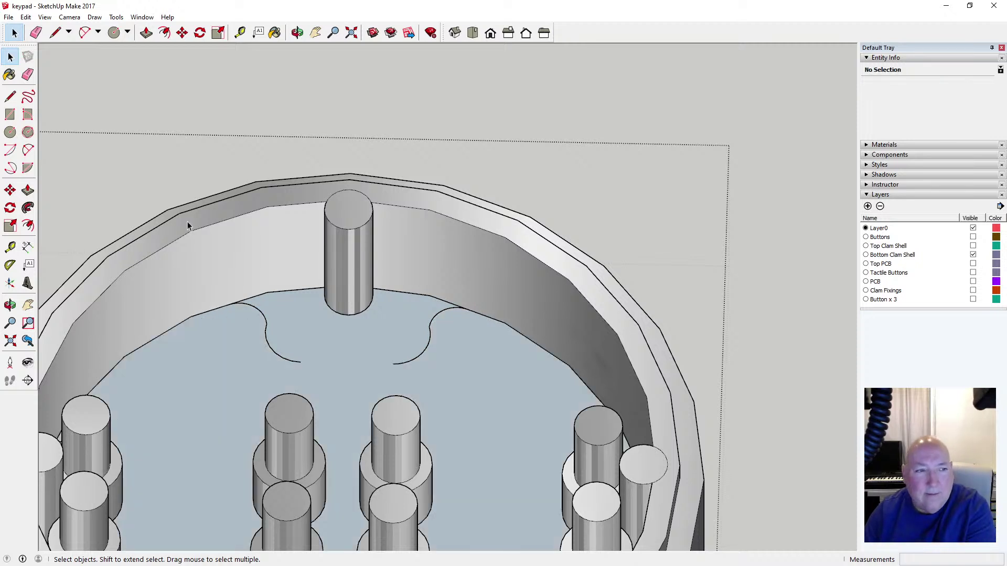
{"action": "left_click", "coordinate": [10, 96]}
{"action": "left_click", "coordinate": [300, 362]}
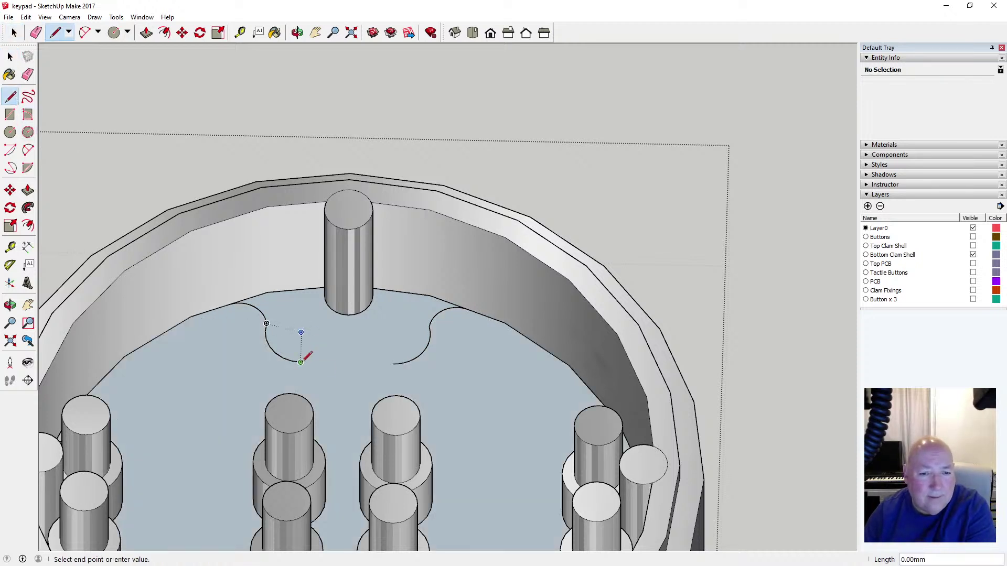
{"action": "left_click", "coordinate": [393, 364]}
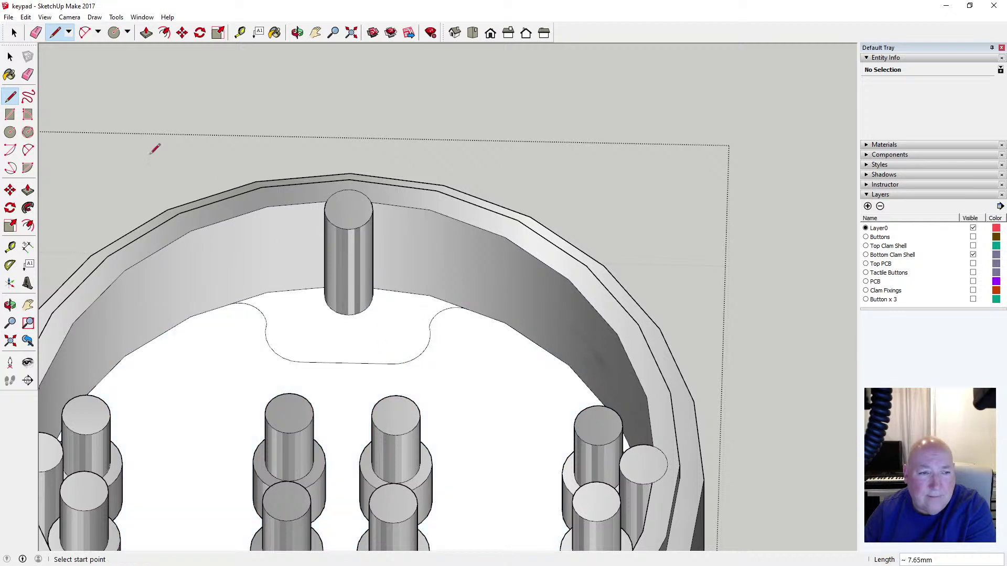
Extrude the curved outlined face around the post upward by 5.5 mm
{"action": "left_click", "coordinate": [11, 57]}
{"action": "left_click", "coordinate": [313, 319]}
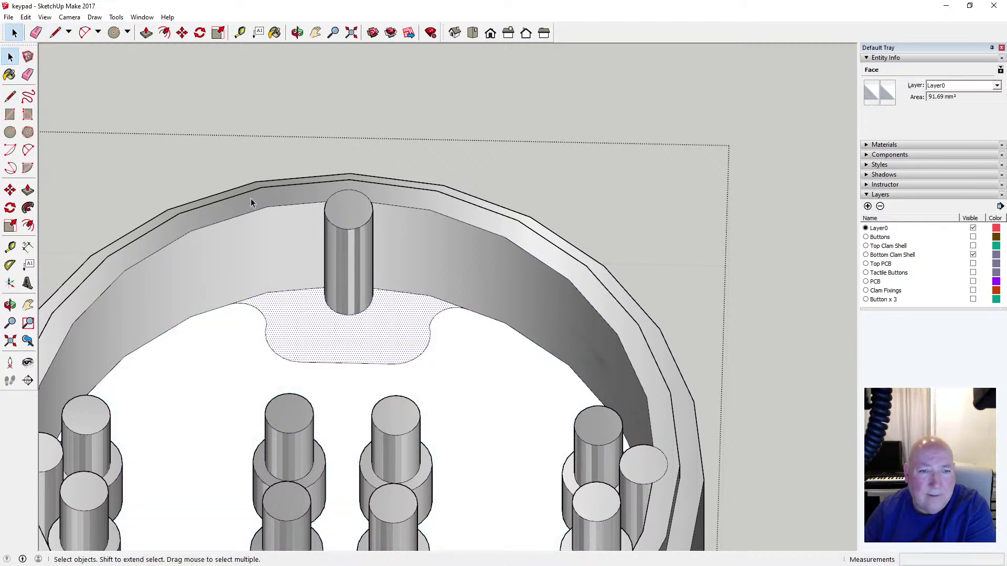
{"action": "left_click", "coordinate": [147, 33]}
{"action": "left_click_drag", "start_coordinate": [304, 319], "coordinate": [304, 306]}
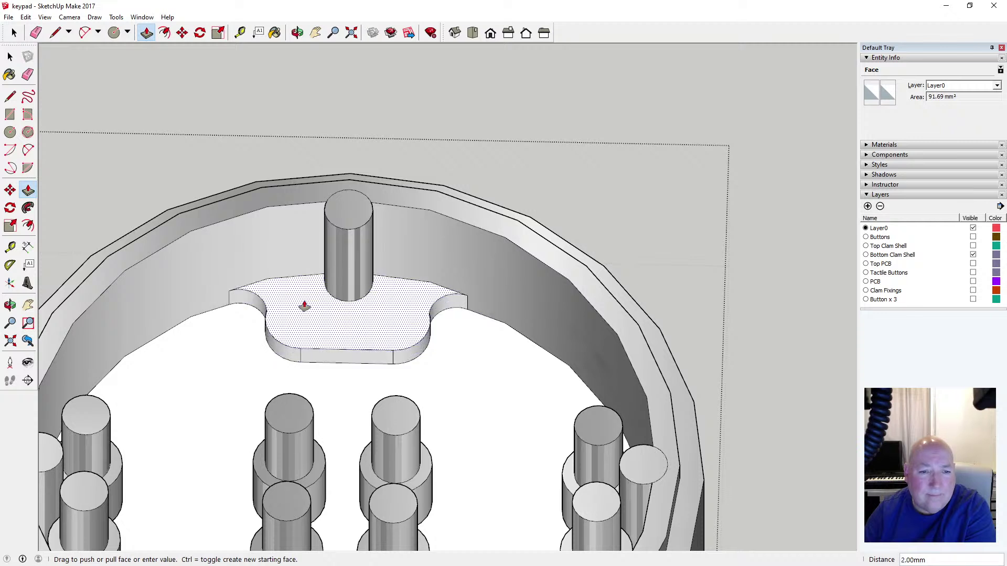
{"action": "type", "text": "5."}
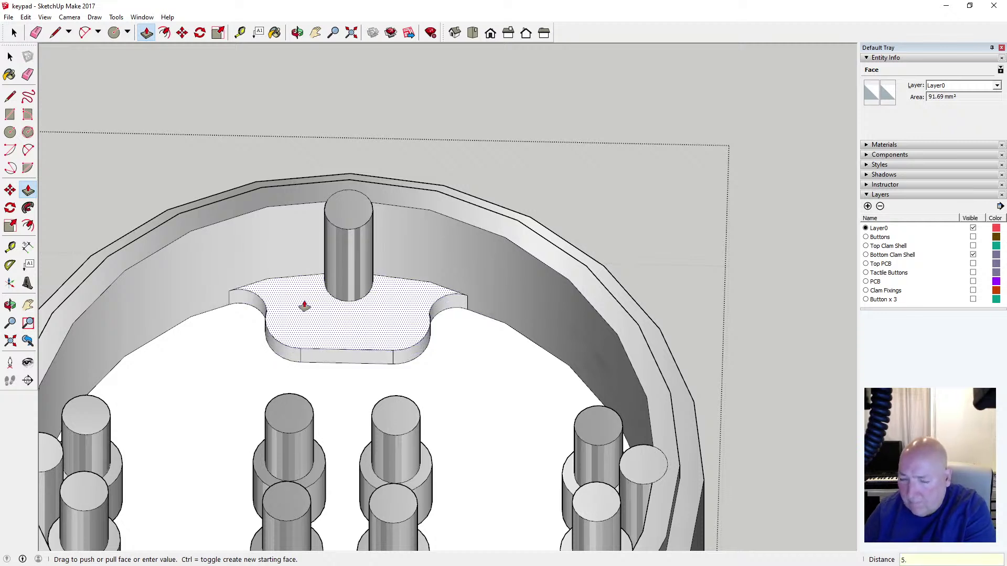
{"action": "type", "text": "5"}
{"action": "key", "text": "Return"}
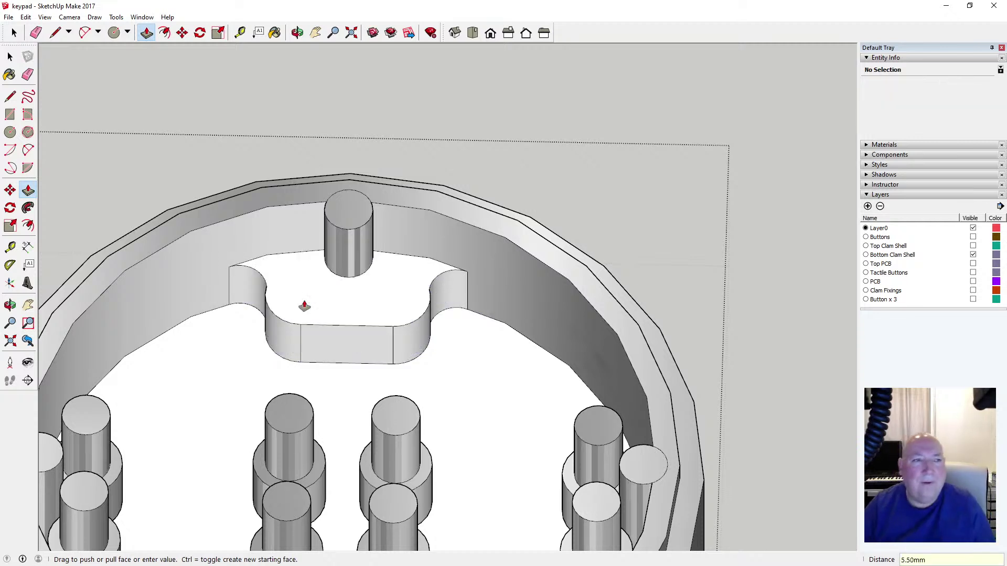
{"action": "key", "text": "space"}
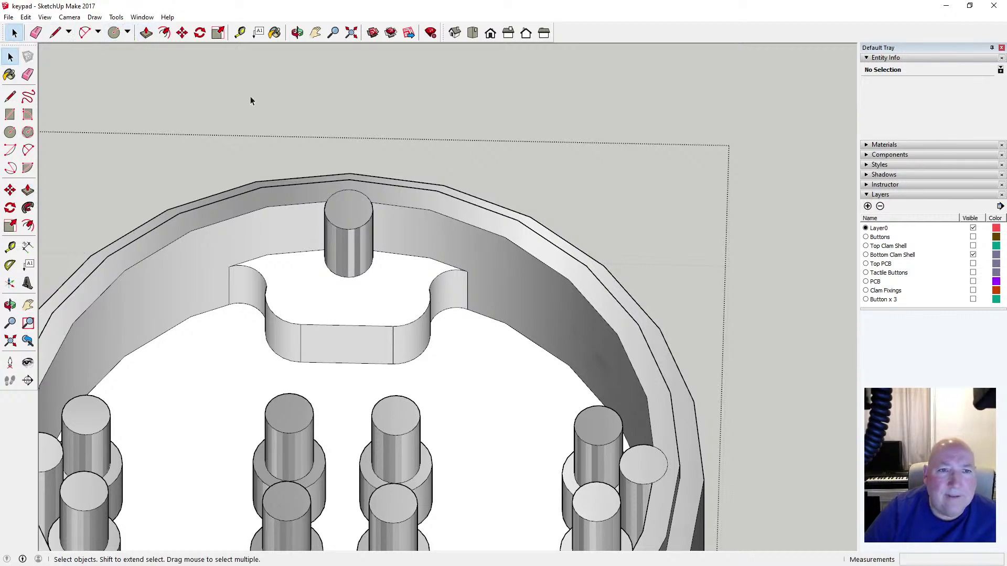
Try to offset the outline of the raised support's top face inward
{"action": "left_click", "coordinate": [297, 33]}
{"action": "left_click_drag", "start_coordinate": [329, 294], "coordinate": [337, 223]}
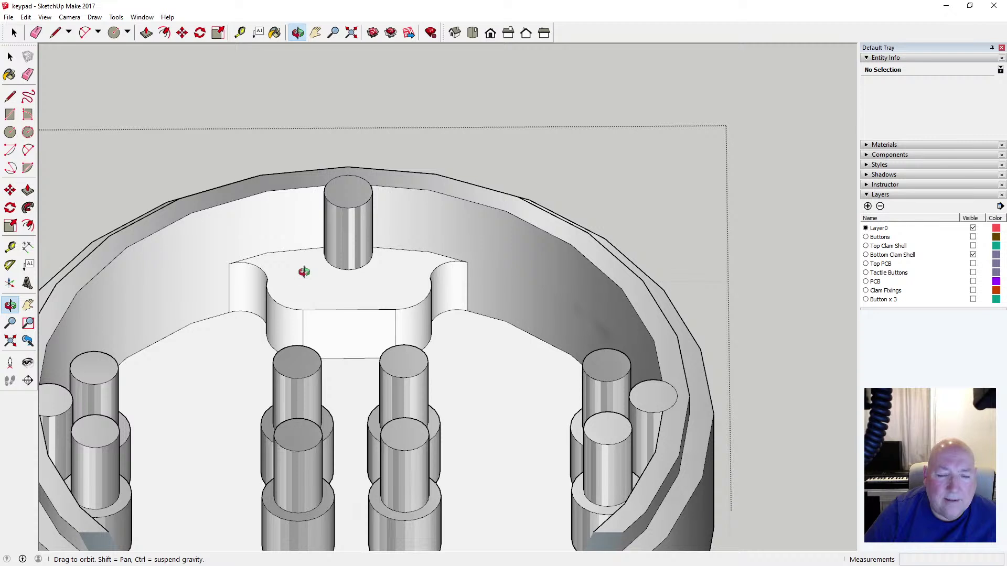
{"action": "left_click", "coordinate": [164, 33]}
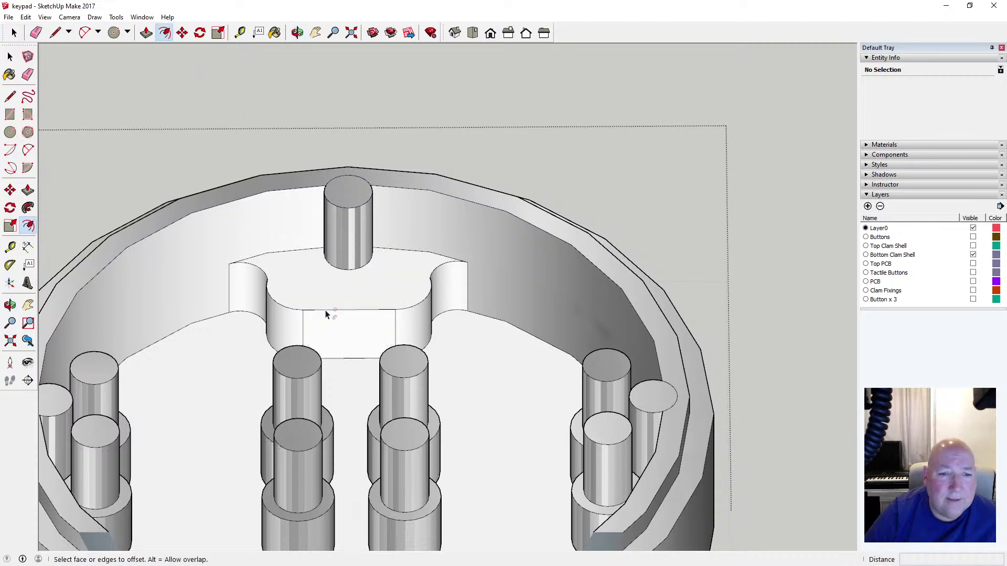
{"action": "left_click", "coordinate": [307, 307]}
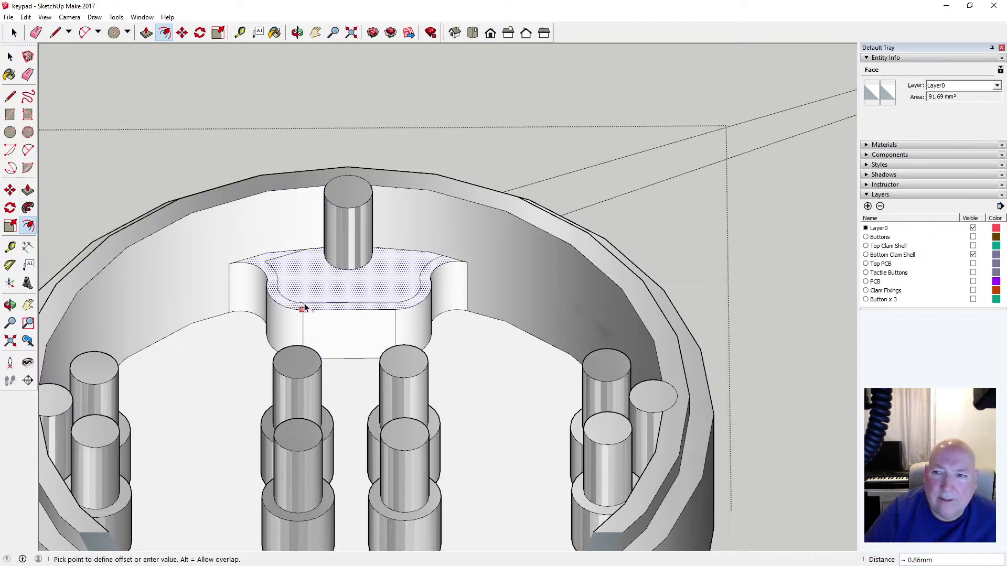
{"action": "key", "text": "Escape"}
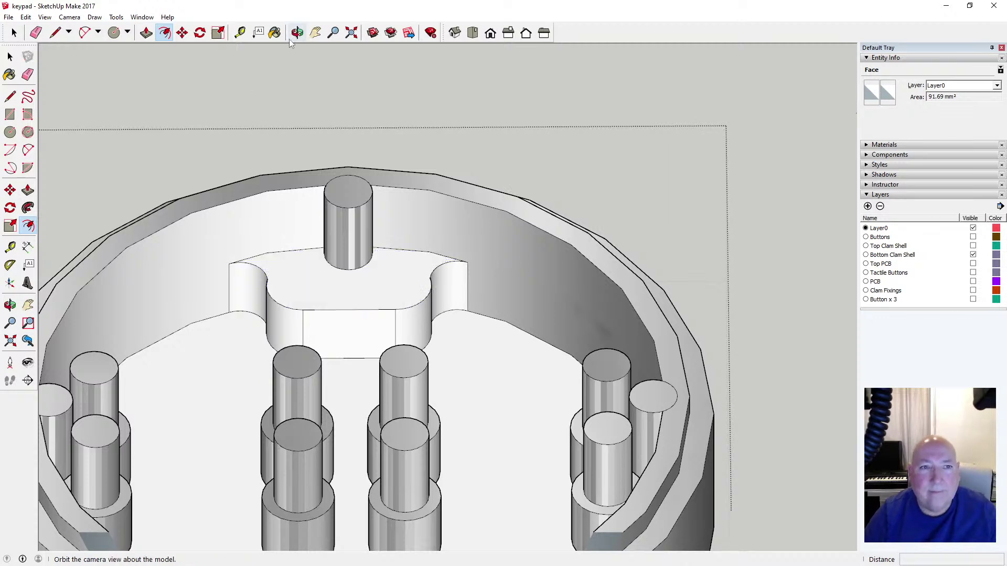
{"action": "left_click", "coordinate": [297, 33]}
{"action": "left_click_drag", "start_coordinate": [300, 43], "coordinate": [296, 144]}
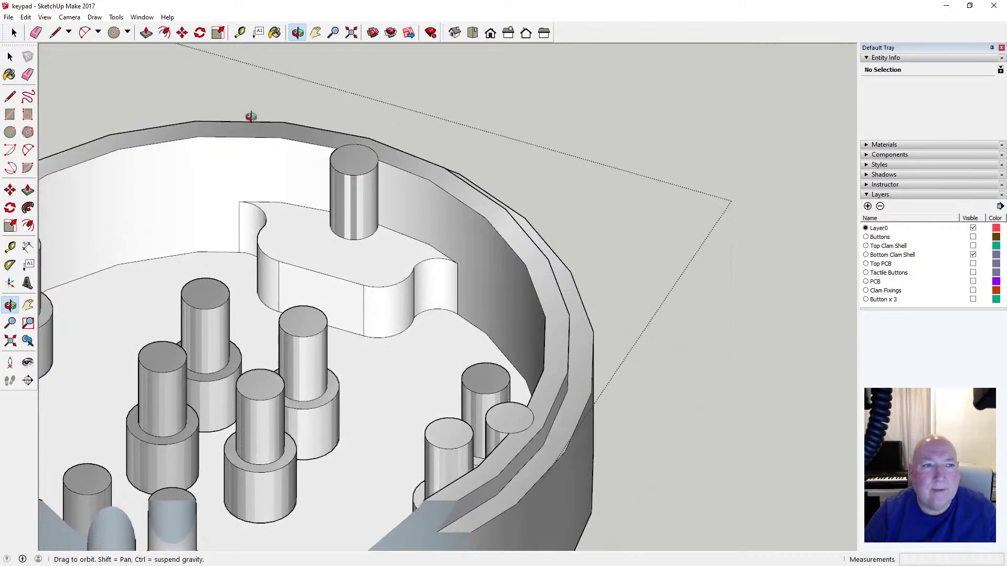
{"action": "left_click", "coordinate": [164, 32]}
{"action": "left_click", "coordinate": [285, 264]}
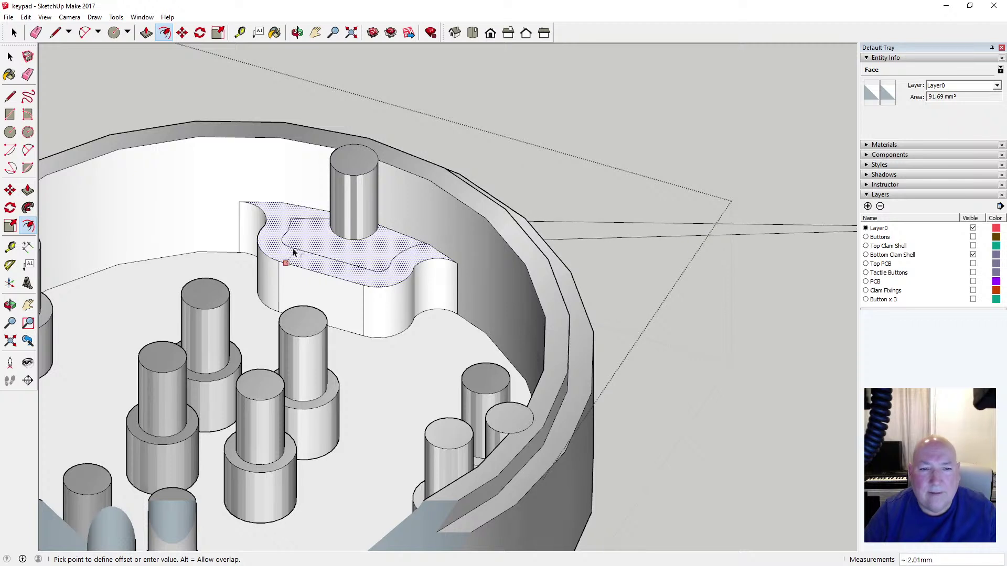
{"action": "key", "text": "Escape"}
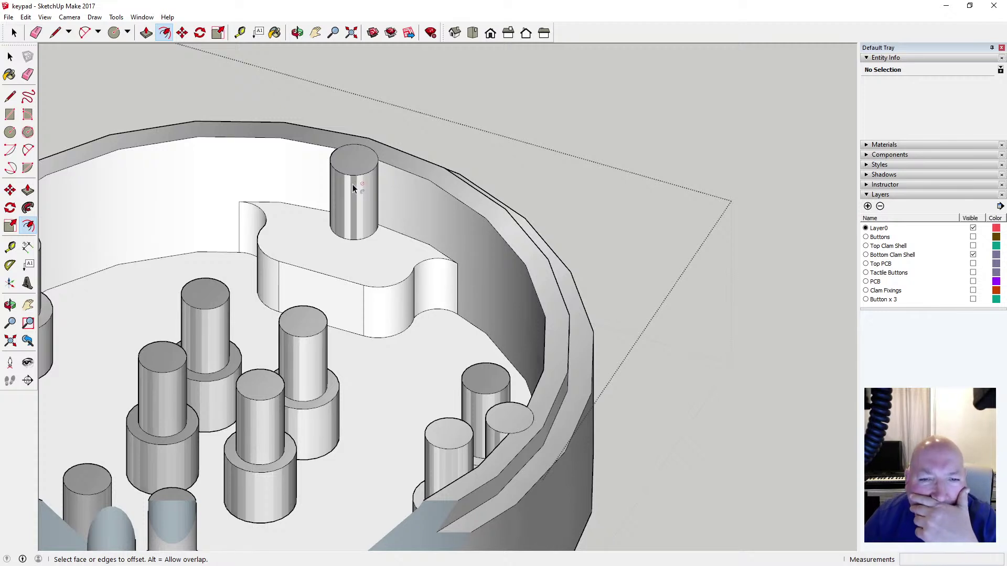
{"action": "left_click", "coordinate": [11, 98]}
{"action": "key", "text": "space"}
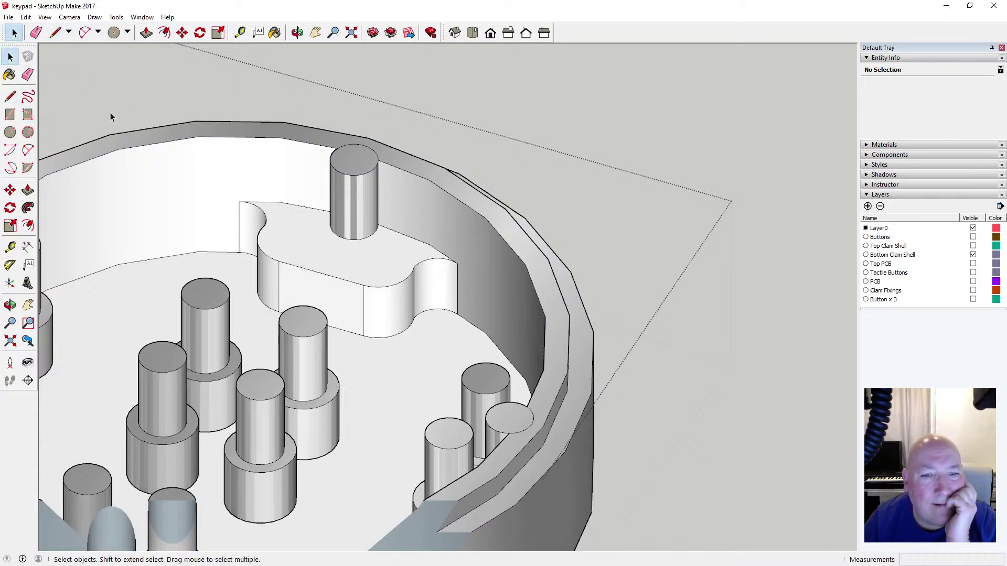
Delete the curved edge where the post meets the raised support, removing the post's side and the support's top face
{"action": "left_click", "coordinate": [396, 233]}
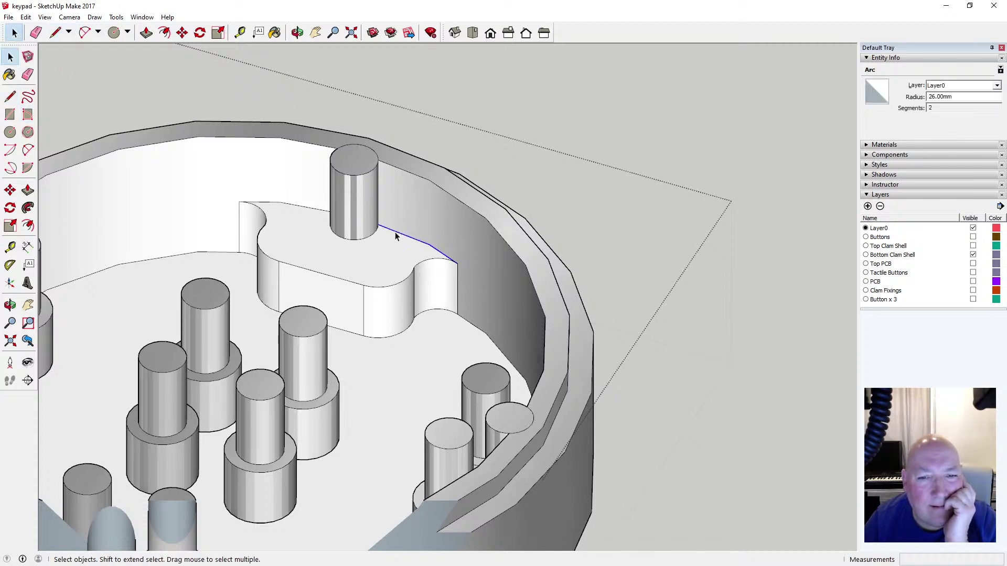
{"action": "left_click", "coordinate": [316, 209]}
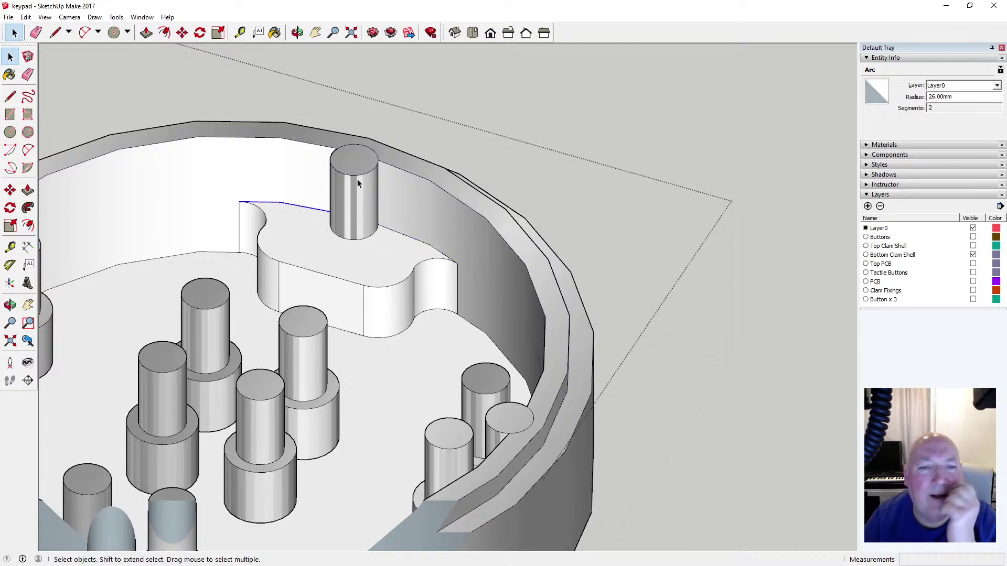
{"action": "left_click", "coordinate": [362, 241]}
{"action": "key", "text": "Delete"}
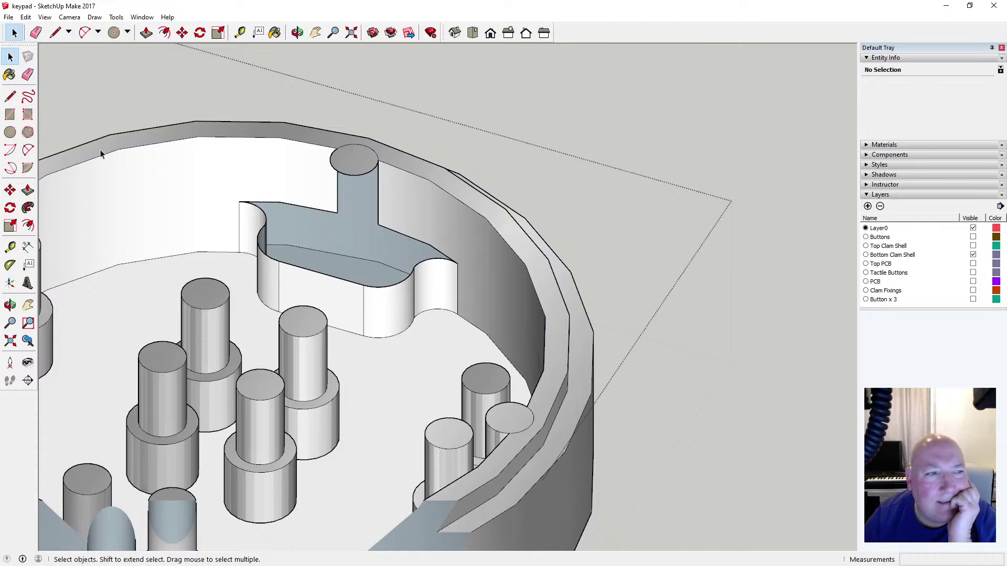
Draw a line across the gap at the post's rear to close the support's top face along the inner wall
{"action": "left_click", "coordinate": [10, 96]}
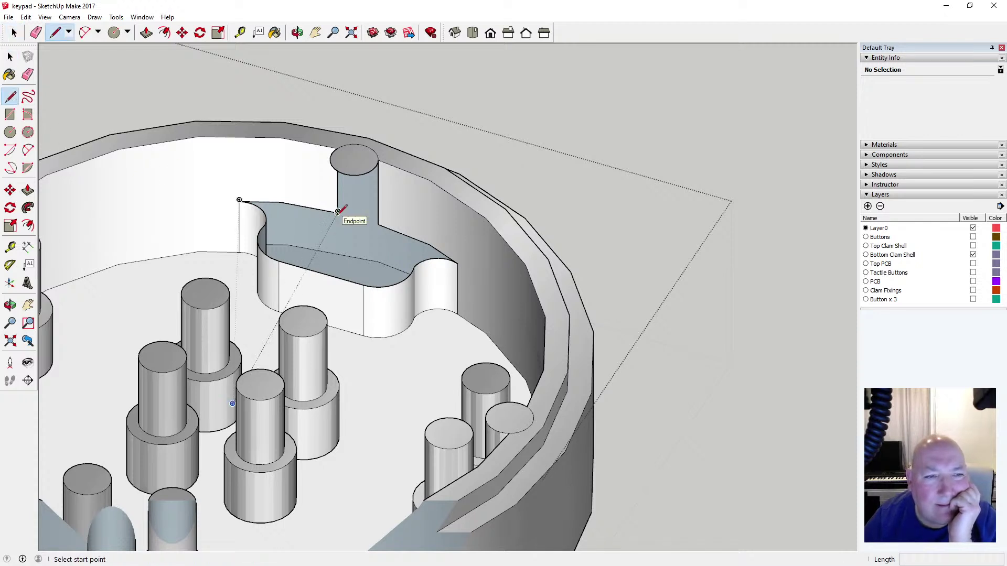
{"action": "left_click", "coordinate": [379, 224]}
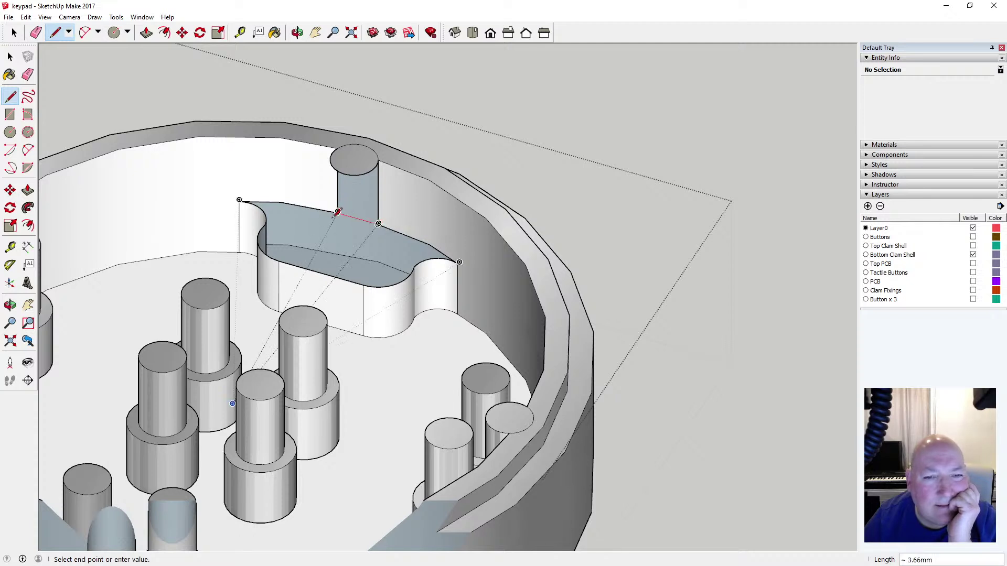
{"action": "scroll", "coordinate": [338, 212], "scroll_direction": "up", "scroll_amount": 3}
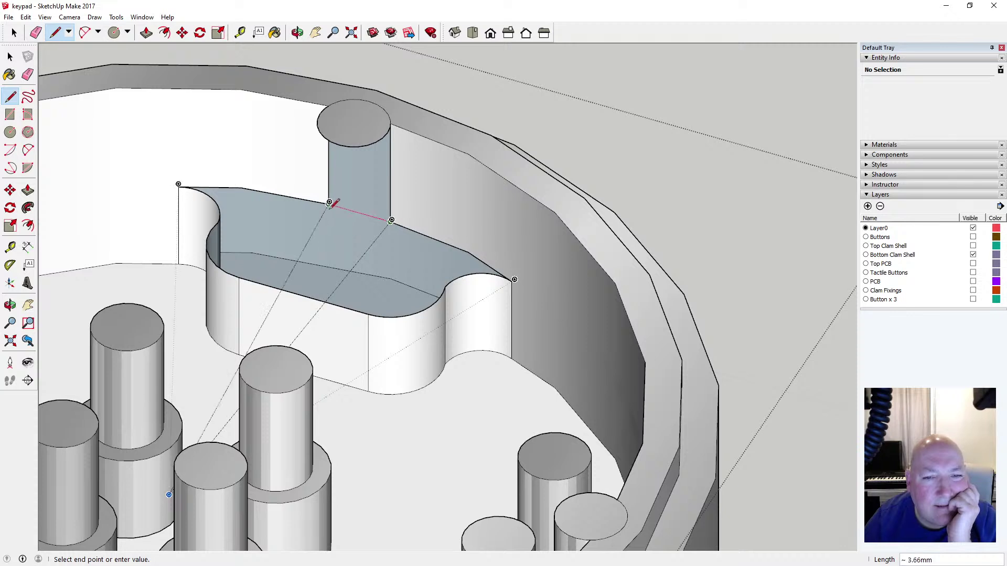
{"action": "left_click", "coordinate": [329, 203]}
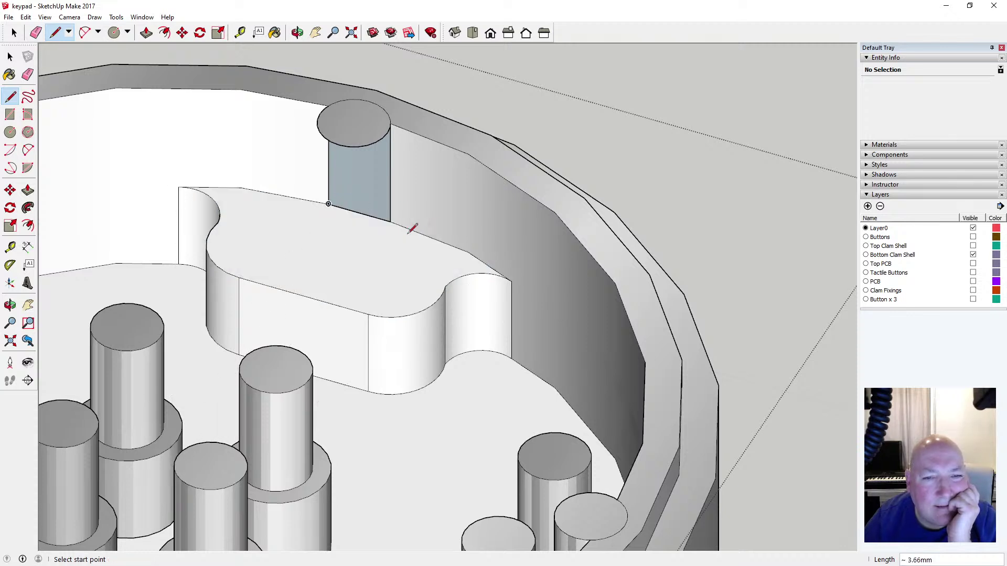
{"action": "scroll", "coordinate": [411, 204], "scroll_direction": "down", "scroll_amount": 2}
{"action": "key", "text": "space"}
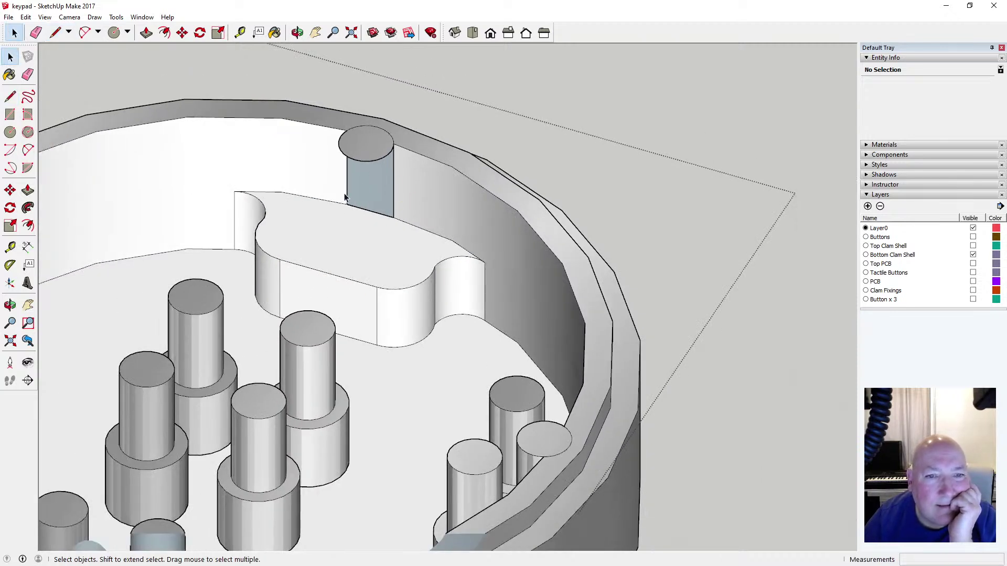
Examine the support's top, the inner wall and the exposed area below the post's cap by selecting each surface
{"action": "left_click", "coordinate": [360, 184]}
{"action": "left_click", "coordinate": [326, 215]}
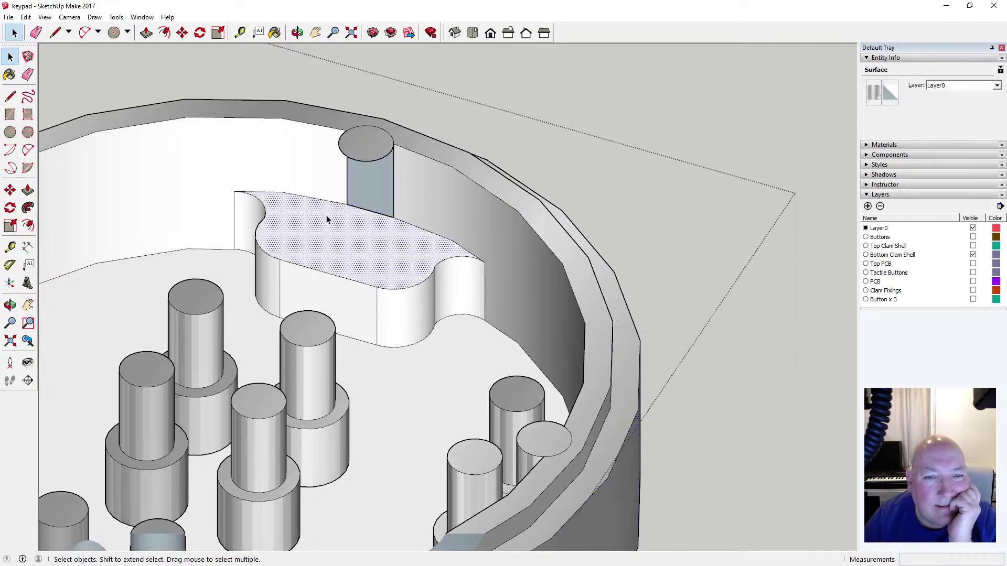
{"action": "left_click", "coordinate": [320, 176]}
{"action": "left_click", "coordinate": [375, 181]}
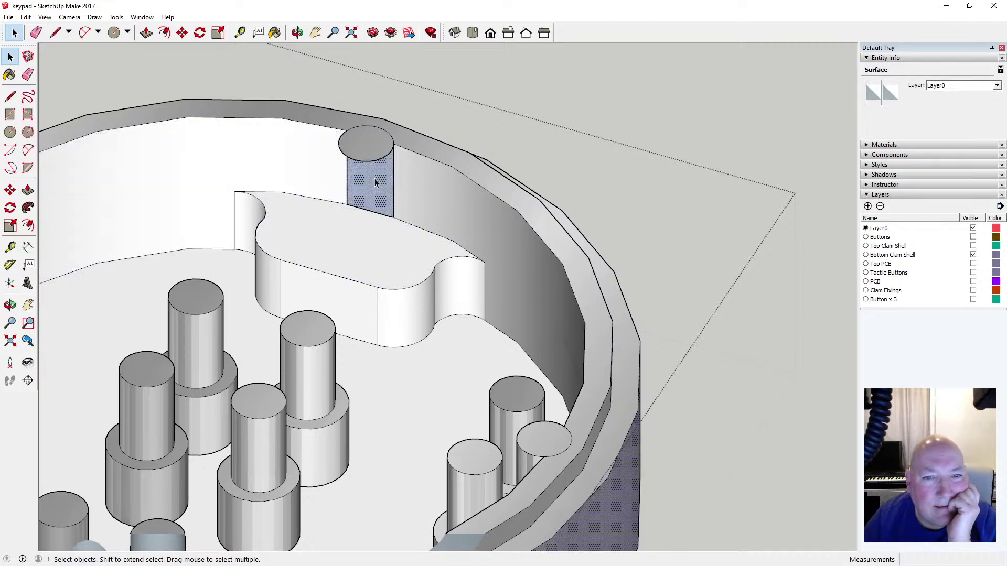
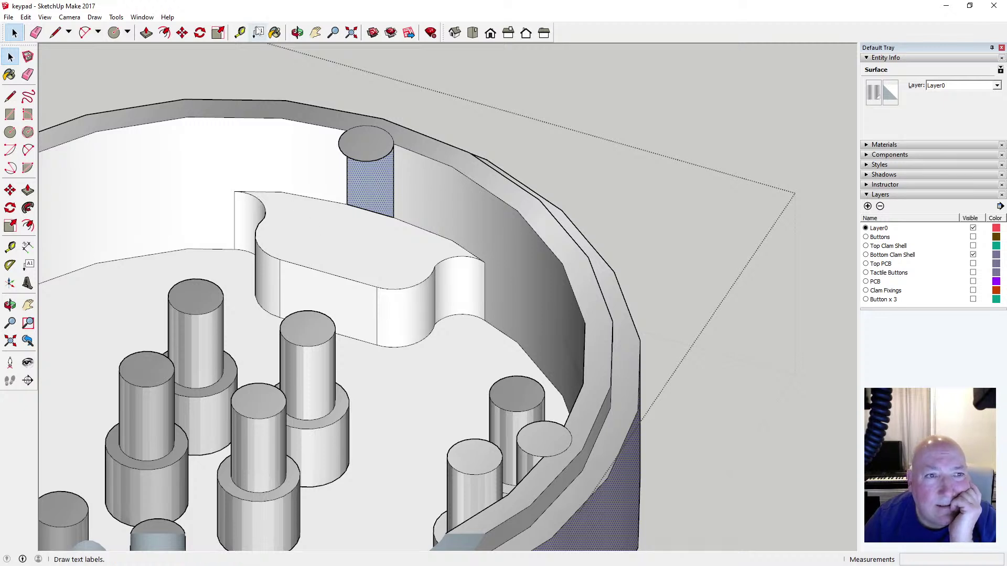
{"action": "left_click", "coordinate": [164, 32]}
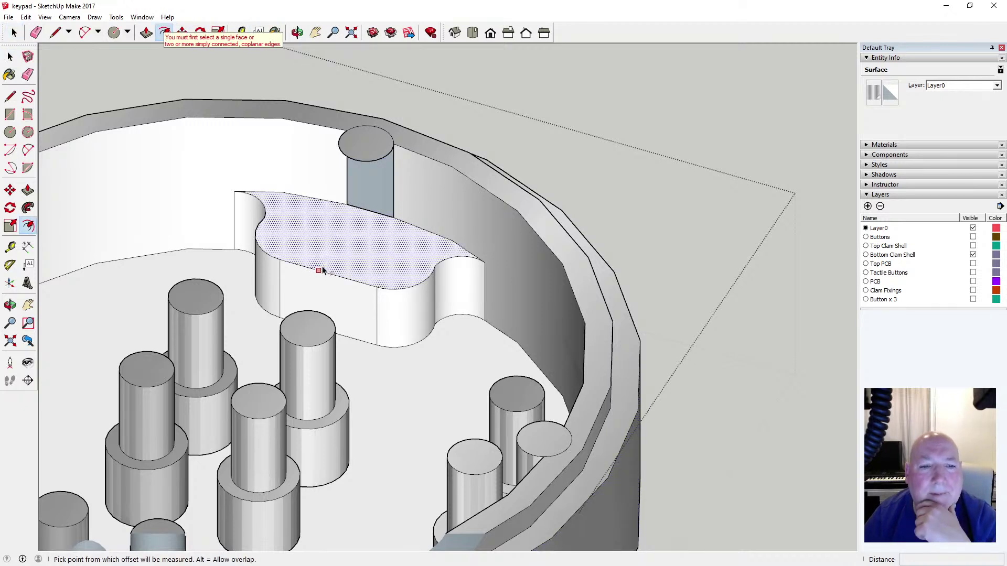
{"action": "left_click", "coordinate": [326, 267]}
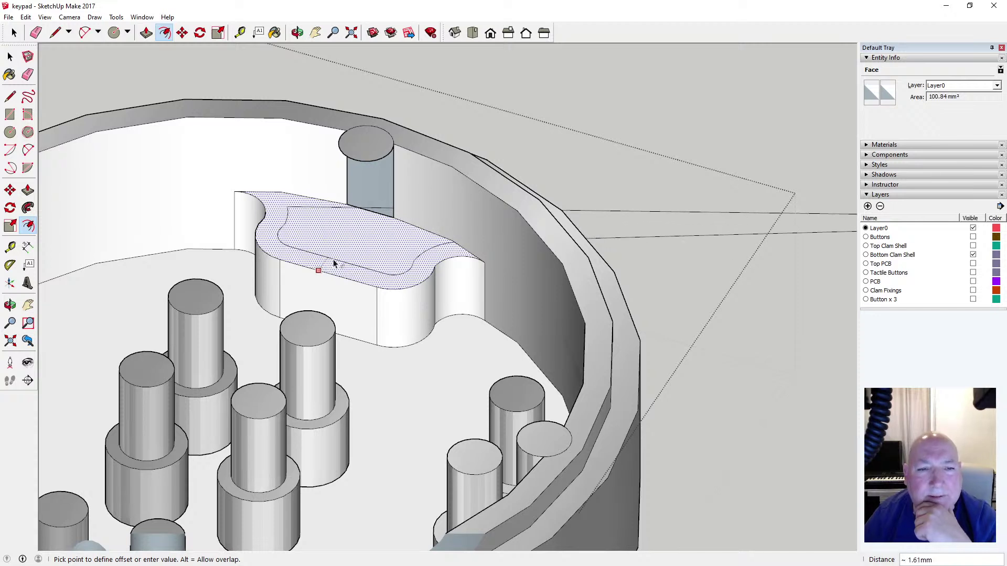
{"action": "key", "text": "Escape"}
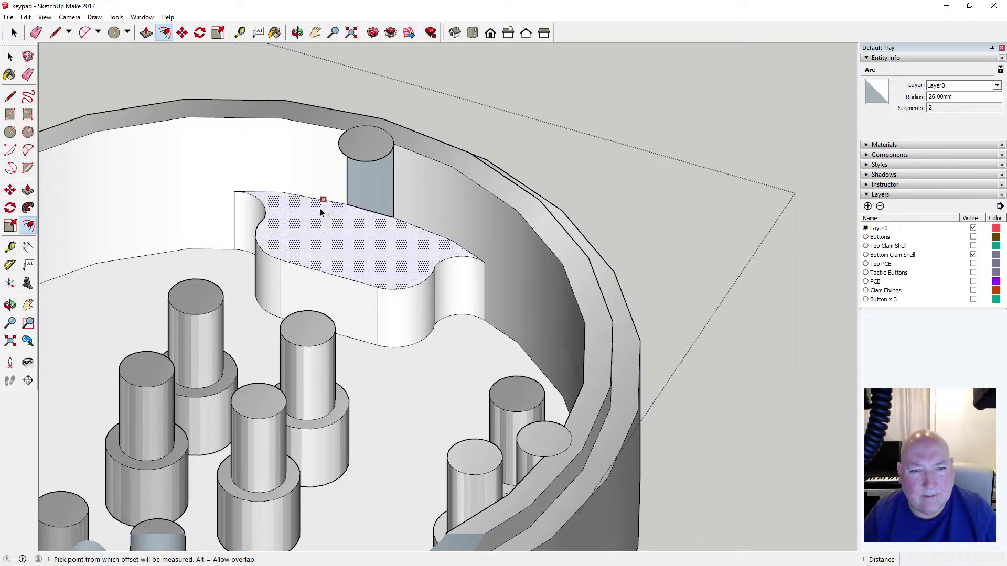
{"action": "scroll", "coordinate": [348, 203], "scroll_direction": "down", "scroll_amount": 2}
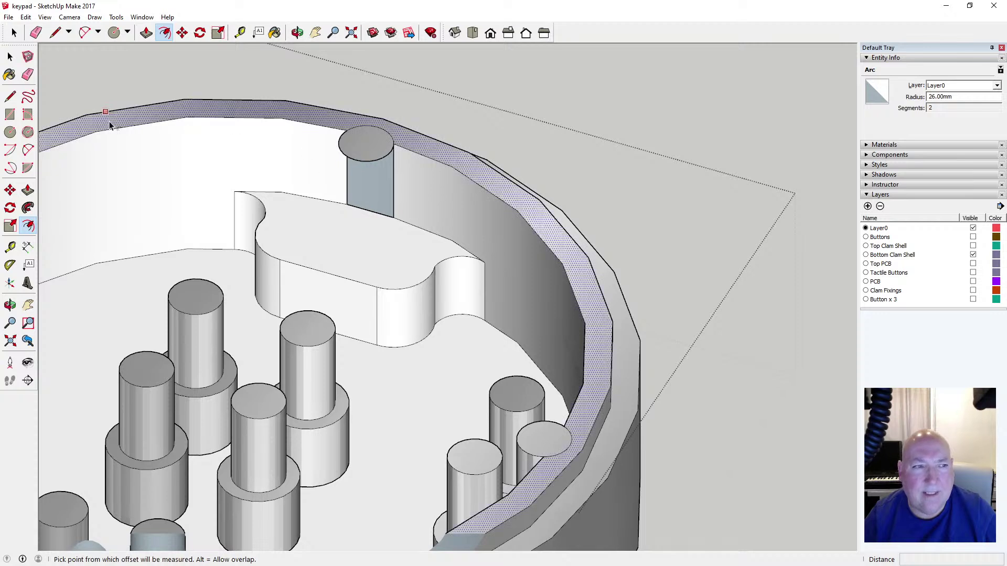
{"action": "key", "text": "space"}
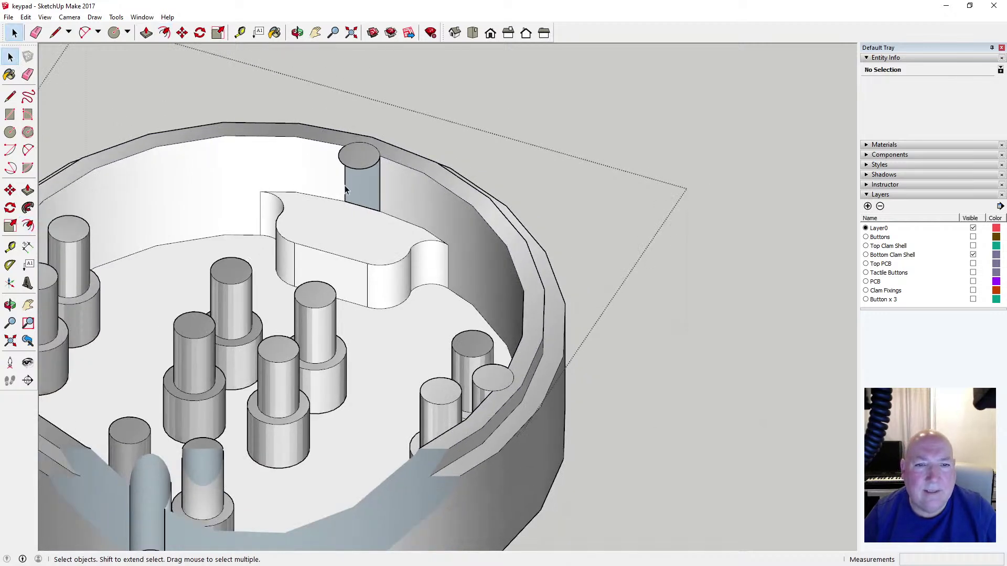
Try to delete the vertical edge where the post's exposed opening meets the inner wall, and undo the deletion
{"action": "left_click", "coordinate": [344, 187]}
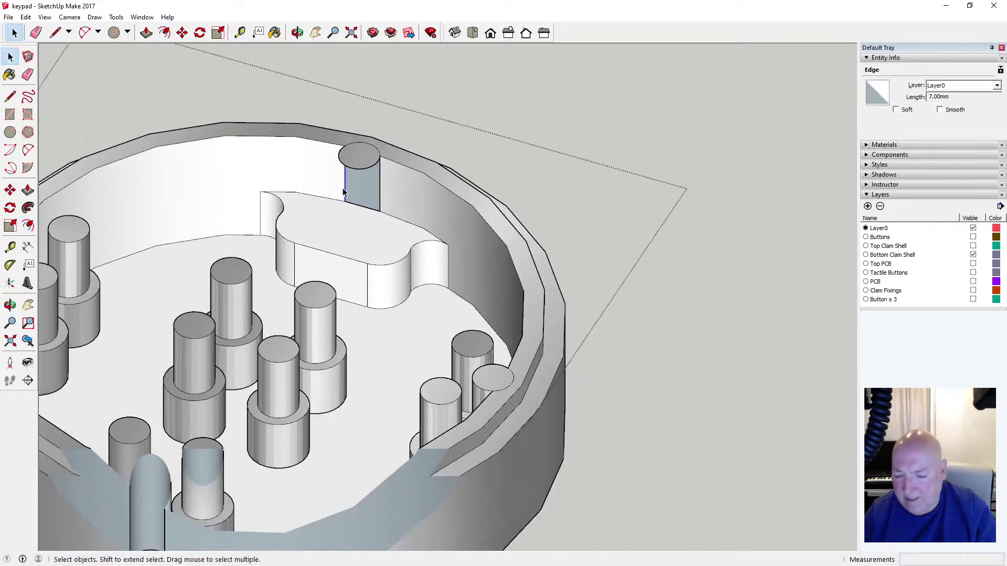
{"action": "key", "text": "Delete"}
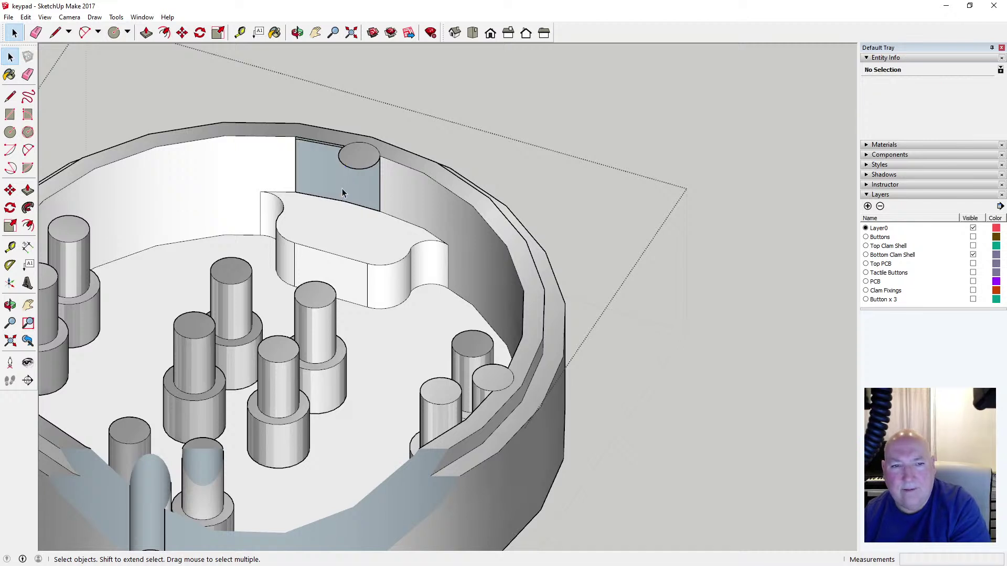
{"action": "left_click", "coordinate": [26, 17]}
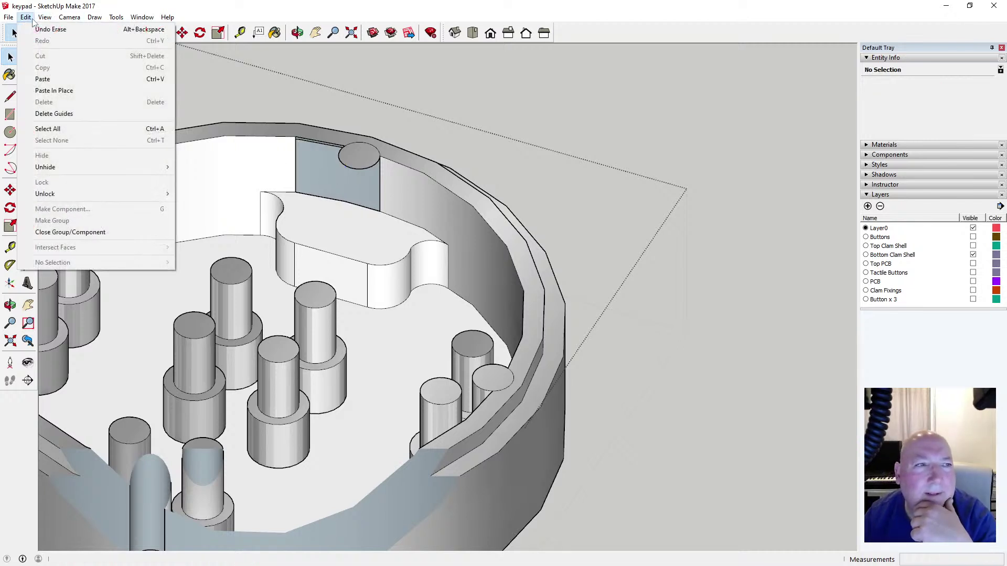
{"action": "left_click", "coordinate": [35, 29]}
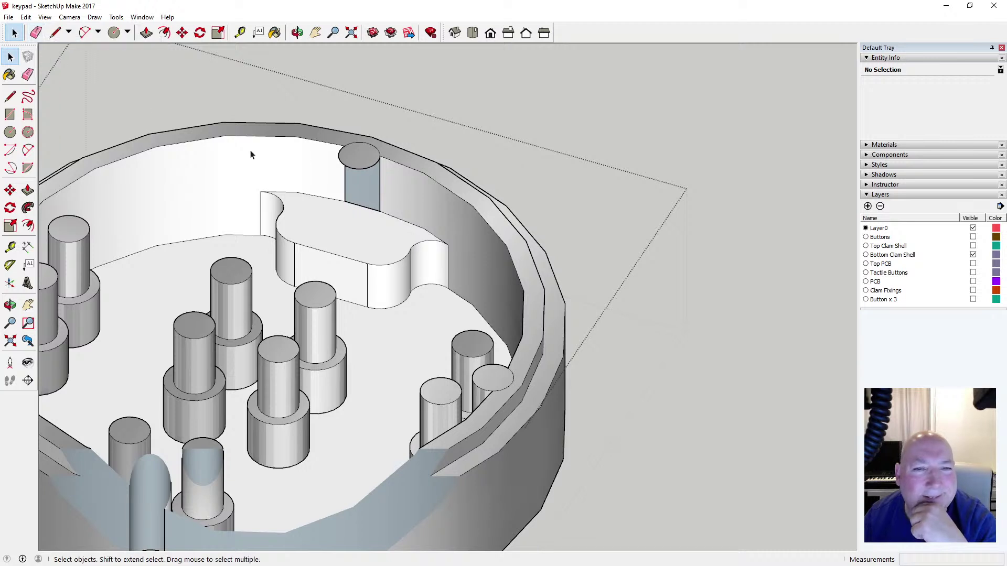
Delete the front arc of the circular cap on the post above the raised support
{"action": "left_click", "coordinate": [373, 170]}
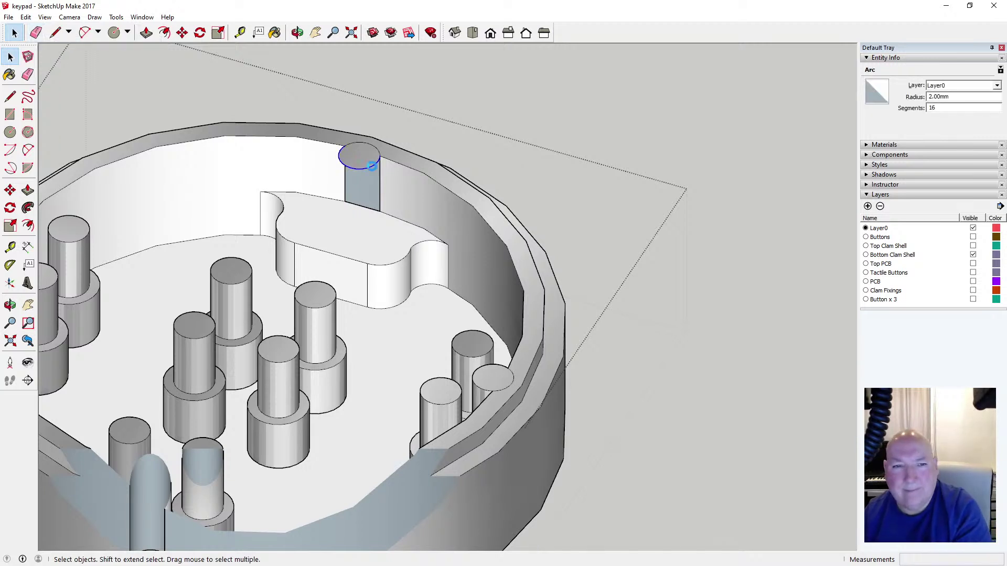
{"action": "key", "text": "Delete"}
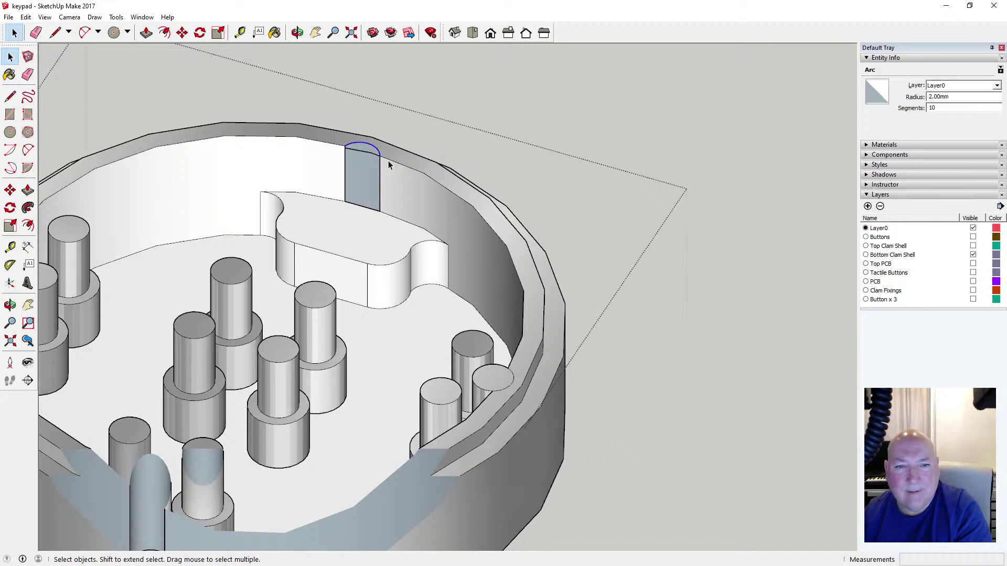
Try to delete the remaining rear arc of the post's cap at the wall's rim, and undo the deletion
{"action": "key", "text": "Delete"}
{"action": "left_click", "coordinate": [25, 17]}
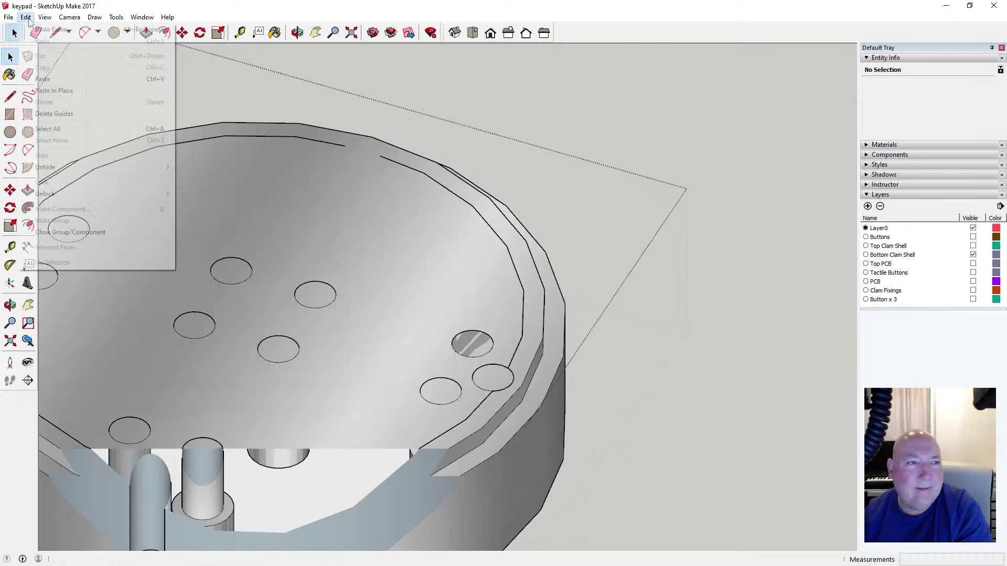
{"action": "left_click", "coordinate": [40, 28]}
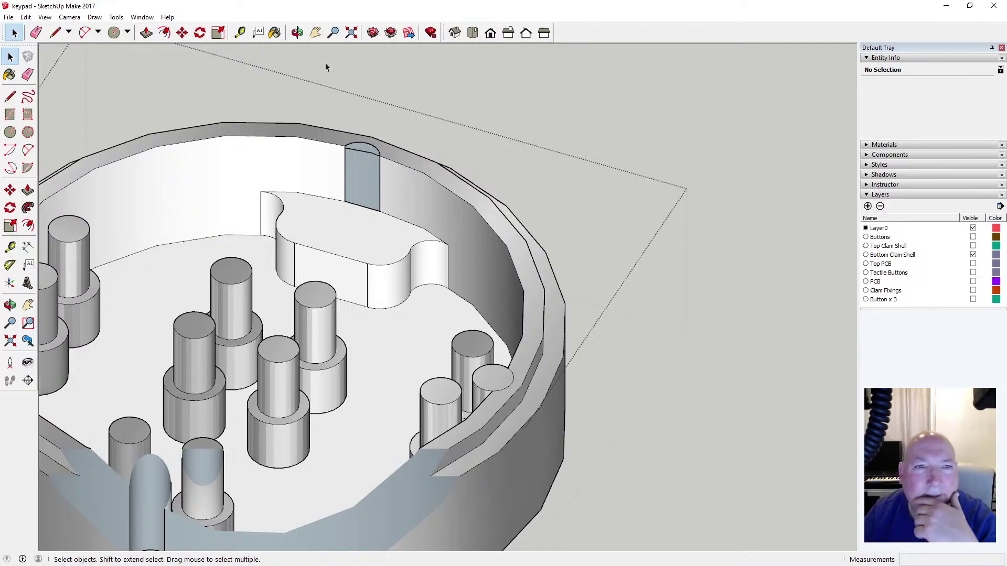
Draw a line across the post's notch at the inner wall's top edge, joining the two ends of the remaining arc
{"action": "left_click", "coordinate": [297, 33]}
{"action": "left_click_drag", "start_coordinate": [361, 220], "coordinate": [264, 238]}
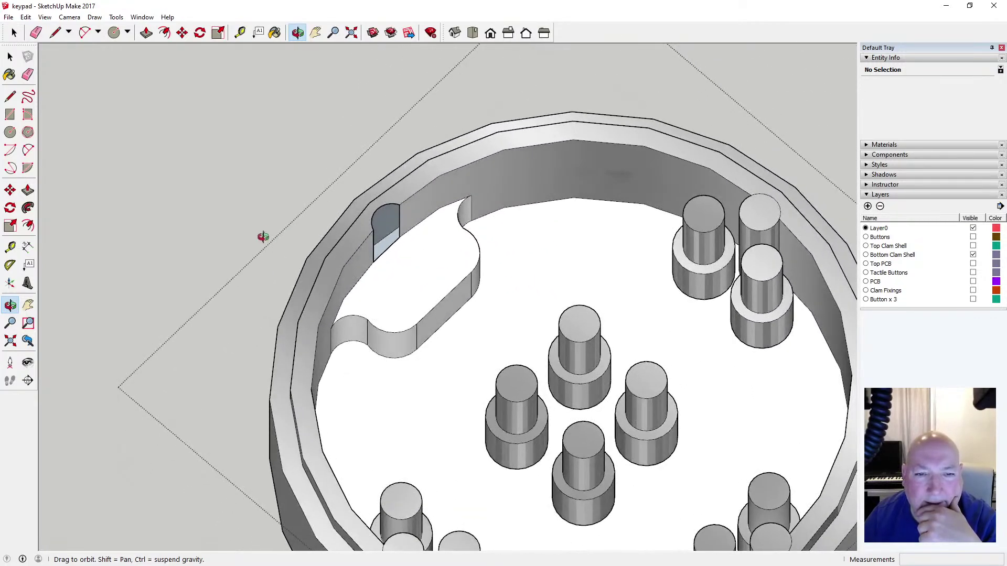
{"action": "left_click", "coordinate": [10, 96]}
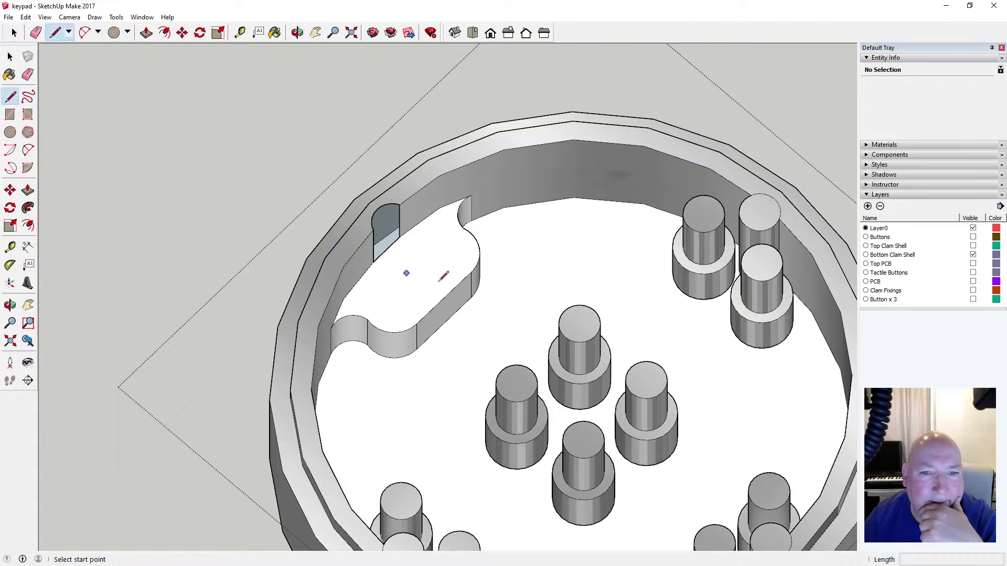
{"action": "left_click", "coordinate": [372, 228]}
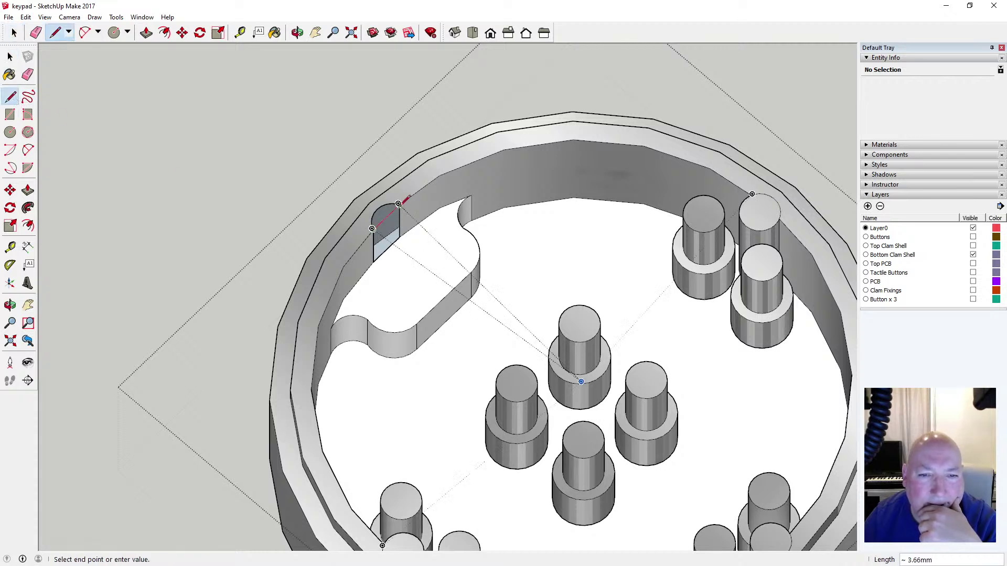
{"action": "left_click", "coordinate": [398, 203]}
{"action": "key", "text": "space"}
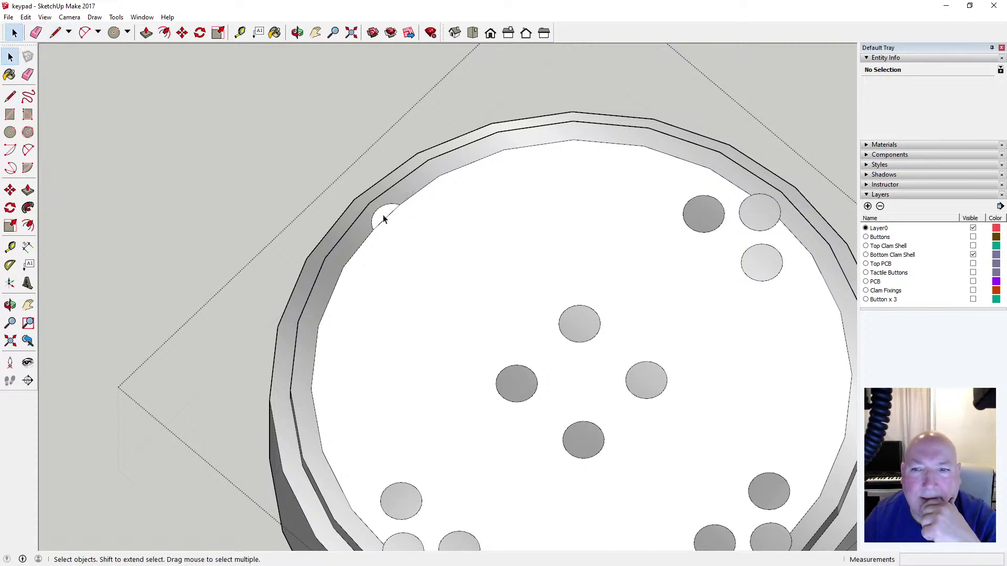
Delete the leftover arc behind the new line and the face covering the shell's opening
{"action": "left_click", "coordinate": [380, 213]}
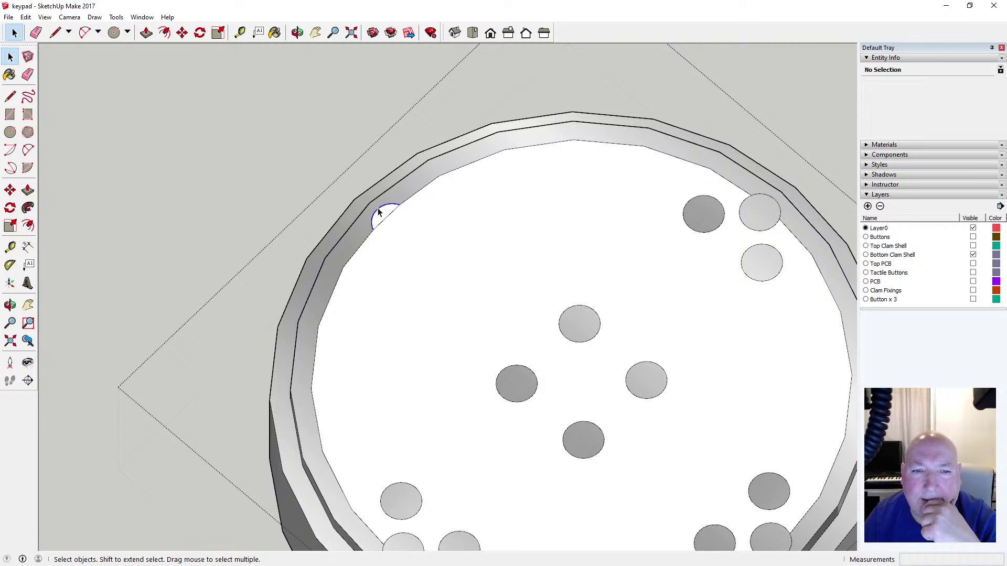
{"action": "key", "text": "Delete"}
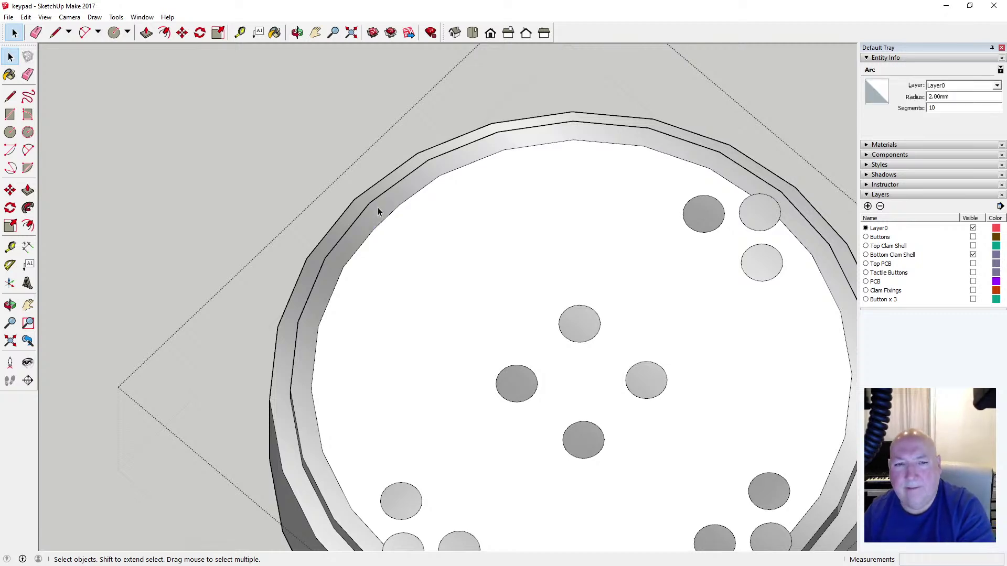
{"action": "left_click", "coordinate": [424, 245]}
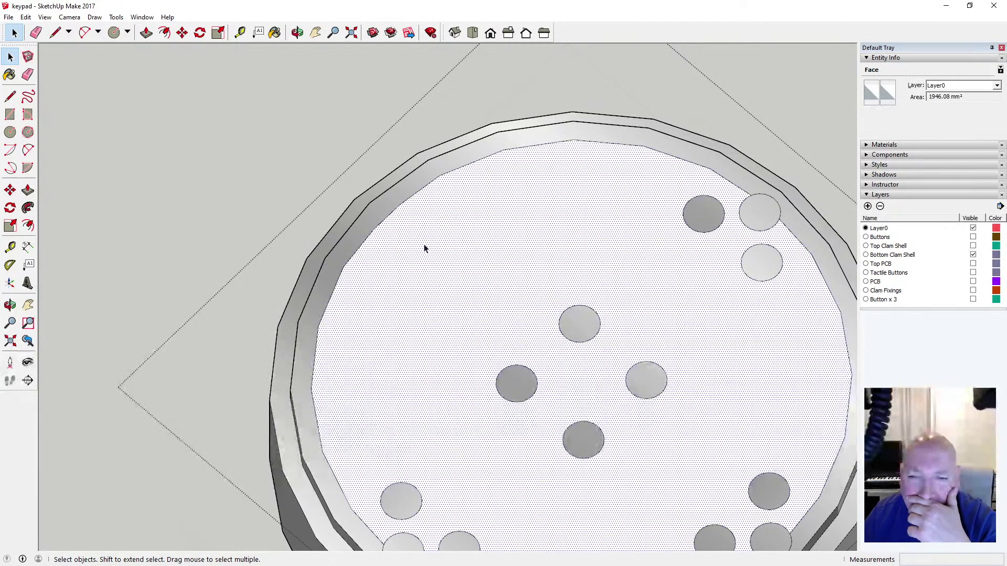
{"action": "key", "text": "Delete"}
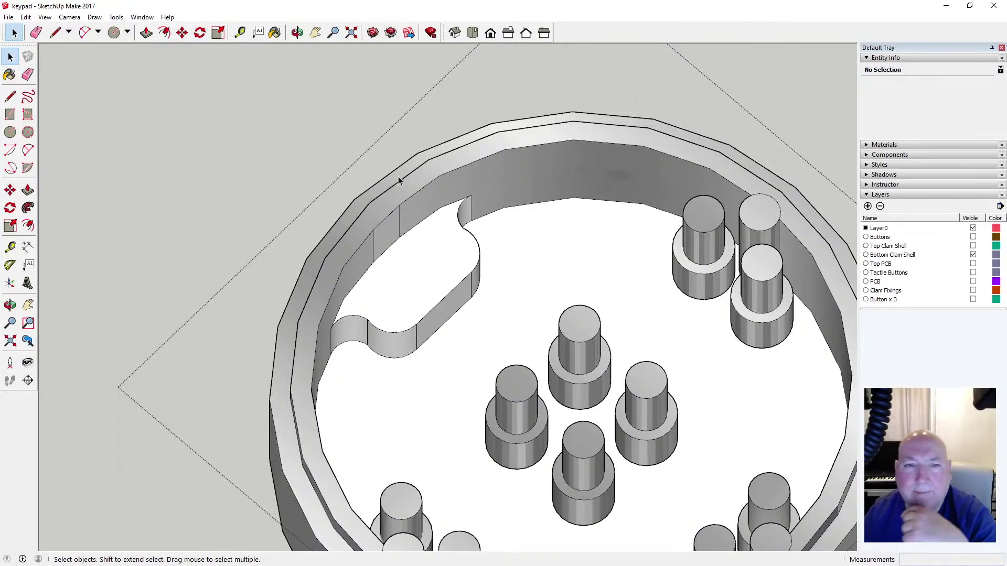
{"action": "left_click", "coordinate": [297, 33]}
{"action": "left_click_drag", "start_coordinate": [557, 258], "coordinate": [333, 270]}
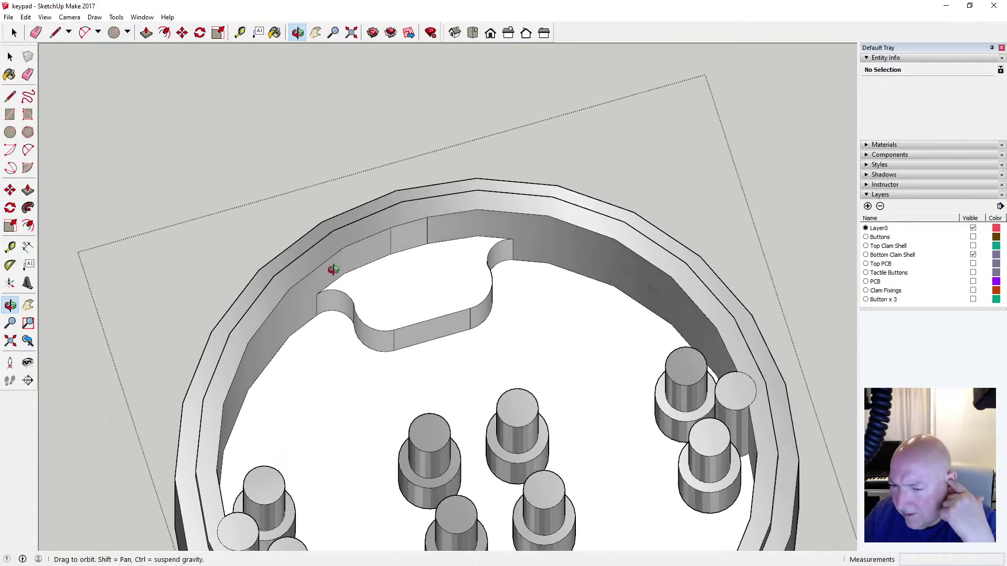
{"action": "scroll", "coordinate": [422, 287], "scroll_direction": "down", "scroll_amount": 4}
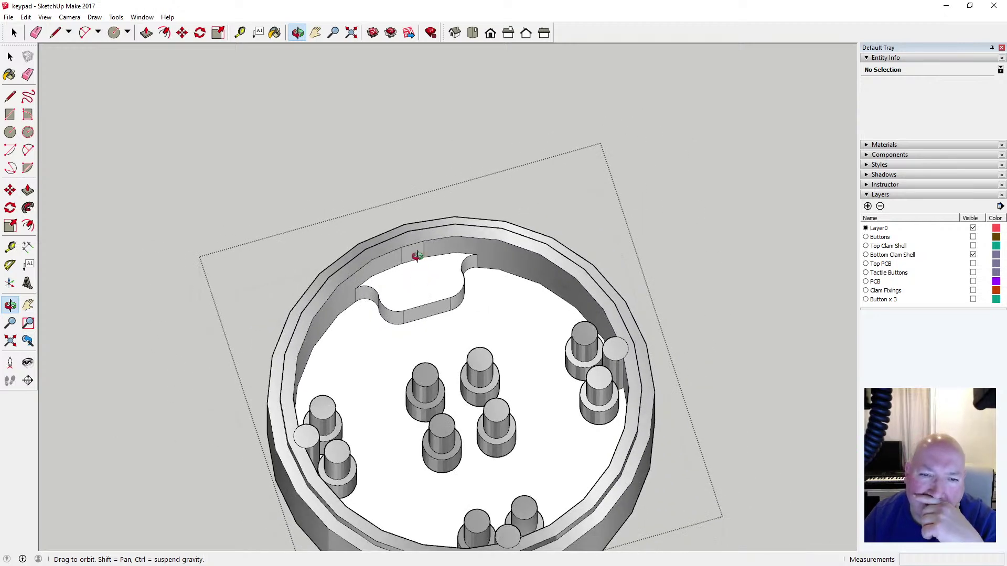
{"action": "scroll", "coordinate": [413, 253], "scroll_direction": "up", "scroll_amount": 5}
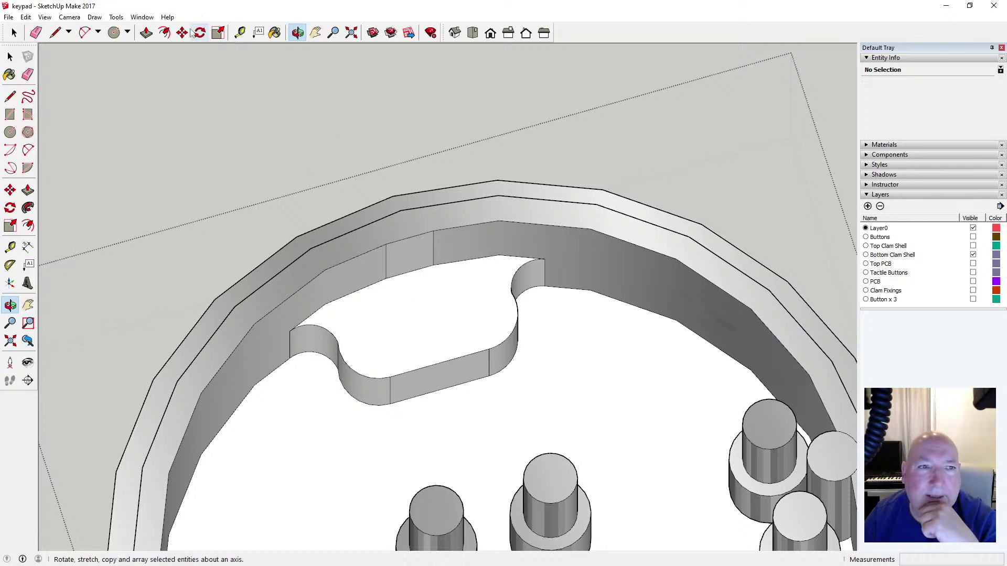
{"action": "left_click", "coordinate": [164, 33]}
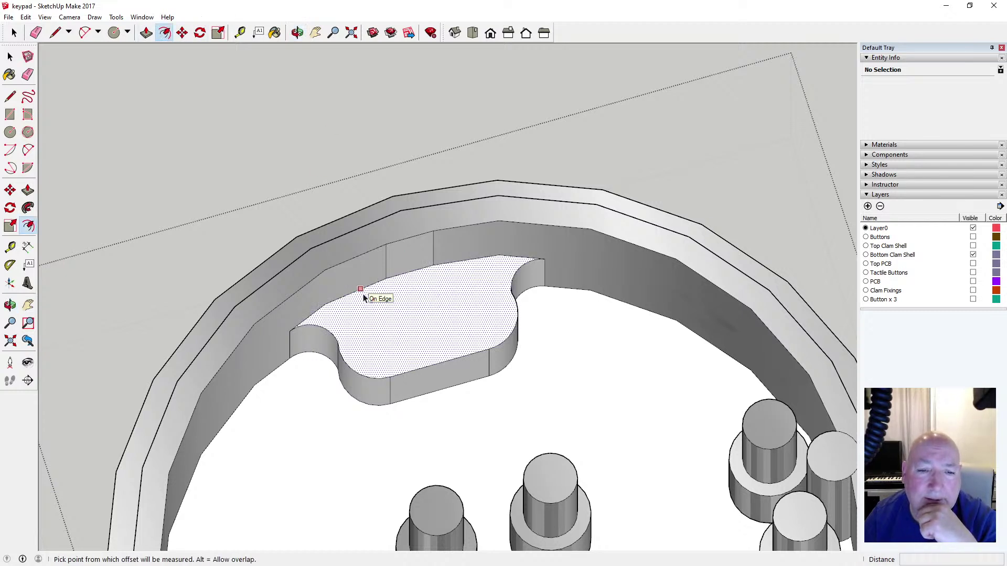
{"action": "left_click", "coordinate": [367, 295]}
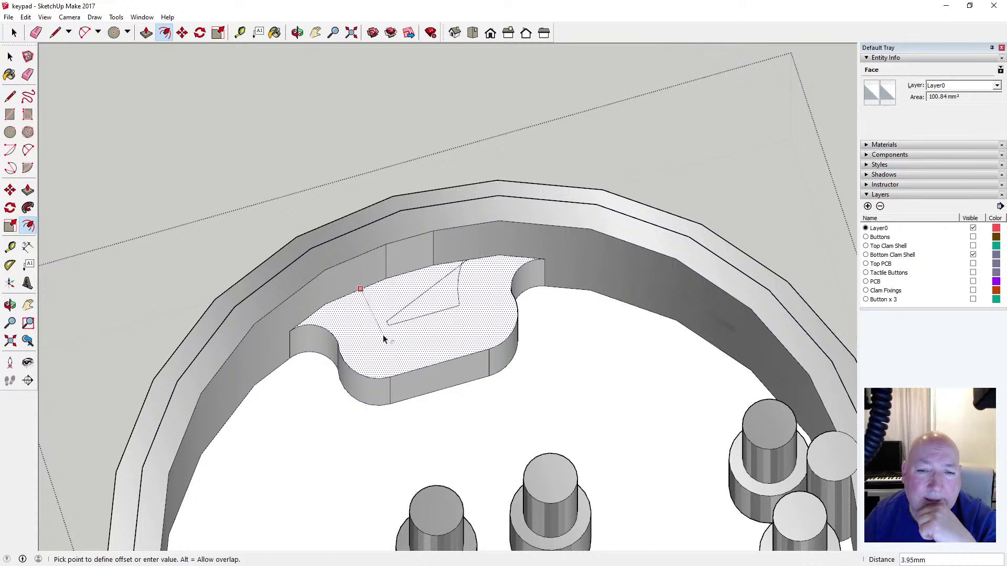
{"action": "key", "text": "Escape"}
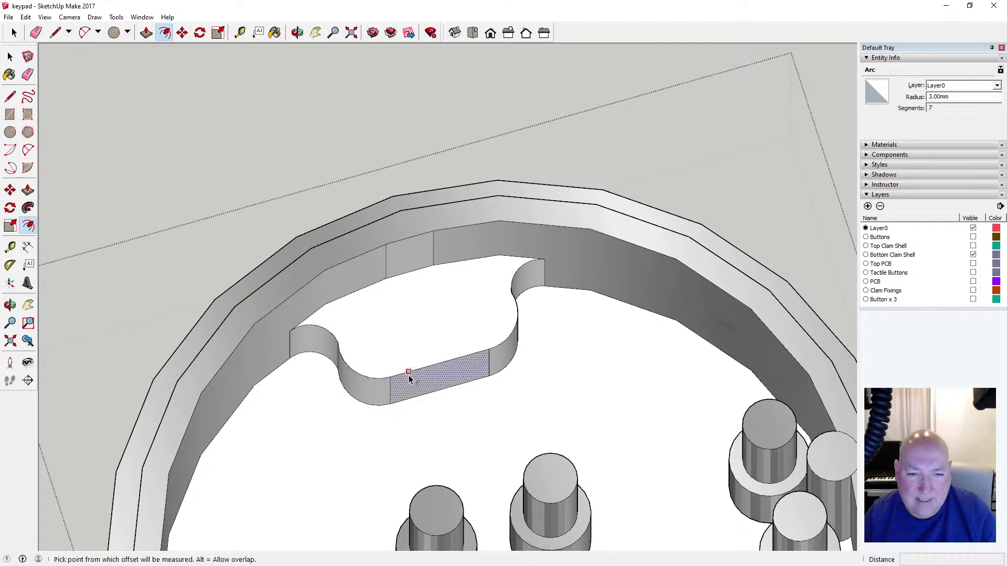
Try offsetting the outline of the raised support's top face inward, and undo the offset
{"action": "left_click", "coordinate": [371, 368]}
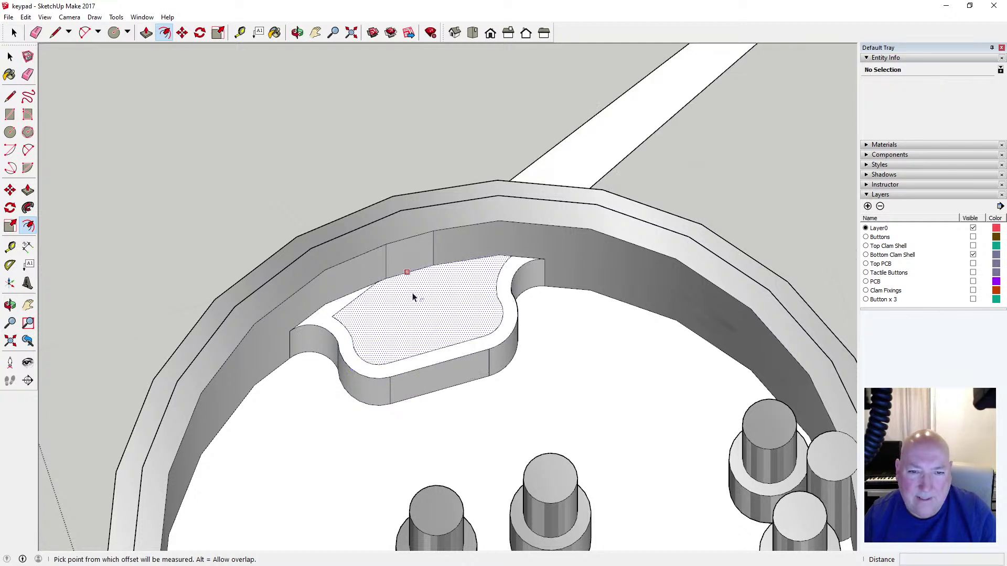
{"action": "left_click", "coordinate": [30, 18]}
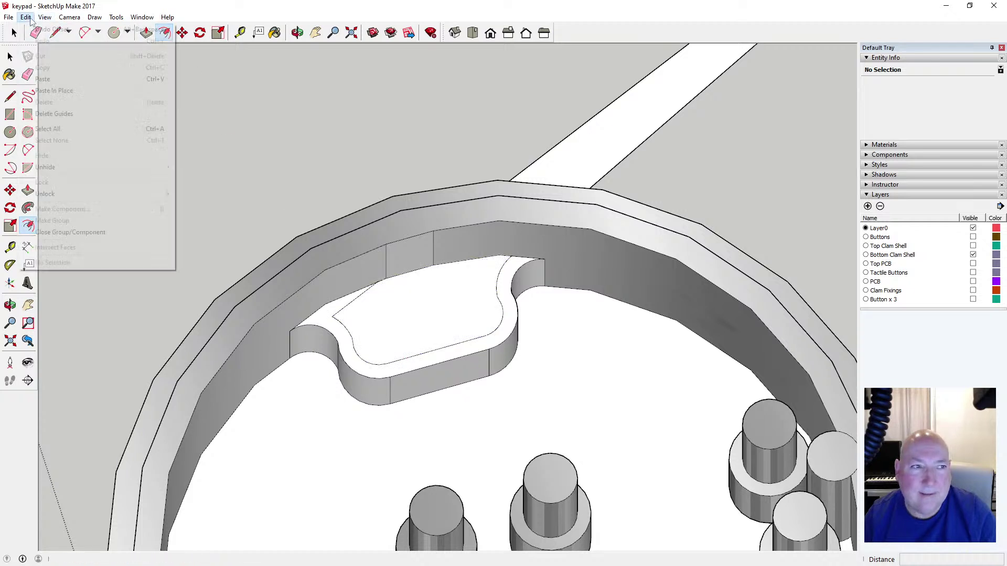
{"action": "left_click", "coordinate": [52, 29]}
Save the keypad model
{"action": "left_click", "coordinate": [9, 18]}
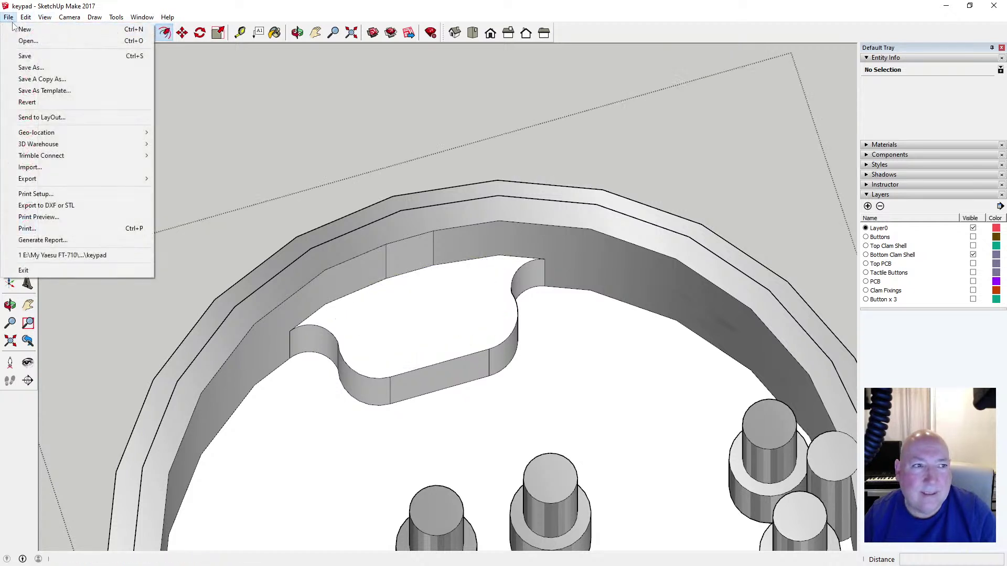
{"action": "left_click", "coordinate": [25, 55]}
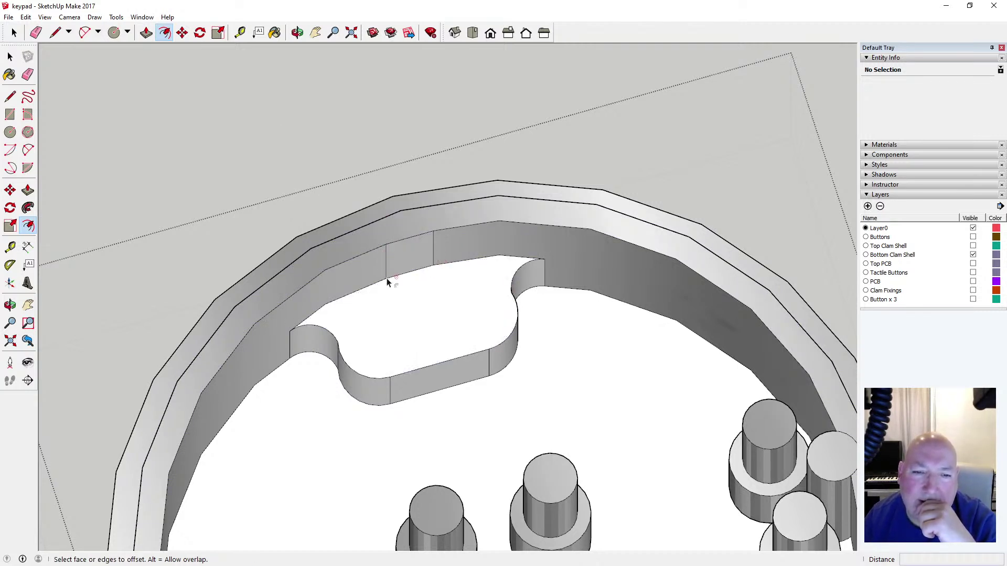
Show the entire bottom clam shell in the top view
{"action": "left_click", "coordinate": [386, 261]}
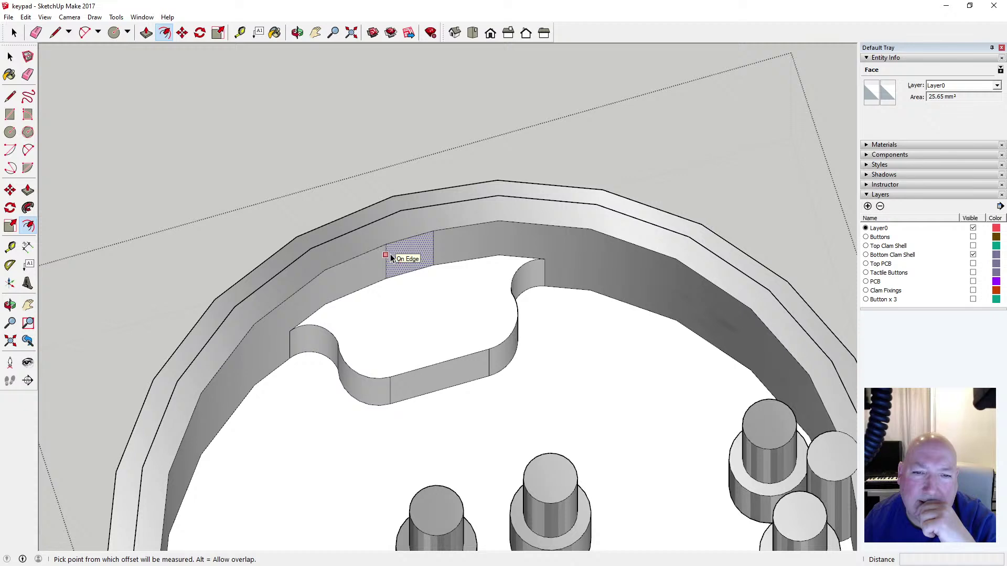
{"action": "left_click", "coordinate": [429, 241]}
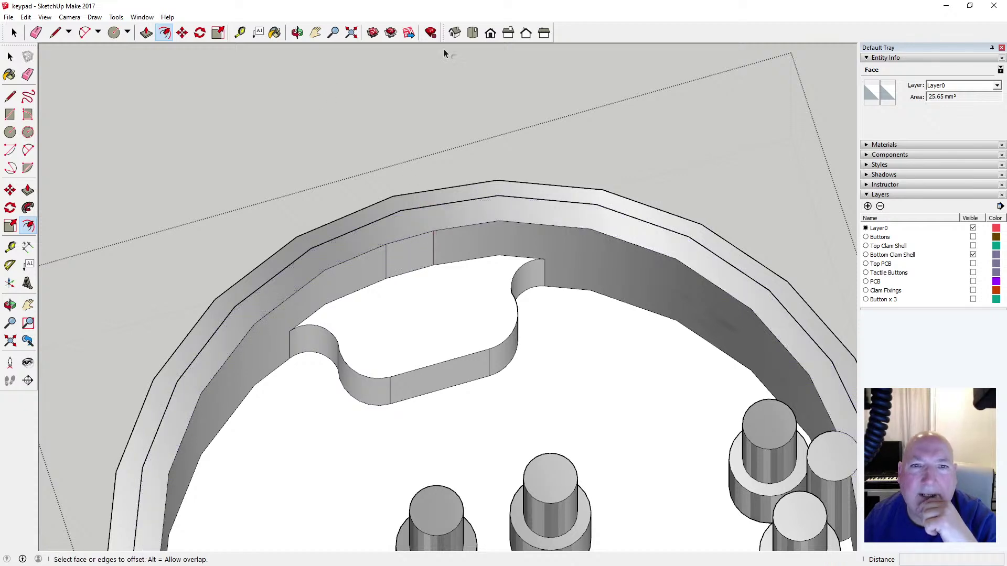
{"action": "left_click", "coordinate": [473, 33]}
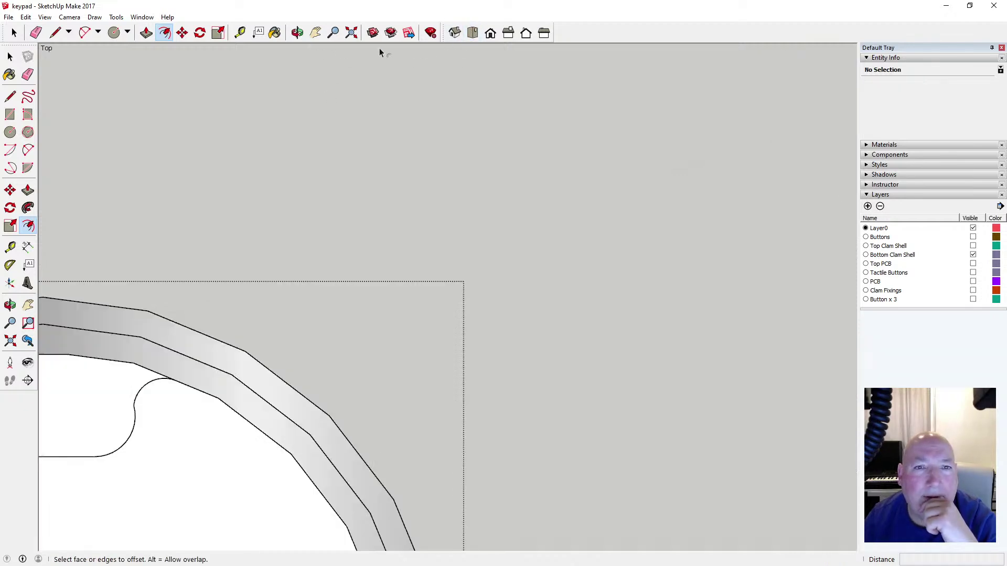
{"action": "left_click", "coordinate": [351, 32]}
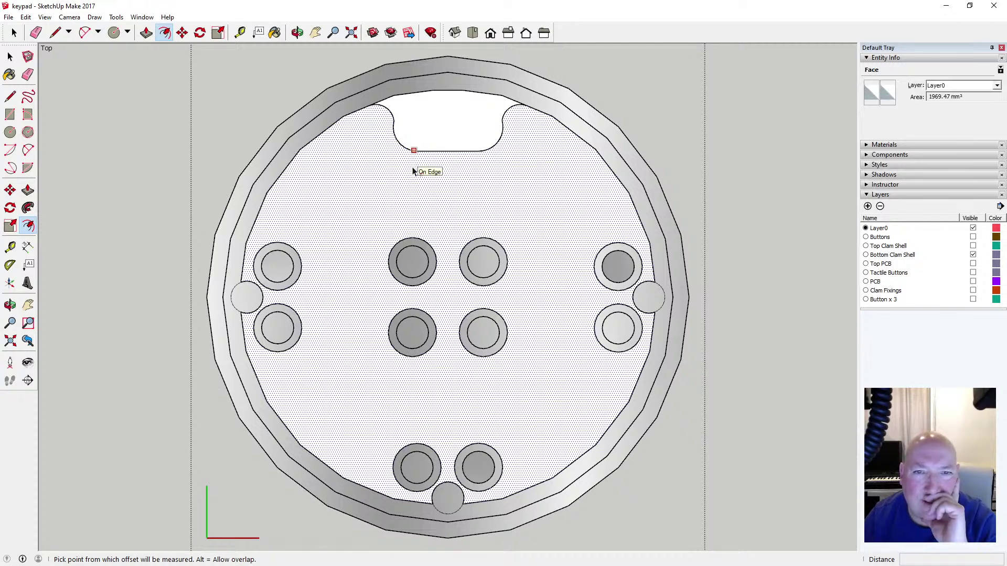
Delete the short straight inner-rim edge behind the raised support and draw a line from the gap's left end to the rim's centre peak
{"action": "scroll", "coordinate": [452, 94], "scroll_direction": "up", "scroll_amount": 4}
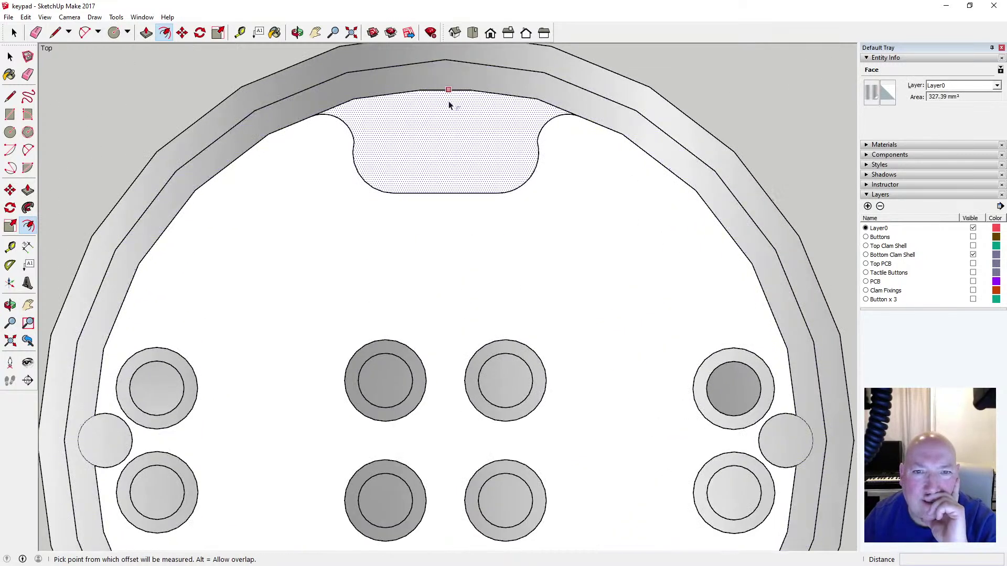
{"action": "key", "text": "space"}
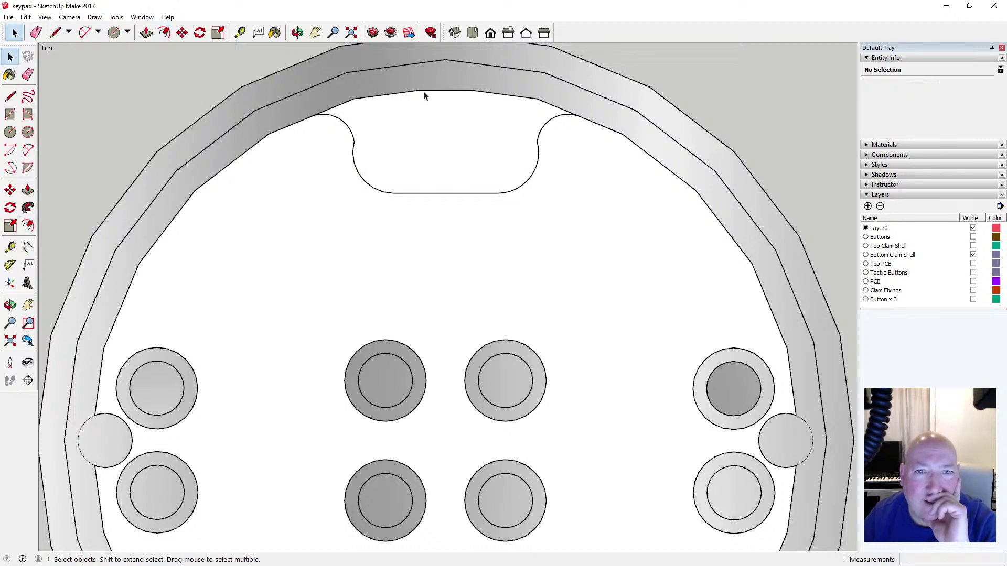
{"action": "key", "text": "Delete"}
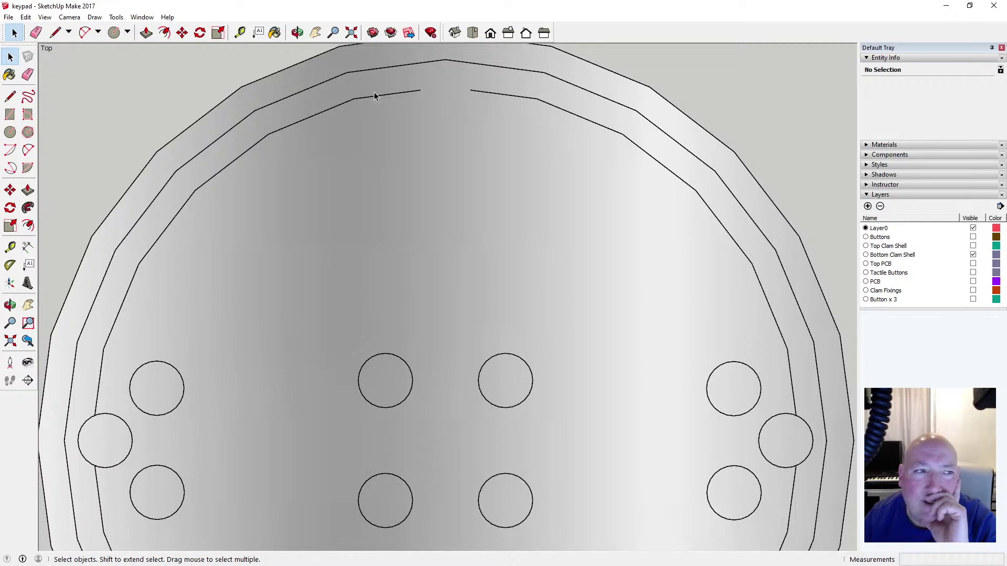
{"action": "key", "text": "l"}
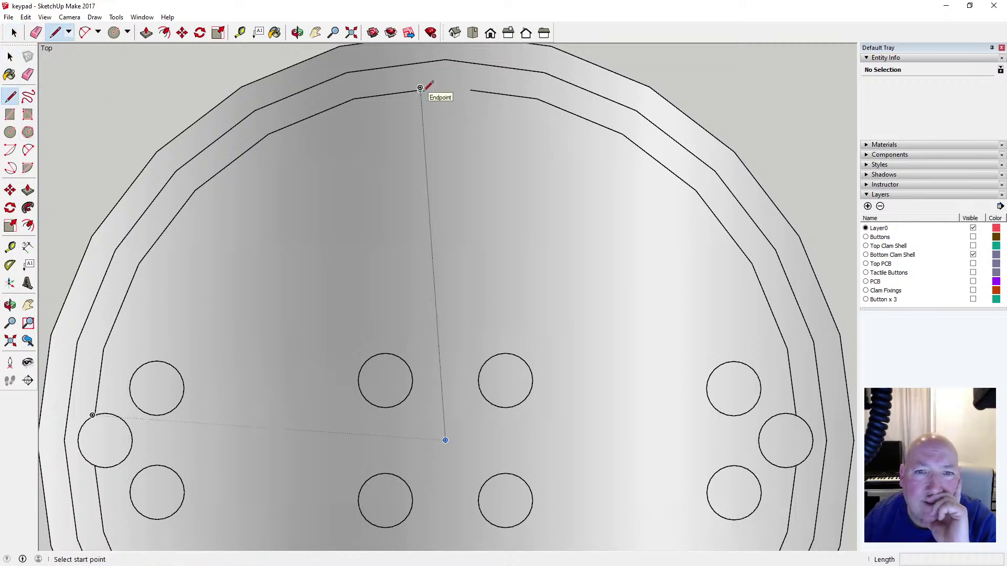
{"action": "left_click", "coordinate": [420, 89]}
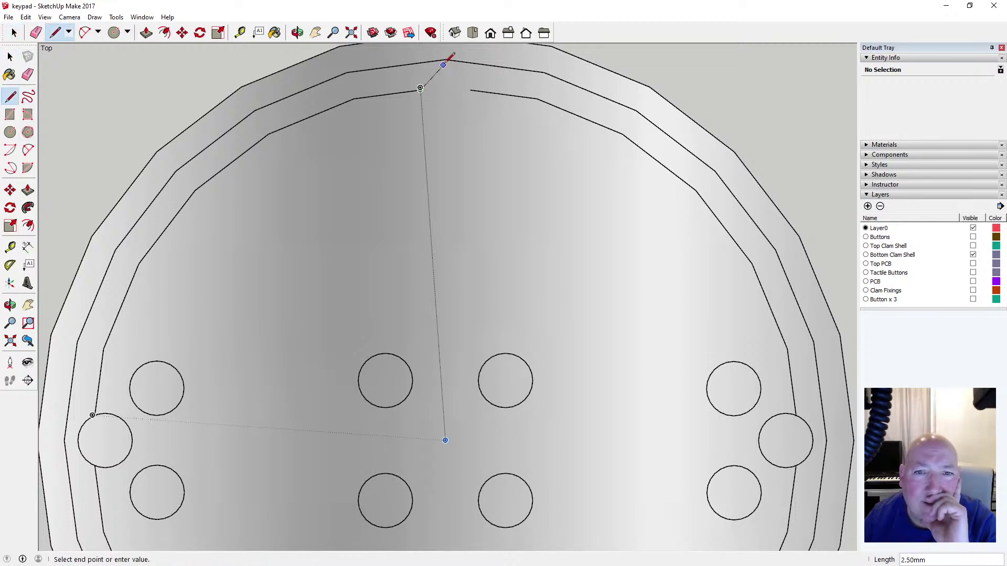
{"action": "left_click", "coordinate": [445, 89]}
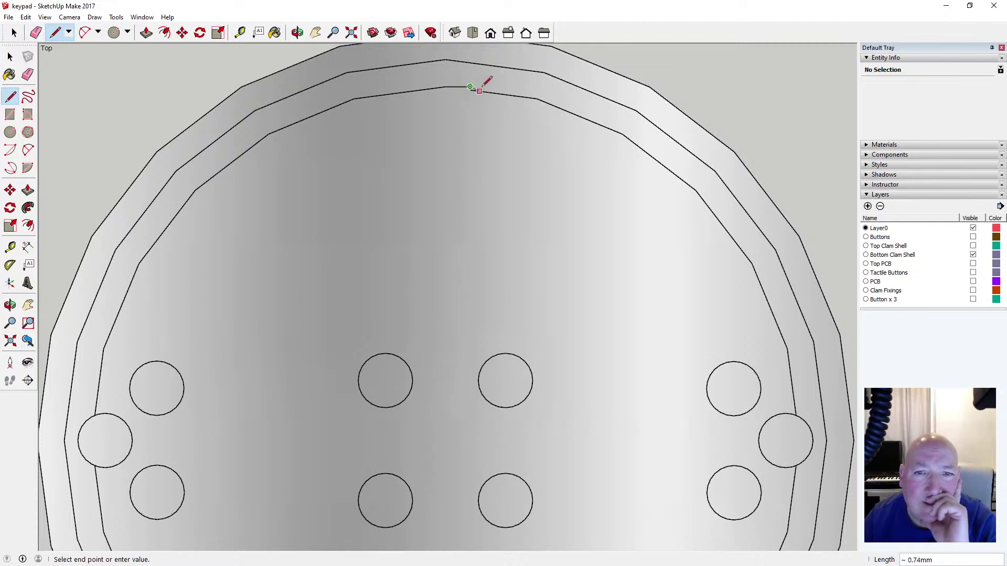
Try continuing the new rim line horizontally from the centre peak across the rest of the gap, and undo that line
{"action": "left_click", "coordinate": [470, 87]}
{"action": "left_click", "coordinate": [45, 17]}
{"action": "left_click", "coordinate": [44, 17]}
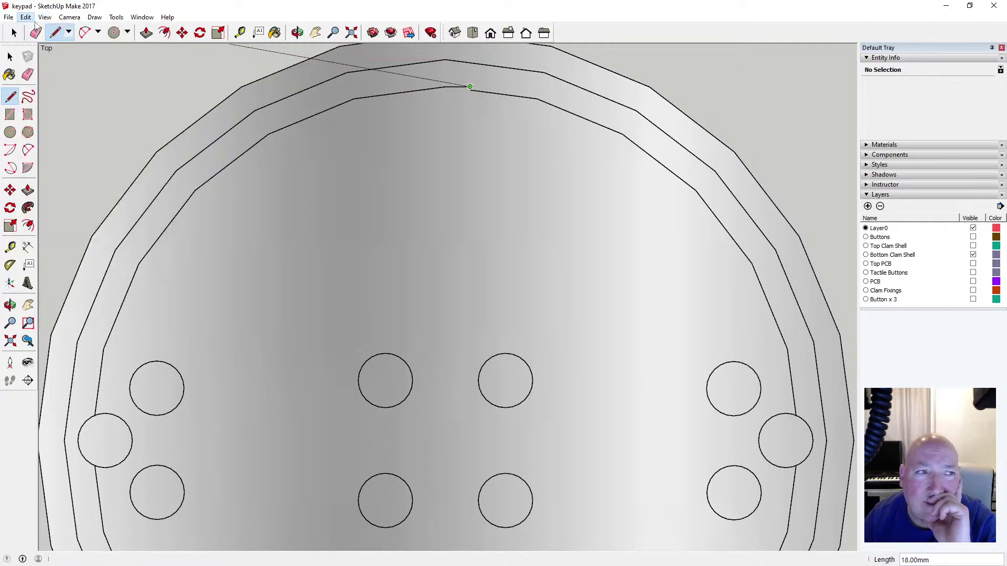
{"action": "left_click", "coordinate": [45, 16]}
{"action": "mouse_move", "coordinate": [25, 16]}
{"action": "left_click", "coordinate": [50, 29]}
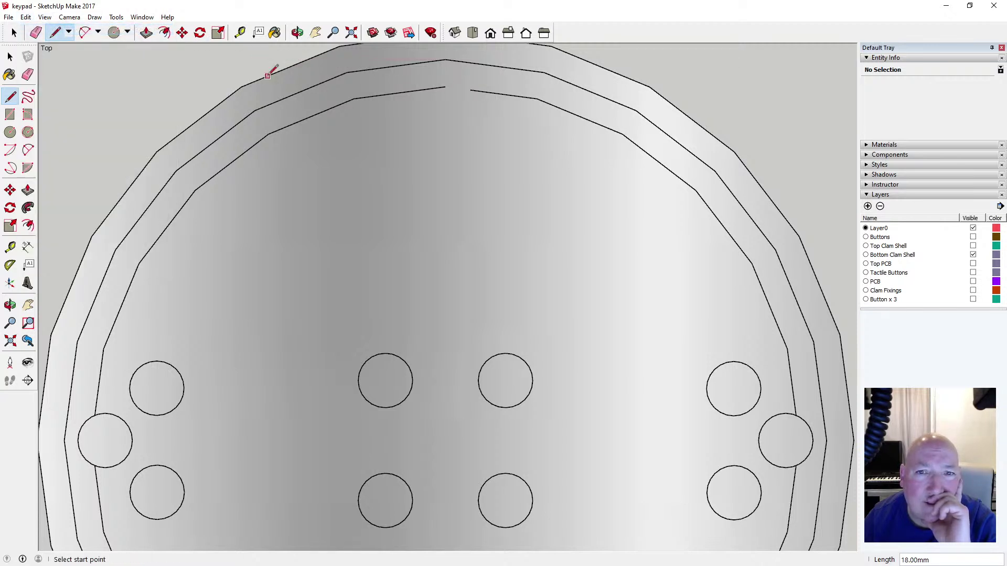
Close the inner rim with a line from the gap's right end to the centre peak, and delete the face covering the shell's opening
{"action": "left_click", "coordinate": [470, 89]}
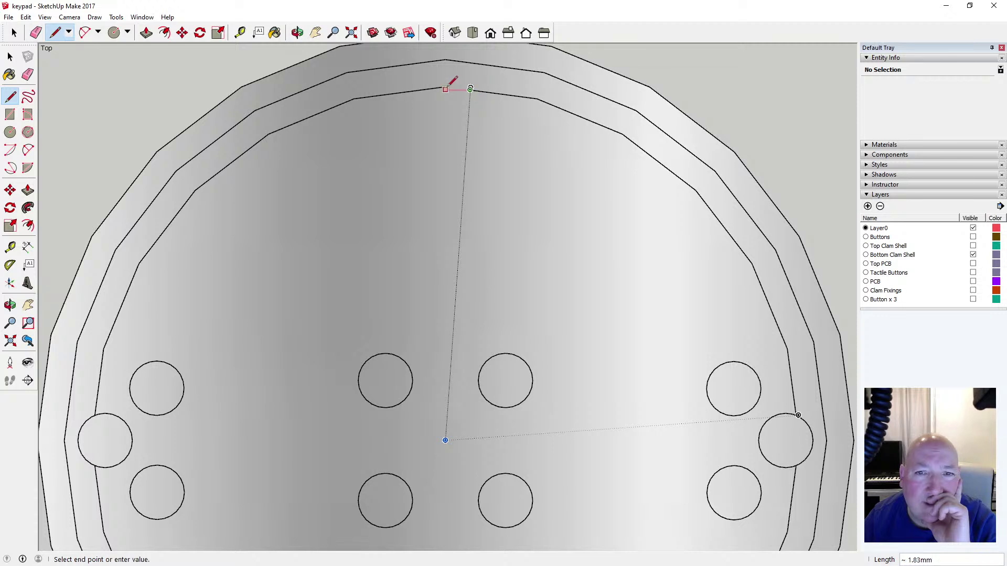
{"action": "scroll", "coordinate": [448, 88], "scroll_direction": "up", "scroll_amount": 3}
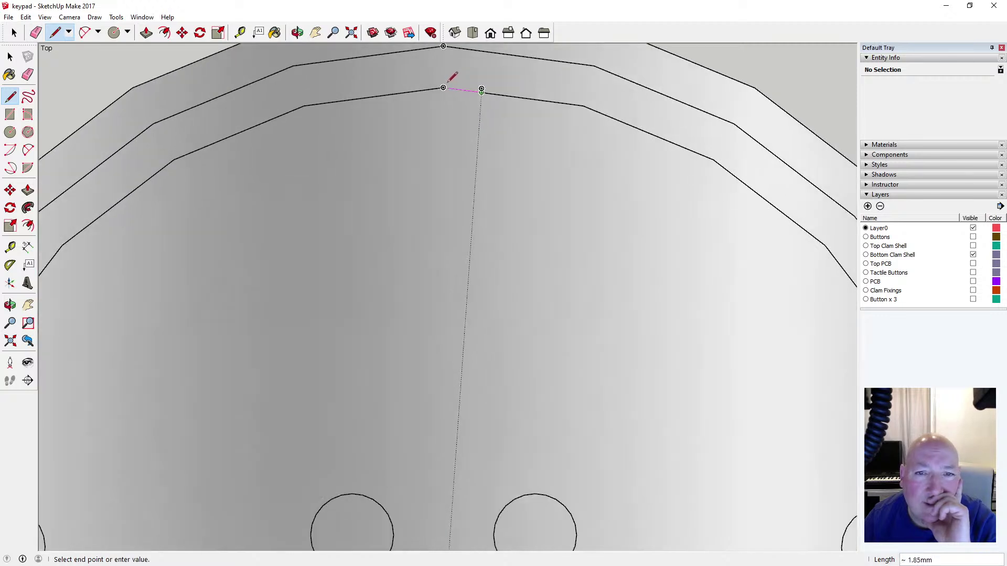
{"action": "left_click", "coordinate": [446, 84]}
{"action": "scroll", "coordinate": [401, 118], "scroll_direction": "down", "scroll_amount": 6}
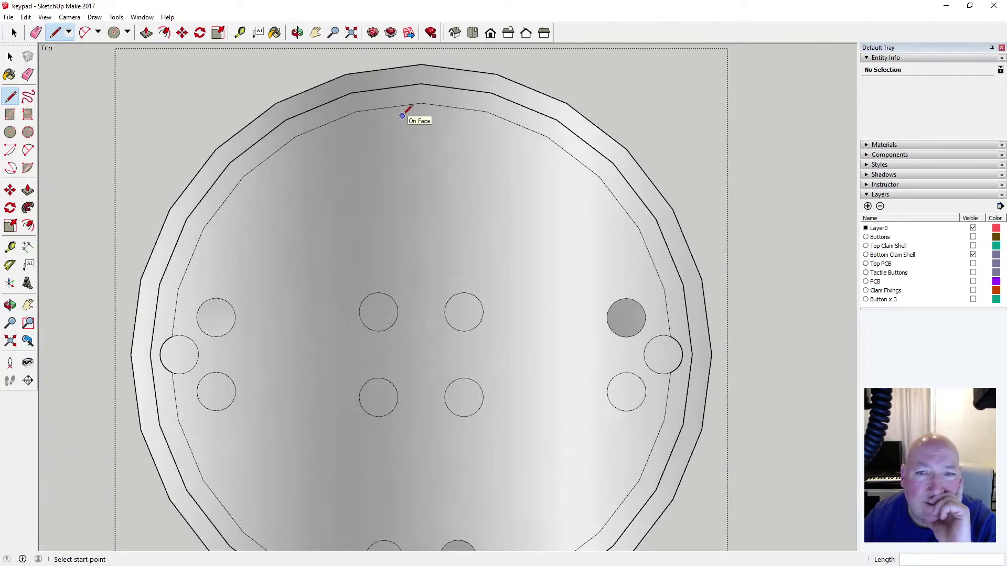
{"action": "left_click", "coordinate": [10, 58]}
{"action": "left_click", "coordinate": [356, 224]}
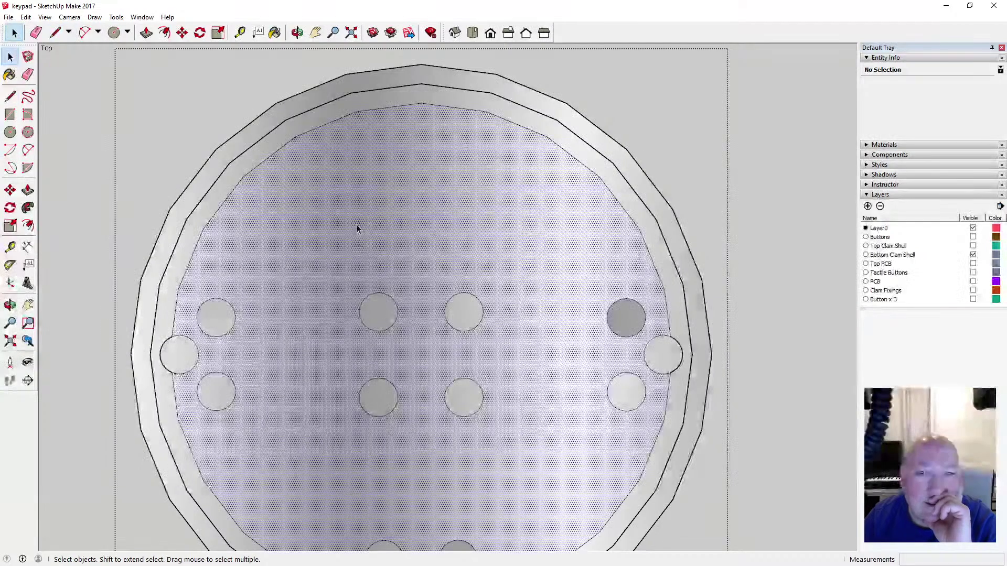
{"action": "key", "text": "Delete"}
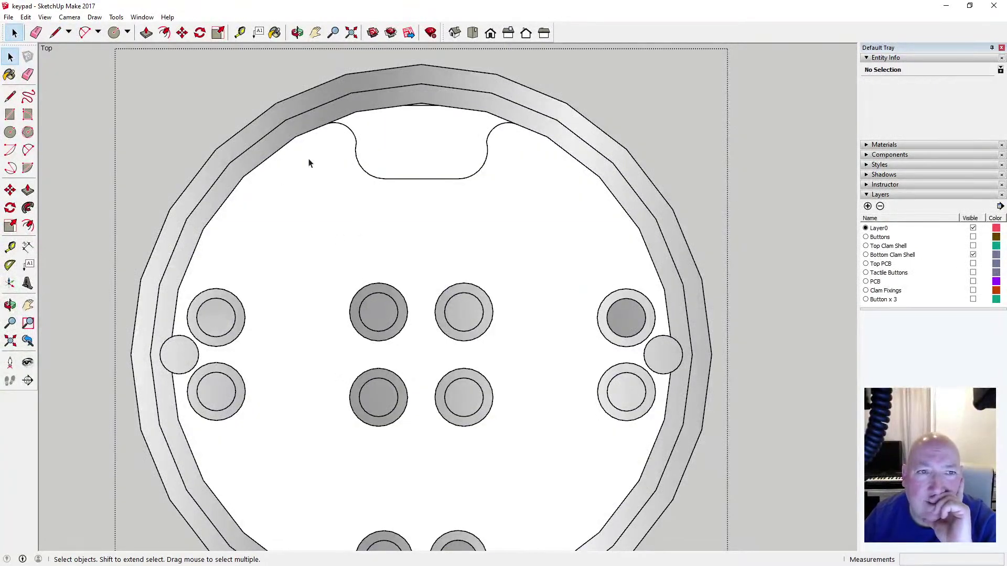
Try deleting the short straight edge where the raised support's top face meets the wall gap, and undo the deletion
{"action": "left_click", "coordinate": [297, 32]}
{"action": "left_click_drag", "start_coordinate": [409, 168], "coordinate": [412, 99]}
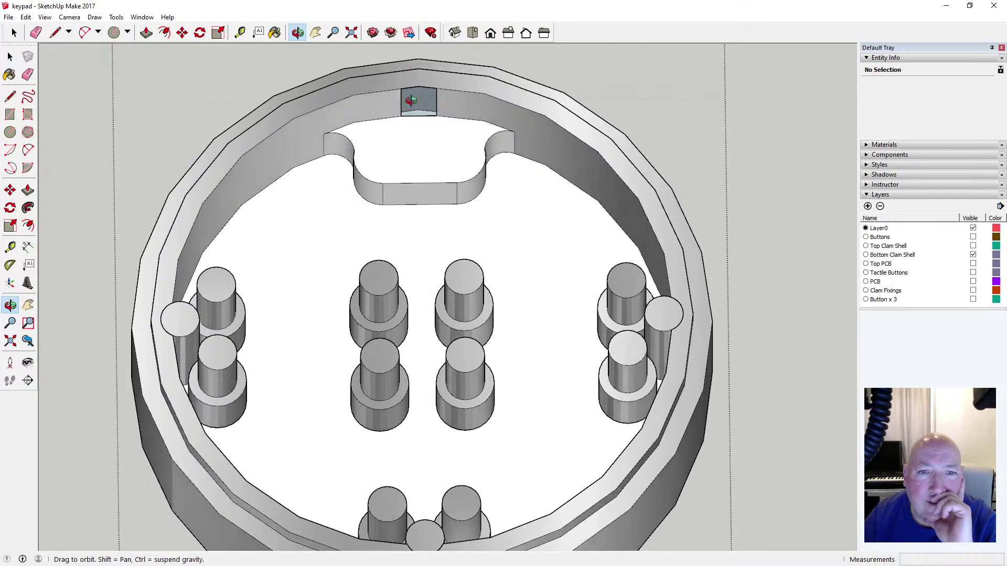
{"action": "scroll", "coordinate": [442, 94], "scroll_direction": "up", "scroll_amount": 5}
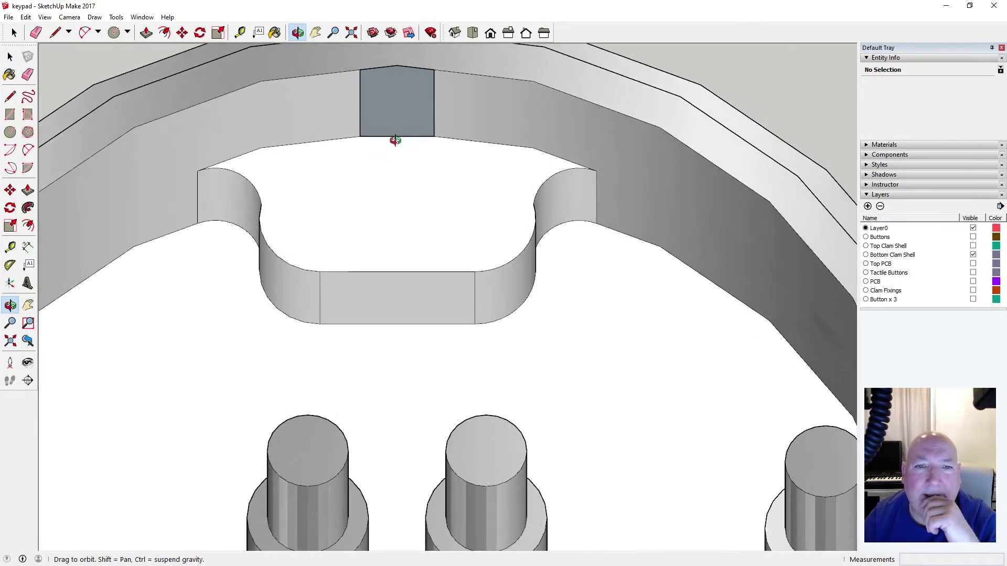
{"action": "scroll", "coordinate": [395, 140], "scroll_direction": "up", "scroll_amount": 3}
{"action": "scroll", "coordinate": [375, 194], "scroll_direction": "down", "scroll_amount": 2}
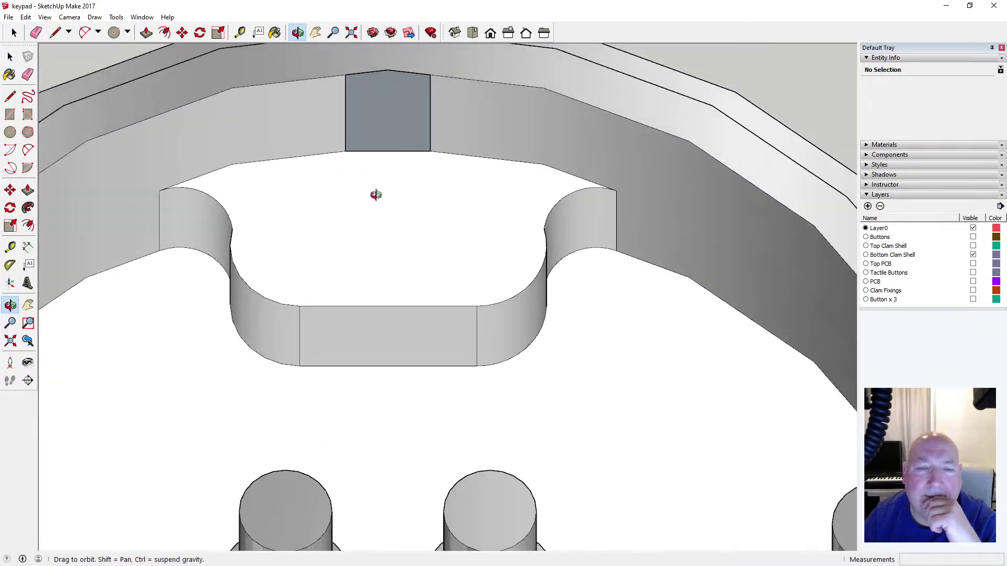
{"action": "scroll", "coordinate": [376, 195], "scroll_direction": "down", "scroll_amount": 2}
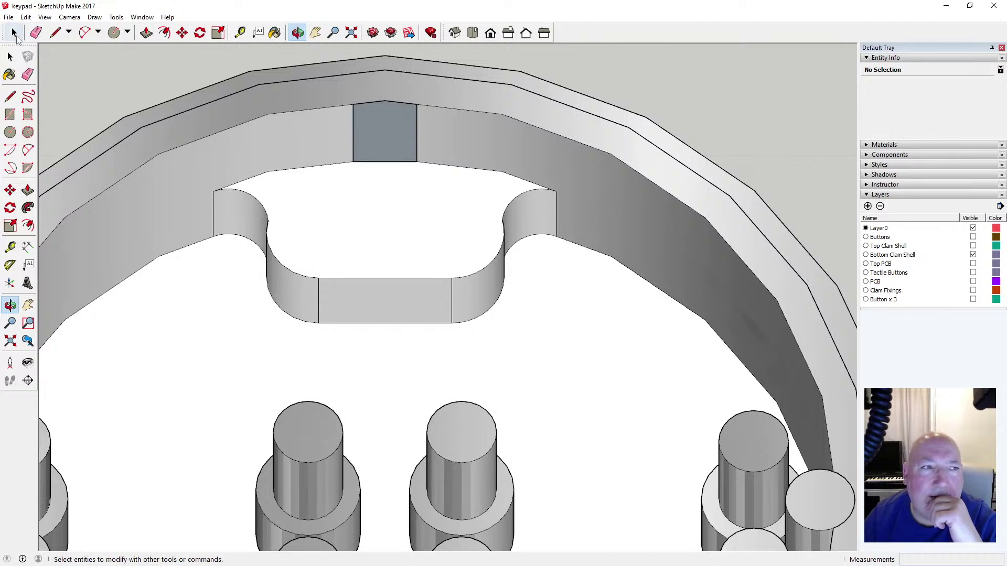
{"action": "left_click", "coordinate": [14, 33]}
{"action": "left_click", "coordinate": [361, 163]}
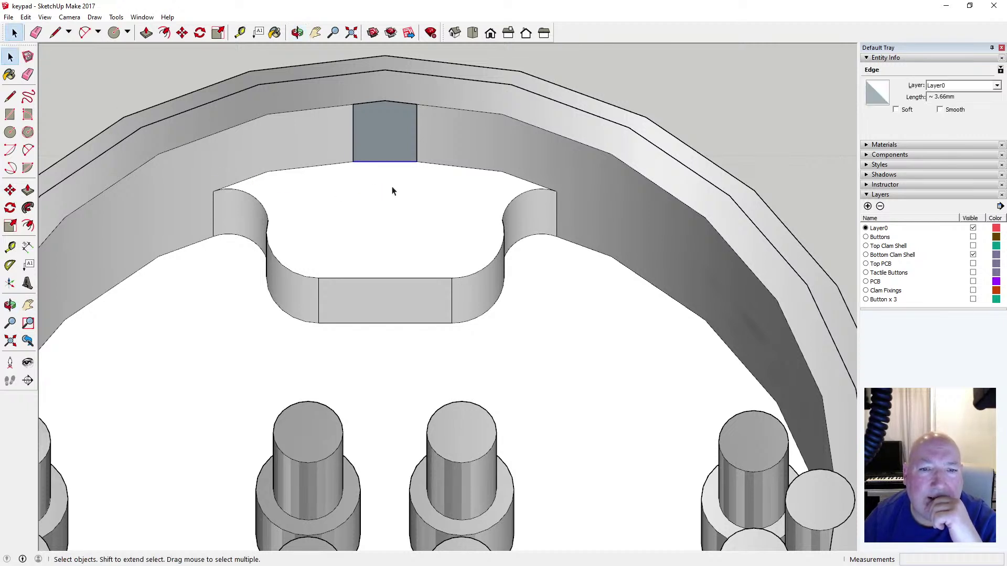
{"action": "key", "text": "Delete"}
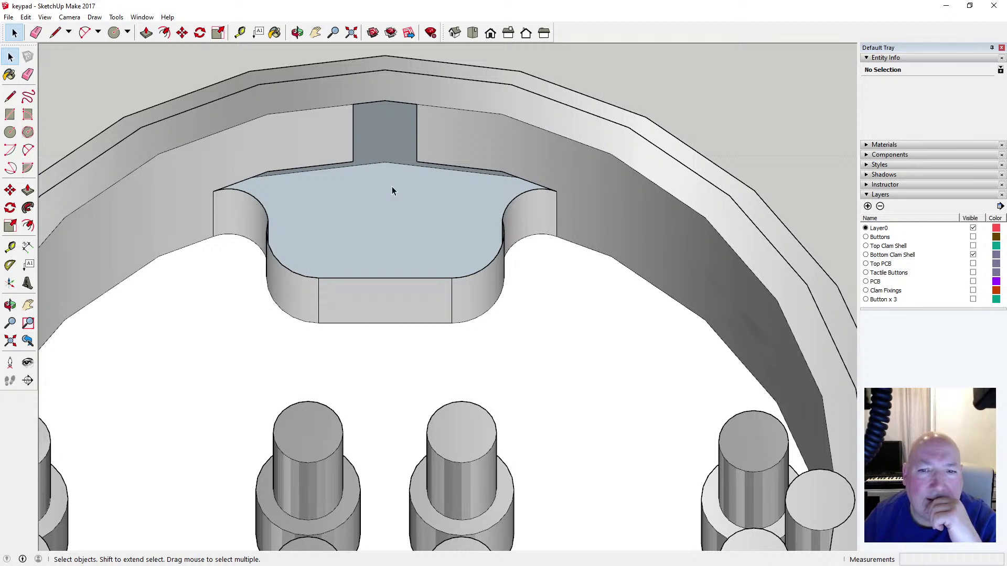
{"action": "left_click", "coordinate": [259, 208]}
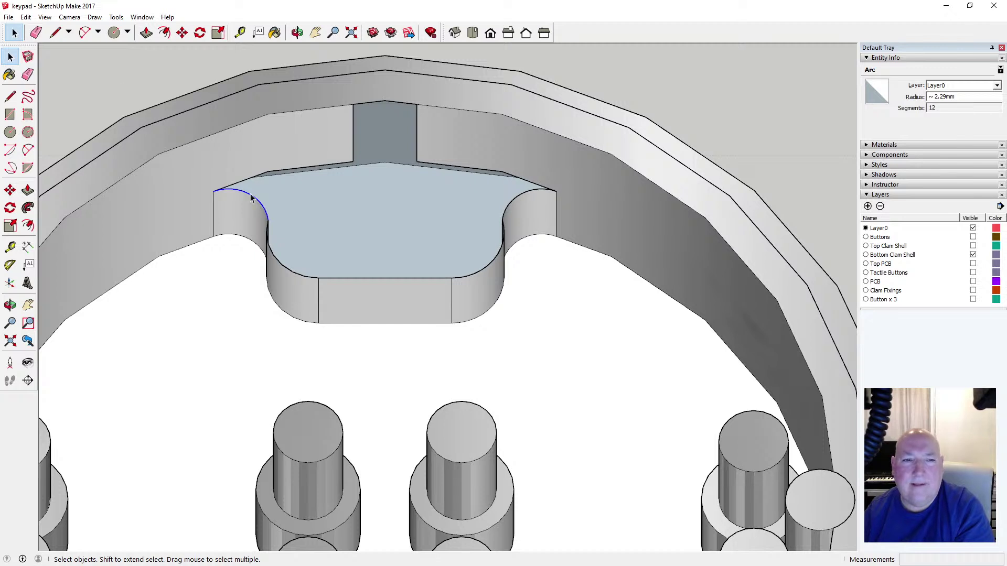
{"action": "left_click", "coordinate": [25, 17]}
{"action": "left_click", "coordinate": [36, 29]}
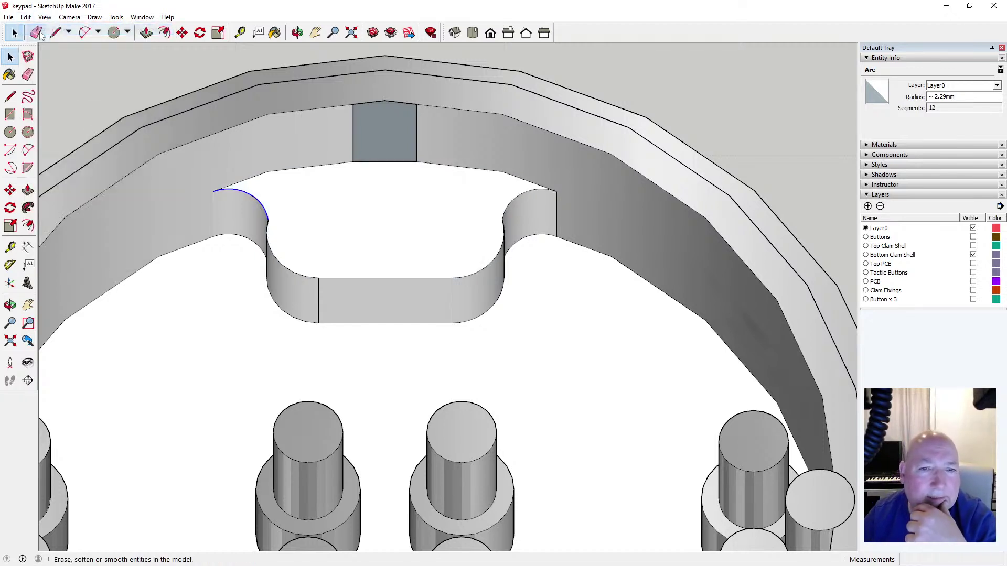
Push the raised support's top face down 5.5 mm to the level of the shell floor
{"action": "left_click", "coordinate": [147, 32]}
{"action": "left_click", "coordinate": [317, 247]}
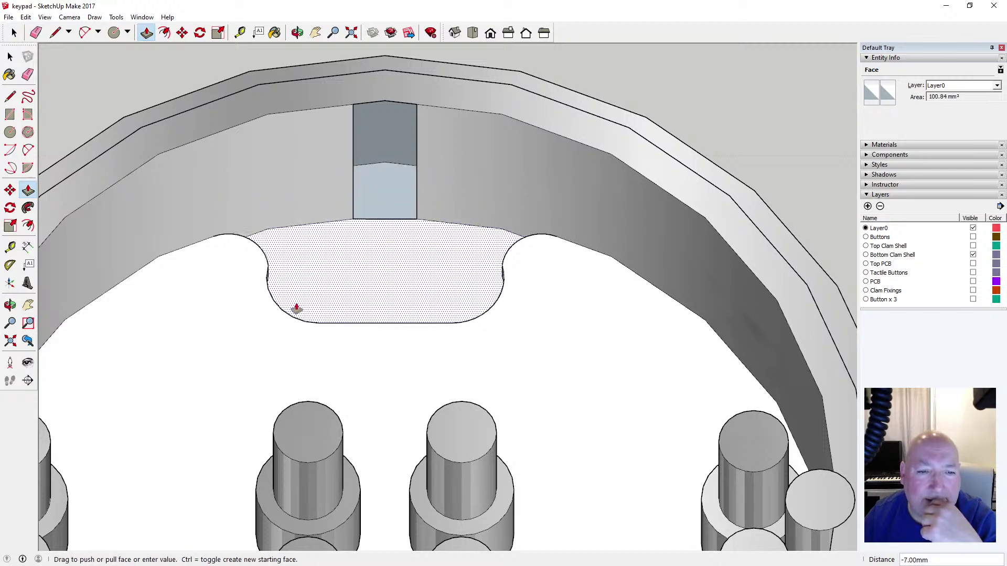
{"action": "left_click", "coordinate": [286, 313]}
{"action": "key", "text": "space"}
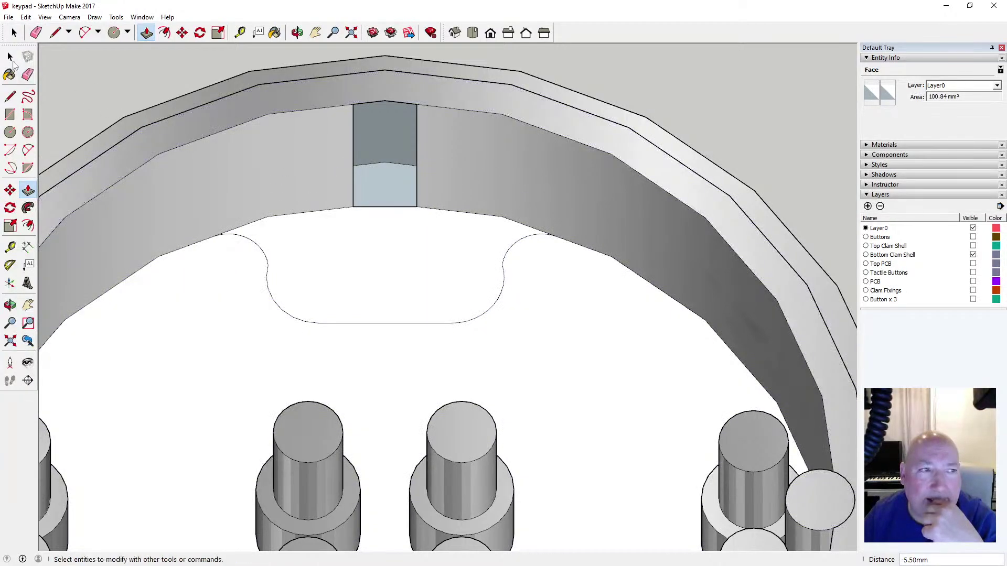
Replace the straight floor edge below the wall gap with two lines meeting at a central peak
{"action": "scroll", "coordinate": [441, 232], "scroll_direction": "up", "scroll_amount": 2}
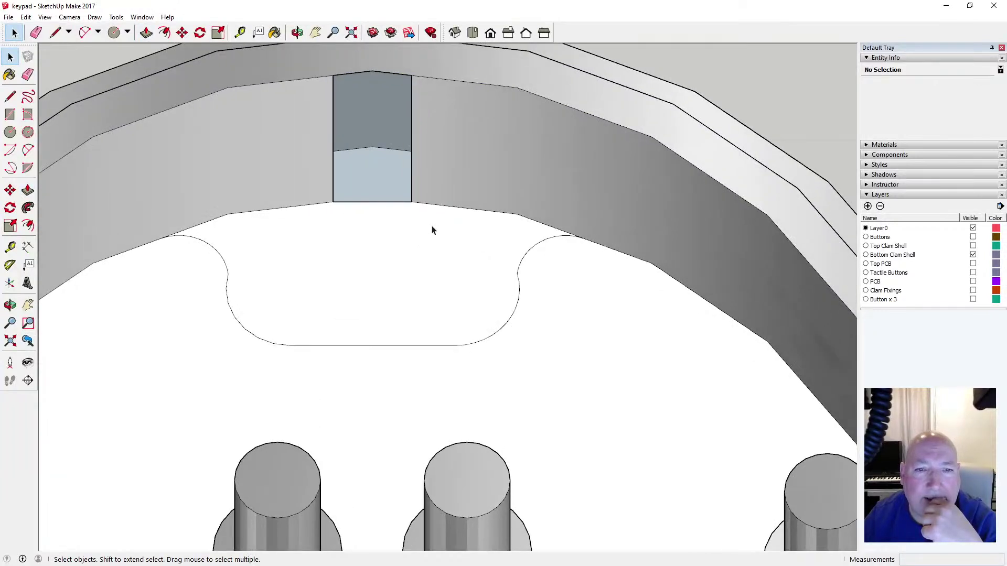
{"action": "left_click", "coordinate": [374, 204]}
{"action": "key", "text": "Delete"}
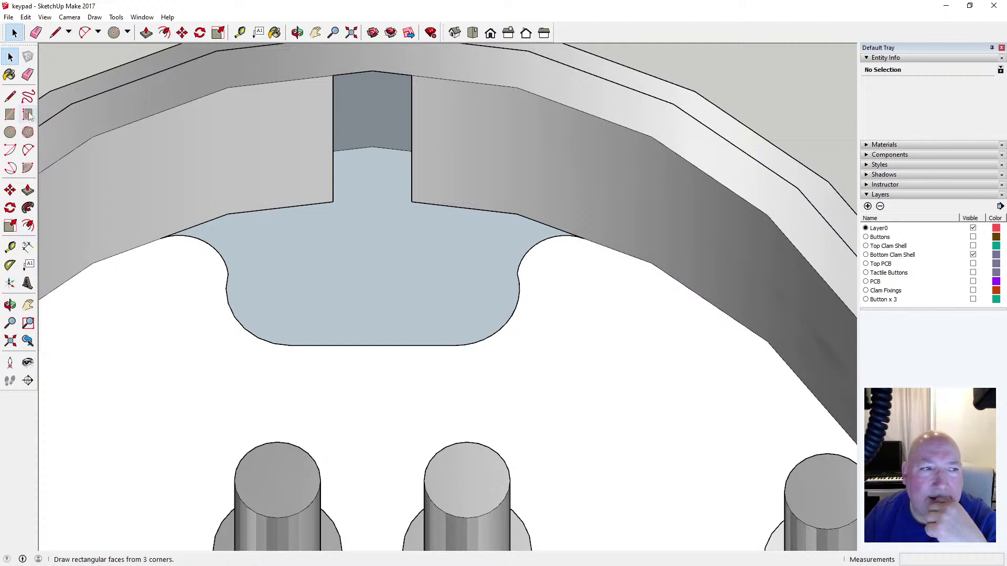
{"action": "key", "text": "l"}
{"action": "left_click", "coordinate": [332, 198]}
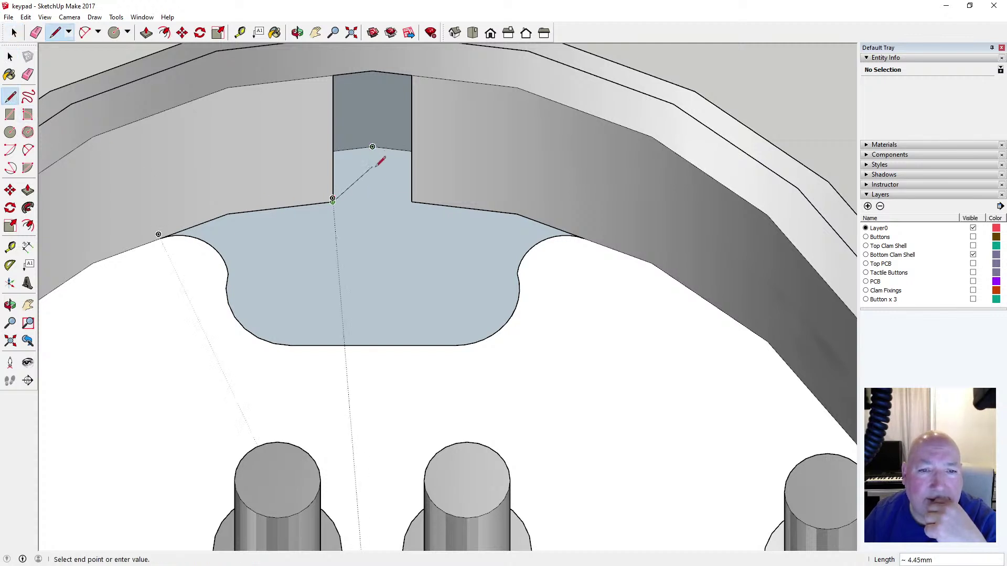
{"action": "left_click", "coordinate": [372, 198]}
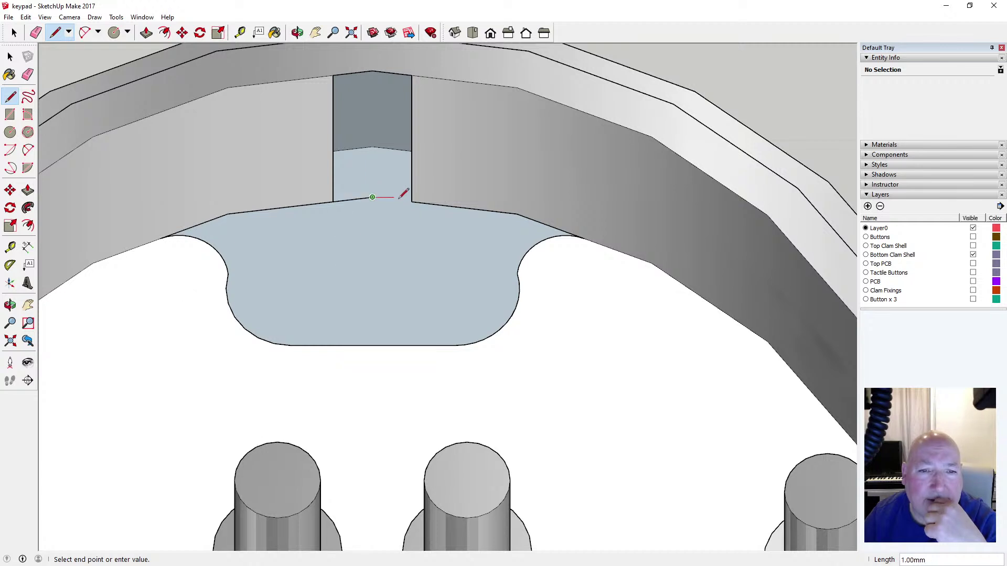
{"action": "left_click", "coordinate": [412, 198]}
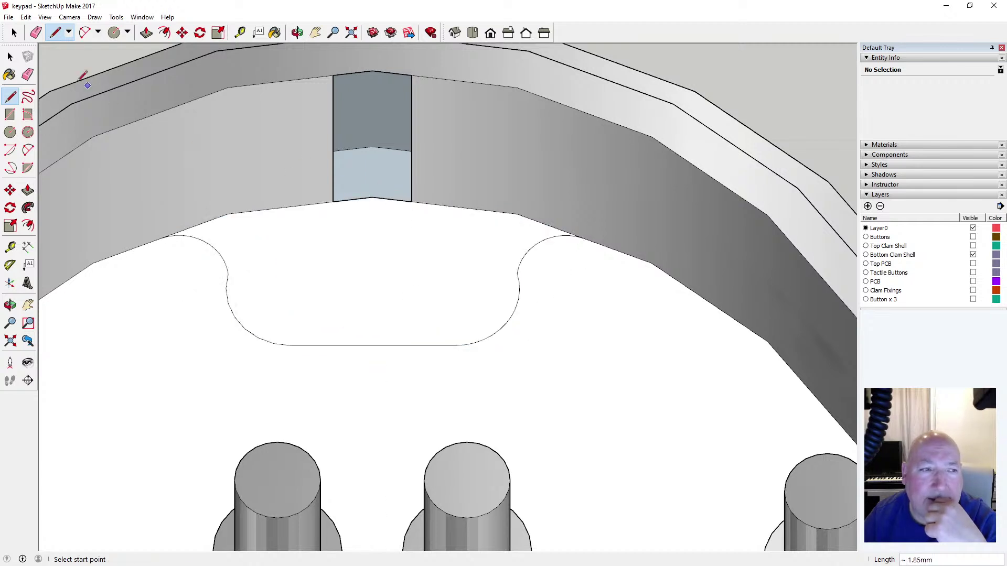
Try deleting the vertical edge on the left side of the wall gap, and undo the deletion
{"action": "left_click", "coordinate": [10, 58]}
{"action": "left_click", "coordinate": [10, 58]}
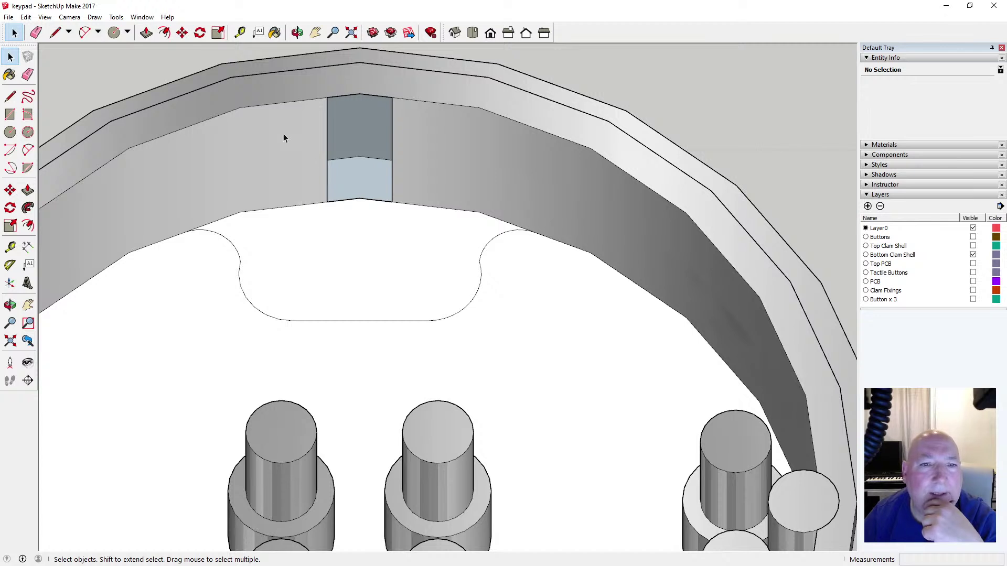
{"action": "scroll", "coordinate": [420, 199], "scroll_direction": "down", "scroll_amount": 1}
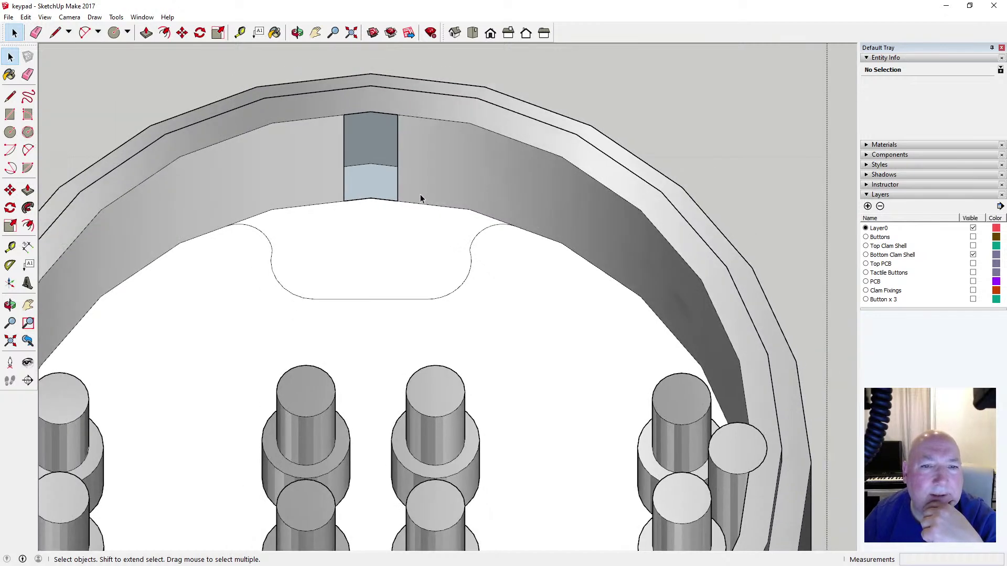
{"action": "left_click", "coordinate": [344, 150]}
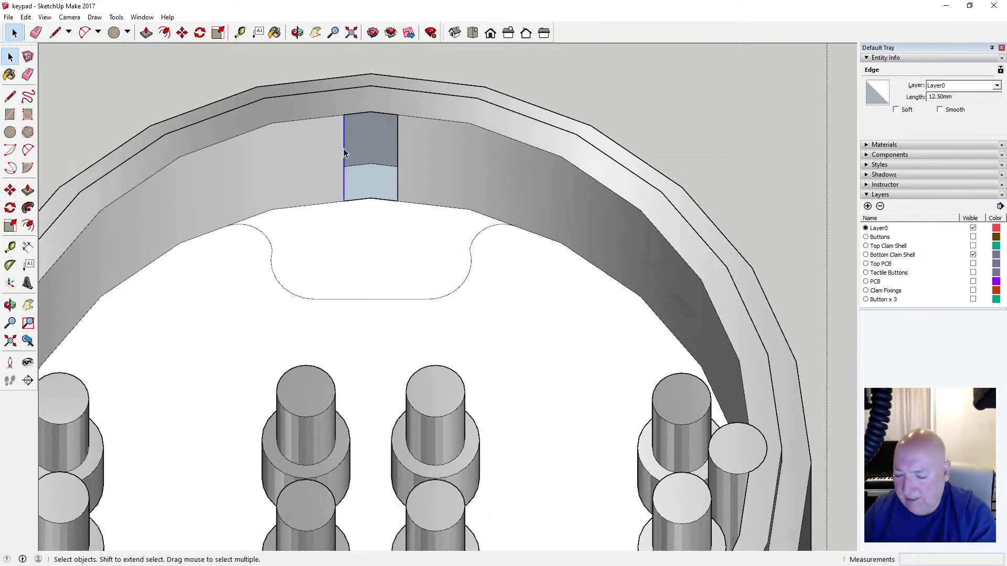
{"action": "key", "text": "Delete"}
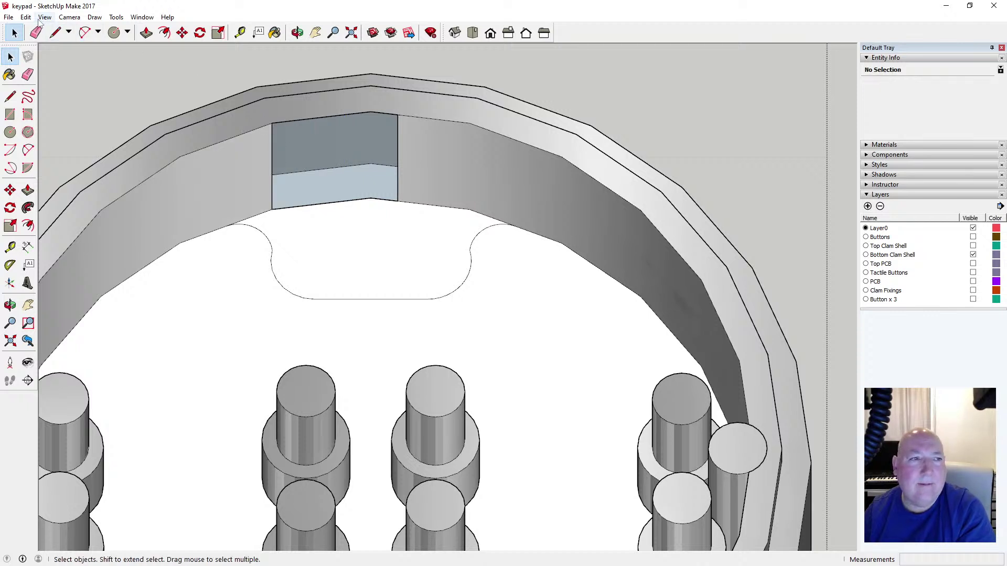
{"action": "left_click", "coordinate": [26, 16]}
{"action": "left_click", "coordinate": [39, 30]}
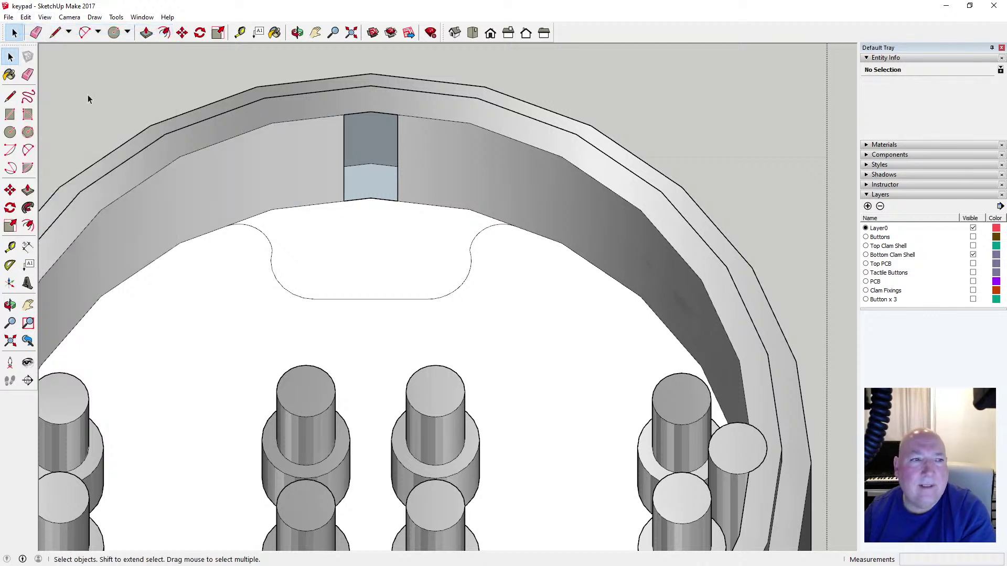
Draw a line along the wall gap's upper edge from its left corner to the rim's centre peak
{"action": "left_click", "coordinate": [10, 96]}
{"action": "left_click", "coordinate": [344, 113]}
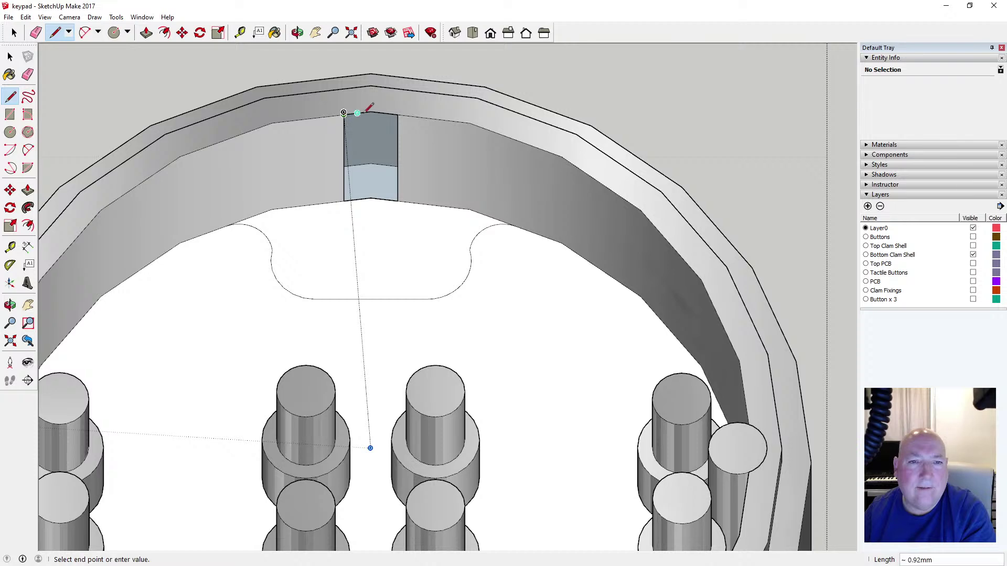
{"action": "left_click", "coordinate": [371, 111]}
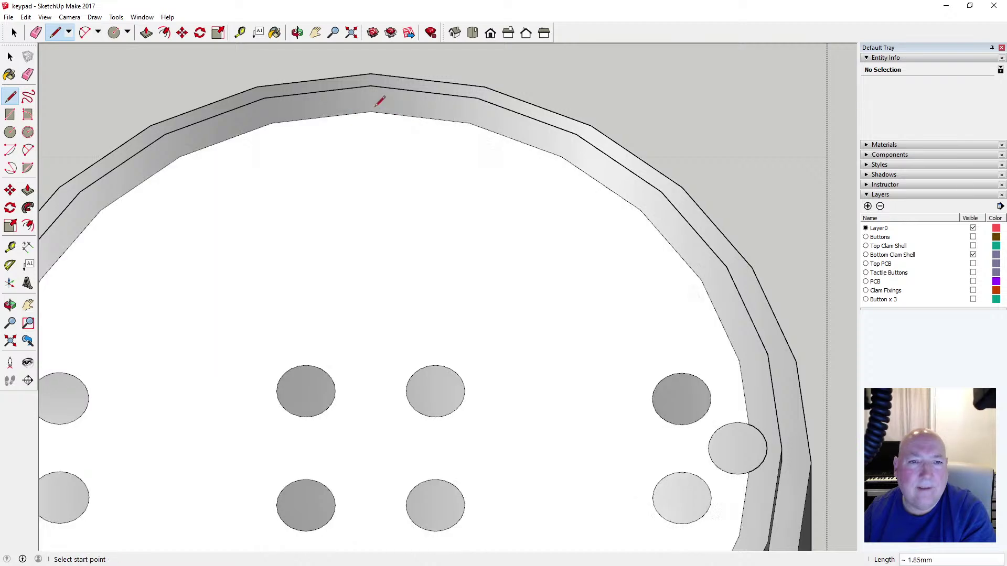
Delete the flat face covering the shell's interior inside the rim
{"action": "key", "text": "space"}
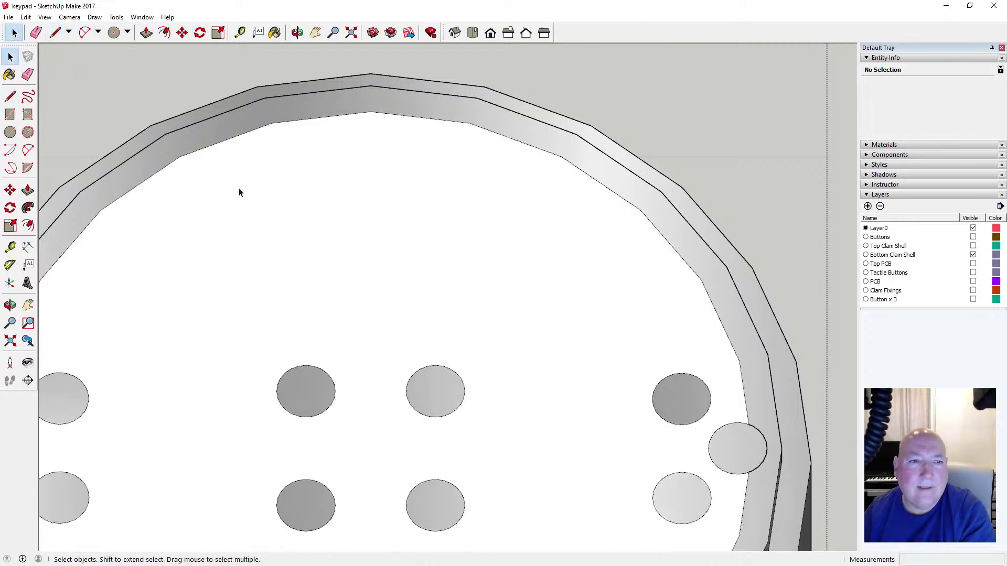
{"action": "left_click", "coordinate": [238, 191]}
{"action": "key", "text": "Delete"}
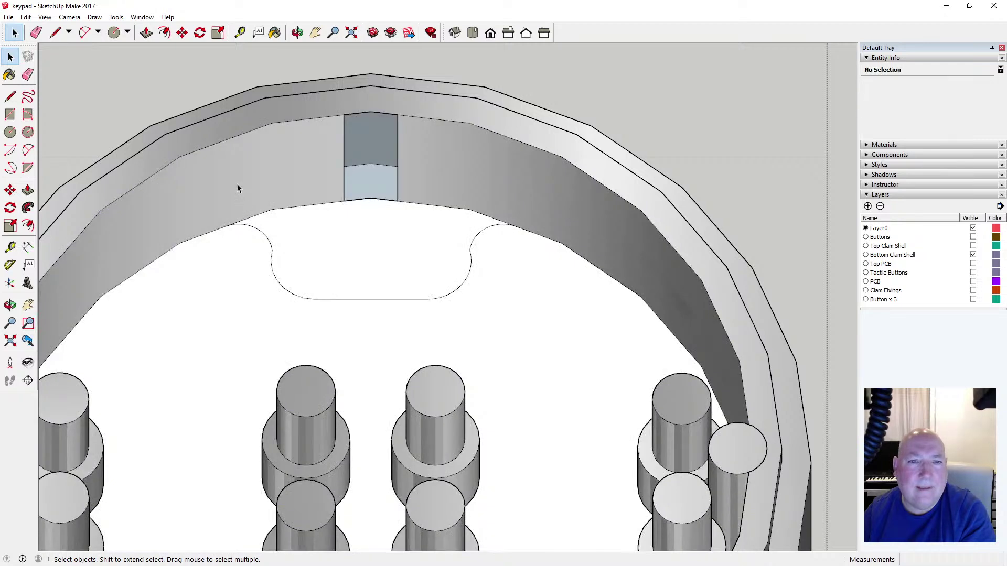
Close the wall gap with a vertical line from the inner rim's centre peak down to the floor edge's peak
{"action": "key", "text": "l"}
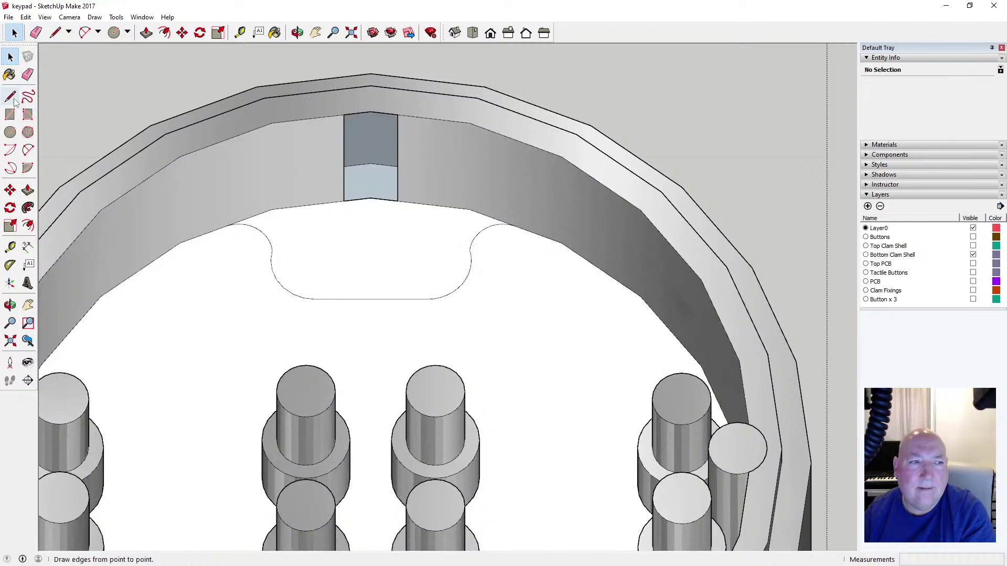
{"action": "left_click", "coordinate": [370, 112]}
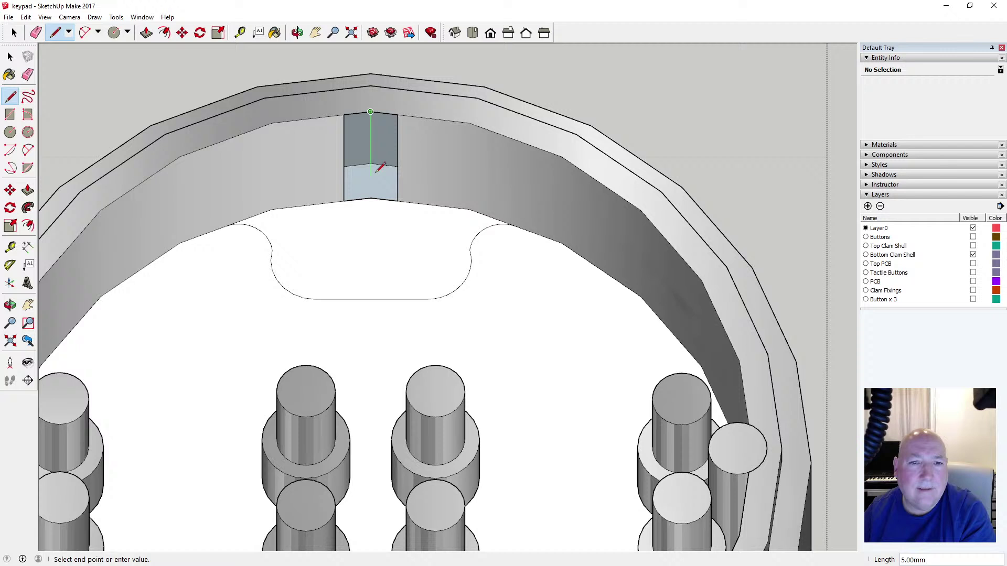
{"action": "left_click", "coordinate": [370, 198]}
{"action": "key", "text": "space"}
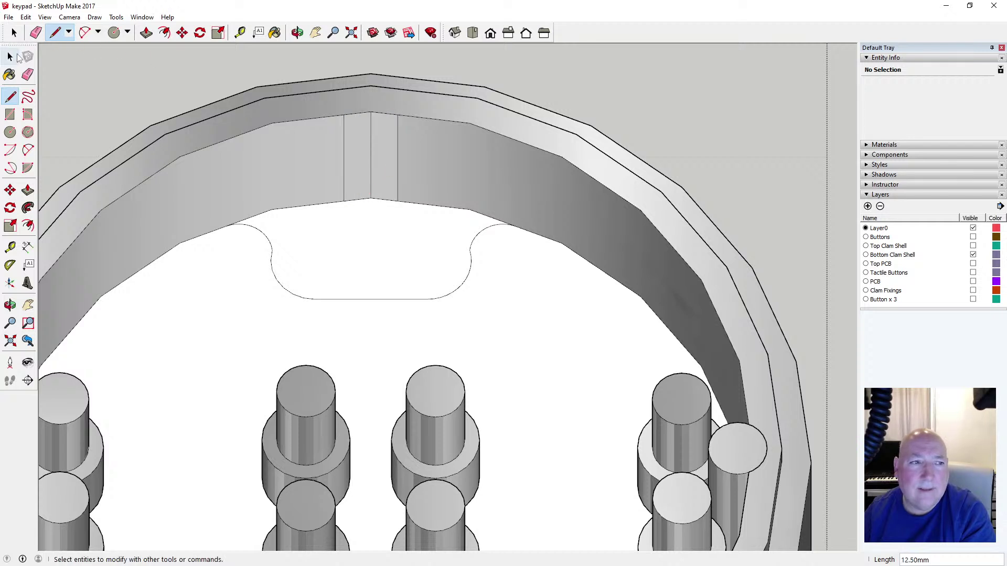
Delete the two leftover vertical edges on either side of the wall's centre line
{"action": "left_click", "coordinate": [344, 135]}
{"action": "key", "text": "Delete"}
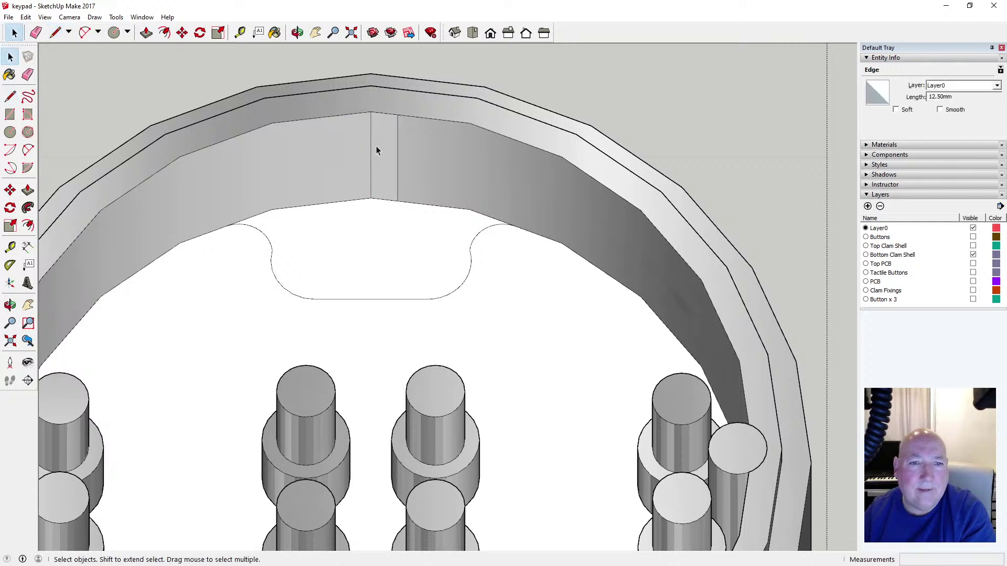
{"action": "left_click", "coordinate": [398, 137]}
{"action": "key", "text": "Delete"}
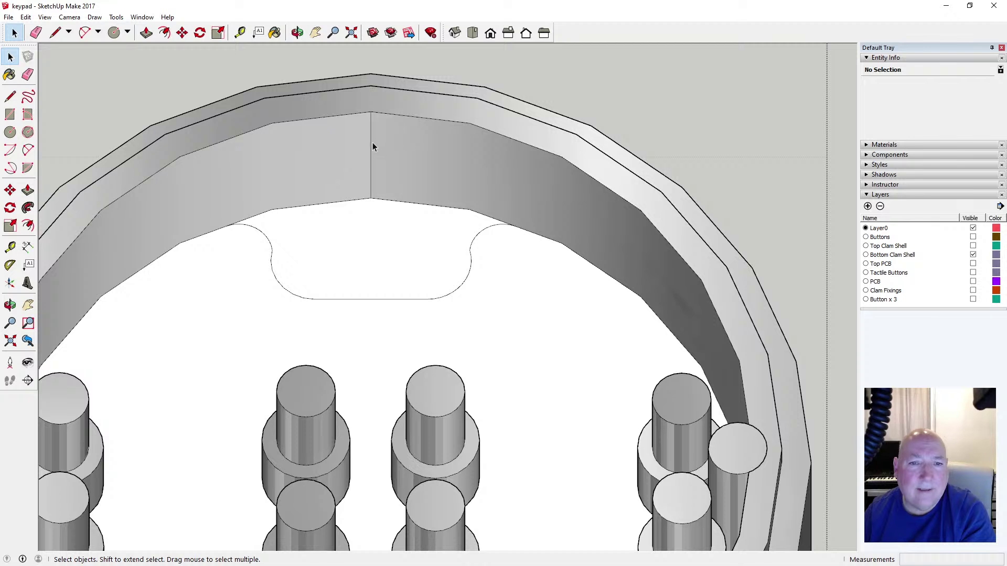
Try deleting the vertical centre edge of the inner wall, and undo the deletion
{"action": "left_click", "coordinate": [373, 144]}
{"action": "left_click", "coordinate": [371, 145]}
{"action": "key", "text": "Delete"}
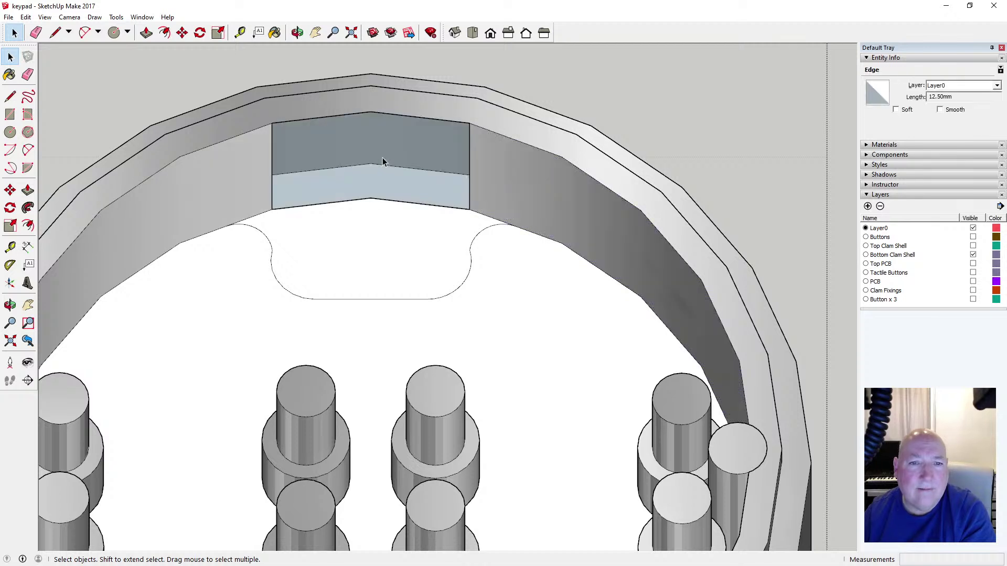
{"action": "left_click", "coordinate": [25, 17]}
{"action": "left_click", "coordinate": [38, 29]}
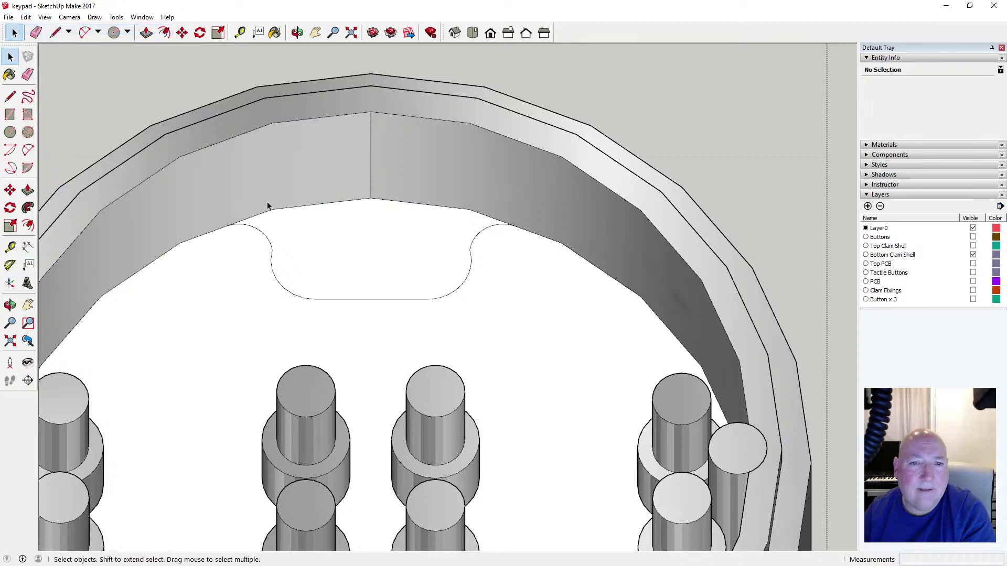
Pull the curved-outline support face on the shell floor up 5.5 mm
{"action": "scroll", "coordinate": [312, 233], "scroll_direction": "down", "scroll_amount": 3}
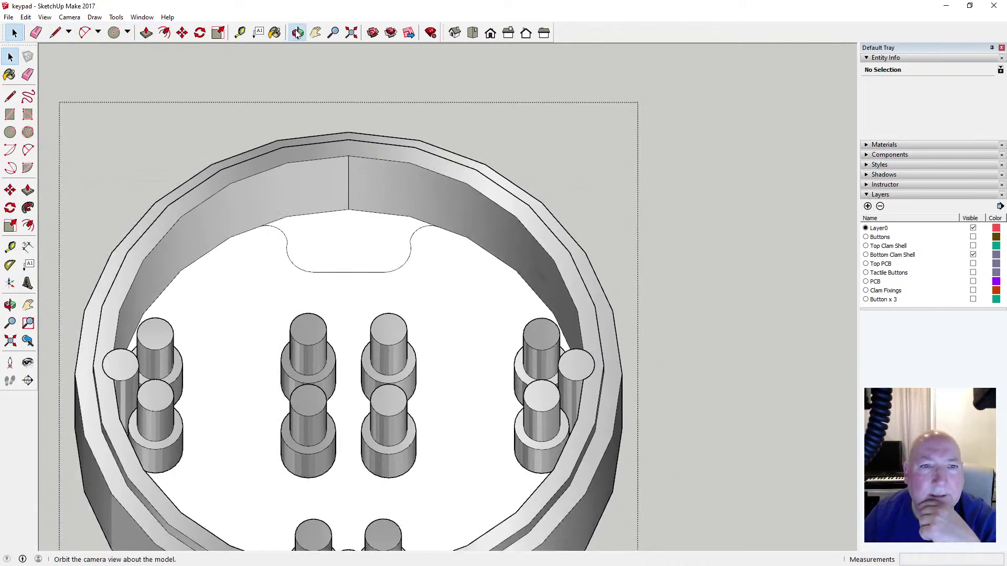
{"action": "middle_click_drag", "start_coordinate": [318, 109], "coordinate": [300, 208]}
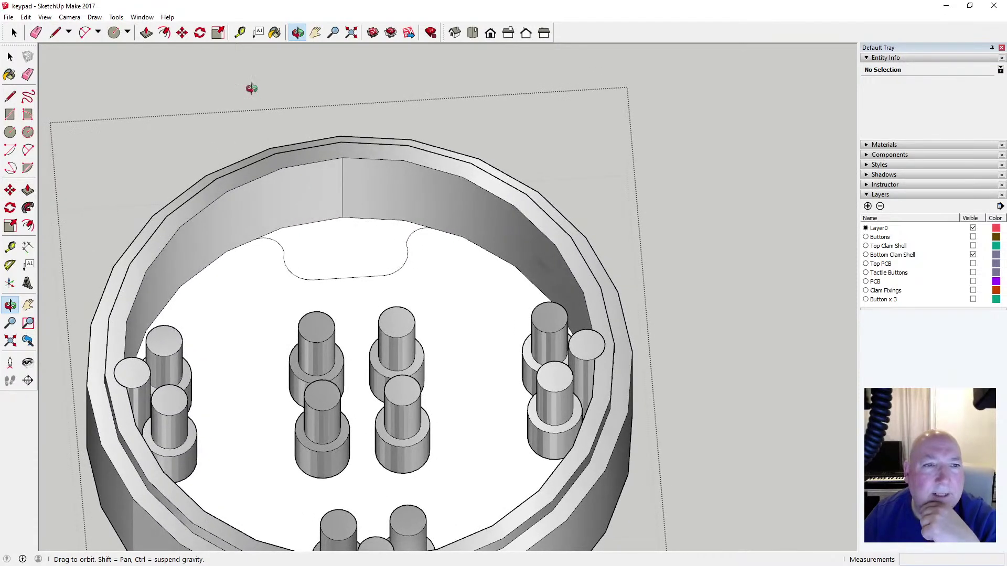
{"action": "key", "text": "p"}
{"action": "left_click", "coordinate": [337, 265]}
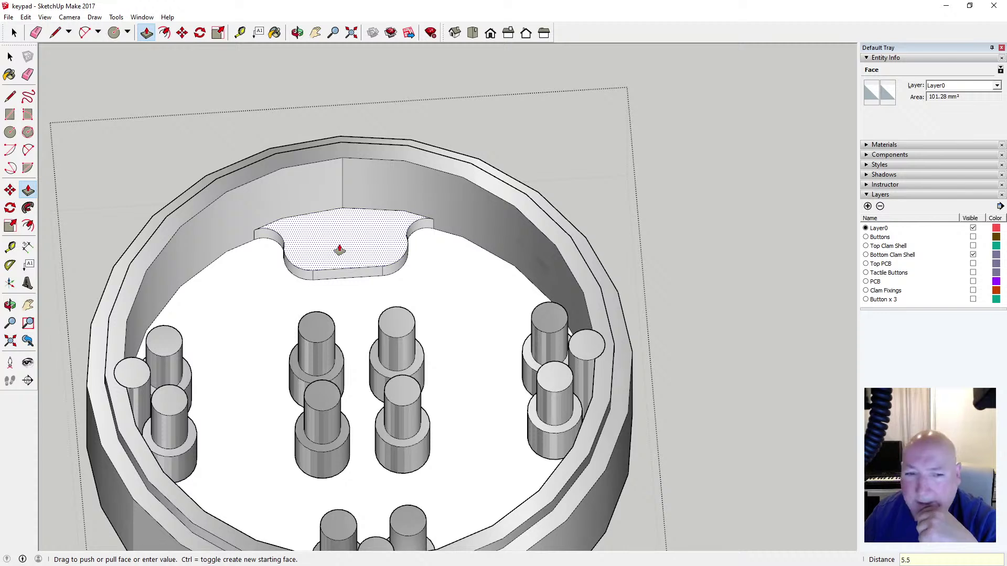
{"action": "type", "text": "5.5"}
{"action": "key", "text": "Return"}
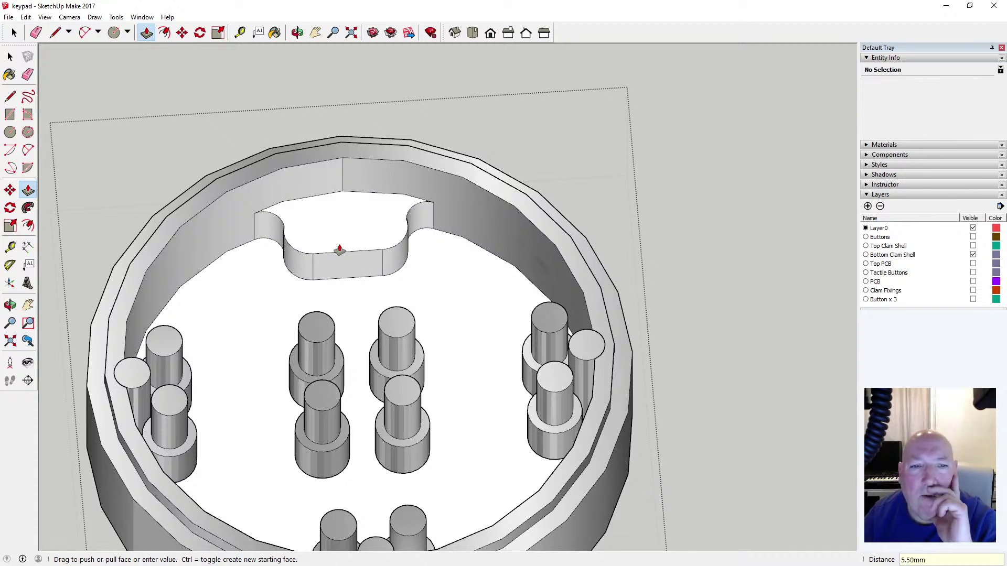
{"action": "key", "text": "space"}
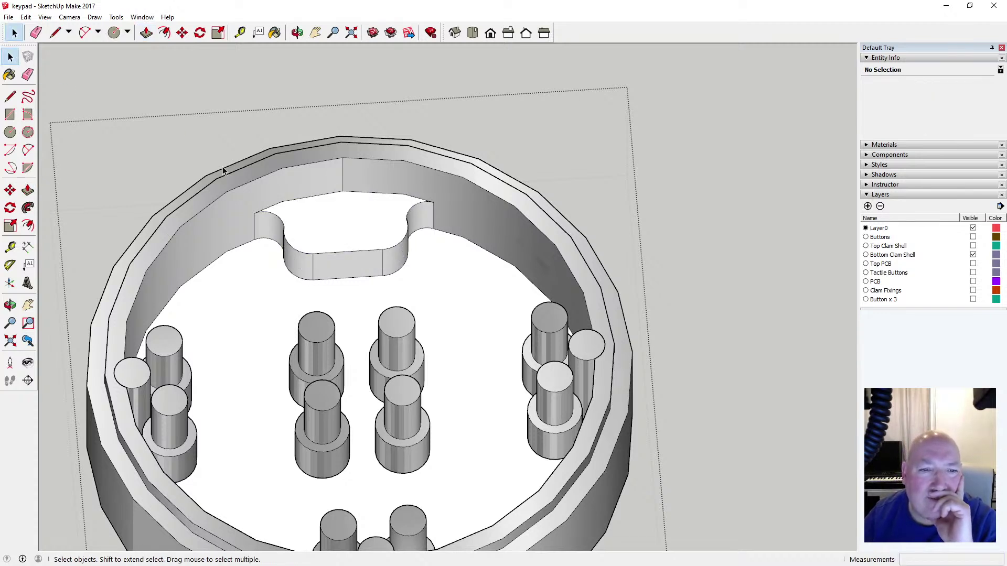
{"action": "left_click", "coordinate": [164, 33]}
{"action": "left_click", "coordinate": [325, 253]}
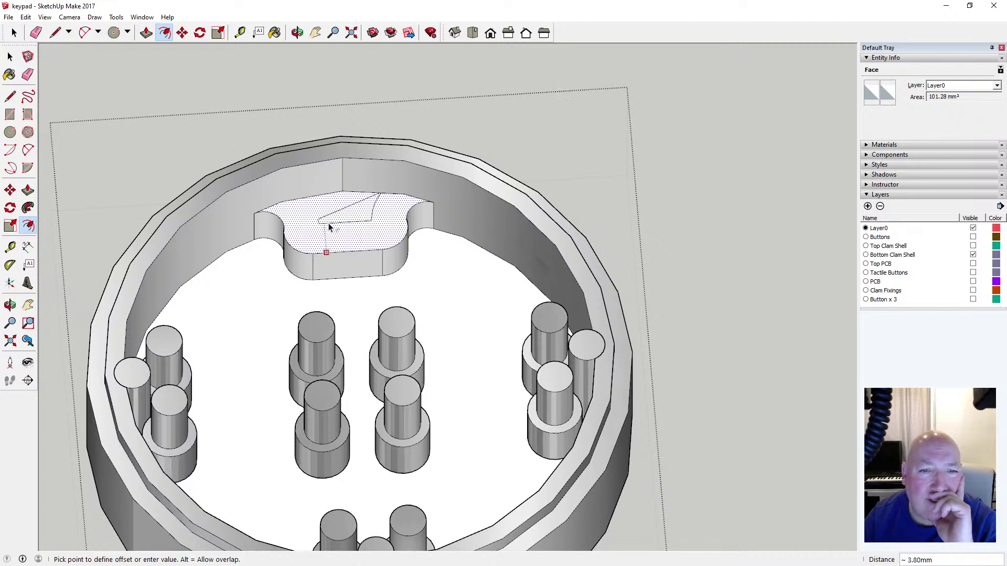
{"action": "key", "text": "Escape"}
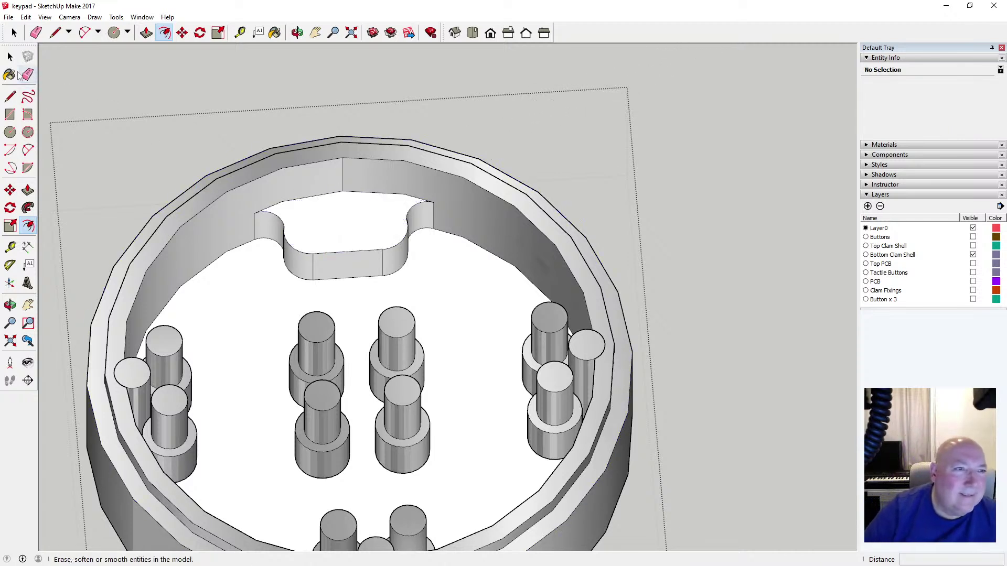
{"action": "key", "text": "space"}
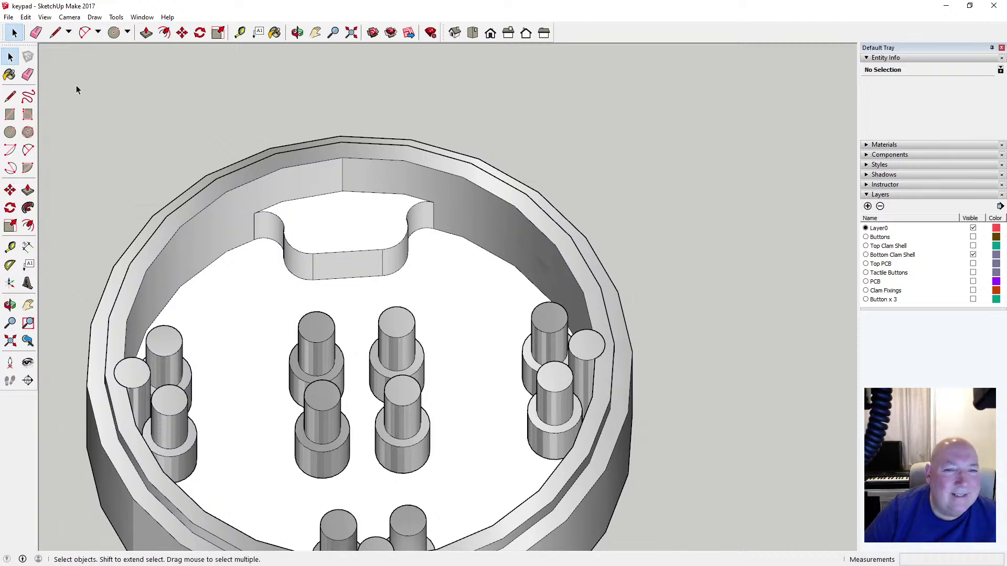
Switch the camera to perspective projection with the whole shell in view, and save the model
{"action": "scroll", "coordinate": [247, 165], "scroll_direction": "down", "scroll_amount": 3}
{"action": "left_click", "coordinate": [69, 16]}
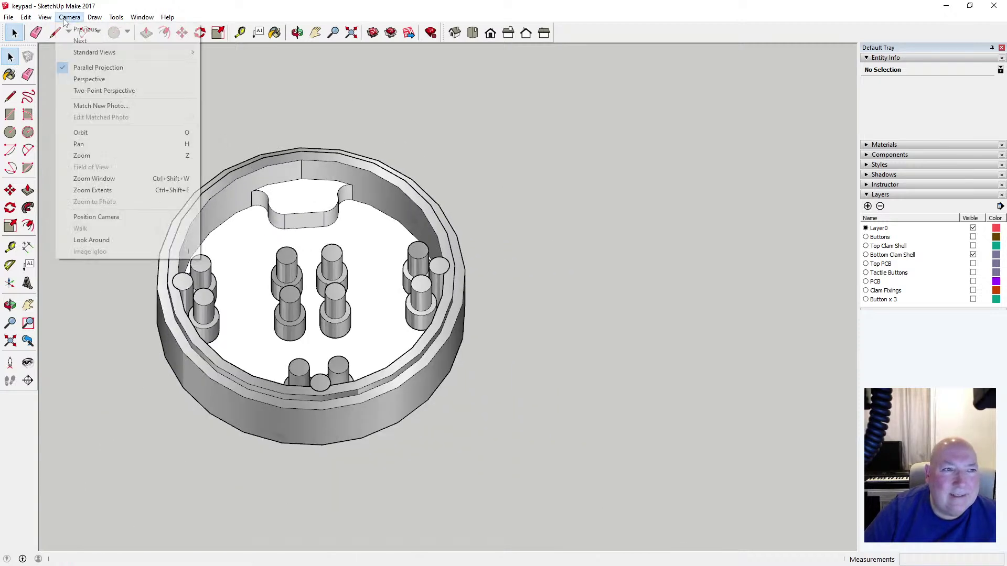
{"action": "left_click", "coordinate": [84, 79]}
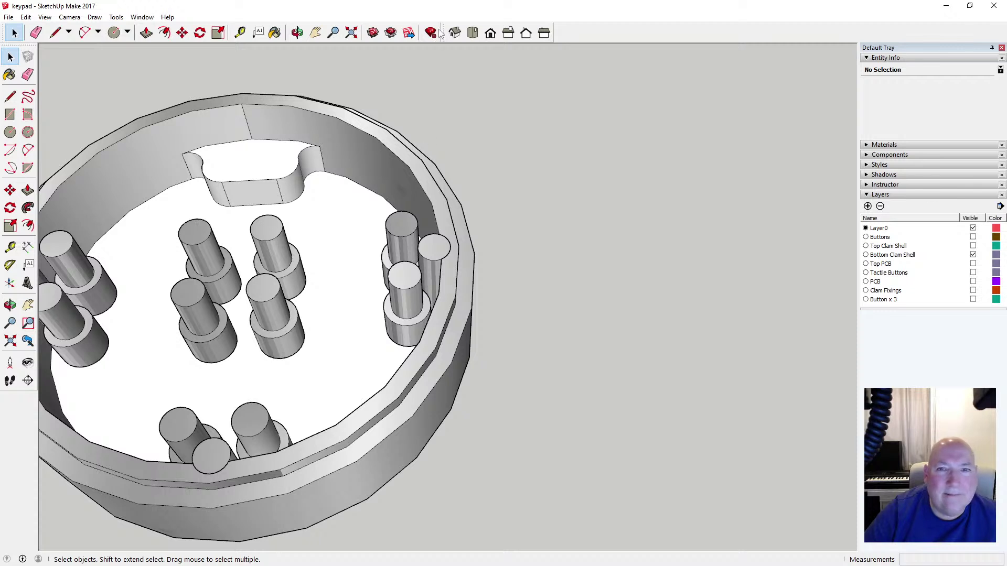
{"action": "left_click", "coordinate": [351, 32]}
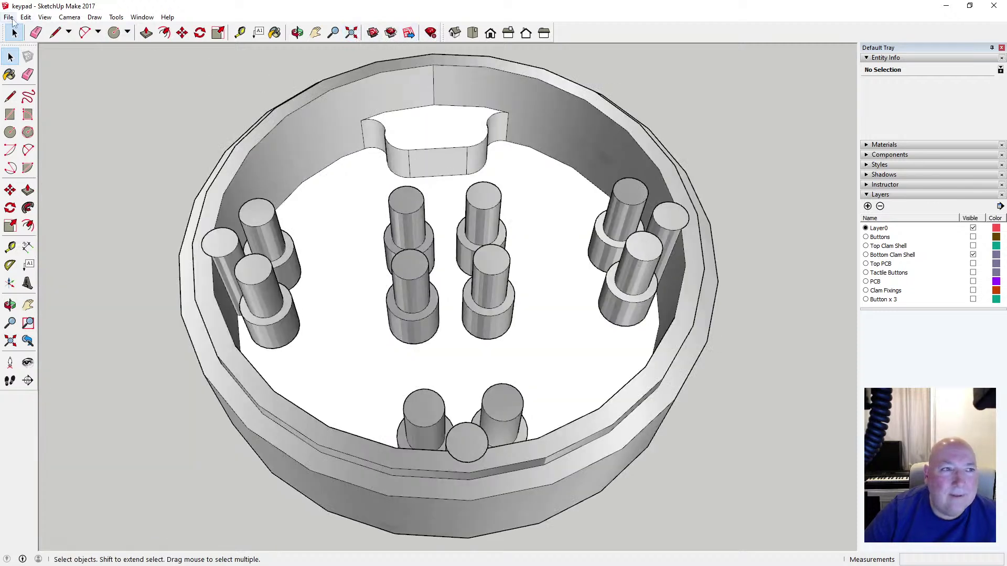
{"action": "left_click", "coordinate": [10, 18]}
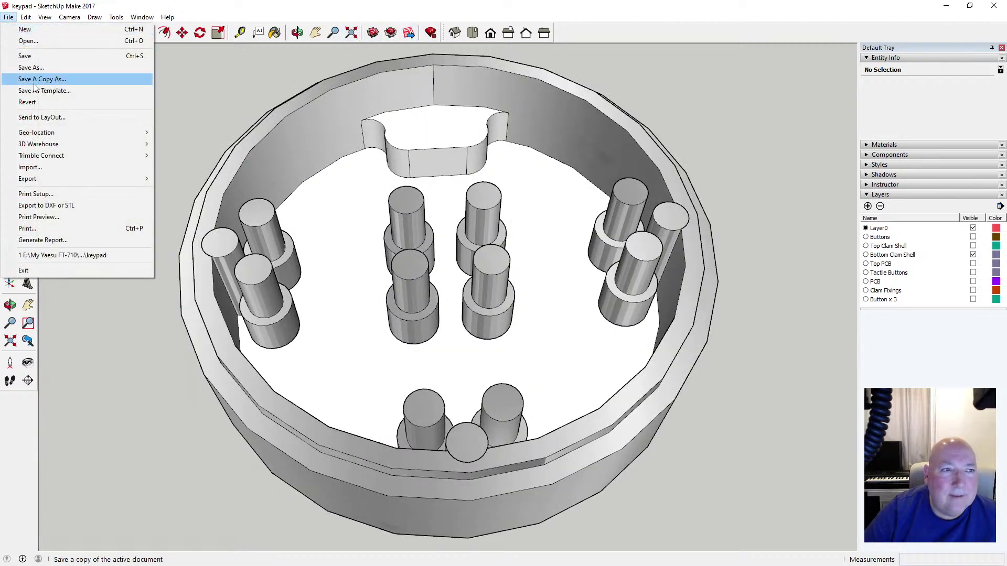
{"action": "left_click", "coordinate": [30, 57]}
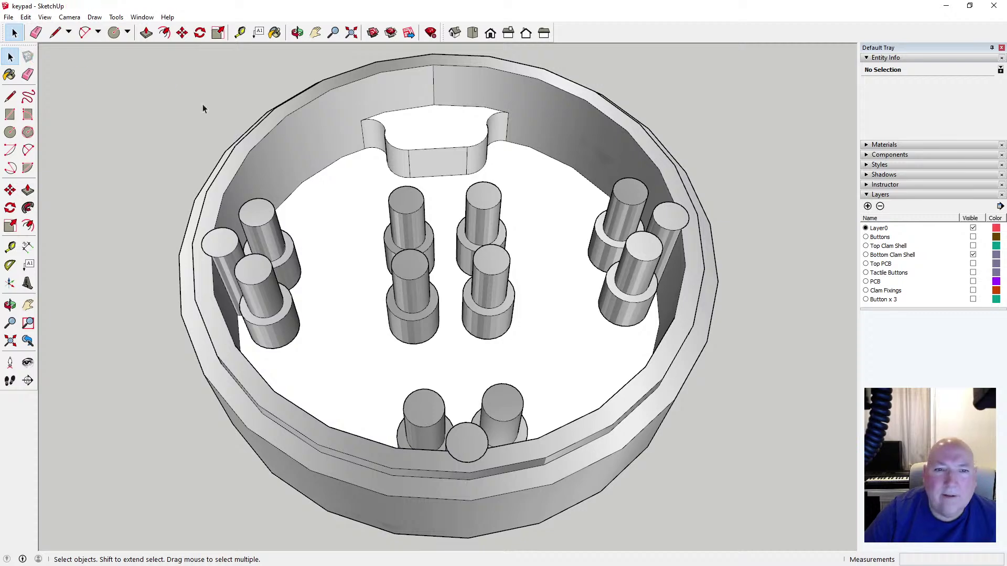
Examine the raised support up close, checking the separate edge segments where its top face meets the wall
{"action": "left_click", "coordinate": [296, 33]}
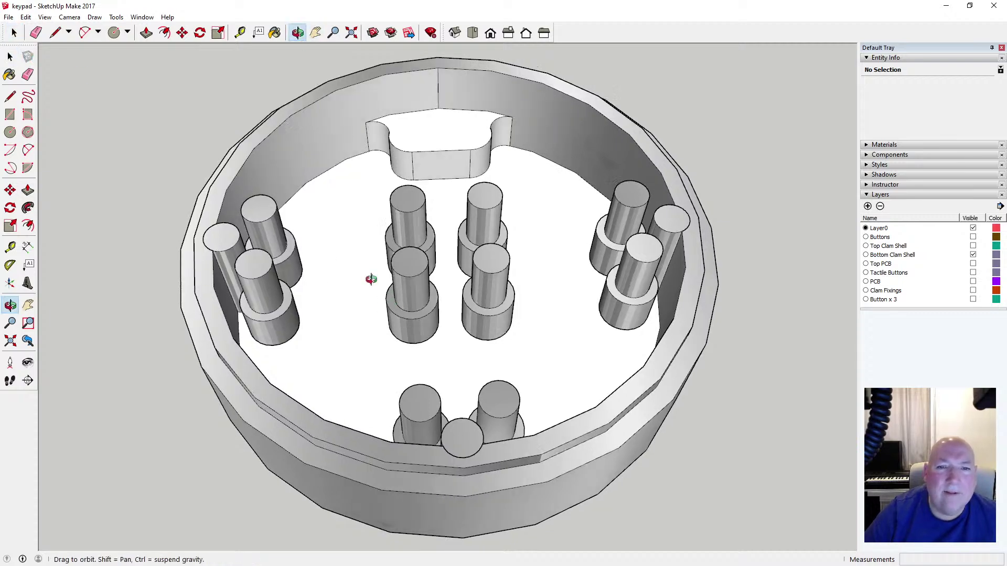
{"action": "left_click_drag", "start_coordinate": [371, 279], "coordinate": [561, 247]}
{"action": "left_click_drag", "start_coordinate": [447, 184], "coordinate": [561, 140]}
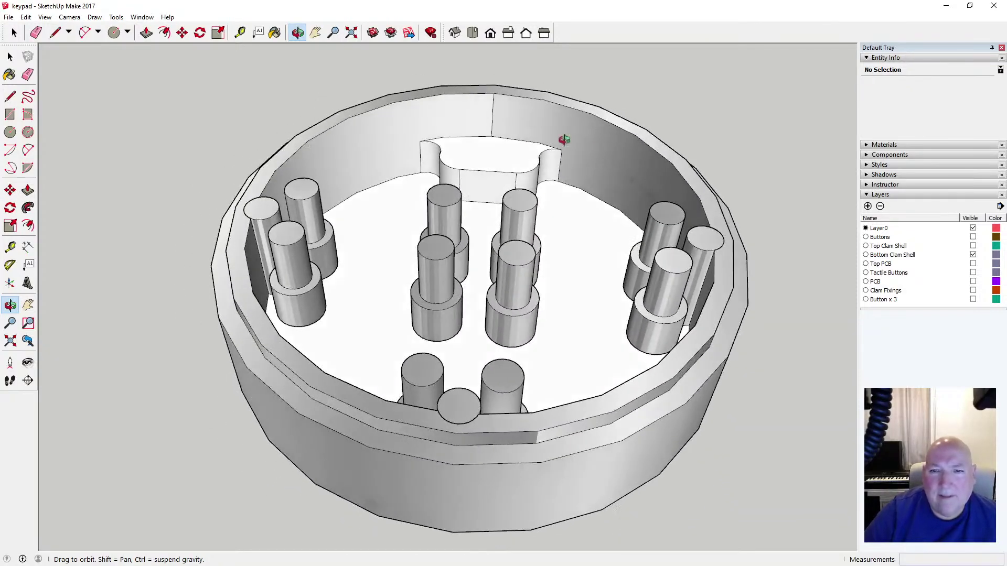
{"action": "scroll", "coordinate": [526, 141], "scroll_direction": "up", "scroll_amount": 6}
{"action": "scroll", "coordinate": [526, 140], "scroll_direction": "up", "scroll_amount": 2}
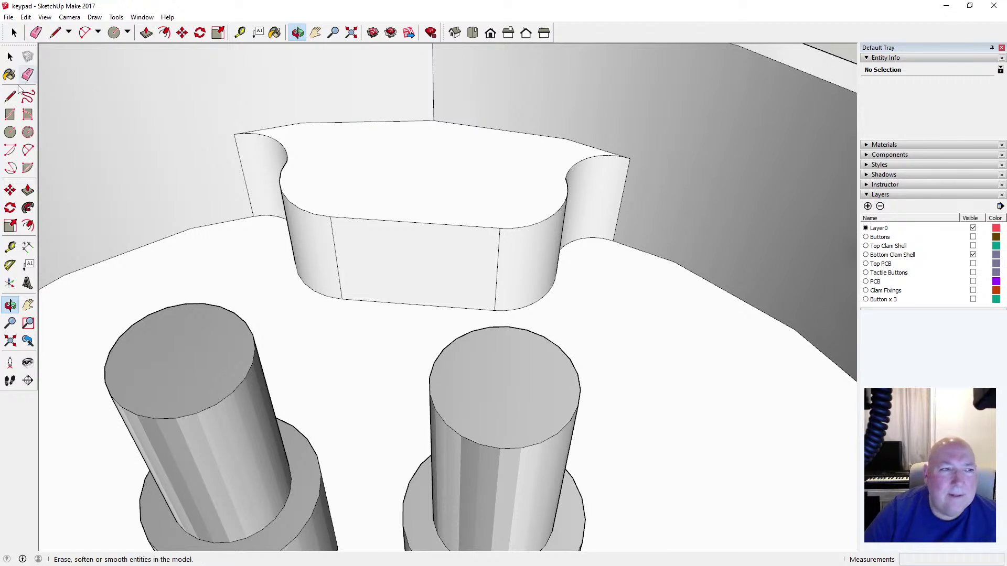
{"action": "left_click", "coordinate": [10, 56]}
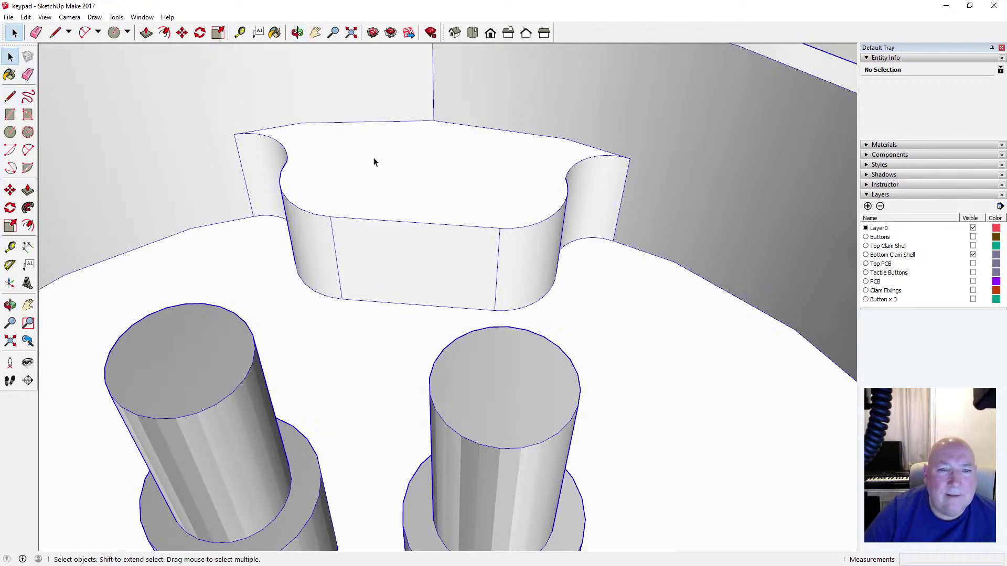
{"action": "double_click", "coordinate": [374, 158]}
{"action": "left_click", "coordinate": [371, 125]}
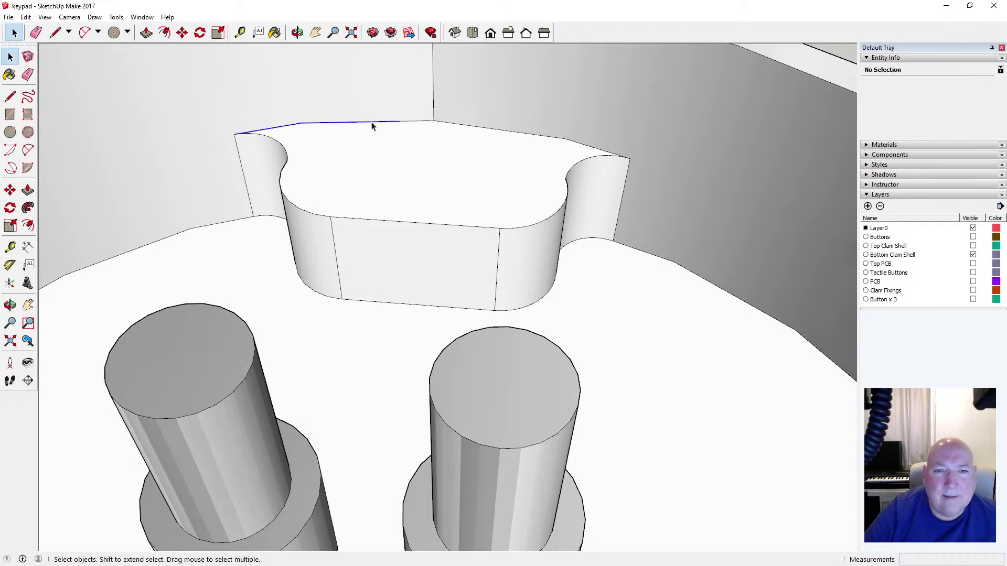
{"action": "left_click", "coordinate": [449, 126]}
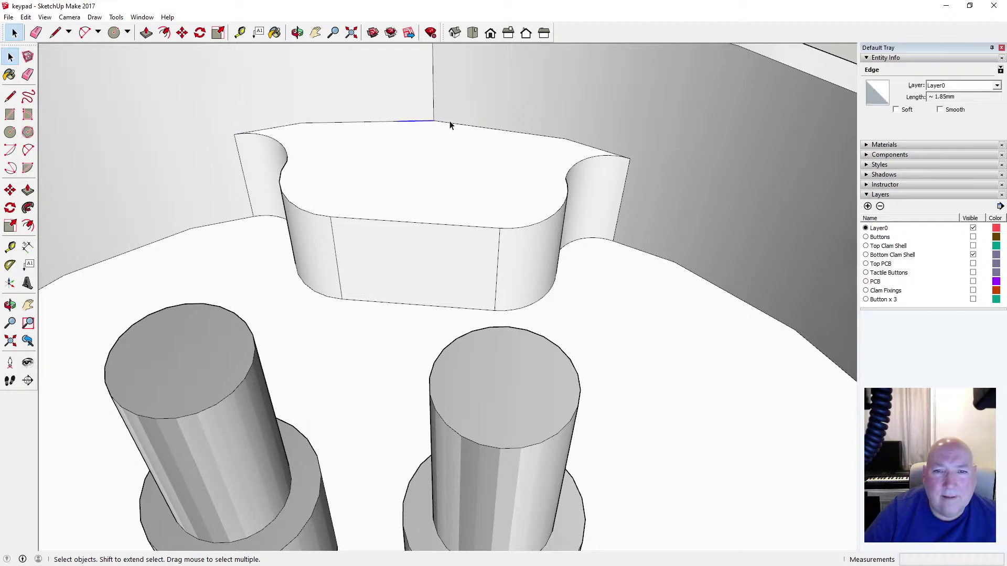
{"action": "left_click", "coordinate": [519, 134]}
Try to select the support's top face and its outline edges without the vertical corner edge
{"action": "scroll", "coordinate": [259, 199], "scroll_direction": "down", "scroll_amount": 2}
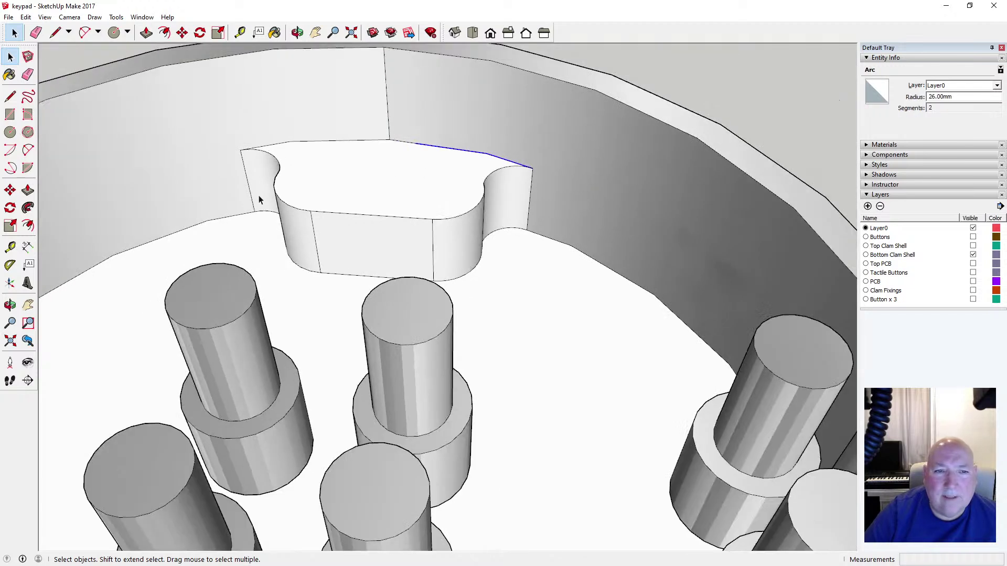
{"action": "left_click_drag", "start_coordinate": [228, 121], "coordinate": [547, 227]}
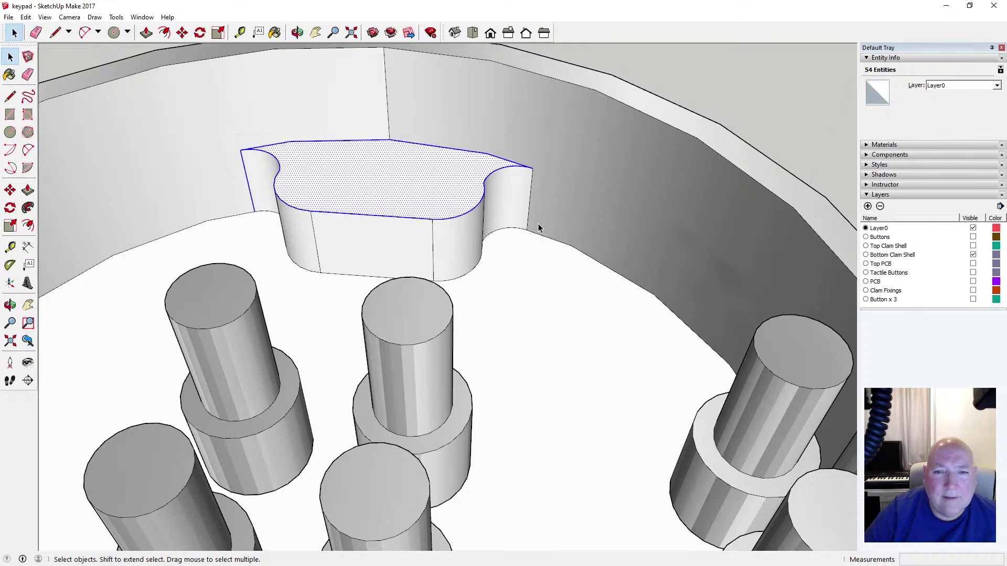
{"action": "left_click", "coordinate": [247, 179]}
{"action": "left_click", "coordinate": [252, 231]}
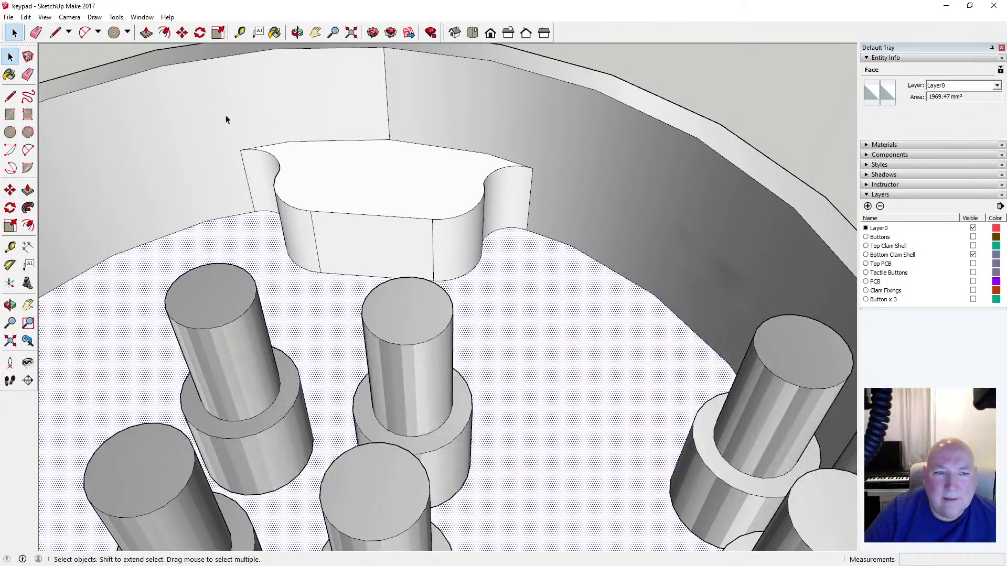
{"action": "left_click_drag", "start_coordinate": [225, 116], "coordinate": [566, 212]}
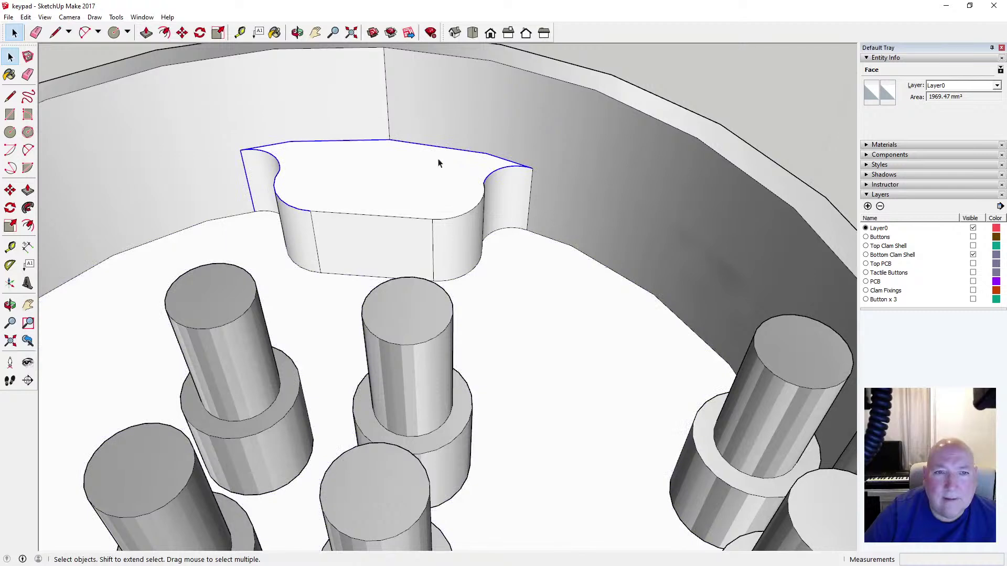
Offset the support's top face outline inward by 1 mm, leaving the vertical corner edge out of the selection
{"action": "left_click", "coordinate": [297, 33]}
{"action": "left_click_drag", "start_coordinate": [226, 87], "coordinate": [547, 229]}
{"action": "key", "text": "space"}
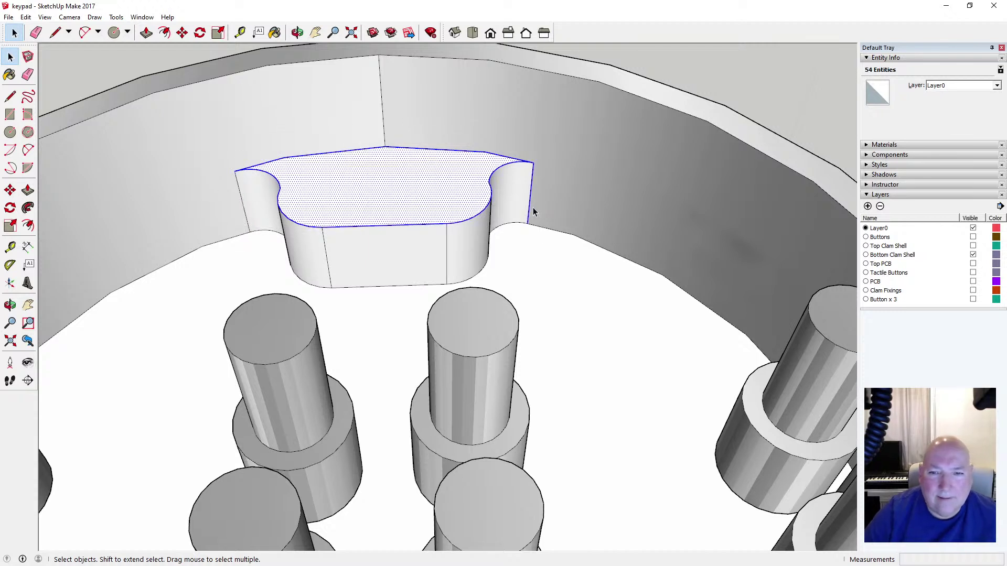
{"action": "left_click", "coordinate": [529, 200], "text": "shift"}
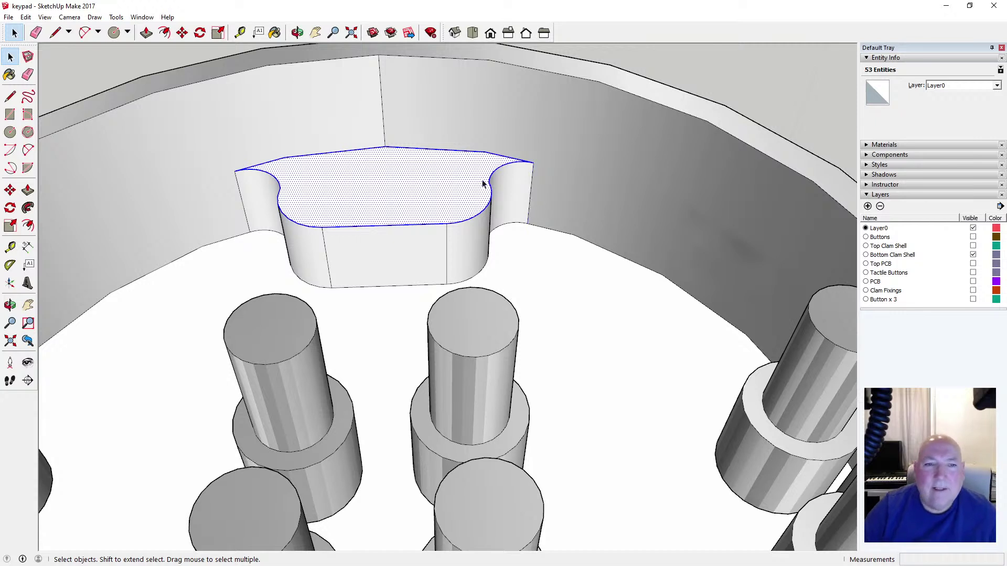
{"action": "left_click", "coordinate": [164, 33]}
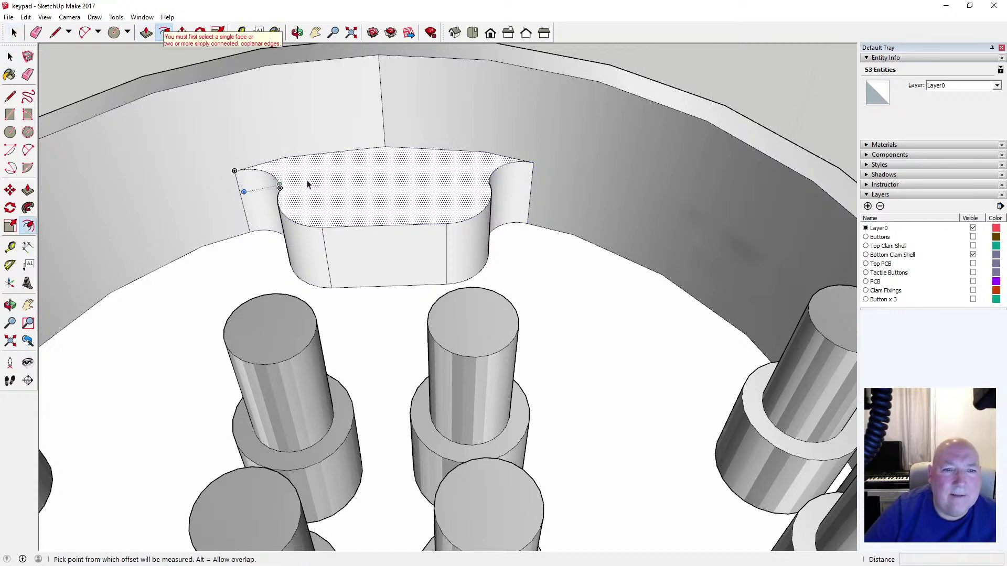
{"action": "left_click", "coordinate": [306, 156]}
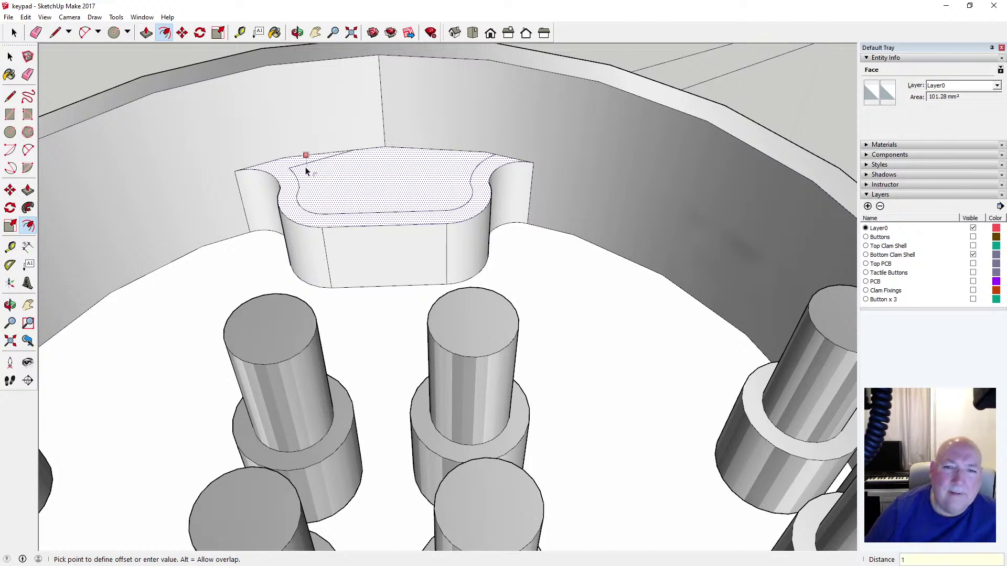
{"action": "key", "text": "Return"}
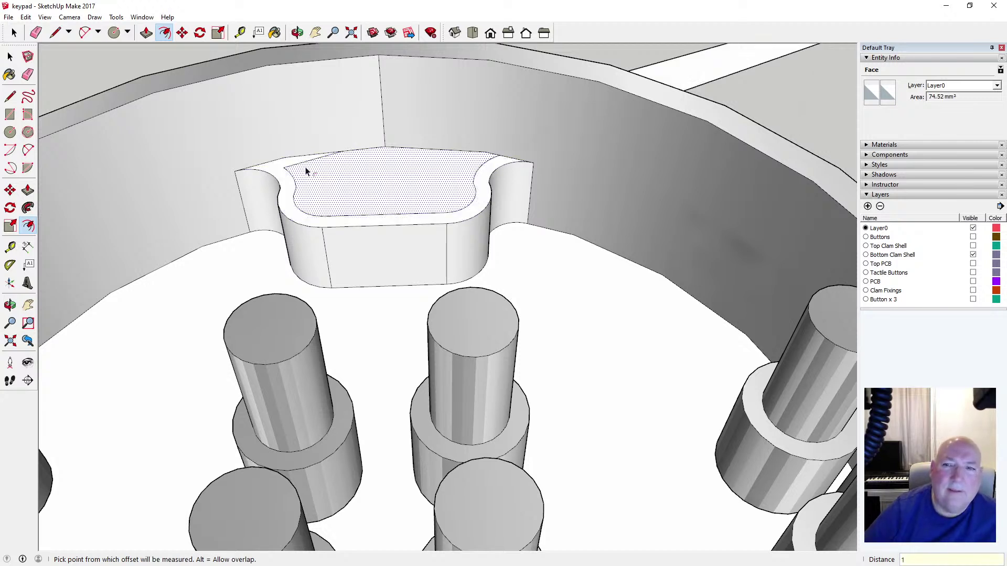
Undo the last offset on the support's top face
{"action": "scroll", "coordinate": [306, 171], "scroll_direction": "down", "scroll_amount": 3}
{"action": "left_click", "coordinate": [297, 33]}
{"action": "scroll", "coordinate": [319, 181], "scroll_direction": "down", "scroll_amount": 2}
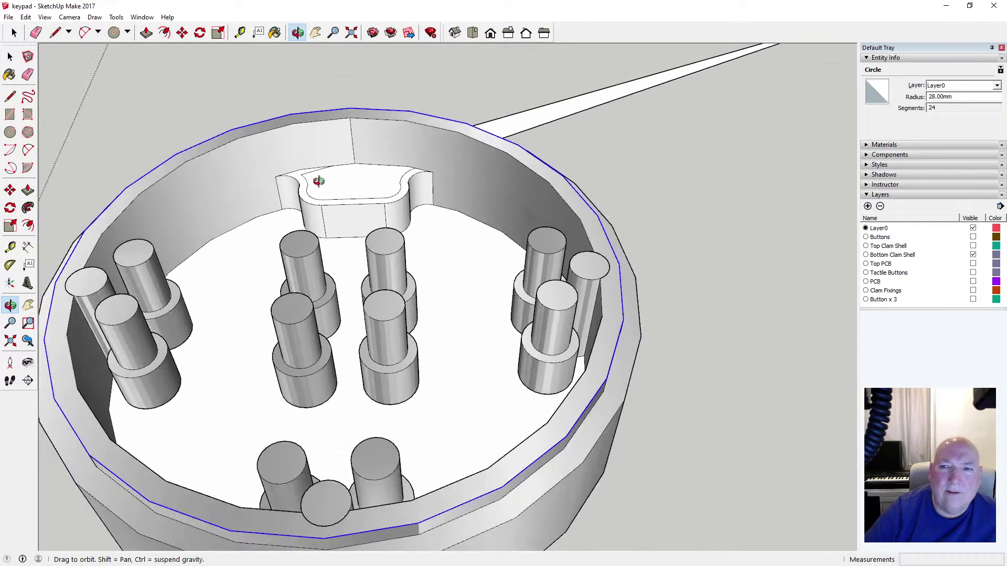
{"action": "scroll", "coordinate": [318, 181], "scroll_direction": "down", "scroll_amount": 4}
{"action": "left_click_drag", "start_coordinate": [321, 180], "coordinate": [409, 293]}
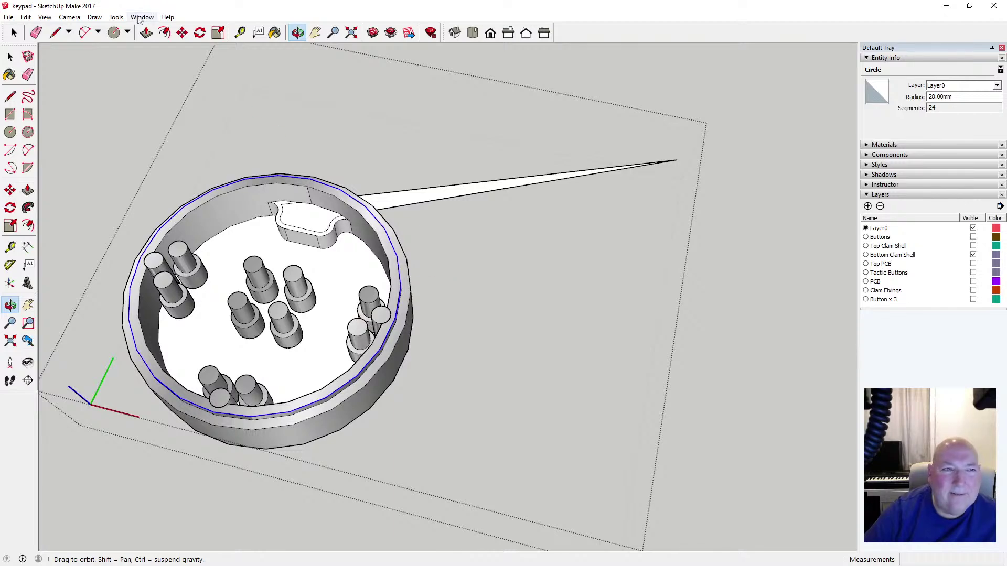
{"action": "left_click", "coordinate": [26, 16]}
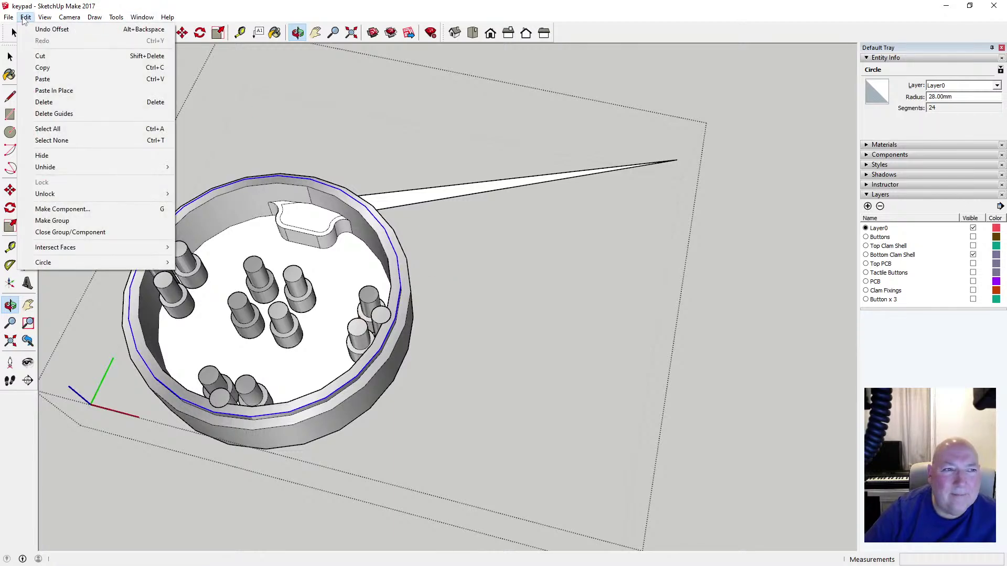
{"action": "left_click", "coordinate": [49, 32]}
Redraw the straight edge segments where the support's top face meets the inner wall, tracing between their endpoints
{"action": "scroll", "coordinate": [325, 220], "scroll_direction": "up", "scroll_amount": 5}
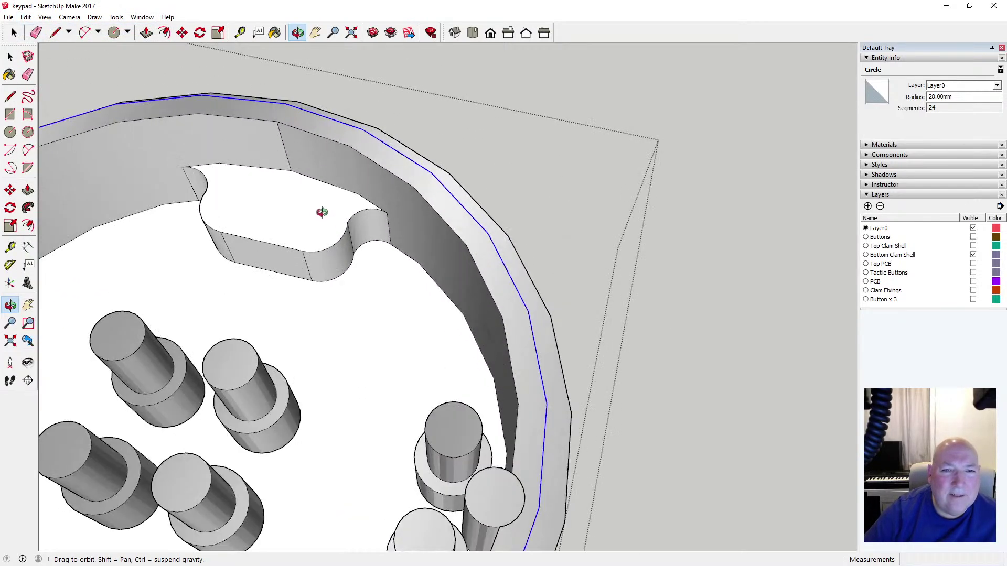
{"action": "left_click_drag", "start_coordinate": [313, 217], "coordinate": [346, 290]}
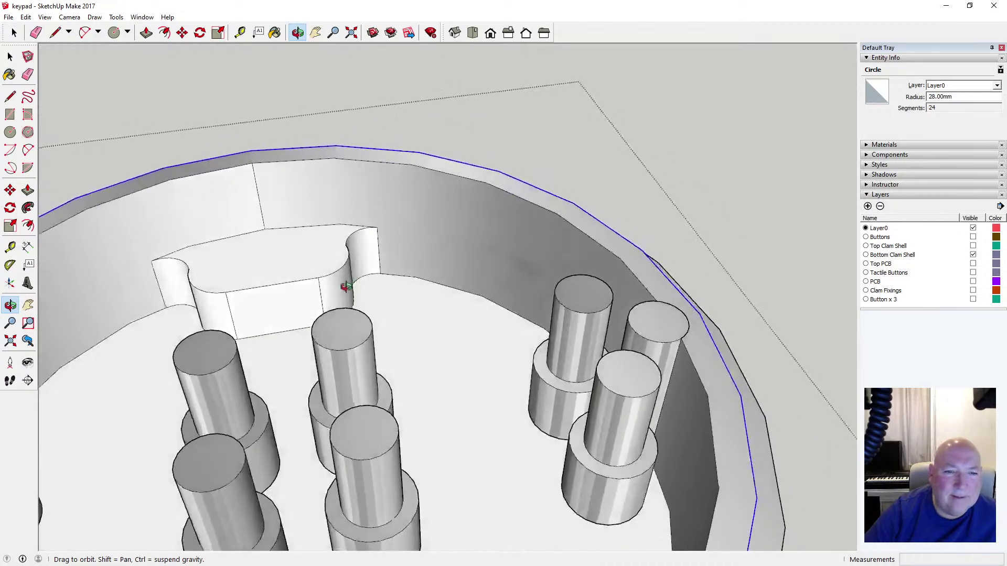
{"action": "left_click", "coordinate": [10, 96]}
{"action": "left_click", "coordinate": [377, 227]}
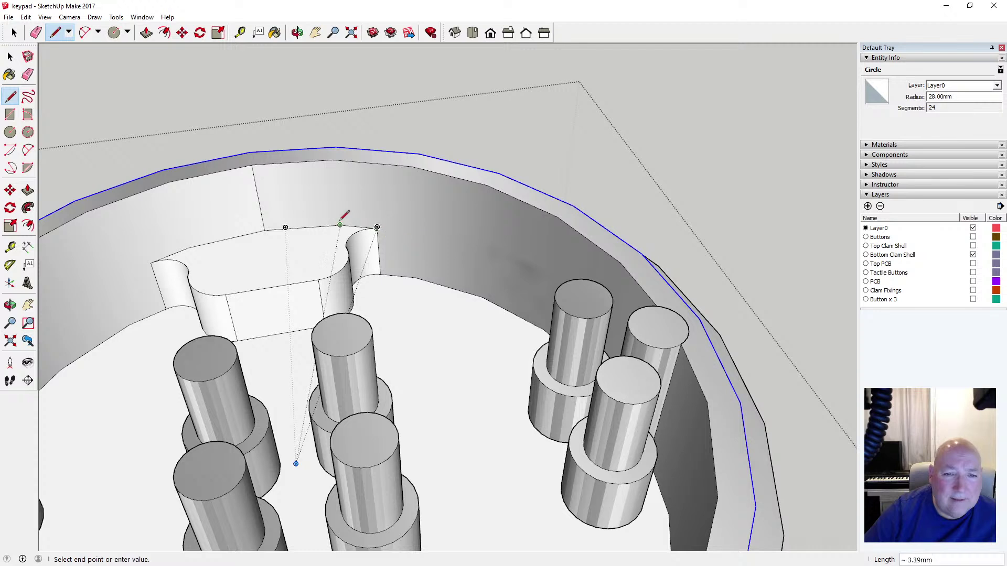
{"action": "left_click", "coordinate": [340, 225]}
{"action": "left_click", "coordinate": [264, 229]}
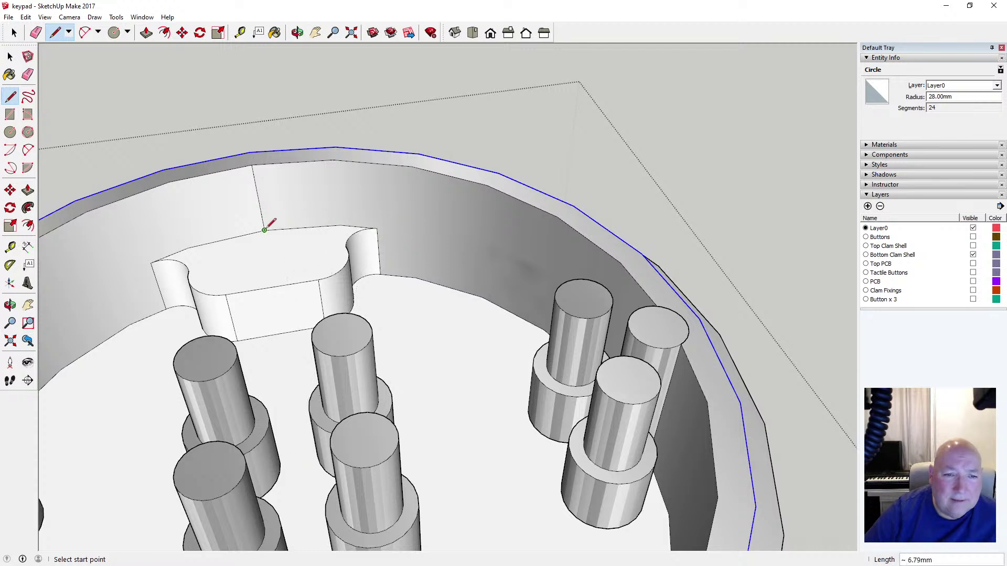
{"action": "left_click", "coordinate": [189, 246]}
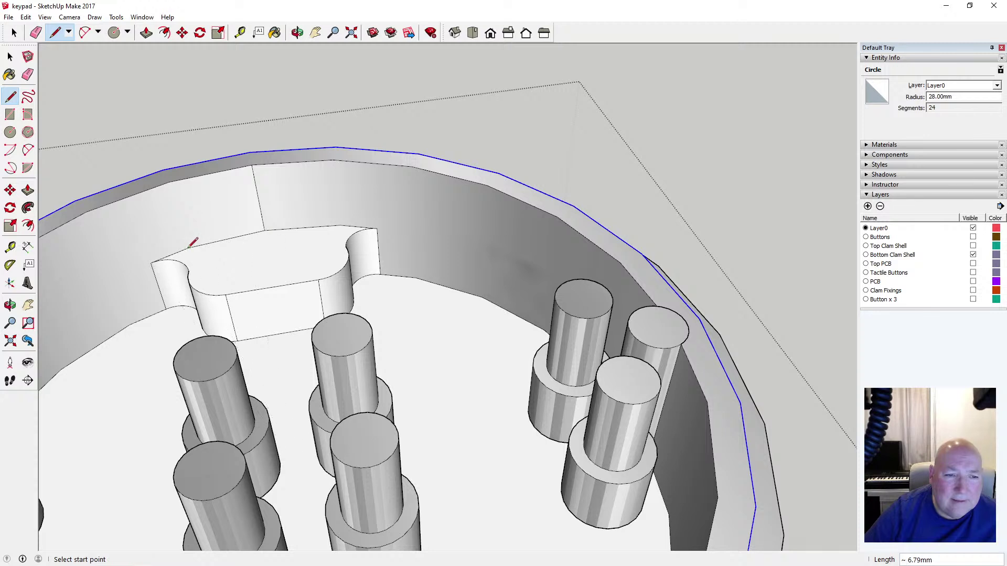
{"action": "left_click", "coordinate": [188, 248]}
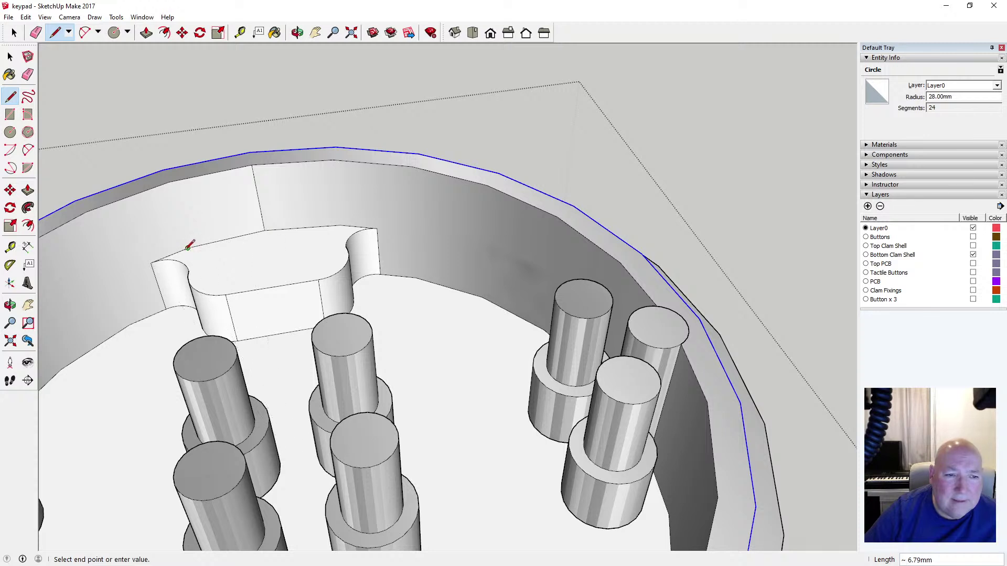
{"action": "left_click", "coordinate": [151, 262]}
{"action": "left_click", "coordinate": [10, 56]}
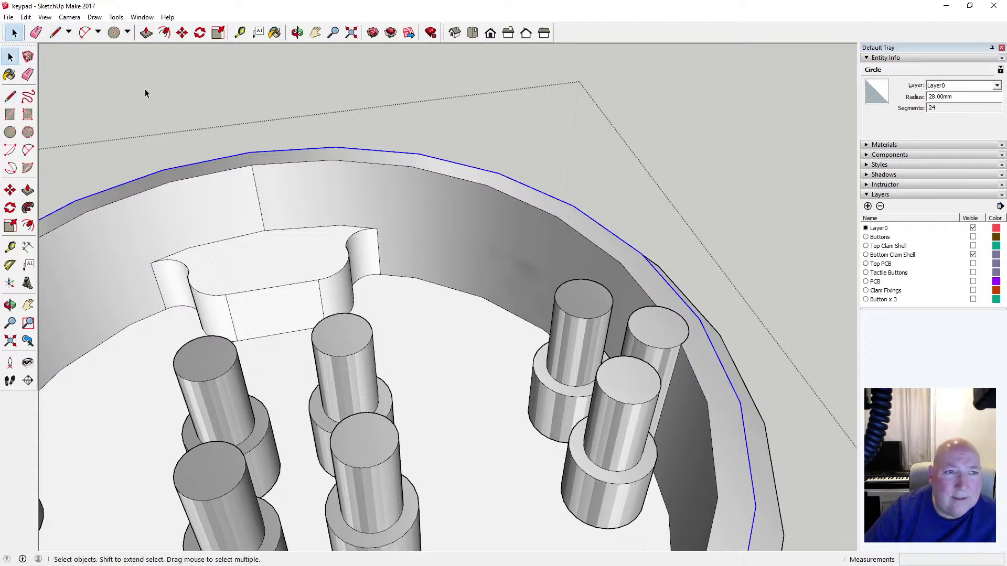
Try to offset the support's top face inward from its straight front edge
{"action": "key", "text": "f"}
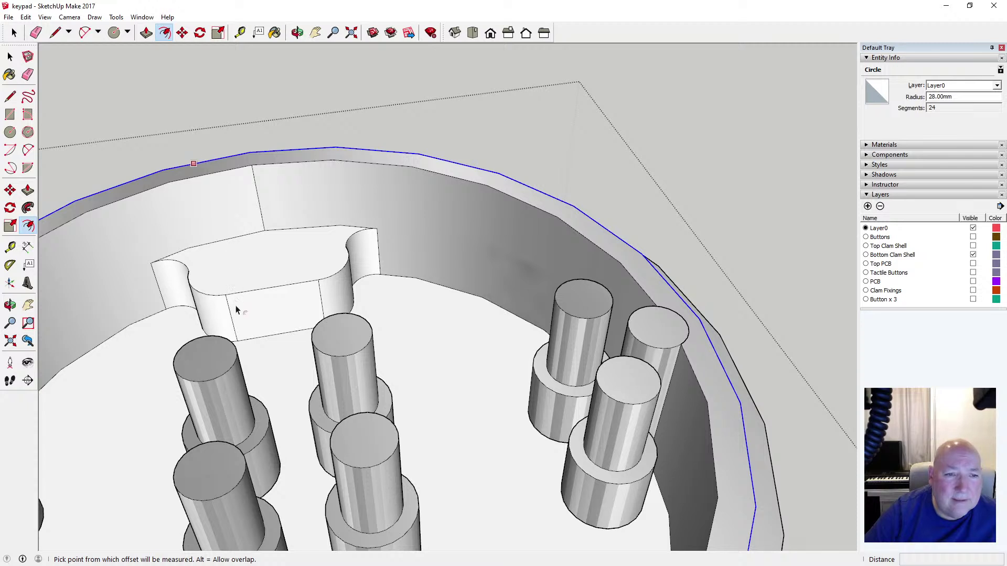
{"action": "key", "text": "space"}
{"action": "left_click", "coordinate": [231, 266]}
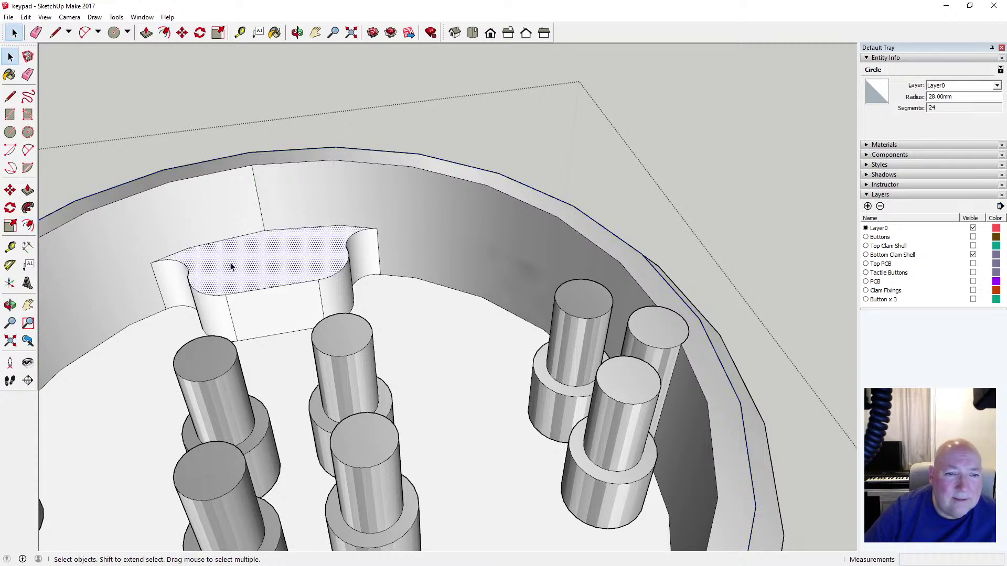
{"action": "left_click", "coordinate": [164, 32]}
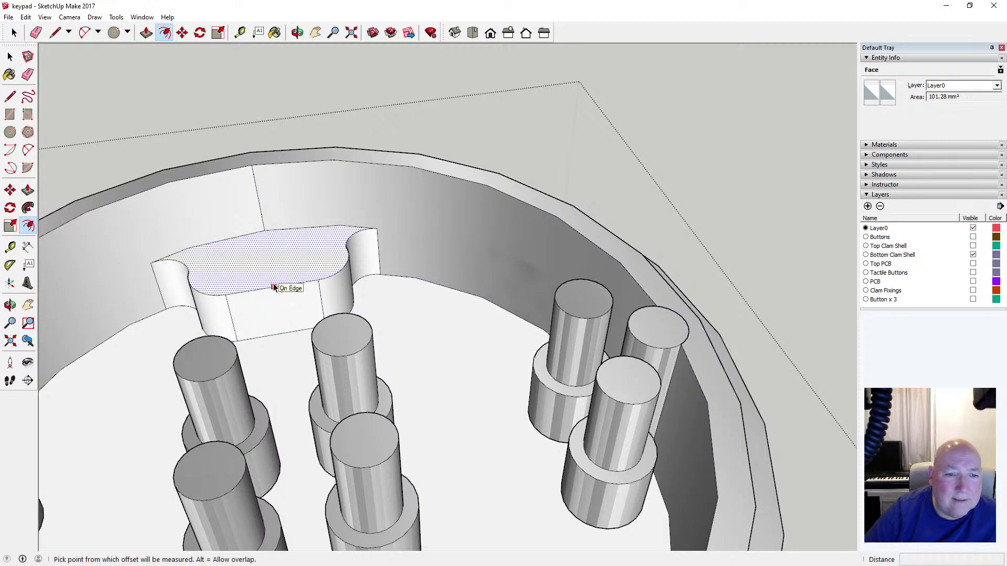
{"action": "left_click", "coordinate": [273, 287]}
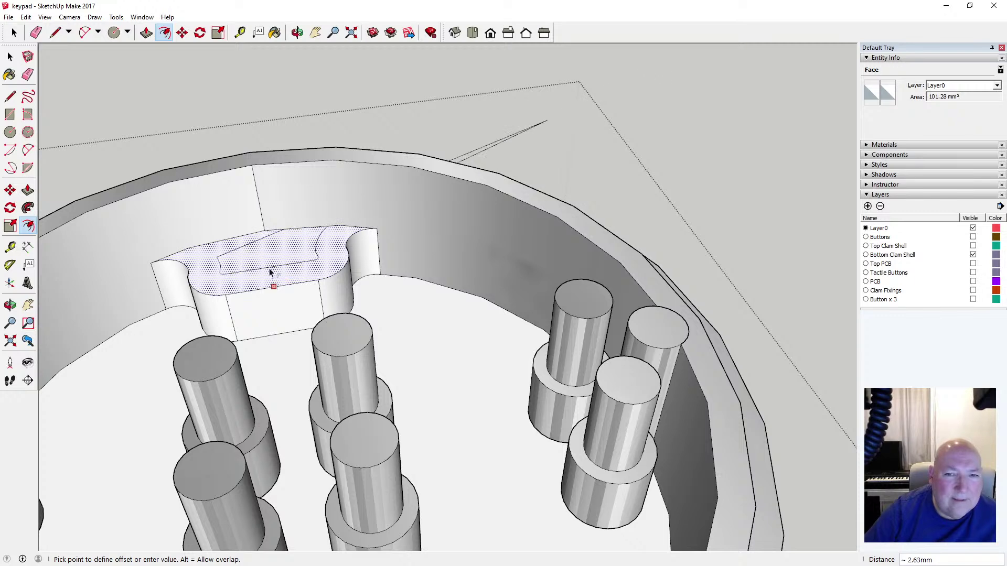
{"action": "key", "text": "Escape"}
{"action": "key", "text": "space"}
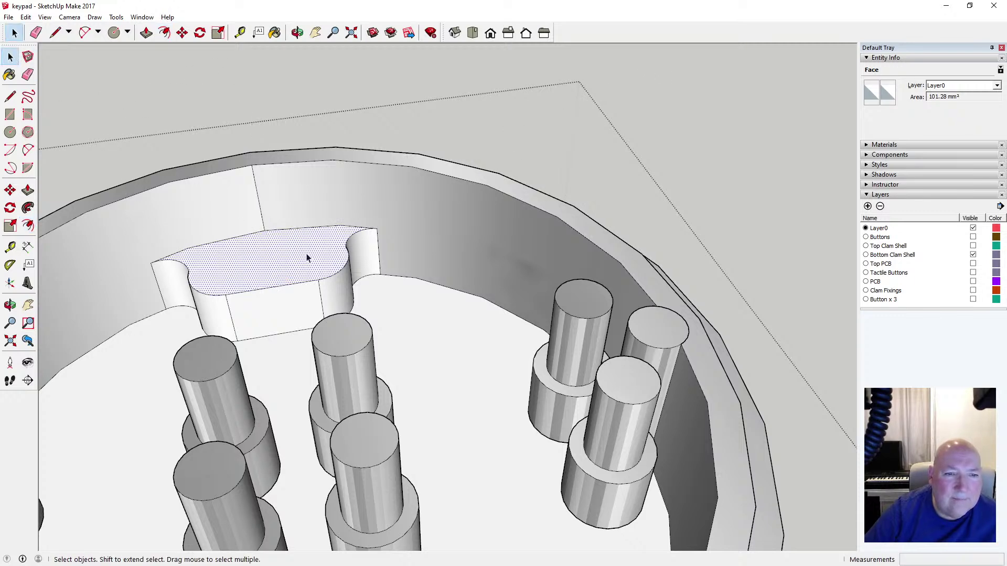
Reopen the bottom clam shell component for editing and reverse the support's top face
{"action": "scroll", "coordinate": [306, 257], "scroll_direction": "down", "scroll_amount": 8}
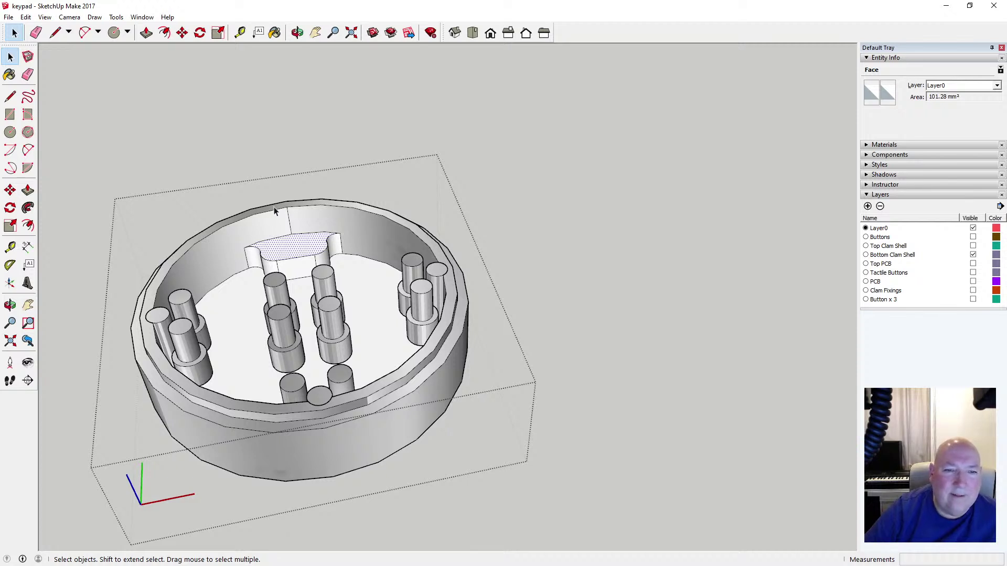
{"action": "left_click", "coordinate": [254, 163]}
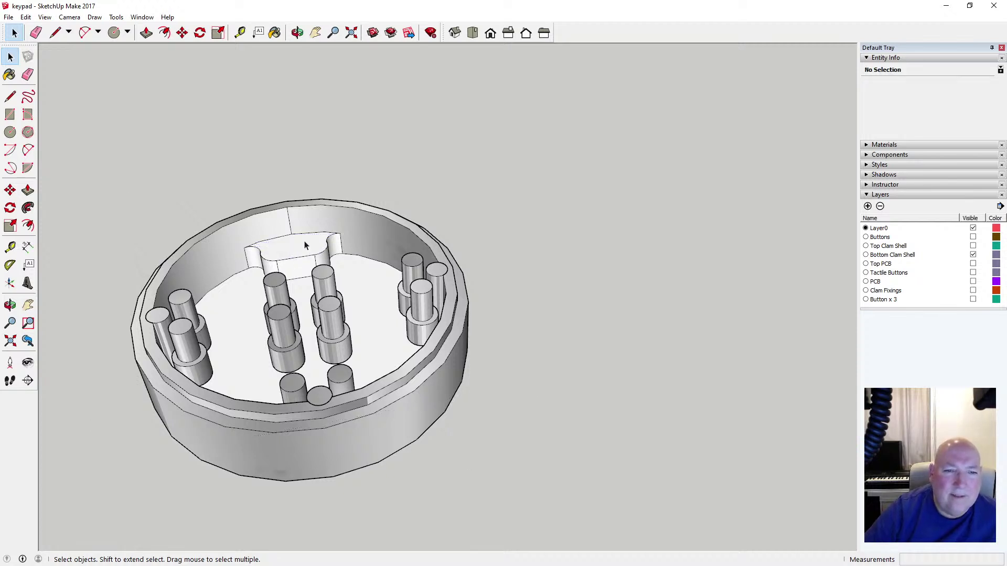
{"action": "left_click", "coordinate": [299, 255]}
{"action": "double_click", "coordinate": [292, 249]}
{"action": "left_click", "coordinate": [290, 247]}
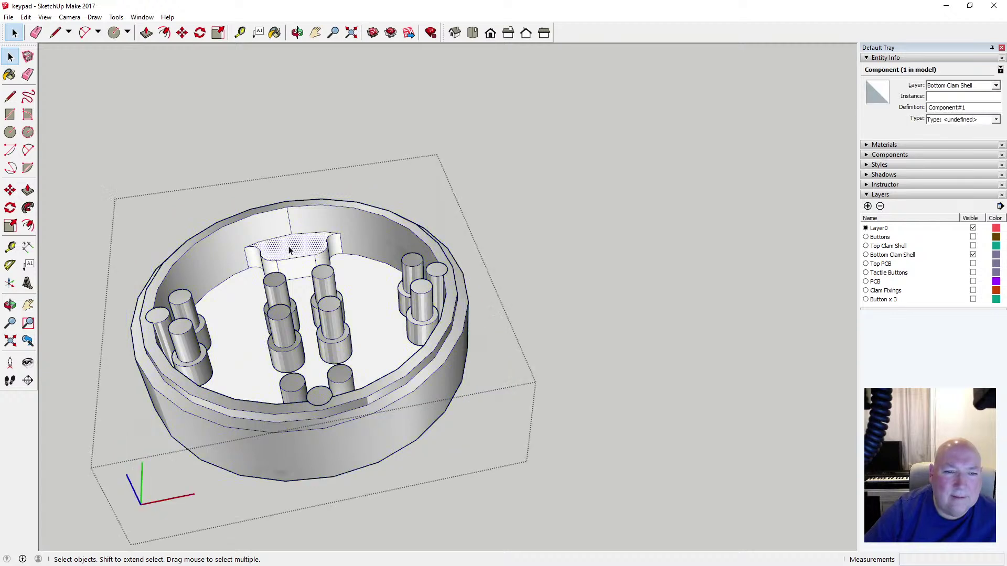
{"action": "right_click", "coordinate": [290, 247]}
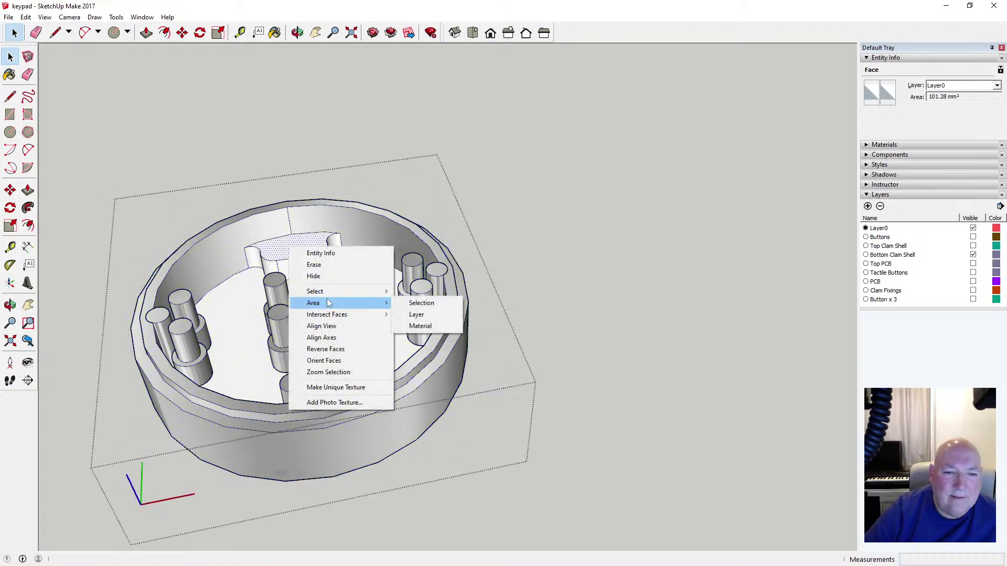
{"action": "left_click", "coordinate": [343, 350]}
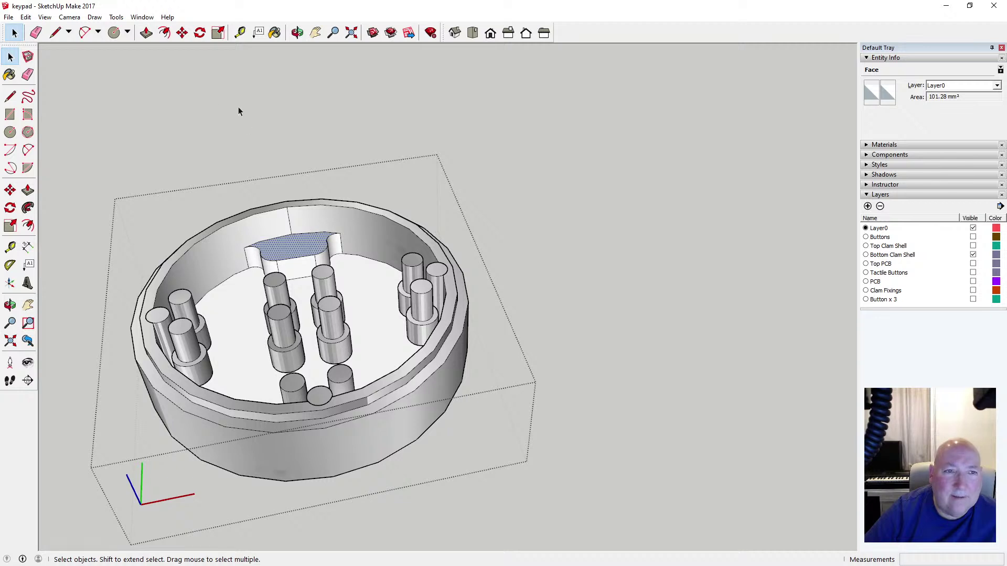
Try to offset the reversed top face of the support inward
{"action": "left_click", "coordinate": [164, 32]}
{"action": "left_click", "coordinate": [287, 260]}
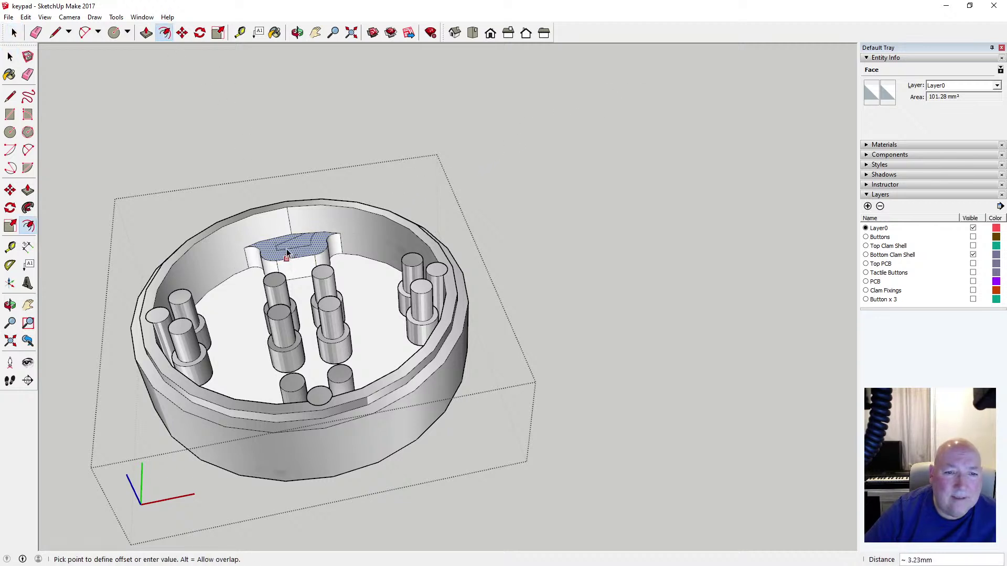
{"action": "left_click", "coordinate": [11, 58]}
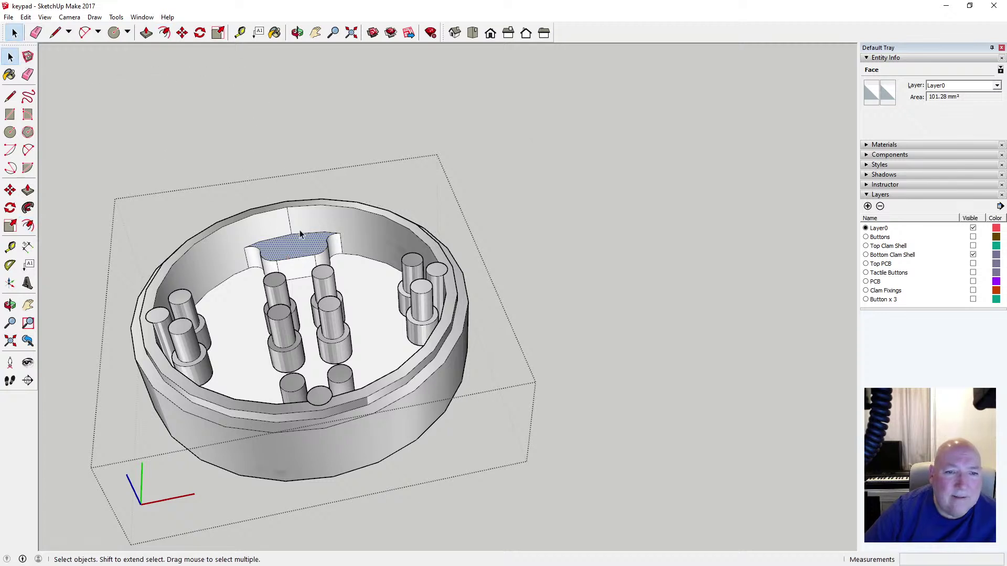
Try to select the support's geometry on its own, excluding the neighbouring posts, and clear the selection
{"action": "scroll", "coordinate": [300, 230], "scroll_direction": "down", "scroll_amount": 2}
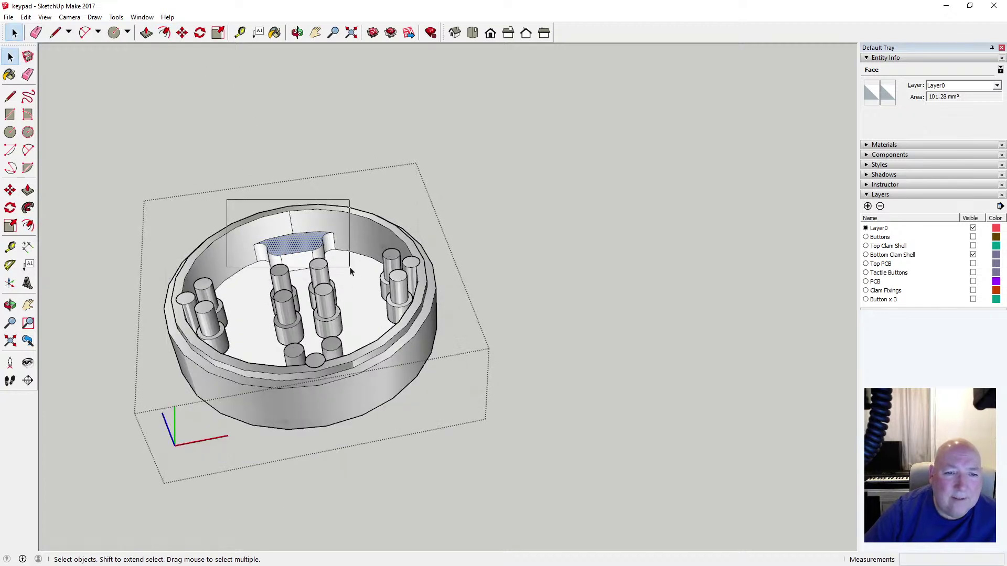
{"action": "triple_click", "coordinate": [289, 247]}
{"action": "left_click_drag", "start_coordinate": [336, 272], "coordinate": [350, 280]}
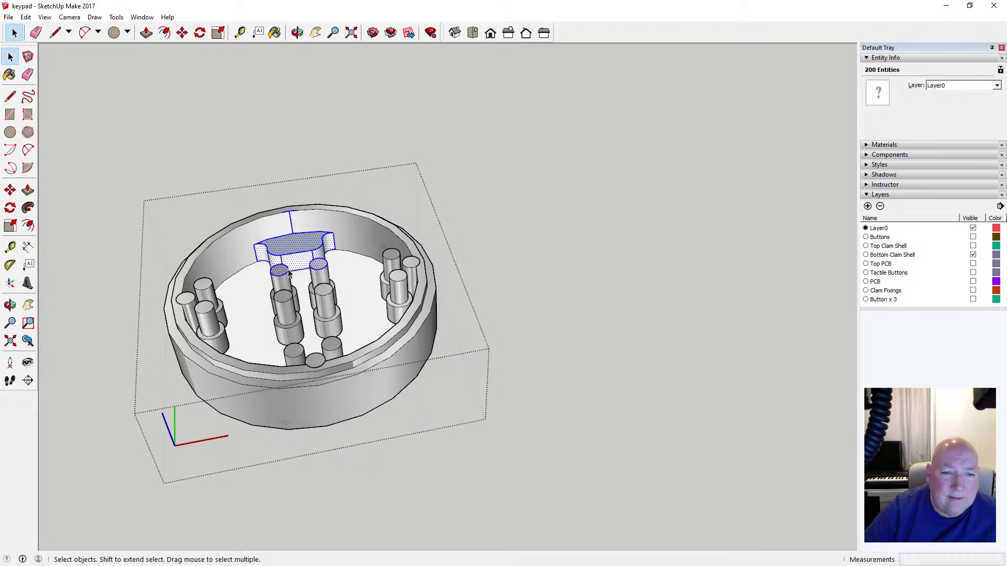
{"action": "left_click", "coordinate": [317, 275], "text": "shift"}
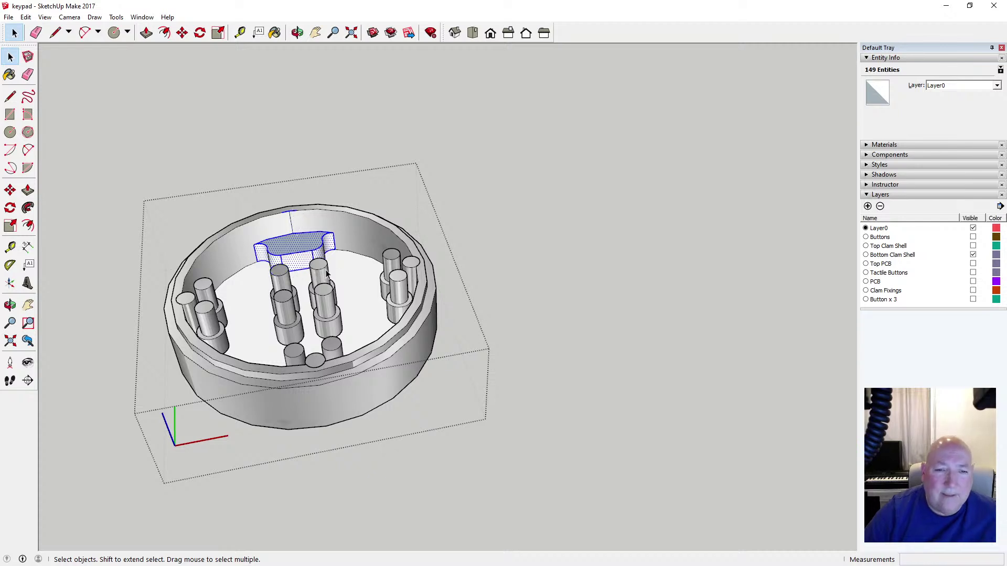
{"action": "scroll", "coordinate": [293, 214], "scroll_direction": "down", "scroll_amount": 3}
{"action": "left_click", "coordinate": [278, 200]}
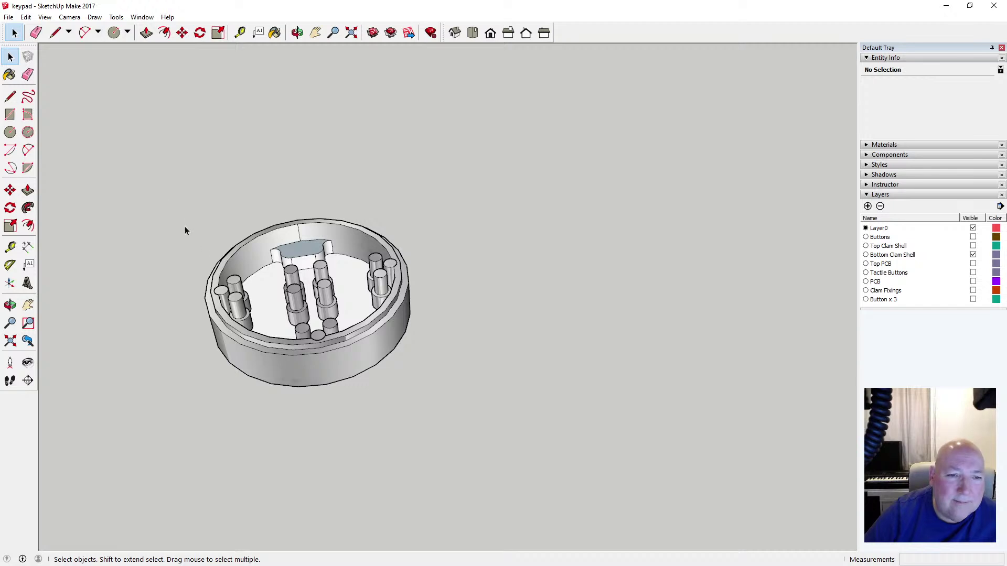
Reopen the bottom clam shell component, select all of its geometry and intersect the faces
{"action": "double_click", "coordinate": [265, 259]}
{"action": "left_click_drag", "start_coordinate": [172, 190], "coordinate": [440, 395]}
{"action": "right_click", "coordinate": [357, 341]}
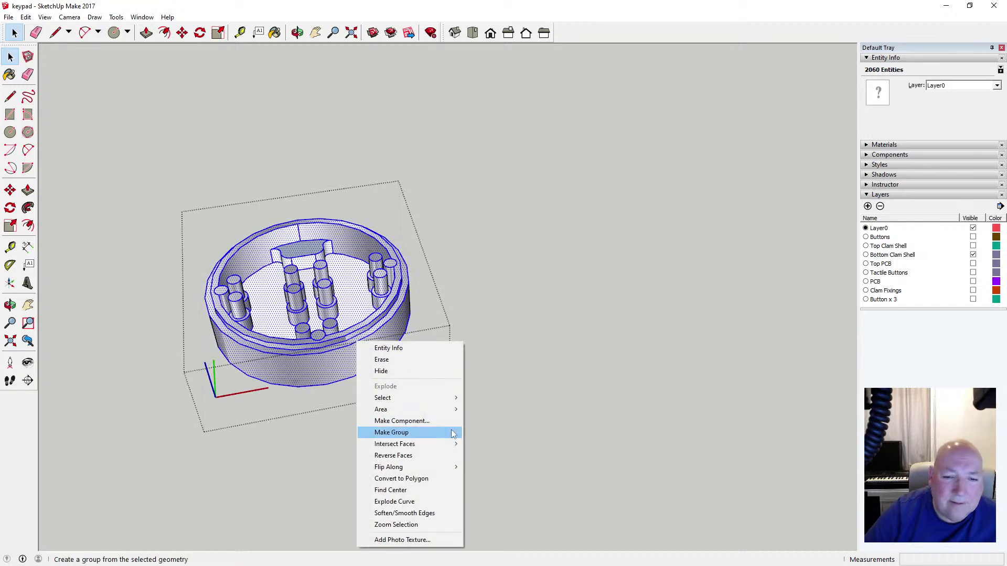
{"action": "mouse_move", "coordinate": [419, 445]}
{"action": "left_click", "coordinate": [487, 444]}
{"action": "left_click", "coordinate": [445, 340]}
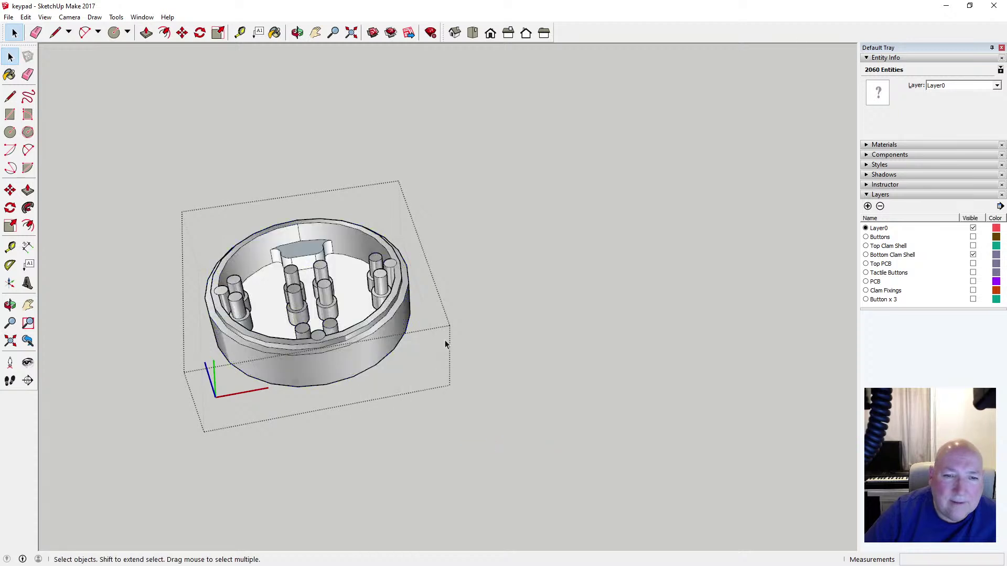
Try to offset the support's top face inward
{"action": "scroll", "coordinate": [310, 243], "scroll_direction": "up", "scroll_amount": 2}
{"action": "scroll", "coordinate": [309, 242], "scroll_direction": "up", "scroll_amount": 3}
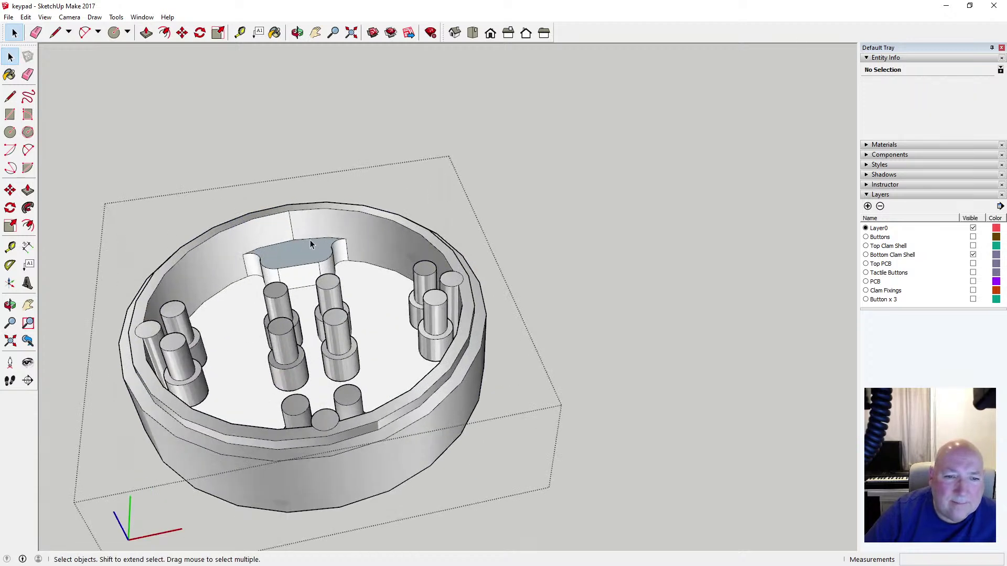
{"action": "left_click", "coordinate": [301, 251]}
{"action": "left_click", "coordinate": [164, 33]}
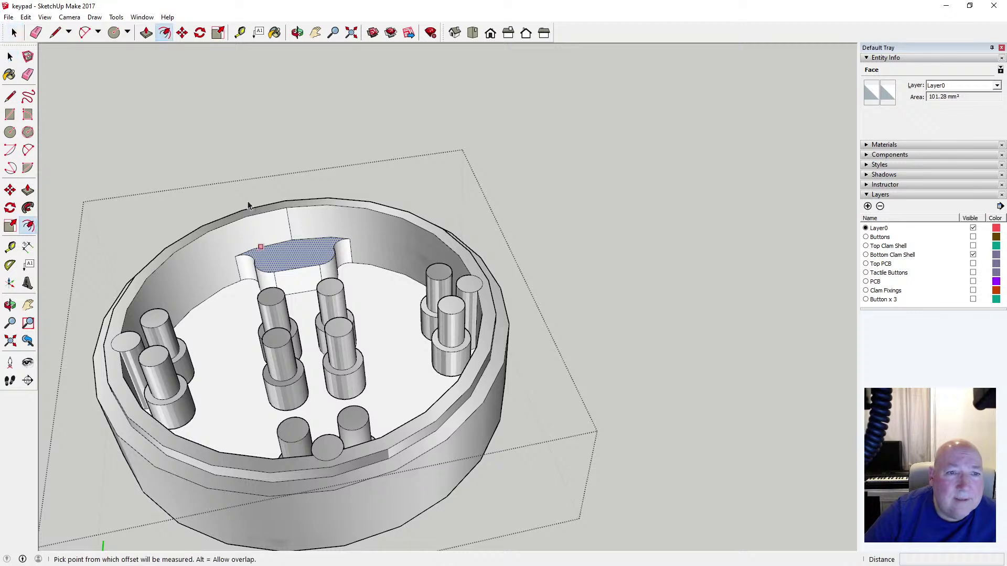
{"action": "left_click", "coordinate": [287, 271]}
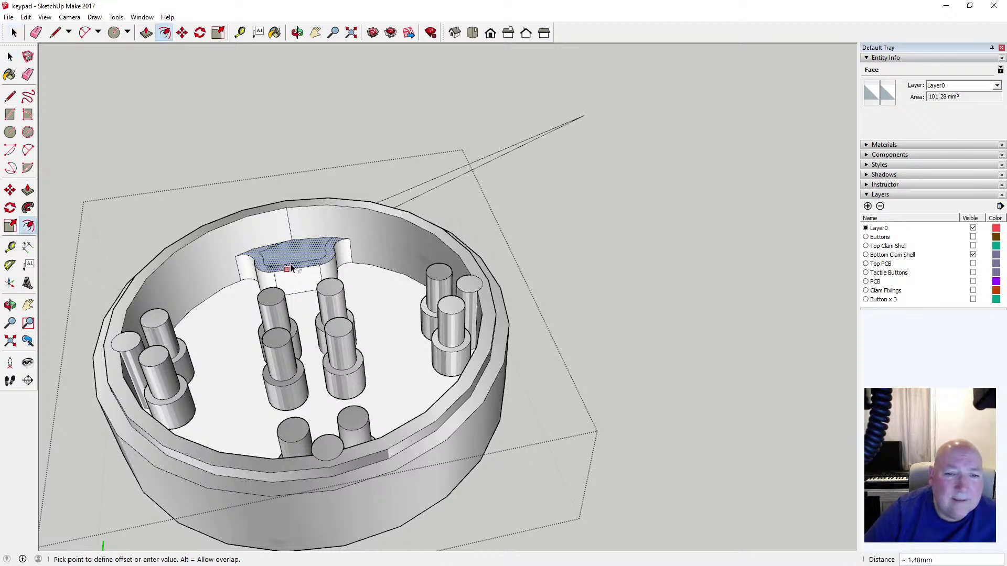
{"action": "key", "text": "Escape"}
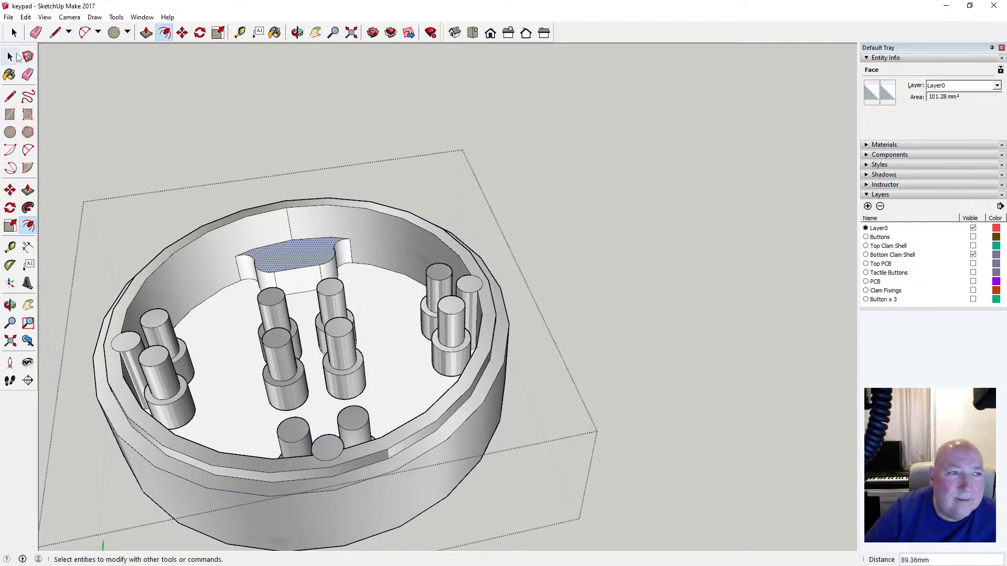
{"action": "key", "text": "space"}
{"action": "scroll", "coordinate": [265, 179], "scroll_direction": "down", "scroll_amount": 5}
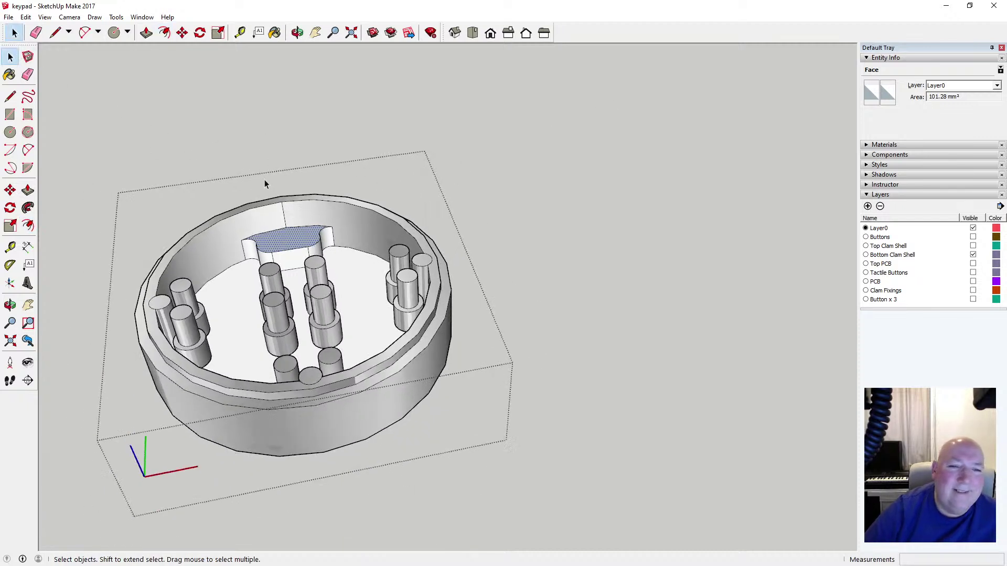
{"action": "scroll", "coordinate": [290, 212], "scroll_direction": "up", "scroll_amount": 6}
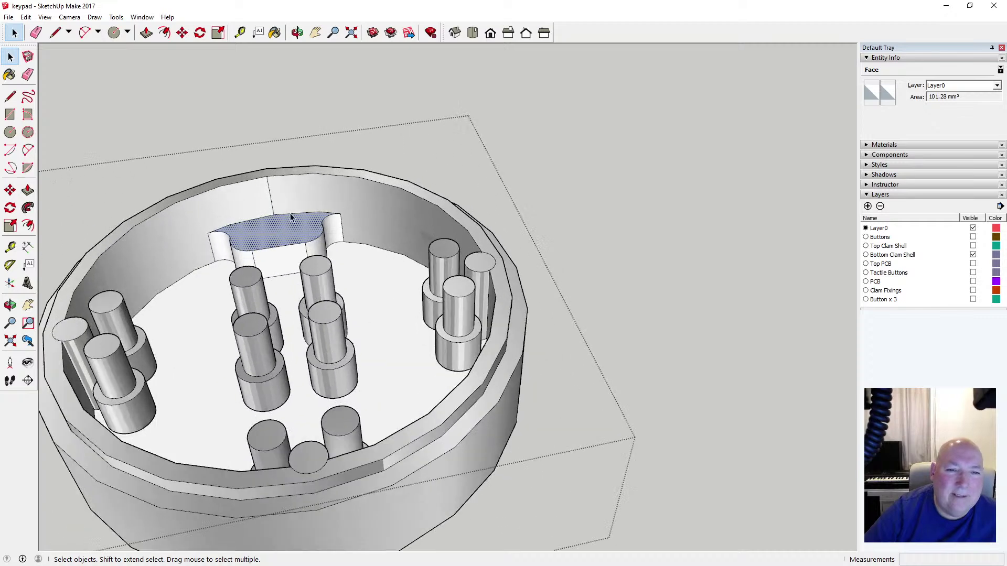
{"action": "scroll", "coordinate": [507, 220], "scroll_direction": "down", "scroll_amount": 4}
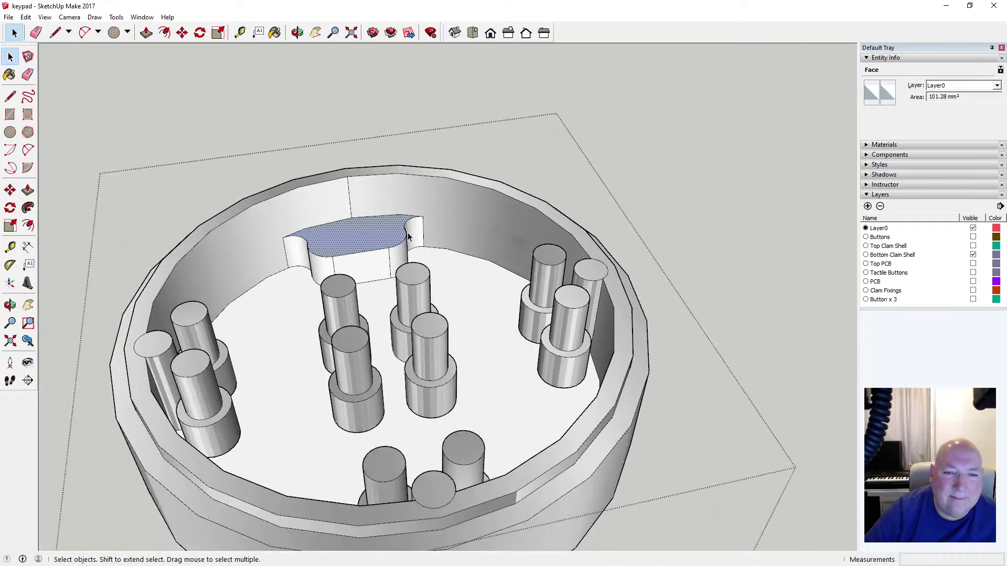
{"action": "scroll", "coordinate": [344, 251], "scroll_direction": "up", "scroll_amount": 5}
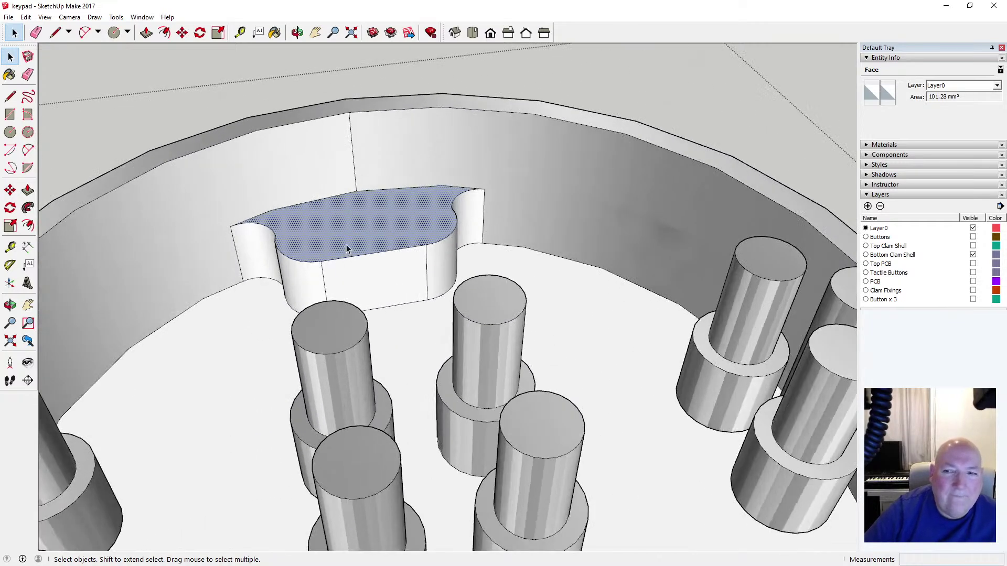
{"action": "scroll", "coordinate": [347, 247], "scroll_direction": "down", "scroll_amount": 5}
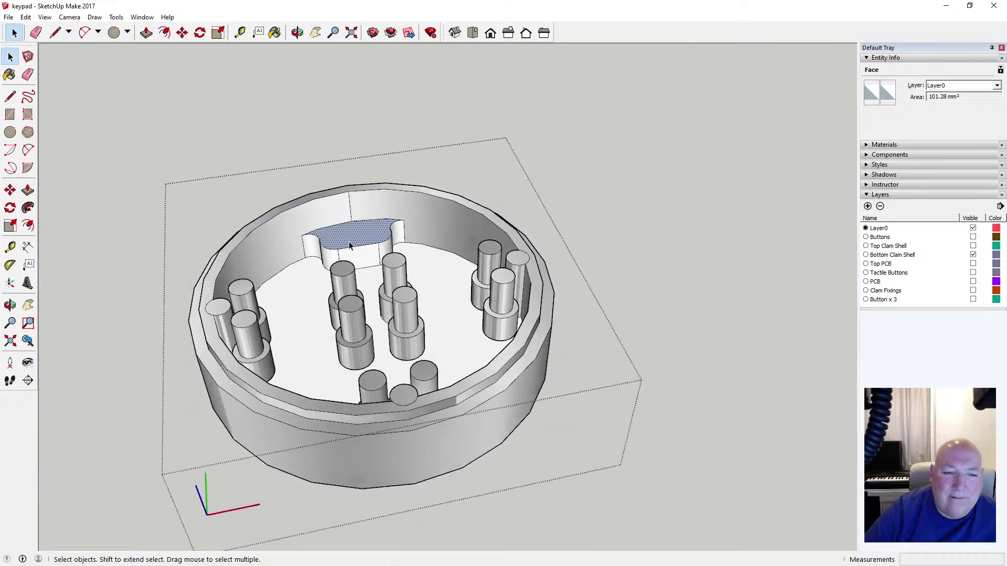
{"action": "scroll", "coordinate": [349, 244], "scroll_direction": "up", "scroll_amount": 5}
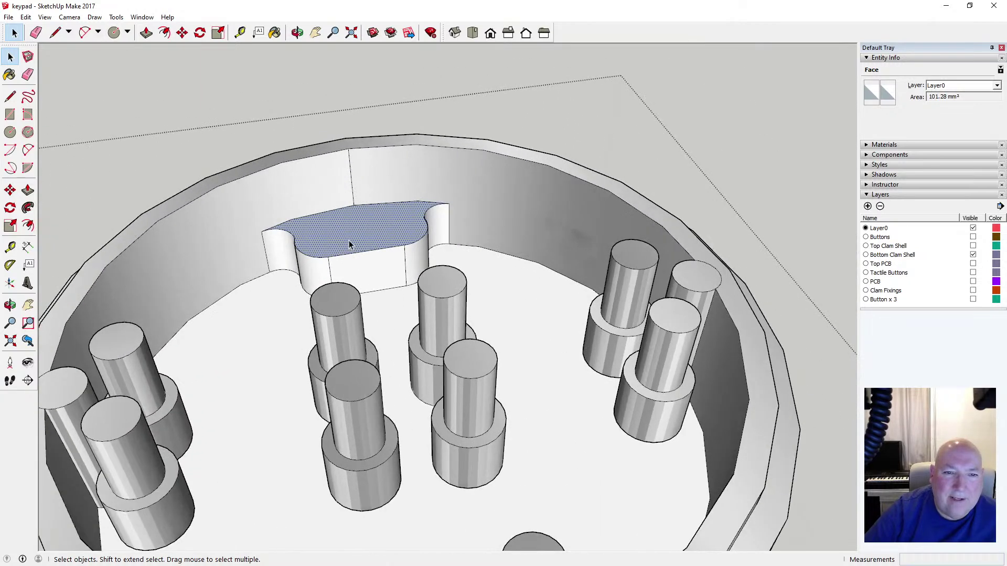
{"action": "scroll", "coordinate": [351, 241], "scroll_direction": "up", "scroll_amount": 2}
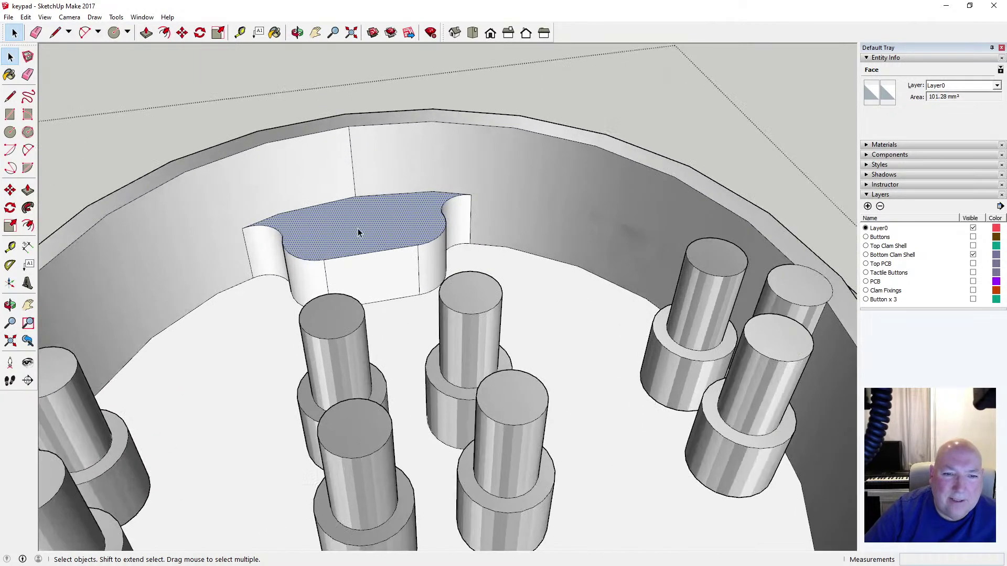
Delete the straight front edge of the support's top and two rear edges along the shell wall
{"action": "left_click", "coordinate": [341, 257]}
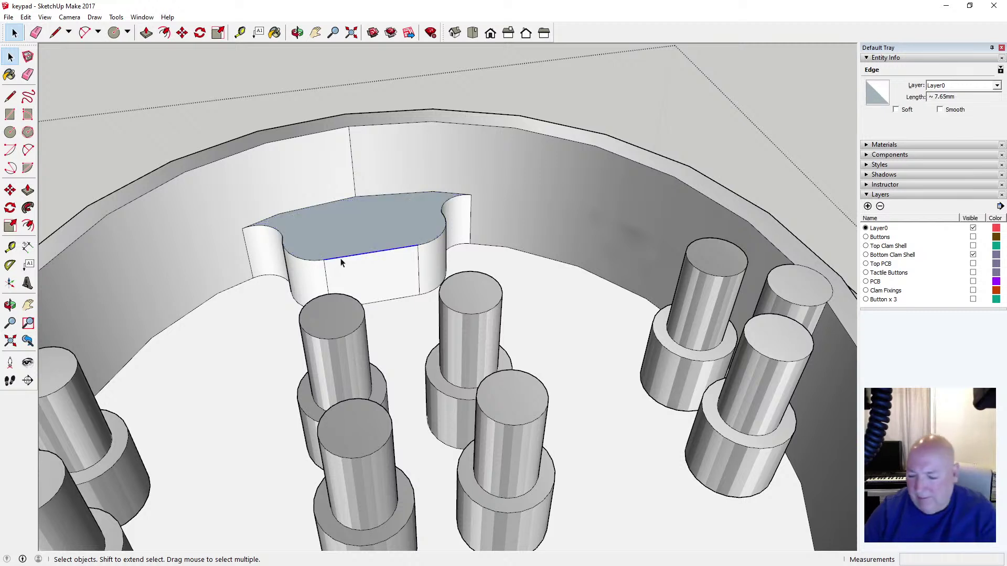
{"action": "key", "text": "Delete"}
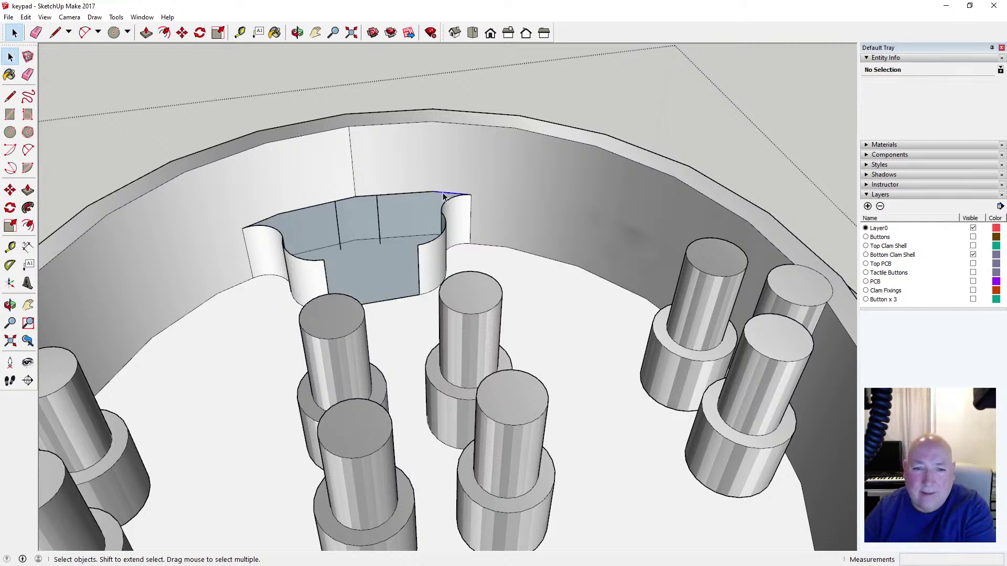
{"action": "key", "text": "Delete"}
{"action": "left_click", "coordinate": [420, 192]}
{"action": "key", "text": "Delete"}
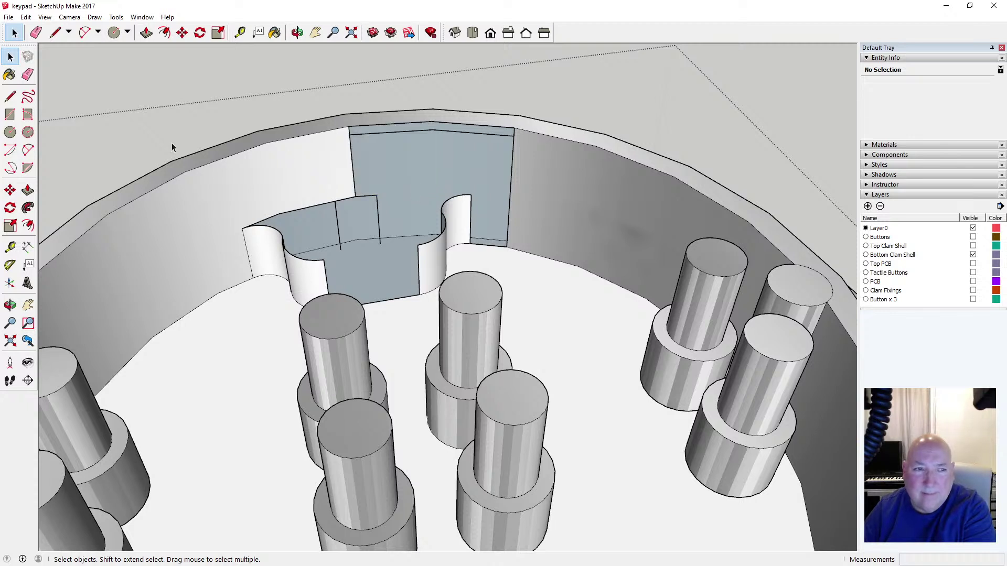
Undo the three edge deletions on the support
{"action": "left_click", "coordinate": [25, 17]}
{"action": "left_click", "coordinate": [37, 26]}
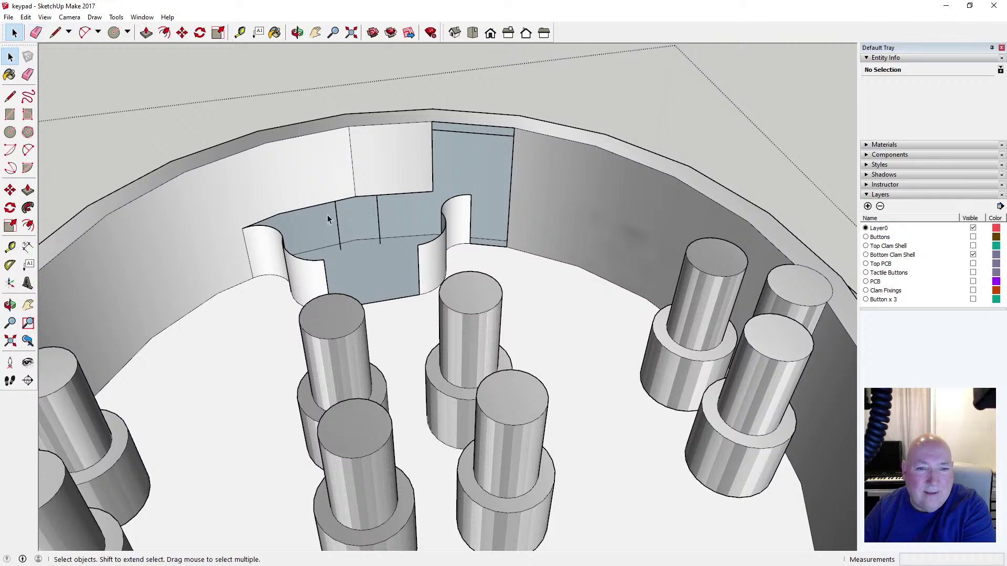
{"action": "left_click", "coordinate": [26, 17]}
{"action": "left_click", "coordinate": [39, 27]}
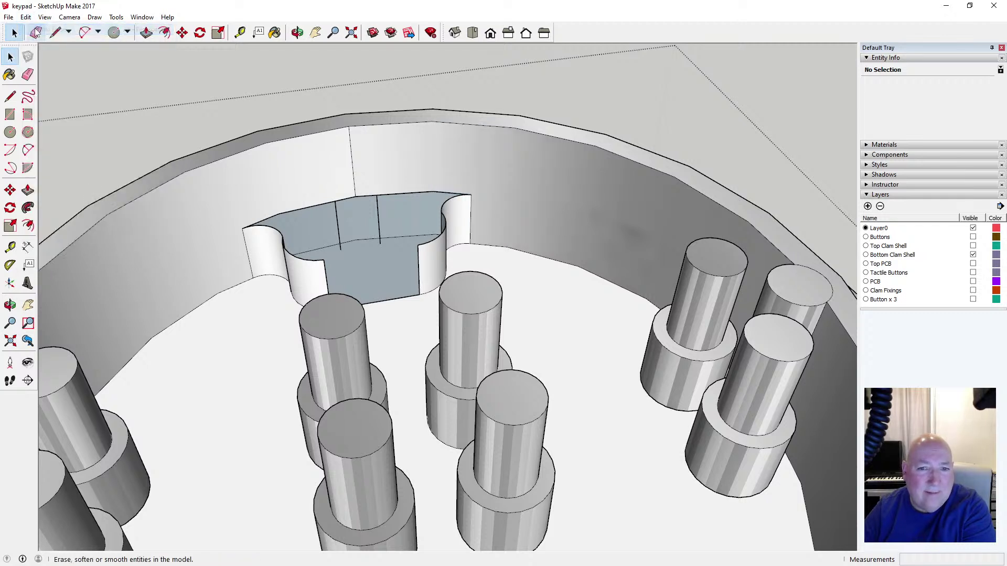
{"action": "left_click", "coordinate": [26, 16]}
{"action": "left_click", "coordinate": [40, 28]}
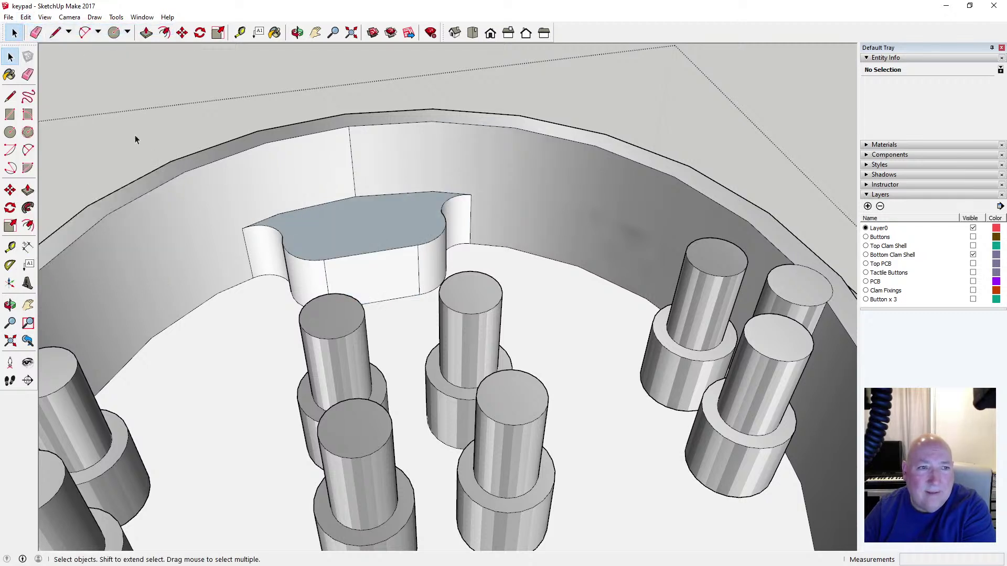
Push the support's top face down flush with the shell floor, keeping only its flat outline
{"action": "left_click", "coordinate": [146, 34]}
{"action": "left_click_drag", "start_coordinate": [331, 234], "coordinate": [330, 309]}
{"action": "left_click", "coordinate": [293, 298]}
{"action": "left_click", "coordinate": [15, 33]}
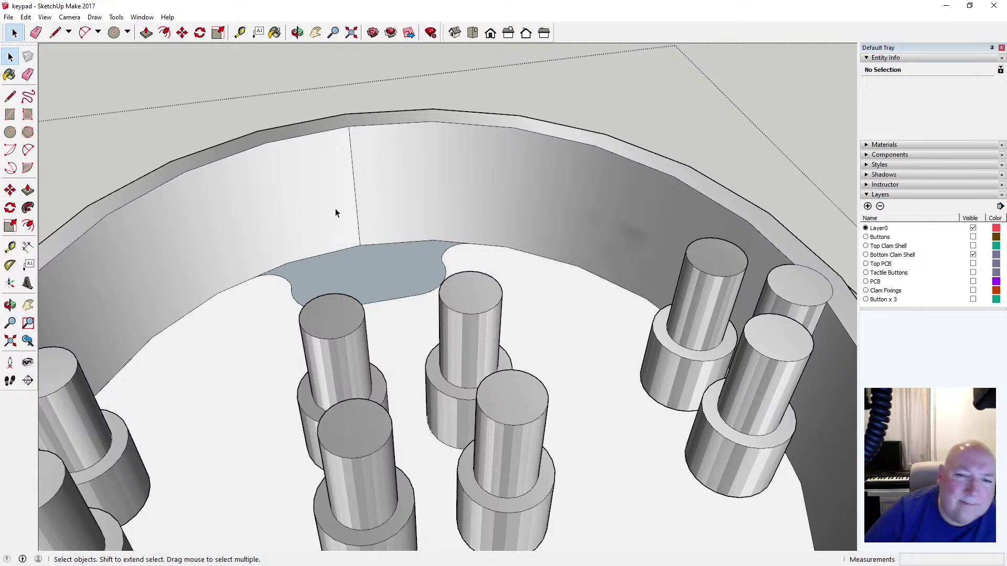
Examine the flat support outline up close, especially the curved notches where it meets the shell wall
{"action": "scroll", "coordinate": [341, 204], "scroll_direction": "down", "scroll_amount": 5}
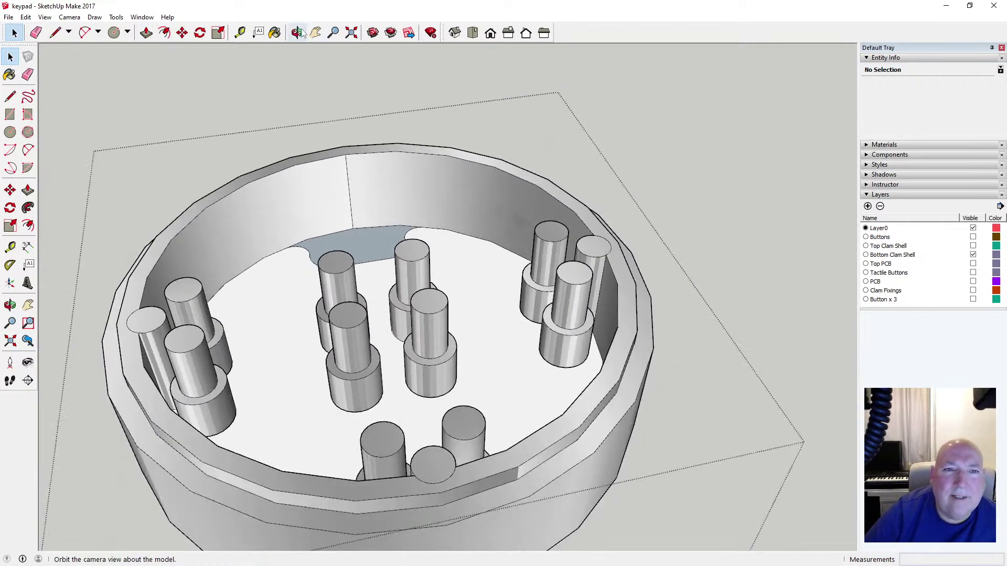
{"action": "left_click", "coordinate": [297, 33]}
{"action": "scroll", "coordinate": [469, 205], "scroll_direction": "up", "scroll_amount": 3}
{"action": "left_click_drag", "start_coordinate": [470, 205], "coordinate": [394, 258]}
{"action": "scroll", "coordinate": [388, 204], "scroll_direction": "up", "scroll_amount": 5}
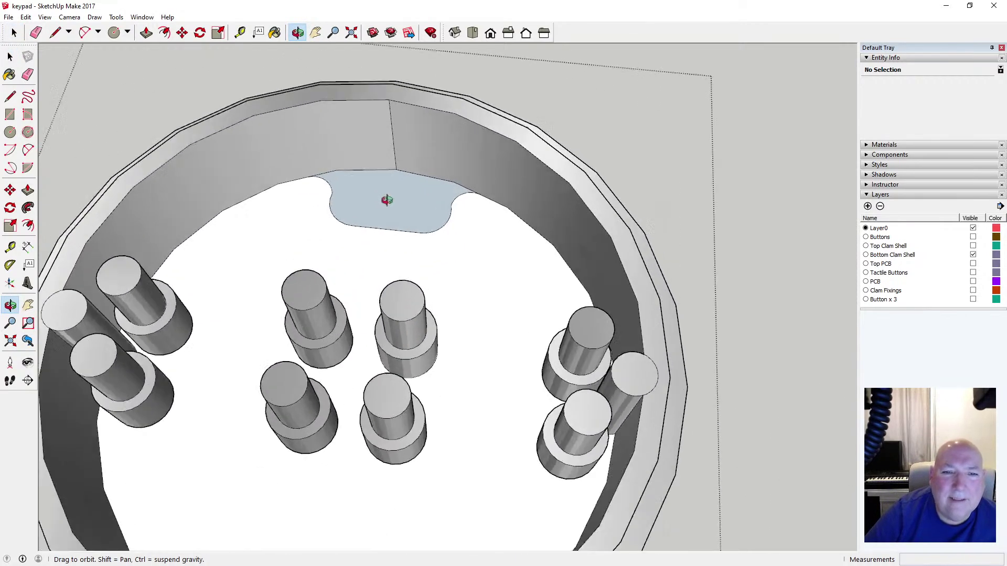
{"action": "left_click_drag", "start_coordinate": [386, 193], "coordinate": [262, 286]}
{"action": "left_click_drag", "start_coordinate": [293, 256], "coordinate": [302, 270]}
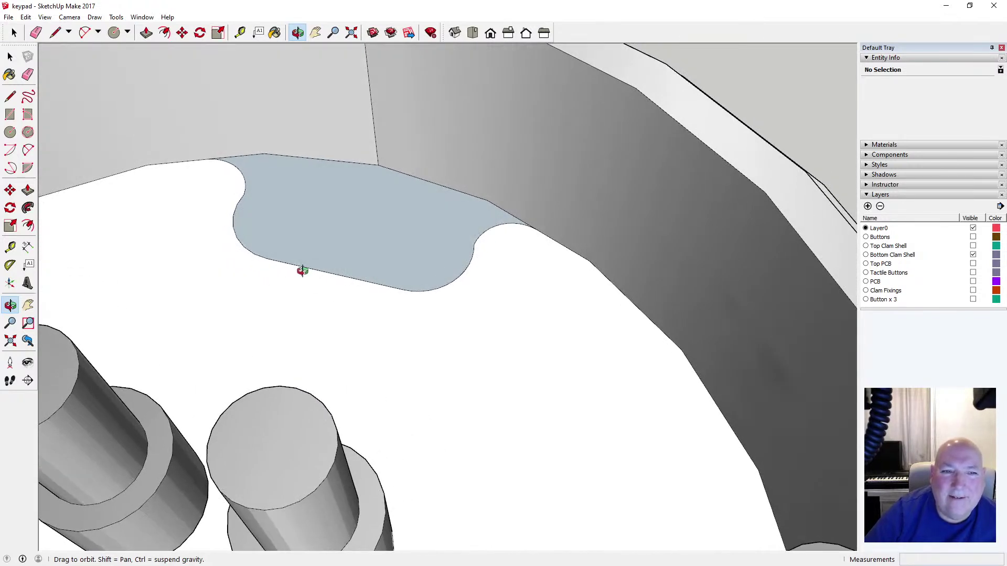
{"action": "scroll", "coordinate": [474, 243], "scroll_direction": "up", "scroll_amount": 4}
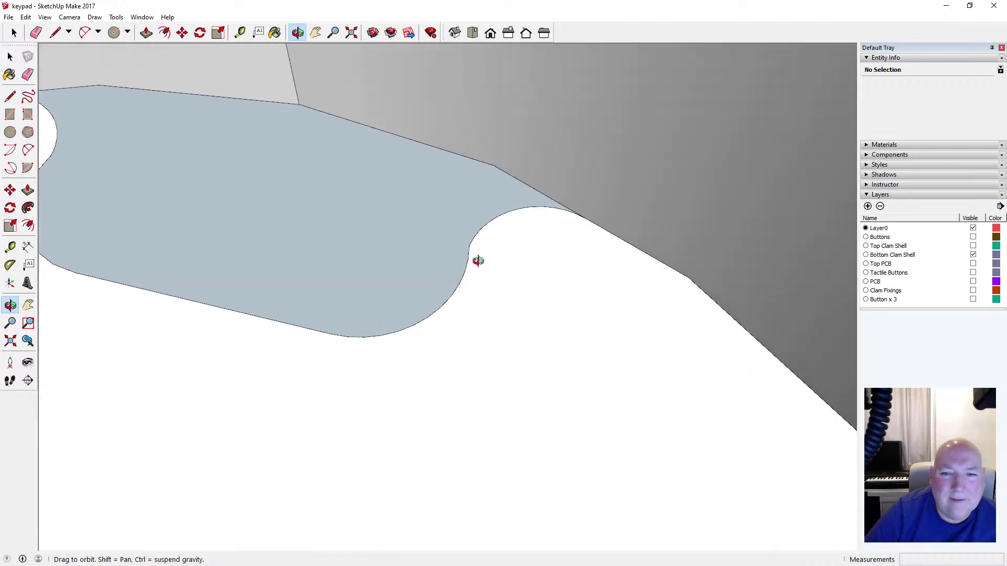
{"action": "scroll", "coordinate": [488, 250], "scroll_direction": "down", "scroll_amount": 1}
{"action": "scroll", "coordinate": [123, 168], "scroll_direction": "up", "scroll_amount": 2}
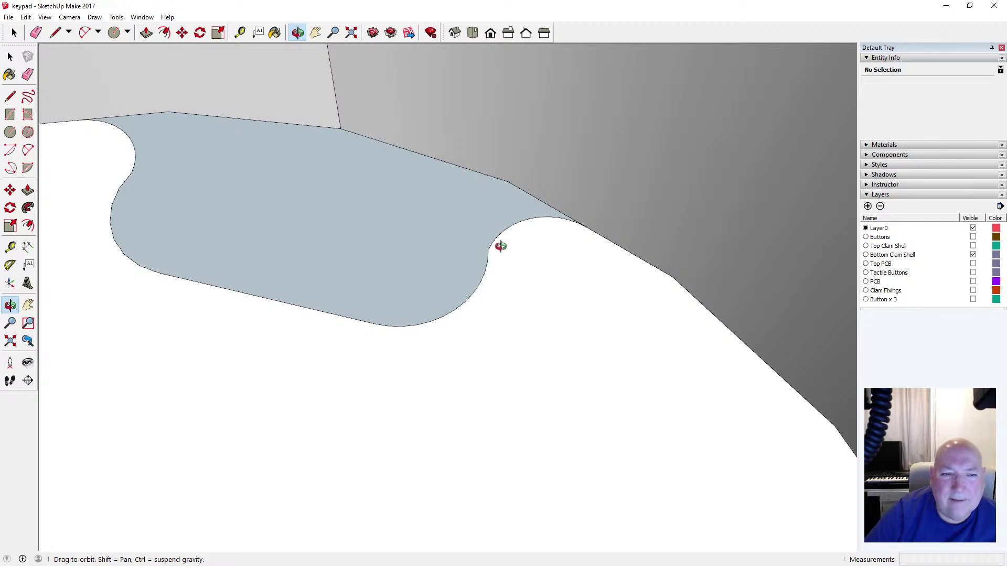
{"action": "left_click_drag", "start_coordinate": [501, 246], "coordinate": [195, 452]}
{"action": "middle_click_drag", "start_coordinate": [195, 452], "coordinate": [188, 426]}
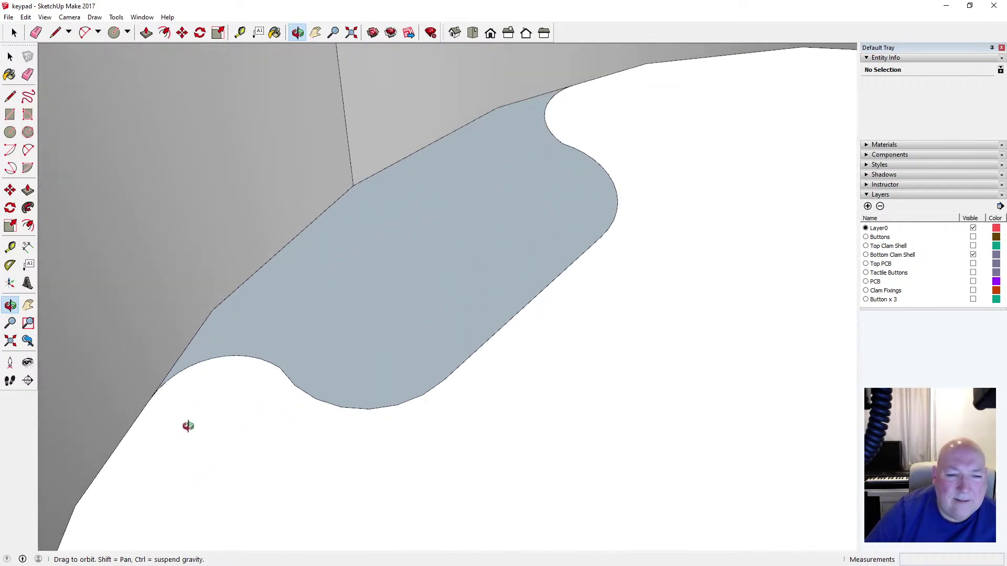
Draw a two-point arc over one concave notch of the outline, from the shell wall to the adjoining convex curve
{"action": "left_click", "coordinate": [28, 150]}
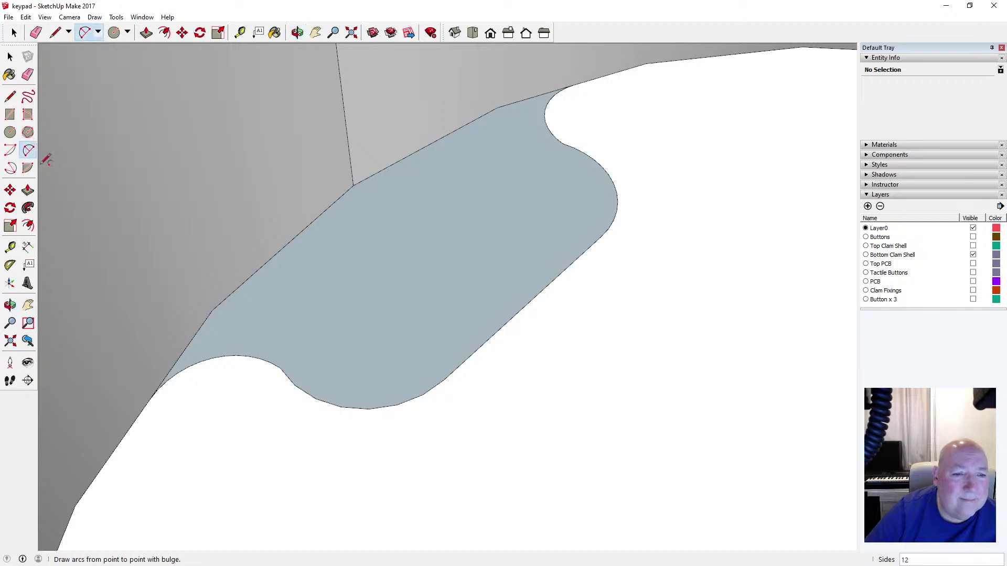
{"action": "left_click", "coordinate": [150, 399]}
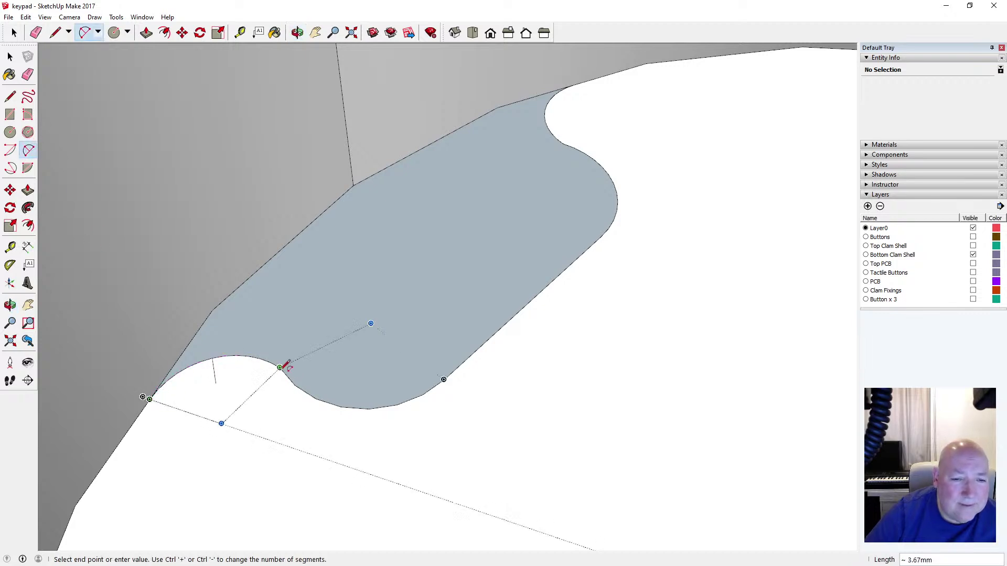
{"action": "left_click", "coordinate": [294, 386]}
{"action": "left_click", "coordinate": [295, 385]}
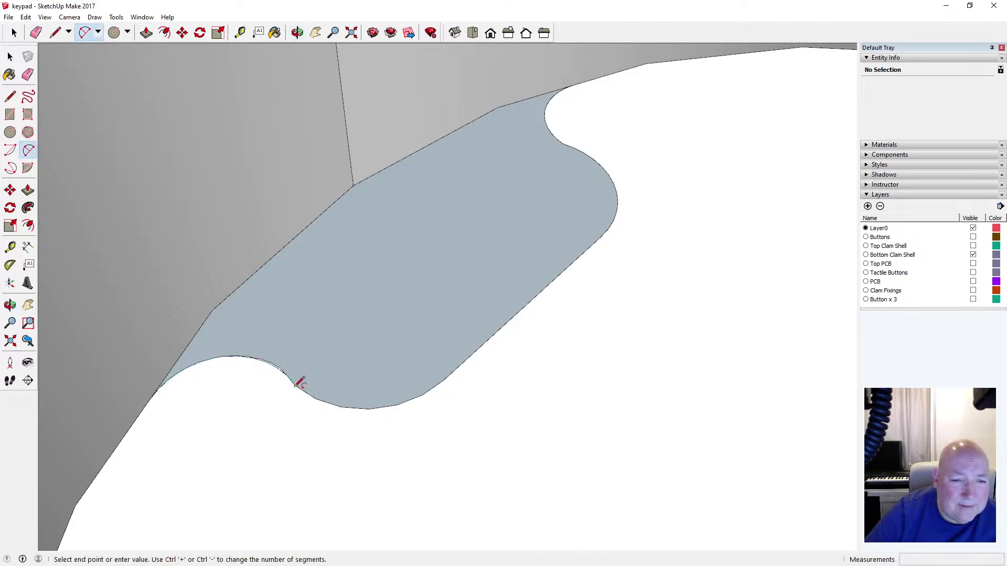
{"action": "scroll", "coordinate": [287, 358], "scroll_direction": "up", "scroll_amount": 2}
{"action": "key", "text": "space"}
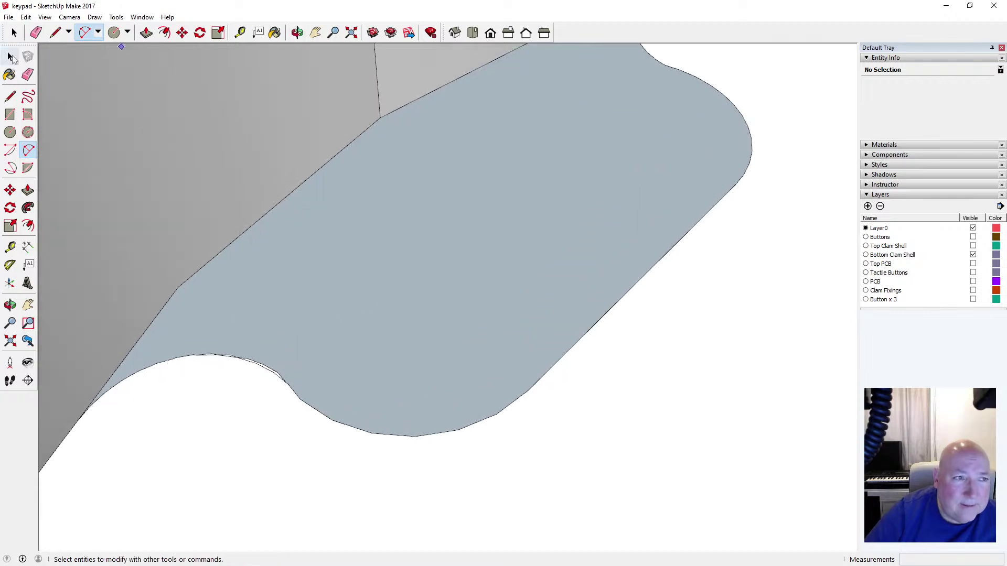
Delete the stray overlapping arc segments along the redrawn notch so a single clean curve remains
{"action": "scroll", "coordinate": [246, 363], "scroll_direction": "up", "scroll_amount": 3}
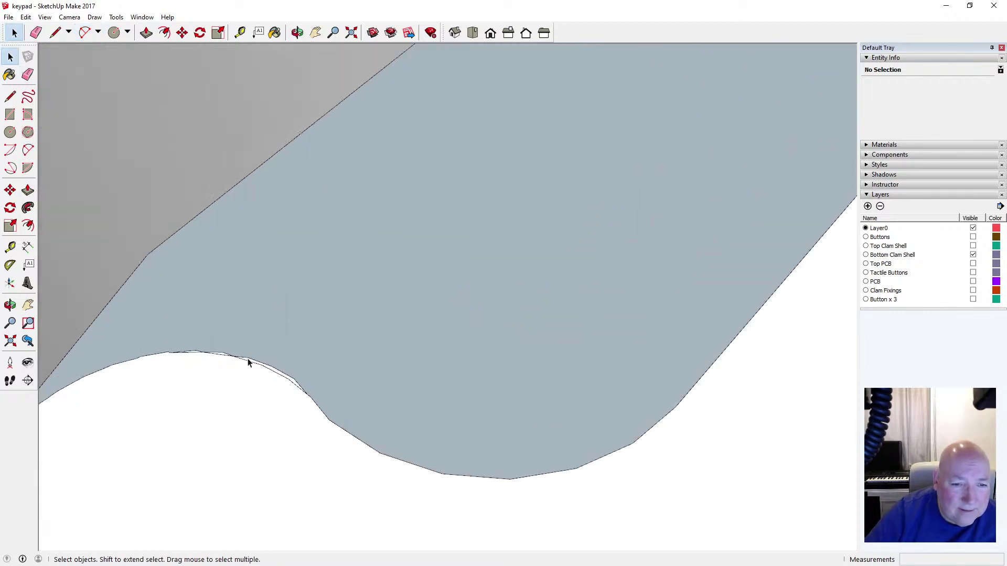
{"action": "left_click", "coordinate": [294, 387]}
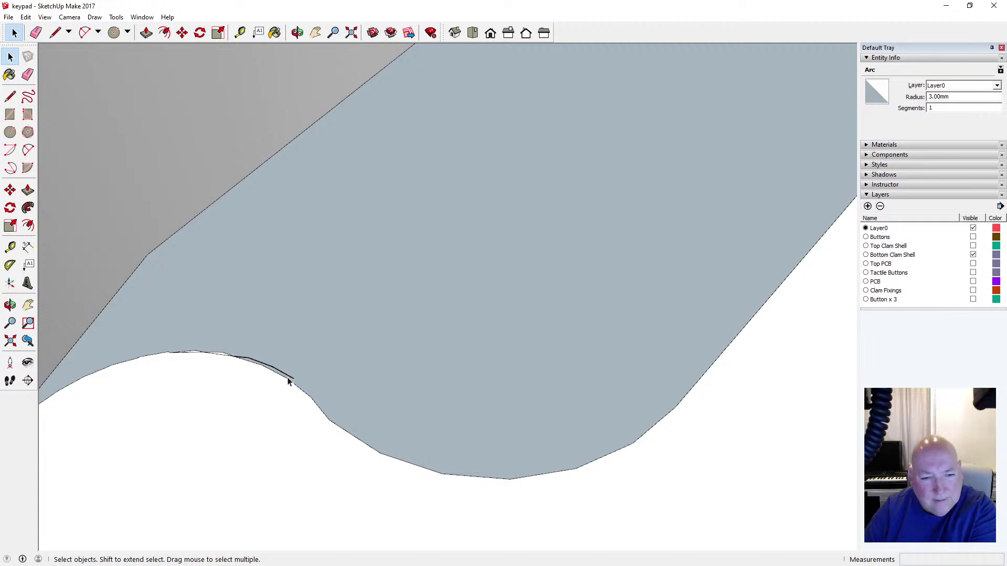
{"action": "key", "text": "Delete"}
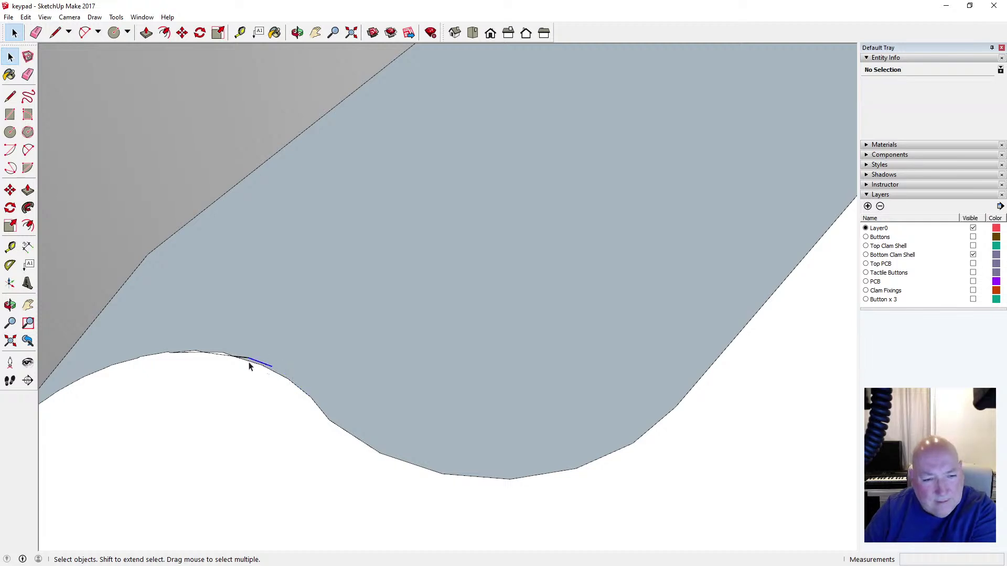
{"action": "key", "text": "Delete"}
{"action": "left_click", "coordinate": [240, 361]}
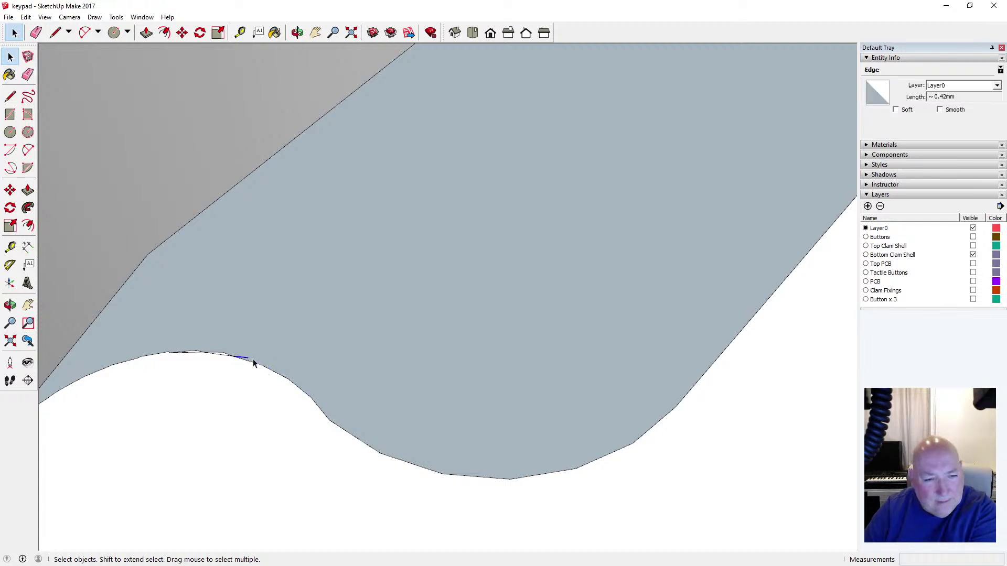
{"action": "key", "text": "Delete"}
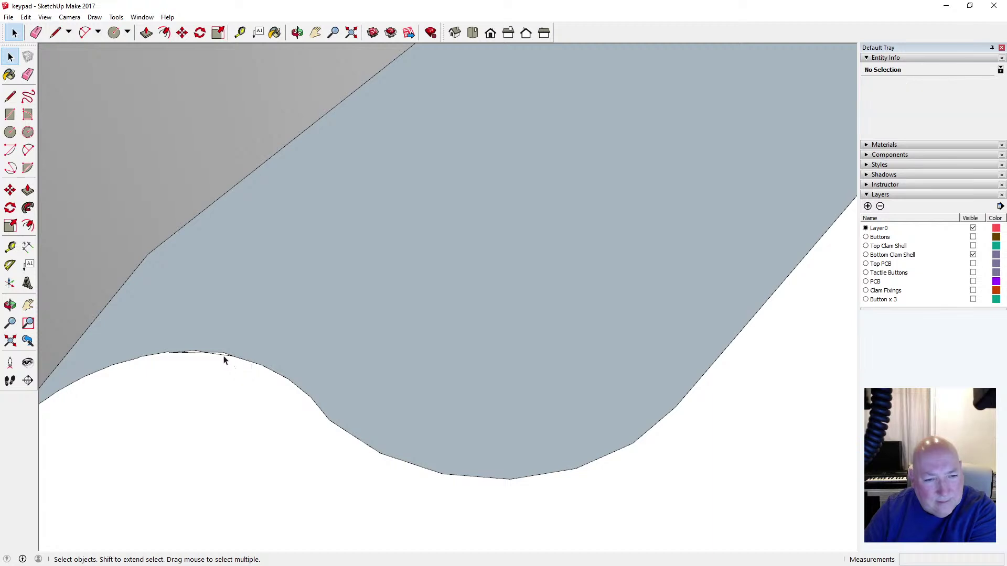
{"action": "left_click", "coordinate": [187, 355]}
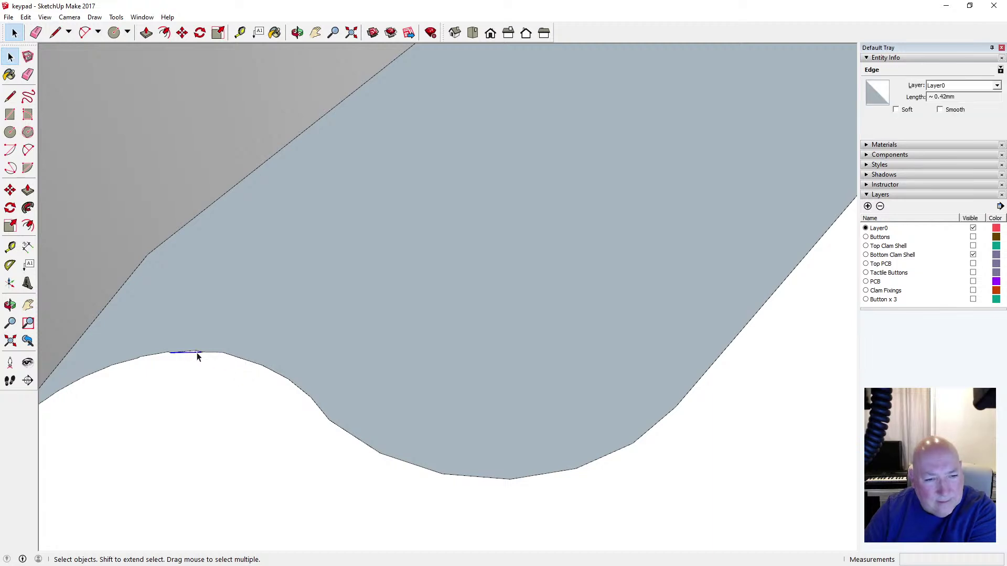
{"action": "key", "text": "Delete"}
{"action": "scroll", "coordinate": [181, 320], "scroll_direction": "down", "scroll_amount": 2}
{"action": "scroll", "coordinate": [181, 320], "scroll_direction": "down", "scroll_amount": 2}
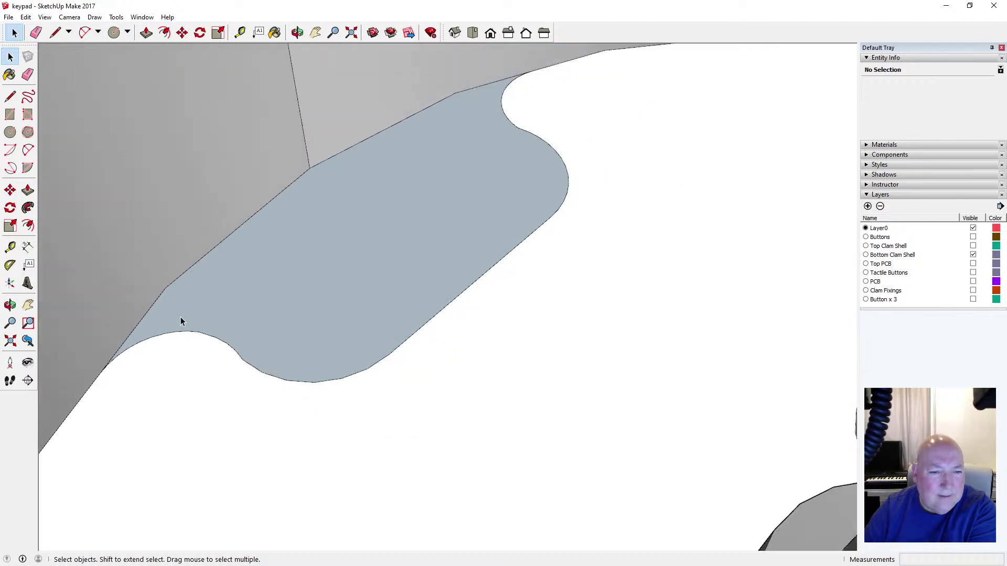
Undo the recent erasures of arc segments along the redrawn concave notch of the support outline
{"action": "scroll", "coordinate": [130, 346], "scroll_direction": "up", "scroll_amount": 2}
{"action": "scroll", "coordinate": [130, 345], "scroll_direction": "down", "scroll_amount": 2}
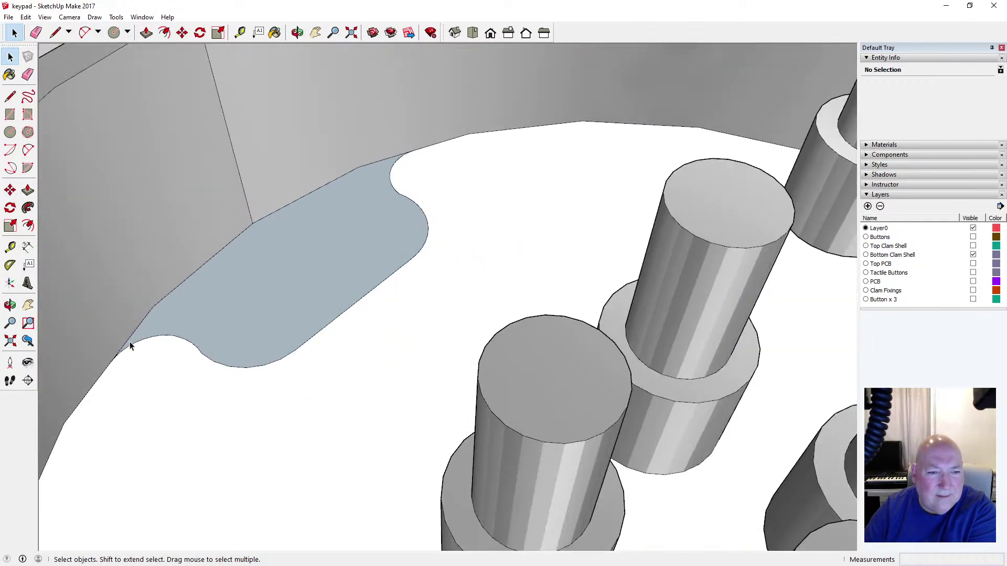
{"action": "scroll", "coordinate": [203, 295], "scroll_direction": "up", "scroll_amount": 2}
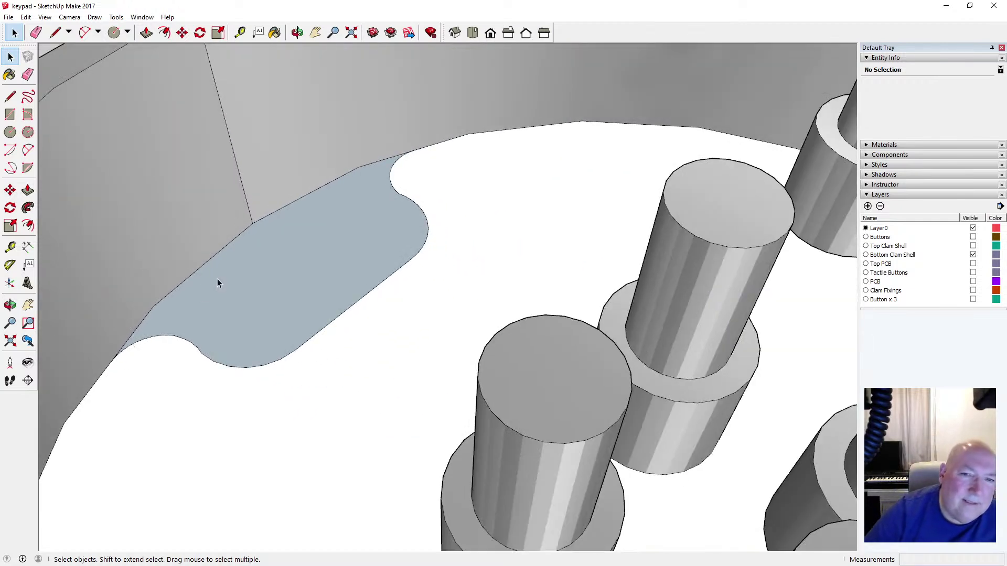
{"action": "left_click", "coordinate": [25, 17]}
{"action": "left_click", "coordinate": [30, 29]}
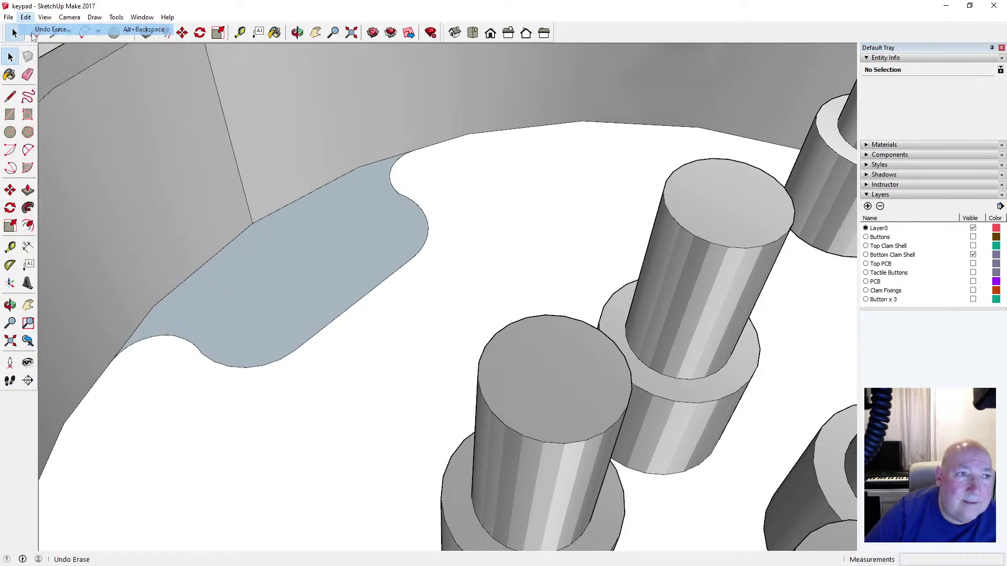
{"action": "left_click", "coordinate": [27, 19]}
{"action": "left_click", "coordinate": [29, 29]}
{"action": "left_click", "coordinate": [27, 19]}
{"action": "left_click", "coordinate": [29, 28]}
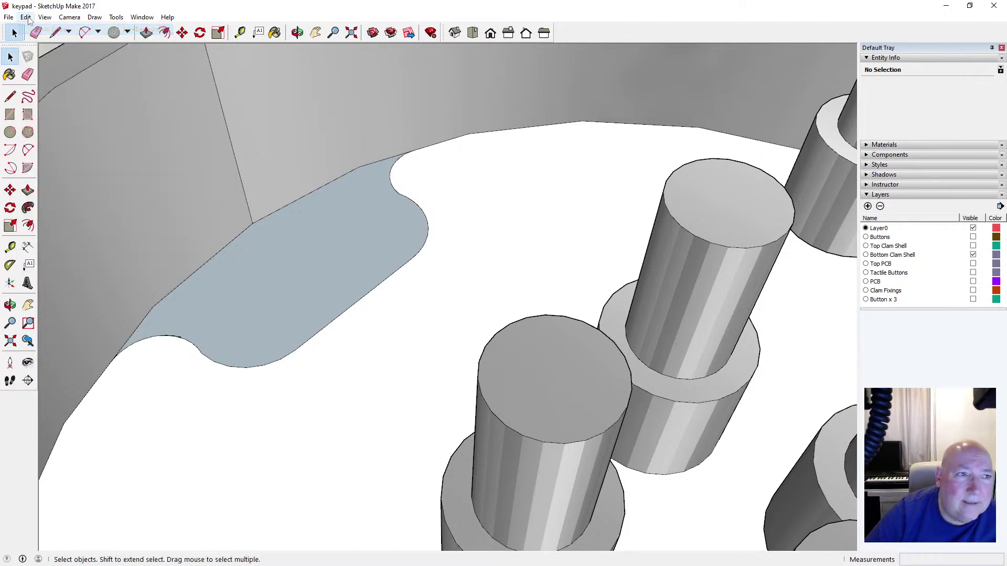
{"action": "left_click", "coordinate": [26, 17]}
{"action": "left_click", "coordinate": [30, 28]}
{"action": "left_click", "coordinate": [26, 18]}
{"action": "left_click", "coordinate": [29, 28]}
{"action": "left_click", "coordinate": [26, 18]}
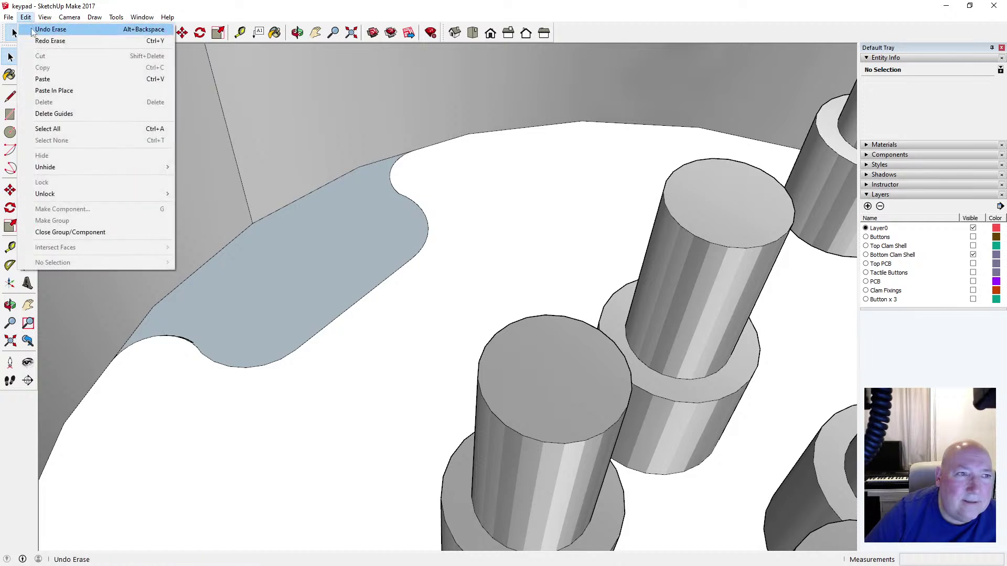
{"action": "left_click", "coordinate": [30, 29]}
{"action": "left_click", "coordinate": [26, 18]}
{"action": "left_click", "coordinate": [29, 29]}
{"action": "left_click", "coordinate": [26, 18]}
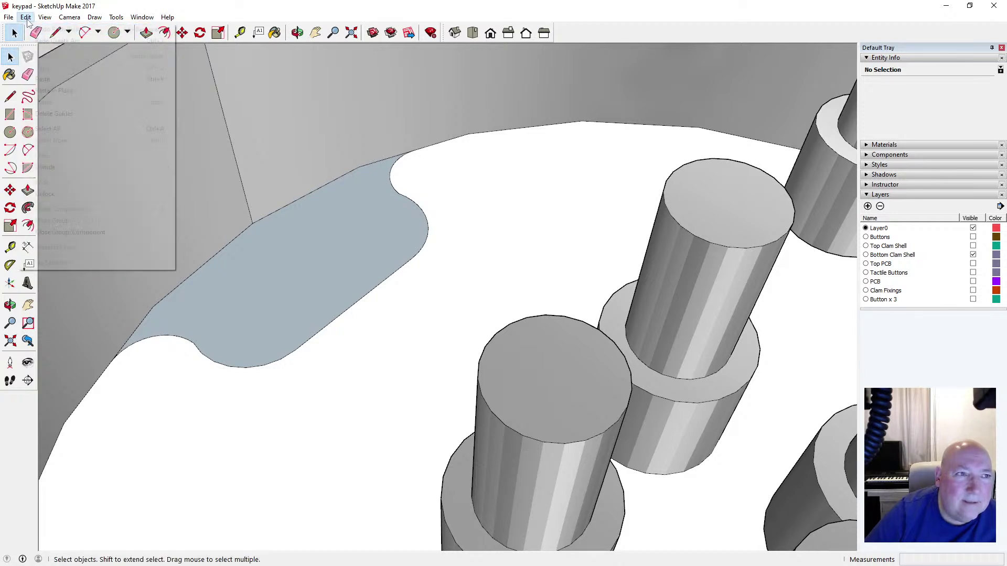
{"action": "left_click", "coordinate": [43, 31]}
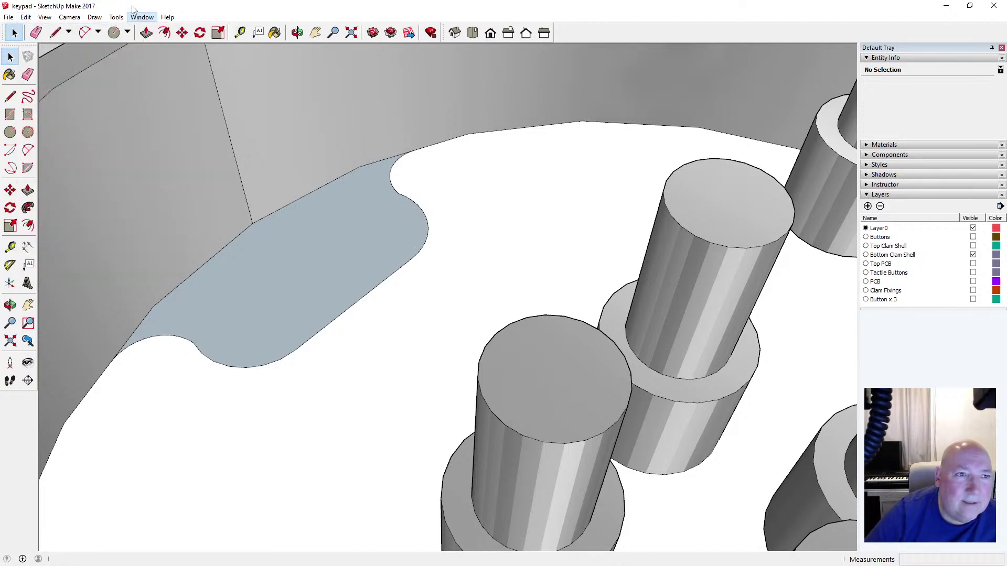
Delete the notch's concave curve and redraw it as a two-point arc from the shell wall to the first inner vertex of the 3 mm convex arc
{"action": "left_click", "coordinate": [156, 336]}
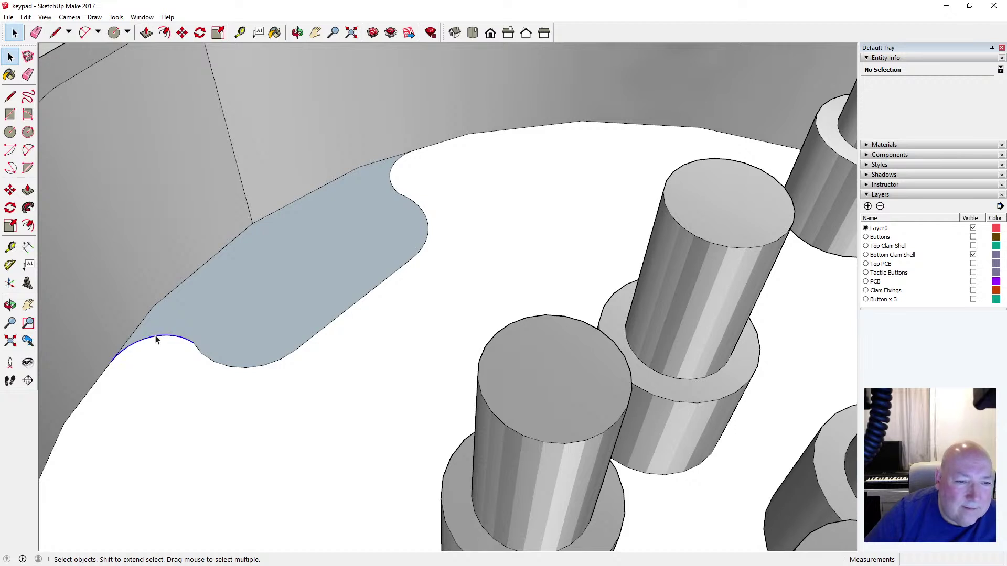
{"action": "key", "text": "Delete"}
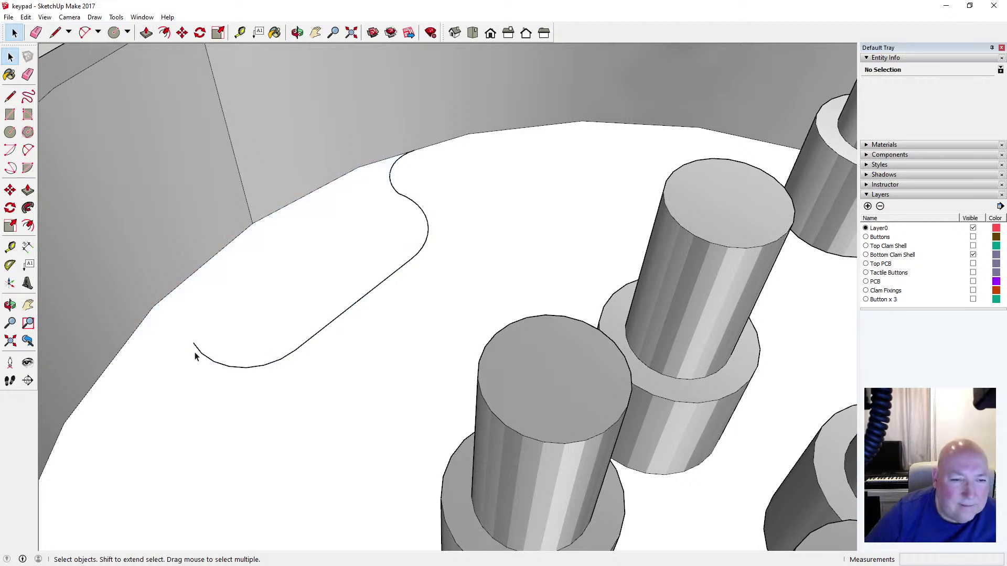
{"action": "left_click", "coordinate": [205, 366]}
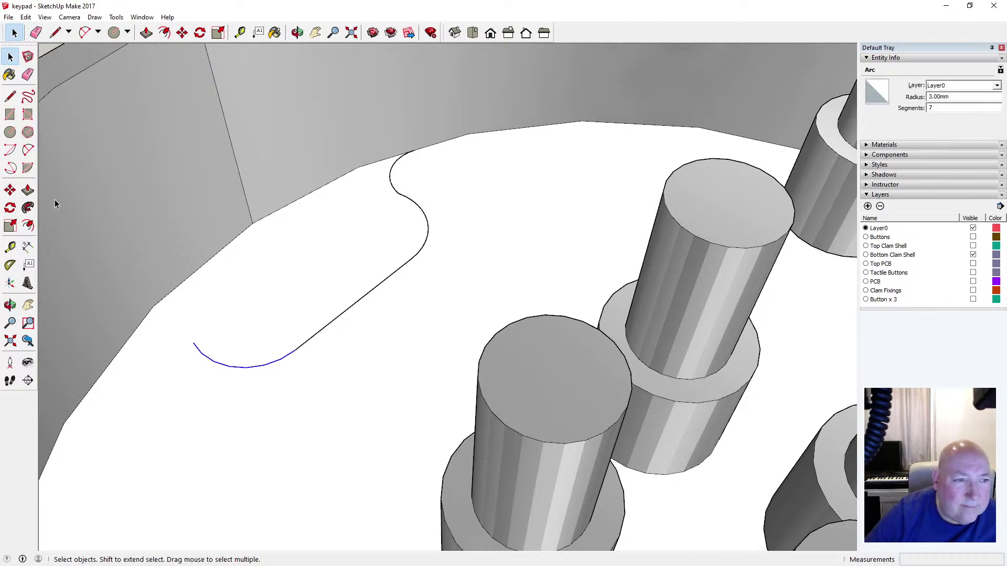
{"action": "left_click", "coordinate": [27, 150]}
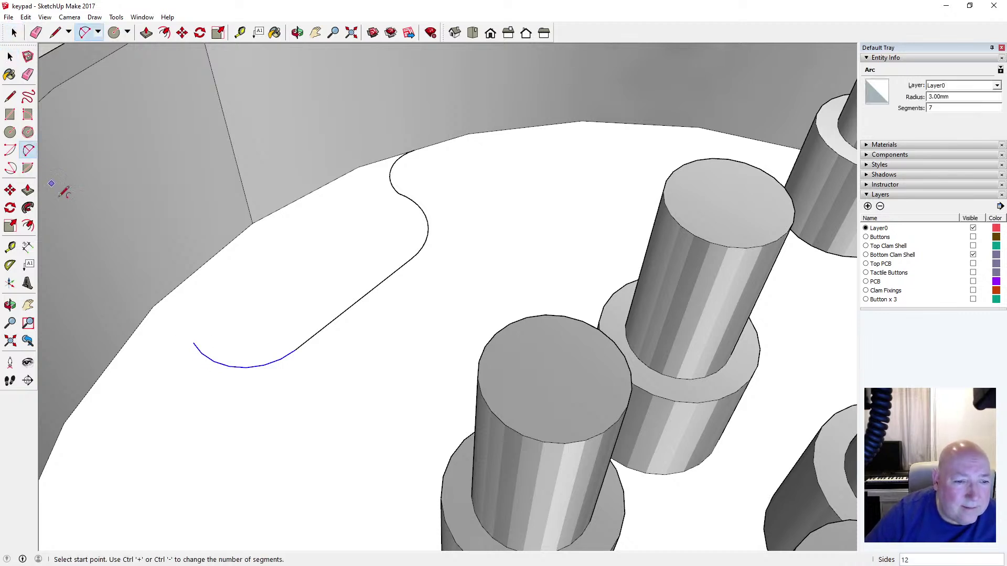
{"action": "left_click", "coordinate": [107, 361]}
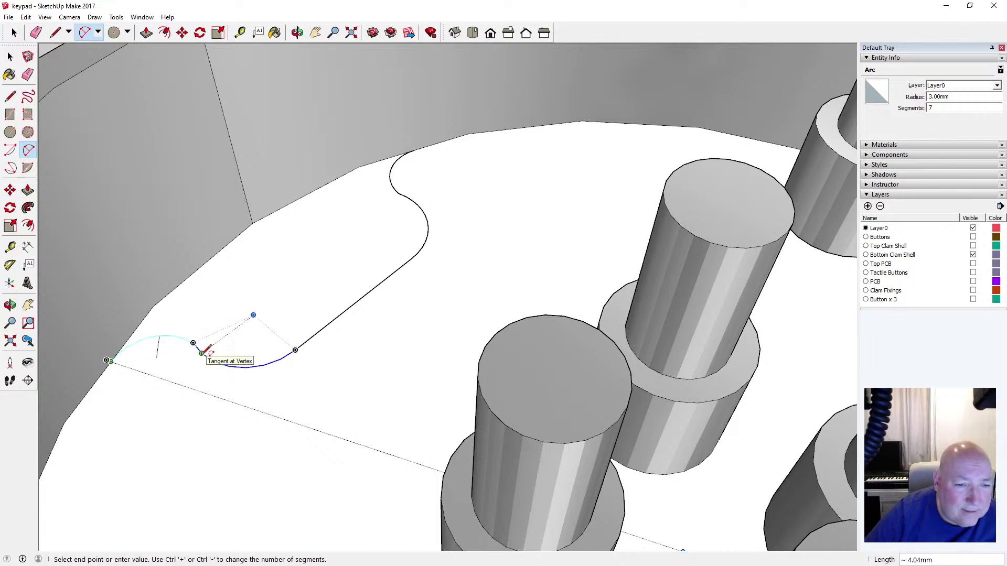
{"action": "scroll", "coordinate": [206, 350], "scroll_direction": "up", "scroll_amount": 3}
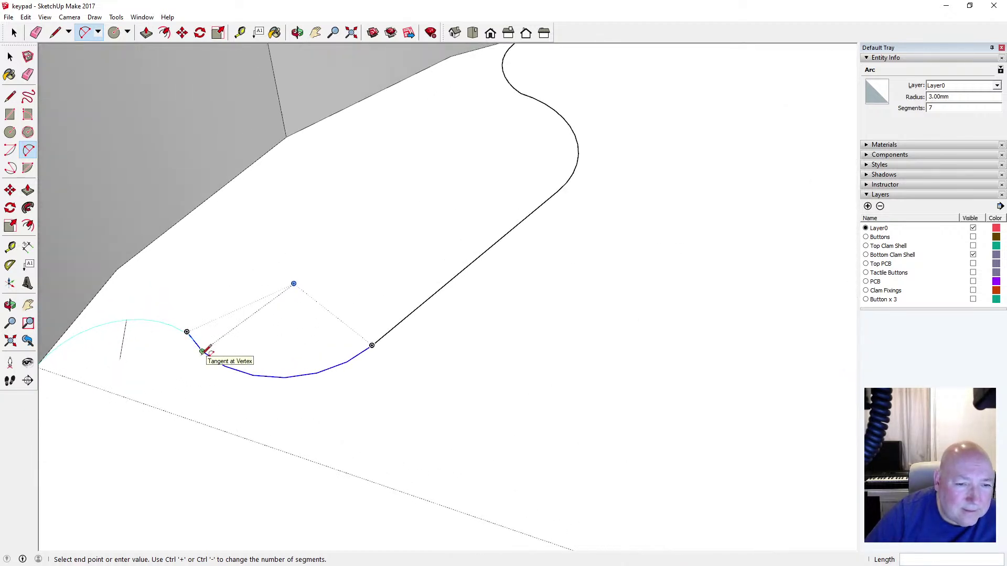
{"action": "left_click", "coordinate": [206, 348]}
{"action": "left_click", "coordinate": [209, 346]}
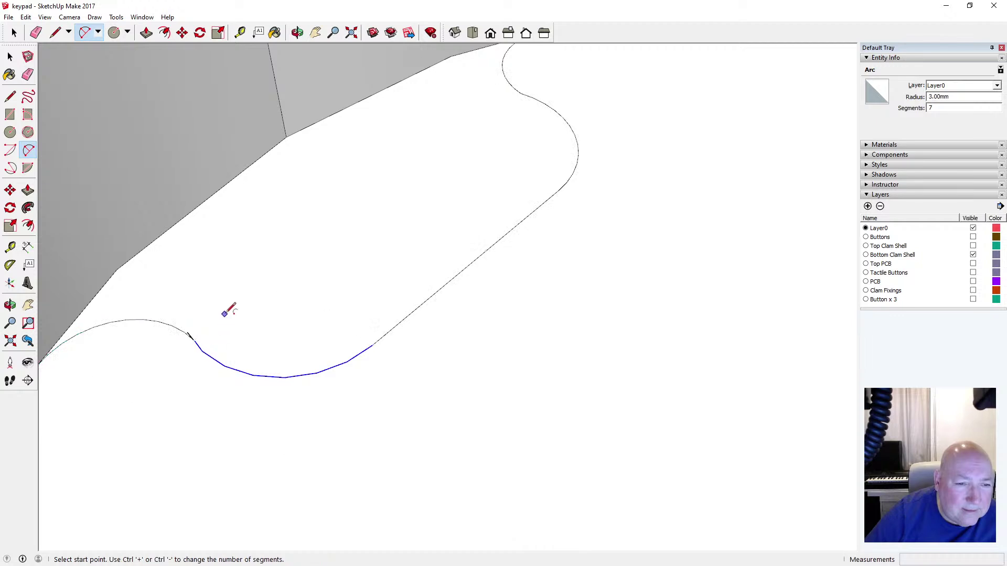
Delete the short stray segment left where the new notch arc meets the convex arc
{"action": "scroll", "coordinate": [209, 325], "scroll_direction": "up", "scroll_amount": 3}
{"action": "left_click", "coordinate": [10, 57]}
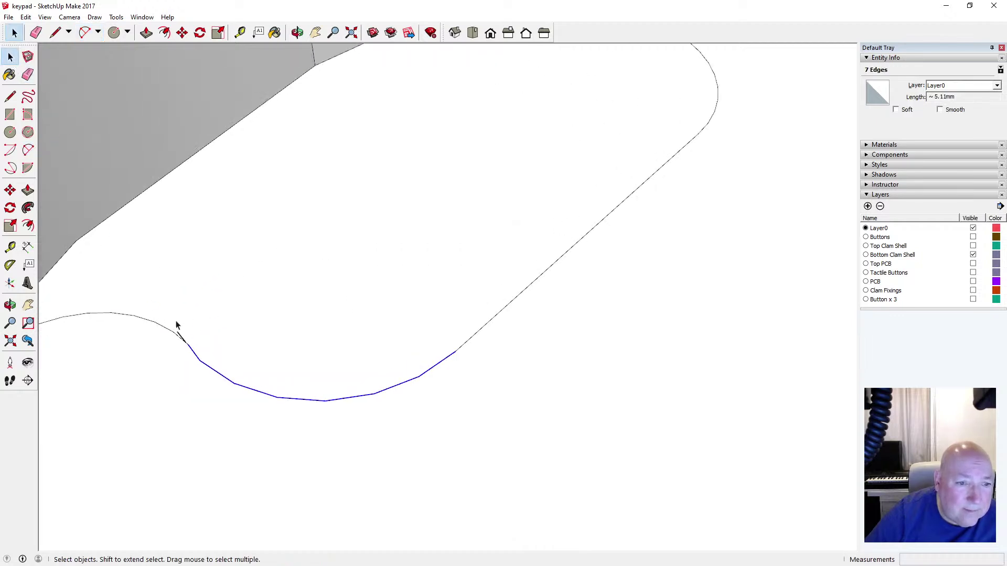
{"action": "left_click", "coordinate": [181, 337]}
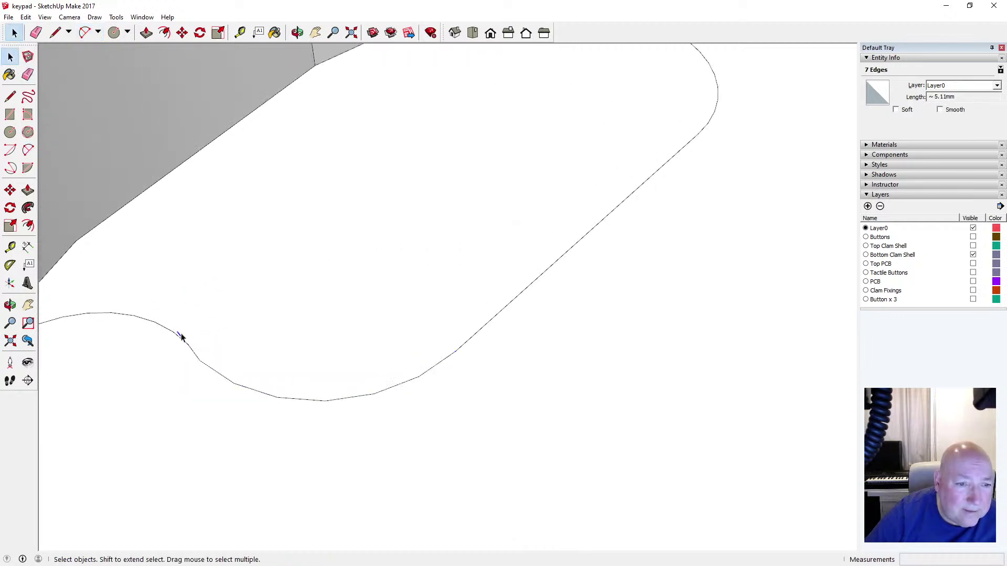
{"action": "left_click", "coordinate": [220, 336]}
{"action": "scroll", "coordinate": [184, 339], "scroll_direction": "down", "scroll_amount": 6}
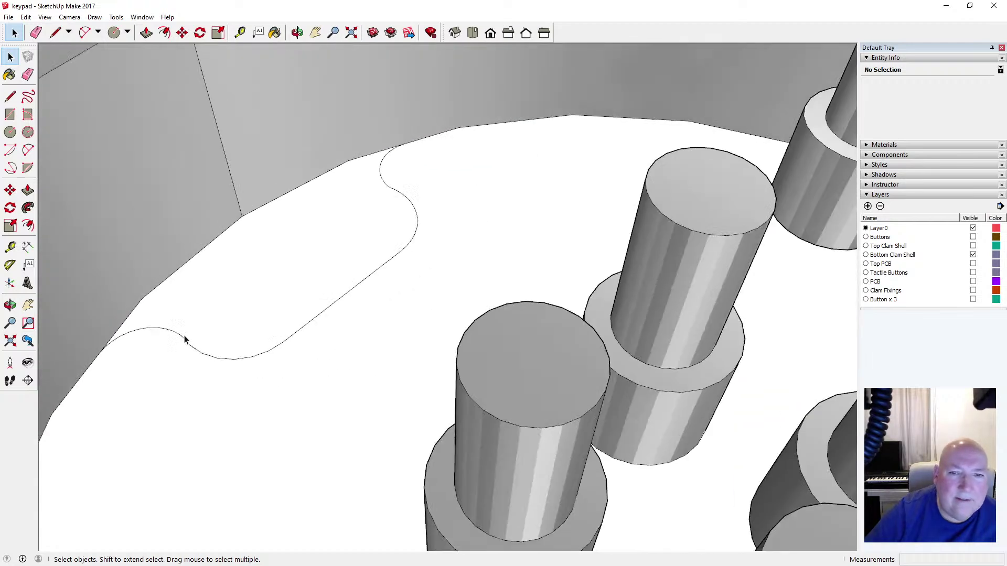
Delete the convex corner arc and the concave notch arc at the opposite, unrepaired end of the support outline
{"action": "left_click", "coordinate": [297, 32]}
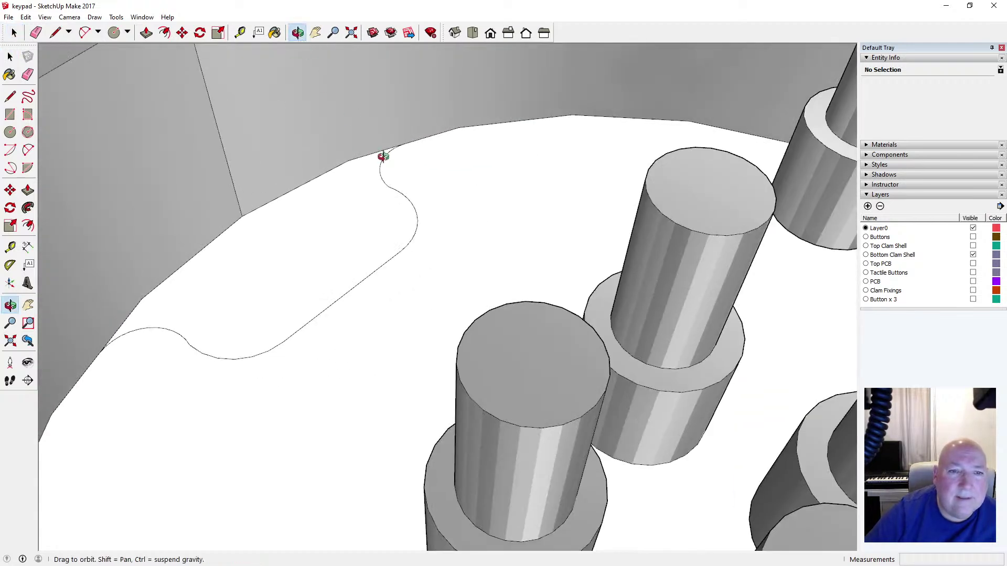
{"action": "left_click_drag", "start_coordinate": [382, 157], "coordinate": [206, 184]}
{"action": "key", "text": "space"}
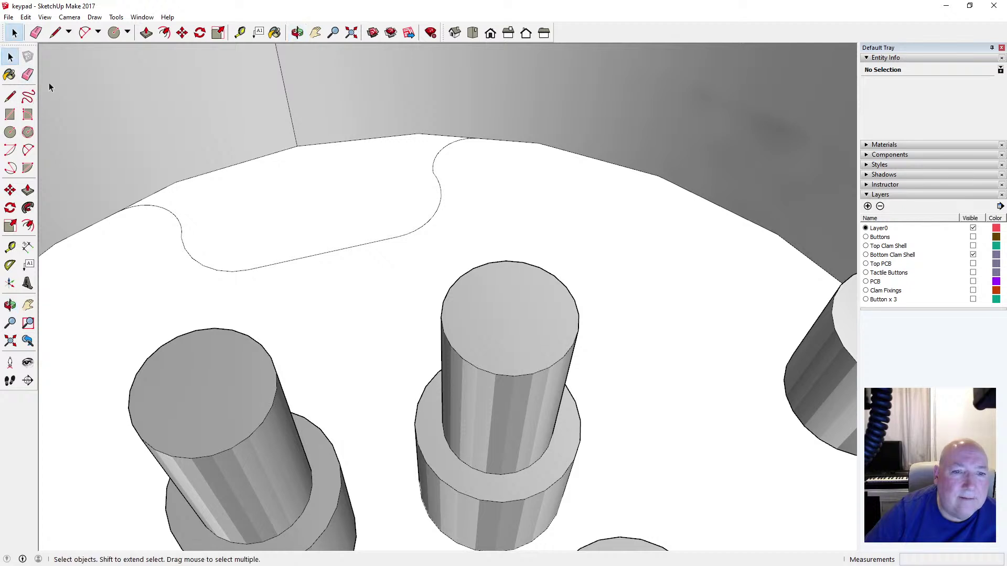
{"action": "left_click", "coordinate": [318, 259]}
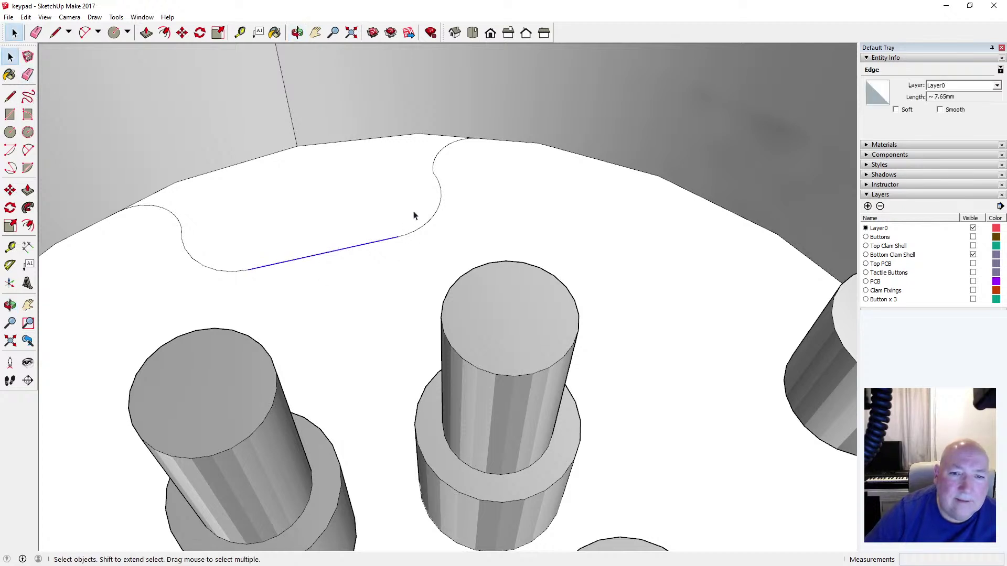
{"action": "left_click", "coordinate": [417, 232]}
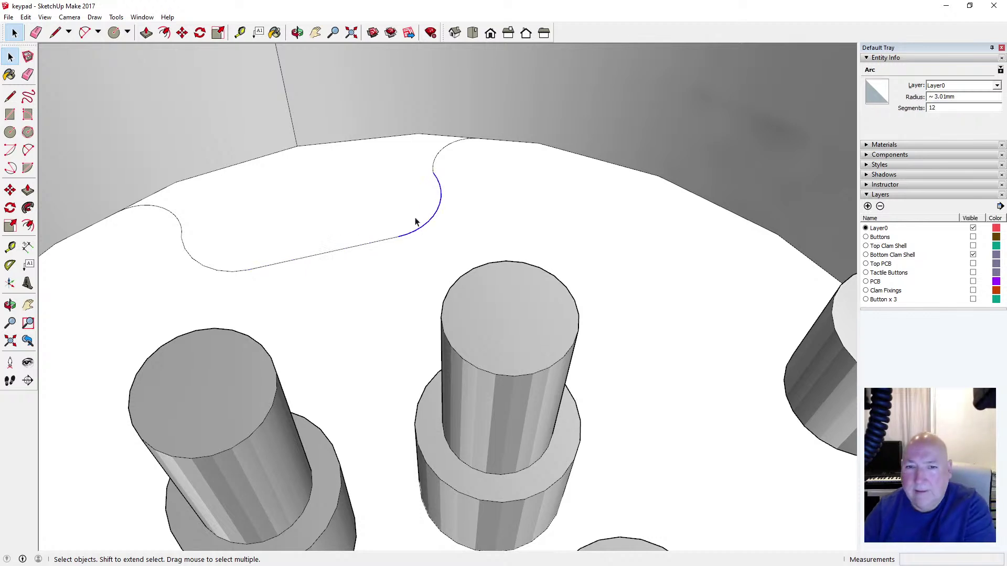
{"action": "key", "text": "Delete"}
{"action": "left_click", "coordinate": [433, 162]}
{"action": "key", "text": "Delete"}
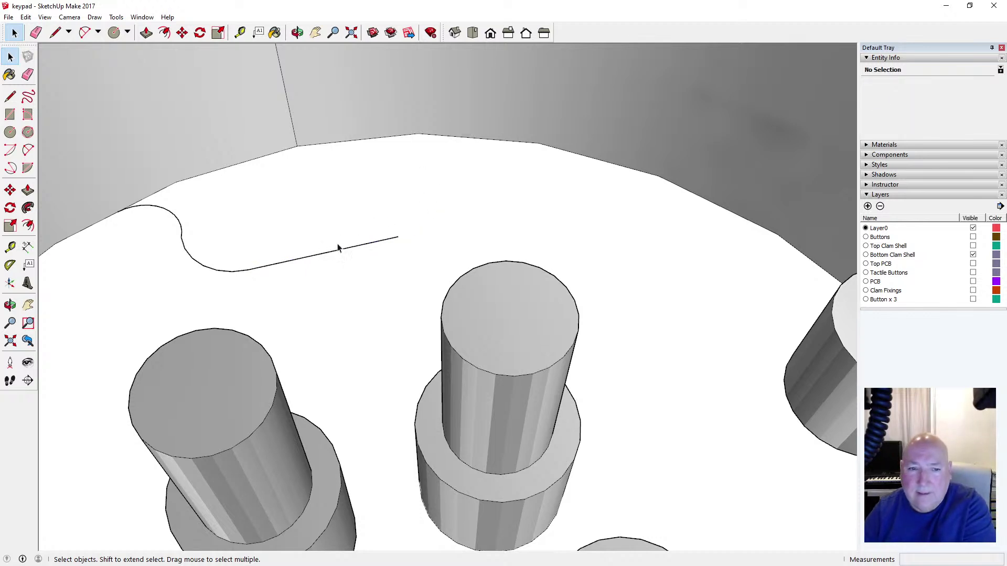
Copy the repaired notch and corner curves together and paste the copy on the shell floor near the straight edge's free end
{"action": "left_click", "coordinate": [163, 208]}
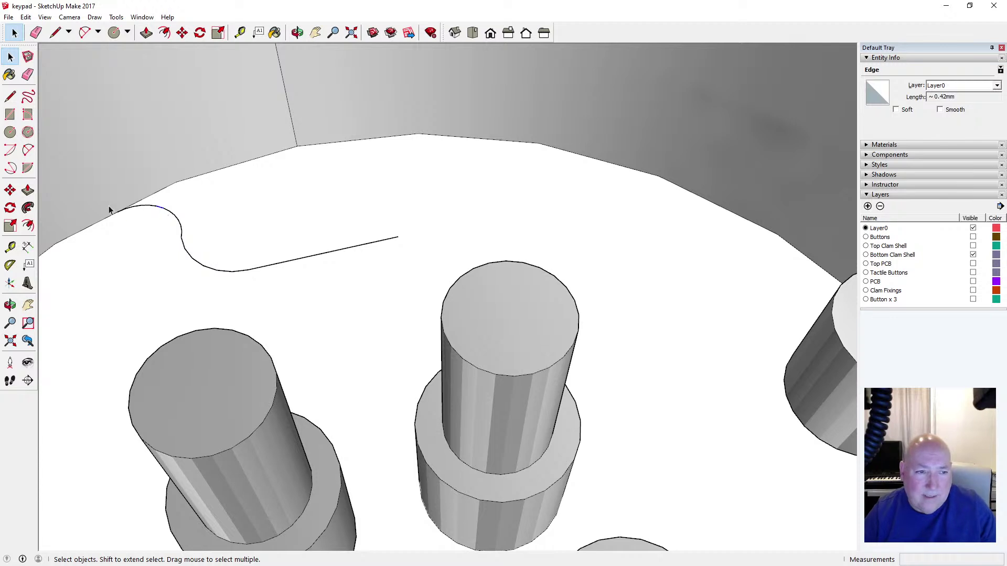
{"action": "left_click_drag", "start_coordinate": [100, 200], "coordinate": [263, 292]}
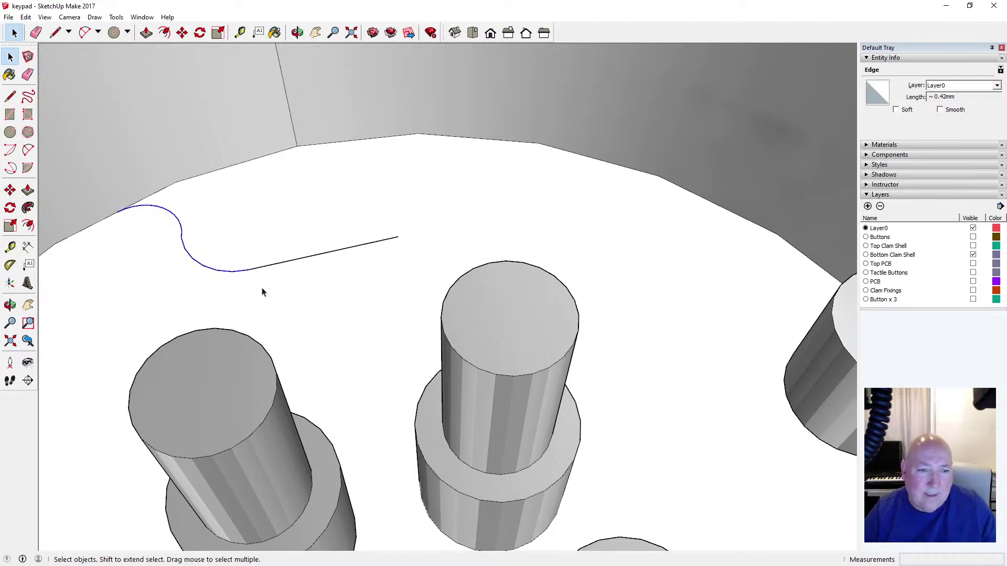
{"action": "left_click", "coordinate": [25, 16]}
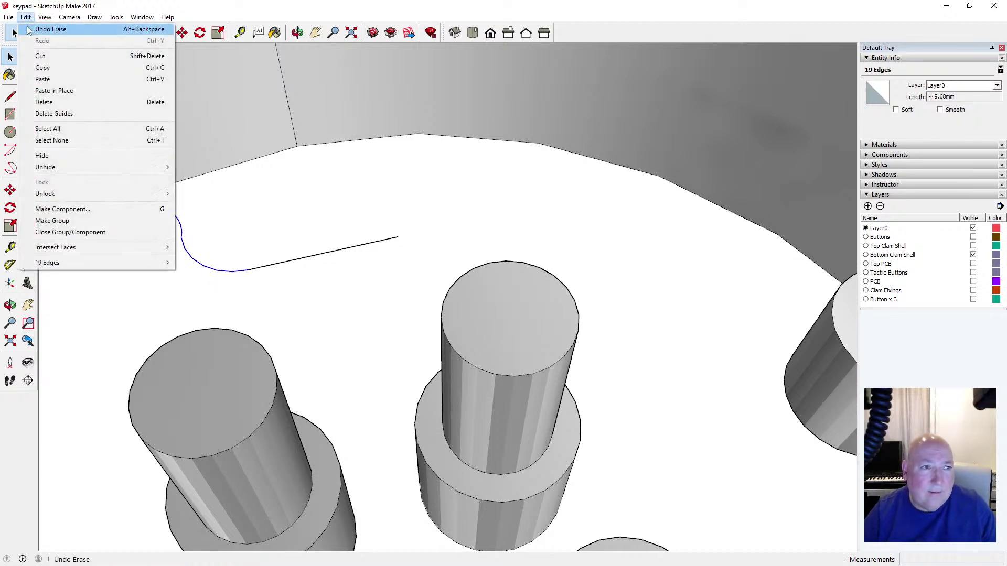
{"action": "left_click", "coordinate": [43, 67]}
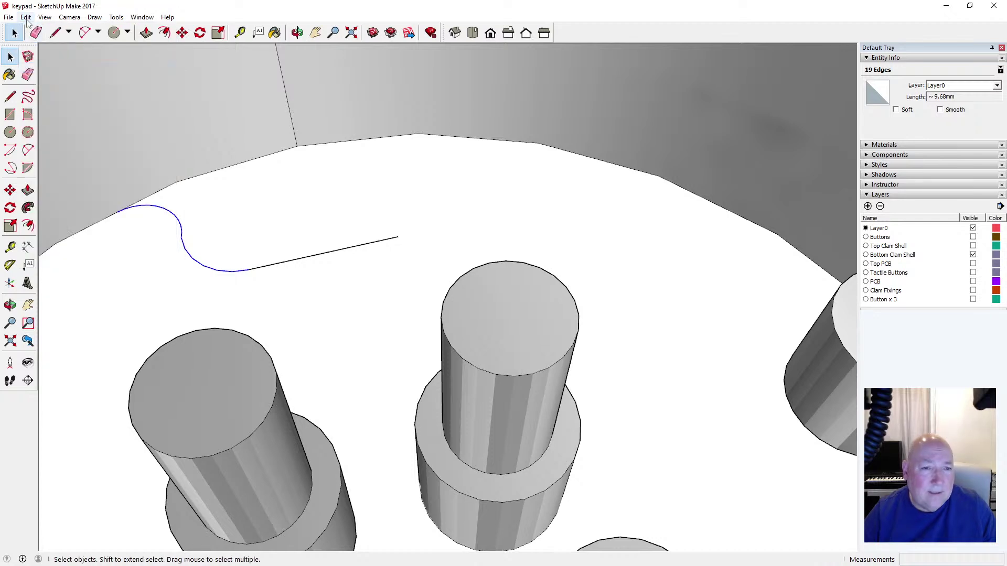
{"action": "left_click", "coordinate": [26, 17]}
{"action": "left_click", "coordinate": [44, 78]}
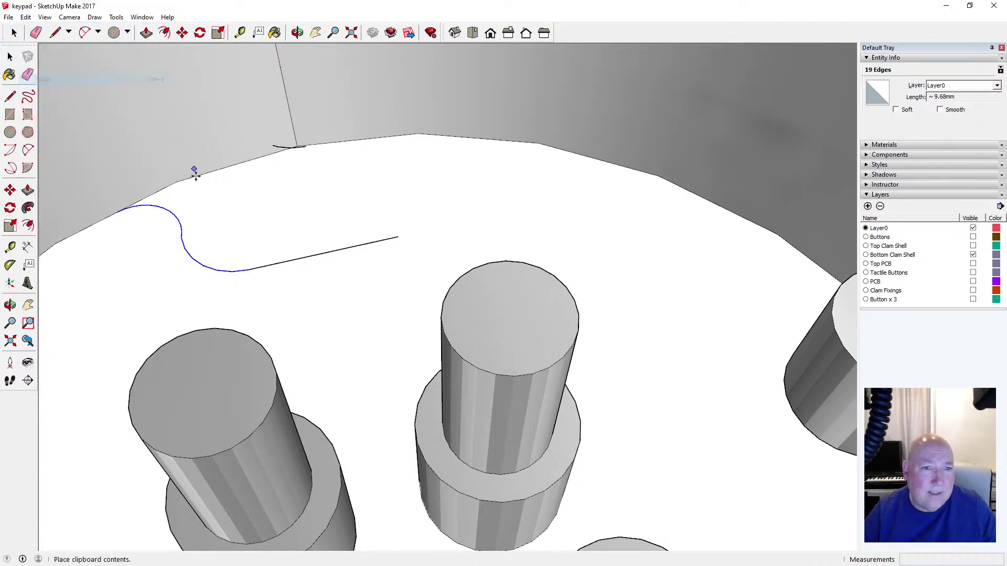
{"action": "left_click", "coordinate": [353, 248]}
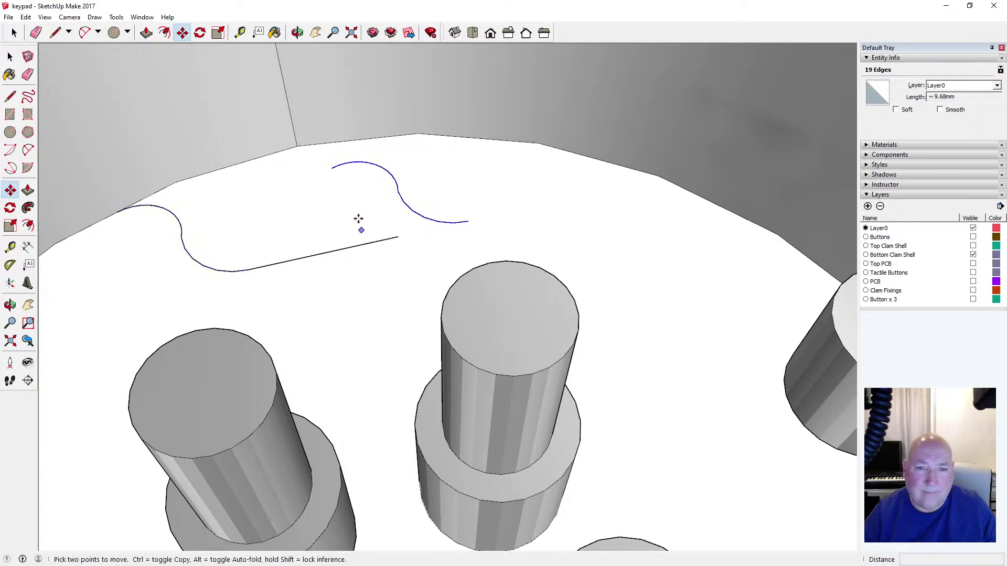
{"action": "key", "text": "space"}
Flip the pasted curves so they mirror the repaired end of the outline
{"action": "right_click", "coordinate": [401, 200]}
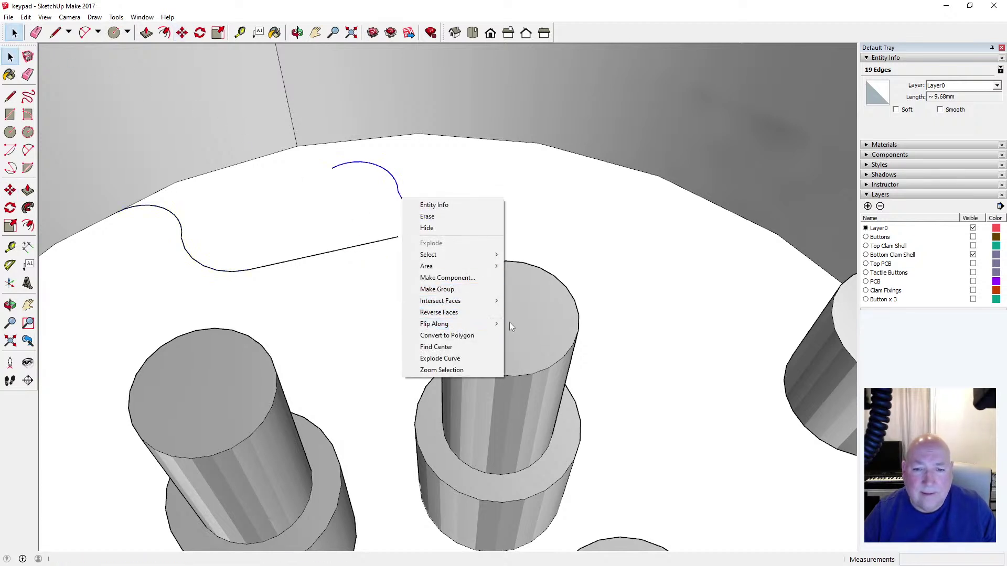
{"action": "mouse_move", "coordinate": [495, 325]}
{"action": "left_click", "coordinate": [537, 324]}
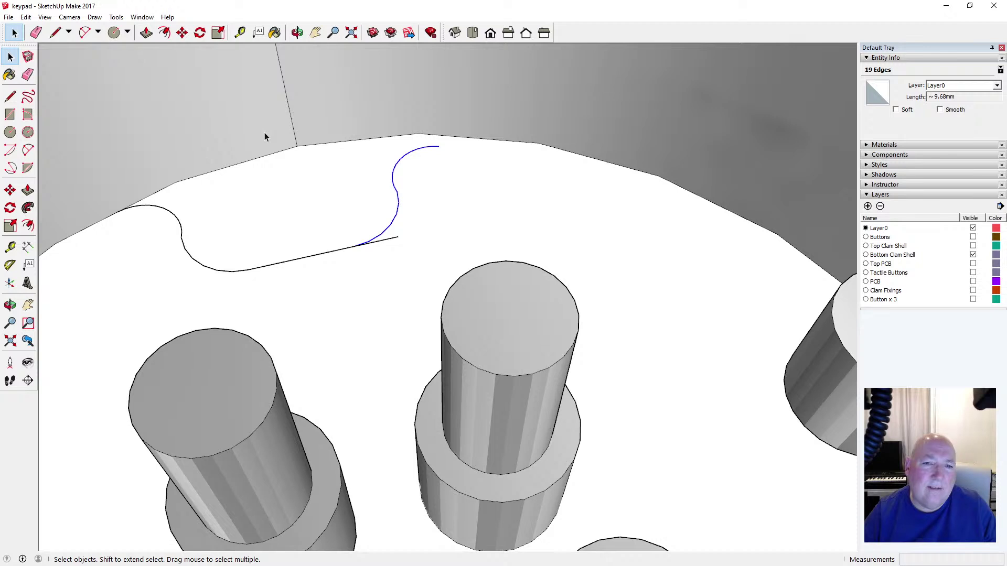
Try to move the flipped curves by their corner end onto the straight edge's free end, and undo the move
{"action": "left_click", "coordinate": [182, 33]}
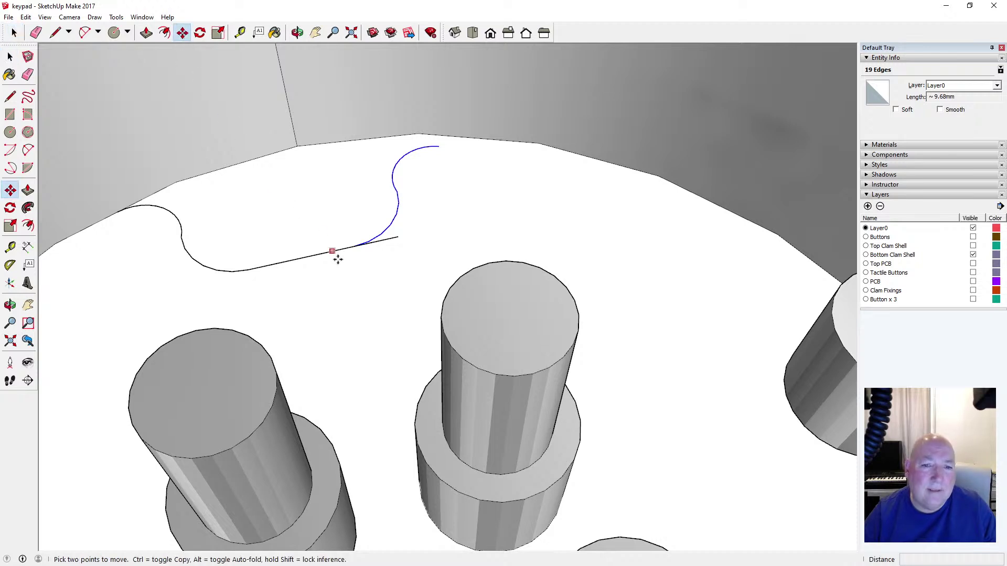
{"action": "left_click", "coordinate": [353, 247]}
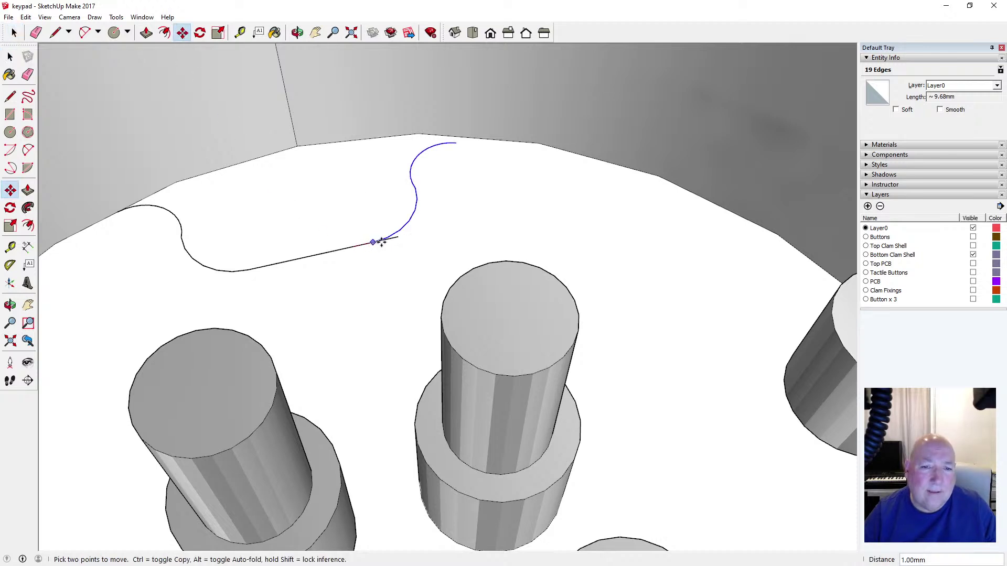
{"action": "scroll", "coordinate": [400, 235], "scroll_direction": "up", "scroll_amount": 4}
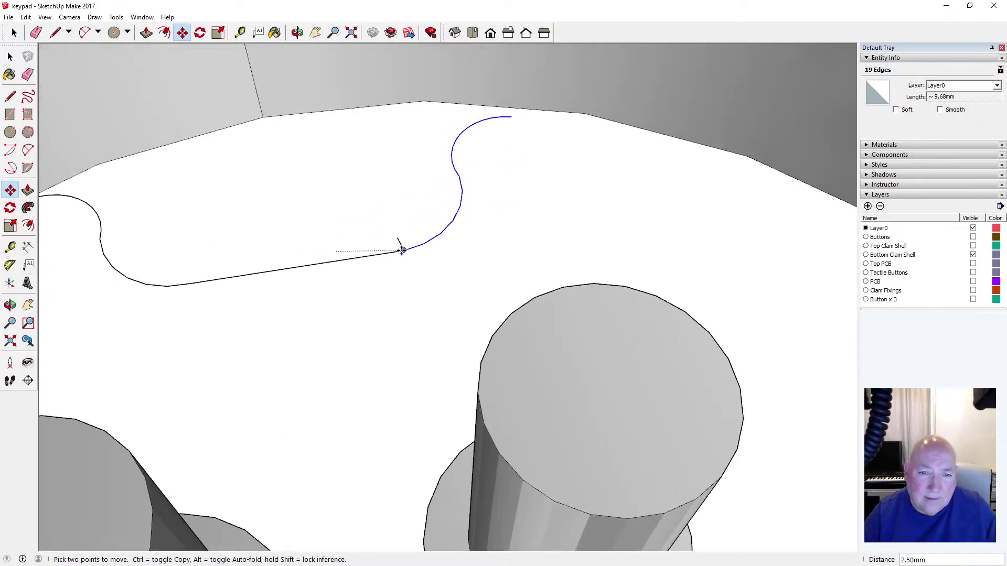
{"action": "left_click", "coordinate": [402, 250]}
{"action": "key", "text": "ctrl+z"}
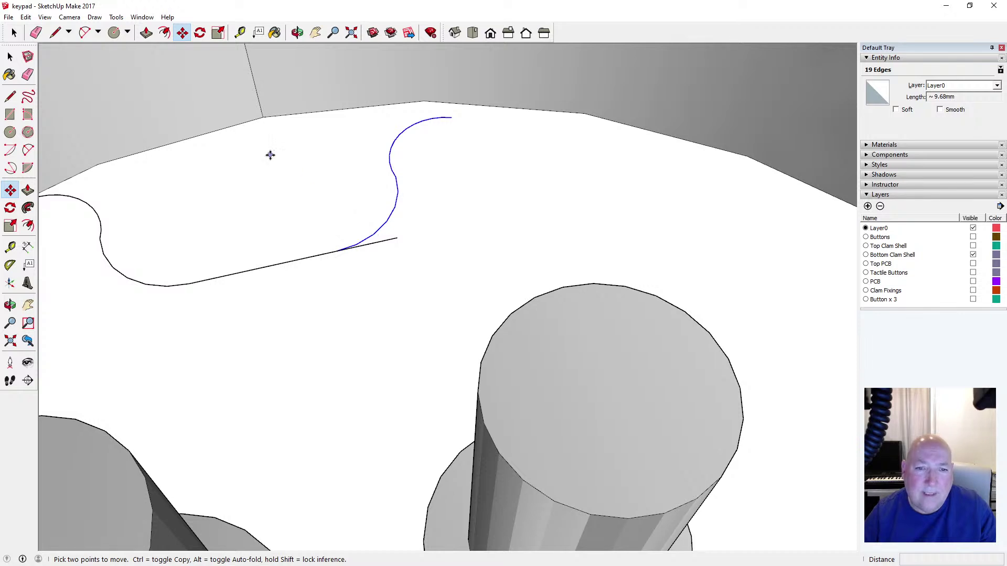
Undo the last flip and move the pasted corner and notch curves about 10 mm clear of the straight edge
{"action": "left_click", "coordinate": [26, 17]}
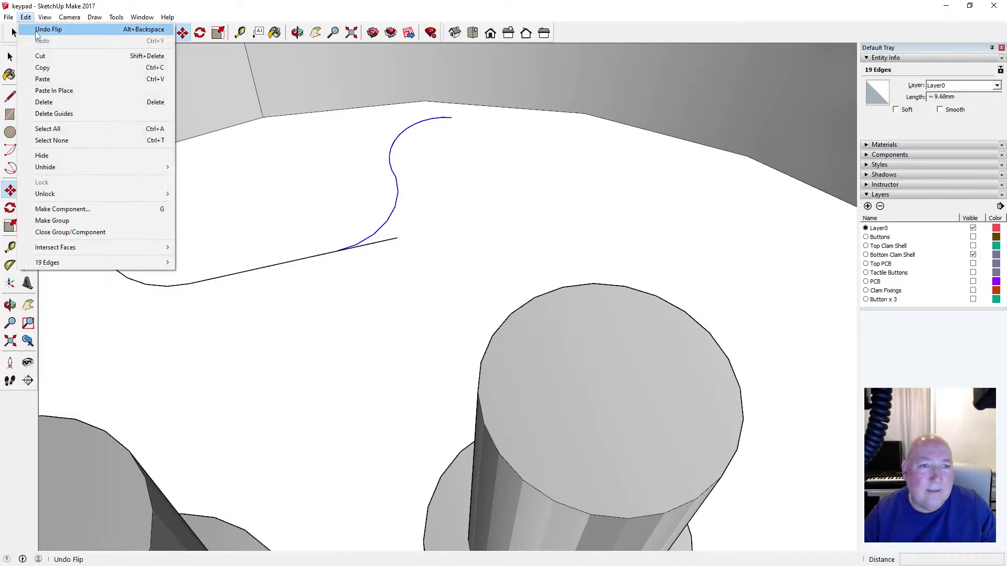
{"action": "left_click", "coordinate": [36, 30]}
{"action": "left_click", "coordinate": [14, 33]}
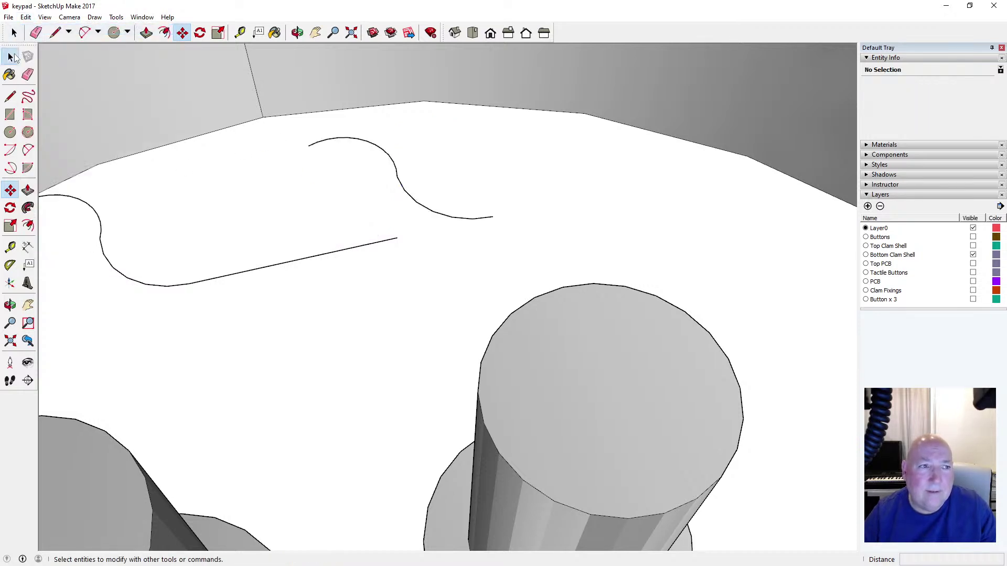
{"action": "left_click_drag", "start_coordinate": [287, 127], "coordinate": [499, 221]}
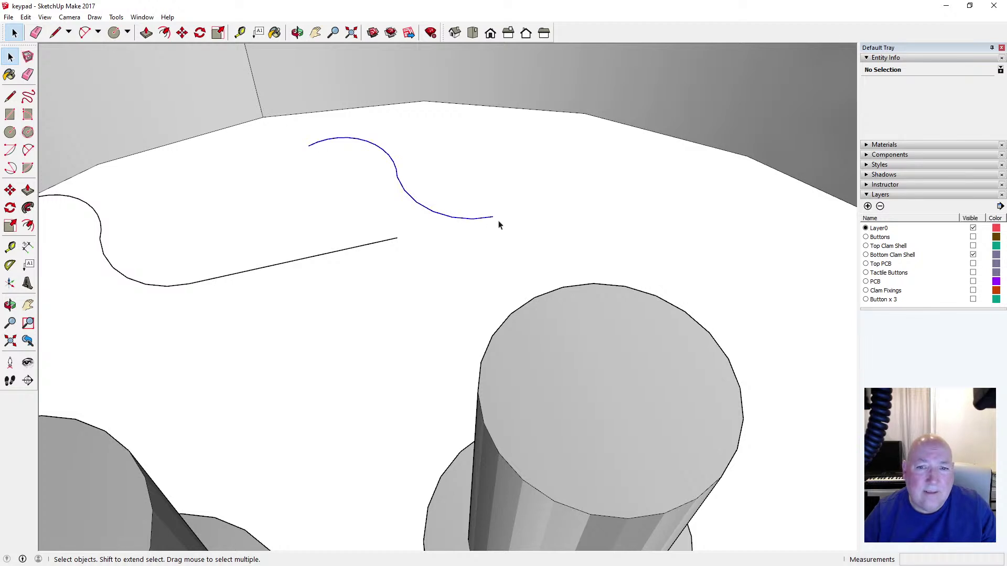
{"action": "scroll", "coordinate": [265, 226], "scroll_direction": "down", "scroll_amount": 3}
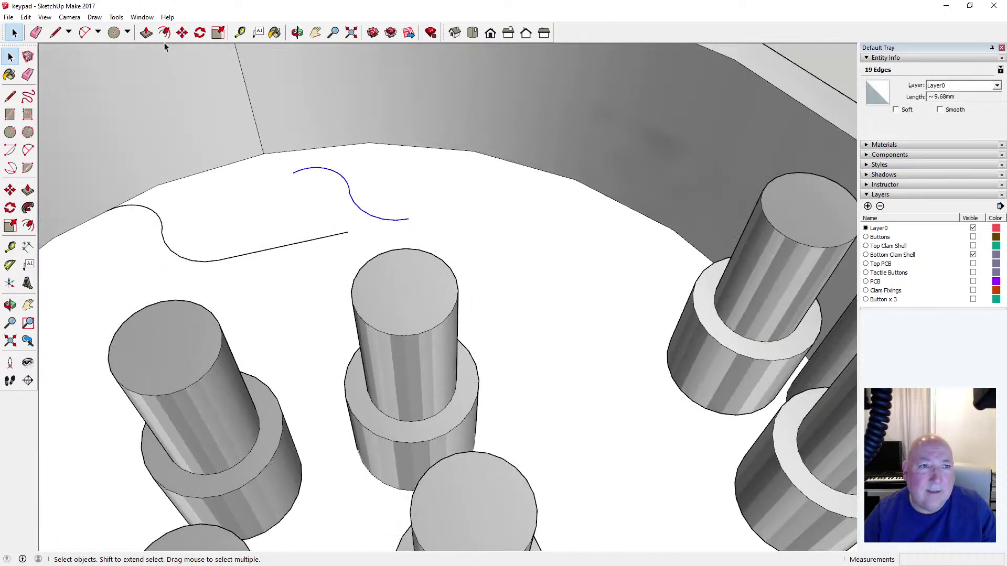
{"action": "left_click", "coordinate": [178, 32]}
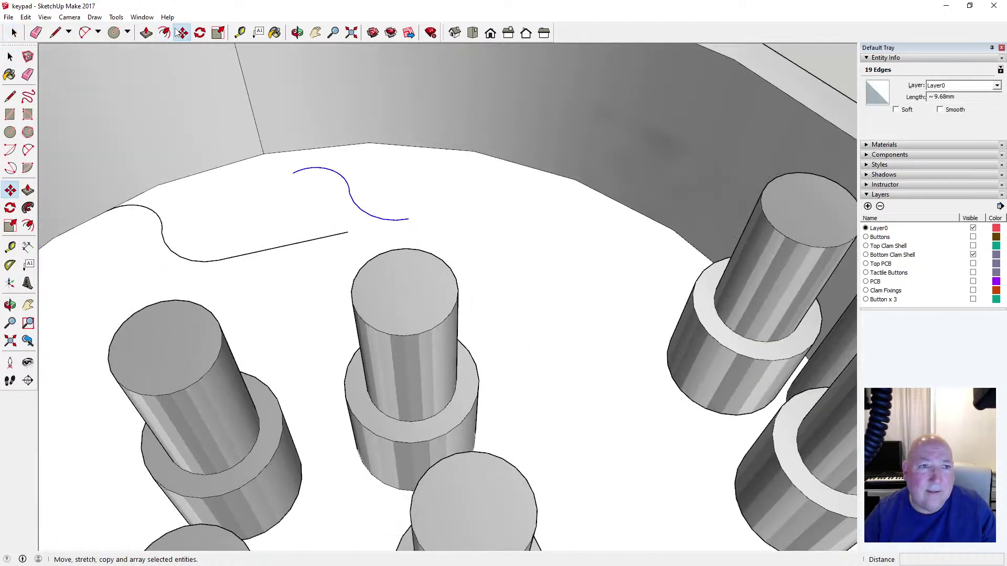
{"action": "left_click", "coordinate": [343, 183]}
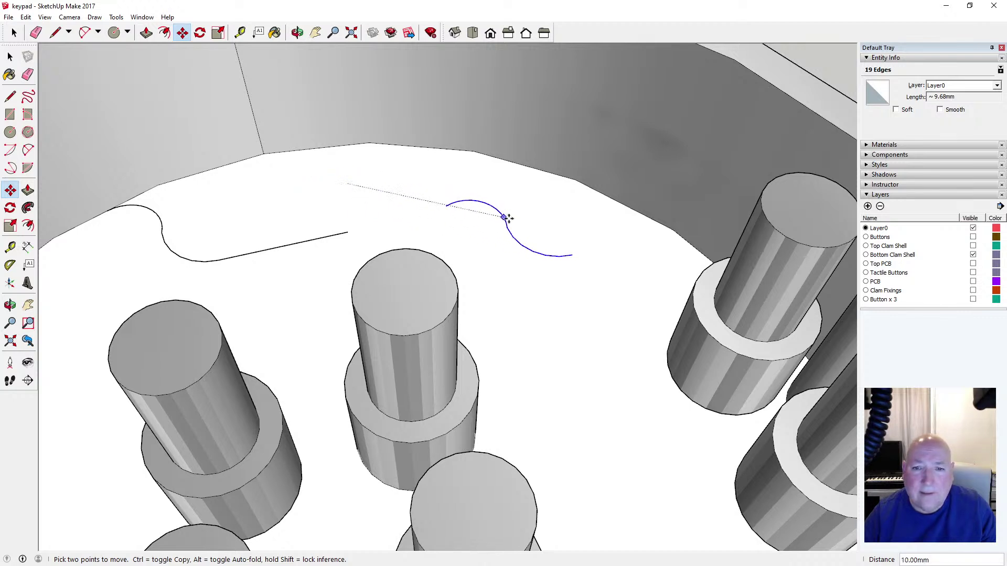
{"action": "left_click", "coordinate": [506, 218]}
Flip the relocated curves along the red direction to mirror the outline's repaired end
{"action": "left_click", "coordinate": [9, 56]}
{"action": "left_click", "coordinate": [9, 57]}
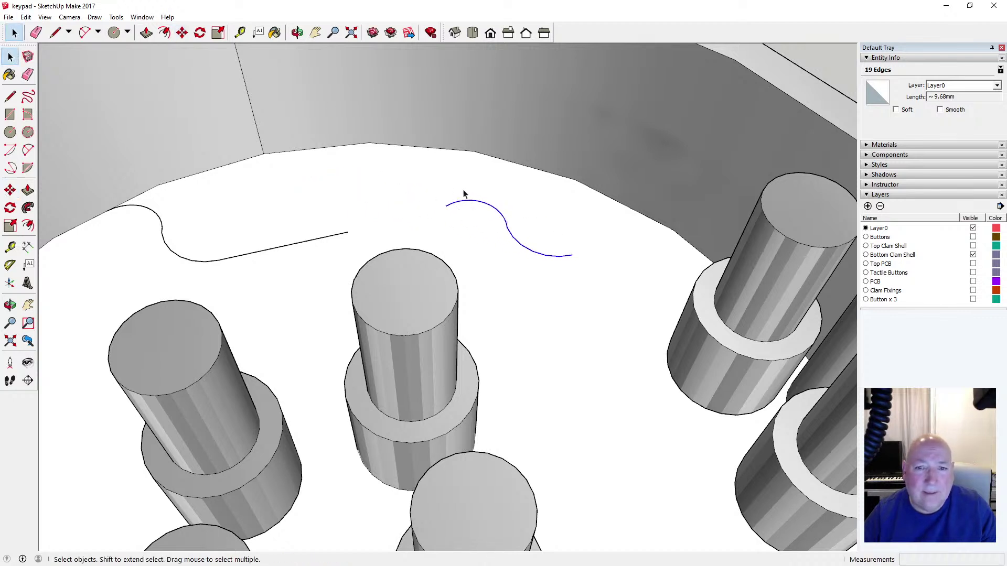
{"action": "right_click", "coordinate": [465, 202]}
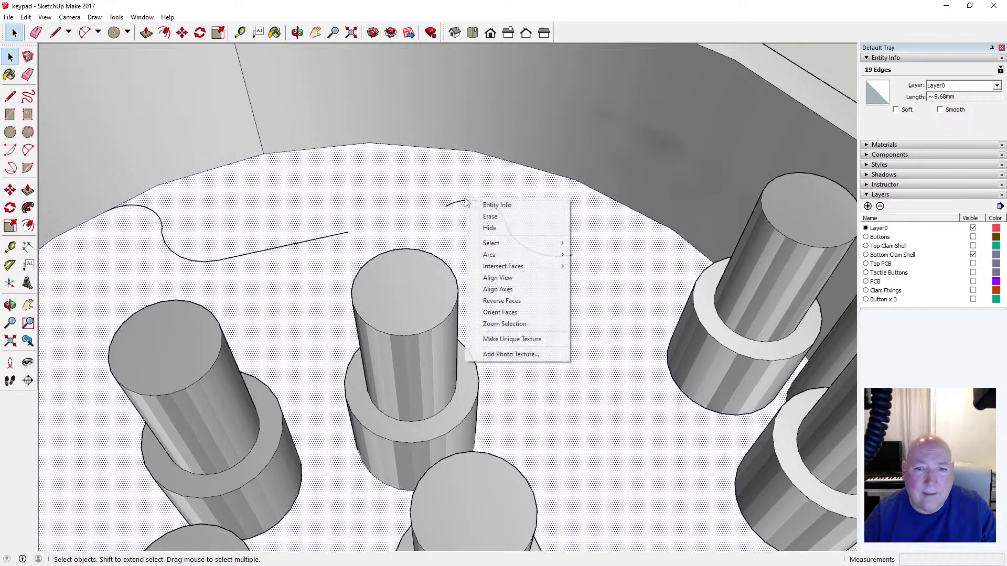
{"action": "left_click", "coordinate": [427, 187]}
{"action": "left_click_drag", "start_coordinate": [427, 187], "coordinate": [581, 272]}
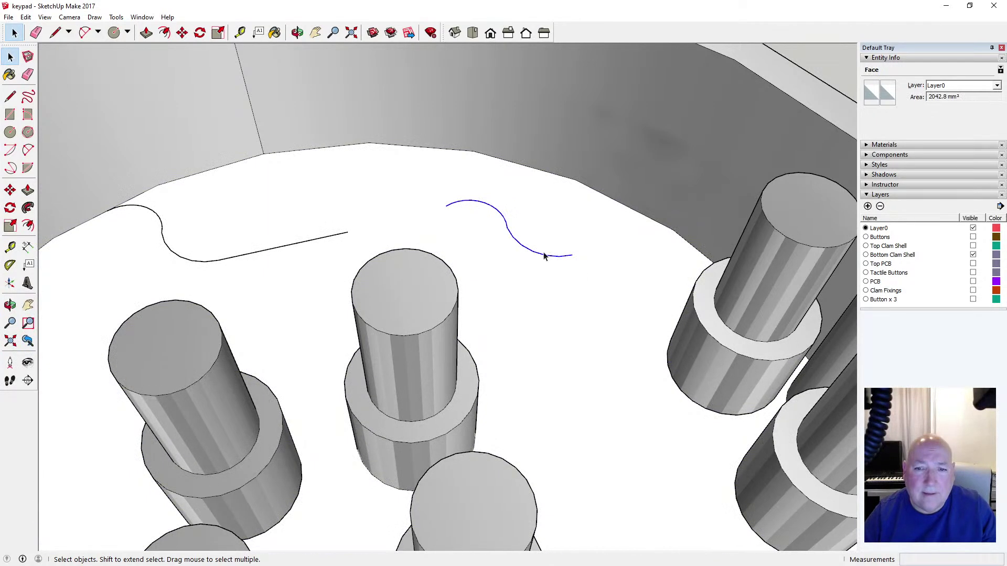
{"action": "right_click", "coordinate": [523, 250]}
{"action": "mouse_move", "coordinate": [597, 372]}
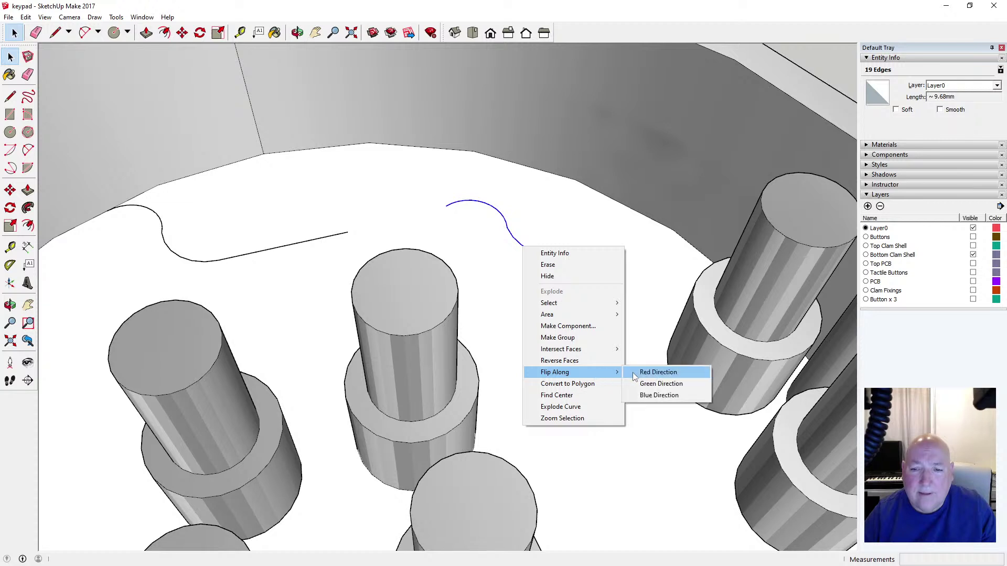
{"action": "left_click", "coordinate": [633, 372]}
Move the flipped curves by their corner end onto the straight edge's free end, closing the support outline against the shell wall
{"action": "key", "text": "m"}
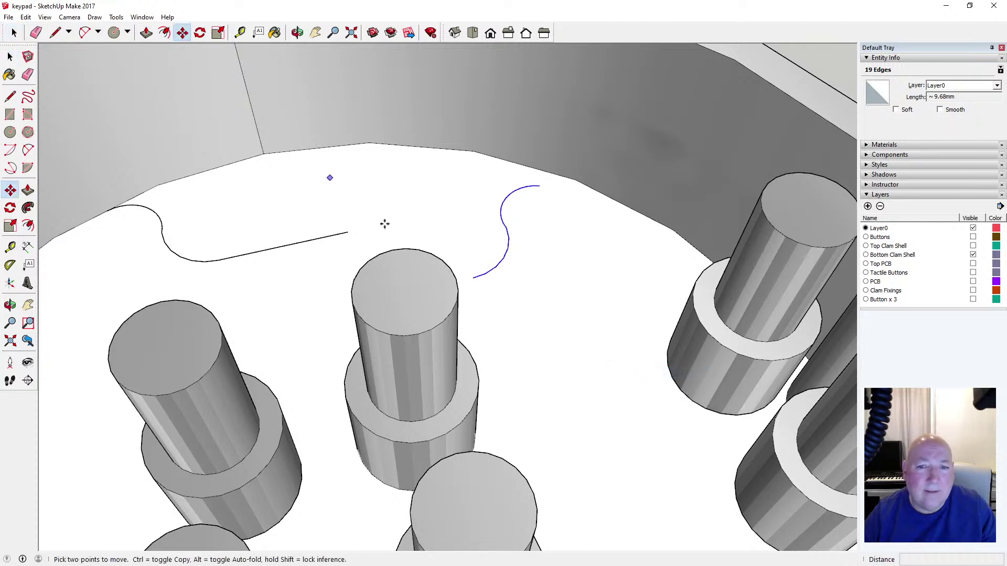
{"action": "left_click", "coordinate": [473, 277]}
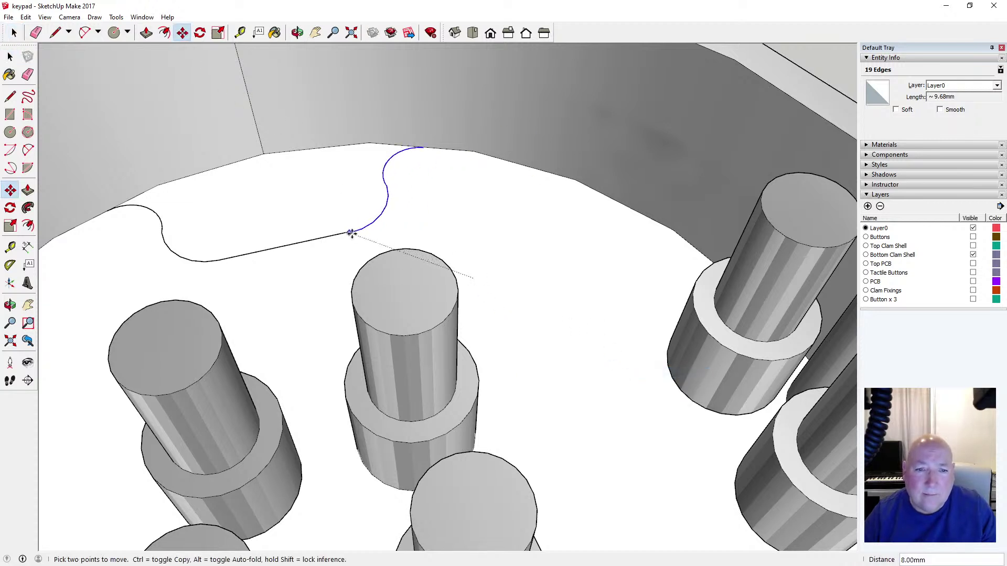
{"action": "scroll", "coordinate": [351, 230], "scroll_direction": "up", "scroll_amount": 4}
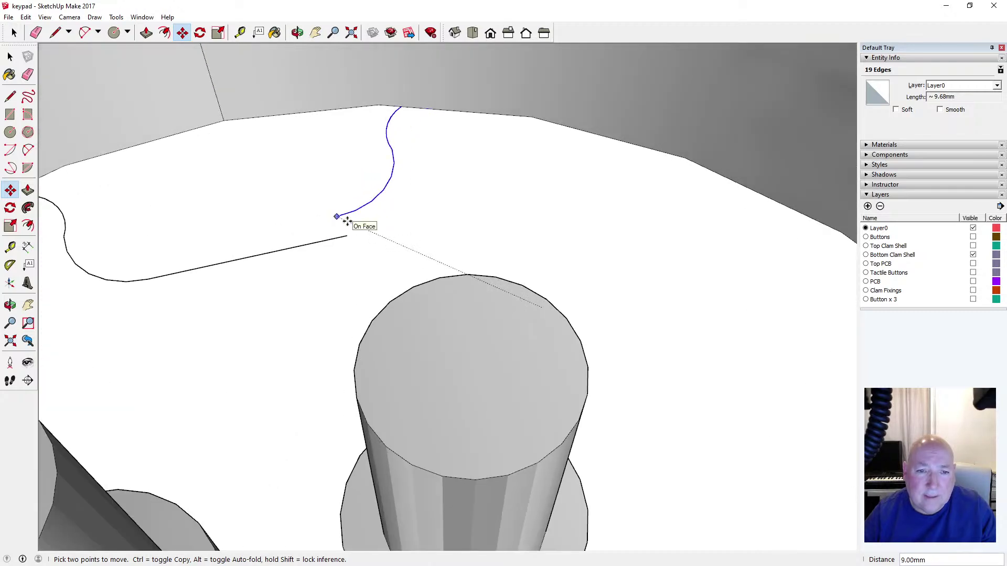
{"action": "left_click", "coordinate": [346, 236]}
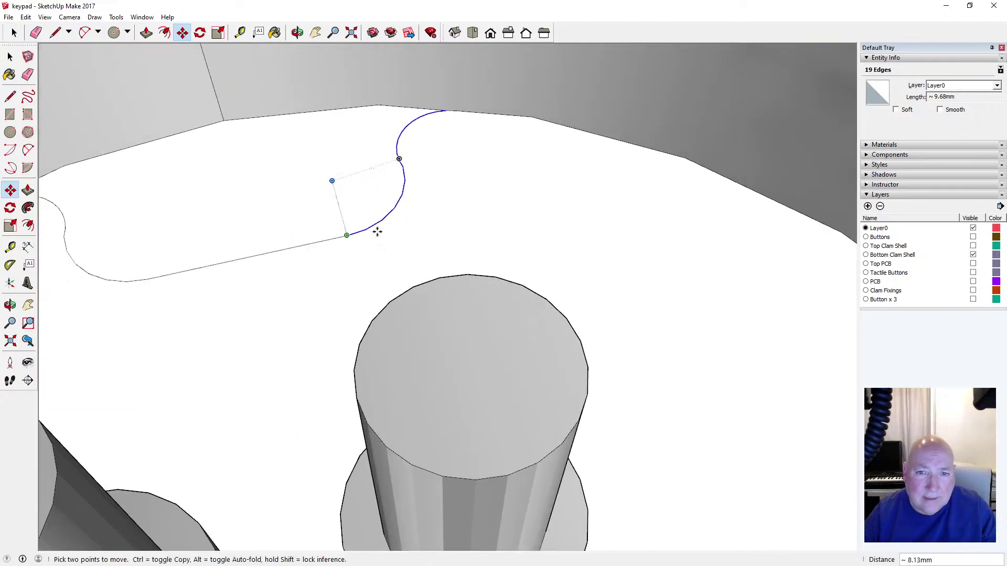
{"action": "scroll", "coordinate": [418, 191], "scroll_direction": "down", "scroll_amount": 5}
{"action": "key", "text": "space"}
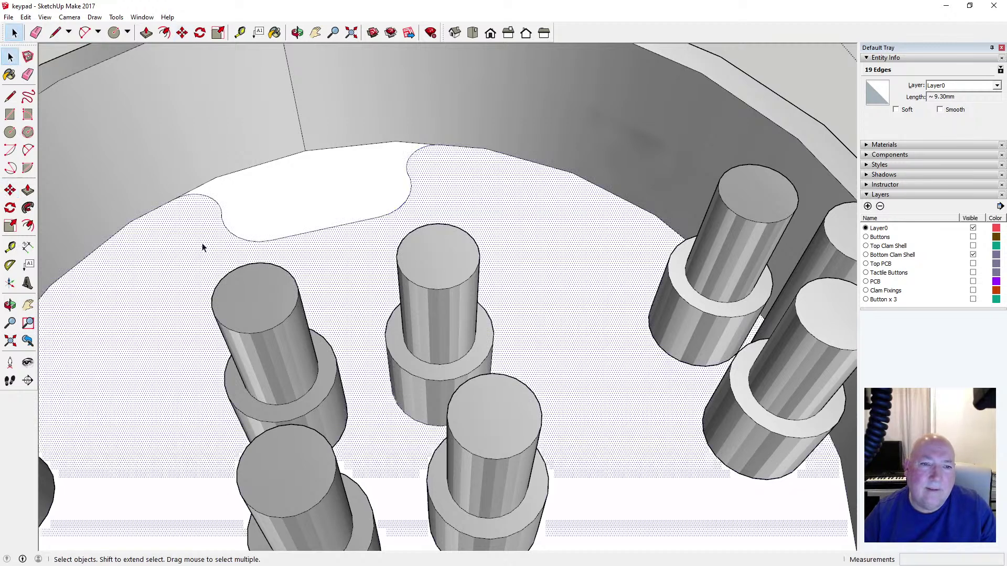
Offset the closed support outline's floor face 1 mm inward
{"action": "left_click", "coordinate": [288, 213]}
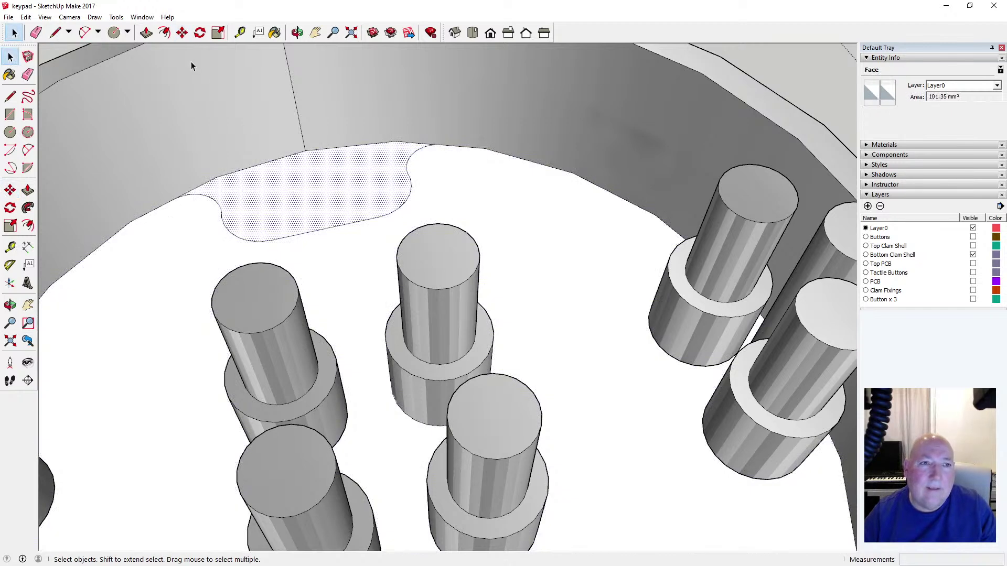
{"action": "key", "text": "f"}
{"action": "left_click", "coordinate": [281, 239]}
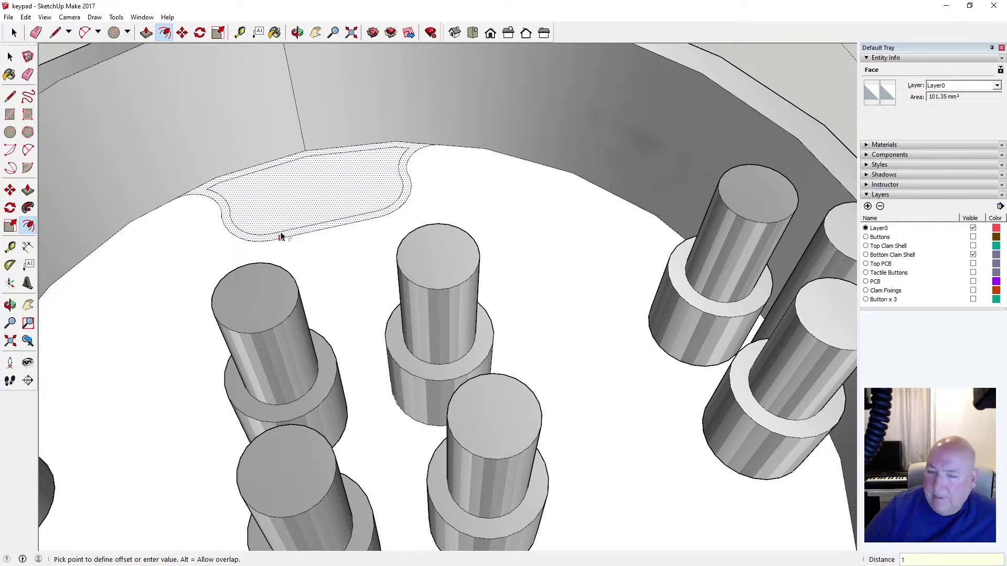
{"action": "type", "text": "1"}
{"action": "key", "text": "Return"}
{"action": "key", "text": "space"}
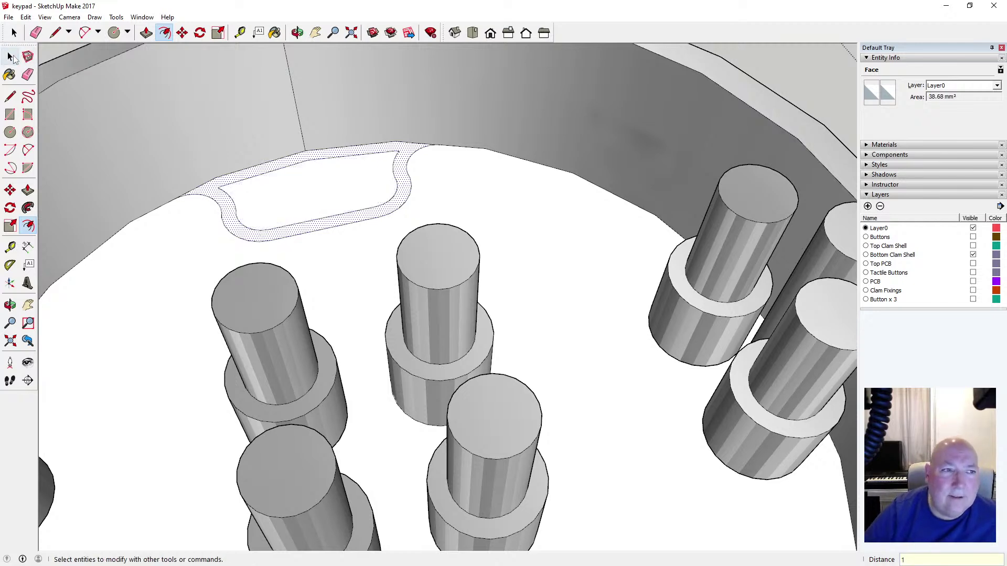
{"action": "scroll", "coordinate": [192, 259], "scroll_direction": "down", "scroll_amount": 2}
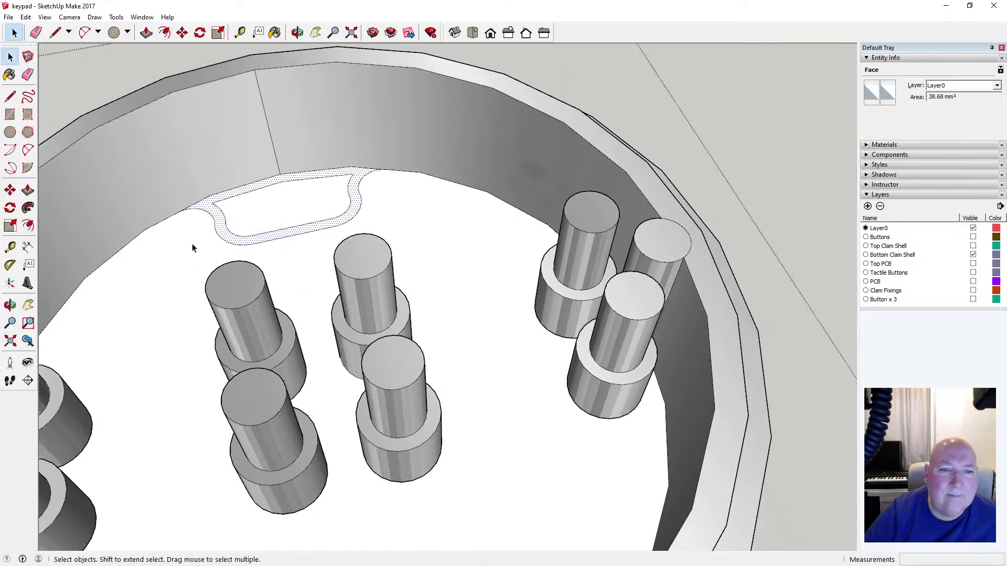
Try to pull up the rim between the outer and offset outlines, and undo the floor face offset
{"action": "key", "text": "p"}
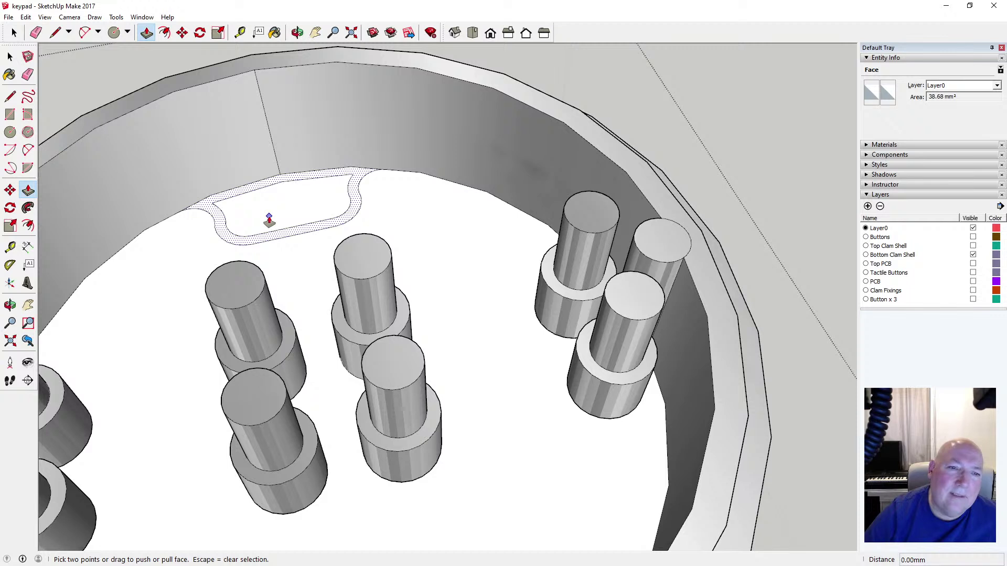
{"action": "left_click", "coordinate": [222, 236]}
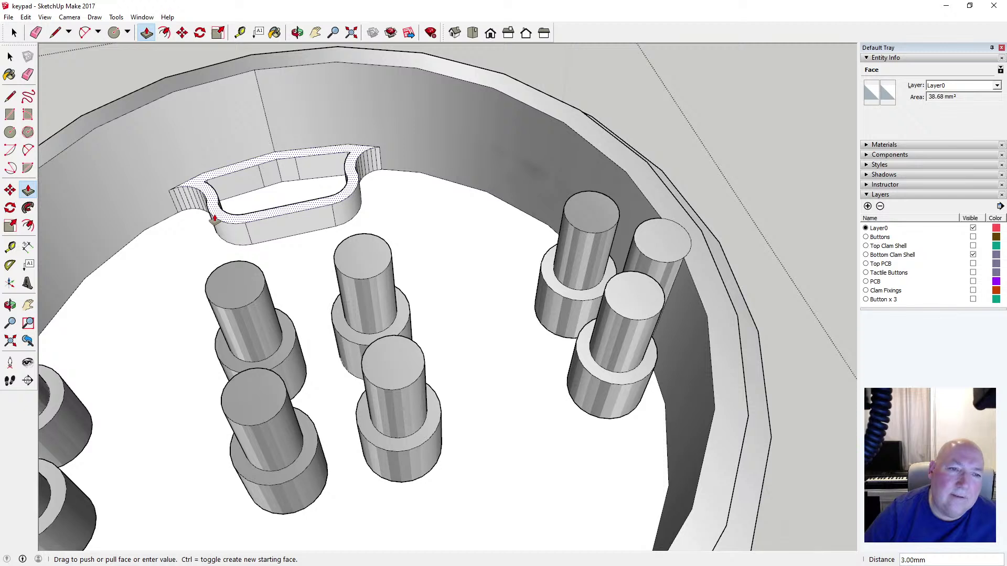
{"action": "key", "text": "Escape"}
{"action": "left_click", "coordinate": [25, 17]}
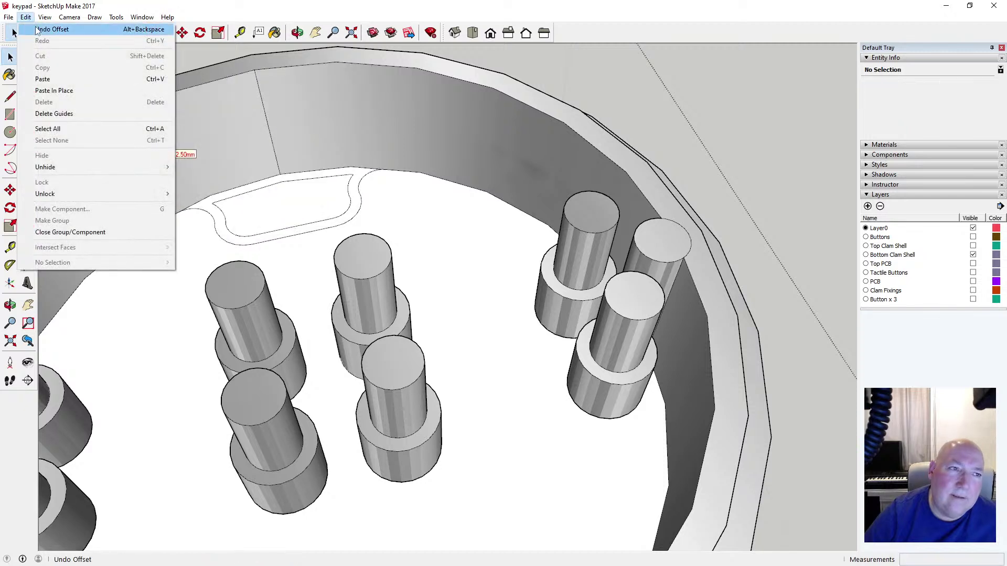
{"action": "left_click", "coordinate": [51, 30]}
Pull the whole support face up 5.5 mm from the shell floor
{"action": "left_click", "coordinate": [146, 33]}
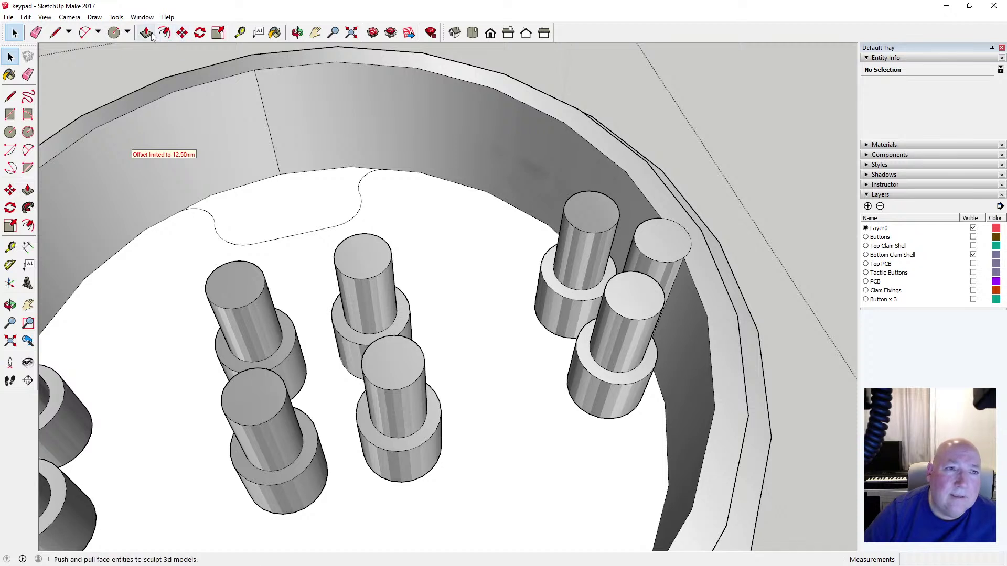
{"action": "left_click", "coordinate": [240, 216]}
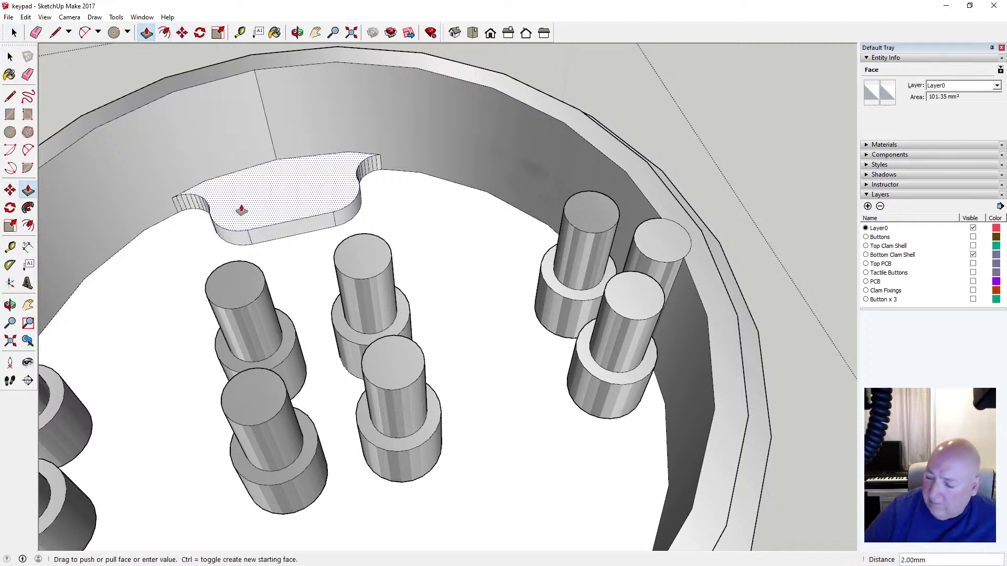
{"action": "type", "text": "5.5"}
{"action": "key", "text": "Return"}
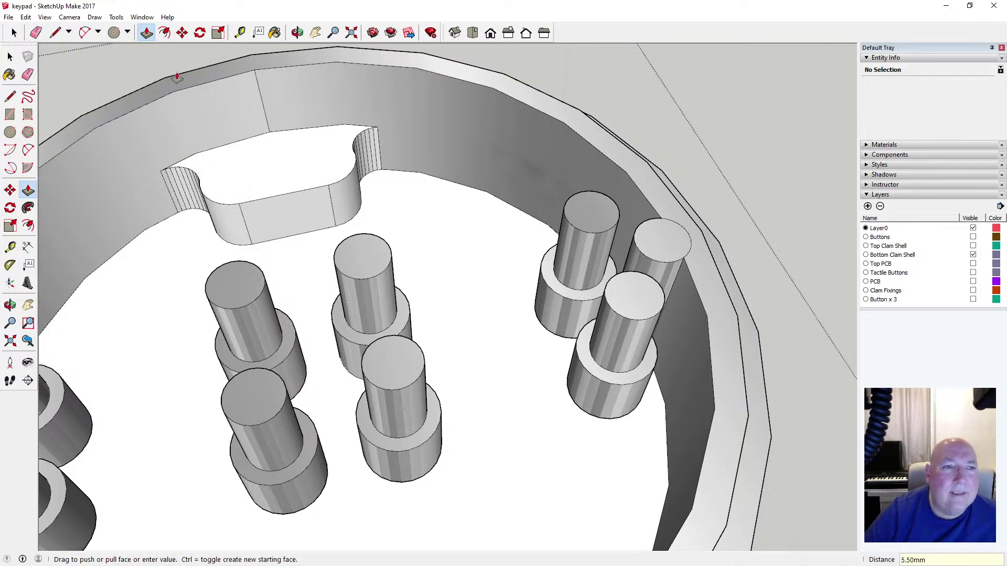
Offset the raised support's top face outline 1 mm inward
{"action": "left_click", "coordinate": [169, 32]}
{"action": "left_click", "coordinate": [252, 201]}
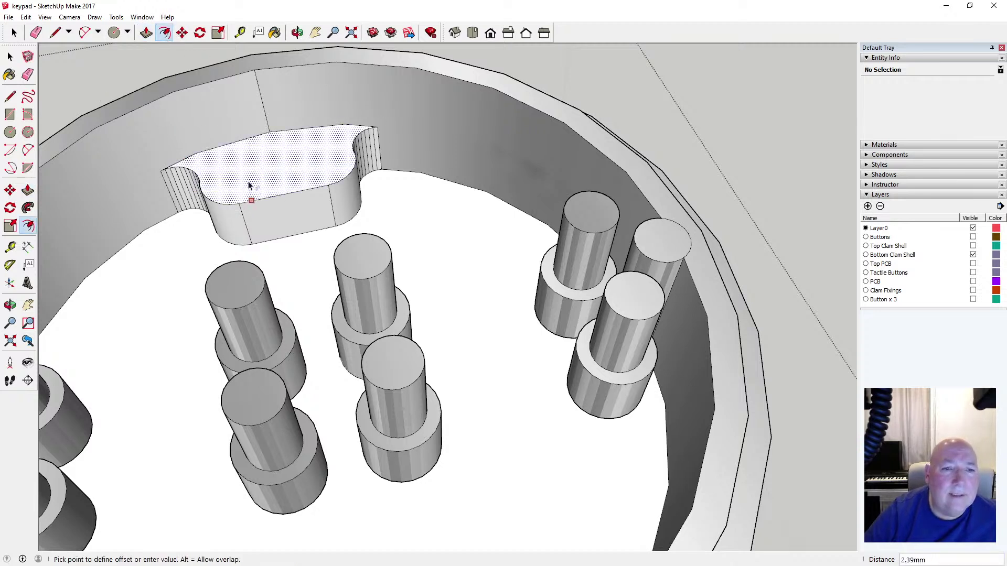
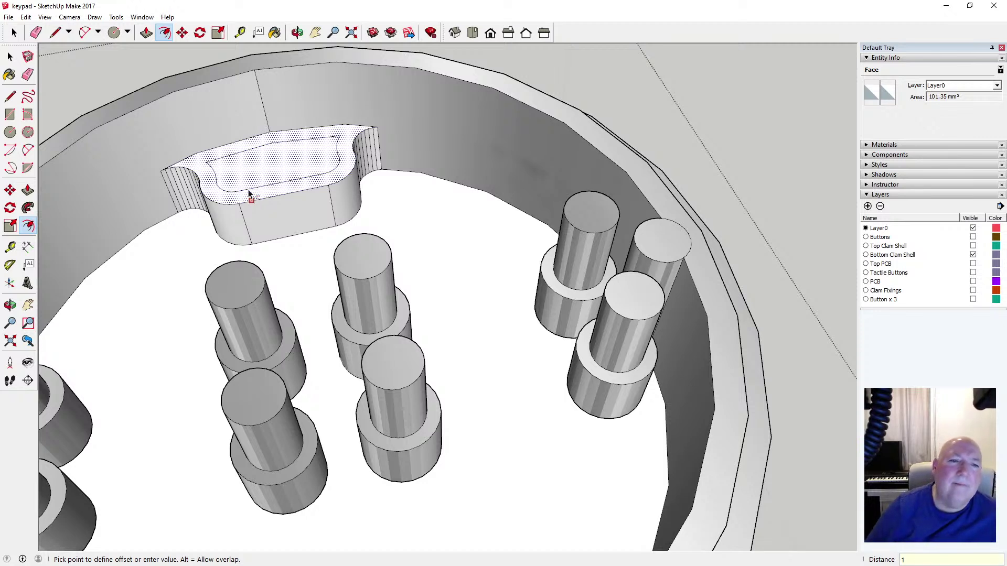
{"action": "key", "text": "Return"}
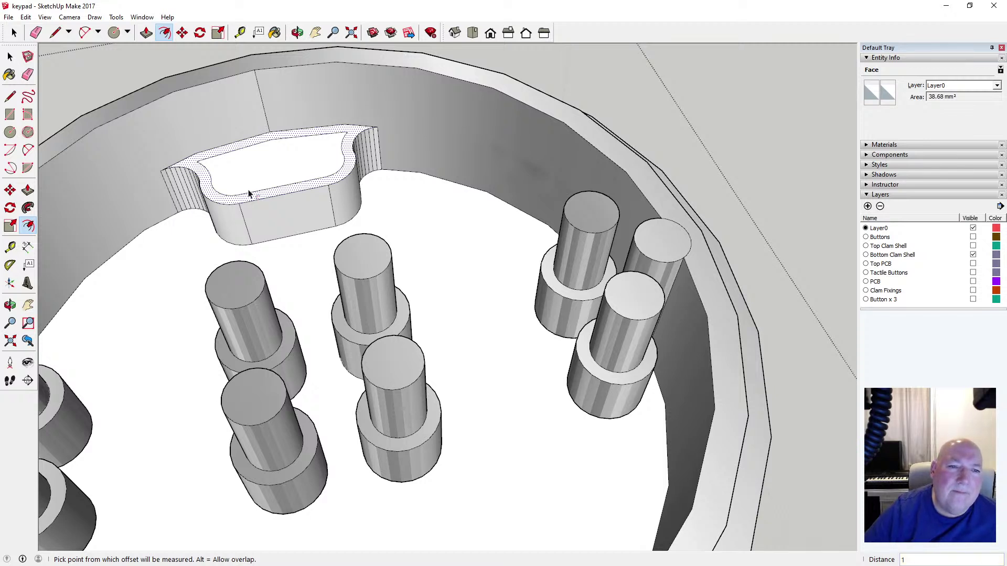
{"action": "key", "text": "Escape"}
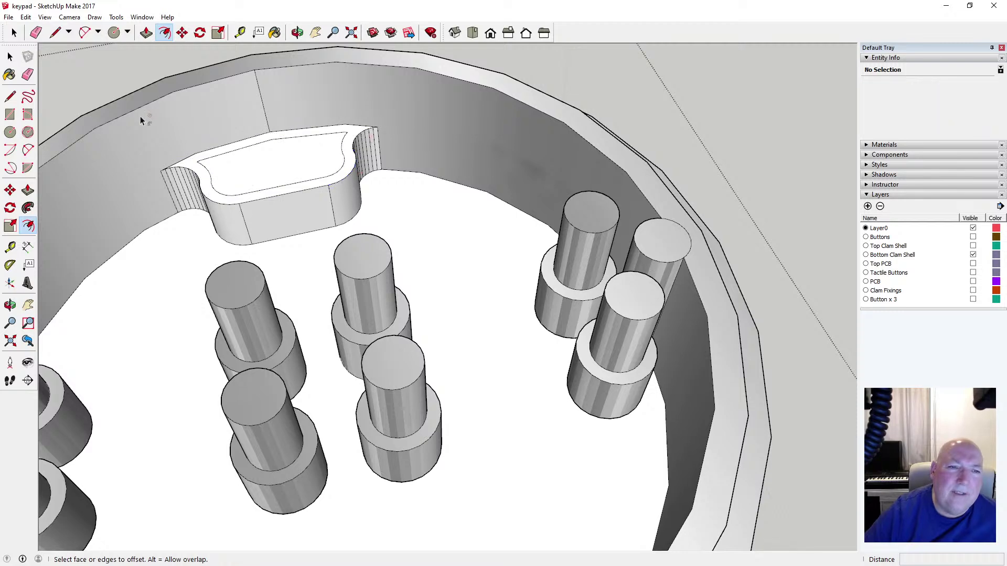
Examine the rebuilt support from a low angle, showing the Button x 3 layer to compare it with the buttons above, and hide that layer again
{"action": "scroll", "coordinate": [204, 132], "scroll_direction": "up", "scroll_amount": 3}
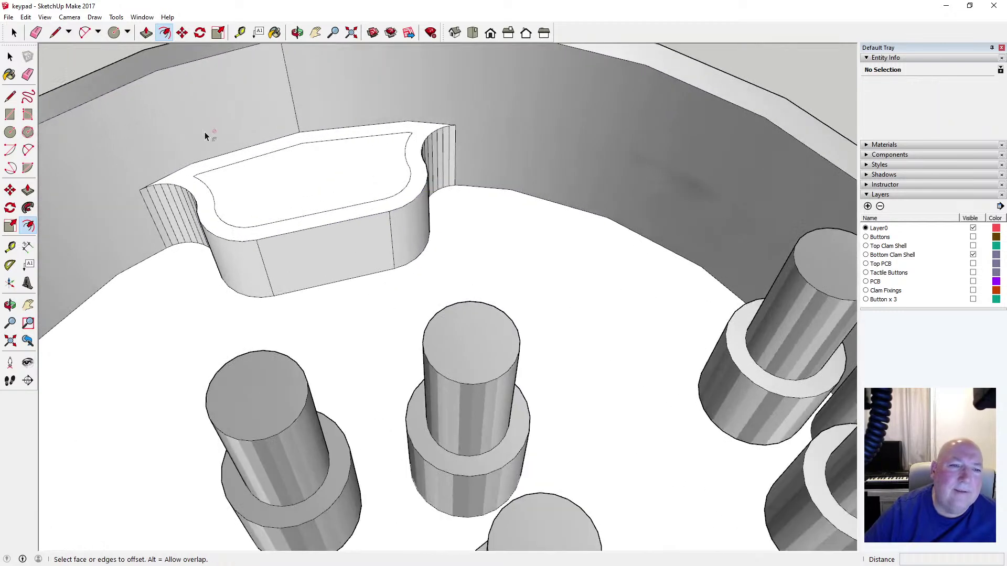
{"action": "scroll", "coordinate": [298, 68], "scroll_direction": "down", "scroll_amount": 1}
{"action": "left_click", "coordinate": [297, 33]}
{"action": "left_click_drag", "start_coordinate": [292, 158], "coordinate": [266, 271]}
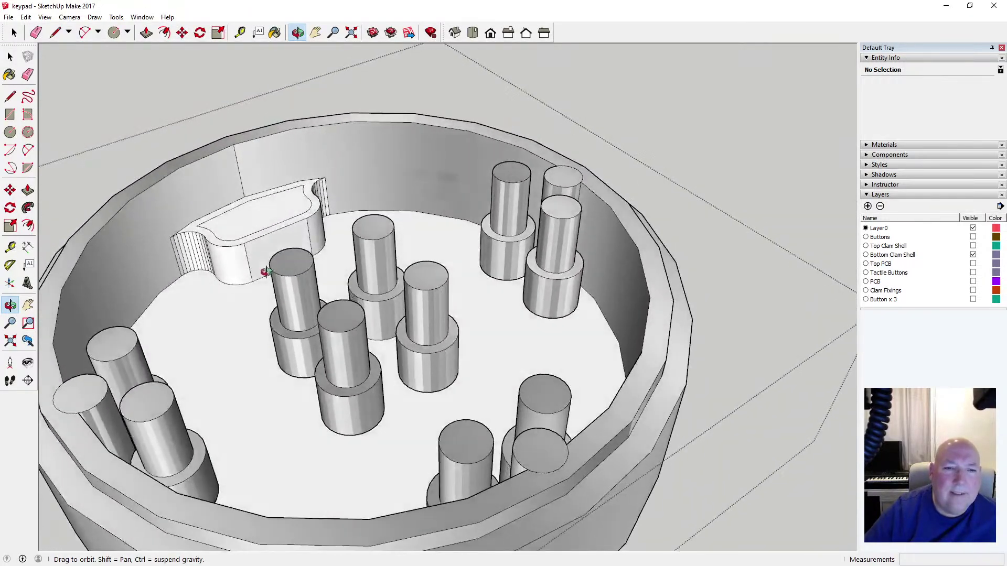
{"action": "left_click", "coordinate": [973, 237]}
{"action": "left_click", "coordinate": [973, 237]}
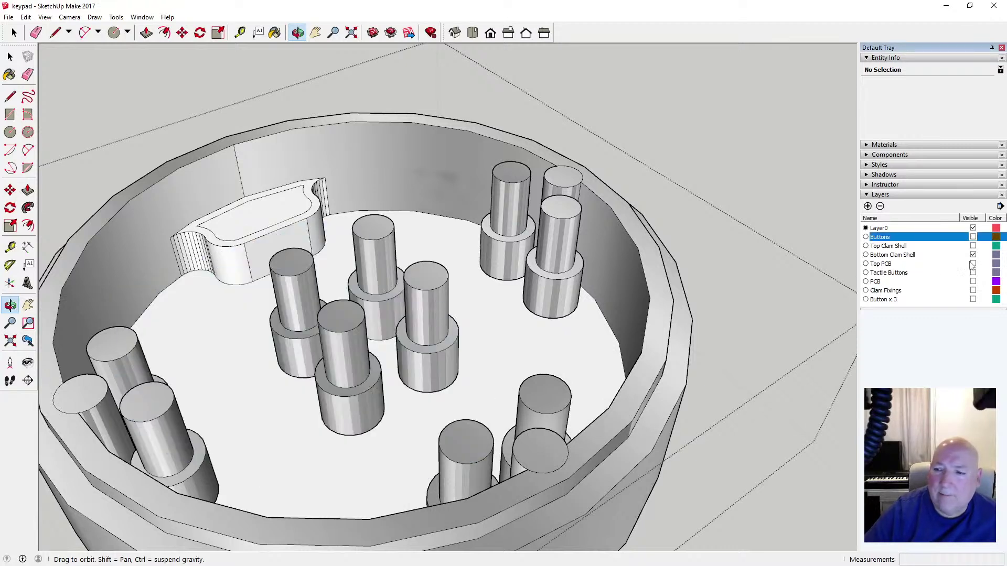
{"action": "left_click", "coordinate": [973, 300]}
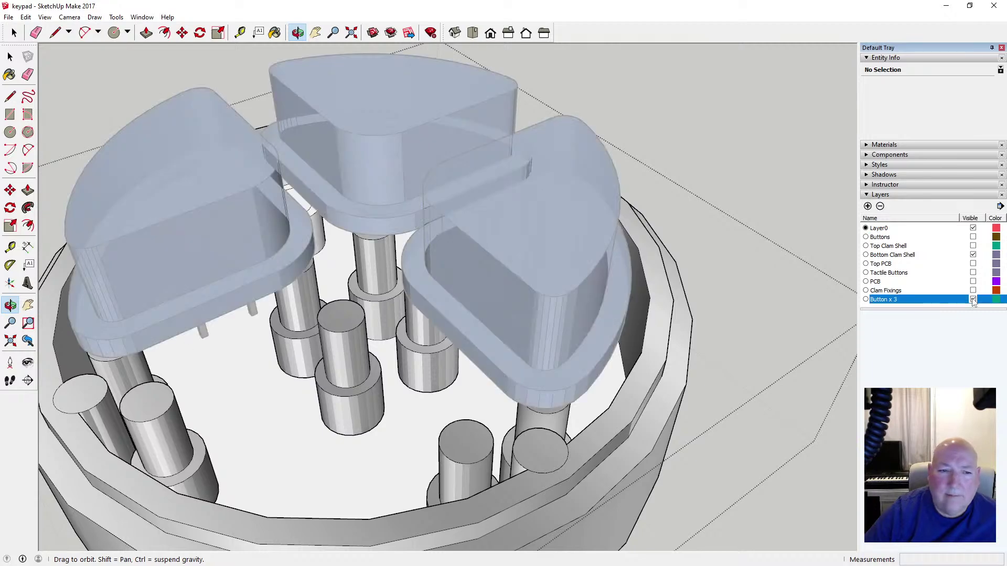
{"action": "left_click_drag", "start_coordinate": [272, 307], "coordinate": [321, 438]}
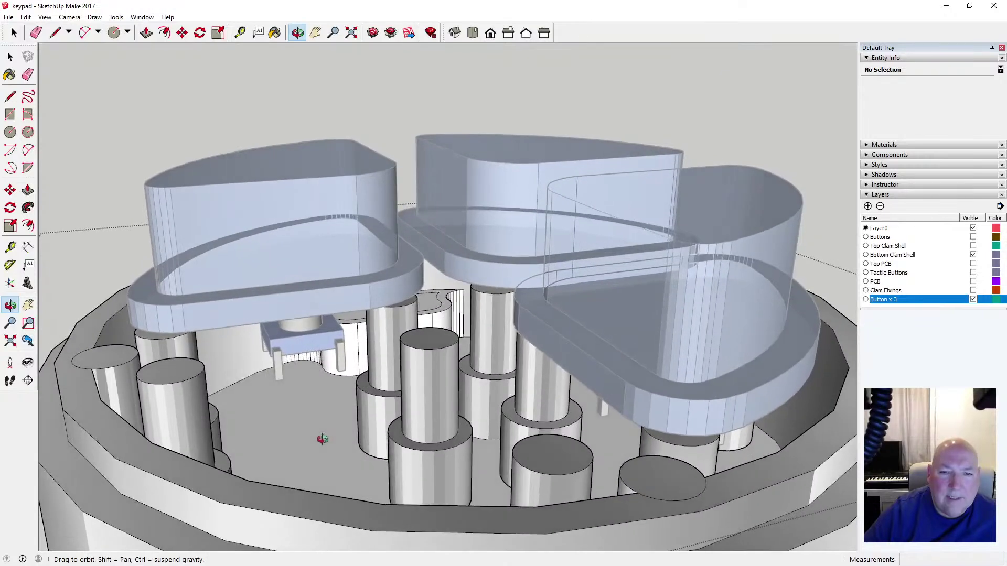
{"action": "left_click", "coordinate": [973, 299]}
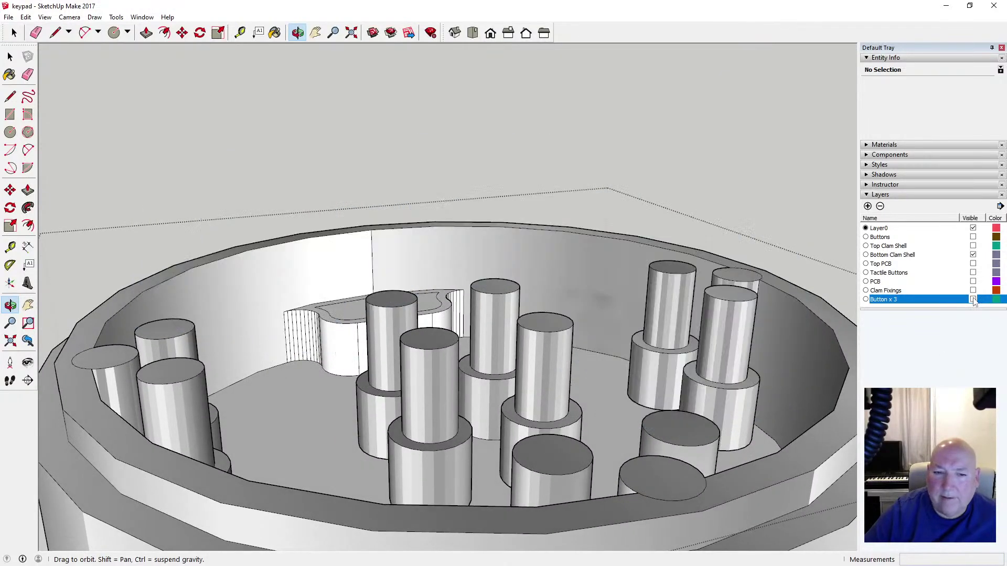
Examine the rebuilt wall support and its inset top outline from above, both close up and alongside the surrounding button posts
{"action": "left_click_drag", "start_coordinate": [568, 311], "coordinate": [389, 386]}
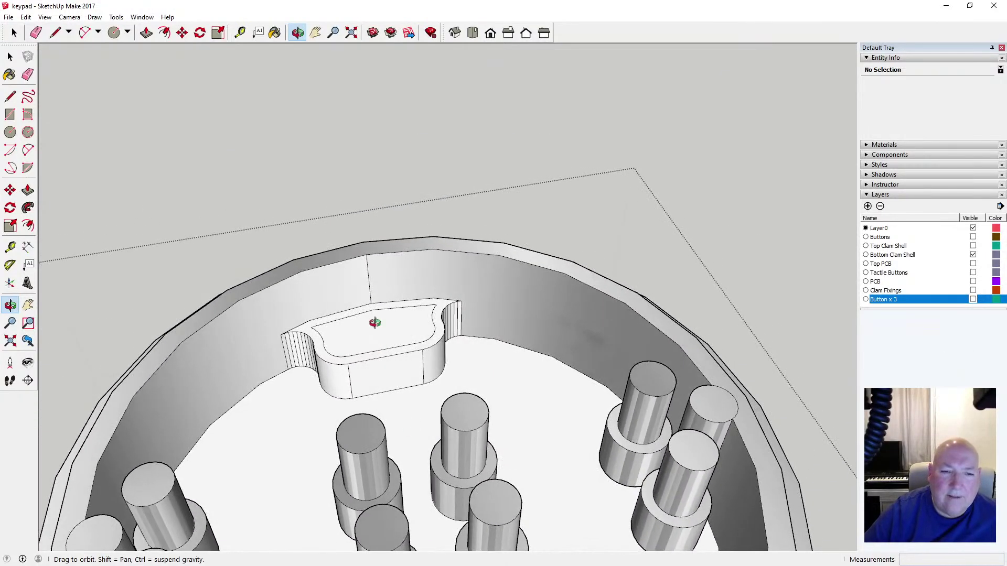
{"action": "scroll", "coordinate": [375, 323], "scroll_direction": "up", "scroll_amount": 3}
{"action": "scroll", "coordinate": [375, 323], "scroll_direction": "up", "scroll_amount": 2}
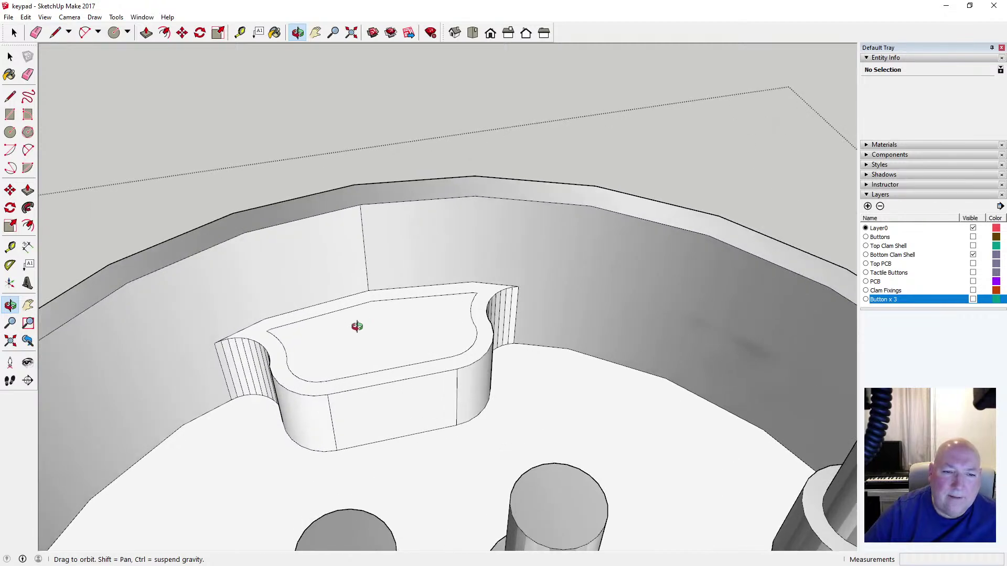
{"action": "scroll", "coordinate": [356, 326], "scroll_direction": "up", "scroll_amount": 3}
{"action": "scroll", "coordinate": [356, 326], "scroll_direction": "down", "scroll_amount": 2}
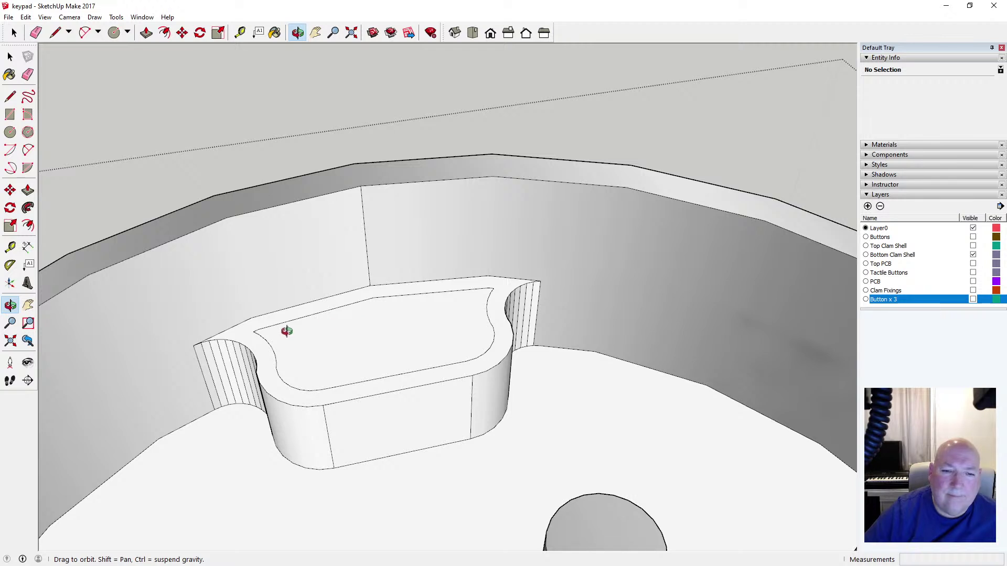
{"action": "scroll", "coordinate": [288, 329], "scroll_direction": "down", "scroll_amount": 5}
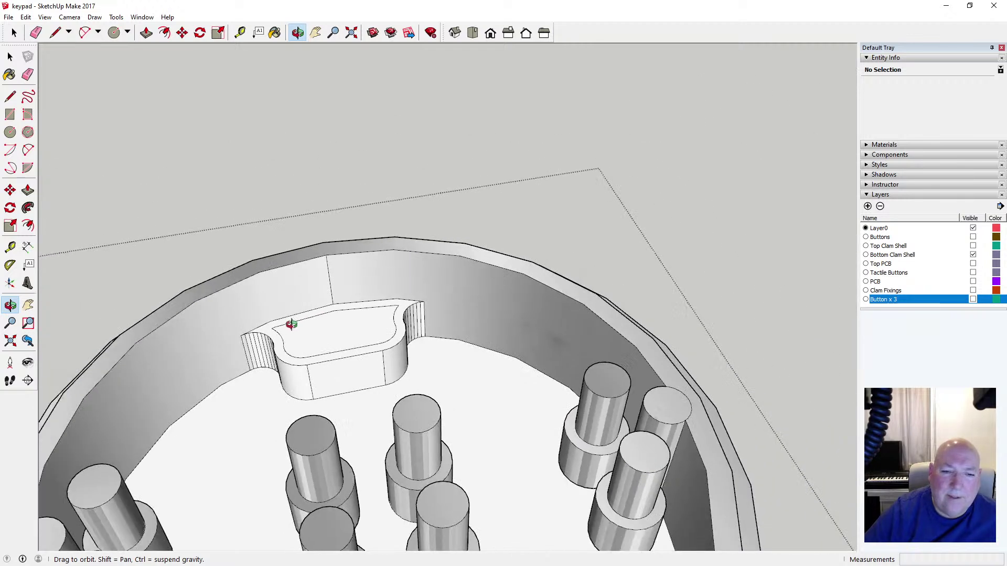
{"action": "scroll", "coordinate": [292, 324], "scroll_direction": "down", "scroll_amount": 2}
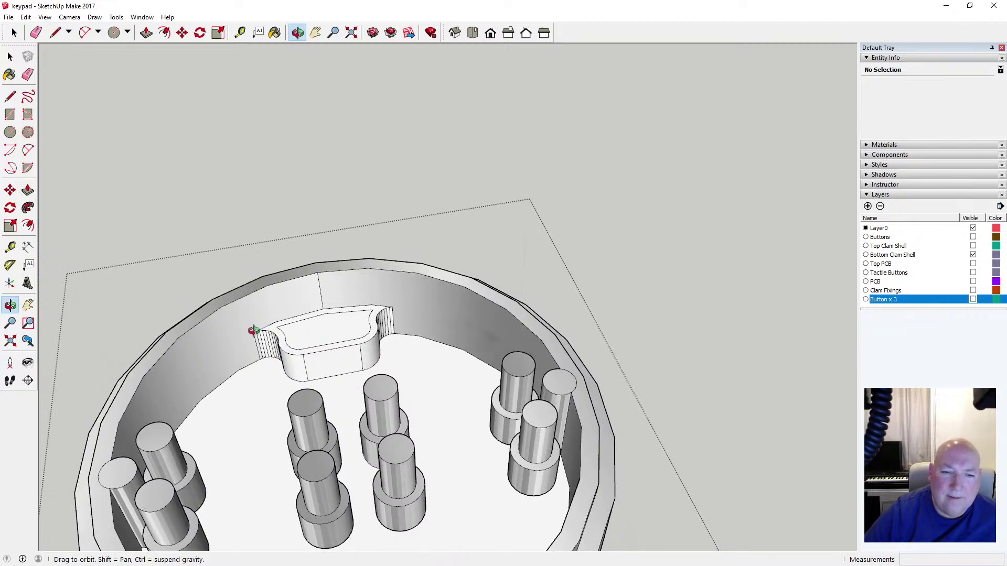
{"action": "scroll", "coordinate": [303, 352], "scroll_direction": "up", "scroll_amount": 5}
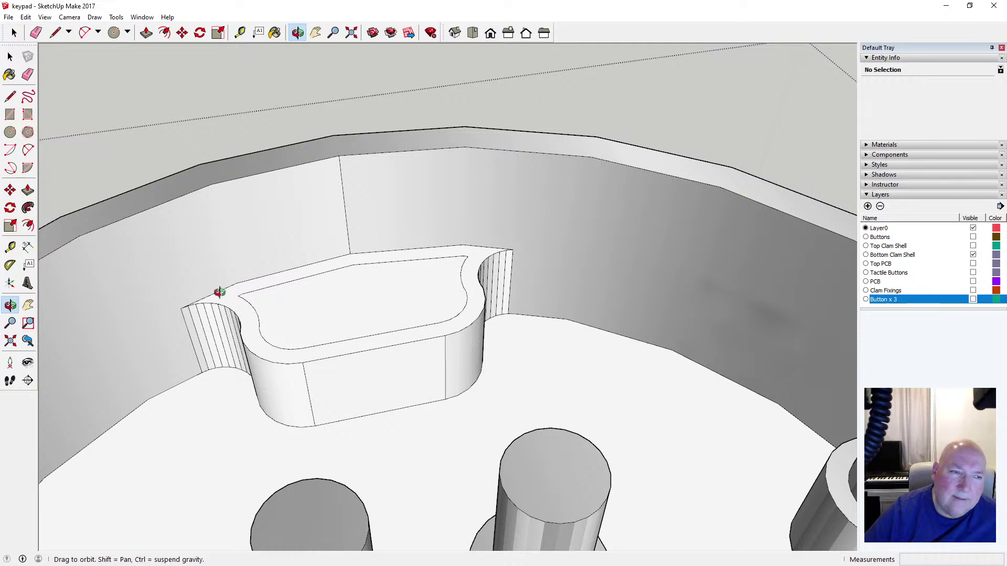
{"action": "key", "text": "l"}
{"action": "scroll", "coordinate": [259, 276], "scroll_direction": "up", "scroll_amount": 2}
{"action": "scroll", "coordinate": [258, 277], "scroll_direction": "up", "scroll_amount": 1}
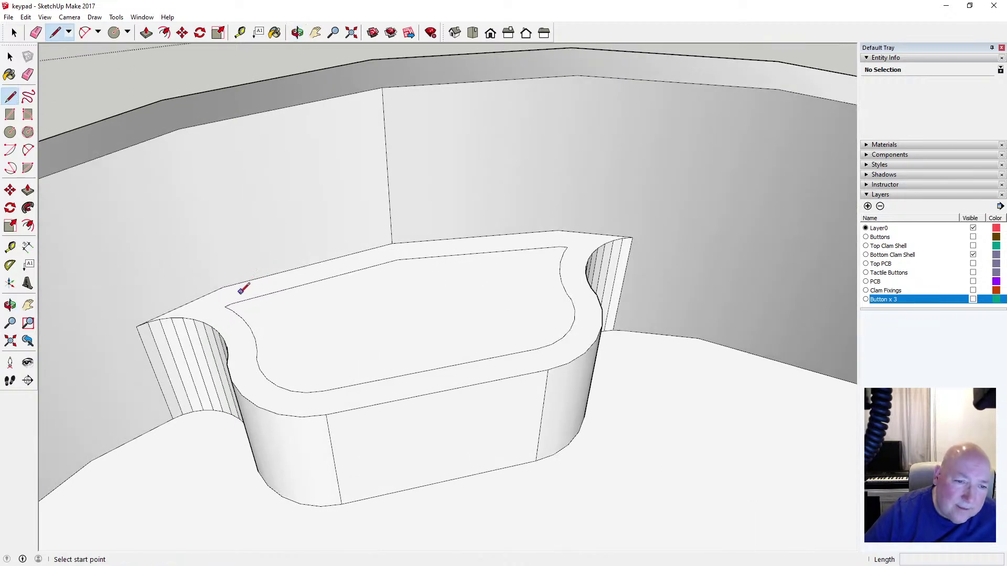
{"action": "left_click", "coordinate": [225, 306]}
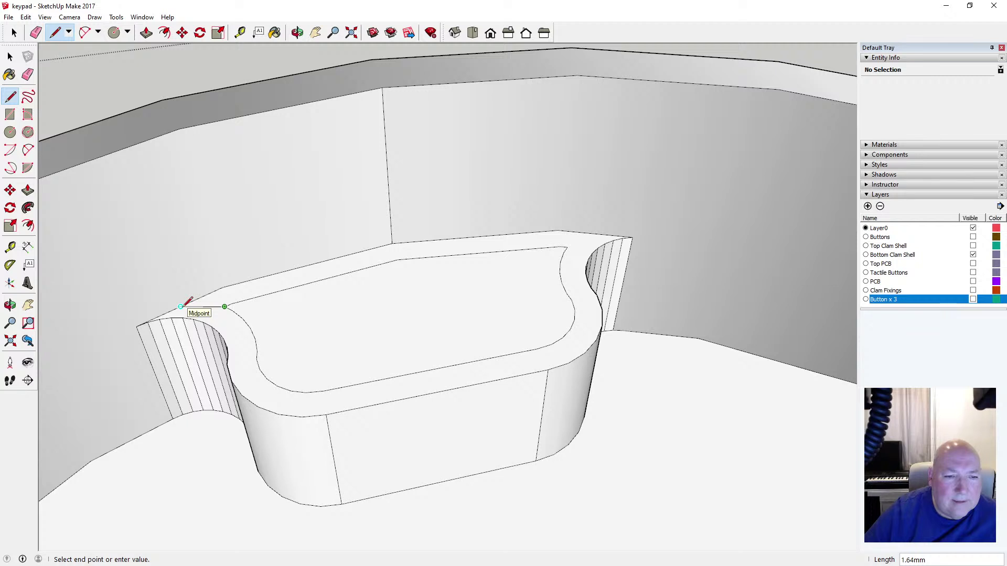
{"action": "left_click", "coordinate": [28, 150]}
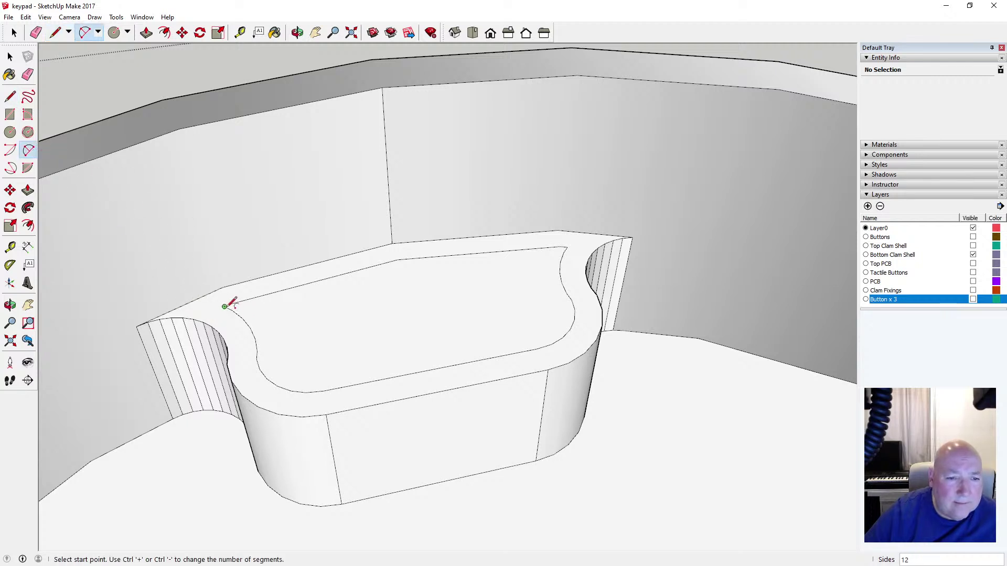
{"action": "left_click", "coordinate": [224, 307]}
{"action": "left_click", "coordinate": [180, 306]}
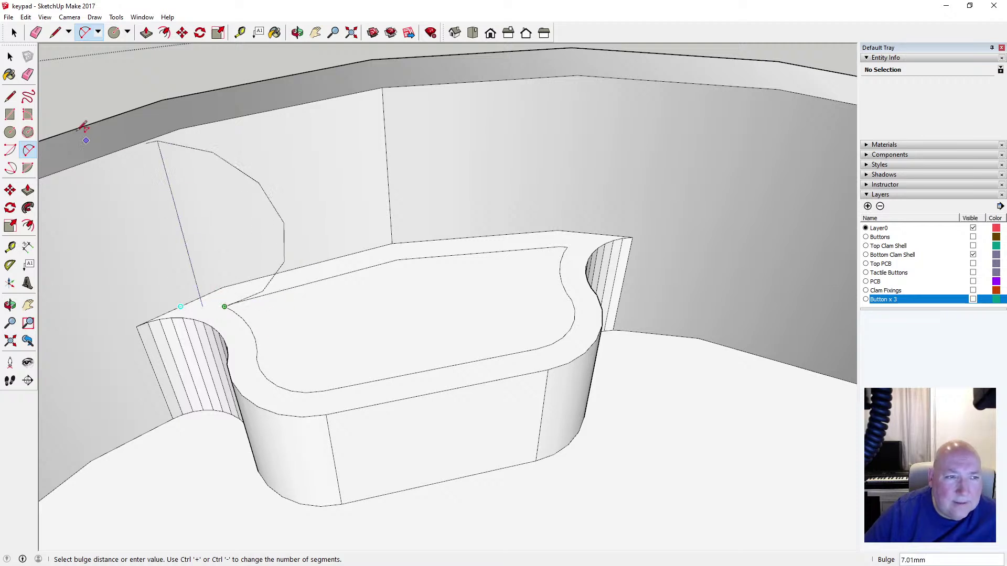
{"action": "key", "text": "space"}
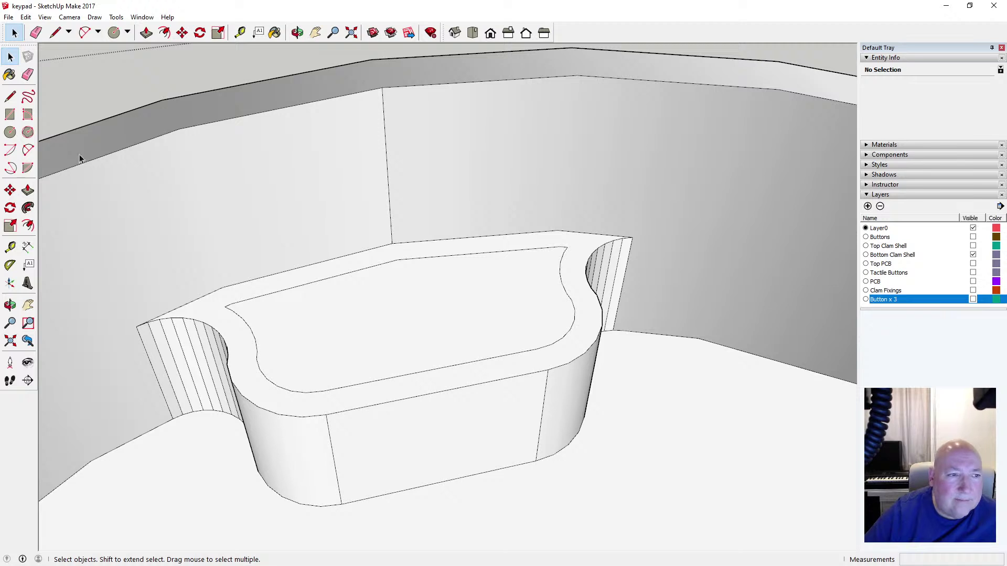
{"action": "left_click", "coordinate": [32, 151]}
{"action": "scroll", "coordinate": [251, 307], "scroll_direction": "up", "scroll_amount": 2}
{"action": "scroll", "coordinate": [254, 305], "scroll_direction": "up", "scroll_amount": 1}
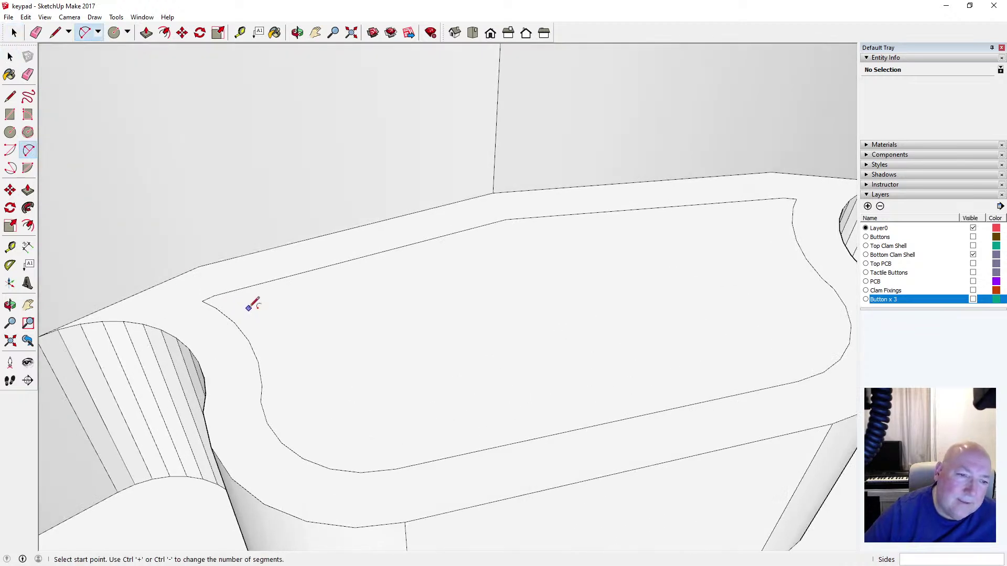
{"action": "left_click", "coordinate": [236, 322]}
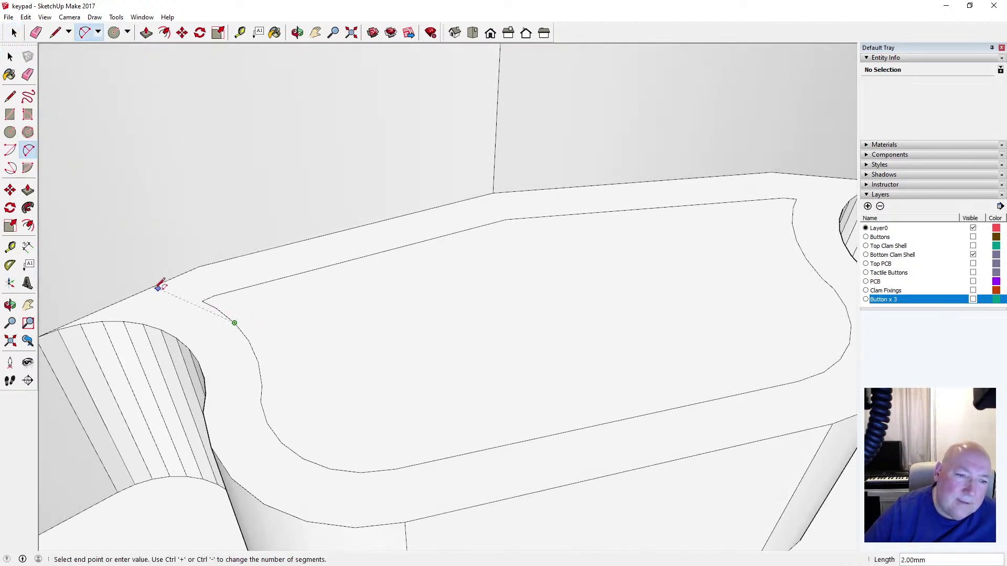
{"action": "left_click", "coordinate": [123, 299]}
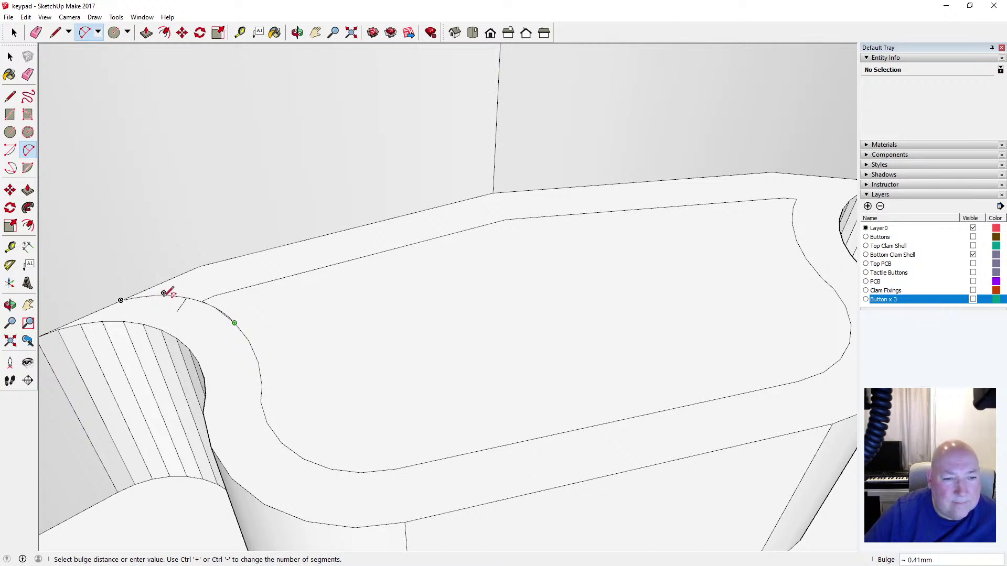
{"action": "left_click", "coordinate": [10, 57]}
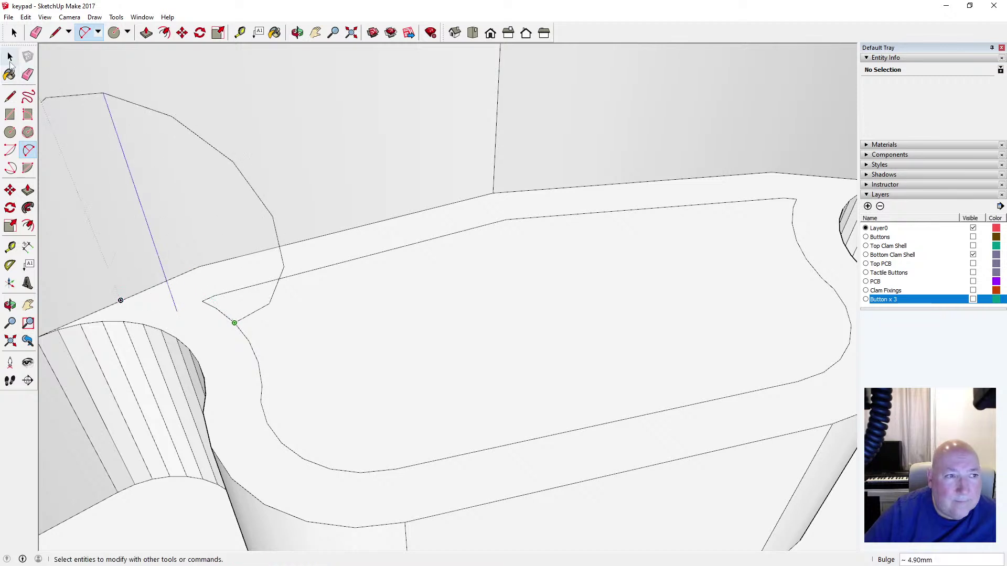
{"action": "scroll", "coordinate": [282, 294], "scroll_direction": "down", "scroll_amount": 4}
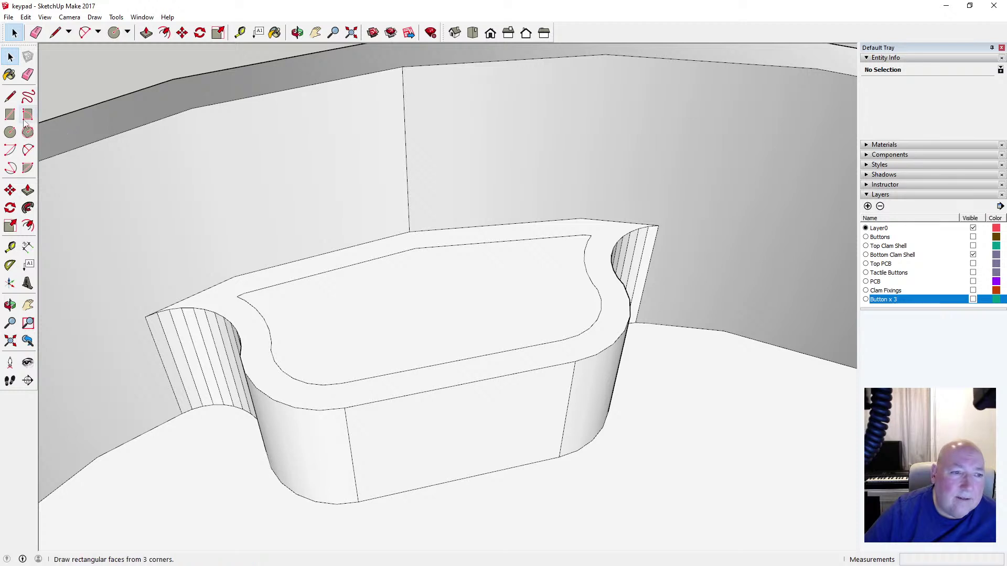
{"action": "left_click", "coordinate": [9, 96]}
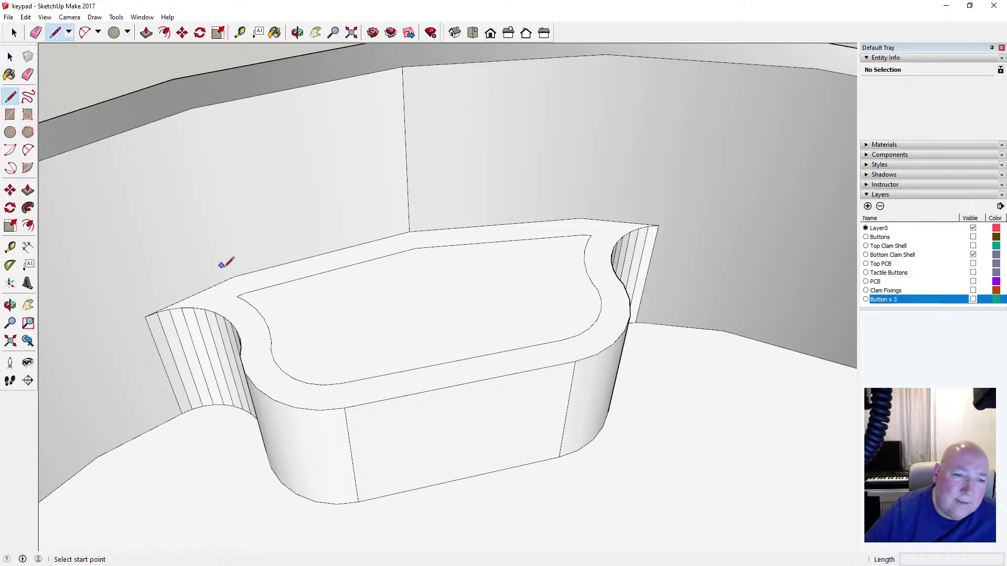
{"action": "left_click", "coordinate": [236, 295]}
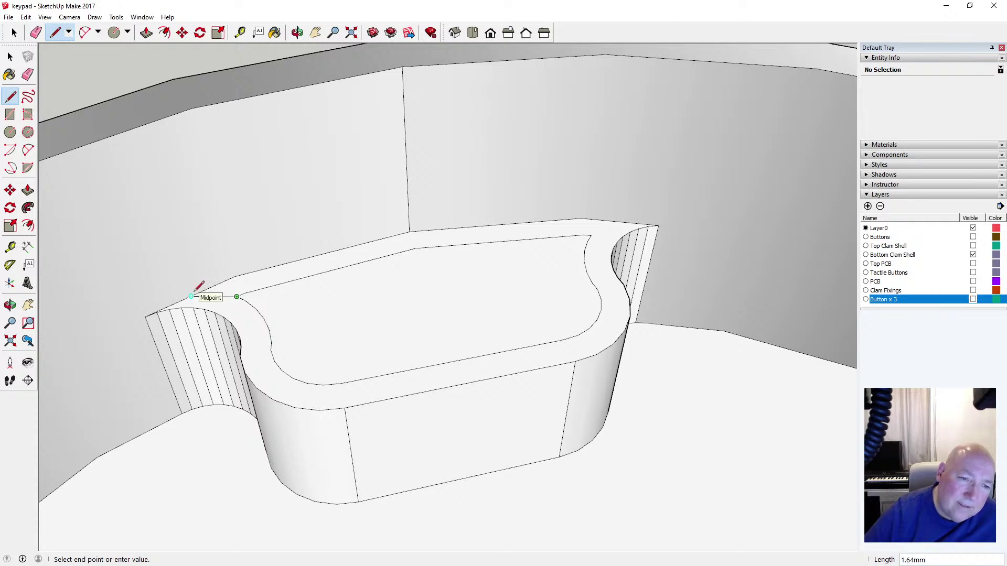
{"action": "scroll", "coordinate": [191, 296], "scroll_direction": "up", "scroll_amount": 3}
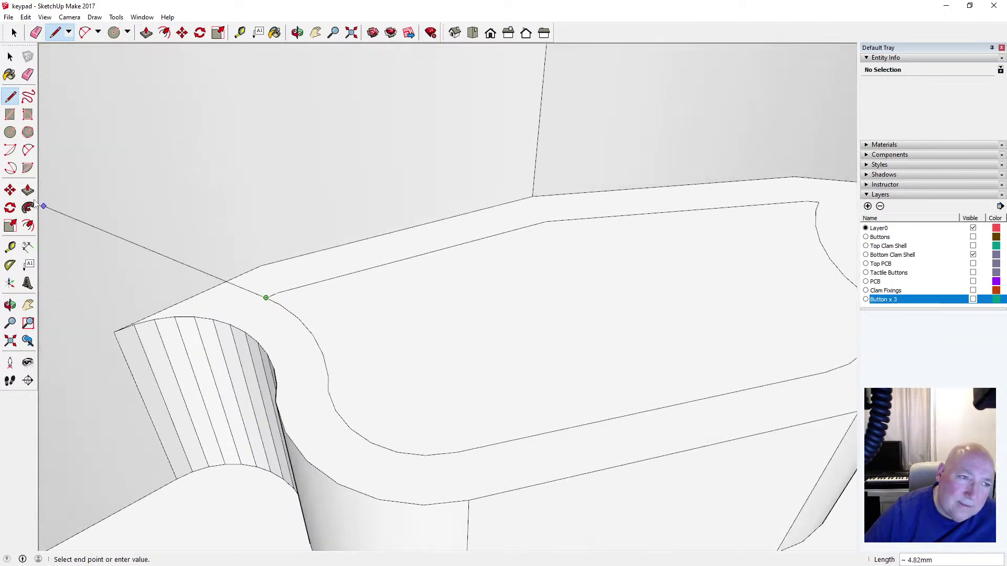
{"action": "left_click", "coordinate": [27, 150]}
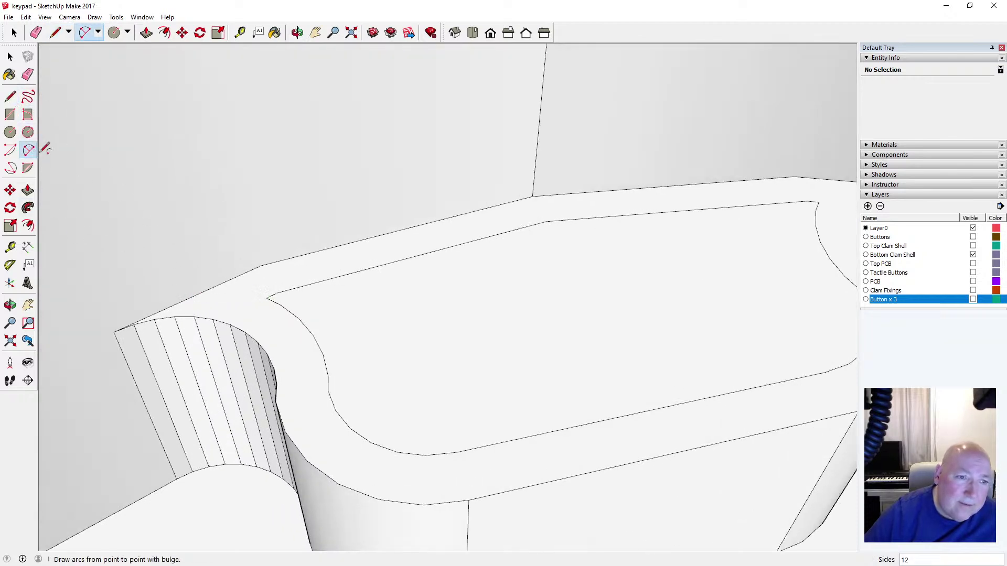
{"action": "left_click", "coordinate": [113, 332]}
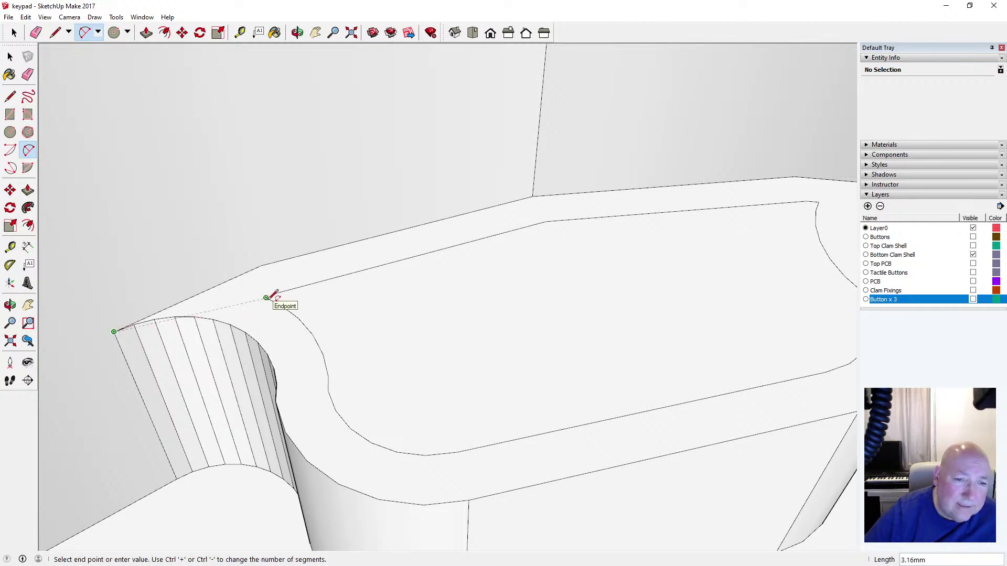
{"action": "left_click", "coordinate": [266, 298]}
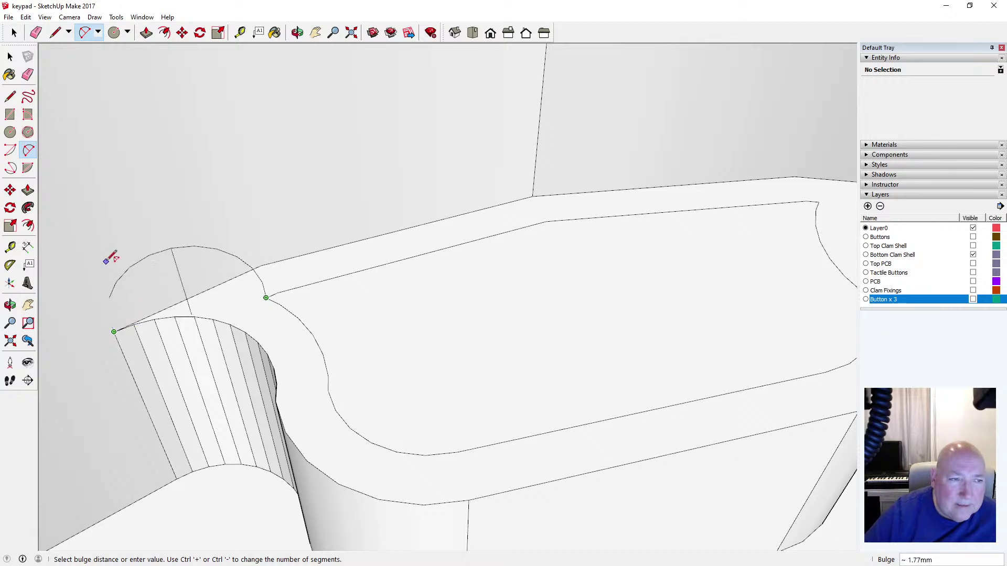
{"action": "left_click", "coordinate": [10, 56]}
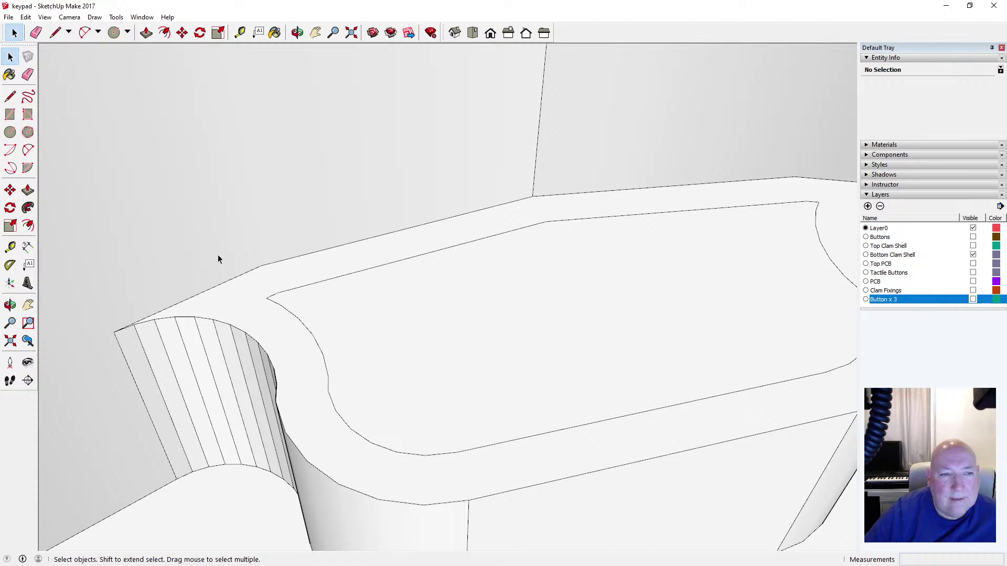
{"action": "key", "text": "a"}
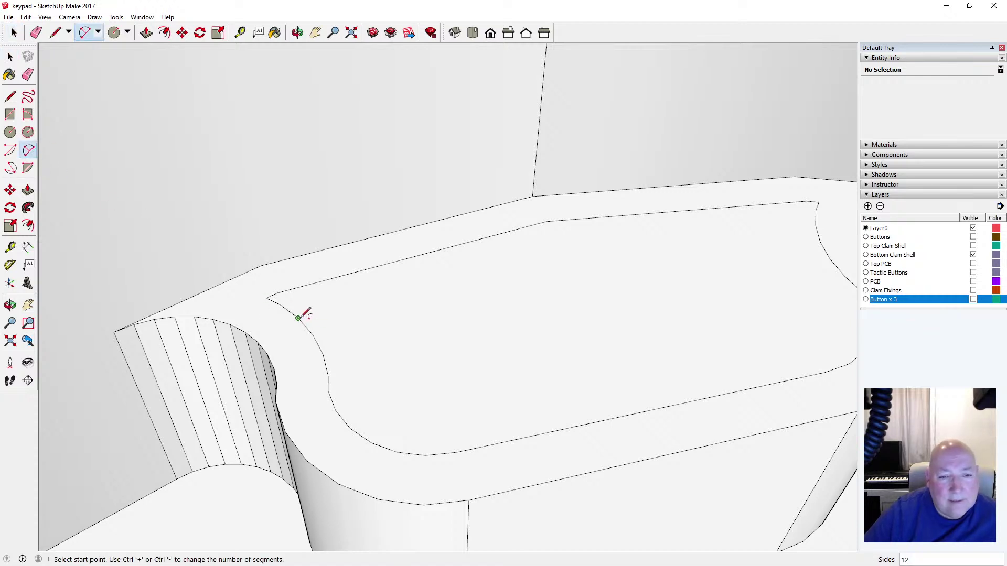
{"action": "left_click", "coordinate": [265, 297]}
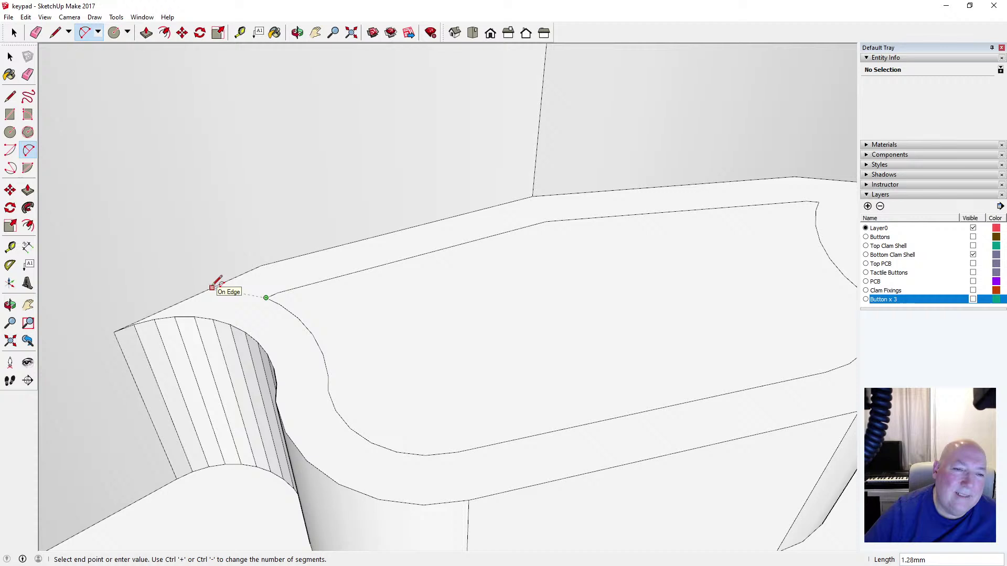
{"action": "left_click", "coordinate": [10, 56]}
Measure the gap between the inset outline's curved end and the support's outer curve on the top face
{"action": "left_click", "coordinate": [239, 33]}
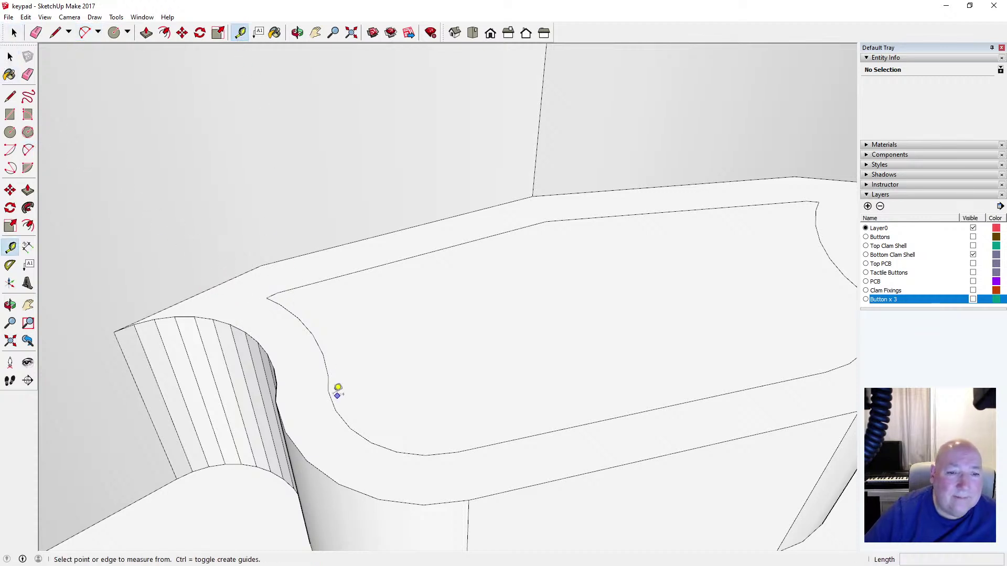
{"action": "left_click", "coordinate": [279, 305]}
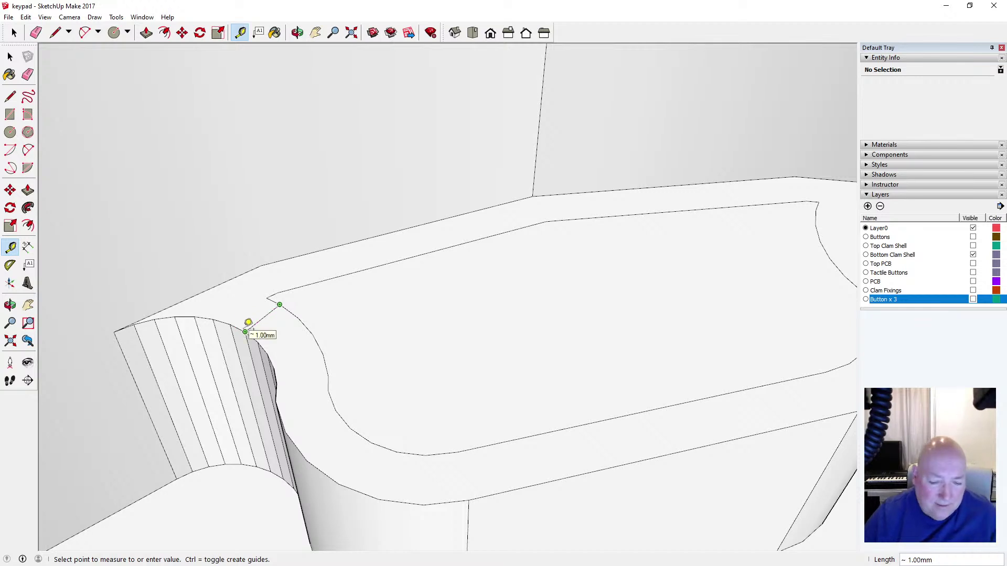
{"action": "left_click", "coordinate": [245, 332]}
Mark a point 1 mm from the support's end corner along the wall edge and start a two-point arc there
{"action": "left_click", "coordinate": [115, 331]}
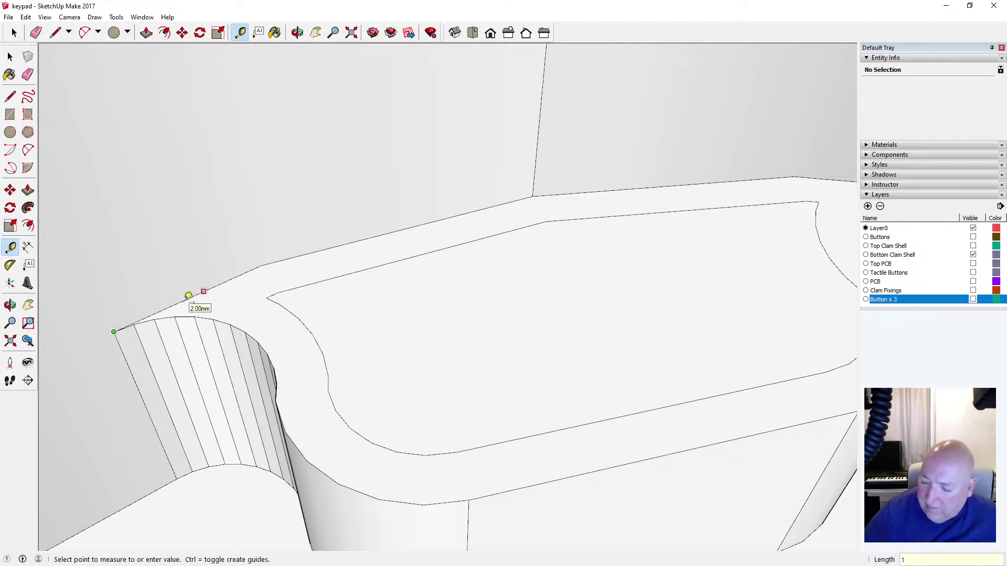
{"action": "left_click", "coordinate": [27, 150]}
{"action": "left_click", "coordinate": [159, 311]}
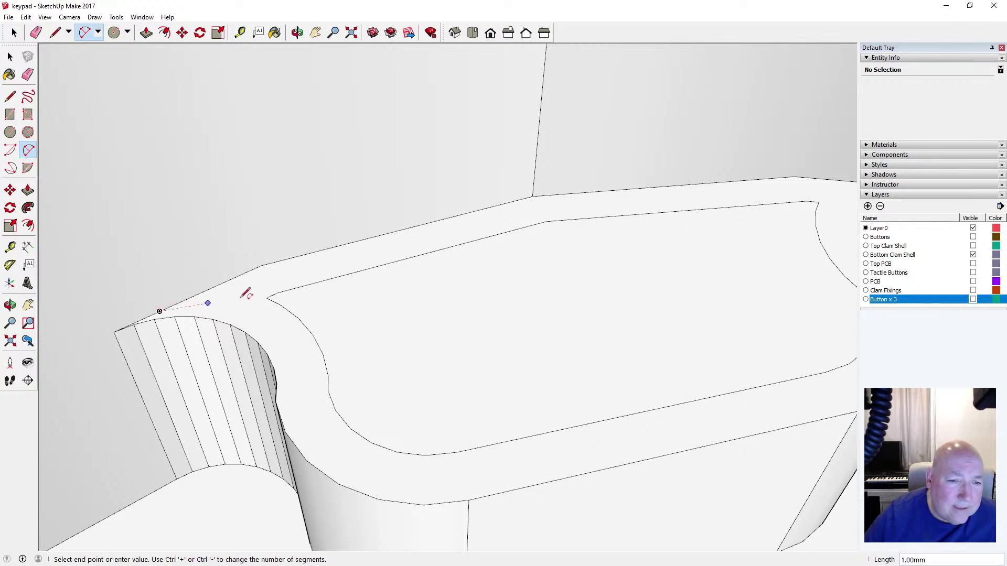
{"action": "left_click", "coordinate": [264, 296]}
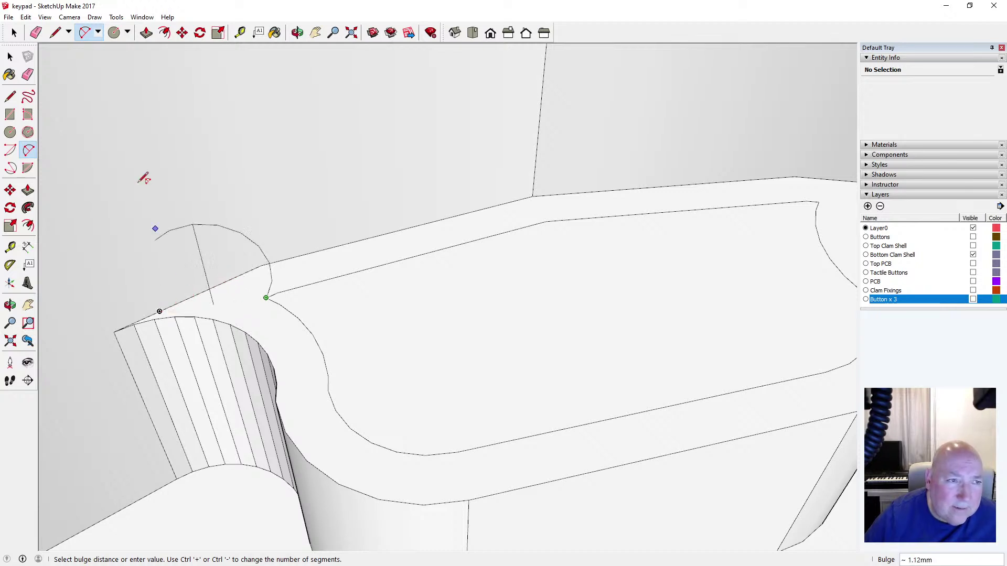
{"action": "left_click", "coordinate": [25, 17]}
{"action": "left_click", "coordinate": [36, 30]}
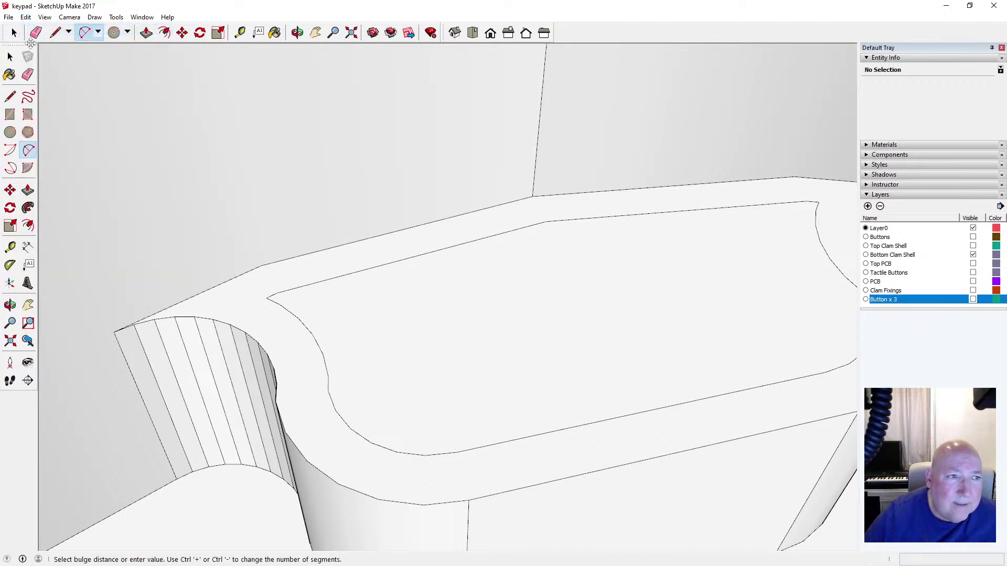
{"action": "key", "text": "space"}
{"action": "left_click", "coordinate": [239, 33]}
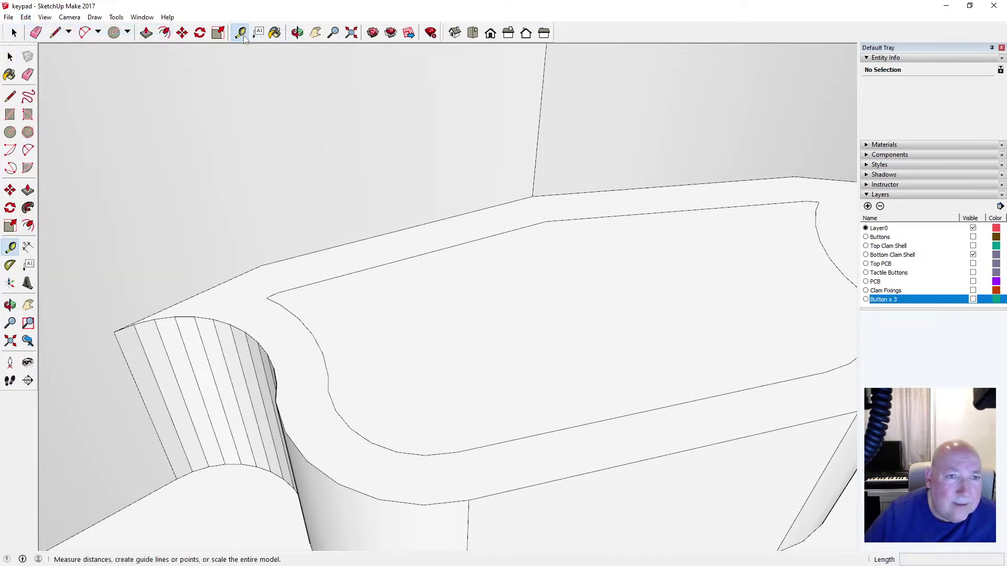
{"action": "left_click", "coordinate": [179, 310]}
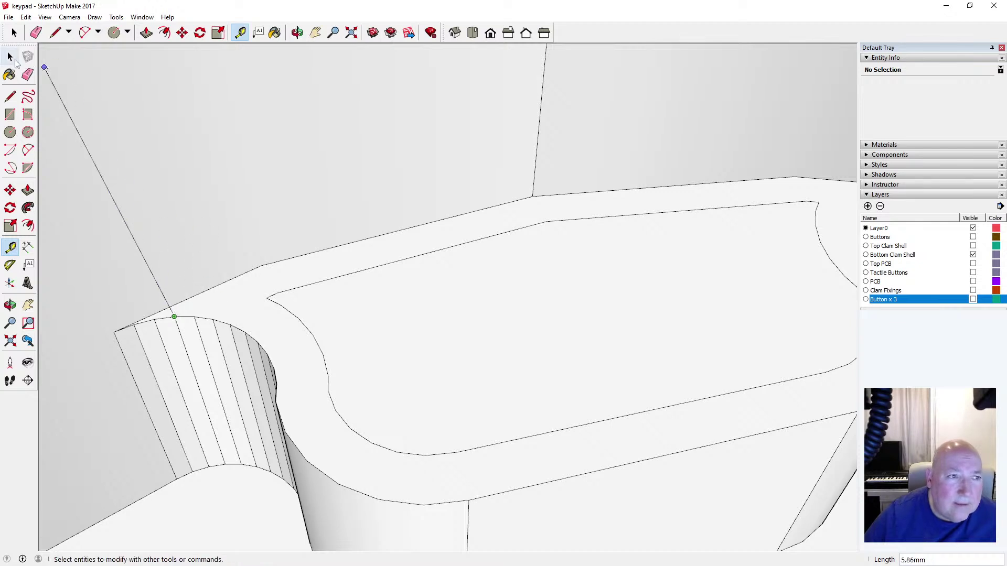
{"action": "left_click", "coordinate": [12, 58]}
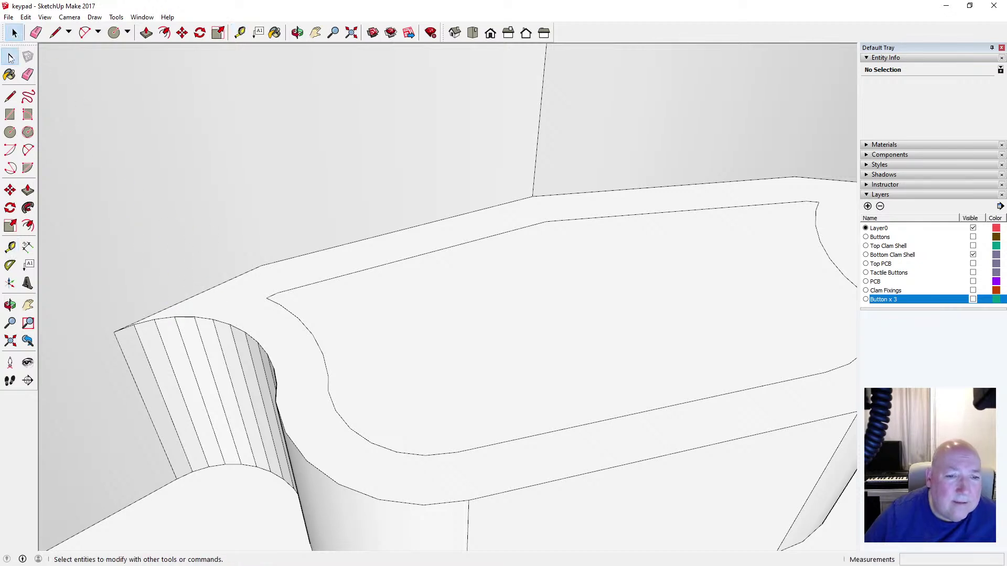
{"action": "left_click", "coordinate": [164, 33]}
{"action": "left_click", "coordinate": [201, 314]}
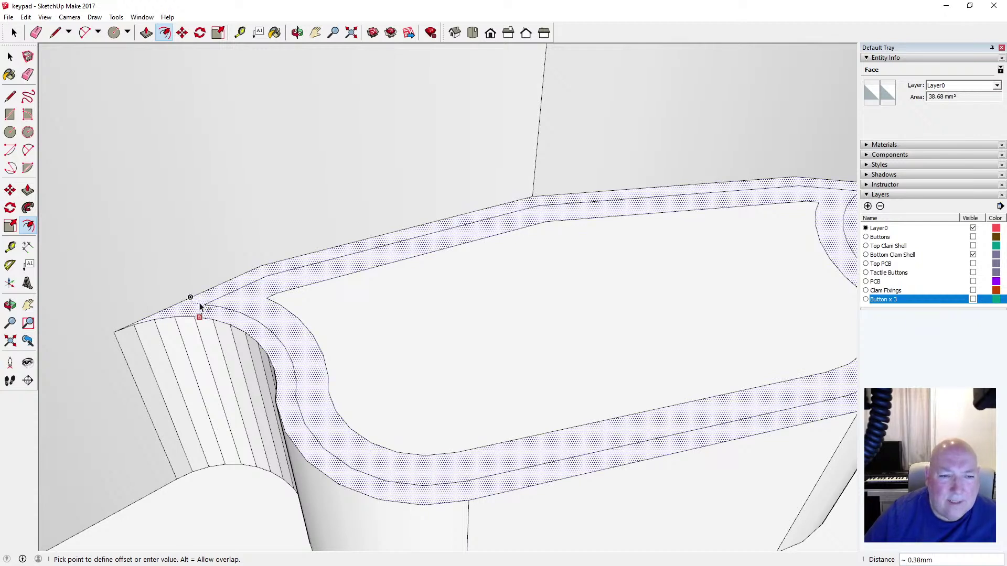
{"action": "key", "text": "space"}
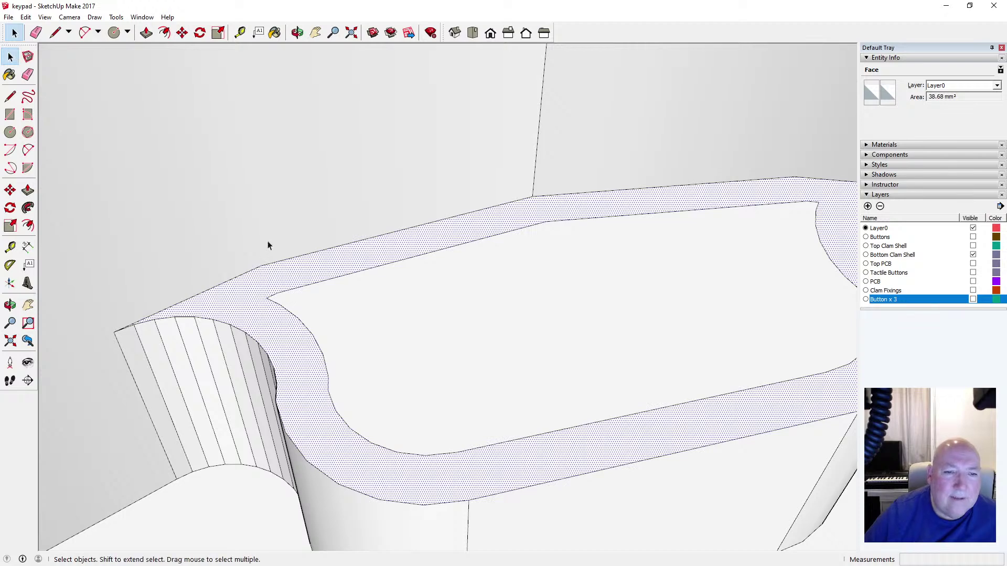
Delete the two long rear edges of the inset outline on the raised block's upper face
{"action": "left_click", "coordinate": [236, 237]}
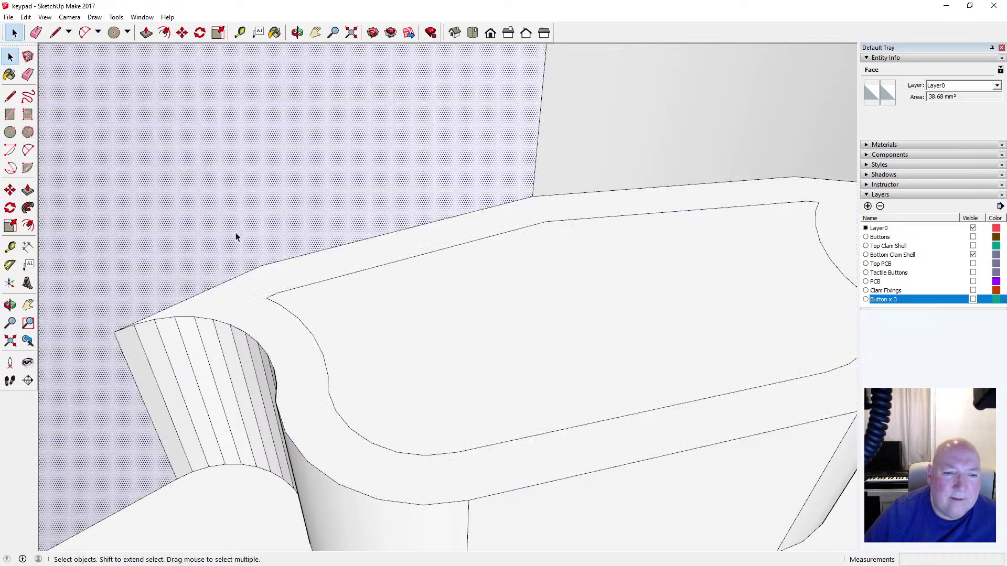
{"action": "left_click", "coordinate": [319, 286]}
{"action": "scroll", "coordinate": [233, 307], "scroll_direction": "down", "scroll_amount": 2}
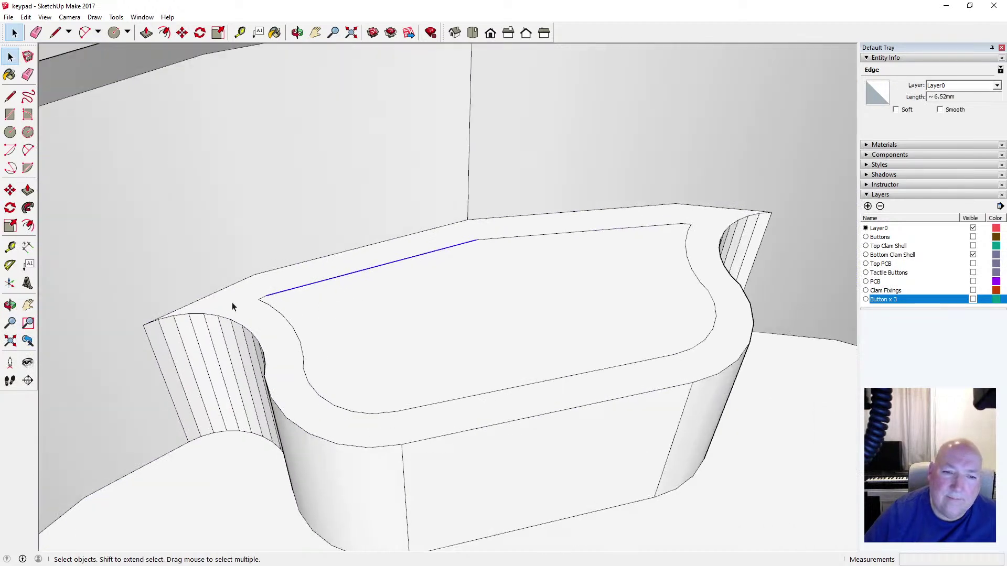
{"action": "key", "text": "Delete"}
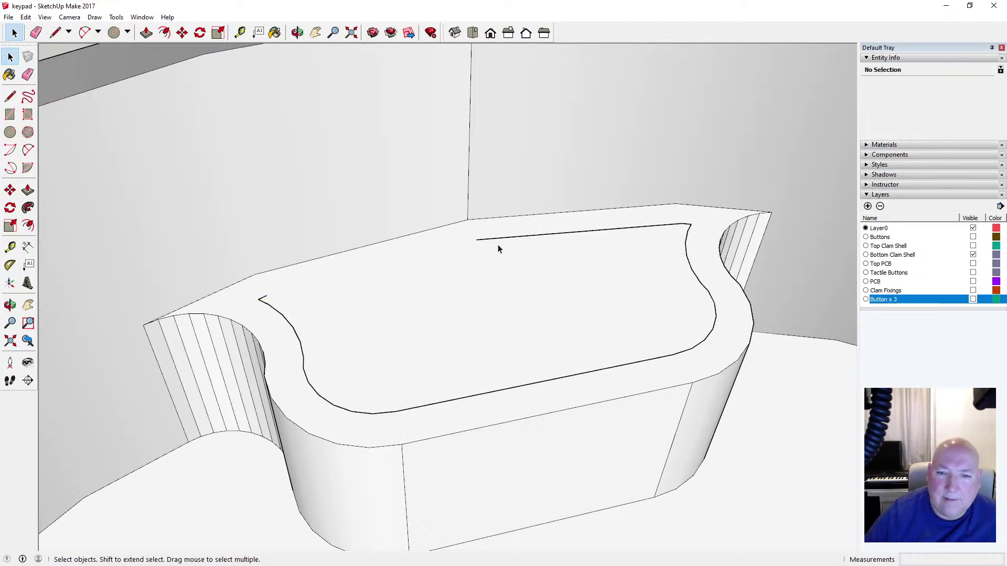
{"action": "left_click", "coordinate": [496, 245]}
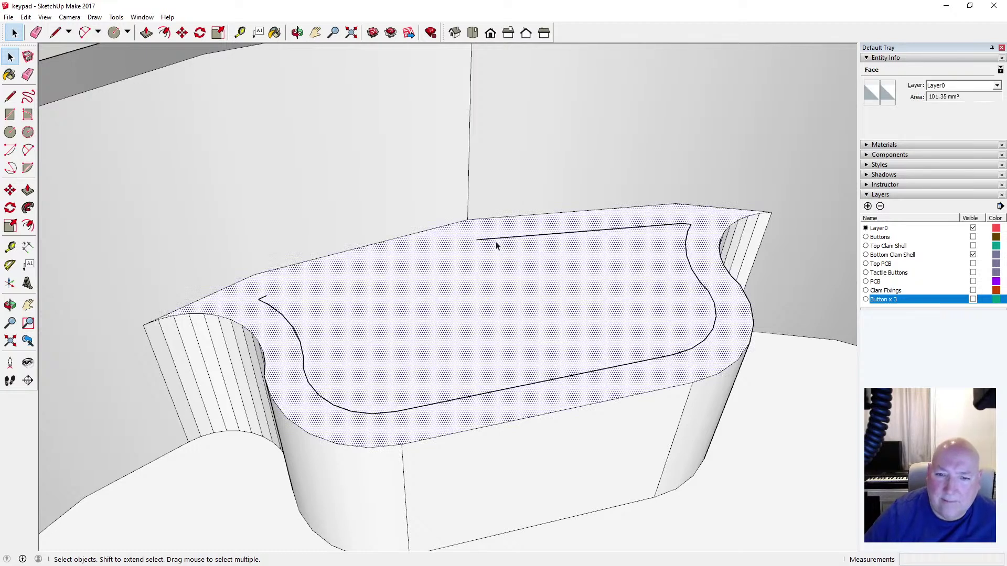
{"action": "left_click", "coordinate": [500, 238]}
{"action": "key", "text": "Delete"}
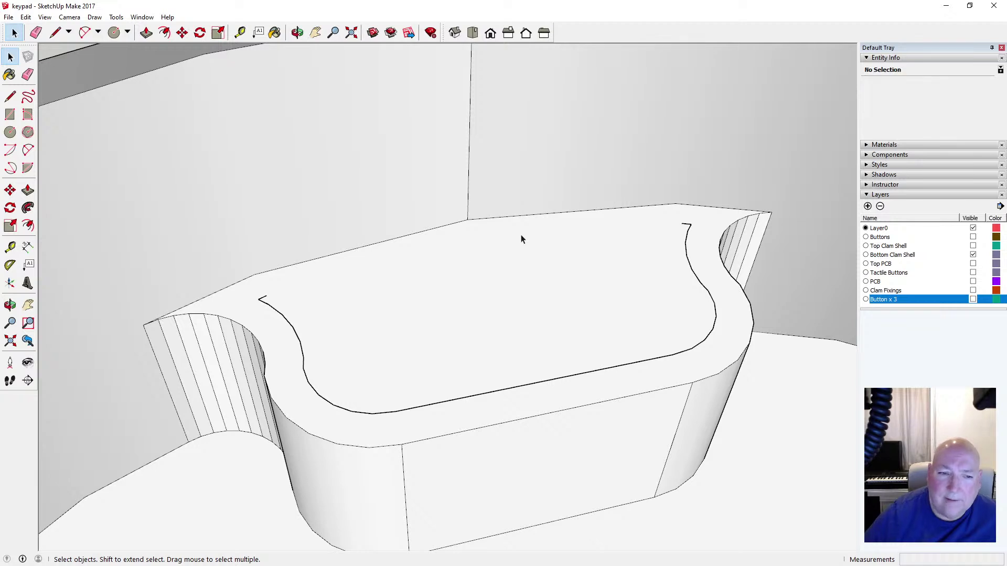
Delete the short leftover edges at both rear ends of the inset outline, leaving only the curved front line
{"action": "left_click", "coordinate": [264, 299]}
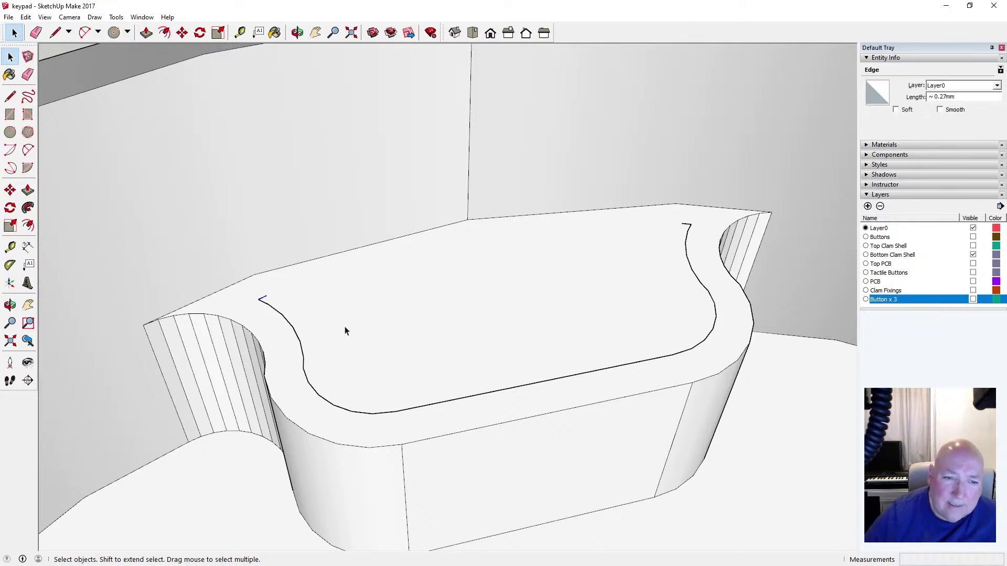
{"action": "key", "text": "Delete"}
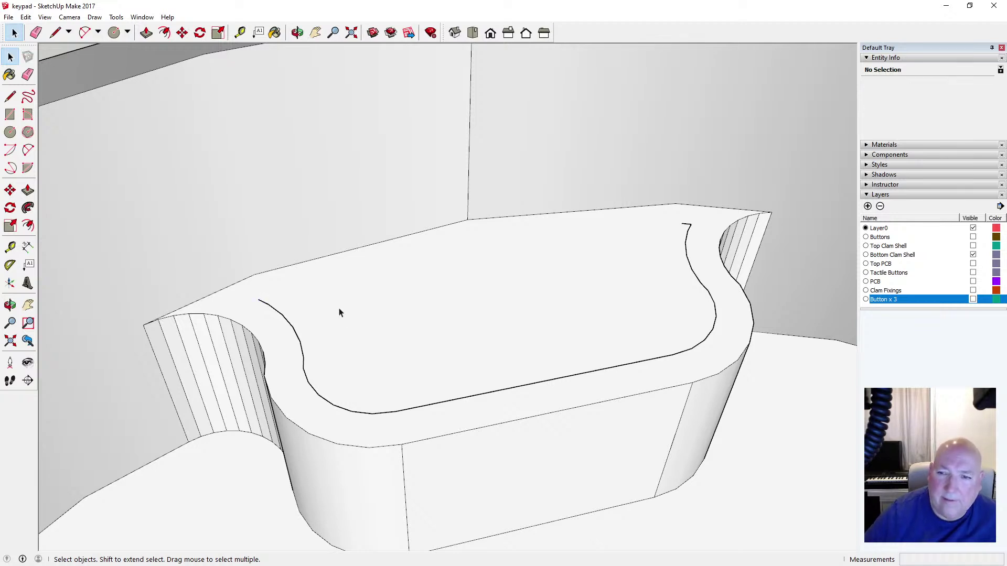
{"action": "left_click", "coordinate": [686, 225]}
{"action": "key", "text": "Delete"}
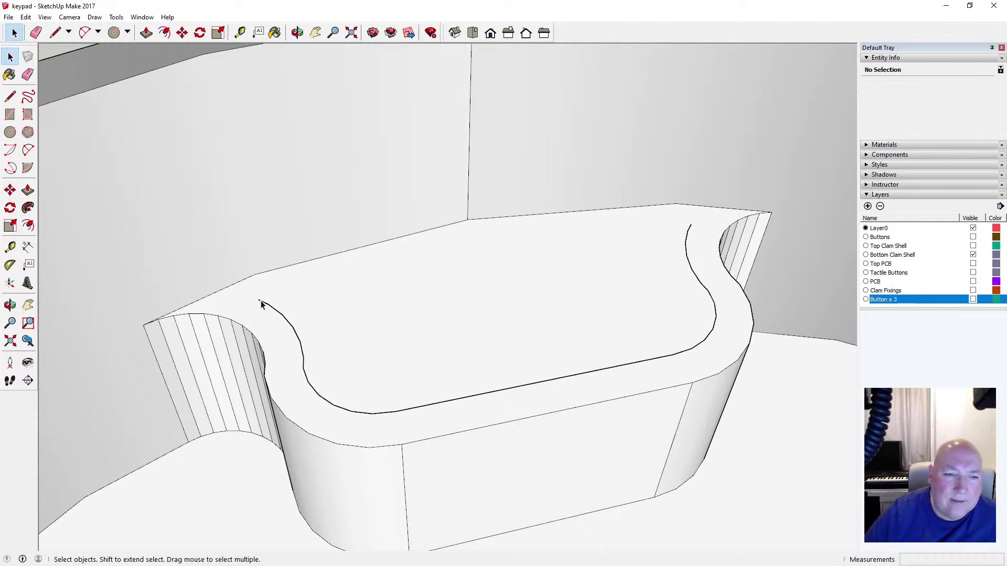
{"action": "left_click", "coordinate": [28, 150]}
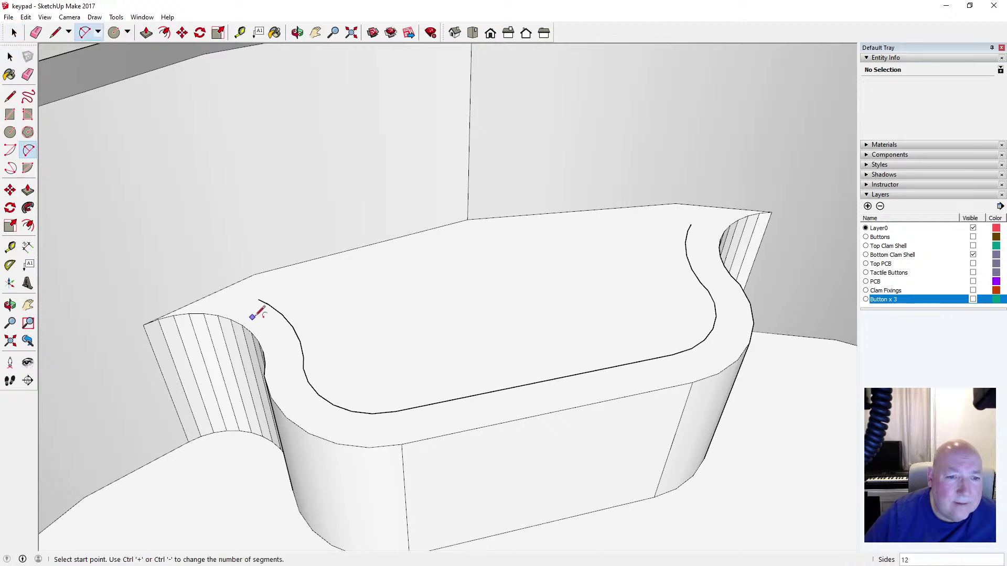
{"action": "left_click", "coordinate": [258, 300]}
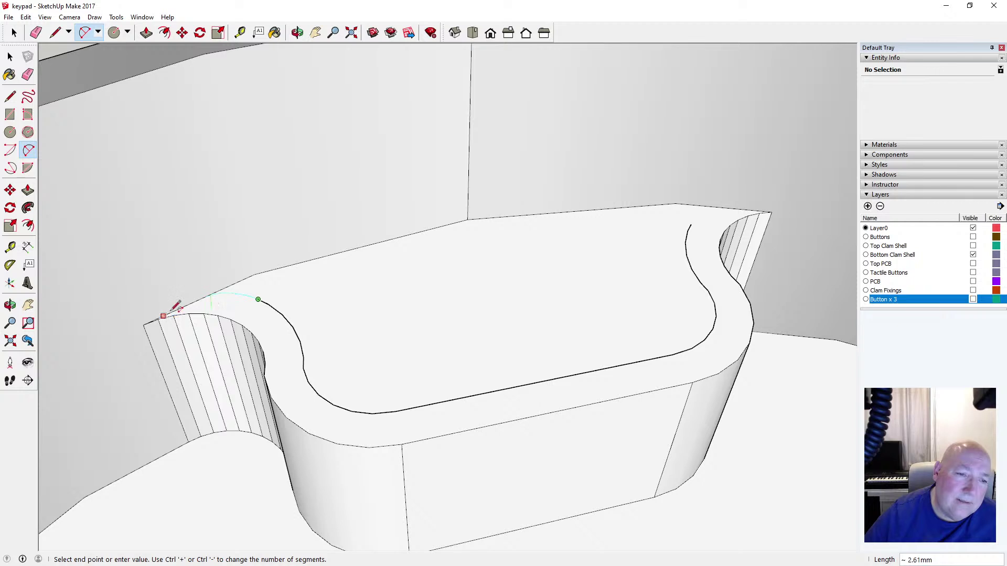
{"action": "scroll", "coordinate": [189, 302], "scroll_direction": "up", "scroll_amount": 2}
{"action": "scroll", "coordinate": [189, 296], "scroll_direction": "up", "scroll_amount": 1}
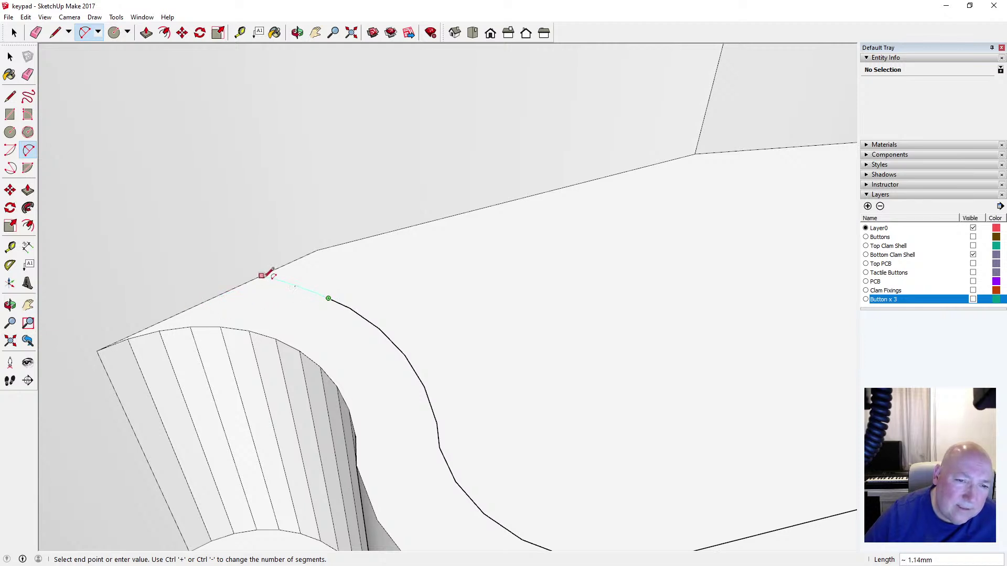
{"action": "key", "text": "Escape"}
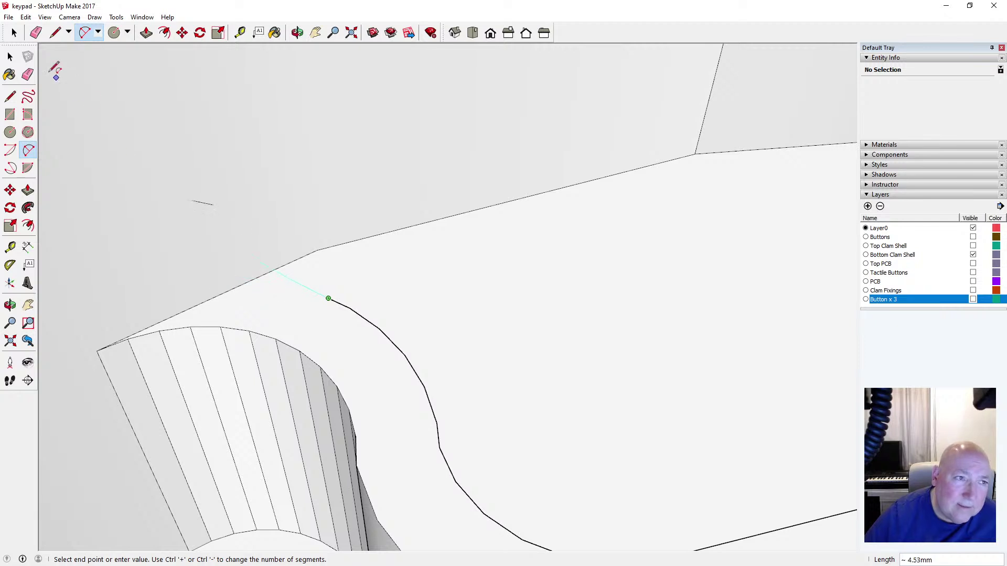
{"action": "key", "text": "space"}
Examine how the PCB sits over the raised block by repeatedly showing and hiding the PCB layer
{"action": "scroll", "coordinate": [284, 227], "scroll_direction": "down", "scroll_amount": 6}
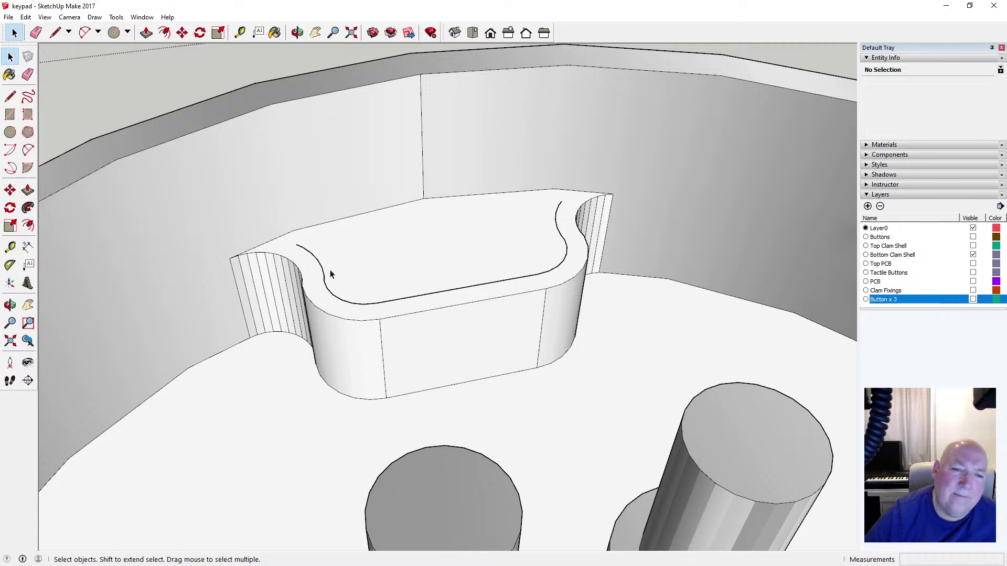
{"action": "scroll", "coordinate": [324, 292], "scroll_direction": "up", "scroll_amount": 4}
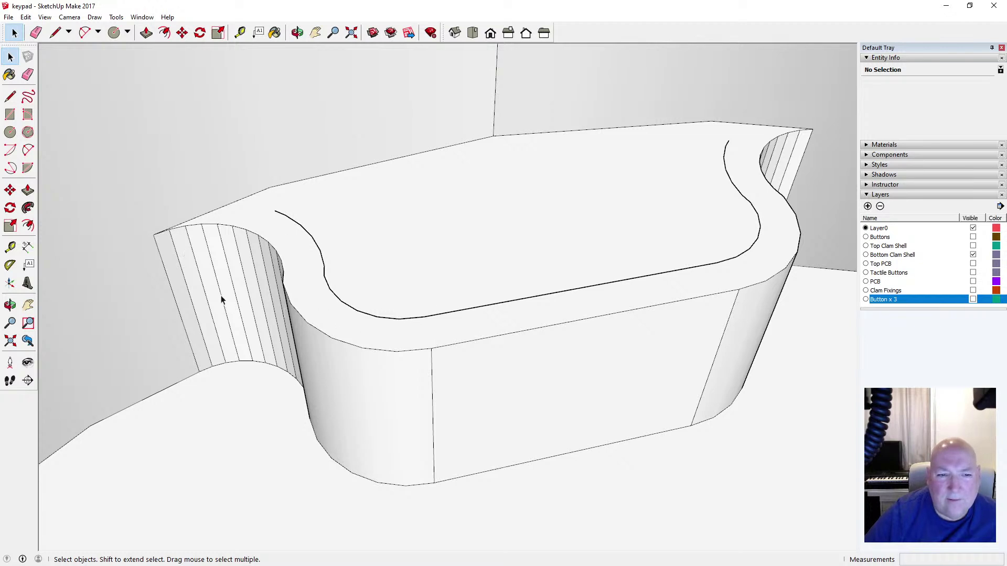
{"action": "scroll", "coordinate": [221, 299], "scroll_direction": "down", "scroll_amount": 5}
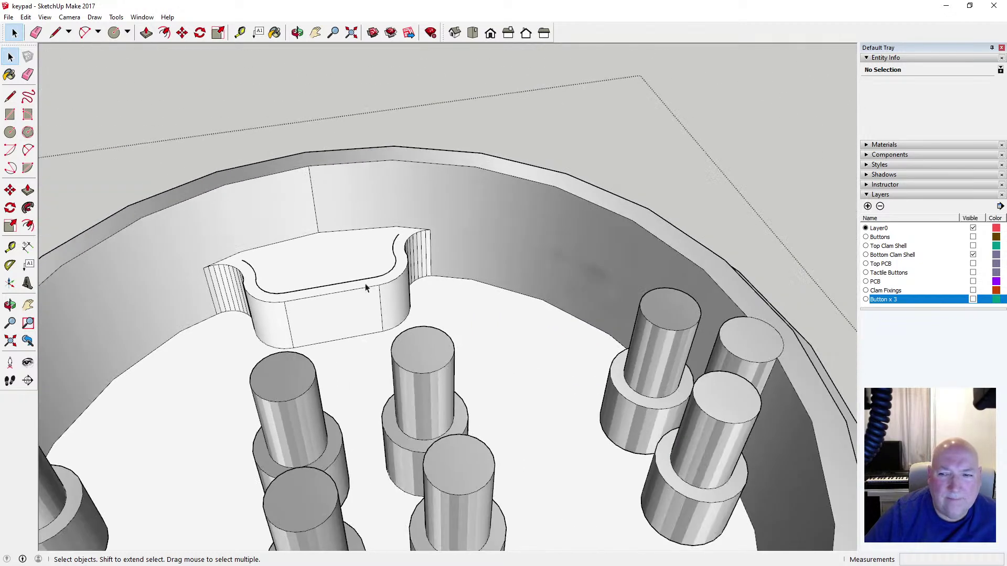
{"action": "left_click", "coordinate": [972, 281]}
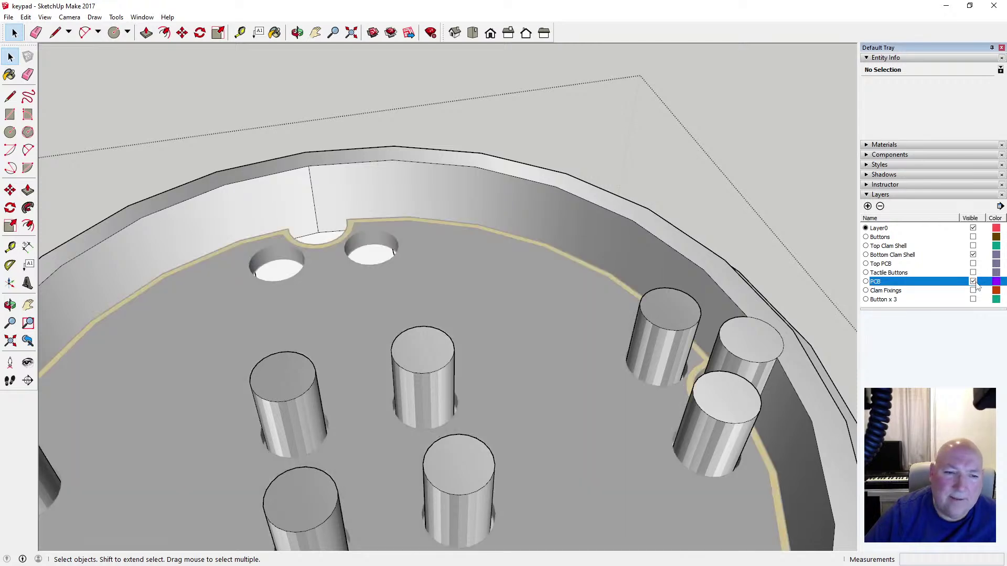
{"action": "left_click", "coordinate": [973, 282]}
{"action": "left_click", "coordinate": [974, 282]}
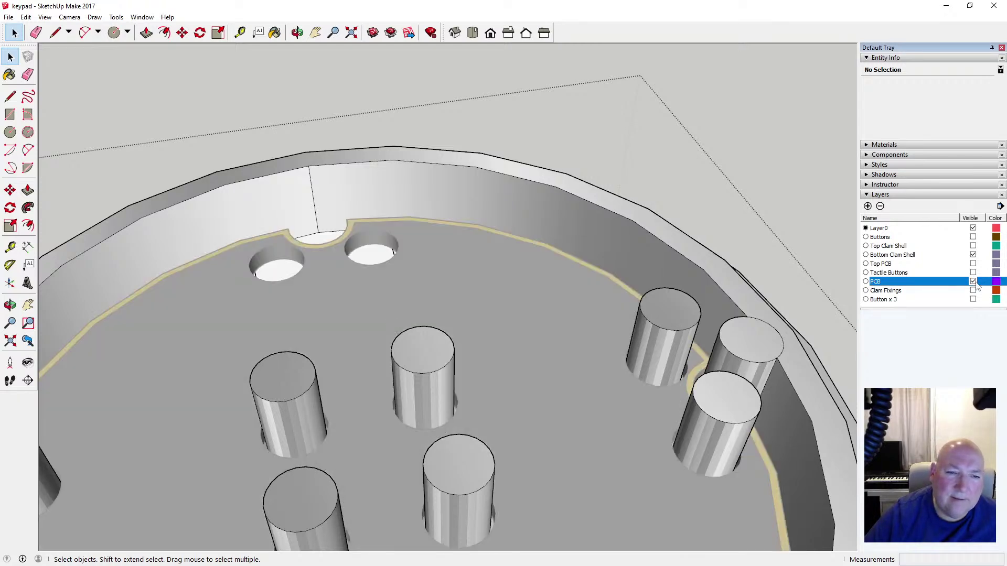
{"action": "left_click", "coordinate": [973, 282]}
{"action": "left_click", "coordinate": [973, 282]}
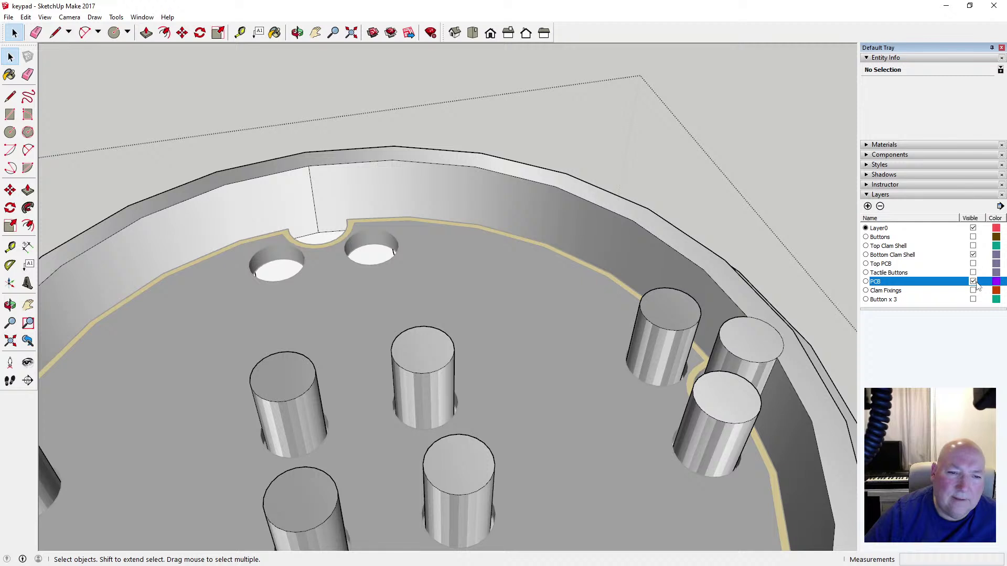
{"action": "left_click", "coordinate": [973, 283]}
{"action": "left_click", "coordinate": [973, 282]}
{"action": "left_click", "coordinate": [974, 282]}
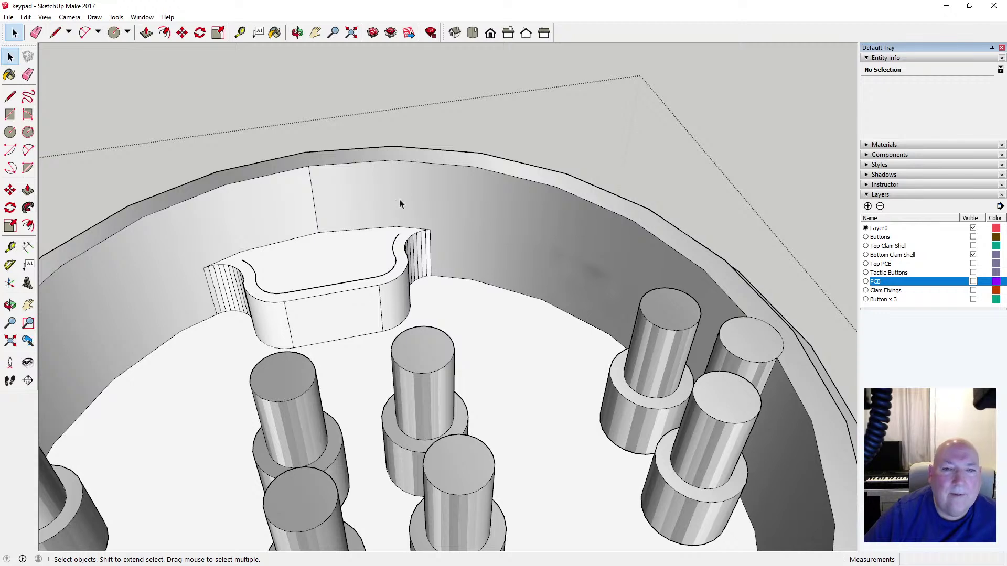
{"action": "scroll", "coordinate": [249, 259], "scroll_direction": "up", "scroll_amount": 1}
{"action": "scroll", "coordinate": [249, 259], "scroll_direction": "up", "scroll_amount": 4}
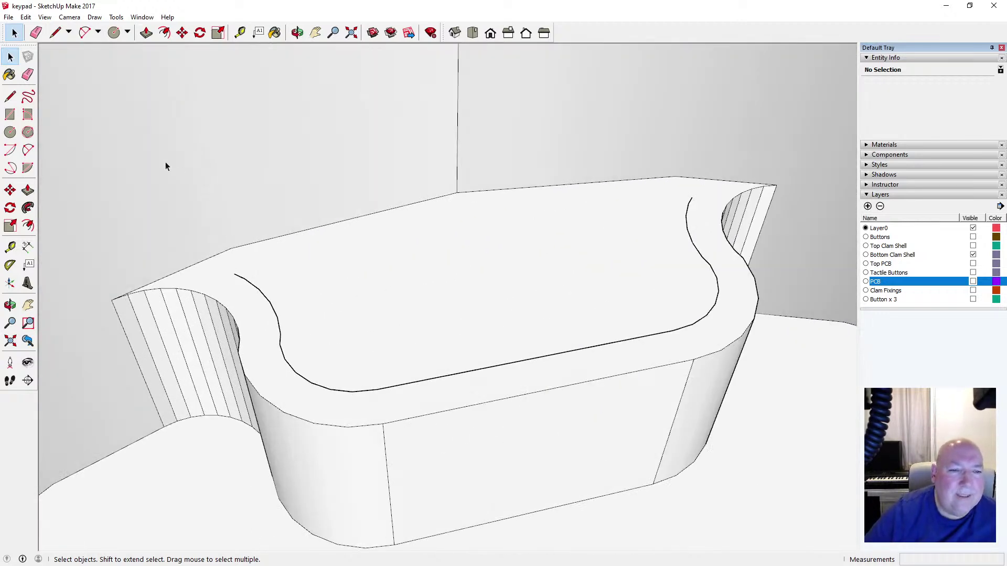
{"action": "left_click", "coordinate": [10, 97]}
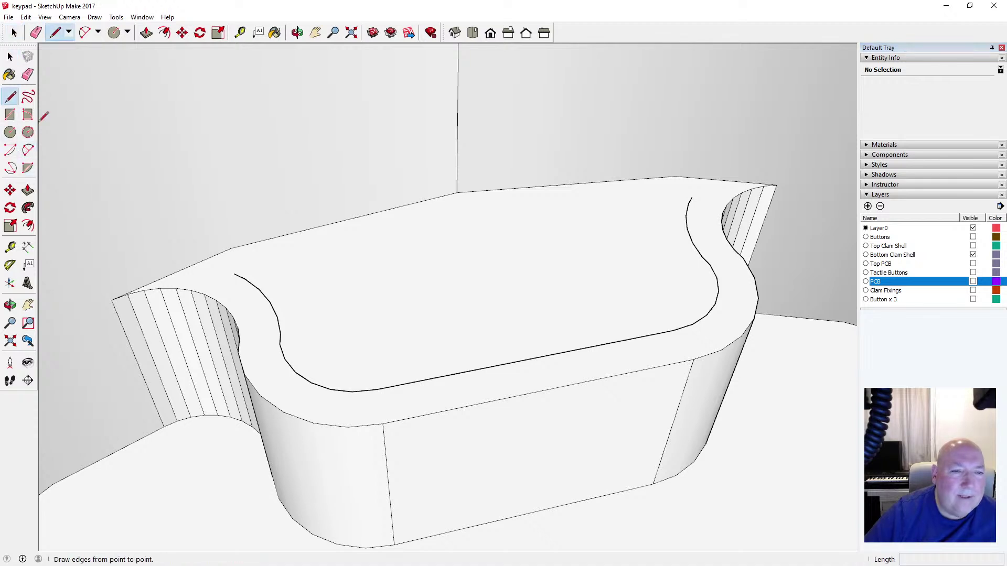
{"action": "left_click", "coordinate": [234, 273]}
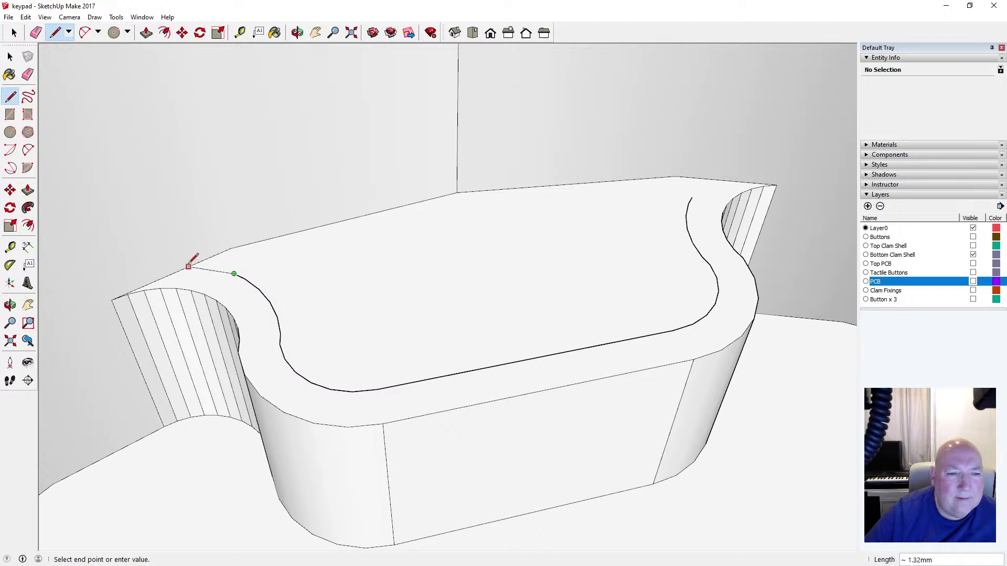
{"action": "left_click", "coordinate": [10, 57]}
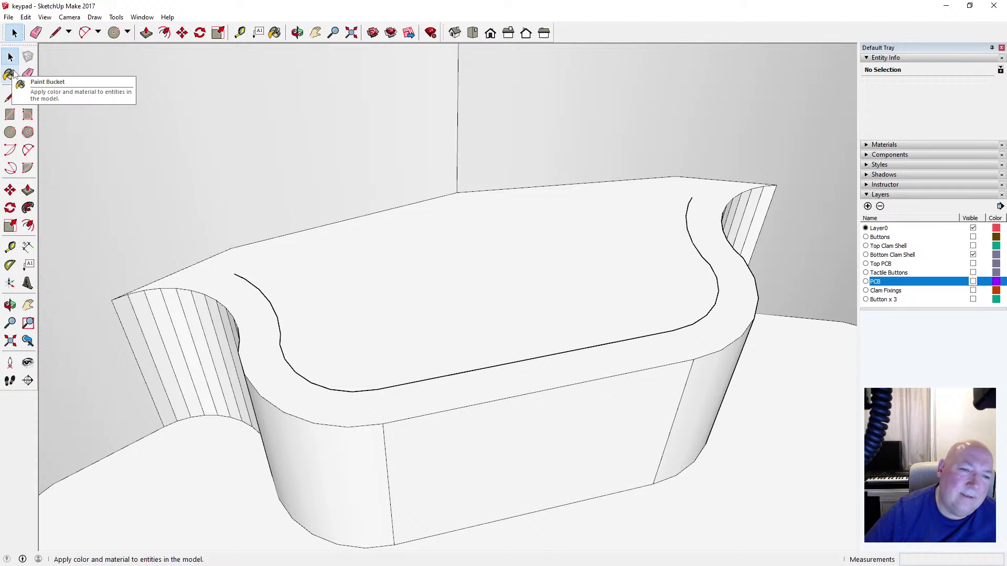
Try to draw a tangent arc about 1.6 mm long from the inset curve's open end to the block's rear edge
{"action": "left_click", "coordinate": [123, 296]}
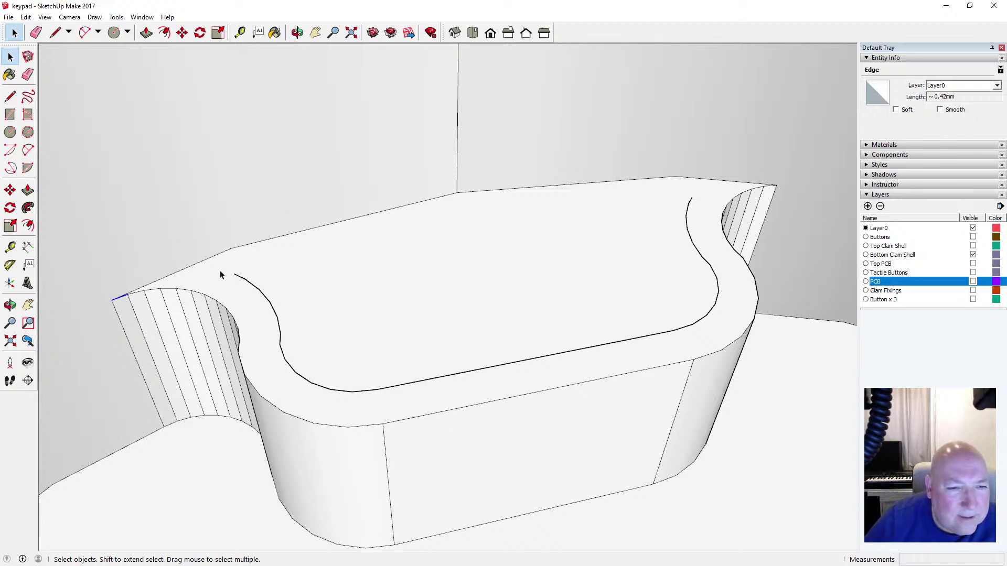
{"action": "left_click", "coordinate": [27, 150]}
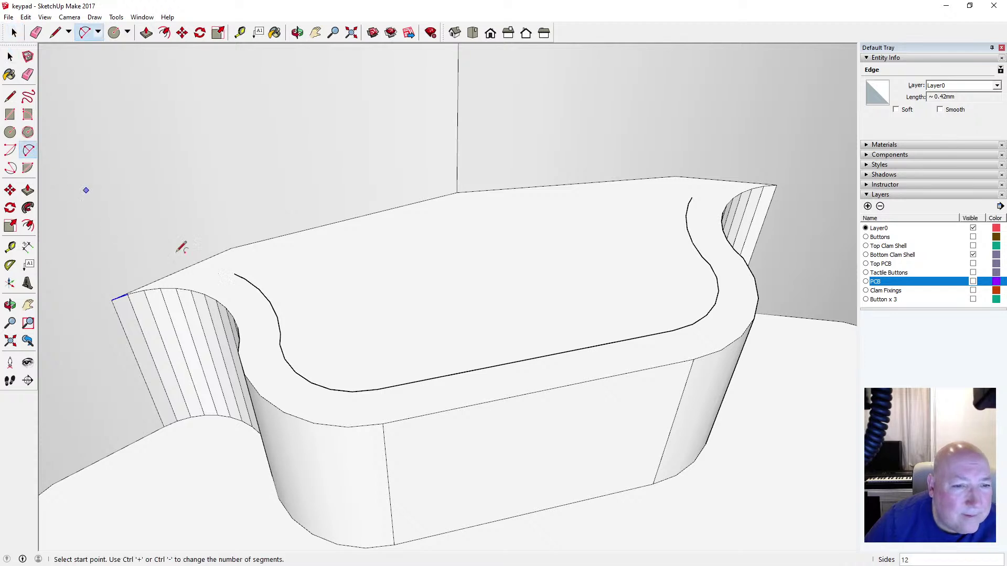
{"action": "left_click", "coordinate": [234, 273]}
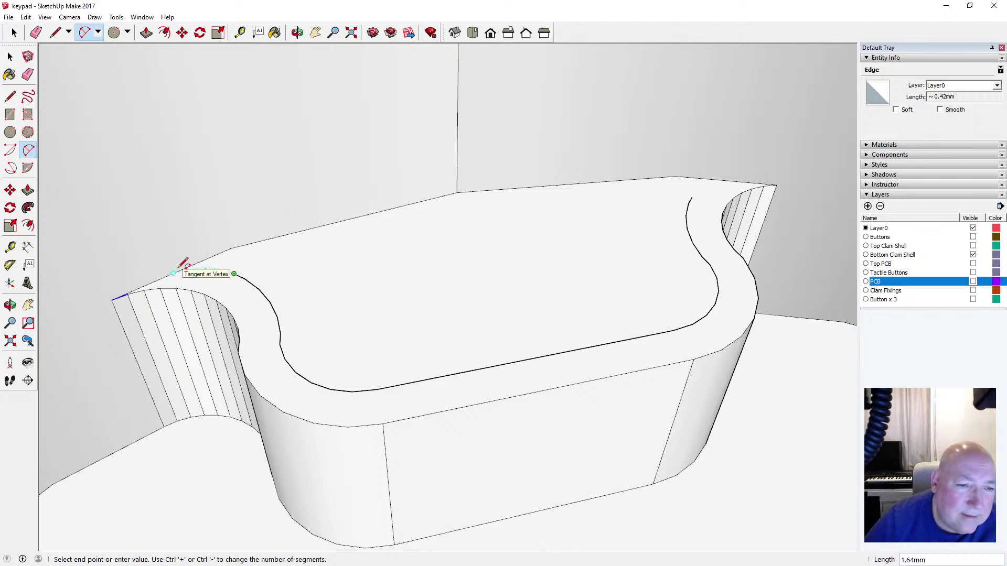
{"action": "left_click", "coordinate": [174, 273]}
{"action": "left_click", "coordinate": [169, 278]}
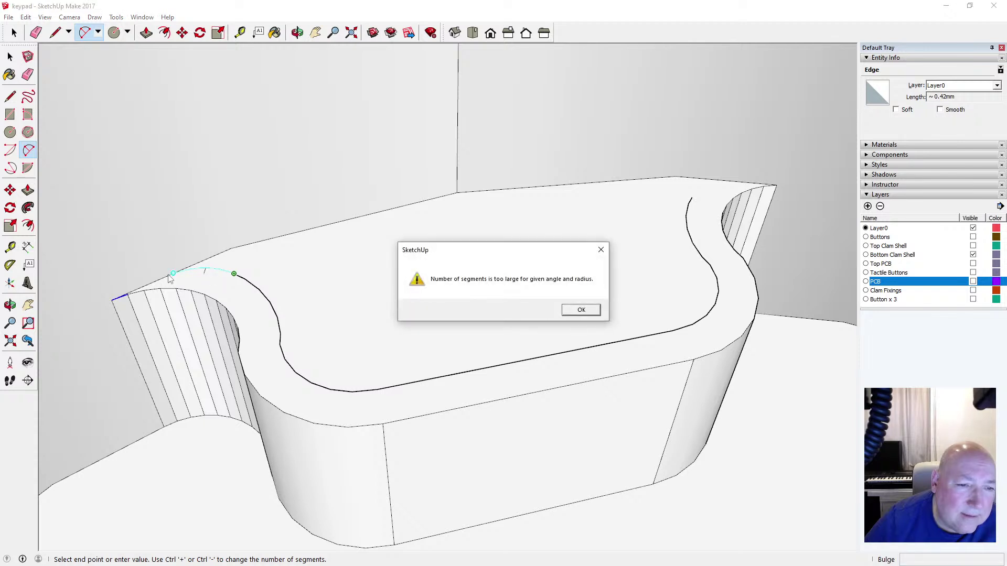
{"action": "key", "text": "Return"}
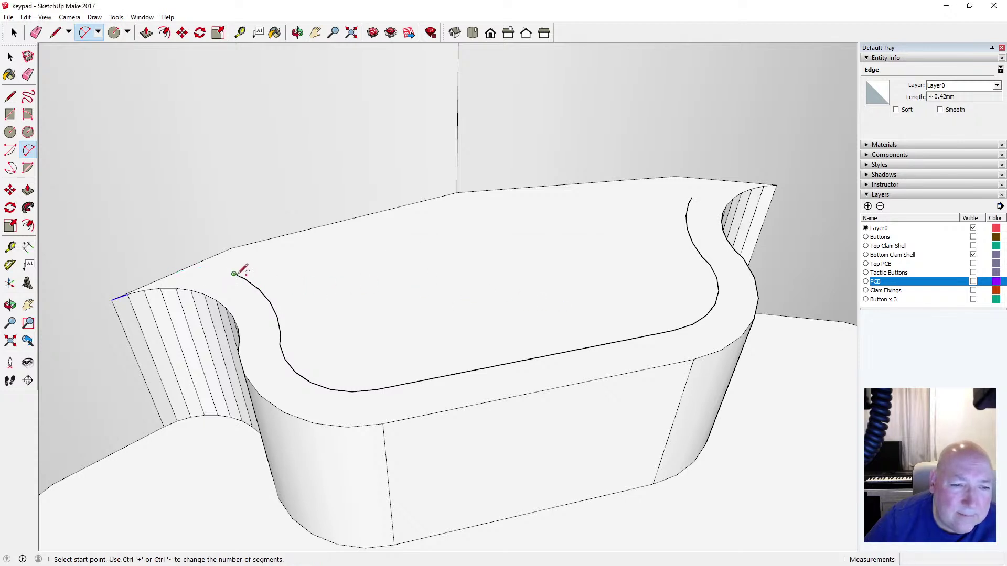
Try to draw an arc with a bulge of about 0.32 mm from the inset curve to the block's rear edge
{"action": "left_click", "coordinate": [258, 289]}
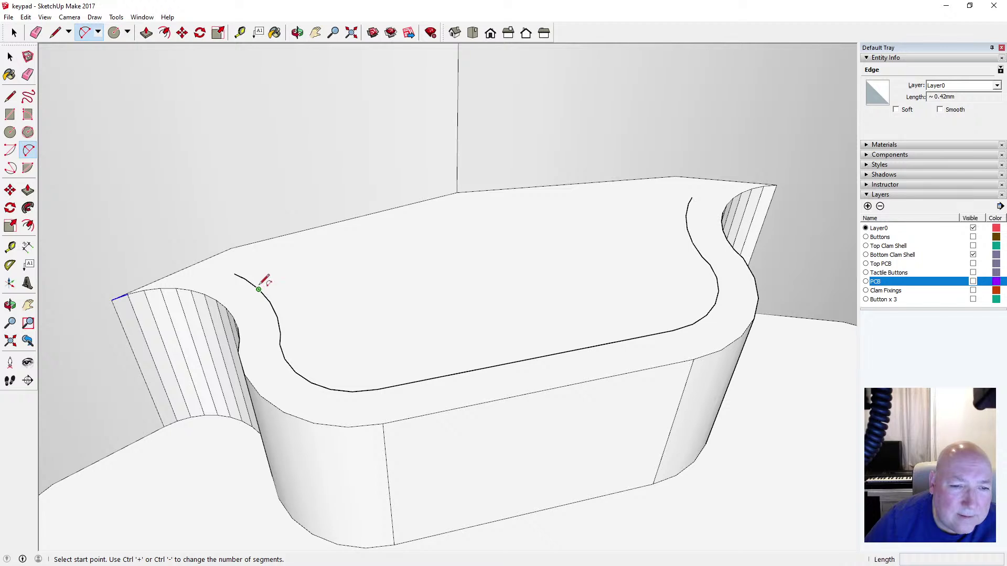
{"action": "left_click", "coordinate": [259, 288]}
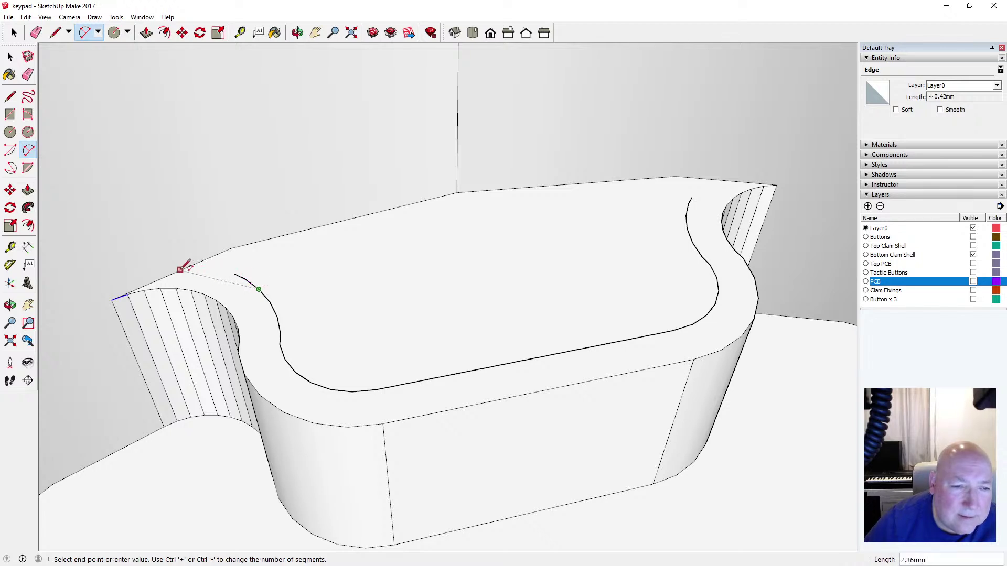
{"action": "left_click", "coordinate": [183, 268]}
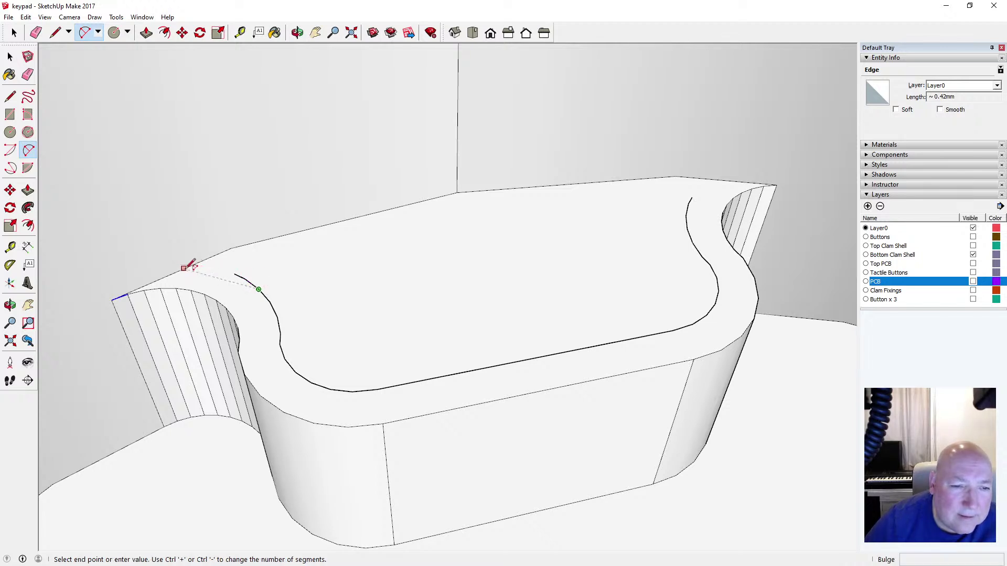
{"action": "left_click", "coordinate": [215, 262]}
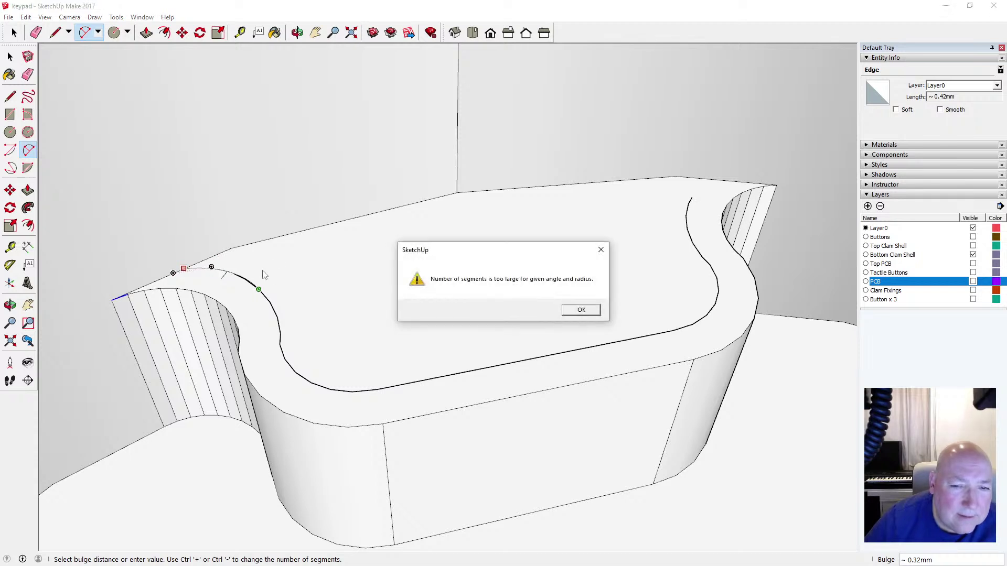
{"action": "left_click", "coordinate": [581, 310]}
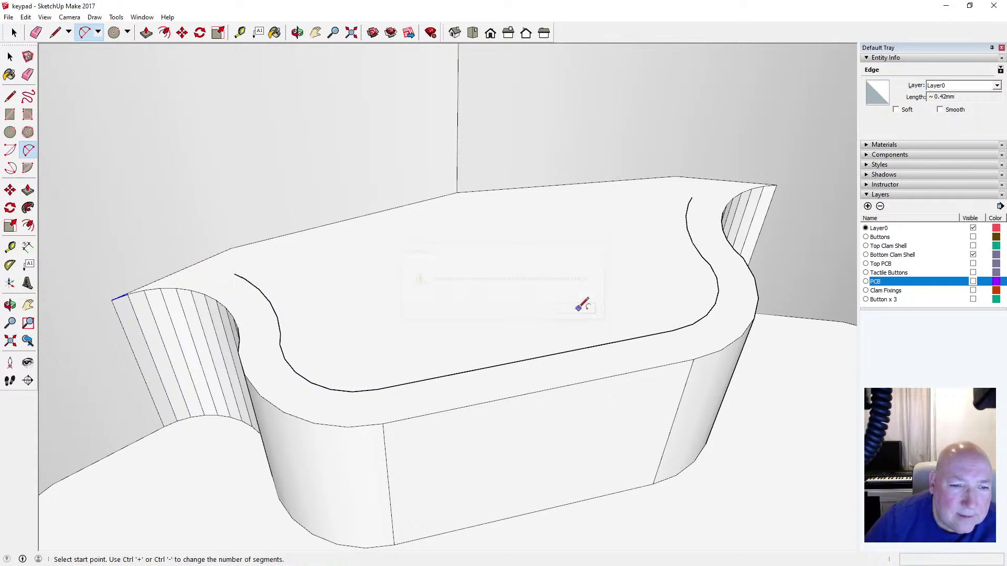
{"action": "left_click", "coordinate": [269, 301]}
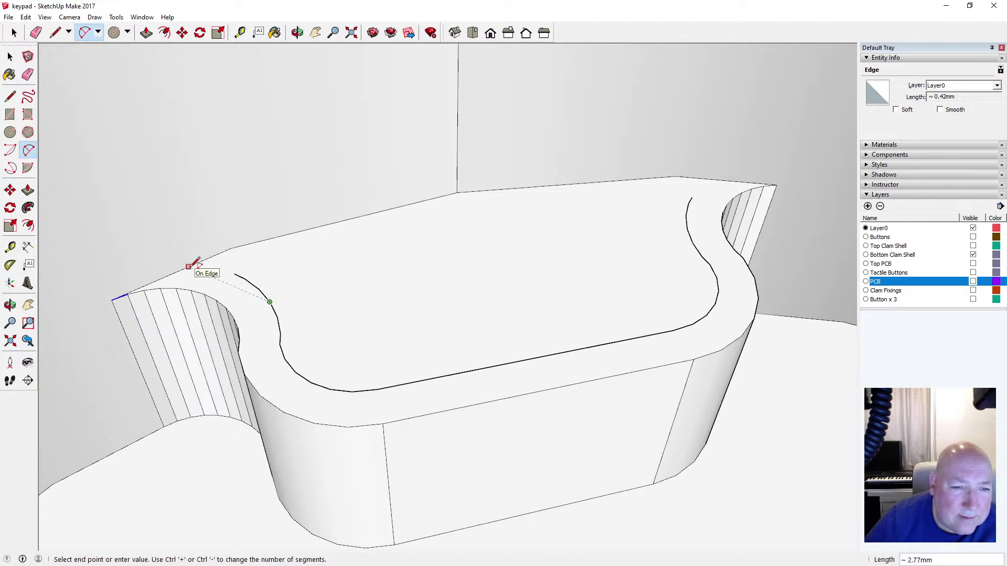
{"action": "left_click", "coordinate": [9, 58]}
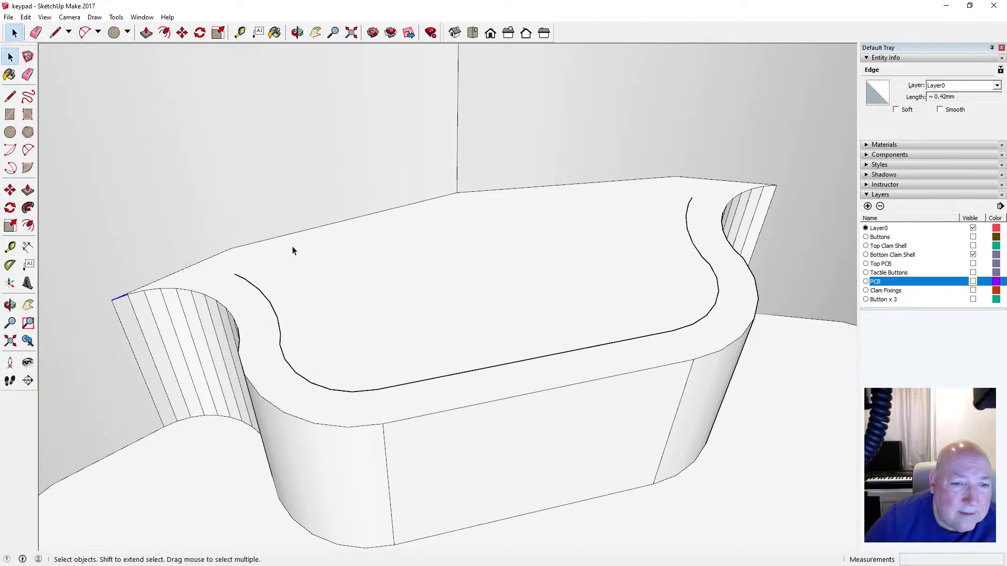
{"action": "left_click", "coordinate": [288, 325]}
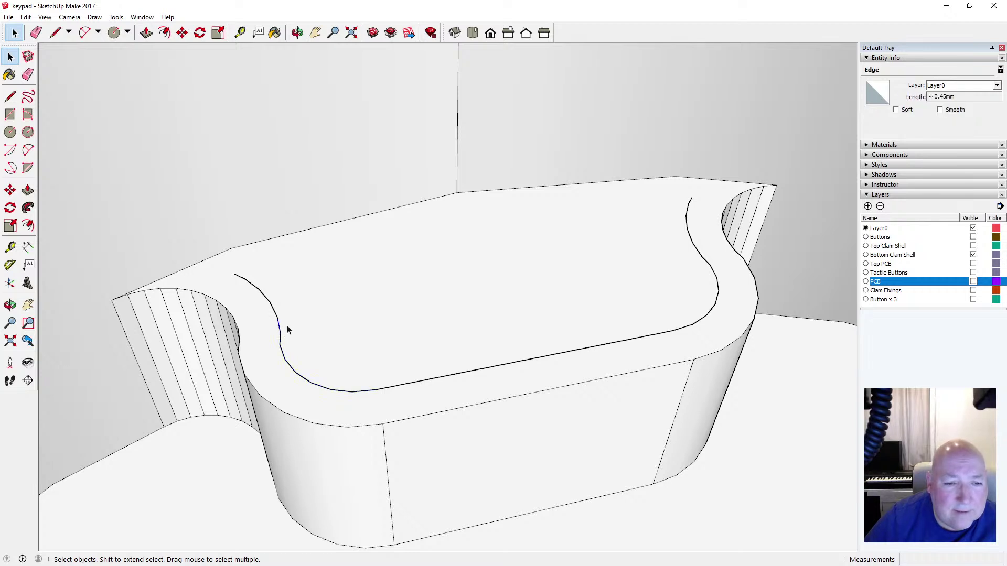
{"action": "left_click_drag", "start_coordinate": [225, 266], "coordinate": [327, 337]}
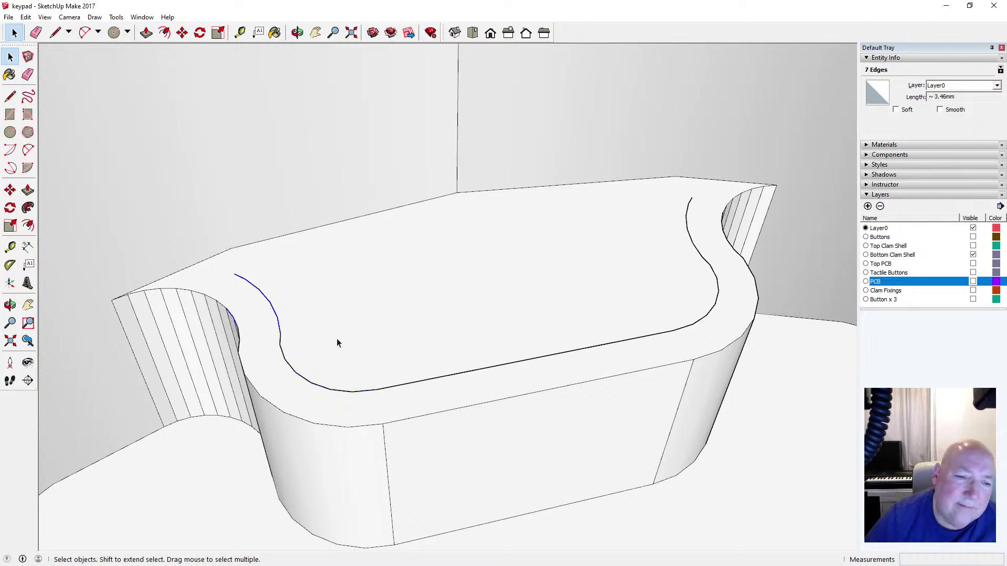
{"action": "left_click", "coordinate": [245, 282], "text": "shift"}
{"action": "left_click", "coordinate": [247, 281]}
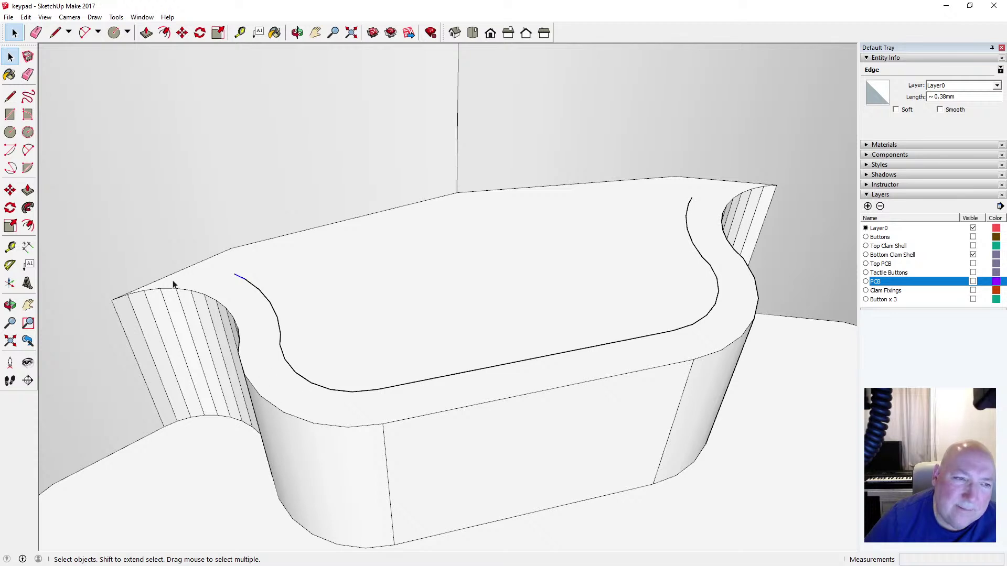
Extend the inset outline's straight front line at both ends to the block's rounded sides, with the second extension about 2.3 mm long
{"action": "left_click", "coordinate": [10, 97]}
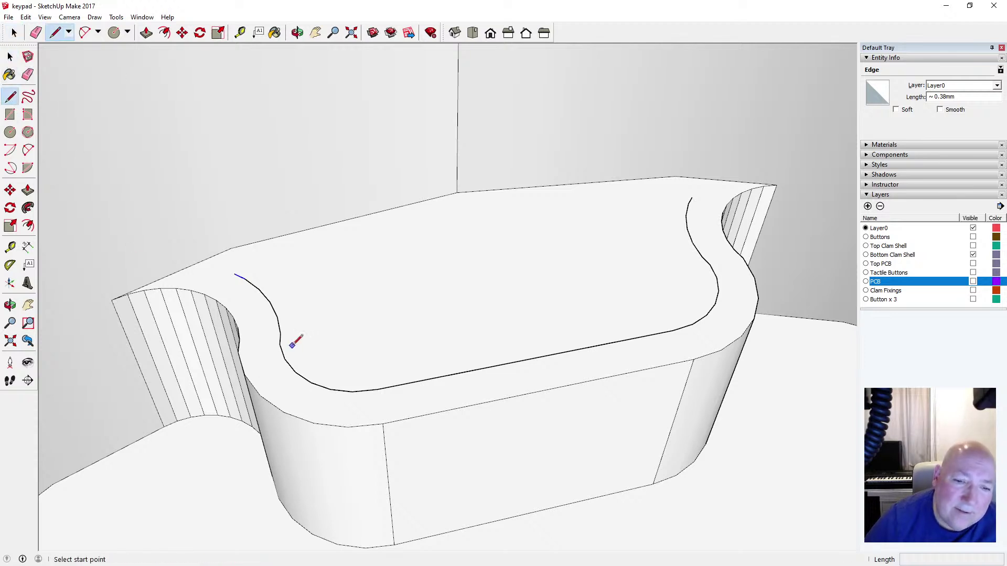
{"action": "left_click", "coordinate": [377, 389]}
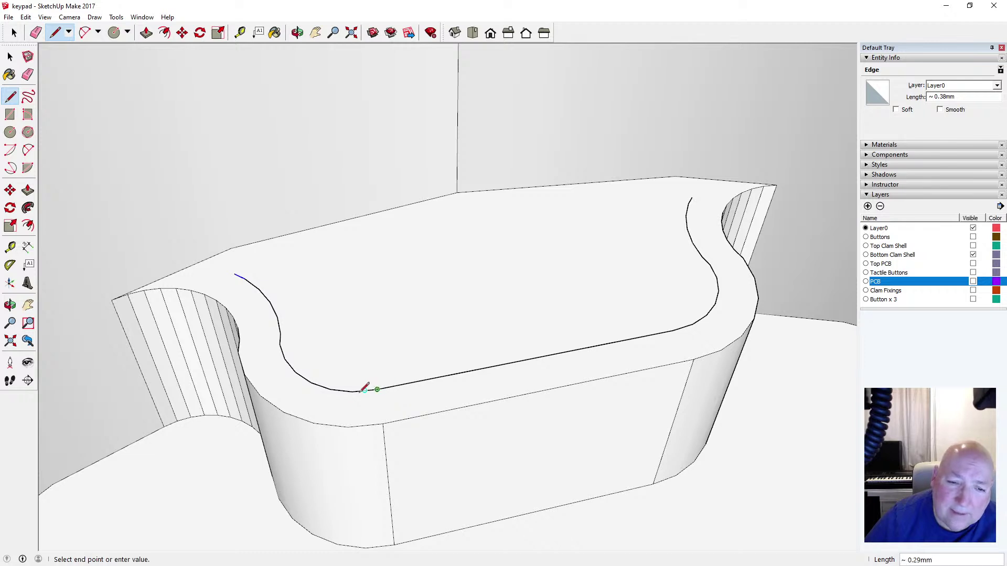
{"action": "left_click", "coordinate": [279, 408]}
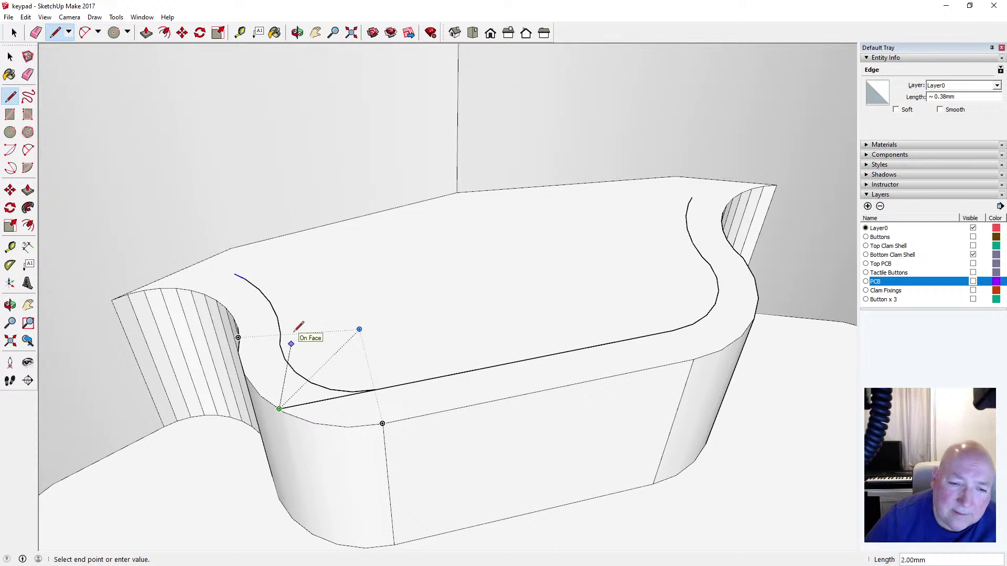
{"action": "key", "text": "Escape"}
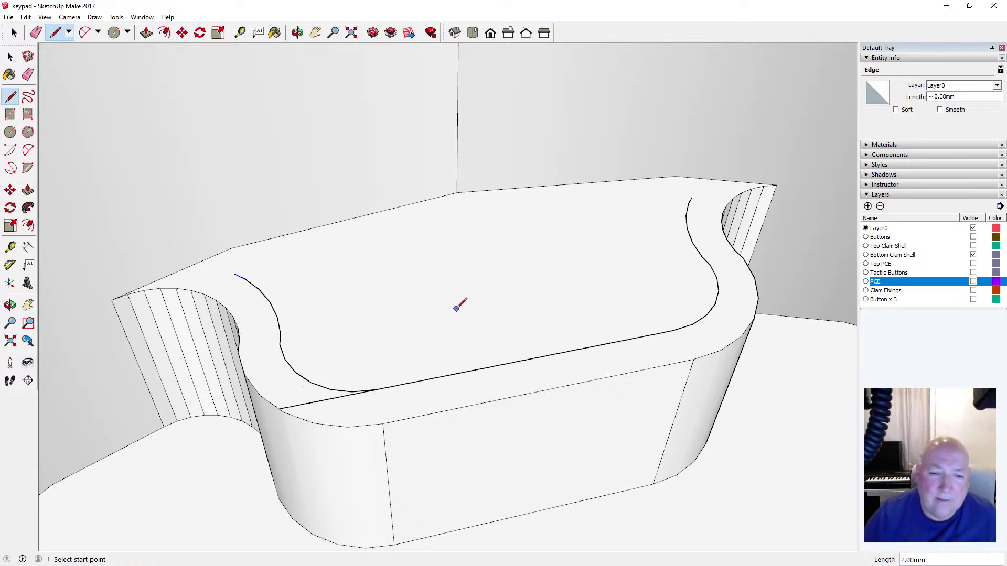
{"action": "left_click", "coordinate": [673, 330]}
{"action": "left_click", "coordinate": [755, 314]}
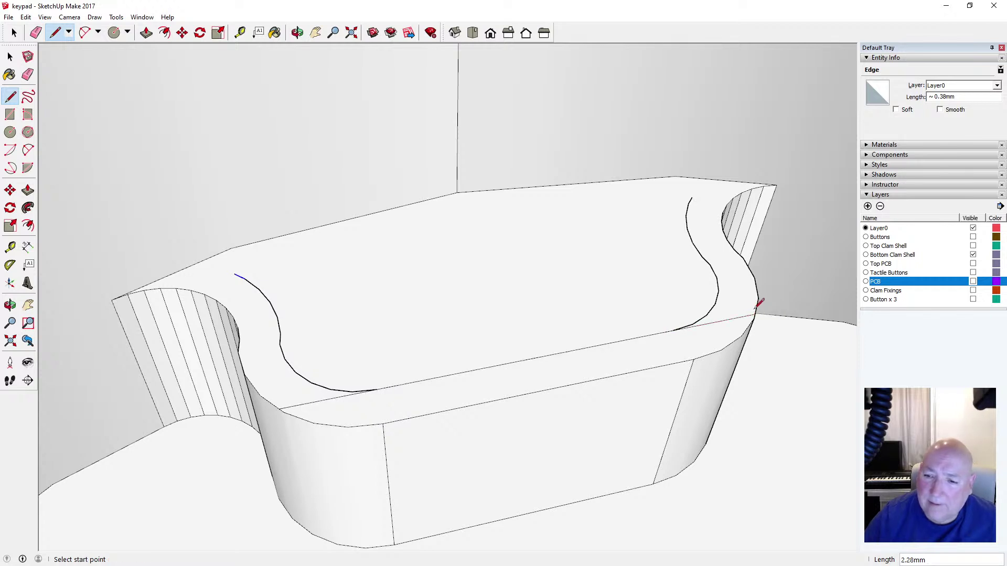
Delete the curved inset segments at both ends of the block's upper face, leaving only the straight line across it
{"action": "key", "text": "space"}
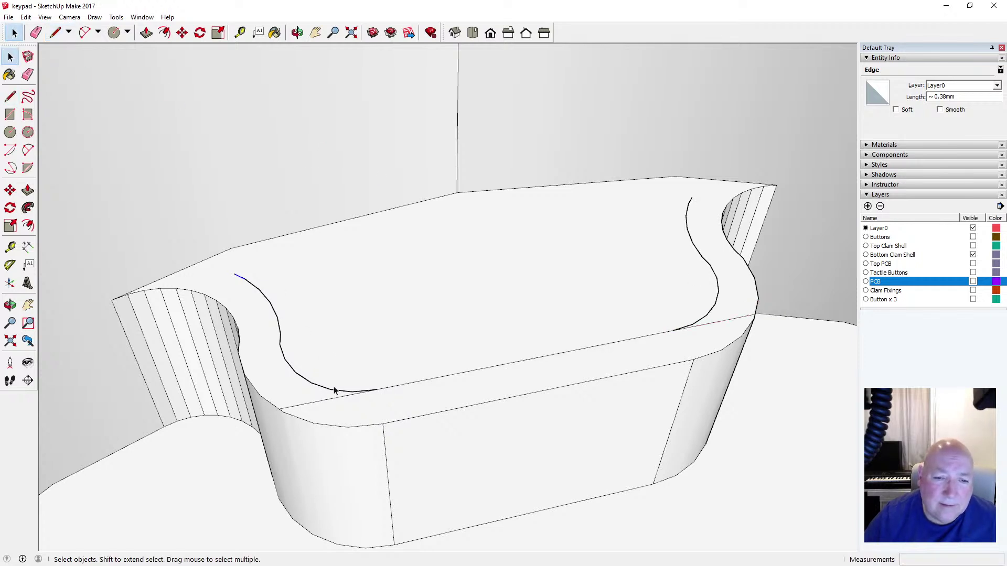
{"action": "left_click_drag", "start_coordinate": [232, 271], "coordinate": [320, 388]}
{"action": "key", "text": "Delete"}
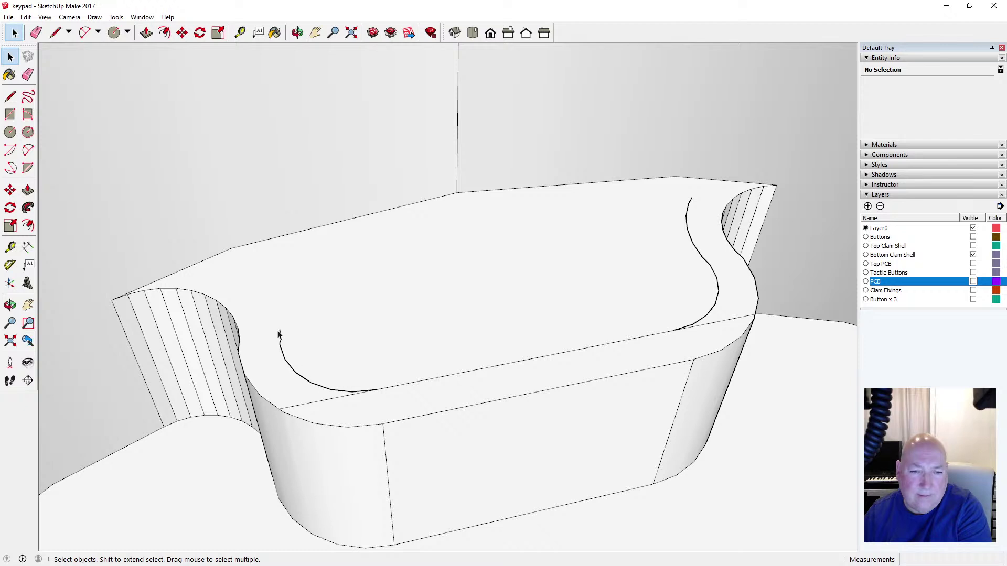
{"action": "key", "text": "Delete"}
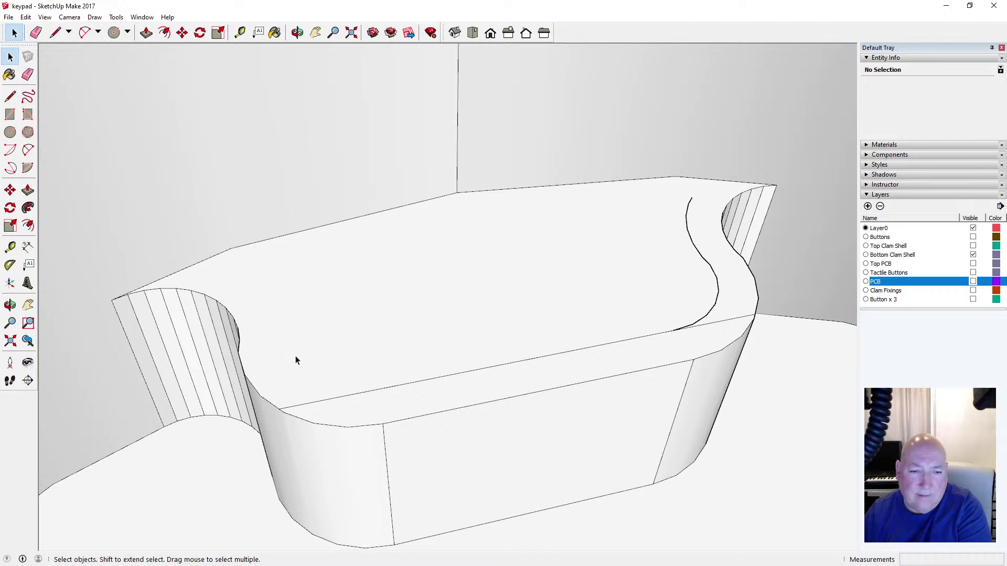
{"action": "left_click", "coordinate": [683, 333]}
{"action": "left_click", "coordinate": [688, 329]}
{"action": "key", "text": "Delete"}
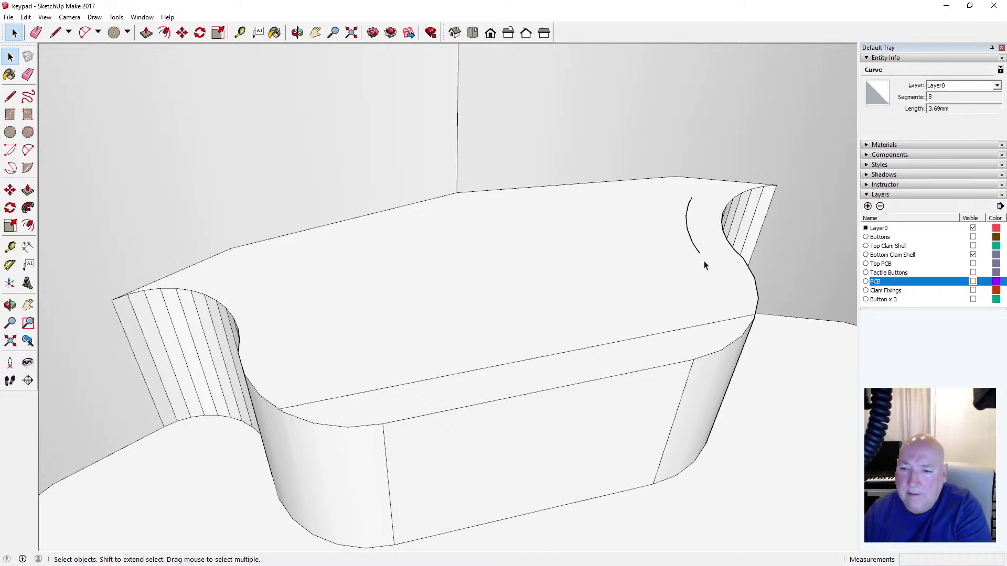
{"action": "left_click_drag", "start_coordinate": [675, 190], "coordinate": [708, 261]}
{"action": "key", "text": "Delete"}
Push/Pull the face area behind the straight line up 7 mm to the inner edge of the shell's rim
{"action": "scroll", "coordinate": [550, 303], "scroll_direction": "down", "scroll_amount": 5}
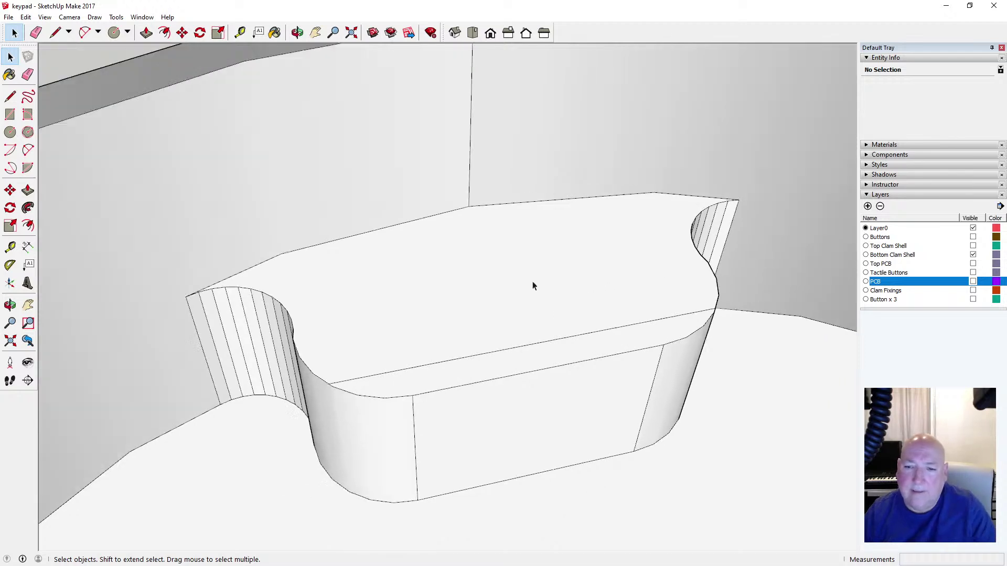
{"action": "scroll", "coordinate": [425, 315], "scroll_direction": "down", "scroll_amount": 2}
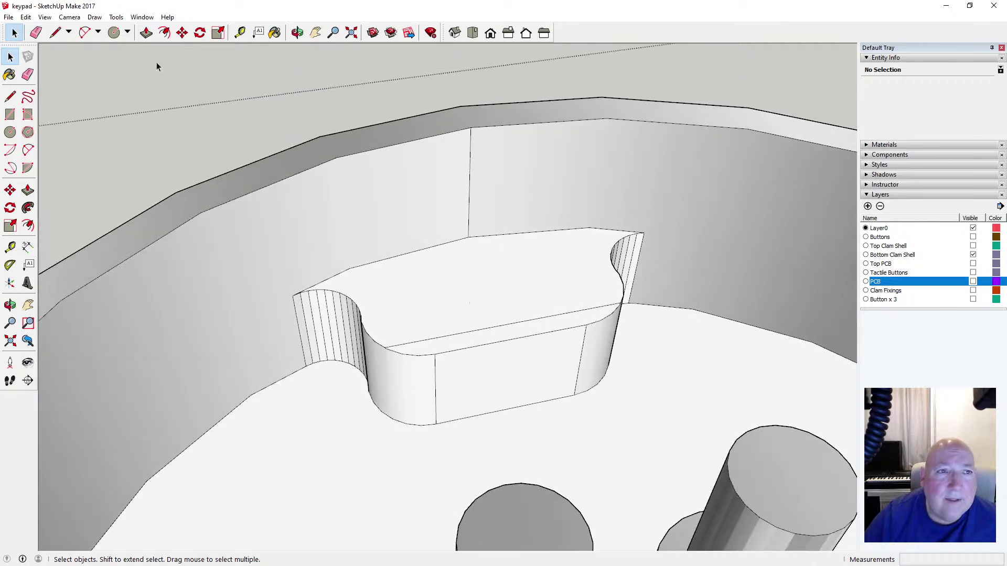
{"action": "left_click", "coordinate": [147, 32]}
{"action": "left_click", "coordinate": [378, 285]}
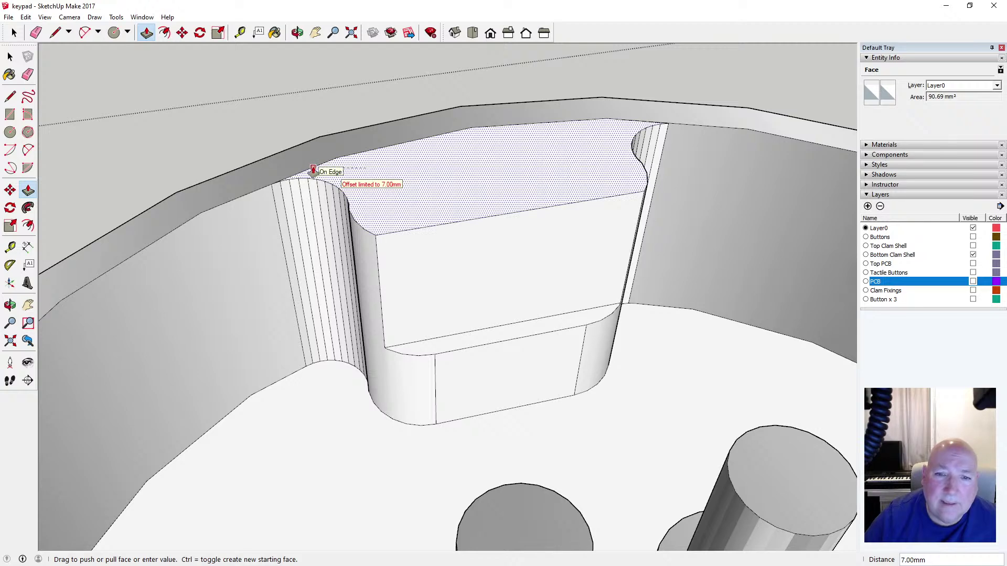
{"action": "left_click", "coordinate": [313, 171]}
{"action": "key", "text": "space"}
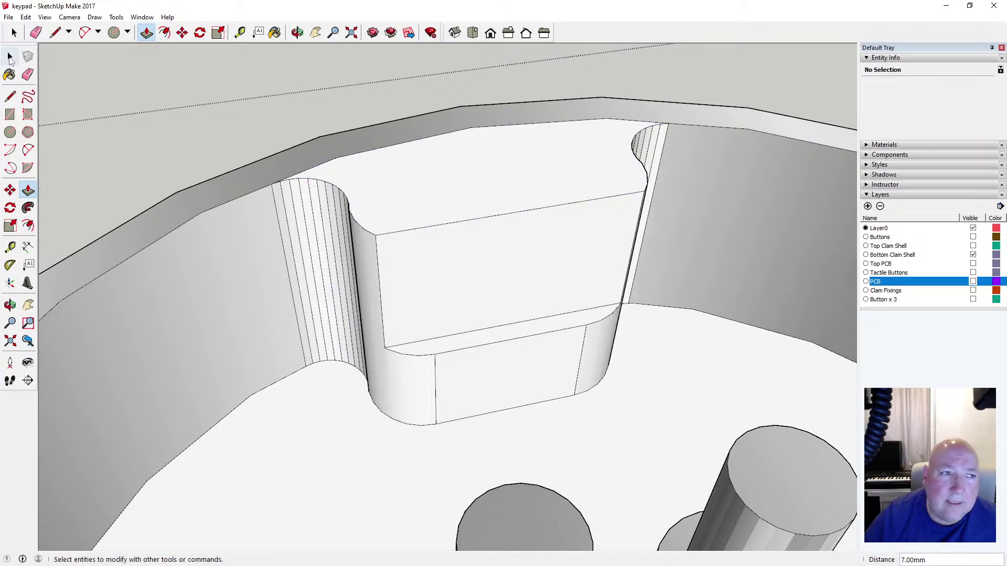
Examine the stepped block from several angles and check how the PCB fits around it by showing and hiding the PCB layer
{"action": "left_click", "coordinate": [308, 440]}
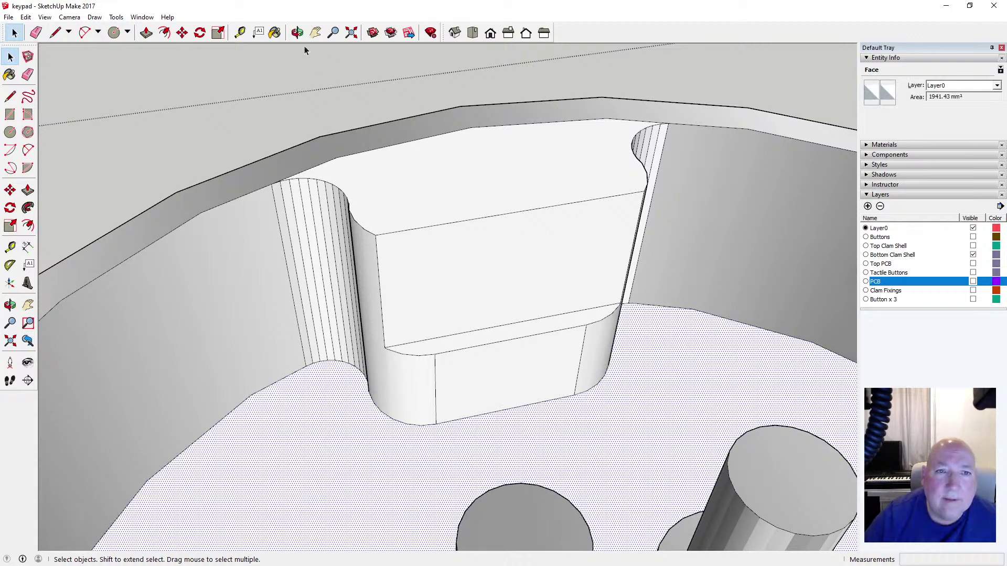
{"action": "left_click", "coordinate": [298, 32]}
{"action": "scroll", "coordinate": [384, 325], "scroll_direction": "down", "scroll_amount": 6}
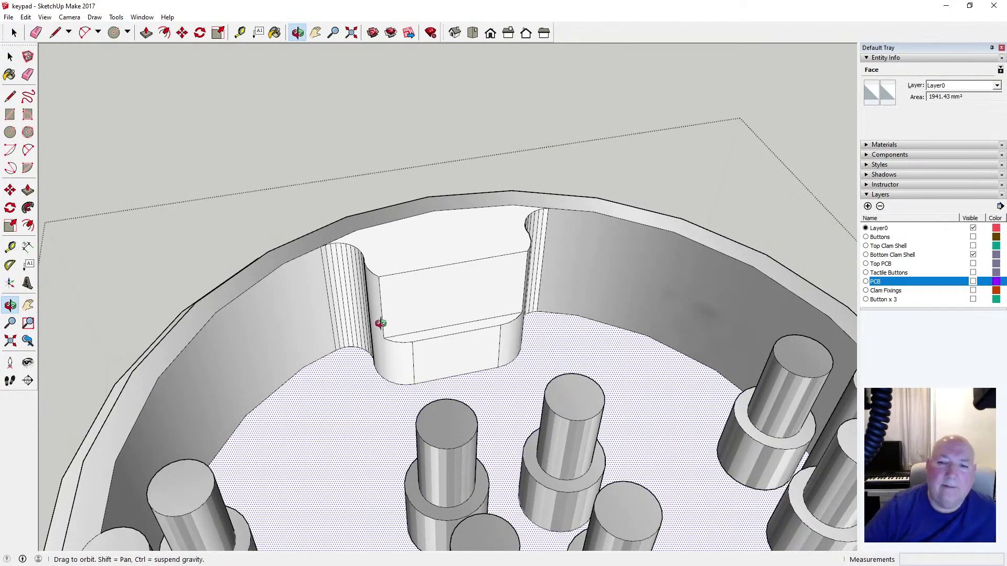
{"action": "left_click_drag", "start_coordinate": [434, 328], "coordinate": [257, 336]}
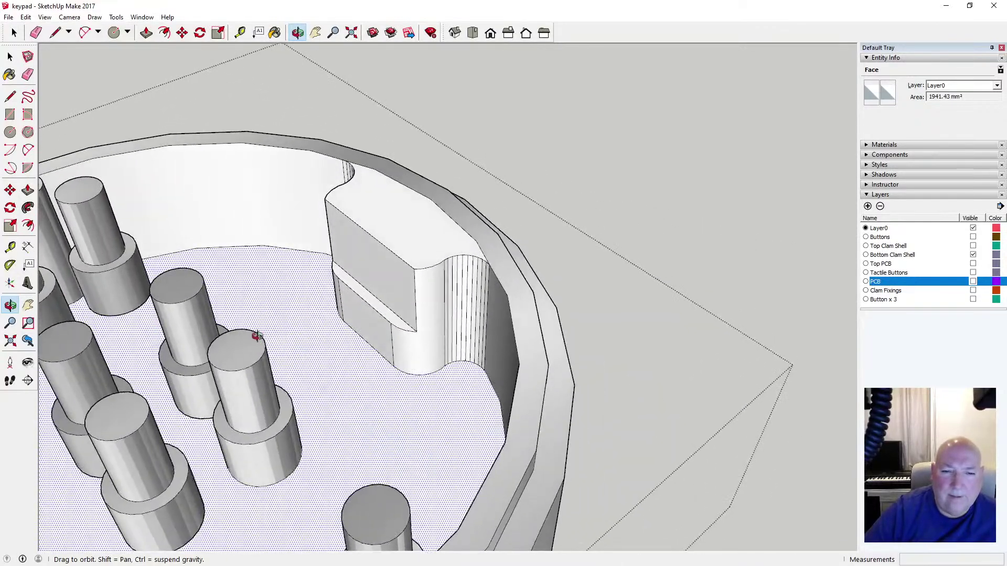
{"action": "left_click_drag", "start_coordinate": [340, 286], "coordinate": [679, 353]}
{"action": "scroll", "coordinate": [379, 334], "scroll_direction": "down", "scroll_amount": 4}
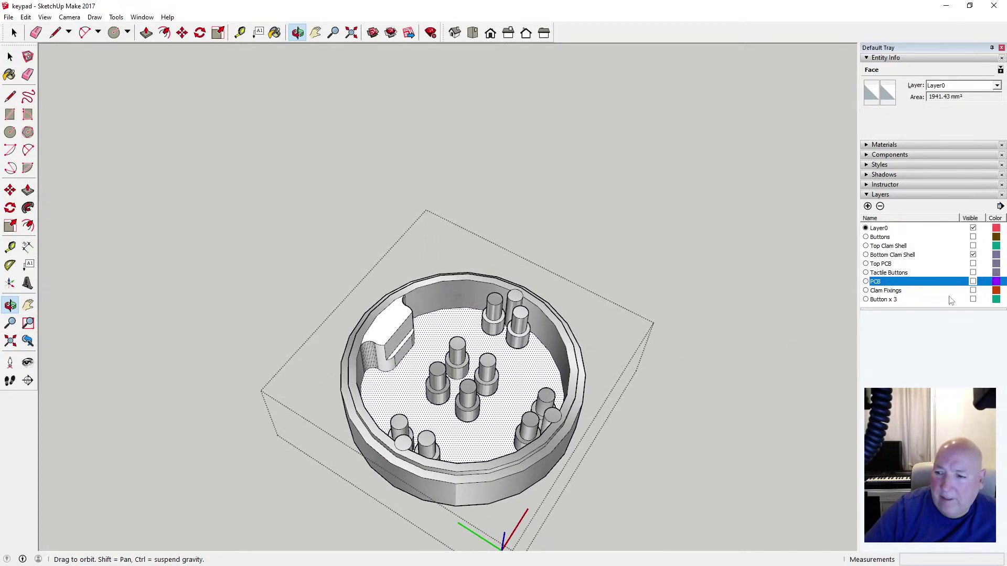
{"action": "left_click", "coordinate": [972, 282]}
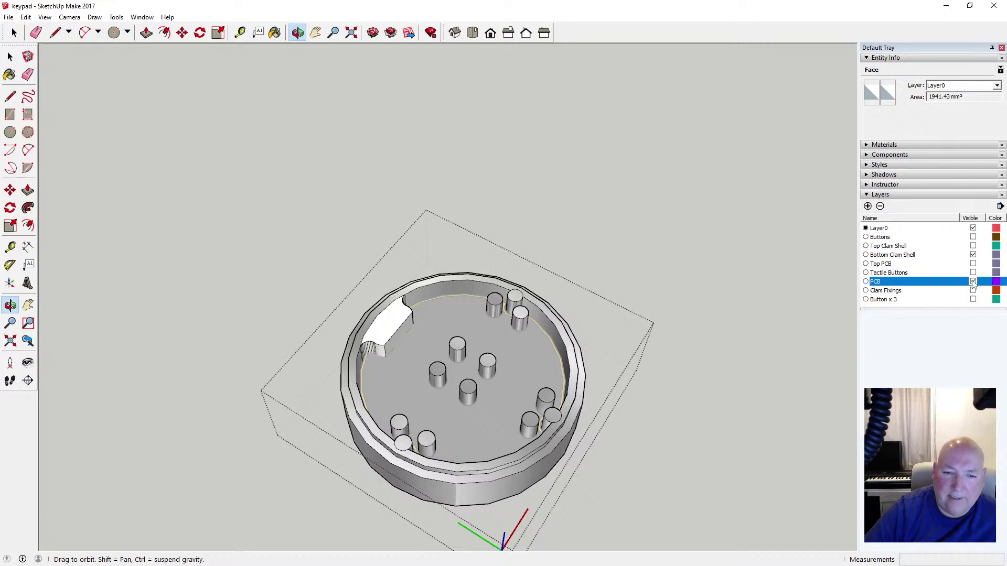
{"action": "left_click", "coordinate": [973, 281]}
{"action": "left_click", "coordinate": [972, 282]}
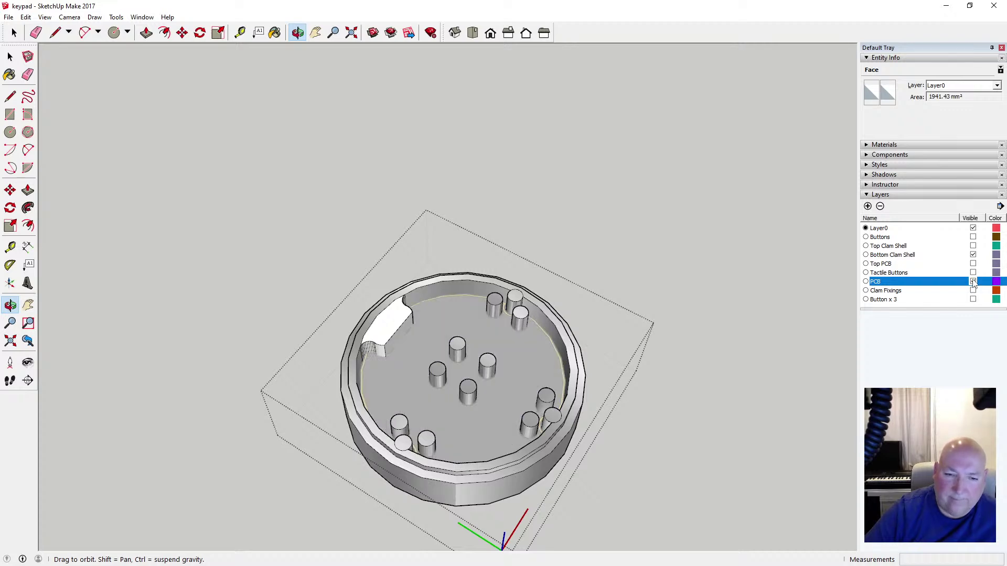
{"action": "left_click", "coordinate": [973, 282]}
{"action": "scroll", "coordinate": [438, 334], "scroll_direction": "up", "scroll_amount": 5}
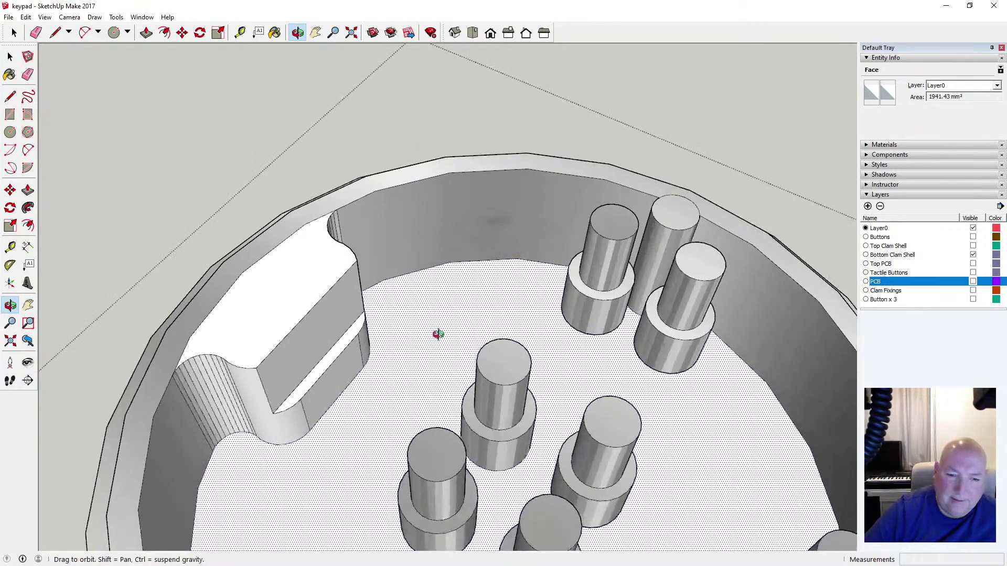
{"action": "left_click_drag", "start_coordinate": [421, 350], "coordinate": [224, 329]}
{"action": "left_click_drag", "start_coordinate": [89, 131], "coordinate": [218, 131]}
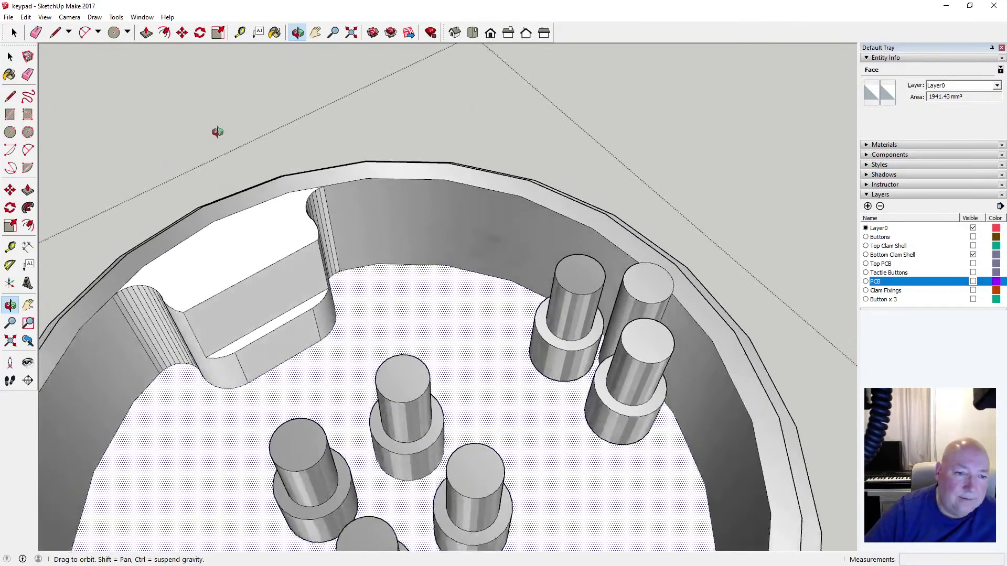
Examine the stepped block's rounded side surface and the short floor edge where its curved flank meets the shell wall
{"action": "left_click", "coordinate": [10, 56]}
{"action": "scroll", "coordinate": [233, 379], "scroll_direction": "up", "scroll_amount": 4}
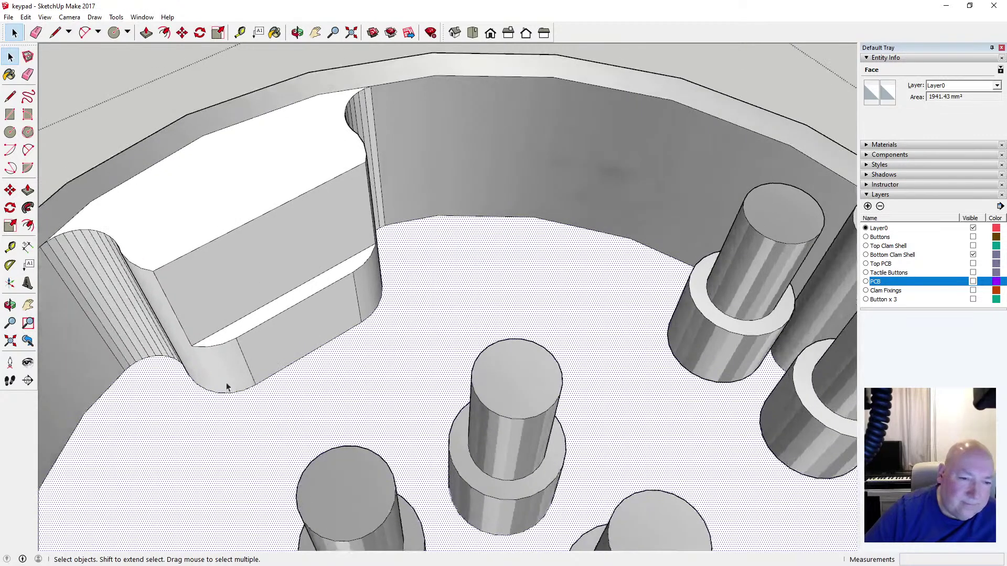
{"action": "left_click", "coordinate": [218, 391]}
{"action": "left_click", "coordinate": [297, 33]}
{"action": "left_click_drag", "start_coordinate": [293, 210], "coordinate": [352, 143]}
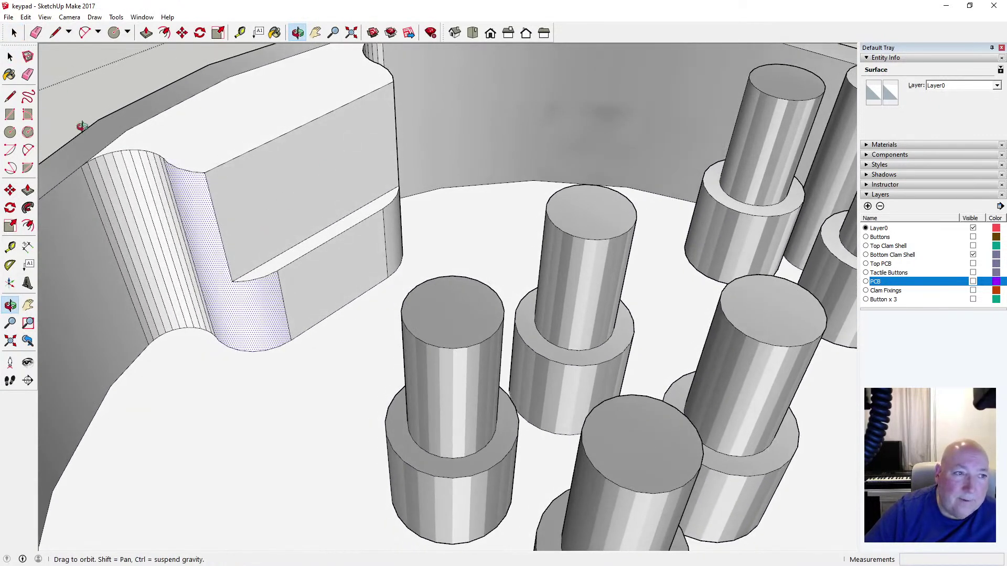
{"action": "key", "text": "space"}
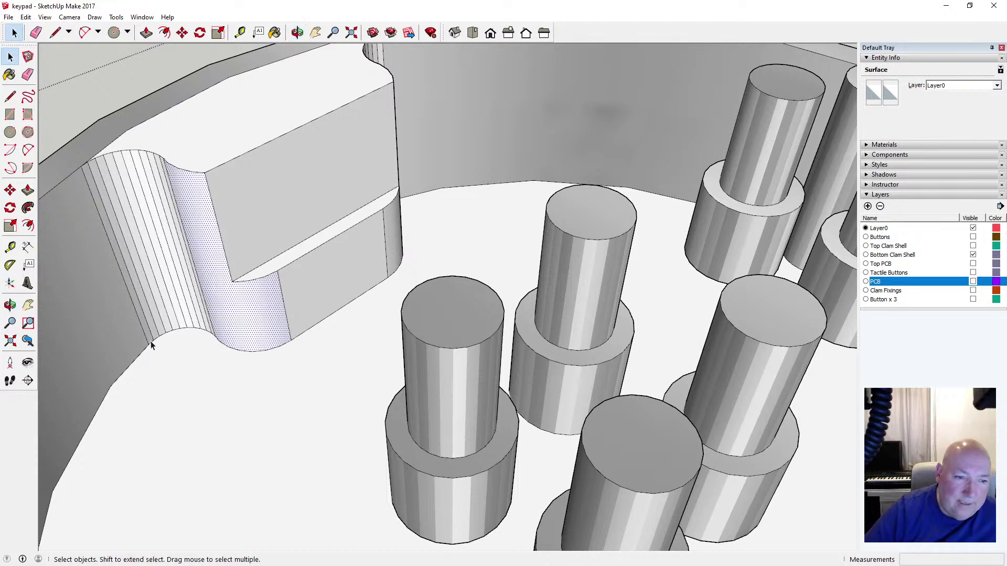
{"action": "left_click", "coordinate": [150, 344]}
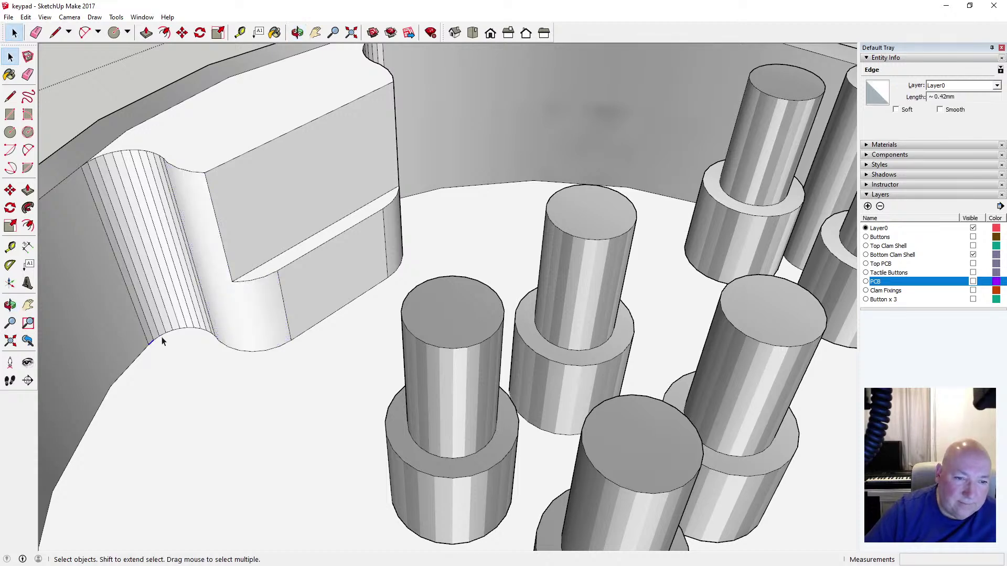
{"action": "scroll", "coordinate": [109, 393], "scroll_direction": "down", "scroll_amount": 5}
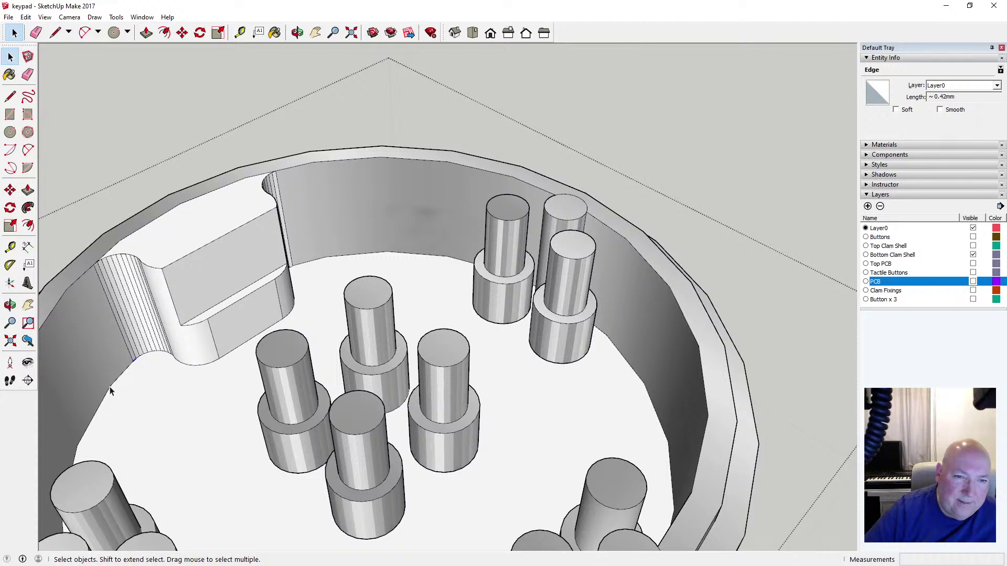
{"action": "scroll", "coordinate": [109, 386], "scroll_direction": "down", "scroll_amount": 3}
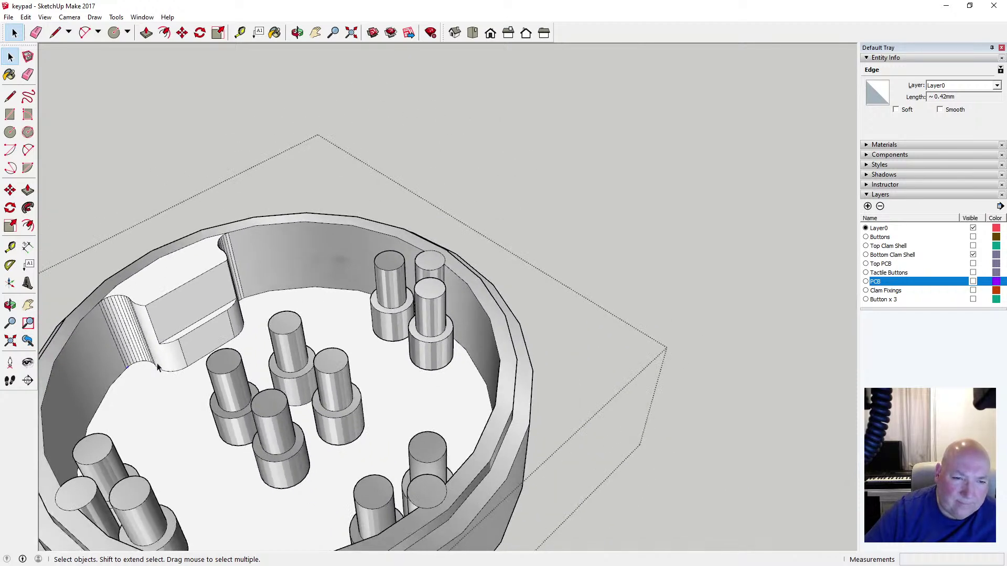
Show the PCB layer, check how the board fits around the stepped block and posts, and hide the layer again
{"action": "left_click", "coordinate": [974, 282]}
{"action": "scroll", "coordinate": [180, 314], "scroll_direction": "up", "scroll_amount": 4}
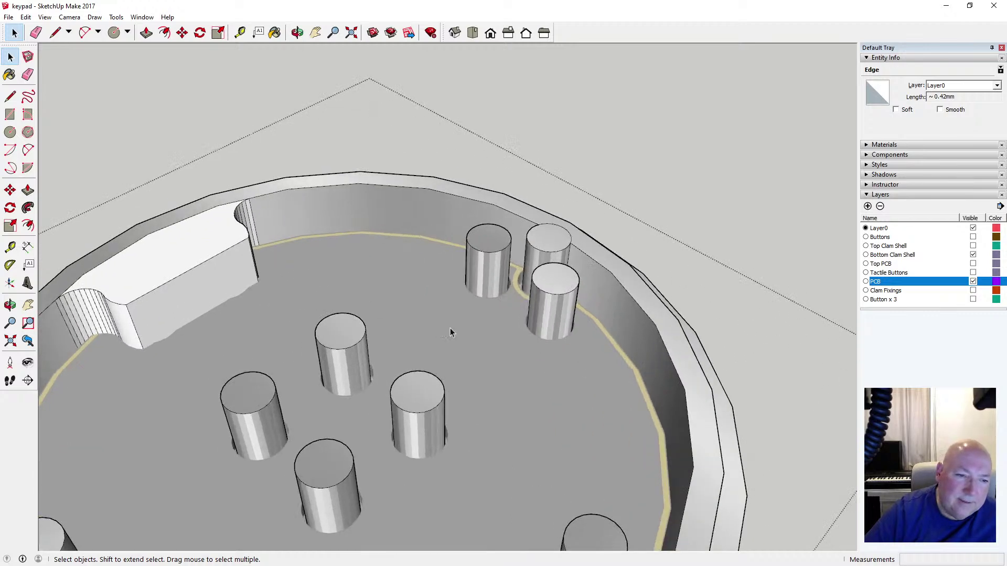
{"action": "scroll", "coordinate": [449, 331], "scroll_direction": "down", "scroll_amount": 3}
{"action": "scroll", "coordinate": [303, 347], "scroll_direction": "up", "scroll_amount": 6}
{"action": "scroll", "coordinate": [266, 339], "scroll_direction": "up", "scroll_amount": 3}
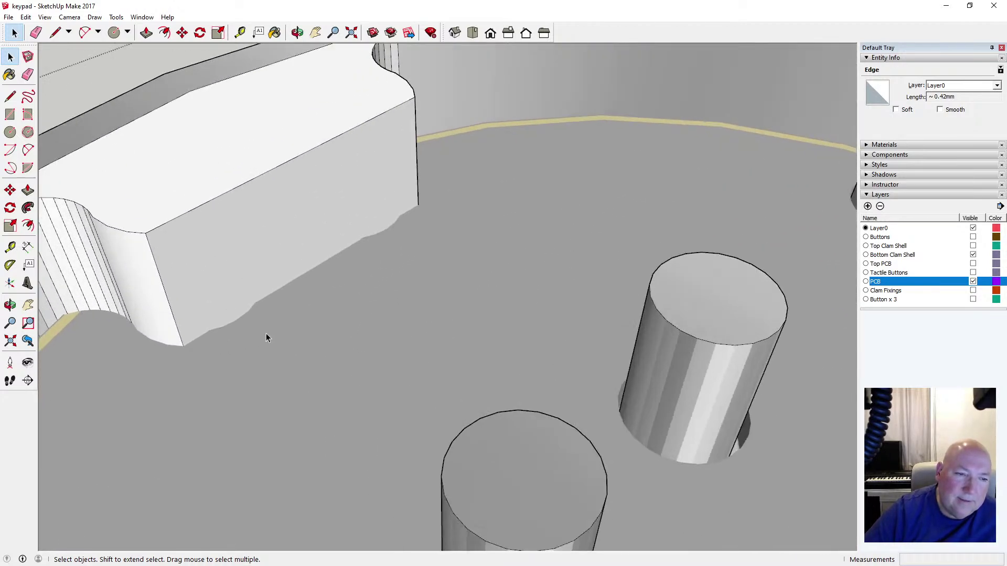
{"action": "scroll", "coordinate": [288, 331], "scroll_direction": "down", "scroll_amount": 4}
{"action": "scroll", "coordinate": [314, 324], "scroll_direction": "up", "scroll_amount": 2}
{"action": "scroll", "coordinate": [319, 325], "scroll_direction": "down", "scroll_amount": 3}
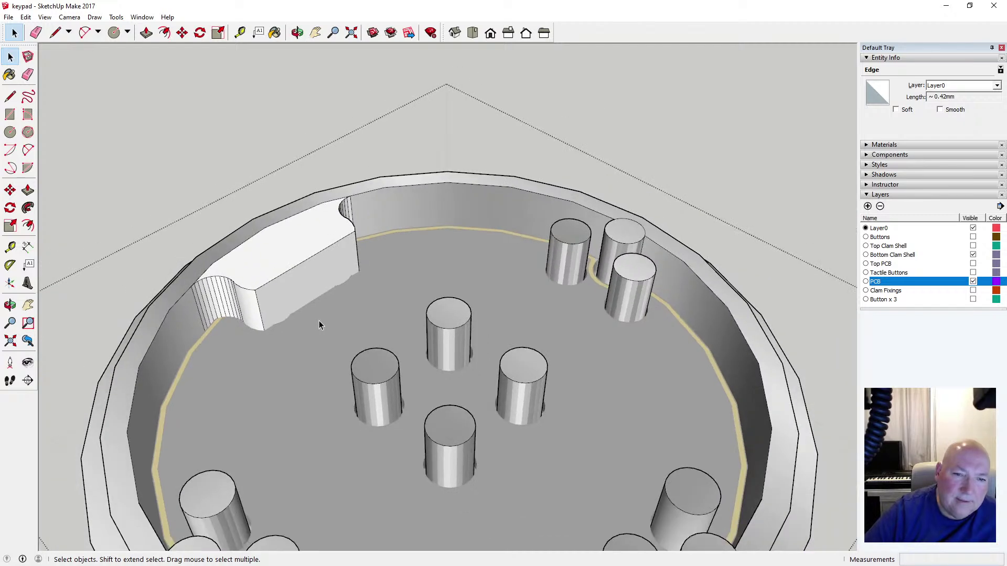
{"action": "scroll", "coordinate": [288, 321], "scroll_direction": "up", "scroll_amount": 3}
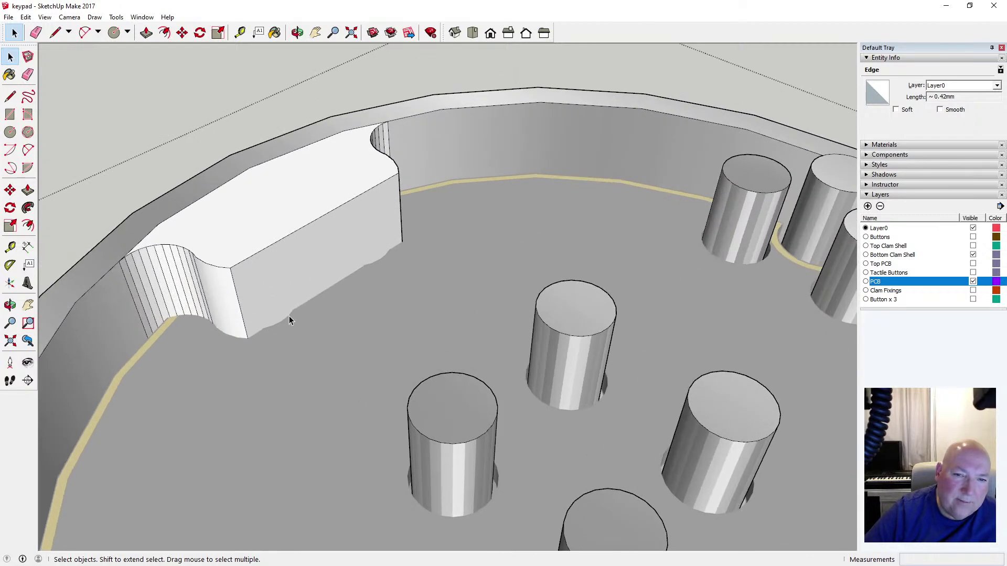
{"action": "scroll", "coordinate": [288, 317], "scroll_direction": "down", "scroll_amount": 2}
{"action": "scroll", "coordinate": [289, 316], "scroll_direction": "down", "scroll_amount": 2}
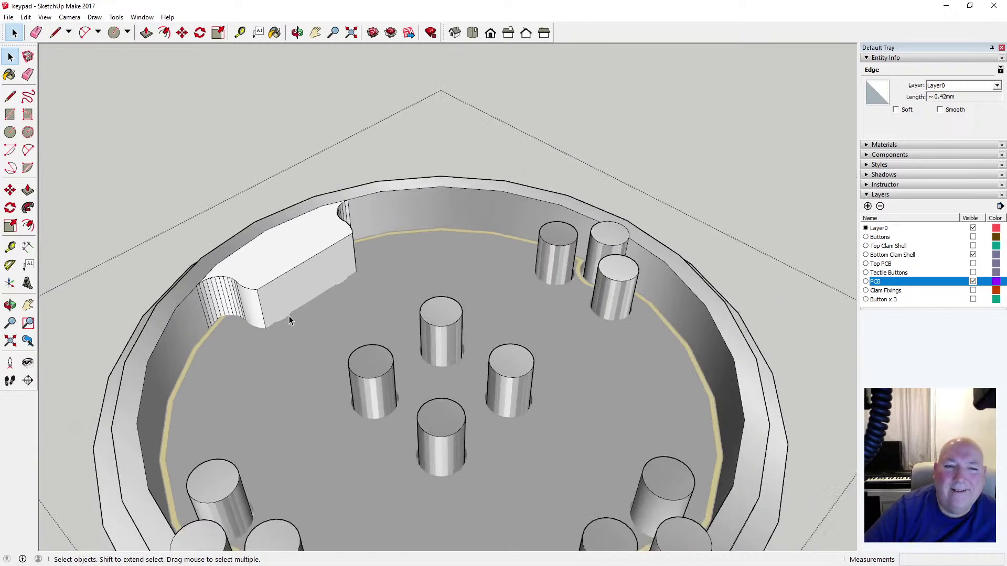
{"action": "left_click", "coordinate": [973, 282]}
{"action": "scroll", "coordinate": [268, 319], "scroll_direction": "down", "scroll_amount": 2}
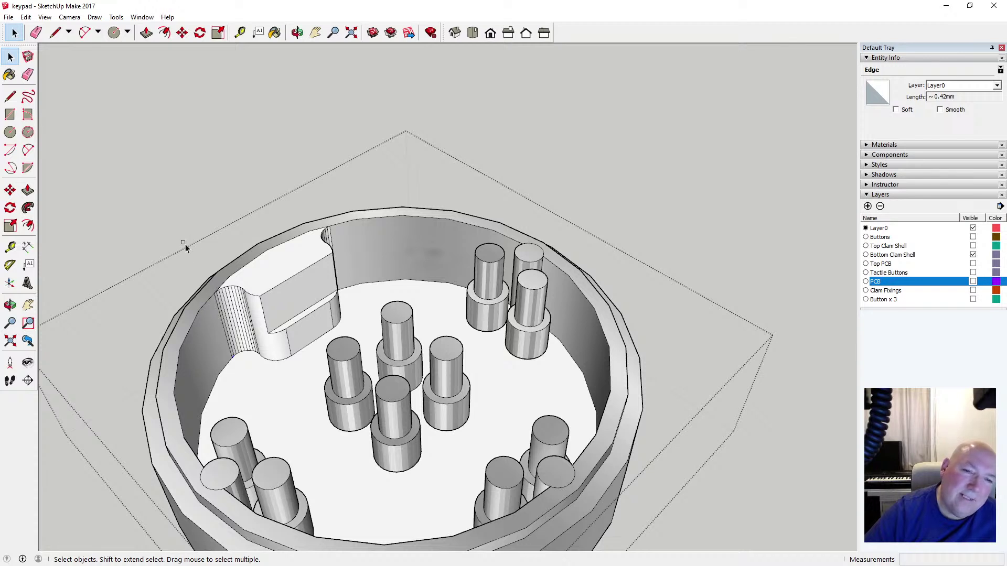
{"action": "left_click_drag", "start_coordinate": [185, 225], "coordinate": [355, 364]}
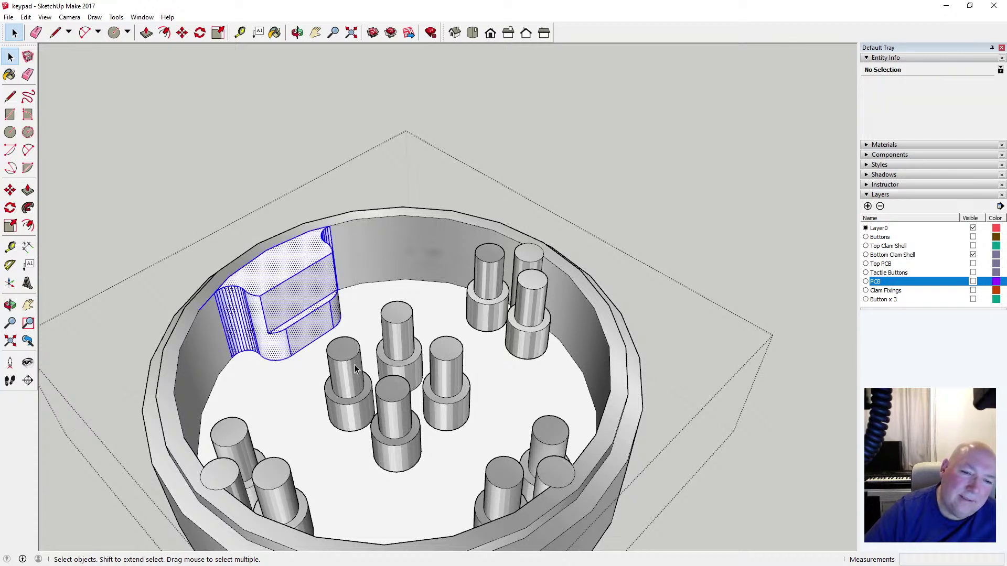
{"action": "left_click", "coordinate": [212, 298], "text": "shift"}
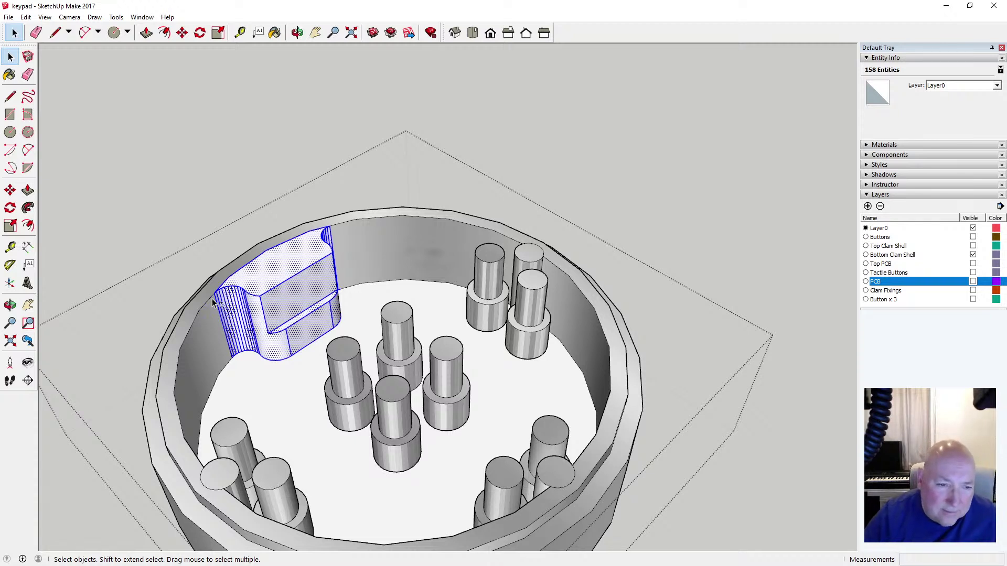
{"action": "left_click", "coordinate": [297, 33]}
{"action": "left_click_drag", "start_coordinate": [234, 270], "coordinate": [547, 212]}
{"action": "left_click_drag", "start_coordinate": [317, 242], "coordinate": [420, 292]}
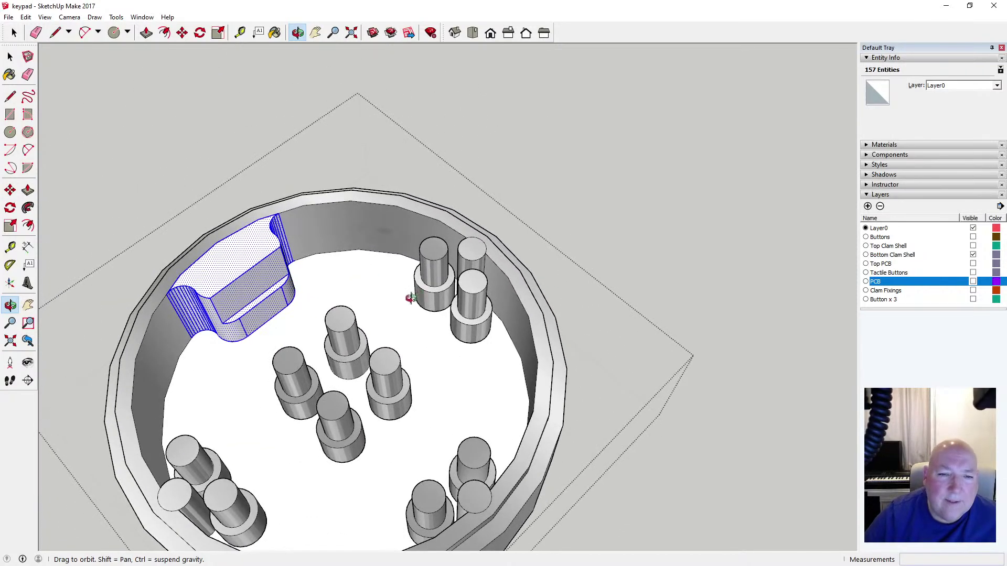
{"action": "scroll", "coordinate": [434, 299], "scroll_direction": "down", "scroll_amount": 3}
{"action": "scroll", "coordinate": [239, 230], "scroll_direction": "down", "scroll_amount": 3}
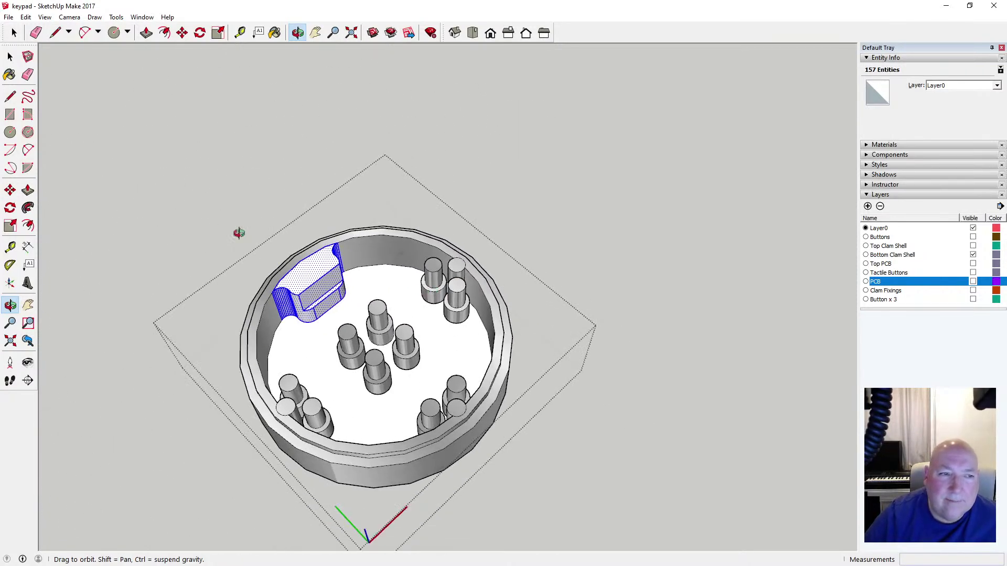
{"action": "left_click", "coordinate": [11, 57]}
{"action": "left_click", "coordinate": [210, 169]}
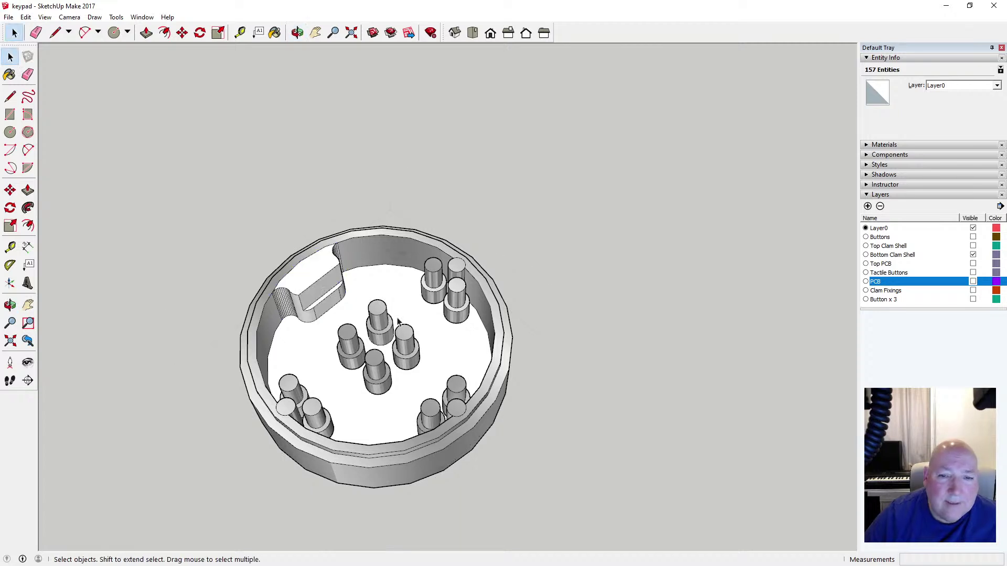
Delete the rear stepped post beside the block-free wall with its floor circle, and the top of the plain post set into the wall
{"action": "scroll", "coordinate": [440, 310], "scroll_direction": "up", "scroll_amount": 3}
{"action": "double_click", "coordinate": [433, 294]}
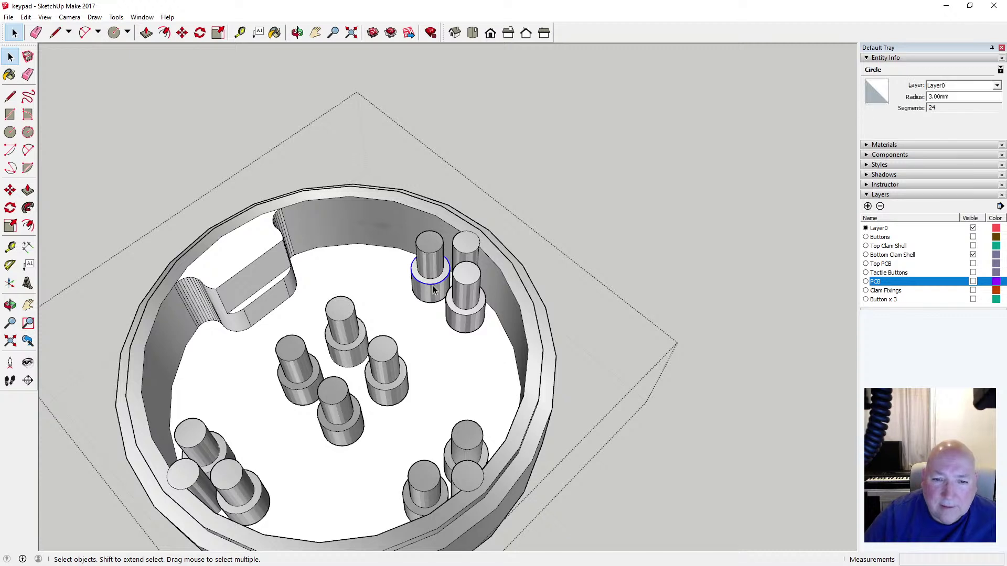
{"action": "left_click", "coordinate": [428, 256]}
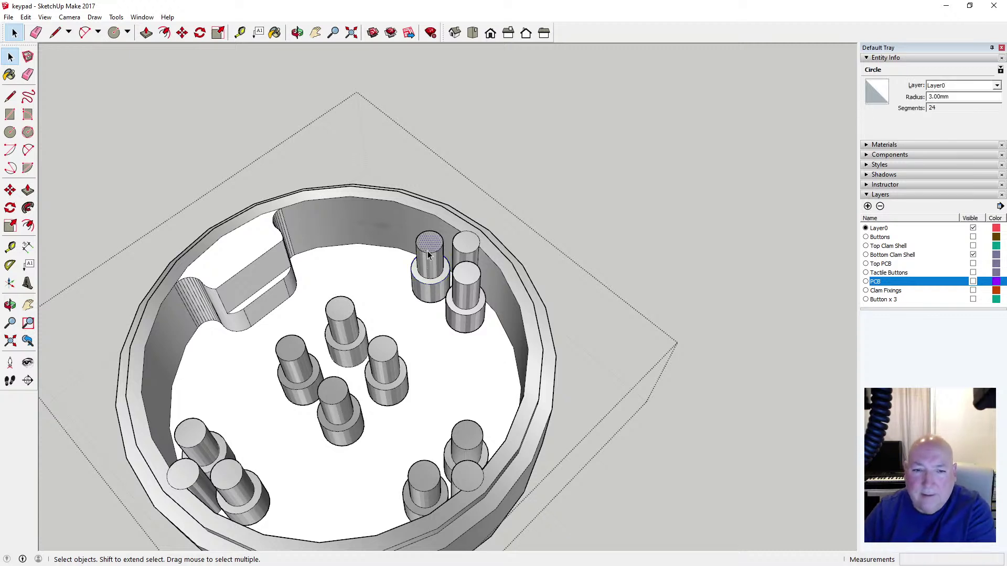
{"action": "key", "text": "Delete"}
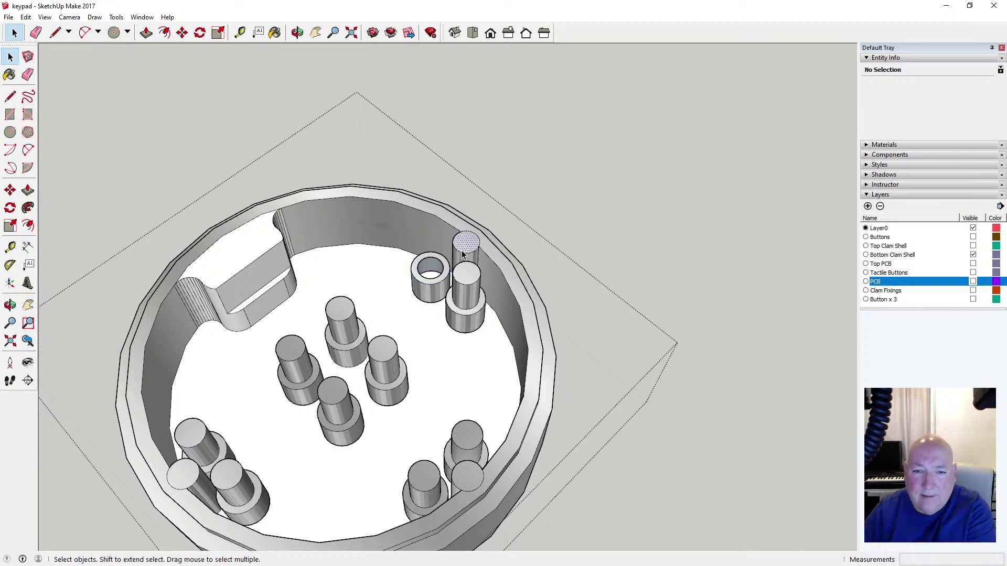
{"action": "left_click", "coordinate": [461, 257]}
{"action": "key", "text": "Delete"}
{"action": "left_click", "coordinate": [441, 283]}
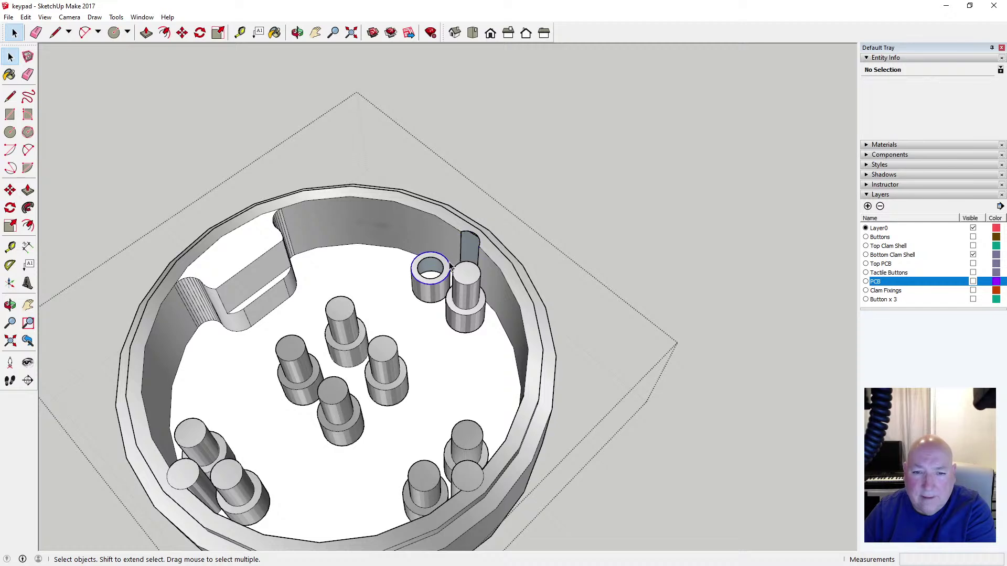
{"action": "key", "text": "Delete"}
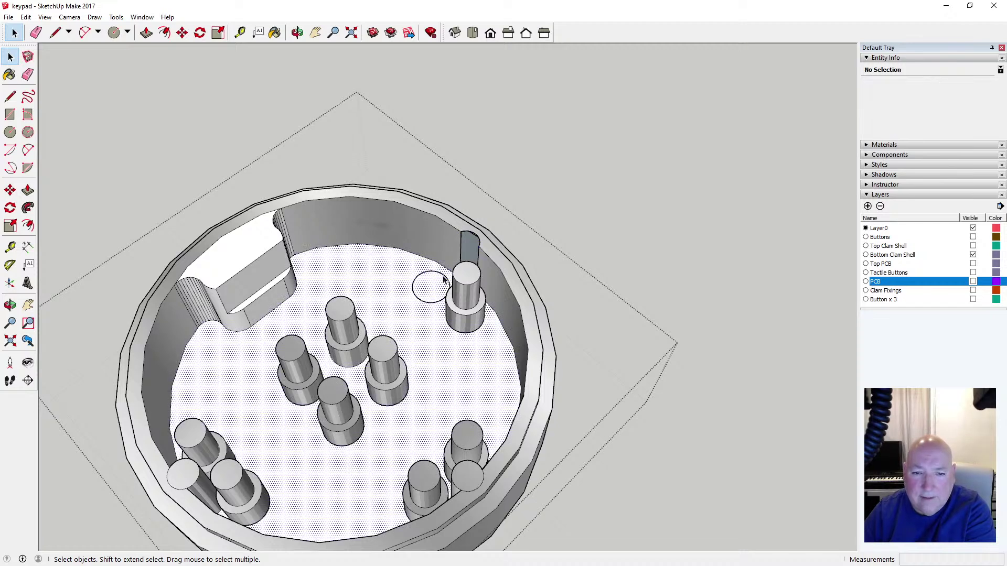
{"action": "left_click", "coordinate": [444, 282]}
{"action": "key", "text": "Delete"}
Delete the remaining stepped post of the same cluster, removing its pin, its collar and its circle on the floor
{"action": "left_click", "coordinate": [462, 295]}
{"action": "key", "text": "Delete"}
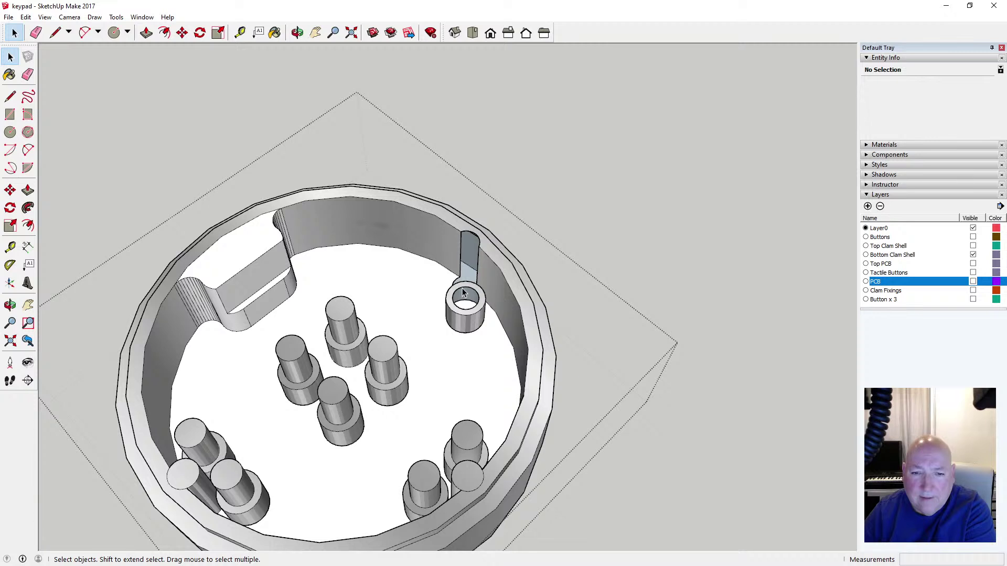
{"action": "left_click", "coordinate": [460, 283]}
{"action": "key", "text": "Delete"}
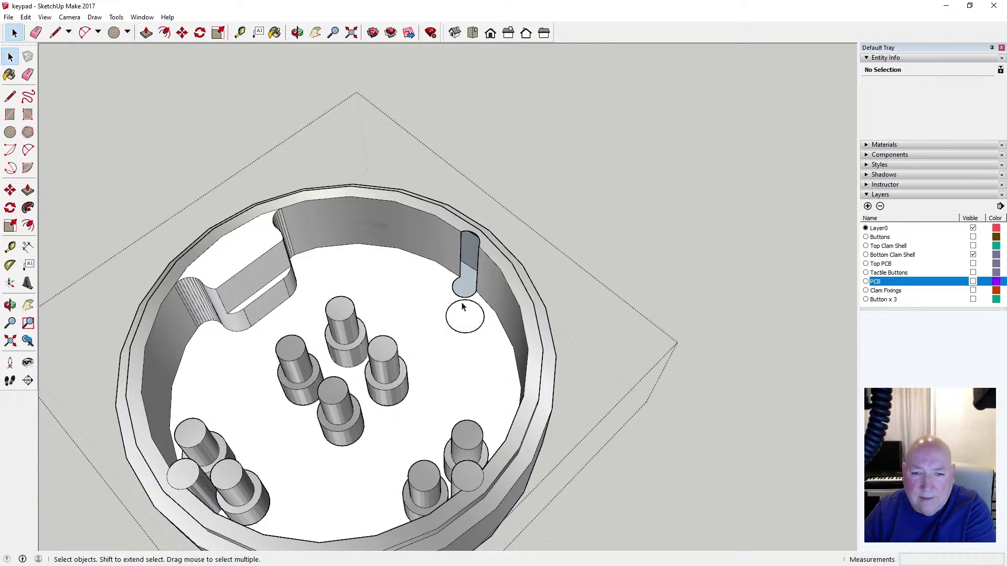
{"action": "left_click", "coordinate": [463, 302]}
{"action": "key", "text": "Delete"}
Draw lines across the notch in the rim along the wall's inner edge, with the first segment about 1.85 mm long
{"action": "scroll", "coordinate": [418, 275], "scroll_direction": "down", "scroll_amount": 2}
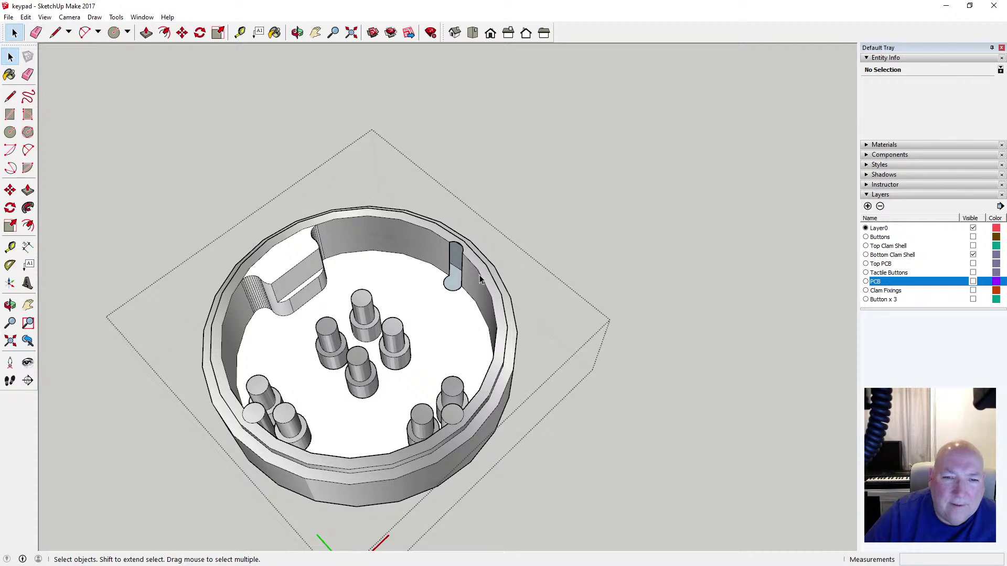
{"action": "scroll", "coordinate": [479, 279], "scroll_direction": "up", "scroll_amount": 6}
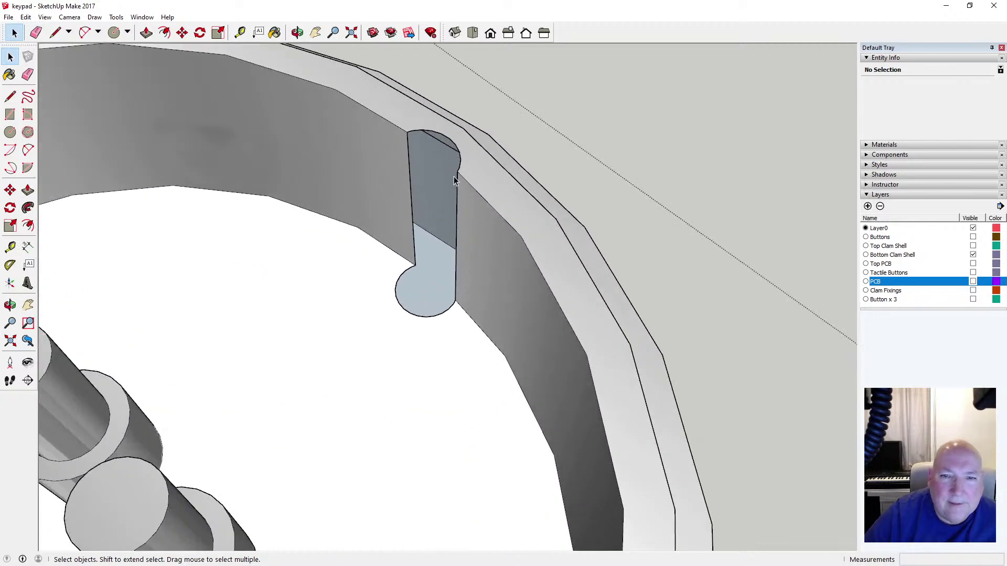
{"action": "left_click", "coordinate": [10, 96]}
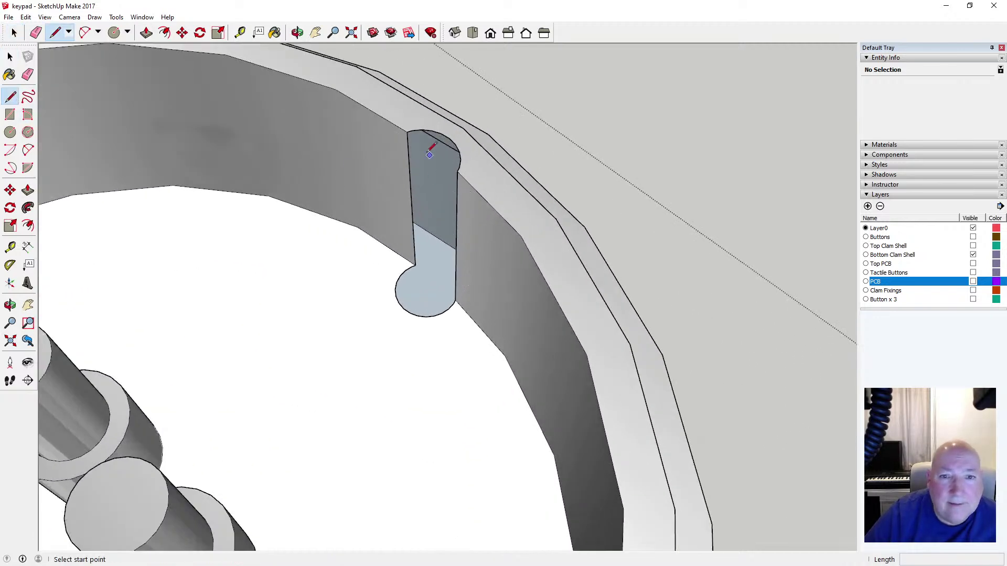
{"action": "left_click", "coordinate": [413, 130]}
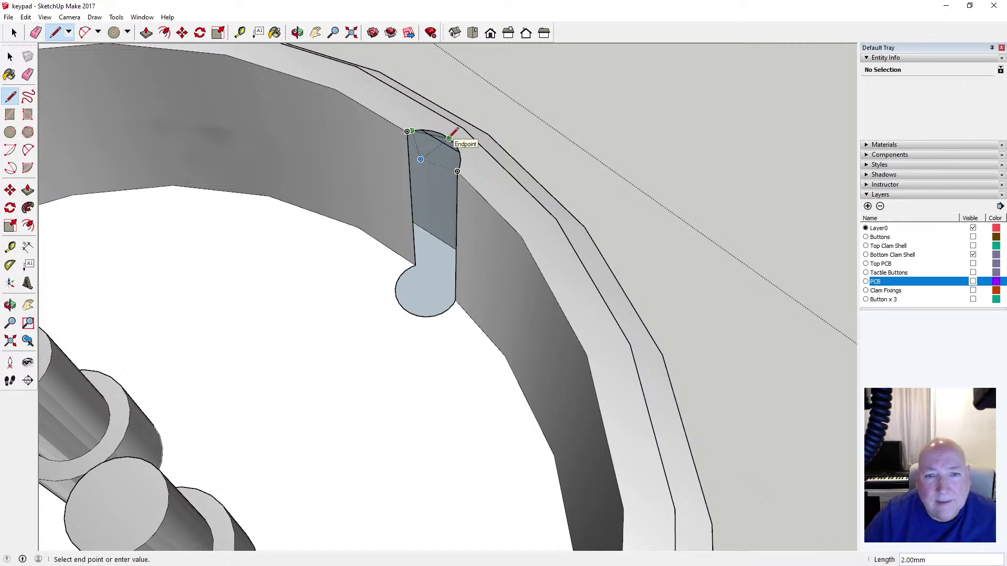
{"action": "left_click", "coordinate": [449, 138]}
{"action": "left_click", "coordinate": [407, 131]}
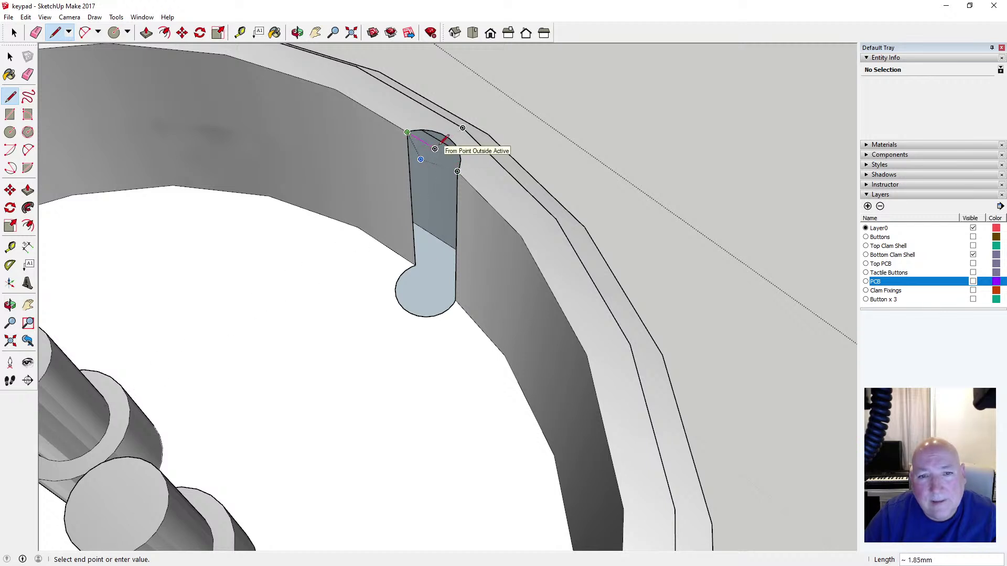
{"action": "left_click", "coordinate": [459, 169]}
{"action": "key", "text": "space"}
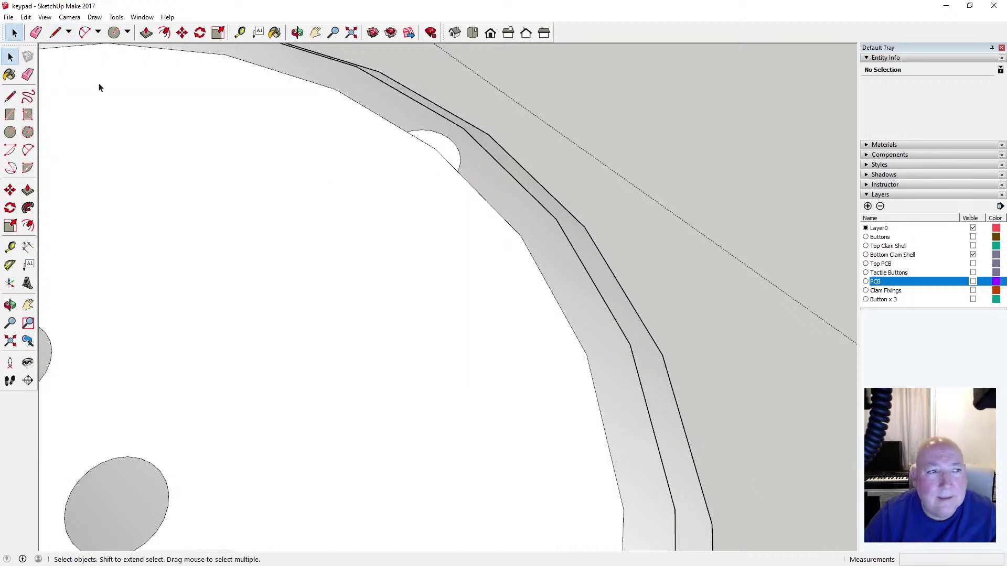
Delete the notch's 2 mm radius arc from the rim and the unwanted face covering the shell's opening
{"action": "left_click", "coordinate": [445, 141]}
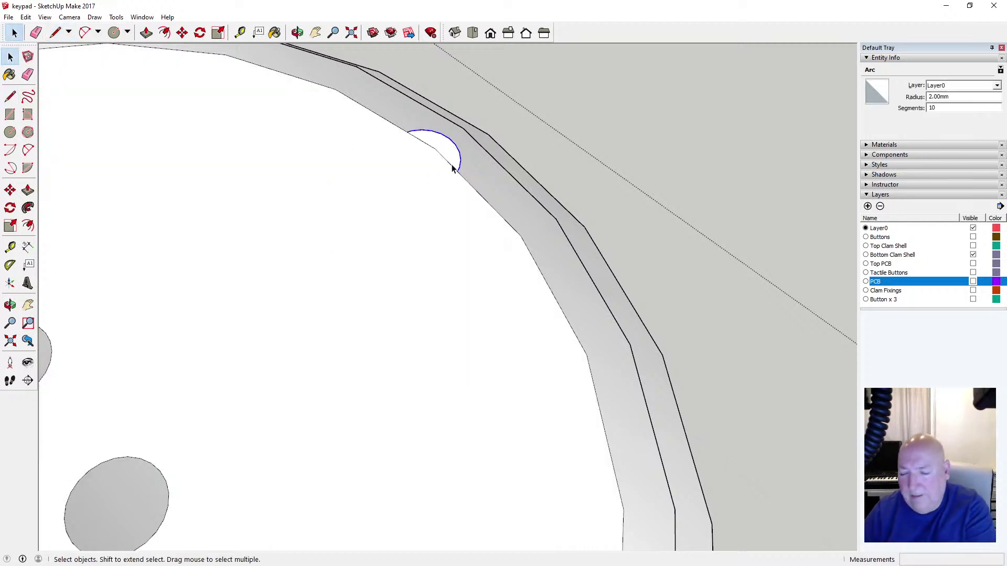
{"action": "key", "text": "Delete"}
{"action": "left_click", "coordinate": [369, 192]}
{"action": "key", "text": "Delete"}
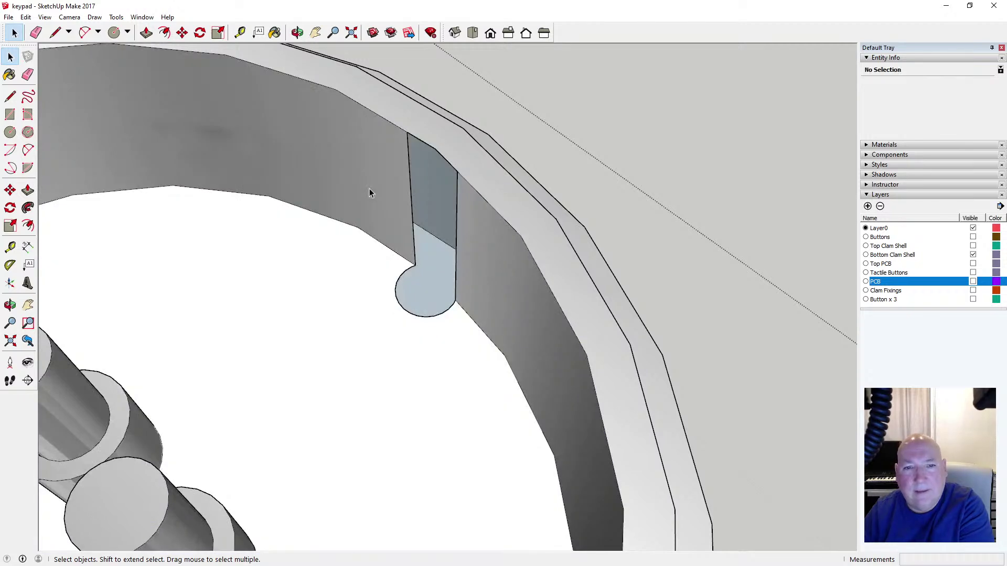
Try a line about 1.83 mm long across the floor gap from the wall's lower corner, and undo it
{"action": "key", "text": "r"}
{"action": "key", "text": "l"}
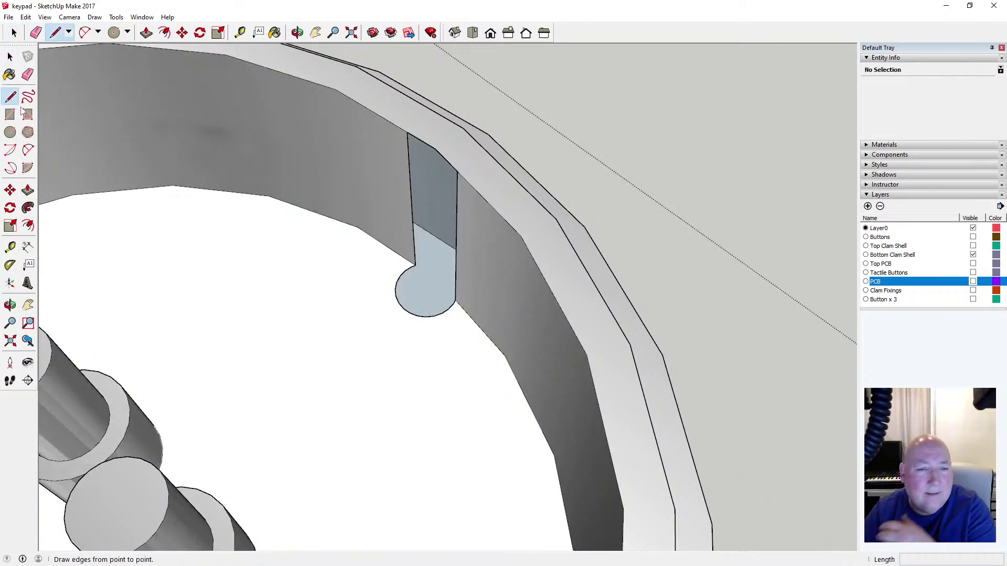
{"action": "left_click", "coordinate": [415, 265]}
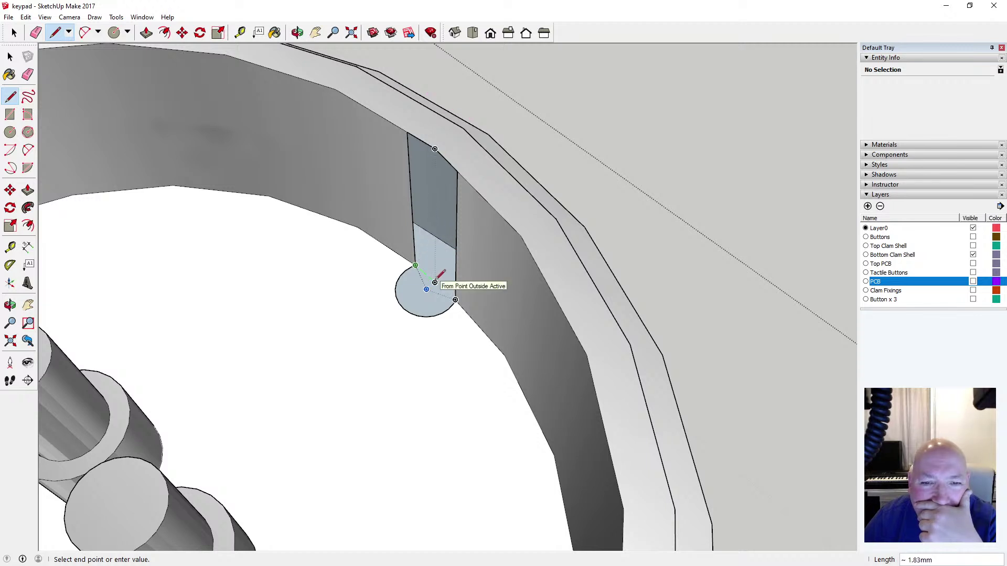
{"action": "left_click", "coordinate": [434, 282]}
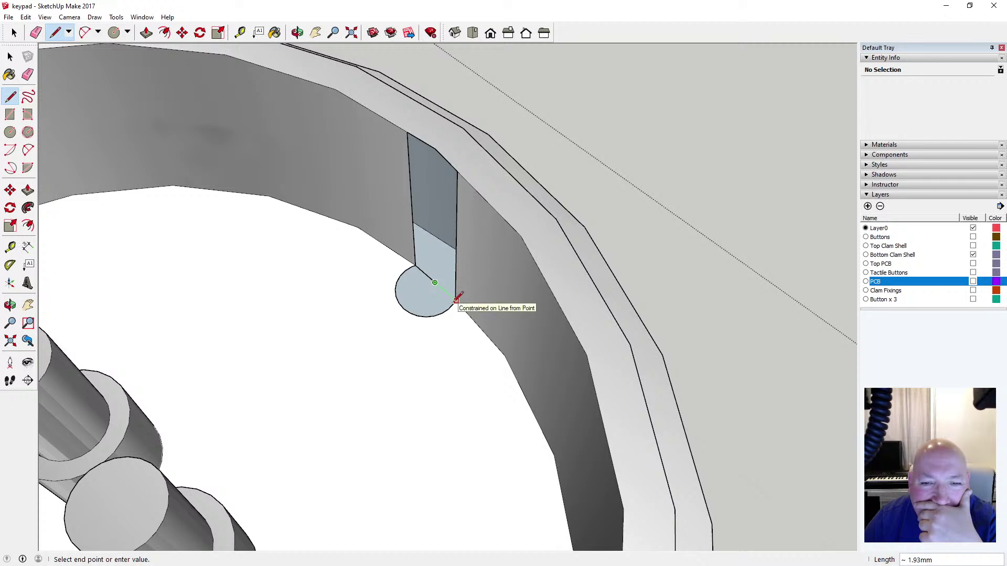
{"action": "key", "text": "Escape"}
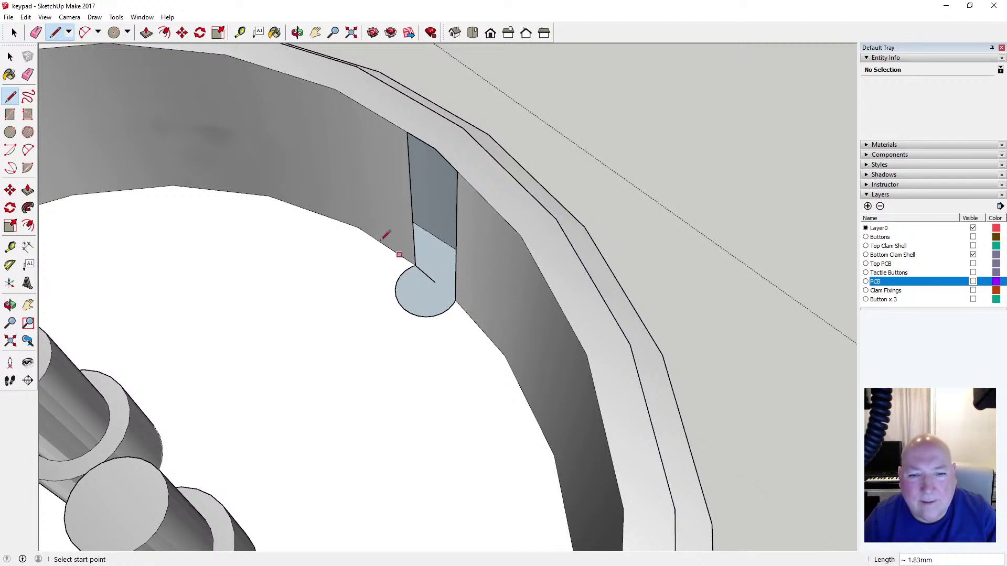
{"action": "left_click", "coordinate": [25, 17]}
{"action": "left_click", "coordinate": [41, 29]}
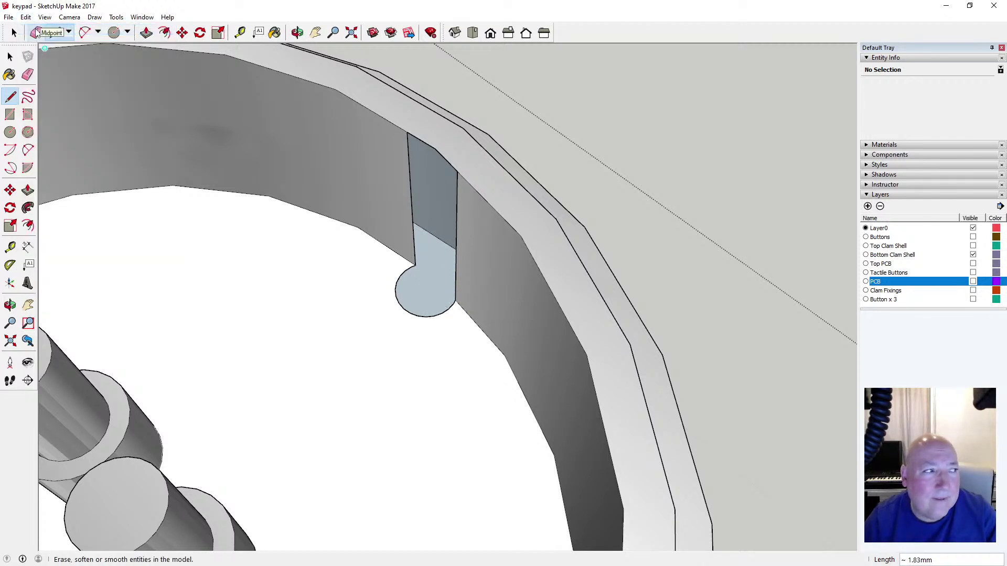
{"action": "left_click", "coordinate": [416, 265]}
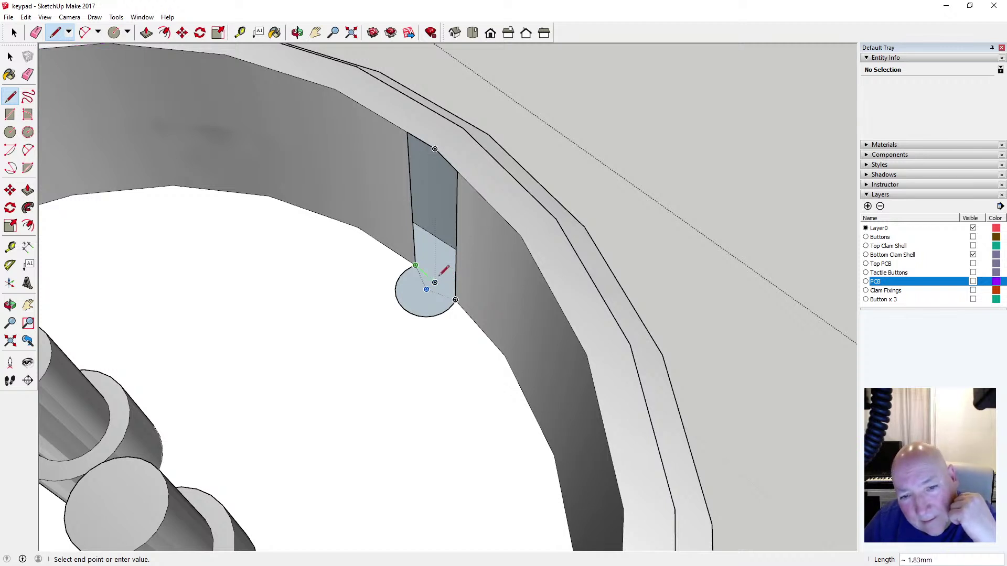
{"action": "type", "text": "3"}
{"action": "key", "text": "Return"}
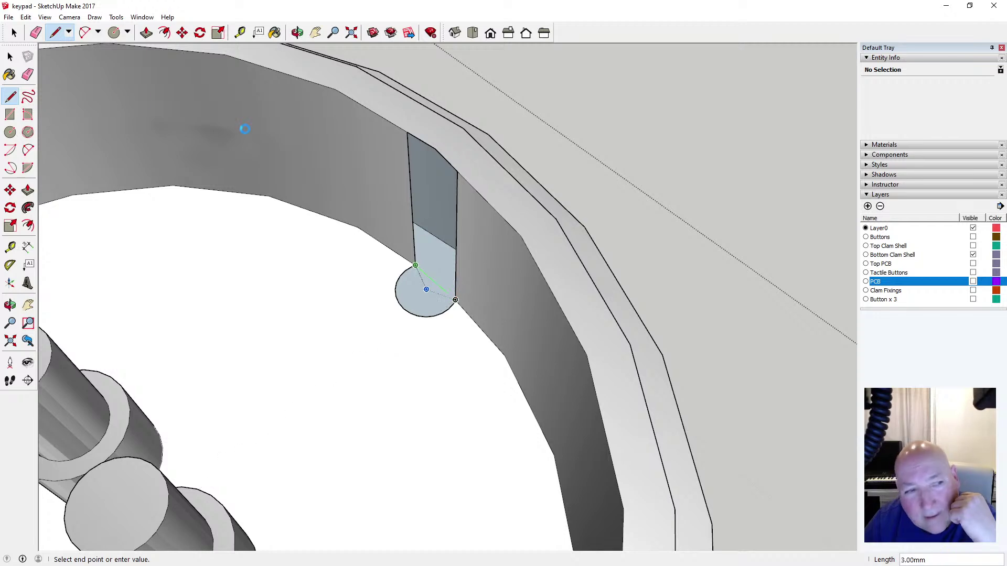
{"action": "key", "text": "space"}
Draw two lines along the wall's base to close the floor gap between the notch's lower corners, the second segment about 1.85 mm long
{"action": "scroll", "coordinate": [371, 243], "scroll_direction": "down", "scroll_amount": 3}
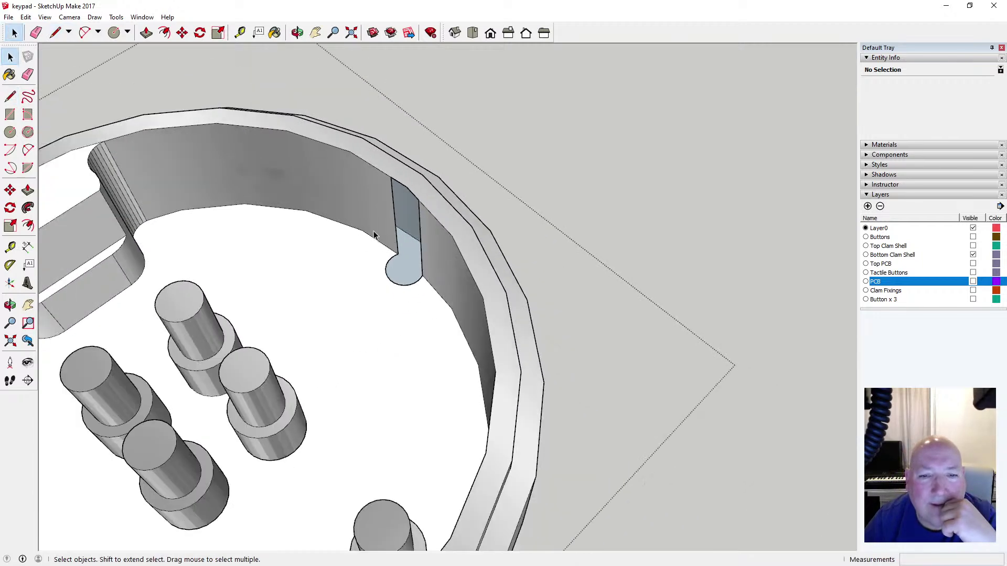
{"action": "scroll", "coordinate": [373, 234], "scroll_direction": "down", "scroll_amount": 2}
{"action": "key", "text": "o"}
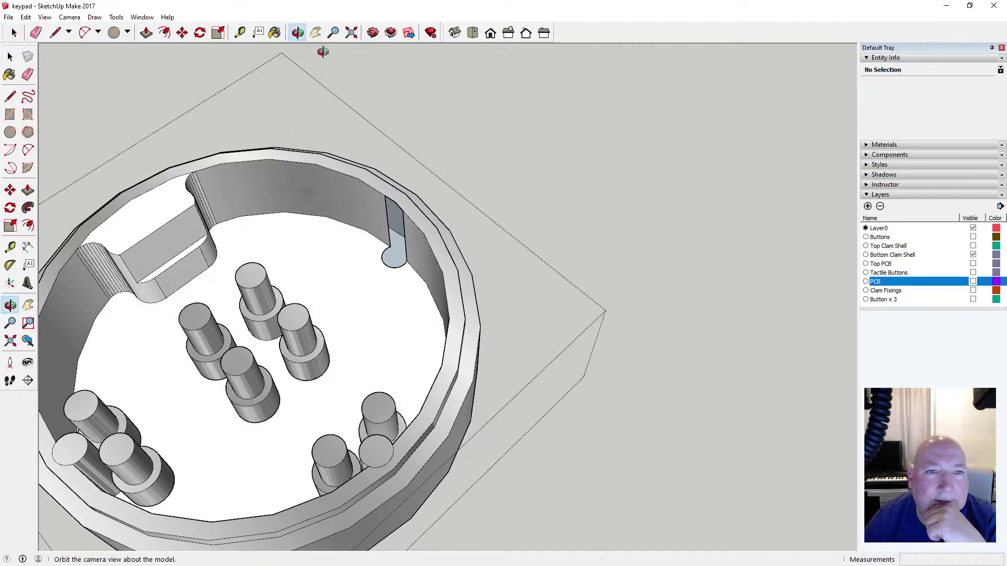
{"action": "scroll", "coordinate": [434, 222], "scroll_direction": "down", "scroll_amount": 3}
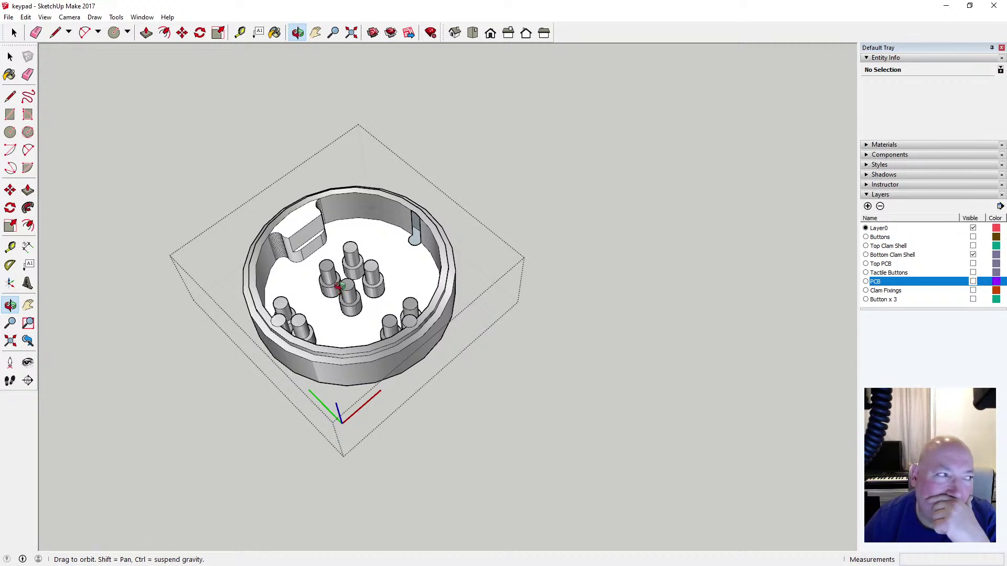
{"action": "scroll", "coordinate": [397, 250], "scroll_direction": "up", "scroll_amount": 3}
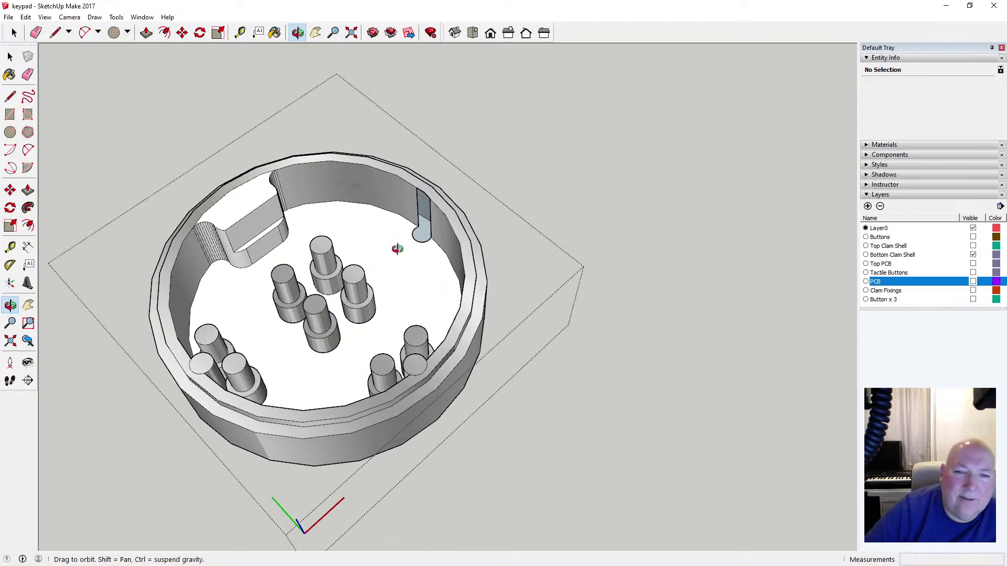
{"action": "left_click_drag", "start_coordinate": [294, 286], "coordinate": [494, 229]}
{"action": "mouse_move", "coordinate": [351, 314]}
{"action": "left_mouse_down"}
{"action": "mouse_move", "coordinate": [424, 282]}
{"action": "mouse_move", "coordinate": [339, 278]}
{"action": "mouse_move", "coordinate": [371, 162]}
{"action": "mouse_move", "coordinate": [524, 262]}
{"action": "mouse_move", "coordinate": [703, 290]}
{"action": "mouse_move", "coordinate": [357, 304]}
{"action": "mouse_move", "coordinate": [335, 313]}
{"action": "mouse_move", "coordinate": [346, 328]}
{"action": "left_mouse_up"}
{"action": "scroll", "coordinate": [368, 286], "scroll_direction": "up", "scroll_amount": 3}
{"action": "scroll", "coordinate": [367, 286], "scroll_direction": "up", "scroll_amount": 2}
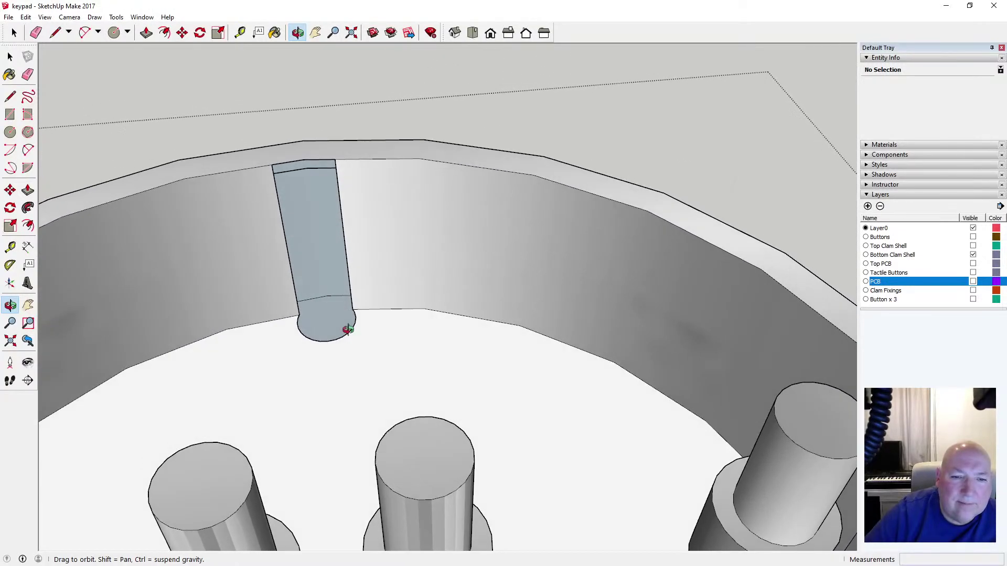
{"action": "left_click", "coordinate": [10, 96]}
{"action": "left_click", "coordinate": [300, 315]}
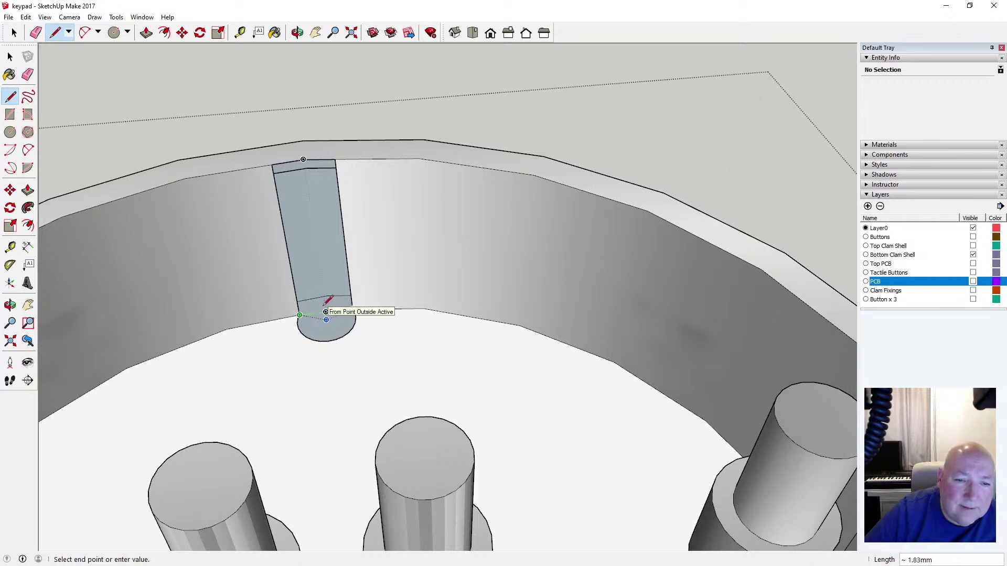
{"action": "scroll", "coordinate": [322, 309], "scroll_direction": "up", "scroll_amount": 3}
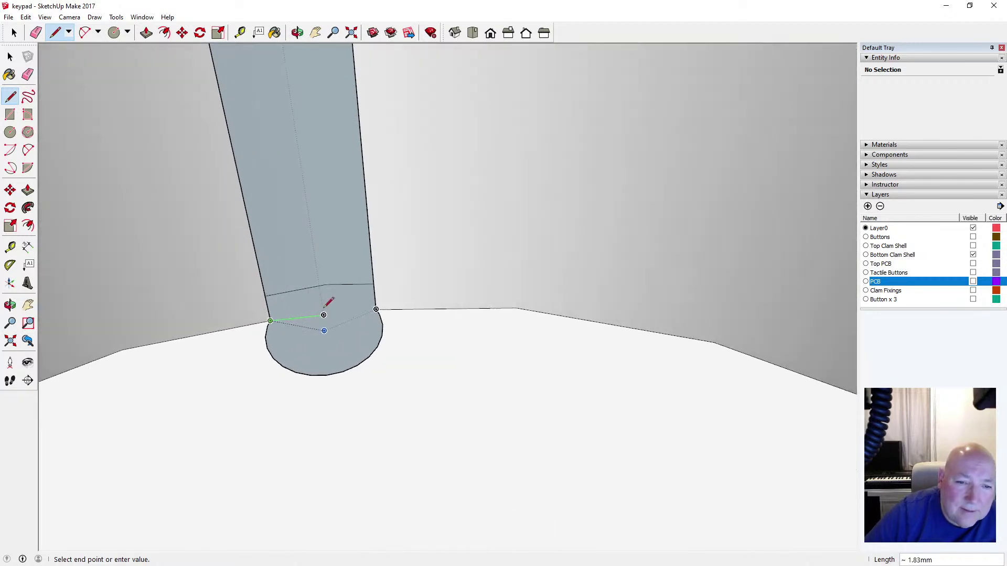
{"action": "left_click", "coordinate": [323, 310]}
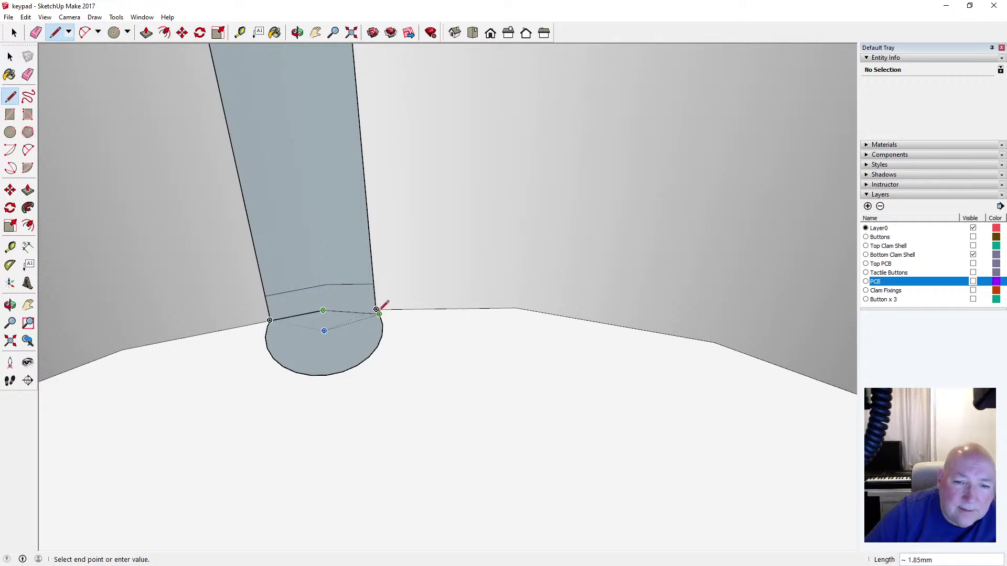
{"action": "left_click", "coordinate": [377, 309]}
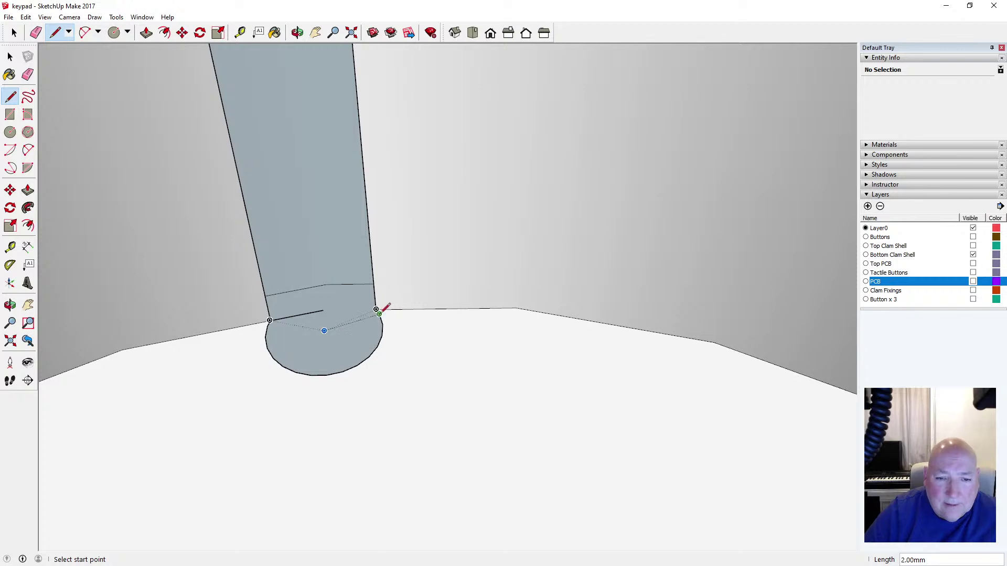
{"action": "left_click", "coordinate": [375, 306]}
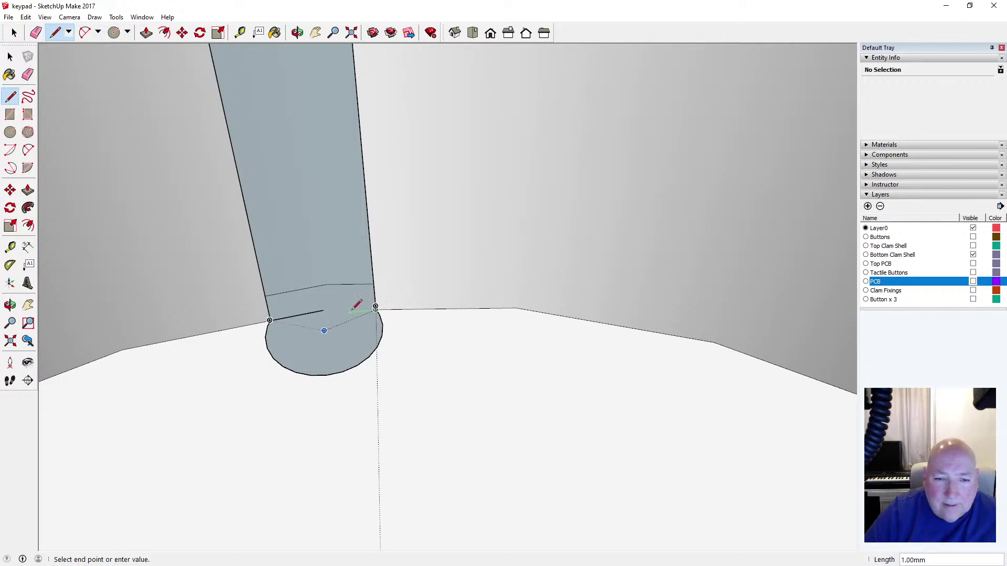
{"action": "left_click", "coordinate": [323, 310]}
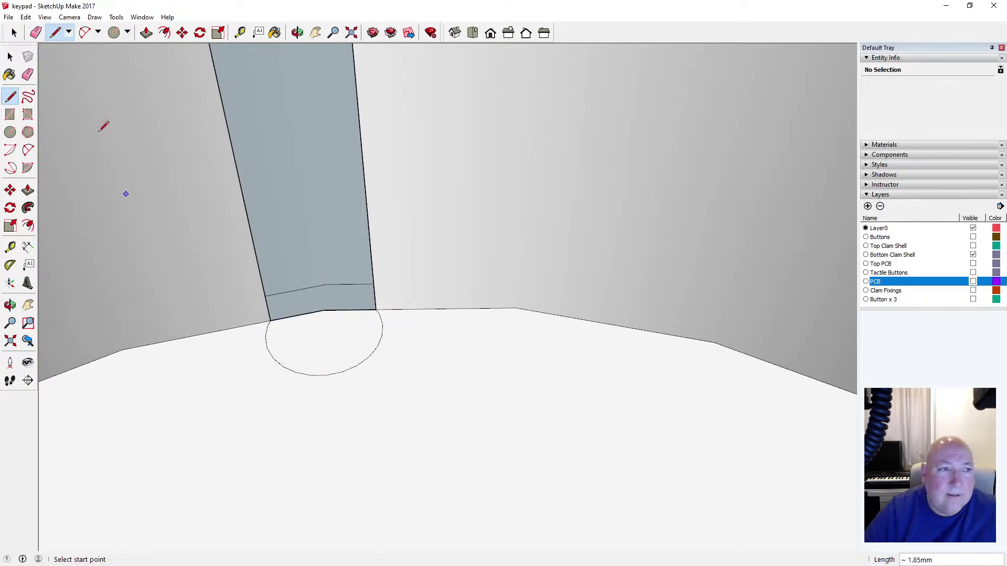
Delete the leftover arc on the floor in front of the repaired wall base
{"action": "key", "text": "space"}
{"action": "left_click", "coordinate": [267, 335]}
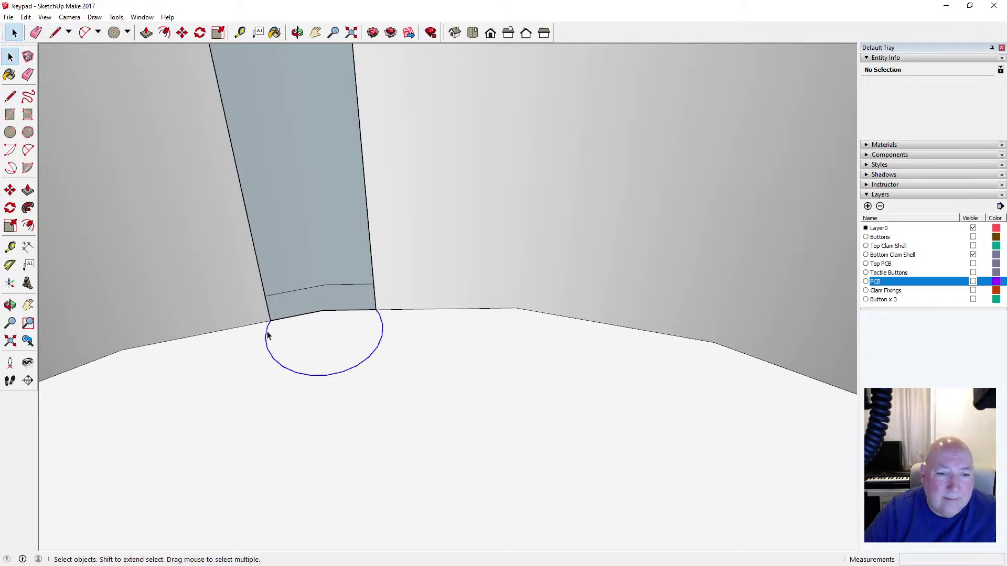
{"action": "left_click", "coordinate": [288, 375]}
{"action": "scroll", "coordinate": [290, 370], "scroll_direction": "down", "scroll_amount": 3}
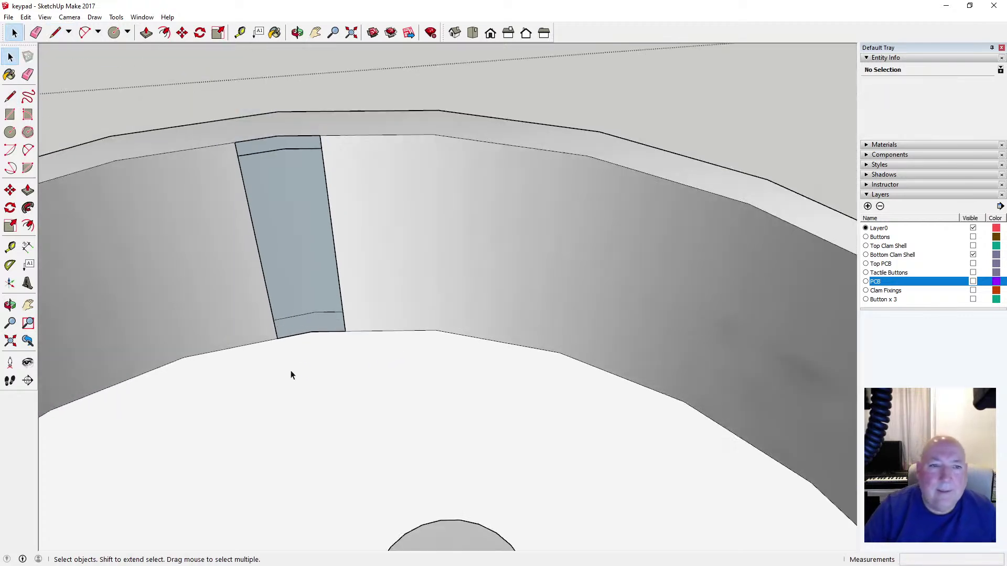
Draw a vertical line from the rim's corner to the floor's corner to fill the wall notch, and delete the two leftover edges beside it
{"action": "left_click", "coordinate": [10, 96]}
{"action": "left_click", "coordinate": [277, 136]}
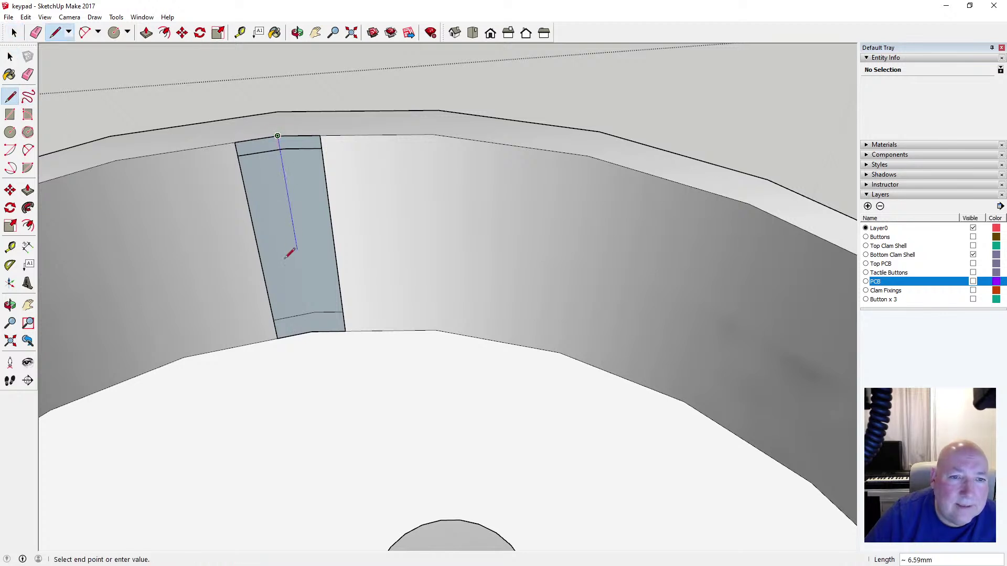
{"action": "left_click", "coordinate": [310, 331]}
{"action": "key", "text": "space"}
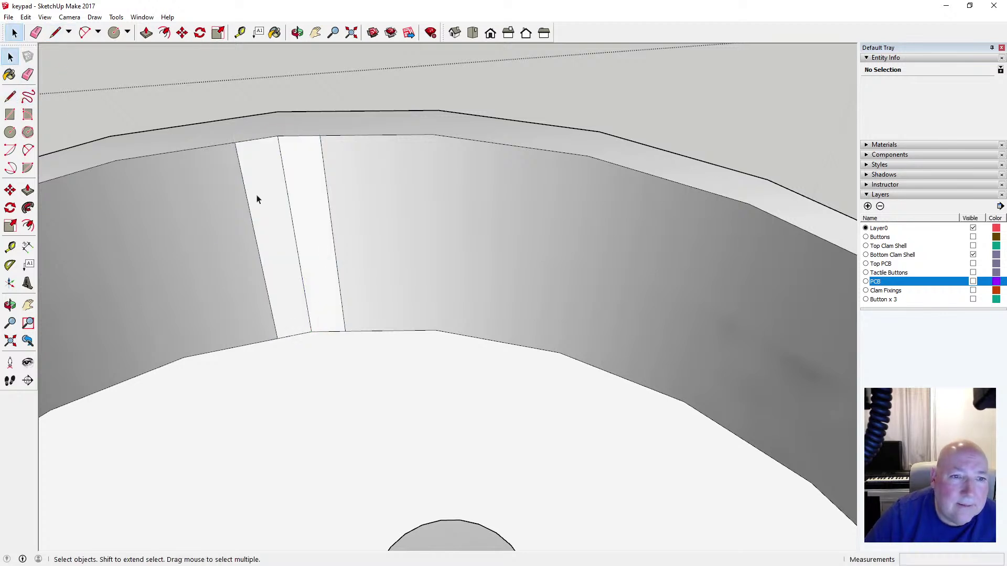
{"action": "left_click", "coordinate": [244, 183]}
{"action": "key", "text": "Delete"}
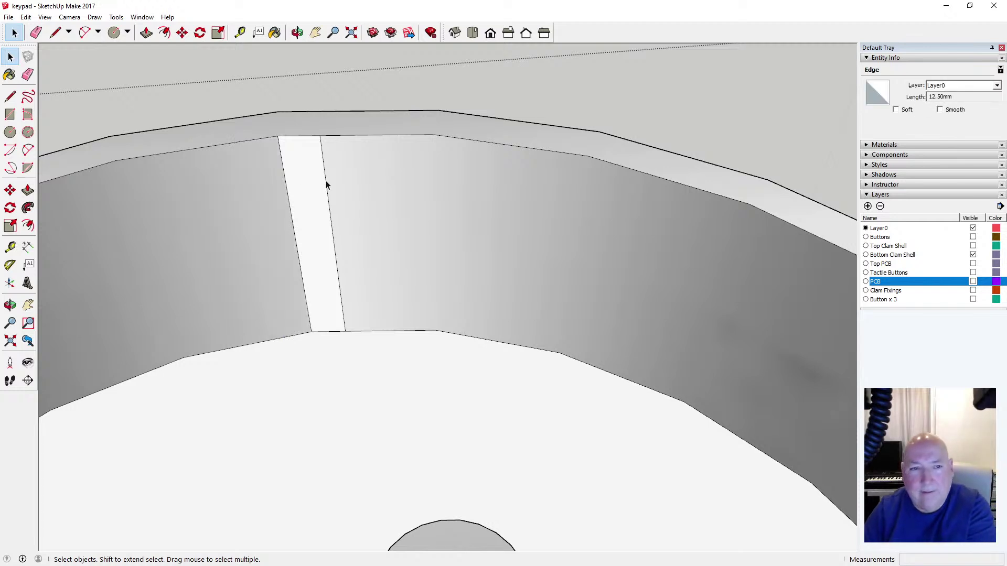
{"action": "left_click", "coordinate": [325, 178]}
{"action": "key", "text": "Delete"}
Save the model with the repaired clam shell wall
{"action": "scroll", "coordinate": [278, 215], "scroll_direction": "down", "scroll_amount": 5}
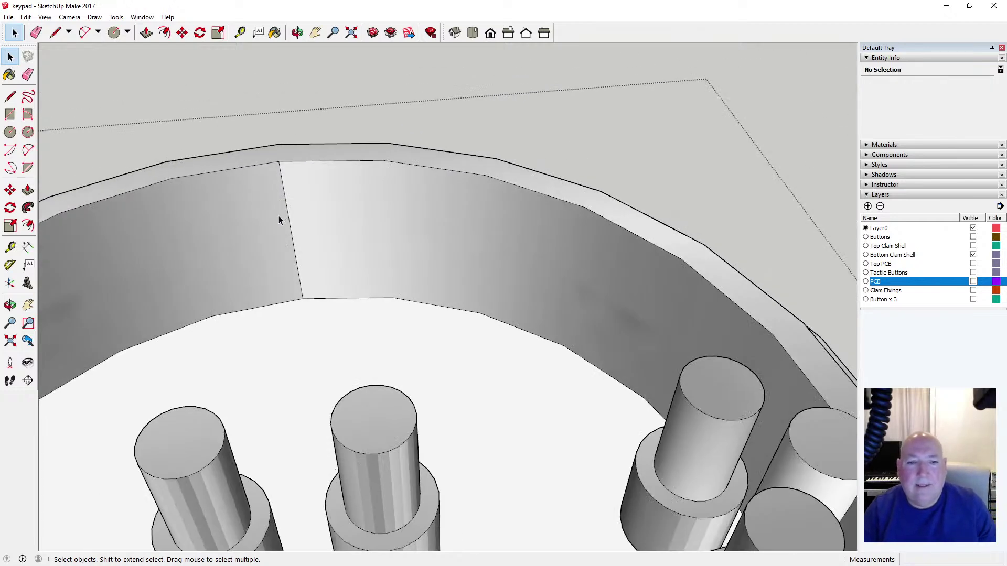
{"action": "scroll", "coordinate": [278, 209], "scroll_direction": "down", "scroll_amount": 5}
{"action": "key", "text": "o"}
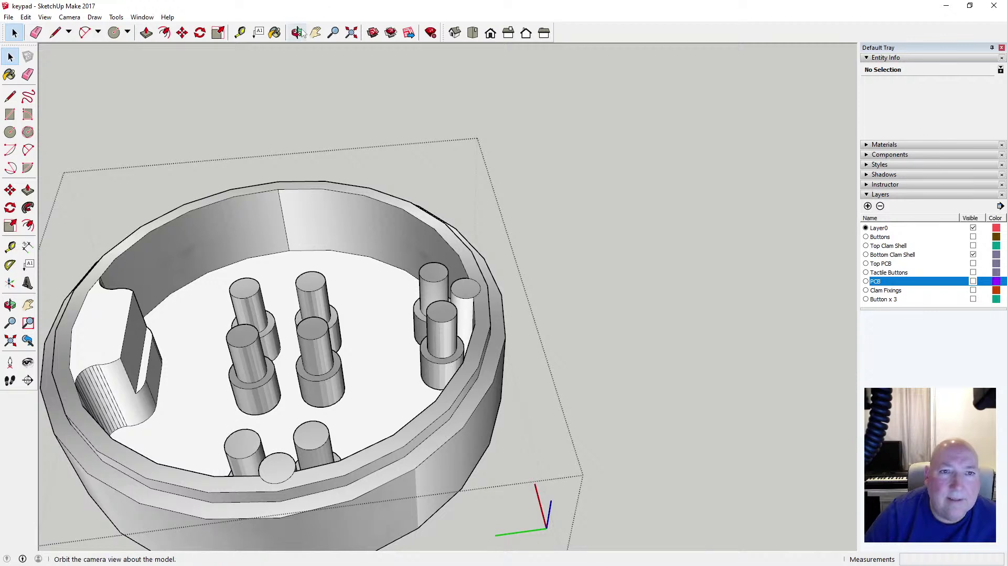
{"action": "left_click_drag", "start_coordinate": [410, 230], "coordinate": [322, 251]}
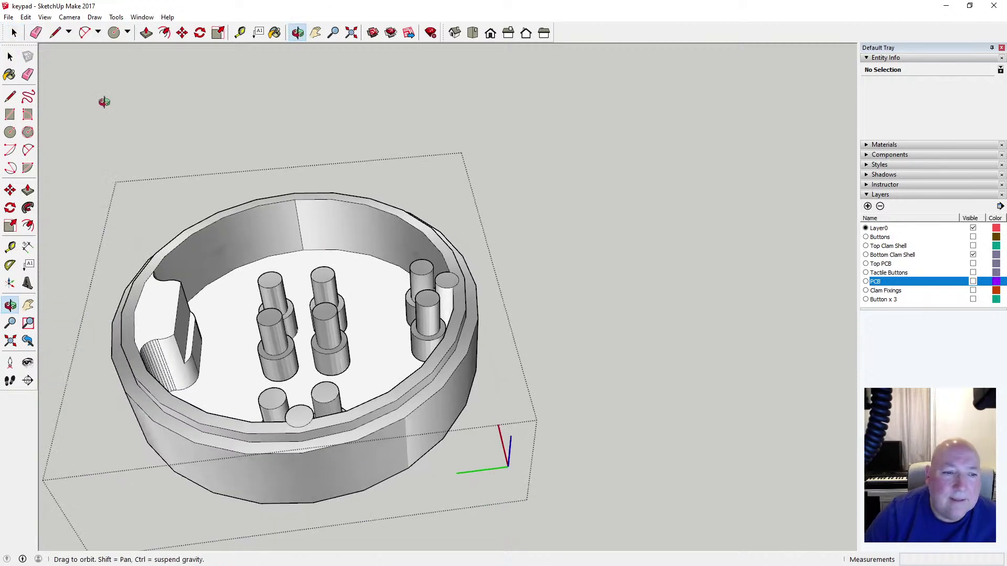
{"action": "left_click", "coordinate": [8, 17]}
{"action": "left_click", "coordinate": [24, 56]}
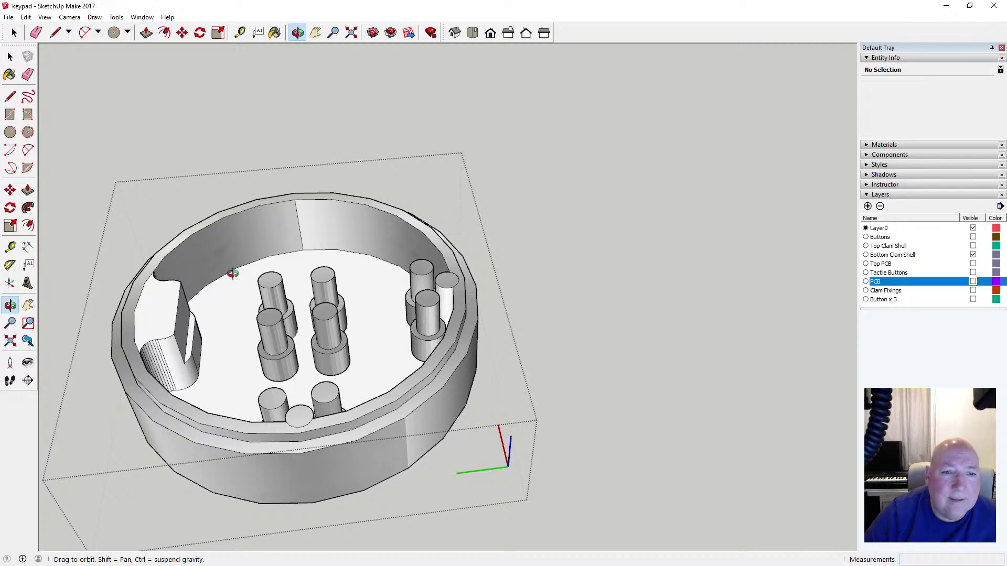
Delete the pins of the two stepped posts in the cluster opposite the block, and the top of the plain post set into the wall
{"action": "left_click_drag", "start_coordinate": [232, 273], "coordinate": [383, 351]}
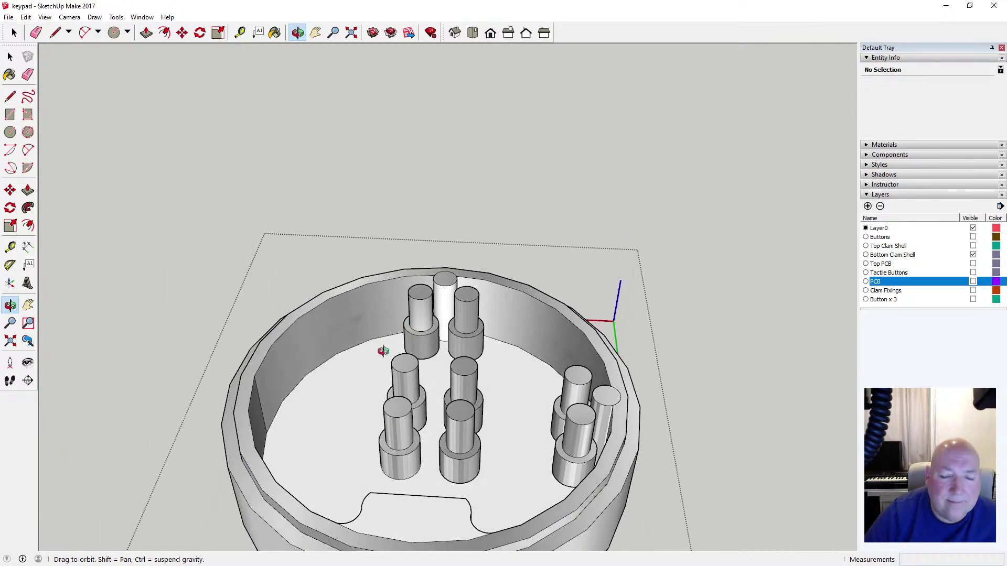
{"action": "scroll", "coordinate": [391, 341], "scroll_direction": "down", "scroll_amount": 4}
{"action": "scroll", "coordinate": [449, 341], "scroll_direction": "up", "scroll_amount": 8}
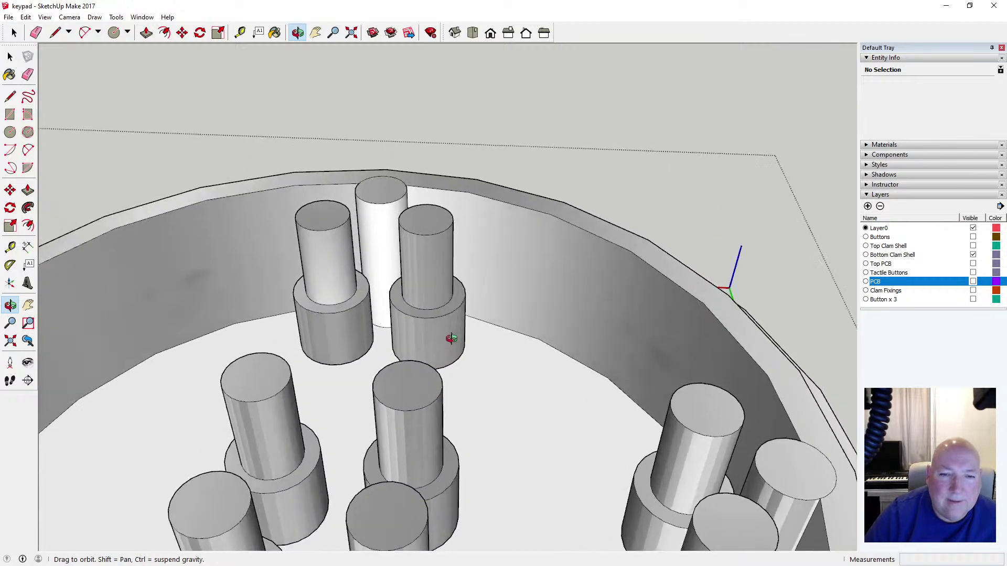
{"action": "key", "text": "space"}
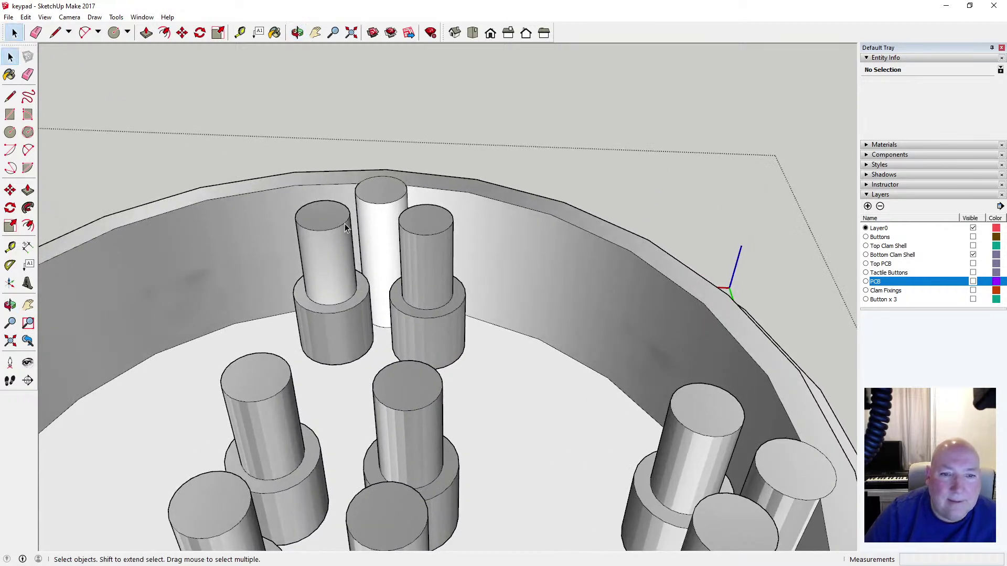
{"action": "left_click", "coordinate": [345, 224]}
{"action": "key", "text": "Delete"}
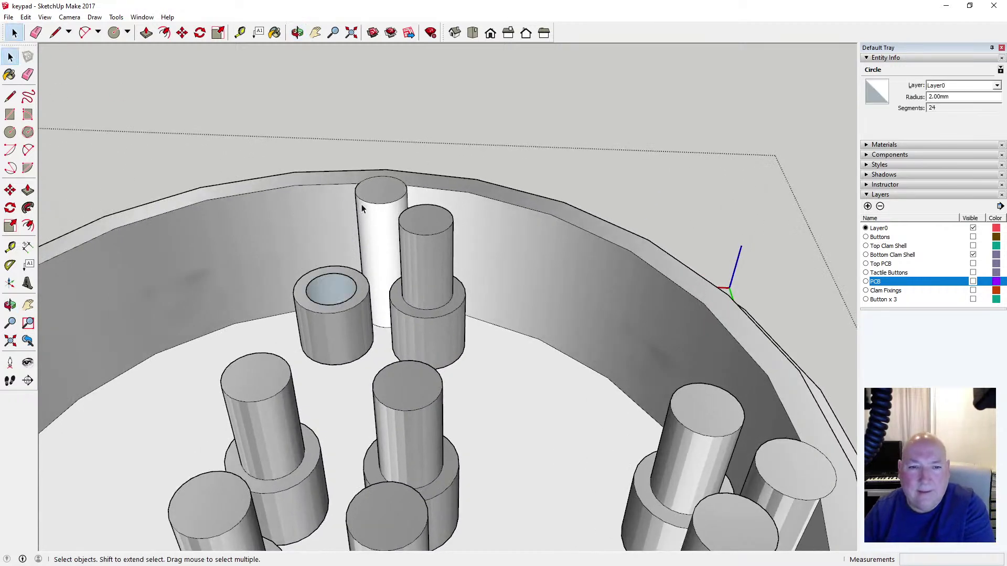
{"action": "left_click", "coordinate": [374, 209]}
{"action": "left_click", "coordinate": [405, 234]}
{"action": "key", "text": "Delete"}
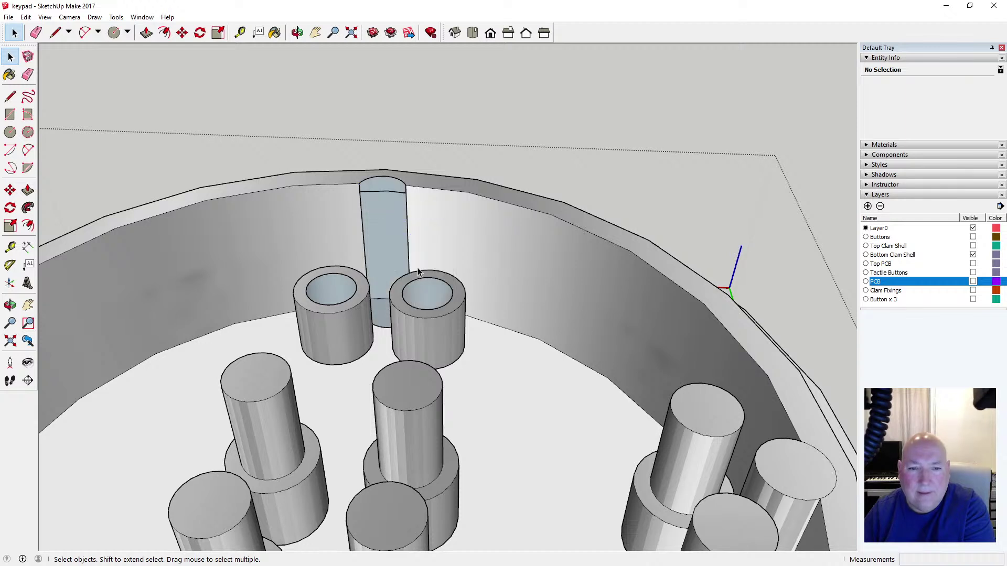
Delete the collars of both stepped posts in this cluster by removing their top circles
{"action": "key", "text": "Delete"}
{"action": "left_click", "coordinate": [392, 303]}
{"action": "key", "text": "Delete"}
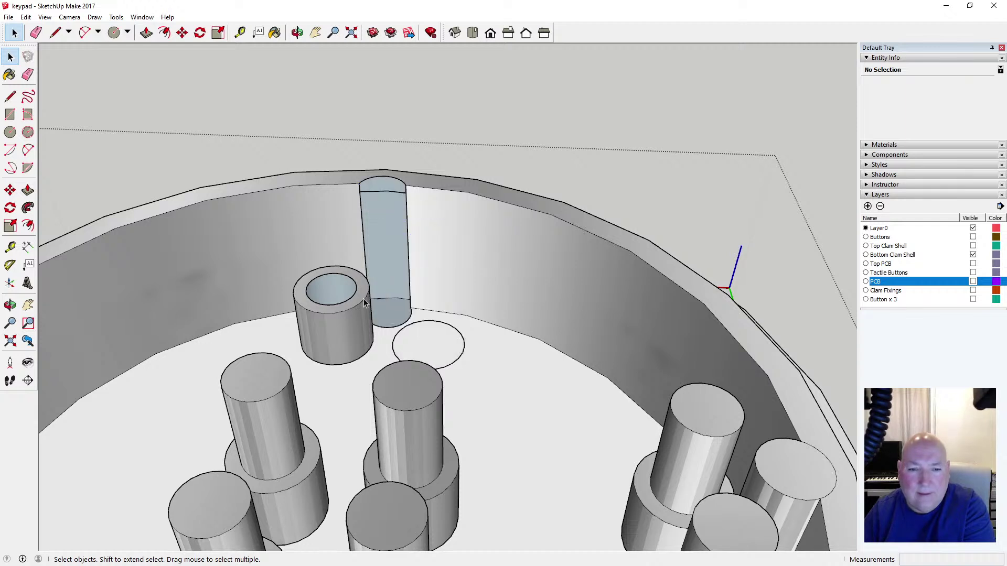
{"action": "left_click", "coordinate": [366, 300]}
{"action": "key", "text": "Delete"}
Delete the collar still standing beside the wall notch, and undo the accidental deletion of the adjacent wall face
{"action": "left_click", "coordinate": [352, 294]}
{"action": "key", "text": "Delete"}
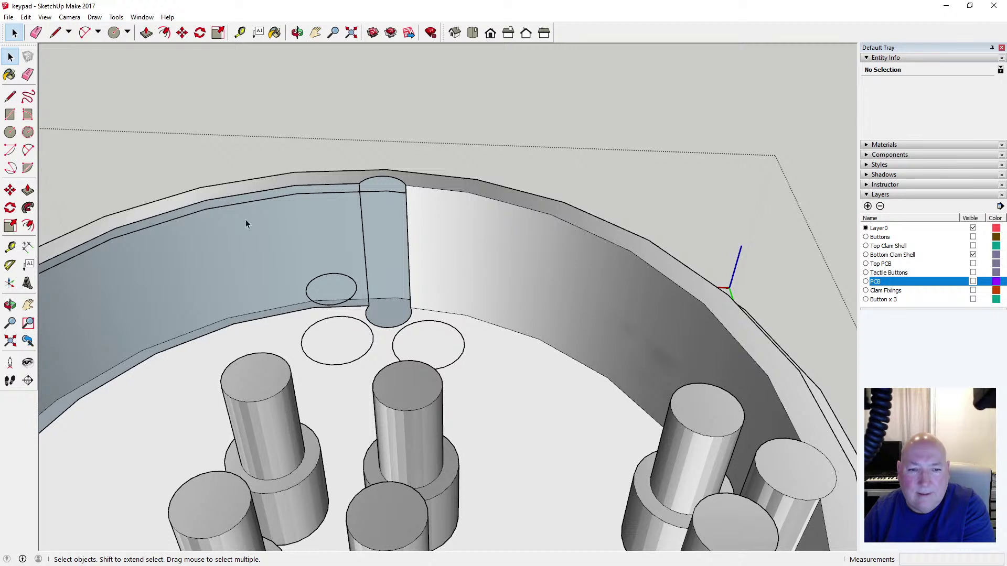
{"action": "left_click", "coordinate": [25, 18]}
{"action": "left_click", "coordinate": [25, 17]}
{"action": "left_click", "coordinate": [25, 17]}
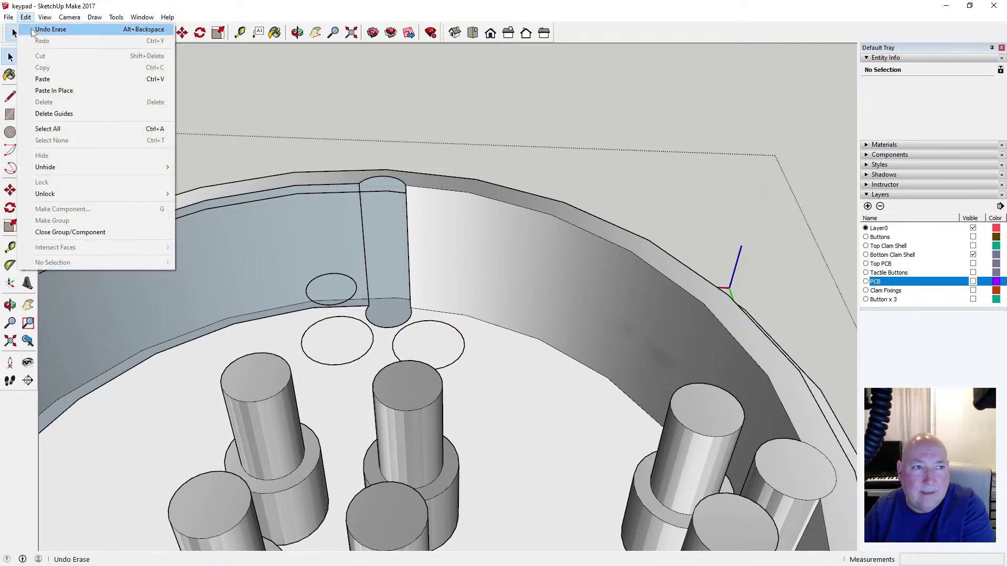
{"action": "left_click", "coordinate": [50, 29]}
Delete the leftover circles of the two removed posts, including both collar outlines on the floor
{"action": "key", "text": "Delete"}
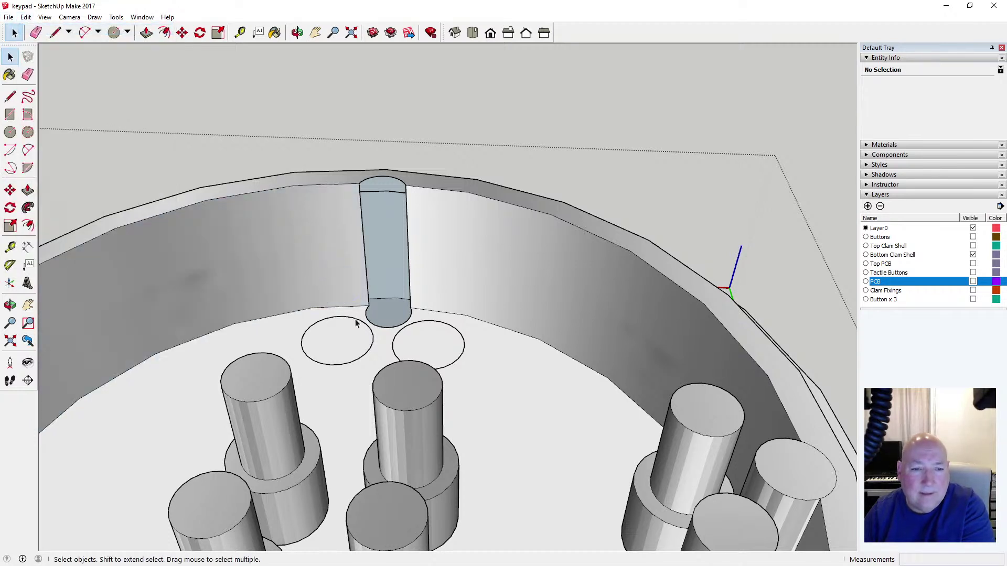
{"action": "key", "text": "Delete"}
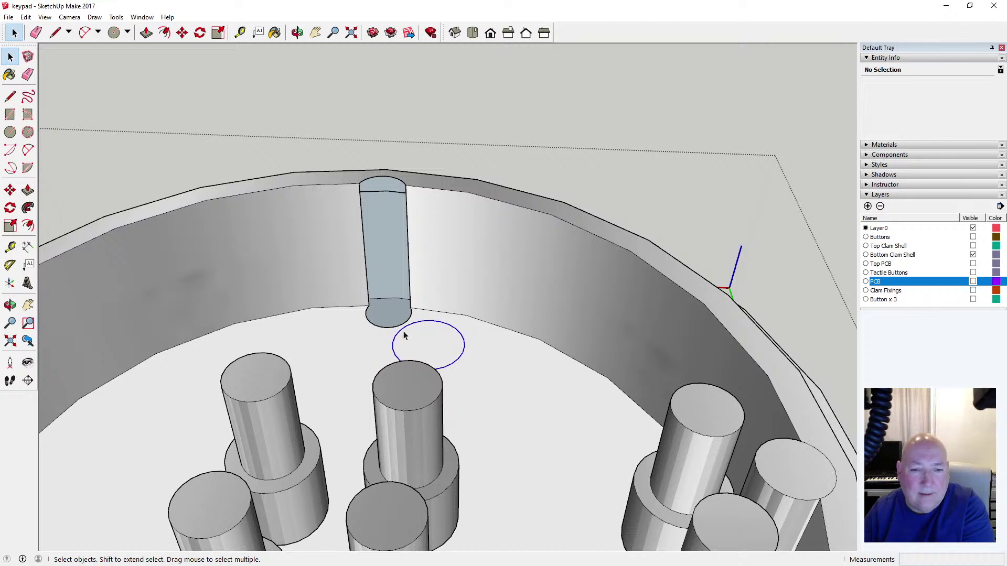
{"action": "key", "text": "Delete"}
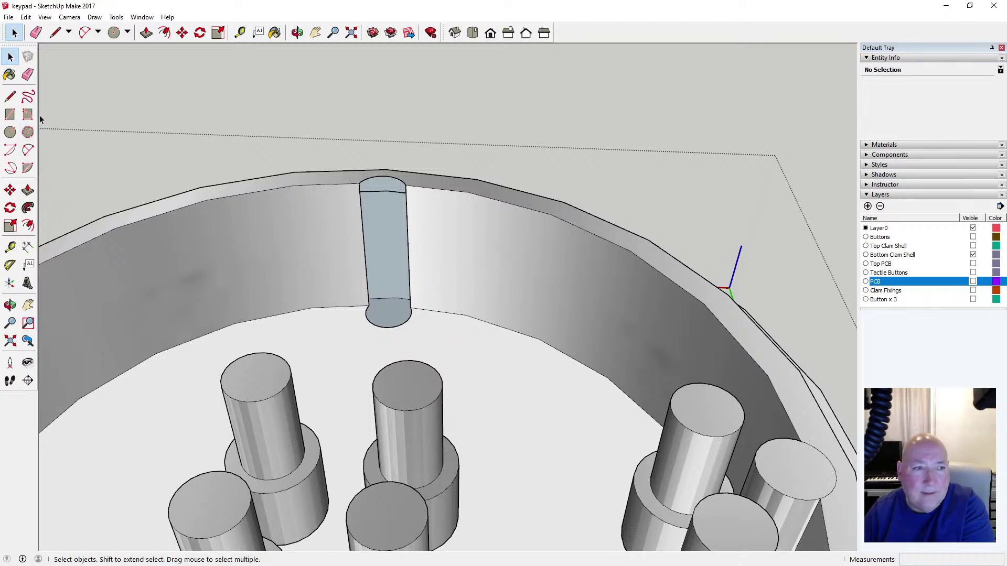
Bridge the notch along the rim's inner edge with two lines of about 1.85 mm, and delete the arc cut into the rim
{"action": "left_click", "coordinate": [10, 97]}
{"action": "scroll", "coordinate": [391, 189], "scroll_direction": "up", "scroll_amount": 4}
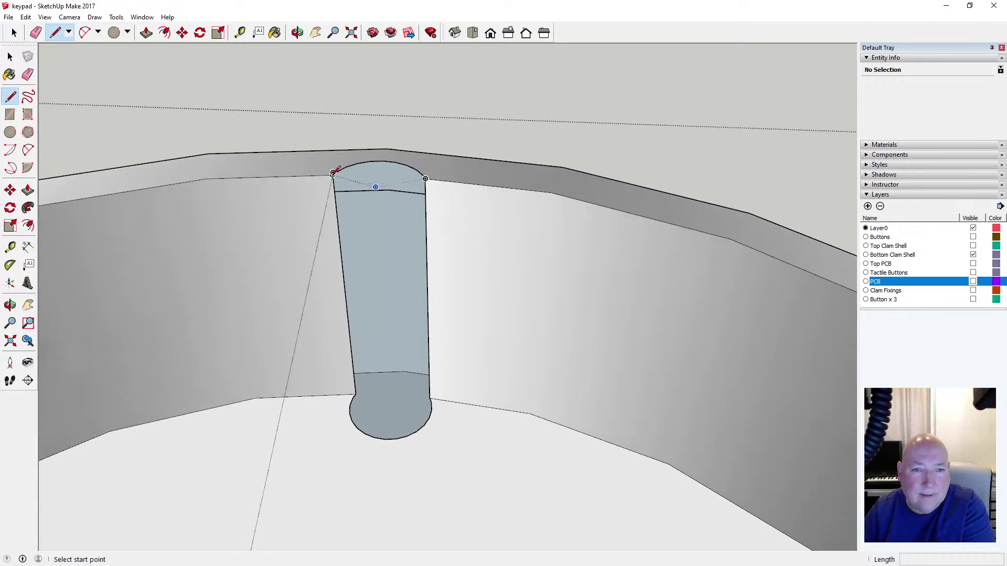
{"action": "left_click", "coordinate": [333, 173]}
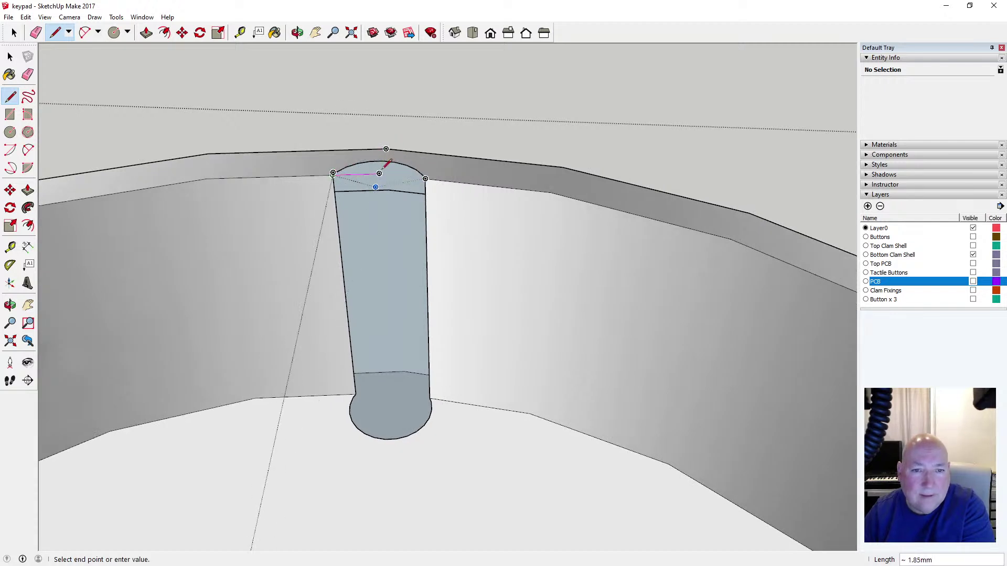
{"action": "left_click", "coordinate": [379, 173]}
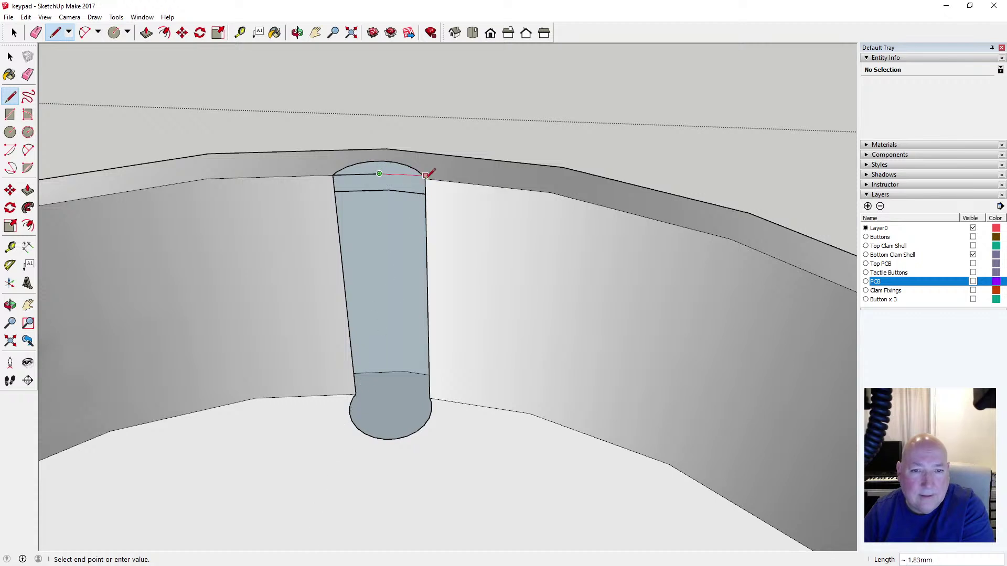
{"action": "left_click", "coordinate": [425, 176]}
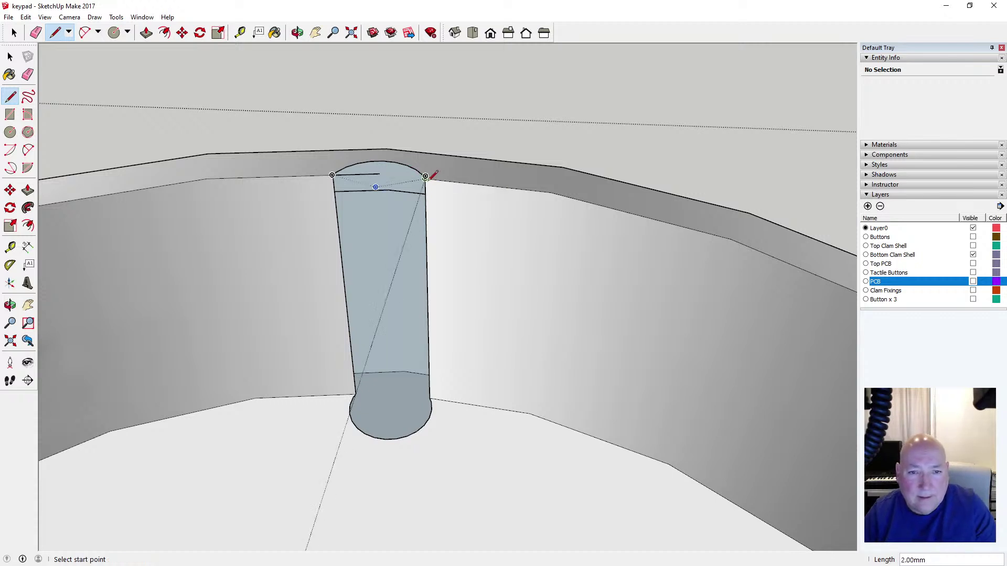
{"action": "left_click", "coordinate": [380, 173]}
{"action": "key", "text": "space"}
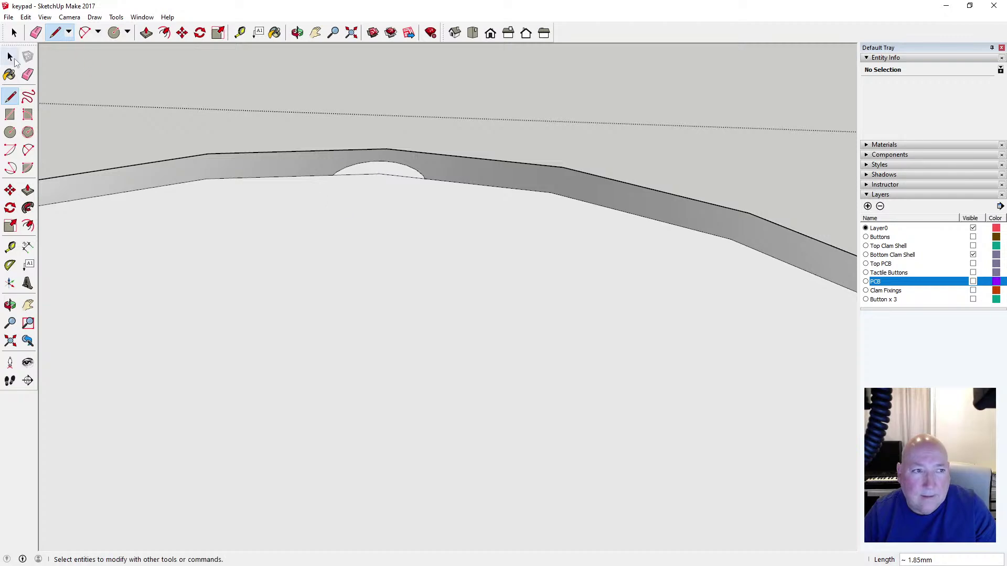
{"action": "left_click", "coordinate": [357, 168]}
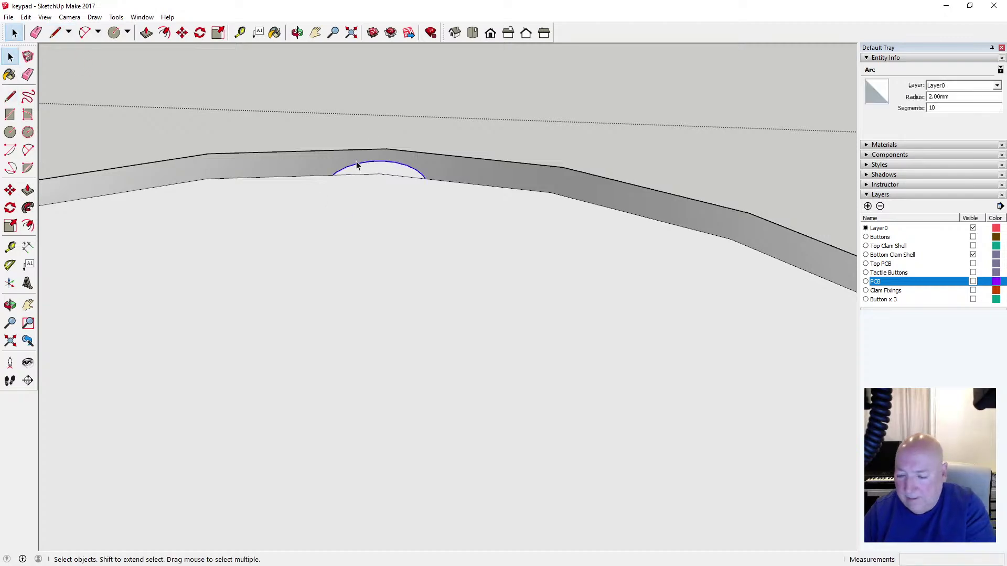
{"action": "key", "text": "Delete"}
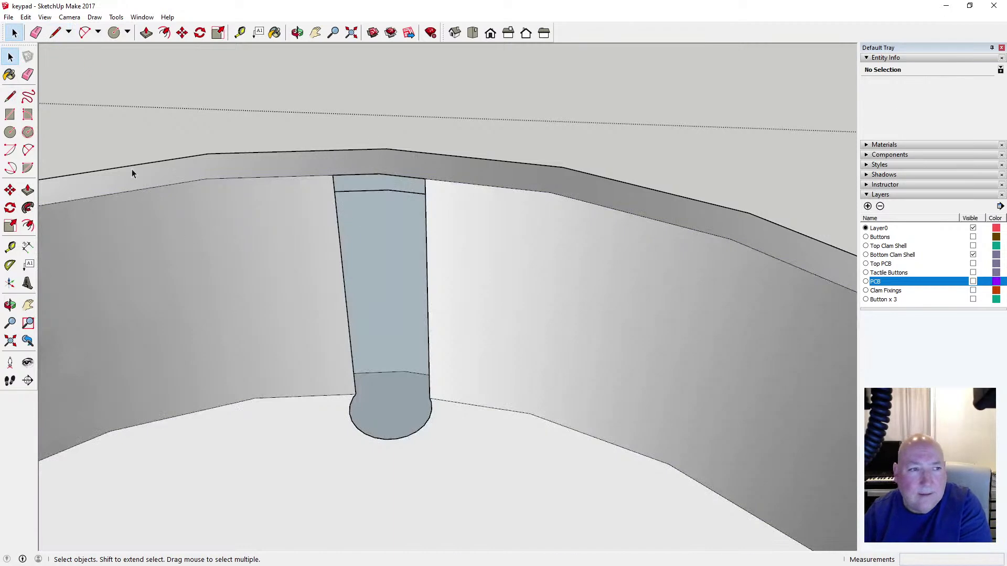
Bridge the notch along the floor's edge with two lines meeting at the wall's corner, and delete the post's arc on the floor
{"action": "key", "text": "l"}
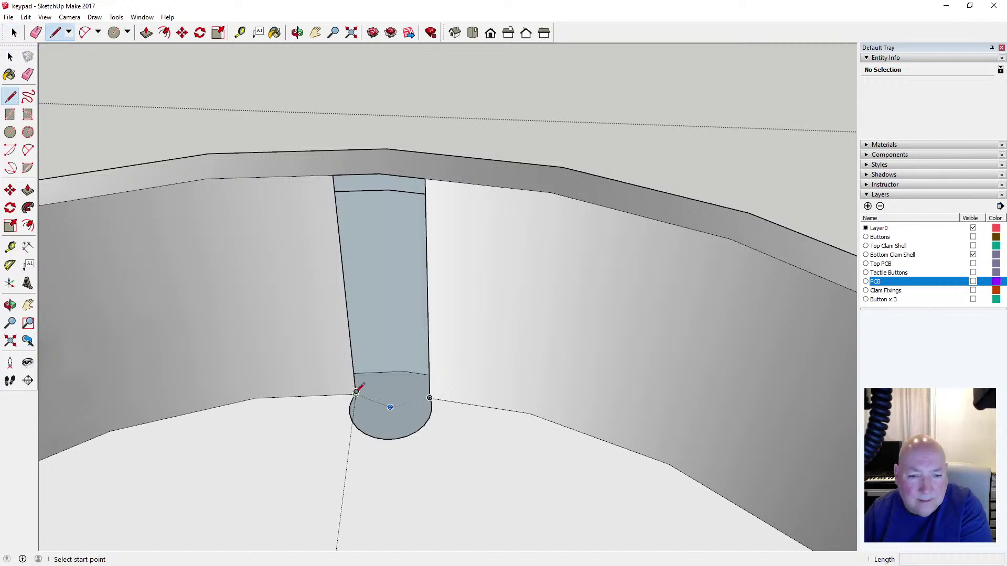
{"action": "left_click", "coordinate": [356, 391]}
{"action": "left_click", "coordinate": [393, 392]}
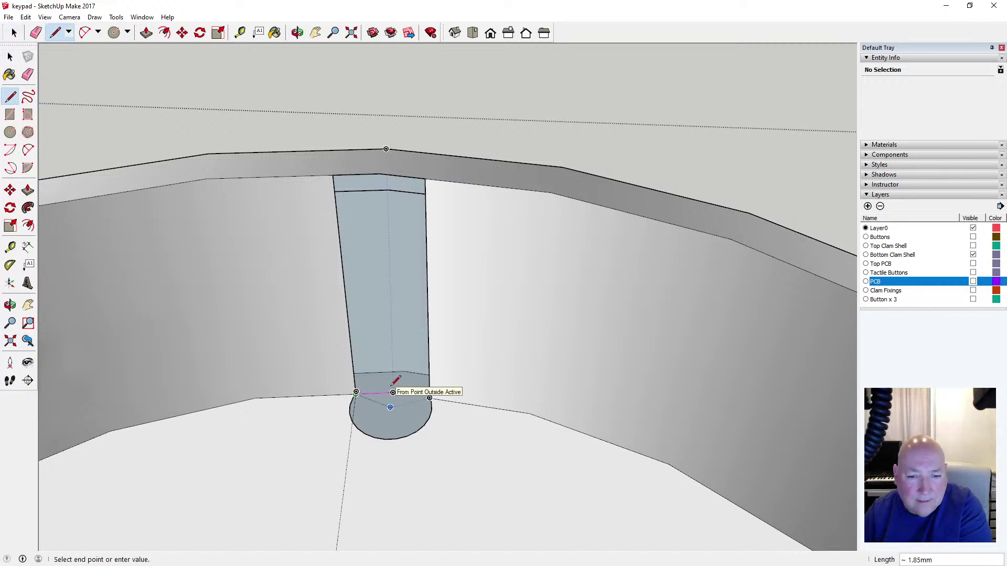
{"action": "key", "text": "Escape"}
{"action": "left_click", "coordinate": [430, 398]}
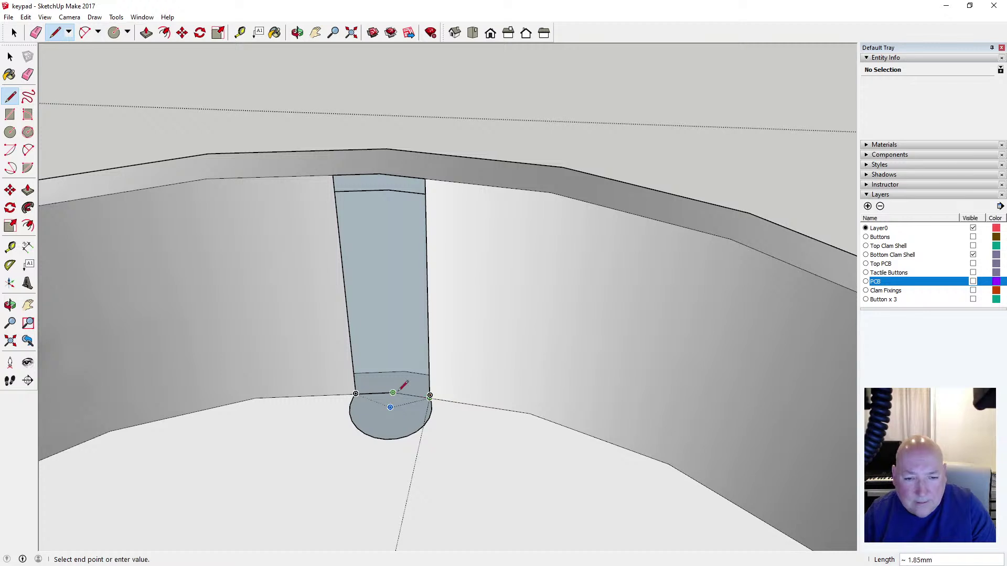
{"action": "left_click", "coordinate": [394, 392]}
{"action": "key", "text": "b"}
{"action": "key", "text": "space"}
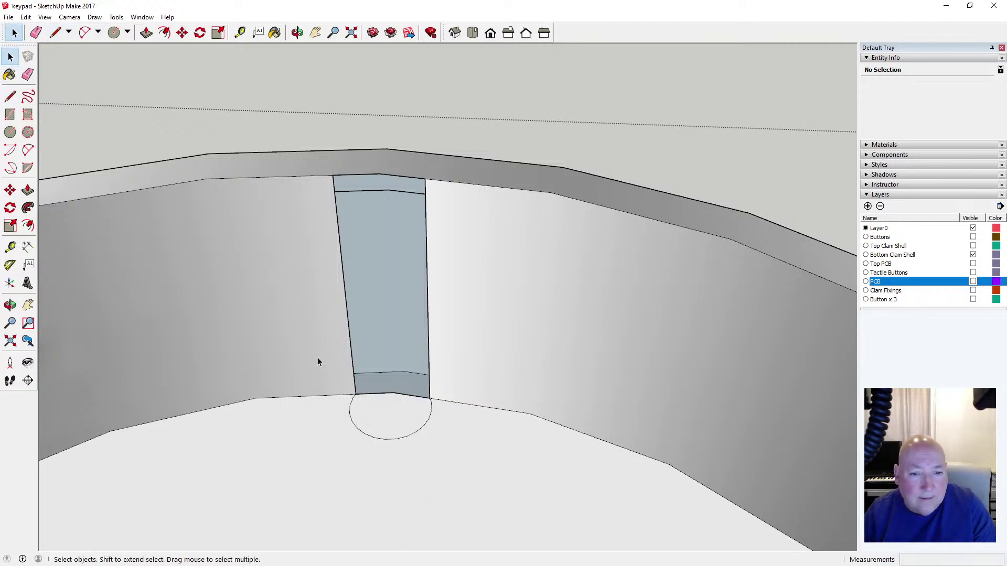
{"action": "left_click", "coordinate": [353, 406]}
{"action": "key", "text": "Delete"}
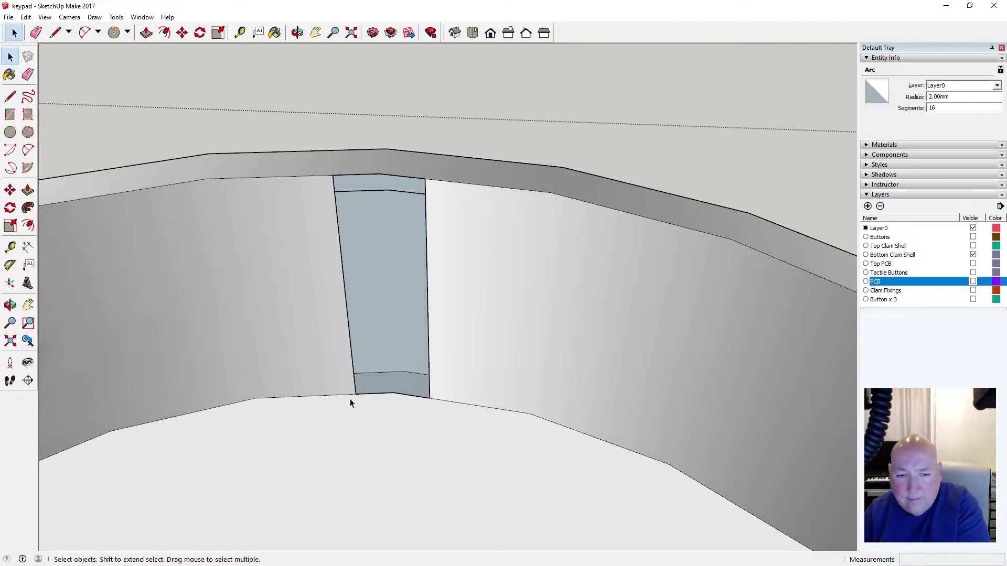
Draw a 12.5 mm vertical line from the rim's corner to the floor's corner to close the wall, and delete the two leftover edges beside it
{"action": "left_click", "coordinate": [10, 96]}
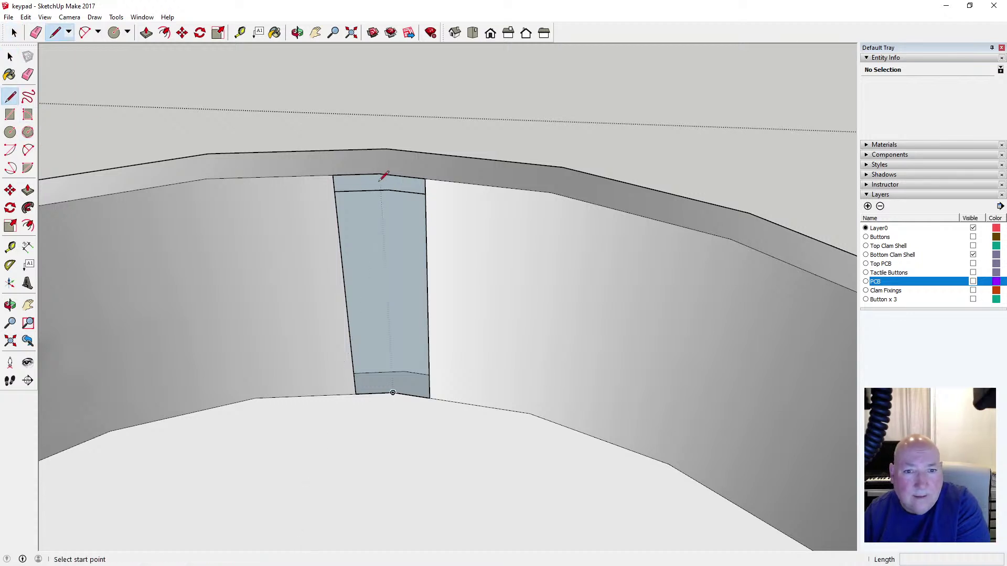
{"action": "left_click", "coordinate": [379, 173]}
{"action": "left_click", "coordinate": [393, 392]}
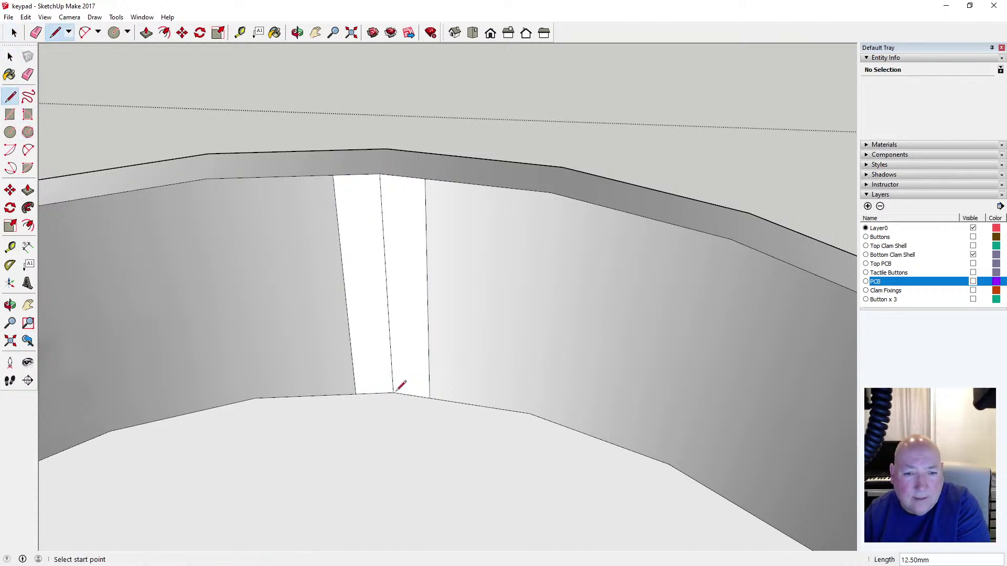
{"action": "key", "text": "space"}
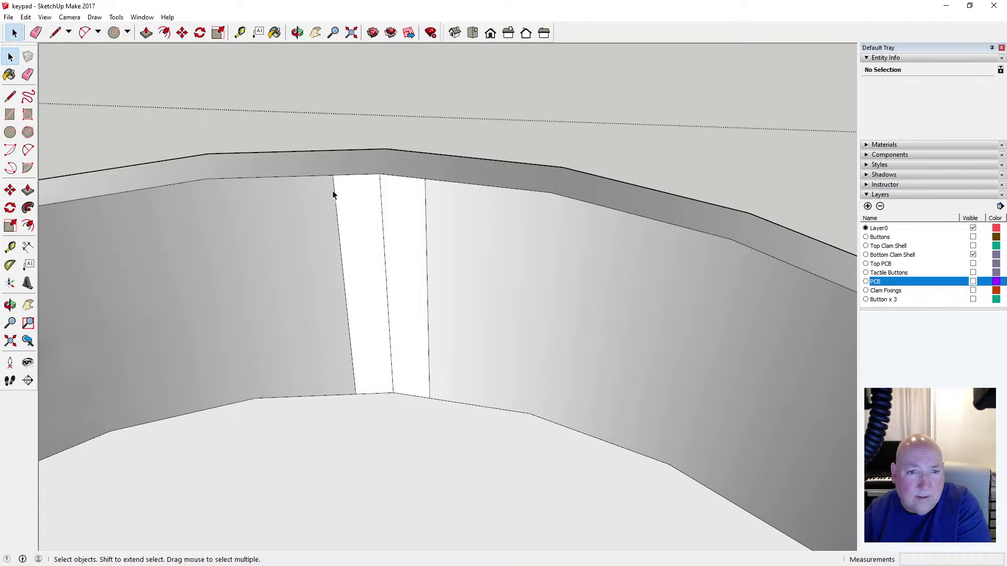
{"action": "left_click", "coordinate": [334, 189]}
{"action": "key", "text": "Delete"}
{"action": "left_click", "coordinate": [425, 207]}
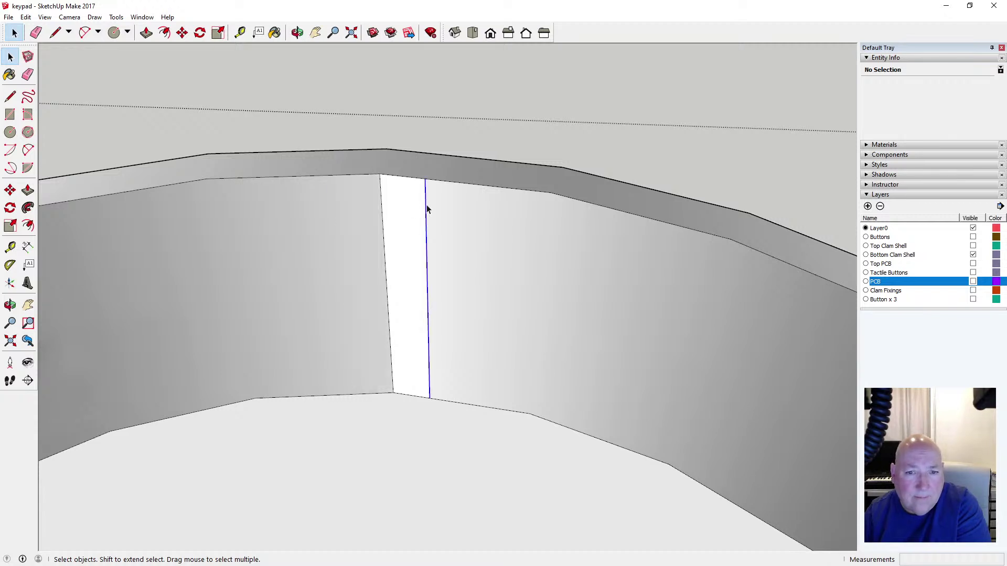
{"action": "key", "text": "Delete"}
In the remaining three-post cluster at the wall, delete the pins of both stepped posts and the top of the plain post set into the wall
{"action": "scroll", "coordinate": [323, 236], "scroll_direction": "down", "scroll_amount": 10}
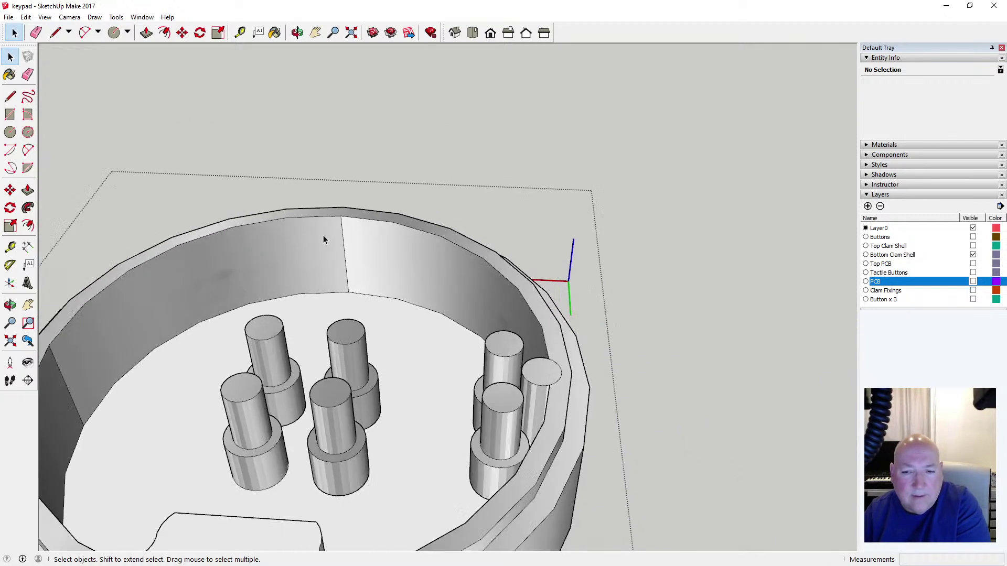
{"action": "left_click", "coordinate": [297, 33]}
{"action": "left_click_drag", "start_coordinate": [367, 262], "coordinate": [315, 246]}
{"action": "scroll", "coordinate": [315, 246], "scroll_direction": "down", "scroll_amount": 2}
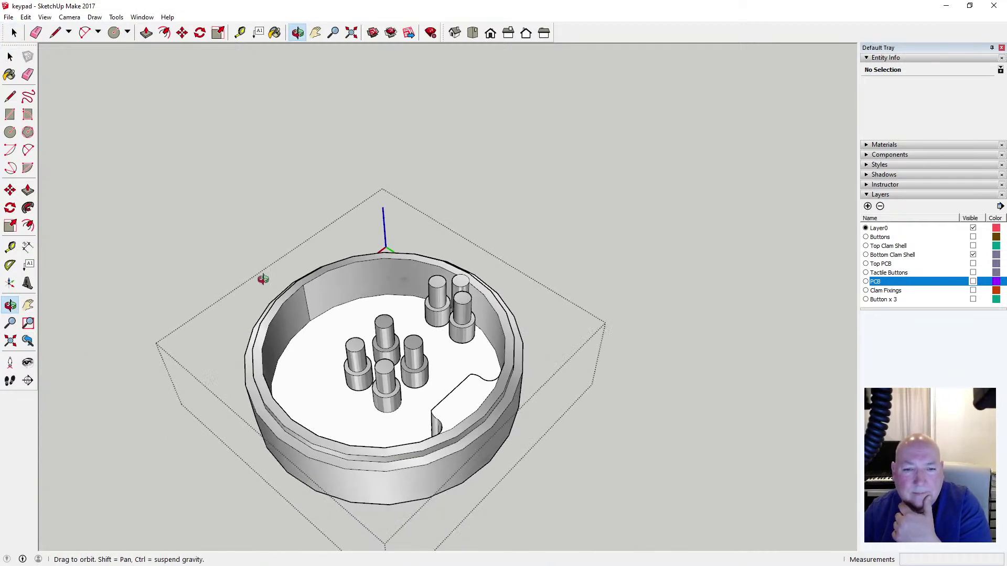
{"action": "left_click_drag", "start_coordinate": [262, 279], "coordinate": [456, 320]}
{"action": "scroll", "coordinate": [498, 338], "scroll_direction": "up", "scroll_amount": 5}
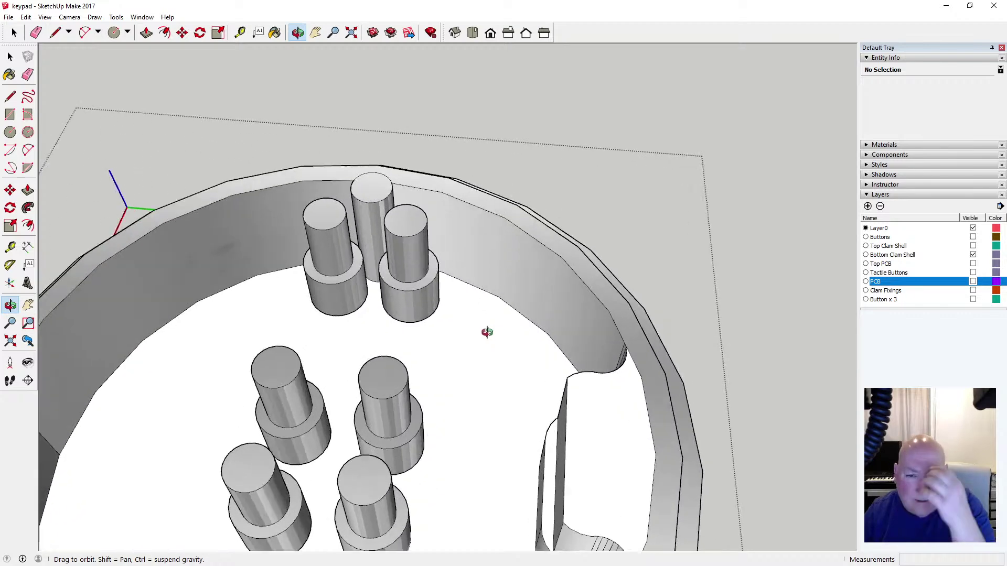
{"action": "scroll", "coordinate": [487, 332], "scroll_direction": "up", "scroll_amount": 1}
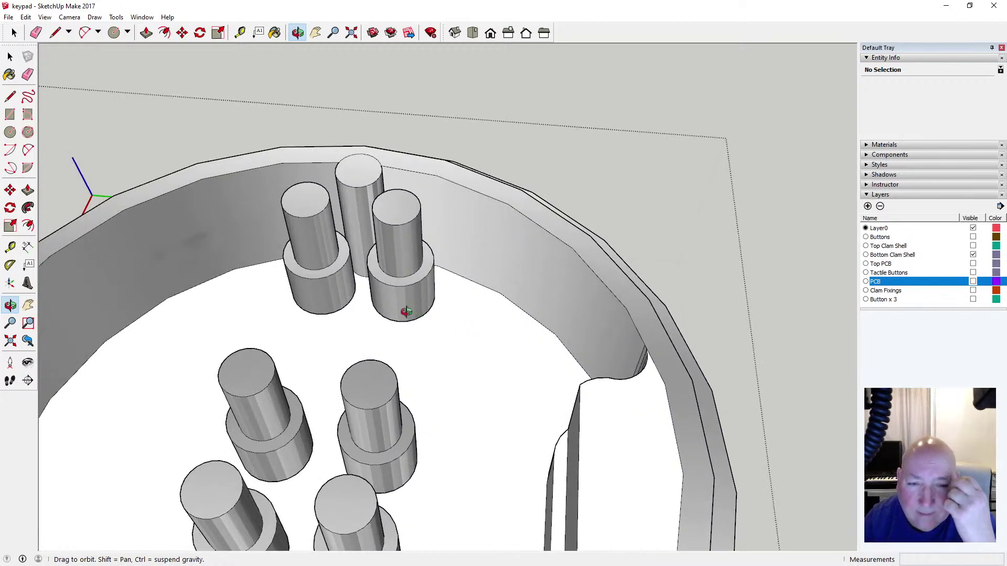
{"action": "scroll", "coordinate": [406, 312], "scroll_direction": "up", "scroll_amount": 2}
{"action": "scroll", "coordinate": [369, 322], "scroll_direction": "down", "scroll_amount": 3}
{"action": "left_click", "coordinate": [11, 57]}
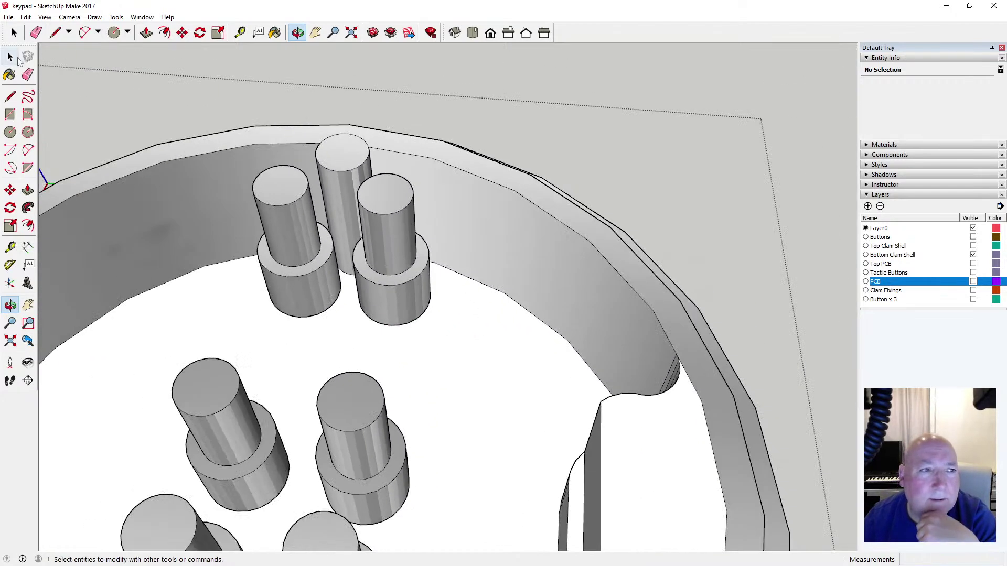
{"action": "left_click", "coordinate": [273, 204]}
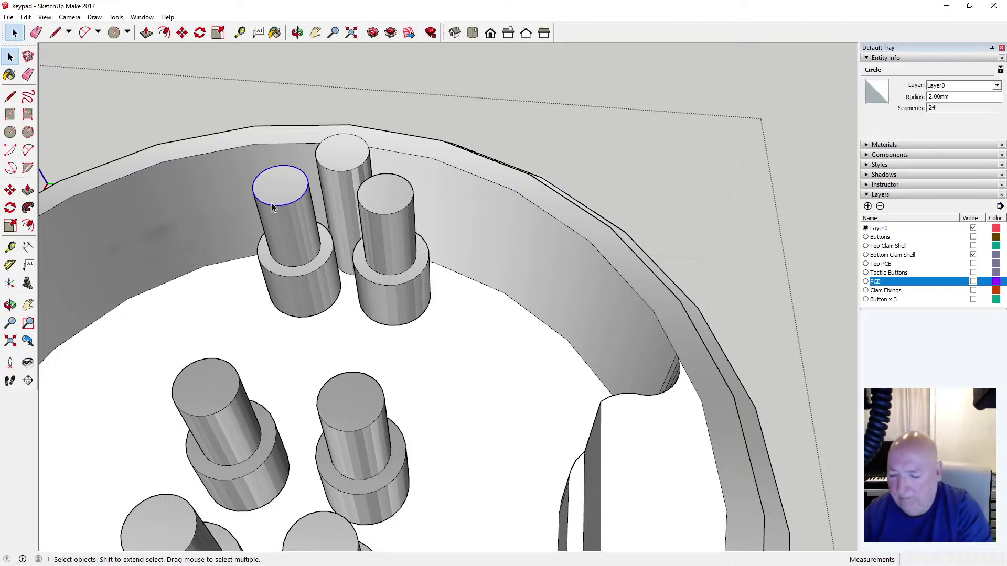
{"action": "key", "text": "Delete"}
{"action": "left_click", "coordinate": [331, 173]}
{"action": "key", "text": "Delete"}
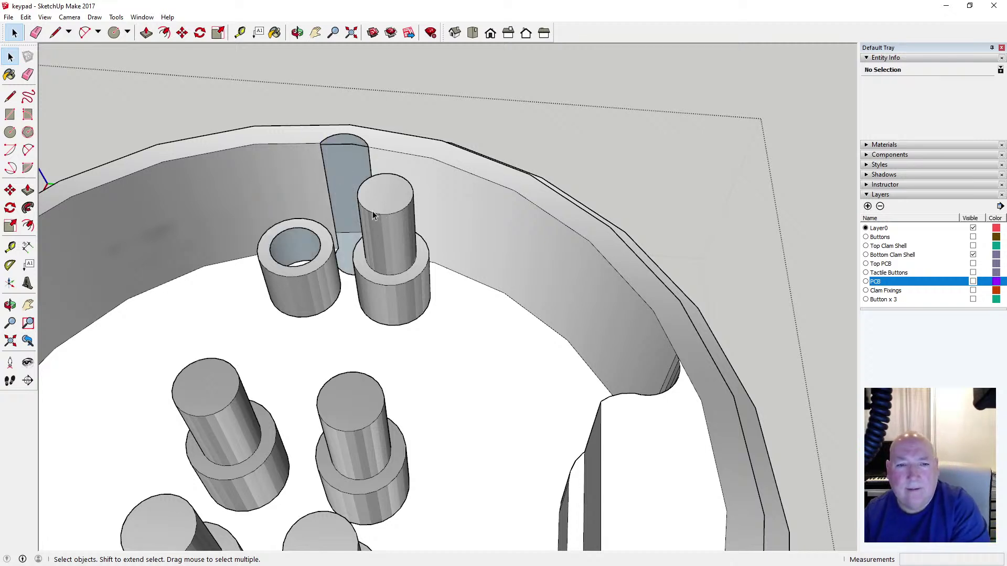
{"action": "left_click", "coordinate": [373, 215]}
{"action": "key", "text": "Delete"}
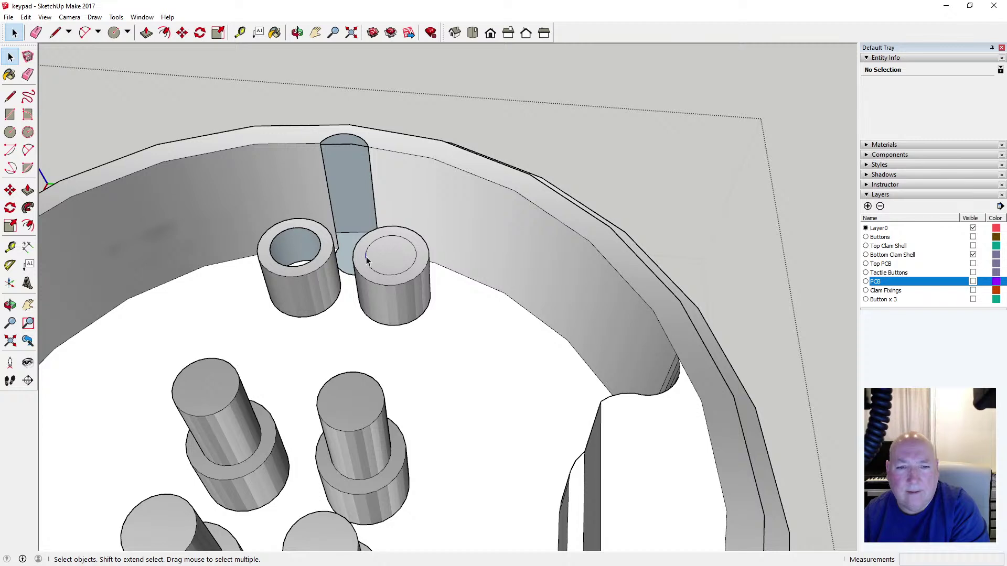
Delete the collar of the stepped post nearer the block, together with its leftover pin circle and floor outline
{"action": "left_click", "coordinate": [371, 271]}
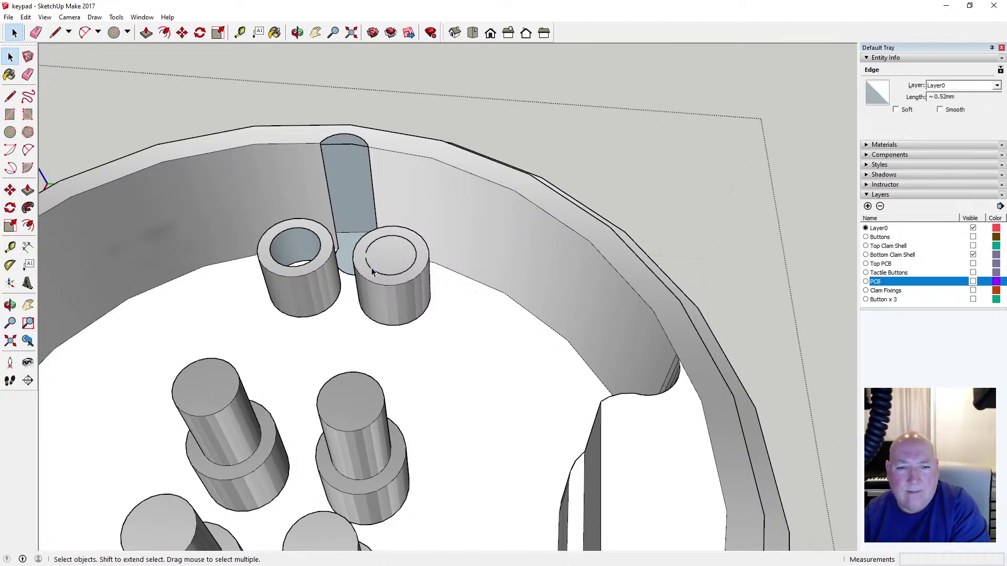
{"action": "left_click_drag", "start_coordinate": [363, 229], "coordinate": [420, 278]}
{"action": "key", "text": "Delete"}
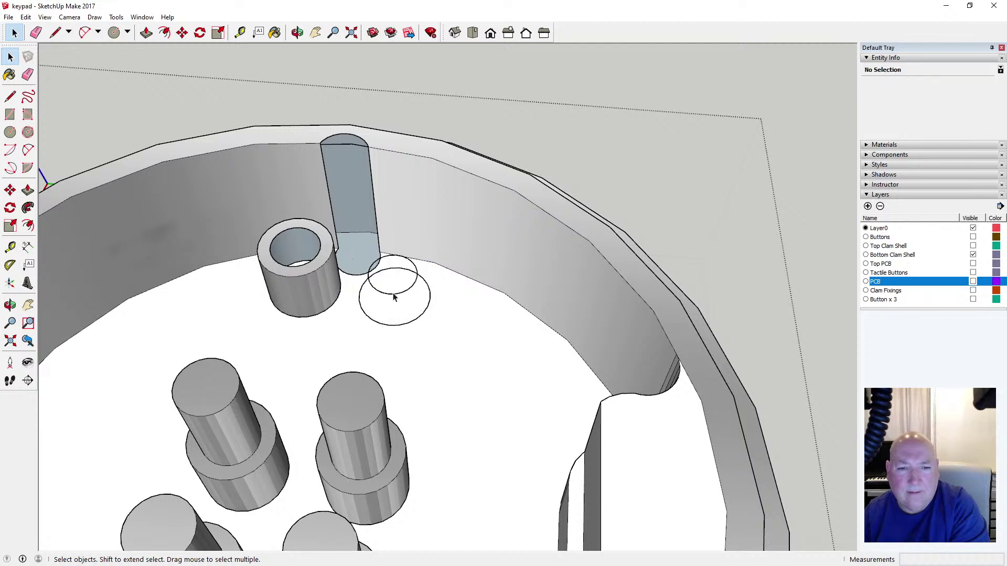
{"action": "key", "text": "Delete"}
{"action": "left_click", "coordinate": [374, 321]}
{"action": "key", "text": "Delete"}
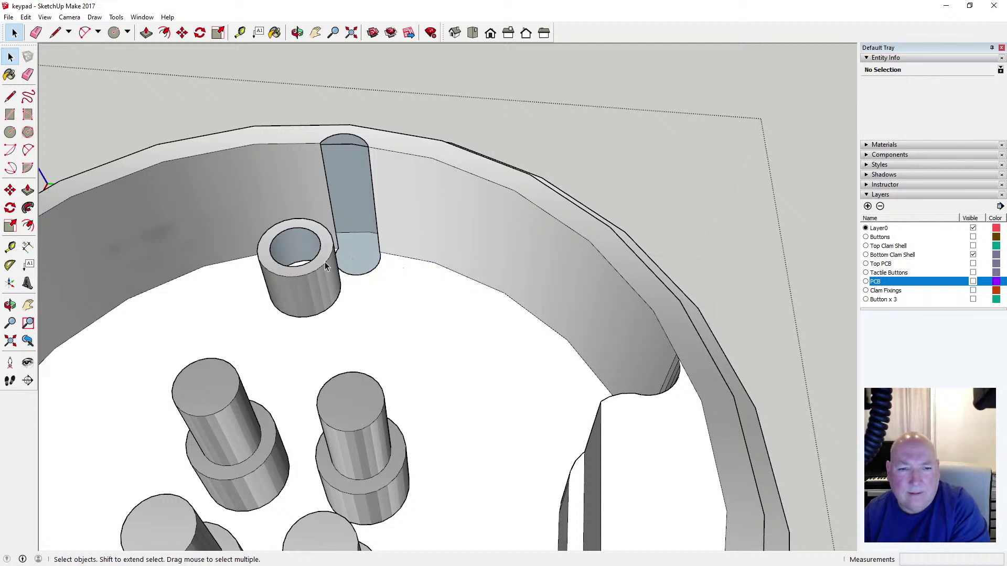
Delete the remaining stepped post's collar, its pin circle and its floor outline, undoing the accidental removal of the shell's floor
{"action": "left_click", "coordinate": [326, 268]}
{"action": "key", "text": "Delete"}
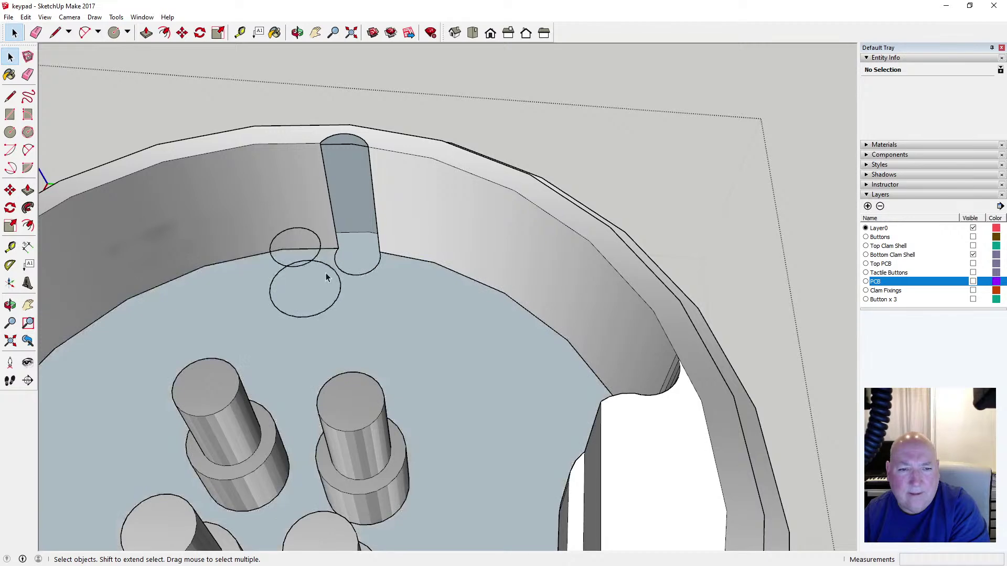
{"action": "left_click", "coordinate": [25, 17]}
{"action": "left_click", "coordinate": [42, 27]}
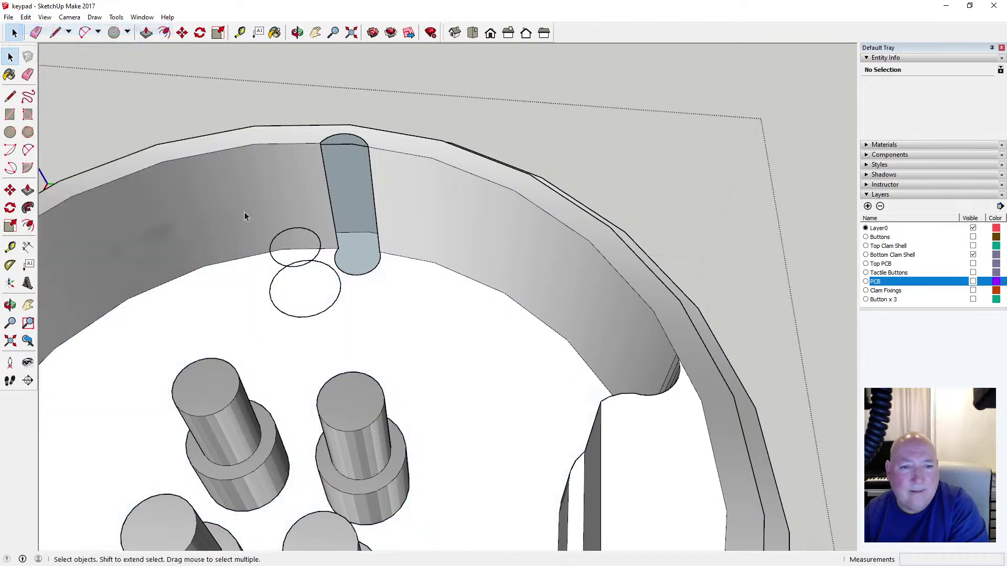
{"action": "left_click", "coordinate": [299, 234]}
{"action": "key", "text": "Delete"}
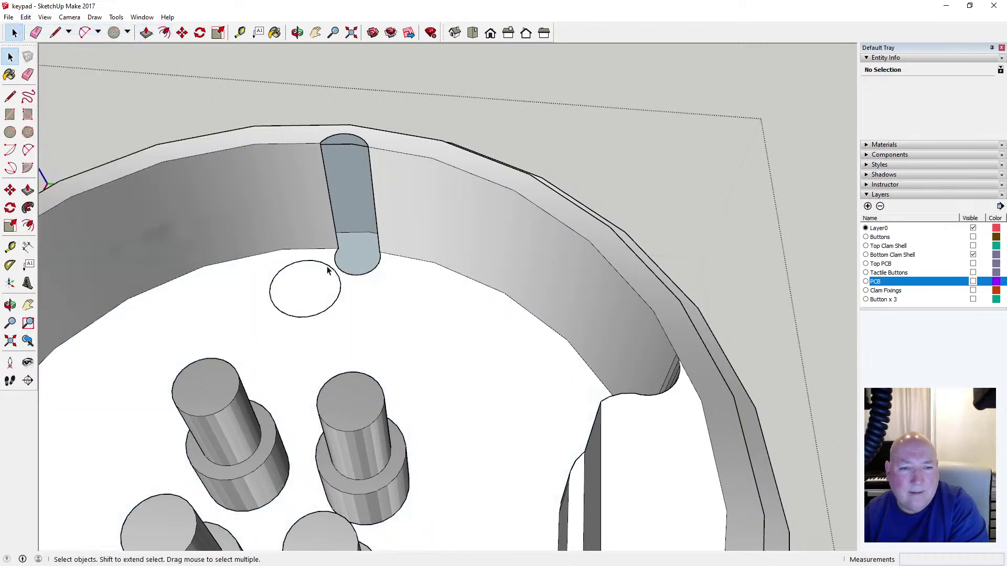
{"action": "key", "text": "Delete"}
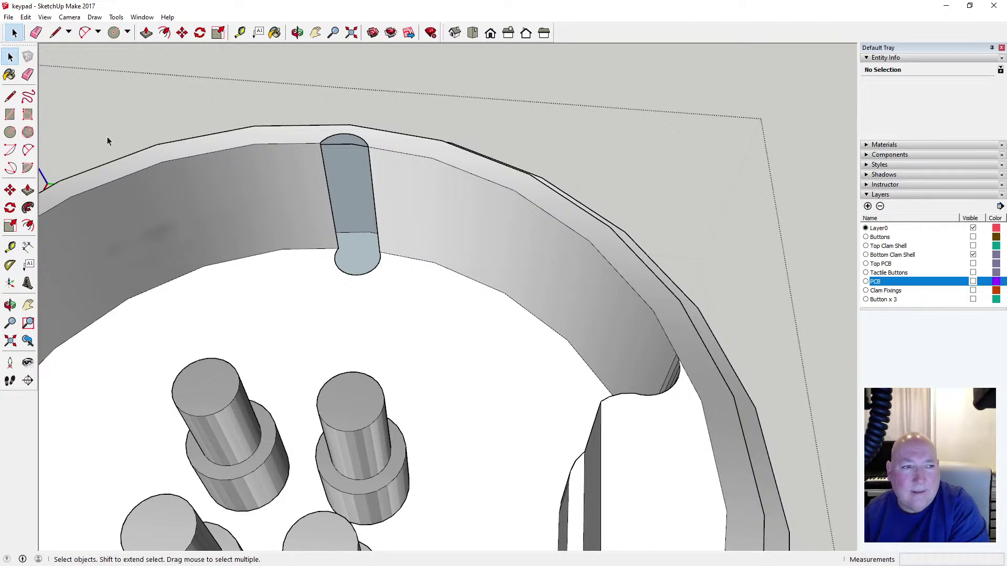
Bridge the plain post's notch in the rim with two lines about 1.85 mm long, meeting at the wall's corner
{"action": "left_click", "coordinate": [297, 32]}
{"action": "left_click_drag", "start_coordinate": [315, 158], "coordinate": [310, 126]}
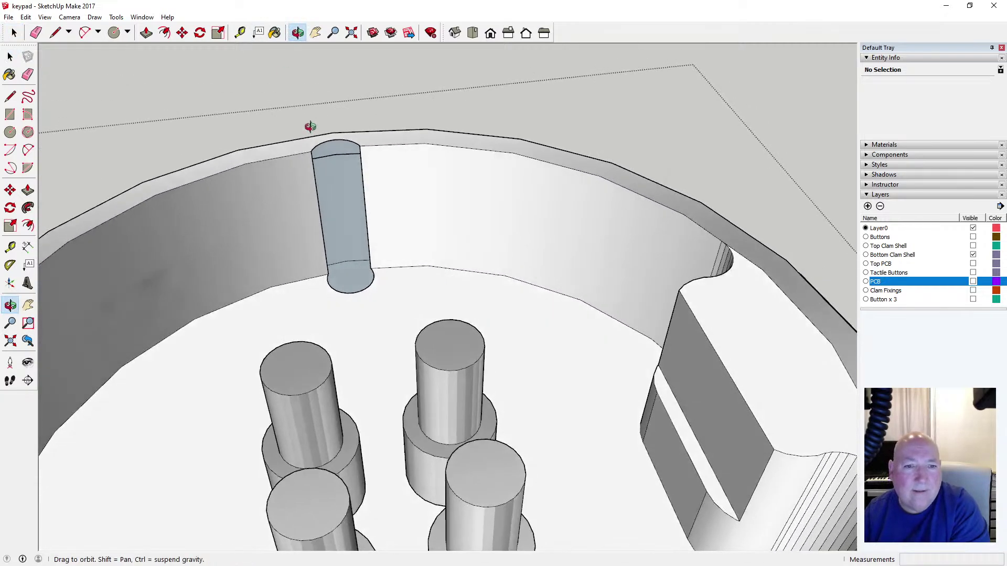
{"action": "left_click", "coordinate": [9, 96]}
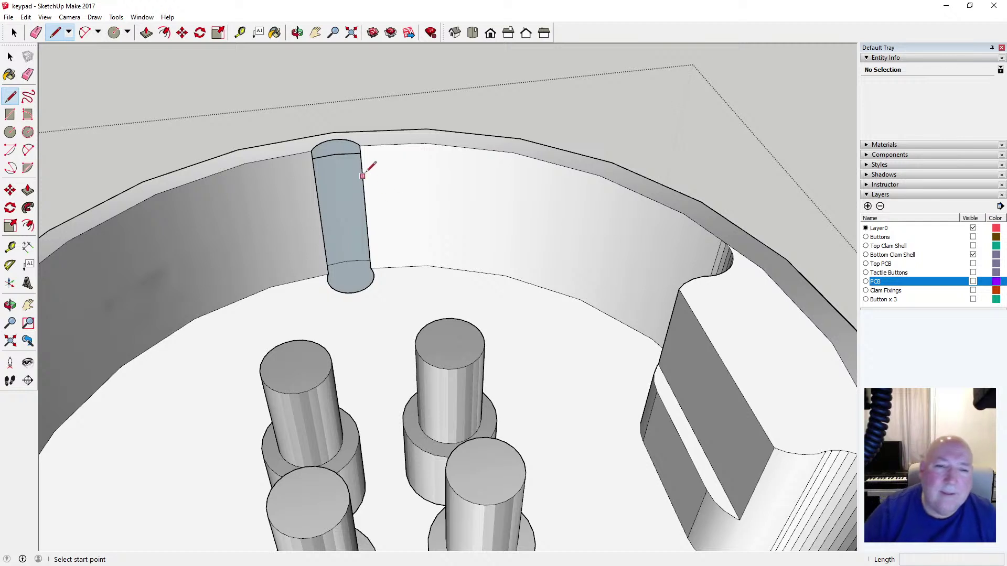
{"action": "scroll", "coordinate": [363, 175], "scroll_direction": "up", "scroll_amount": 4}
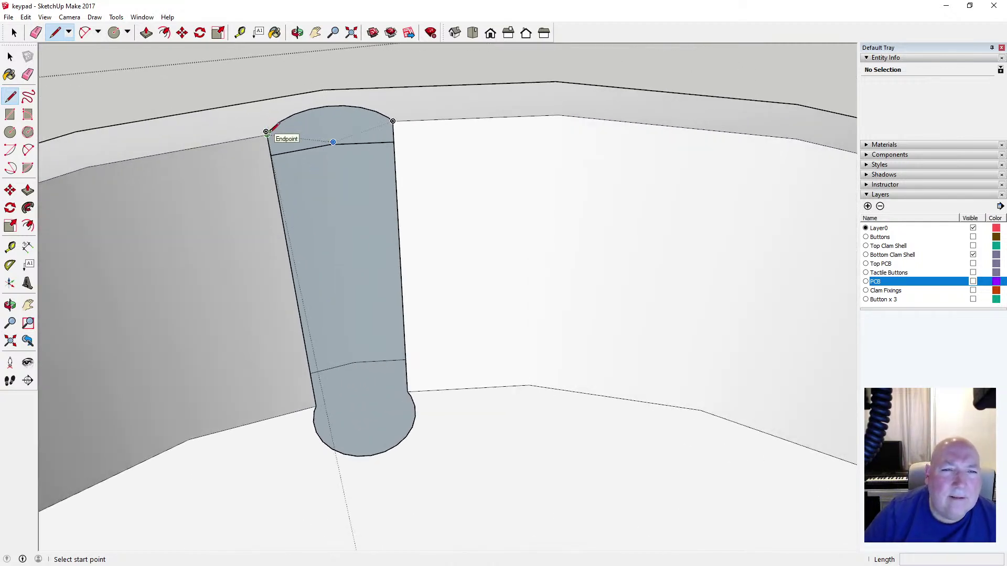
{"action": "left_click", "coordinate": [266, 132]}
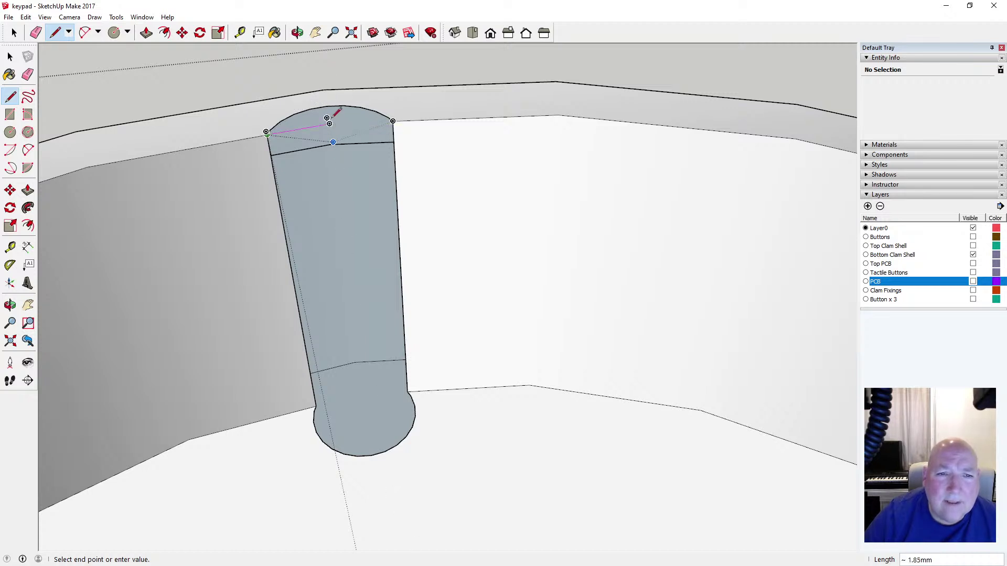
{"action": "left_click", "coordinate": [329, 124]}
{"action": "key", "text": "Escape"}
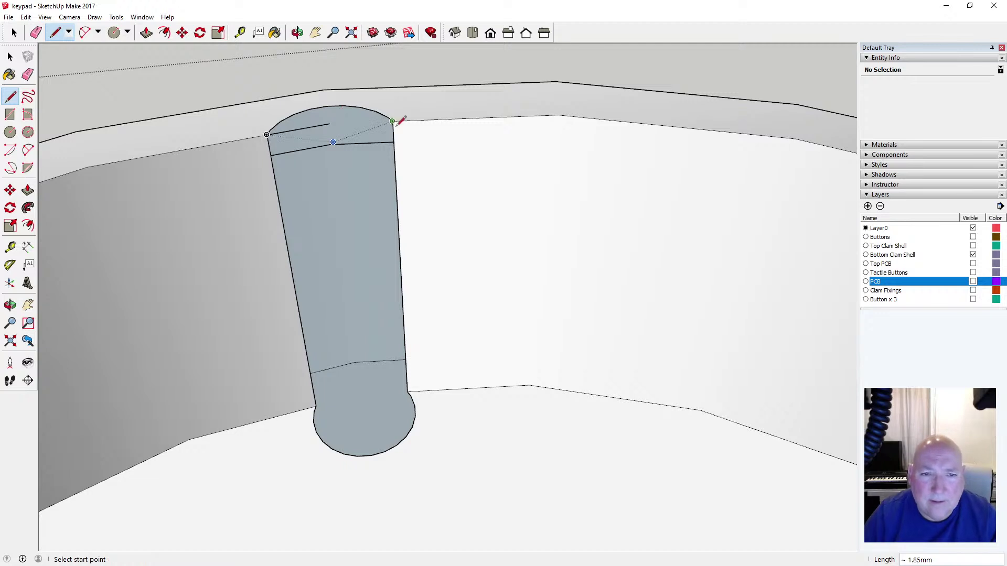
{"action": "left_click", "coordinate": [393, 121]}
{"action": "left_click", "coordinate": [332, 122]}
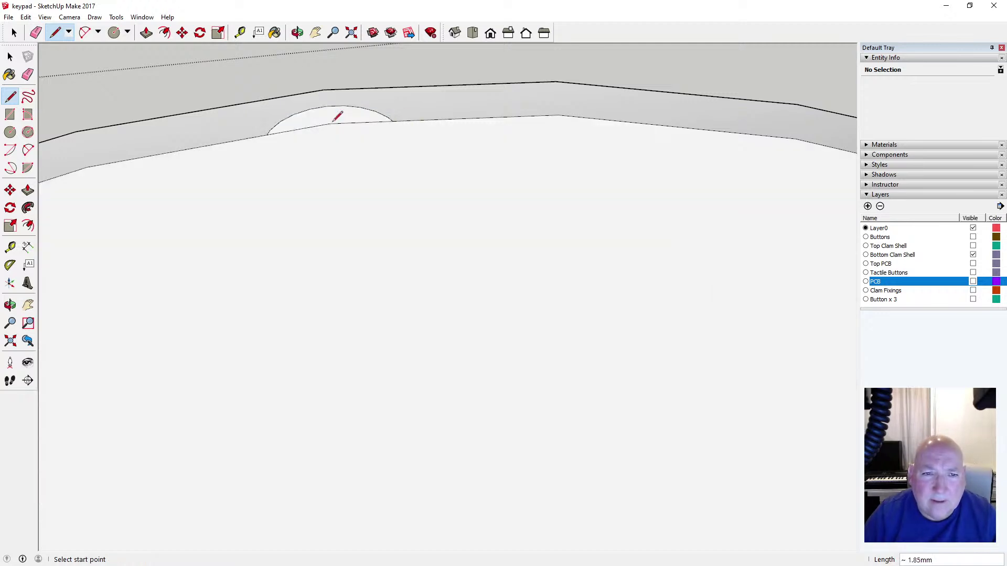
Delete the post's arc on the rim and the face covering the shell's opening
{"action": "scroll", "coordinate": [316, 207], "scroll_direction": "down", "scroll_amount": 2}
{"action": "key", "text": "space"}
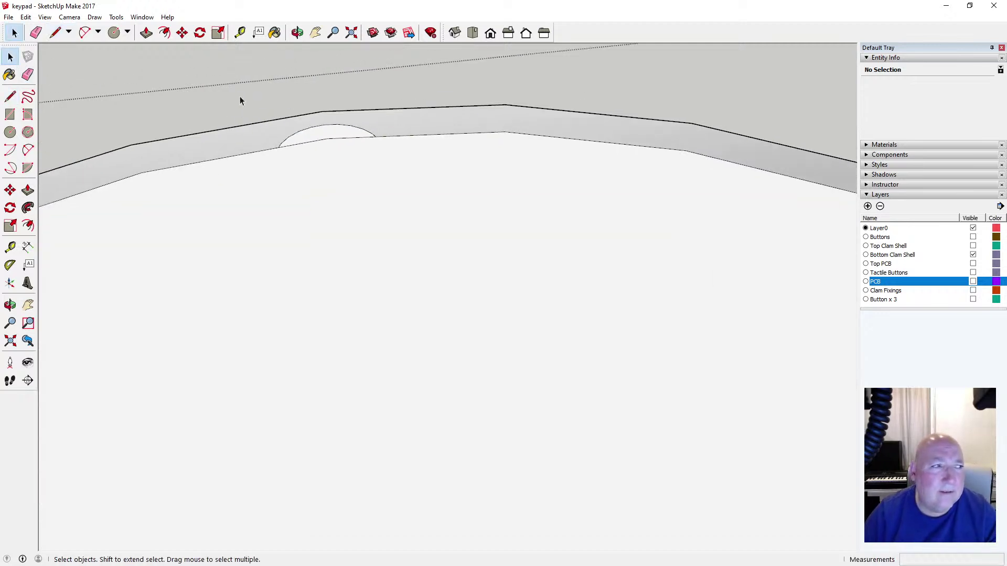
{"action": "key", "text": "Delete"}
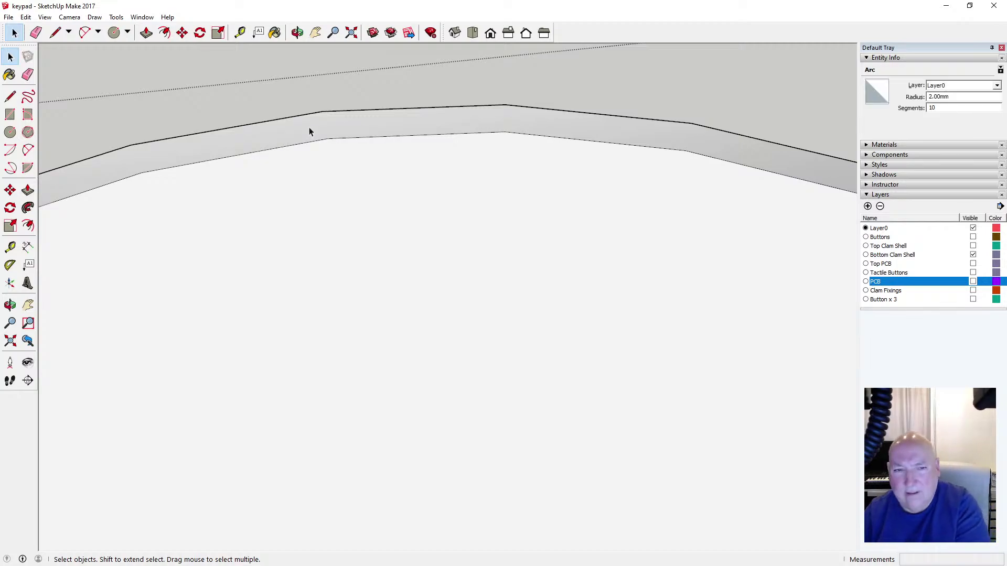
{"action": "left_click", "coordinate": [317, 177]}
{"action": "key", "text": "Delete"}
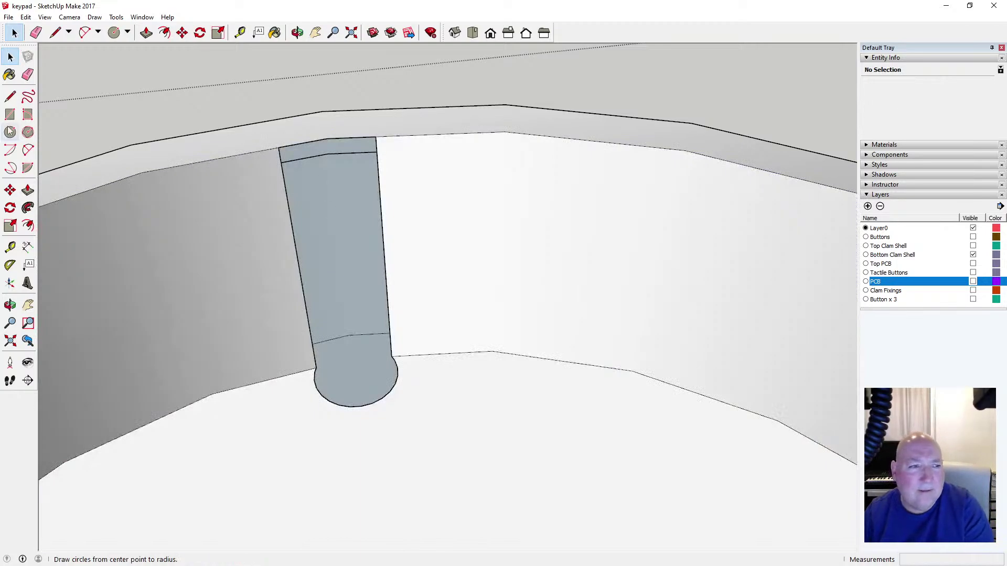
Bridge the post's notch along the floor's edge with two lines about 1.85 mm long, and delete the remaining arc on the floor
{"action": "left_click", "coordinate": [10, 96]}
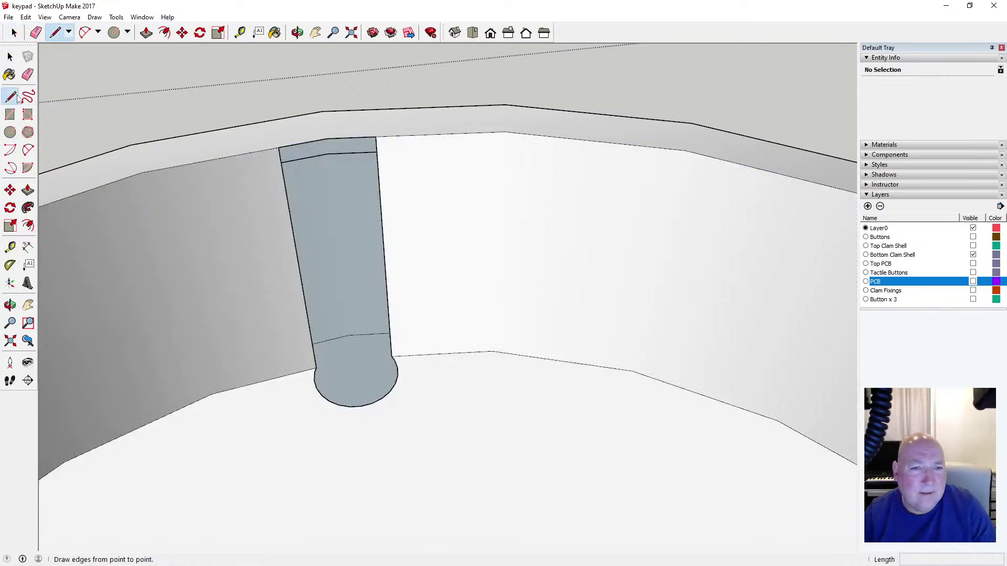
{"action": "left_click", "coordinate": [316, 365]}
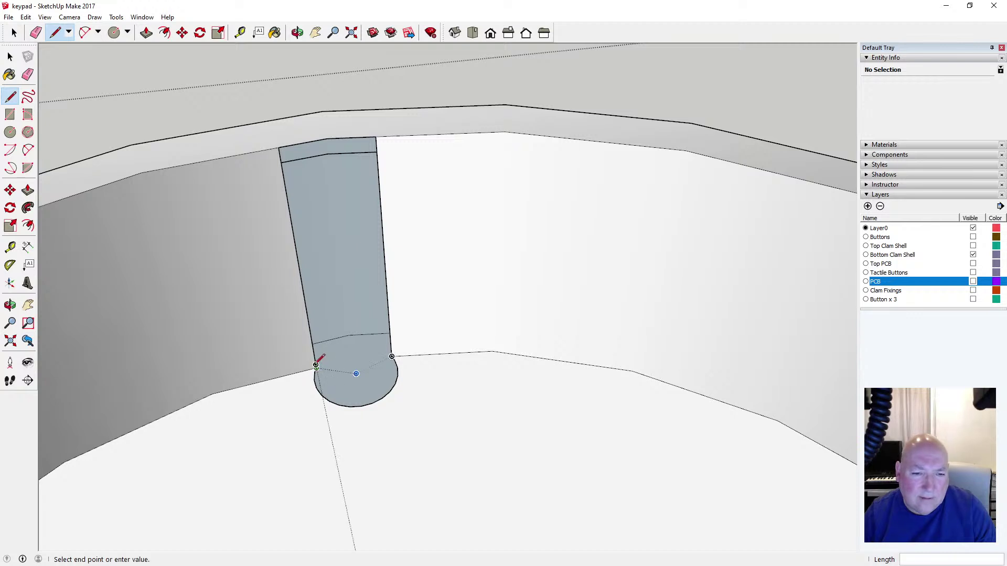
{"action": "left_click", "coordinate": [354, 358]}
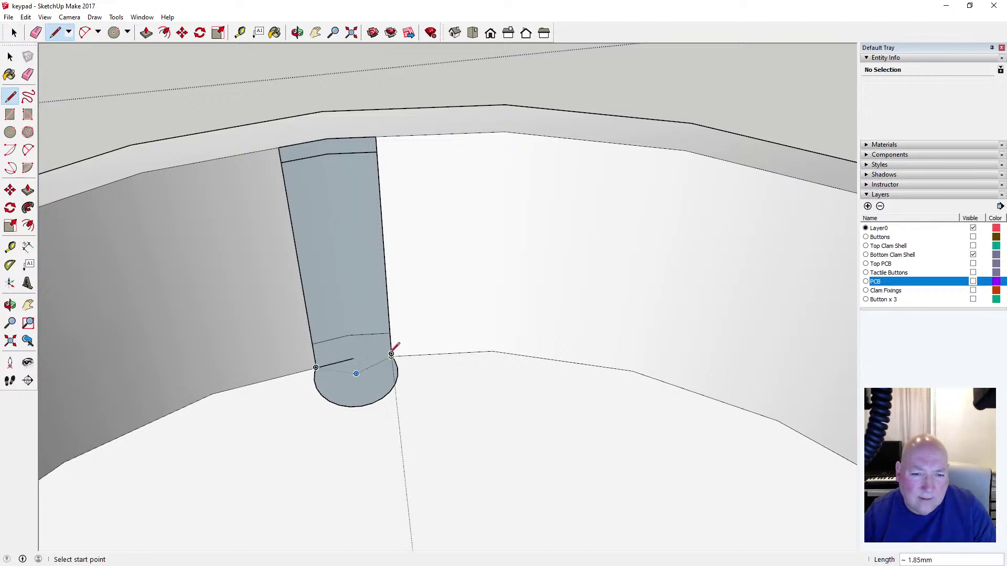
{"action": "left_click", "coordinate": [353, 359]}
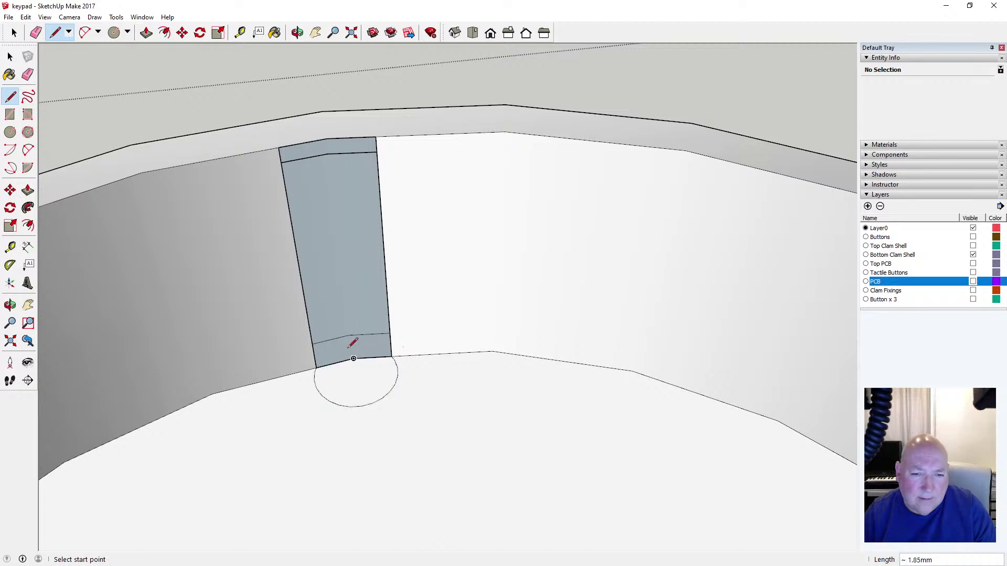
{"action": "key", "text": "space"}
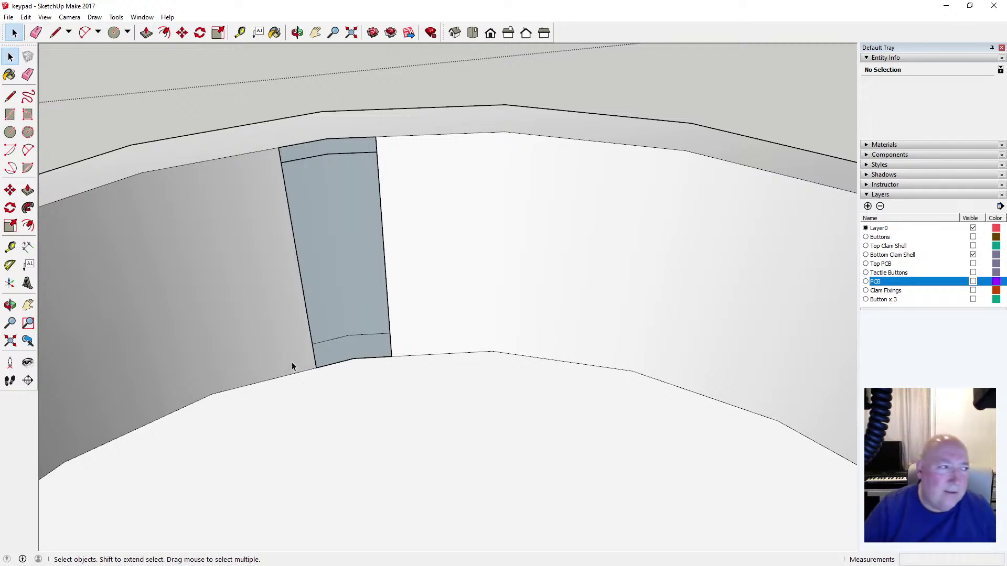
Close the wall with a 12.5 mm line from the rim's corner to the floor's corner, and delete the leftover post edges on either side
{"action": "key", "text": "l"}
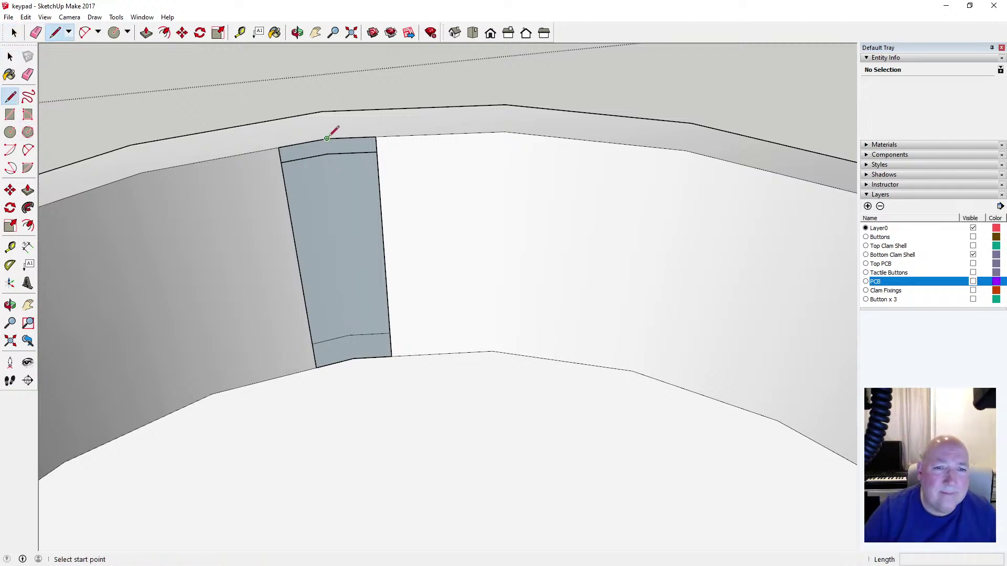
{"action": "left_click", "coordinate": [327, 138]}
{"action": "left_click", "coordinate": [353, 358]}
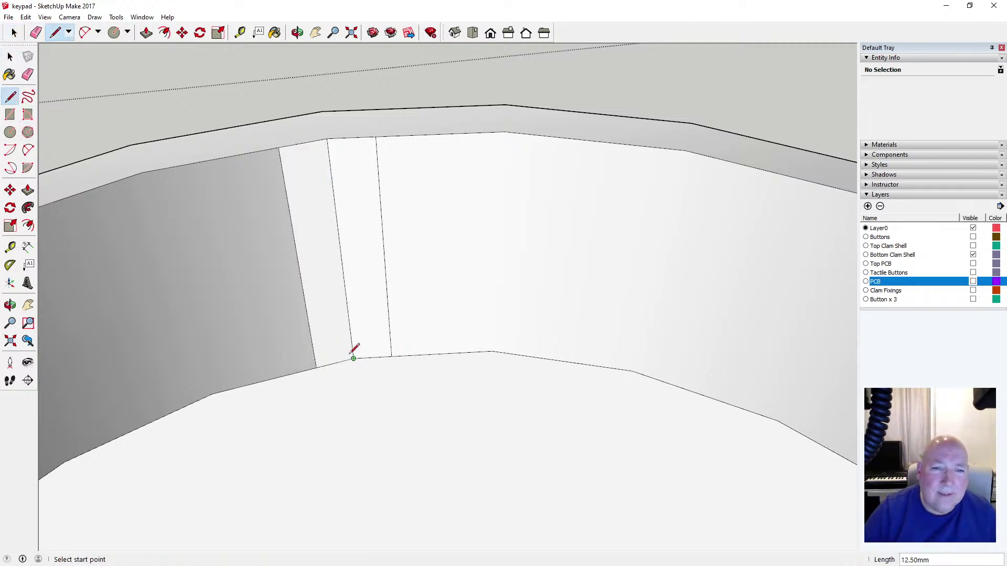
{"action": "key", "text": "space"}
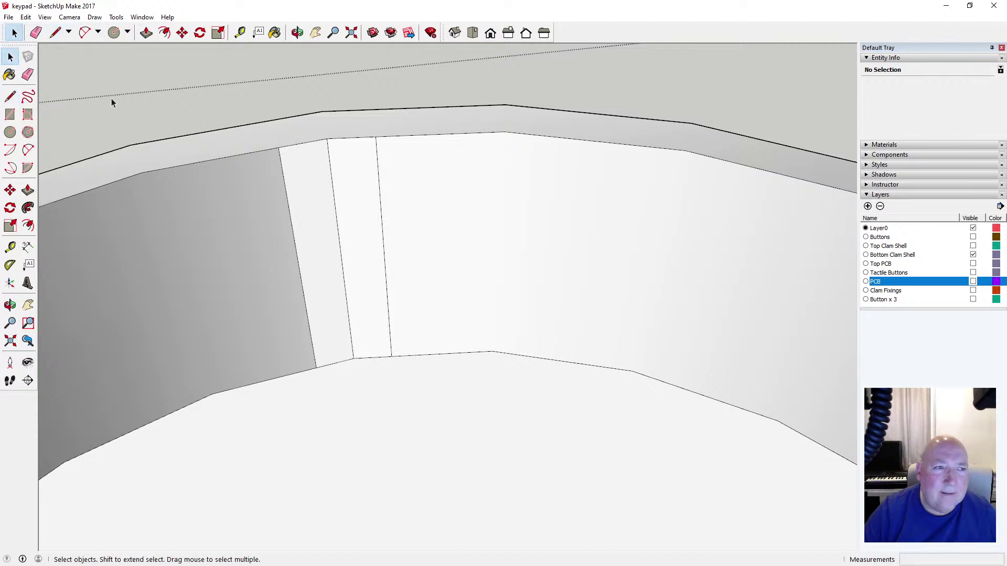
{"action": "left_click", "coordinate": [281, 165]}
{"action": "key", "text": "Delete"}
{"action": "left_click", "coordinate": [378, 164]}
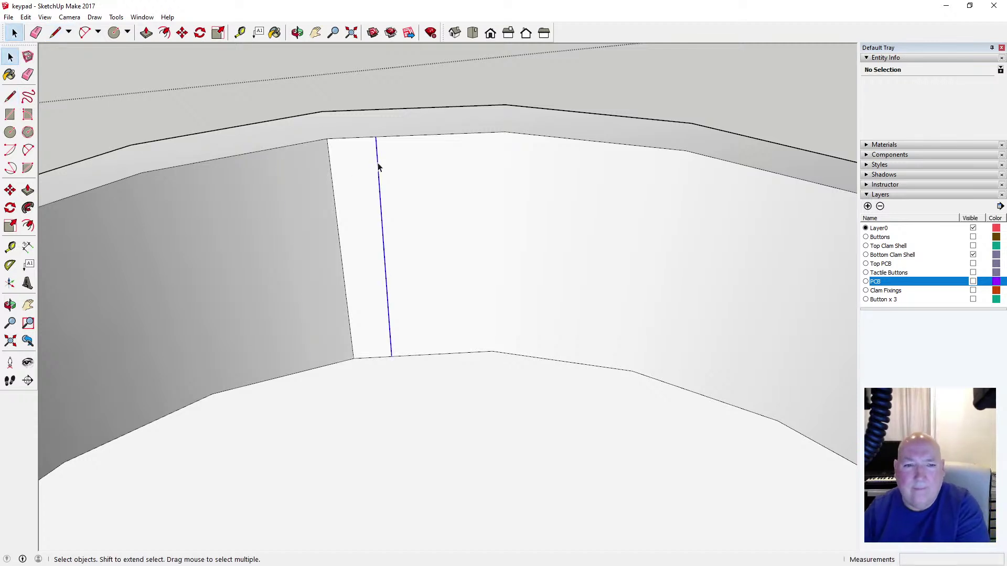
{"action": "key", "text": "Delete"}
Save the keypad model with the cleaned-up bottom clam shell
{"action": "left_click", "coordinate": [297, 32]}
{"action": "left_click_drag", "start_coordinate": [394, 204], "coordinate": [412, 352]}
{"action": "left_click_drag", "start_coordinate": [347, 340], "coordinate": [417, 323]}
{"action": "left_click", "coordinate": [10, 56]}
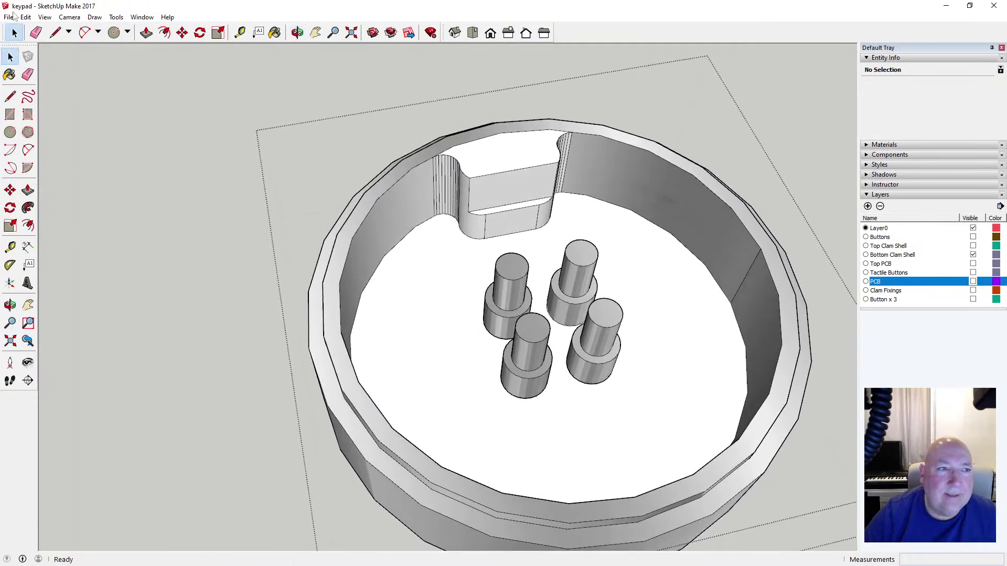
{"action": "left_click", "coordinate": [9, 17]}
{"action": "left_click", "coordinate": [27, 55]}
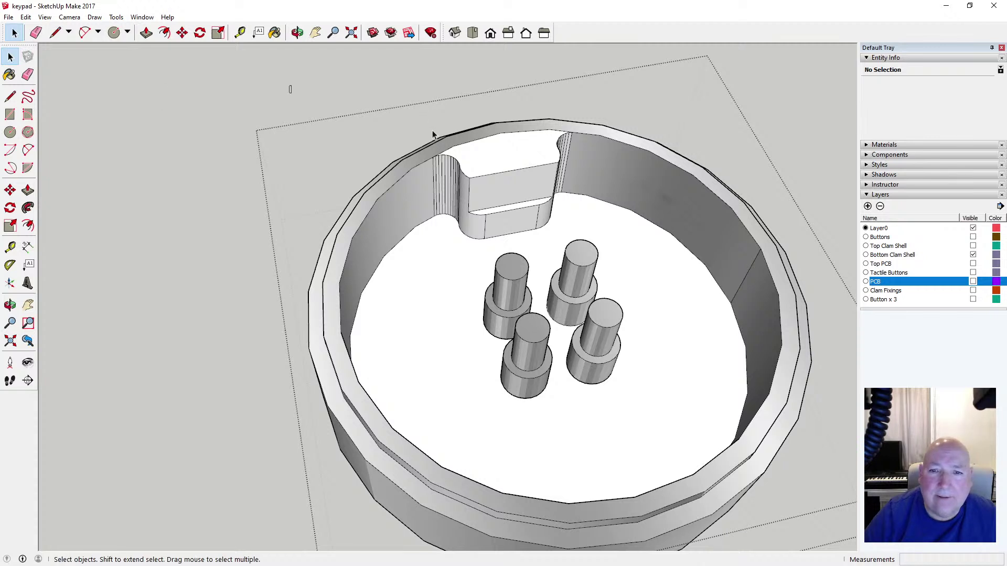
Select the complete geometry of the block at the bottom clam shell's wall and copy it
{"action": "left_click_drag", "start_coordinate": [288, 85], "coordinate": [603, 244]}
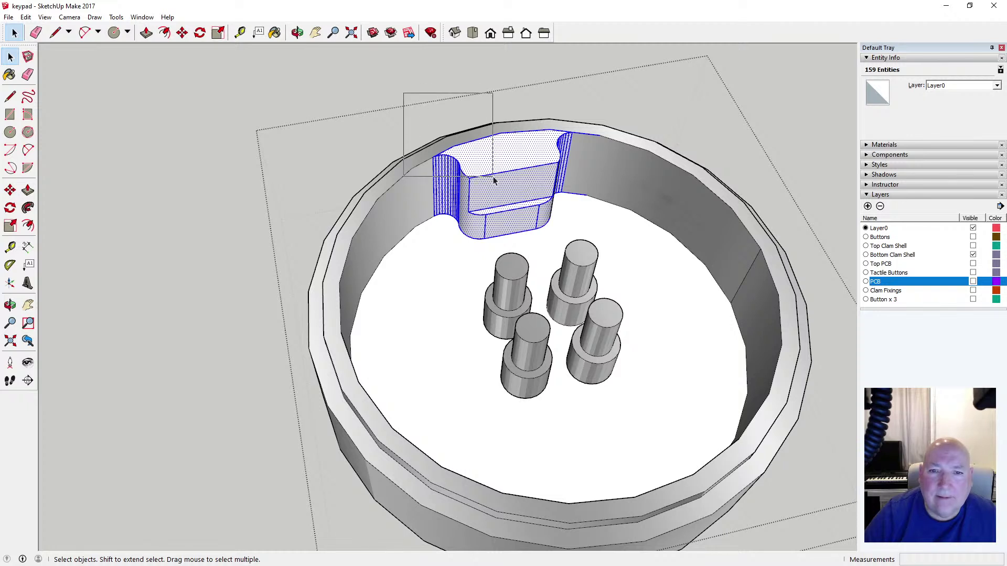
{"action": "left_click_drag", "start_coordinate": [493, 180], "coordinate": [580, 248]}
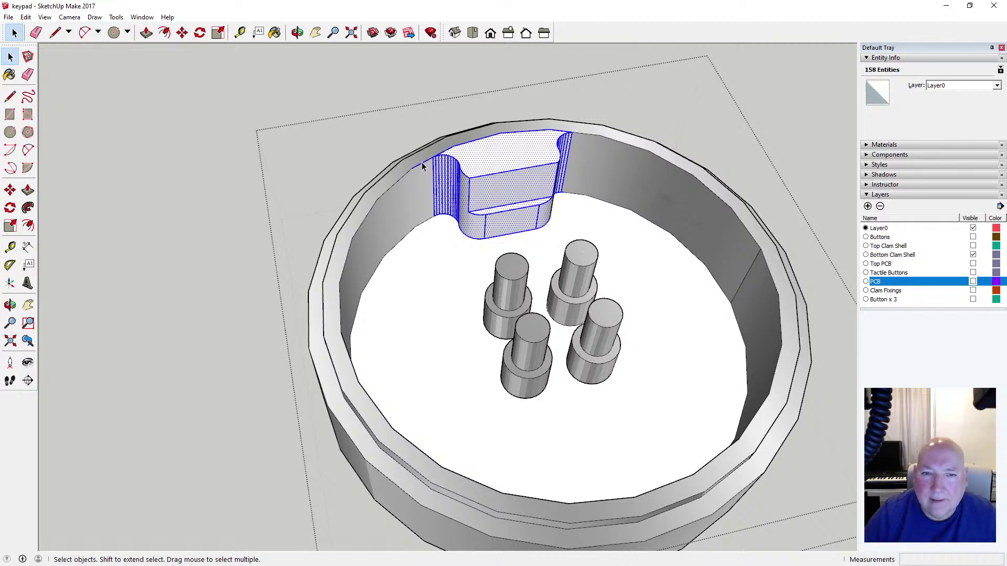
{"action": "left_click", "coordinate": [297, 33]}
{"action": "left_click_drag", "start_coordinate": [417, 151], "coordinate": [225, 234]}
{"action": "scroll", "coordinate": [275, 251], "scroll_direction": "down", "scroll_amount": 5}
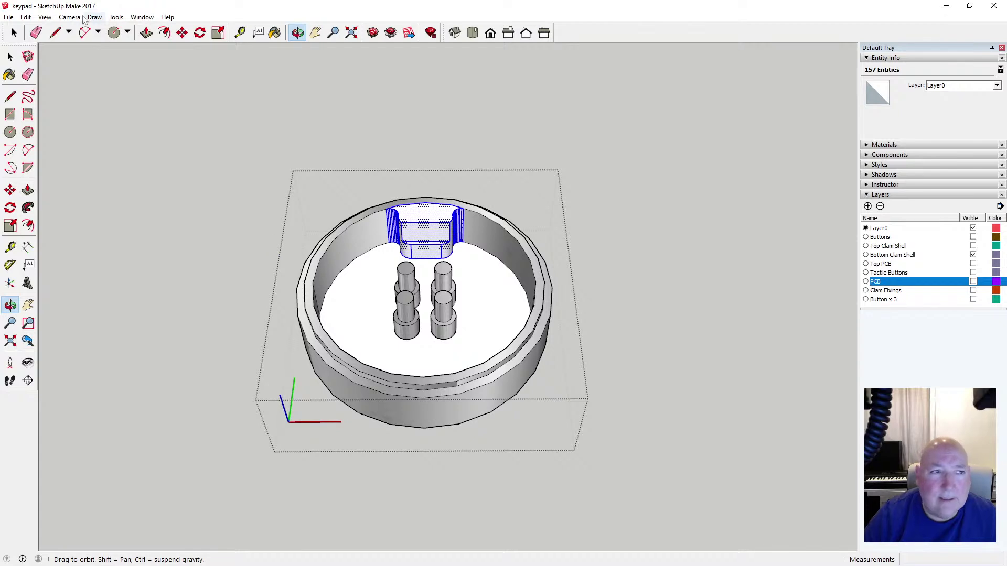
{"action": "left_click", "coordinate": [25, 16]}
{"action": "left_click", "coordinate": [58, 67]}
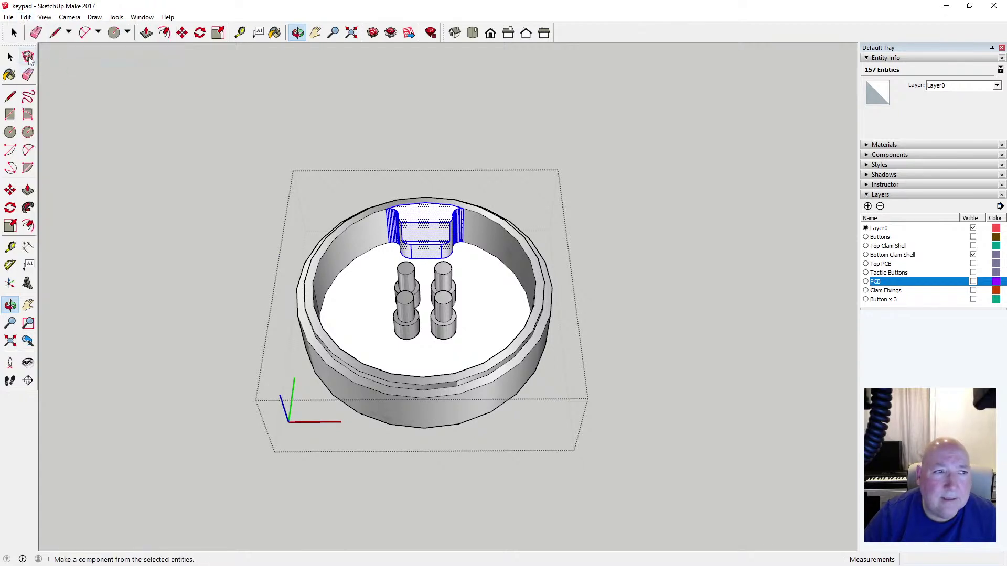
Close the bottom clam shell for editing and paste the copied block in place outside it
{"action": "left_click", "coordinate": [10, 56]}
{"action": "left_click", "coordinate": [118, 96]}
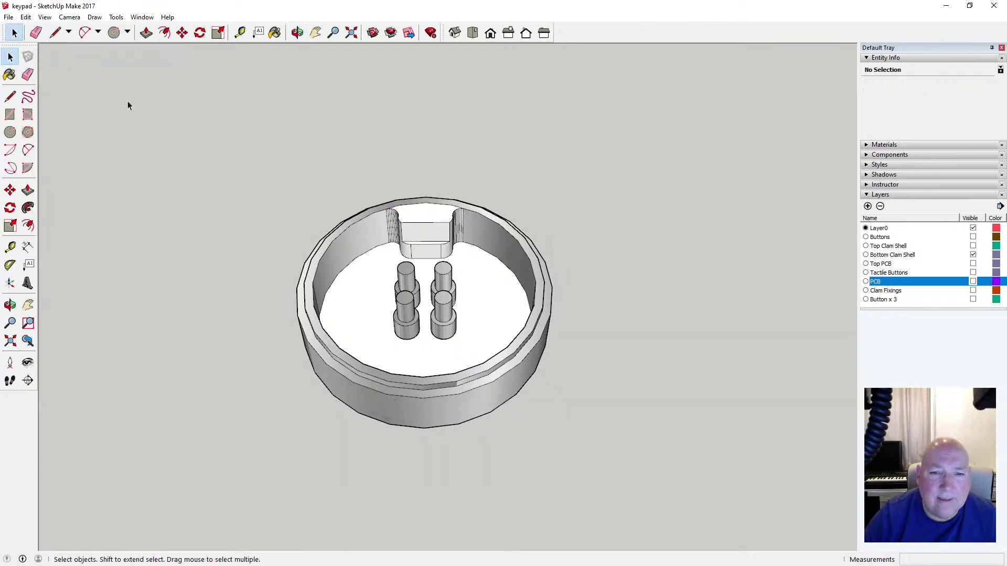
{"action": "left_click", "coordinate": [25, 17]}
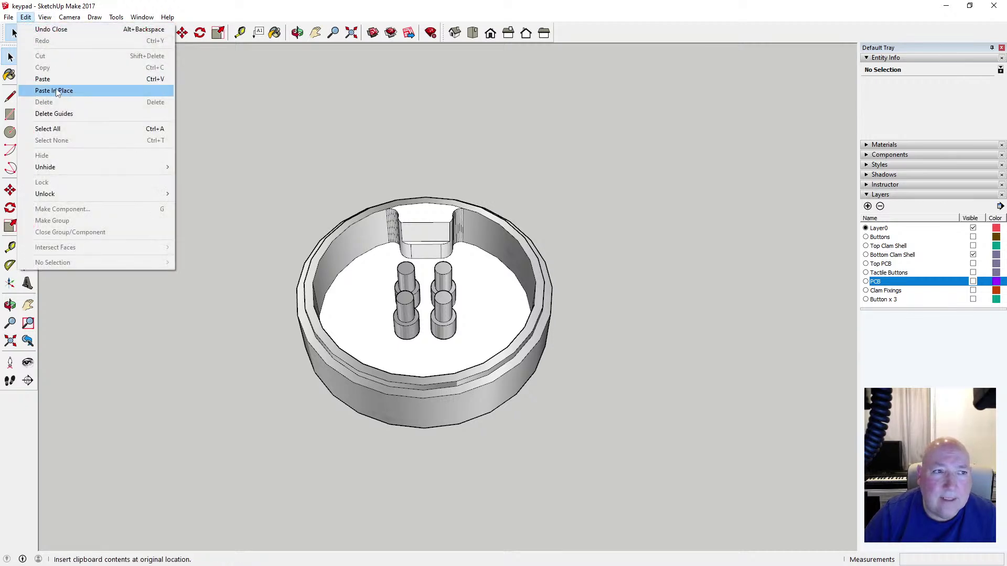
{"action": "left_click", "coordinate": [56, 90]}
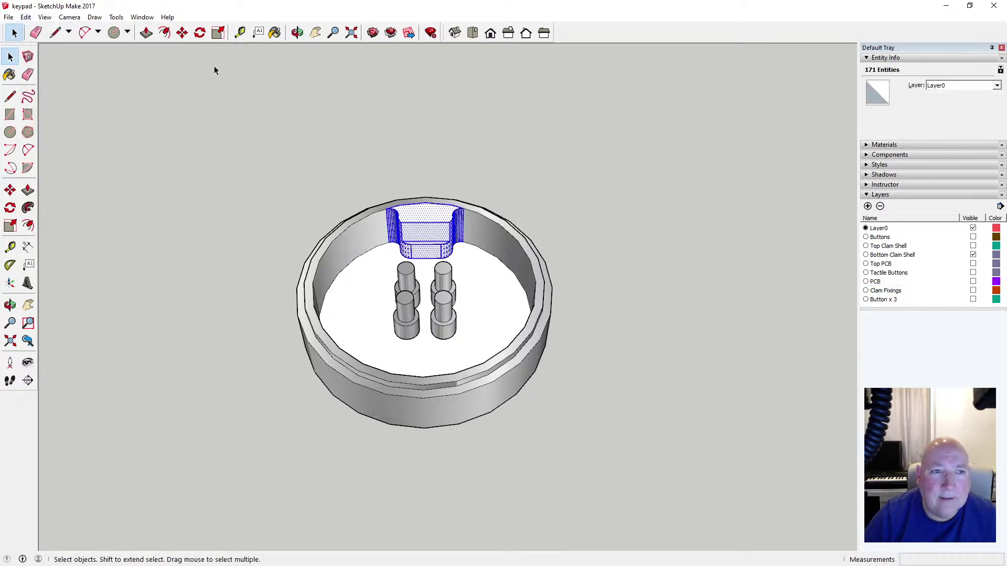
Rotate the pasted wall block 180° about the centre of the bottom clam shell, in the plane of its floor
{"action": "left_click", "coordinate": [297, 33]}
{"action": "left_click_drag", "start_coordinate": [206, 184], "coordinate": [320, 253]}
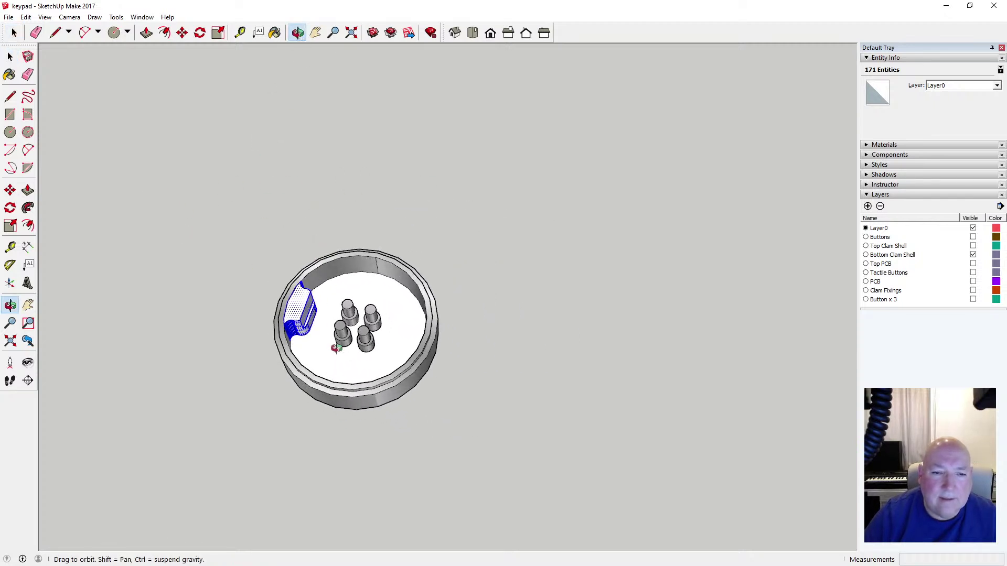
{"action": "scroll", "coordinate": [362, 334], "scroll_direction": "up", "scroll_amount": 5}
{"action": "scroll", "coordinate": [362, 334], "scroll_direction": "down", "scroll_amount": 3}
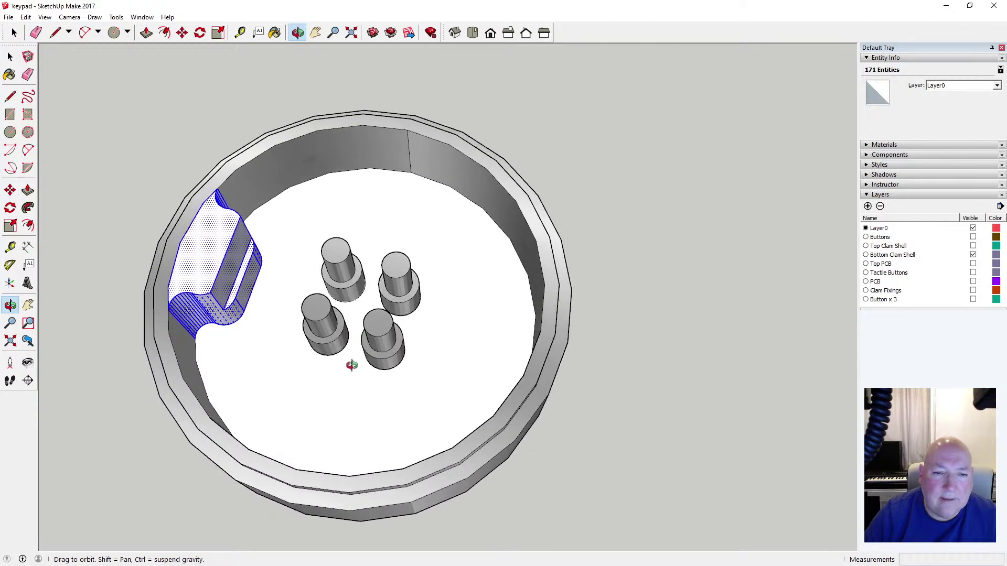
{"action": "scroll", "coordinate": [367, 363], "scroll_direction": "up", "scroll_amount": 3}
{"action": "left_click", "coordinate": [200, 32]}
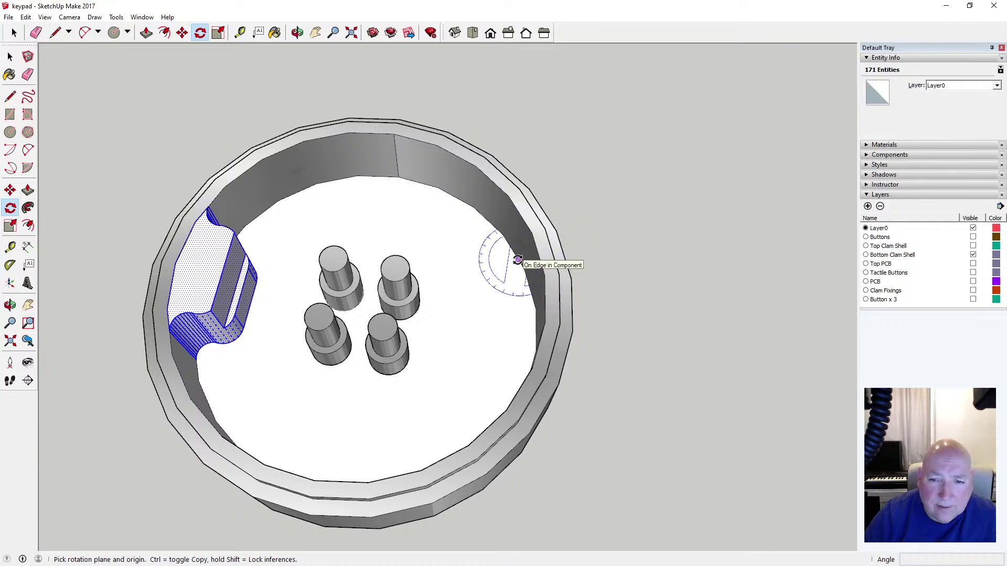
{"action": "left_click", "coordinate": [365, 323]}
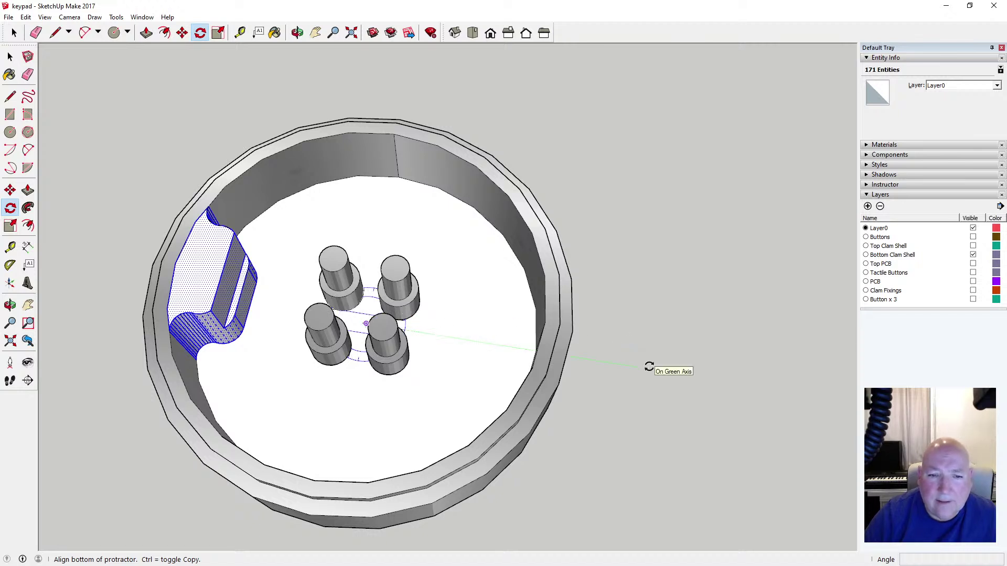
{"action": "left_click", "coordinate": [649, 366]}
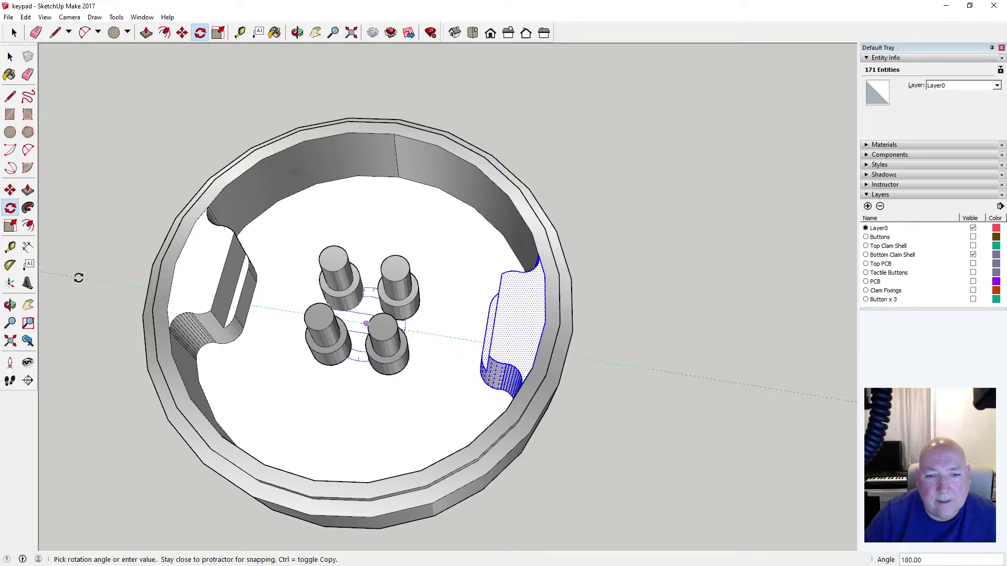
{"action": "left_click", "coordinate": [79, 278]}
Paste another wall block in place and rotate it 90° about the shell's centre onto an empty side of the wall
{"action": "left_click", "coordinate": [25, 17]}
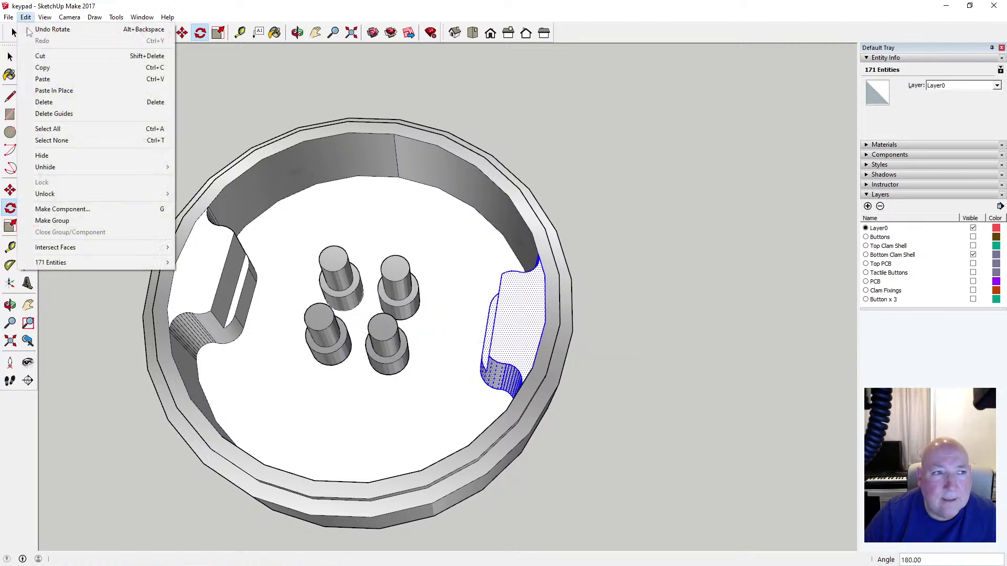
{"action": "left_click", "coordinate": [51, 90]}
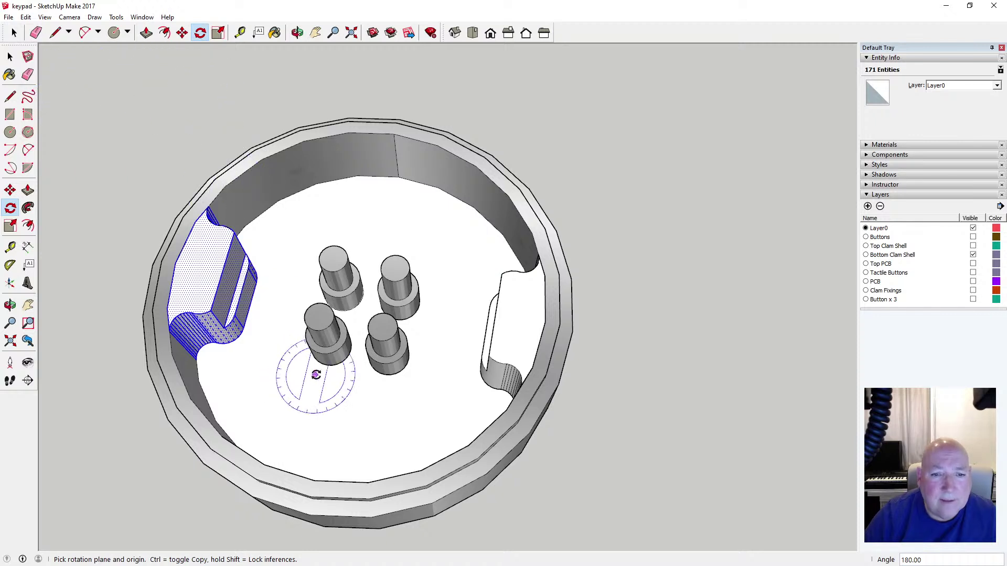
{"action": "left_click", "coordinate": [365, 323]}
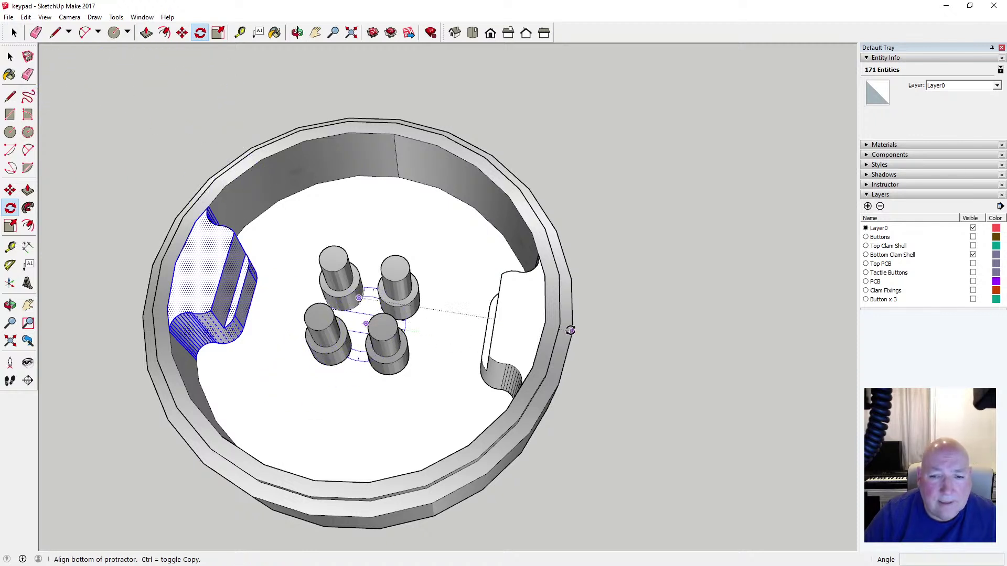
{"action": "left_click", "coordinate": [684, 371]}
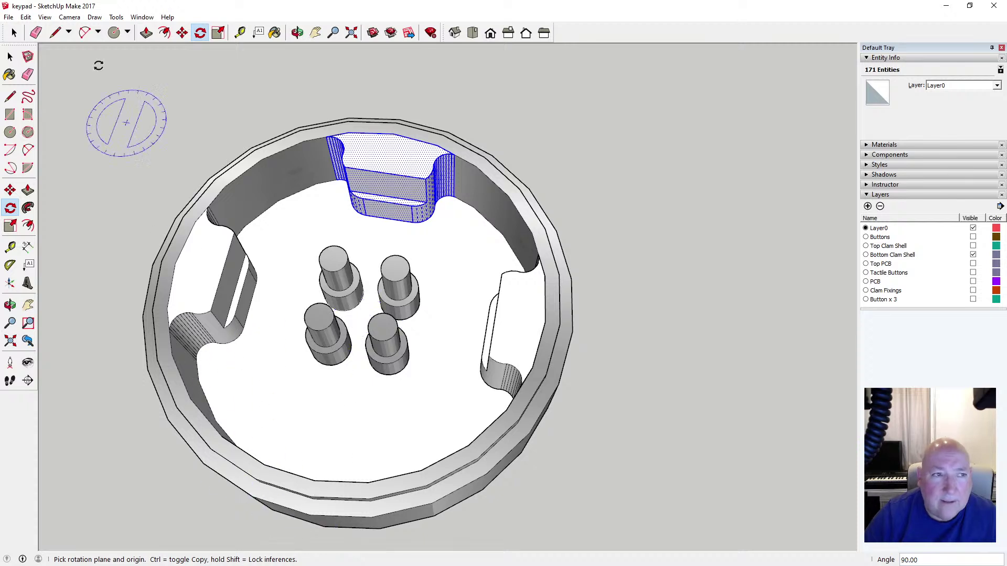
Paste a third block copy in place and rotate it 90° the other way about the shell's centre to fill the remaining side
{"action": "left_click", "coordinate": [25, 16]}
{"action": "left_click", "coordinate": [54, 90]}
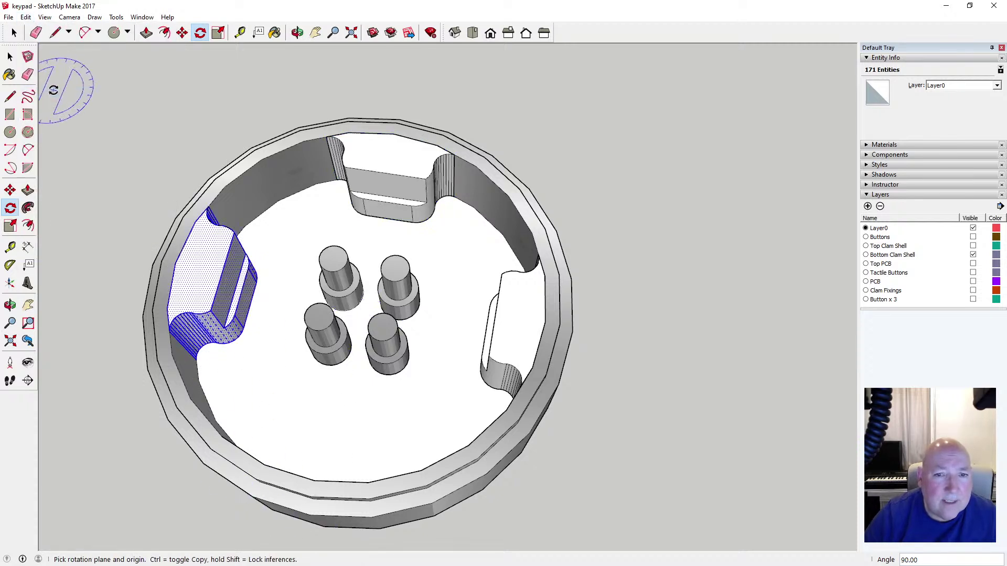
{"action": "left_click", "coordinate": [366, 323]}
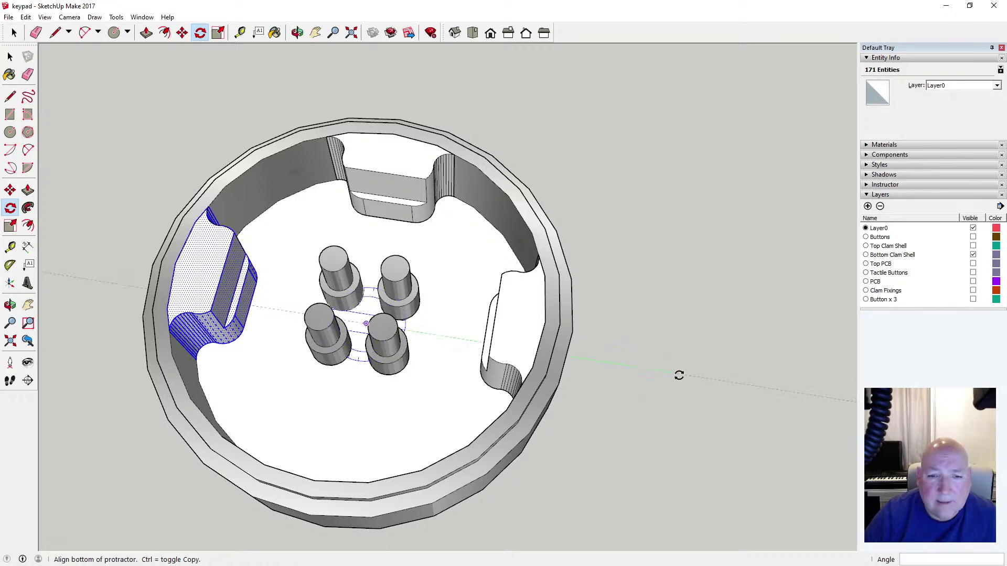
{"action": "left_click", "coordinate": [676, 373]}
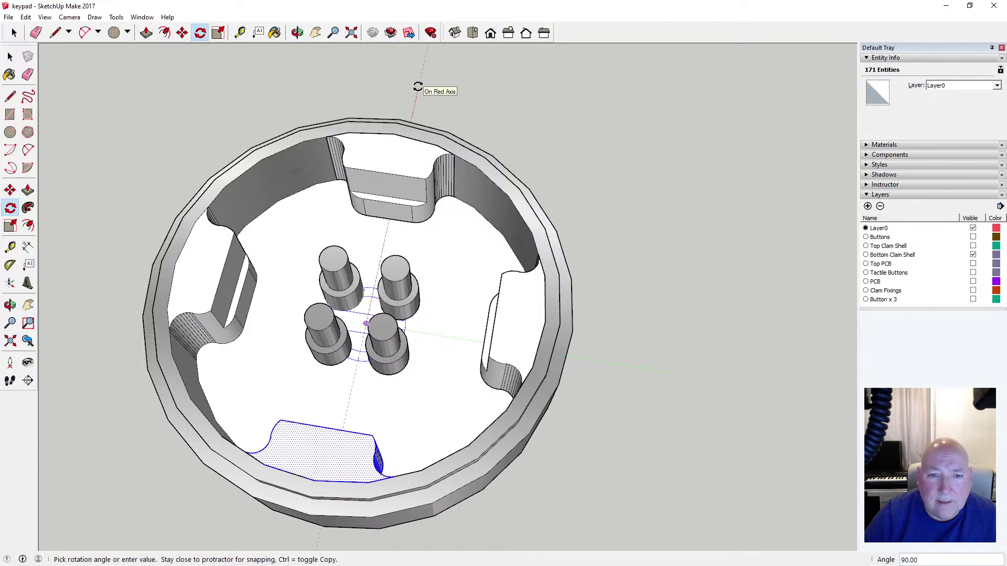
{"action": "left_click", "coordinate": [418, 87]}
{"action": "left_click", "coordinate": [10, 56]}
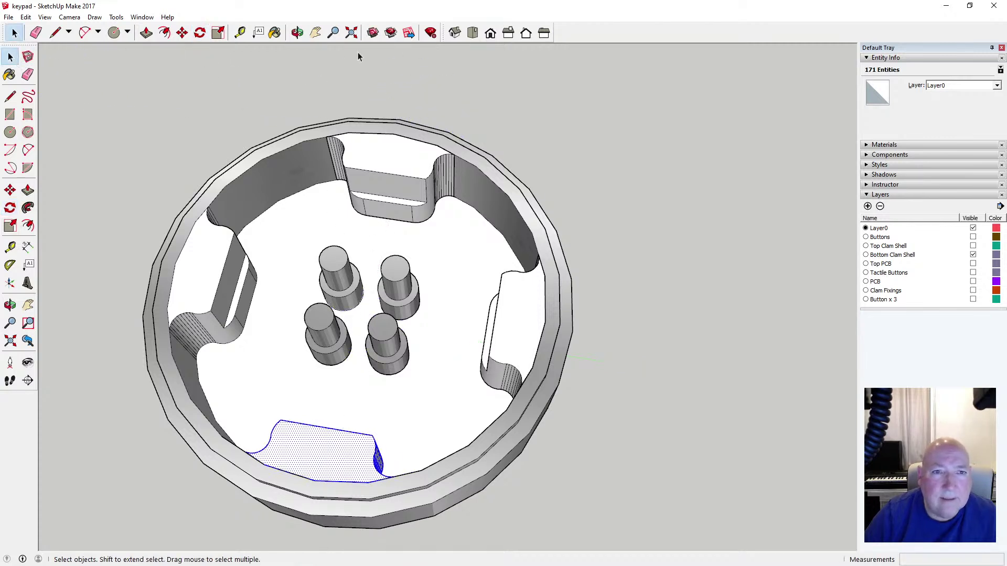
Examine the layout of the four wall blocks from above in parallel projection, and return to perspective to view them obliquely
{"action": "left_click", "coordinate": [297, 33]}
{"action": "left_click_drag", "start_coordinate": [310, 126], "coordinate": [336, 367]}
{"action": "left_click", "coordinate": [472, 33]}
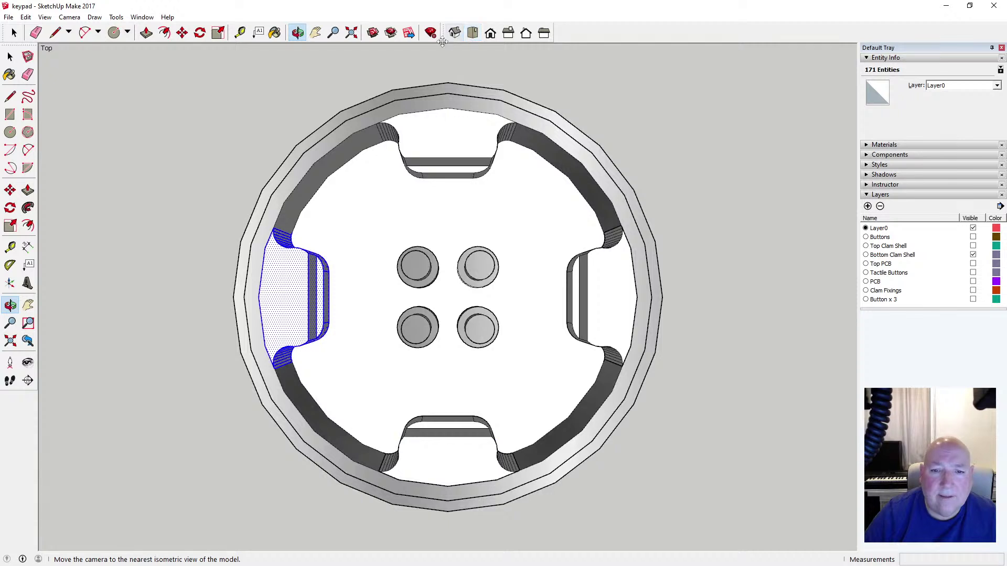
{"action": "left_click", "coordinate": [69, 17]}
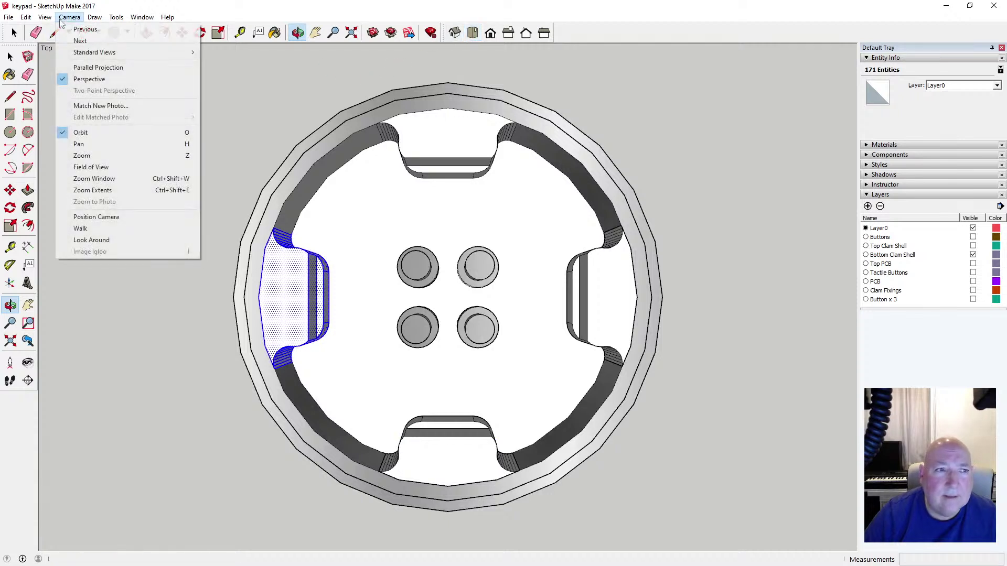
{"action": "left_click", "coordinate": [86, 66]}
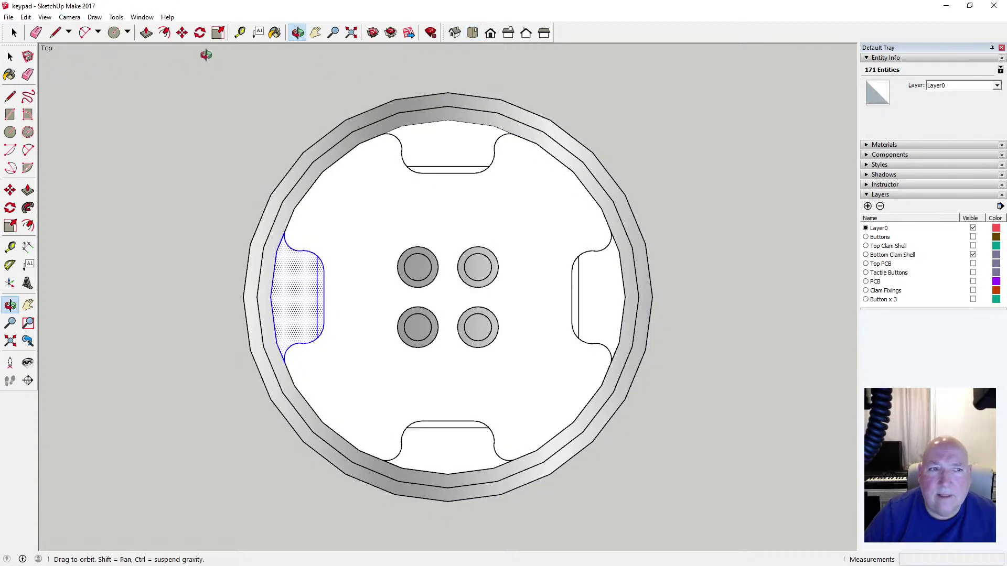
{"action": "left_click", "coordinate": [69, 17]}
{"action": "left_click", "coordinate": [90, 78]}
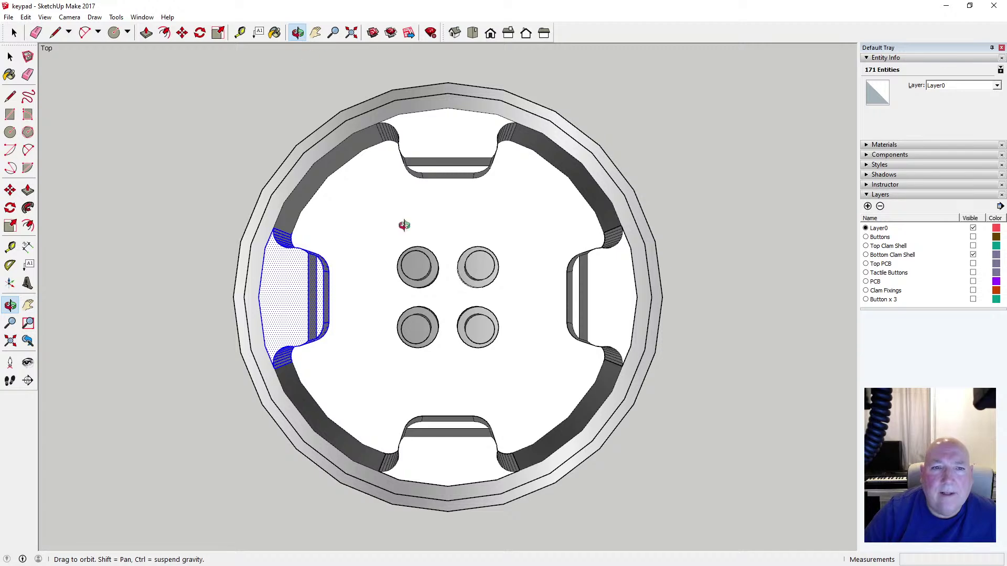
{"action": "left_click_drag", "start_coordinate": [403, 225], "coordinate": [421, 306]}
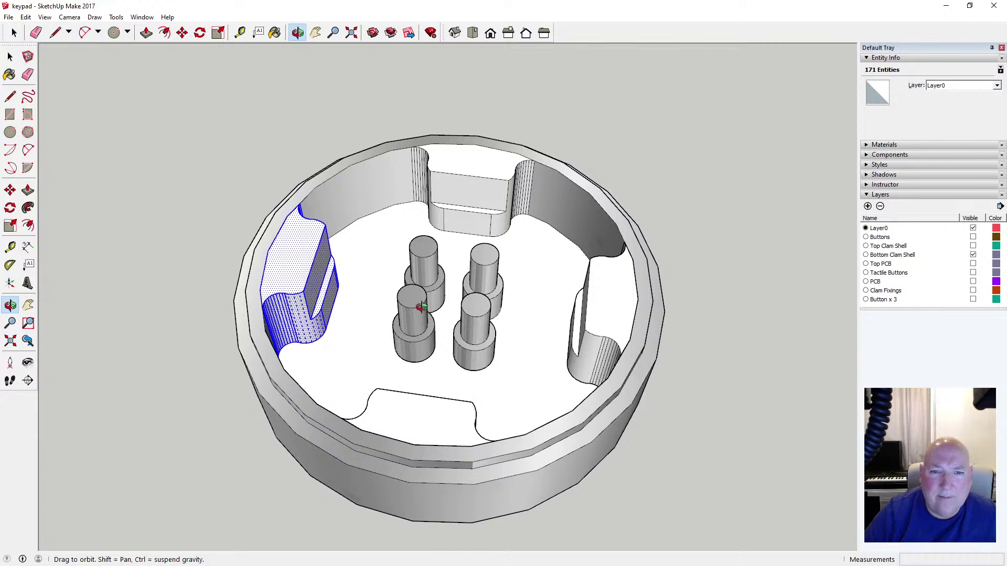
{"action": "left_click_drag", "start_coordinate": [421, 306], "coordinate": [447, 335]}
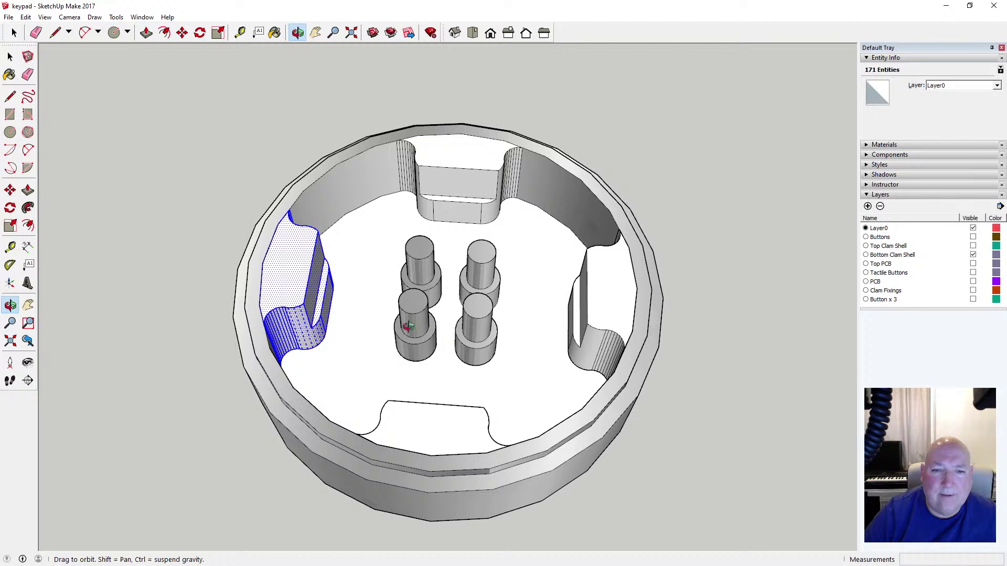
Select the complete geometry of the three loose wall-block copies without the clam shell component and cut it
{"action": "scroll", "coordinate": [375, 316], "scroll_direction": "down", "scroll_amount": 5}
{"action": "left_click", "coordinate": [10, 56]}
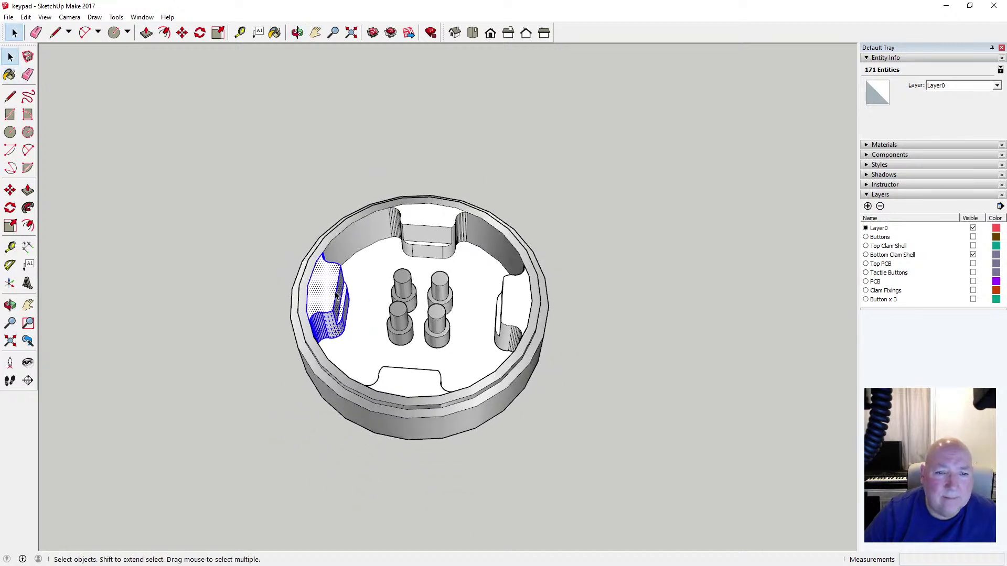
{"action": "left_click", "coordinate": [284, 247]}
{"action": "left_click", "coordinate": [329, 284]}
{"action": "left_click", "coordinate": [422, 221]}
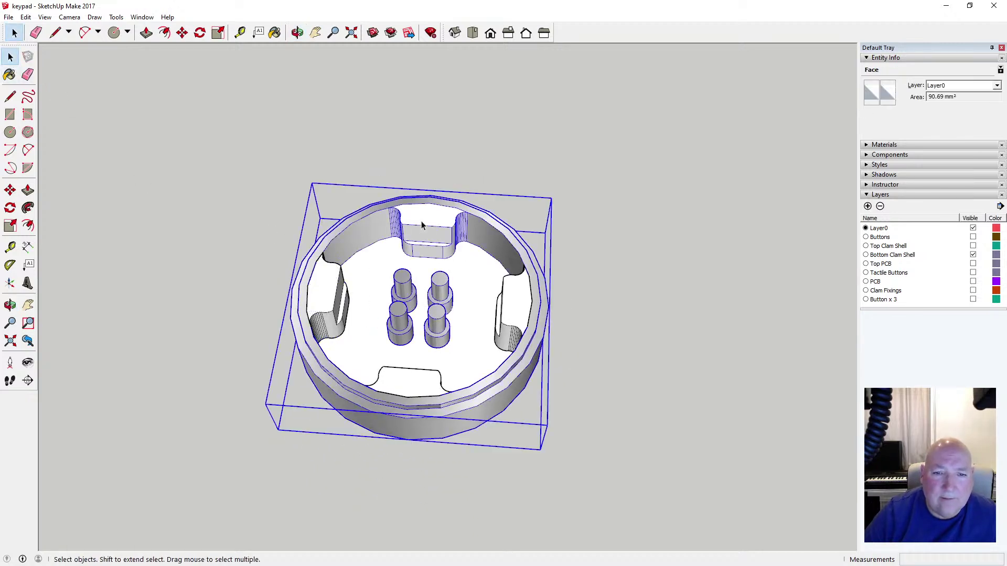
{"action": "left_click", "coordinate": [514, 307]}
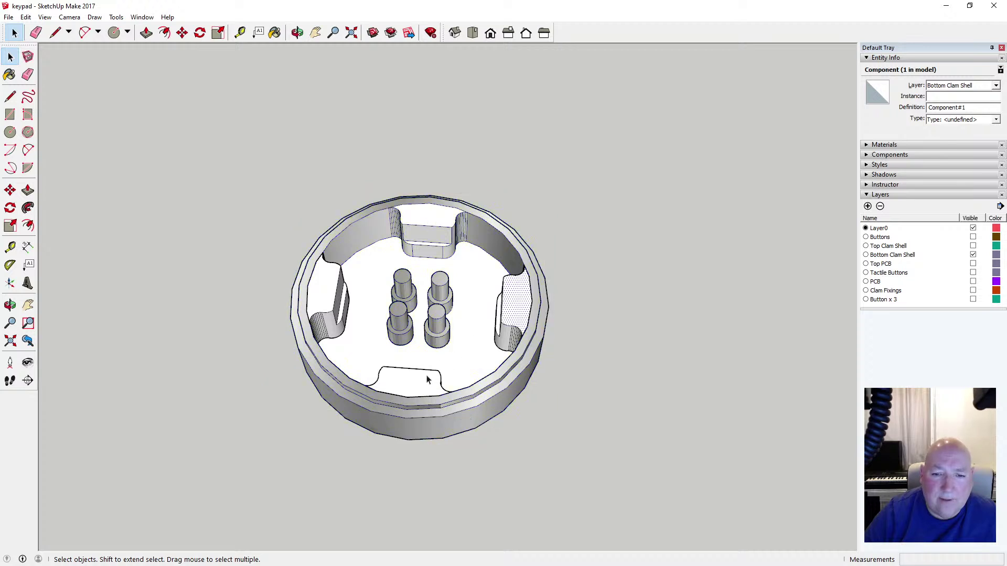
{"action": "left_click", "coordinate": [422, 383]}
{"action": "left_click_drag", "start_coordinate": [241, 143], "coordinate": [542, 445]}
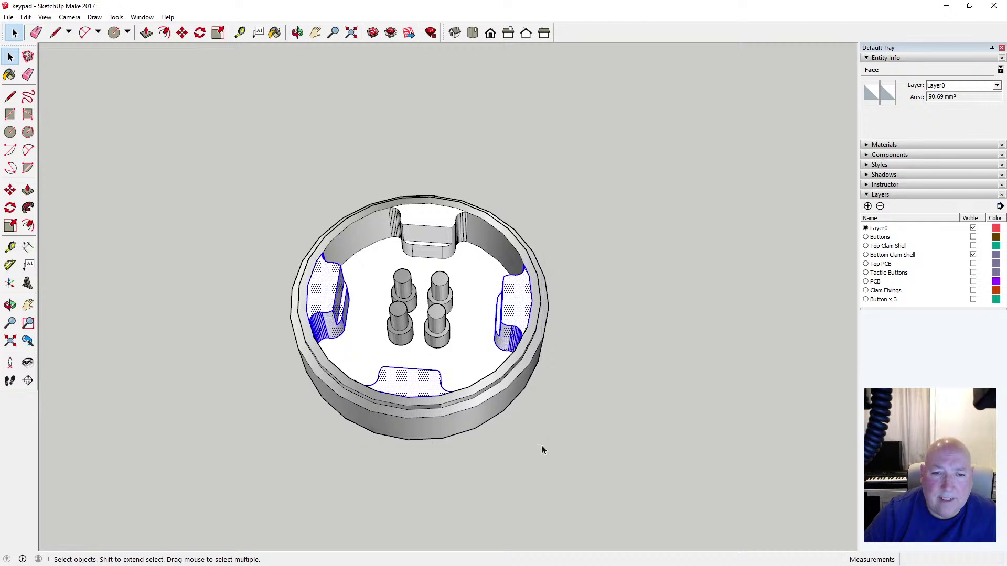
{"action": "left_click", "coordinate": [25, 16]}
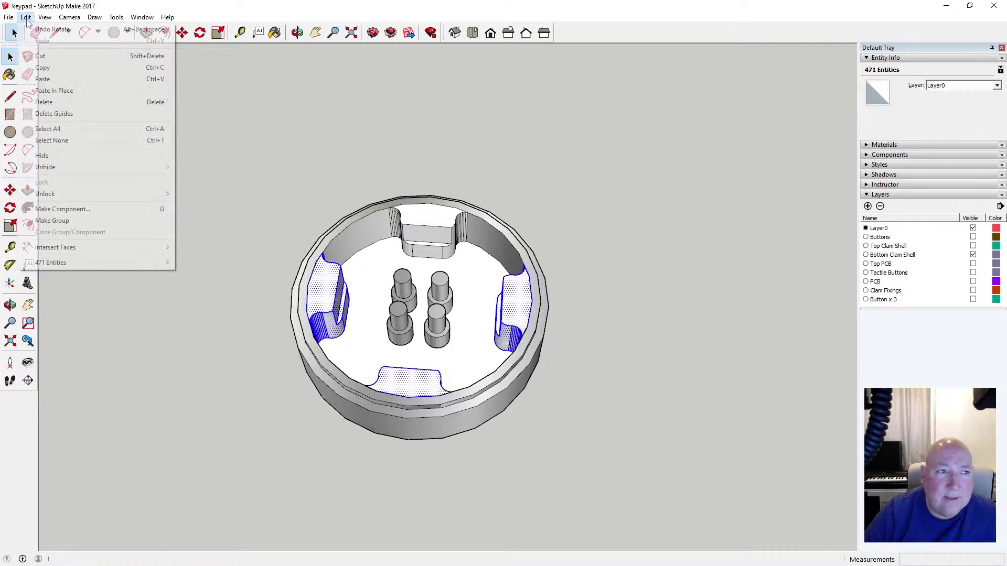
{"action": "left_click", "coordinate": [46, 57]}
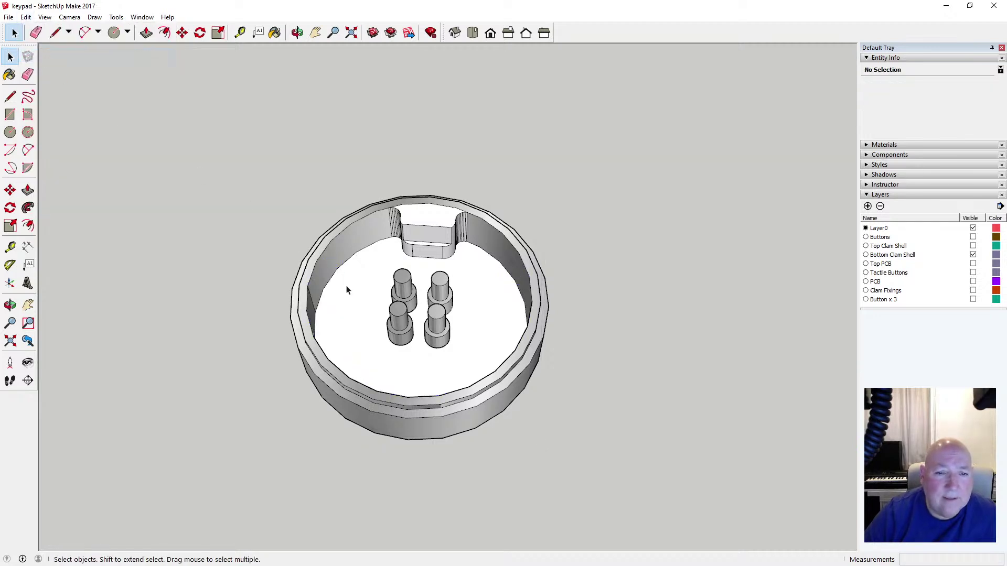
With the bottom clam shell open for editing, paste the three cut blocks in place inside it and close the component
{"action": "left_click", "coordinate": [25, 17]}
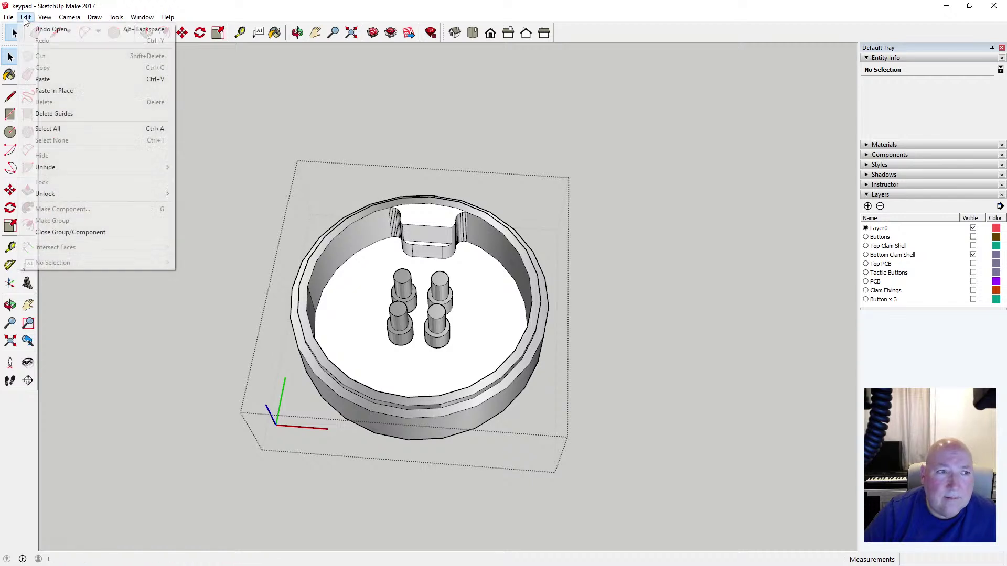
{"action": "left_click", "coordinate": [59, 88]}
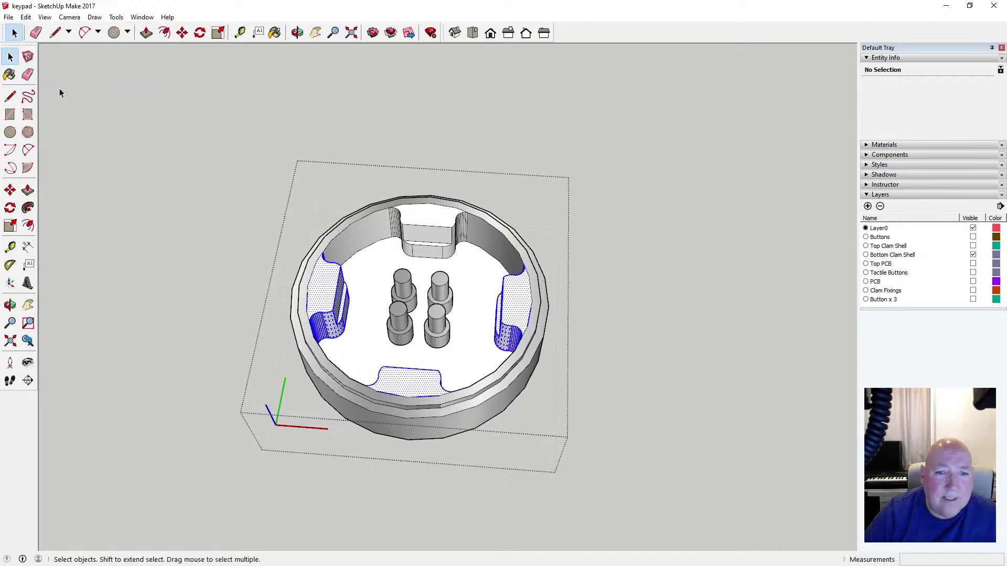
{"action": "left_click", "coordinate": [239, 205]}
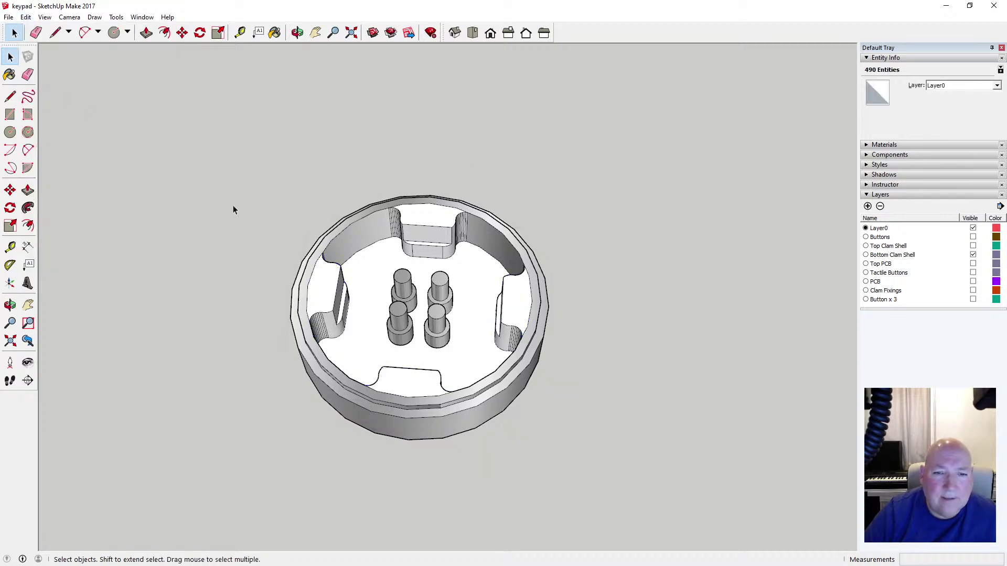
Check how the circuit board fits between the four wall blocks by showing and hiding the PCB layer, and inspect the blocks up close
{"action": "left_click", "coordinate": [297, 32]}
{"action": "left_click_drag", "start_coordinate": [176, 216], "coordinate": [360, 304]}
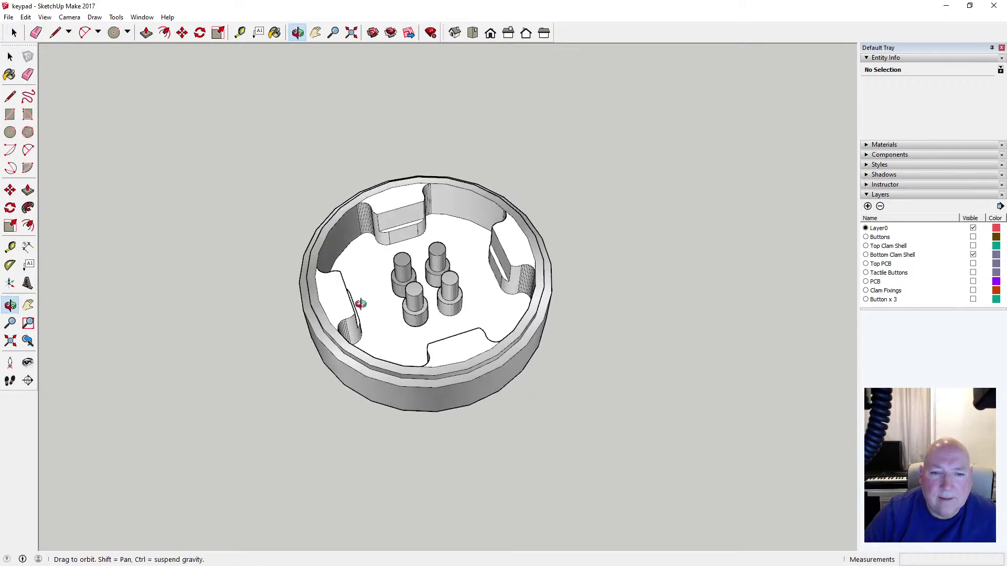
{"action": "left_click_drag", "start_coordinate": [337, 244], "coordinate": [295, 278]}
{"action": "left_click_drag", "start_coordinate": [363, 285], "coordinate": [332, 281]}
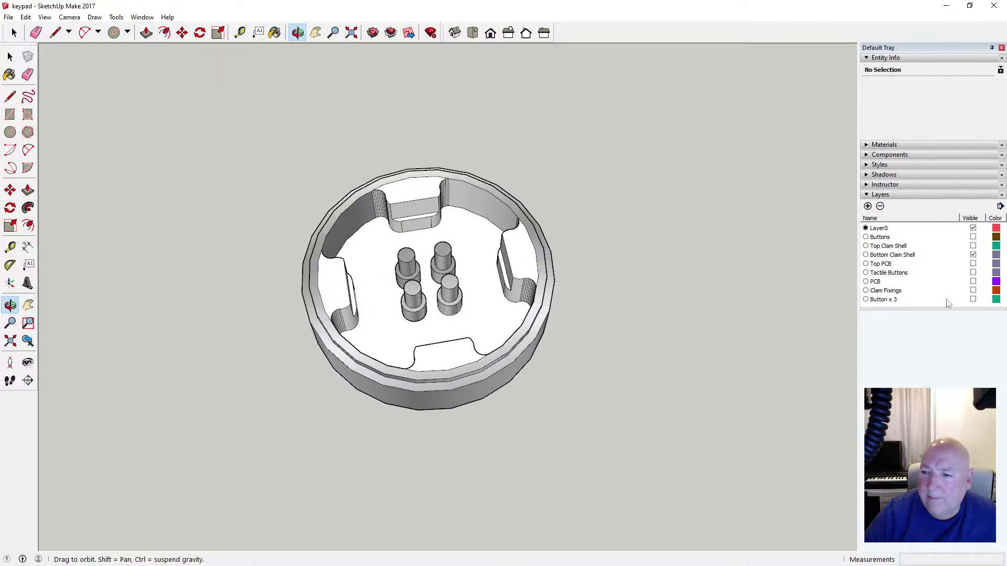
{"action": "left_click", "coordinate": [973, 283]}
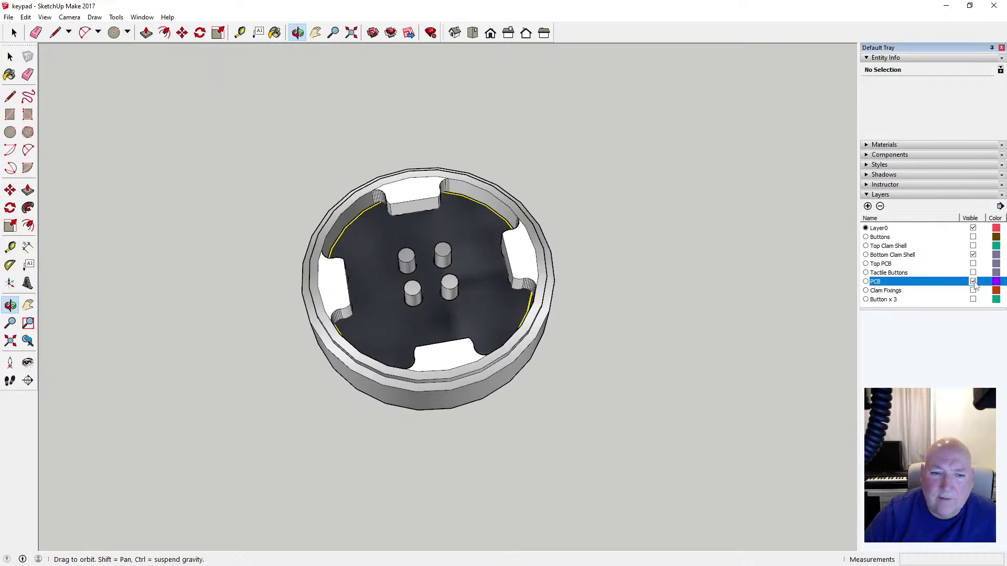
{"action": "left_click", "coordinate": [973, 282]}
{"action": "left_click", "coordinate": [973, 282]}
{"action": "left_click", "coordinate": [973, 282]}
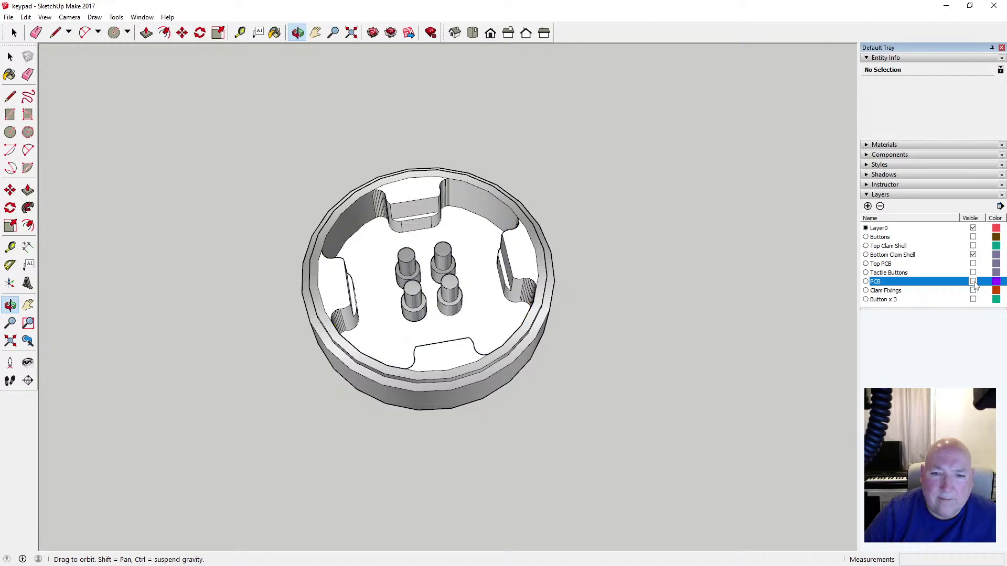
{"action": "left_click", "coordinate": [973, 282]}
{"action": "left_click", "coordinate": [973, 282]}
{"action": "left_click", "coordinate": [973, 283]}
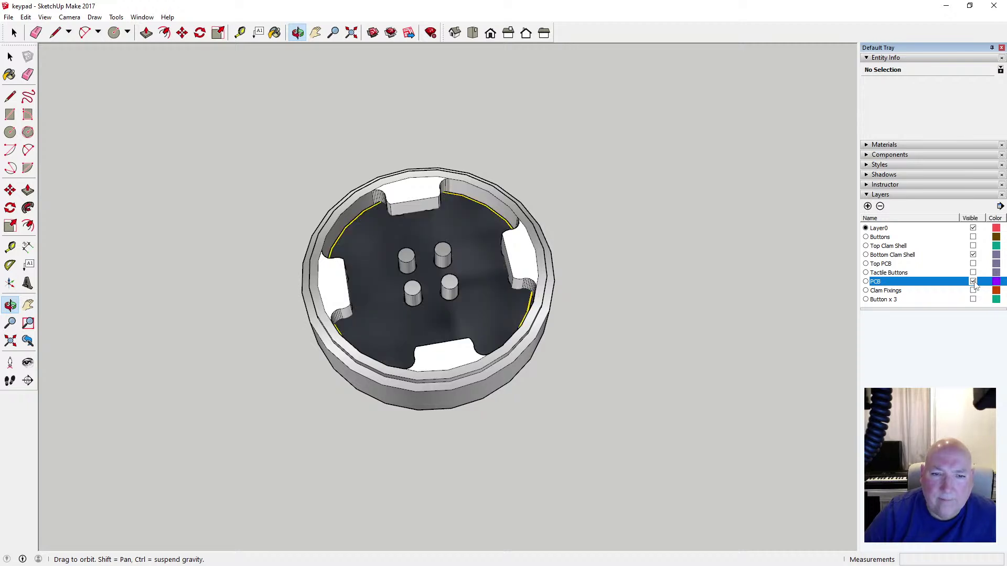
{"action": "left_click", "coordinate": [973, 282]}
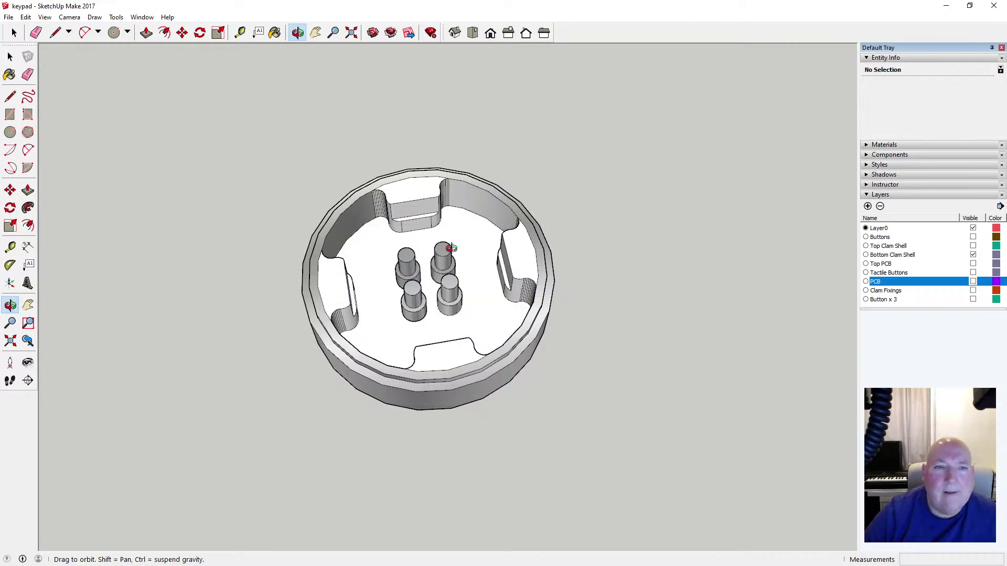
{"action": "left_click_drag", "start_coordinate": [474, 299], "coordinate": [328, 294]}
{"action": "scroll", "coordinate": [411, 265], "scroll_direction": "up", "scroll_amount": 5}
{"action": "scroll", "coordinate": [411, 265], "scroll_direction": "down", "scroll_amount": 3}
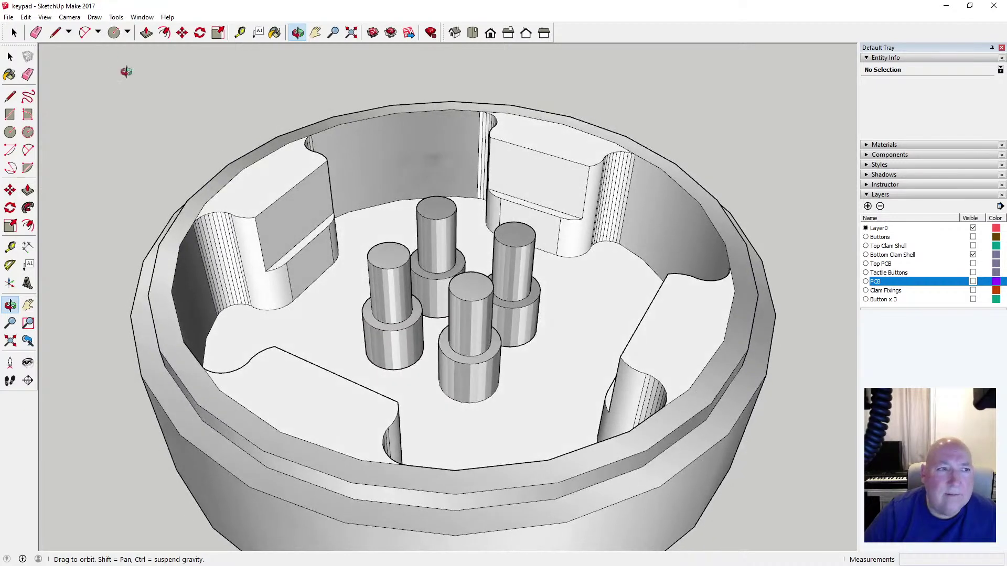
Inspect the bottom clam shell and its wall blocks in X-ray face style from above, and turn X-ray off again
{"action": "left_click", "coordinate": [44, 17]}
{"action": "mouse_move", "coordinate": [99, 155]}
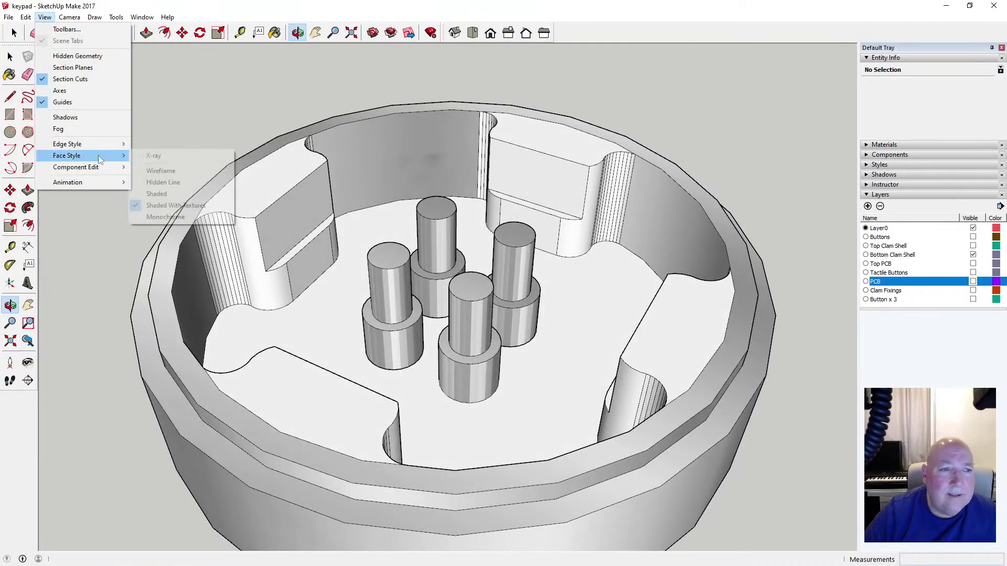
{"action": "left_click", "coordinate": [152, 155]}
{"action": "scroll", "coordinate": [330, 150], "scroll_direction": "down", "scroll_amount": 2}
{"action": "left_click_drag", "start_coordinate": [341, 139], "coordinate": [415, 332]}
{"action": "middle_click_drag", "start_coordinate": [422, 327], "coordinate": [545, 359]}
{"action": "left_click", "coordinate": [45, 17]}
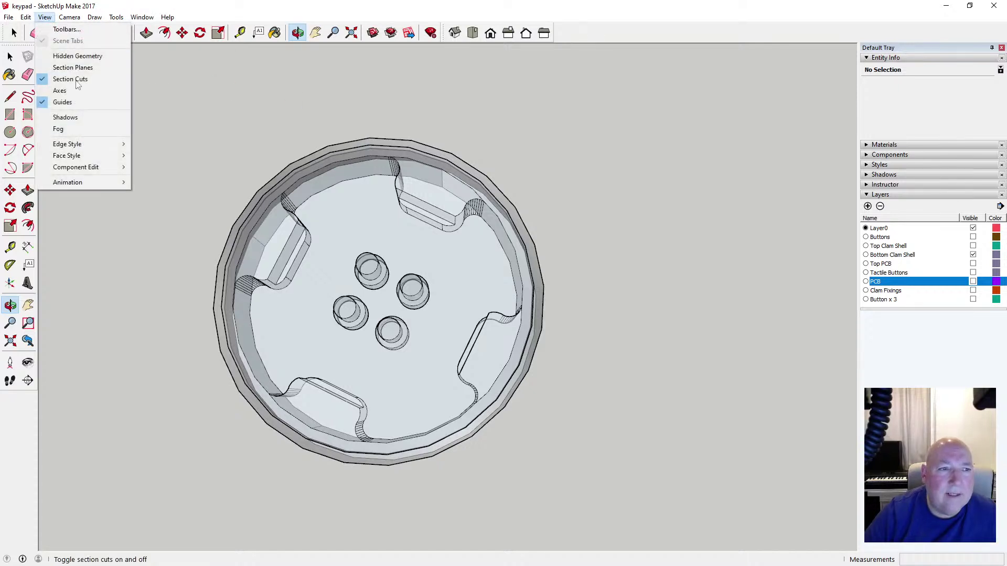
{"action": "mouse_move", "coordinate": [102, 156]}
{"action": "left_click", "coordinate": [152, 156]}
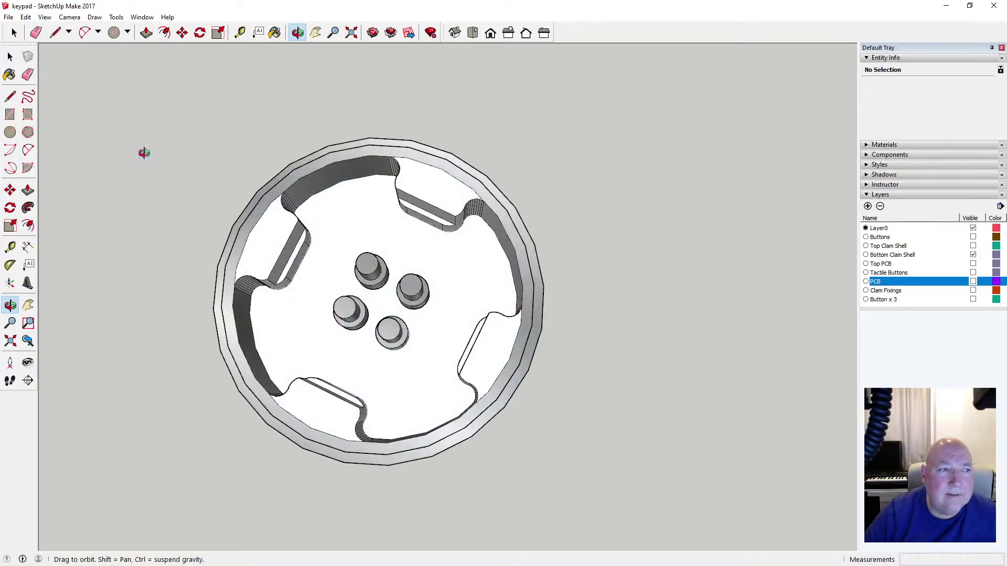
{"action": "middle_click_drag", "start_coordinate": [389, 336], "coordinate": [354, 300]}
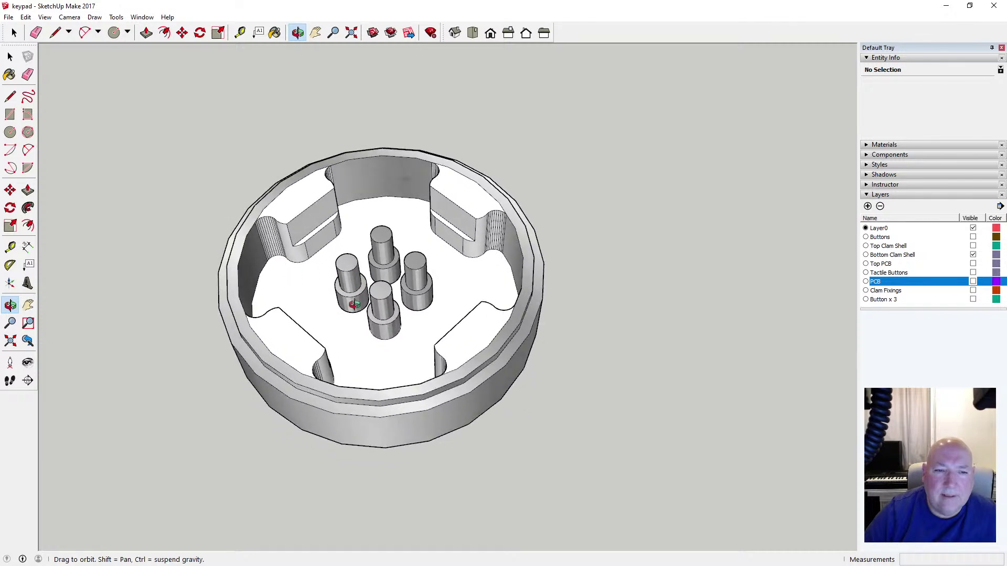
{"action": "scroll", "coordinate": [353, 297], "scroll_direction": "up", "scroll_amount": 3}
{"action": "scroll", "coordinate": [354, 296], "scroll_direction": "down", "scroll_amount": 2}
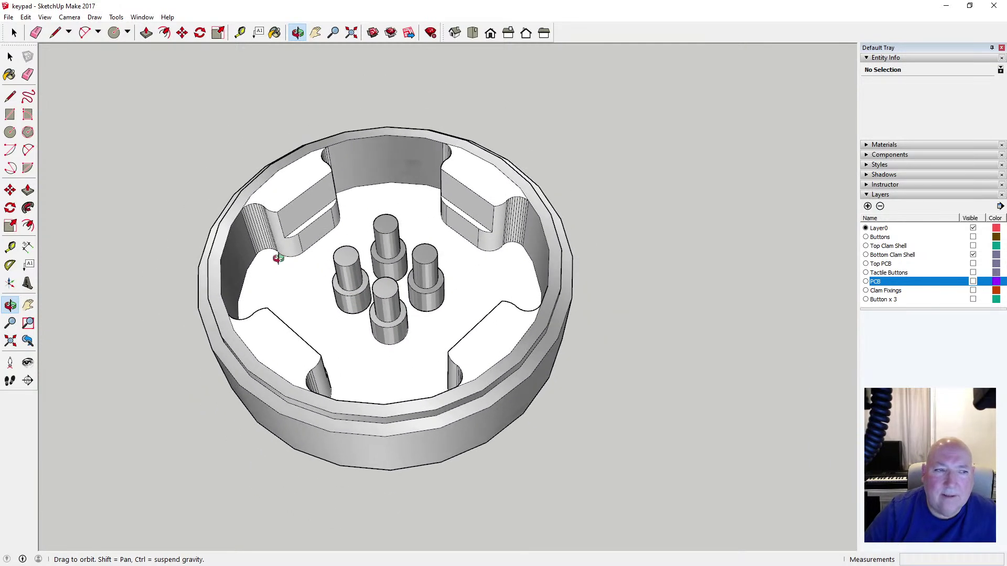
Open the bottom clam shell component for editing
{"action": "key", "text": "space"}
{"action": "double_click", "coordinate": [285, 286]}
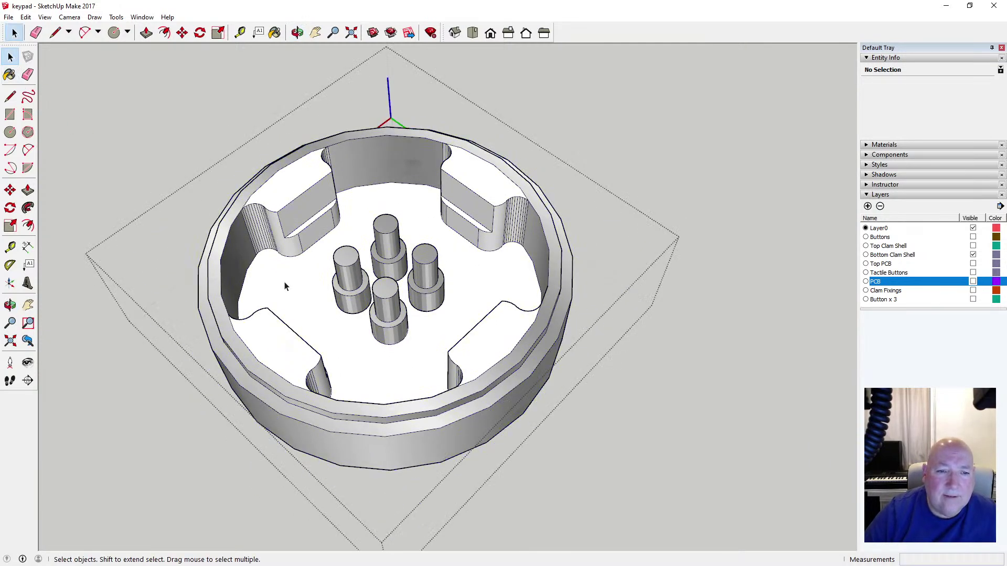
Try deleting the inner floor face of the bottom clam shell and undo the deletion
{"action": "left_click", "coordinate": [338, 338]}
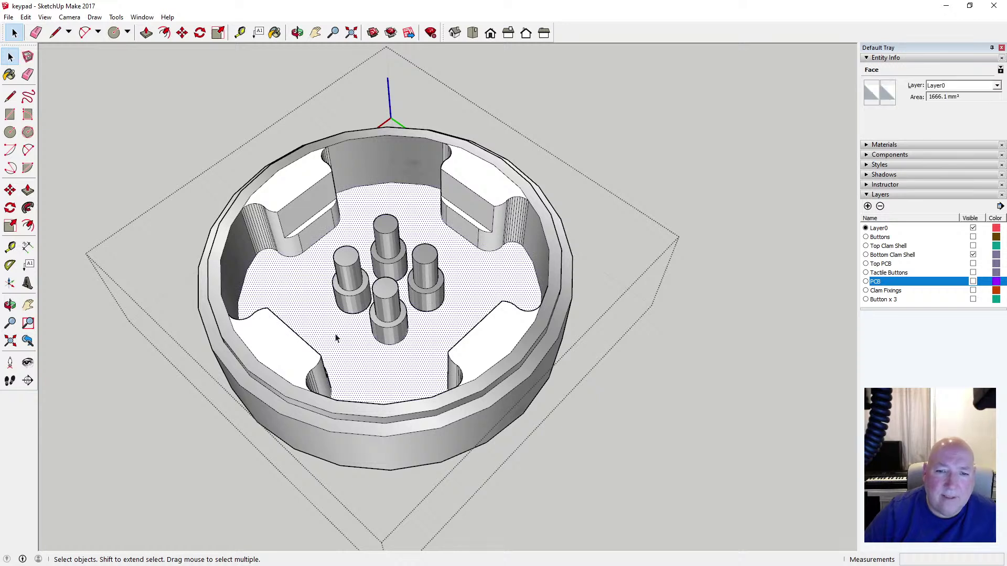
{"action": "key", "text": "Delete"}
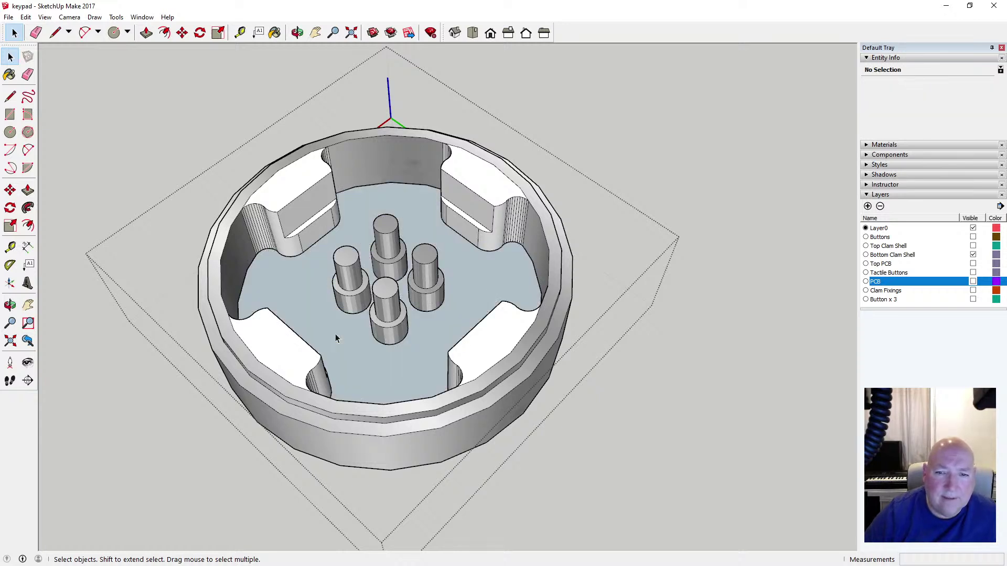
{"action": "left_click", "coordinate": [25, 17]}
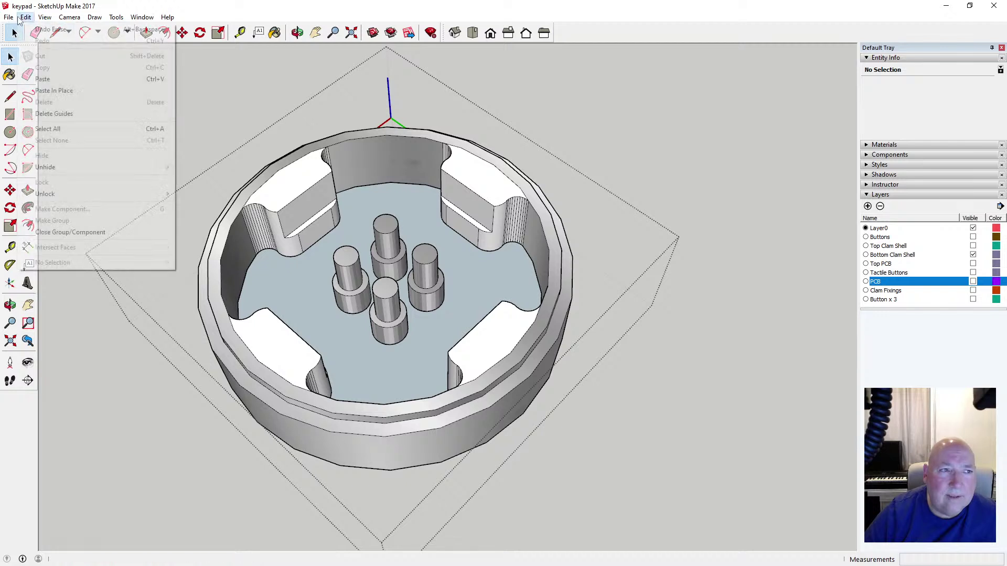
{"action": "left_click", "coordinate": [35, 29]}
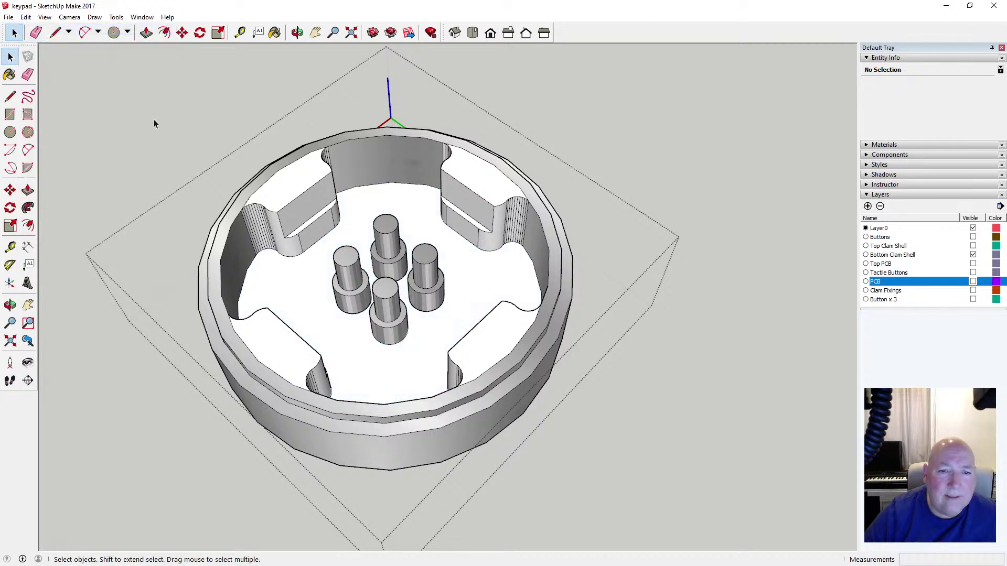
Try Metal Aluminum Anodized on the clam shell's inner floor, and repaint it with Metal Corrugated Shiny
{"action": "left_click", "coordinate": [274, 32]}
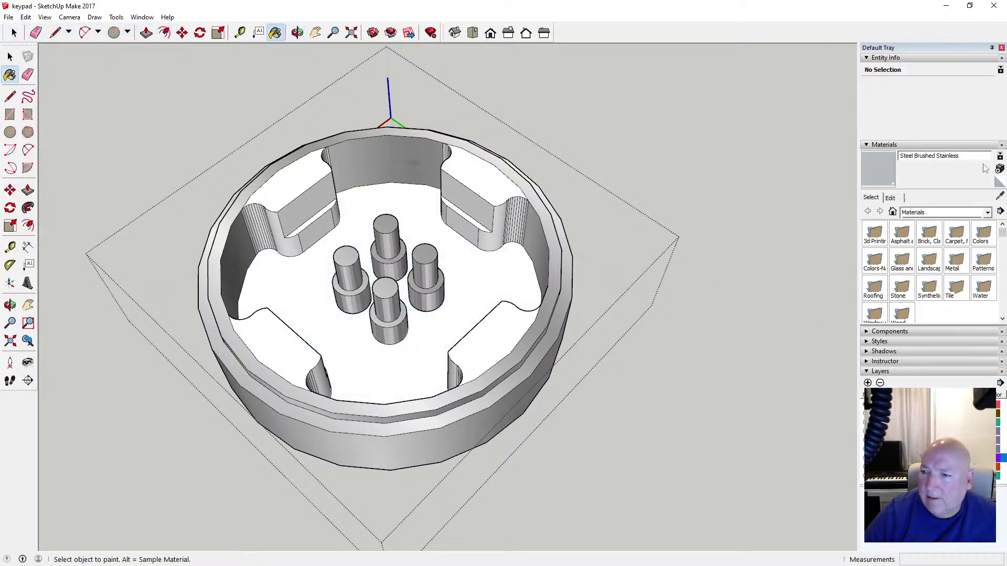
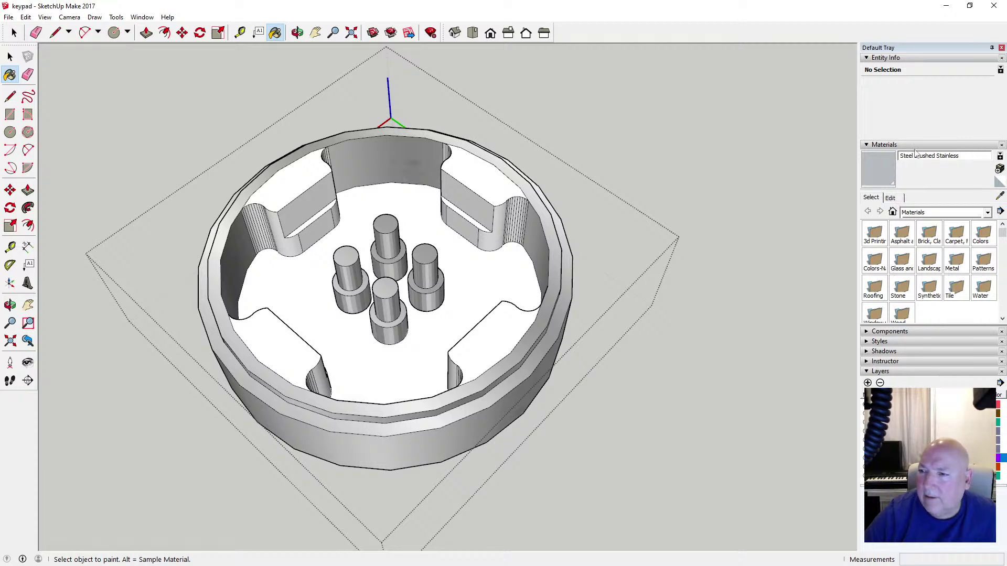
{"action": "left_click", "coordinate": [892, 198]}
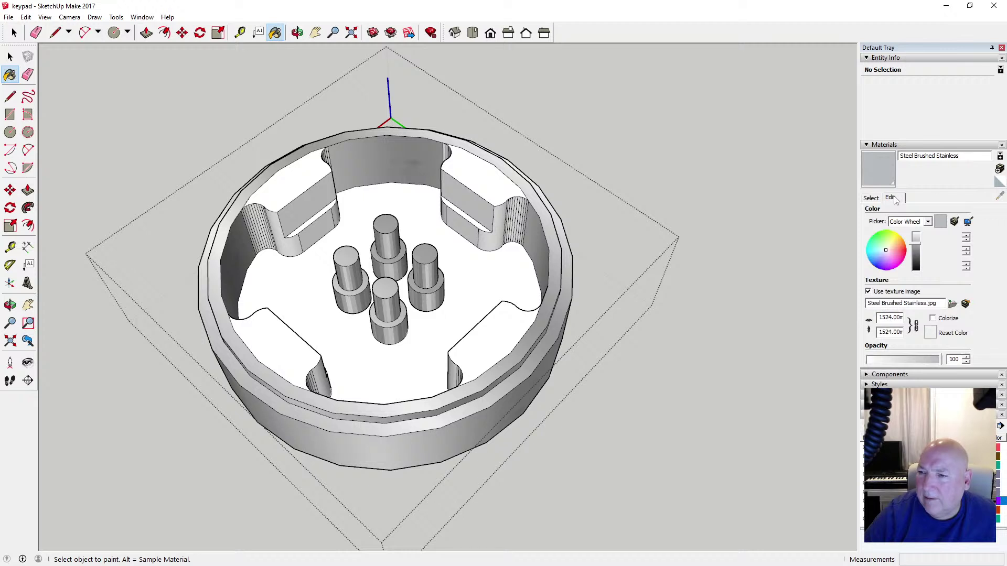
{"action": "left_click", "coordinate": [870, 198]}
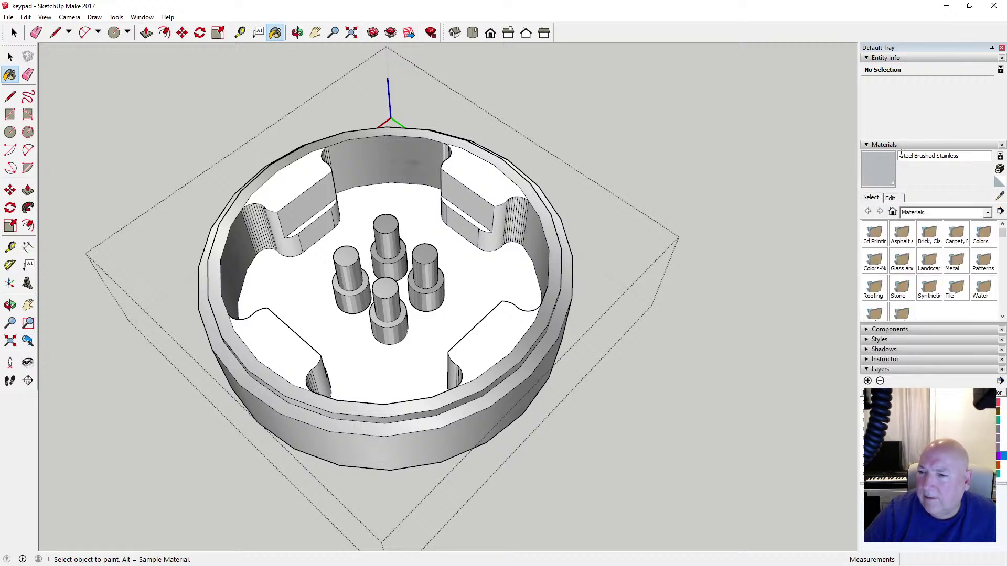
{"action": "left_click", "coordinate": [987, 213]}
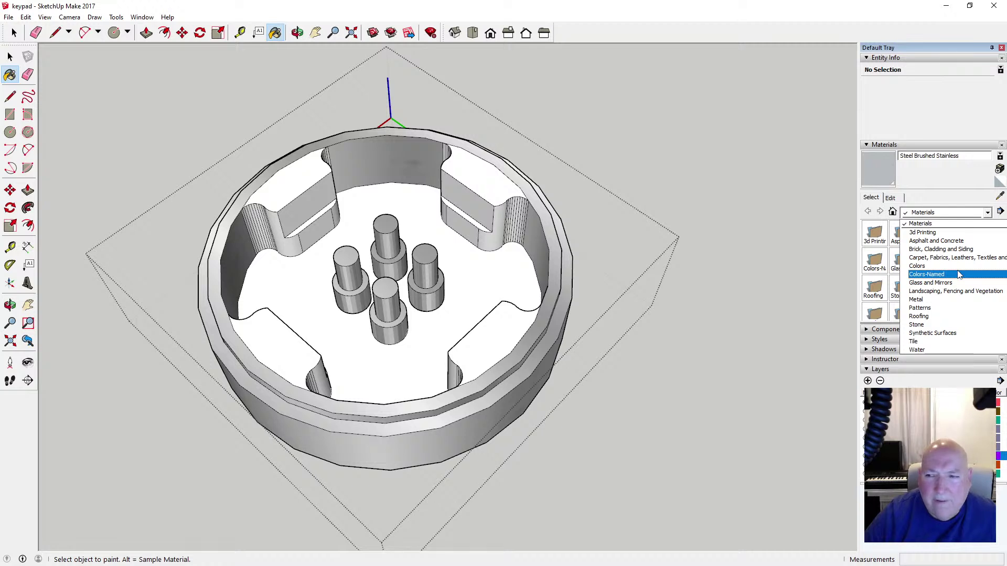
{"action": "left_click", "coordinate": [923, 302]}
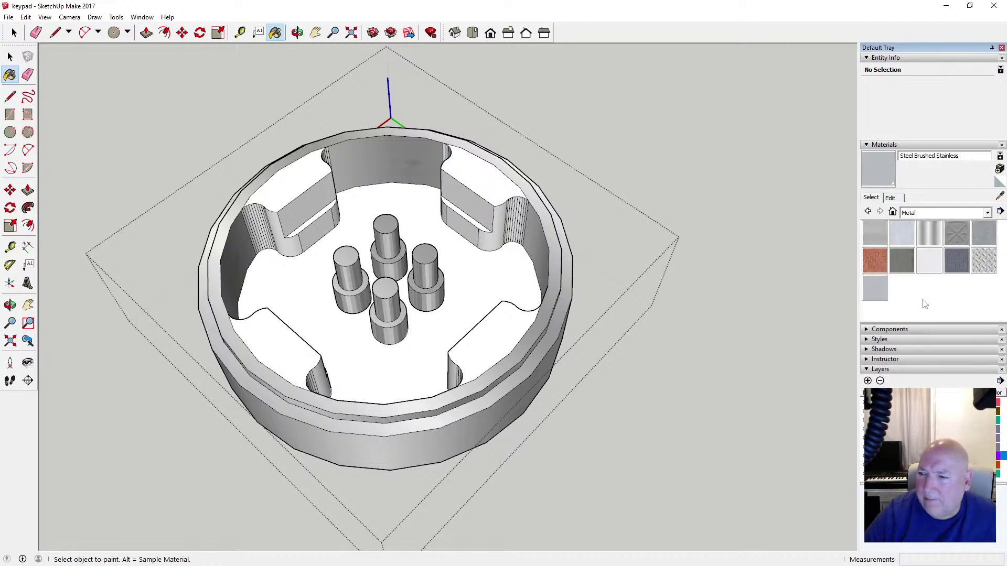
{"action": "left_click", "coordinate": [904, 236]}
{"action": "left_click", "coordinate": [494, 267]}
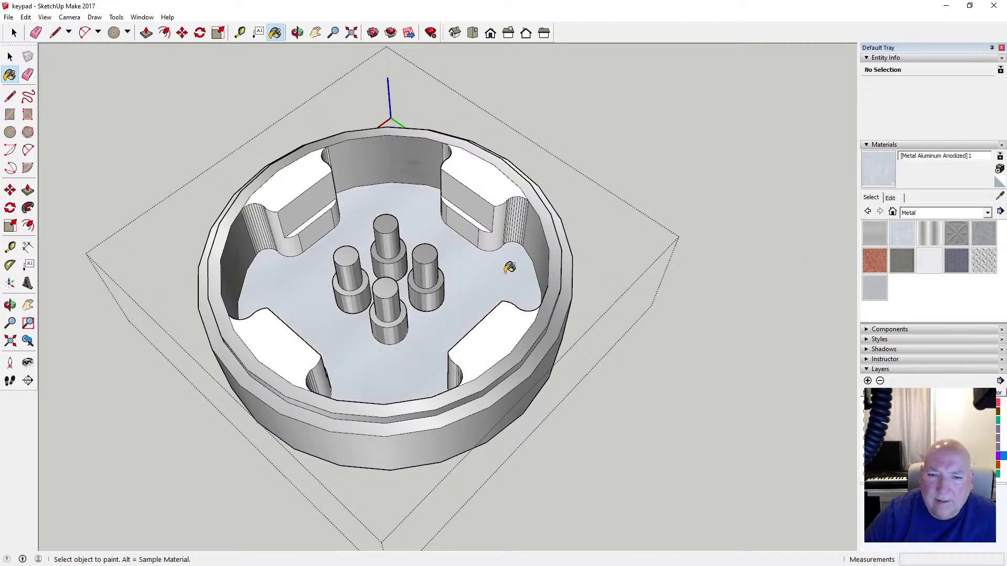
{"action": "left_click", "coordinate": [927, 232]}
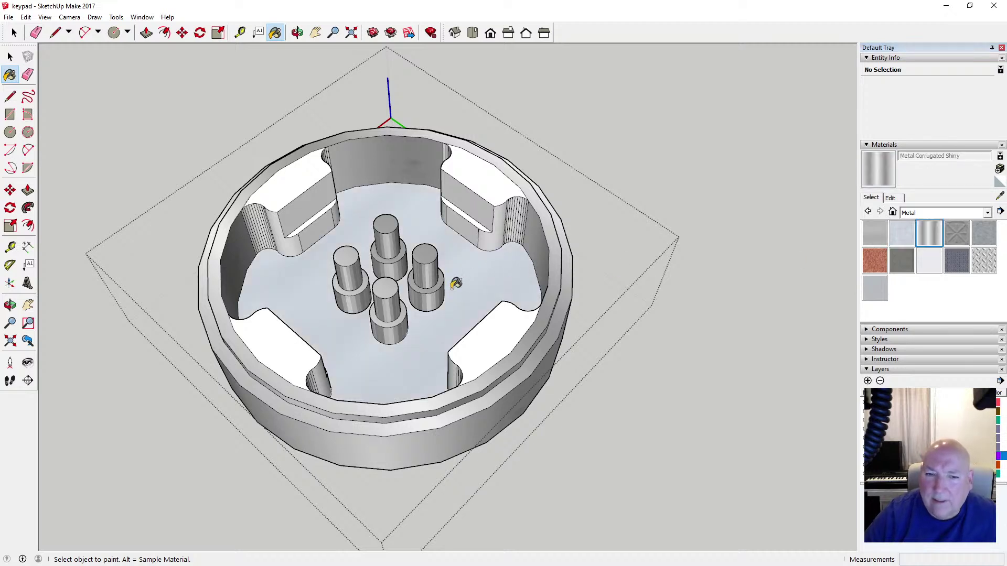
{"action": "left_click", "coordinate": [457, 285]}
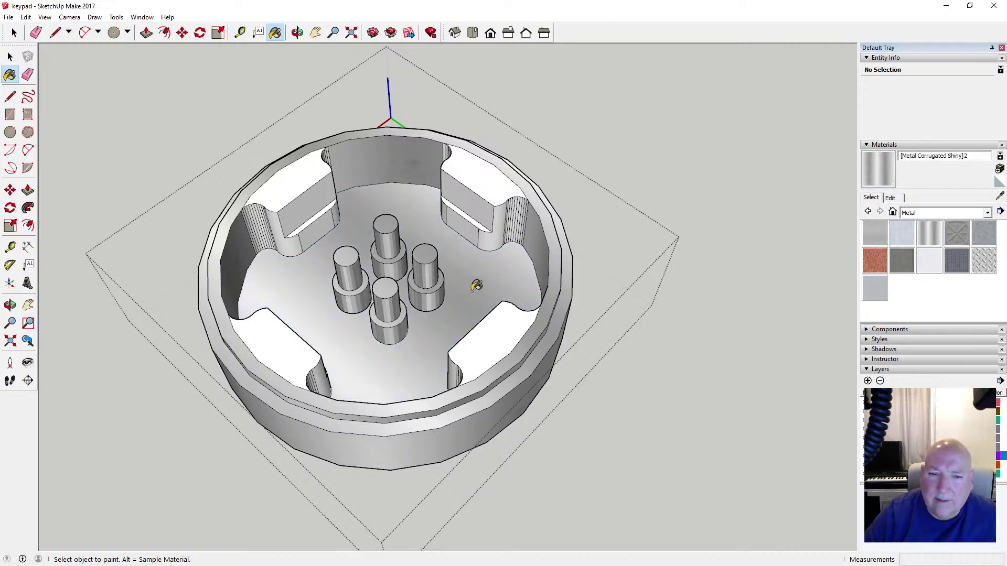
Paint the top faces of all four wall blocks with Metal Corrugated Shiny
{"action": "left_click", "coordinate": [303, 178]}
{"action": "left_click", "coordinate": [490, 174]}
{"action": "left_click", "coordinate": [501, 329]}
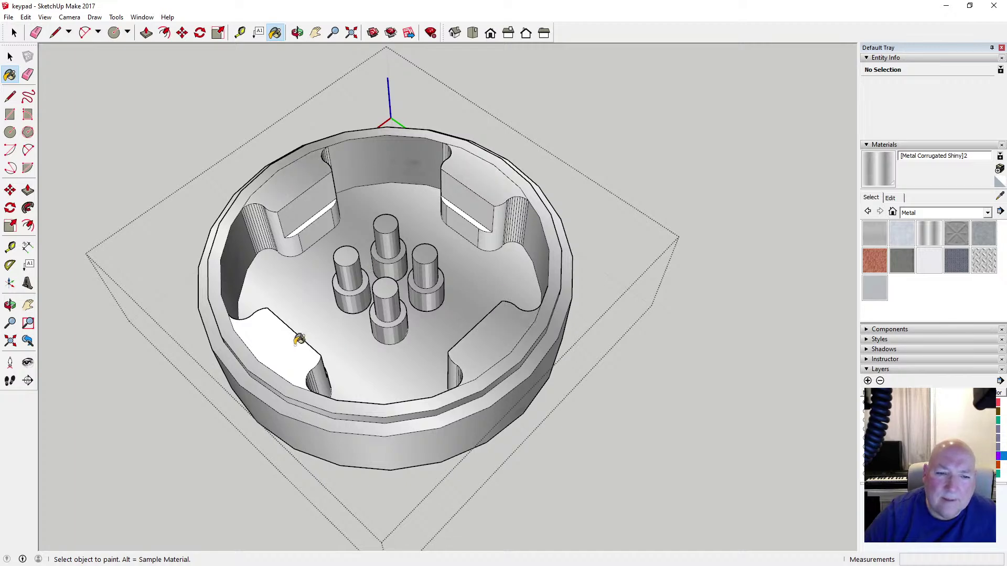
{"action": "left_click", "coordinate": [300, 340]}
Paint the narrow white PCB ledges on the wall blocks with Metal Corrugated Shiny and close the clam shell component
{"action": "scroll", "coordinate": [332, 249], "scroll_direction": "up", "scroll_amount": 2}
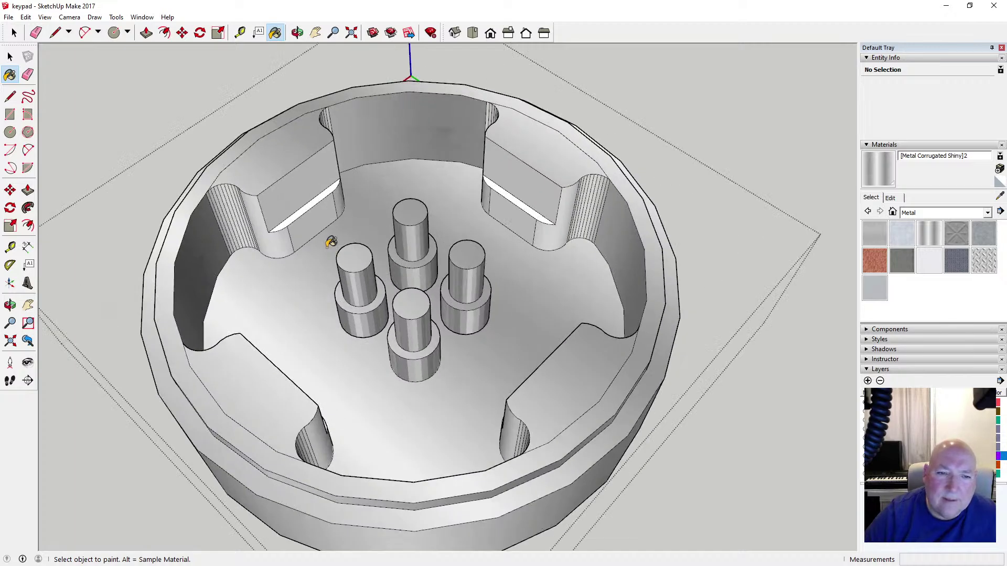
{"action": "left_click", "coordinate": [316, 198]}
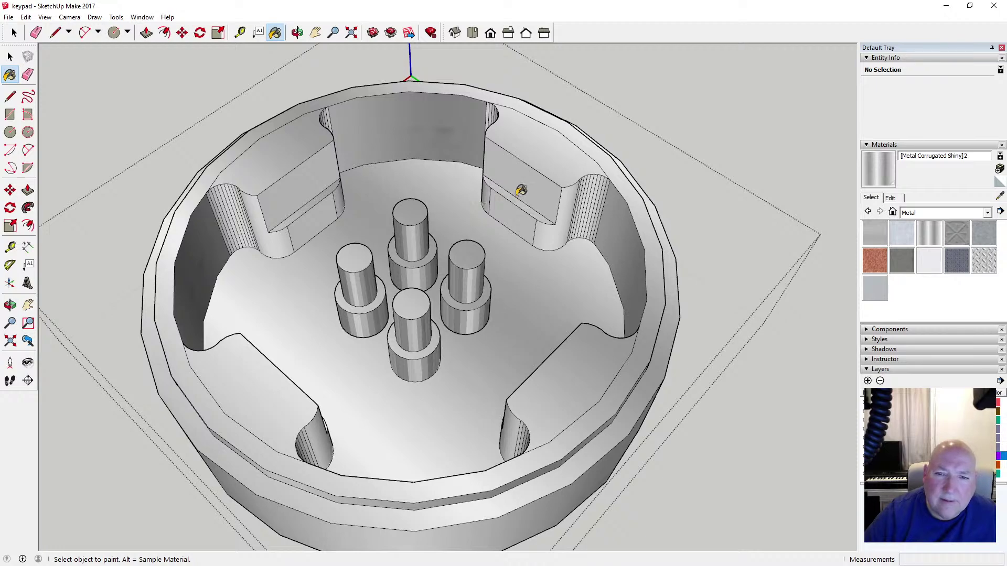
{"action": "left_click", "coordinate": [297, 33]}
{"action": "left_click_drag", "start_coordinate": [525, 158], "coordinate": [612, 229]}
{"action": "left_click", "coordinate": [275, 33]}
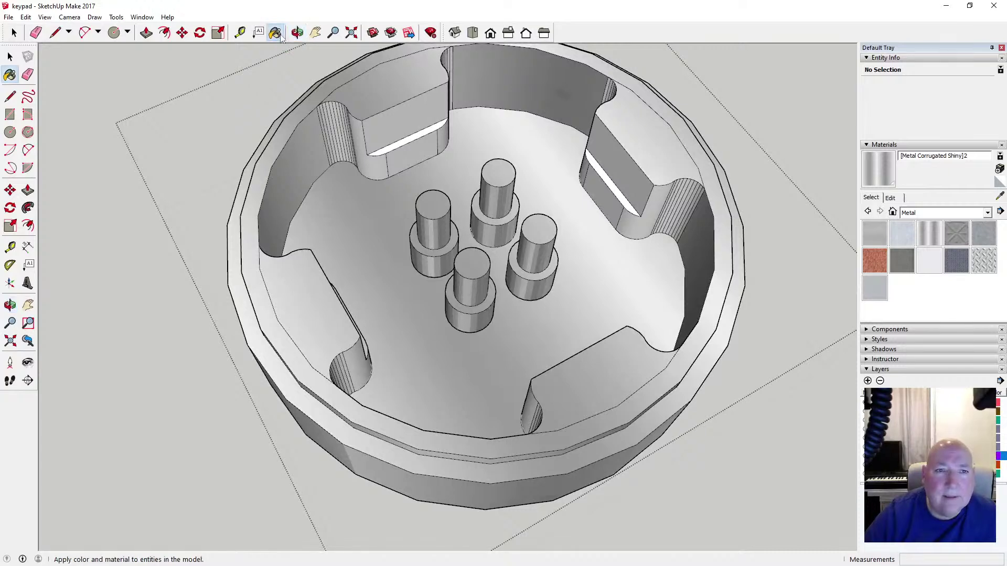
{"action": "left_click", "coordinate": [434, 124]}
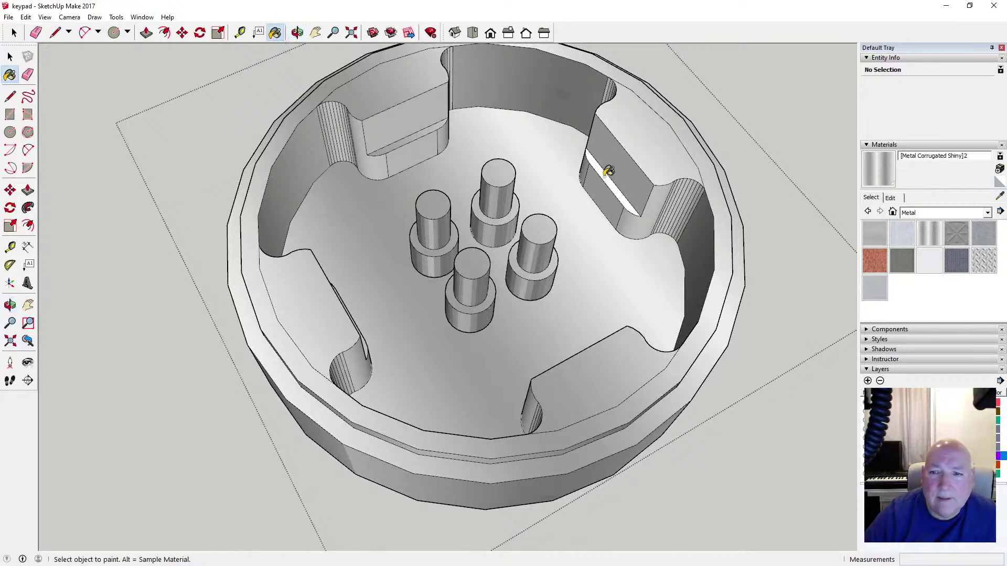
{"action": "scroll", "coordinate": [598, 175], "scroll_direction": "up", "scroll_amount": 3}
{"action": "scroll", "coordinate": [591, 184], "scroll_direction": "up", "scroll_amount": 2}
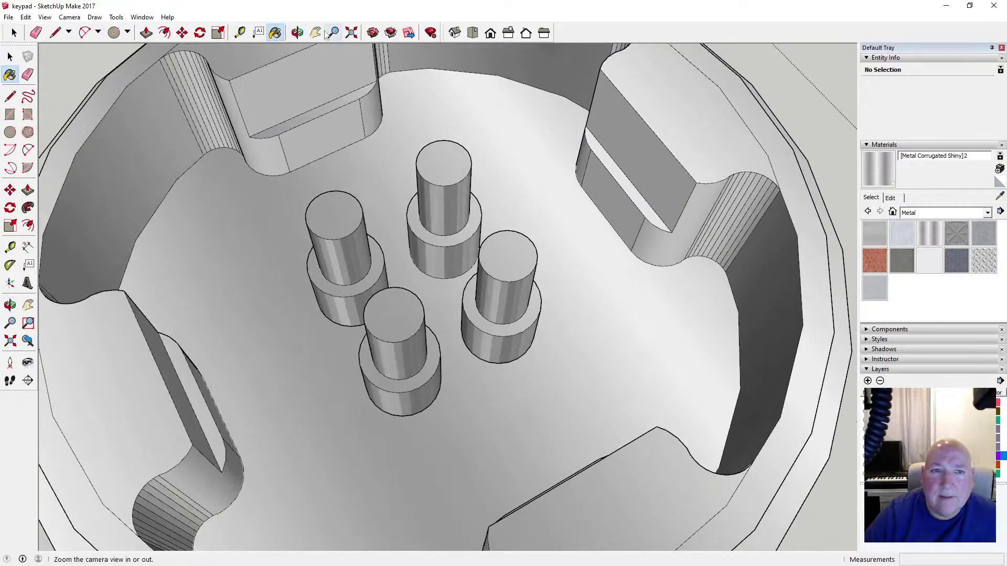
{"action": "left_click", "coordinate": [297, 33]}
{"action": "scroll", "coordinate": [402, 186], "scroll_direction": "down", "scroll_amount": 3}
{"action": "scroll", "coordinate": [402, 186], "scroll_direction": "down", "scroll_amount": 2}
{"action": "left_click_drag", "start_coordinate": [405, 191], "coordinate": [303, 281]}
{"action": "key", "text": "space"}
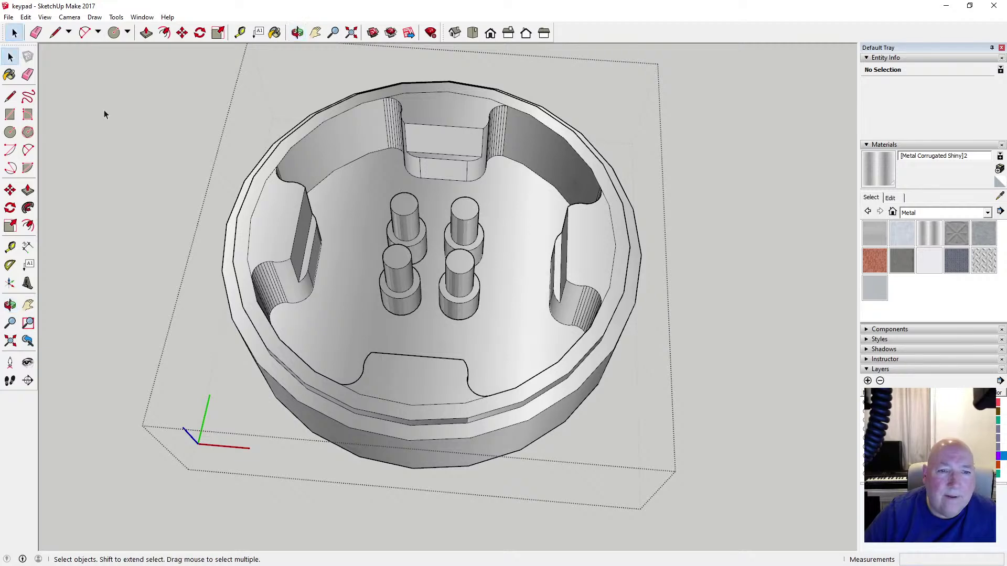
Examine the repainted interior of the bottom clam shell from above and at an oblique angle
{"action": "left_click", "coordinate": [297, 33]}
{"action": "left_click_drag", "start_coordinate": [252, 189], "coordinate": [412, 360]}
{"action": "scroll", "coordinate": [309, 278], "scroll_direction": "down", "scroll_amount": 4}
{"action": "scroll", "coordinate": [413, 360], "scroll_direction": "up", "scroll_amount": 4}
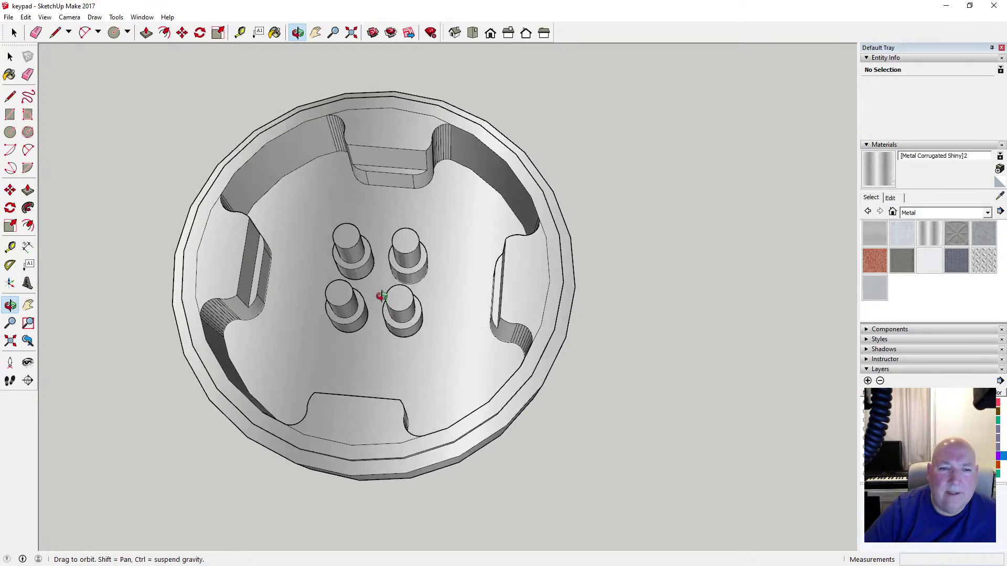
{"action": "left_click_drag", "start_coordinate": [308, 267], "coordinate": [299, 231]}
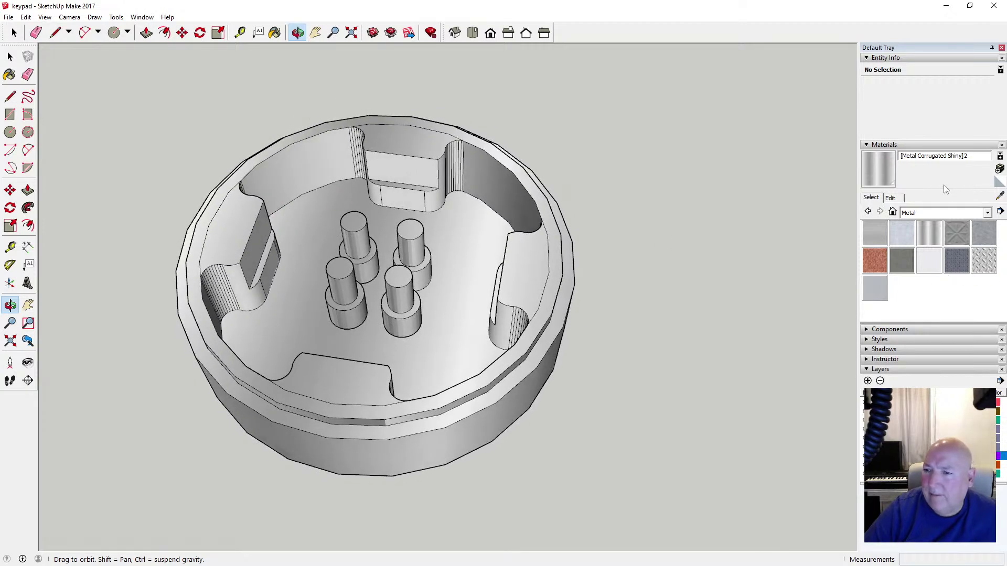
{"action": "key", "text": "space"}
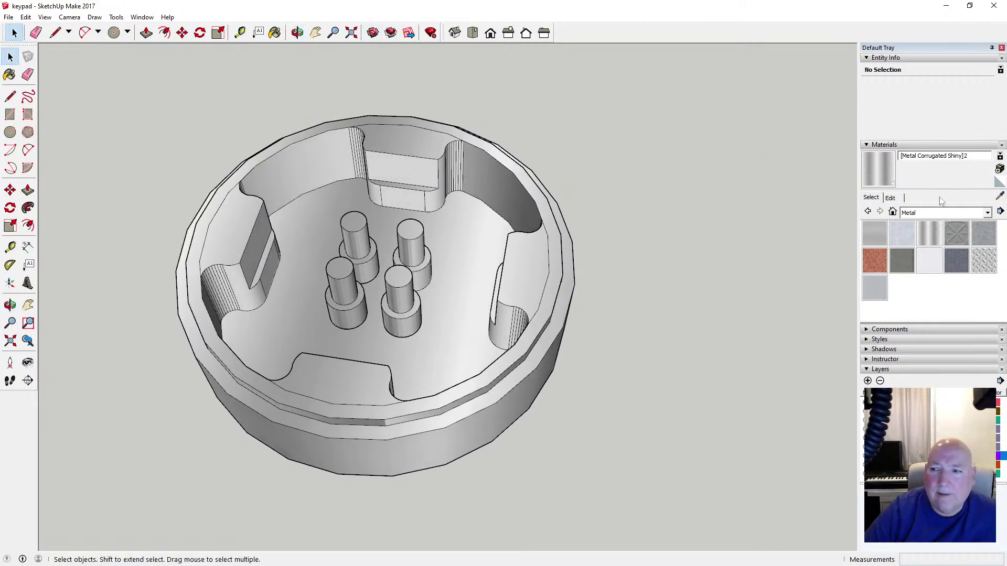
Make the Tactile Buttons and Buttons layers visible together with the bottom clam shell
{"action": "left_click", "coordinate": [868, 143]}
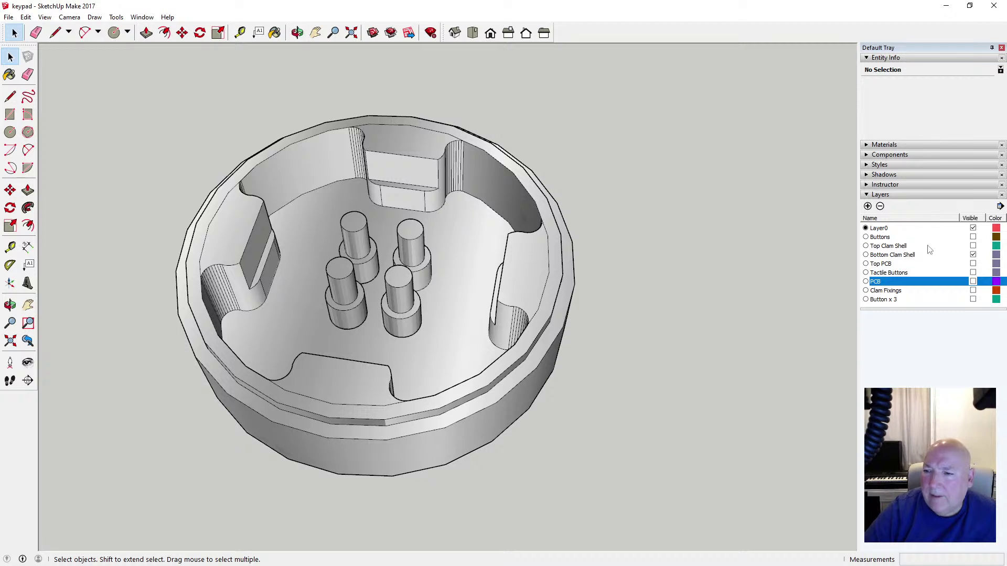
{"action": "left_click", "coordinate": [973, 273]}
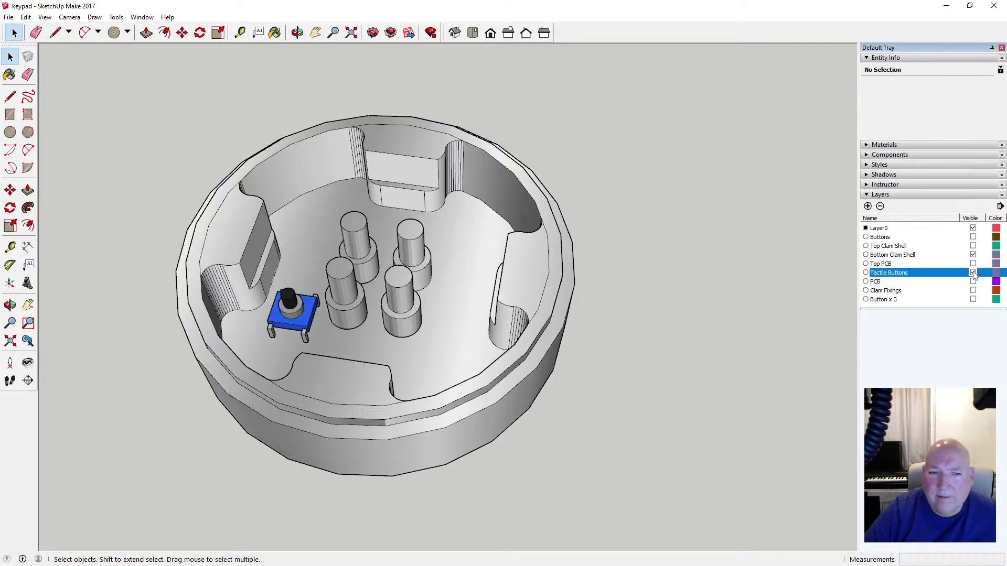
{"action": "left_click", "coordinate": [974, 238]}
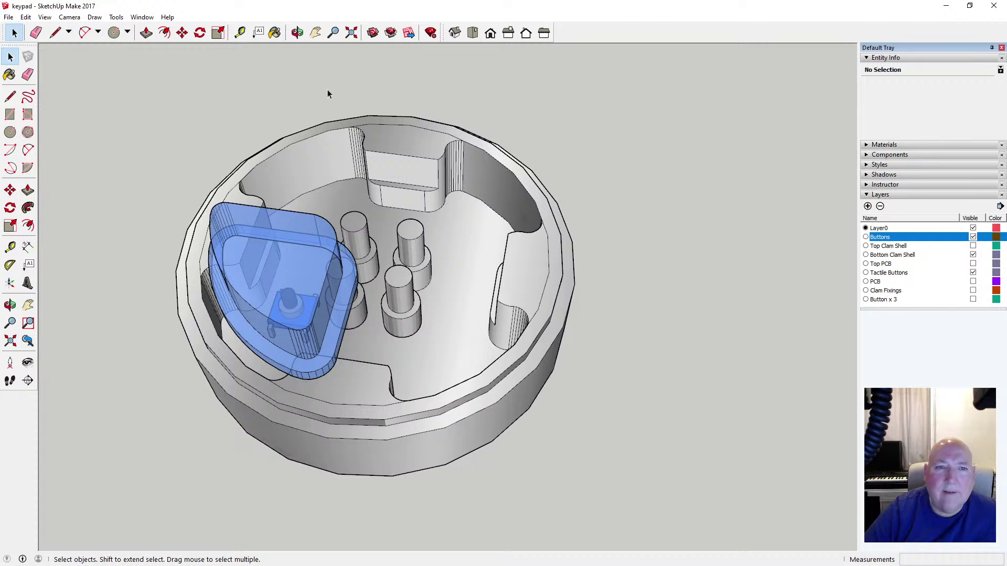
Examine how the keypad button and its tactile switch sit above the bottom clam shell, from the side and from above
{"action": "left_click", "coordinate": [297, 33]}
{"action": "left_click_drag", "start_coordinate": [387, 205], "coordinate": [431, 351]}
{"action": "scroll", "coordinate": [412, 227], "scroll_direction": "up", "scroll_amount": 6}
{"action": "scroll", "coordinate": [442, 306], "scroll_direction": "down", "scroll_amount": 4}
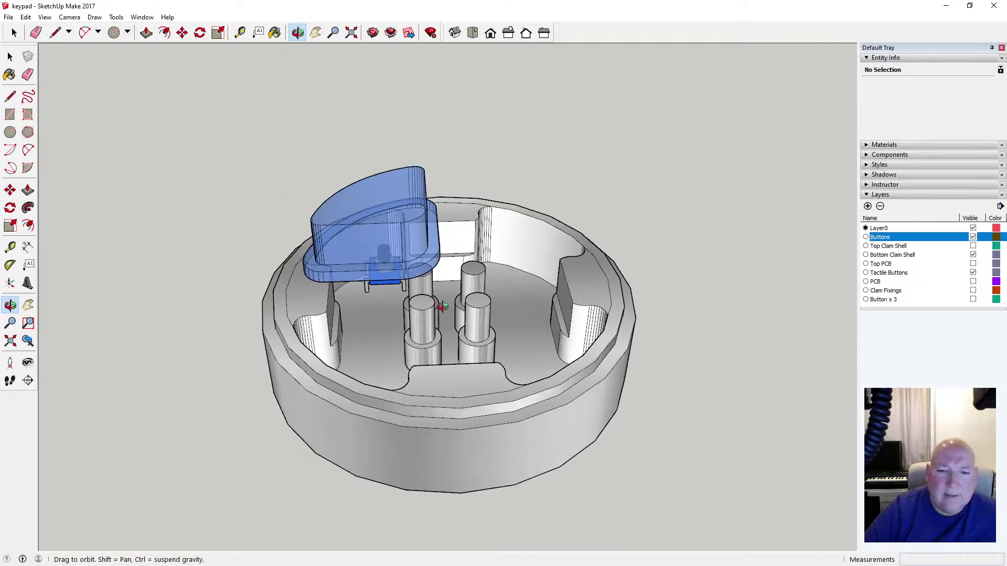
{"action": "scroll", "coordinate": [442, 306], "scroll_direction": "down", "scroll_amount": 3}
{"action": "left_click_drag", "start_coordinate": [442, 306], "coordinate": [416, 394]}
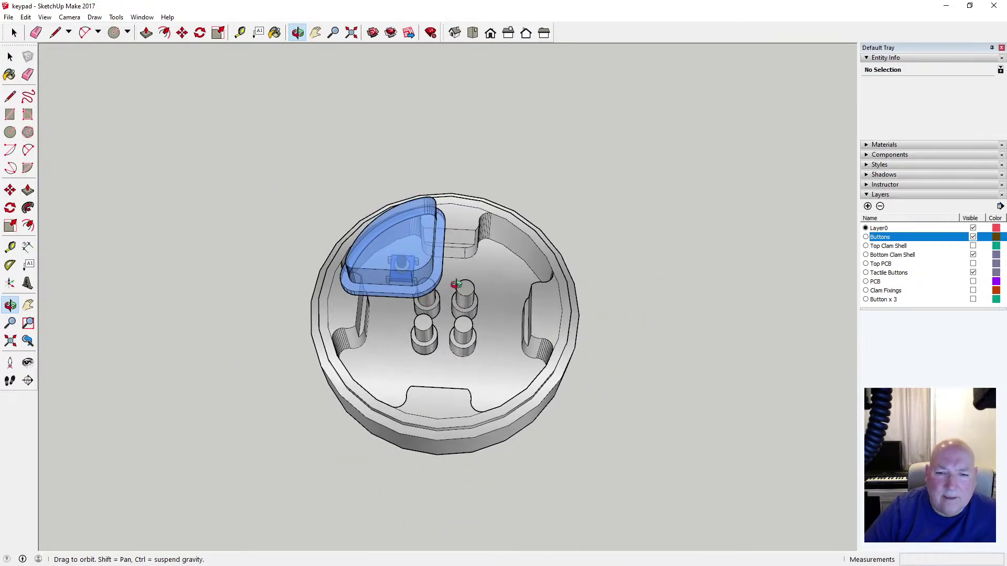
{"action": "scroll", "coordinate": [447, 318], "scroll_direction": "up", "scroll_amount": 6}
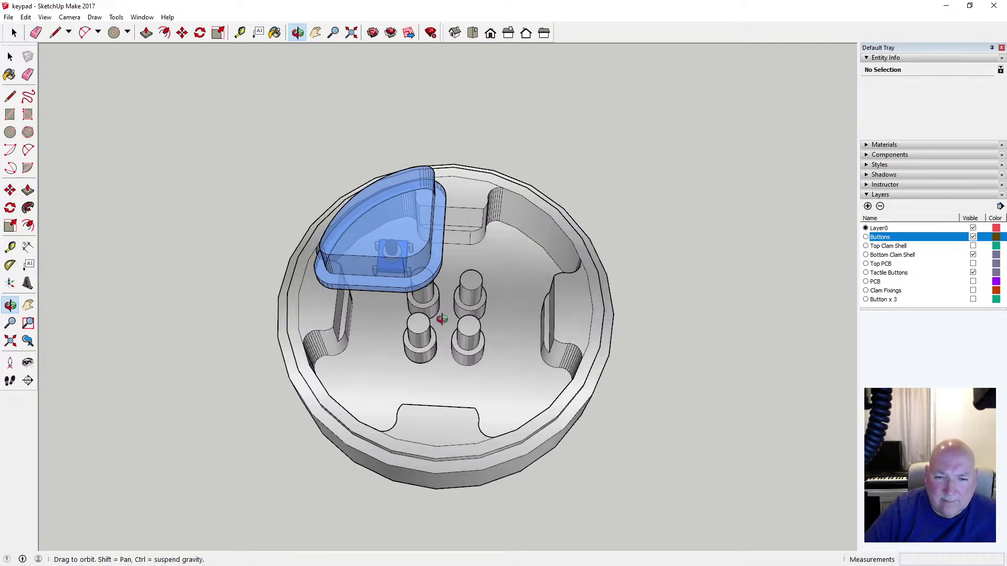
Check how the PCB fits around the posts and wall blocks of the bottom clam shell by briefly showing the PCB layer
{"action": "scroll", "coordinate": [442, 317], "scroll_direction": "down", "scroll_amount": 1}
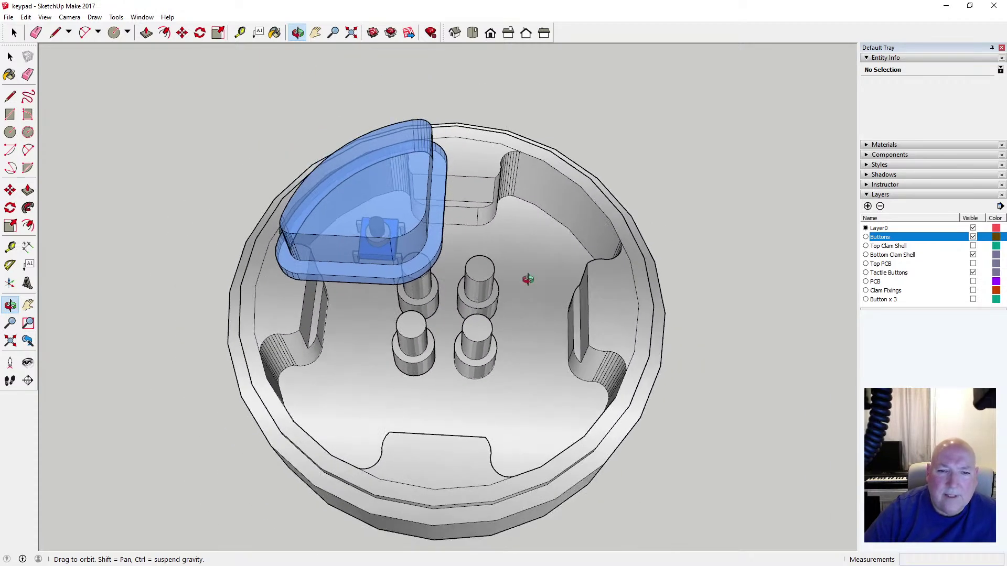
{"action": "scroll", "coordinate": [380, 326], "scroll_direction": "down", "scroll_amount": 3}
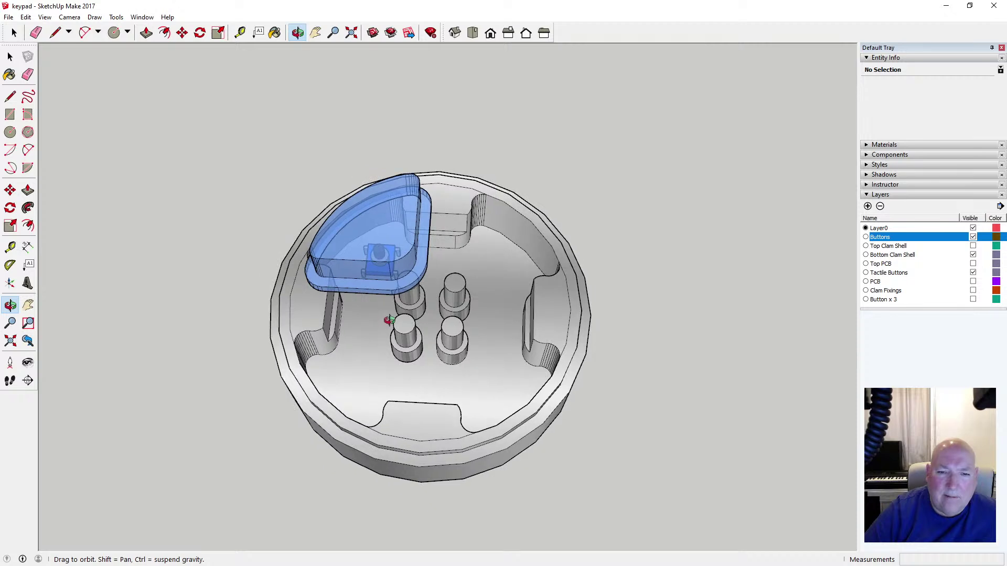
{"action": "scroll", "coordinate": [391, 319], "scroll_direction": "down", "scroll_amount": 2}
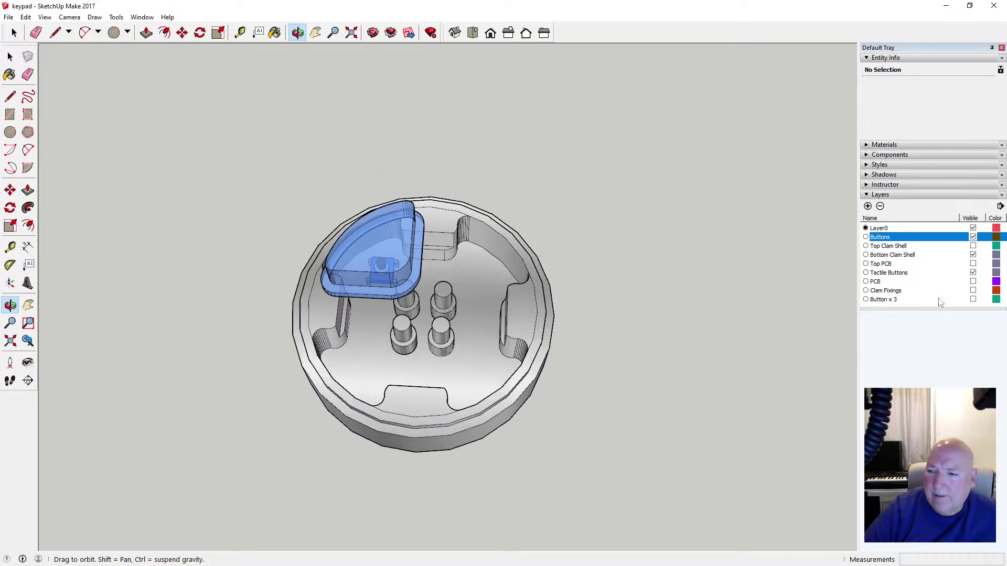
{"action": "left_click", "coordinate": [973, 282]}
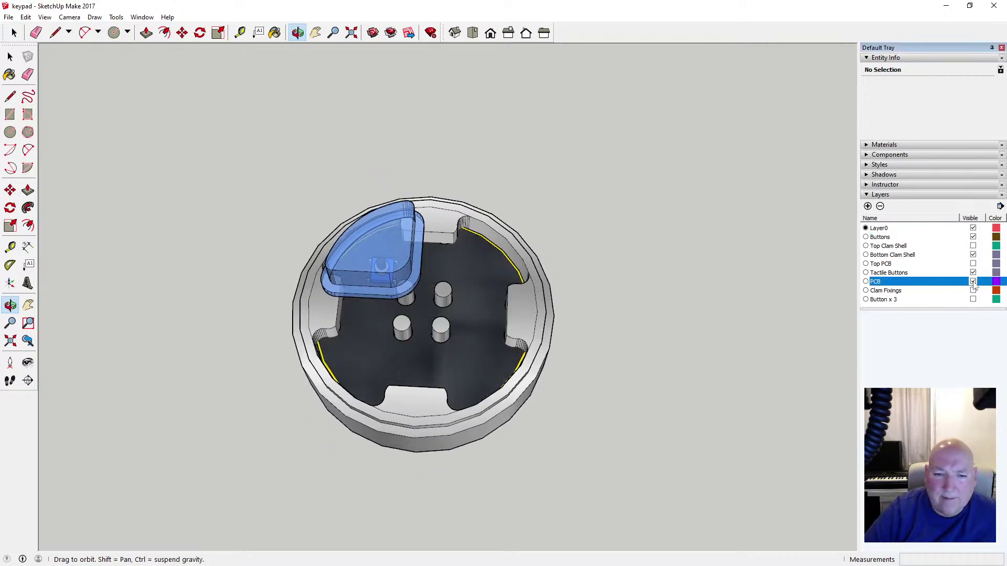
{"action": "left_click", "coordinate": [973, 282]}
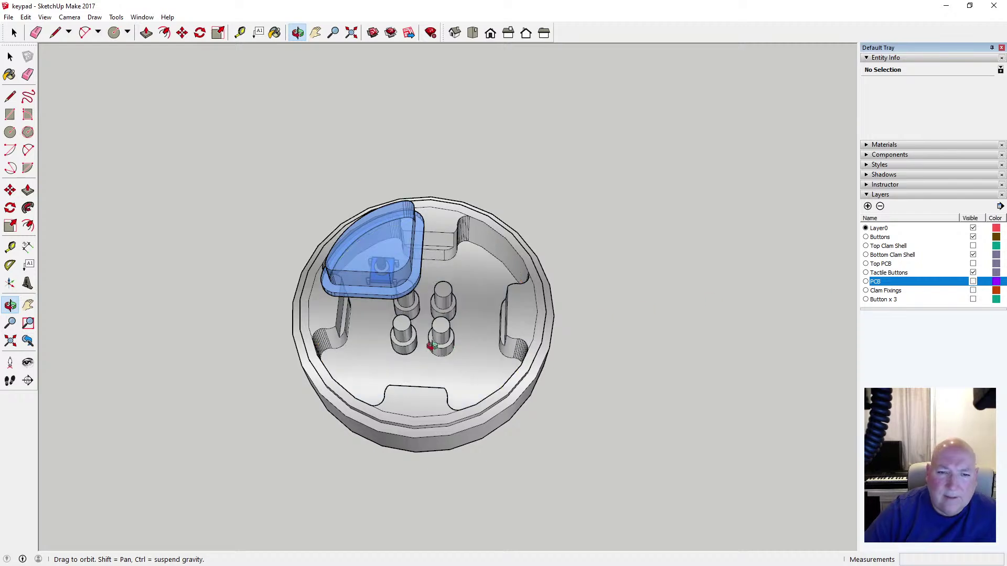
Show the Button x 3 layer and examine how all four buttons and tactile switches sit over the bottom clam shell's posts
{"action": "left_click_drag", "start_coordinate": [431, 346], "coordinate": [400, 344]}
{"action": "scroll", "coordinate": [356, 277], "scroll_direction": "up", "scroll_amount": 5}
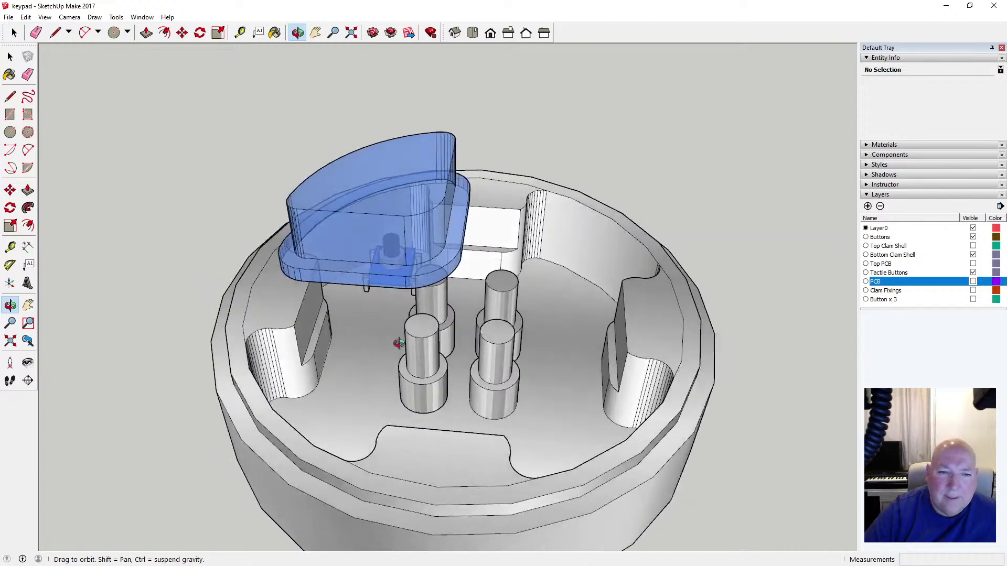
{"action": "left_click_drag", "start_coordinate": [295, 276], "coordinate": [435, 336]}
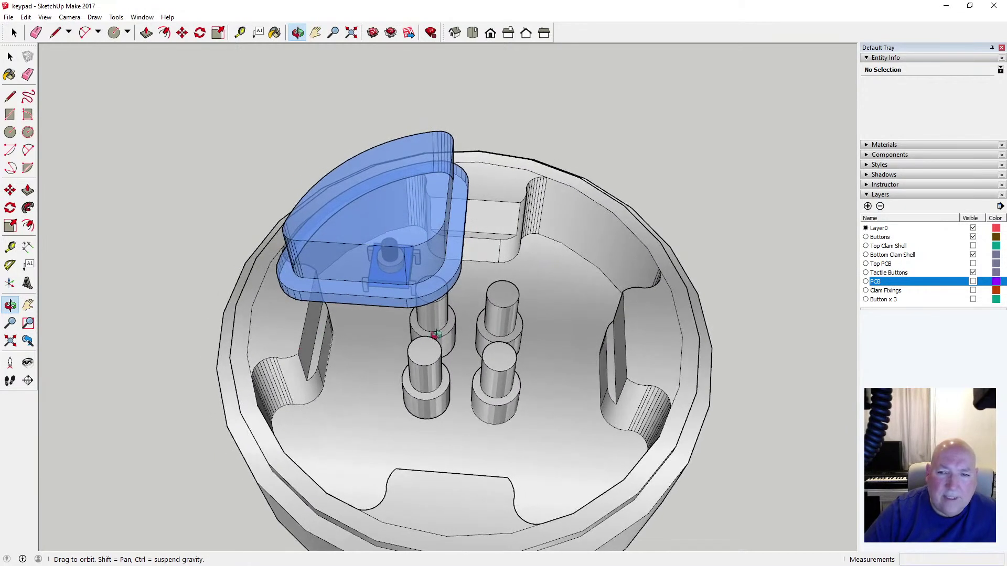
{"action": "left_click", "coordinate": [973, 300]}
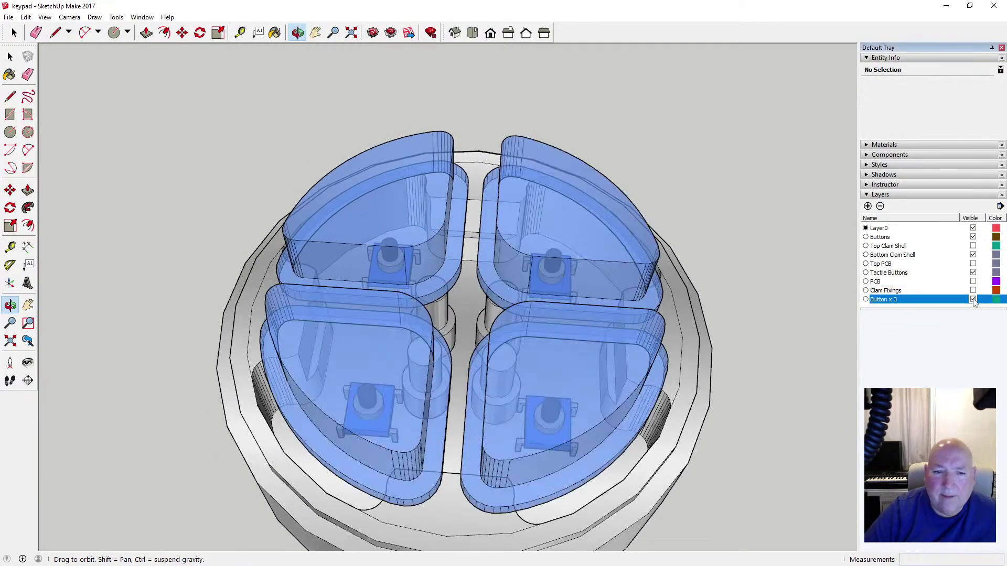
{"action": "left_click_drag", "start_coordinate": [690, 405], "coordinate": [485, 372]}
{"action": "left_click_drag", "start_coordinate": [487, 430], "coordinate": [491, 453]}
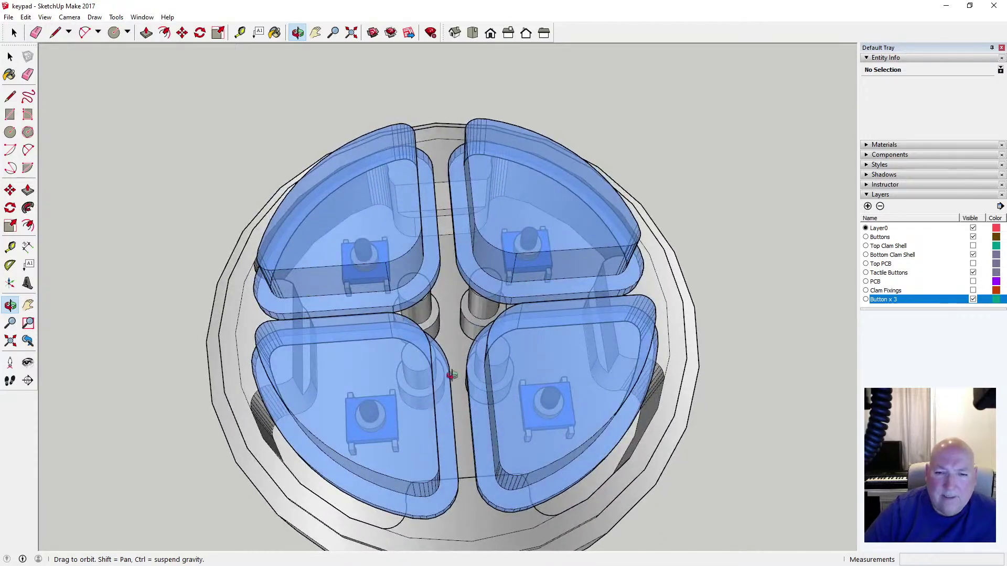
{"action": "left_click_drag", "start_coordinate": [475, 356], "coordinate": [433, 288]}
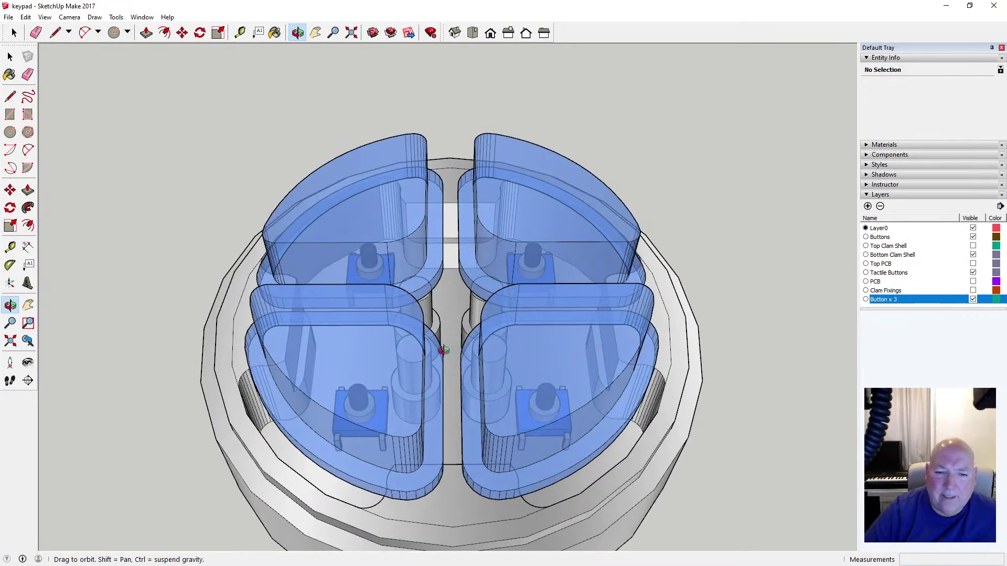
{"action": "left_click_drag", "start_coordinate": [443, 354], "coordinate": [468, 332]}
{"action": "scroll", "coordinate": [463, 332], "scroll_direction": "up", "scroll_amount": 5}
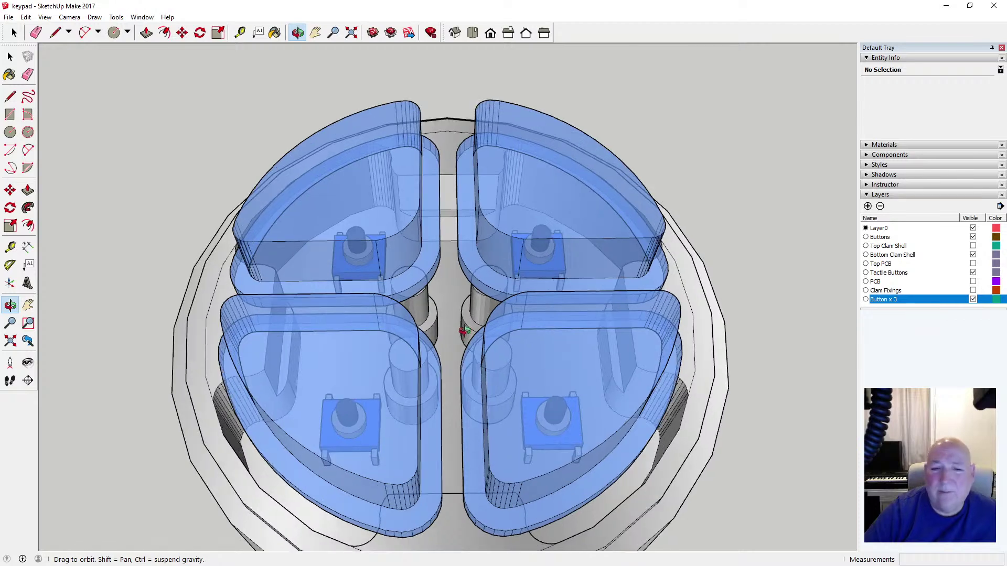
{"action": "scroll", "coordinate": [464, 337], "scroll_direction": "down", "scroll_amount": 5}
{"action": "scroll", "coordinate": [445, 335], "scroll_direction": "down", "scroll_amount": 2}
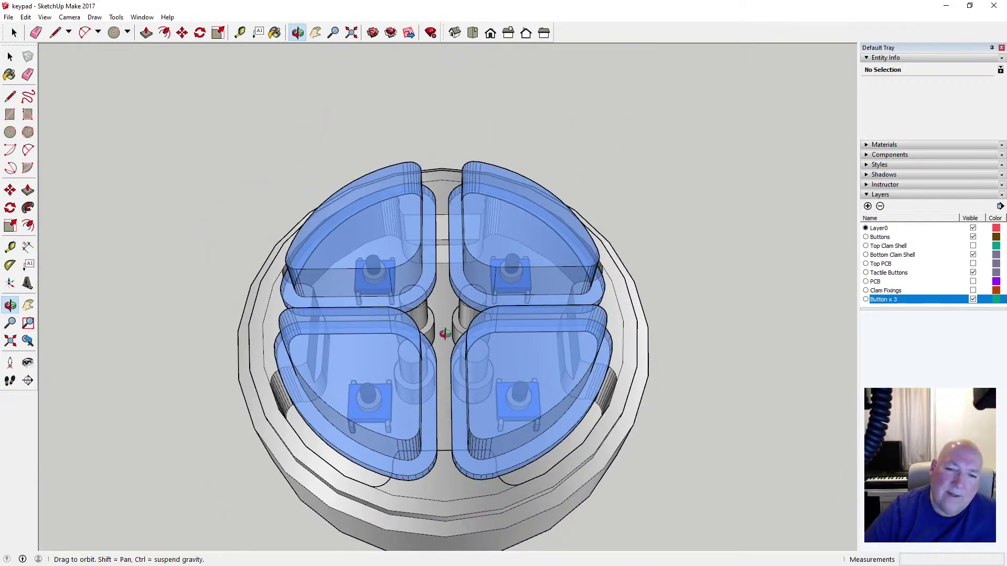
Hide the Button x 3, Buttons and Tactile Buttons layers so only the bottom clam shell is shown
{"action": "left_click", "coordinate": [973, 300]}
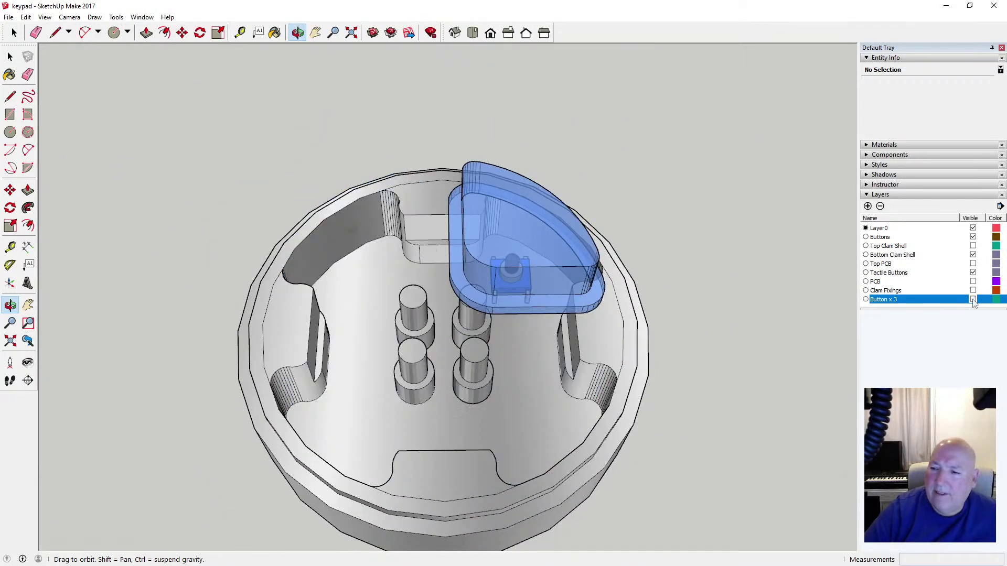
{"action": "left_click", "coordinate": [973, 237]}
{"action": "left_click_drag", "start_coordinate": [498, 390], "coordinate": [417, 334]}
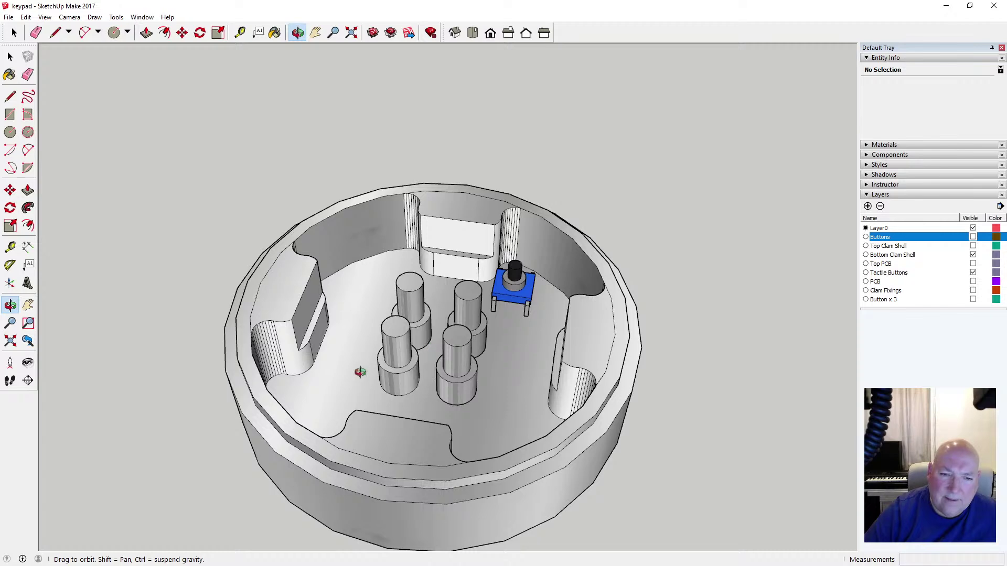
{"action": "left_click_drag", "start_coordinate": [439, 351], "coordinate": [445, 400]}
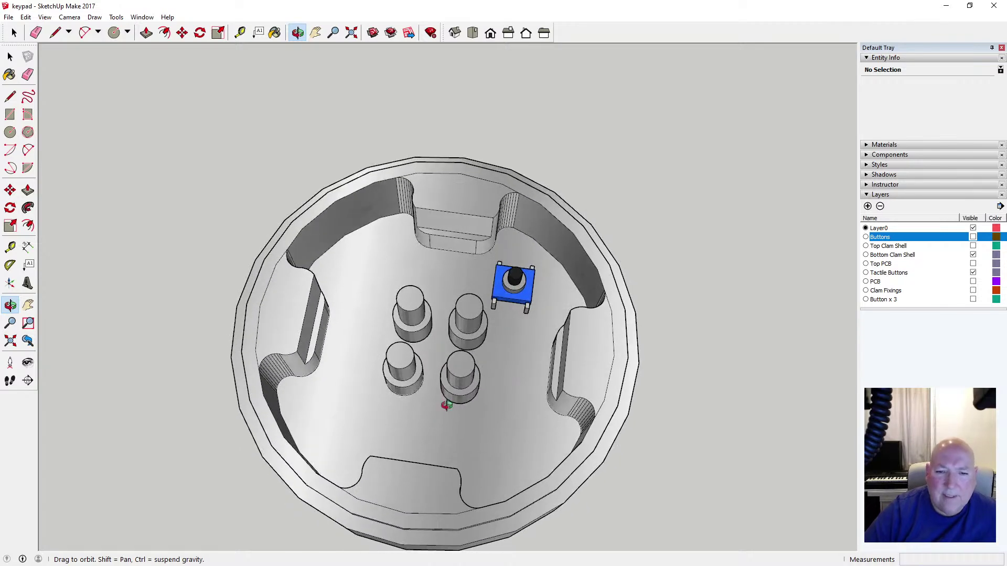
{"action": "scroll", "coordinate": [439, 353], "scroll_direction": "up", "scroll_amount": 3}
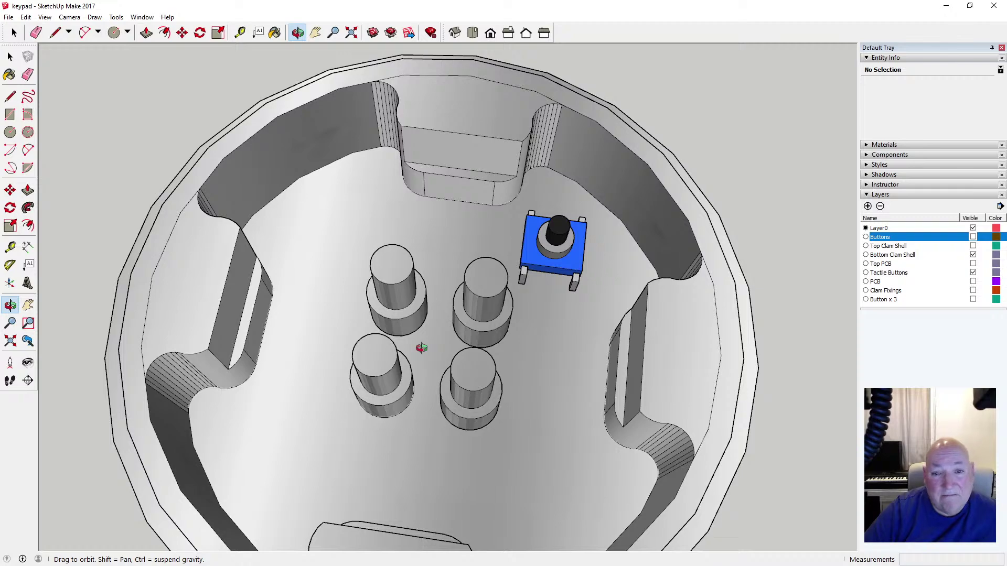
{"action": "left_click_drag", "start_coordinate": [356, 372], "coordinate": [674, 411]}
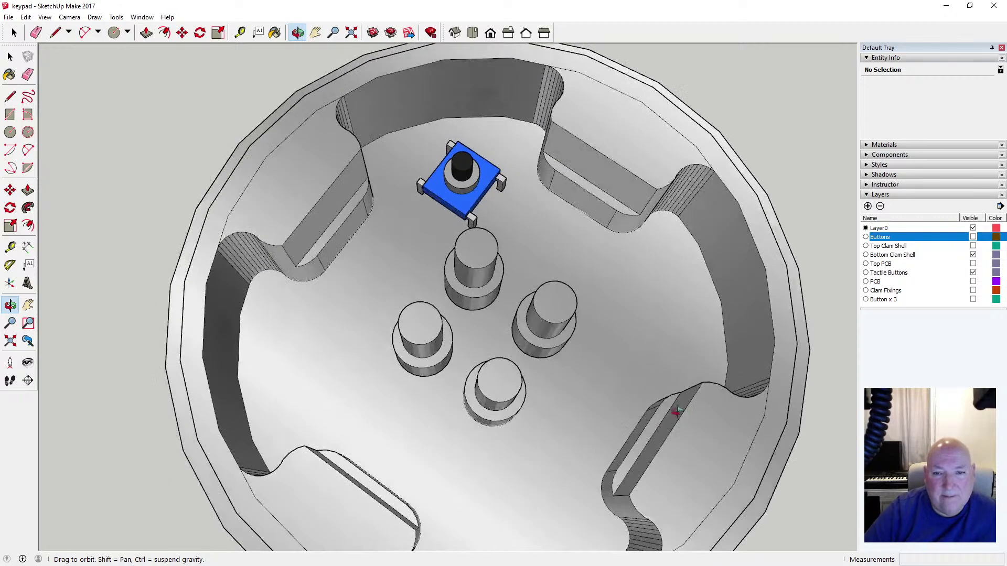
{"action": "left_click_drag", "start_coordinate": [602, 423], "coordinate": [459, 322]}
{"action": "left_click", "coordinate": [973, 272]}
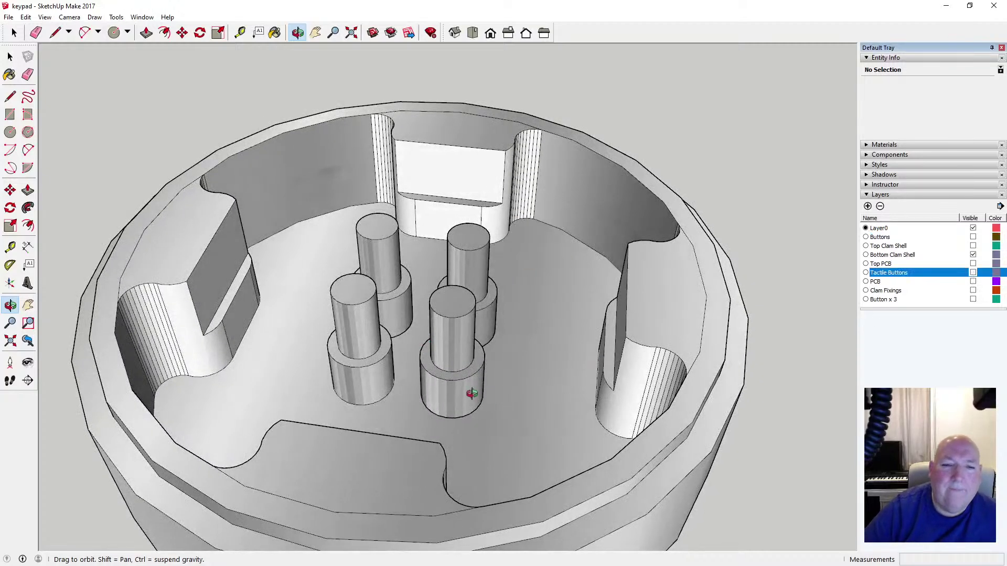
Open the bottom clam shell component for editing
{"action": "scroll", "coordinate": [472, 391], "scroll_direction": "down", "scroll_amount": 2}
{"action": "scroll", "coordinate": [409, 414], "scroll_direction": "up", "scroll_amount": 3}
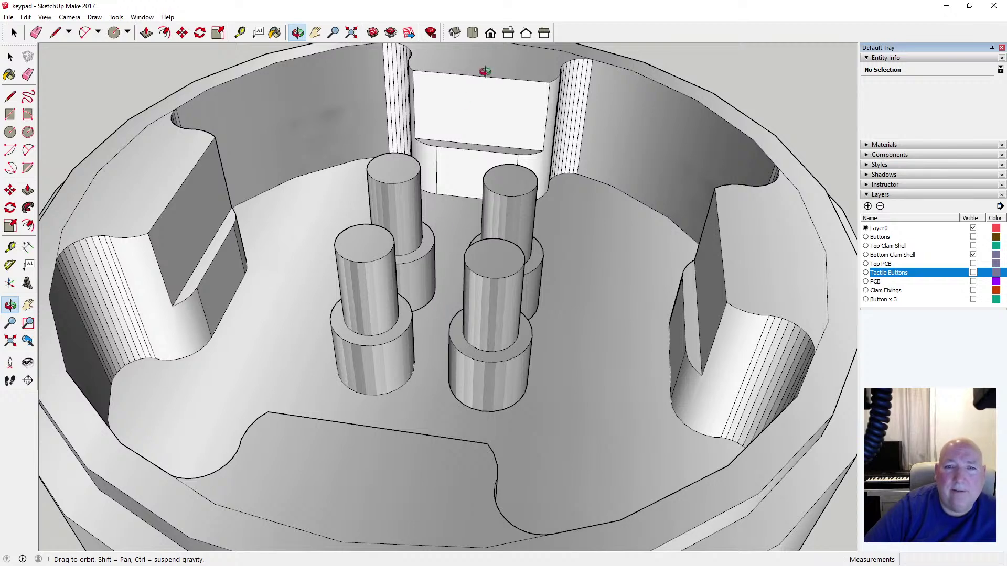
{"action": "left_click_drag", "start_coordinate": [373, 149], "coordinate": [343, 351]}
{"action": "scroll", "coordinate": [355, 251], "scroll_direction": "down", "scroll_amount": 3}
{"action": "left_click", "coordinate": [10, 132]}
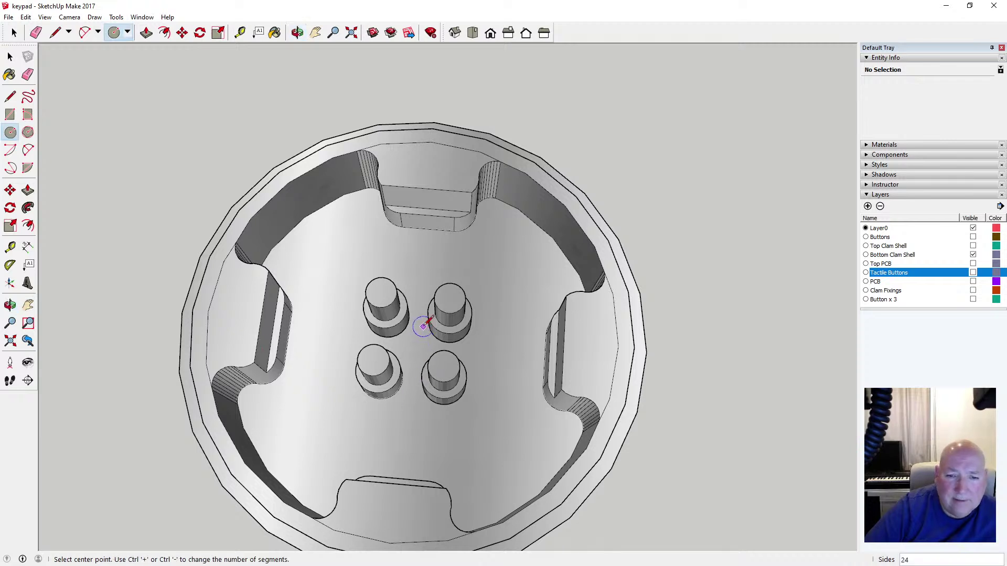
{"action": "left_click", "coordinate": [14, 33]}
{"action": "double_click", "coordinate": [347, 268]}
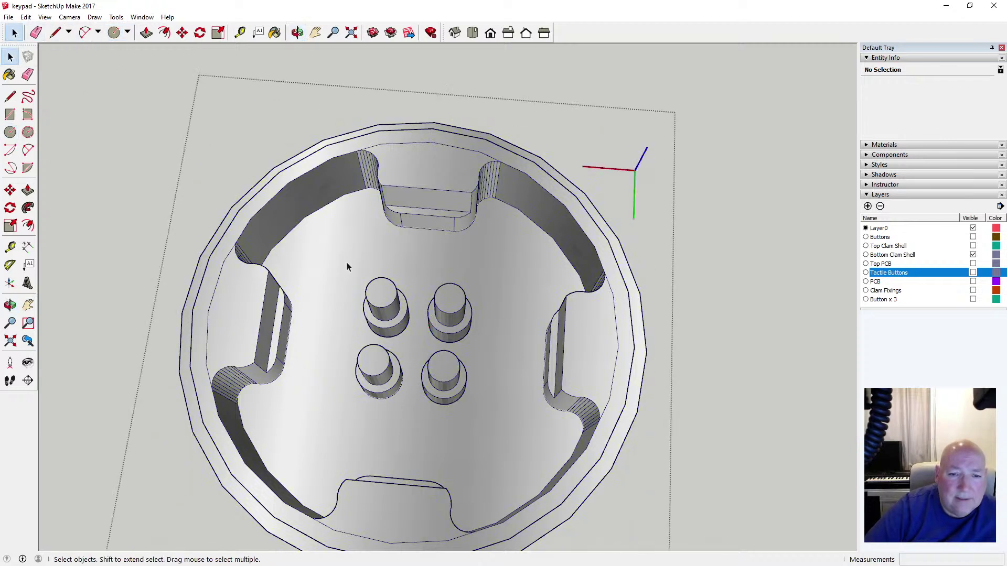
{"action": "key", "text": "c"}
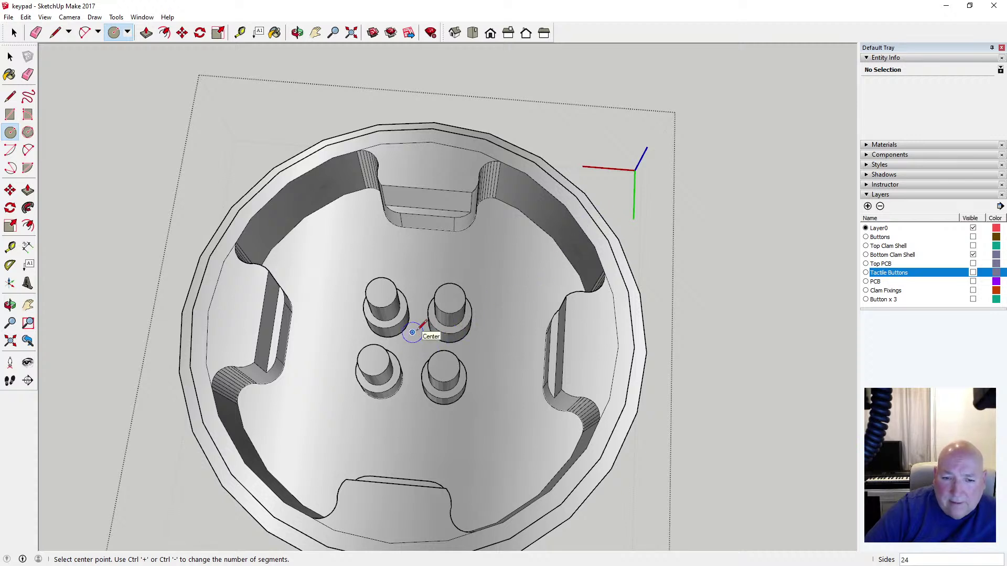
{"action": "scroll", "coordinate": [412, 333], "scroll_direction": "up", "scroll_amount": 8}
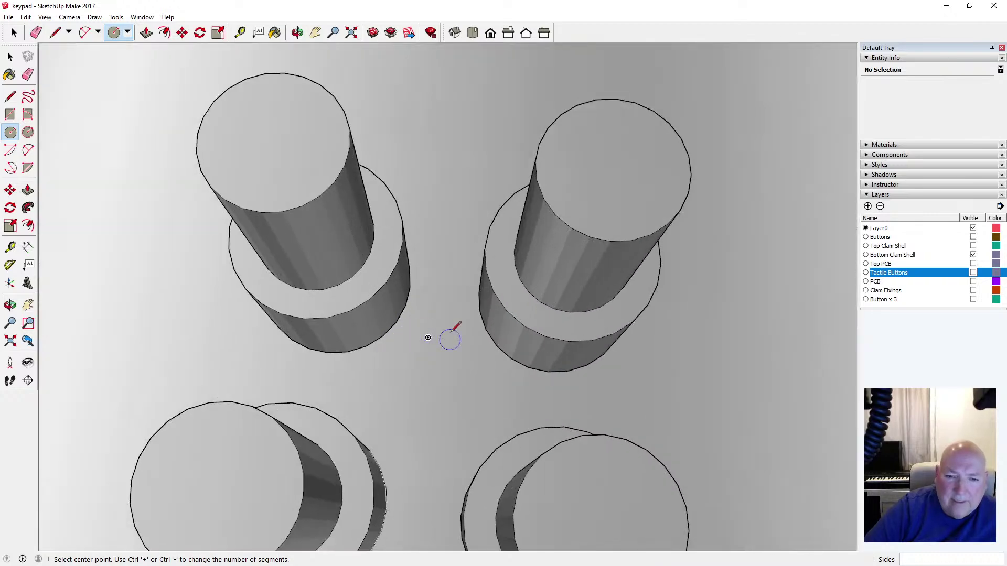
{"action": "scroll", "coordinate": [428, 337], "scroll_direction": "down", "scroll_amount": 6}
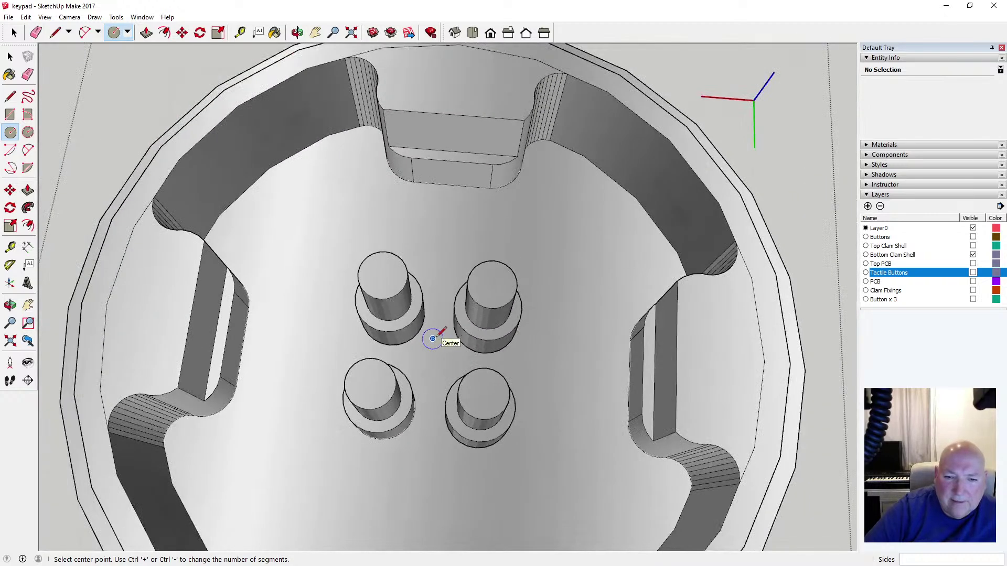
{"action": "scroll", "coordinate": [432, 338], "scroll_direction": "down", "scroll_amount": 2}
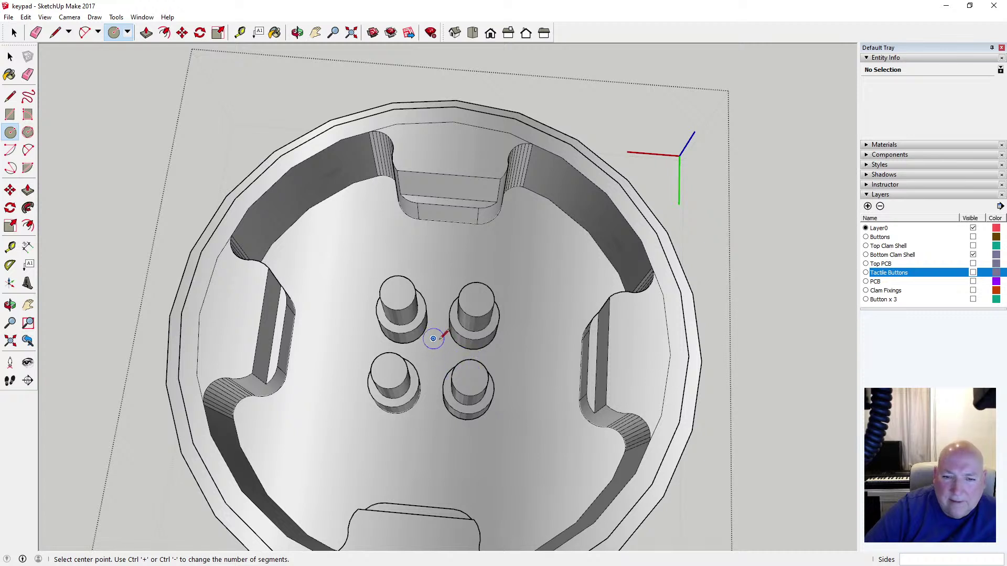
{"action": "left_click", "coordinate": [433, 338]}
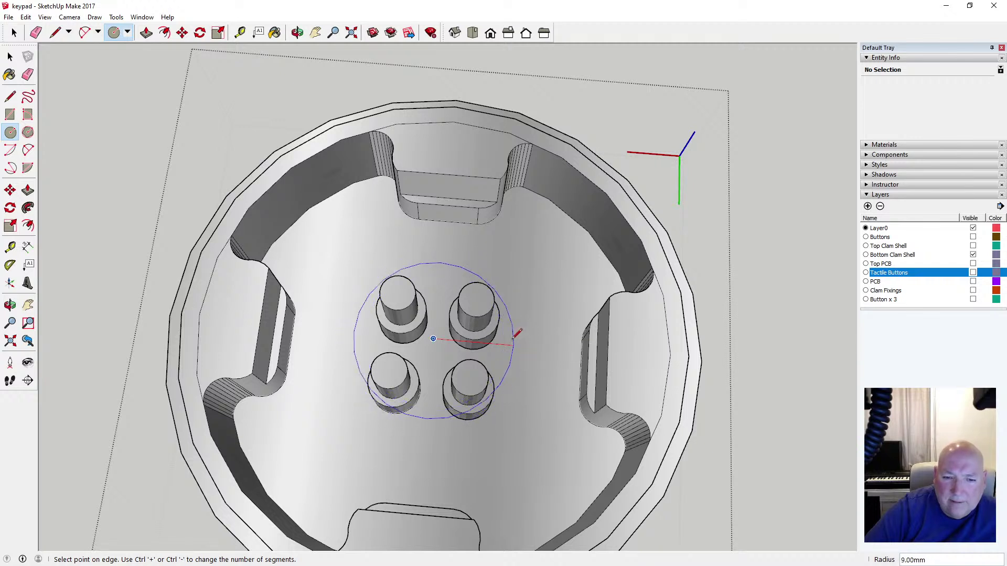
{"action": "key", "text": "space"}
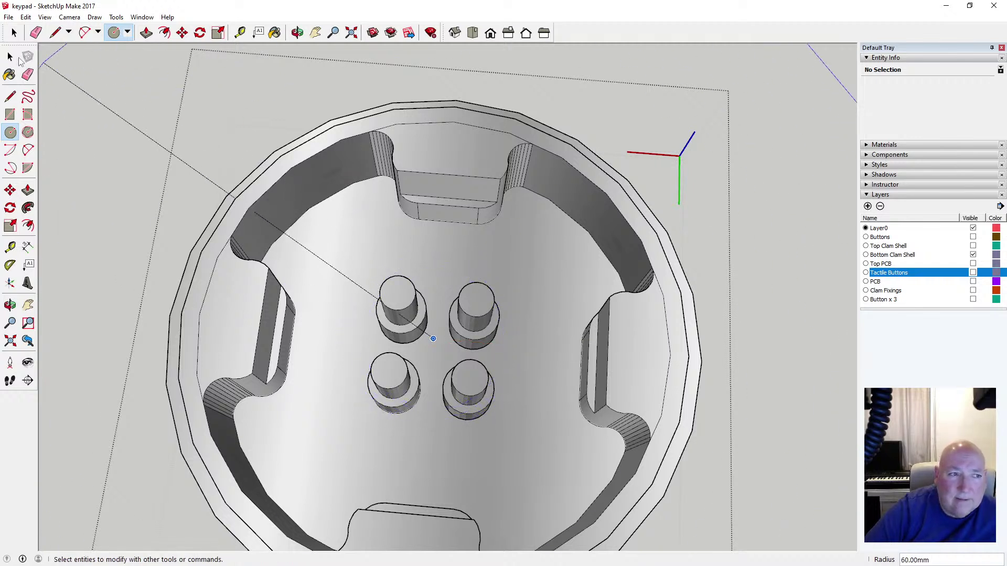
Draw a circle of 2.75 mm radius on the bottom clam shell's floor, centred between the four posts
{"action": "left_click", "coordinate": [298, 33]}
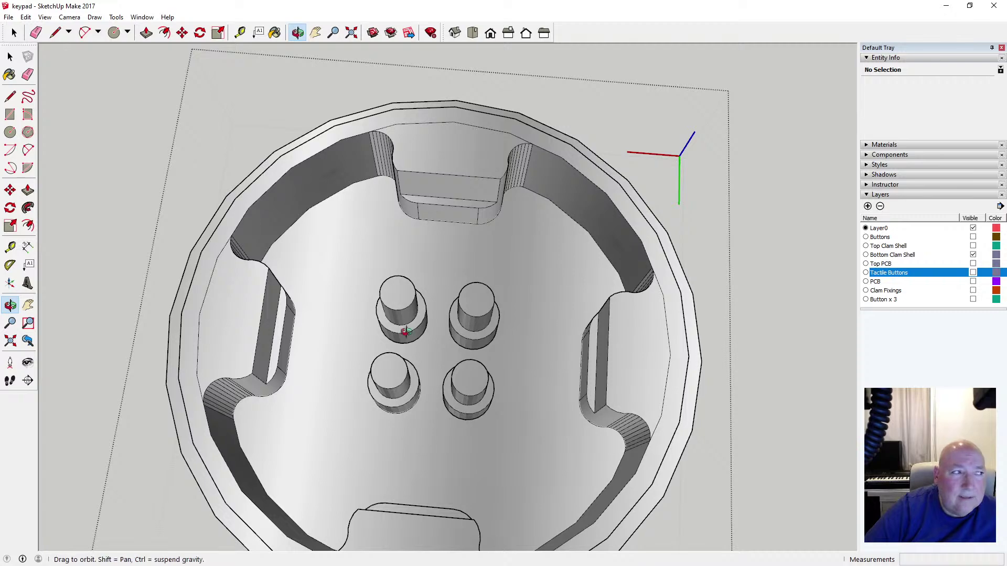
{"action": "left_click_drag", "start_coordinate": [405, 333], "coordinate": [411, 220]}
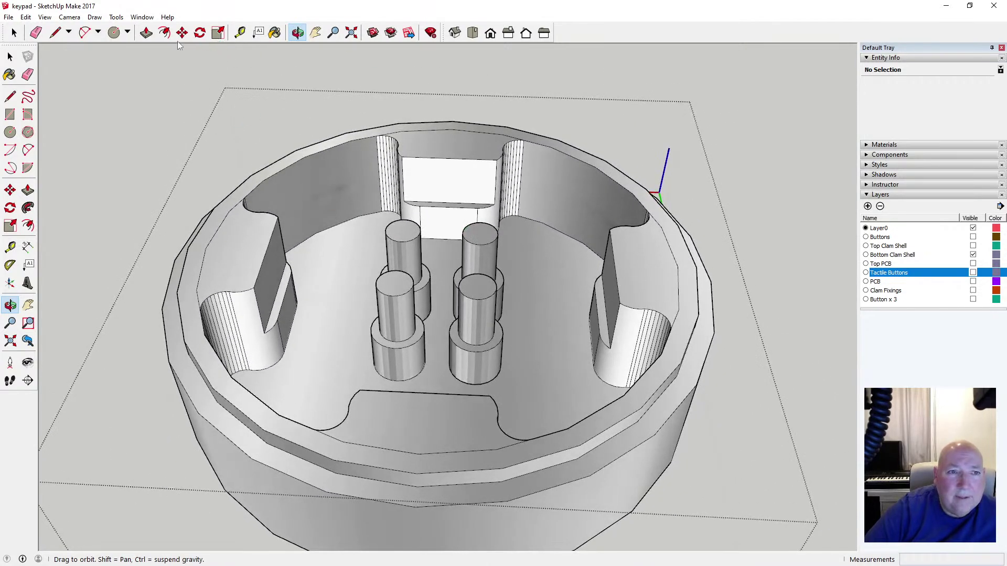
{"action": "left_click", "coordinate": [114, 33]}
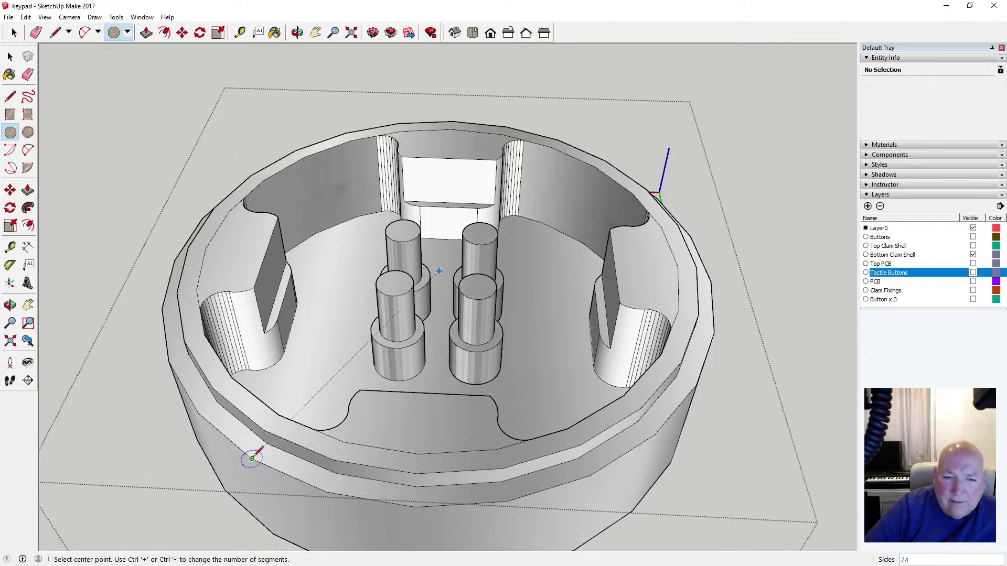
{"action": "scroll", "coordinate": [273, 391], "scroll_direction": "down", "scroll_amount": 3}
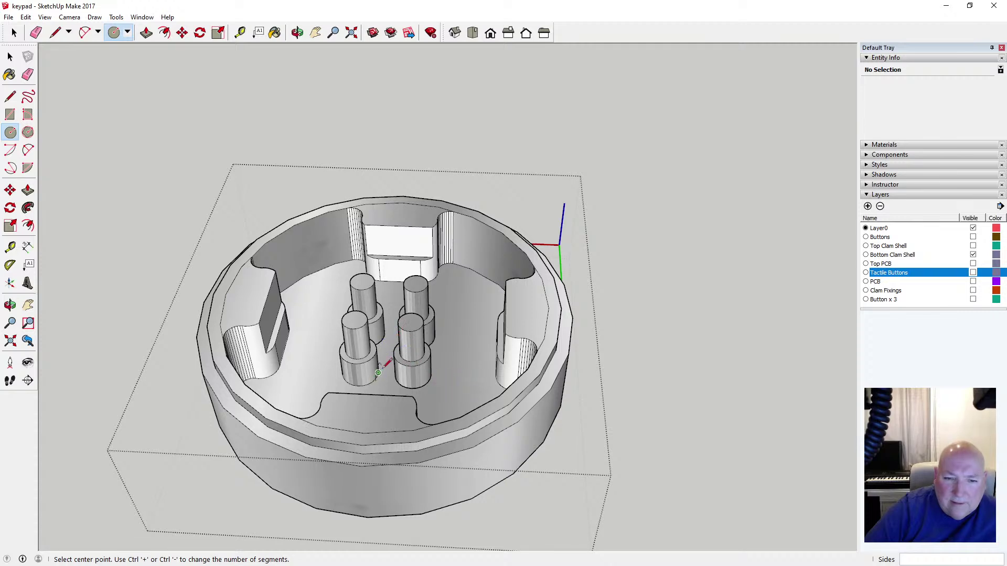
{"action": "scroll", "coordinate": [475, 266], "scroll_direction": "up", "scroll_amount": 3}
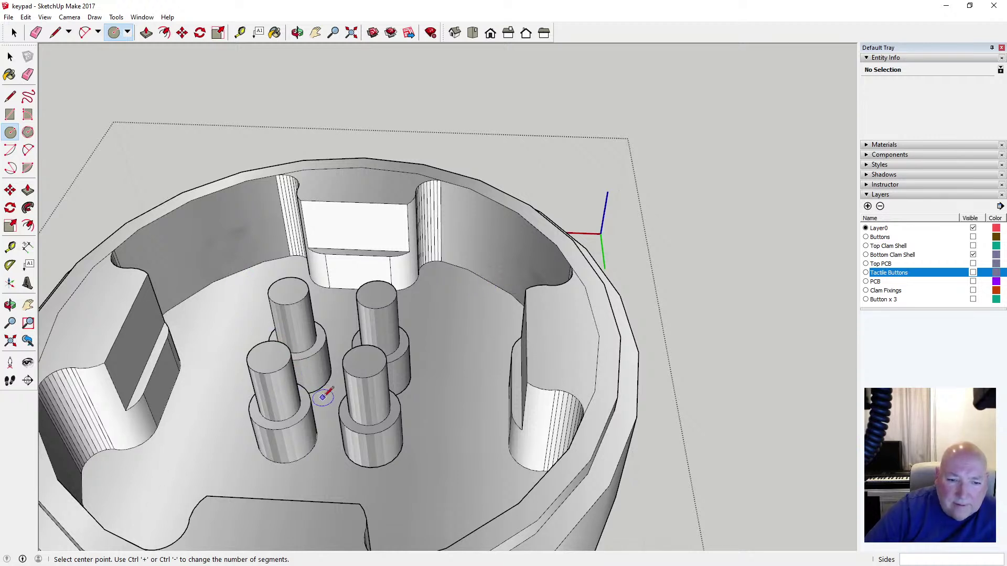
{"action": "left_click", "coordinate": [336, 407]}
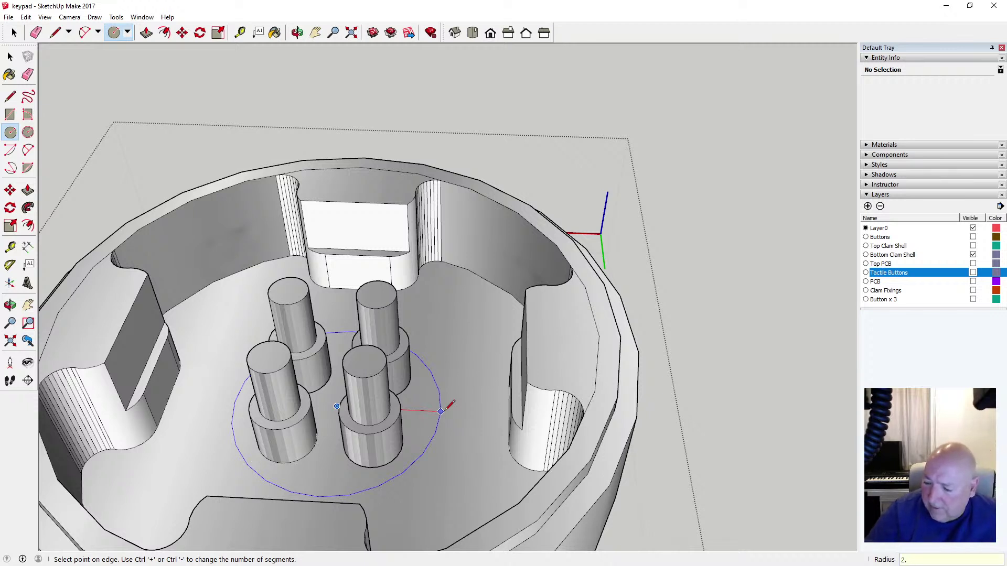
{"action": "key", "text": "Return"}
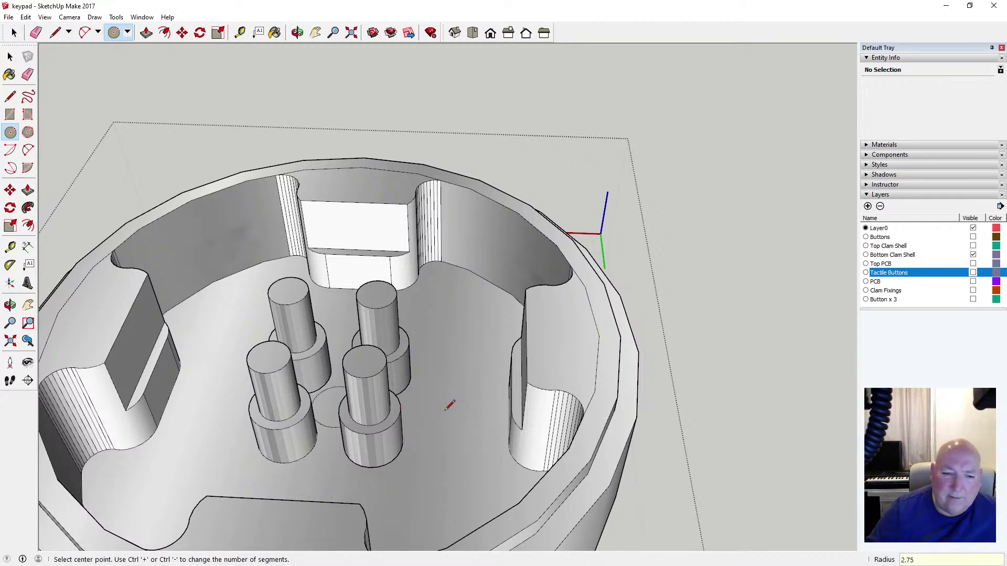
{"action": "left_click", "coordinate": [297, 33]}
{"action": "left_click_drag", "start_coordinate": [293, 378], "coordinate": [407, 546]}
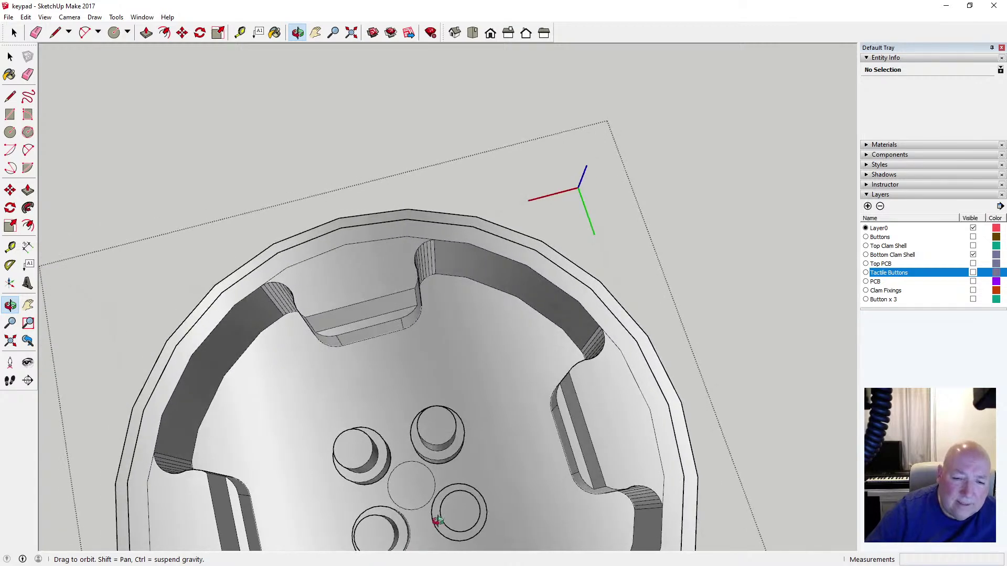
Measure the diameter of the circle drawn between the four posts on the bottom clam shell's floor
{"action": "scroll", "coordinate": [428, 504], "scroll_direction": "up", "scroll_amount": 5}
{"action": "scroll", "coordinate": [426, 498], "scroll_direction": "up", "scroll_amount": 3}
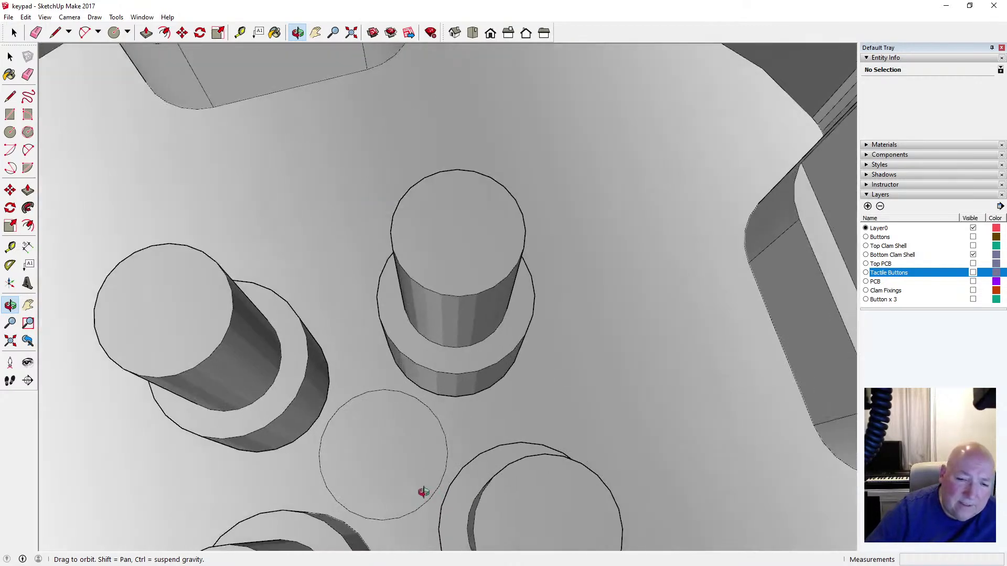
{"action": "left_click", "coordinate": [239, 32]}
{"action": "left_click", "coordinate": [318, 453]}
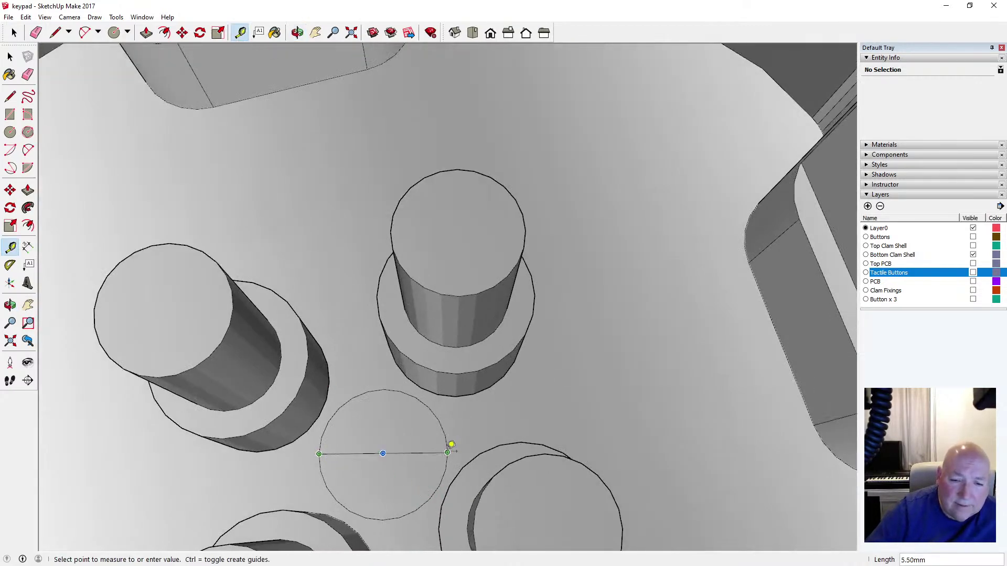
{"action": "key", "text": "space"}
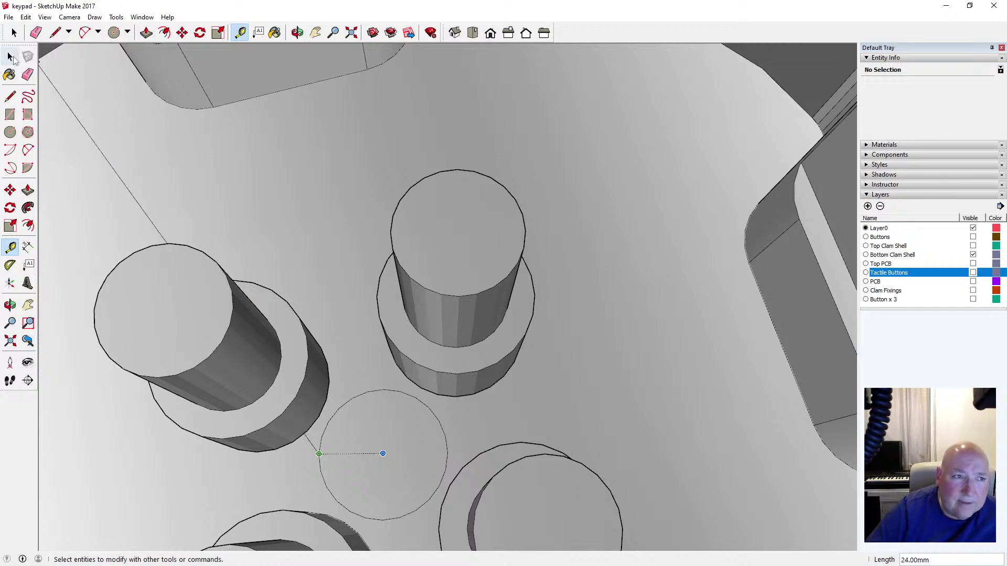
Push the central circle 2.5 mm down through the bottom clam shell's floor to cut a round hole between the posts
{"action": "scroll", "coordinate": [401, 307], "scroll_direction": "down", "scroll_amount": 8}
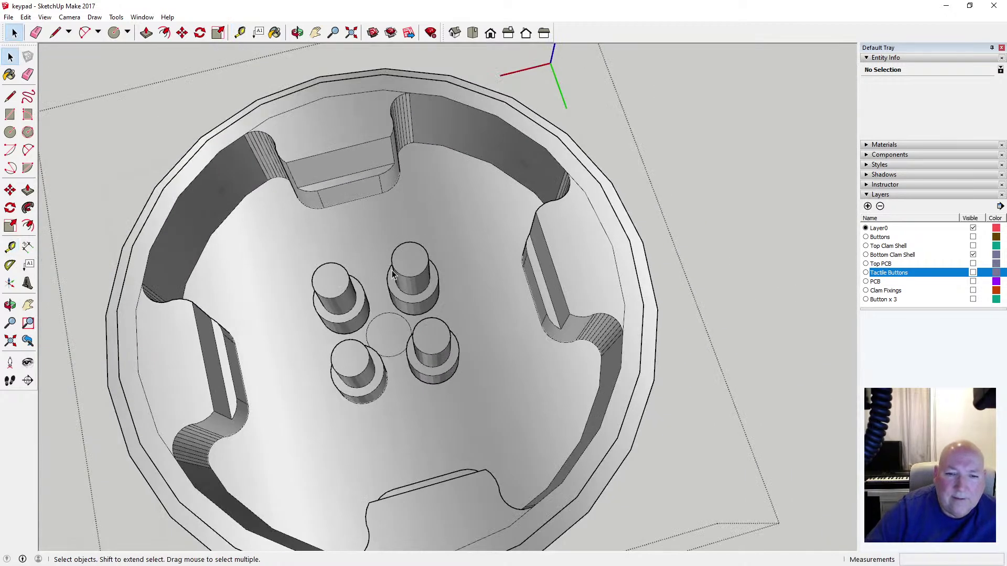
{"action": "middle_click_drag", "start_coordinate": [320, 97], "coordinate": [361, 208]}
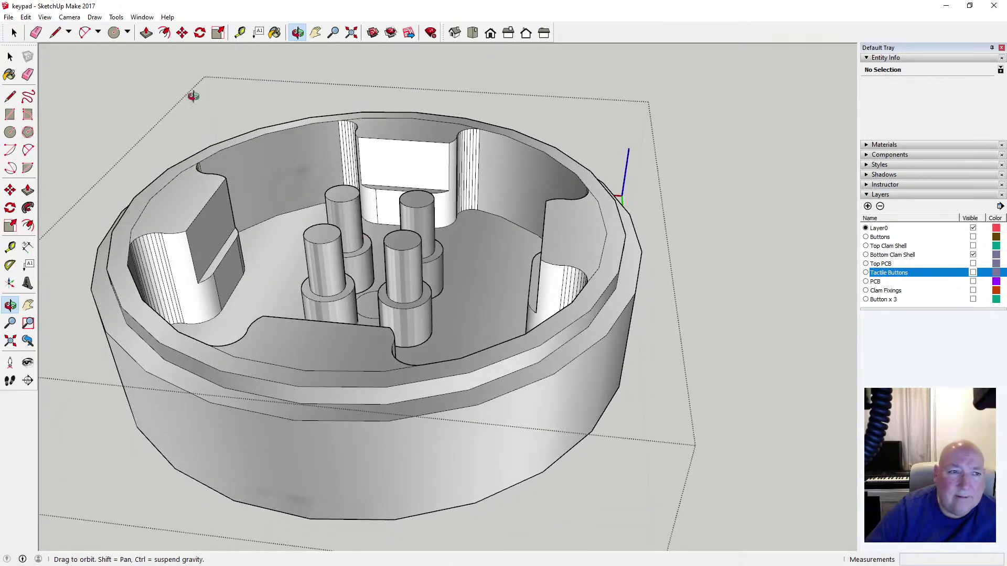
{"action": "left_click", "coordinate": [146, 32]}
{"action": "left_click", "coordinate": [371, 315]}
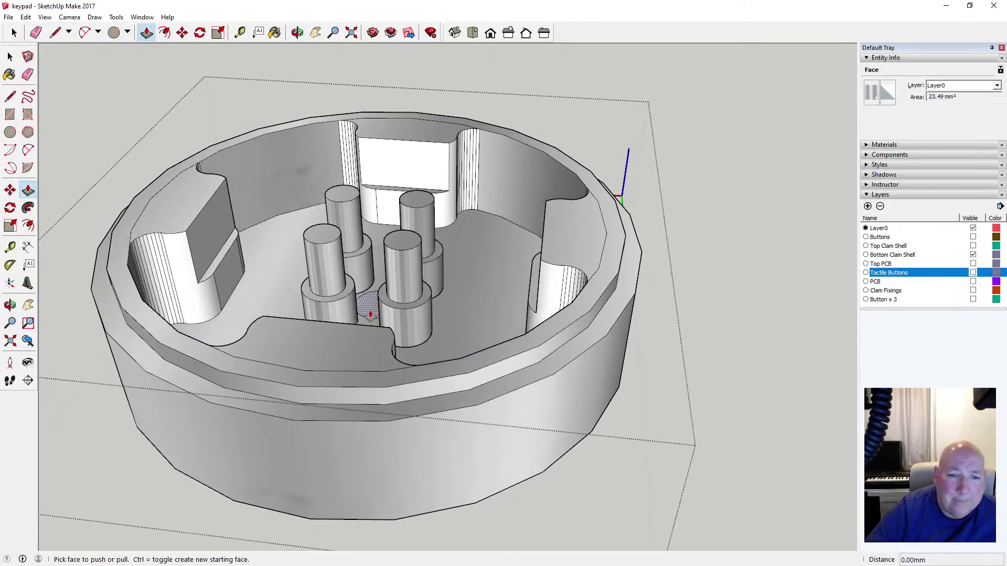
{"action": "left_click", "coordinate": [375, 525]}
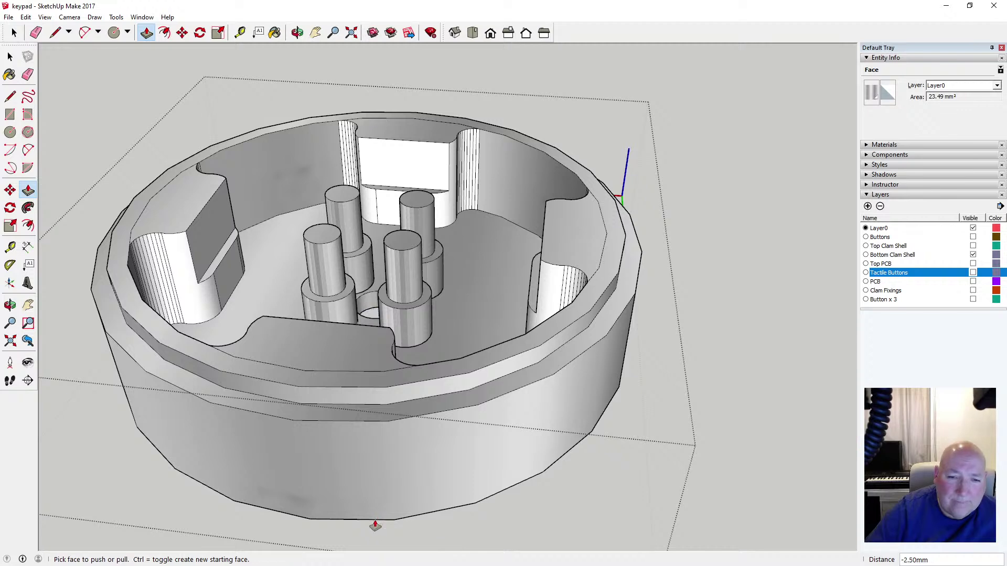
Examine the central hole and how it sits between the four posts from above and at an angle
{"action": "left_click", "coordinate": [297, 32]}
{"action": "left_click_drag", "start_coordinate": [400, 364], "coordinate": [376, 396]}
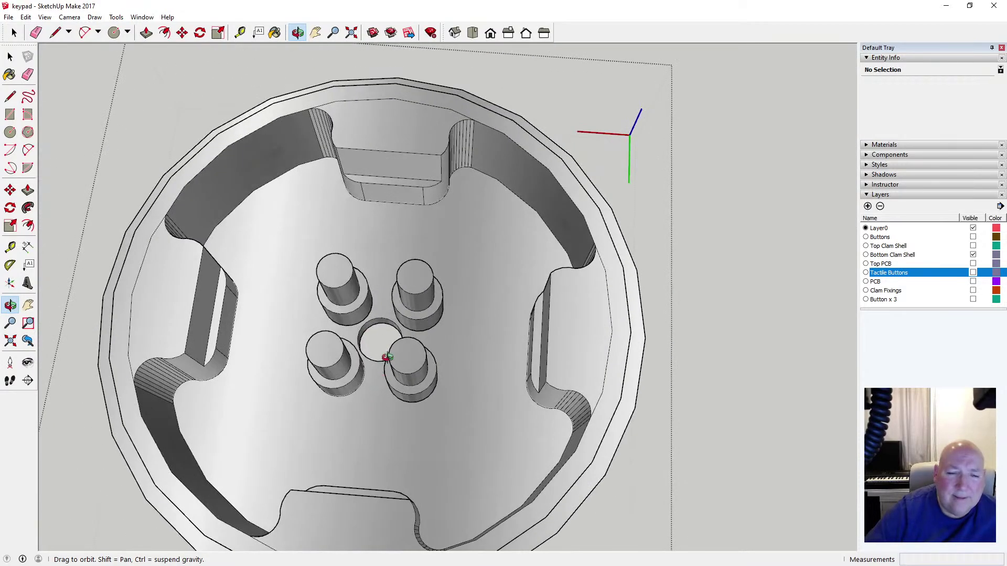
{"action": "left_click_drag", "start_coordinate": [387, 357], "coordinate": [338, 451]}
{"action": "scroll", "coordinate": [378, 366], "scroll_direction": "up", "scroll_amount": 5}
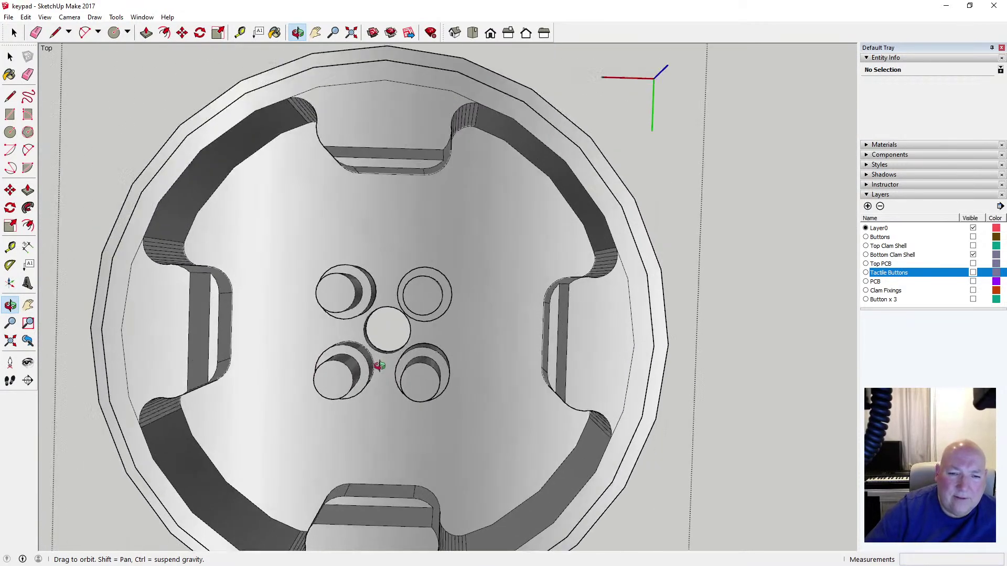
{"action": "left_click_drag", "start_coordinate": [382, 363], "coordinate": [384, 266]}
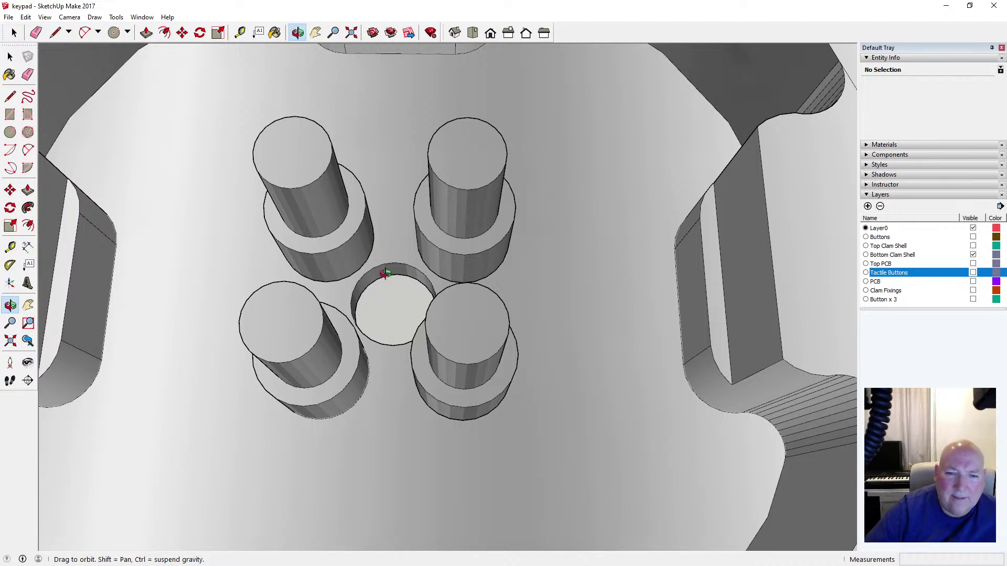
{"action": "scroll", "coordinate": [385, 273], "scroll_direction": "down", "scroll_amount": 5}
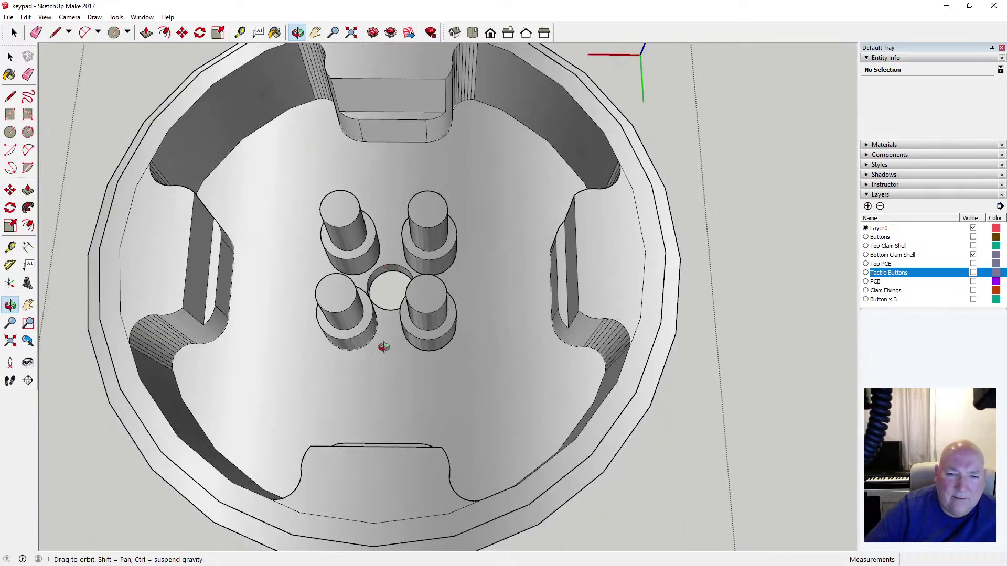
{"action": "left_click_drag", "start_coordinate": [383, 347], "coordinate": [332, 332]}
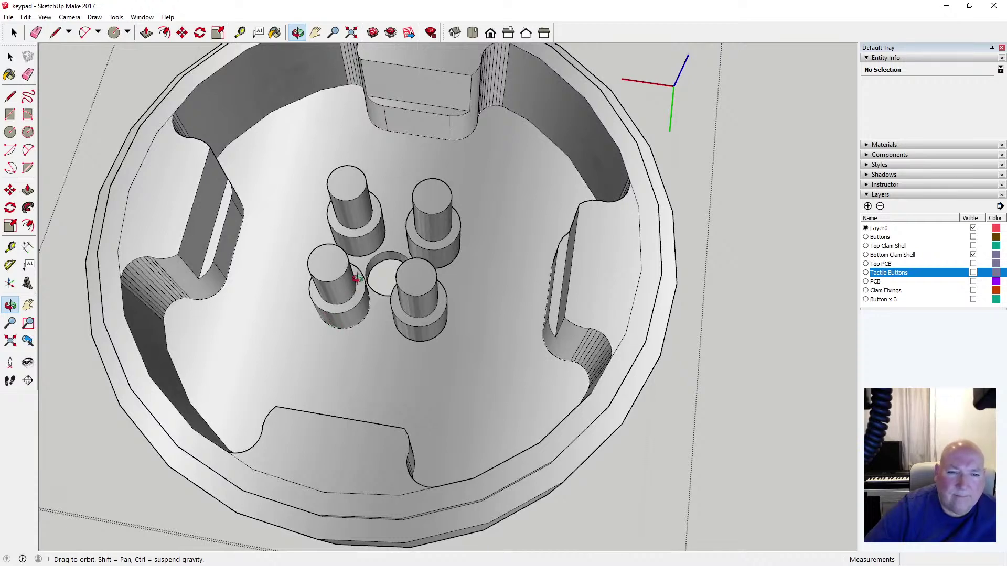
{"action": "left_click_drag", "start_coordinate": [357, 278], "coordinate": [339, 247]}
{"action": "left_click_drag", "start_coordinate": [412, 216], "coordinate": [431, 137]}
{"action": "scroll", "coordinate": [388, 292], "scroll_direction": "up", "scroll_amount": 3}
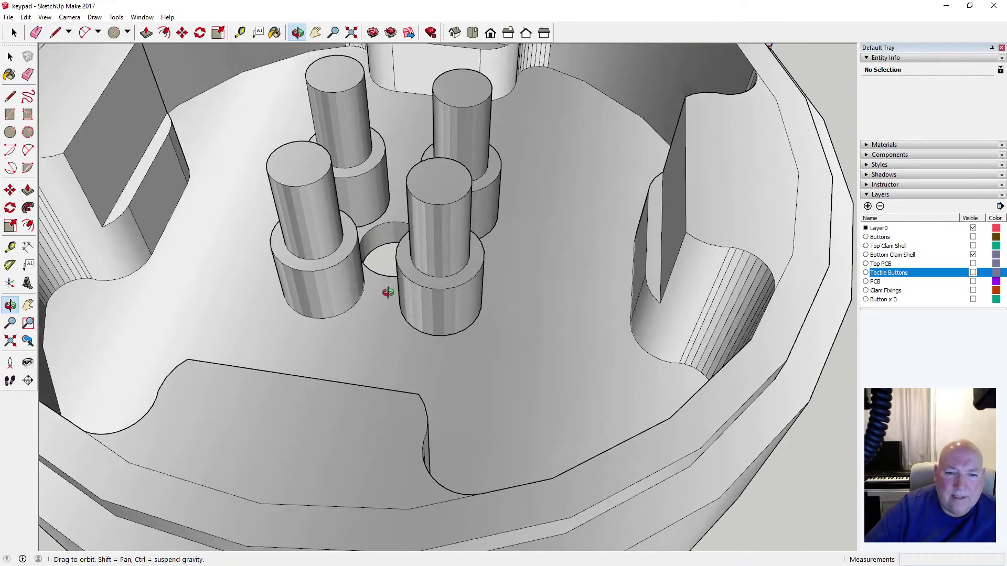
Try joining the bases of two neighbouring posts with a straight line on the clam shell's floor
{"action": "left_click", "coordinate": [10, 97]}
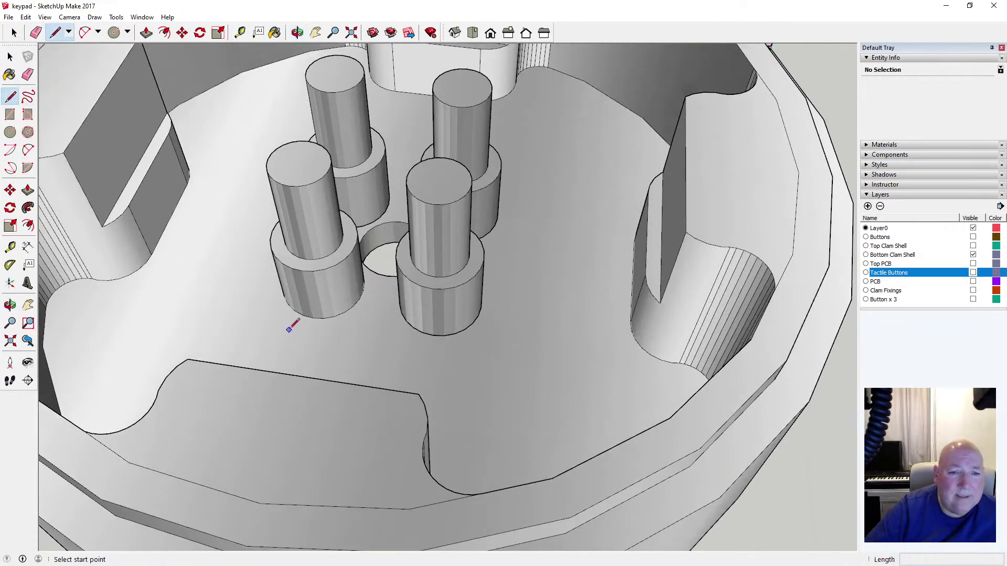
{"action": "left_click", "coordinate": [313, 318]}
{"action": "left_click", "coordinate": [433, 334]}
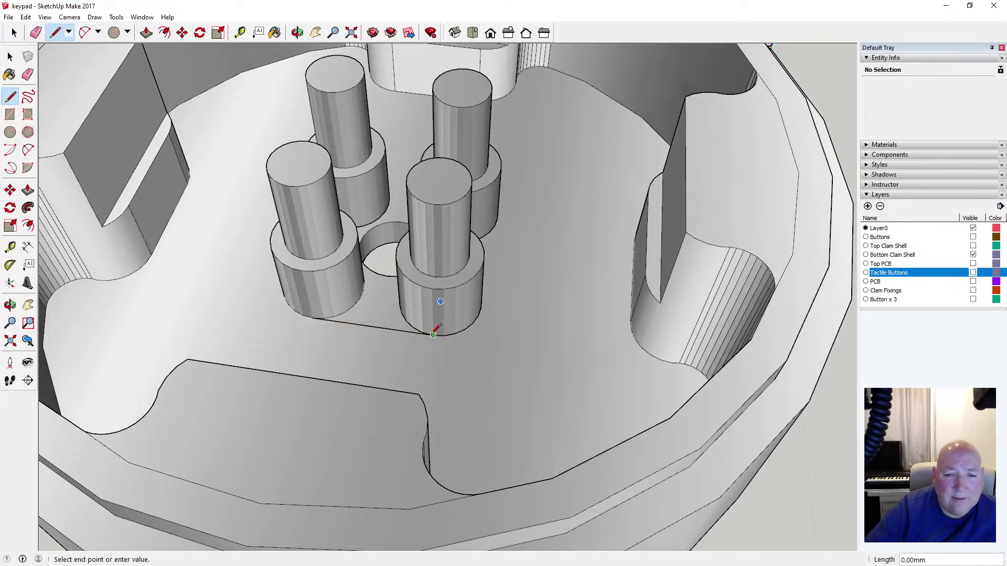
{"action": "left_click", "coordinate": [297, 32]}
{"action": "left_click_drag", "start_coordinate": [472, 179], "coordinate": [599, 230]}
{"action": "left_click_drag", "start_coordinate": [370, 318], "coordinate": [427, 301]}
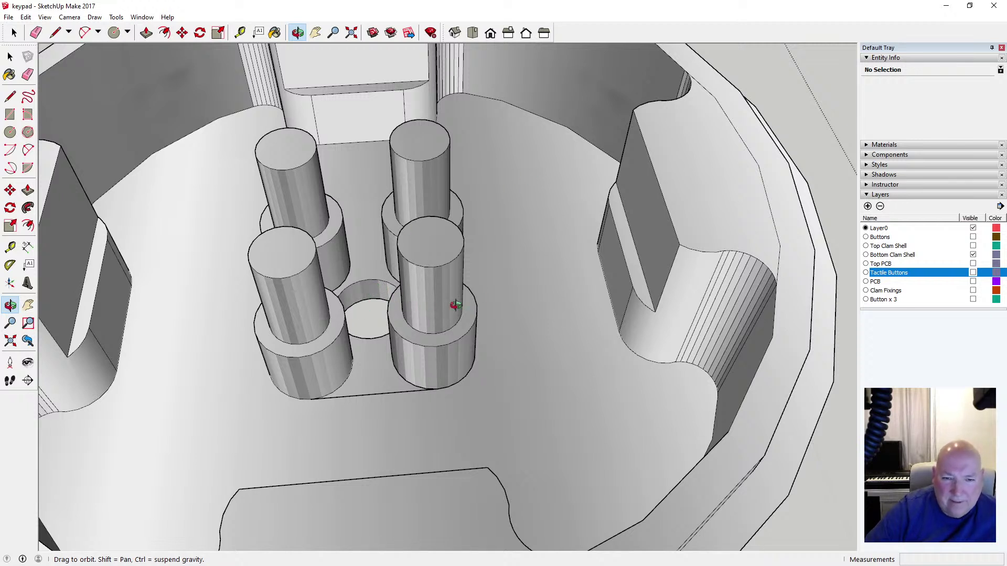
Undo the line drawn between the two post bases
{"action": "left_click", "coordinate": [297, 32]}
{"action": "scroll", "coordinate": [391, 274], "scroll_direction": "down", "scroll_amount": 5}
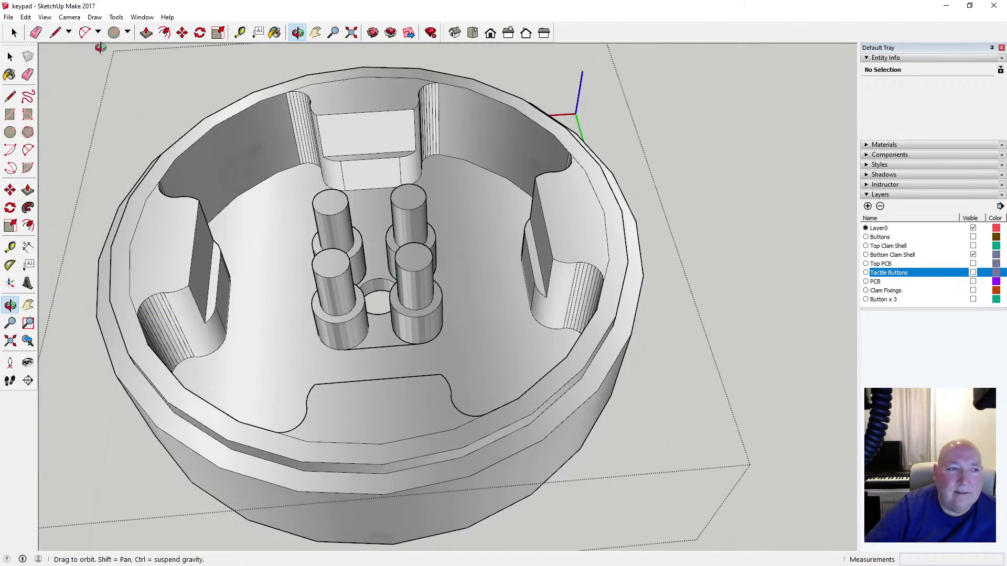
{"action": "left_click", "coordinate": [26, 17]}
{"action": "left_click", "coordinate": [36, 30]}
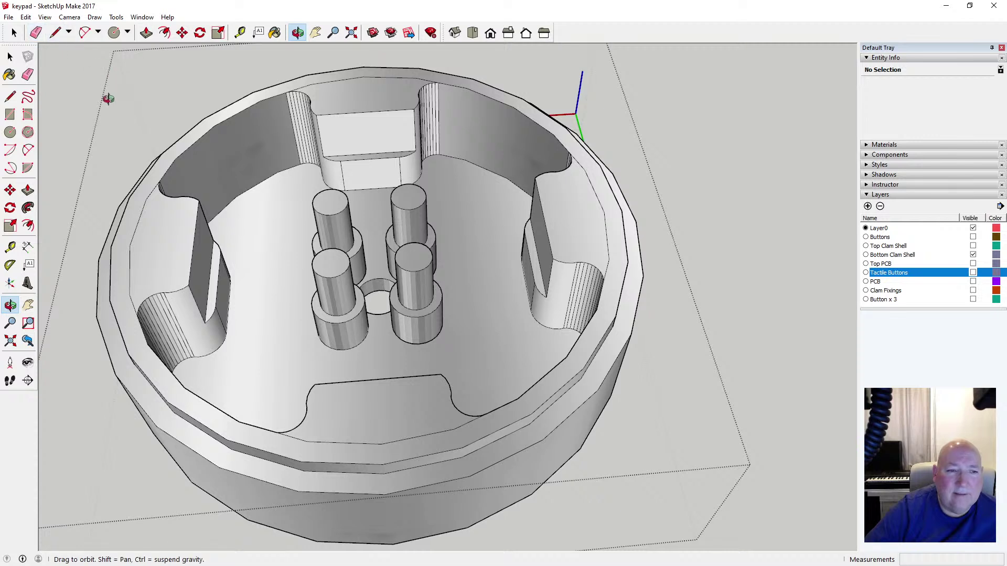
Close the bottom clam shell component and save the keypad model
{"action": "left_click", "coordinate": [10, 56]}
{"action": "left_click", "coordinate": [61, 81]}
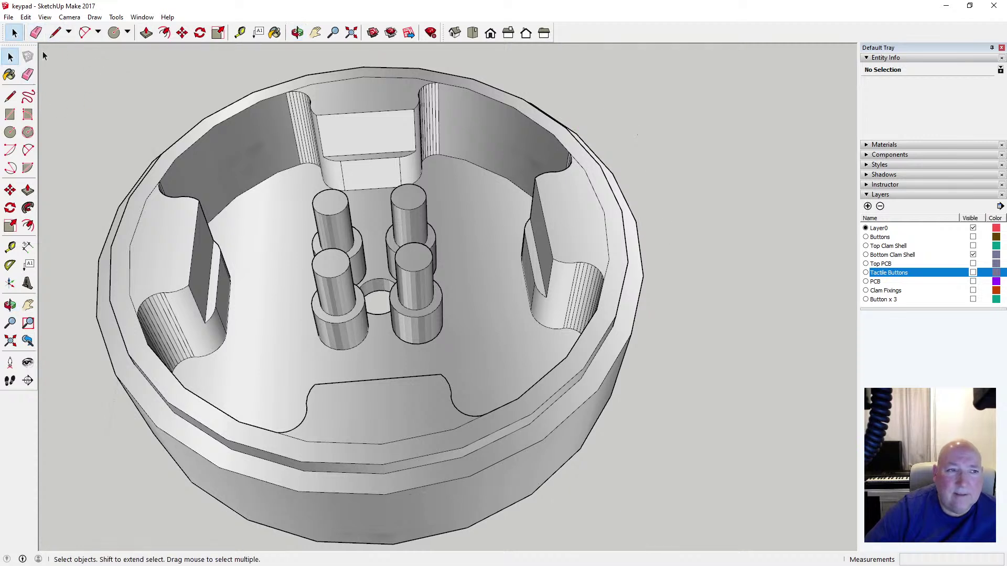
{"action": "left_click", "coordinate": [8, 17]}
{"action": "left_click", "coordinate": [32, 57]}
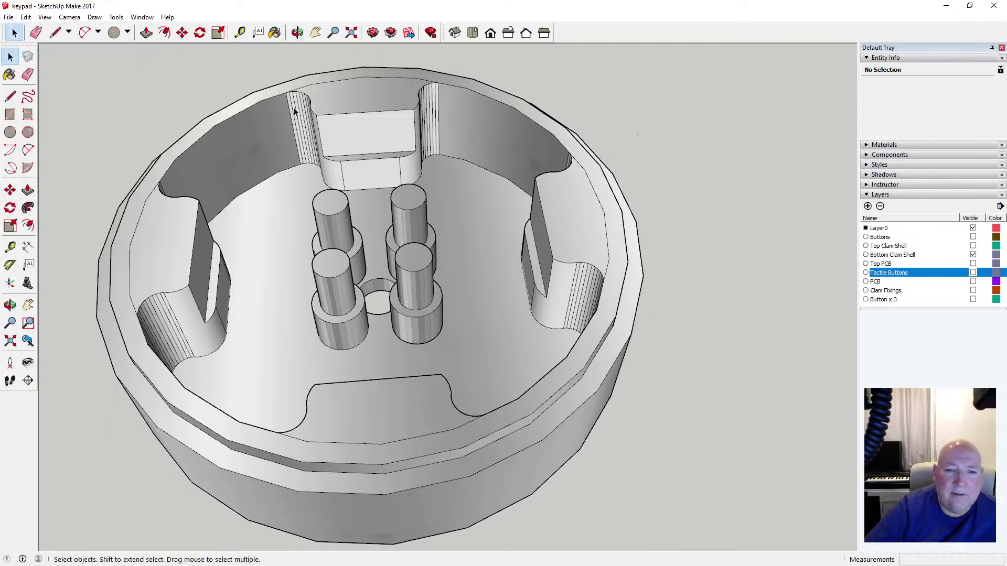
Toggle the Clam Fixings and PCB layers on and off to check what they contain
{"action": "left_click", "coordinate": [297, 32]}
{"action": "left_click_drag", "start_coordinate": [499, 227], "coordinate": [409, 219]}
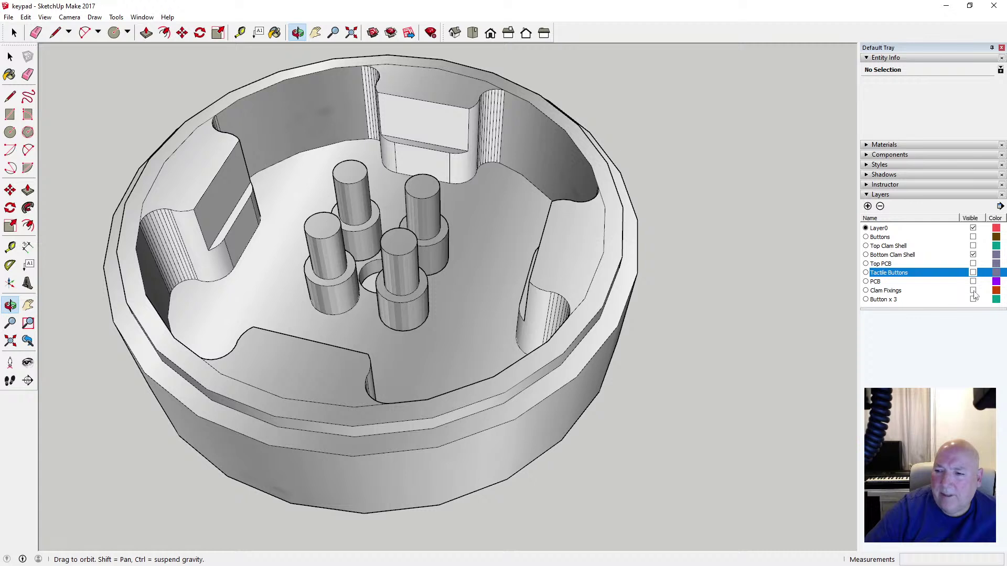
{"action": "left_click", "coordinate": [972, 291]}
{"action": "left_click", "coordinate": [972, 291]}
{"action": "left_click", "coordinate": [973, 282]}
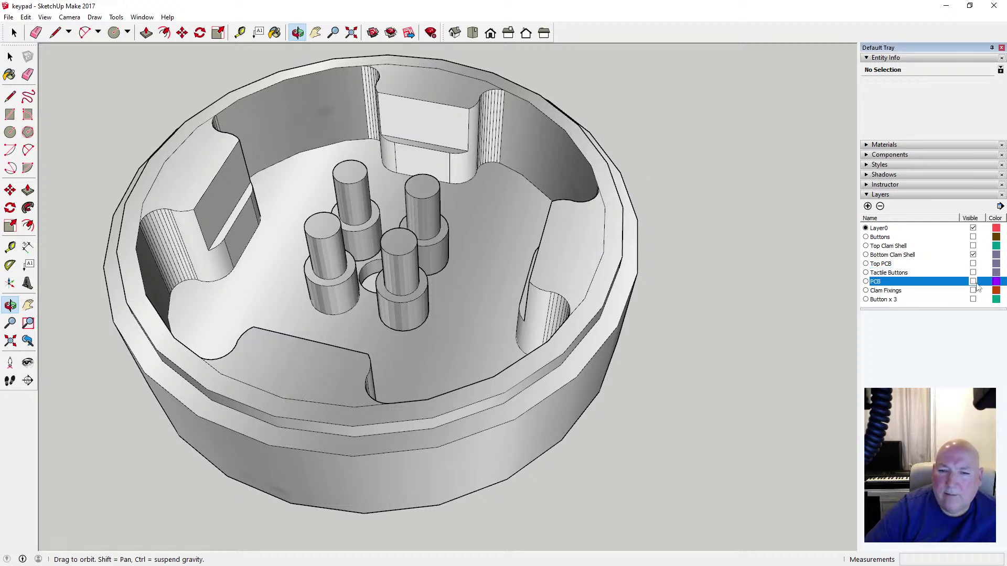
{"action": "left_click", "coordinate": [974, 282]}
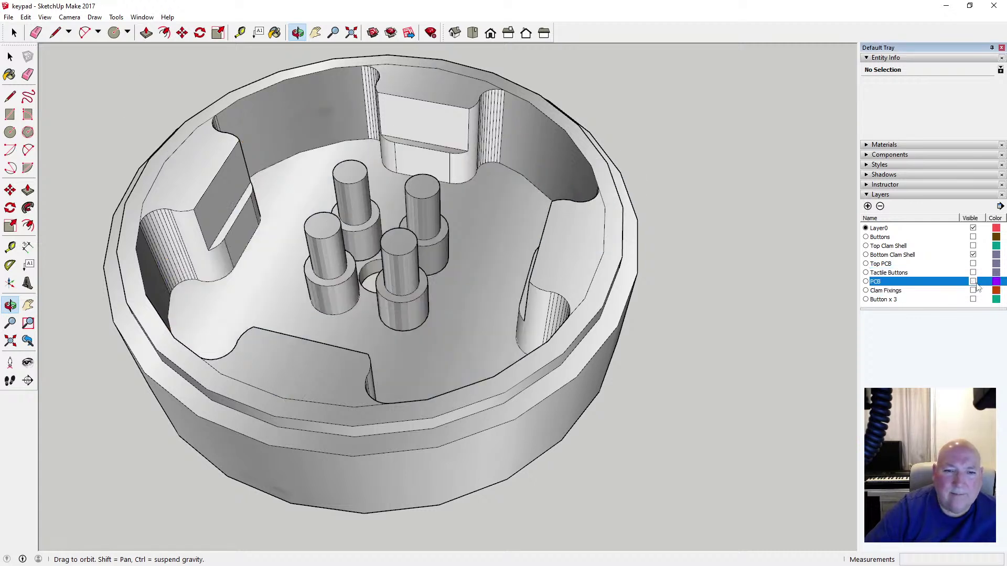
{"action": "left_click", "coordinate": [974, 282]}
{"action": "left_click", "coordinate": [974, 282]}
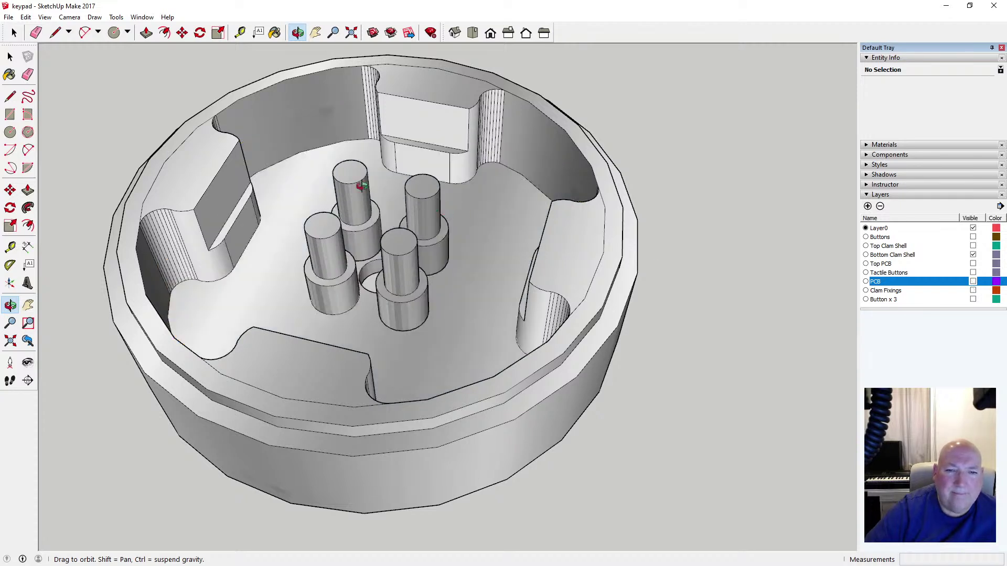
Show the Buttons, Button x 3 and Tactile Buttons layers together with the bottom clam shell
{"action": "left_click", "coordinate": [973, 237]}
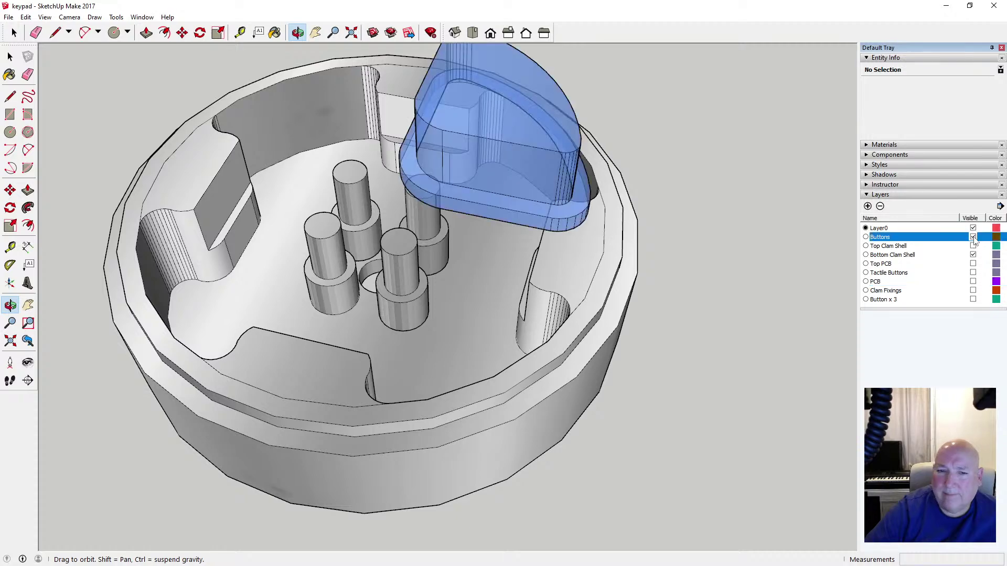
{"action": "left_click_drag", "start_coordinate": [629, 252], "coordinate": [391, 273]}
{"action": "left_click_drag", "start_coordinate": [426, 240], "coordinate": [479, 292]}
{"action": "left_click_drag", "start_coordinate": [372, 304], "coordinate": [458, 353]}
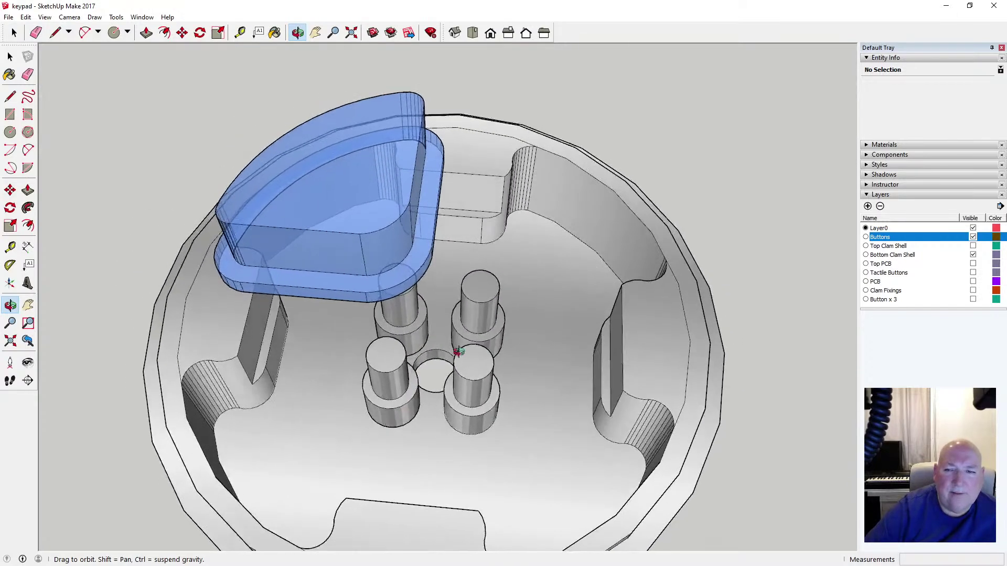
{"action": "left_click", "coordinate": [973, 299]}
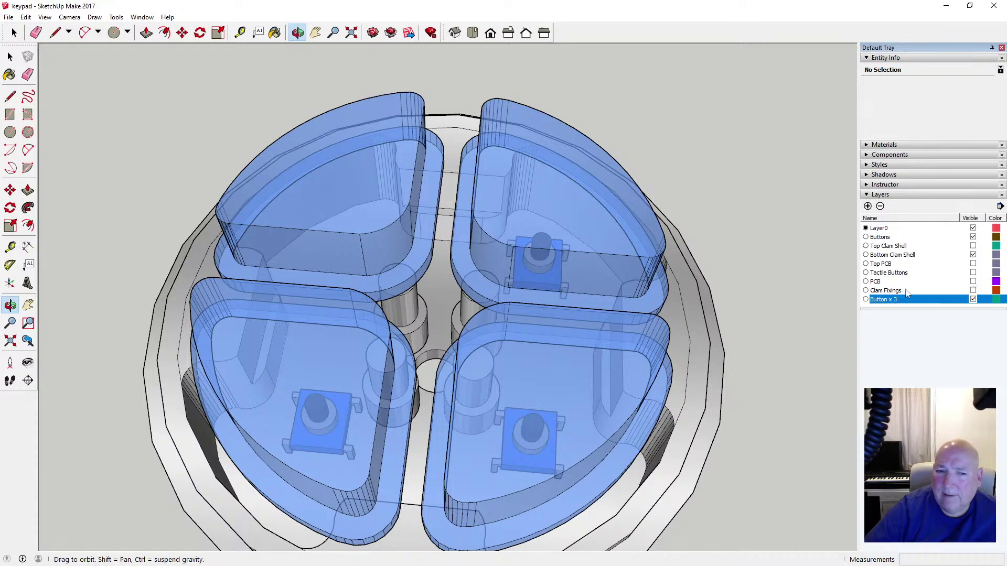
{"action": "left_click", "coordinate": [973, 273]}
Examine how the four buttons and tactile switches sit around the posts and central hole, from above and from the side
{"action": "left_click_drag", "start_coordinate": [519, 362], "coordinate": [472, 266]}
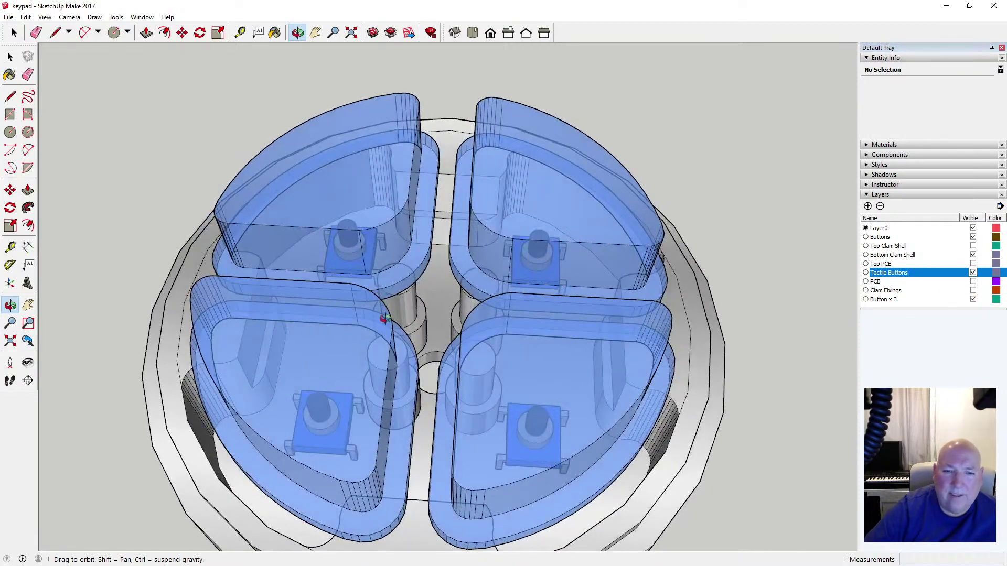
{"action": "left_click_drag", "start_coordinate": [385, 318], "coordinate": [387, 440]}
{"action": "left_click_drag", "start_coordinate": [416, 351], "coordinate": [439, 388]}
{"action": "left_click_drag", "start_coordinate": [388, 430], "coordinate": [427, 444]}
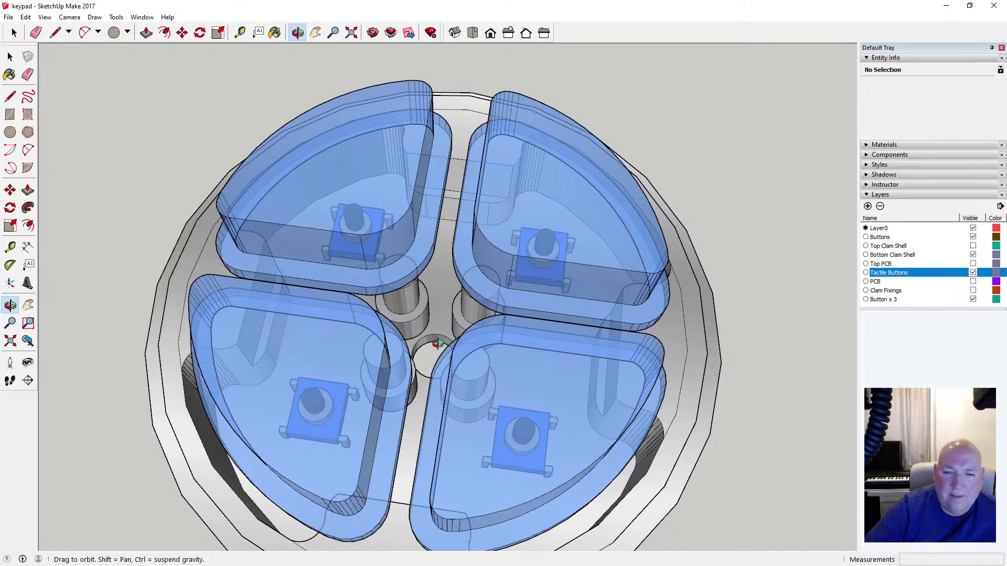
{"action": "left_click_drag", "start_coordinate": [437, 344], "coordinate": [421, 396]}
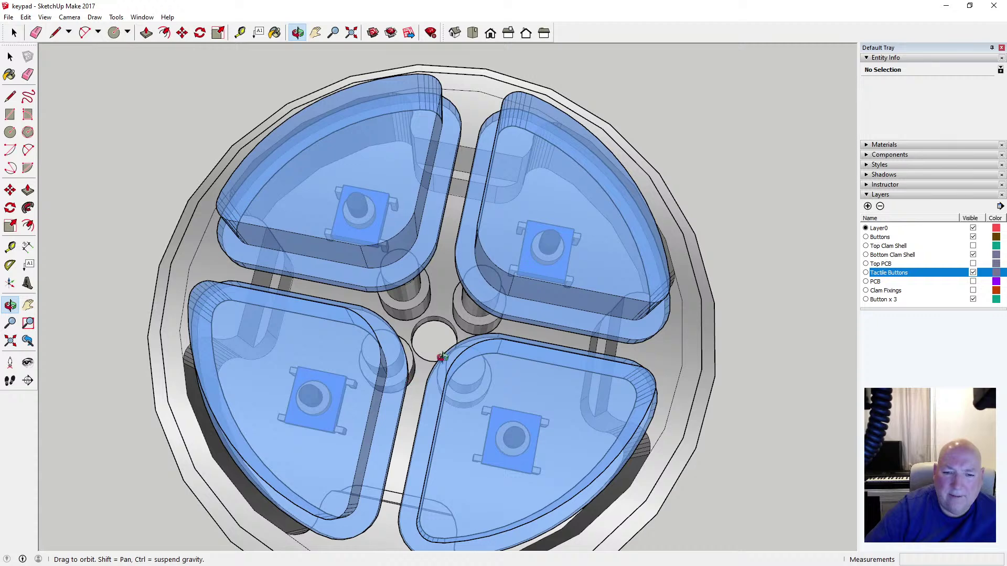
{"action": "left_click_drag", "start_coordinate": [477, 336], "coordinate": [440, 337]}
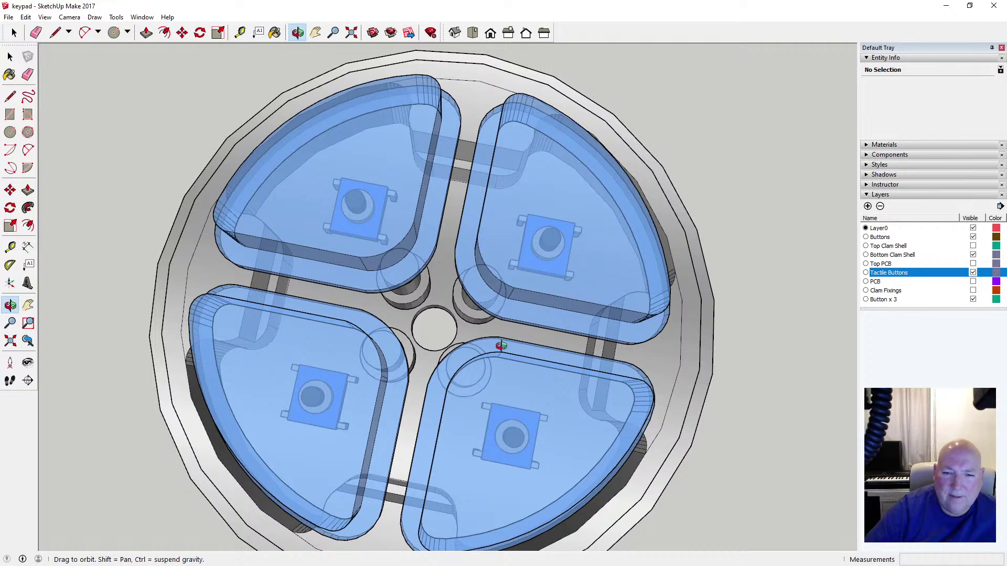
{"action": "scroll", "coordinate": [431, 360], "scroll_direction": "down", "scroll_amount": 4}
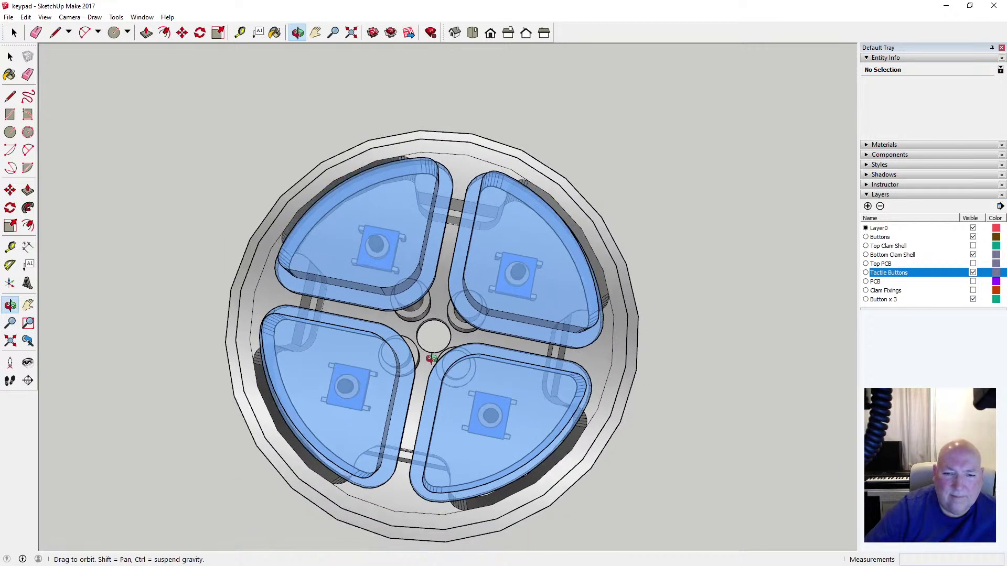
{"action": "scroll", "coordinate": [429, 384], "scroll_direction": "up", "scroll_amount": 6}
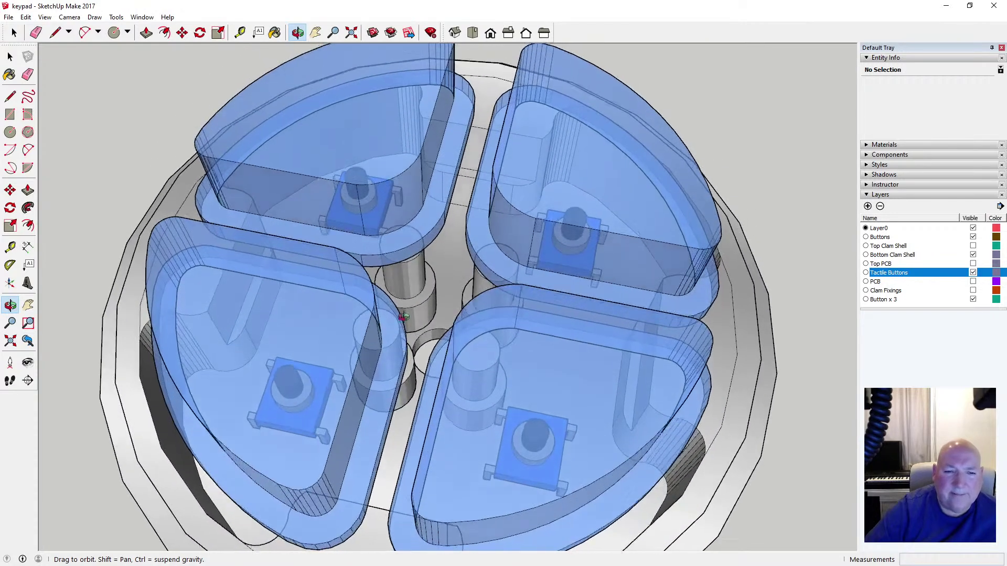
{"action": "left_click_drag", "start_coordinate": [404, 316], "coordinate": [395, 325]}
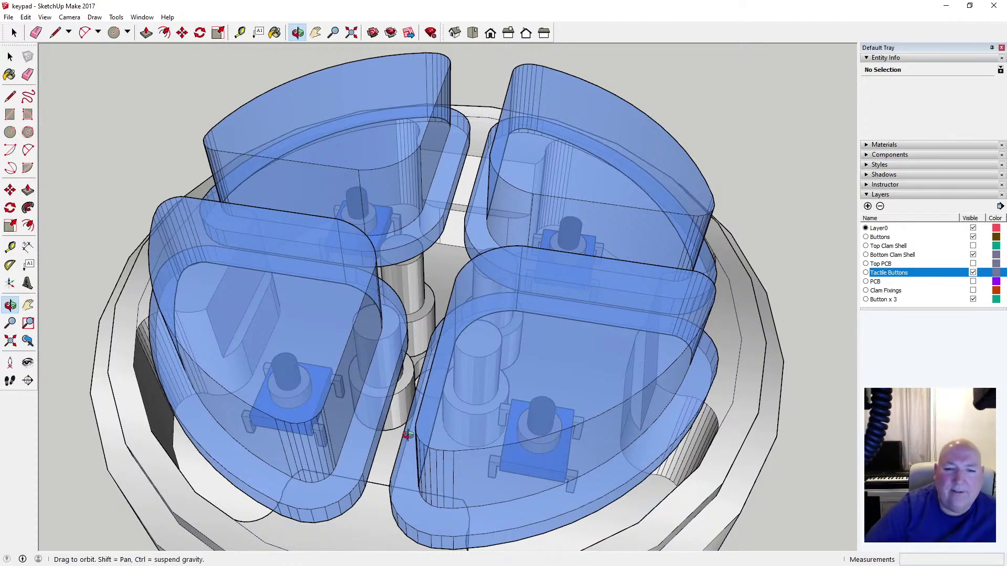
{"action": "left_click_drag", "start_coordinate": [407, 435], "coordinate": [389, 344]}
{"action": "scroll", "coordinate": [392, 370], "scroll_direction": "down", "scroll_amount": 2}
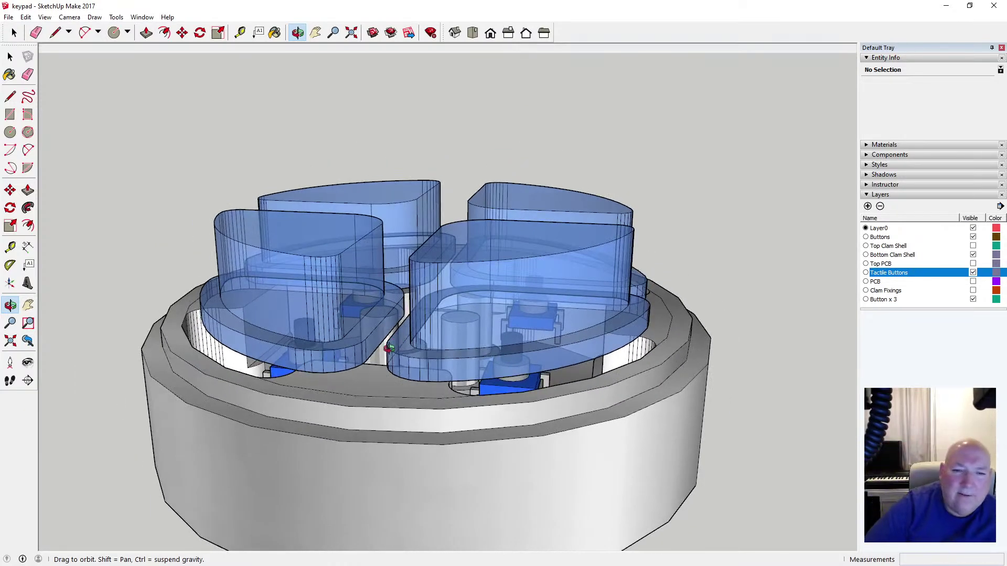
Inspect the four buttons' alignment over their tactile switches inside the bottom clam shell from several angles
{"action": "scroll", "coordinate": [393, 341], "scroll_direction": "down", "scroll_amount": 2}
{"action": "left_click_drag", "start_coordinate": [436, 432], "coordinate": [380, 451]}
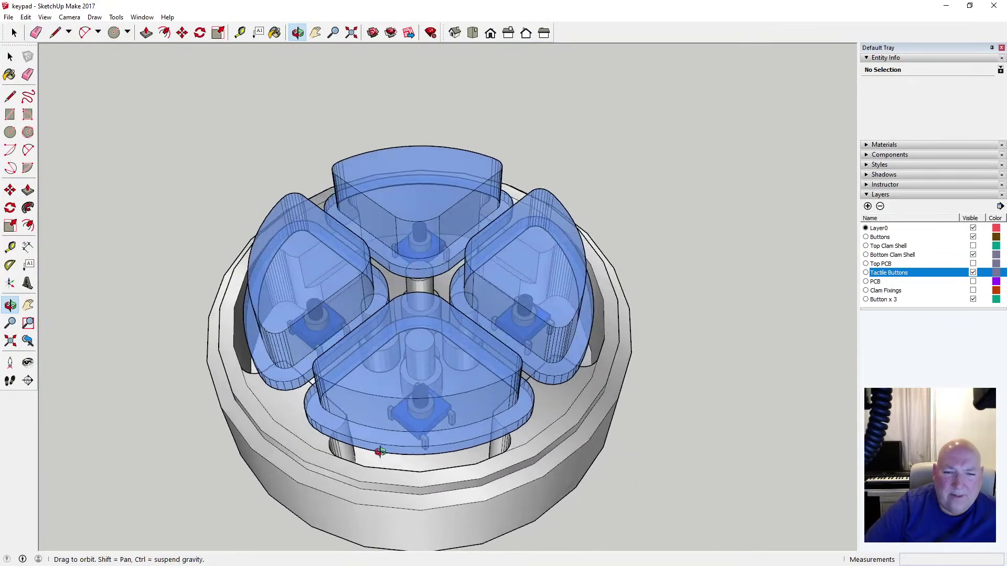
{"action": "left_click_drag", "start_coordinate": [394, 370], "coordinate": [291, 392]}
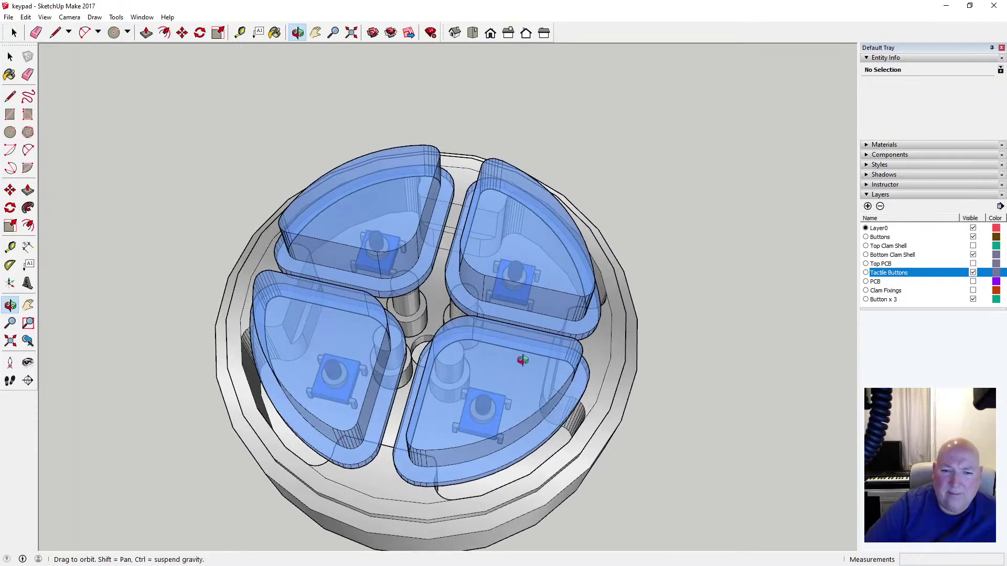
{"action": "left_click_drag", "start_coordinate": [523, 360], "coordinate": [508, 398]}
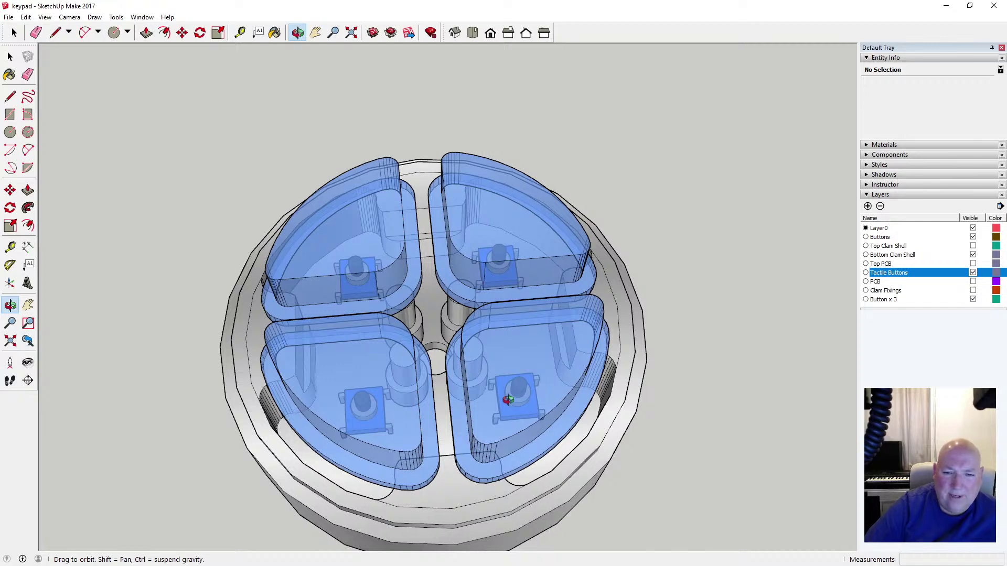
{"action": "left_click_drag", "start_coordinate": [508, 400], "coordinate": [408, 385]}
{"action": "scroll", "coordinate": [406, 380], "scroll_direction": "down", "scroll_amount": 3}
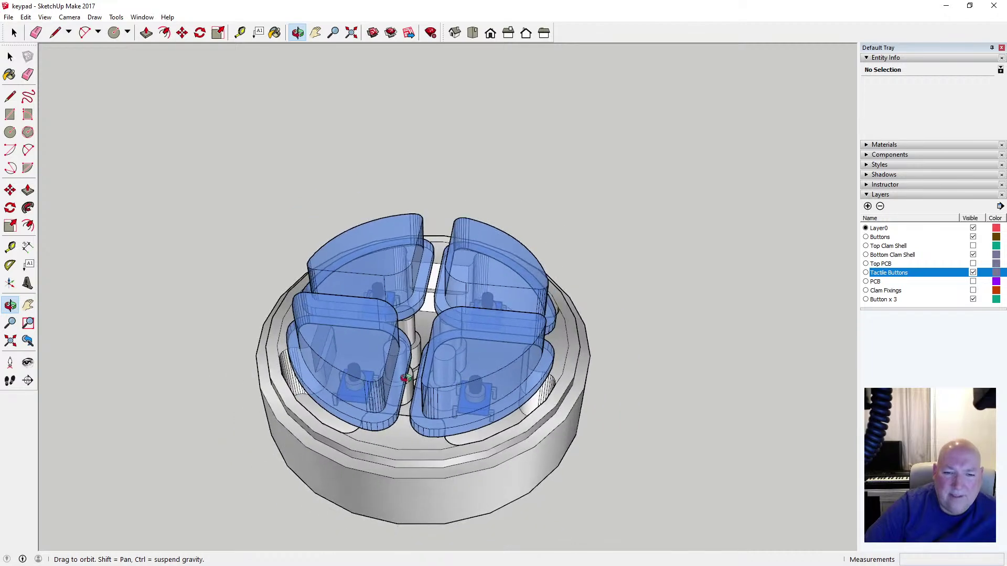
{"action": "left_click_drag", "start_coordinate": [403, 421], "coordinate": [380, 369]}
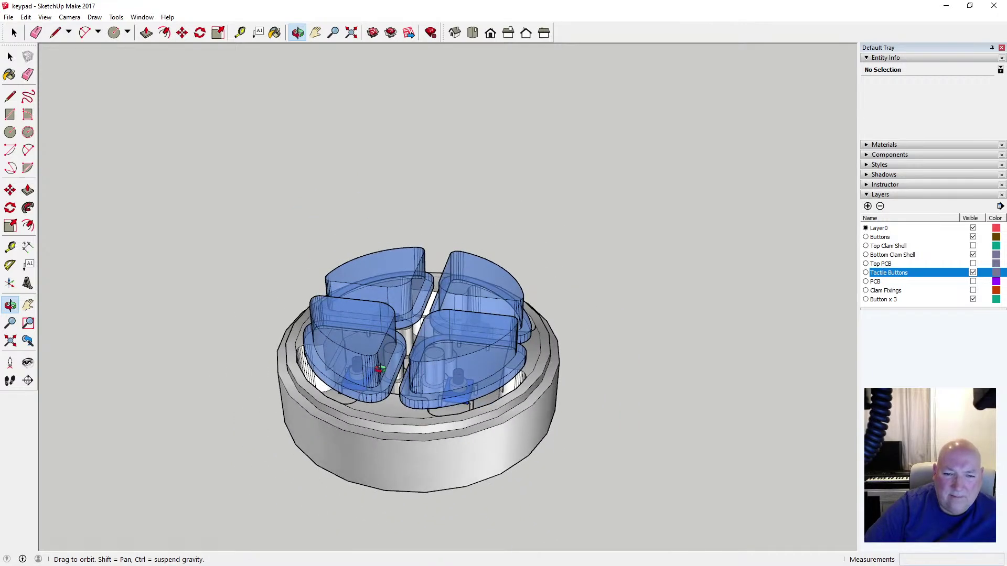
Show the PCB, Clam Fixings and Top Clam Shell layers to complete the keypad assembly, leaving Top PCB hidden
{"action": "left_click", "coordinate": [973, 264]}
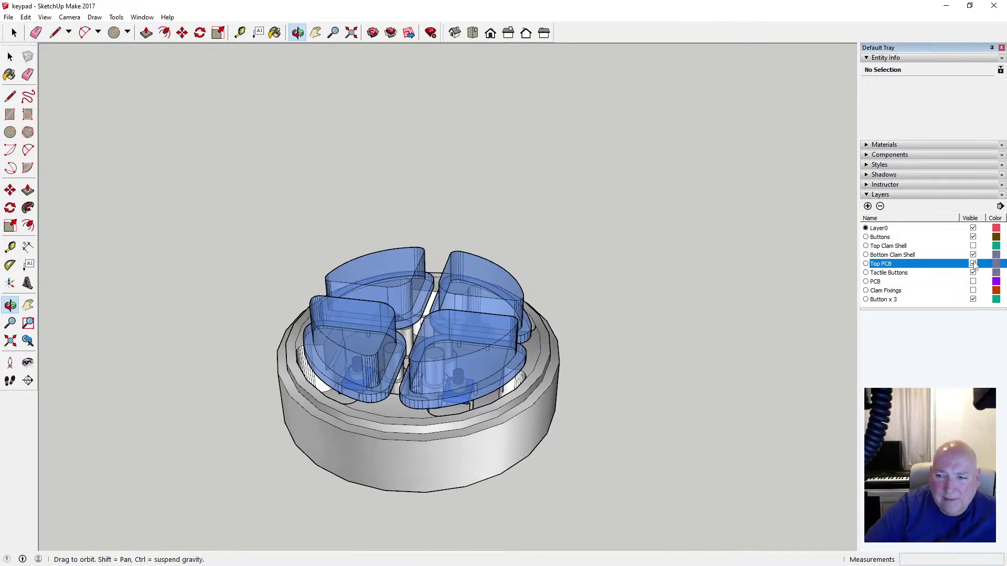
{"action": "left_click", "coordinate": [973, 282]}
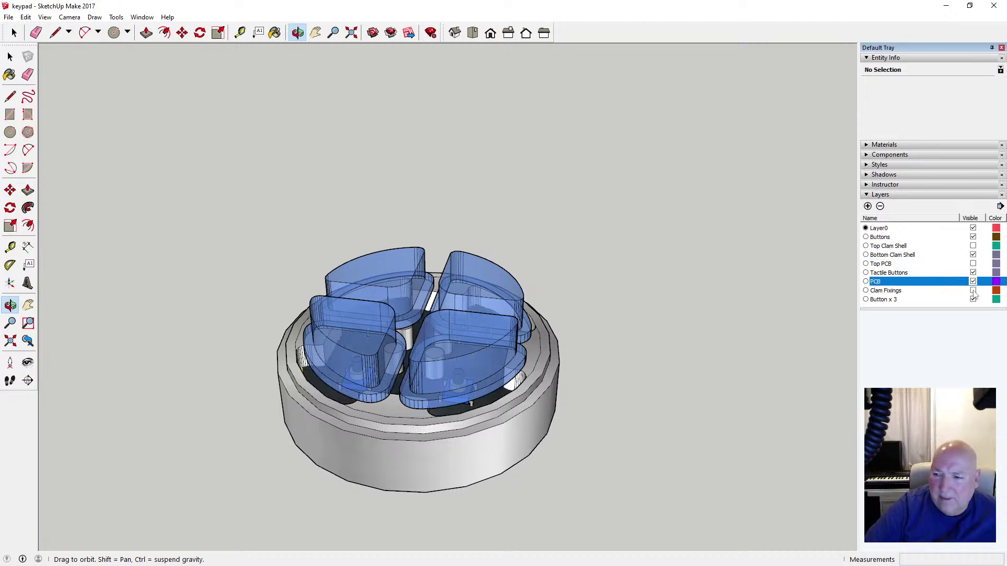
{"action": "left_click", "coordinate": [973, 291]}
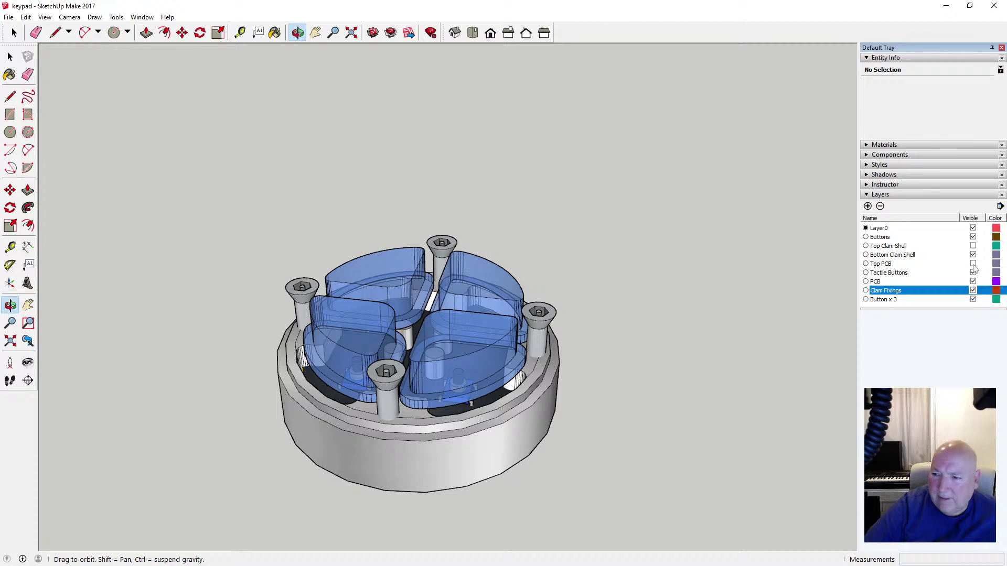
{"action": "left_click", "coordinate": [973, 246]}
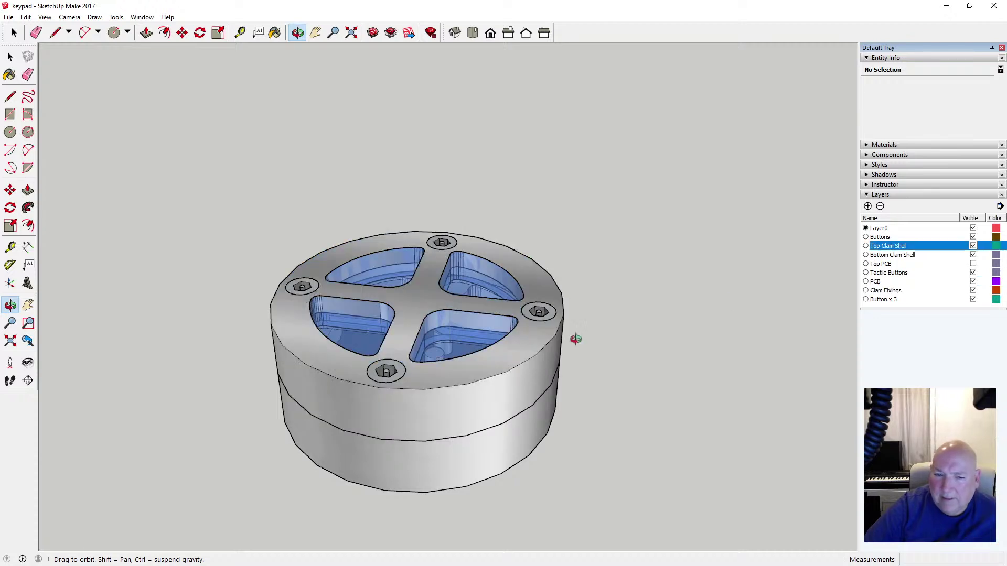
{"action": "left_click_drag", "start_coordinate": [467, 349], "coordinate": [398, 281]}
Try to measure the closed shell's height from its bottom edge with the Tape Measure
{"action": "left_click", "coordinate": [240, 33]}
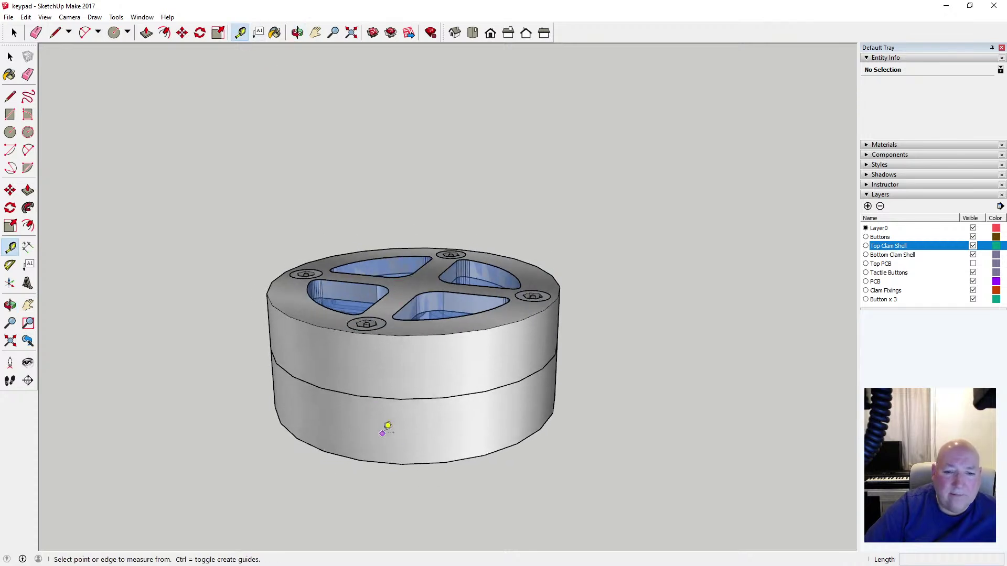
{"action": "left_click", "coordinate": [402, 464]}
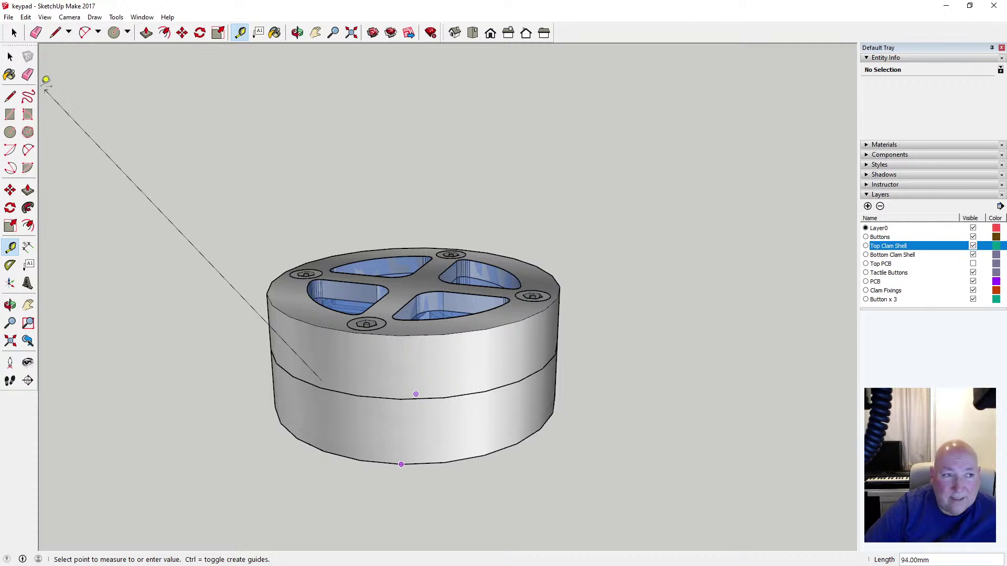
{"action": "left_click", "coordinate": [10, 56]}
Examine the closed keypad's top face with its screws and button openings, and the central hole in its underside
{"action": "left_click", "coordinate": [297, 33]}
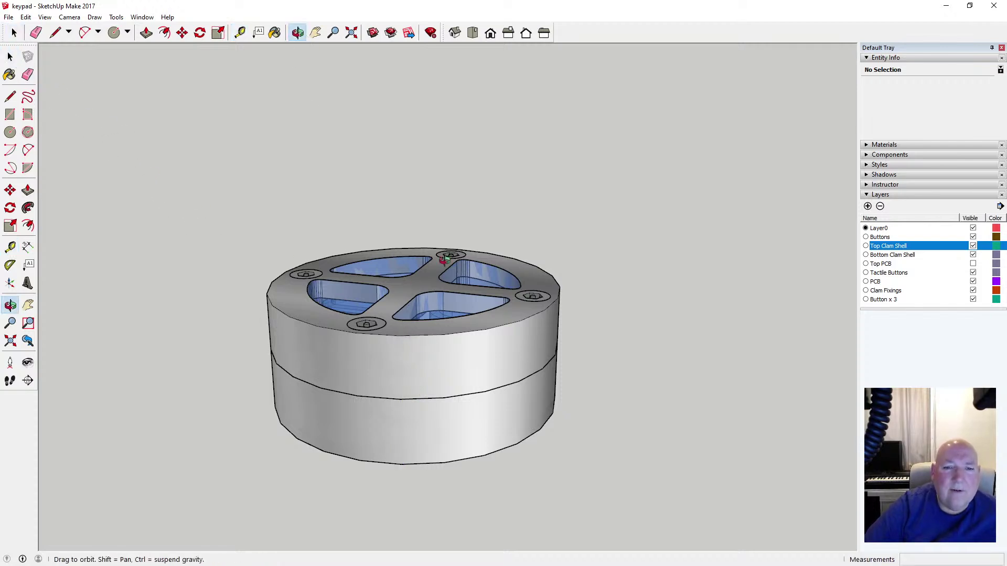
{"action": "left_click_drag", "start_coordinate": [367, 236], "coordinate": [409, 256]}
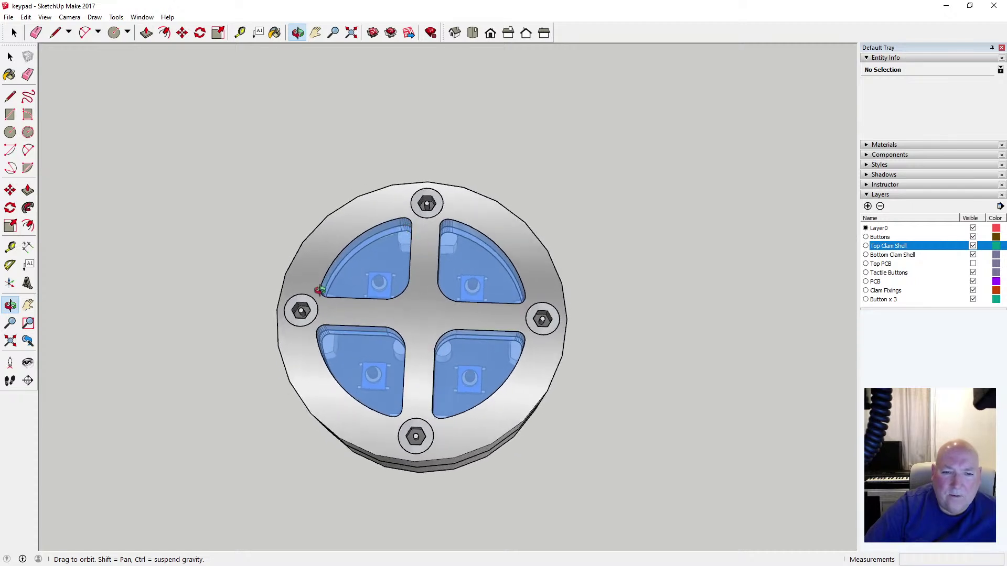
{"action": "left_click_drag", "start_coordinate": [349, 304], "coordinate": [471, 293]}
{"action": "left_click_drag", "start_coordinate": [414, 304], "coordinate": [426, 376]}
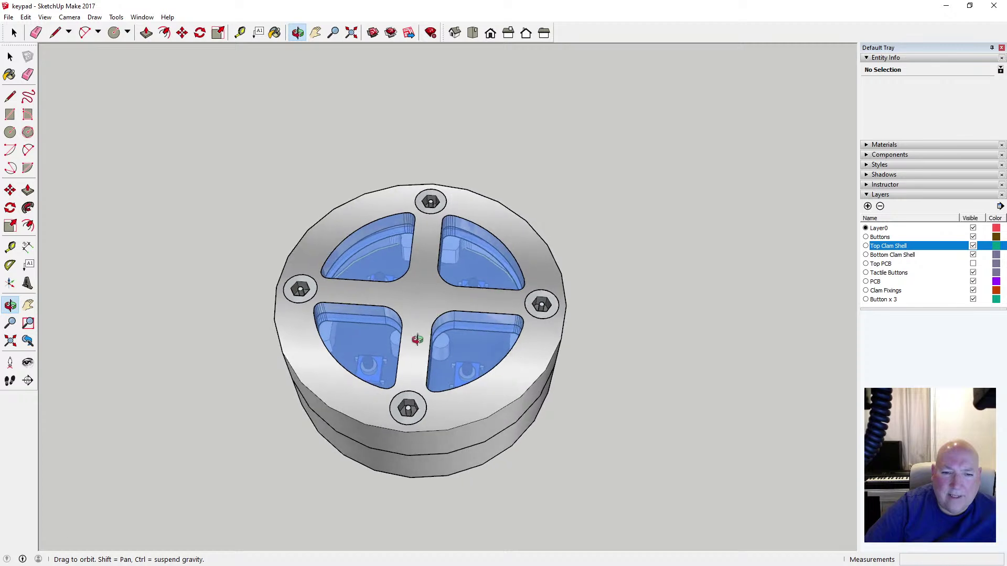
{"action": "left_click_drag", "start_coordinate": [417, 336], "coordinate": [416, 392]}
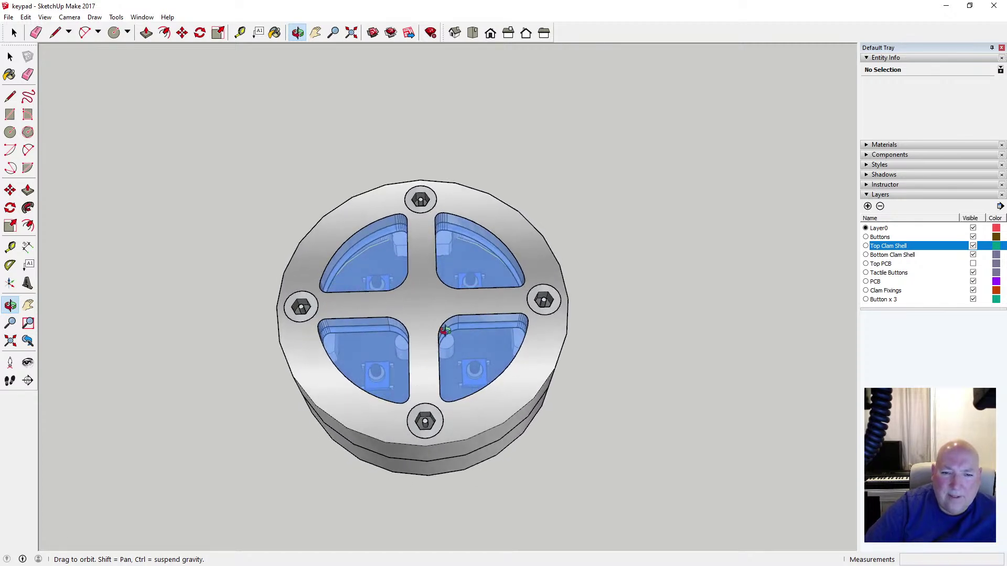
{"action": "left_click_drag", "start_coordinate": [429, 313], "coordinate": [323, 318]}
{"action": "scroll", "coordinate": [428, 287], "scroll_direction": "up", "scroll_amount": 3}
{"action": "scroll", "coordinate": [429, 287], "scroll_direction": "up", "scroll_amount": 3}
{"action": "scroll", "coordinate": [397, 381], "scroll_direction": "down", "scroll_amount": 5}
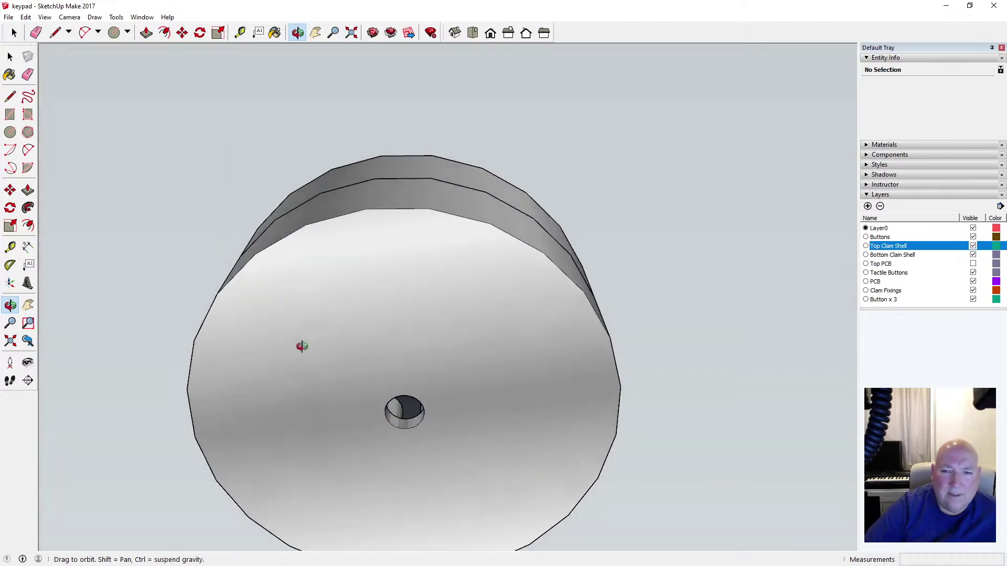
{"action": "scroll", "coordinate": [321, 346], "scroll_direction": "down", "scroll_amount": 3}
{"action": "left_click_drag", "start_coordinate": [327, 338], "coordinate": [418, 452]}
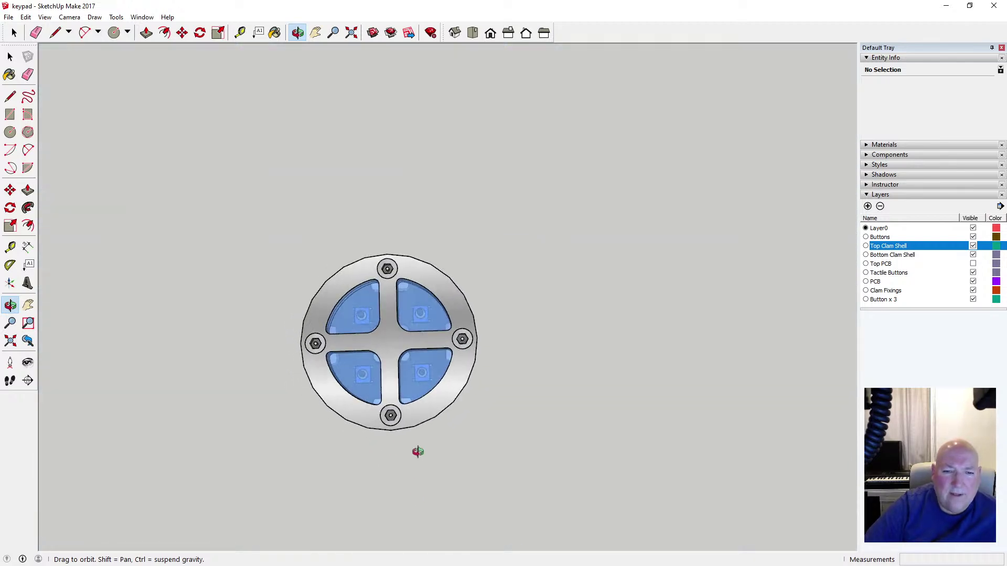
{"action": "left_click_drag", "start_coordinate": [410, 373], "coordinate": [407, 469]}
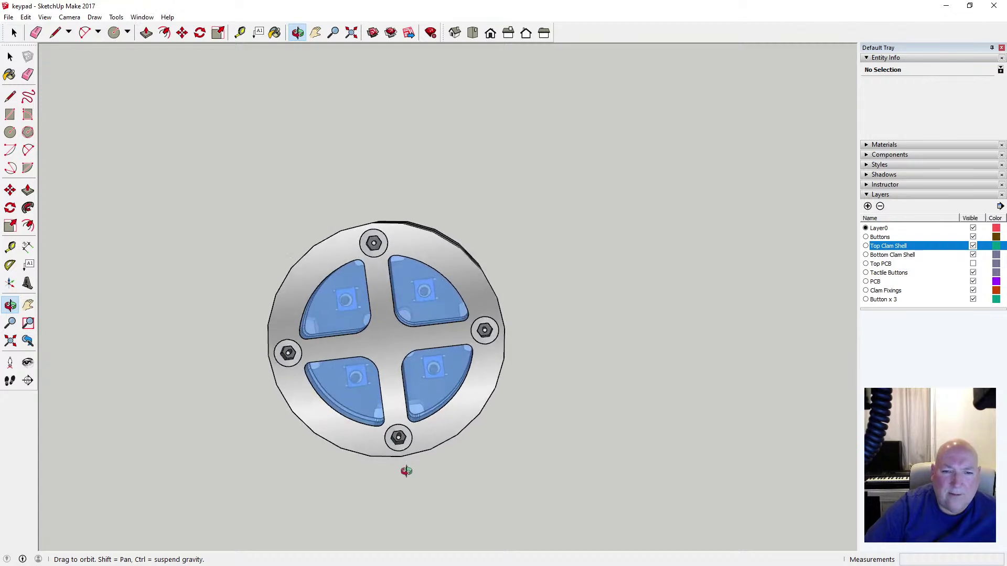
Review the closed keypad in the standard top view, from tilted angles and in the isometric view
{"action": "left_click", "coordinate": [475, 35]}
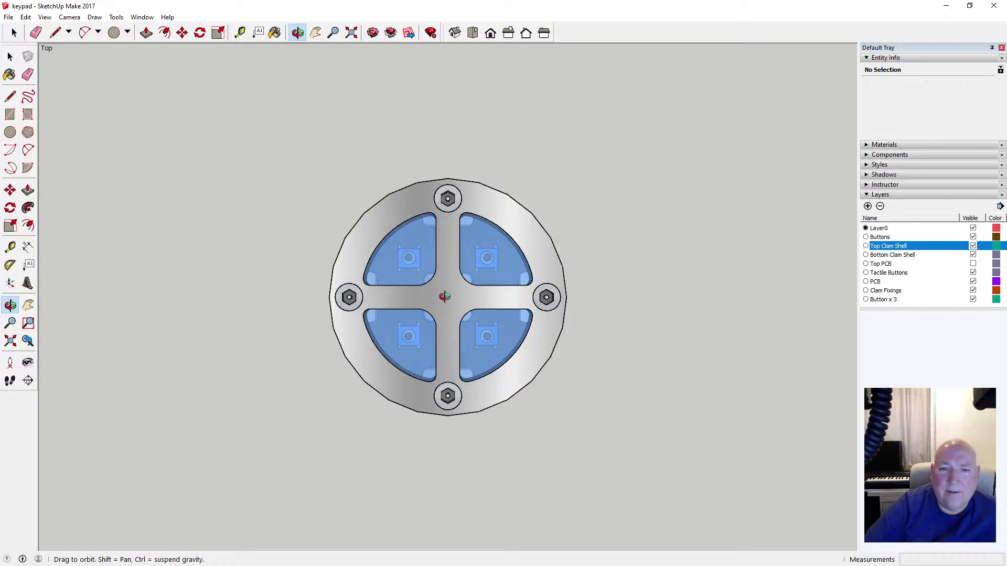
{"action": "left_click_drag", "start_coordinate": [444, 297], "coordinate": [645, 243]}
{"action": "left_click_drag", "start_coordinate": [516, 411], "coordinate": [412, 401]}
{"action": "left_click_drag", "start_coordinate": [401, 412], "coordinate": [337, 258]}
{"action": "left_click", "coordinate": [315, 33]}
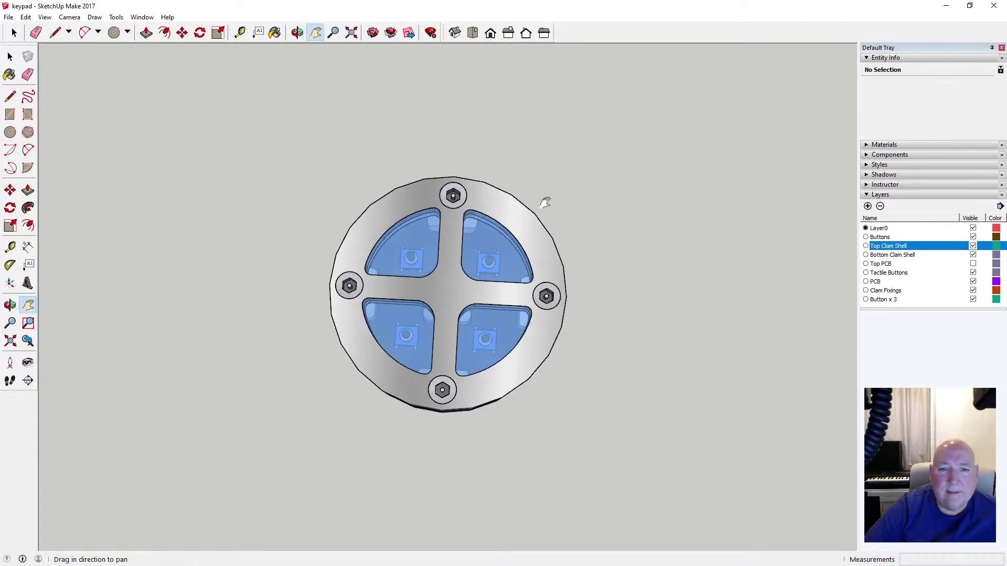
{"action": "left_click_drag", "start_coordinate": [541, 139], "coordinate": [428, 181]}
{"action": "left_click", "coordinate": [298, 32]}
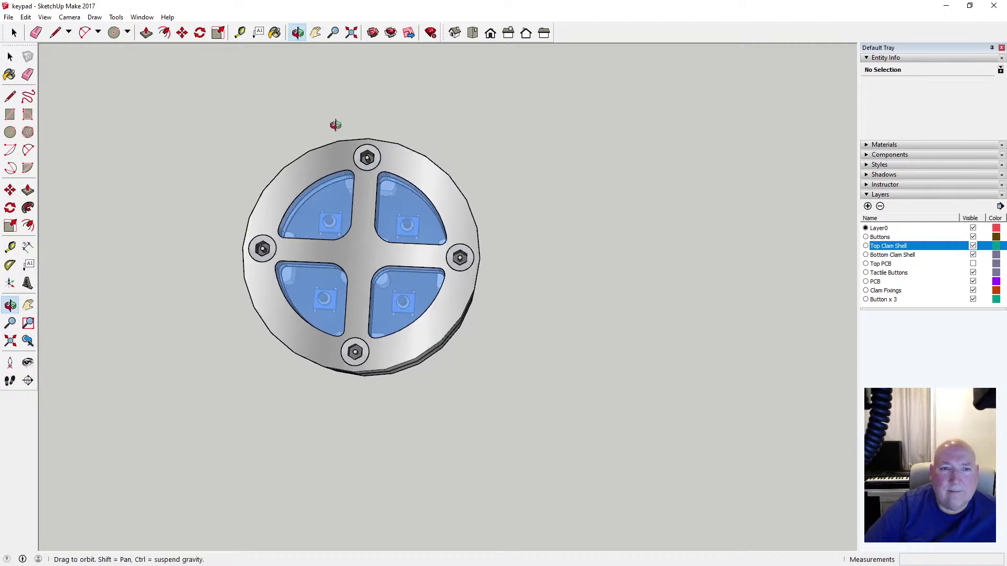
{"action": "left_click_drag", "start_coordinate": [335, 120], "coordinate": [393, 146]}
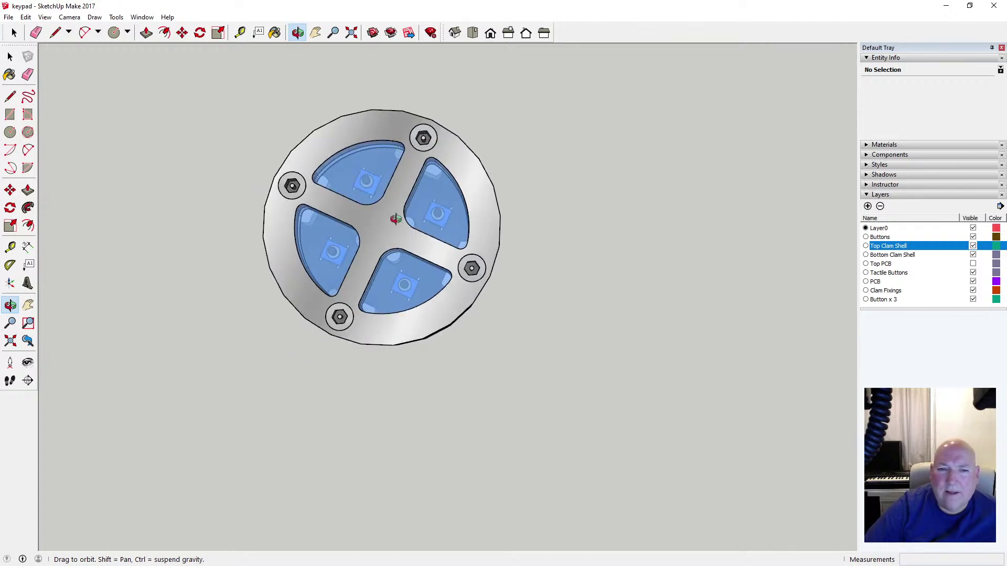
{"action": "left_click_drag", "start_coordinate": [397, 219], "coordinate": [412, 181]}
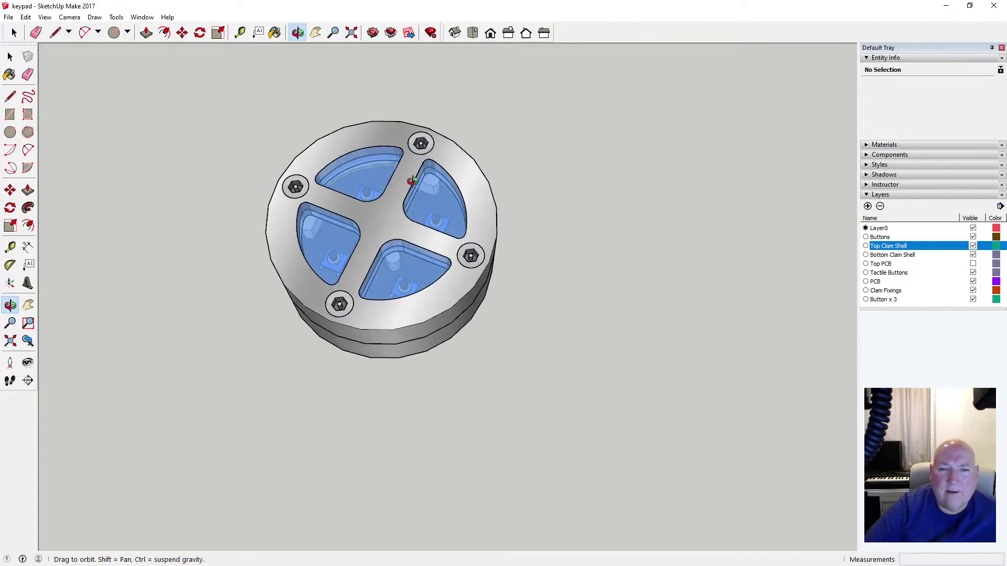
{"action": "left_click", "coordinate": [455, 33]}
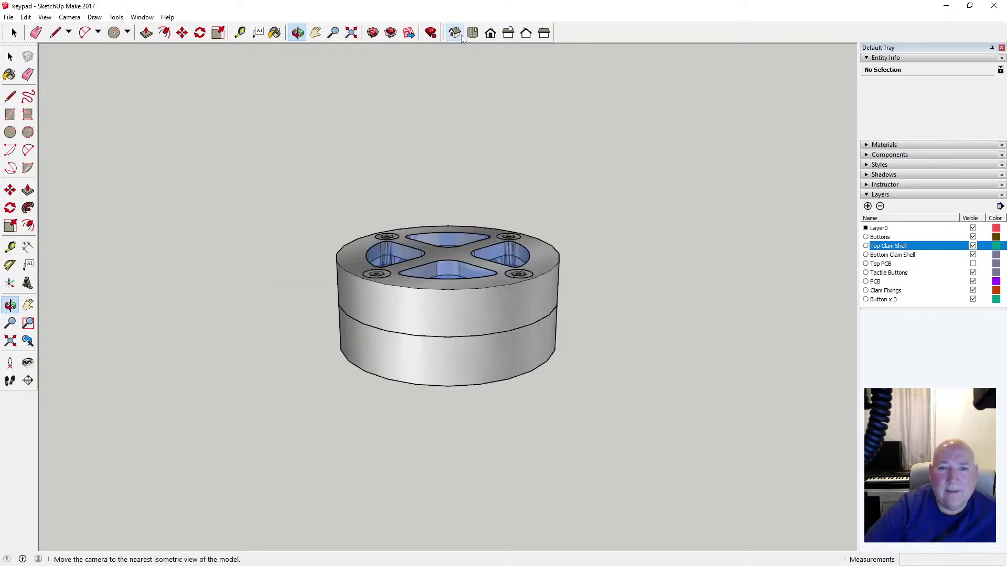
{"action": "left_click", "coordinate": [351, 33]}
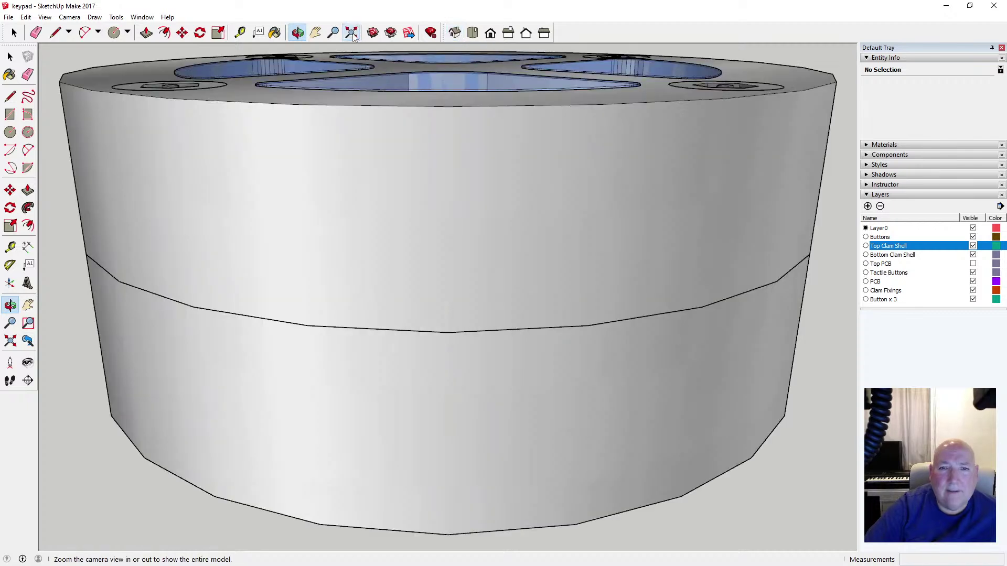
{"action": "scroll", "coordinate": [347, 158], "scroll_direction": "down", "scroll_amount": 4}
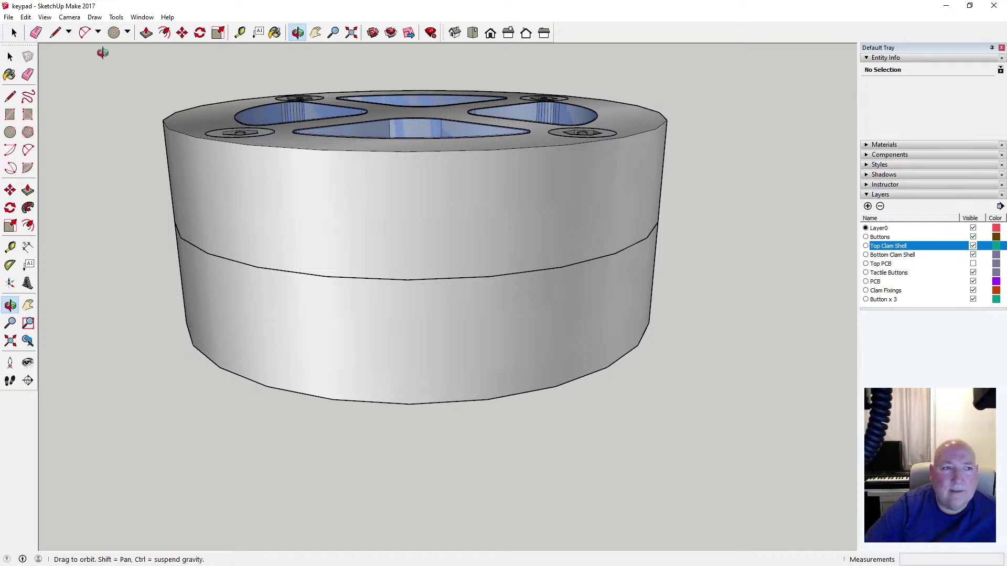
Turn on the X-ray face style and examine how the PCB, switches, posts and screws fit inside the closed shell
{"action": "left_click", "coordinate": [45, 18]}
{"action": "mouse_move", "coordinate": [96, 155]}
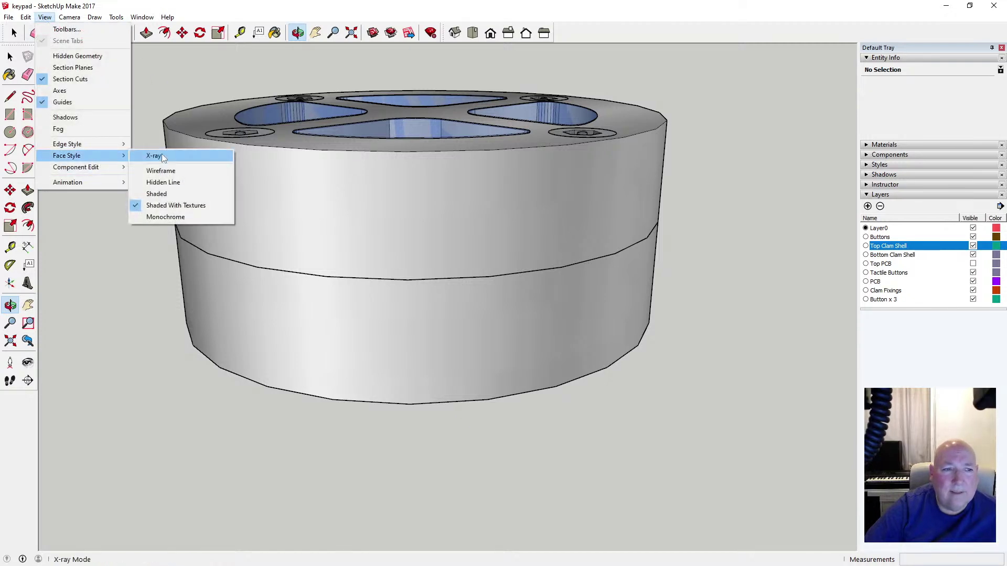
{"action": "left_click", "coordinate": [161, 153]}
{"action": "left_click_drag", "start_coordinate": [344, 182], "coordinate": [436, 288]}
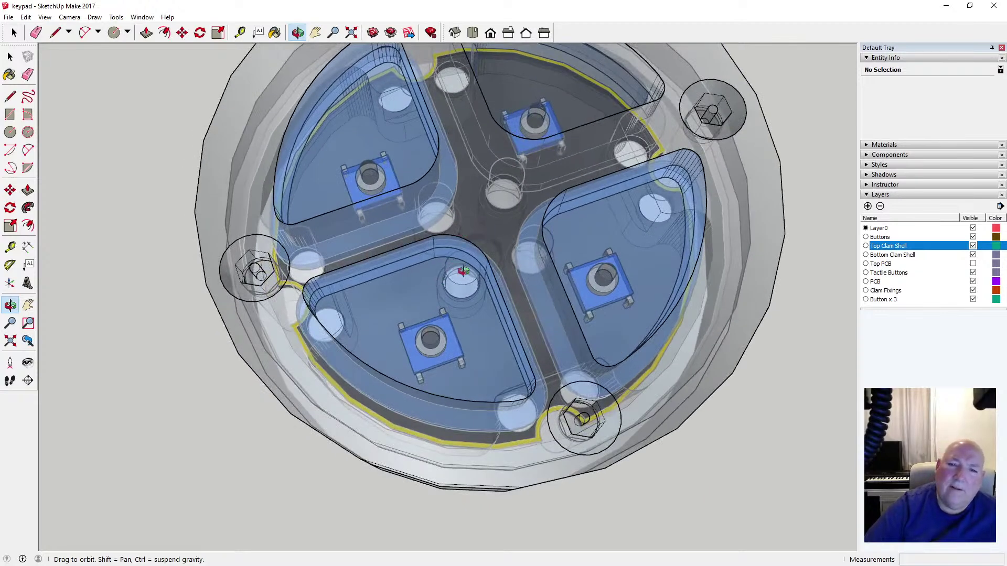
{"action": "left_click_drag", "start_coordinate": [483, 238], "coordinate": [424, 297]}
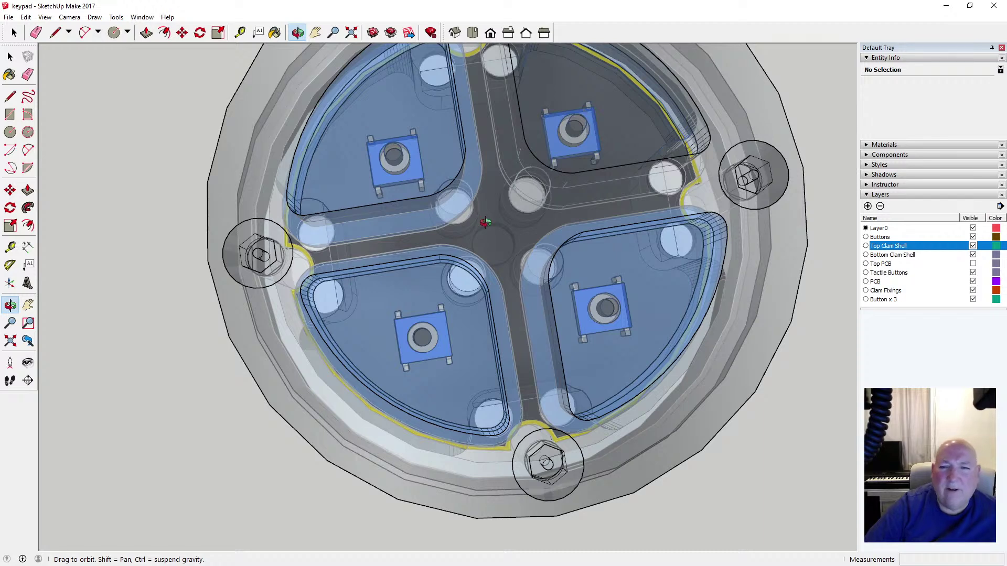
{"action": "left_click_drag", "start_coordinate": [481, 251], "coordinate": [530, 290]}
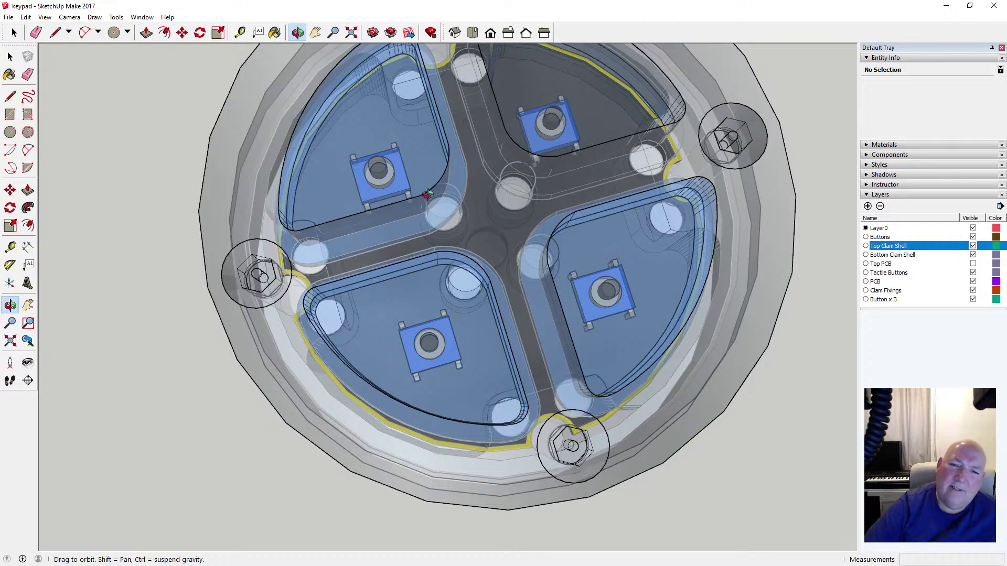
{"action": "left_click_drag", "start_coordinate": [494, 300], "coordinate": [414, 266]}
{"action": "left_click_drag", "start_coordinate": [377, 318], "coordinate": [332, 322]}
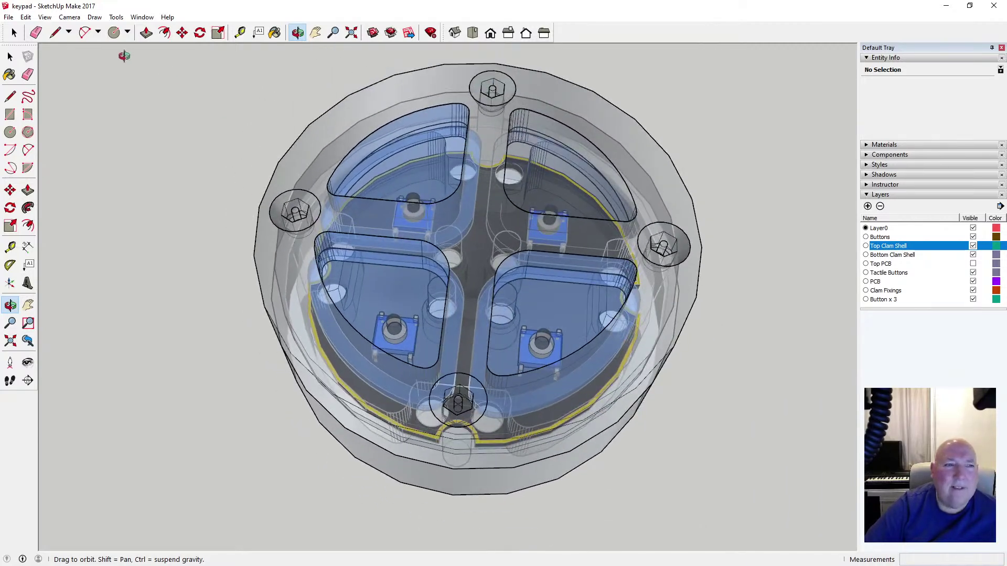
Turn off the X-ray face style and save the keypad model
{"action": "left_click", "coordinate": [44, 17]}
{"action": "mouse_move", "coordinate": [68, 155]}
{"action": "left_click", "coordinate": [142, 156]}
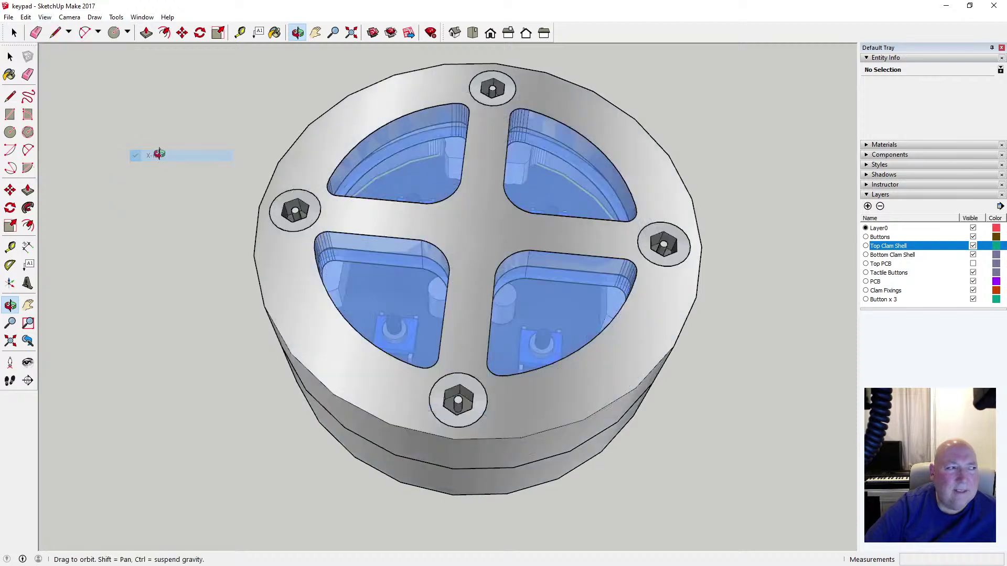
{"action": "left_click_drag", "start_coordinate": [146, 226], "coordinate": [220, 214]}
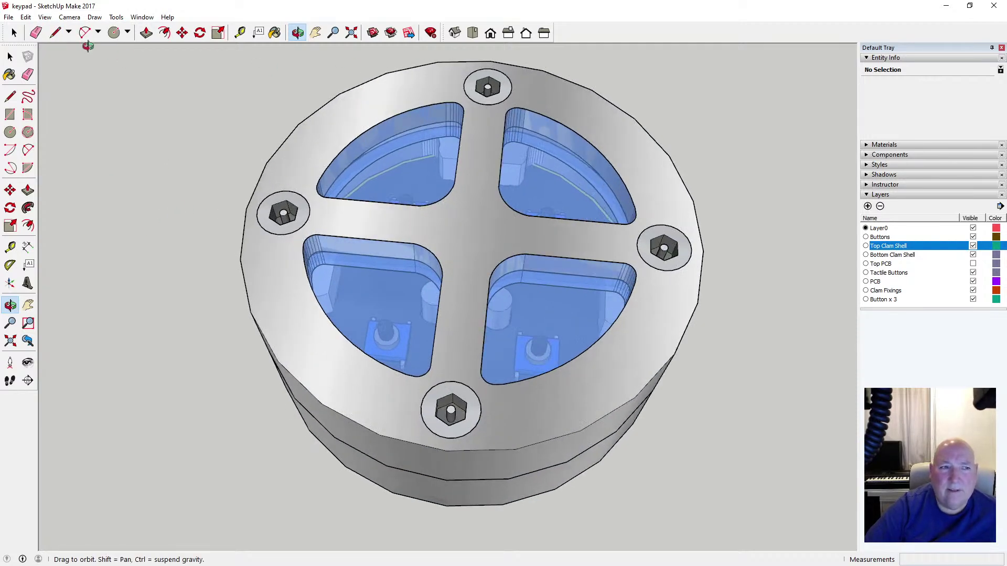
{"action": "left_click", "coordinate": [8, 17]}
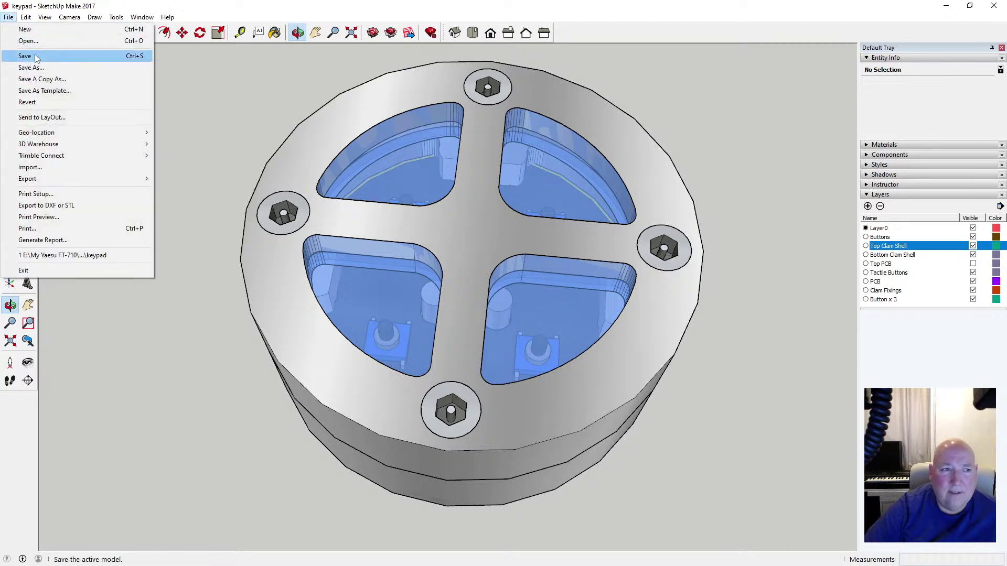
{"action": "left_click", "coordinate": [35, 54]}
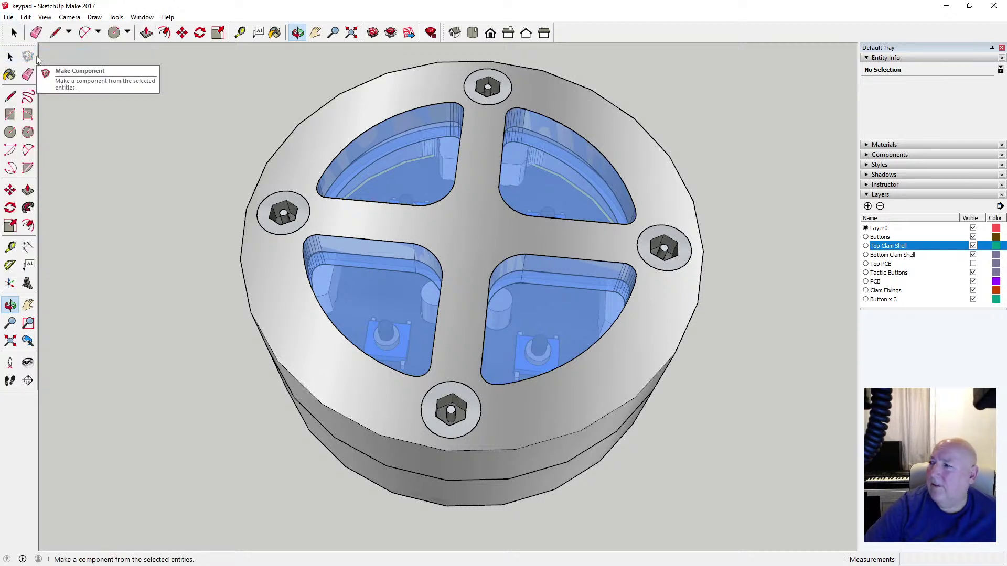